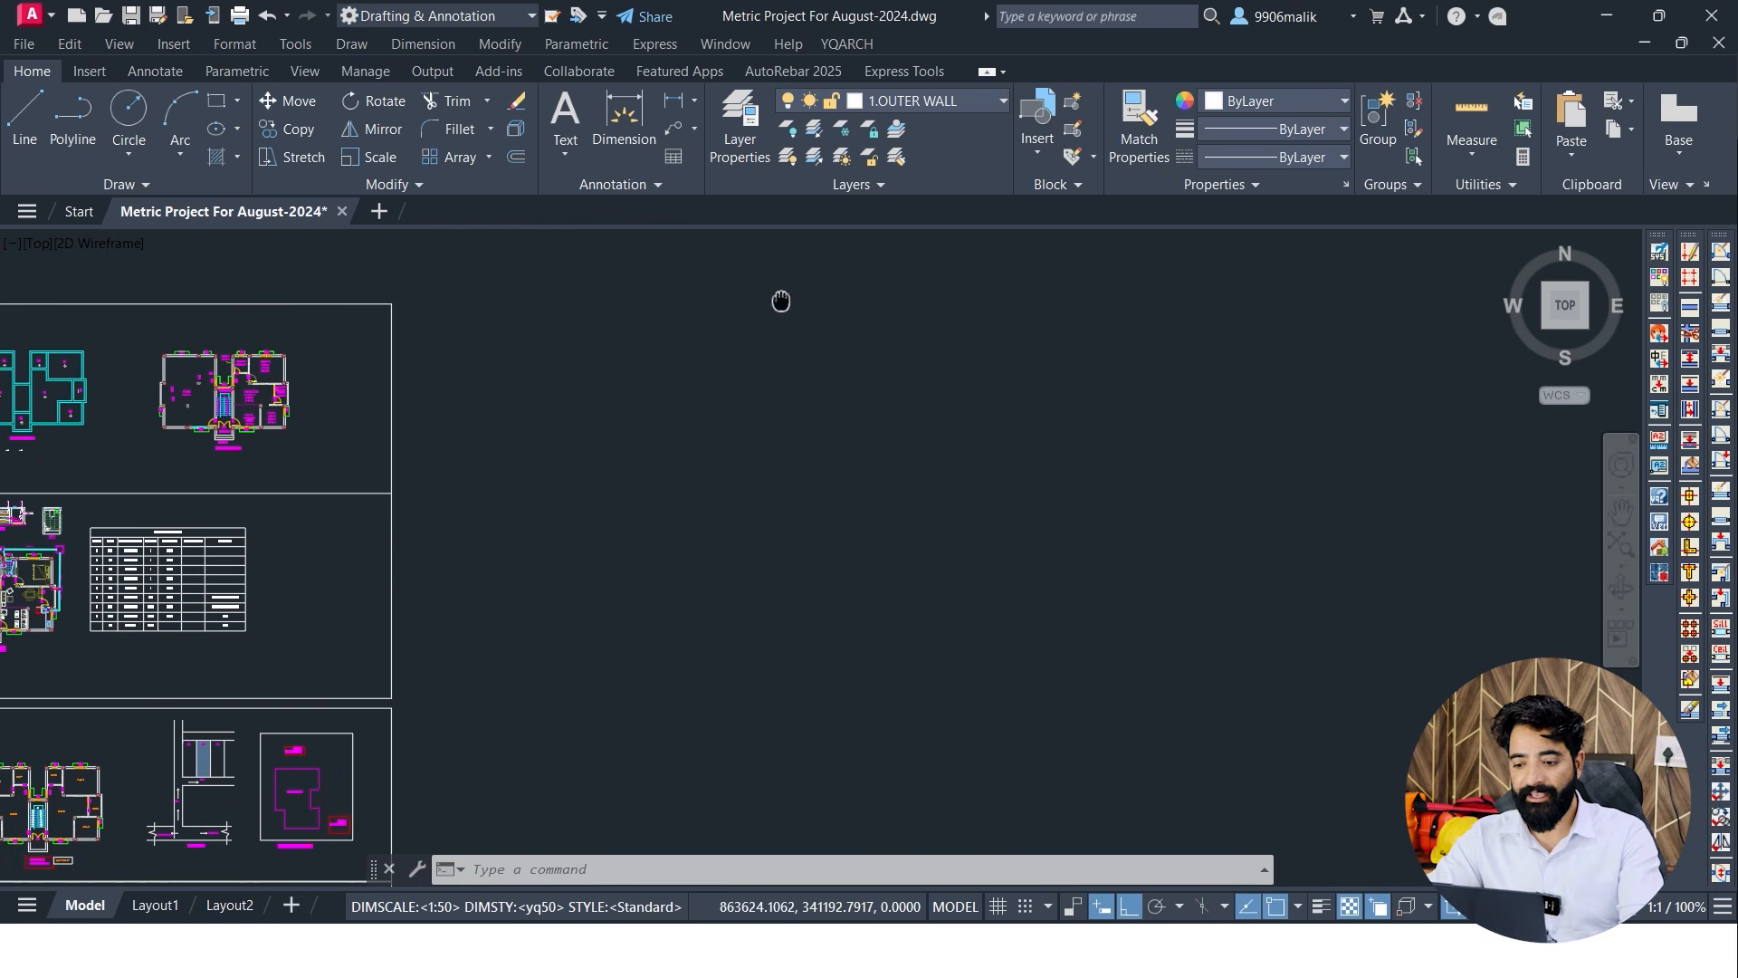
Draw a rectangle 6000 long and 4000 wide in the empty area beside the existing drawings
key(Escape)
key(Escape)
key(Escape)
text(rec)
key(Return)
middle_drag(796, 357, 586, 401)
click(778, 340)
text(d)
key(Return)
text(6000)
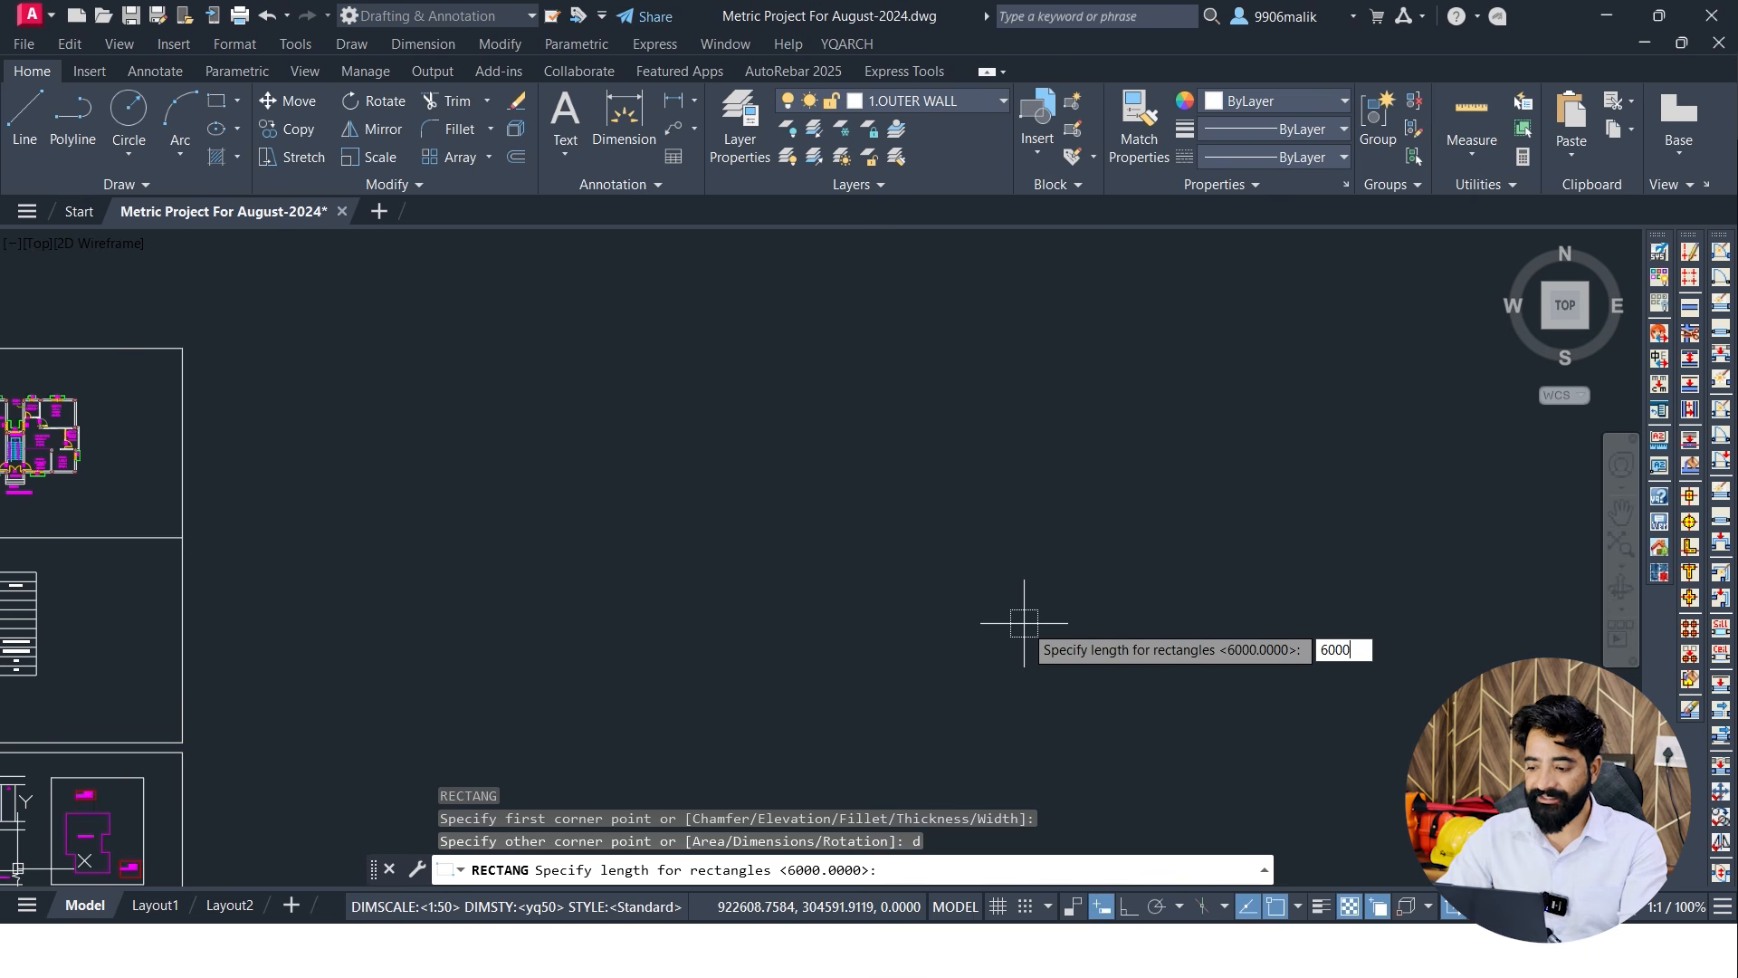
key(Return)
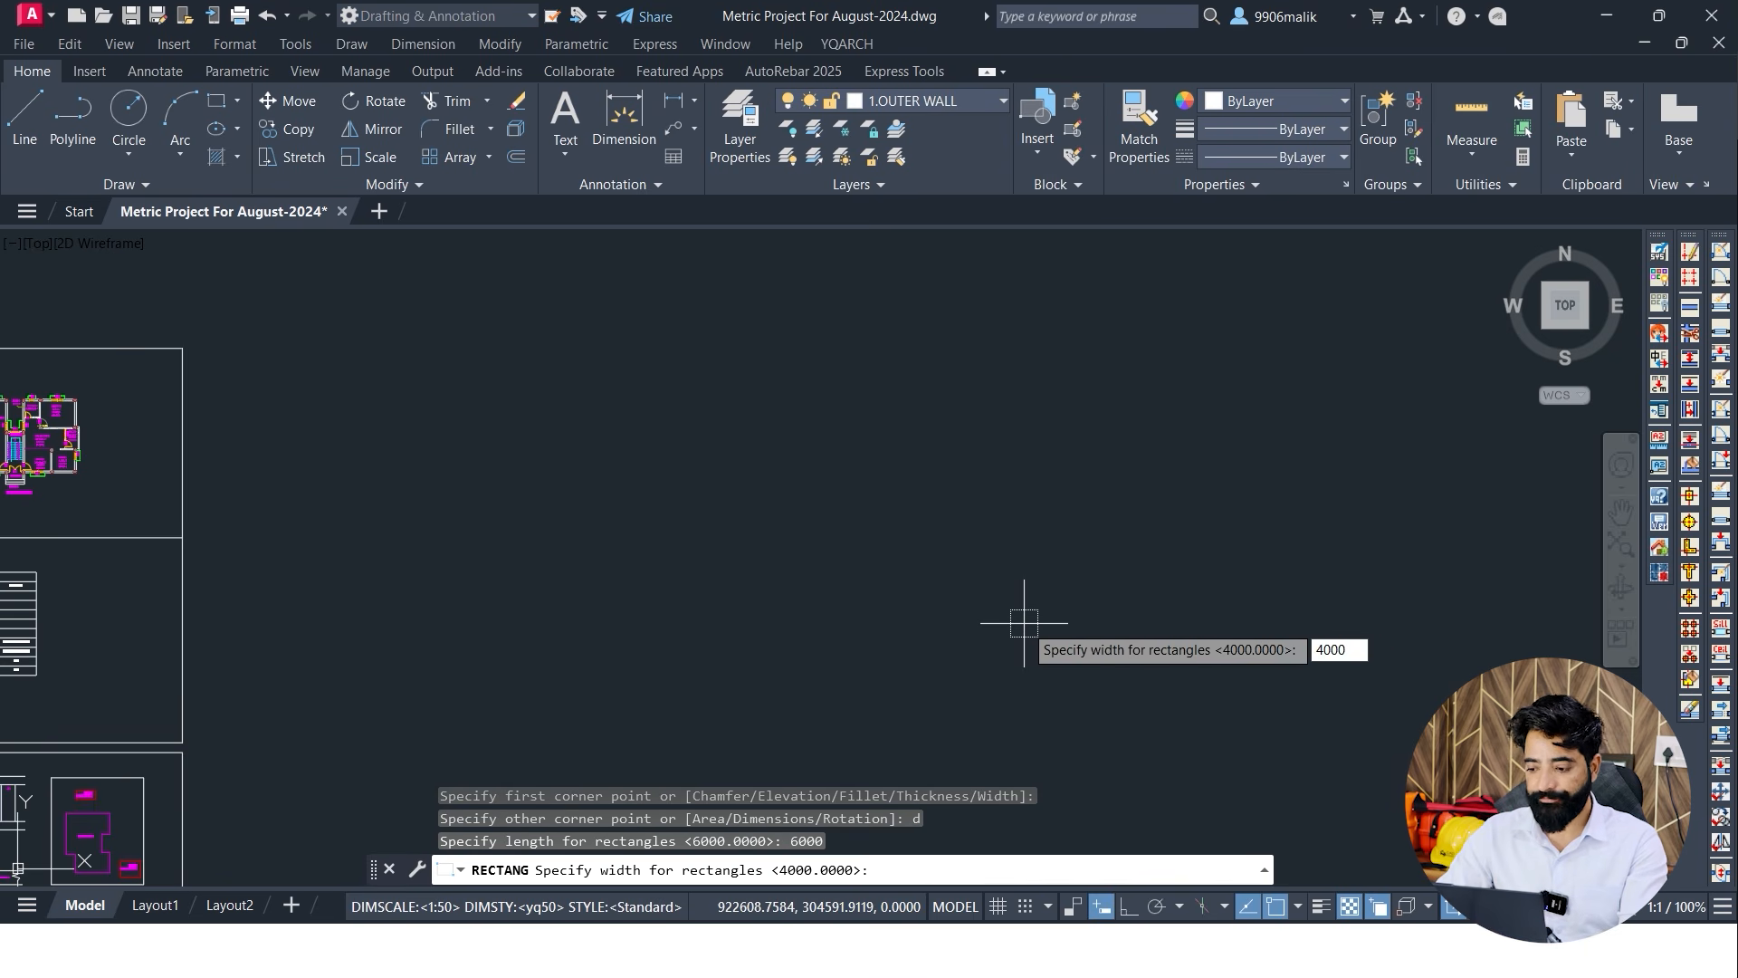
key(Return)
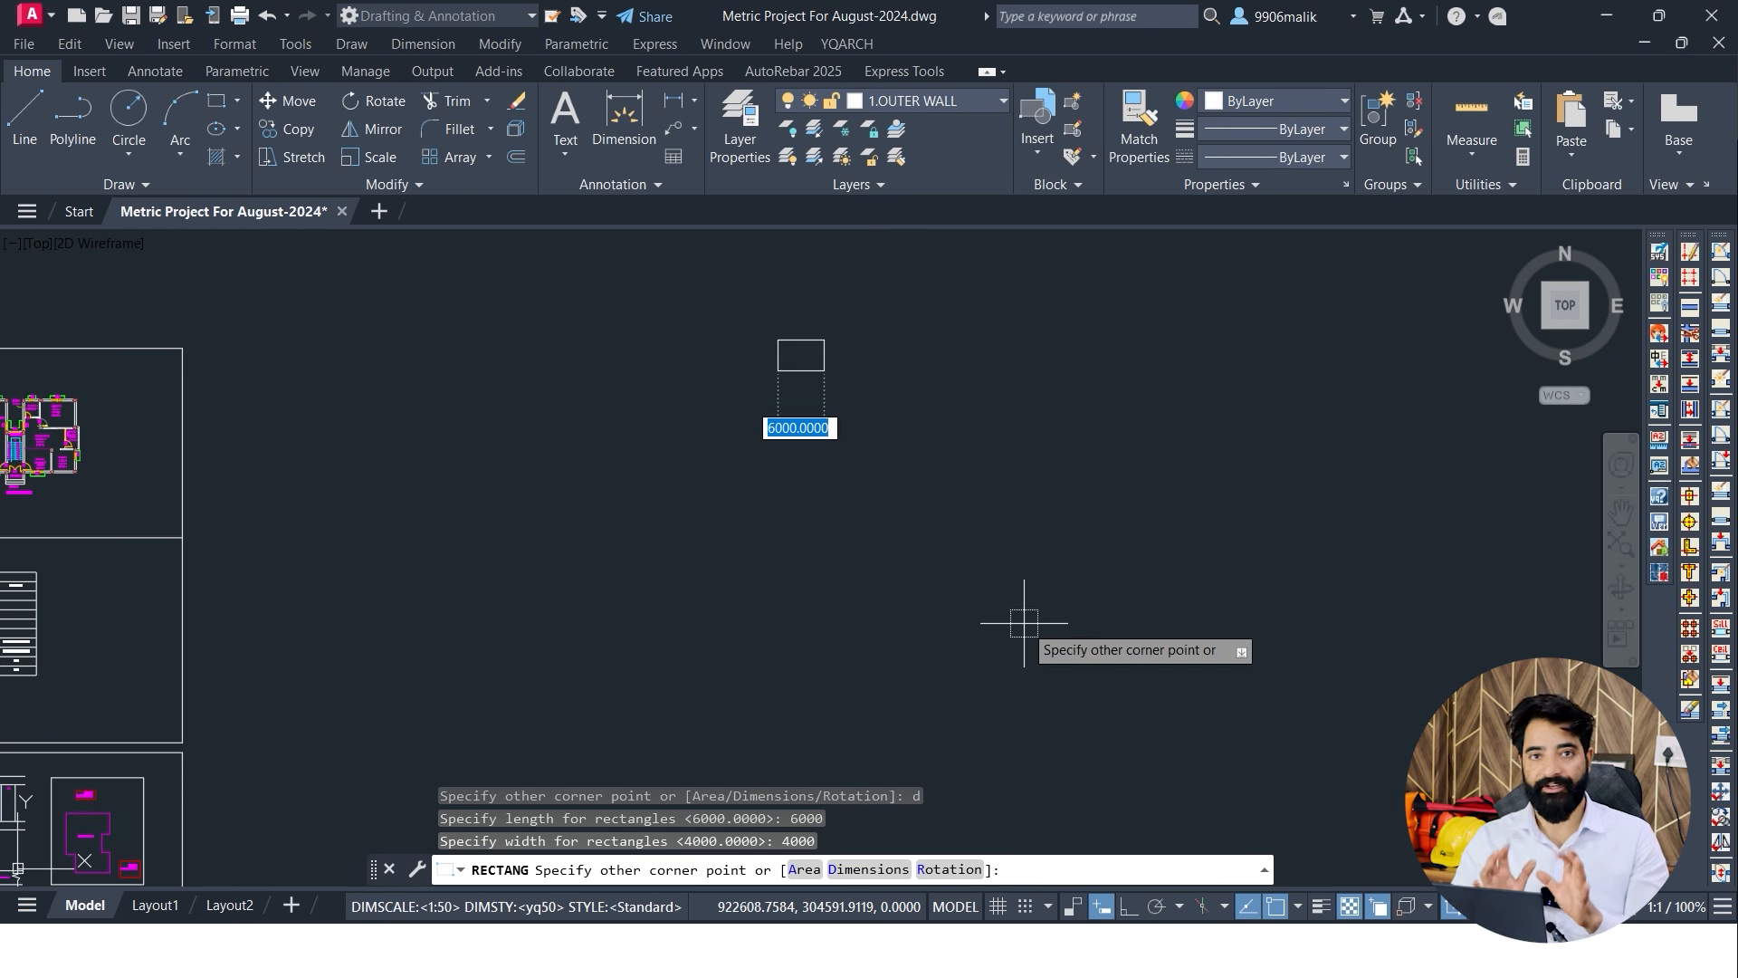
scroll(903, 582, up, 2)
click(904, 582)
key(Escape)
scroll(834, 431, up, 8)
middle_drag(835, 431, 754, 548)
Offset the rectangle outward to form the outer face of the room's walls
key(Escape)
key(Escape)
key(Return)
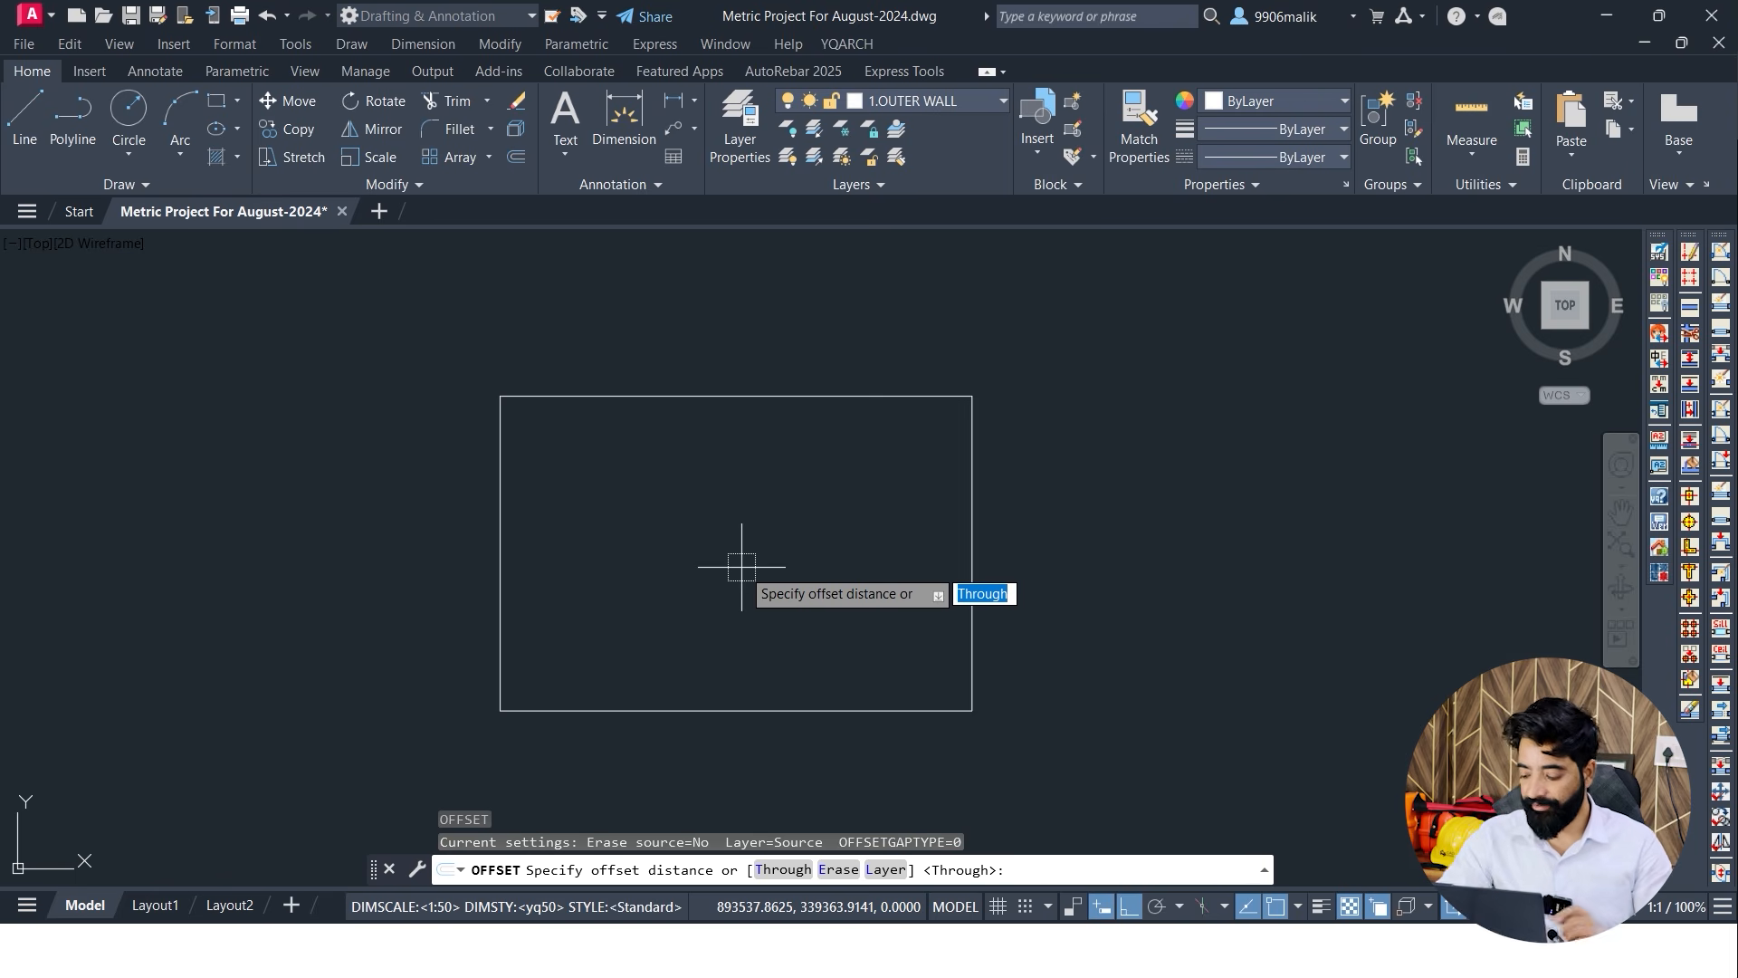
key(Return)
click(747, 395)
click(755, 288)
key(Escape)
key(Escape)
key(Escape)
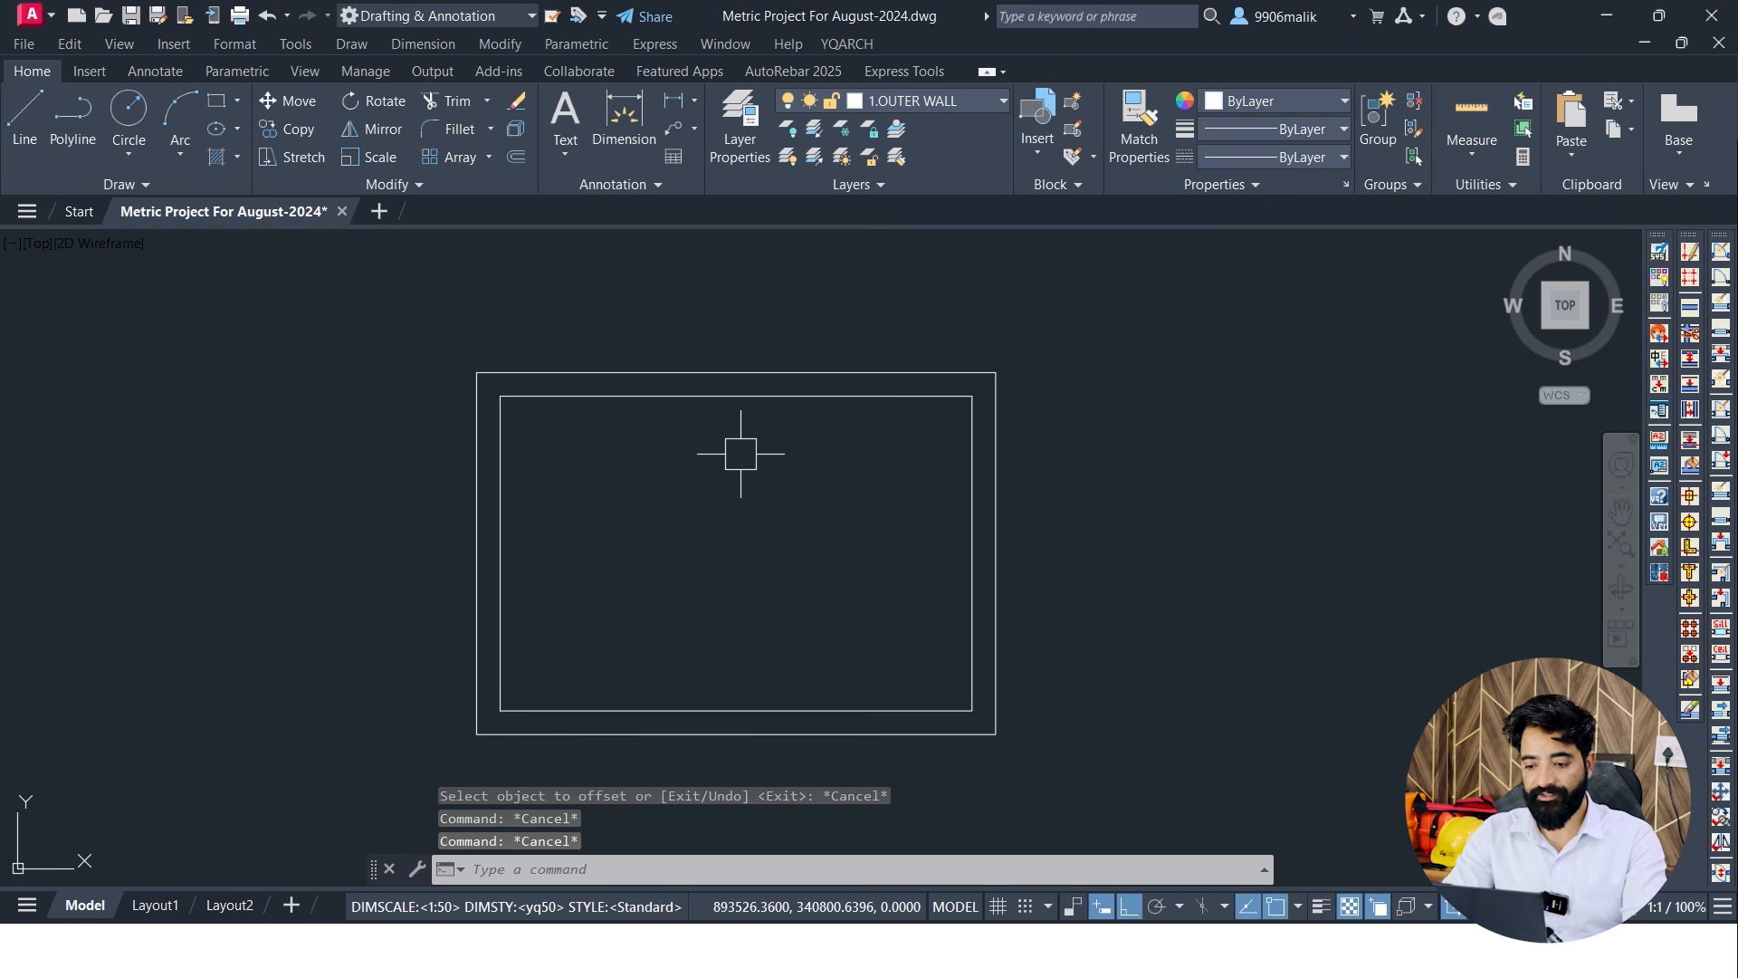
Preview a linear dimension across the inner rectangle's length to check it, without placing it
text(dl)
key(Escape)
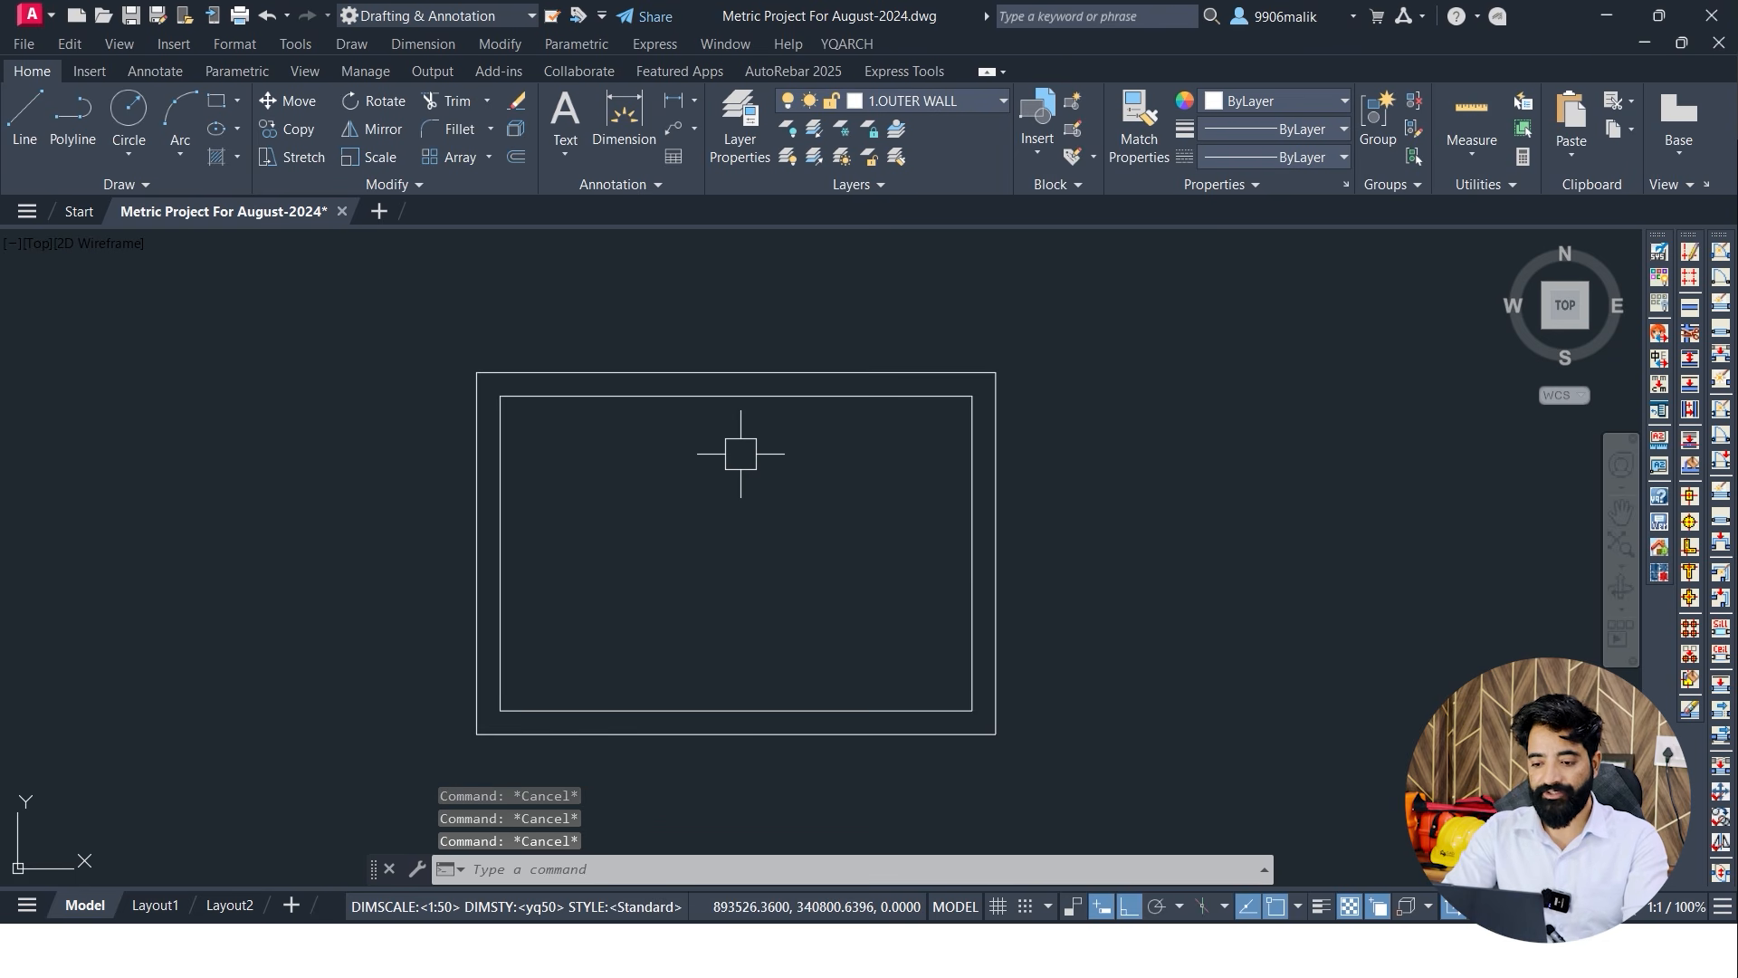
key(Return)
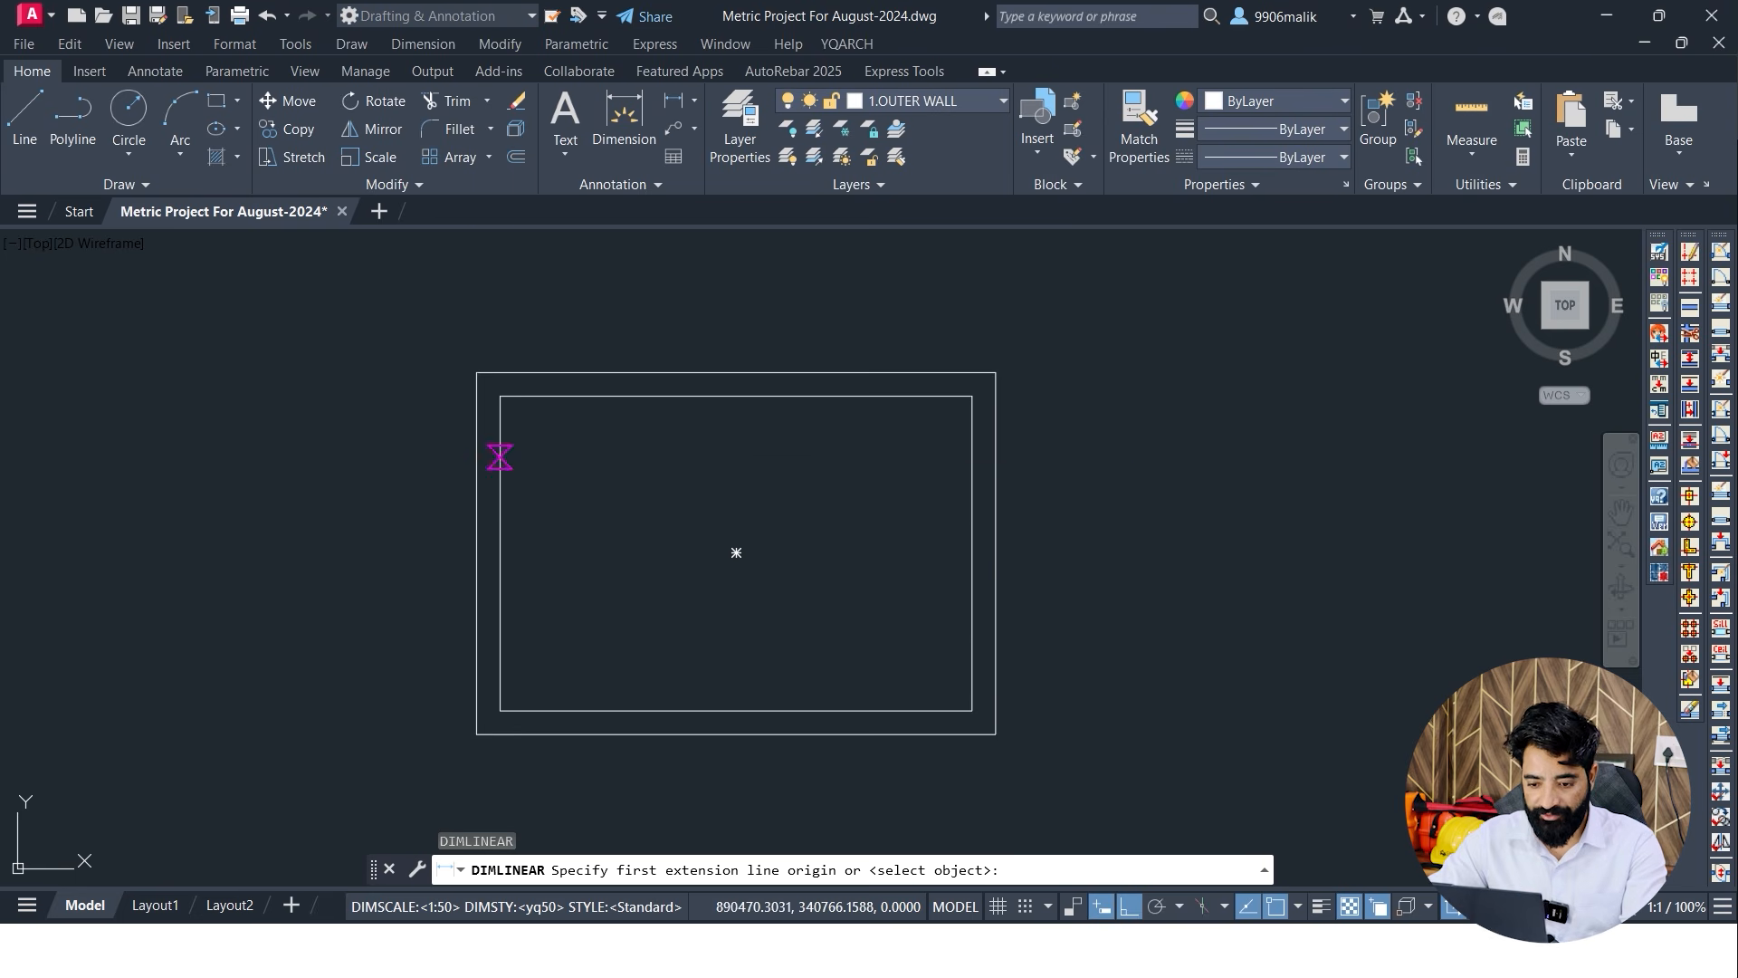
click(501, 456)
click(972, 457)
scroll(767, 455, up, 6)
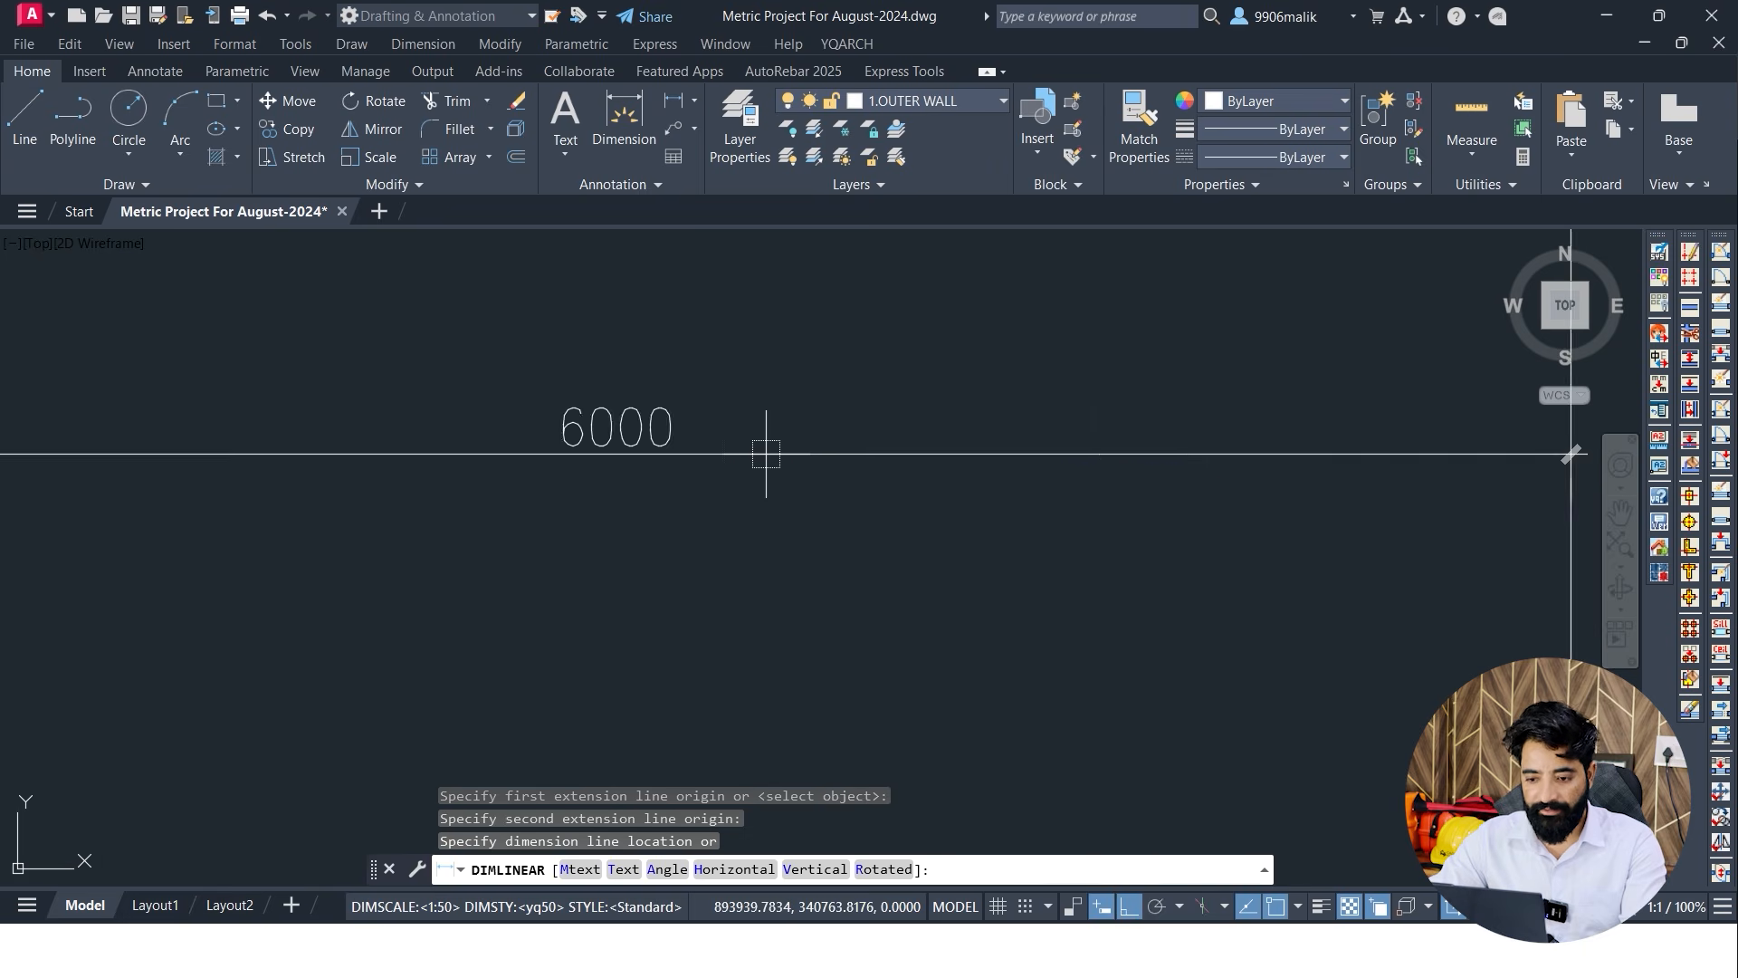
scroll(779, 459, down, 6)
key(Escape)
Preview a linear dimension across the inner rectangle's width to check it, without placing it
scroll(797, 475, down, 2)
scroll(814, 474, up, 2)
key(Return)
click(827, 421)
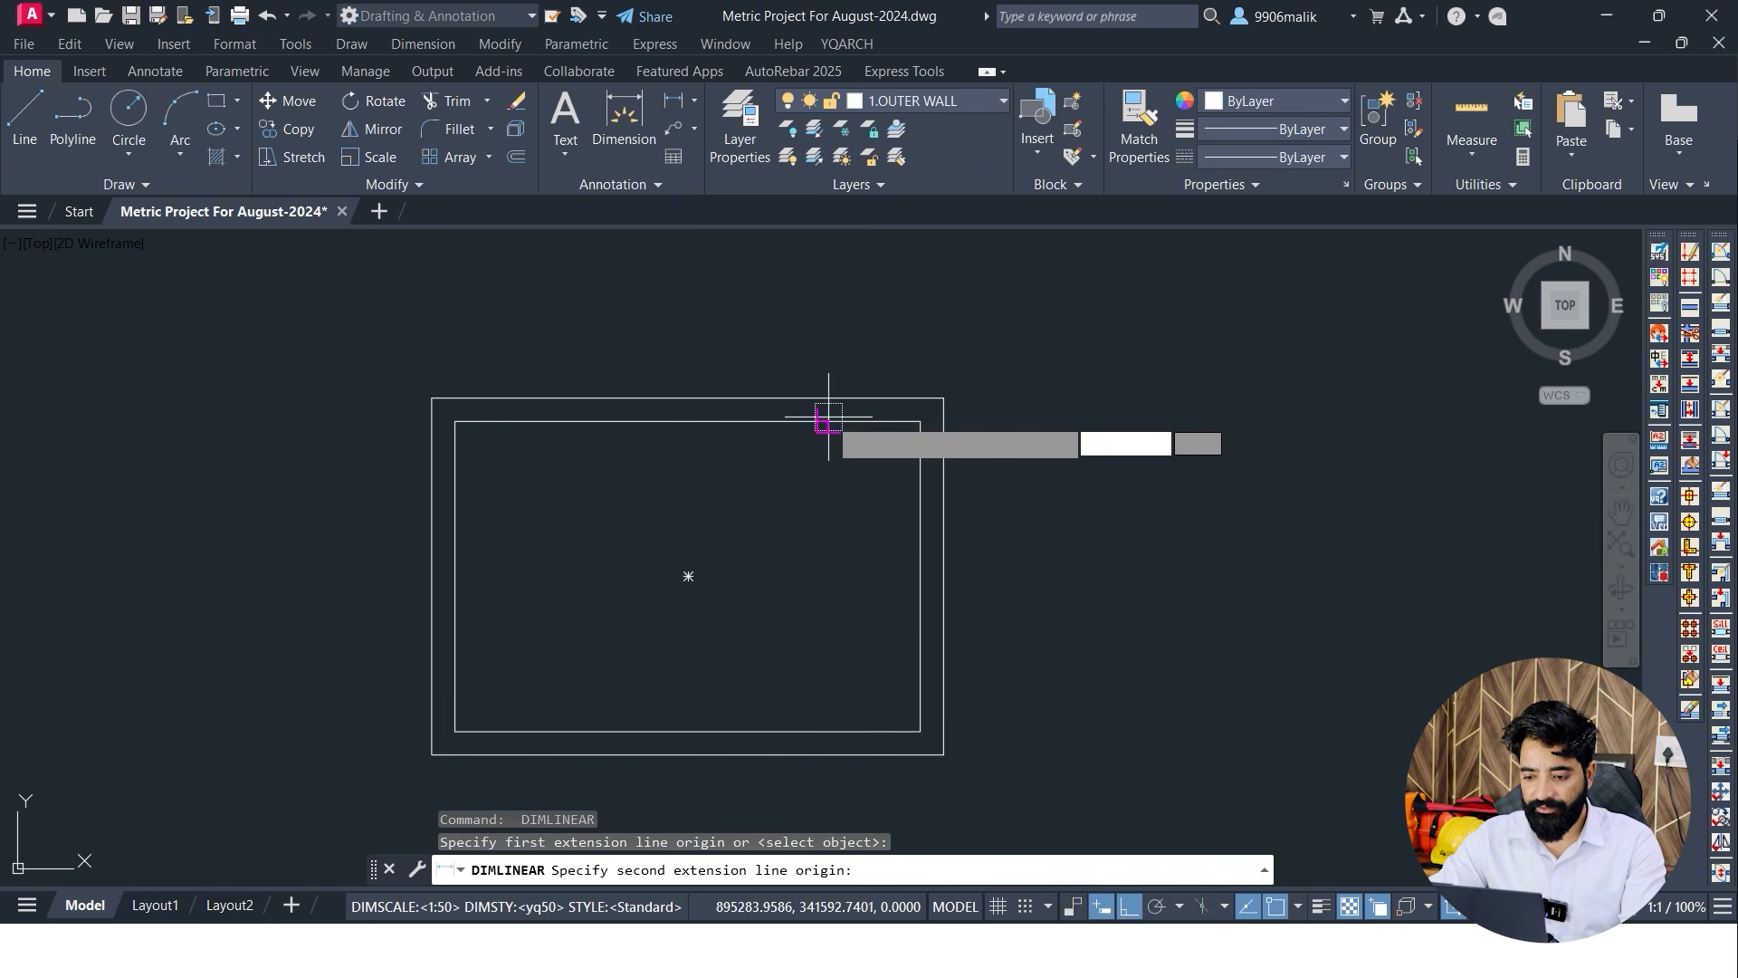
click(827, 732)
scroll(806, 579, up, 6)
scroll(797, 561, down, 6)
key(Escape)
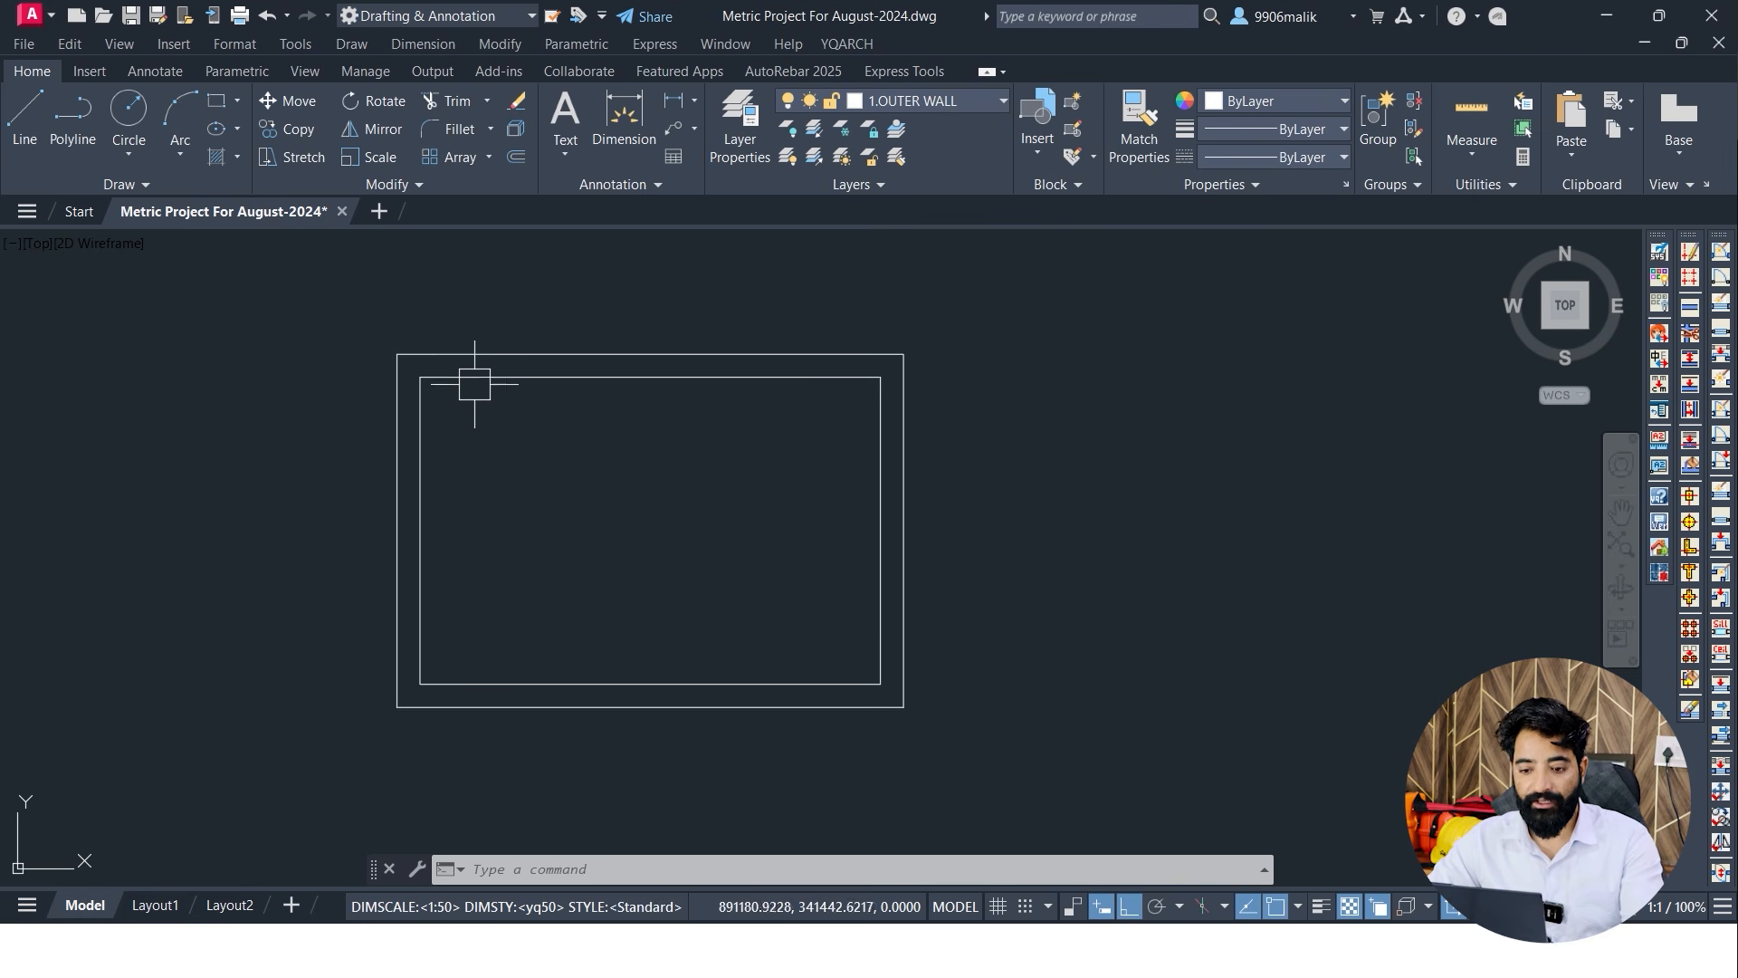
Place a linear dimension for the inner rectangle's length inside the room, just below its upper edge
scroll(417, 394, up, 4)
scroll(996, 420, down, 4)
middle_drag(1066, 420, 1068, 420)
scroll(1059, 420, up, 2)
key(Escape)
key(Escape)
key(Escape)
text(dl)
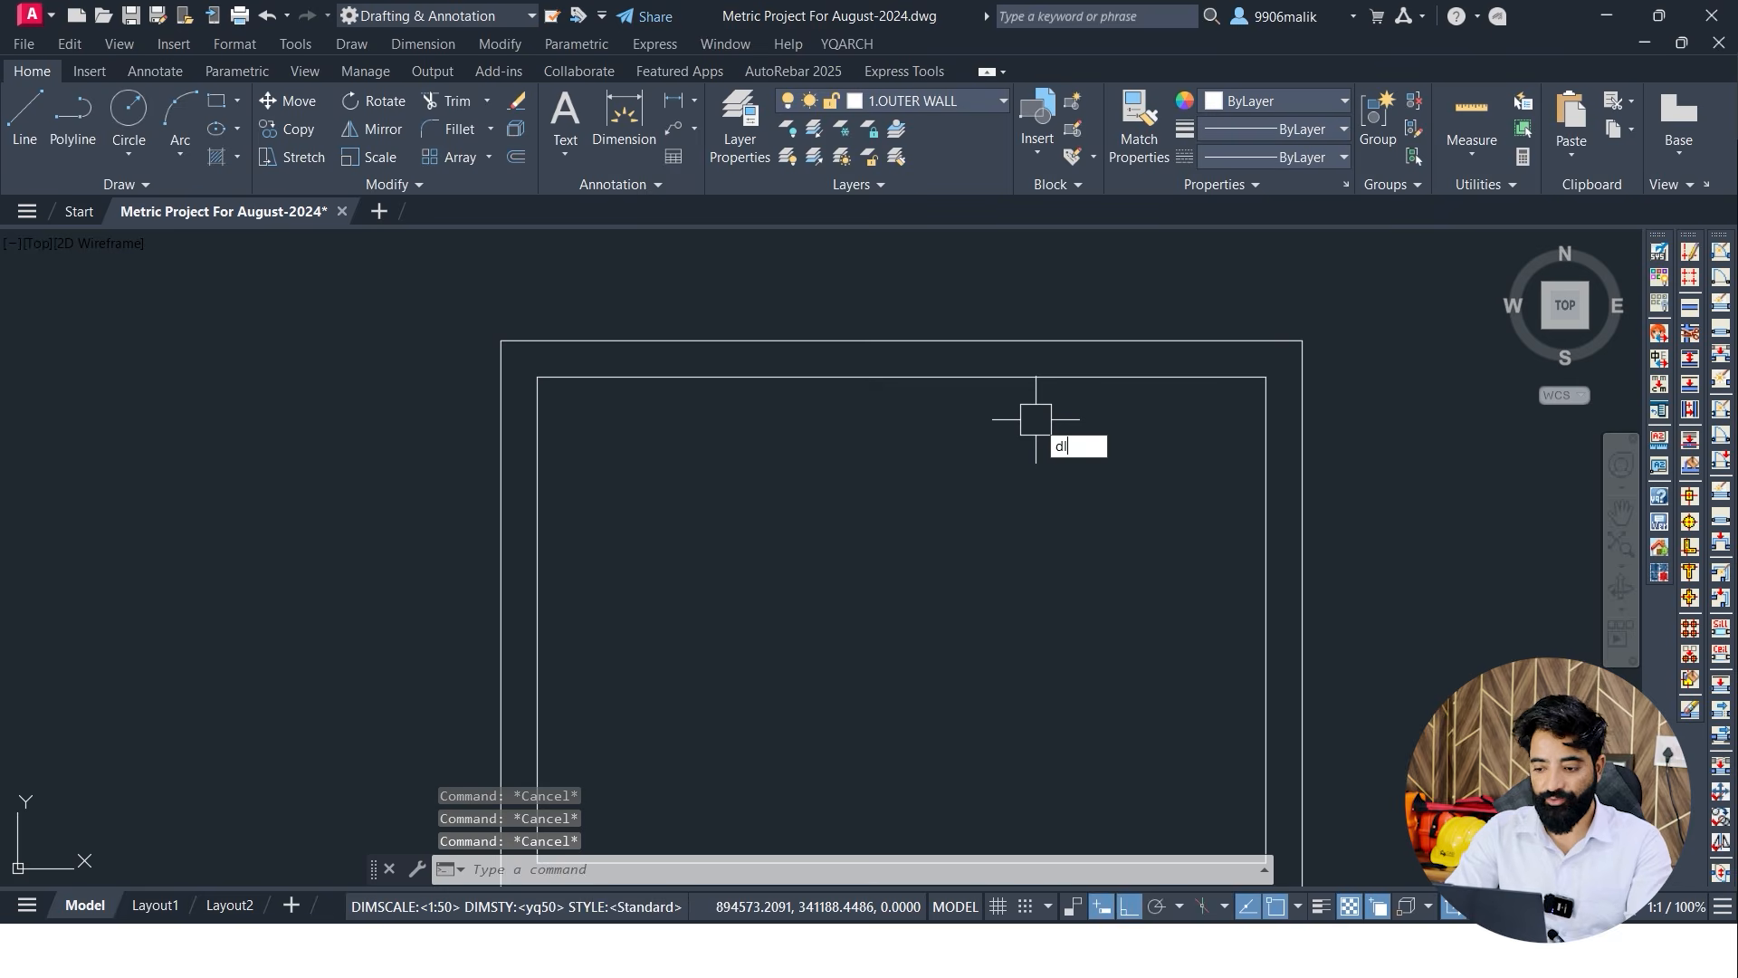
text(i)
key(Return)
click(537, 376)
click(1266, 377)
click(1190, 418)
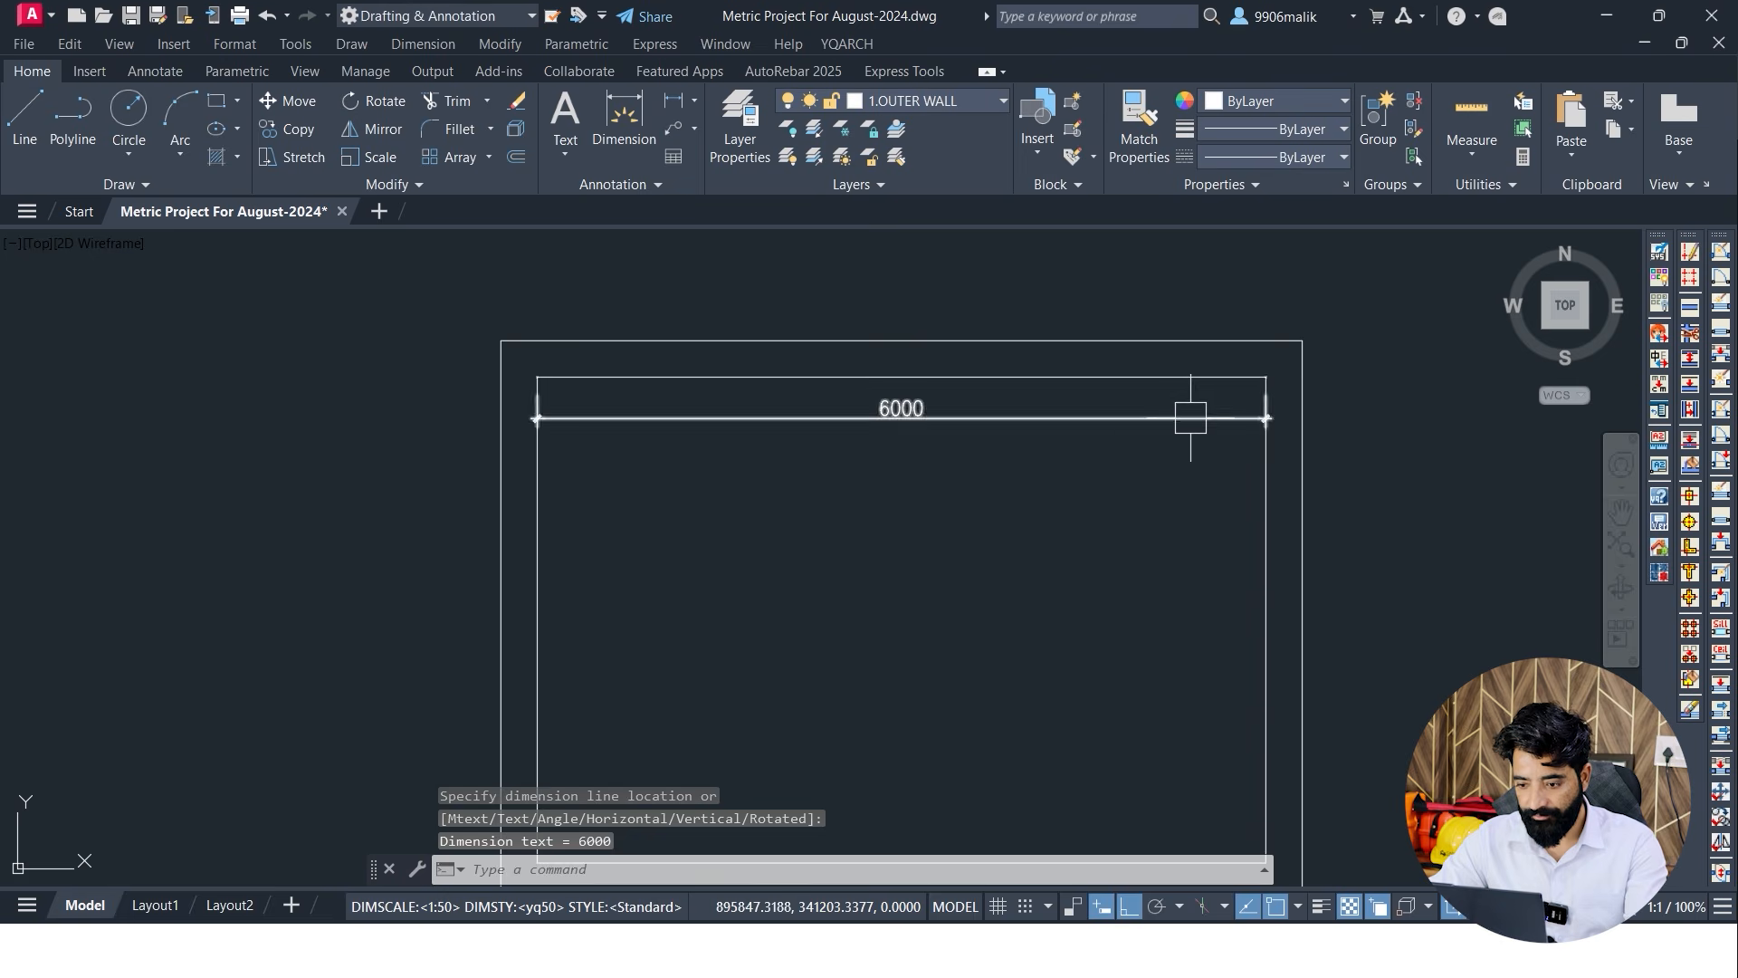
Place a linear dimension for the inner rectangle's width inside the room, close to its right edge
key(Return)
click(1266, 376)
middle_drag(1217, 600, 1131, 444)
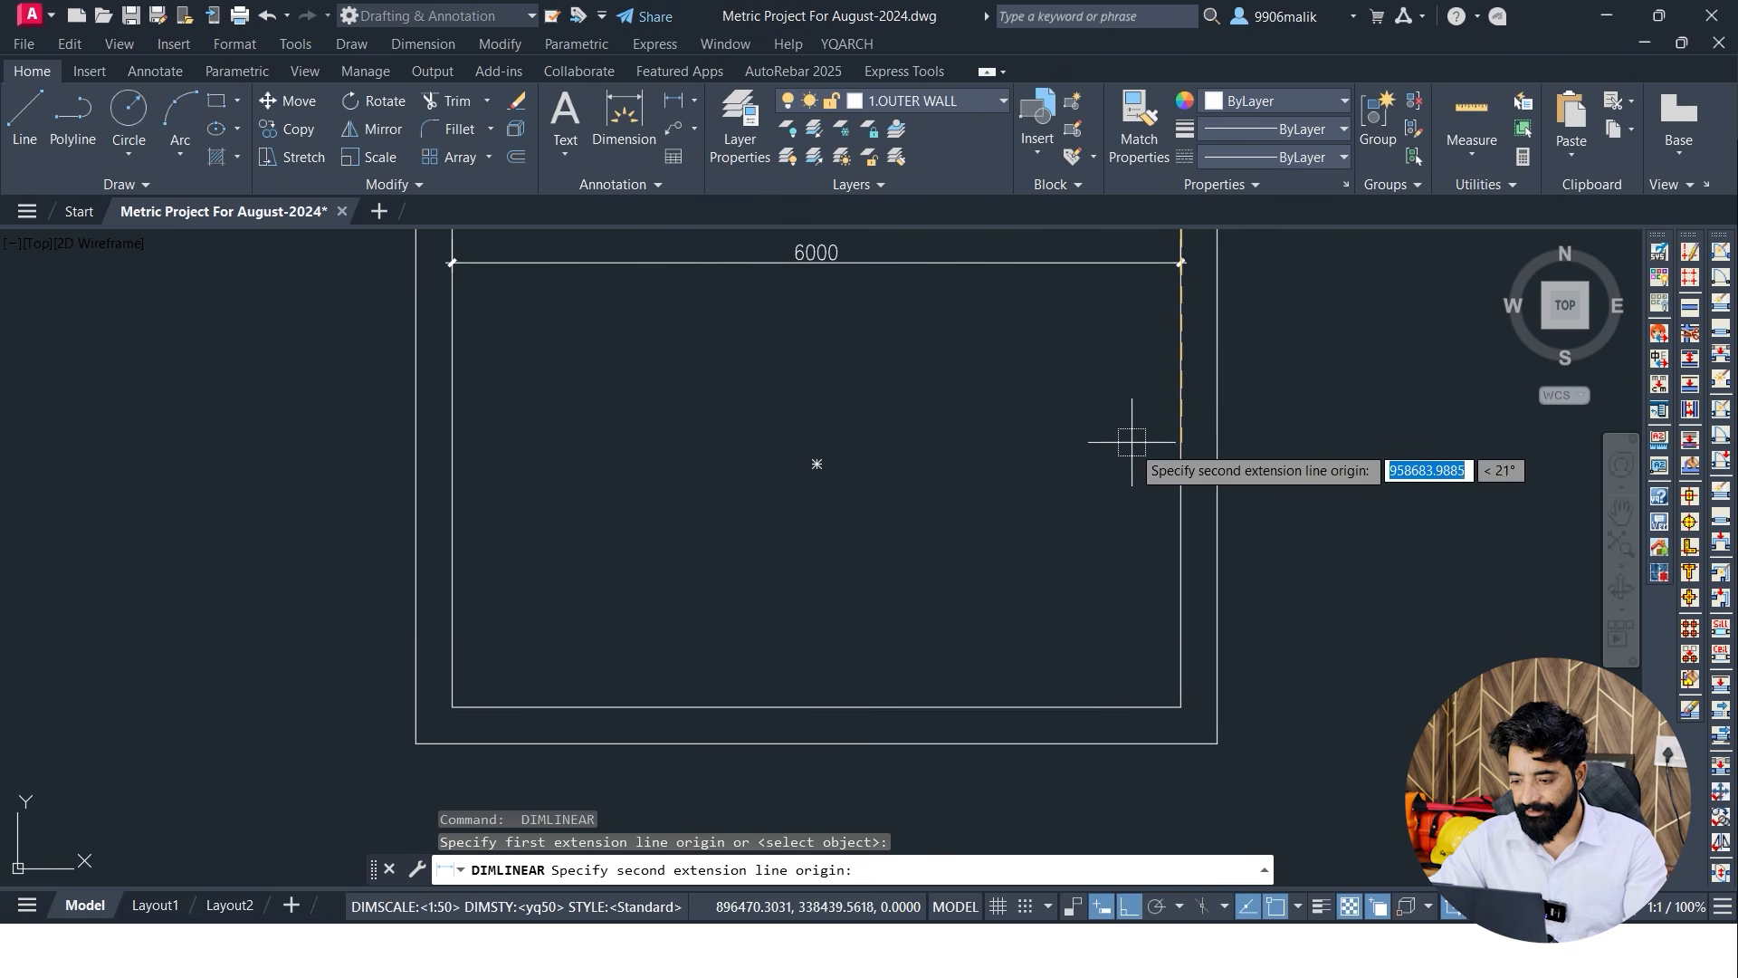
click(1177, 708)
click(1136, 692)
scroll(1098, 533, down, 2)
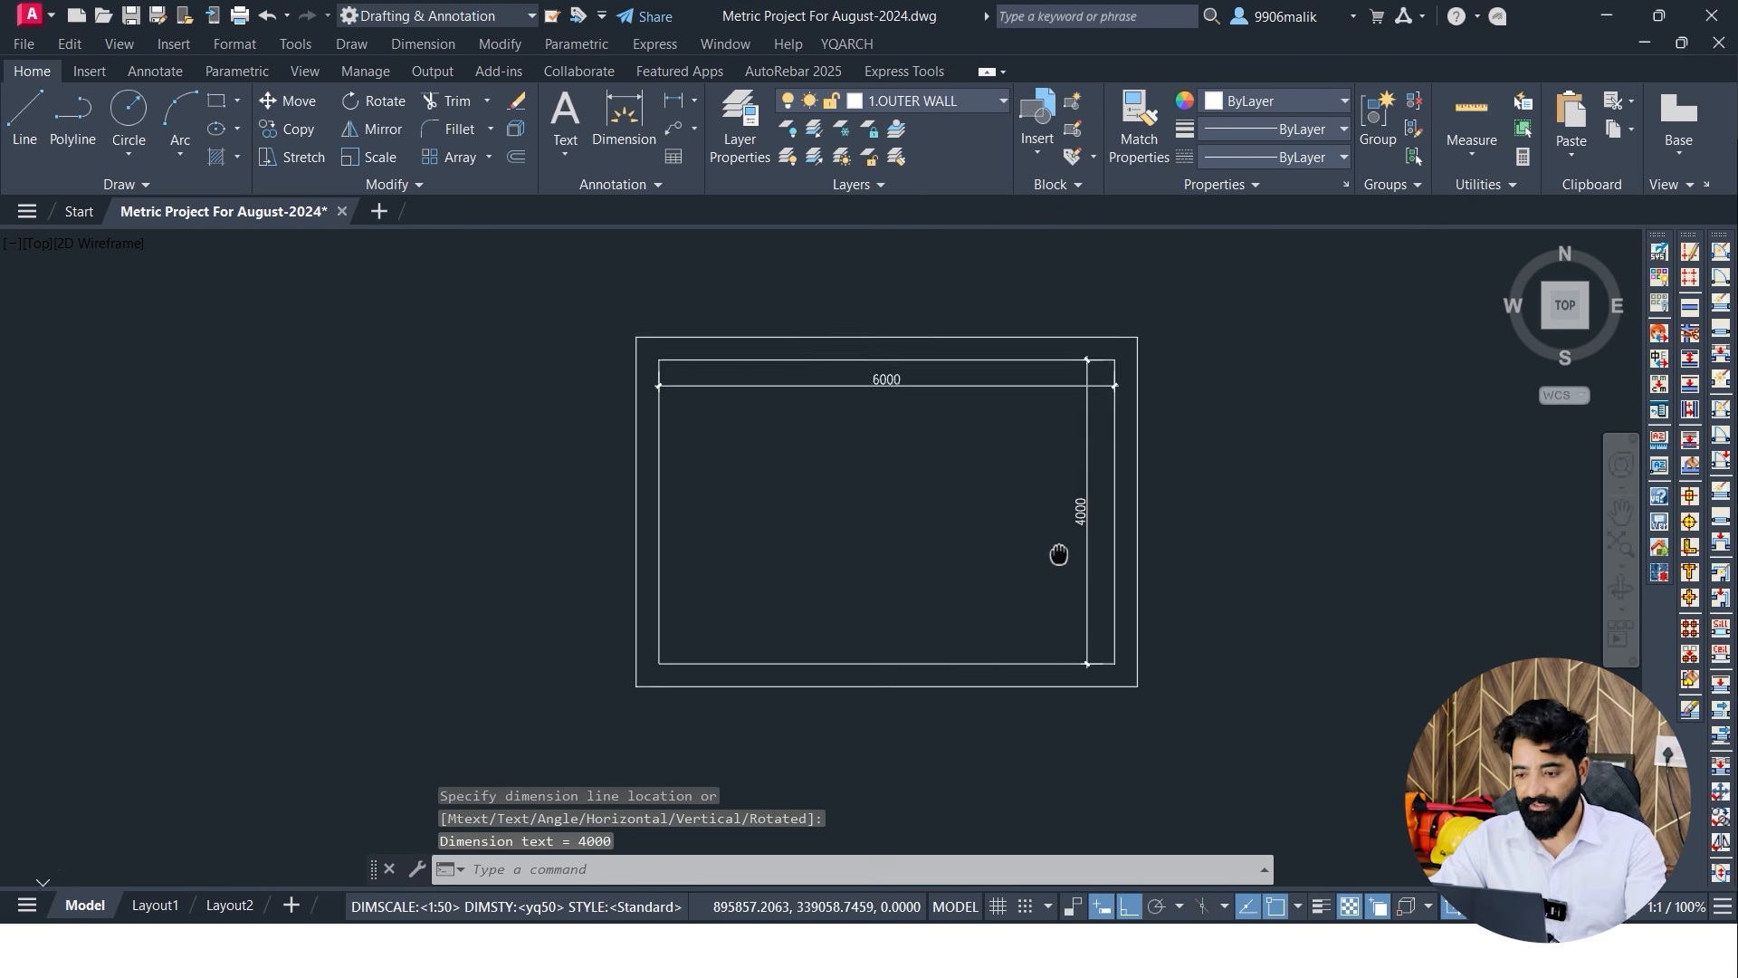
scroll(1098, 533, up, 2)
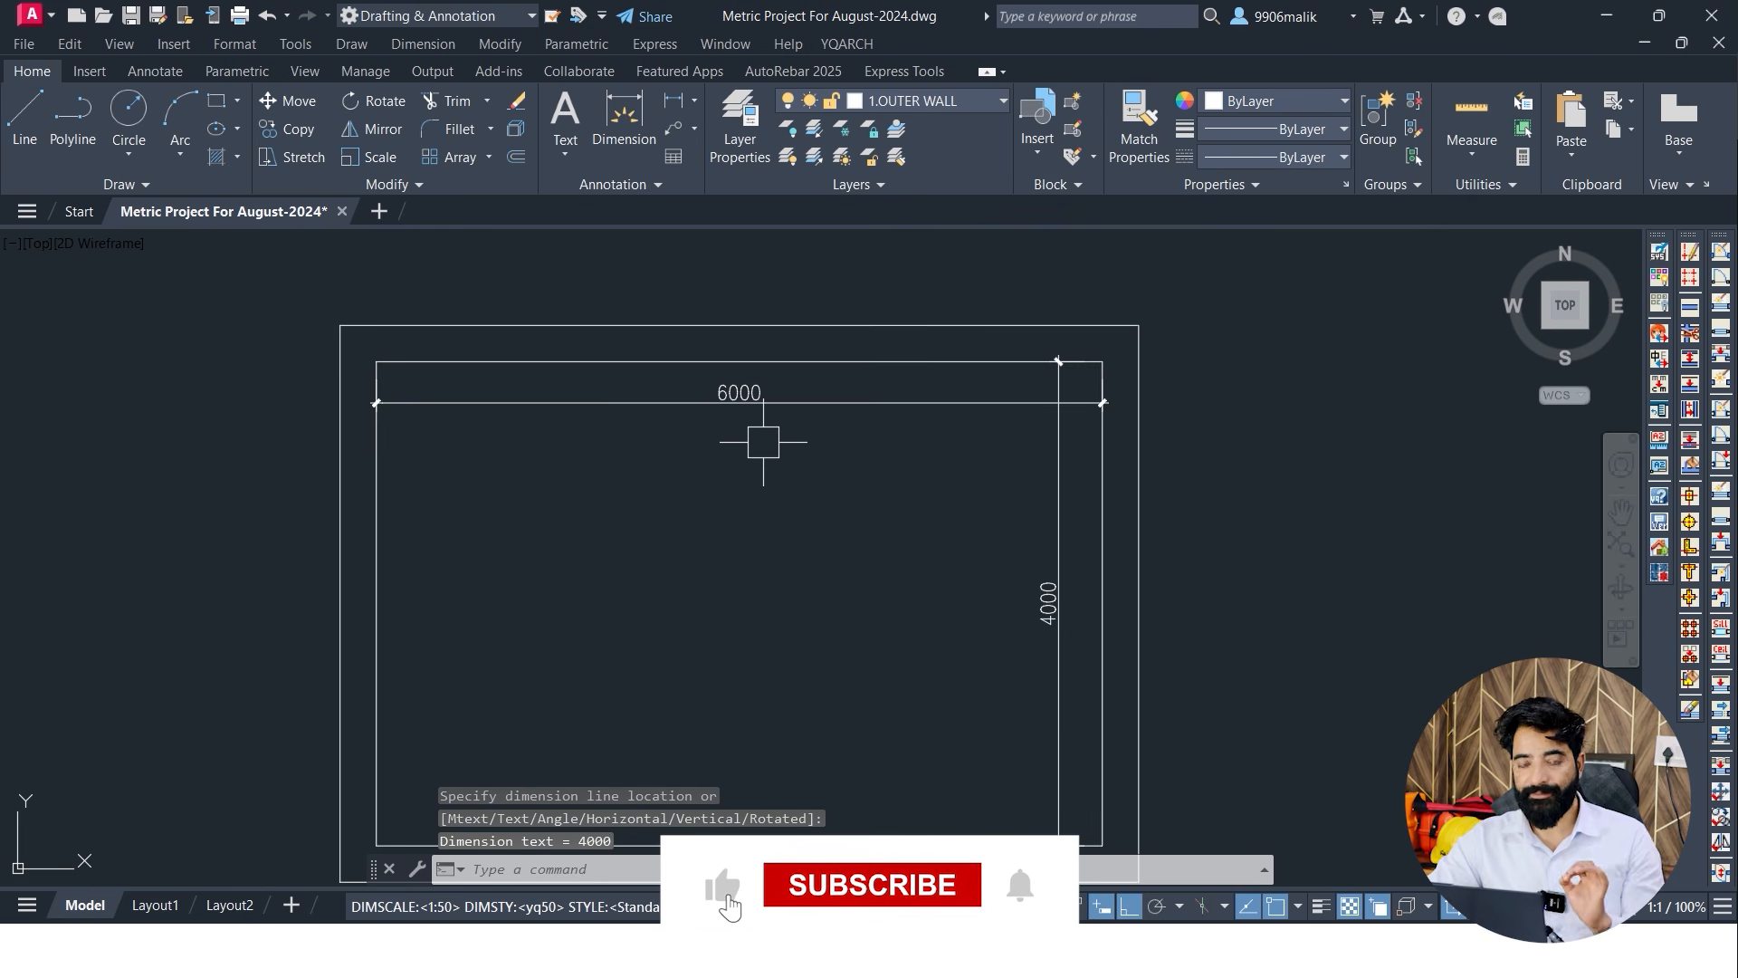
middle_drag(510, 504, 582, 450)
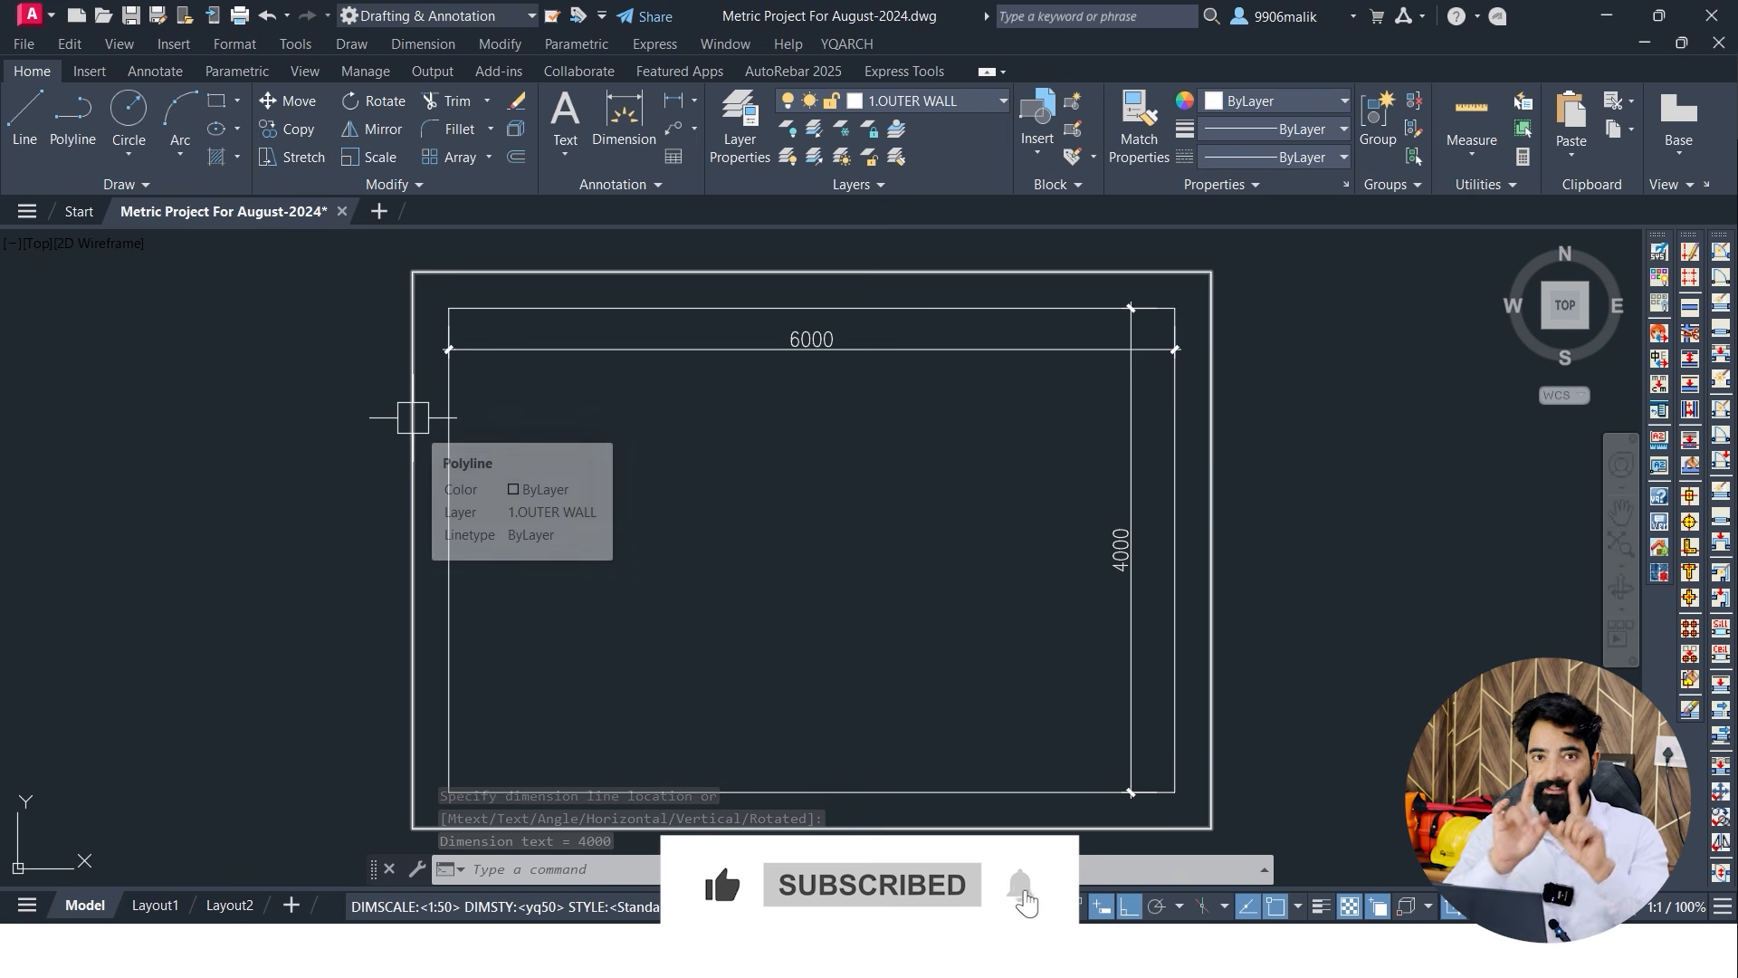
key(Escape)
key(Escape)
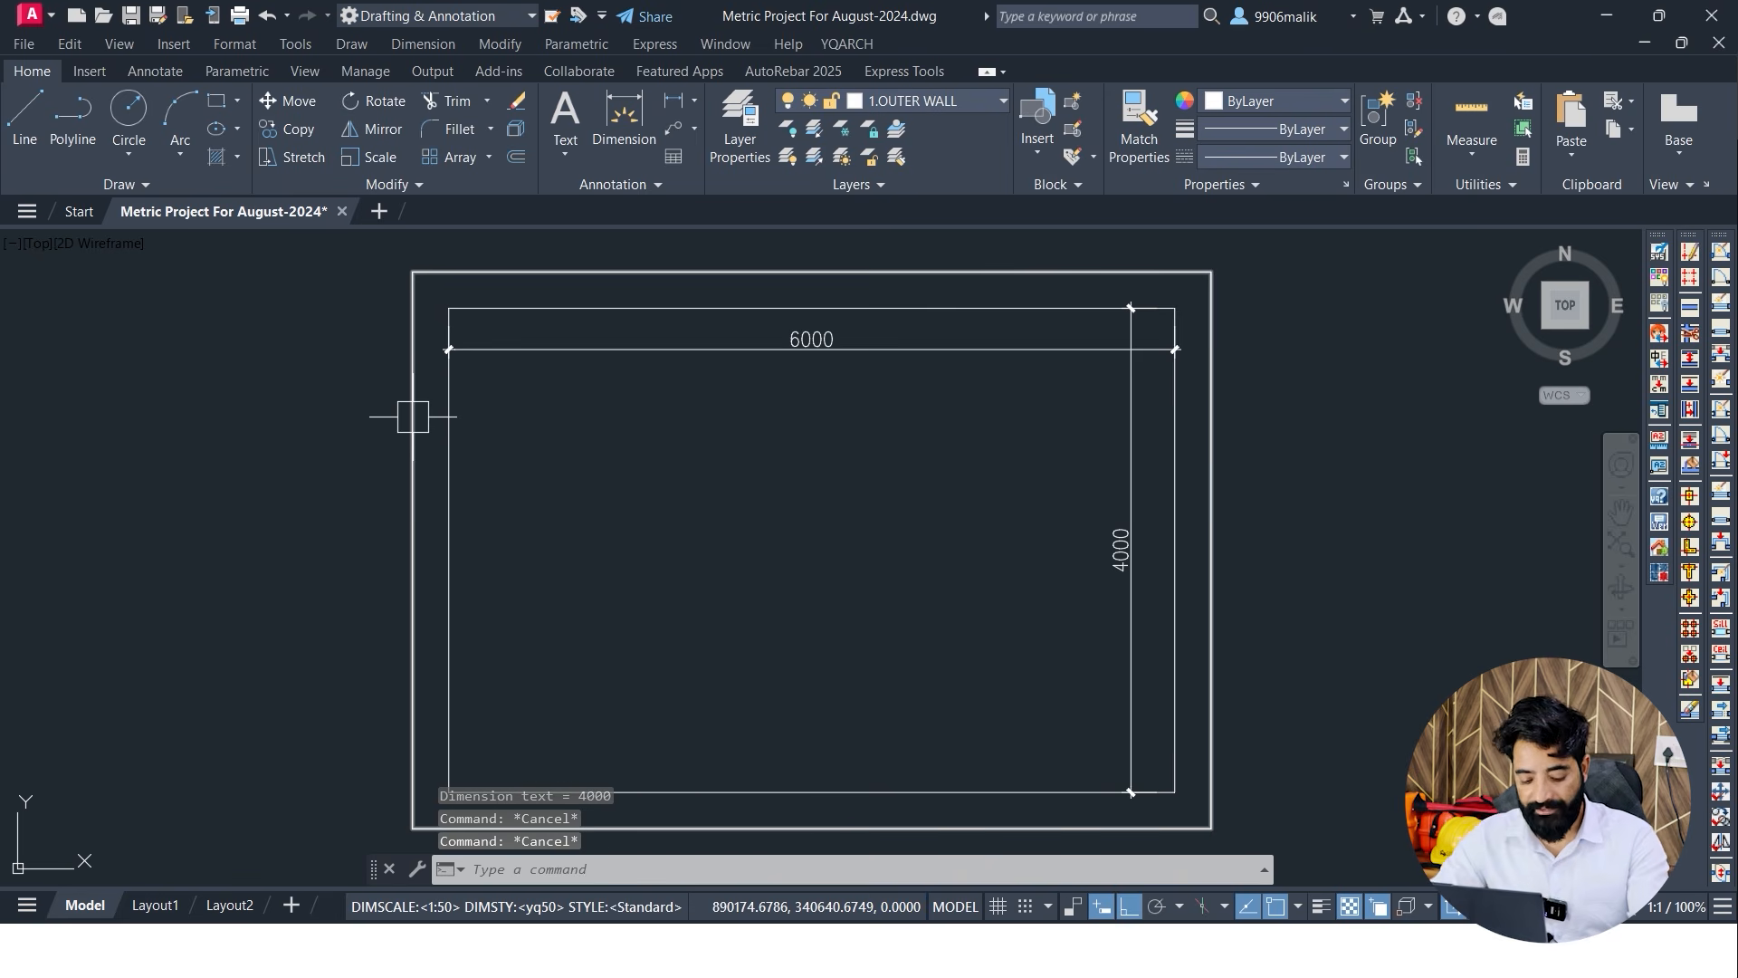
text(xl)
key(Return)
key(Escape)
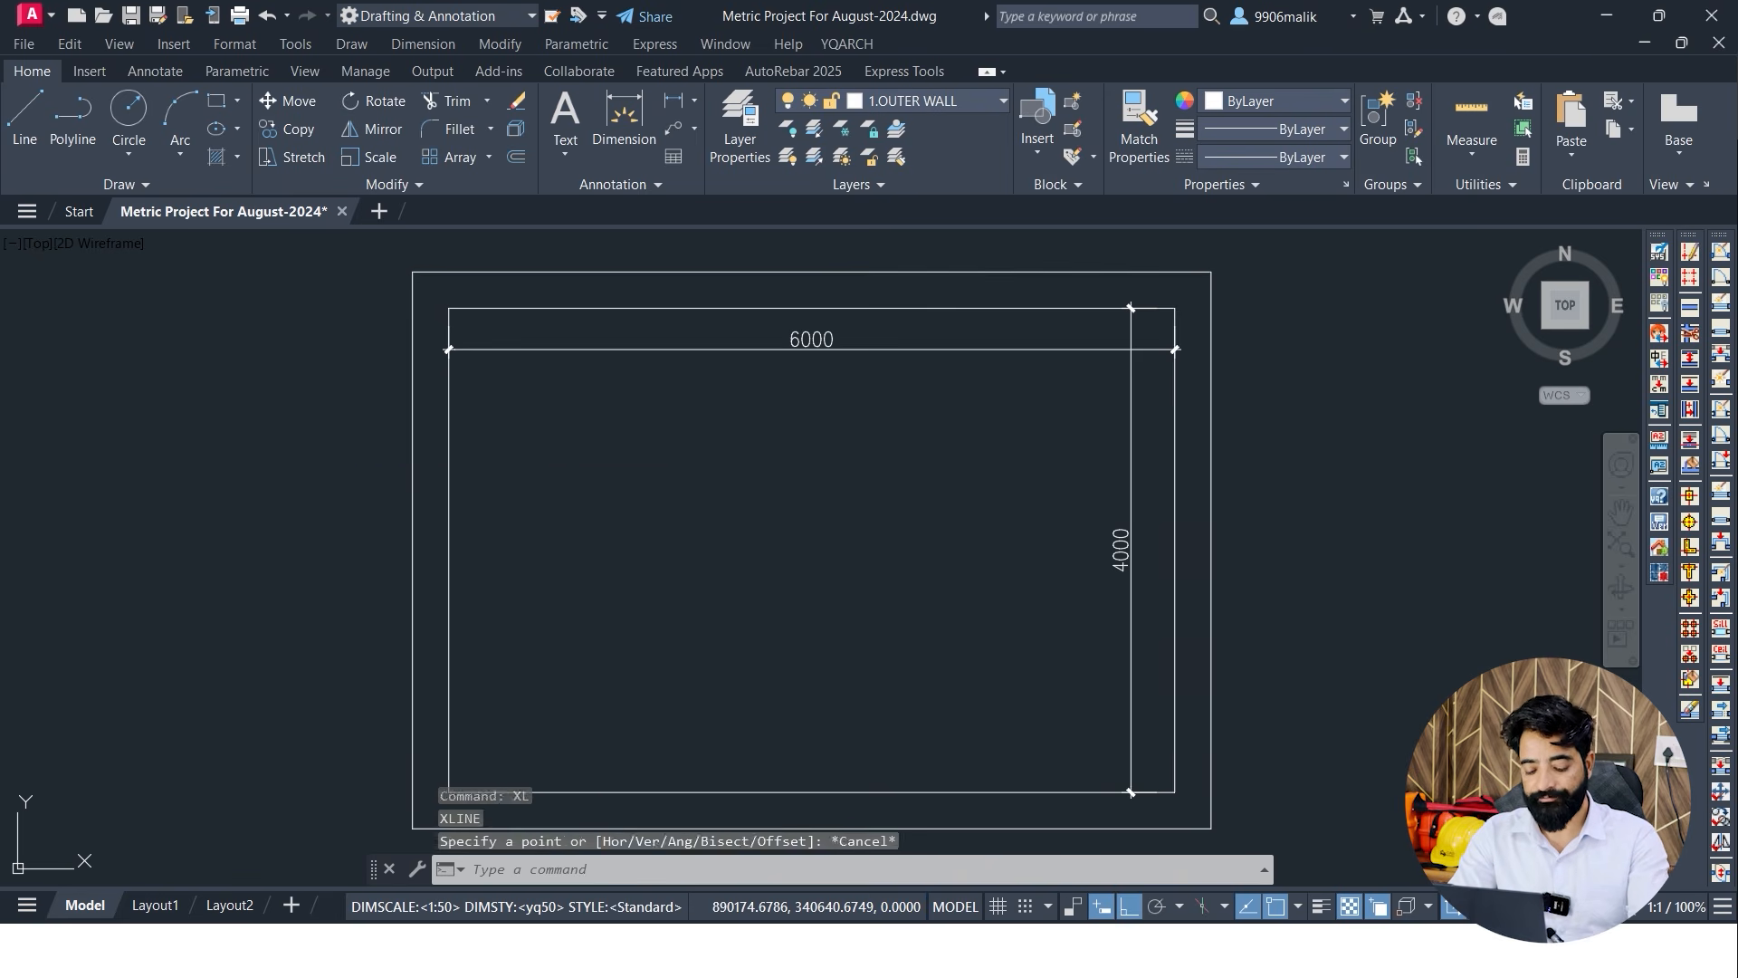
key(Escape)
key(Return)
text(v)
key(Return)
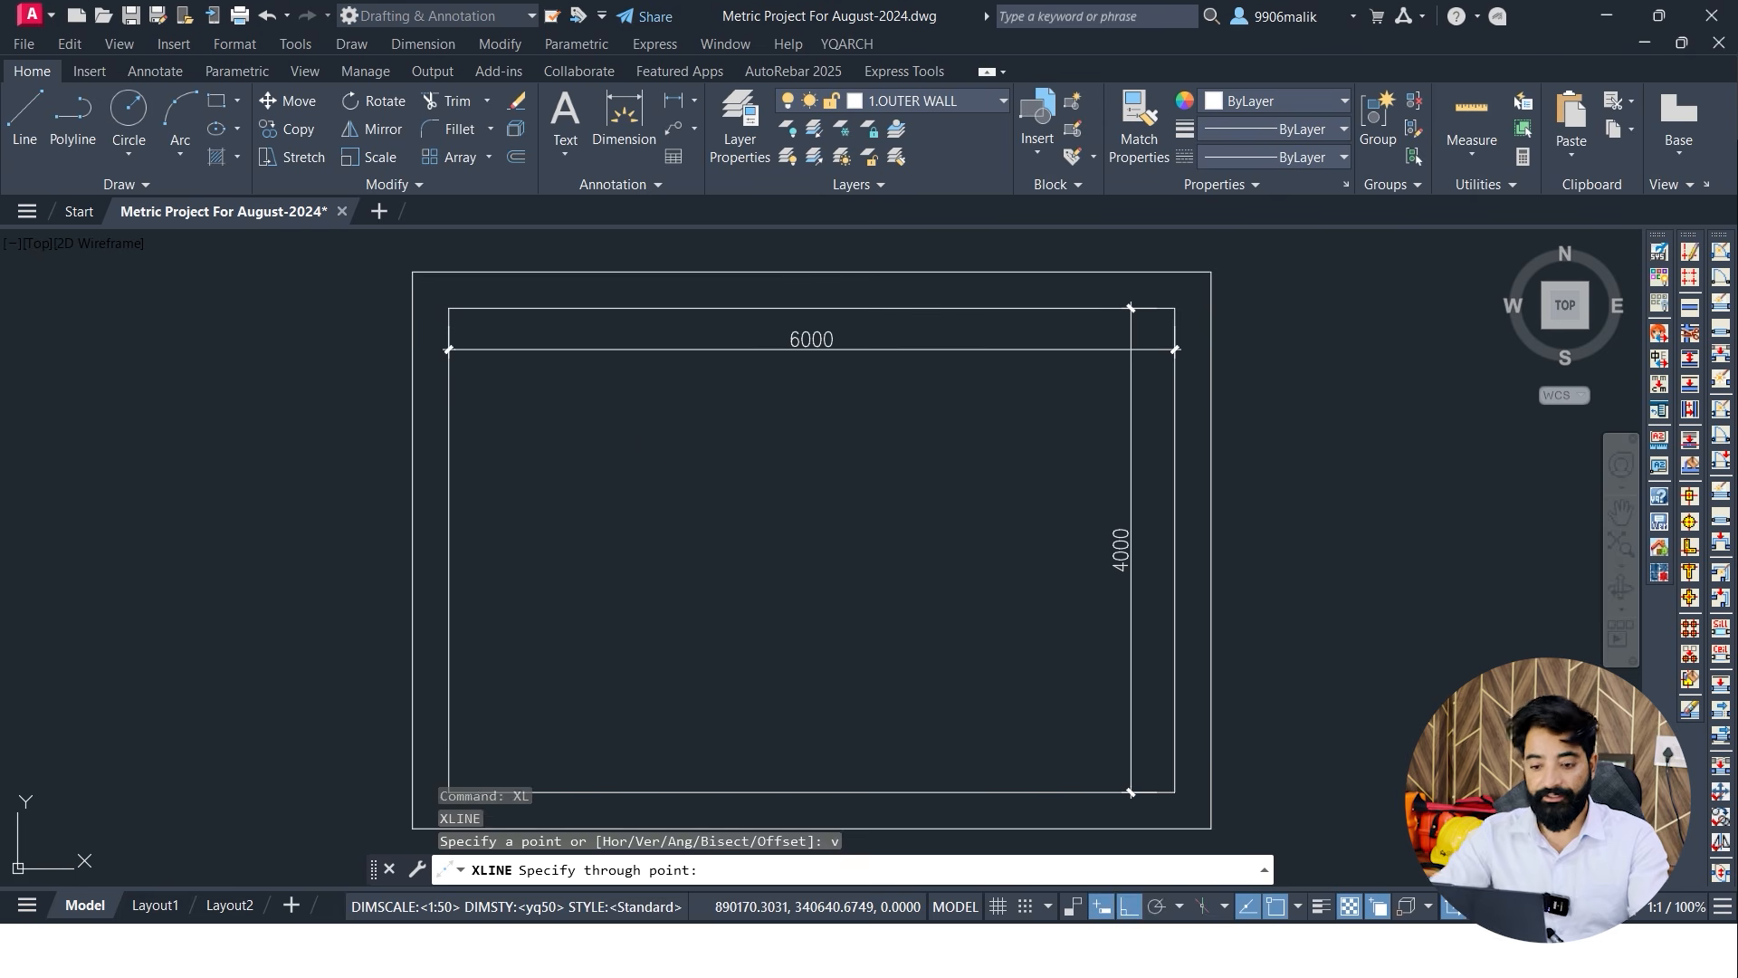
key(Escape)
Make 8.FOOTING the current layer for the centre lines
click(933, 101)
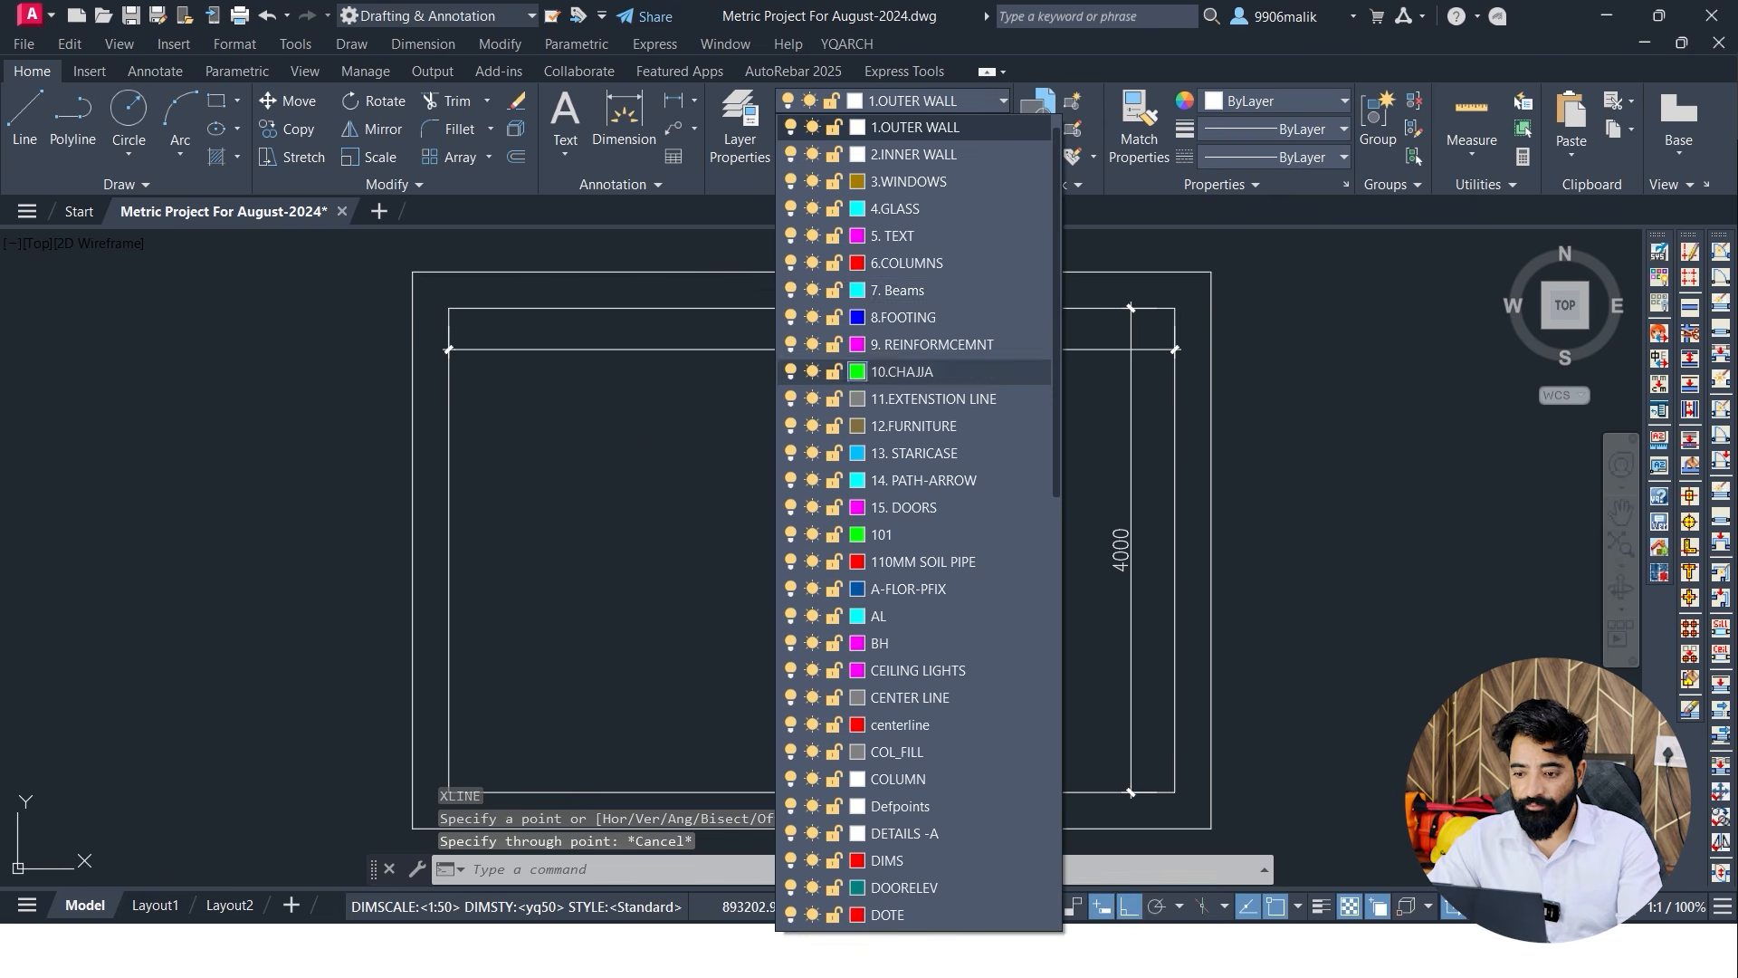
click(906, 317)
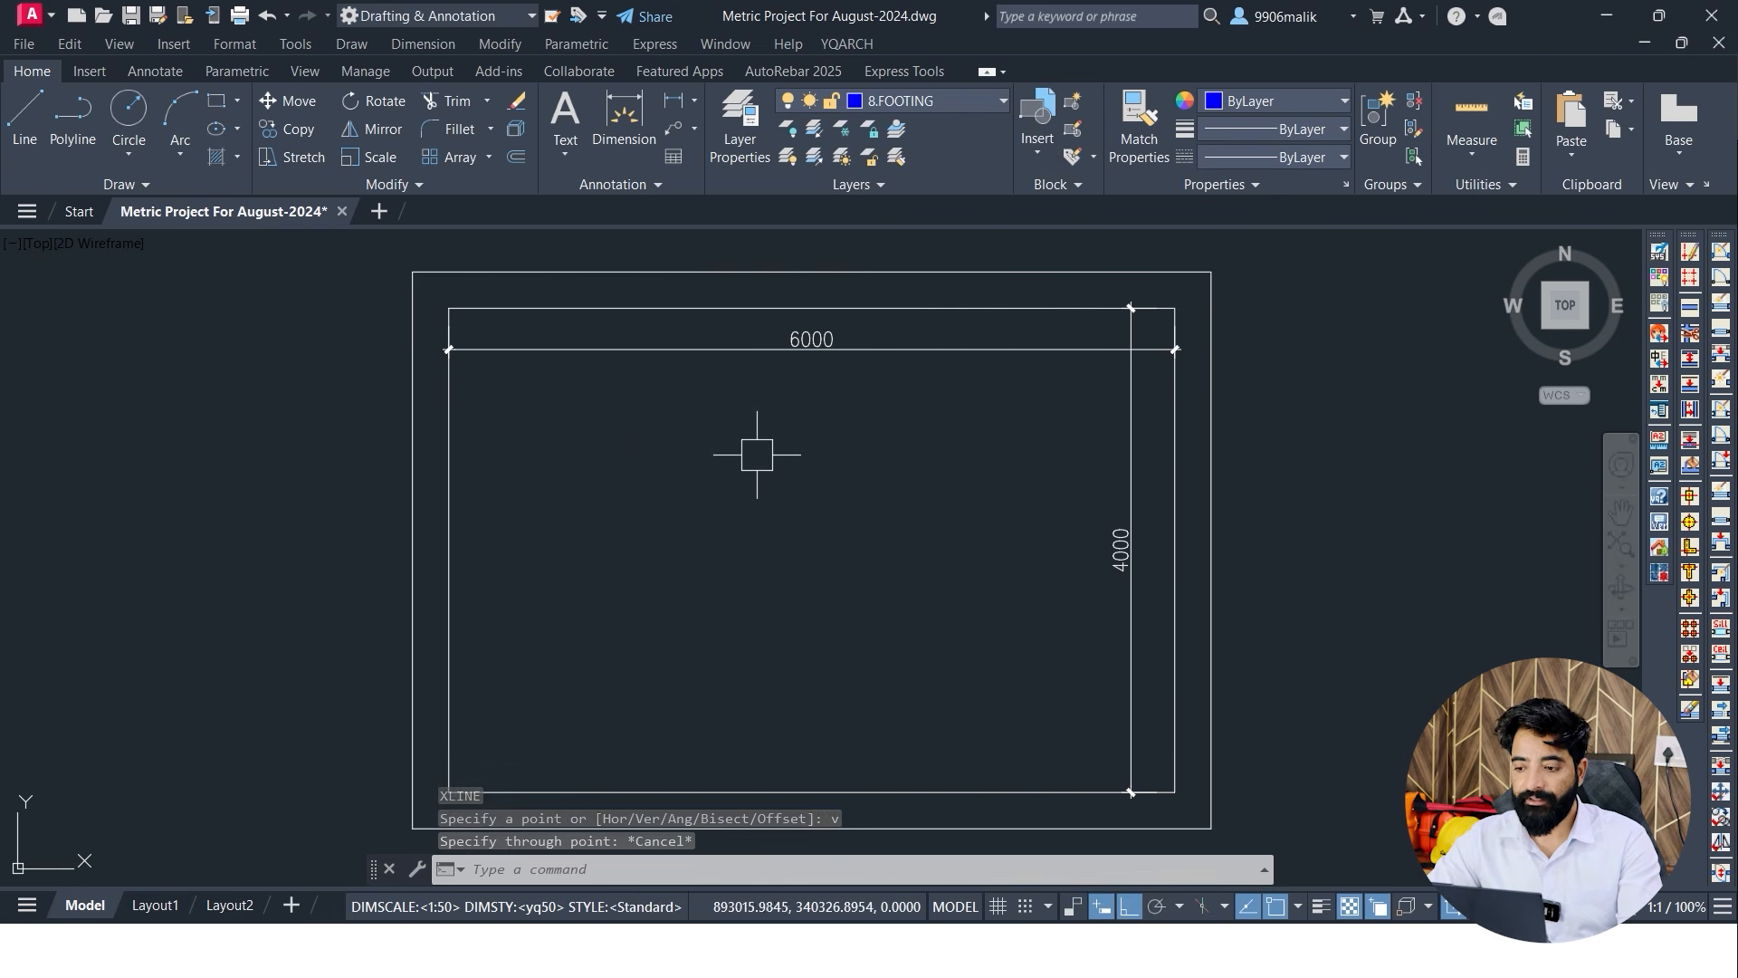
middle_drag(758, 453, 640, 431)
key(Escape)
key(Escape)
key(Escape)
click(846, 43)
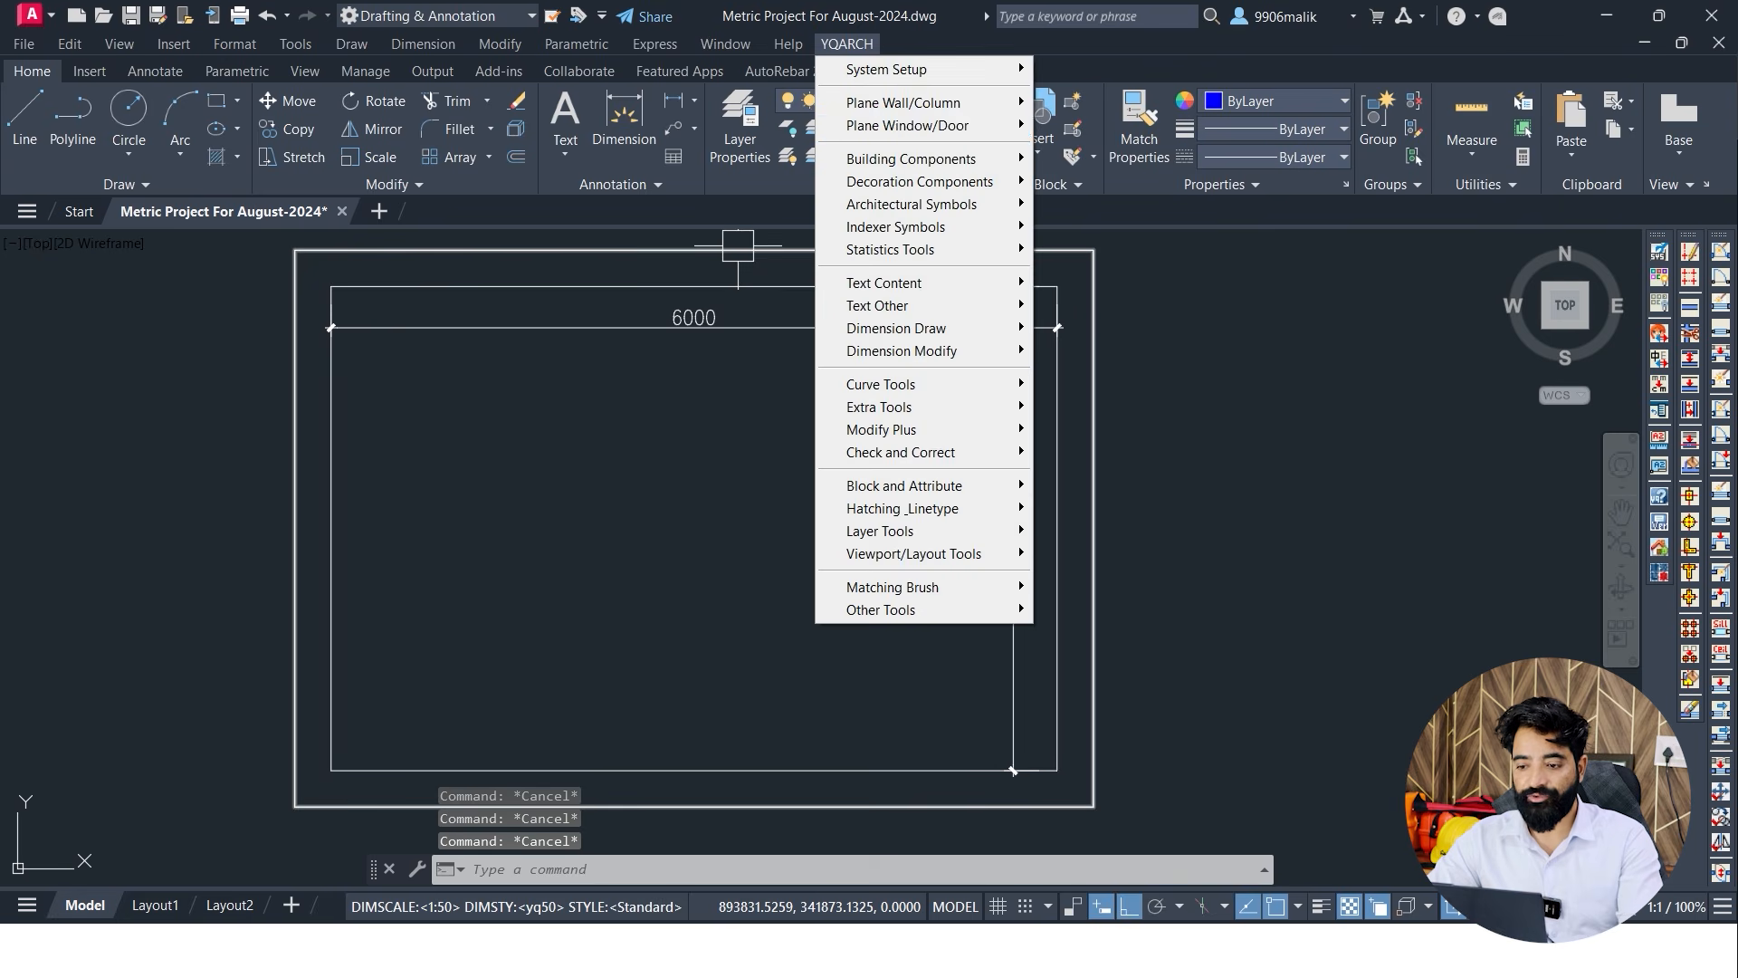
key(Escape)
key(Escape)
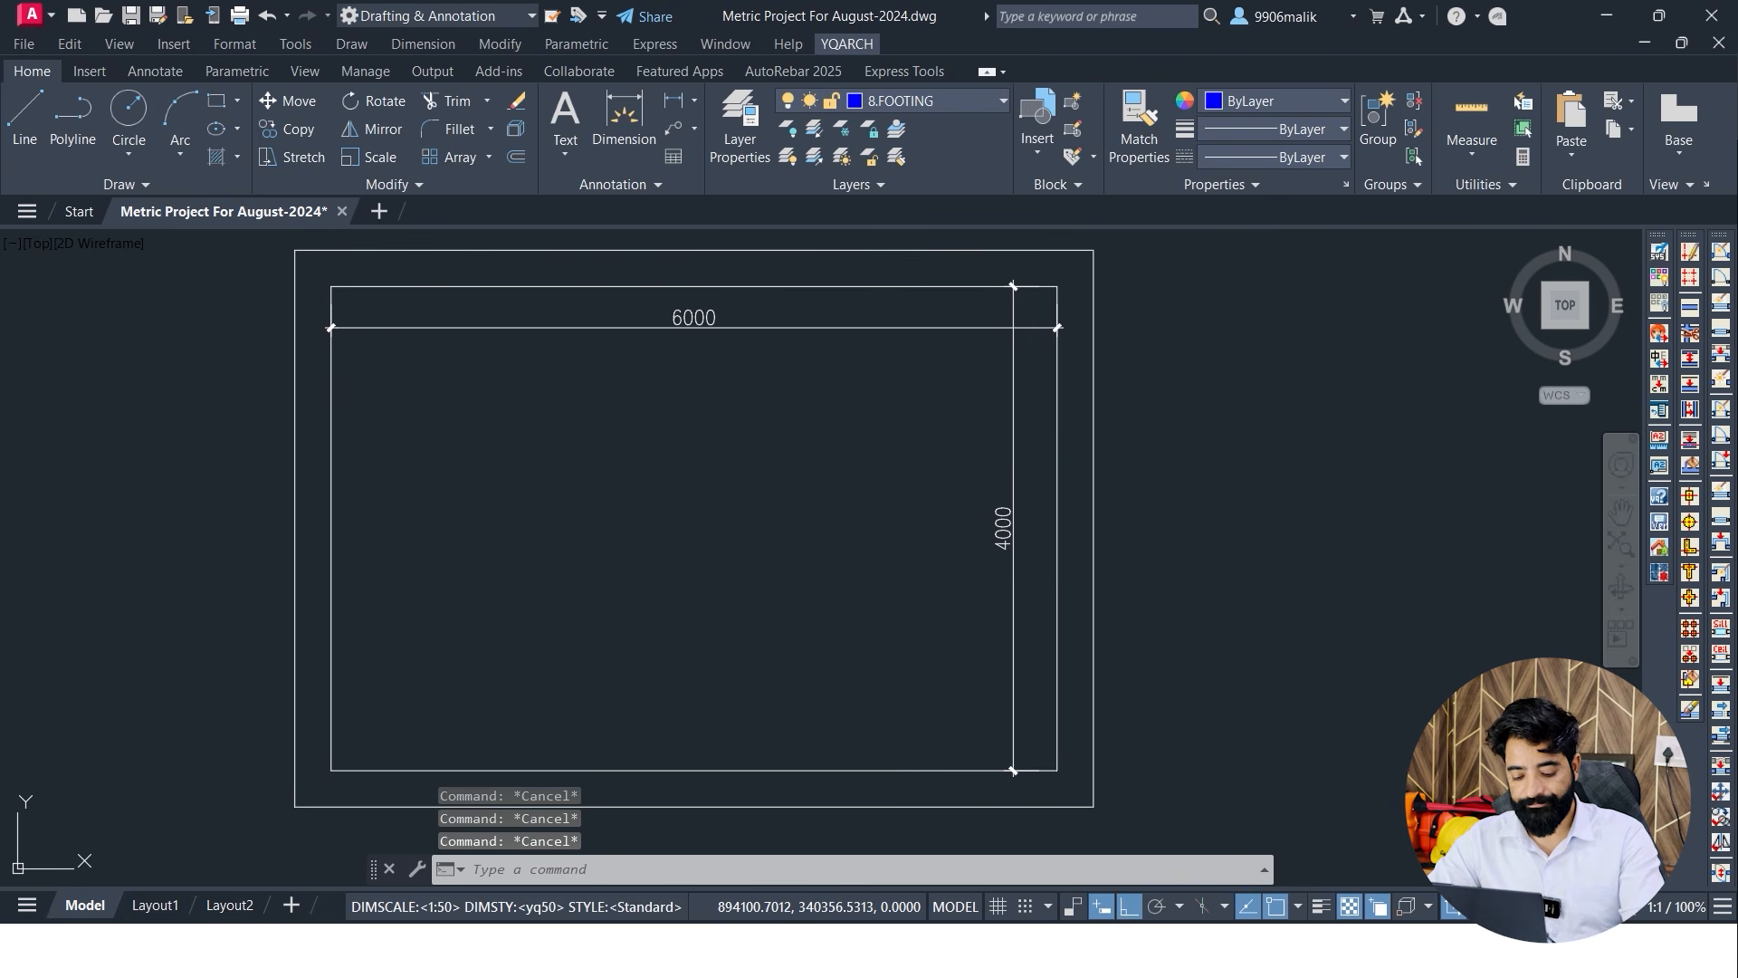
click(738, 570)
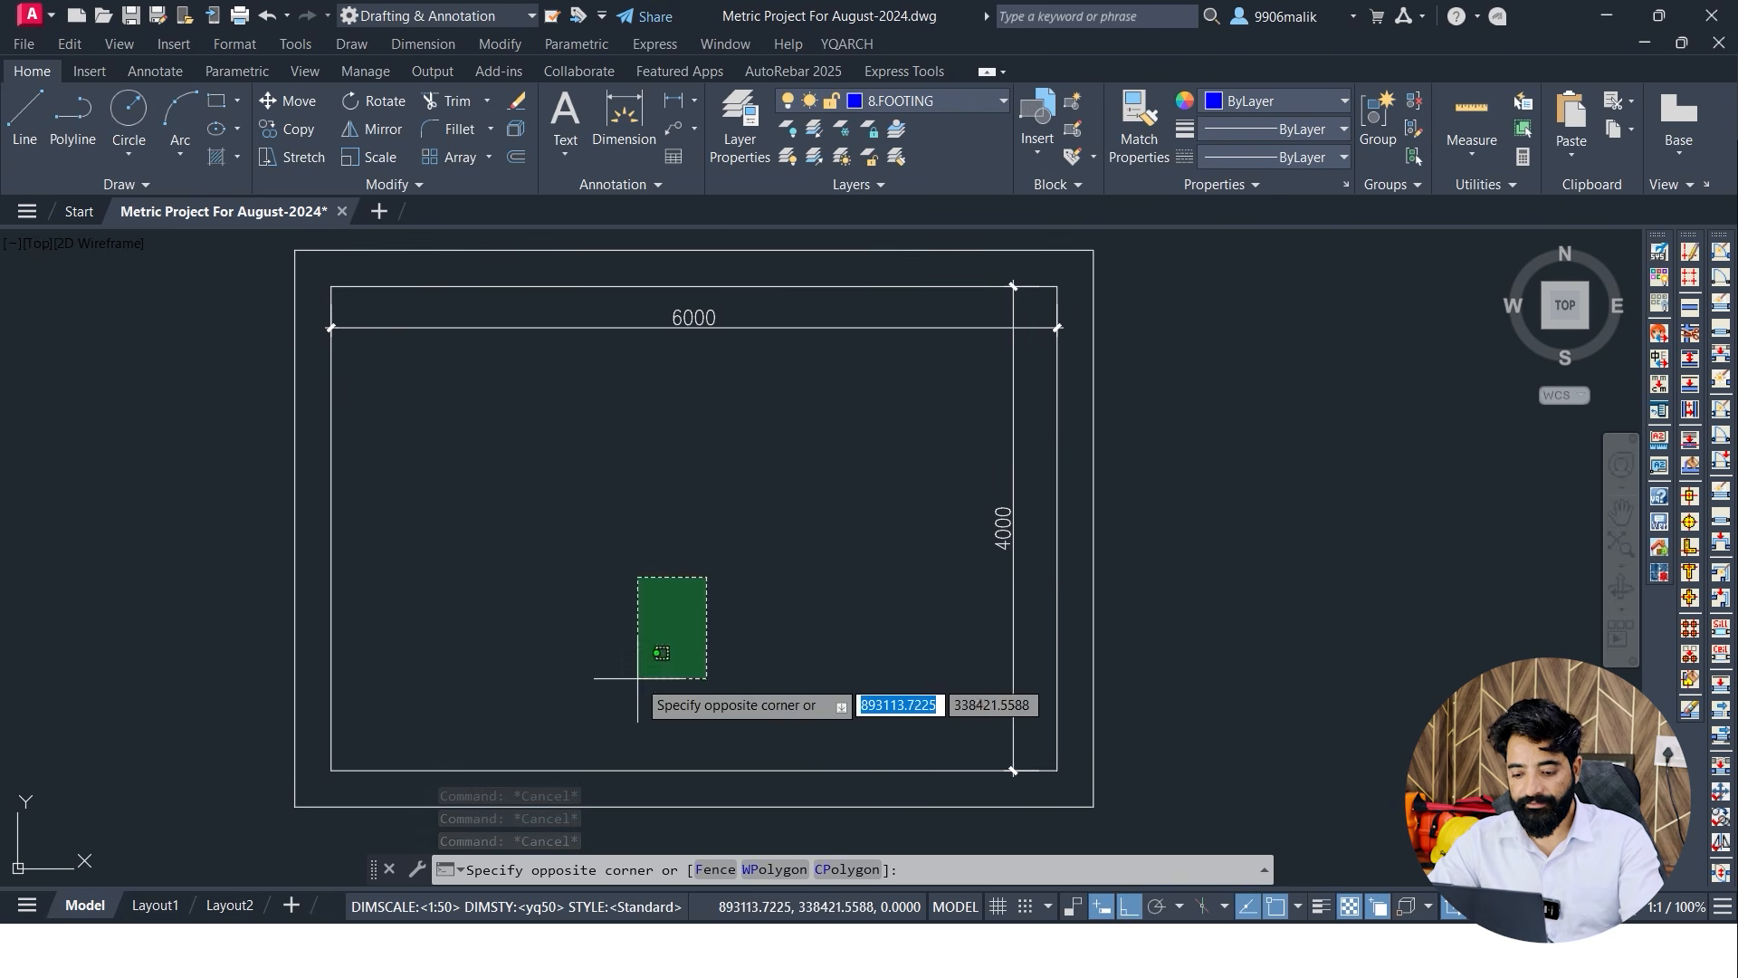
Add a centre line between the inner and outer faces of the left wall
text(cl)
key(Return)
scroll(755, 552, down, 2)
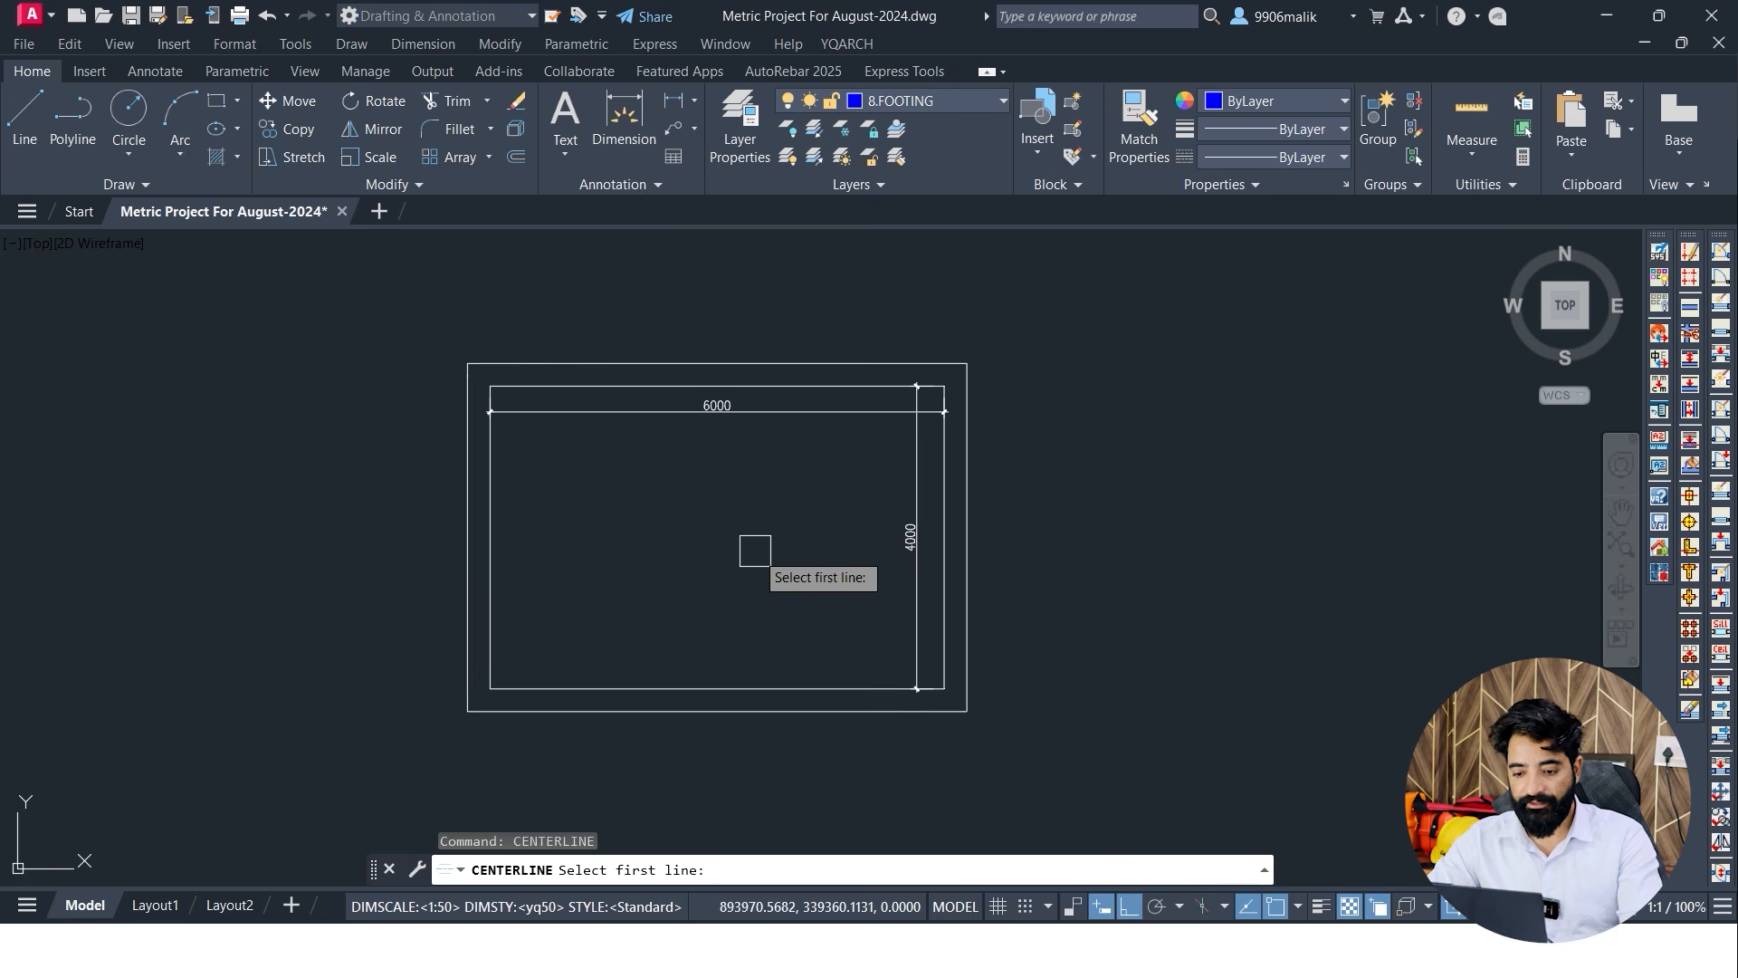
scroll(488, 480, up, 4)
click(486, 480)
click(431, 490)
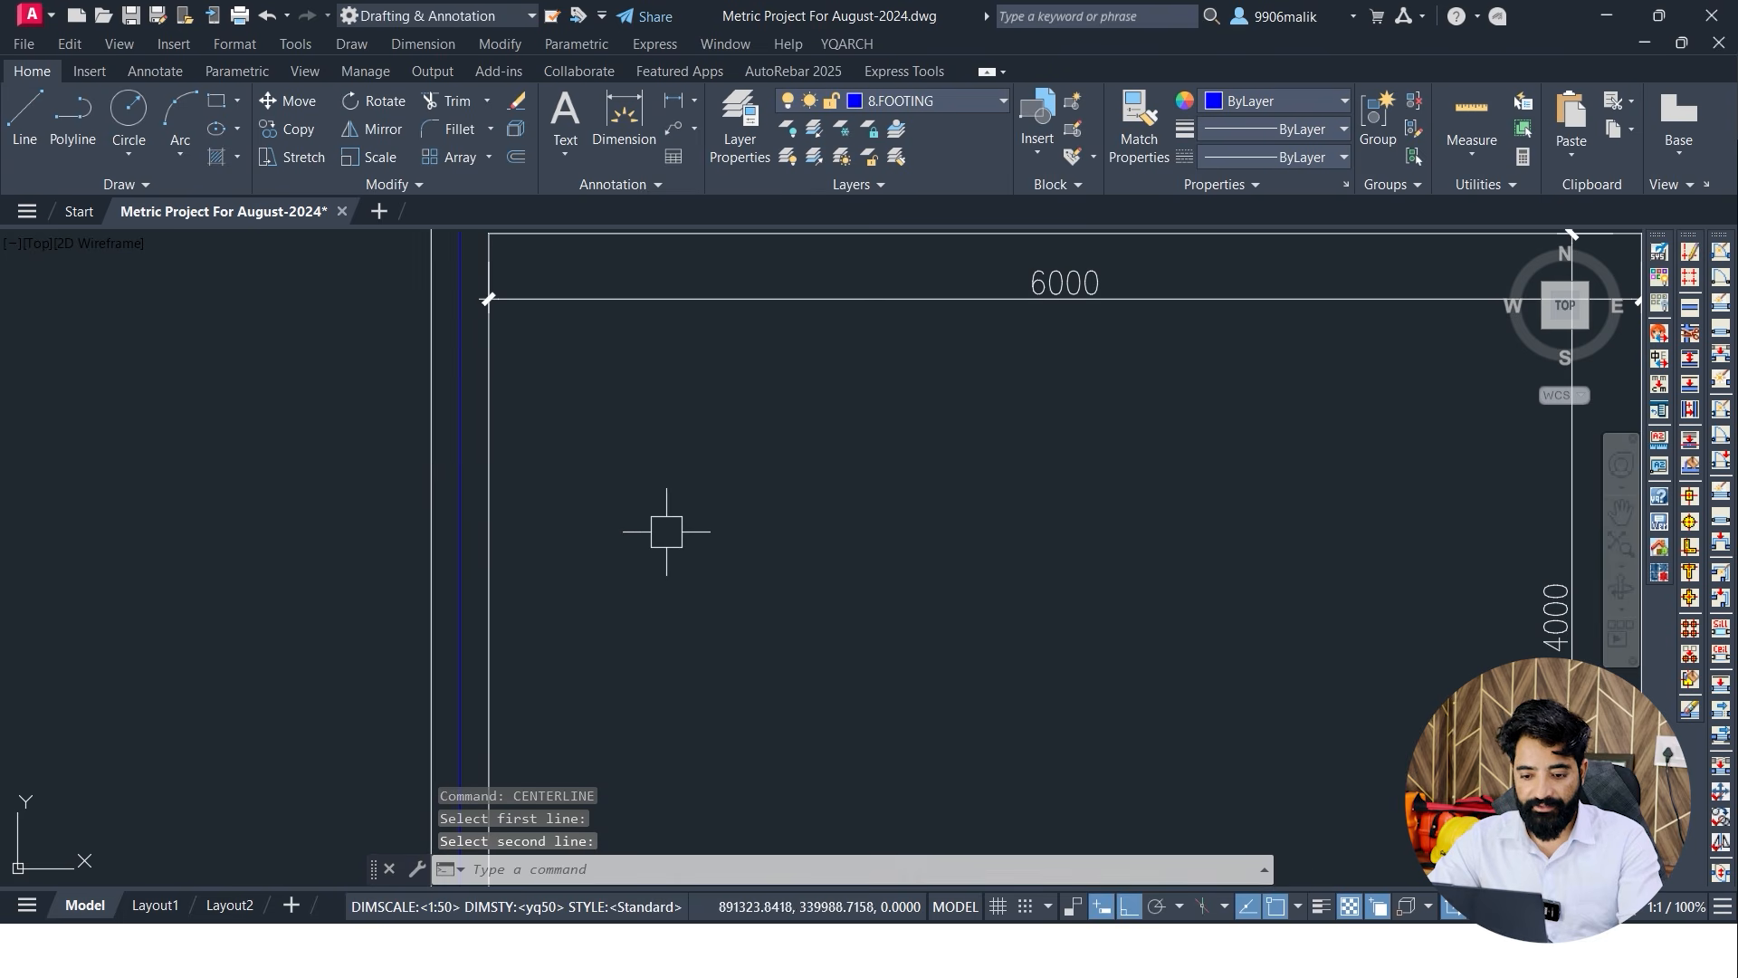
scroll(589, 516, down, 2)
scroll(543, 497, up, 2)
Add a centre line between the inner and outer faces of the right wall
key(Return)
middle_drag(1106, 496, 710, 446)
click(762, 432)
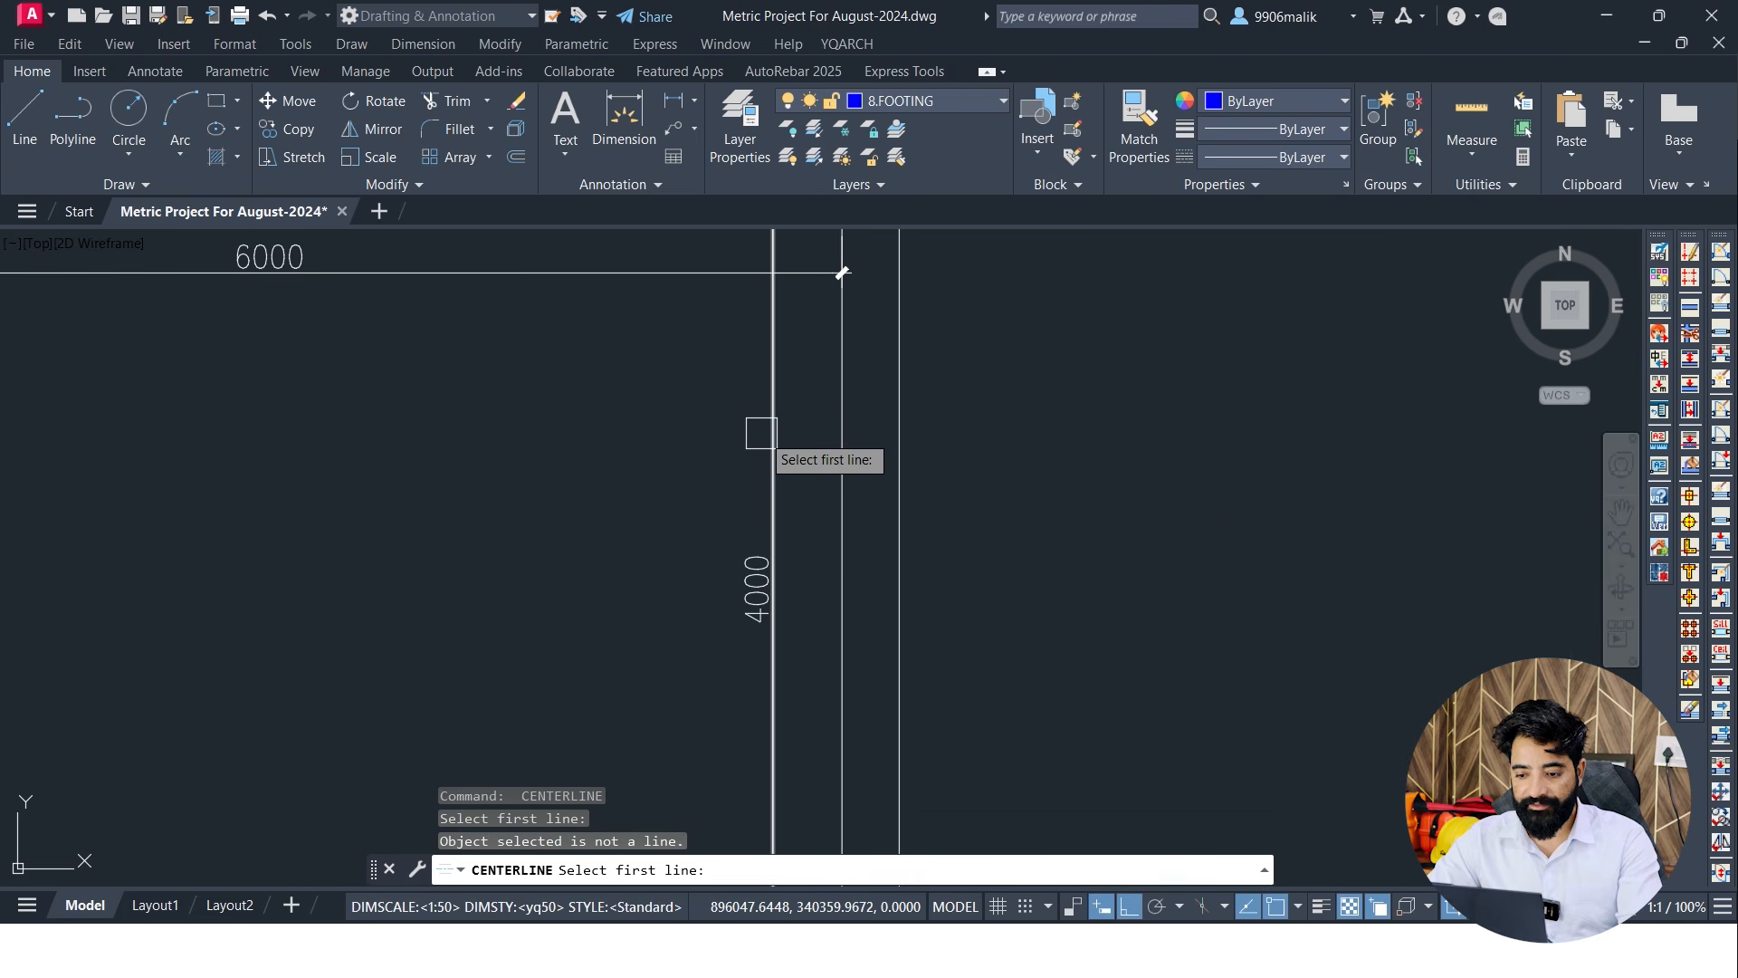
click(839, 432)
key(Escape)
scroll(903, 426, down, 6)
scroll(664, 389, up, 2)
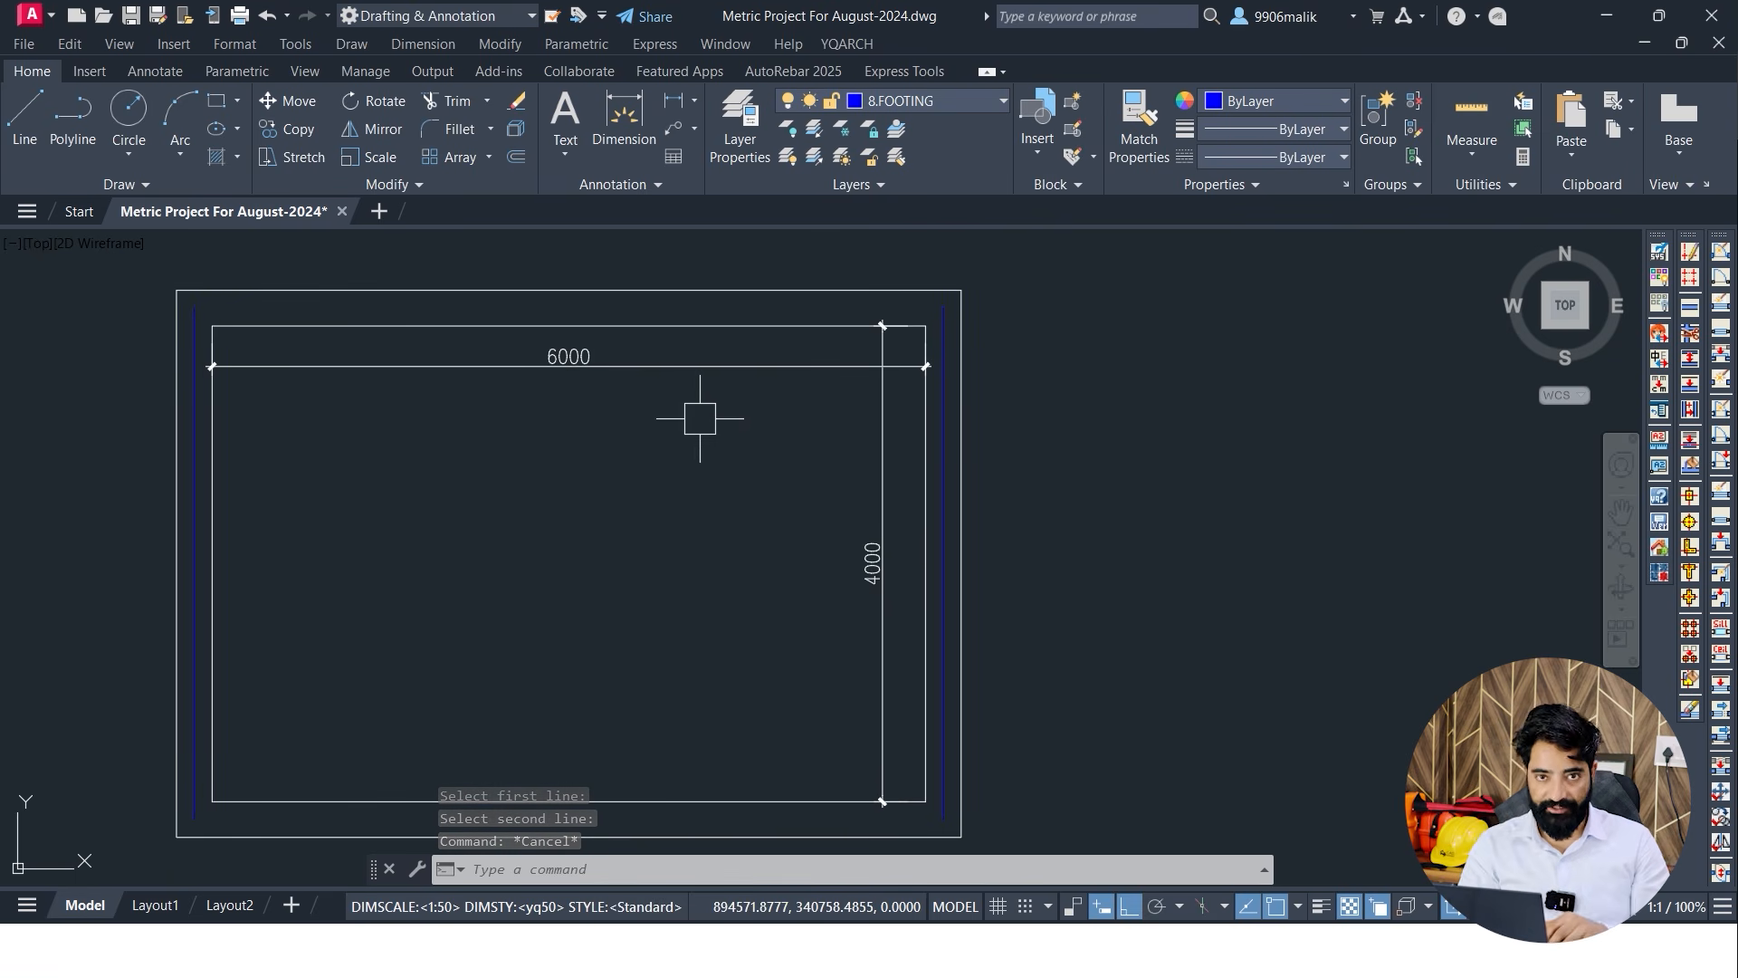
key(Escape)
key(Escape)
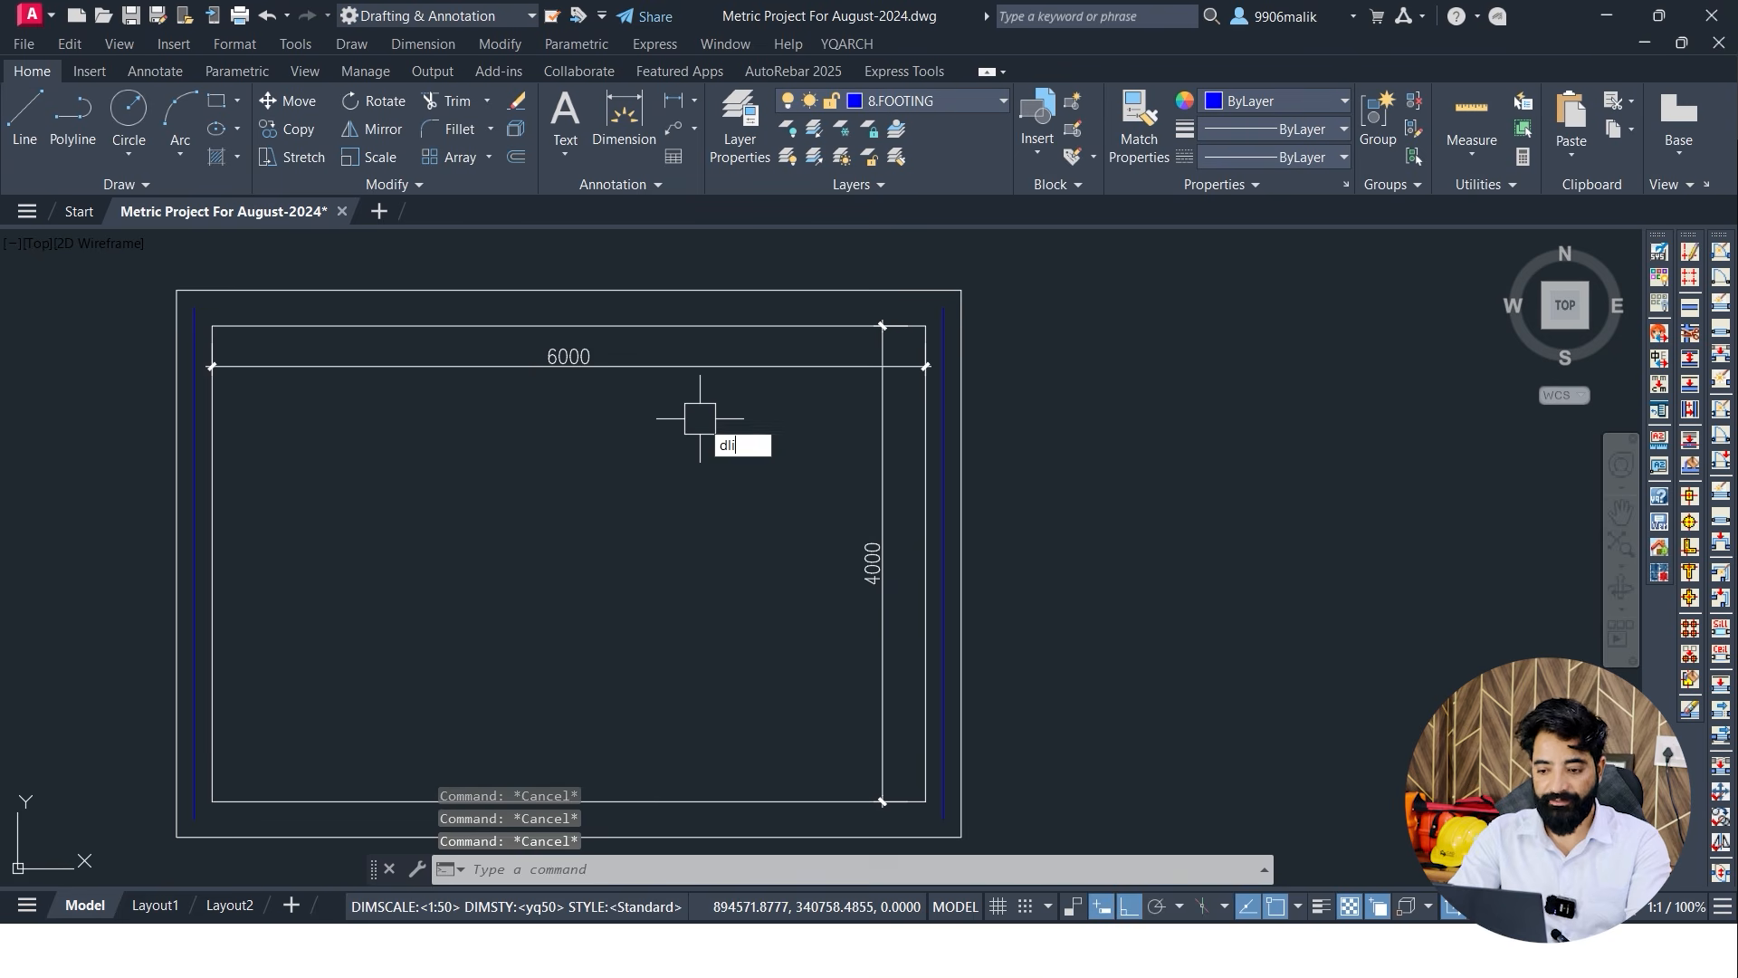
Dimension the centre-to-centre distance between the left and right wall centre lines, placing it above the outer rectangle
text(dli)
key(Return)
scroll(219, 287, up, 5)
click(160, 339)
middle_drag(1075, 369, 190, 353)
click(1184, 327)
middle_drag(869, 318, 952, 449)
scroll(958, 484, down, 5)
scroll(952, 449, up, 2)
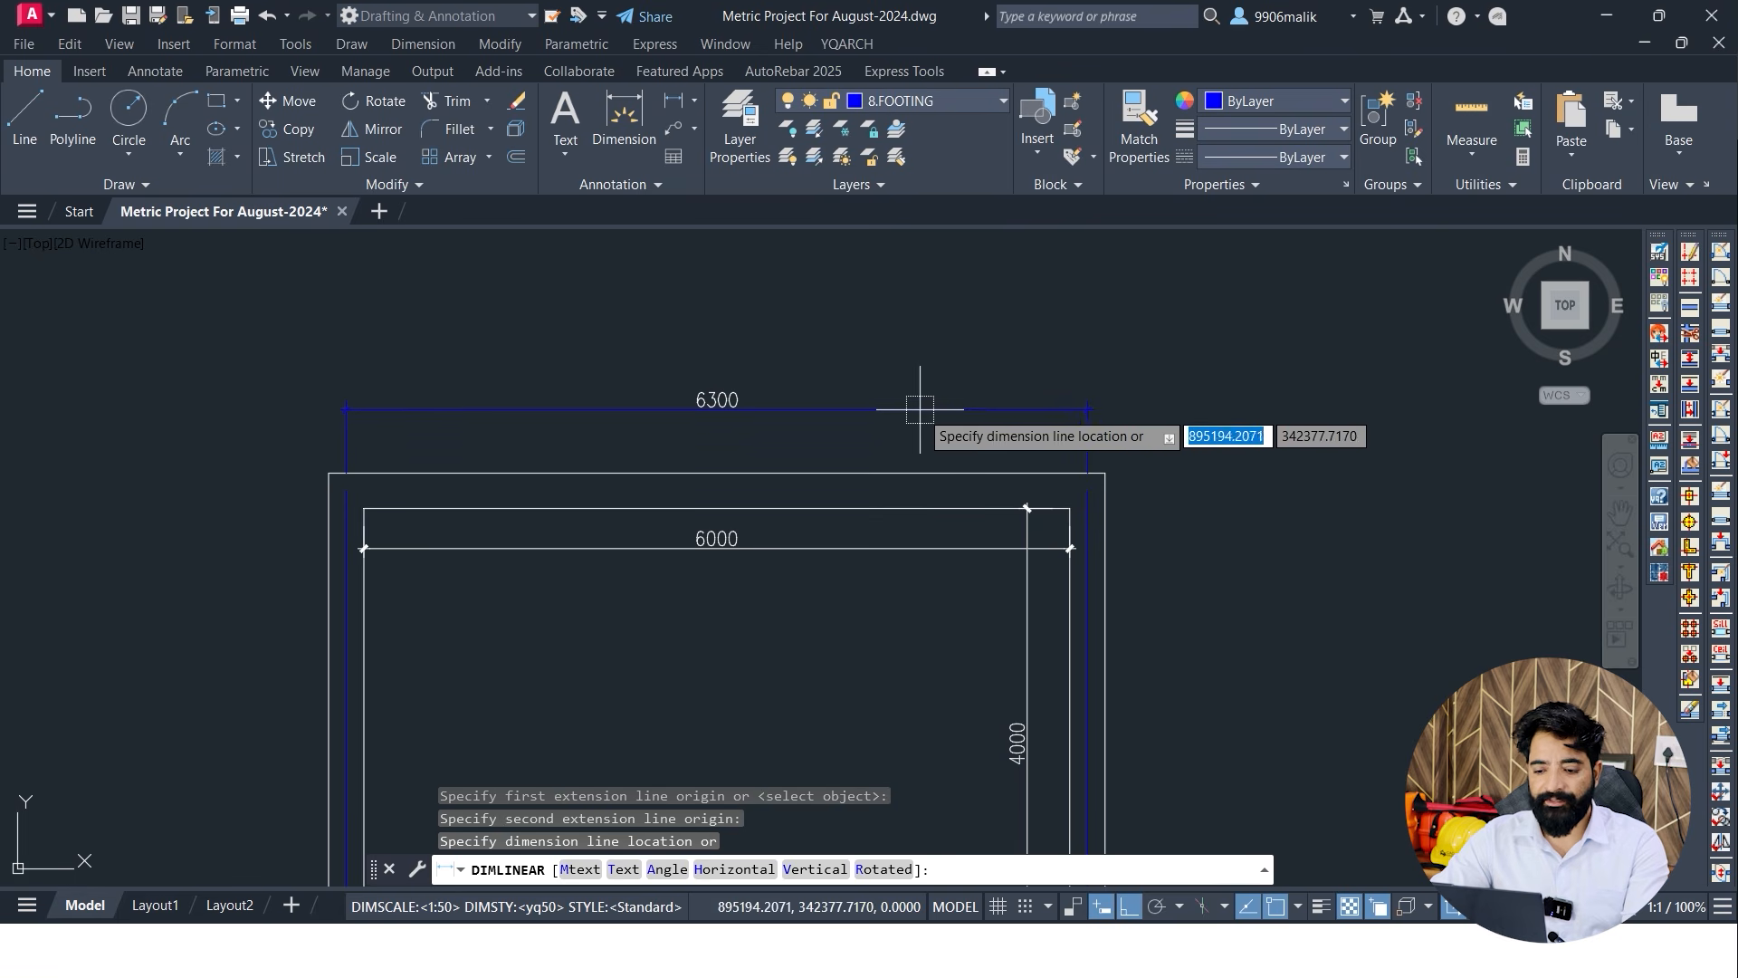
click(915, 402)
middle_drag(695, 494, 532, 435)
key(Escape)
key(Escape)
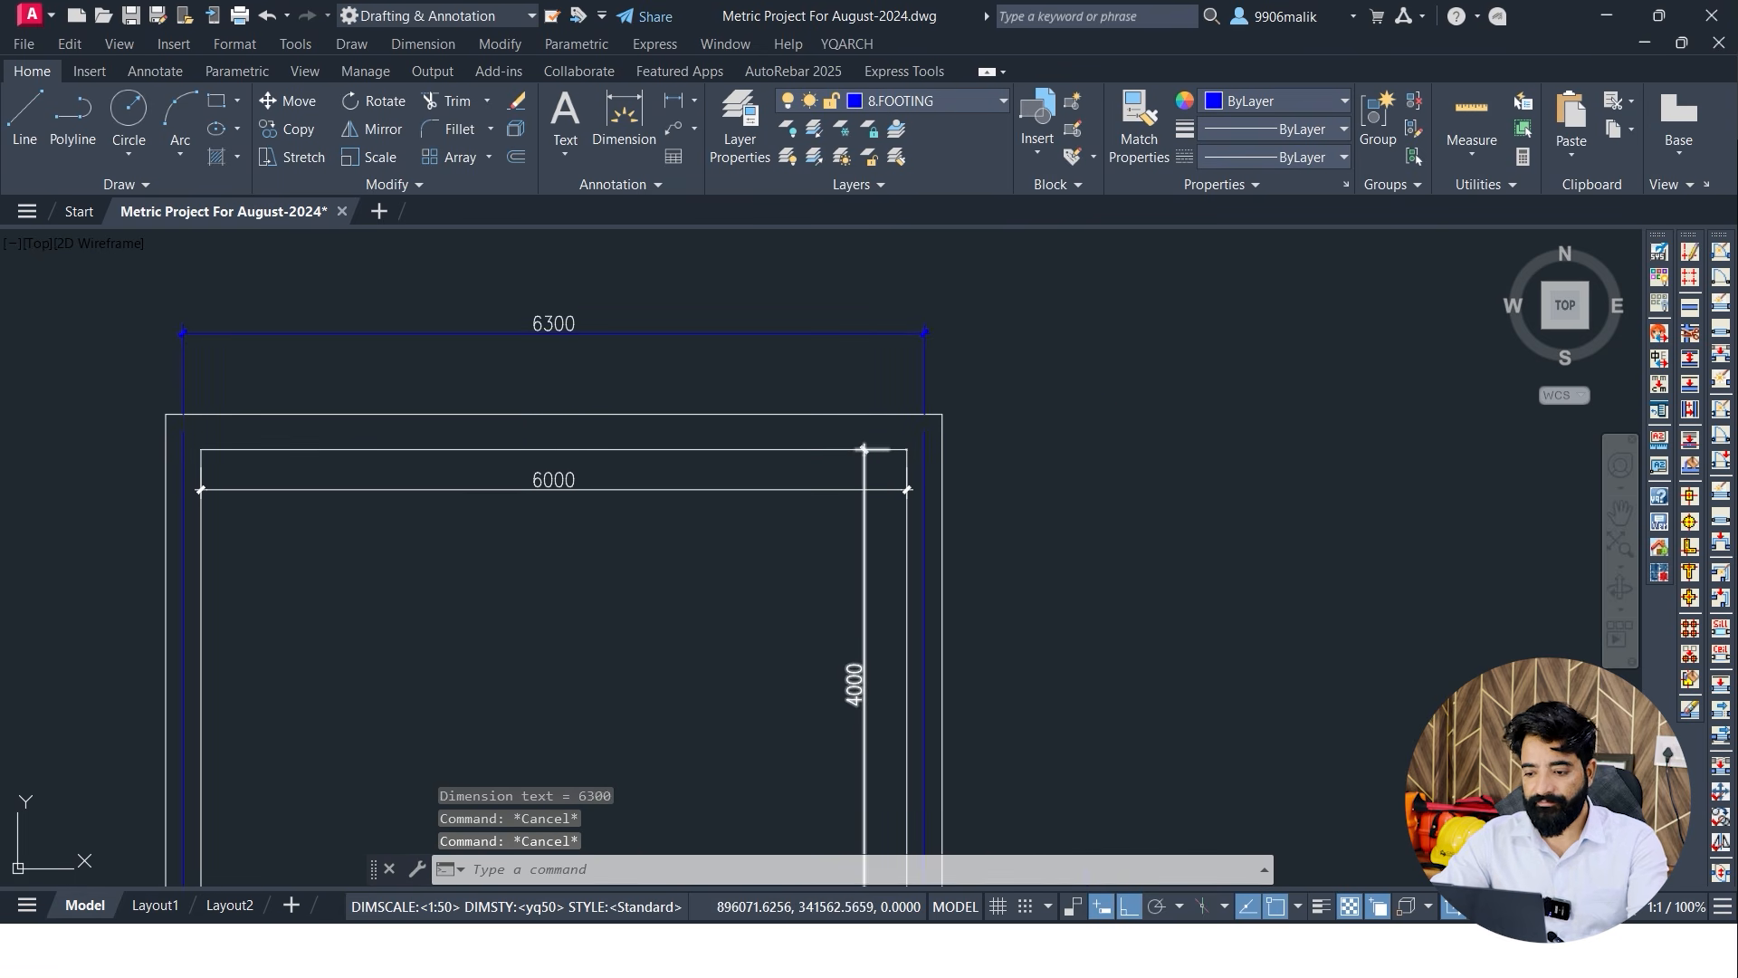
Dimension from the right centre line to the right wall's outer face, in line with the centre-to-centre dimension
text(dli)
key(Return)
scroll(1071, 447, up, 4)
click(693, 449)
click(738, 450)
middle_drag(769, 337, 778, 491)
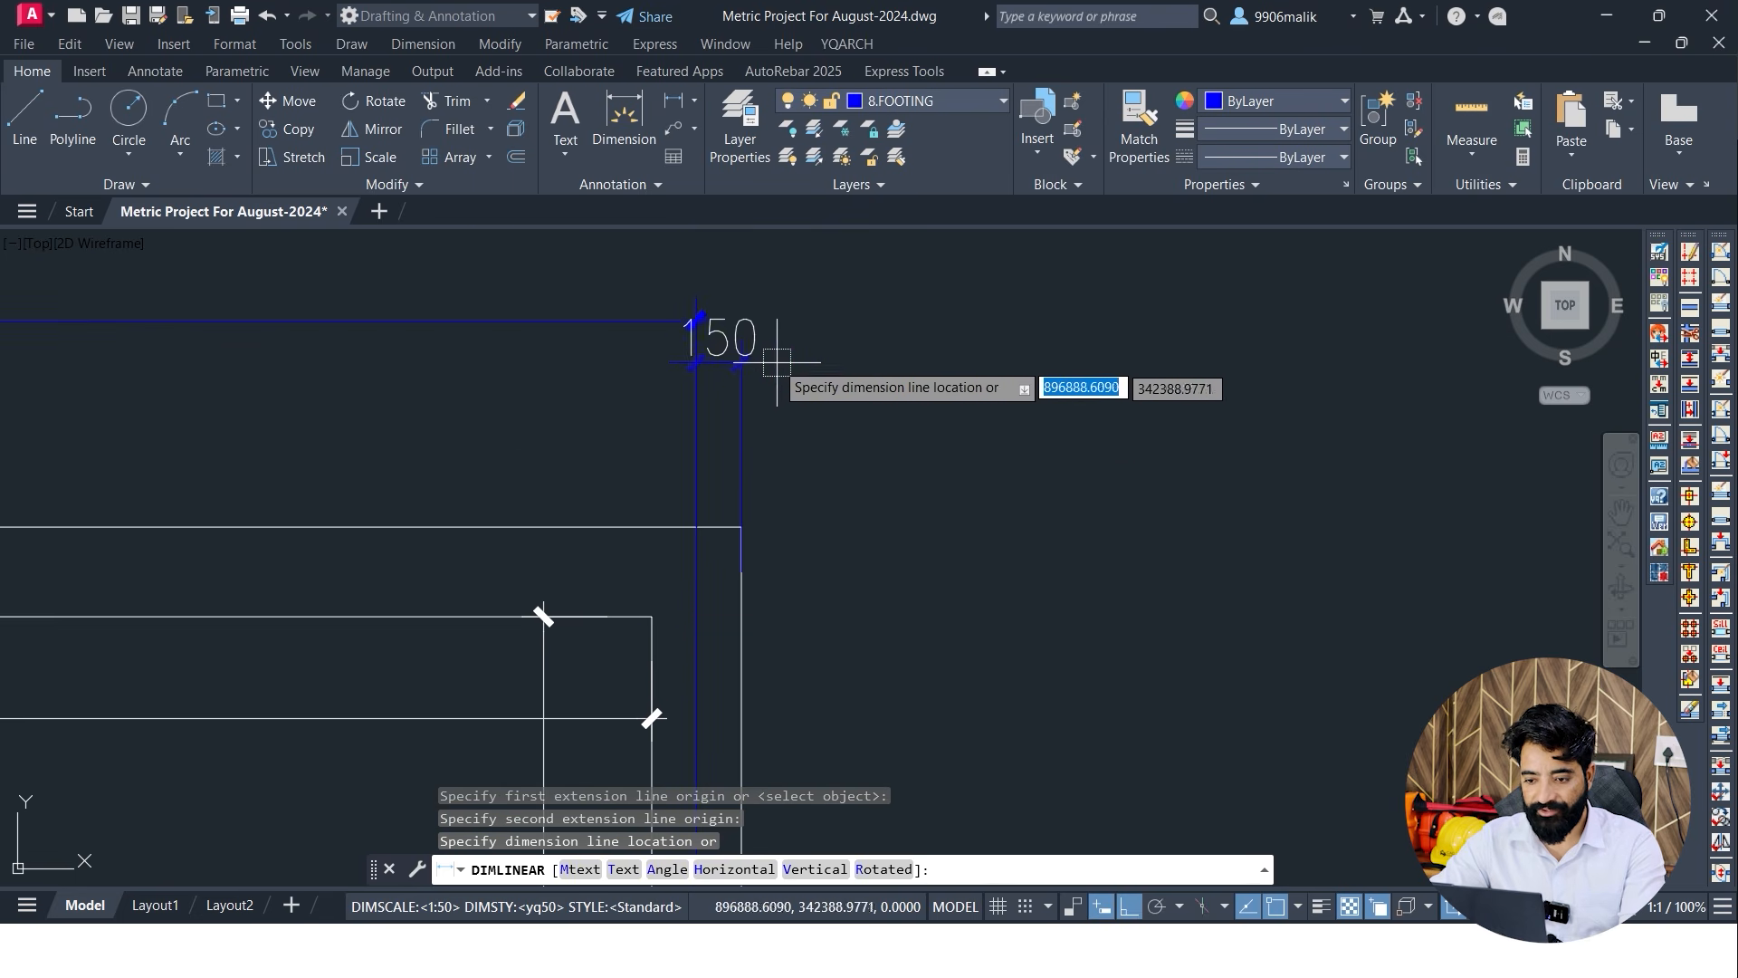
click(696, 321)
scroll(847, 434, down, 2)
Dimension from the left wall's outer face to the left centre line, in line with the centre-to-centre dimension
middle_drag(30, 555, 454, 537)
scroll(339, 538, up, 4)
key(space)
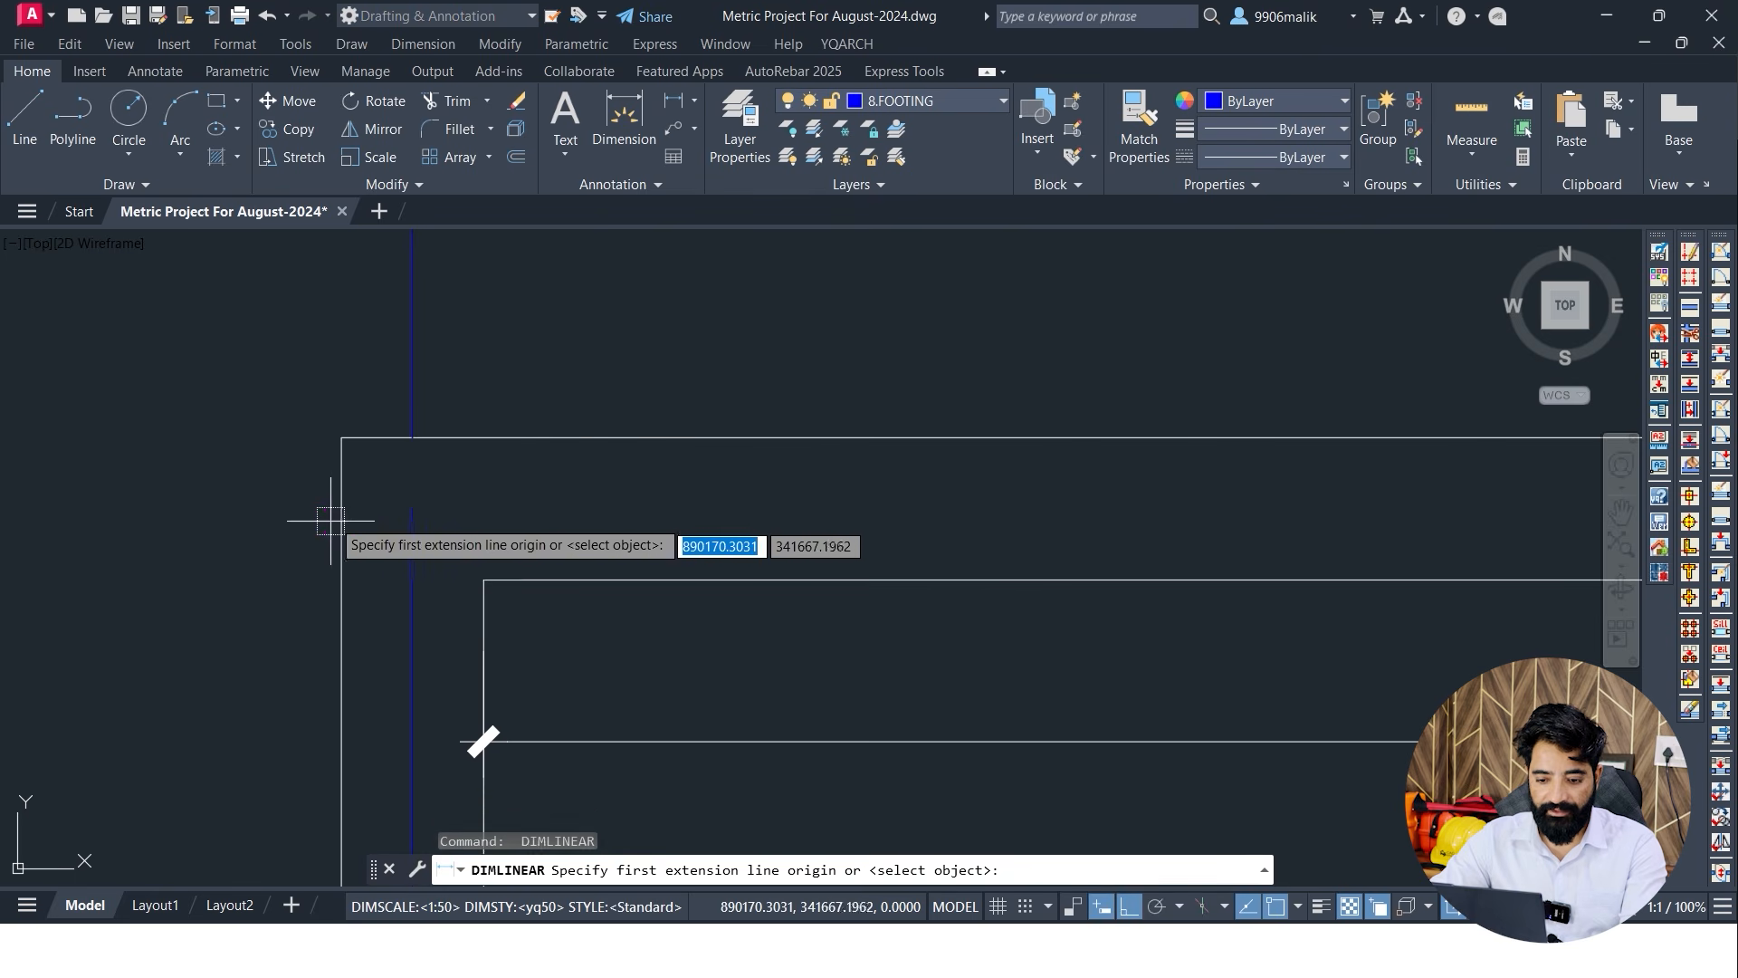
click(342, 506)
click(413, 508)
middle_drag(402, 375, 379, 687)
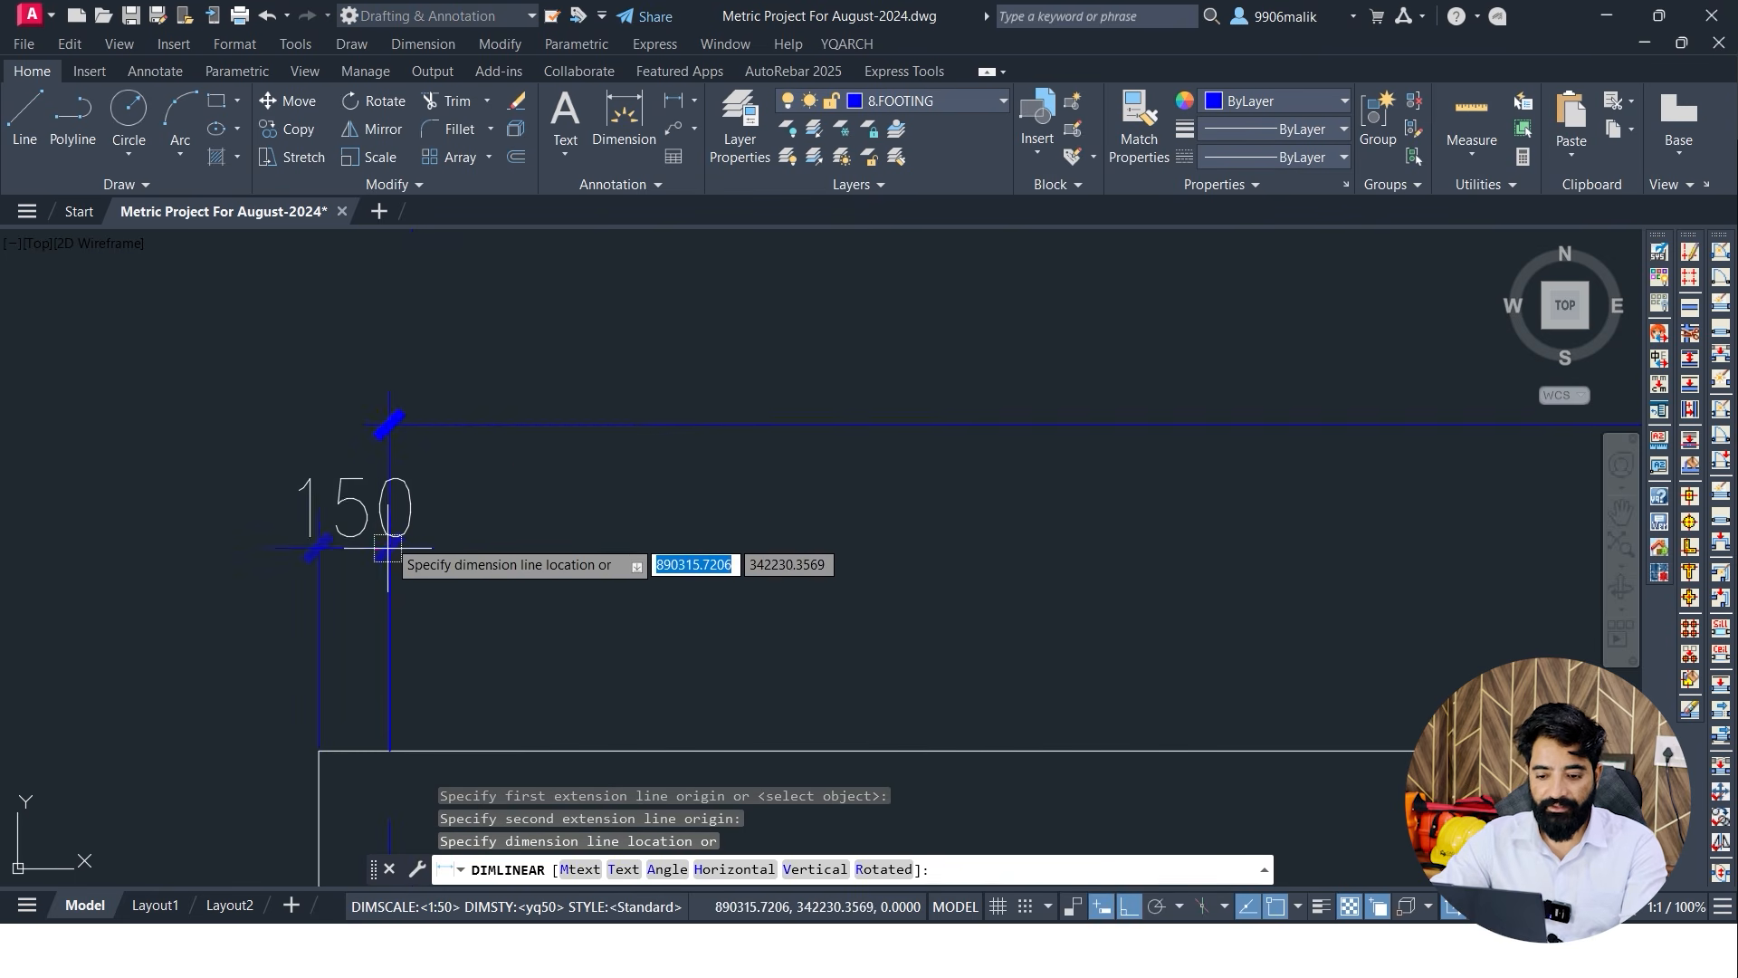
click(390, 423)
scroll(488, 456, down, 6)
key(Escape)
middle_drag(821, 496, 734, 425)
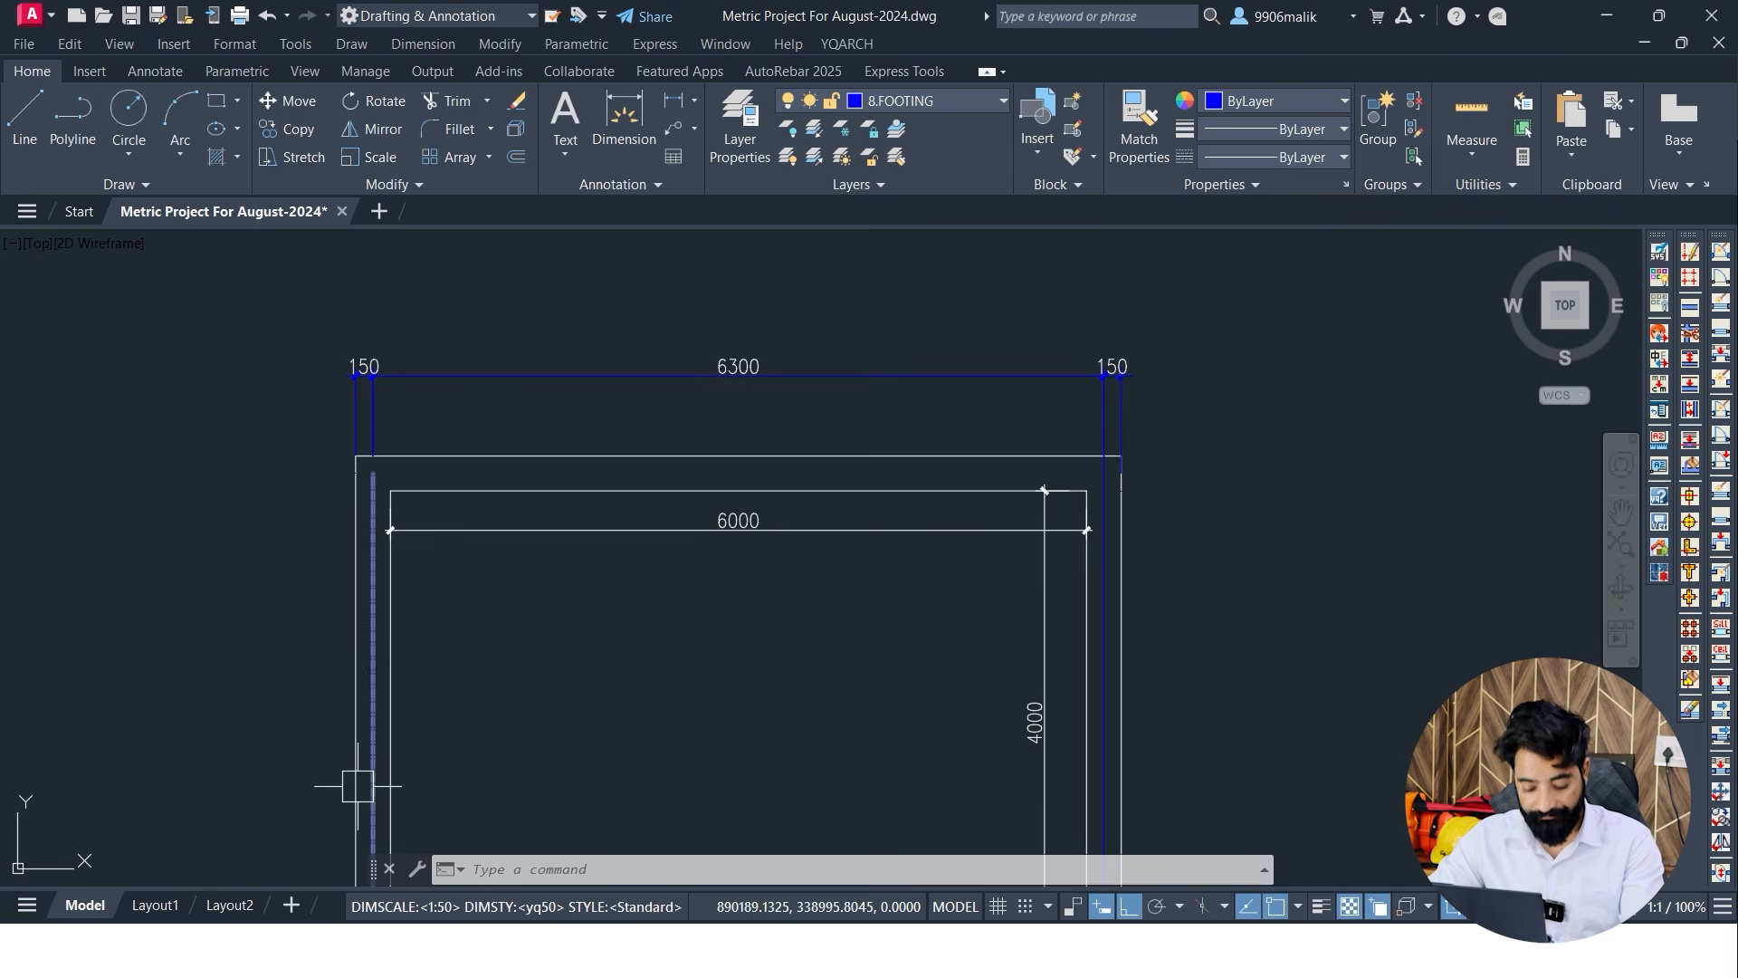
Switch to PowerPoint and create a blank presentation
key(super)
click(353, 950)
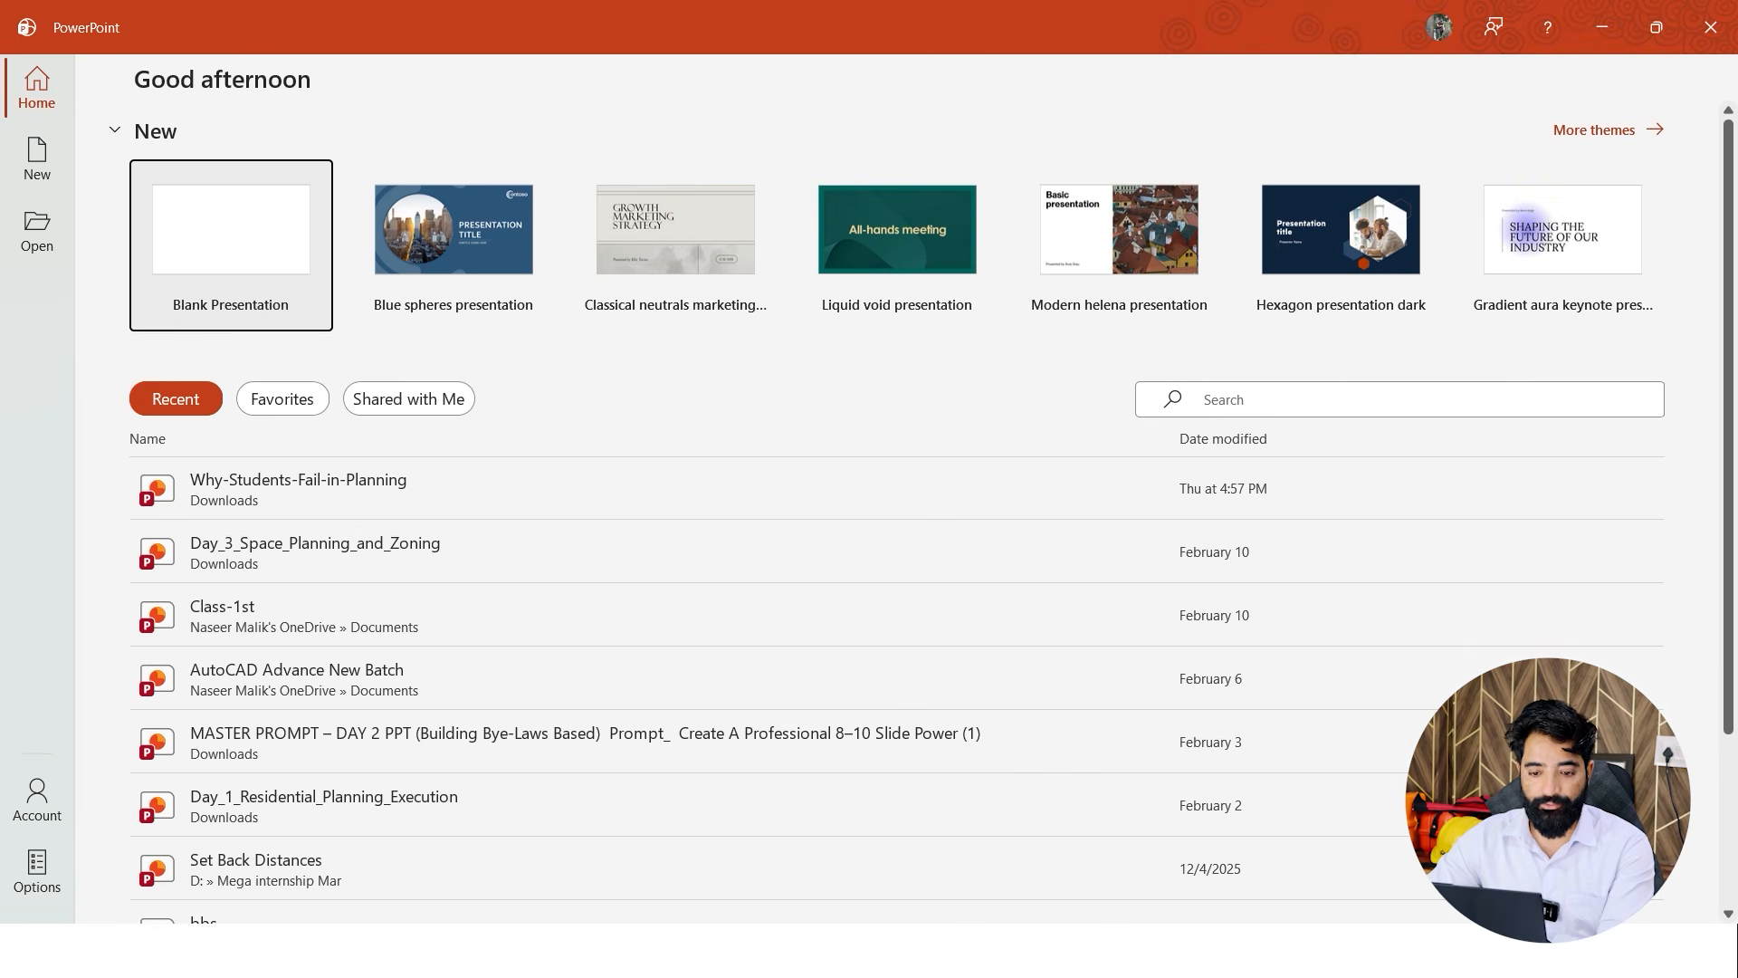
click(252, 267)
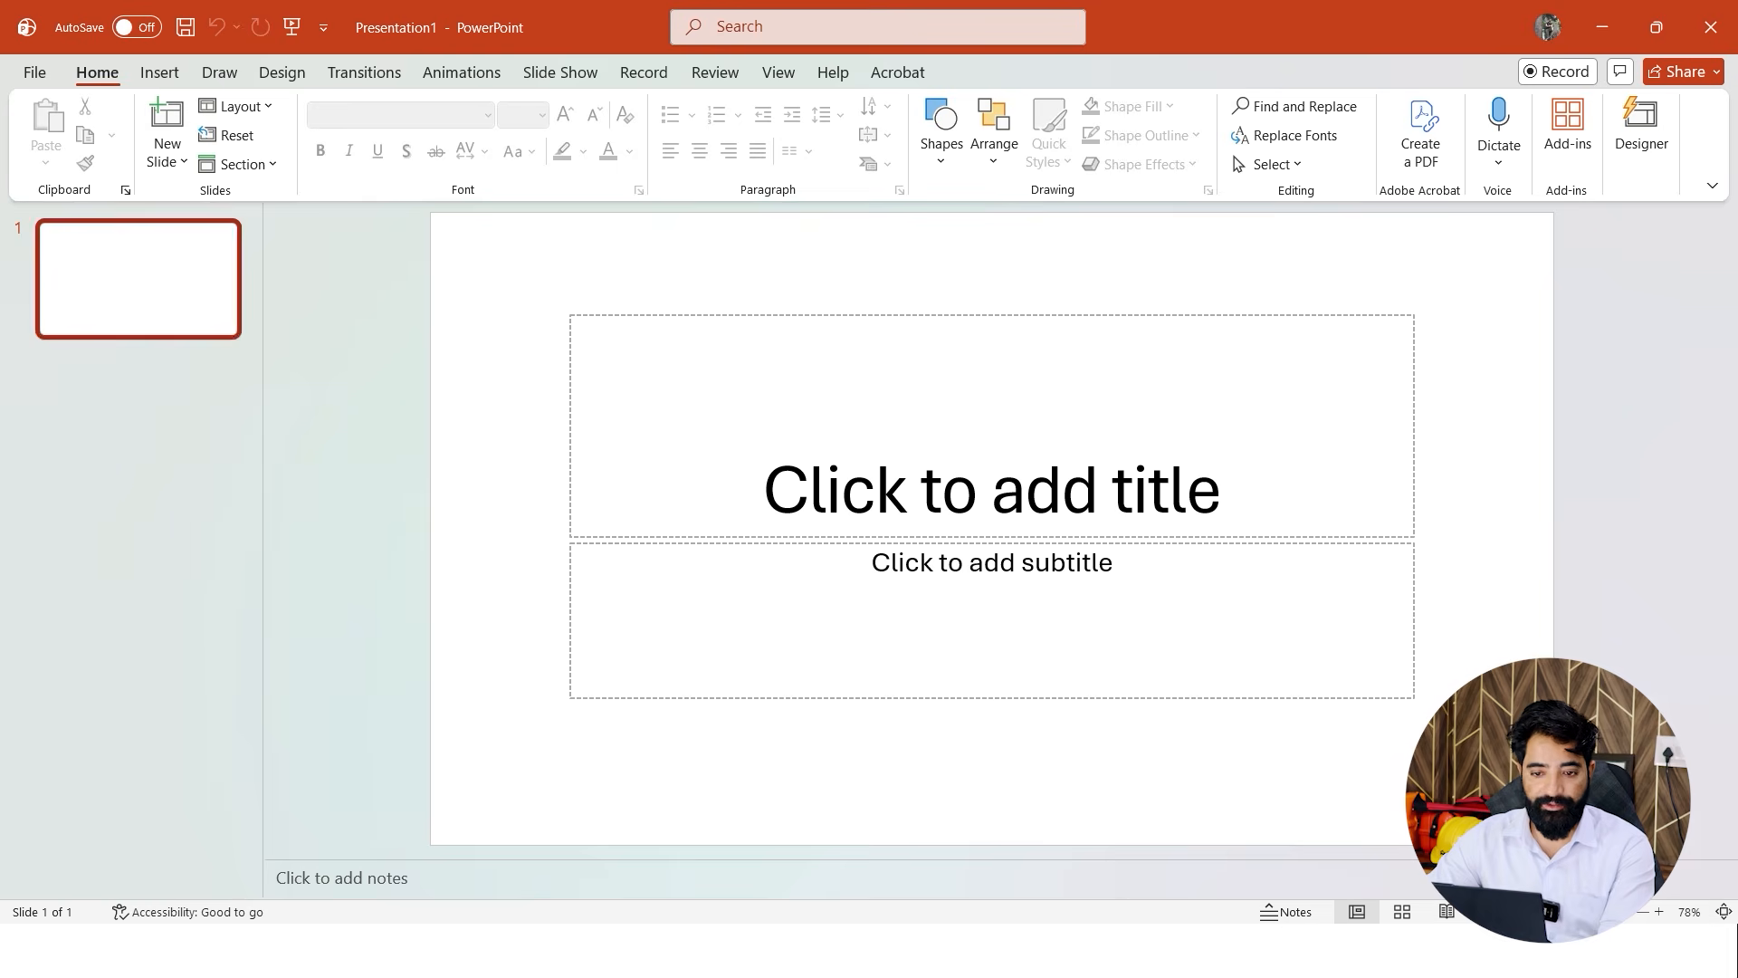
Add a slide with the Blank layout and delete the original title slide
click(167, 154)
click(207, 489)
click(138, 279)
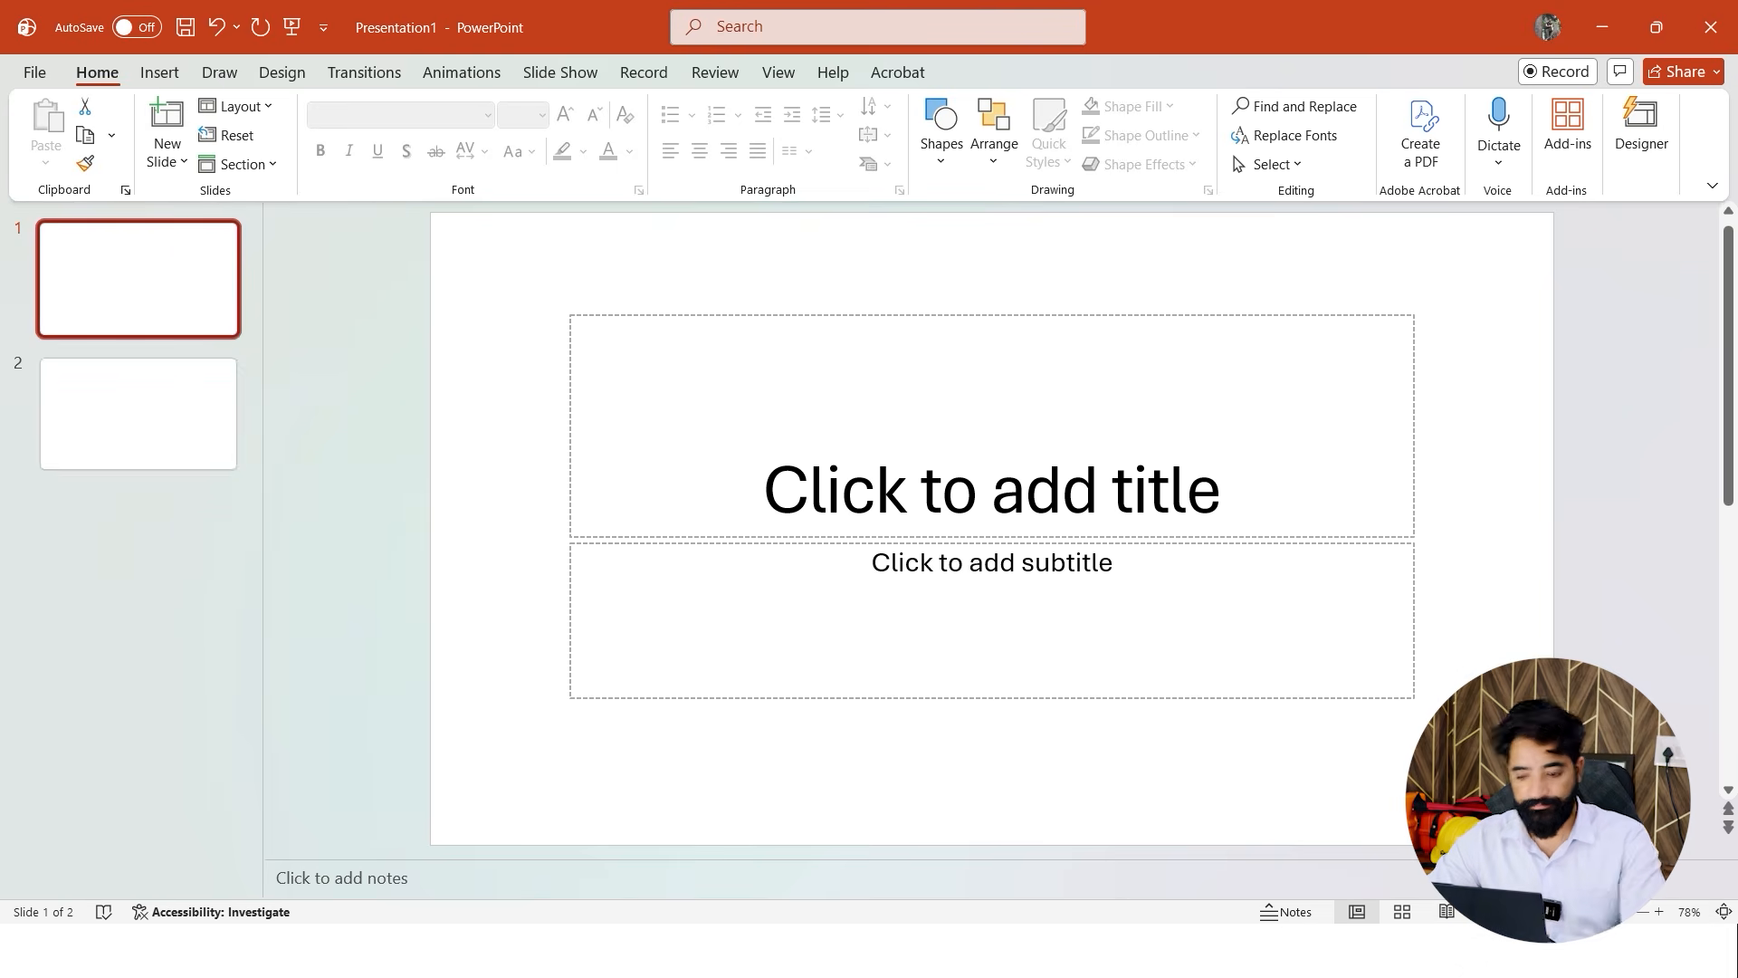
key(Delete)
Add five more blank slides to the presentation and return to the first slide
key(Return)
key(Return)
key(Return)
key(Return)
key(Return)
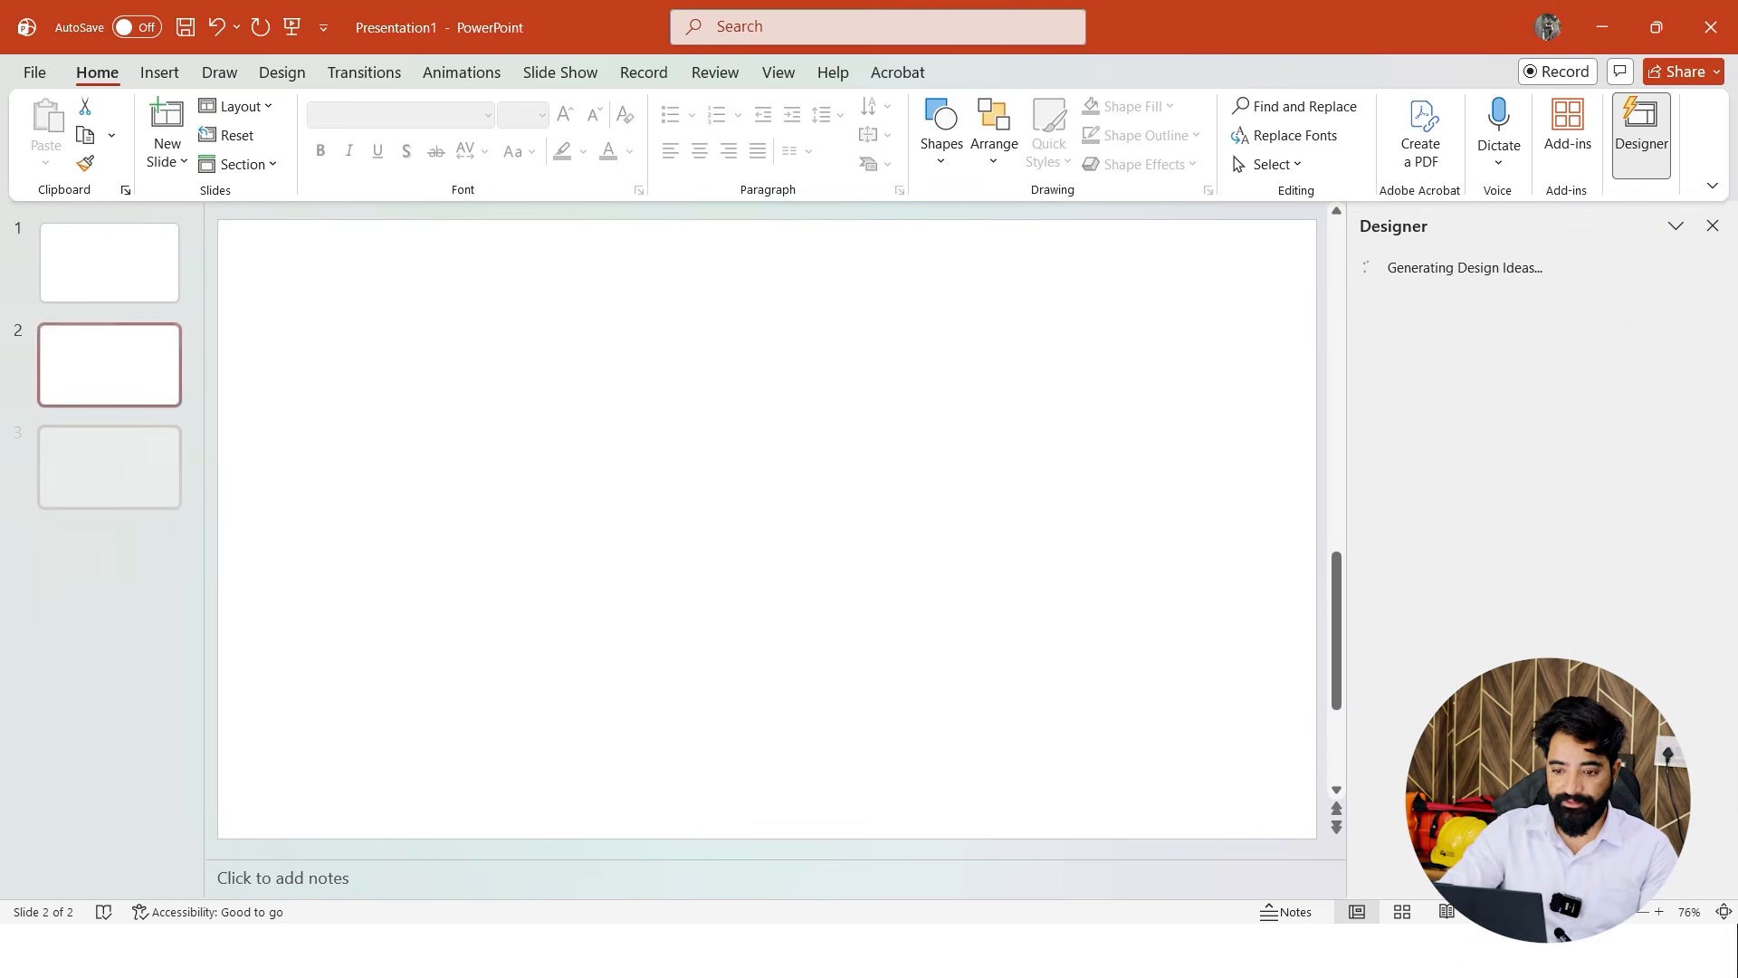
key(Up)
key(Up)
key(Up)
key(Up)
key(Up)
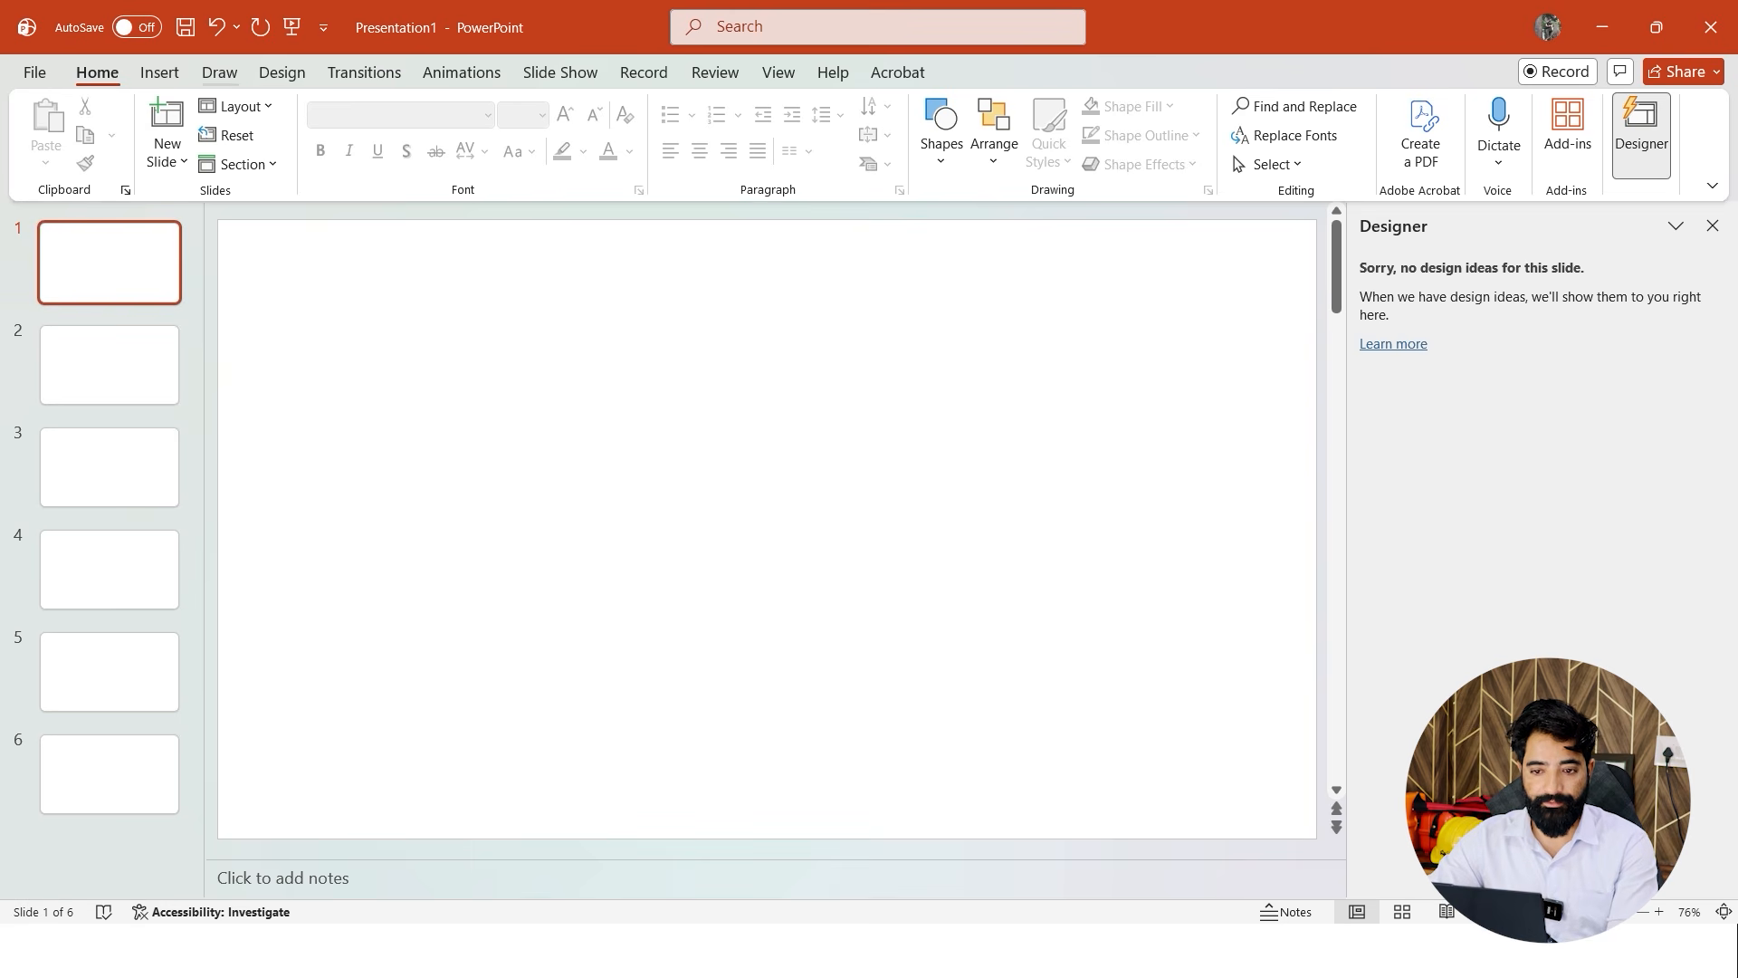
Handwrite "L = 6300 +" across the upper part of the first slide with the purple pen
click(219, 72)
click(312, 128)
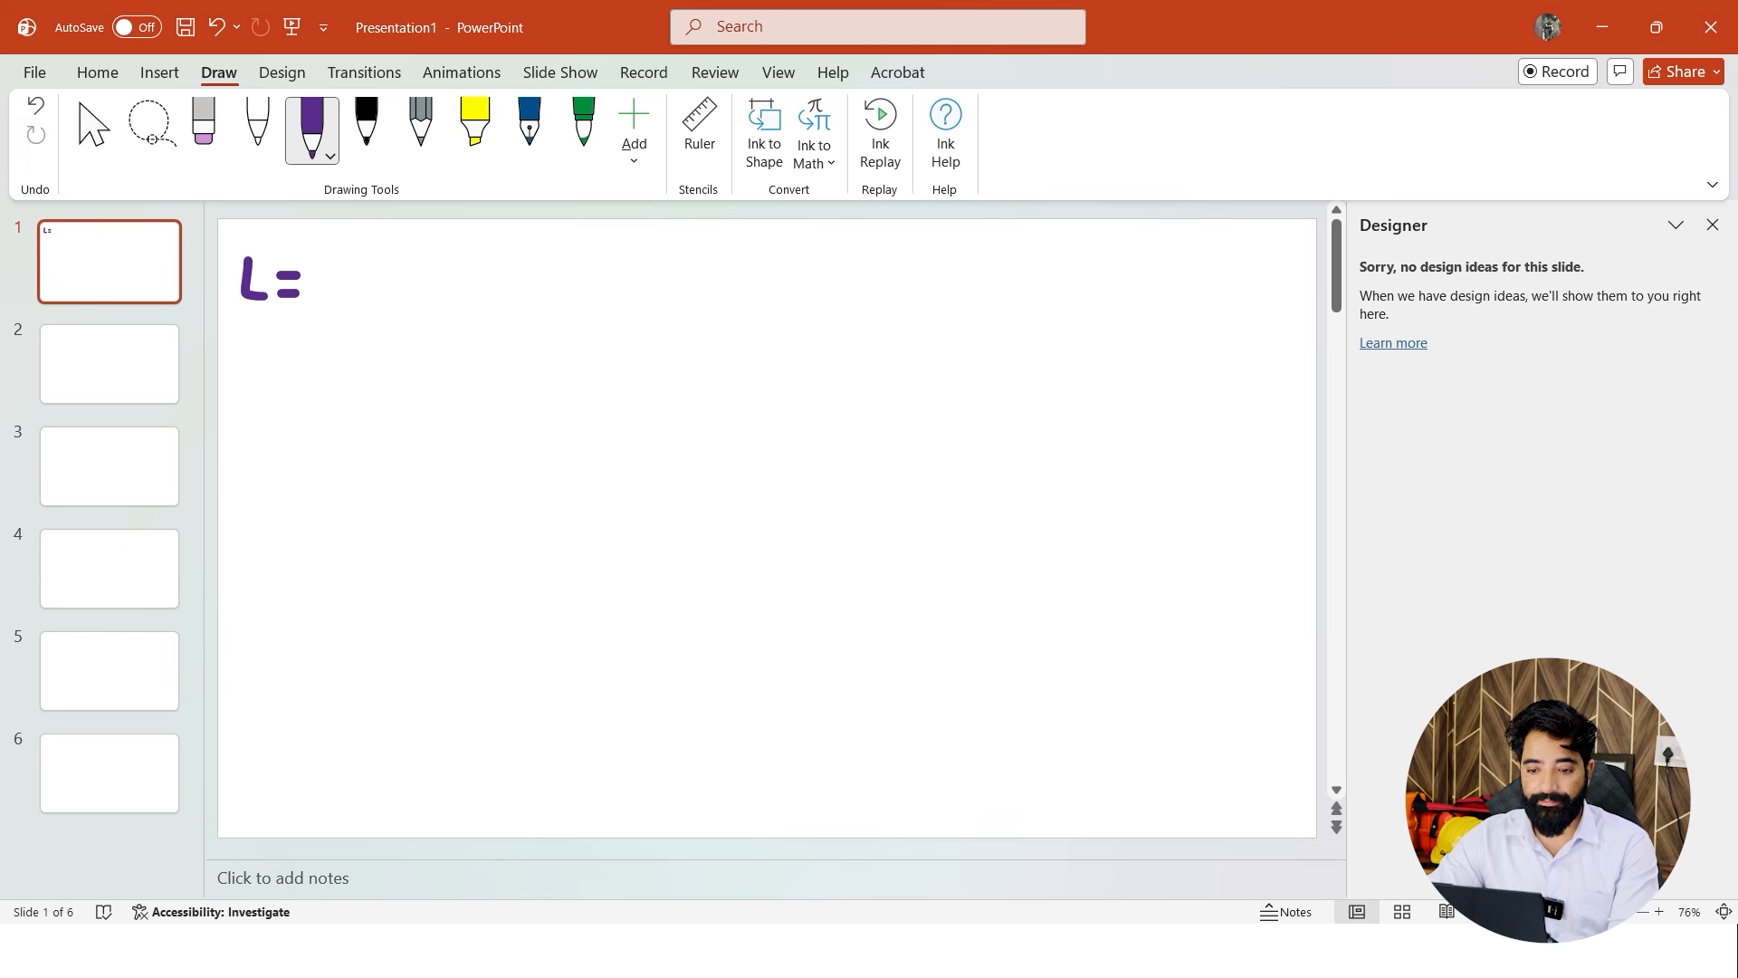
mouse_move(345, 299)
mouse_down()
mouse_move(451, 295)
mouse_move(455, 276)
mouse_up()
drag(484, 272, 485, 283)
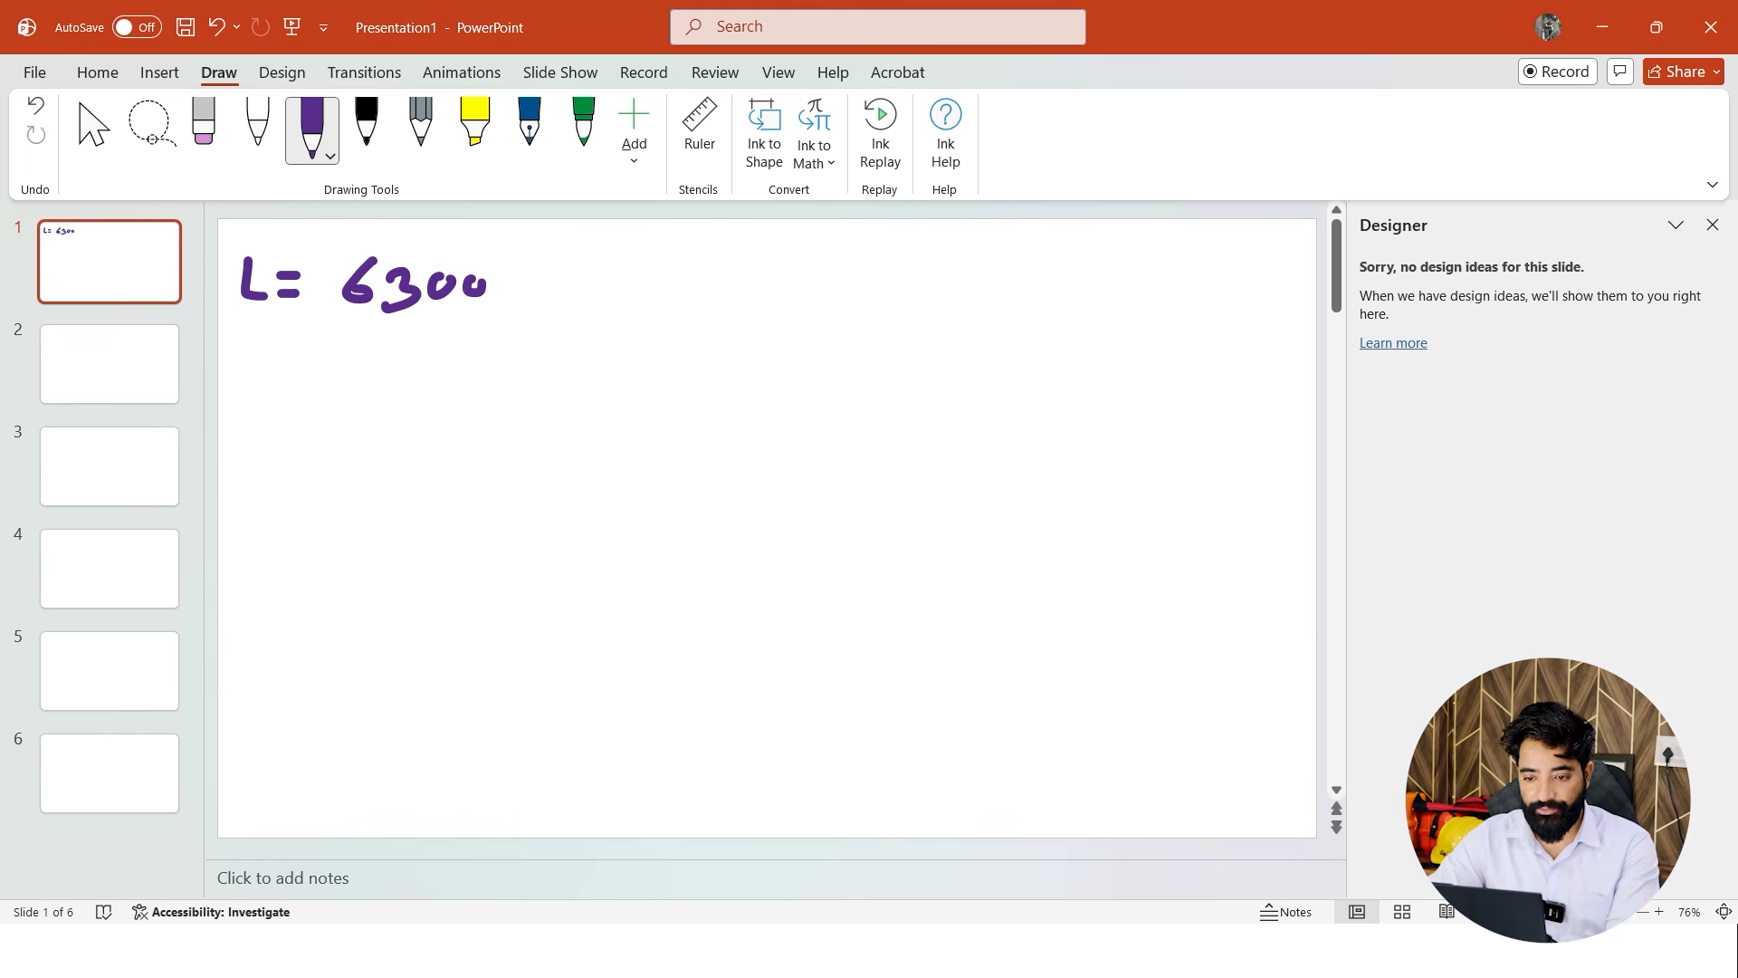
drag(525, 261, 526, 296)
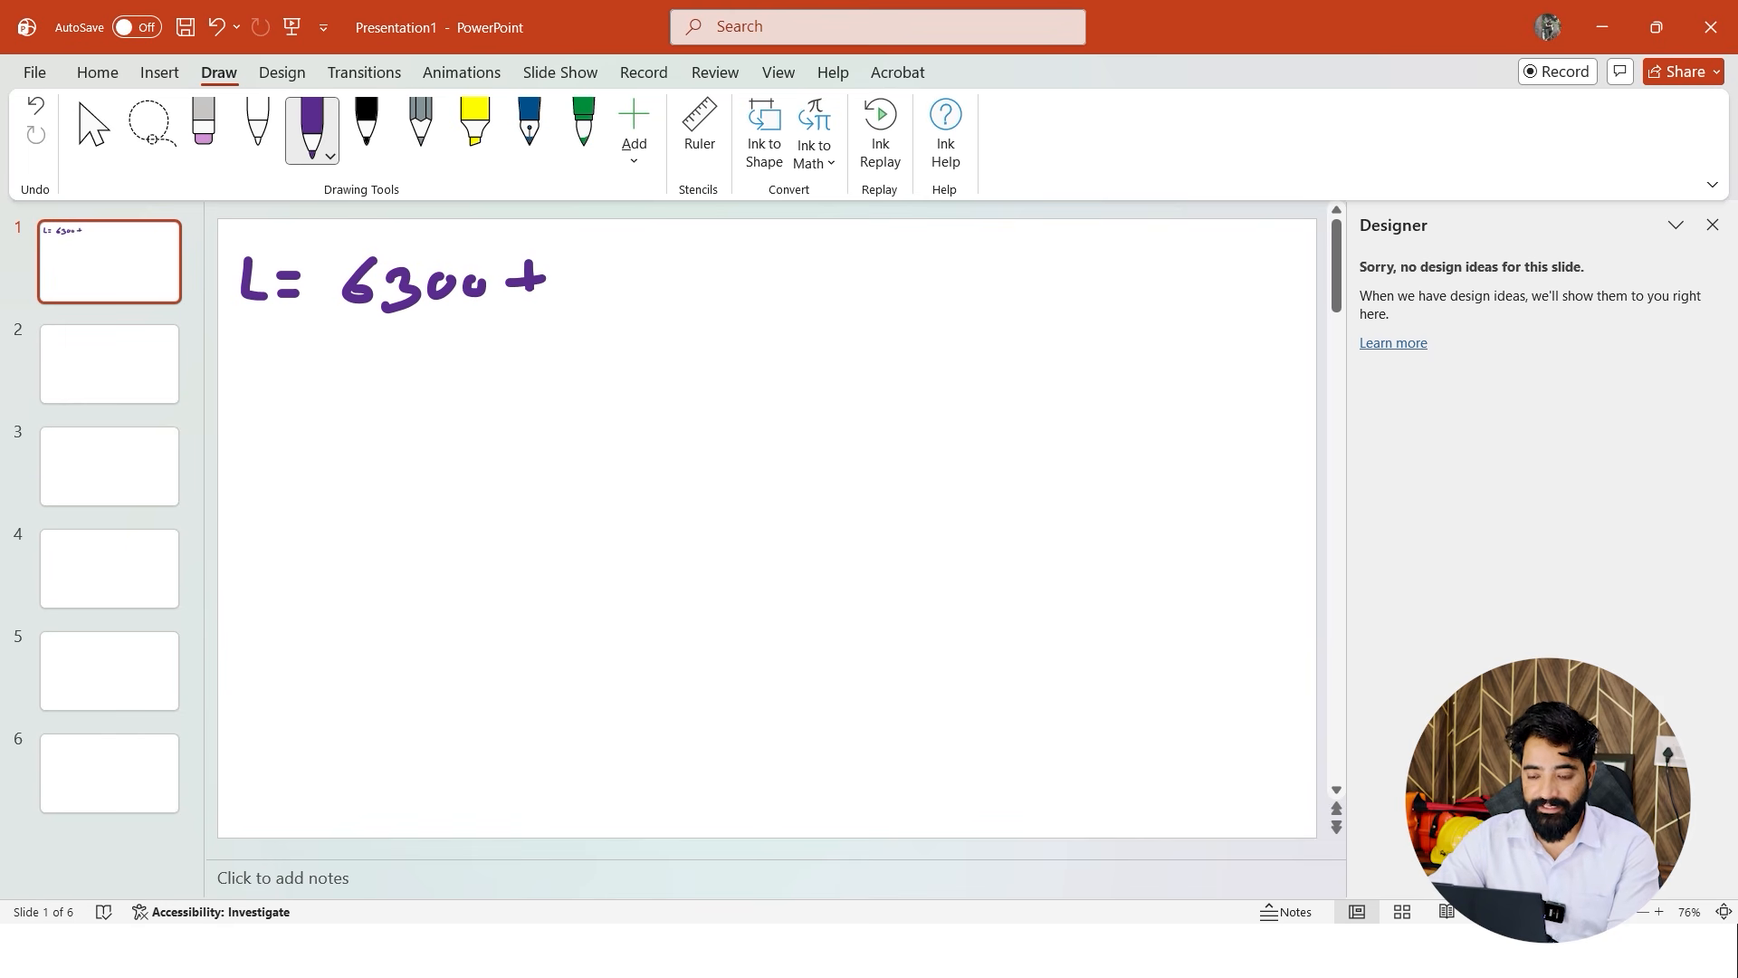
click(620, 270)
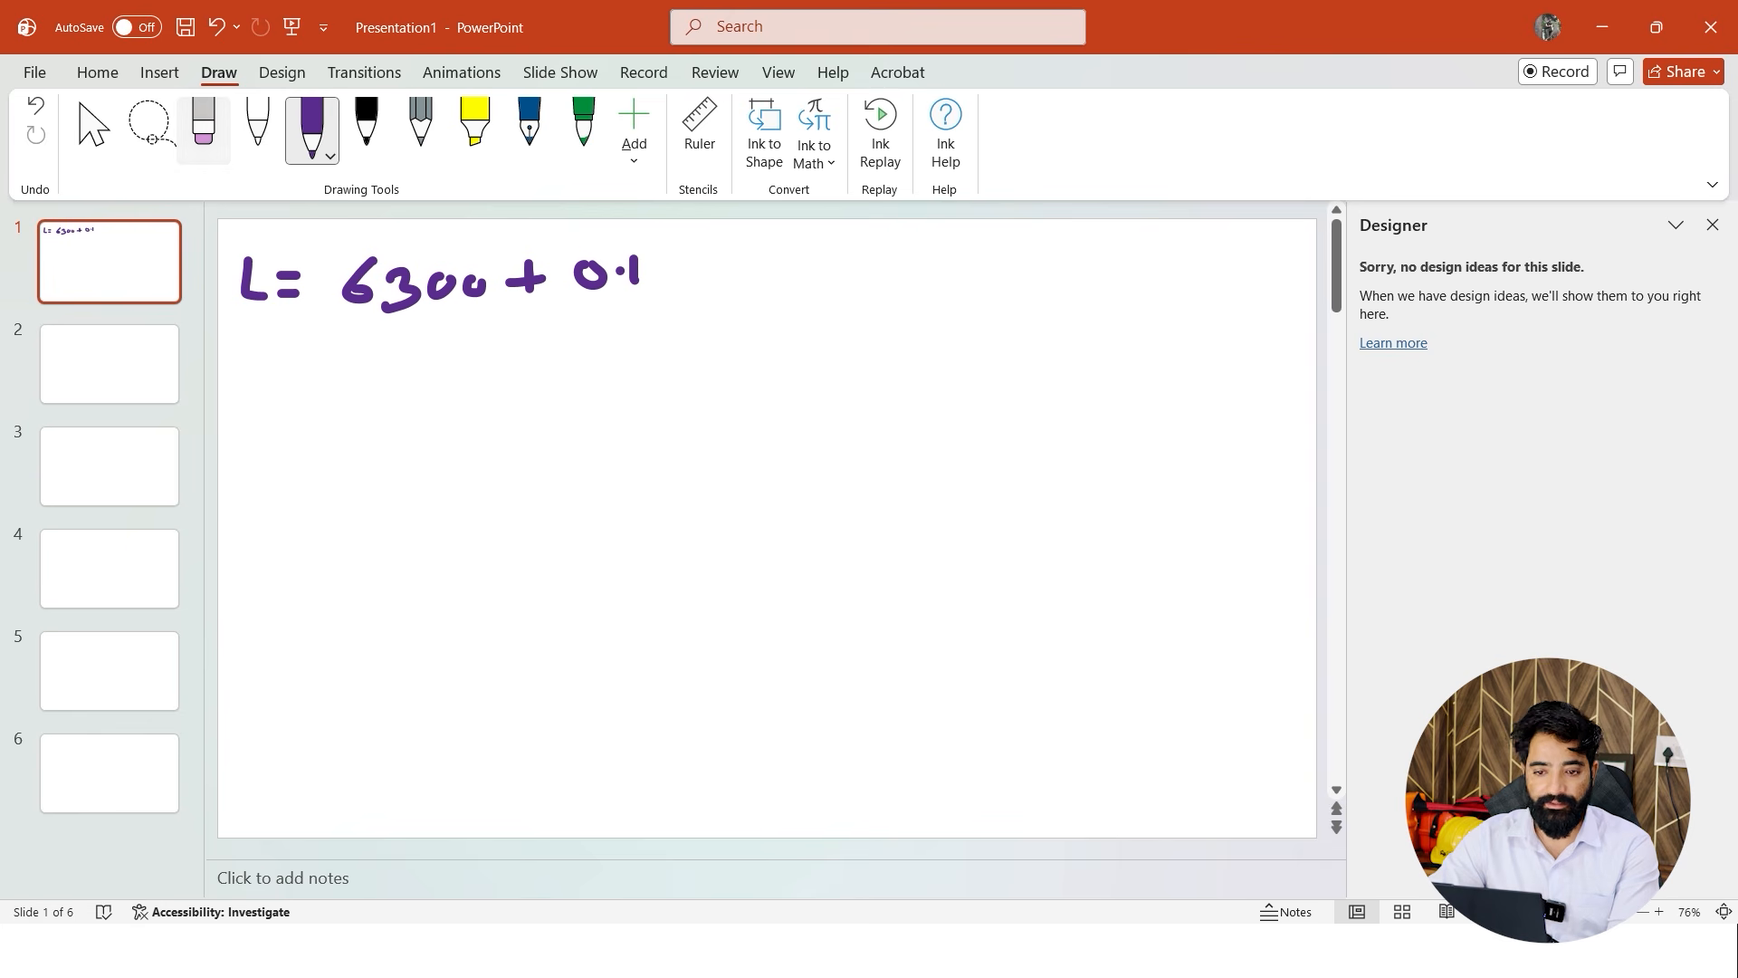
click(214, 138)
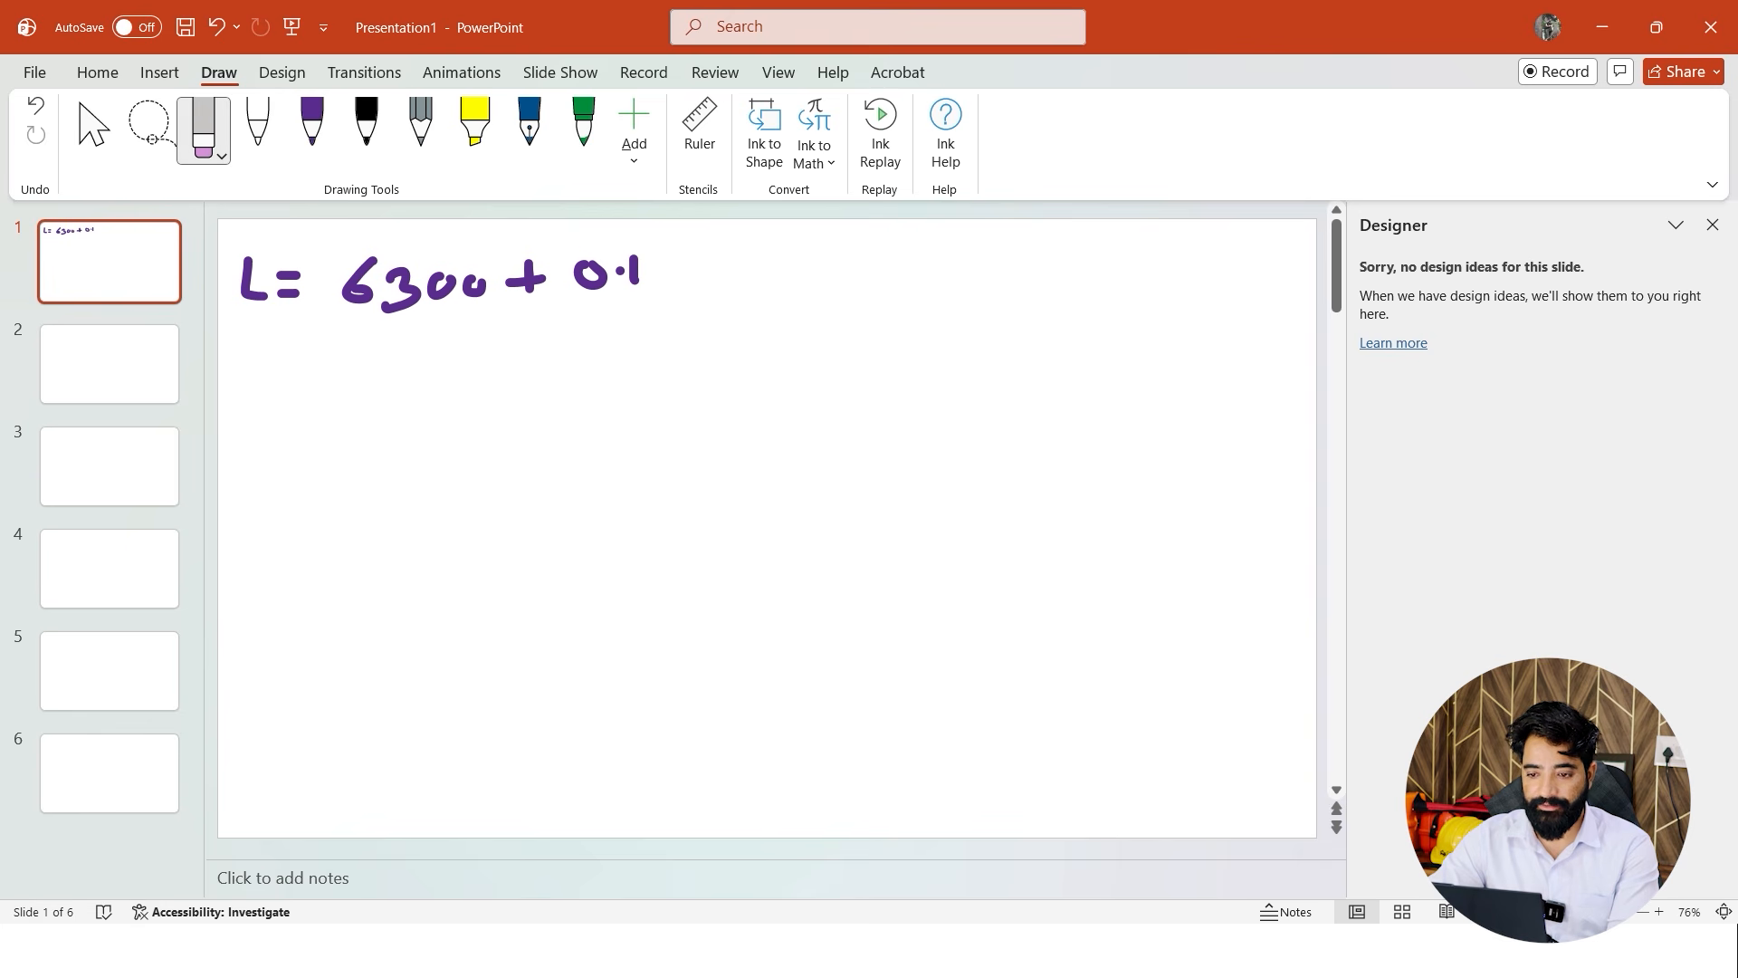
drag(467, 277, 621, 282)
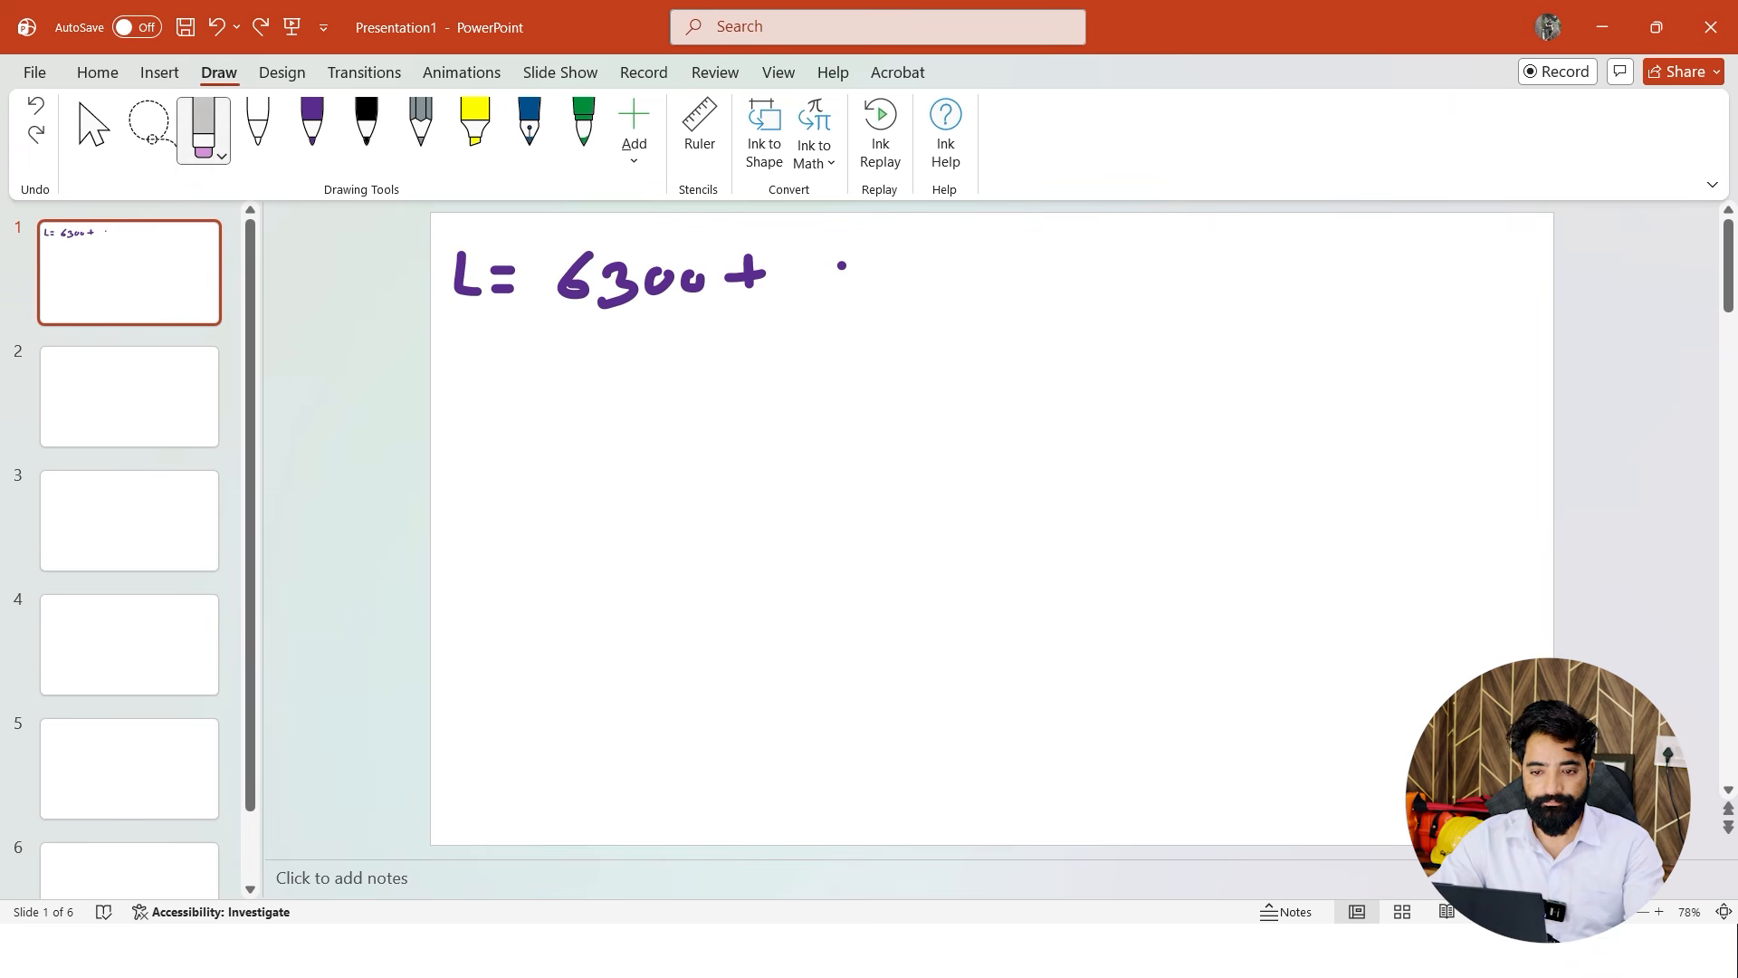
Complete the handwritten formula as "L = (6300 + 150 + 150) = 6600mm" and start a "W =" line below it with the purple pen
click(312, 126)
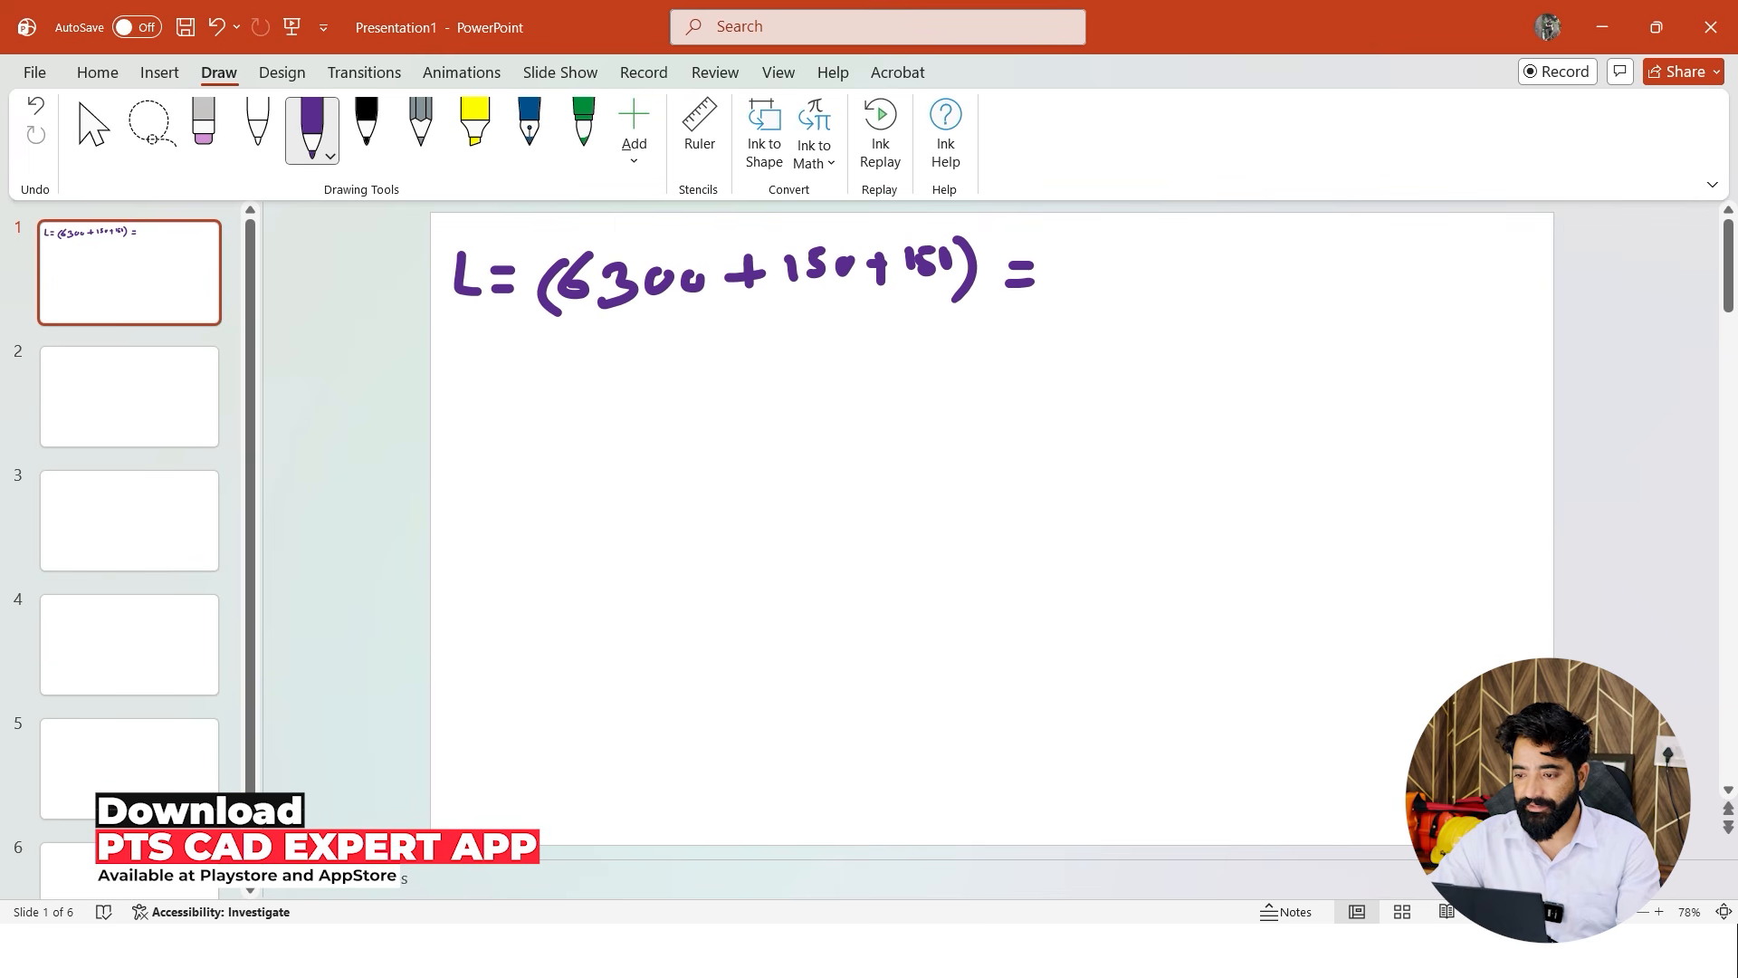
drag(1171, 250, 1167, 270)
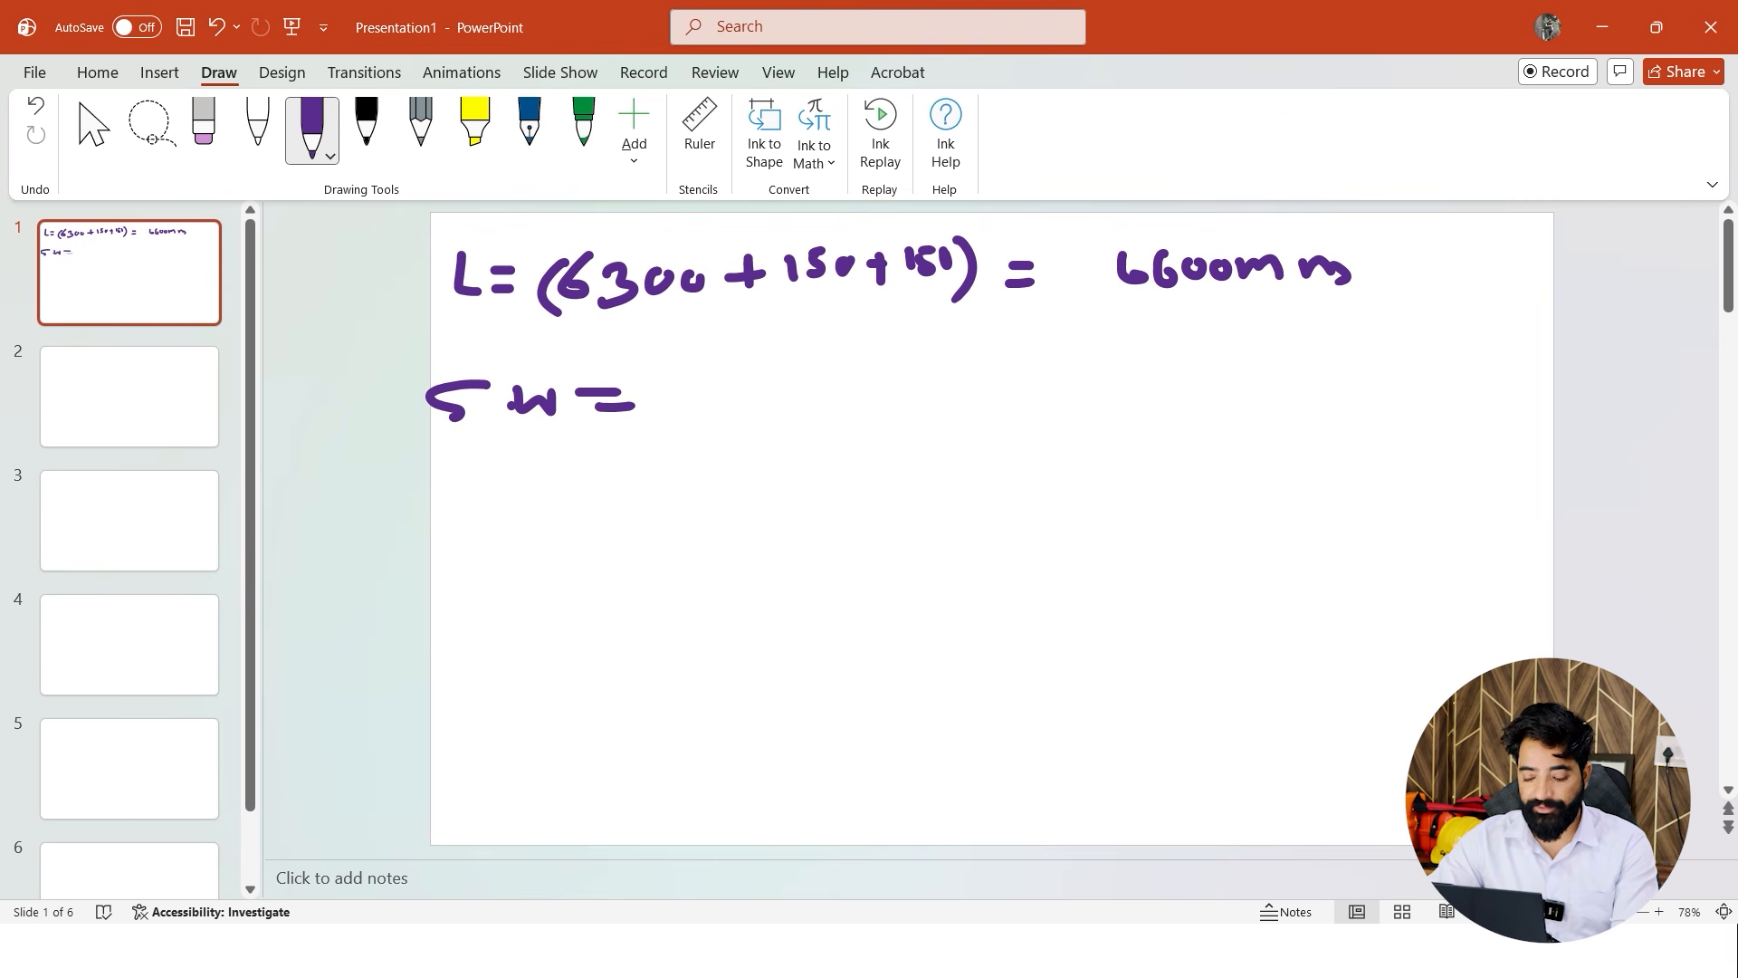
Switch back to the AutoCAD drawing and bring the whole room plan into view
key(super)
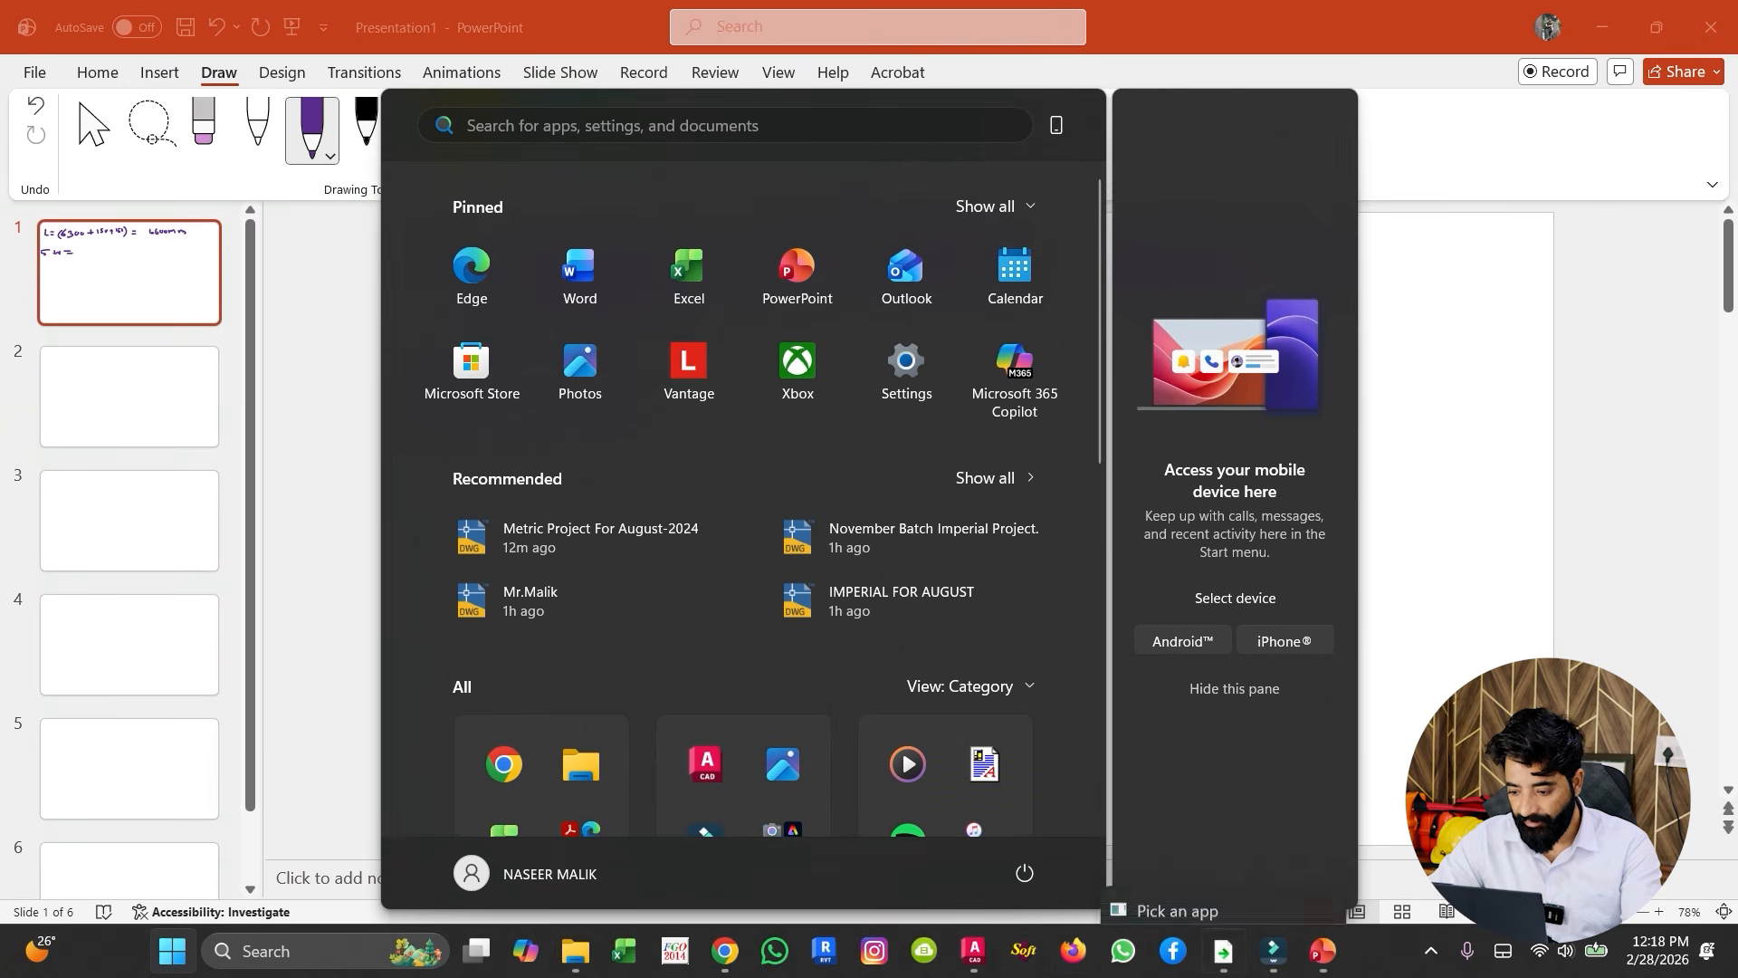
click(973, 950)
scroll(770, 565, down, 2)
key(Escape)
key(Escape)
key(Escape)
mouse_move(767, 569)
middle_down()
mouse_move(675, 443)
mouse_move(696, 464)
mouse_move(607, 388)
mouse_move(516, 446)
middle_up()
scroll(650, 425, up, 2)
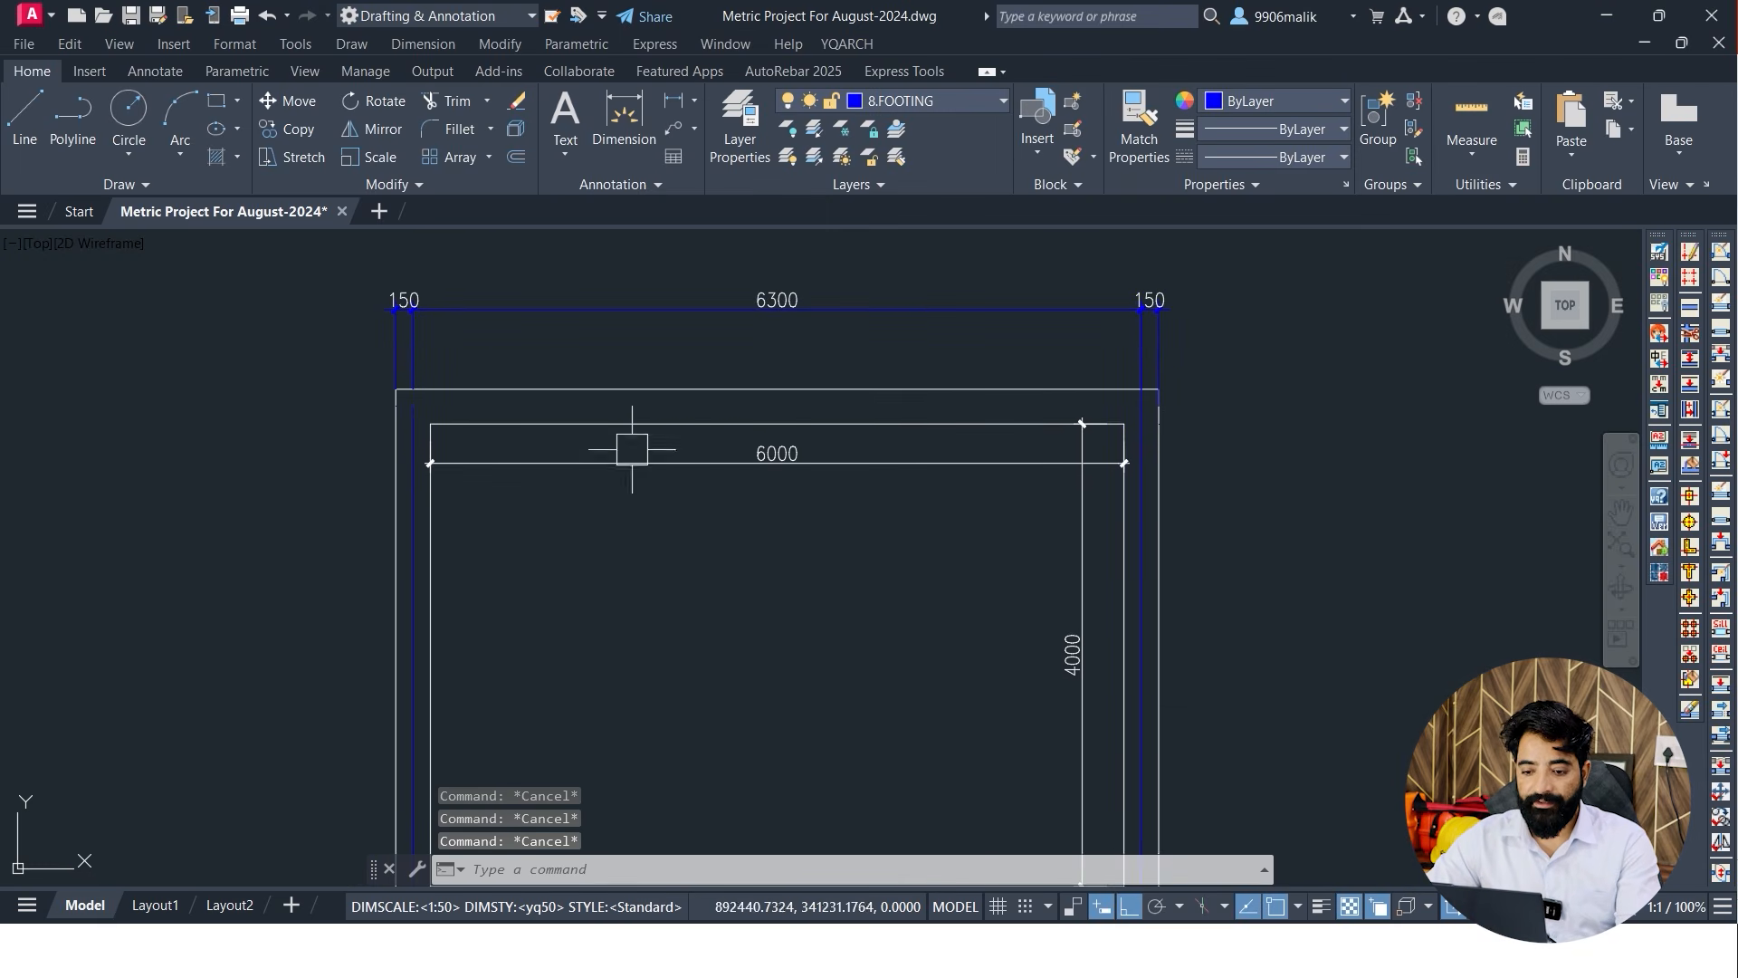
middle_drag(497, 377, 449, 304)
middle_drag(1017, 571, 978, 497)
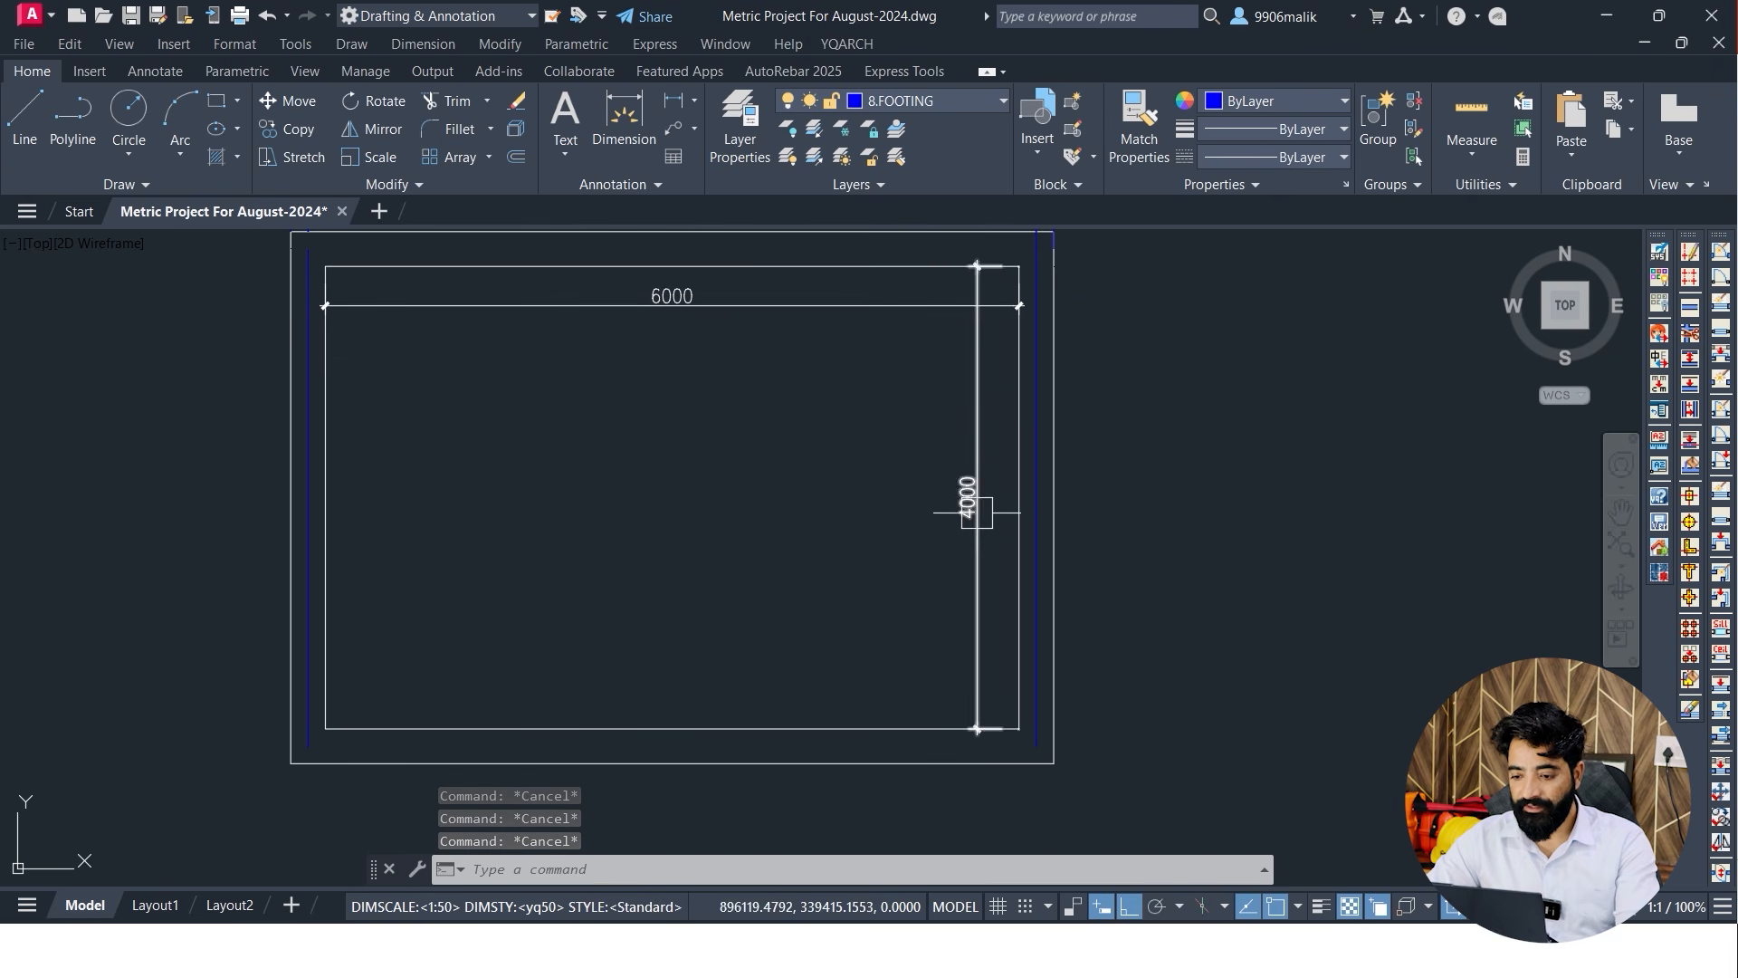
Set the object colour to red and add a centre line between the upper wall's inner and outer faces
text(CENTERLINE)
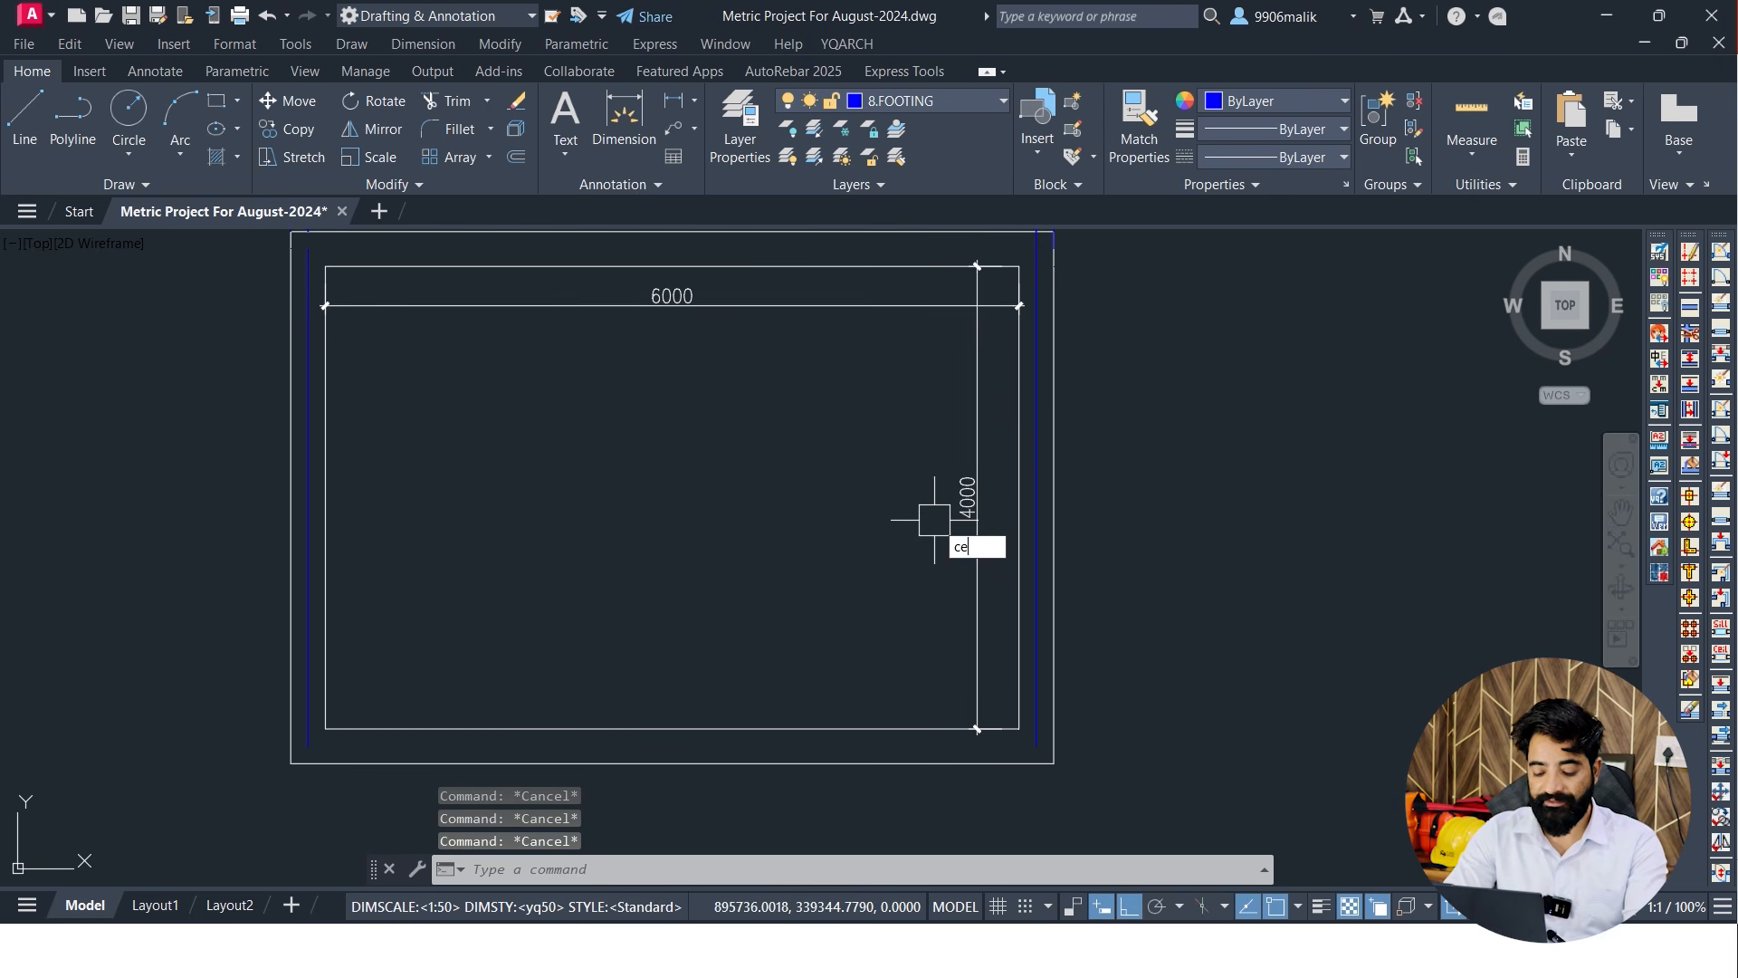
key(Return)
click(1277, 100)
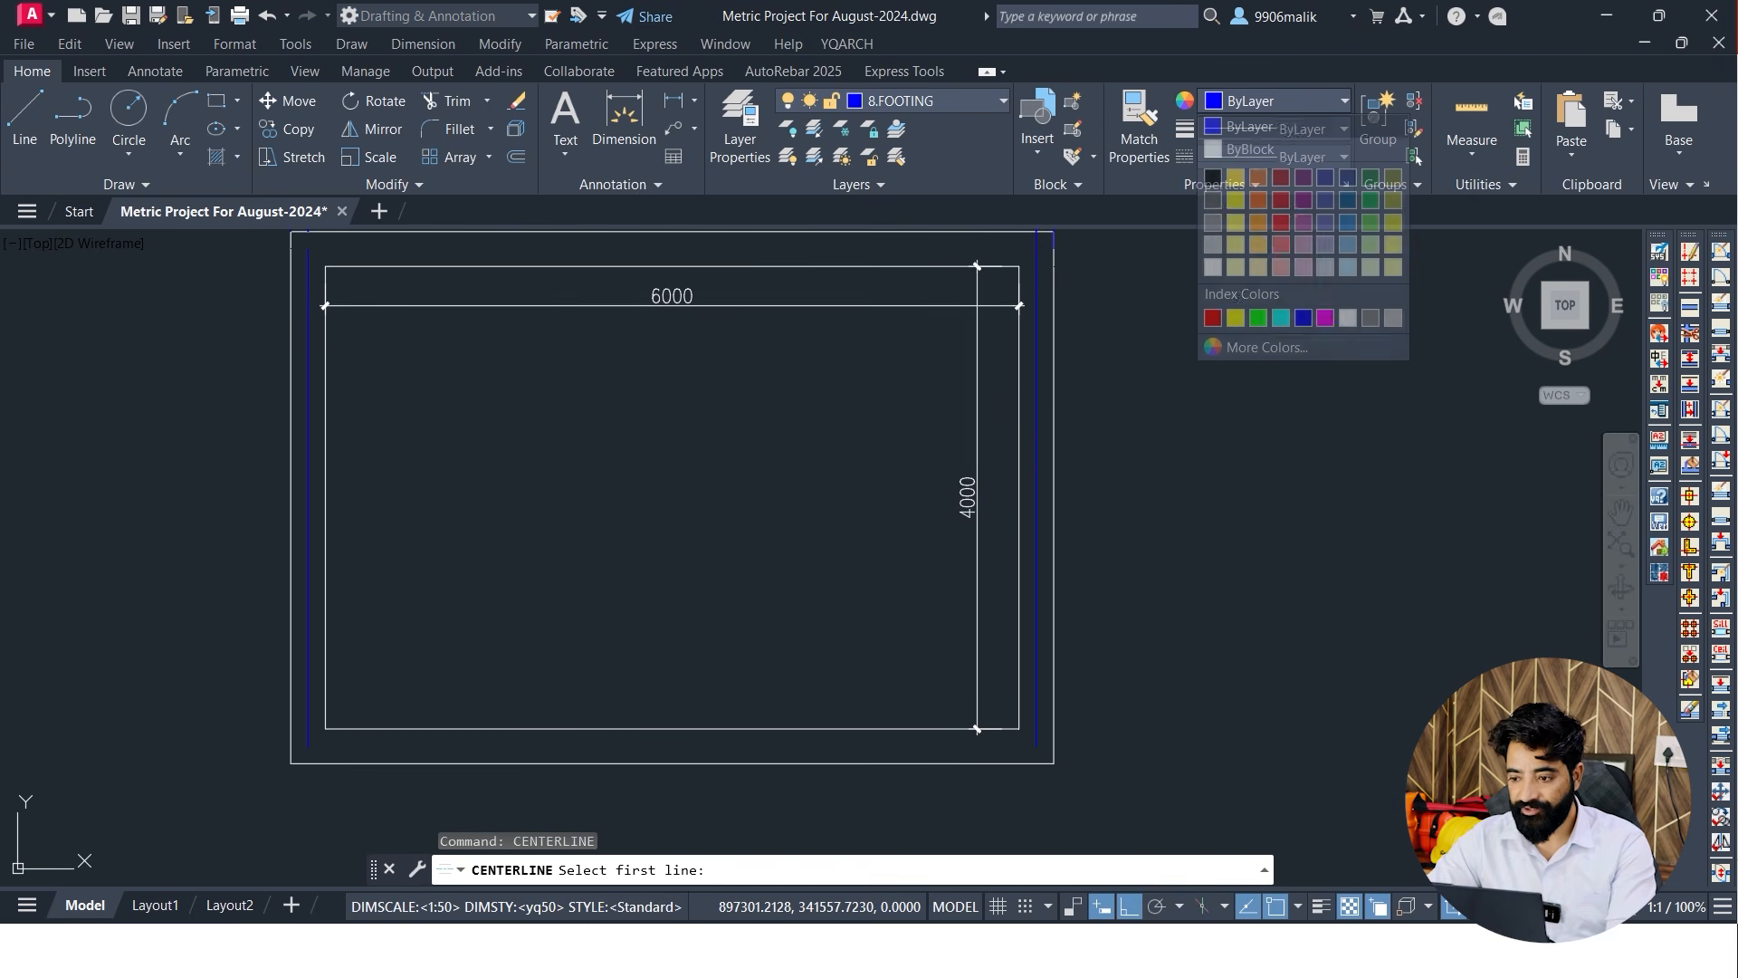
click(1235, 318)
middle_drag(828, 312, 799, 399)
click(764, 337)
click(777, 304)
Add a red centre line between the inner and outer faces of the lower wall
middle_drag(654, 460, 604, 288)
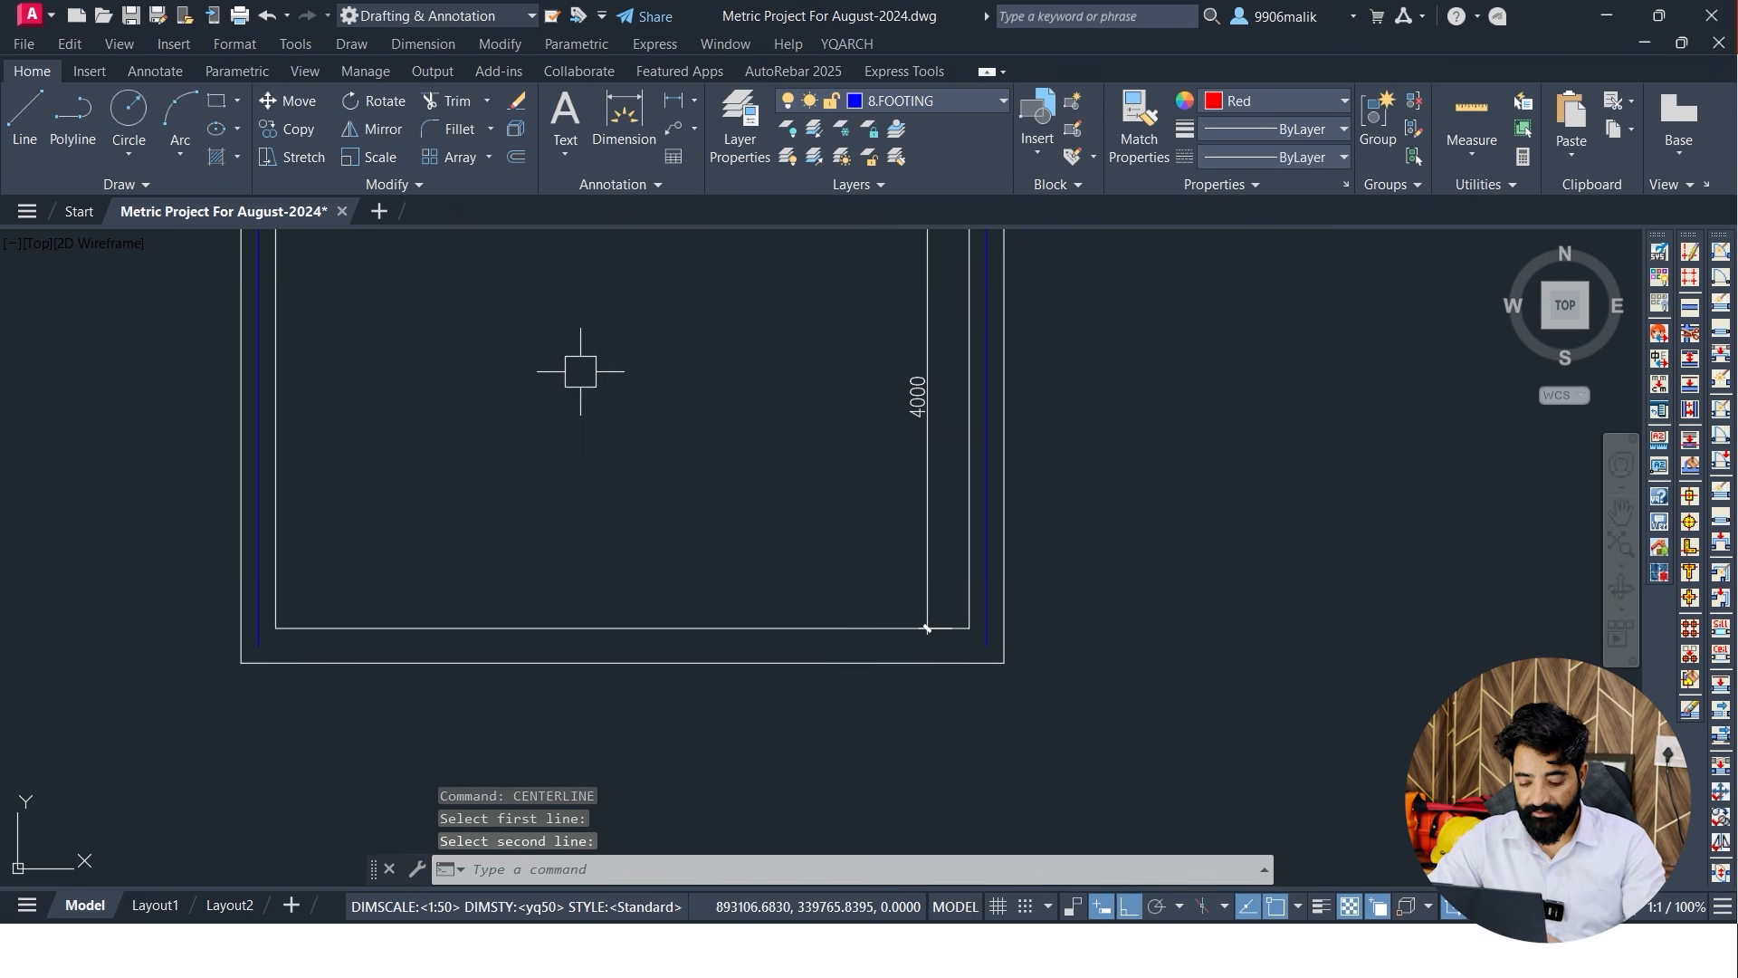
key(Return)
click(623, 626)
click(610, 661)
key(Escape)
Dimension the vertical distance between the upper and lower wall centre lines, placing it outside the right wall
middle_drag(703, 420, 652, 520)
key(Escape)
text(dli)
key(Return)
scroll(942, 334, up, 2)
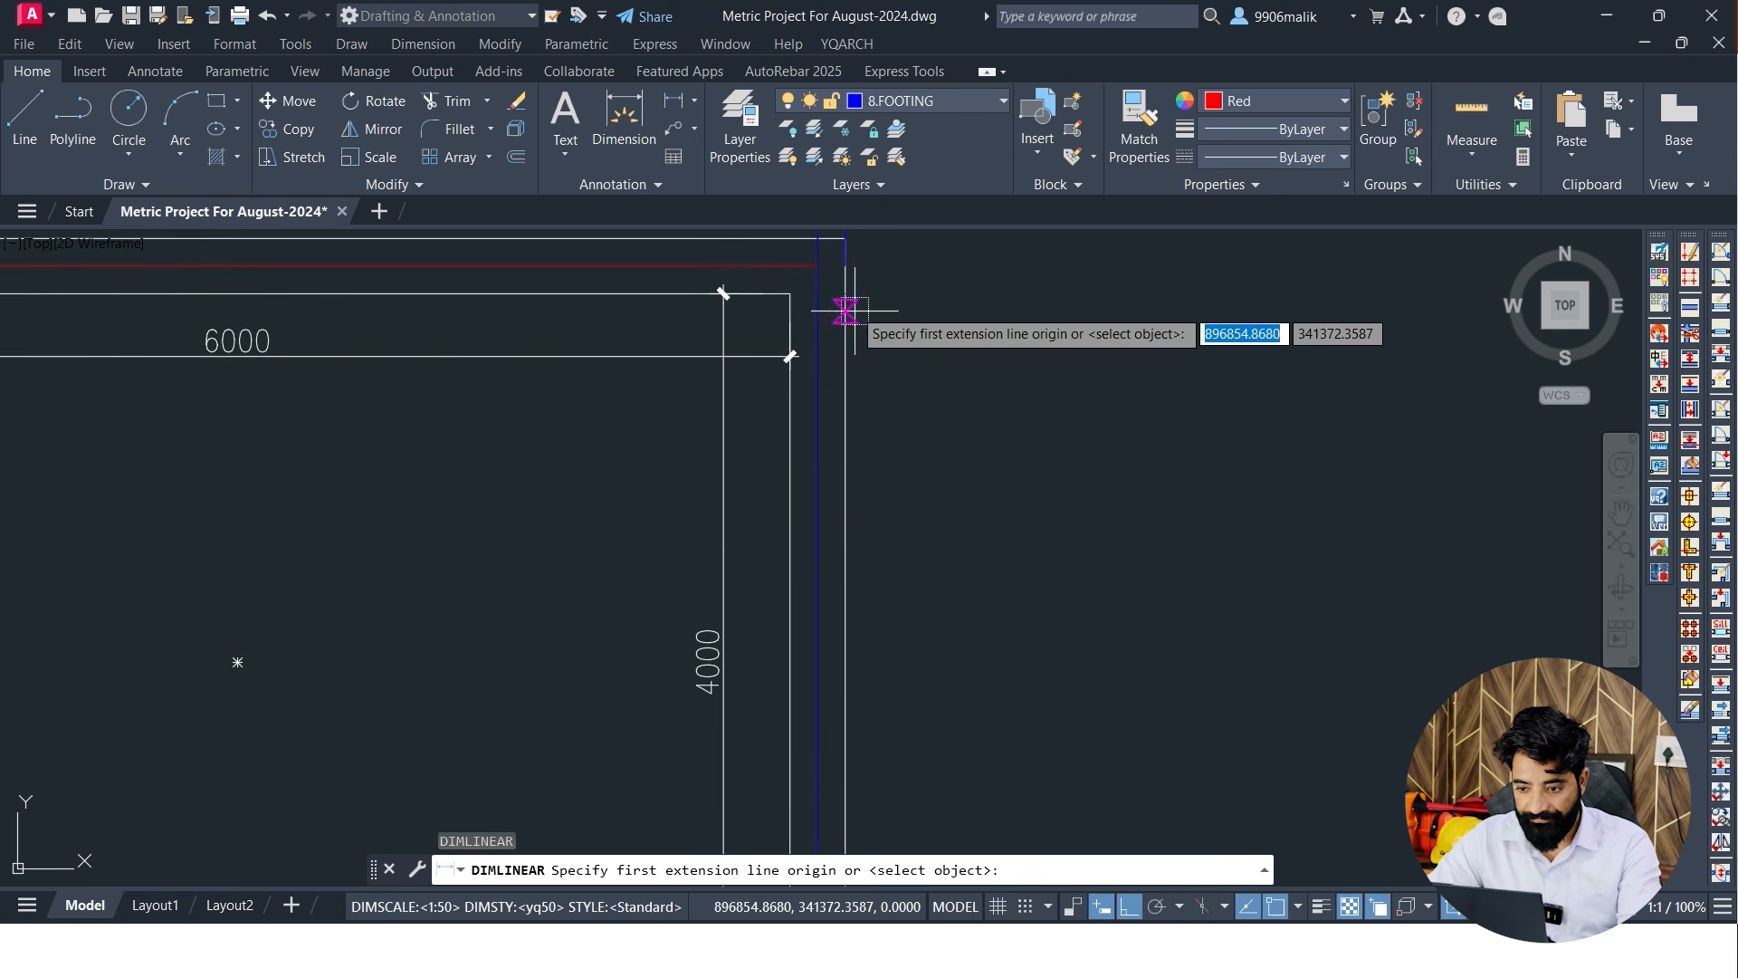
click(815, 264)
middle_drag(825, 543, 806, 280)
click(815, 747)
middle_drag(964, 663, 889, 703)
click(848, 602)
mouse_move(996, 493)
middle_down()
mouse_move(932, 466)
mouse_move(1017, 667)
mouse_move(983, 855)
middle_up()
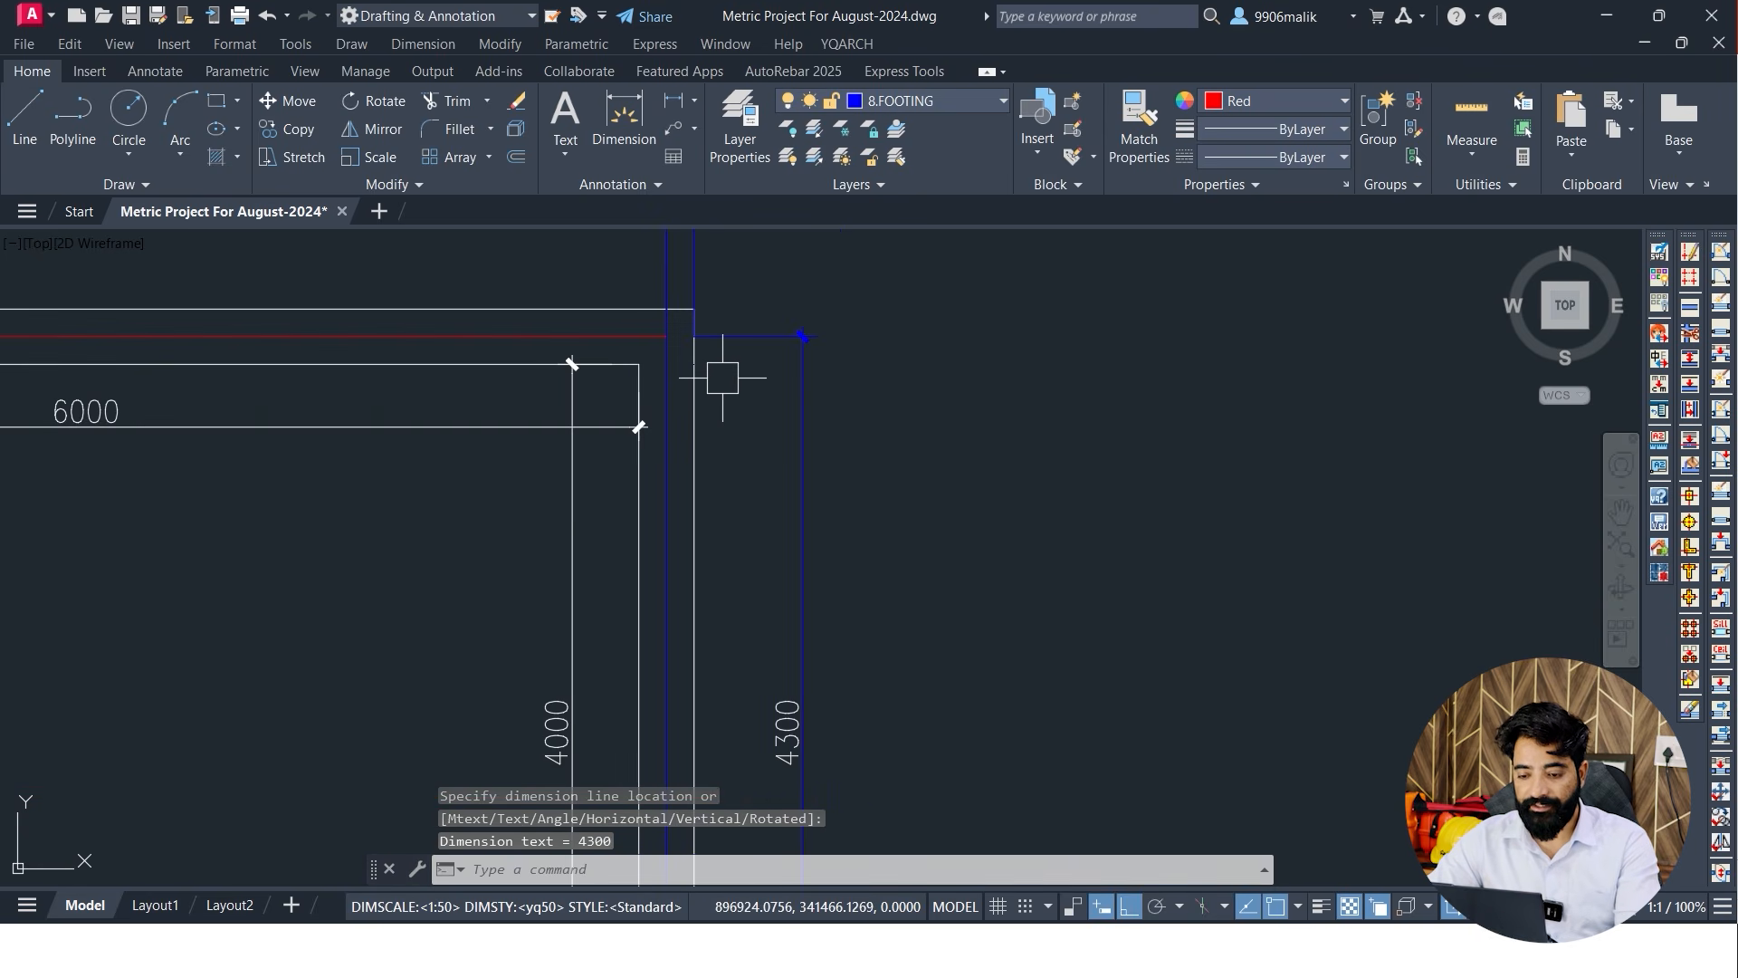
middle_drag(749, 384, 779, 439)
scroll(262, 495, down, 2)
mouse_move(261, 495)
middle_down()
mouse_move(540, 408)
mouse_move(605, 409)
middle_up()
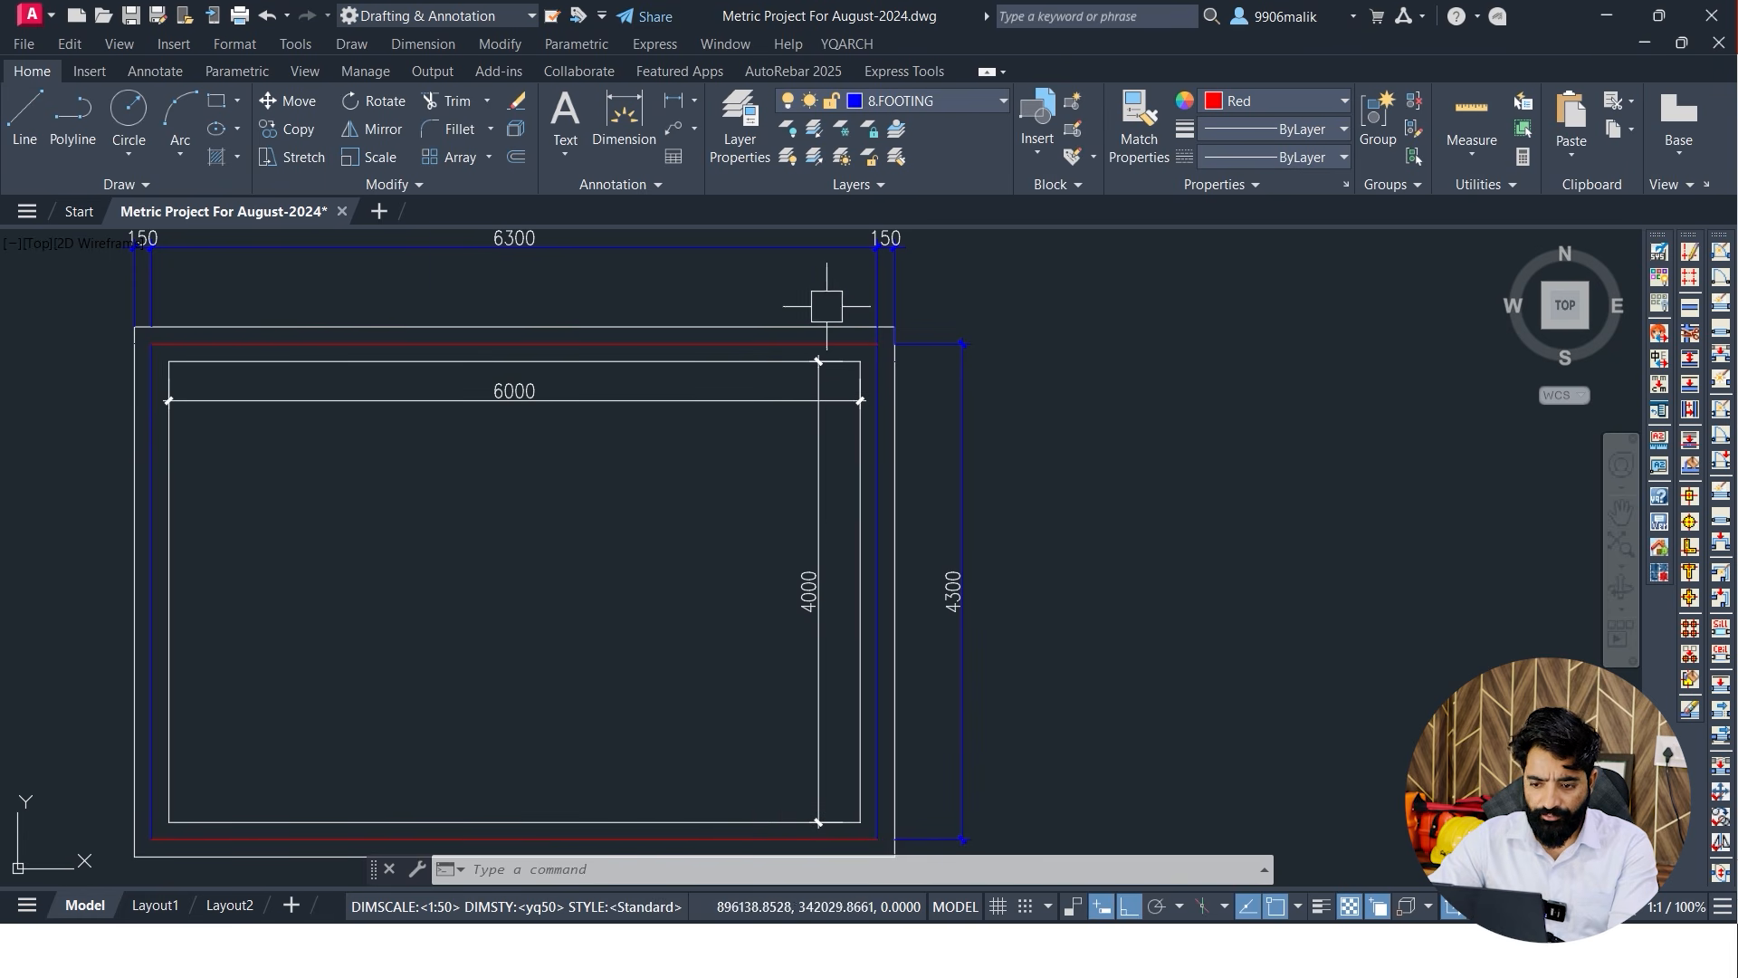
mouse_move(690, 485)
middle_down()
mouse_move(718, 384)
mouse_move(709, 427)
middle_up()
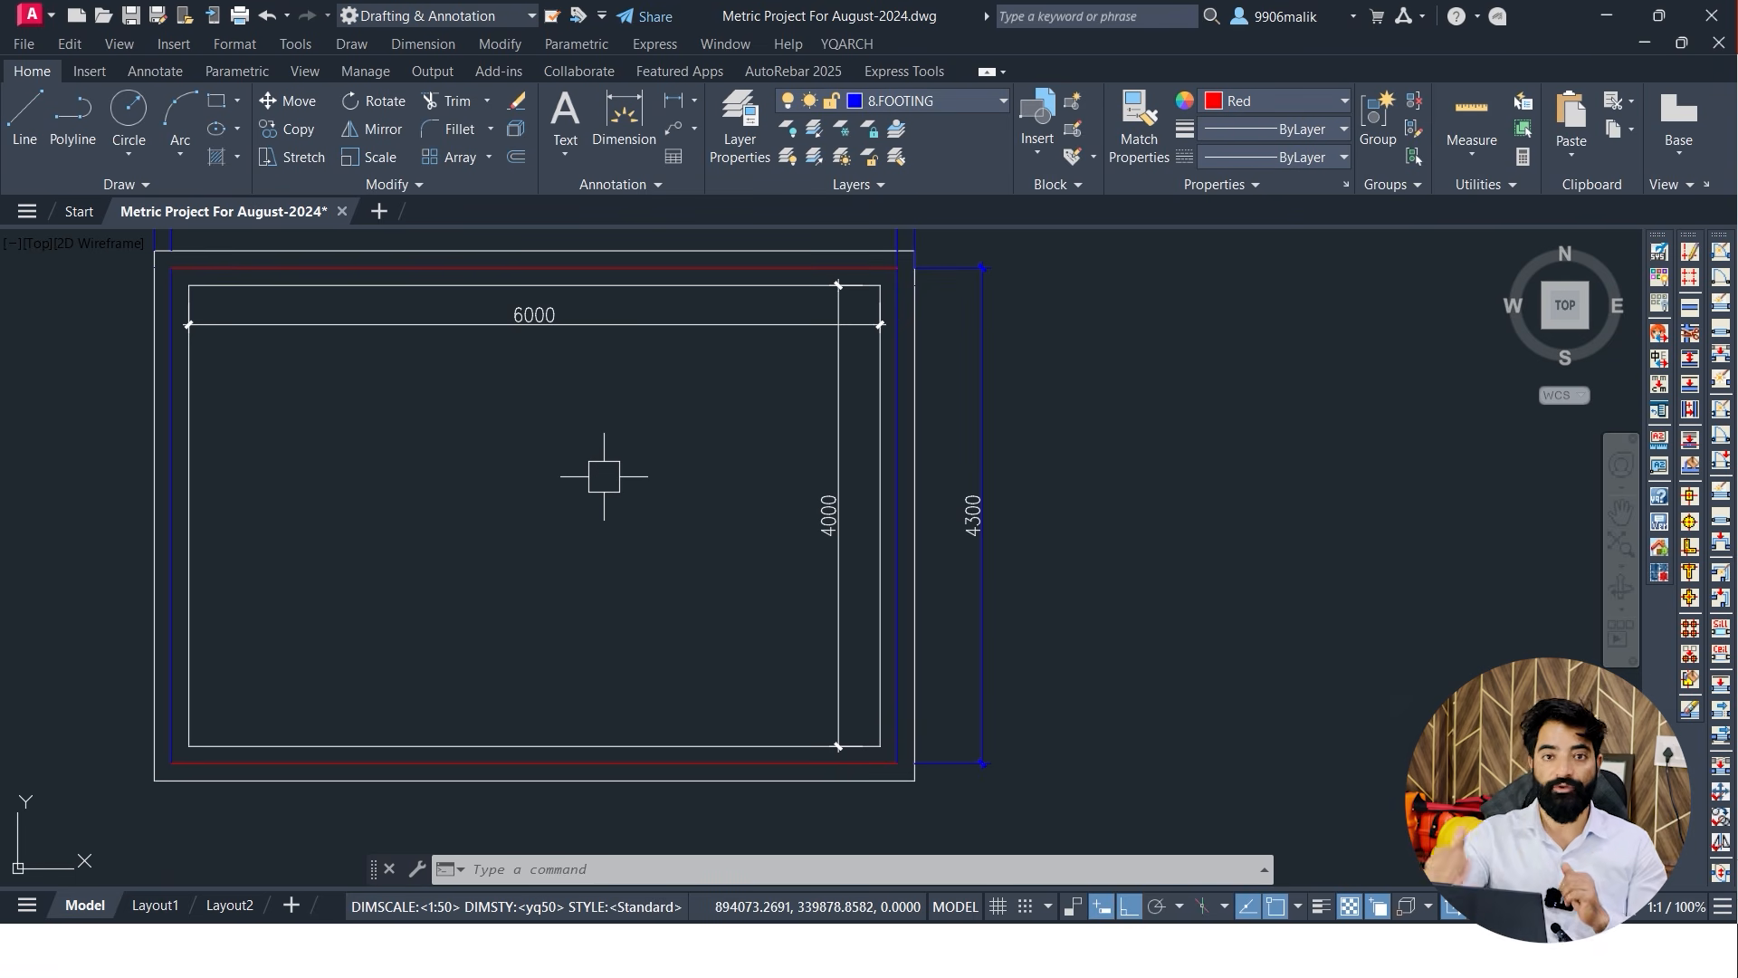
middle_drag(509, 485, 401, 466)
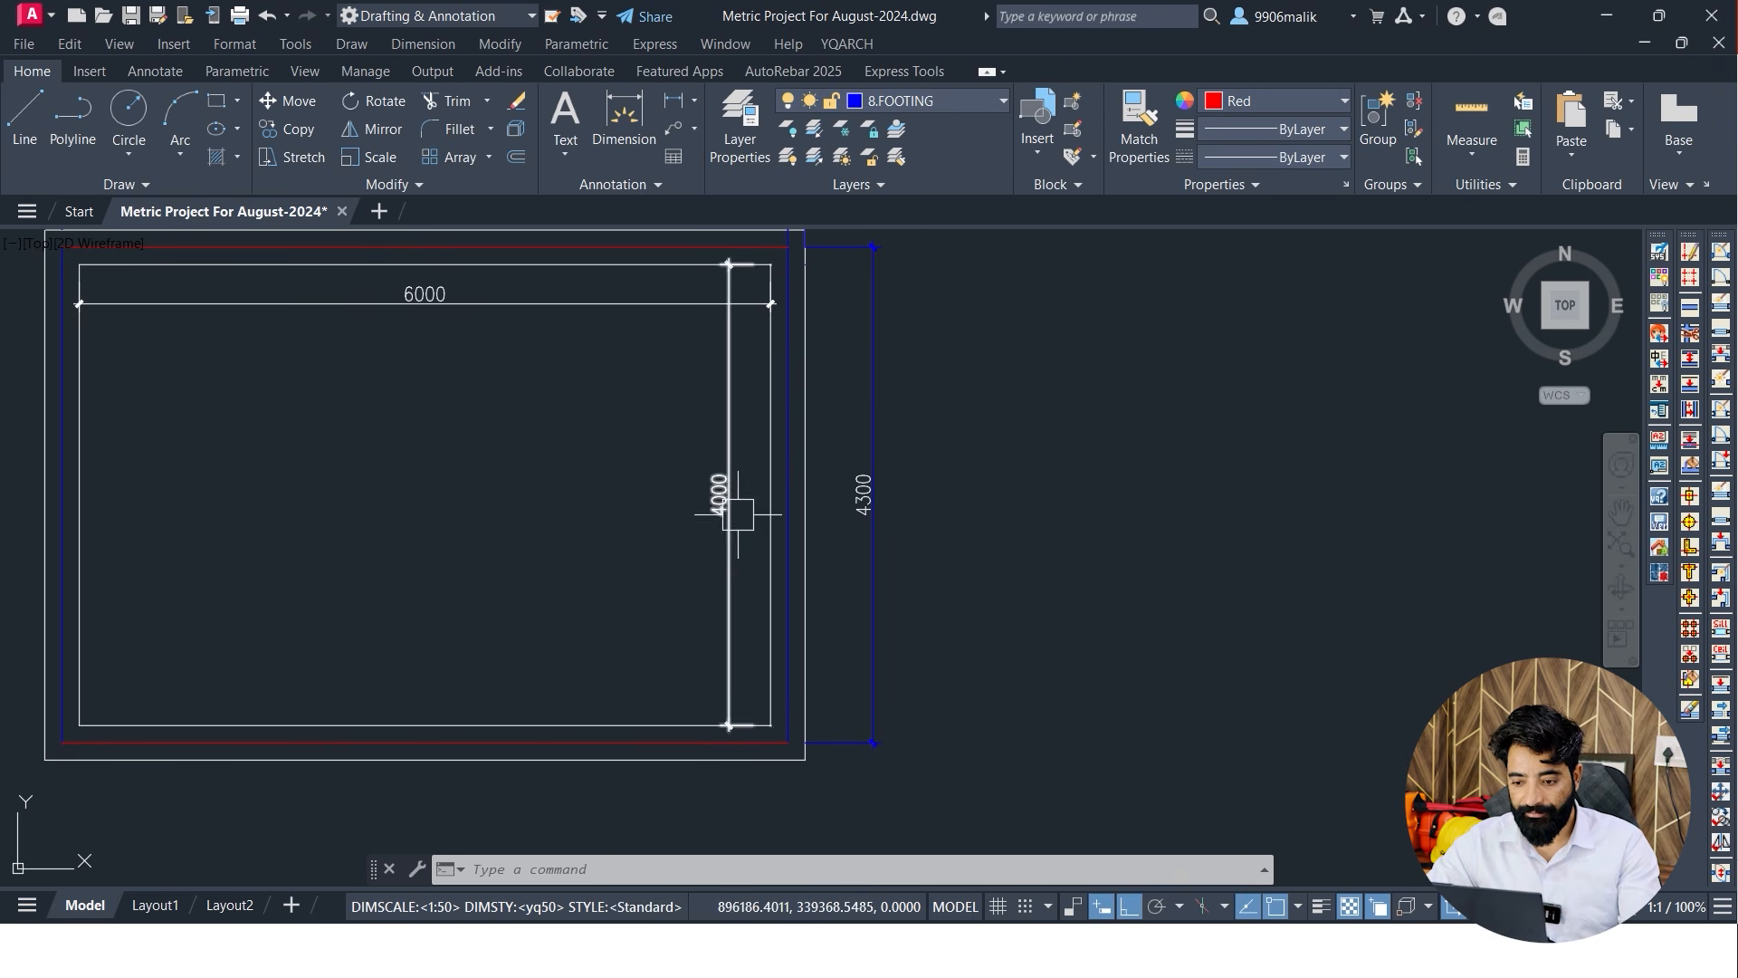
middle_drag(738, 529, 694, 661)
key(Escape)
key(Escape)
text(dli)
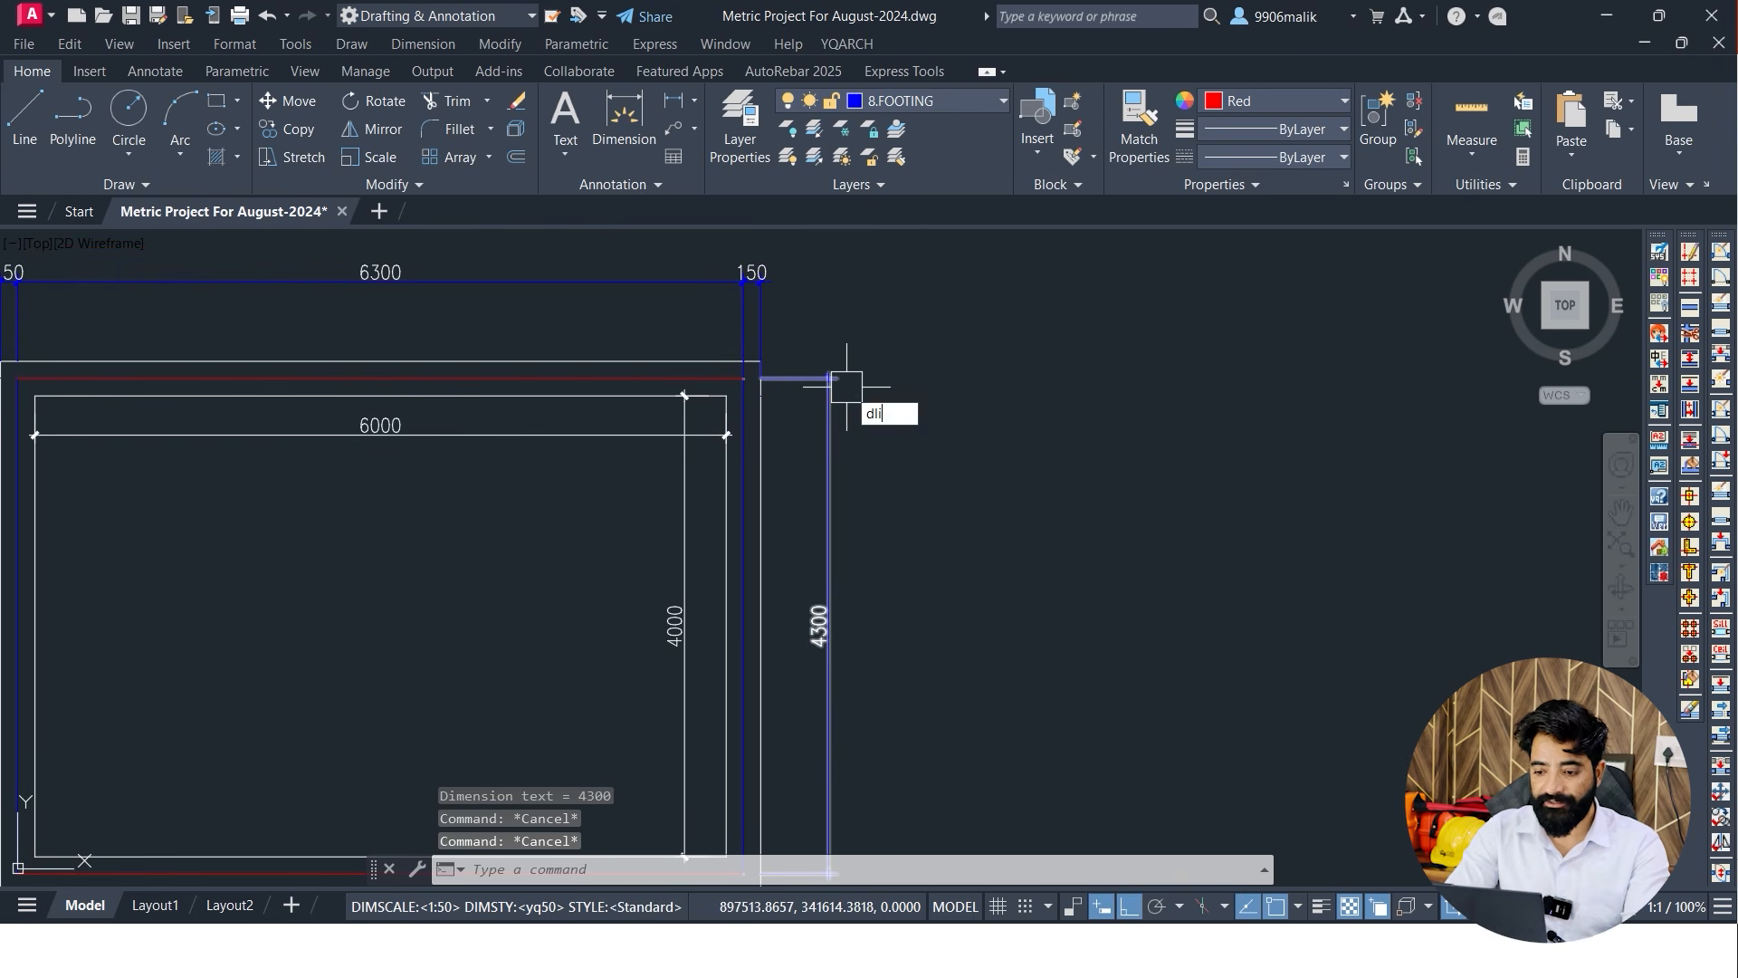
key(Return)
scroll(779, 372, up, 3)
click(757, 380)
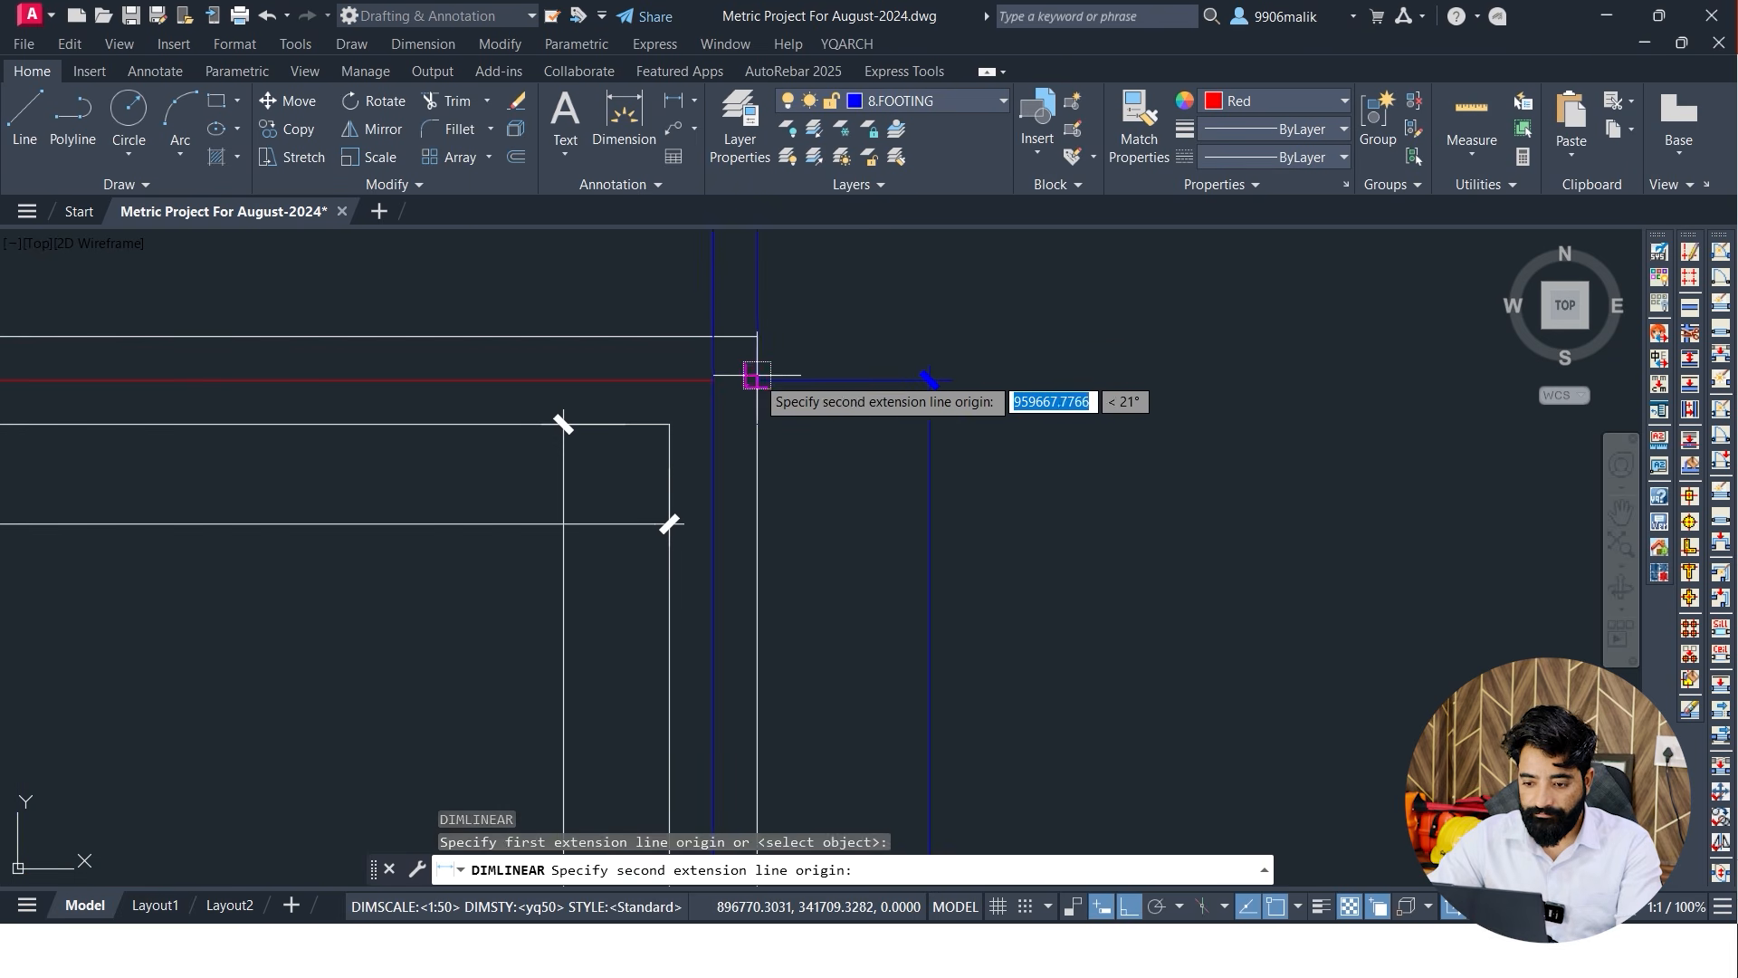
click(757, 337)
key(Escape)
key(Escape)
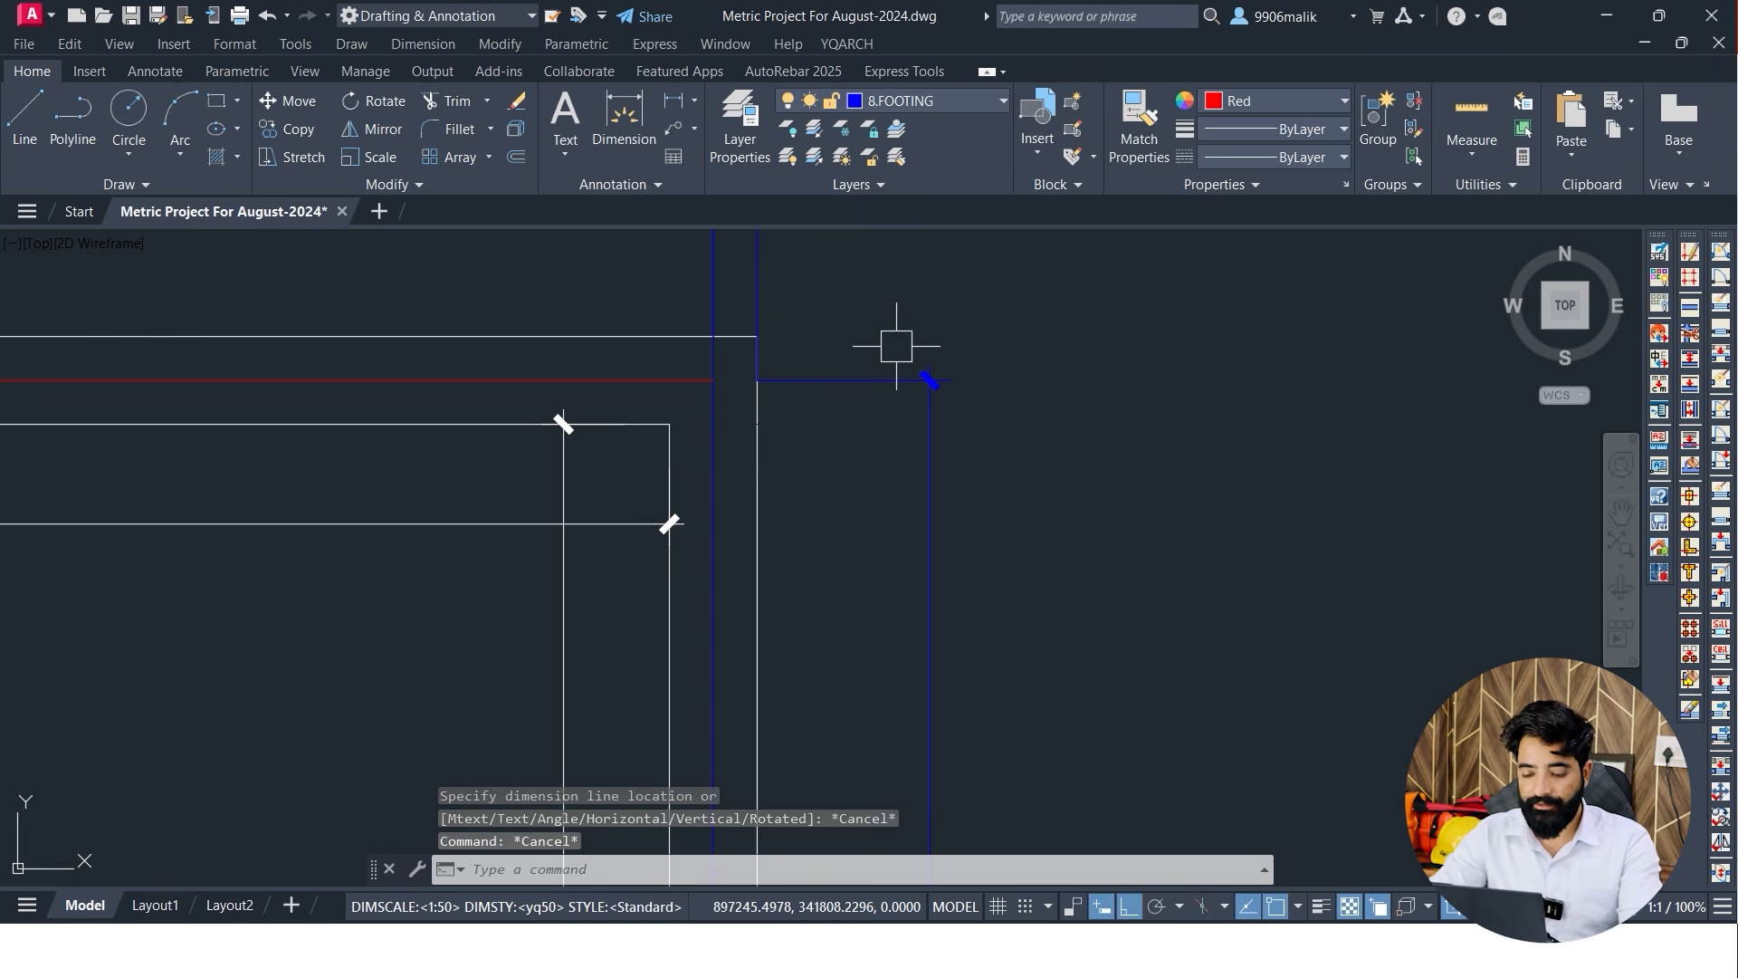
Dimension from the upper centre line to the upper wall's outer face, in line with the vertical centre-to-centre dimension
key(Return)
click(713, 379)
click(713, 337)
click(929, 380)
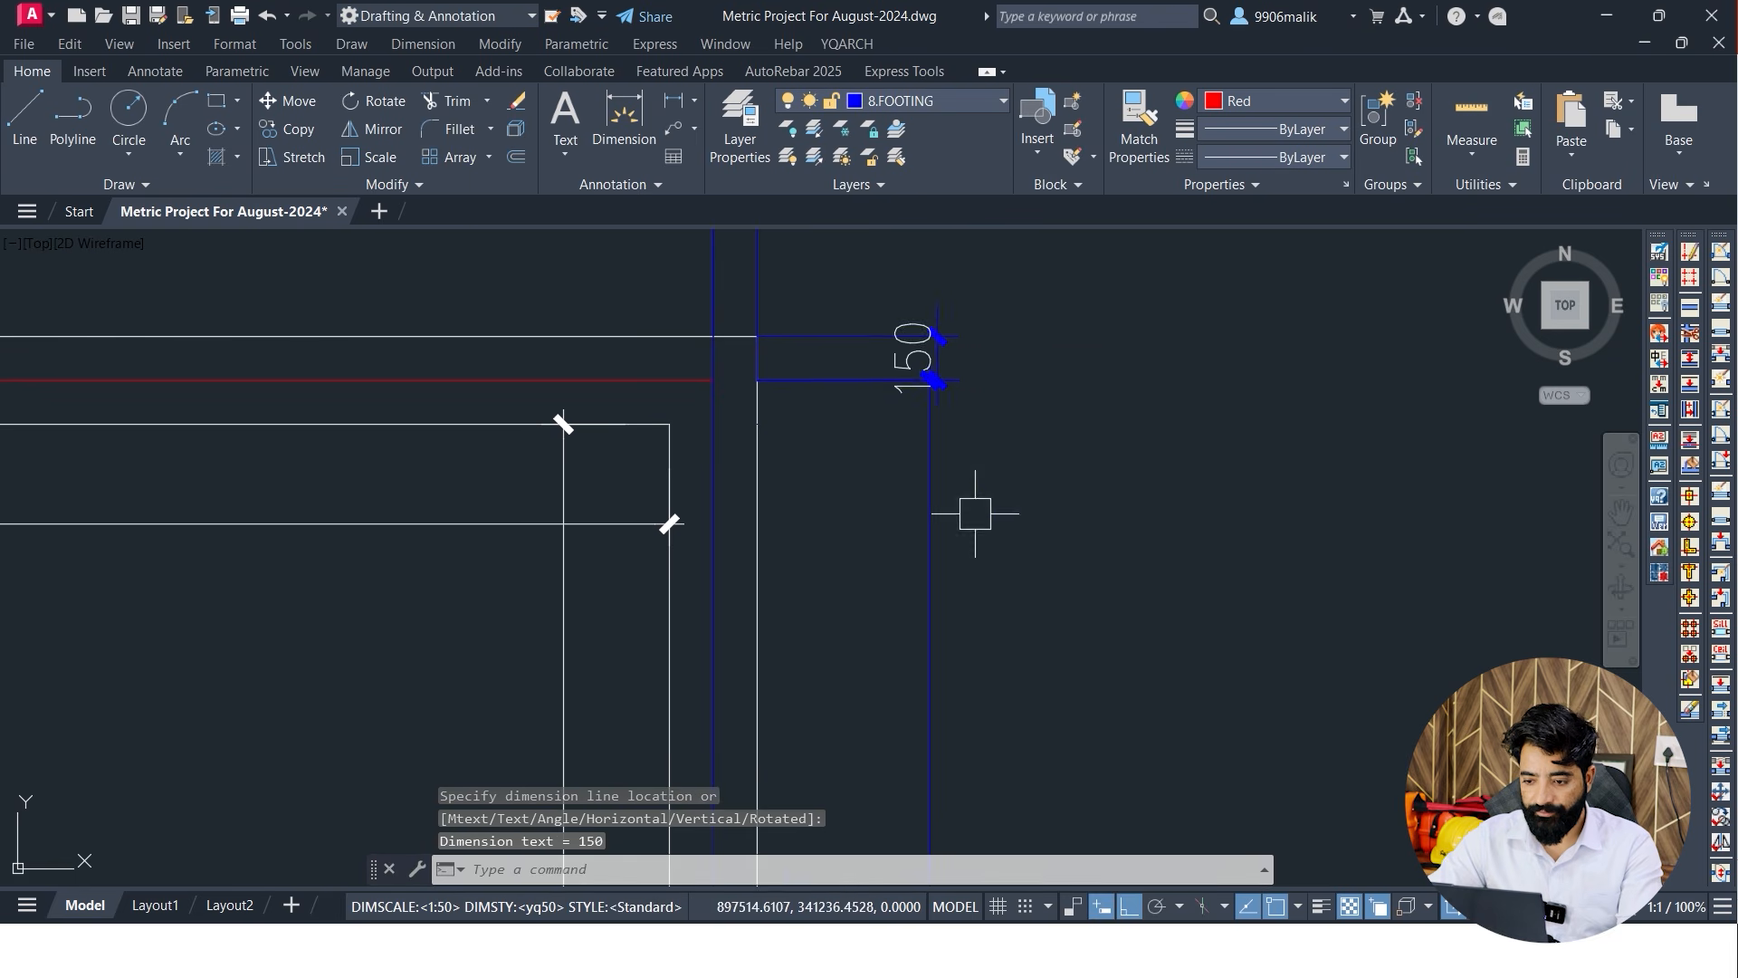
Dimension from the lower centre line to the lower wall's outer face, in line with the vertical centre-to-centre dimension
scroll(972, 512, down, 2)
middle_drag(947, 700, 924, 459)
scroll(919, 434, down, 2)
middle_drag(853, 724, 834, 399)
scroll(814, 443, up, 6)
key(Return)
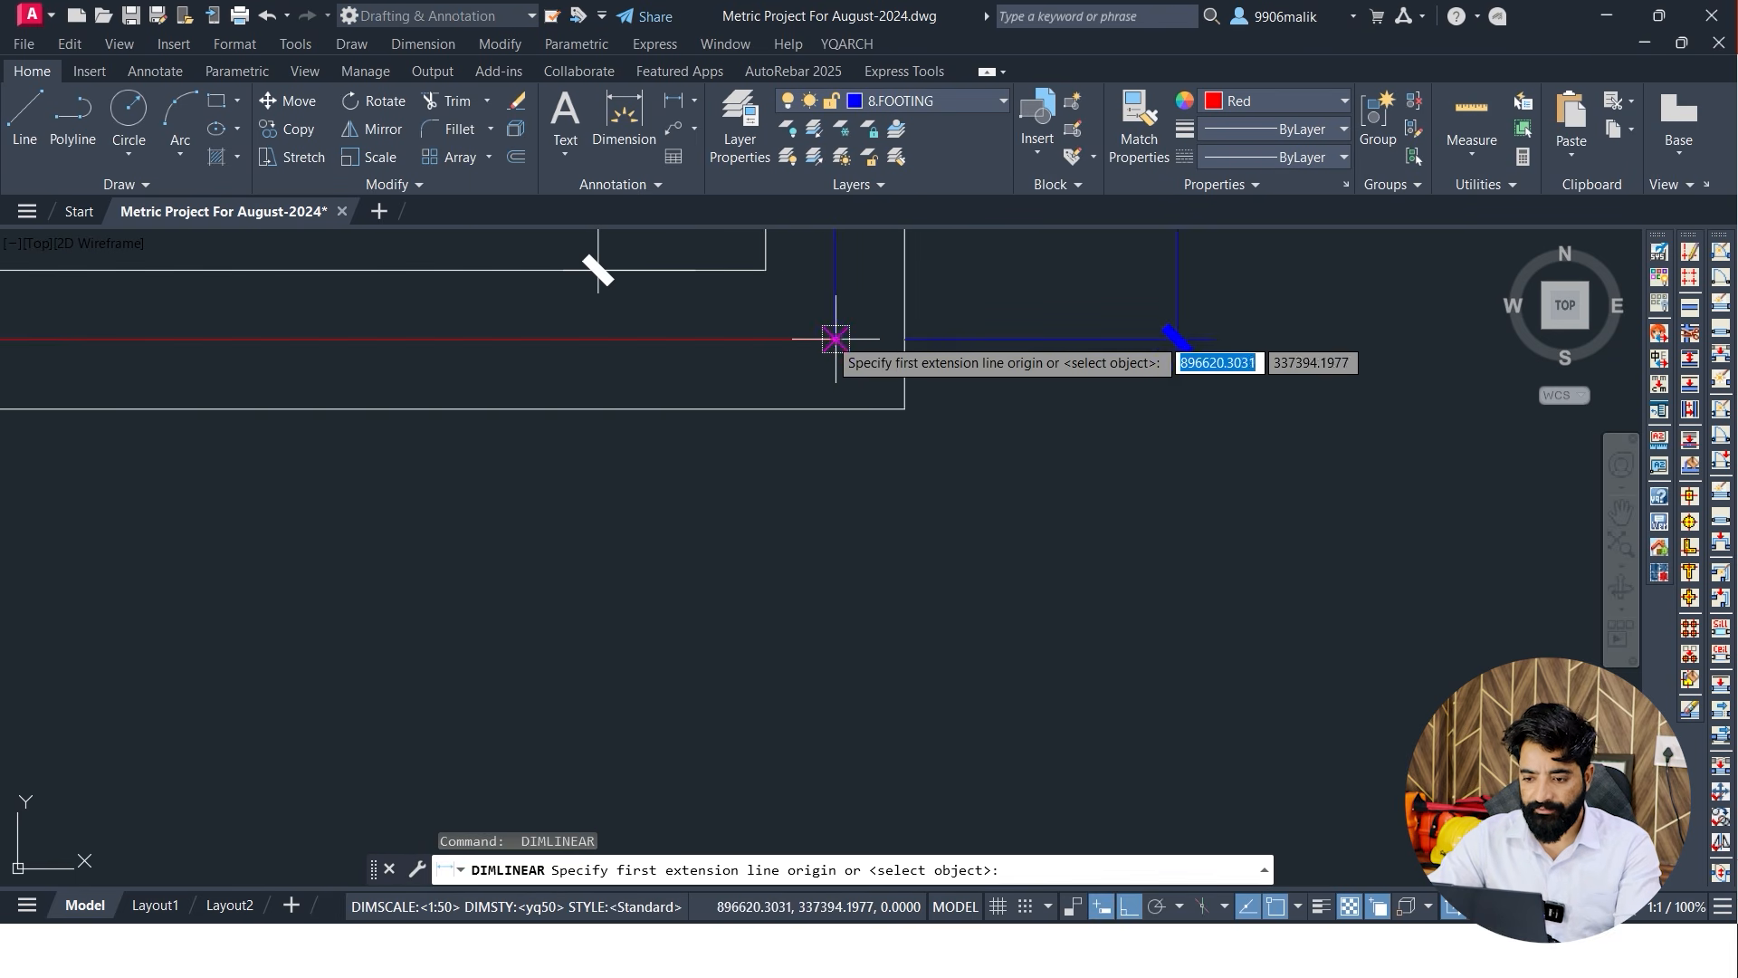
click(836, 339)
click(835, 408)
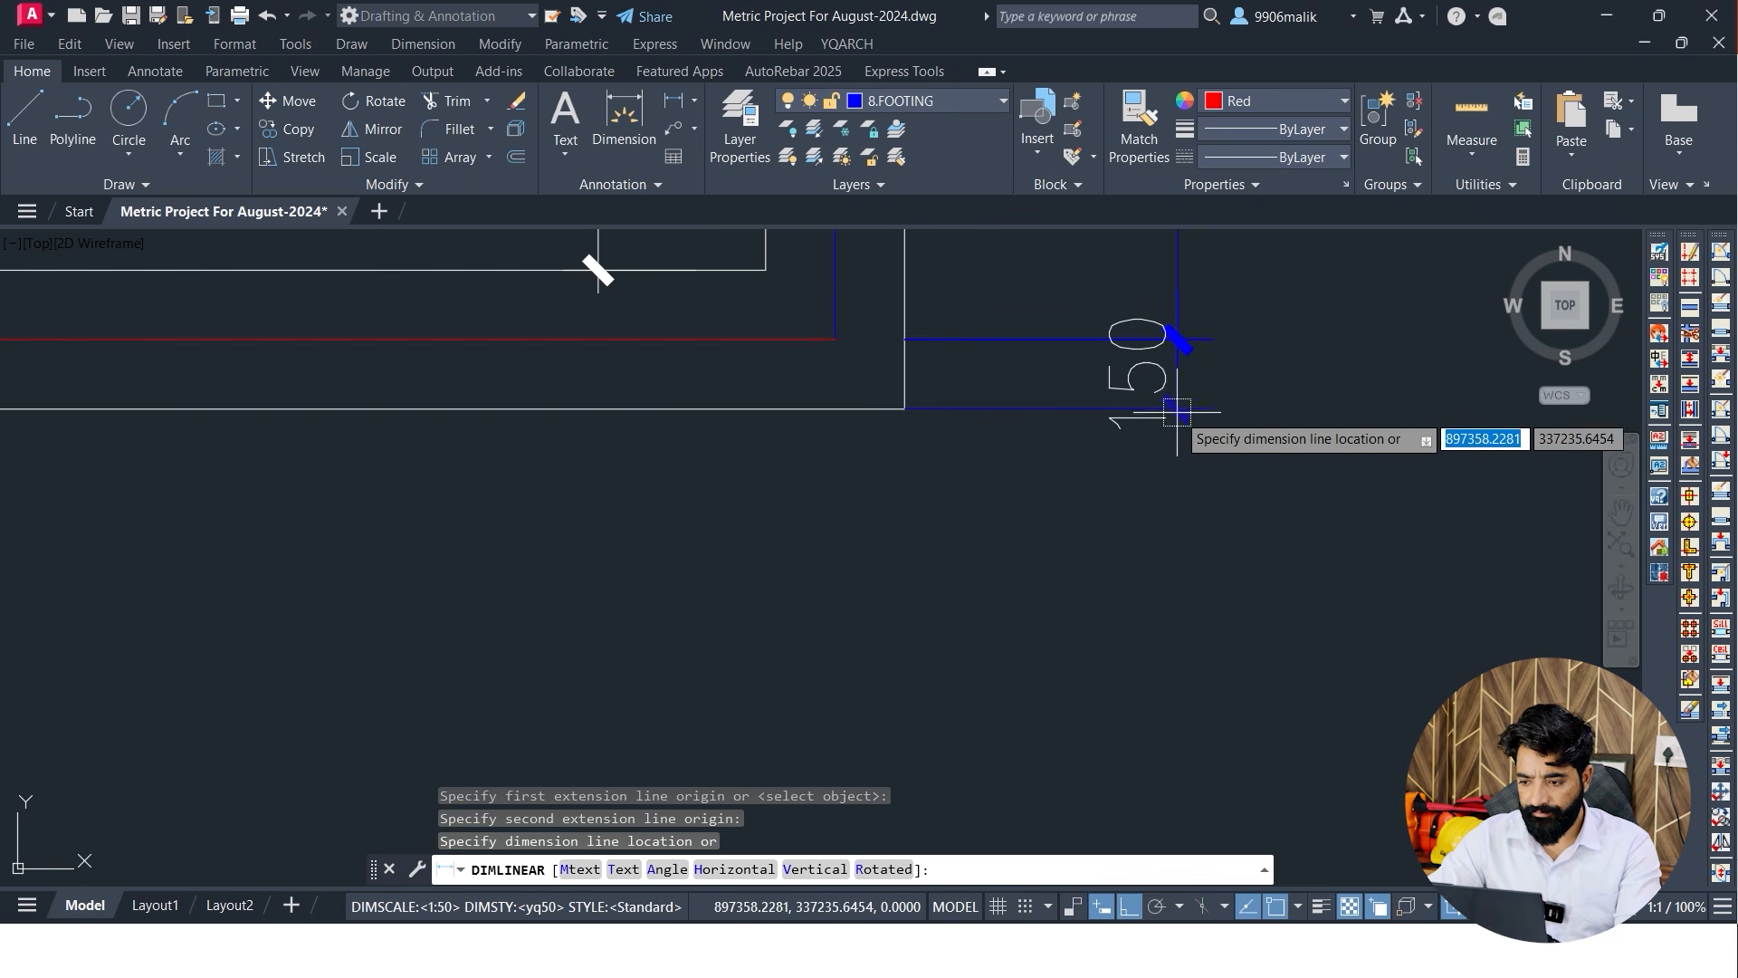
click(1176, 319)
scroll(891, 588, down, 3)
middle_drag(888, 594, 885, 690)
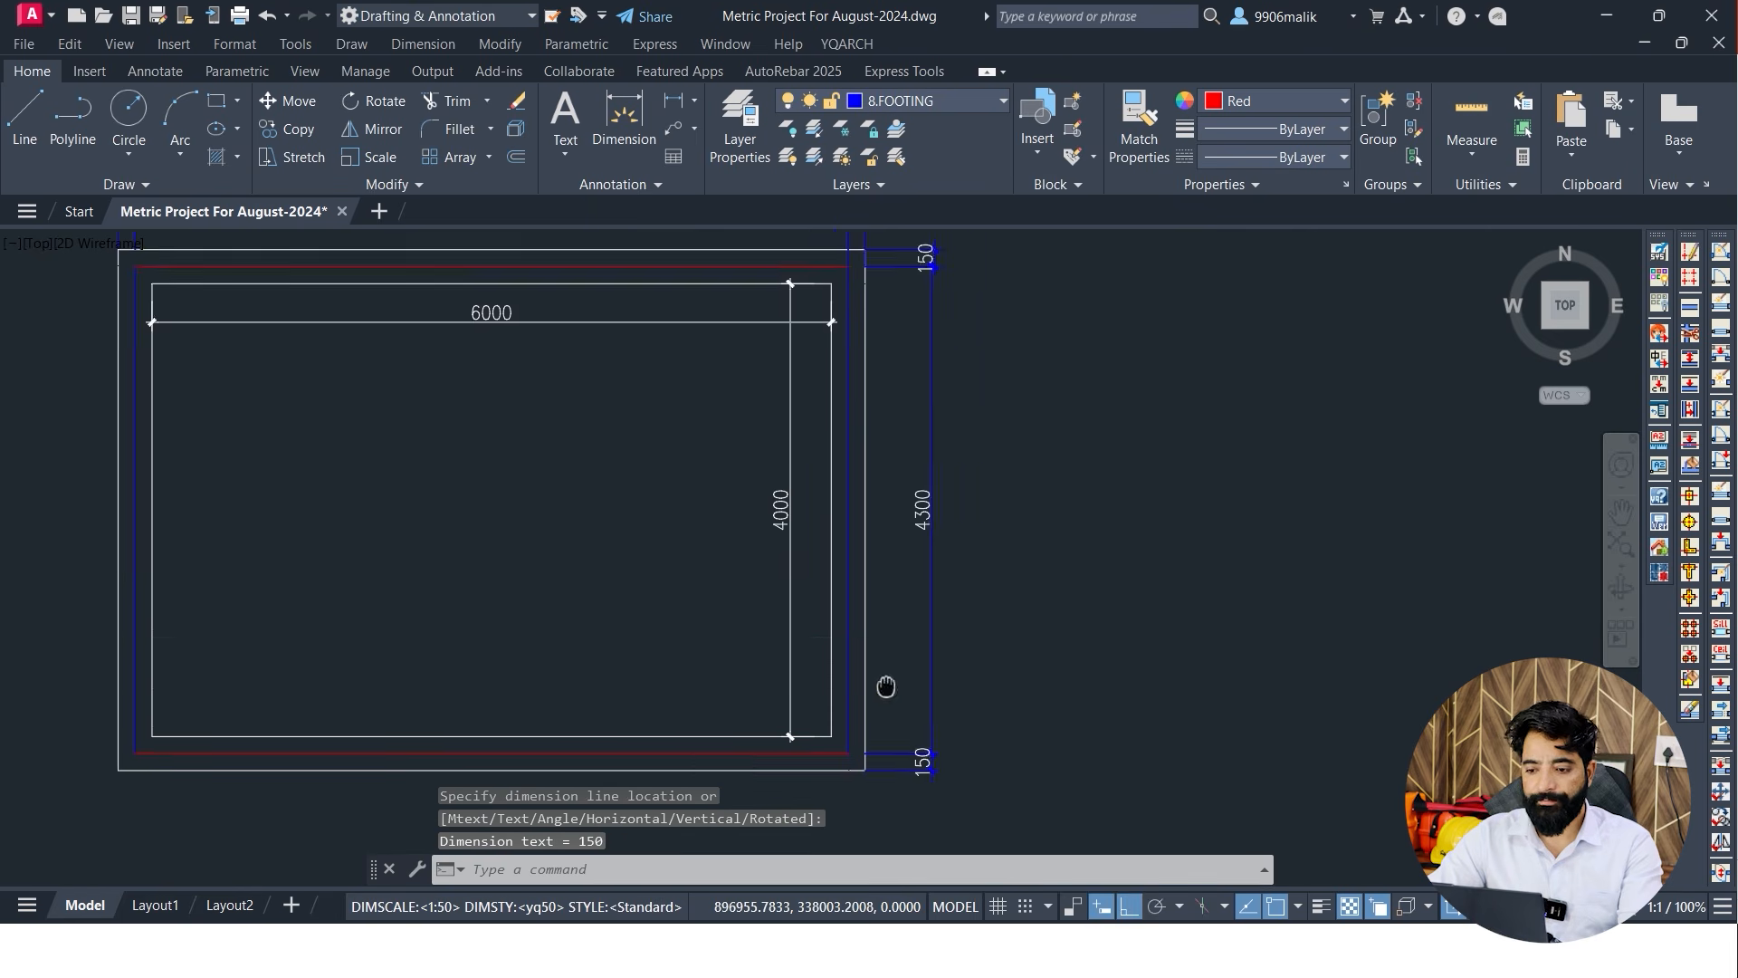
Switch to PowerPoint and complete the handwritten width line as "W = 4300 - 150 - 150 = 4000mm"
middle_drag(908, 537, 867, 447)
key(super)
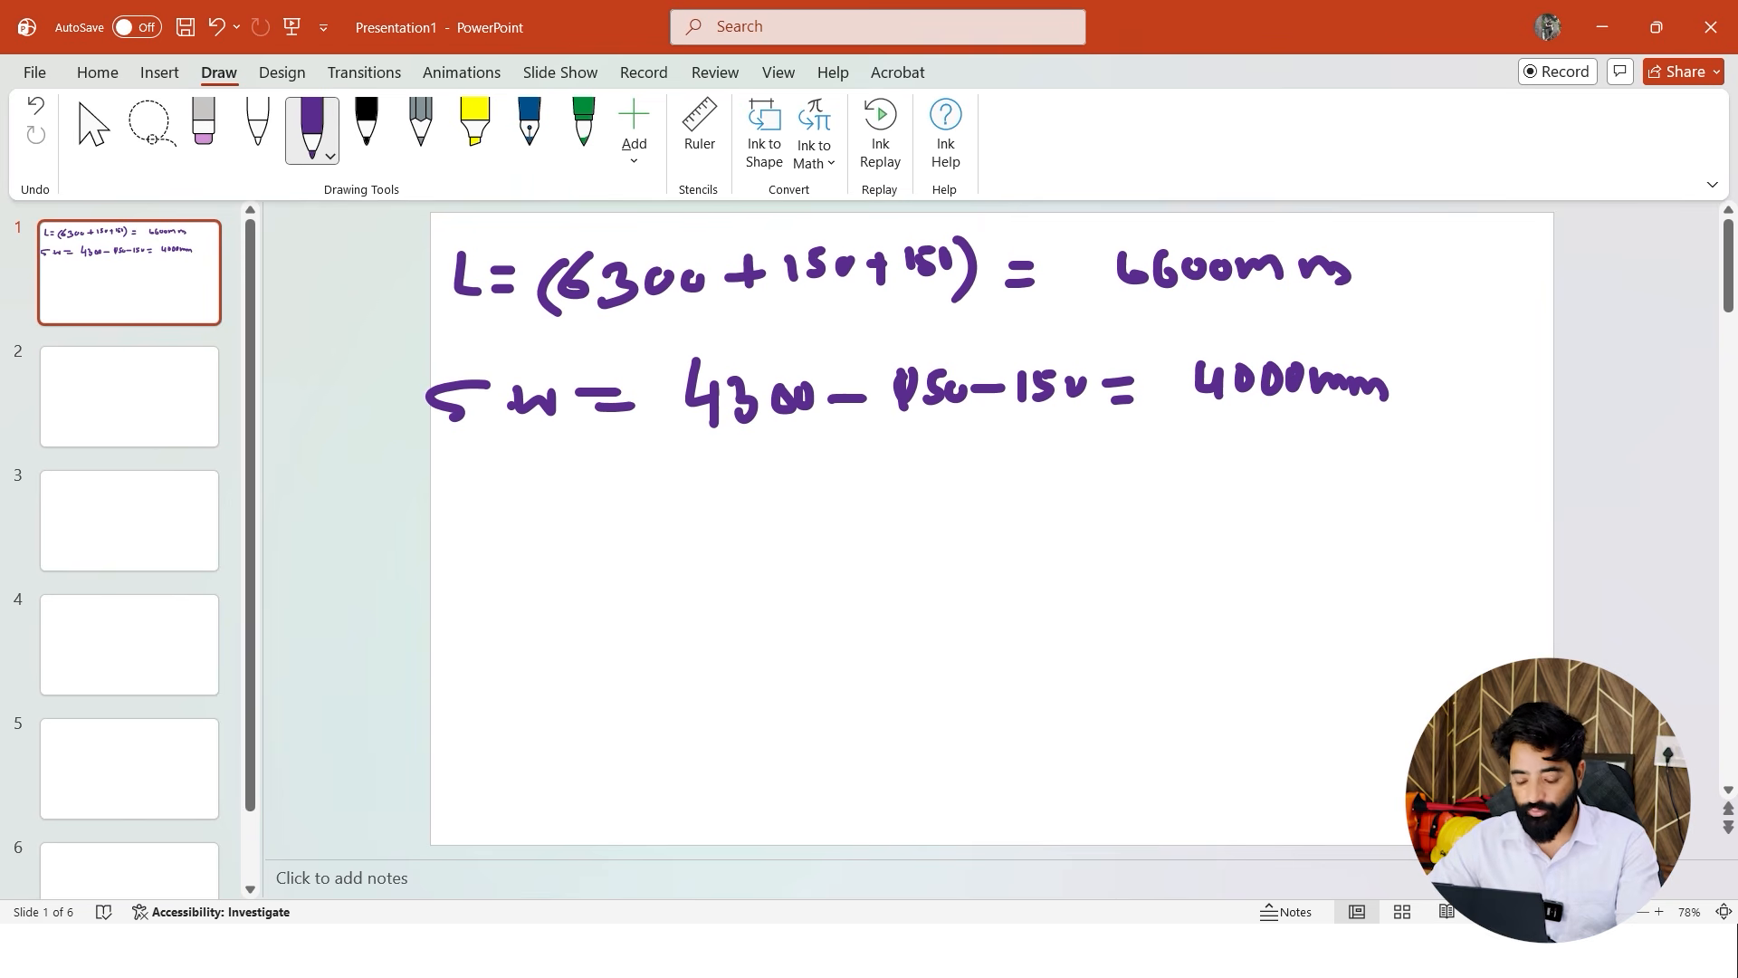
Switch back to the AutoCAD drawing, view the plan's lower right corner and open DesignCenter
key(super)
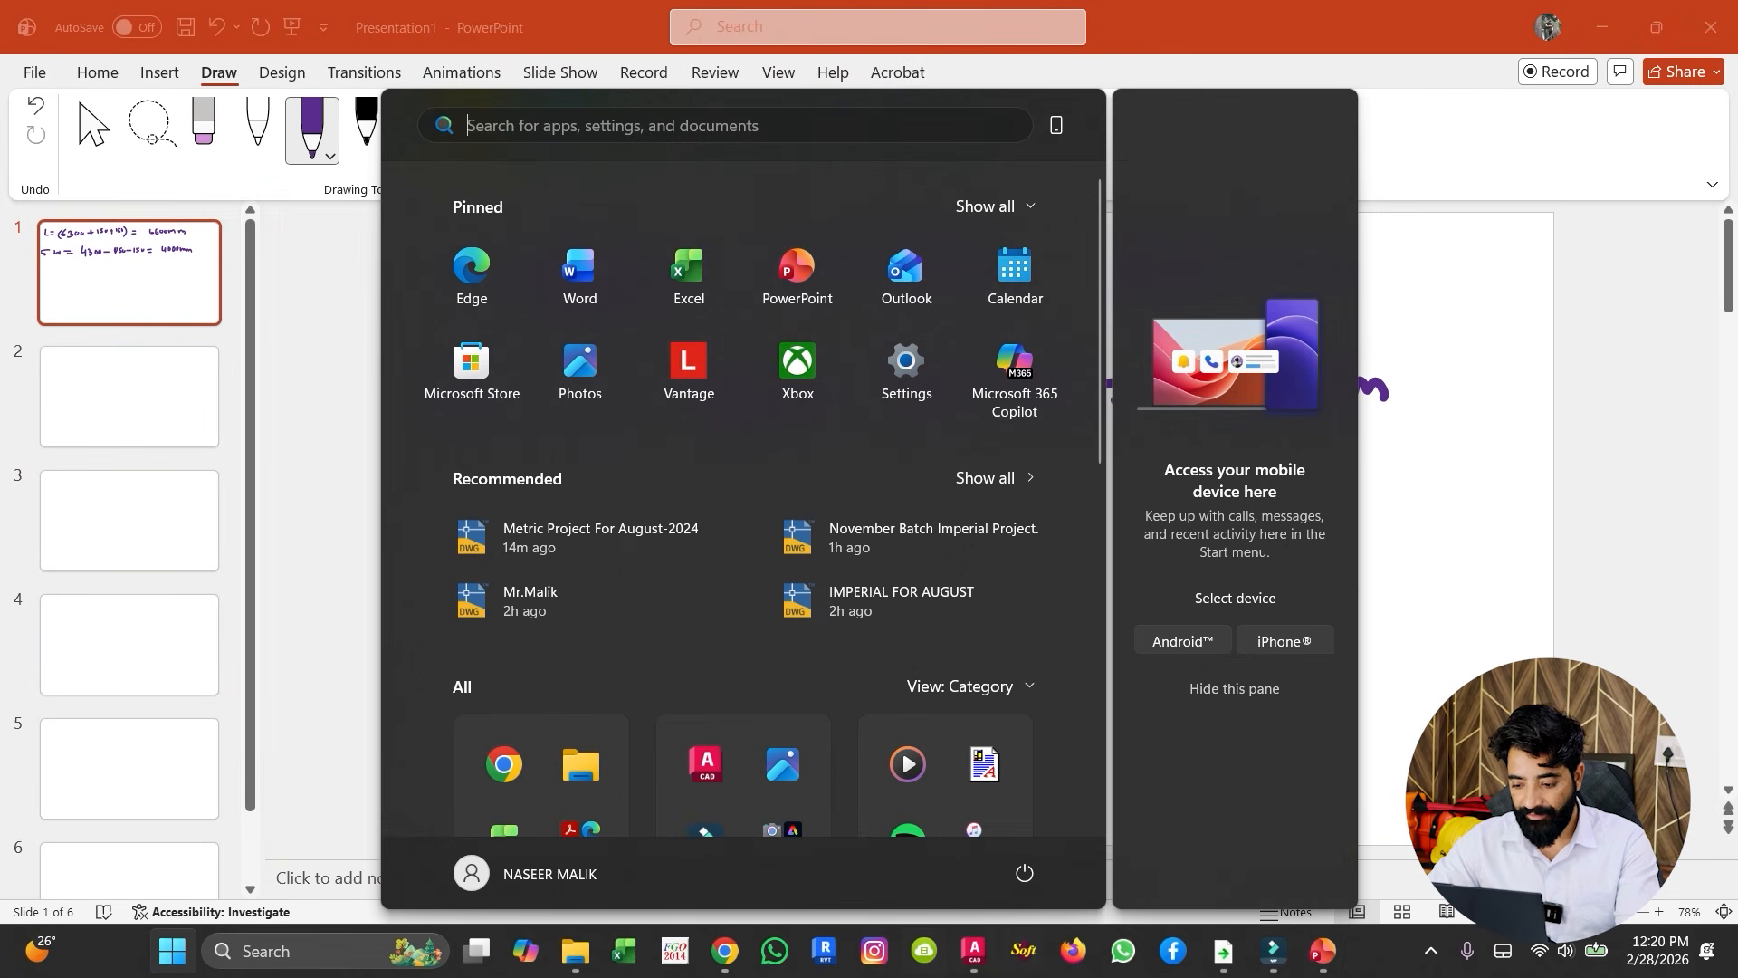
click(973, 950)
key(Escape)
scroll(855, 543, up, 4)
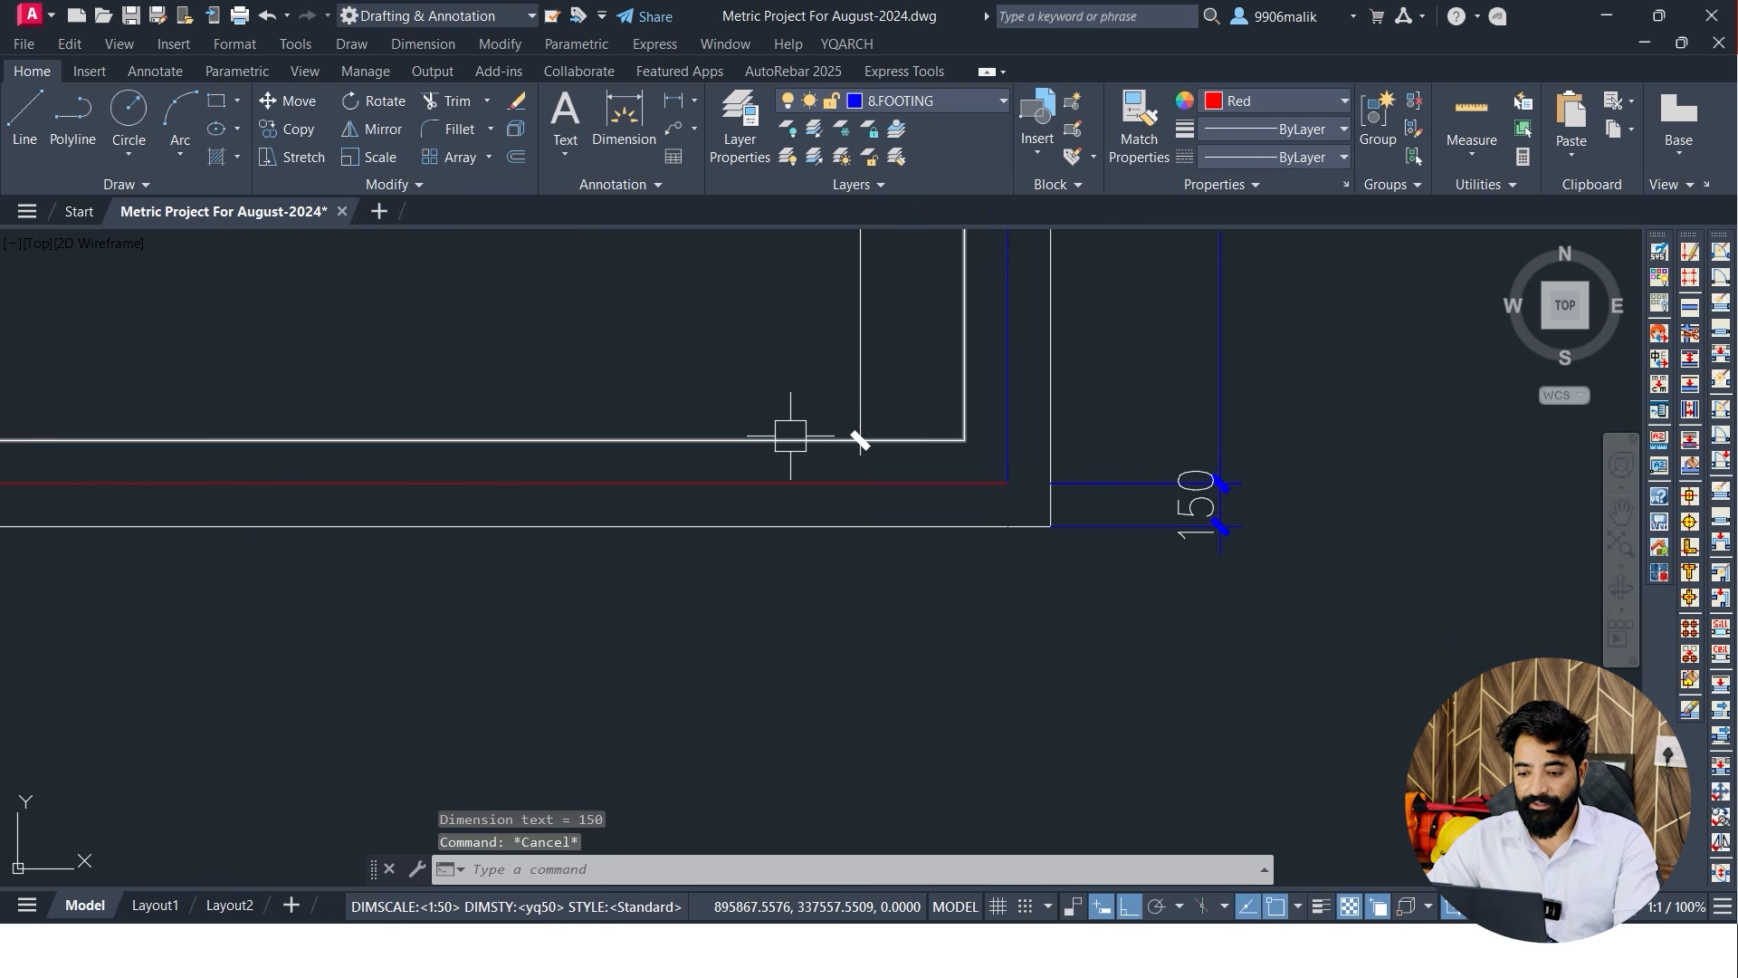
key(Escape)
key(Escape)
scroll(1050, 551, down, 2)
scroll(832, 530, up, 2)
scroll(835, 563, down, 2)
key(ctrl+2)
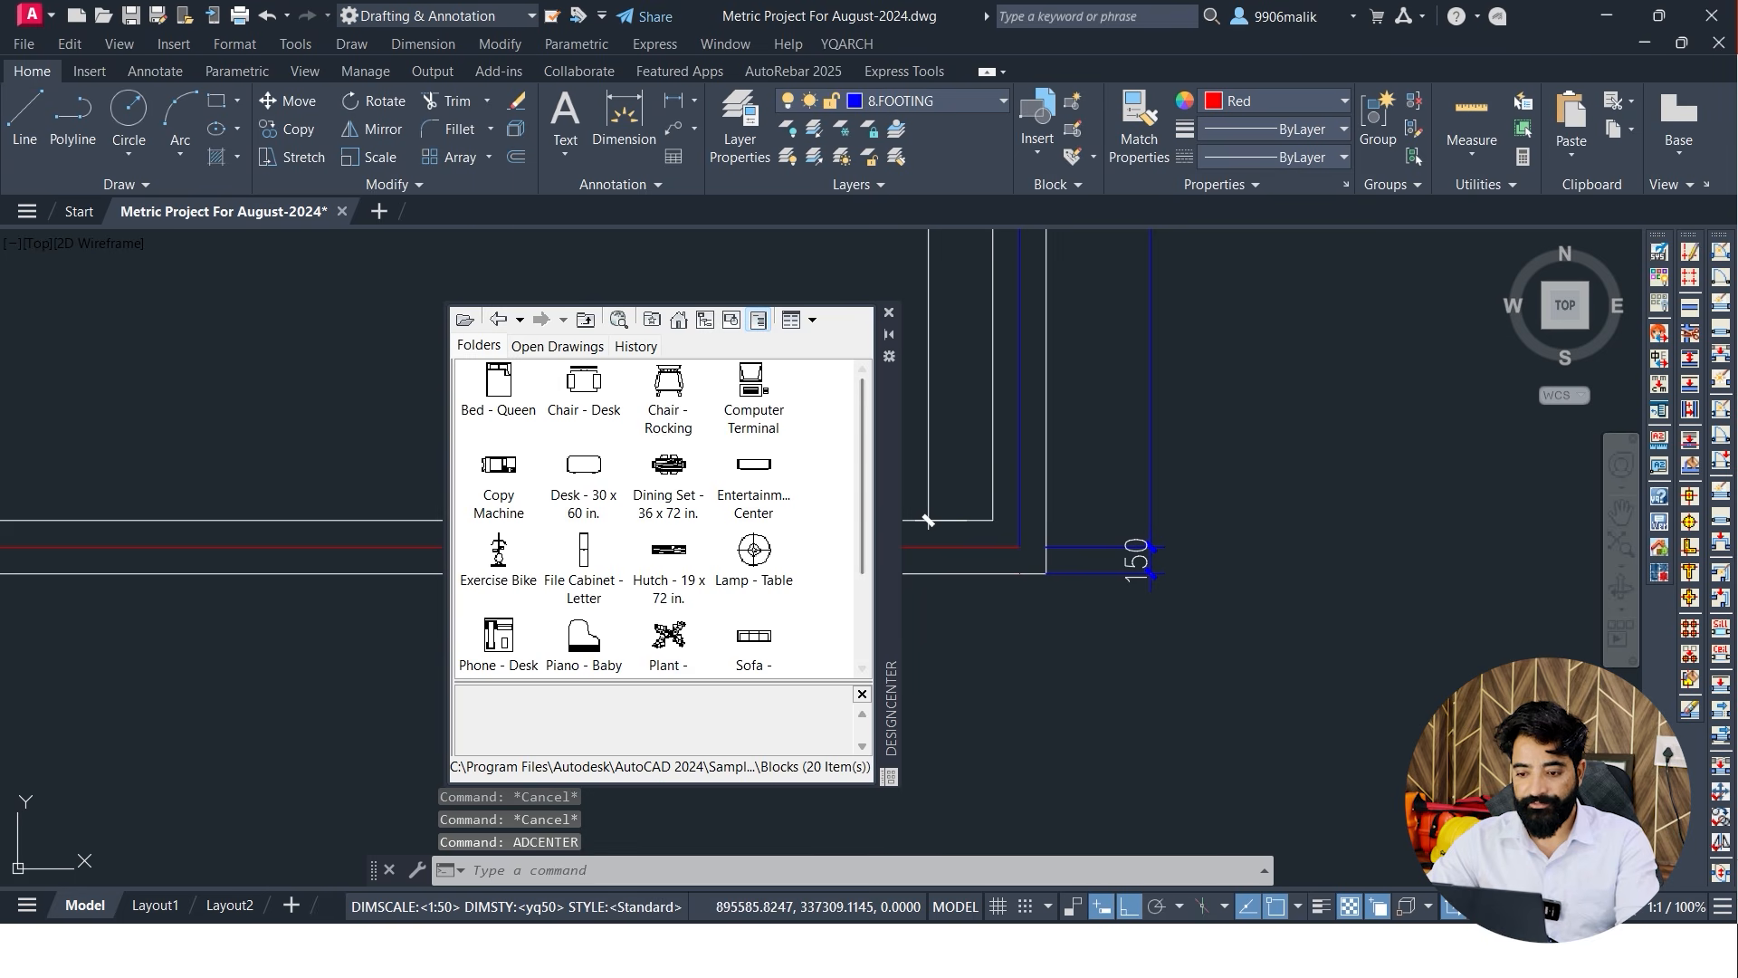
Close DesignCenter
click(888, 312)
click(847, 43)
mouse_move(905, 103)
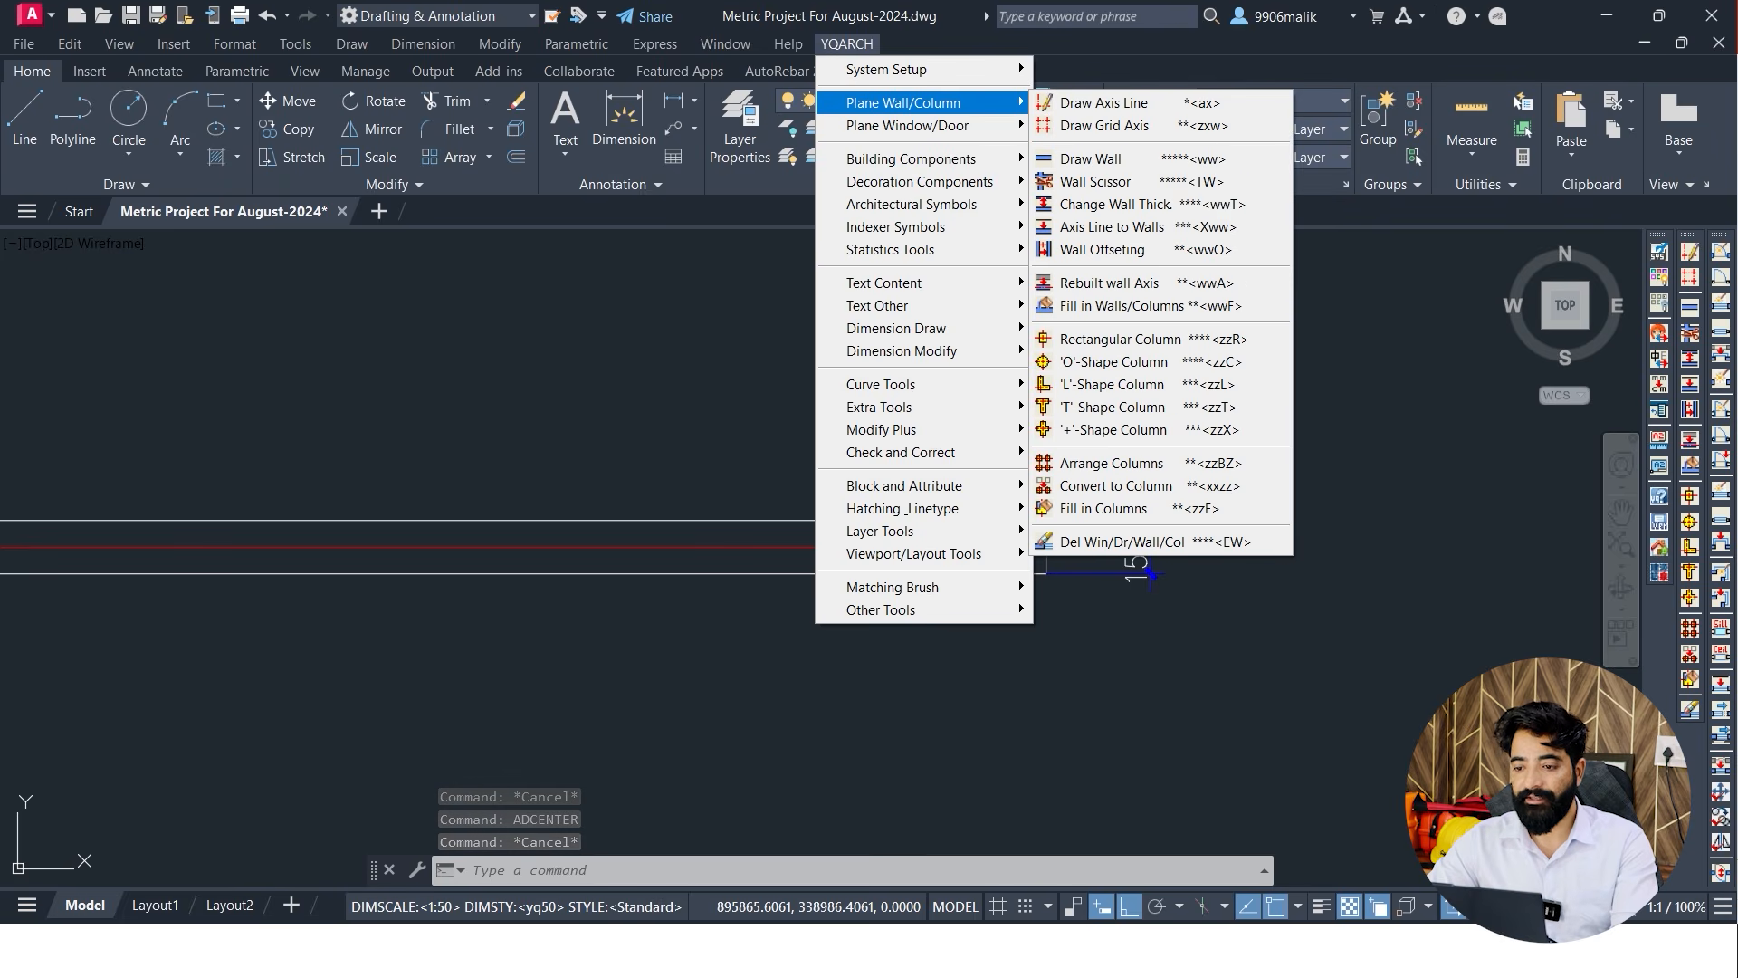
click(1117, 125)
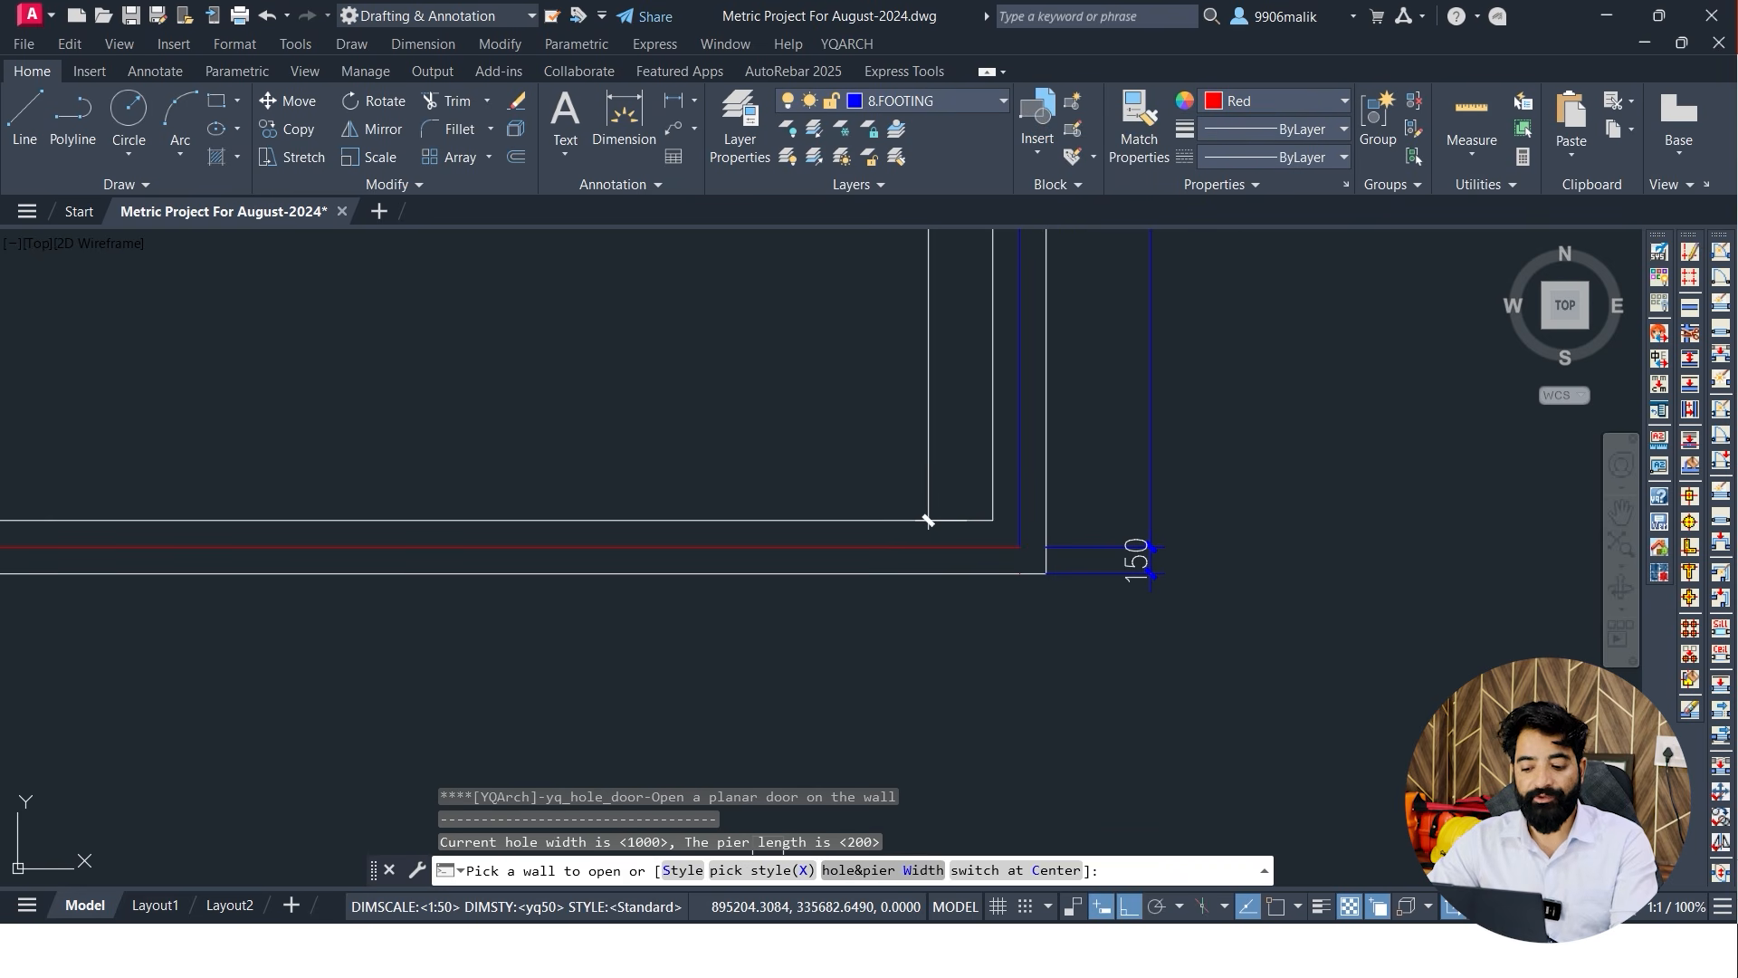
text(W)
key(Return)
click(810, 701)
key(Escape)
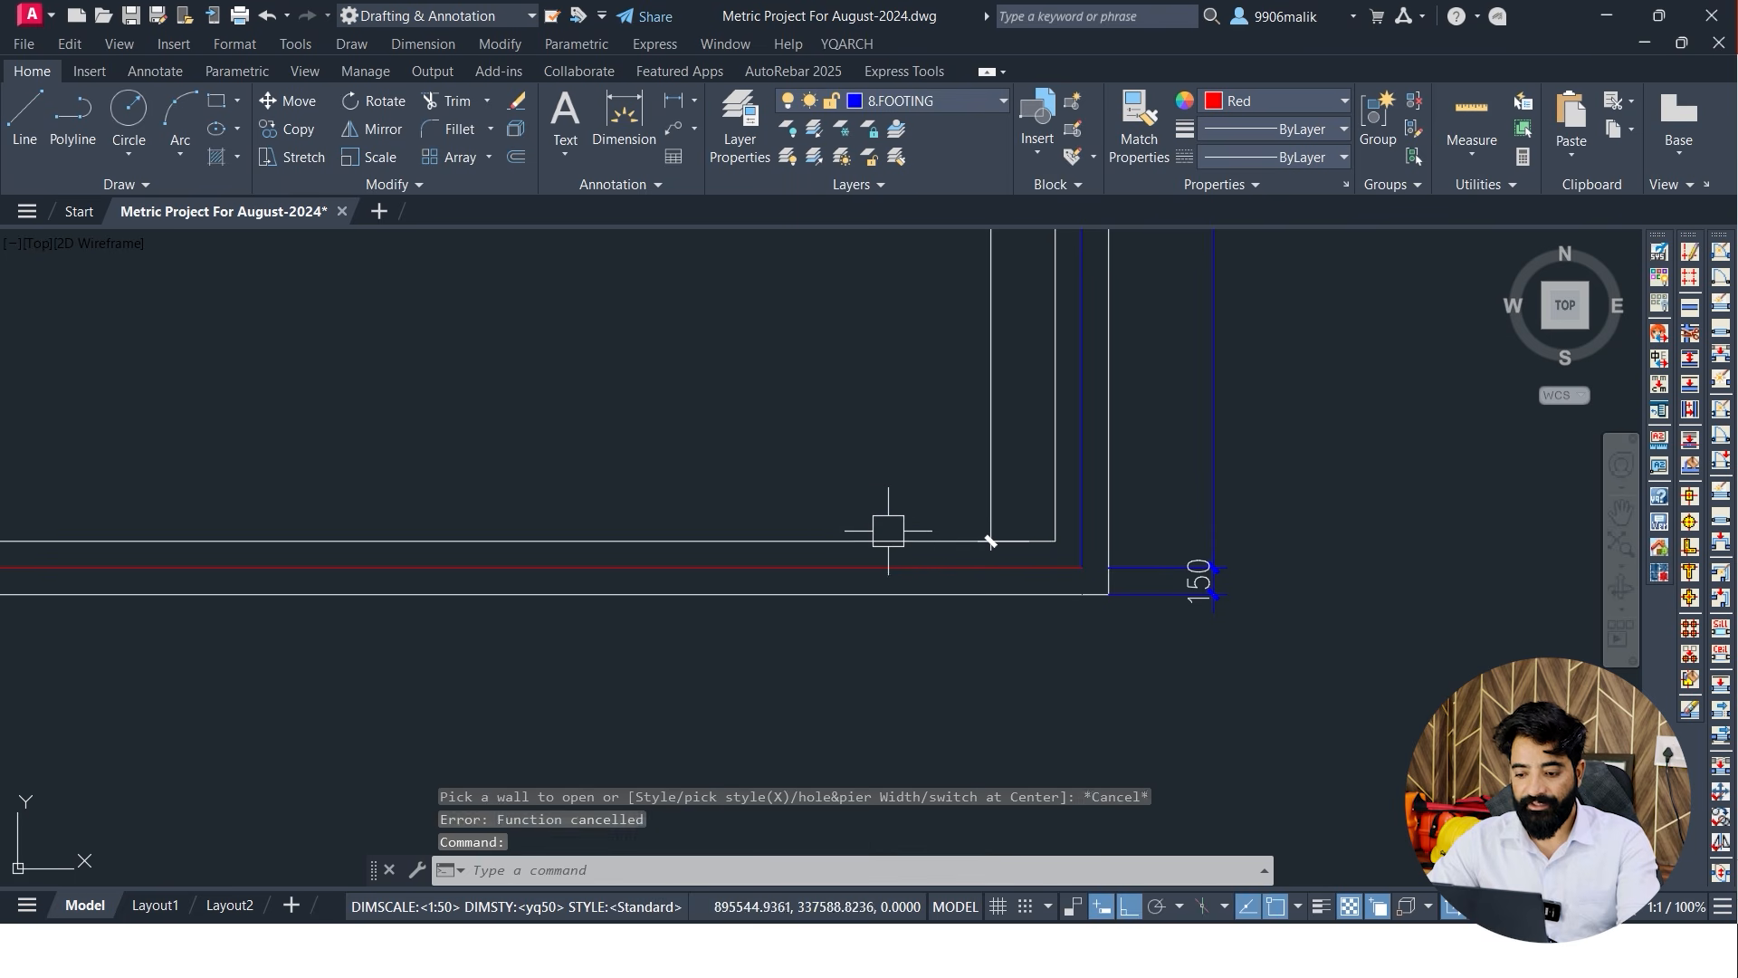
Explode the inner and outer wall outlines of the room into separate lines
click(883, 541)
click(828, 594)
key(Escape)
key(Escape)
key(Escape)
Try to open a door in the lower wall near its right corner, and undo the attempt
right_click(739, 409)
mouse_move(841, 442)
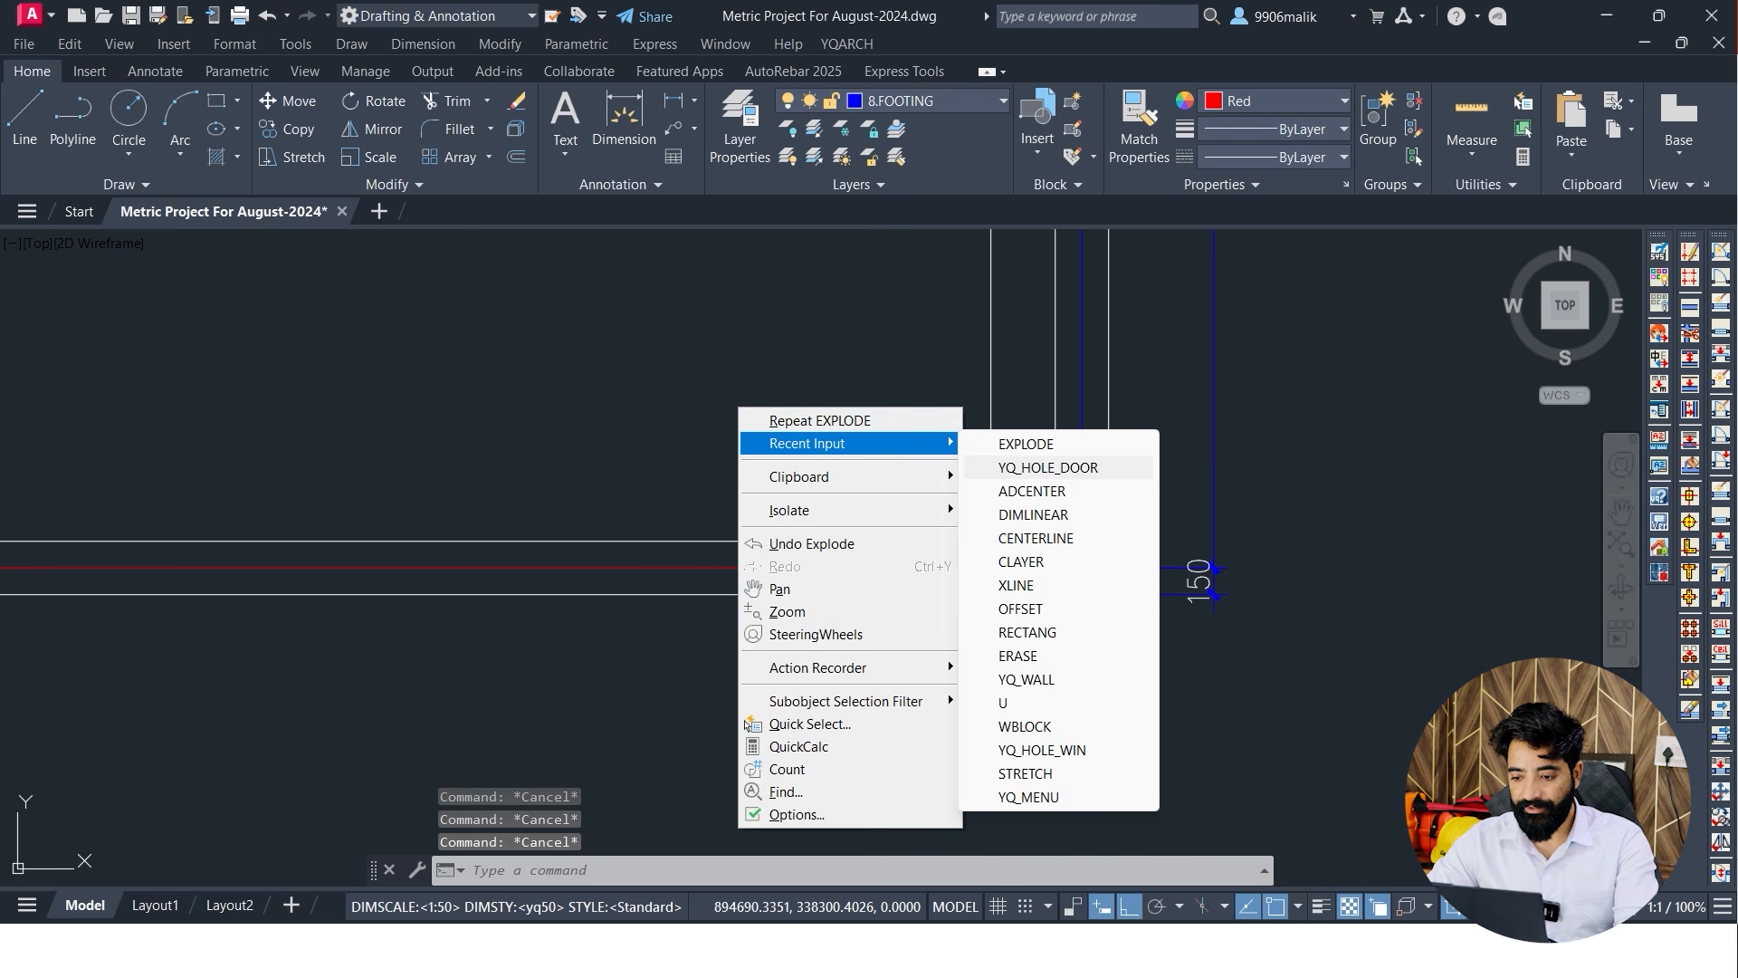
click(1047, 467)
middle_drag(940, 598, 921, 612)
click(907, 612)
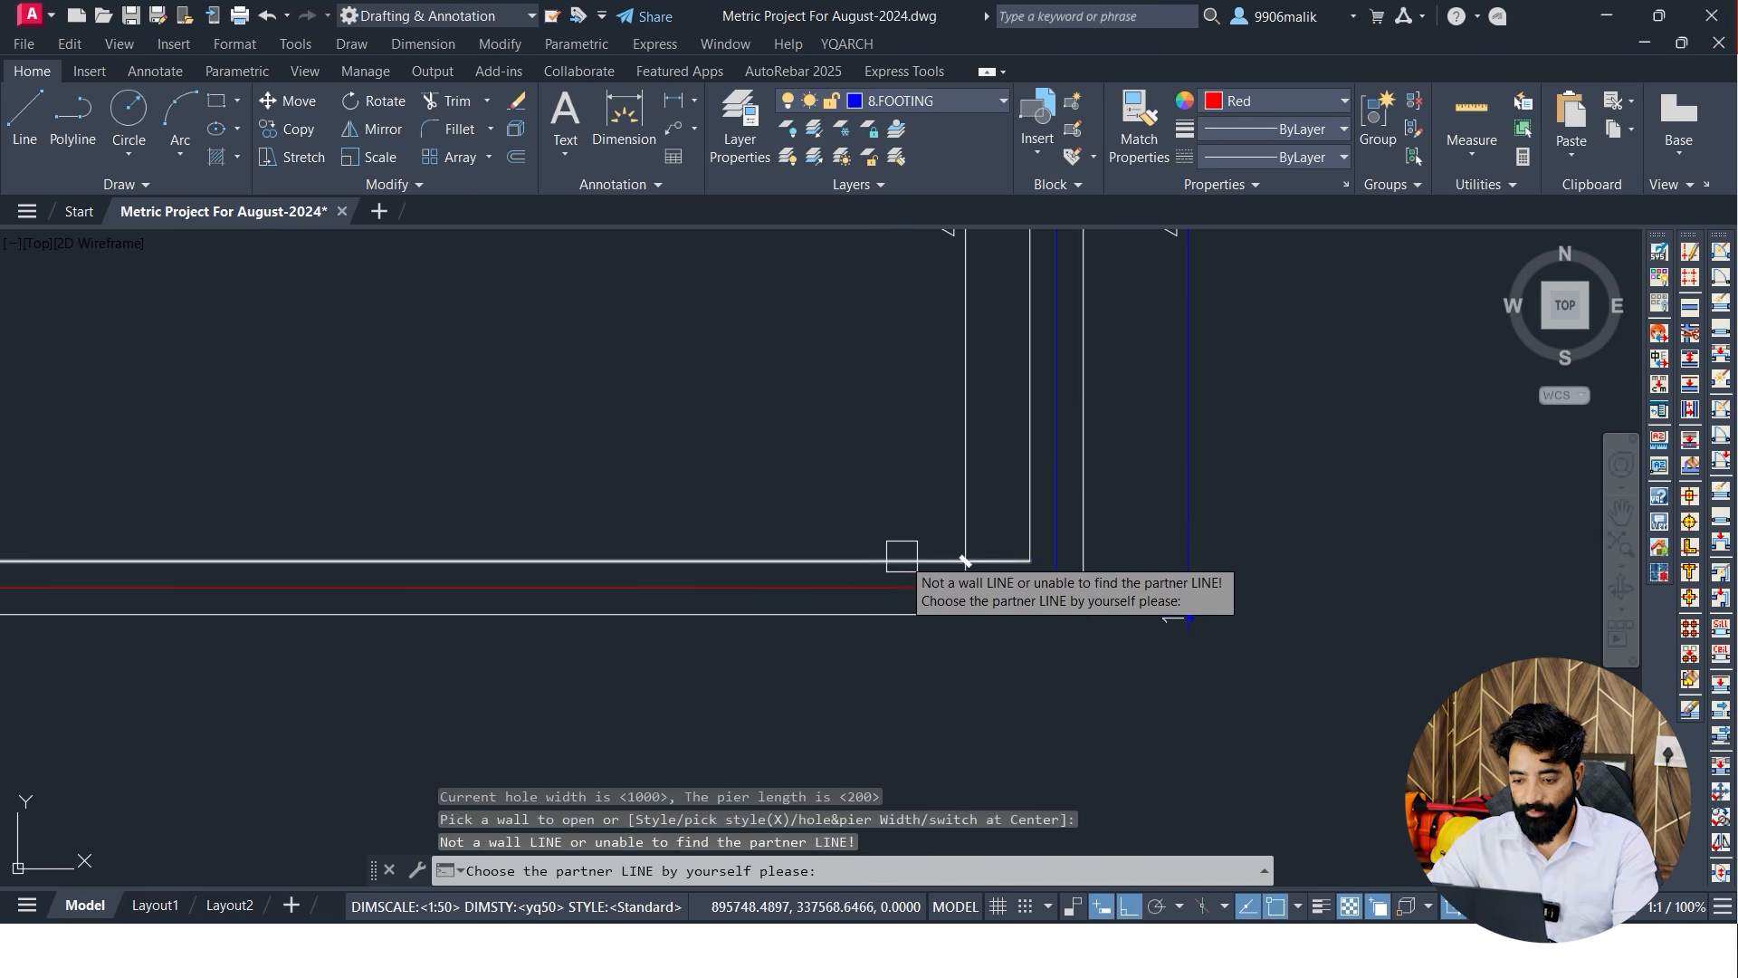
click(901, 560)
middle_drag(963, 561, 937, 566)
key(Escape)
key(ctrl+z)
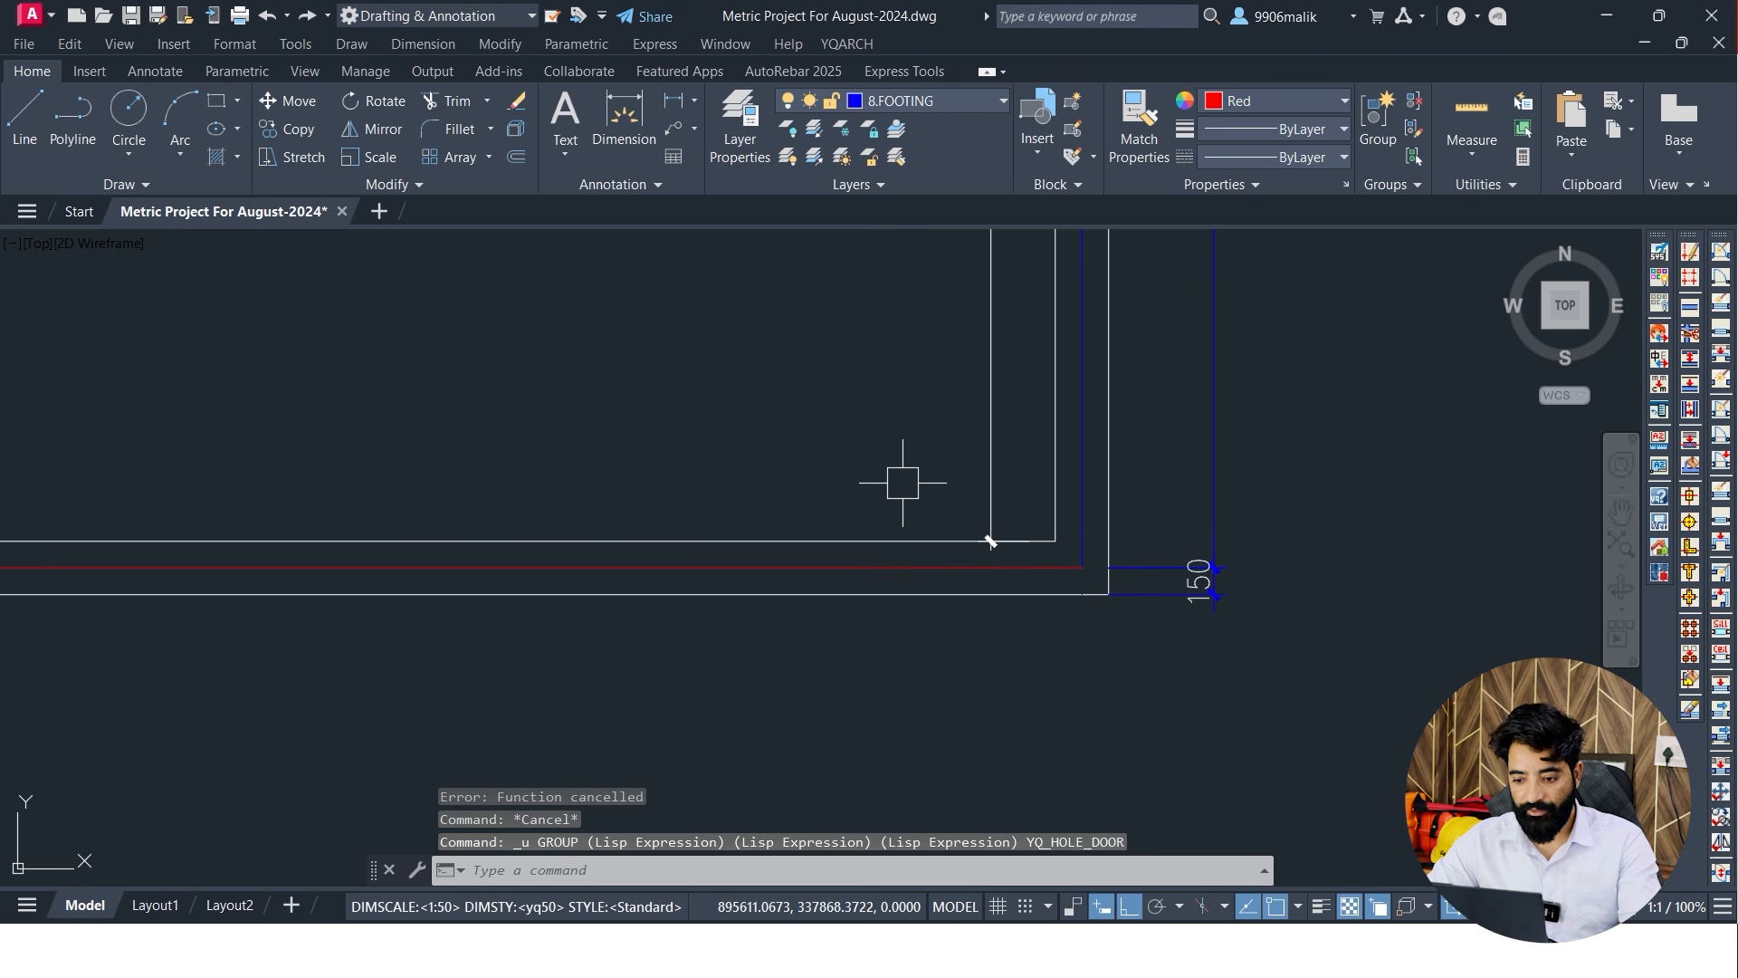
Open a 1000 wide door in the lower wall, 200 from the right inner corner, hinged on the right and swinging into the room
key(Escape)
right_click(990, 542)
mouse_move(893, 477)
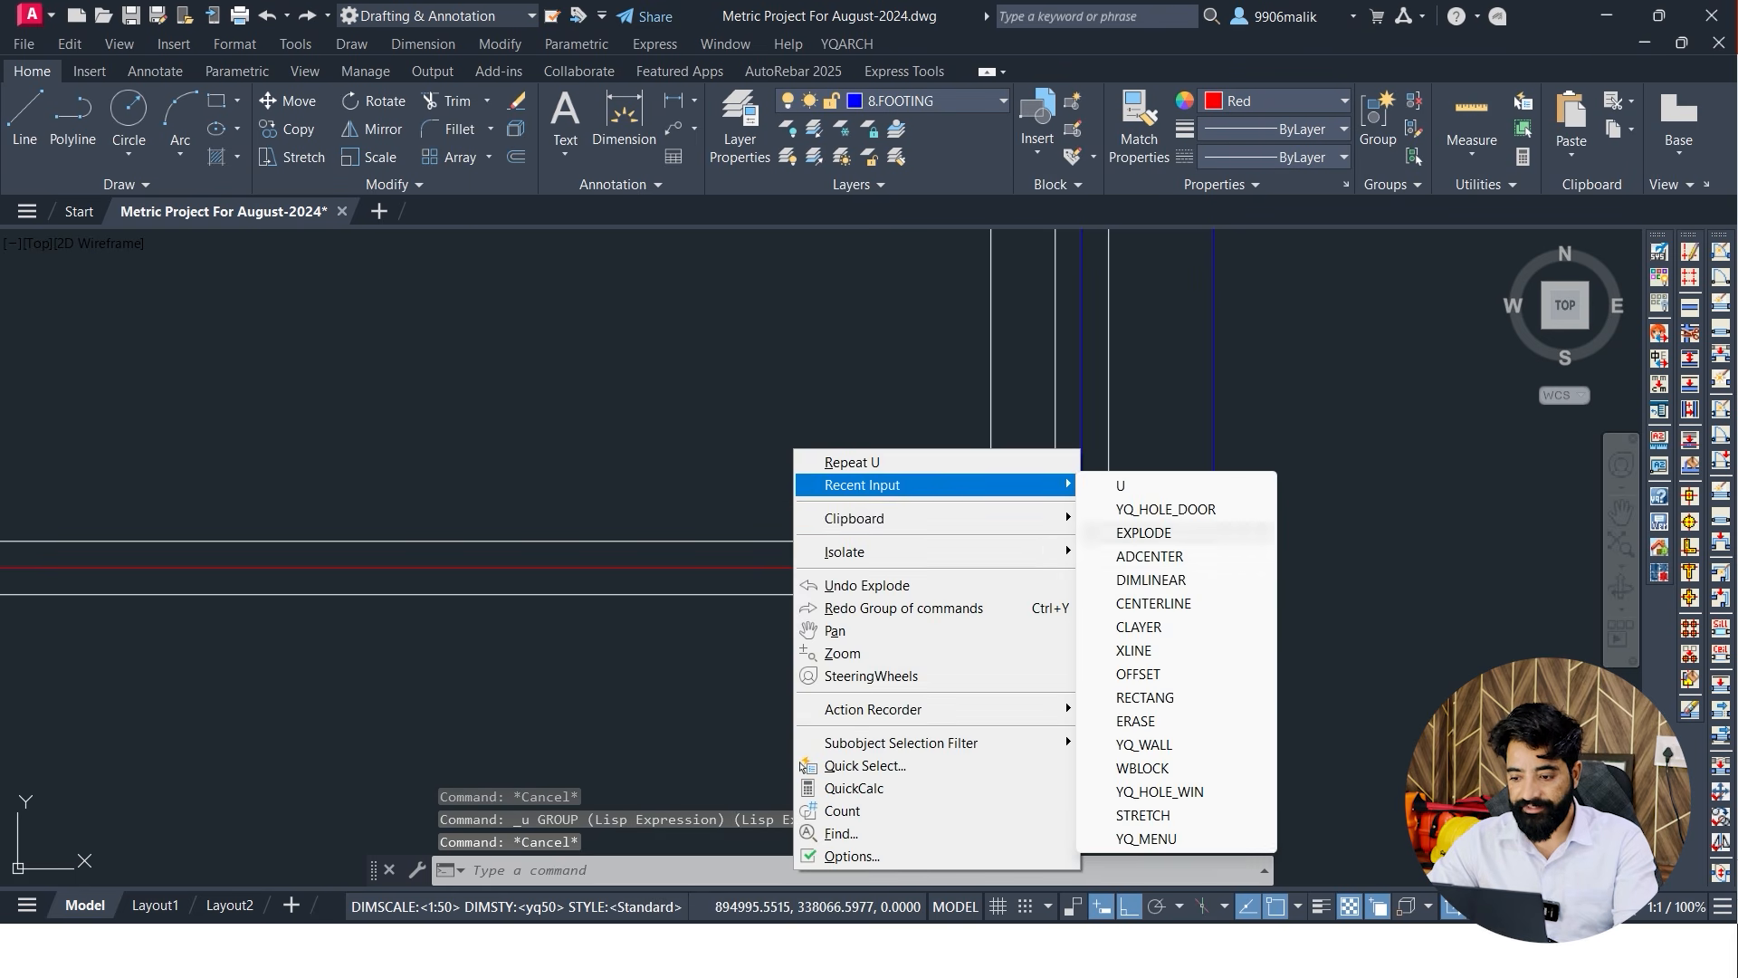
click(1168, 500)
click(990, 542)
click(990, 541)
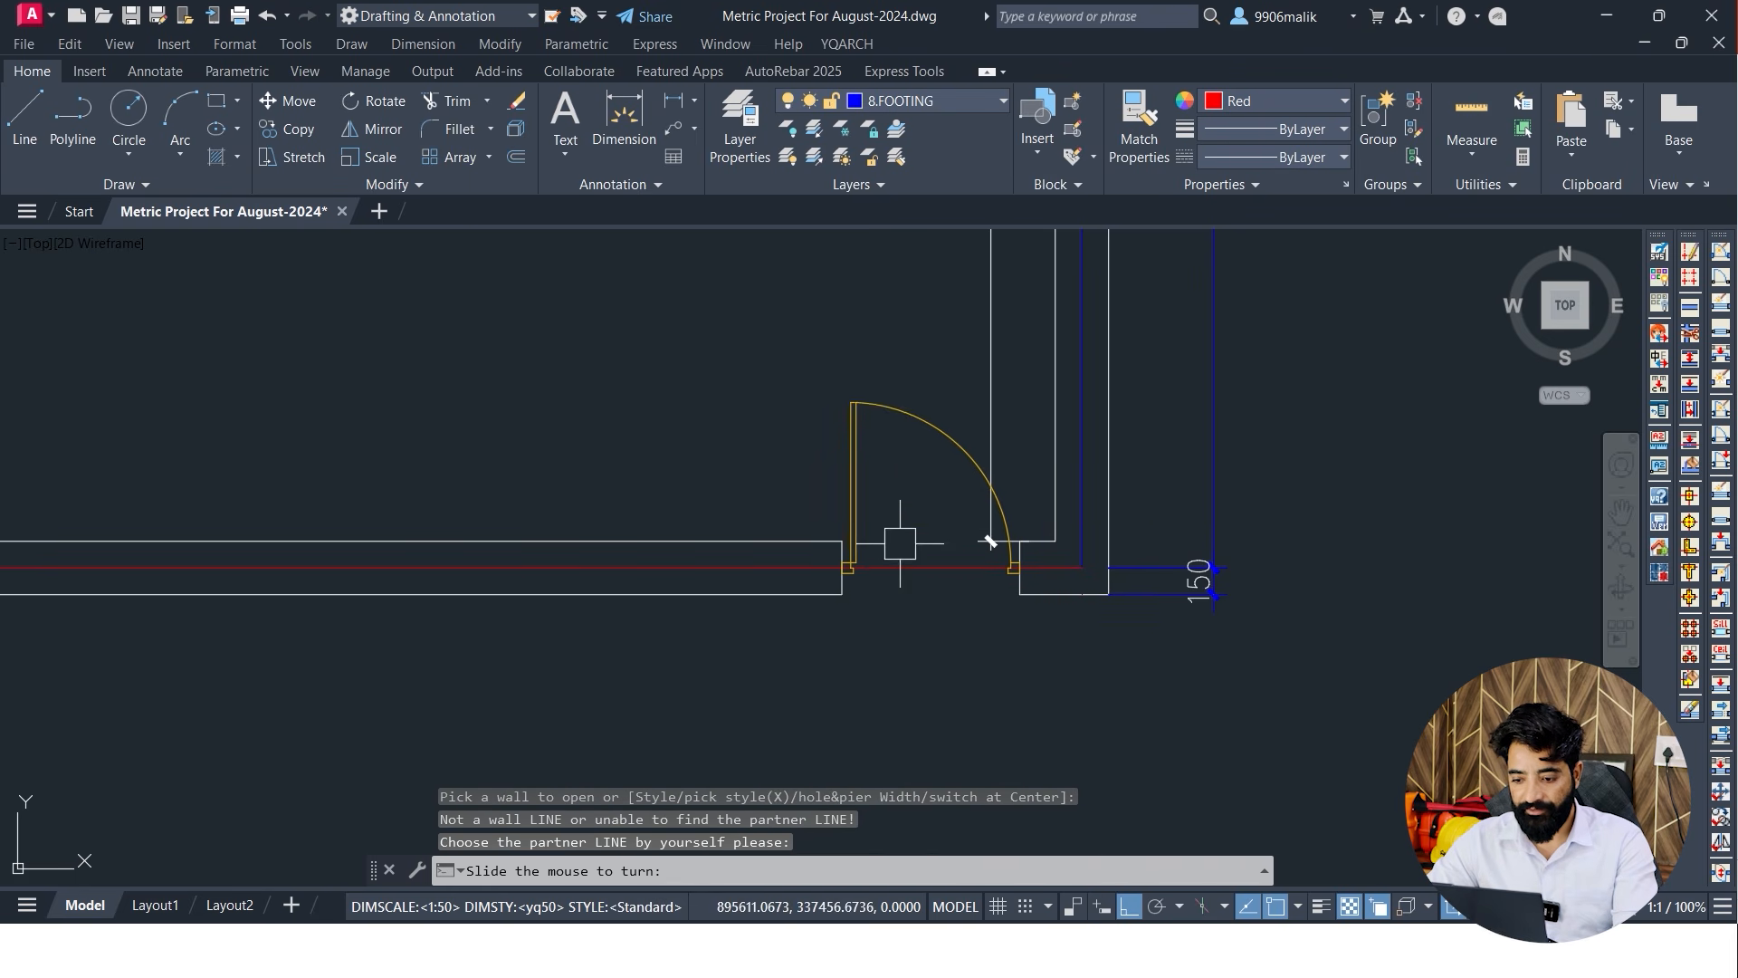
scroll(991, 541, down, 1)
click(1001, 543)
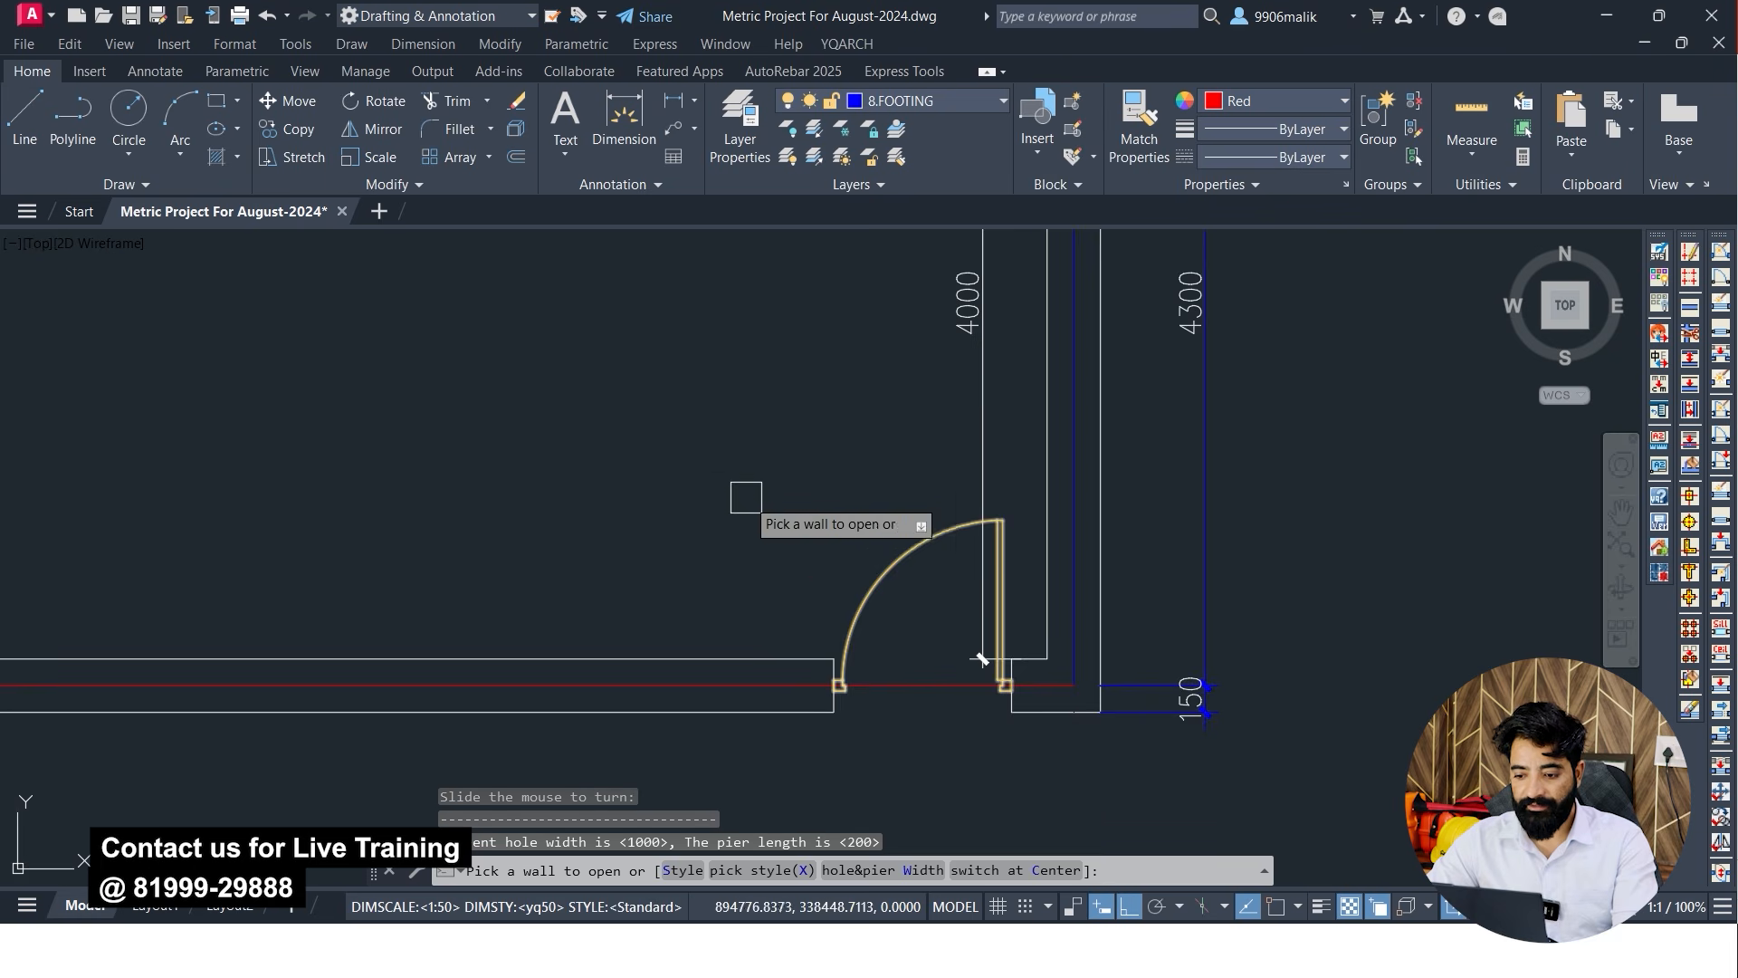
scroll(893, 590, down, 3)
scroll(776, 435, up, 4)
key(Escape)
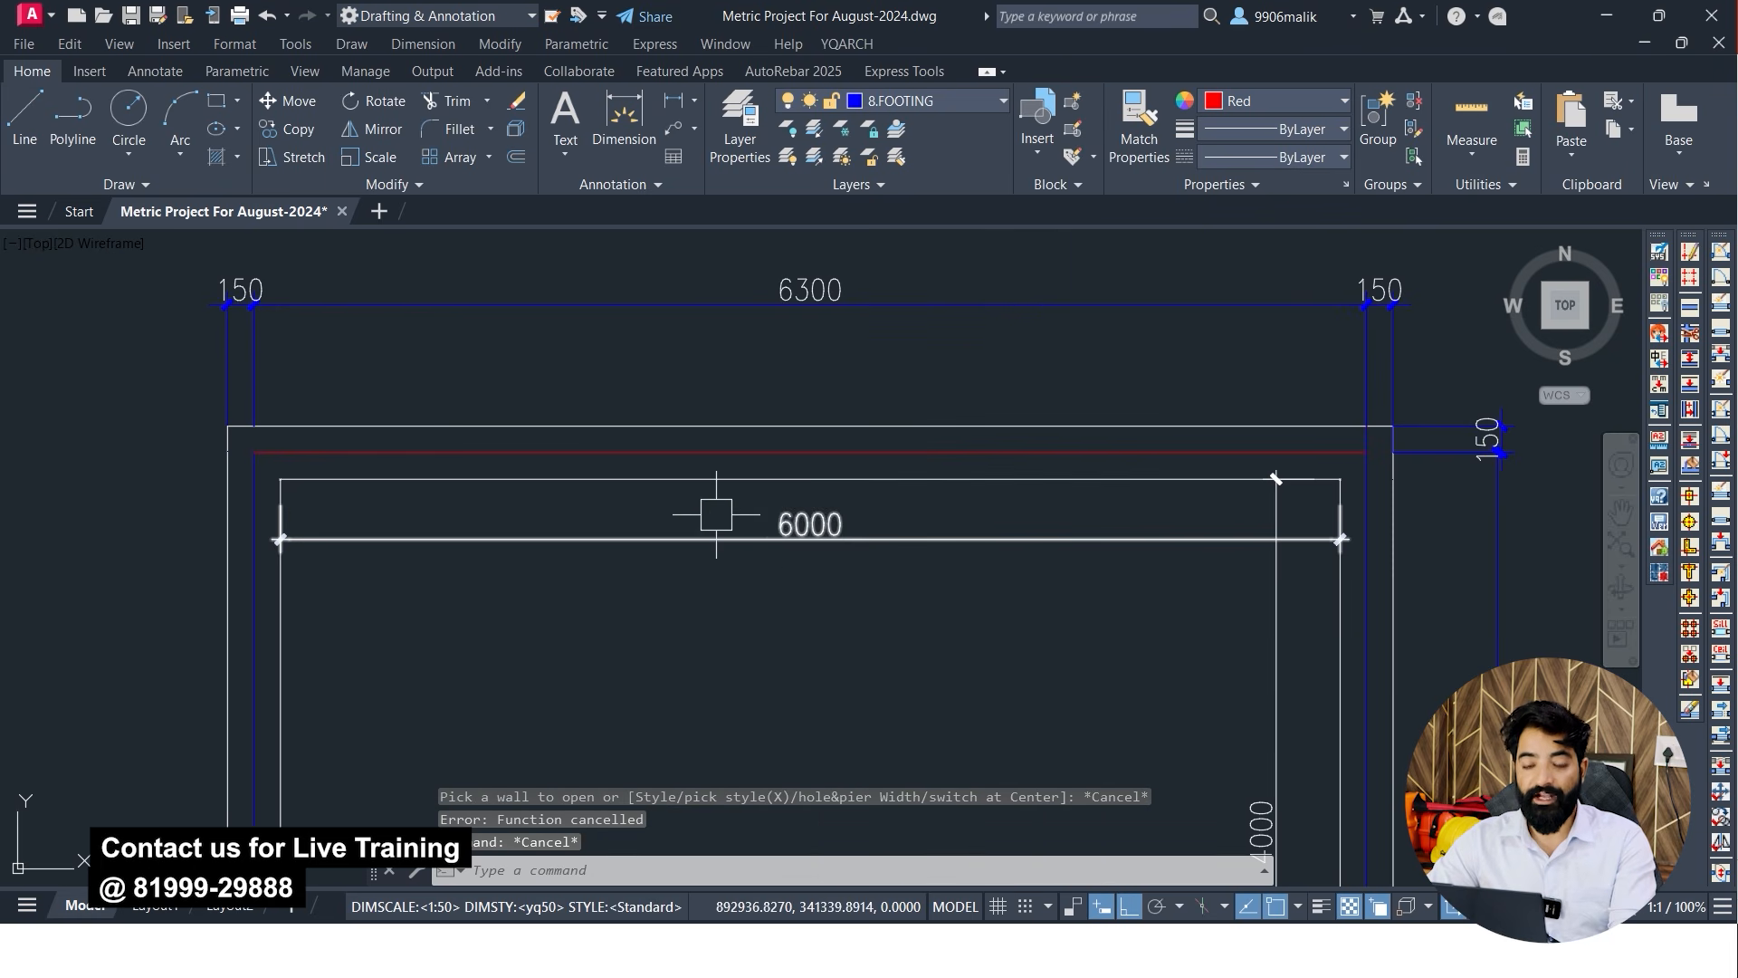
Open a 1500 wide window in the middle of the upper wall with YQArch's Open Window on Wall
click(847, 44)
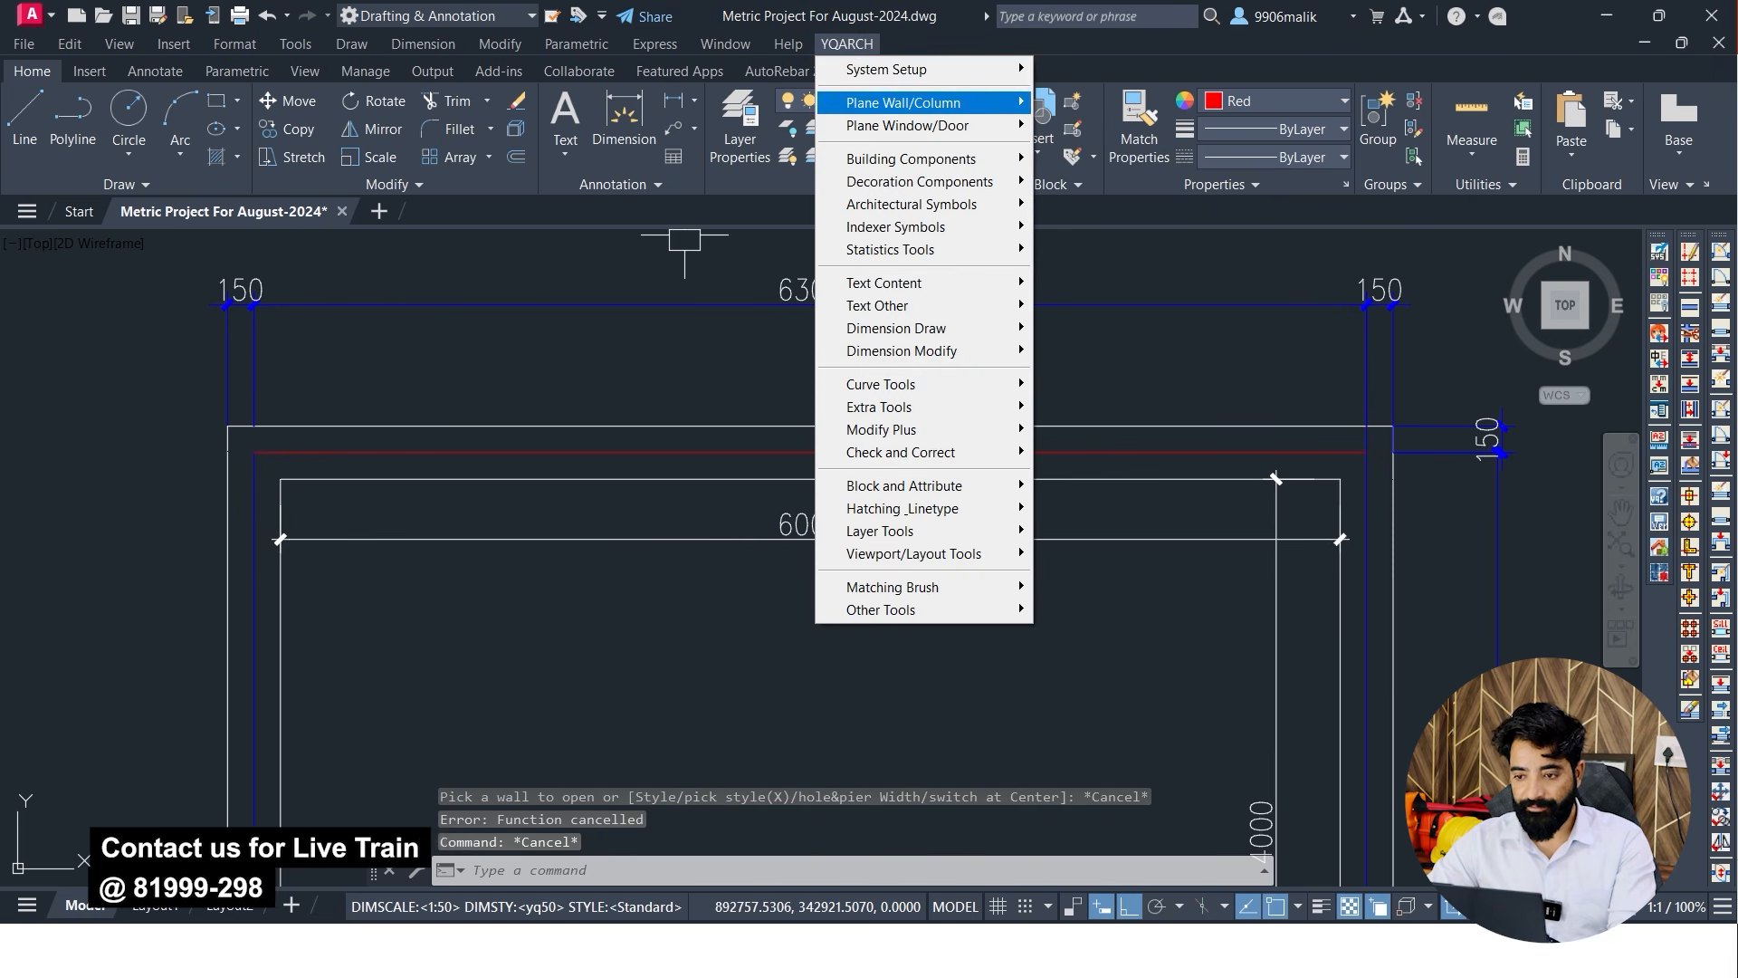
mouse_move(896, 69)
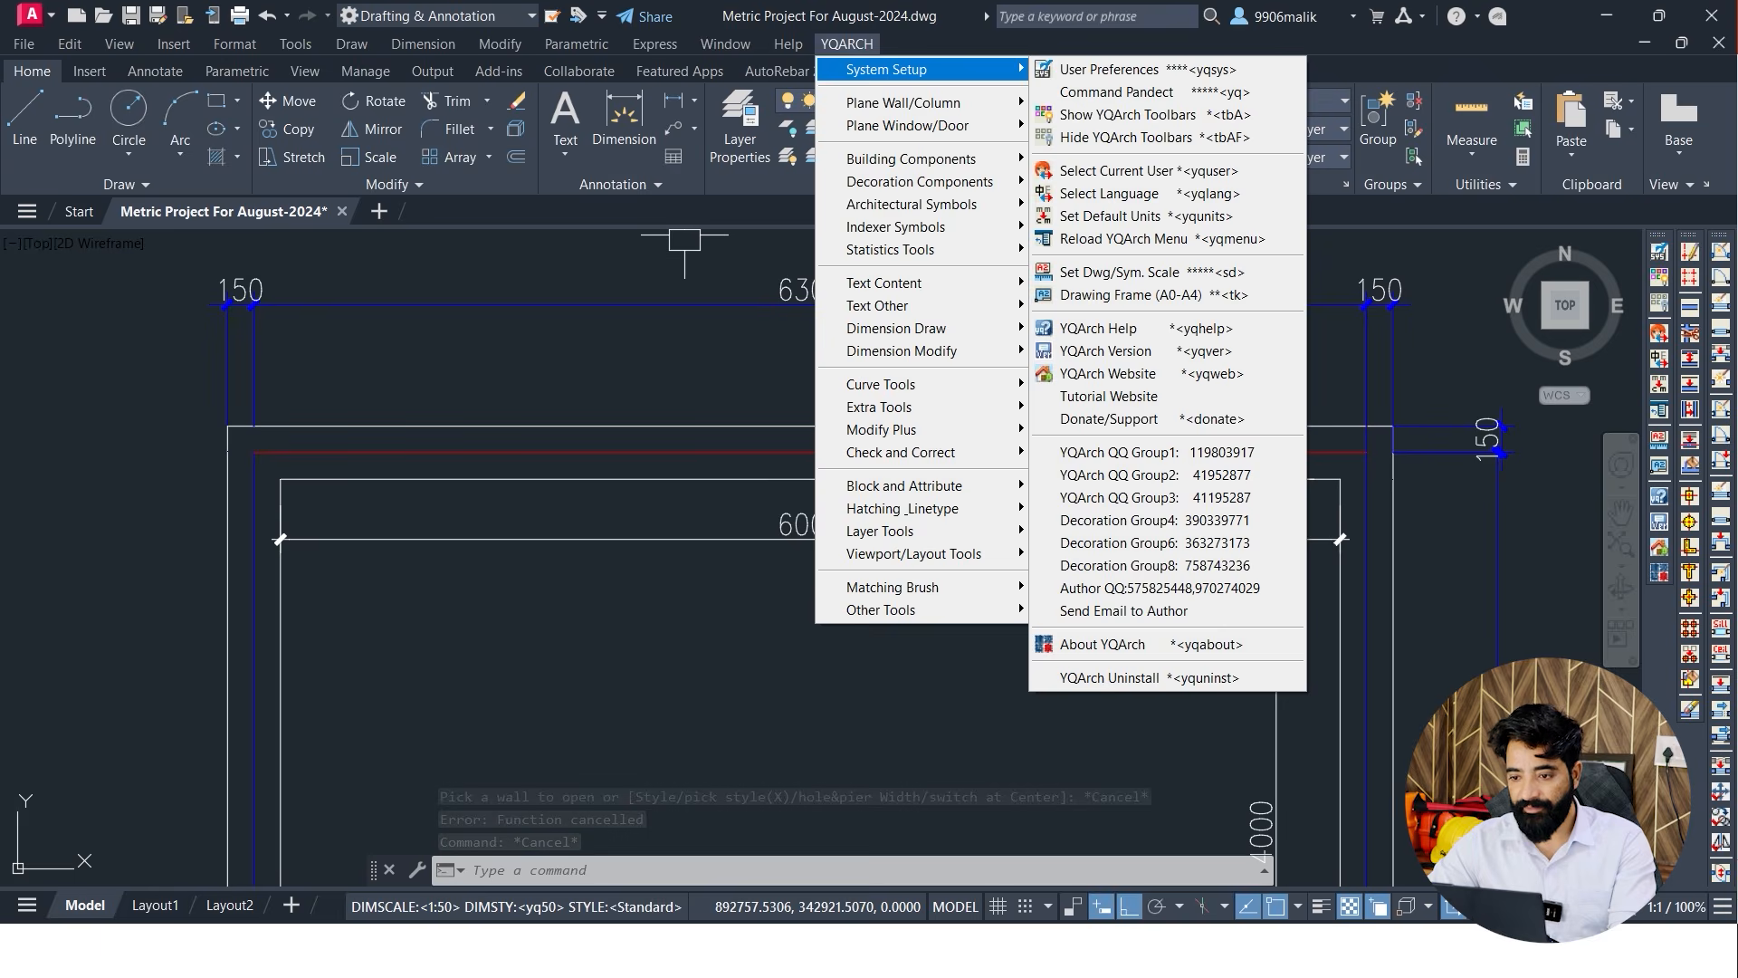
mouse_move(905, 125)
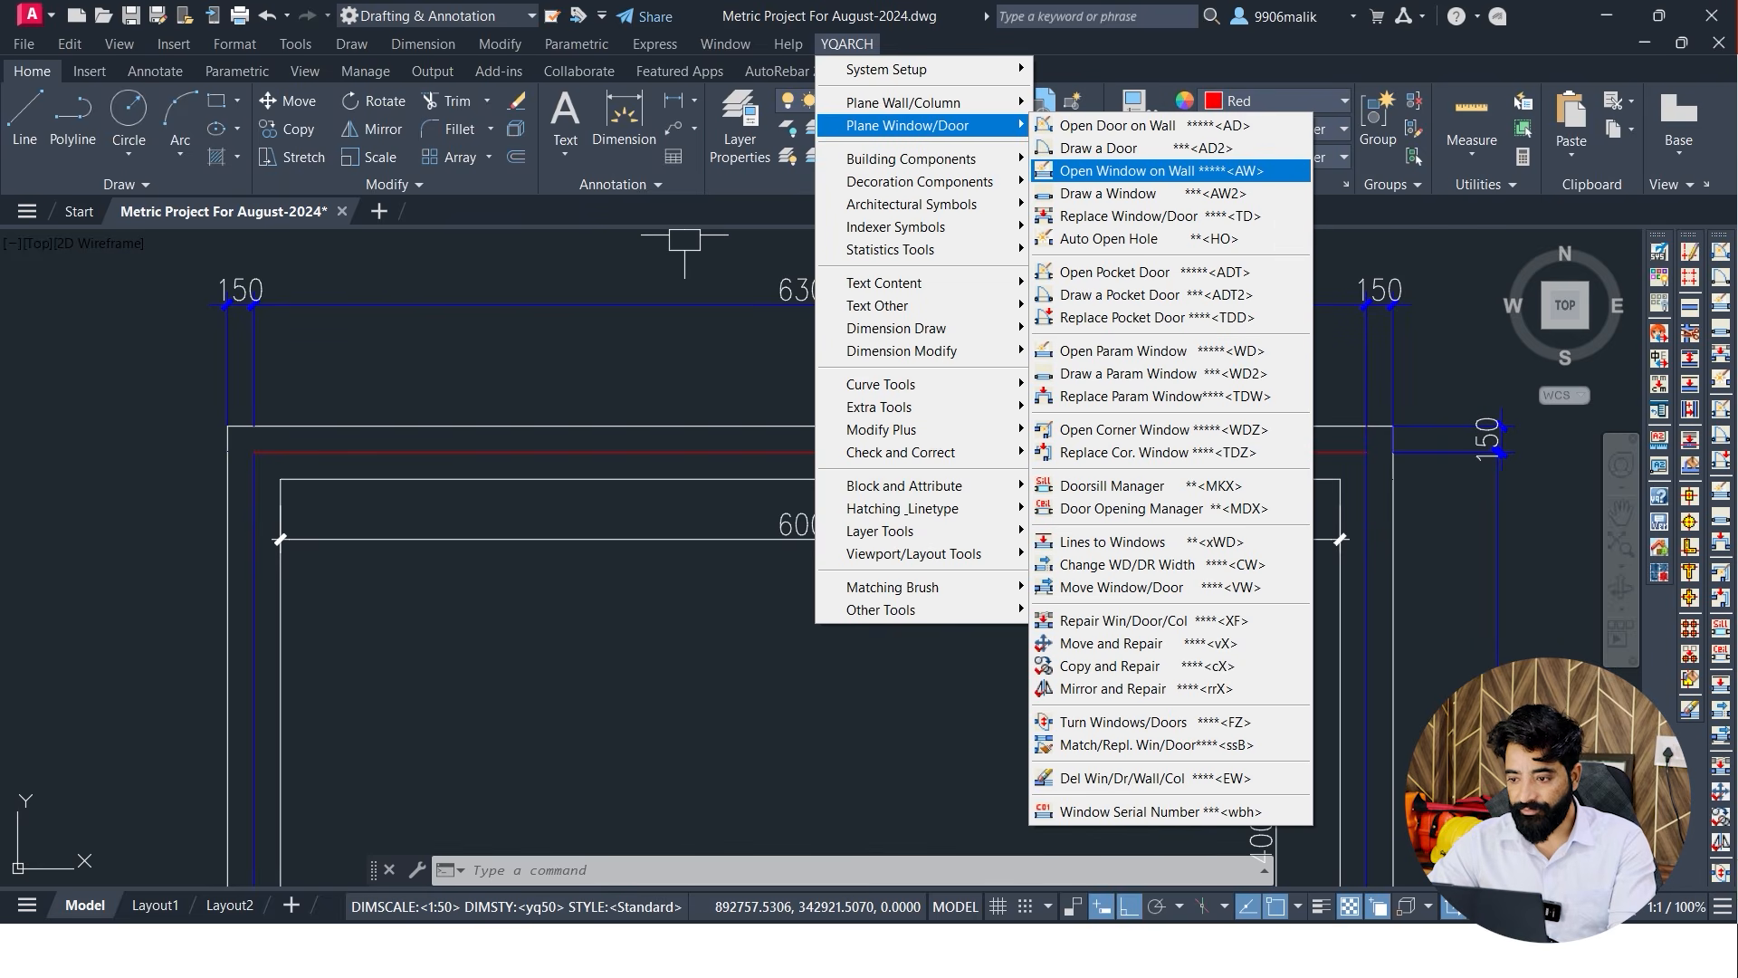
click(1123, 170)
click(814, 474)
click(828, 426)
scroll(842, 398, down, 2)
scroll(695, 433, up, 2)
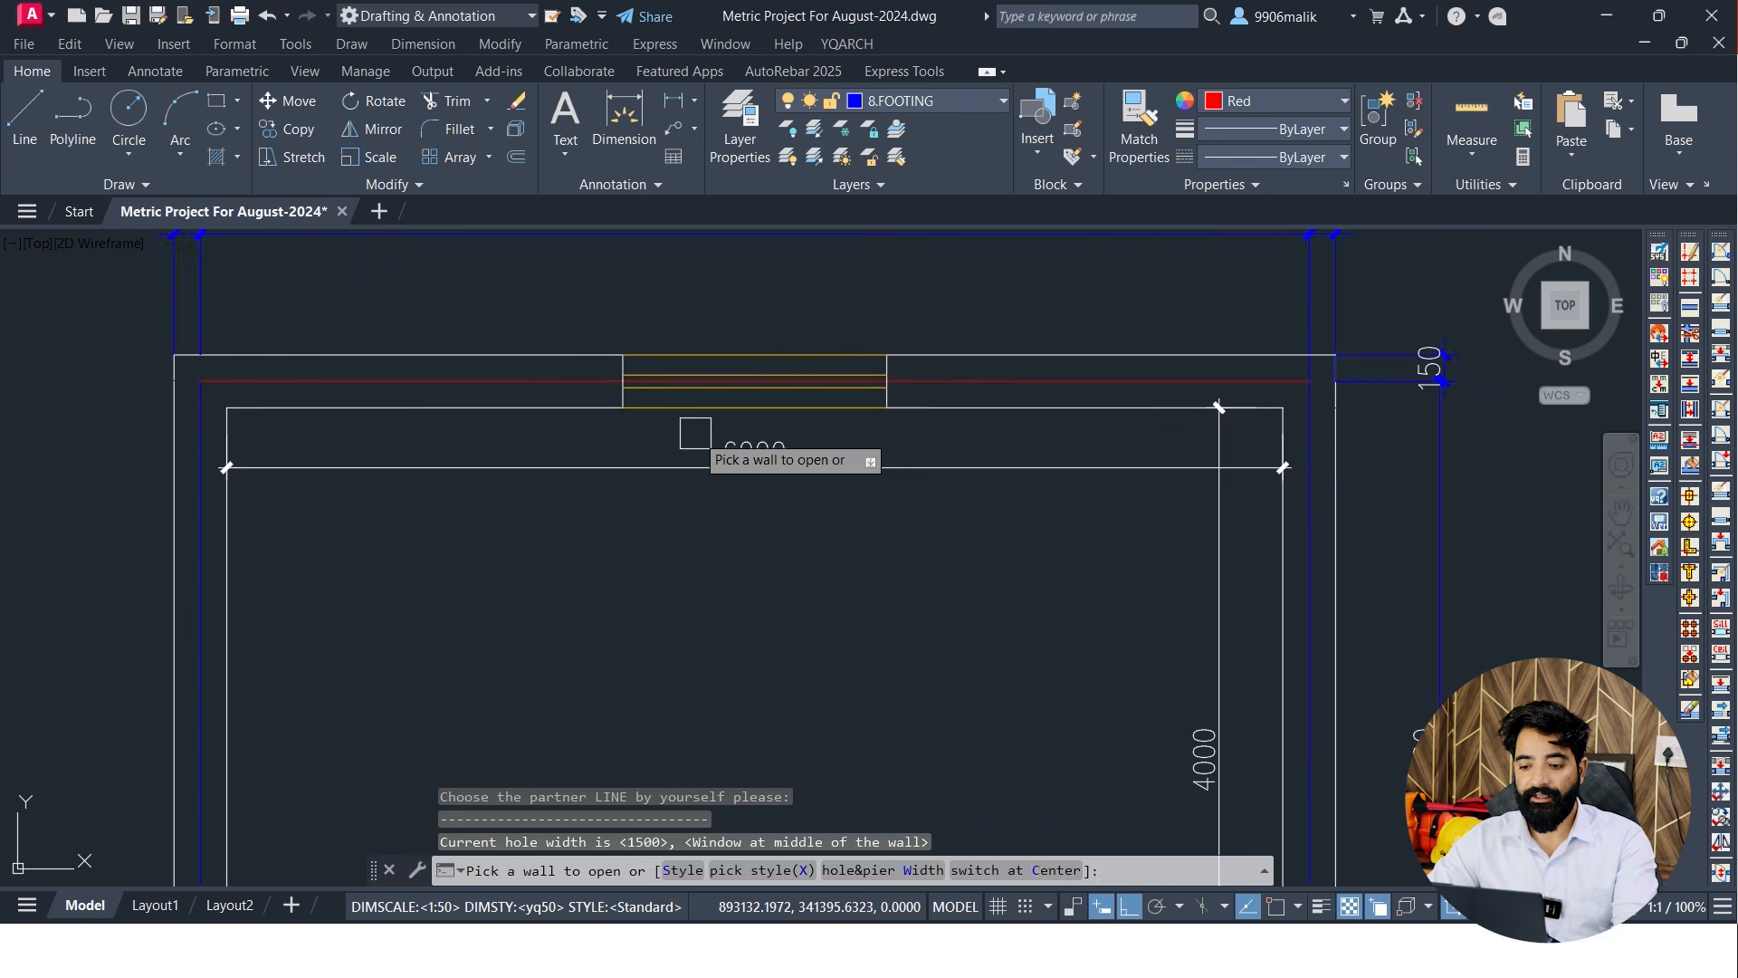
key(Escape)
Draw vertical construction lines through the outer and inner faces of the left wall, extending above the plan
scroll(633, 465, down, 4)
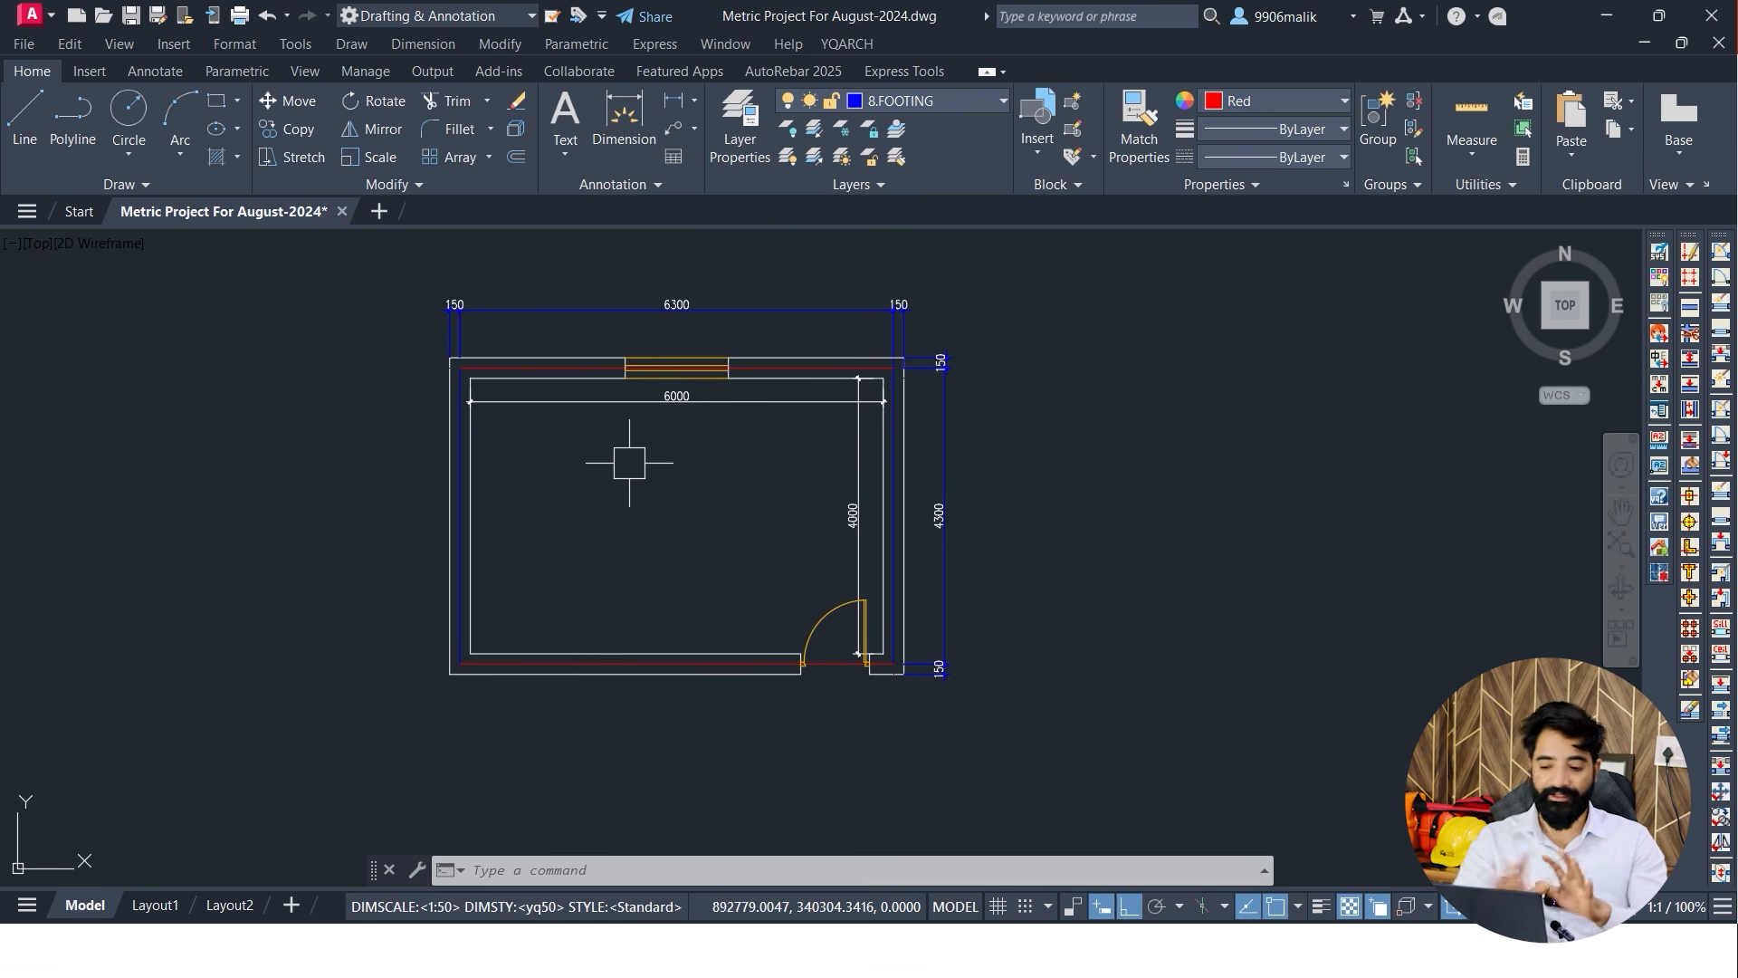
key(Escape)
key(Escape)
key(Escape)
text(xl)
key(Return)
text(v)
key(Return)
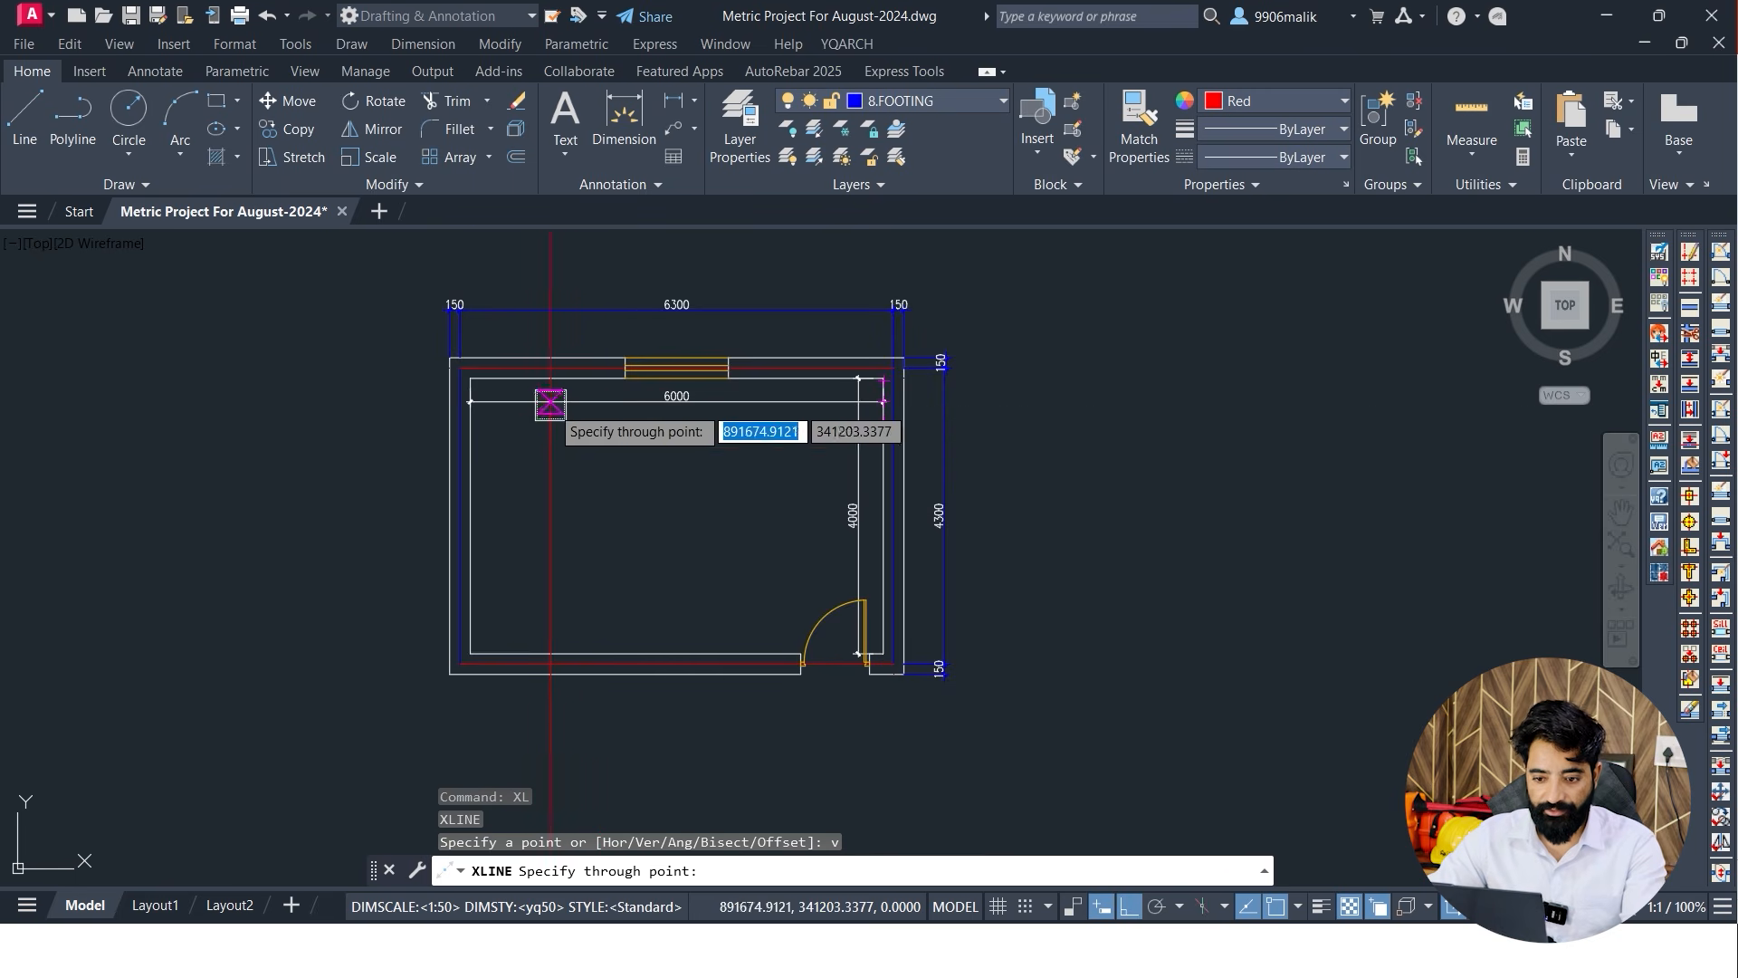
scroll(550, 404, up, 8)
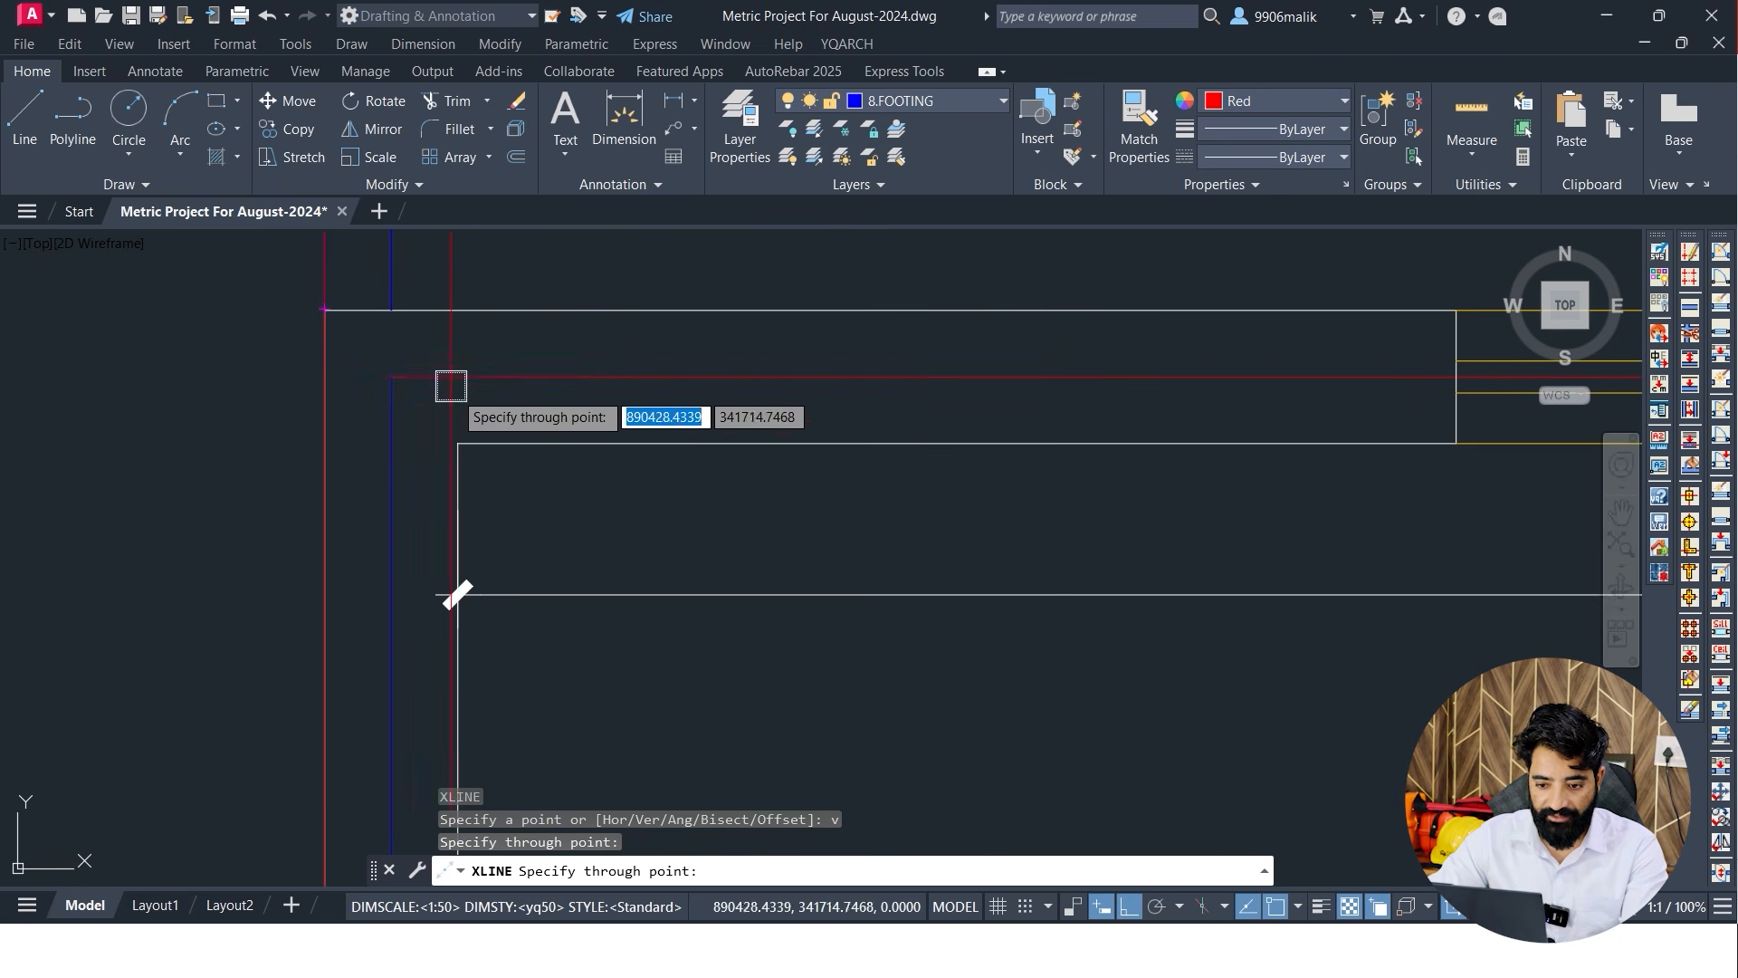
click(458, 443)
scroll(507, 436, down, 6)
middle_drag(574, 430, 430, 389)
middle_drag(634, 436, 875, 522)
mouse_move(661, 368)
middle_down()
mouse_move(694, 500)
mouse_move(754, 562)
middle_up()
key(Escape)
key(Escape)
middle_drag(648, 415, 629, 489)
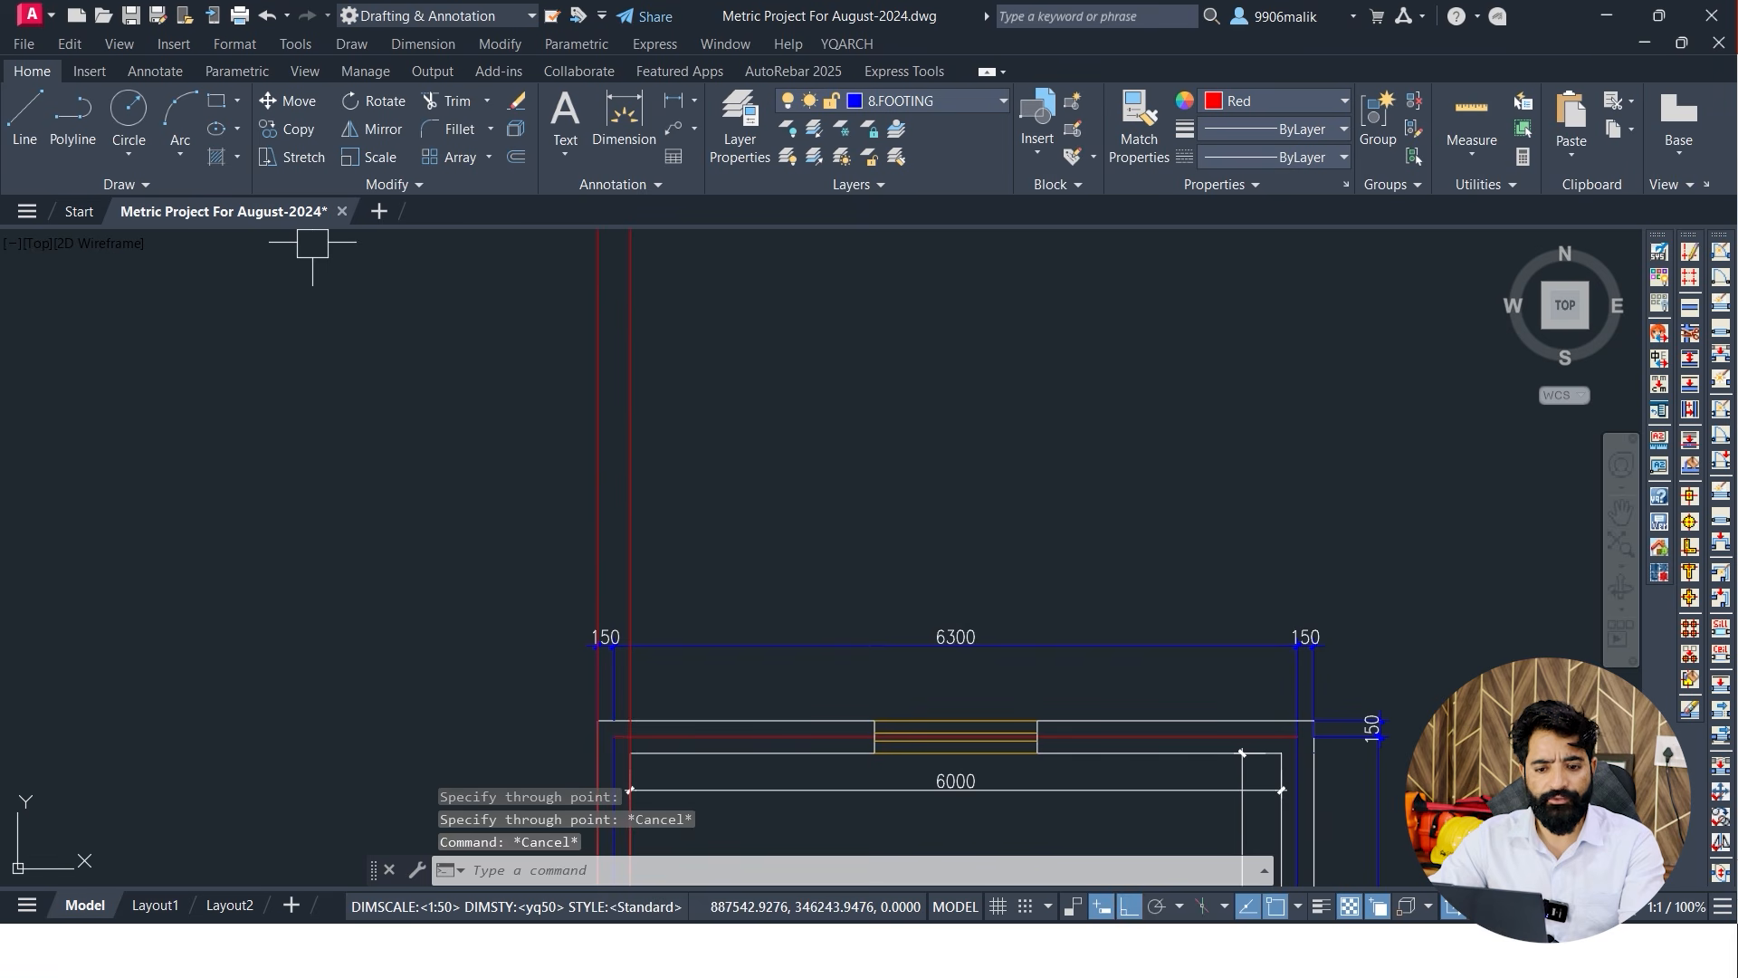
Draw a short horizontal line between the two vertical construction lines above the plan
click(24, 113)
scroll(580, 389, up, 2)
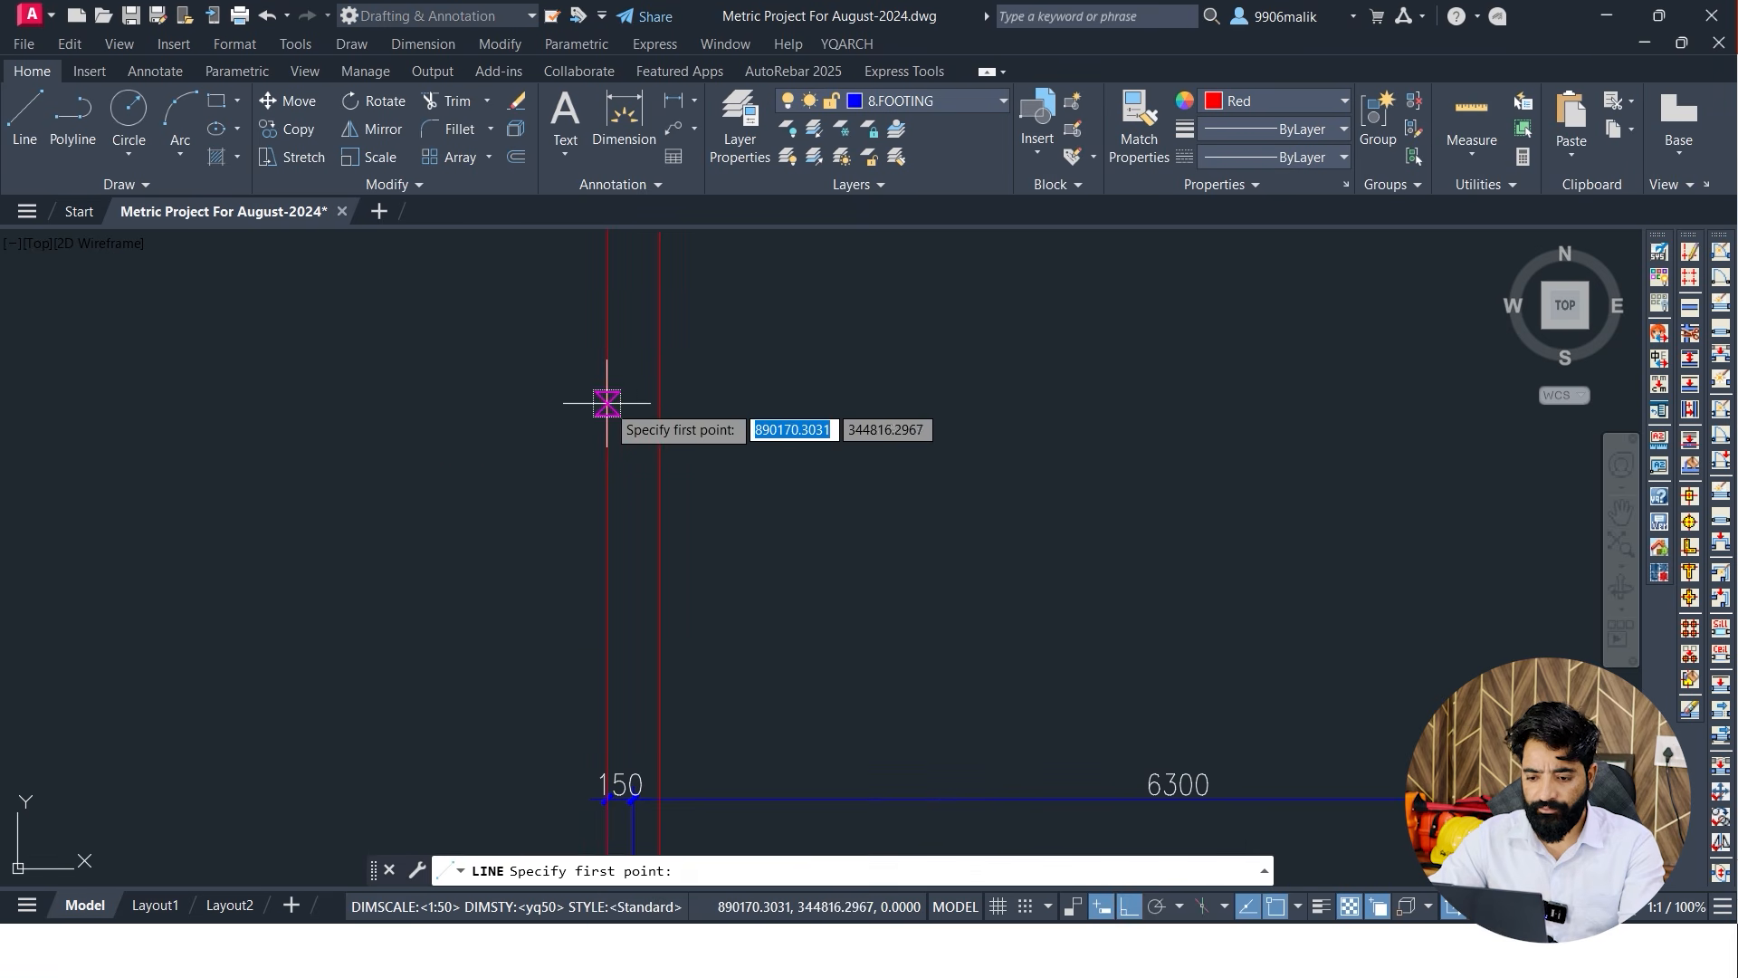
click(606, 402)
click(659, 391)
key(Escape)
key(Escape)
middle_drag(651, 407, 596, 469)
Set the current object colour to Yellow
click(1276, 100)
click(1222, 317)
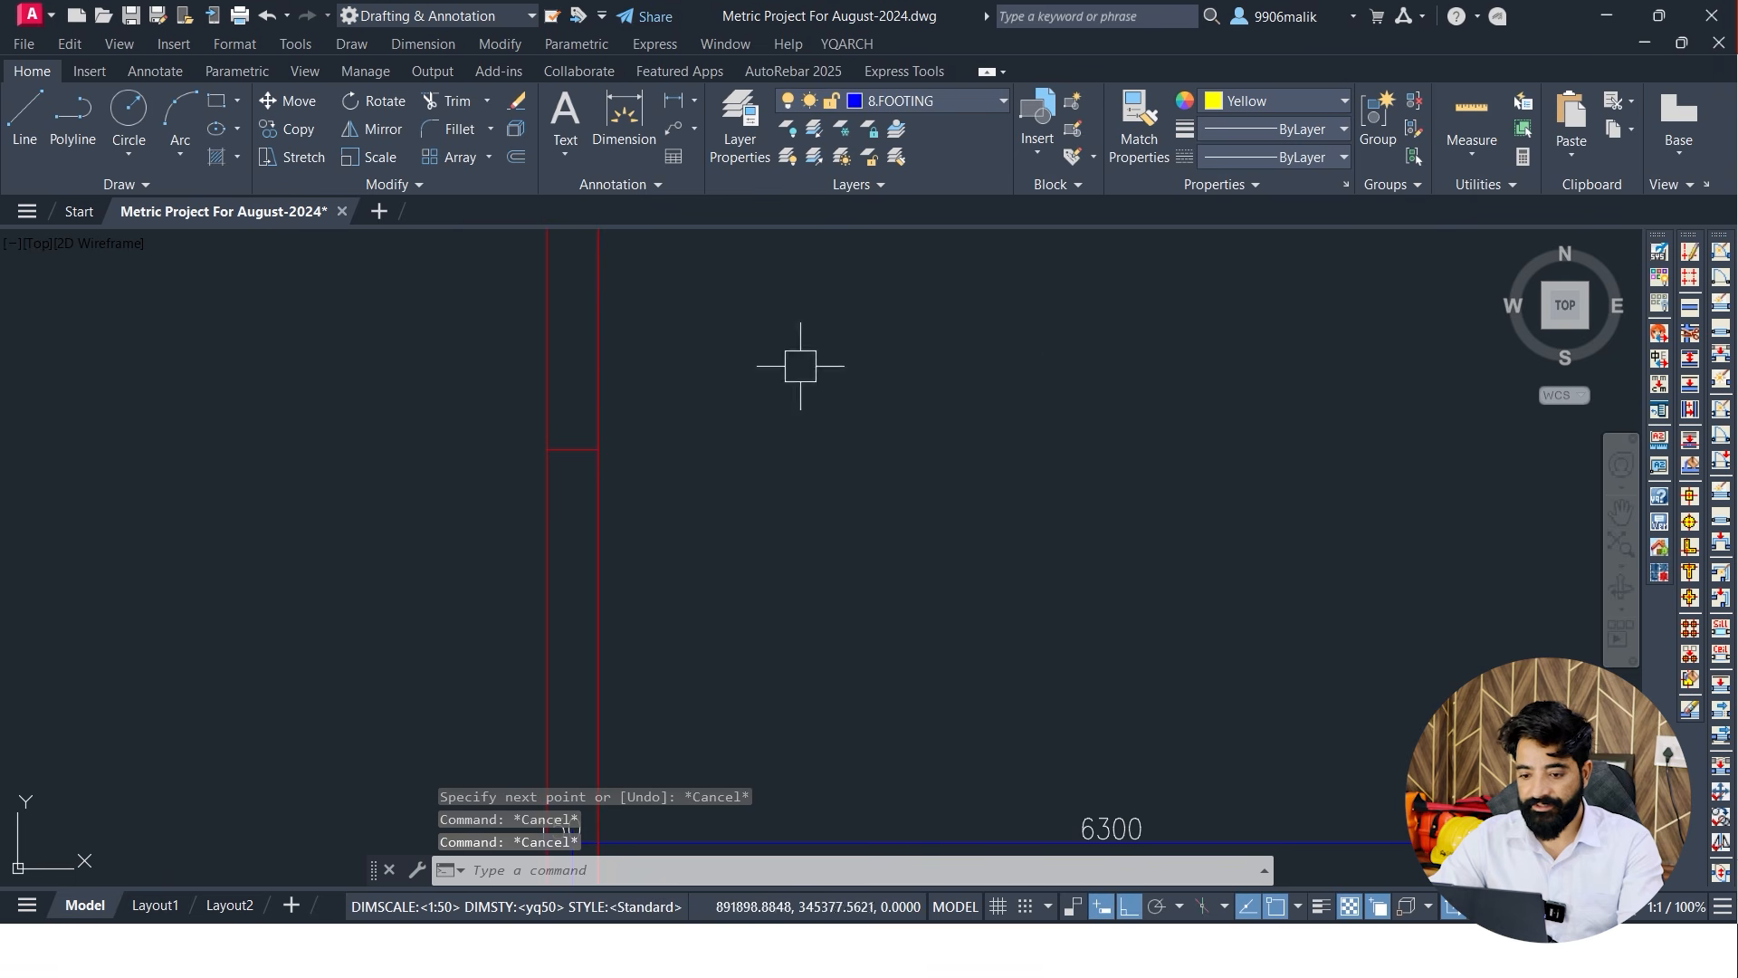
key(Escape)
scroll(557, 425, up, 3)
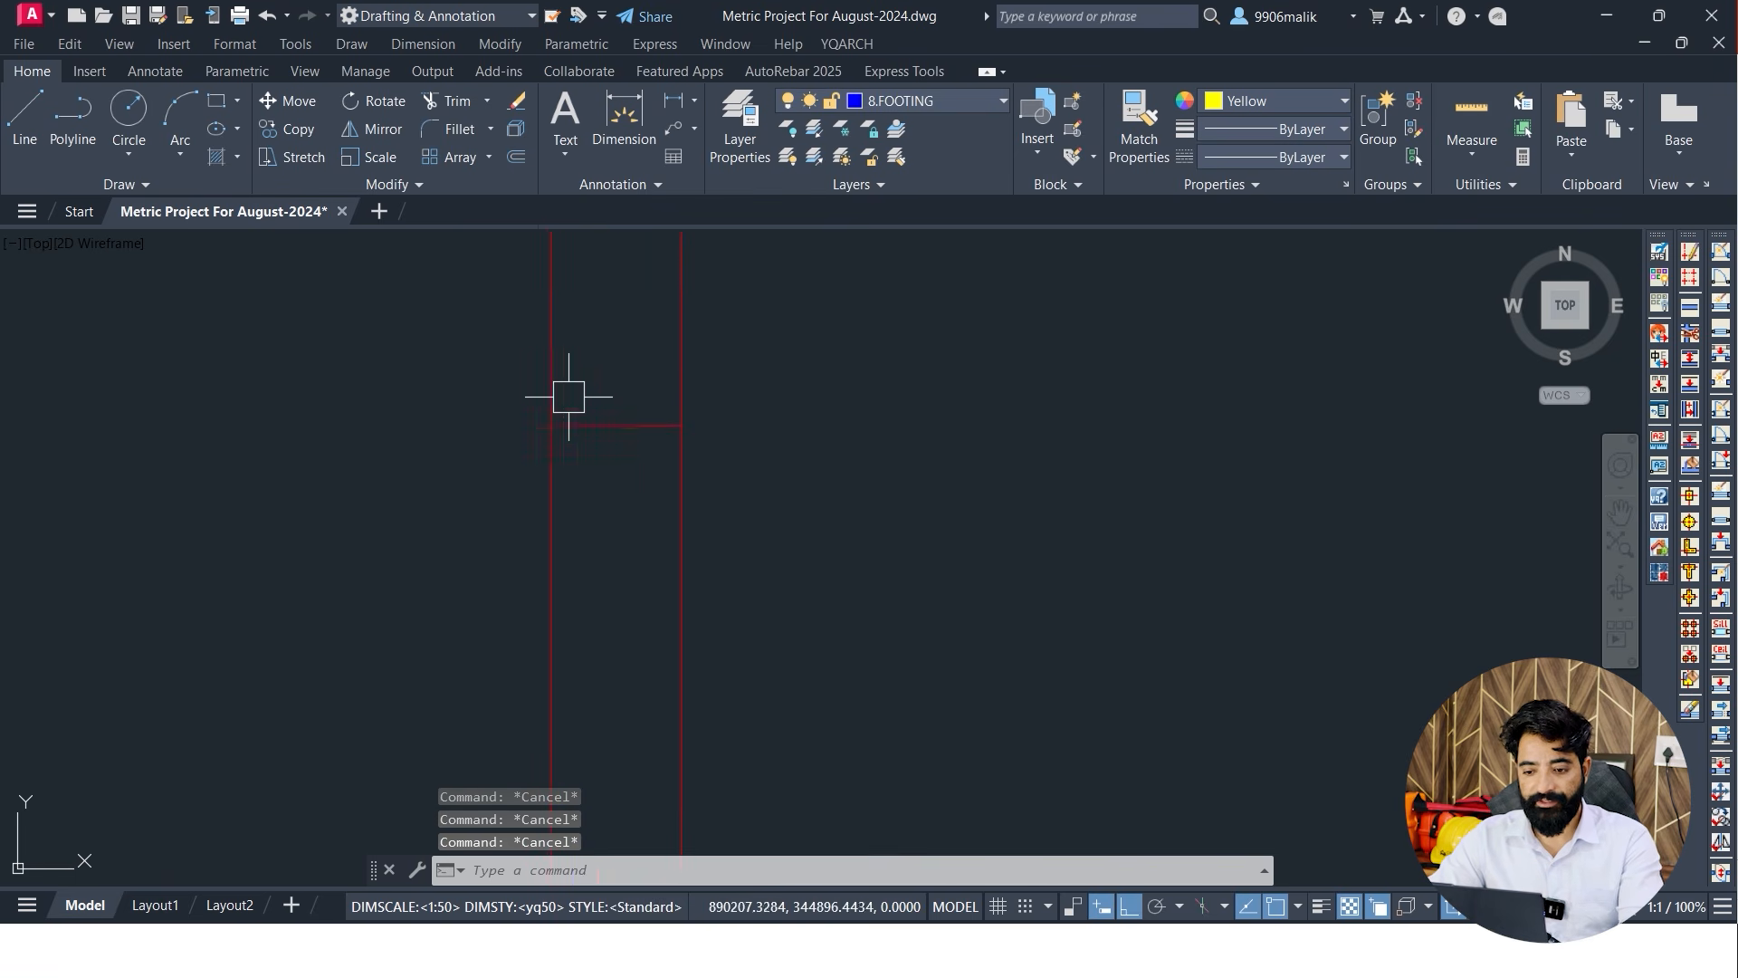
click(796, 344)
key(Escape)
text(l)
key(Return)
click(908, 331)
key(Escape)
text(ma)
key(Return)
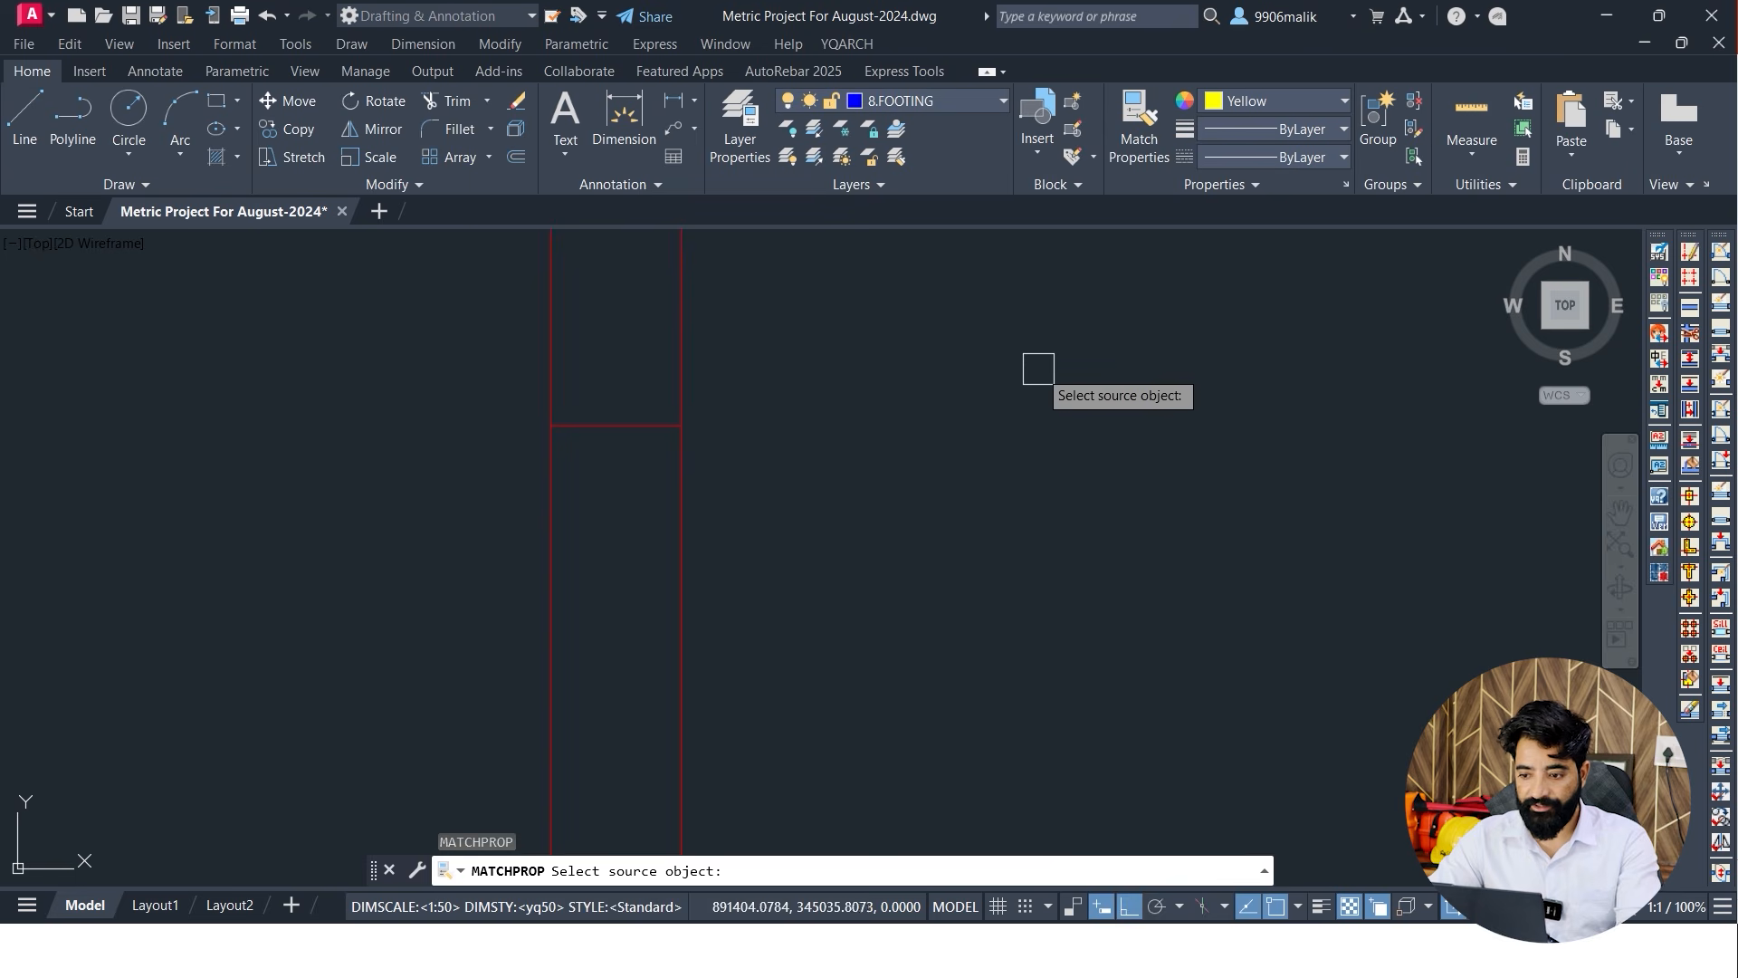
key(Escape)
key(Escape)
Draw a short horizontal yellow sample line to the right of the construction lines
click(832, 365)
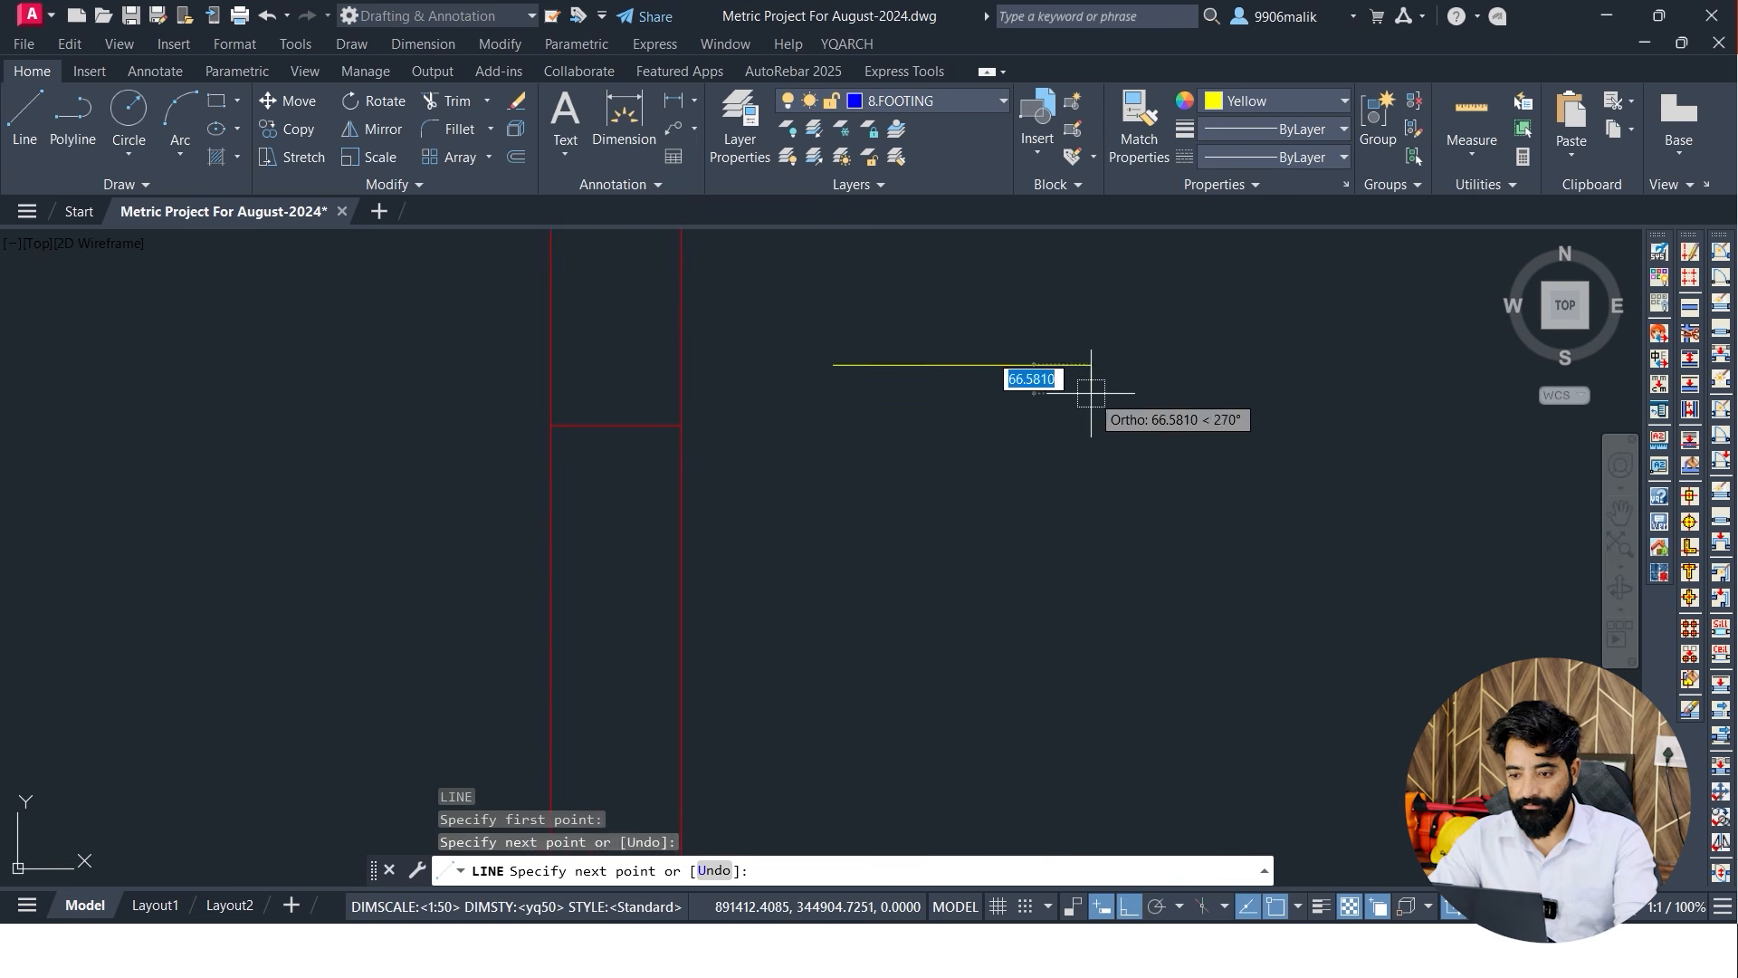
click(1091, 393)
key(Escape)
key(Escape)
Match the yellow sample line's properties onto the two construction lines and their cross line, and delete the sample line
text(ma)
key(Return)
click(1009, 364)
click(757, 353)
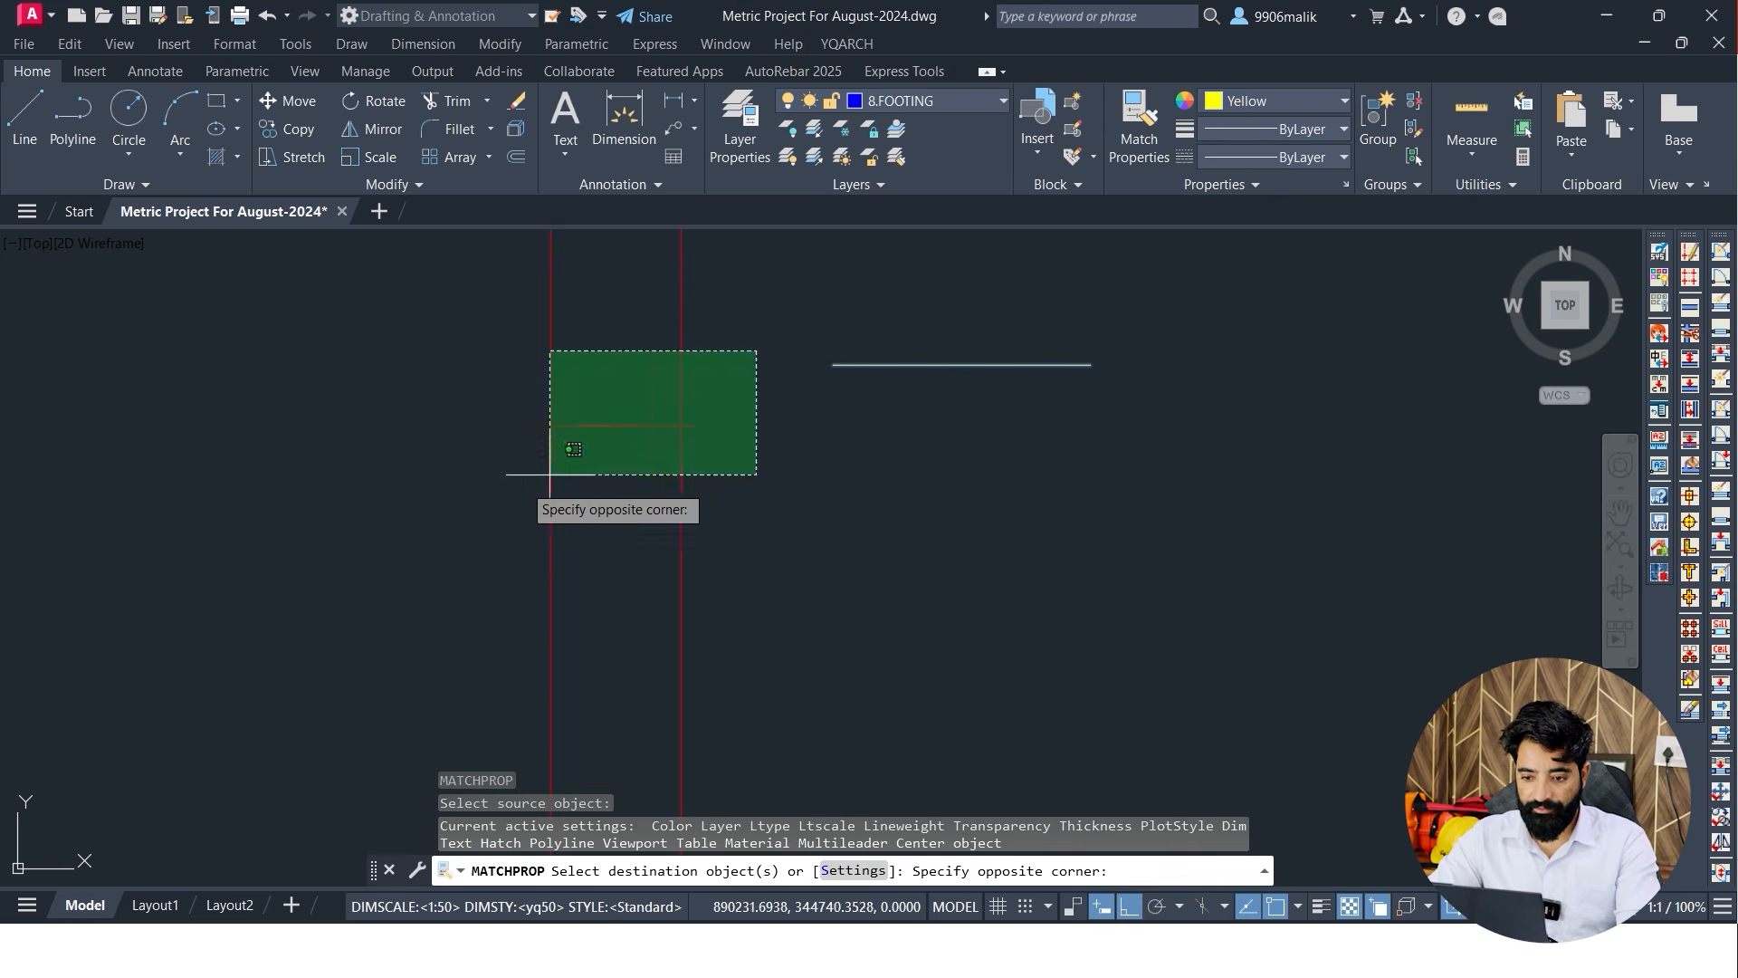
click(555, 462)
key(Escape)
click(898, 364)
key(Delete)
scroll(722, 399, down, 3)
scroll(697, 380, up, 3)
key(Escape)
key(Escape)
key(Return)
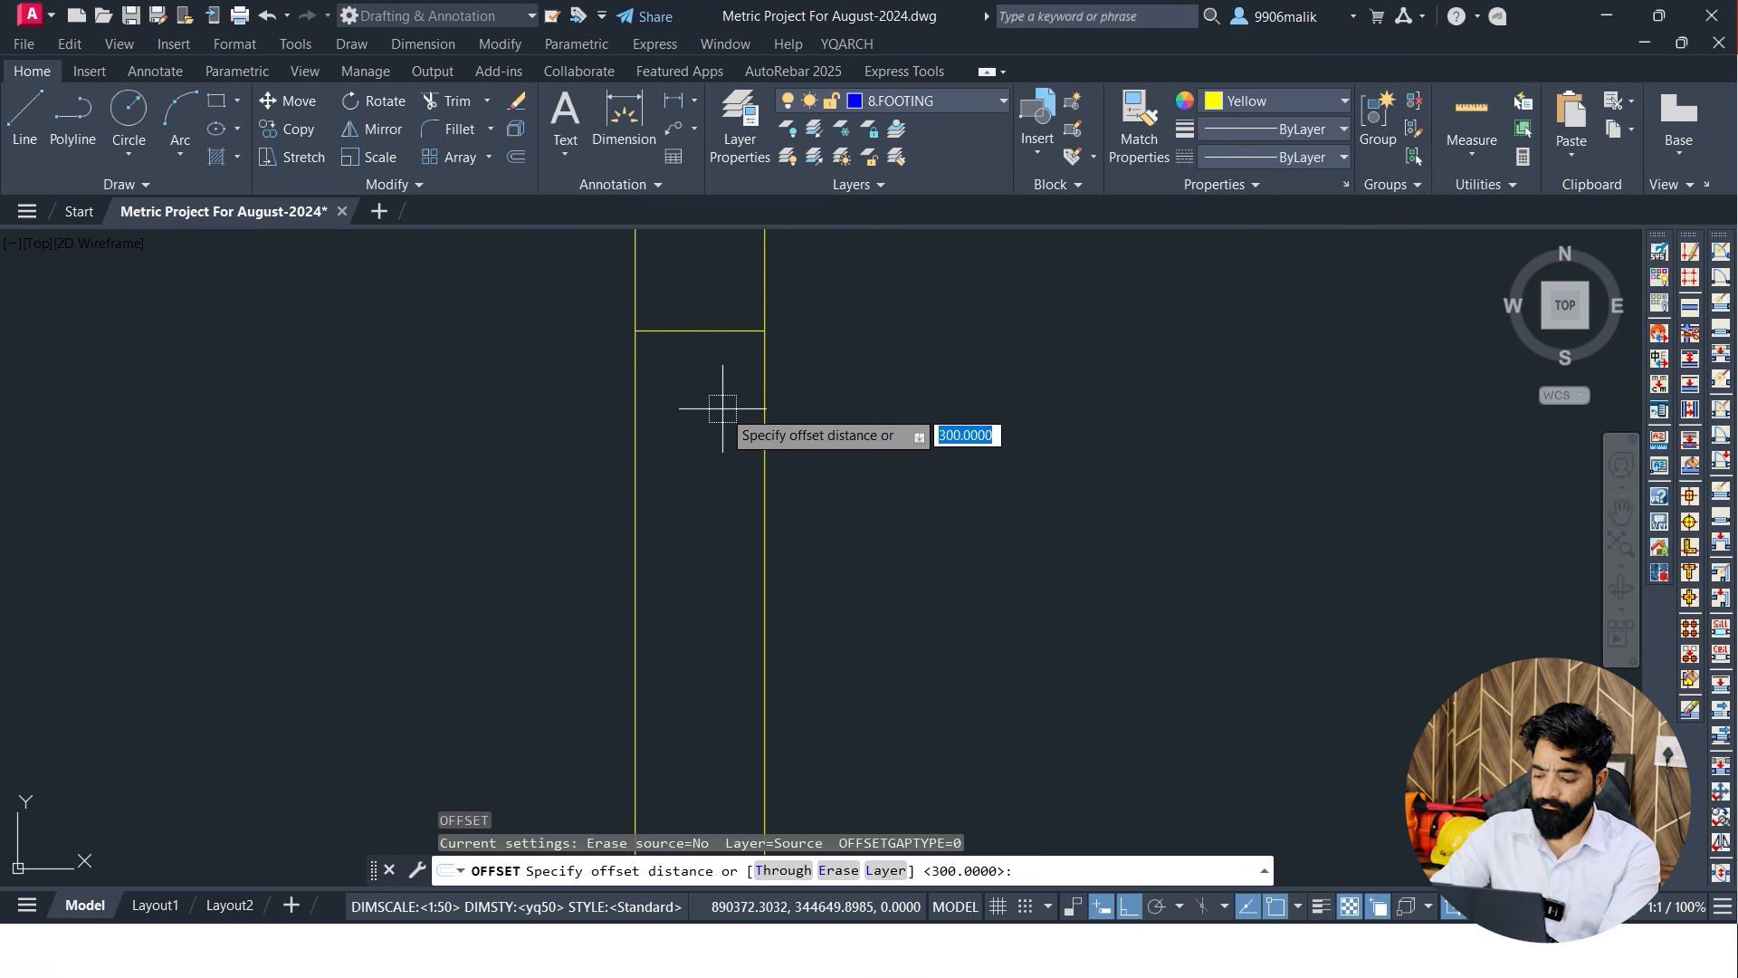
key(Return)
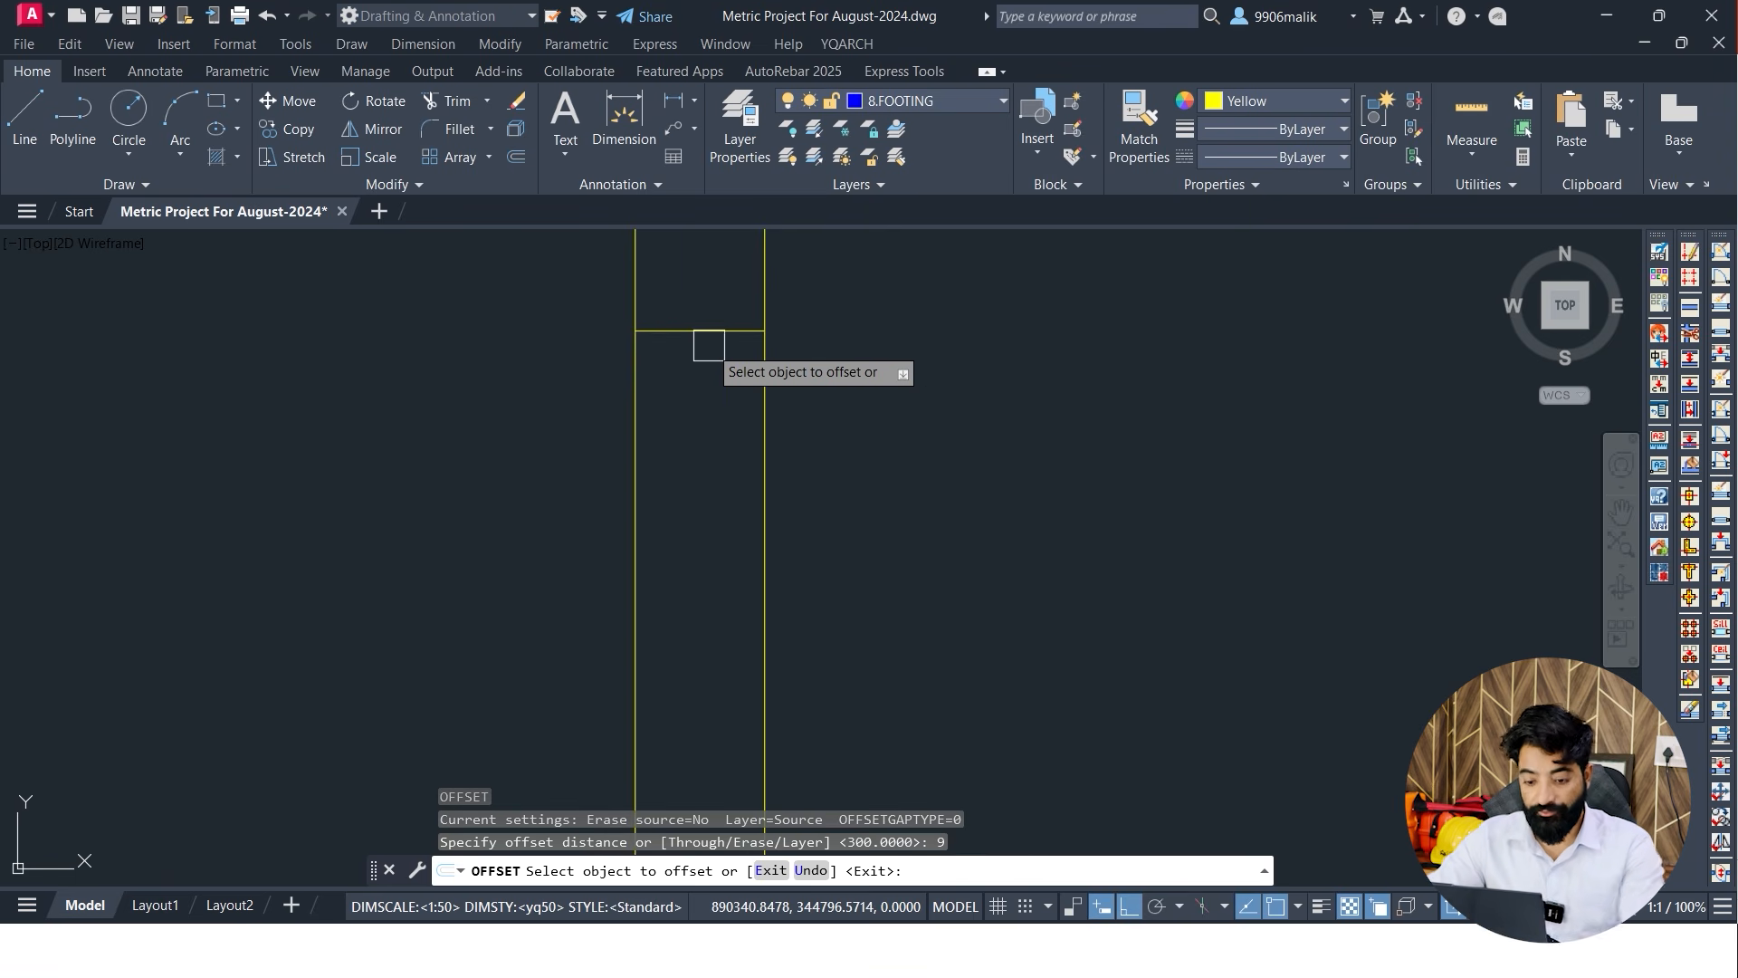
key(Escape)
Offset the short cross line 300 downward between the vertical construction lines
key(Return)
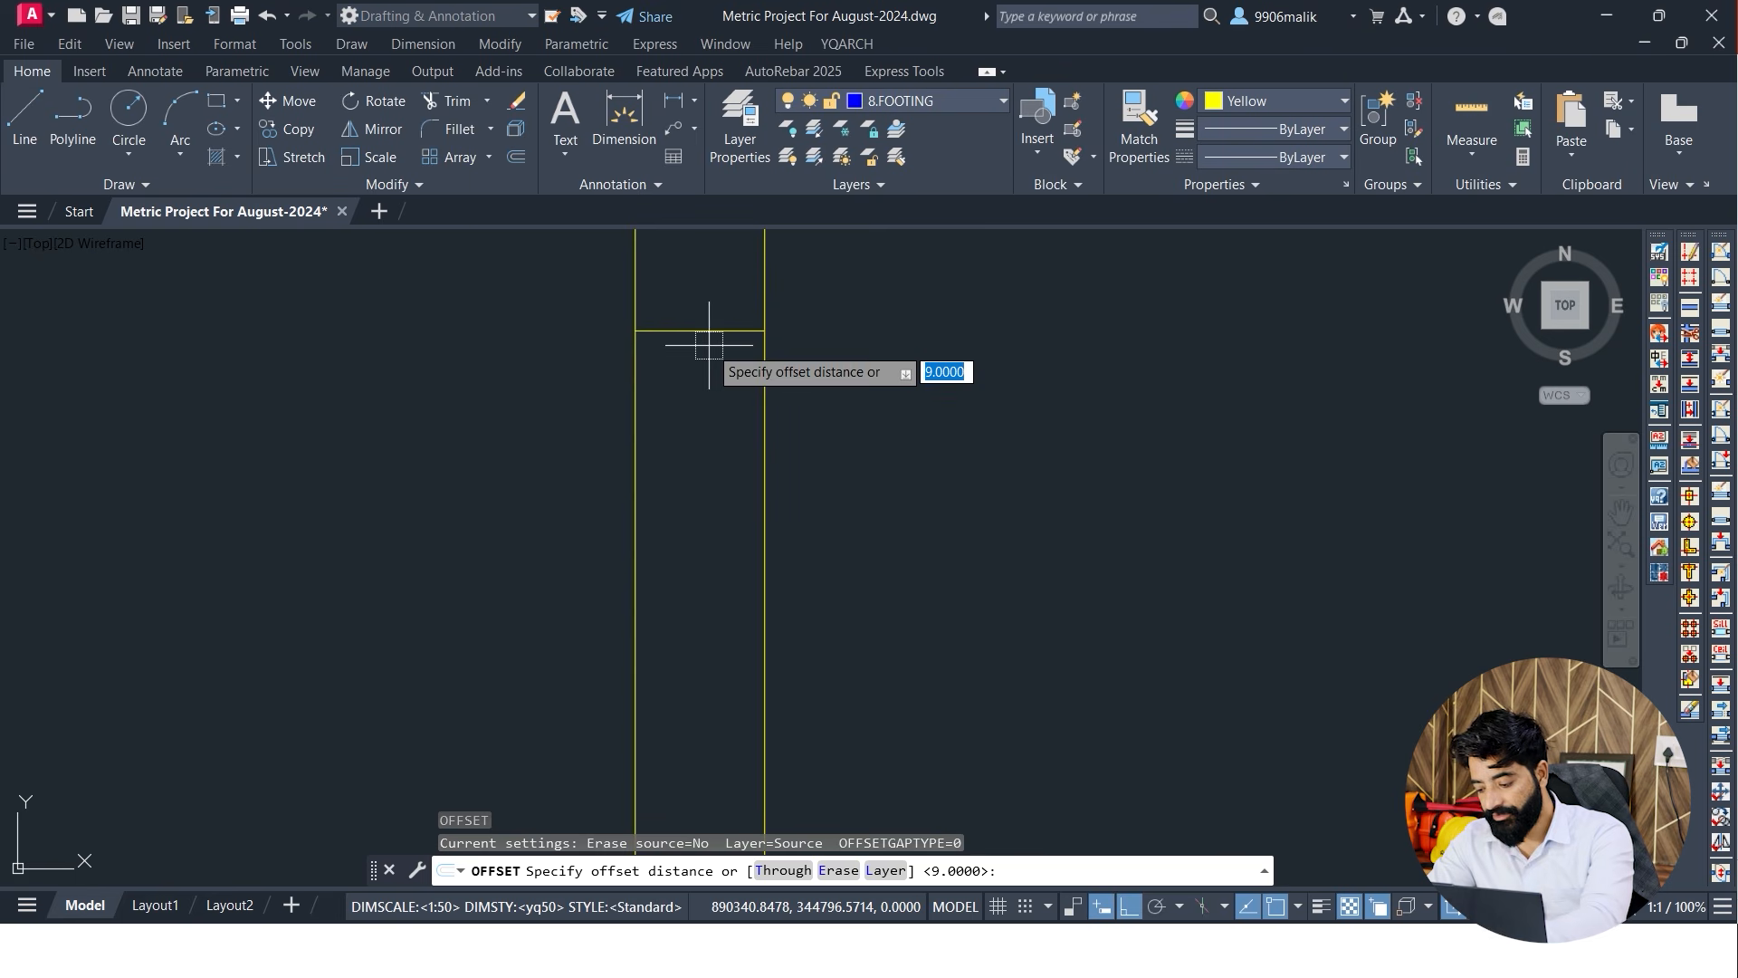
key(Return)
click(707, 331)
click(722, 399)
key(Escape)
scroll(801, 434, down, 3)
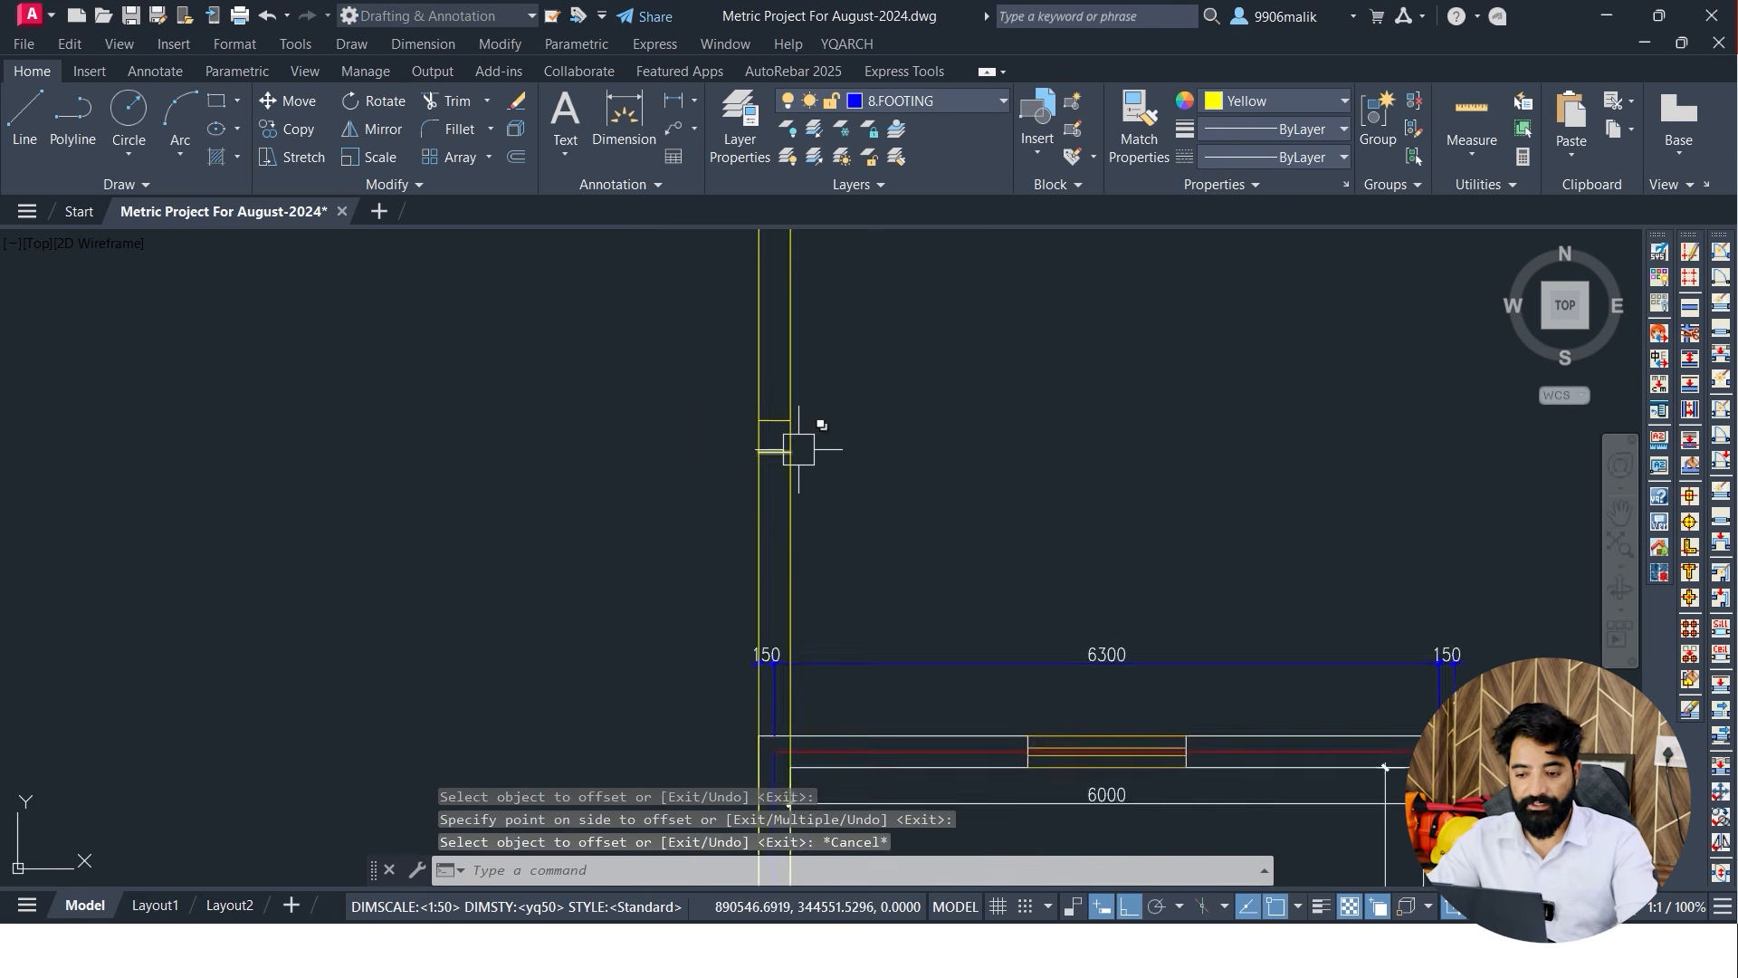
key(Escape)
middle_drag(795, 449, 800, 462)
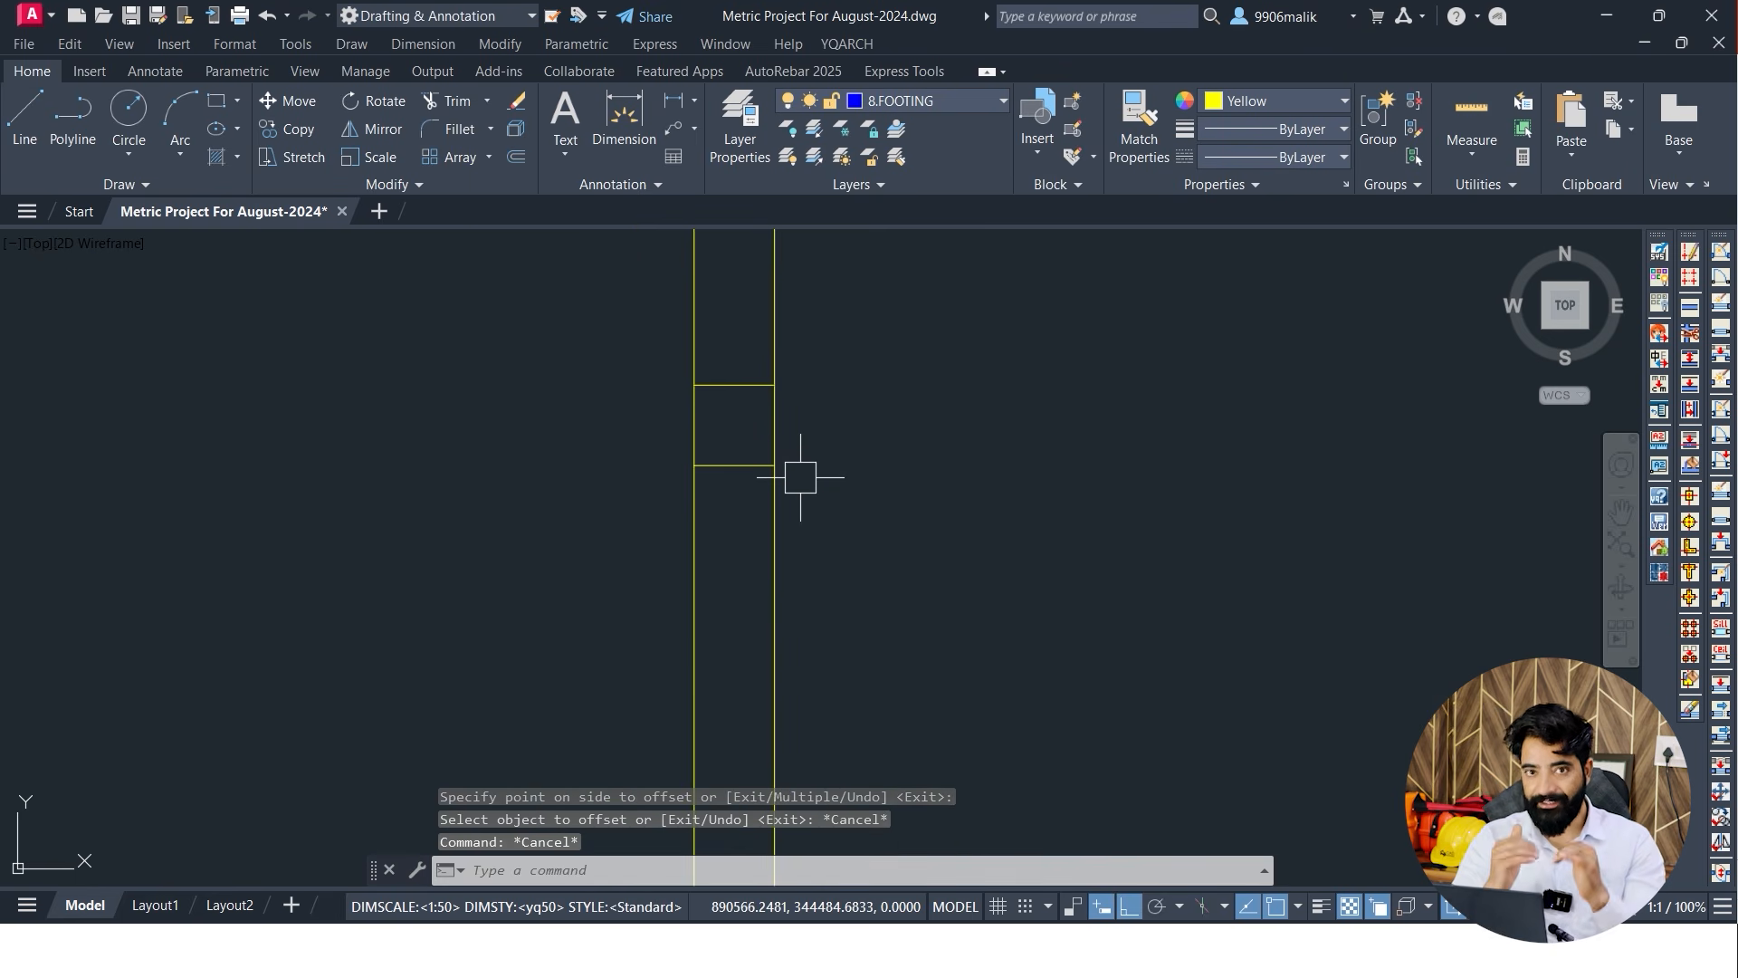
key(Escape)
key(Escape)
scroll(710, 492, up, 2)
text(l)
key(Return)
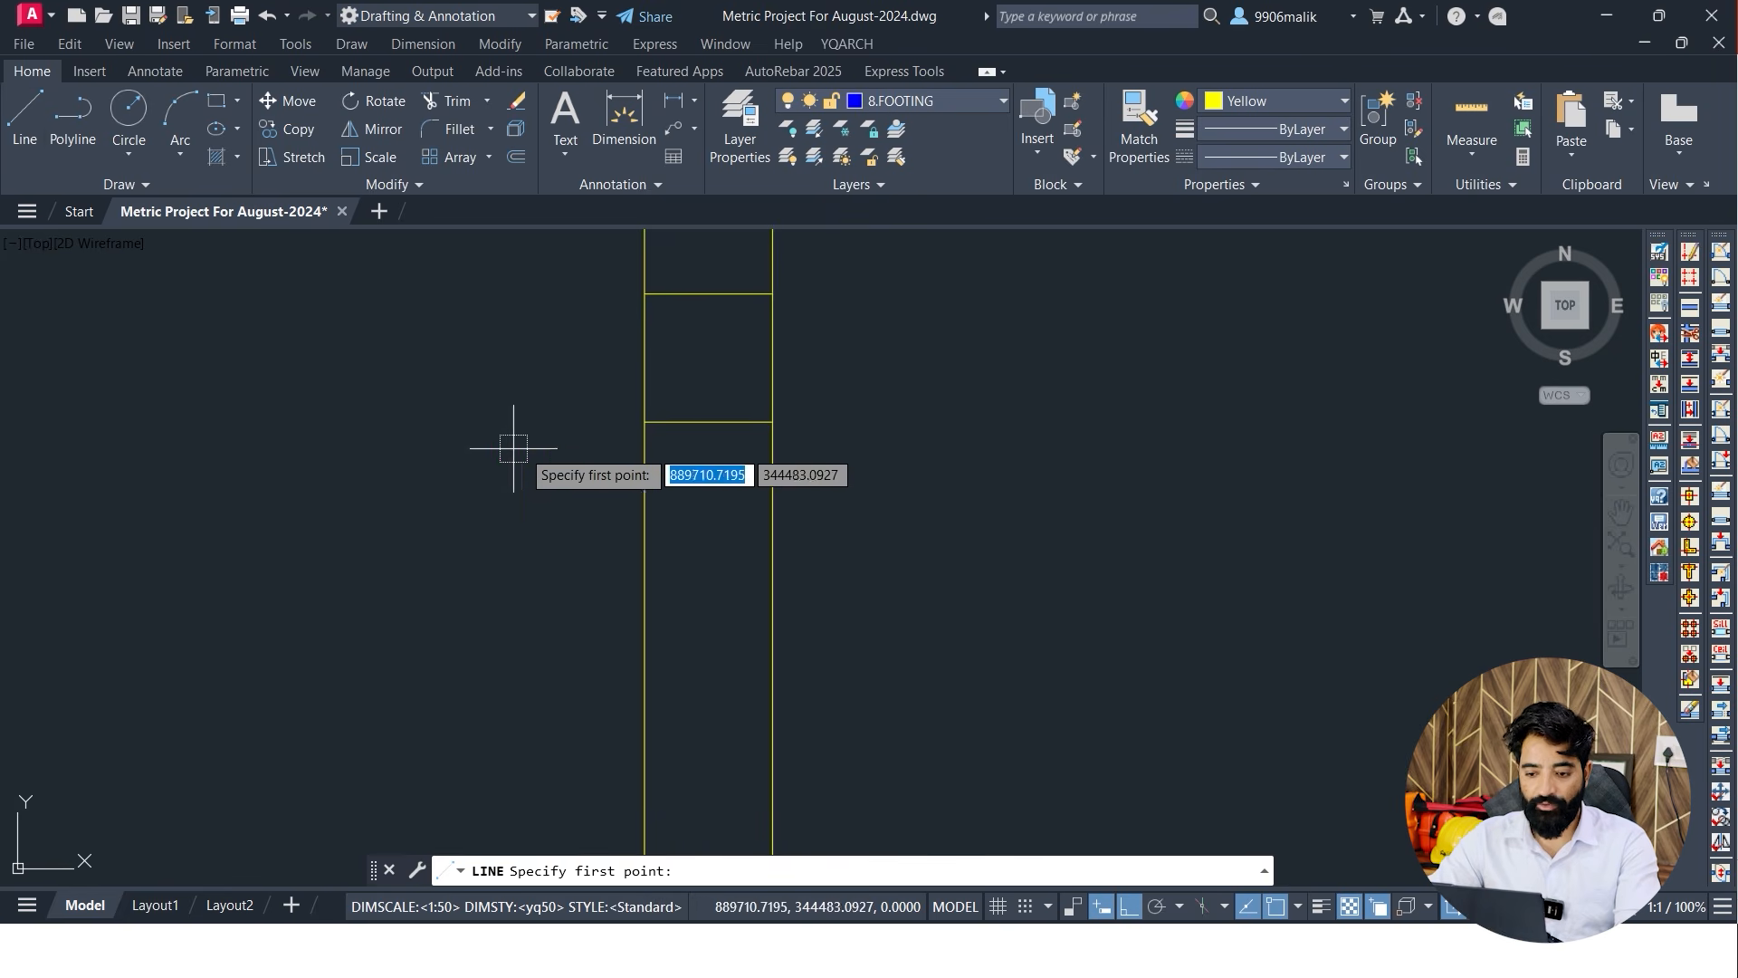
click(644, 421)
key(Escape)
key(Escape)
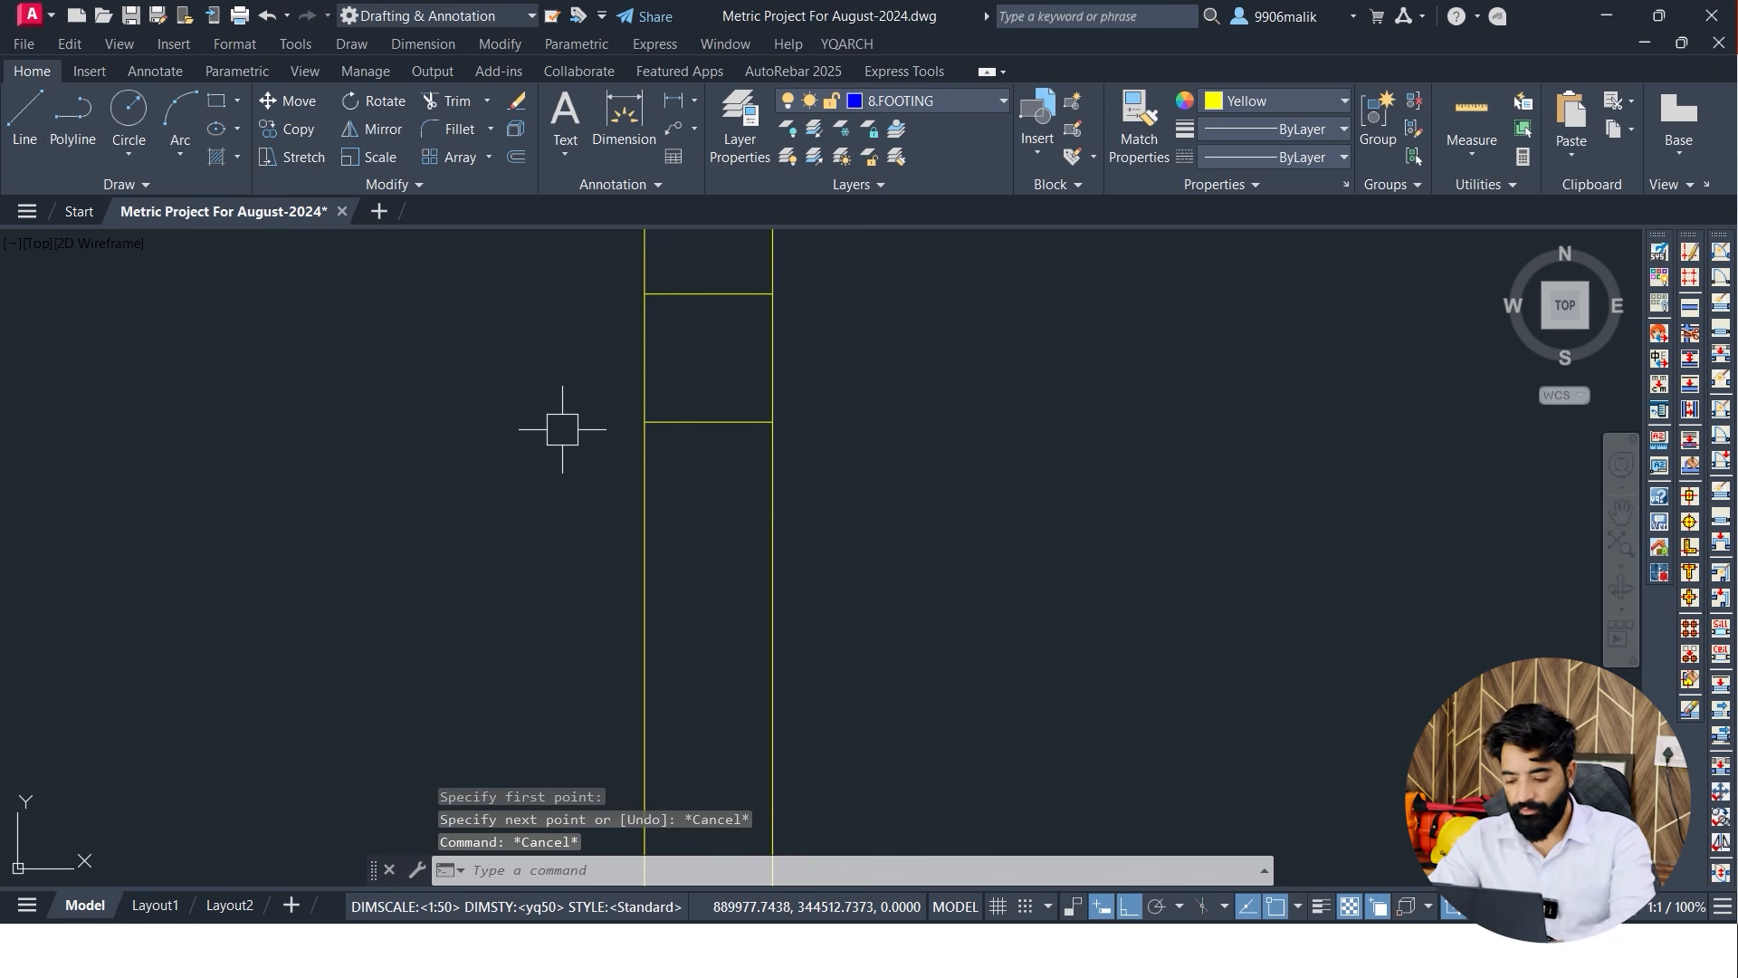
Offset the lower of the two cross lines another 300 downward
text(o)
key(Return)
key(Return)
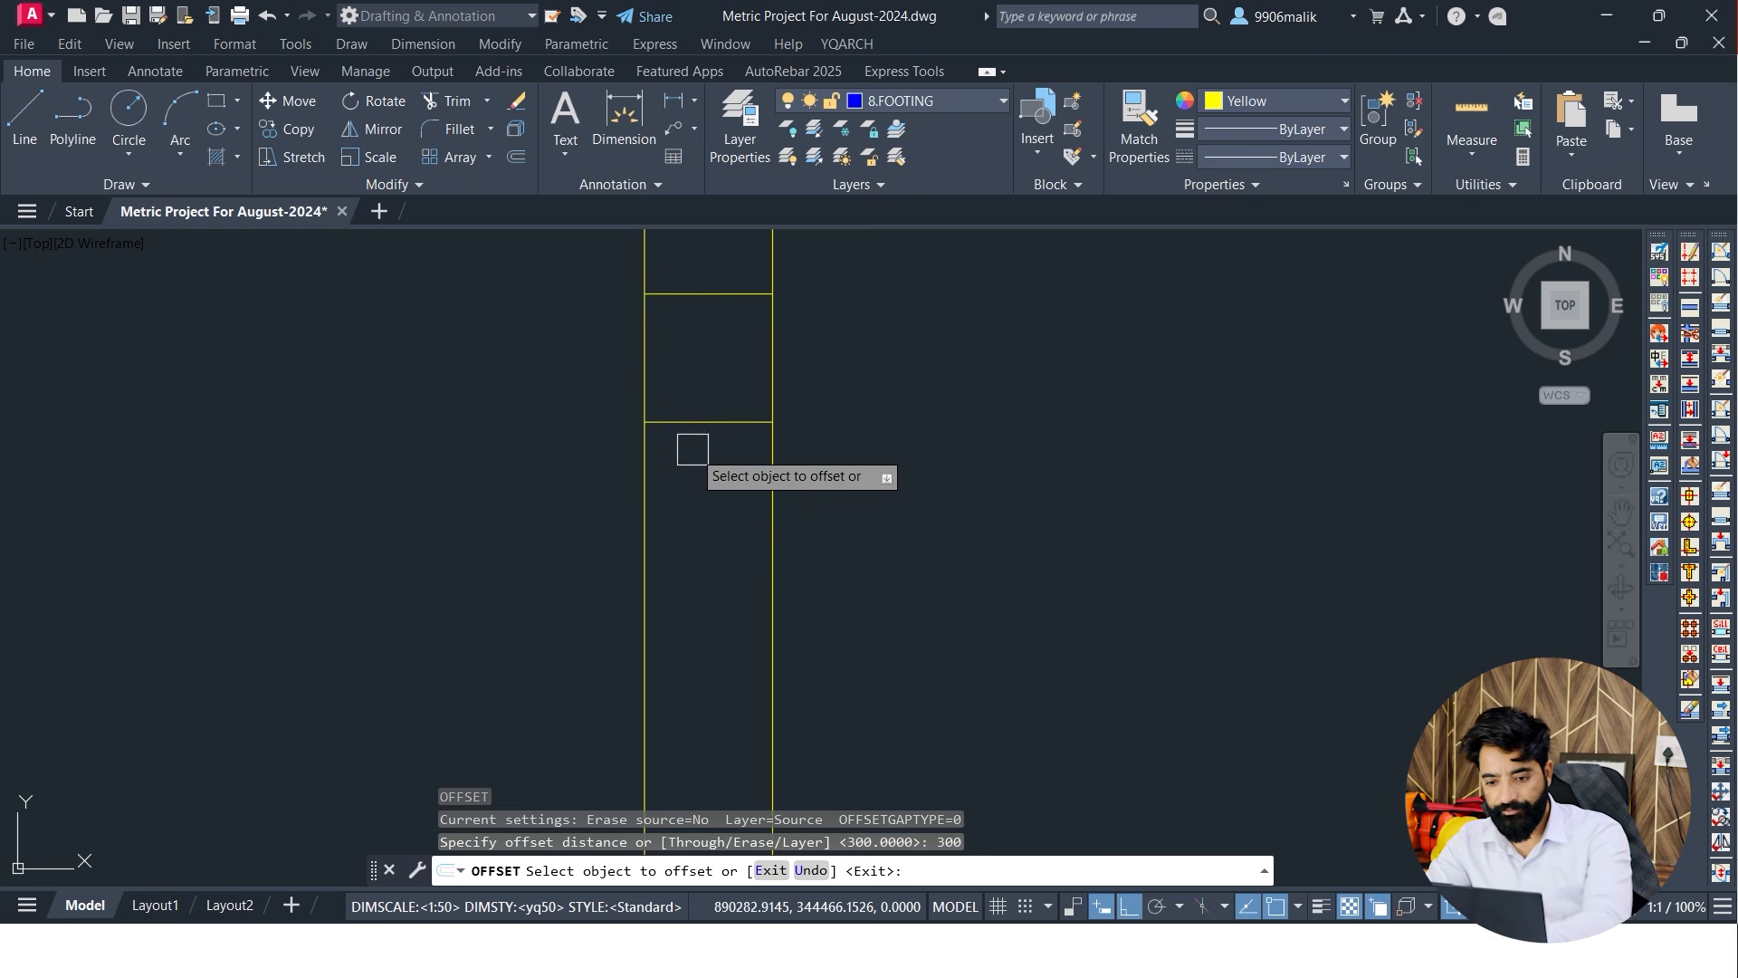
click(709, 421)
middle_drag(701, 558, 665, 480)
click(675, 539)
key(Escape)
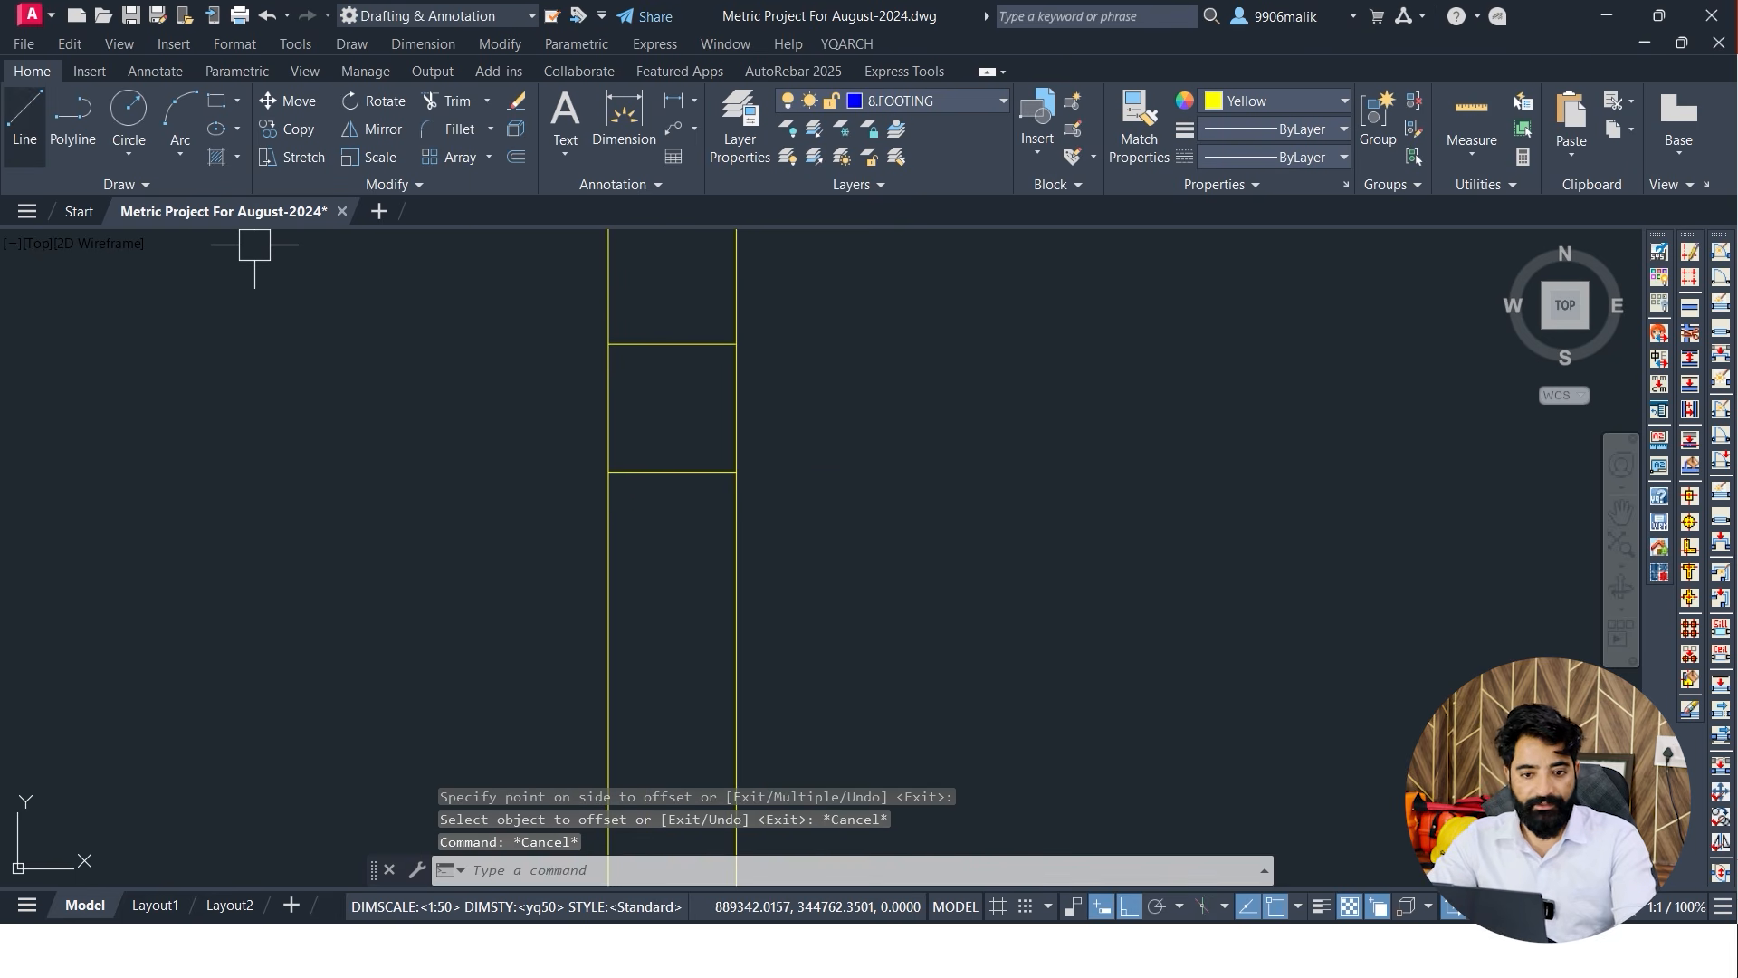
Draw a stepped profile from the left end of the lowest cross line, going 100 left and 300 down twice
text(l)
key(Return)
click(608, 472)
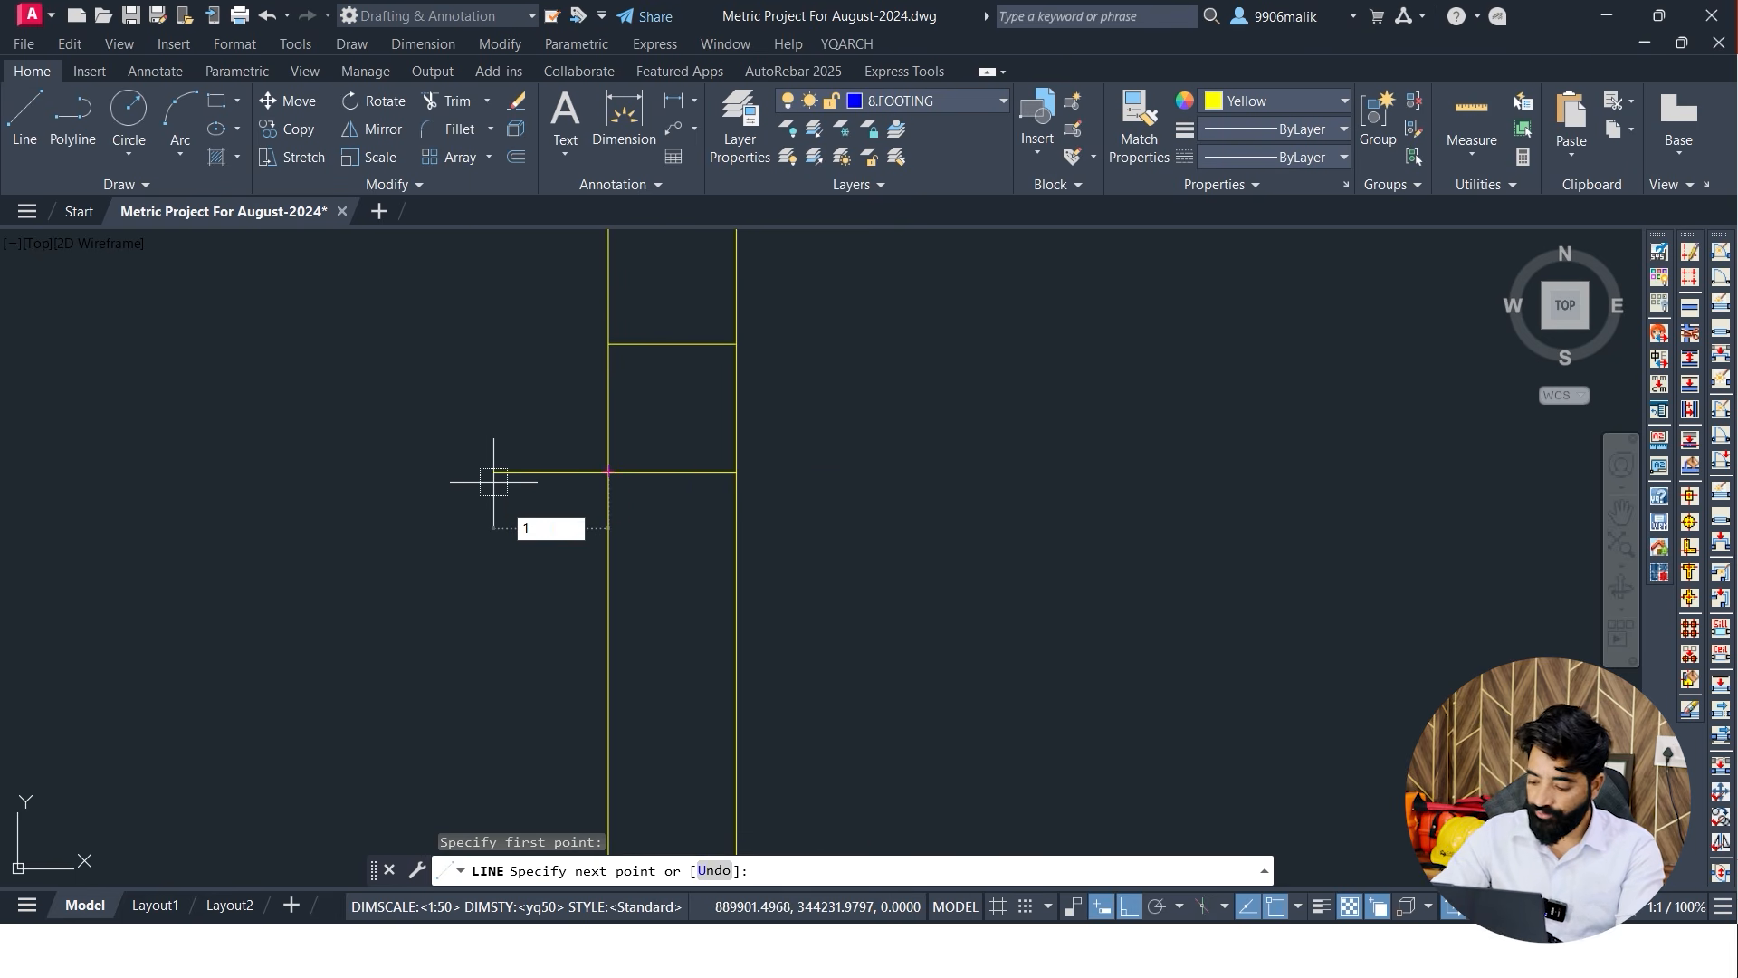
text(100)
key(Return)
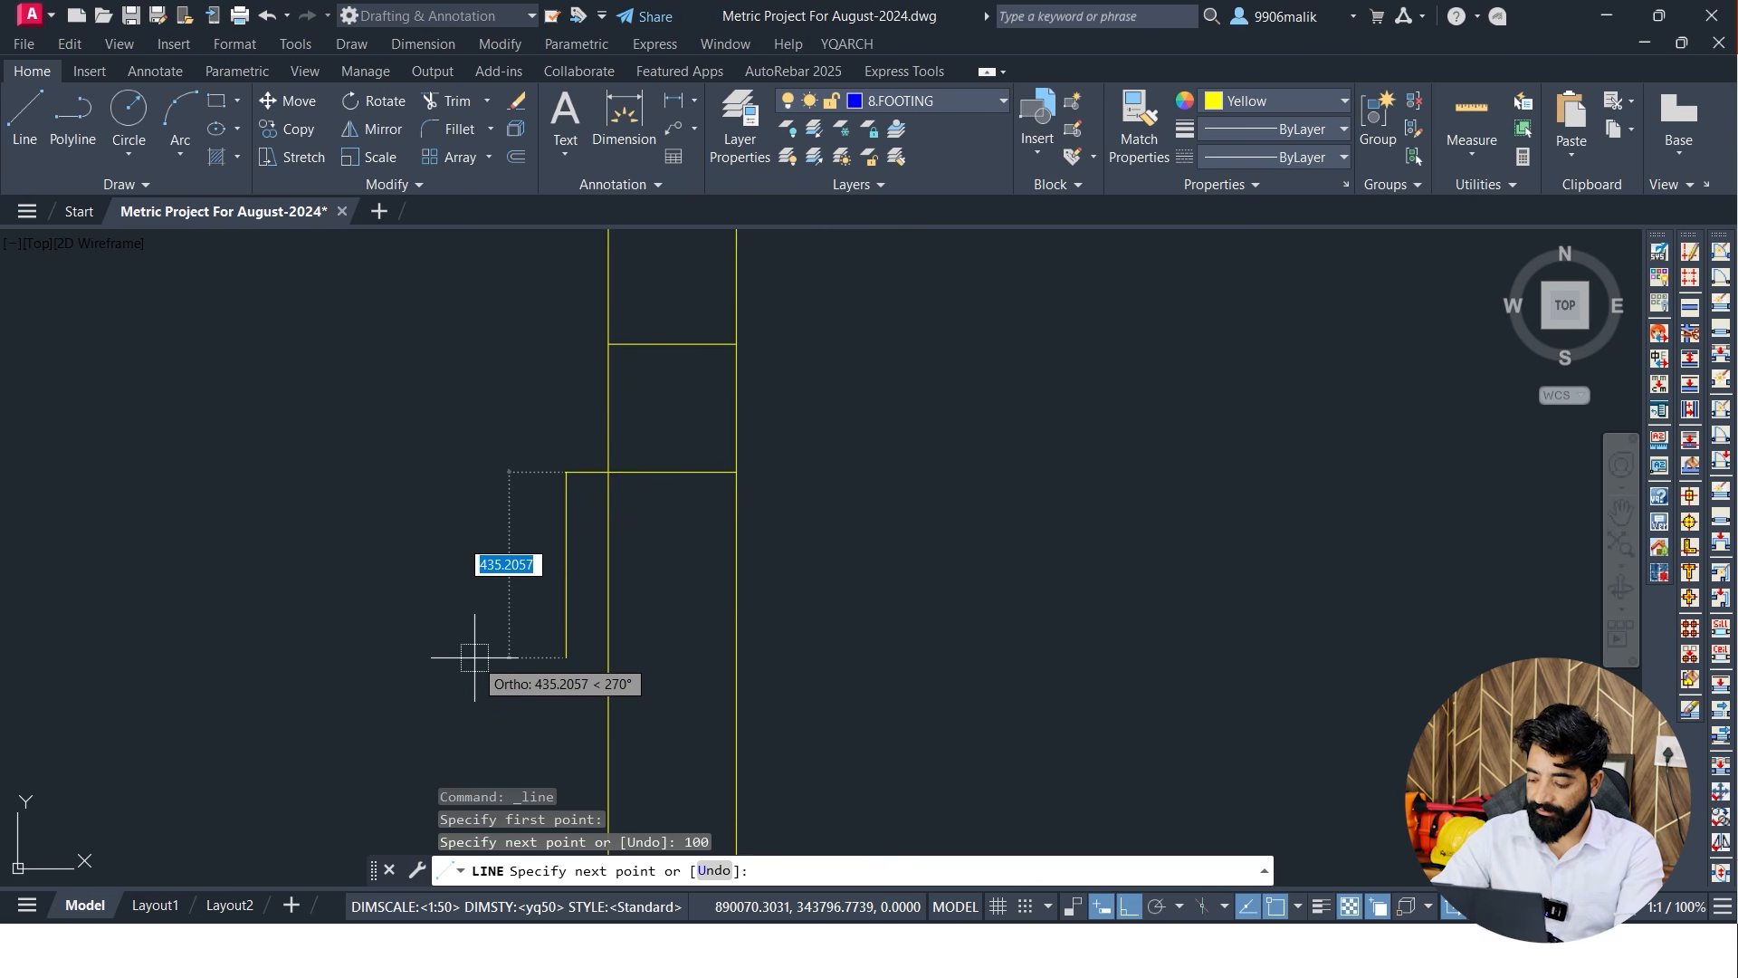
text(300)
key(Return)
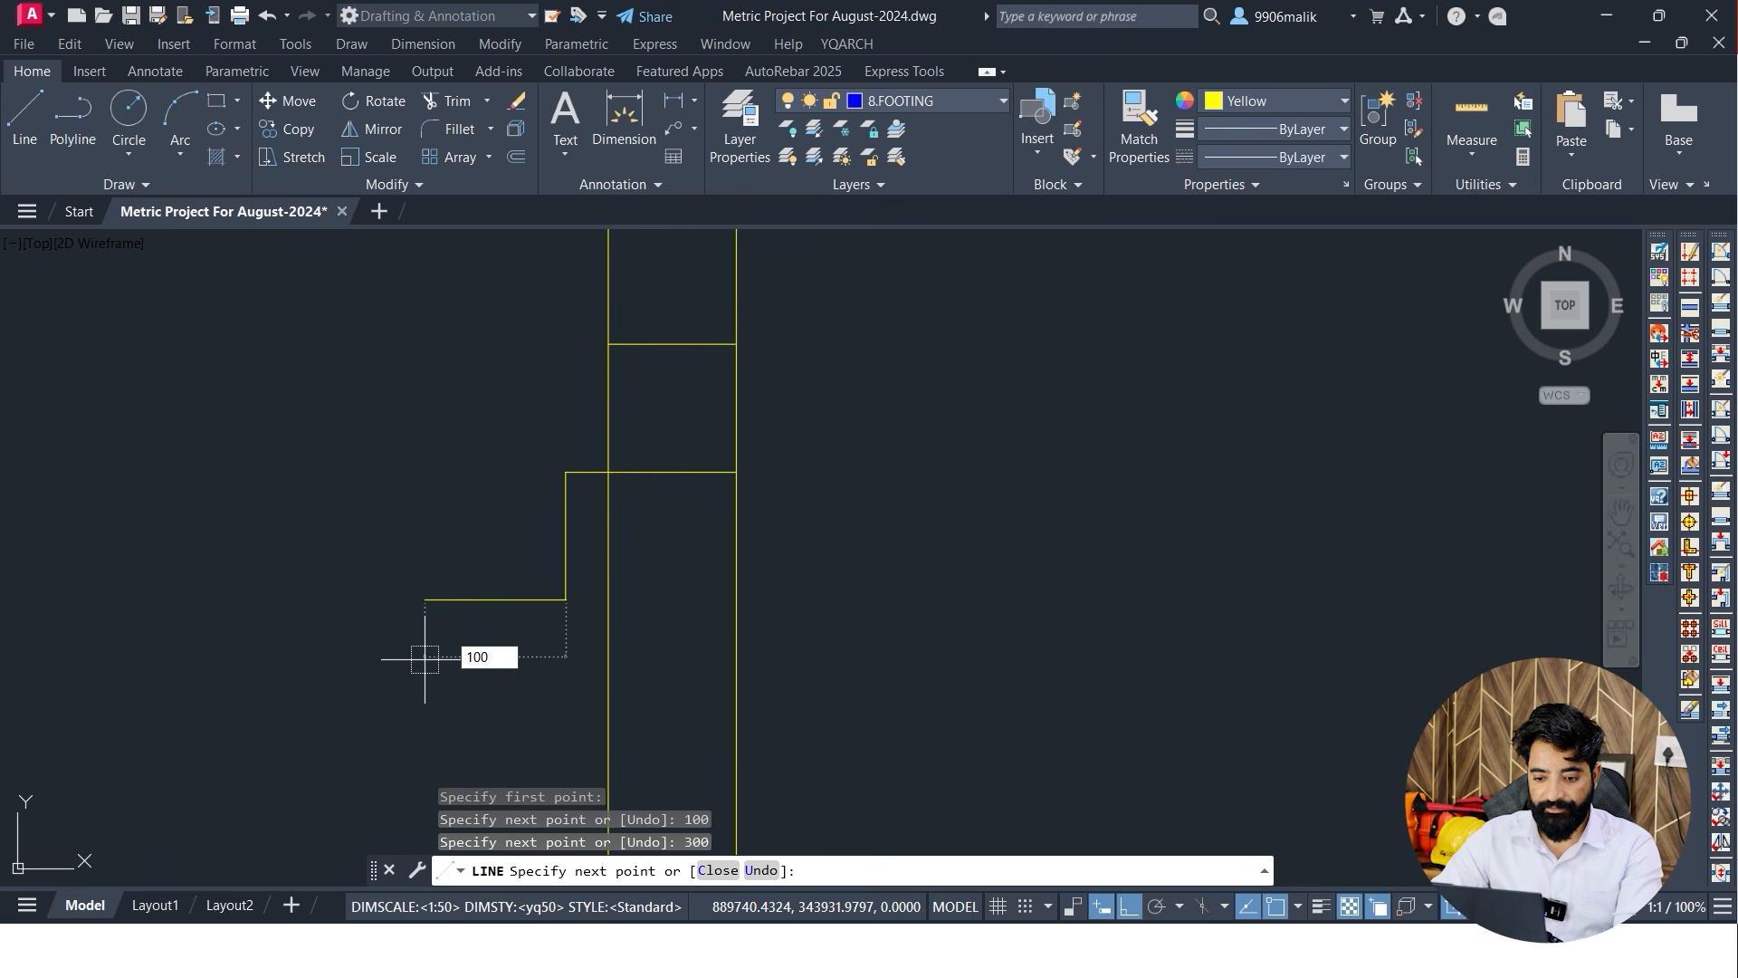
text(100)
key(Return)
scroll(428, 541, down, 1)
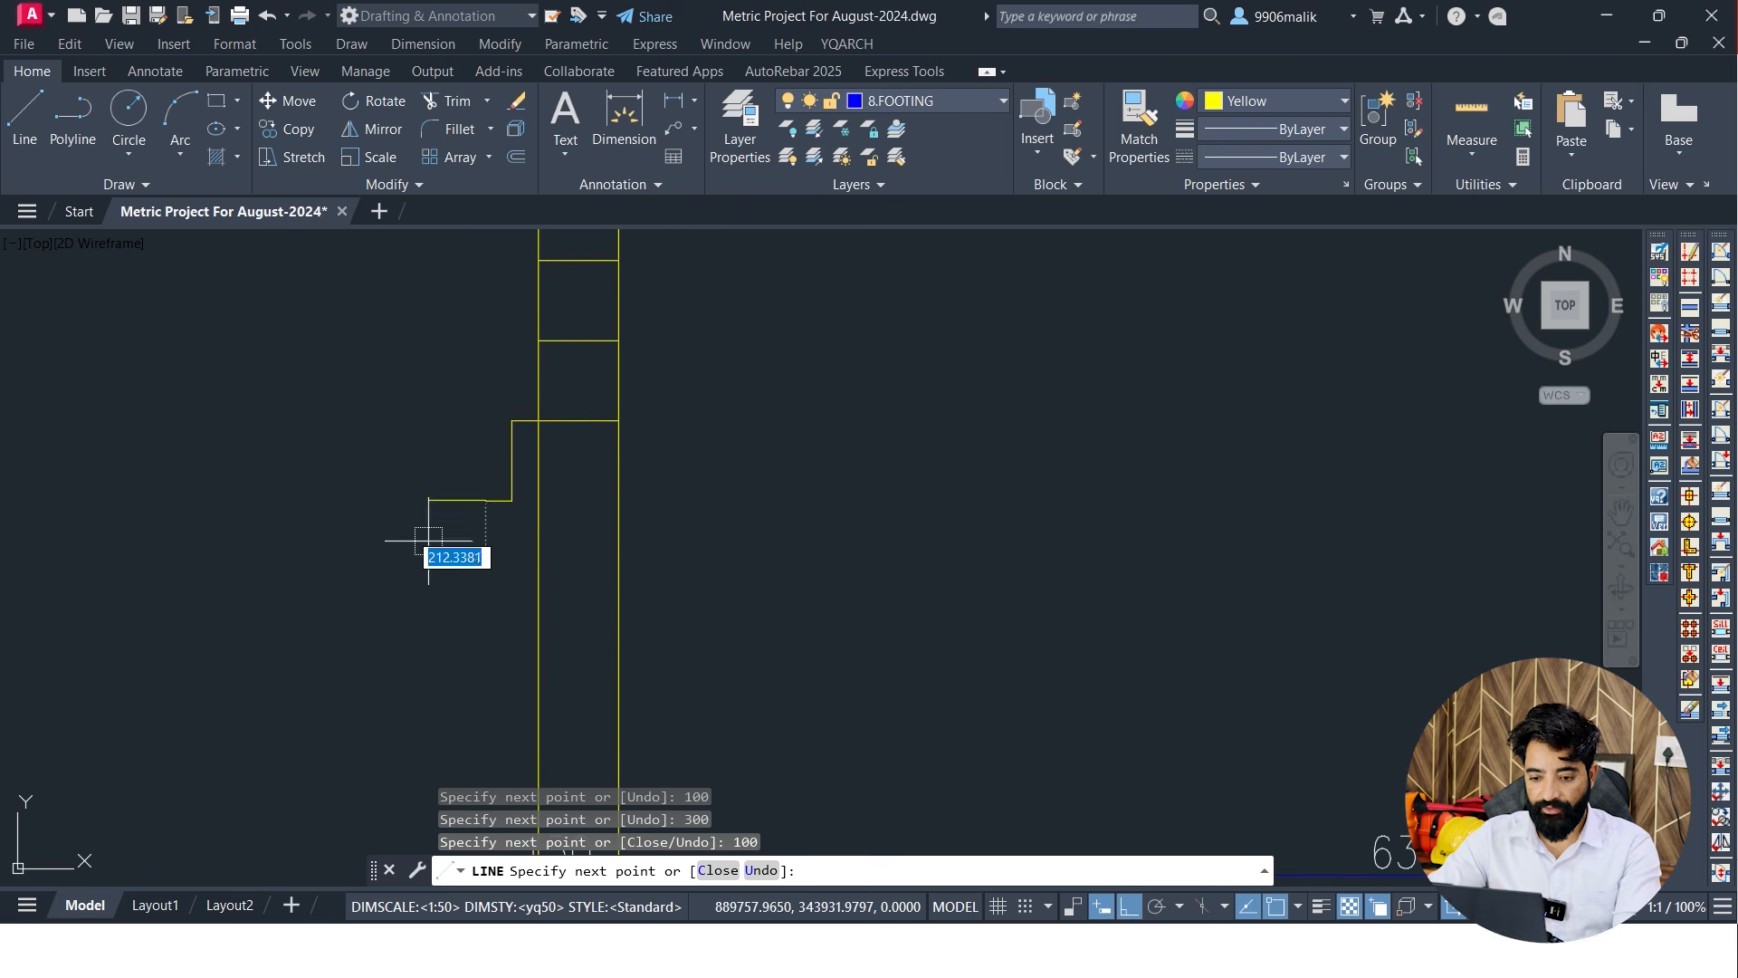
text(300)
key(Return)
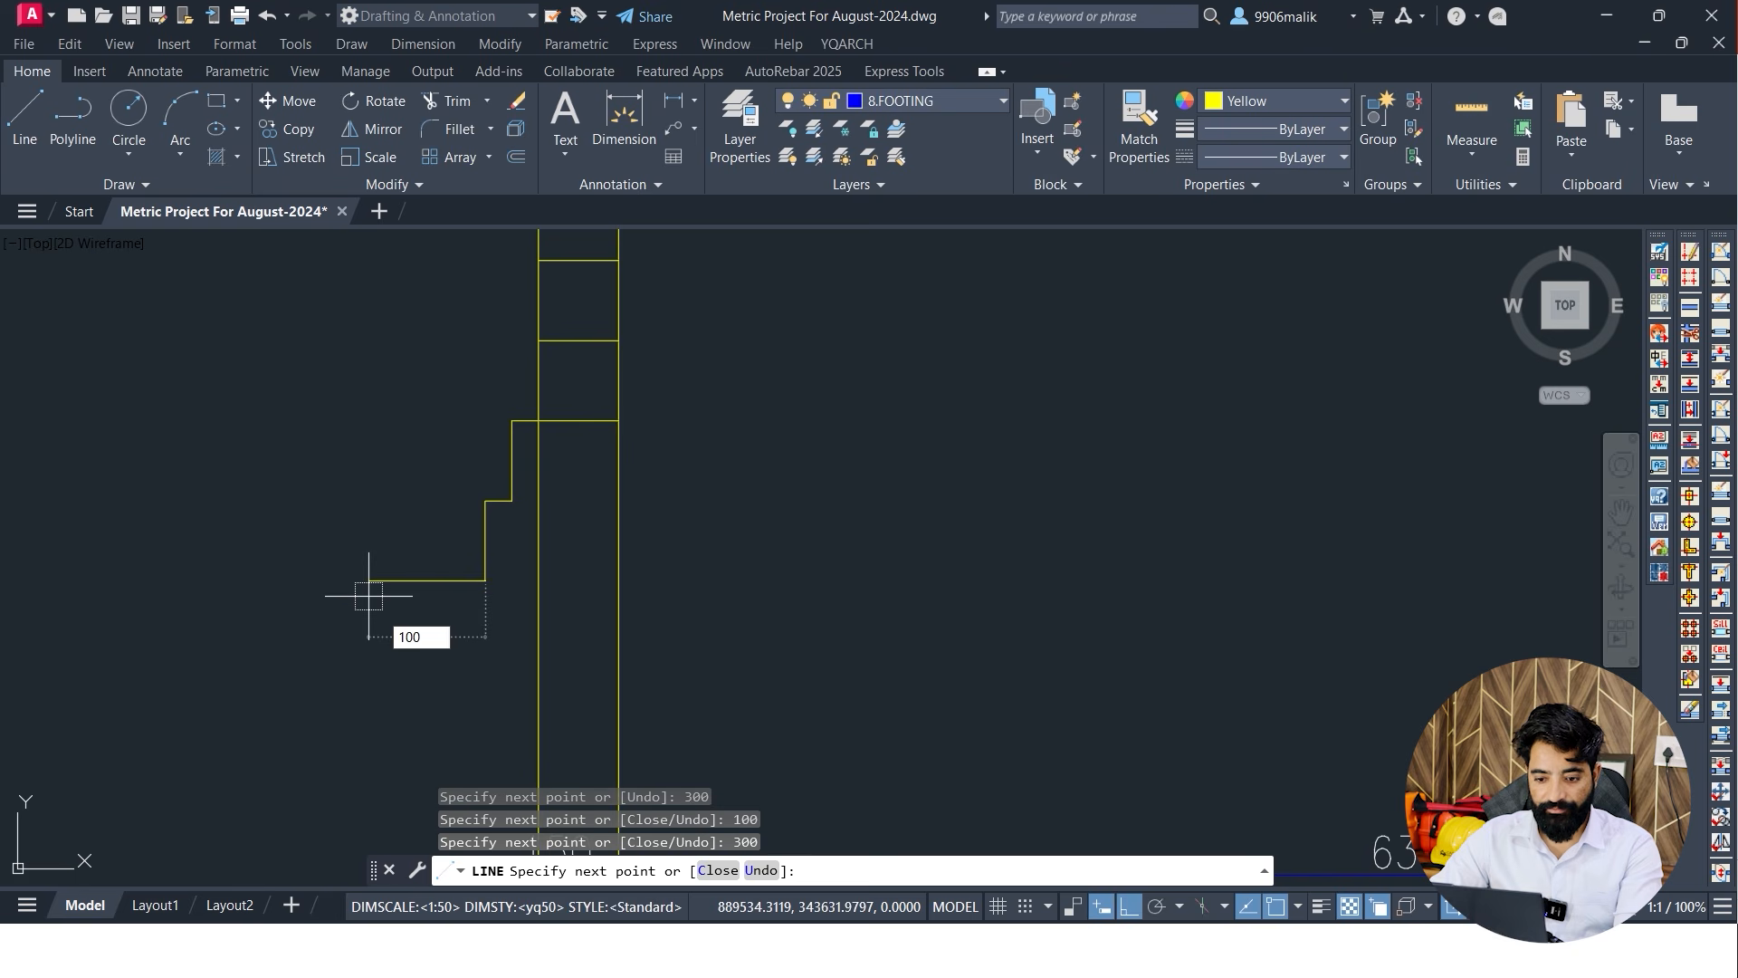
Continue the profile 100 left, 300 down, 100 left and 100 down, and run its base line across to the right construction line
middle_drag(425, 685, 410, 578)
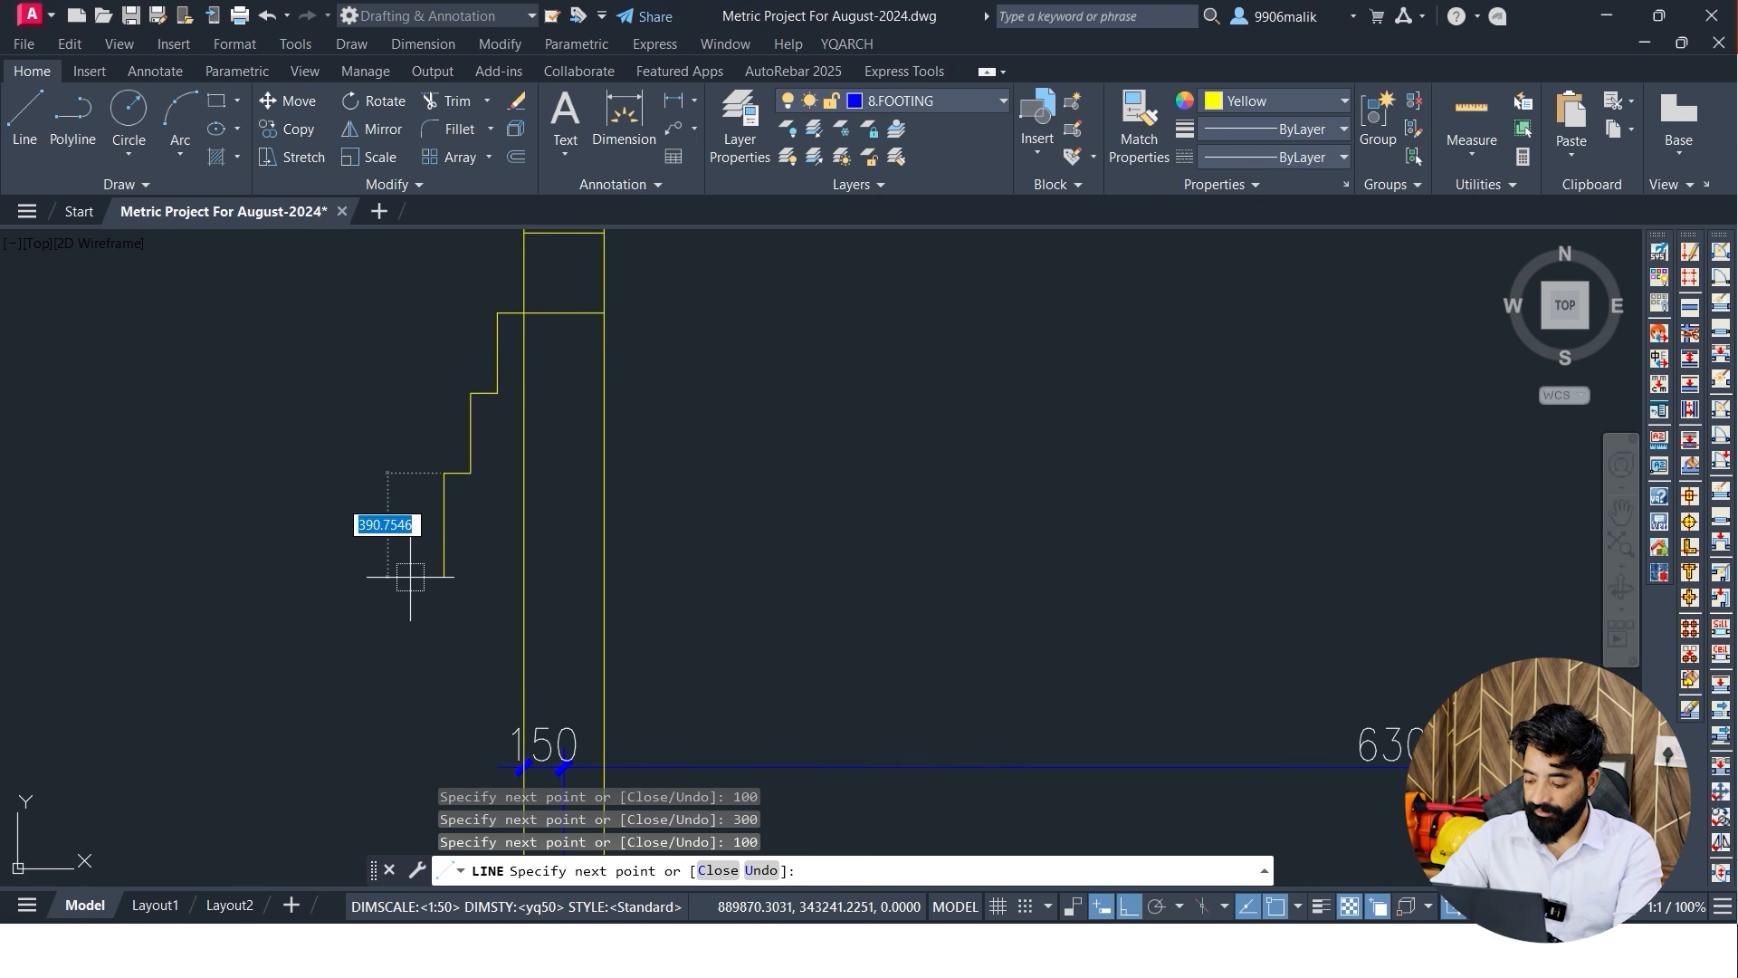
text(300)
key(Return)
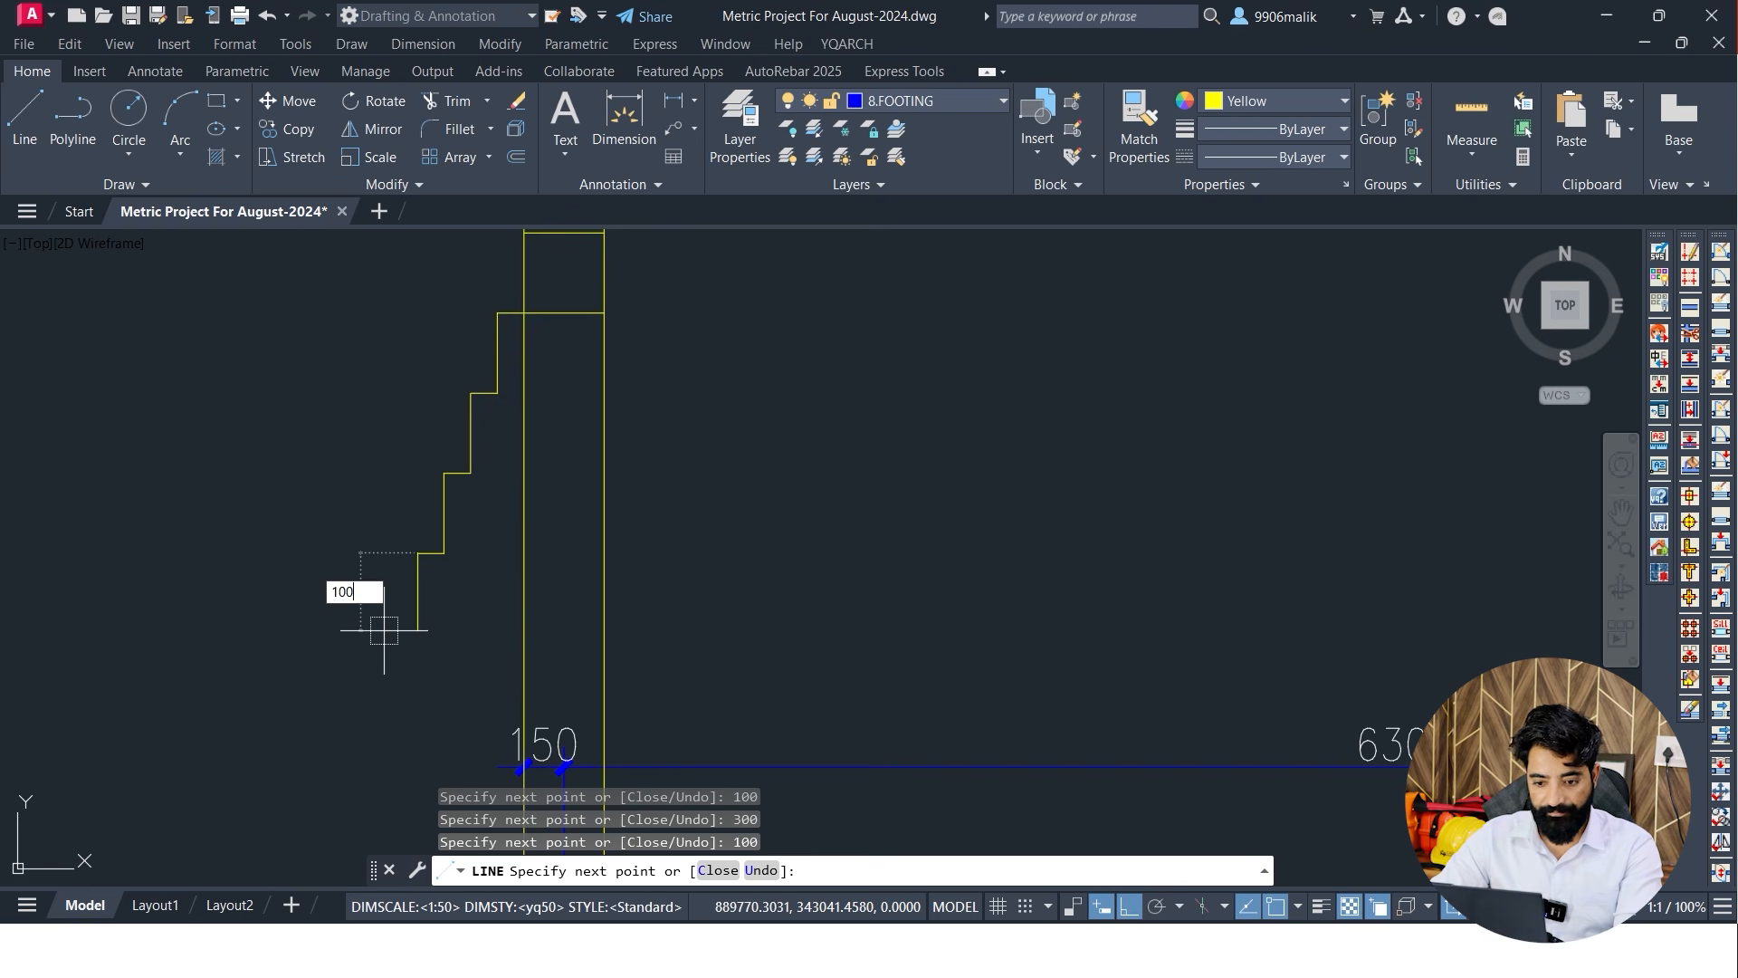
click(603, 580)
key(Escape)
key(Escape)
Mirror the stepped profile about the wall's vertical centre axis, keeping the source objects
middle_drag(513, 489, 530, 507)
click(329, 724)
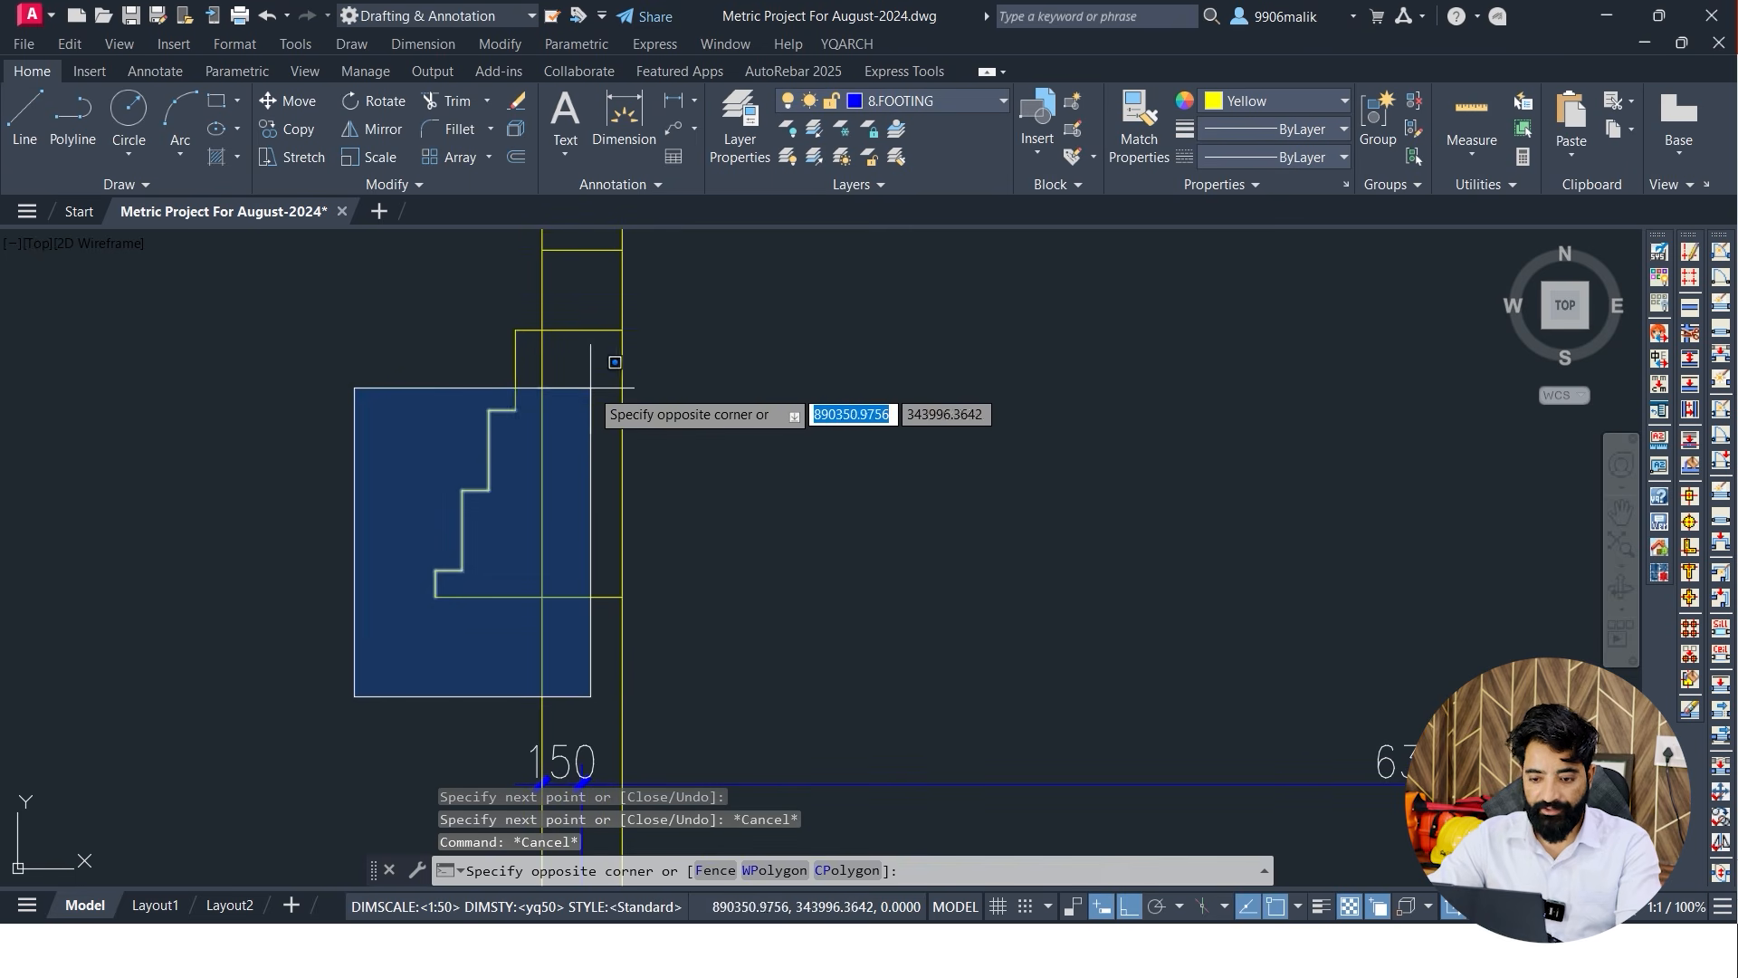
click(590, 276)
key(Return)
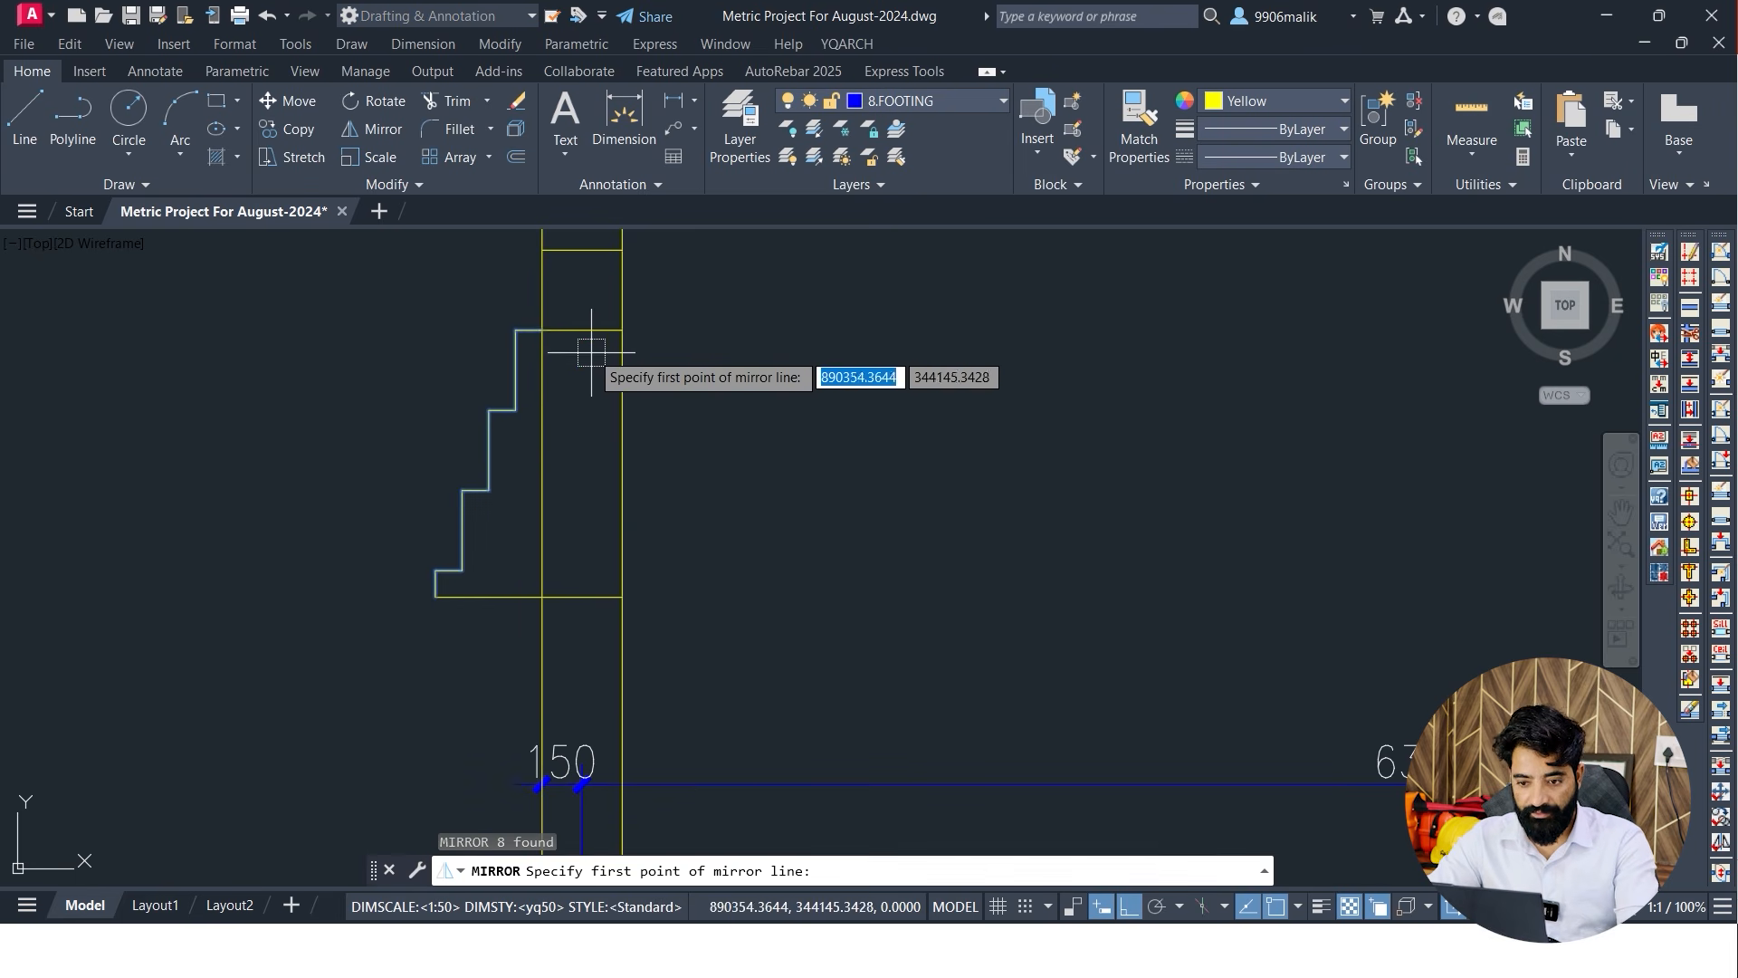
click(582, 330)
click(582, 597)
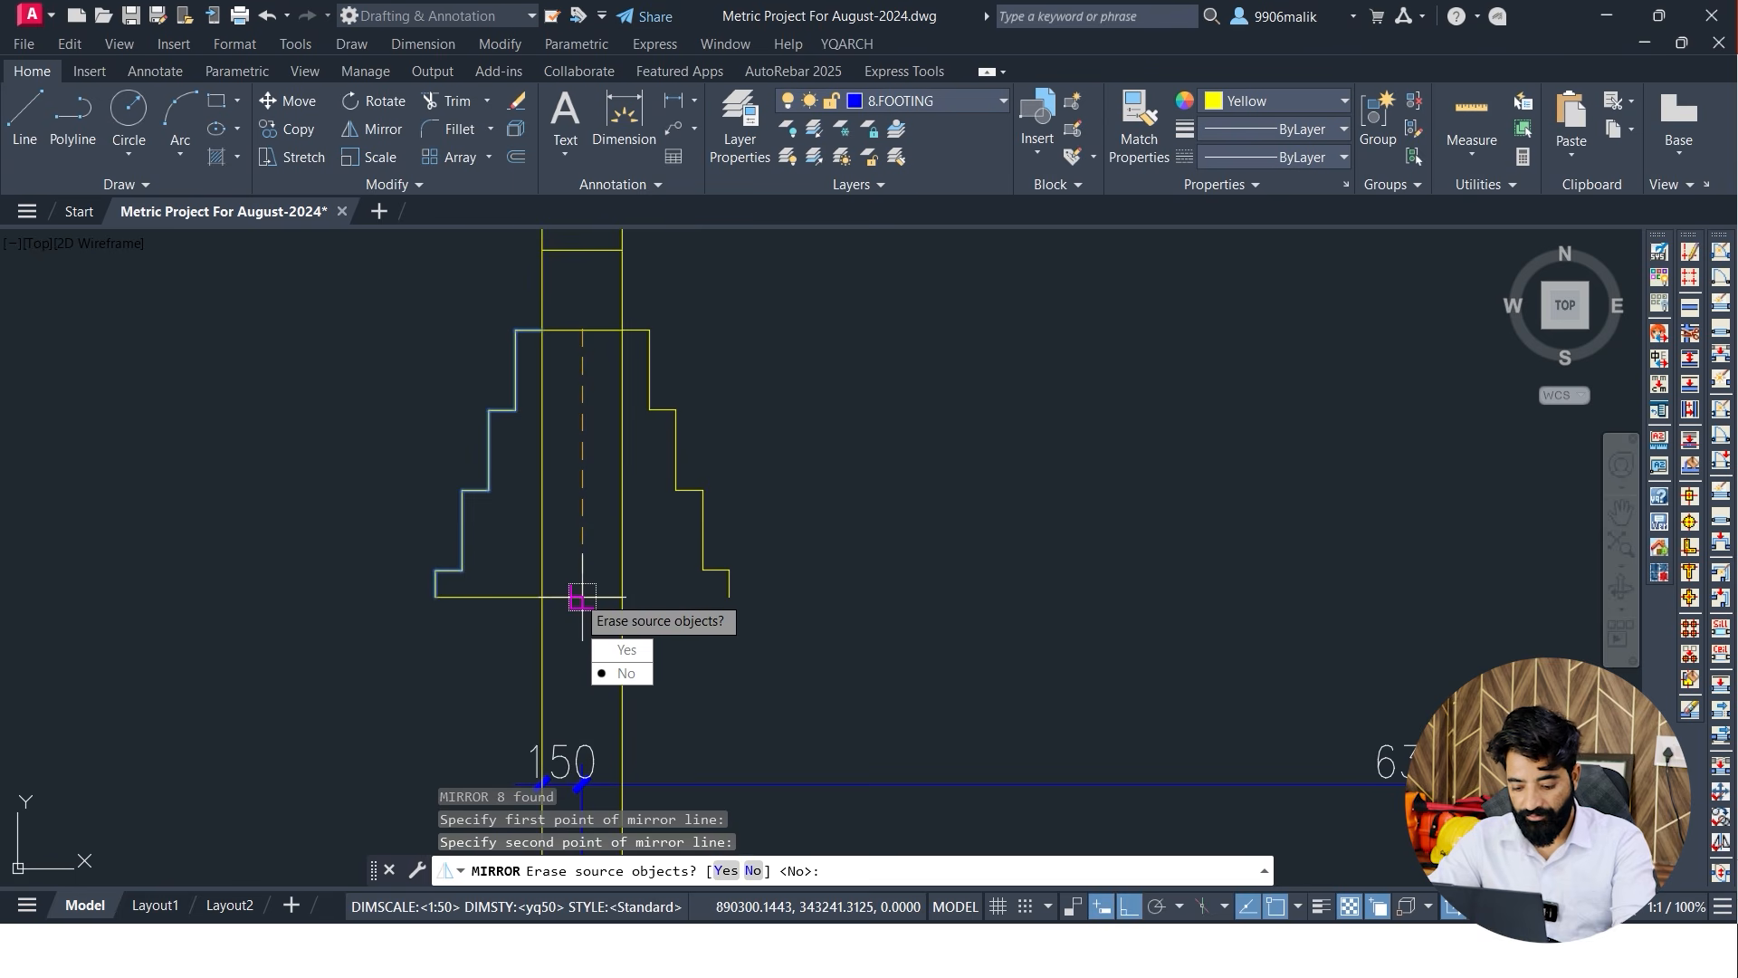
key(Return)
Stretch the base line's right end to the lower end of the mirrored profile
click(561, 598)
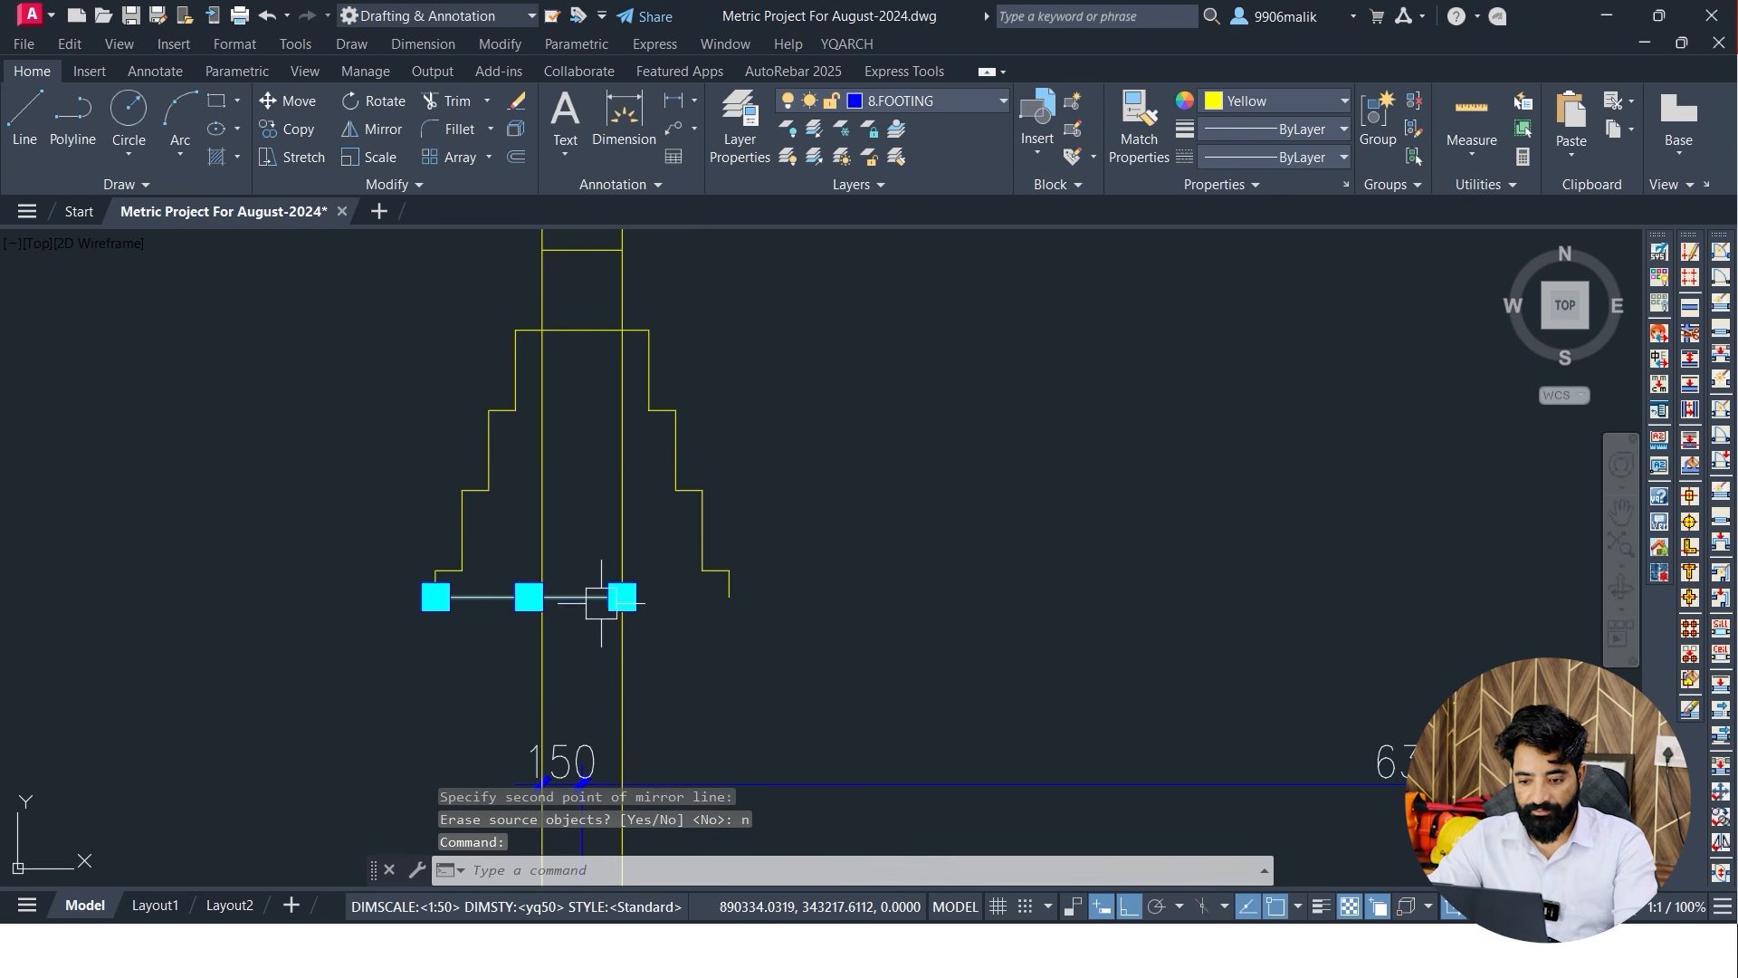
click(622, 597)
click(729, 597)
key(Escape)
Erase the two long vertical construction lines running through the stepped footing
scroll(778, 460, down, 2)
mouse_move(750, 287)
middle_down()
mouse_move(709, 470)
mouse_move(622, 457)
middle_up()
click(704, 446)
click(470, 329)
text(e)
key(Return)
Draw the wall's two vertical sides from the ends of the uppermost cross line down to the top of the footing
scroll(622, 457, up, 2)
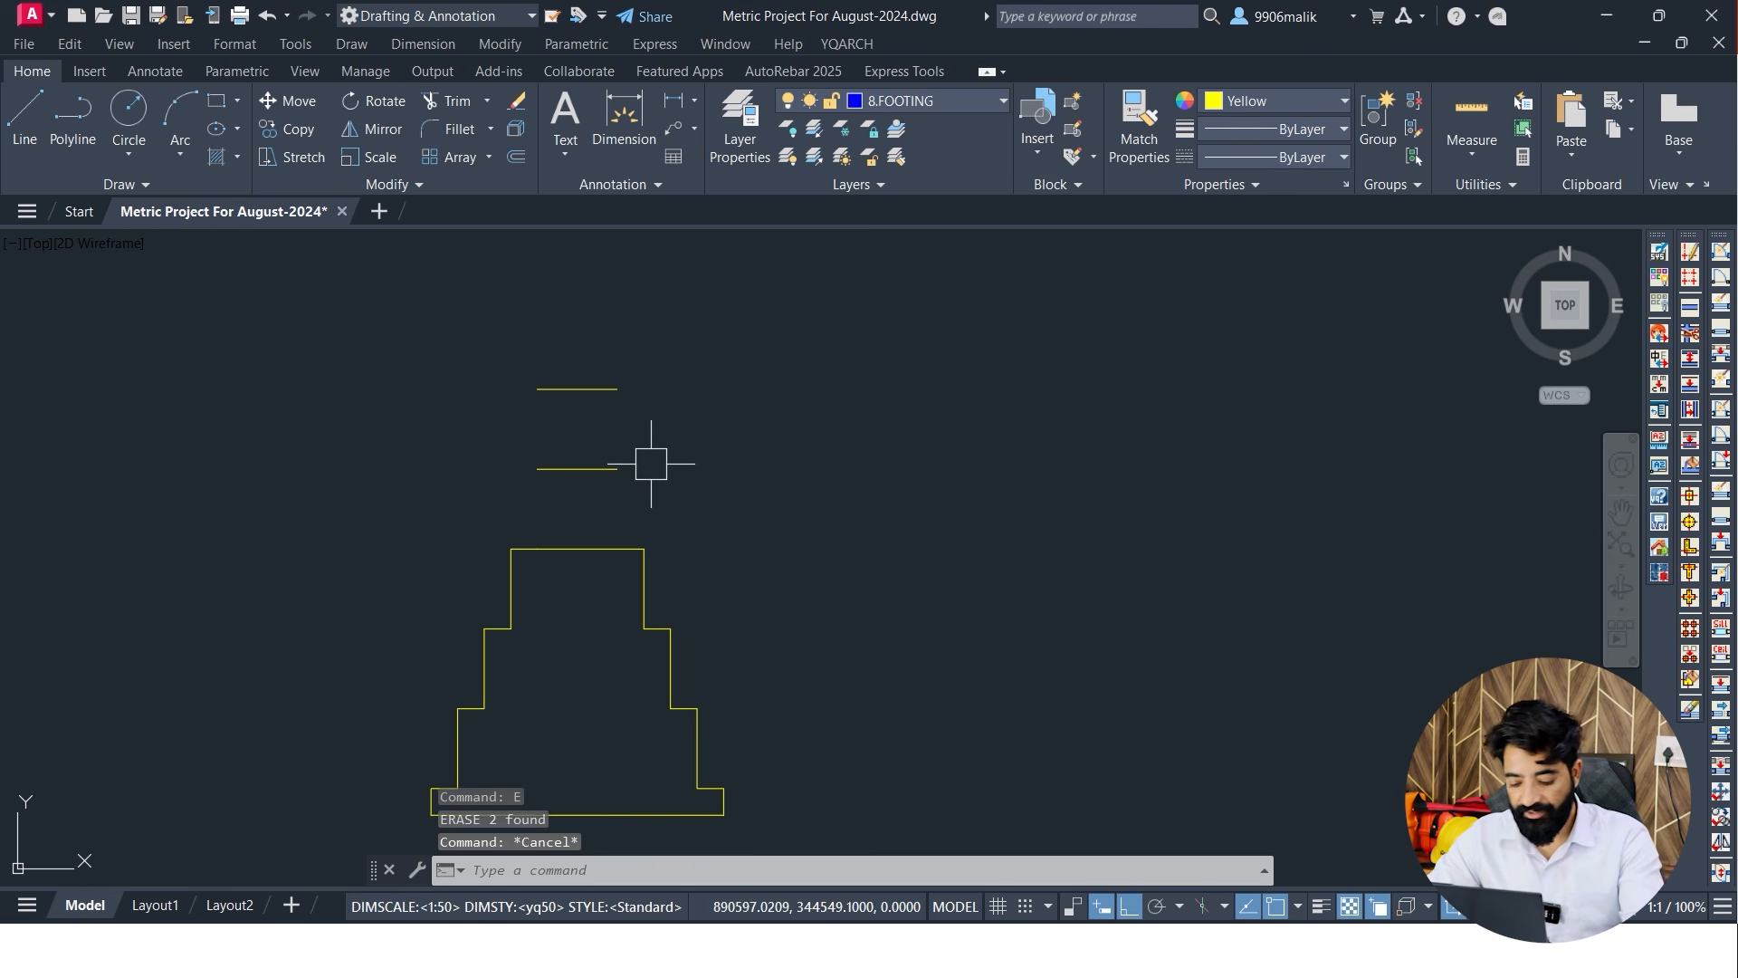
key(Return)
click(618, 390)
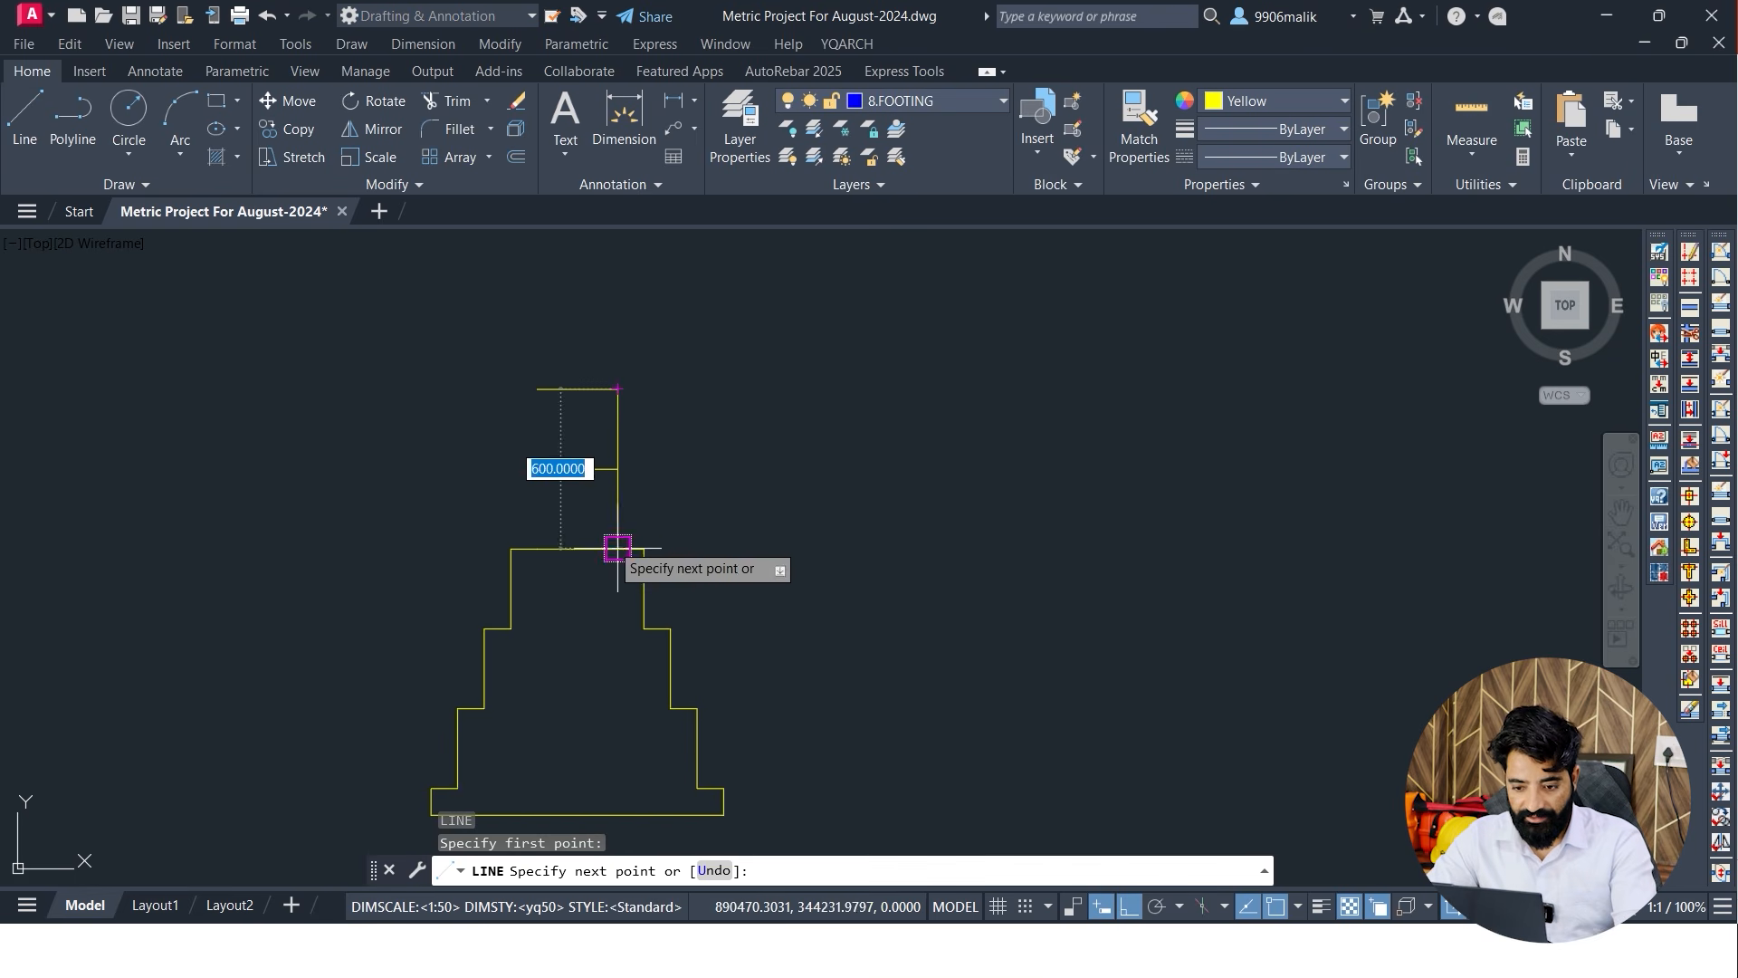
click(617, 547)
key(Return)
key(Return)
click(537, 389)
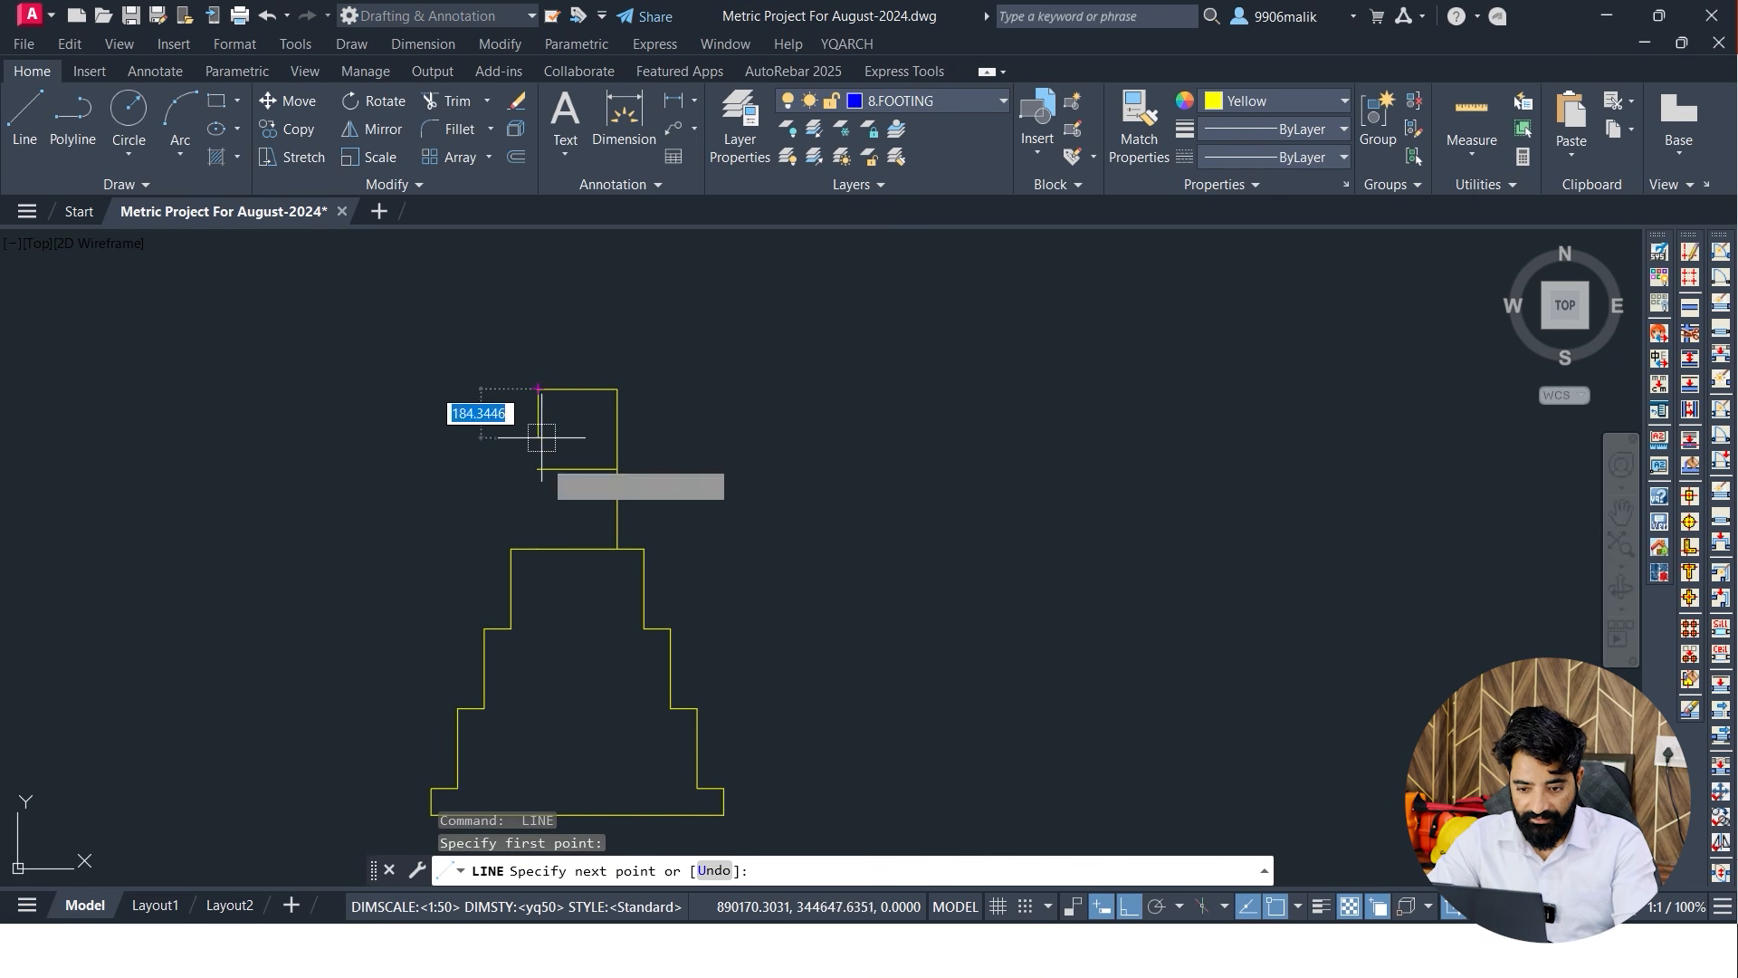
click(537, 548)
key(Return)
scroll(710, 404, down, 2)
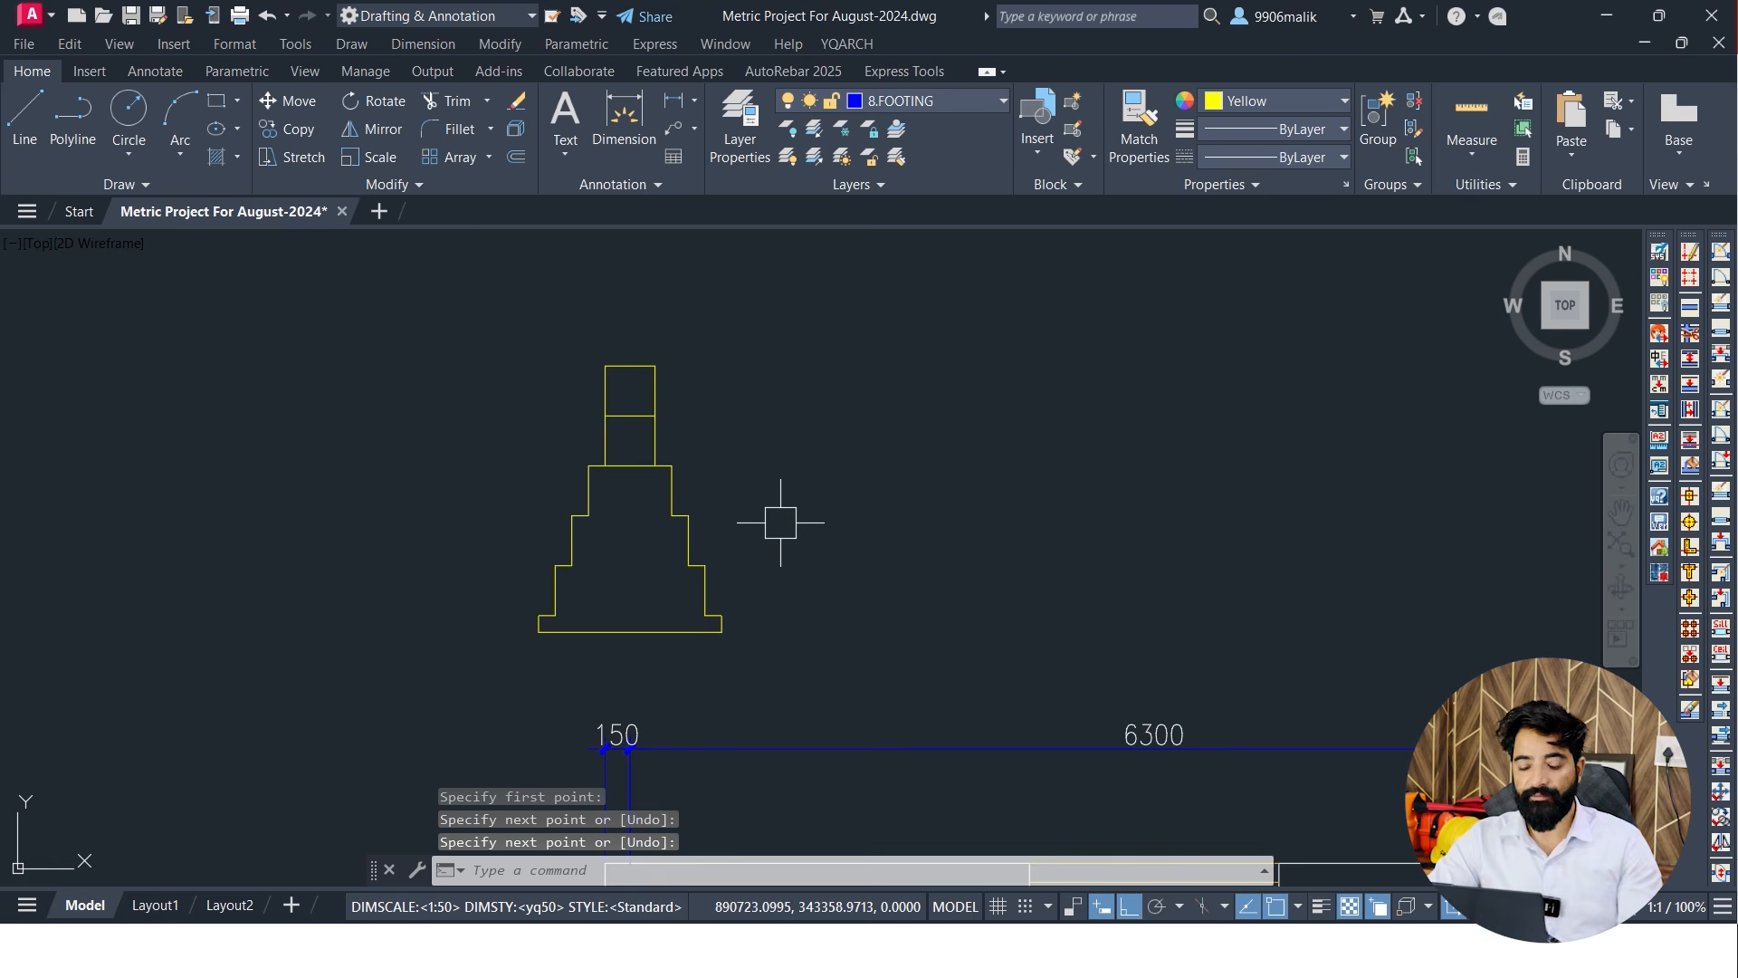
Draw three horizontal lines across the footing between opposite step corners to separate its courses
scroll(635, 602, up, 3)
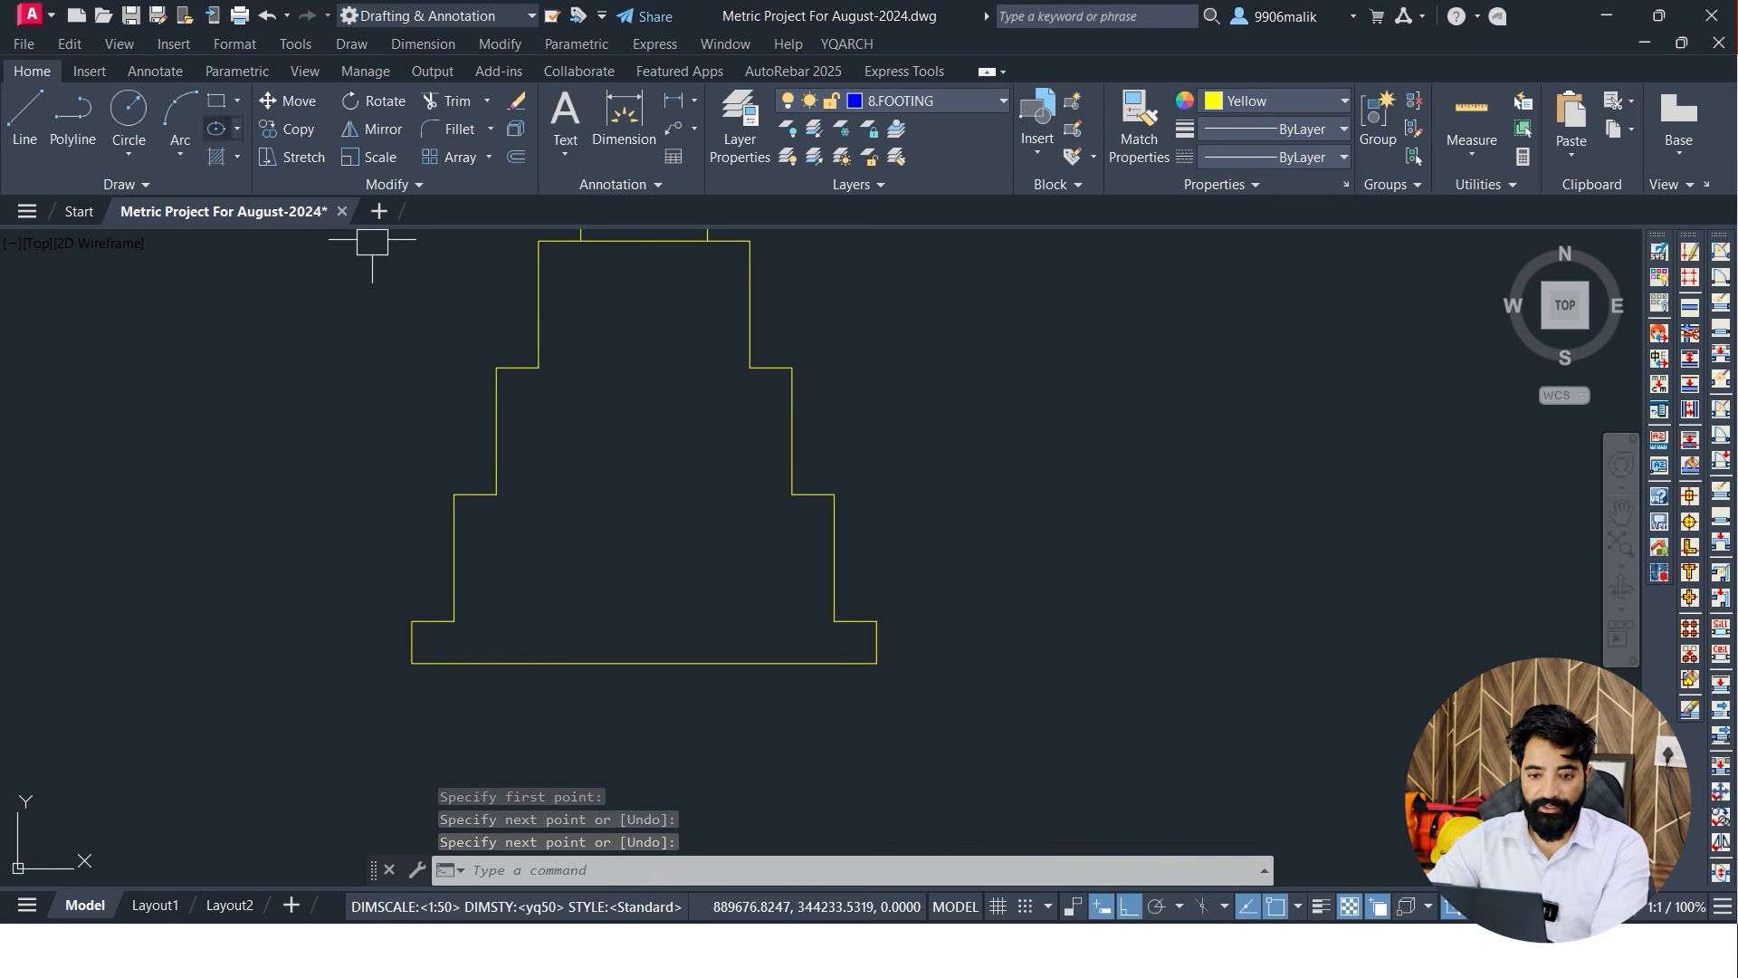
key(Return)
click(481, 622)
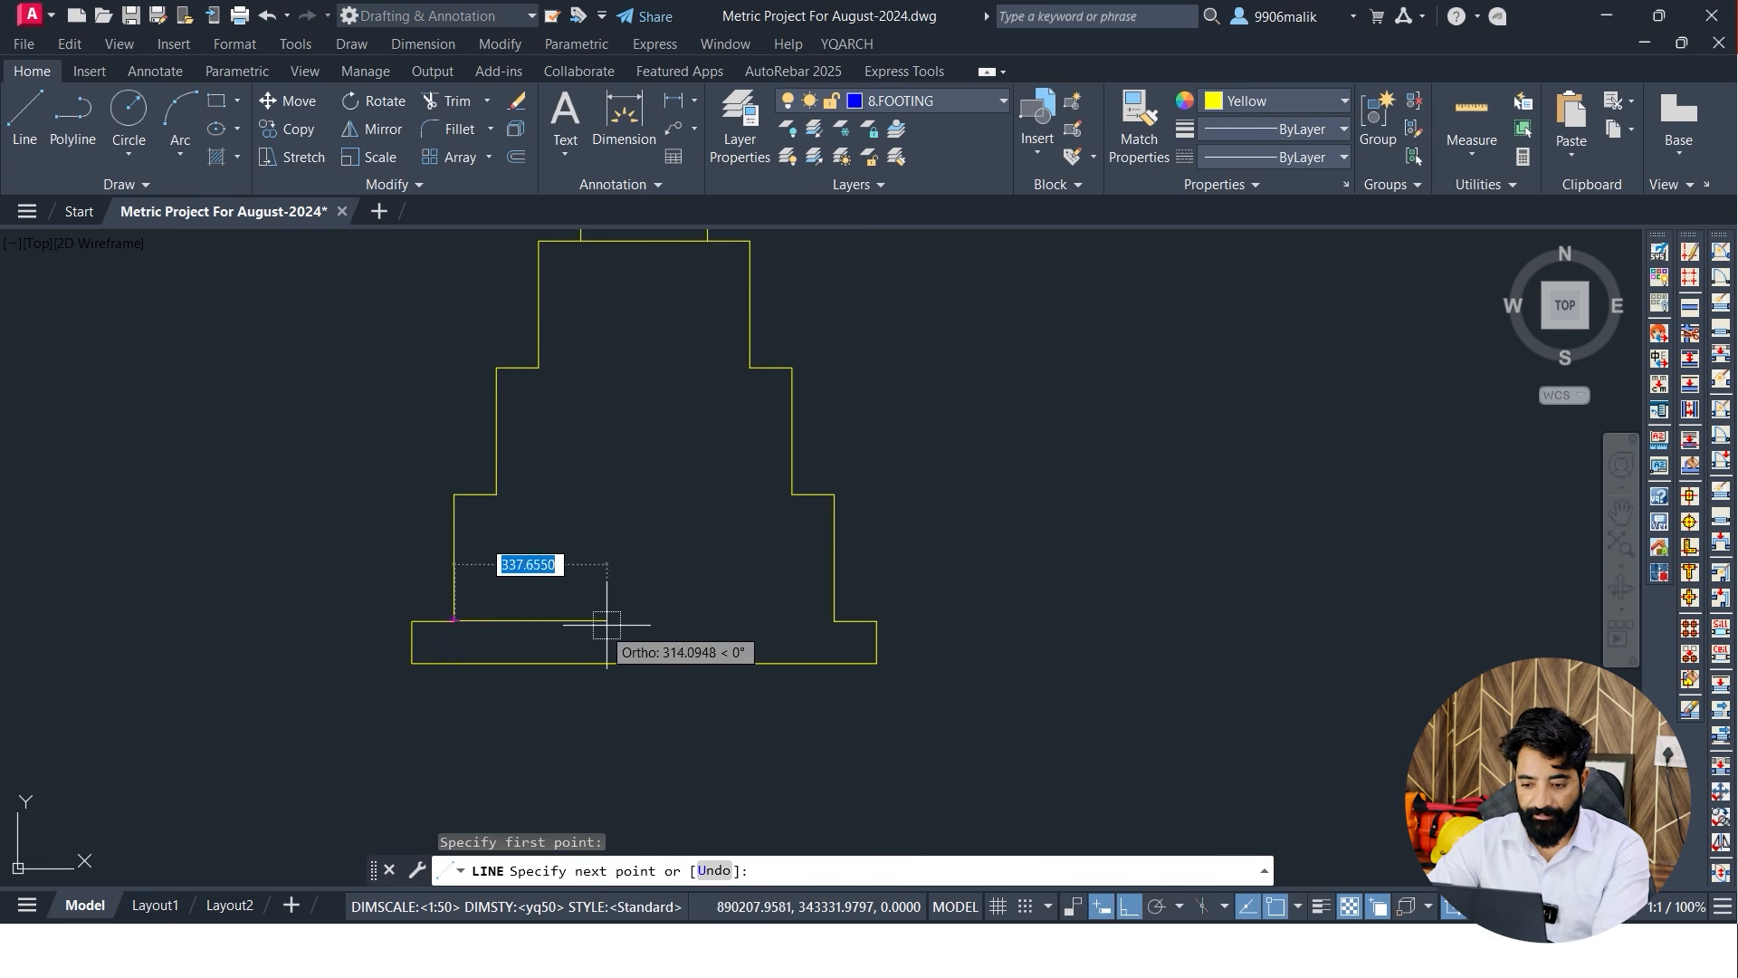
click(833, 621)
key(Return)
key(Return)
click(496, 494)
click(792, 494)
key(Return)
key(Return)
click(539, 368)
click(749, 368)
key(Return)
Hatch the footing's thin bottom course with the AR-CONC pattern at scale 10
mouse_move(588, 373)
middle_down()
mouse_move(603, 459)
mouse_move(573, 565)
mouse_move(538, 516)
middle_up()
scroll(576, 543, down, 3)
scroll(577, 550, up, 2)
scroll(555, 558, up, 1)
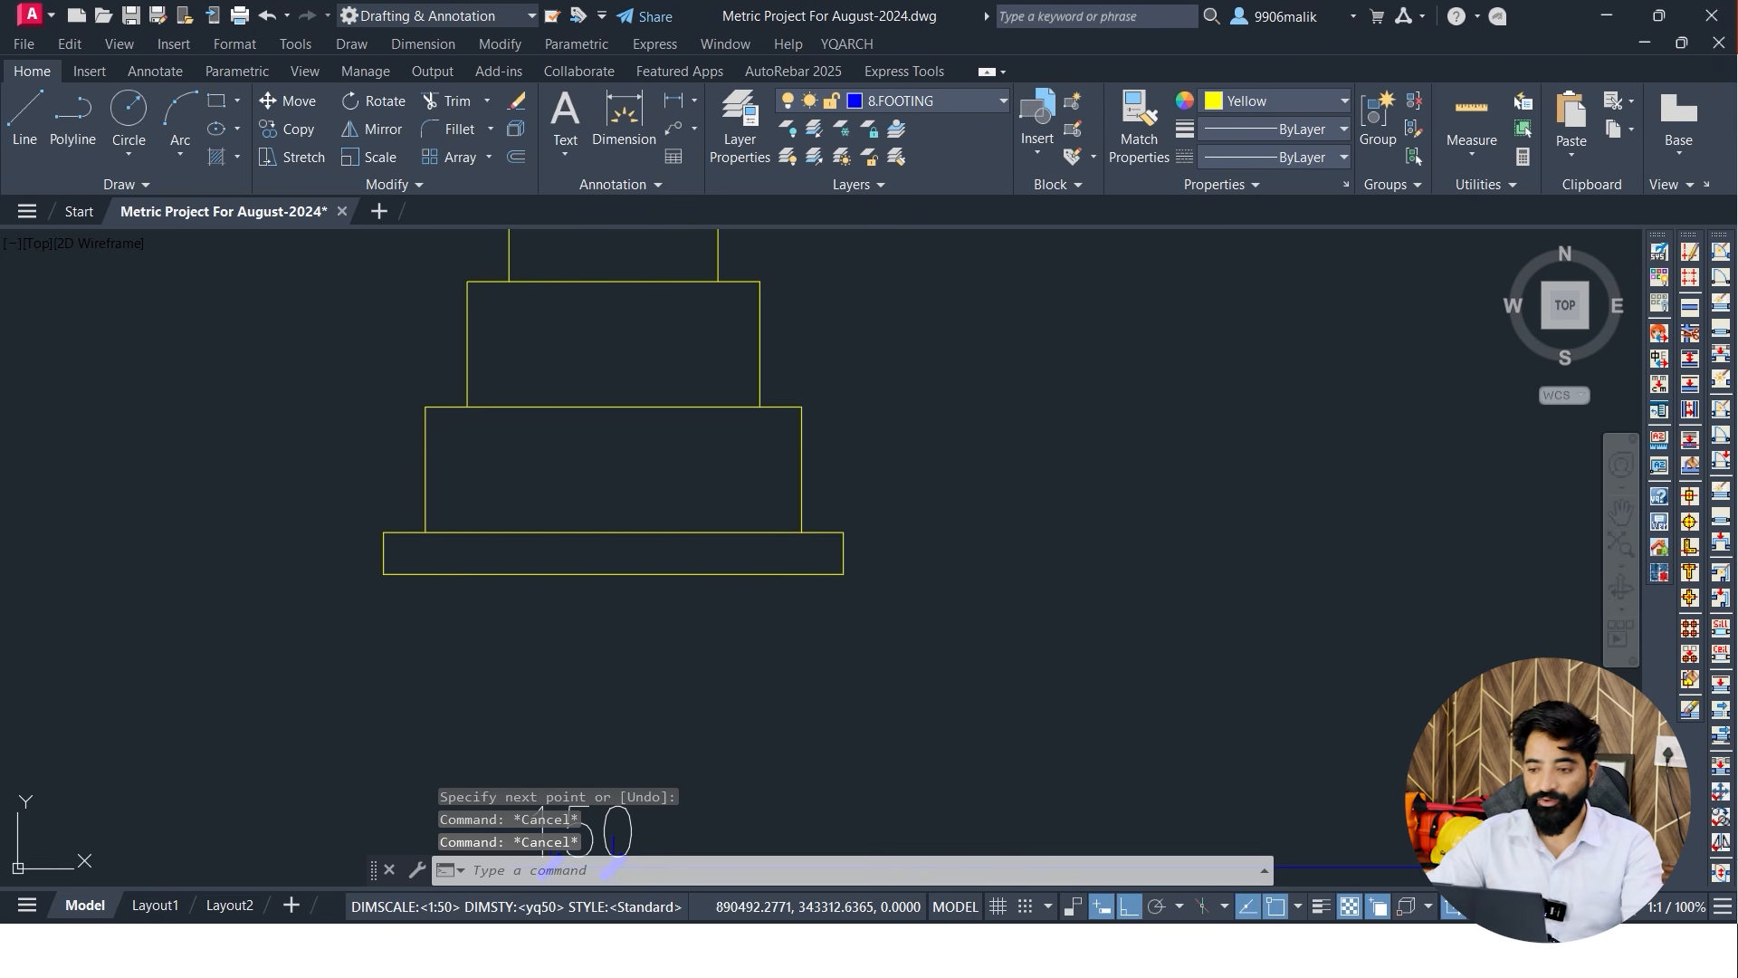
text(h)
key(Return)
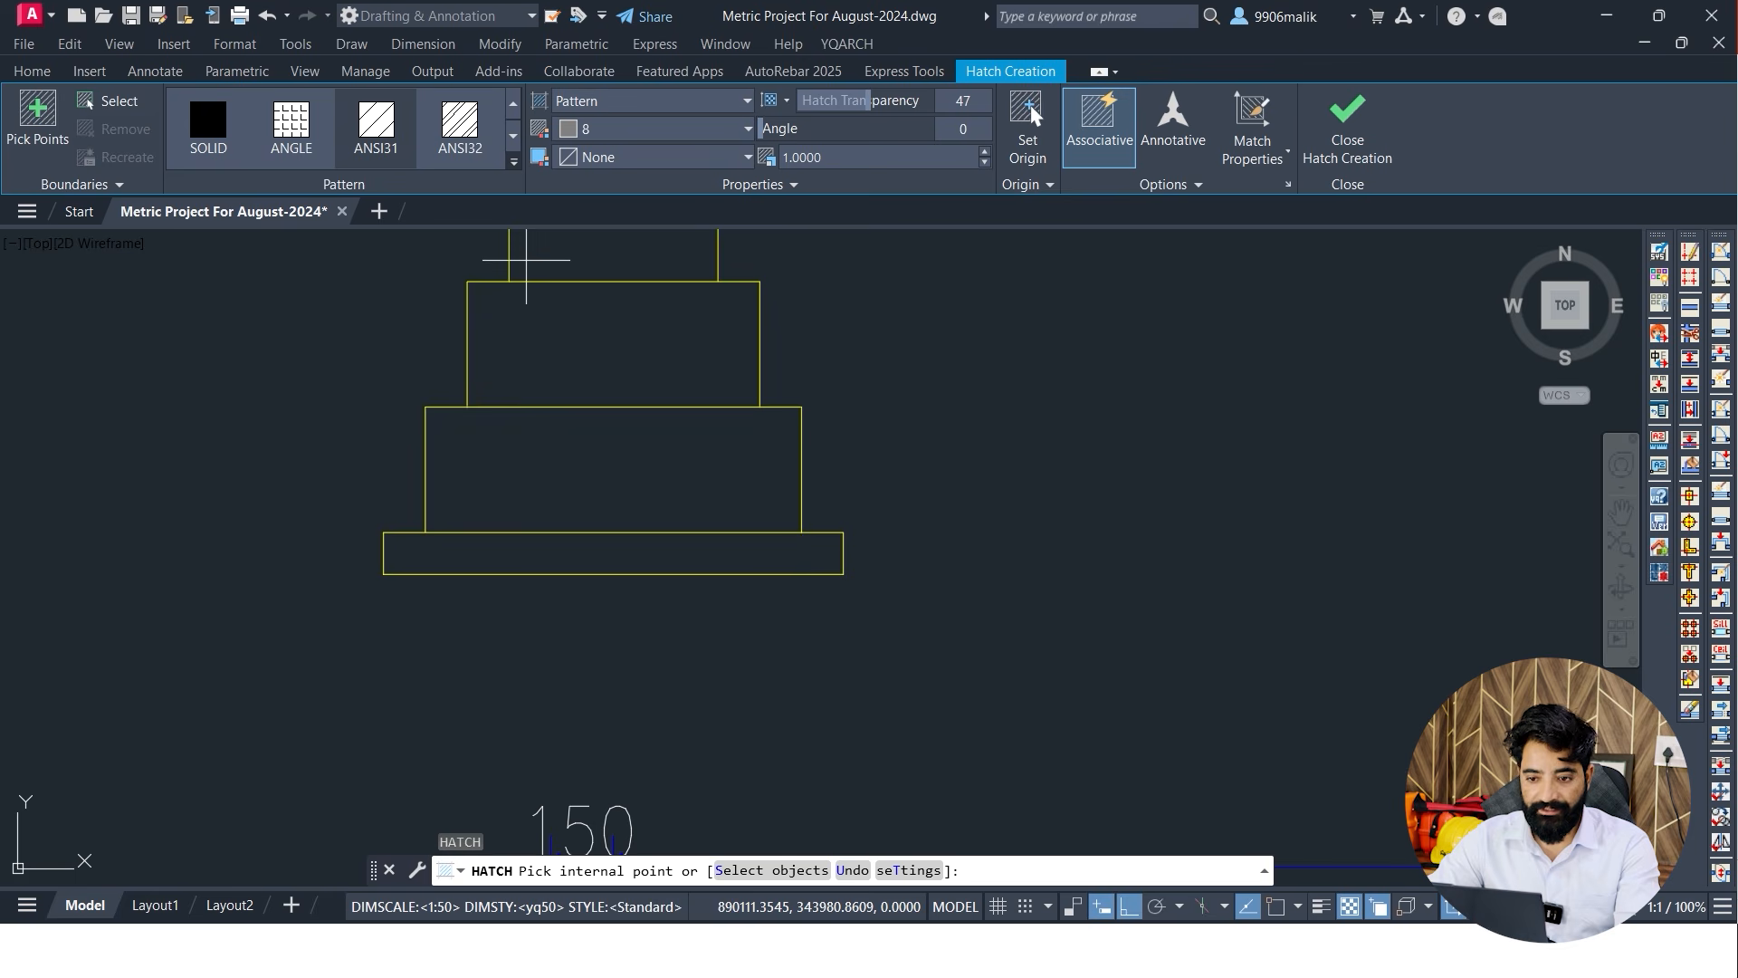
click(513, 161)
scroll(344, 253, down, 3)
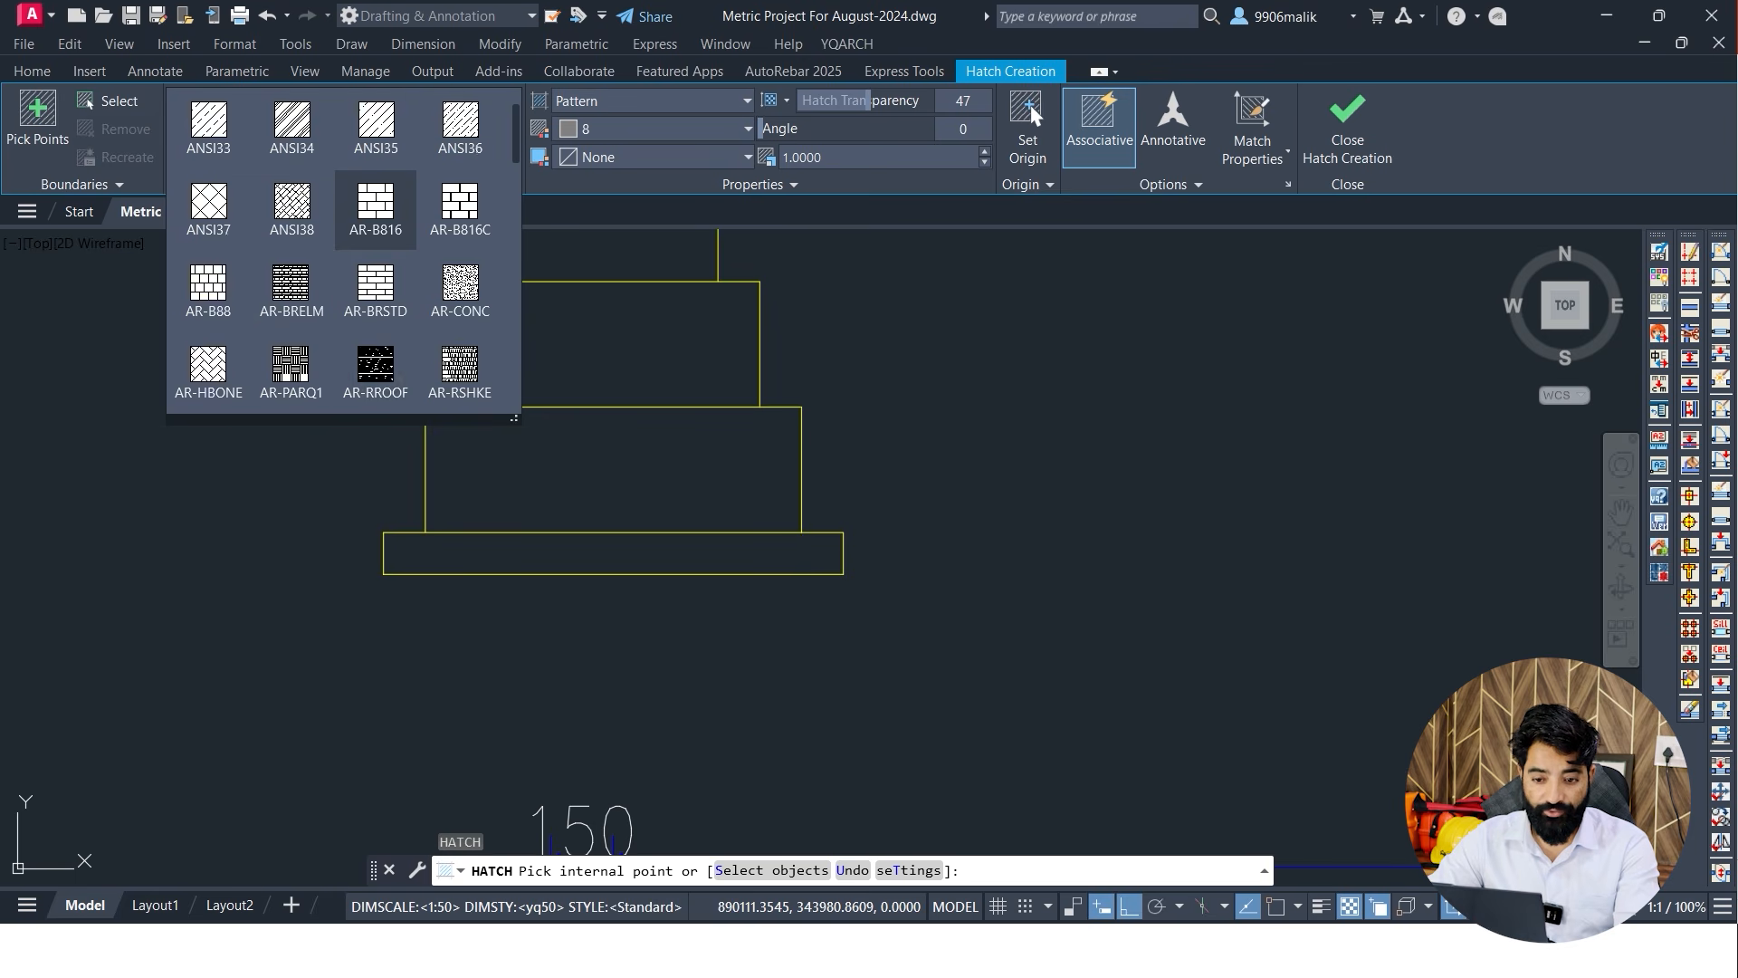
scroll(291, 290, down, 1)
scroll(292, 208, down, 2)
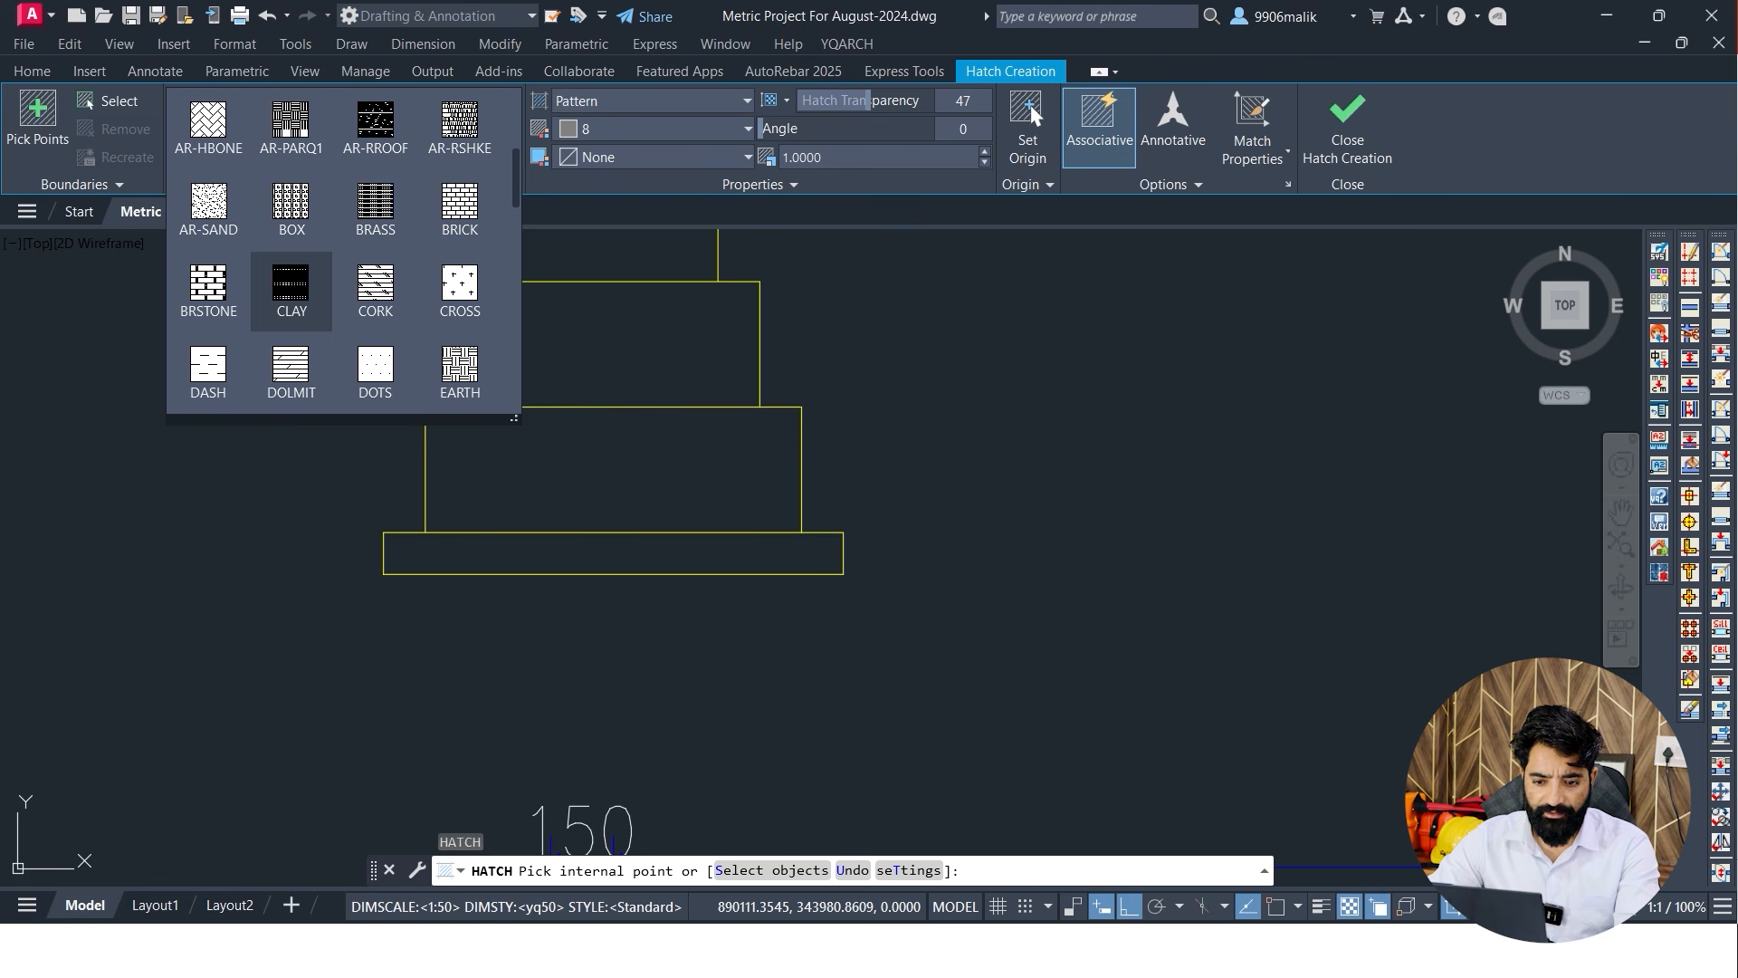
scroll(375, 289, down, 2)
scroll(375, 344, up, 6)
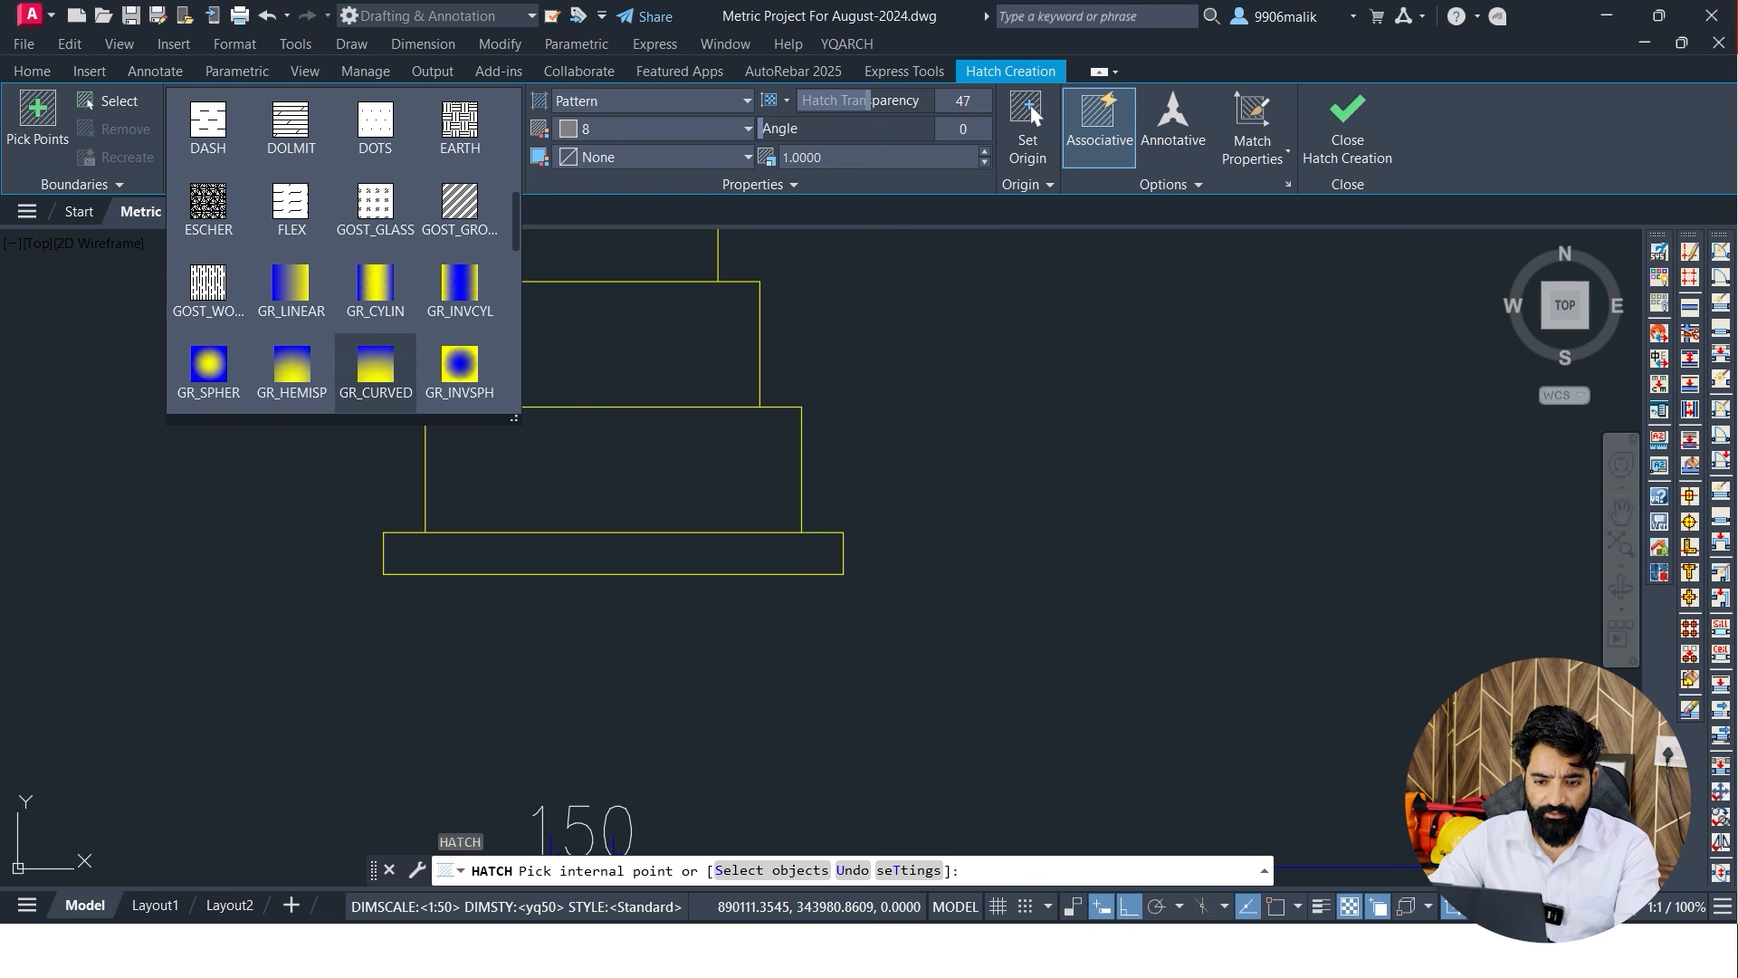
scroll(375, 291, up, 1)
scroll(375, 292, down, 1)
click(460, 210)
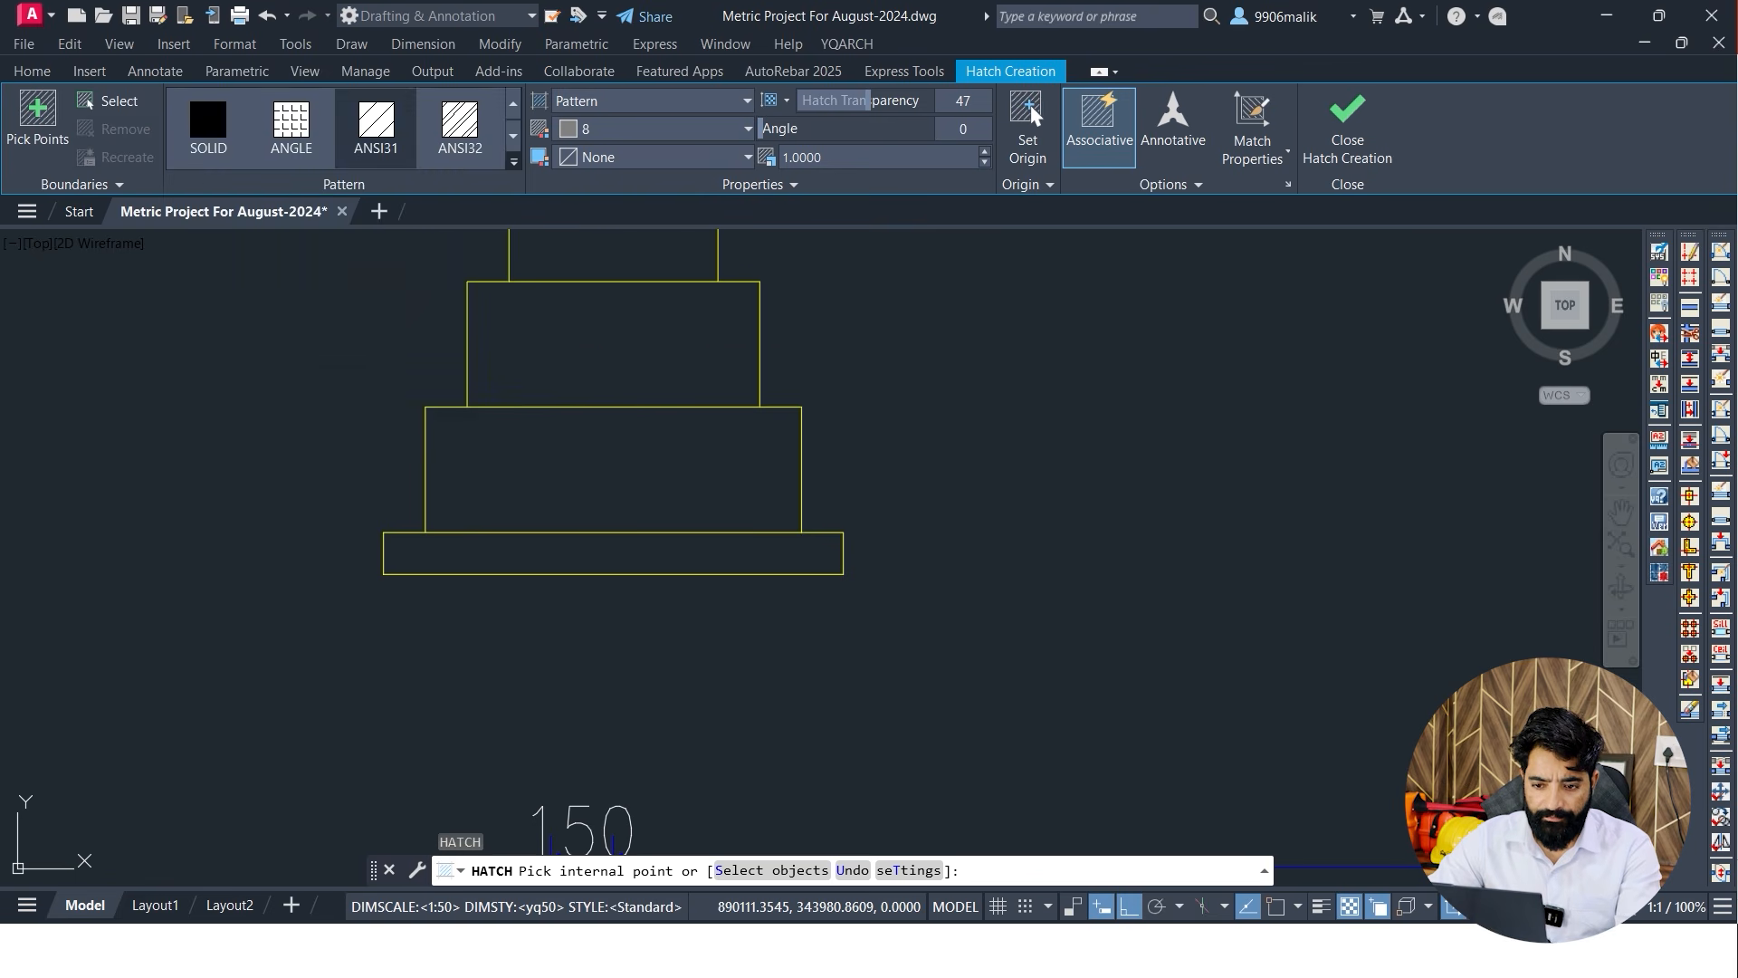
click(570, 555)
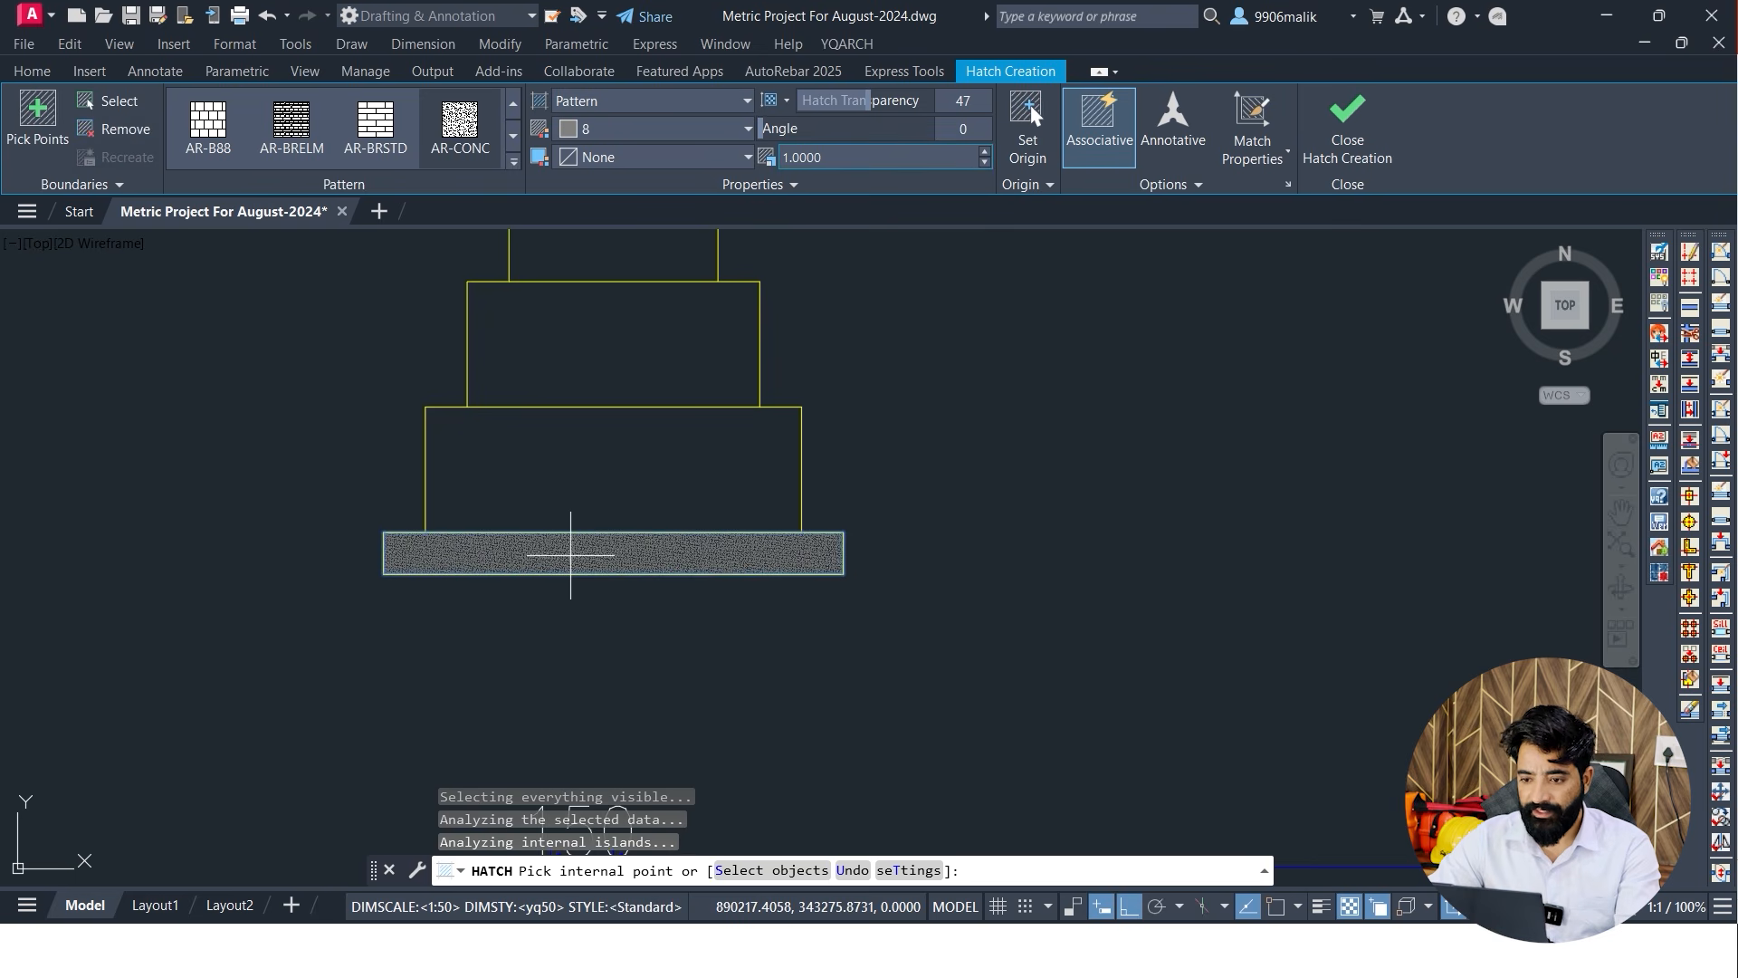
text(10)
key(Return)
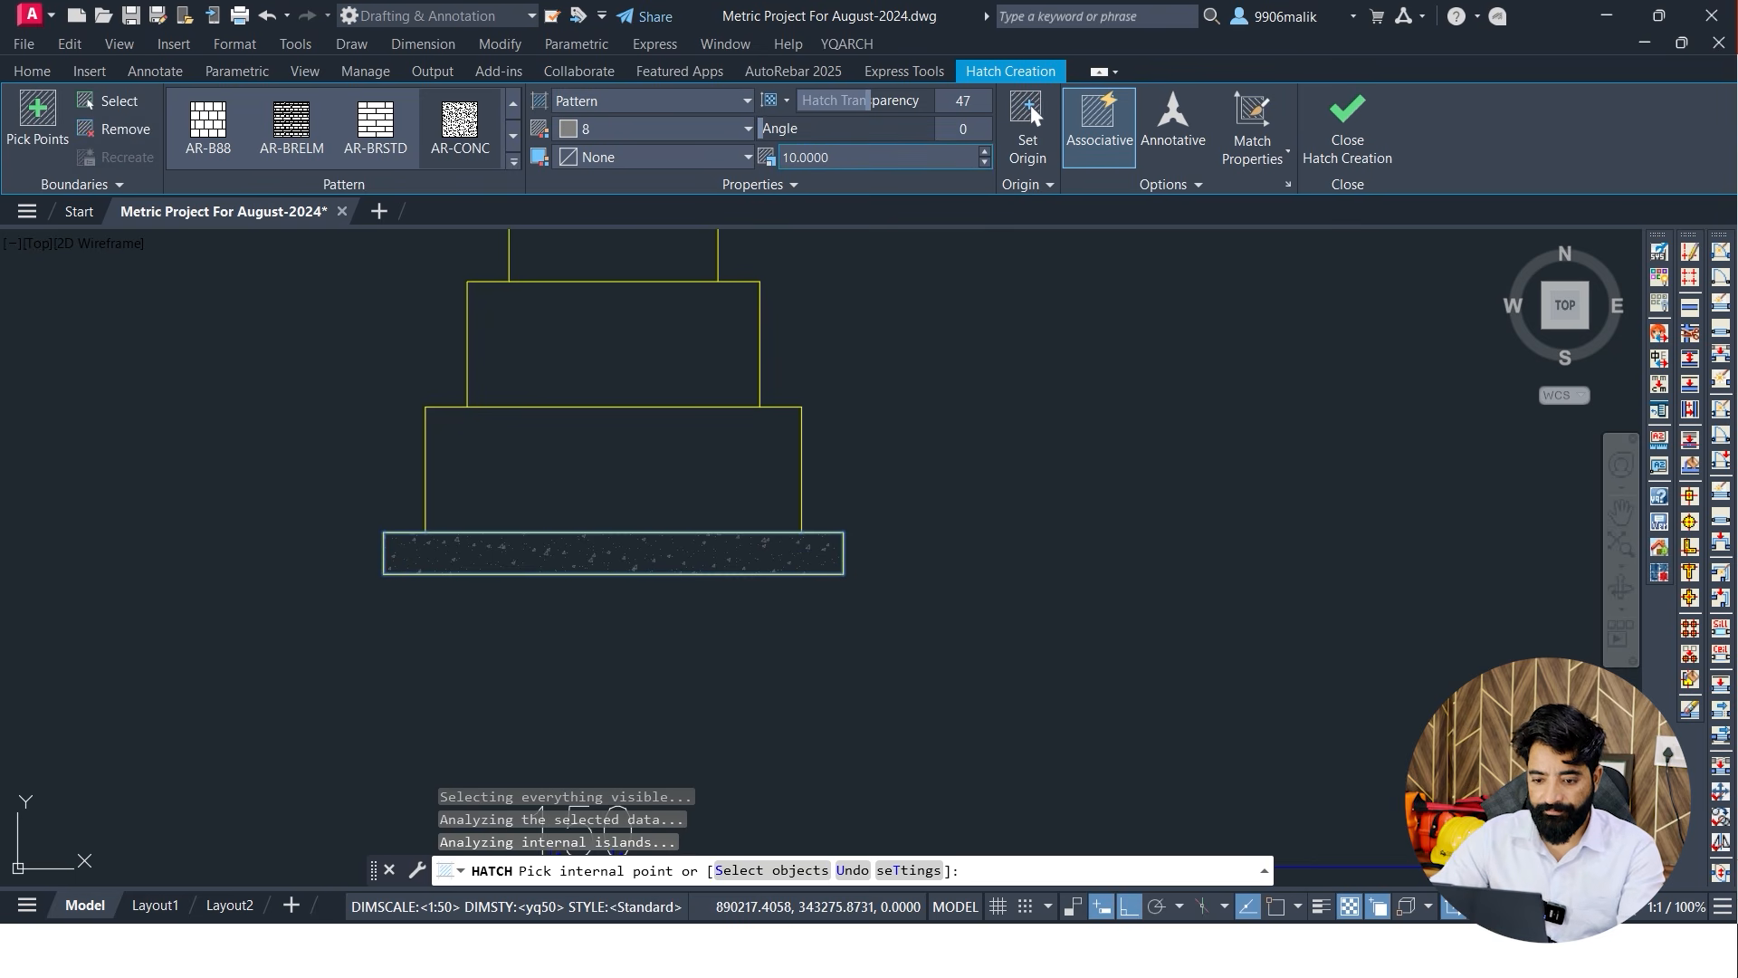
key(Escape)
Add a linear dimension for the bottom course's width, placed below the footing
scroll(675, 504, up, 6)
scroll(688, 493, down, 5)
middle_drag(734, 494, 576, 488)
scroll(575, 488, down, 3)
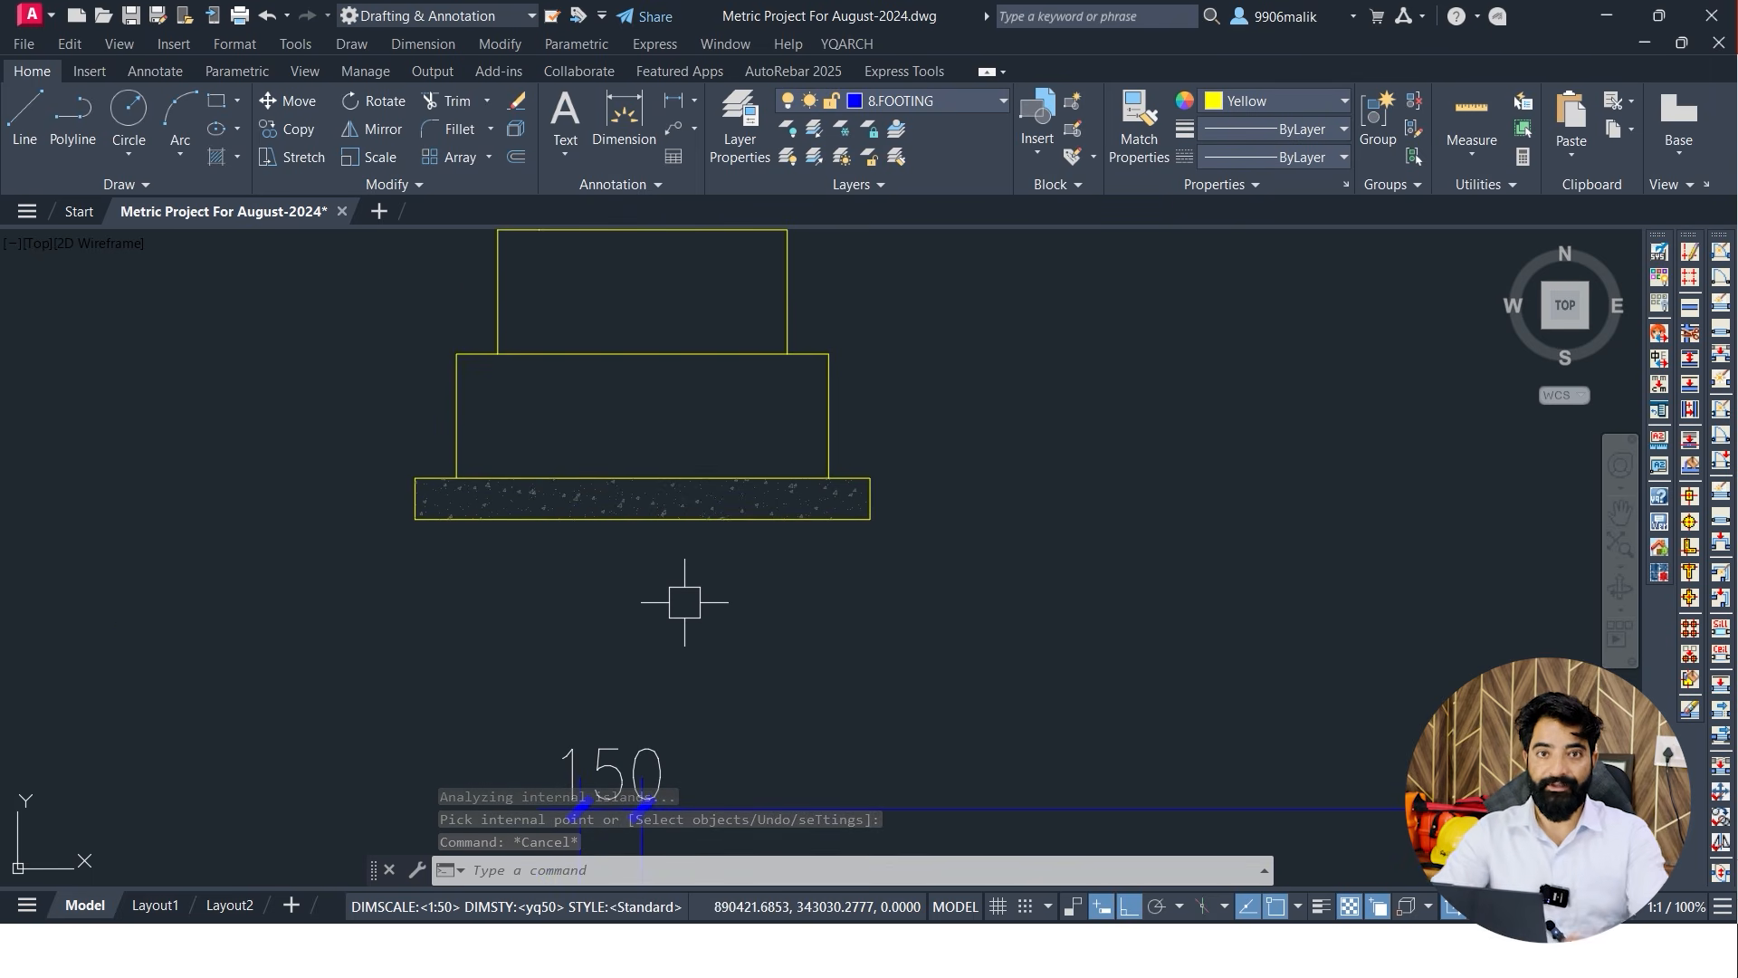
key(Escape)
text(li)
key(Return)
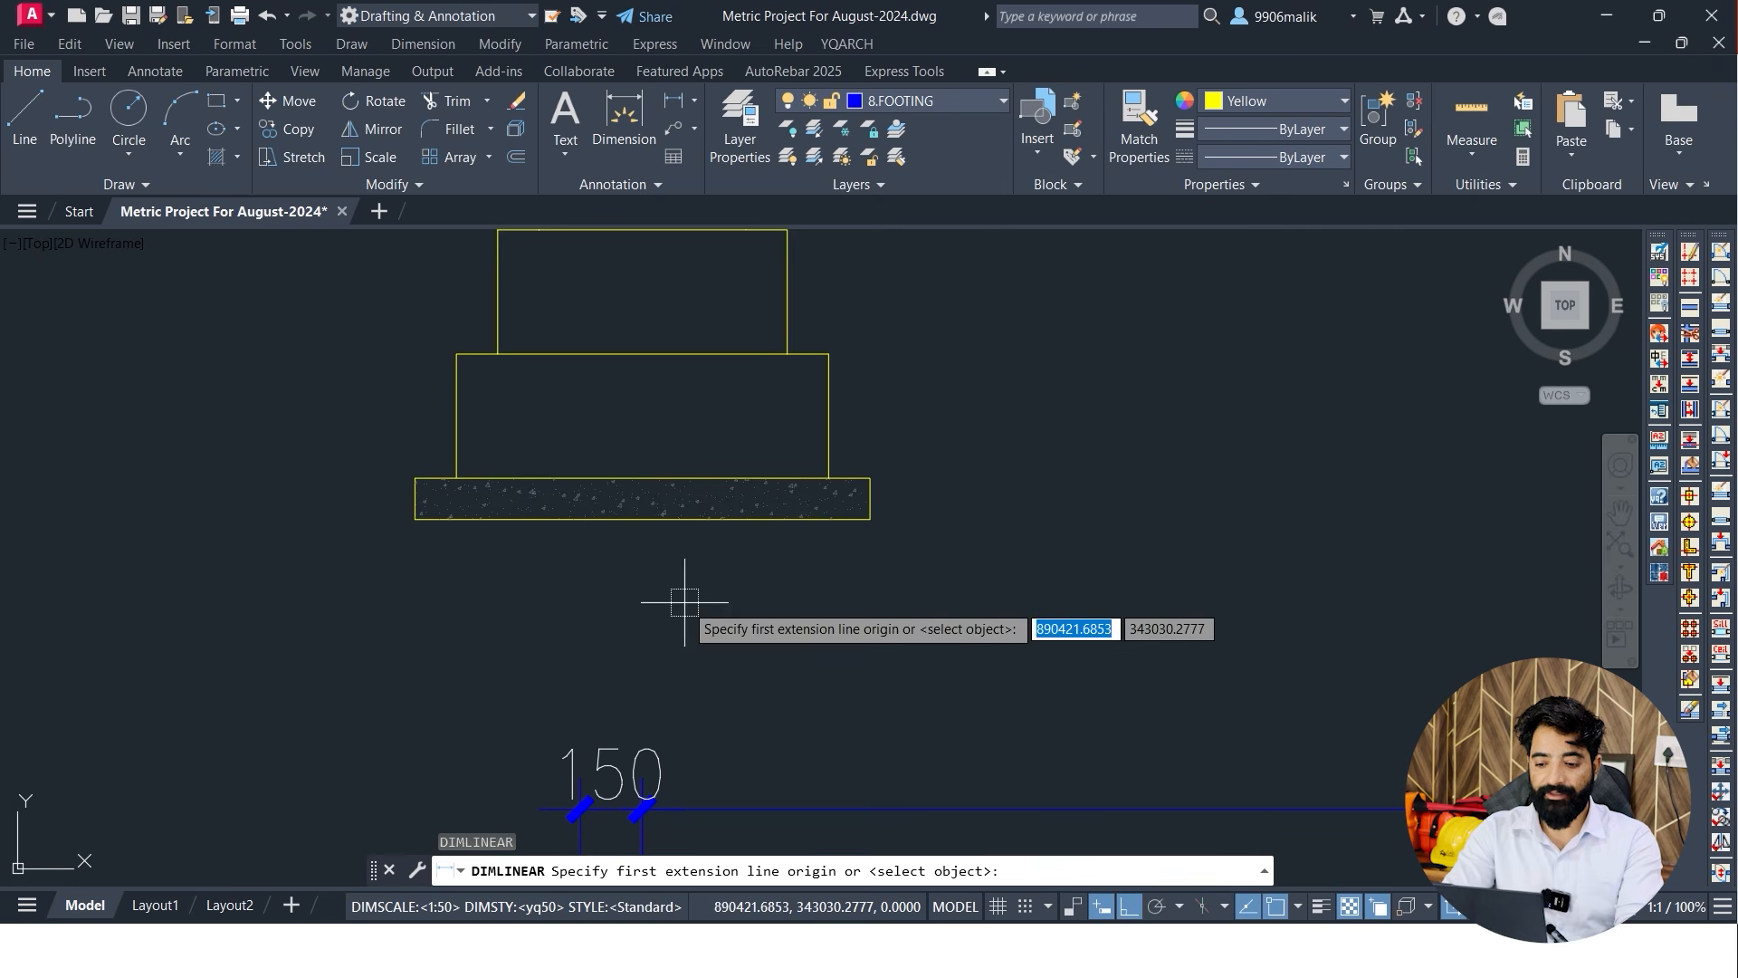
click(416, 518)
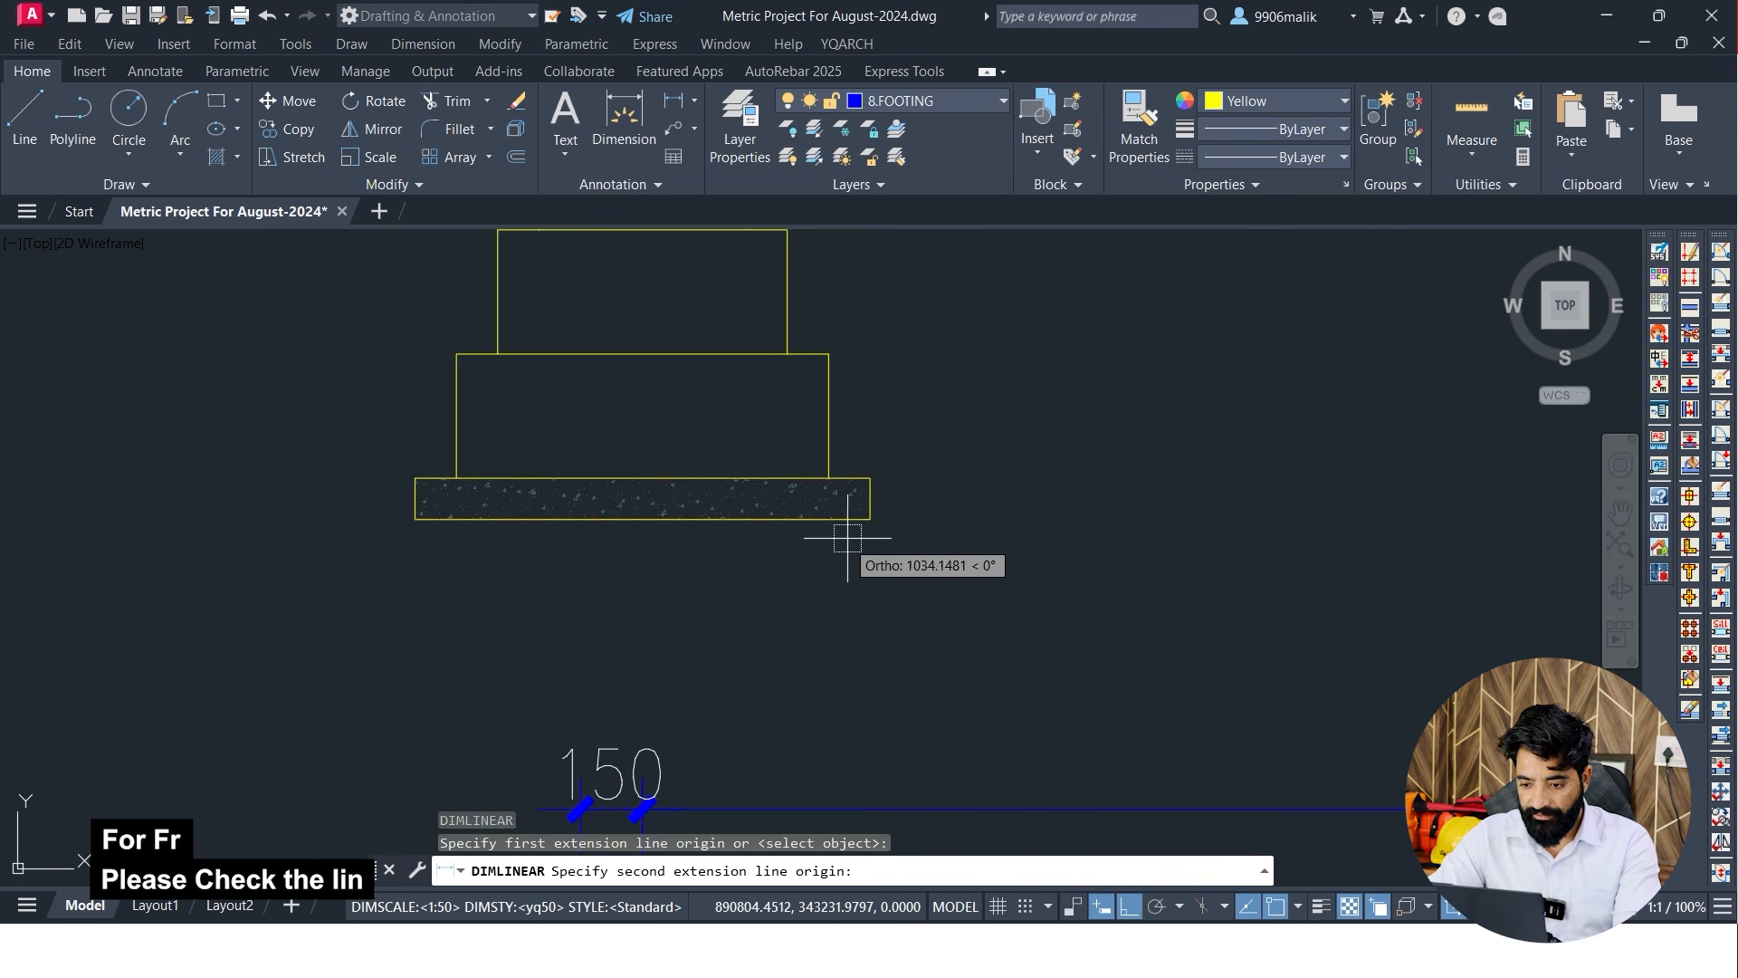
click(869, 518)
click(784, 575)
Dimension the widths of the two courses directly above the hatched base, placing each dimension inside its course
key(Return)
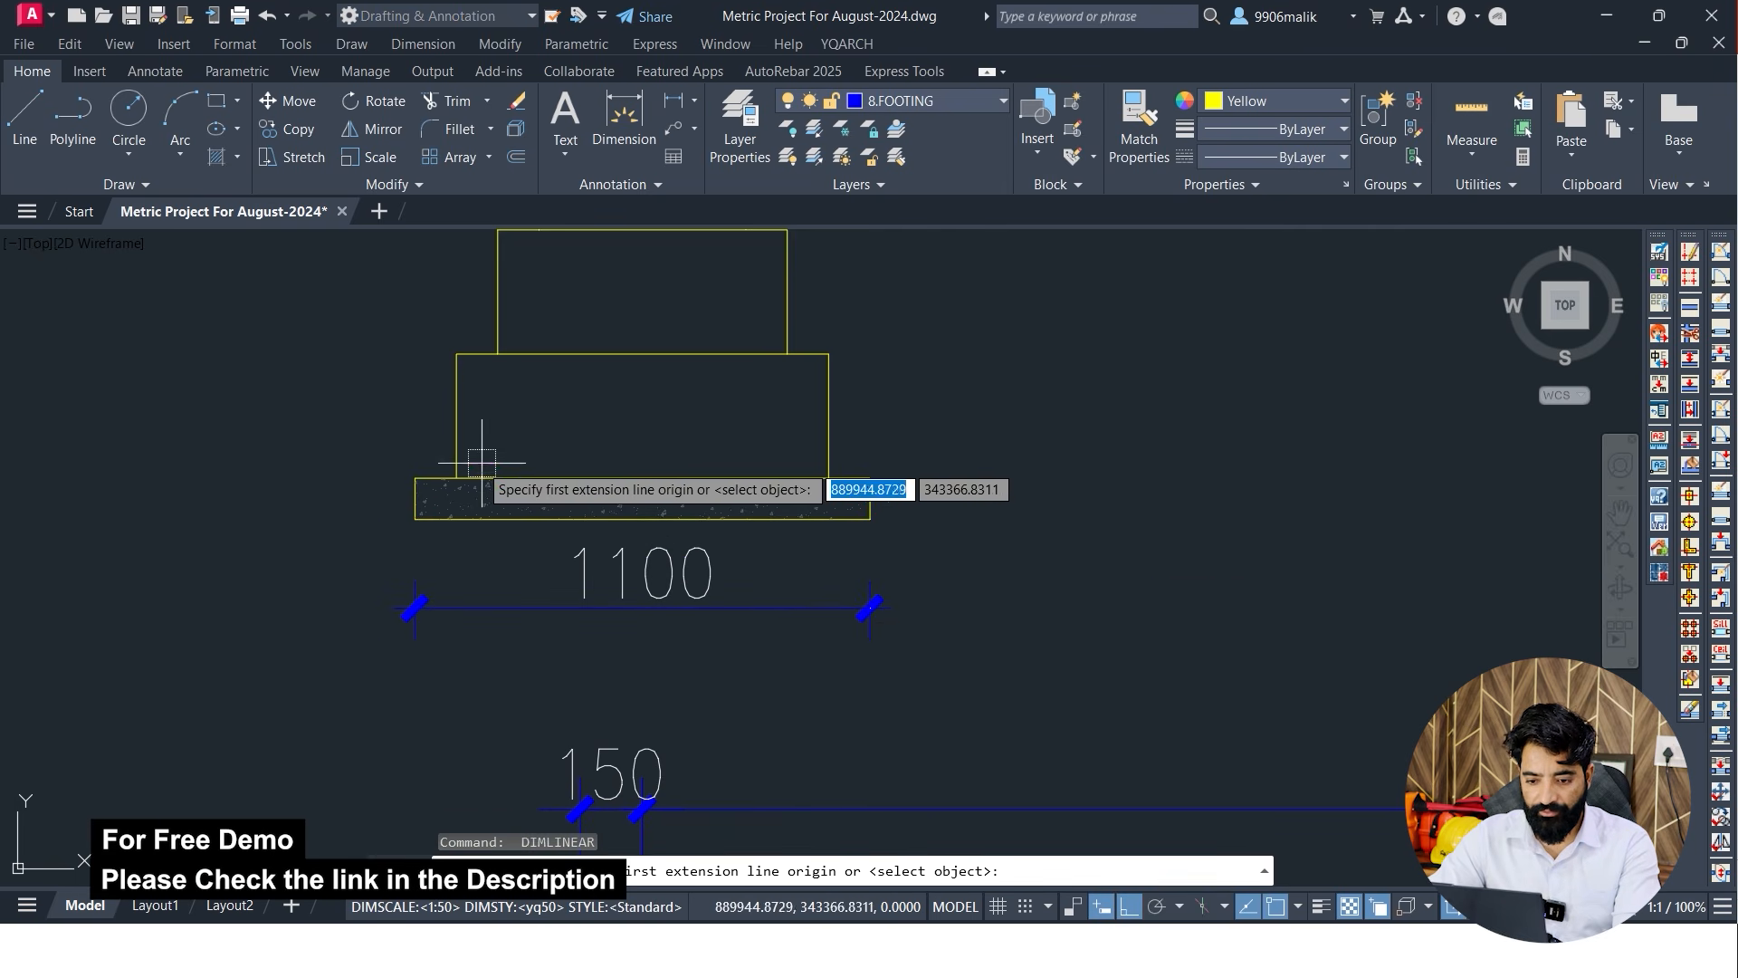
click(456, 477)
click(828, 478)
click(757, 452)
middle_drag(677, 390, 695, 512)
key(Return)
click(515, 477)
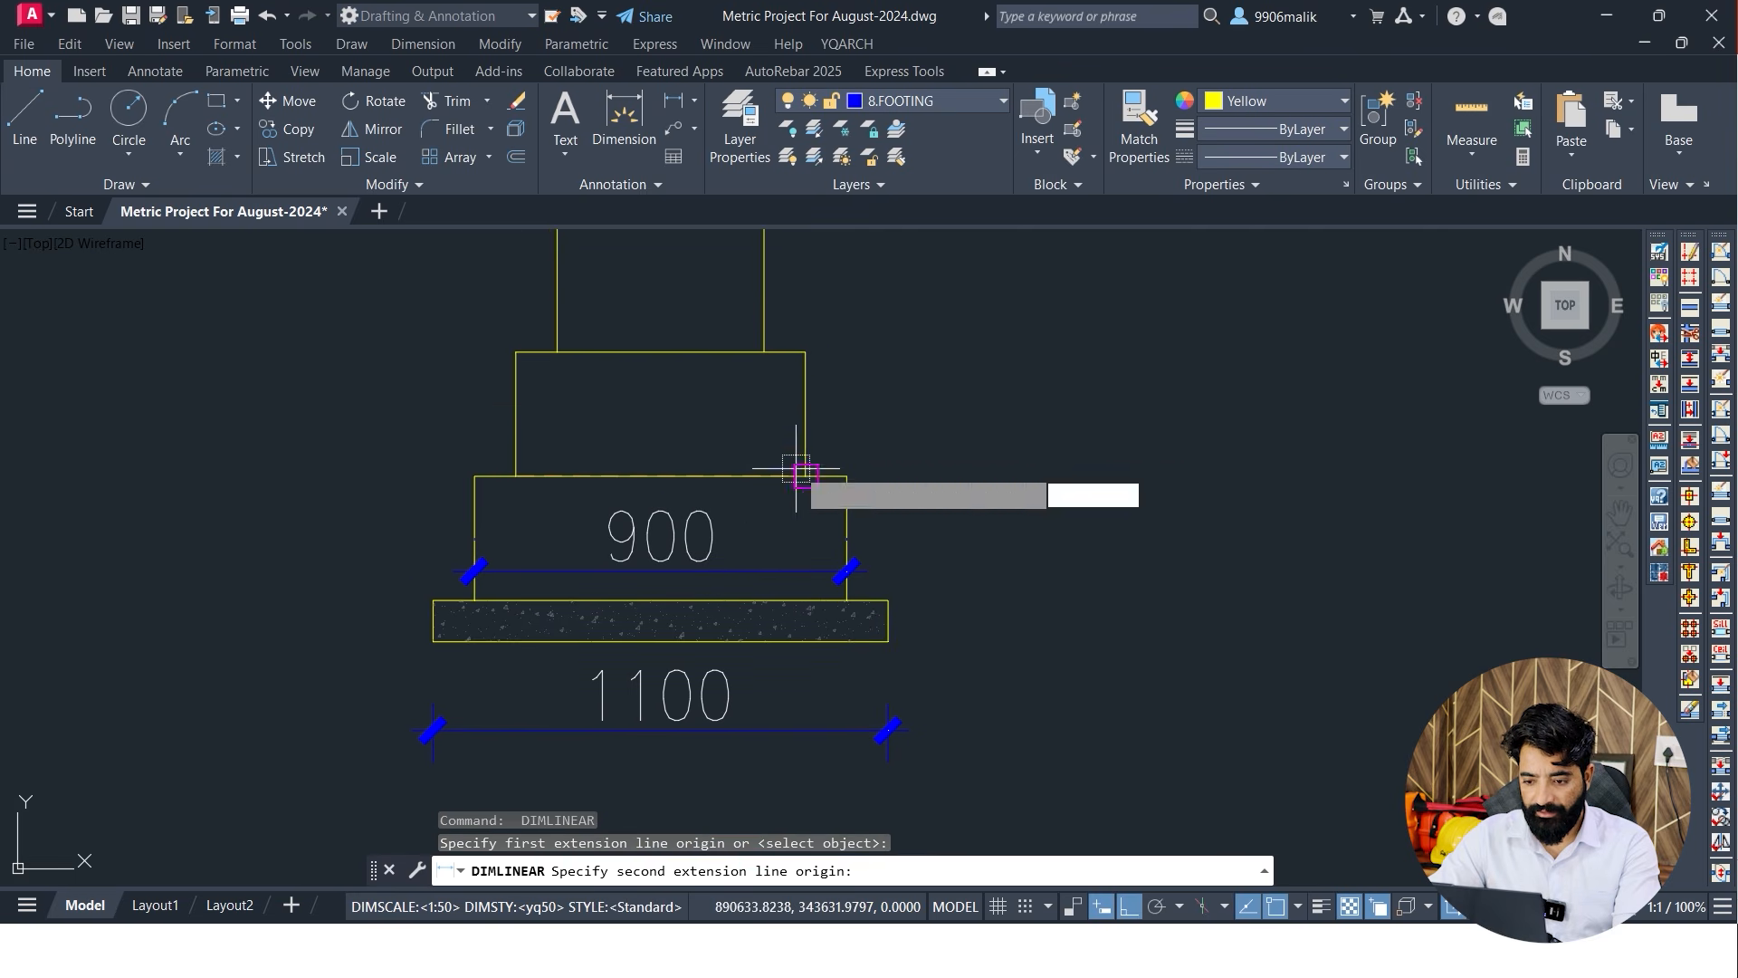
click(805, 477)
click(775, 443)
Dimension the width of the footing's uppermost stepped course, placing the dimension inside it
middle_drag(803, 376, 709, 508)
key(Return)
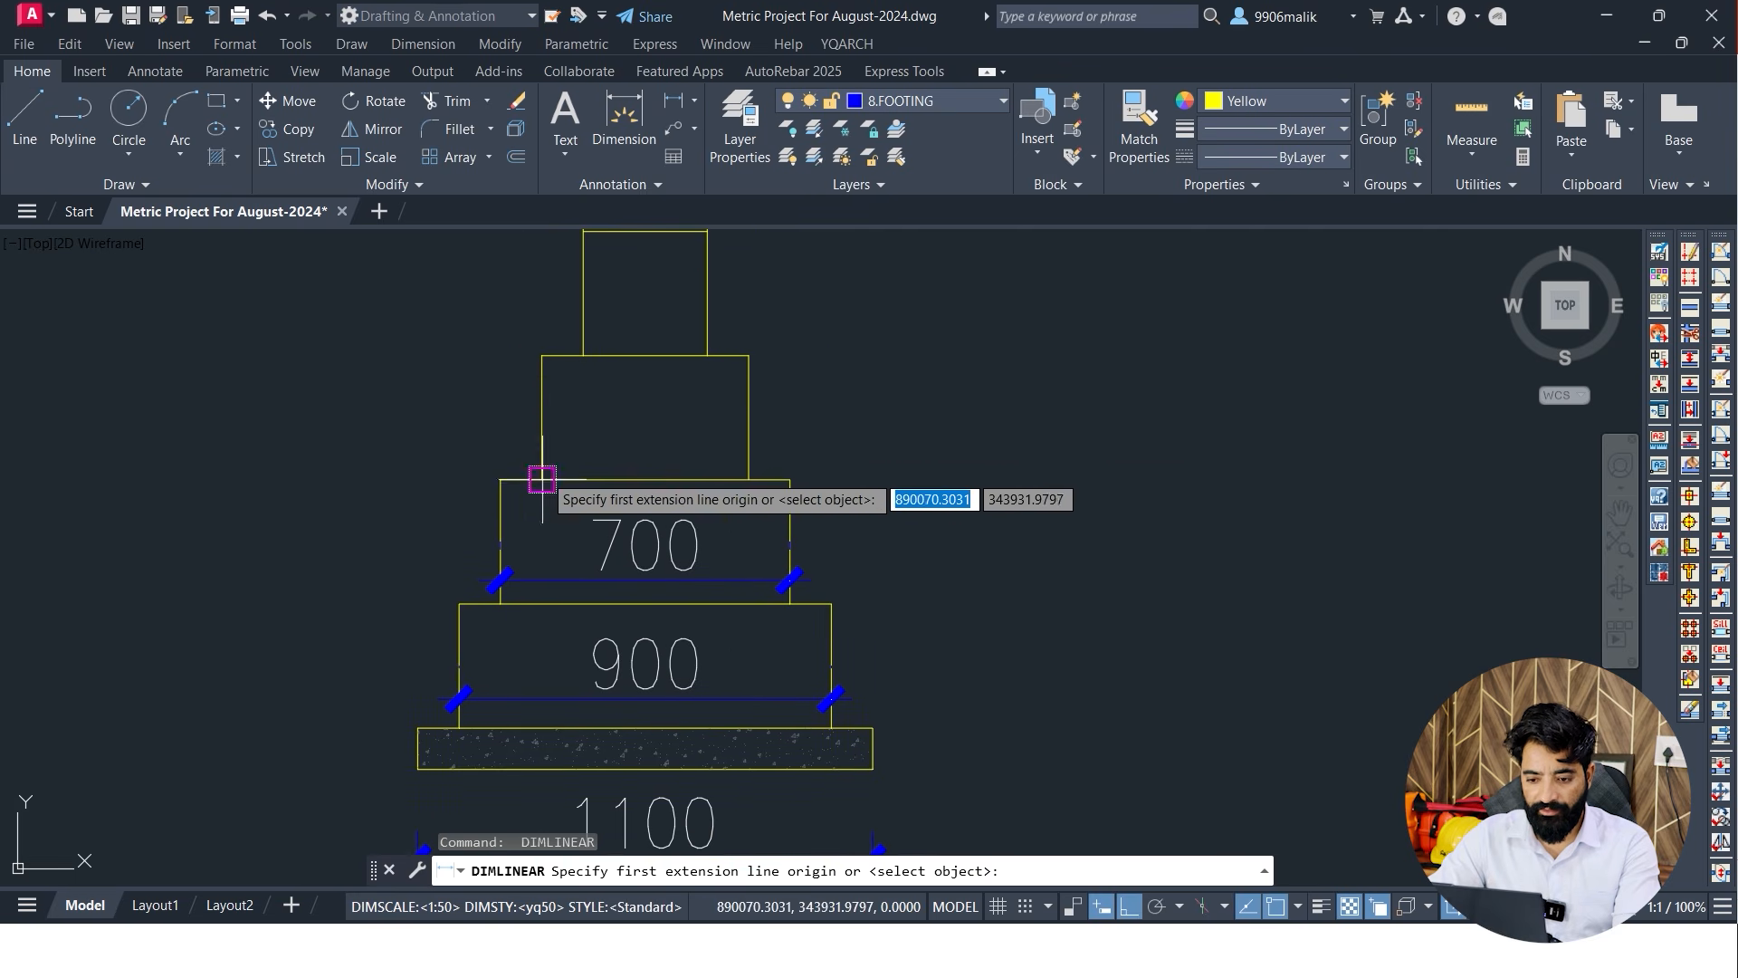
click(541, 478)
click(749, 479)
click(698, 444)
Dimension the widths of the two wall blocks above the stepped courses, placing each dimension inside its block
middle_drag(695, 390, 668, 566)
key(Return)
click(556, 531)
click(680, 531)
click(624, 506)
key(Return)
click(556, 406)
click(680, 406)
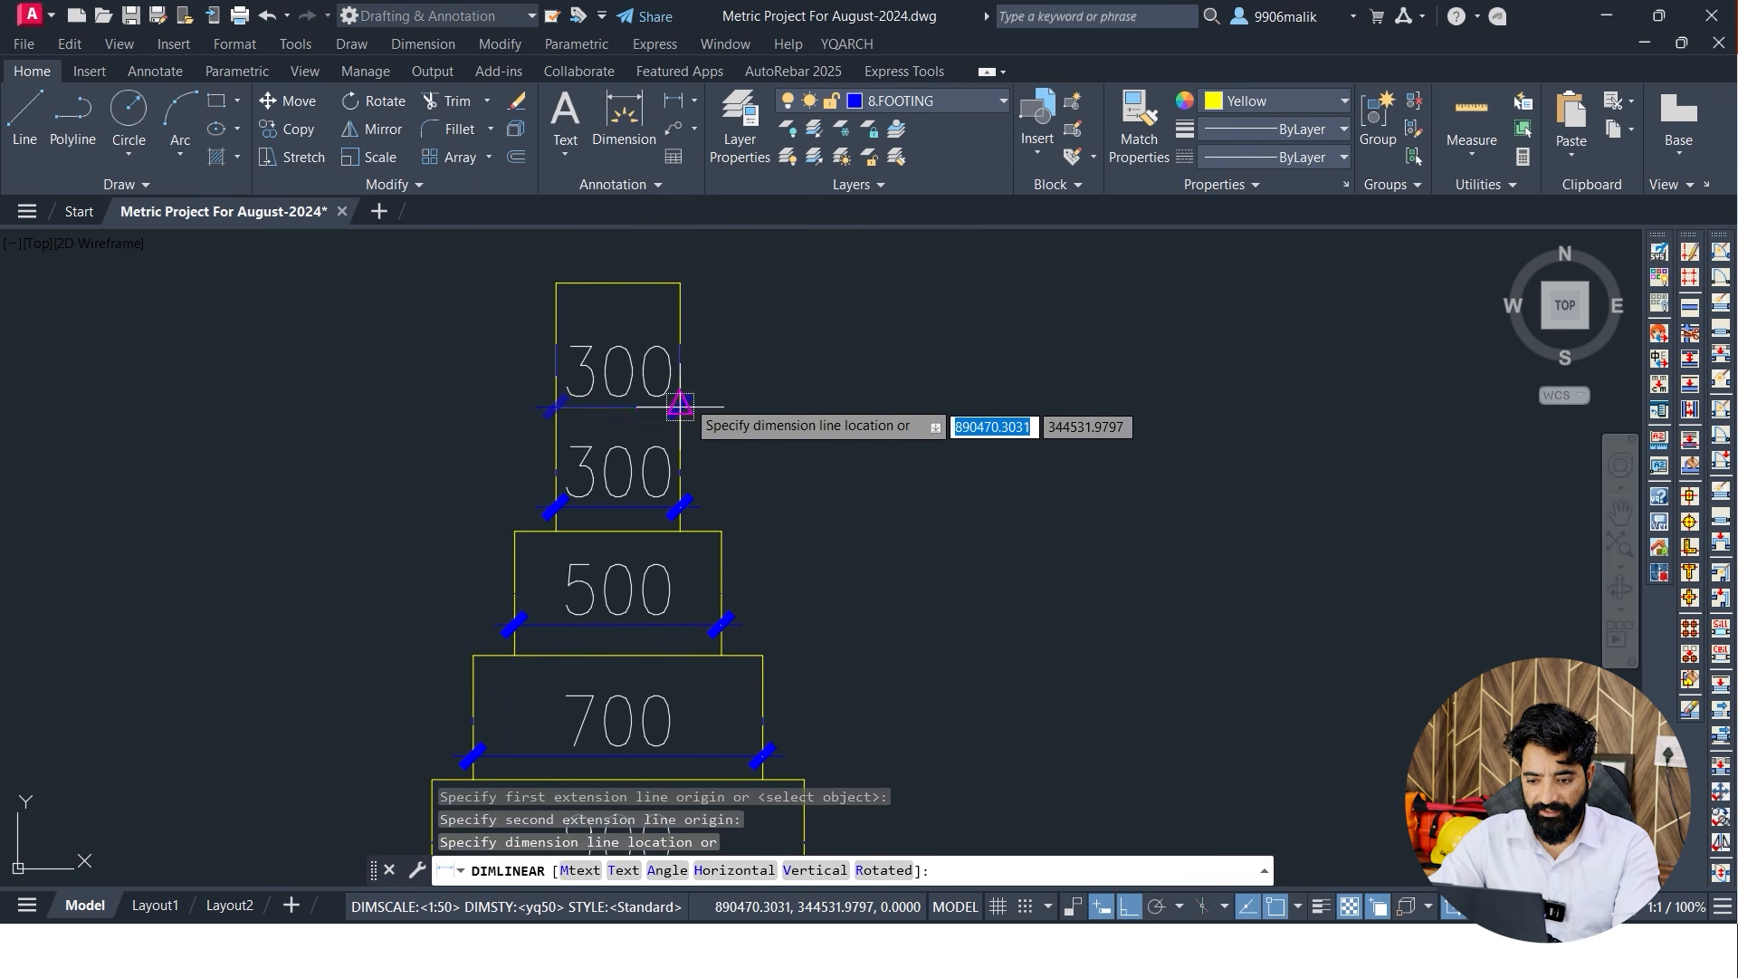
click(650, 378)
Override the yq50 dimension style with a text height of 1.0000 and an arrow size of 0.2500
scroll(650, 378, down, 4)
scroll(638, 831, up, 3)
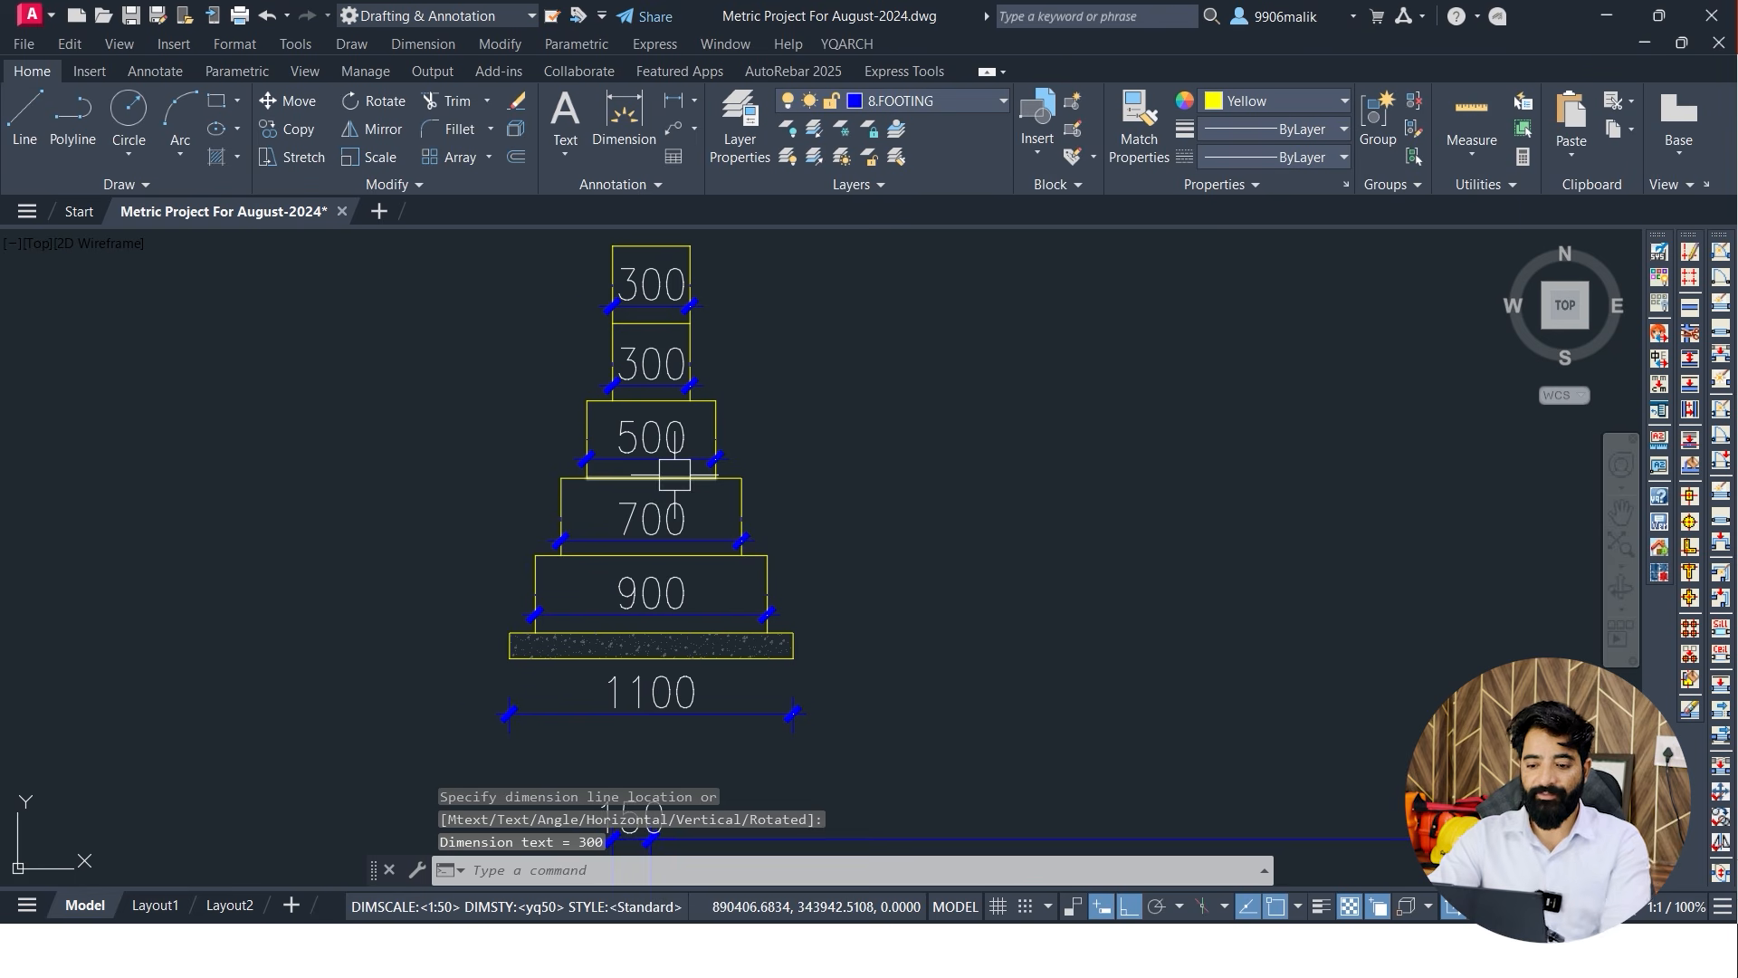
text(D)
key(Return)
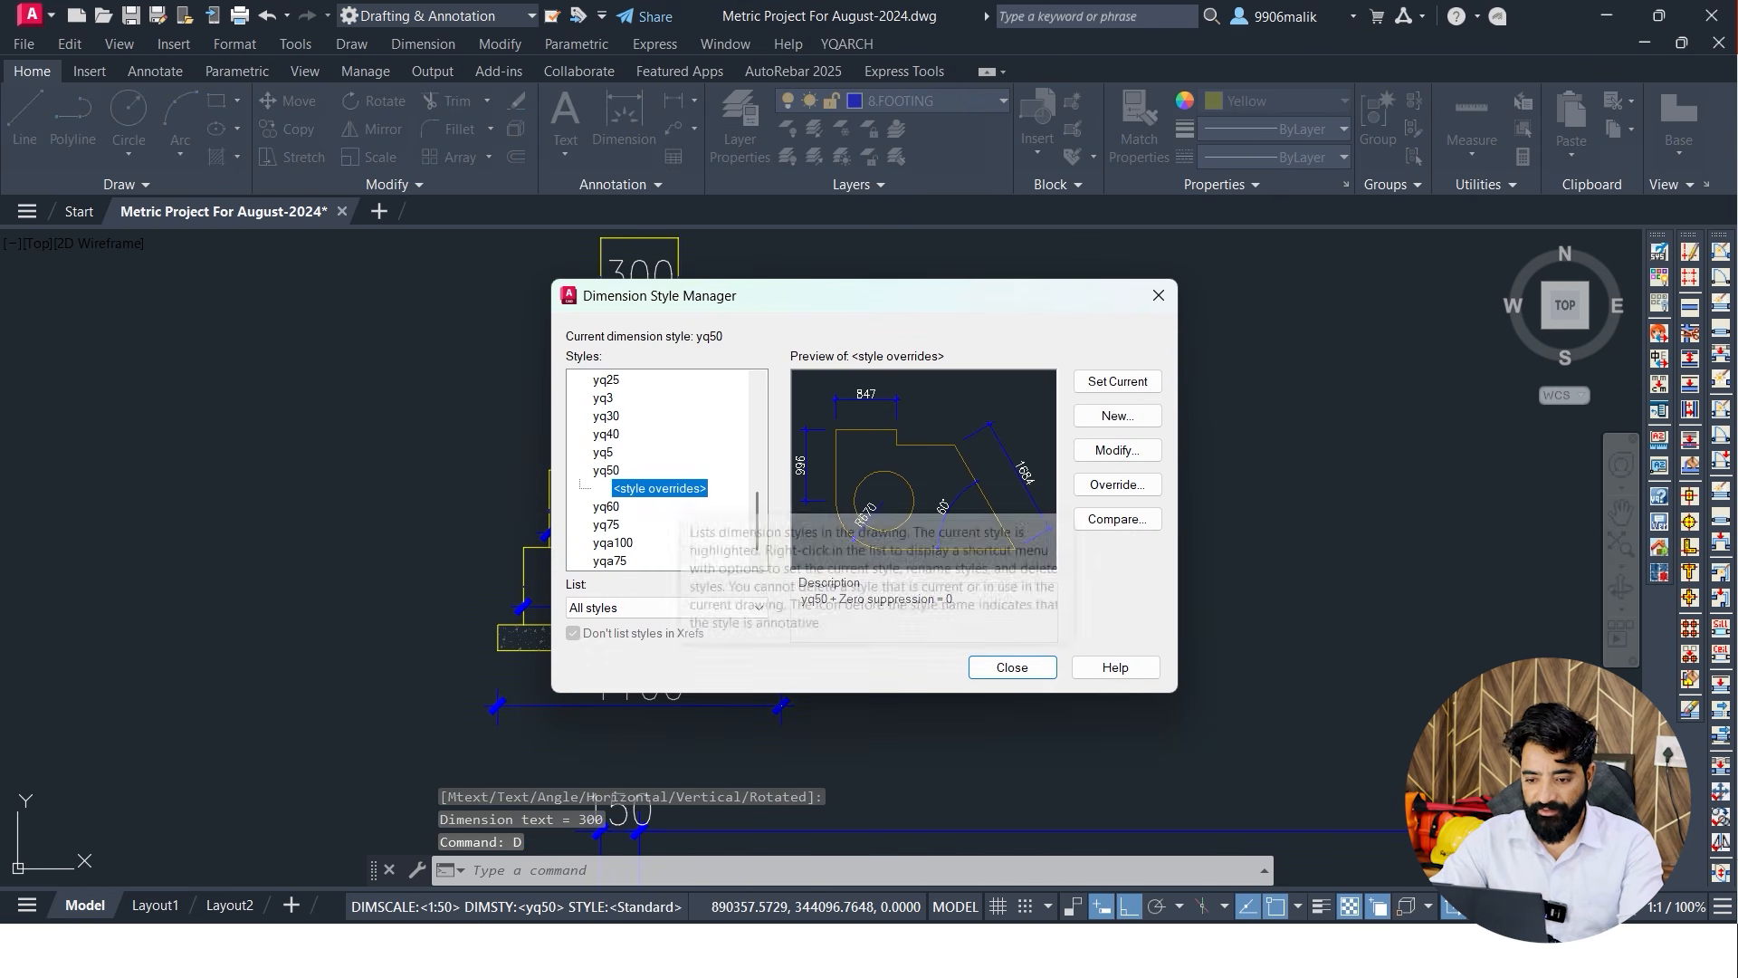
click(1117, 484)
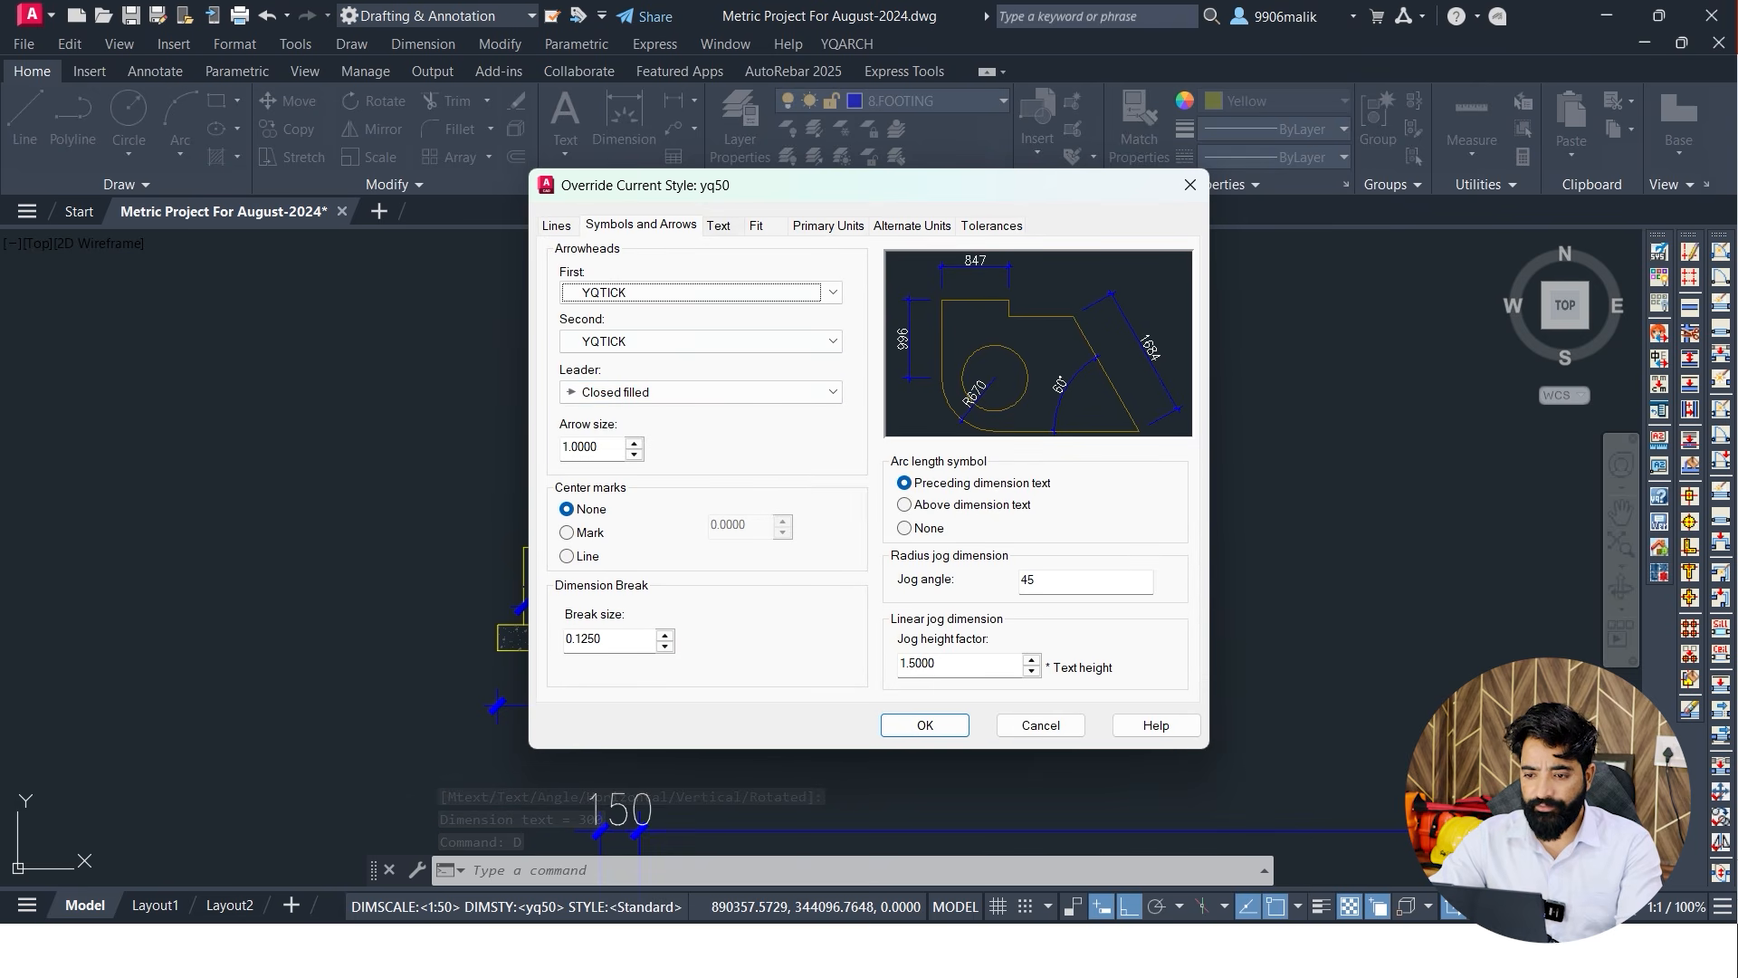
click(719, 225)
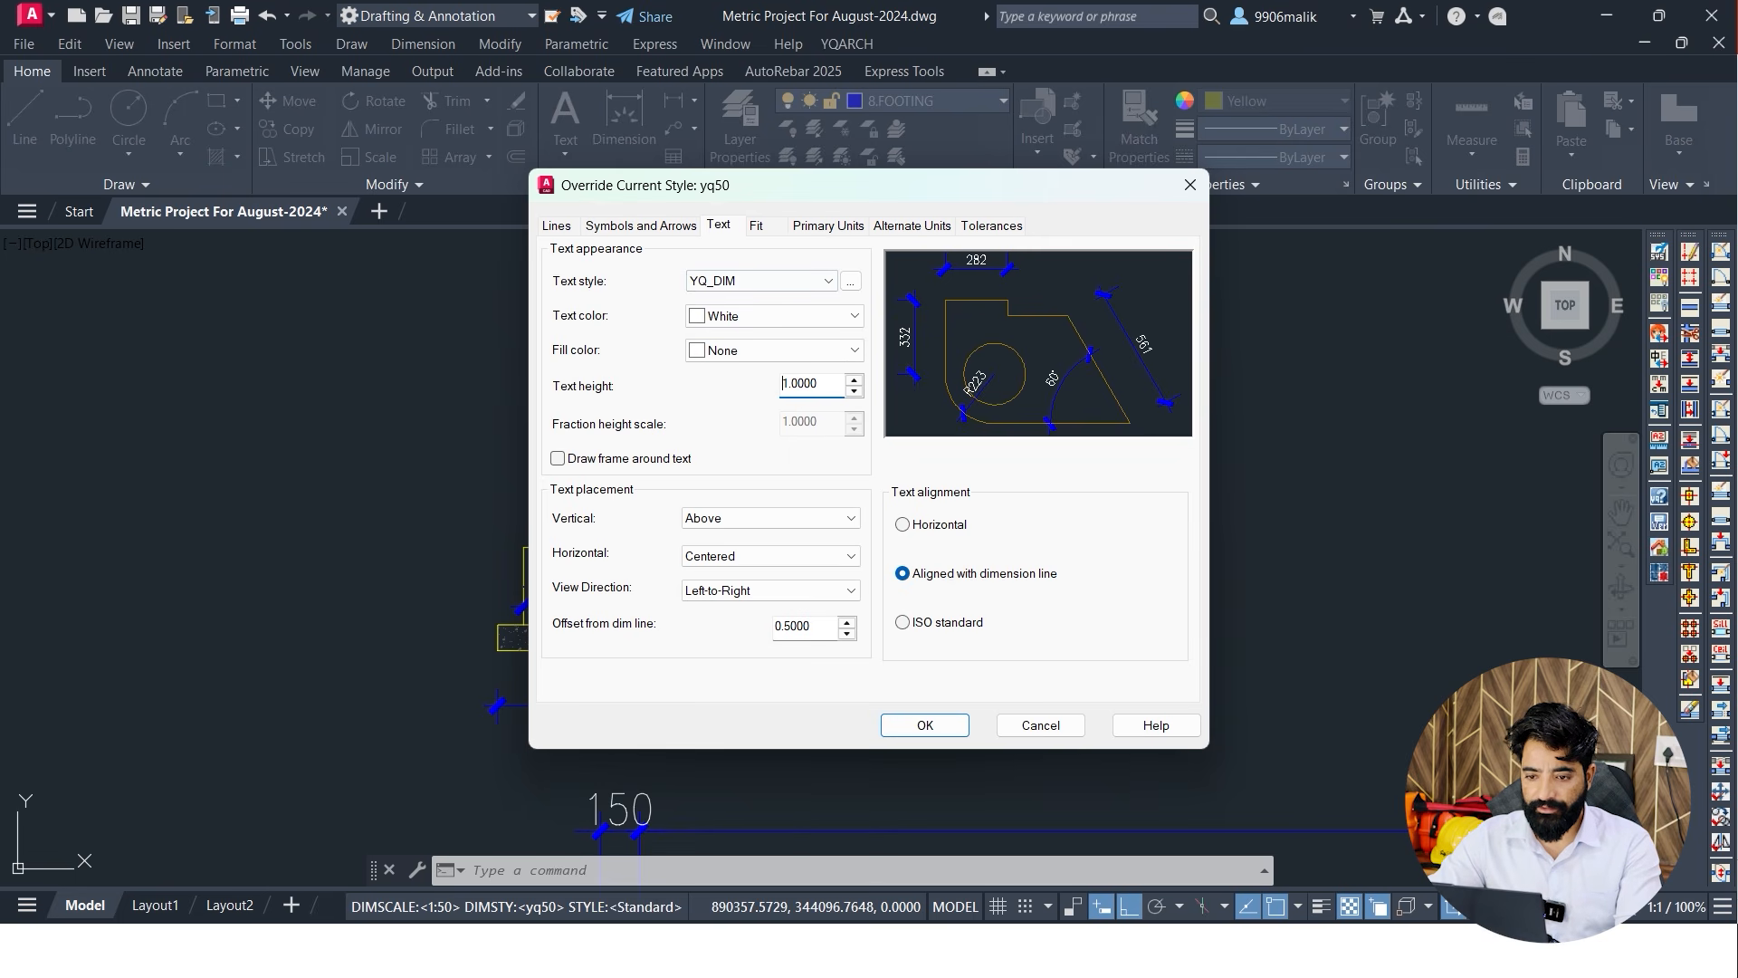
click(641, 225)
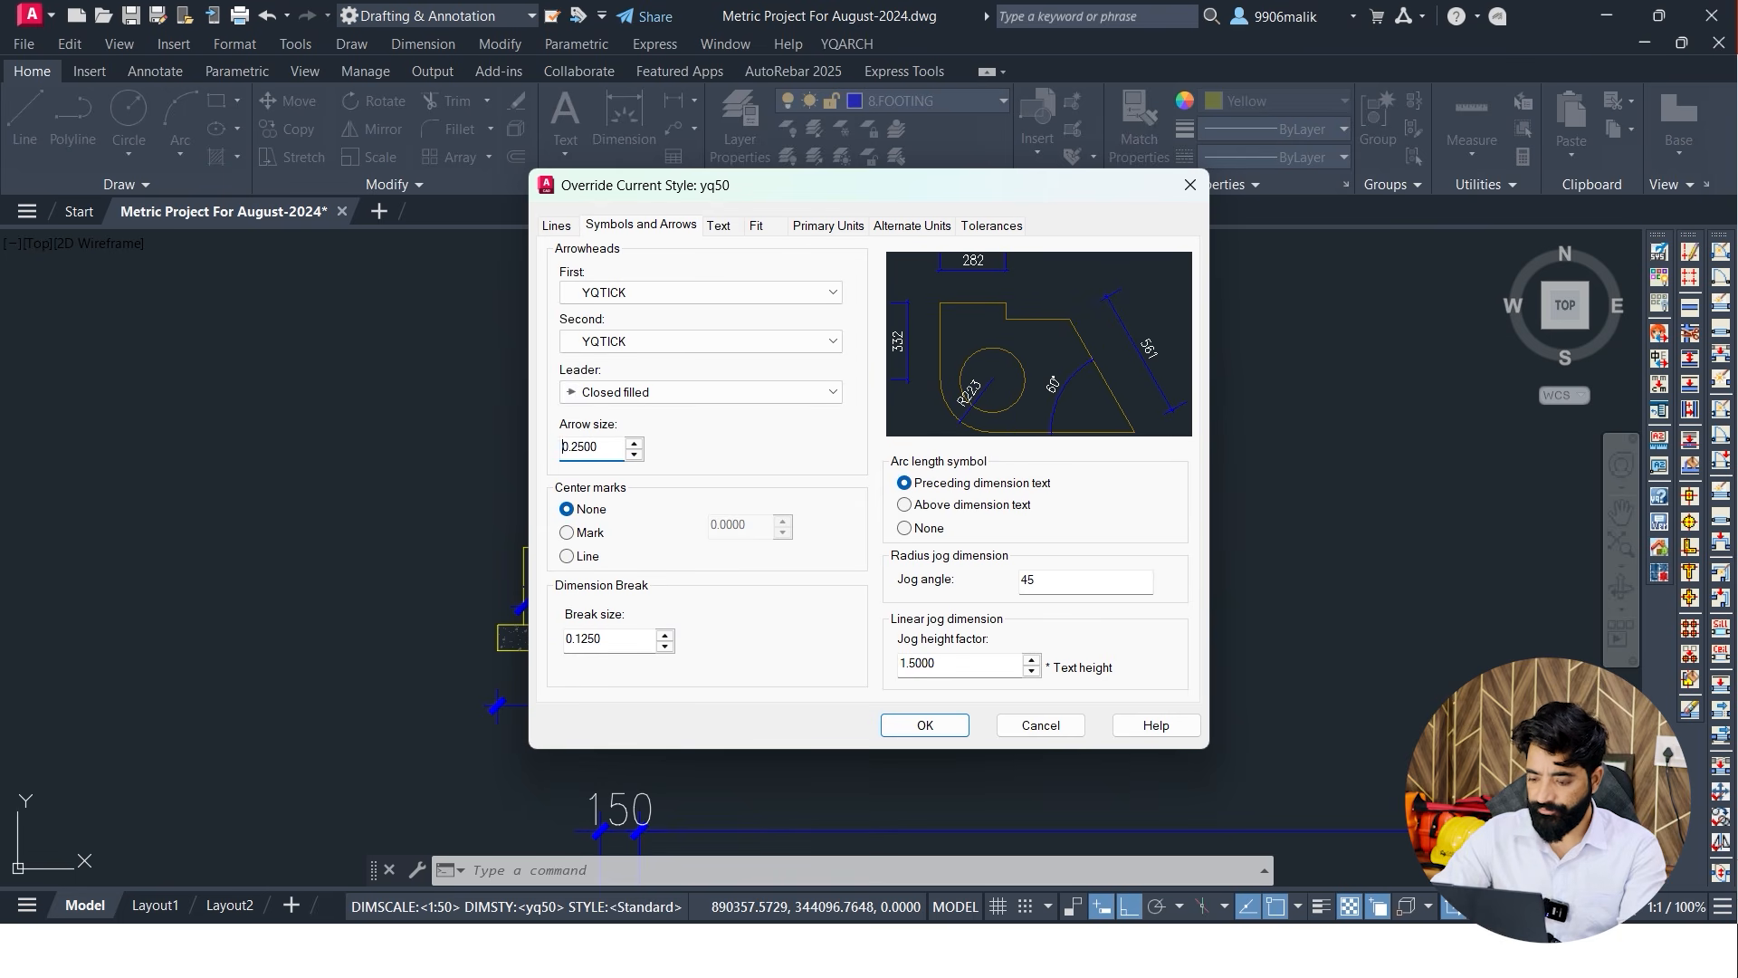
key(Return)
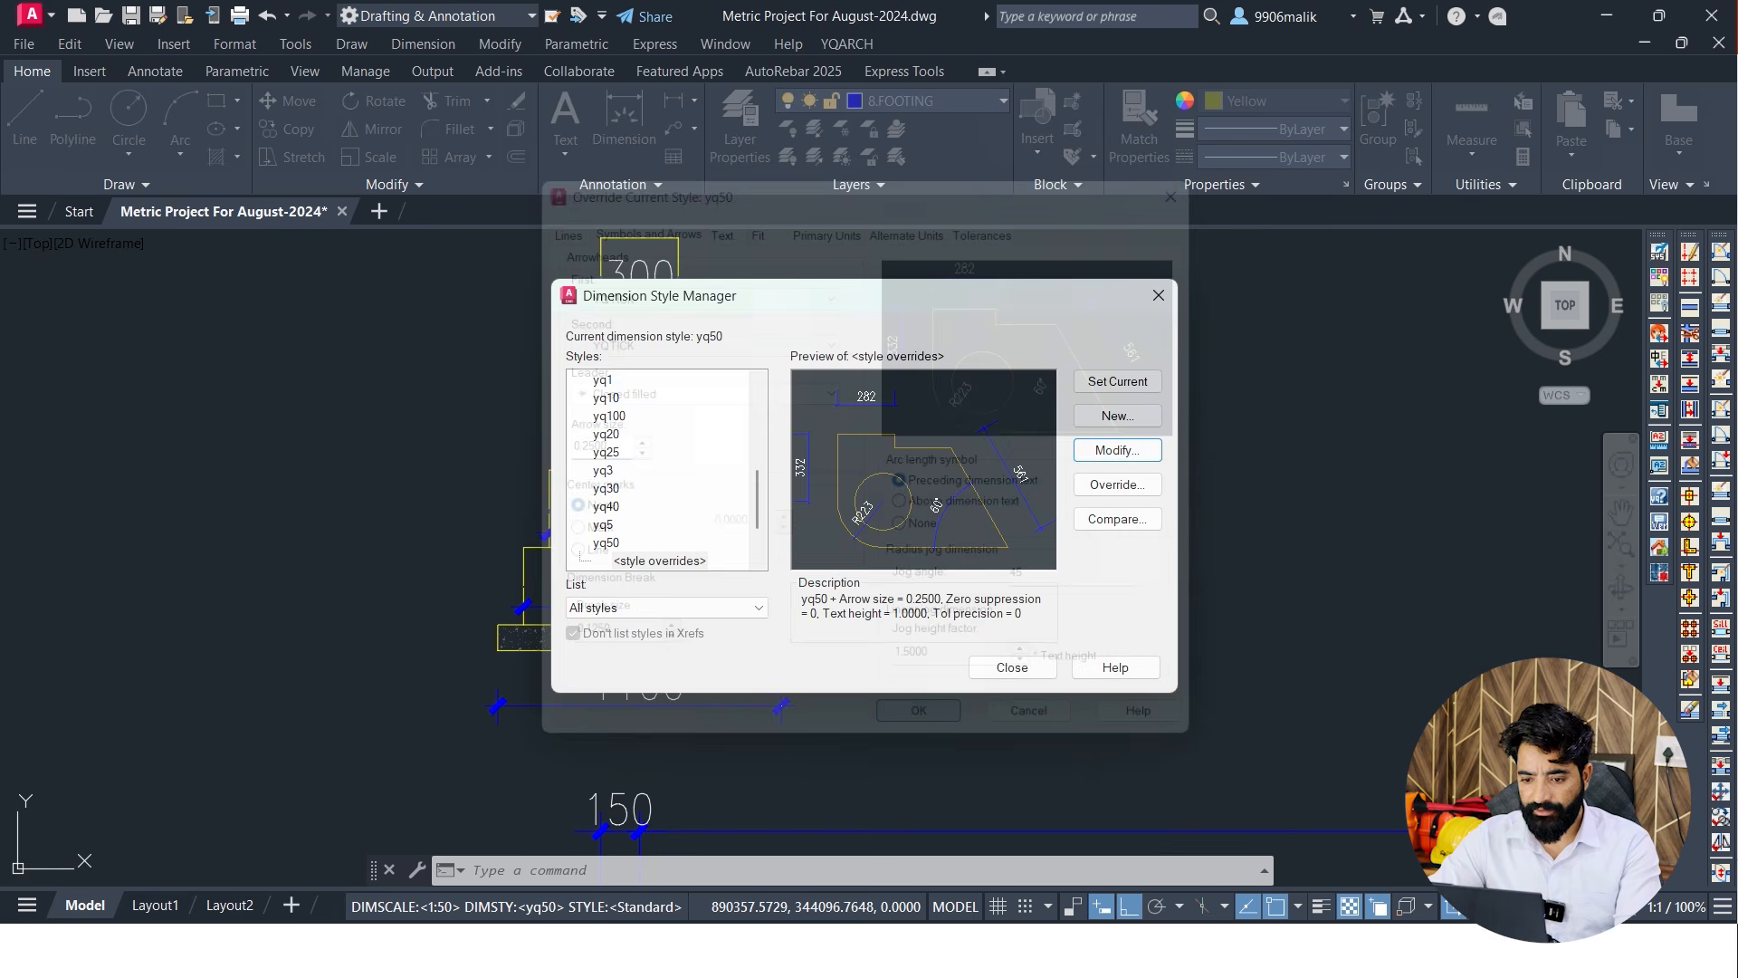
key(Escape)
scroll(652, 544, up, 4)
middle_drag(679, 458, 610, 515)
key(Escape)
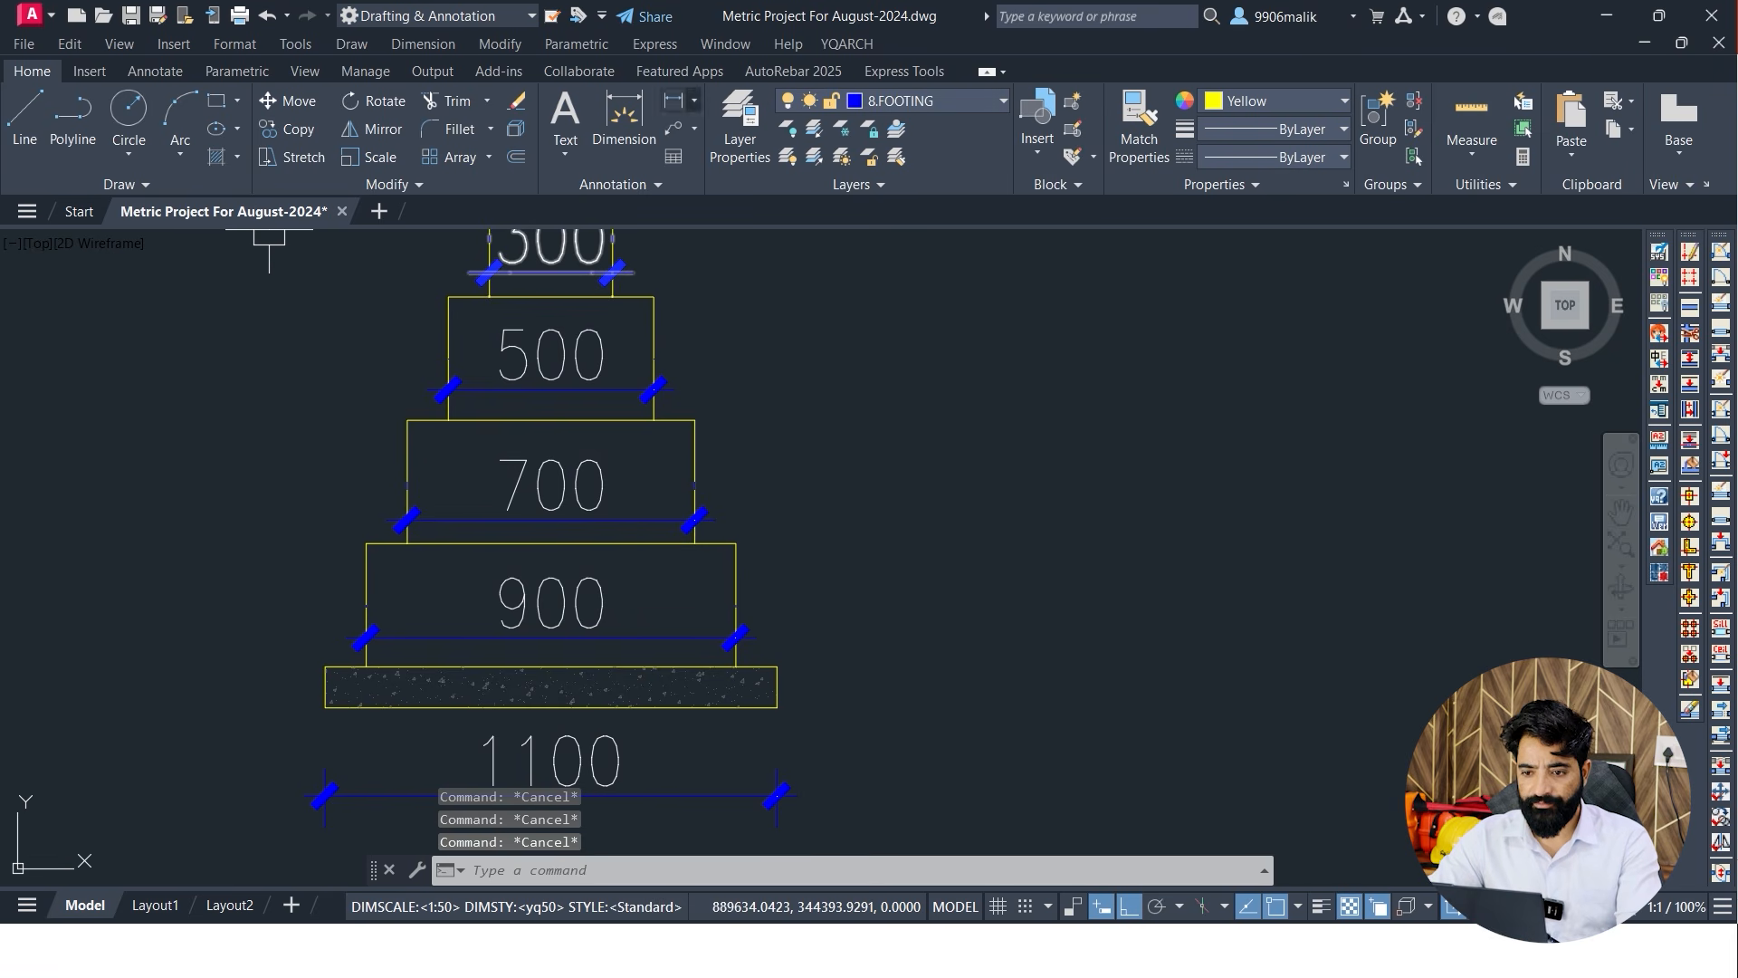
Place a sample horizontal linear dimension about 407 long in the empty space beside the footing
click(673, 101)
click(875, 350)
click(1042, 349)
click(1041, 347)
key(Escape)
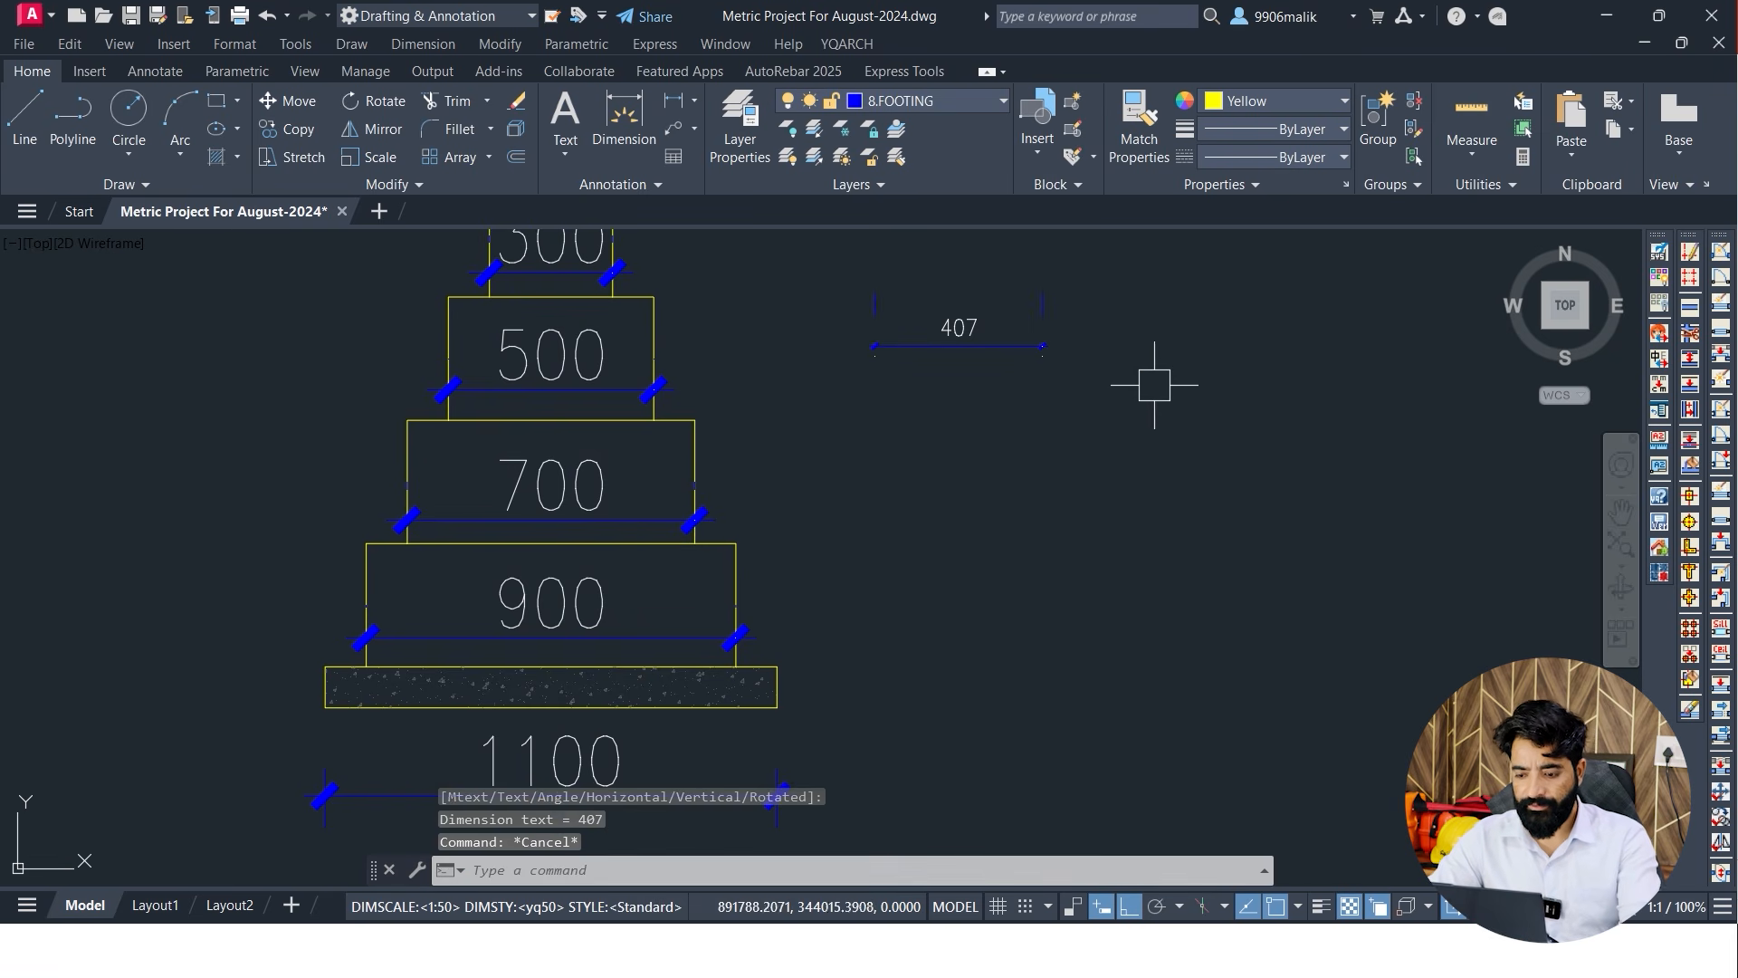
Match the sample dimension's properties onto the width dimensions of the hatched base, the three stepped courses and the lower wall block
text(ma)
key(Return)
click(961, 331)
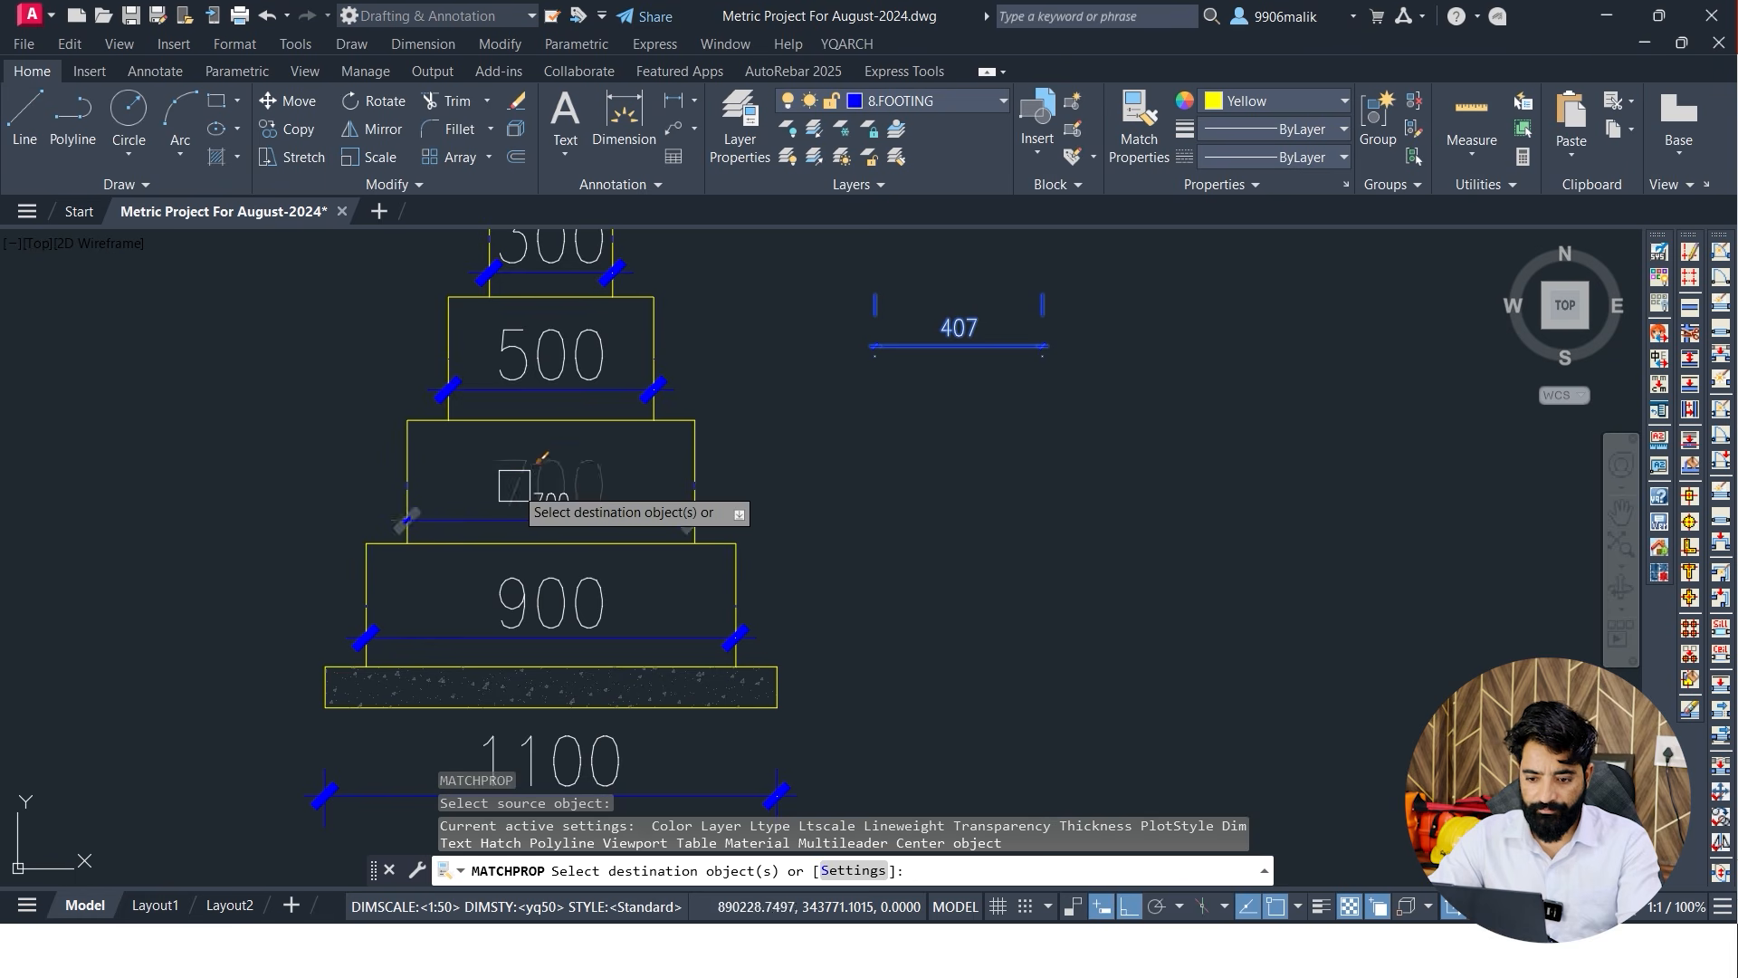
click(514, 486)
click(555, 368)
click(547, 253)
middle_drag(609, 330, 578, 230)
click(521, 502)
click(509, 653)
key(Escape)
key(Escape)
Erase the sample dimension beside the footing
middle_drag(793, 600, 820, 542)
middle_drag(928, 476, 920, 539)
scroll(860, 446, down, 2)
click(777, 330)
click(1023, 489)
text(e)
key(Return)
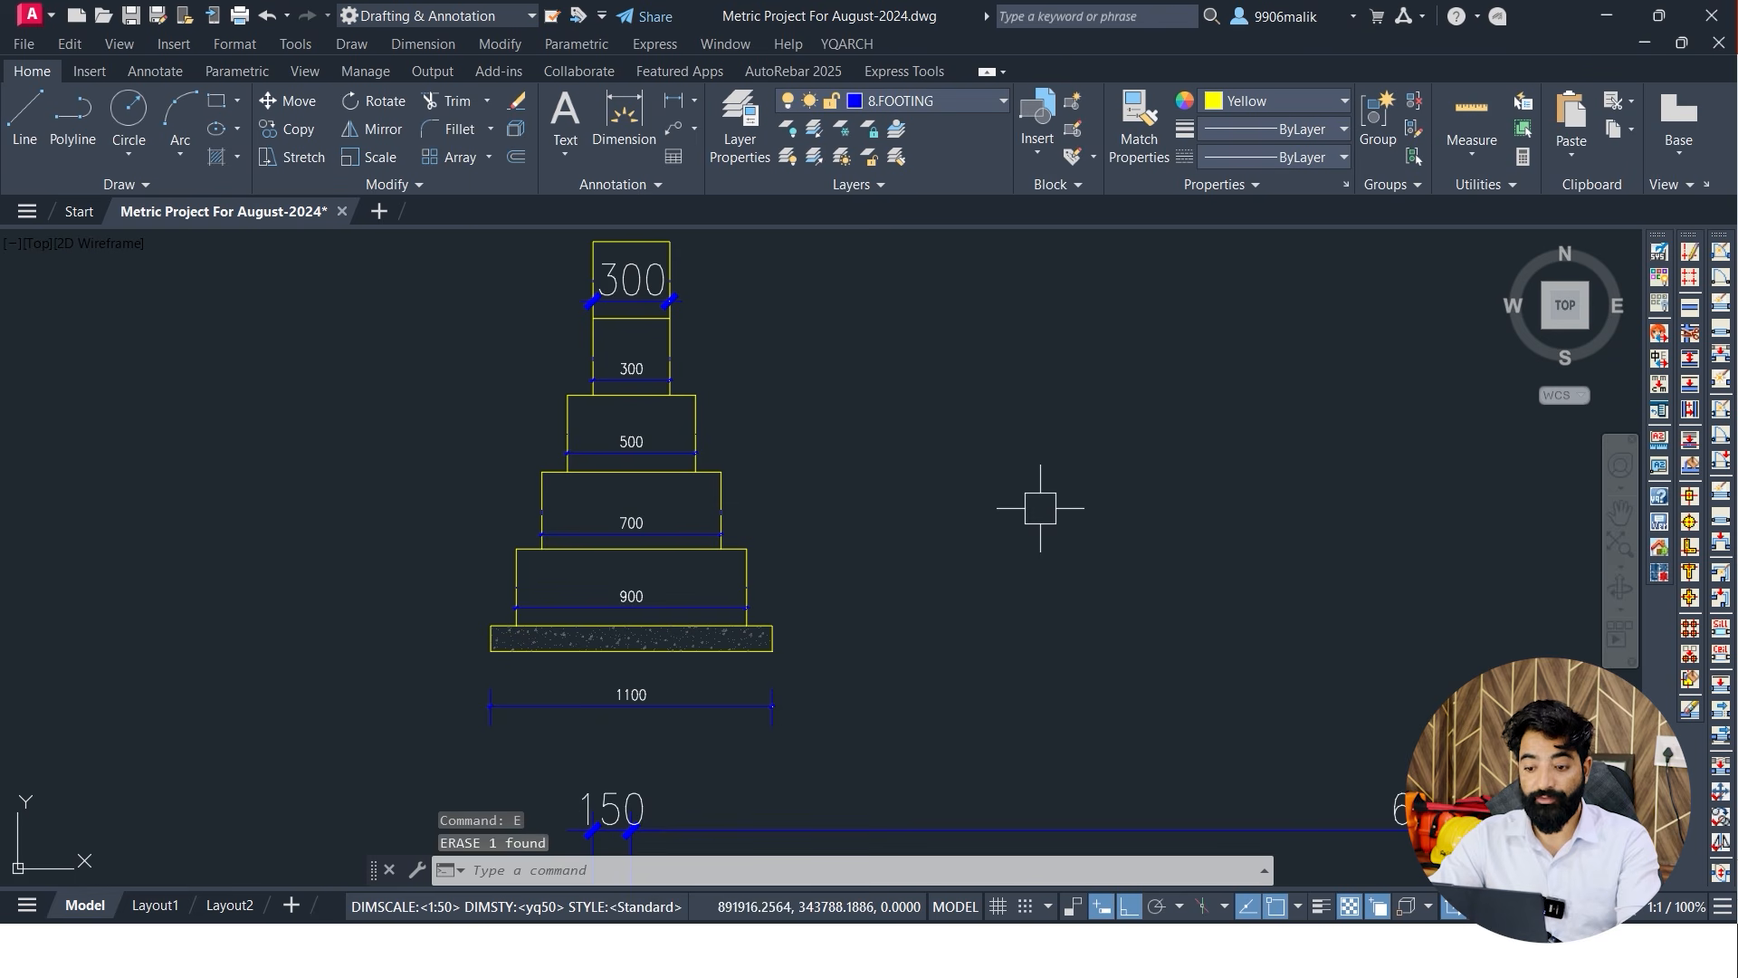
Match the properties of the lower wall block's width dimension onto the upper wall block's width dimension
text(ma)
key(Return)
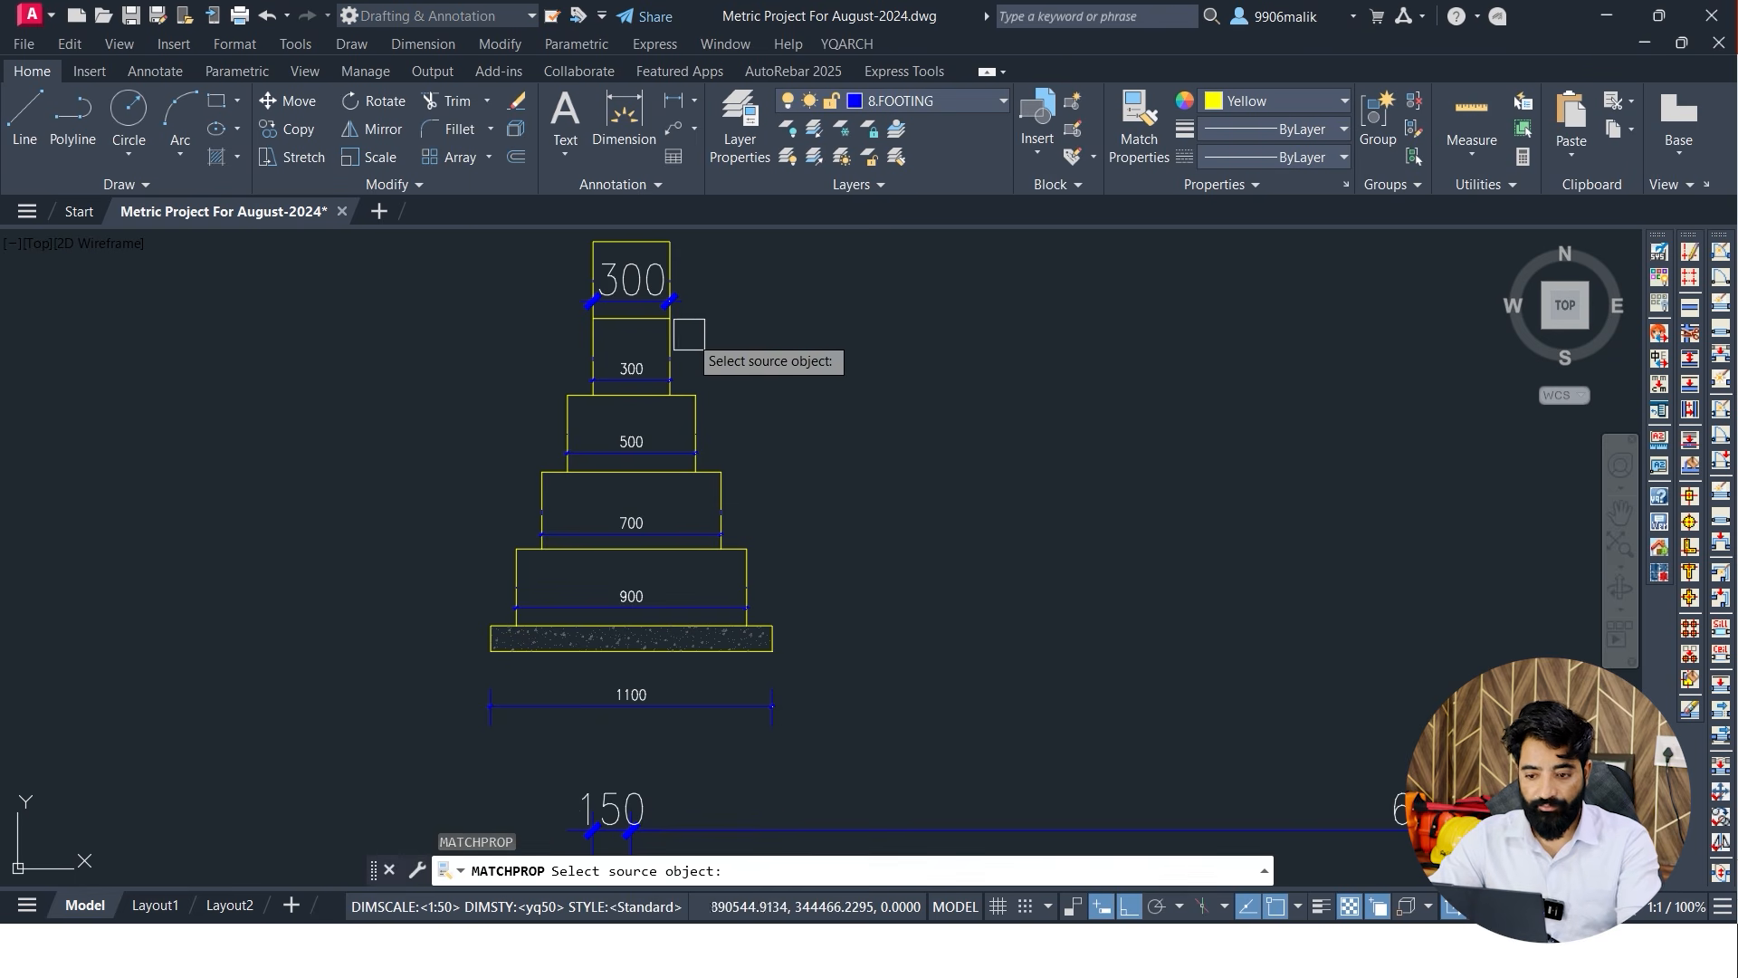
click(631, 371)
click(631, 291)
key(Escape)
key(Escape)
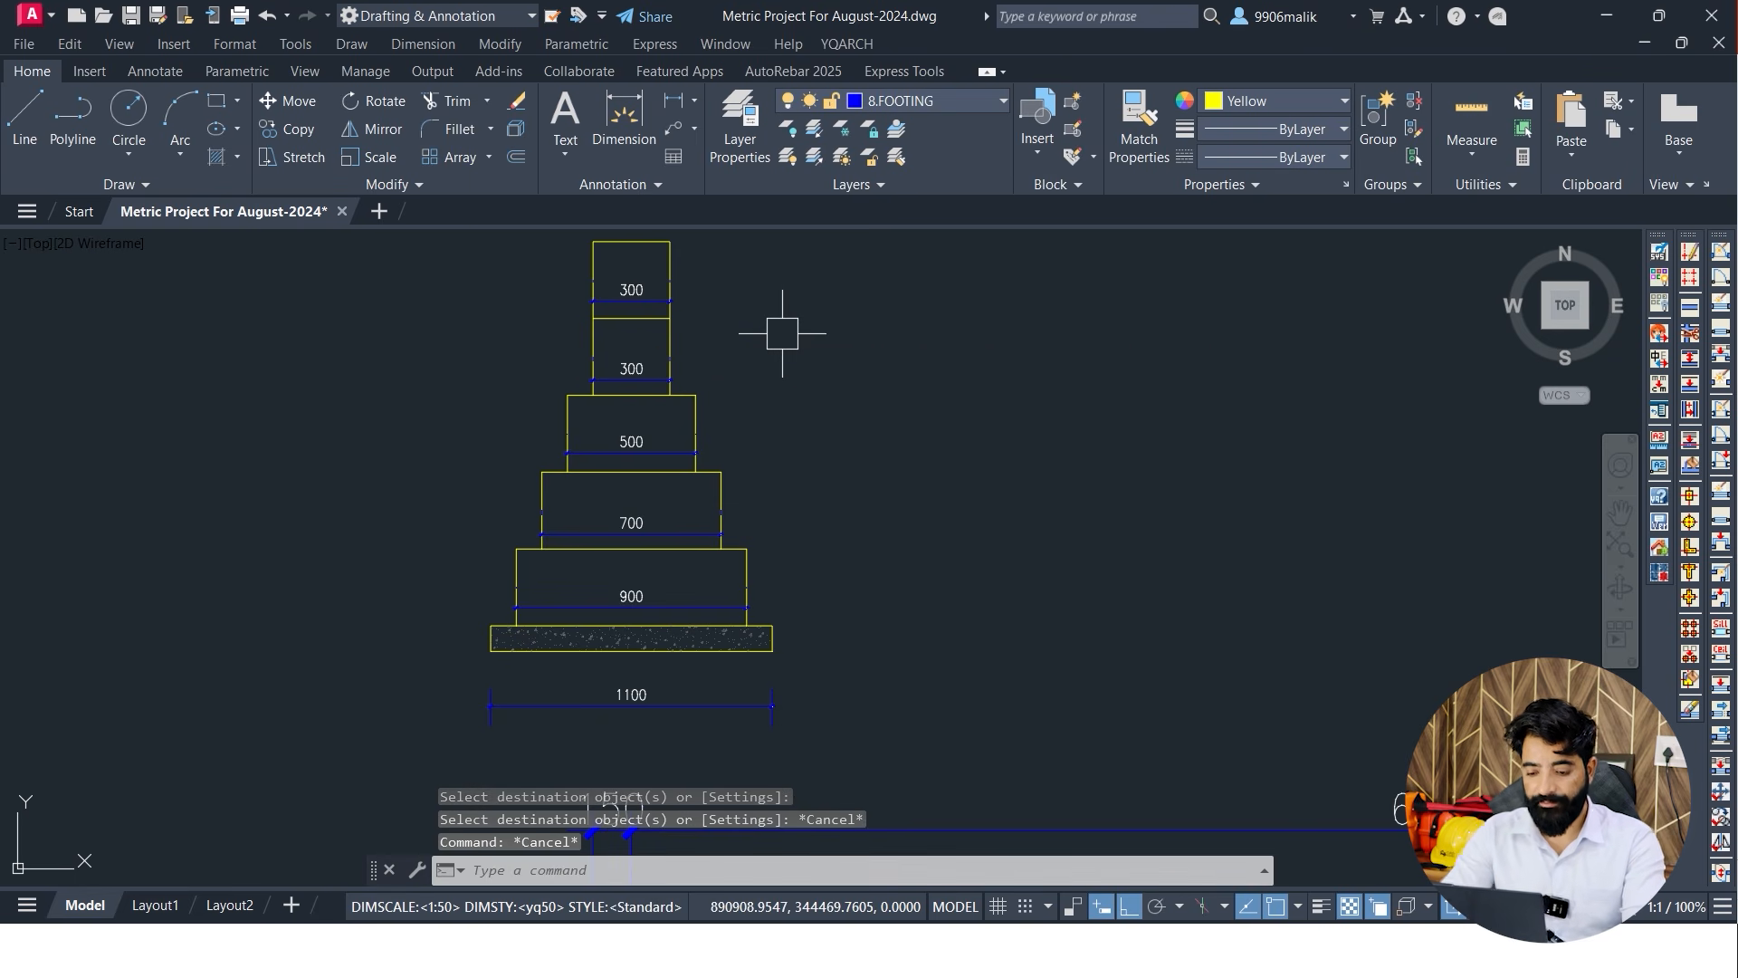
Add a vertical linear dimension for the hatched base's thickness, placed just outside its right end
text(dli)
key(Return)
scroll(815, 660, up, 5)
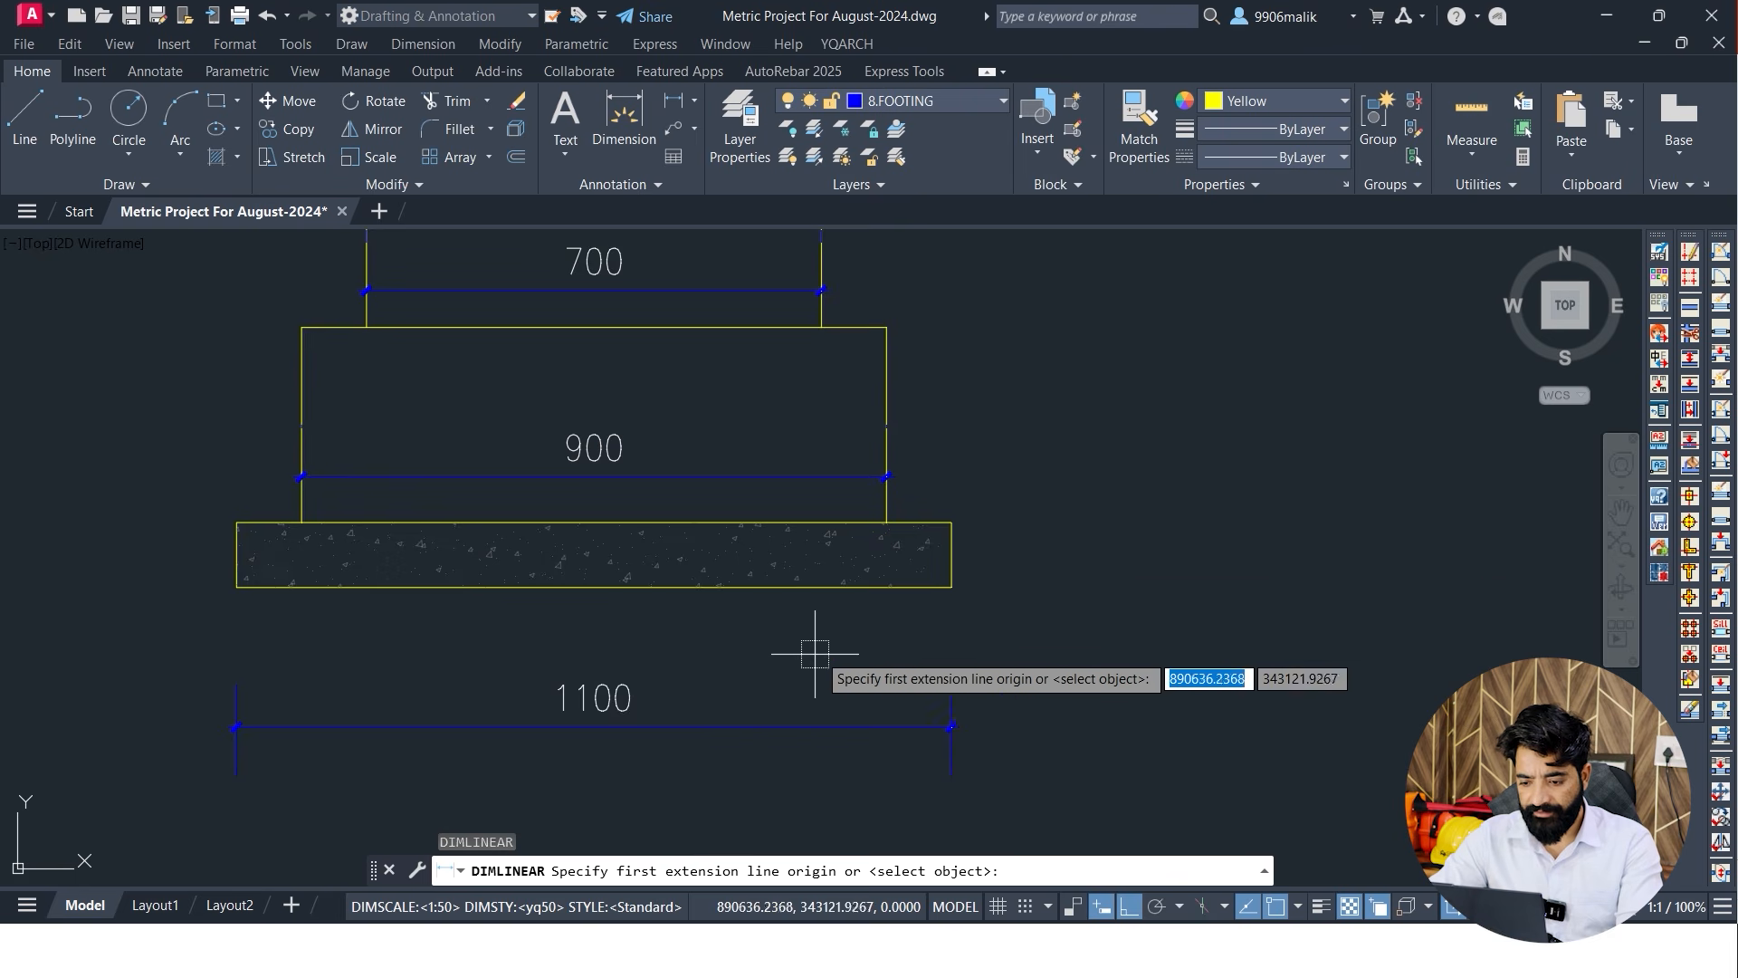
click(1080, 520)
click(1079, 355)
scroll(1175, 388, down, 2)
middle_drag(1176, 388, 949, 528)
click(988, 481)
Dimension the height of the stepped course directly above the hatched base, placing the dimension to its right
scroll(994, 476, down, 4)
scroll(879, 505, up, 6)
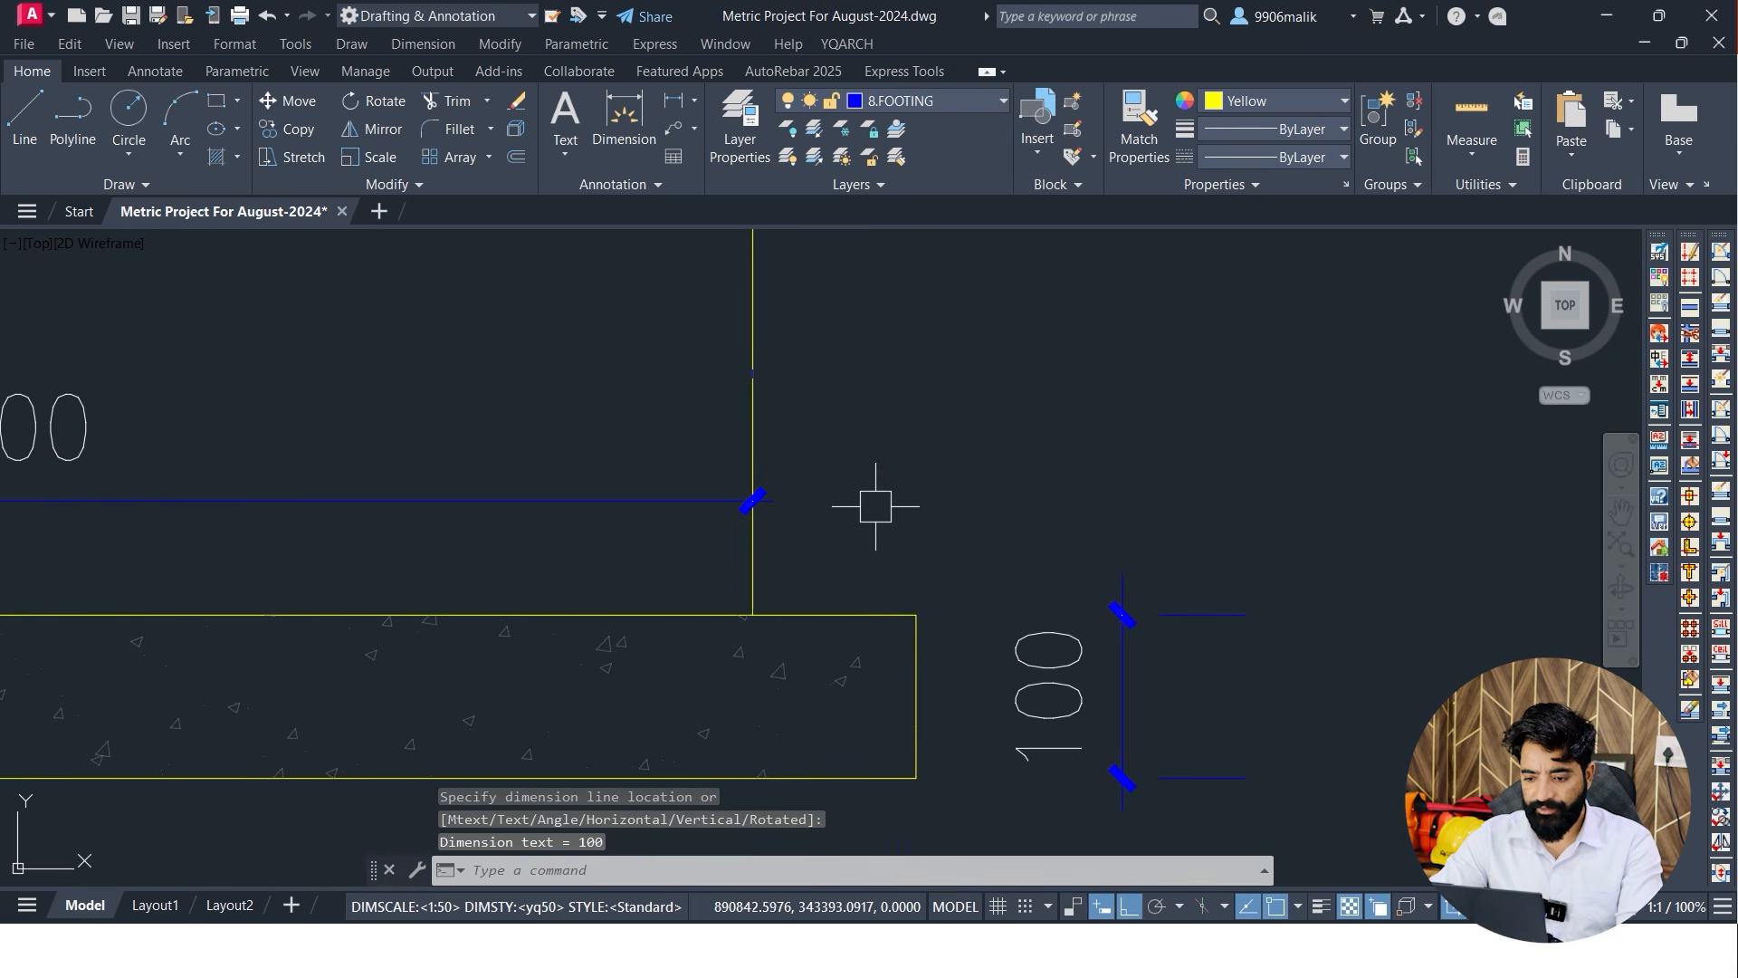
key(Return)
click(741, 599)
middle_drag(774, 315, 788, 555)
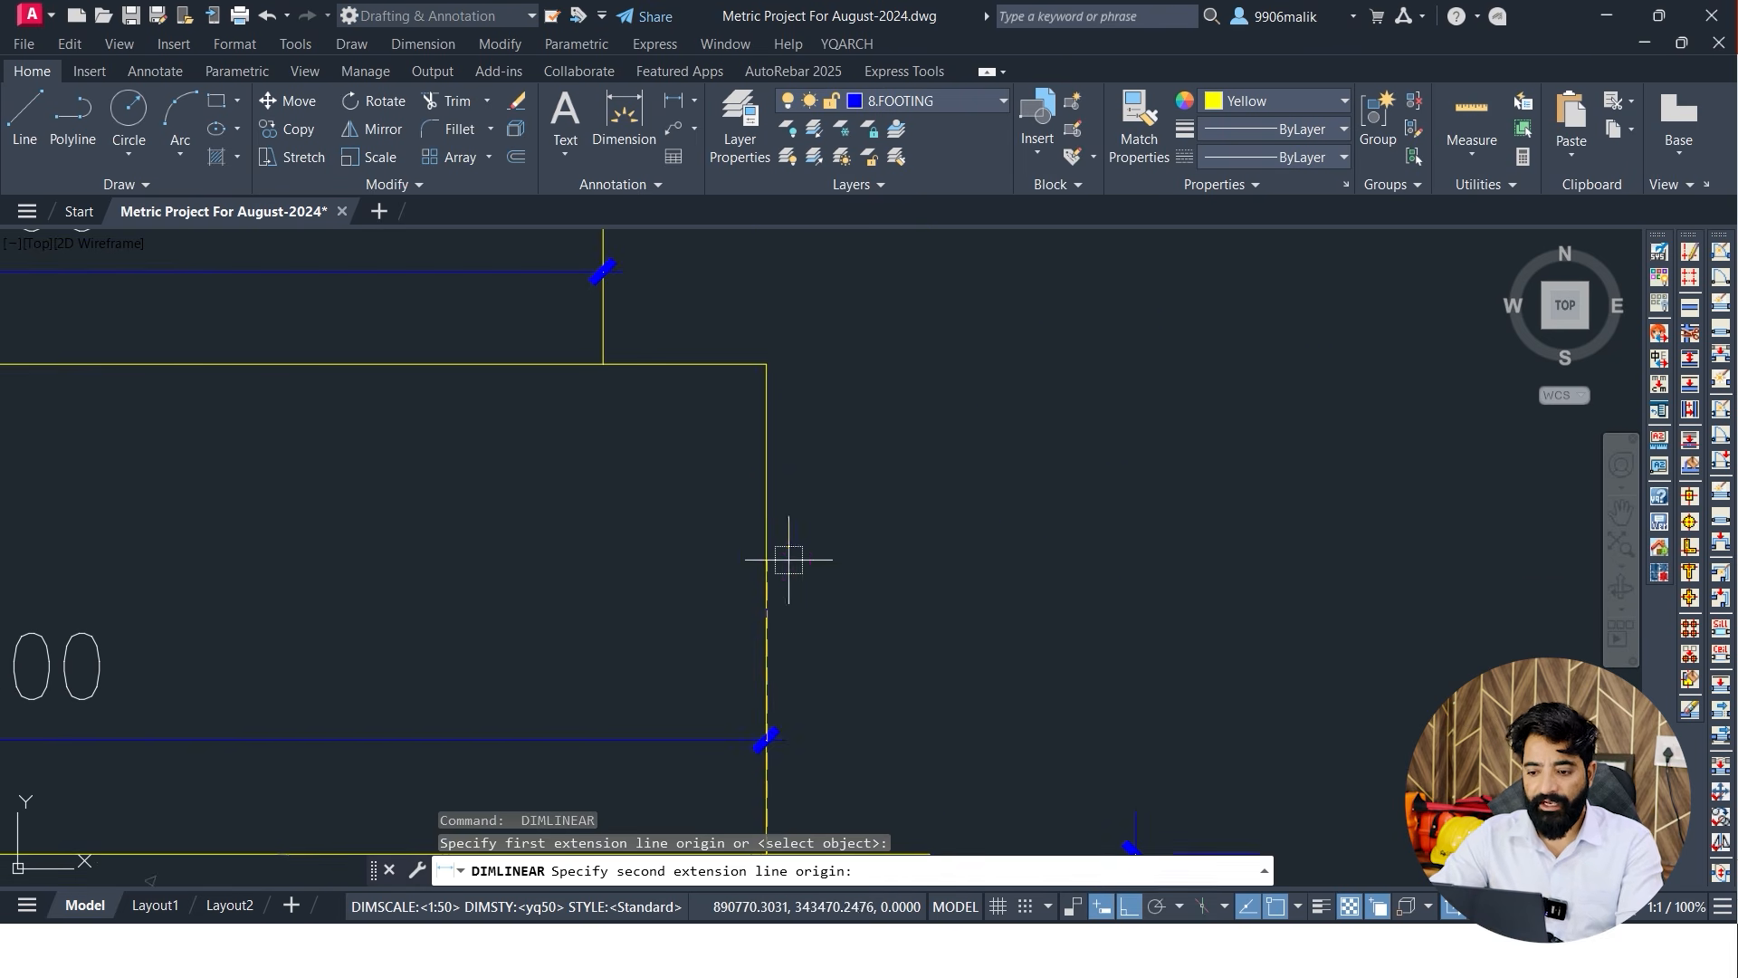
click(766, 364)
click(885, 484)
Dimension the height of the second stepped course above the hatched base, placing the dimension to its right
scroll(860, 395, down, 2)
key(Return)
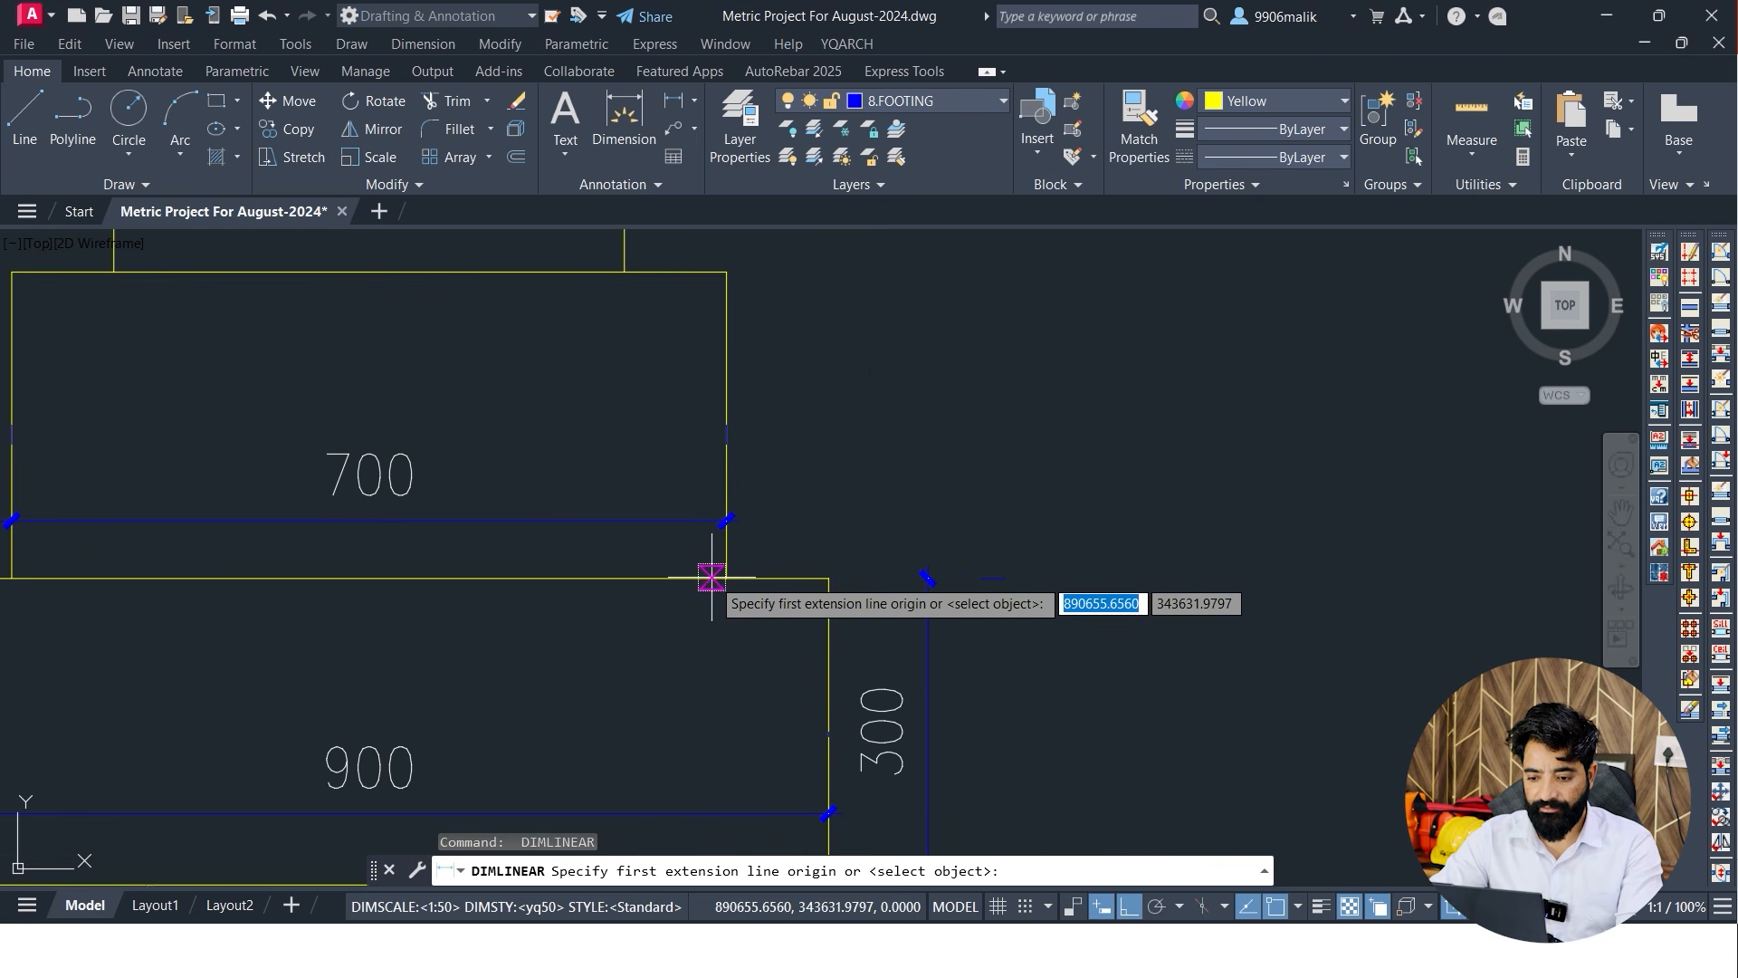
click(727, 578)
middle_drag(742, 381, 747, 546)
click(730, 434)
click(849, 470)
Dimension the height of the uppermost stepped course, aligning the dimension line with the one below it
scroll(803, 479, down, 2)
key(Return)
middle_drag(716, 384, 748, 562)
click(724, 628)
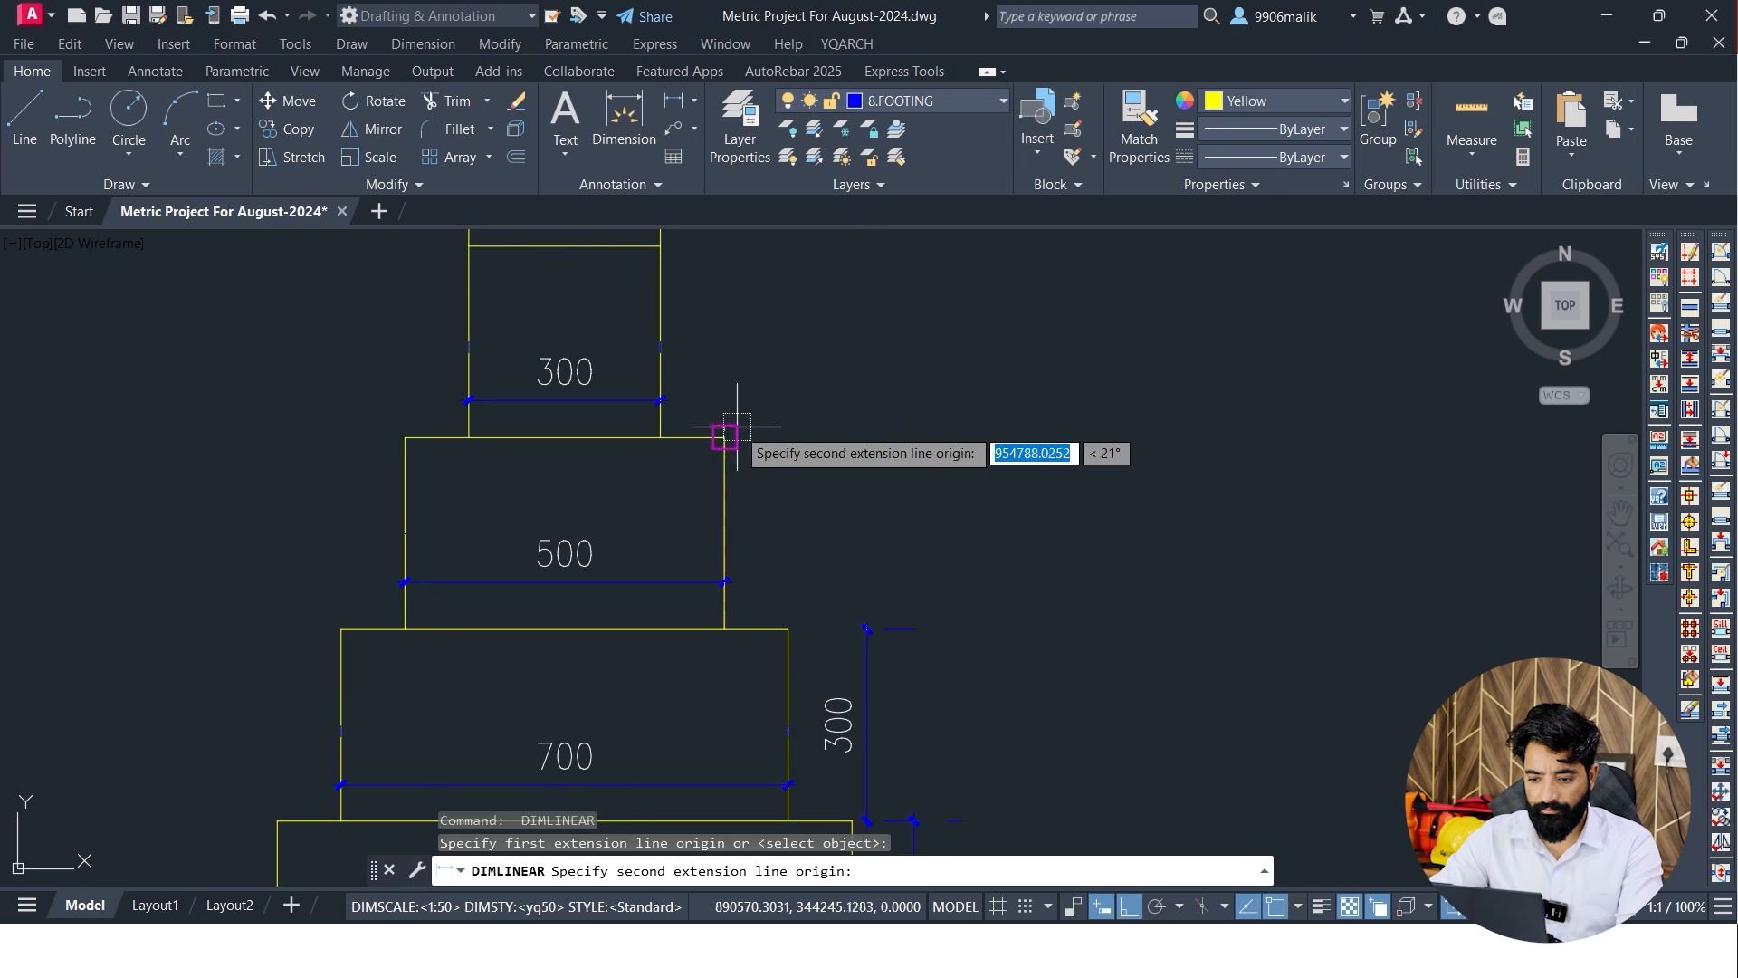
click(724, 438)
click(870, 621)
Dimension the height of the lower wall block, continuing the vertical dimension chain to the right of the footing
middle_drag(788, 465, 780, 648)
key(Return)
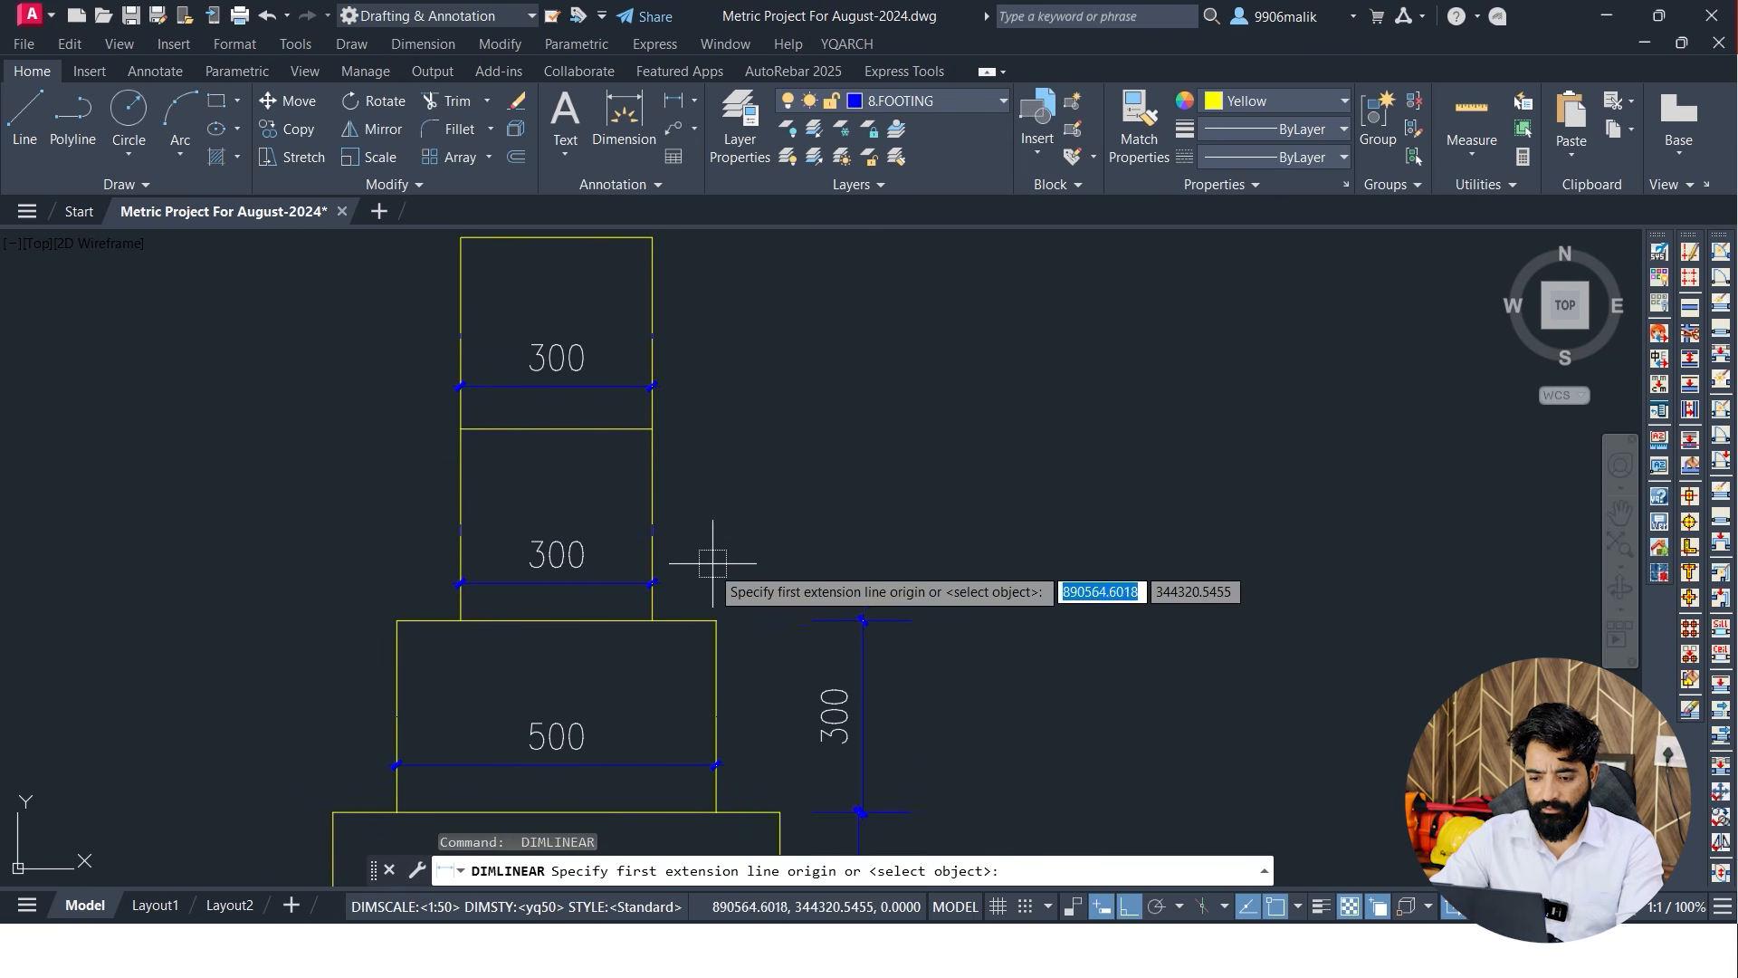
click(716, 620)
click(652, 429)
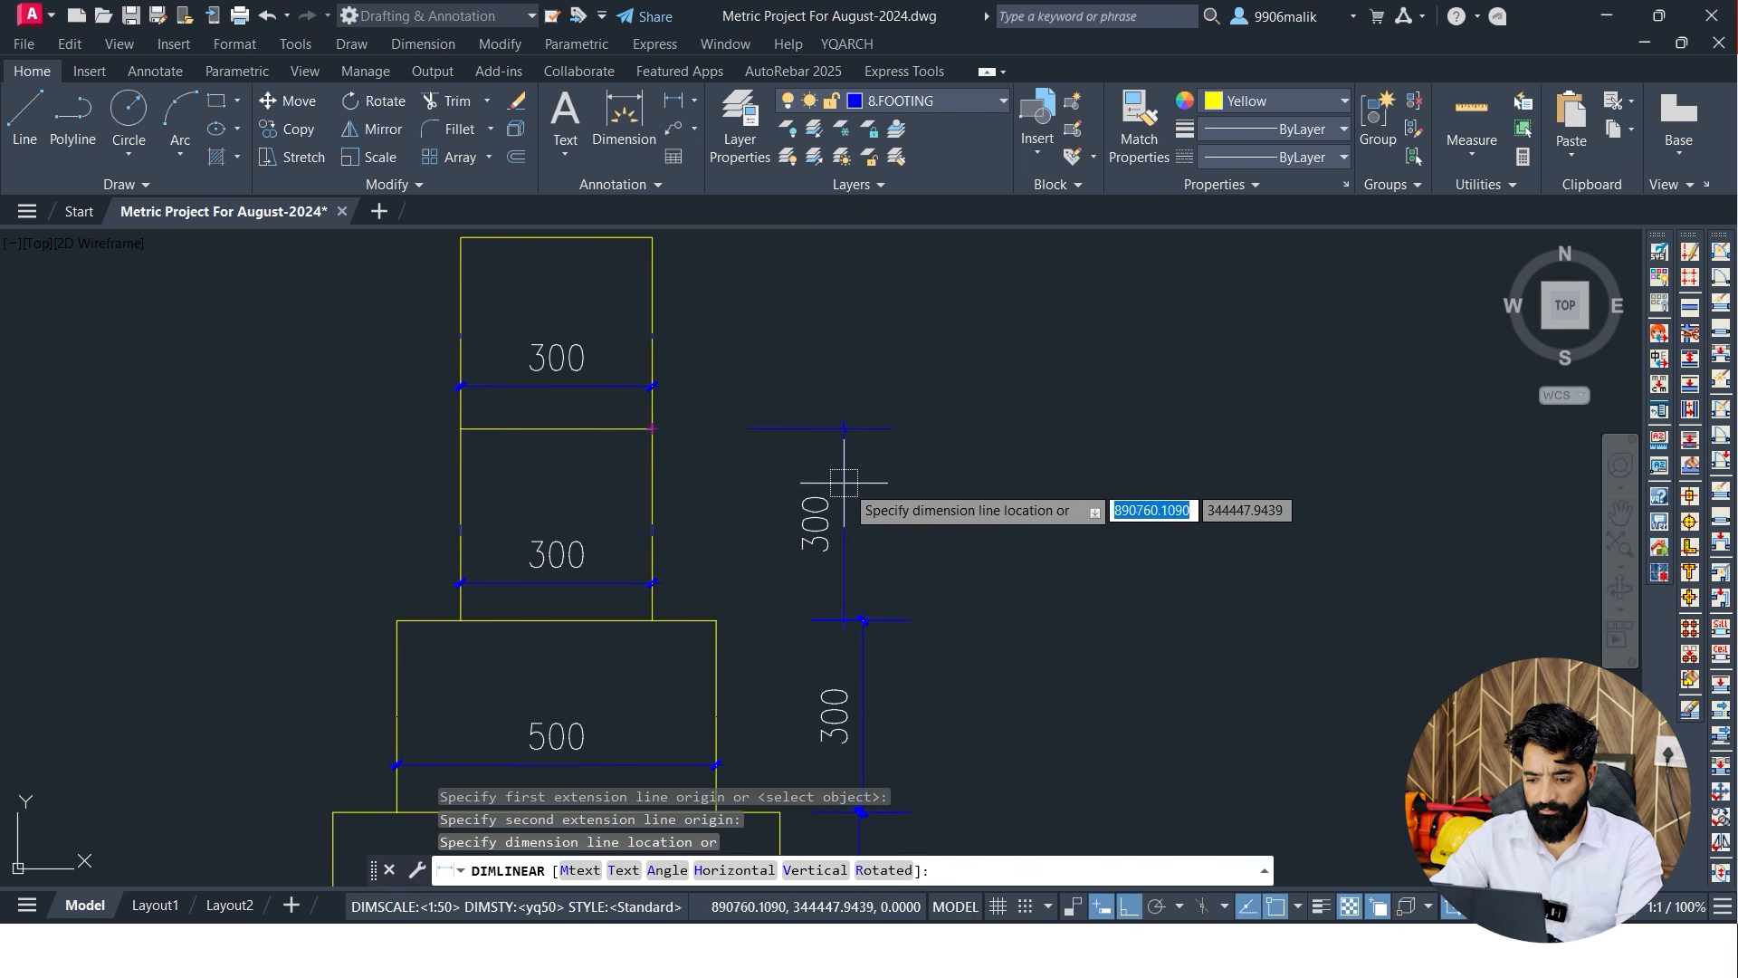
click(862, 597)
scroll(927, 504, down, 4)
scroll(761, 419, up, 1)
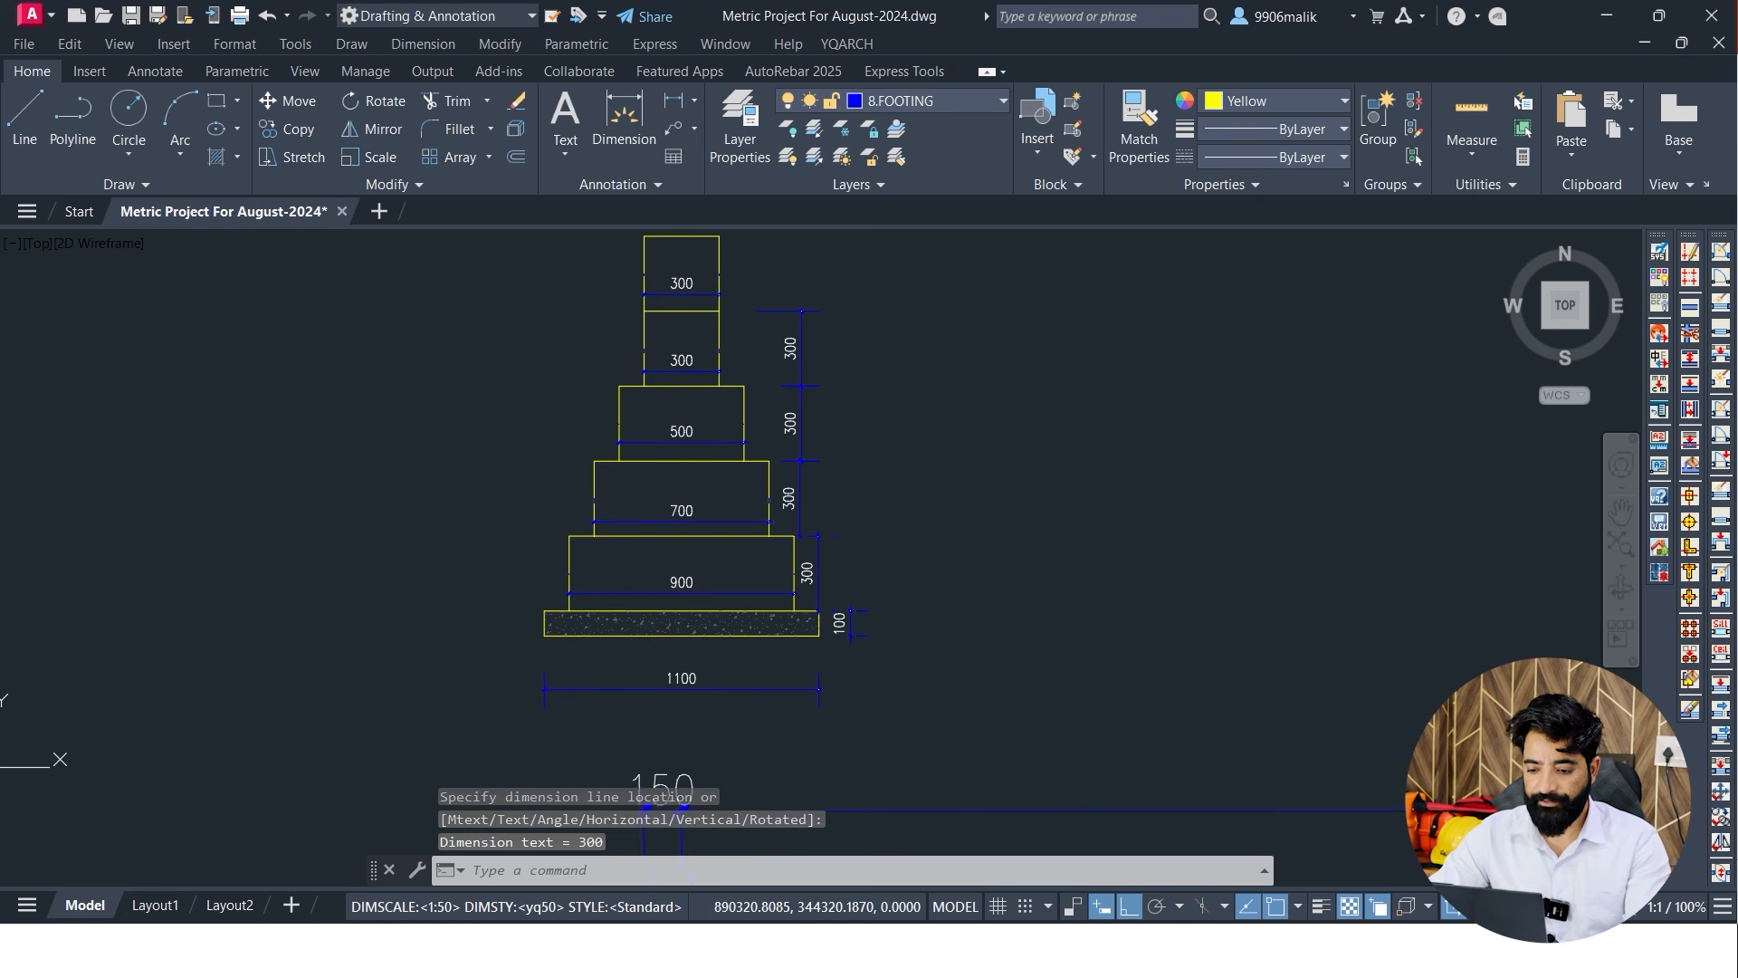
key(Escape)
key(Escape)
Examine the footing section's hatched base, stepped courses and wall blocks together with their dimensions
scroll(652, 584, up, 4)
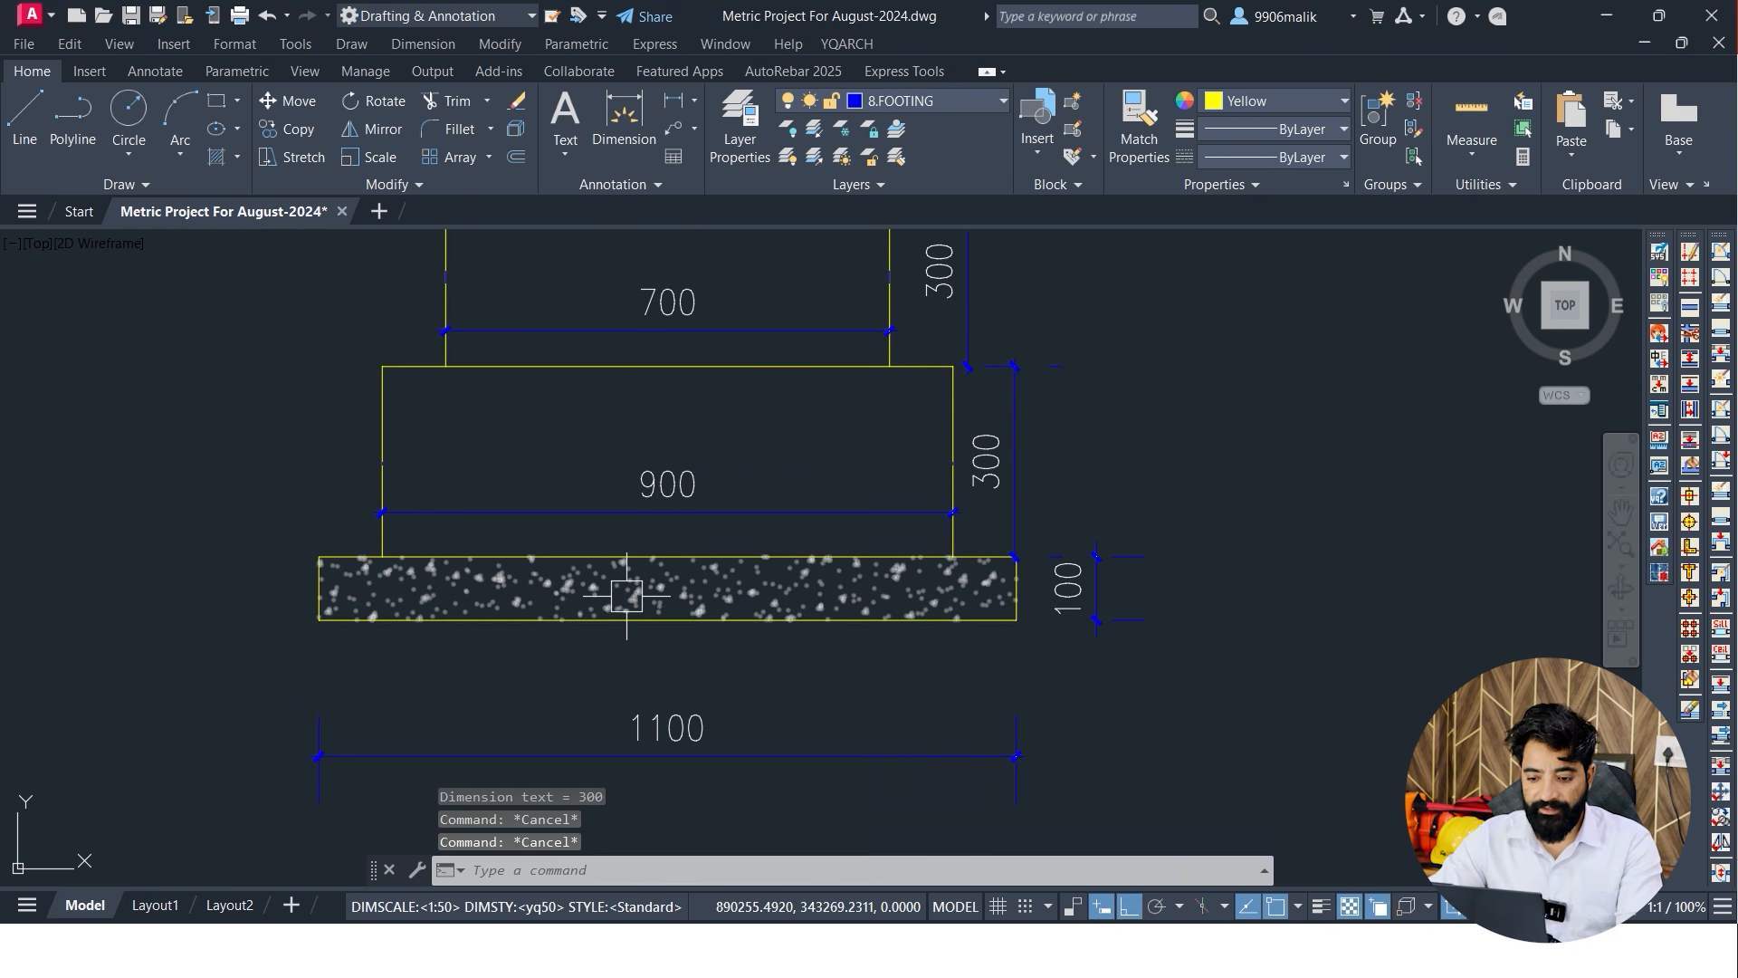
scroll(723, 652, up, 10)
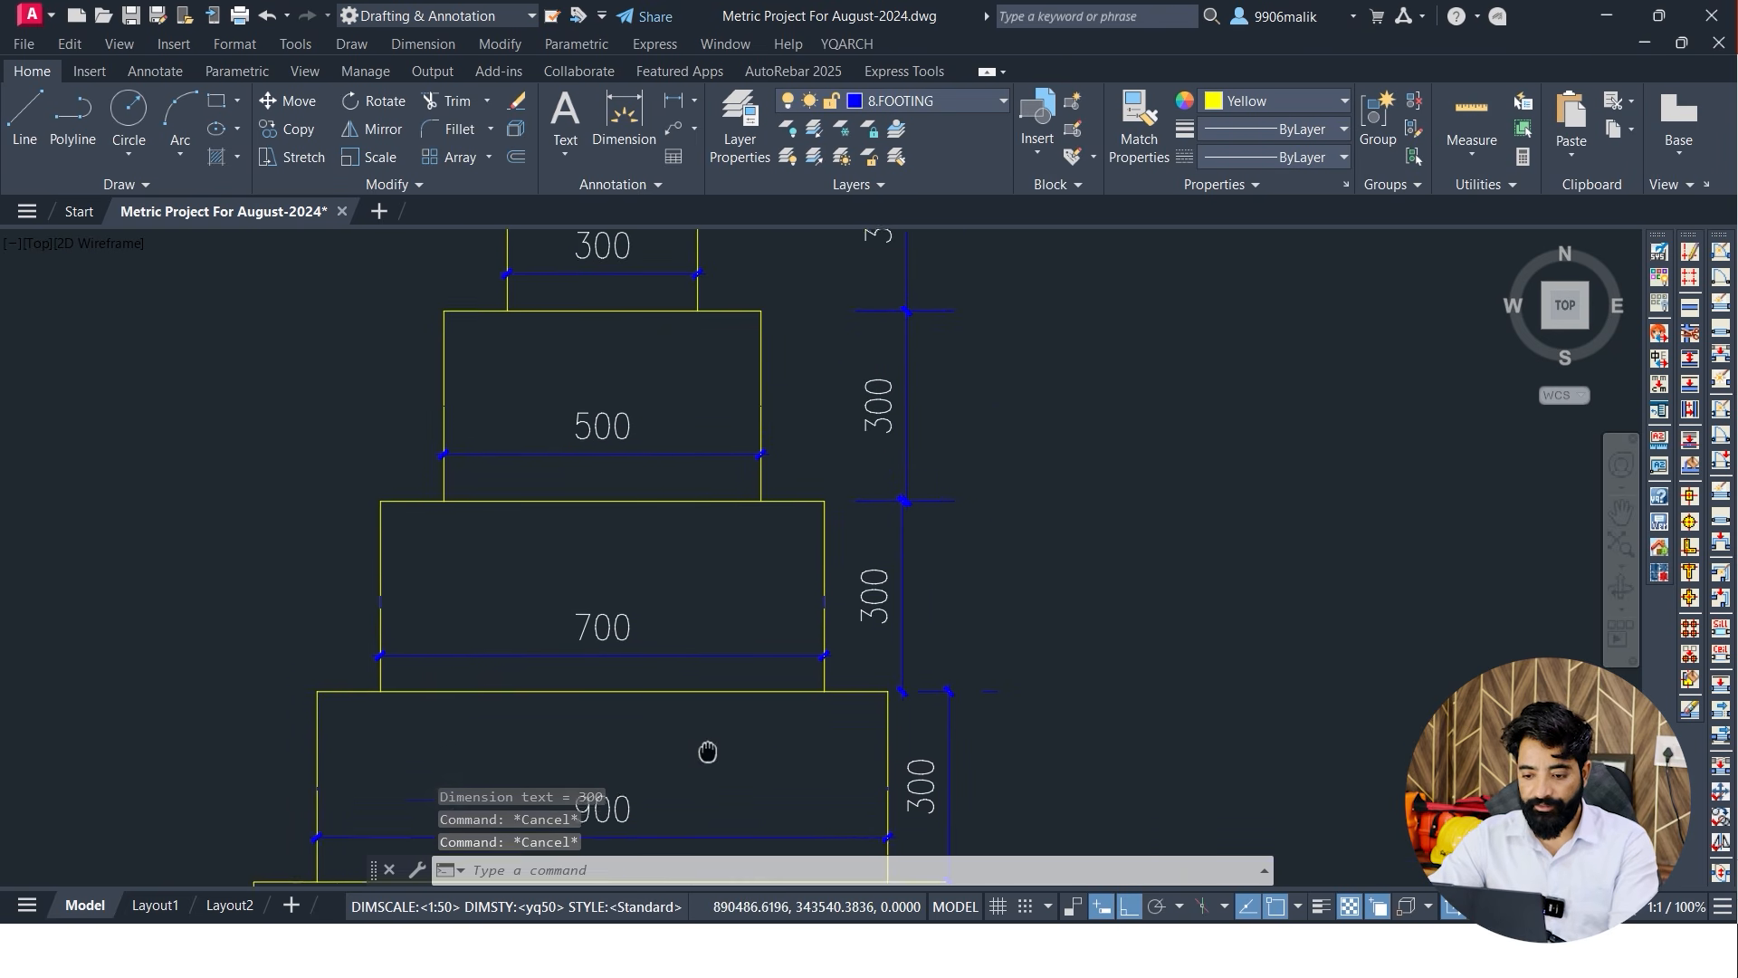
middle_drag(609, 422, 620, 535)
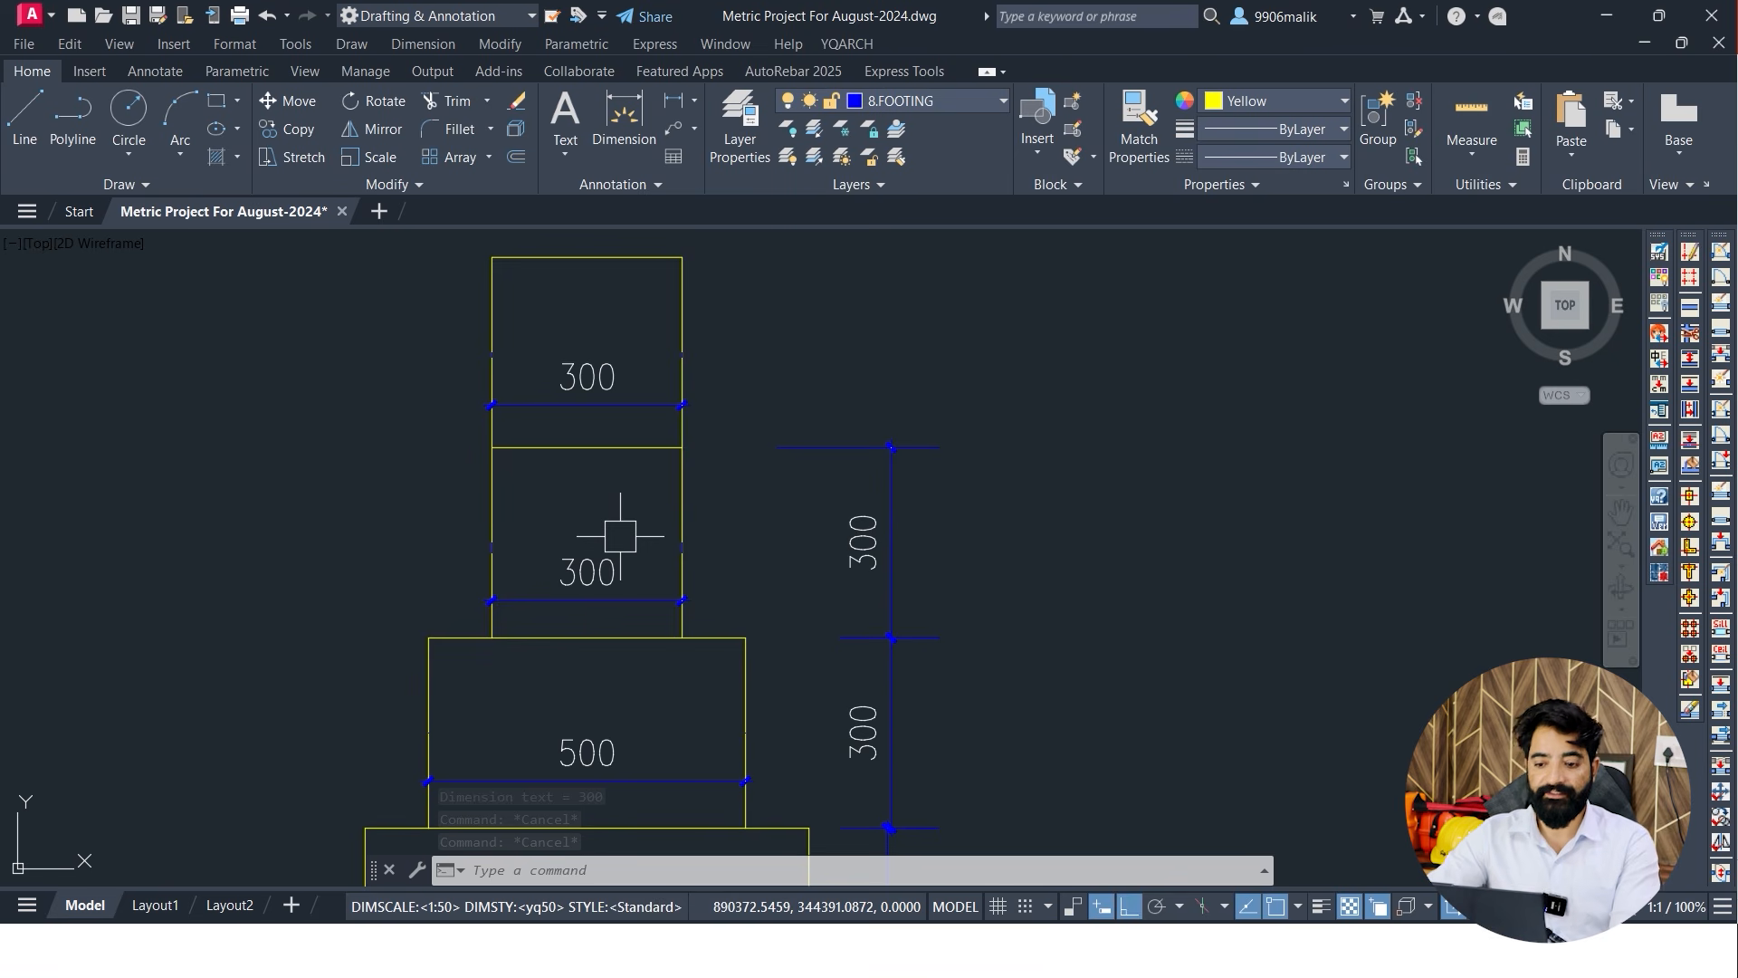
scroll(620, 536, down, 4)
scroll(659, 574, up, 4)
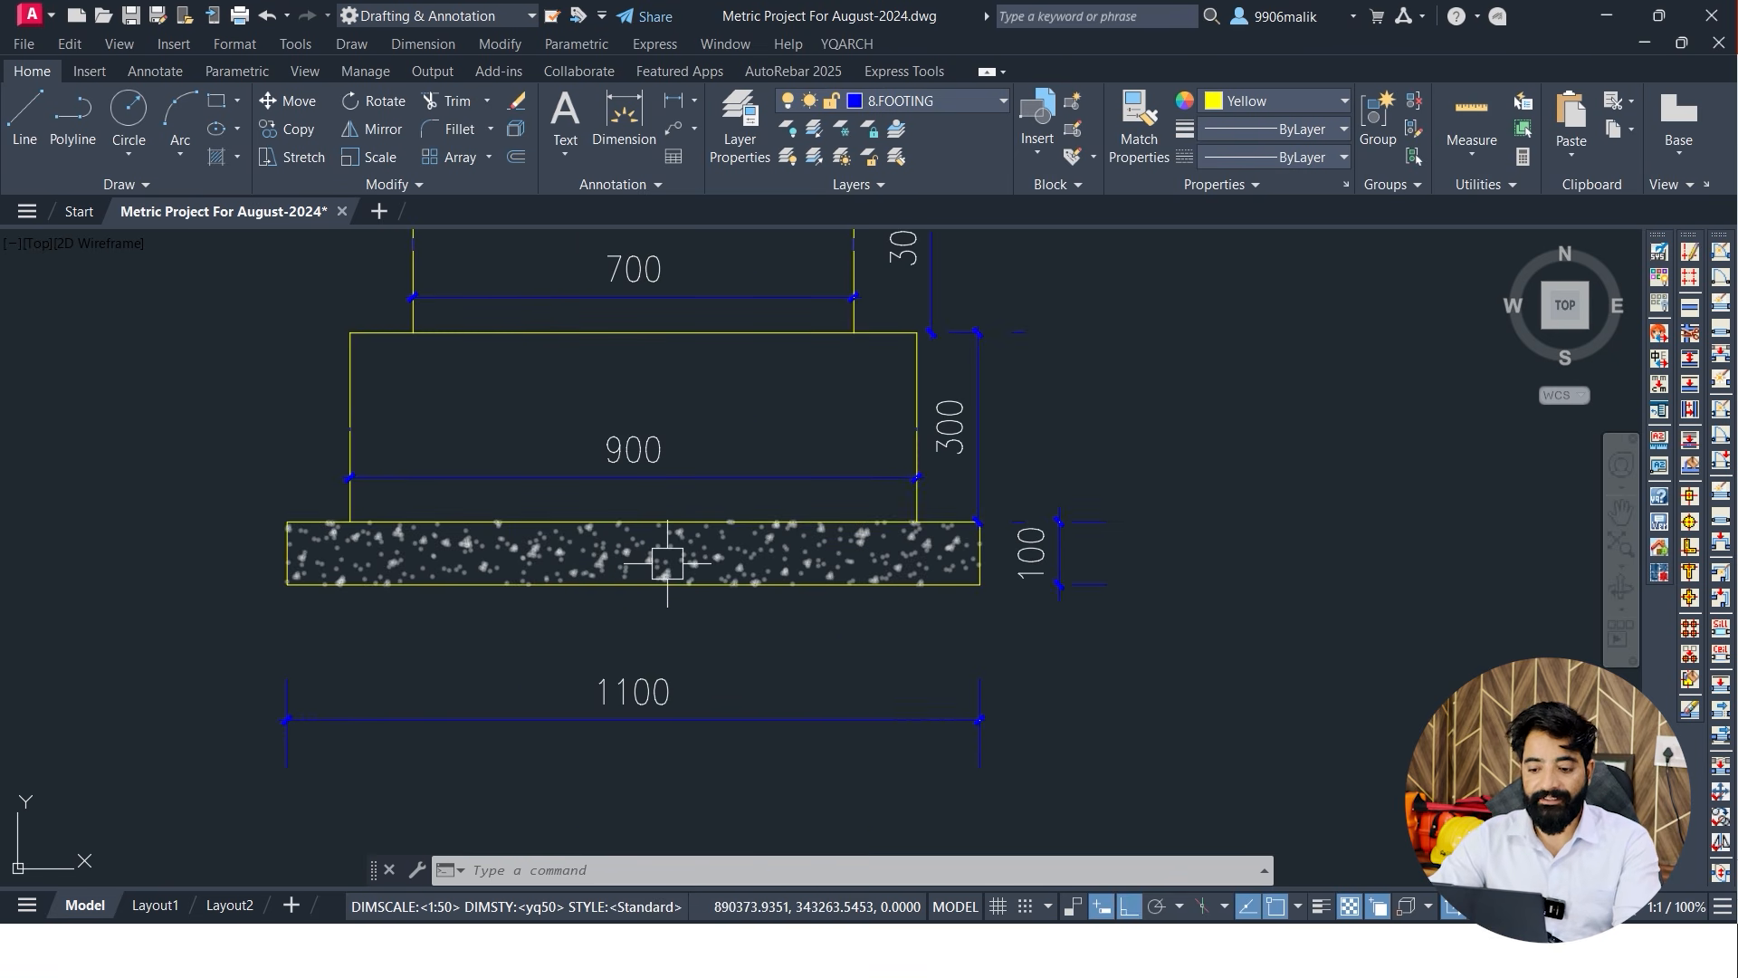
scroll(668, 563, down, 5)
scroll(674, 503, up, 2)
mouse_move(673, 504)
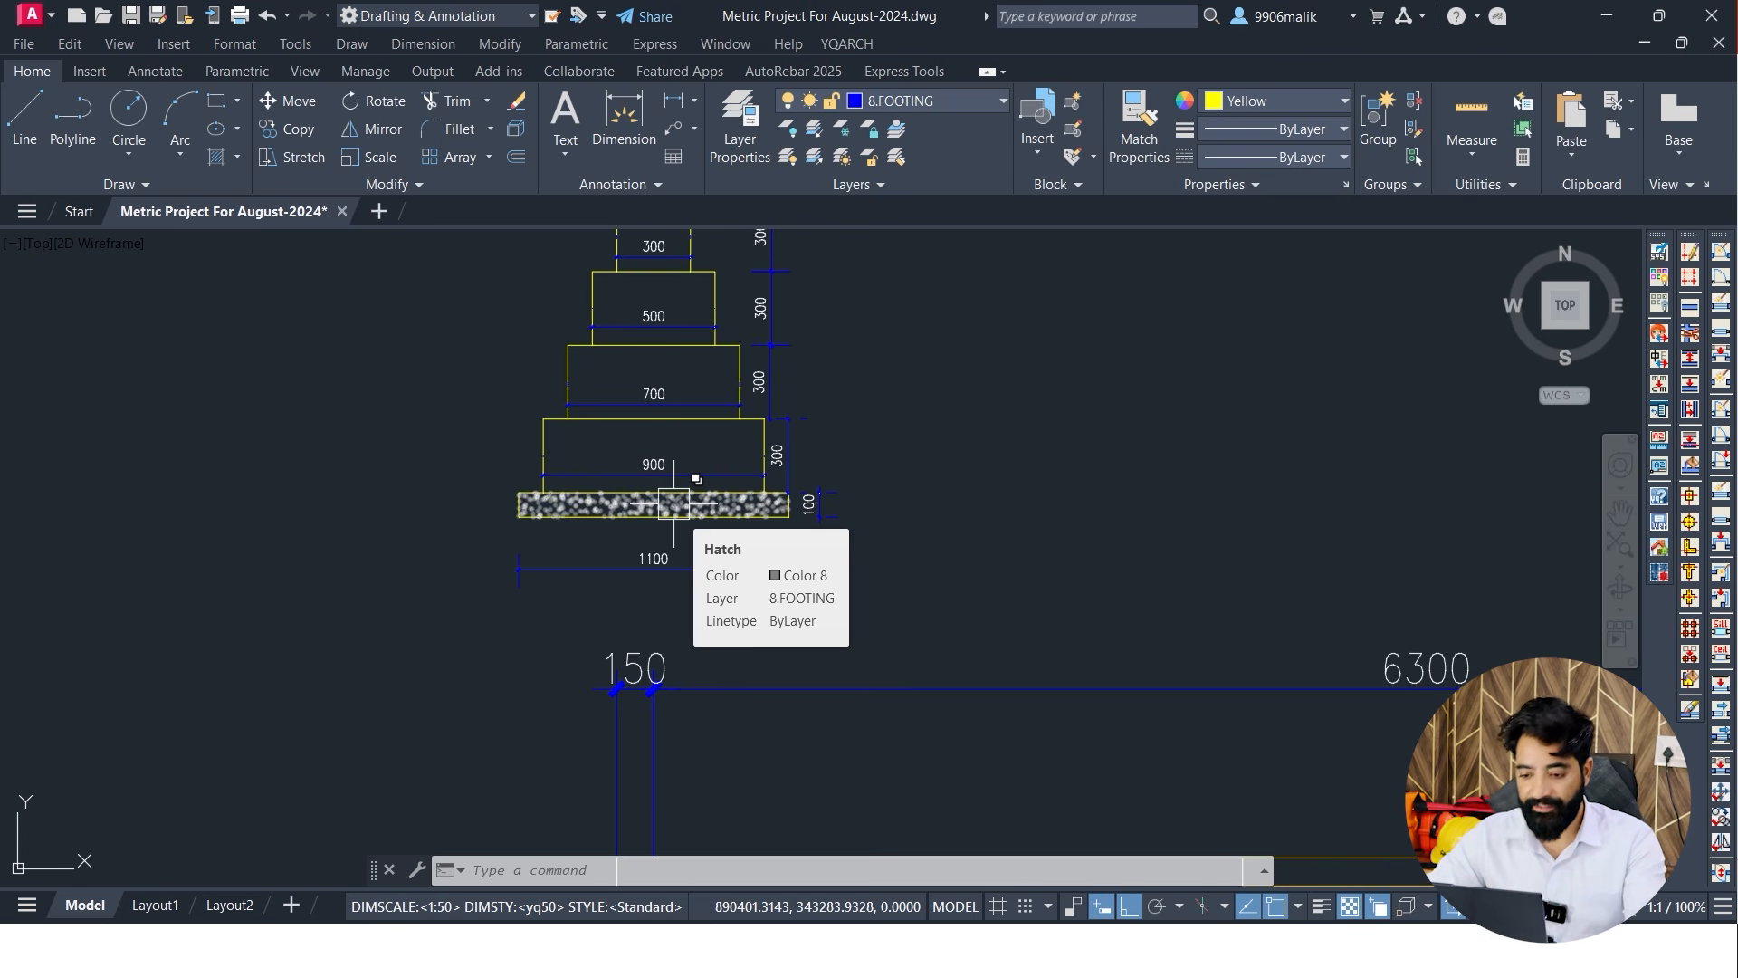
scroll(674, 503, down, 4)
scroll(718, 477, up, 4)
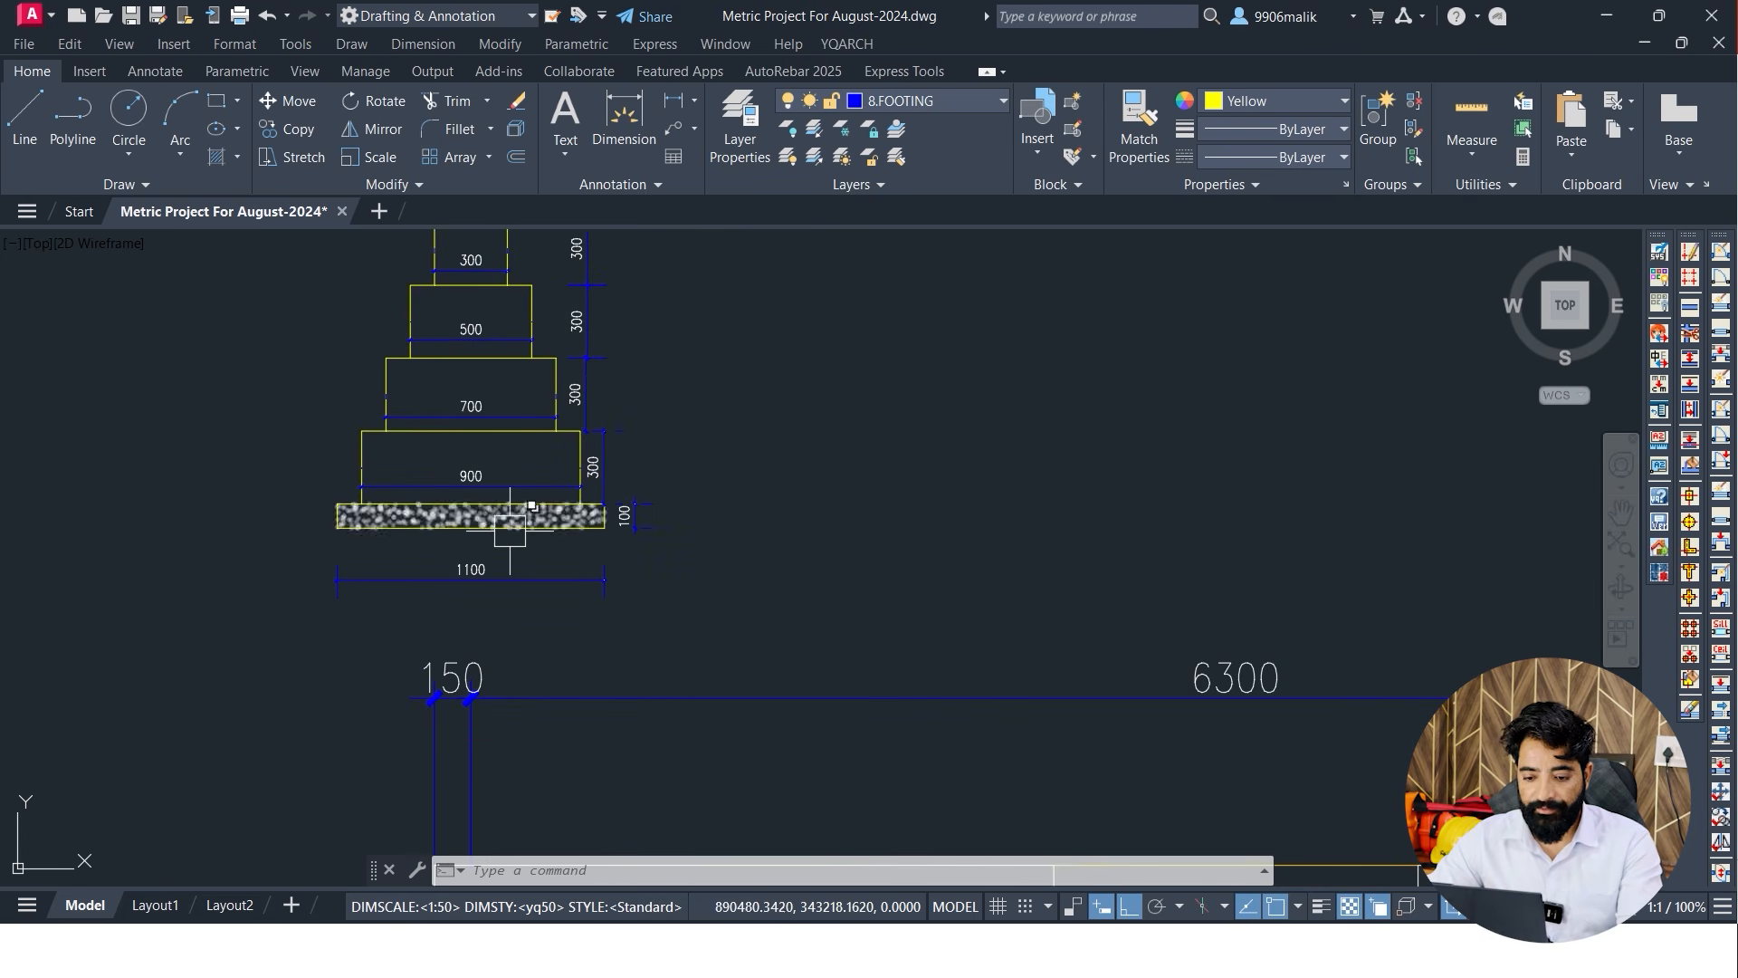
key(Escape)
key(Escape)
key(Escape)
scroll(323, 516, up, 2)
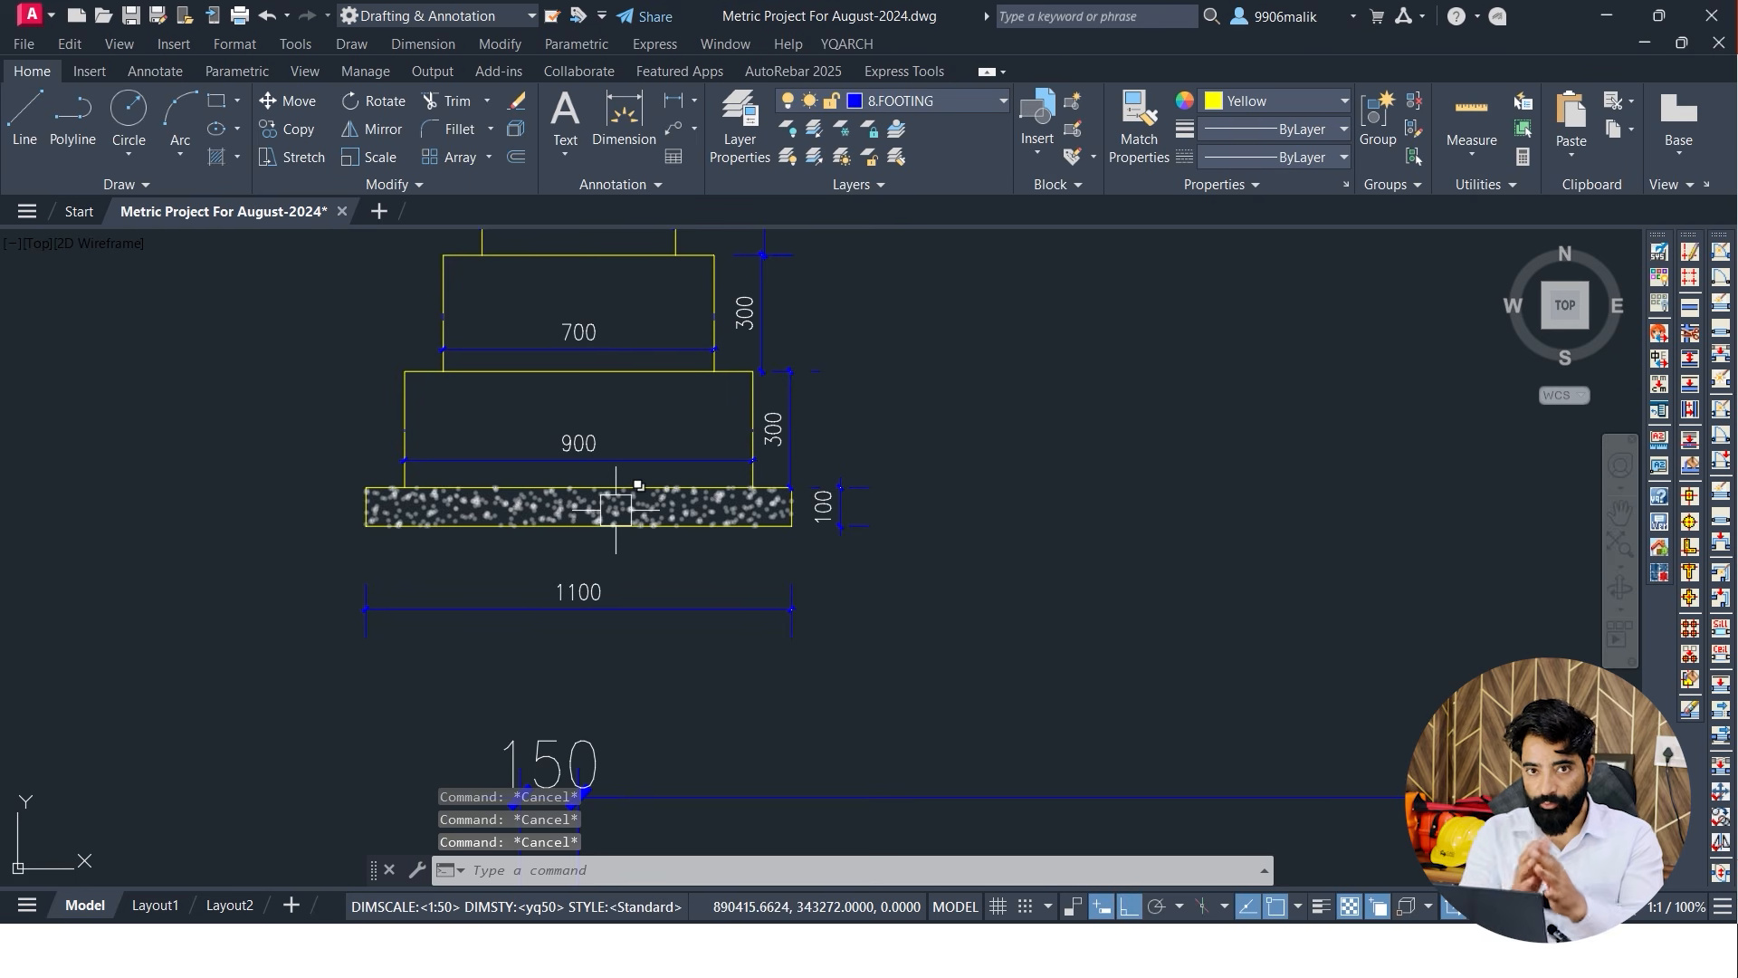
mouse_move(615, 509)
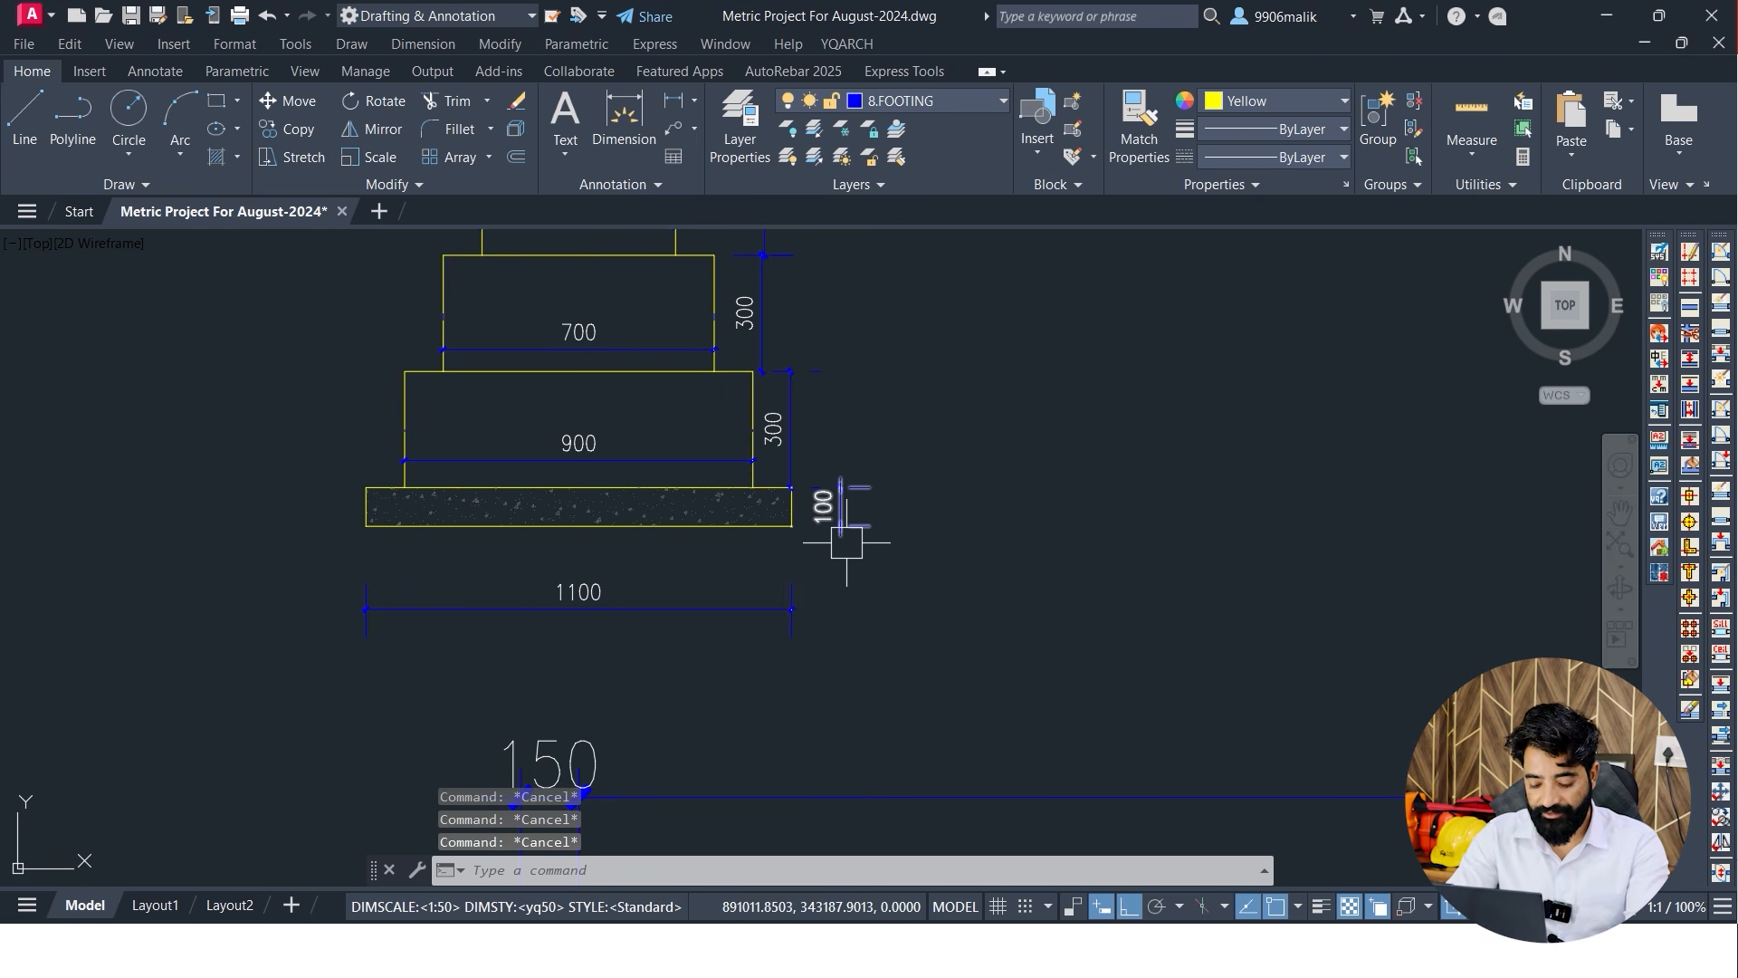
Draw vertical construction lines through both ends of the hatched base, extending down across the room plan
key(Return)
text(v)
key(Return)
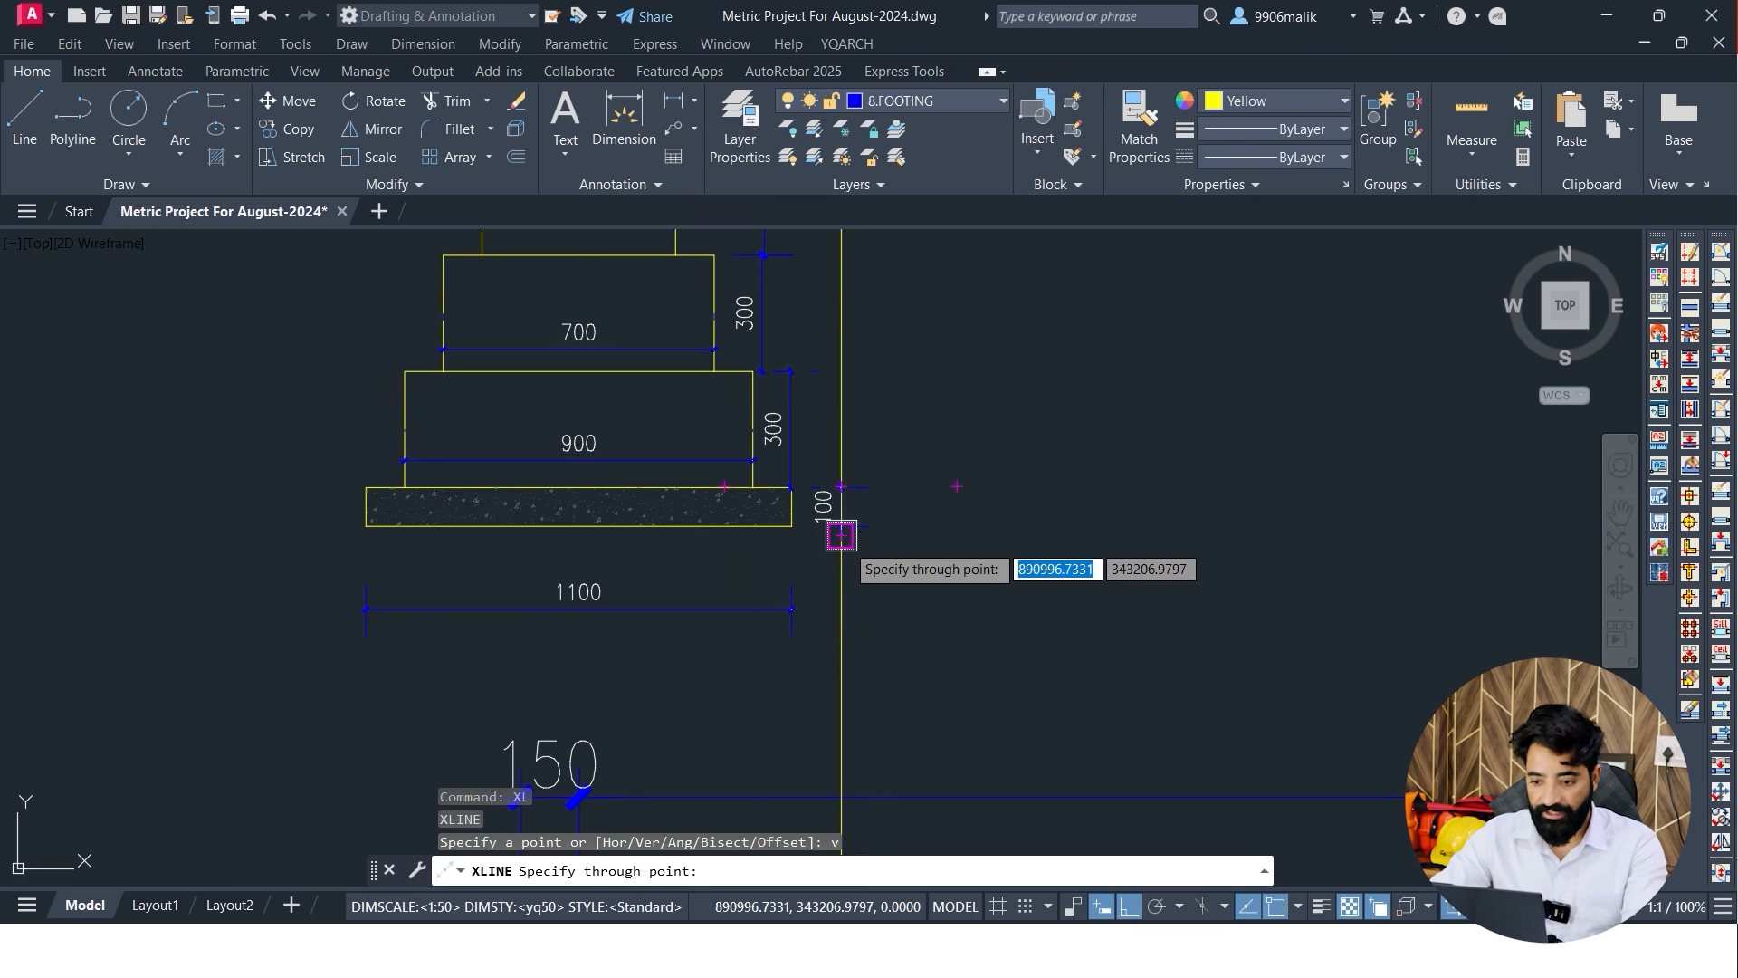
click(791, 514)
click(367, 509)
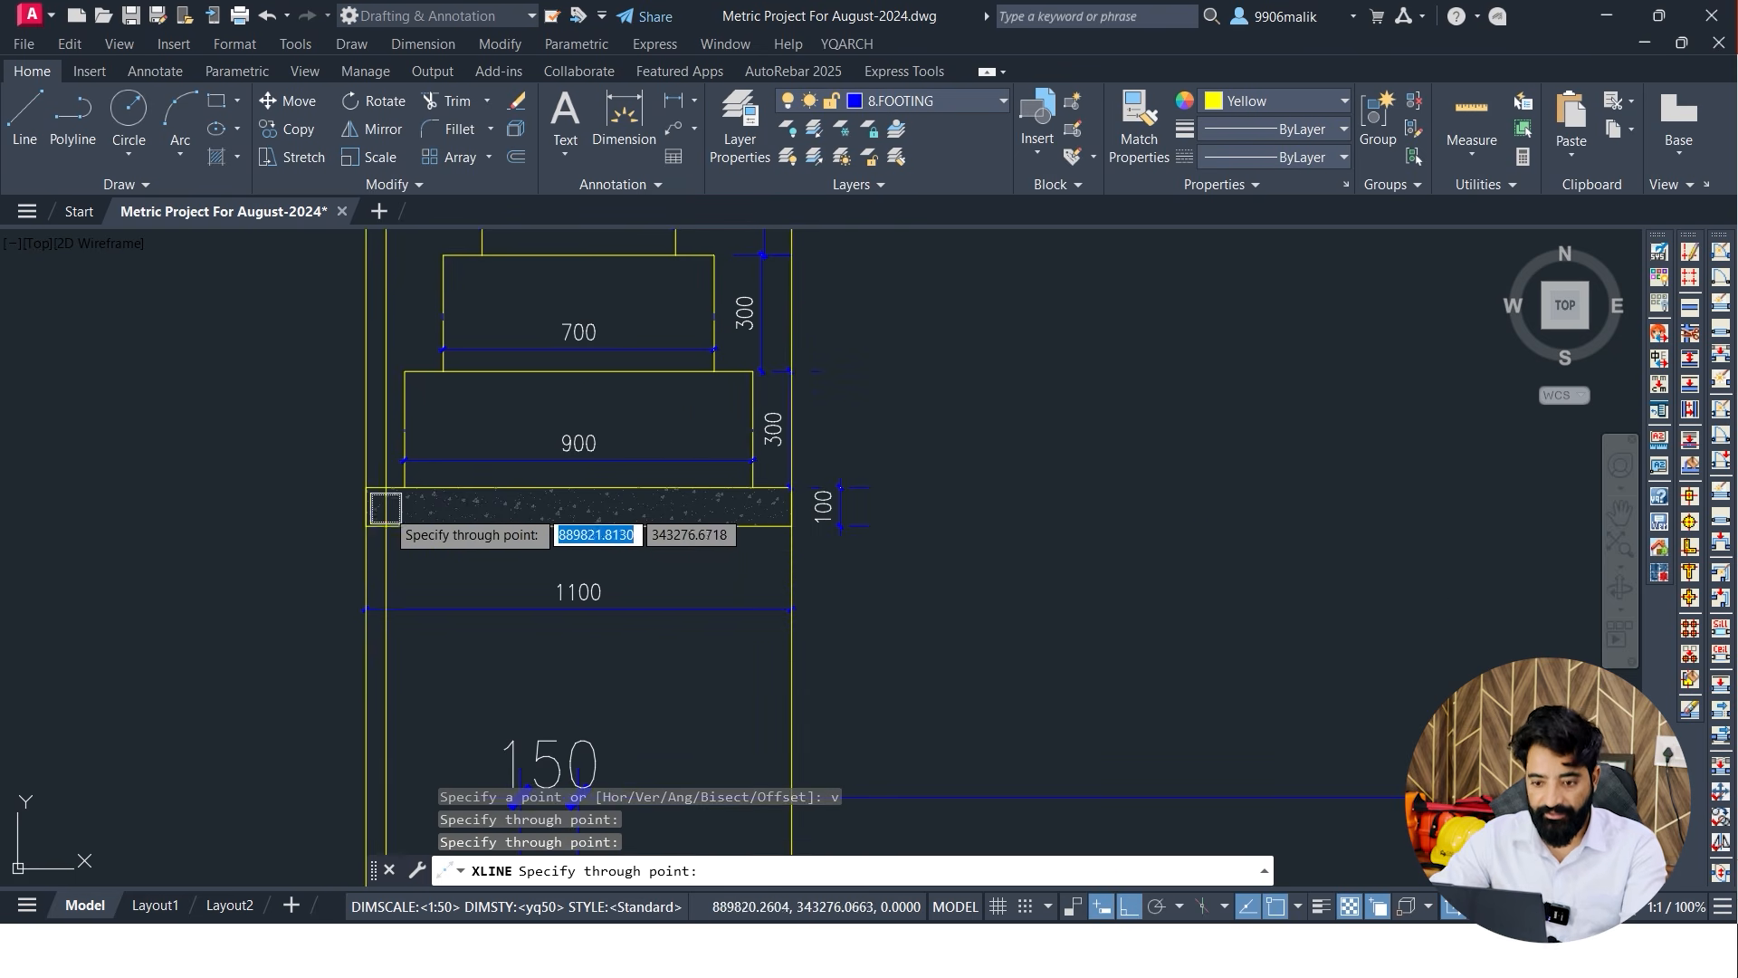
scroll(405, 803, down, 6)
key(Escape)
key(Escape)
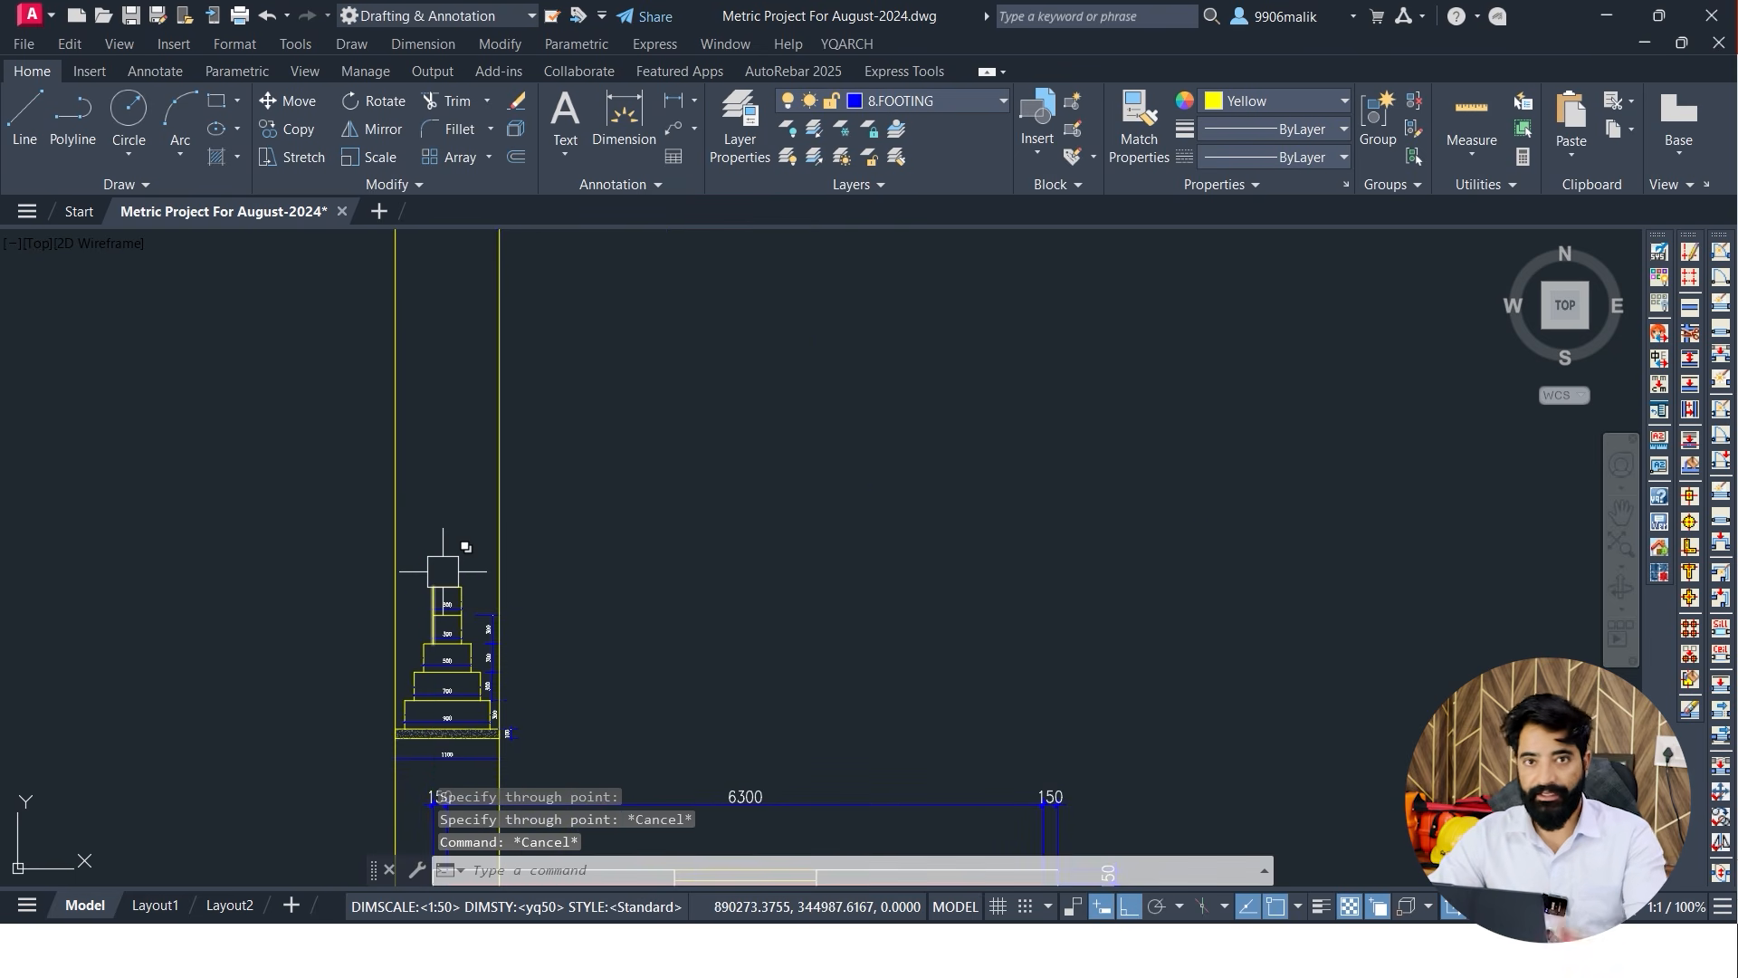
Erase the vertical construction lines drawn through the ends of the footing base
scroll(688, 471, down, 2)
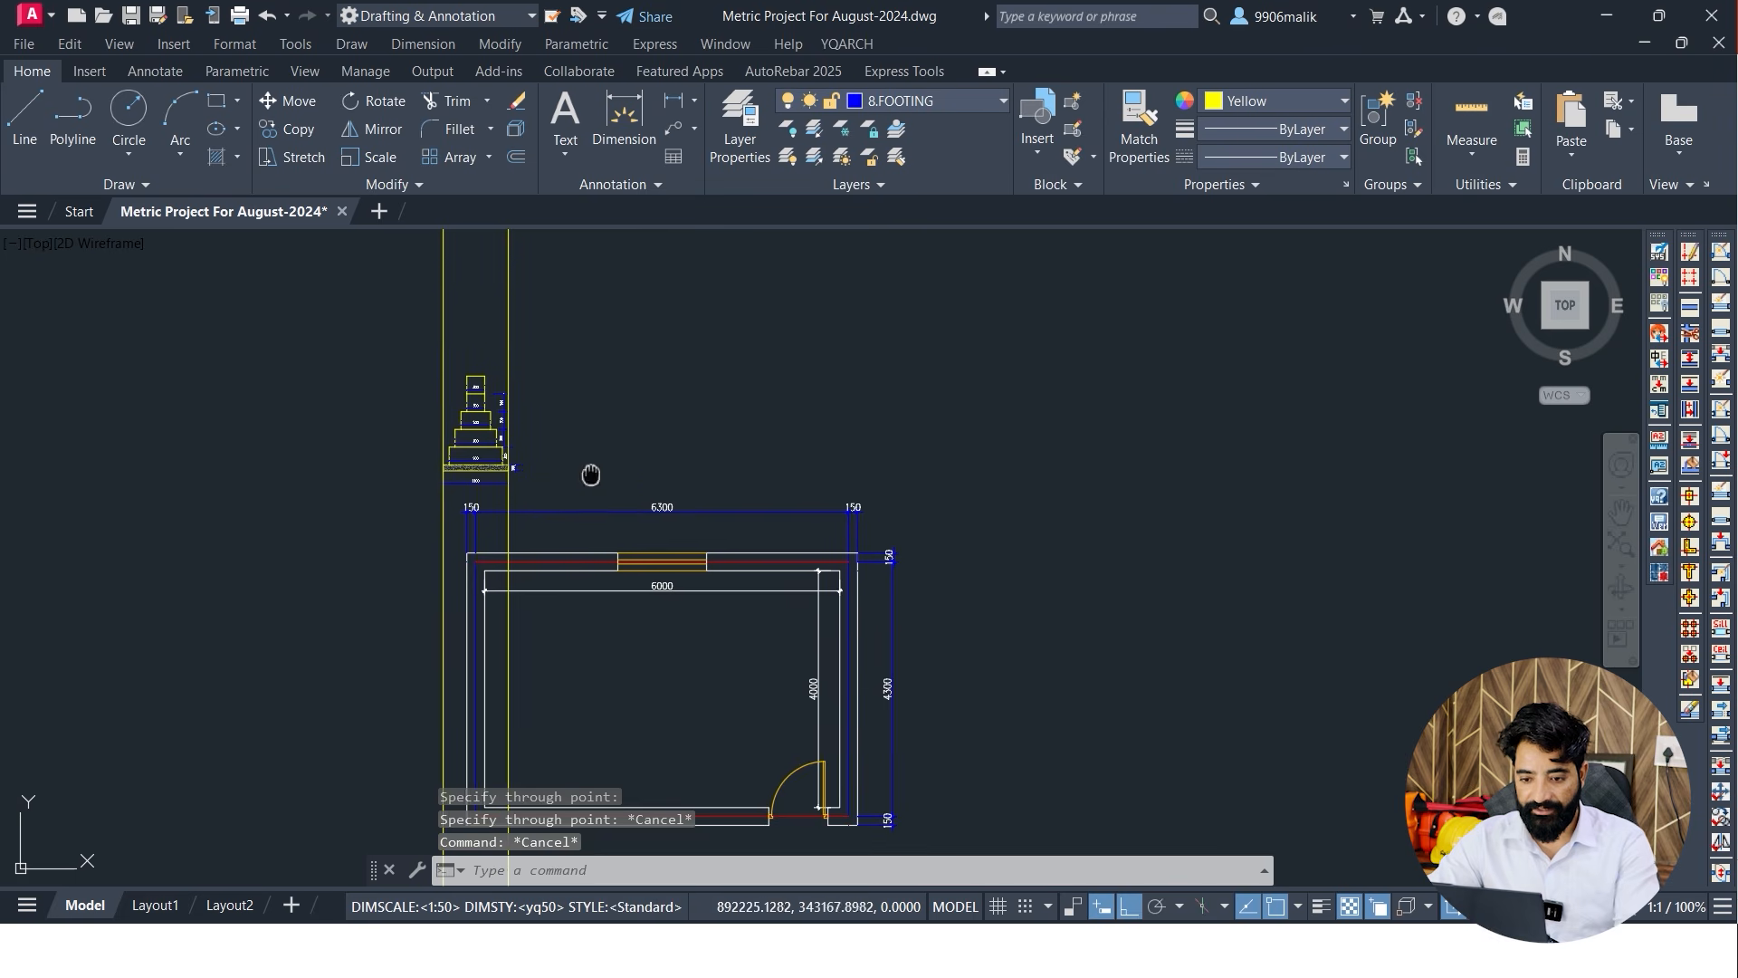
click(733, 274)
click(458, 337)
text(e)
key(Return)
key(Escape)
Switch to Excel and create a blank workbook
key(super)
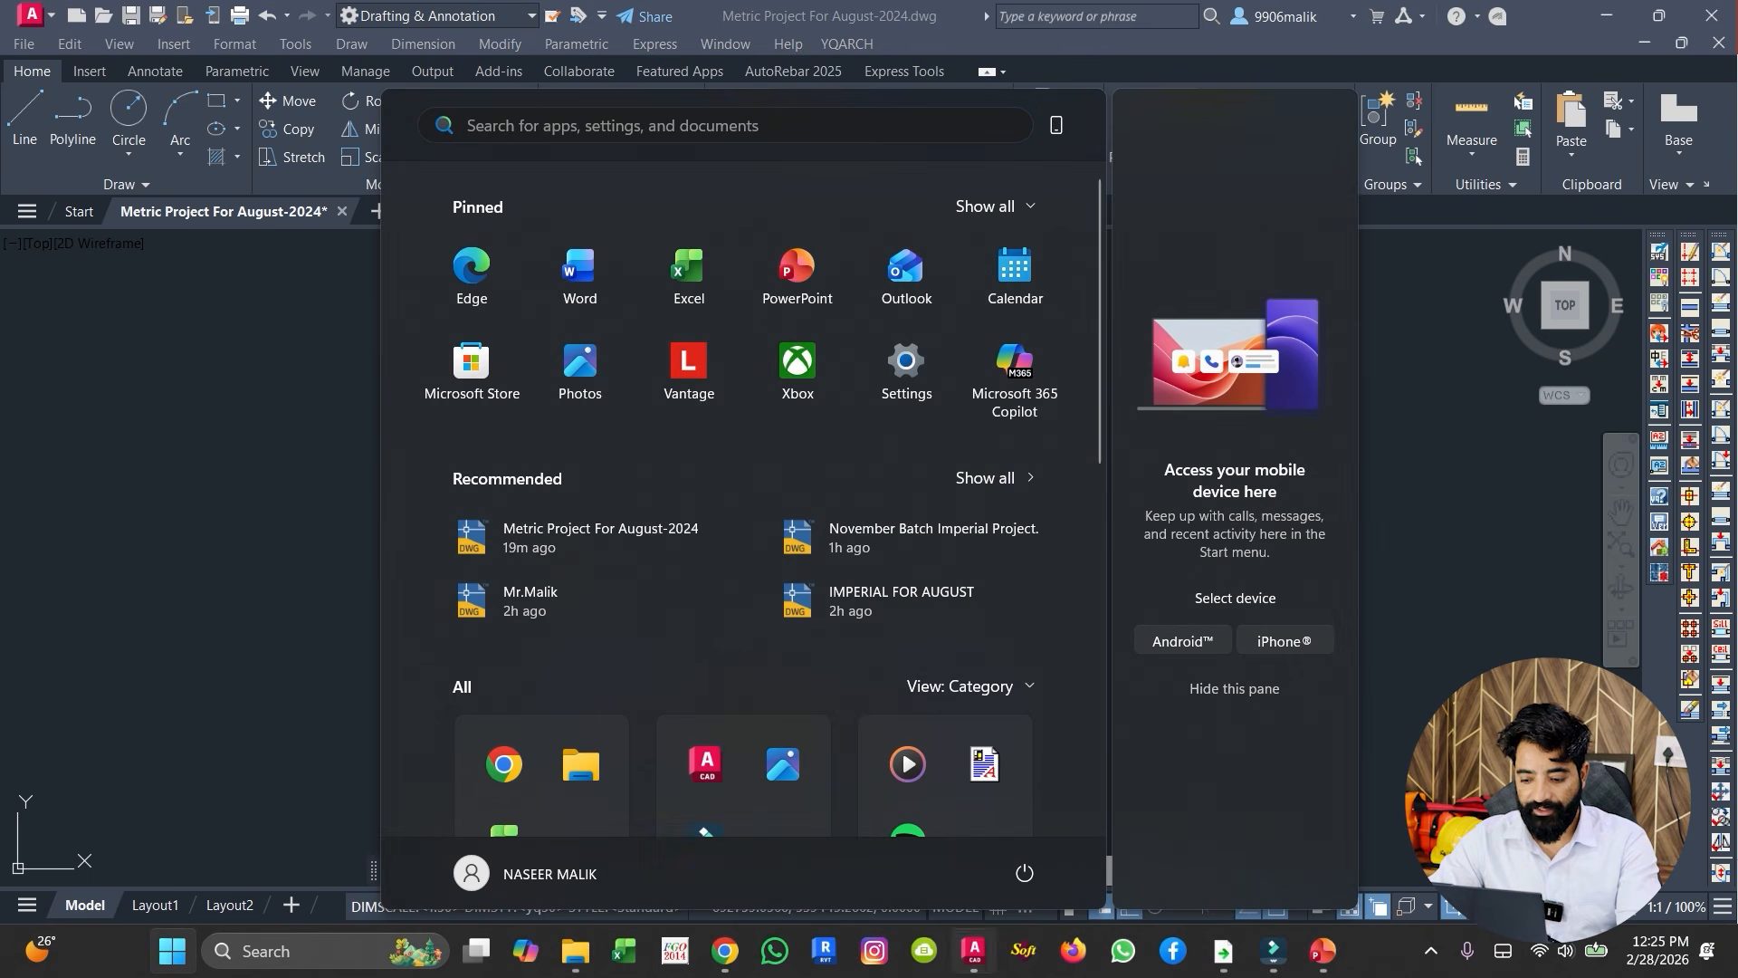
click(625, 950)
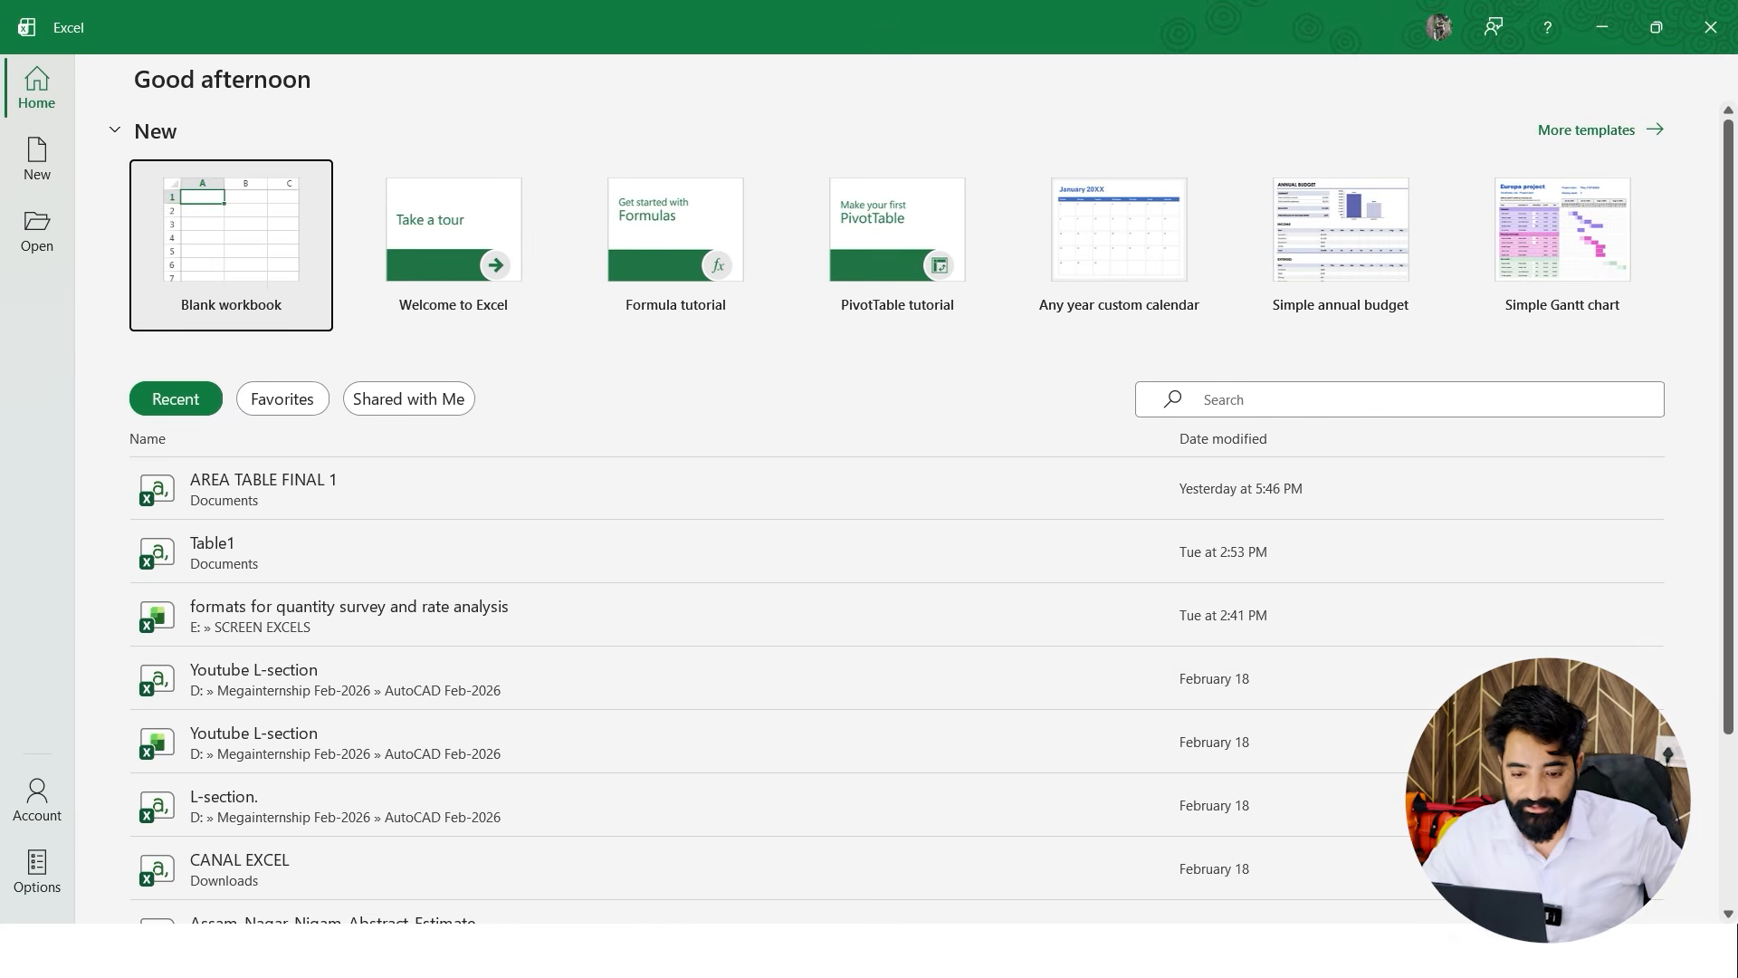
click(237, 240)
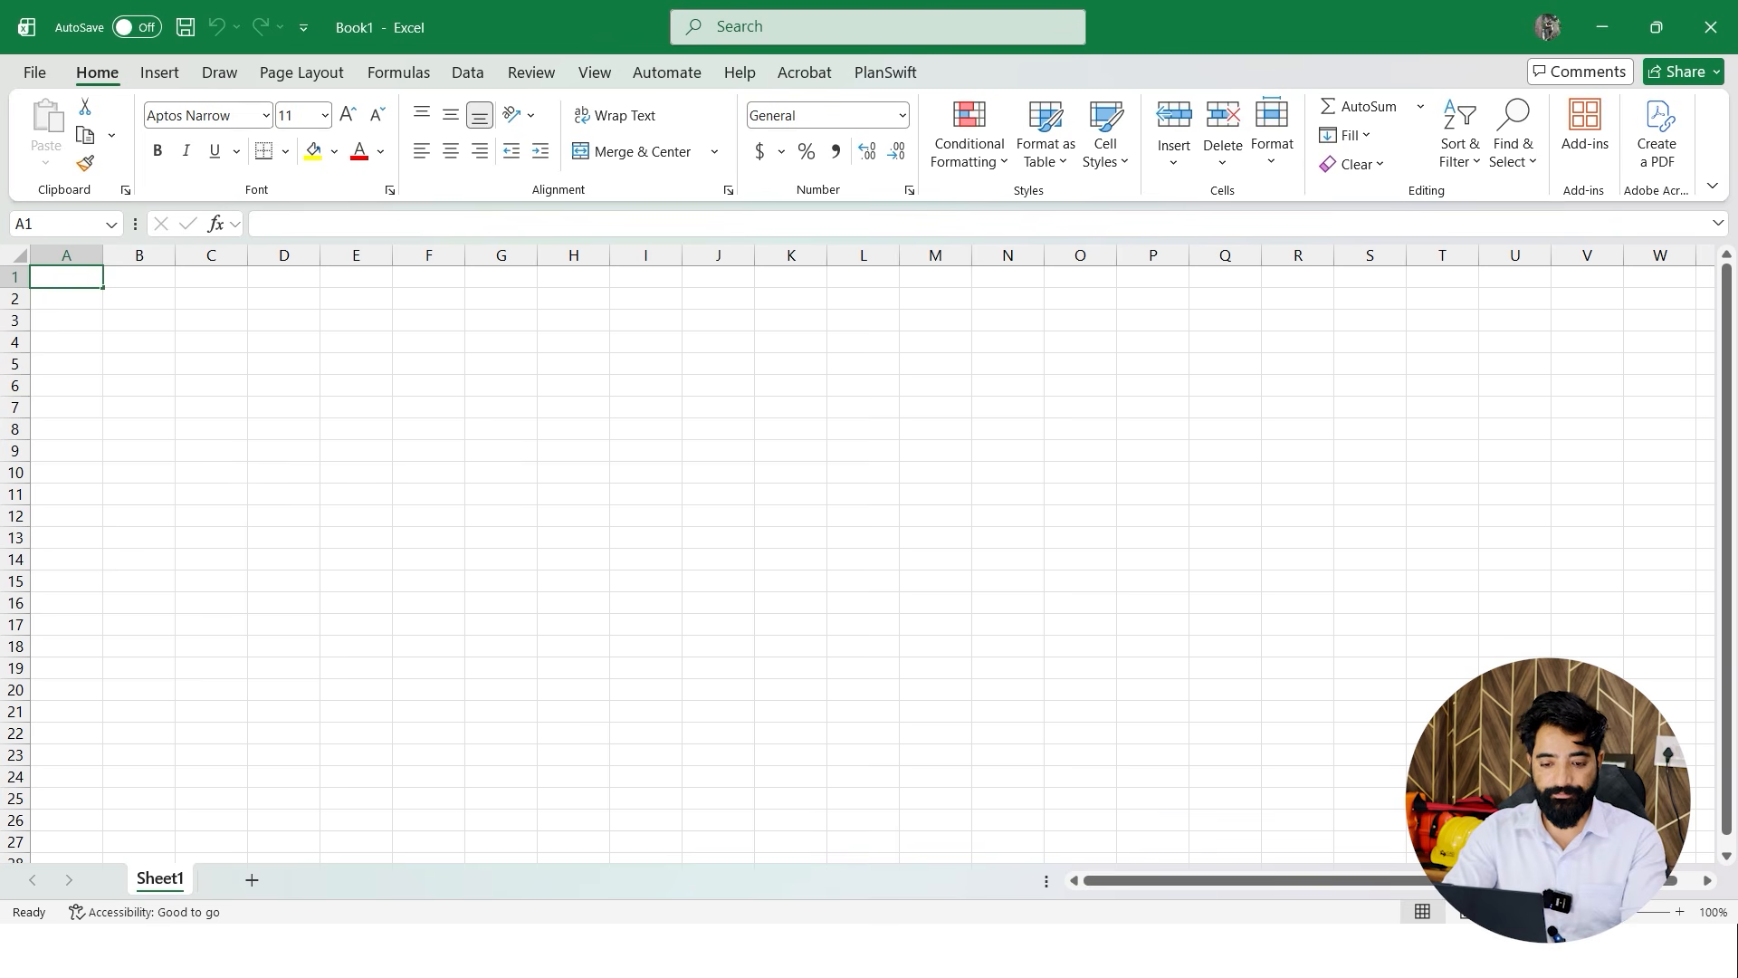
Enter the headings SR. NO., DESCRIPTION OF ITEMS and NO. in cells A1 to C1
text(SR. NO)
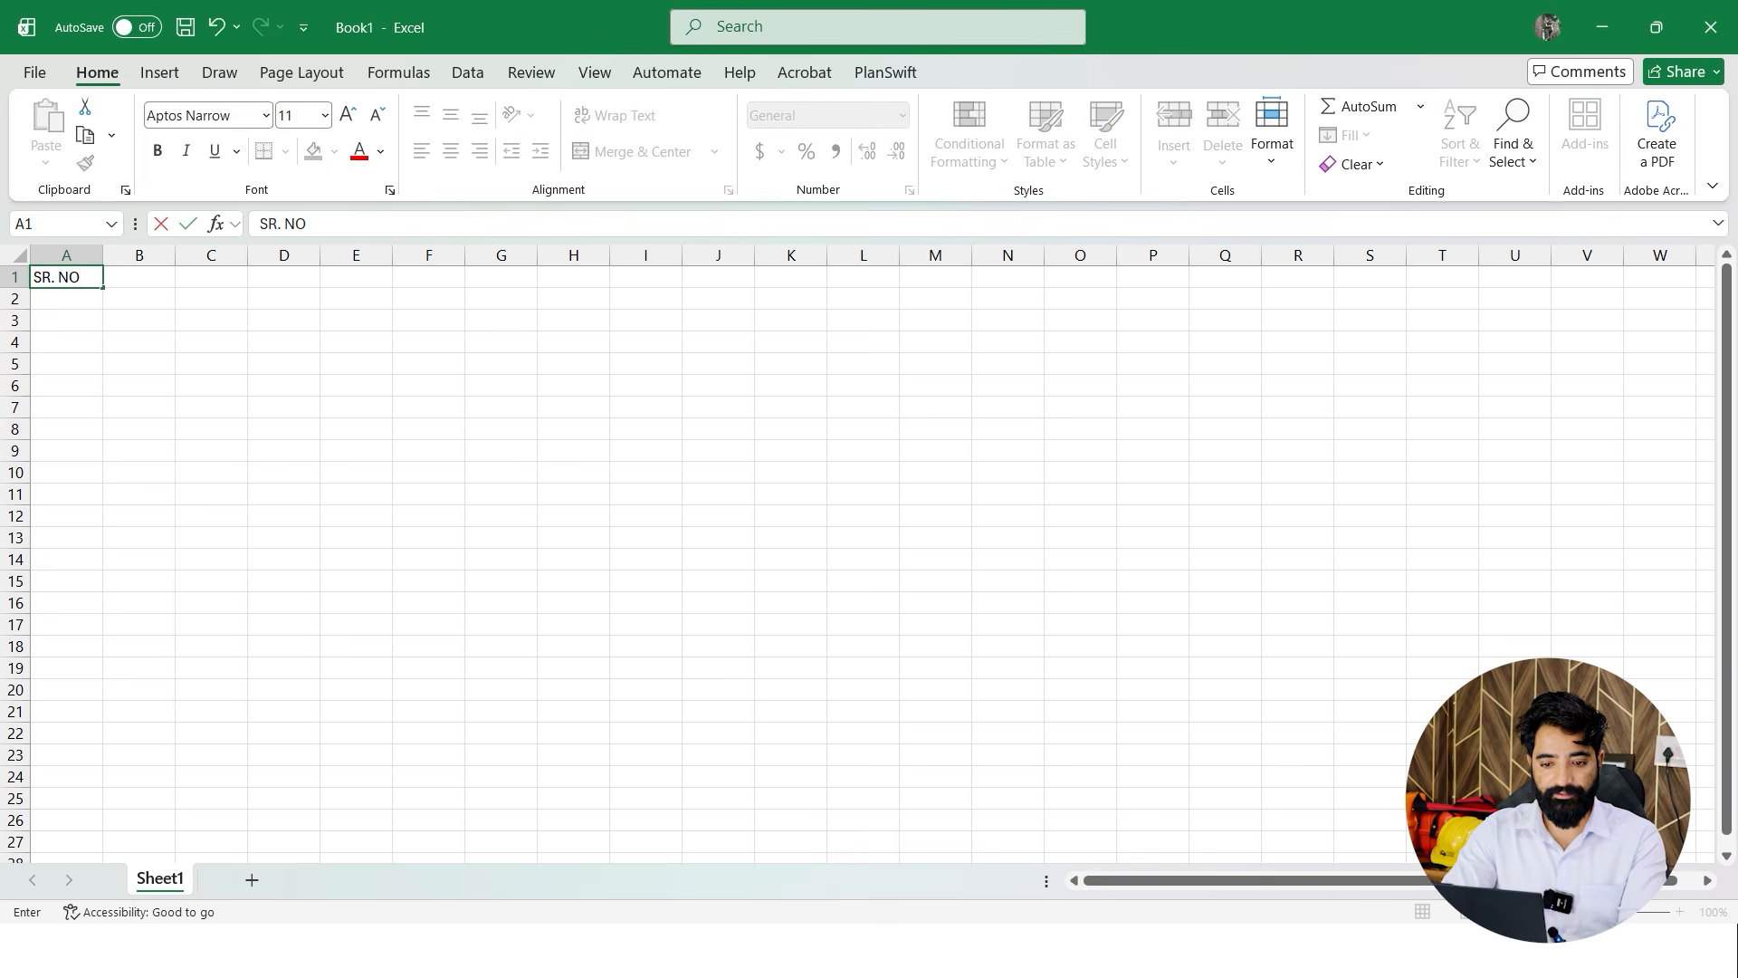
text(.)
key(Tab)
text(E)
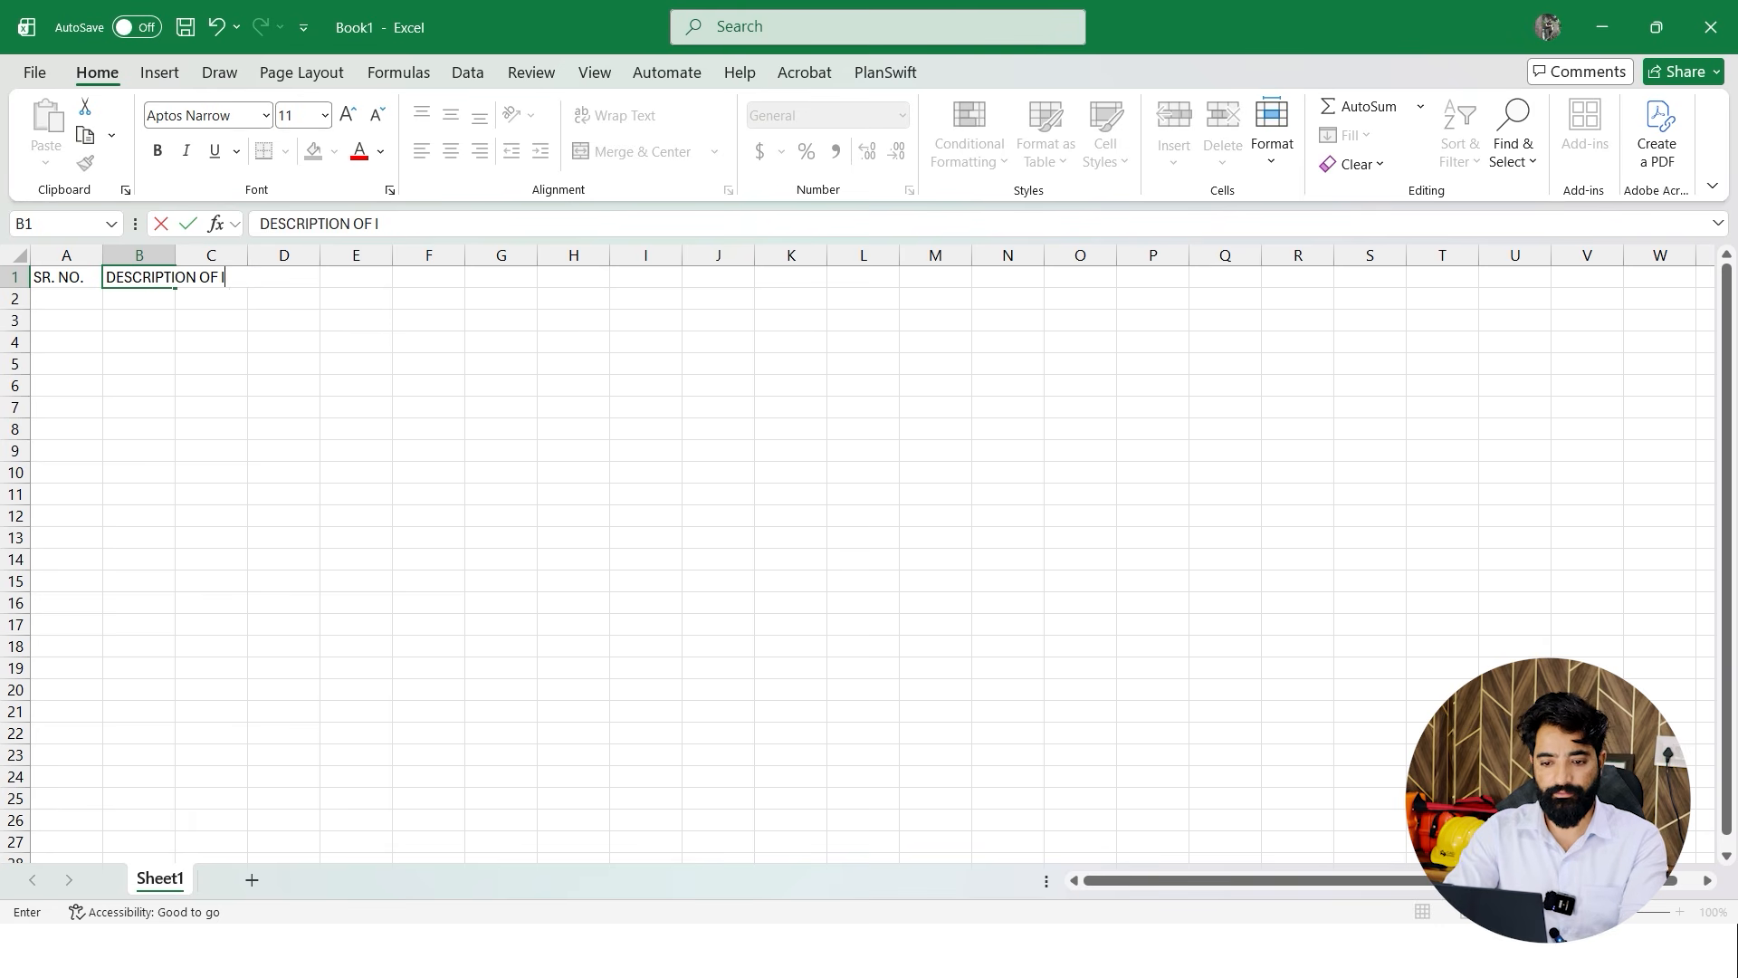
key(Tab)
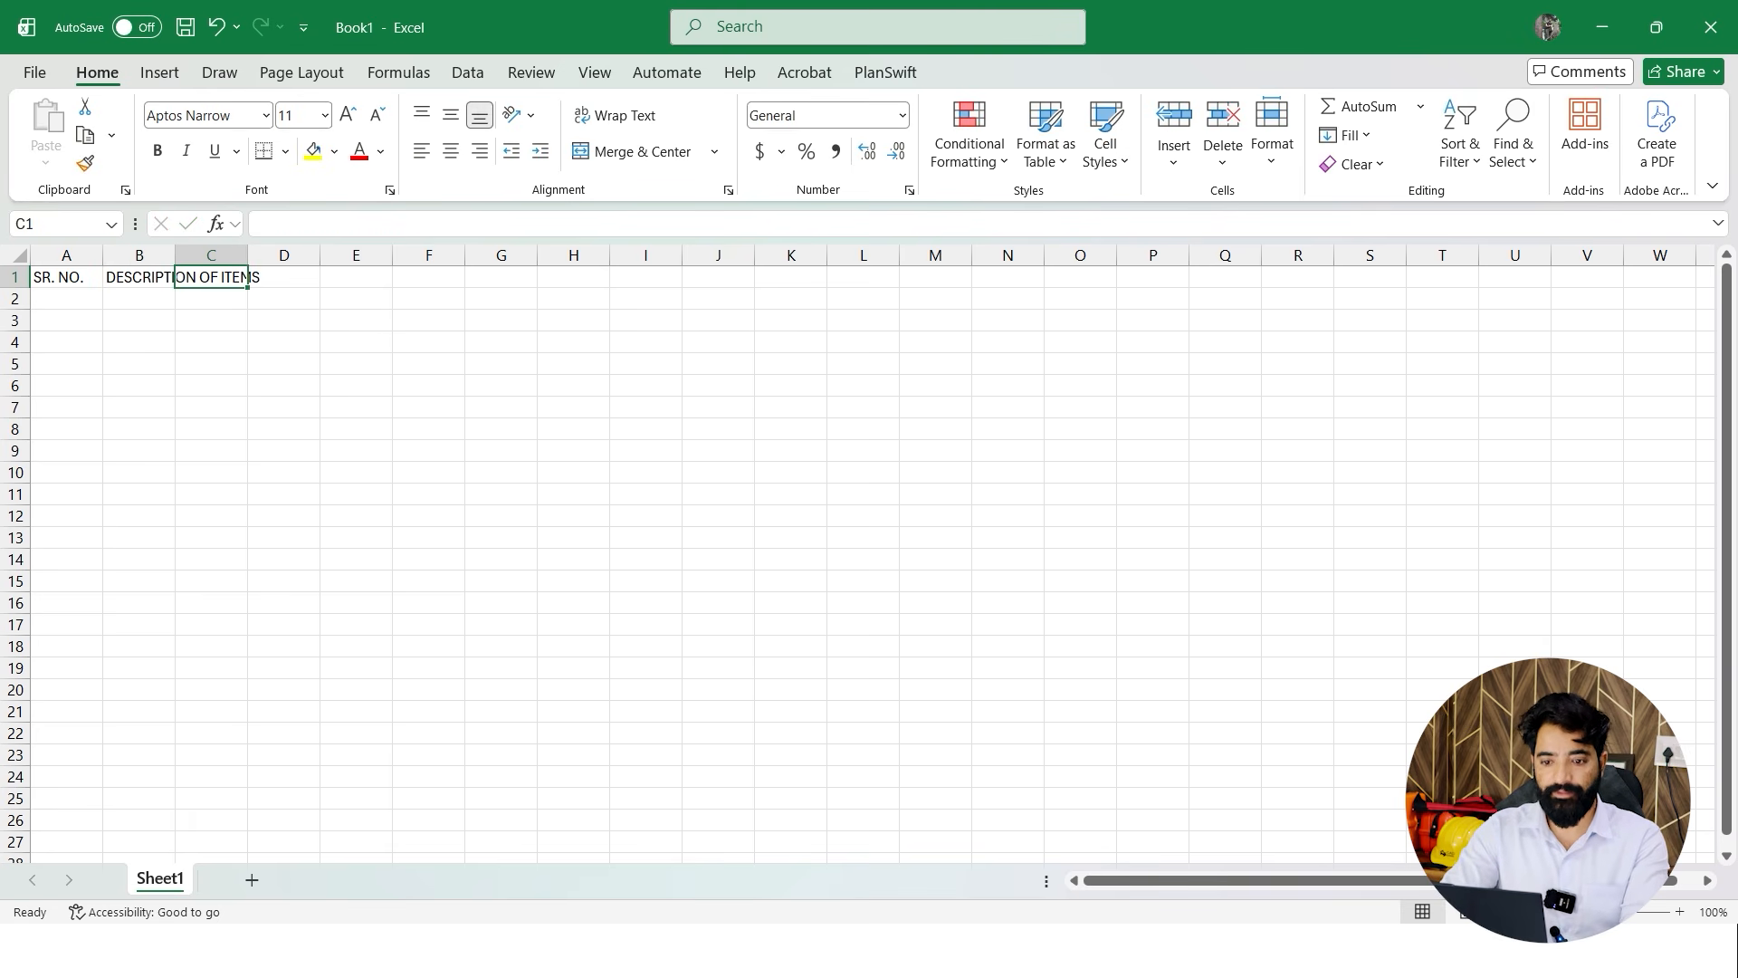
text(NO.)
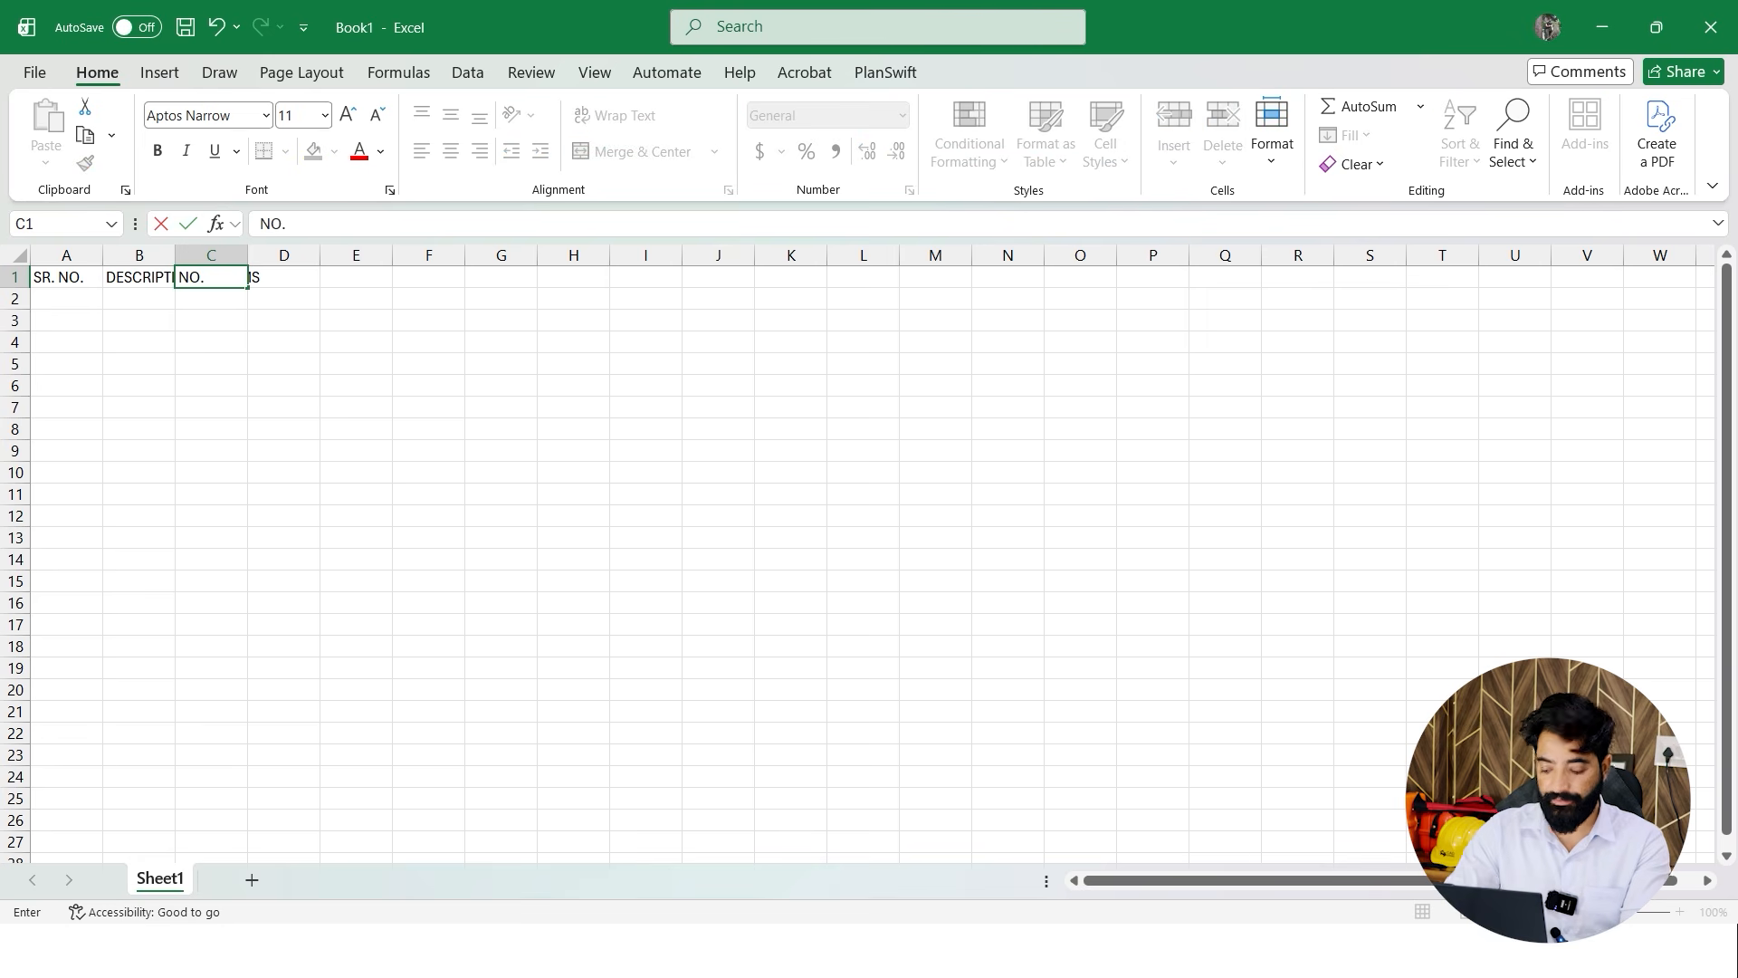
key(Tab)
Enter the headings LENGTH, WIDTH and HEIGHT in cells D1 to F1
text(LE)
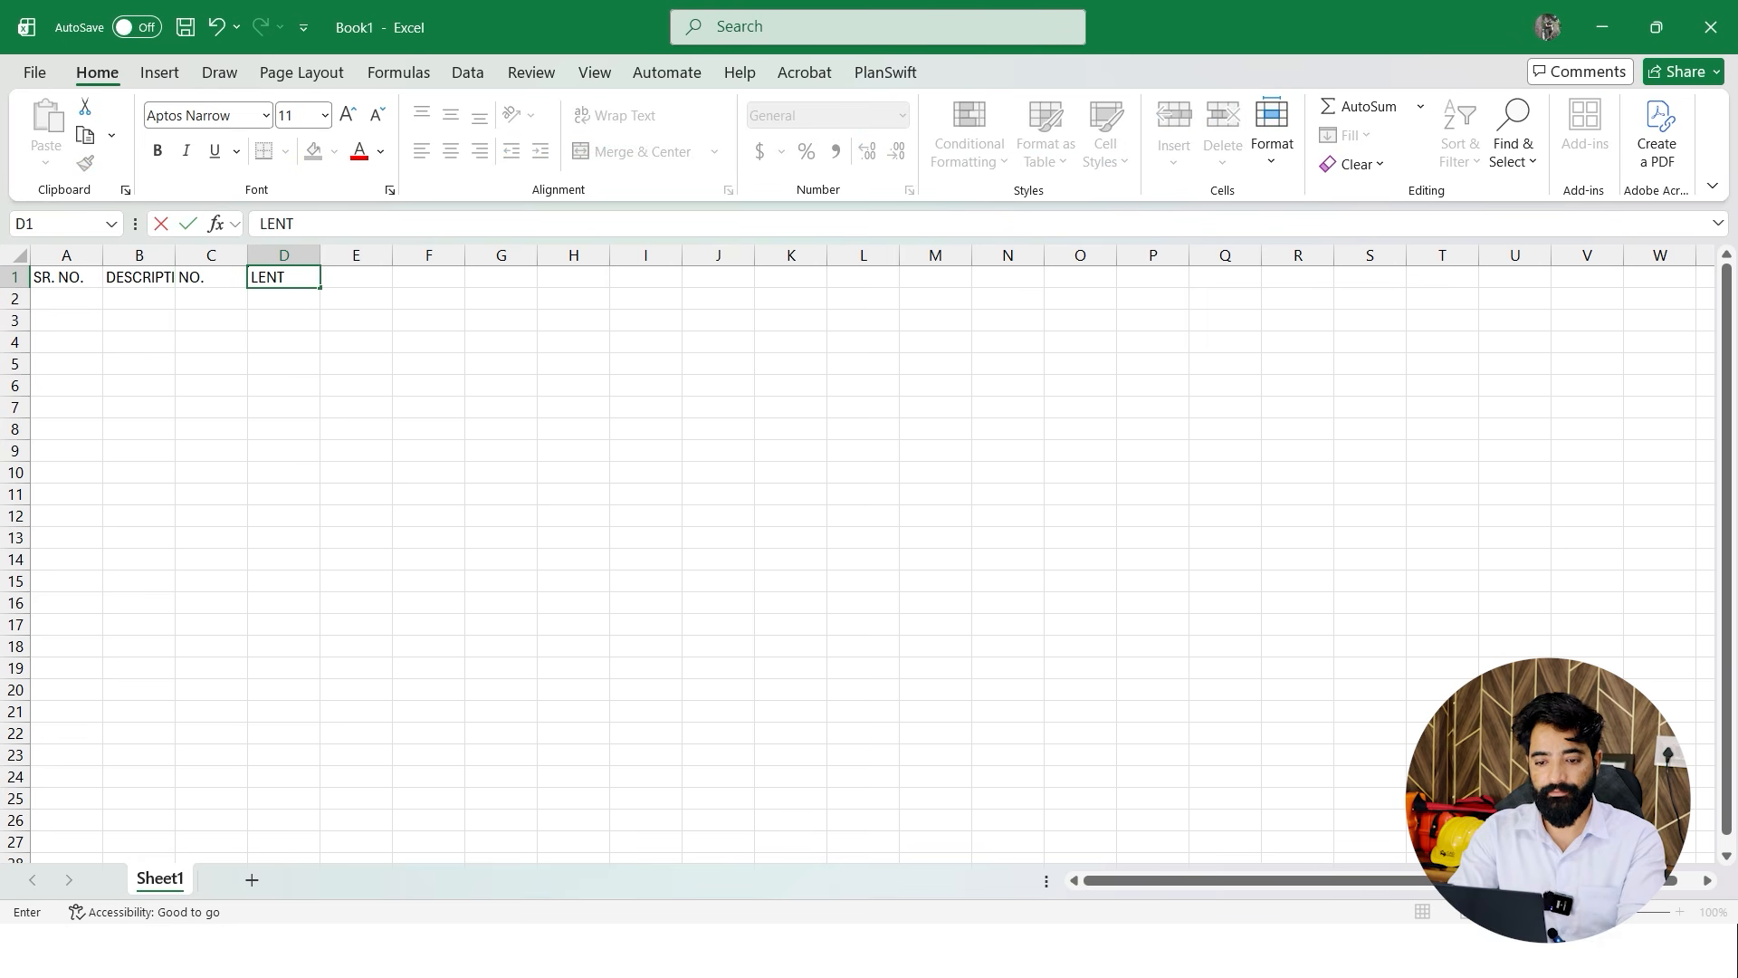
text(NGTH)
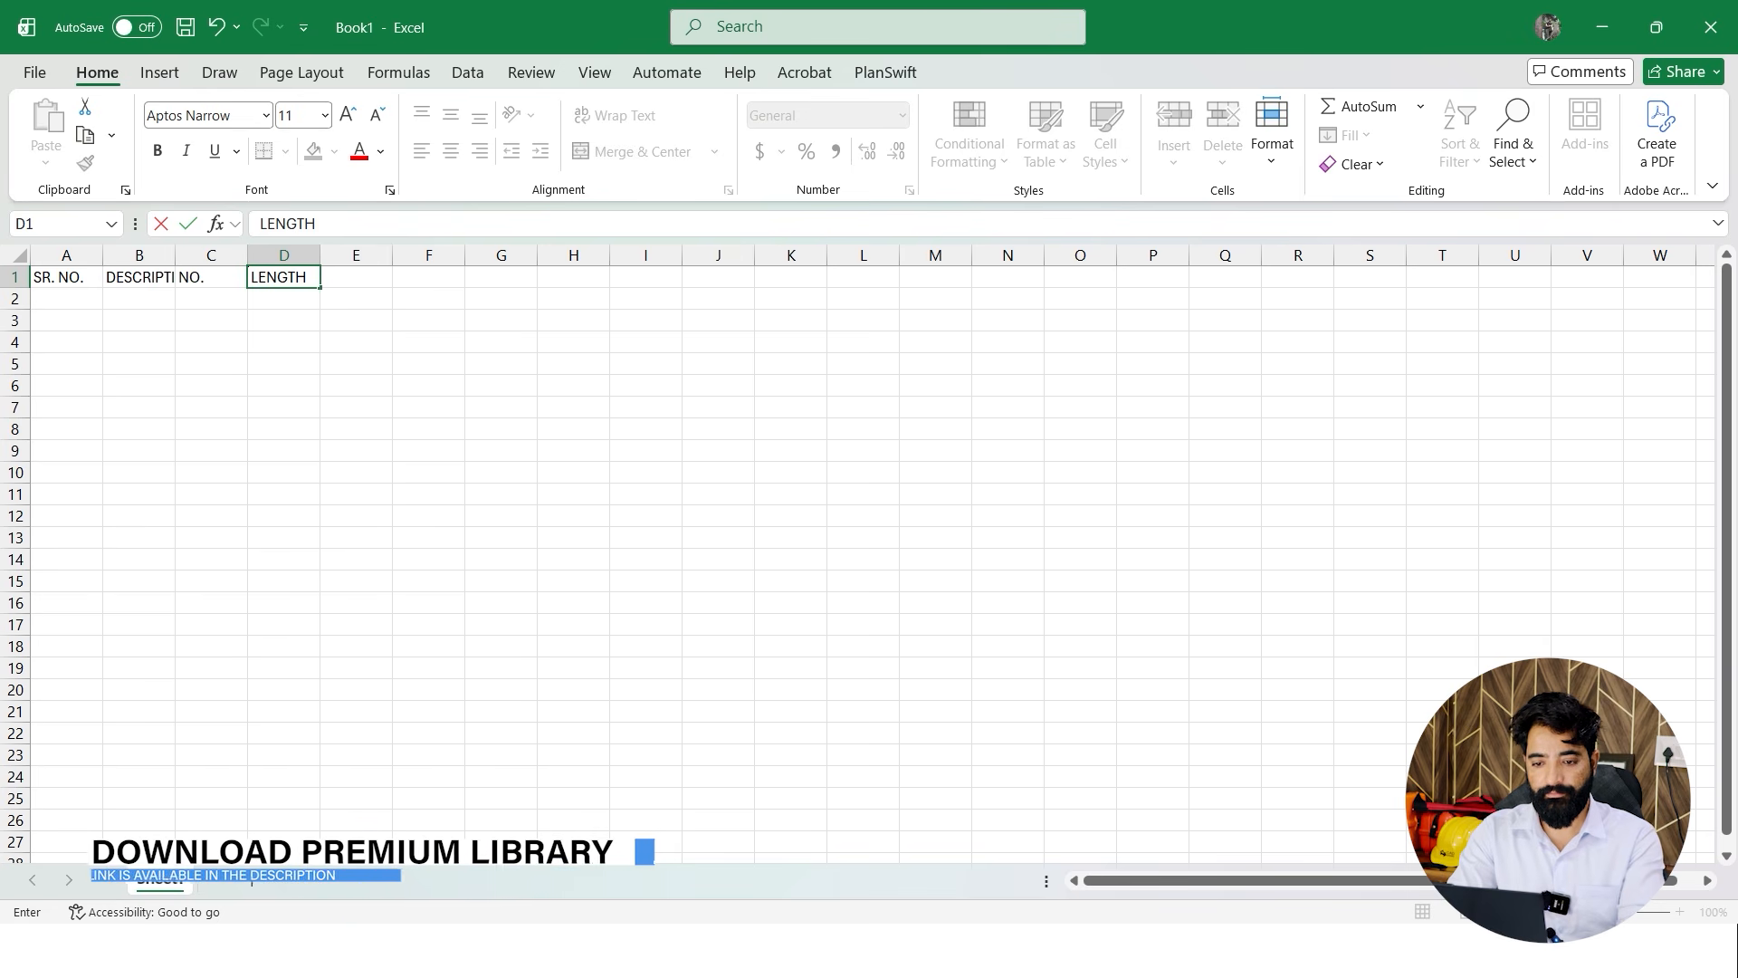
key(ctrl+Return)
key(Tab)
text(WIDTH)
key(Tab)
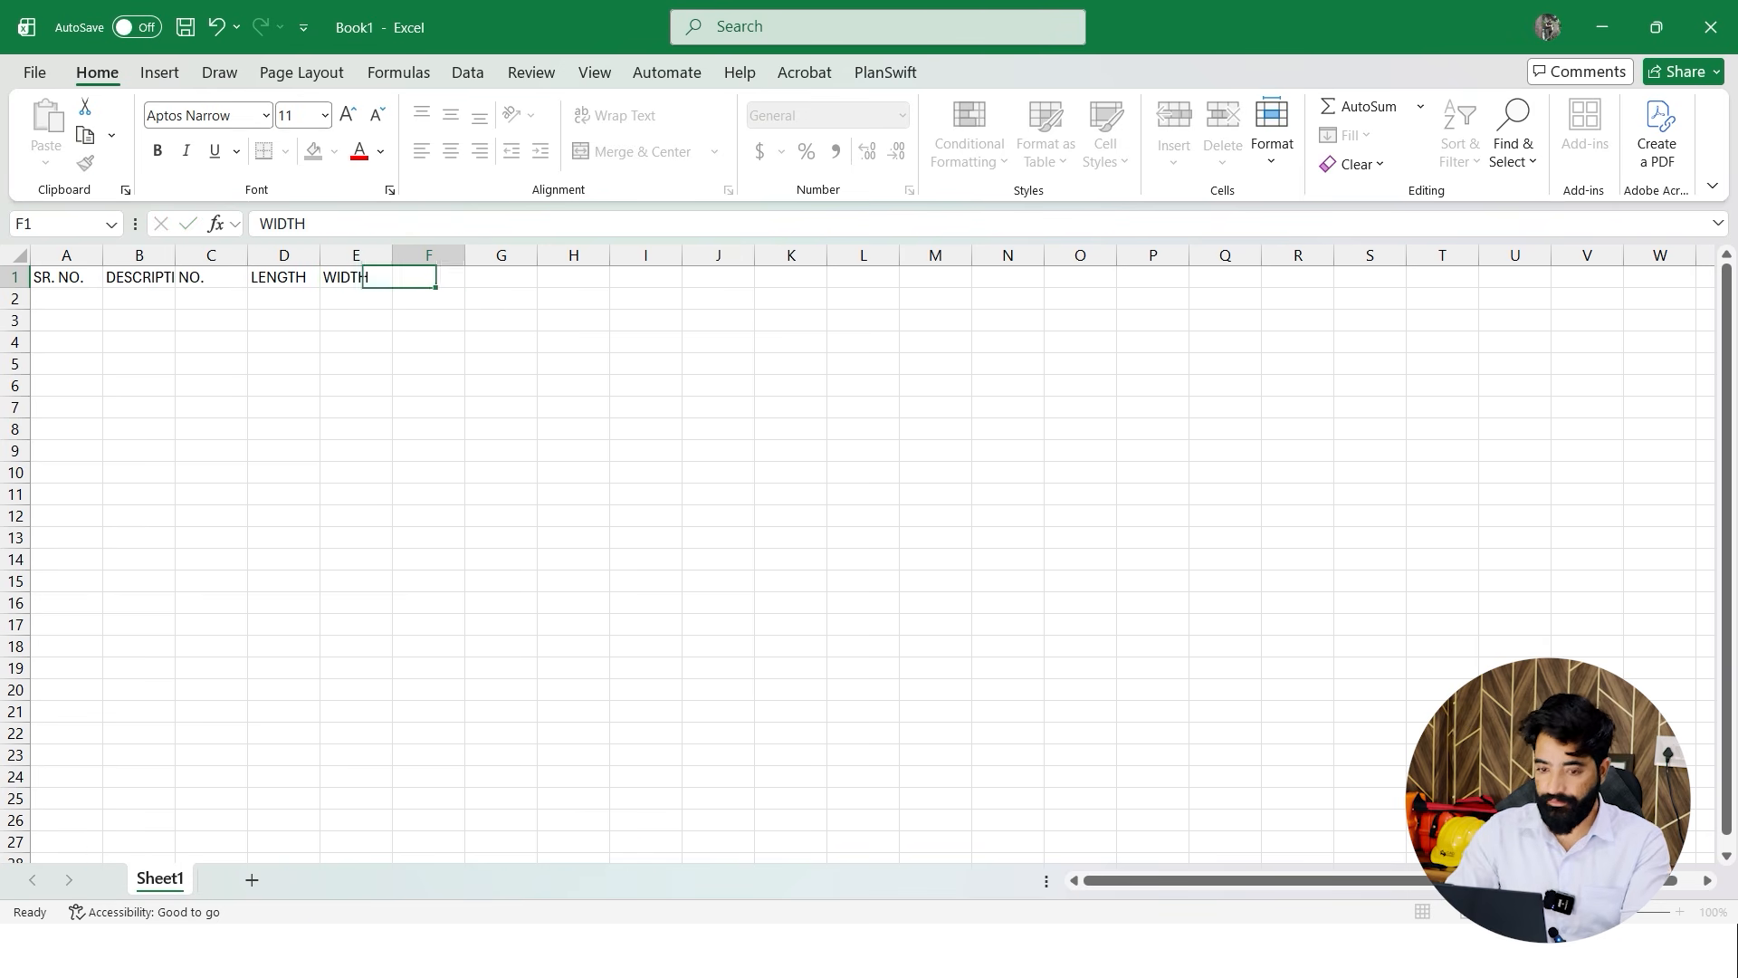
text(HE)
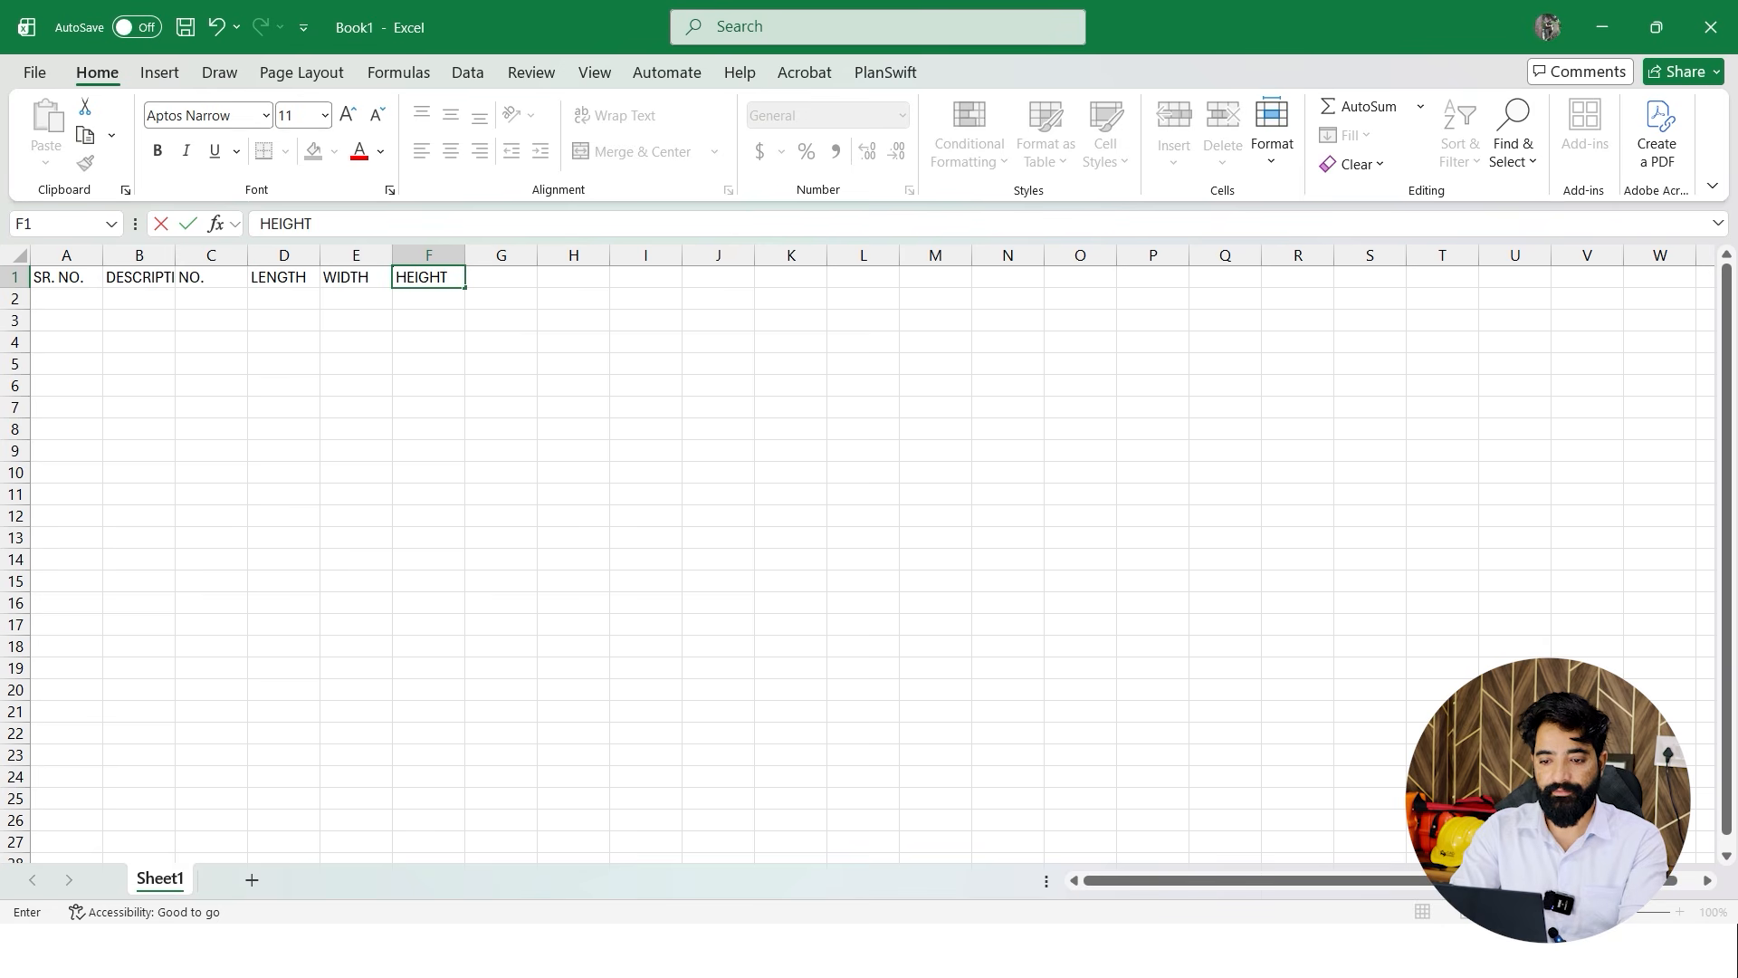
text(IGHT)
key(Tab)
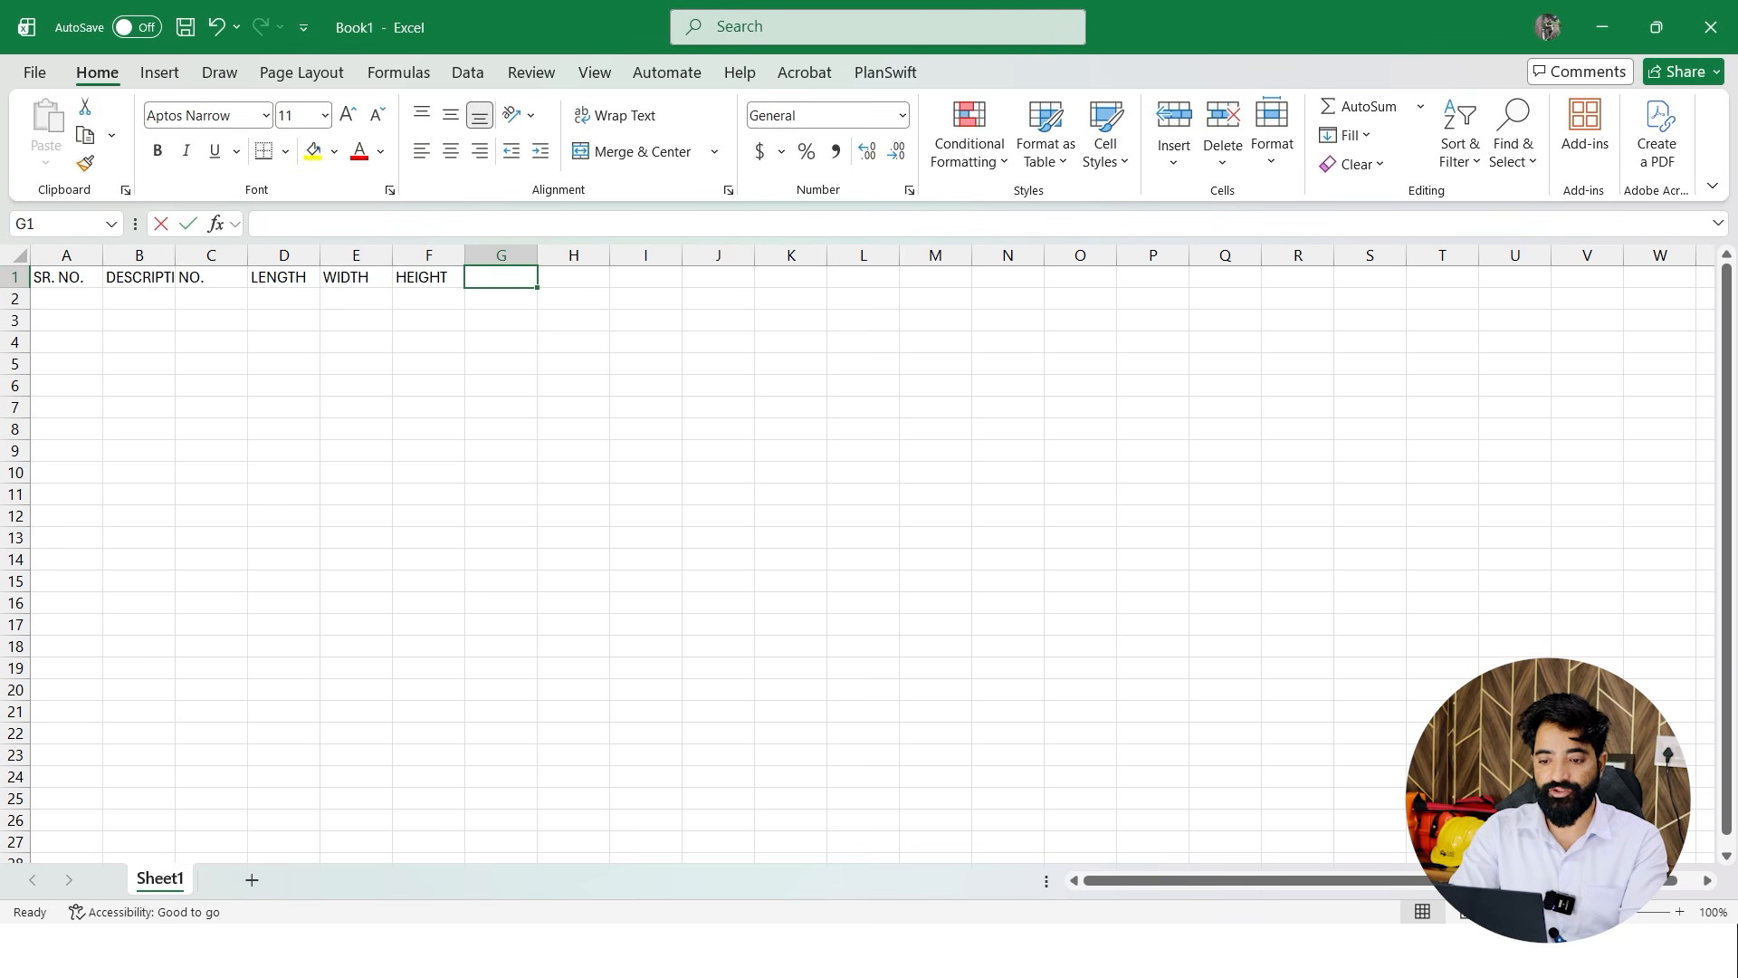
Enter the headings TOTAL QUAATITY and REMARKS in cells G1 and H1
text(TOTAL QUAATITY)
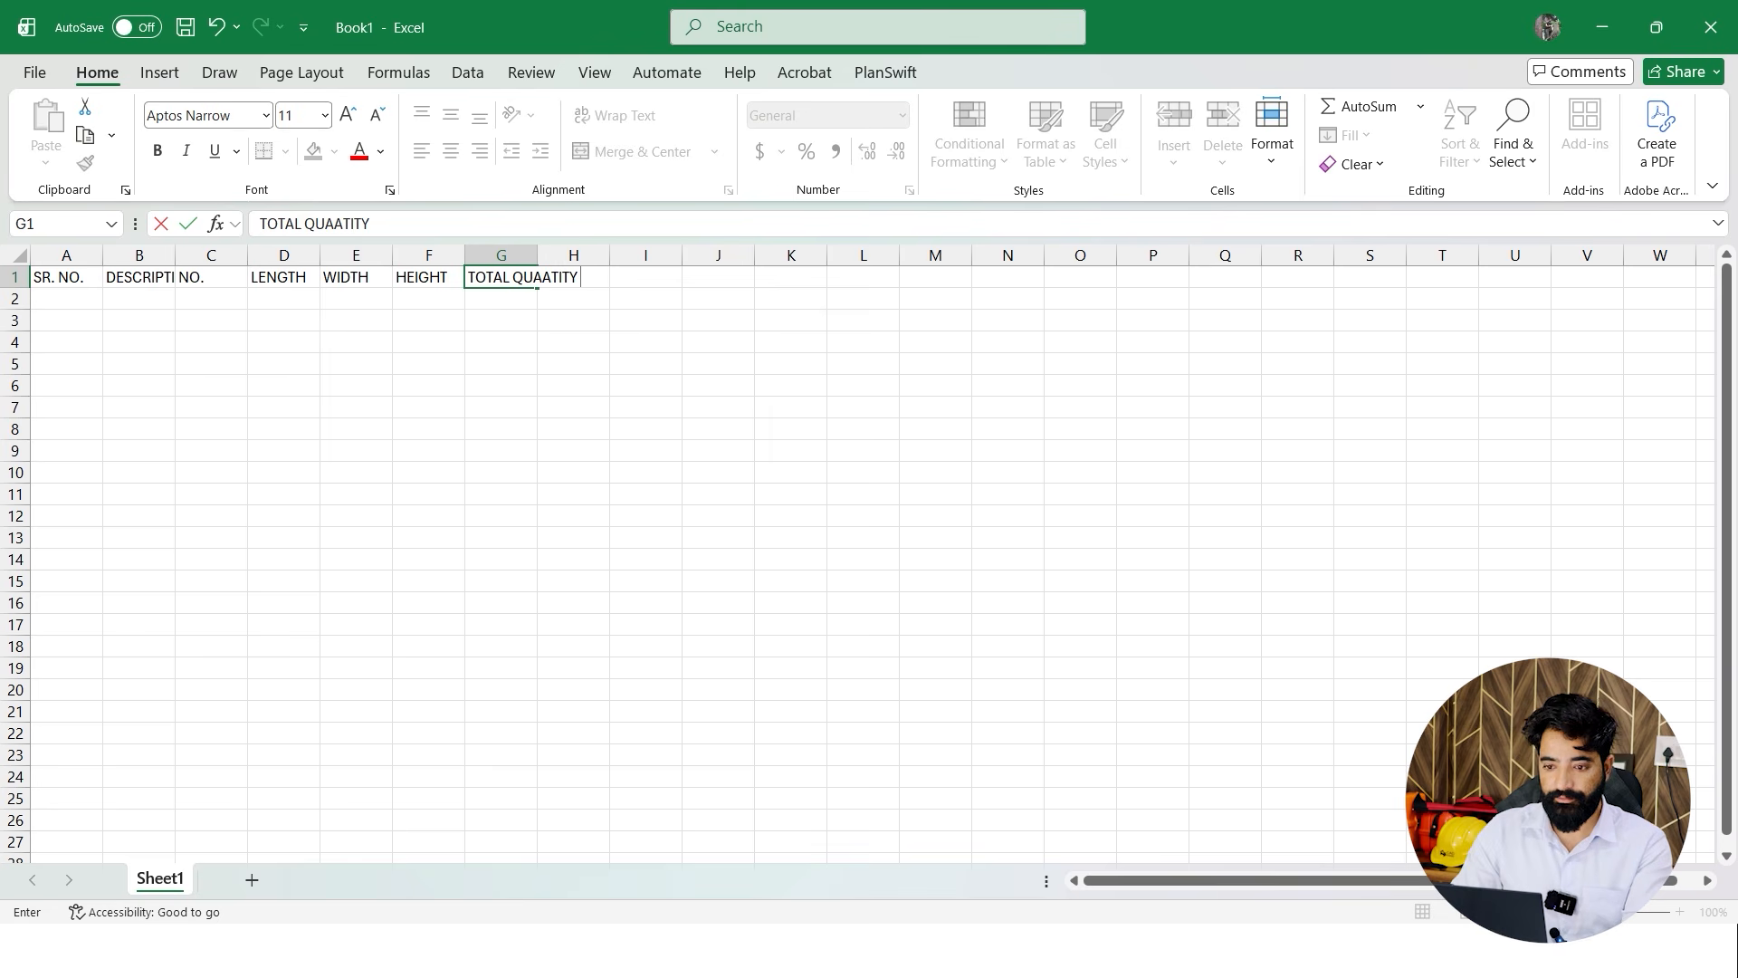
key(Tab)
text(RE)
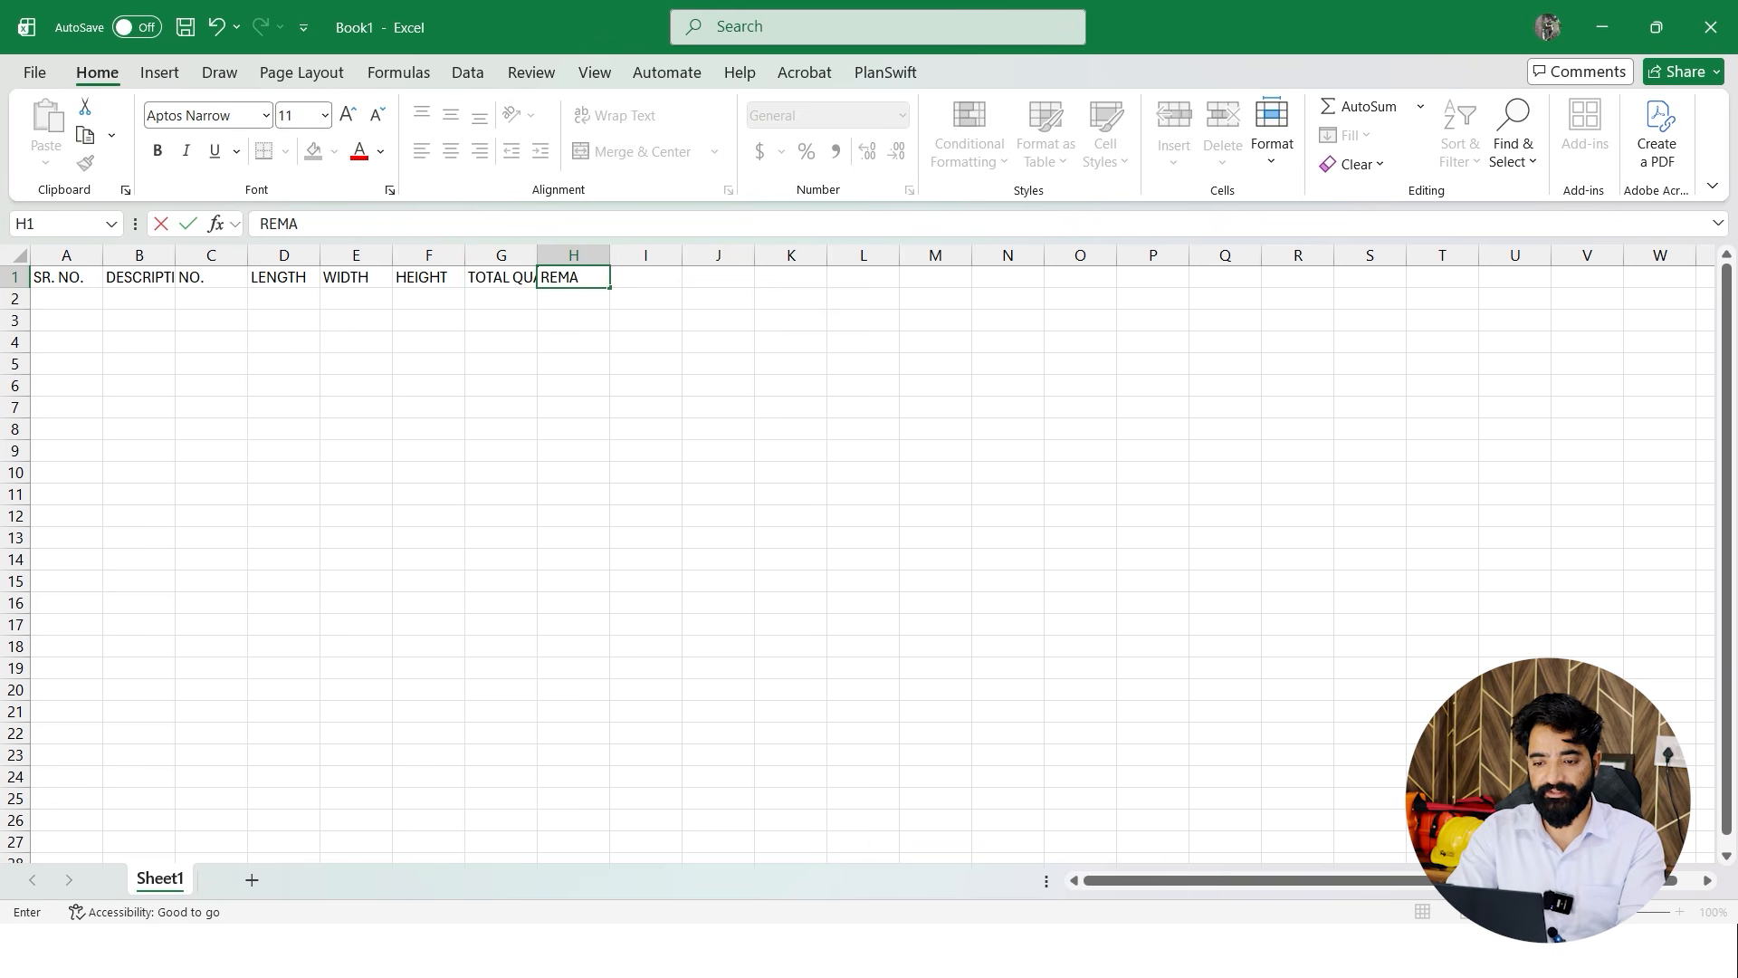
key(Return)
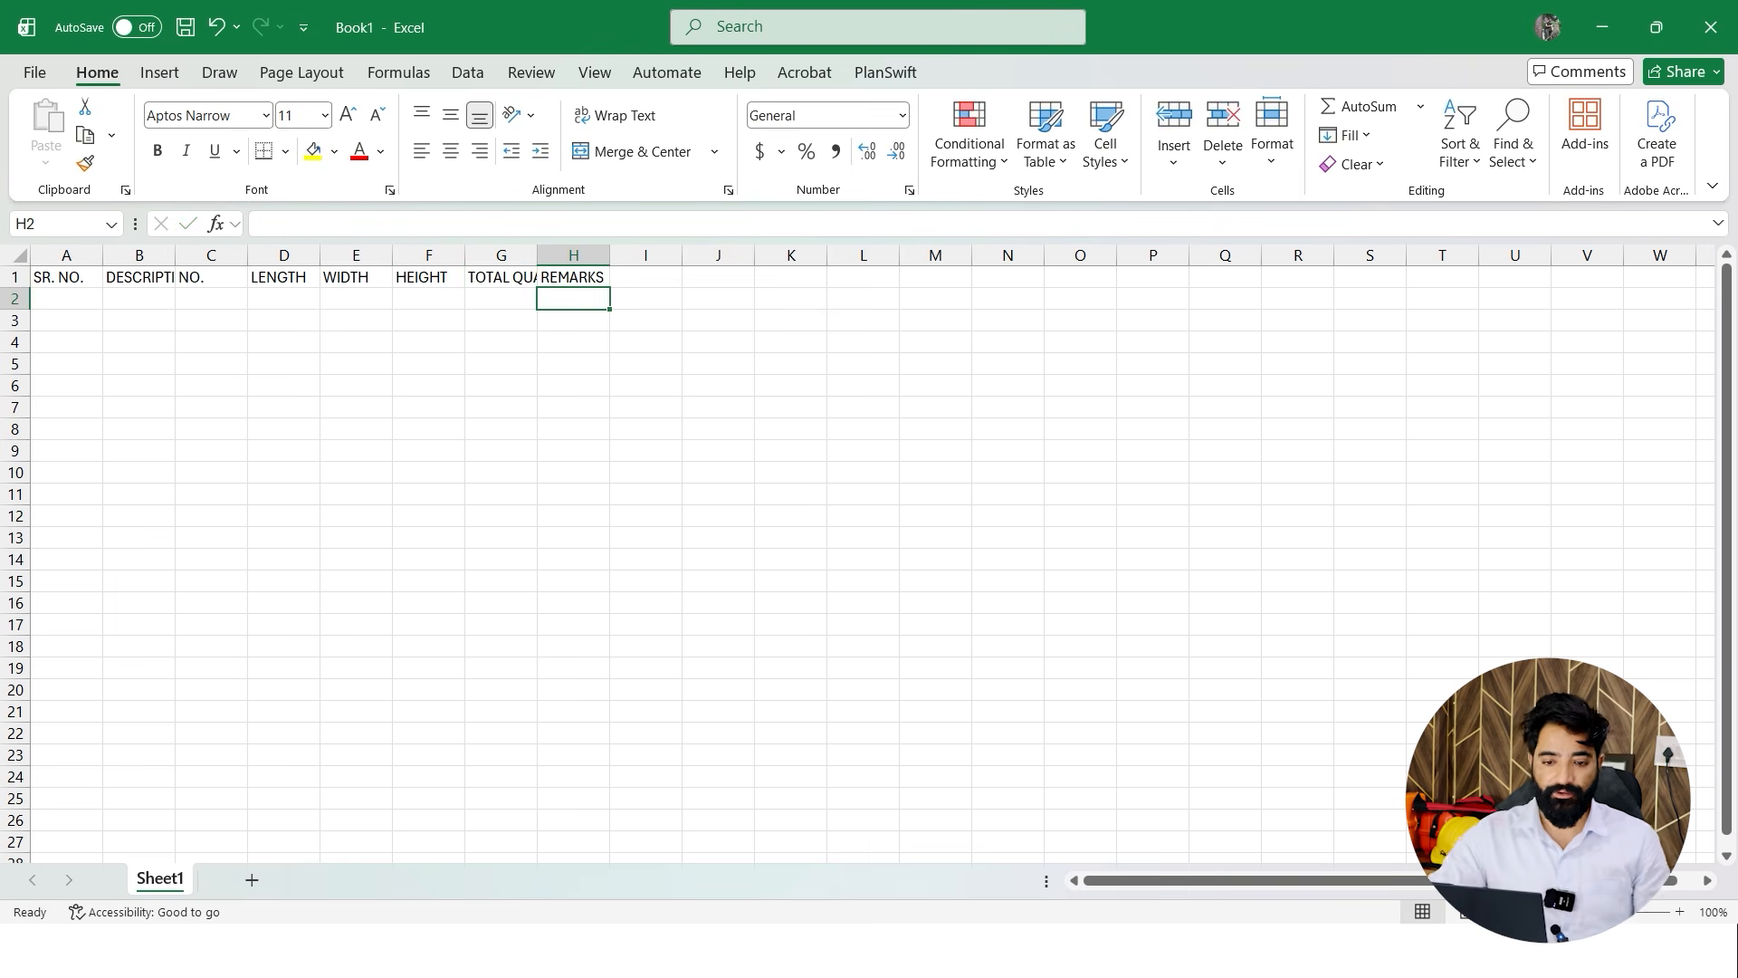
Autofit the sheet's columns and widen columns A to I to one equal width
click(14, 473)
click(19, 256)
double_click(103, 256)
drag(448, 448, 448, 434)
drag(61, 255, 712, 255)
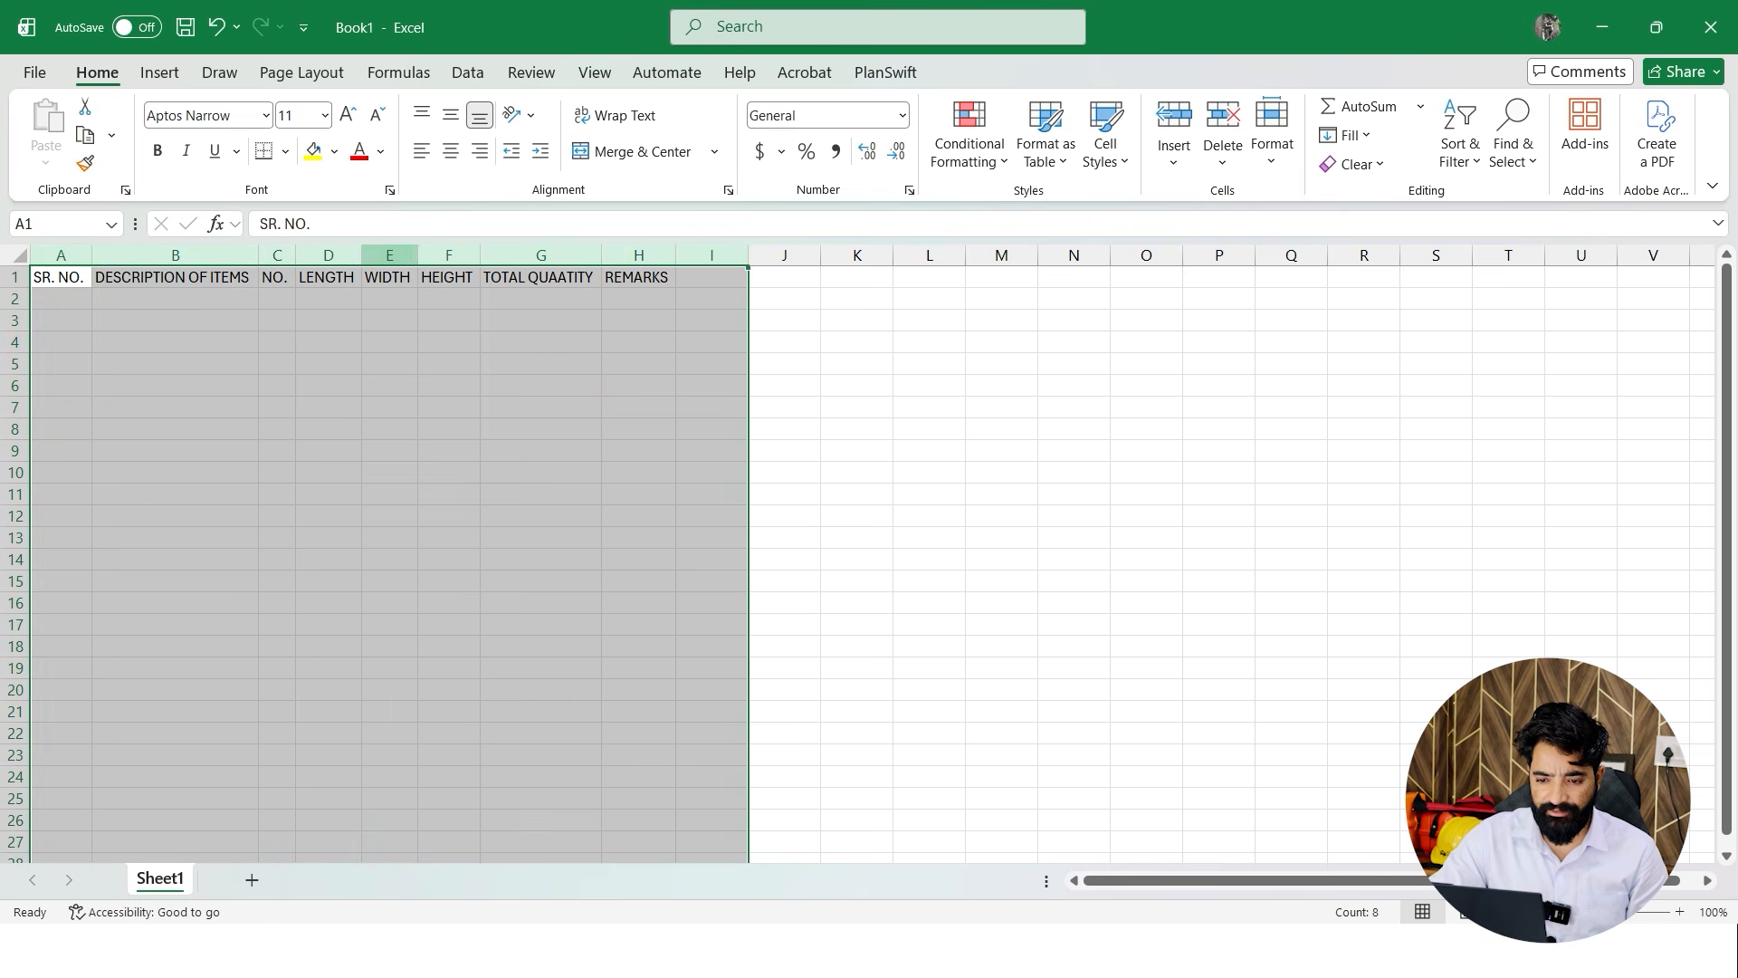
drag(417, 255, 515, 256)
click(580, 364)
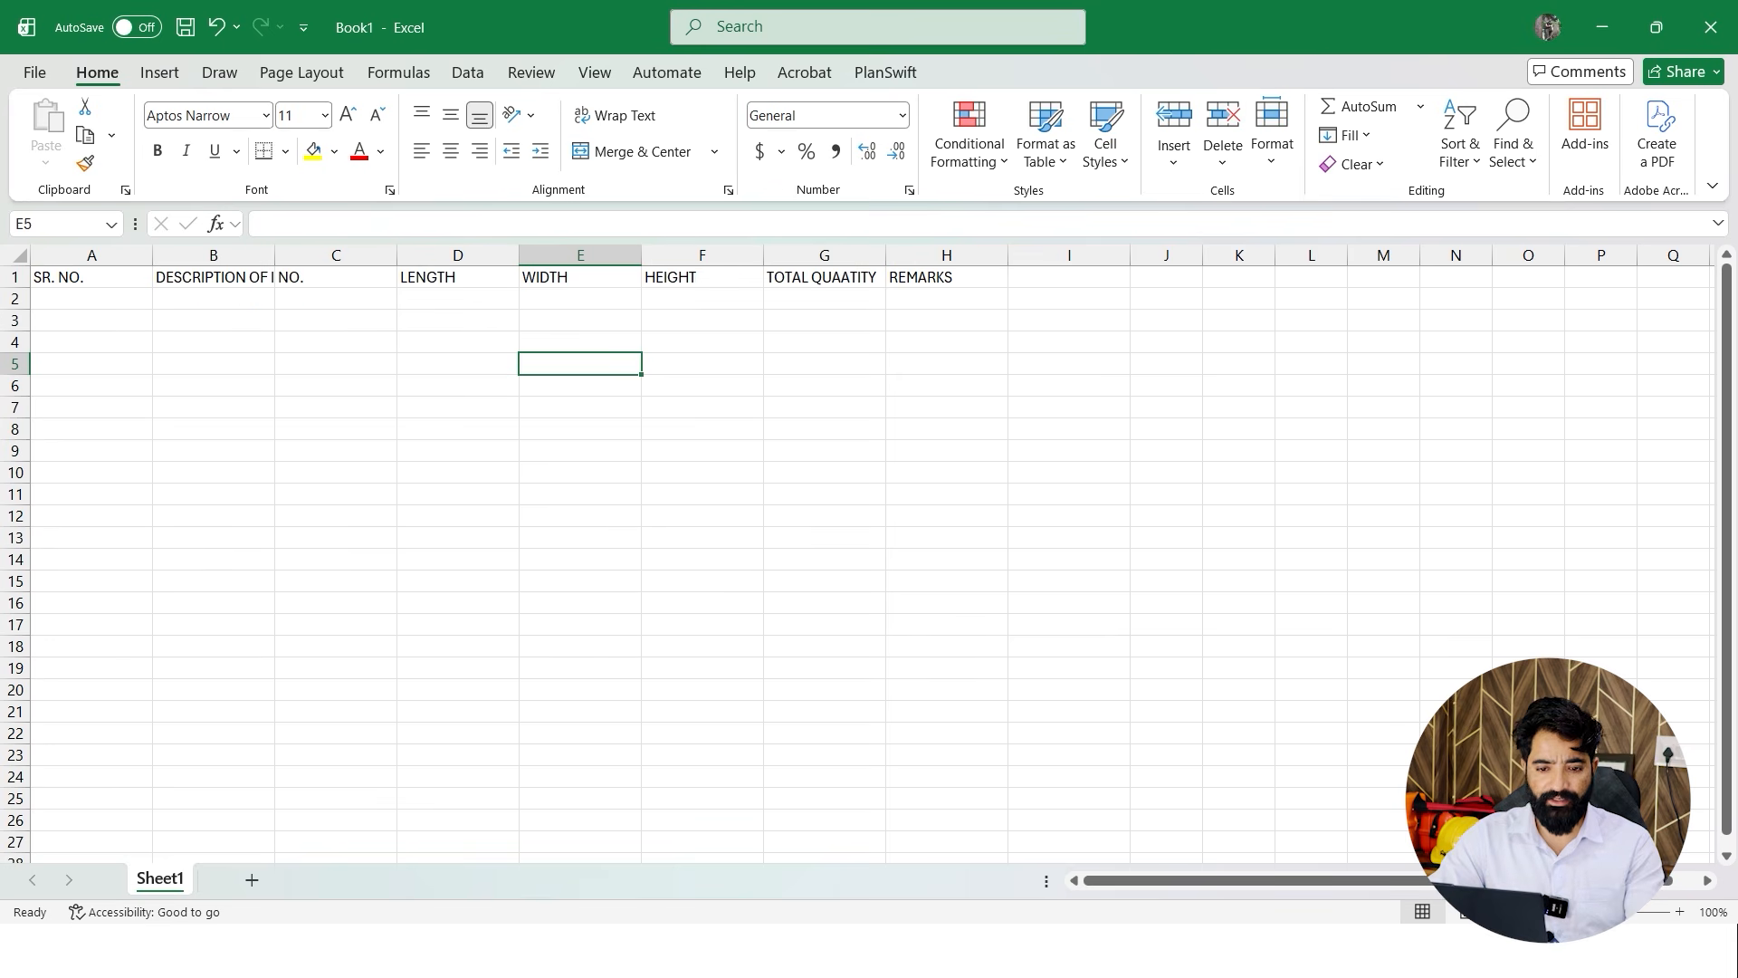
Apply All Borders to every cell of the sheet
key(ctrl+a)
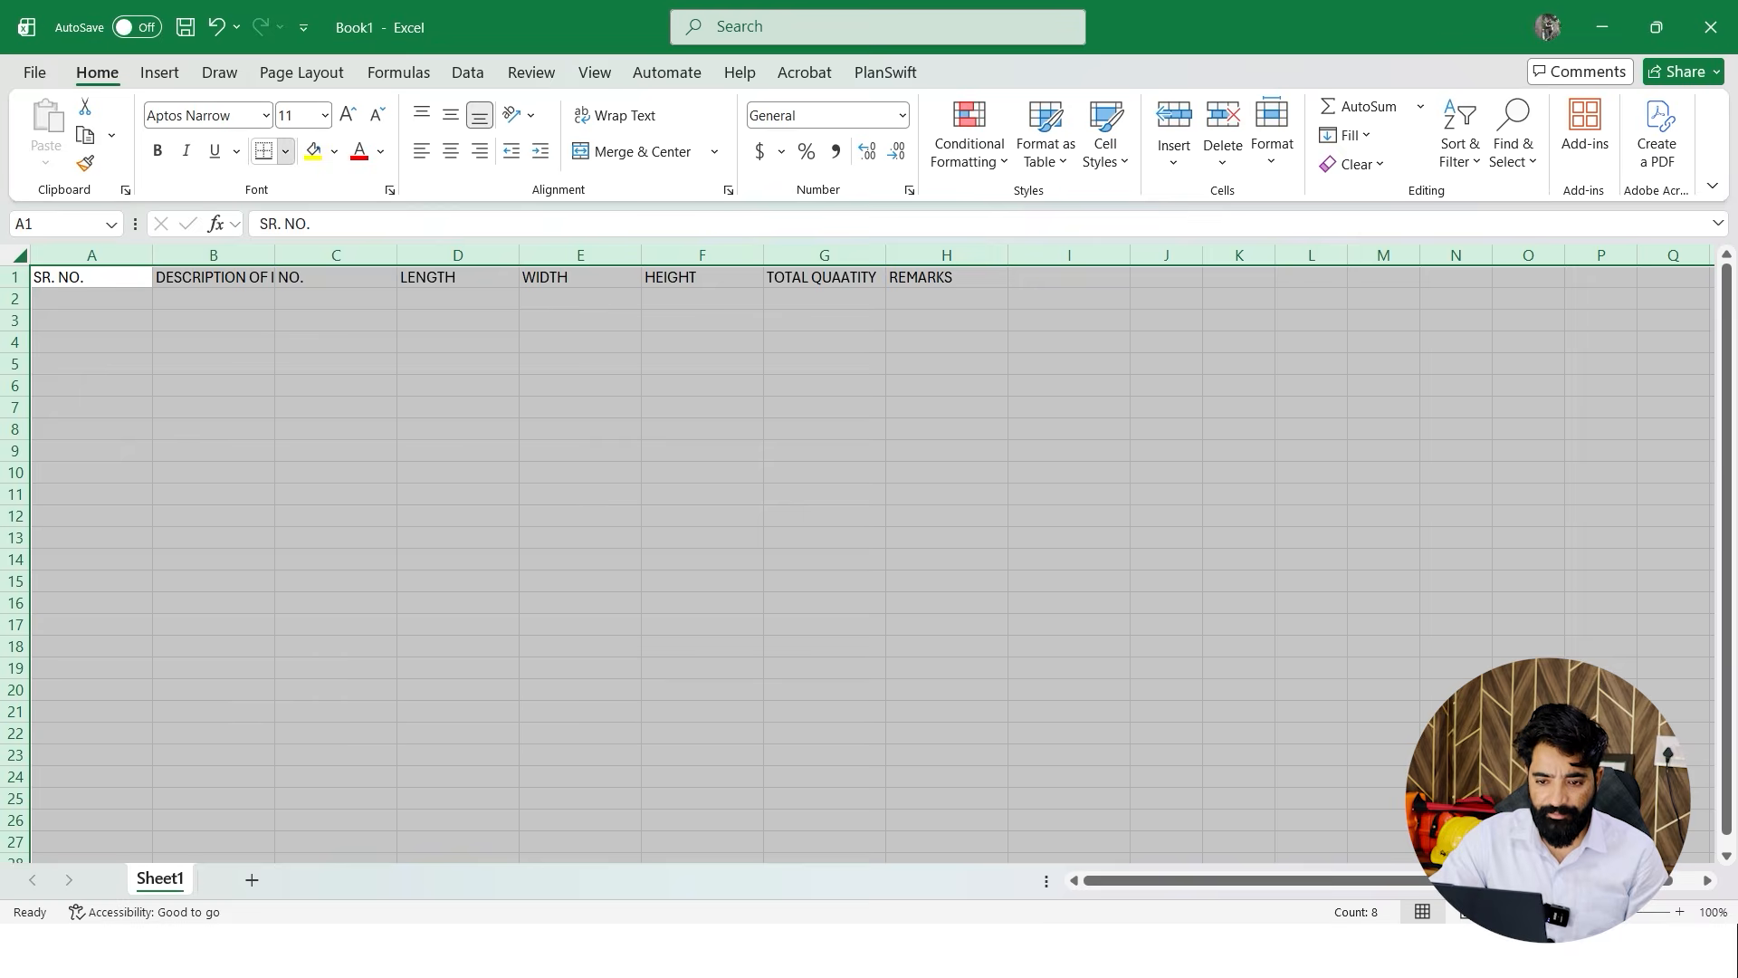
click(285, 151)
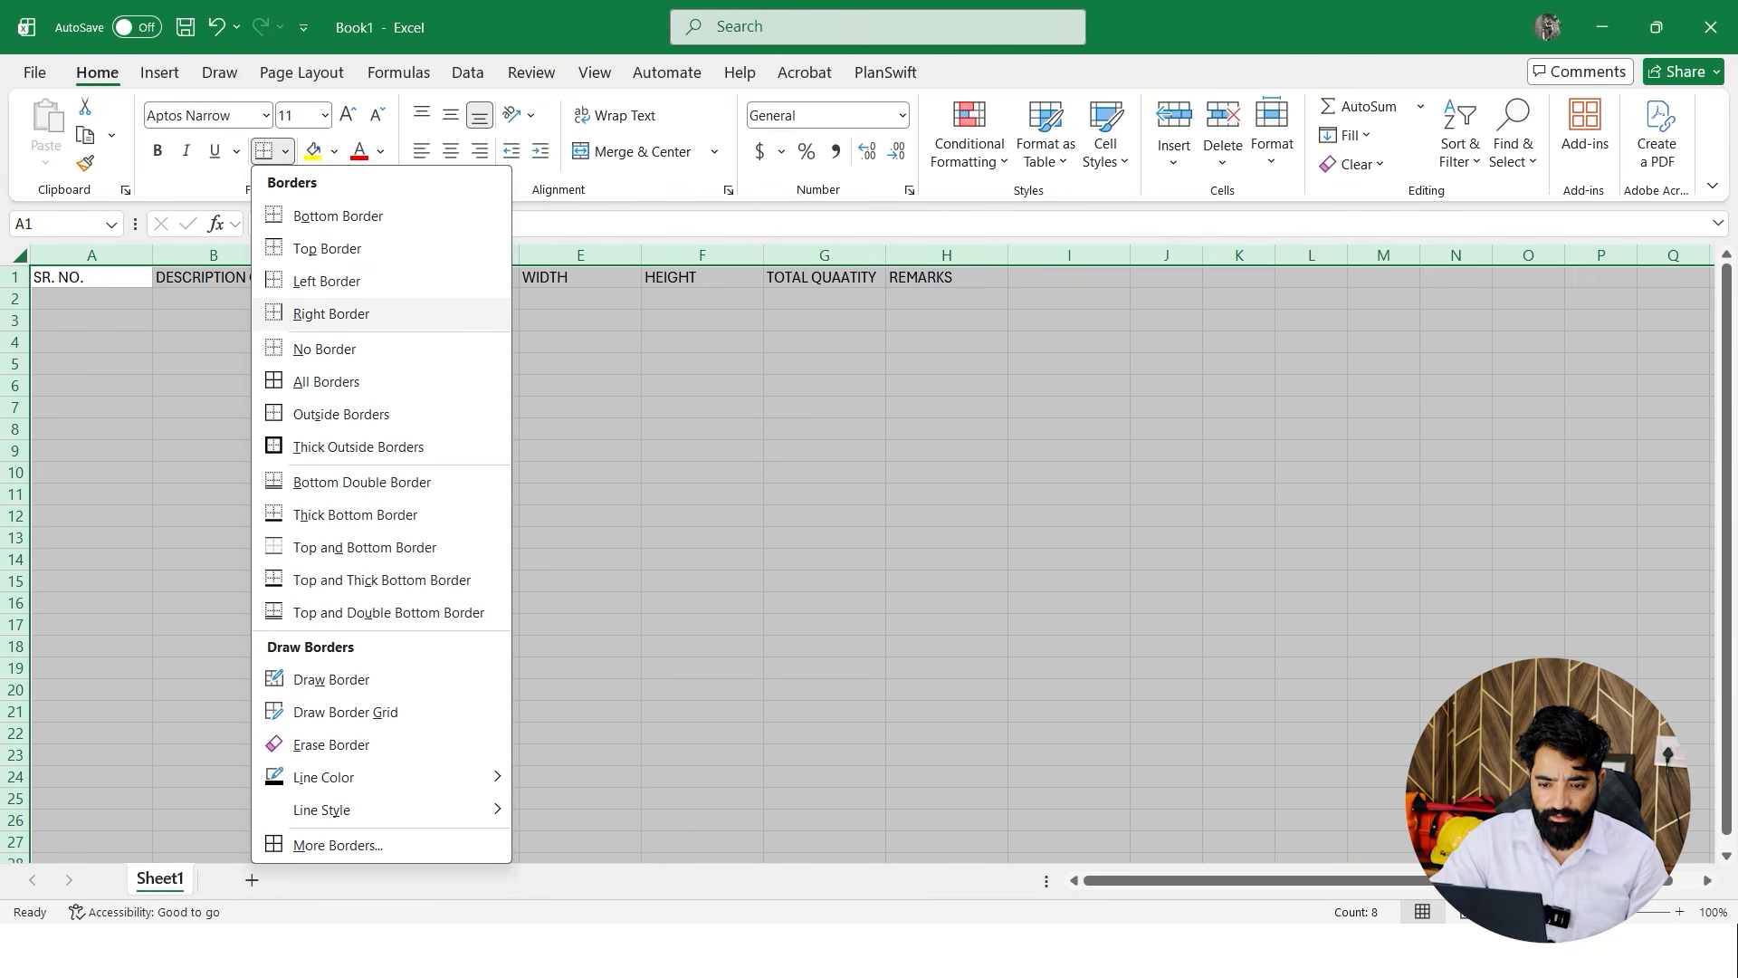
click(327, 382)
click(825, 451)
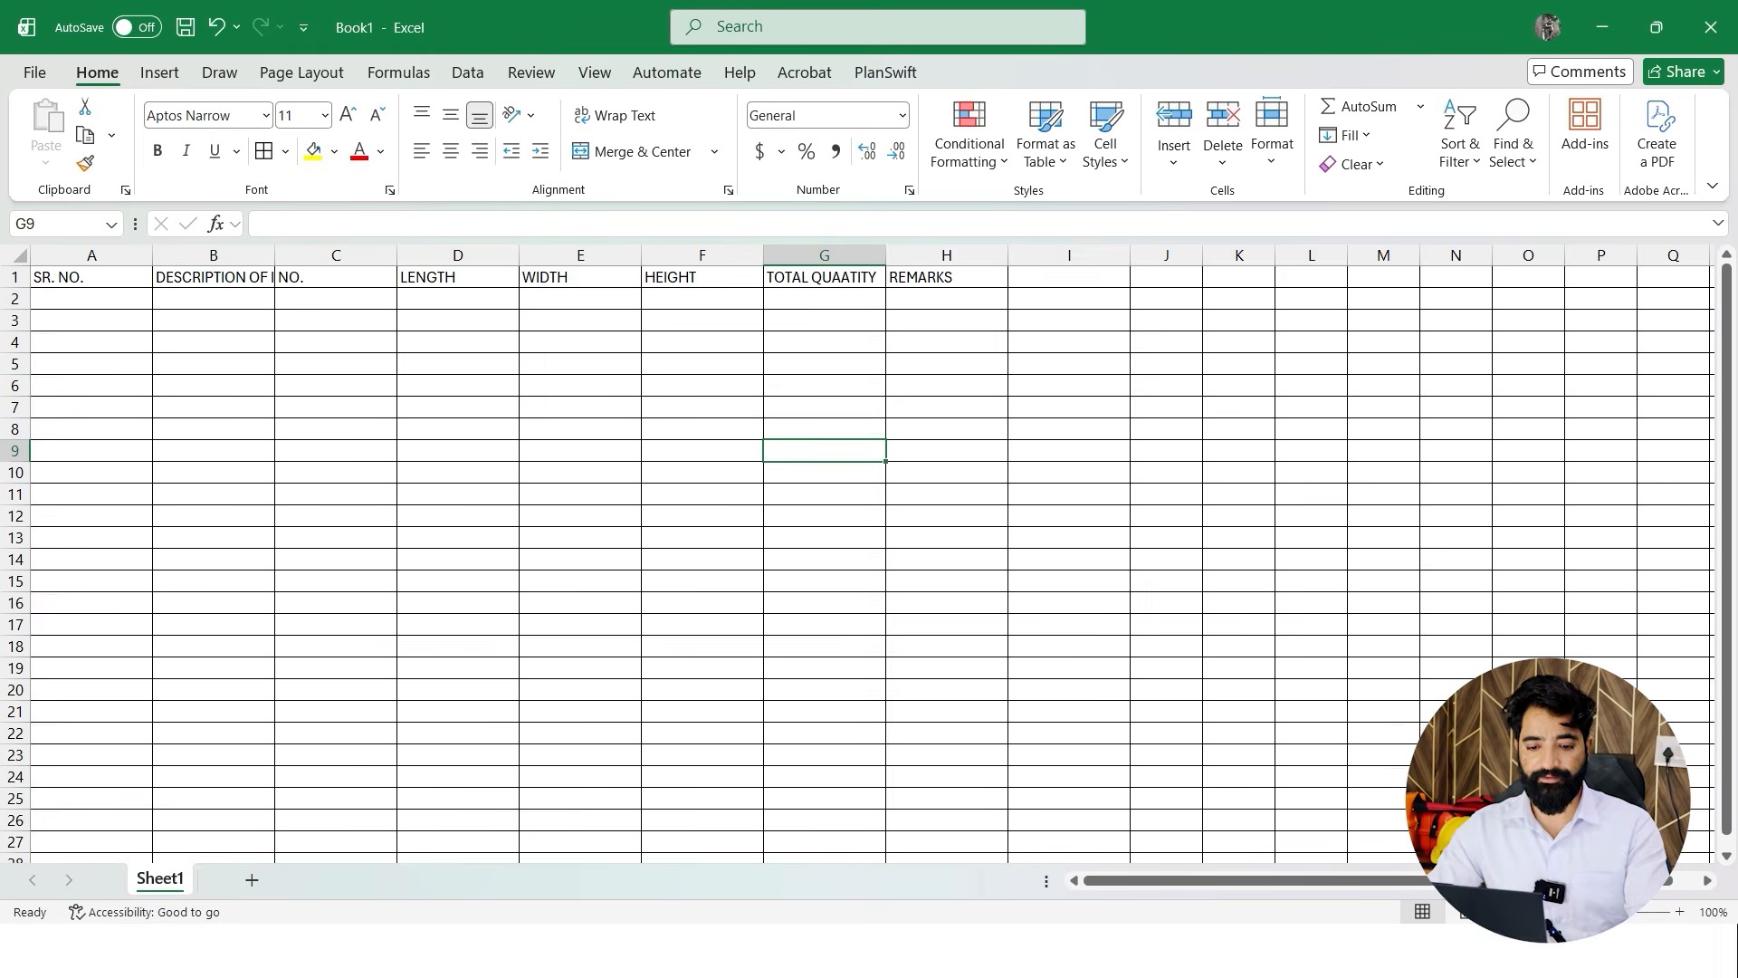
Format header cells A1:H1 with a black fill and yellow text, and make row 1 slightly taller
drag(91, 277, 947, 278)
click(334, 152)
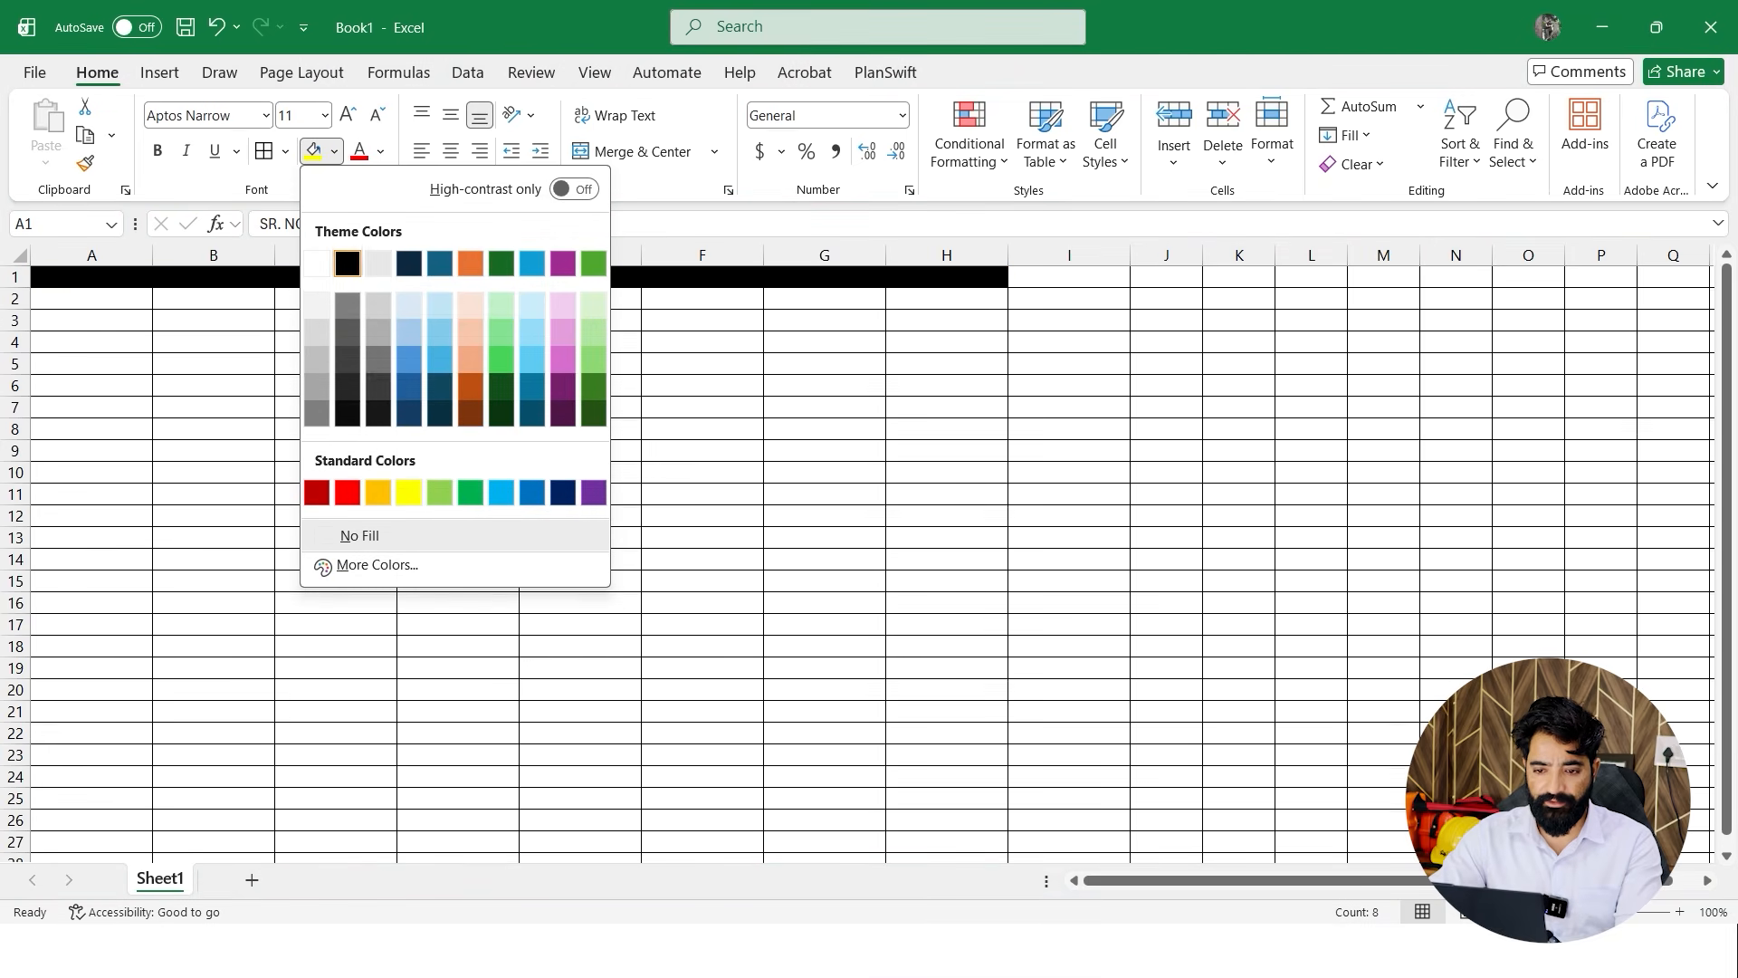
click(347, 262)
click(380, 151)
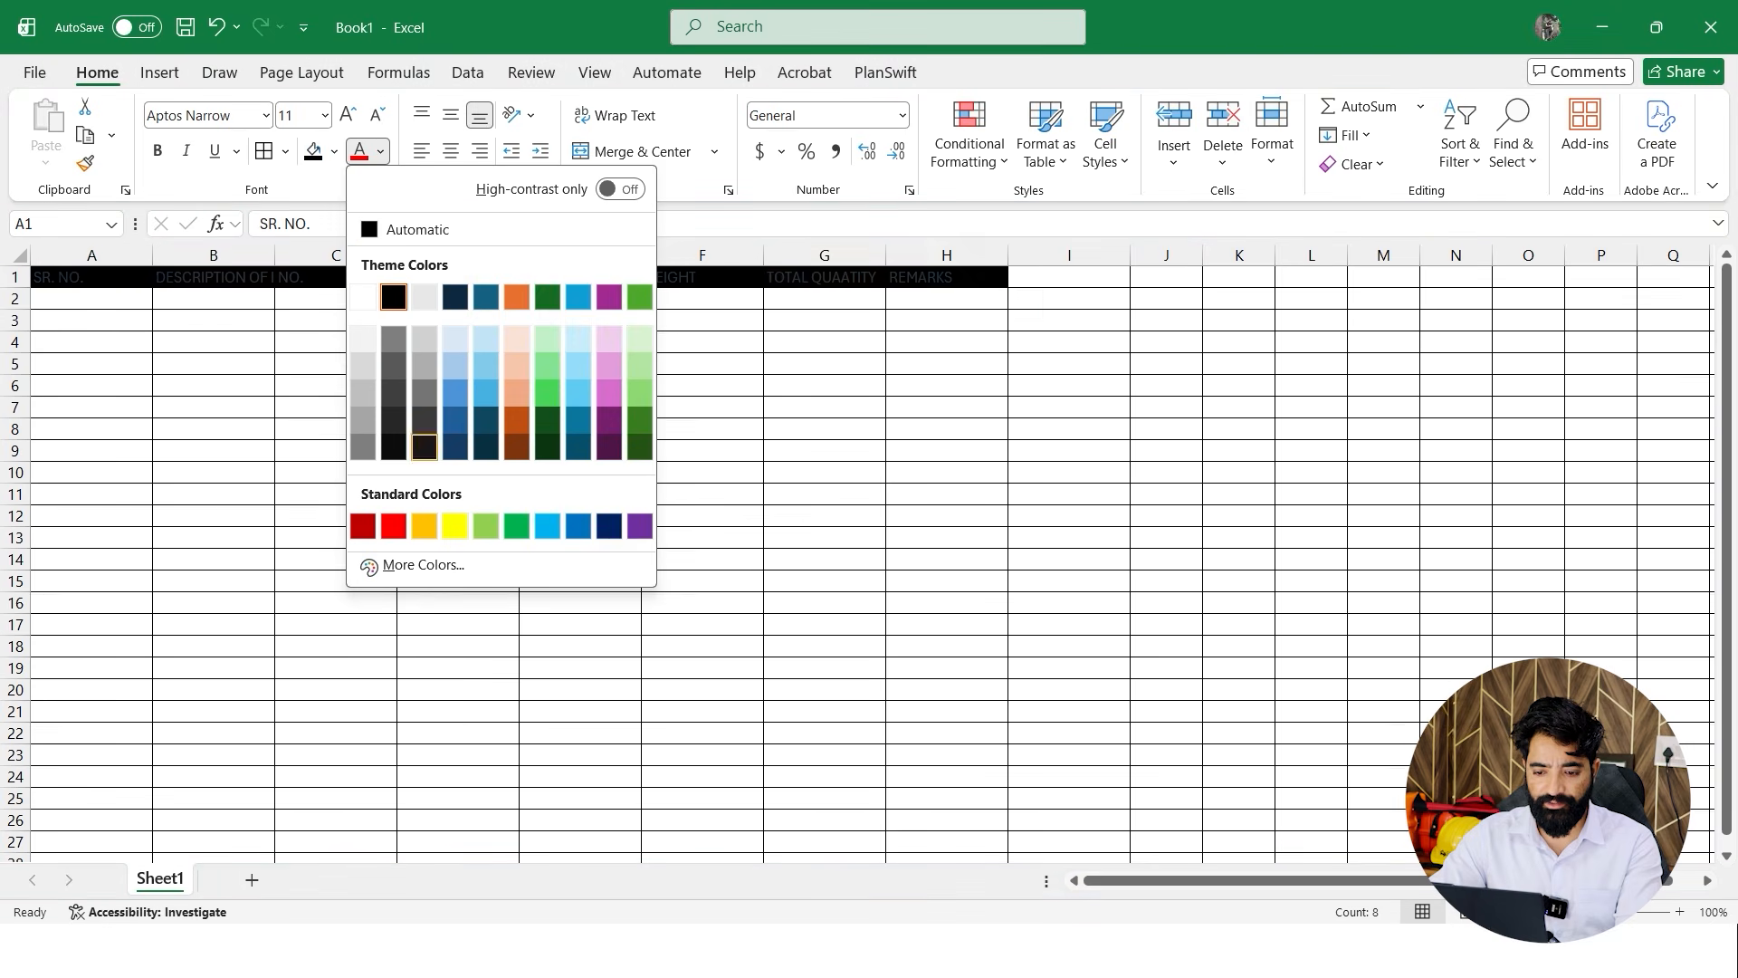
click(447, 520)
drag(15, 288, 16, 291)
click(213, 389)
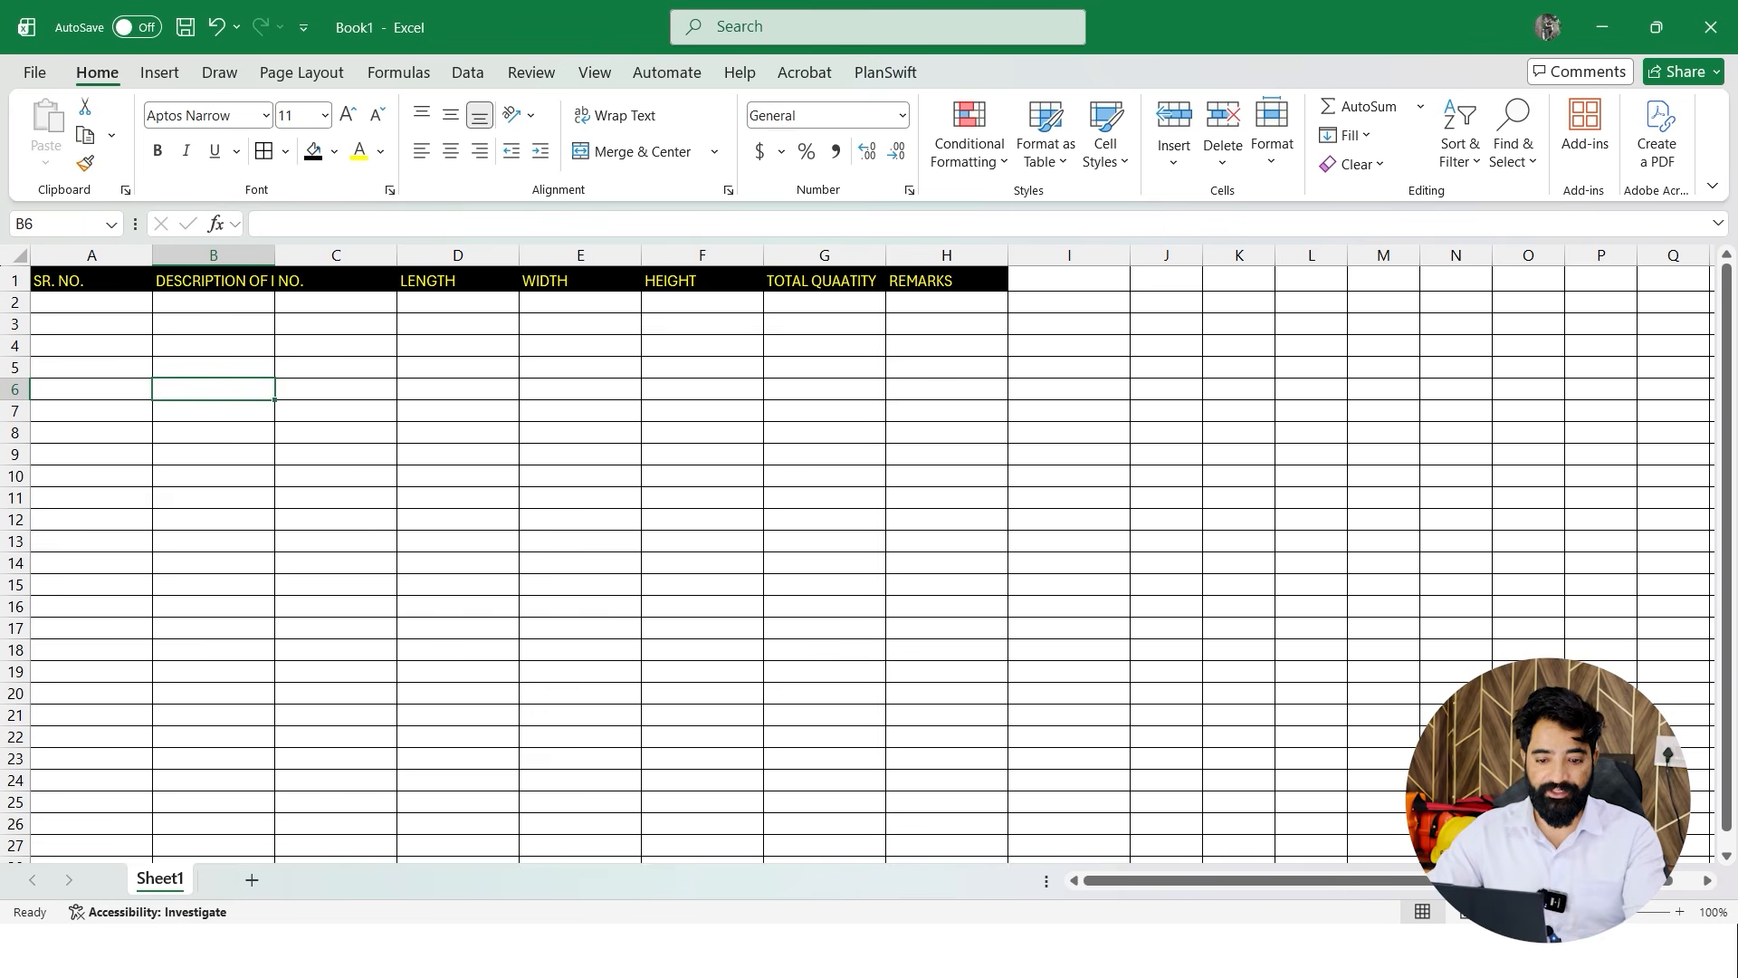
Enter EXCAVATION in cell A2 below the SR. NO. heading
click(91, 302)
text(EXCAVATION)
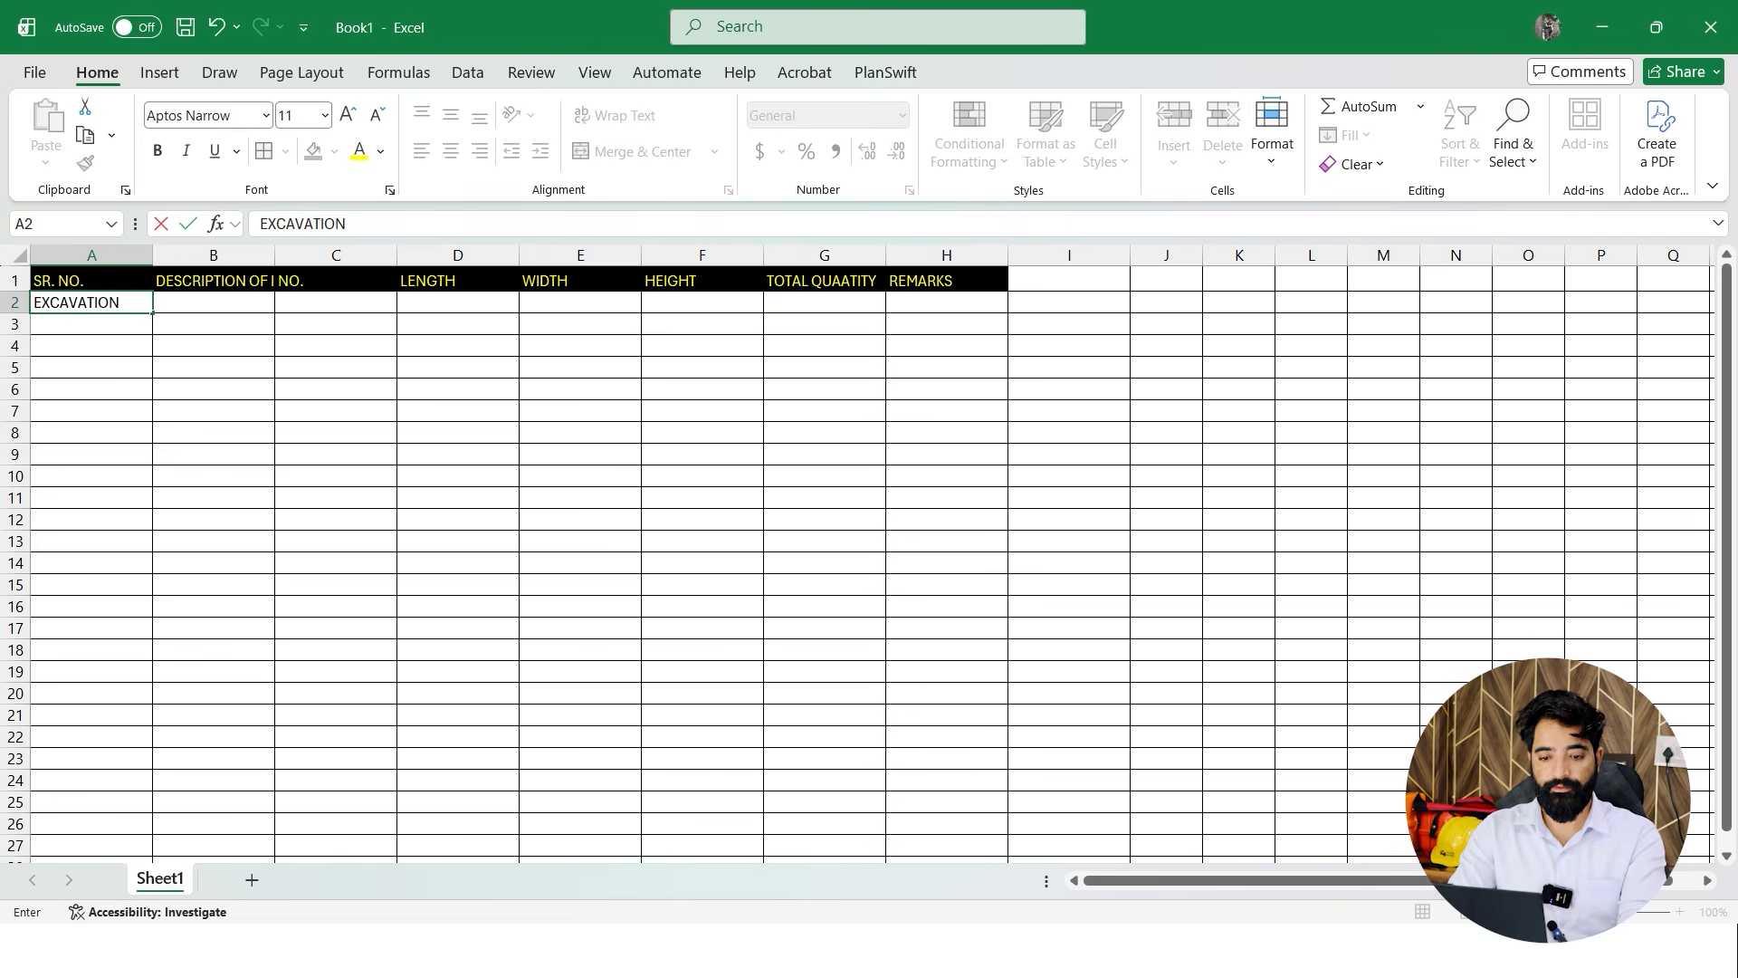
click(702, 498)
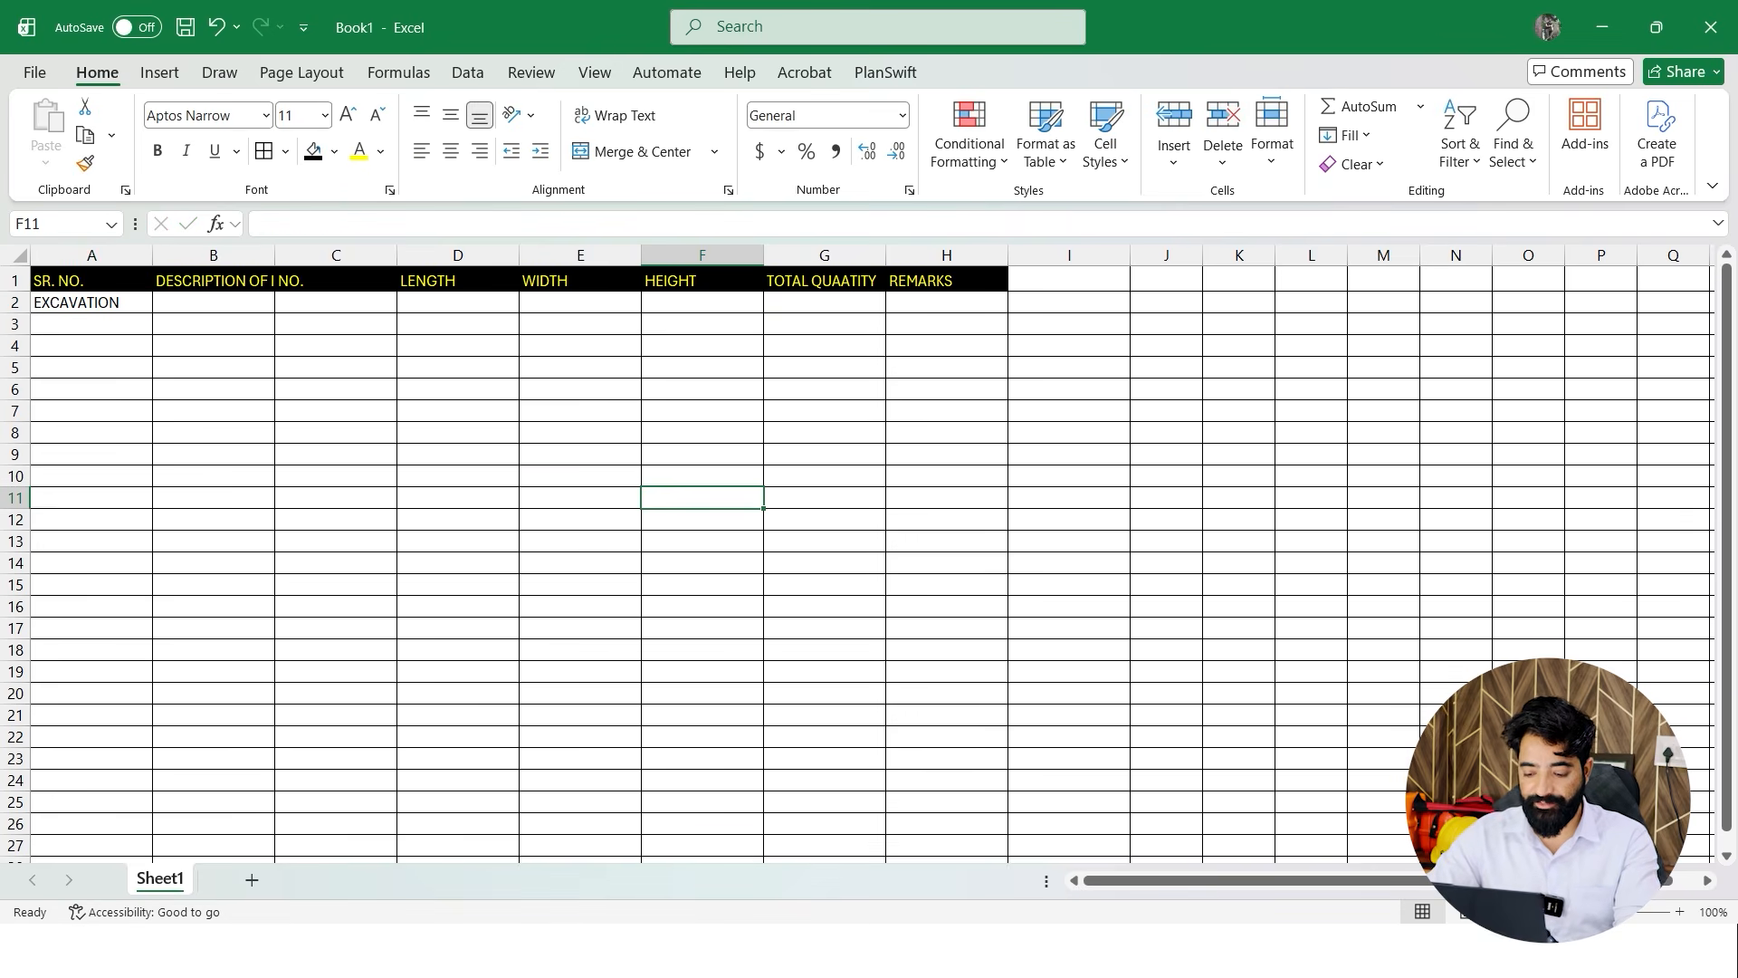
Switch to PowerPoint to review the handwritten long-wall and short-wall length calculations on slide 1
key(super)
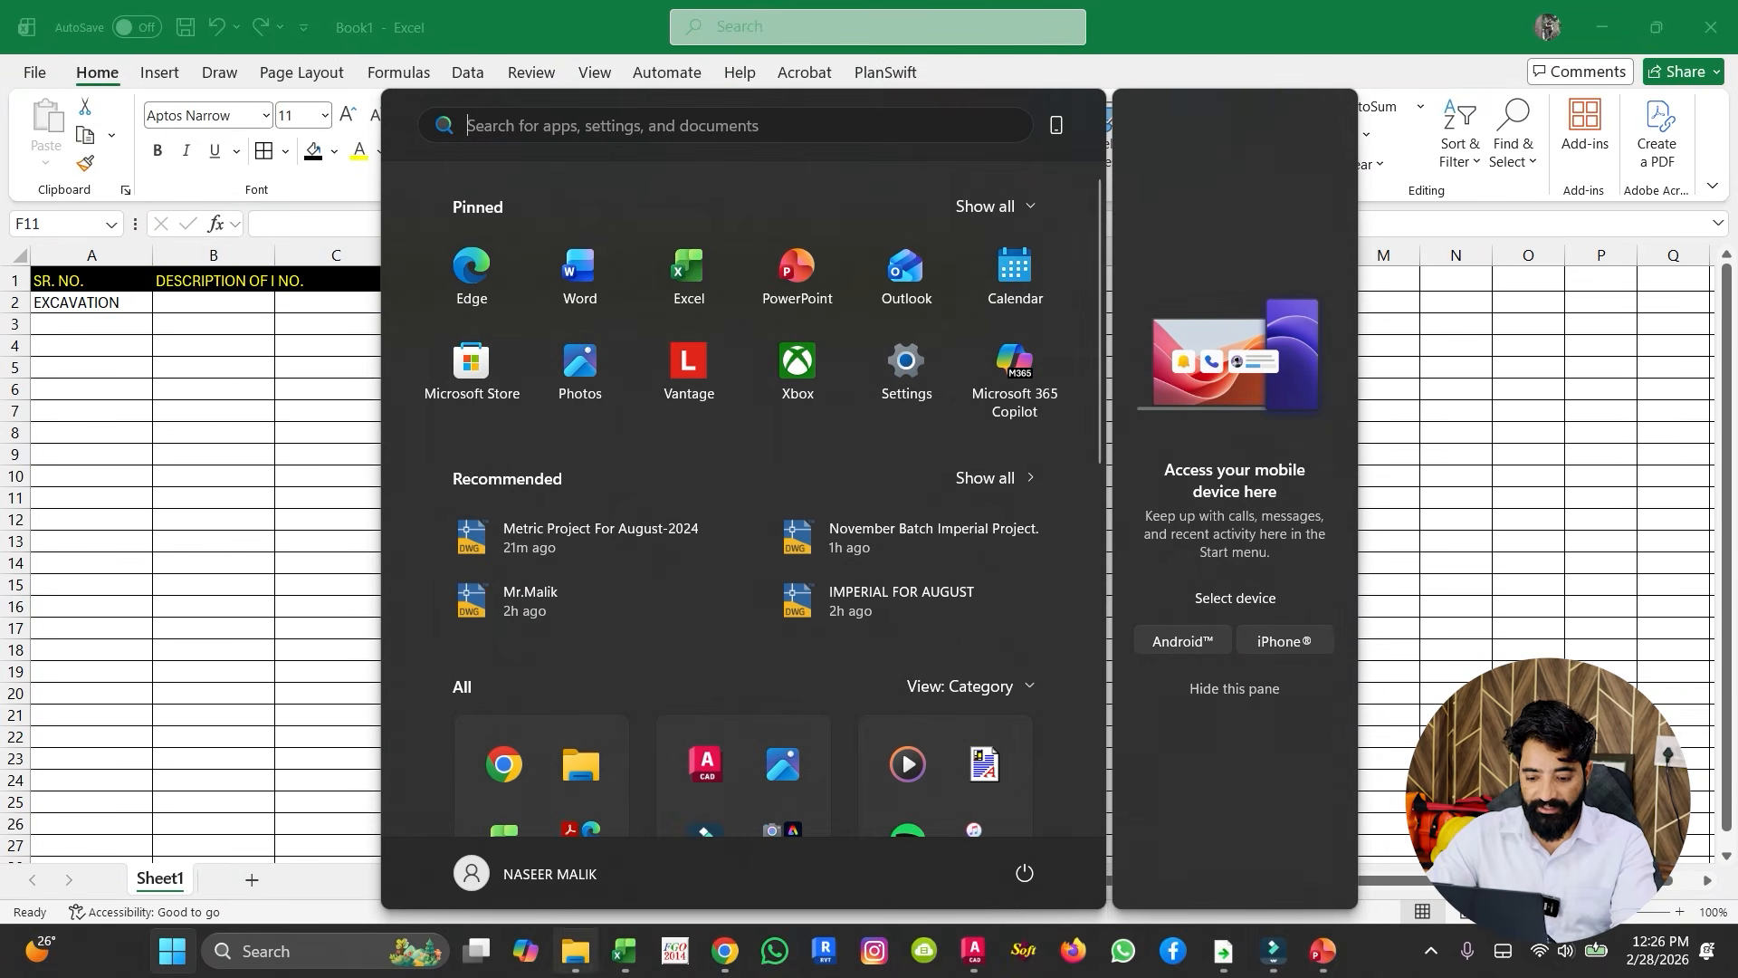
click(1323, 950)
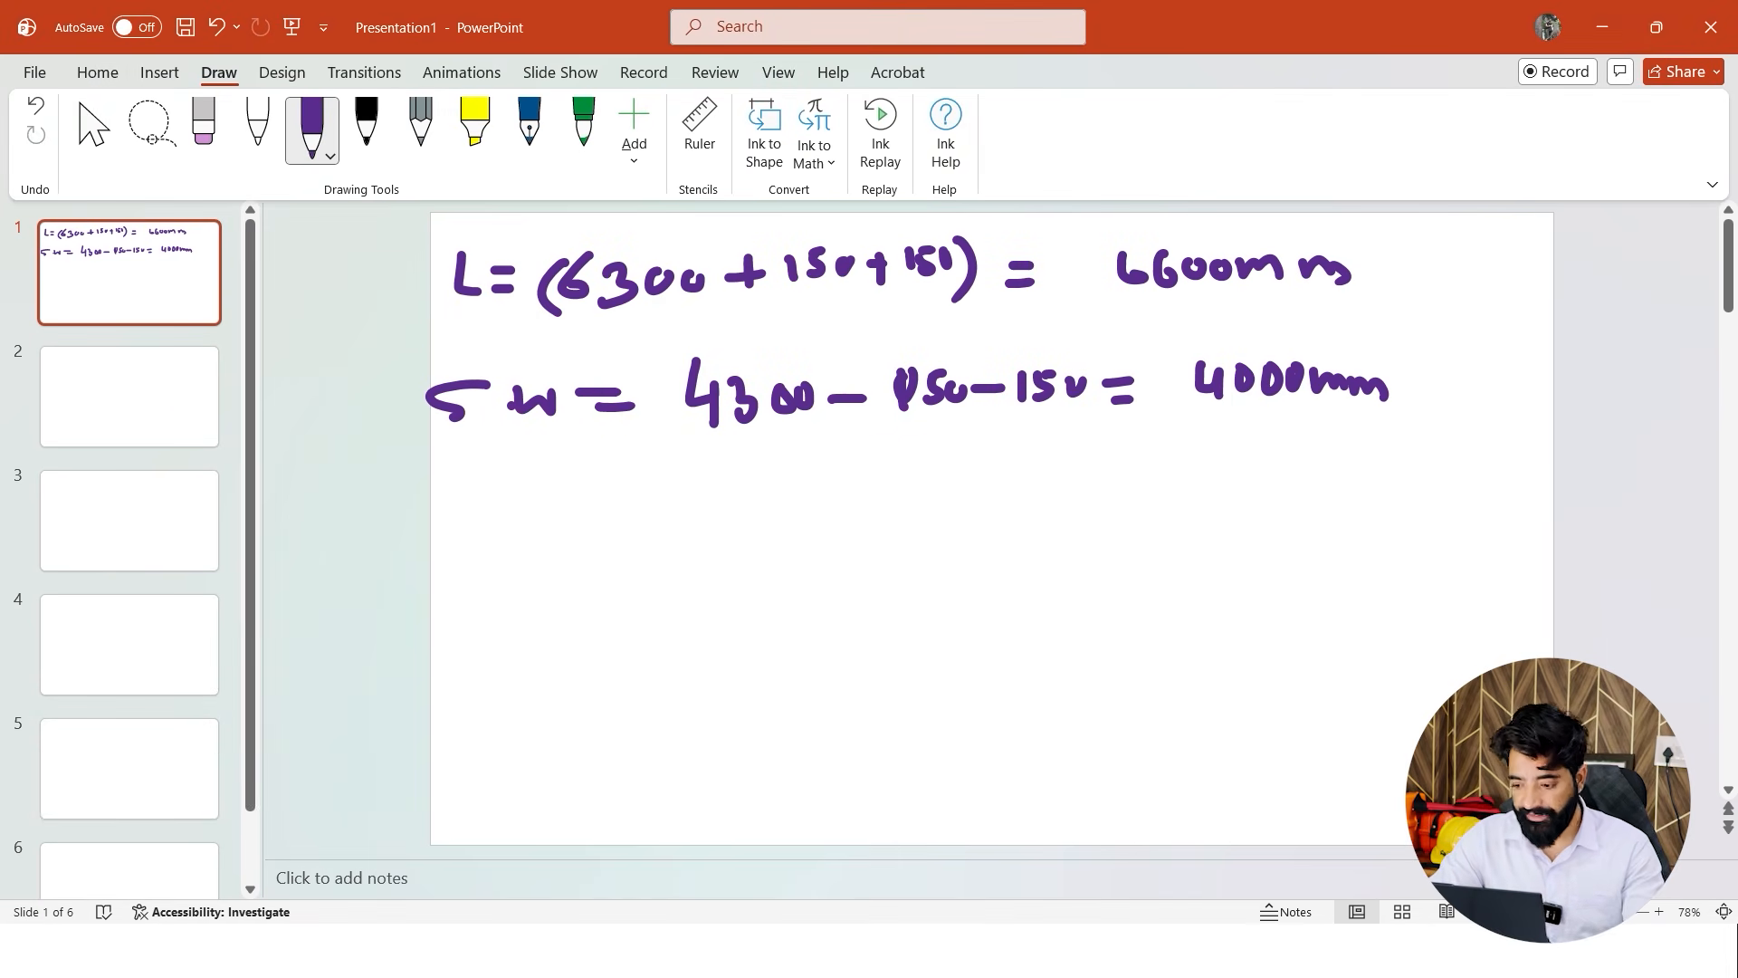
Switch to AutoCAD and examine the footing section's base width together with the room plan's walls and dimensions
key(super)
mouse_move(1272, 950)
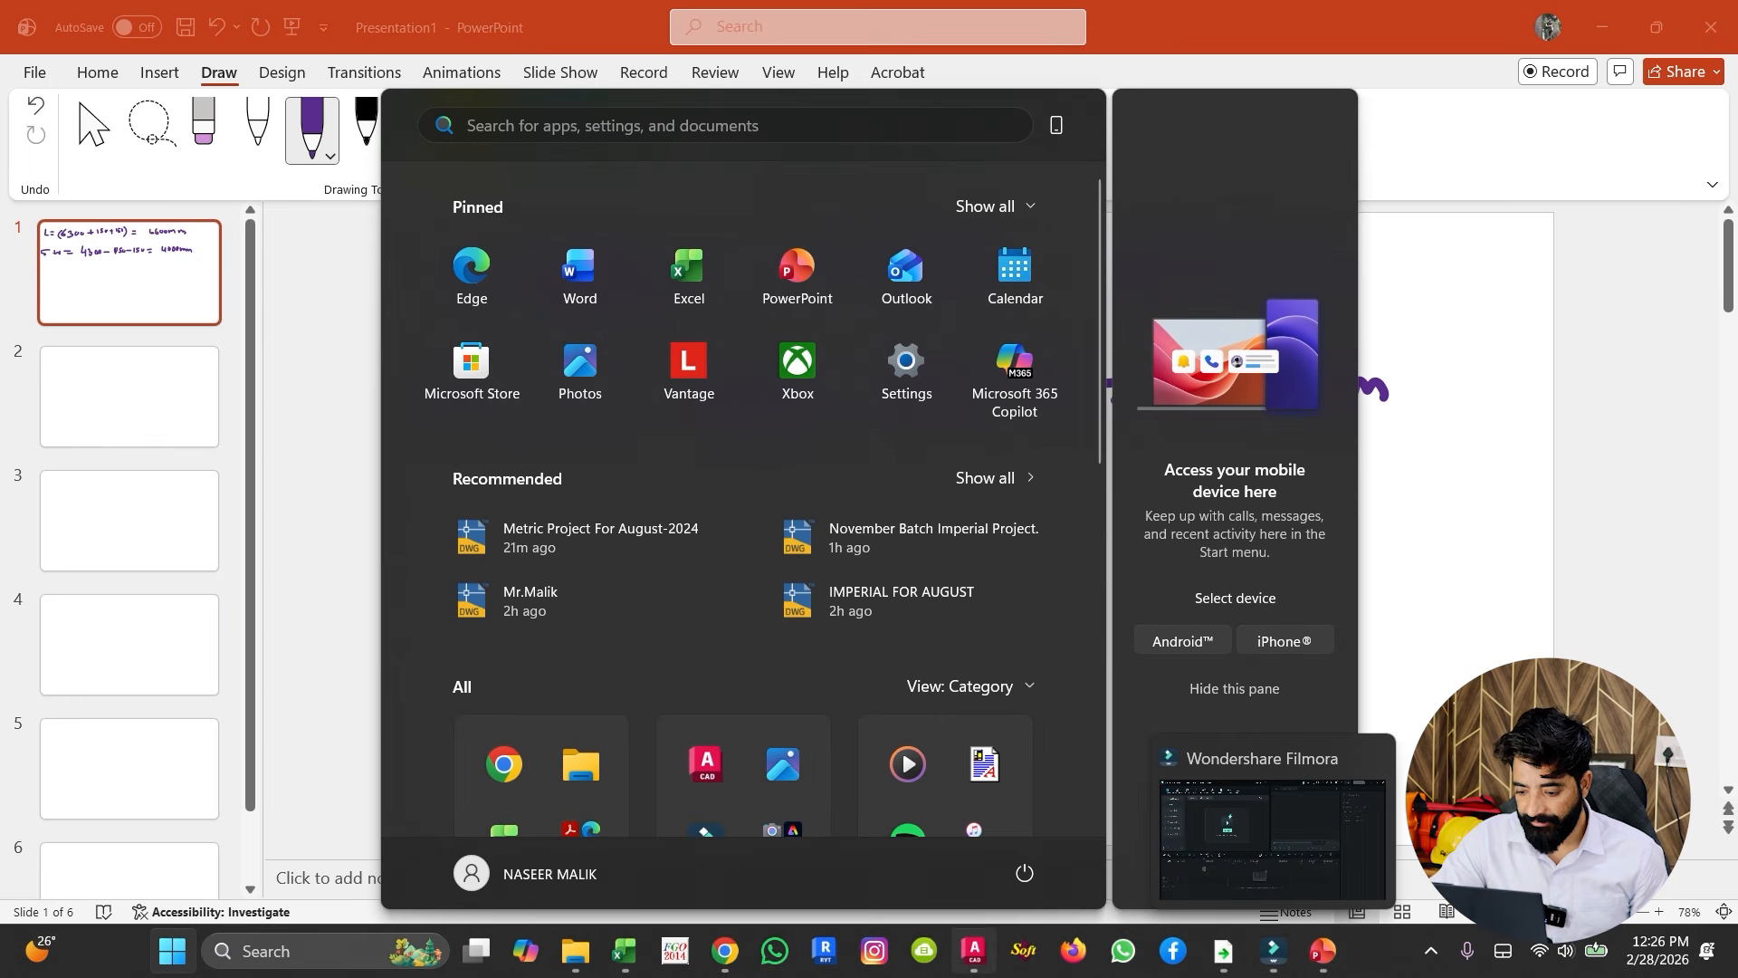
click(974, 951)
middle_drag(998, 621, 742, 581)
scroll(618, 579, down, 2)
middle_drag(571, 621, 593, 484)
key(Escape)
scroll(507, 498, up, 2)
scroll(498, 502, up, 3)
scroll(508, 450, down, 2)
key(Escape)
scroll(516, 493, up, 3)
key(Escape)
scroll(580, 474, down, 2)
scroll(540, 462, down, 1)
scroll(495, 340, down, 1)
middle_drag(362, 269, 528, 489)
scroll(530, 489, up, 3)
middle_drag(636, 477, 545, 474)
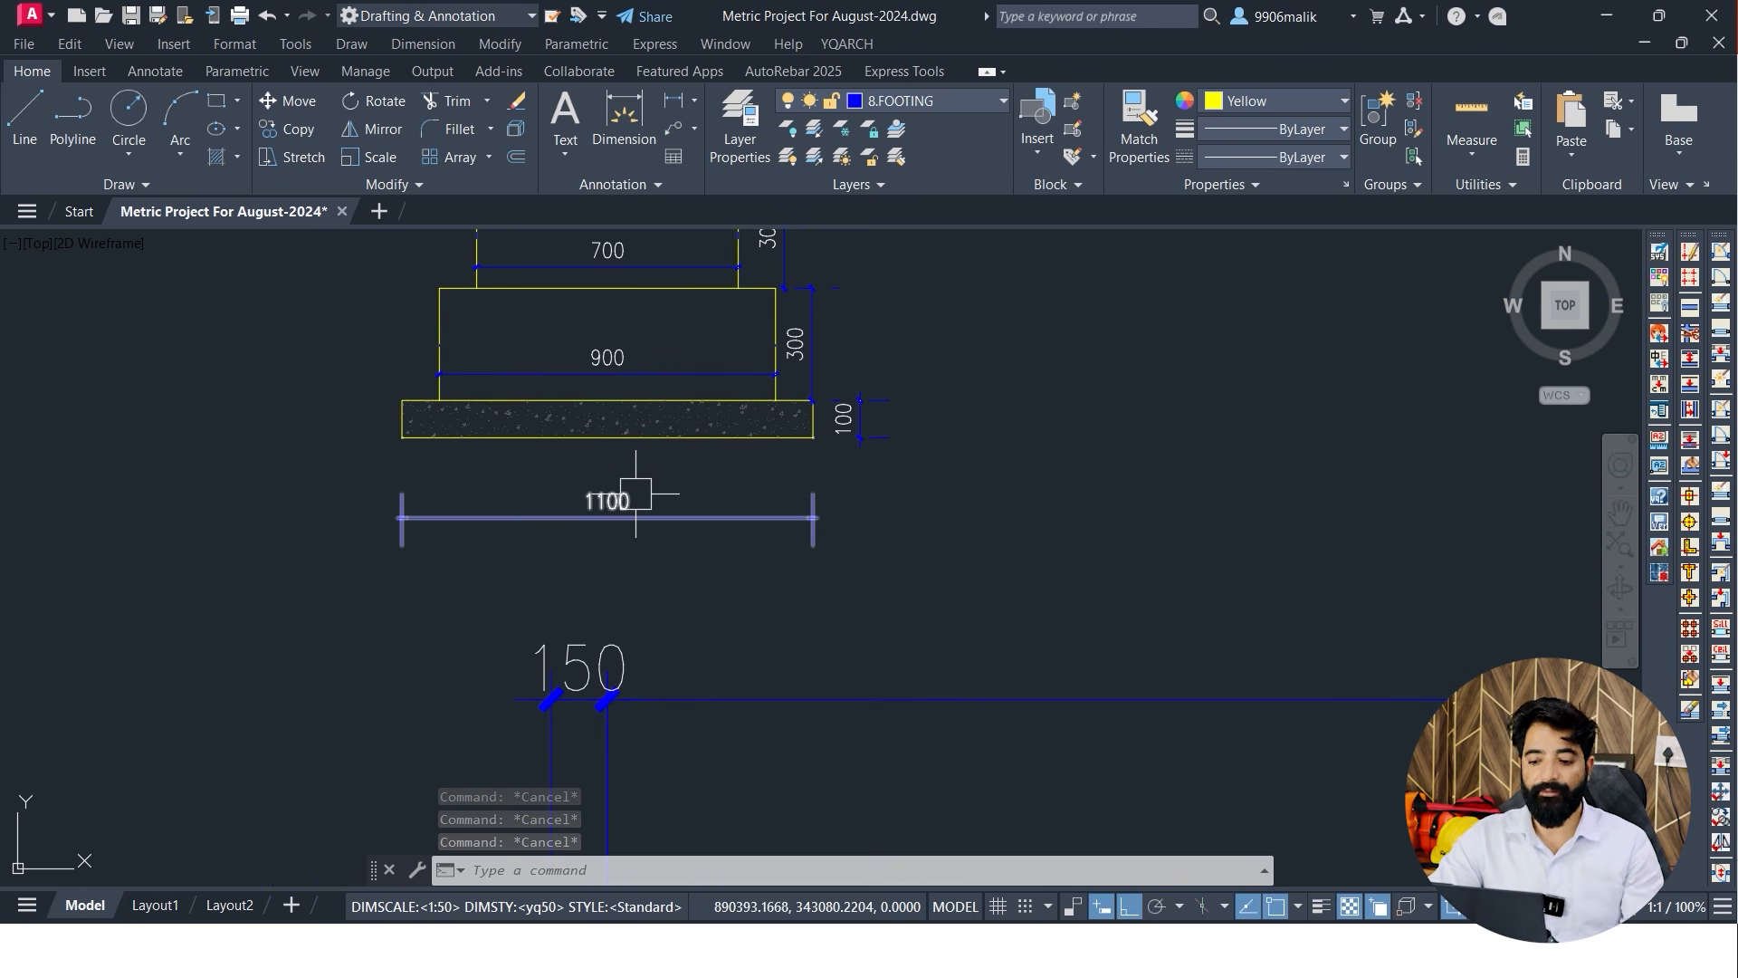
scroll(729, 503, down, 2)
middle_drag(846, 568, 667, 454)
key(Escape)
scroll(674, 581, up, 1)
middle_drag(675, 581, 581, 506)
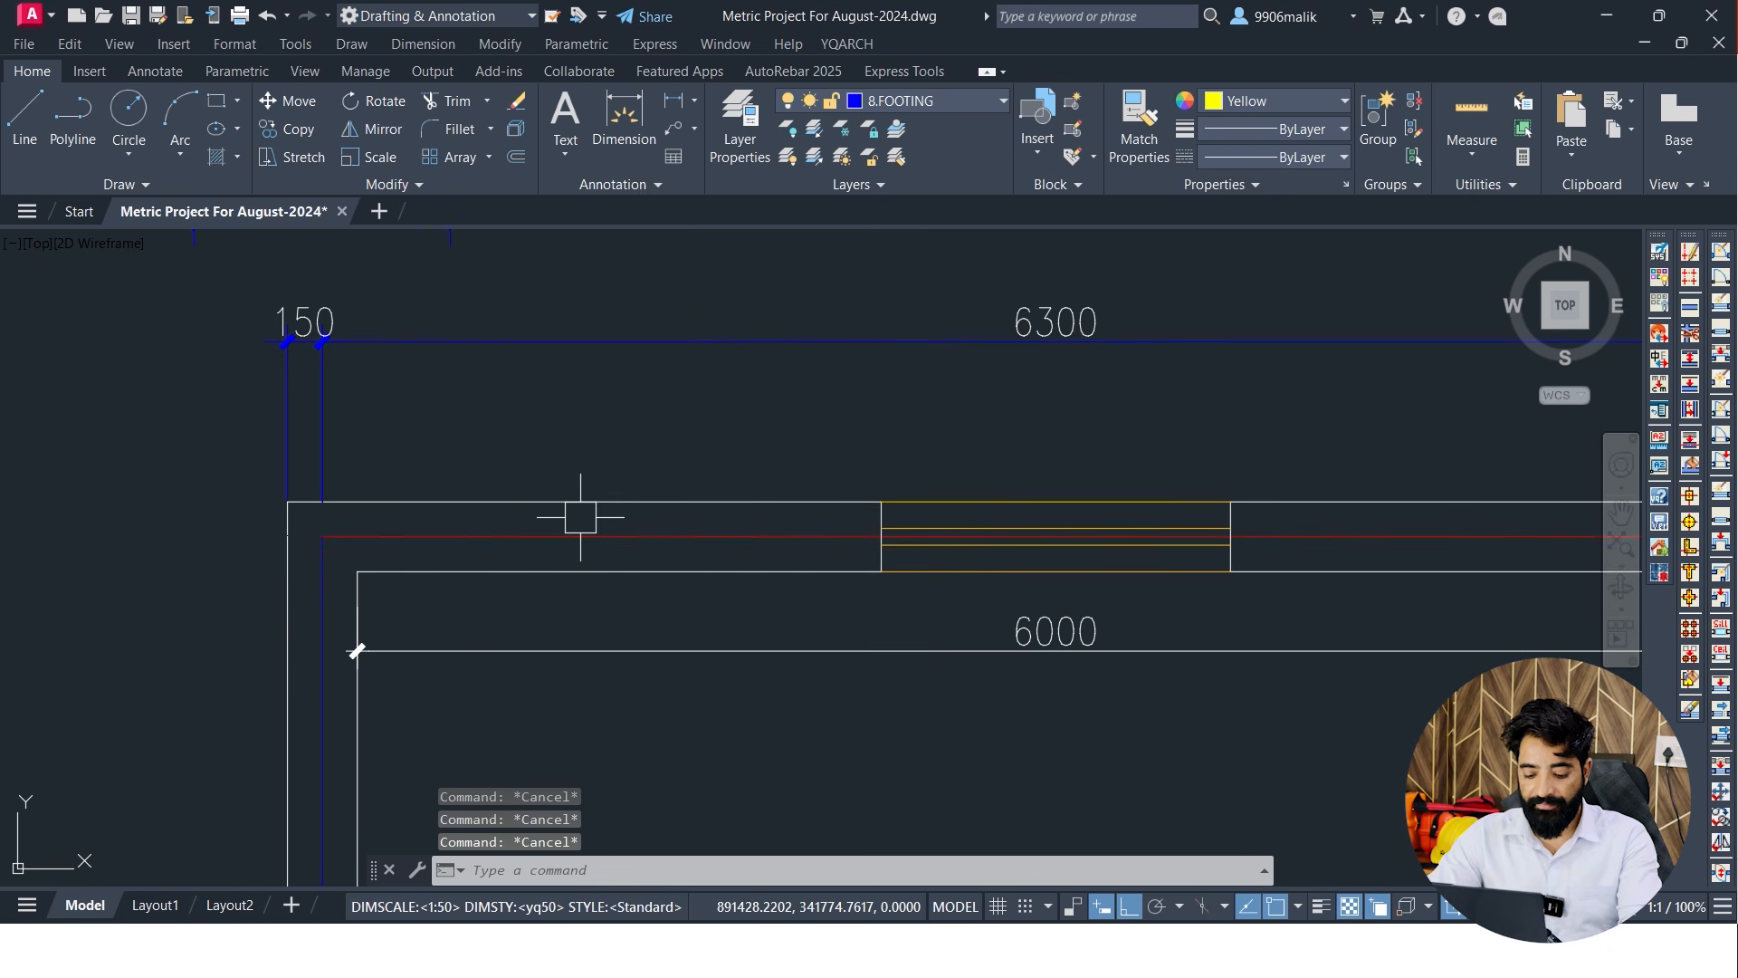
scroll(1028, 357, down, 2)
scroll(776, 388, down, 2)
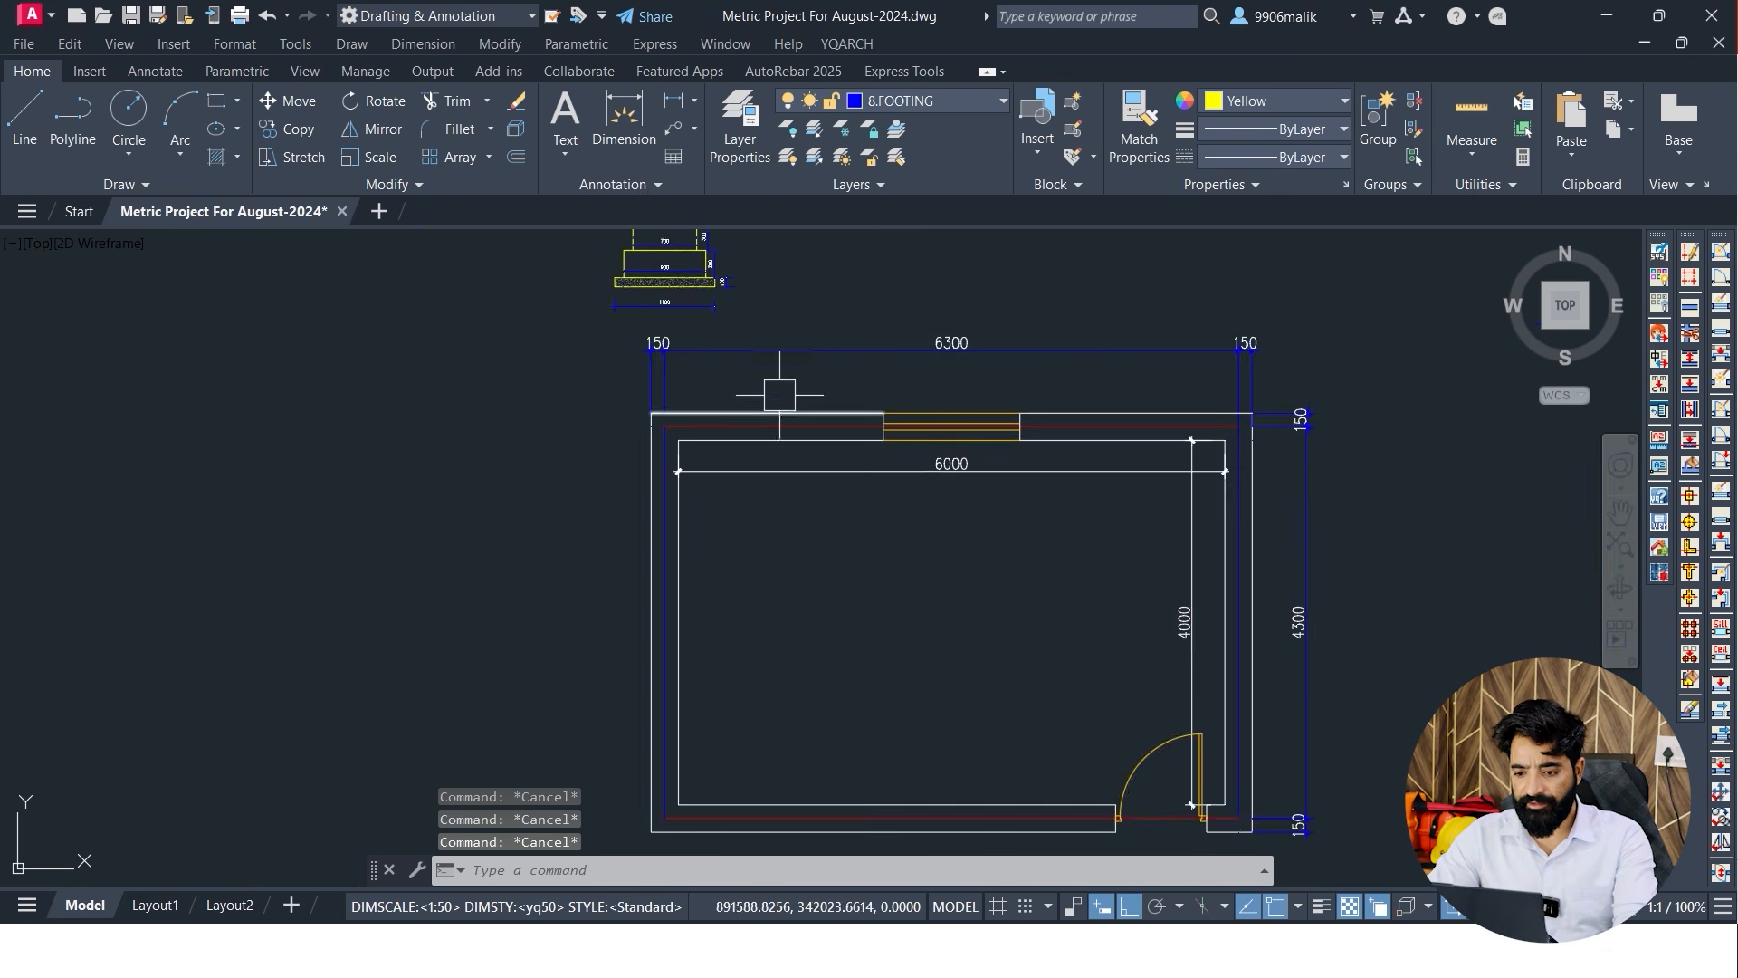
Try to offset the red centreline of the room plan's upper wall by 550
scroll(908, 344, up, 2)
text(o)
key(Return)
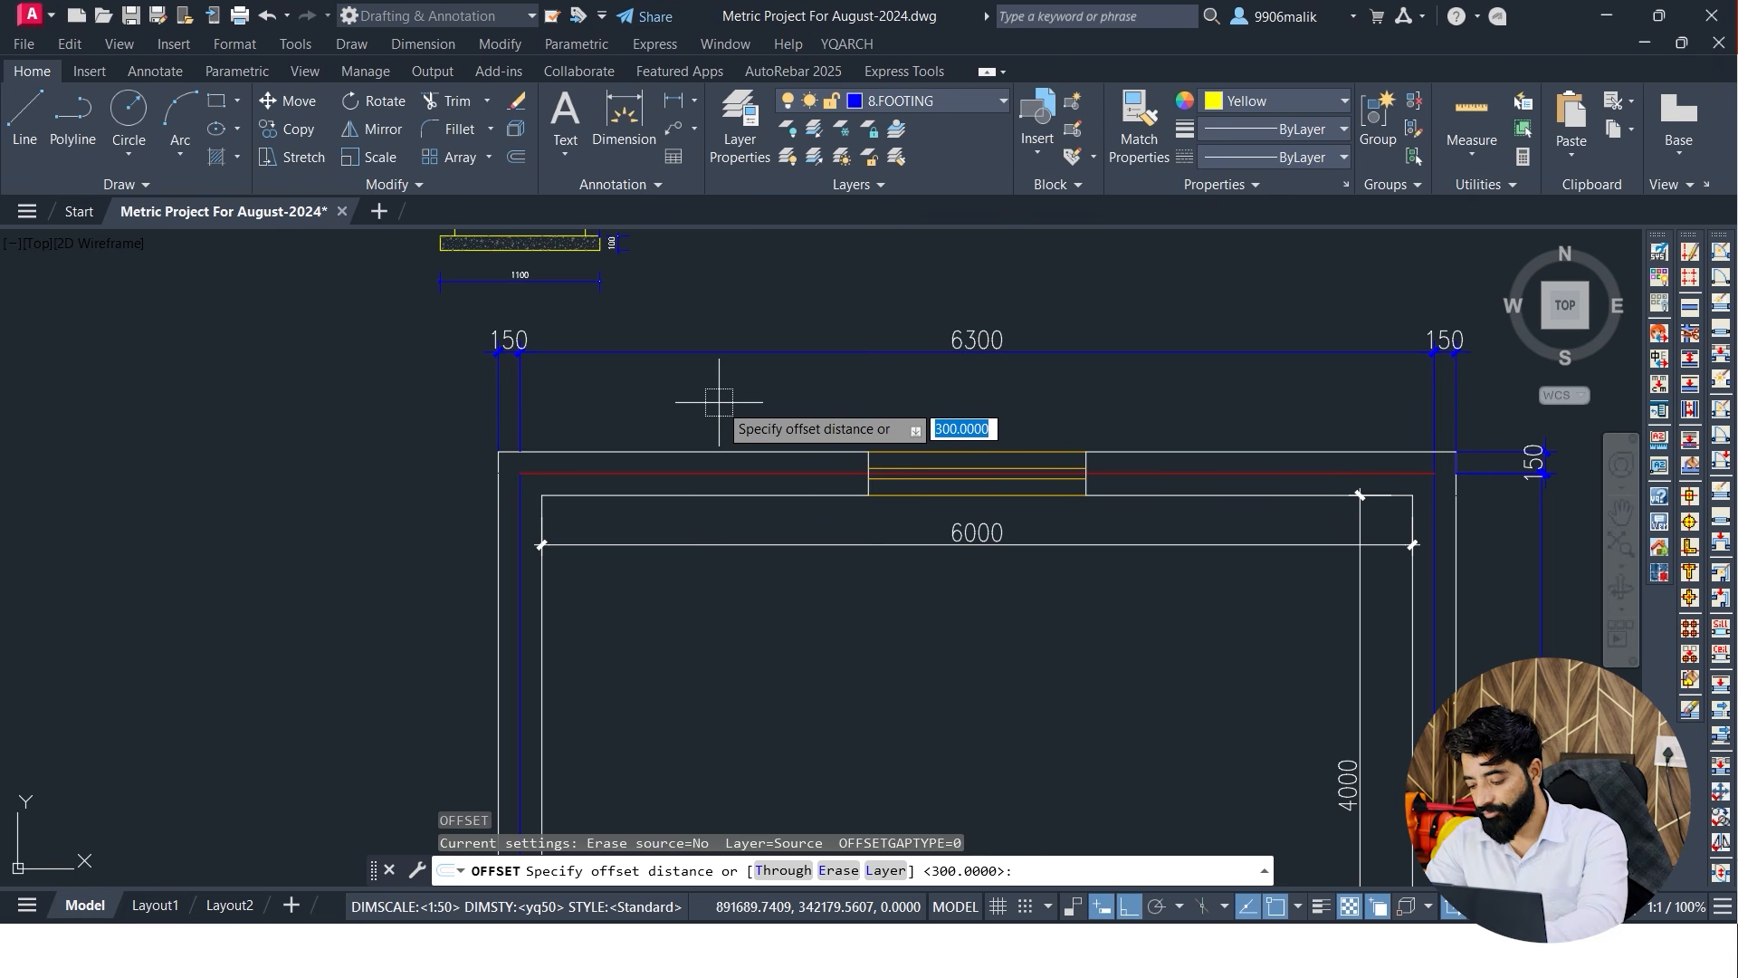
text(550)
key(Return)
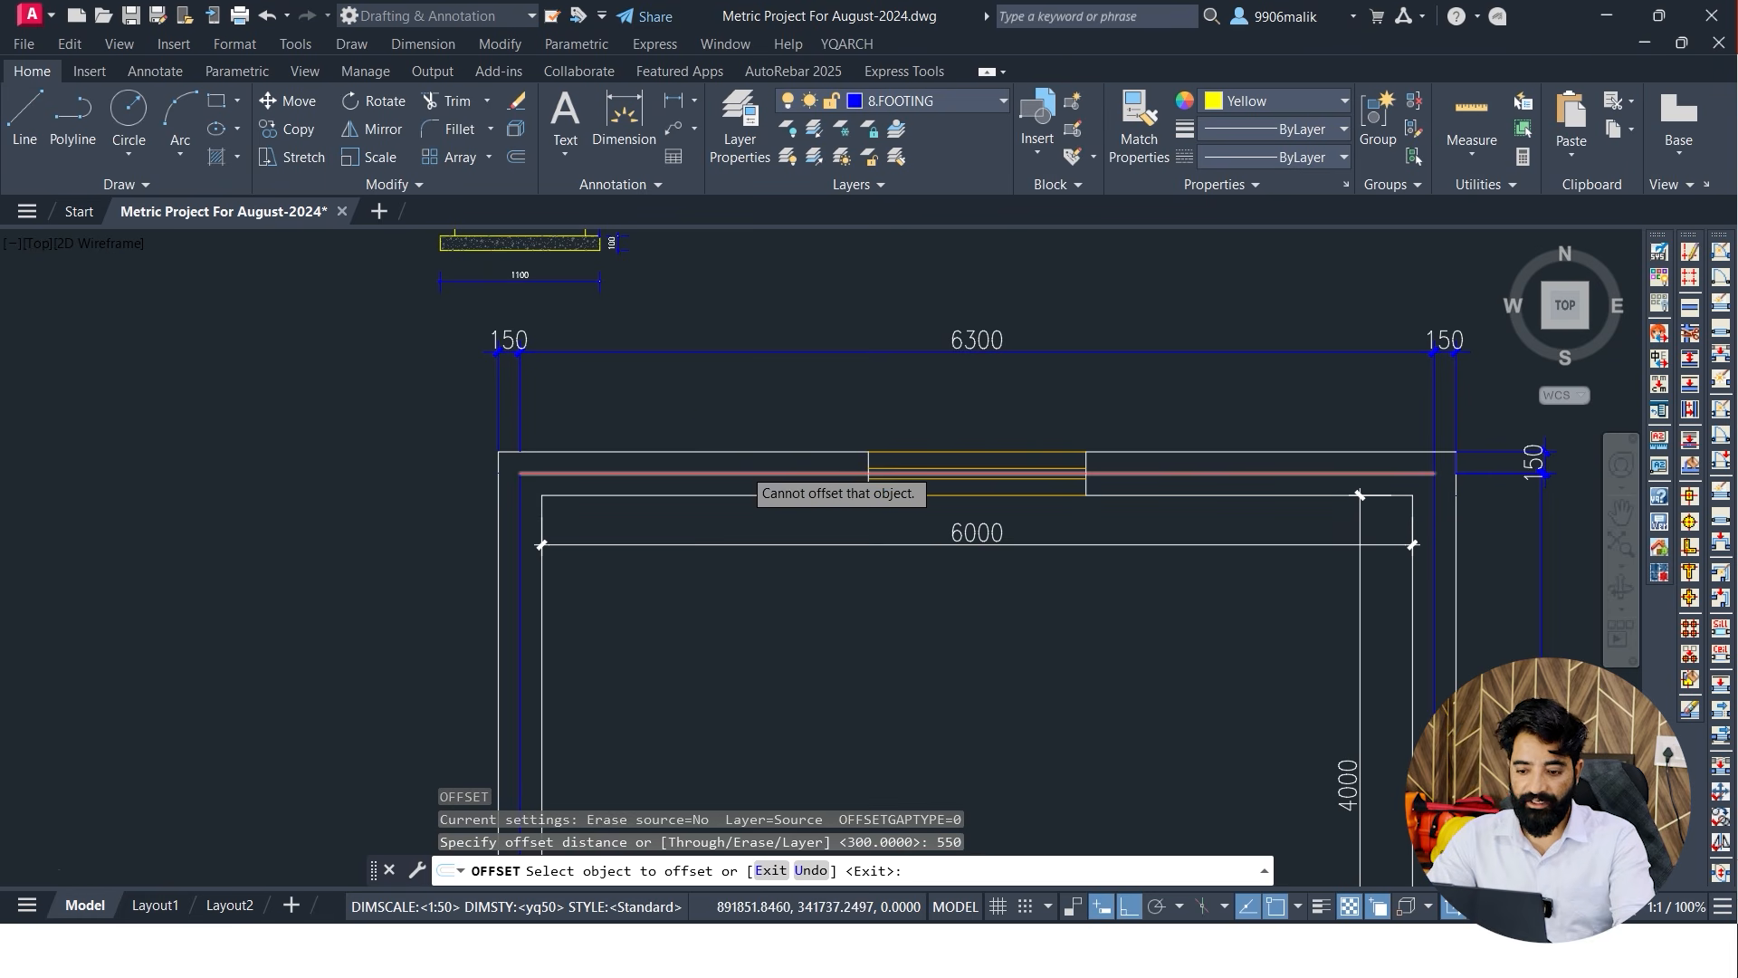
scroll(759, 489, up, 2)
click(757, 489)
scroll(815, 481, down, 2)
click(770, 512)
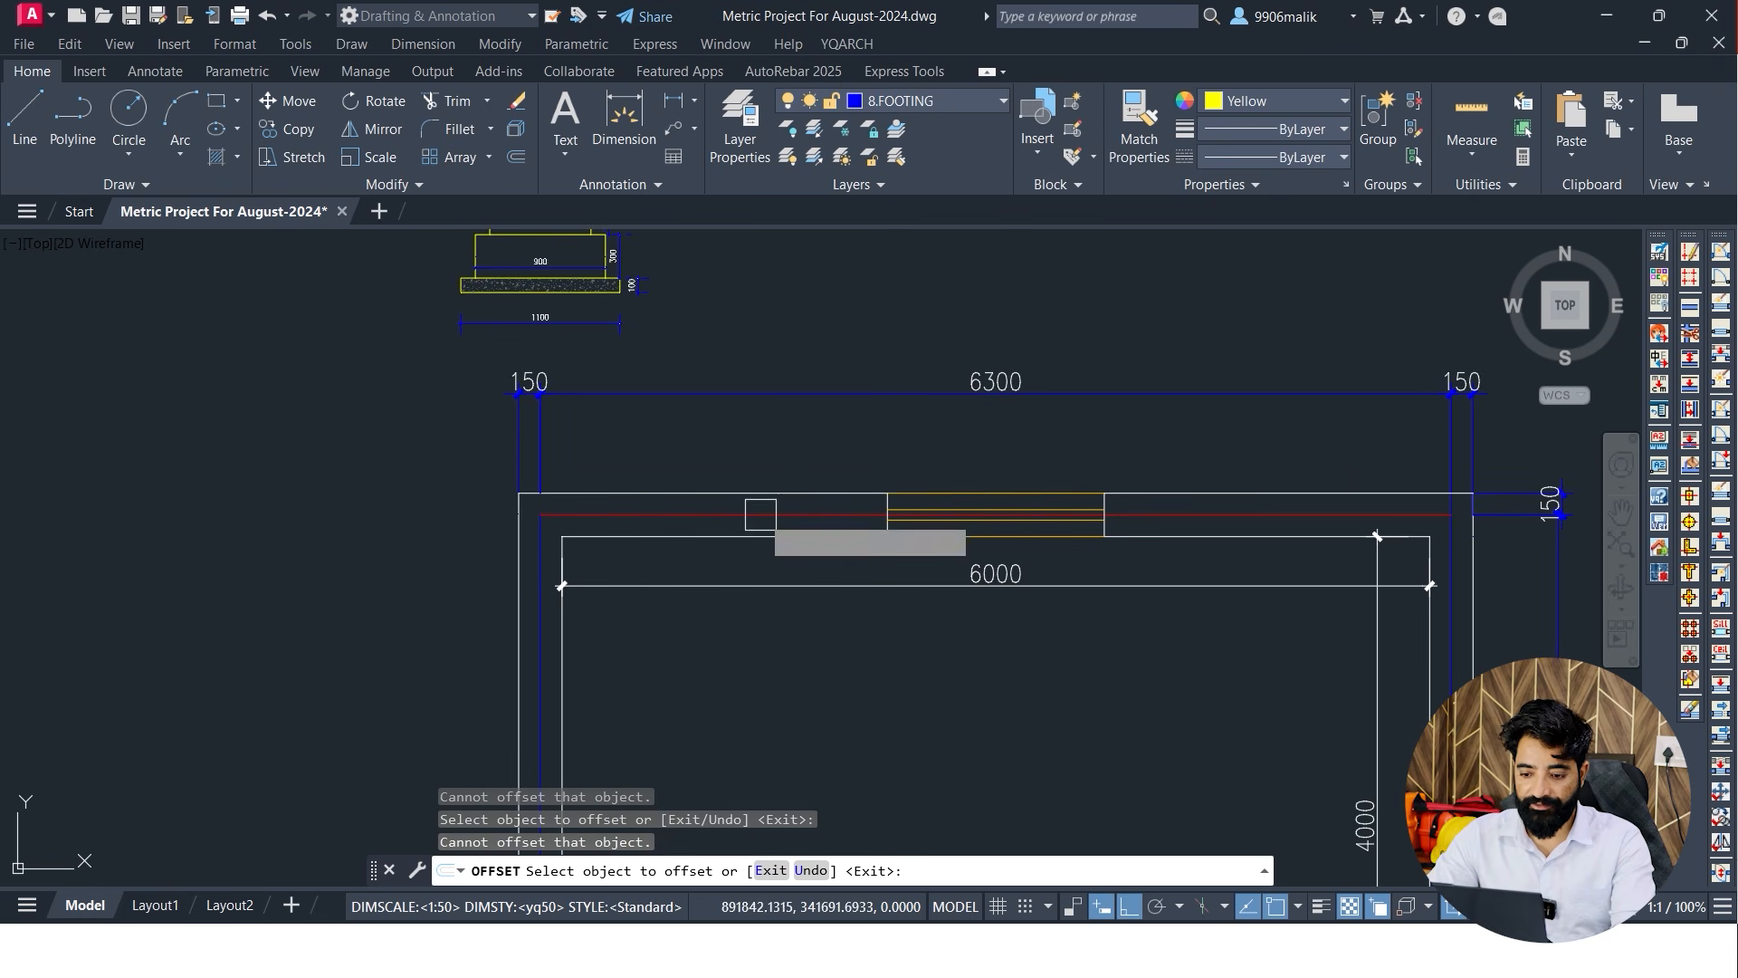
key(Escape)
Draw horizontal construction lines along the centrelines of the room plan's upper and lower walls
scroll(739, 493, up, 2)
text(xl)
key(Return)
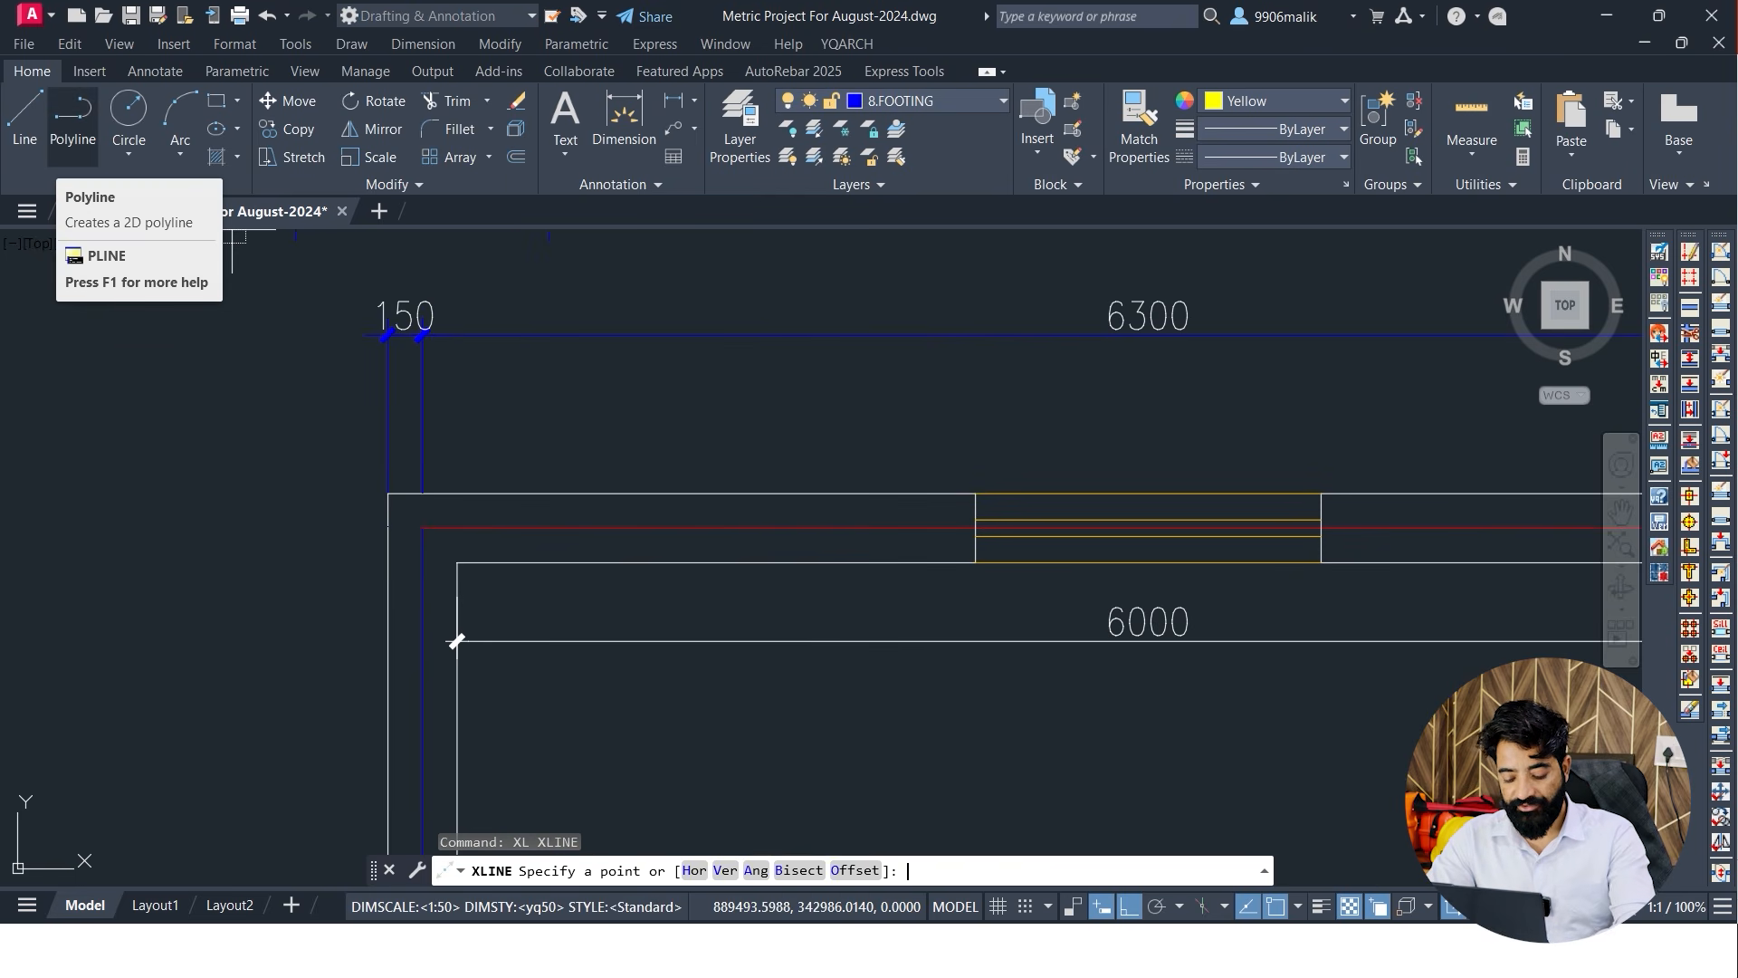
text(h)
key(Return)
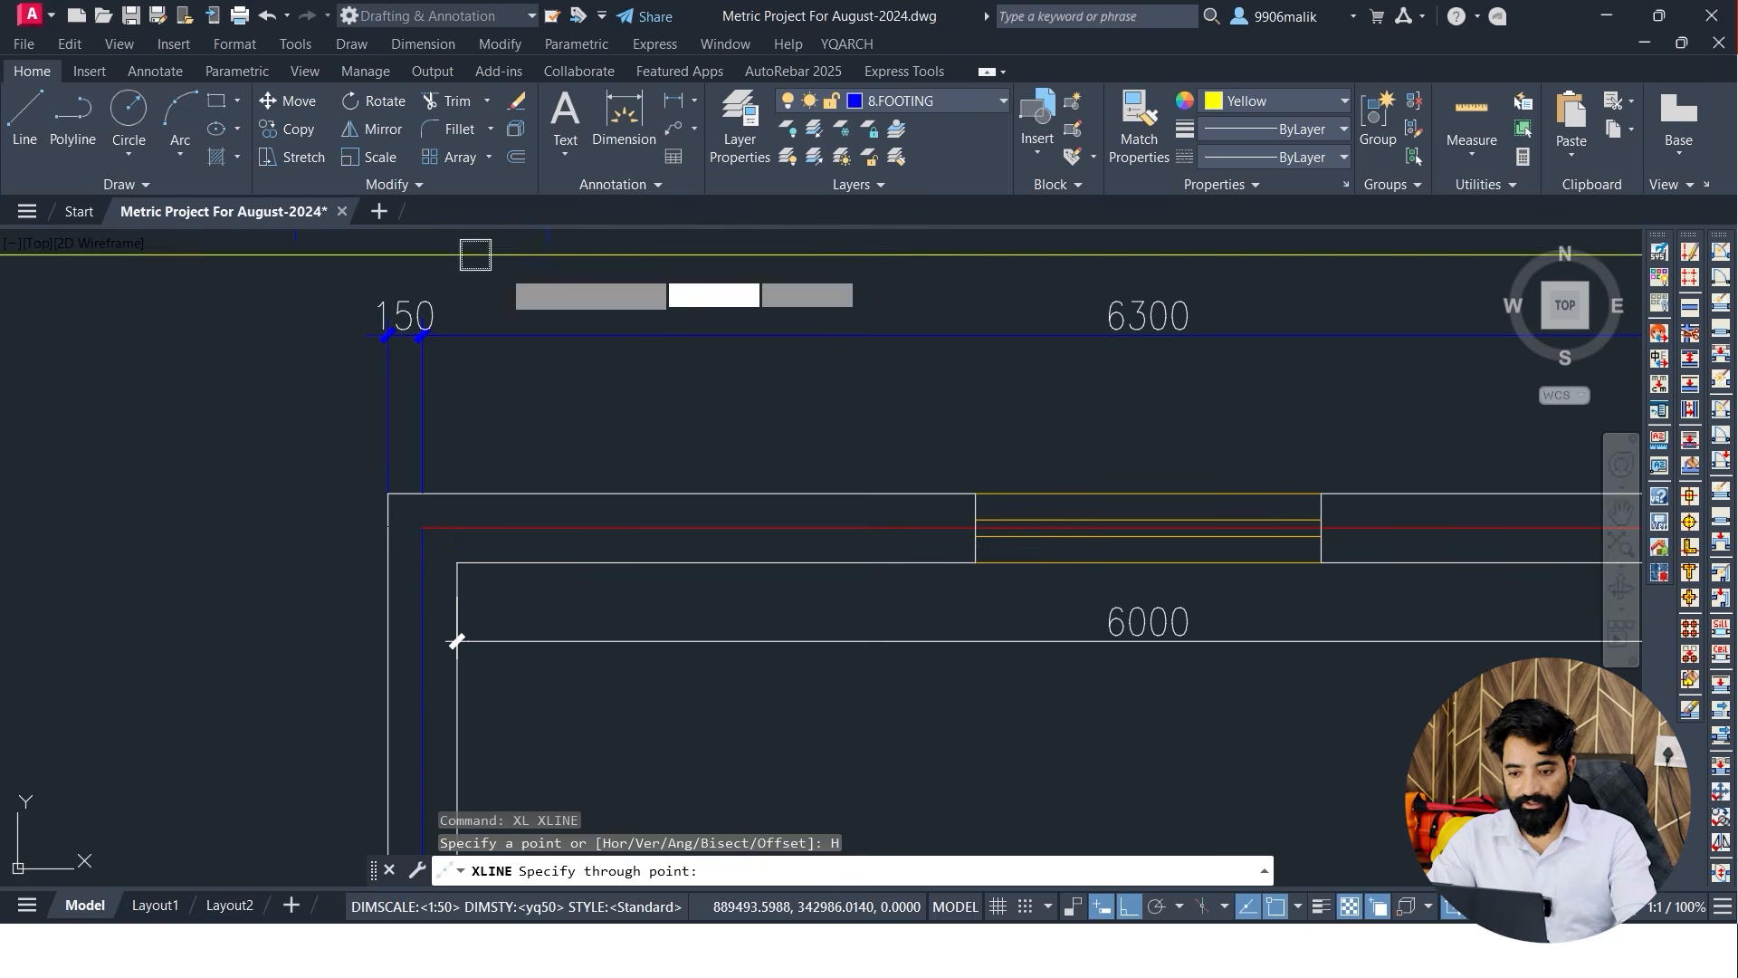
scroll(632, 334, down, 3)
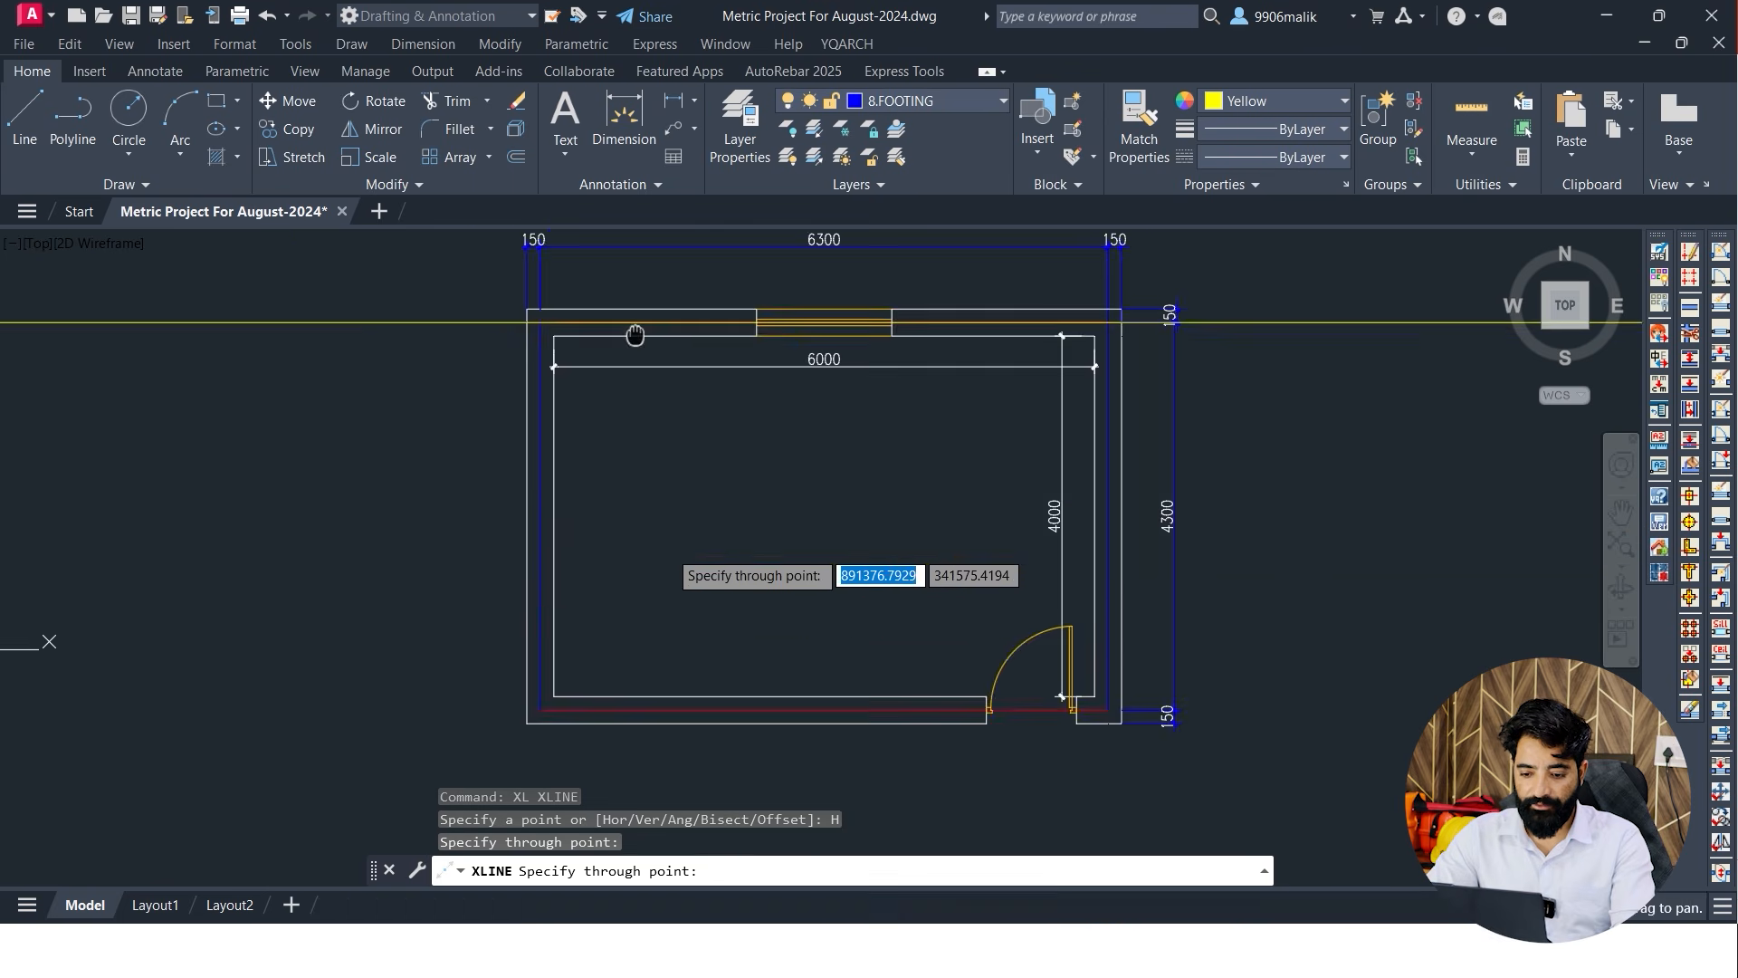
click(660, 601)
key(Return)
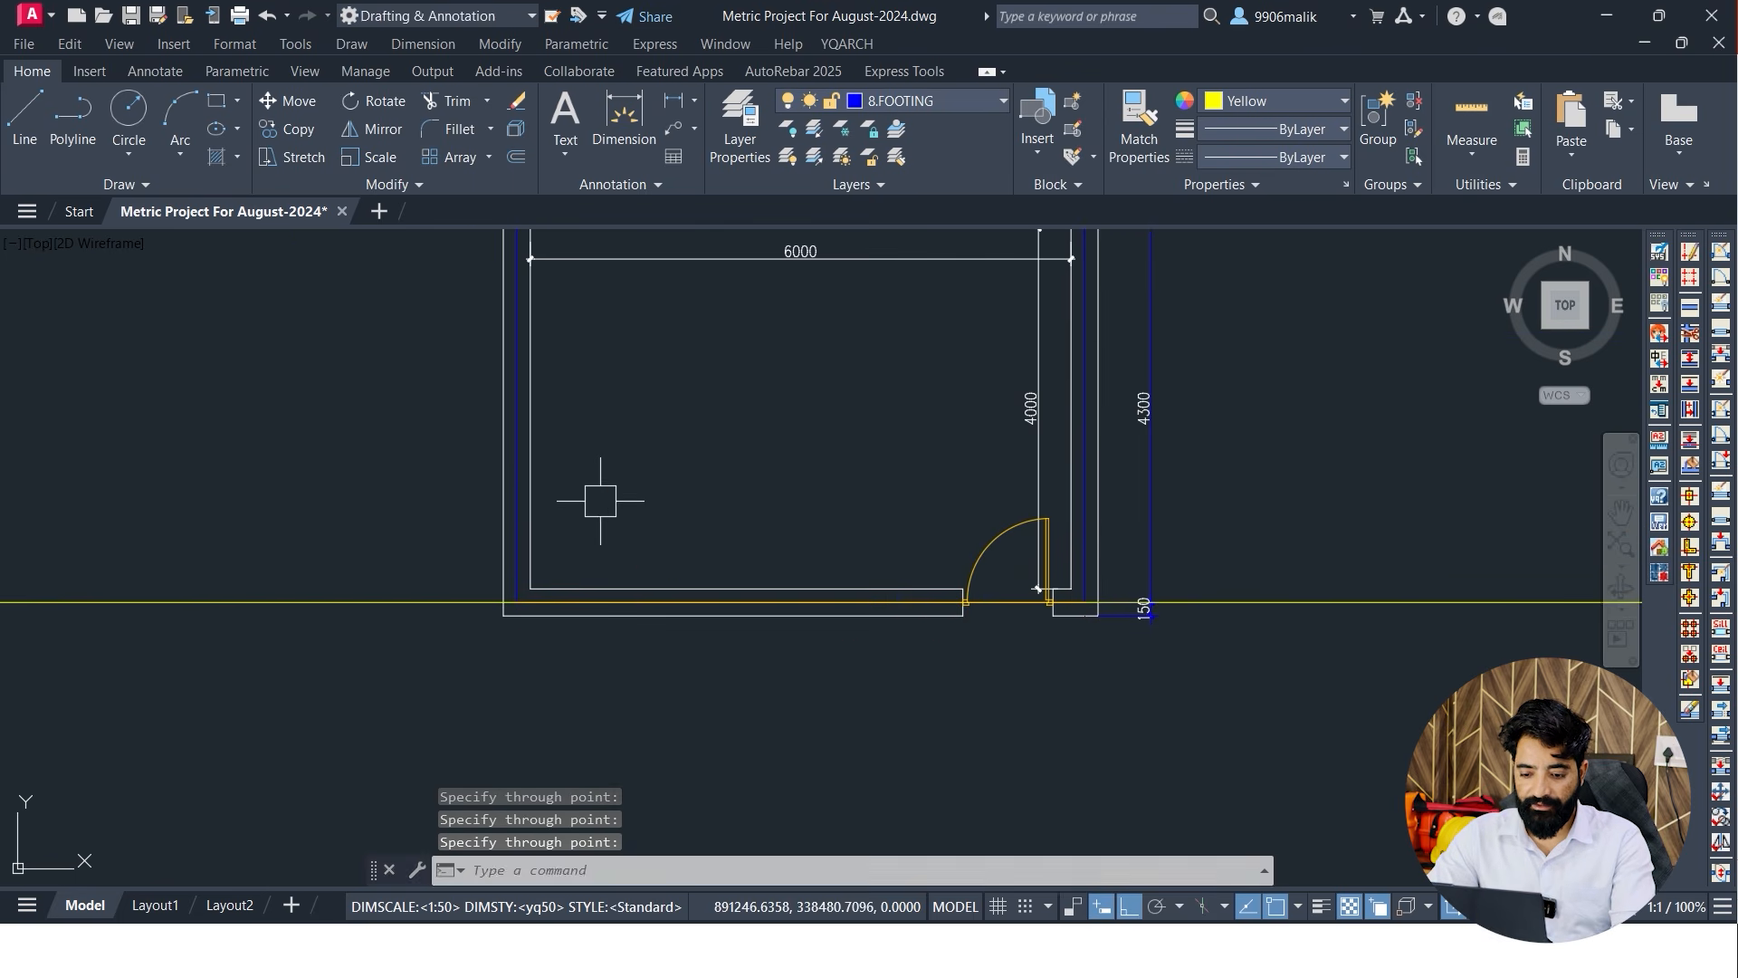
key(Return)
text(h)
key(Return)
key(Escape)
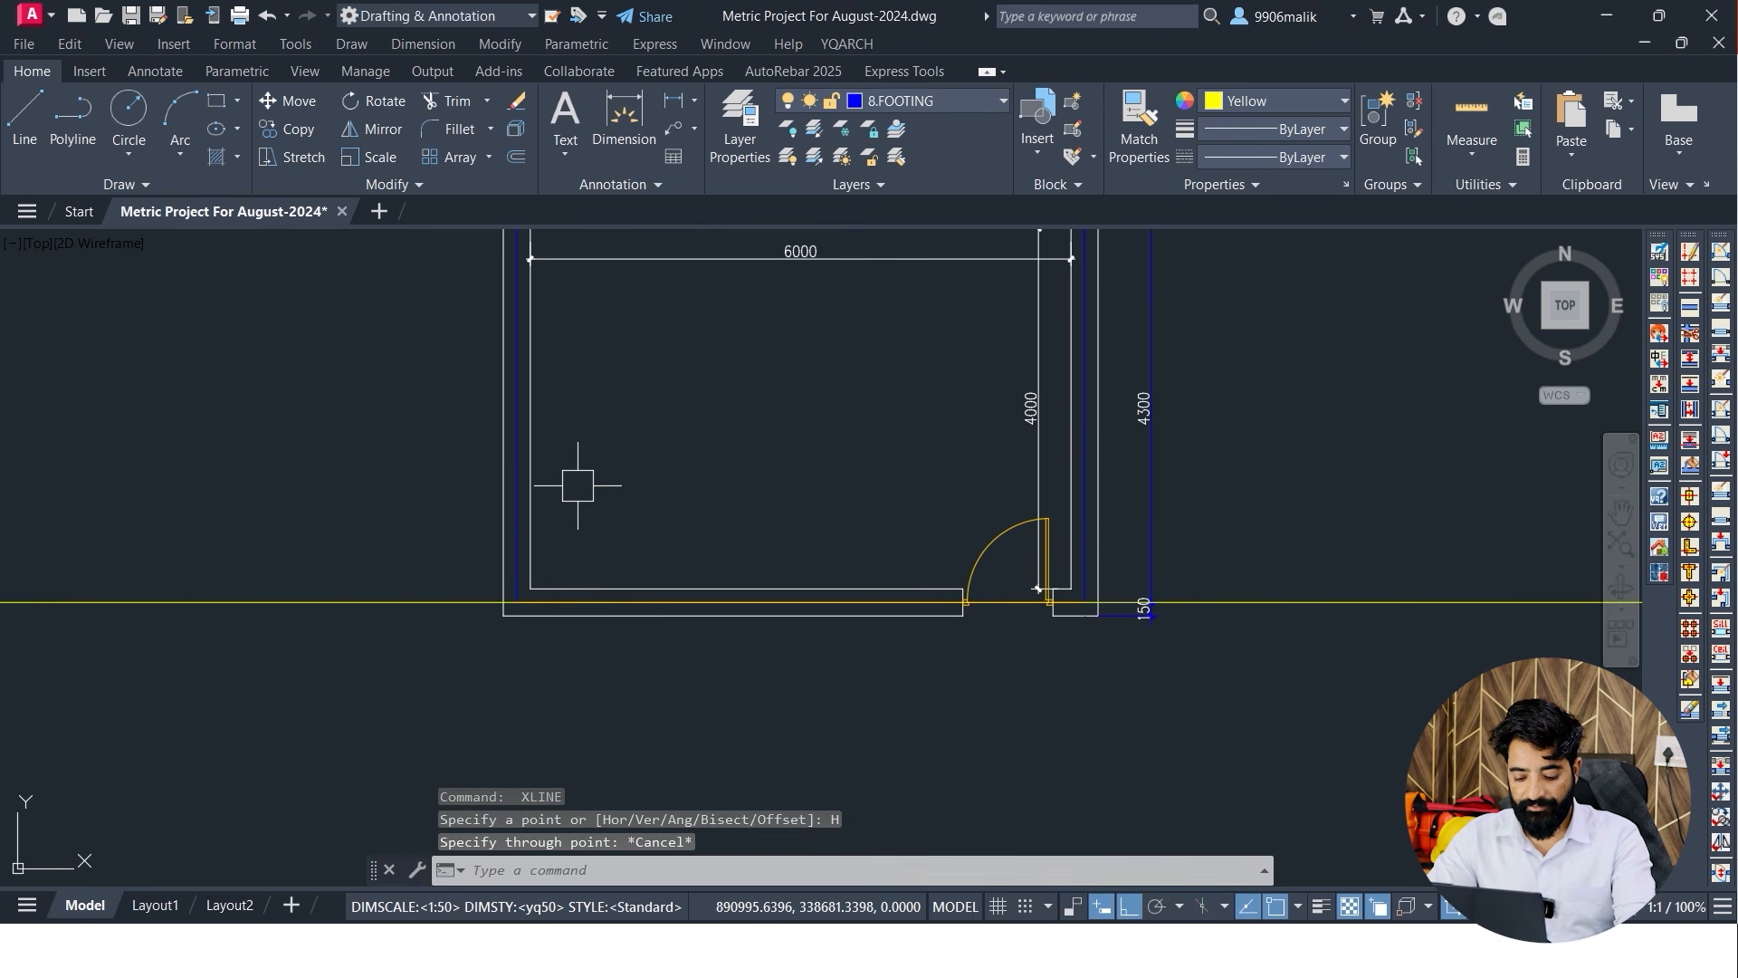
Draw vertical construction lines along the centrelines of the room plan's left and right walls
key(Return)
text(v)
key(Return)
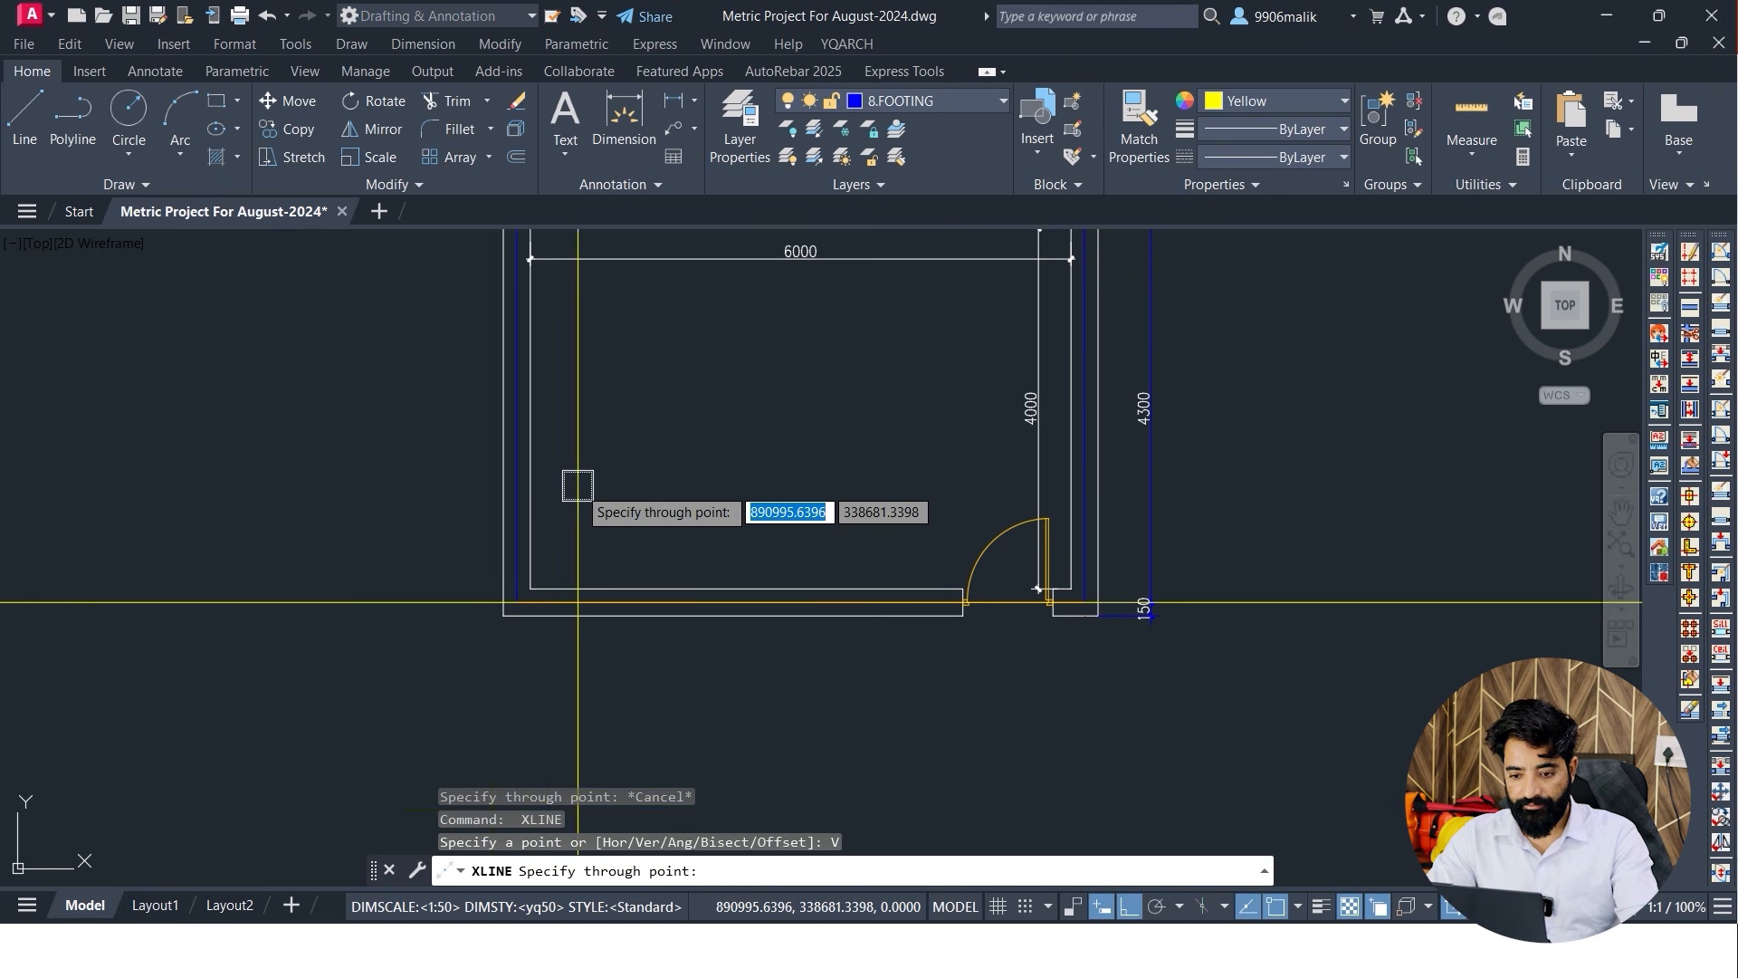
scroll(500, 466, up, 5)
scroll(794, 440, down, 5)
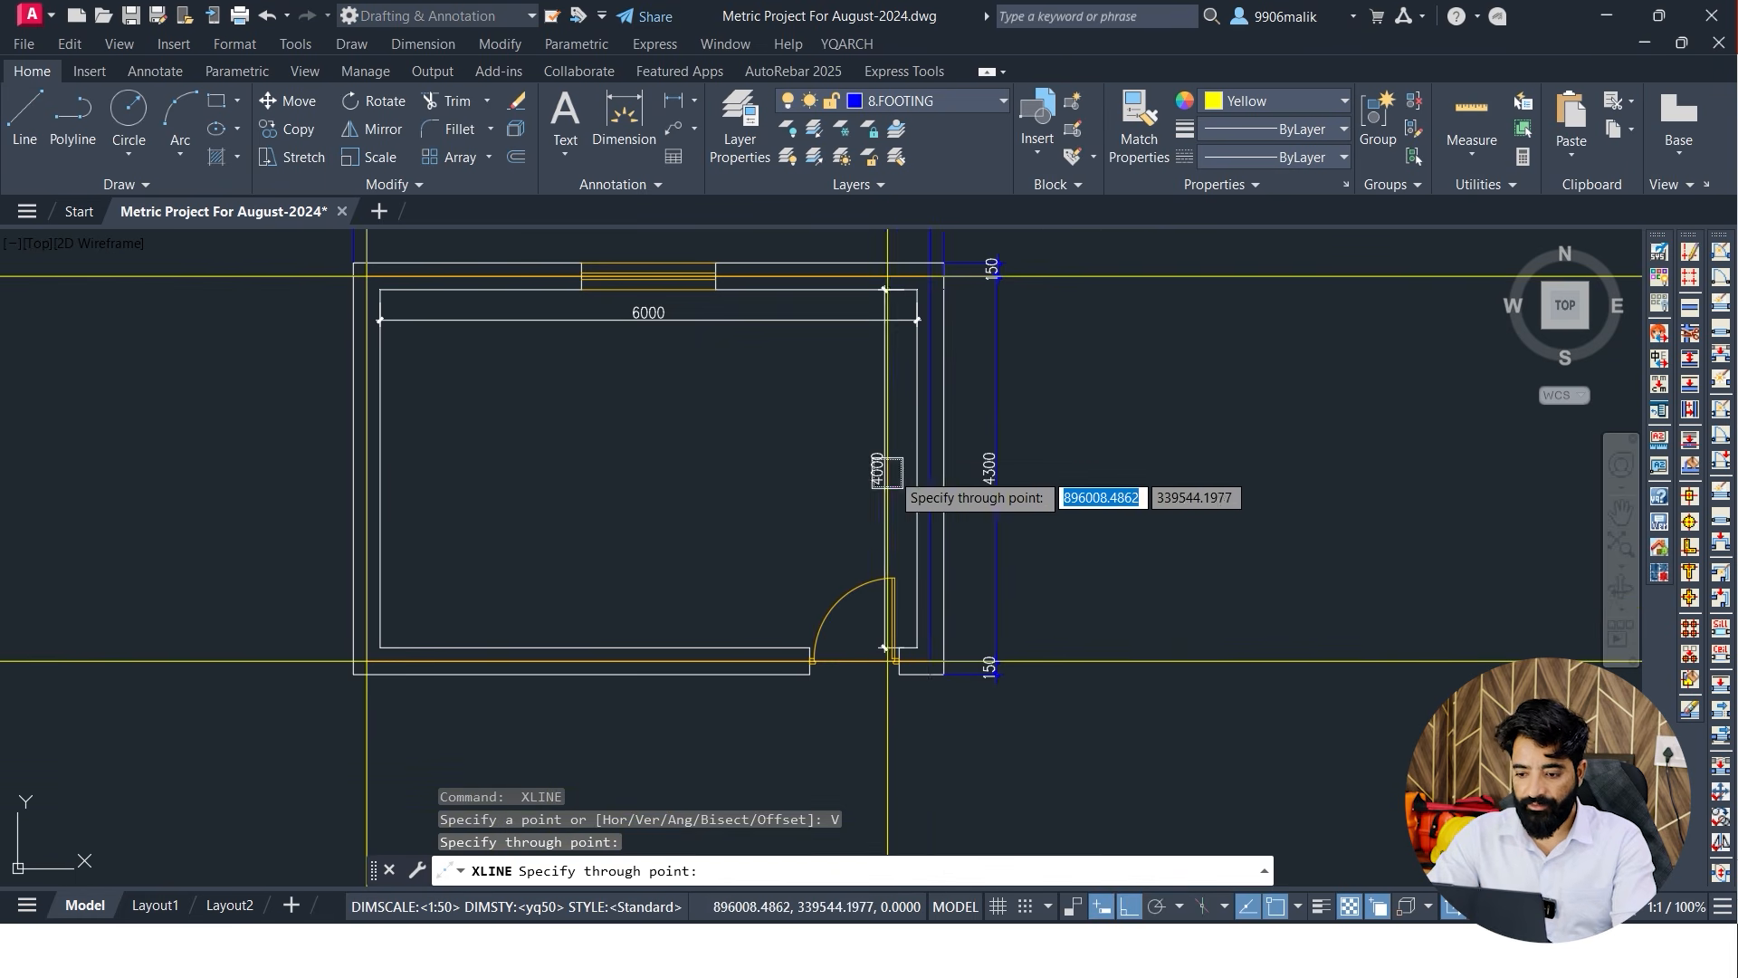
scroll(932, 453, up, 5)
scroll(996, 408, down, 5)
key(Escape)
key(Escape)
key(Escape)
Offset the right wall's vertical construction line by 550 to both sides
text(o)
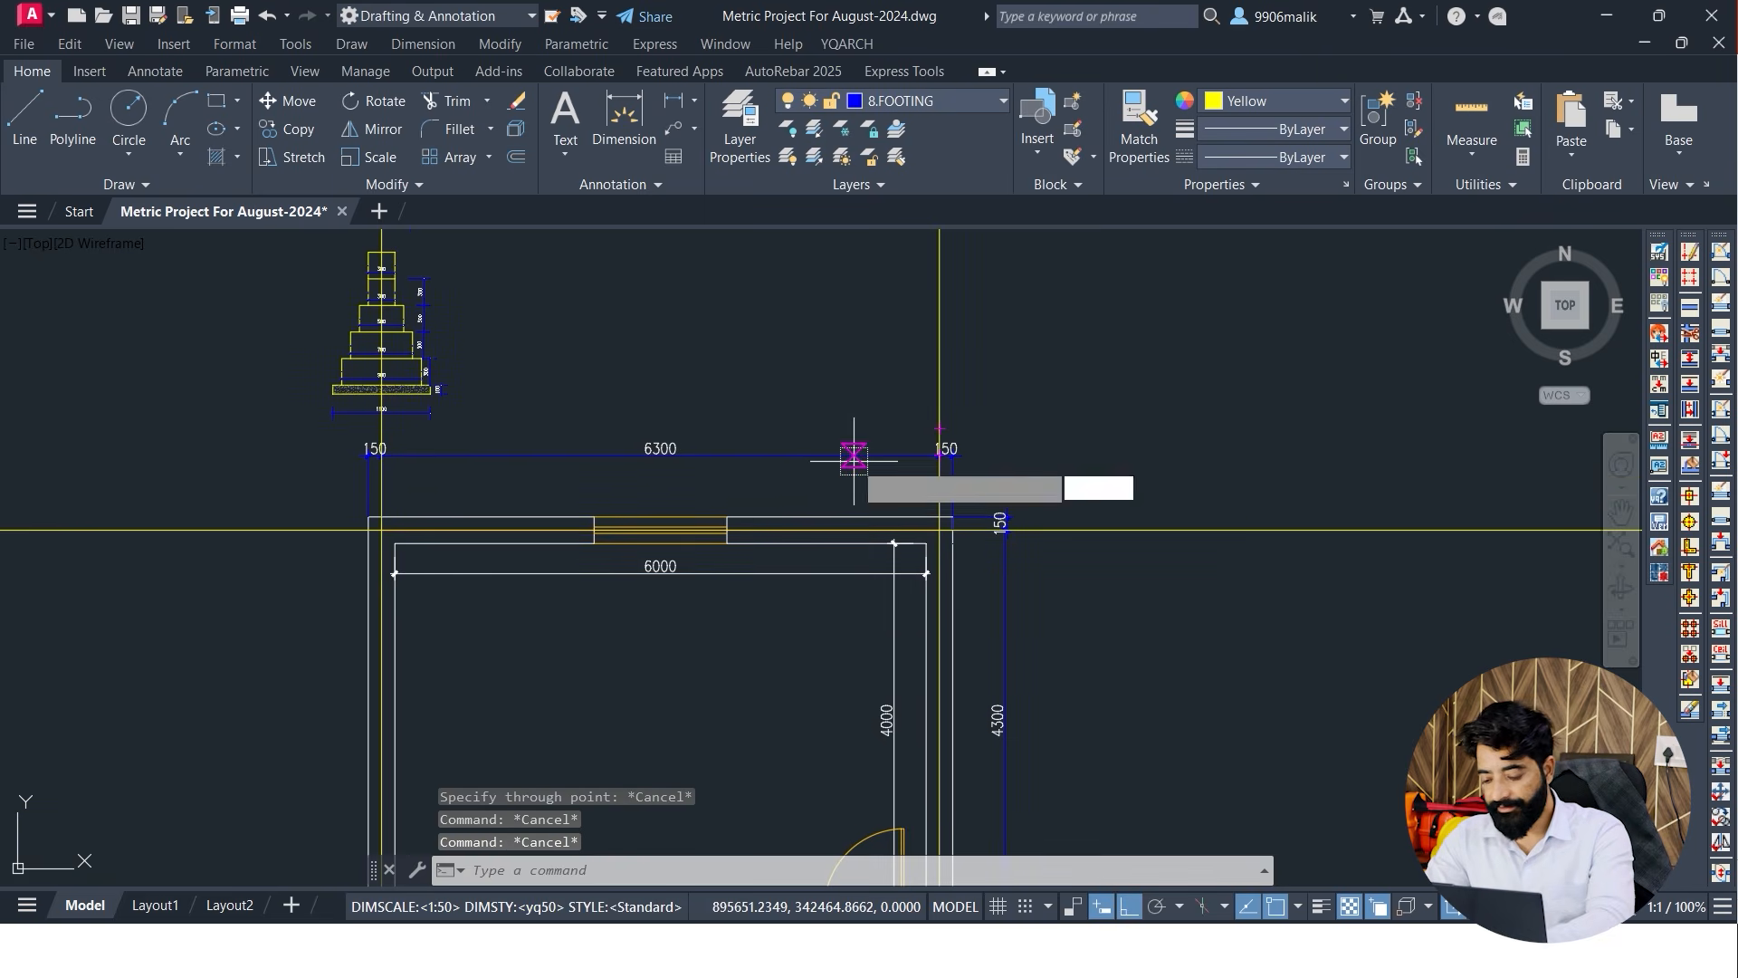
key(Return)
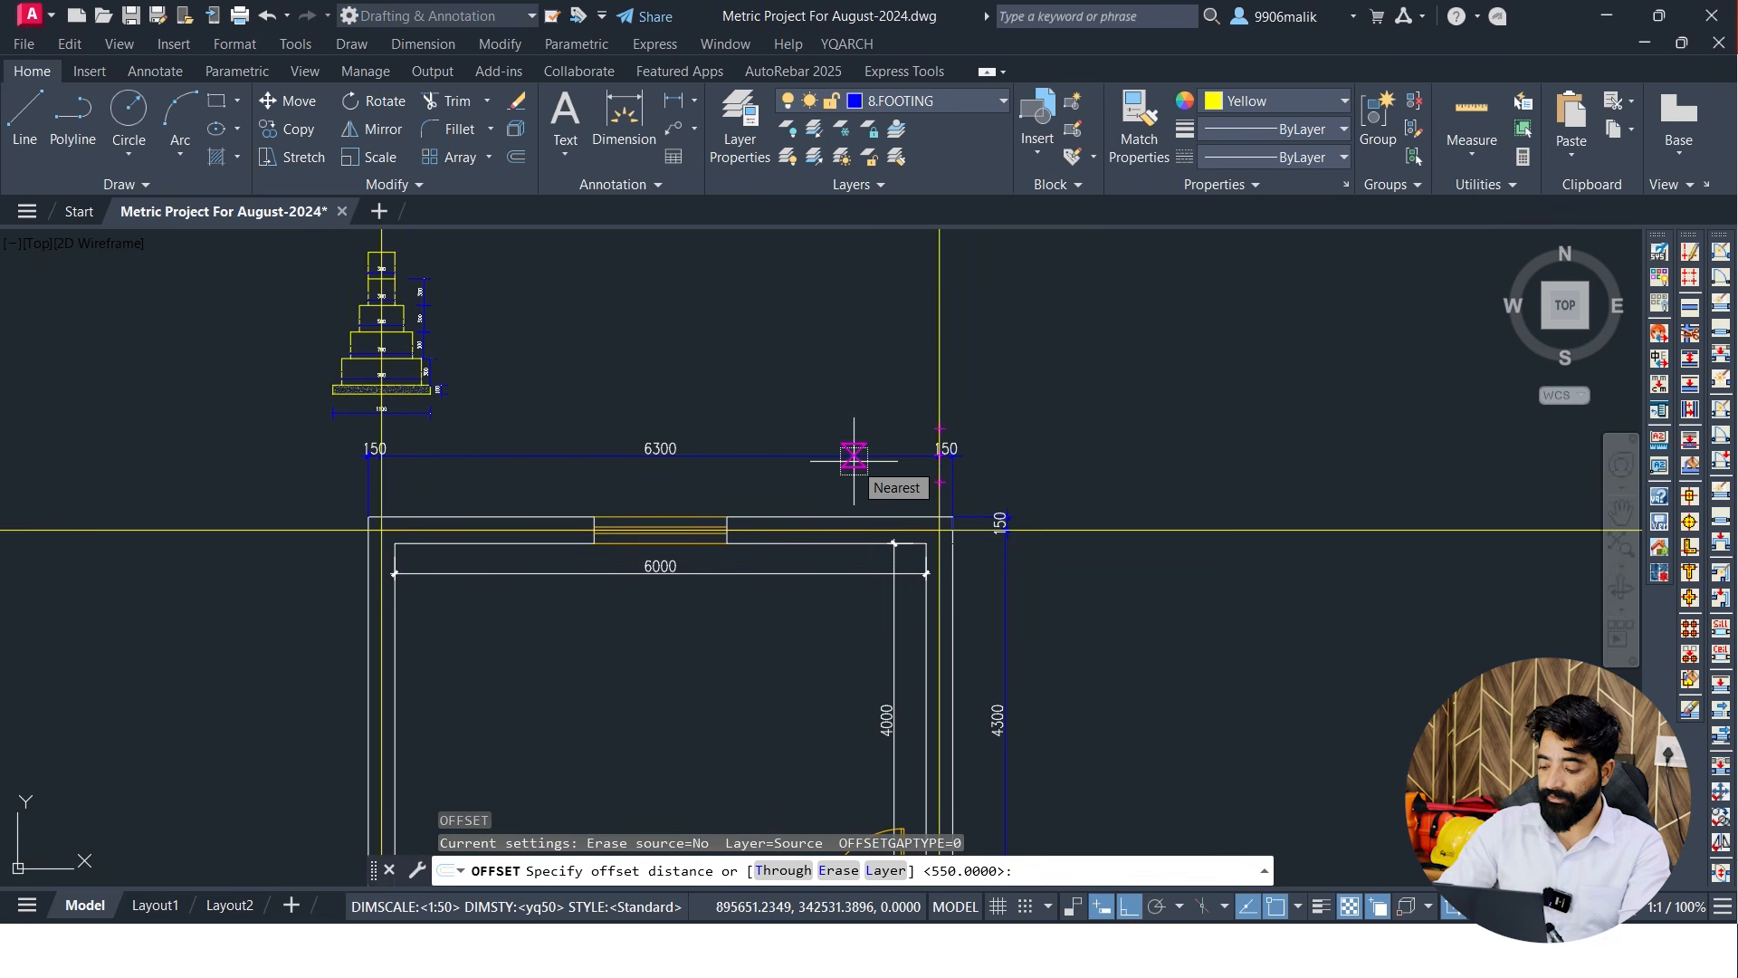
text(4)
text(55)
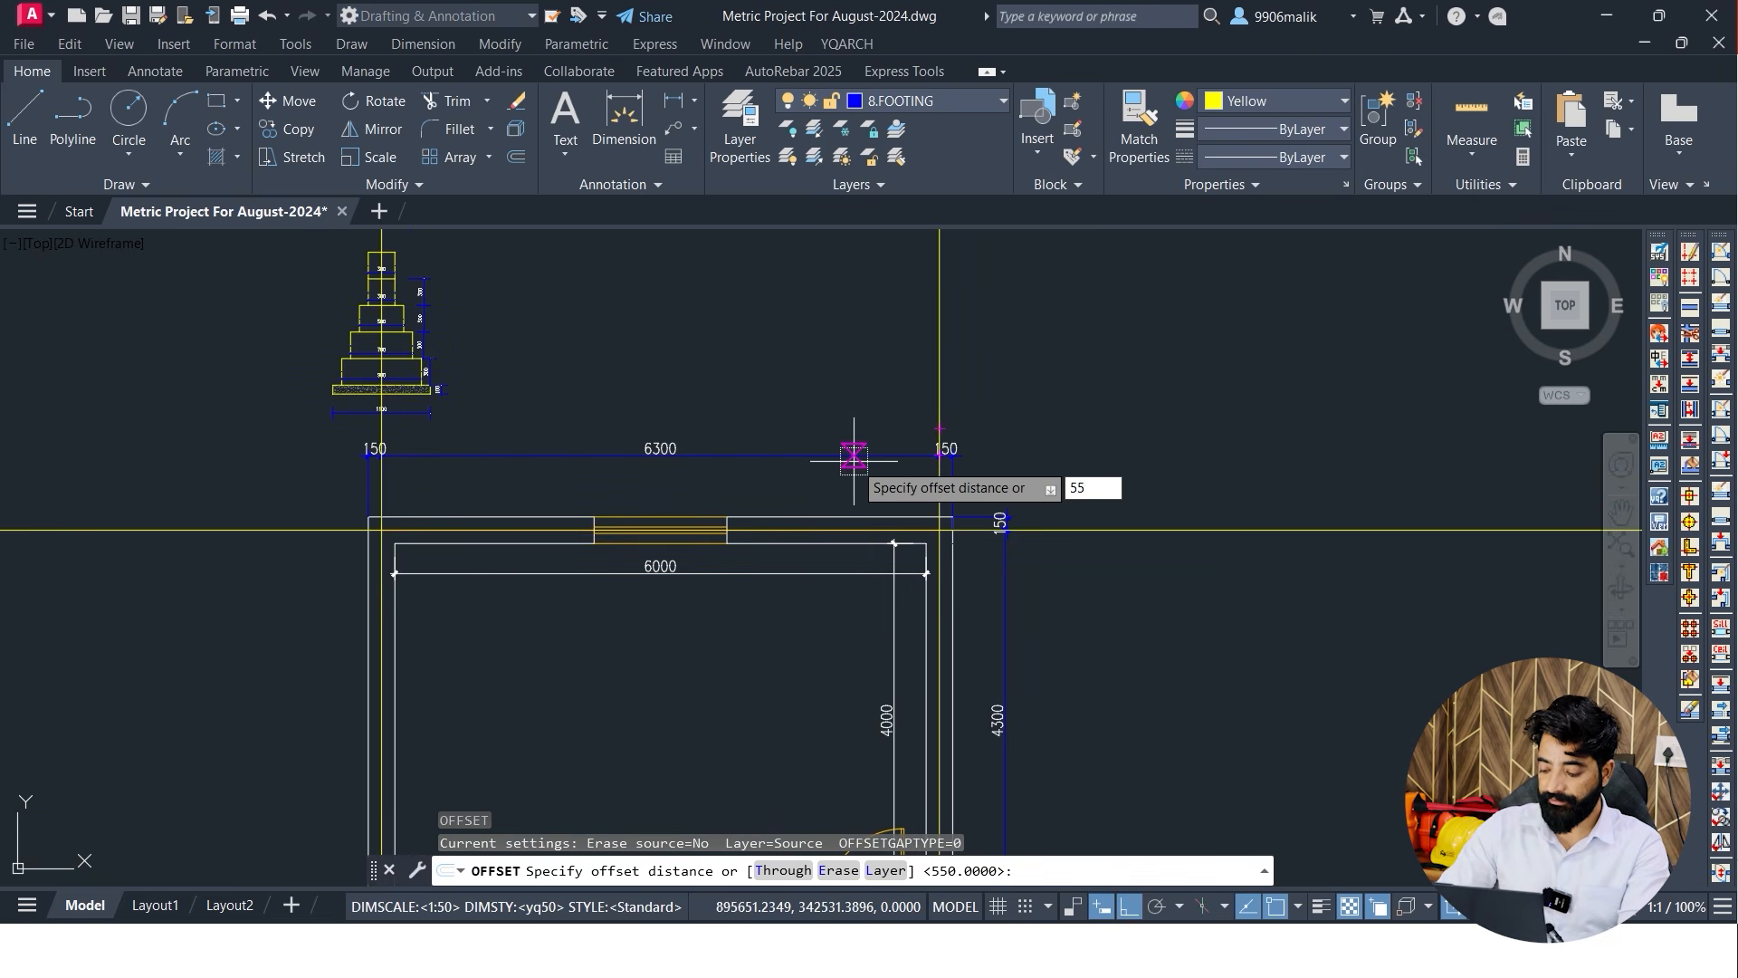
text(0)
key(Return)
click(940, 316)
click(1000, 349)
click(939, 377)
click(828, 380)
Offset the construction lines of the left, upper and lower walls by the same 550 to both sides
scroll(386, 479, up, 5)
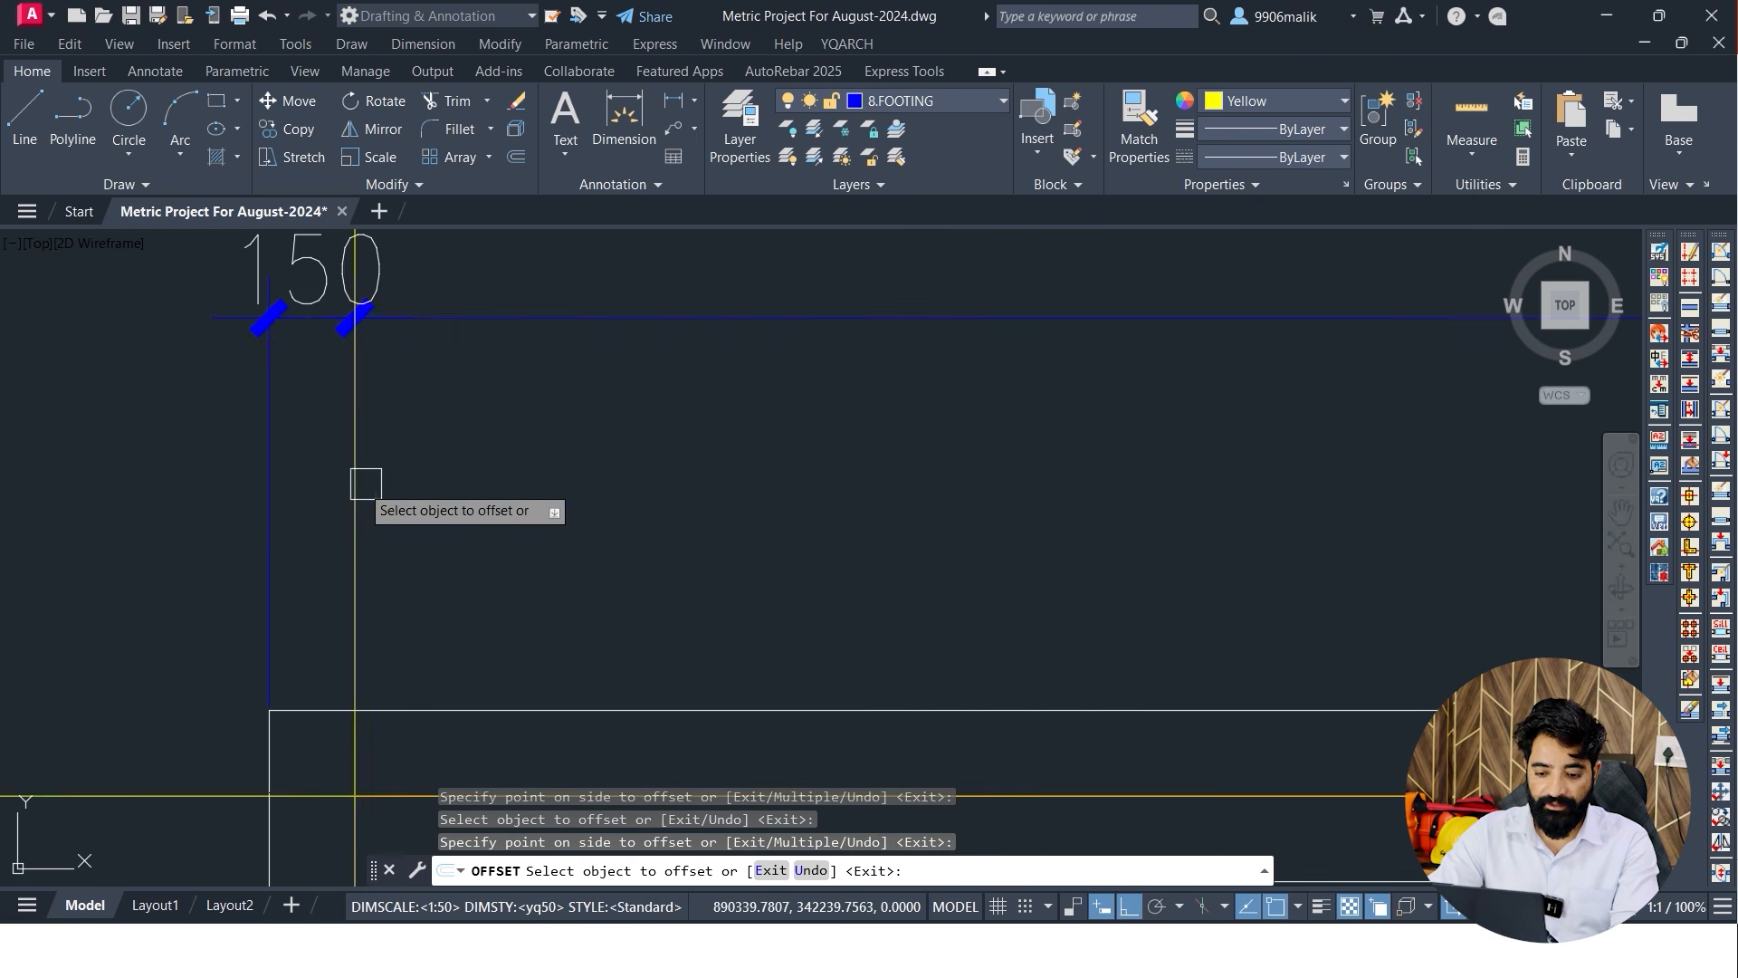
scroll(462, 525, down, 2)
click(393, 497)
scroll(389, 534, down, 4)
click(296, 441)
click(292, 512)
middle_drag(307, 623, 339, 462)
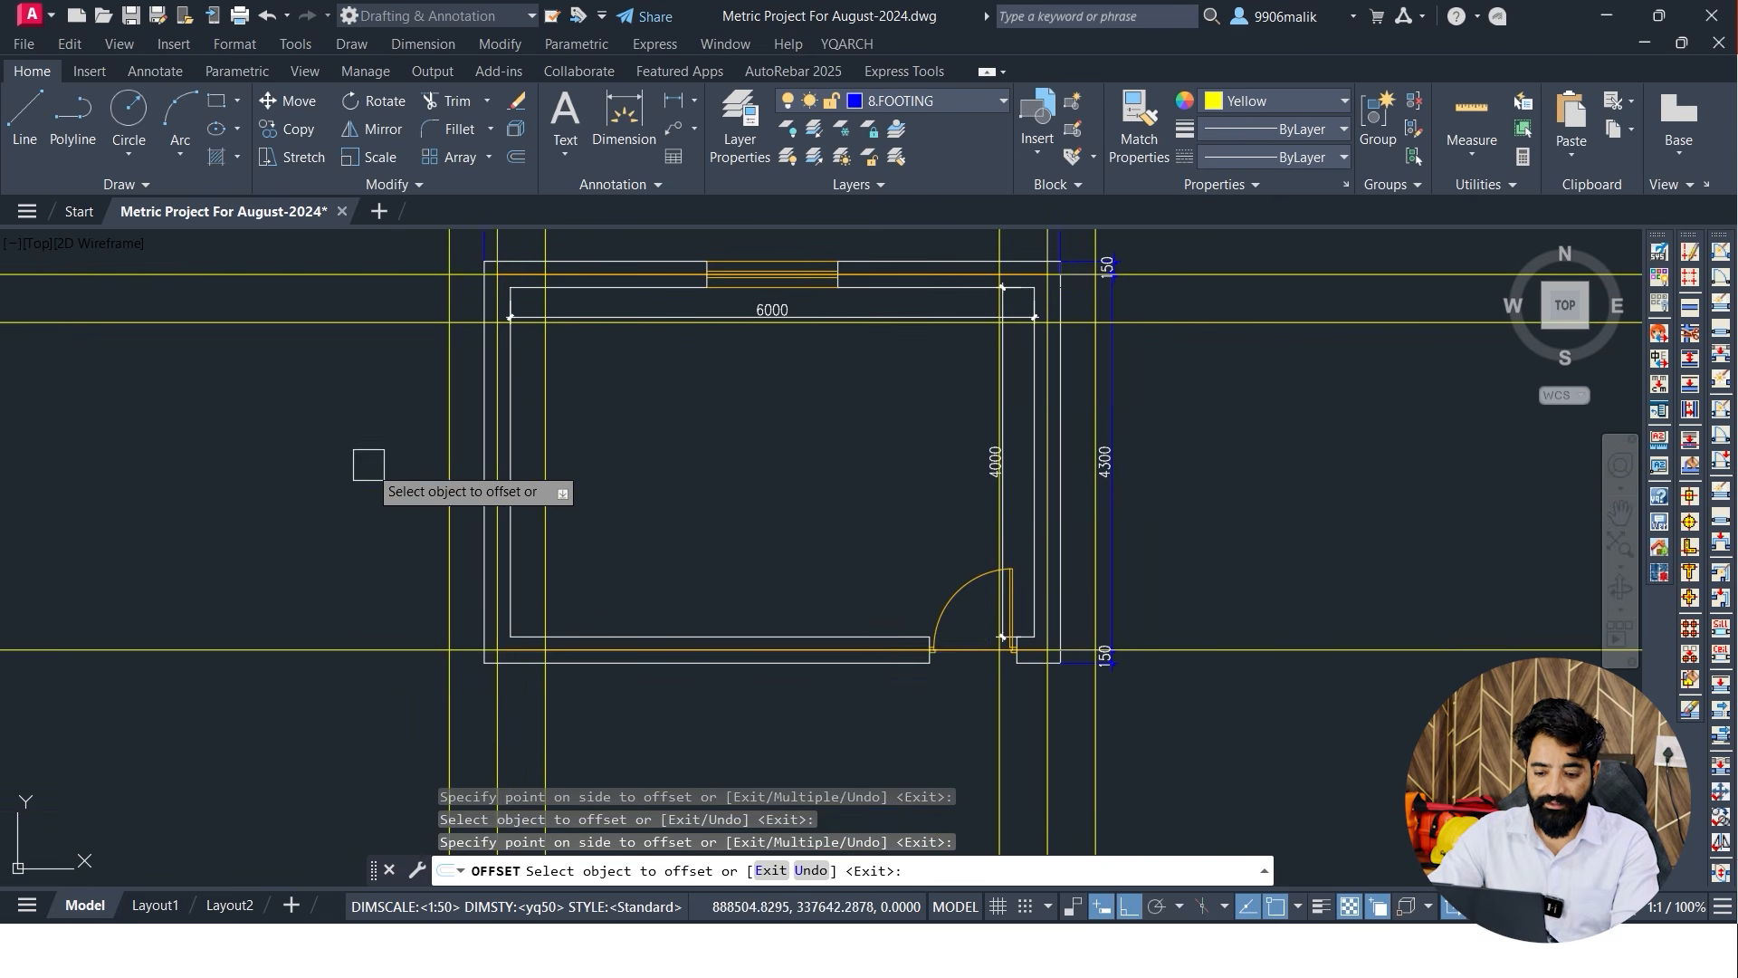
click(341, 650)
key(Escape)
Draw a rectangle through the outermost construction line intersections as the trench's outer outline
scroll(572, 521, down, 2)
text(rec)
key(Return)
scroll(523, 464, up, 4)
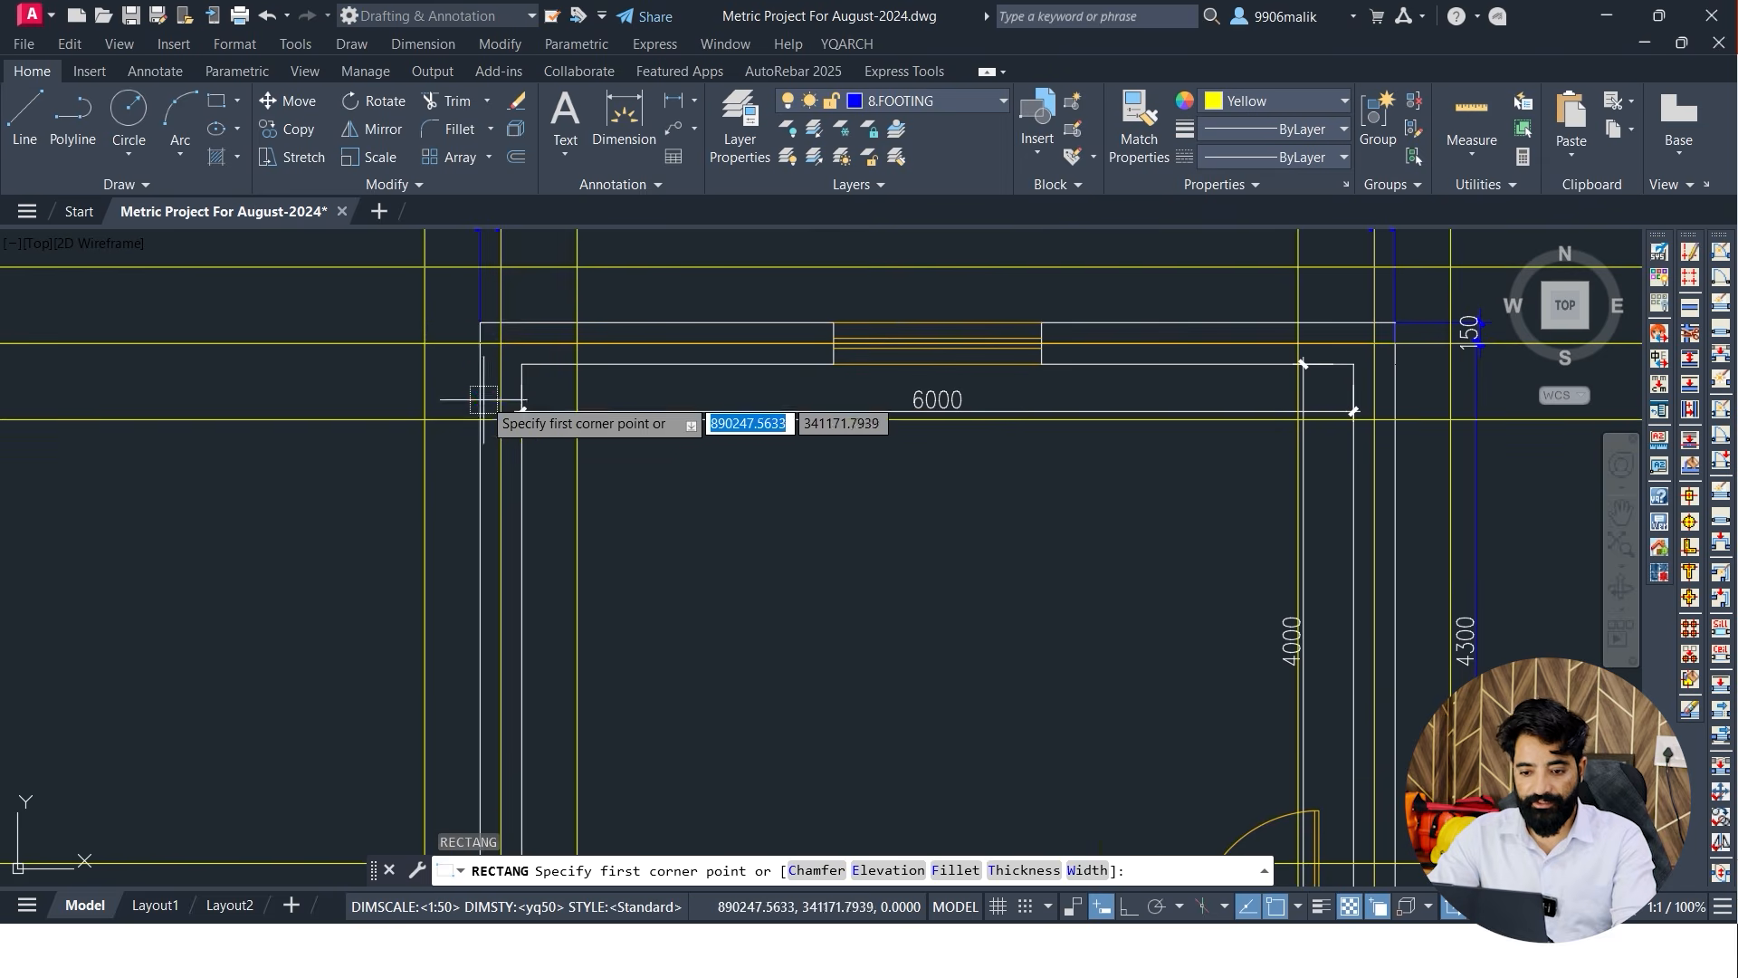
click(423, 266)
scroll(846, 474, down, 2)
click(993, 587)
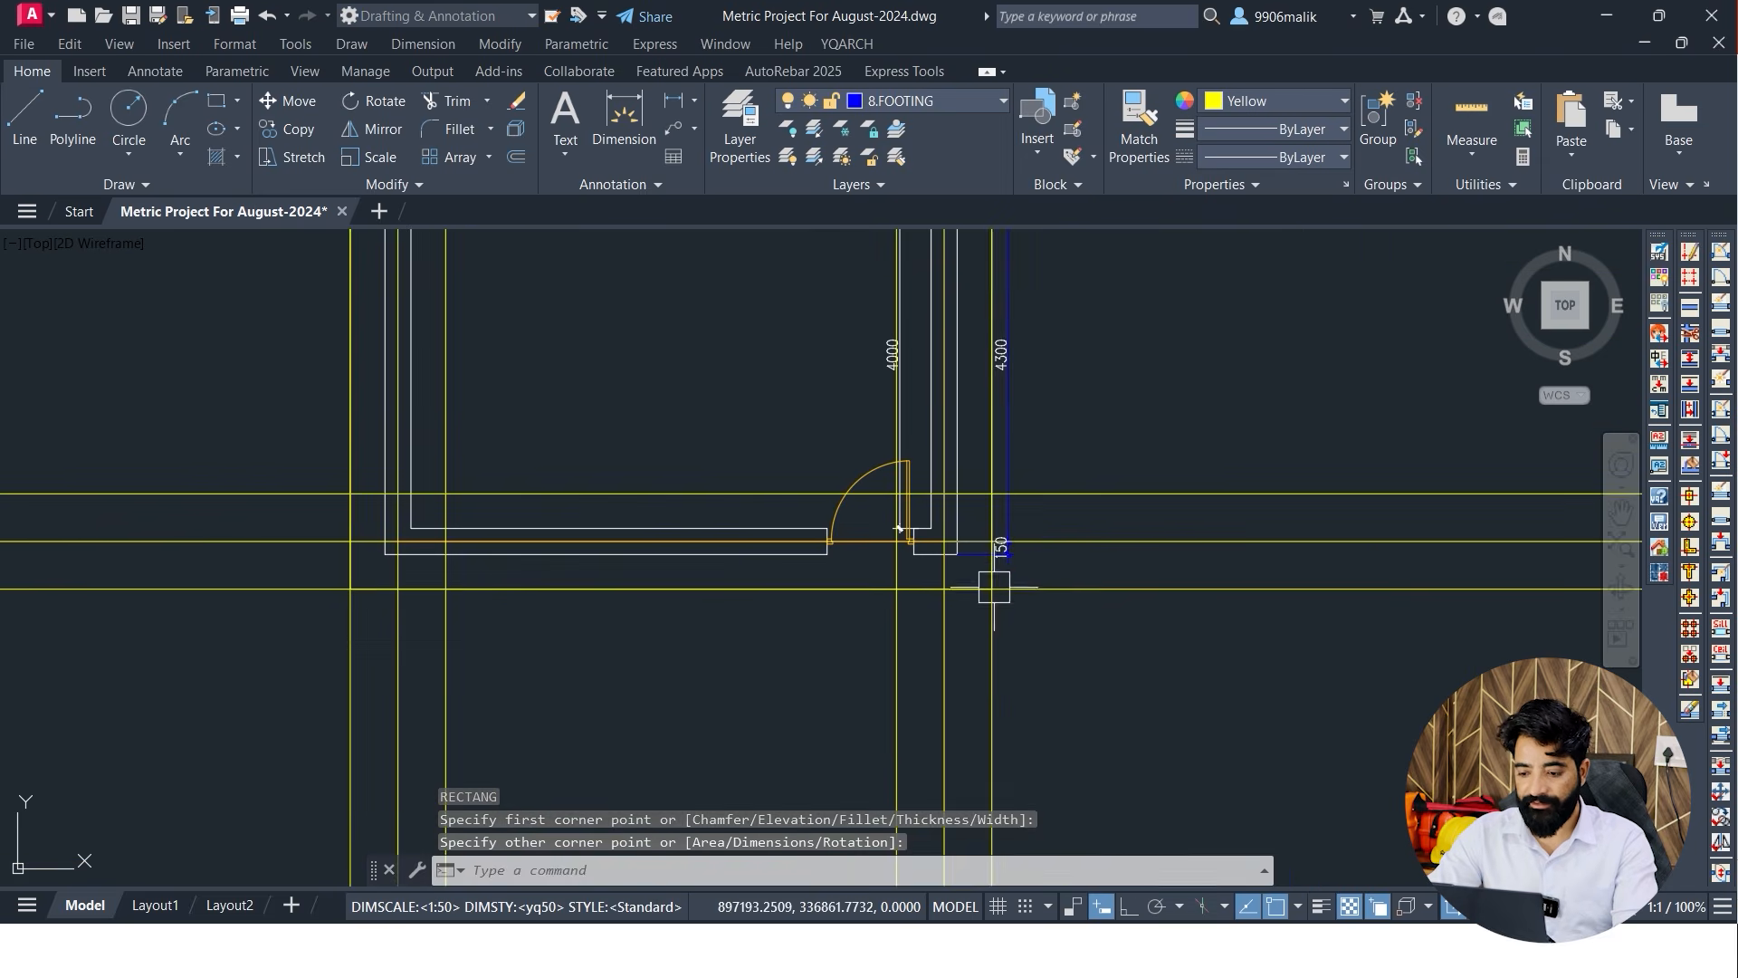
Draw a second rectangle through the innermost construction line intersections as the trench's inner outline
scroll(942, 724, down, 2)
key(Return)
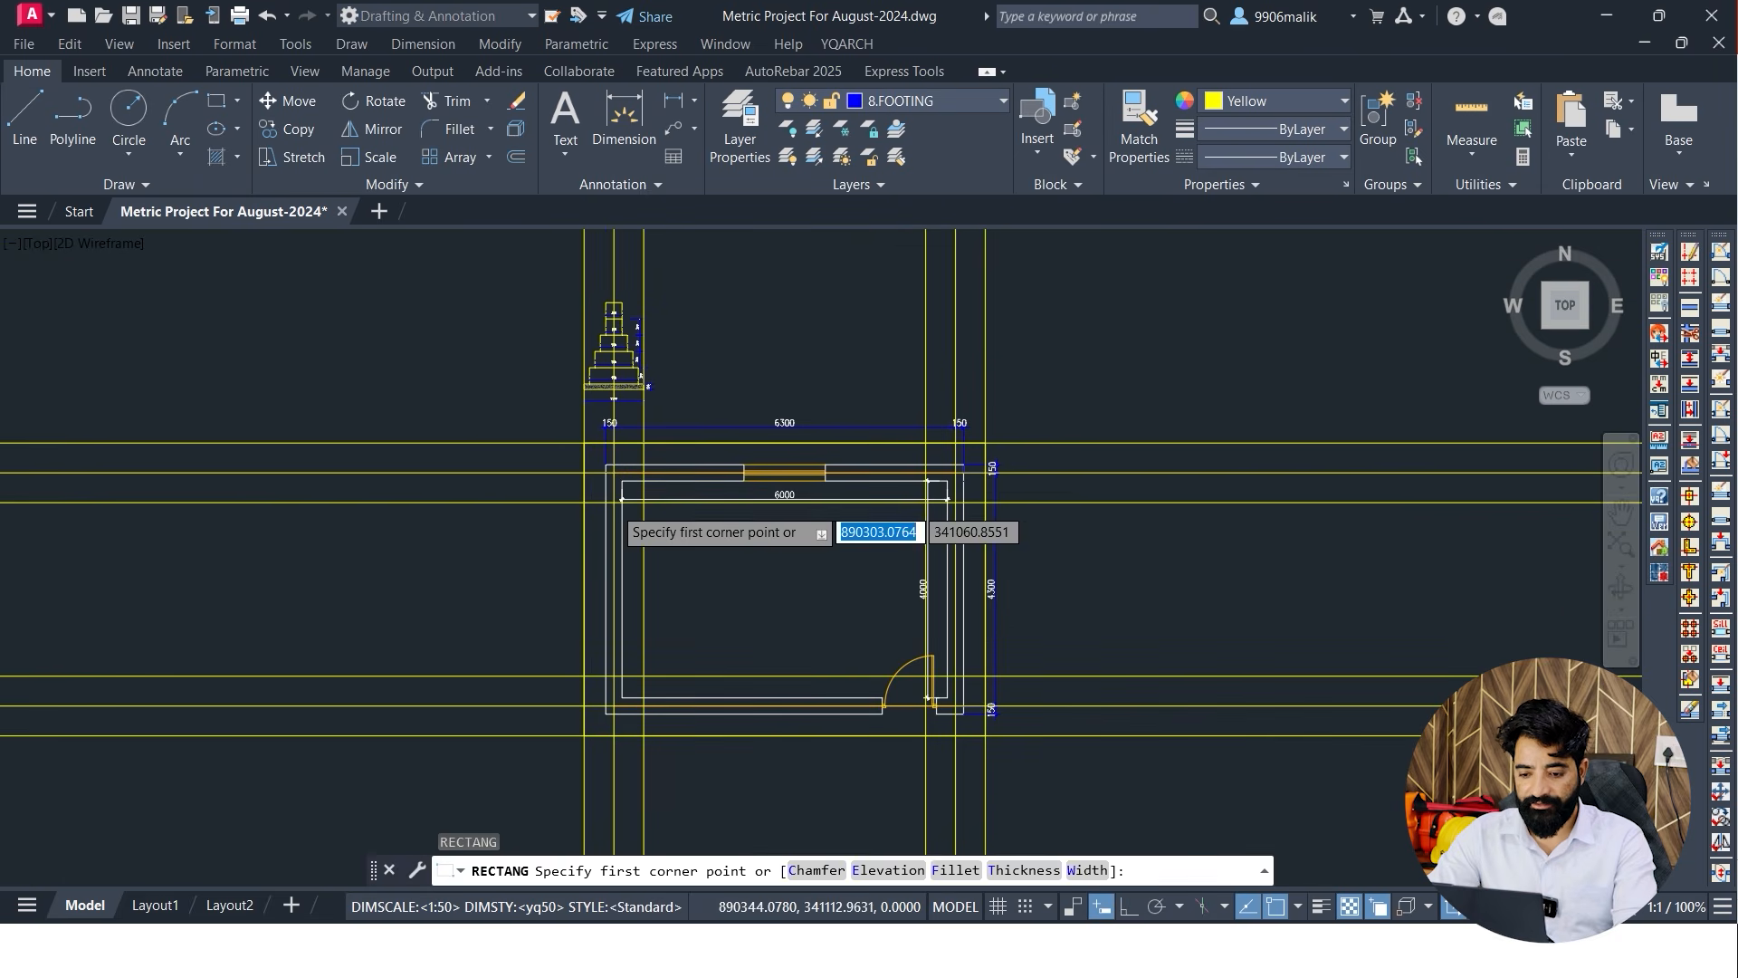
scroll(625, 493, up, 3)
click(632, 481)
scroll(873, 556, down, 3)
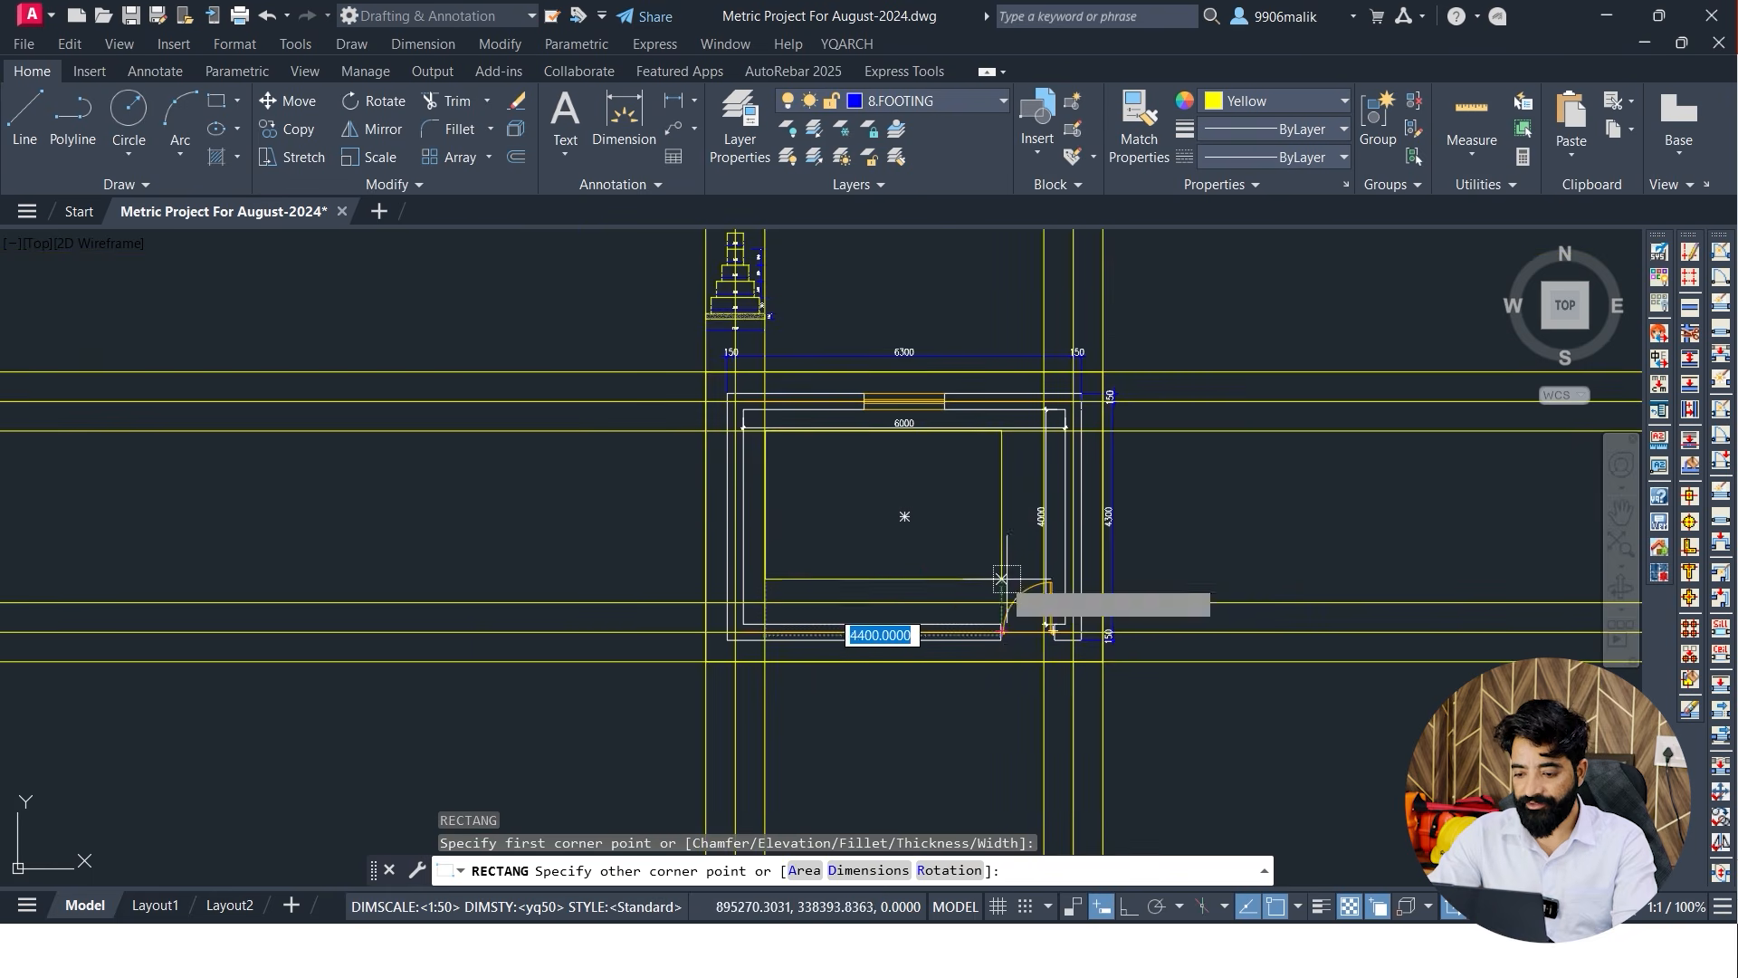
scroll(1000, 578, up, 6)
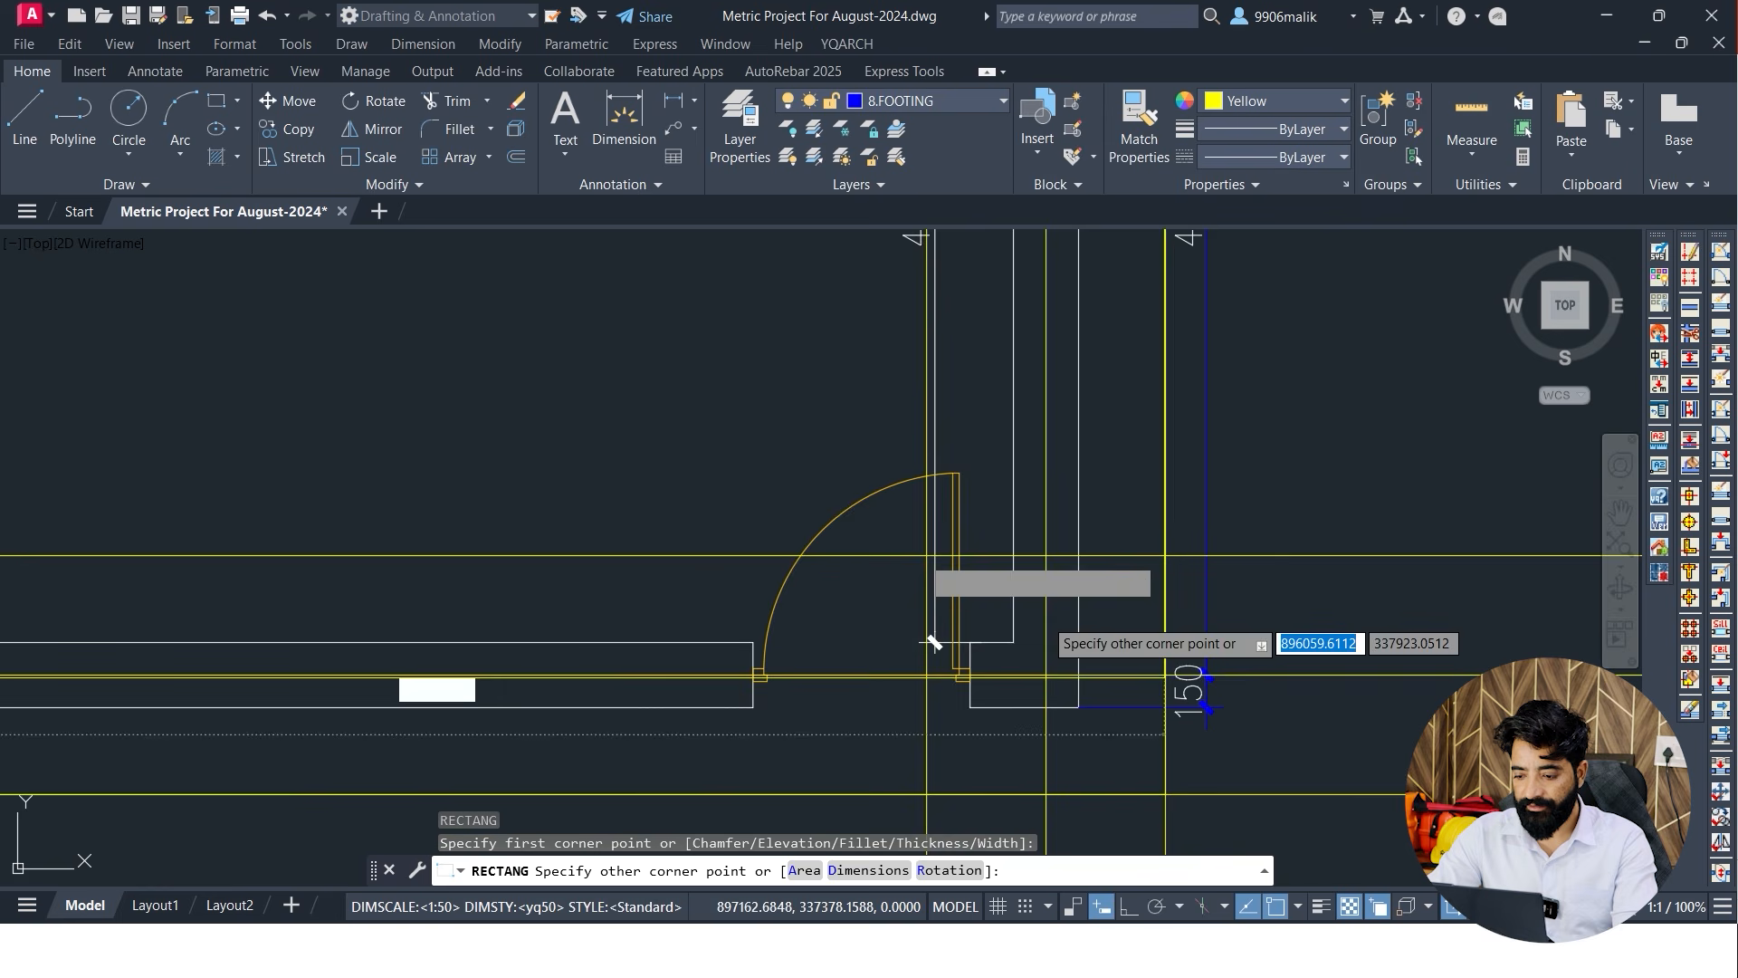
click(929, 555)
scroll(934, 541, down, 10)
middle_drag(935, 497, 912, 776)
key(Escape)
key(Escape)
Erase all the horizontal and vertical construction lines, keeping the two trench rectangles
click(1080, 294)
click(504, 364)
text(e)
scroll(551, 548, down, 3)
middle_drag(551, 549, 551, 426)
click(553, 427)
click(274, 730)
text(e)
scroll(657, 464, up, 8)
scroll(691, 511, up, 2)
middle_drag(670, 524, 611, 488)
scroll(597, 634, up, 4)
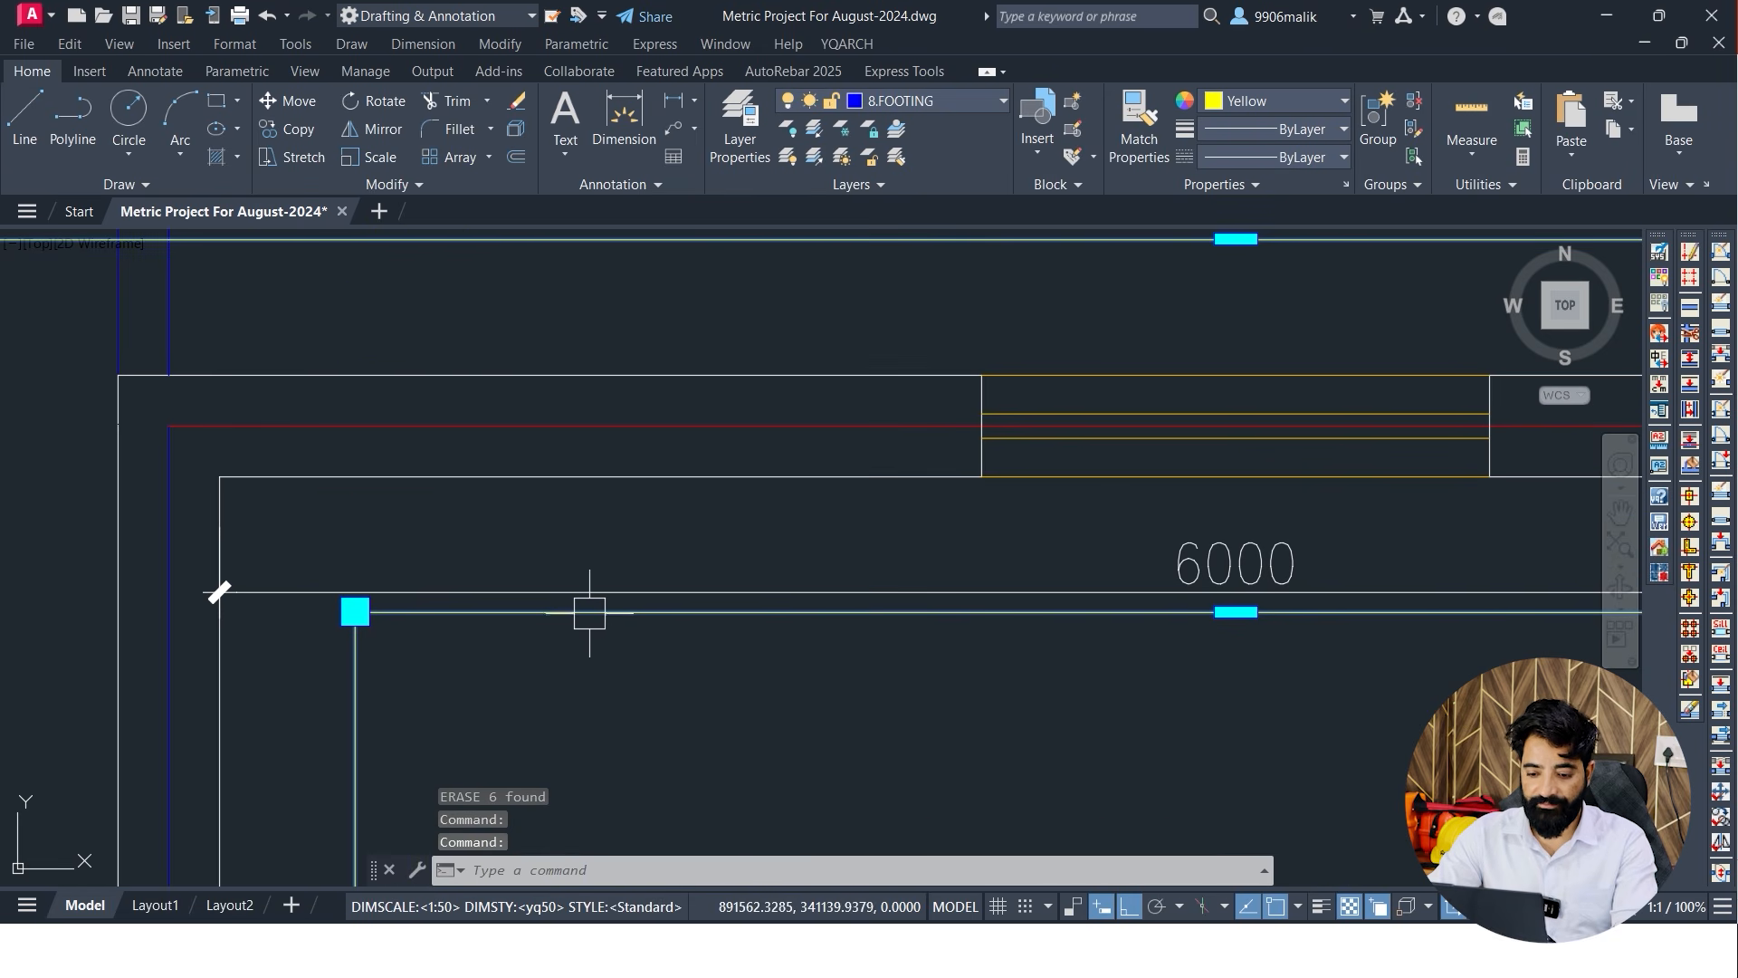
text(c)
key(Escape)
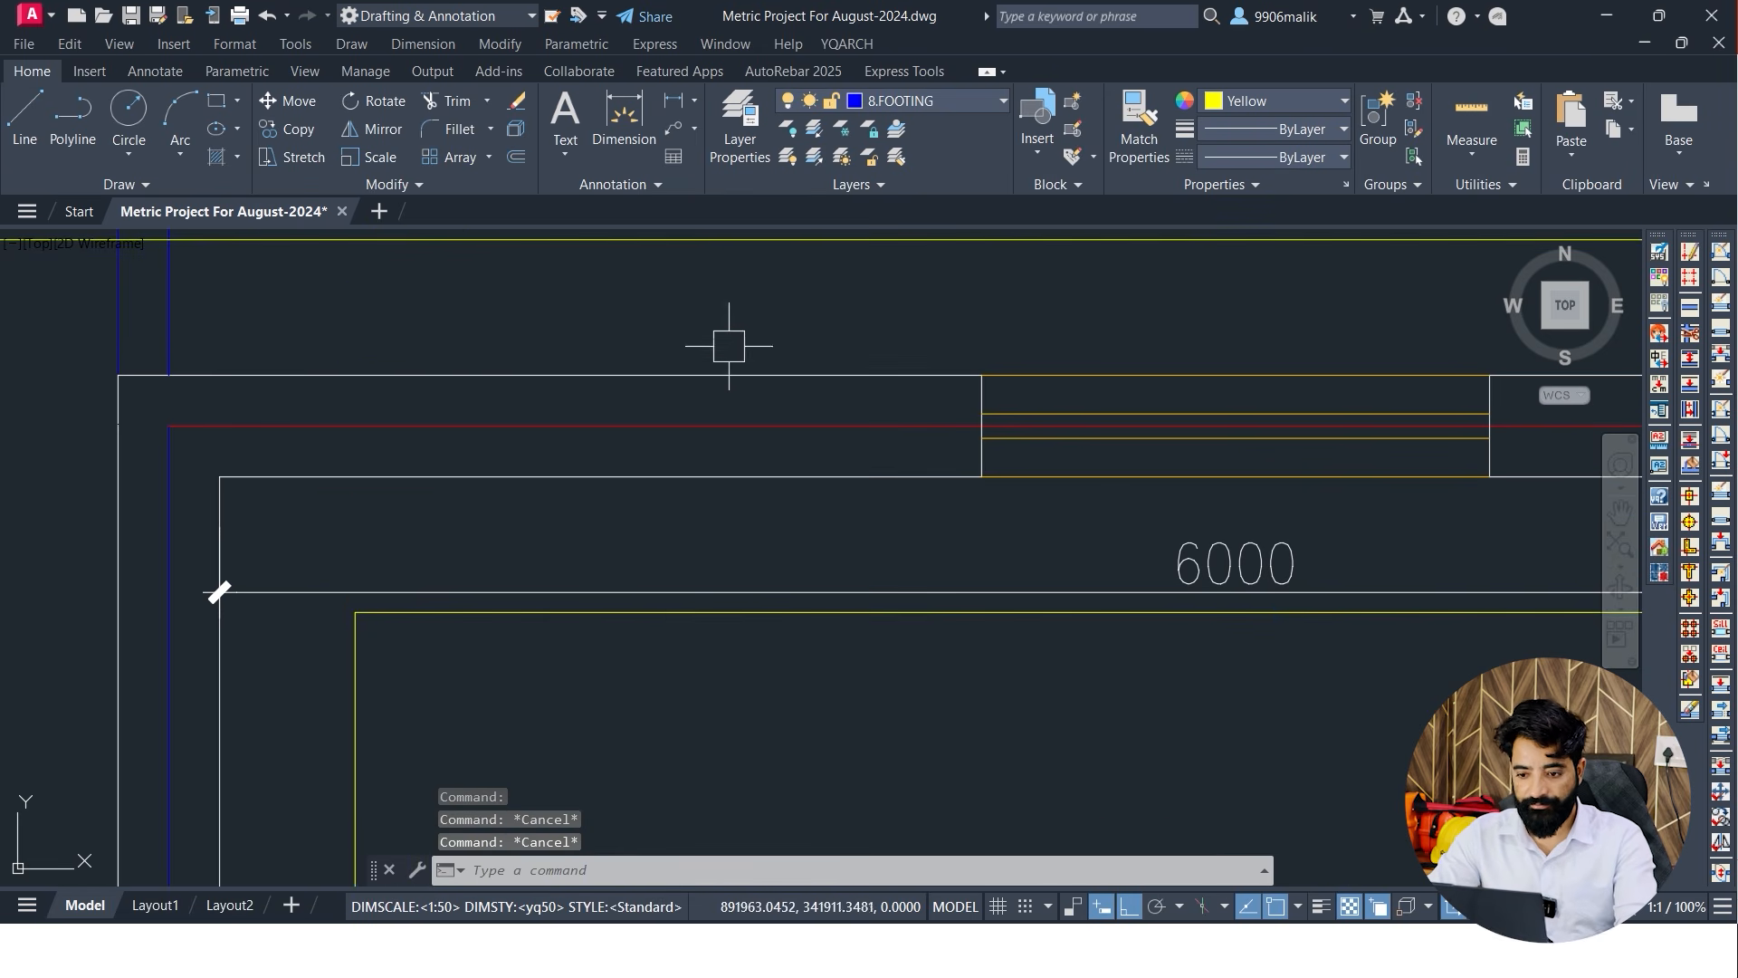
middle_drag(776, 284, 695, 361)
key(Escape)
Move both trench rectangles horizontally into the empty space to the right of the room plan
click(610, 735)
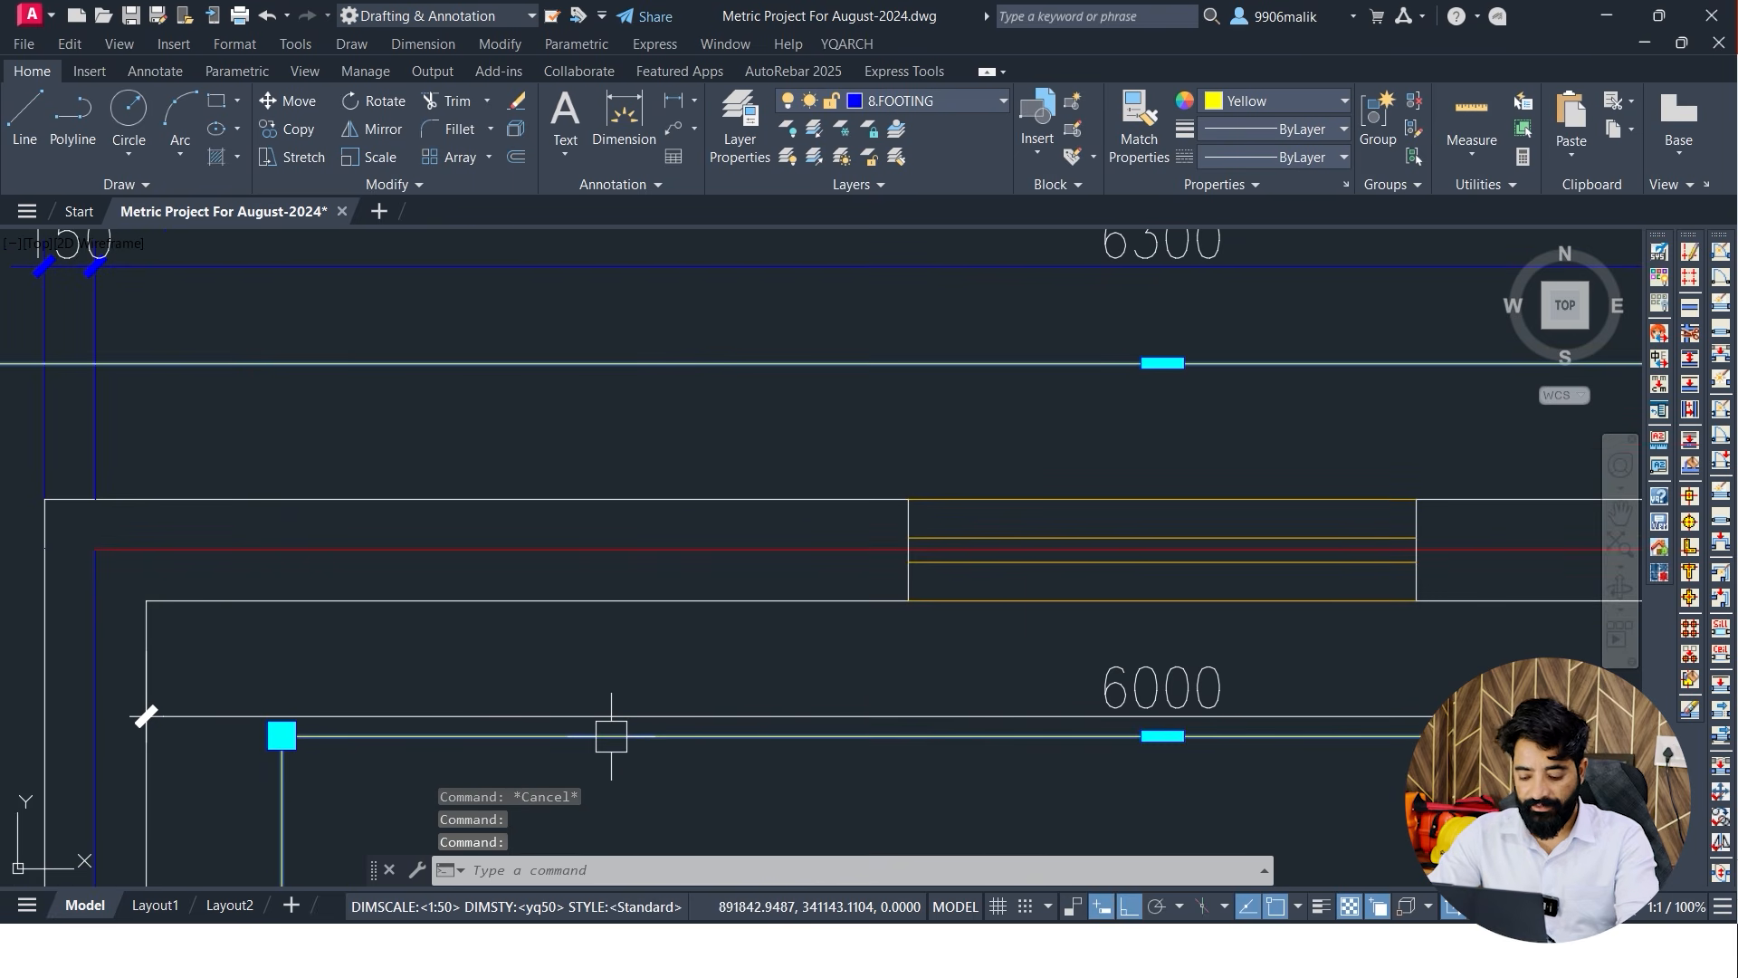
text(m)
key(Return)
scroll(353, 539, down, 5)
scroll(962, 492, down, 3)
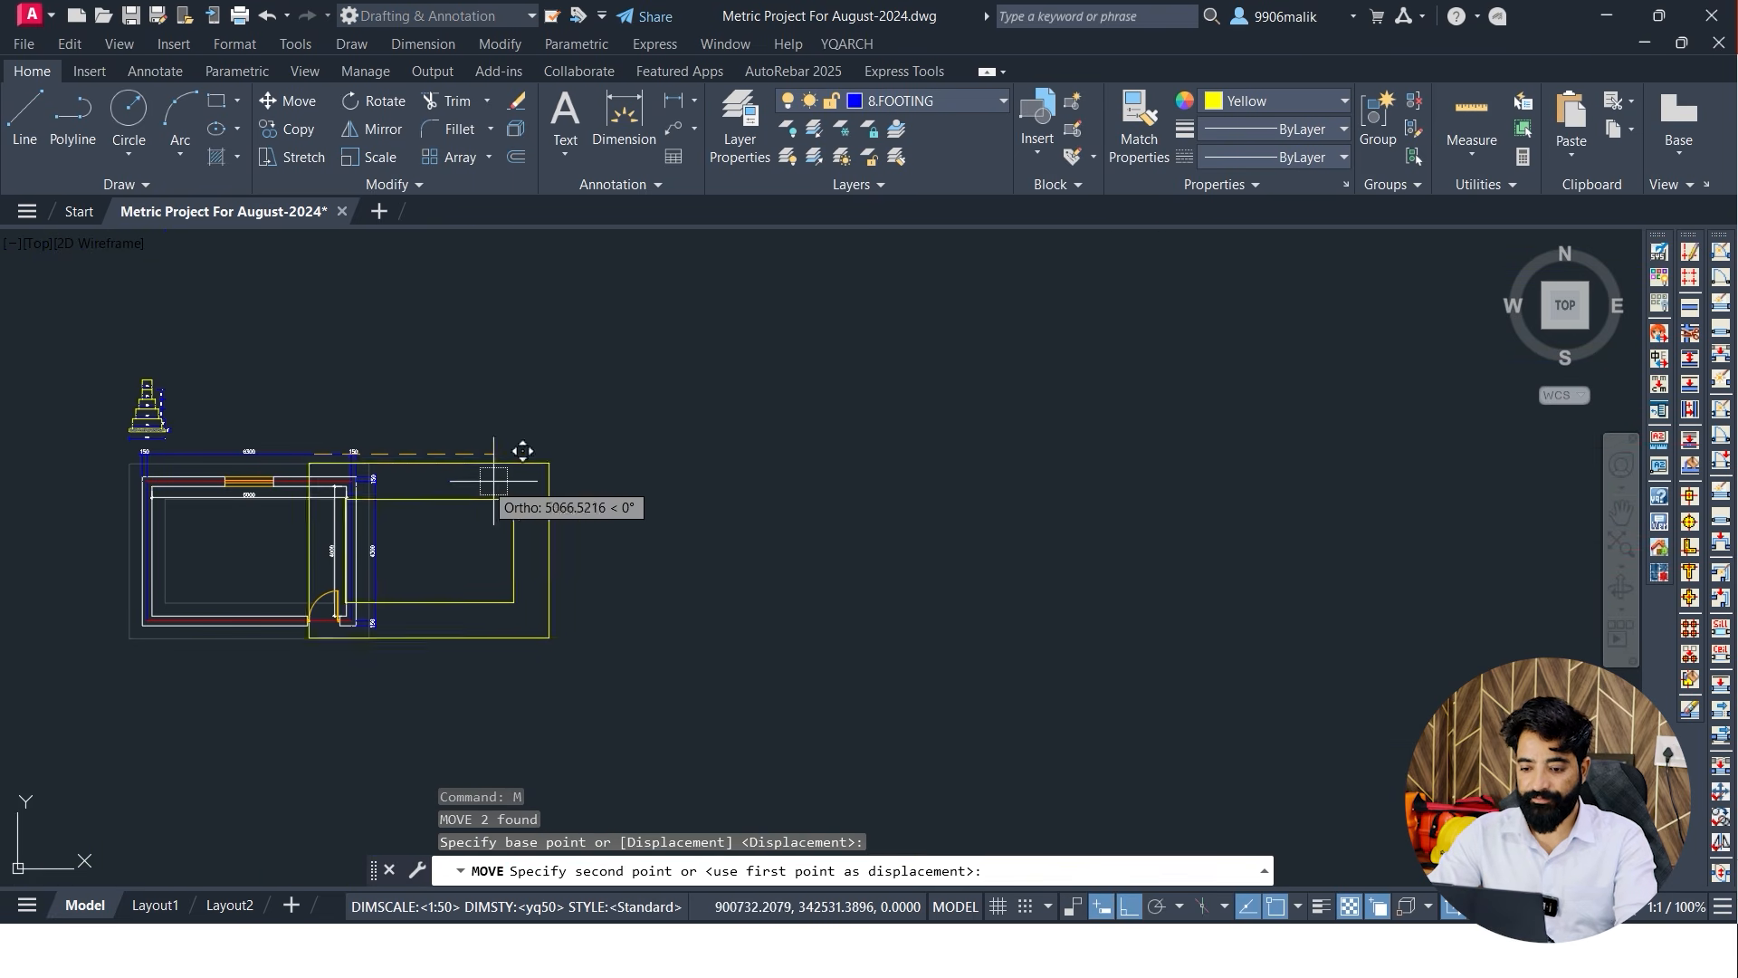
click(821, 464)
key(Escape)
middle_drag(683, 555, 600, 537)
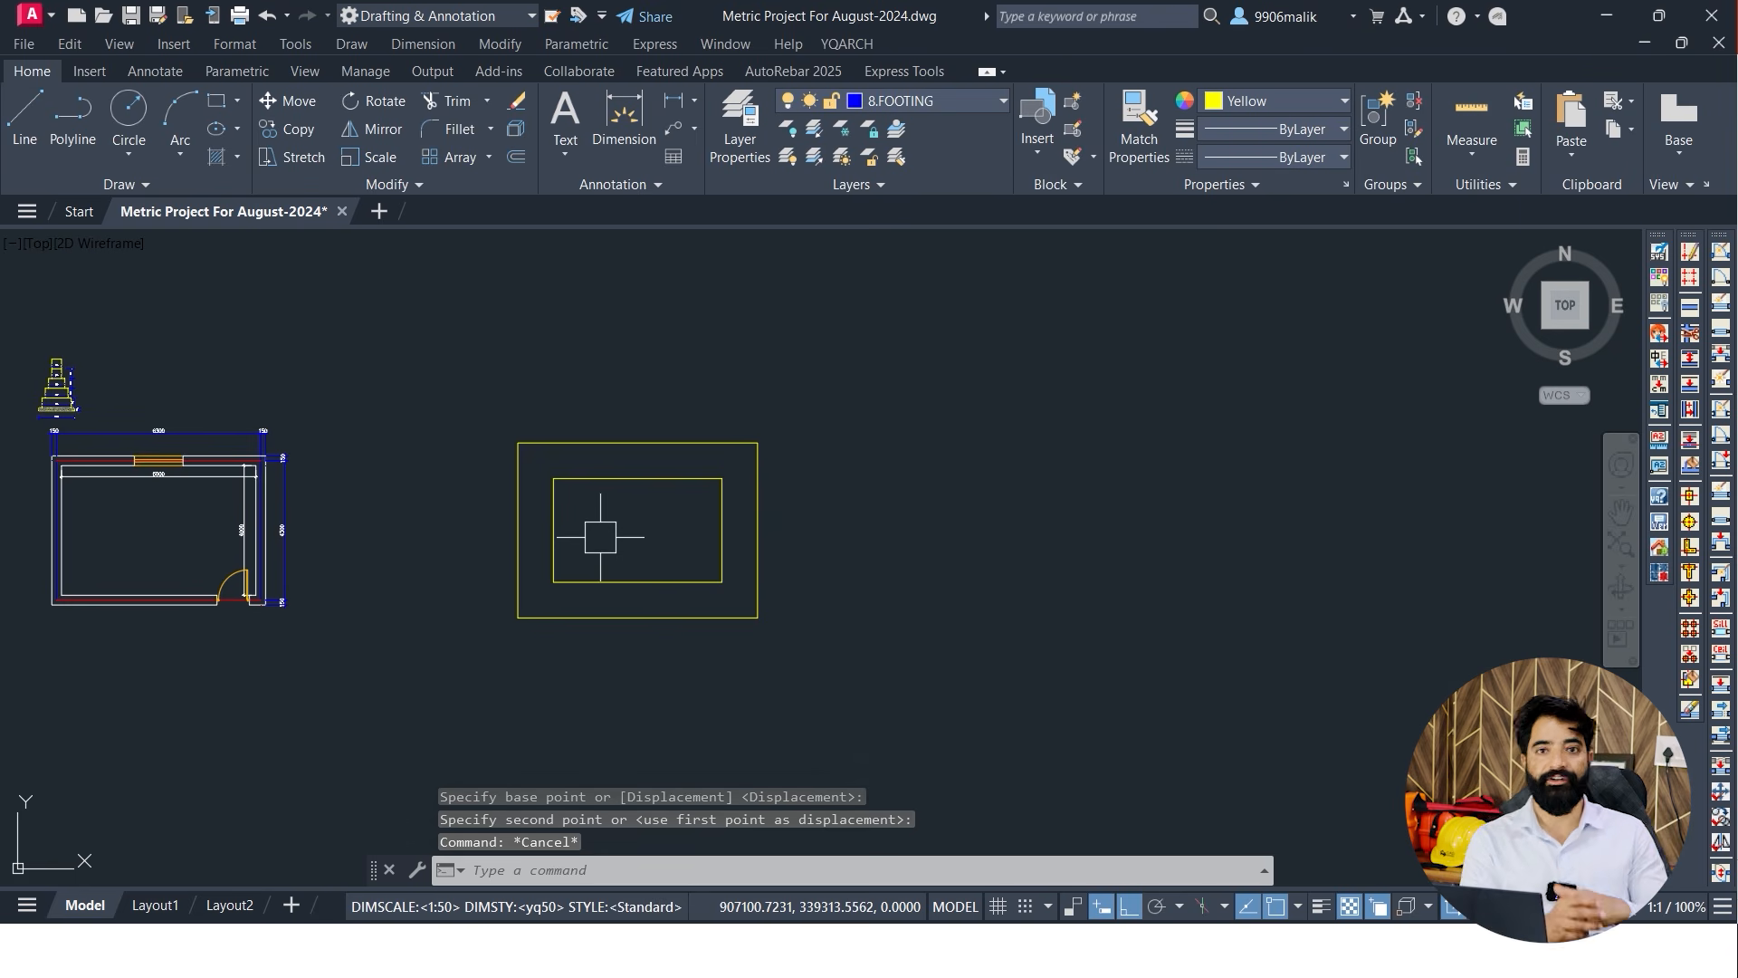
Examine the room plan's centreline and wall dimensions and compare them with the separated trench outline
mouse_move(251, 521)
middle_down()
mouse_move(547, 533)
mouse_move(167, 497)
middle_up()
scroll(396, 512, up, 4)
scroll(276, 504, down, 2)
middle_drag(312, 506, 293, 504)
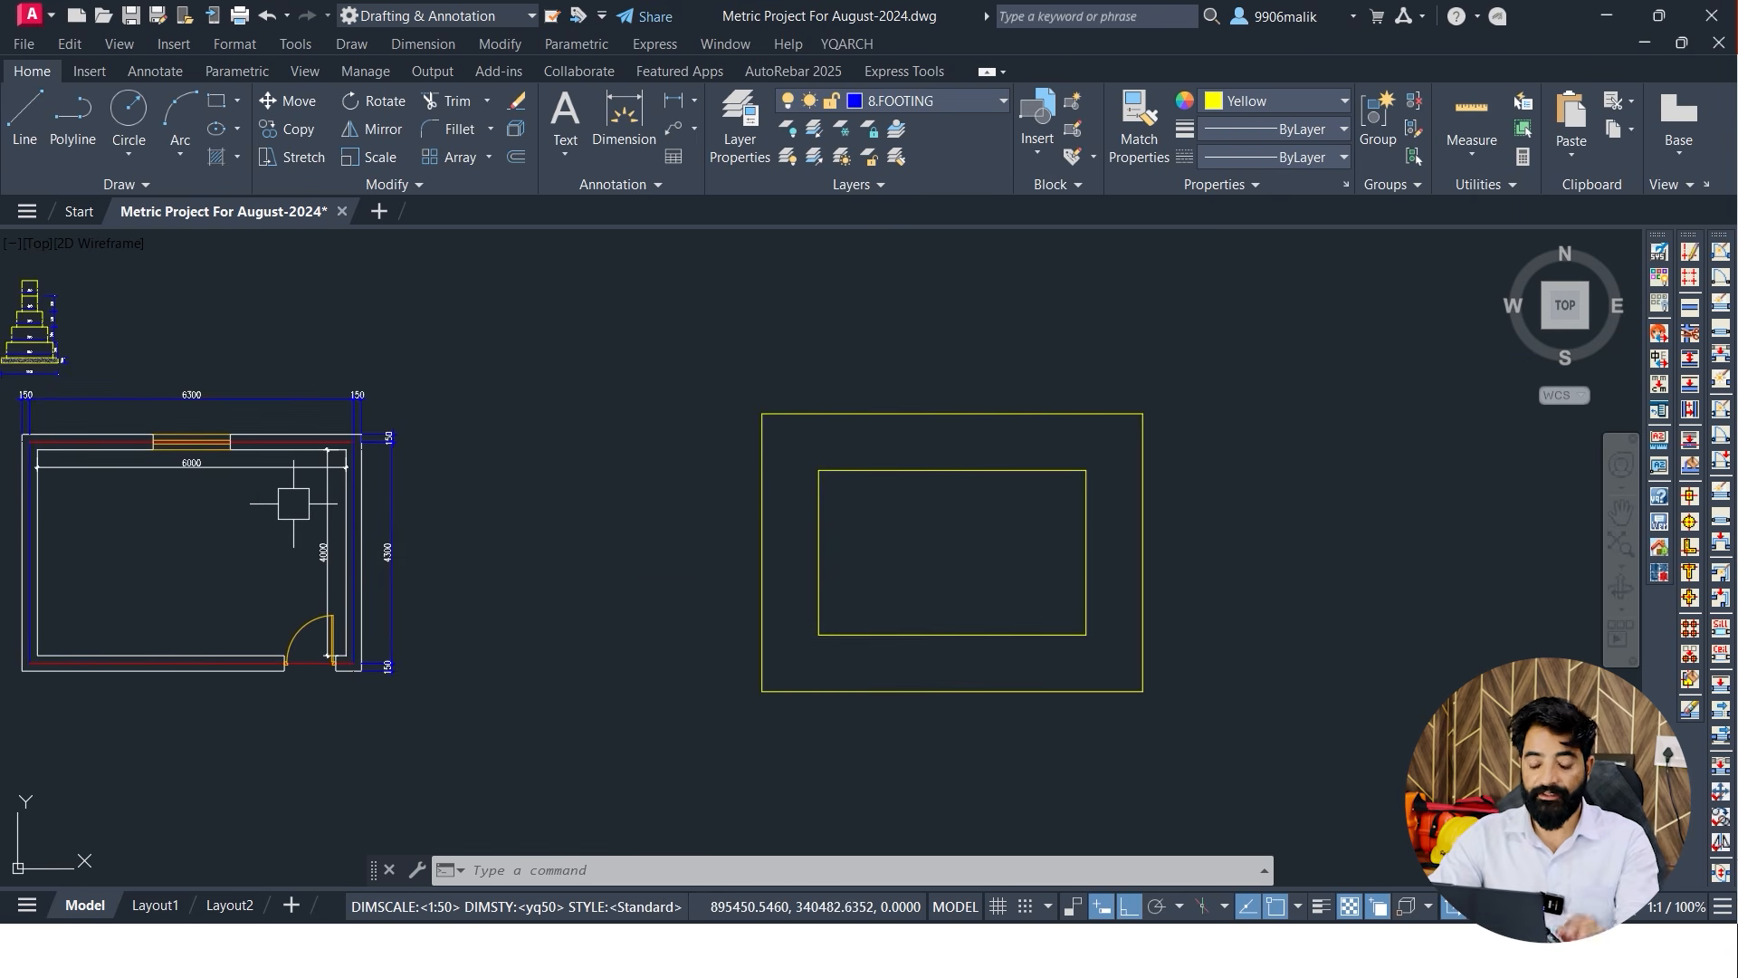
mouse_move(943, 525)
middle_down()
mouse_move(888, 512)
mouse_move(850, 474)
mouse_move(718, 438)
middle_up()
scroll(752, 409, up, 2)
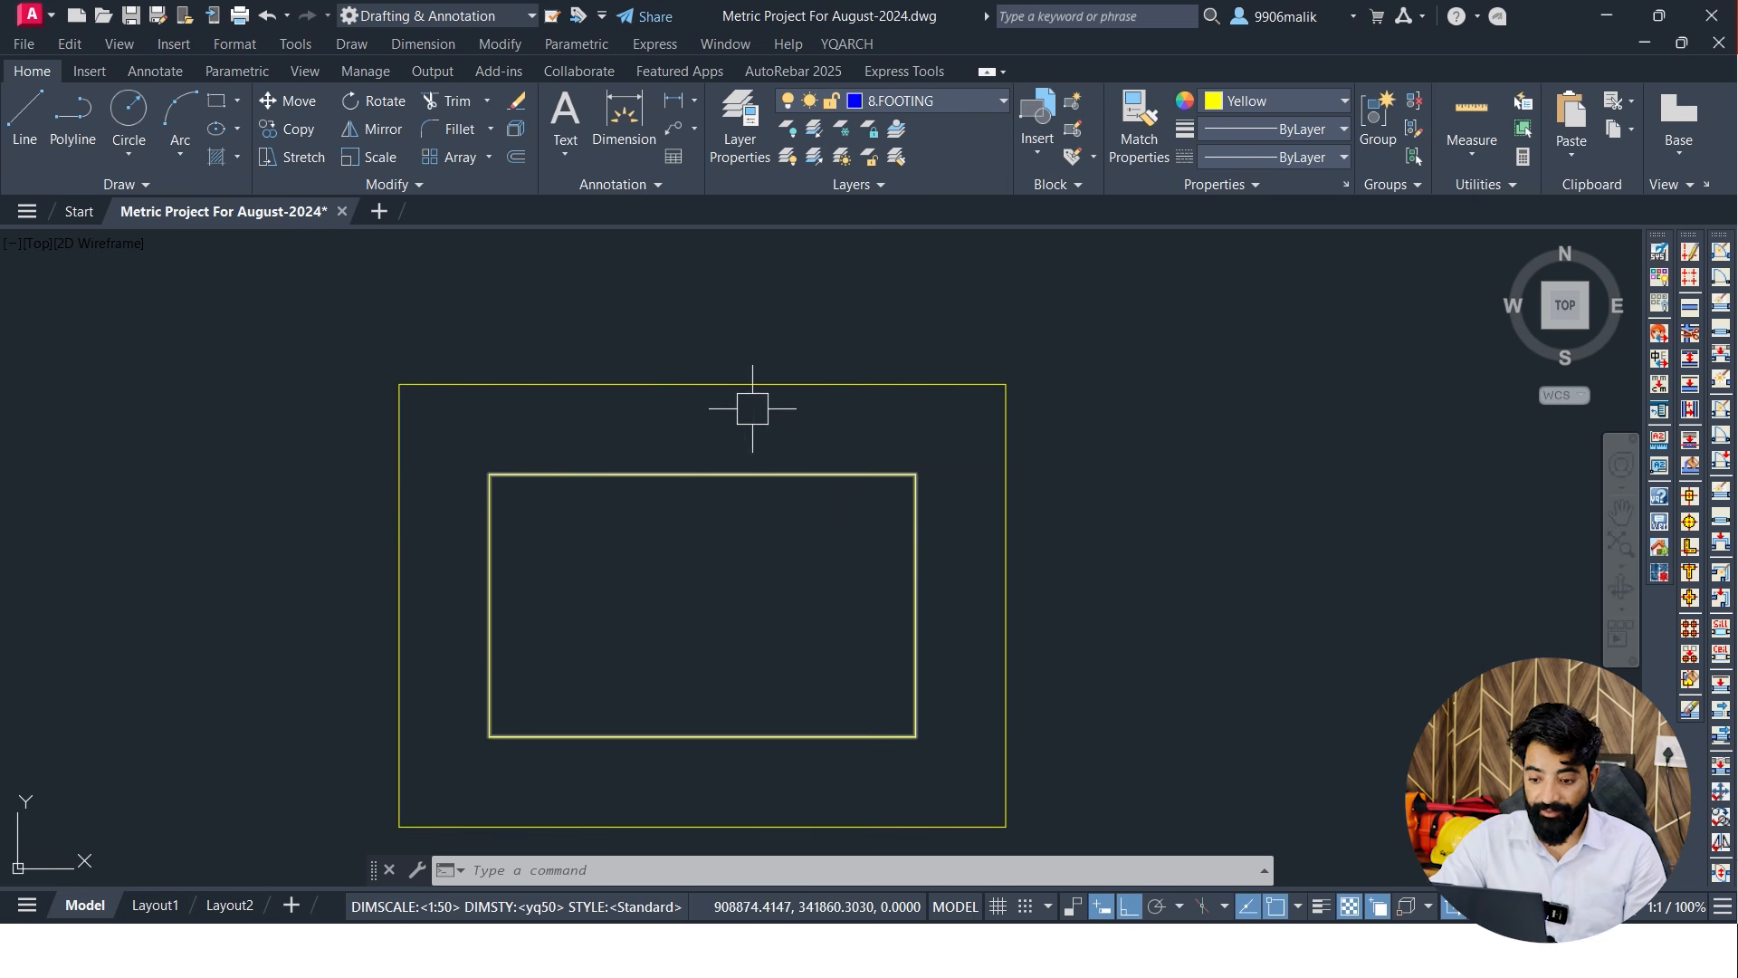
scroll(752, 412, down, 3)
scroll(682, 460, up, 1)
mouse_move(683, 460)
middle_down()
mouse_move(667, 496)
mouse_move(682, 508)
mouse_move(408, 520)
mouse_move(341, 492)
mouse_move(601, 434)
mouse_move(453, 438)
mouse_move(650, 405)
mouse_move(547, 470)
middle_up()
scroll(457, 398, up, 2)
scroll(387, 435, up, 2)
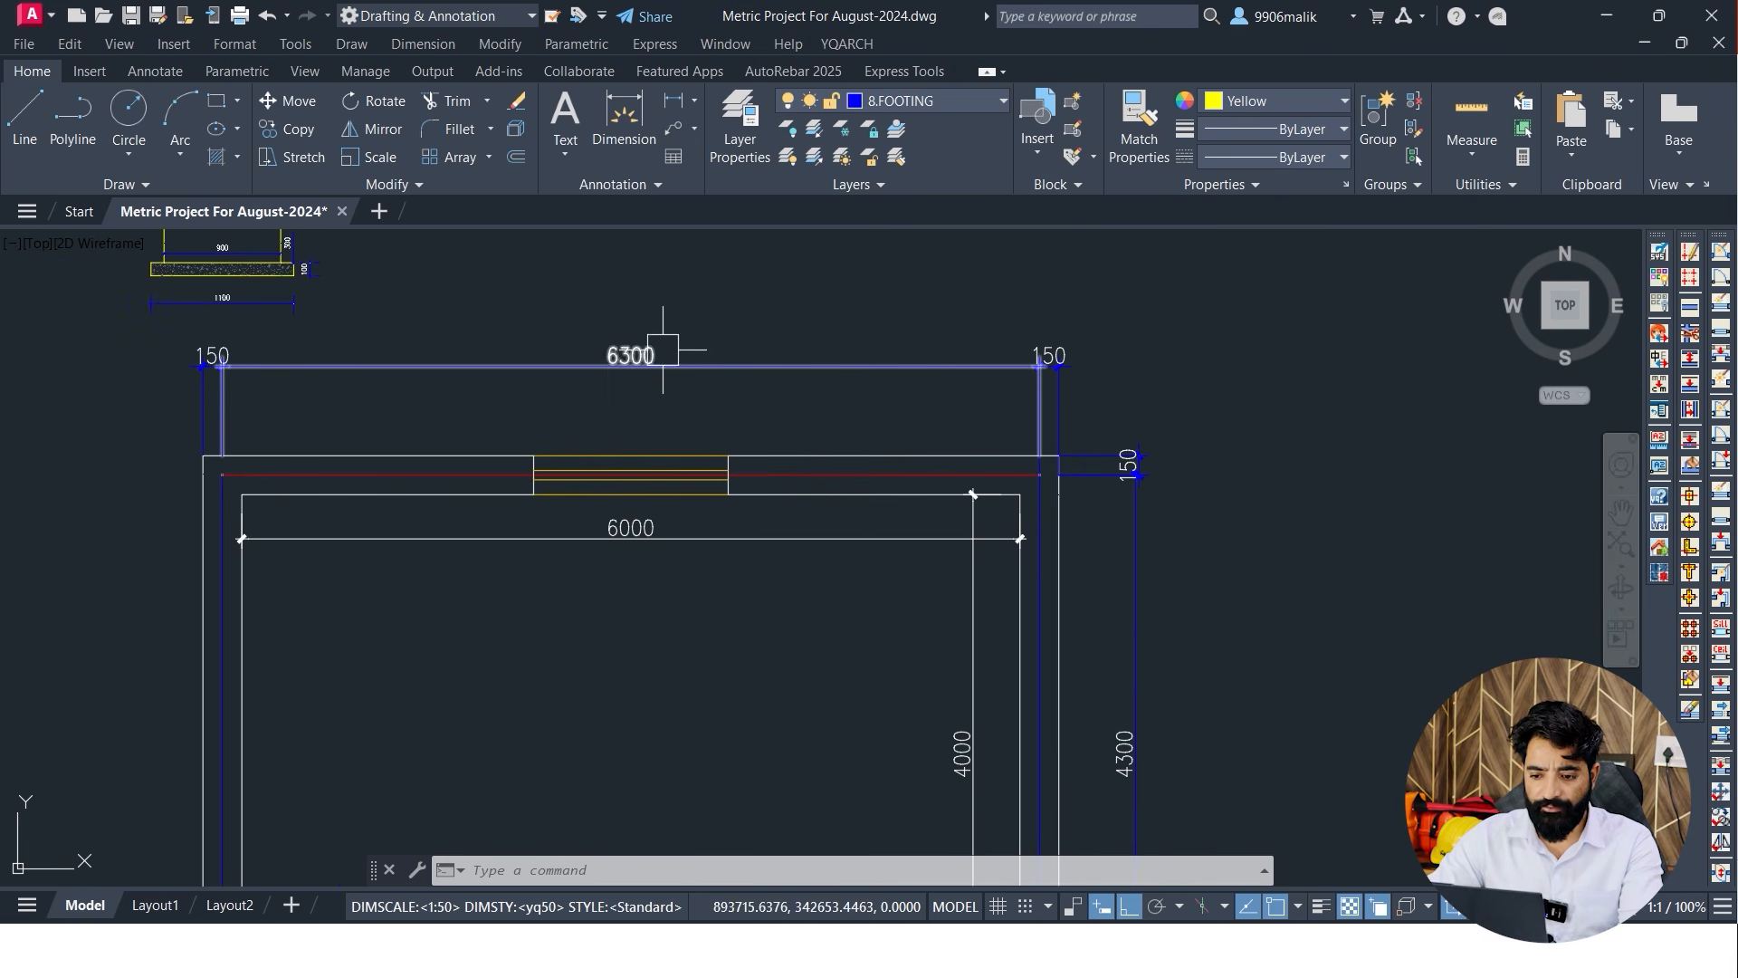
mouse_move(690, 396)
middle_down()
mouse_move(610, 434)
mouse_move(627, 444)
middle_up()
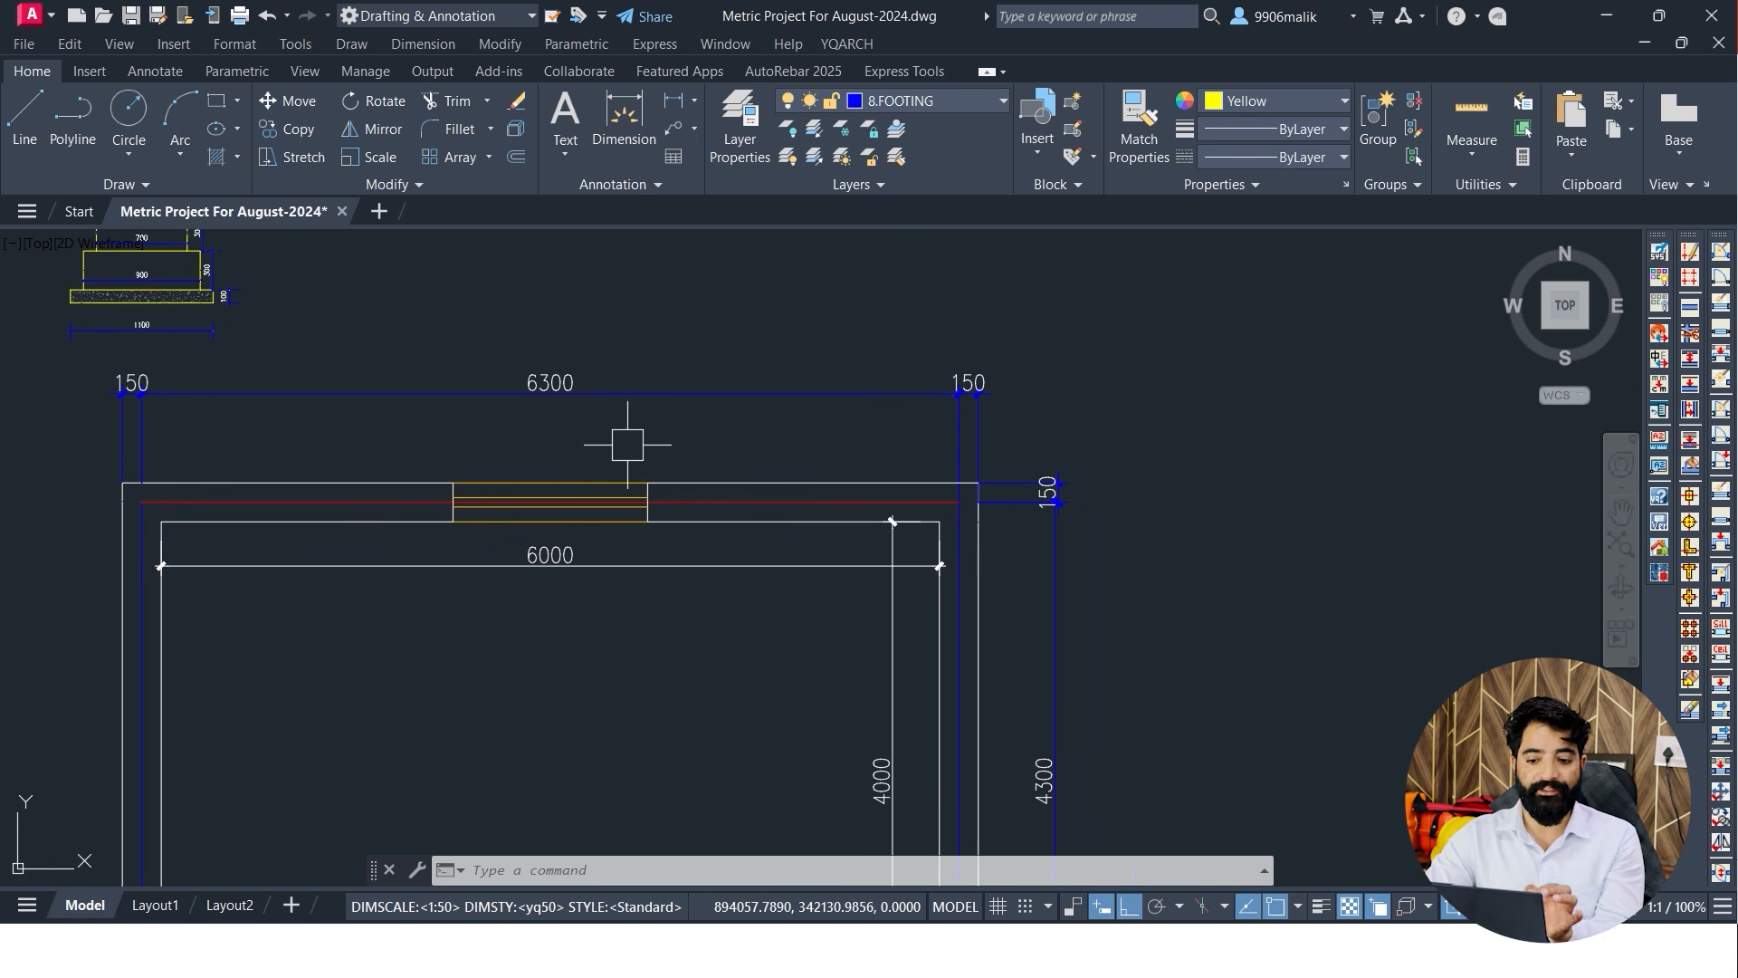
scroll(752, 402, down, 4)
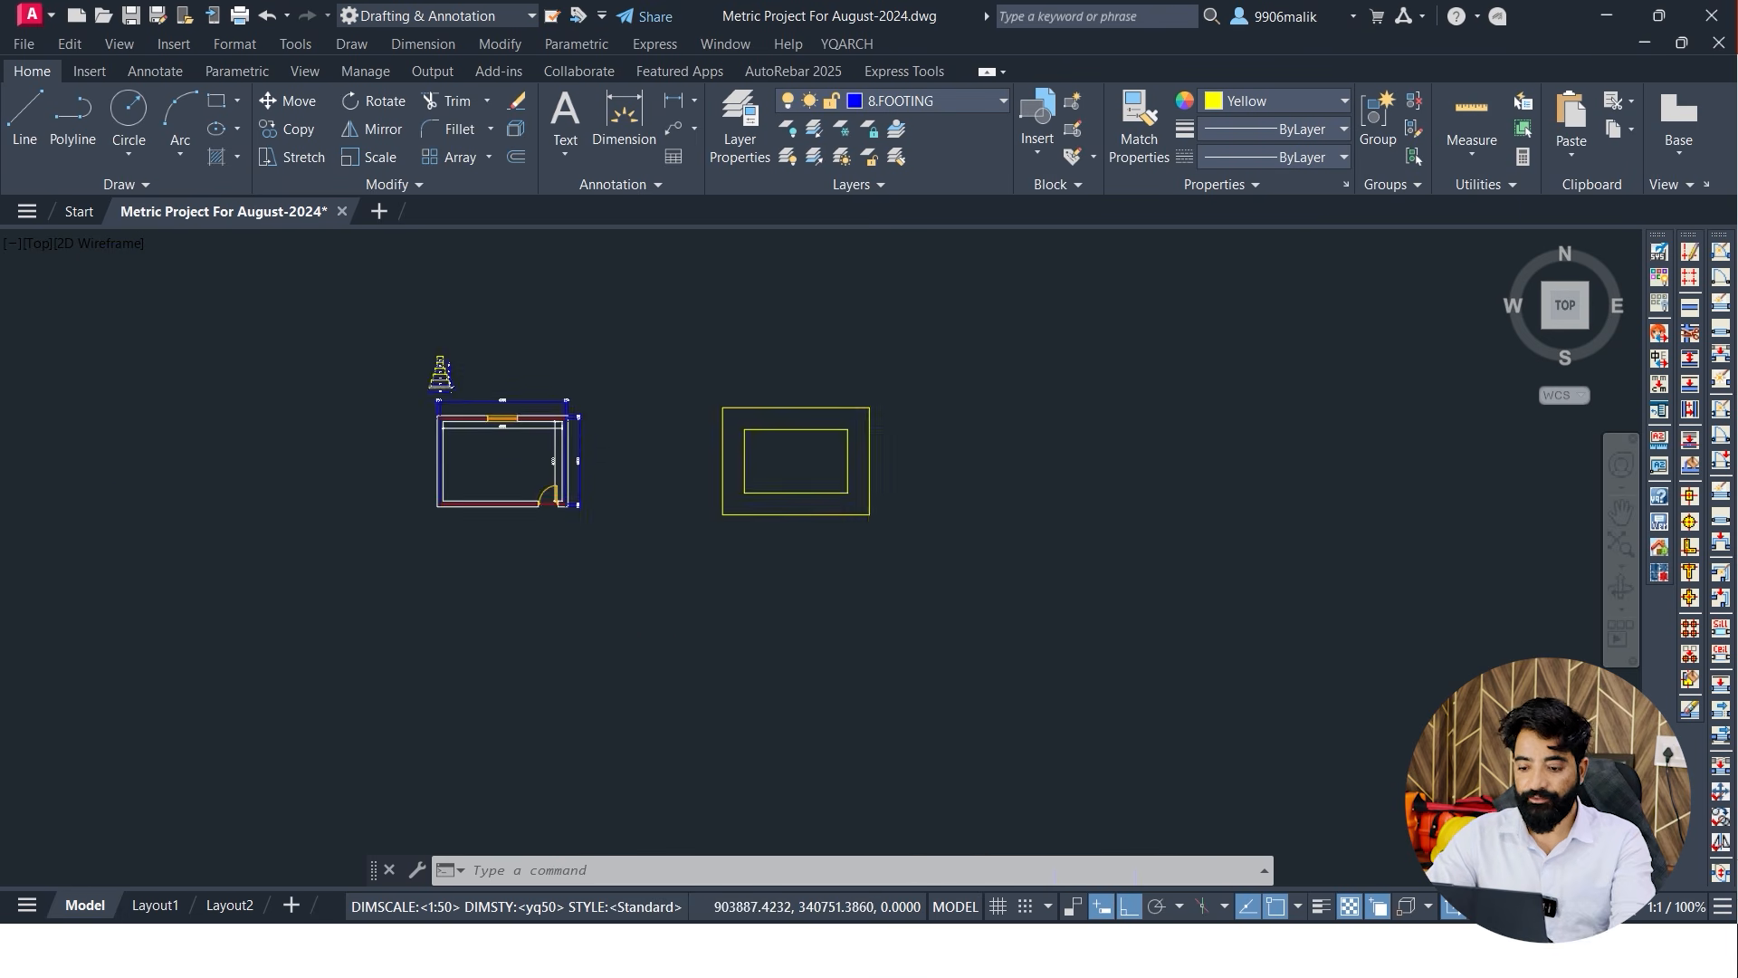
scroll(776, 427, up, 6)
scroll(994, 504, down, 4)
scroll(489, 448, up, 4)
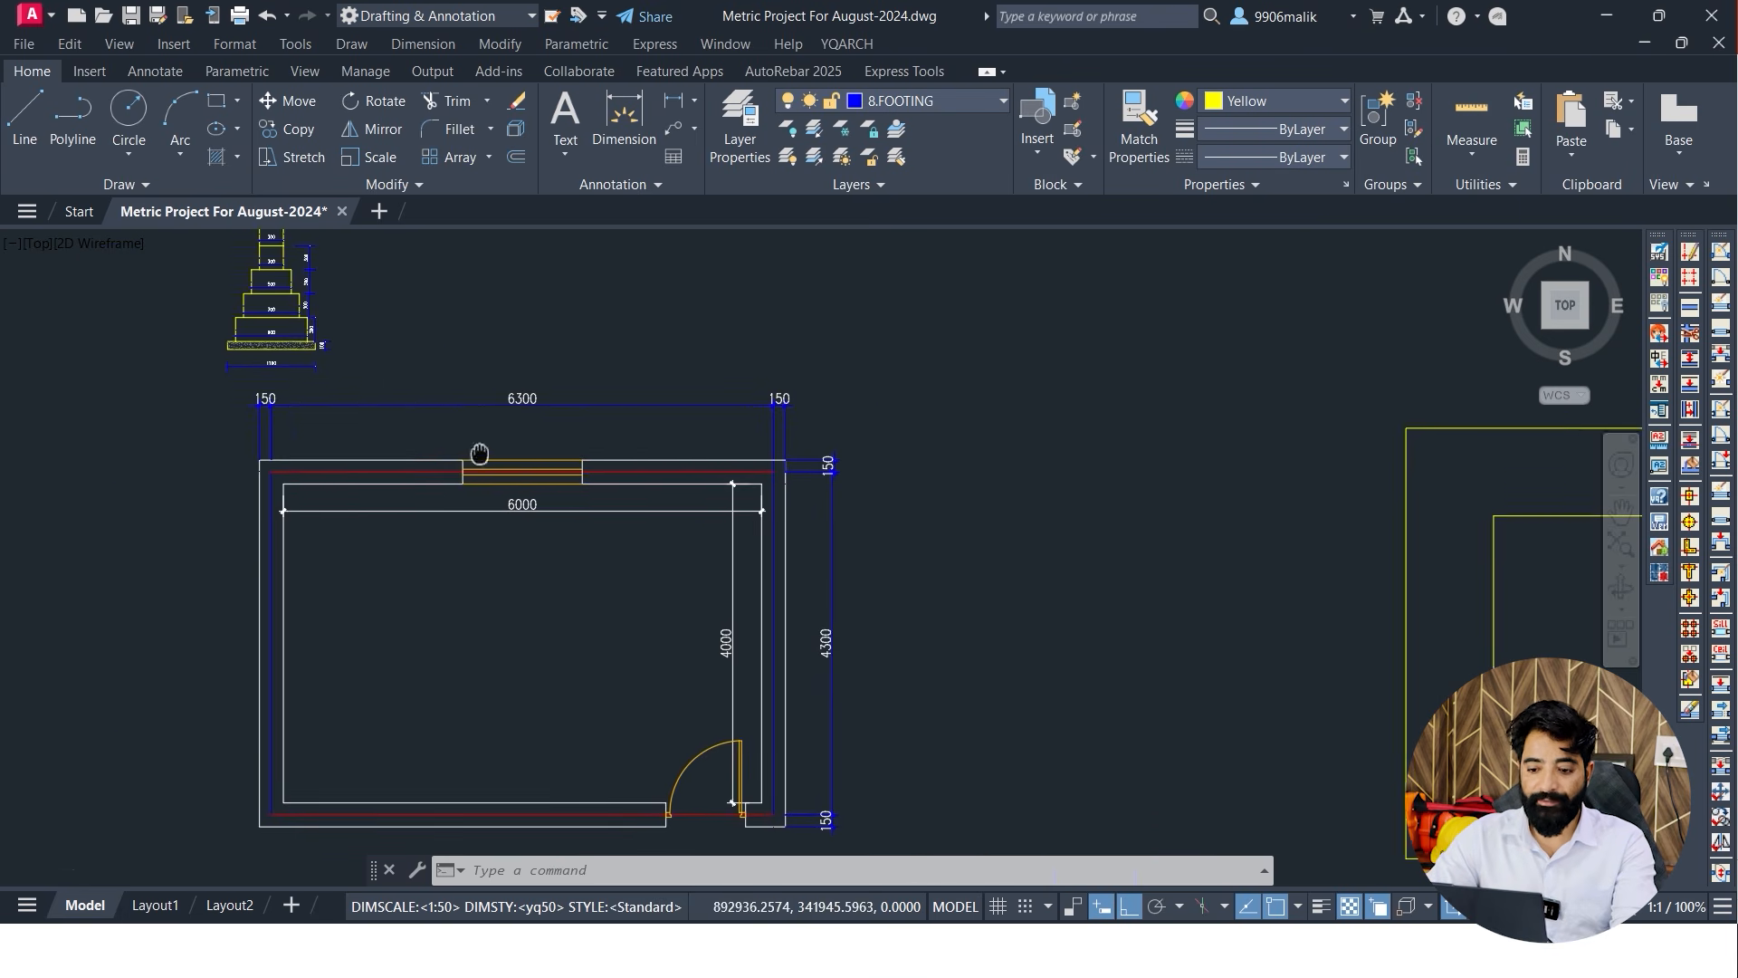
middle_drag(480, 452, 451, 451)
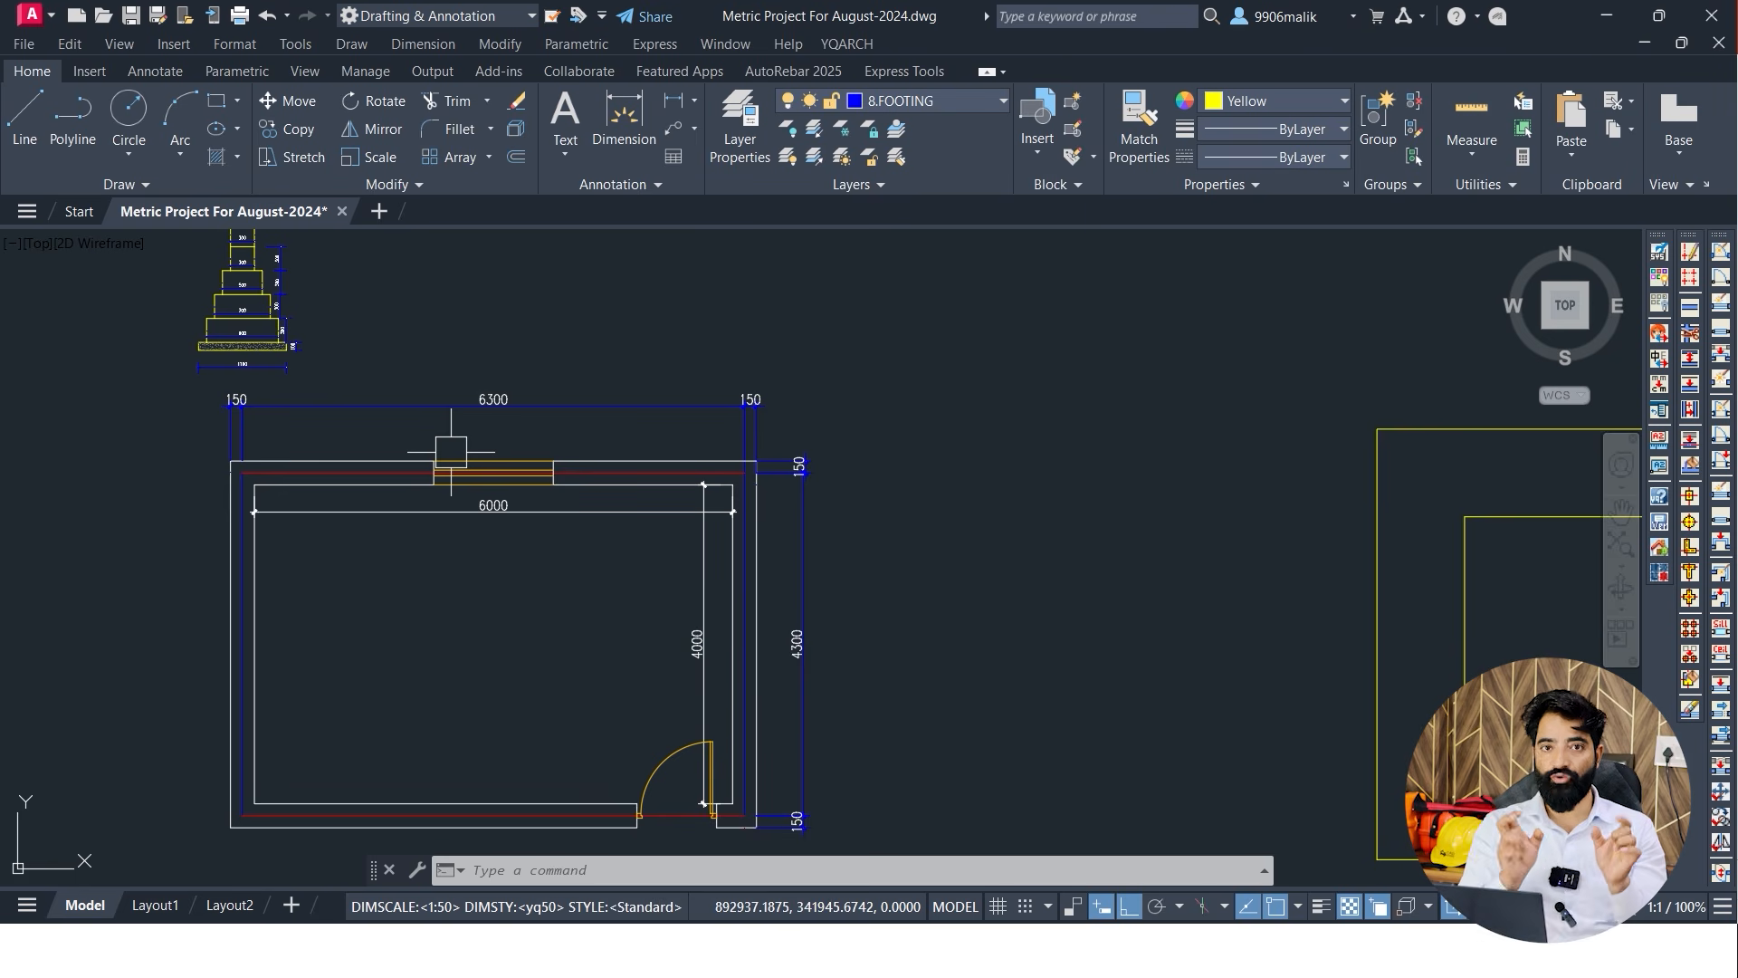
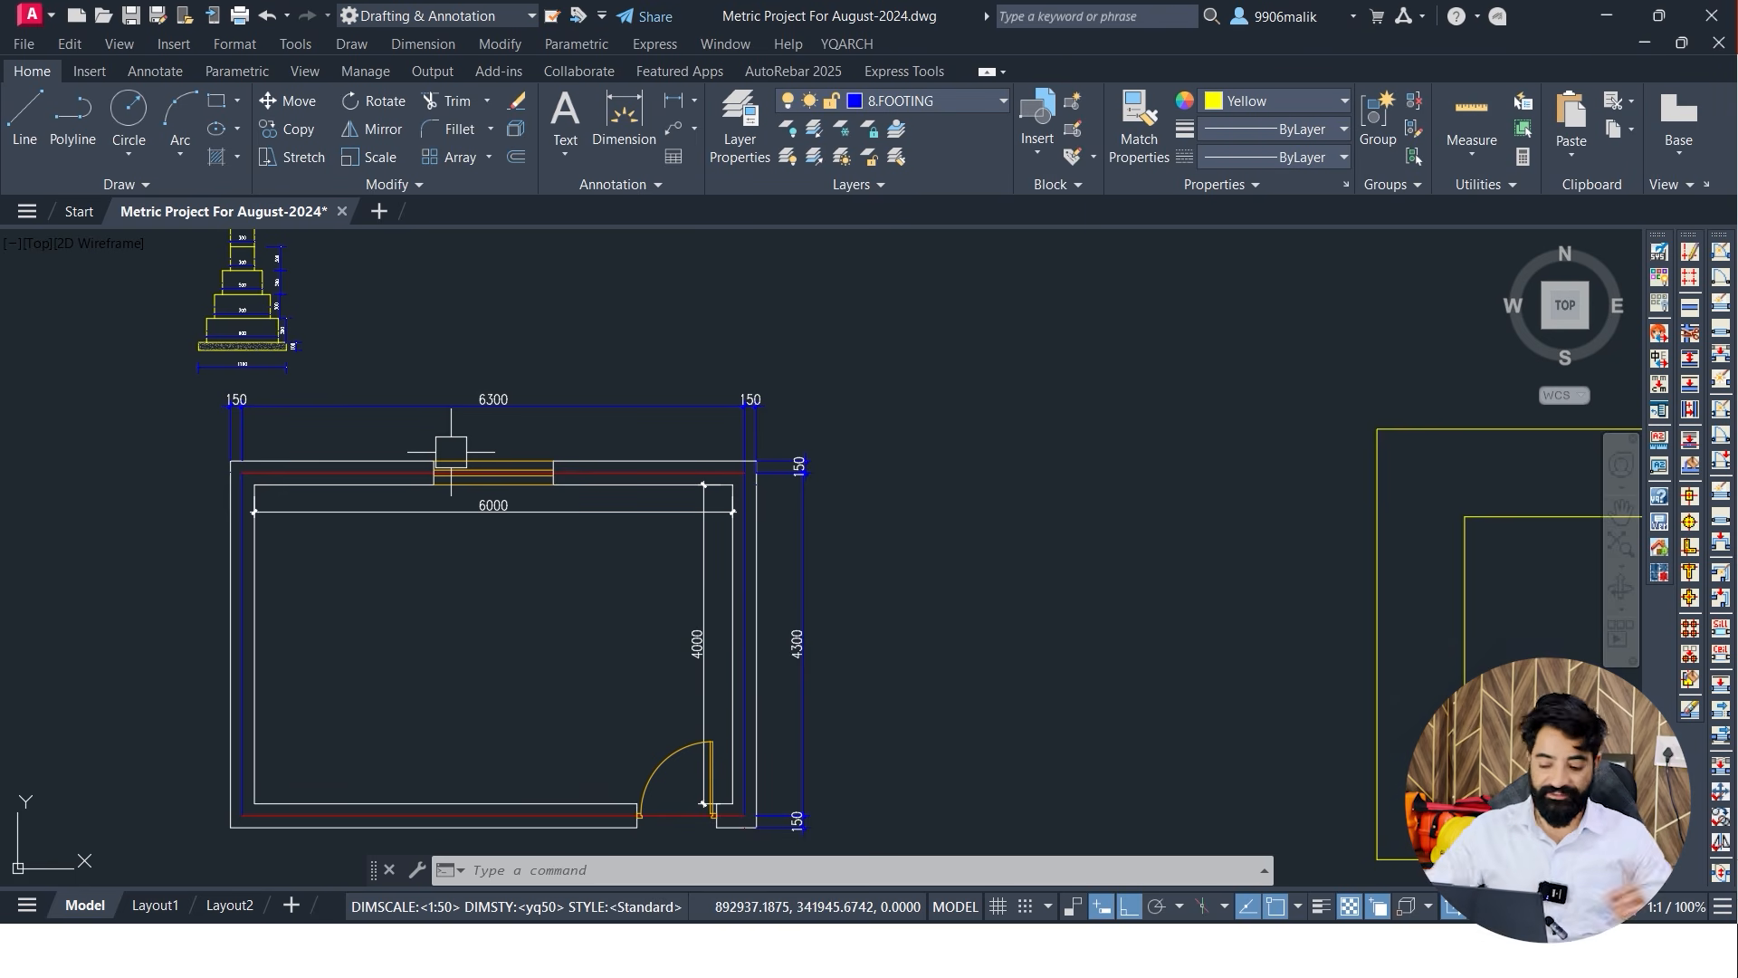
scroll(809, 458, down, 2)
middle_drag(806, 459, 300, 392)
scroll(655, 453, up, 4)
middle_drag(696, 459, 605, 478)
key(Escape)
key(Escape)
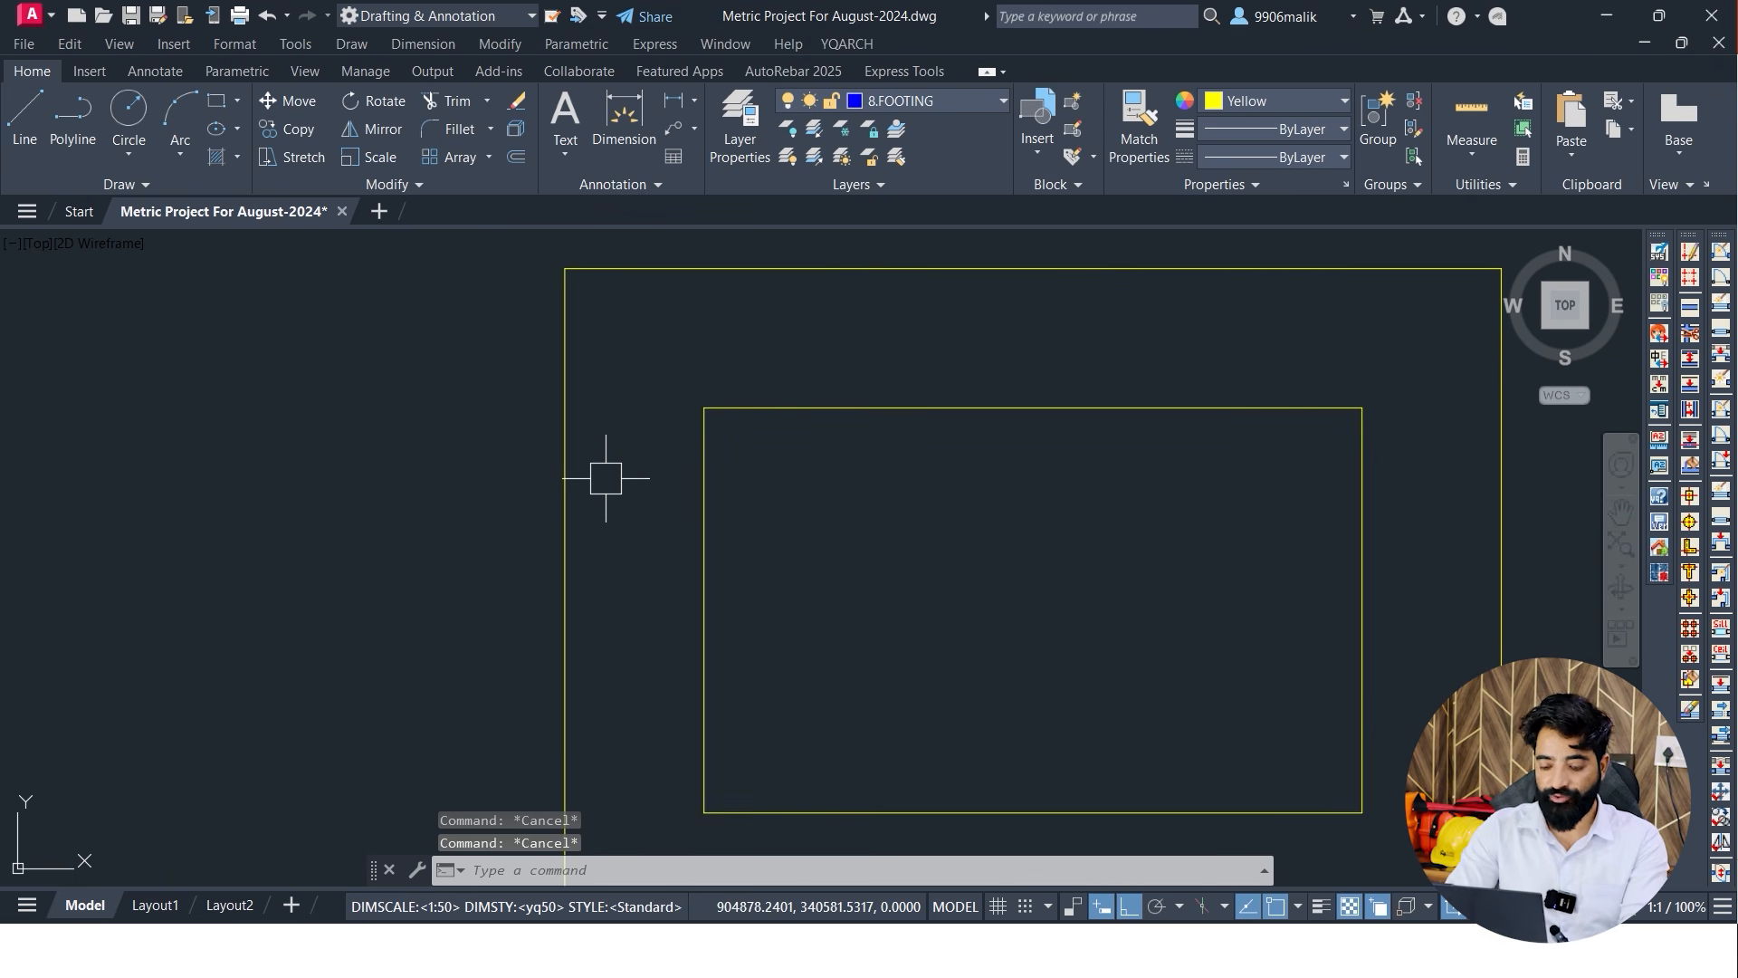
text(sl)
key(Return)
key(Escape)
key(Escape)
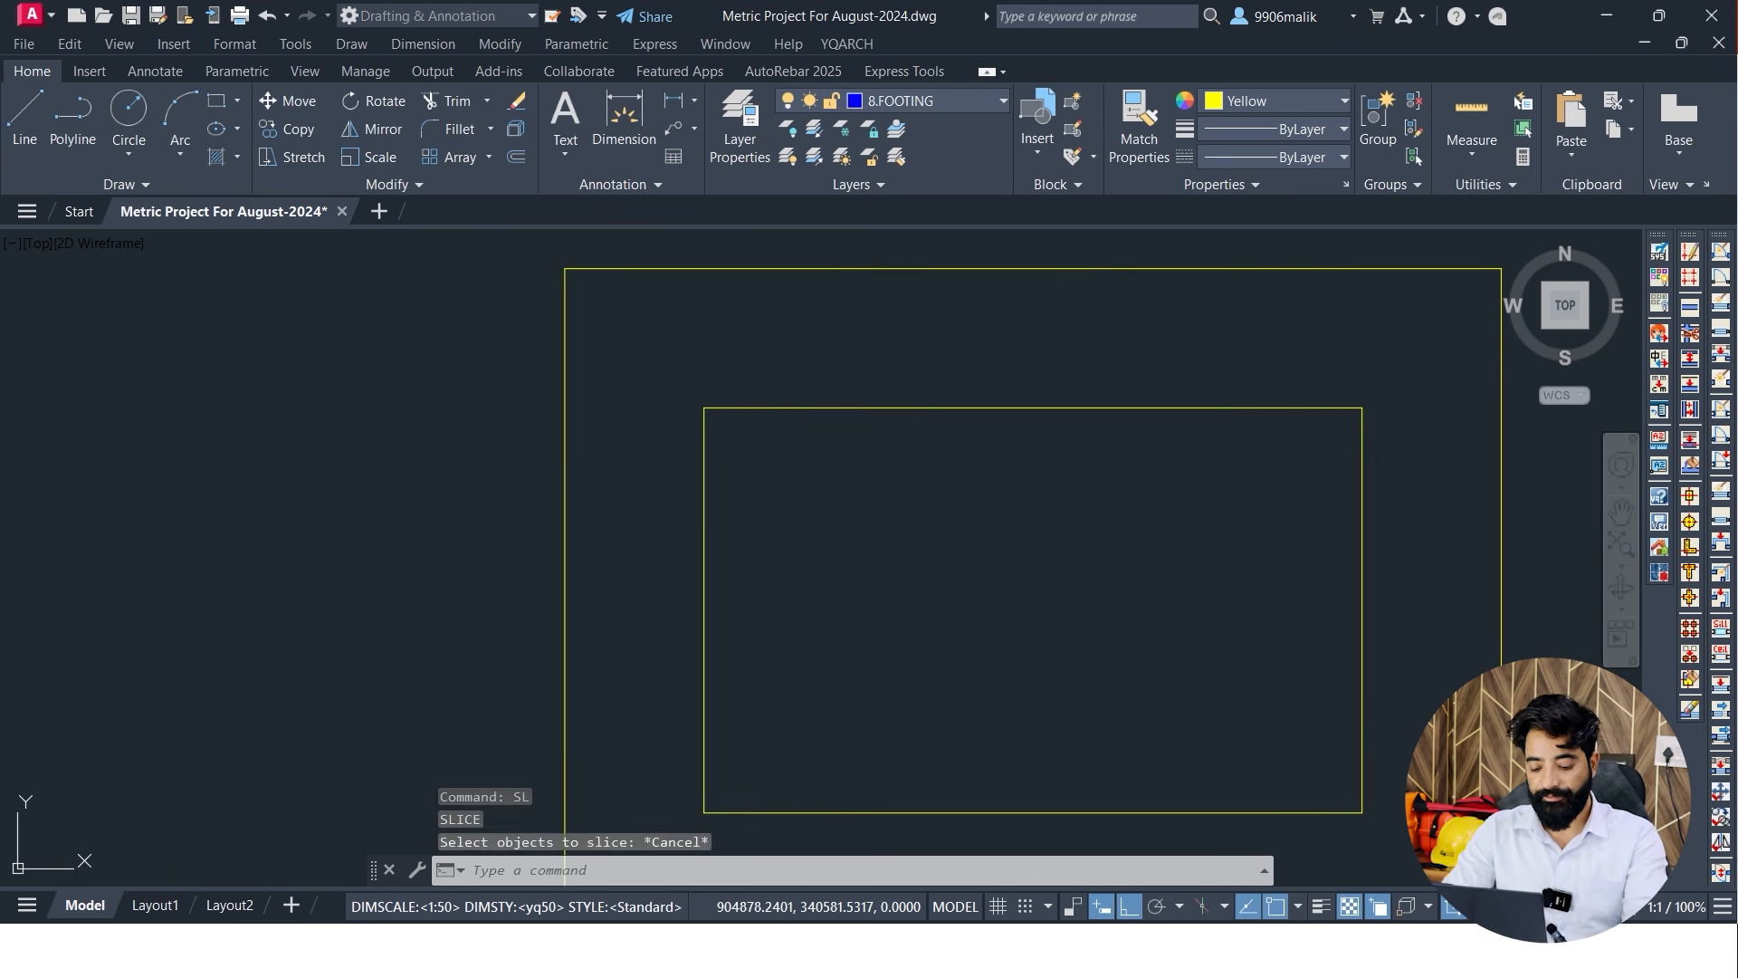
Add centrelines midway between the inner and outer rectangles on the trench's left and right sides
text(cl)
key(Return)
click(708, 533)
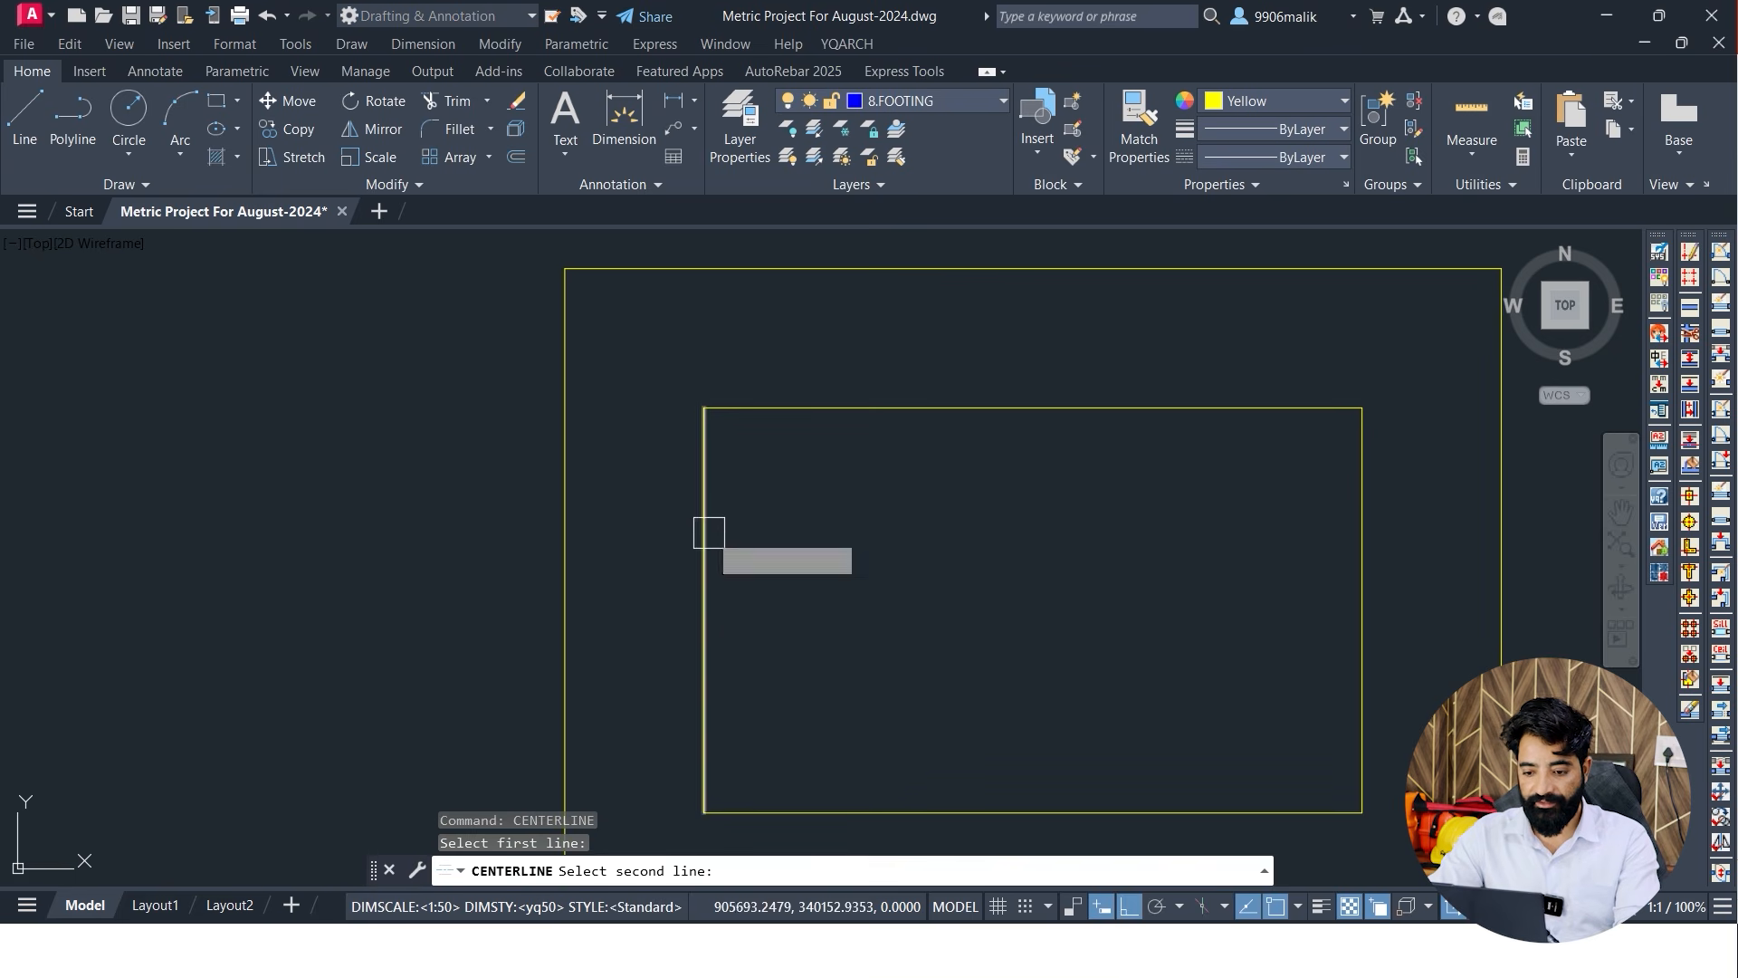
click(561, 534)
scroll(675, 563, down, 2)
key(Return)
click(938, 543)
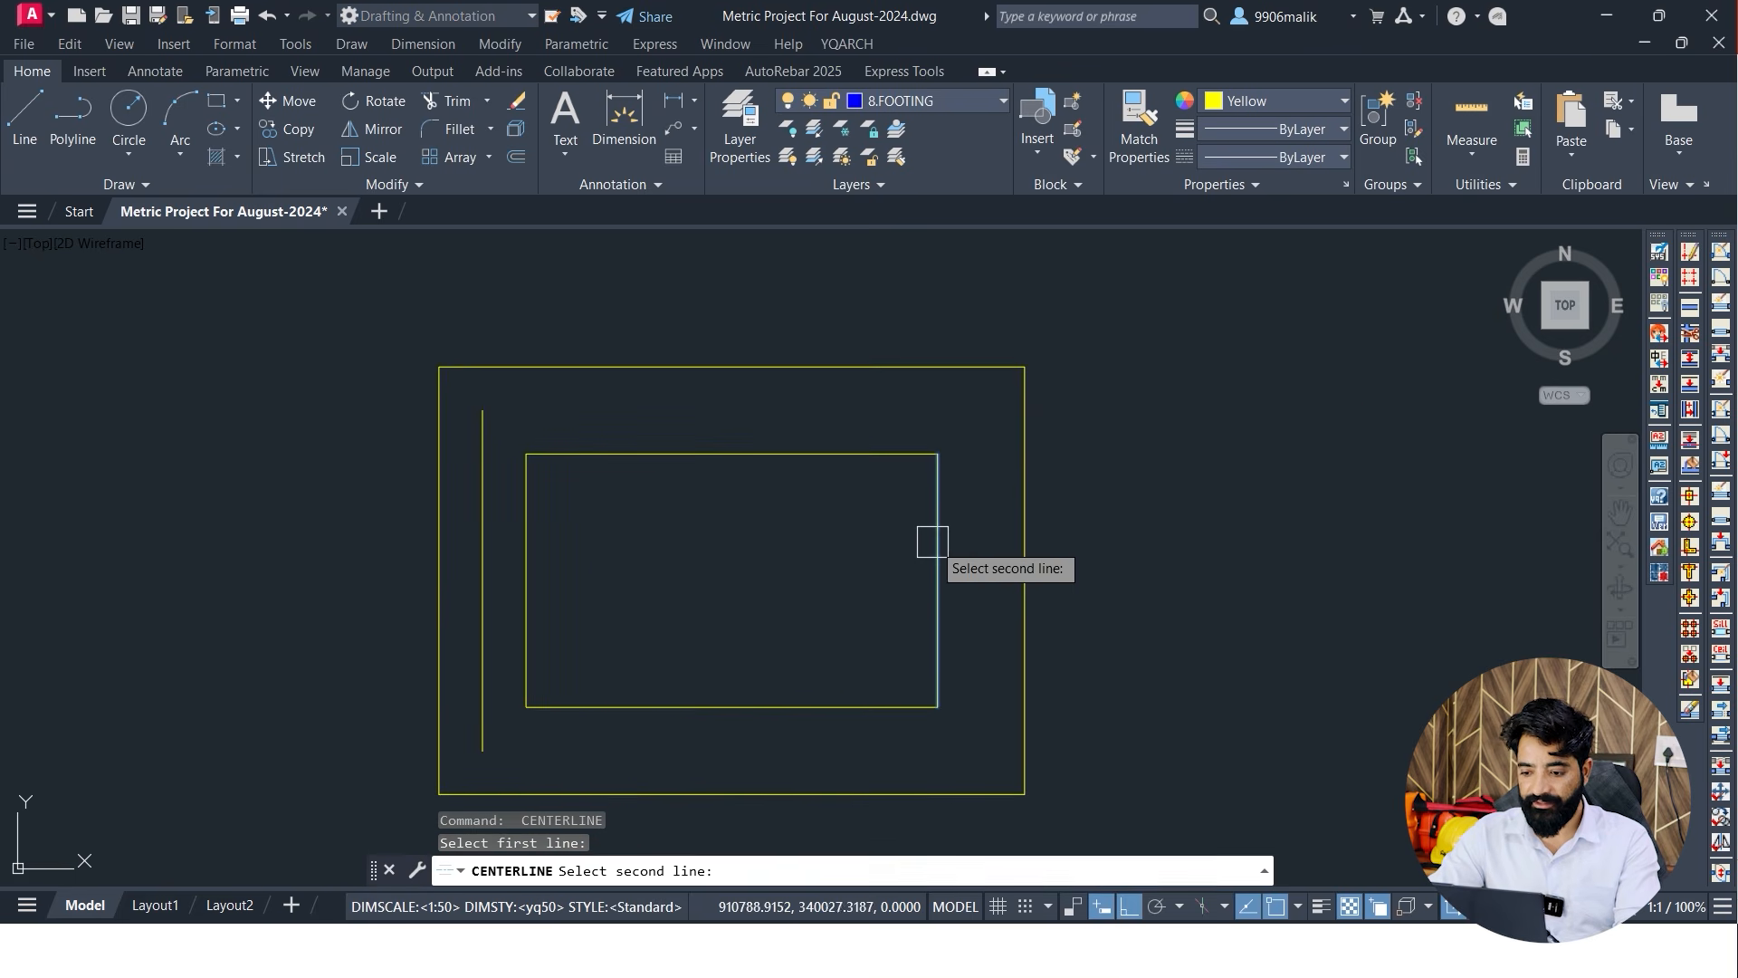
click(1023, 541)
key(Escape)
Check the horizontal distance across the trench from the upper end of its left centreline with a temporary linear dimension
scroll(723, 497, down, 3)
scroll(742, 471, up, 6)
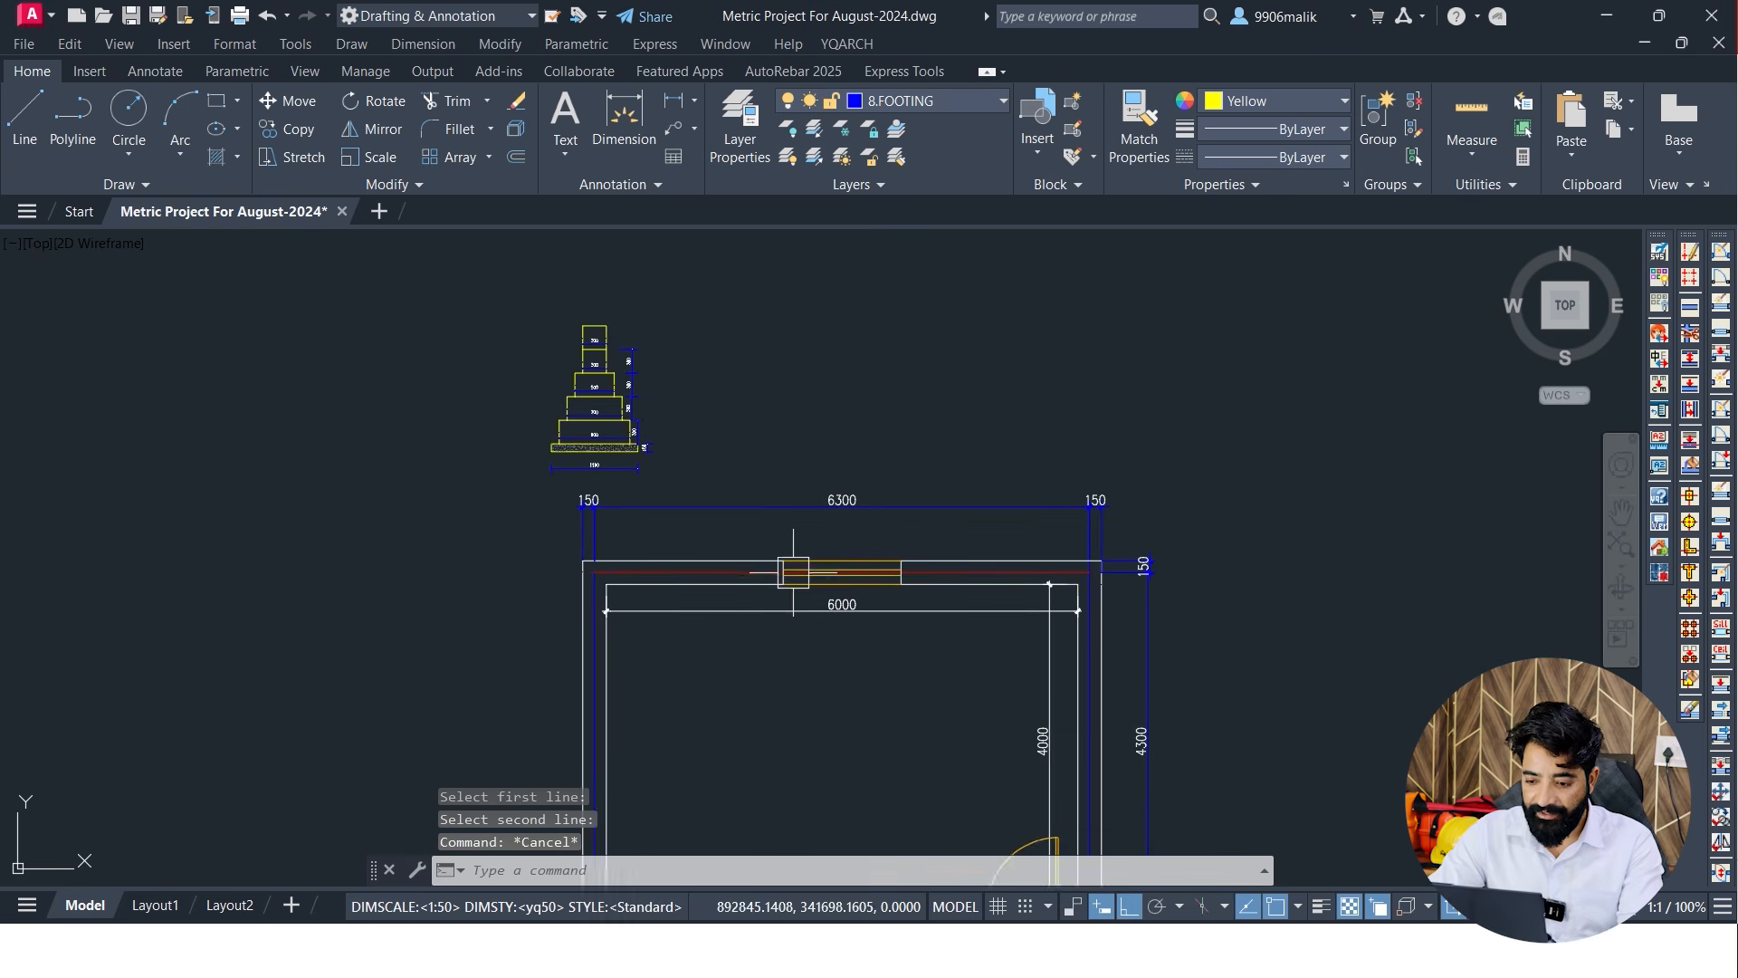
scroll(453, 415, down, 3)
scroll(939, 474, down, 2)
key(Escape)
key(Escape)
text(dli)
key(Return)
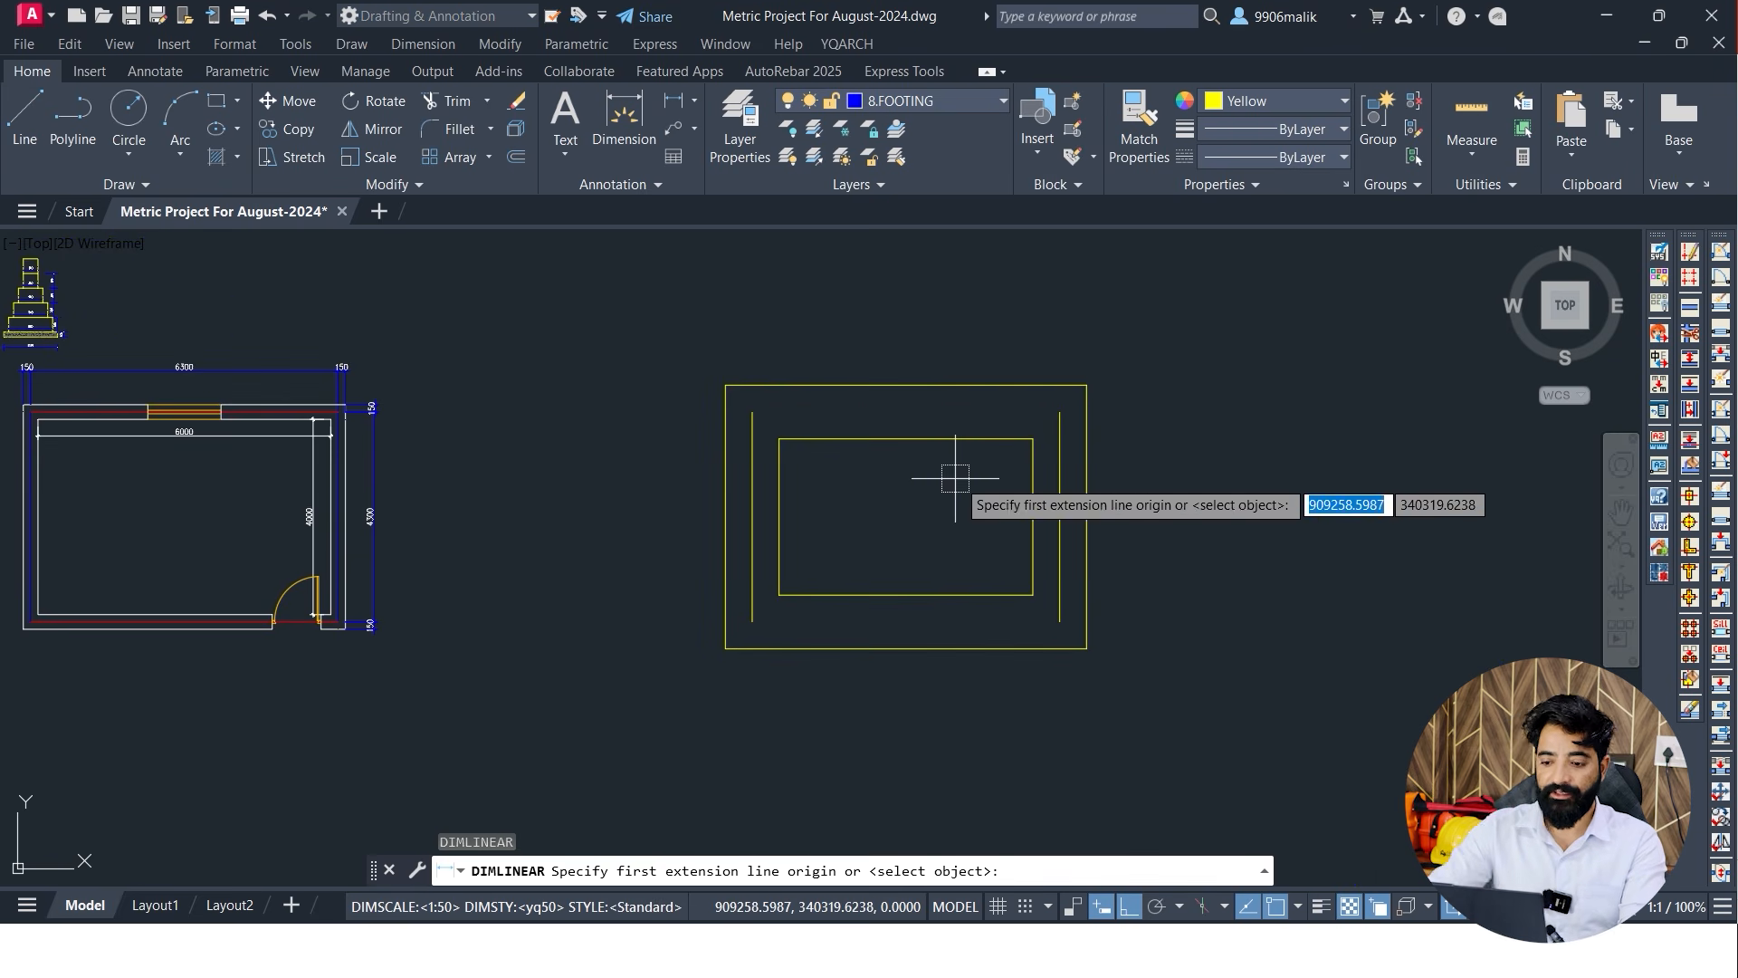
scroll(710, 392, up, 2)
click(778, 423)
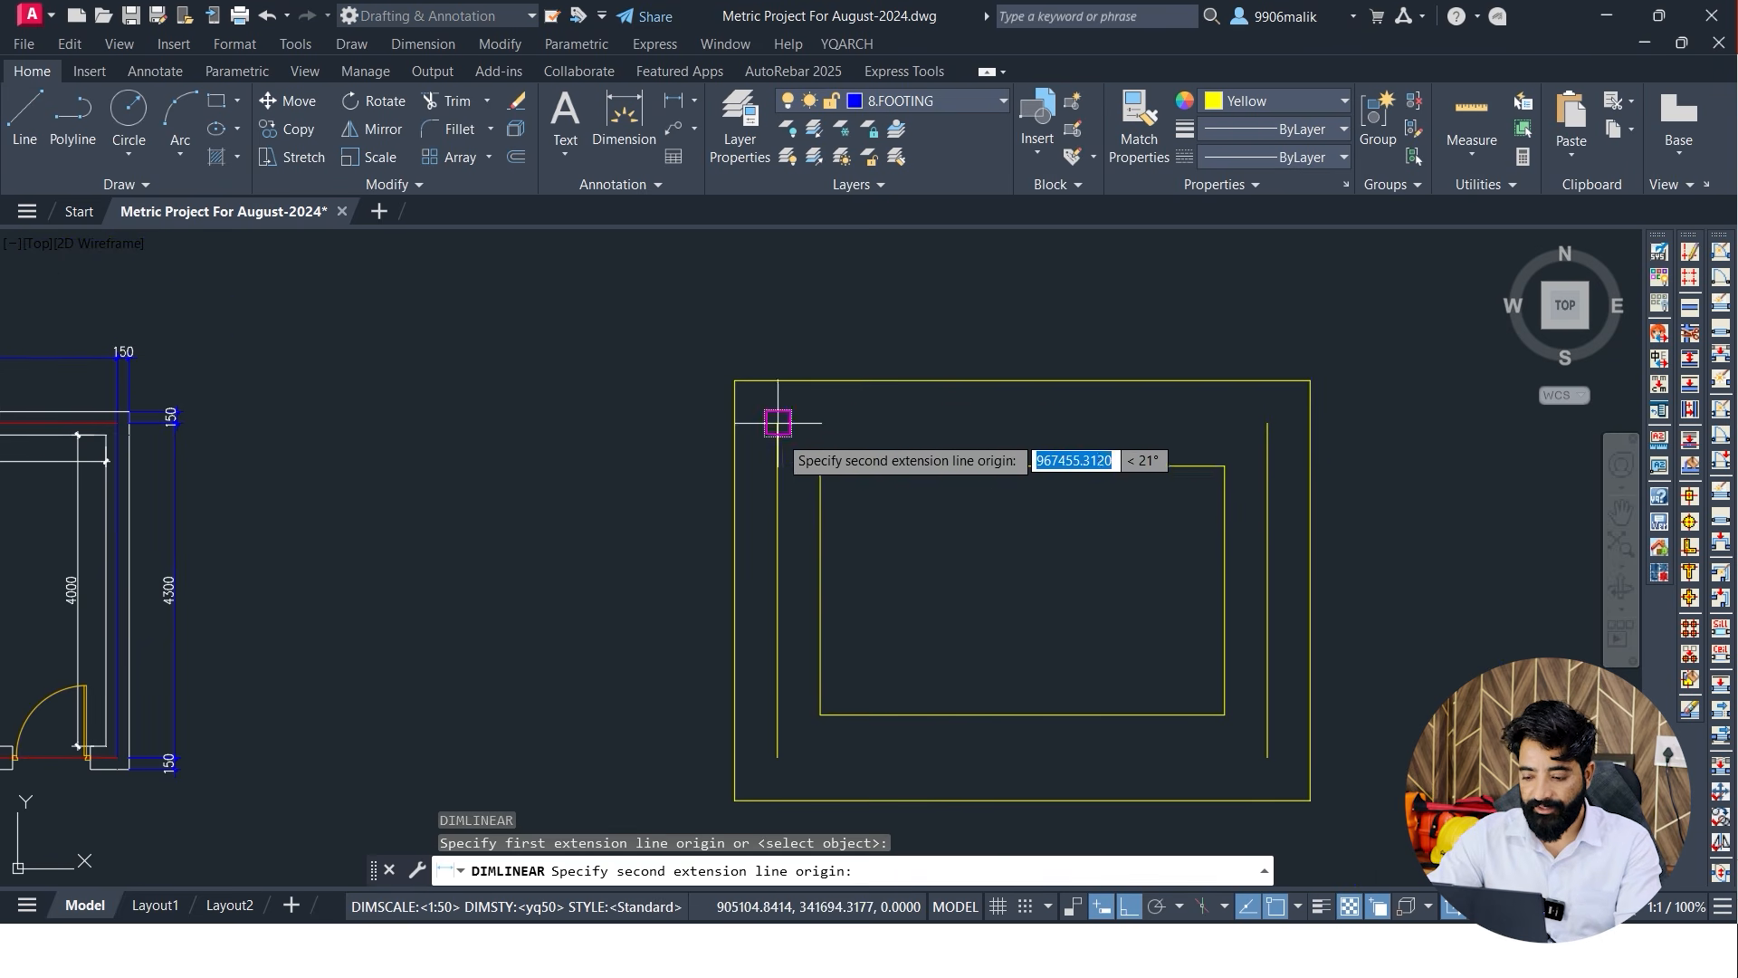
click(1310, 420)
scroll(1050, 370, up, 4)
scroll(860, 385, up, 2)
scroll(860, 399, down, 5)
scroll(652, 416, down, 3)
scroll(640, 415, up, 5)
scroll(862, 431, down, 6)
key(Escape)
scroll(976, 444, up, 5)
middle_drag(976, 444, 736, 441)
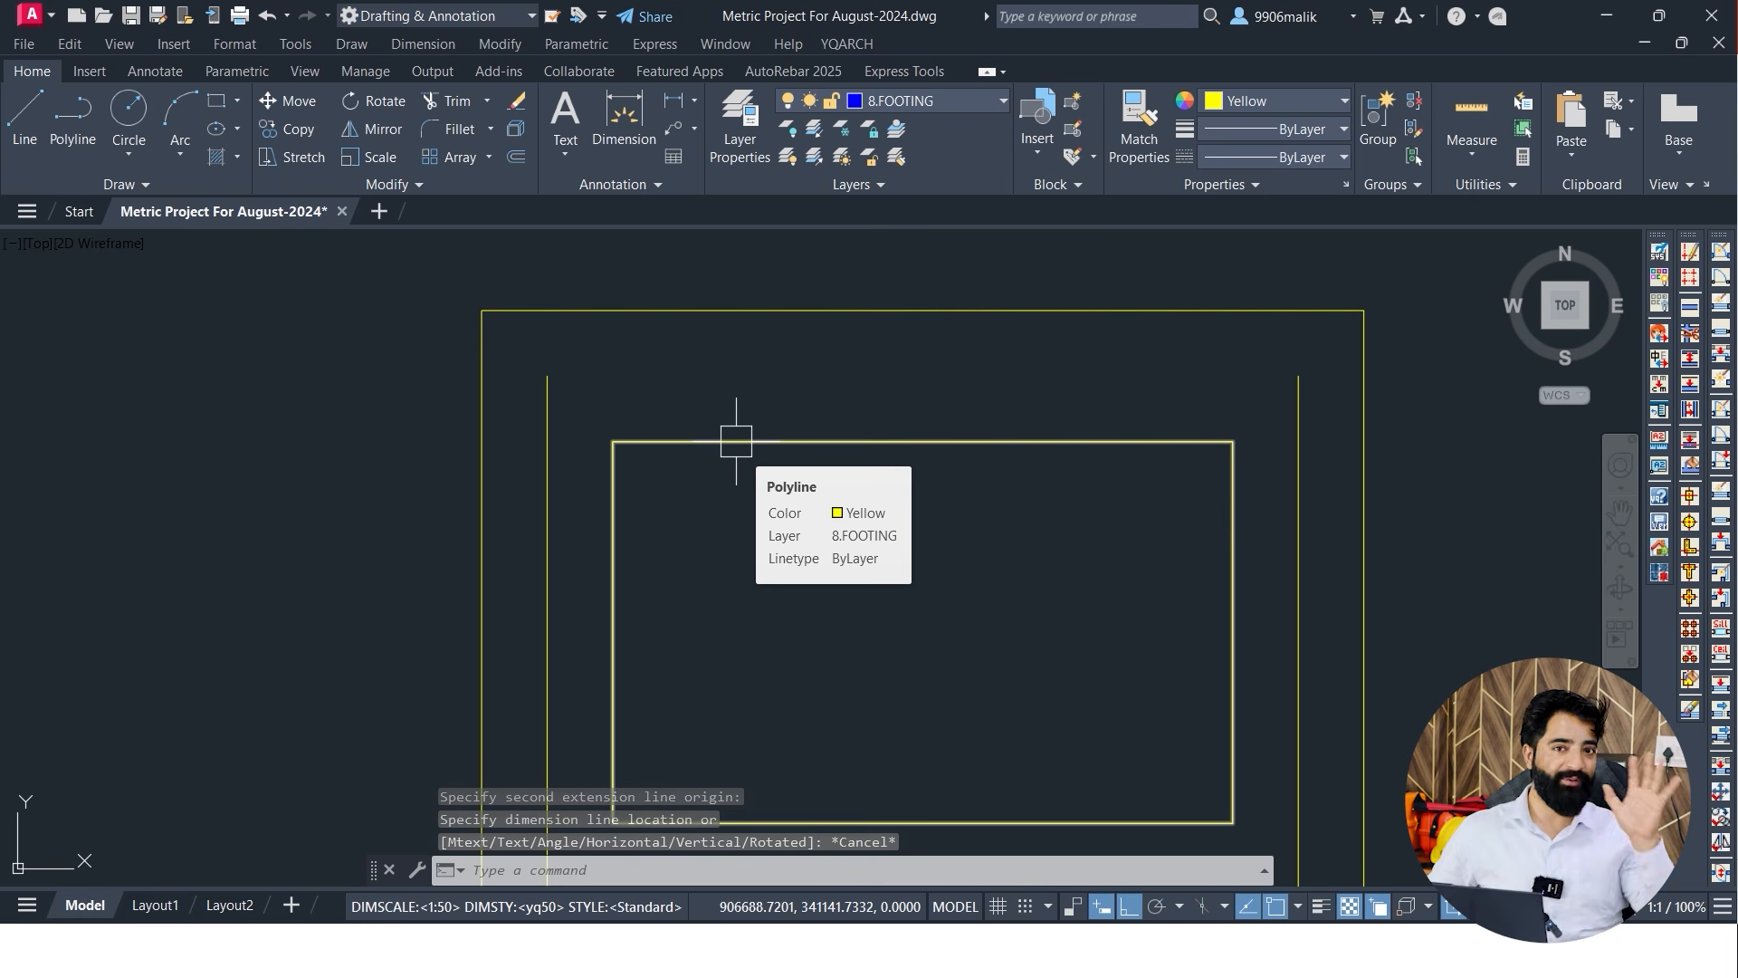
key(Escape)
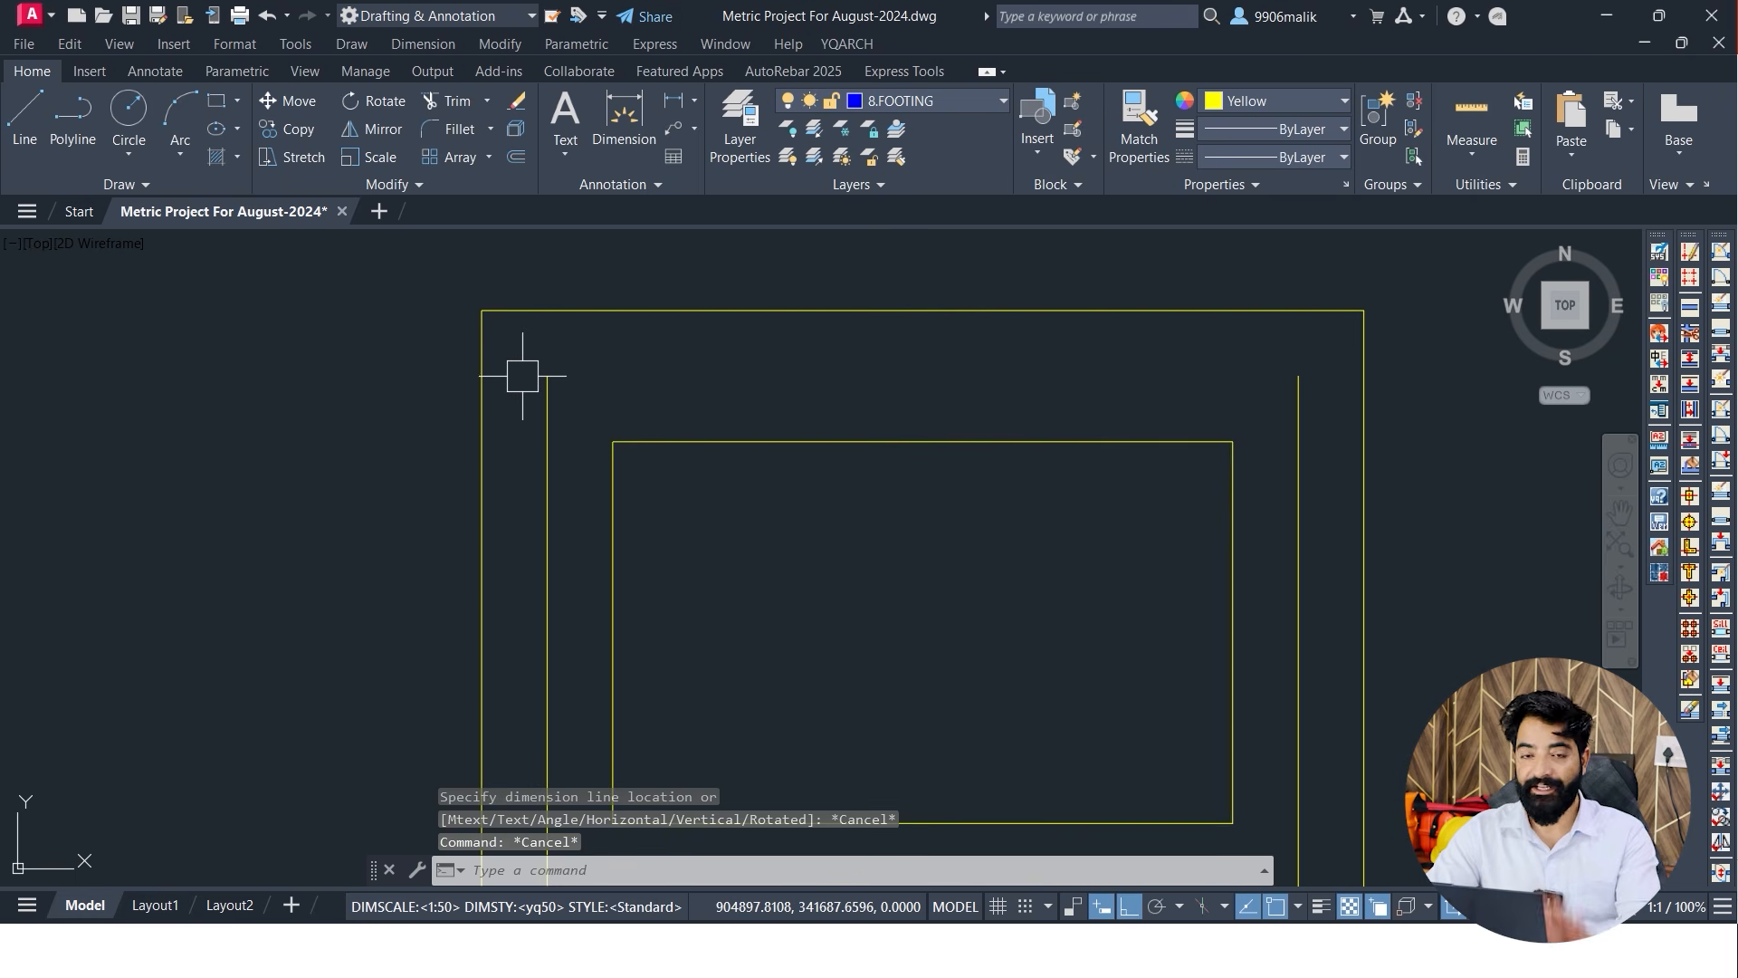
Review the excavation table in Excel and the footing trench outline with its centrelines in AutoCAD, ending back in Excel
key(super)
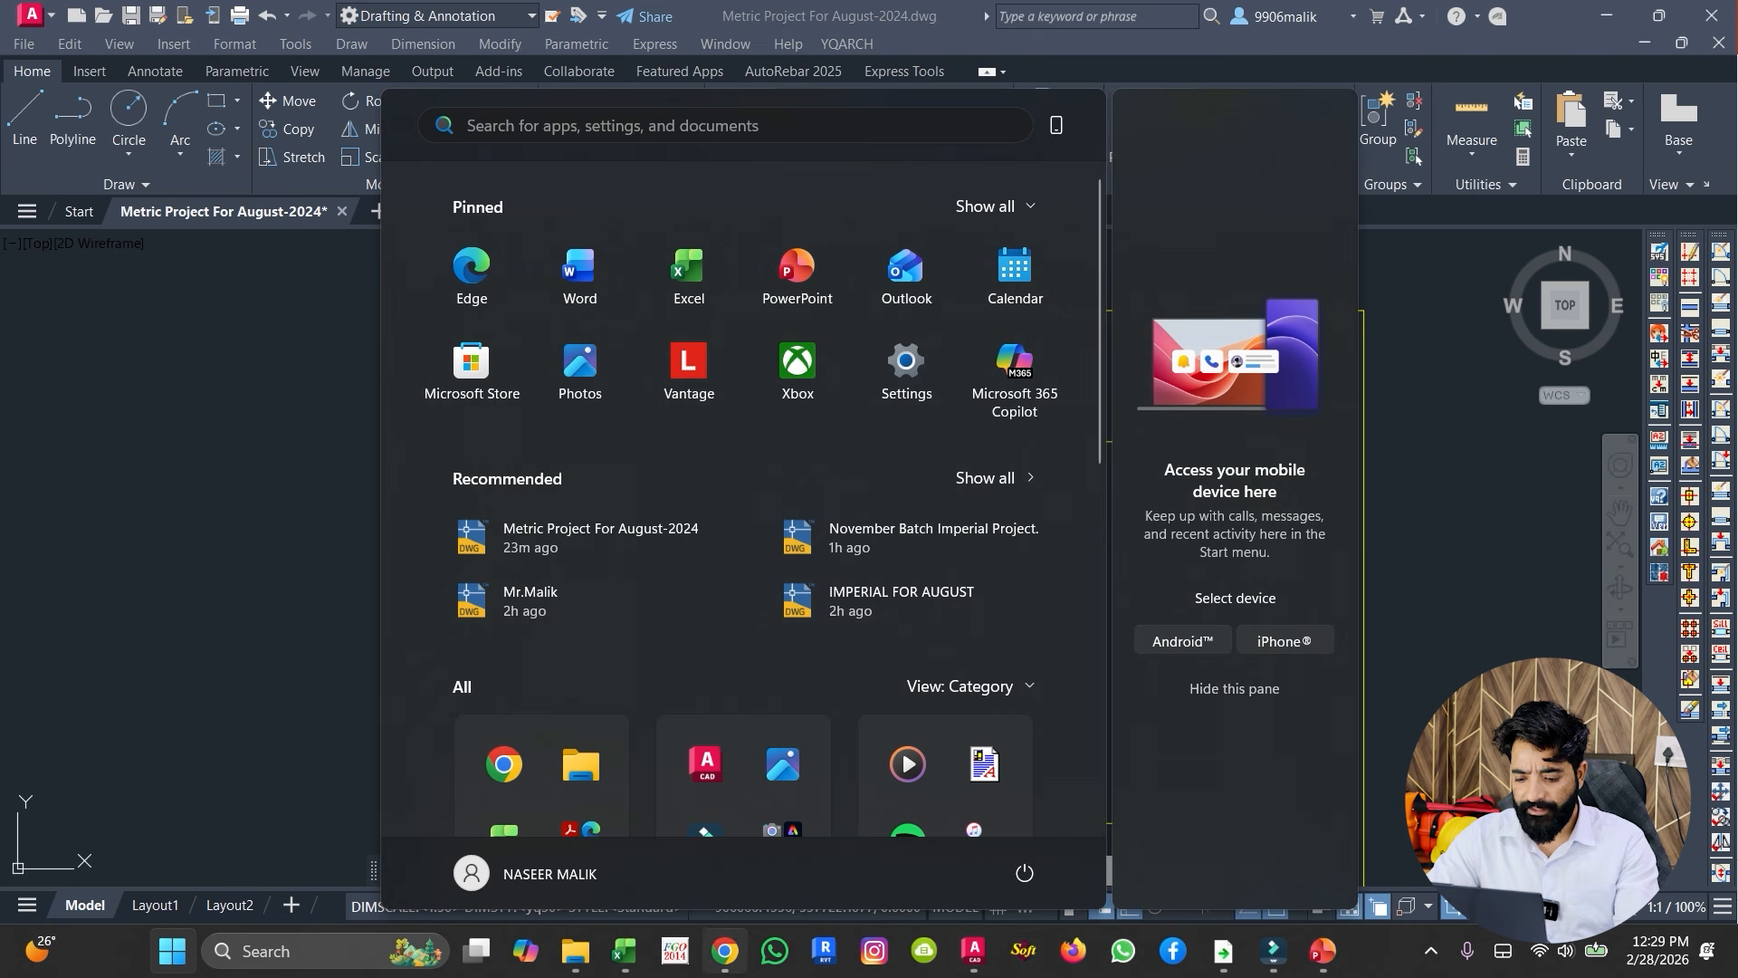
click(624, 950)
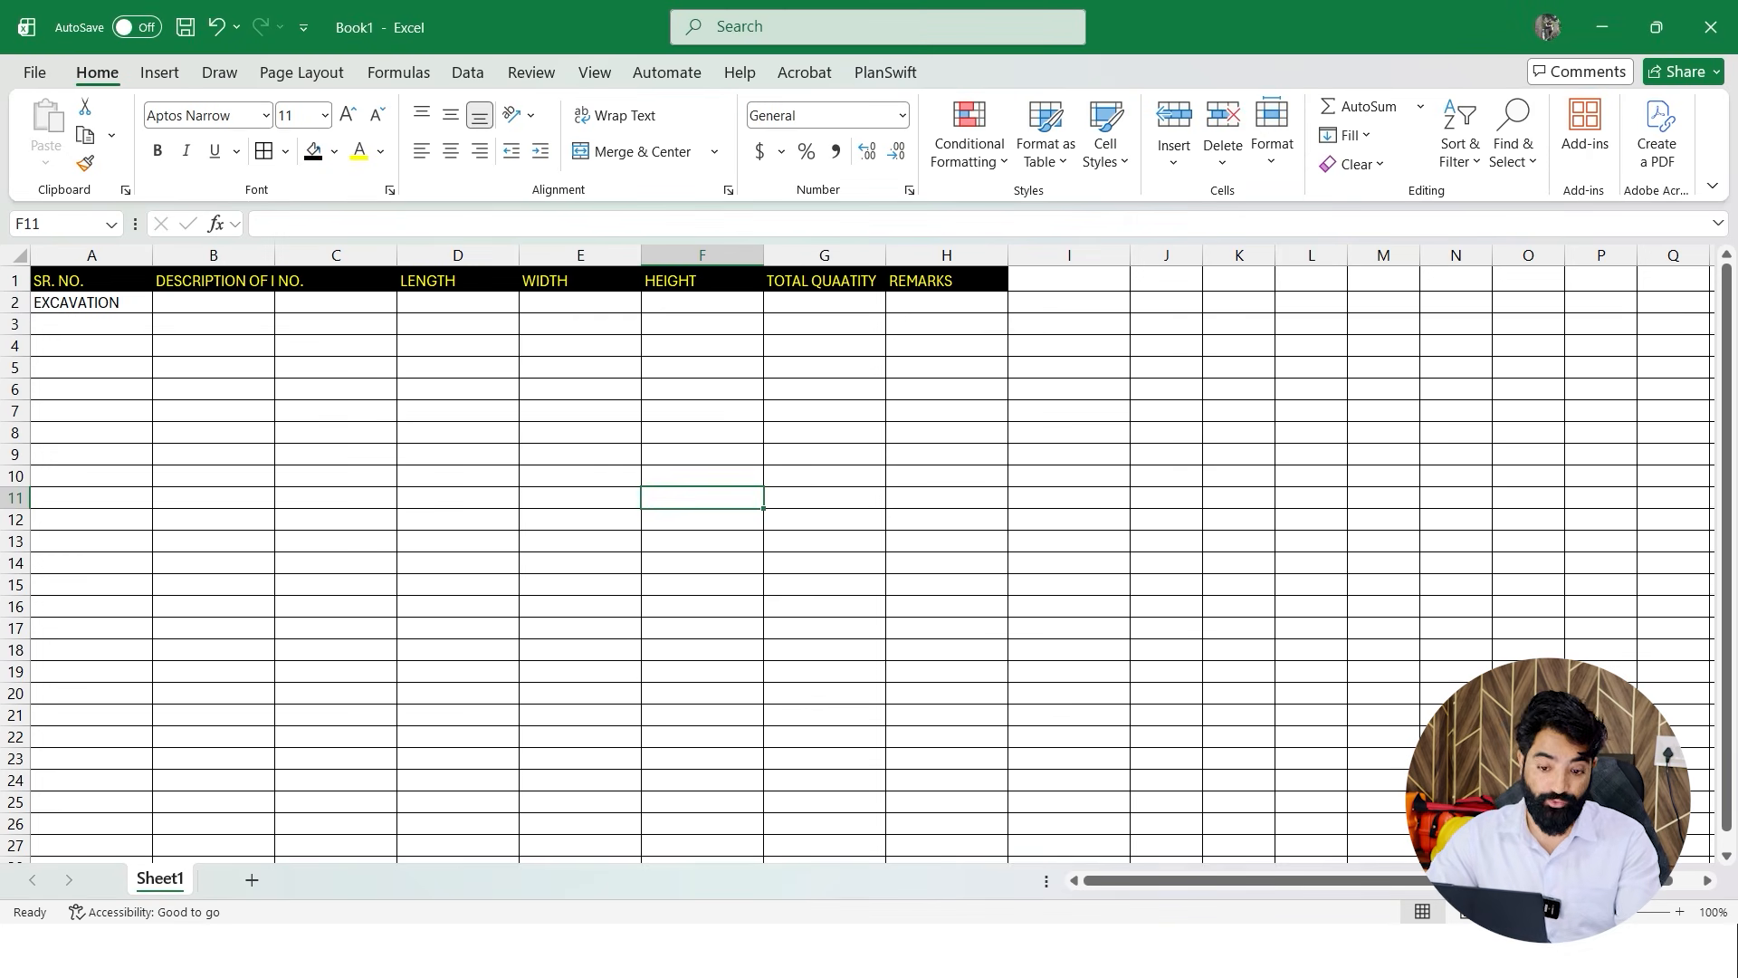
click(213, 302)
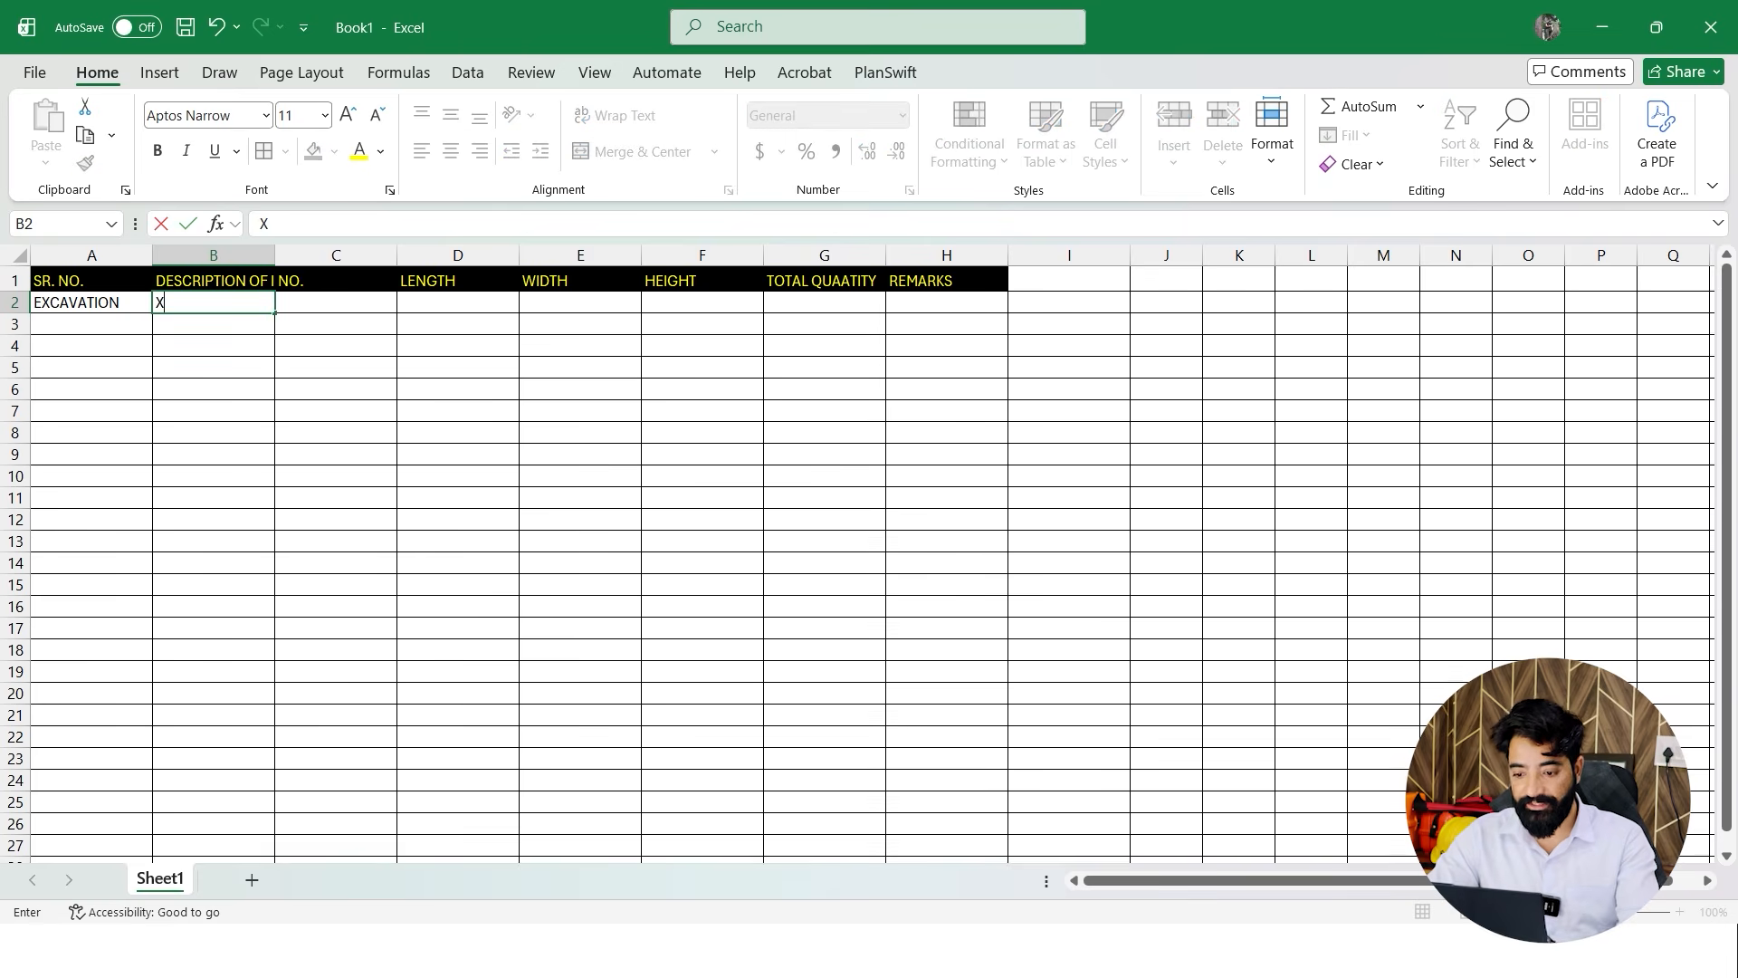
key(super)
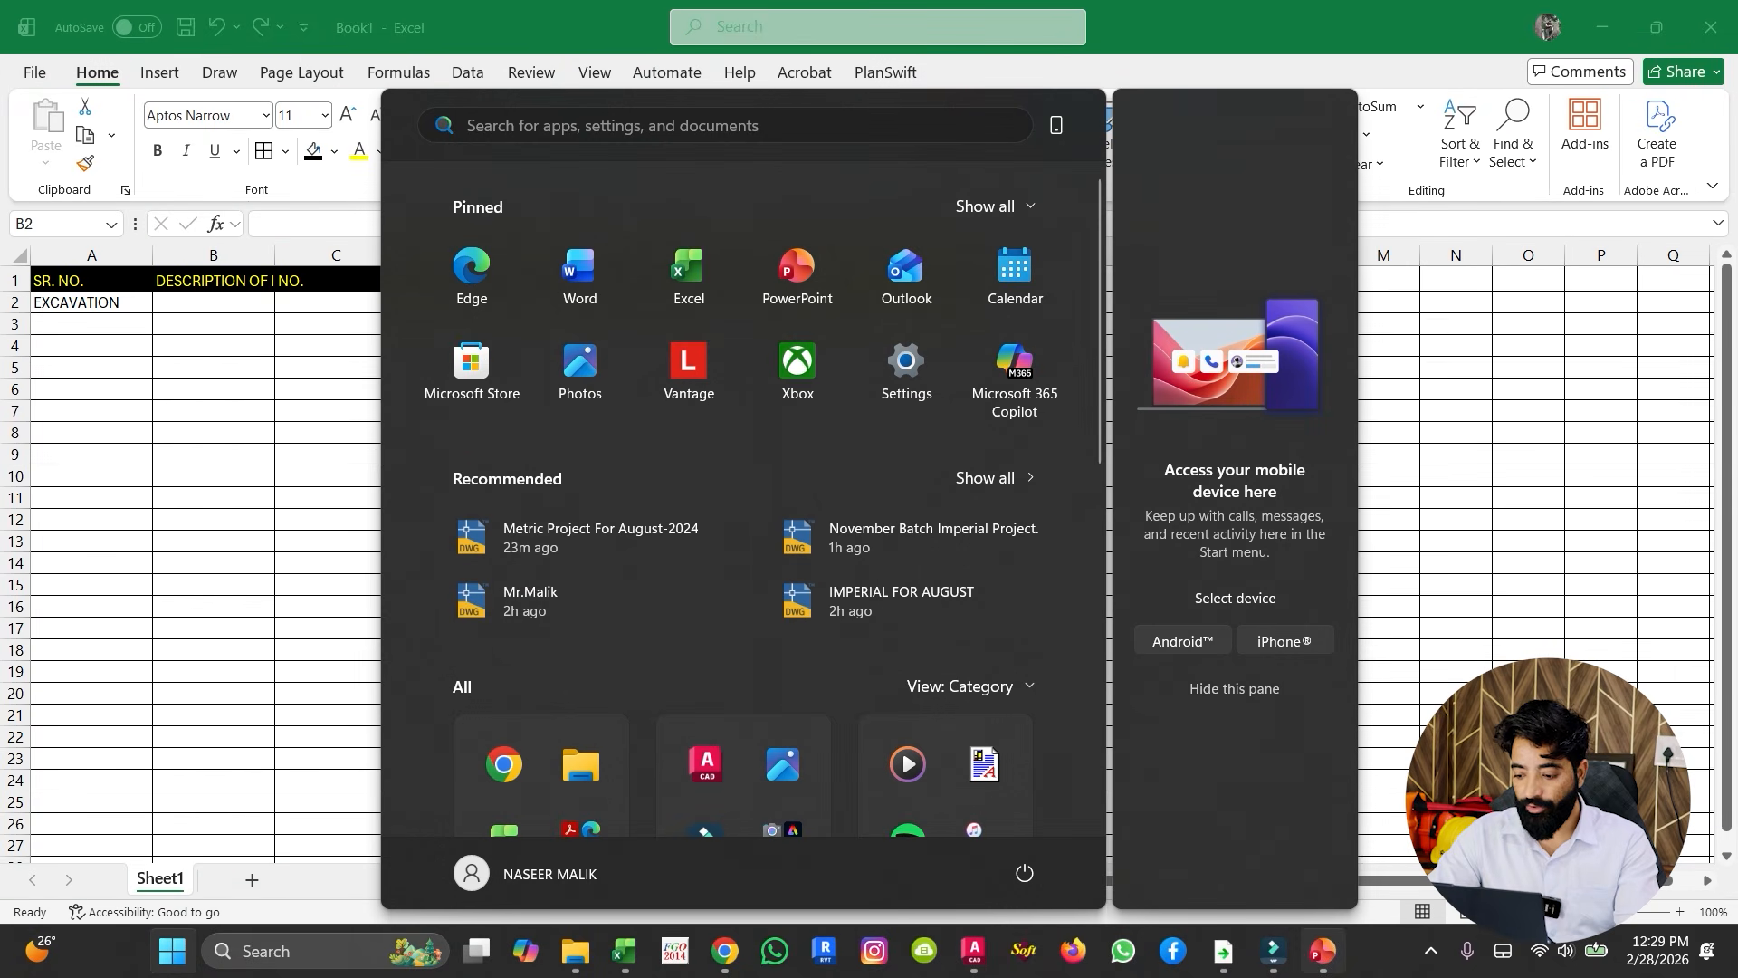
click(600, 537)
scroll(888, 562, down, 3)
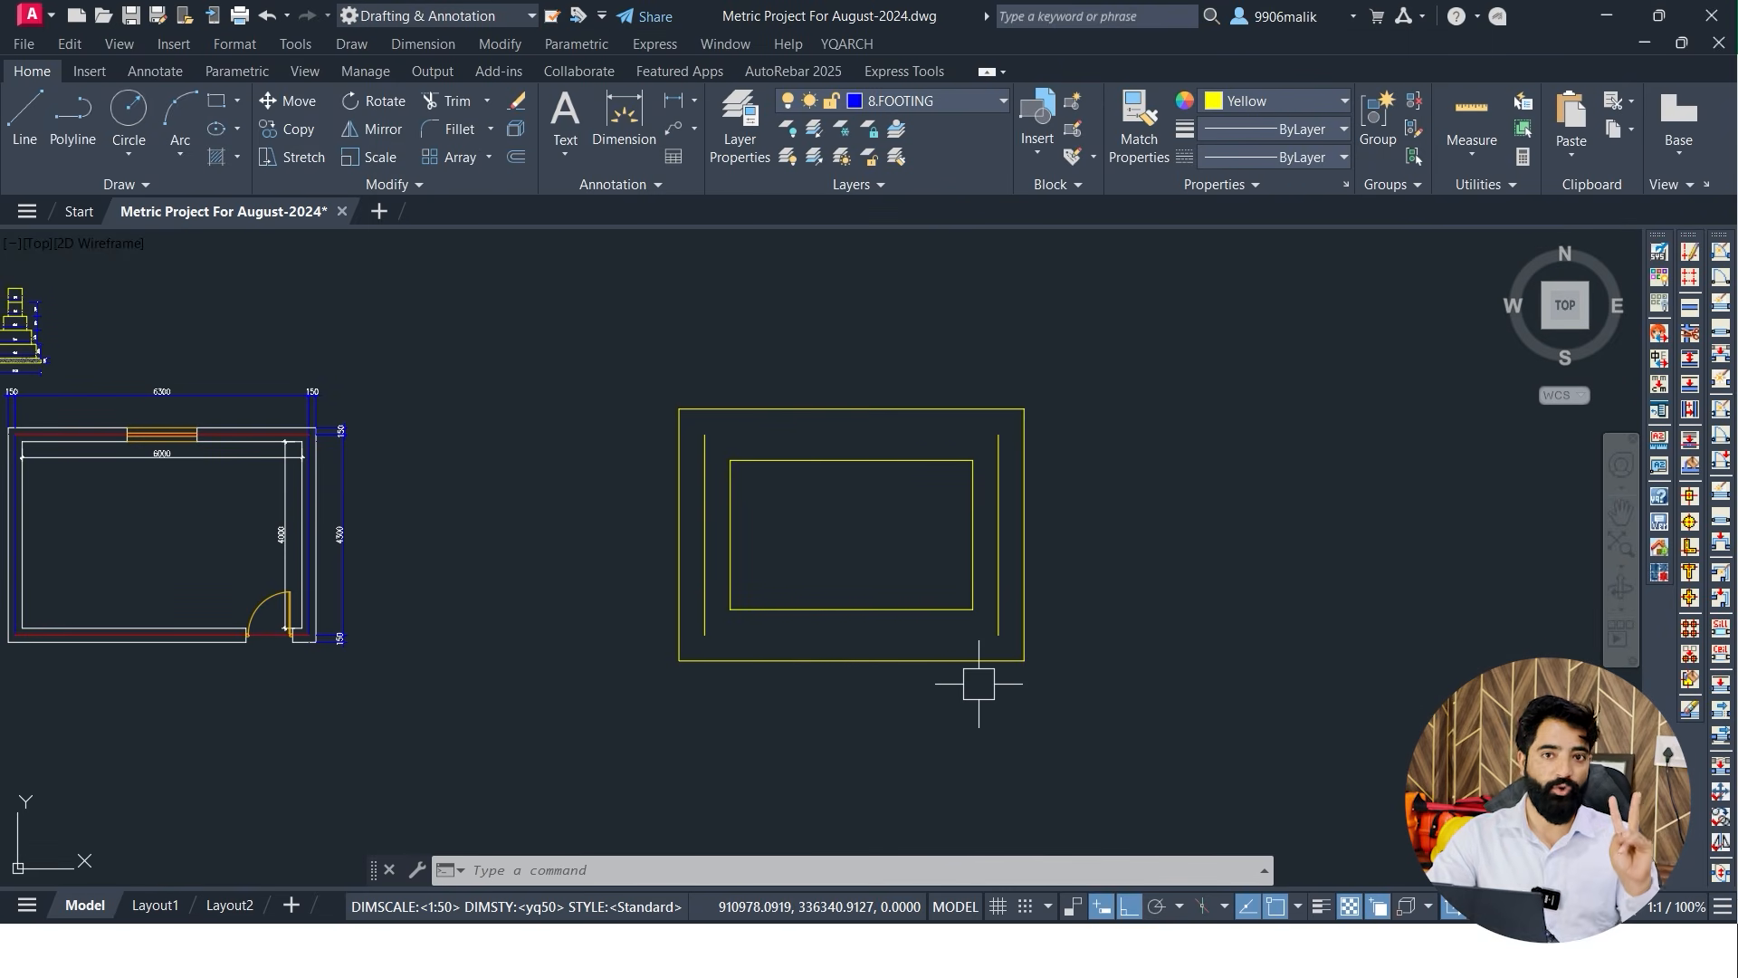
scroll(885, 707, up, 3)
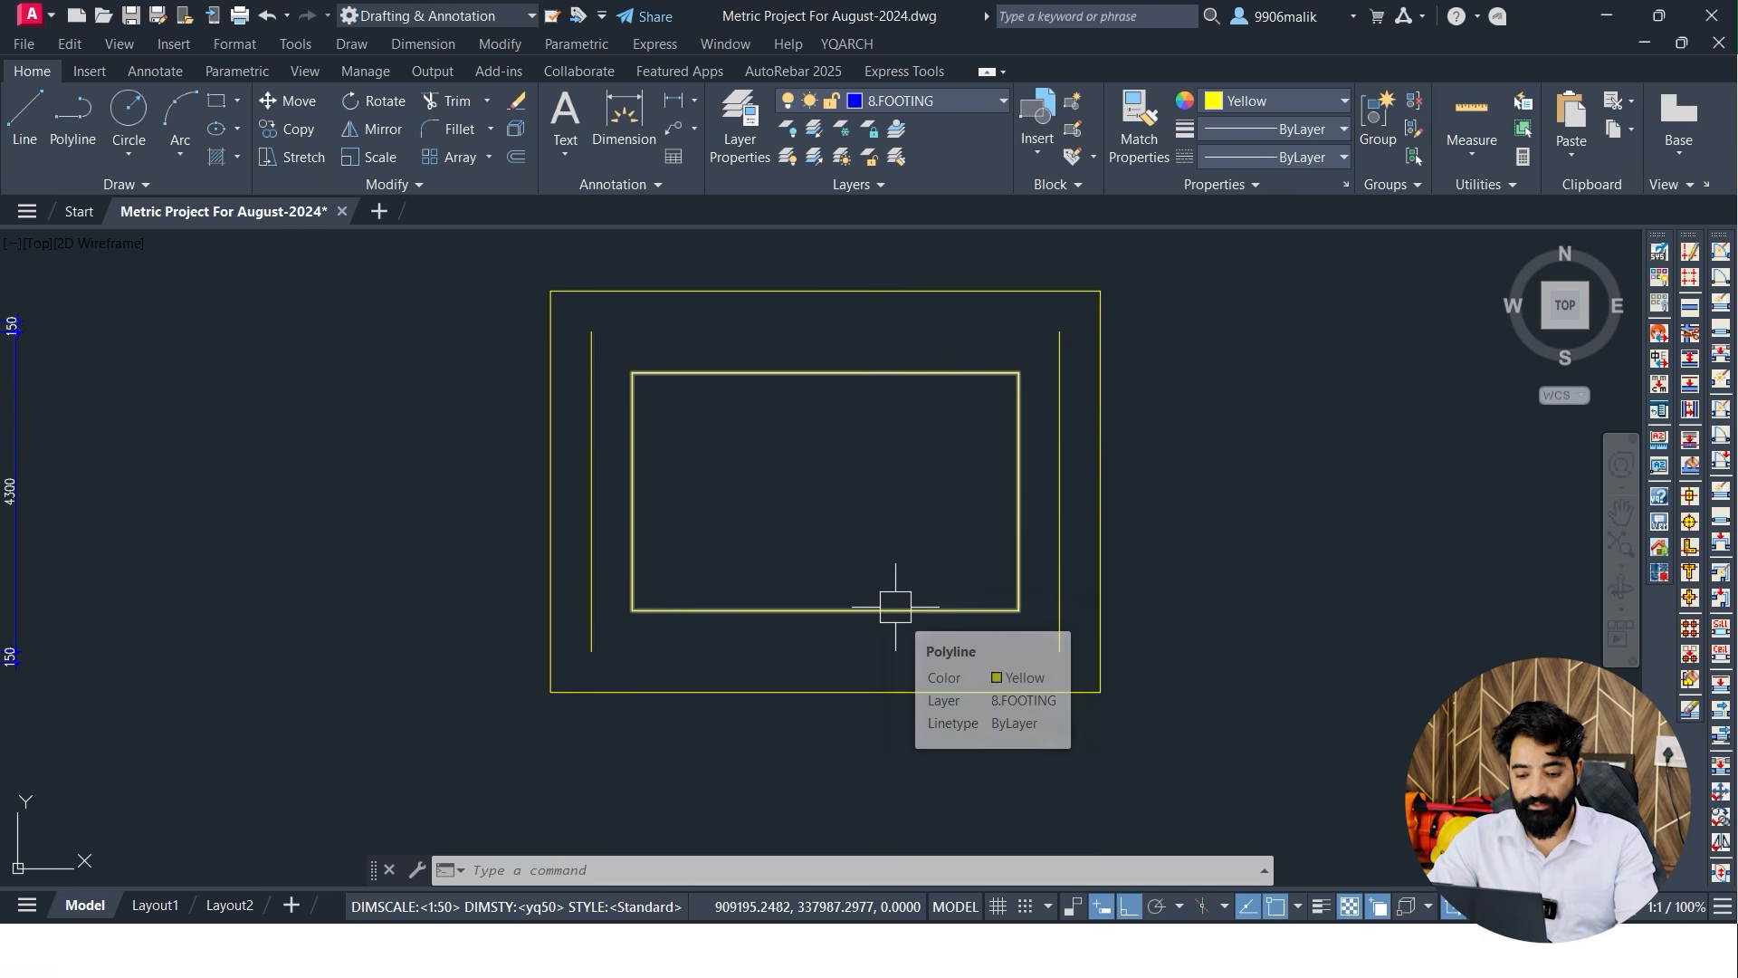
key(super)
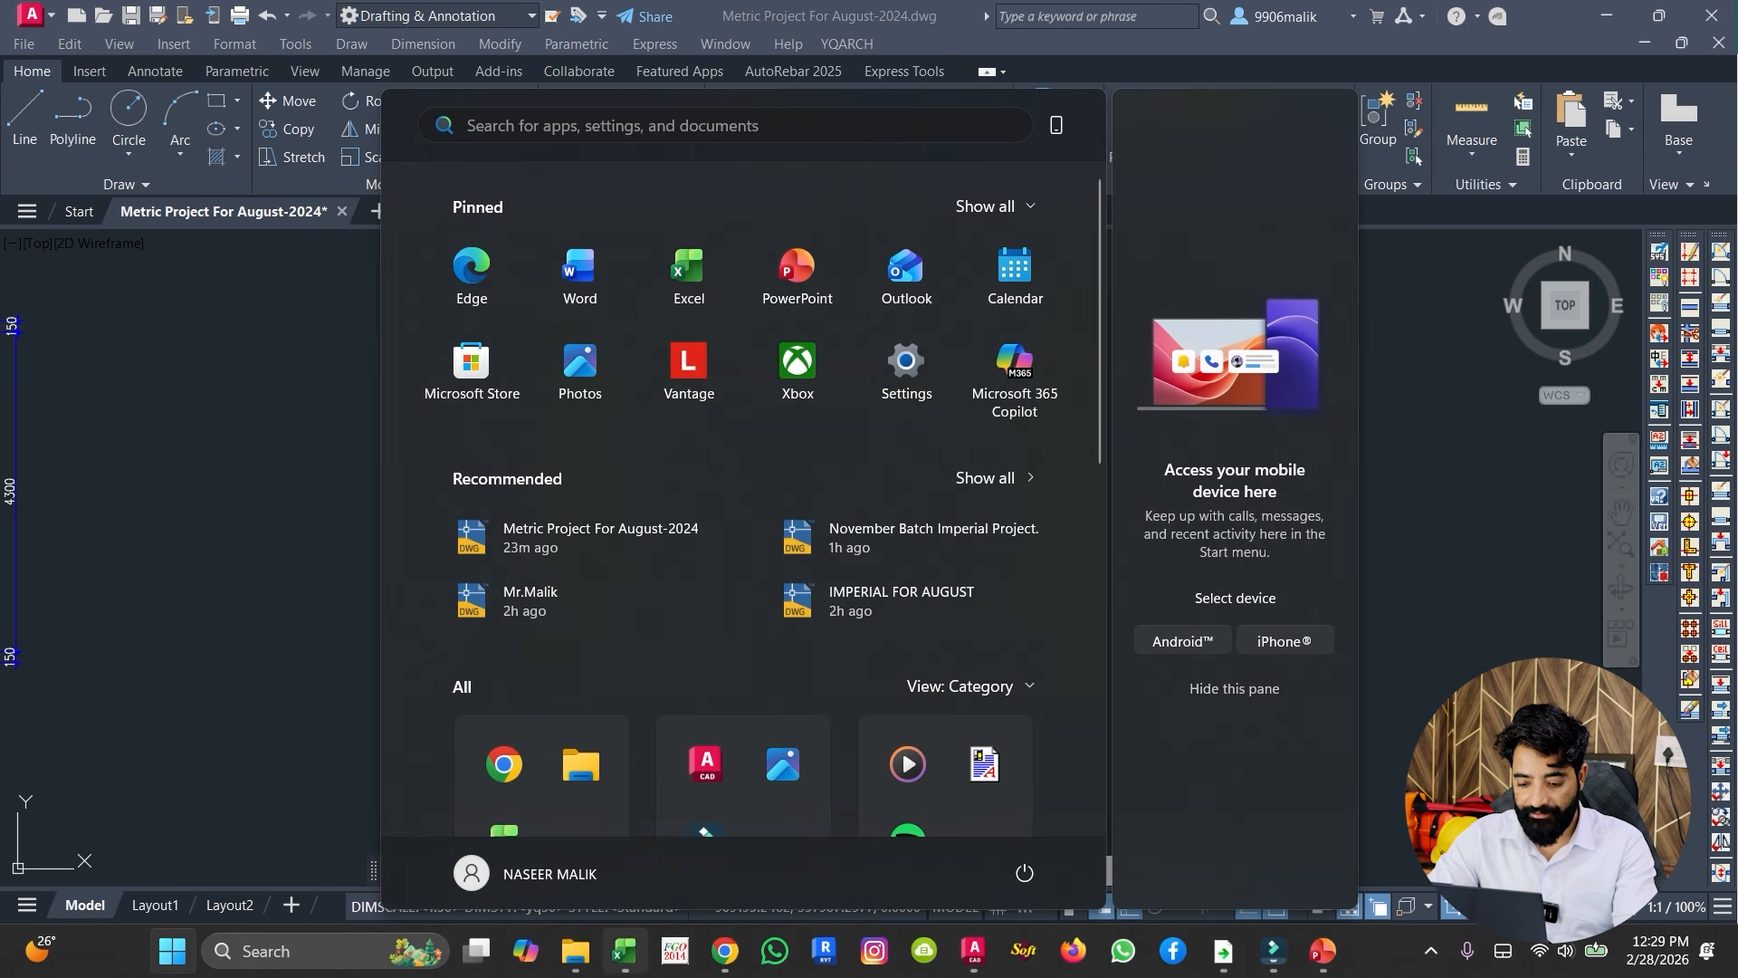
click(625, 951)
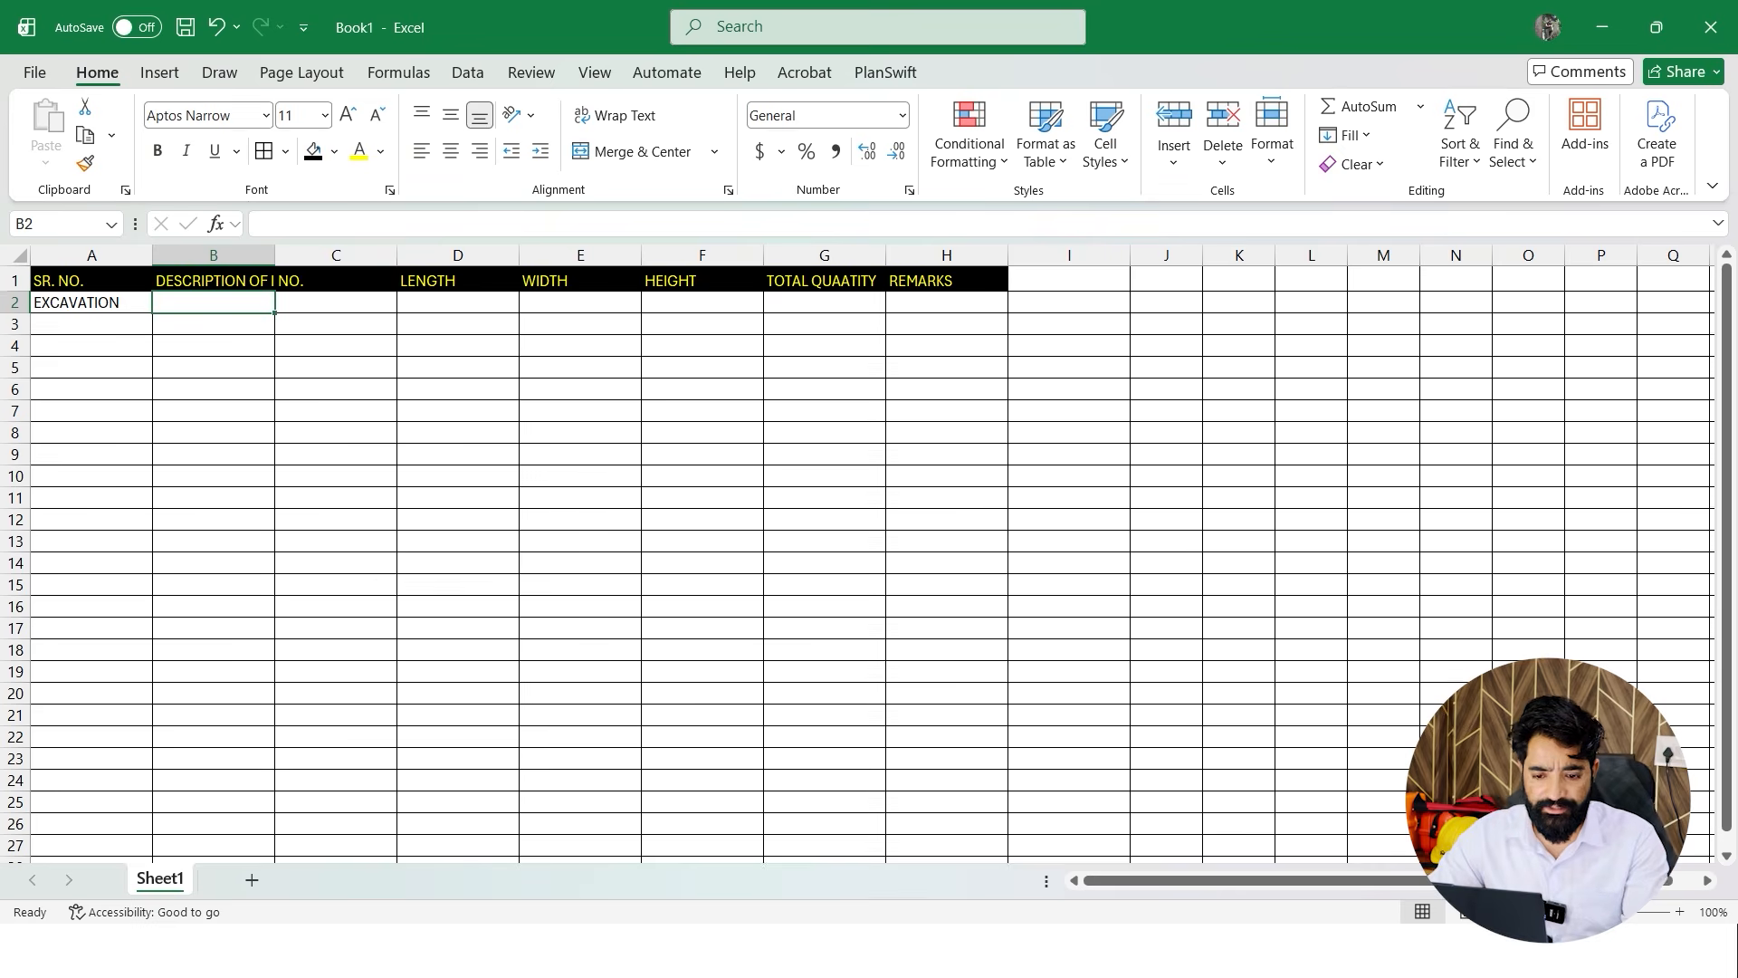
text(EXC)
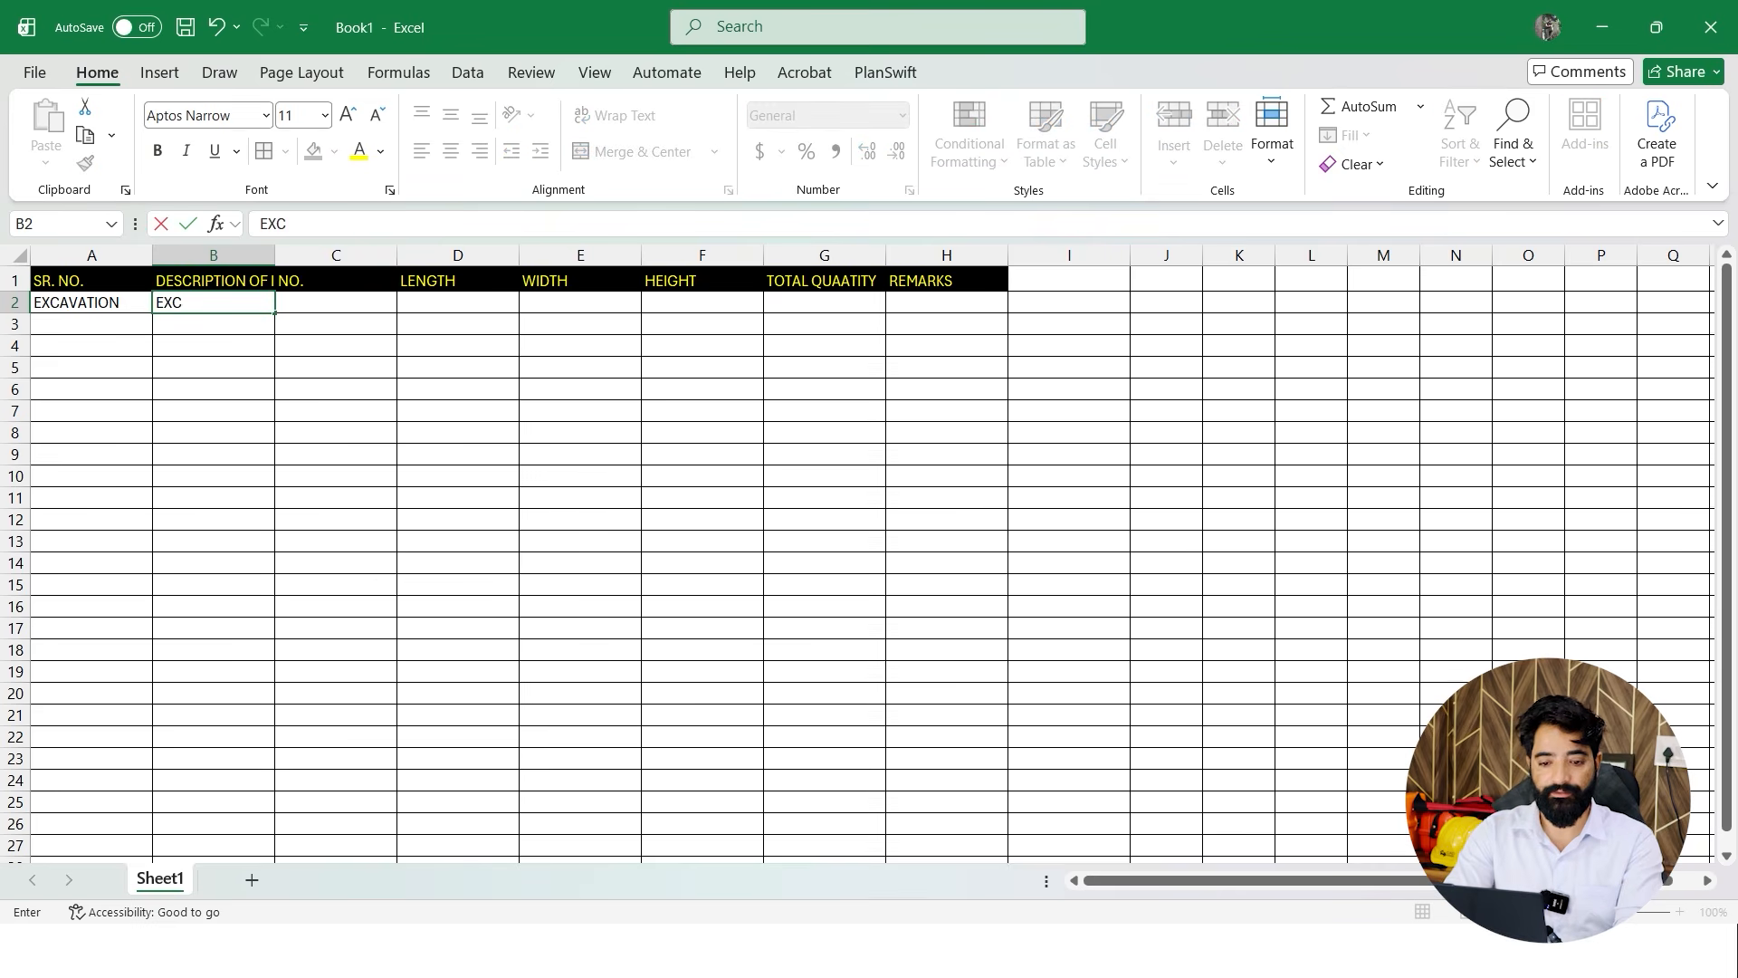
key(Left)
text(1)
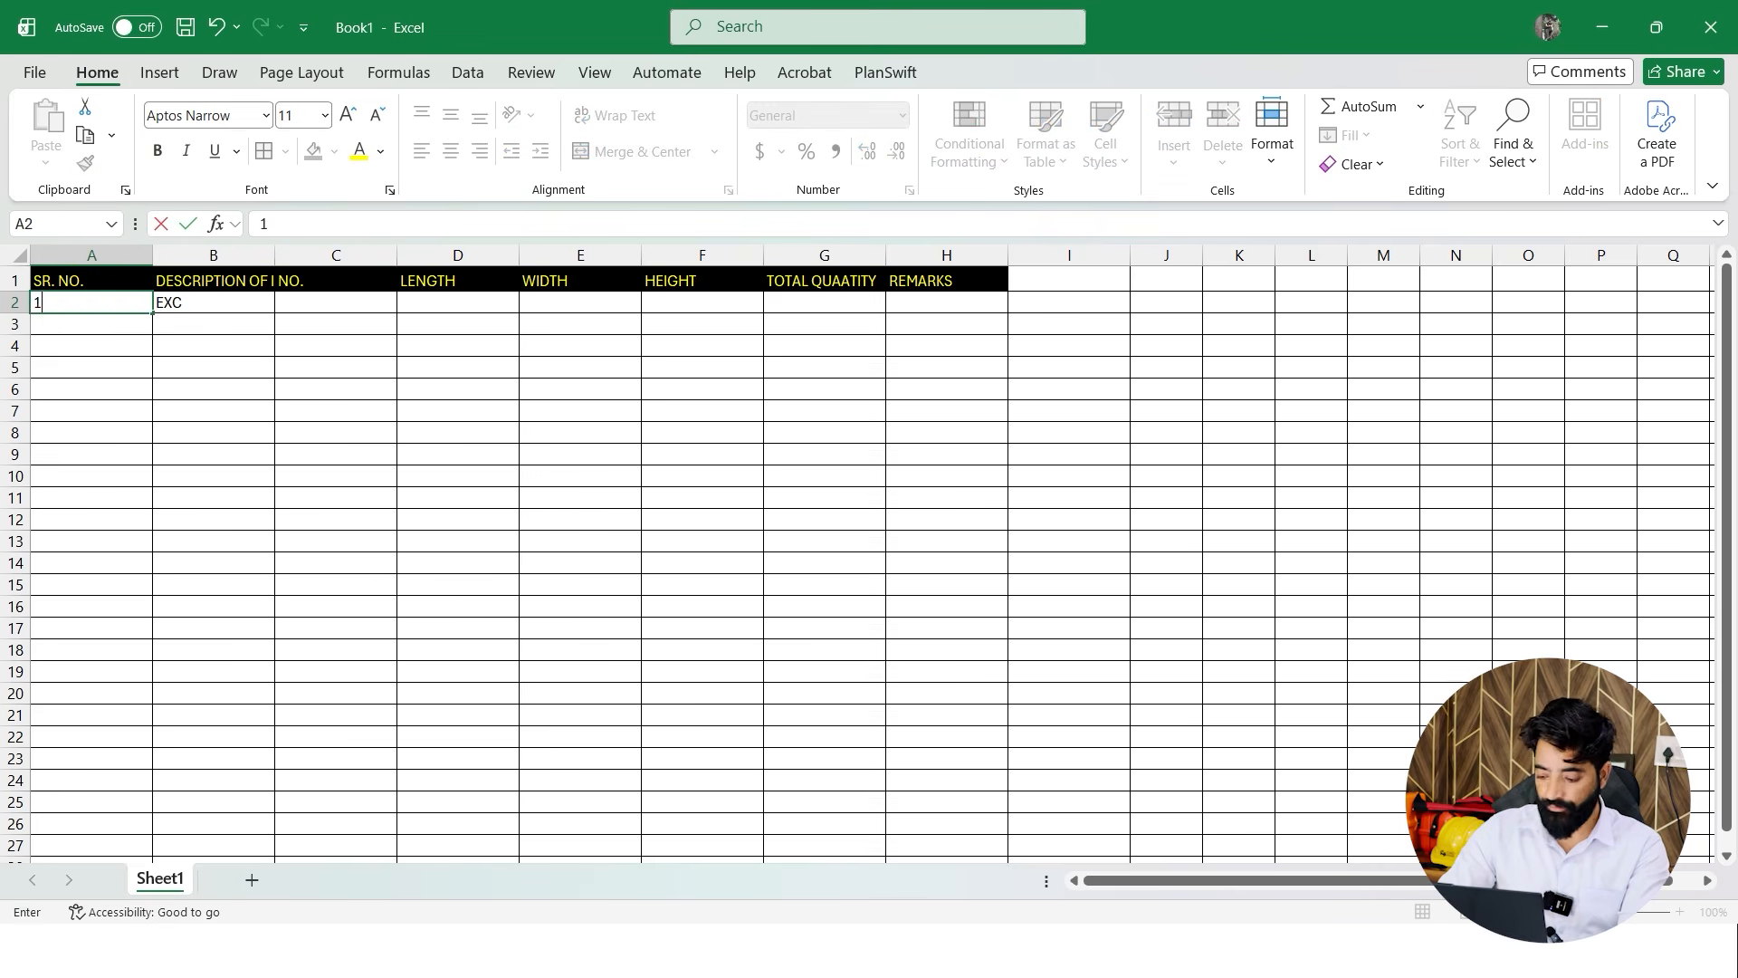
key(Right)
key(ctrl+z)
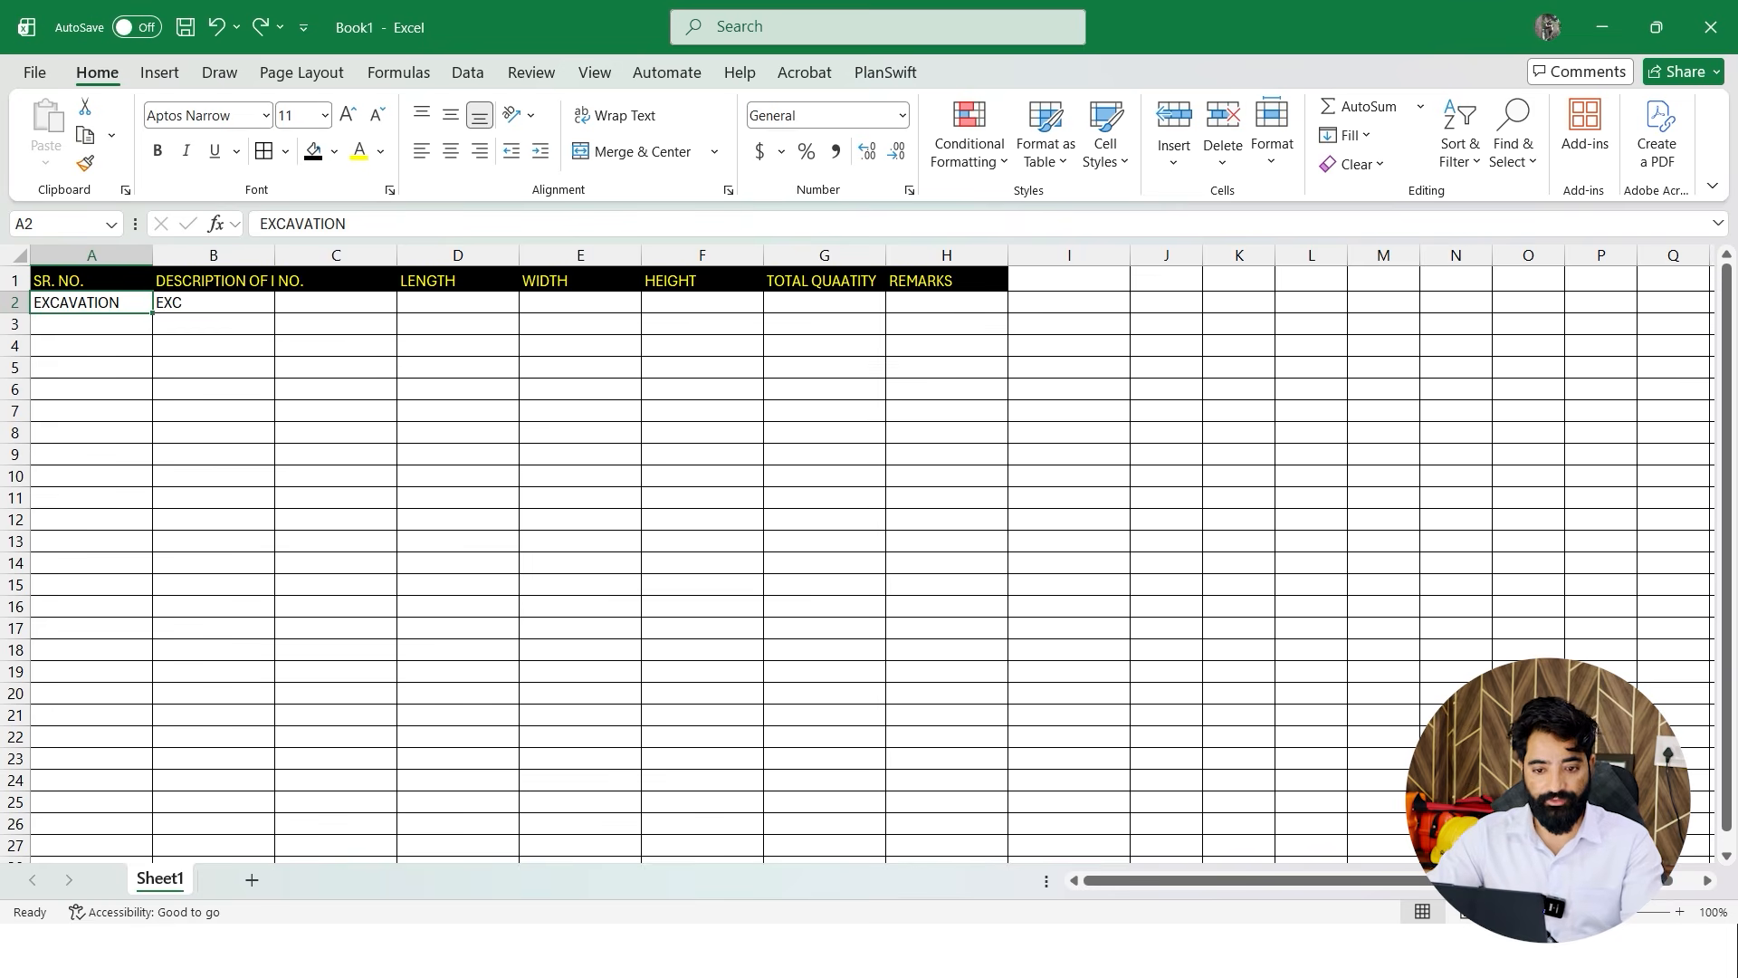
Move the EXCAVATION entry from A2 to B2, replacing the content there, and enter serial number 1 in A2
drag(150, 311, 271, 308)
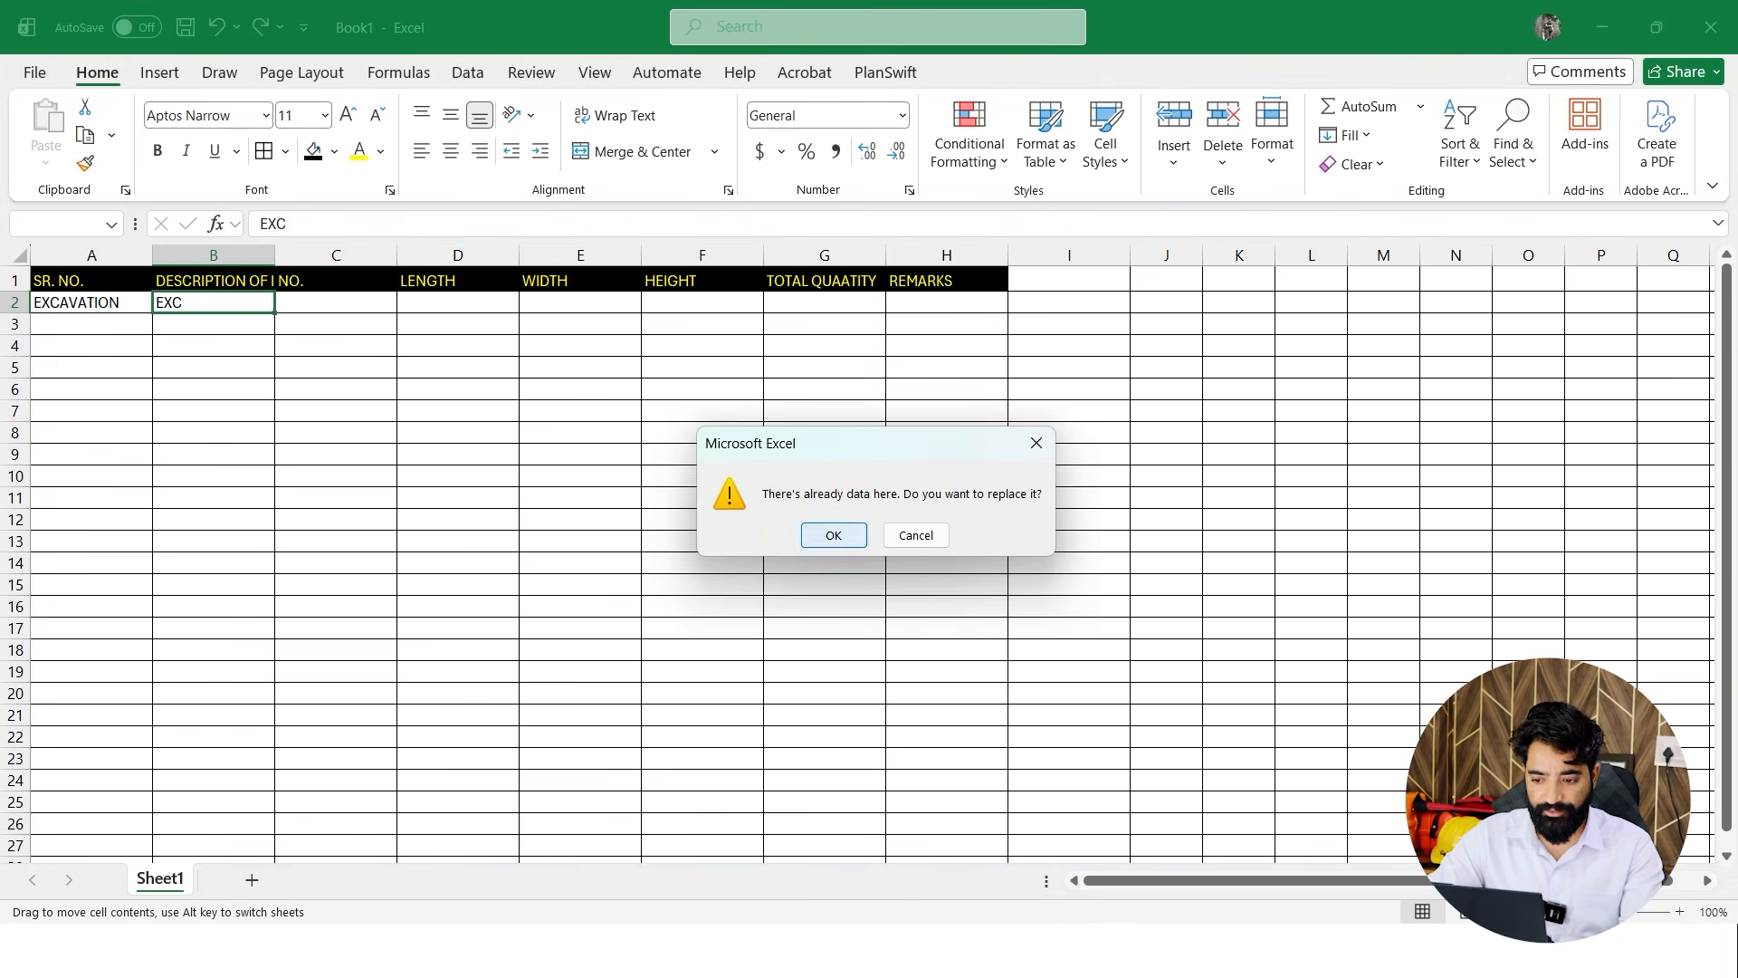
key(Return)
click(91, 303)
text(1)
key(Return)
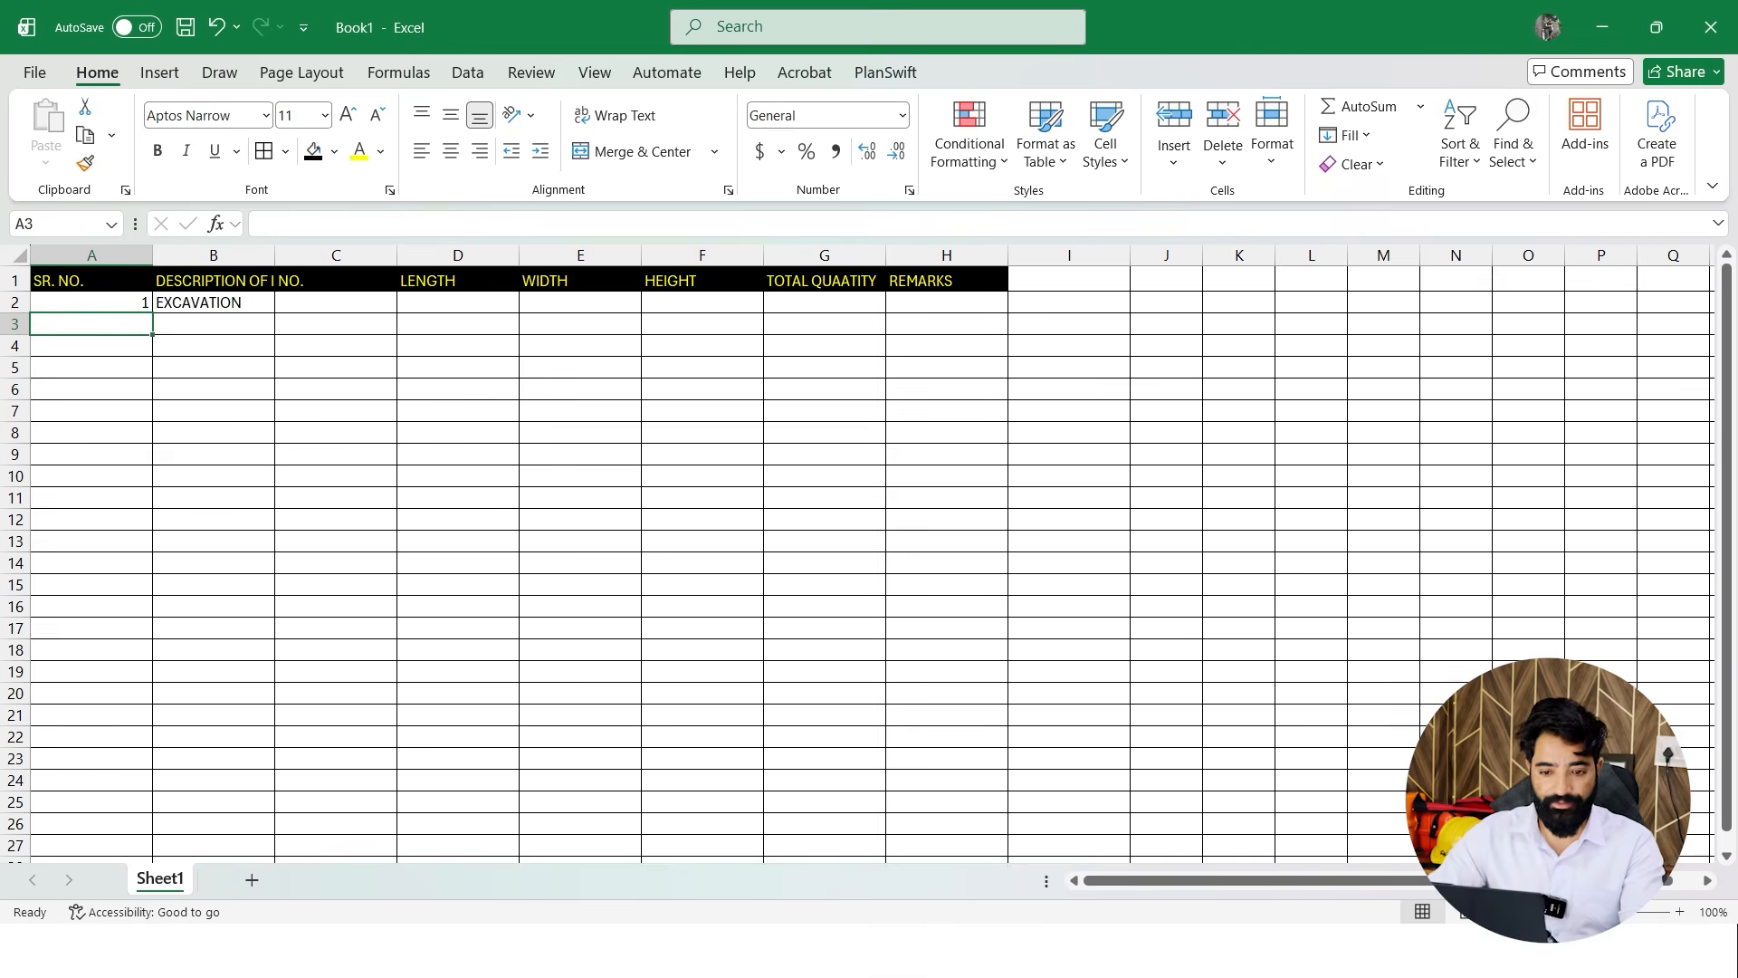
Narrow the serial number column and widen the description column until its full heading fits
drag(153, 255, 103, 256)
click(285, 302)
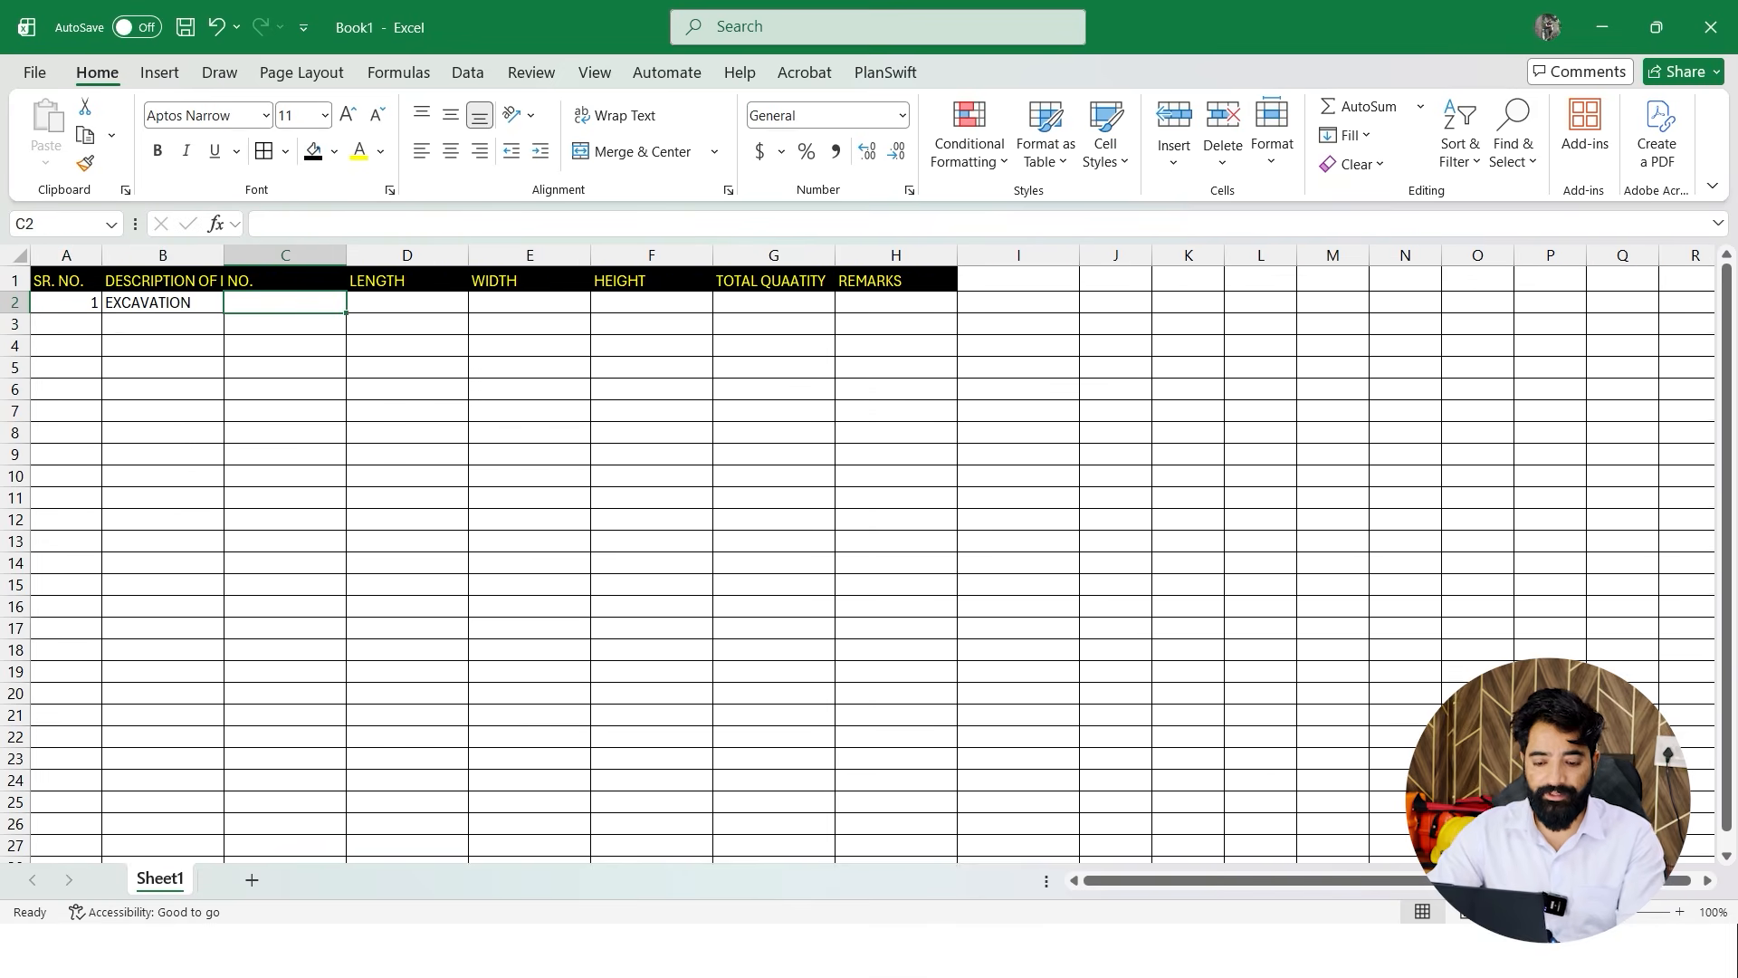
drag(224, 255, 274, 255)
Enter 2 as the excavation's number in C2 and the length formula =6300+0.550+0.550 in D2
click(335, 389)
text(2)
key(Tab)
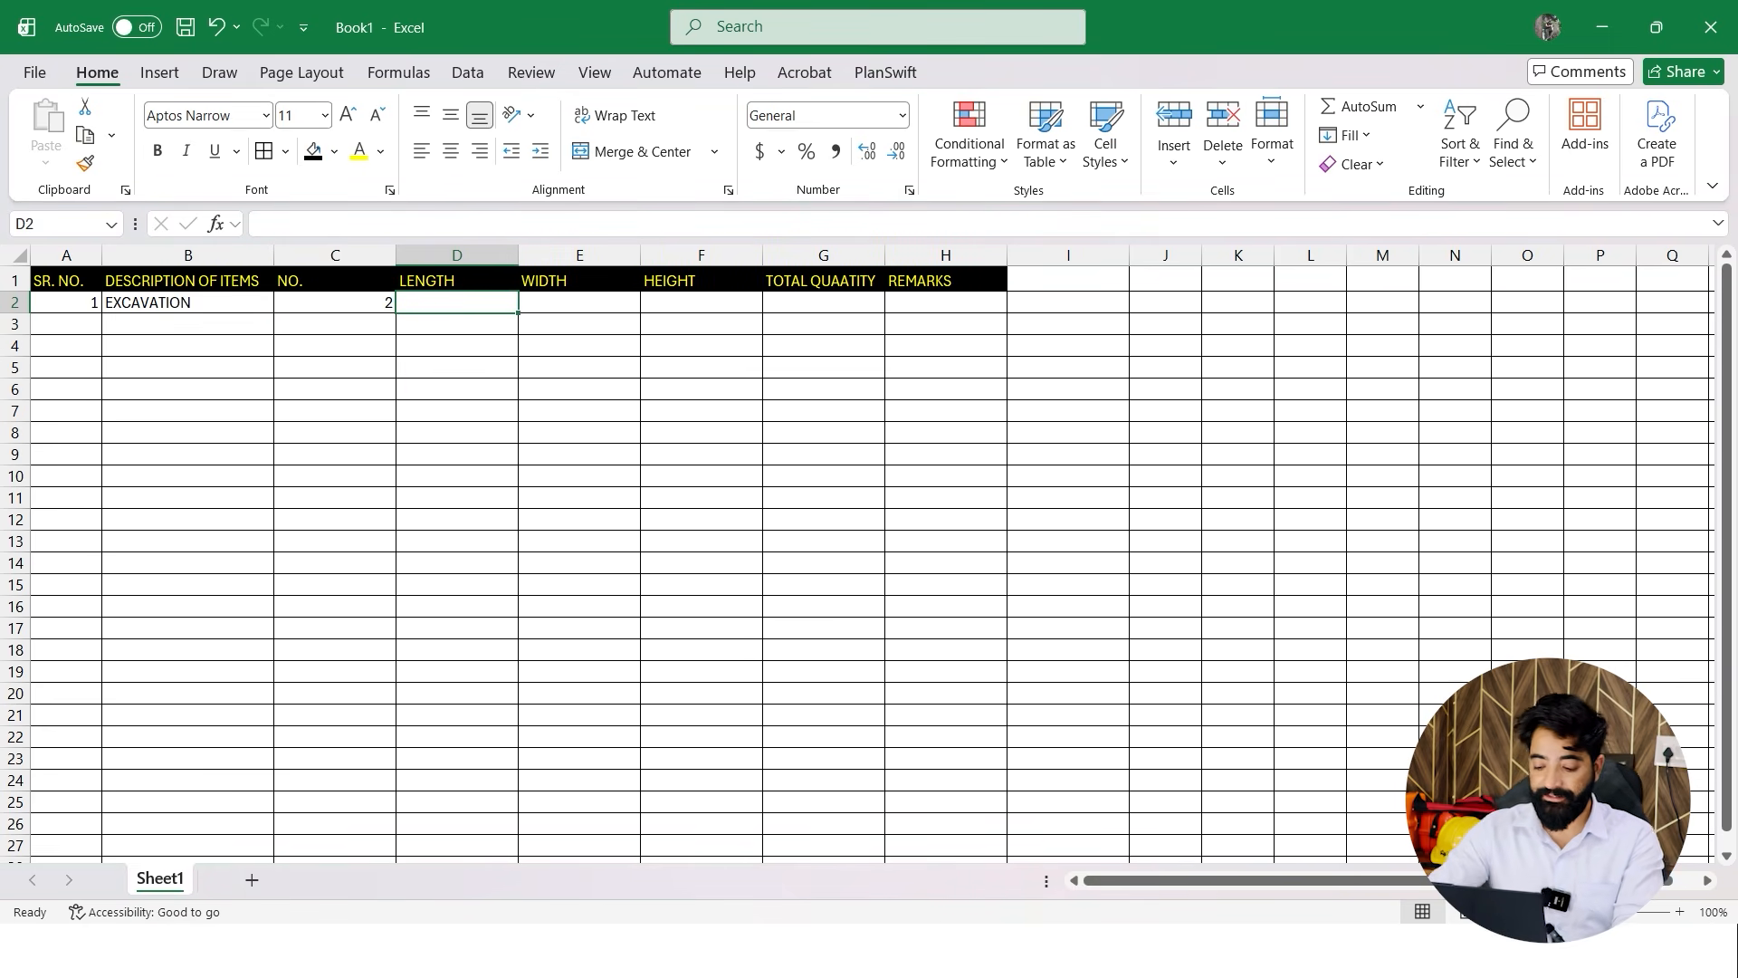
text(=6300+0.550+0.550)
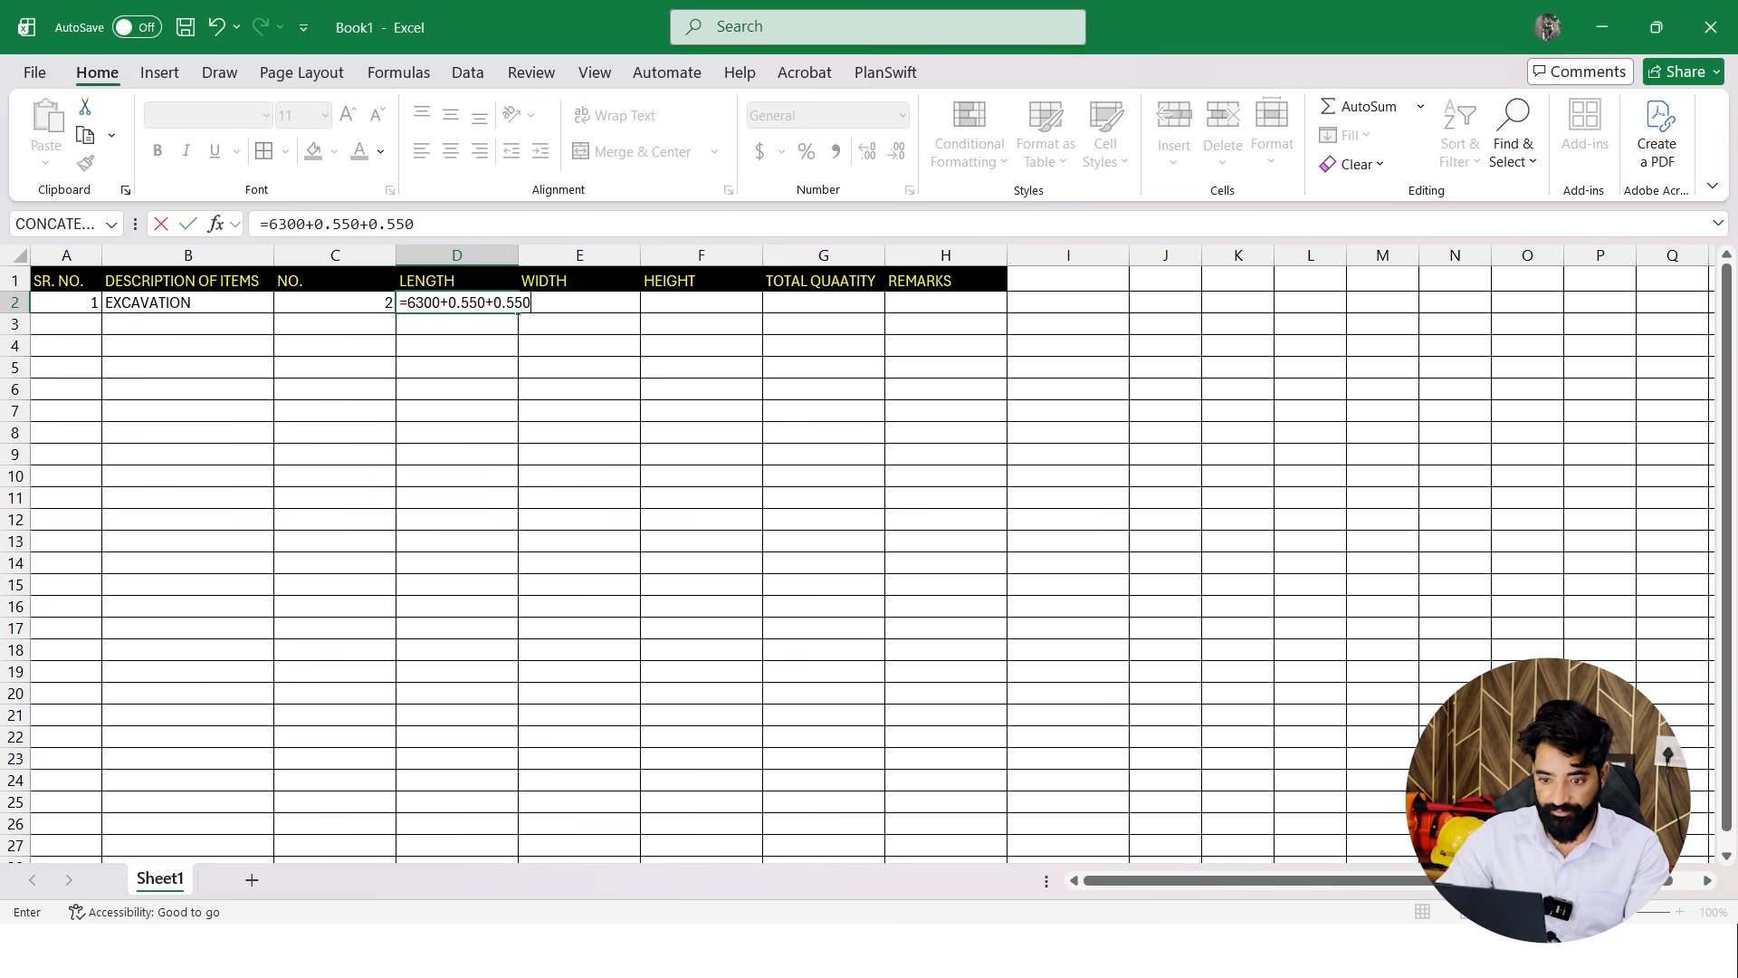
key(Return)
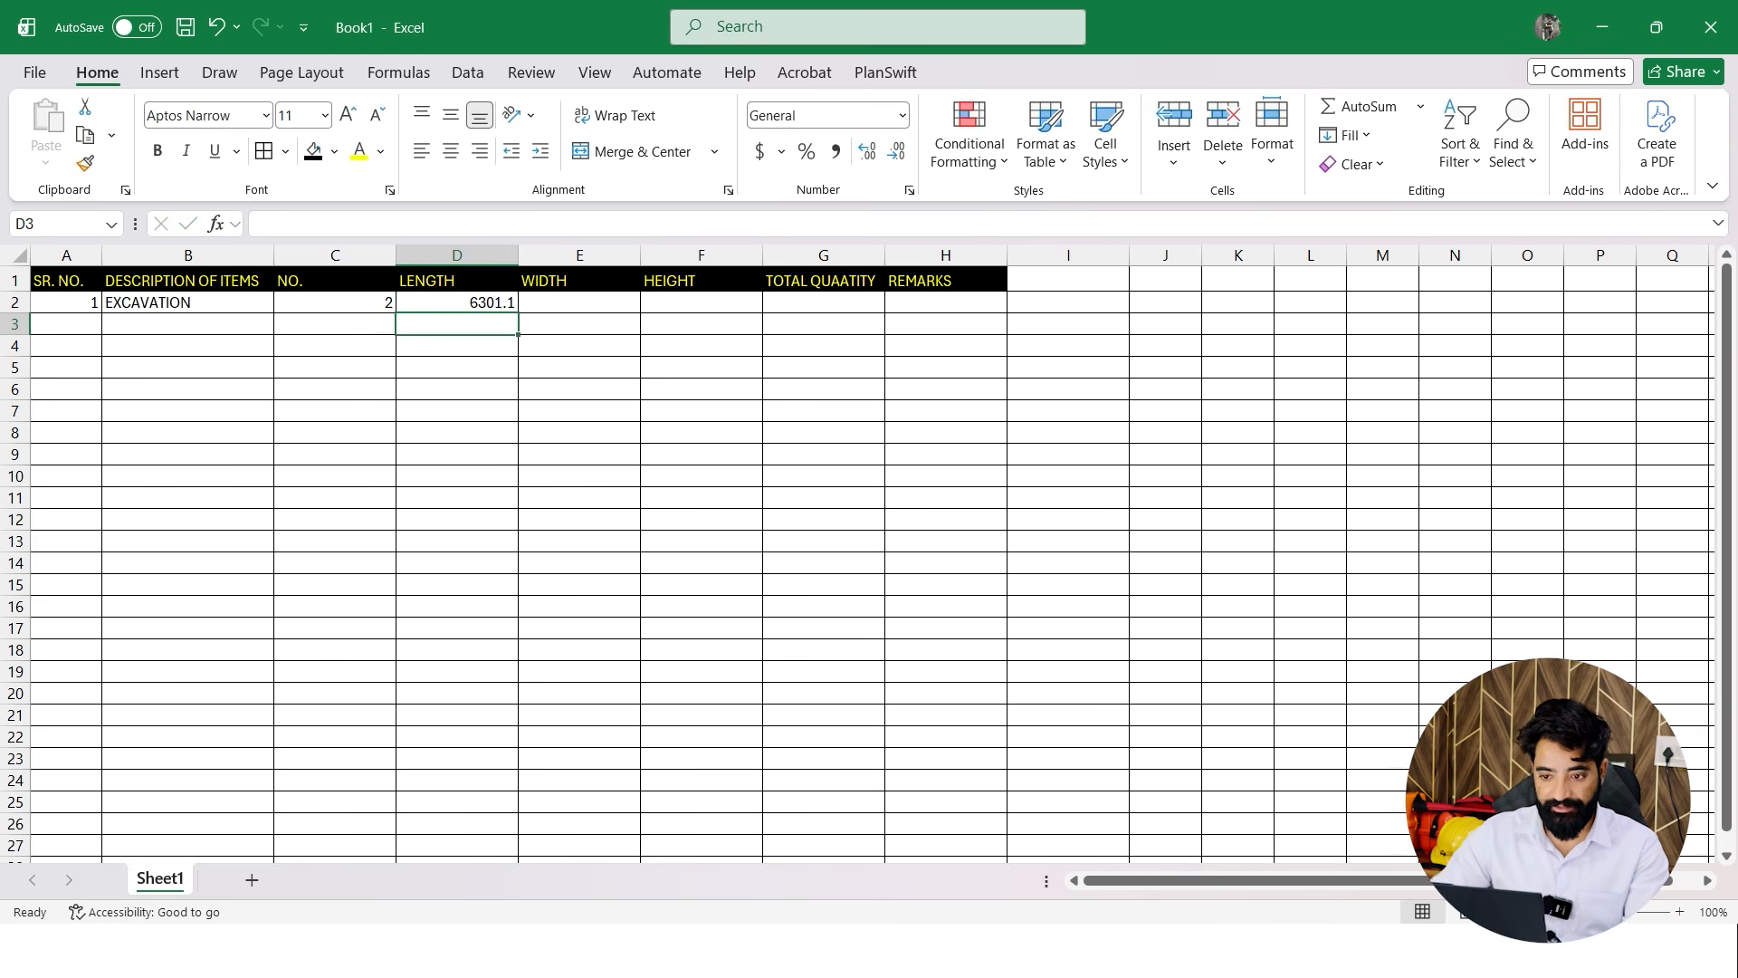
Correct the excavation length formula in D2 to =6300+550+550 so all values are in millimetres
key(Up)
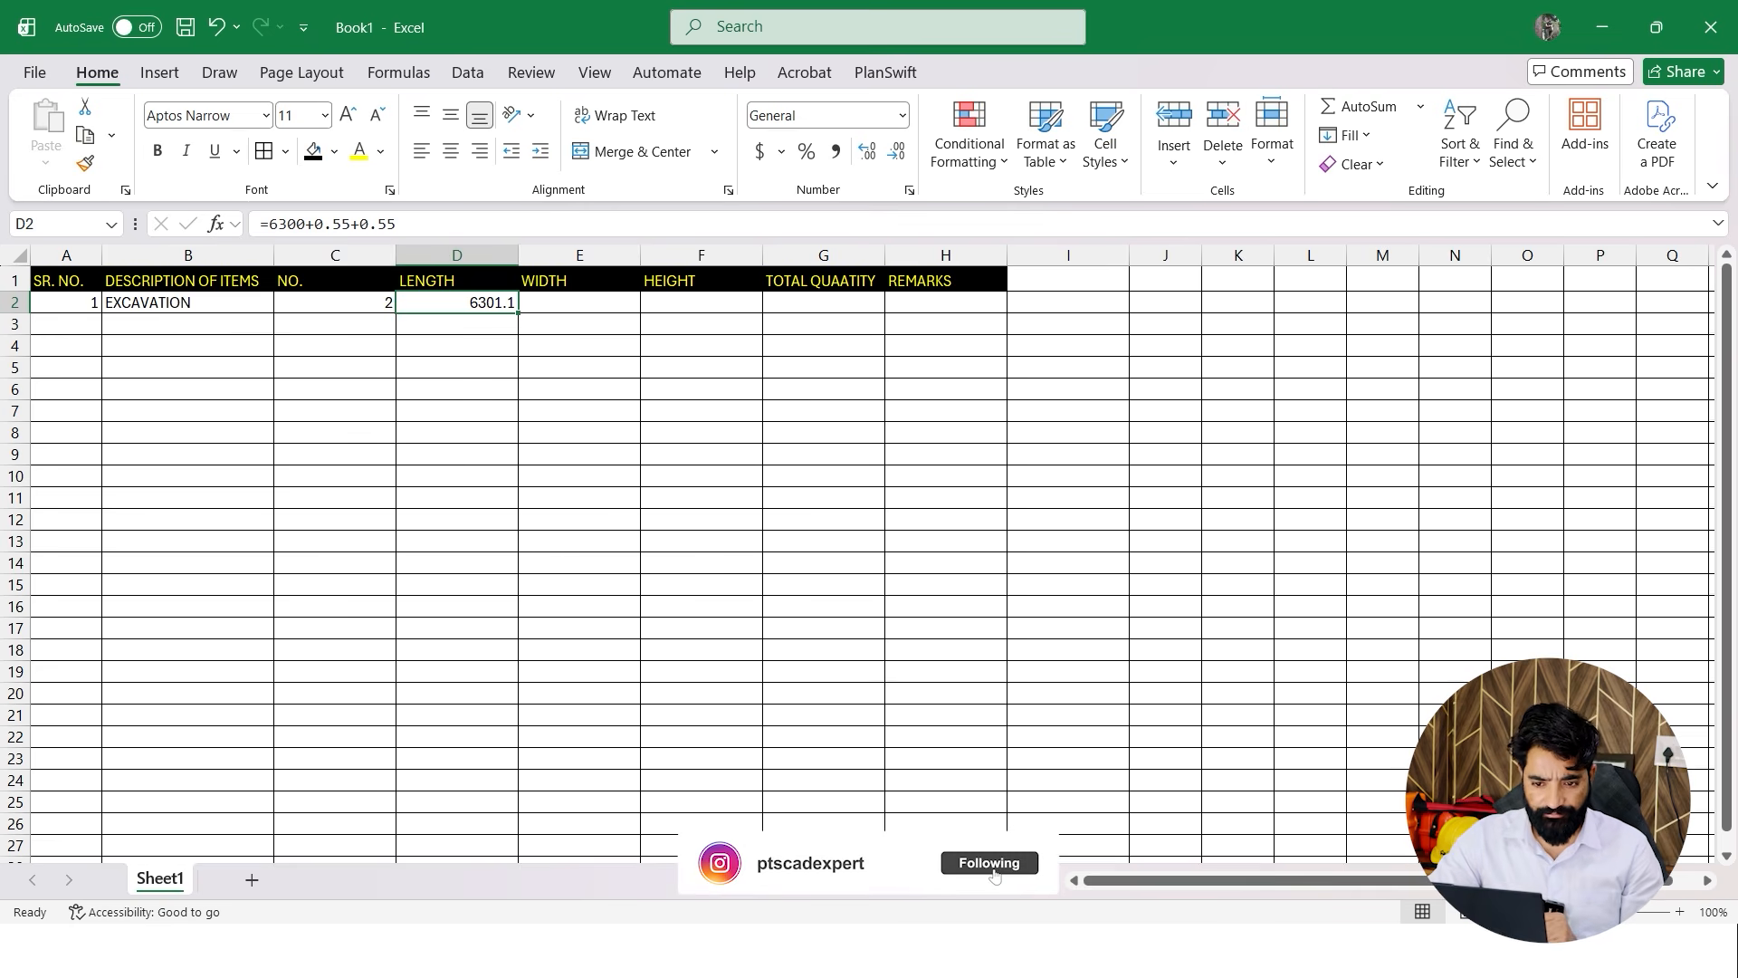
double_click(378, 223)
key(BackSpace)
key(BackSpace)
key(BackSpace)
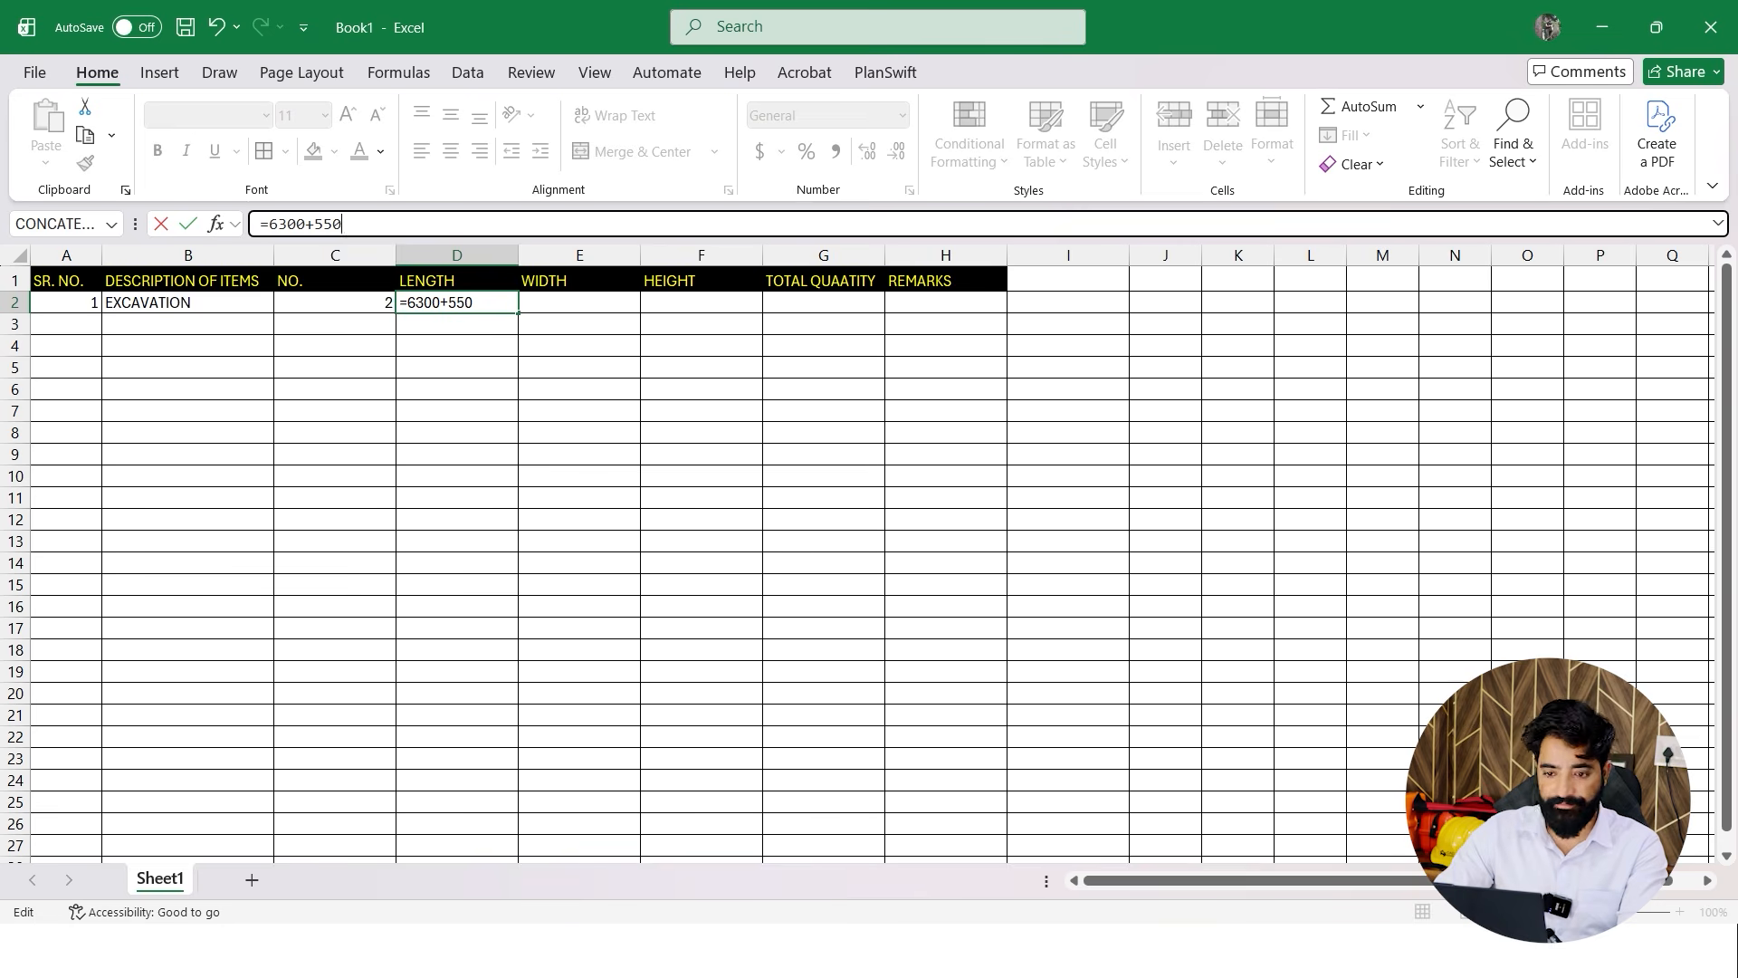
key(Return)
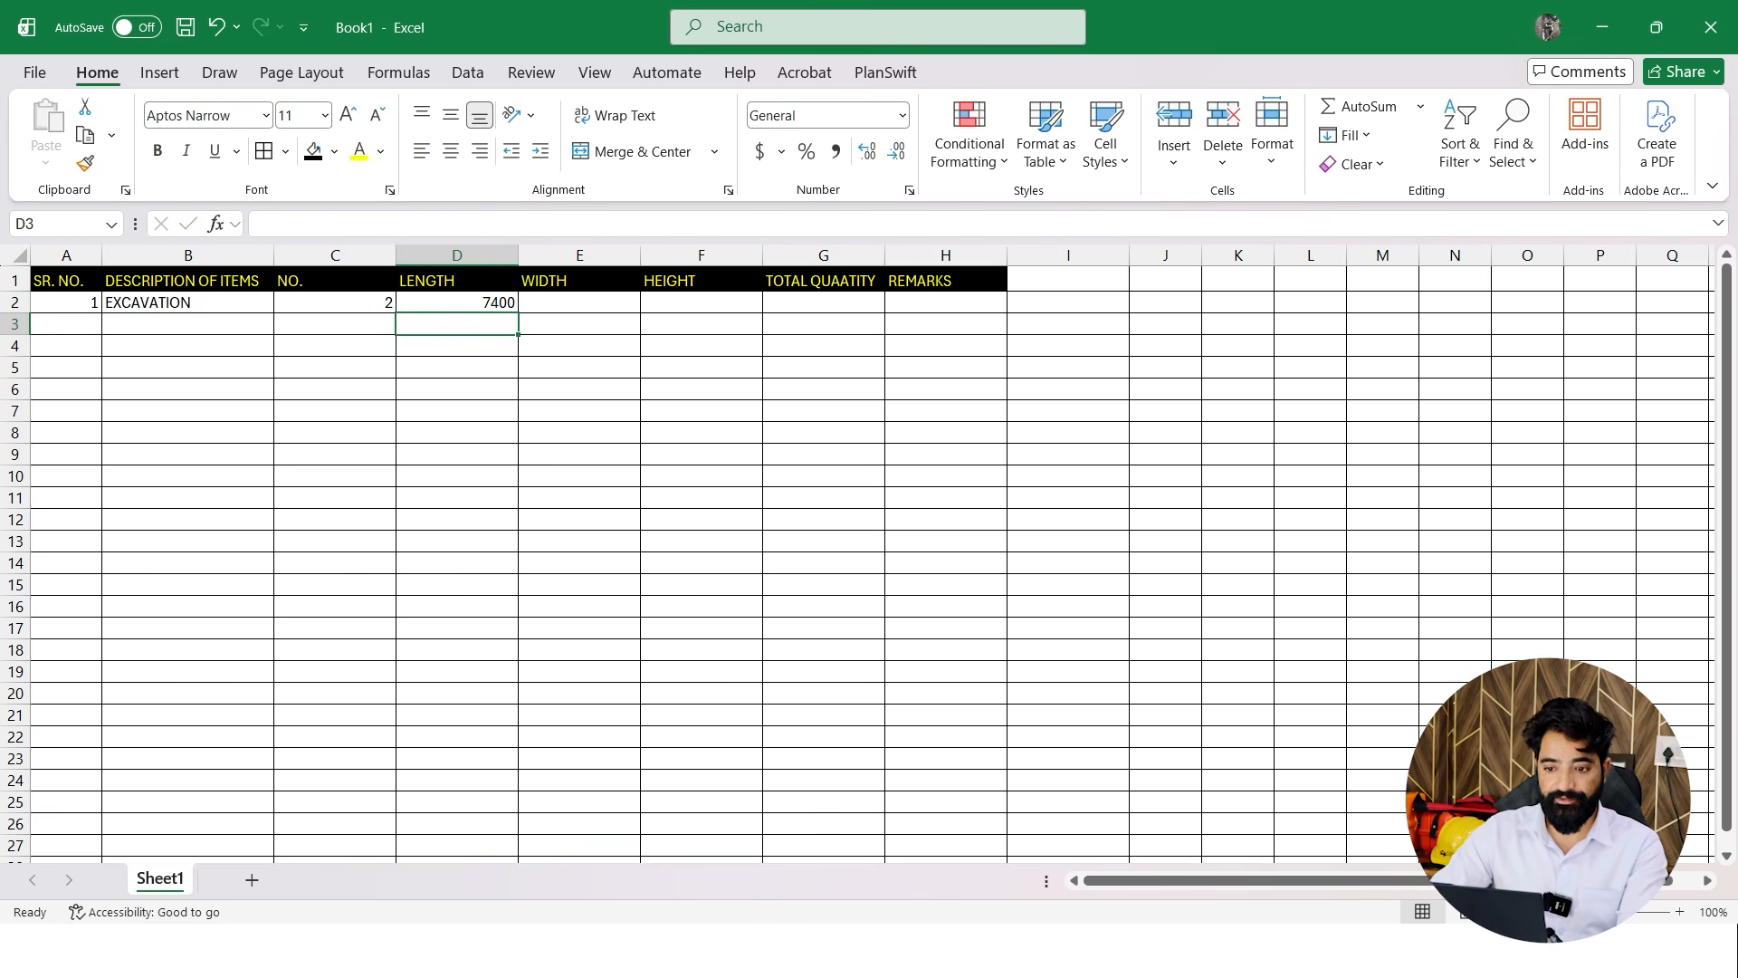
Enter 1100 as the excavation width in E2
click(579, 303)
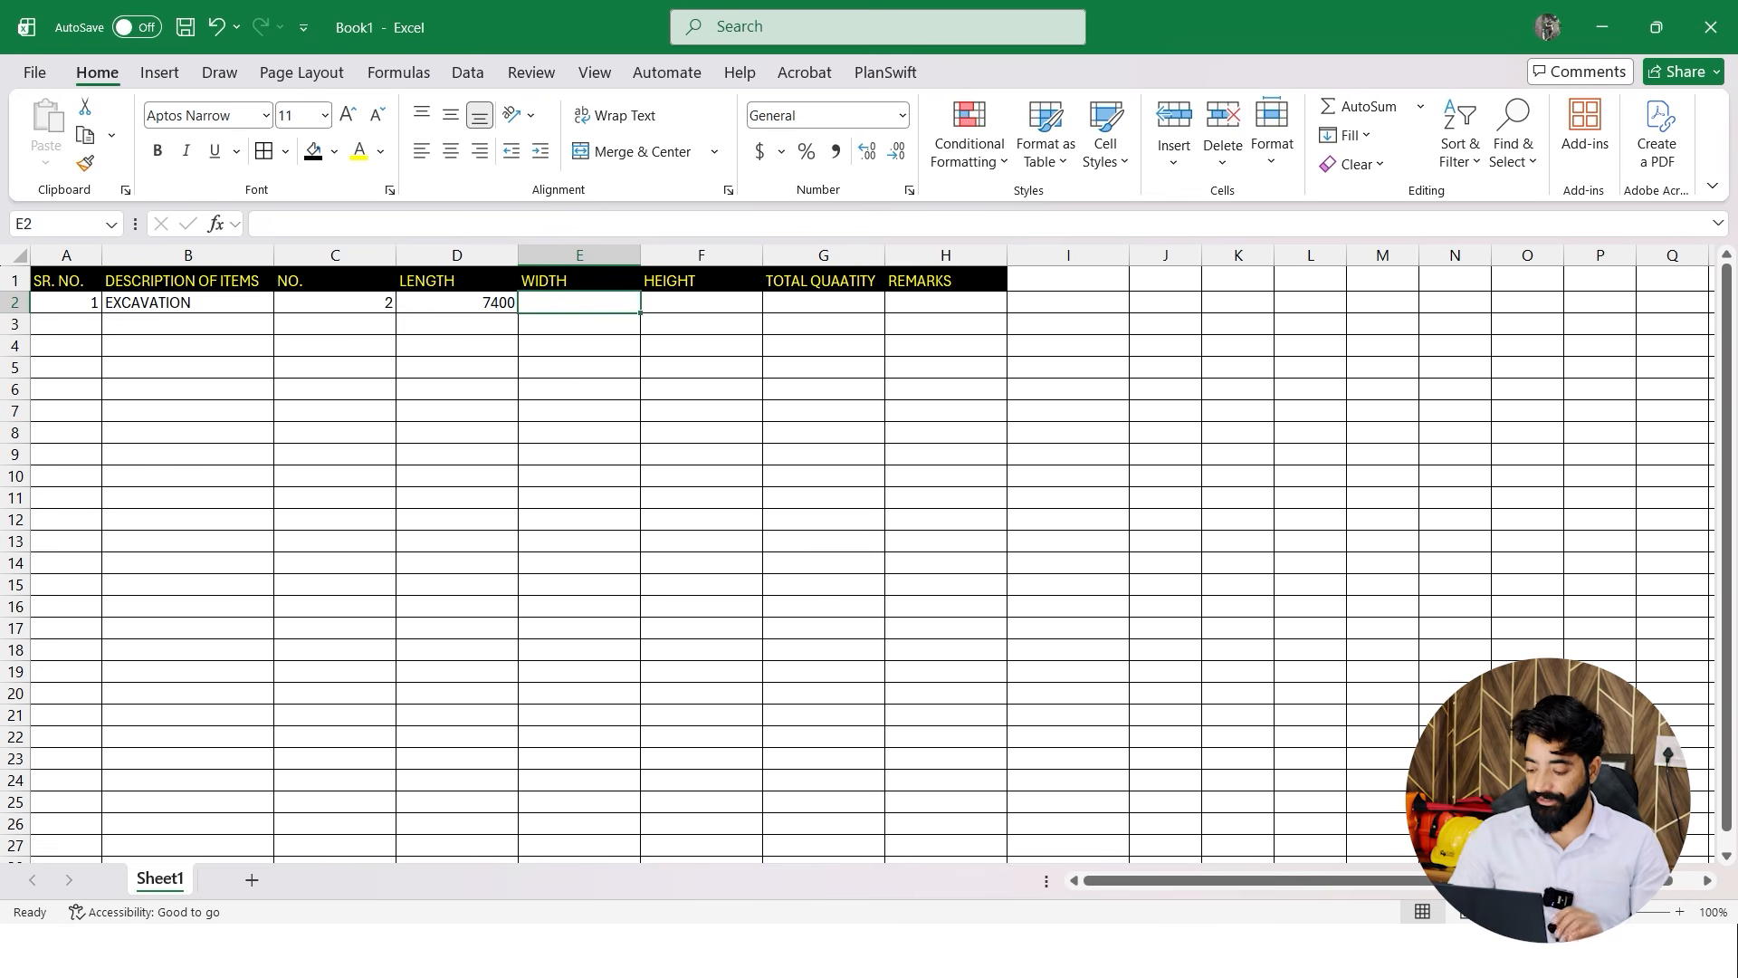
text(4)
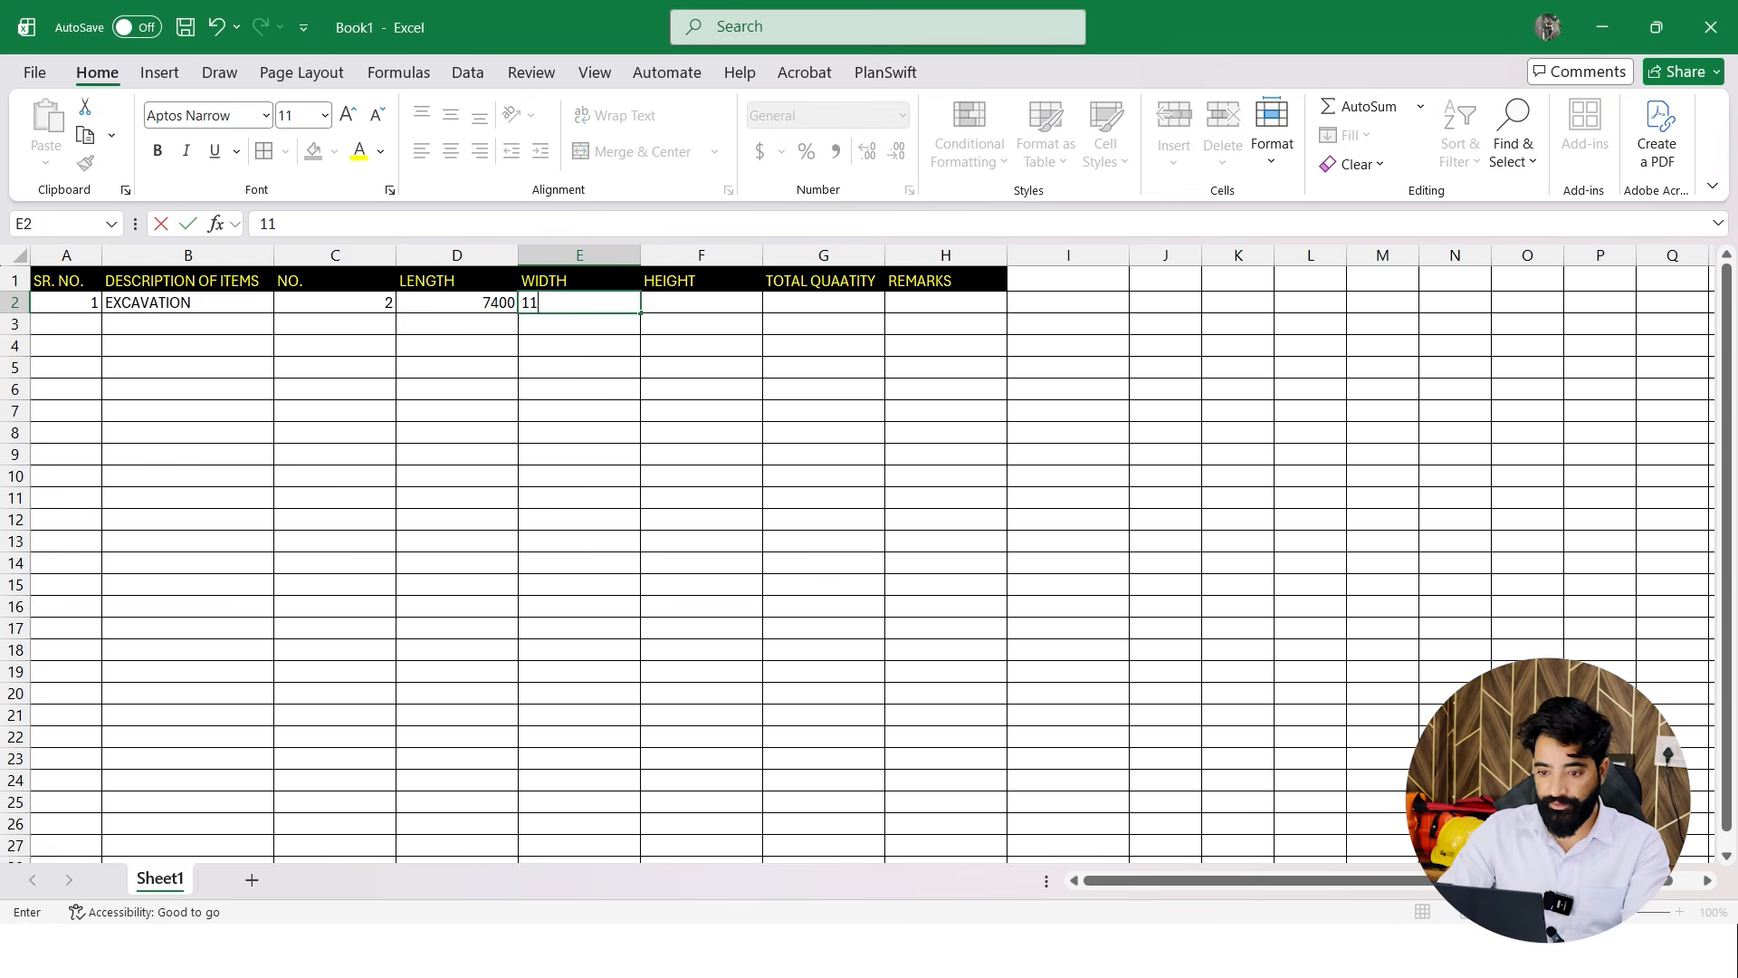
key(Return)
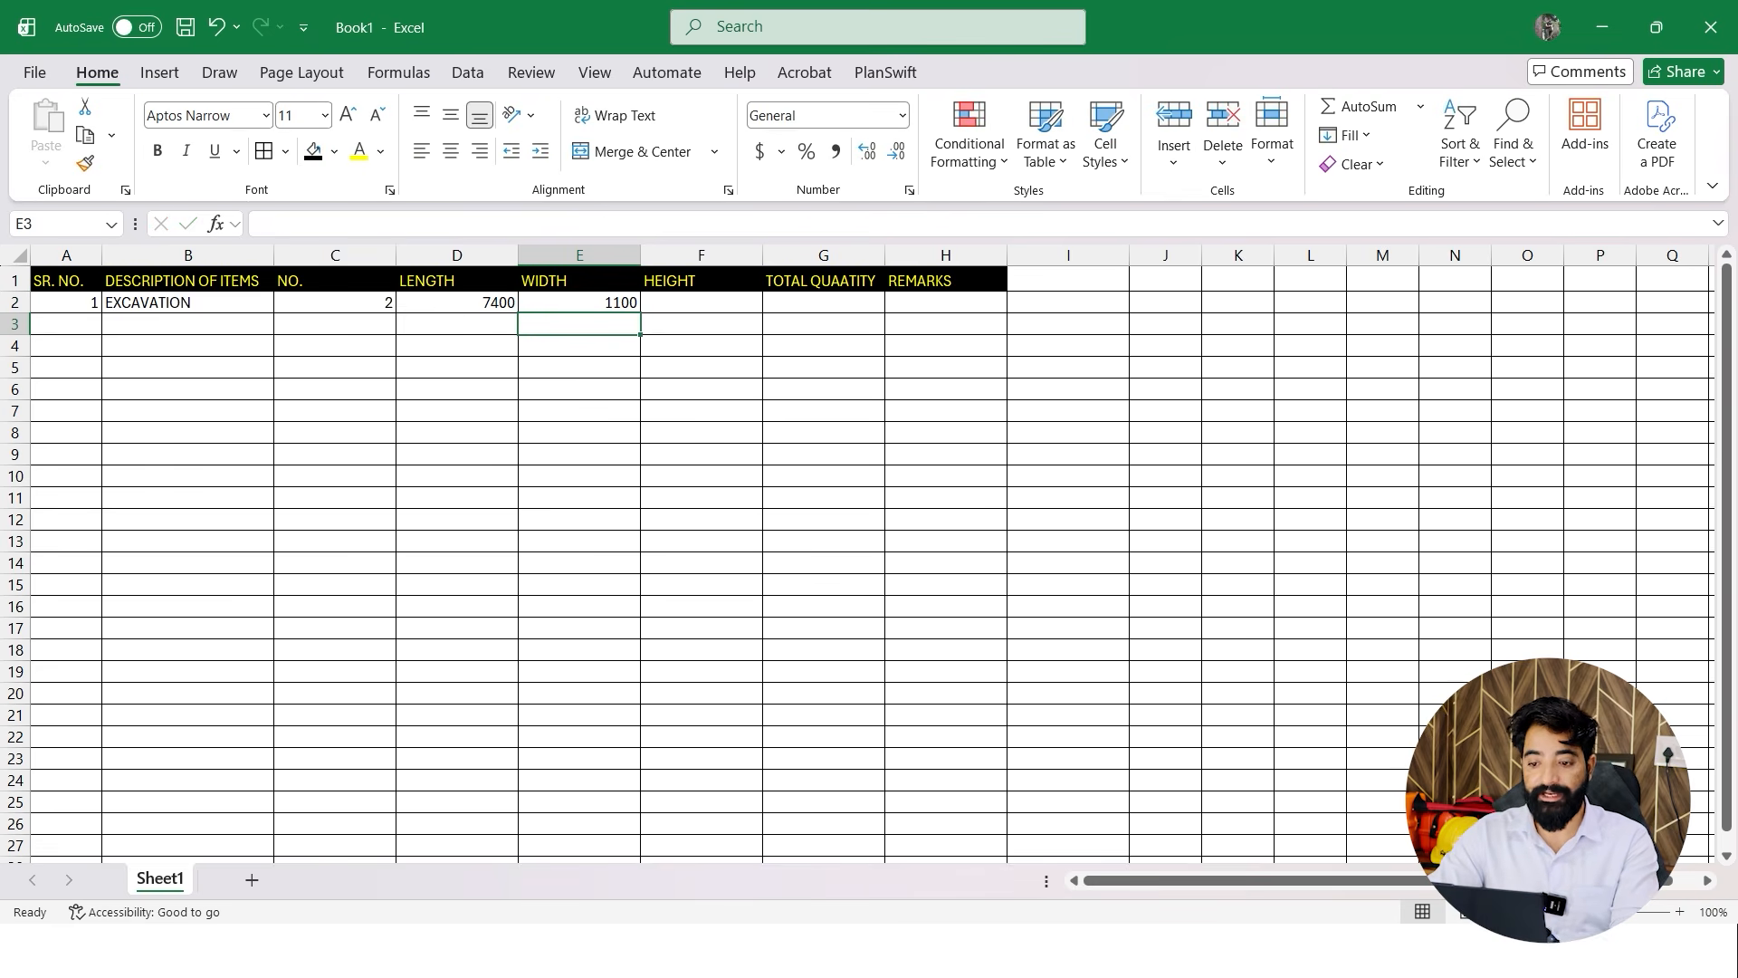
Select the excavation's height cell F2, switch to AutoCAD and examine the stepped footing section above the room plan
click(701, 303)
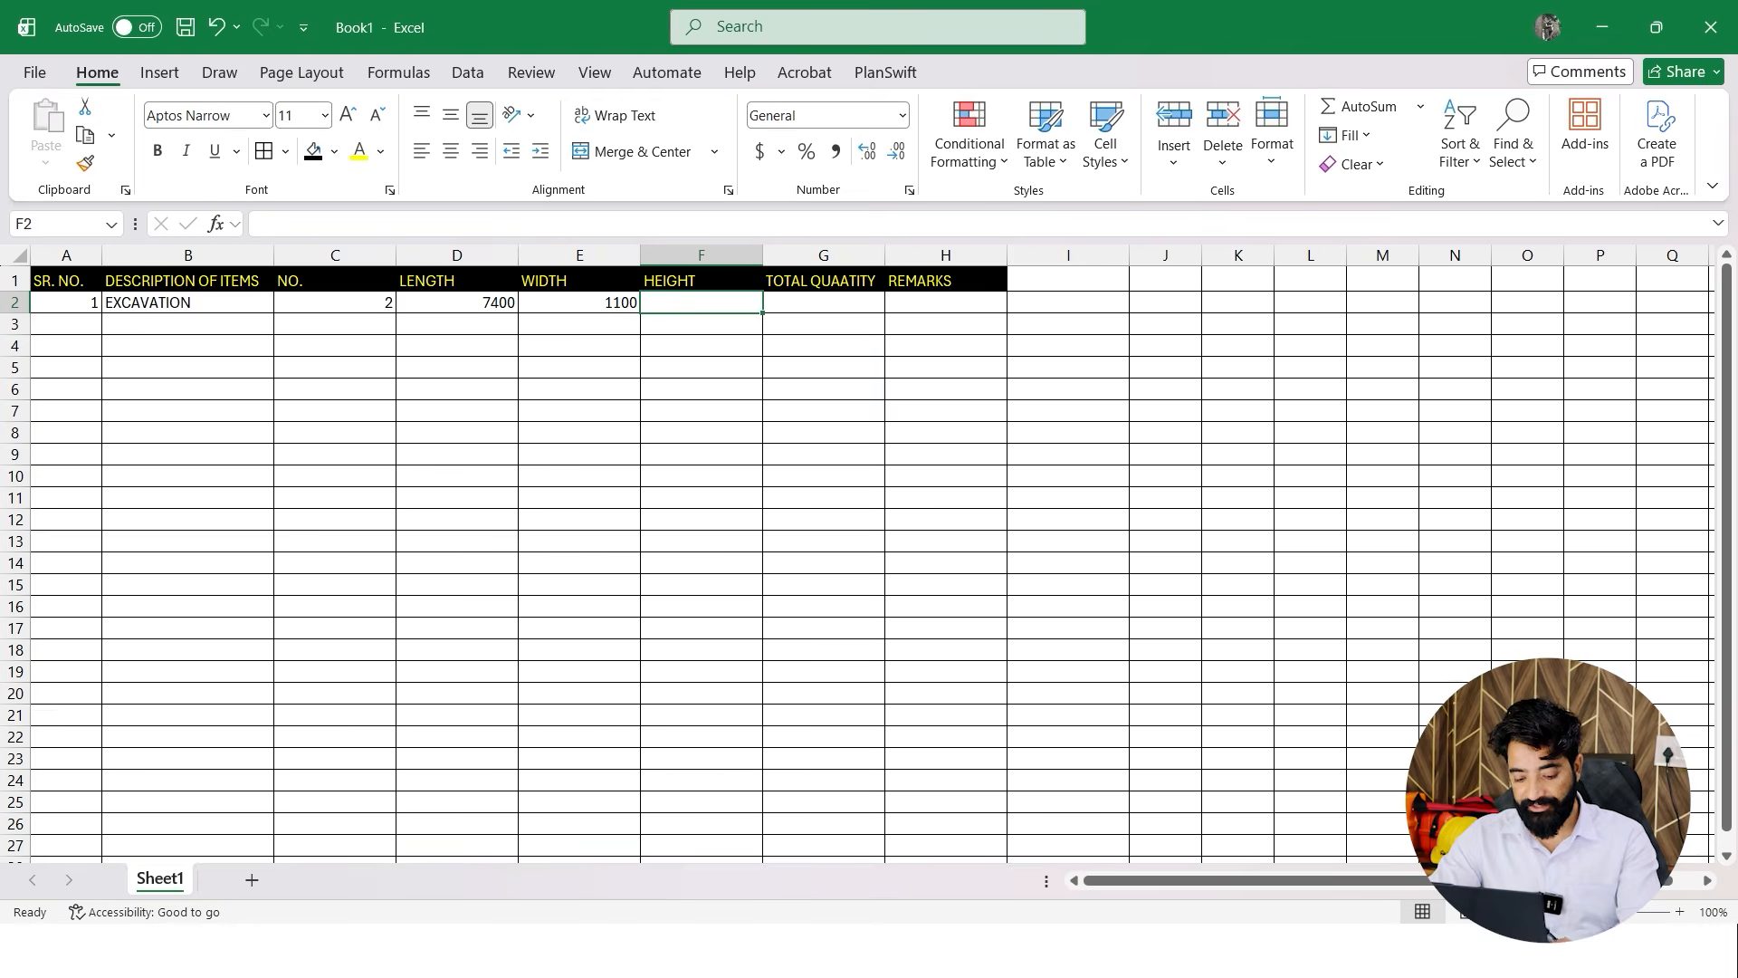
key(super)
mouse_move(1322, 951)
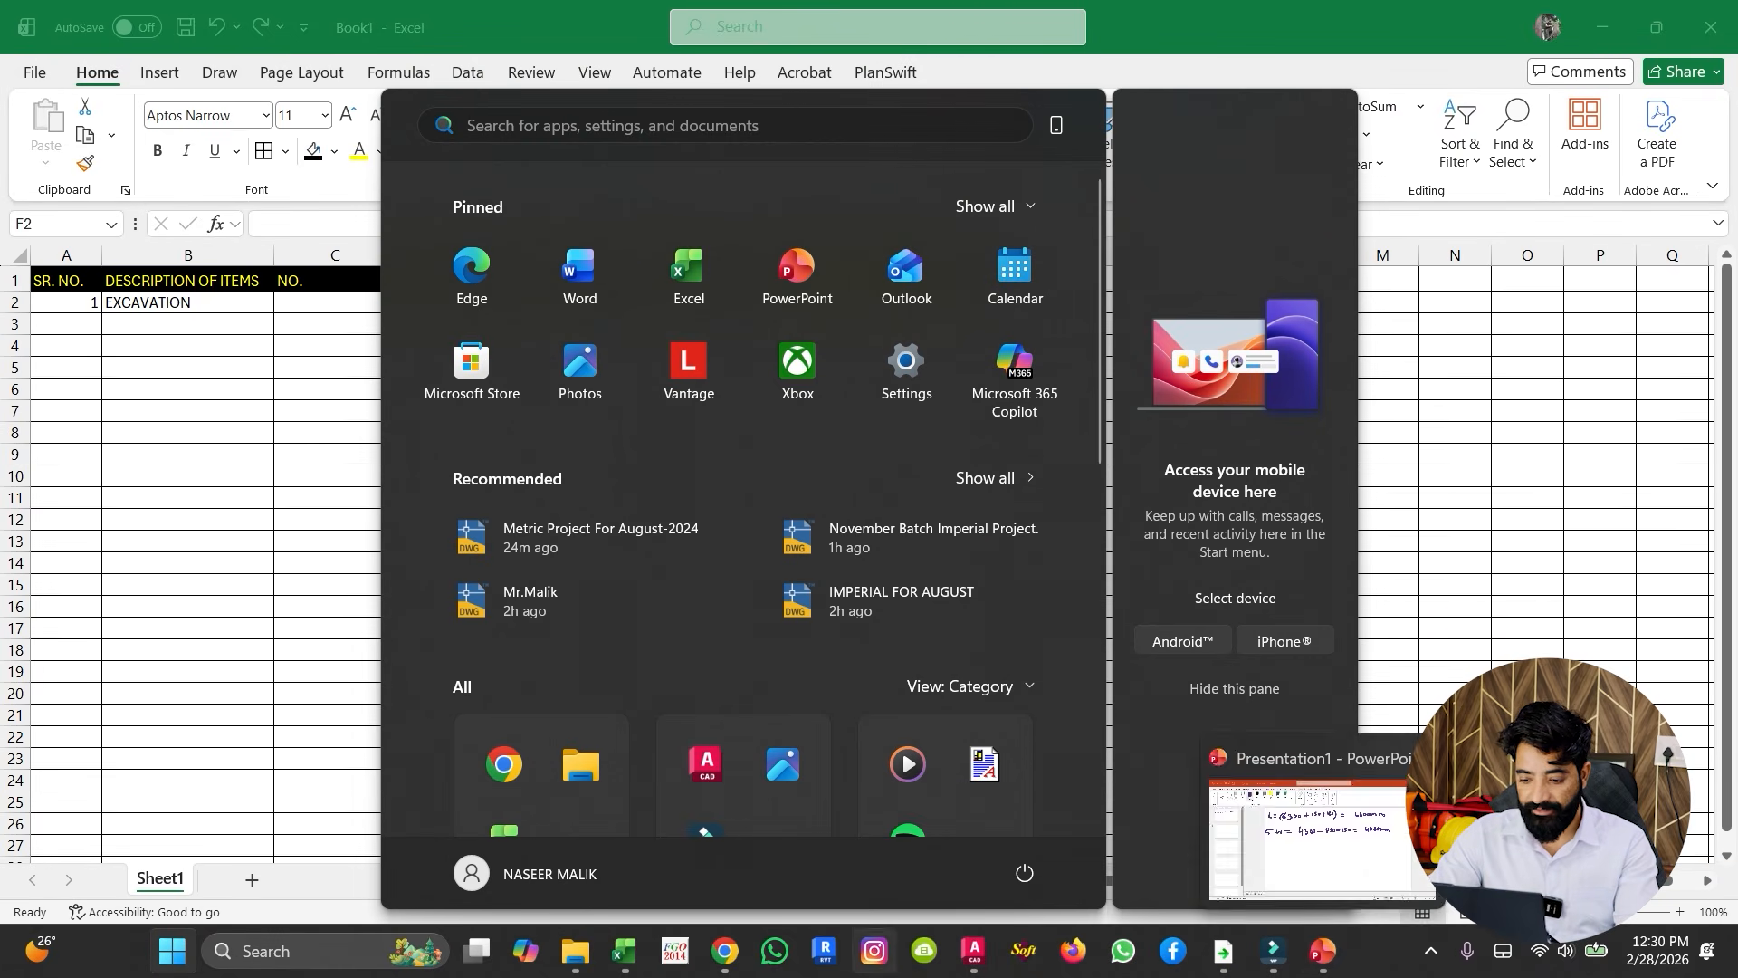
click(973, 950)
scroll(652, 580, down, 4)
middle_drag(636, 570, 978, 541)
scroll(692, 463, up, 8)
mouse_move(727, 362)
middle_down()
mouse_move(690, 461)
mouse_move(745, 493)
mouse_move(645, 558)
middle_up()
key(Escape)
key(Escape)
key(Escape)
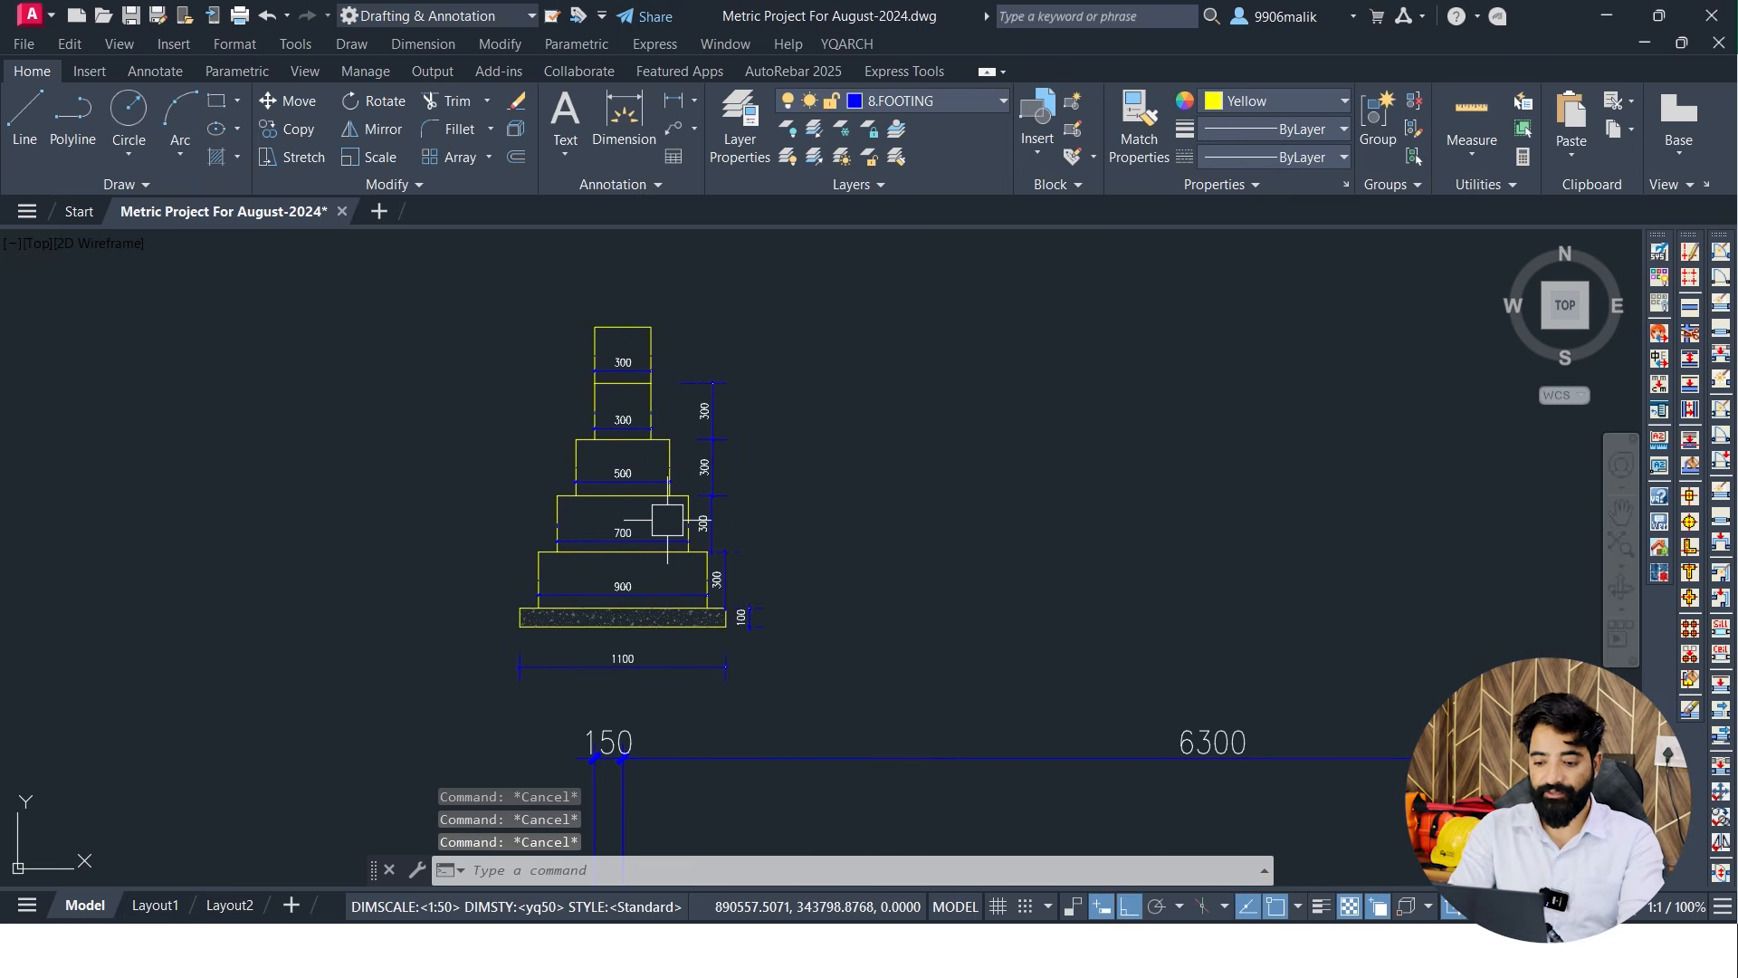
Add a vertical linear dimension beside the footing section, from the concrete bed's underside to the top of the lower 300-wide course
text(dli)
key(Return)
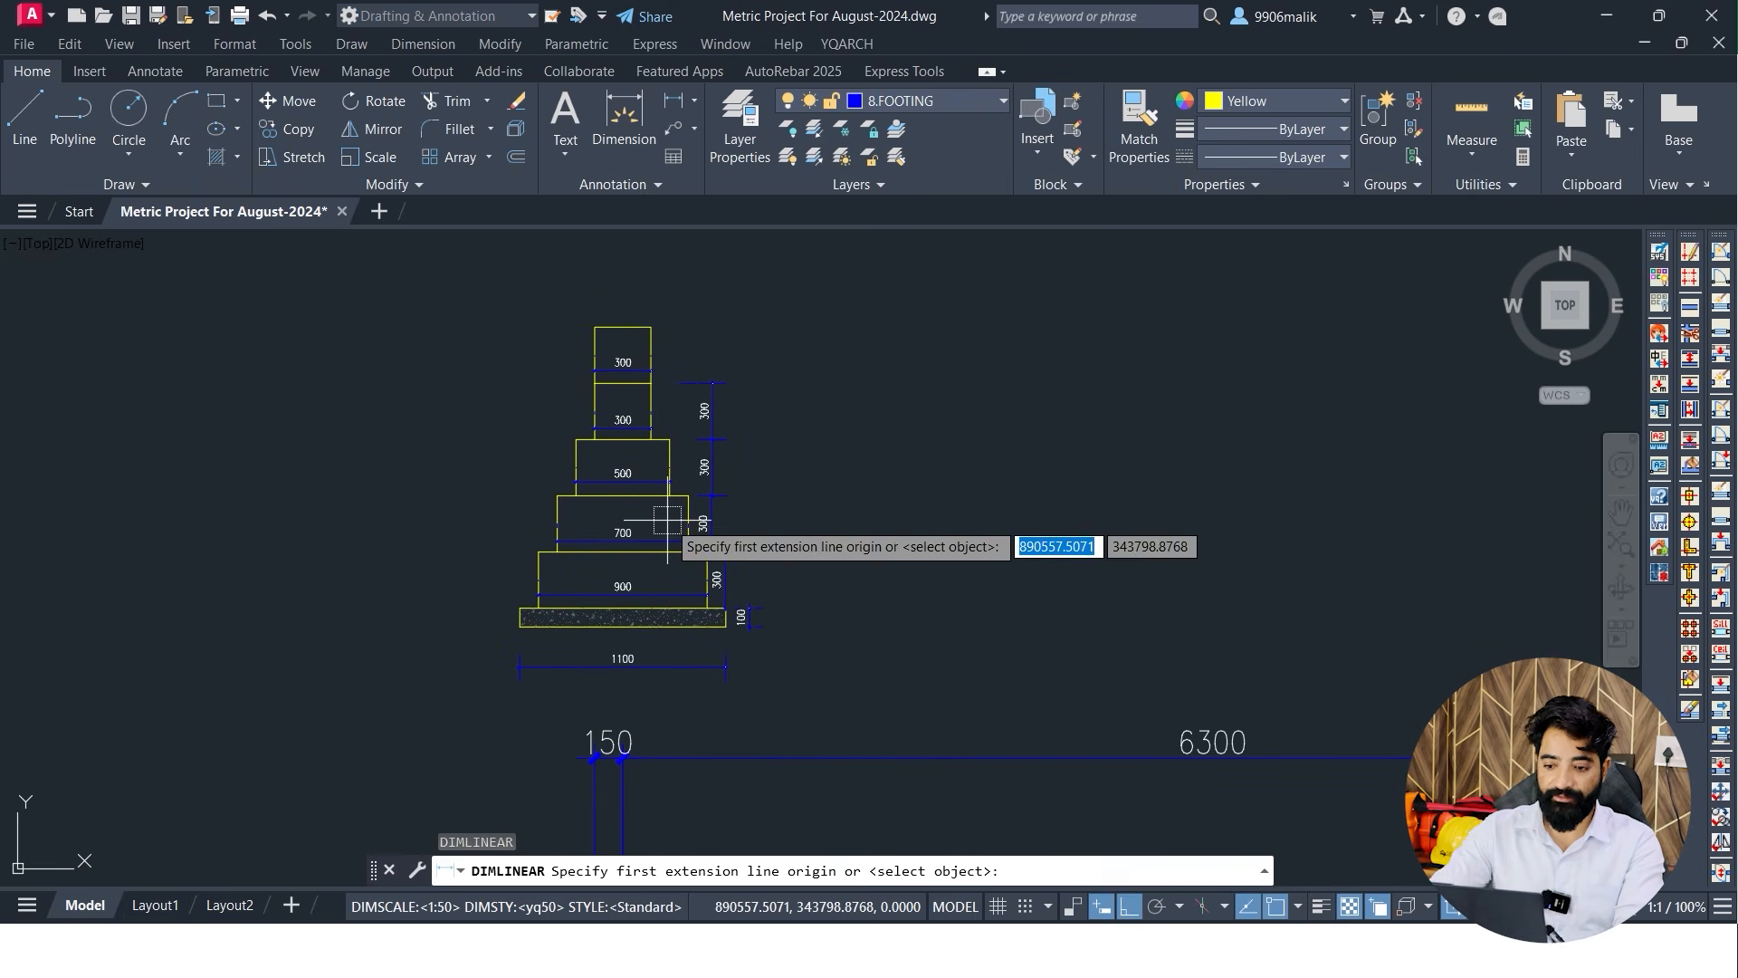
scroll(543, 597, up, 5)
click(482, 672)
middle_drag(570, 399, 587, 568)
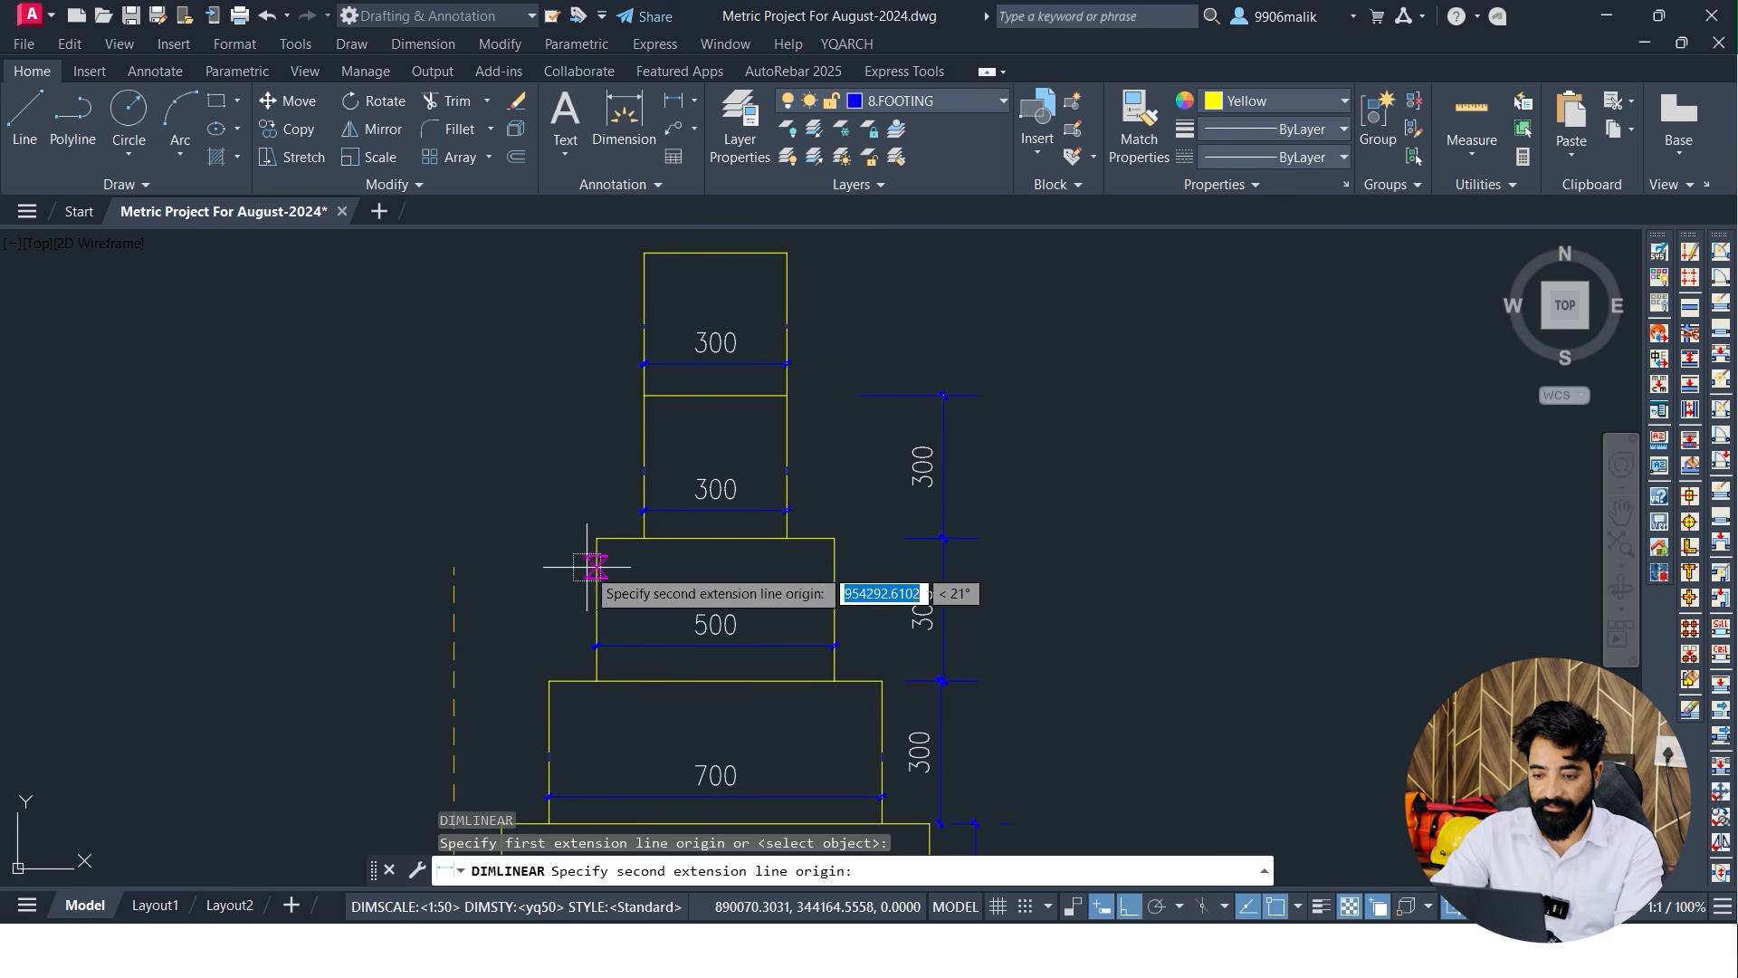
click(644, 394)
scroll(458, 421, down, 3)
scroll(407, 389, up, 2)
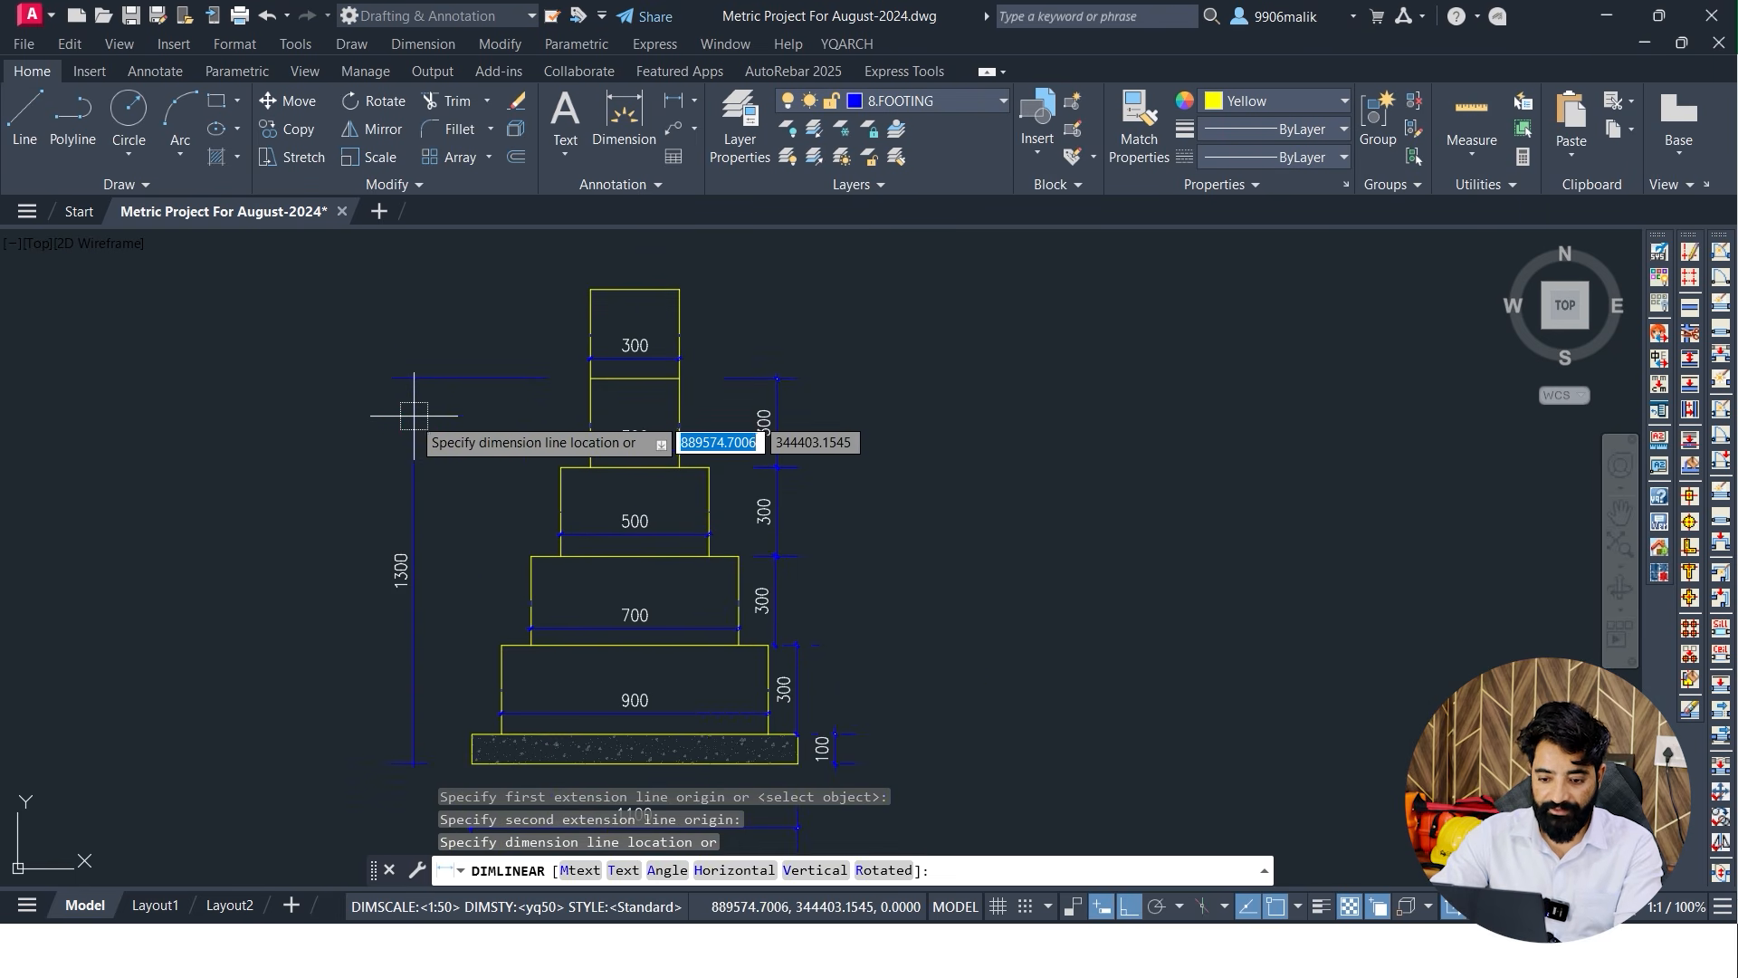
click(403, 426)
scroll(431, 480, down, 2)
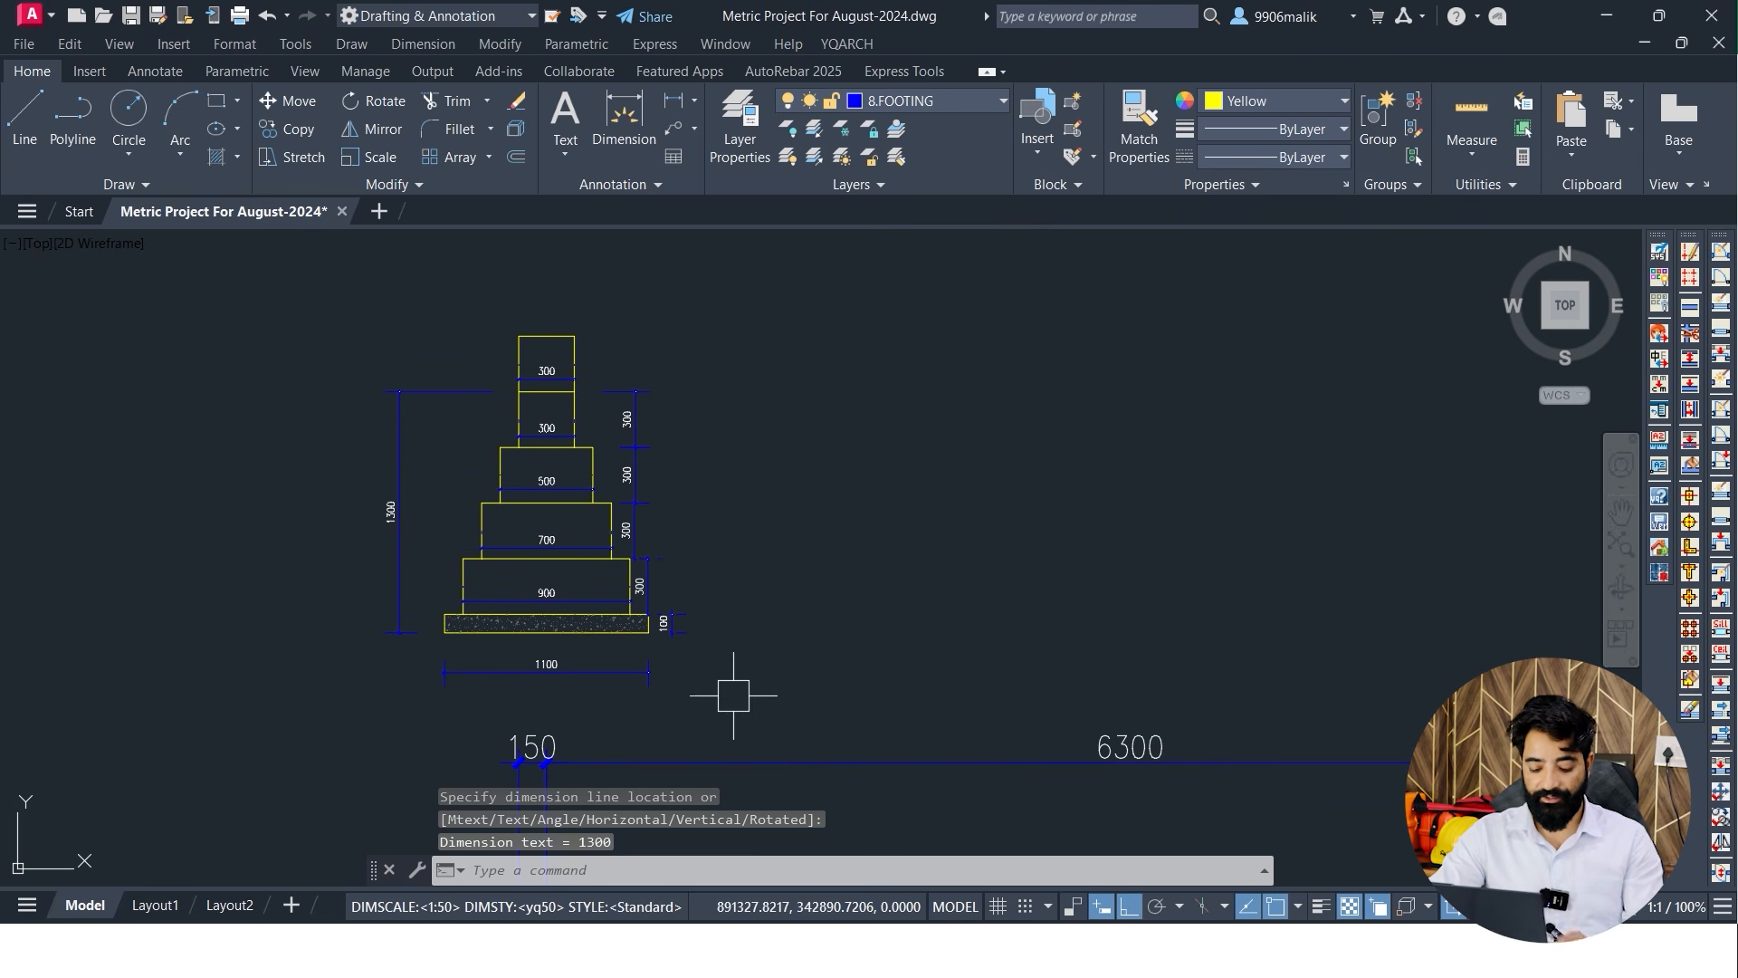
Switch to Excel and enter 1300 as the excavation height in F2
key(super)
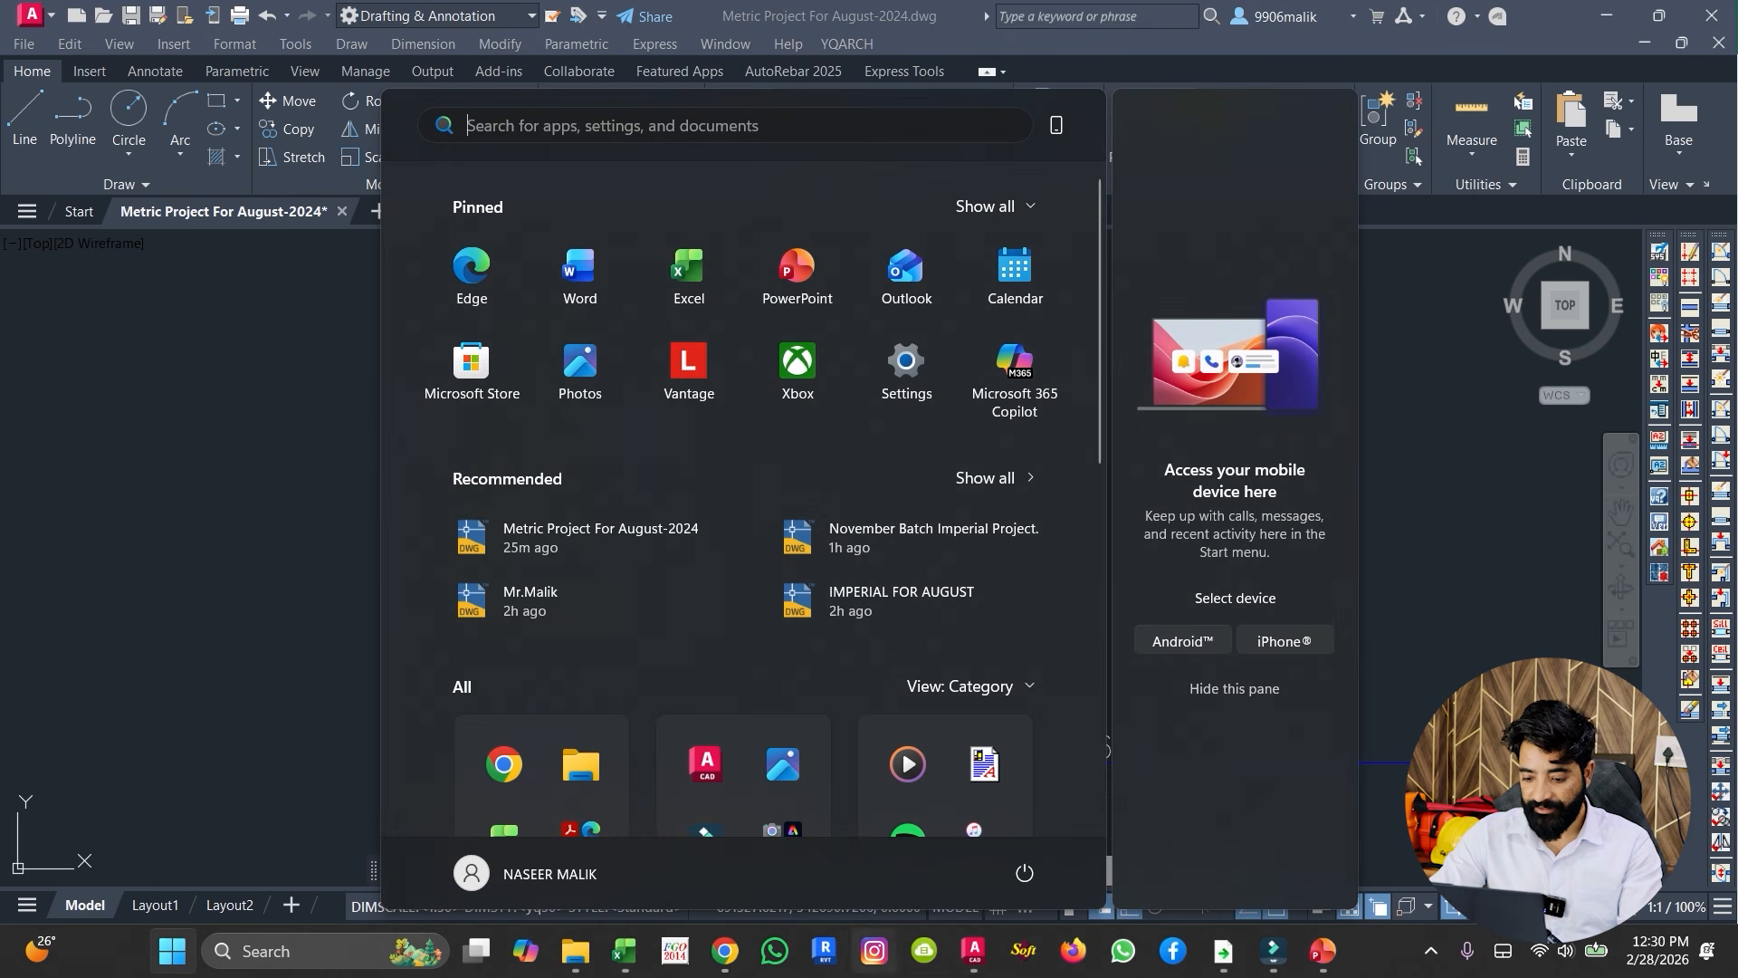
click(624, 951)
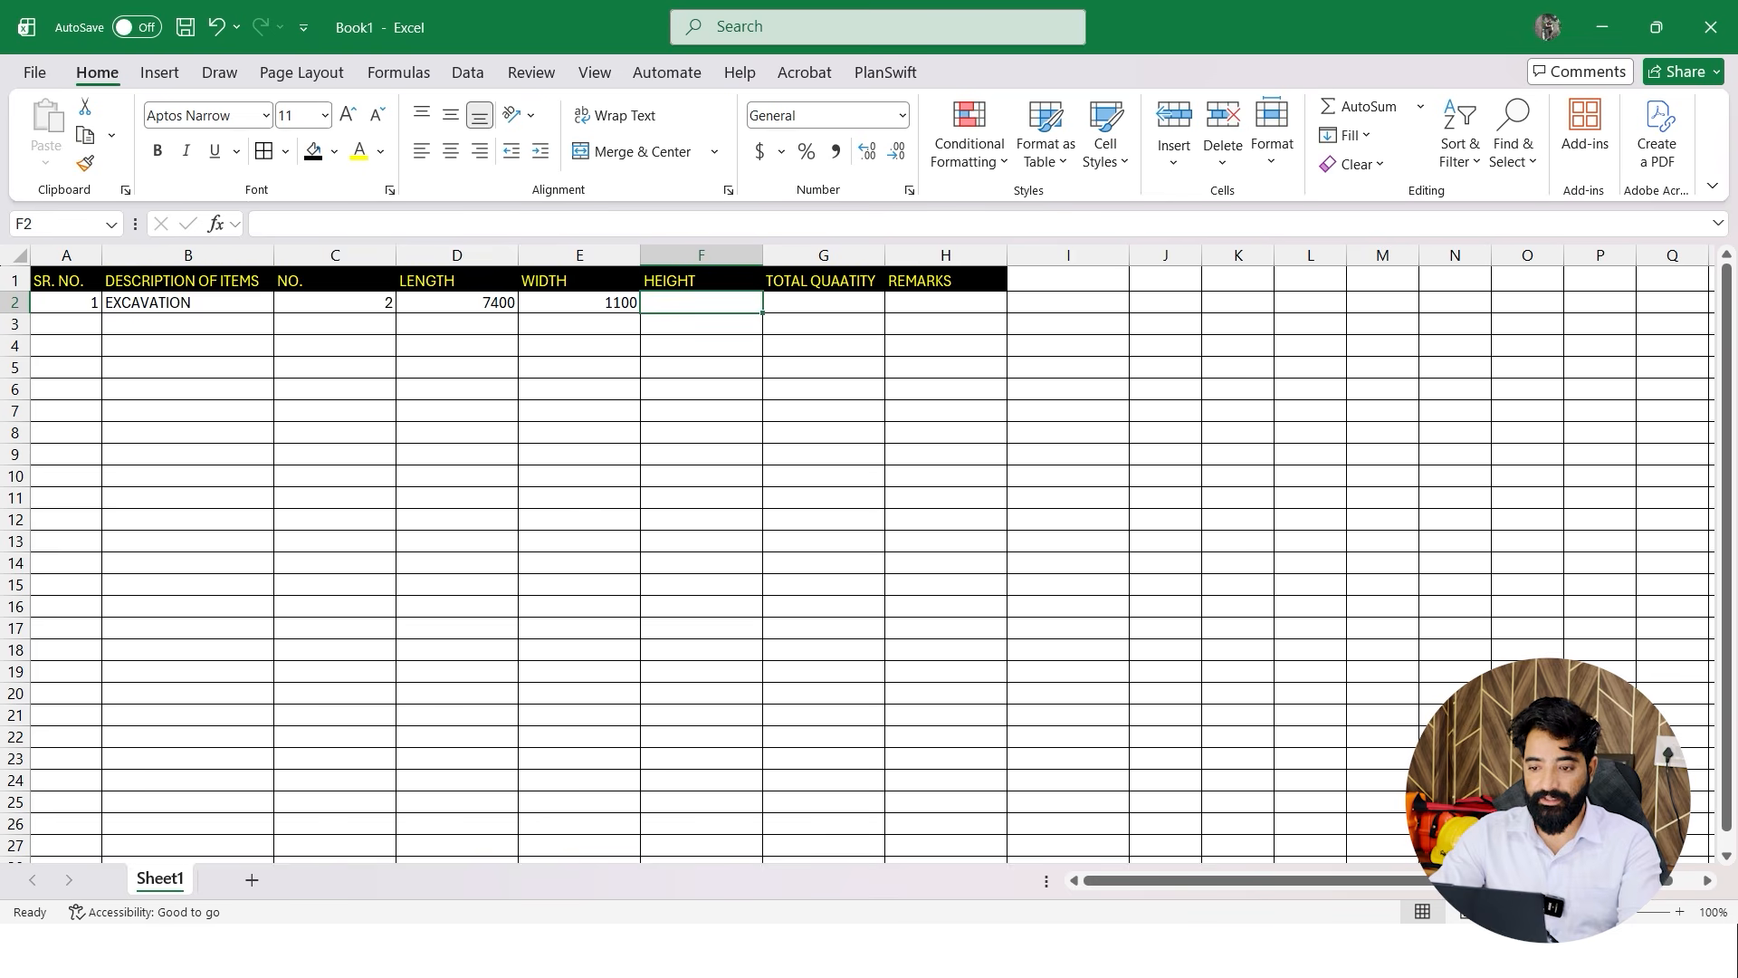
text(1300)
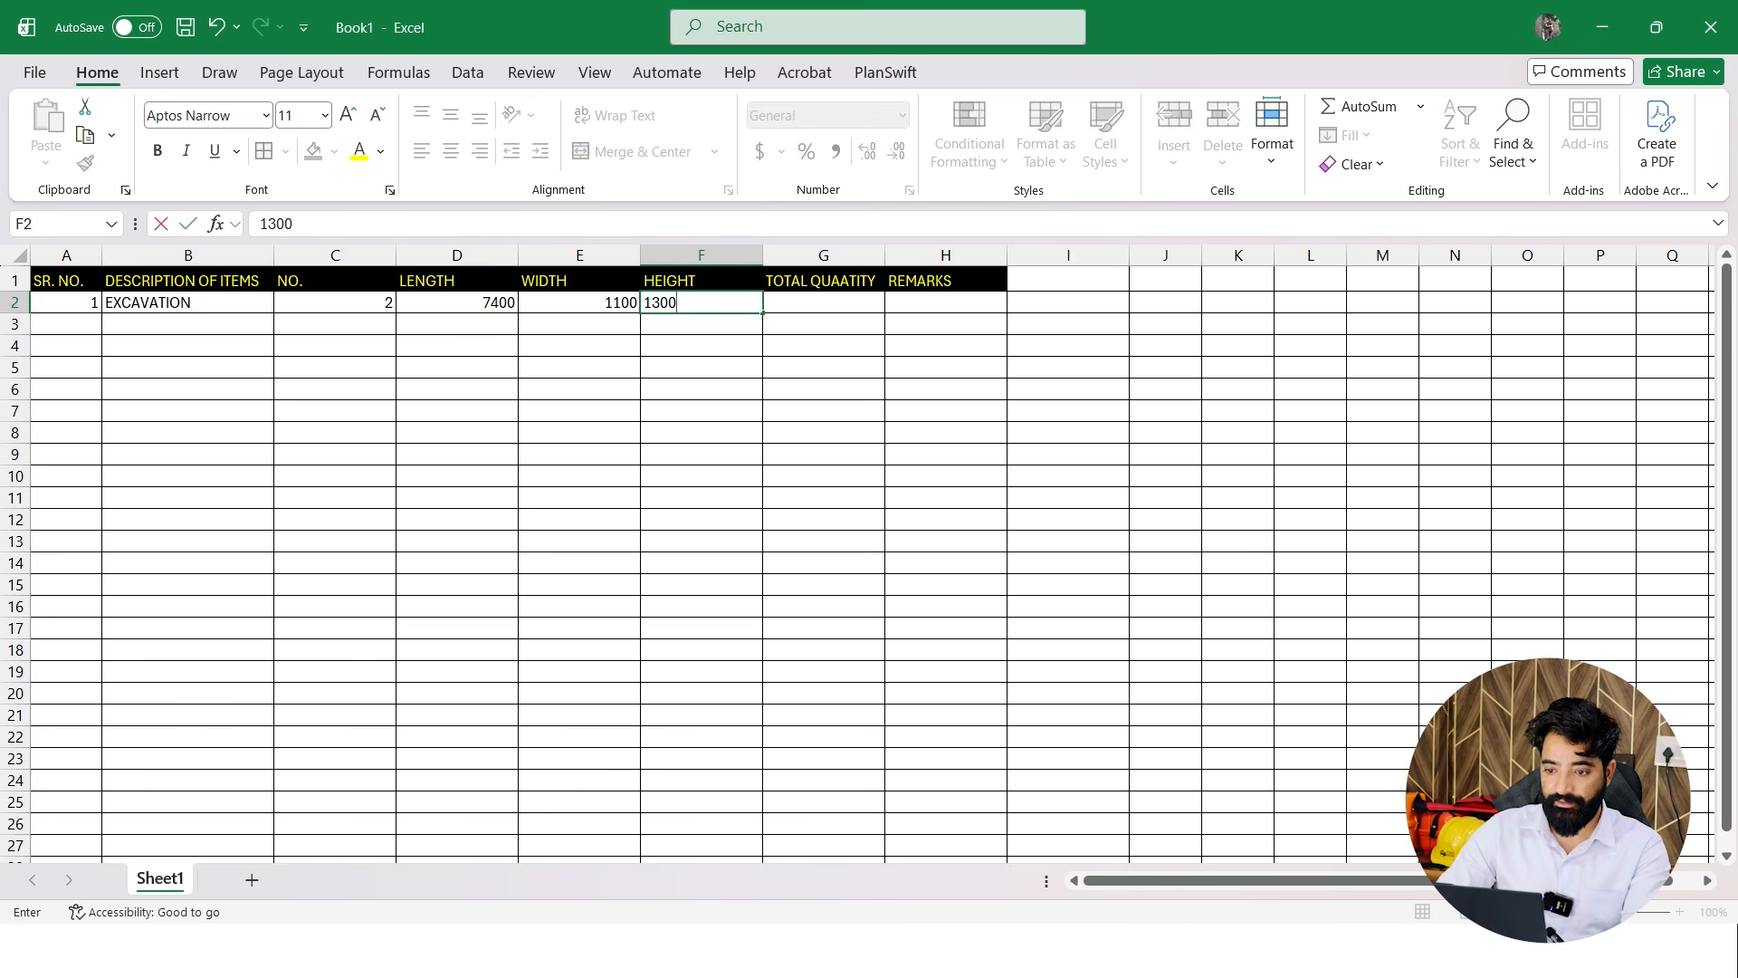
key(Return)
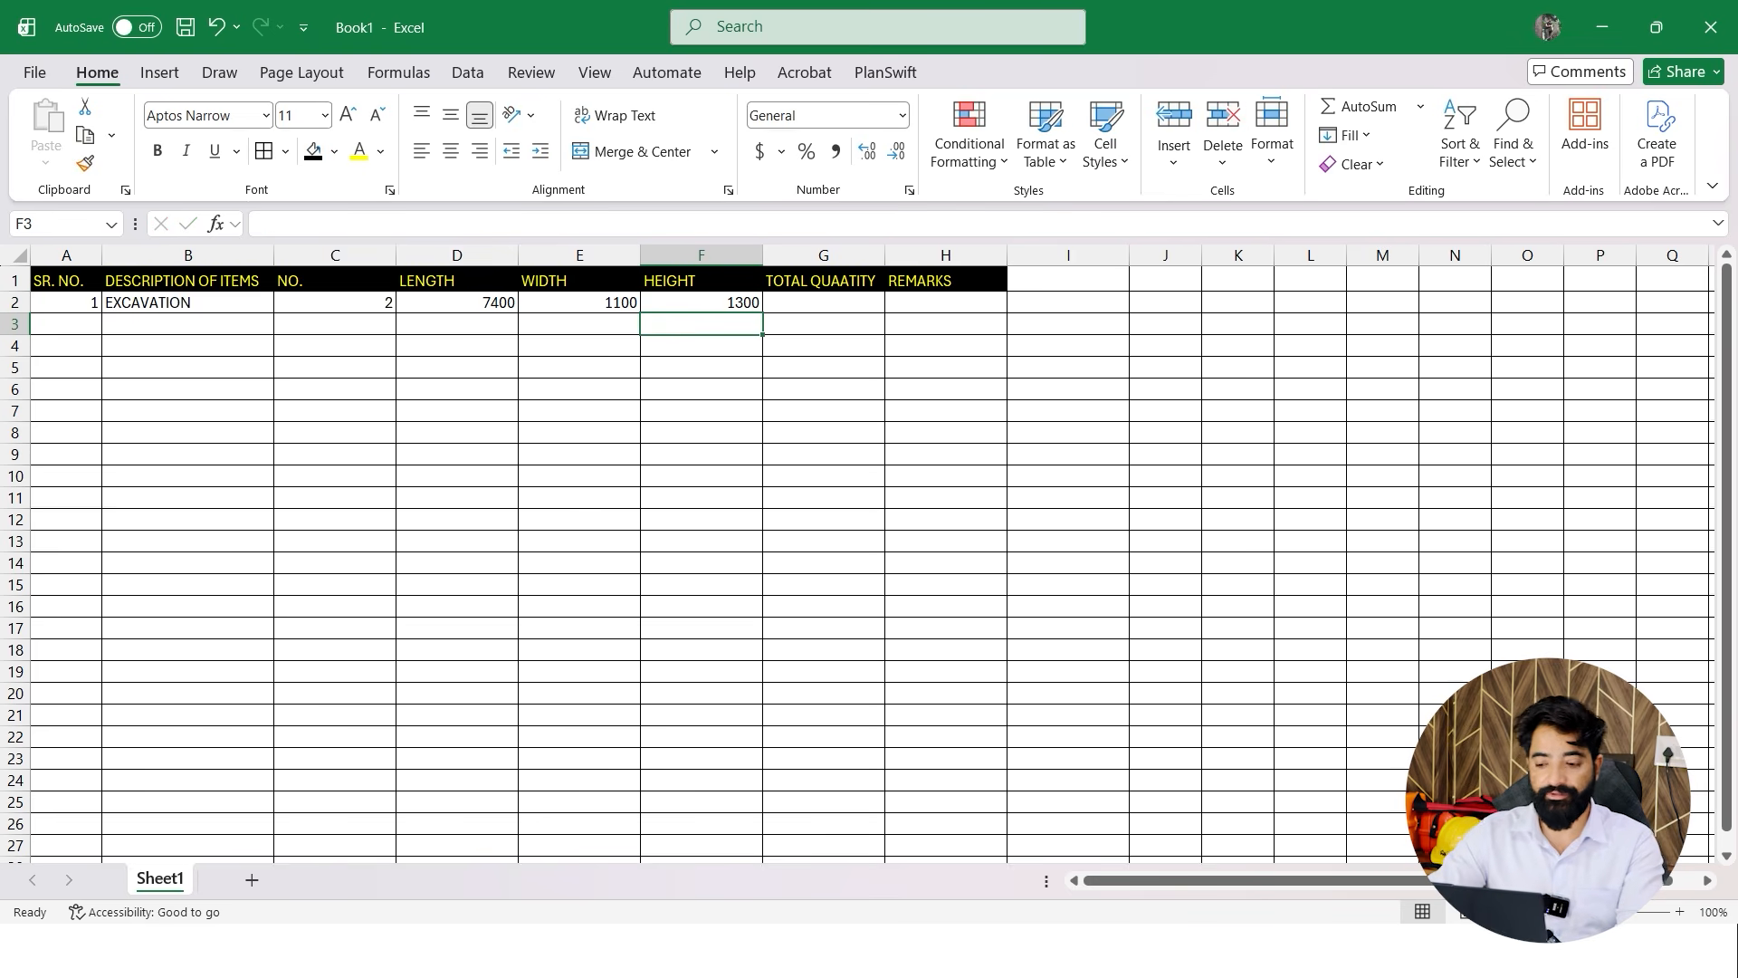
click(822, 302)
text(=)
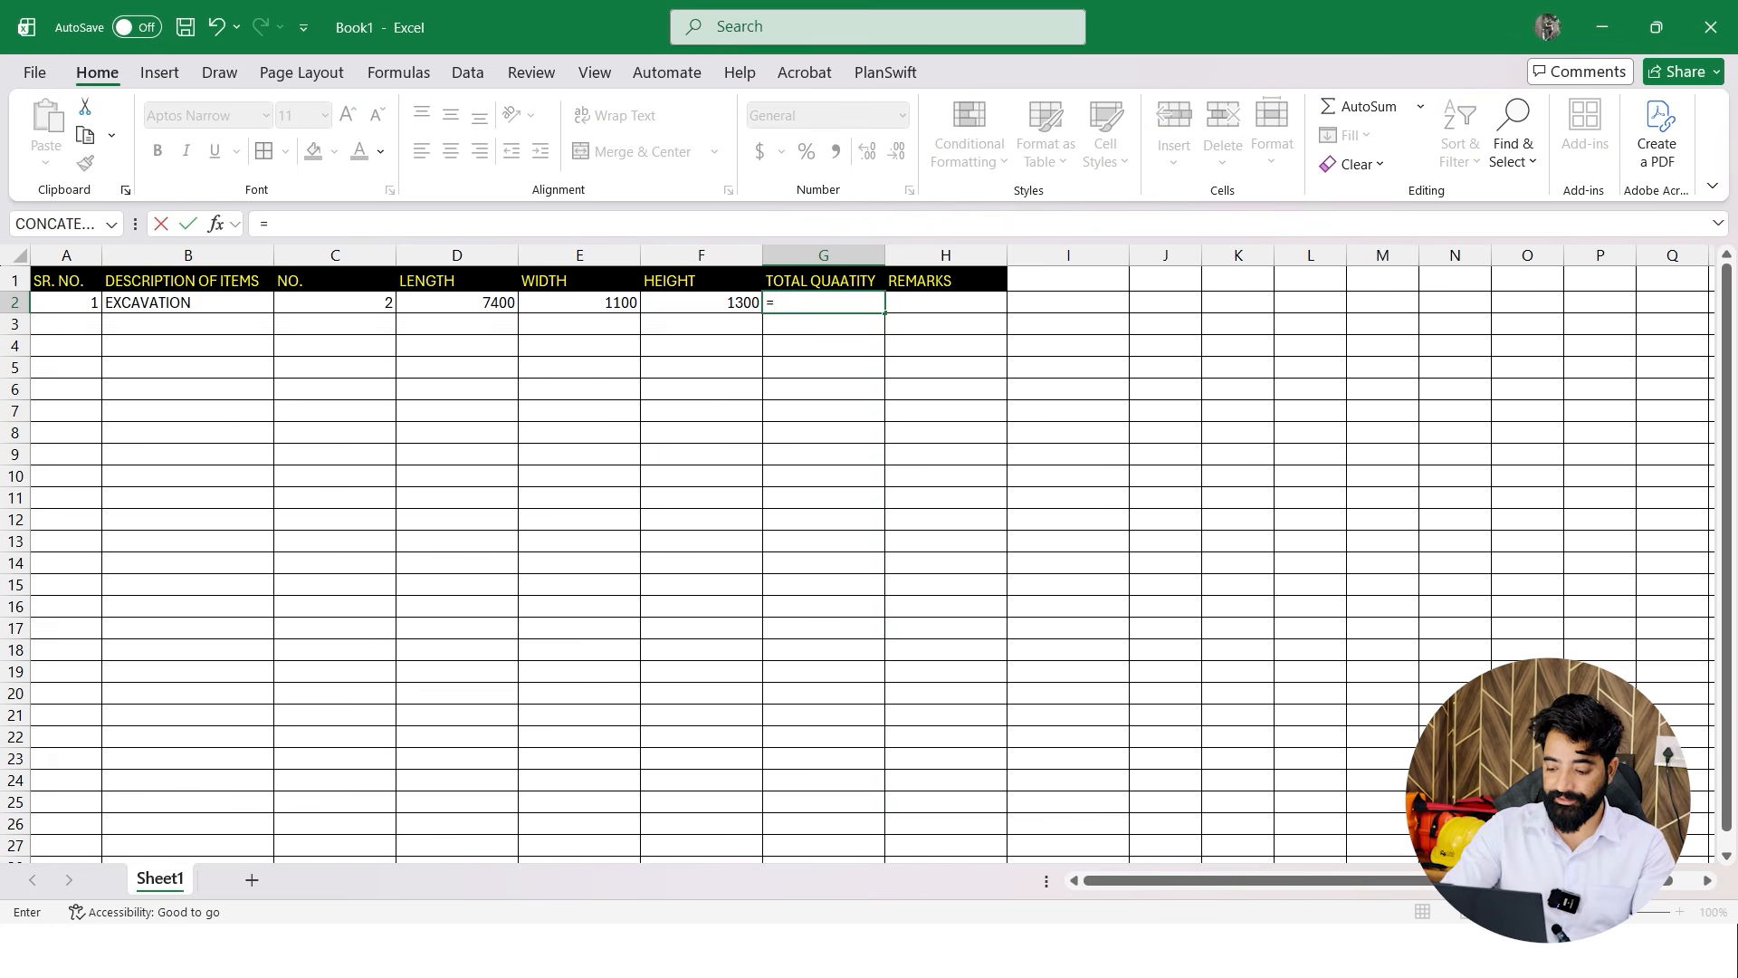
text(()
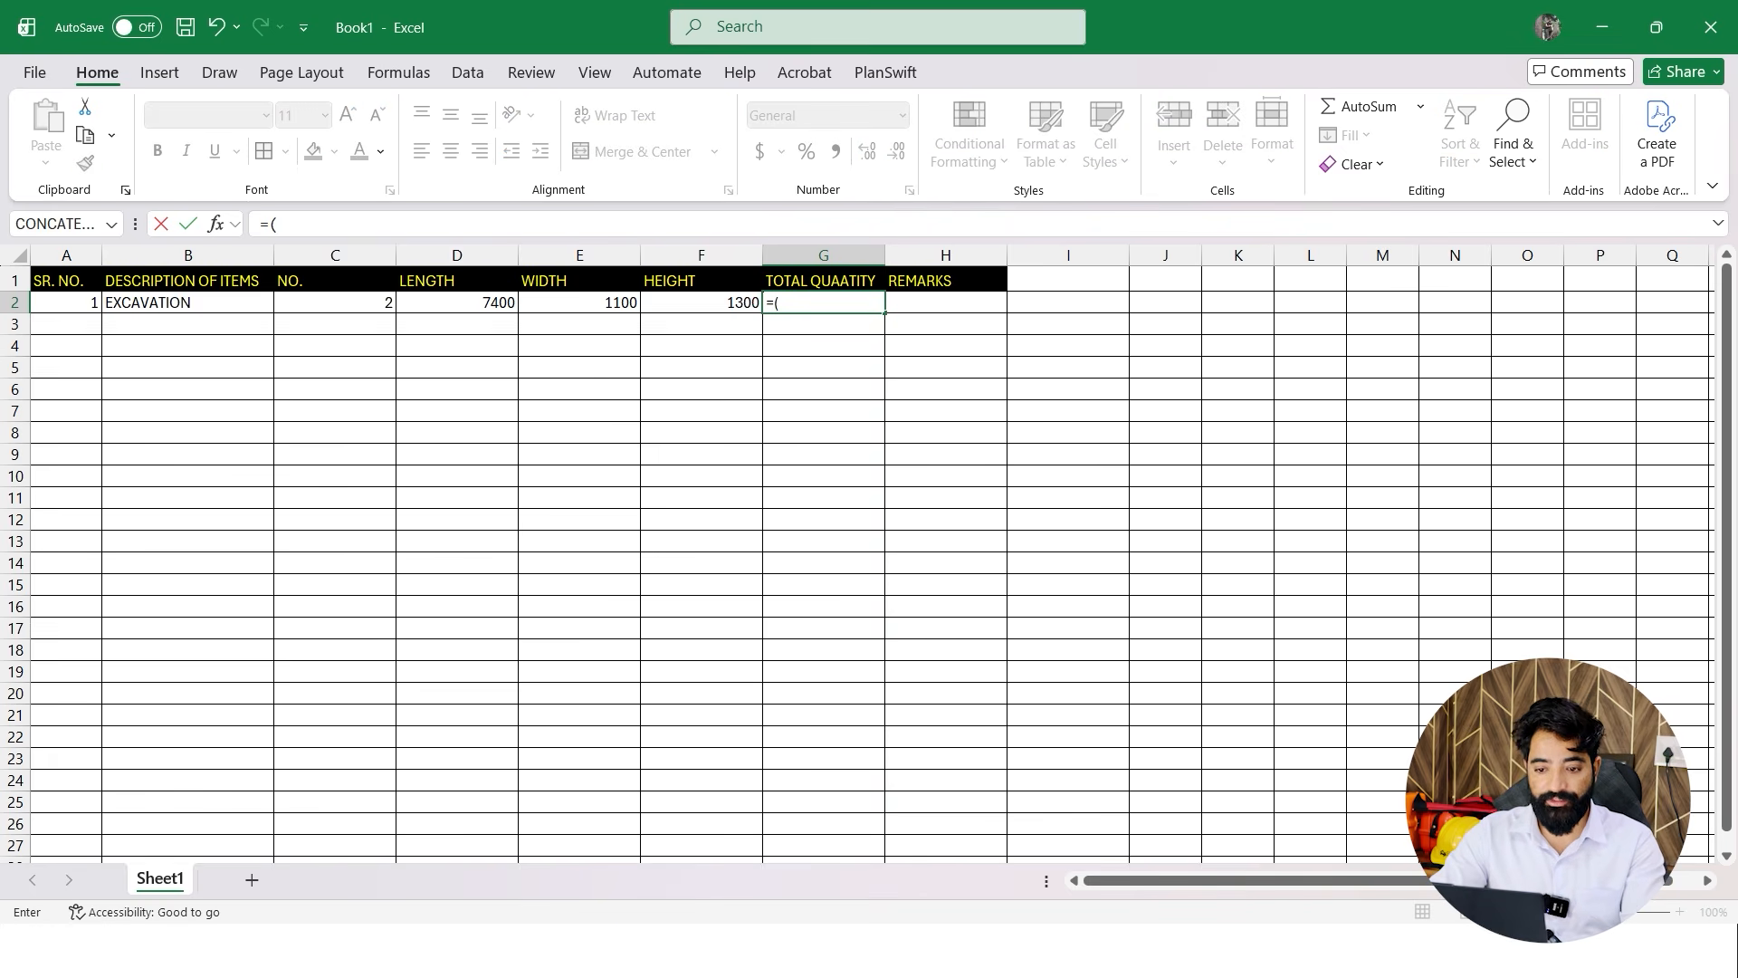
click(335, 302)
text(*)
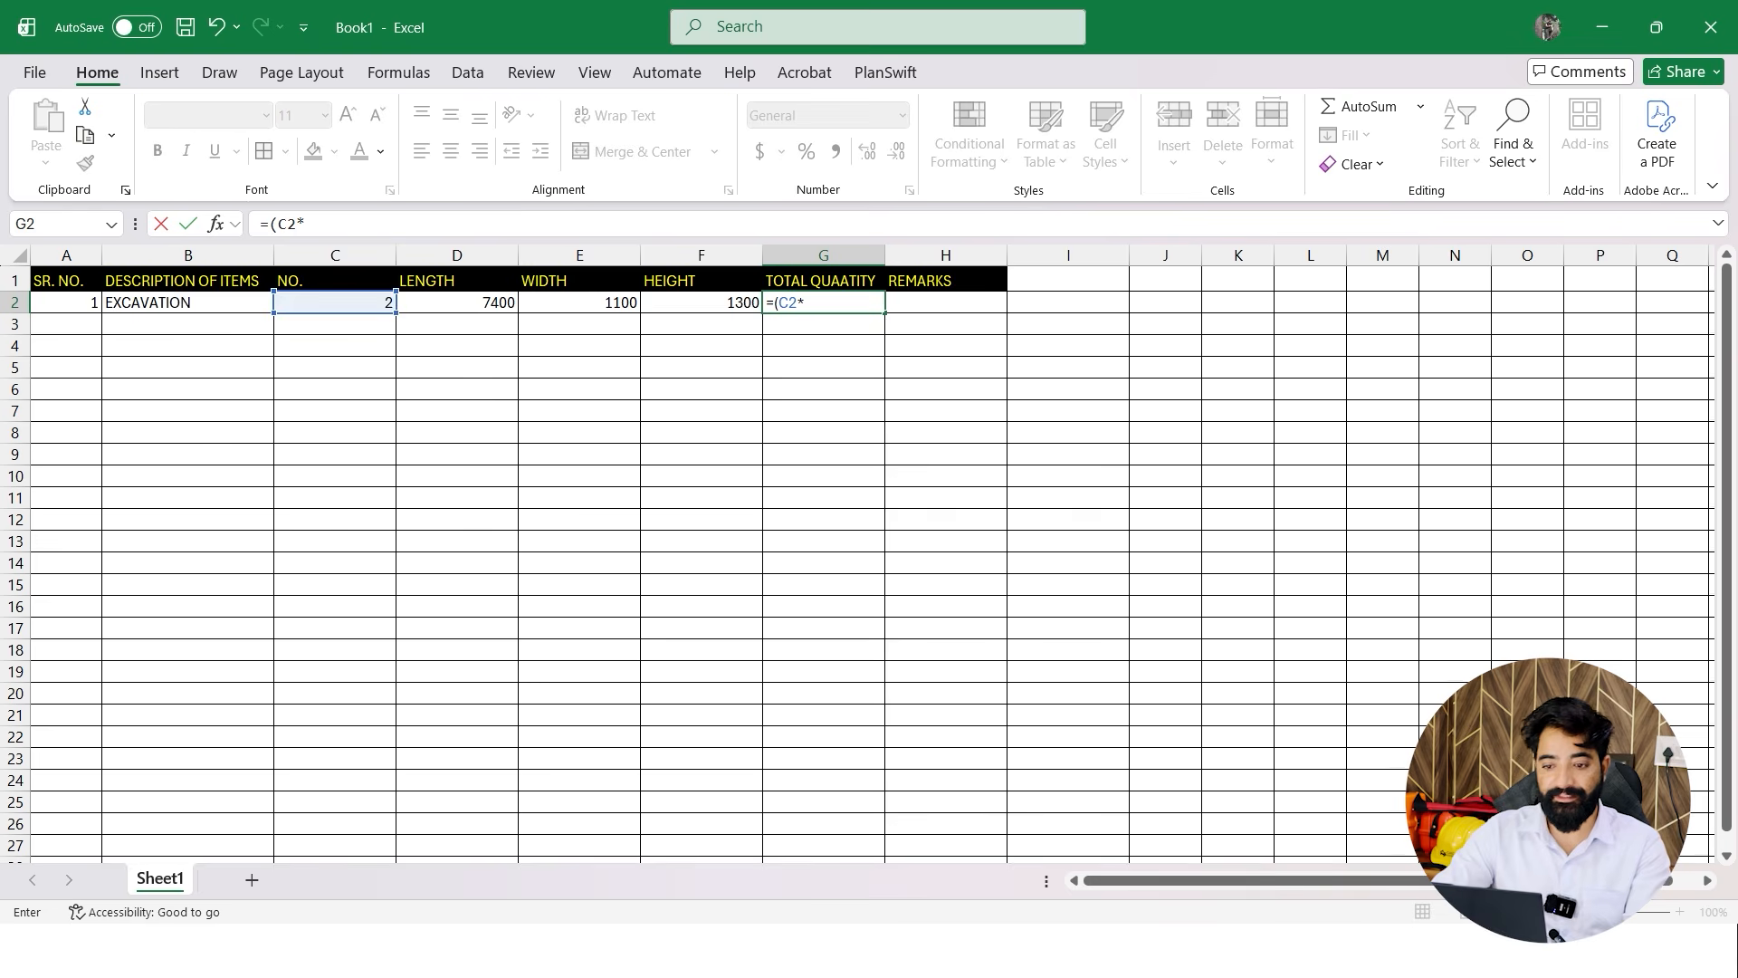
click(457, 303)
text(*)
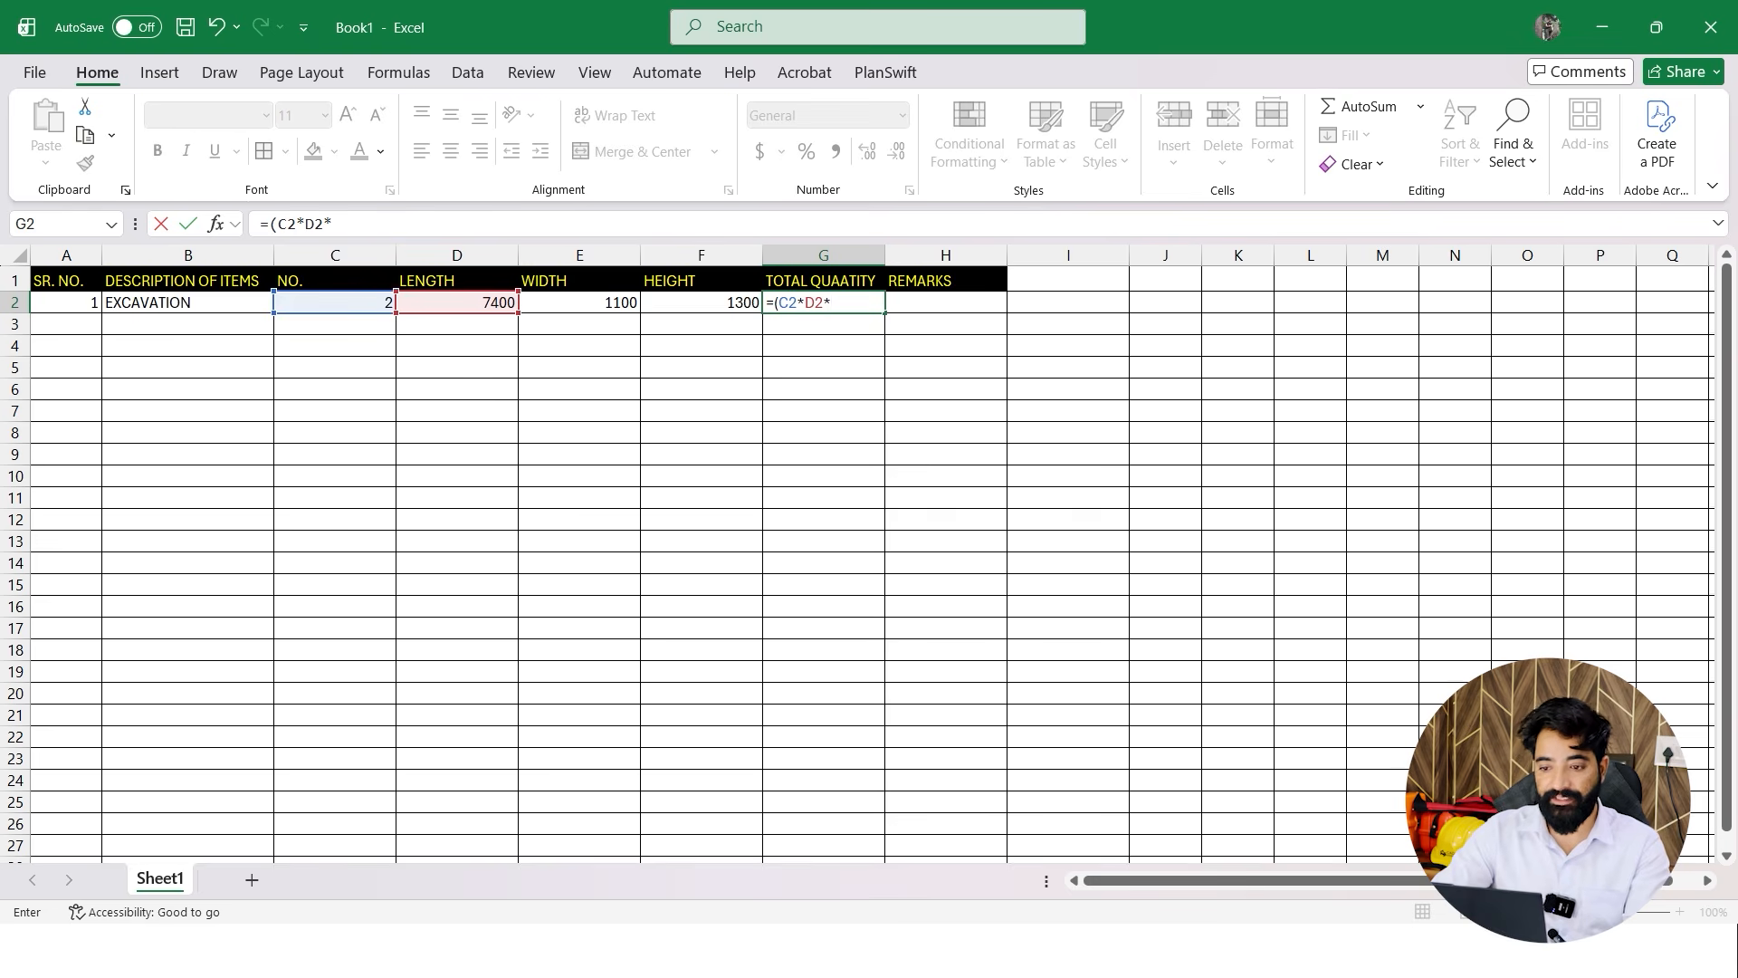
click(579, 303)
text(*)
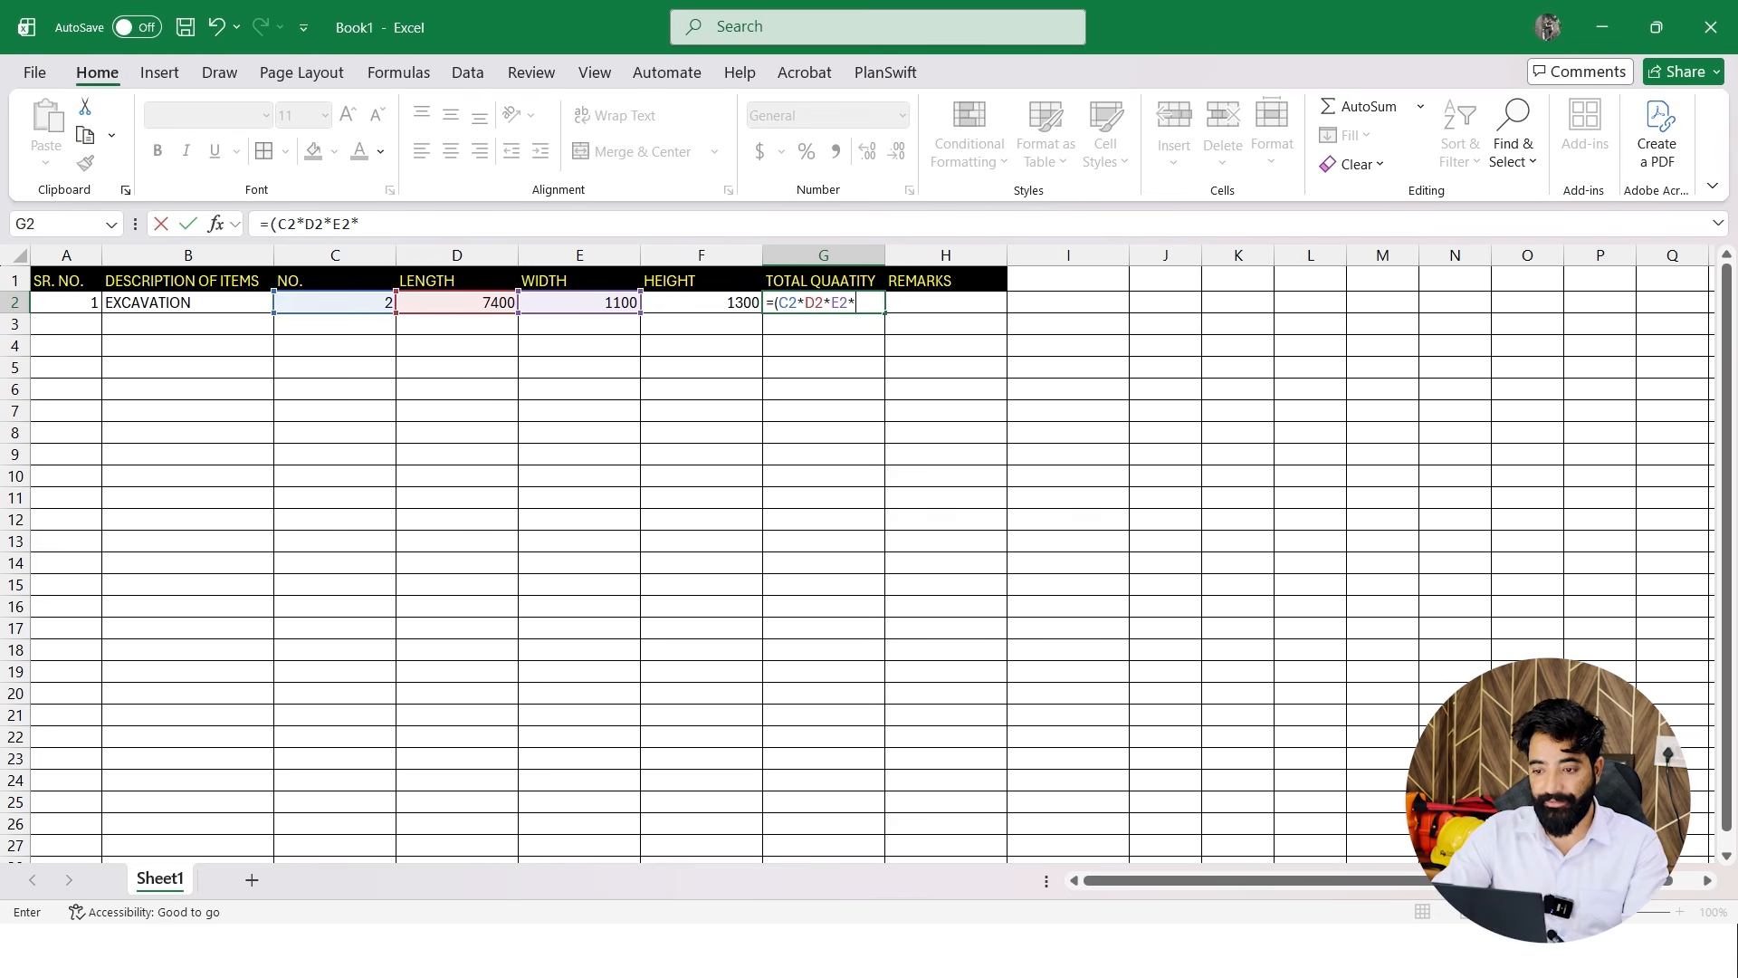
click(702, 303)
text())
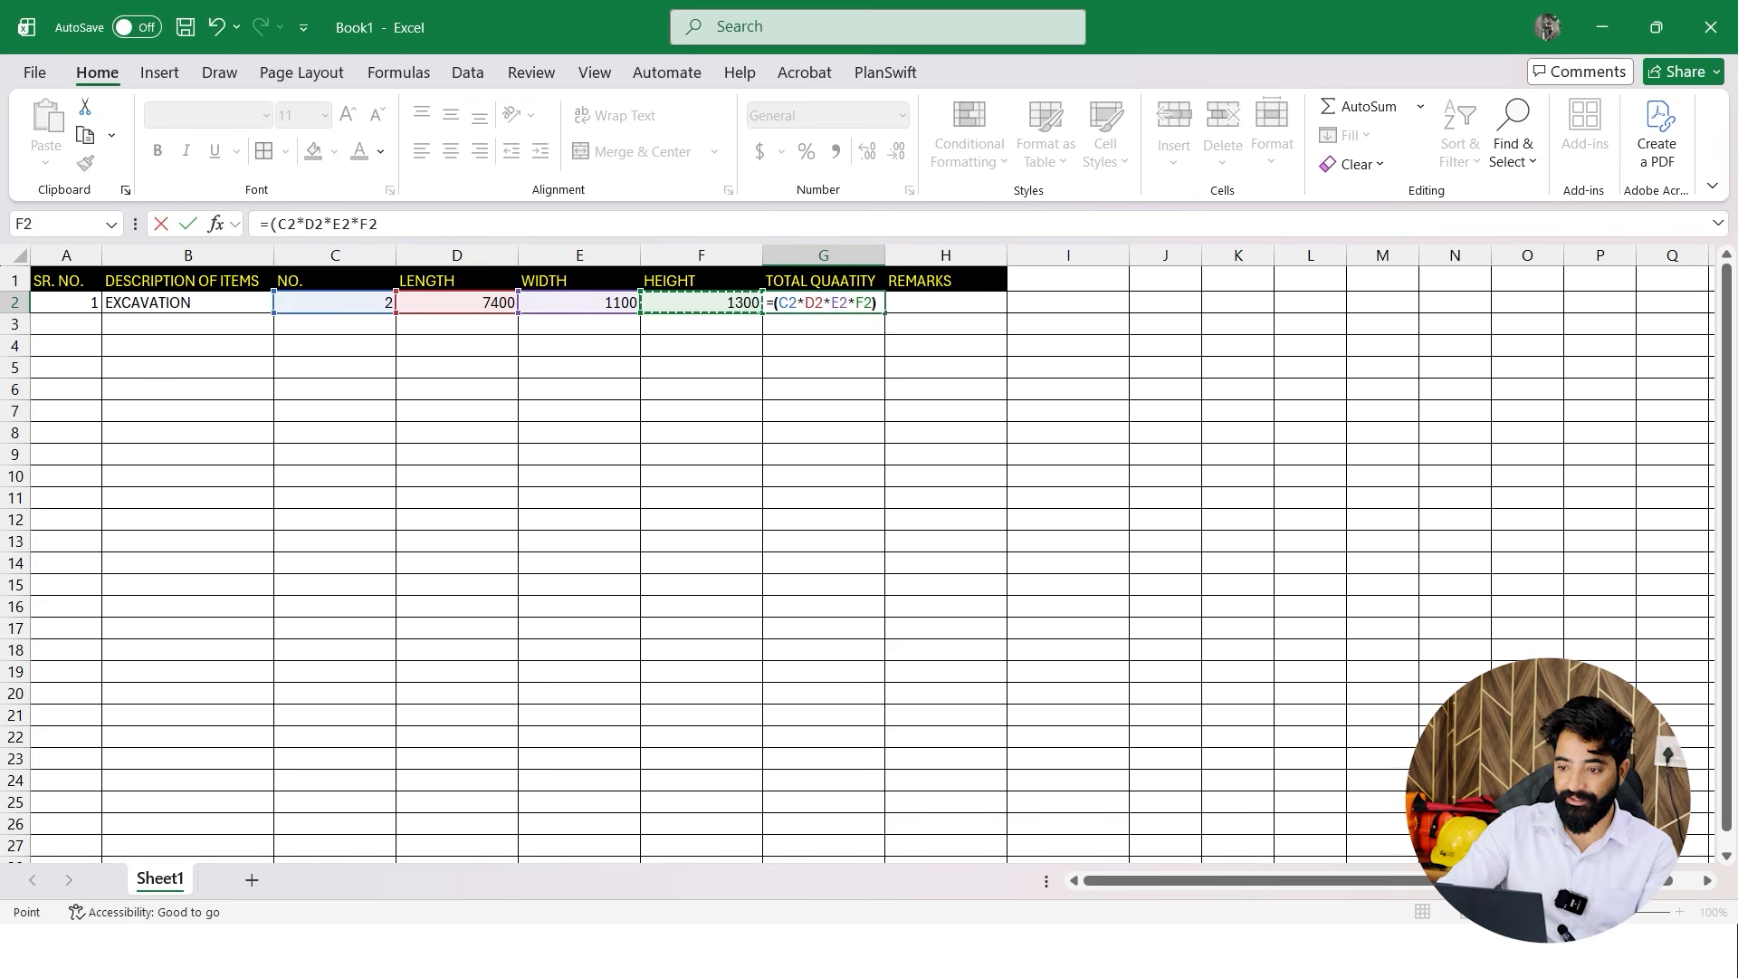
text(/)
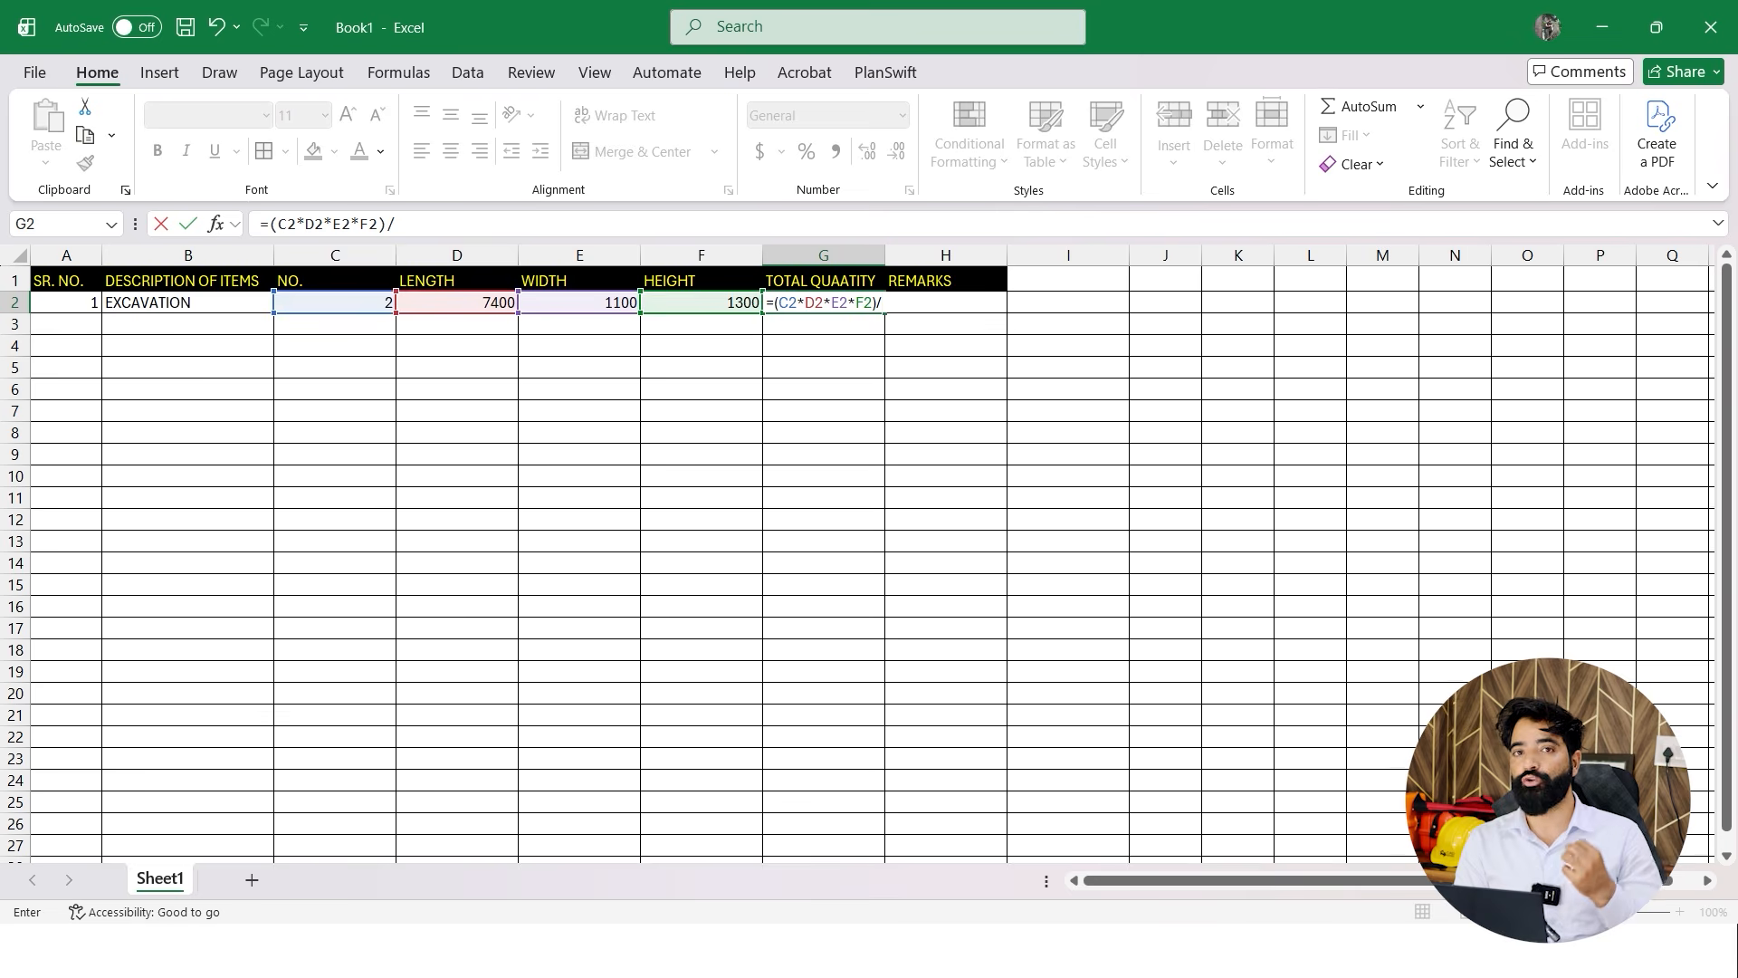
text(1000)
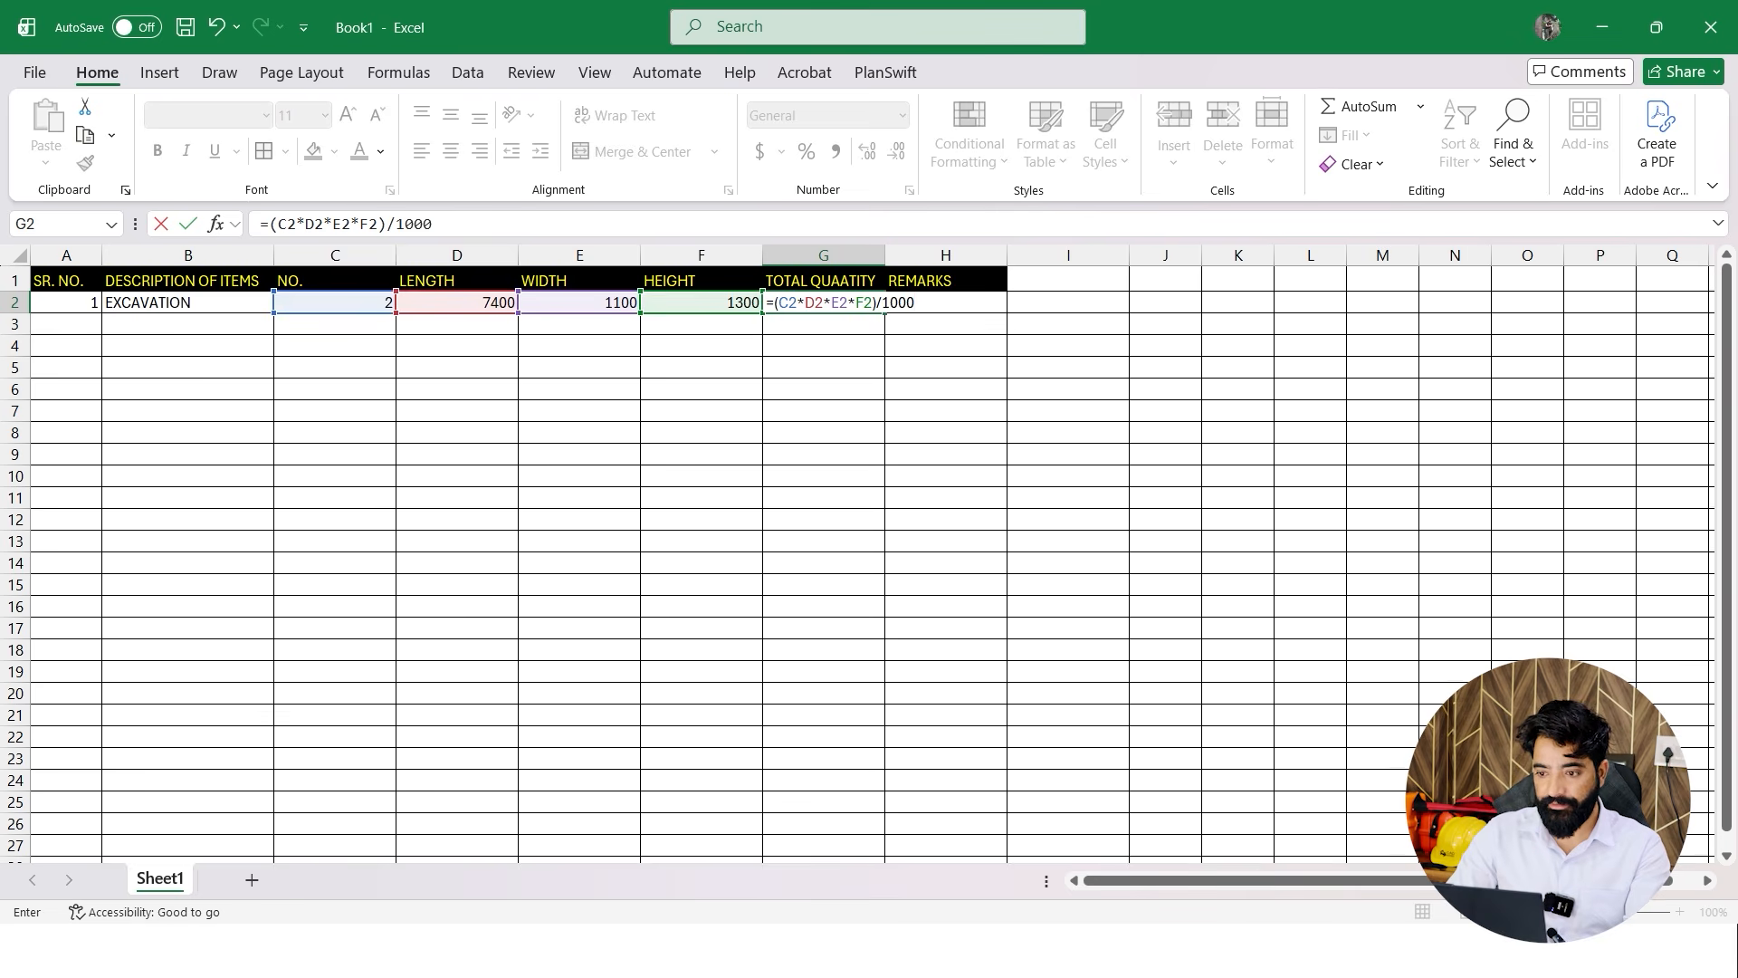
text(00000)
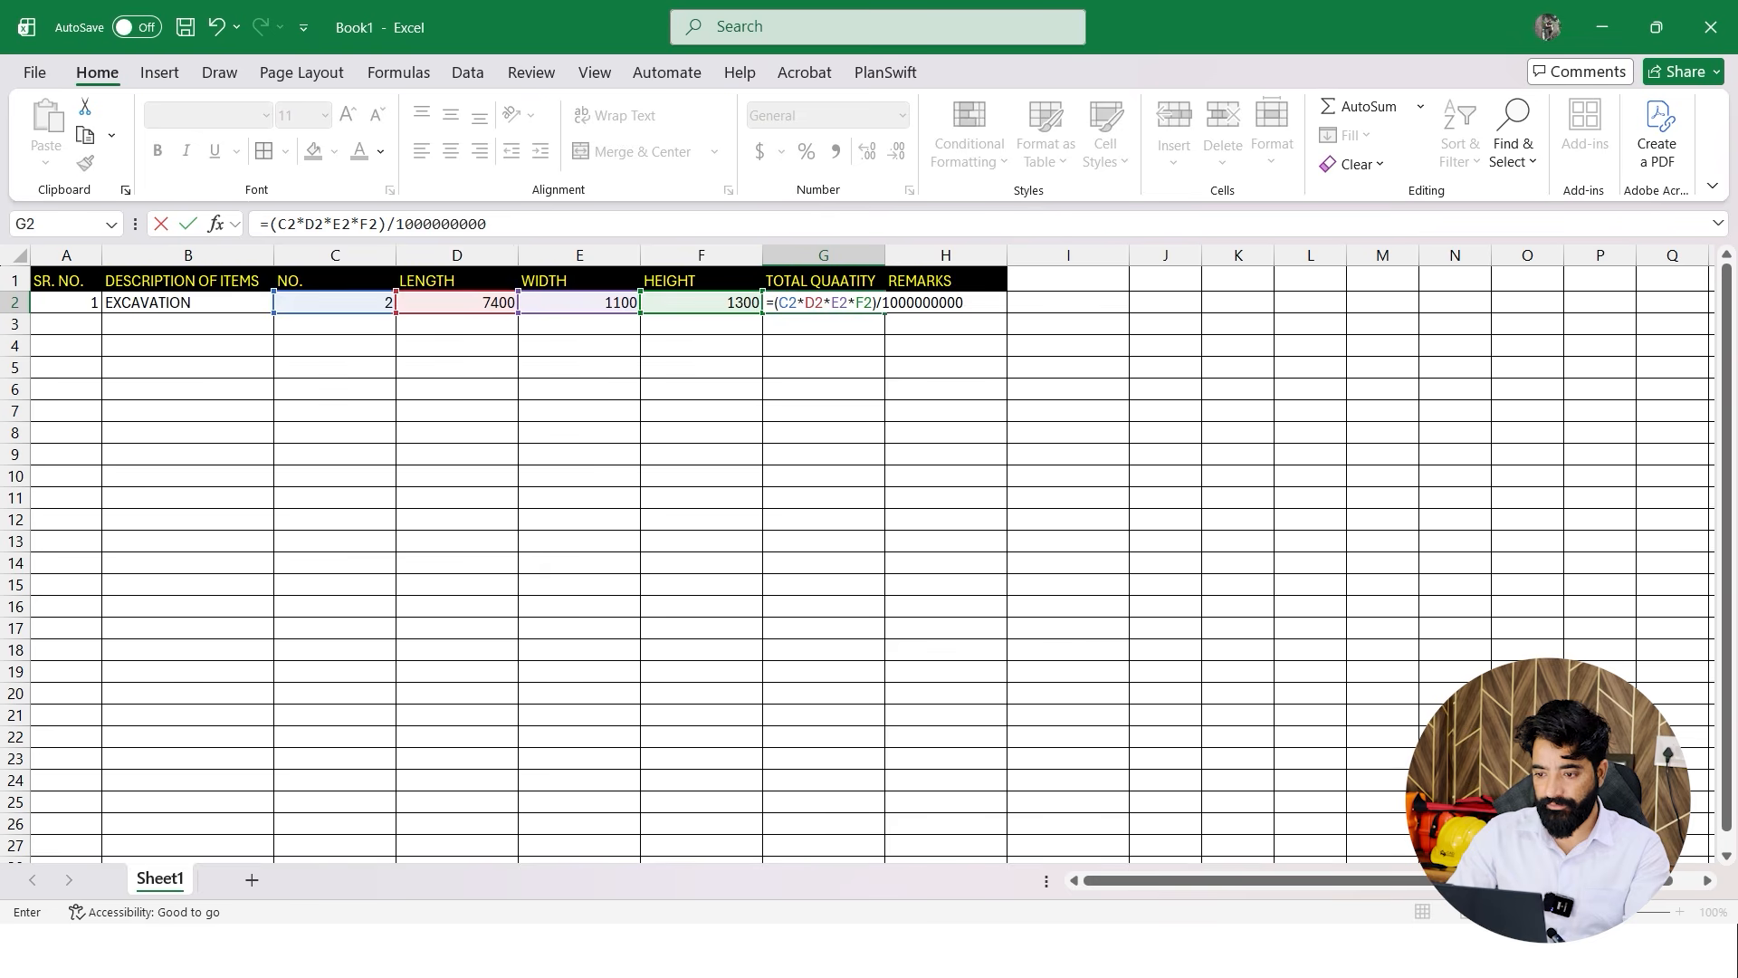
key(Return)
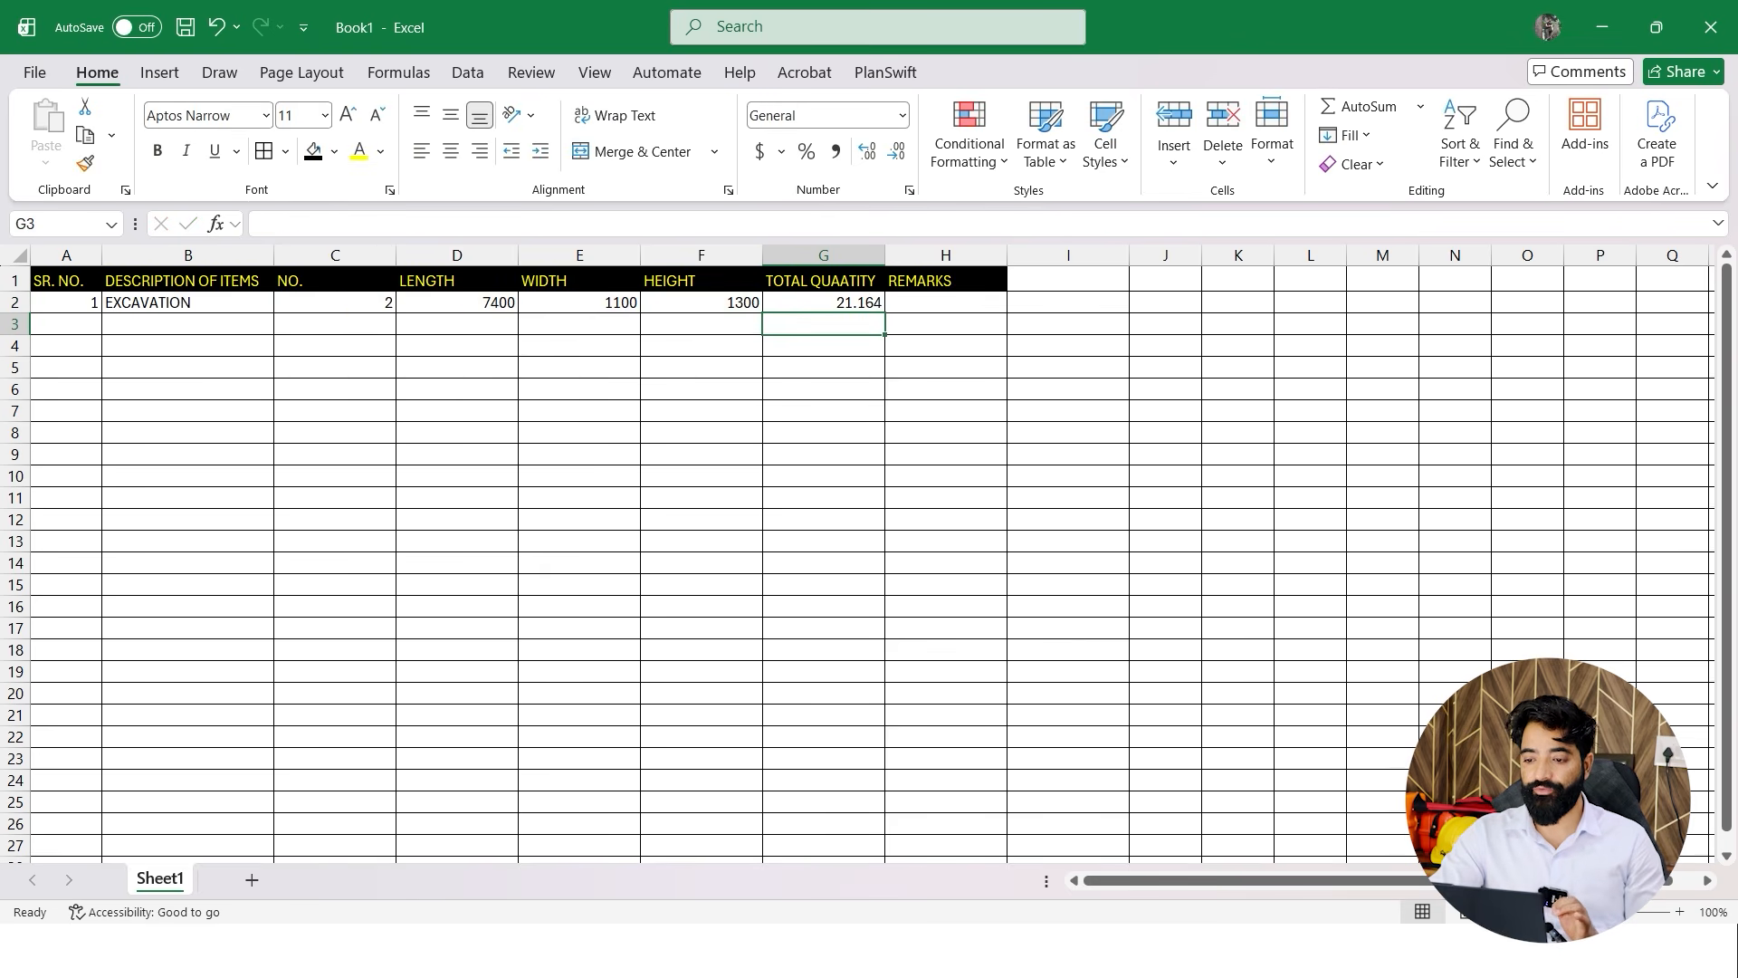
Move the REMARKS heading from H1 to I1 and enter UNITS as the heading in H1
click(945, 281)
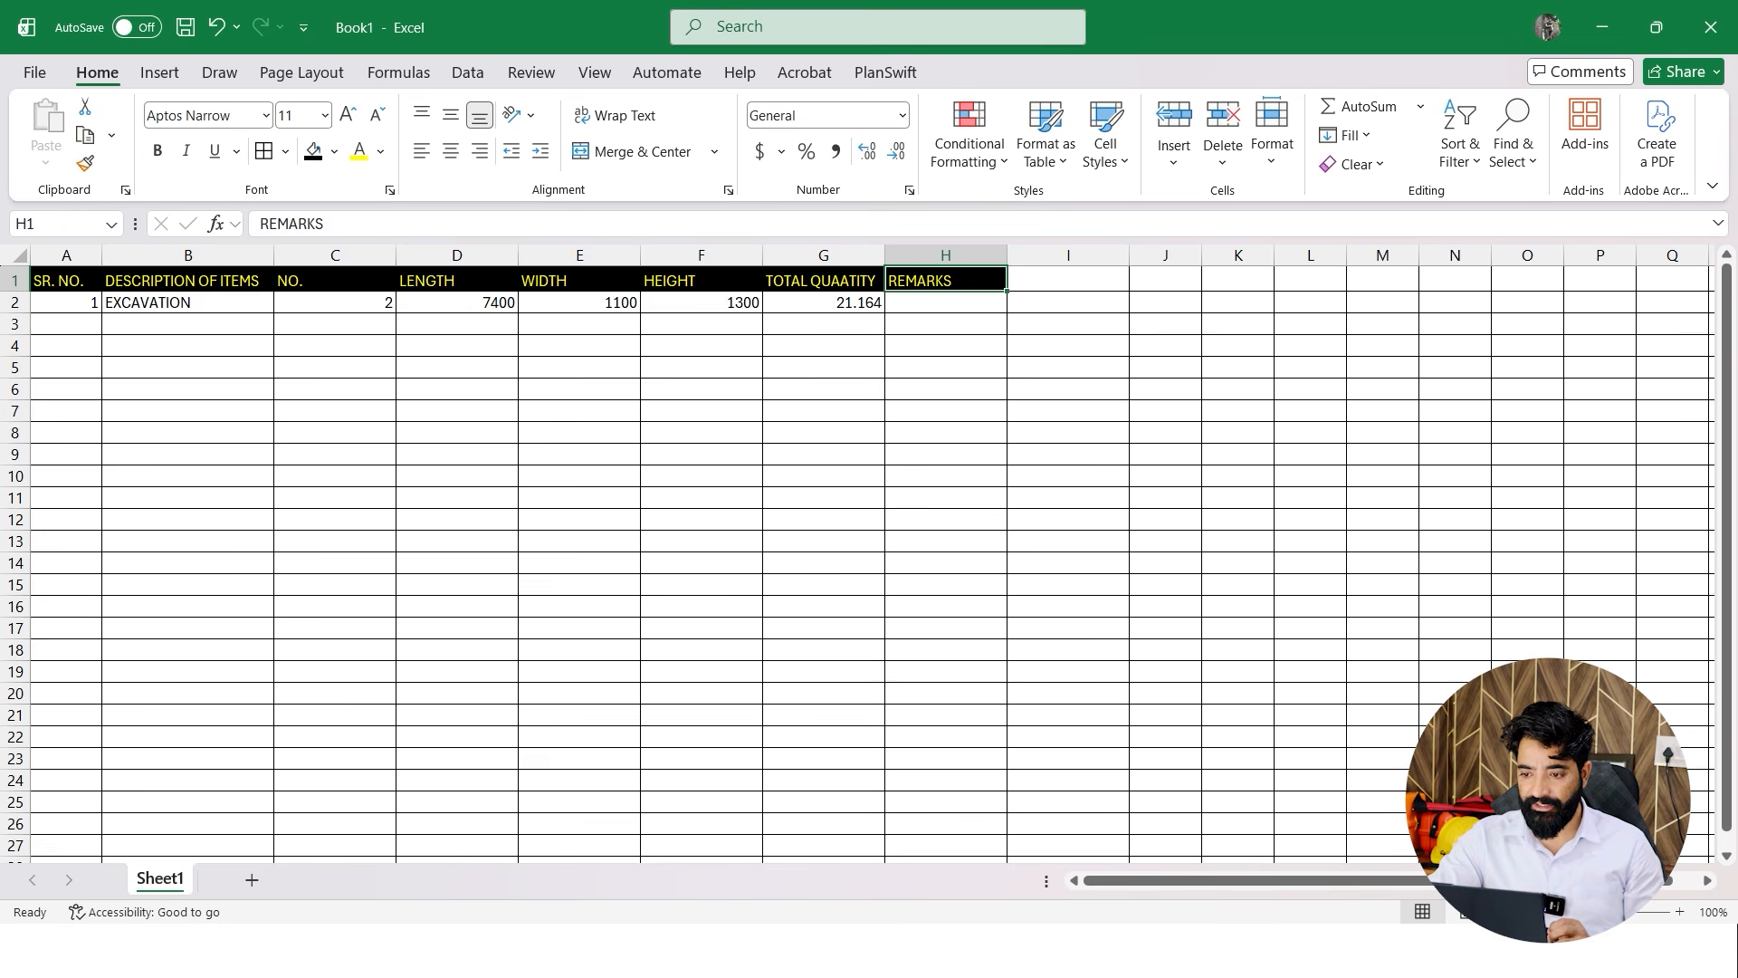
drag(910, 290, 1032, 291)
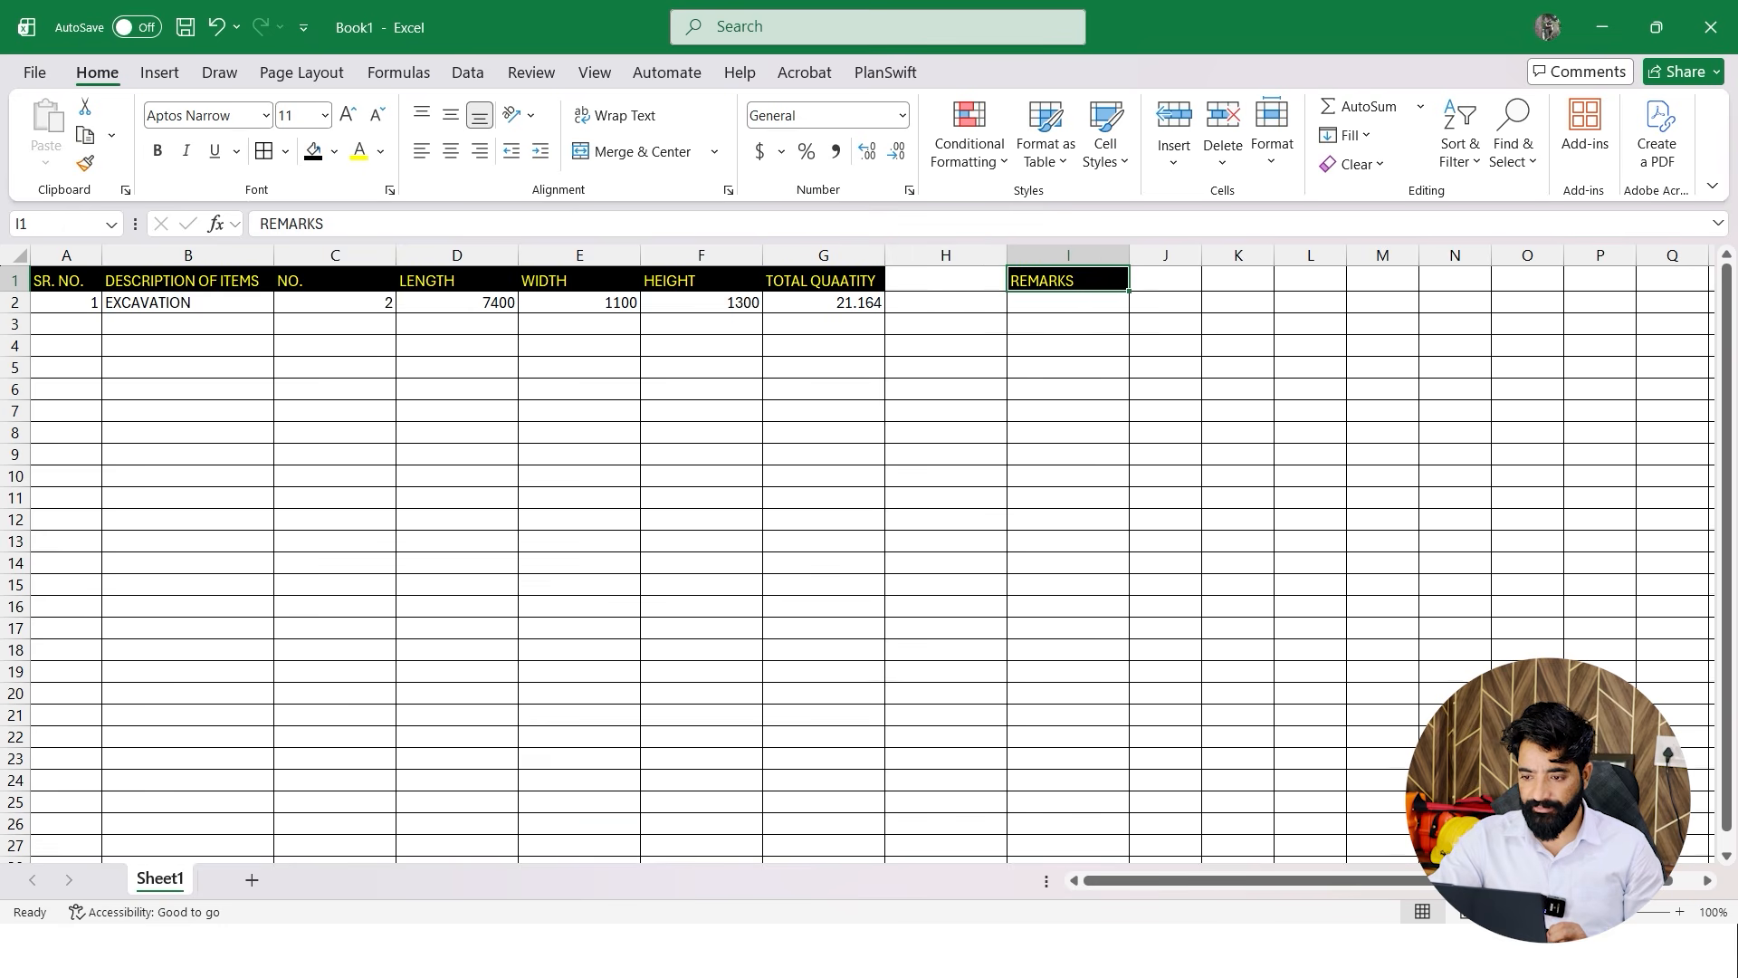
click(945, 281)
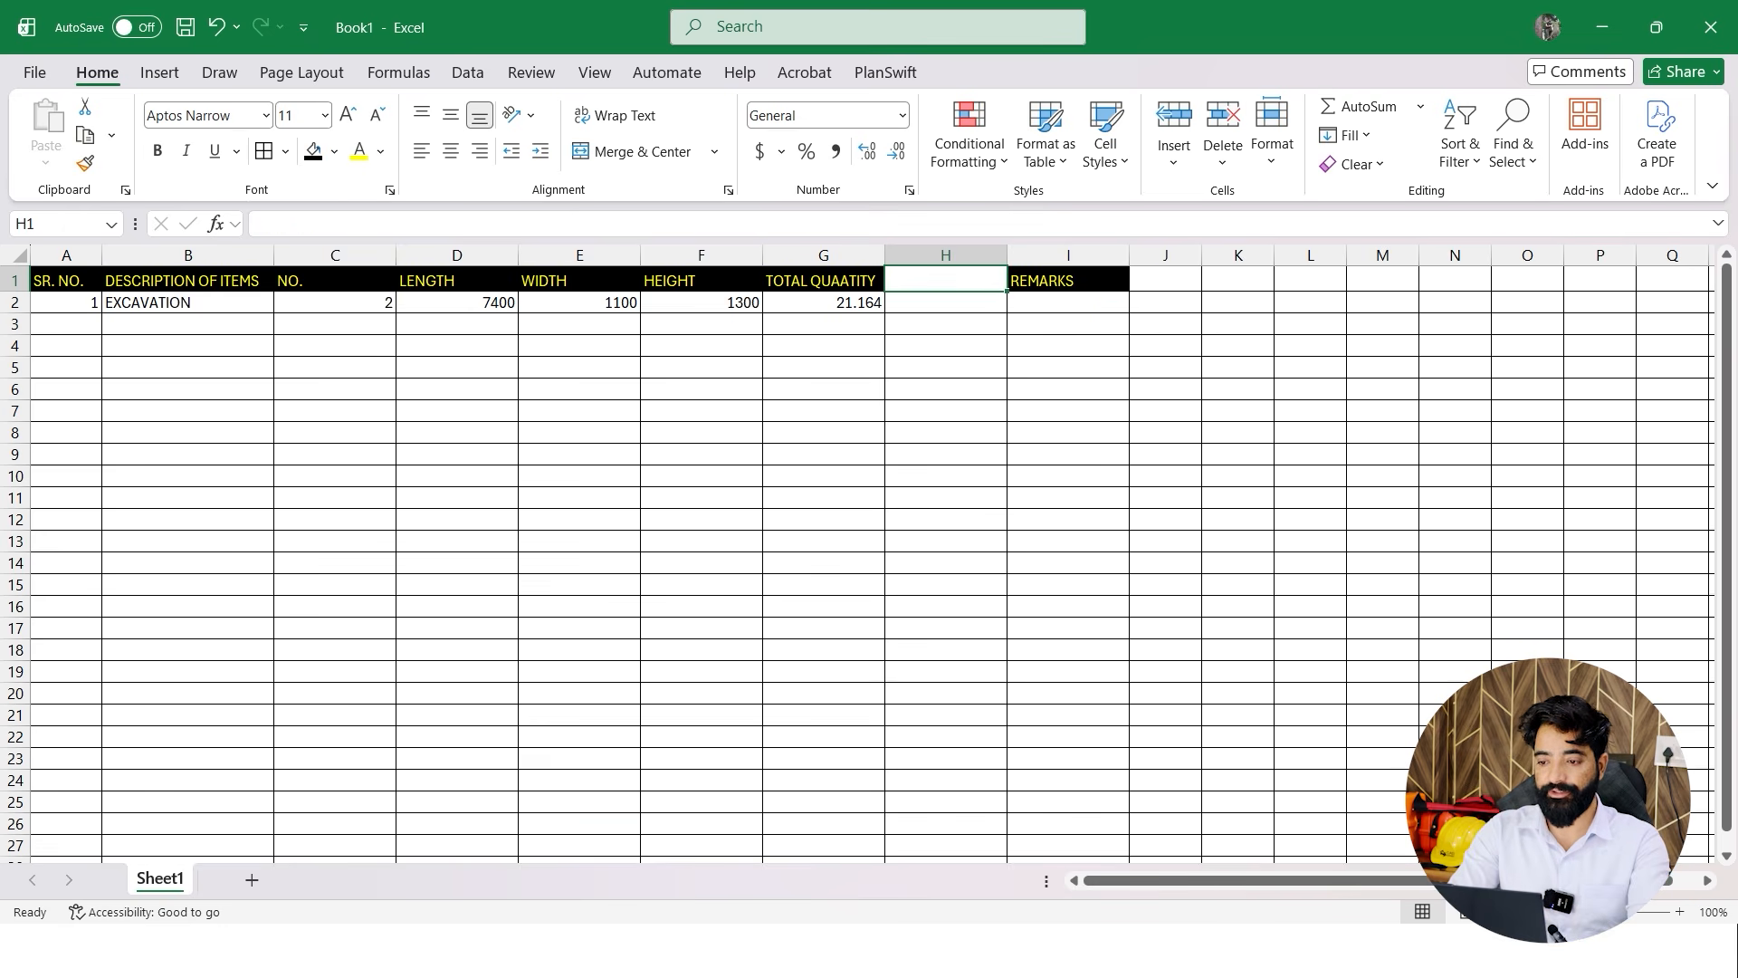
text(UN)
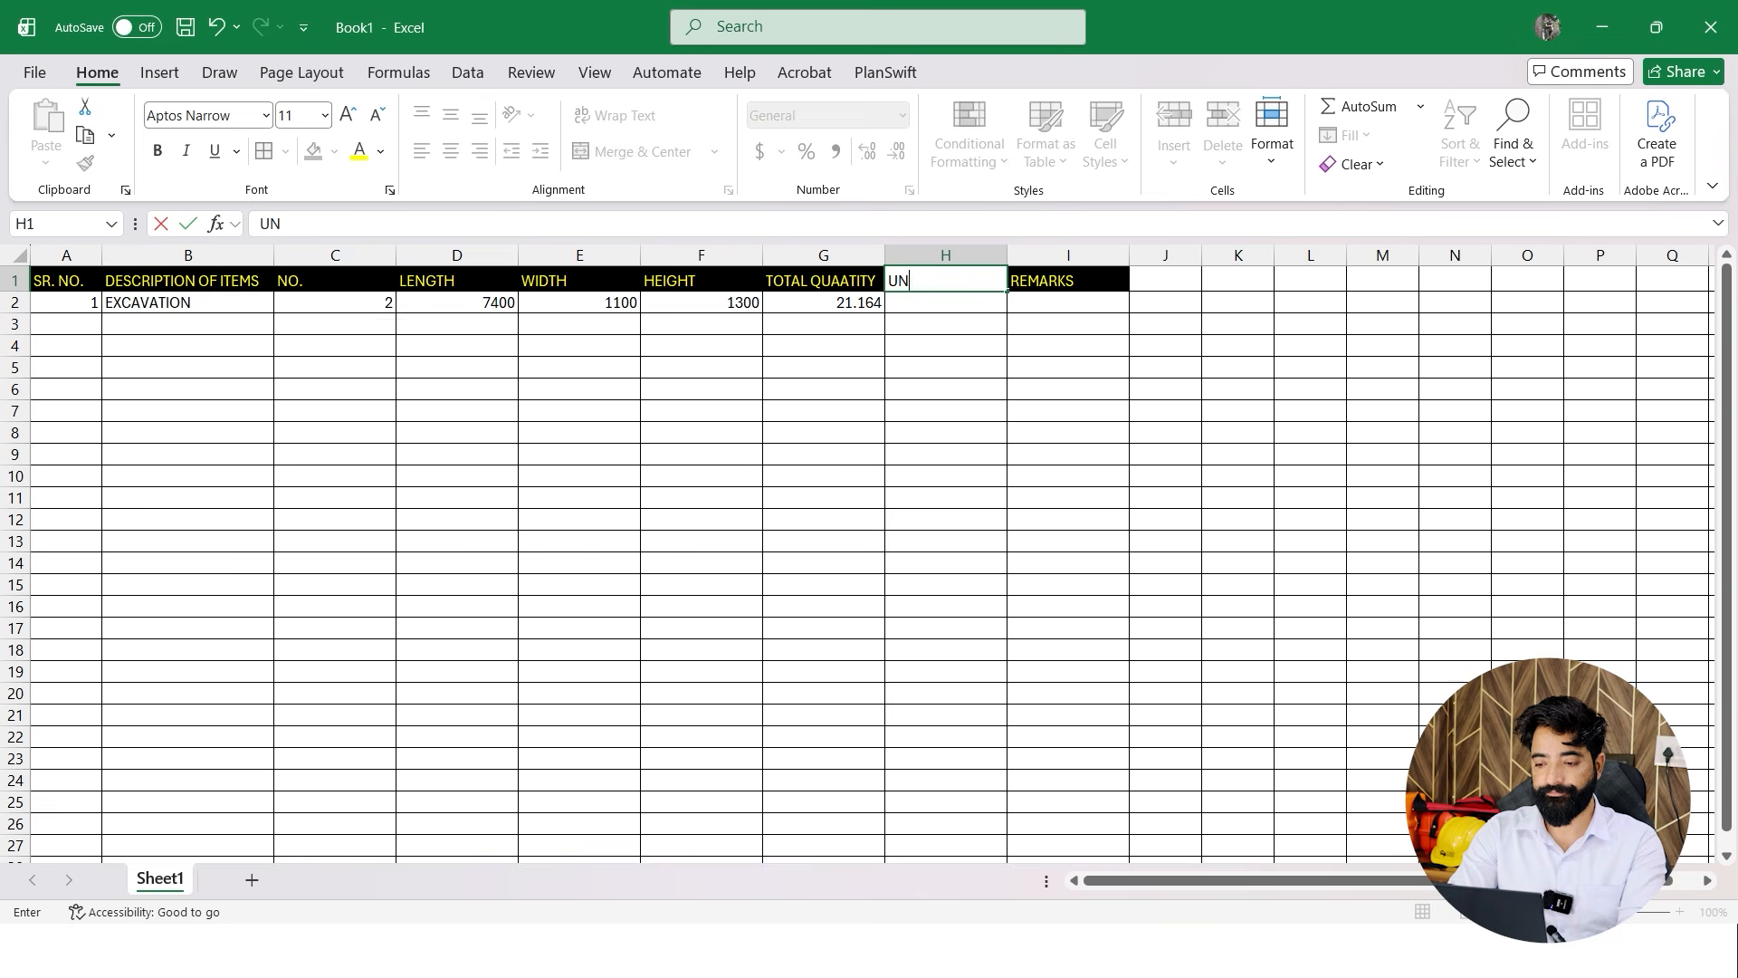
key(Return)
Narrow column H and give the UNITS heading a black fill with yellow text
click(1068, 366)
drag(1006, 255, 948, 255)
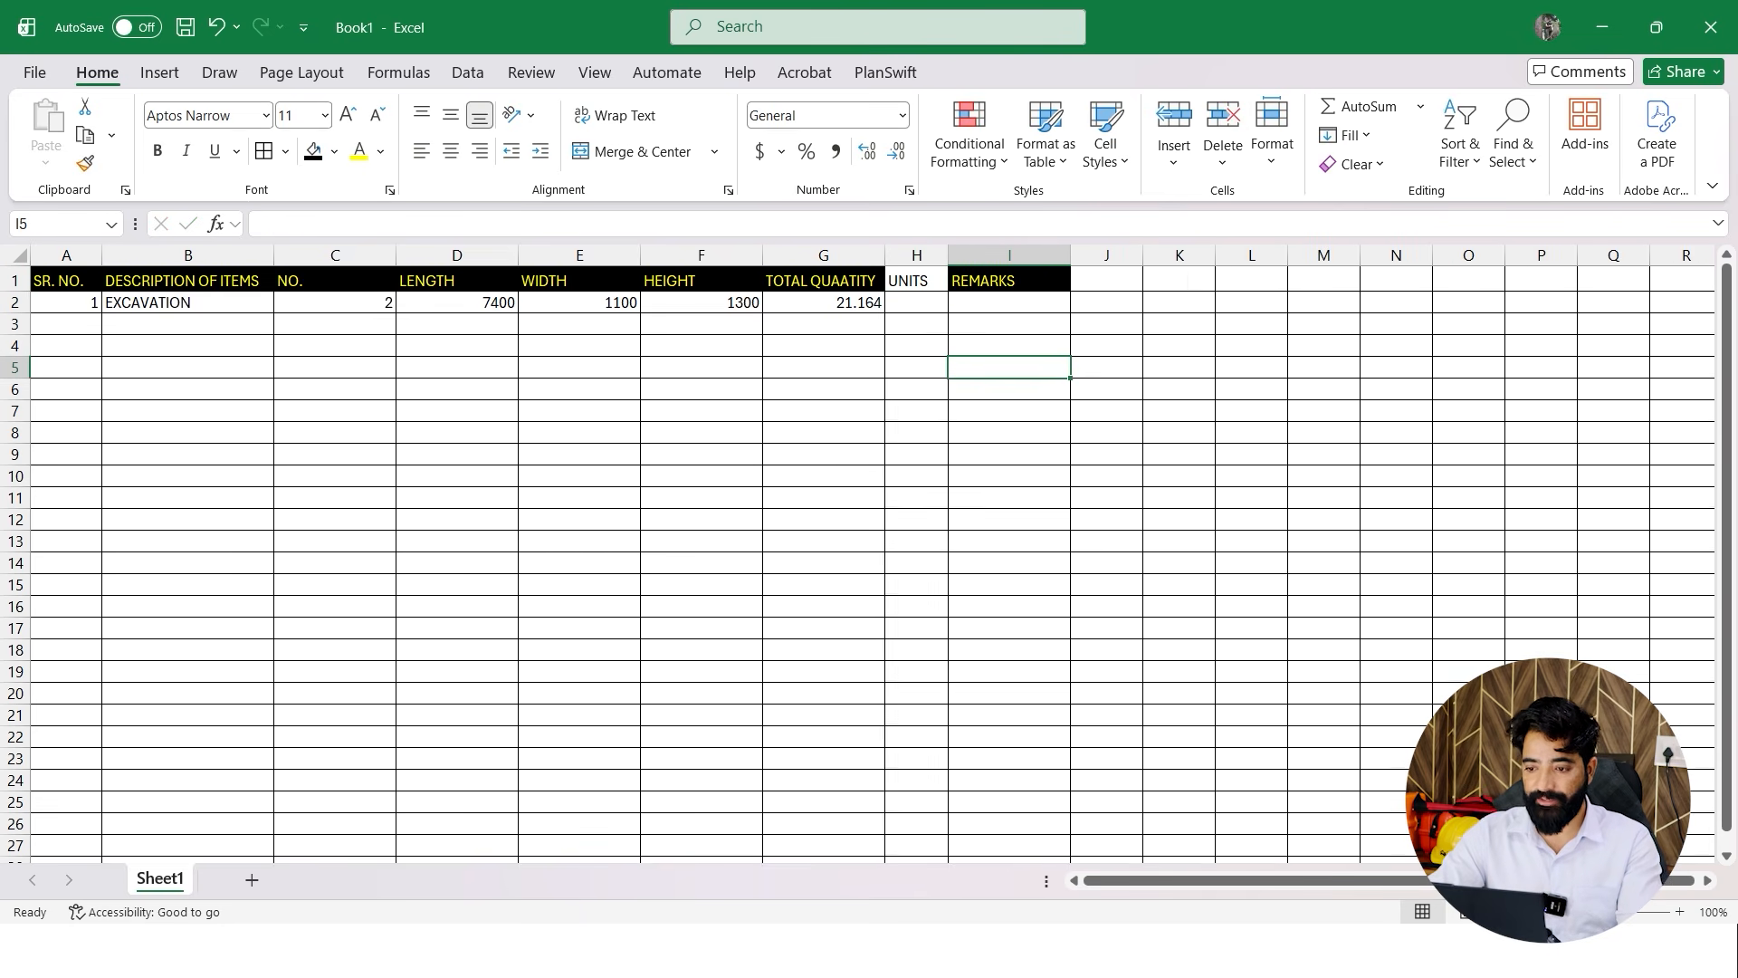
click(928, 281)
click(313, 151)
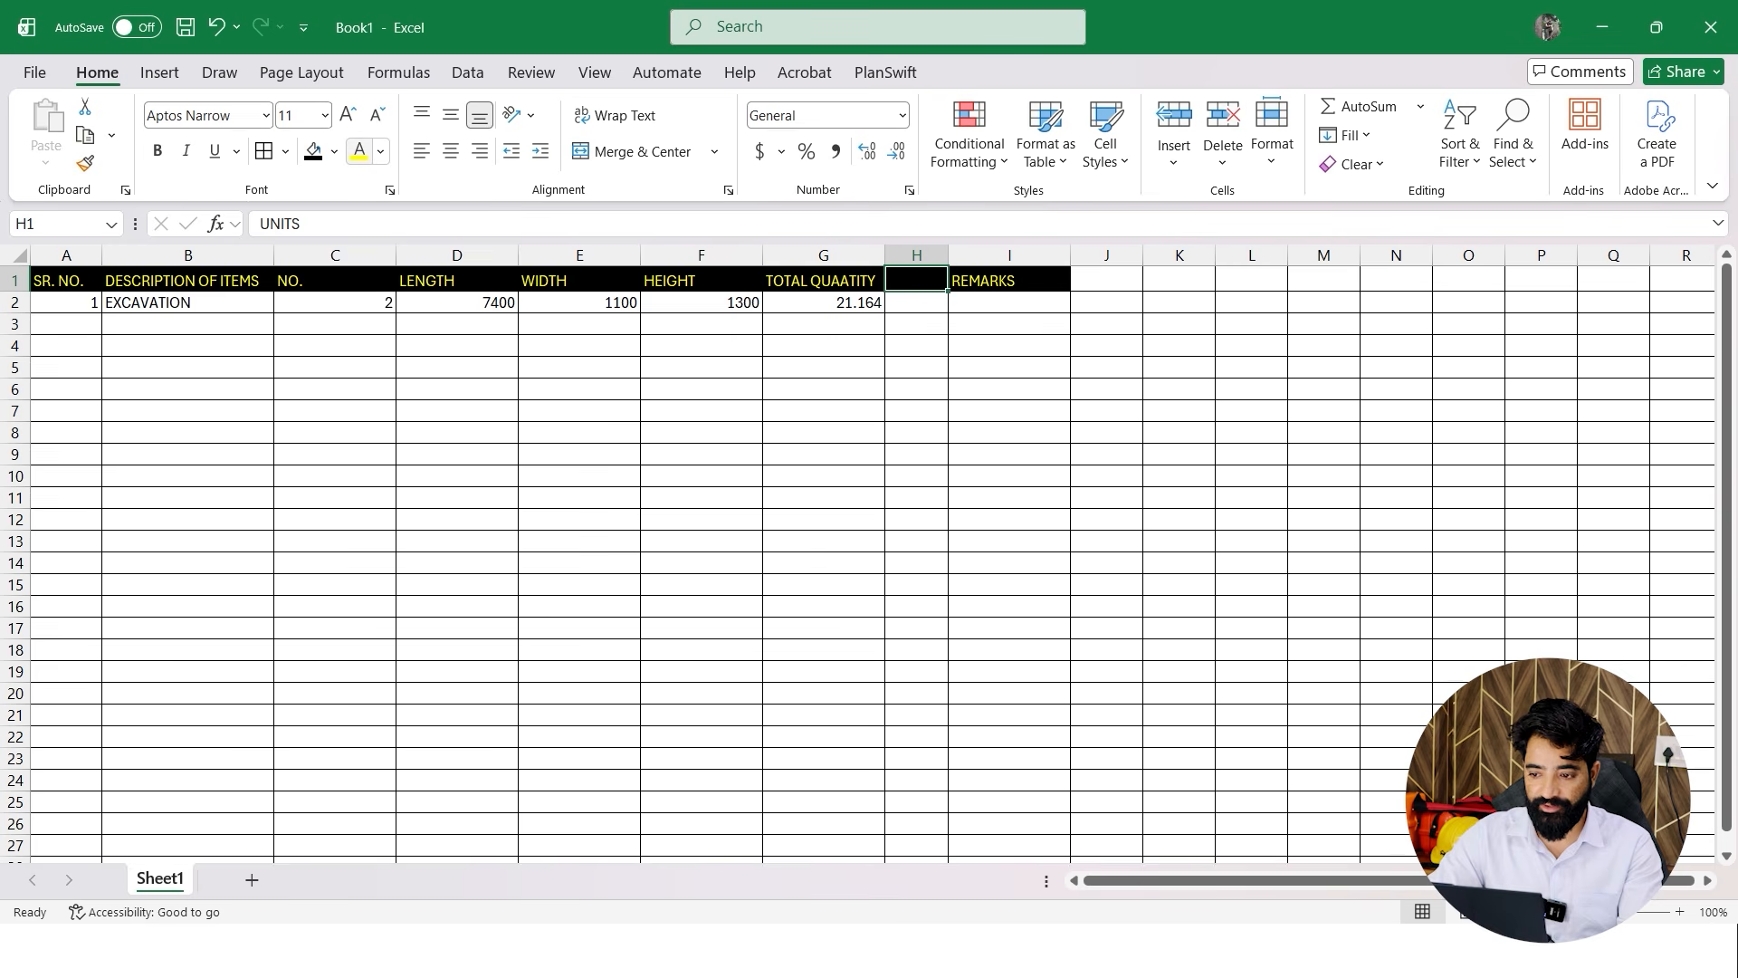
click(359, 150)
click(1009, 476)
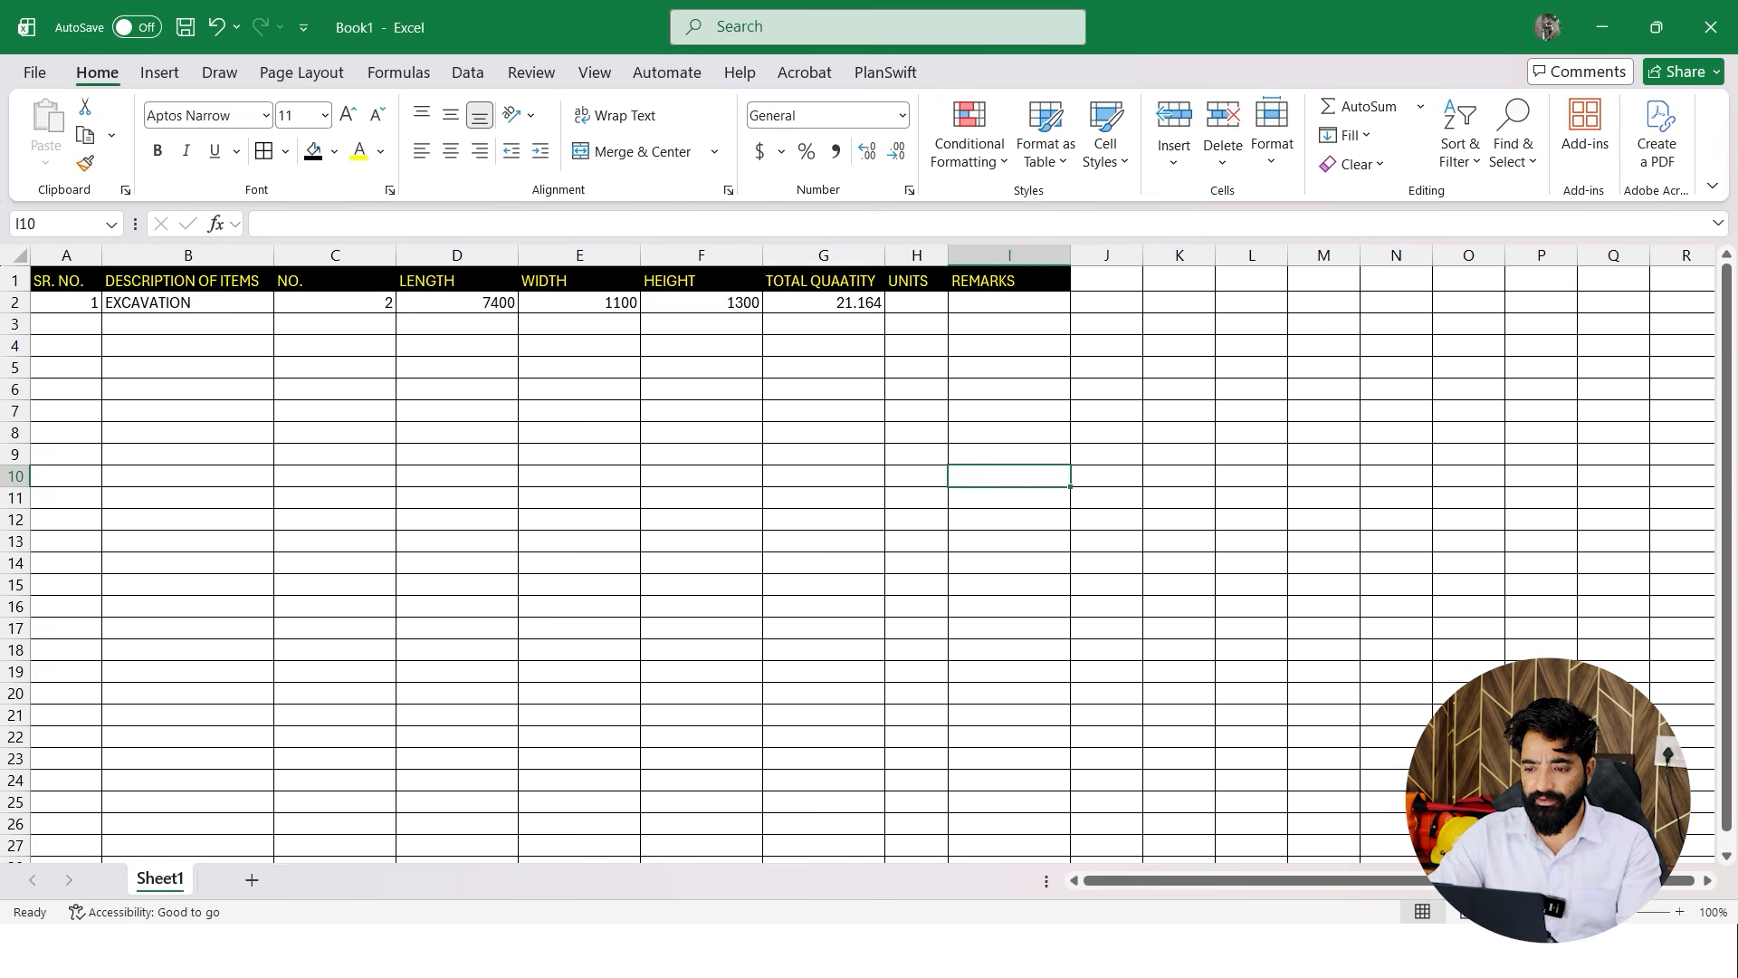
Enter CUM as the excavation's unit in H2
click(916, 303)
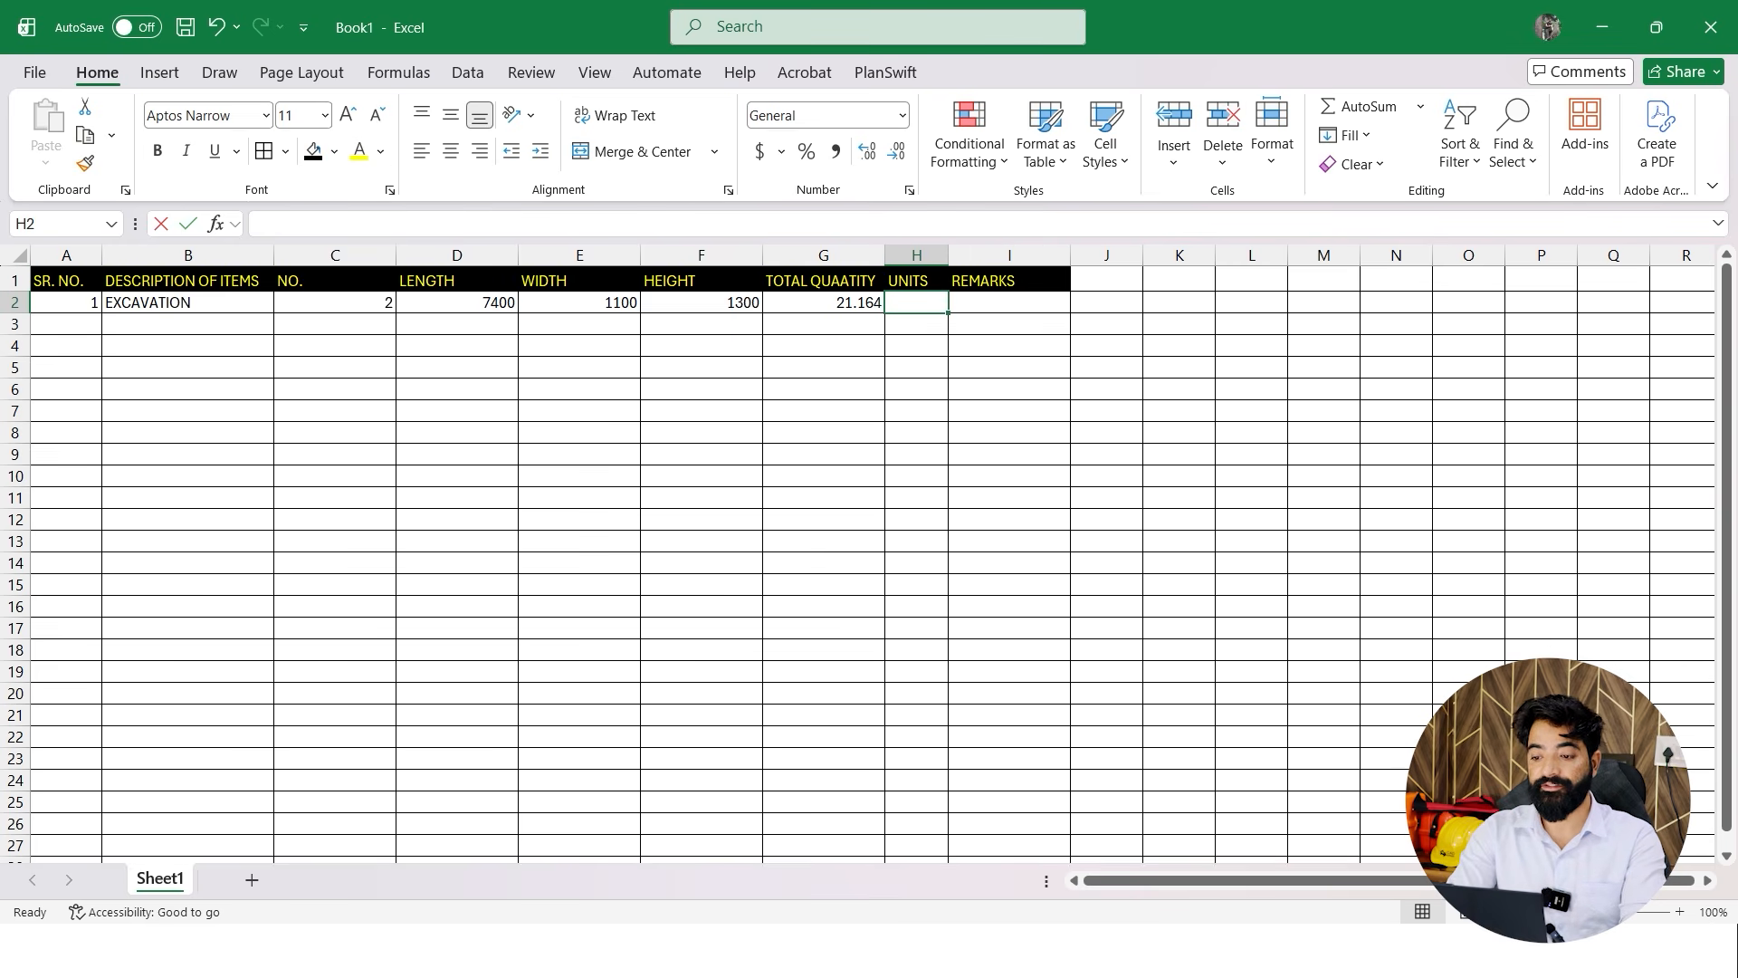
text(CUM)
key(Return)
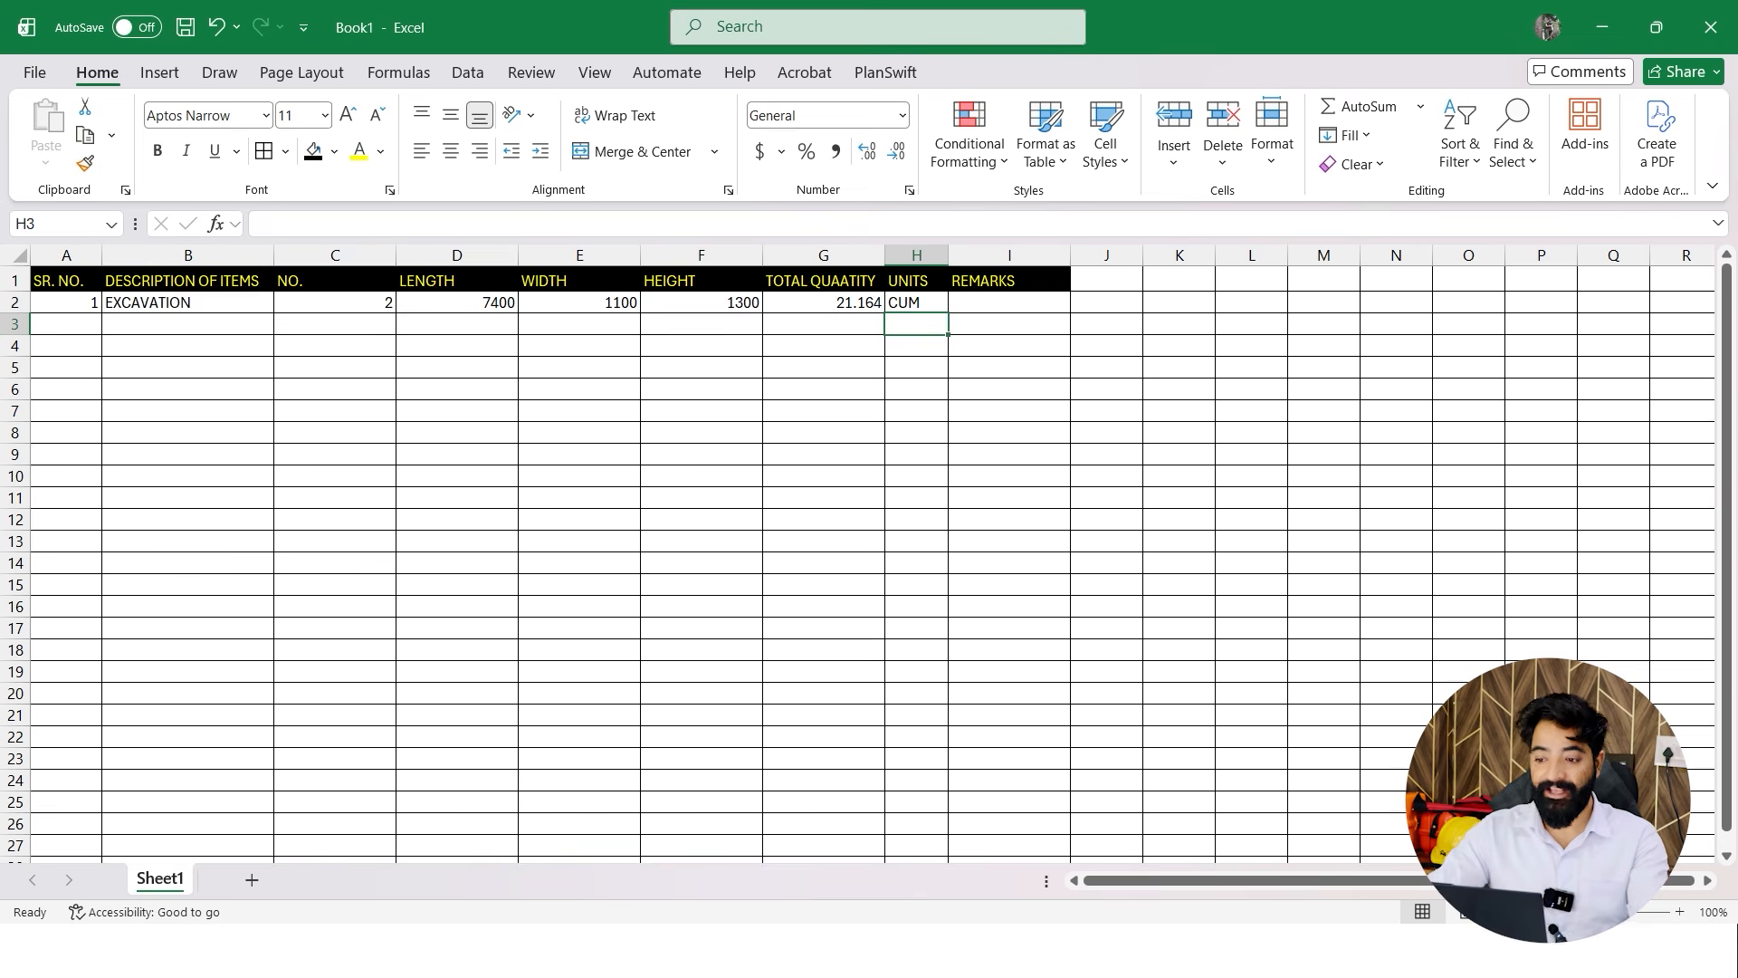
Switch to AutoCAD and examine the concrete bed at the base of the stepped footing section, including its width and thickness dimensions
key(super)
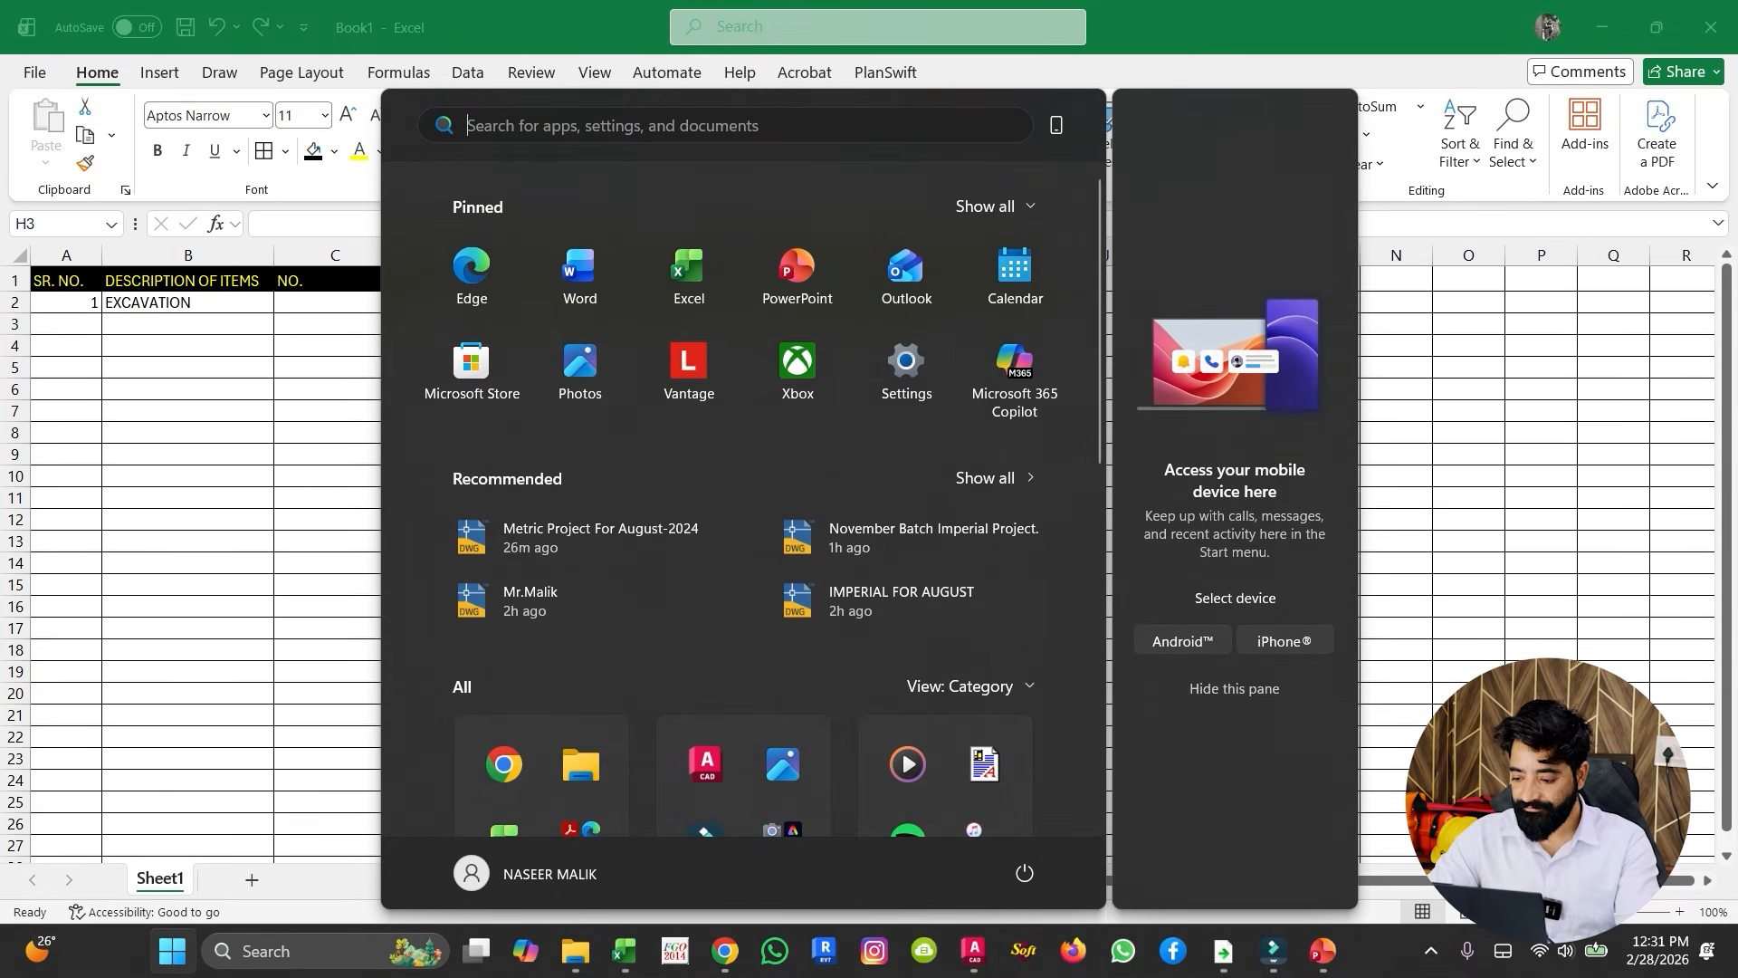
click(973, 951)
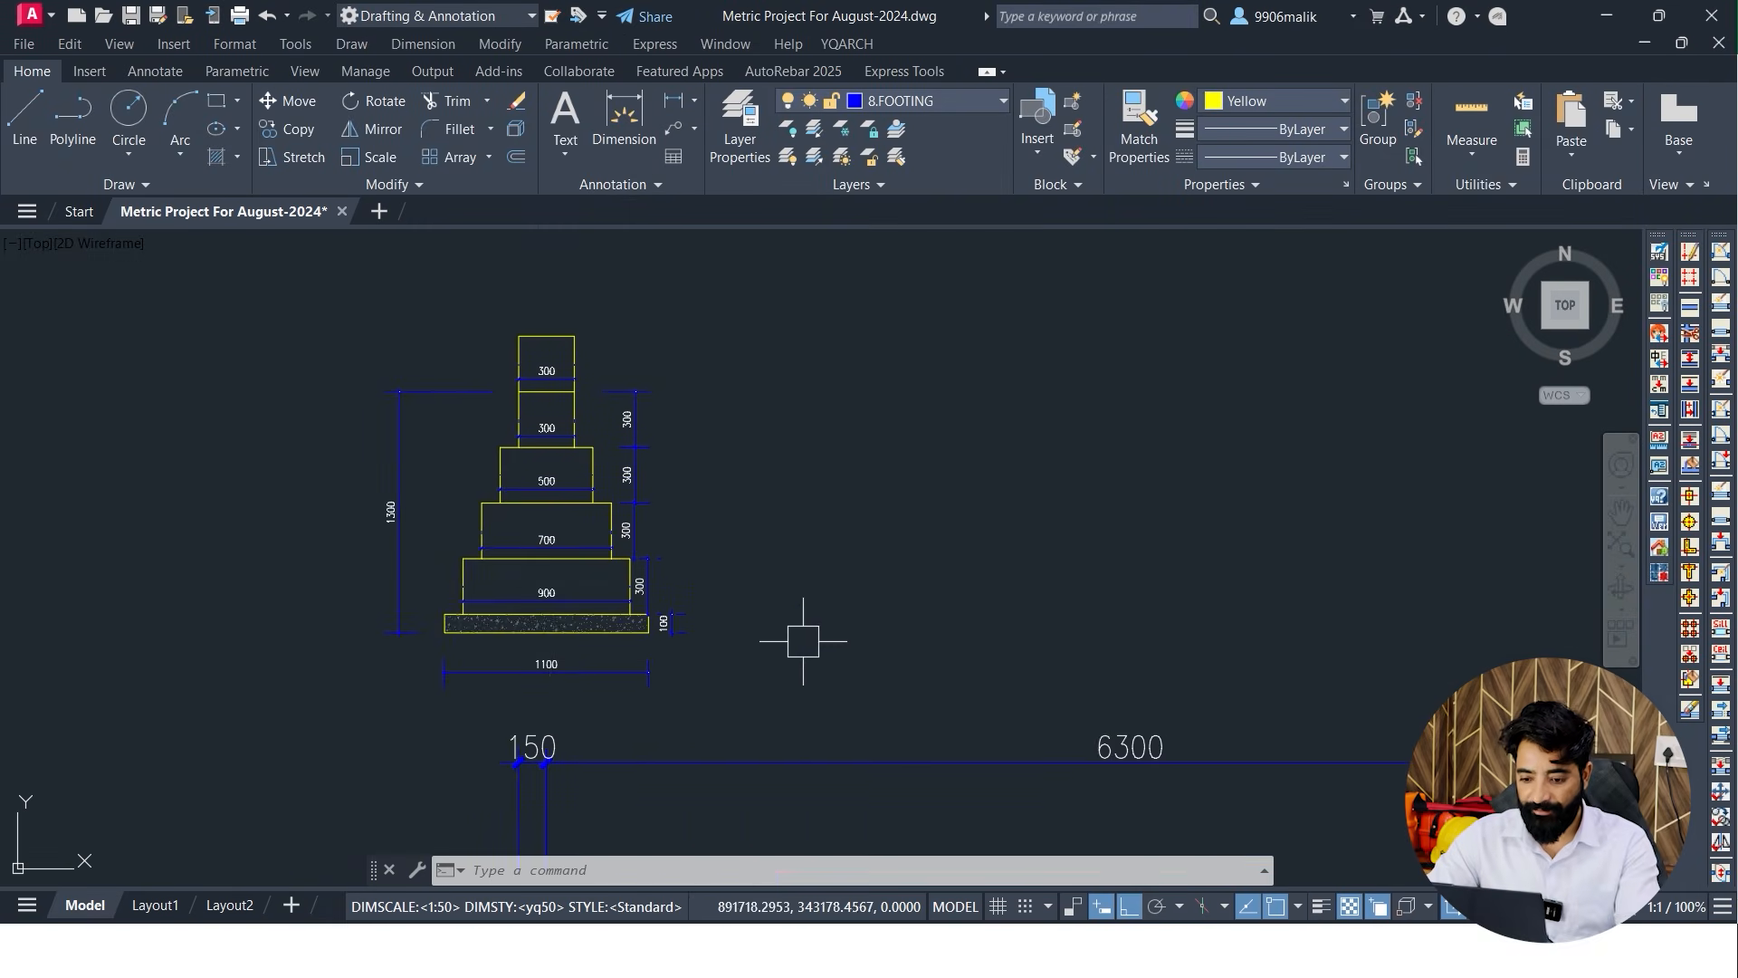
scroll(637, 578, up, 3)
mouse_move(637, 577)
middle_down()
mouse_move(522, 578)
mouse_move(568, 579)
middle_up()
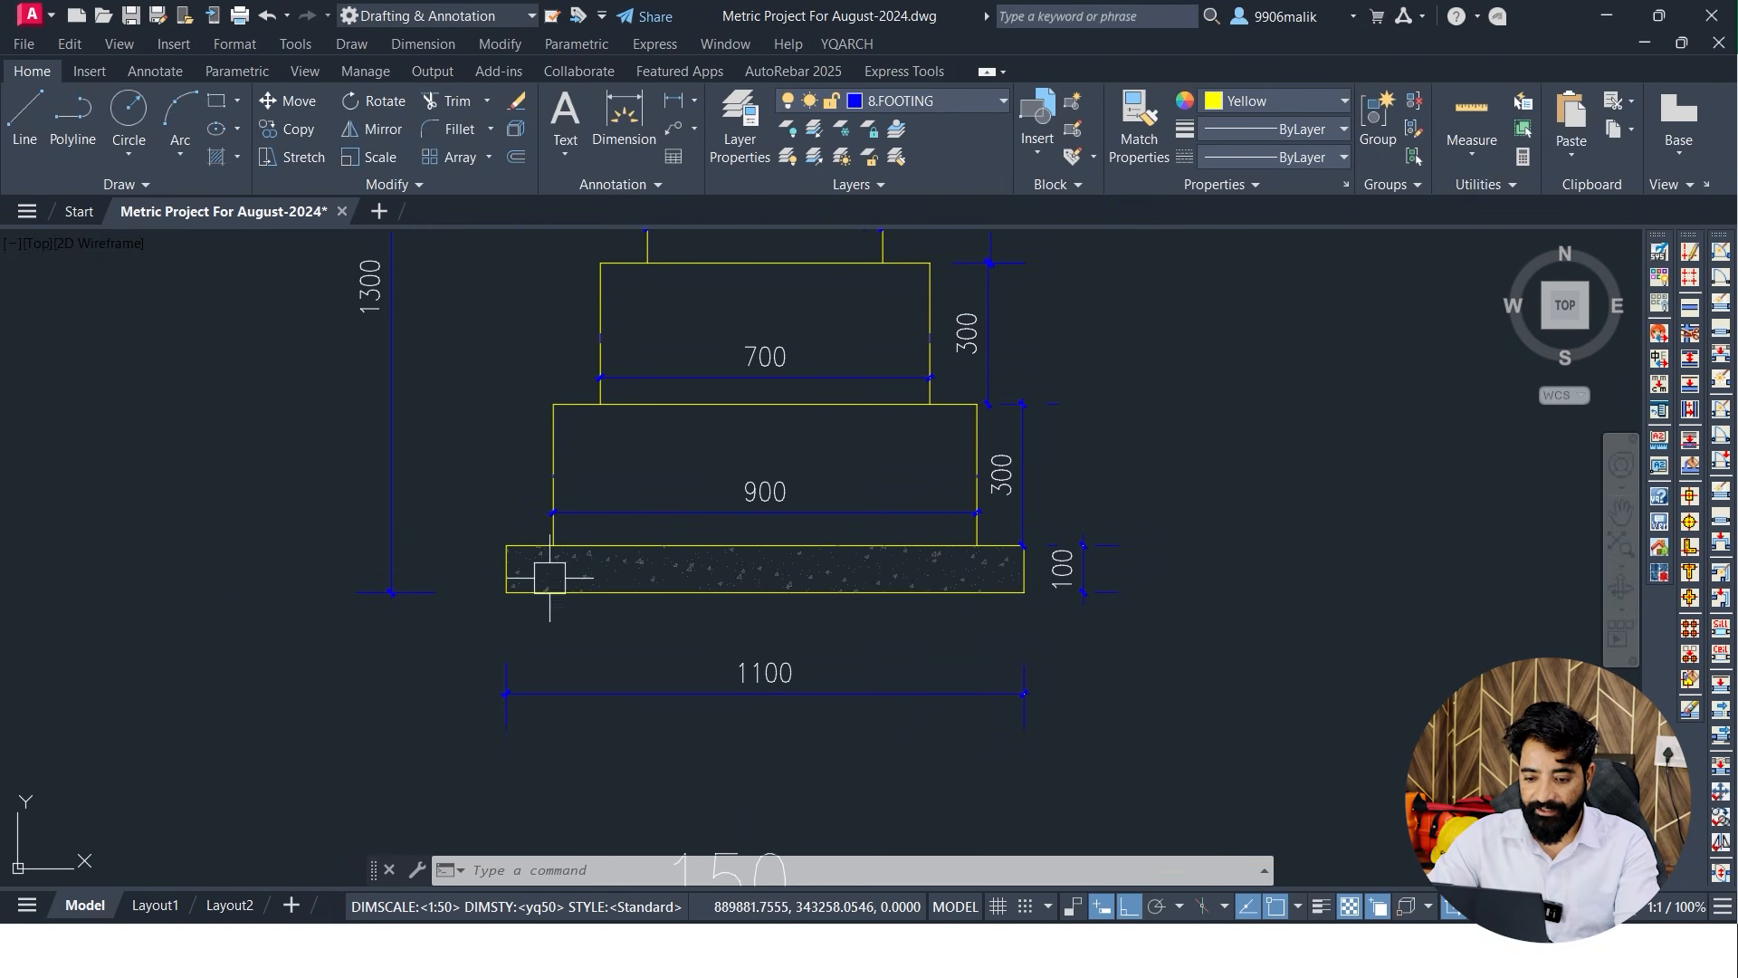
middle_drag(1066, 624, 937, 634)
middle_drag(790, 626, 852, 619)
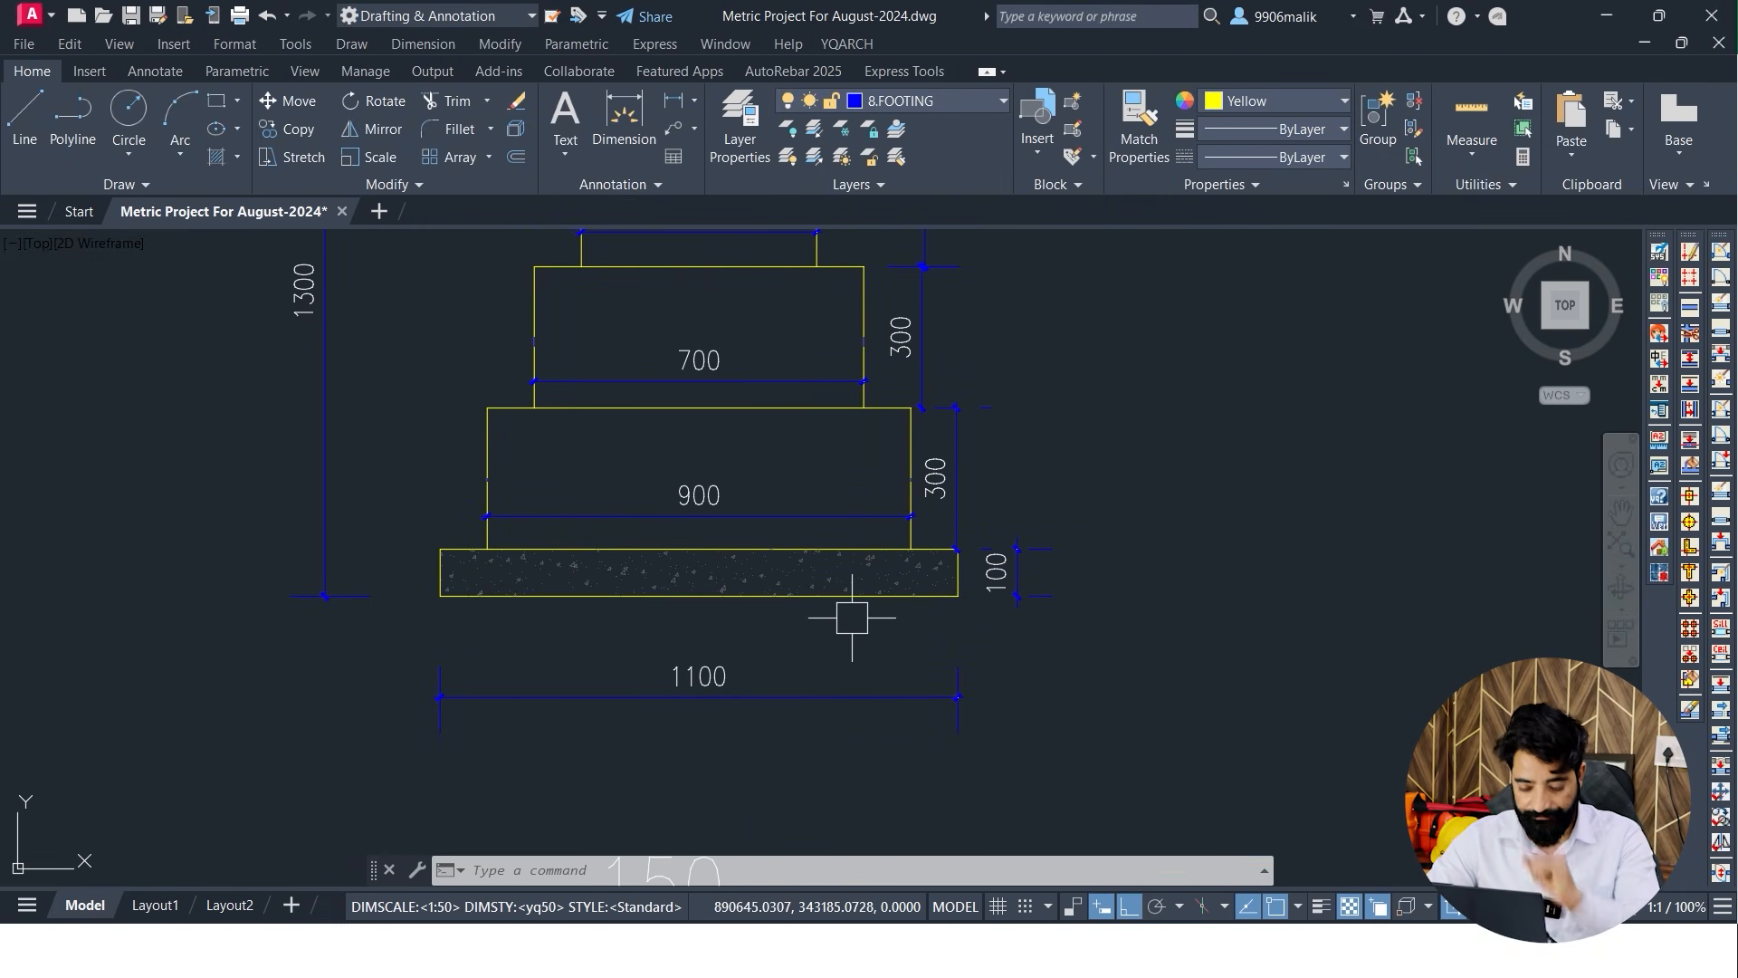
scroll(868, 618, down, 5)
scroll(814, 620, up, 5)
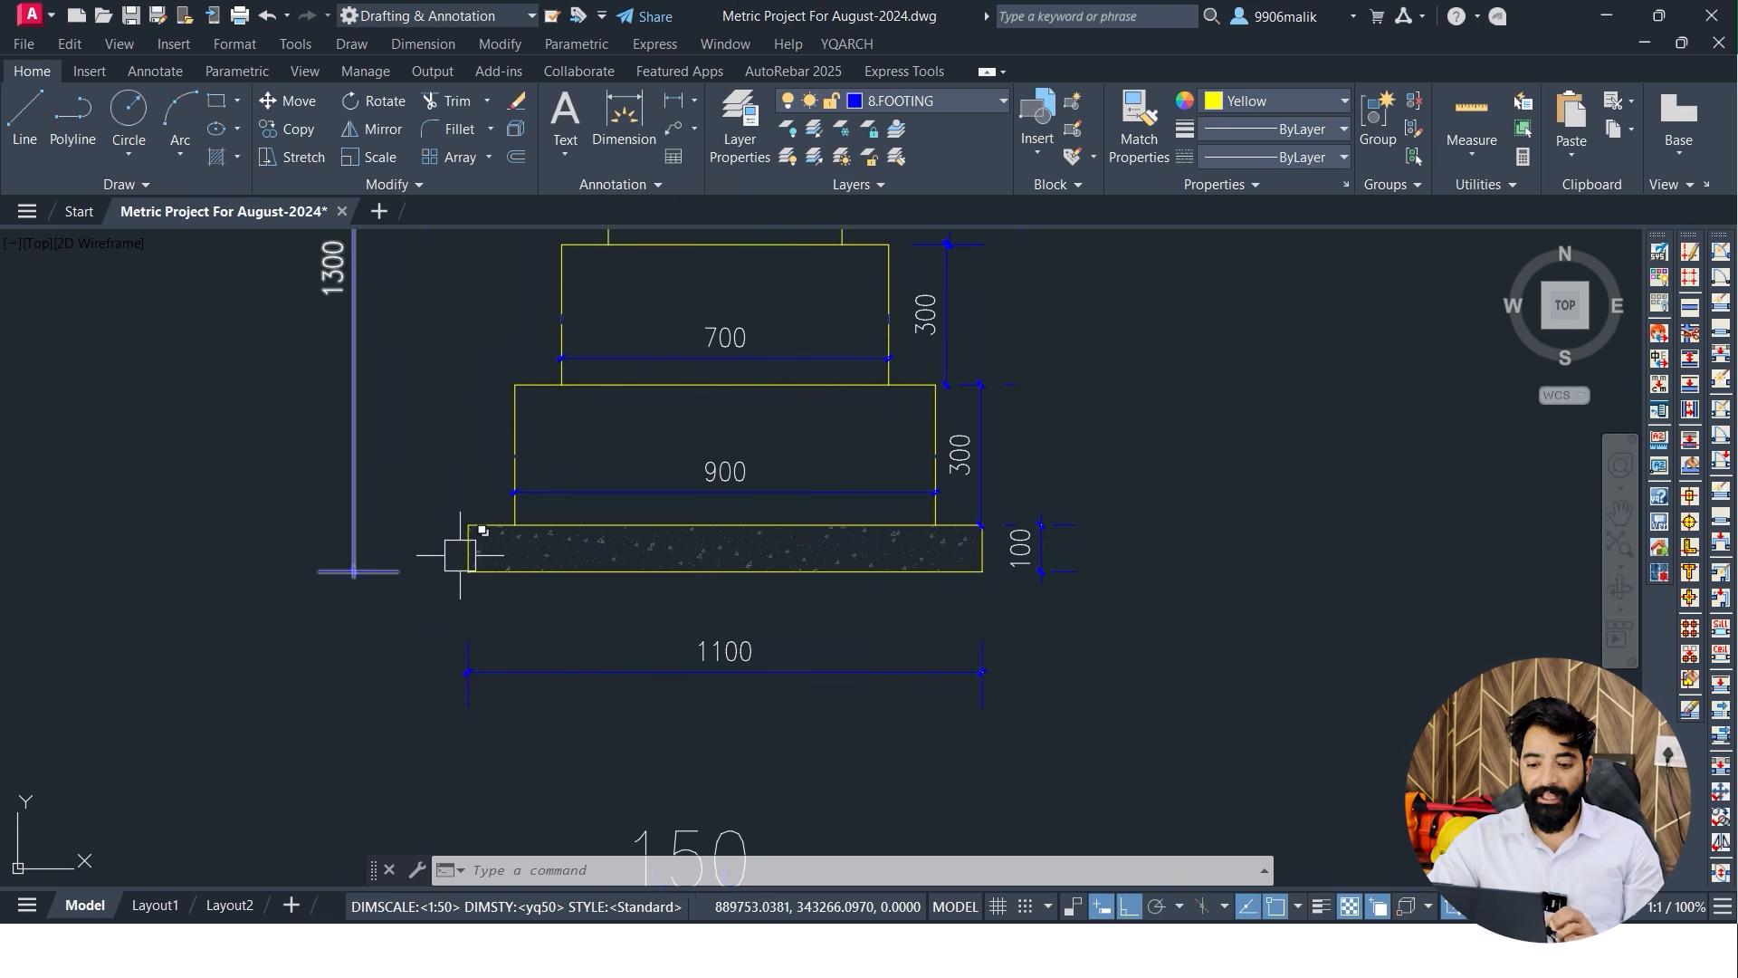
middle_drag(677, 610, 644, 610)
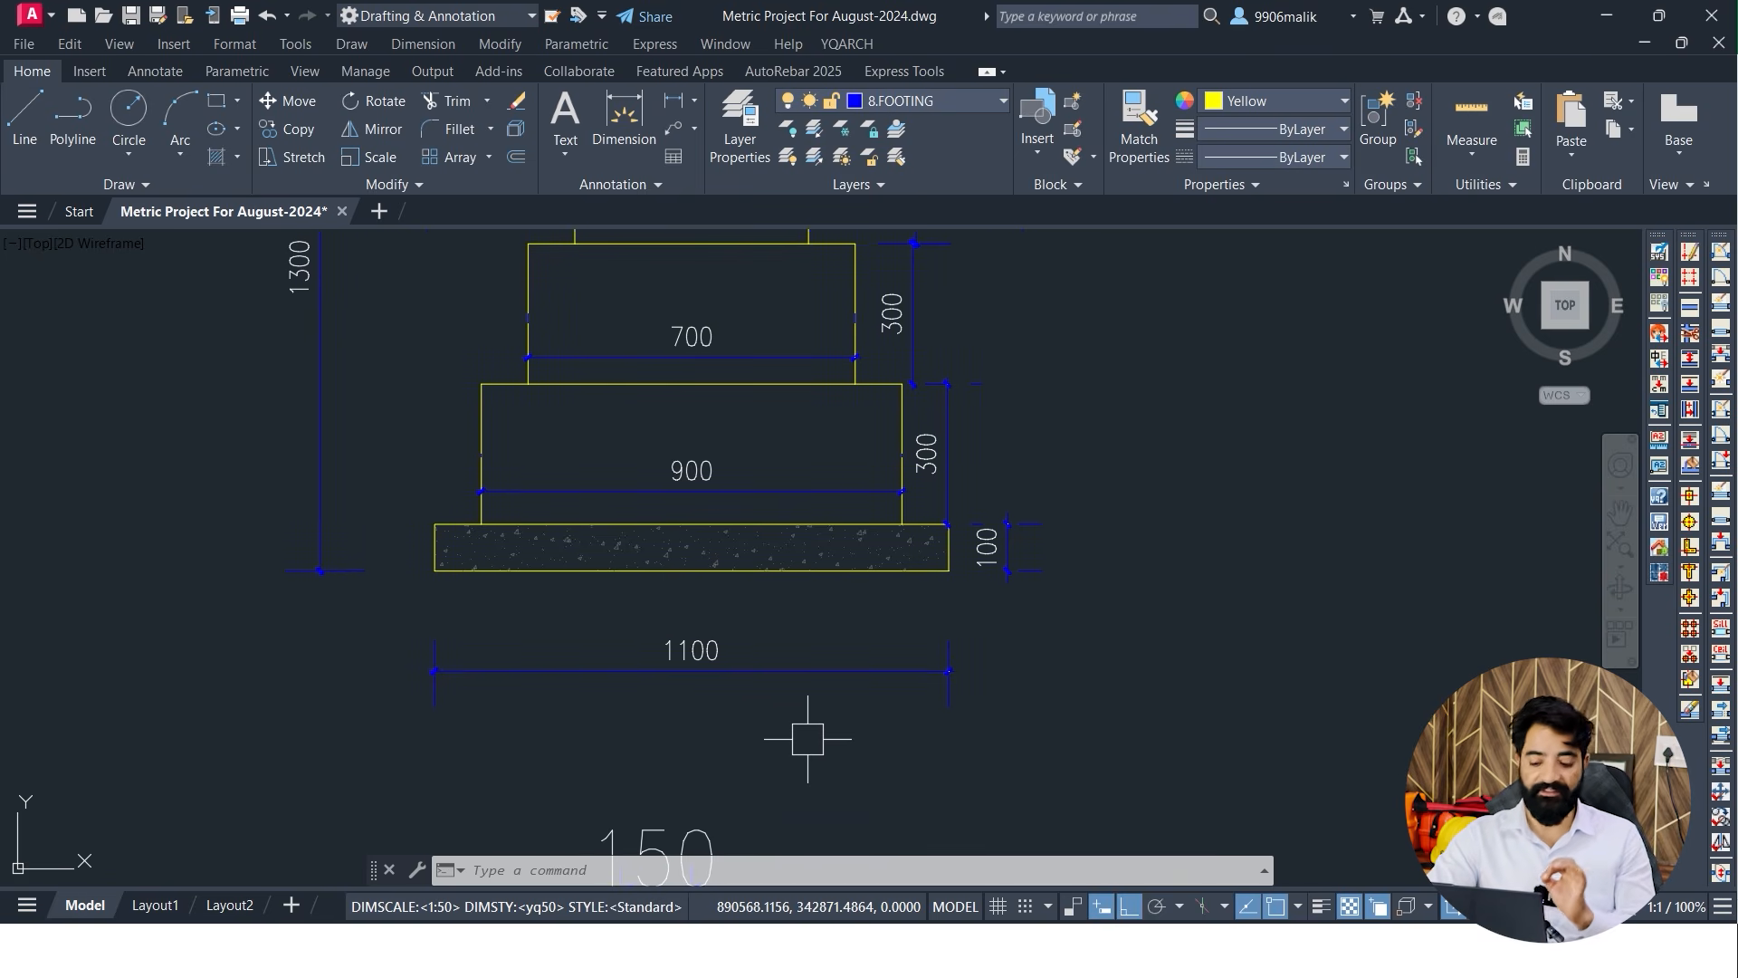
Switch to Excel and enter 2 as the serial number of the second item in A3
key(super)
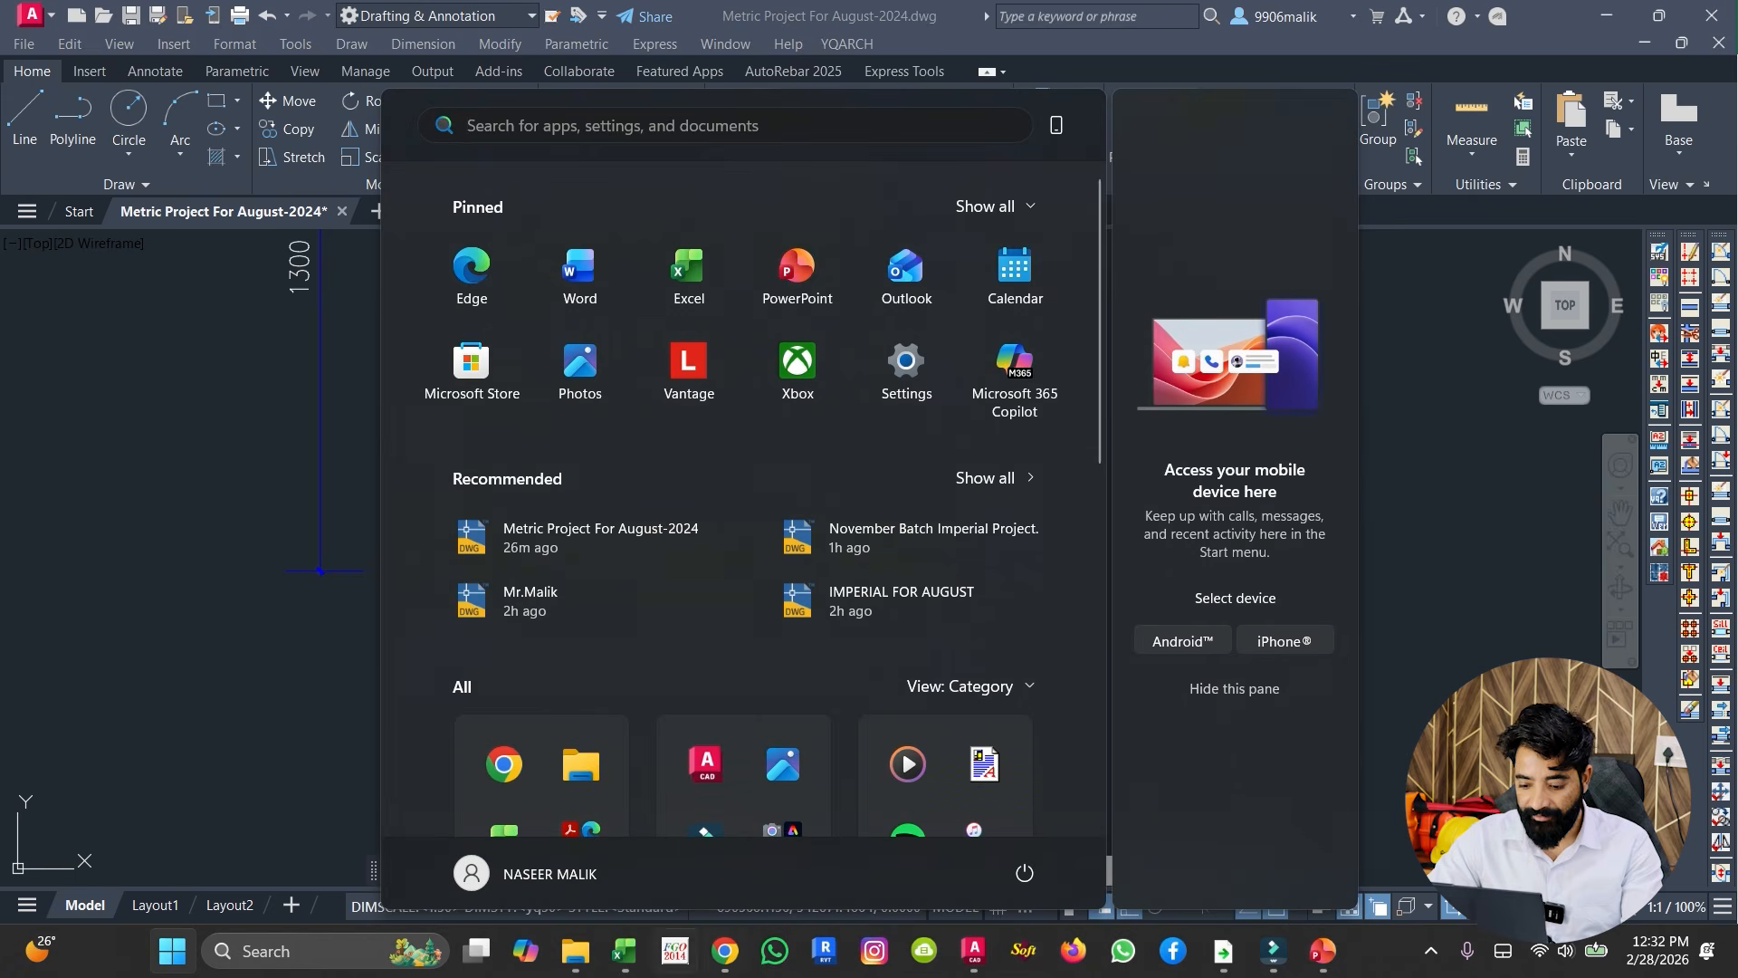
click(626, 948)
click(66, 324)
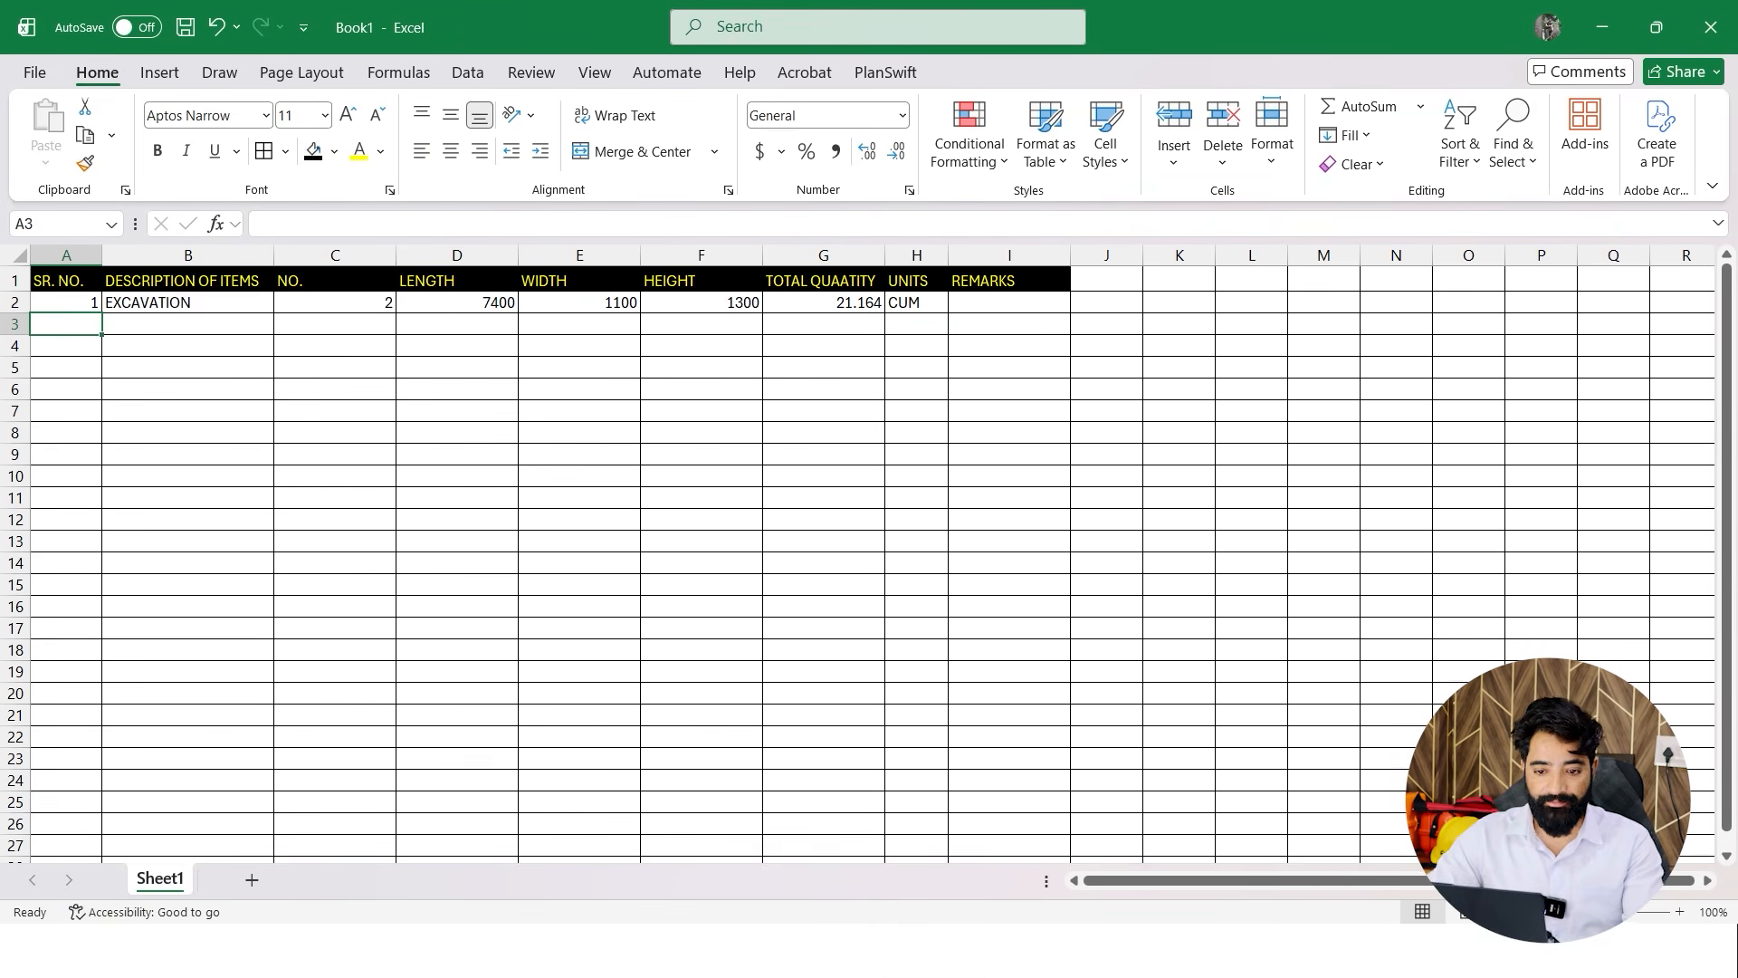
text(2)
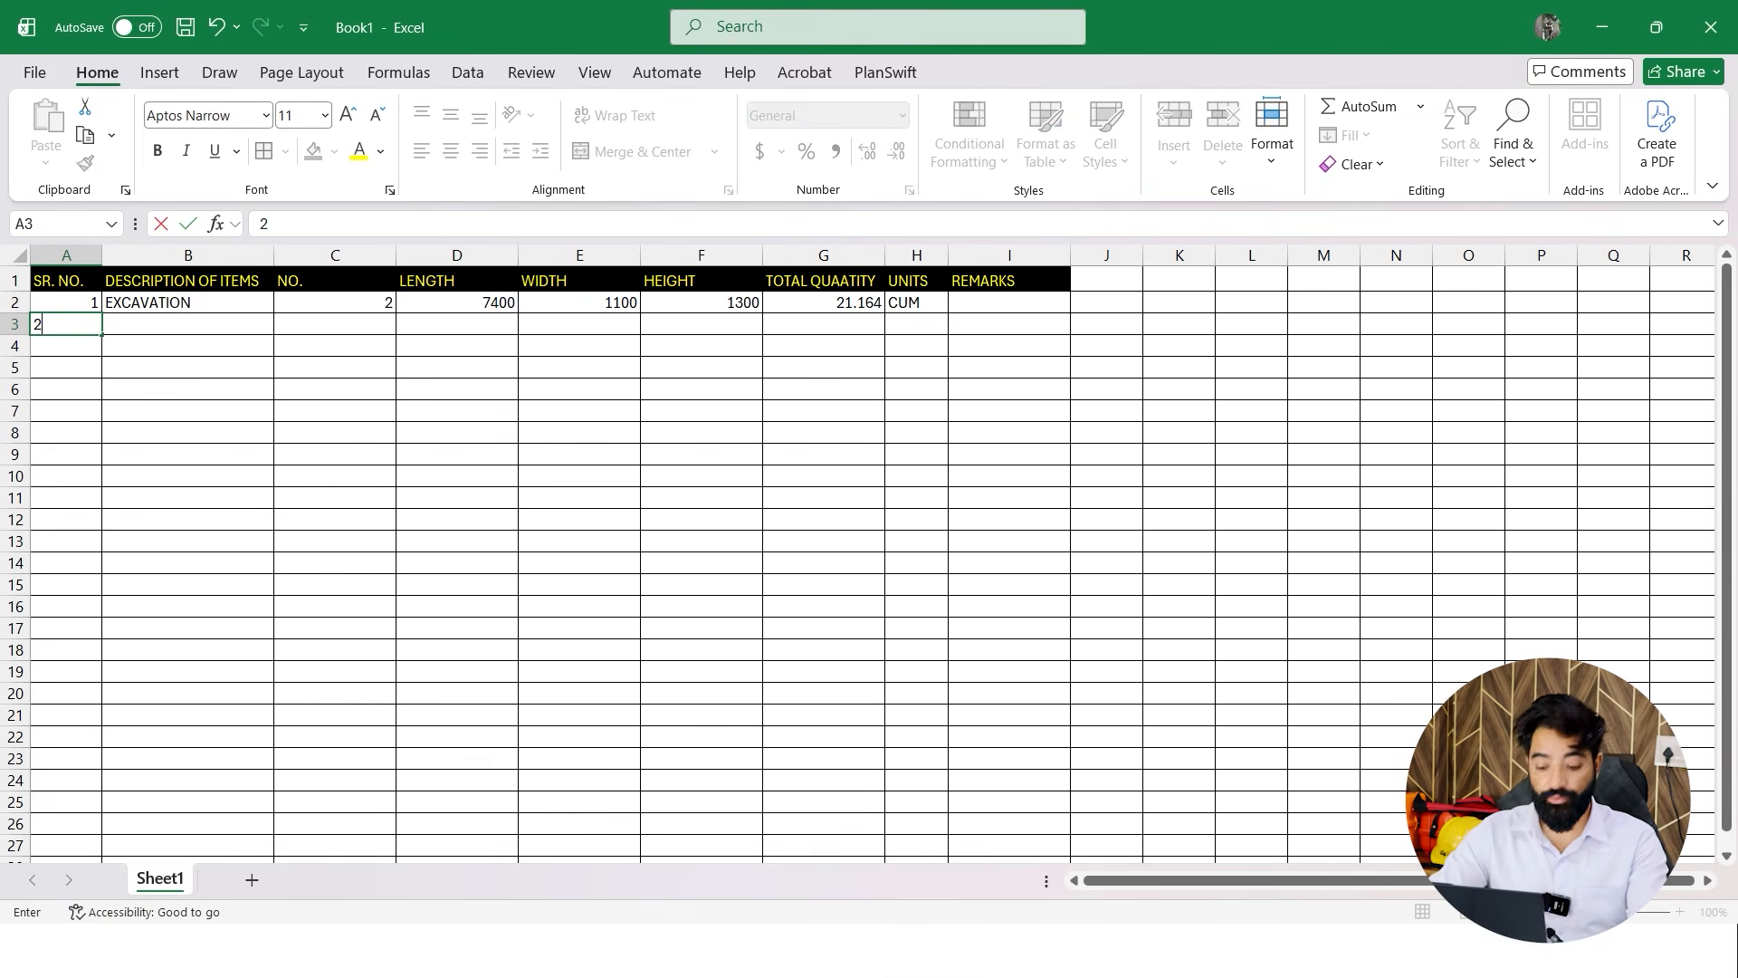
click(187, 389)
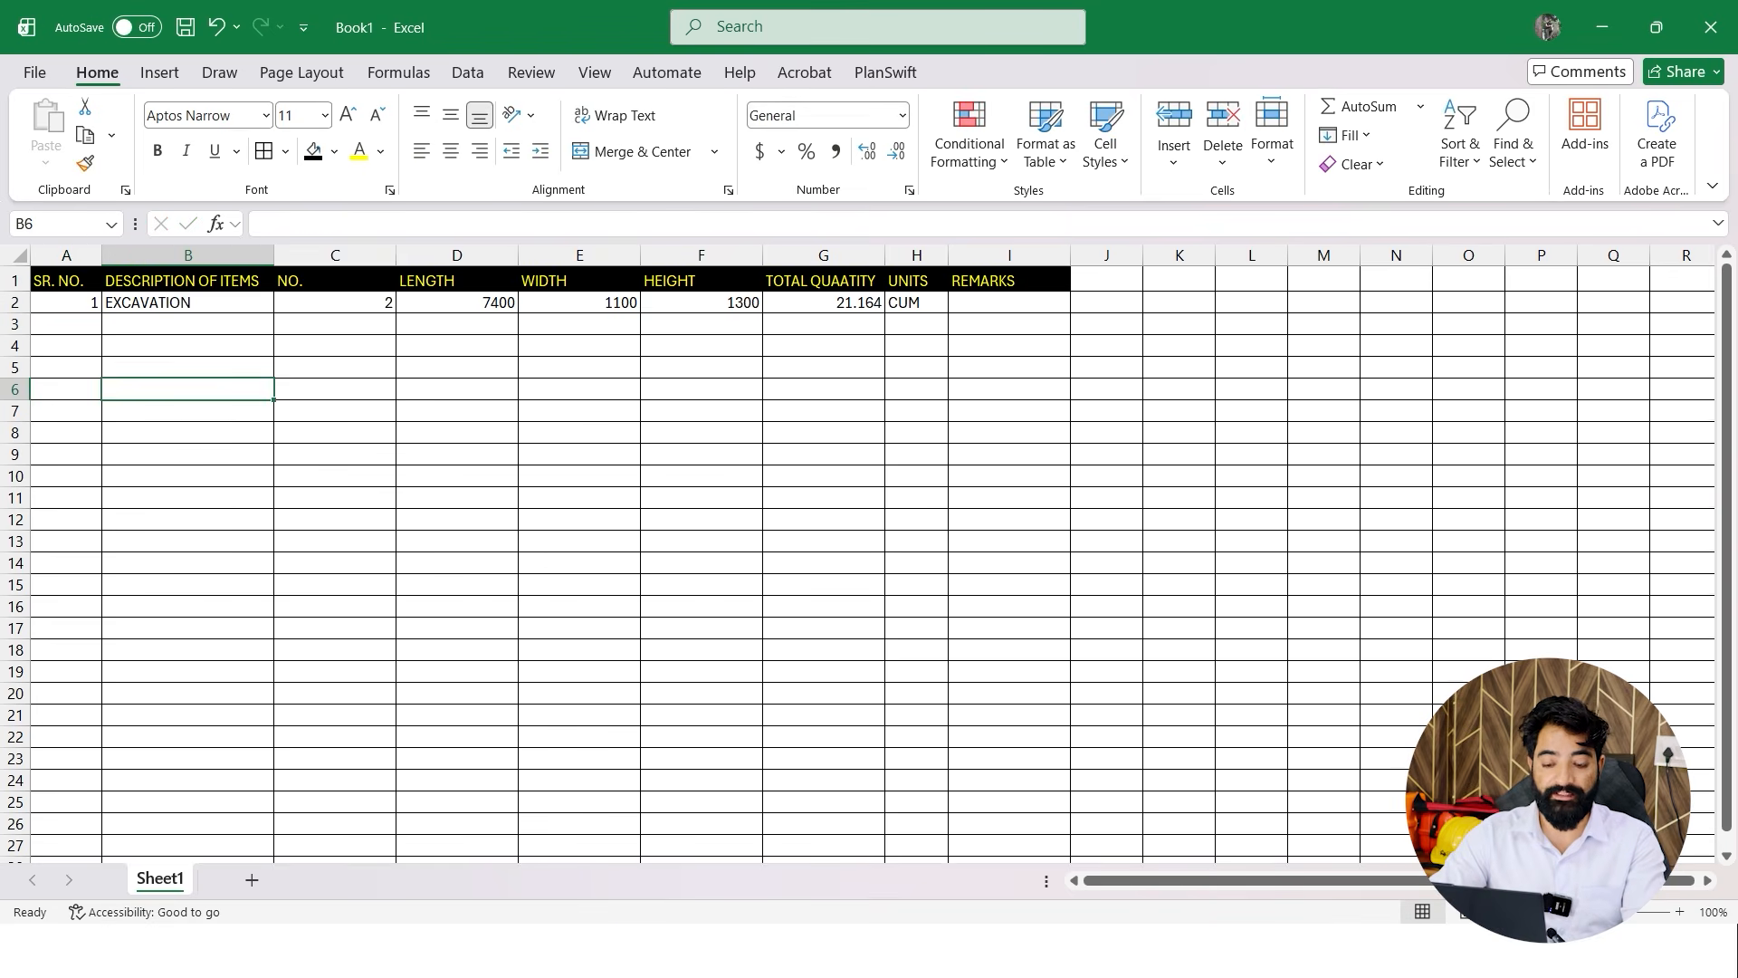
click(187, 303)
key(shift+Down)
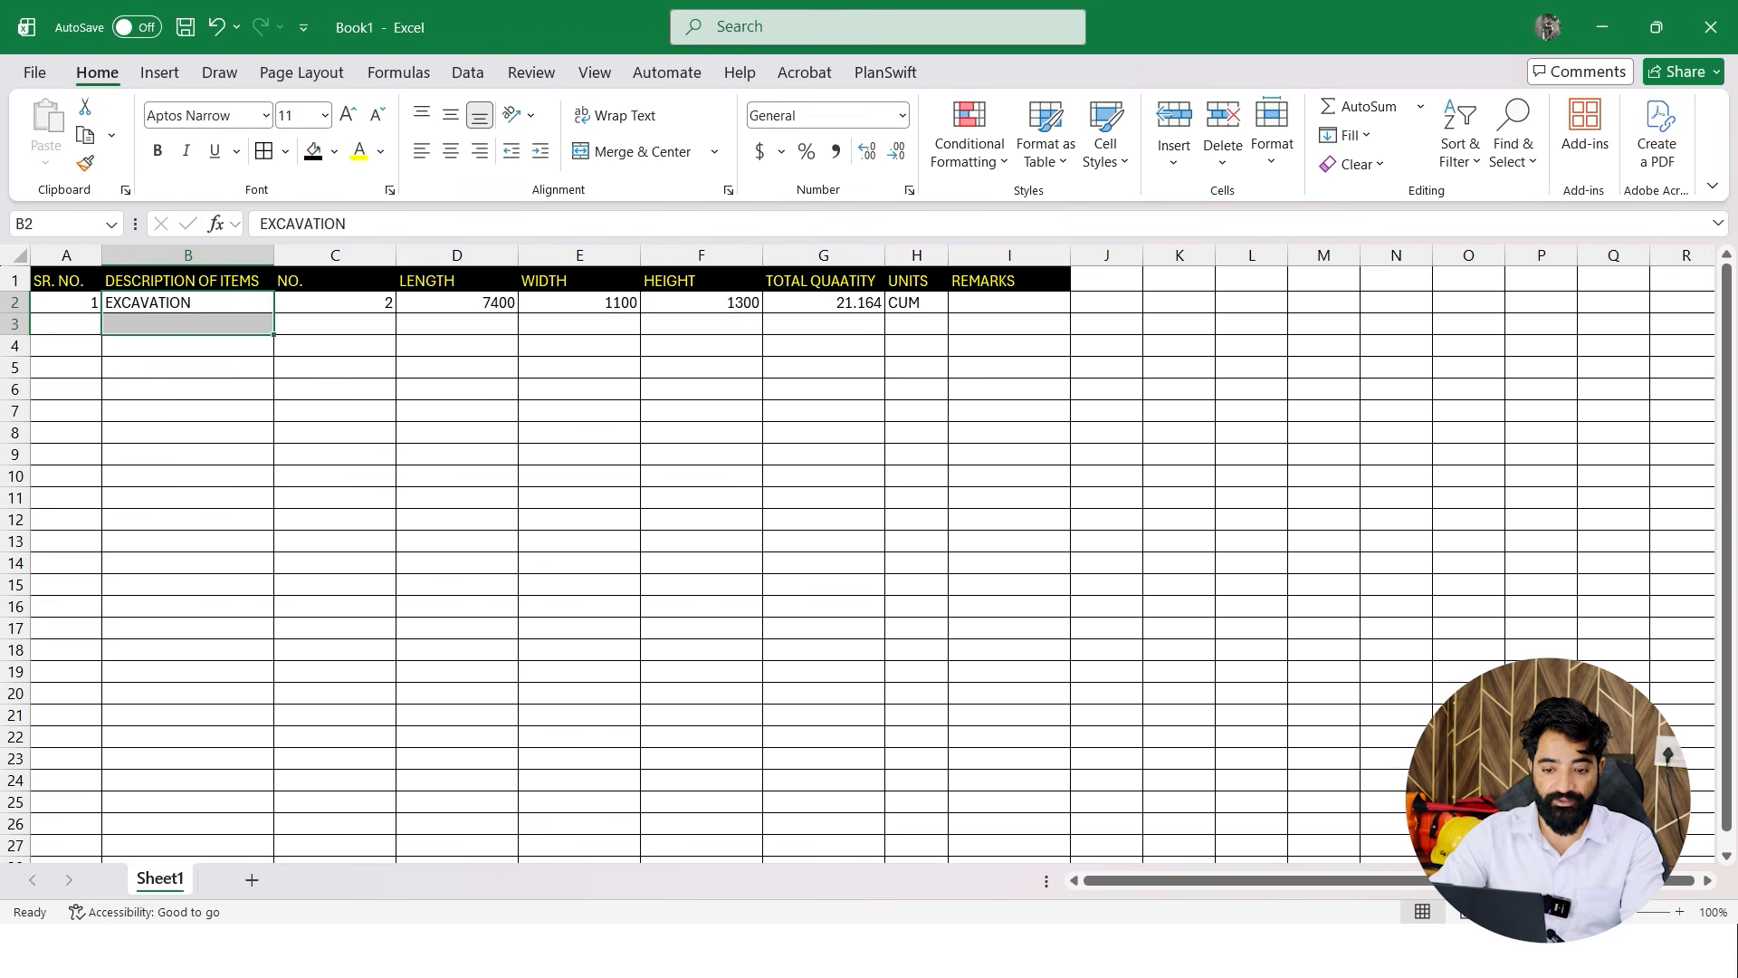
click(633, 151)
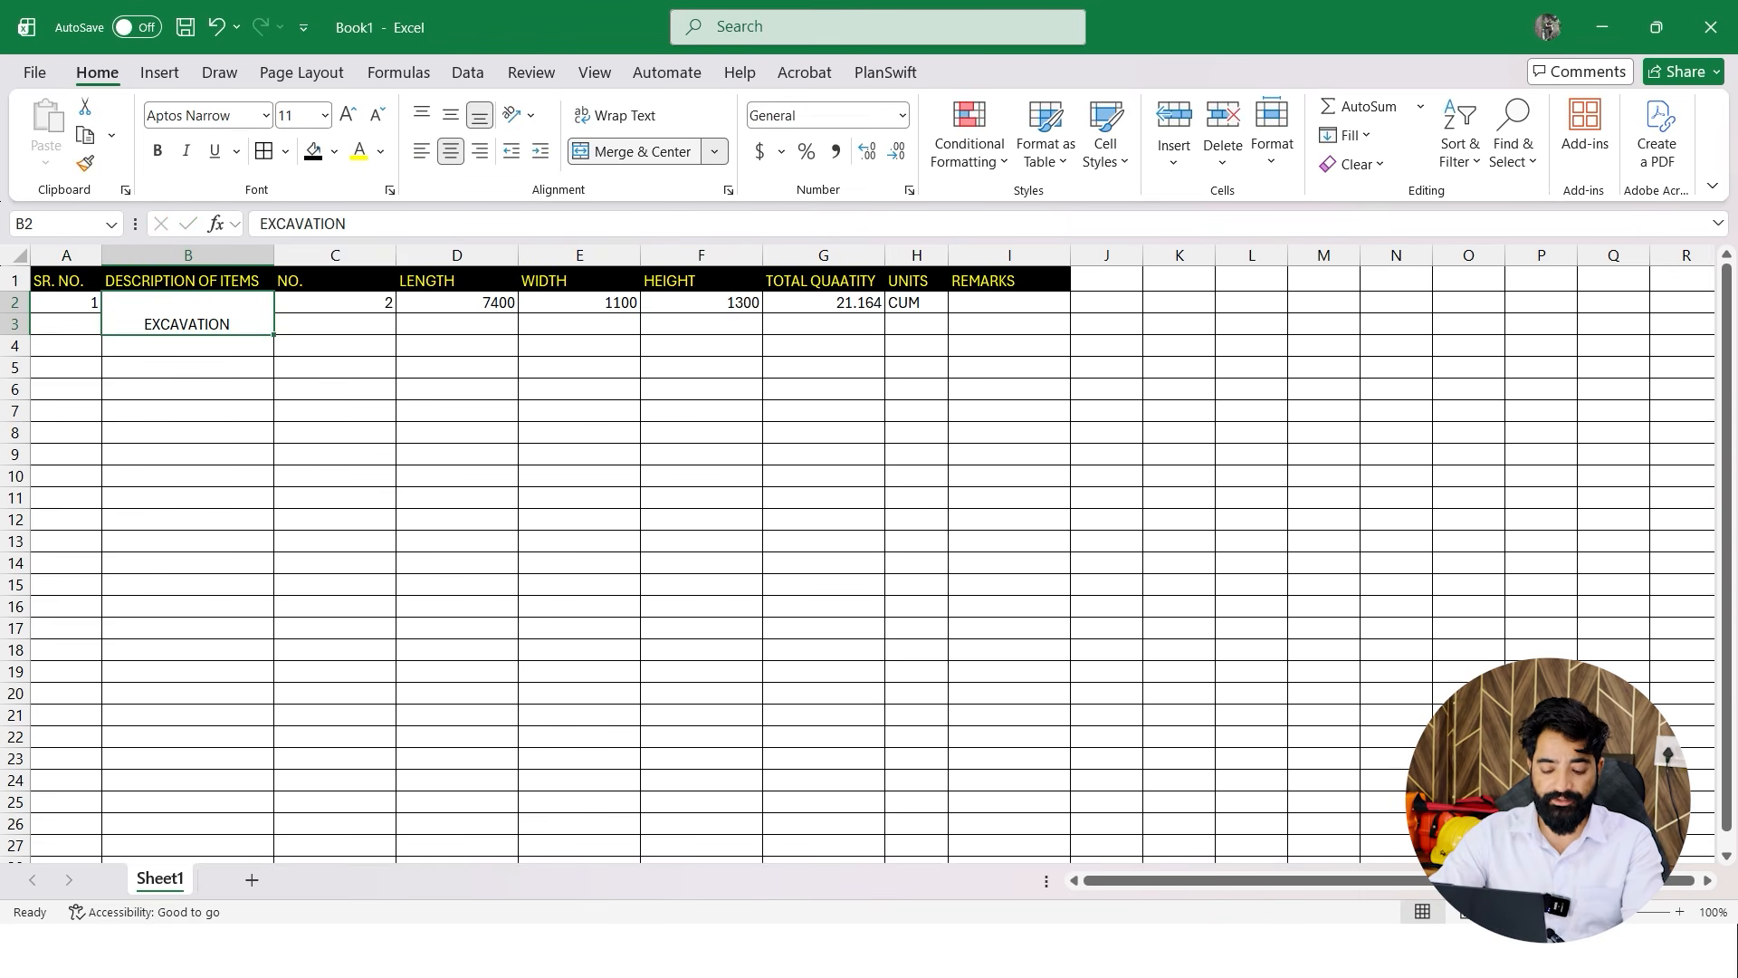
click(634, 151)
Change the description in B2 to EXCAVATION LONG WALL and widen column B to fit the text
double_click(187, 302)
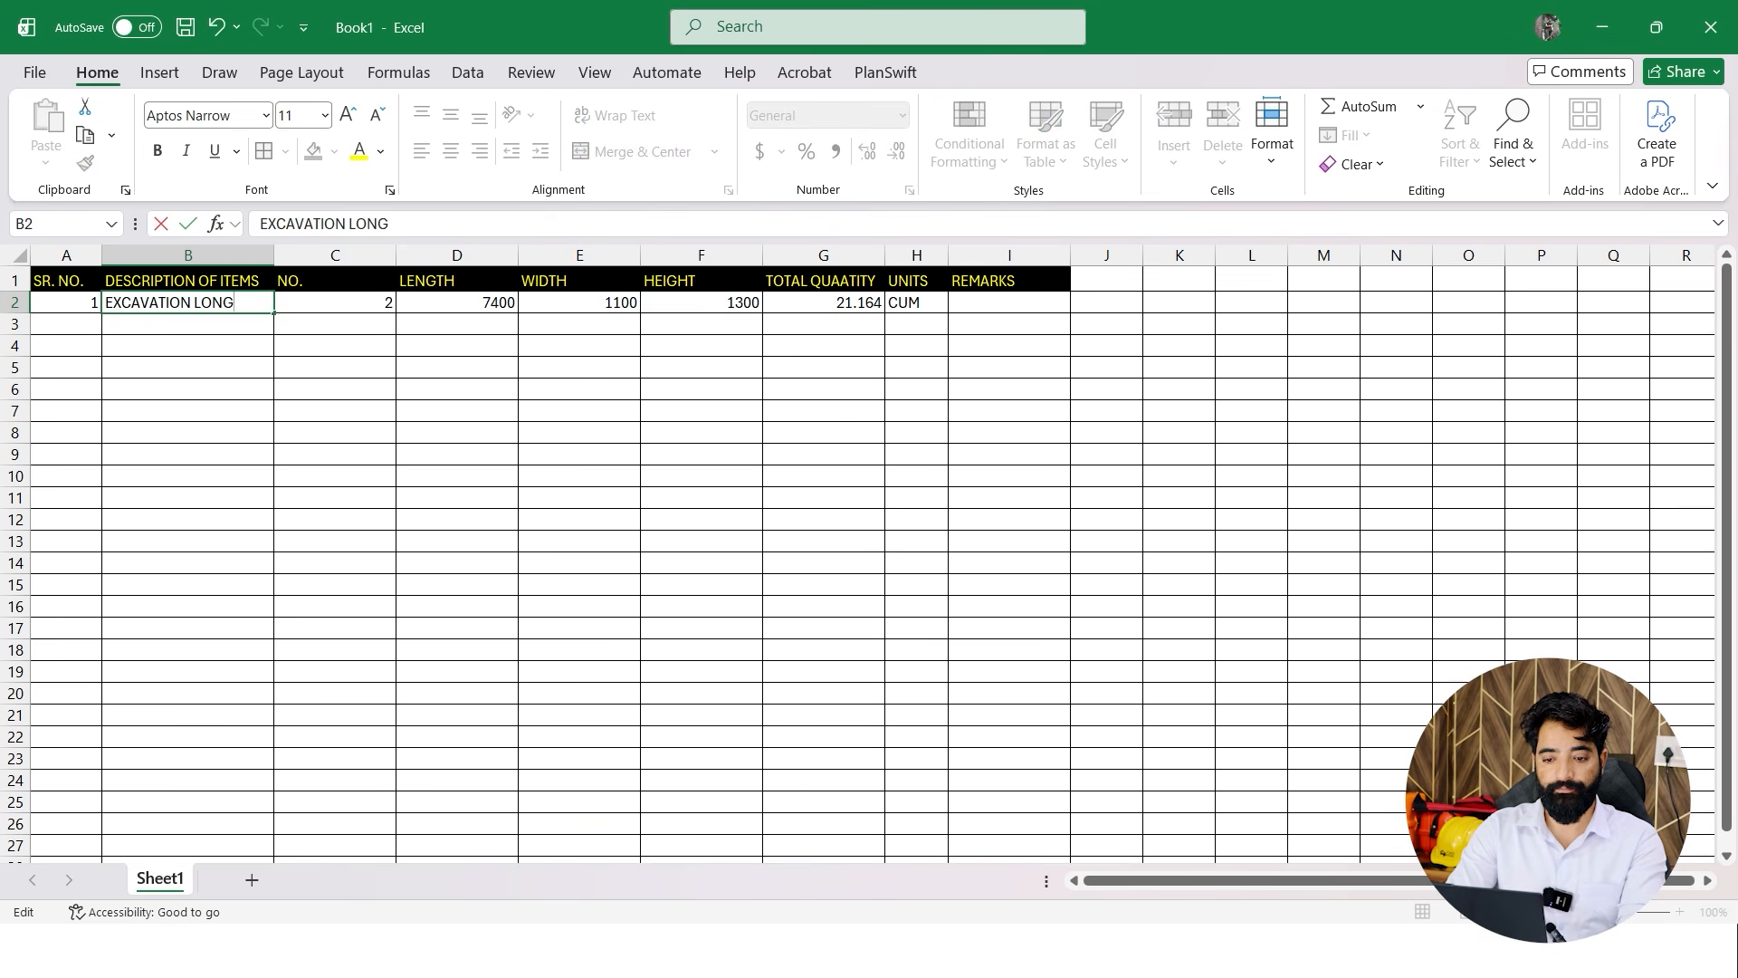
key(Return)
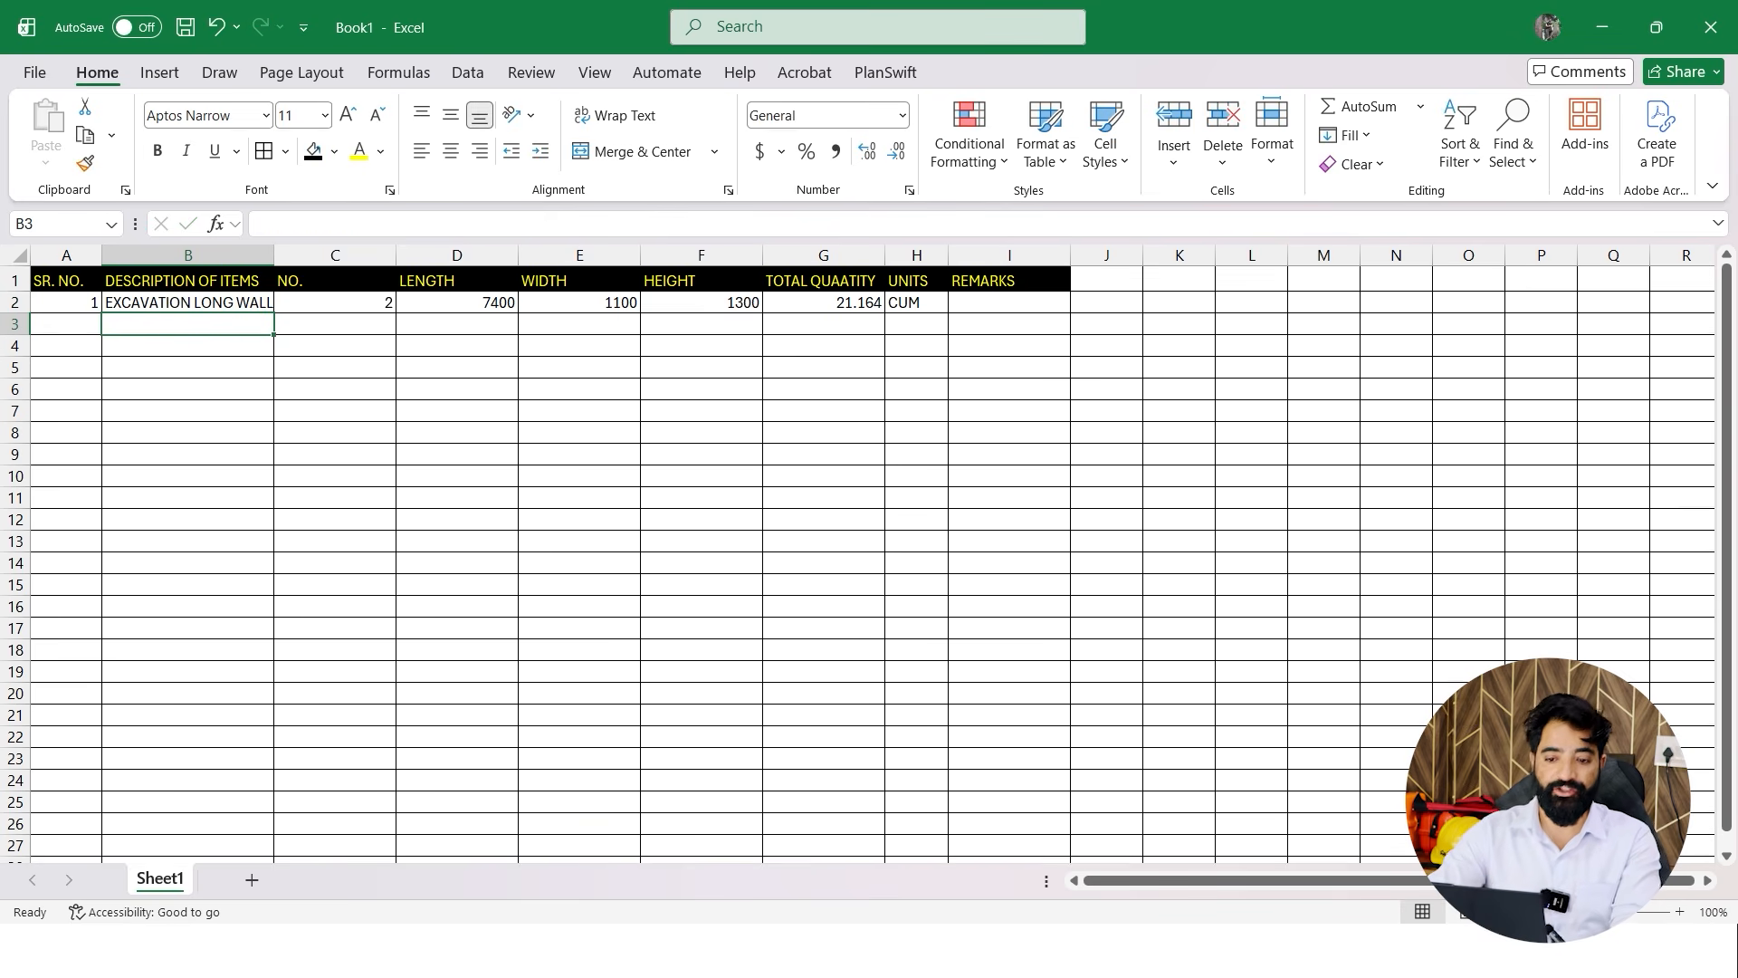
drag(273, 255, 298, 255)
click(358, 410)
Add serial number 2 in A3 with the description EXCAVATION SHORT WALL in B3
click(66, 324)
text(1)
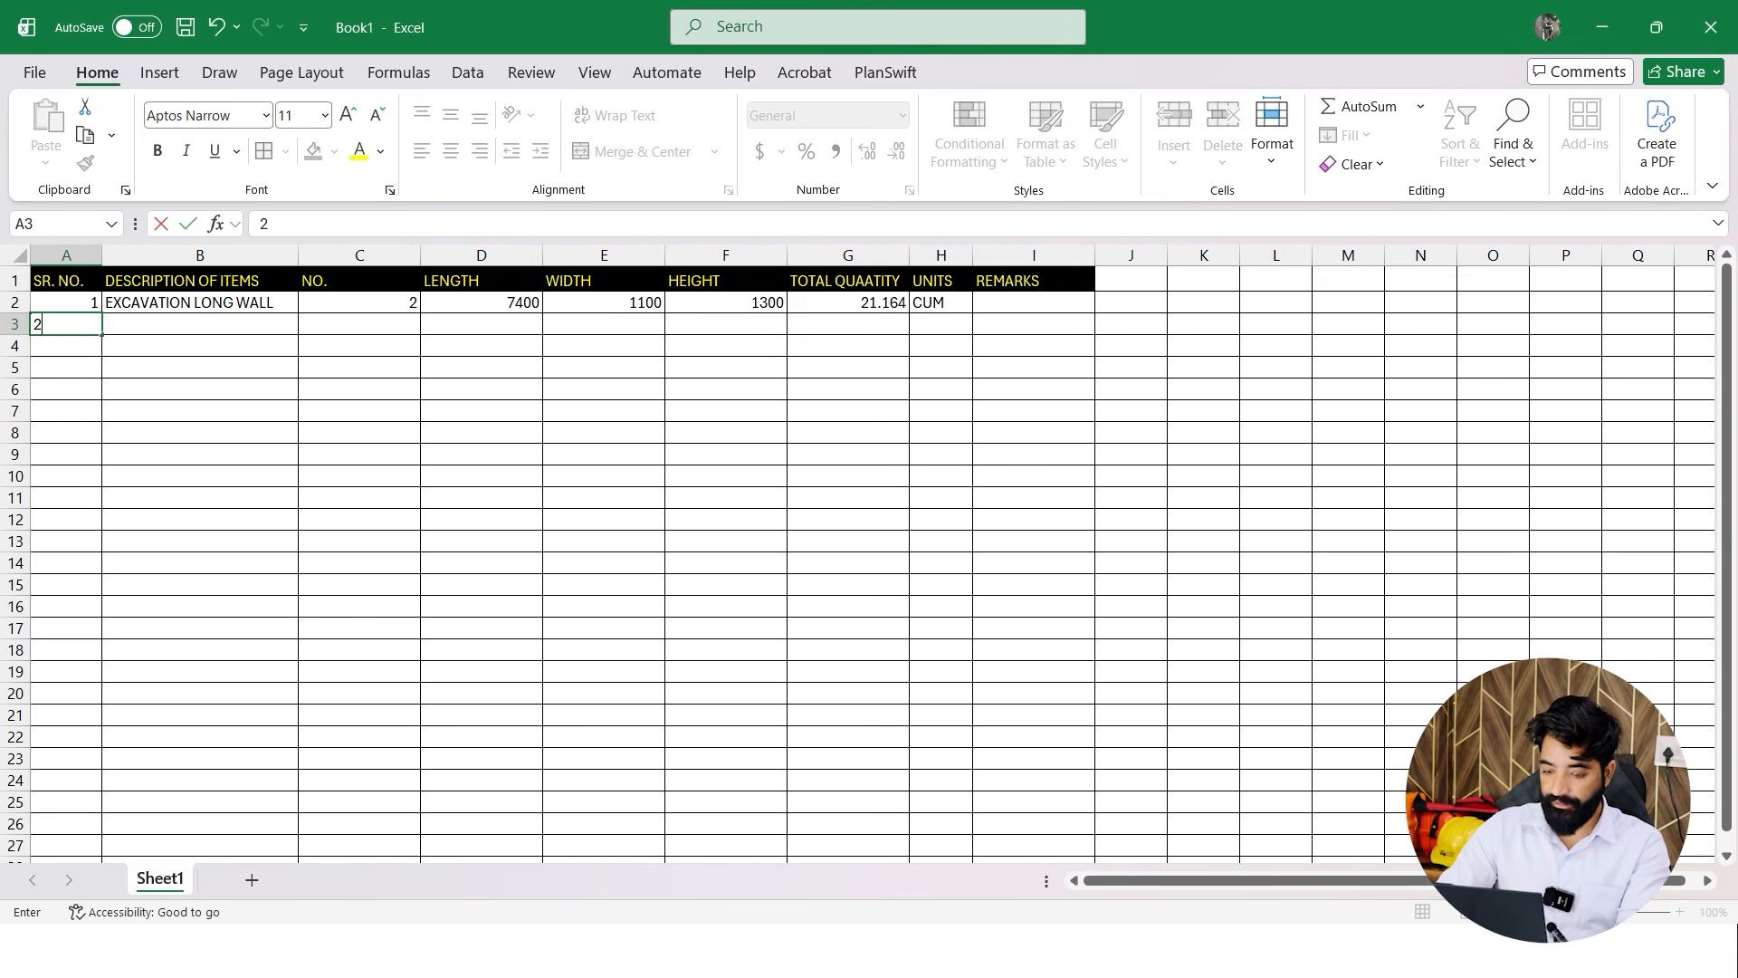
key(Tab)
text(E)
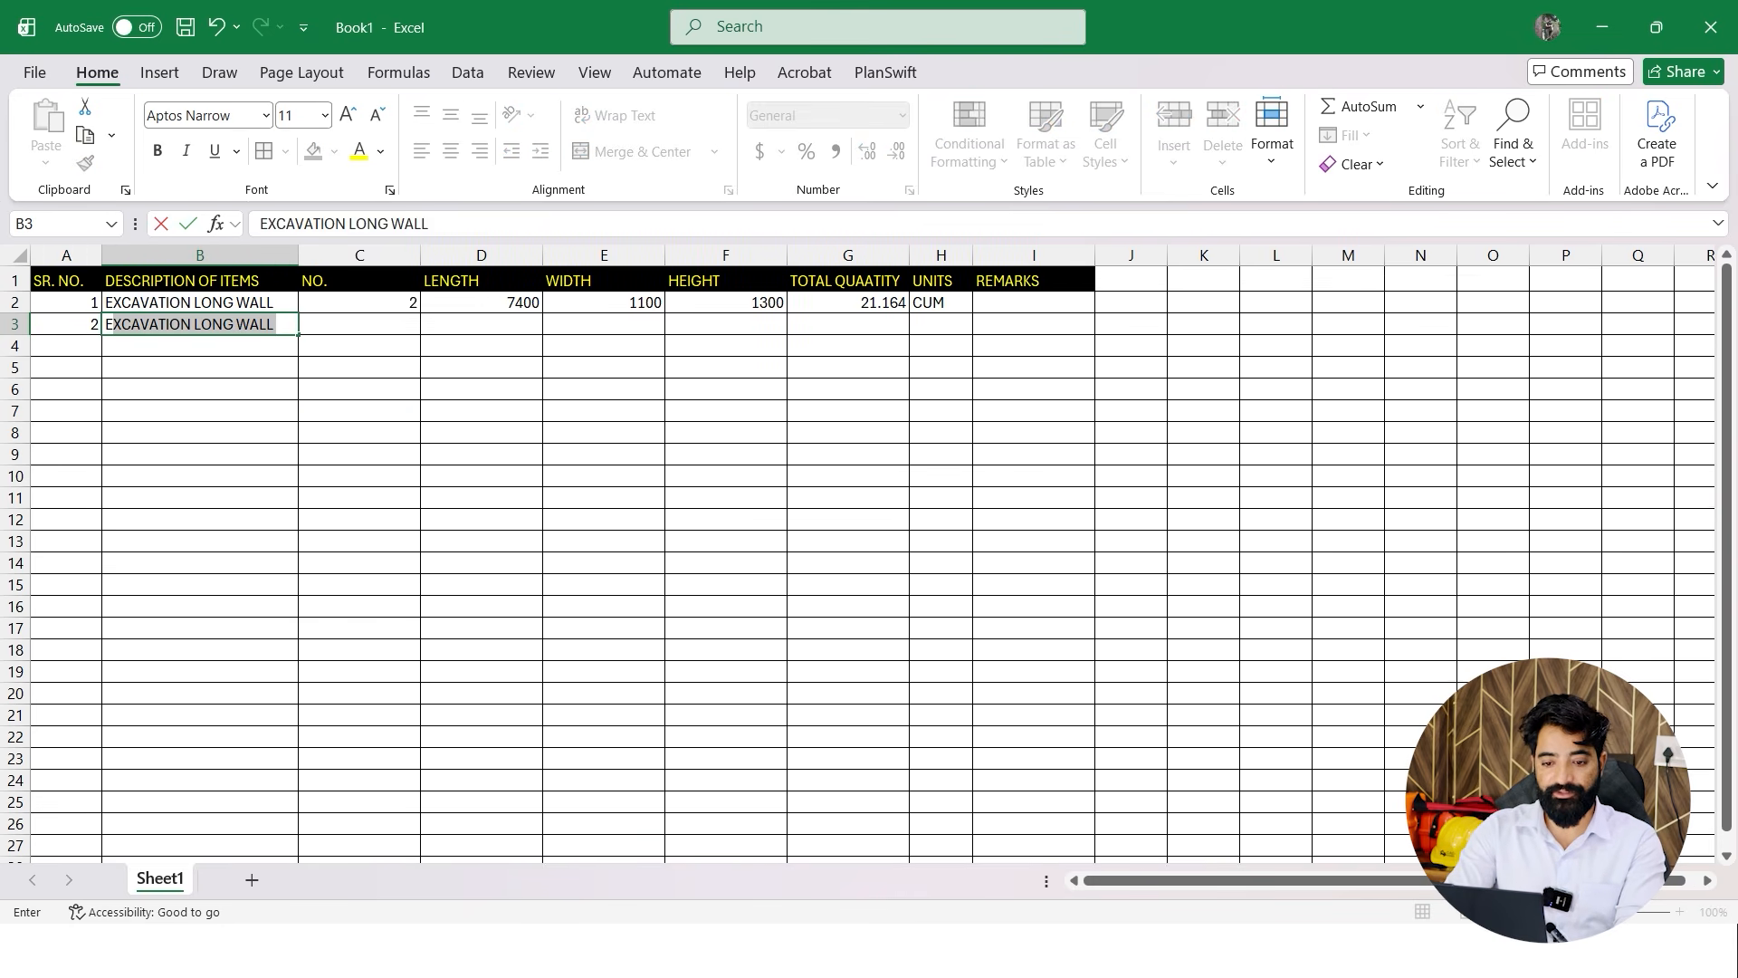
key(Down)
key(Up)
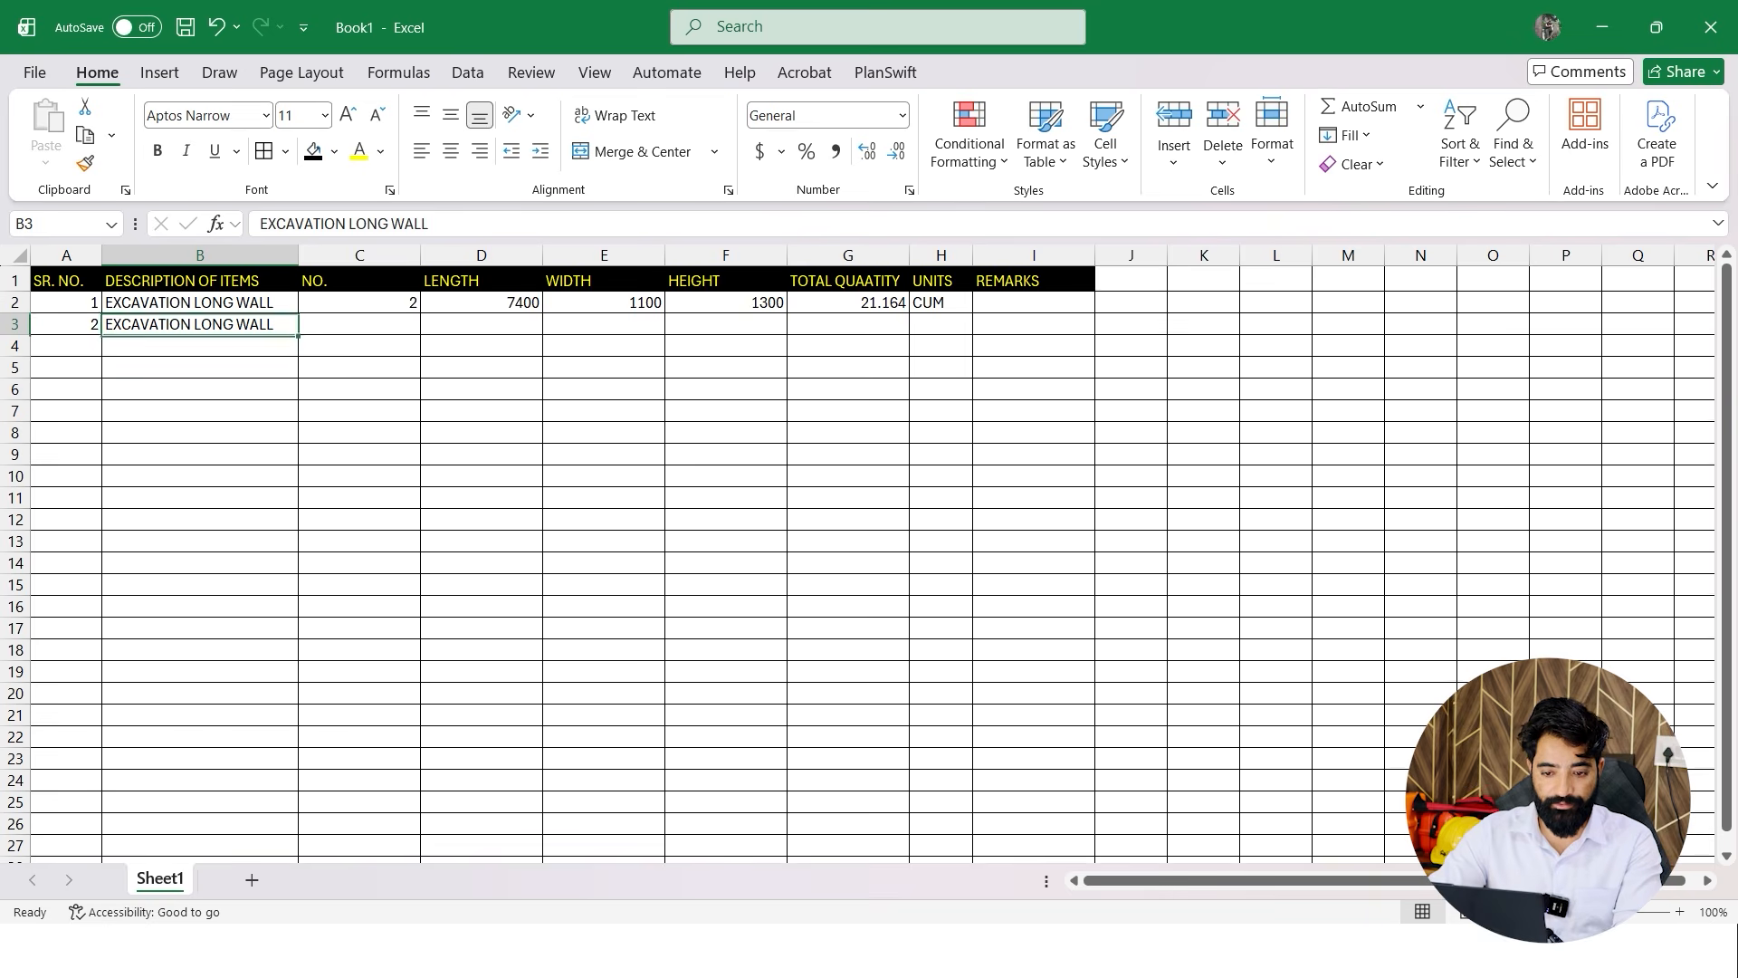
double_click(234, 324)
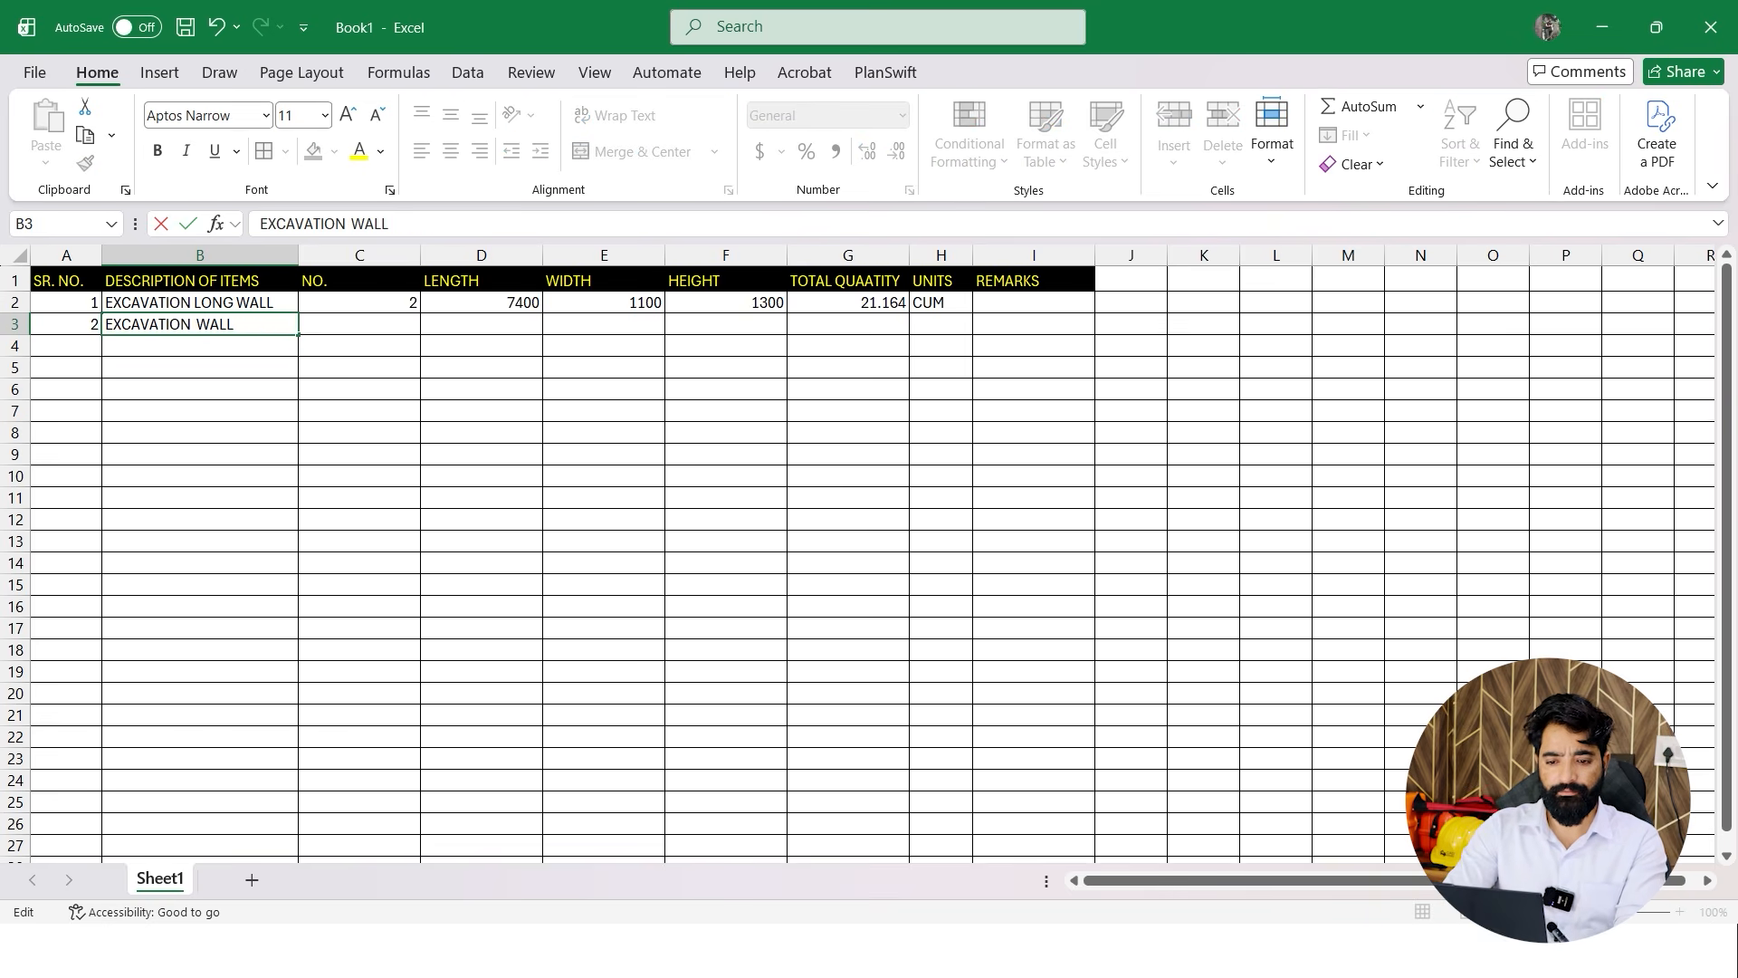
text(SHORT)
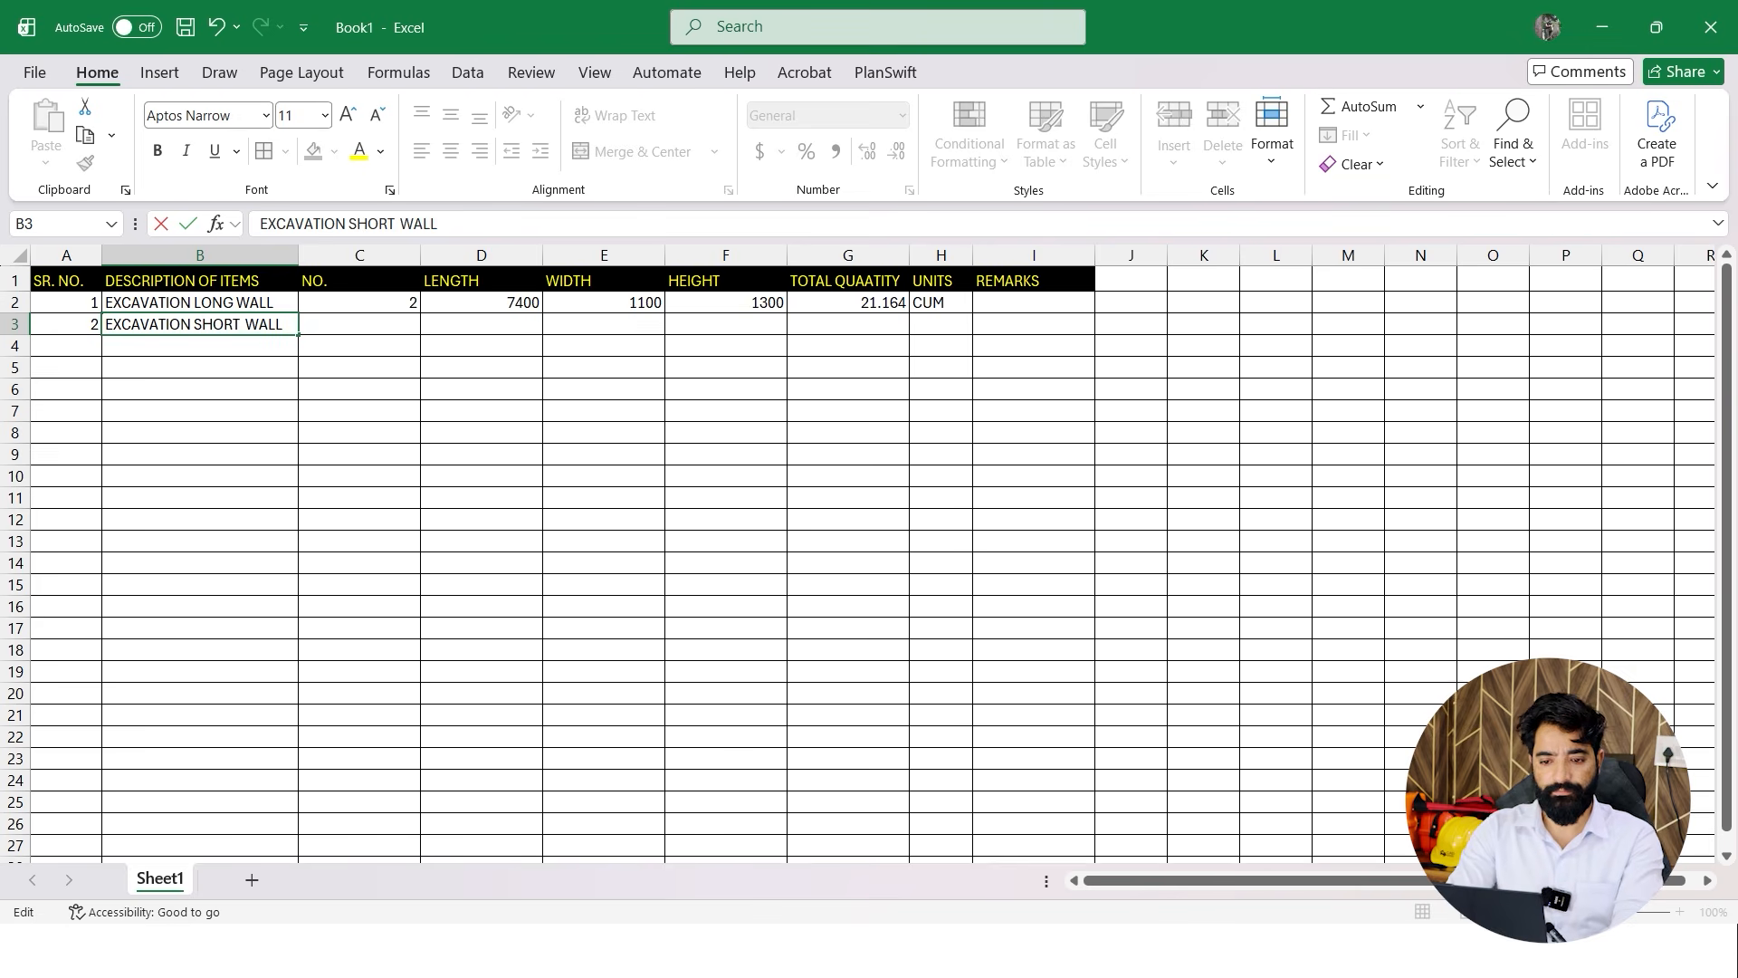
key(Return)
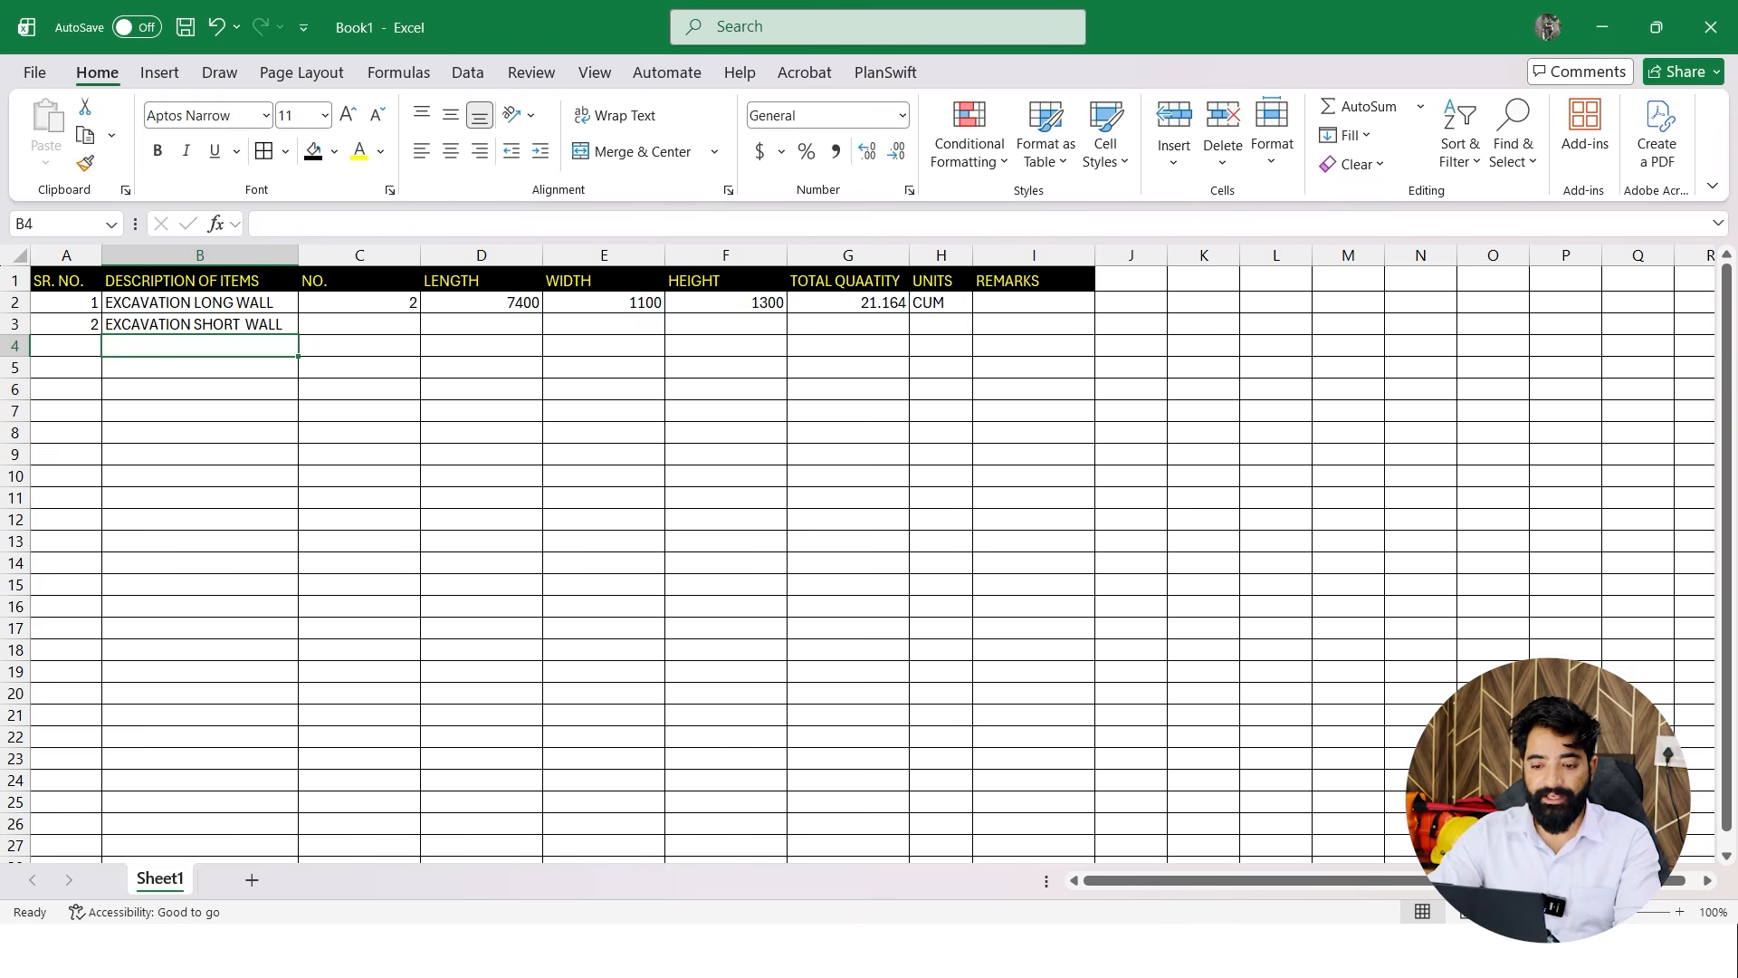
Enter 2 as the number of short walls in C3
click(360, 324)
text(2)
key(Return)
Switch to AutoCAD and draw a rectangle over the footing plan's upper-left corner, from the outer corner to the inner corner
key(super)
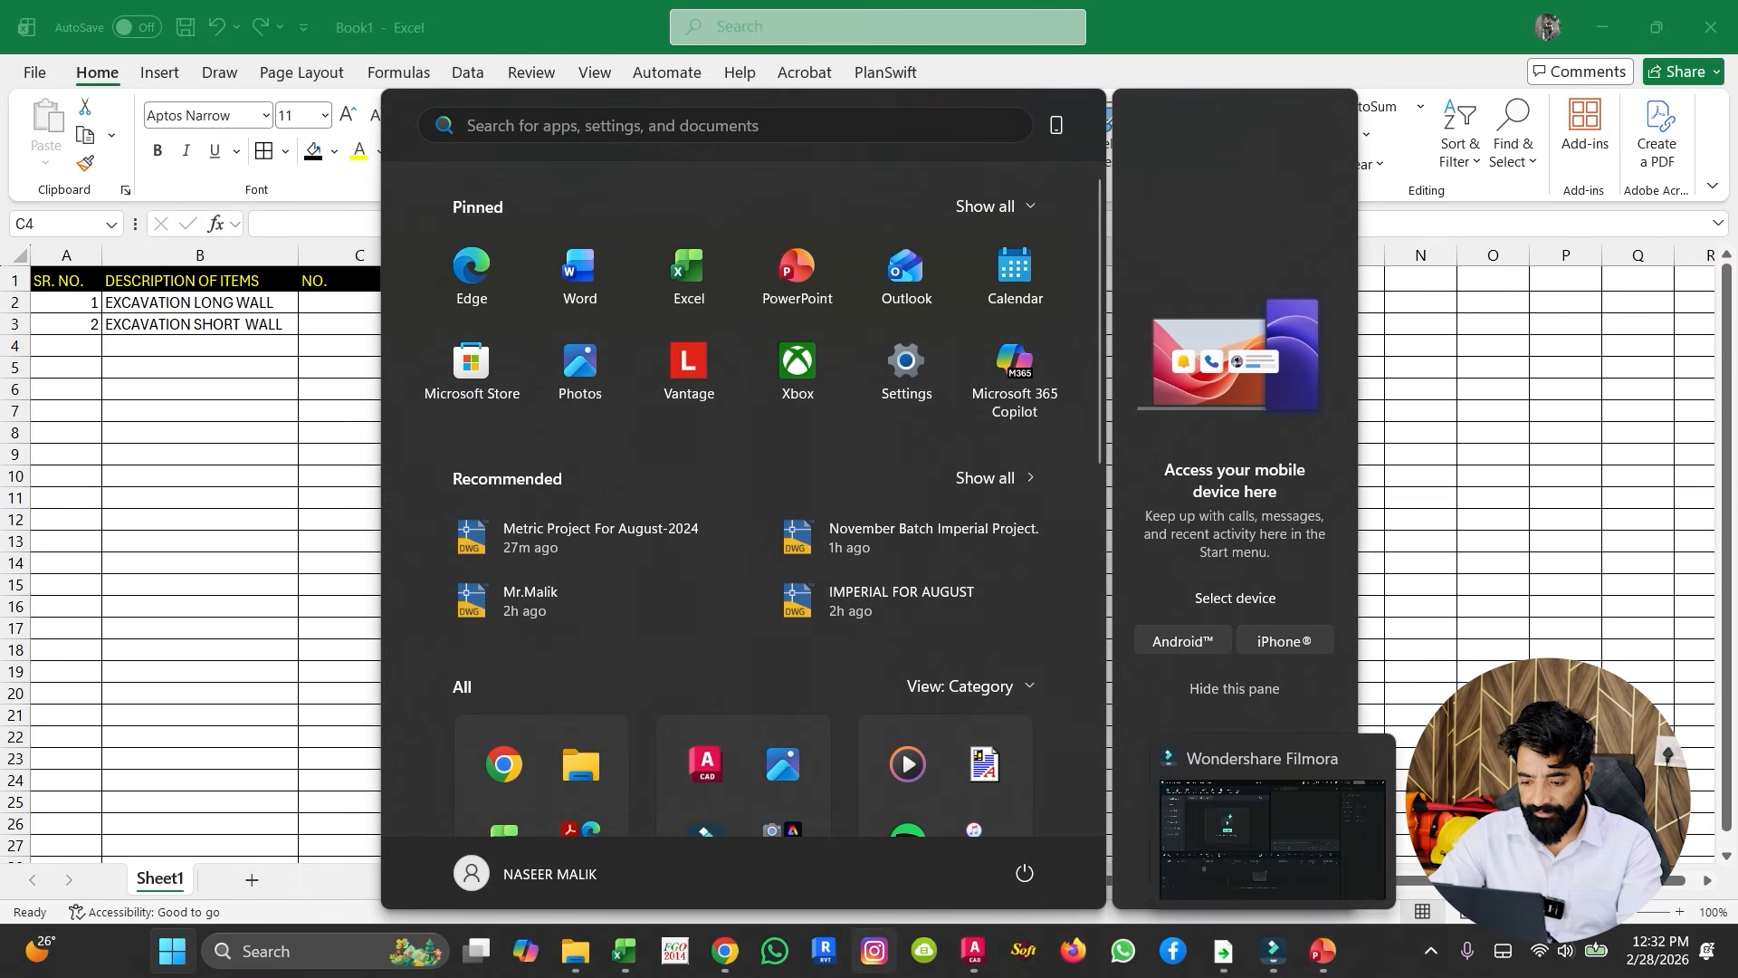
click(974, 950)
middle_drag(889, 460, 590, 458)
scroll(625, 580, down, 6)
middle_drag(1159, 551, 916, 470)
middle_drag(826, 609, 606, 330)
scroll(908, 407, down, 4)
middle_drag(1112, 414, 696, 413)
scroll(859, 422, up, 4)
key(Escape)
key(Escape)
middle_drag(880, 406, 719, 407)
text(rec)
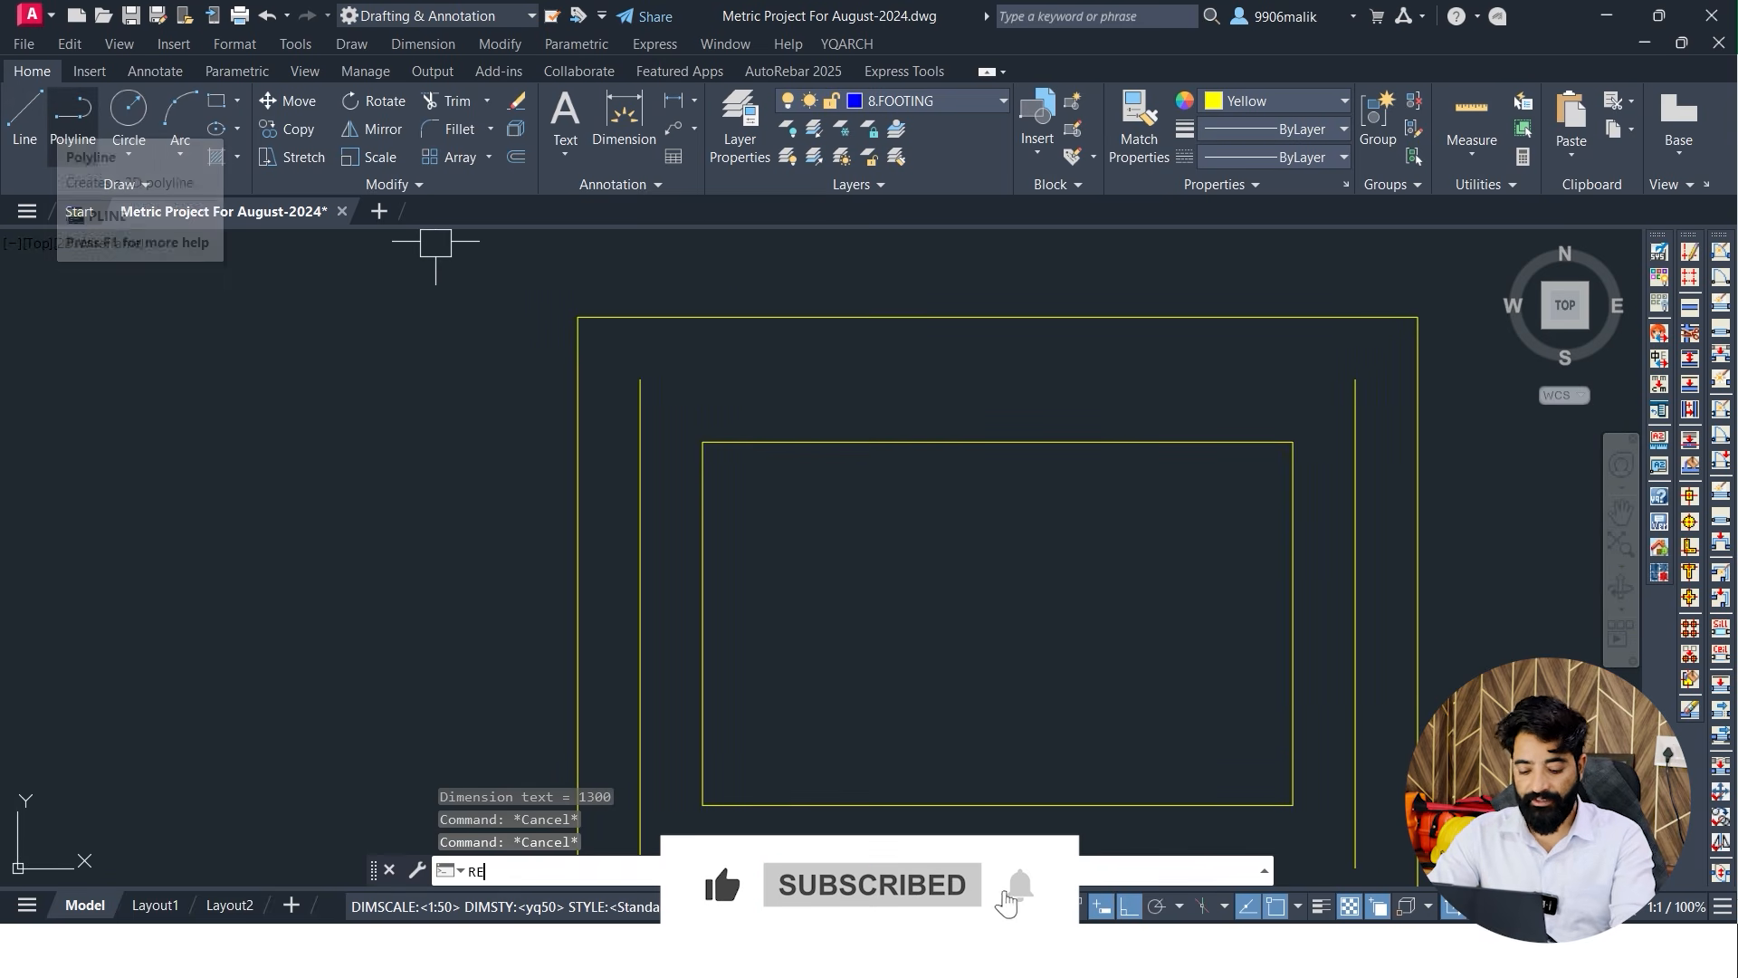
key(Return)
click(577, 318)
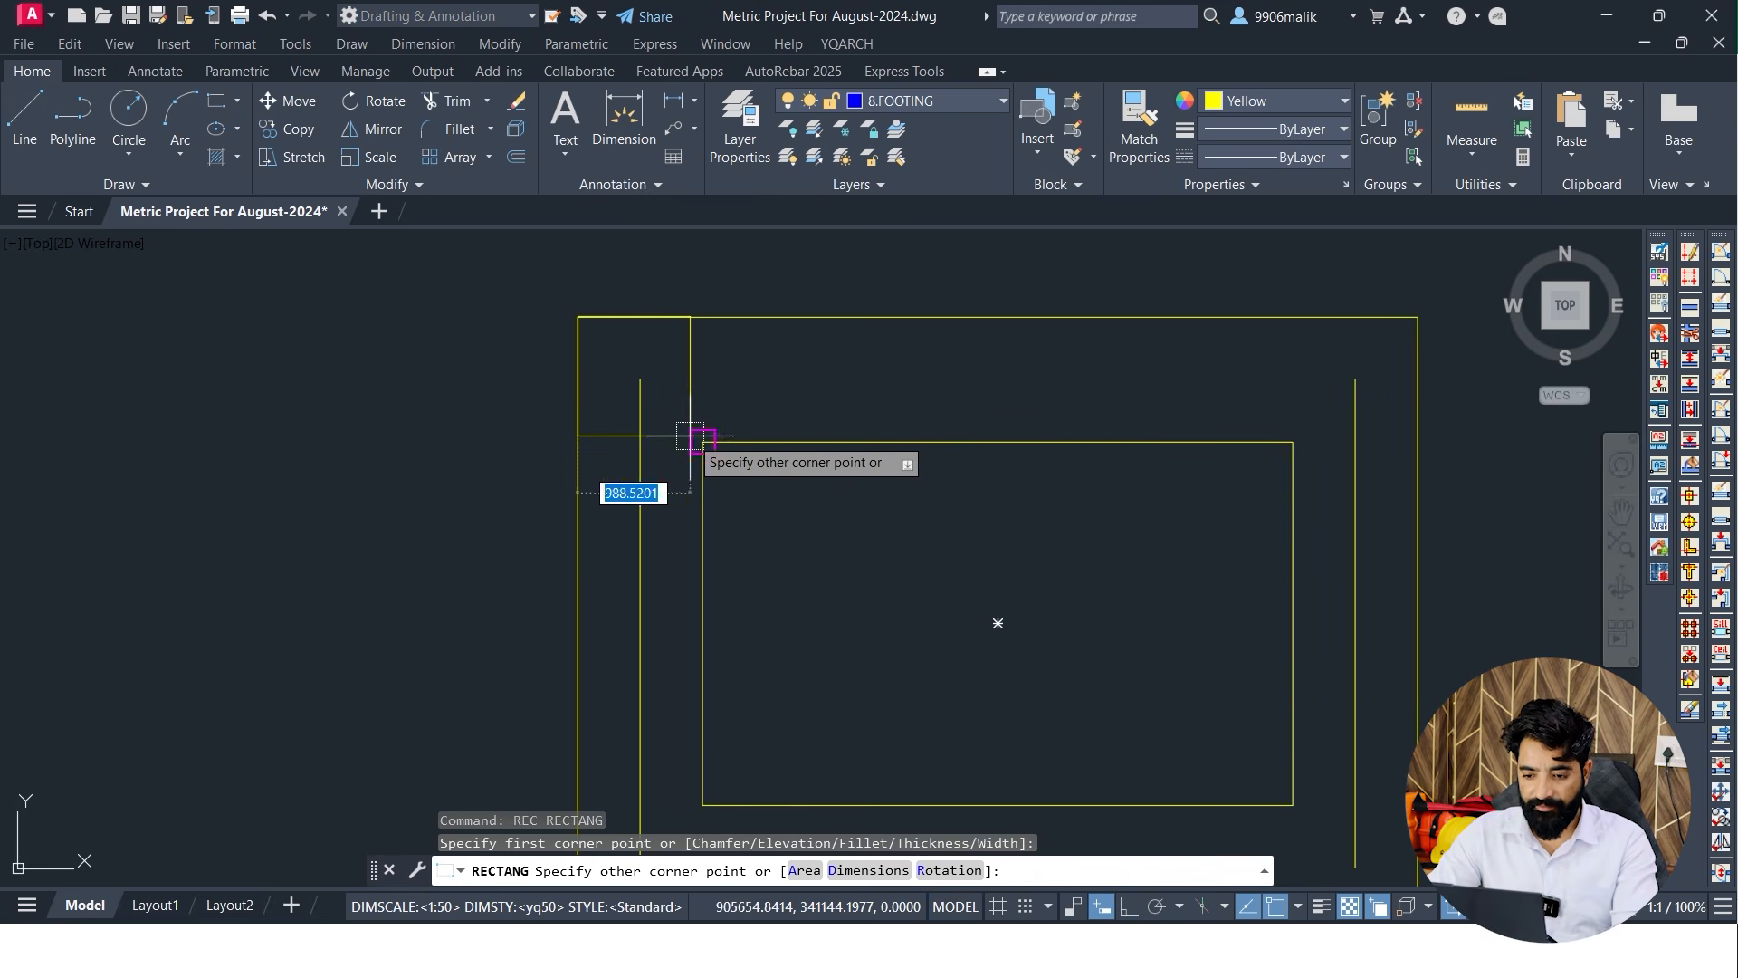
click(702, 442)
Draw a rectangle over the footing plan's upper-right corner, from the inner corner to the outer corner
middle_drag(875, 417, 538, 411)
text(rec)
key(Return)
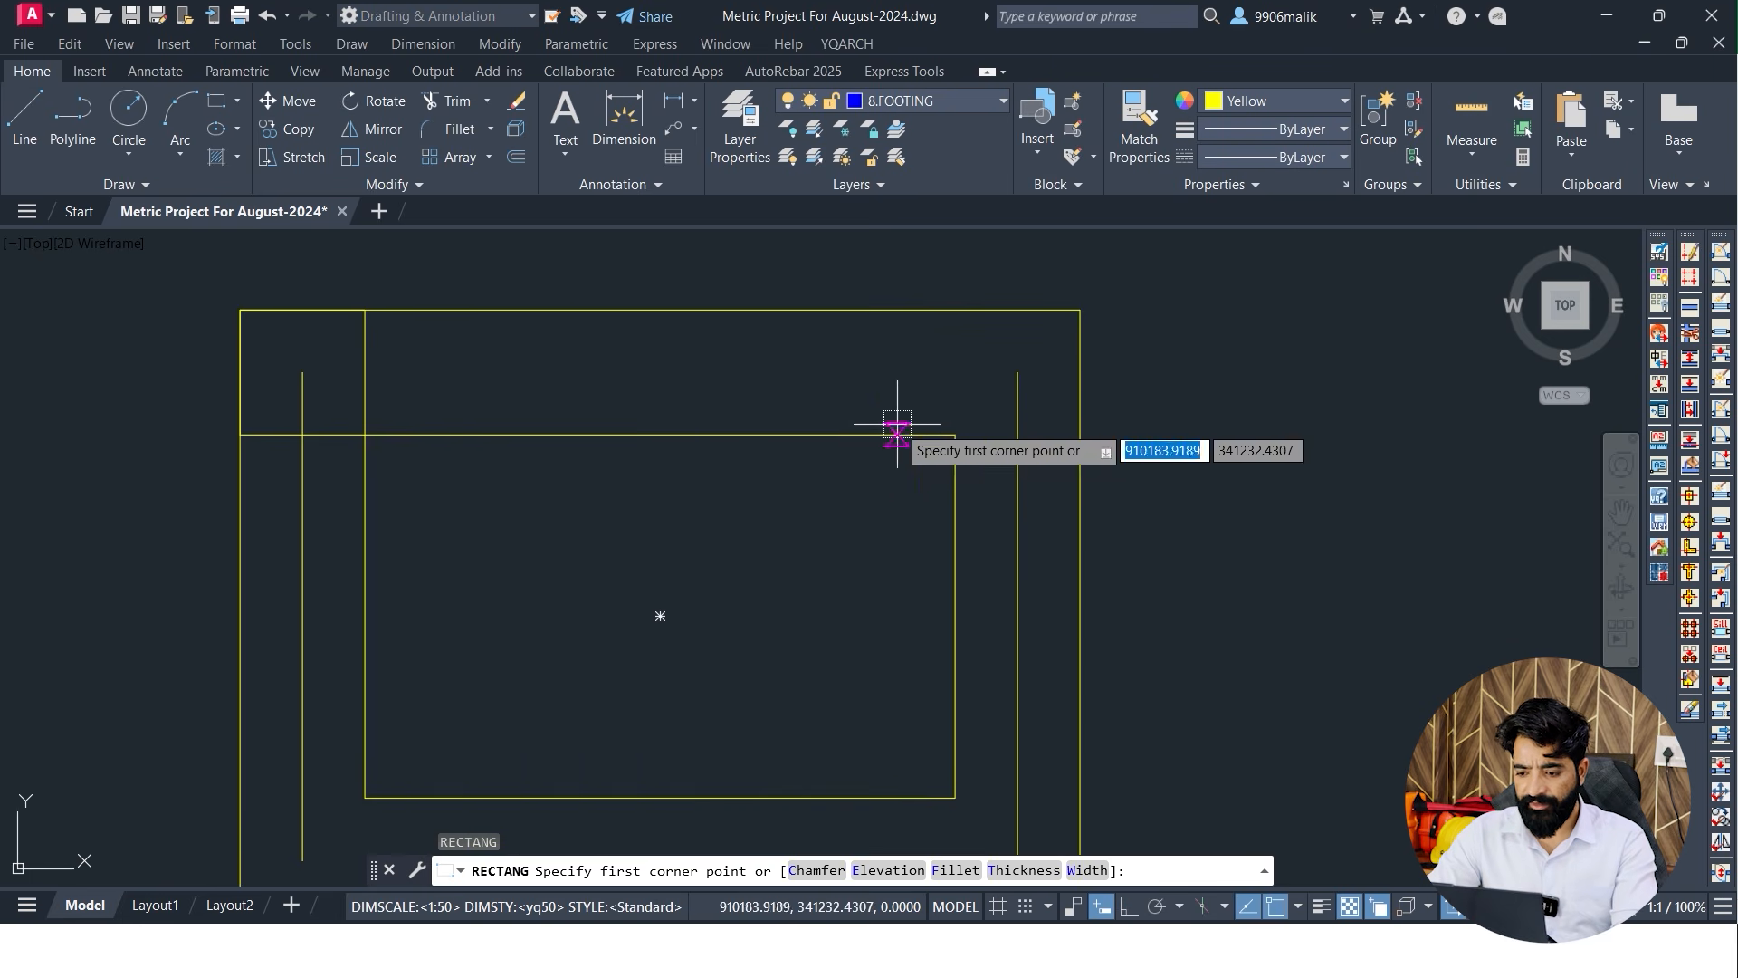
click(955, 435)
click(1080, 310)
mouse_move(971, 411)
middle_down()
mouse_move(963, 315)
mouse_move(956, 387)
middle_up()
Mirror both upper corner rectangles about the plan's horizontal midline to the lower corners, keeping the originals
drag(973, 326, 815, 407)
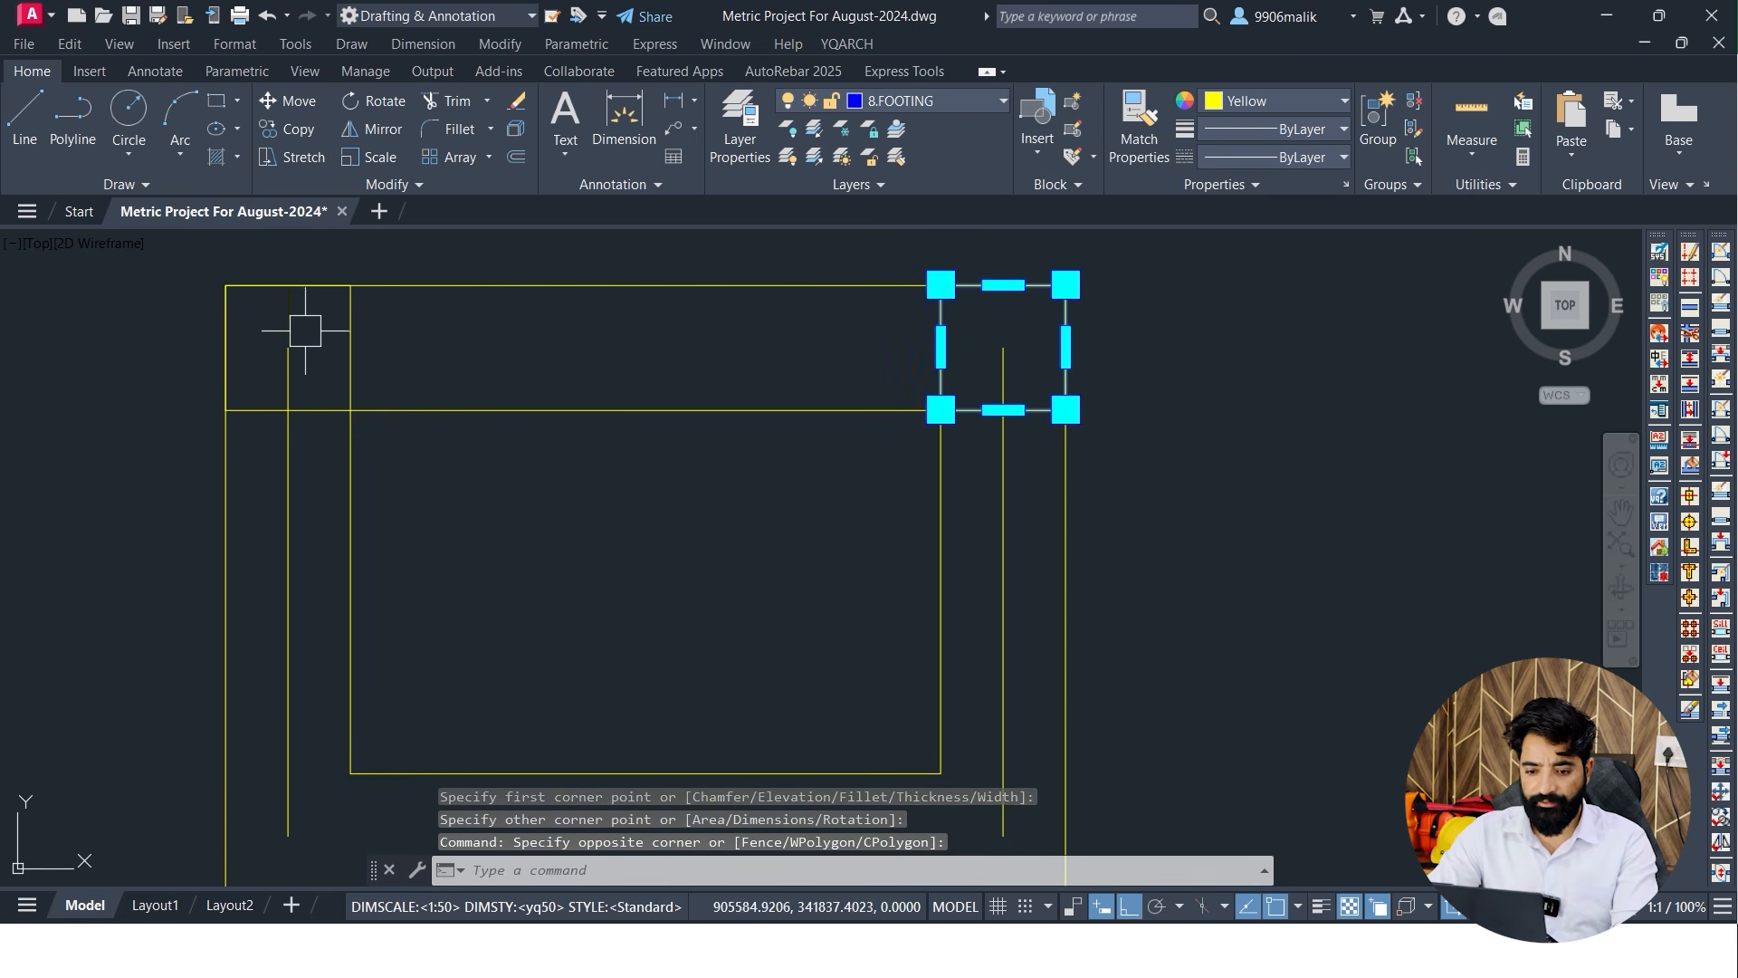
click(350, 335)
text(MI)
key(Return)
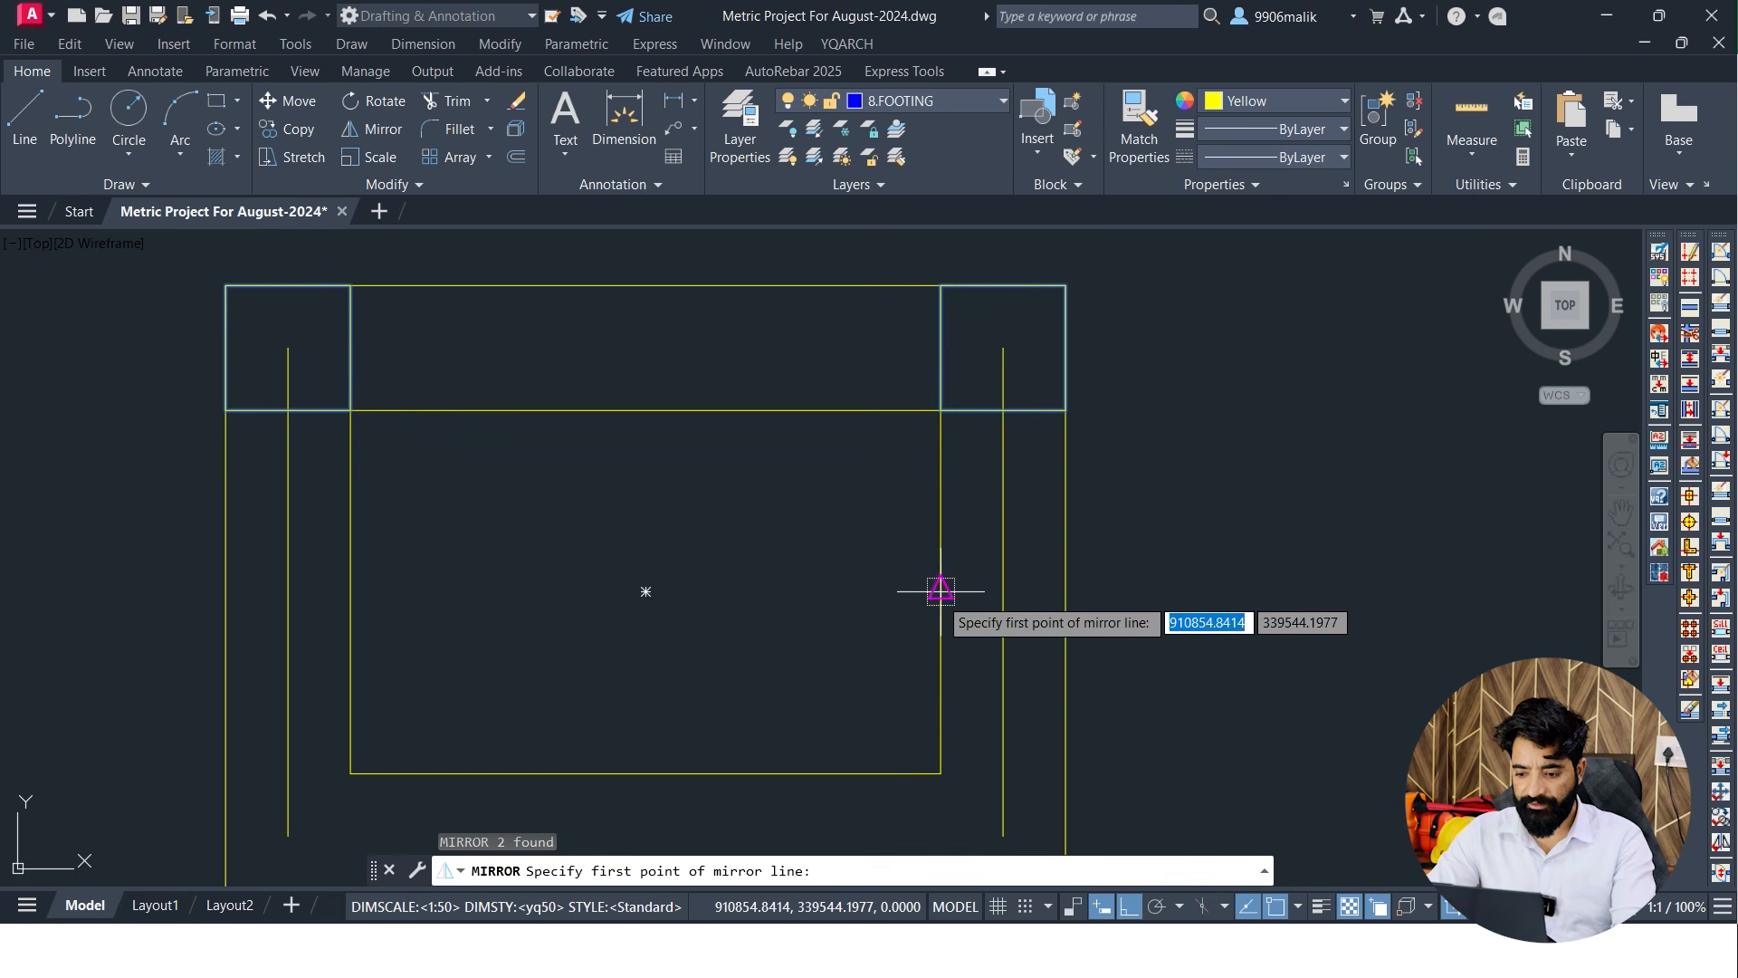
click(940, 591)
click(1196, 610)
key(Return)
scroll(1047, 609, down, 5)
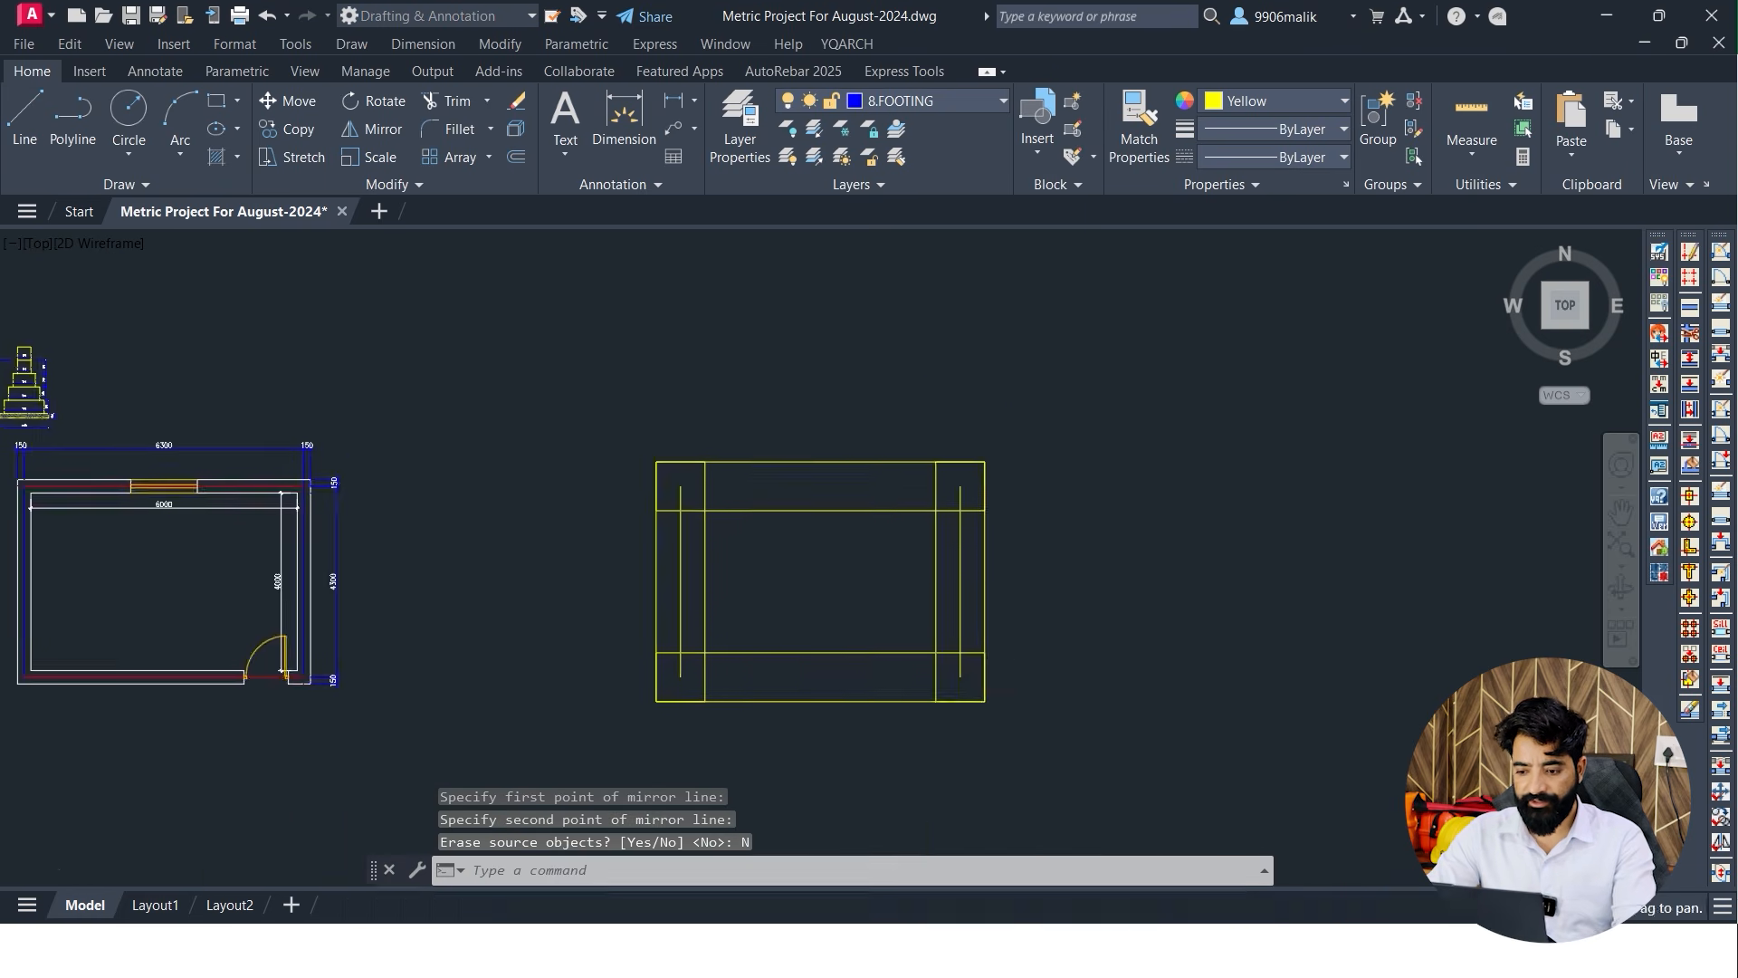
key(Escape)
key(Escape)
Erase the two vertical centre lines running inside the left and right footing strips
scroll(961, 538, up, 5)
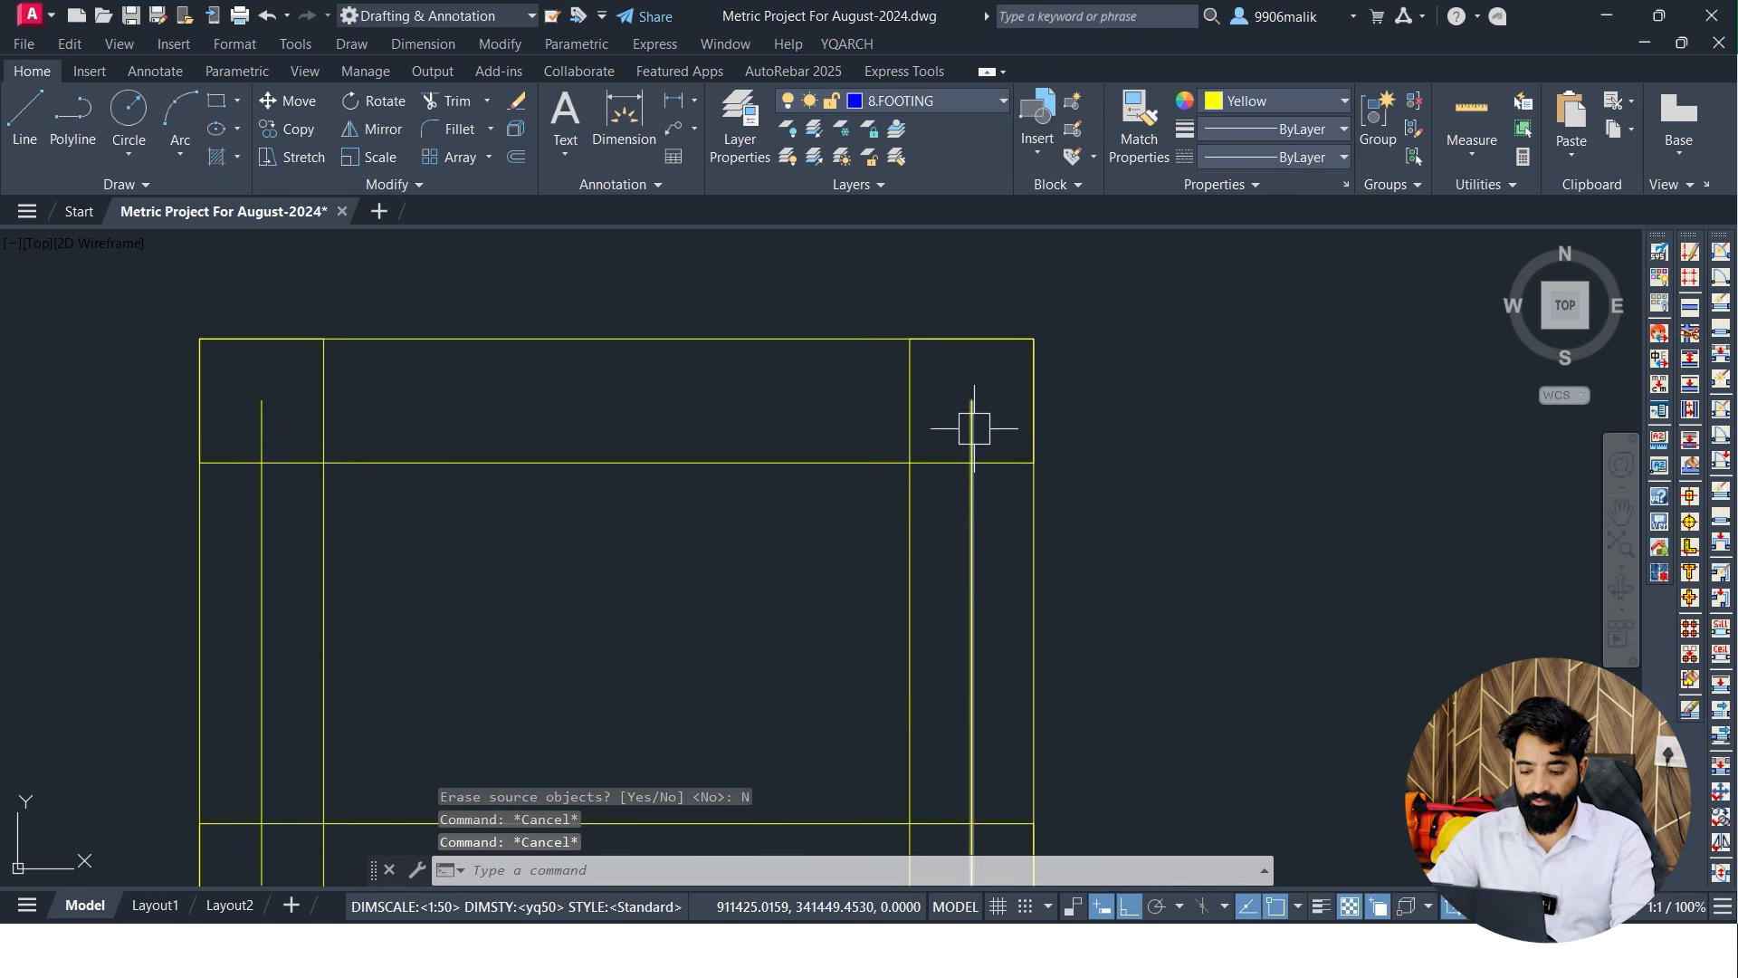
click(971, 489)
text(E)
key(Return)
click(263, 531)
text(E)
key(Return)
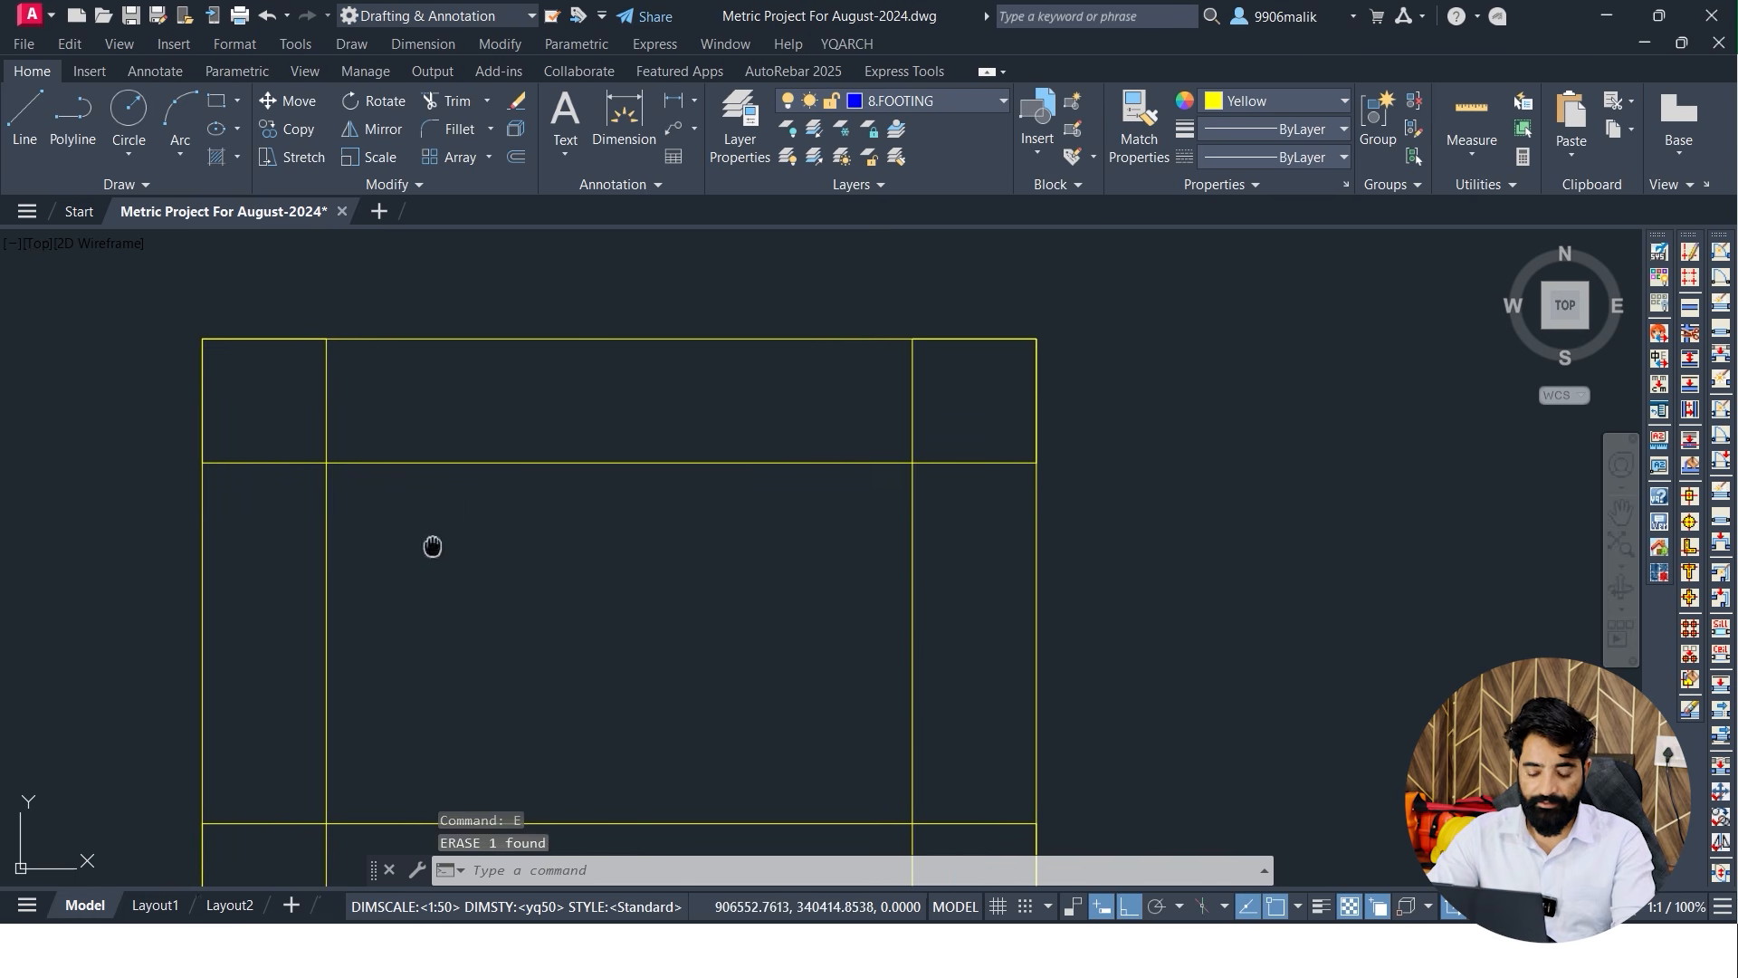
middle_drag(420, 543, 522, 549)
key(Escape)
key(Escape)
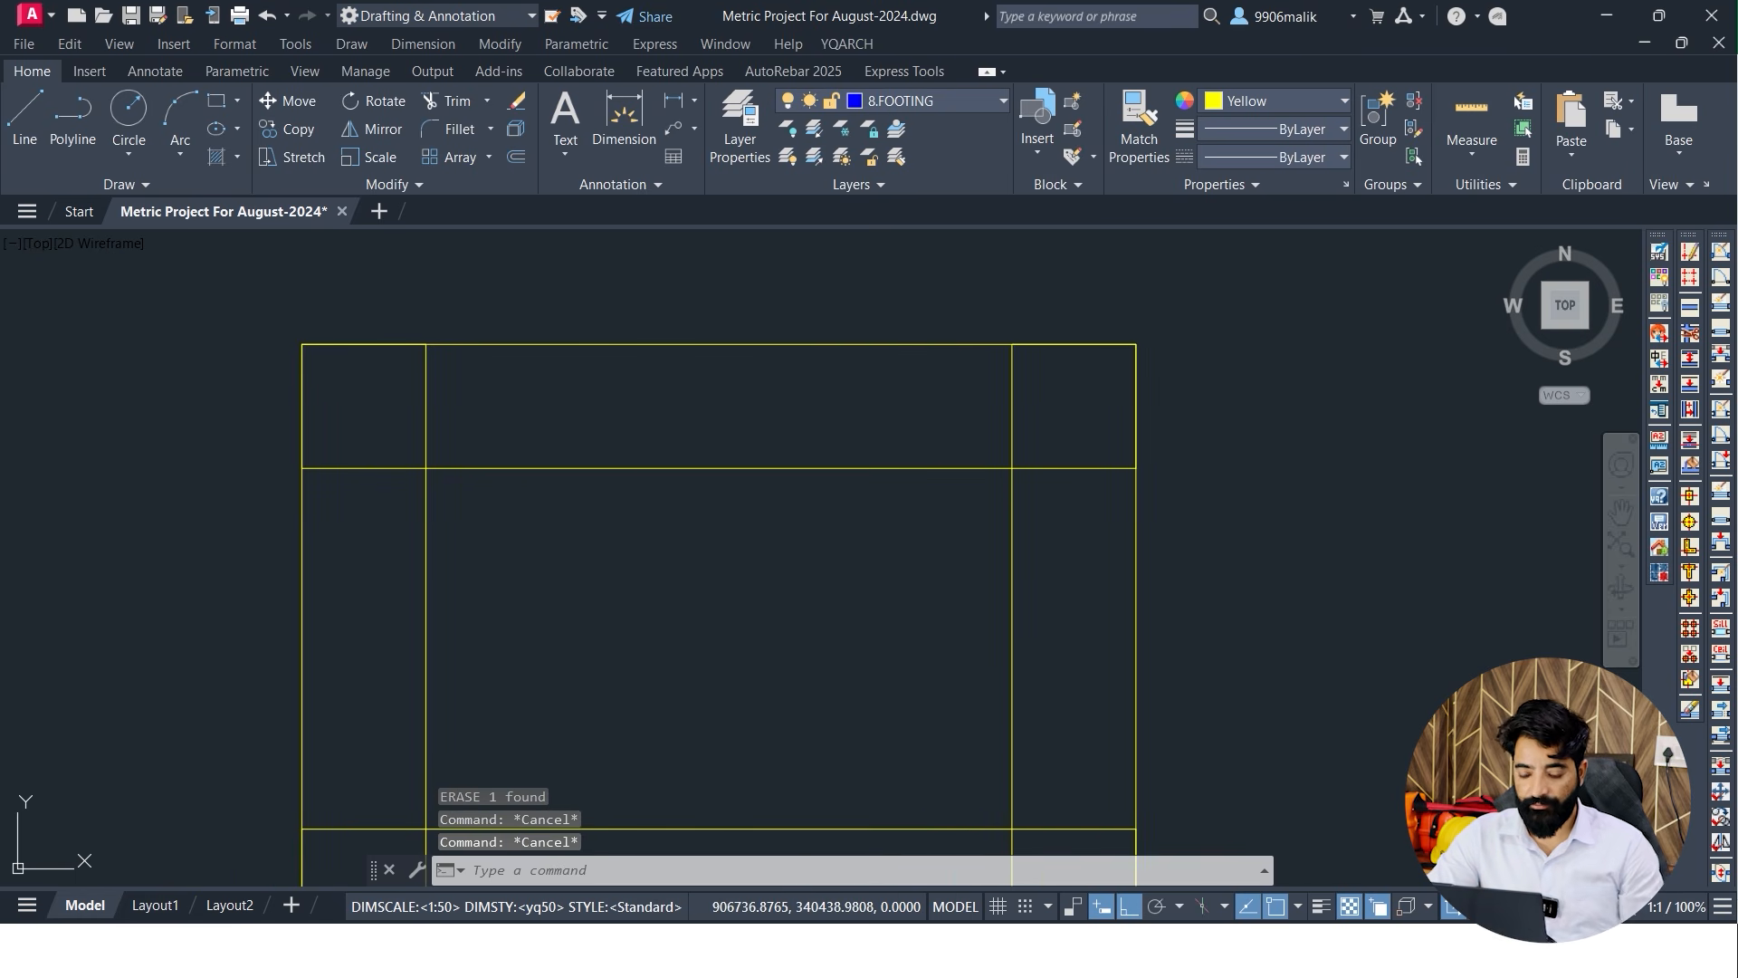
Hatch the footing plan's upper long-wall strip and its two corner squares in colour 242,113,114
text(H)
key(Return)
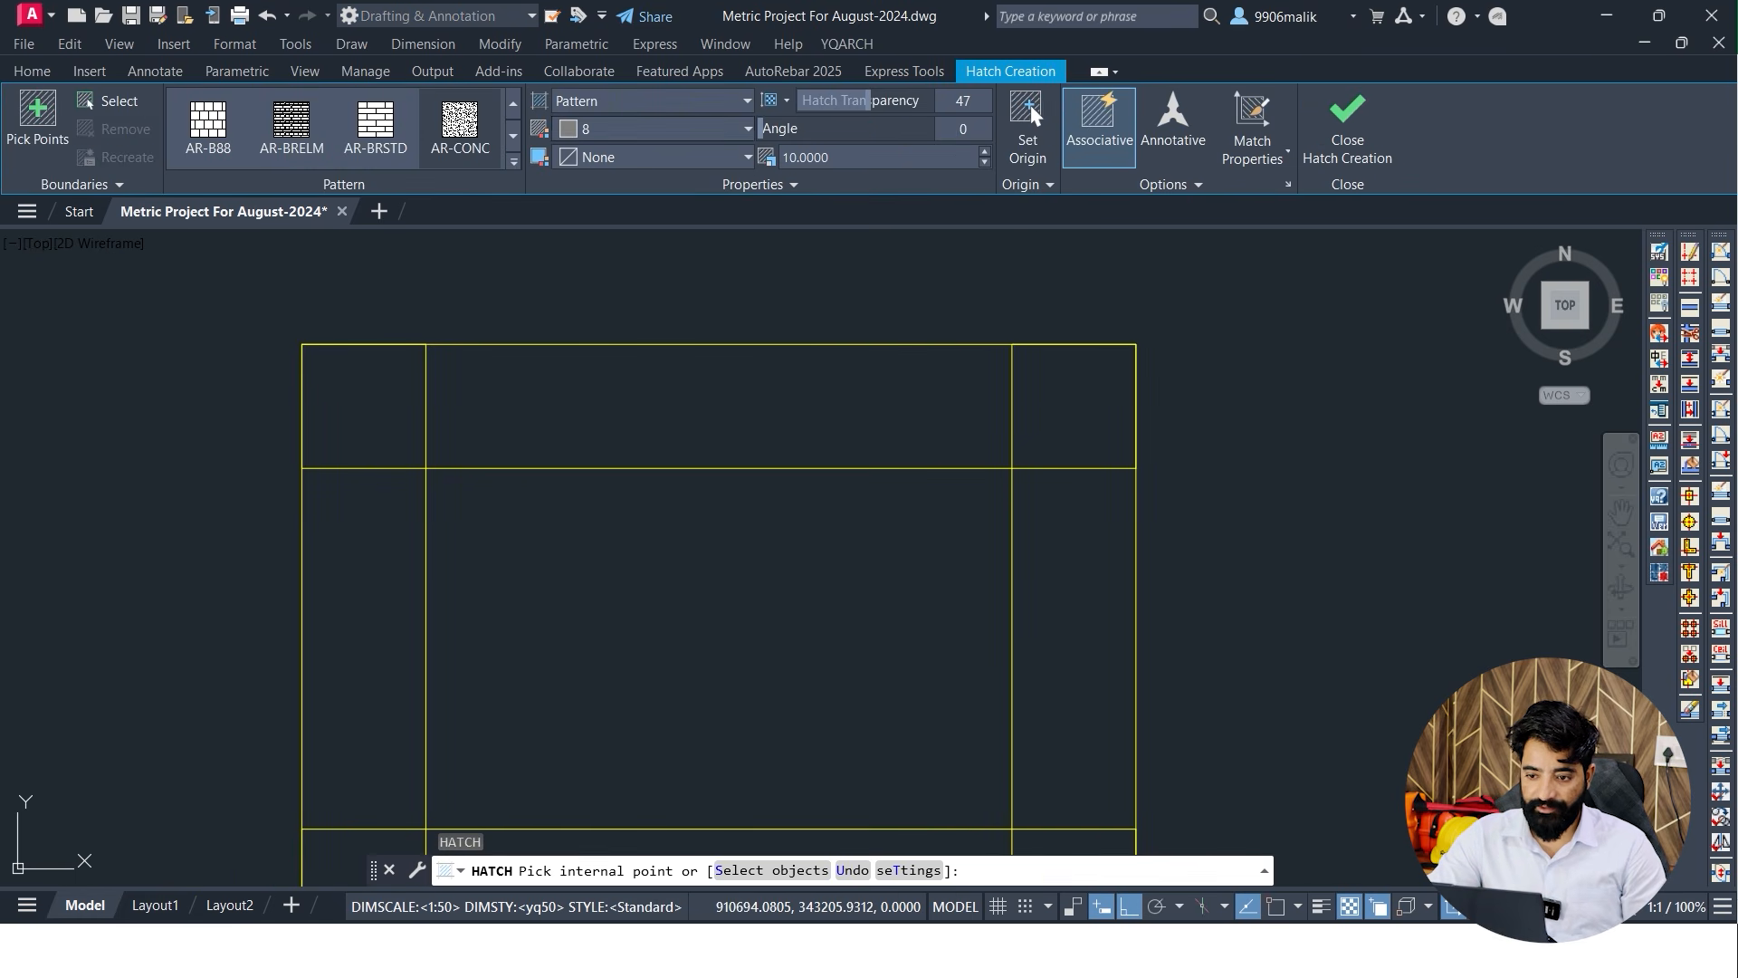
click(729, 128)
click(635, 296)
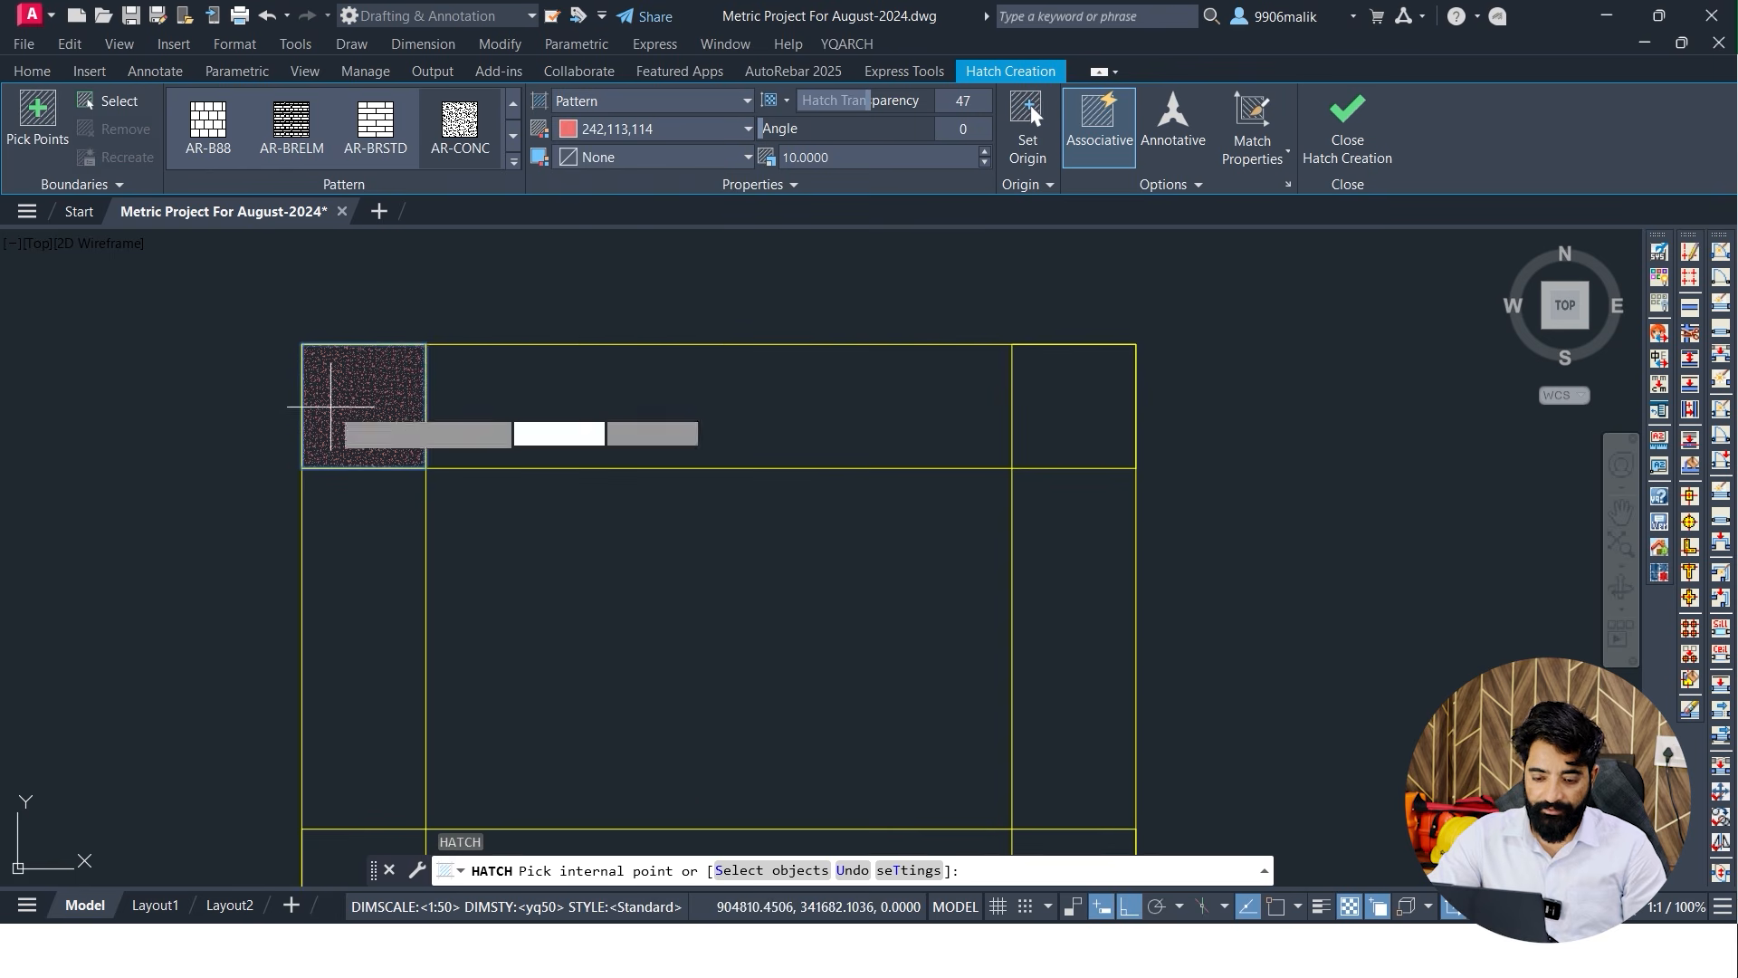
click(342, 387)
click(603, 403)
click(1041, 398)
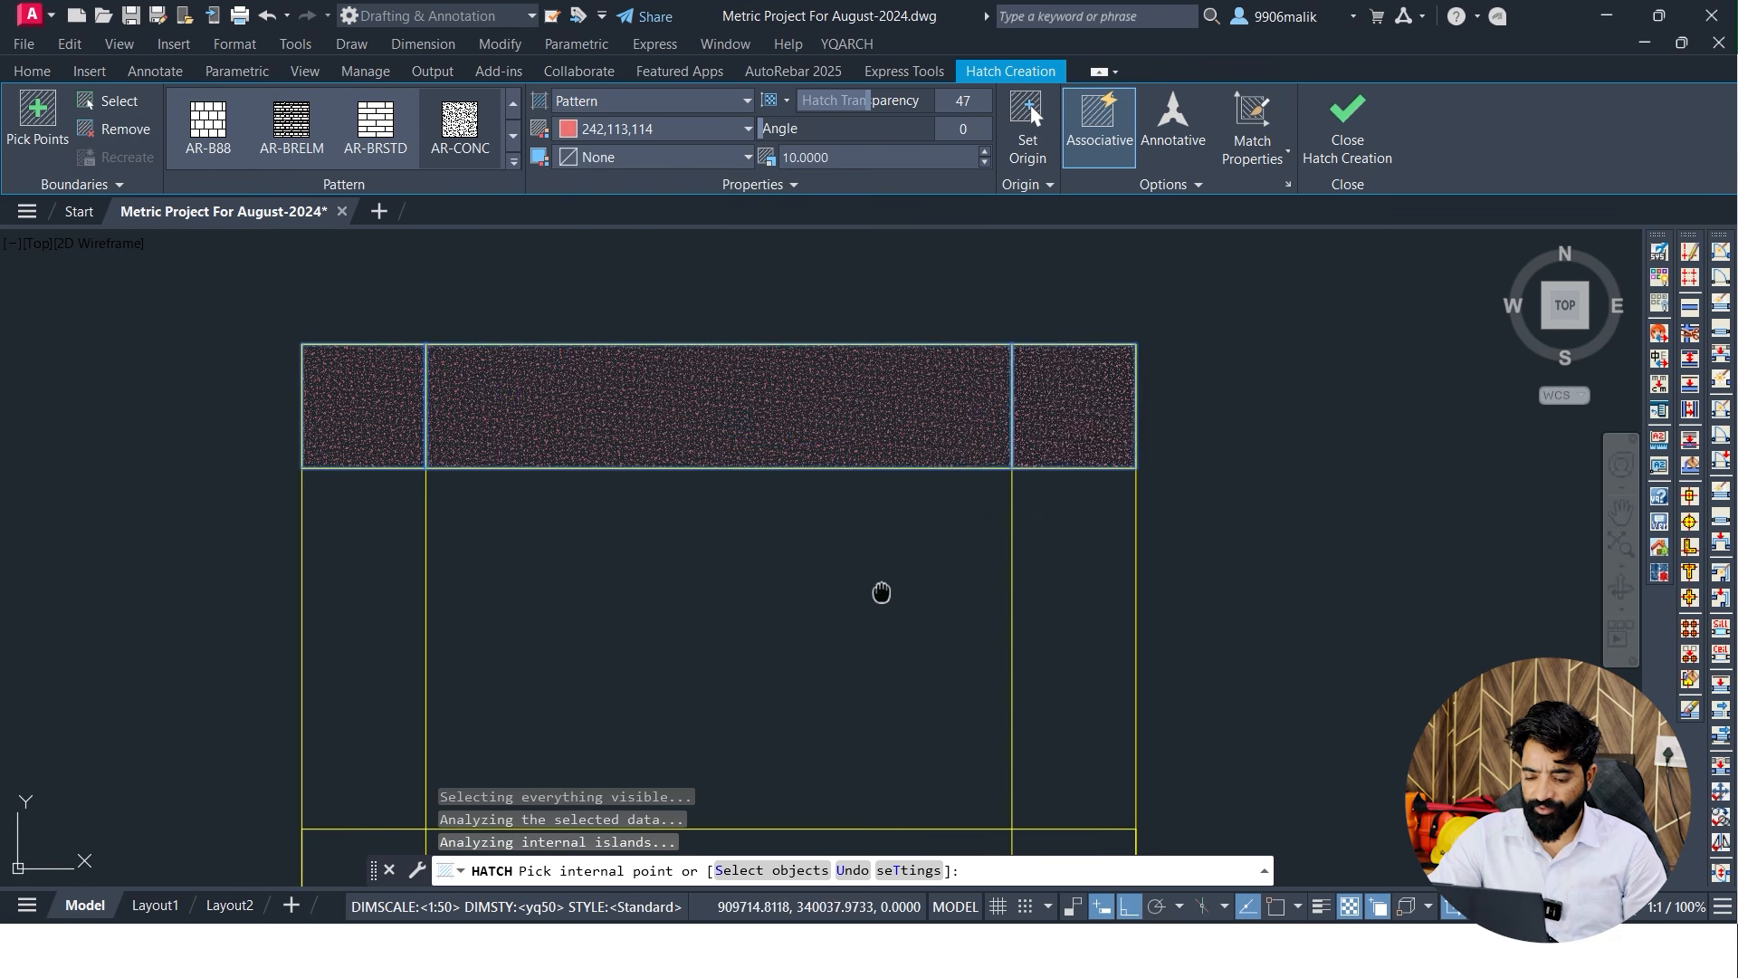
Hatch the lower long-wall strip and its two corner squares with the same hatch, and finish hatching
scroll(904, 609, down, 2)
click(940, 550)
click(652, 549)
click(516, 549)
click(588, 471)
scroll(706, 407, up, 2)
key(Escape)
key(Escape)
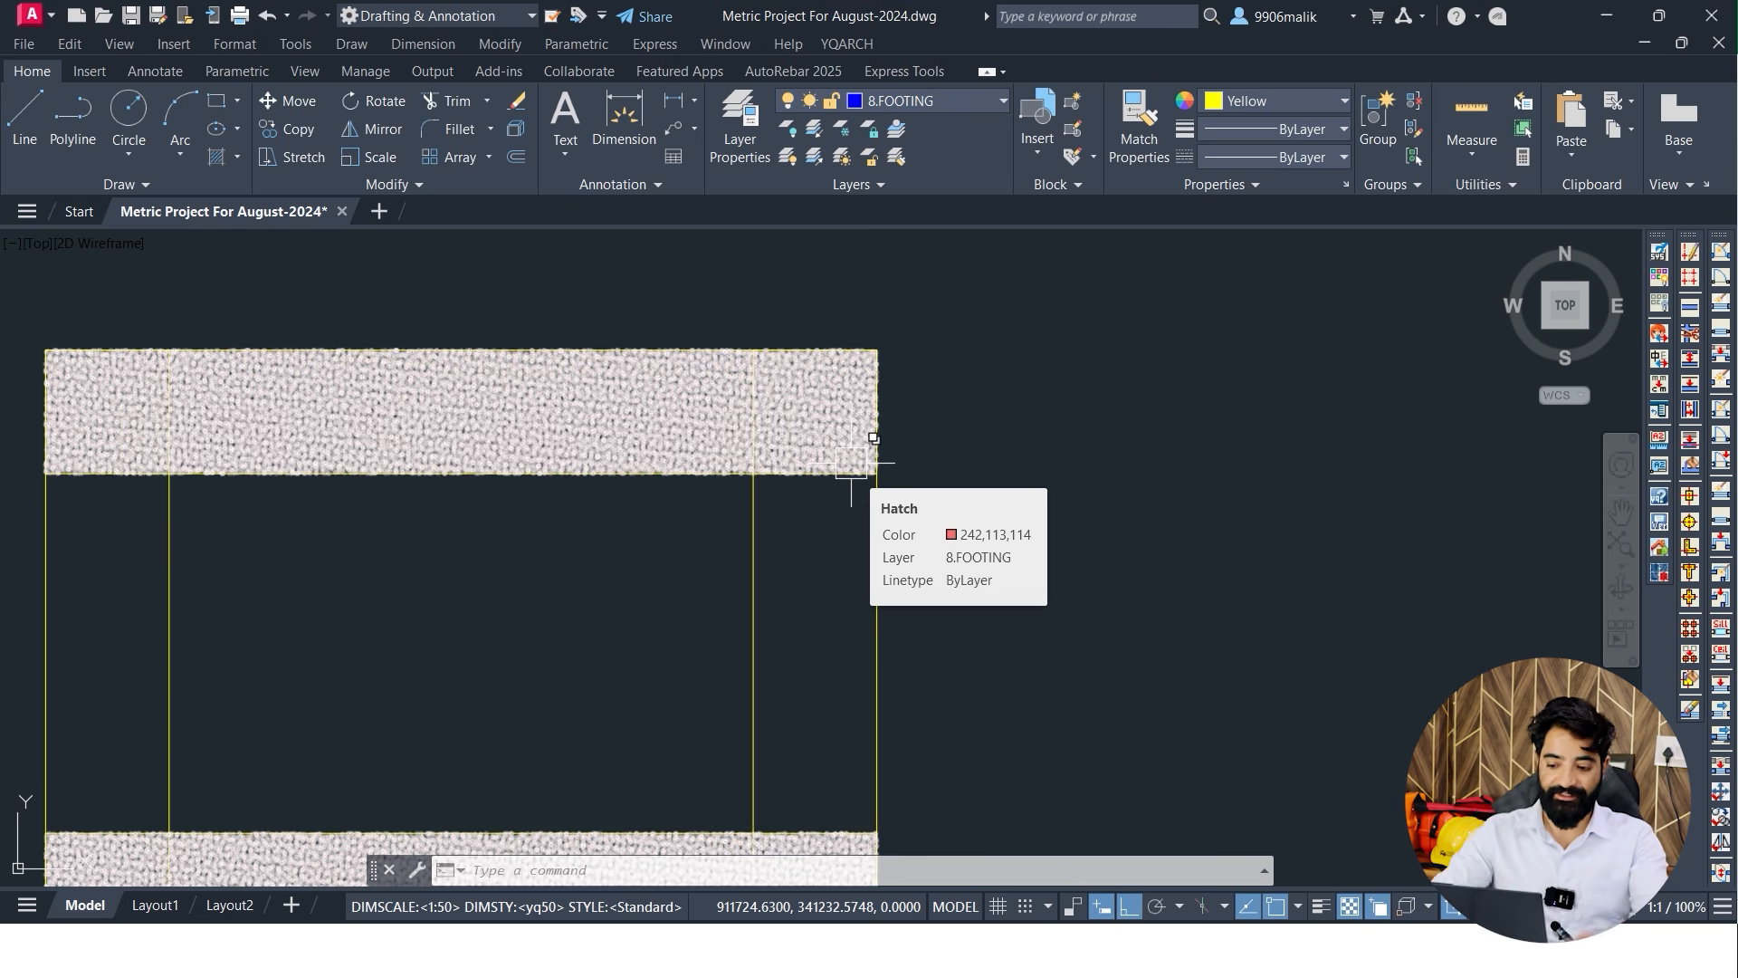
key(Escape)
Measure the short wall's excavation length between the two hatched strips with a linear dimension, without placing it
scroll(1176, 416, down, 2)
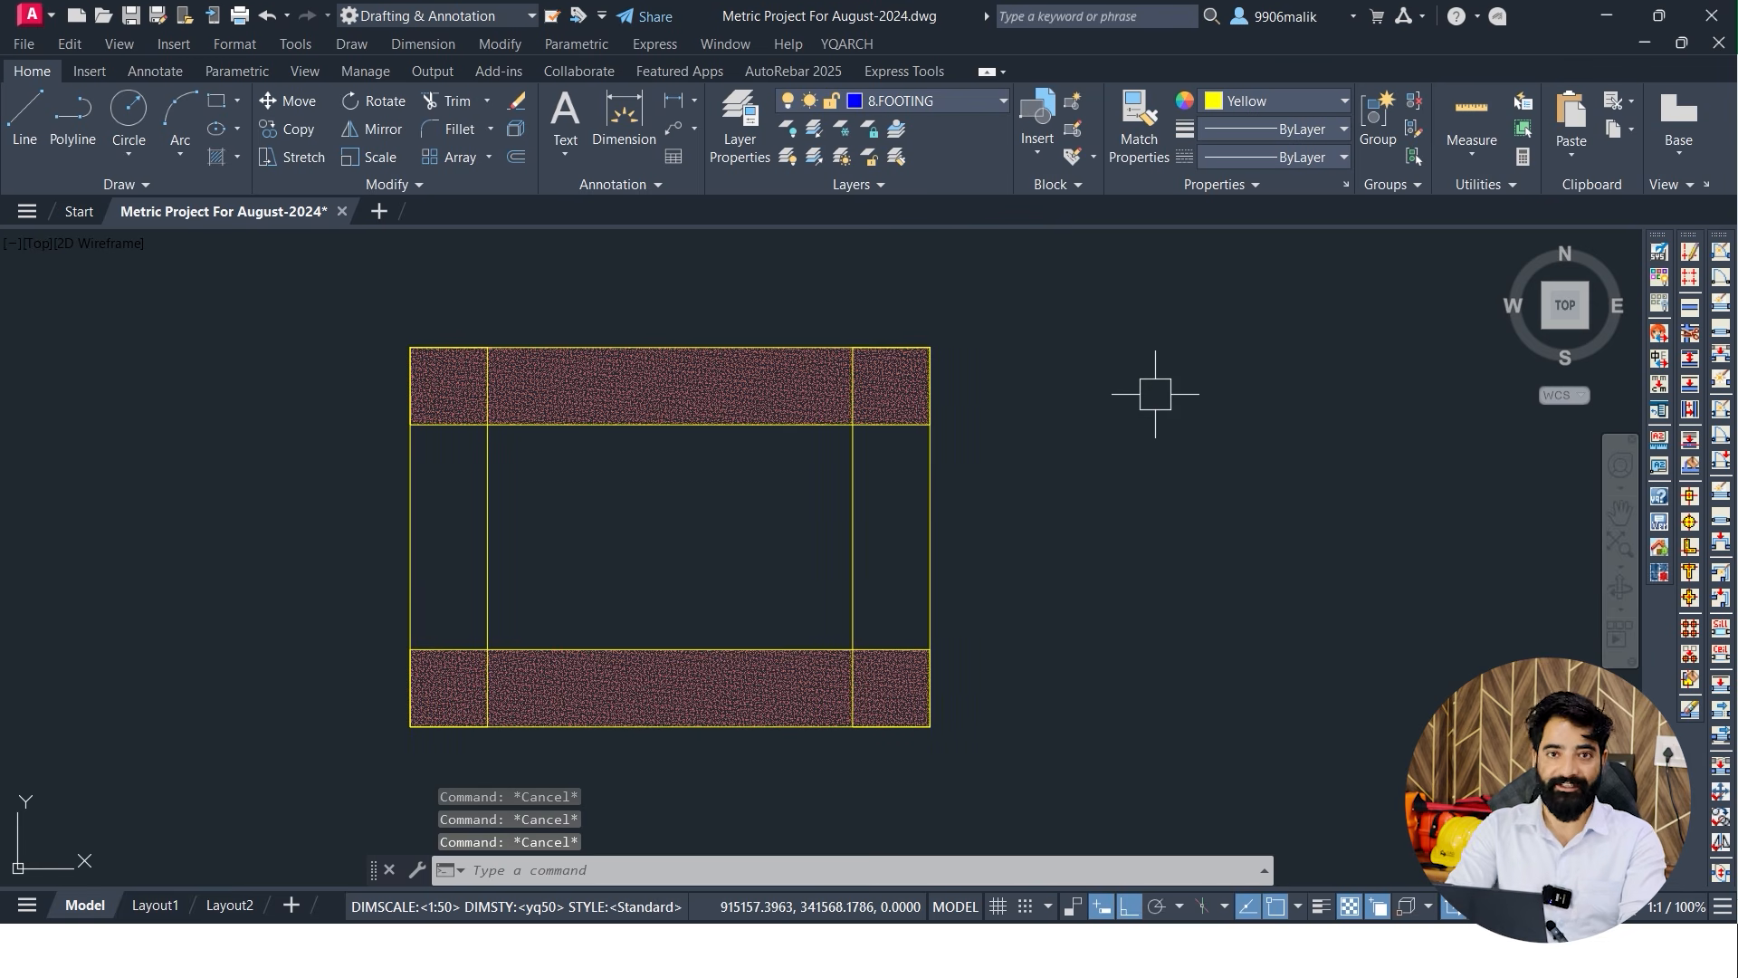
text(dli)
key(Return)
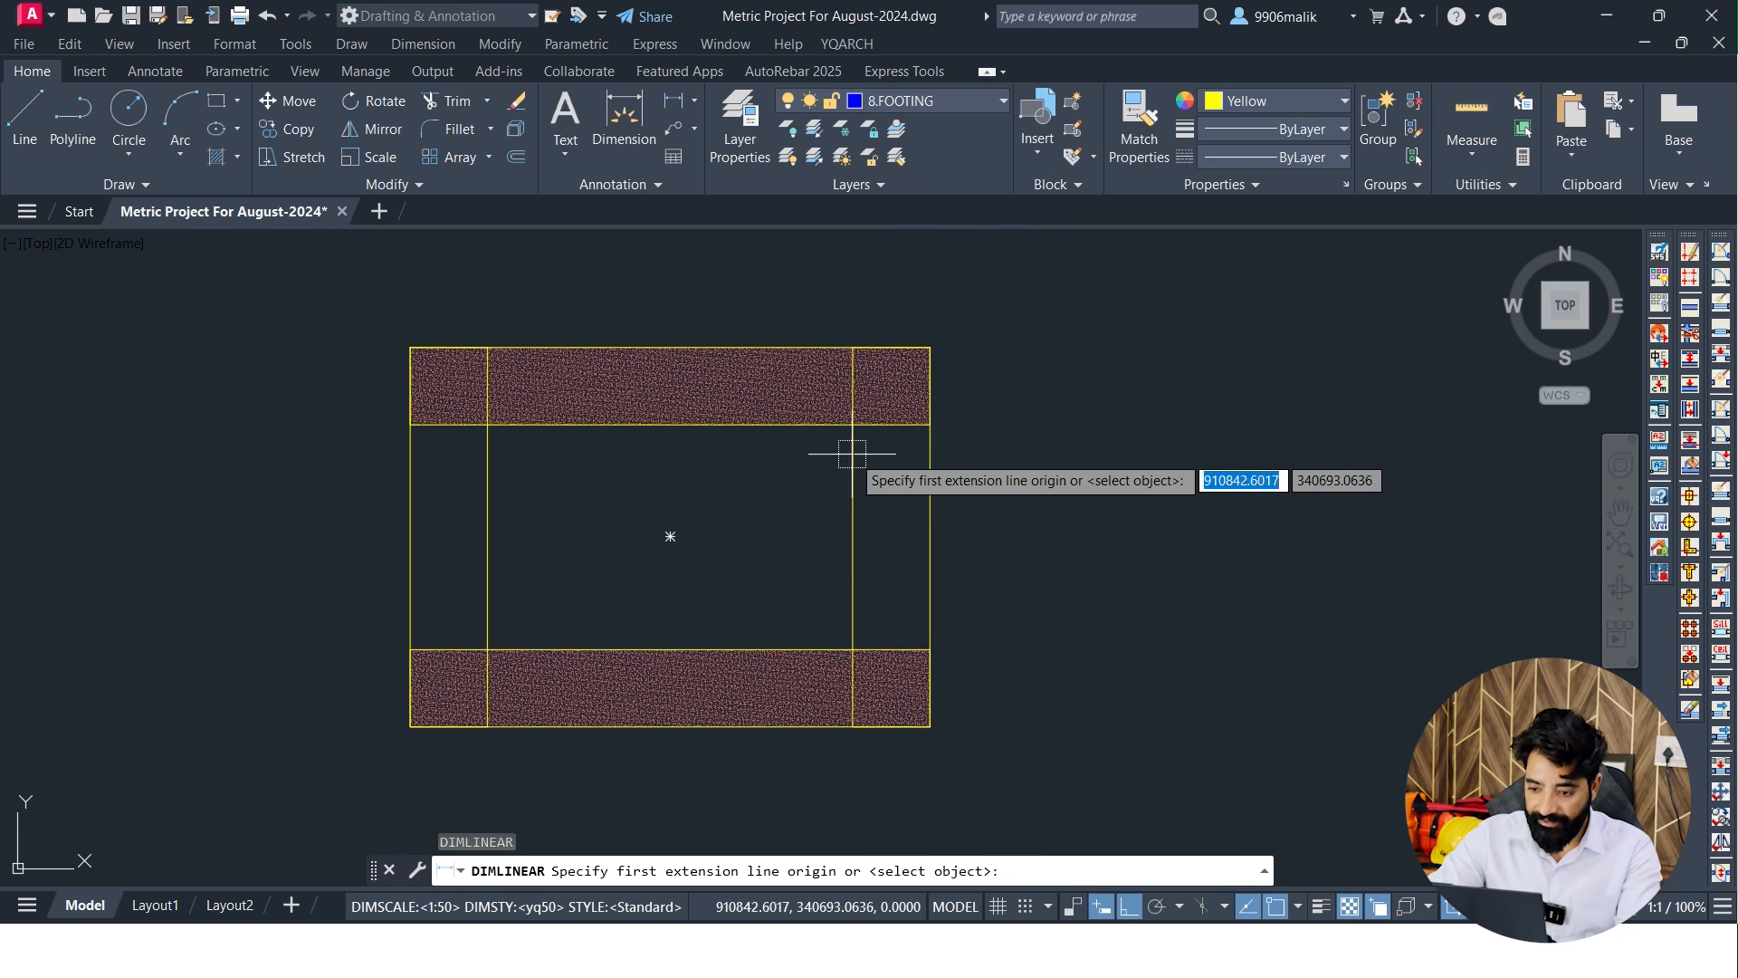
click(852, 424)
click(852, 649)
scroll(951, 480, up, 5)
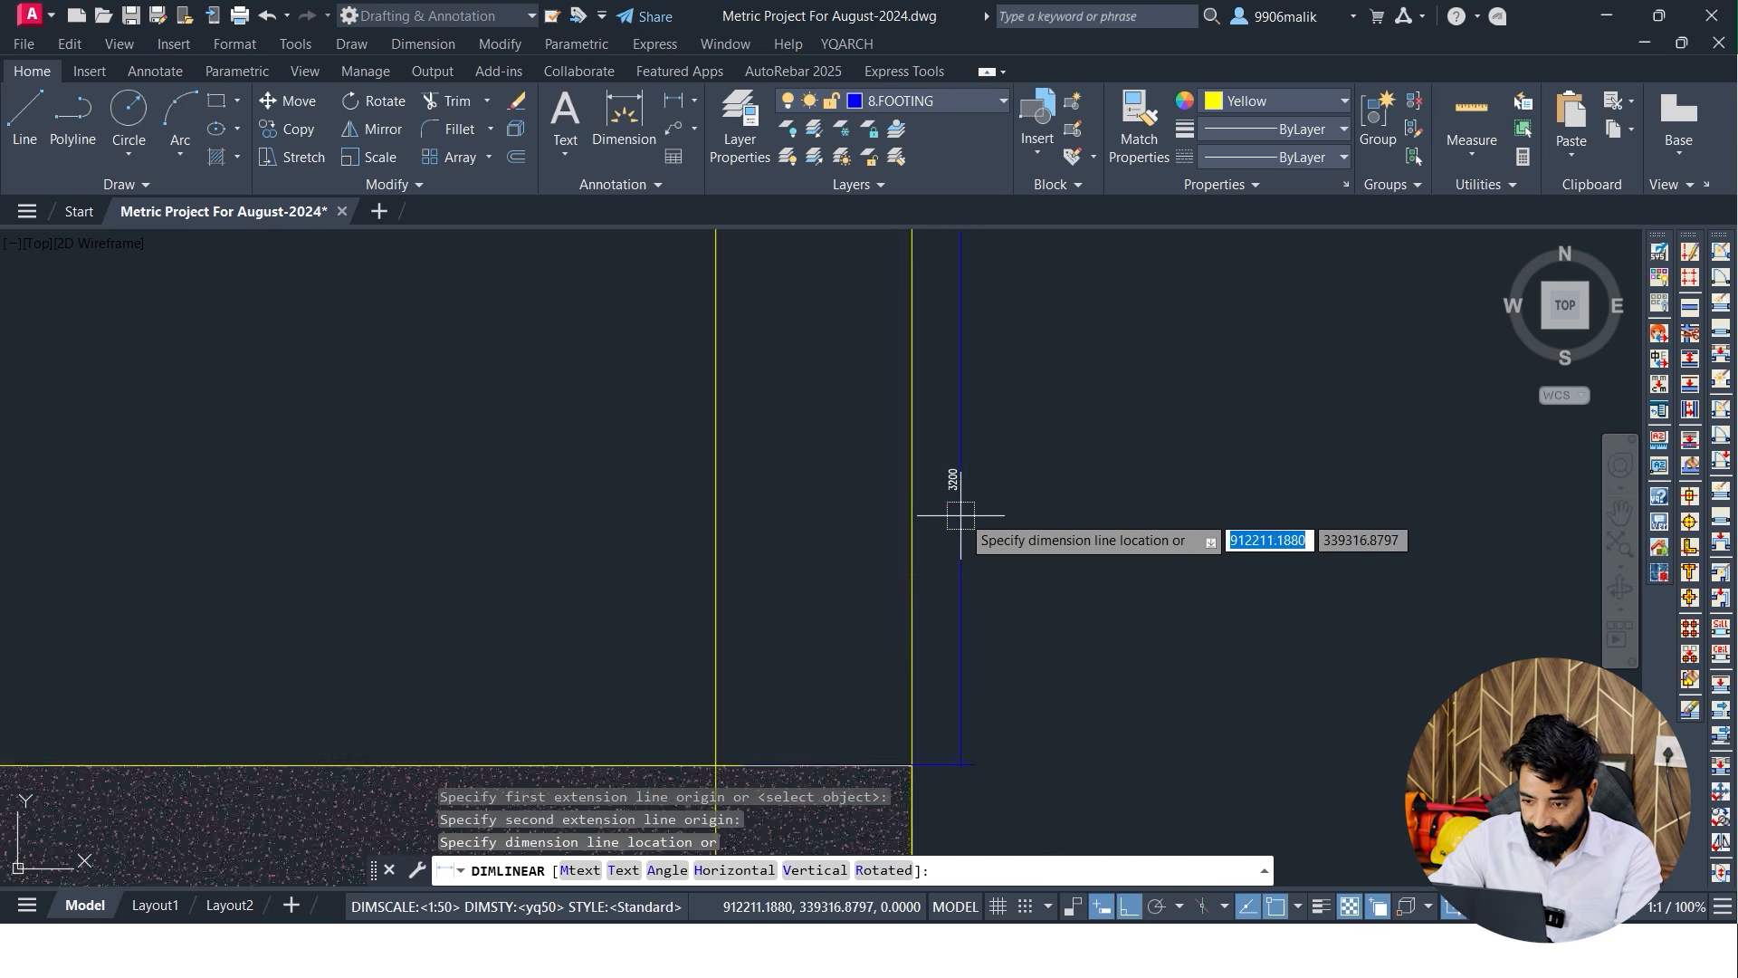
scroll(959, 476, down, 5)
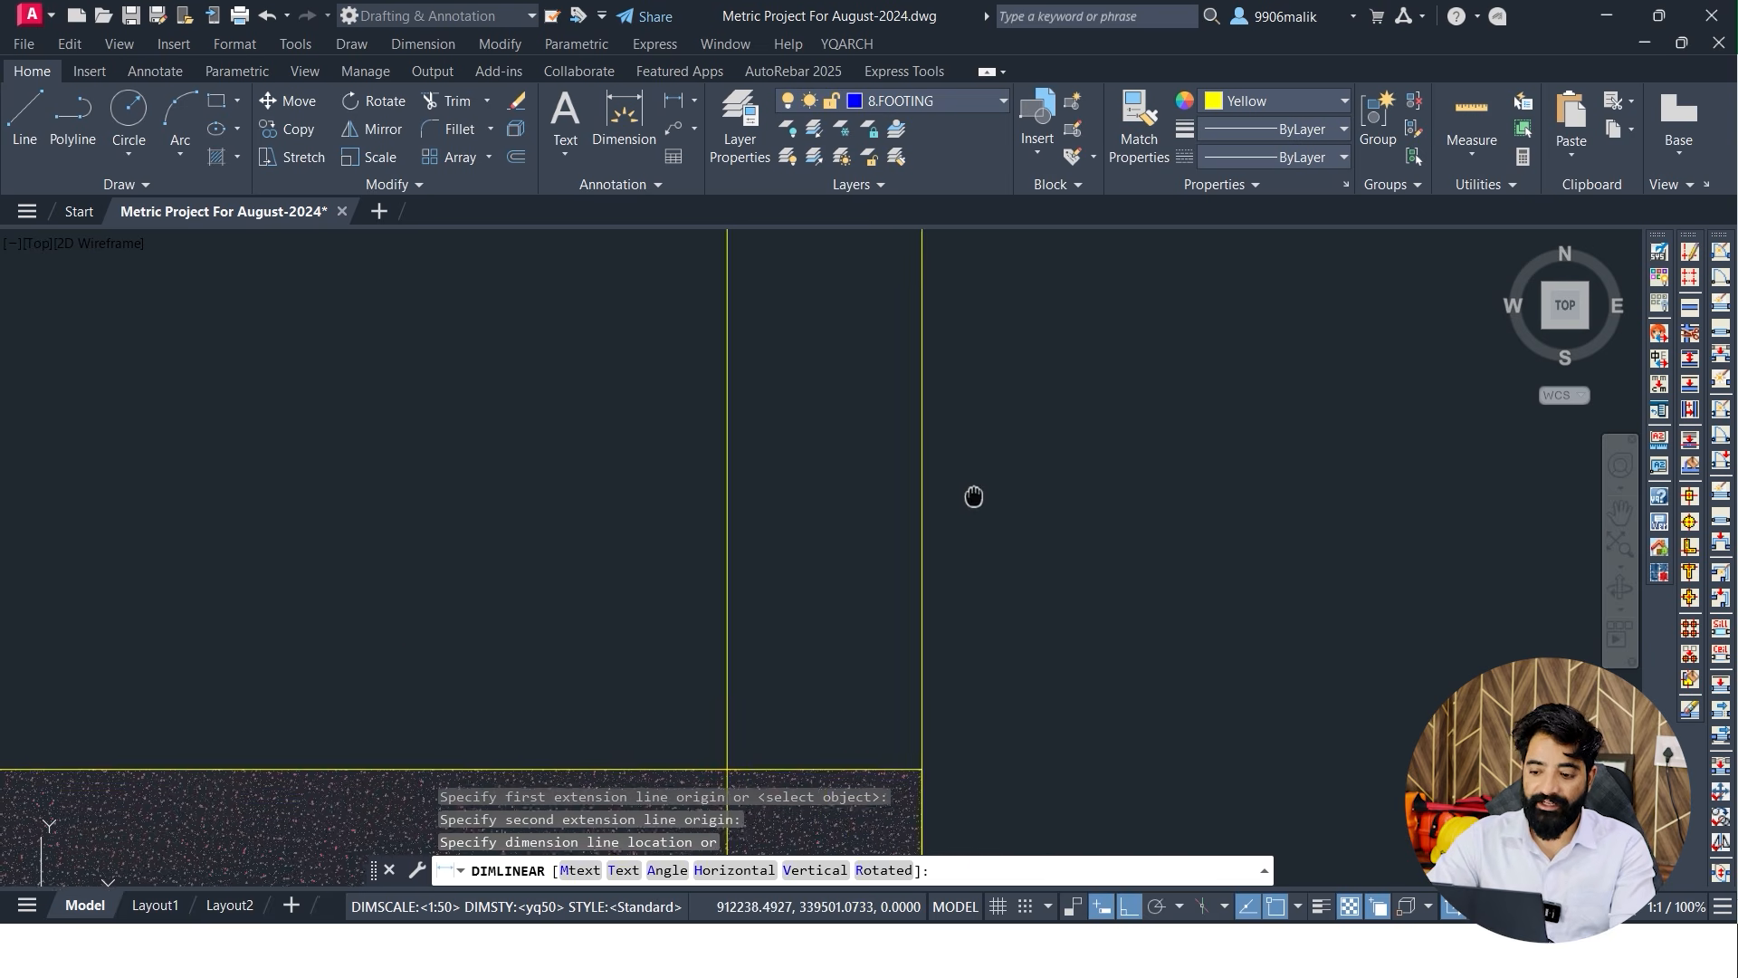
key(Escape)
Measure vertically on the room plan from the upper wall's inner face to the lower wall's outer face, without placing the dimension
scroll(1490, 404, down, 4)
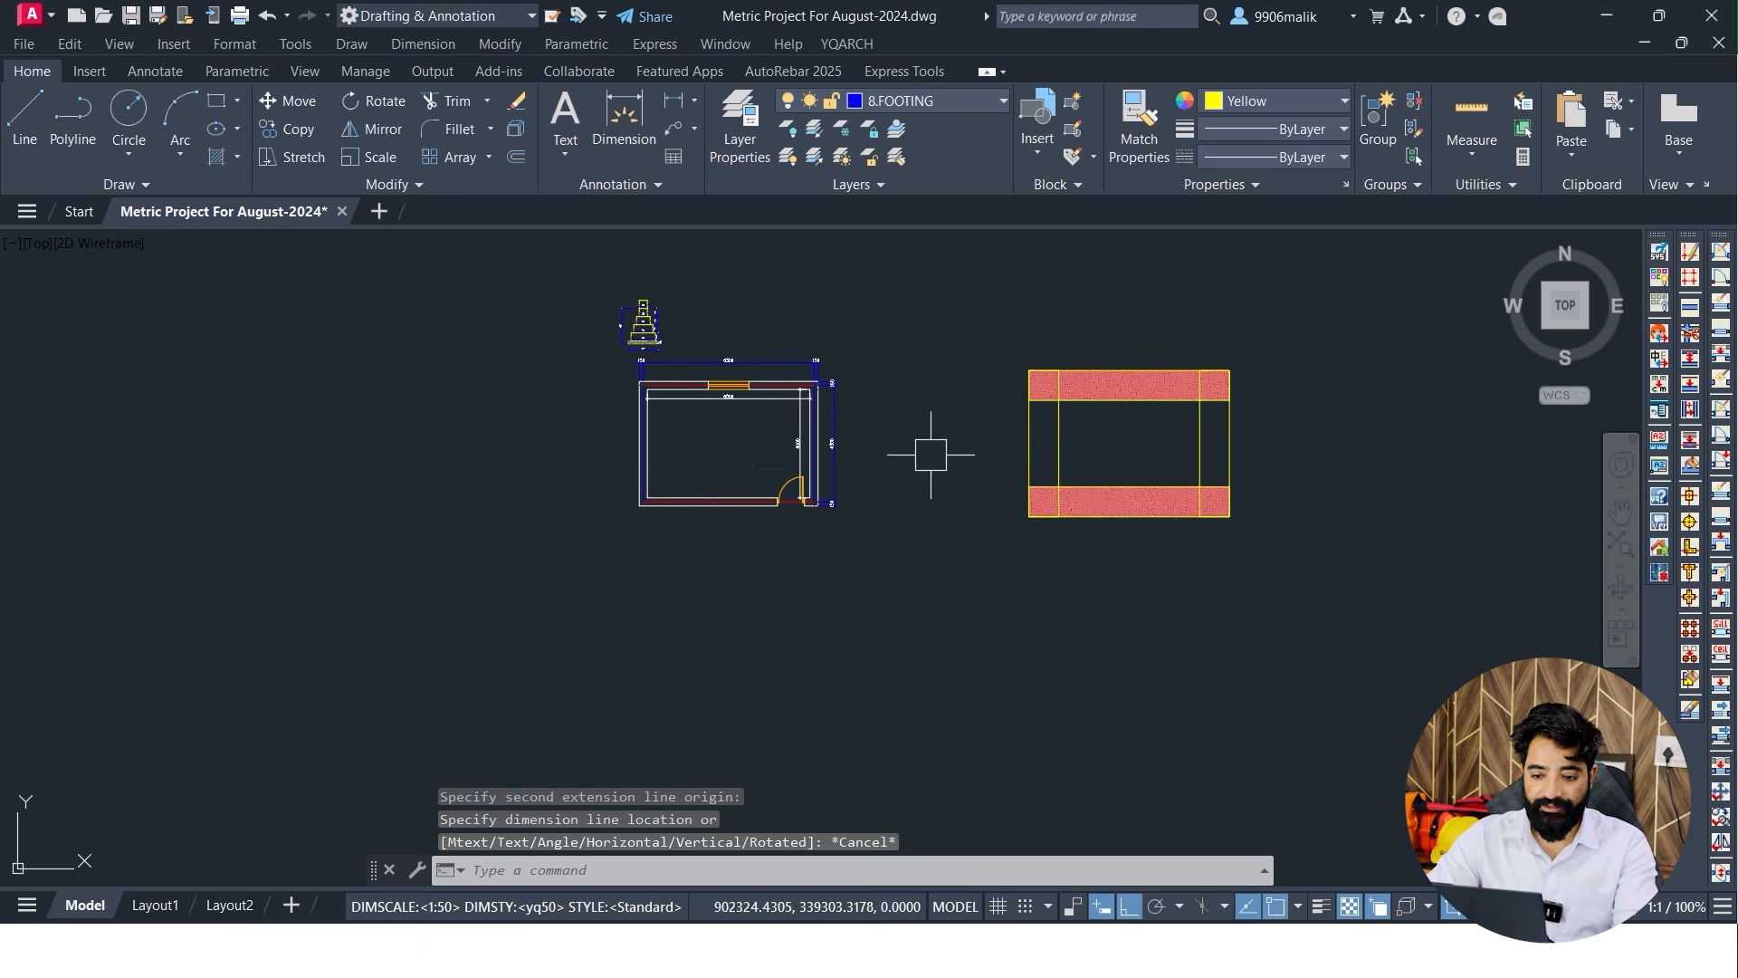
scroll(774, 437, up, 5)
scroll(826, 473, down, 2)
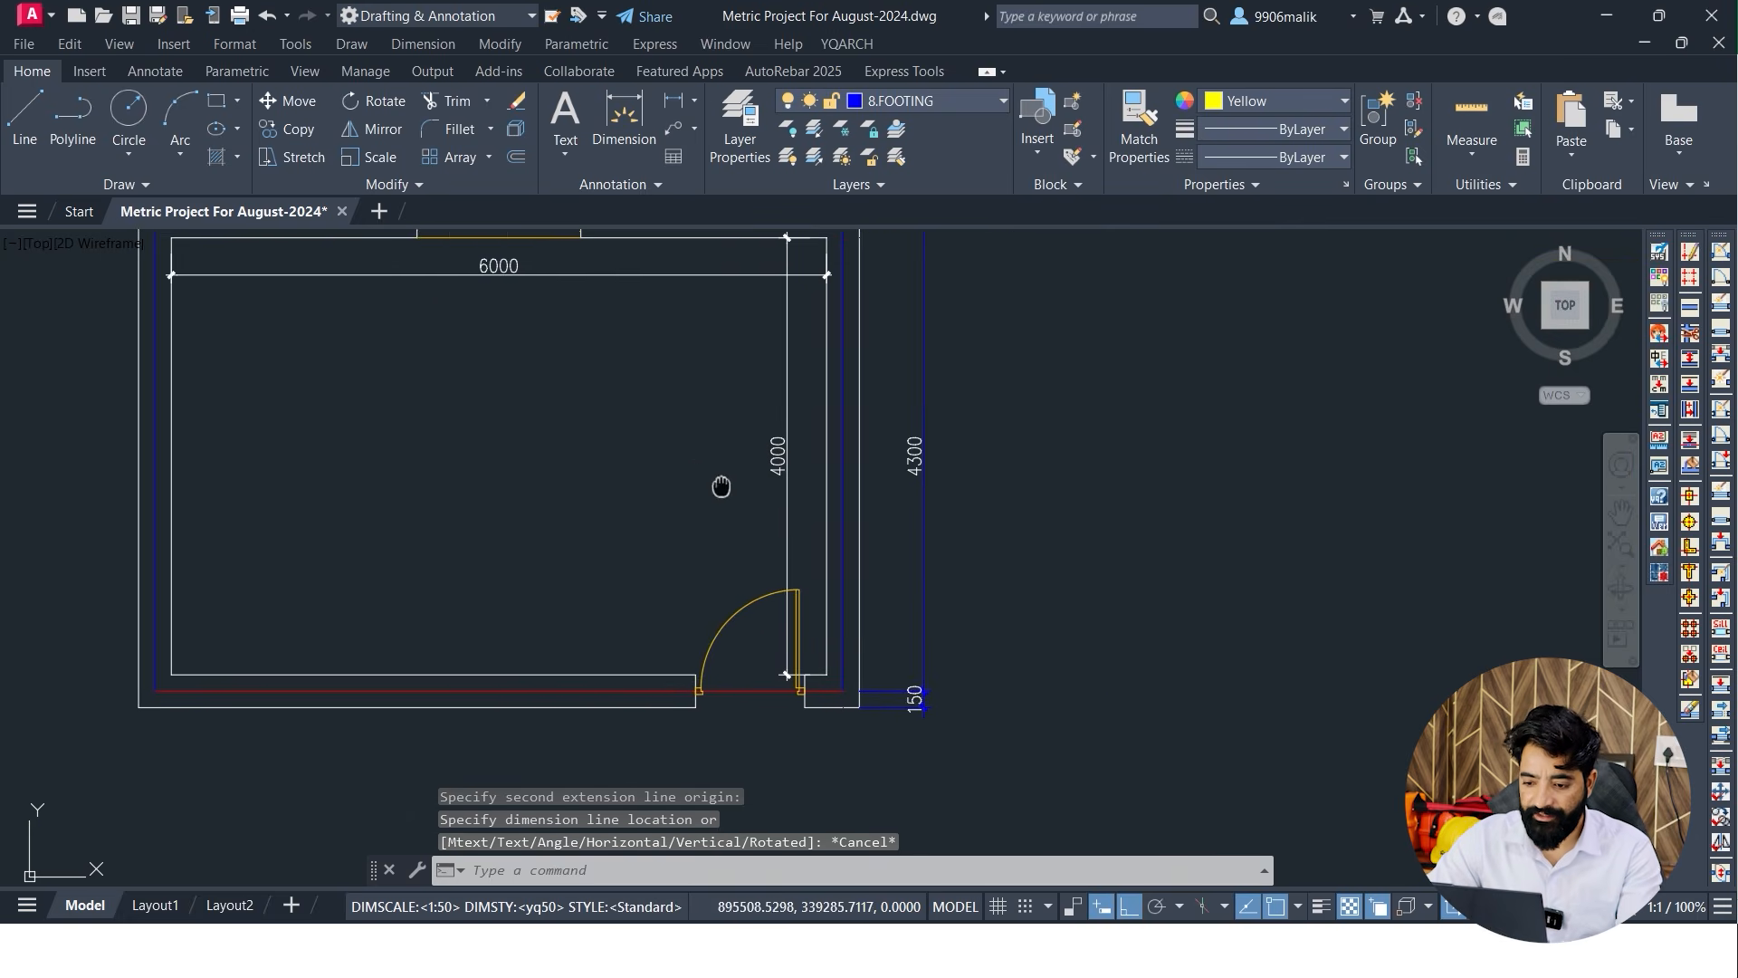
mouse_move(567, 526)
middle_down()
mouse_move(667, 516)
mouse_move(719, 557)
middle_up()
key(Escape)
text(dli)
key(Return)
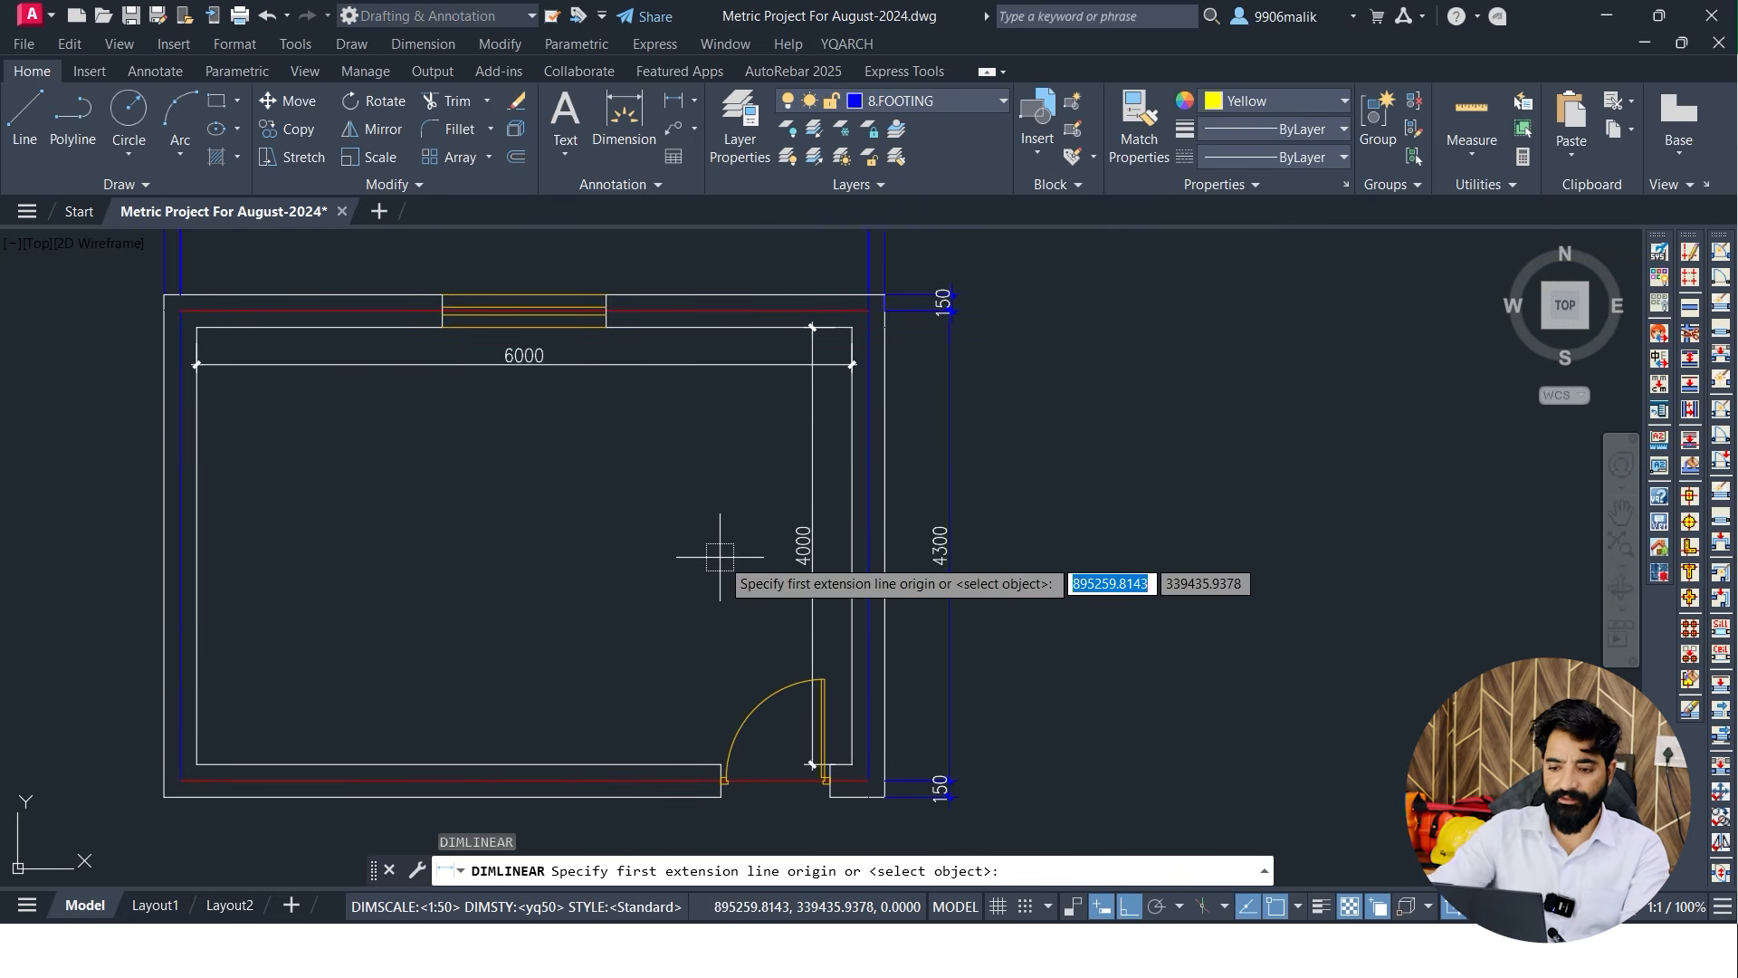
click(705, 326)
click(697, 797)
scroll(663, 551, up, 4)
scroll(663, 551, up, 2)
key(Escape)
Examine the wall dimensions at the room plan's upper-right corner and return to the hatched footing plan
scroll(667, 535, down, 5)
middle_drag(667, 535, 673, 620)
scroll(651, 508, up, 3)
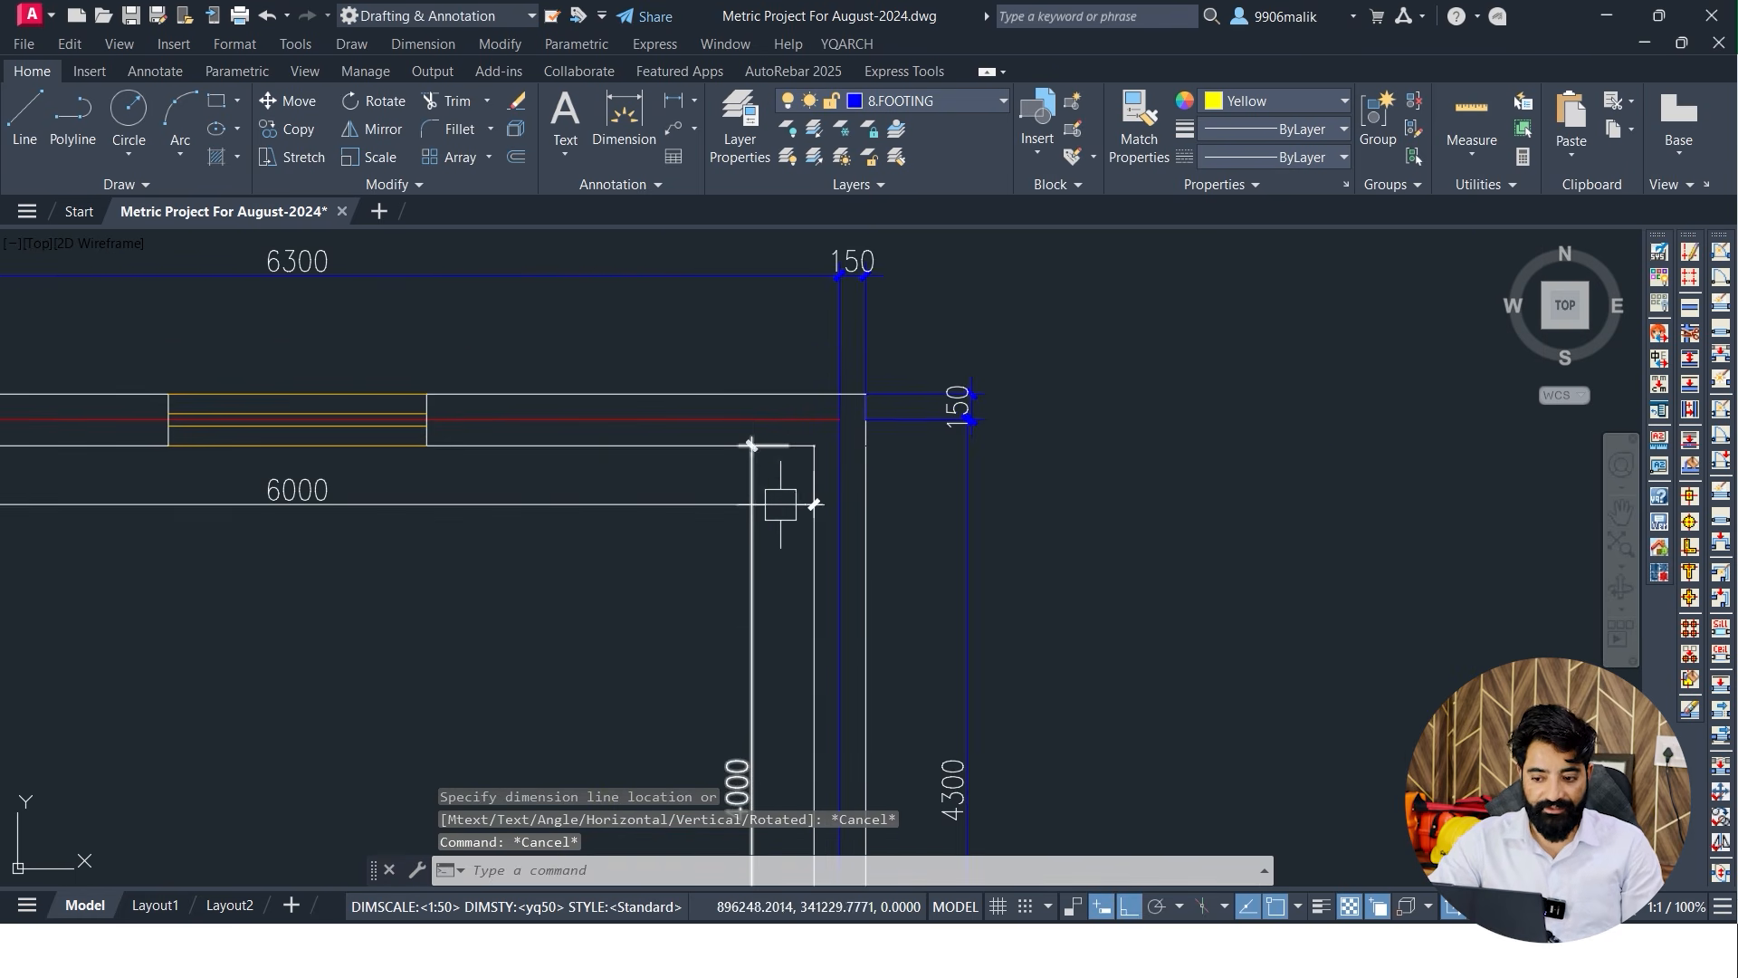
scroll(769, 490, down, 4)
middle_drag(1040, 577, 772, 540)
middle_drag(1099, 517, 674, 485)
key(Escape)
key(Escape)
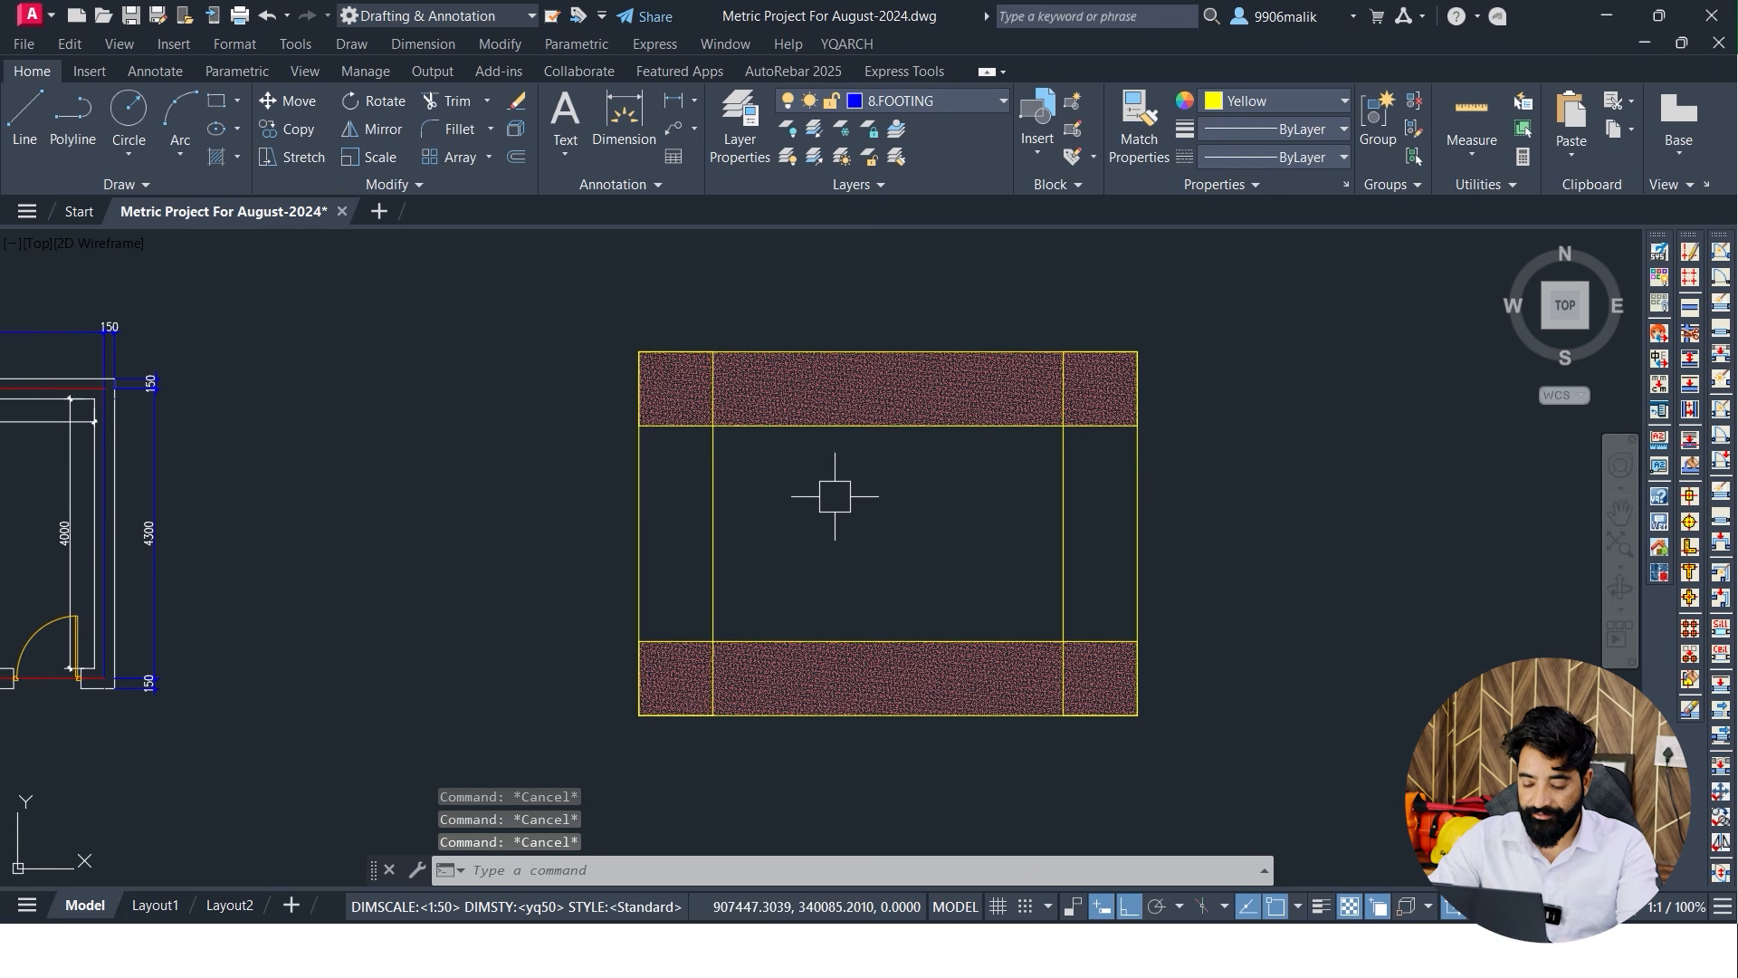
middle_drag(834, 496, 778, 492)
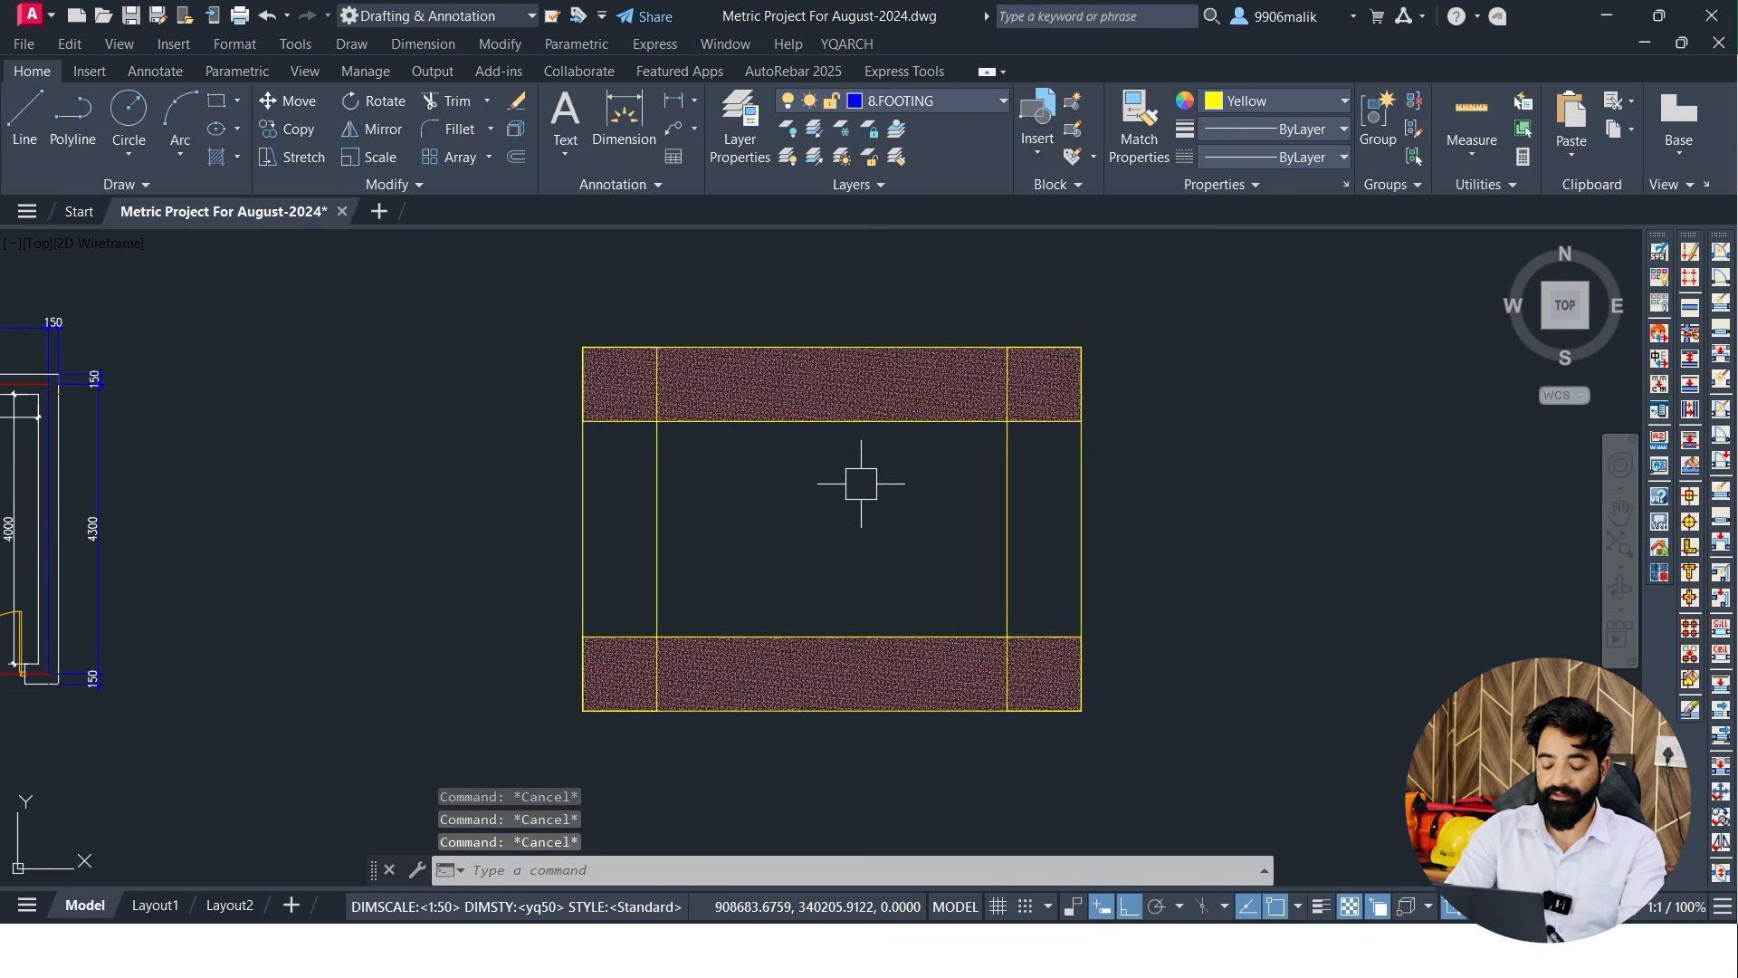
Erase the hatch from the long-wall strips of the footing plan
click(811, 381)
text(e)
key(Return)
Add centerlines midway between the edge lines of the upper and lower long-wall strips
scroll(819, 437, up, 2)
text(centerline)
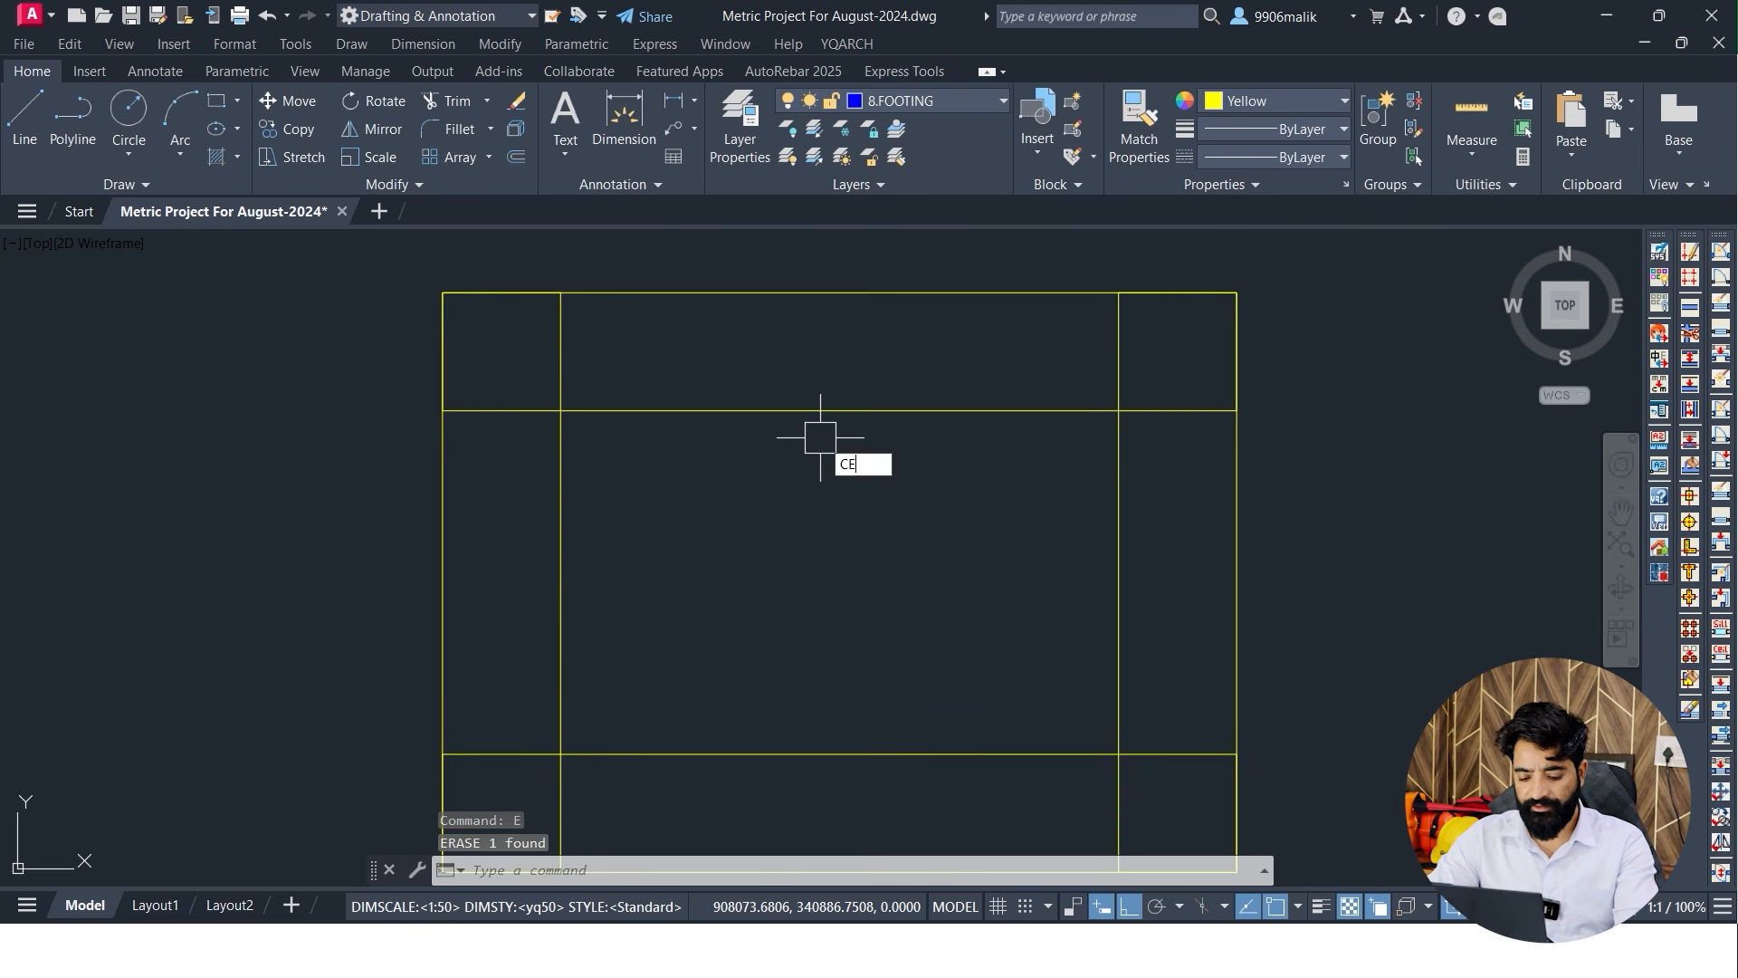
key(Return)
click(851, 410)
click(842, 292)
key(Return)
middle_drag(815, 682, 796, 538)
click(769, 608)
click(737, 722)
key(Escape)
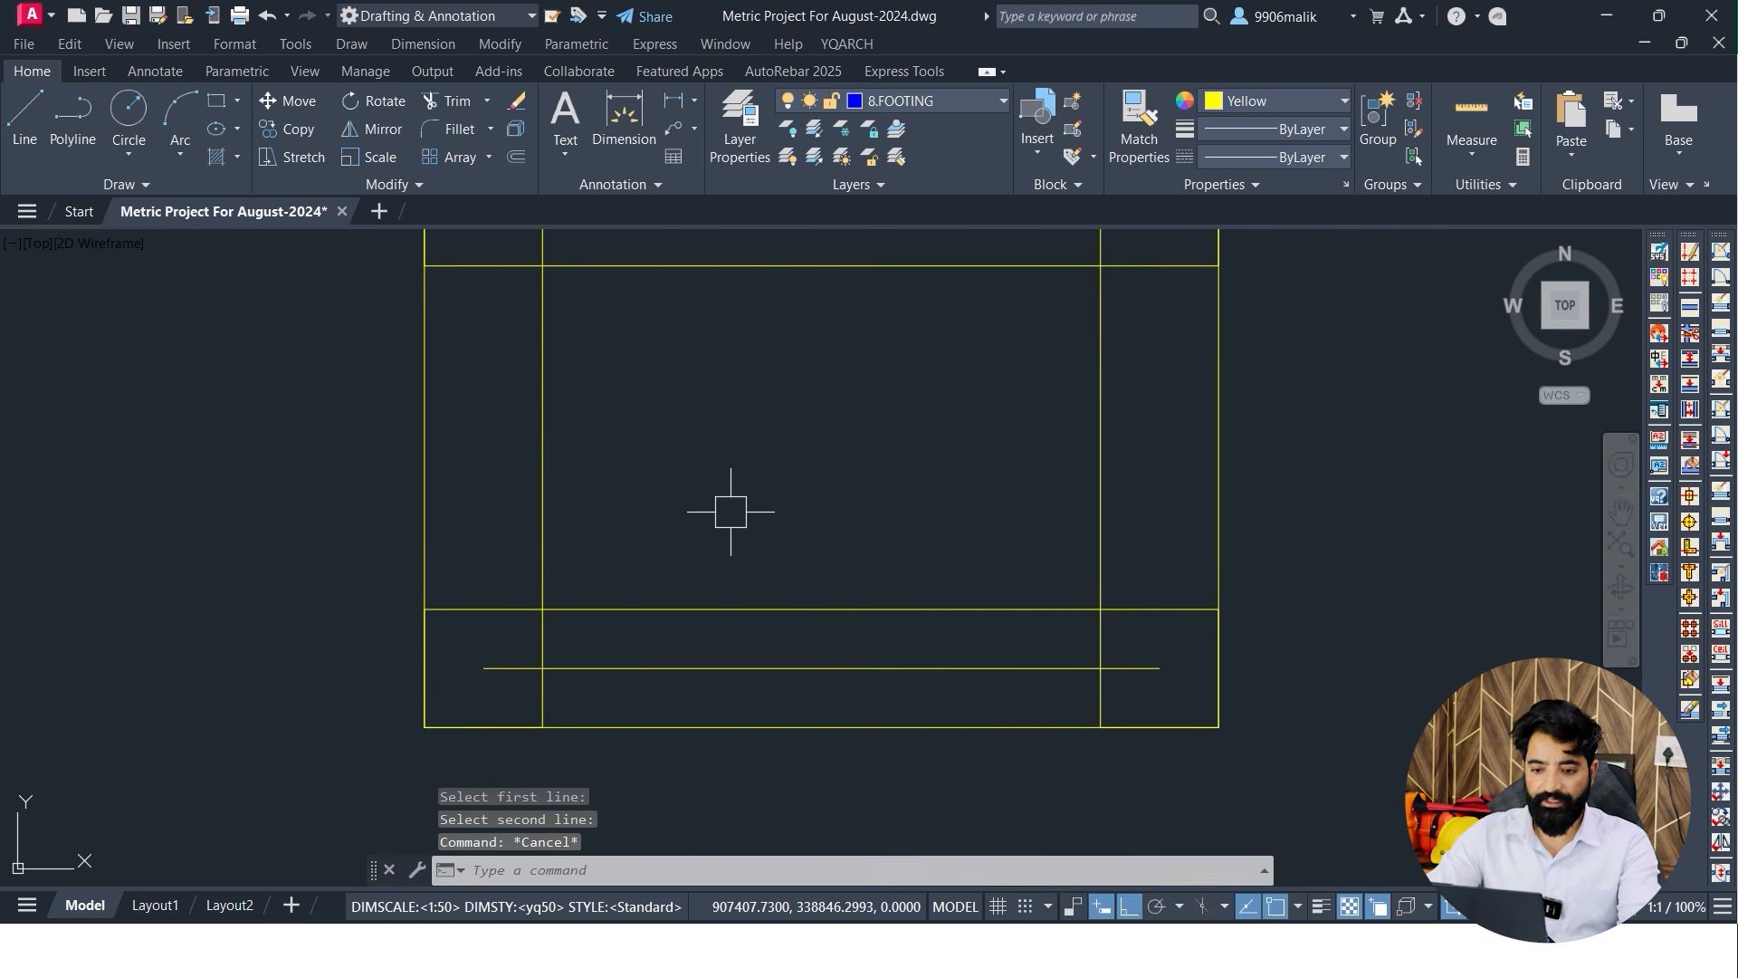
Place a vertical linear dimension between the lower and upper long-wall centerlines inside the footing plan
text(dli)
key(Return)
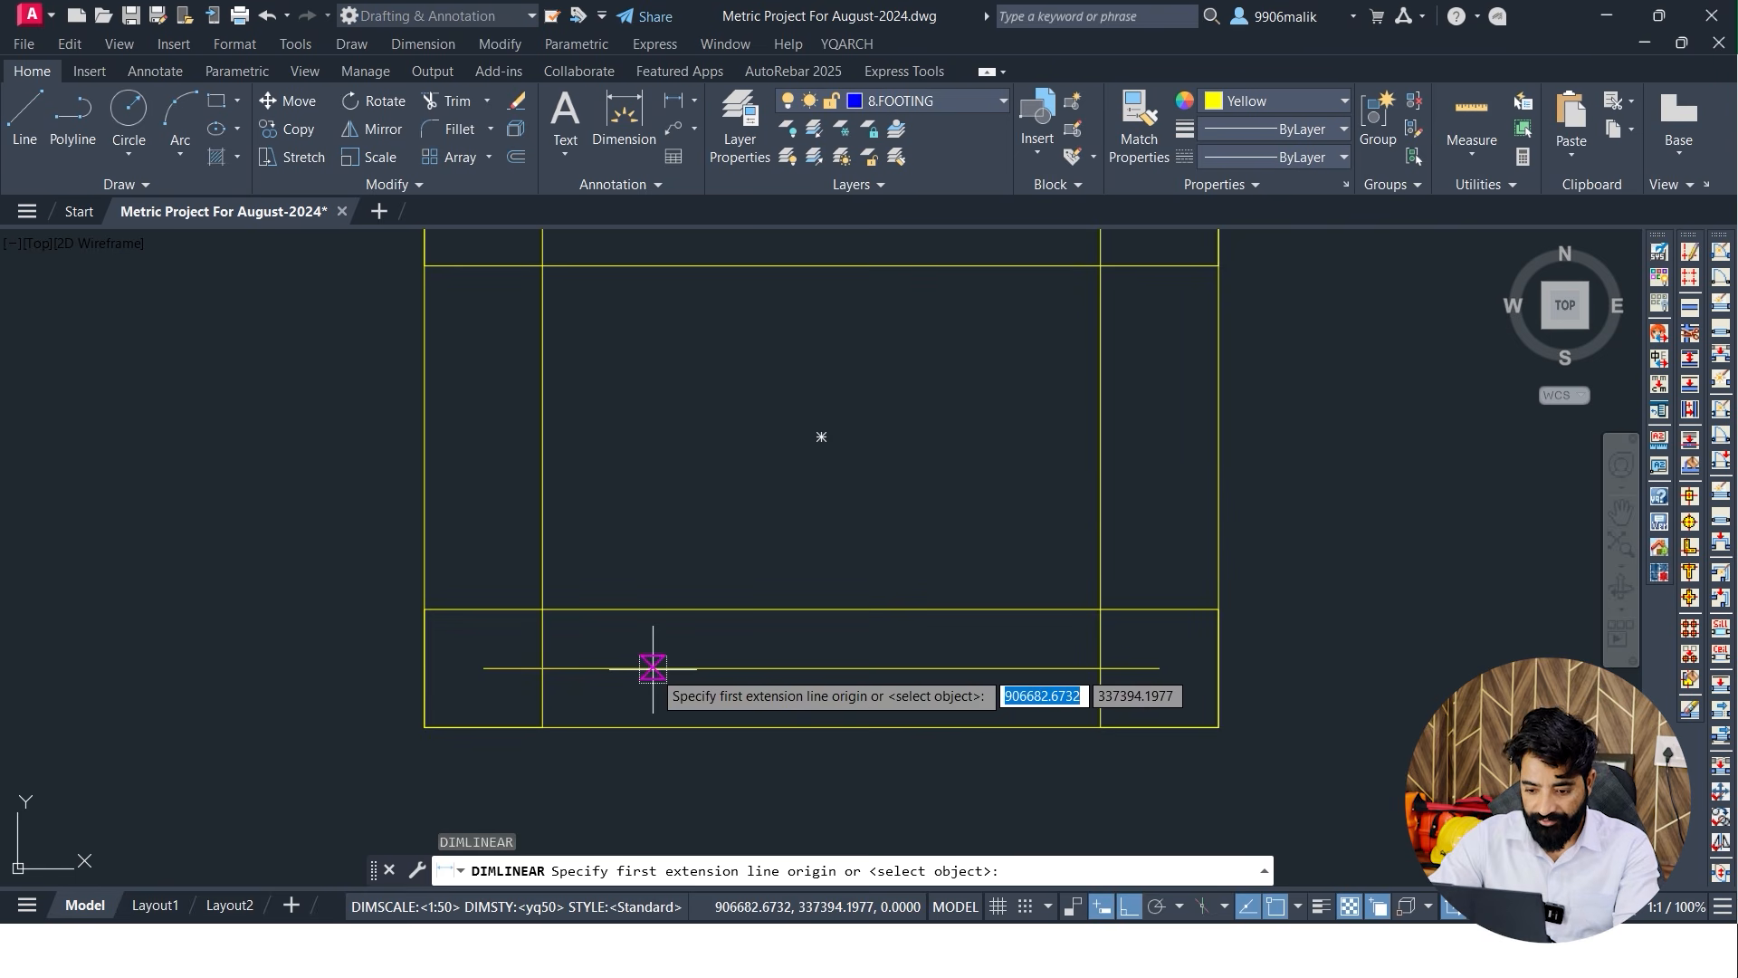
click(652, 668)
middle_drag(668, 237, 674, 371)
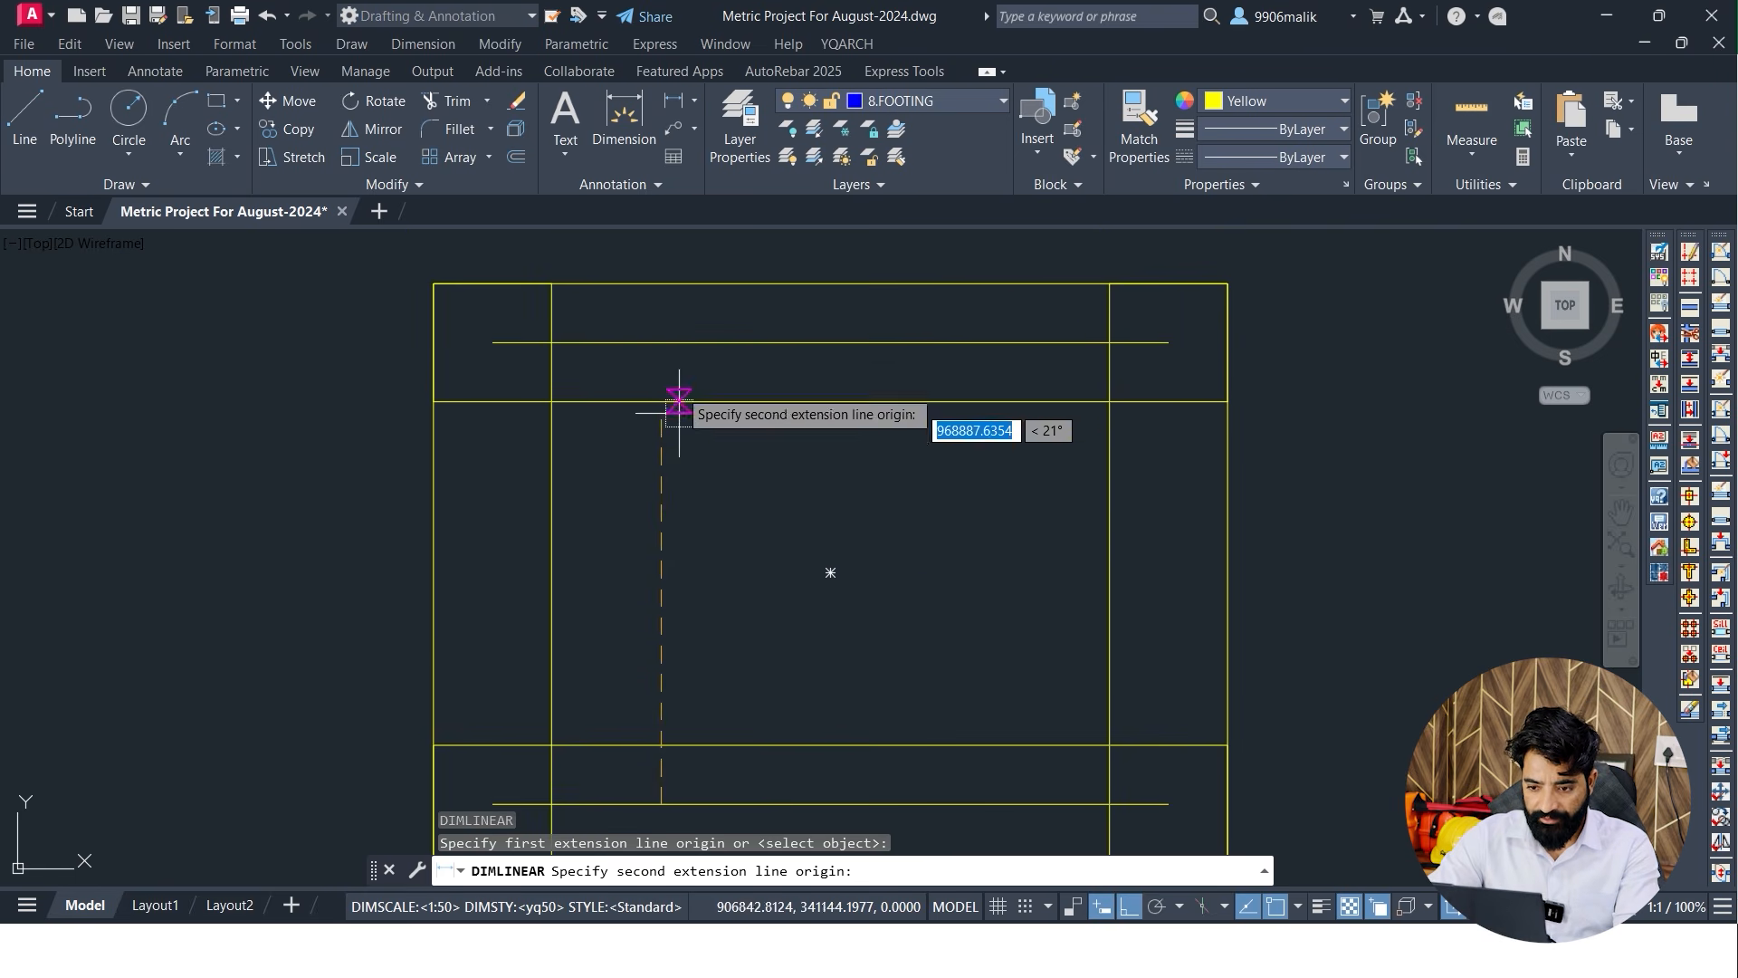
click(661, 342)
click(667, 582)
scroll(667, 570, up, 8)
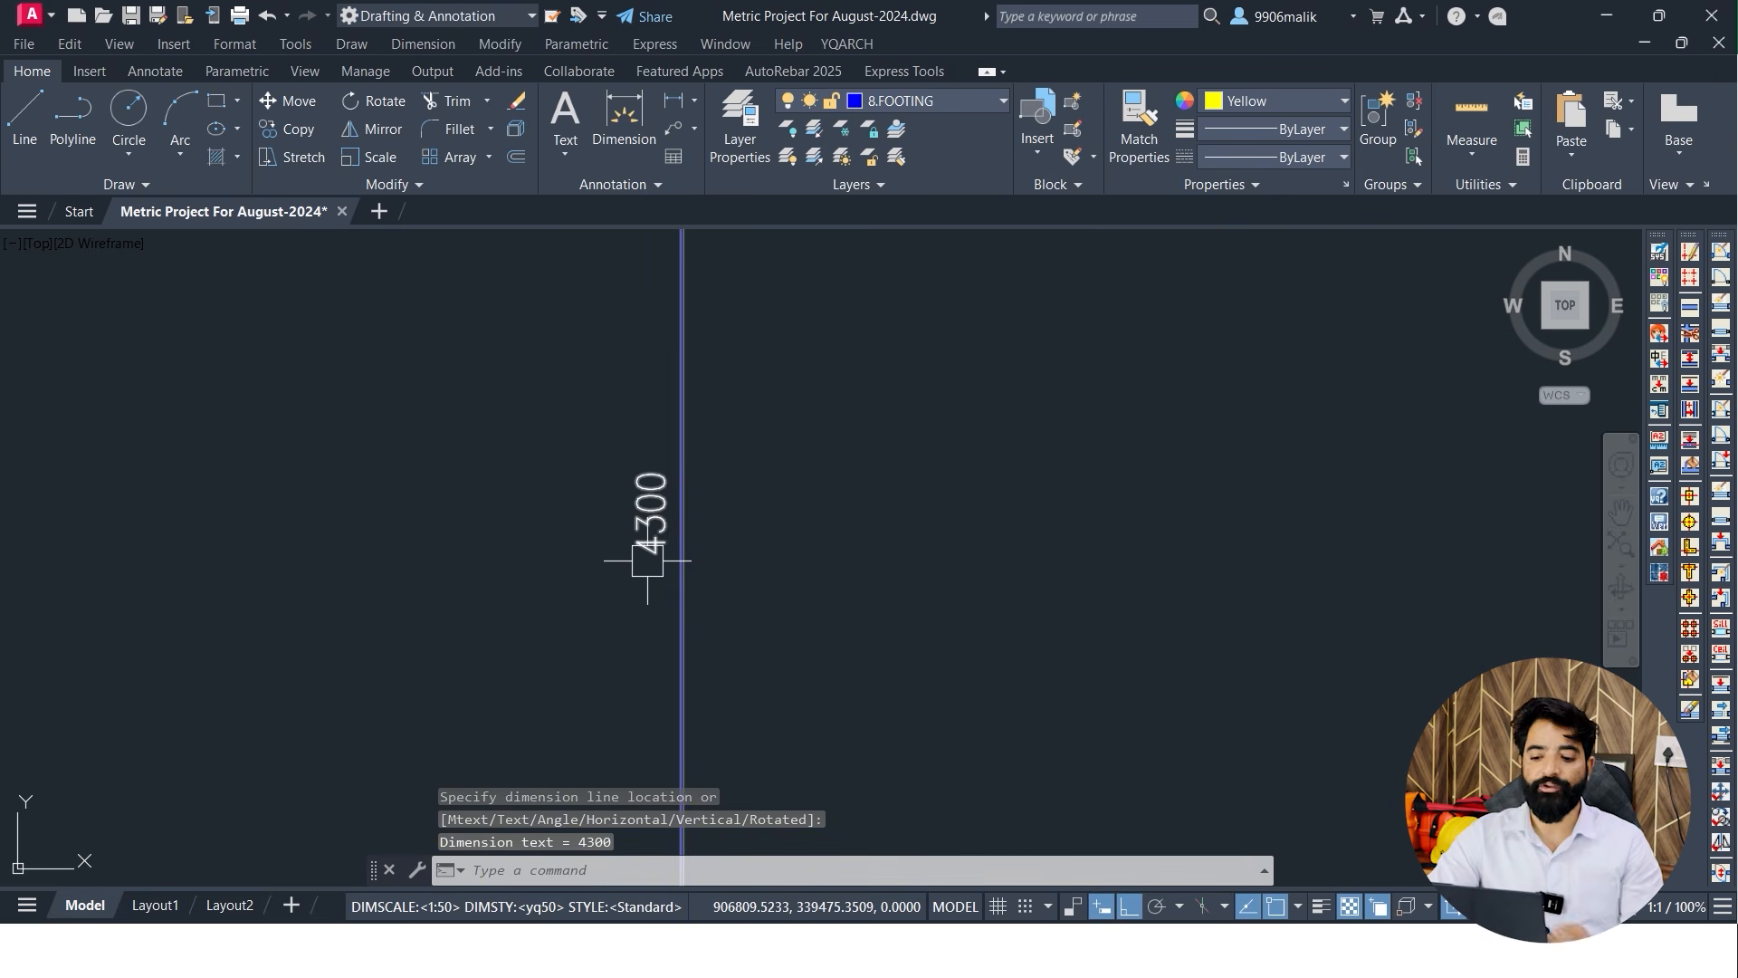
Compare the footing plan's center-to-center dimension with the short-wall dimension on the room plan
scroll(482, 509, down, 6)
middle_drag(507, 509, 1024, 450)
scroll(1024, 449, down, 4)
middle_drag(715, 455, 874, 452)
scroll(873, 453, down, 2)
scroll(581, 444, up, 4)
middle_drag(578, 442, 529, 547)
scroll(648, 543, down, 6)
scroll(905, 539, up, 4)
middle_drag(867, 504, 1098, 505)
scroll(533, 484, up, 4)
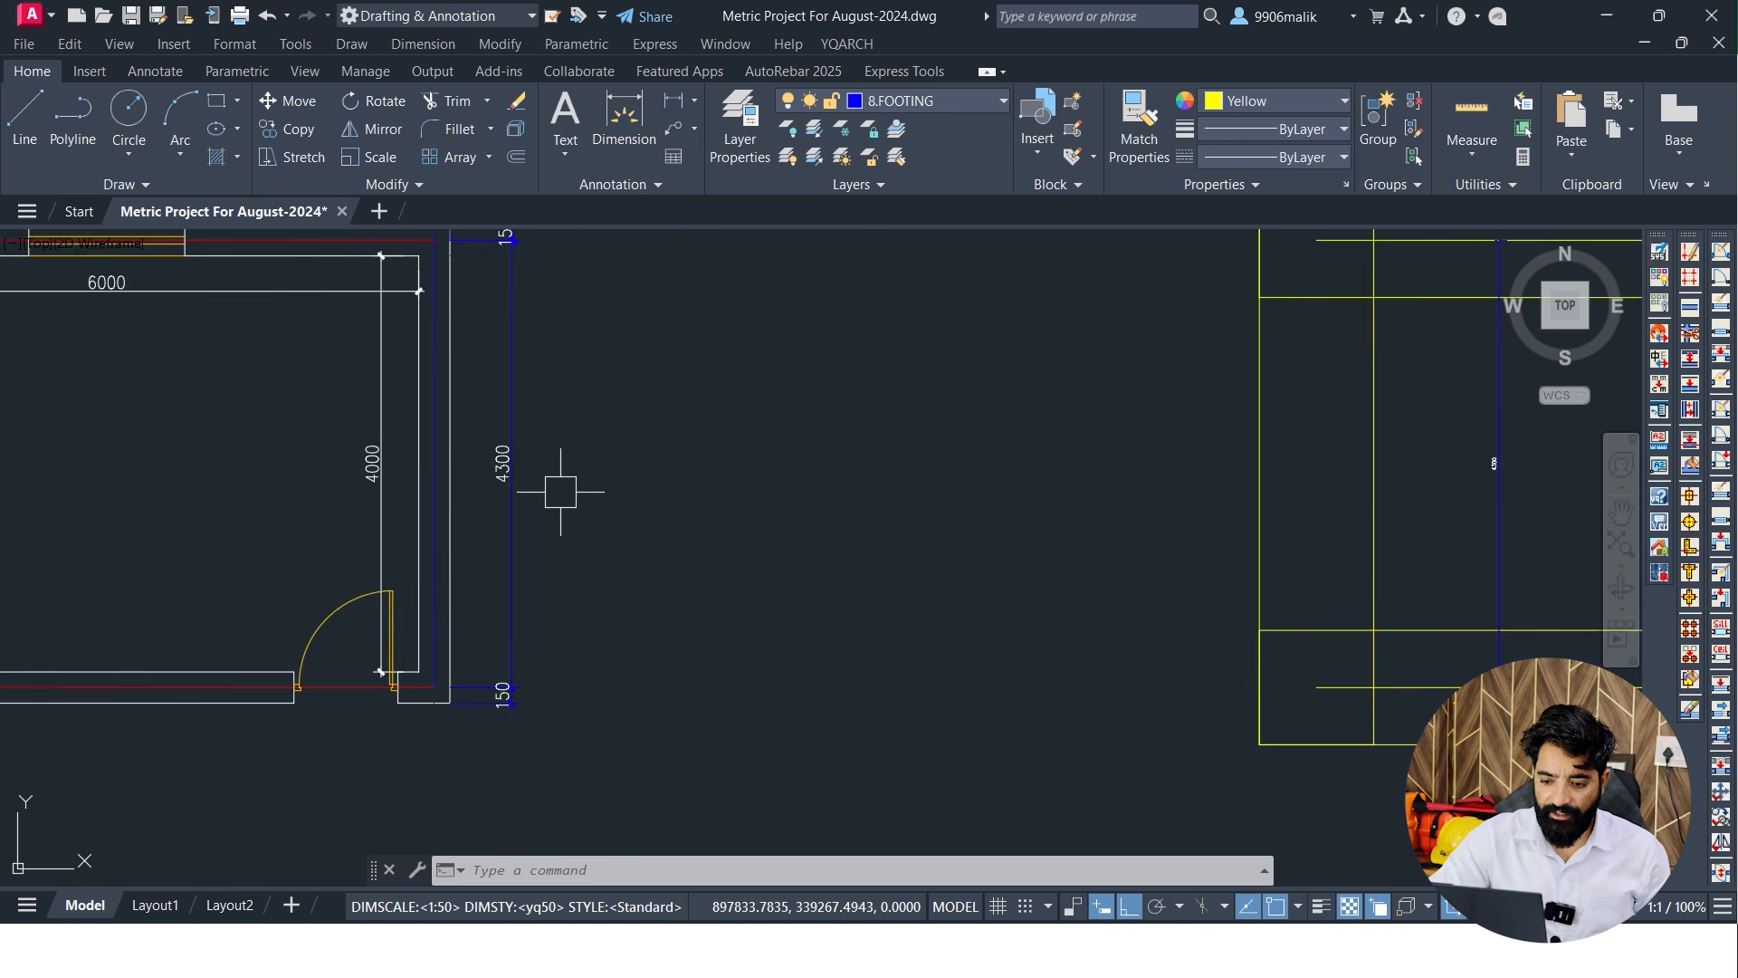
scroll(462, 466, down, 6)
scroll(594, 497, up, 4)
middle_drag(594, 497, 615, 579)
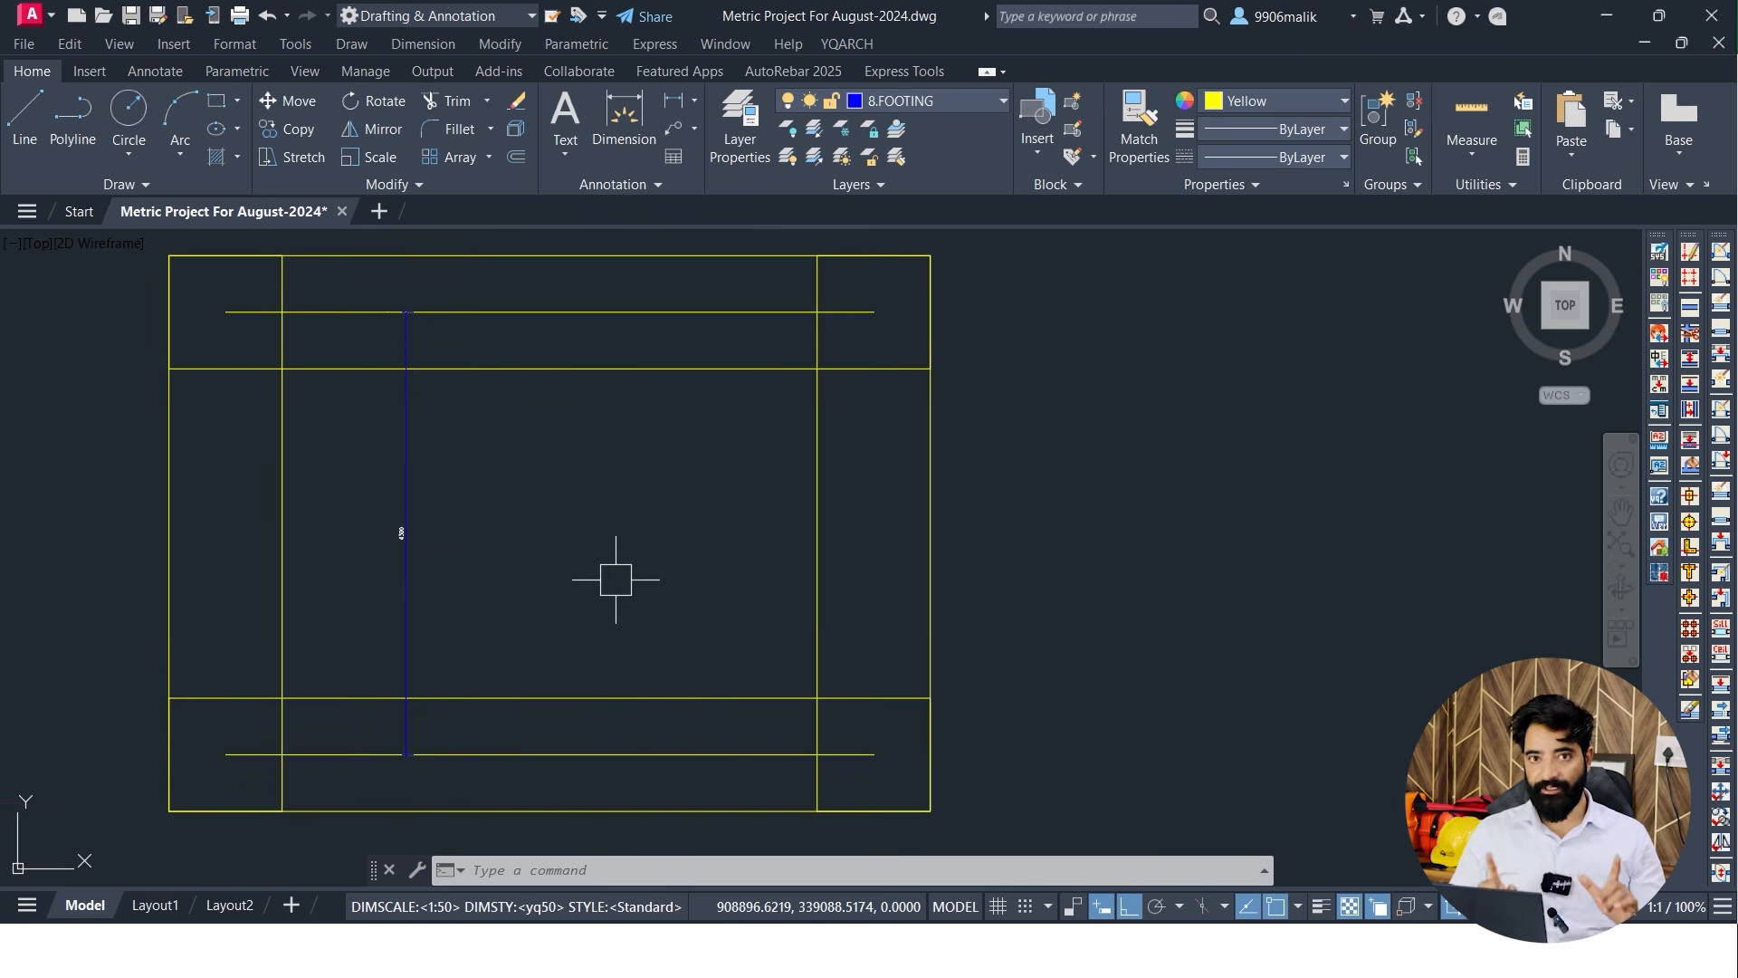
Examine the long-wall centerlines and the vertical dimension between them on the footing plan
key(Escape)
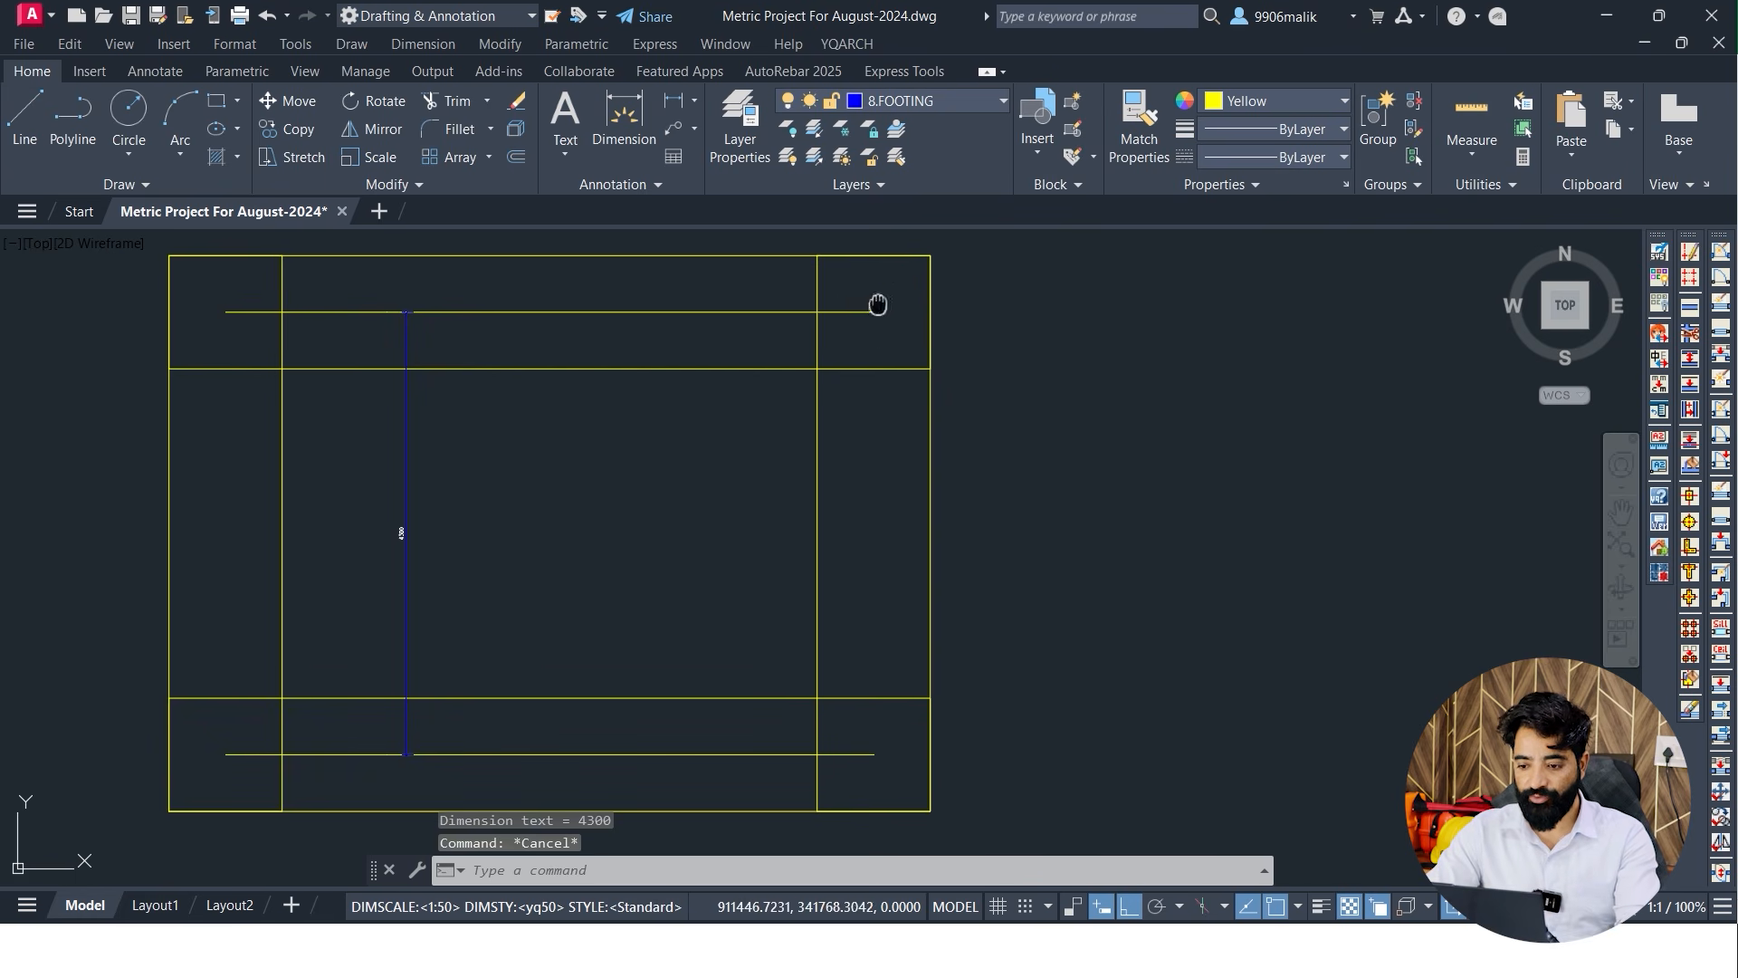
middle_drag(884, 295, 833, 352)
middle_drag(217, 678, 238, 506)
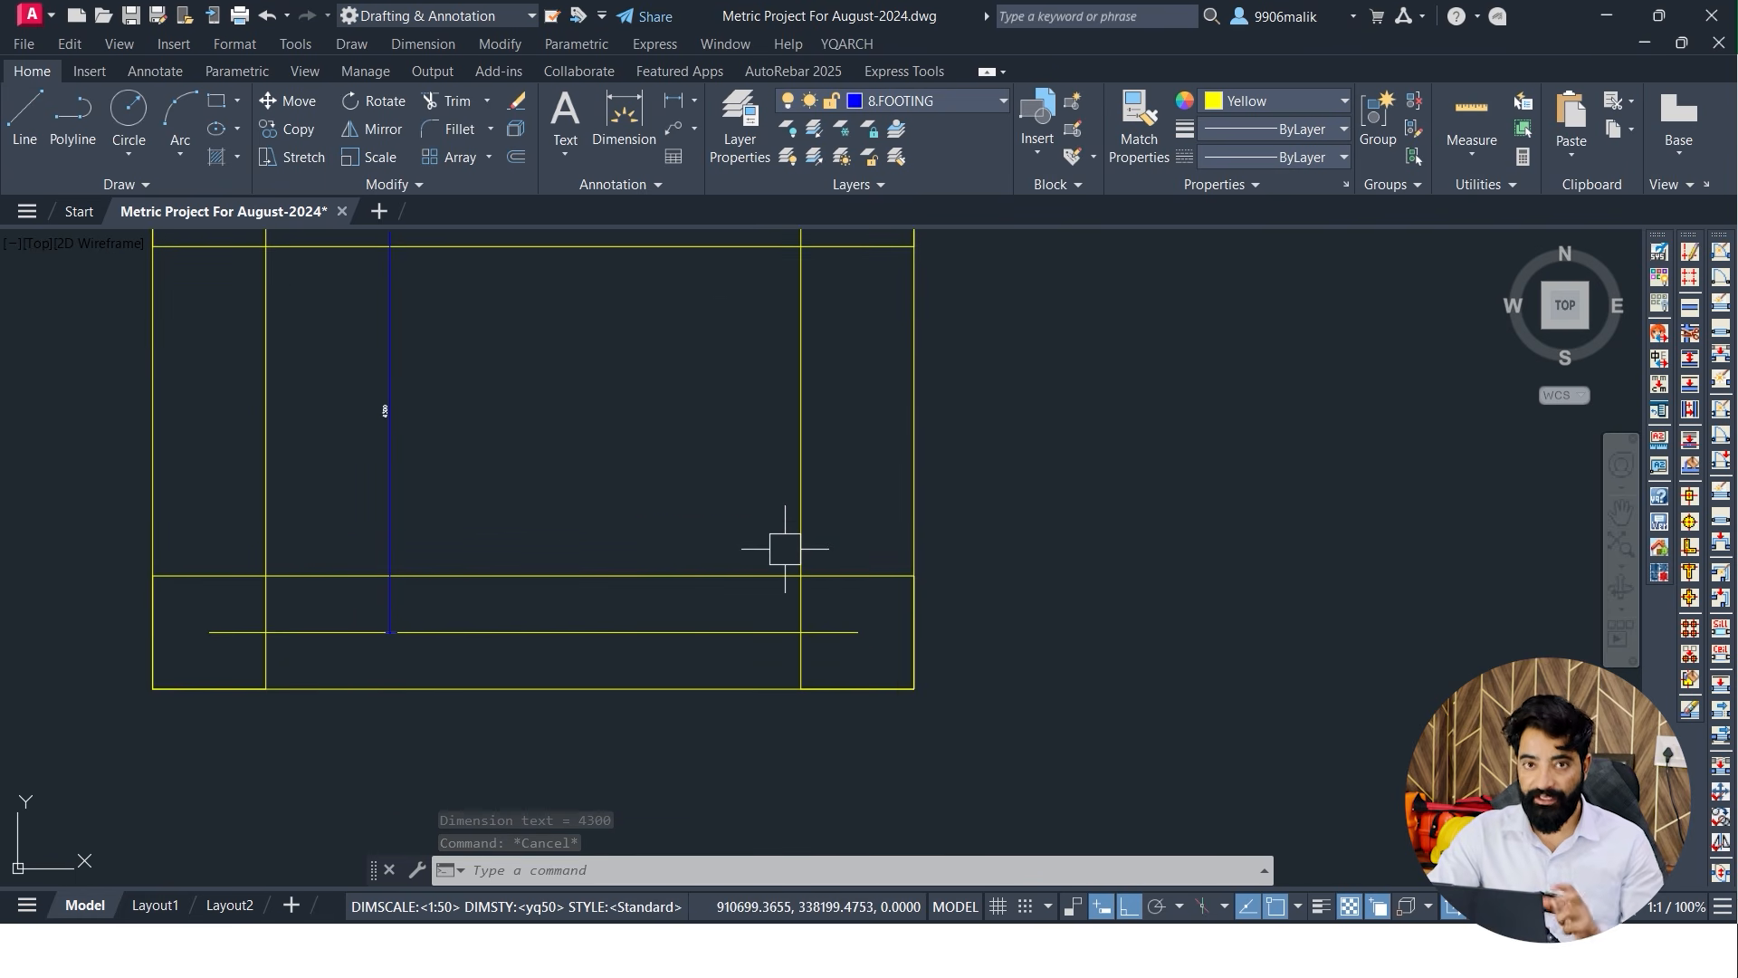
scroll(744, 457, down, 2)
middle_drag(452, 431, 533, 512)
scroll(533, 512, up, 4)
key(Escape)
key(Escape)
key(Escape)
mouse_move(780, 498)
middle_down()
mouse_move(551, 497)
mouse_move(460, 538)
middle_up()
middle_drag(577, 550, 758, 512)
scroll(606, 530, up, 4)
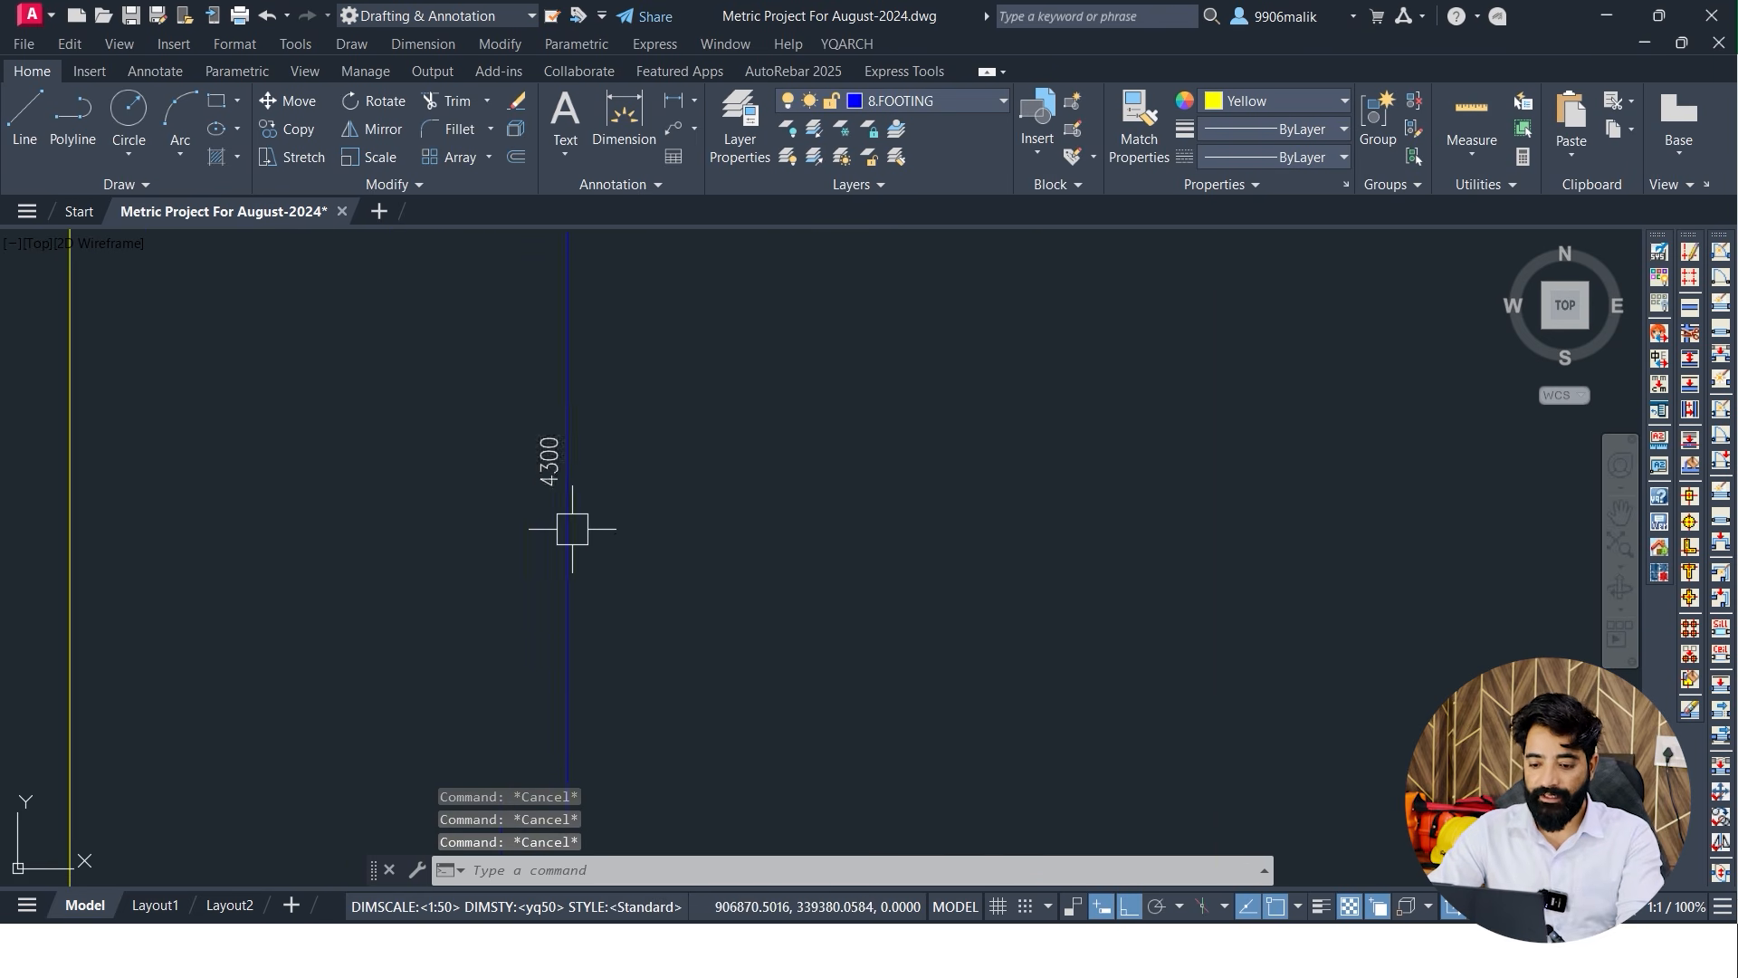
scroll(647, 470, down, 3)
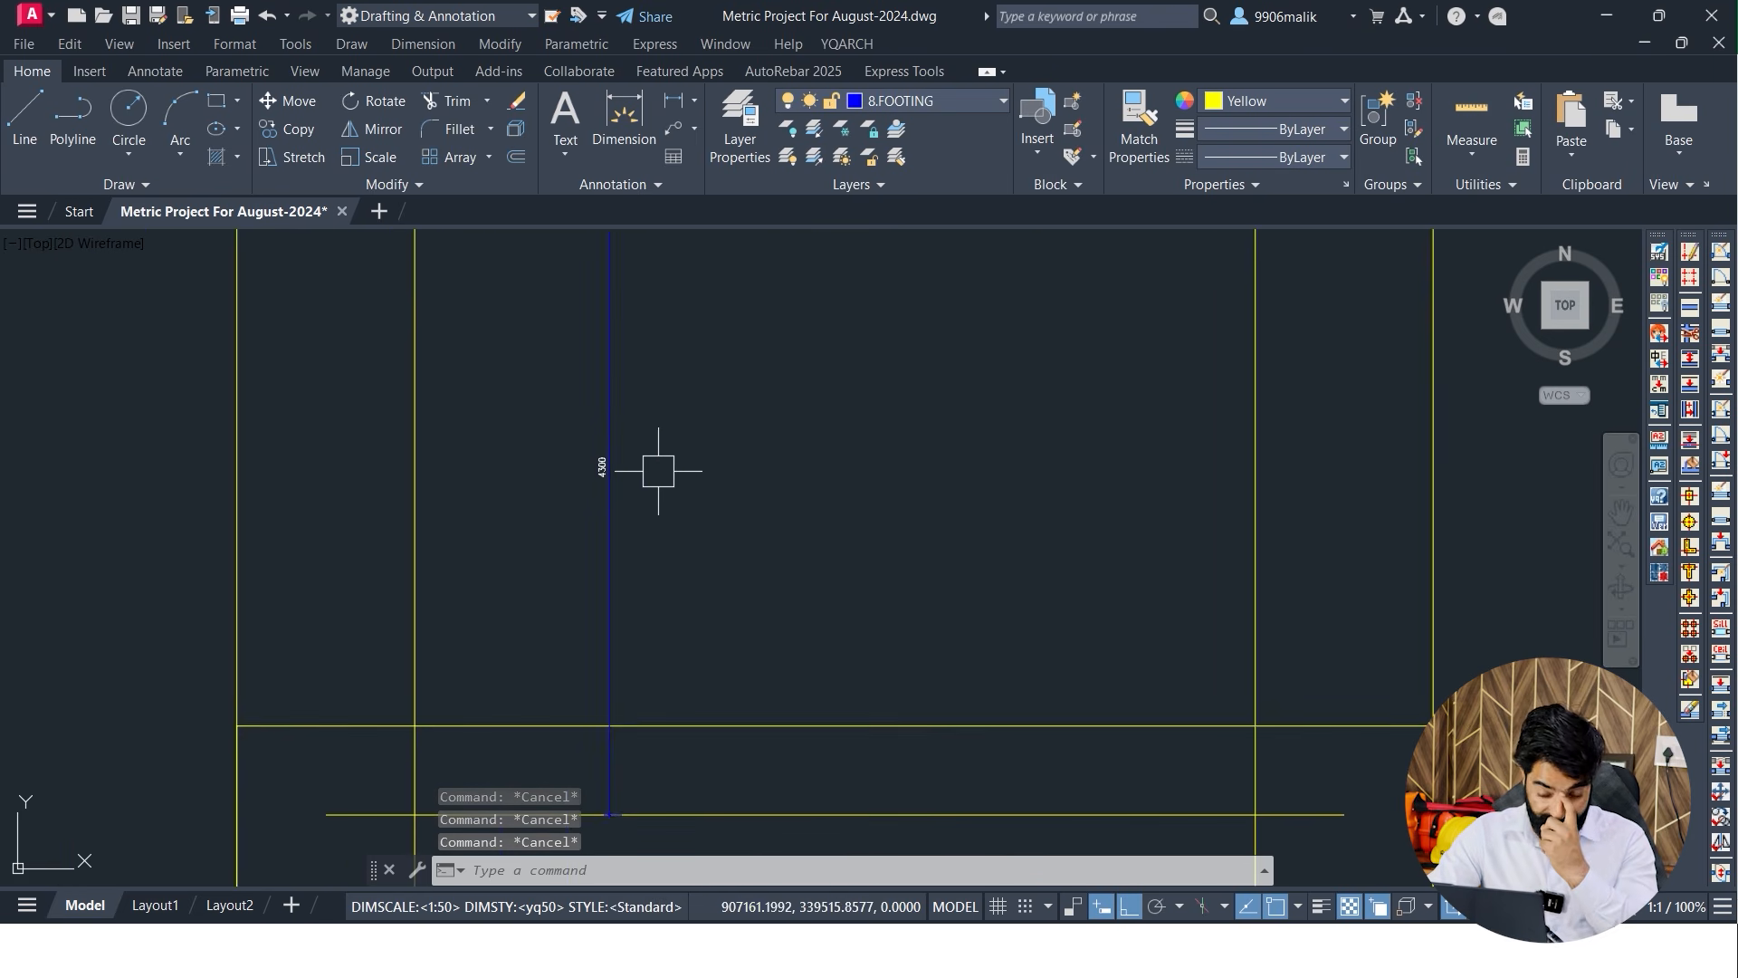
scroll(528, 535, down, 2)
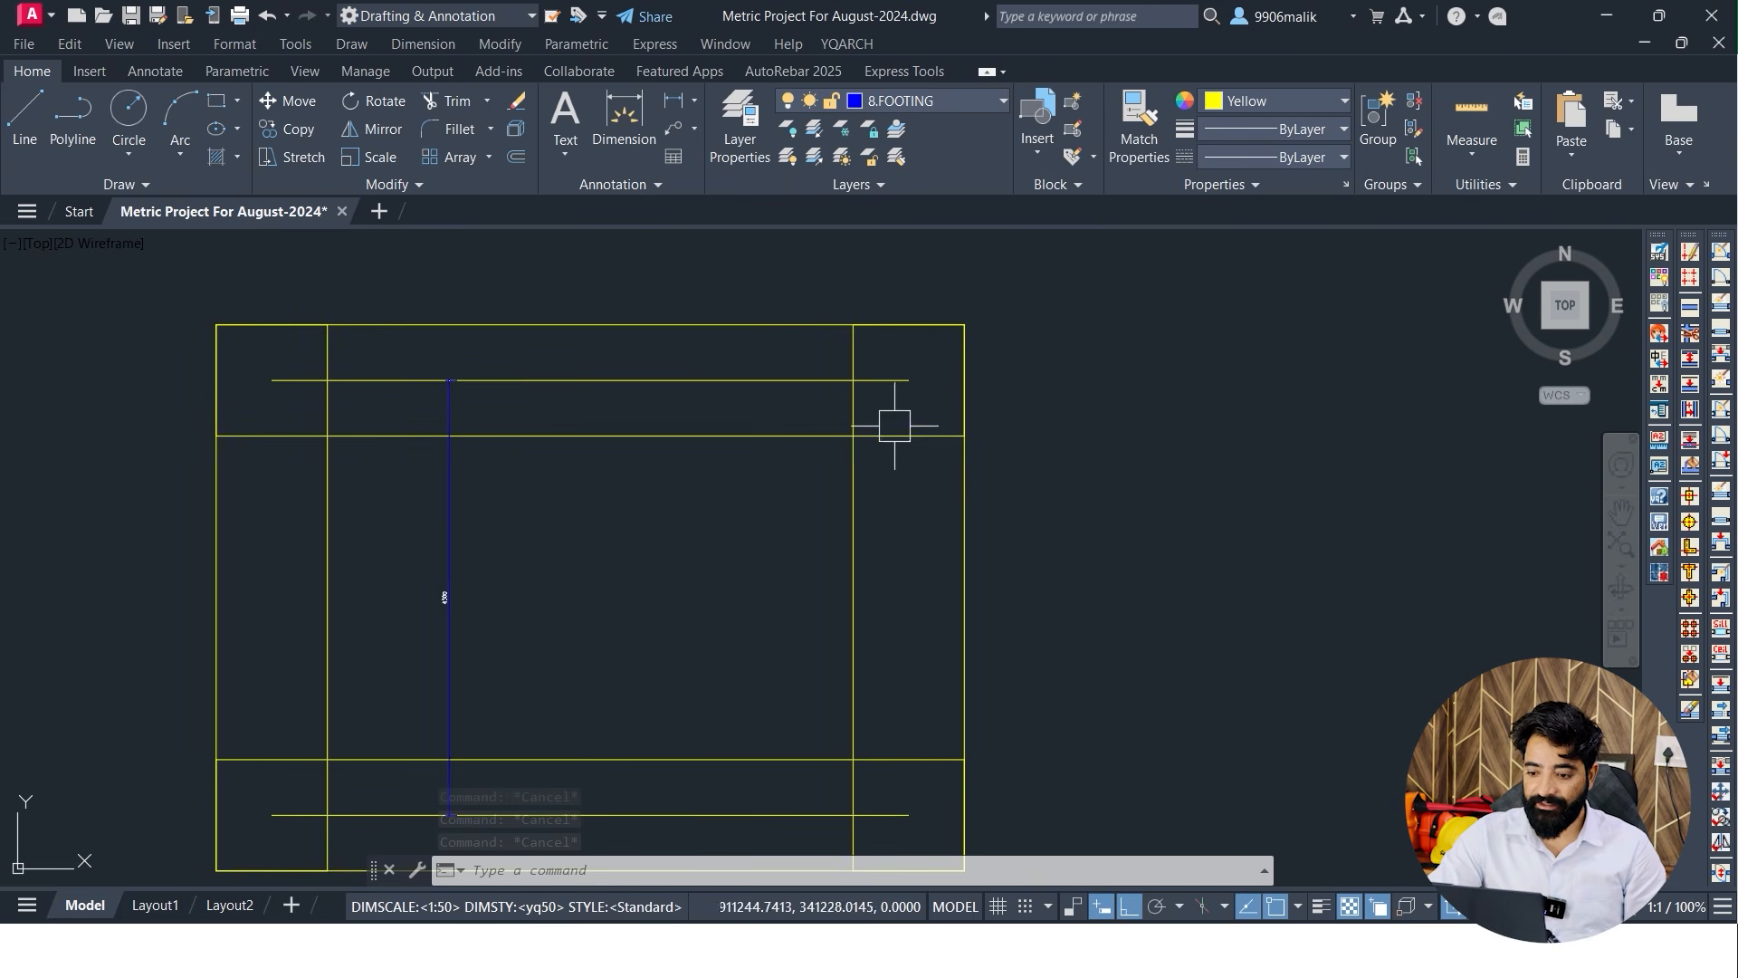
scroll(843, 465, down, 2)
scroll(633, 480, down, 3)
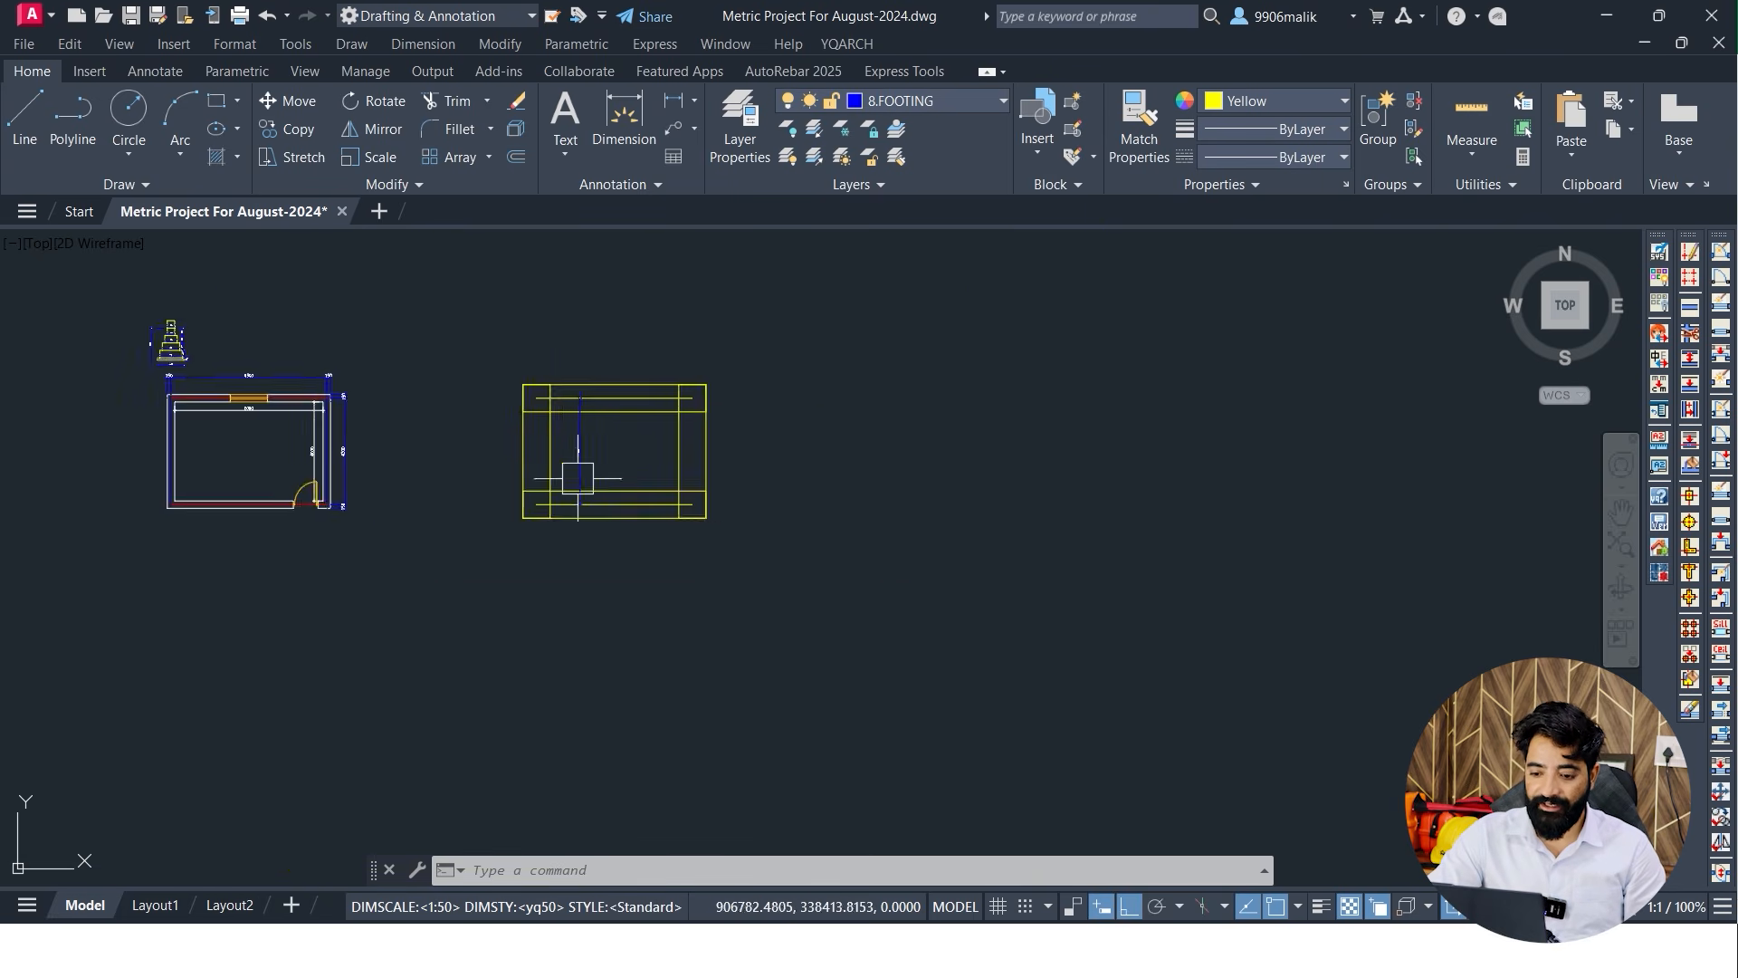
Switch to Excel and enter =4300-550*2 as the short-wall excavation length in D3
key(super)
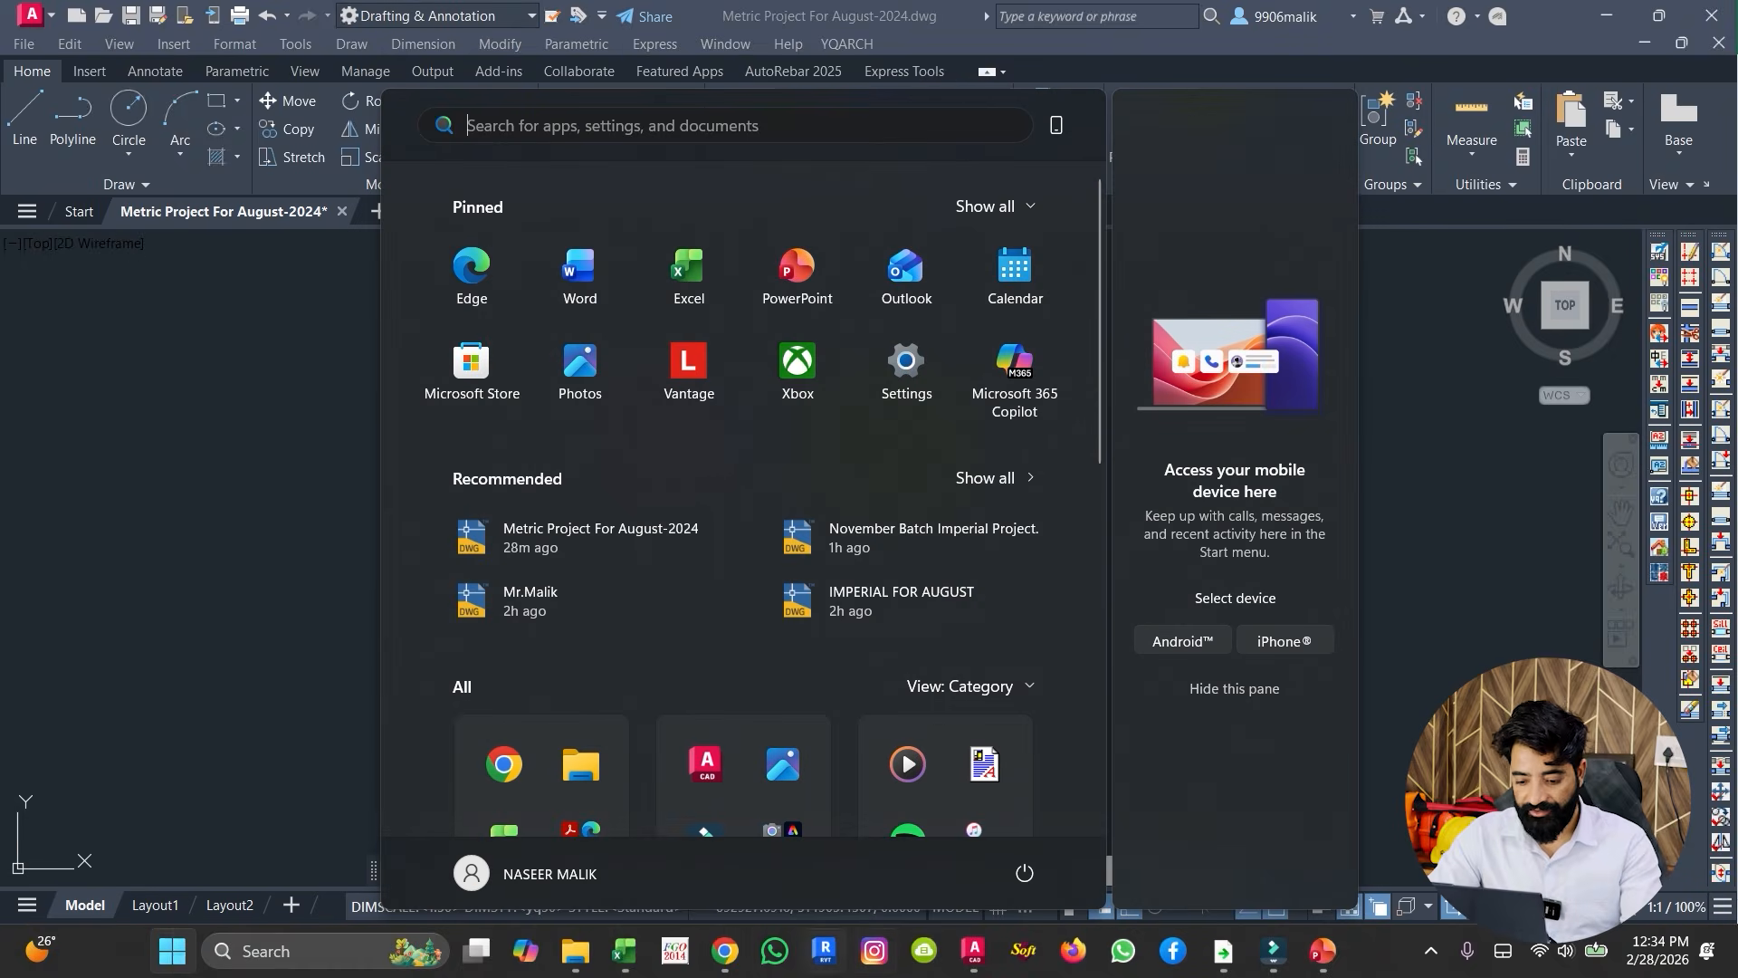
click(625, 949)
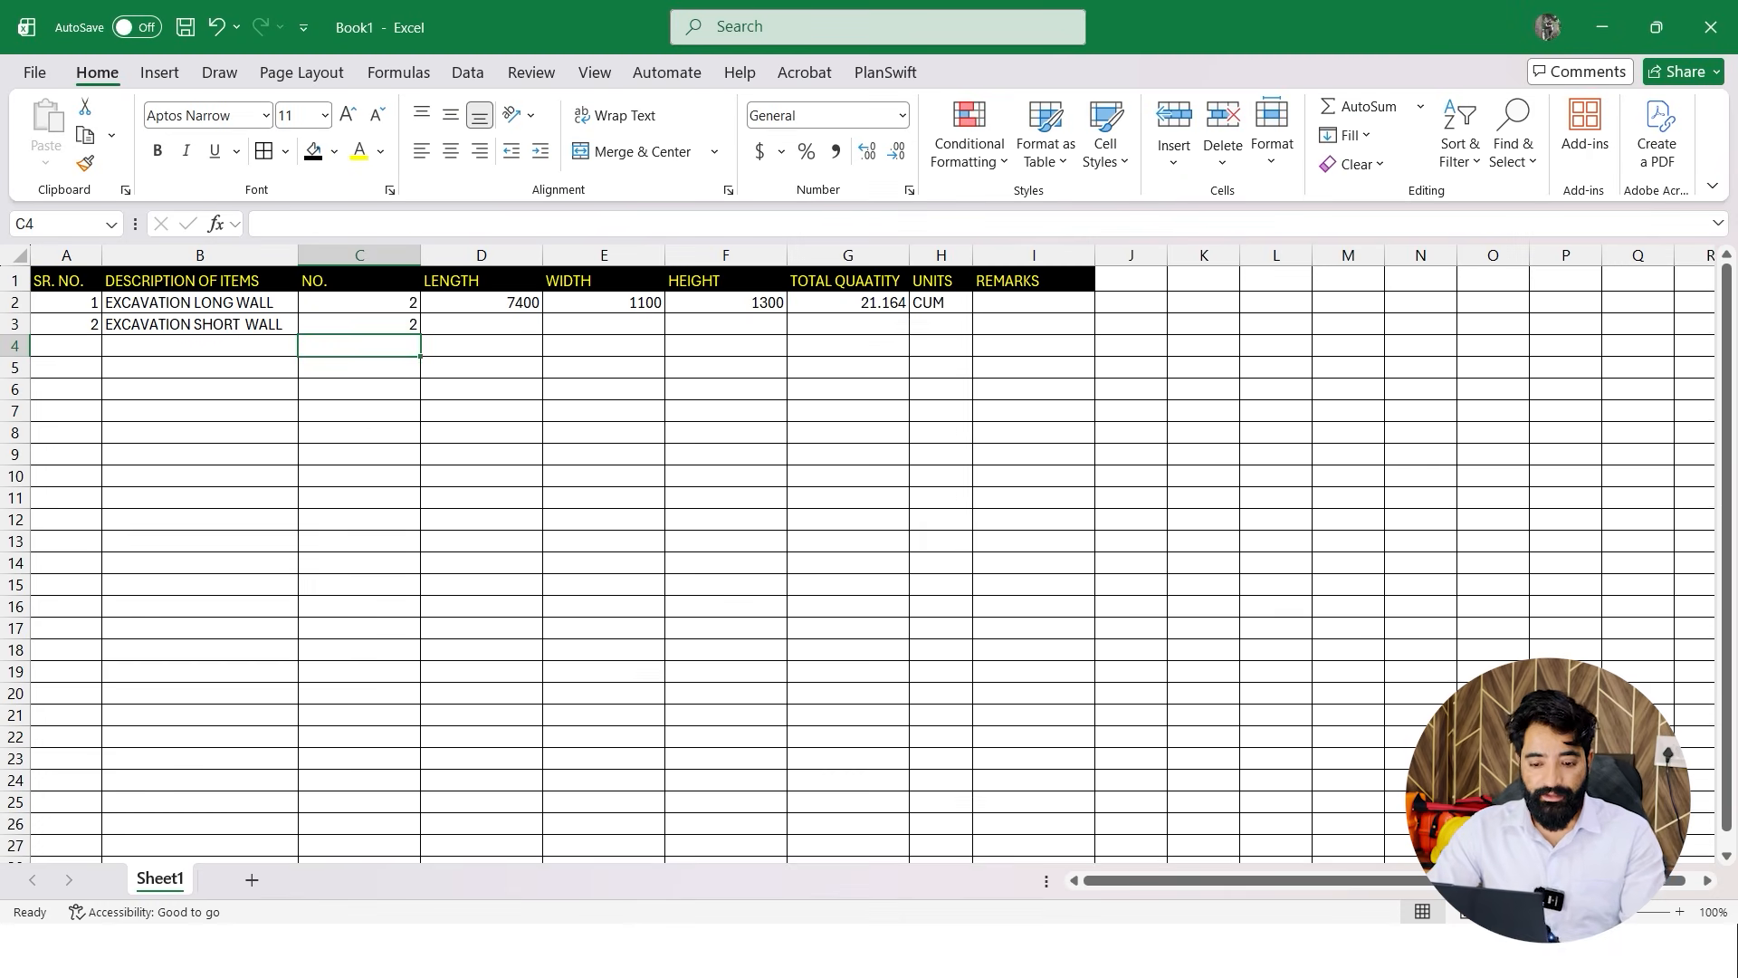
click(482, 324)
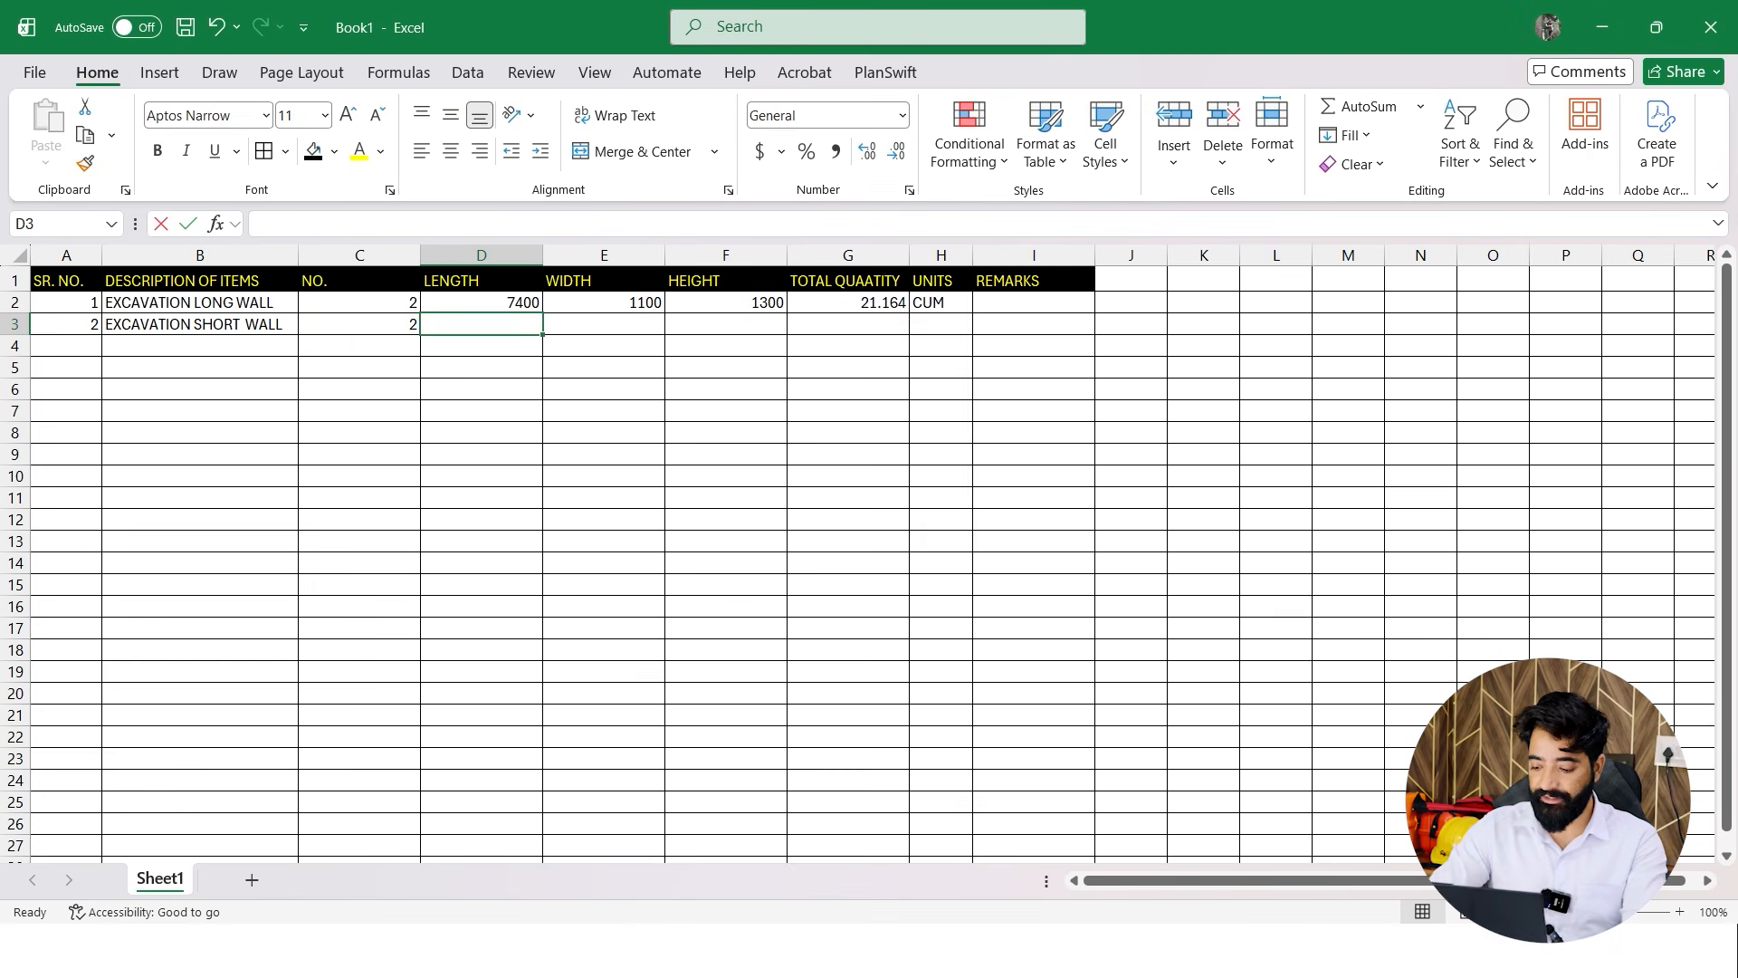
text(=4300-0.)
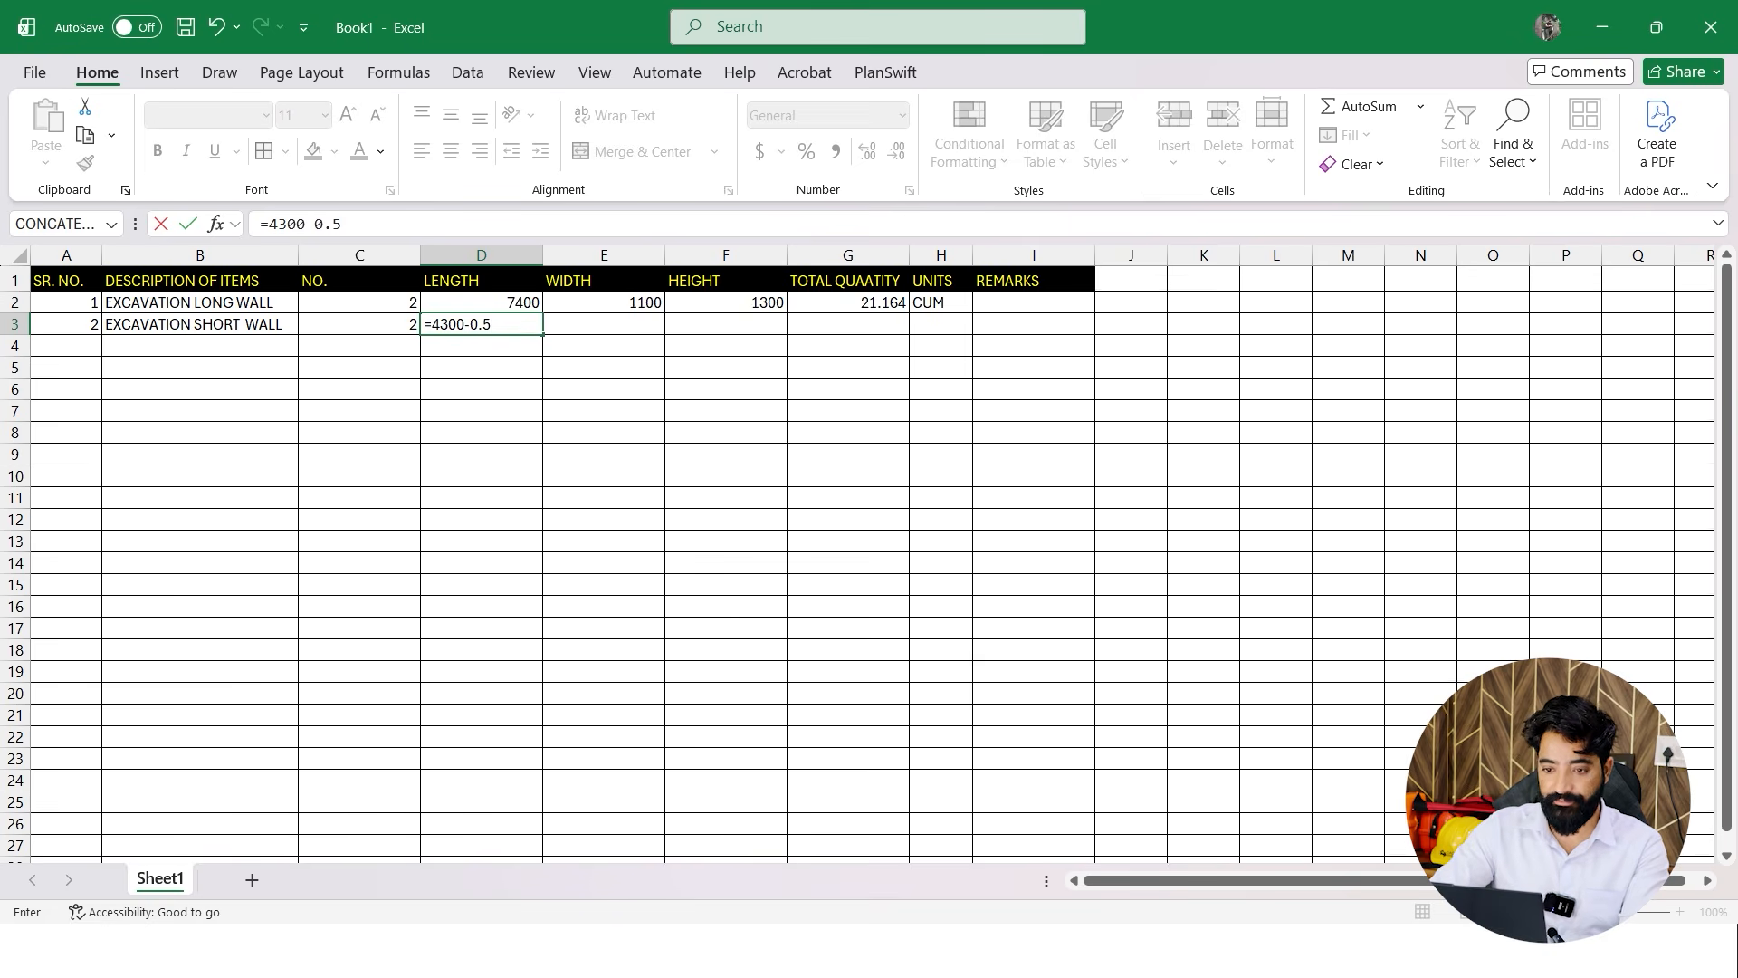
text(550*2)
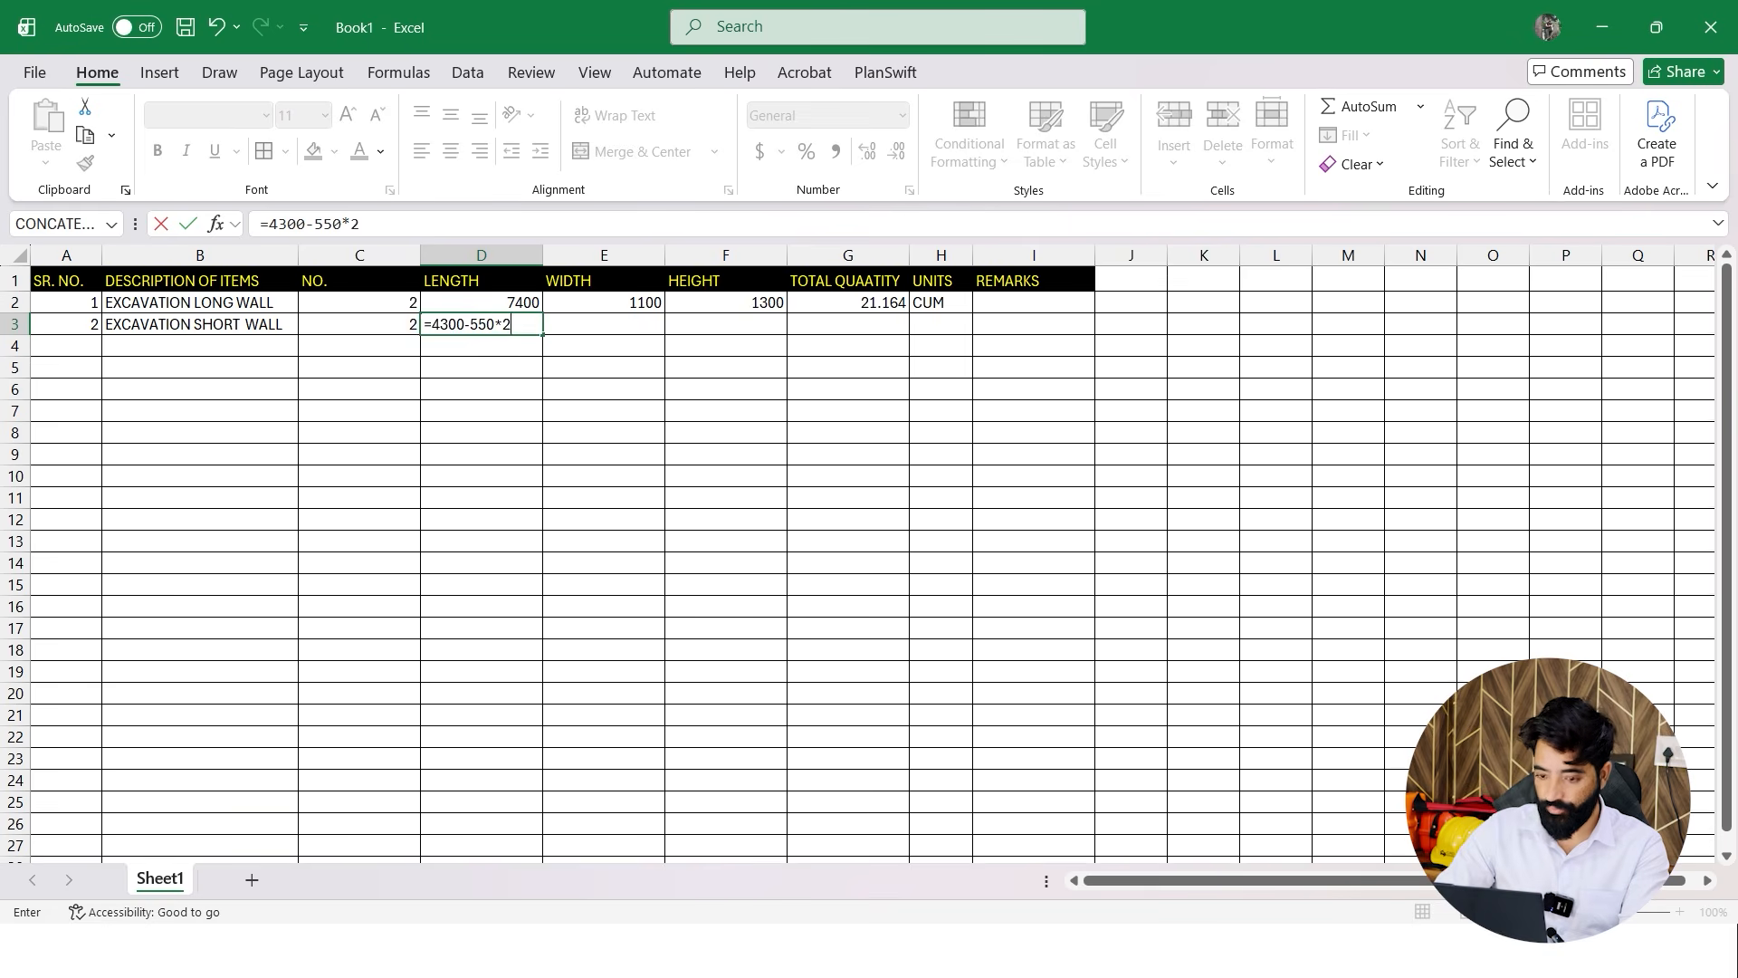
key(Return)
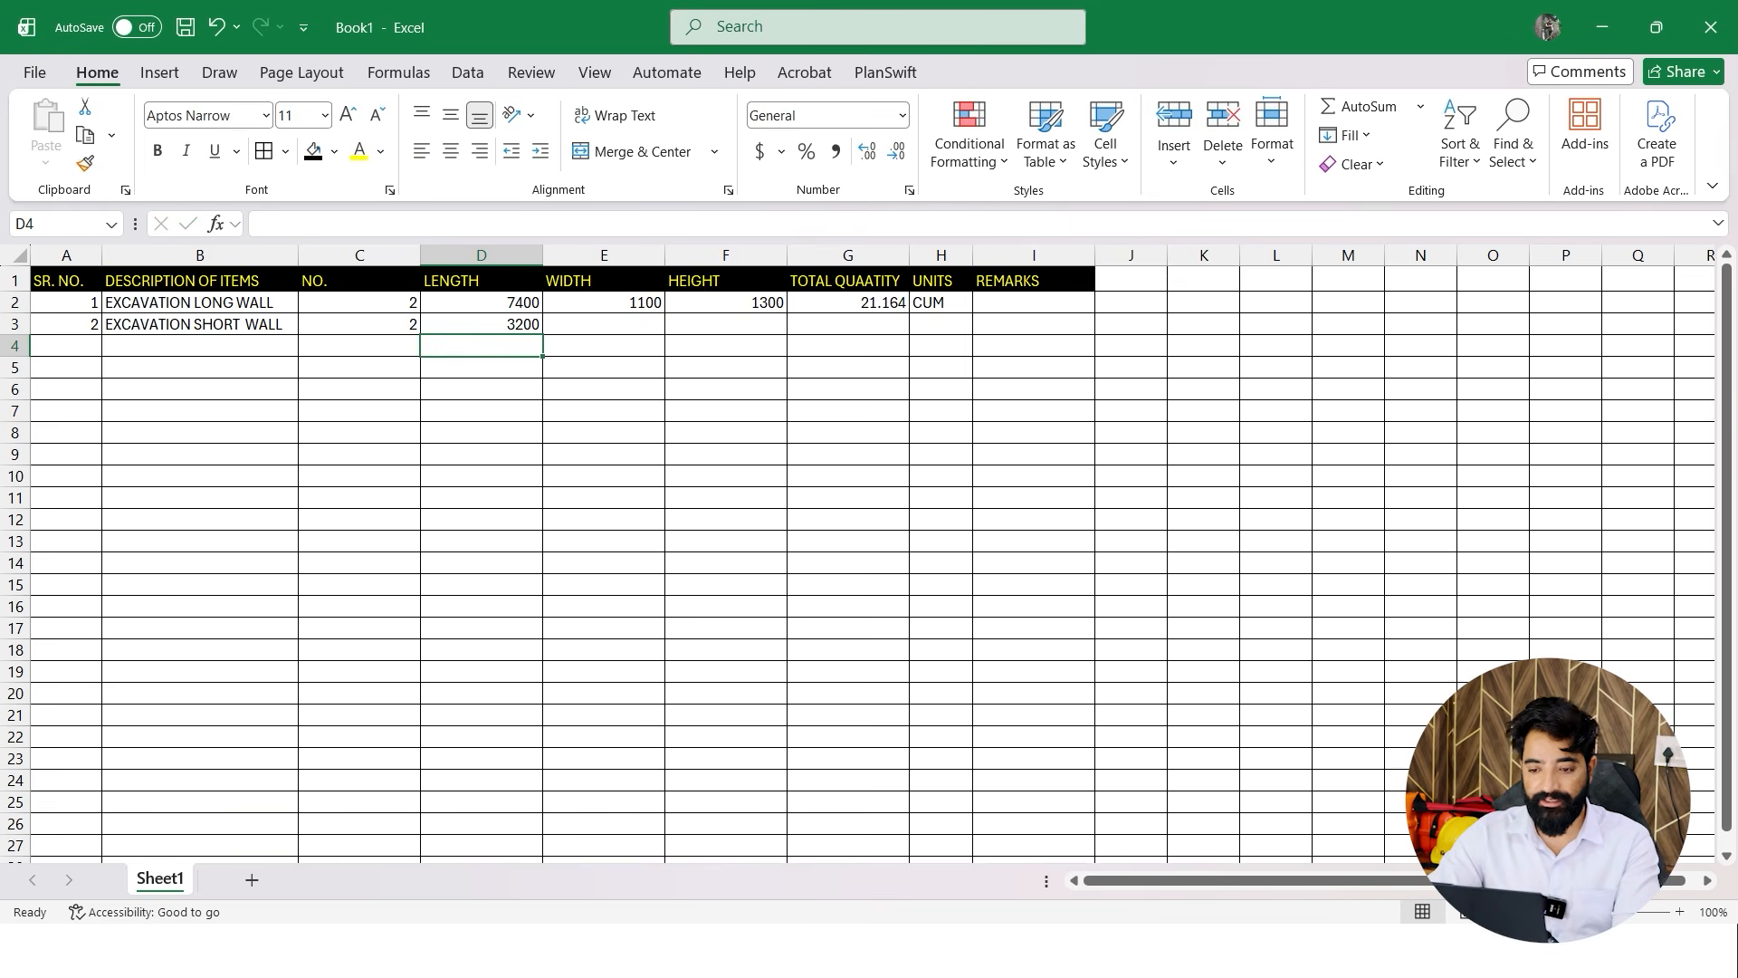
Fill the long-wall row's width, height, total quantity formula and units down into the short-wall row
click(603, 302)
drag(664, 313, 665, 333)
click(725, 302)
drag(786, 313, 787, 333)
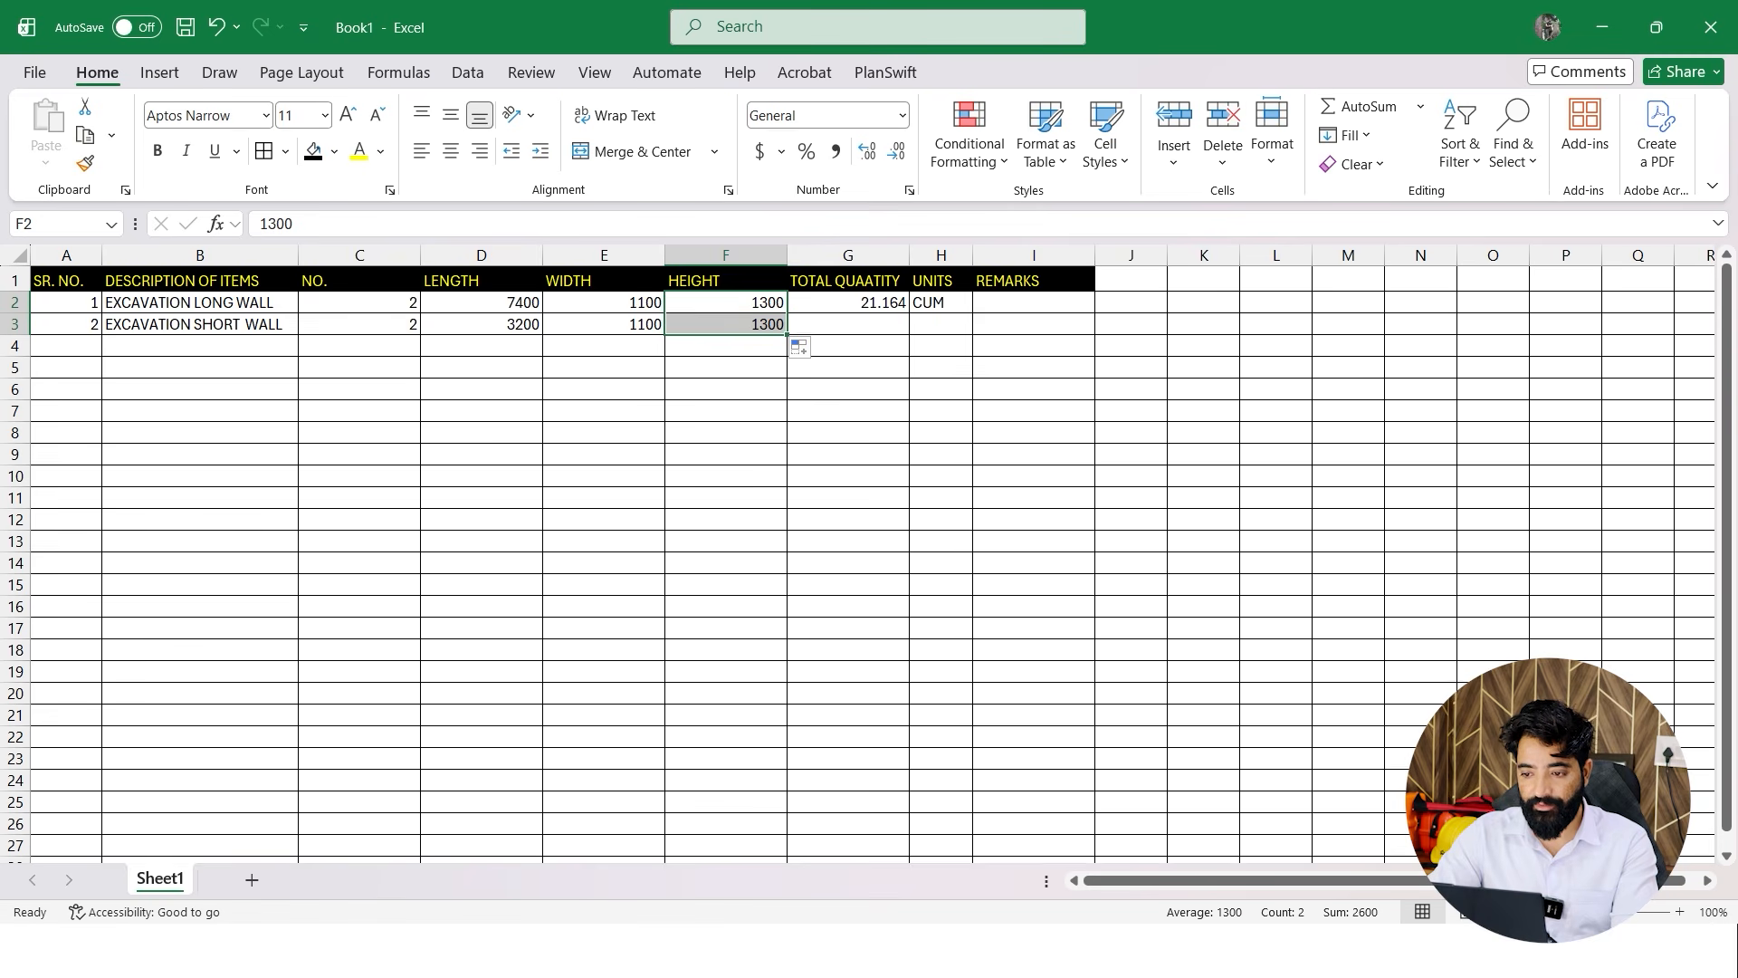
click(847, 302)
drag(909, 313, 972, 335)
click(941, 303)
click(1034, 346)
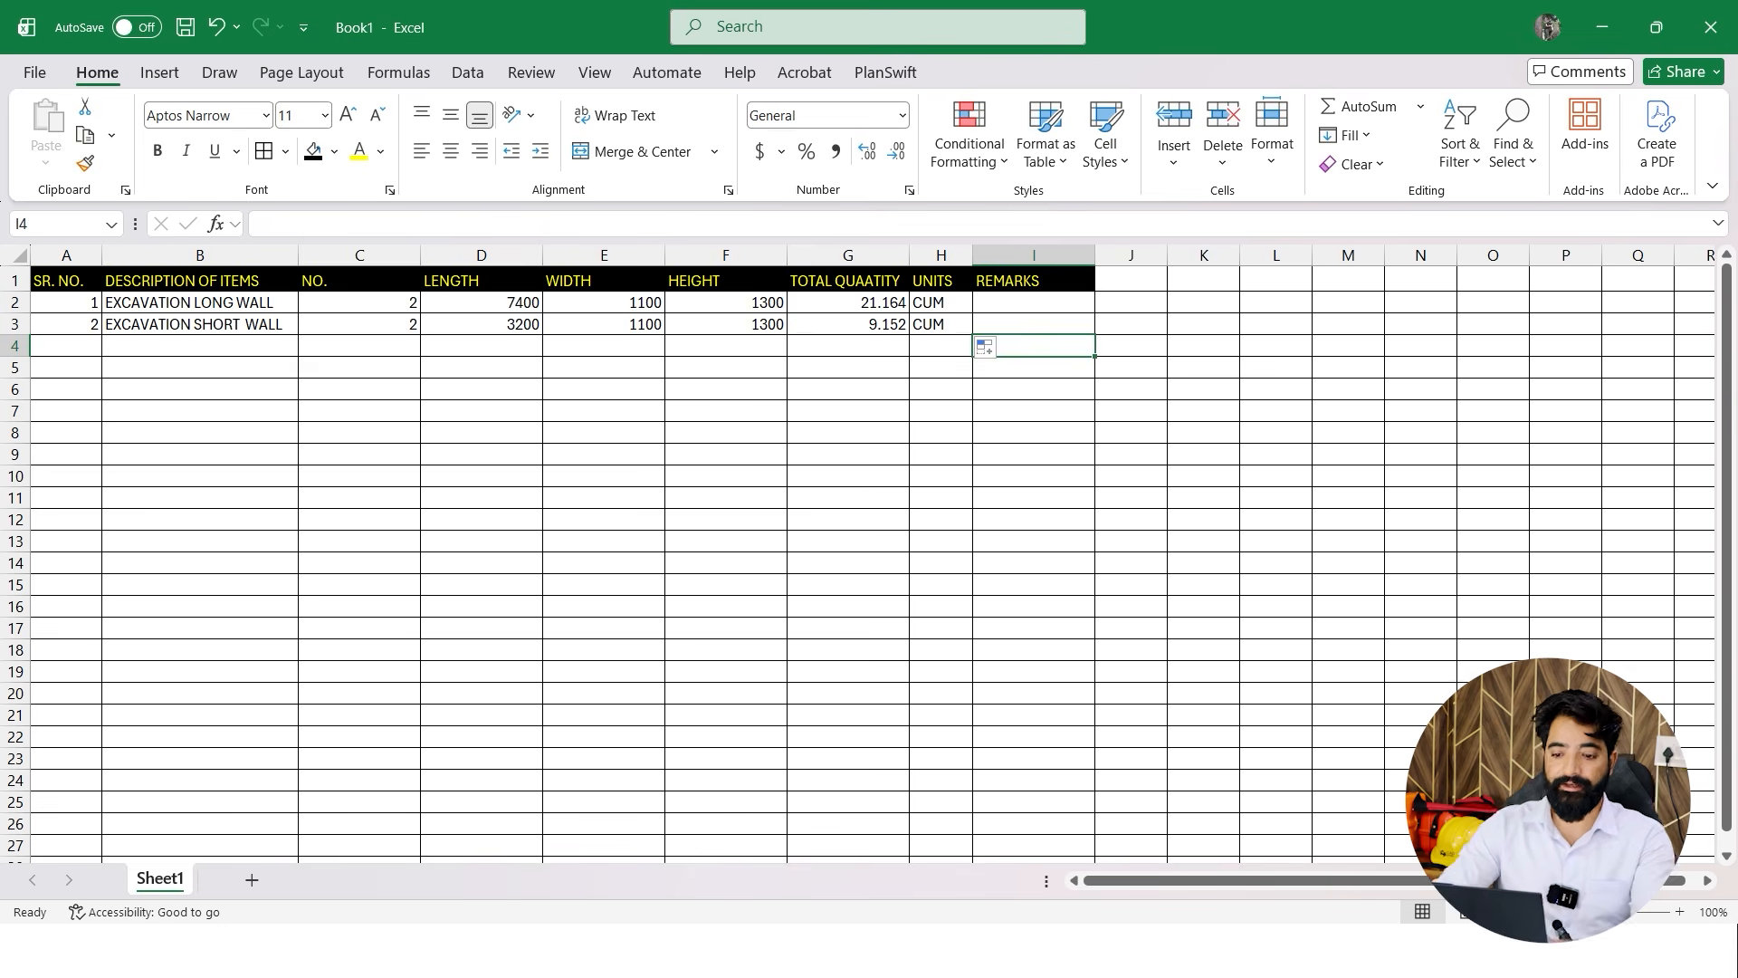
Merge and center B4:D4 and enter the label NET EARTH WORK QUANITY
drag(481, 346, 200, 345)
click(634, 152)
text(NET EARTH WOR)
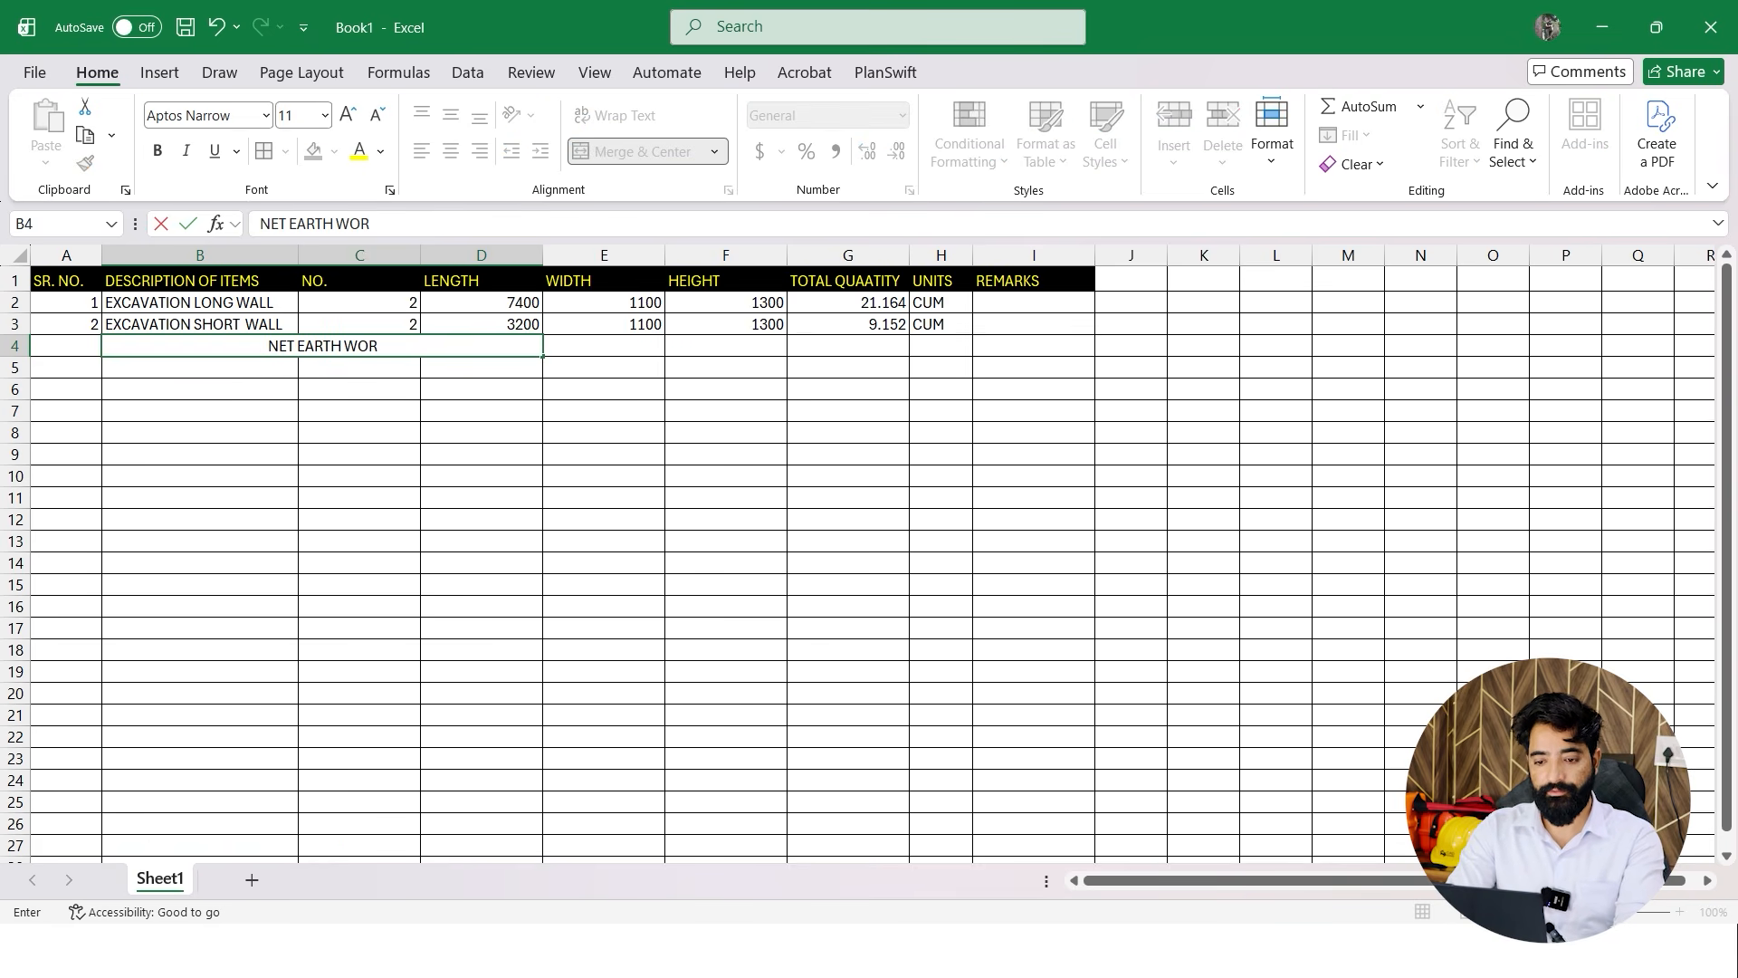
text(K QUANITY)
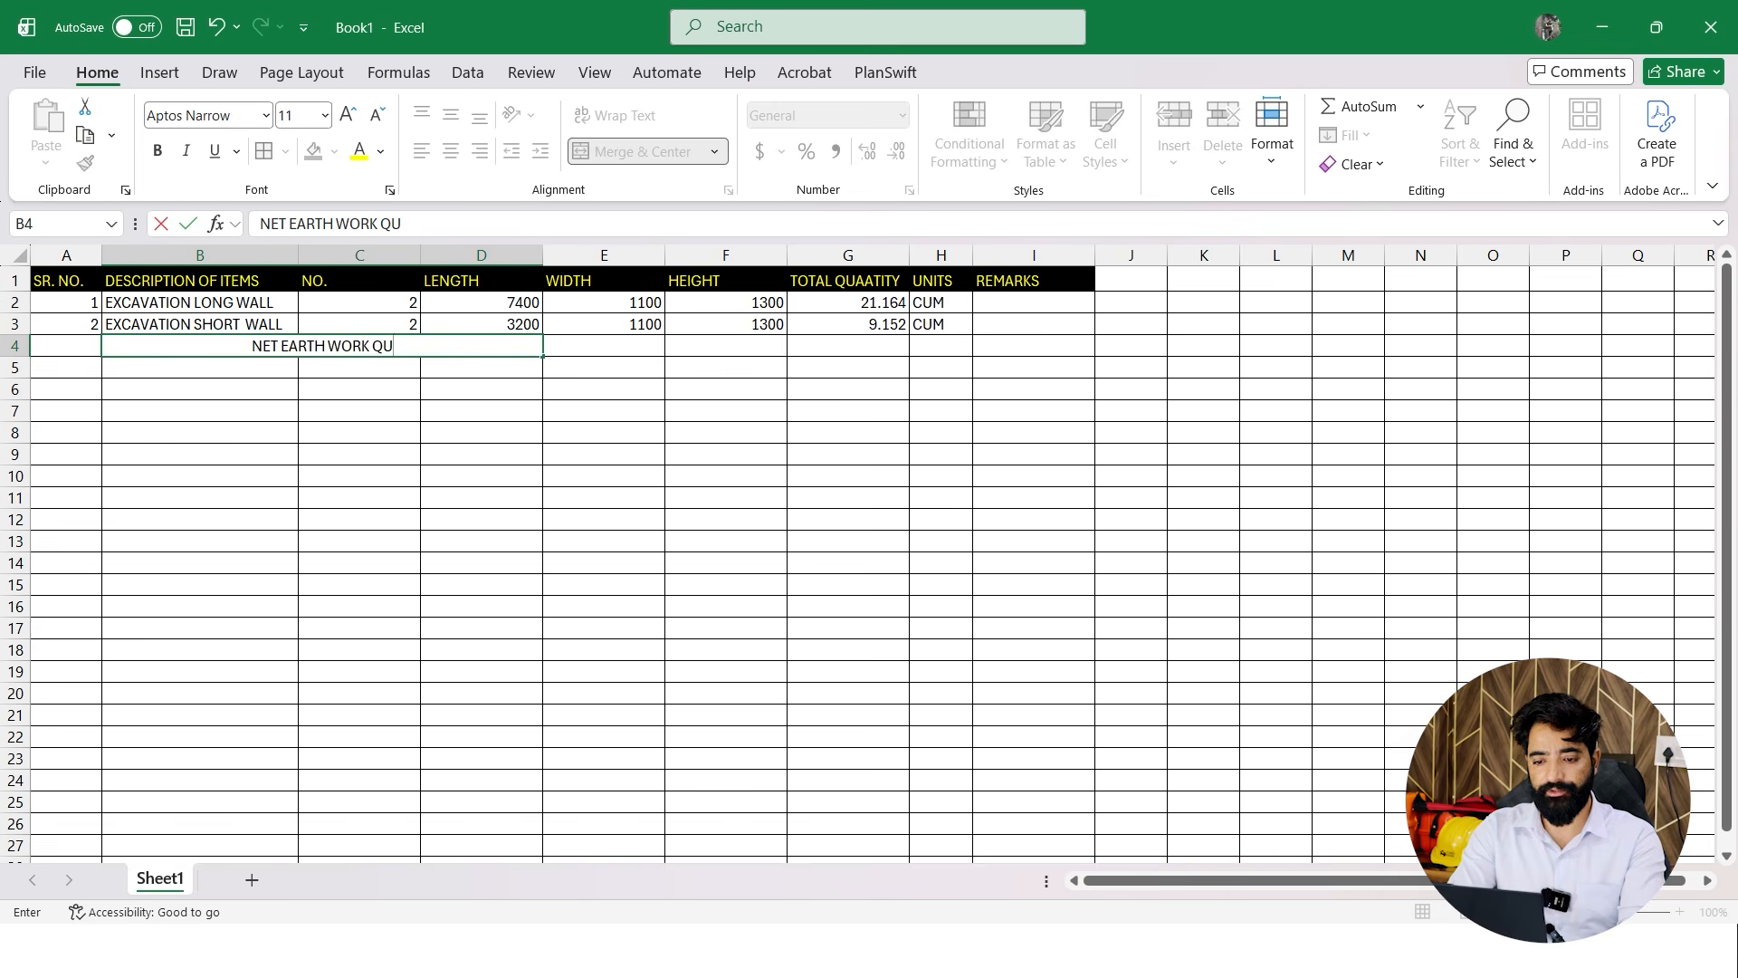
key(Return)
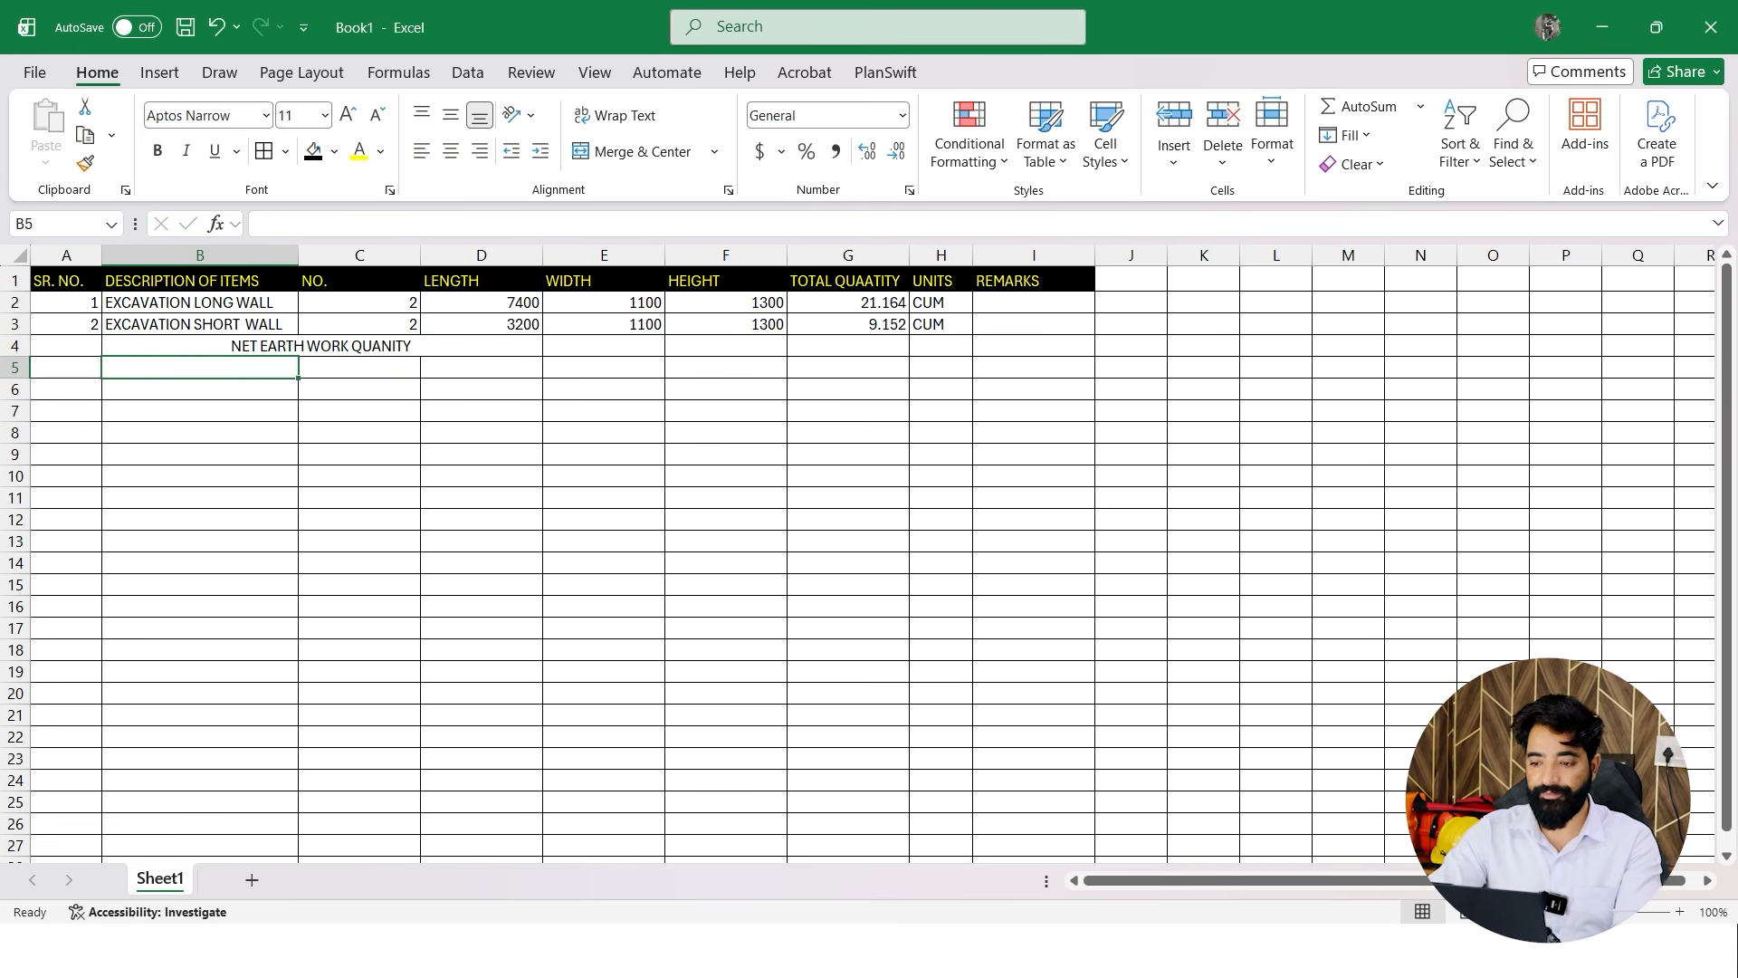
Sum the two excavation quantities in G4 and fill the CUM unit down into H4
click(1034, 476)
click(848, 346)
key(alt+equal)
key(Return)
click(940, 388)
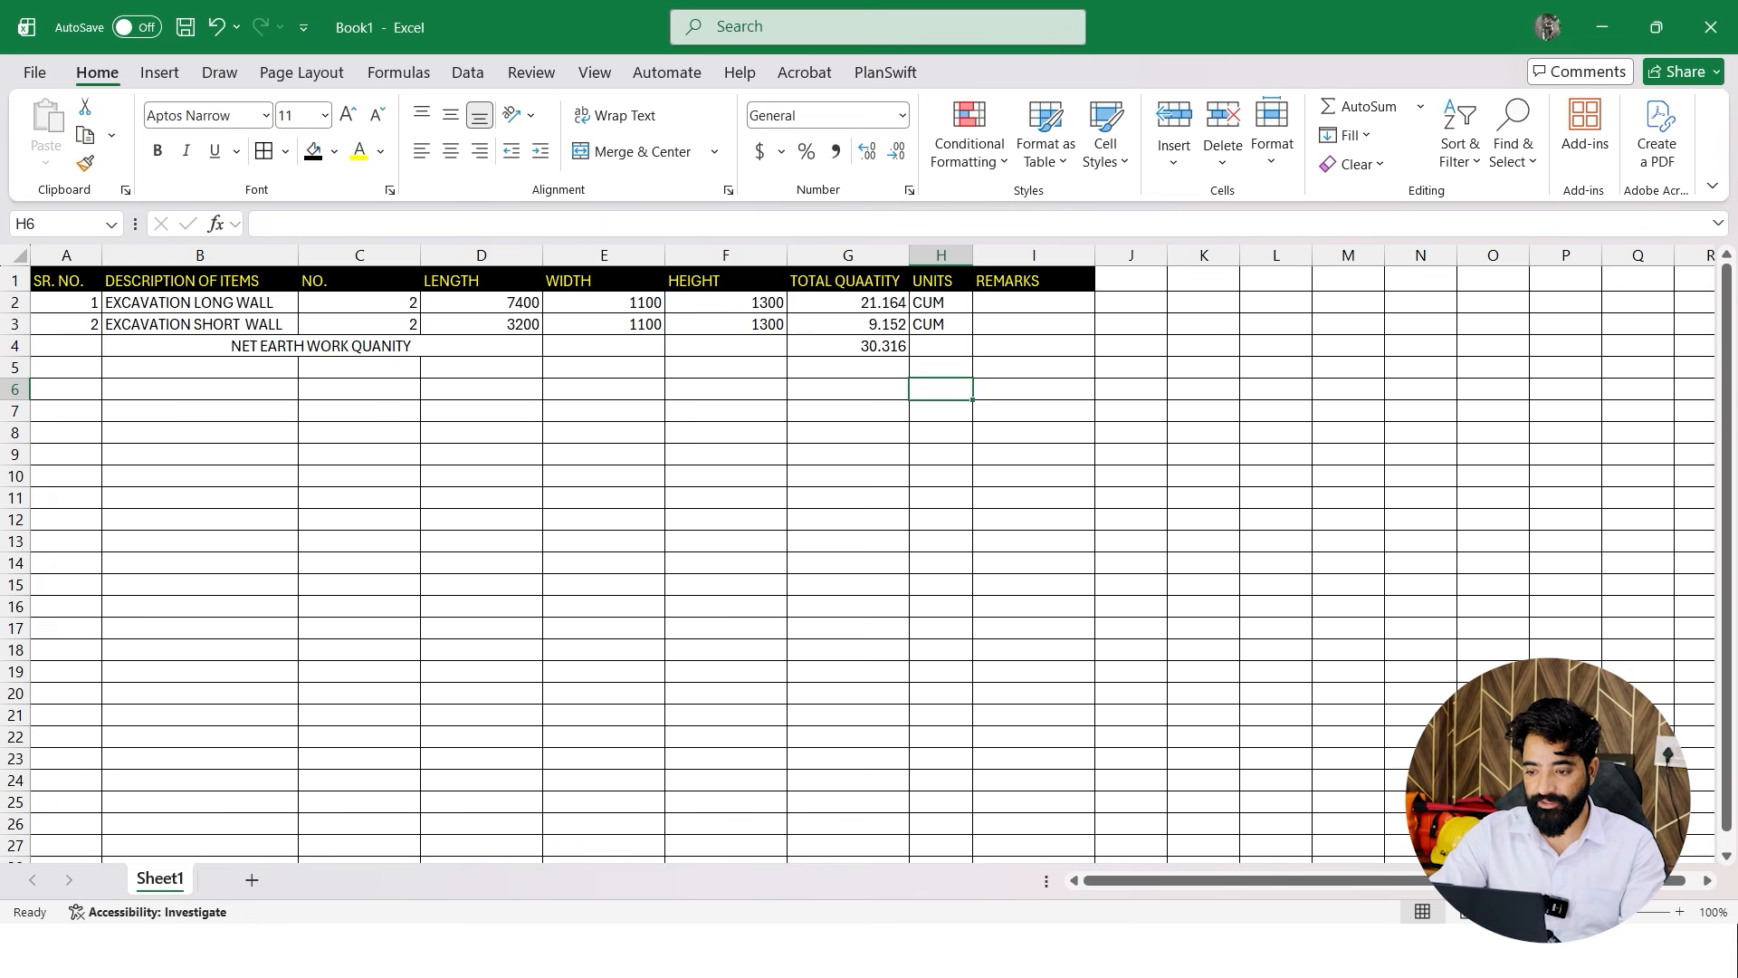
click(940, 323)
drag(973, 334, 200, 346)
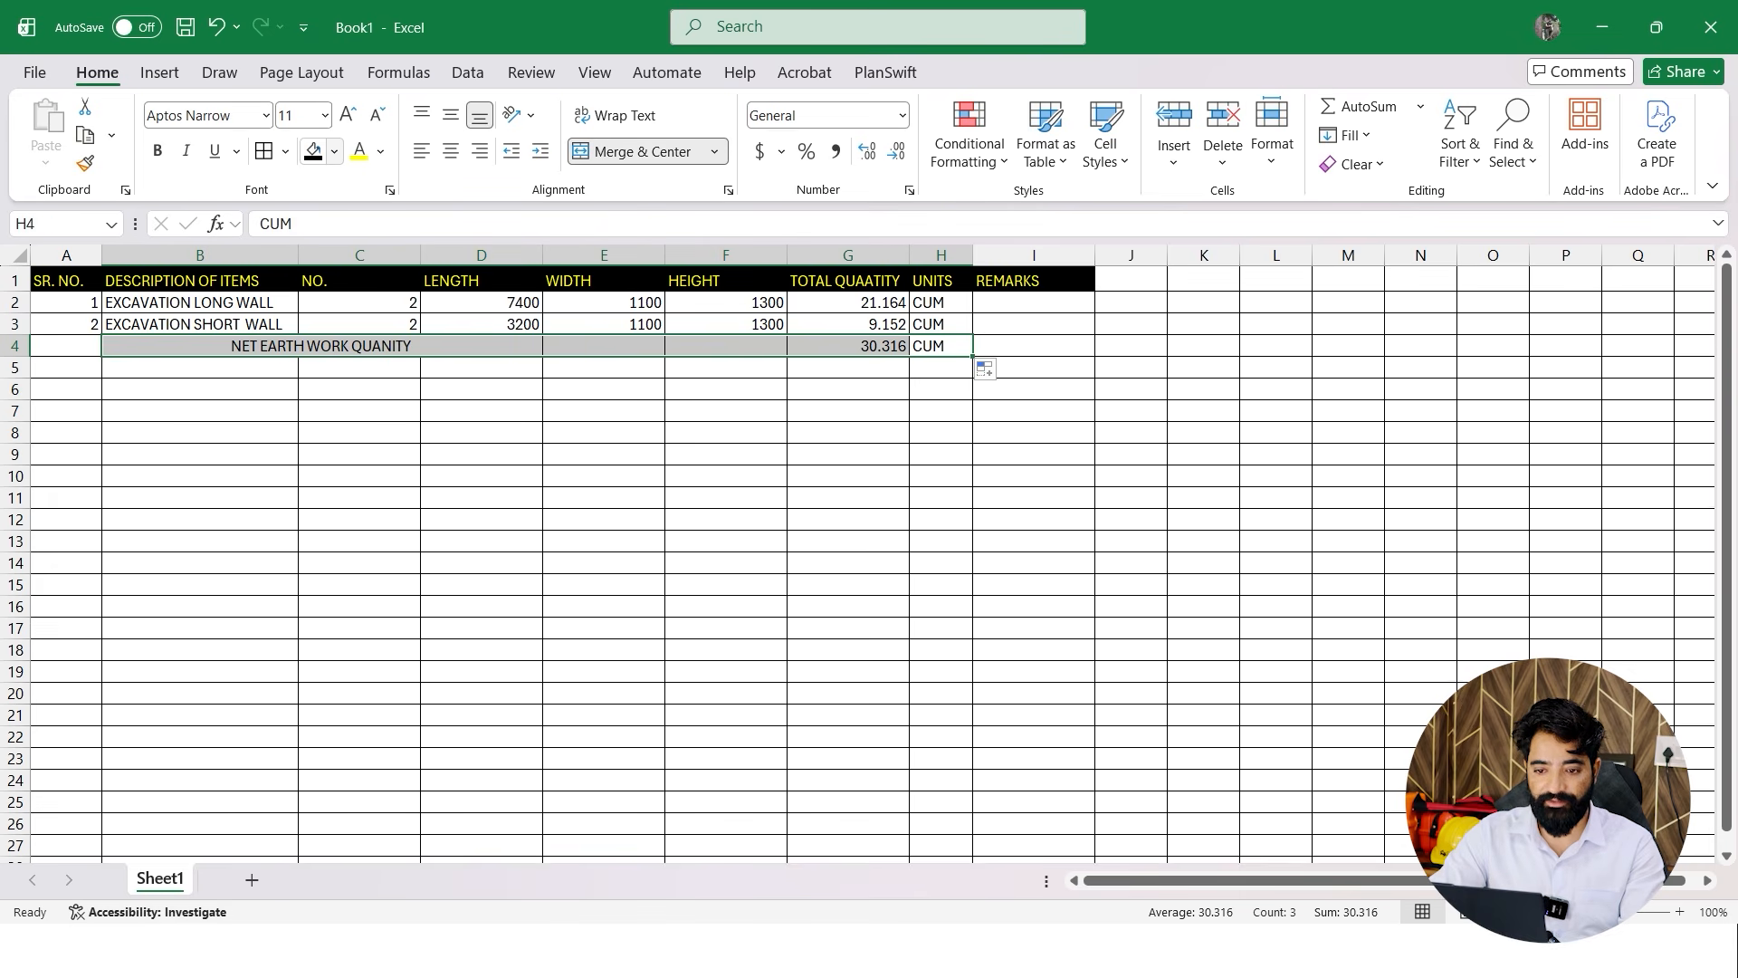
Apply a light green fill to the net earthwork row, B4:H4
click(334, 151)
click(594, 359)
click(940, 563)
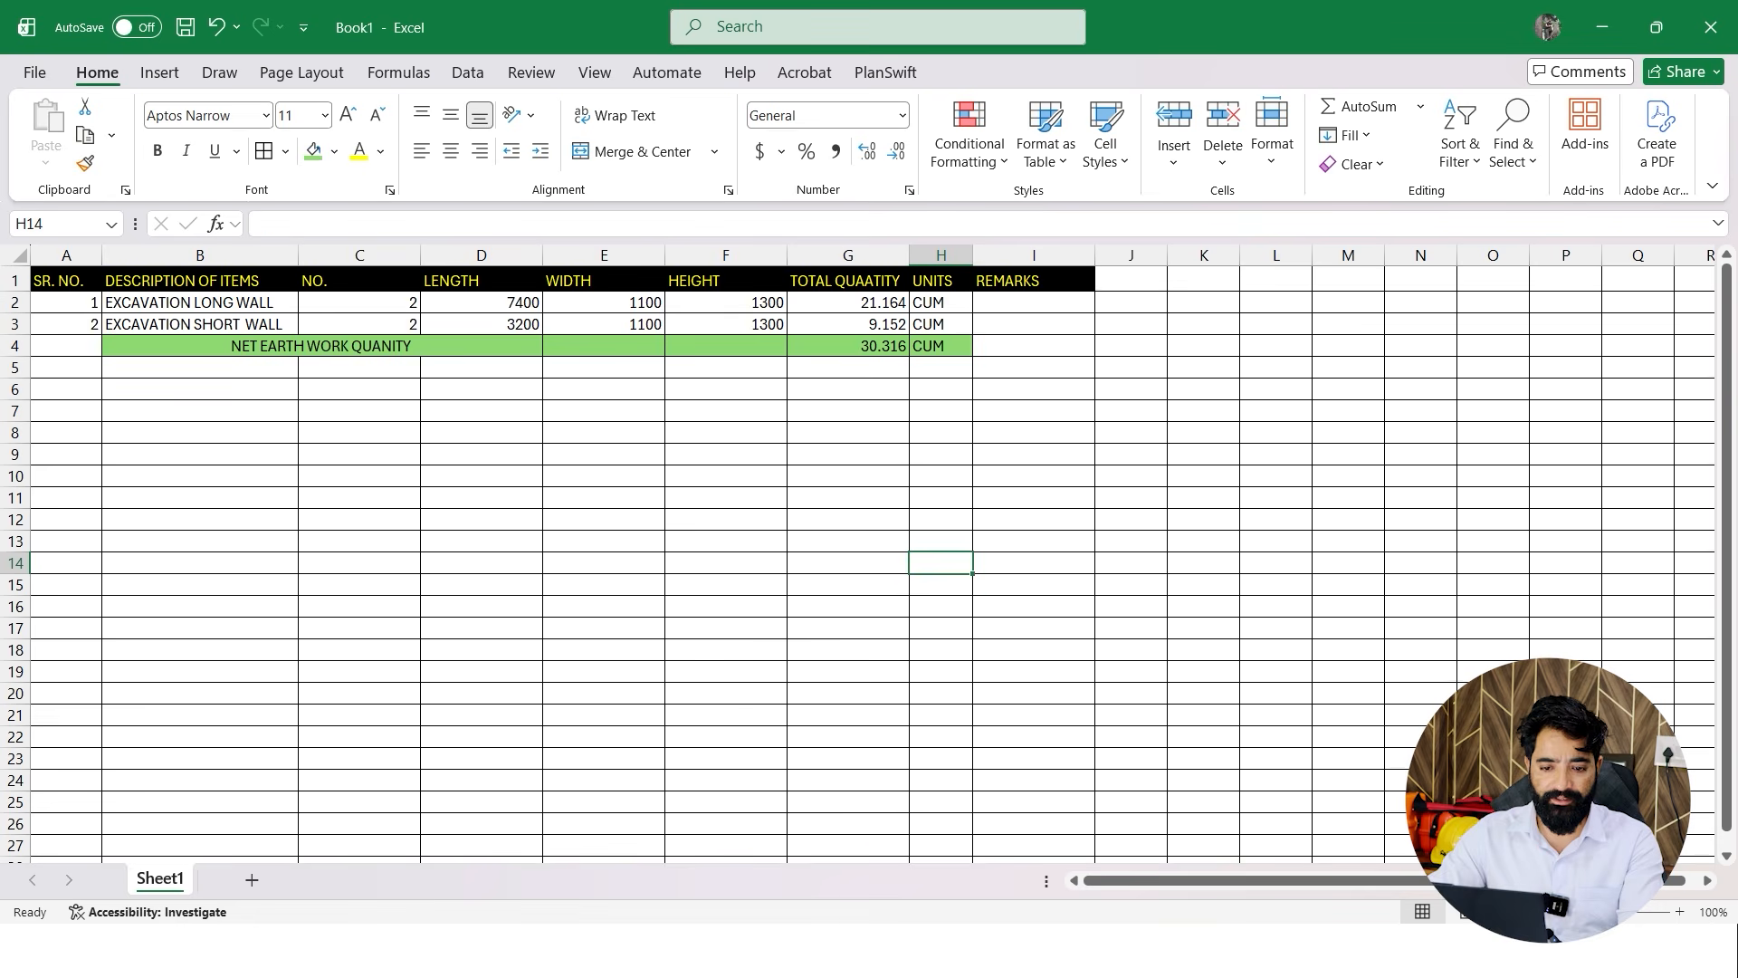
Copy serial numbers 1 and 2 from A2:A3 into A5:A6
drag(66, 303, 66, 324)
key(ctrl+c)
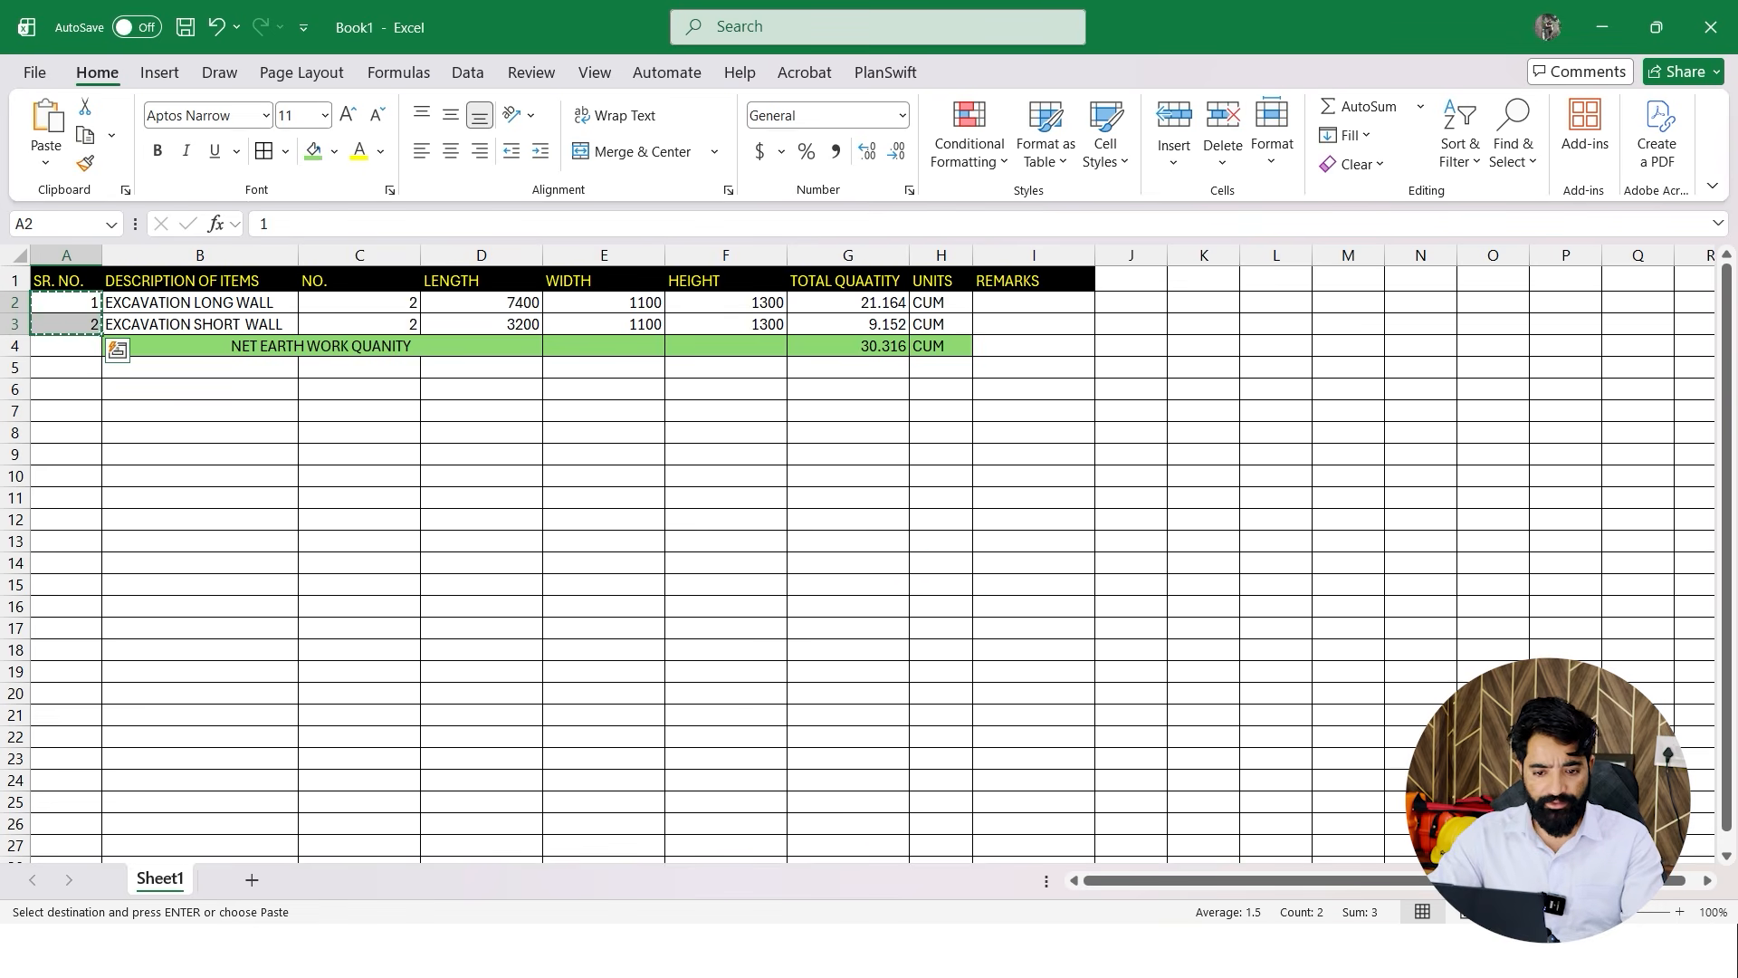
click(66, 367)
key(ctrl+v)
click(200, 476)
key(Escape)
Enter PCC LONG WALL as the item description in B5
click(200, 367)
text(PCC)
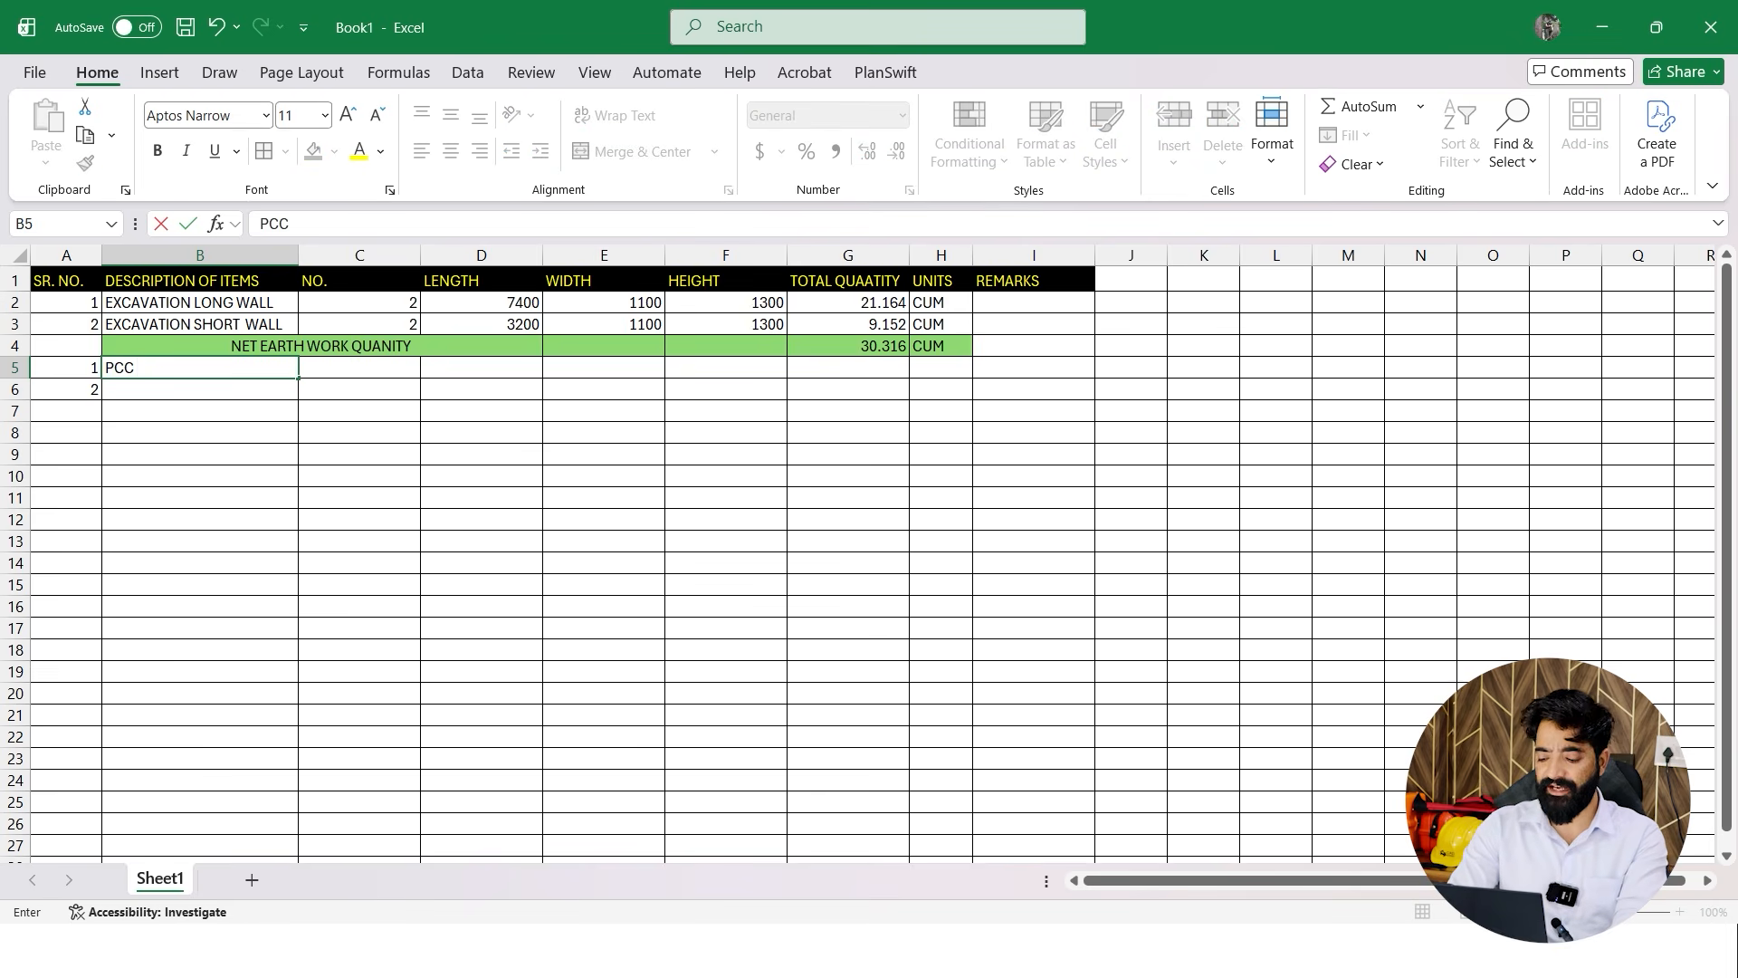
key(BackSpace)
key(BackSpace)
key(BackSpace)
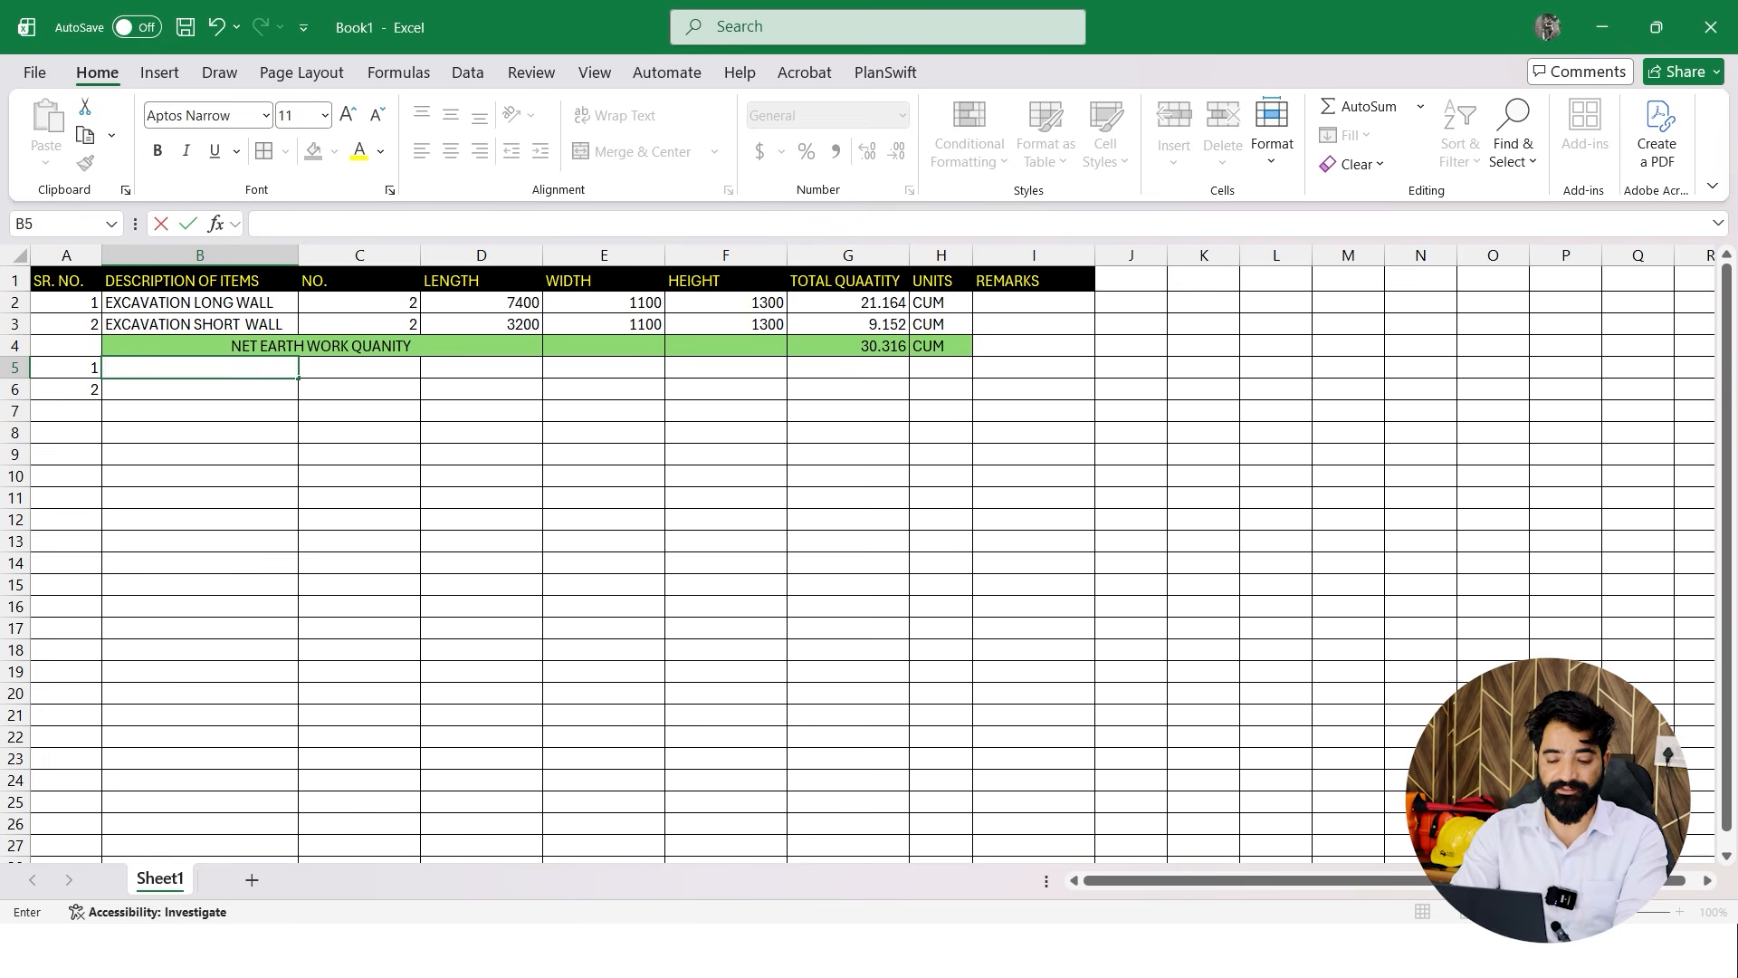
text(PCC LONG WALL)
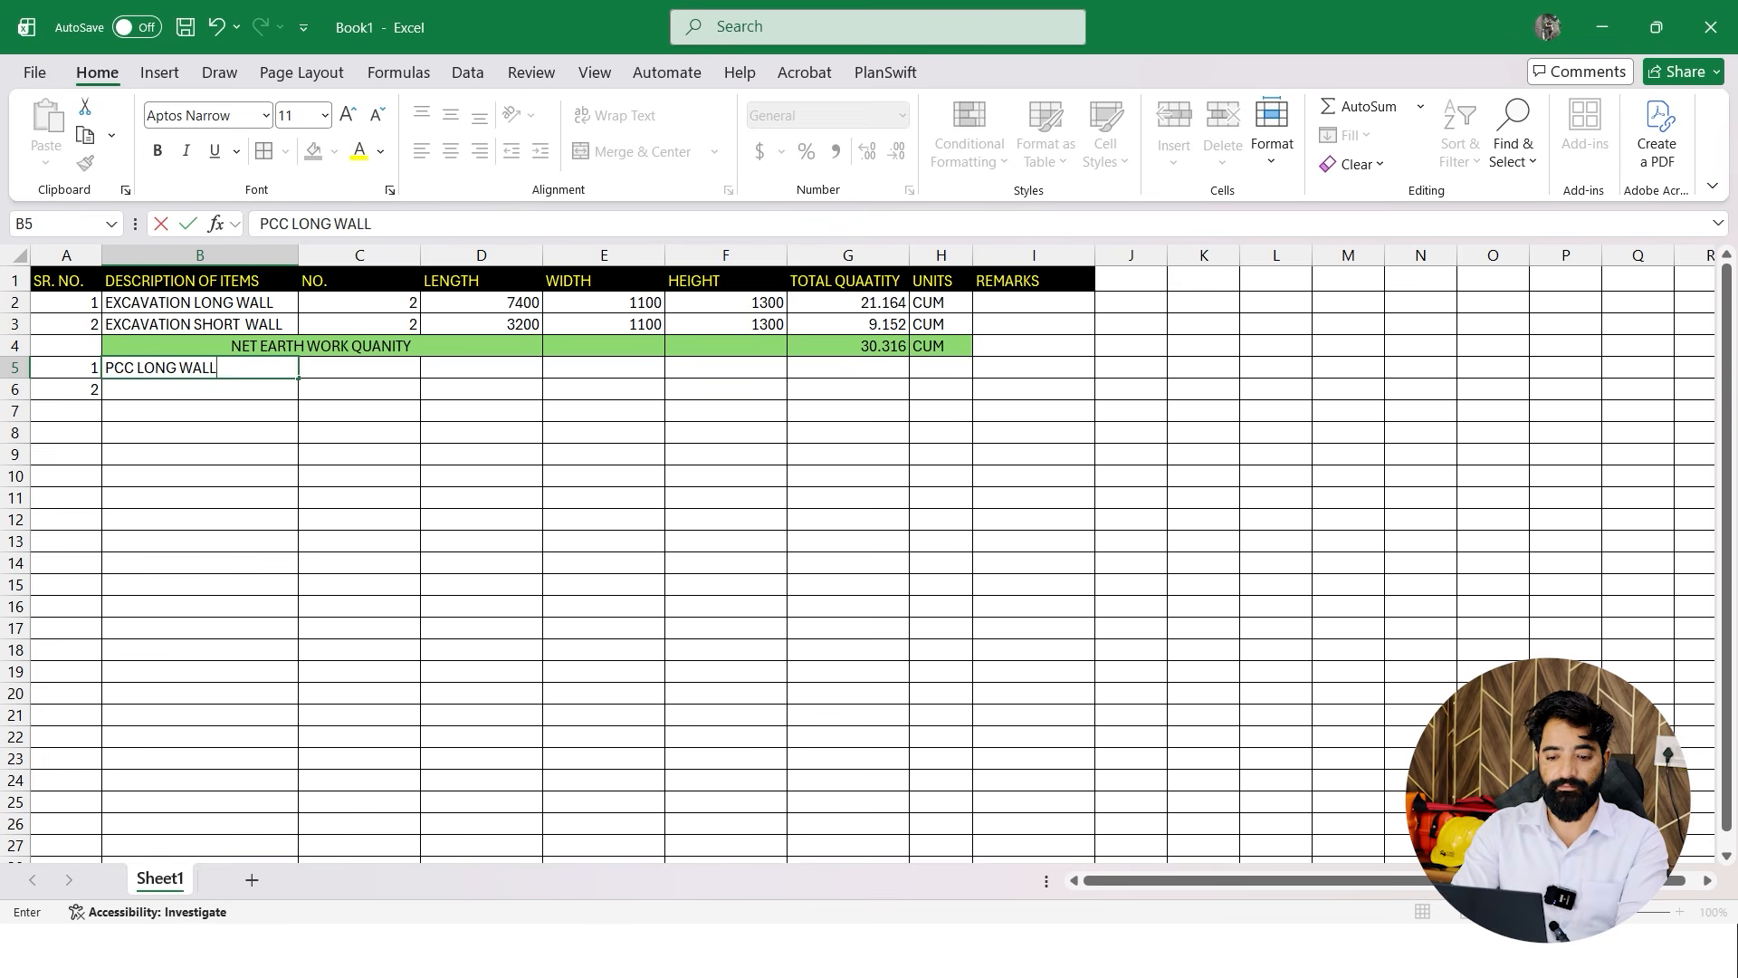
key(Return)
Enter PCC SHORT WALL as the item description in B6
text(PC)
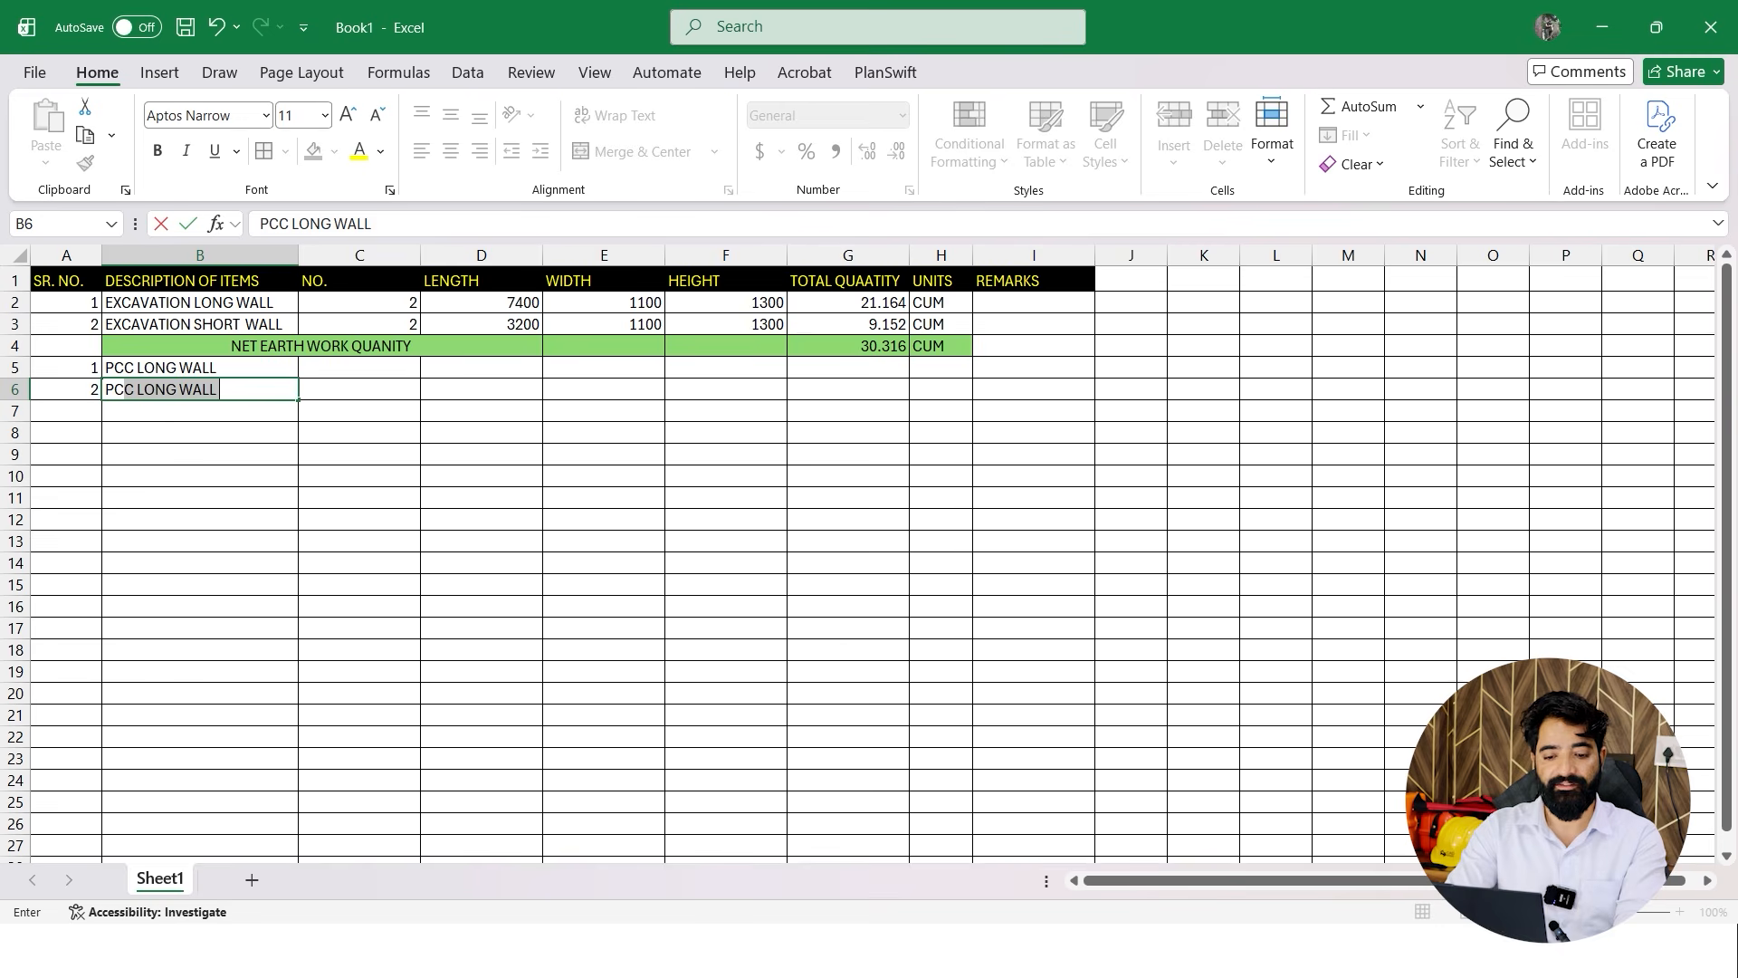
text(C SHOR)
key(BackSpace)
key(BackSpace)
text(OR)
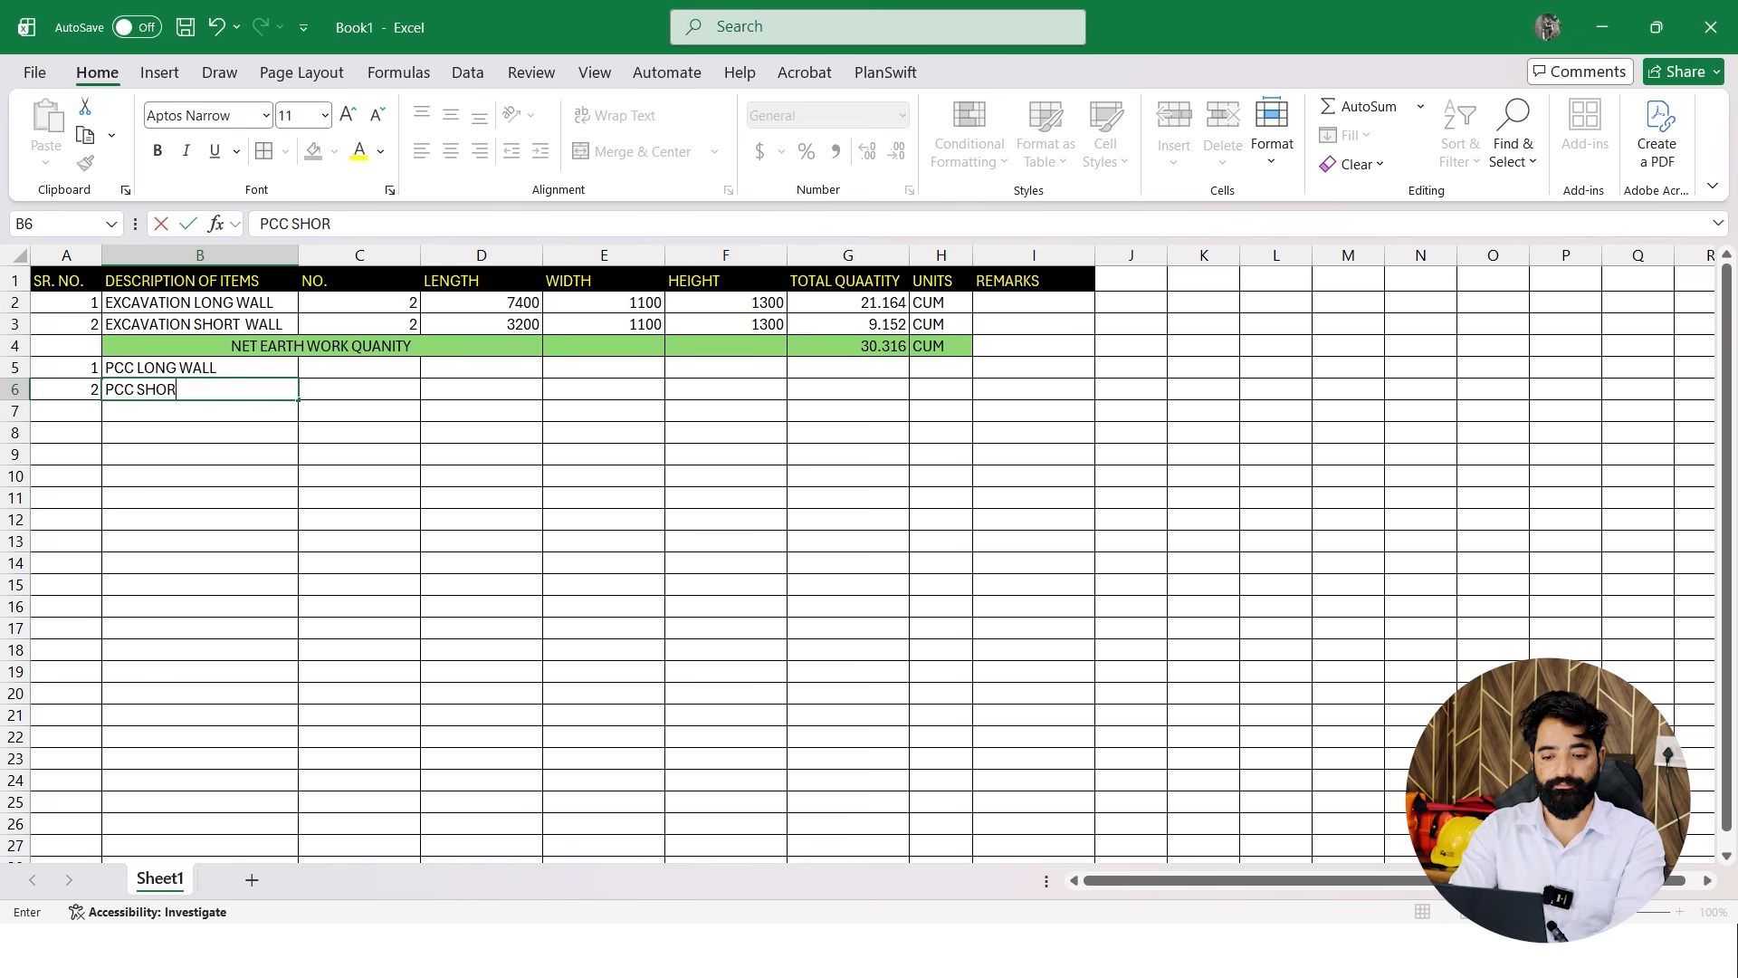
text(T WALL)
key(Return)
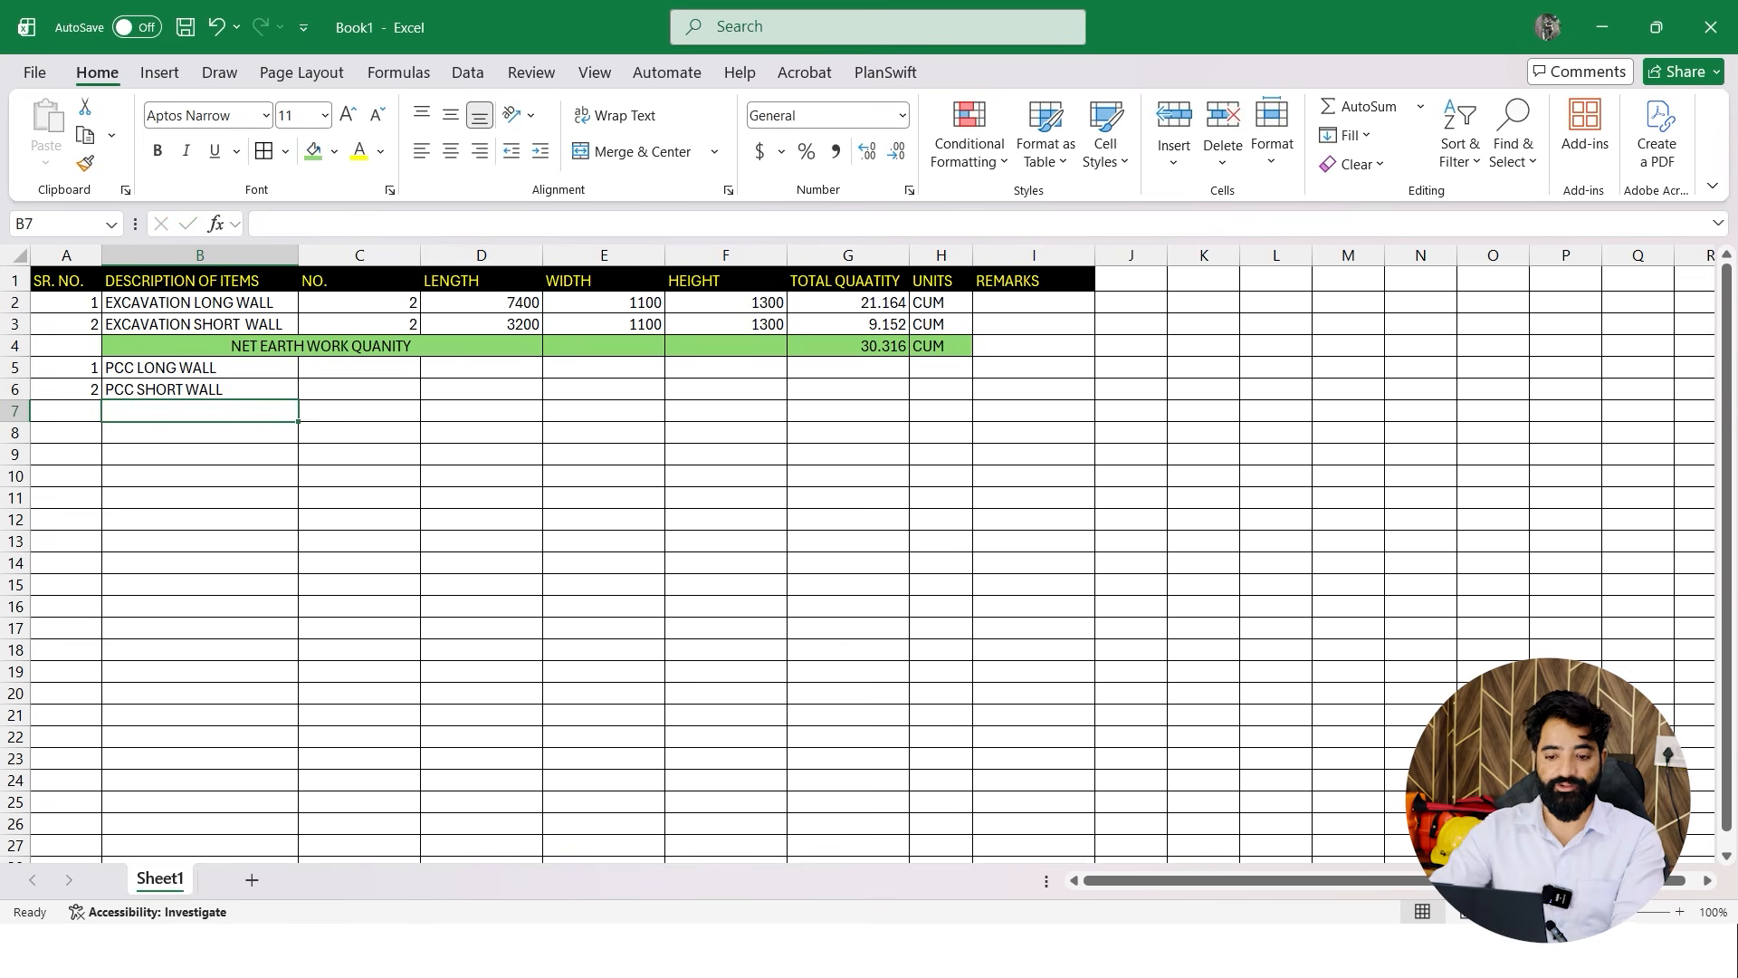
Copy the wall counts from C2:C3 into C5:C6 for the PCC rows
click(482, 519)
click(359, 389)
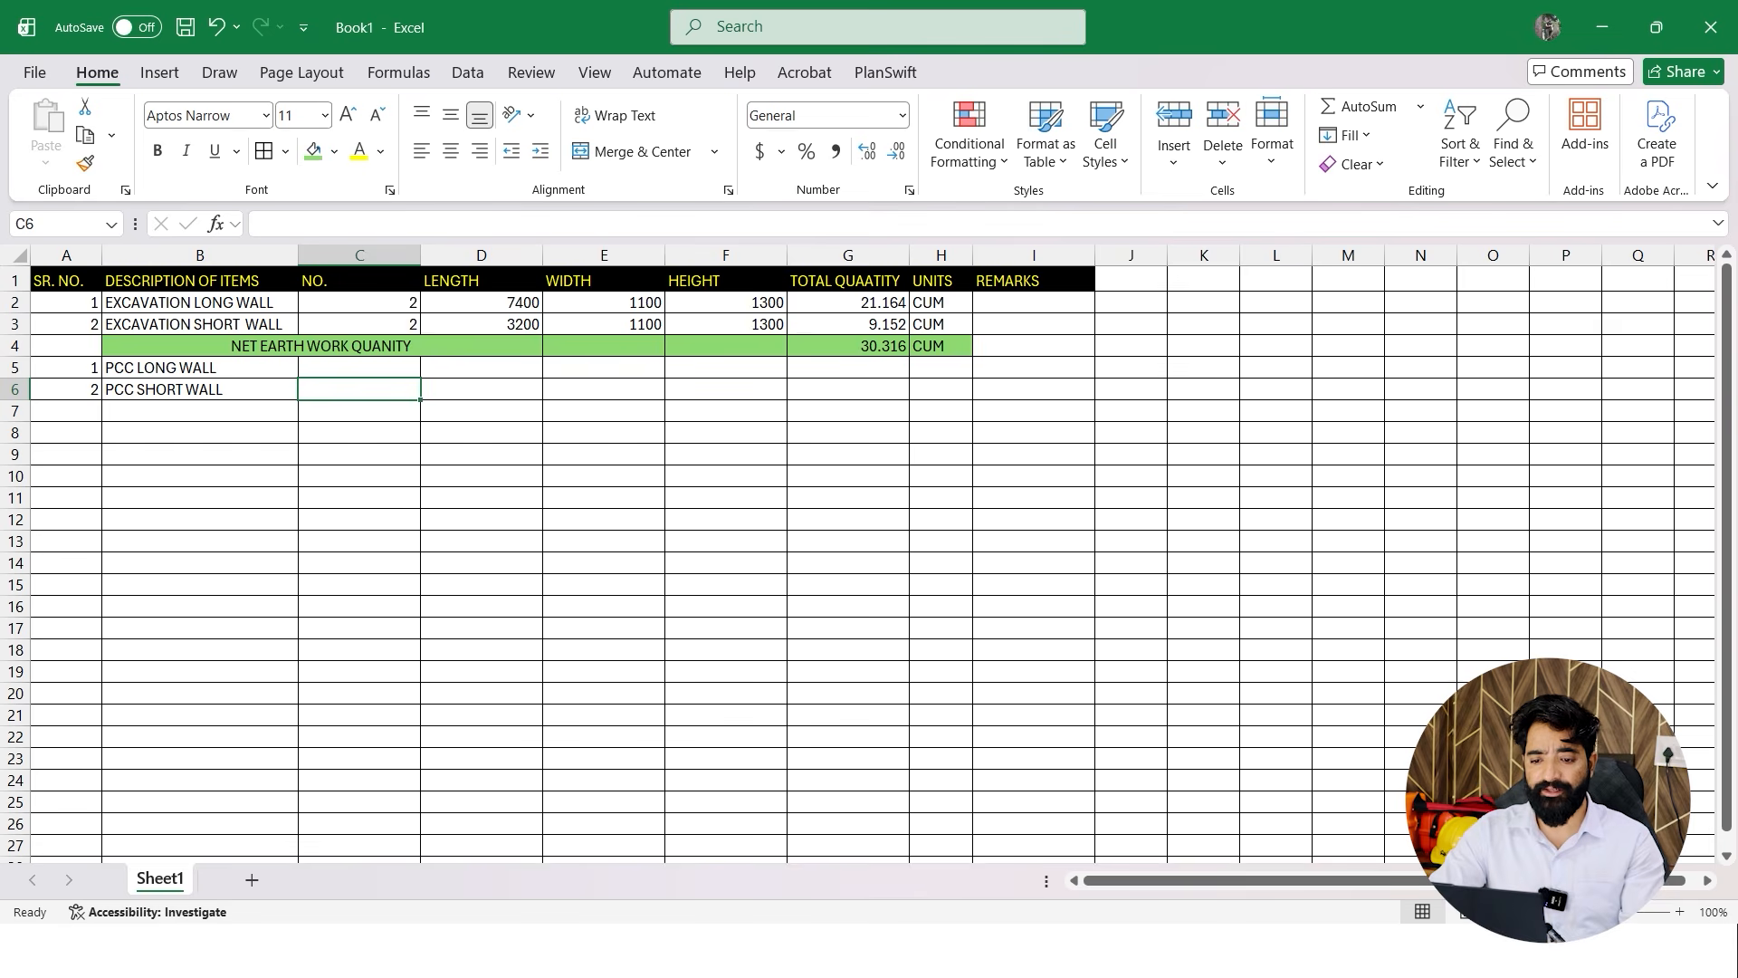
drag(360, 302, 359, 324)
key(ctrl+c)
click(359, 368)
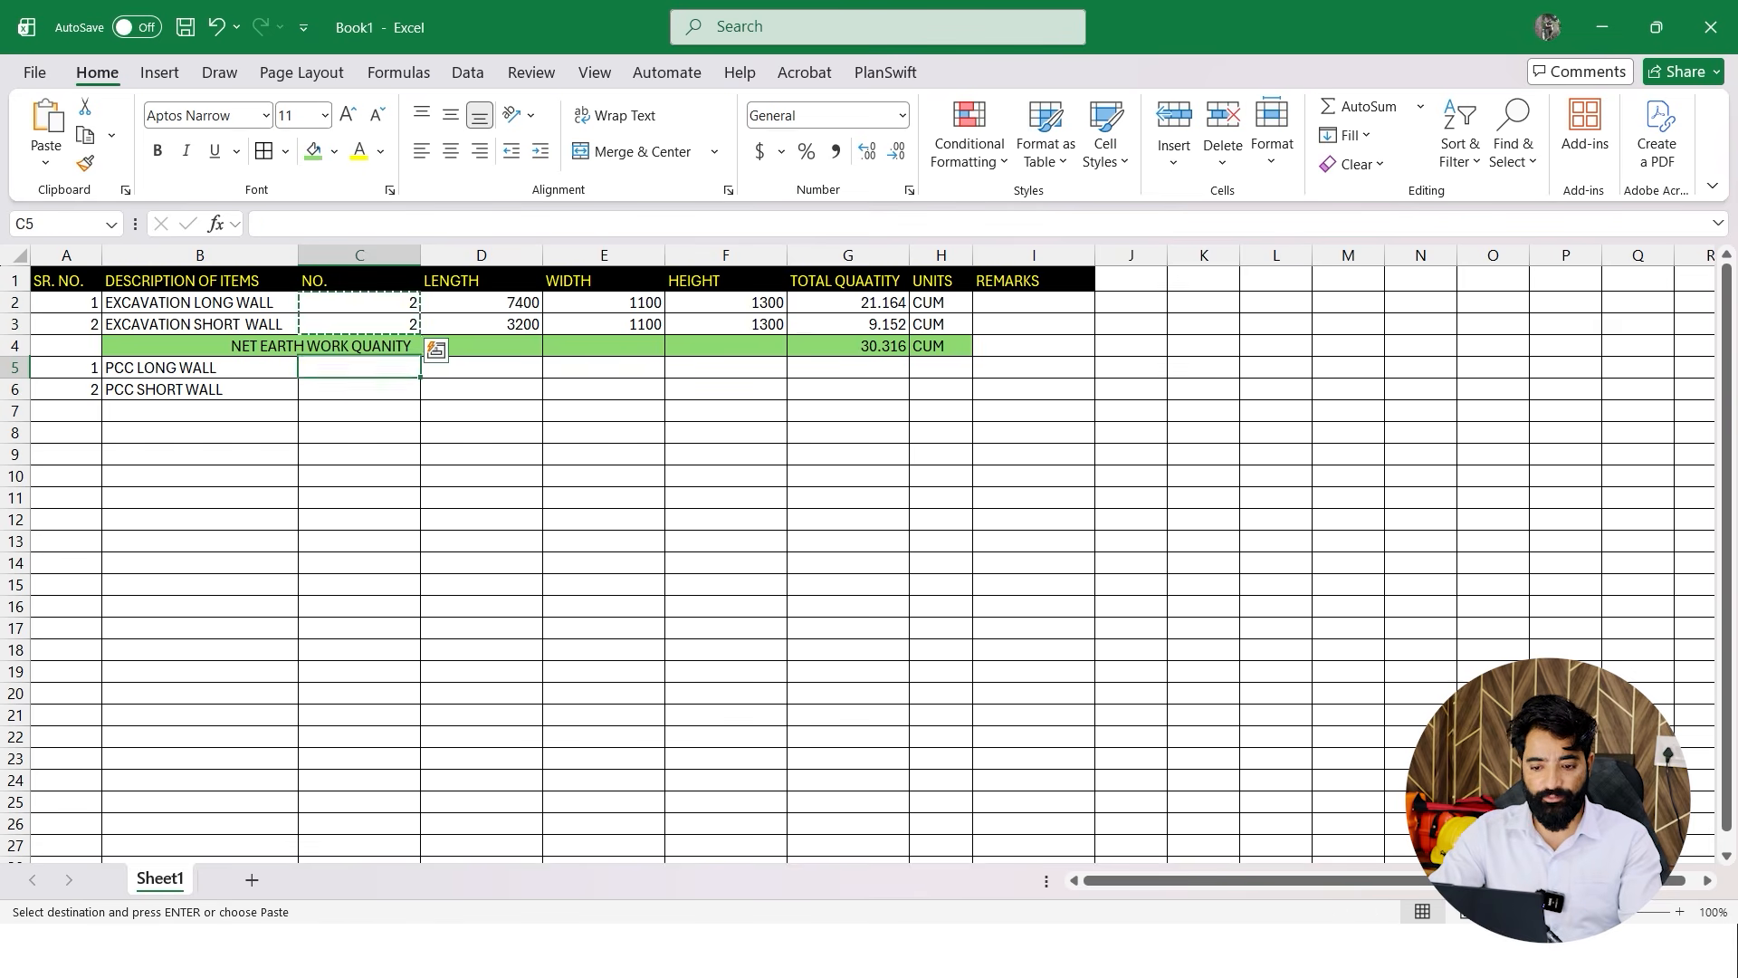
key(ctrl+v)
click(482, 476)
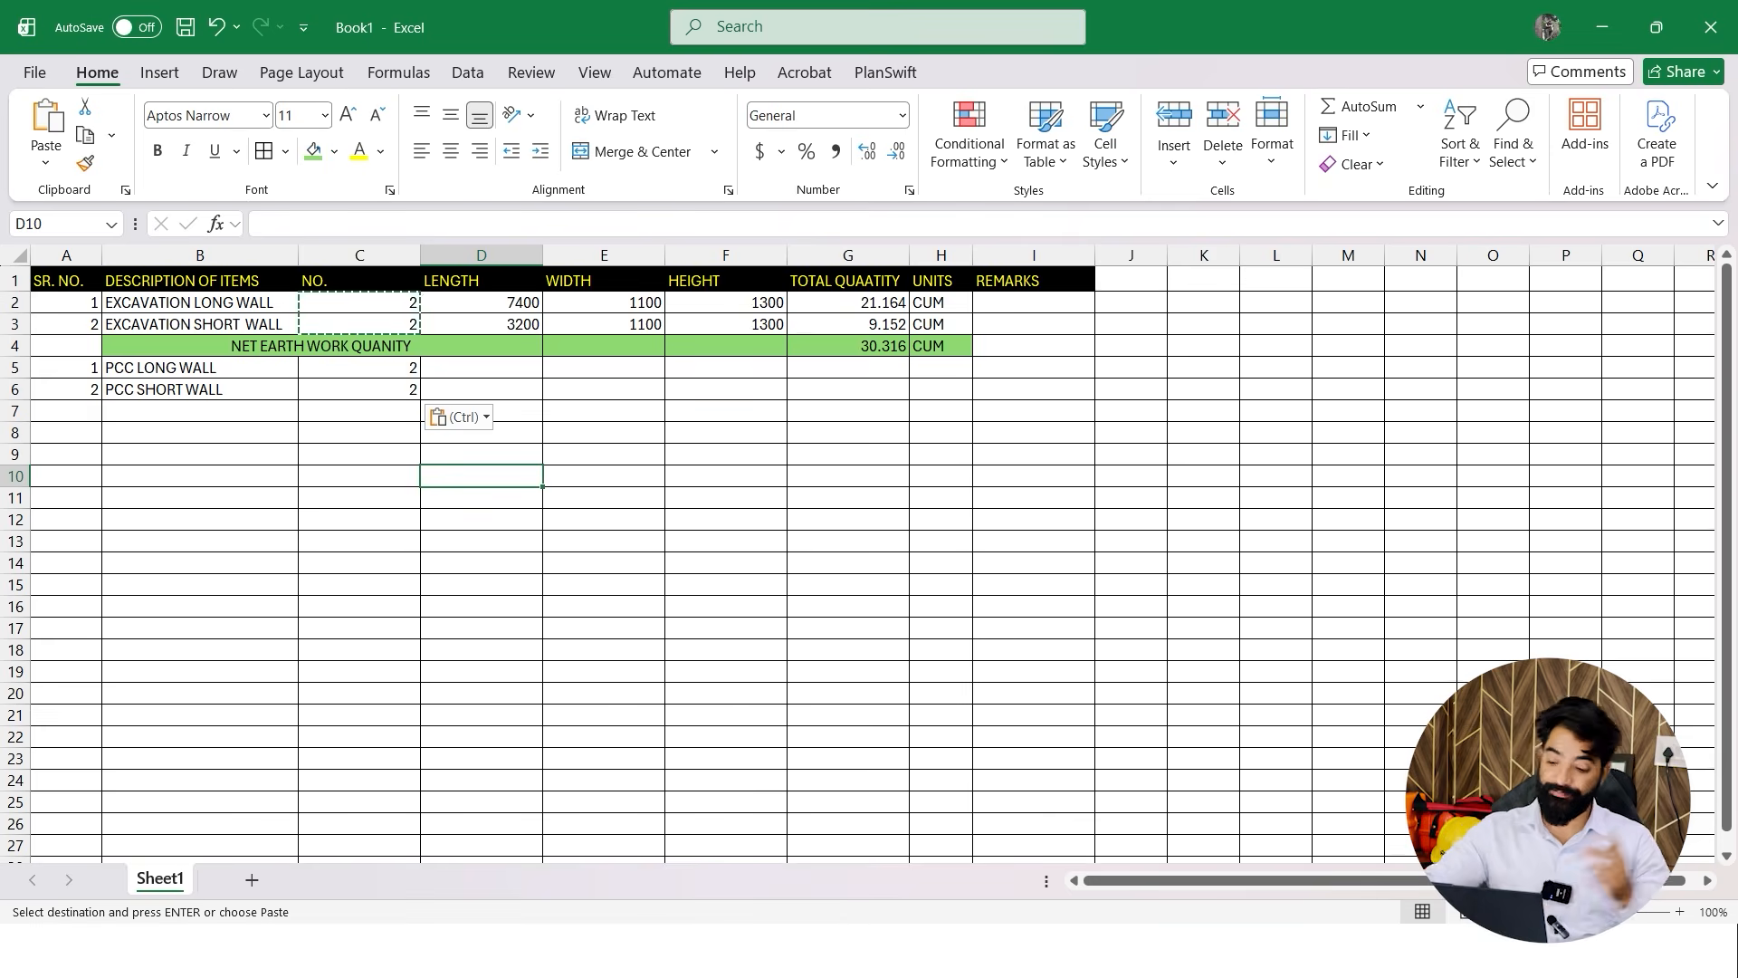
Switch to AutoCAD, examine the PCC bed's width and thickness in the footing section, and return to the Excel workbook
key(super)
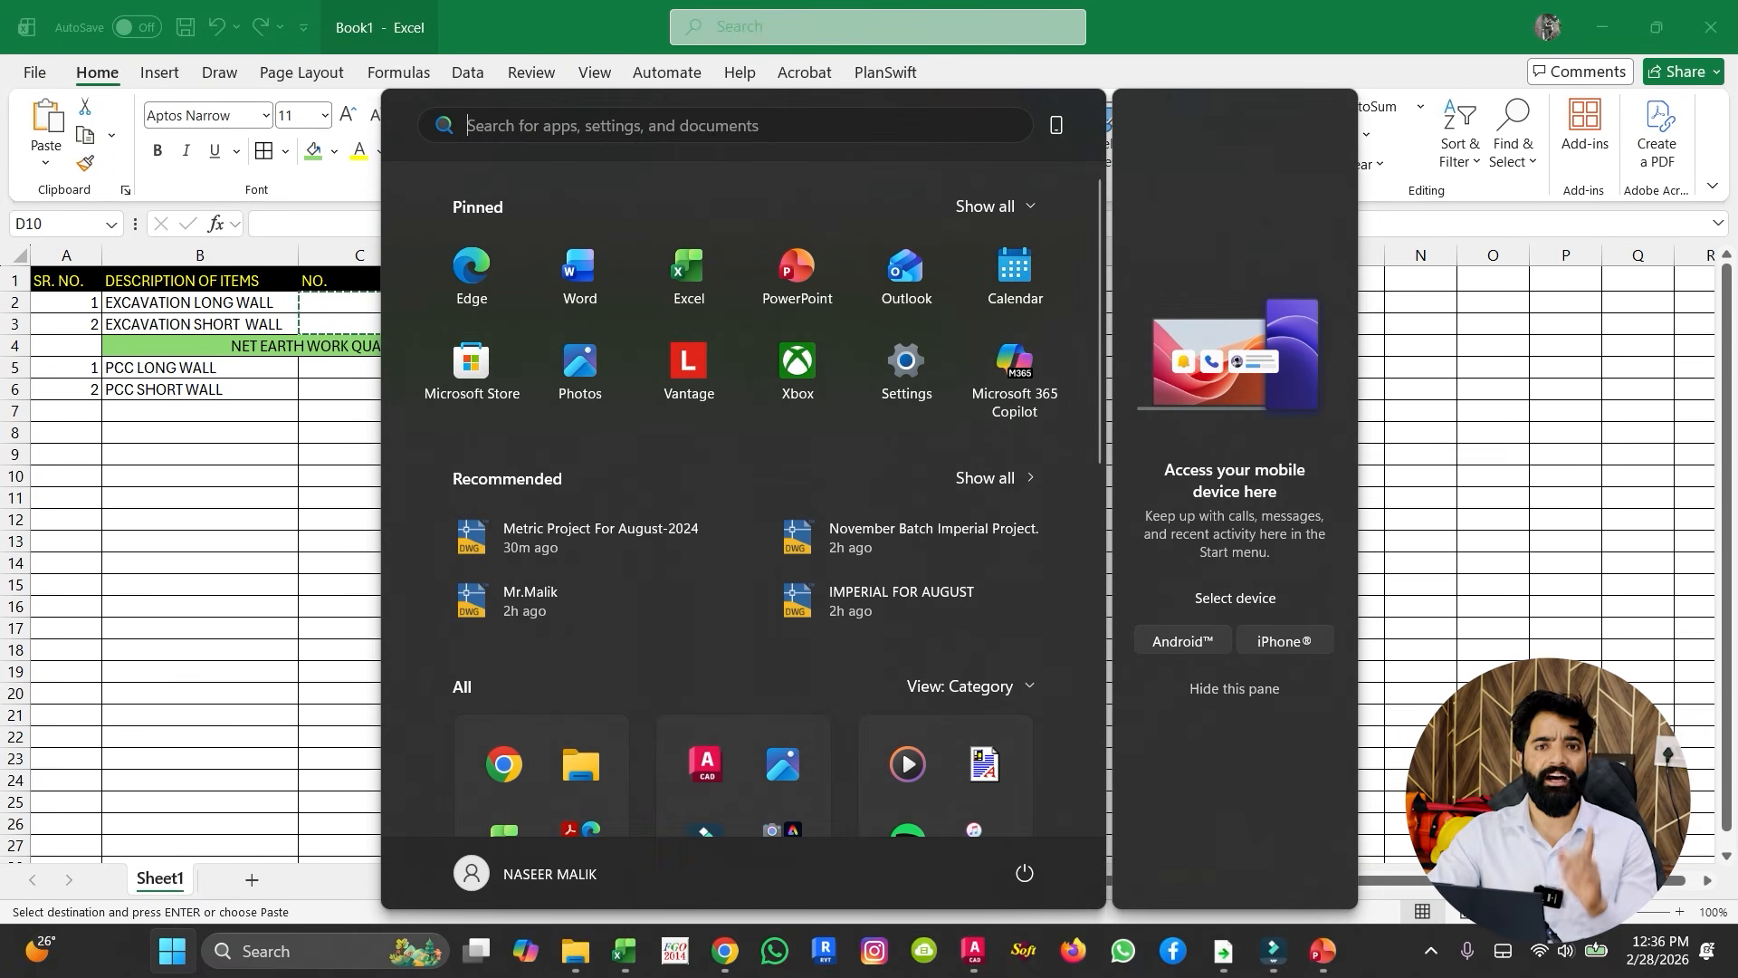
key(Escape)
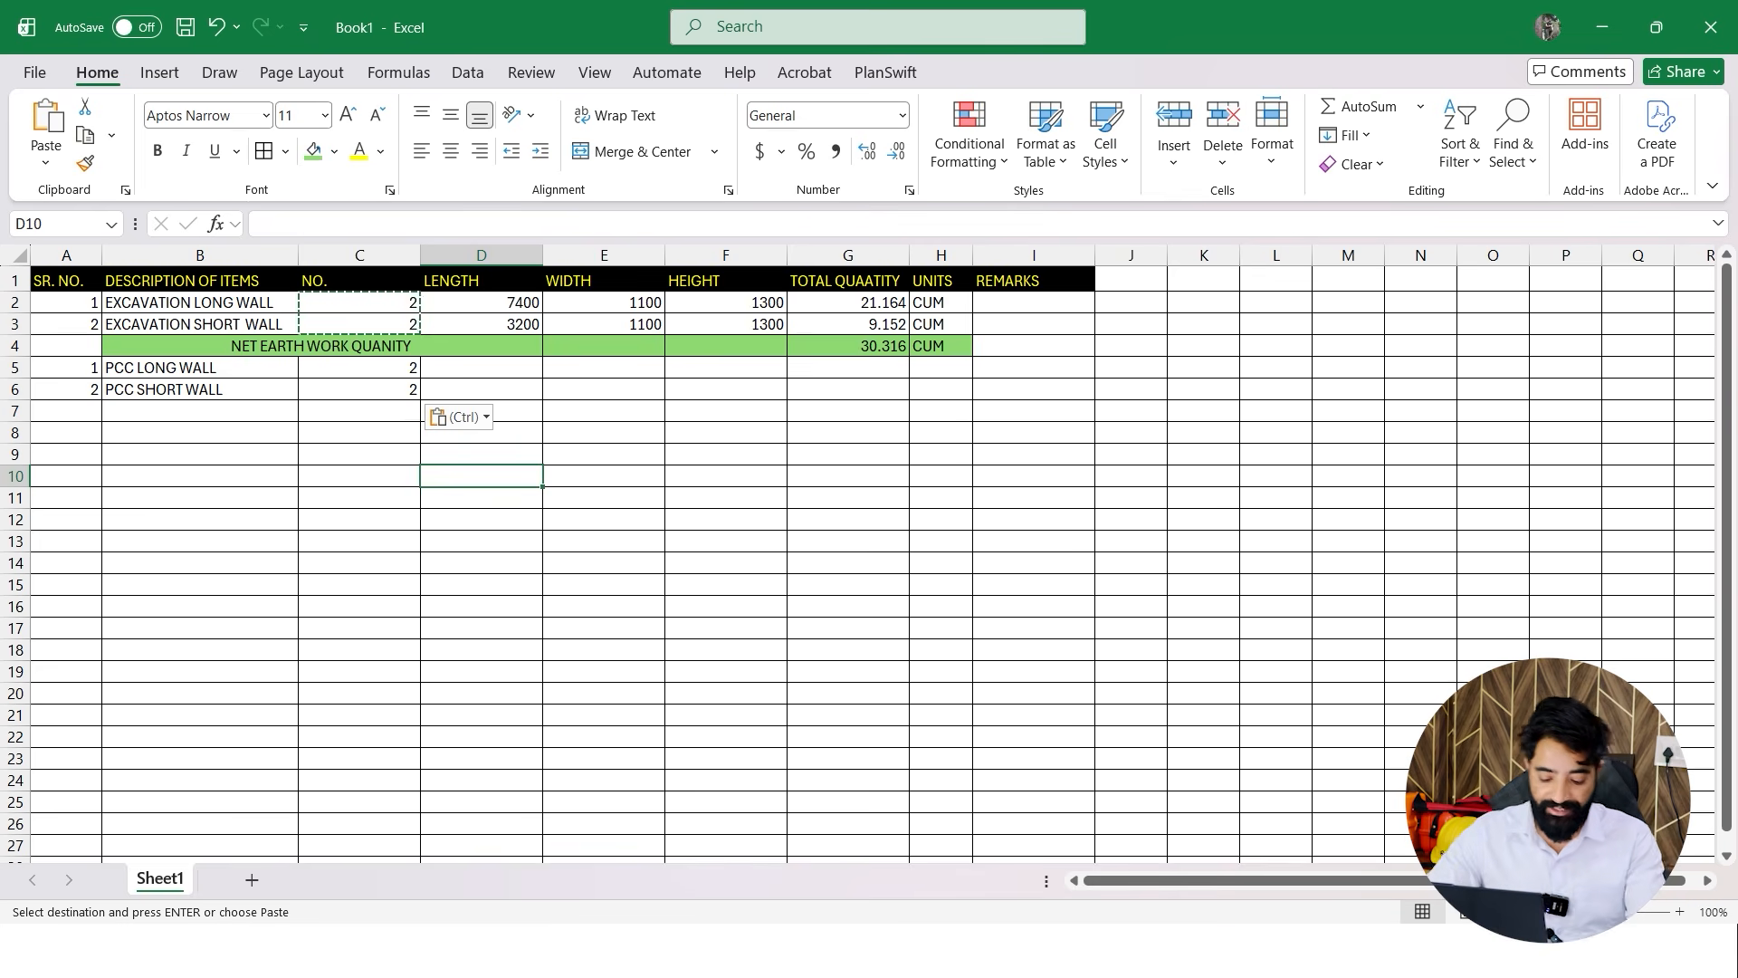
key(super)
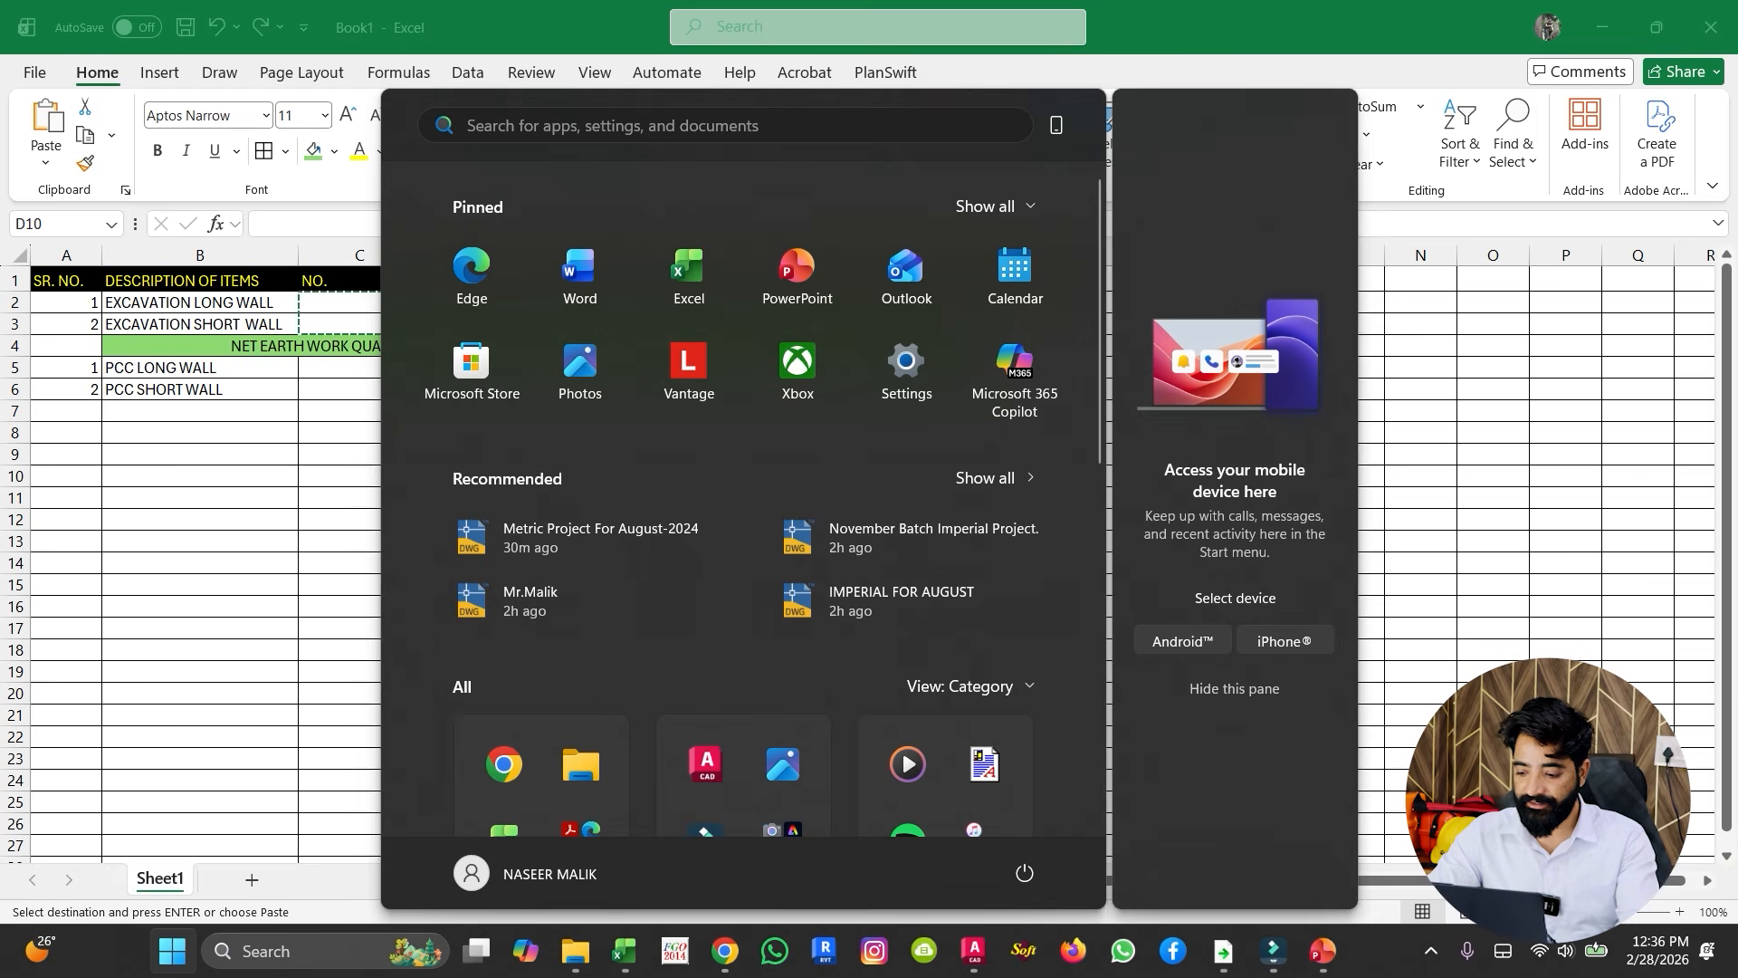
click(973, 950)
middle_drag(844, 451, 805, 497)
scroll(806, 498, up, 3)
scroll(593, 430, down, 3)
middle_drag(589, 428, 1120, 439)
scroll(803, 444, down, 3)
middle_drag(720, 479, 675, 463)
scroll(875, 441, up, 8)
mouse_move(652, 265)
middle_down()
mouse_move(616, 469)
mouse_move(585, 419)
middle_up()
scroll(599, 386, up, 8)
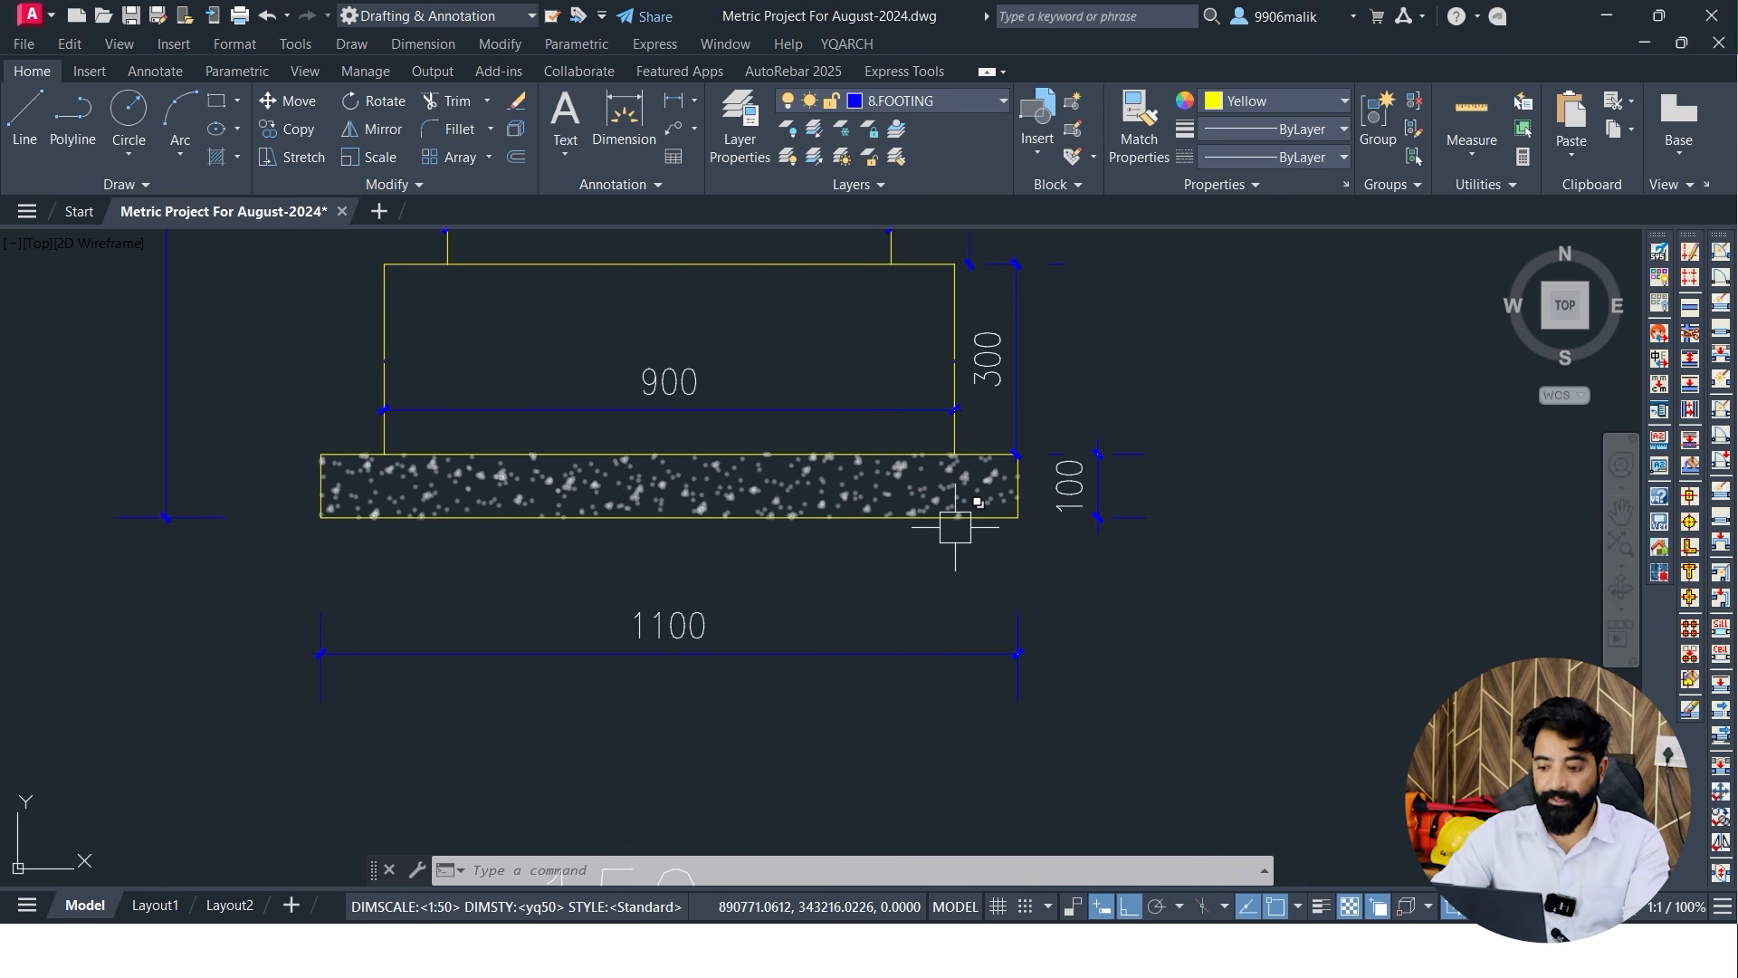
mouse_move(955, 527)
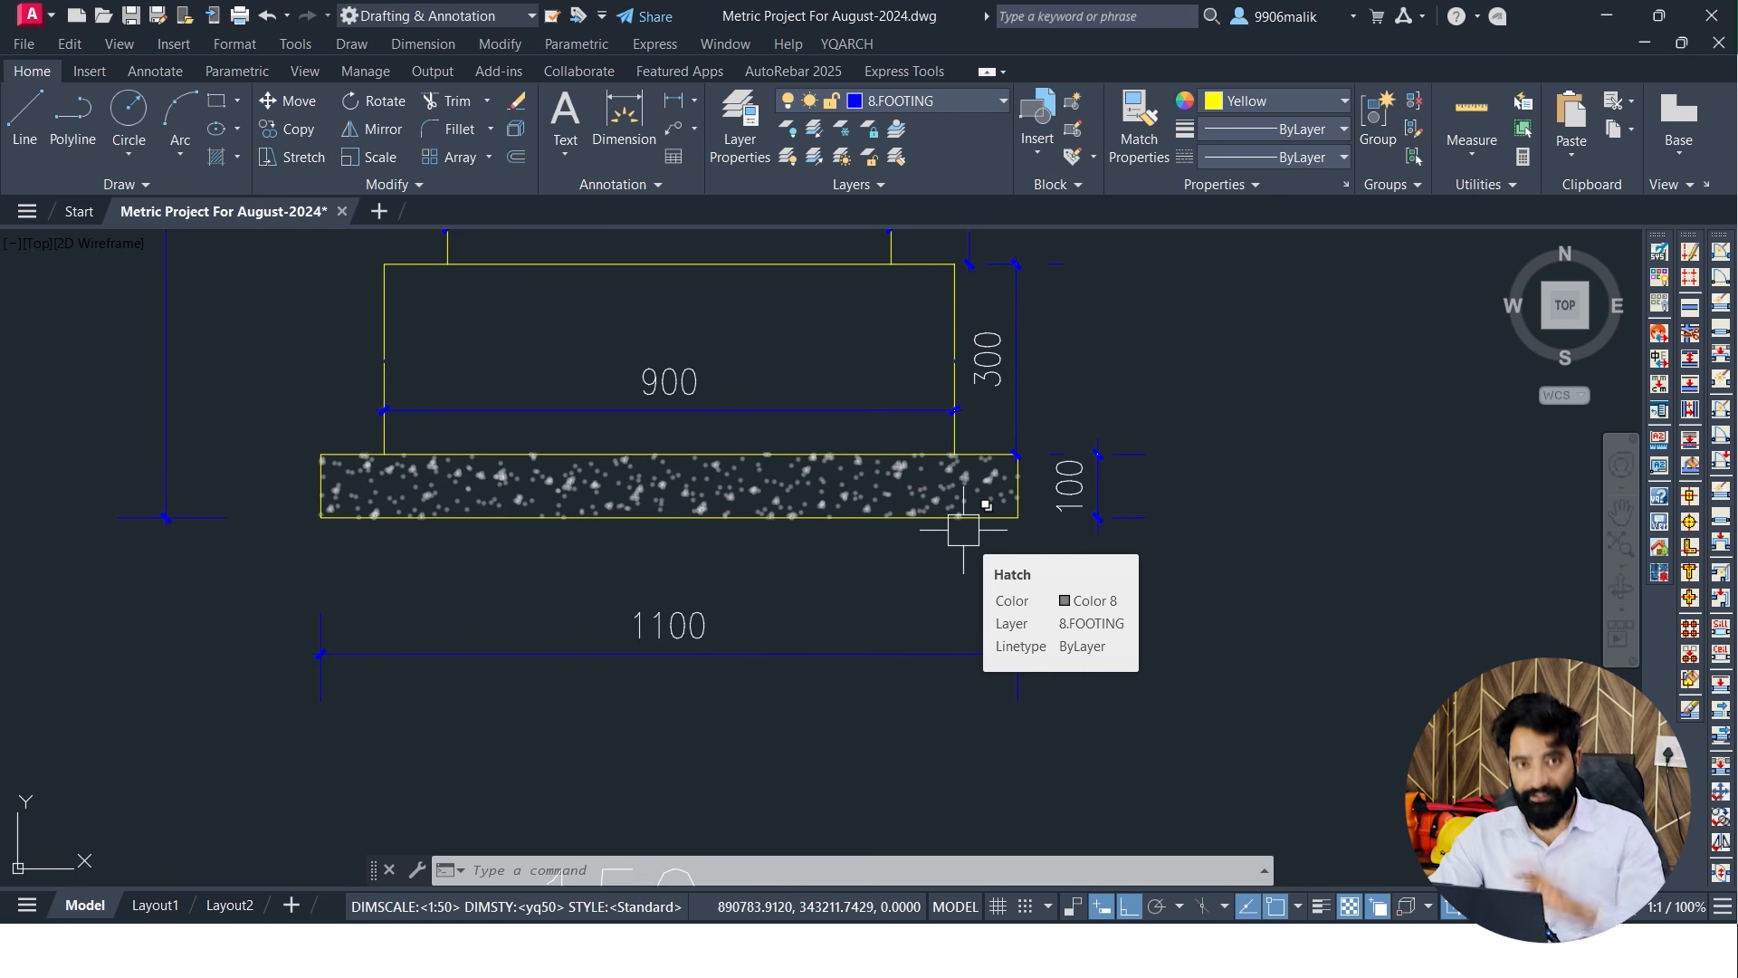
key(super)
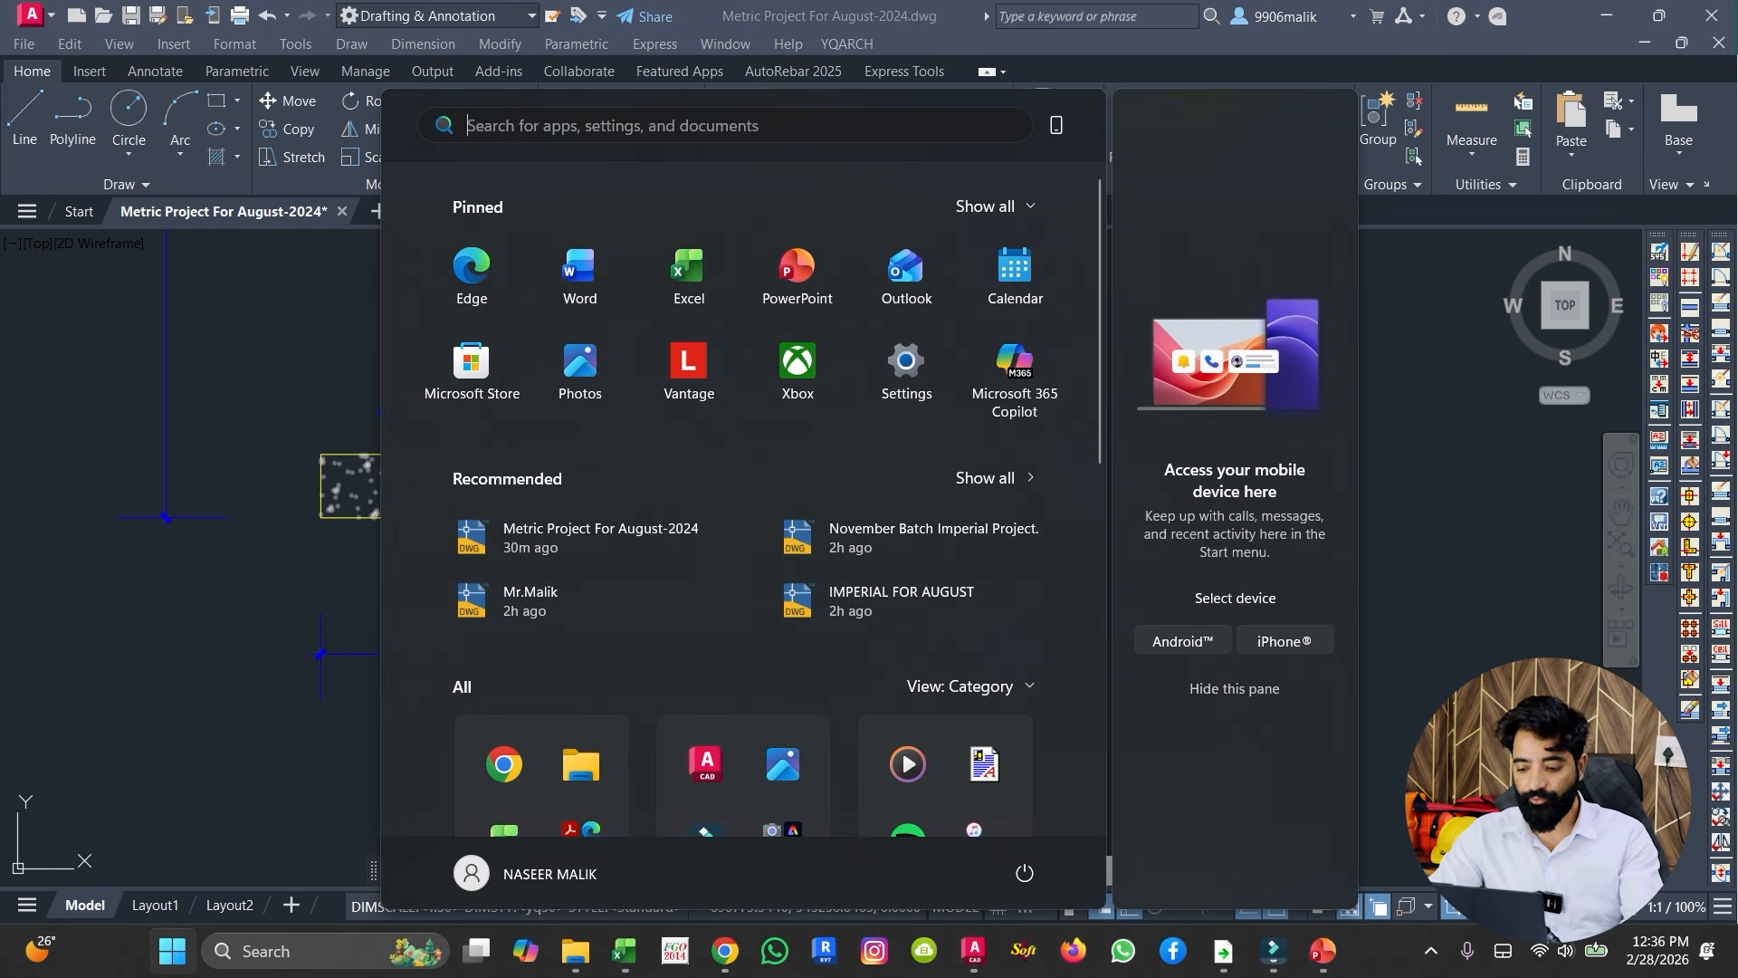
key(super)
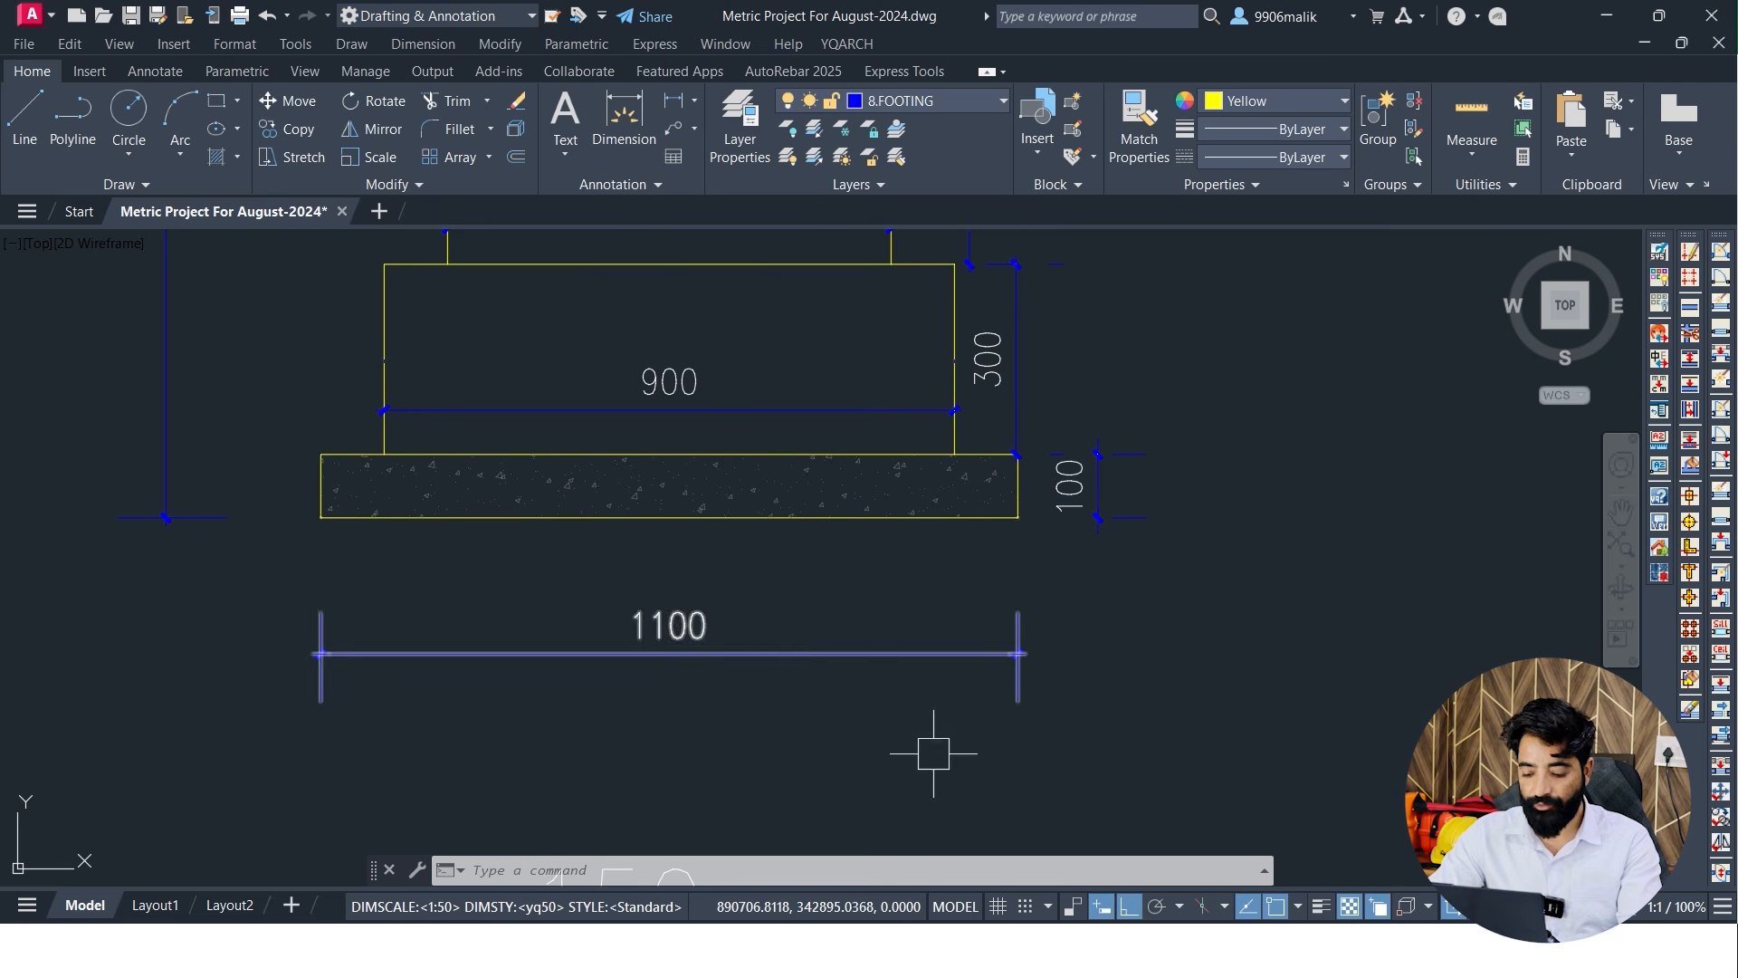
key(super)
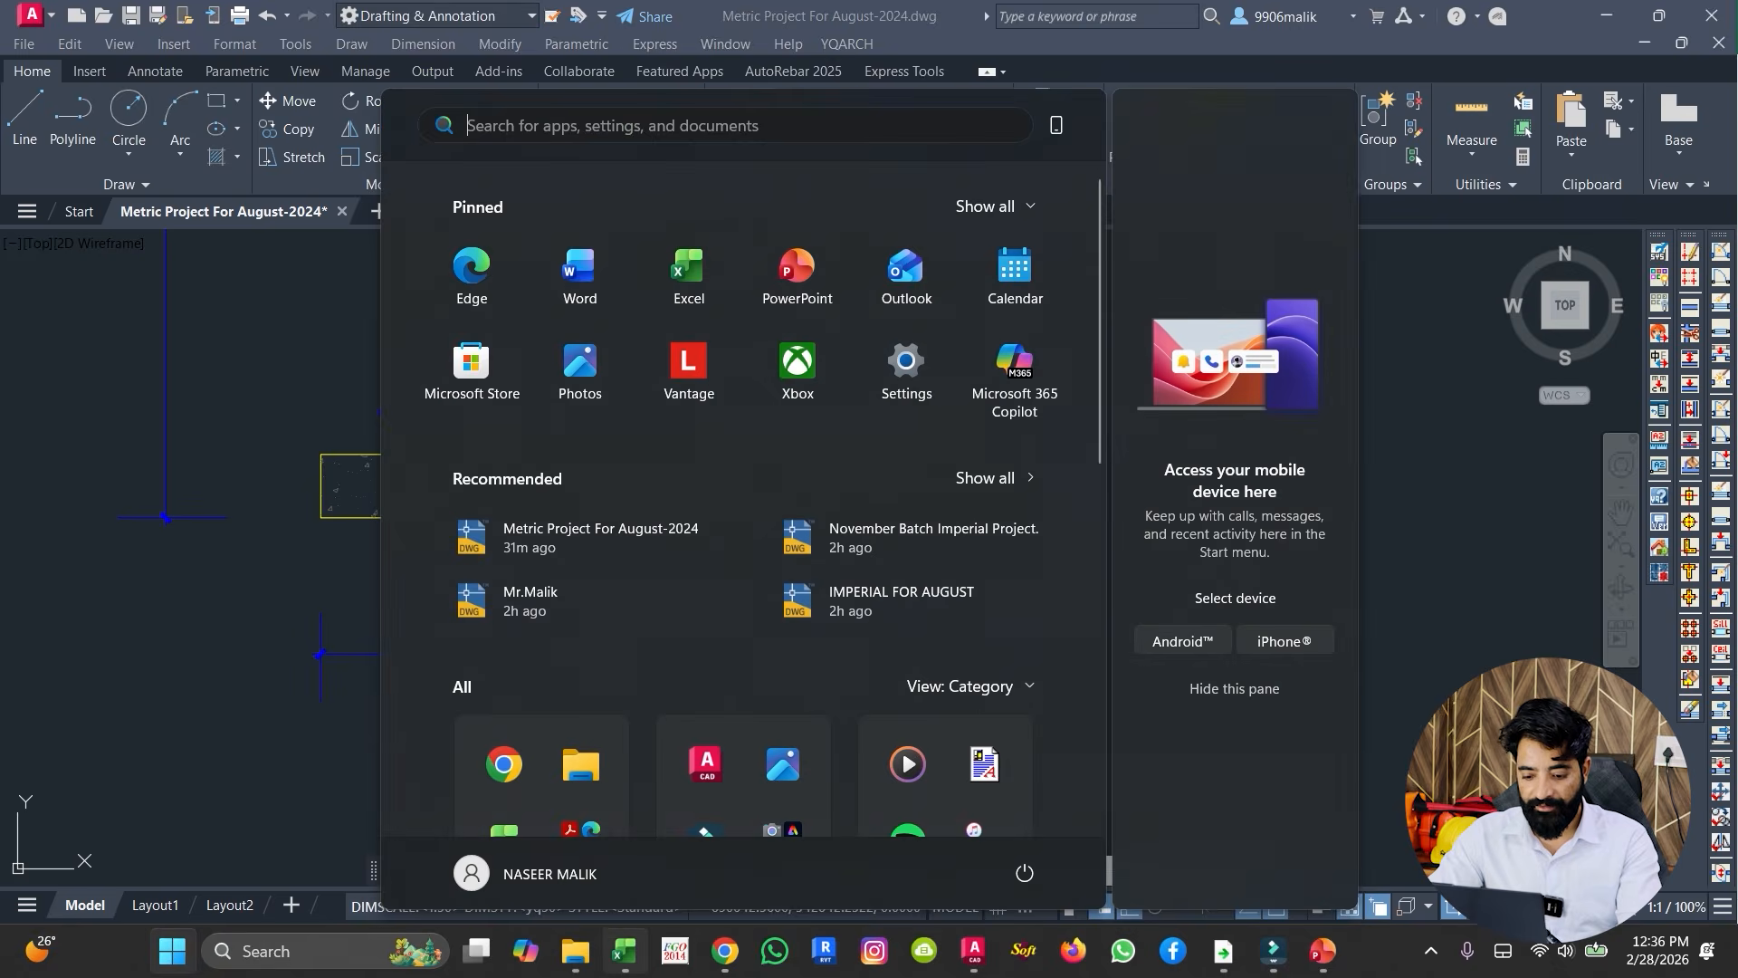
click(622, 951)
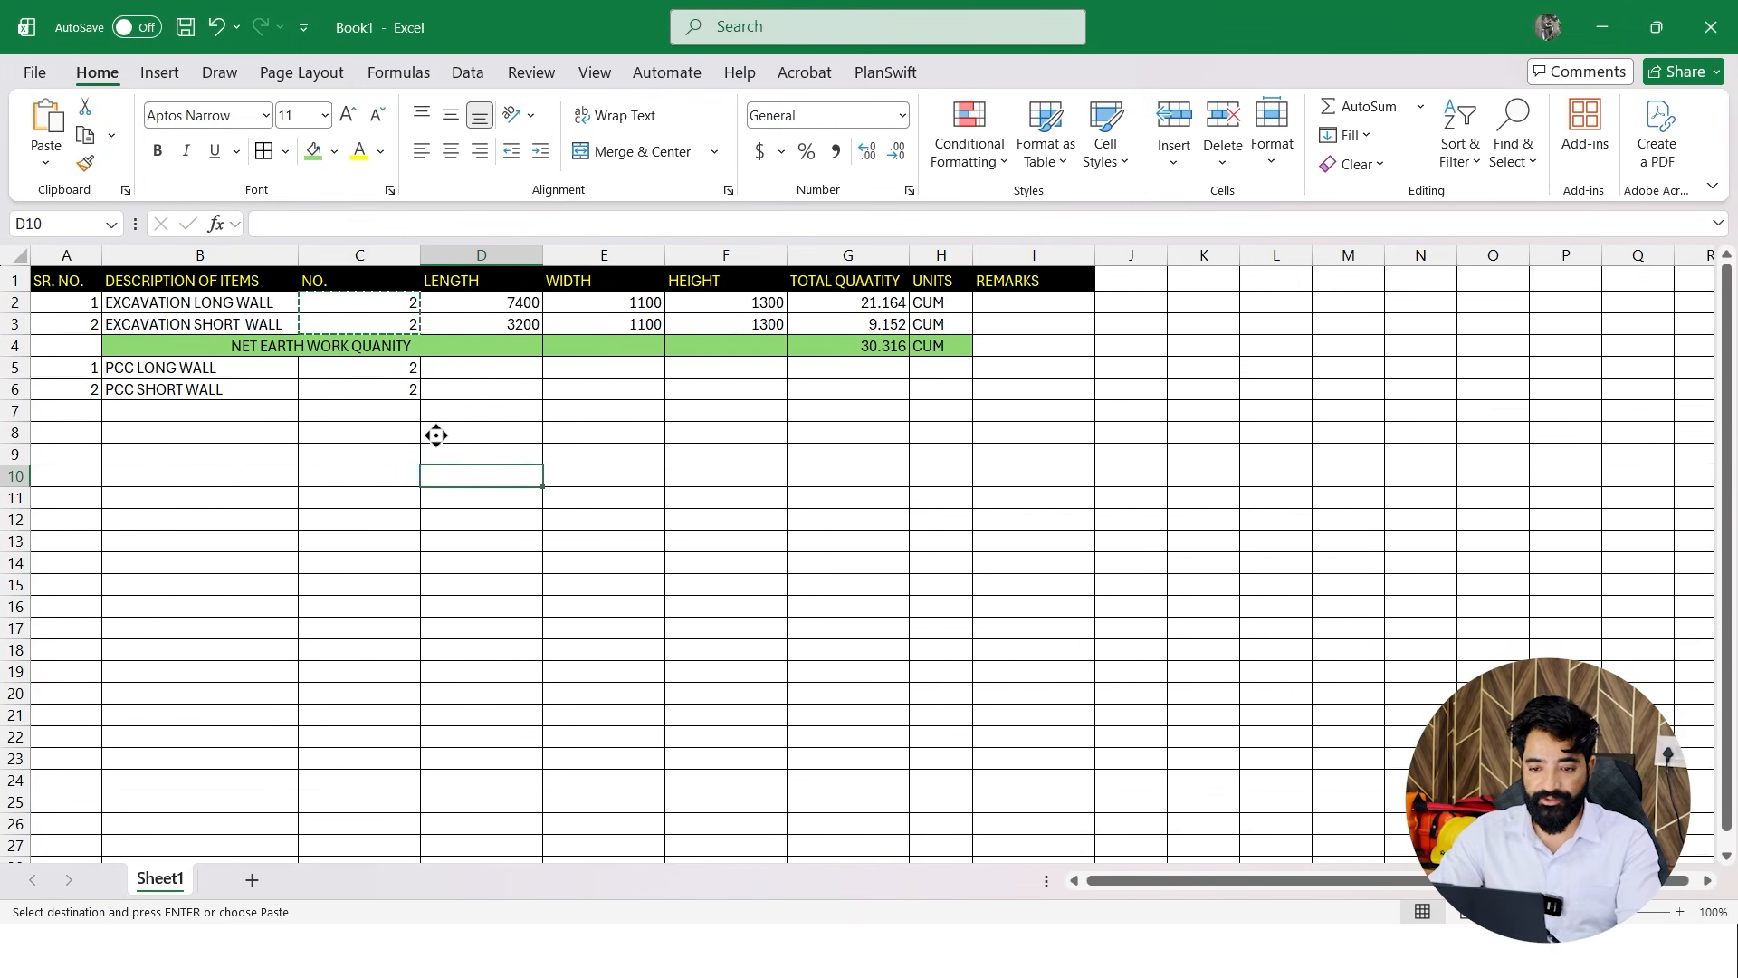
drag(359, 304, 942, 341)
key(ctrl+c)
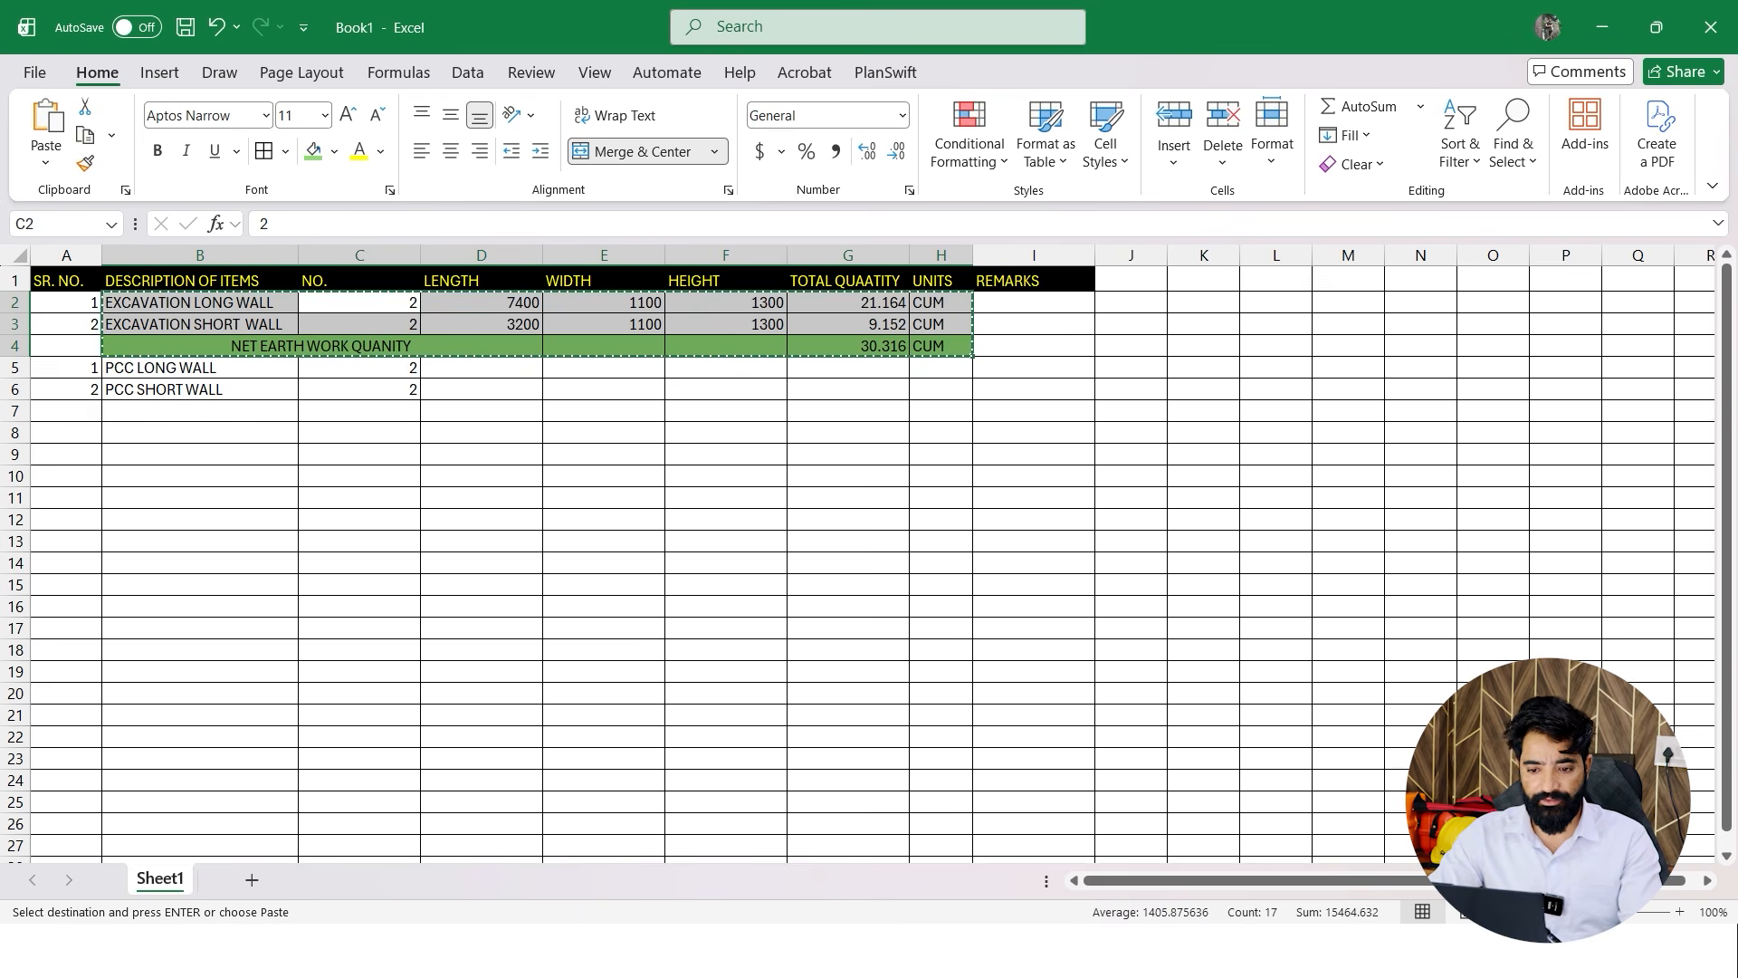
click(360, 368)
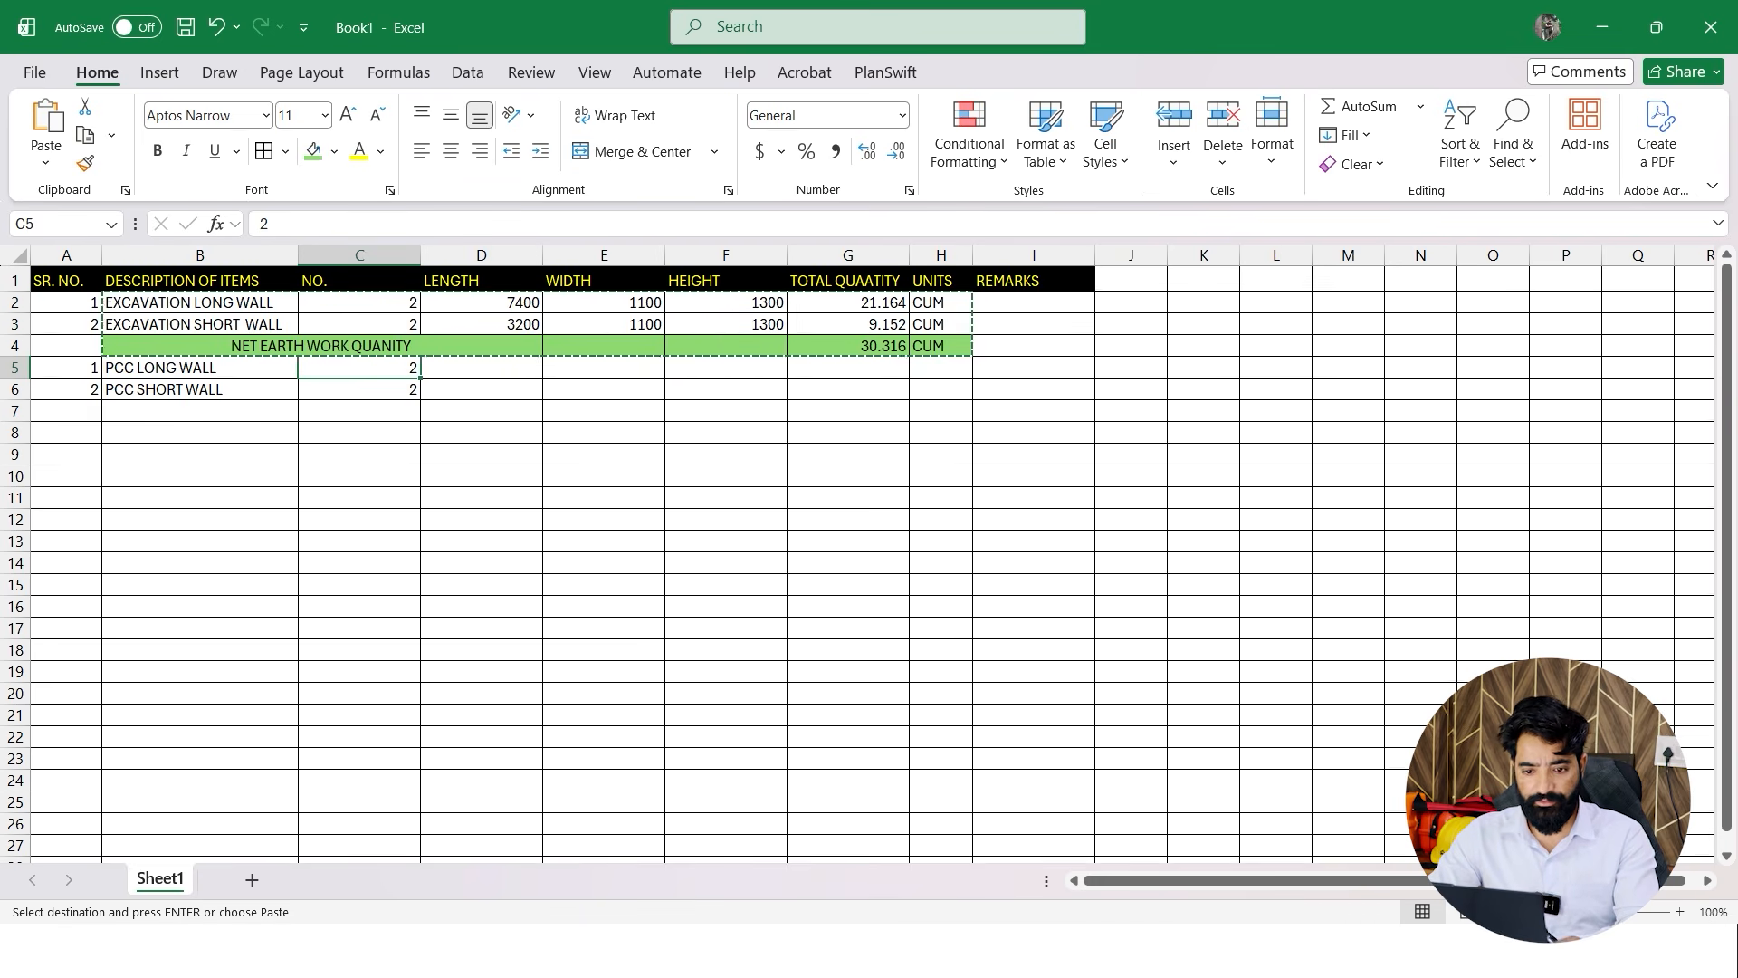
click(604, 476)
key(Escape)
Copy the excavation counts, dimensions, quantities and units from C2:H3 into C5:H6 for the PCC long and short walls
drag(359, 302, 942, 324)
key(ctrl+c)
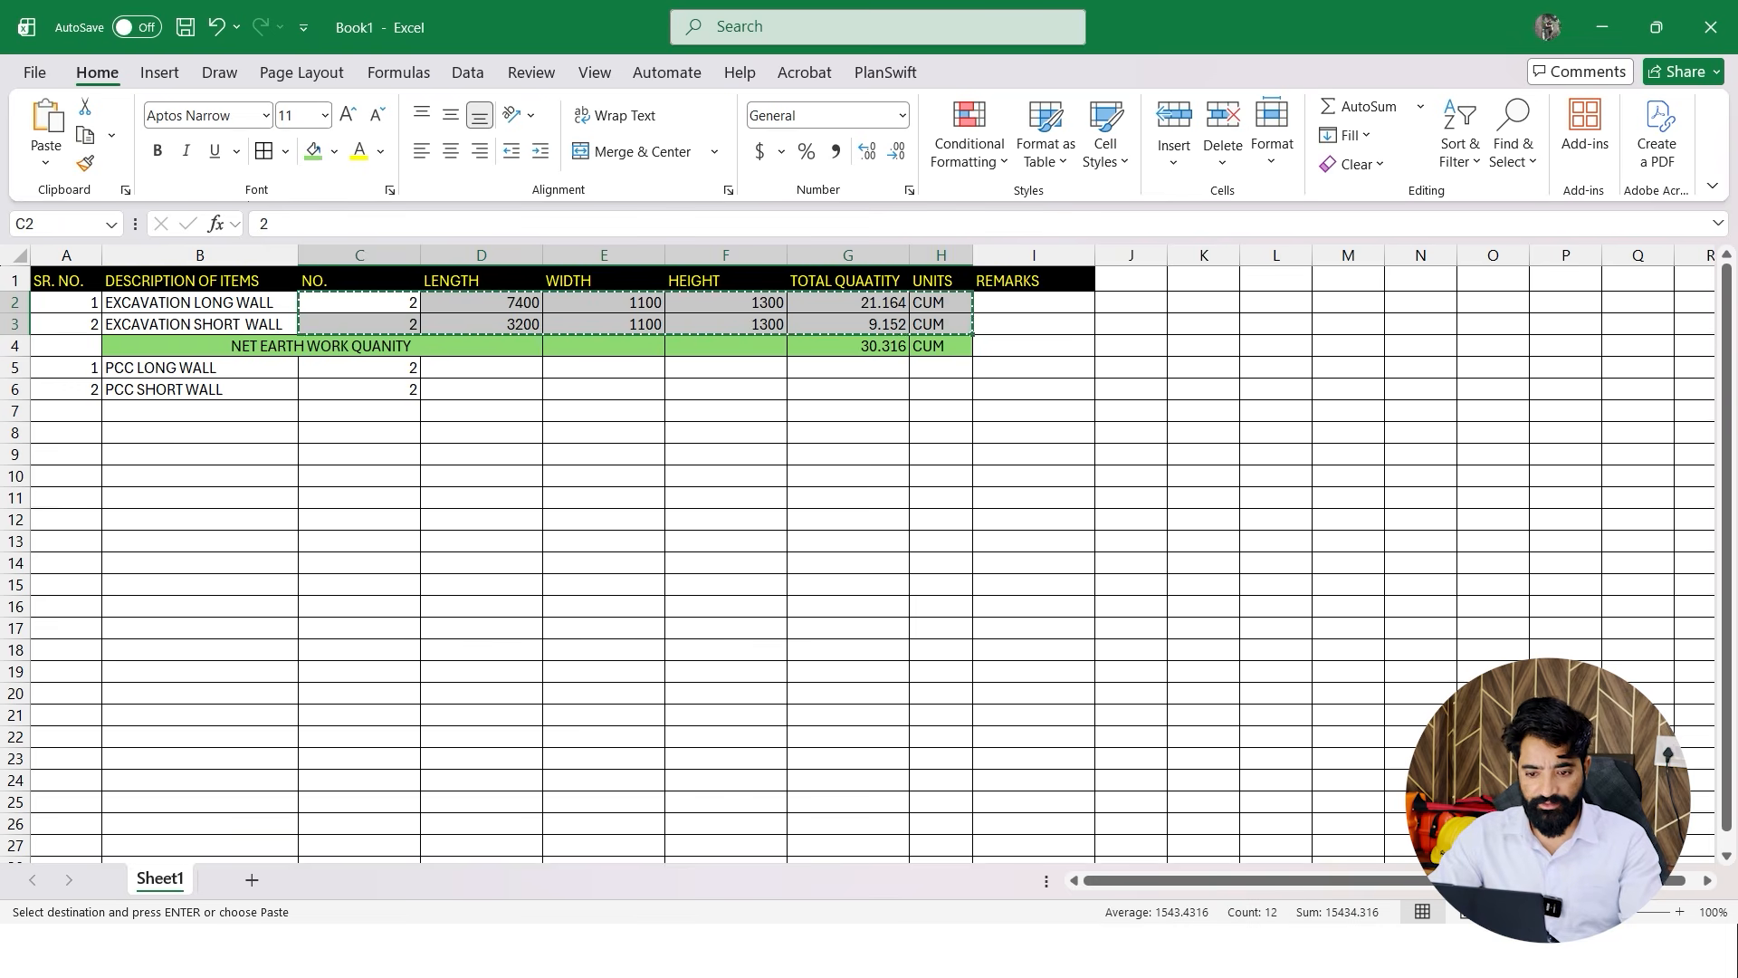
click(359, 367)
key(ctrl+v)
click(604, 497)
key(Escape)
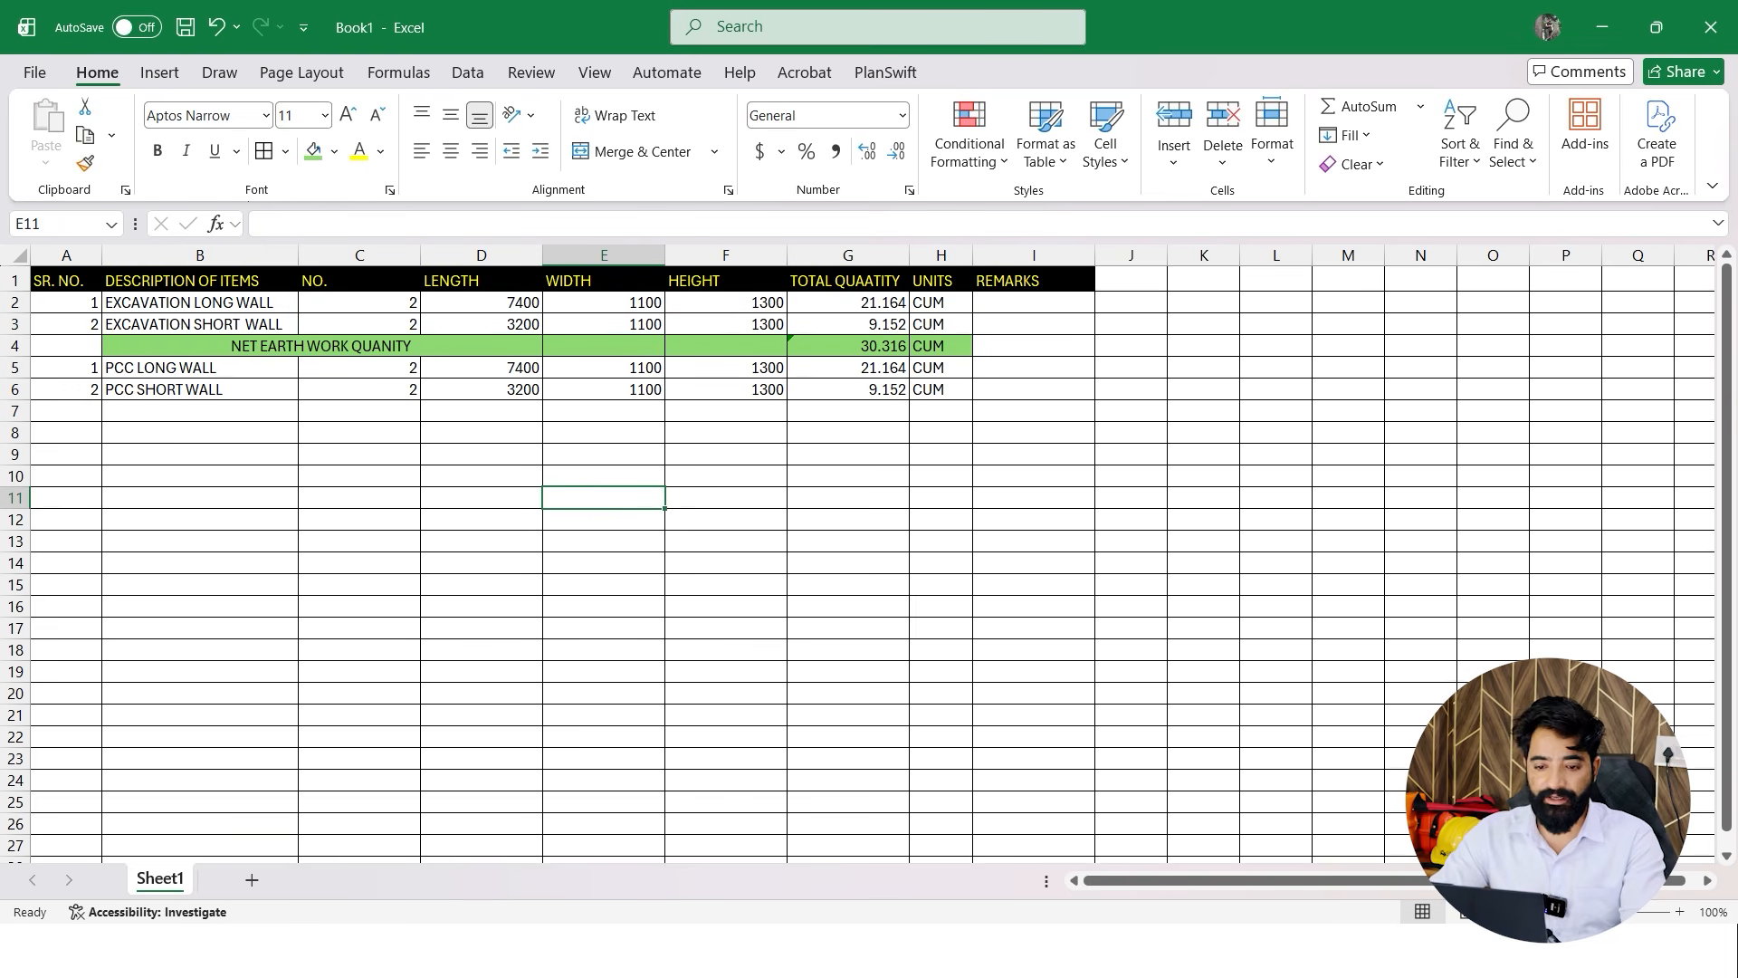
Merge and center B7:E7 and enter NET QUANITY as the label of the PCC total row
click(201, 367)
drag(200, 411, 603, 411)
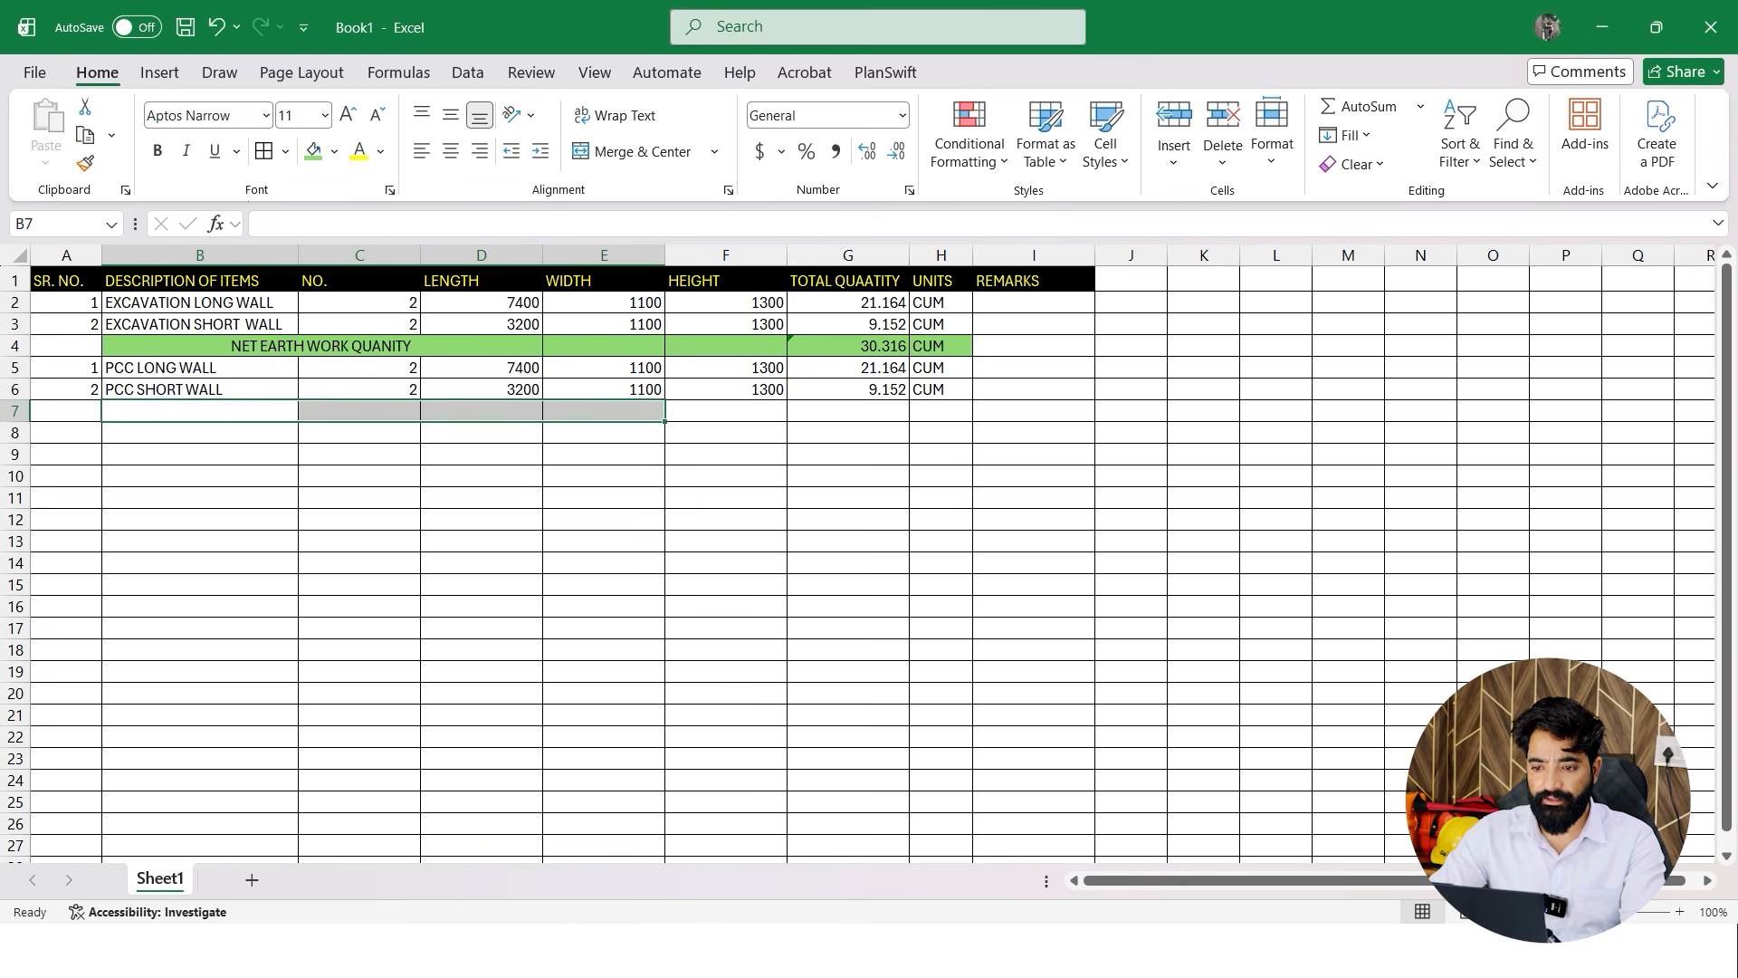
click(632, 151)
click(726, 541)
click(383, 411)
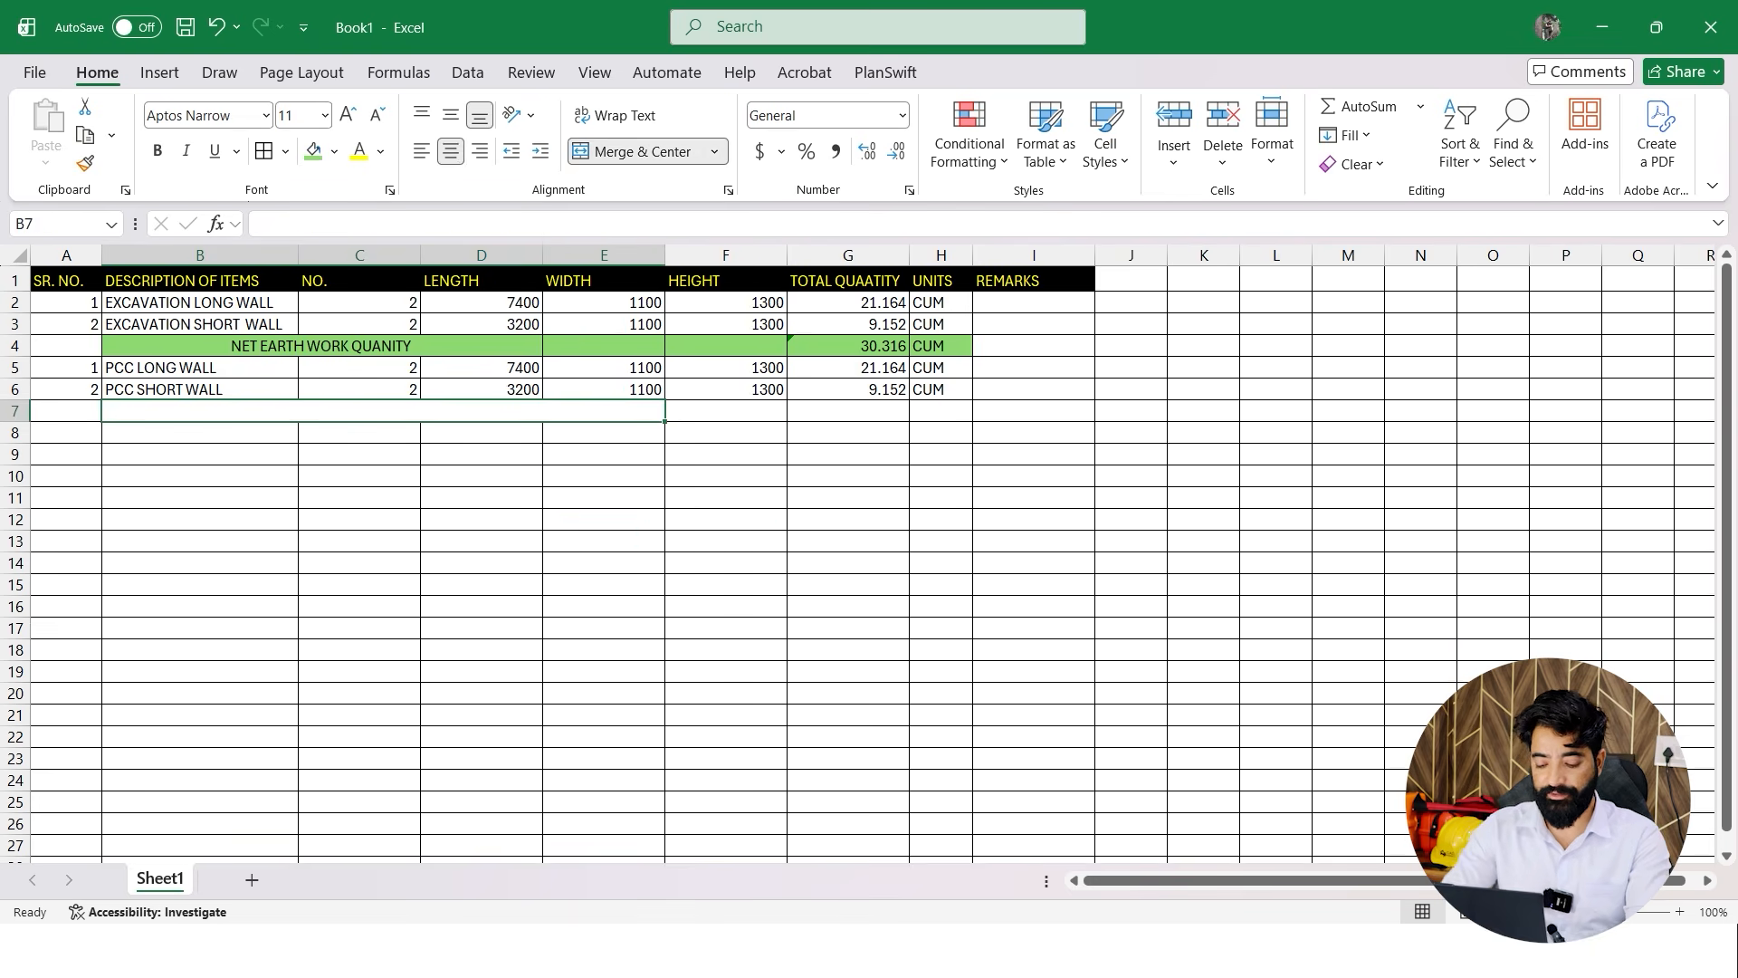
text(NET QUANITY)
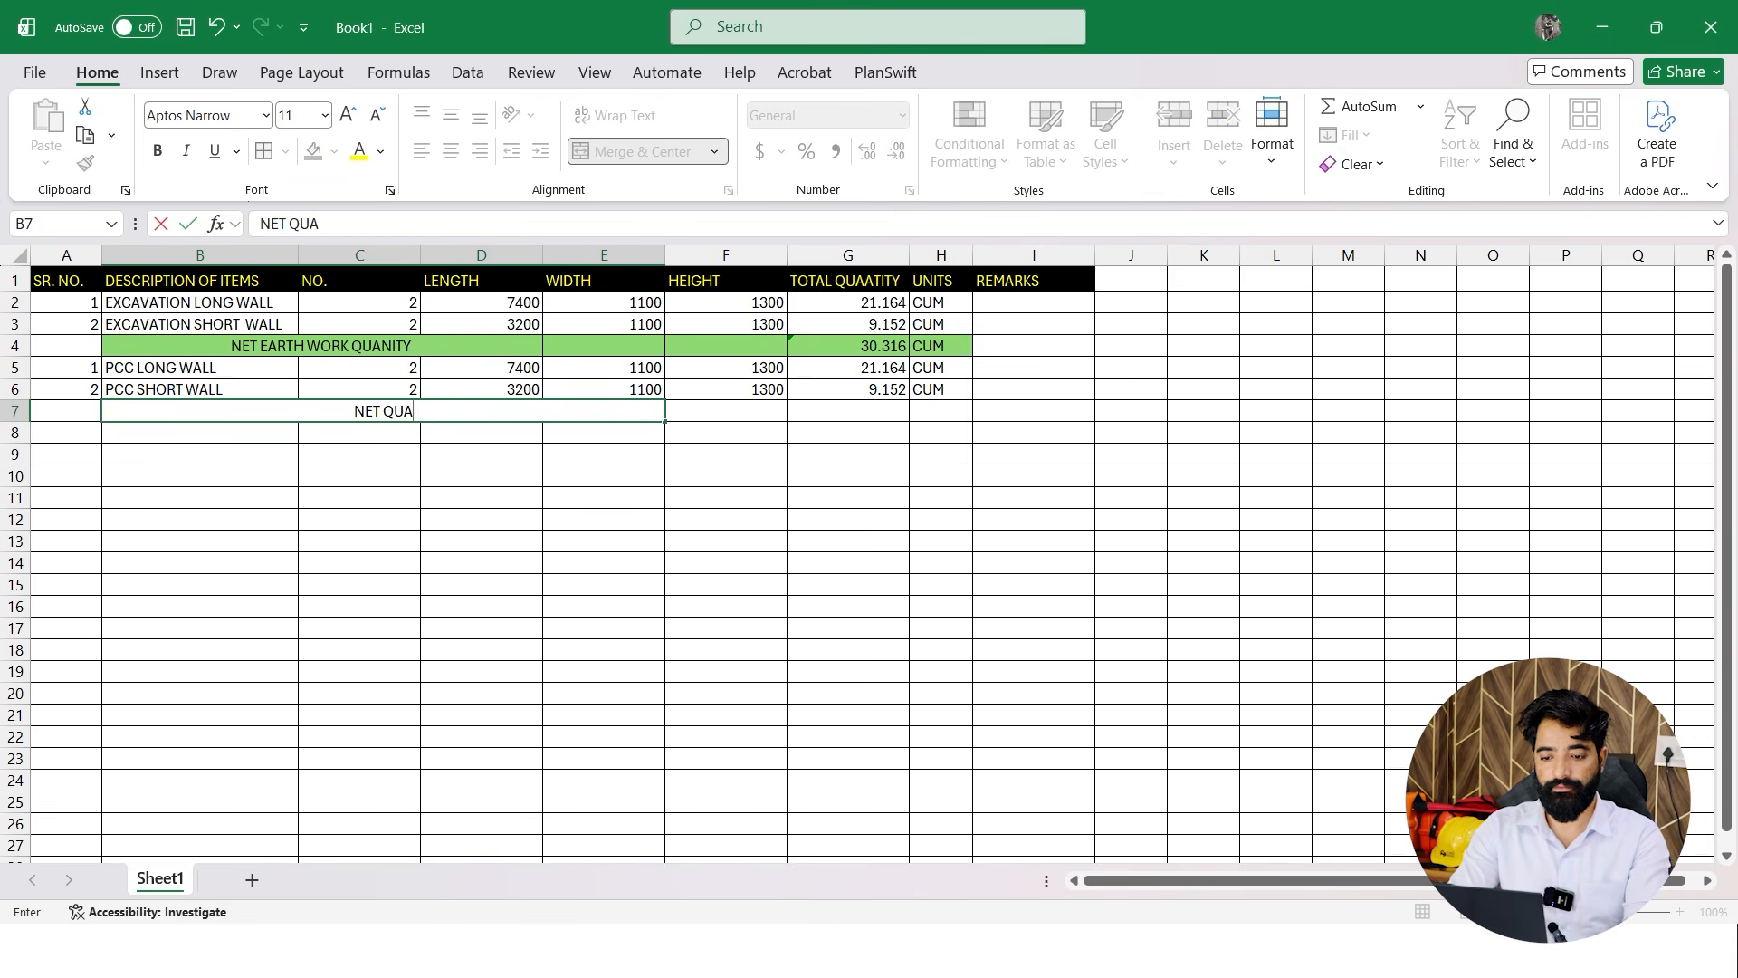
key(Return)
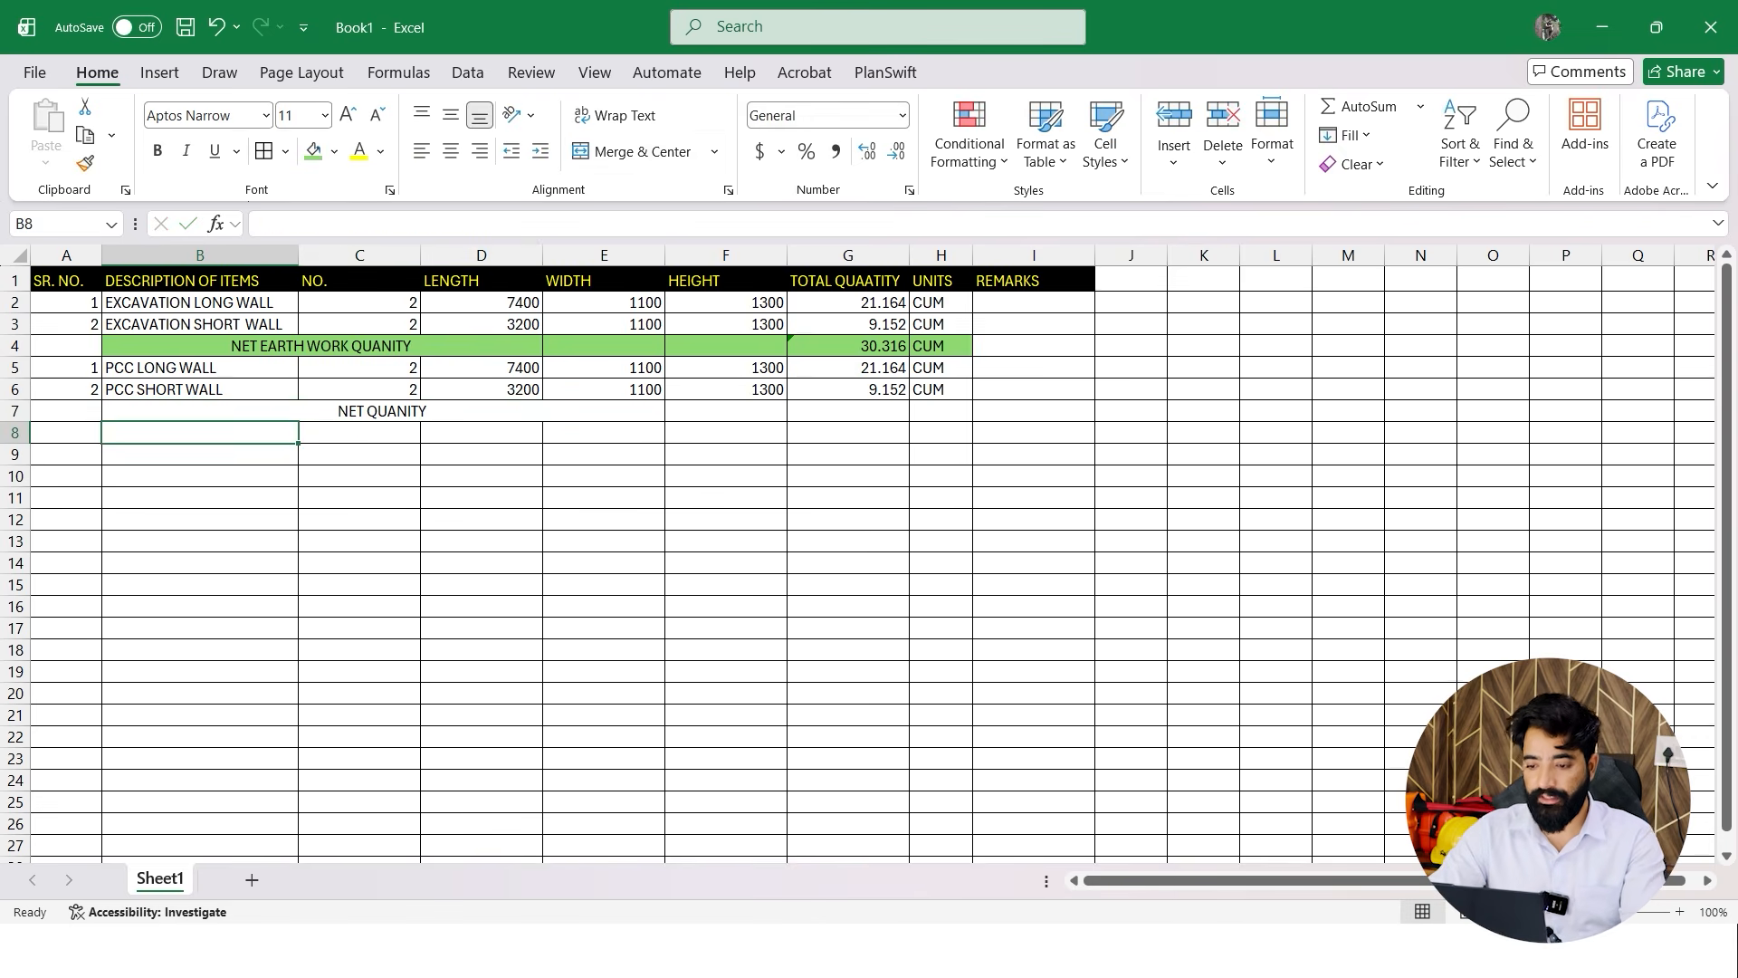
Total the PCC long and short wall quantities in G7 with AutoSum
click(725, 542)
click(941, 411)
click(847, 411)
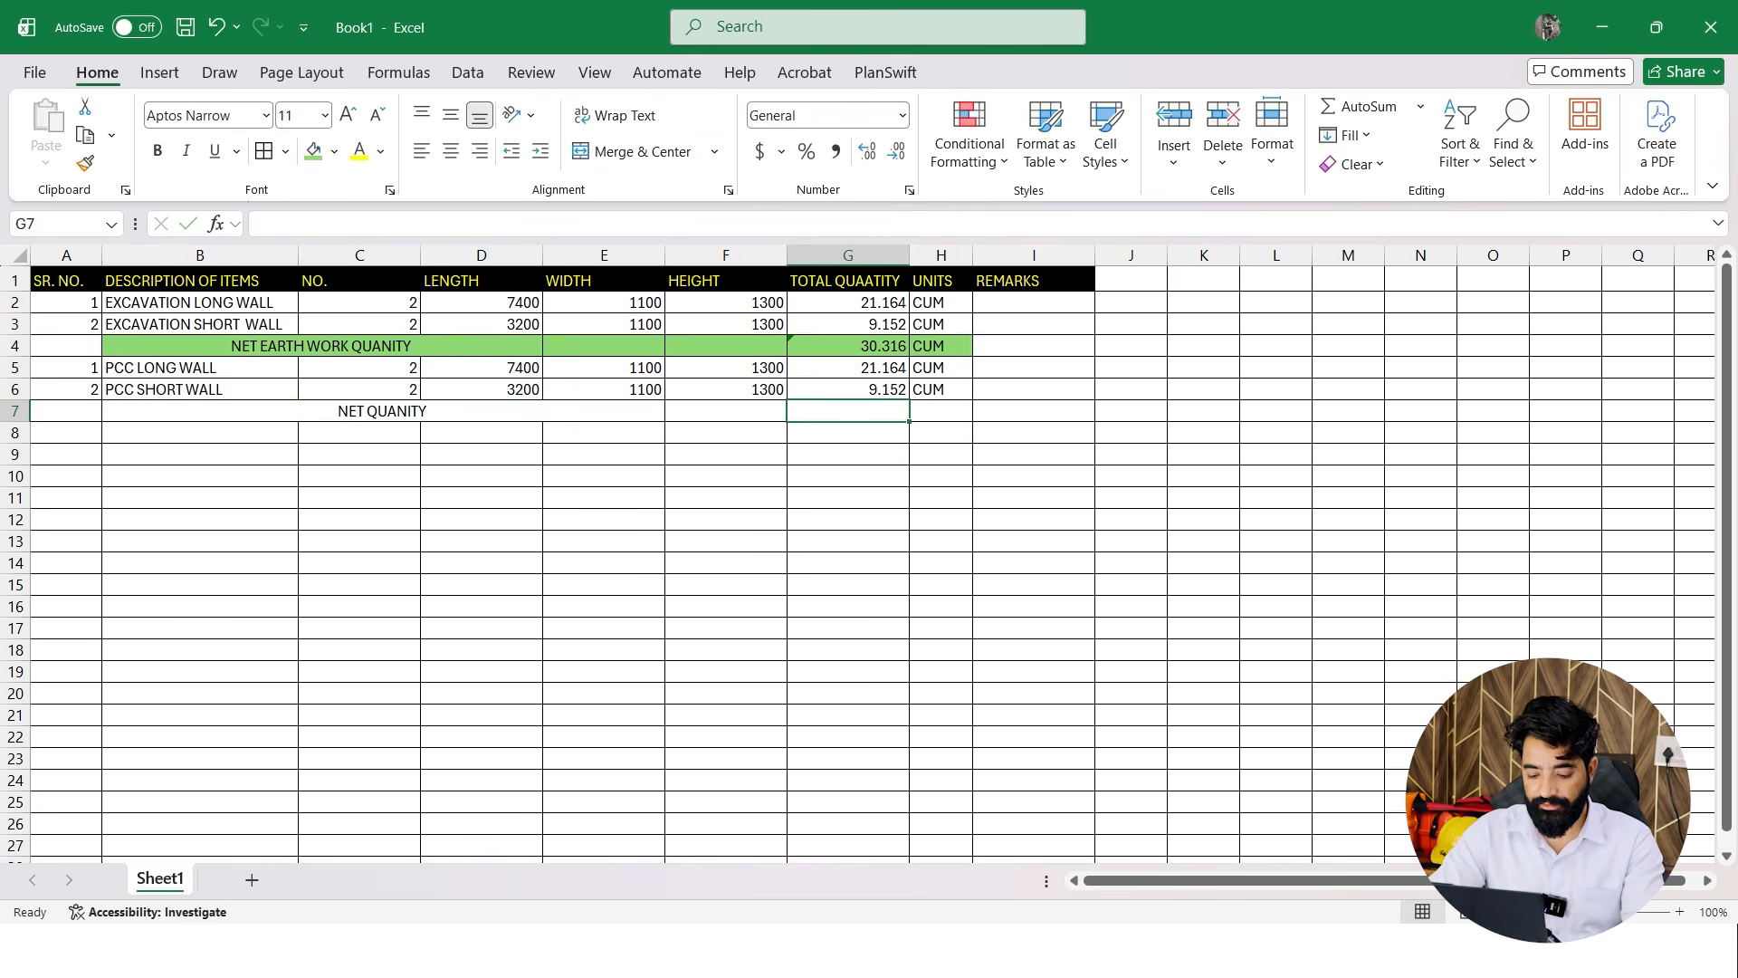
key(alt+equal)
key(Return)
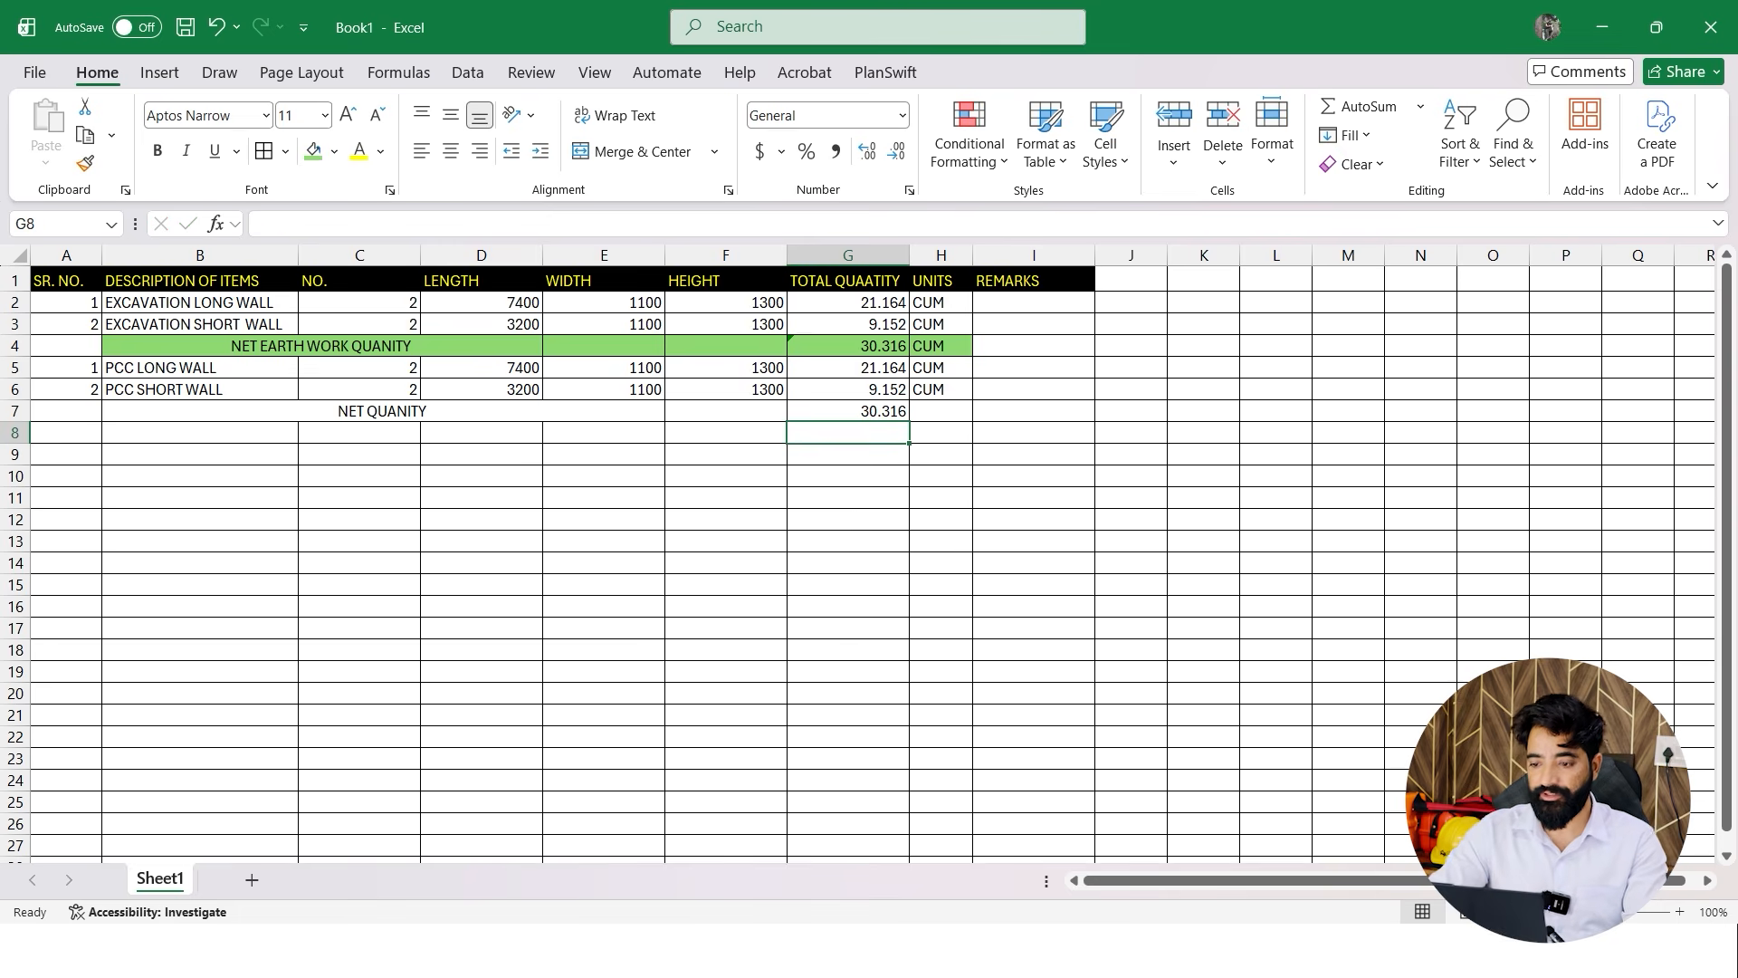
Fill the CUM unit from H6 down into H7 and apply the light green fill to the net PCC row, B7:H7
click(941, 389)
drag(972, 400, 506, 412)
click(848, 476)
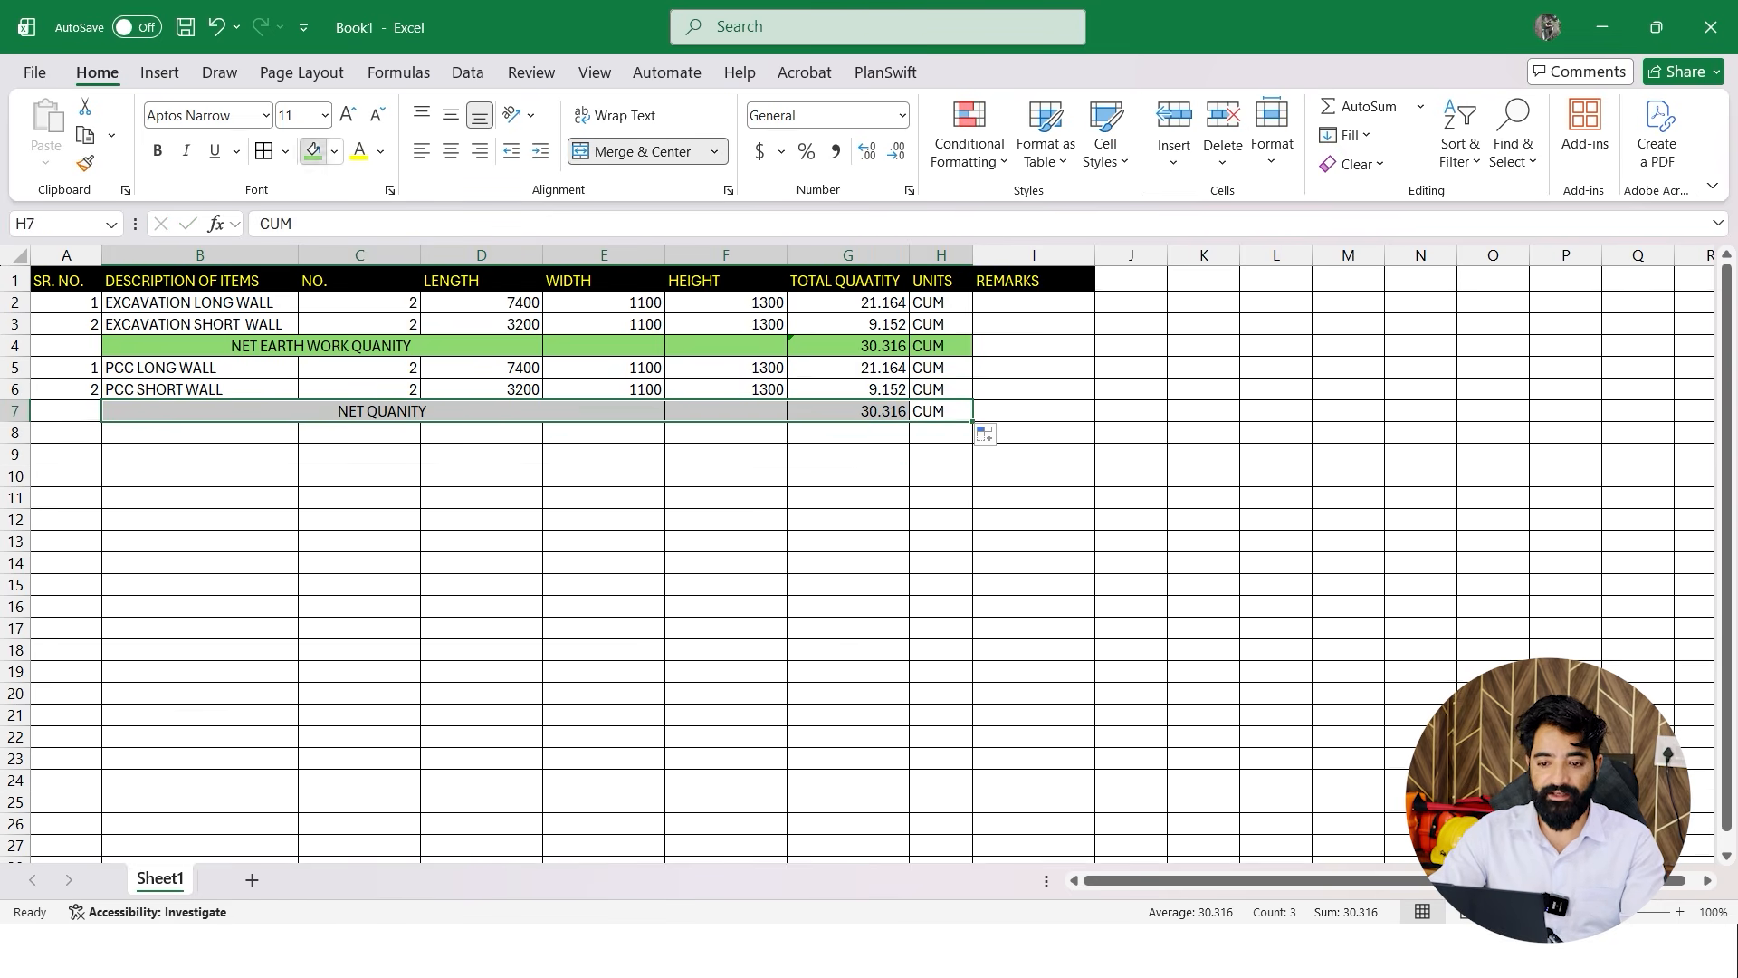
click(313, 150)
click(543, 601)
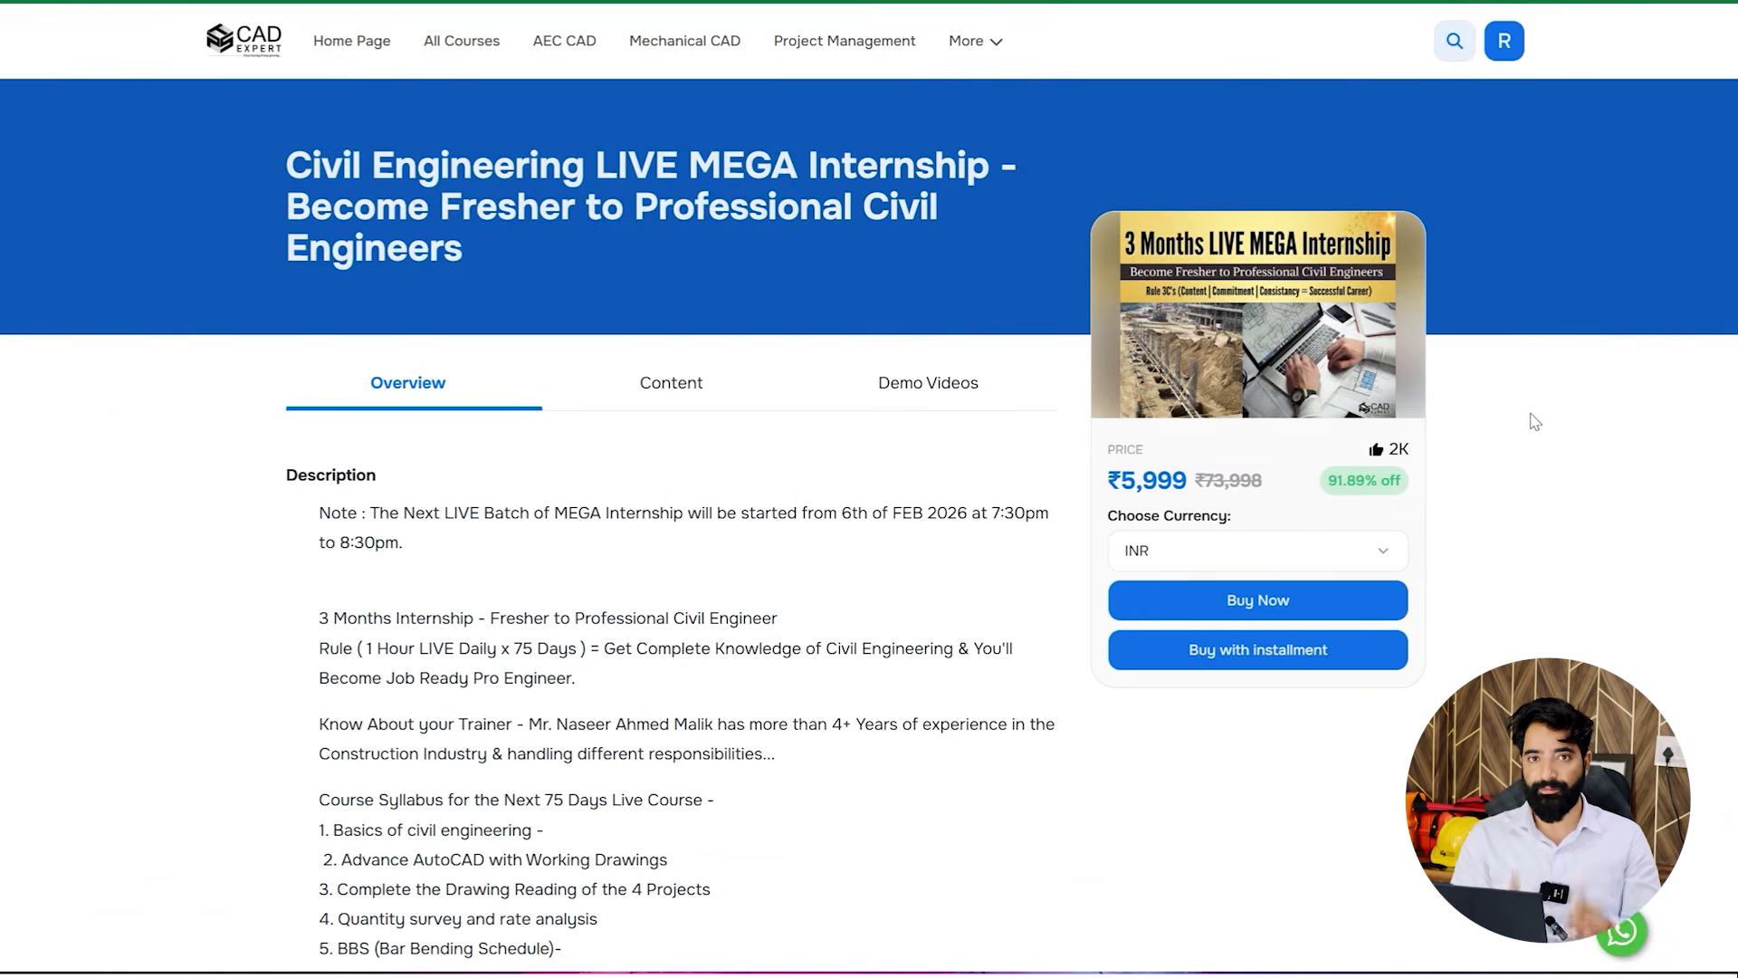
scroll(1536, 420, down, 5)
scroll(1540, 421, down, 12)
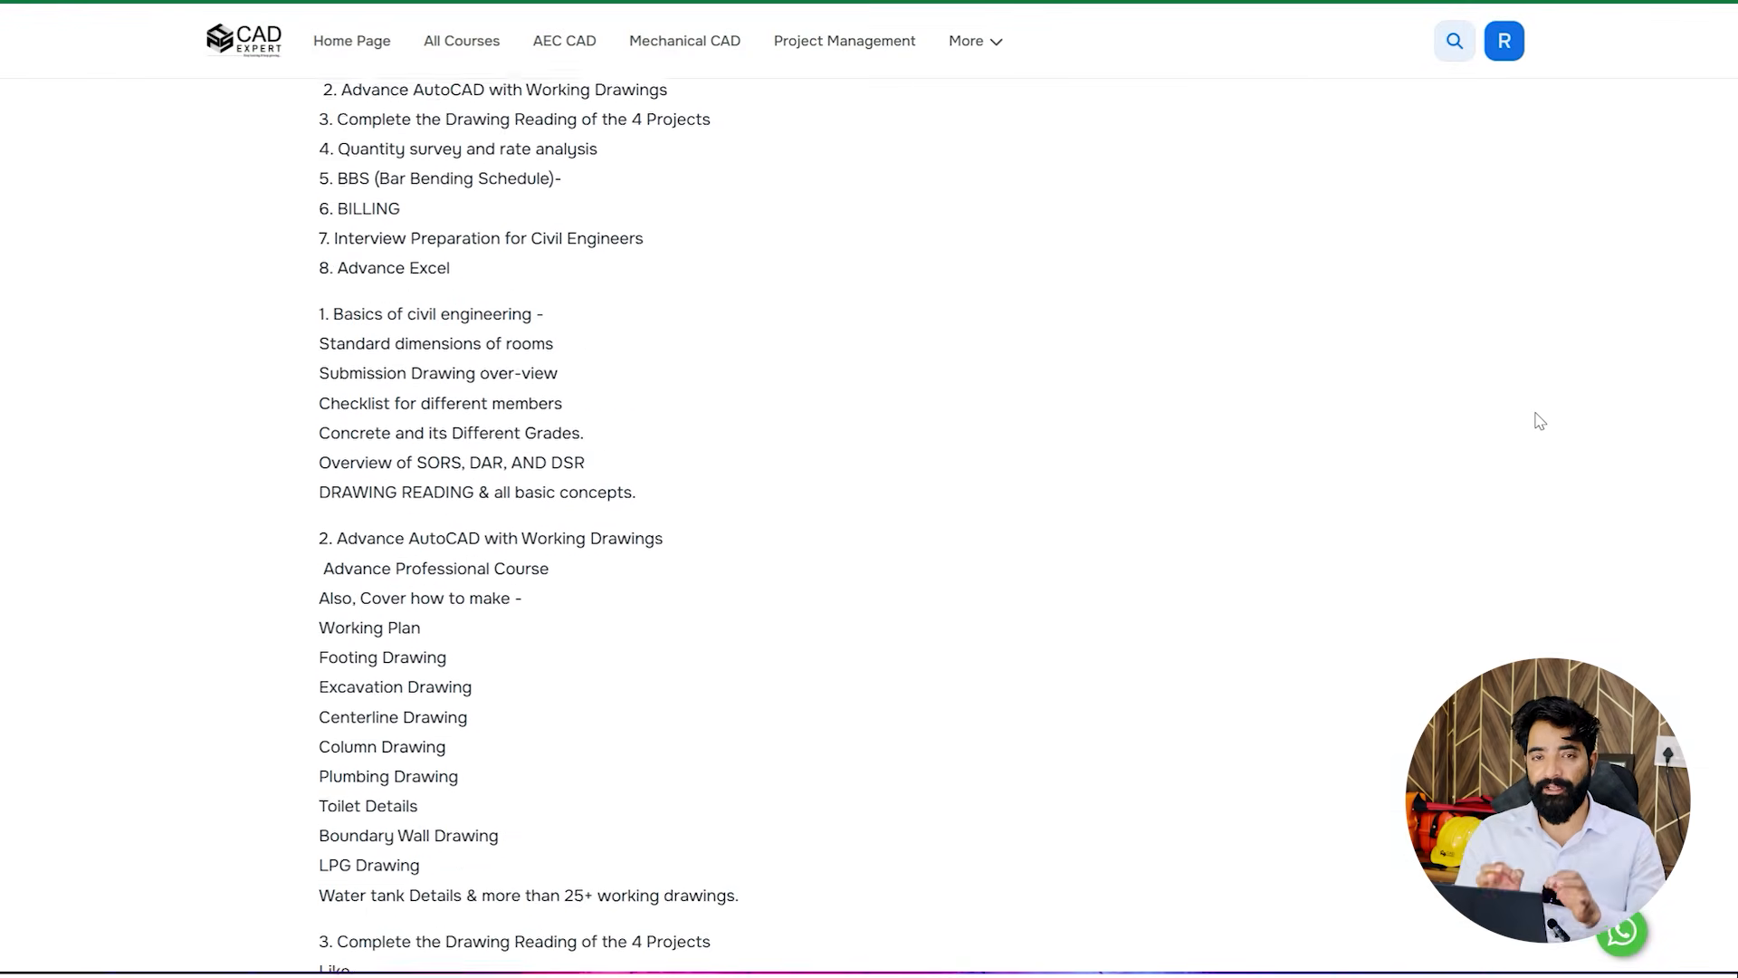
scroll(1540, 421, down, 14)
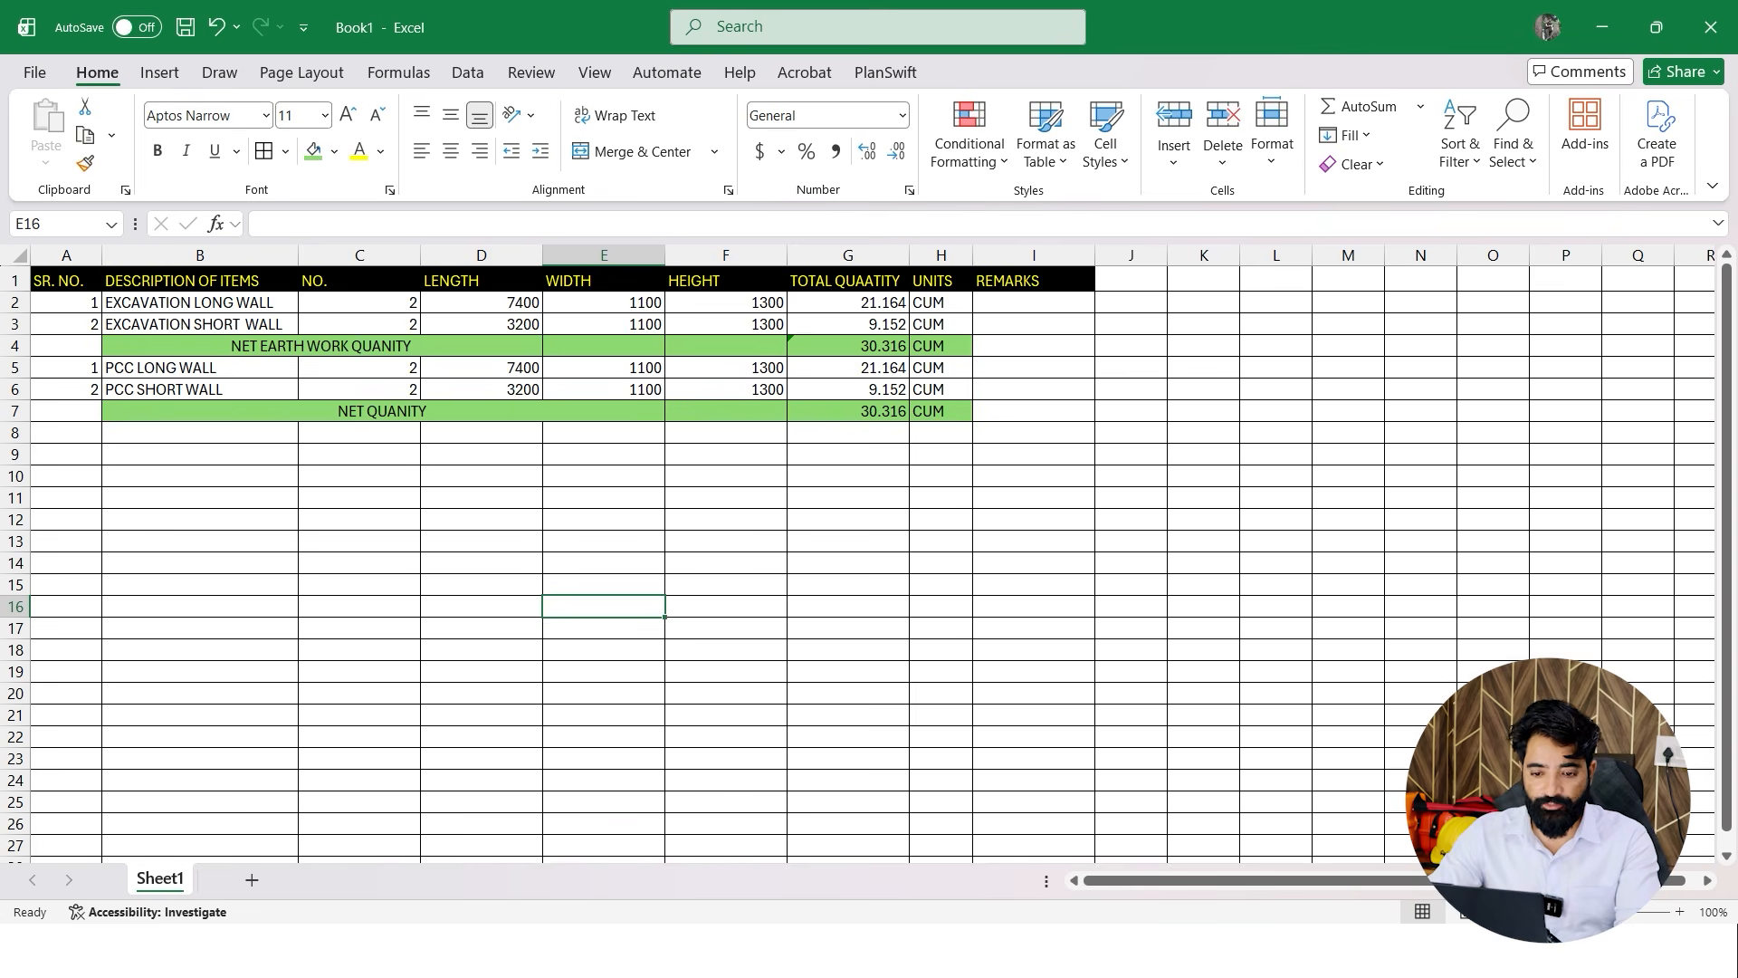
Copy serial numbers 1 and 2 from A5:A6 into A8:A9 and enter FOOTING STEP-1 LW as the description in B8
drag(66, 368, 66, 390)
key(ctrl+c)
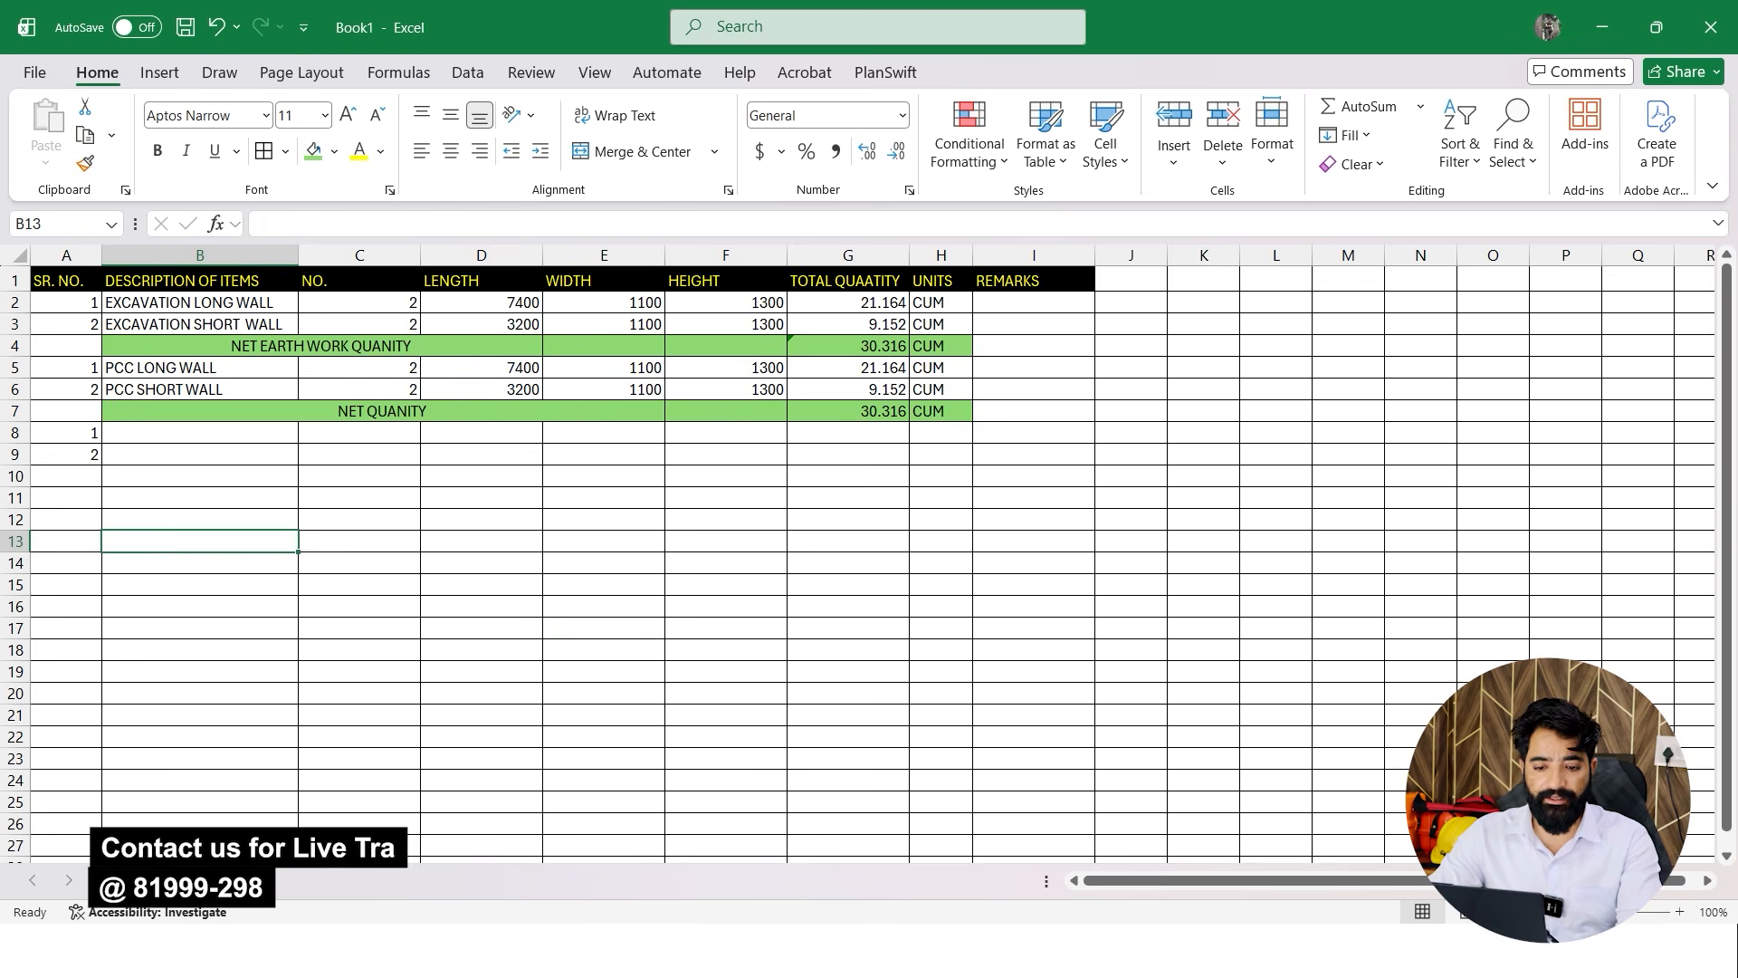
click(200, 433)
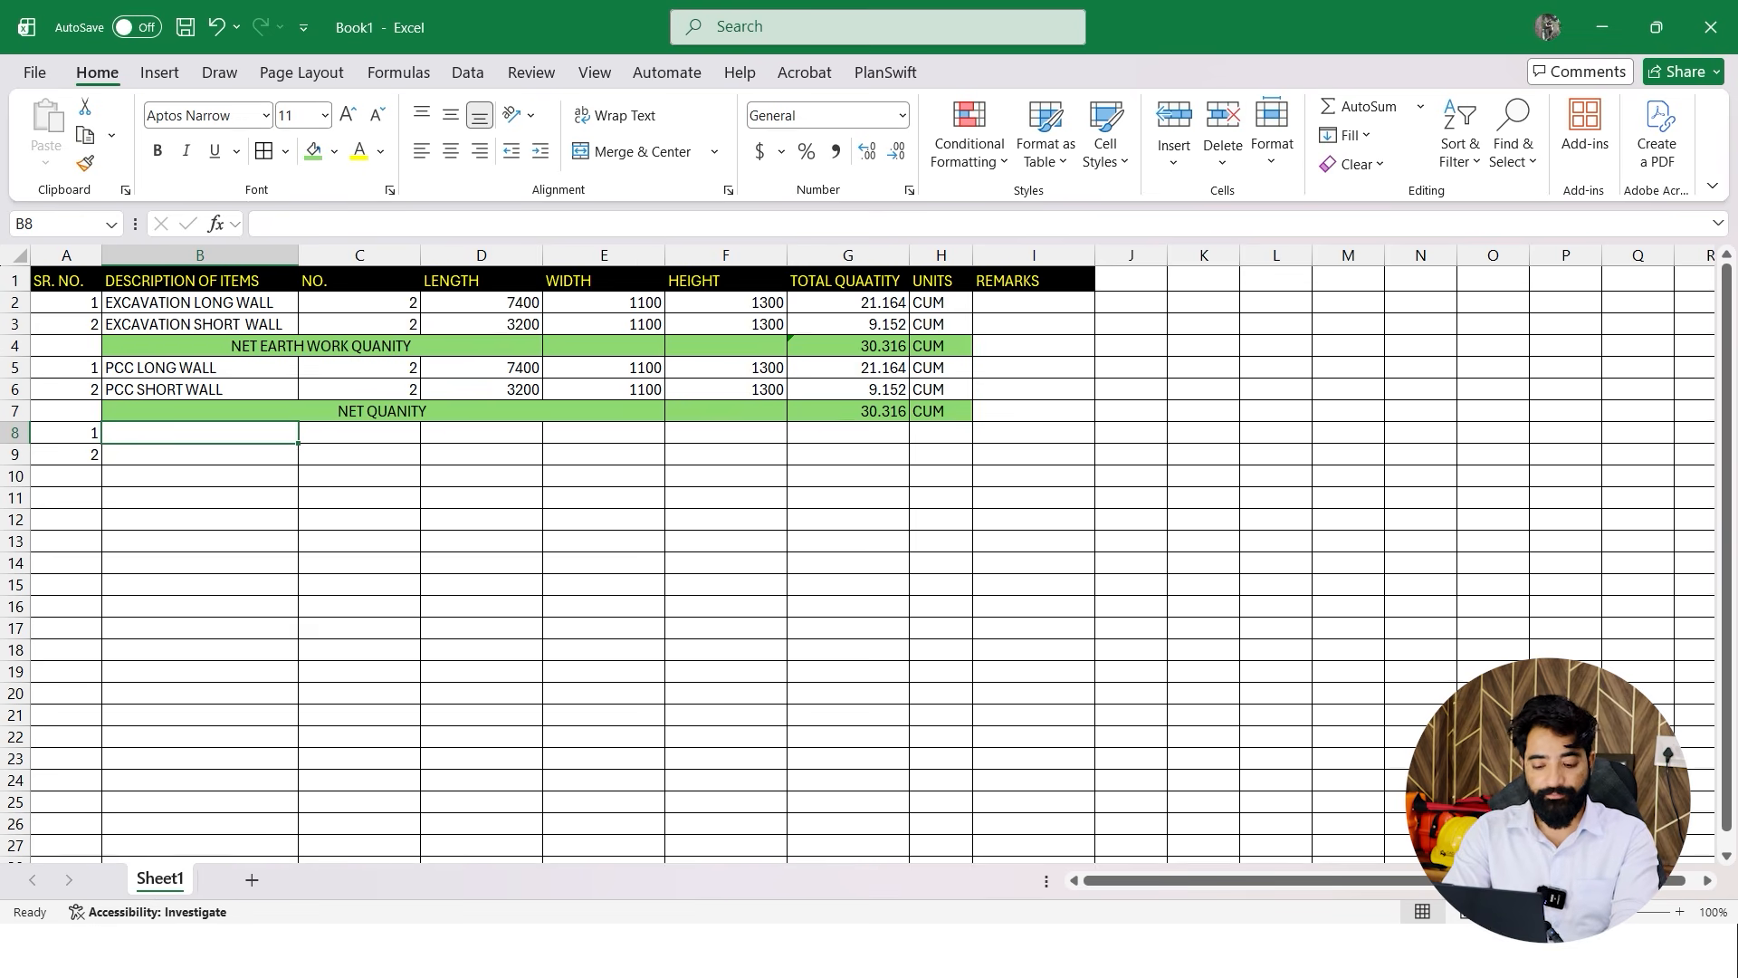
text(S)
key(BackSpace)
text(LO)
key(BackSpace)
key(BackSpace)
text(FOOTING STEP)
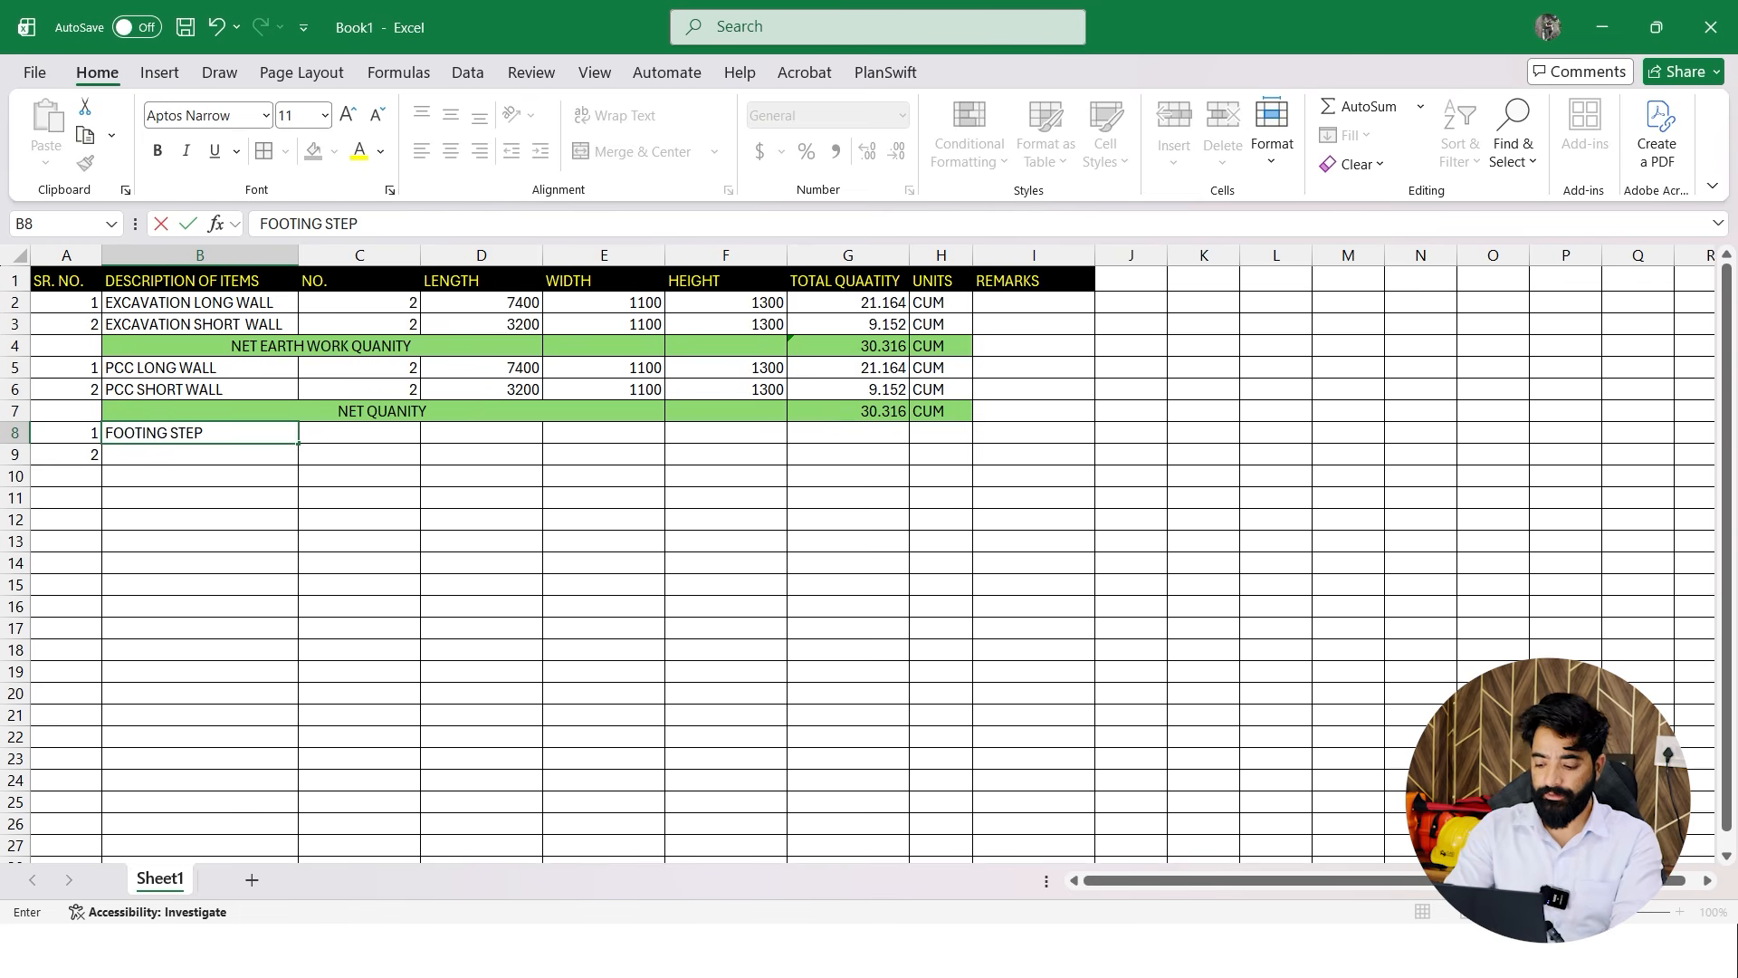
text(-1 LW)
key(Return)
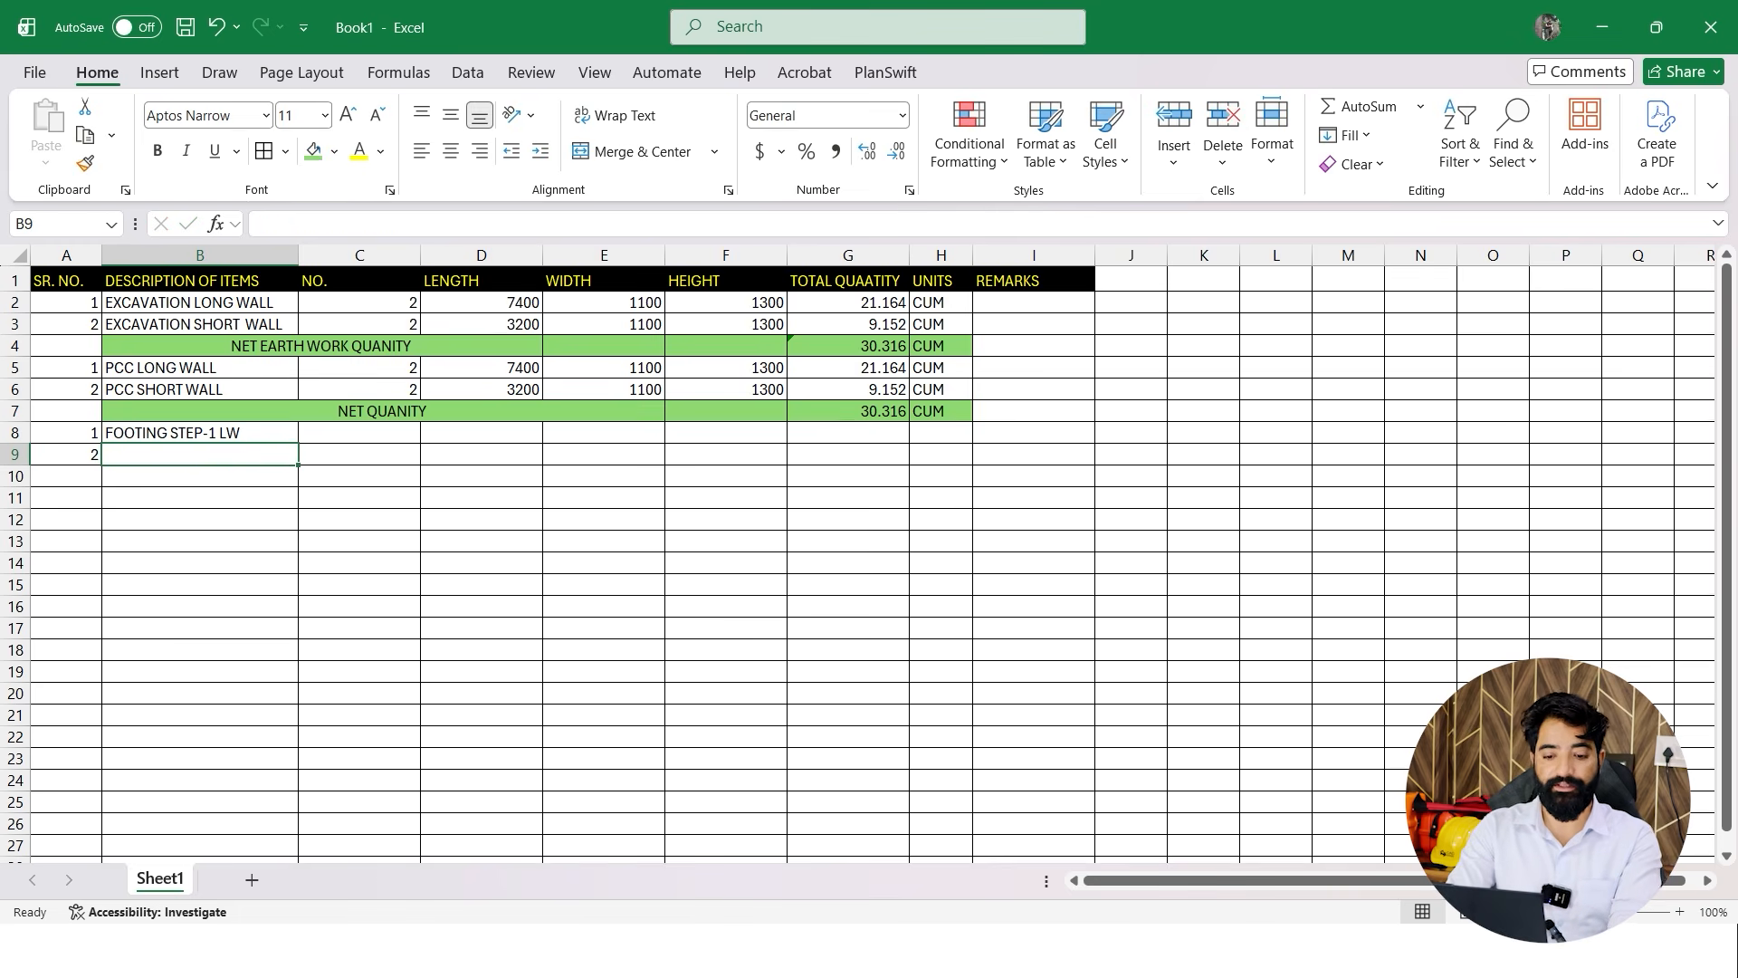
Enter FOOTING STEP-1SW as the item description in B9
text(FOOTING S)
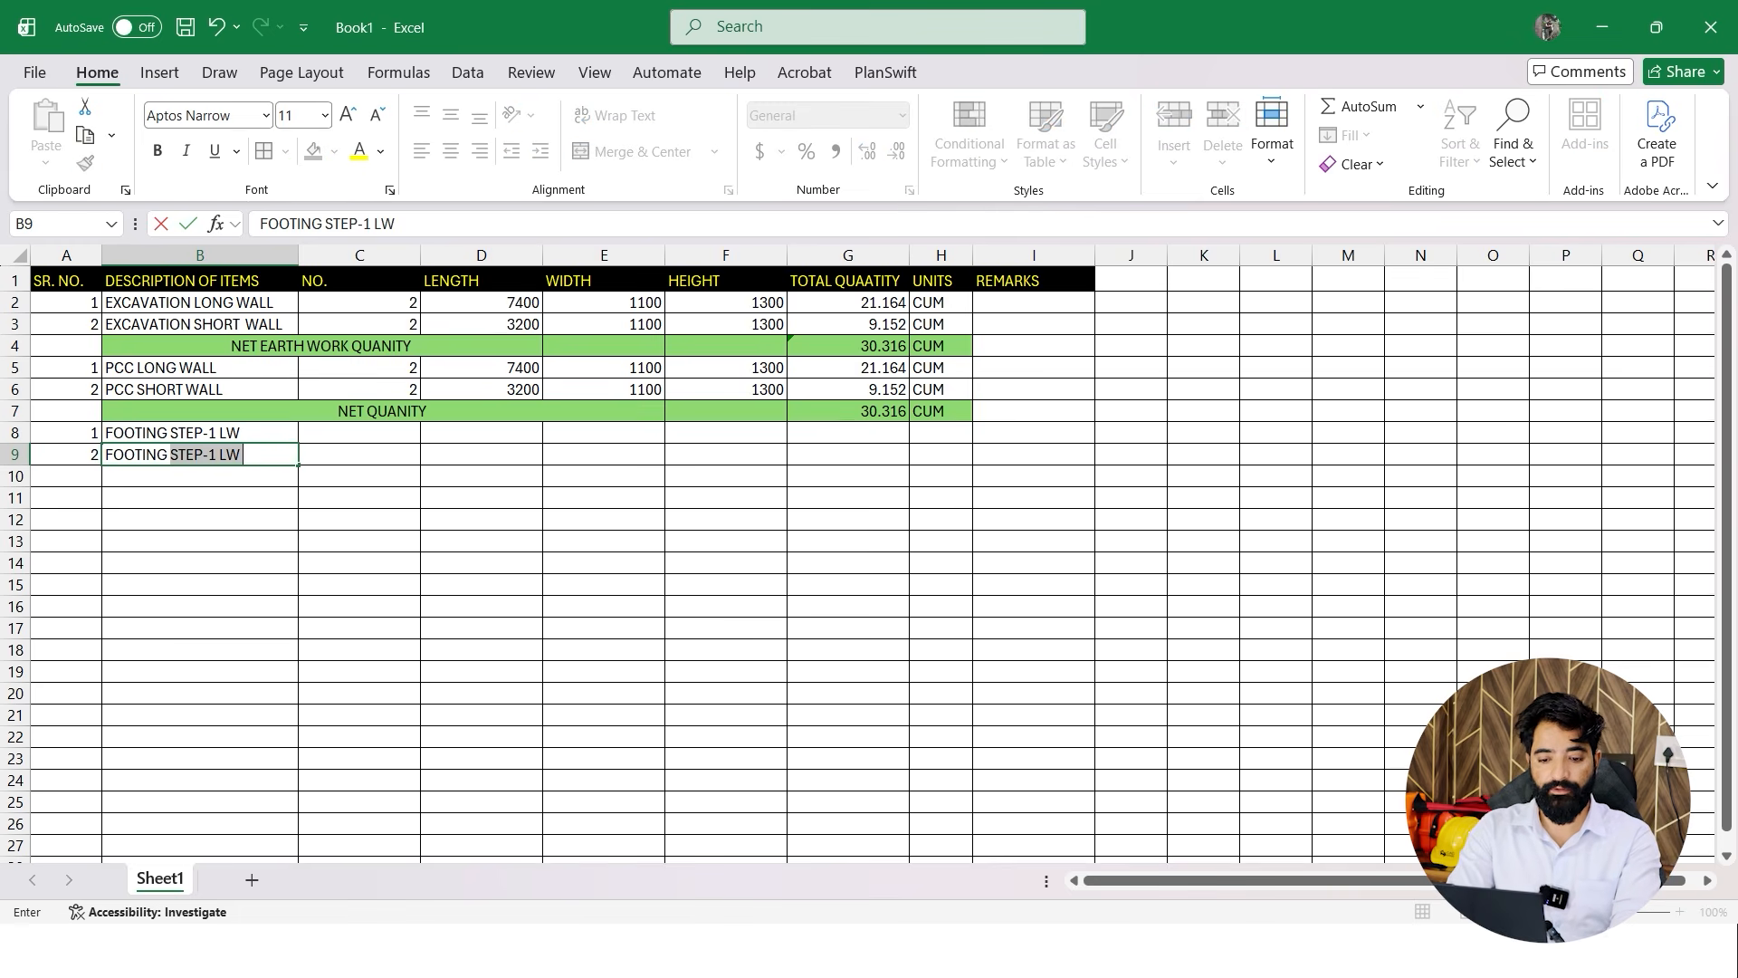
text(STE)
key(BackSpace)
key(BackSpace)
key(BackSpace)
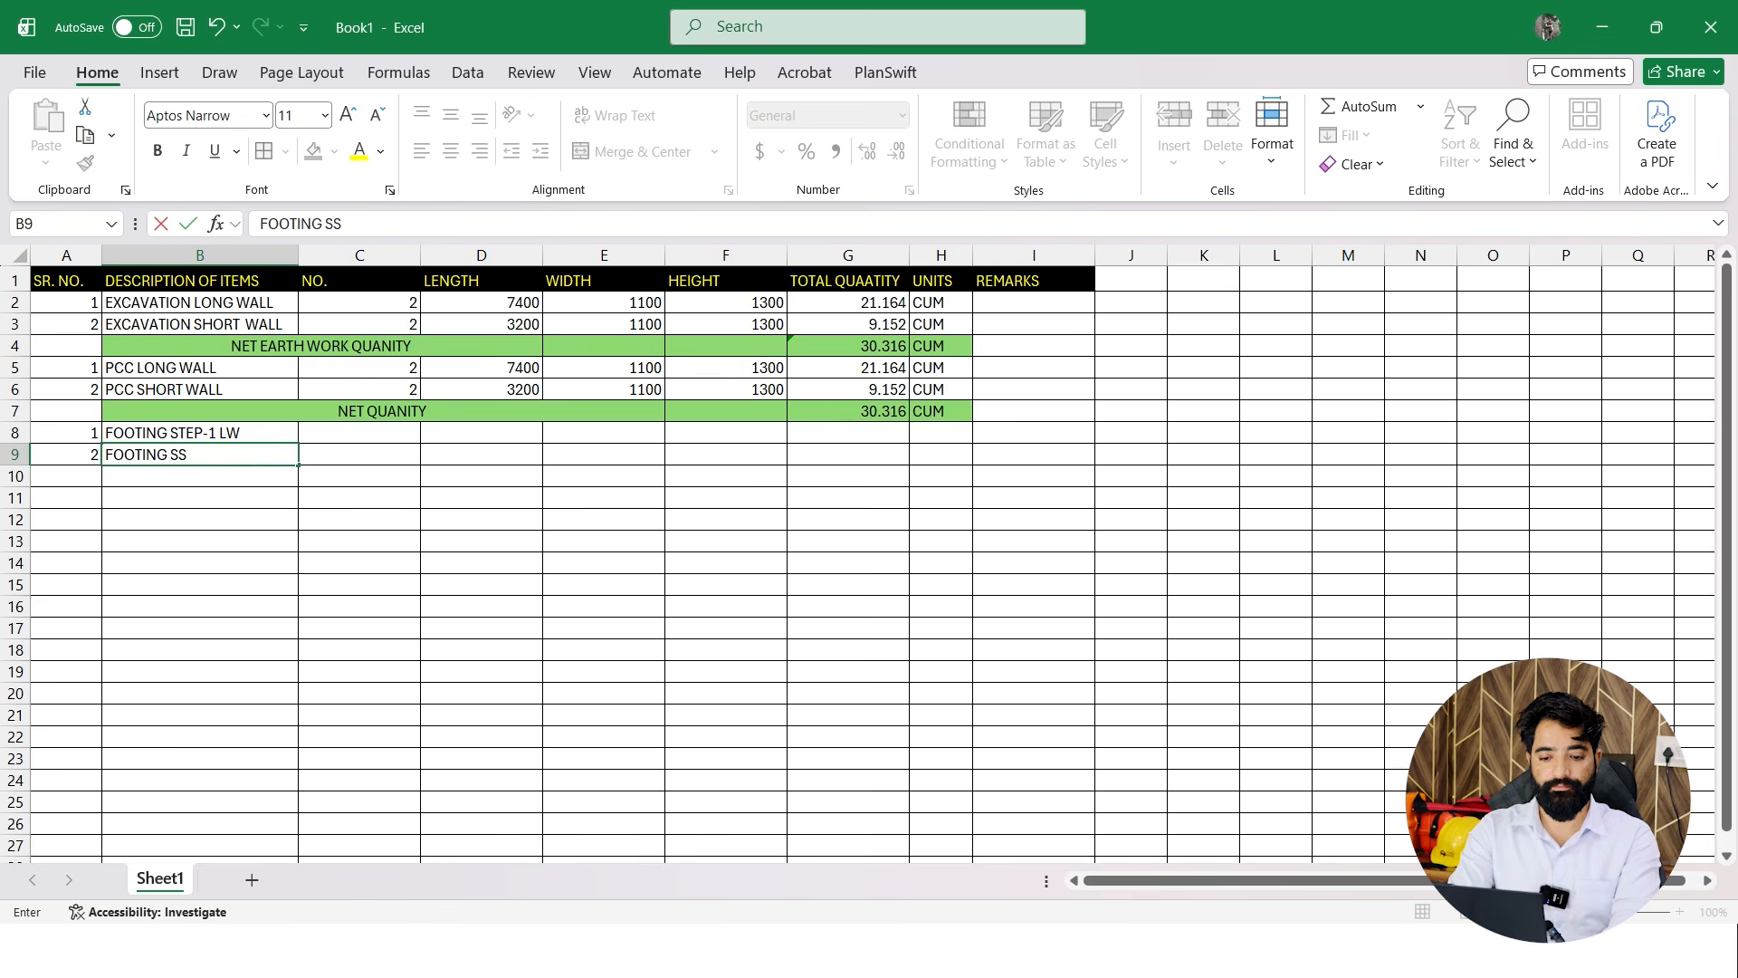
text(TEP )
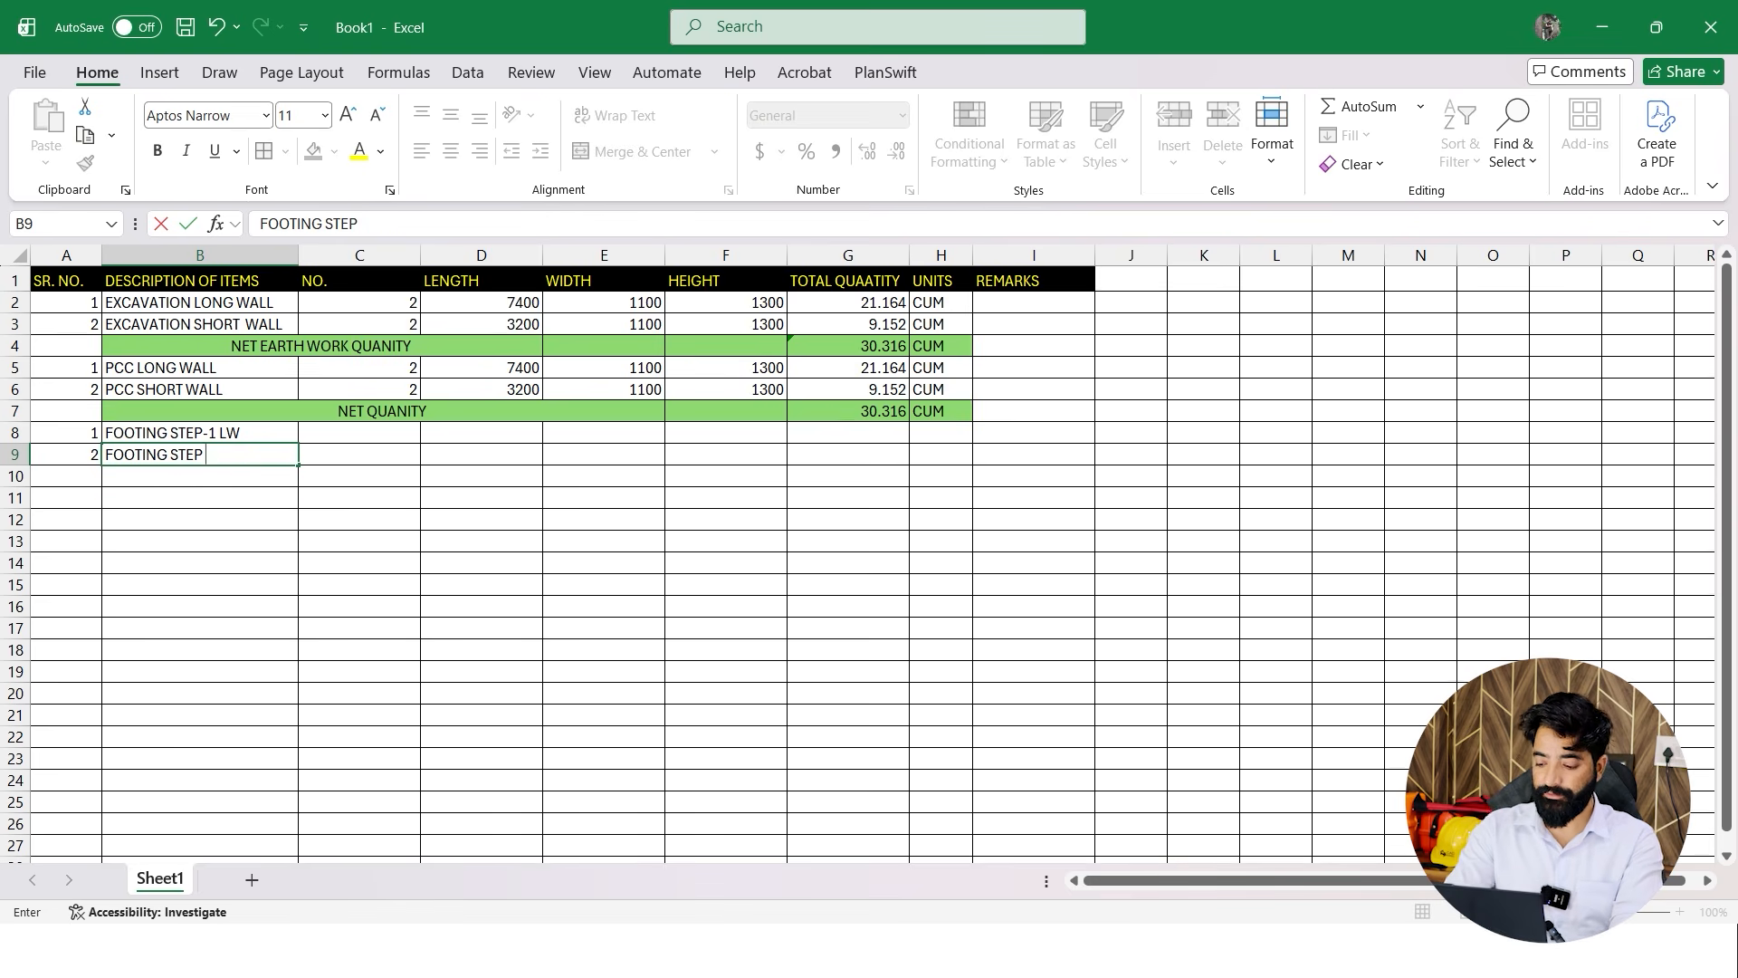
text(-1SW)
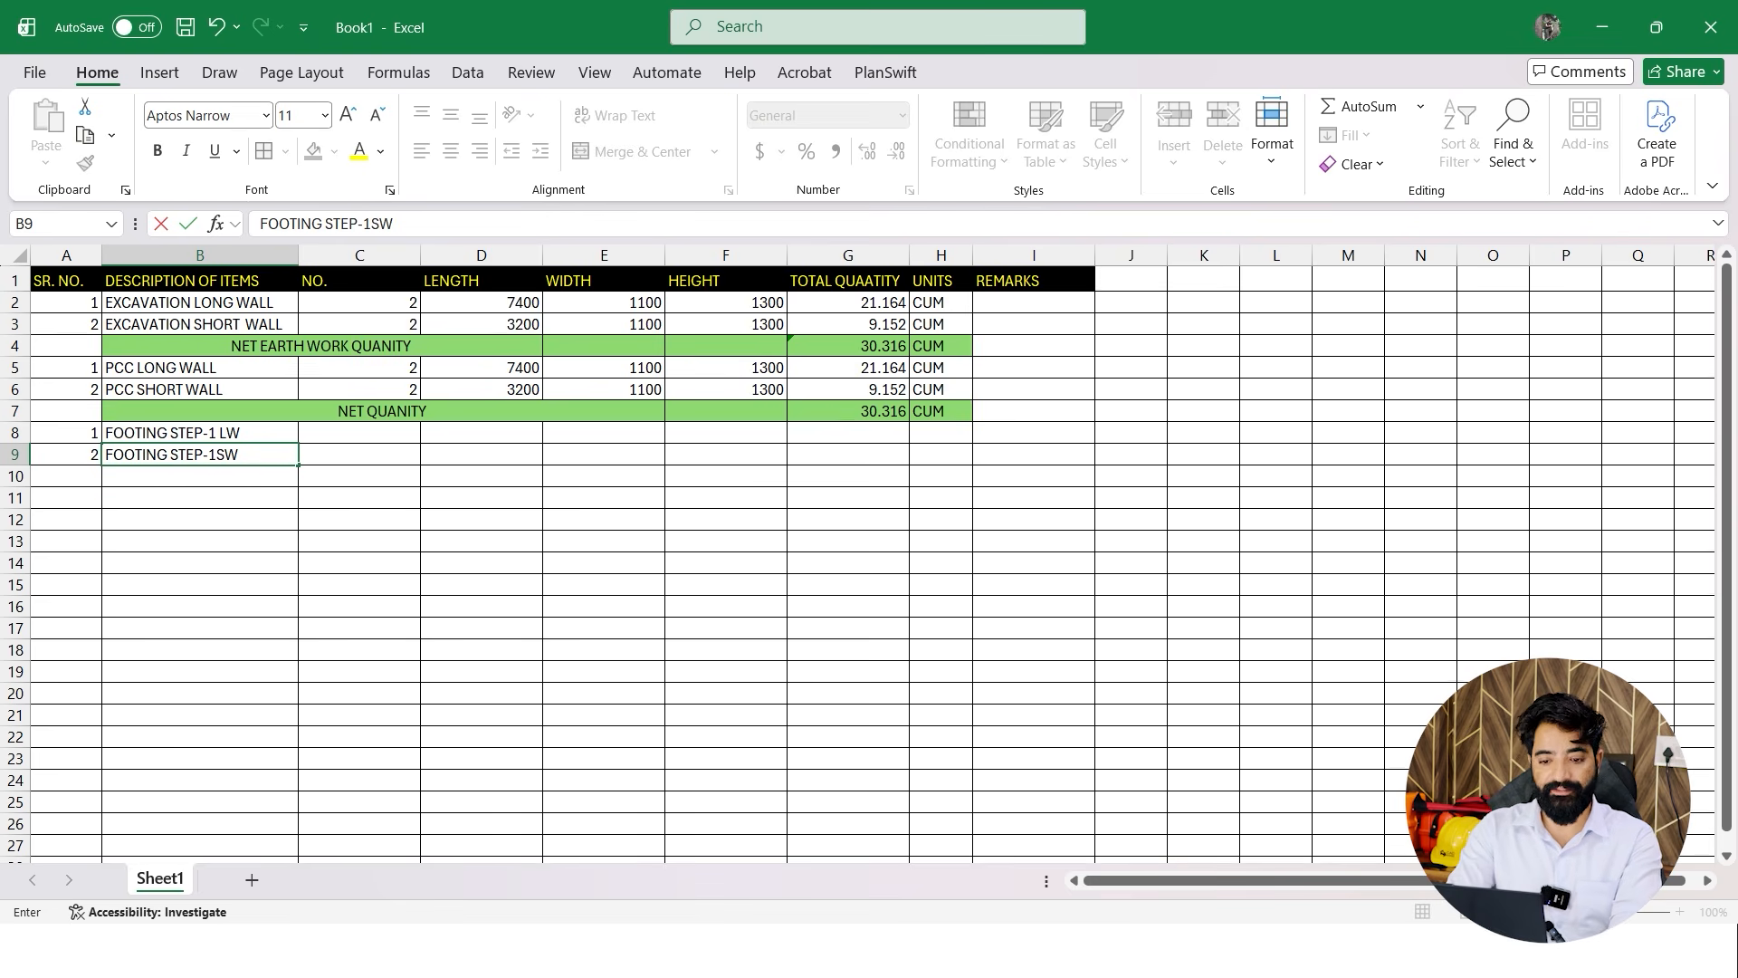
key(Return)
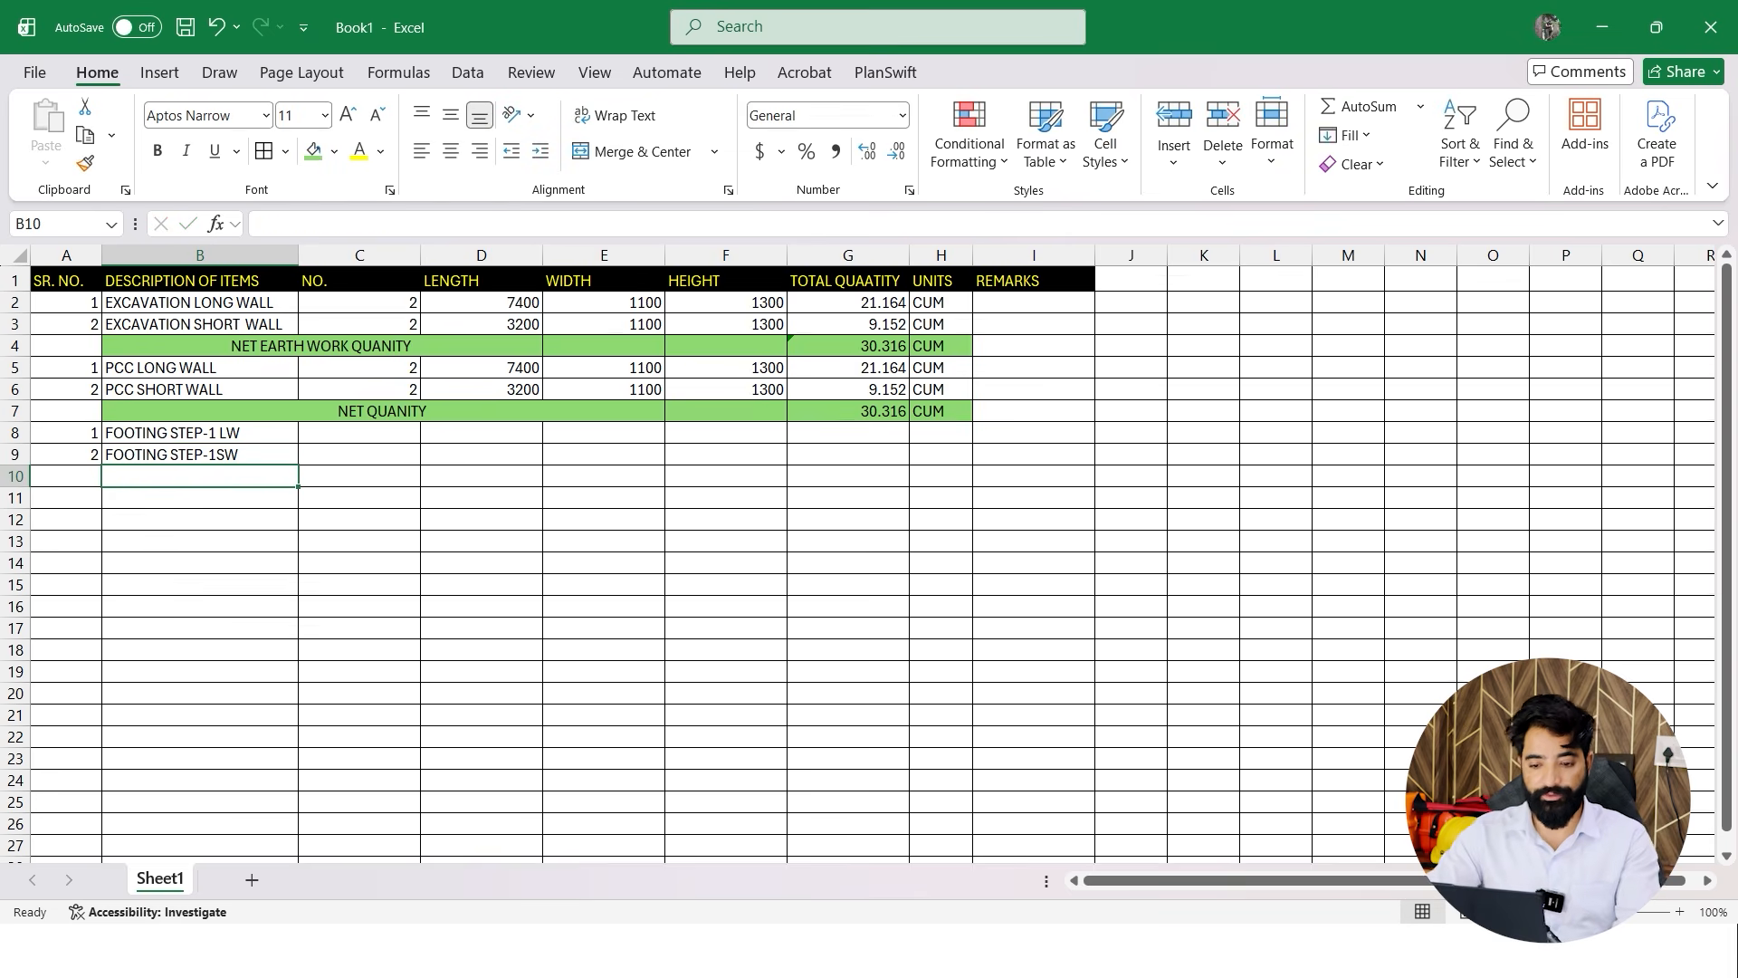
Switch to the AutoCAD drawing and bring up the lowest footing step above the PCC bed in the footing section
key(super)
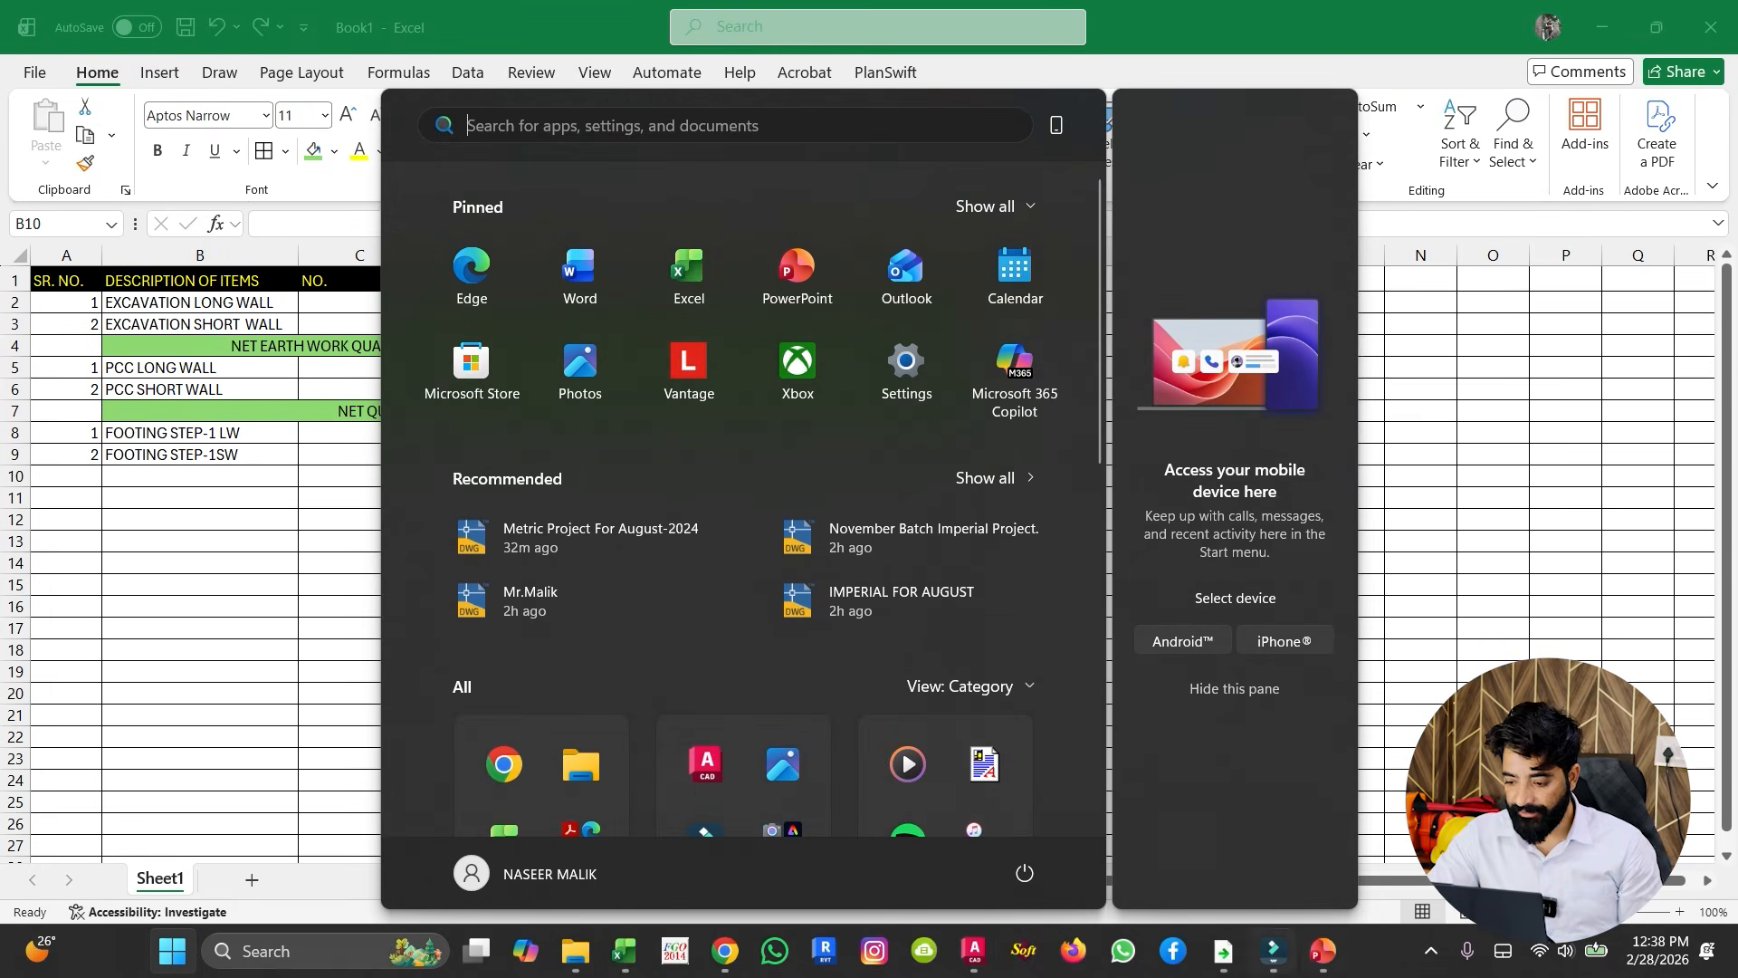
click(975, 951)
scroll(671, 605, down, 3)
scroll(602, 520, up, 4)
scroll(507, 489, down, 1)
scroll(443, 437, up, 1)
key(Escape)
key(Escape)
key(Escape)
Hatch the 900-wide lowest footing step in the section with an ANSI diagonal-line pattern
text(h)
key(Return)
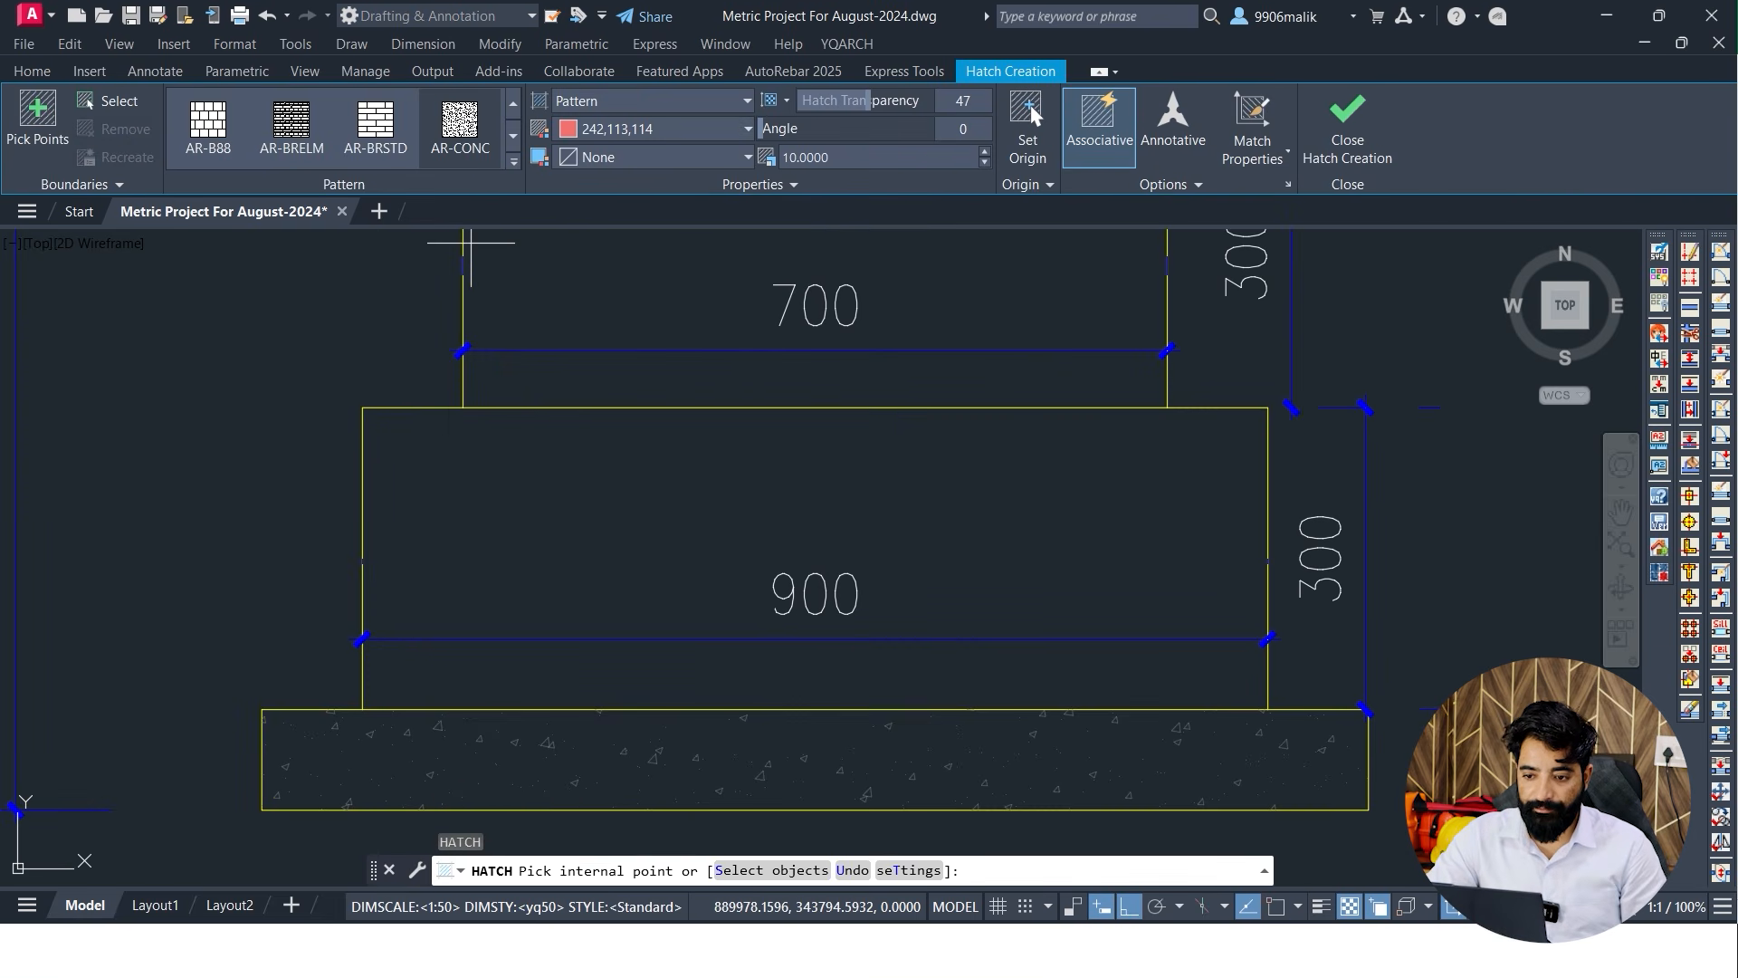
click(513, 162)
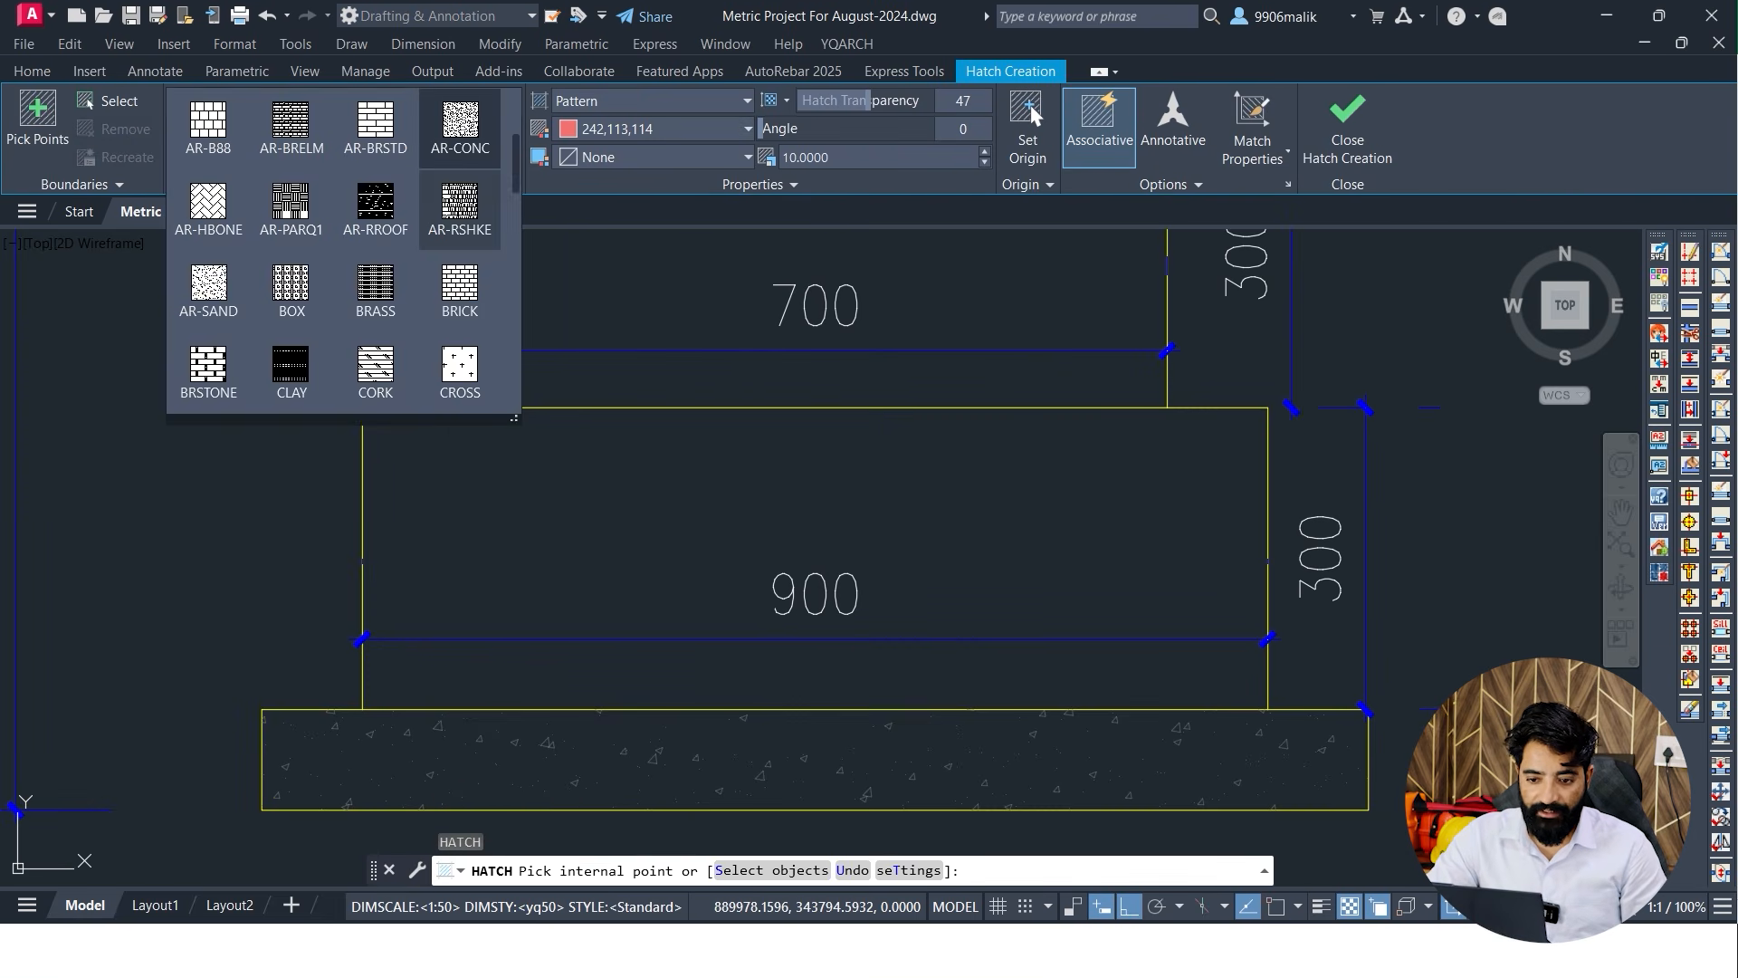
scroll(389, 210, up, 3)
click(458, 130)
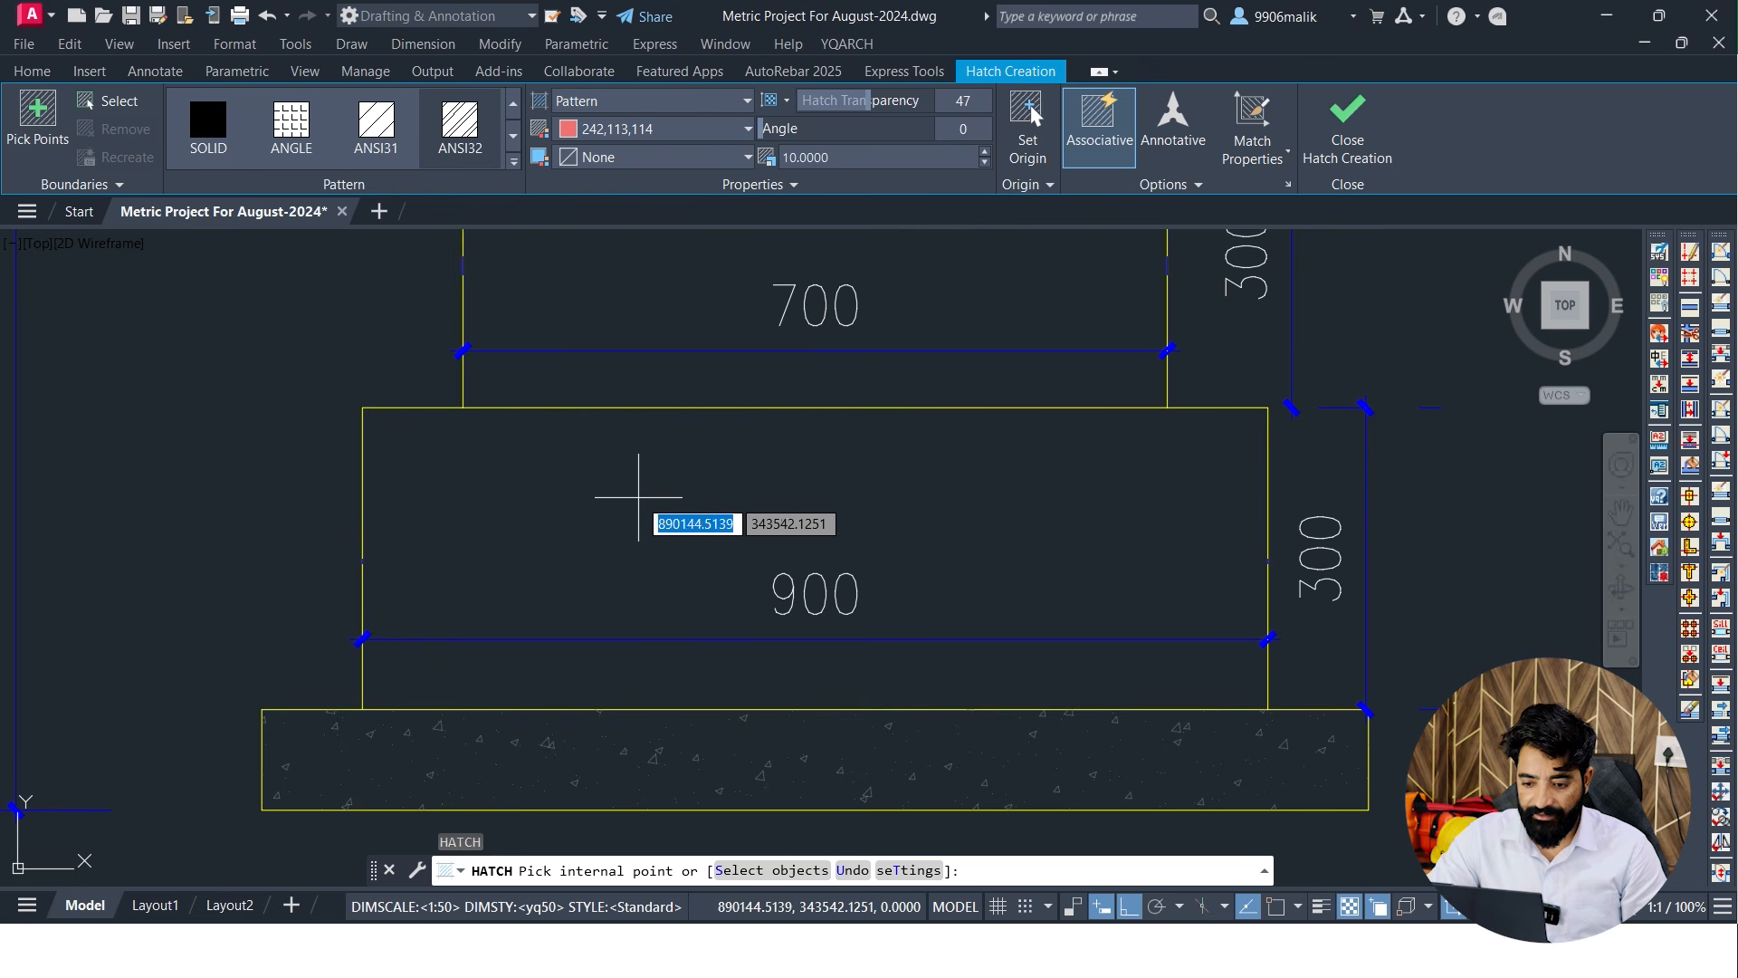
click(621, 505)
middle_drag(790, 364, 708, 491)
right_click(871, 402)
click(905, 411)
scroll(698, 504, down, 4)
scroll(686, 506, up, 2)
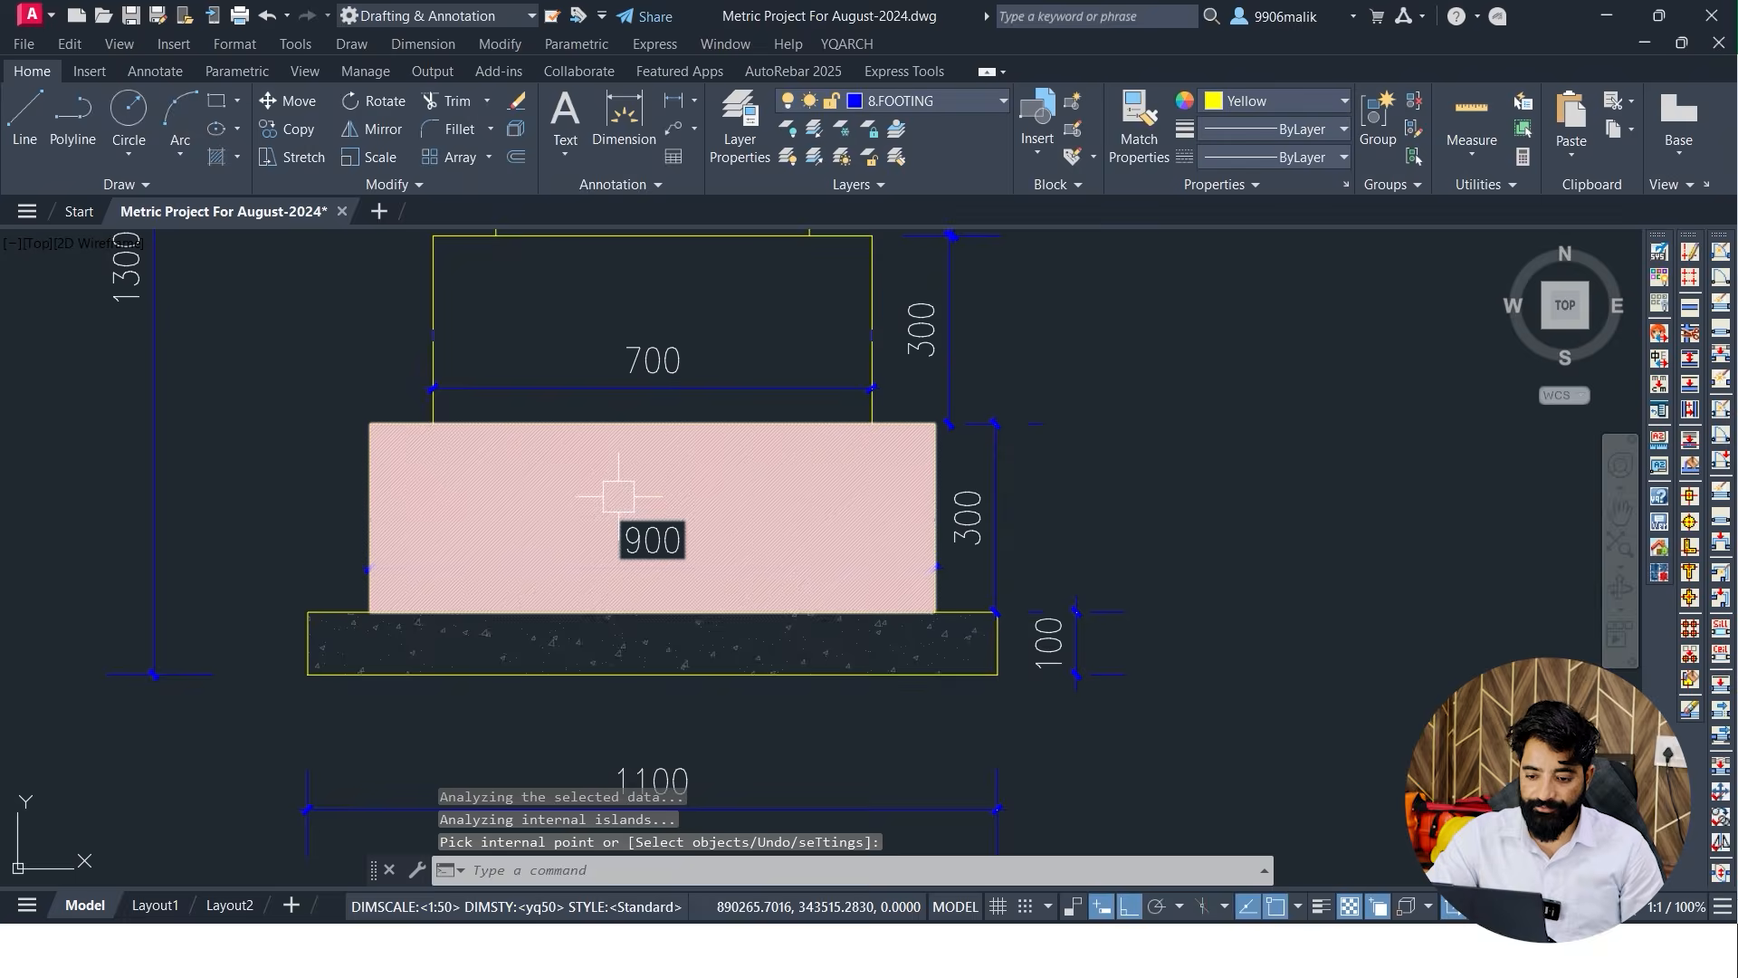
scroll(561, 507, down, 5)
scroll(599, 527, up, 7)
scroll(597, 532, down, 2)
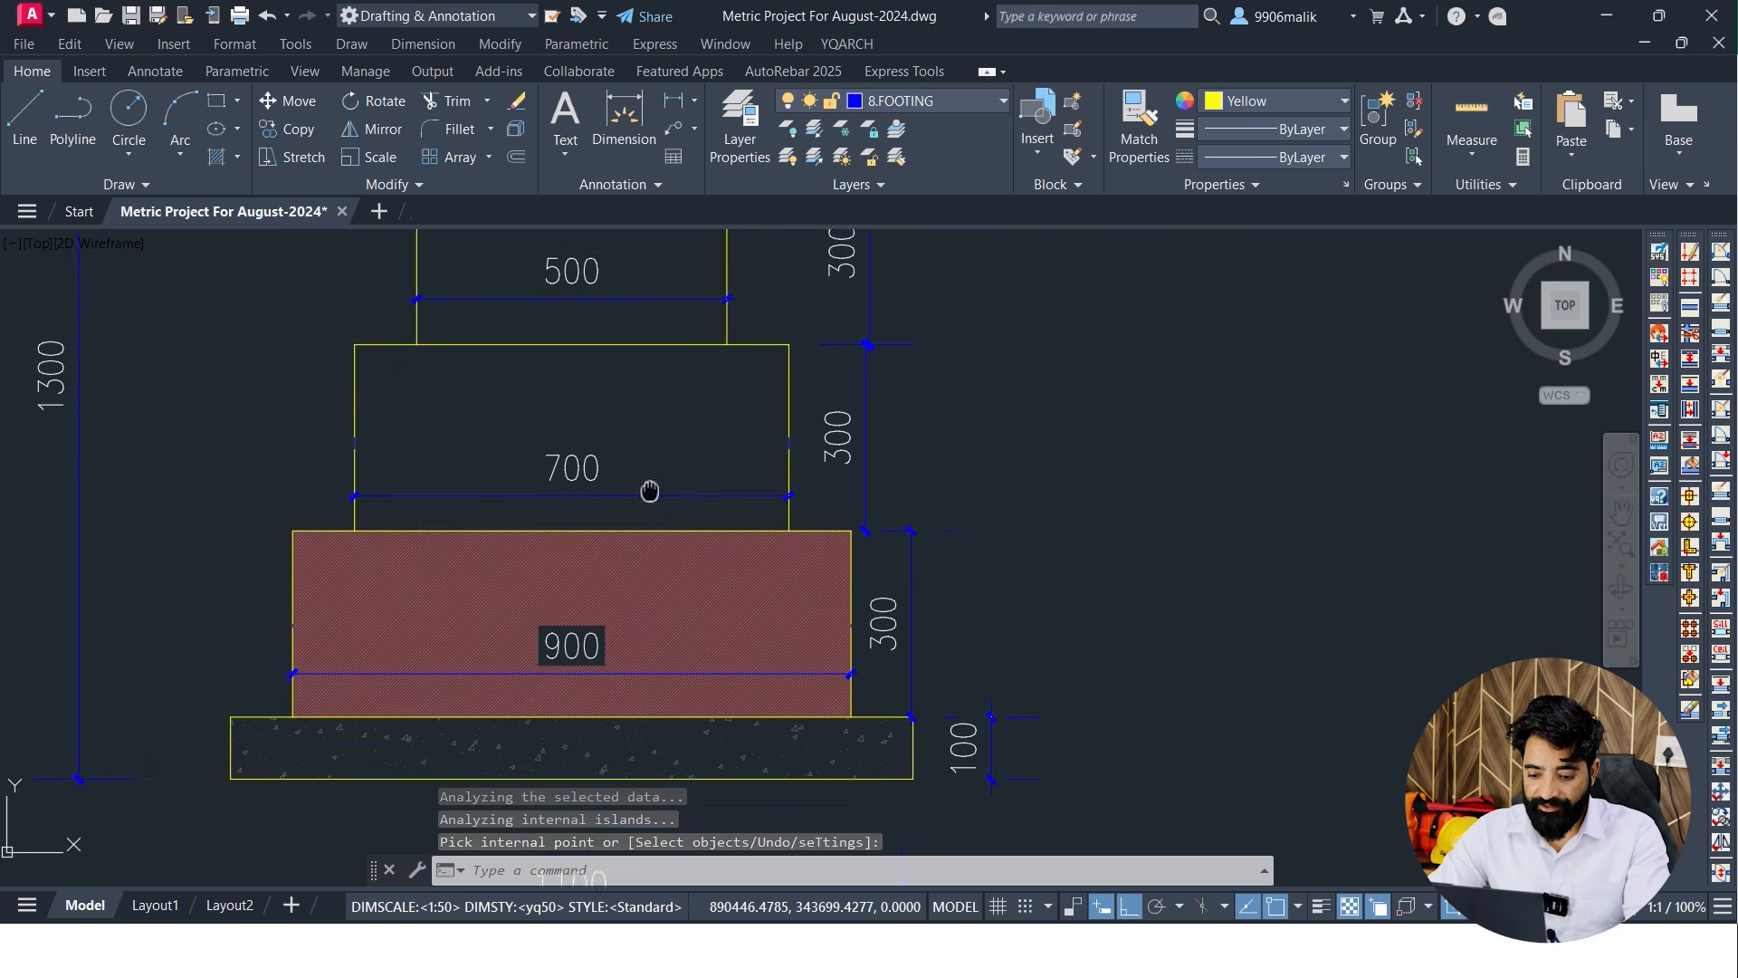
scroll(563, 616, up, 2)
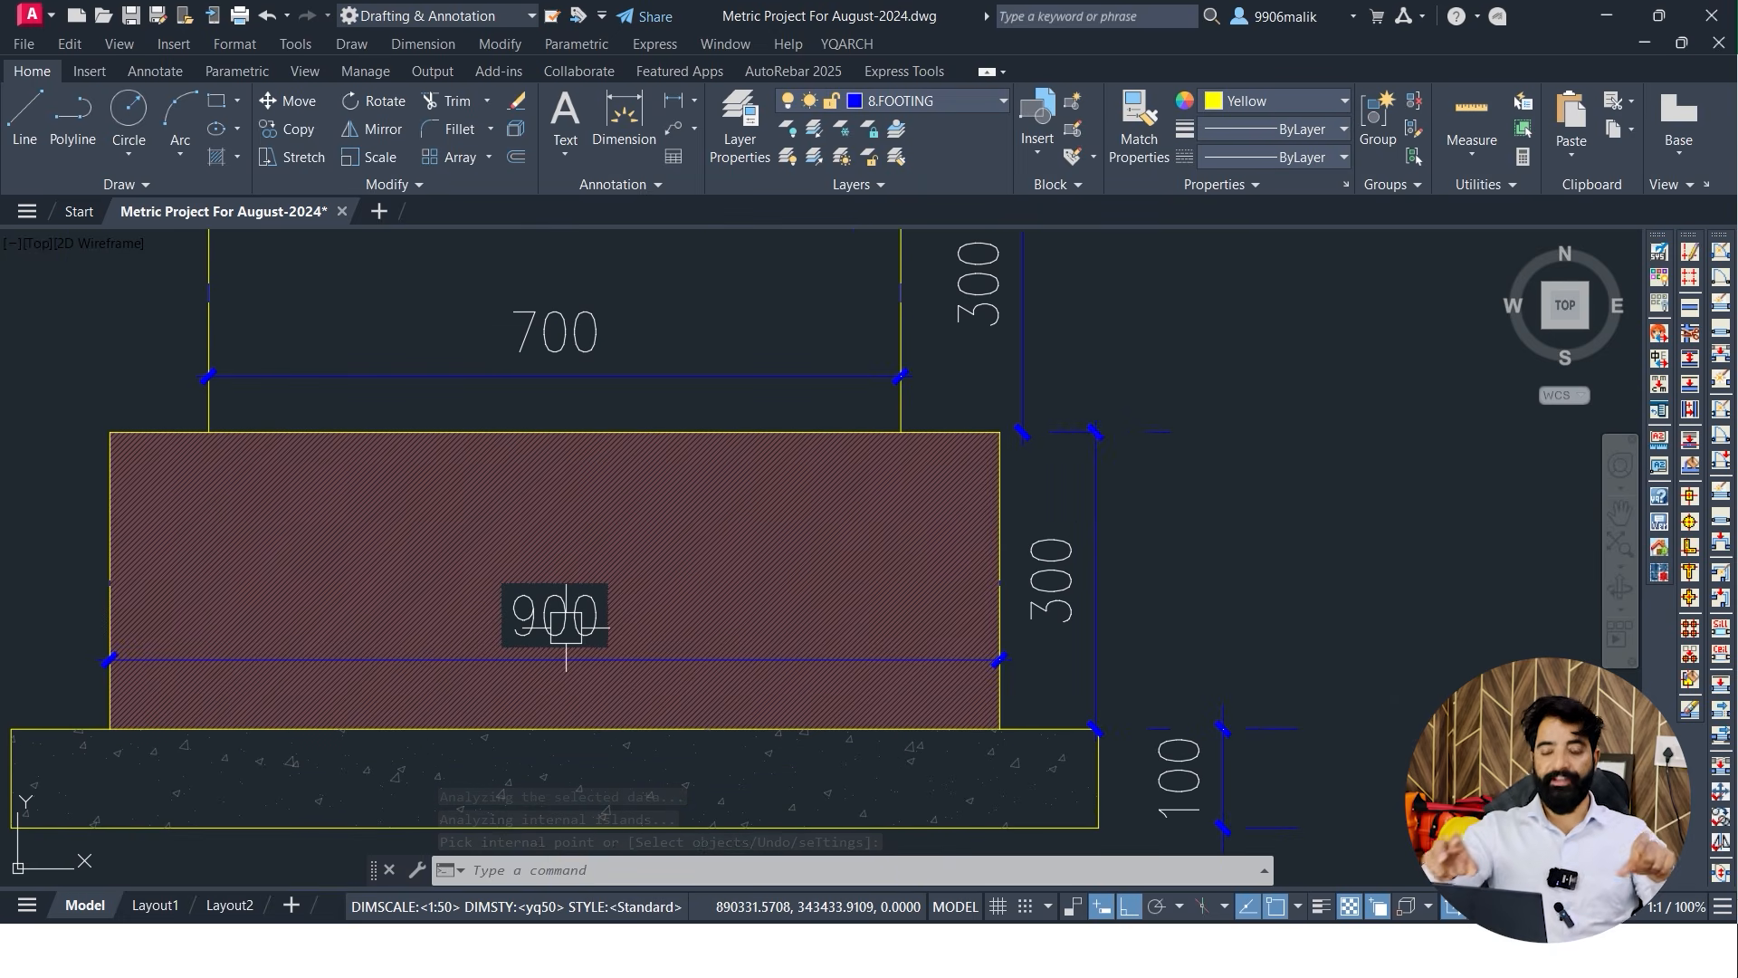
Erase the old excavation layout of yellow rectangles and its dimension beside the room plan
scroll(1095, 512, down, 4)
scroll(574, 474, down, 3)
scroll(883, 480, up, 6)
scroll(788, 477, down, 5)
key(Escape)
key(Escape)
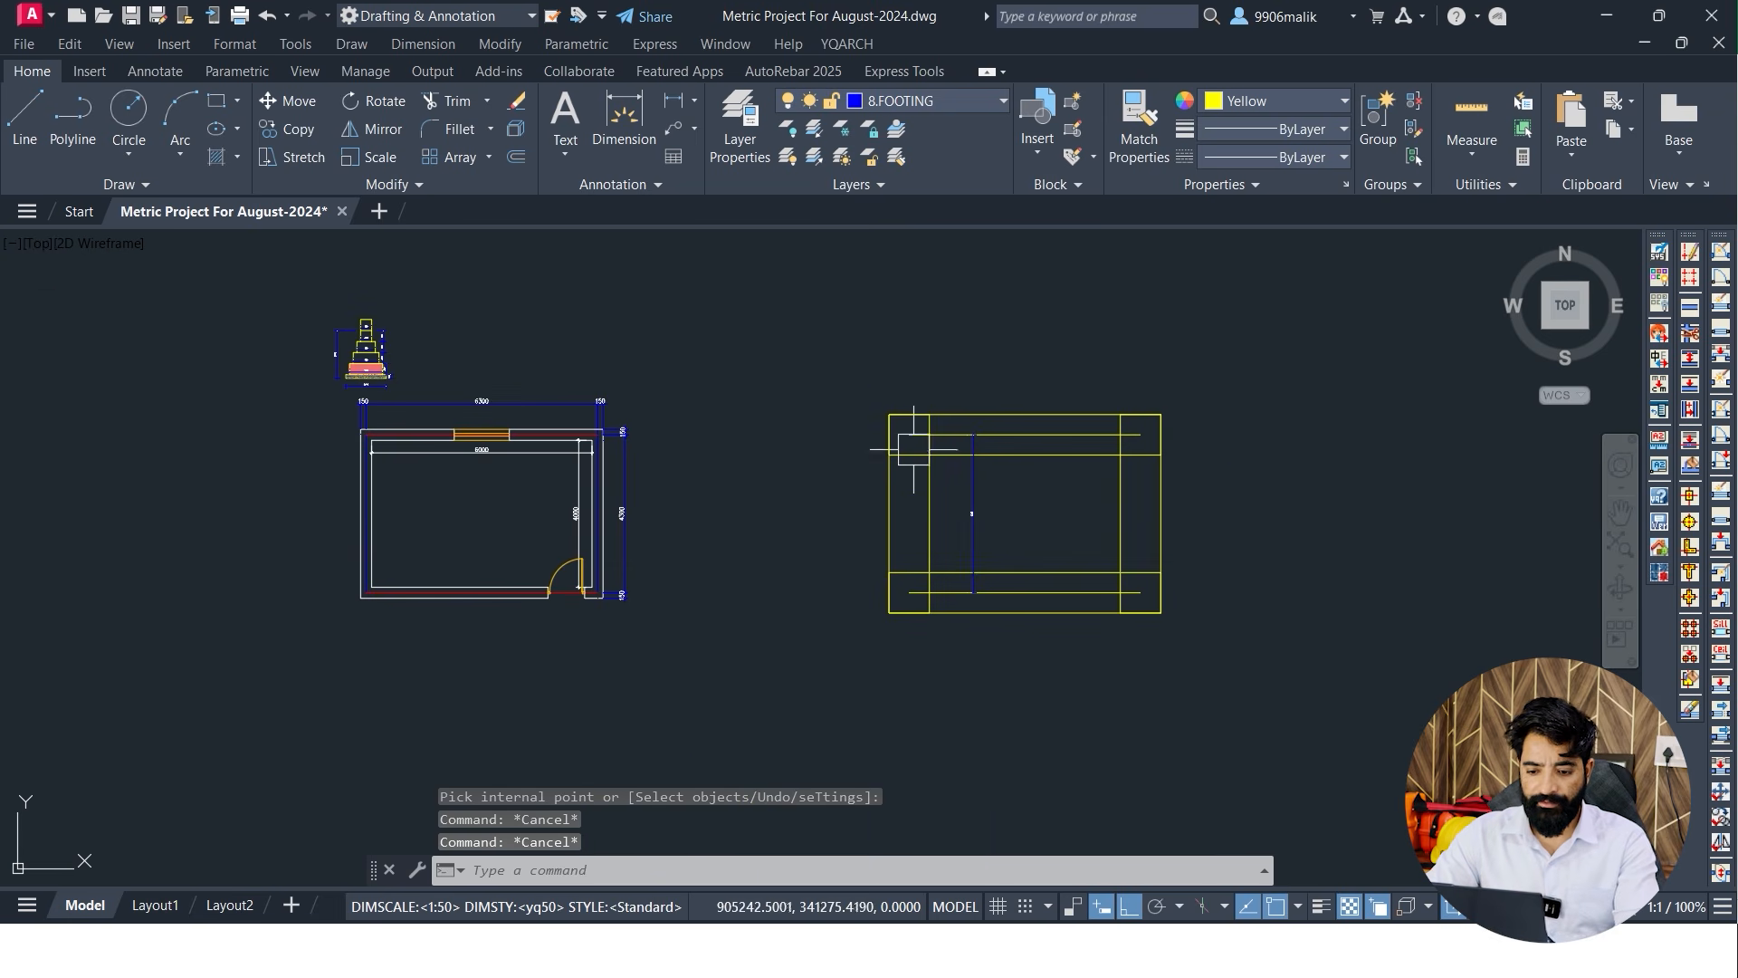
click(861, 377)
click(1253, 682)
text(e)
key(Return)
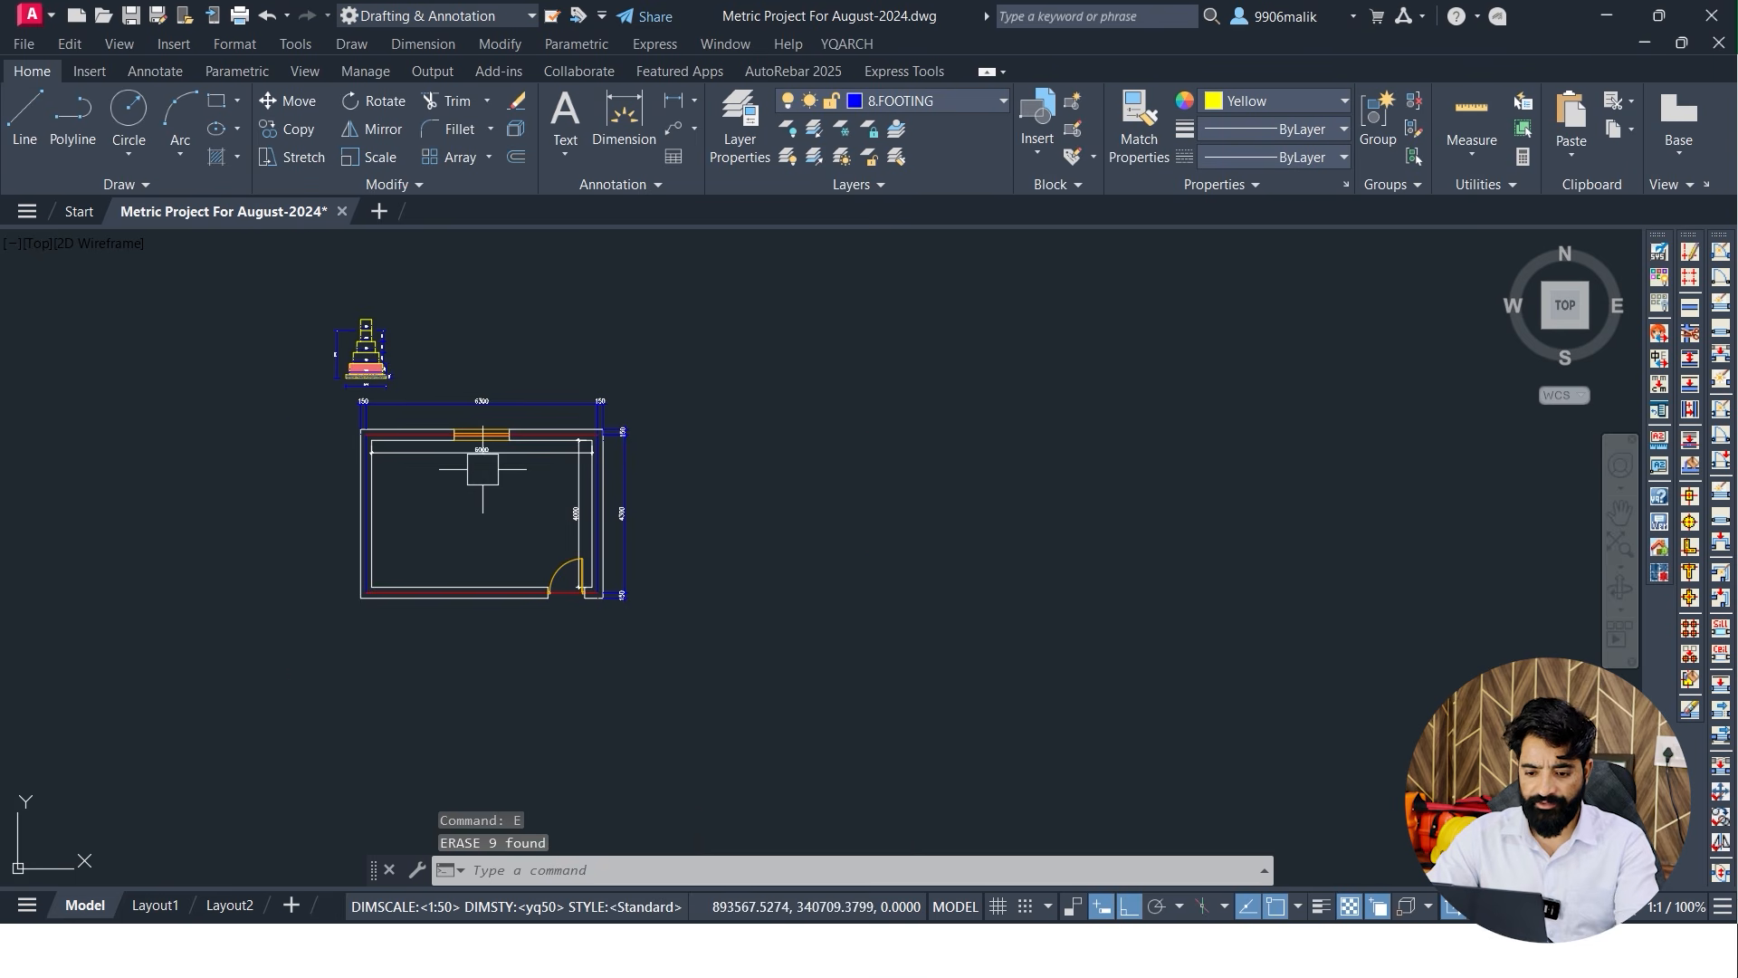
Draw a rectangle along the outer wall faces of the room plan, from corner to opposite corner
scroll(485, 470, up, 5)
middle_drag(551, 462, 732, 490)
key(Escape)
key(Escape)
text(RE)
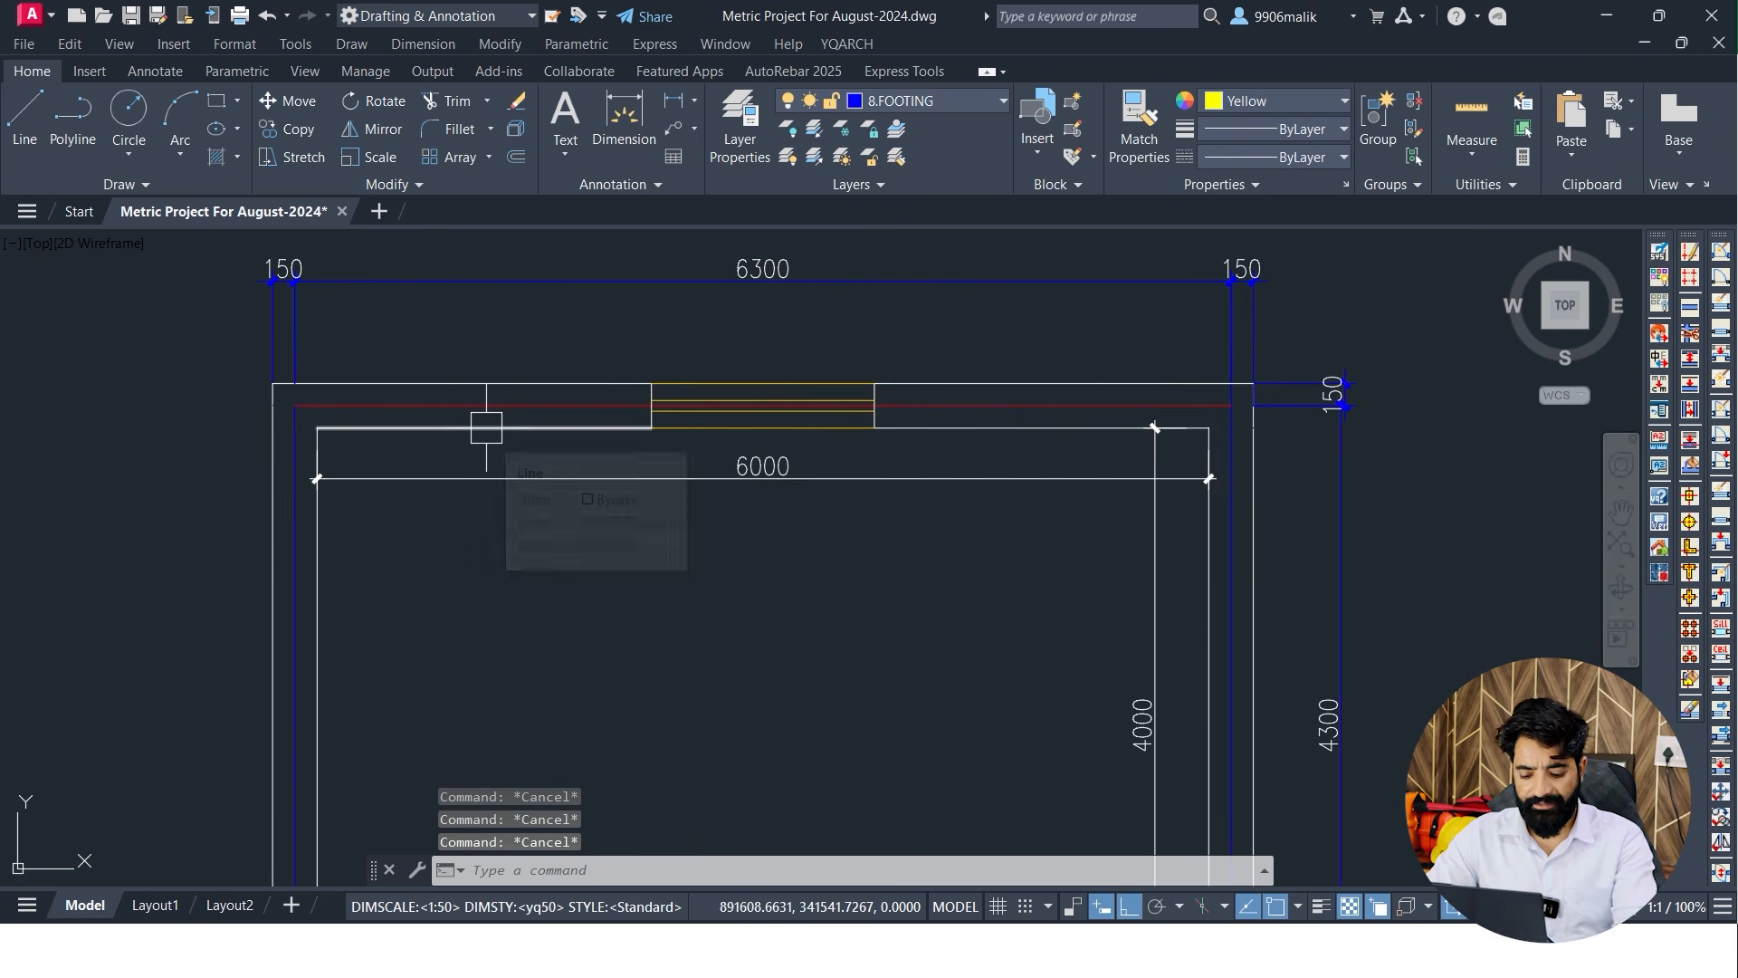
text(c)
key(Return)
click(273, 384)
scroll(621, 439, down, 4)
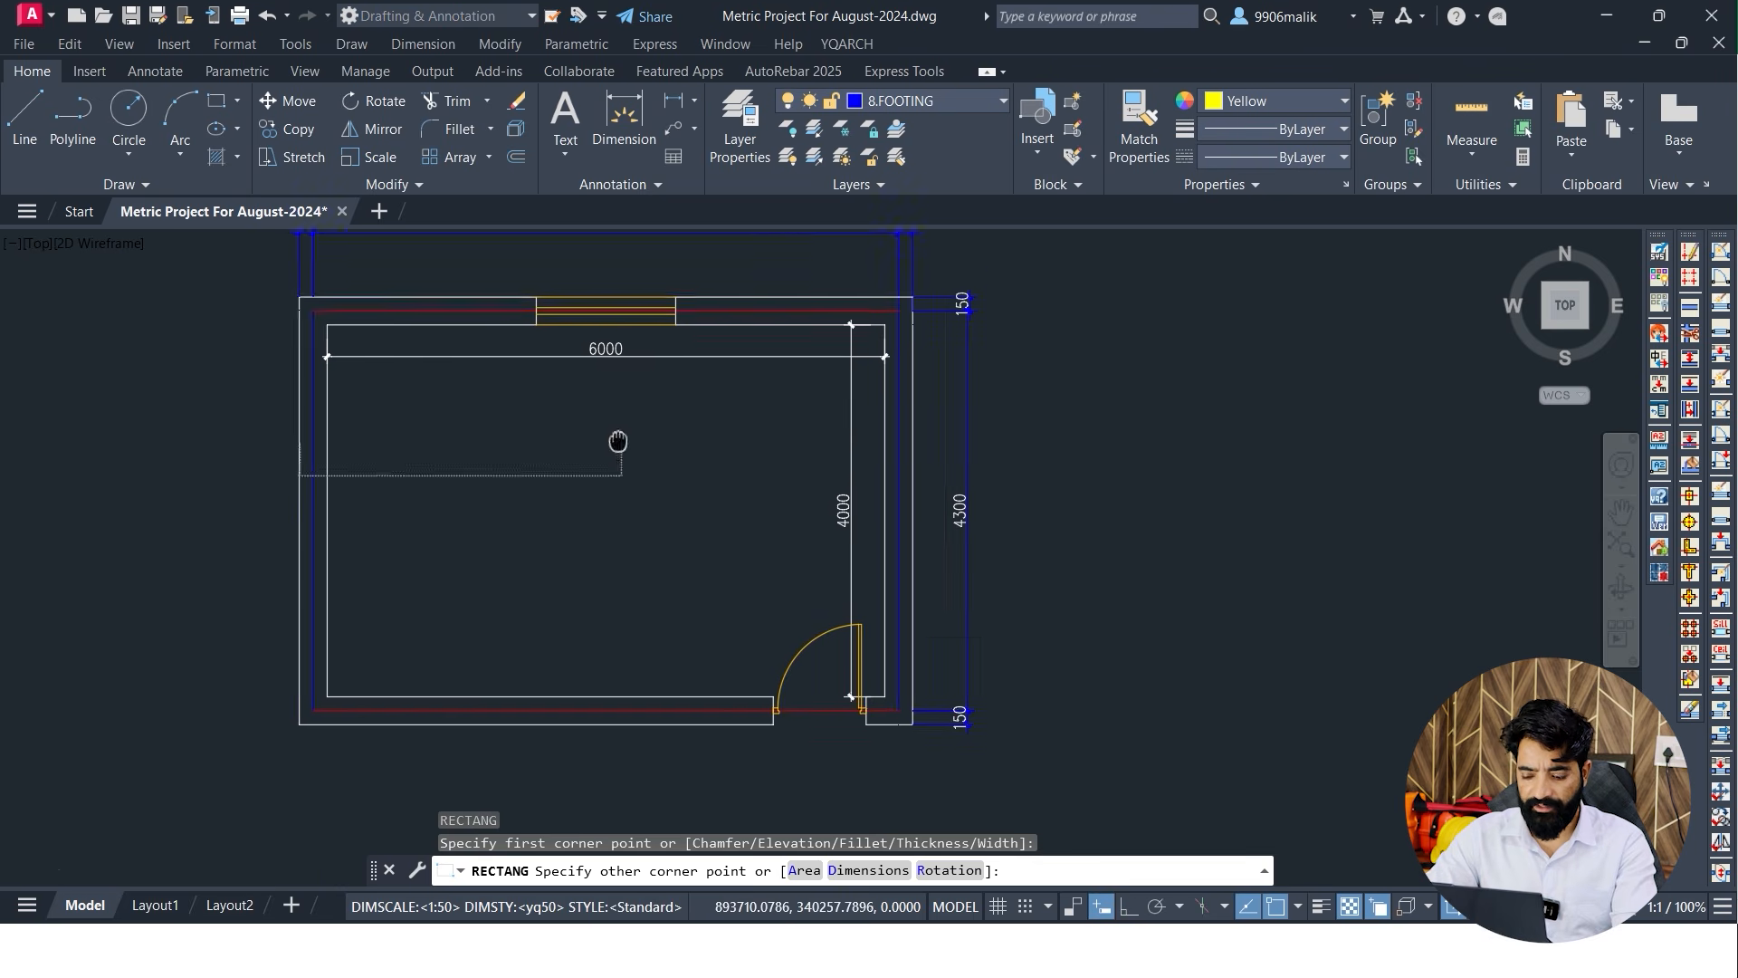
click(893, 704)
key(Escape)
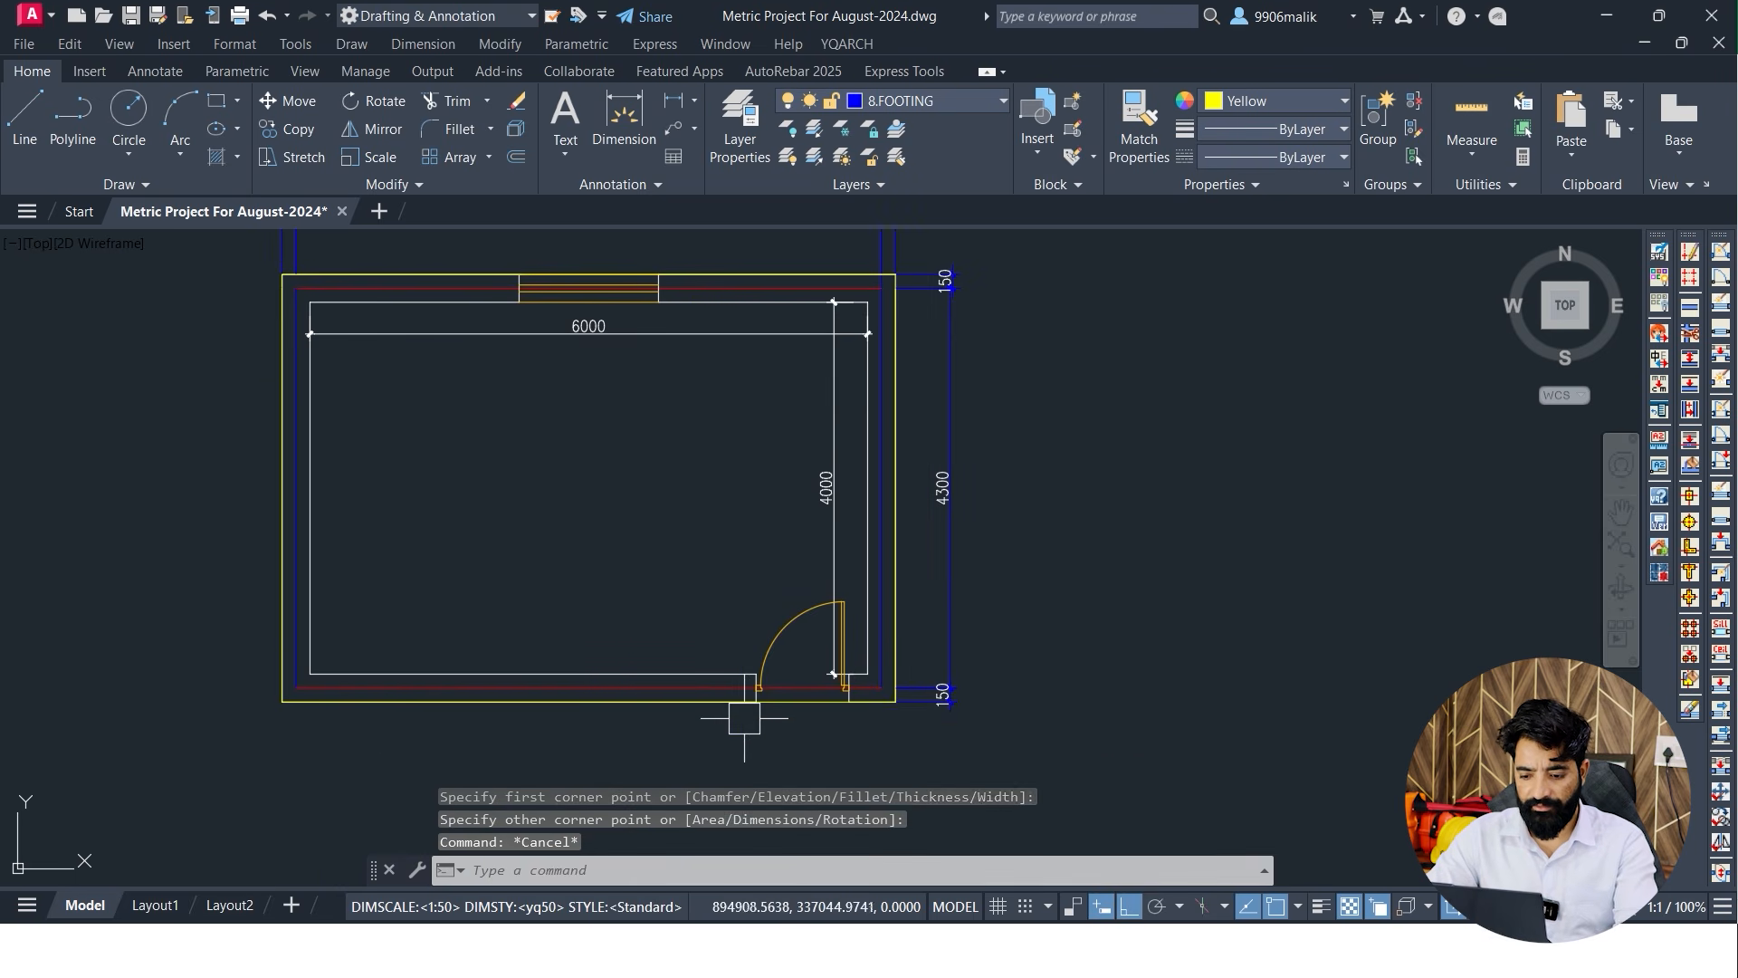
Copy the outer wall rectangle to the empty space on the right of the room plan
click(784, 709)
text(co)
key(Return)
click(667, 582)
scroll(667, 582, down, 2)
middle_drag(667, 582, 472, 624)
click(1055, 601)
key(Escape)
key(Escape)
key(Escape)
middle_drag(908, 555, 749, 555)
scroll(706, 452, up, 2)
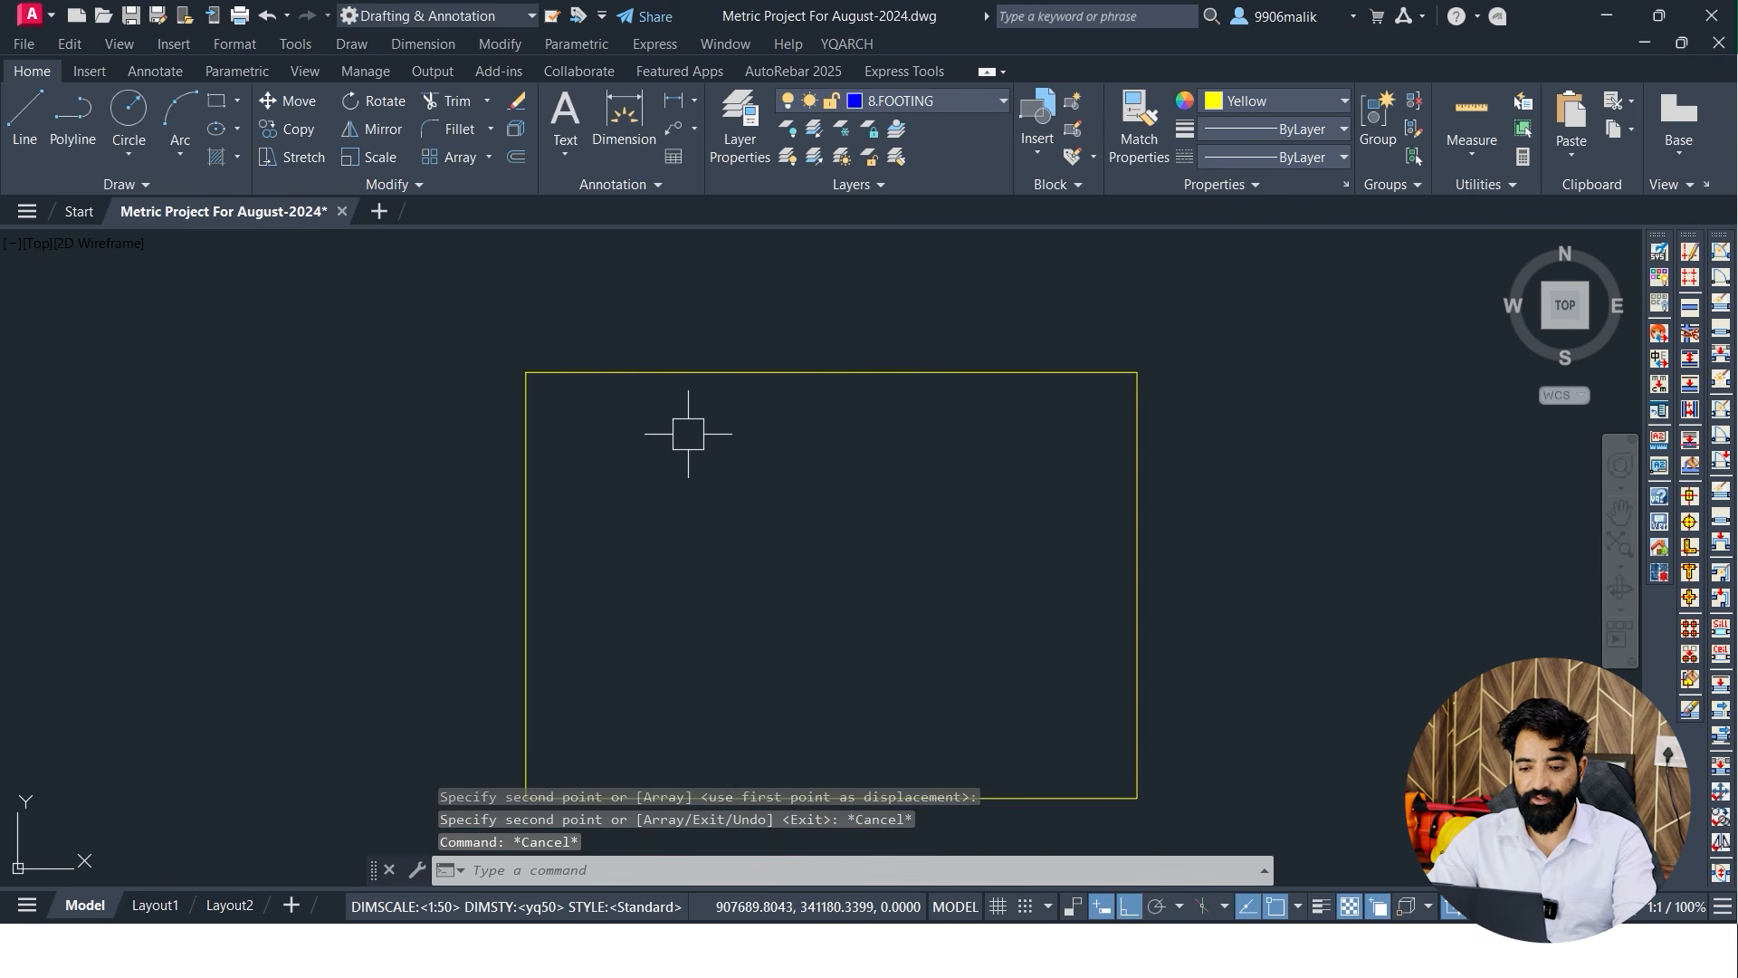
Offset the copied rectangle 300 inward to form the inner wall face
key(Escape)
scroll(594, 392, down, 2)
middle_drag(357, 461, 747, 496)
scroll(497, 430, up, 3)
middle_drag(497, 419, 273, 432)
mouse_move(653, 549)
middle_down()
mouse_move(628, 508)
mouse_move(815, 574)
mouse_move(796, 527)
mouse_move(705, 527)
middle_up()
scroll(815, 574, down, 4)
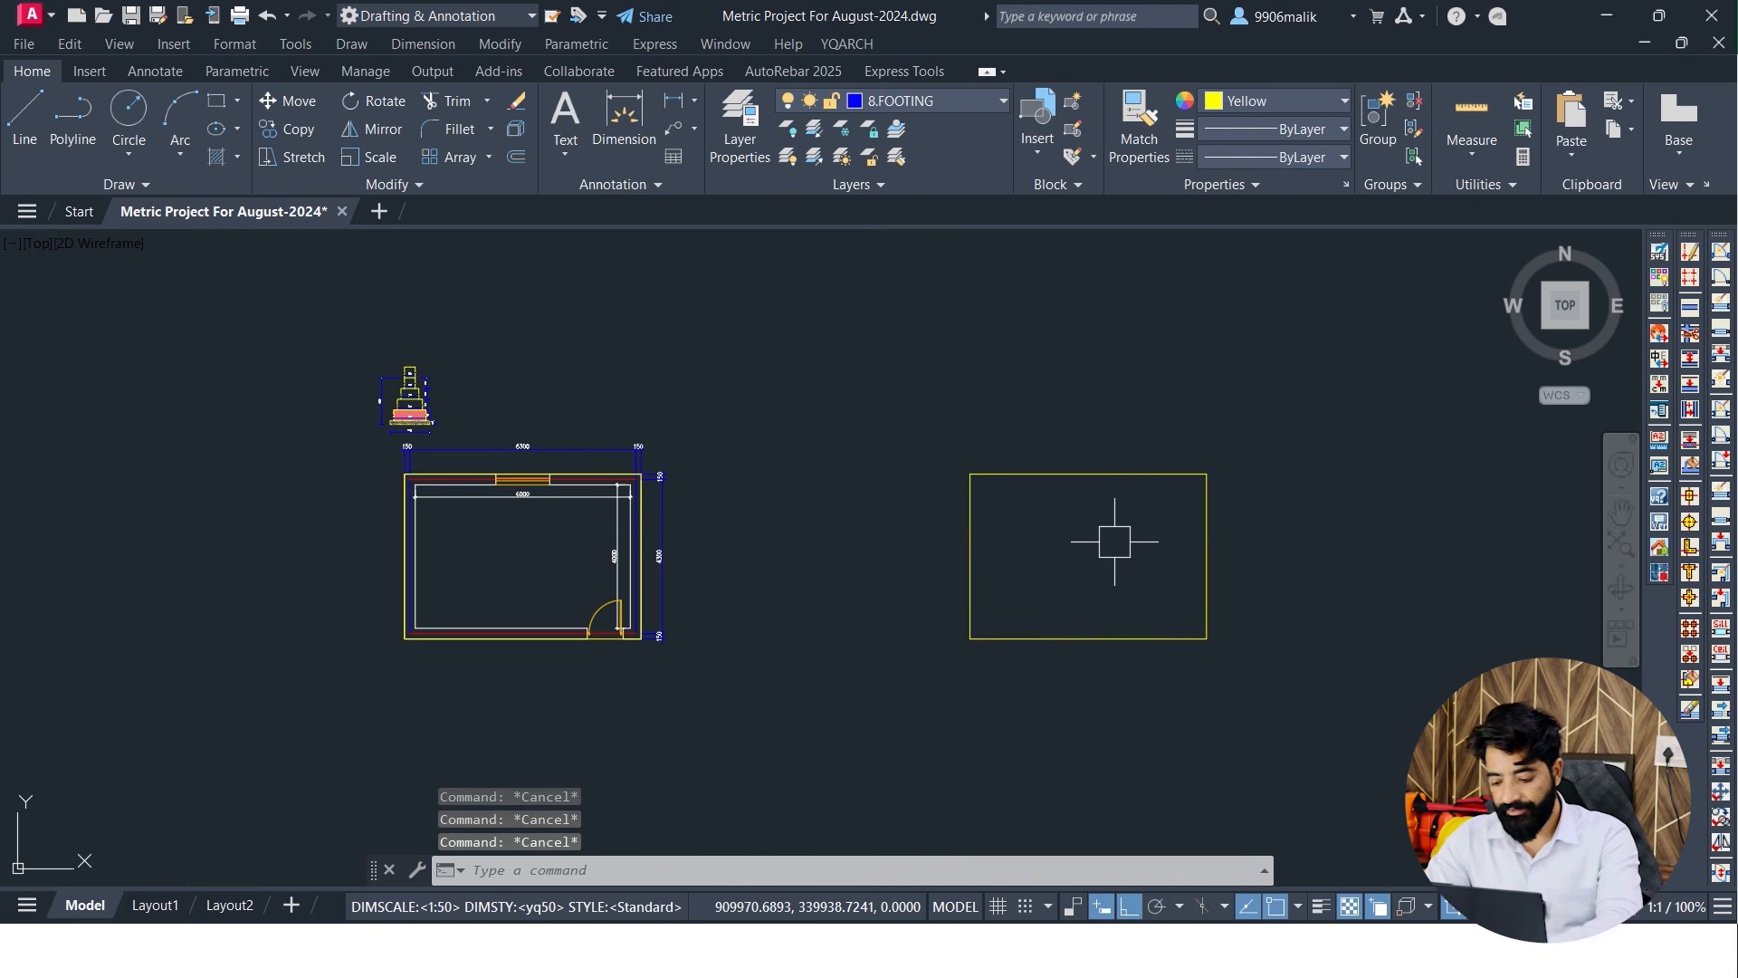
text(o)
key(Return)
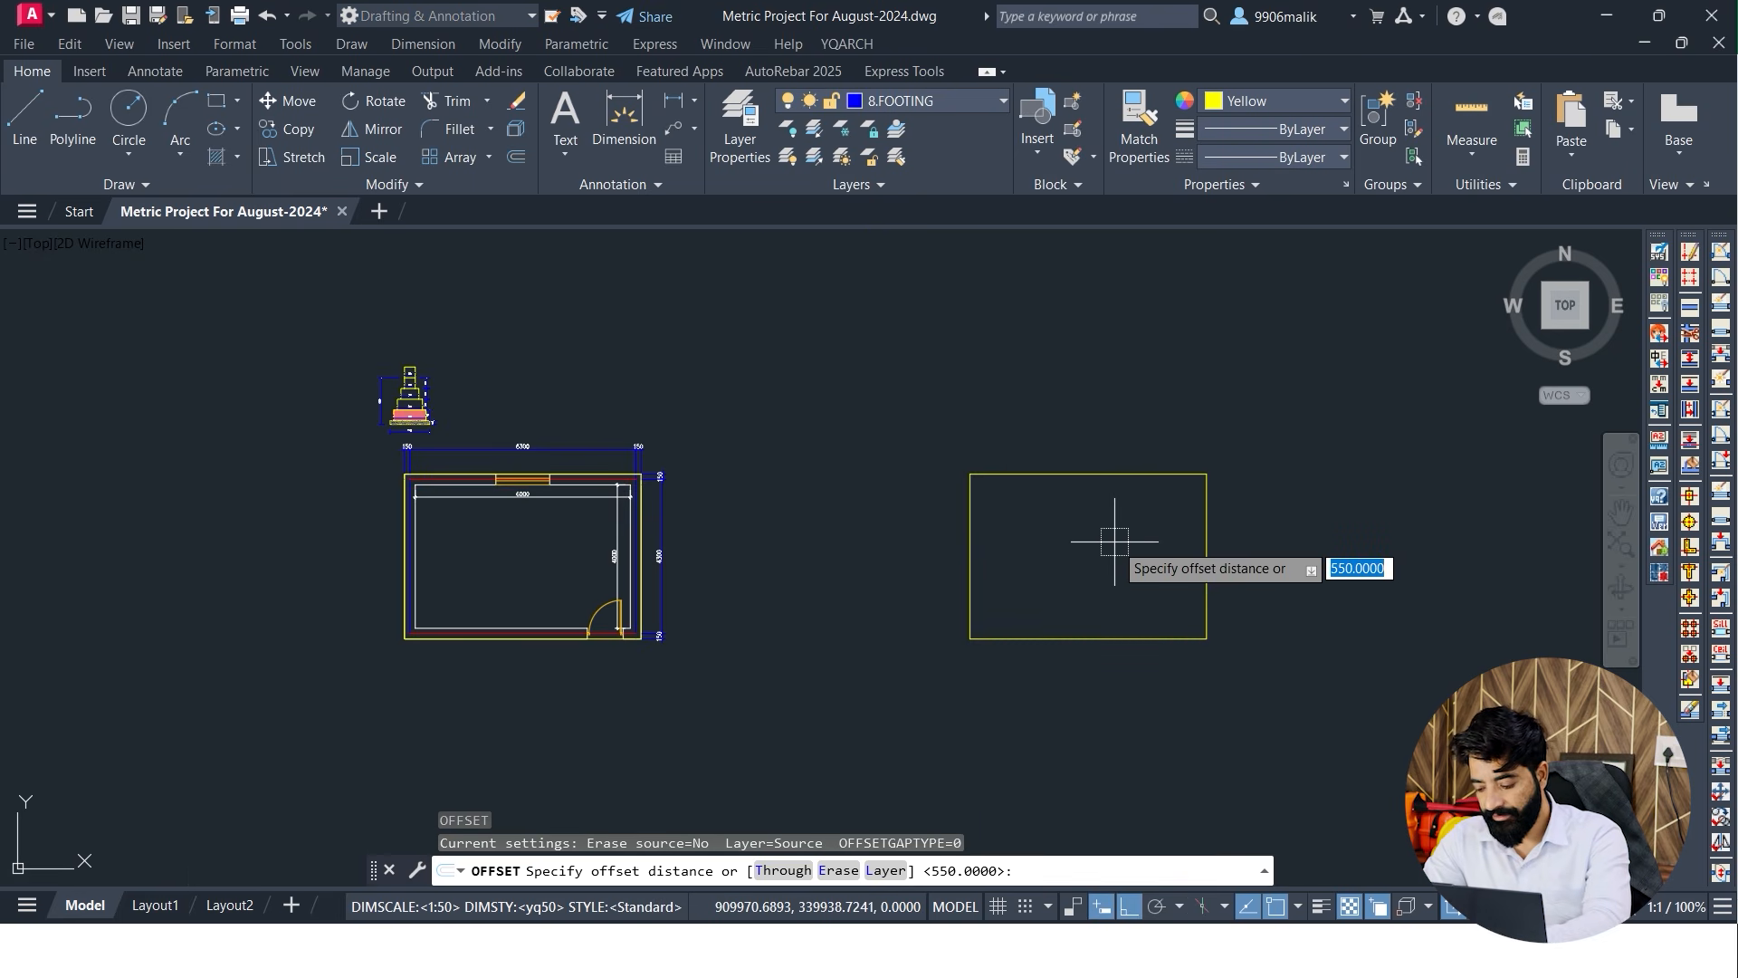
text(3)
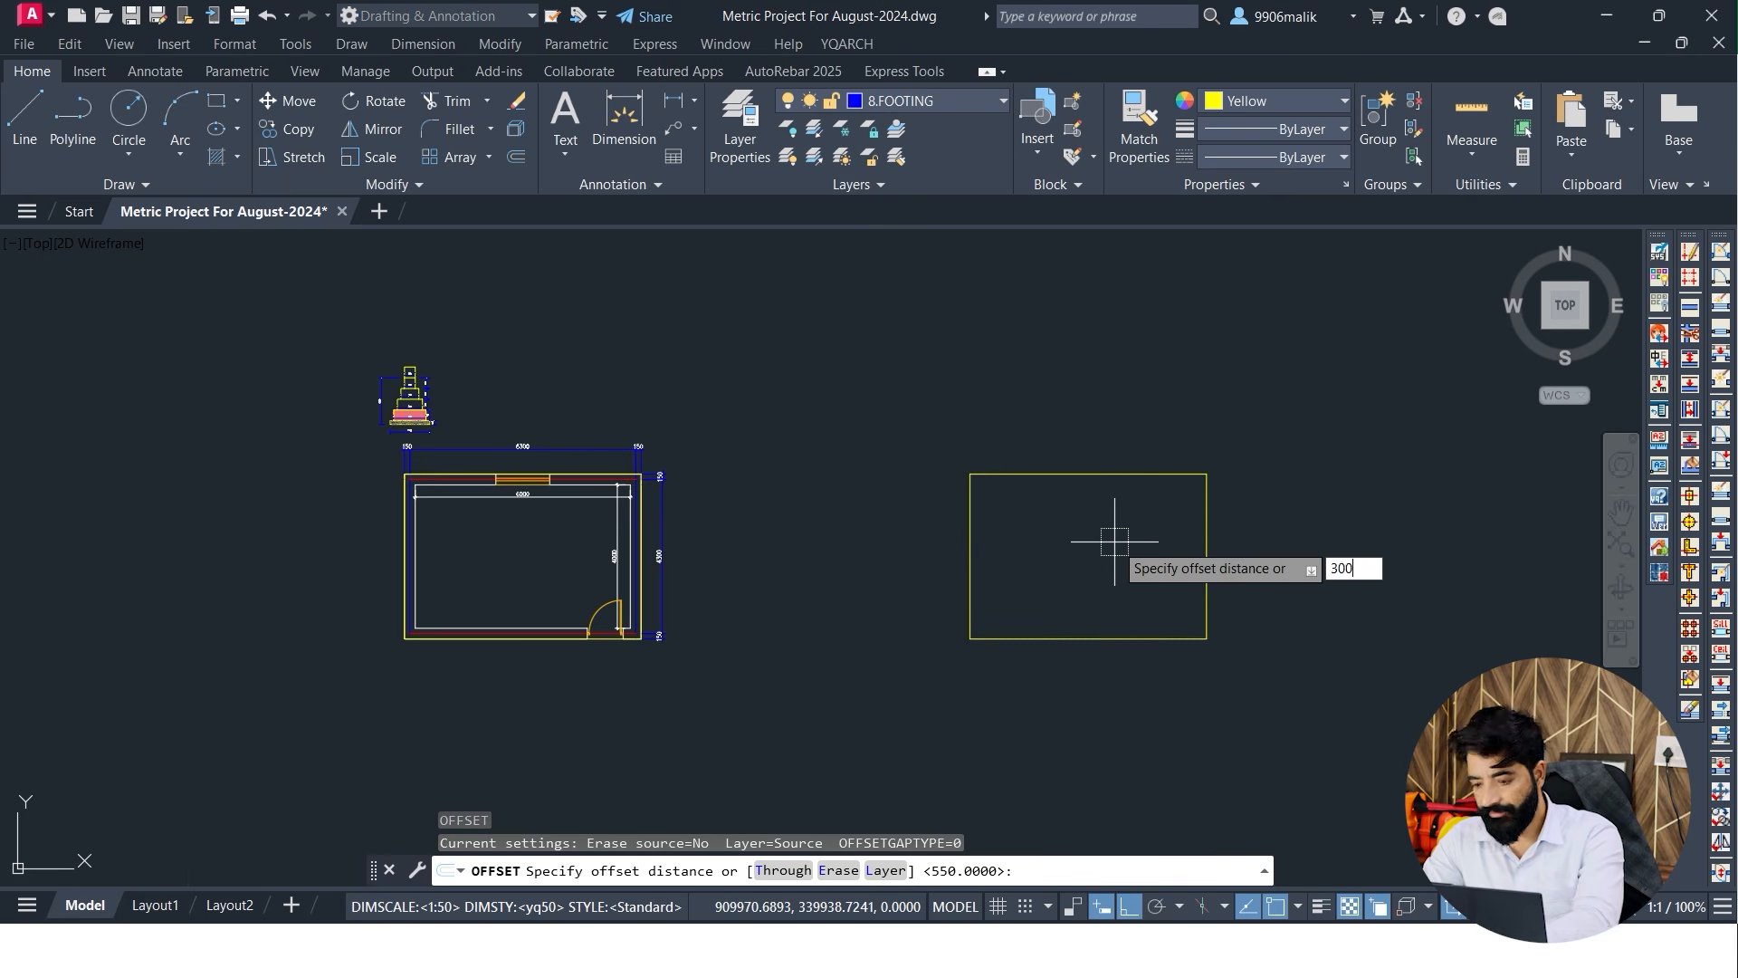
text(00)
key(Return)
click(1073, 474)
click(1059, 493)
key(Escape)
key(Escape)
scroll(1055, 488, up, 4)
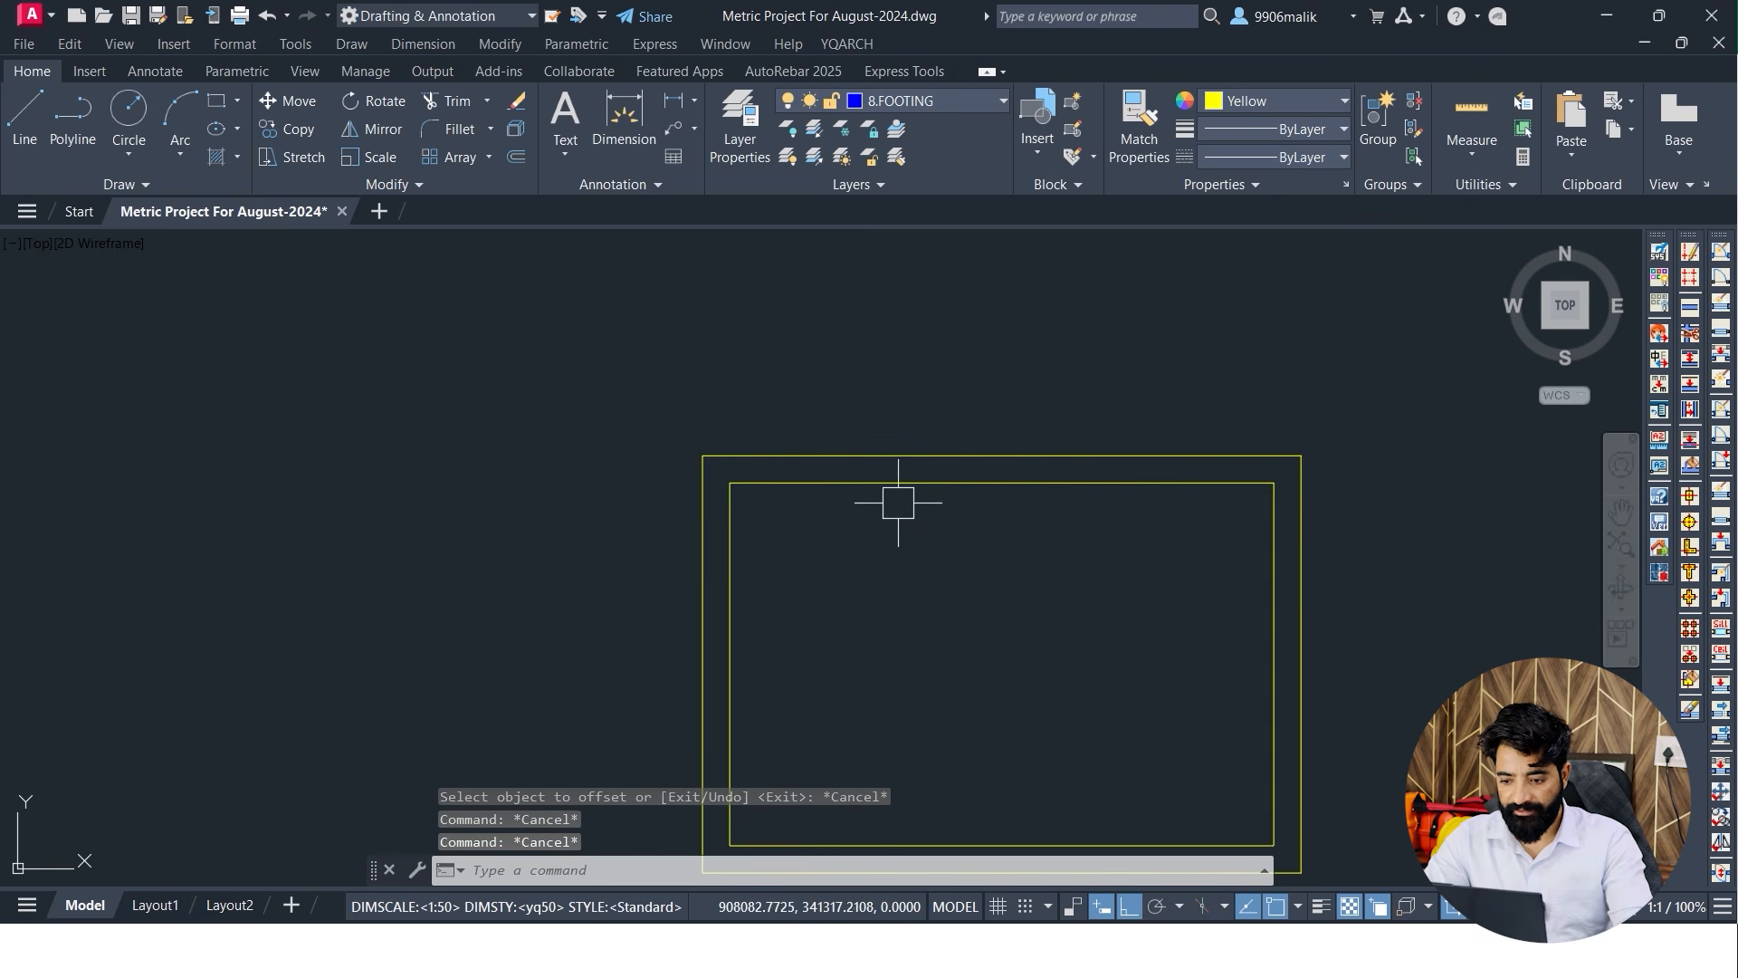
Offset the outer wall rectangle 150 inward to form the wall centreline
mouse_move(974, 491)
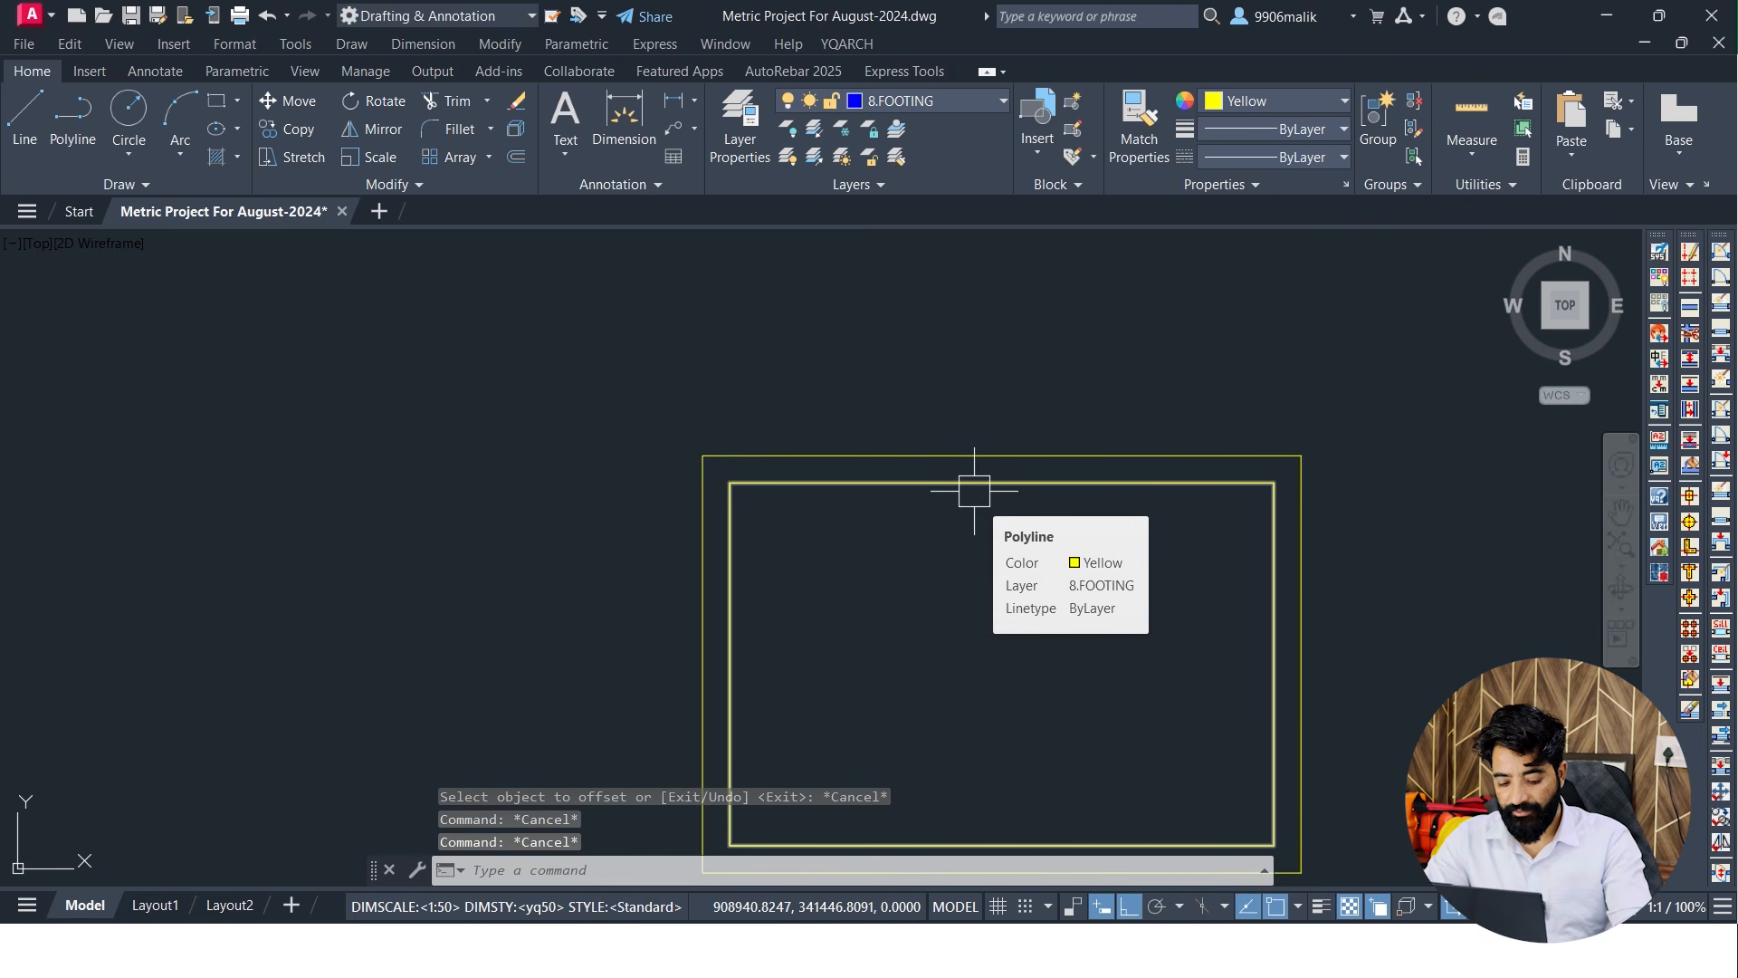
text(o)
key(Return)
text(150)
key(Return)
scroll(975, 489, up, 3)
click(972, 464)
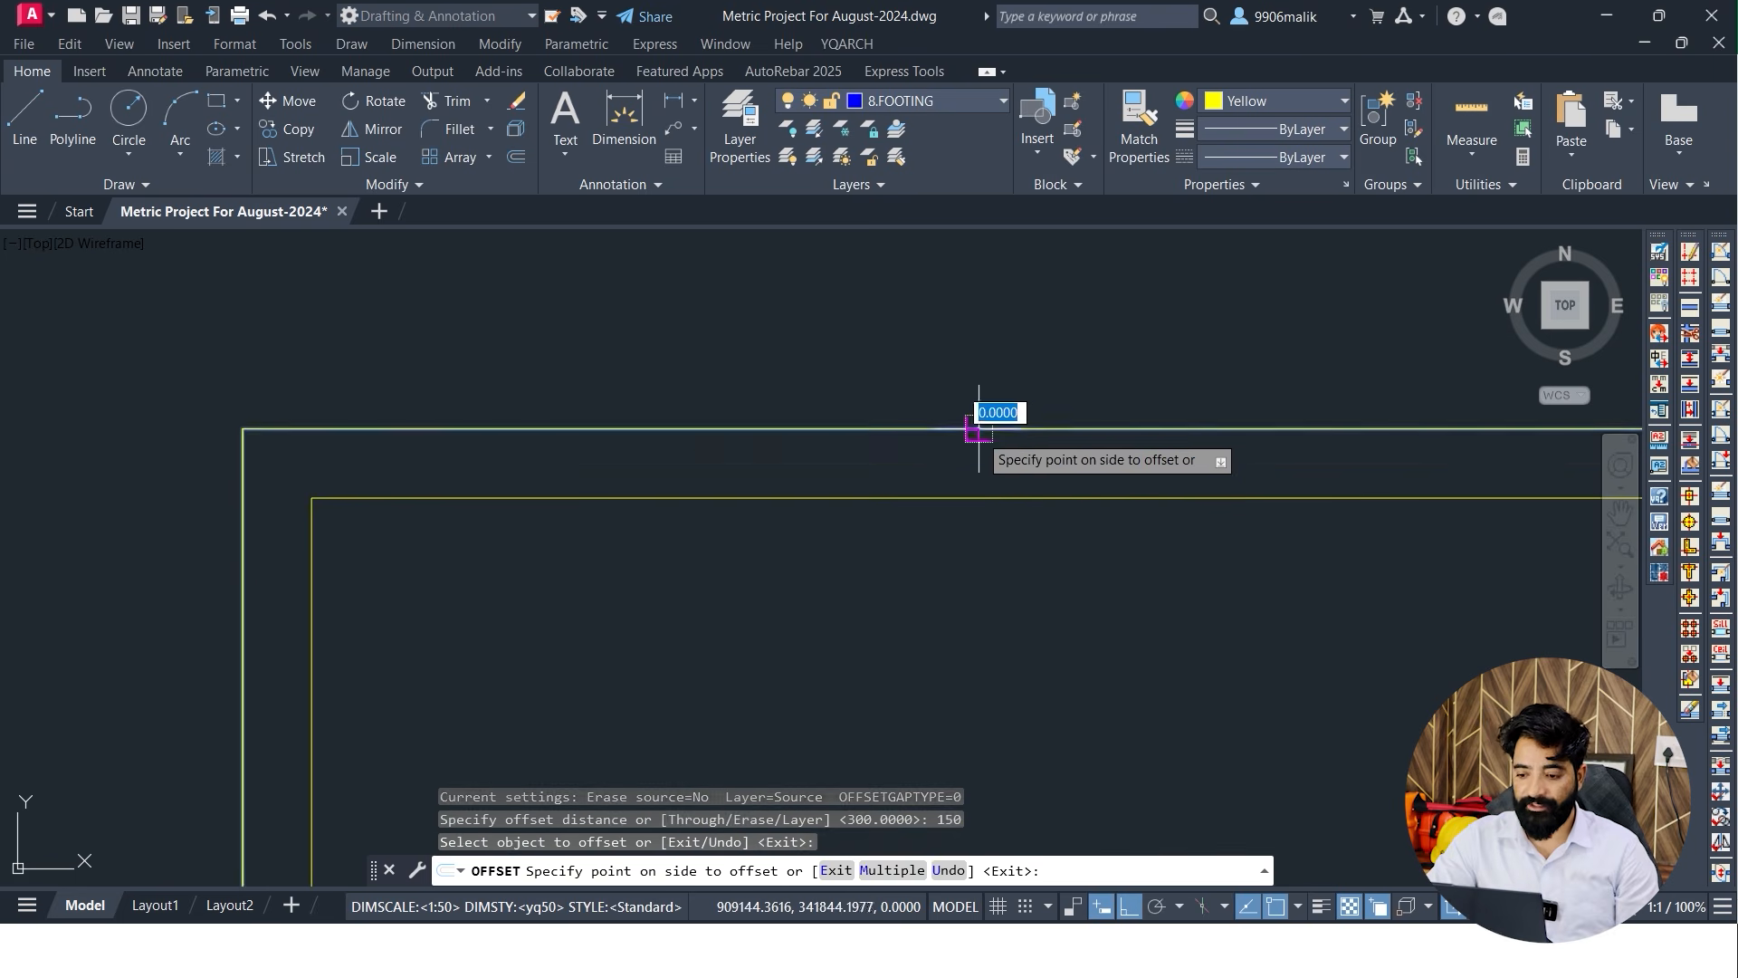
click(955, 543)
middle_drag(950, 567, 845, 567)
key(Escape)
key(Escape)
Set the wall centreline rectangle's colour to green
click(843, 464)
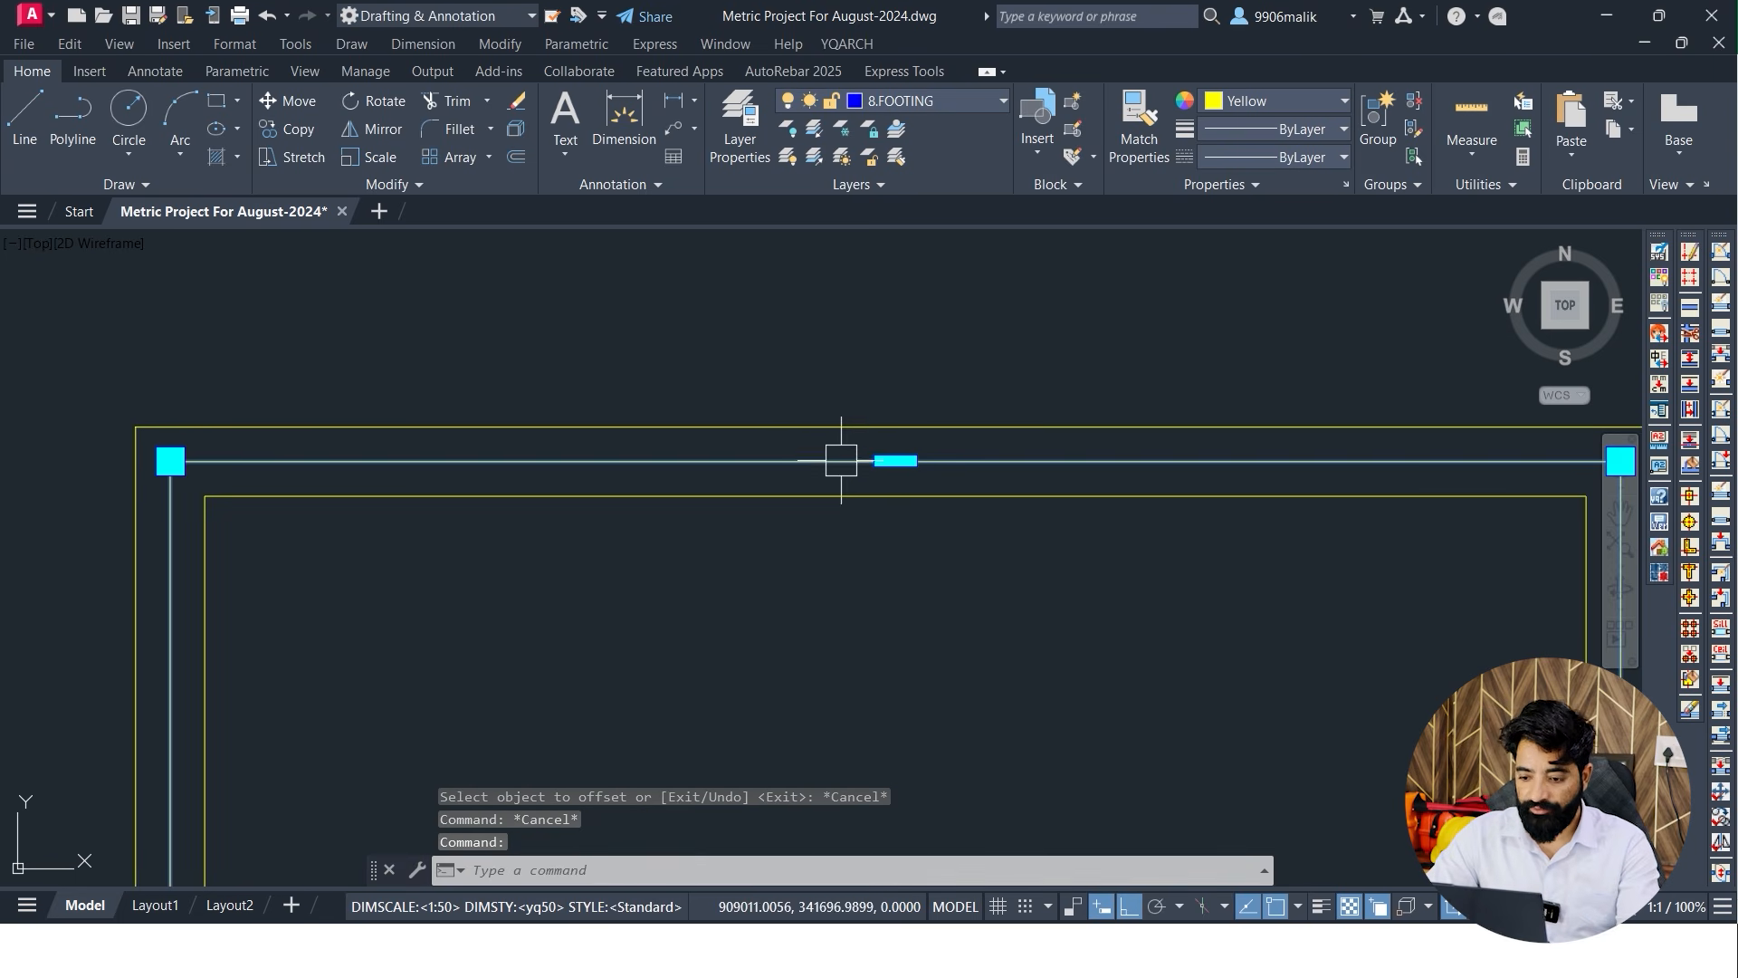
click(1277, 102)
click(1256, 318)
key(Escape)
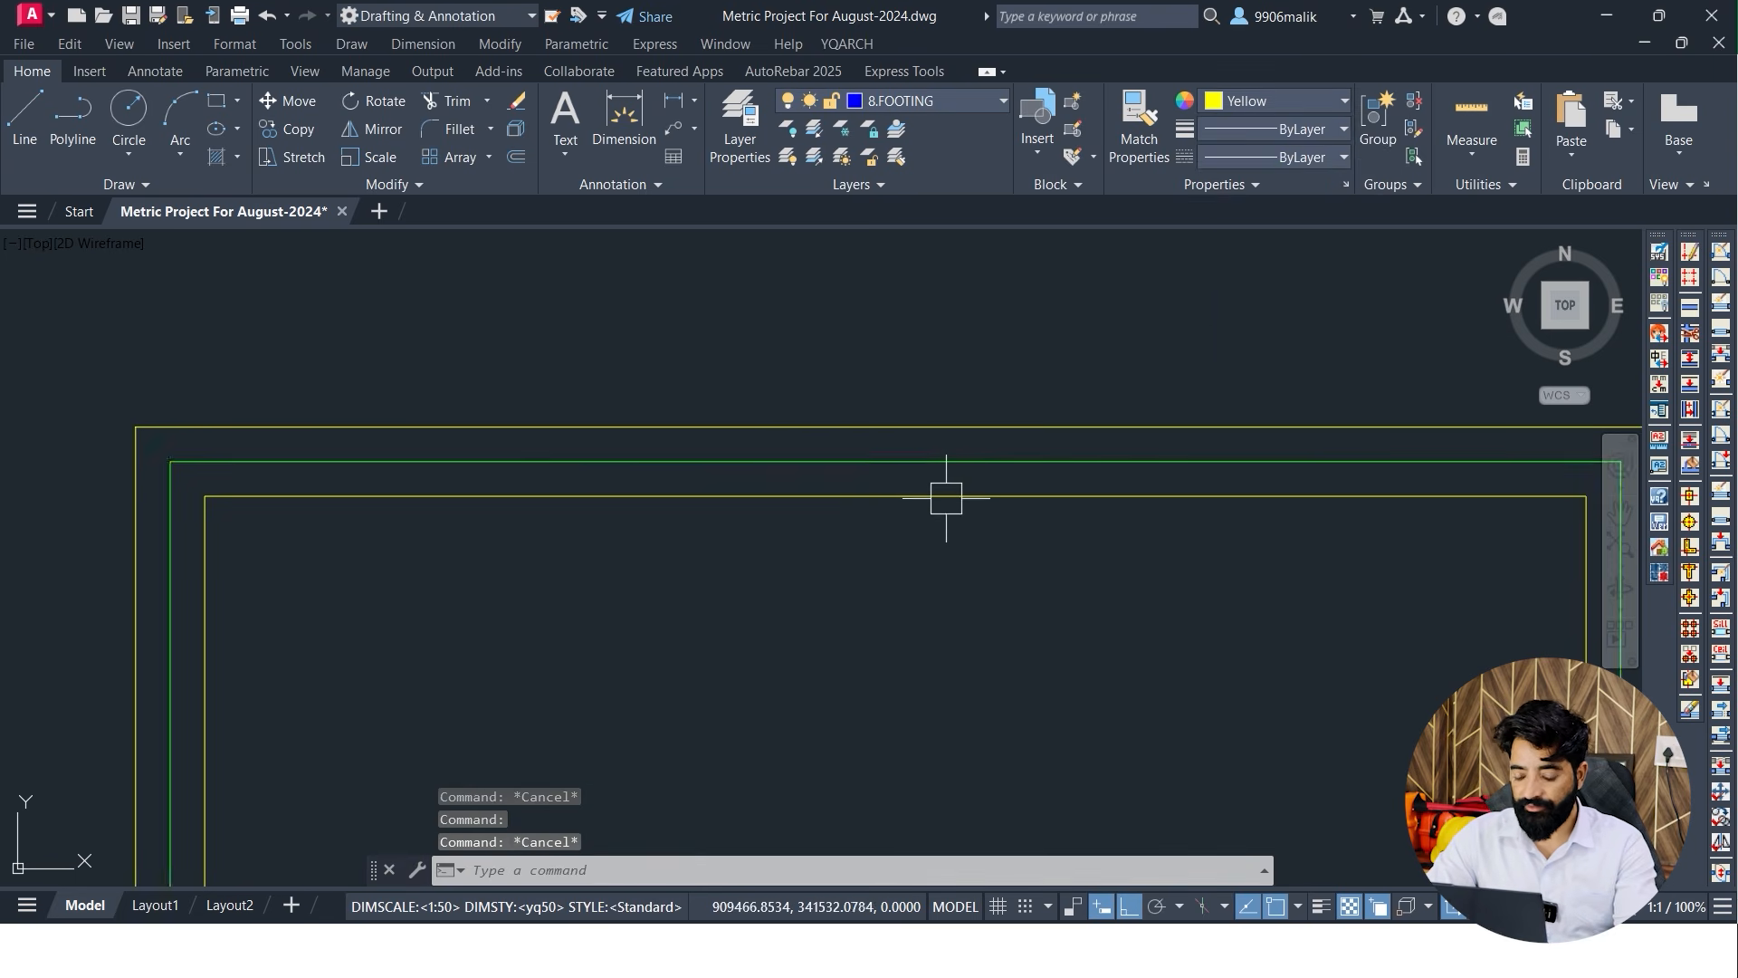
Set the wall centreline rectangle's colour to magenta
click(970, 452)
click(1276, 100)
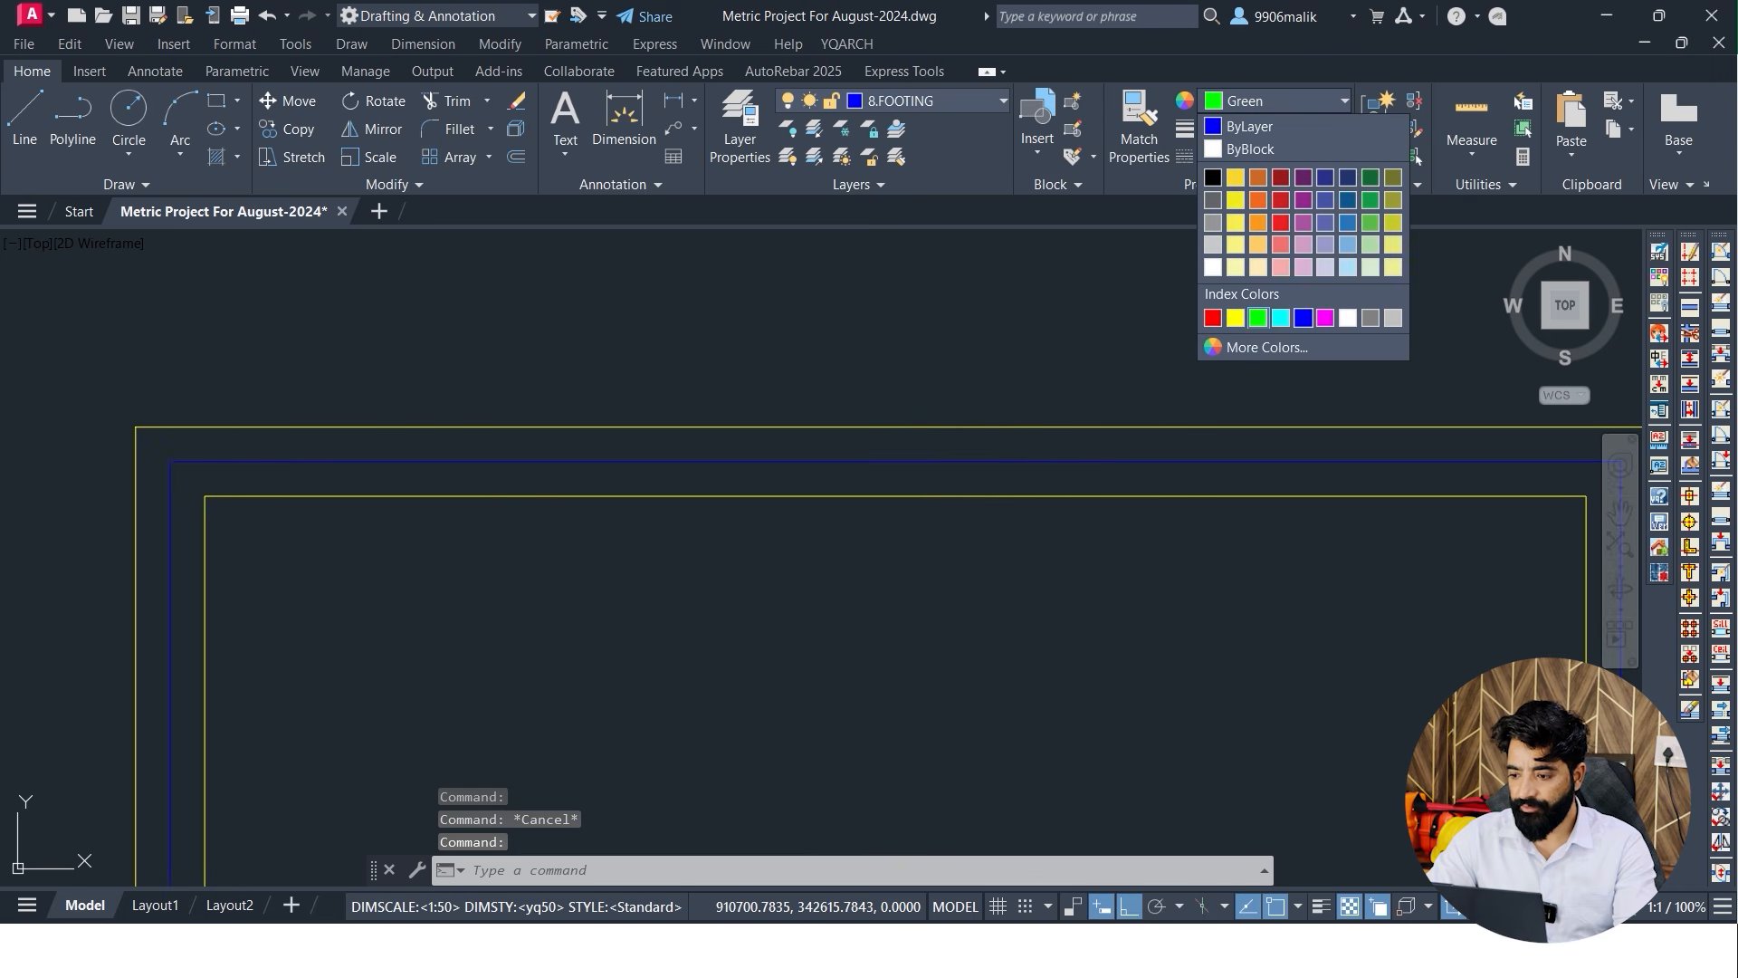
click(1325, 318)
key(Escape)
scroll(590, 466, down, 4)
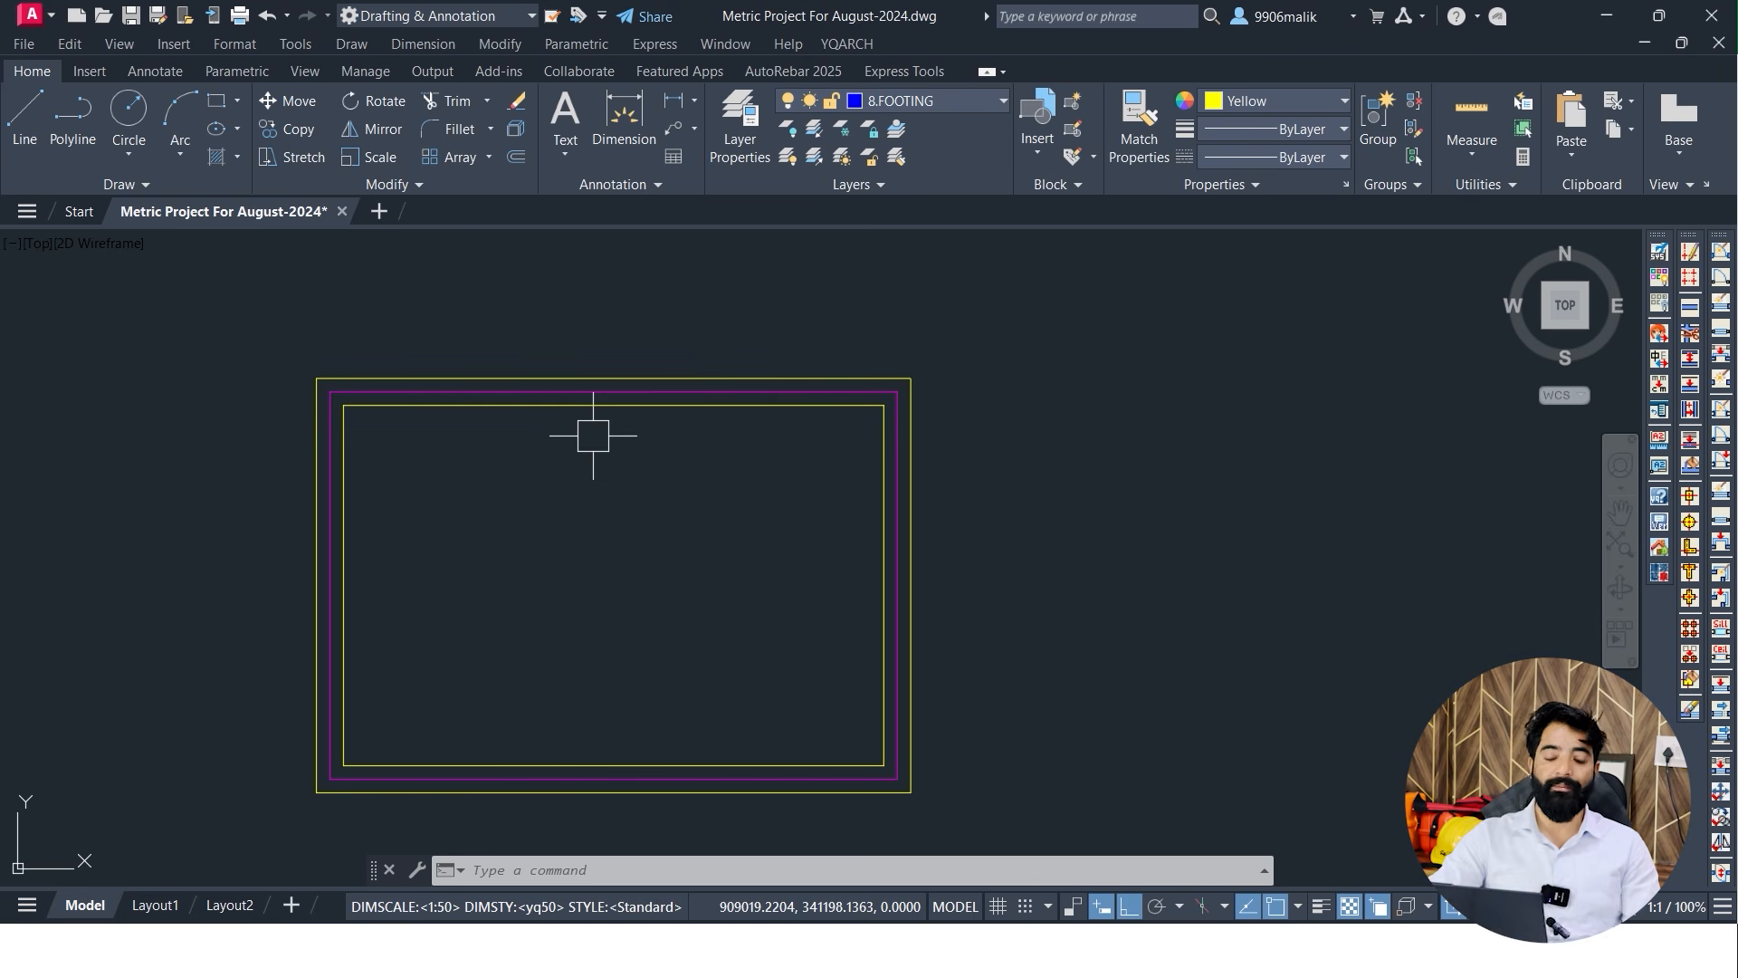
Check the lowest footing step's width in the section and offset the magenta centreline 450 both outward and inward
scroll(593, 436, down, 6)
scroll(582, 407, up, 15)
mouse_move(446, 378)
middle_down()
mouse_move(481, 419)
mouse_move(459, 525)
middle_up()
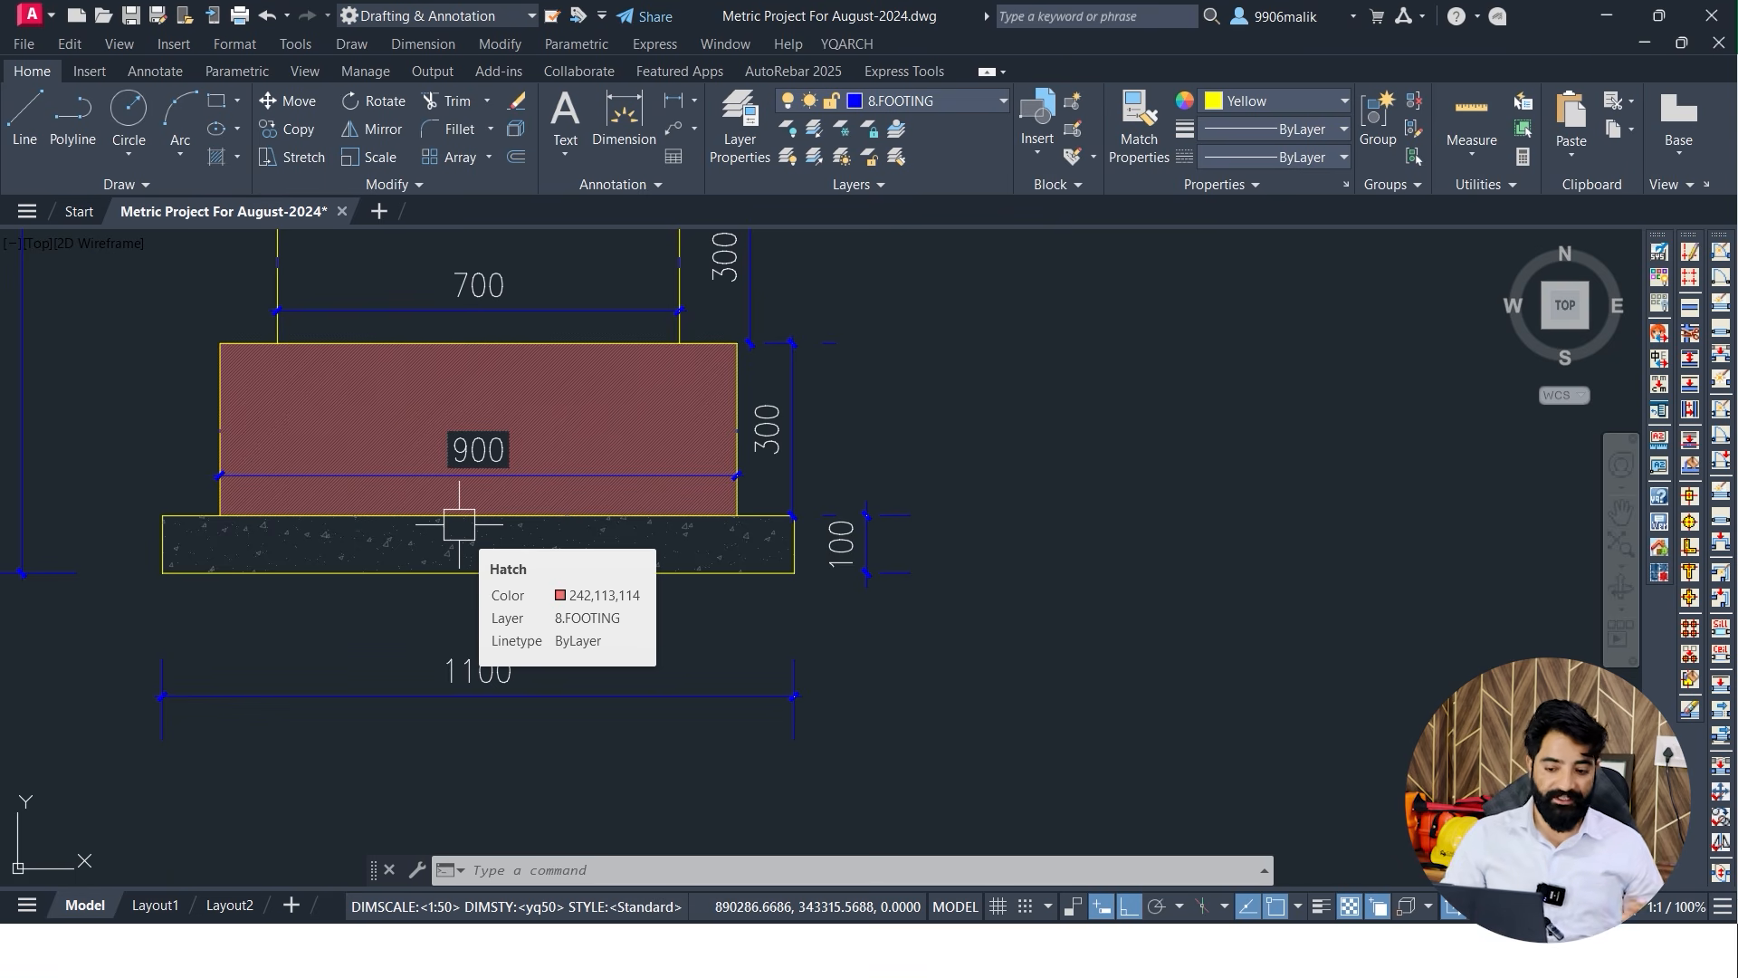
scroll(171, 434, down, 6)
scroll(939, 458, up, 10)
middle_drag(938, 458, 704, 486)
text(o)
key(space)
text(450)
key(Return)
click(814, 378)
click(796, 303)
scroll(761, 435, down, 5)
key(Escape)
key(Escape)
key(Escape)
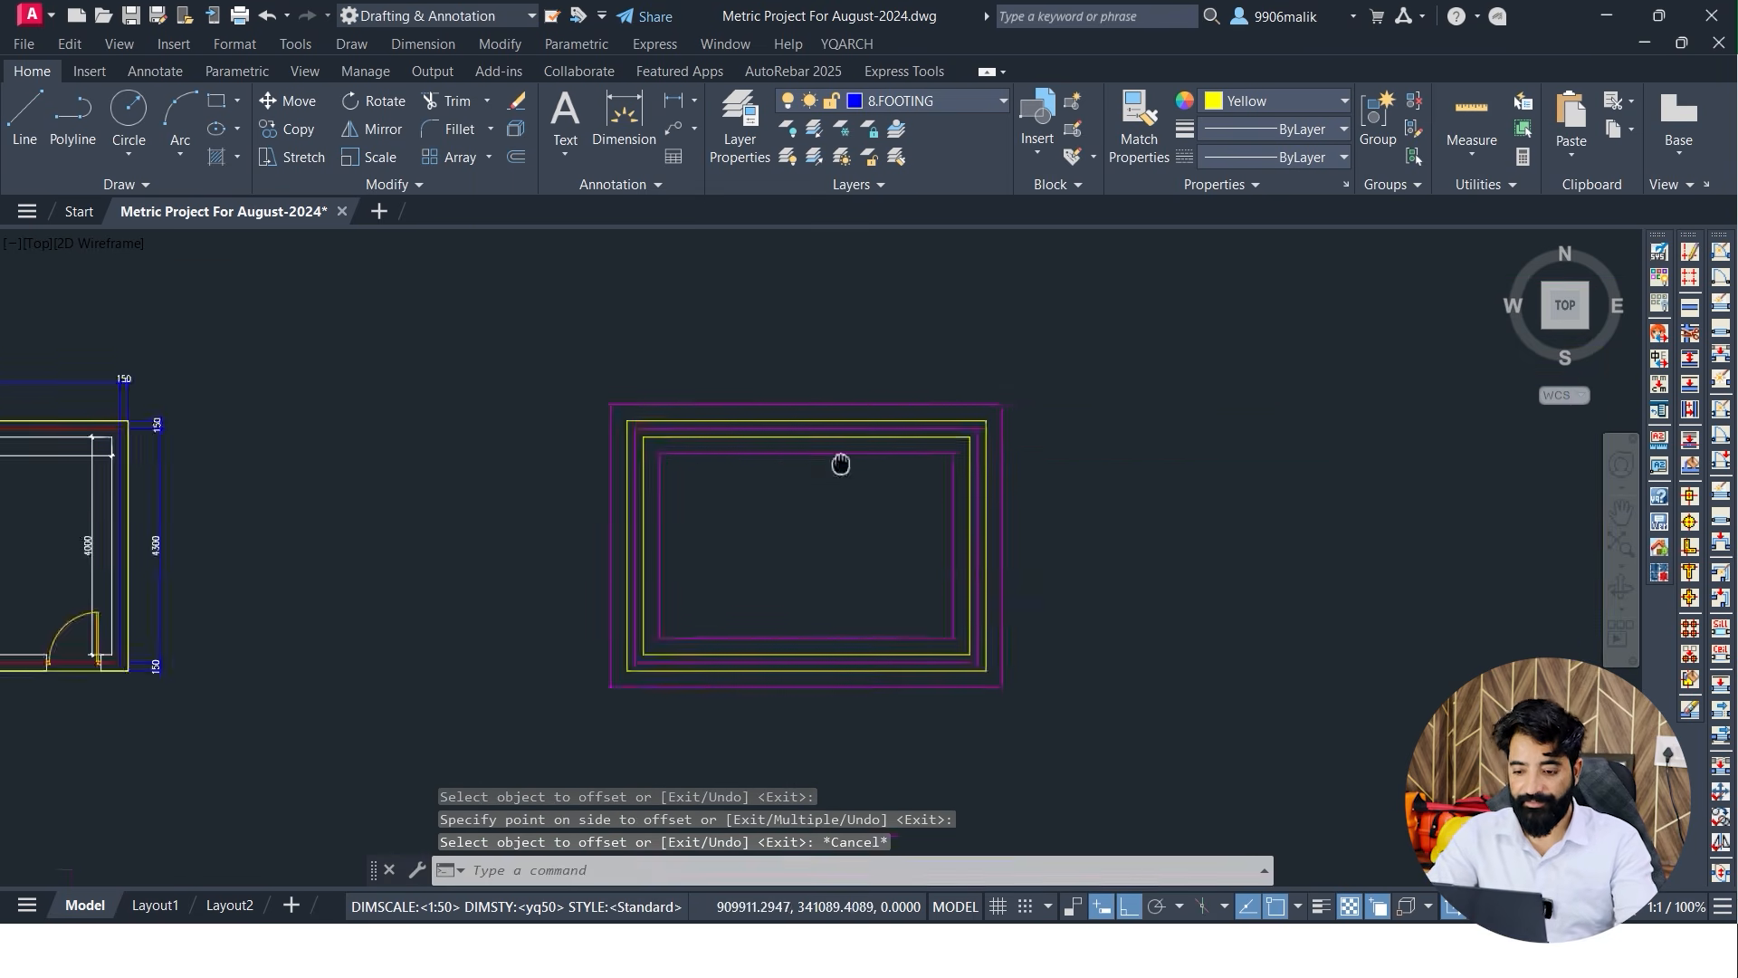
Add a linear dimension for the long side of the magenta centreline rectangle, placed above the footing layout
scroll(834, 470, up, 5)
middle_drag(786, 367, 757, 431)
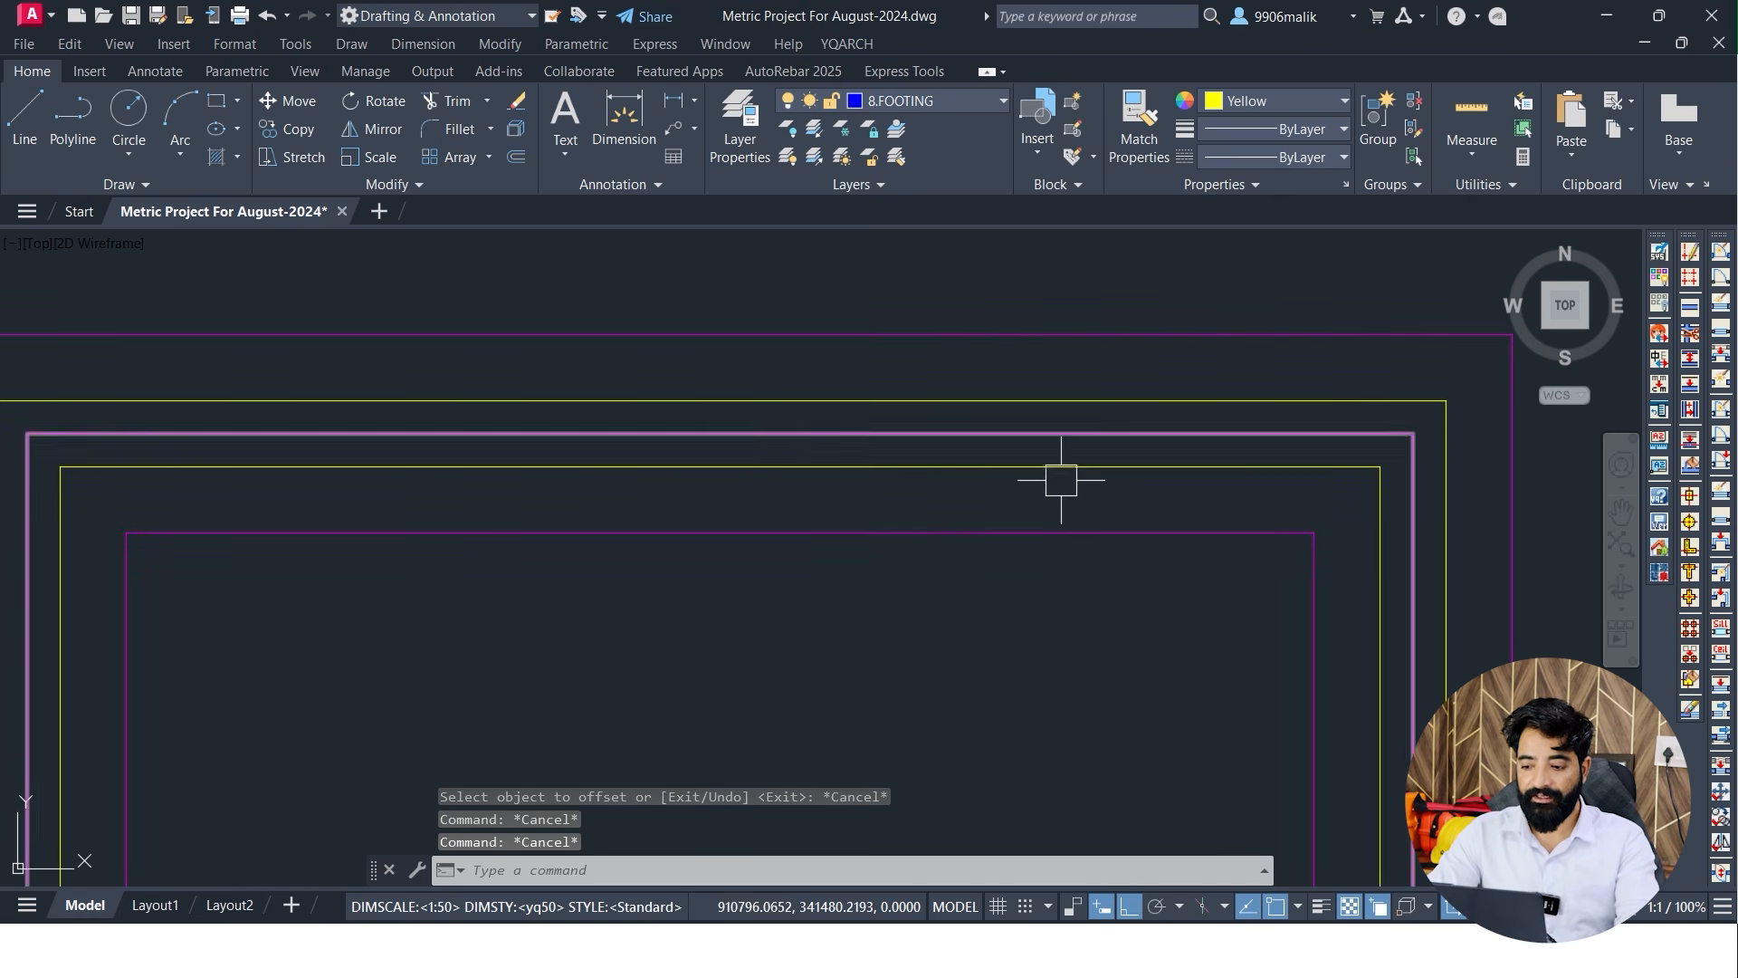
key(Escape)
text(dli)
key(Return)
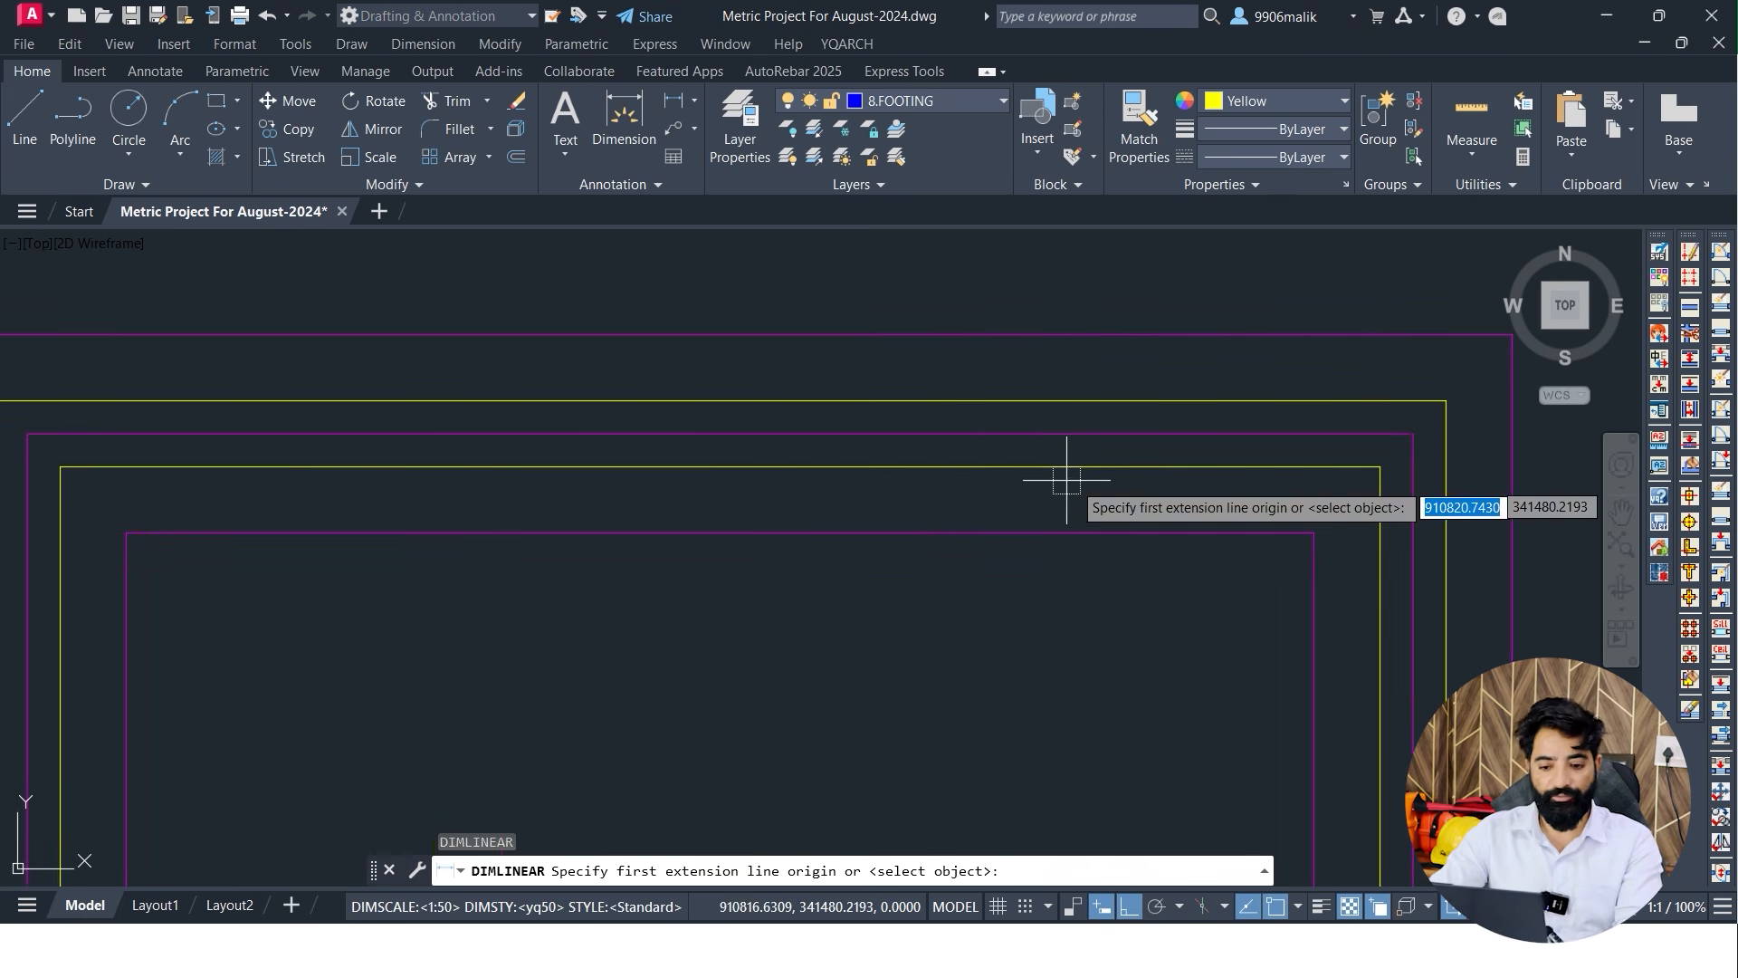
middle_drag(683, 473, 1039, 527)
scroll(523, 487, up, 2)
click(299, 486)
scroll(299, 486, down, 2)
middle_drag(1267, 489, 214, 482)
click(943, 479)
middle_drag(769, 401, 817, 447)
scroll(188, 428, up, 4)
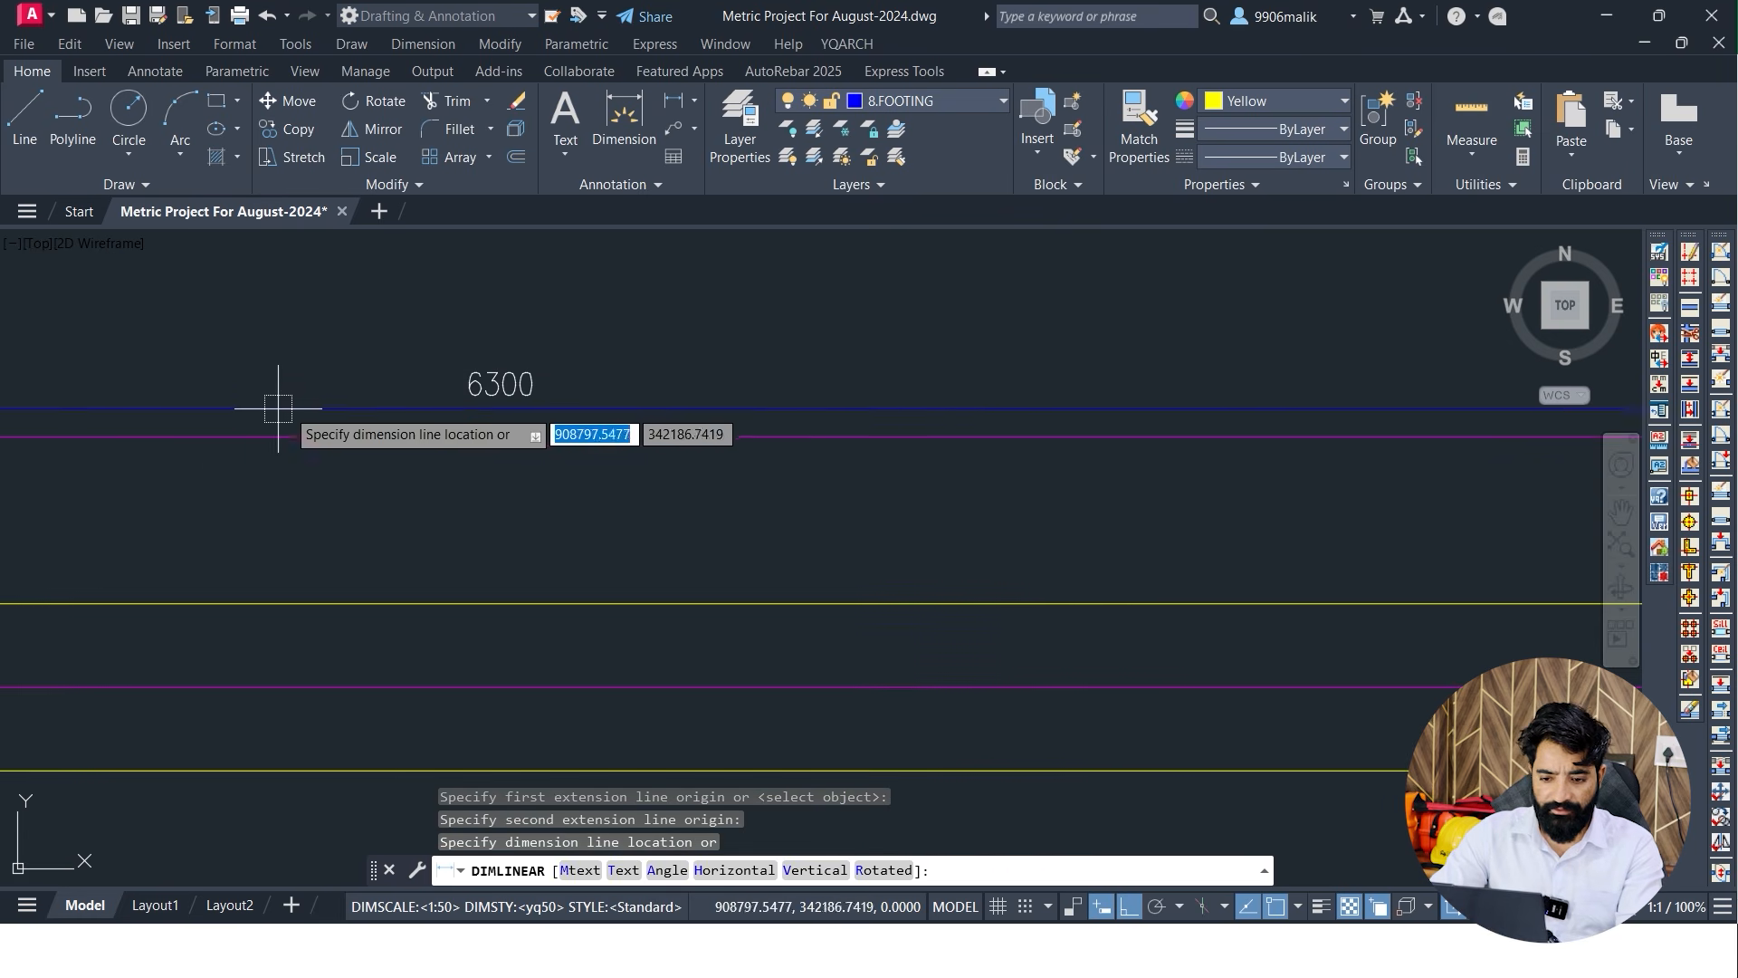
click(525, 342)
scroll(662, 396, down, 2)
scroll(634, 417, down, 4)
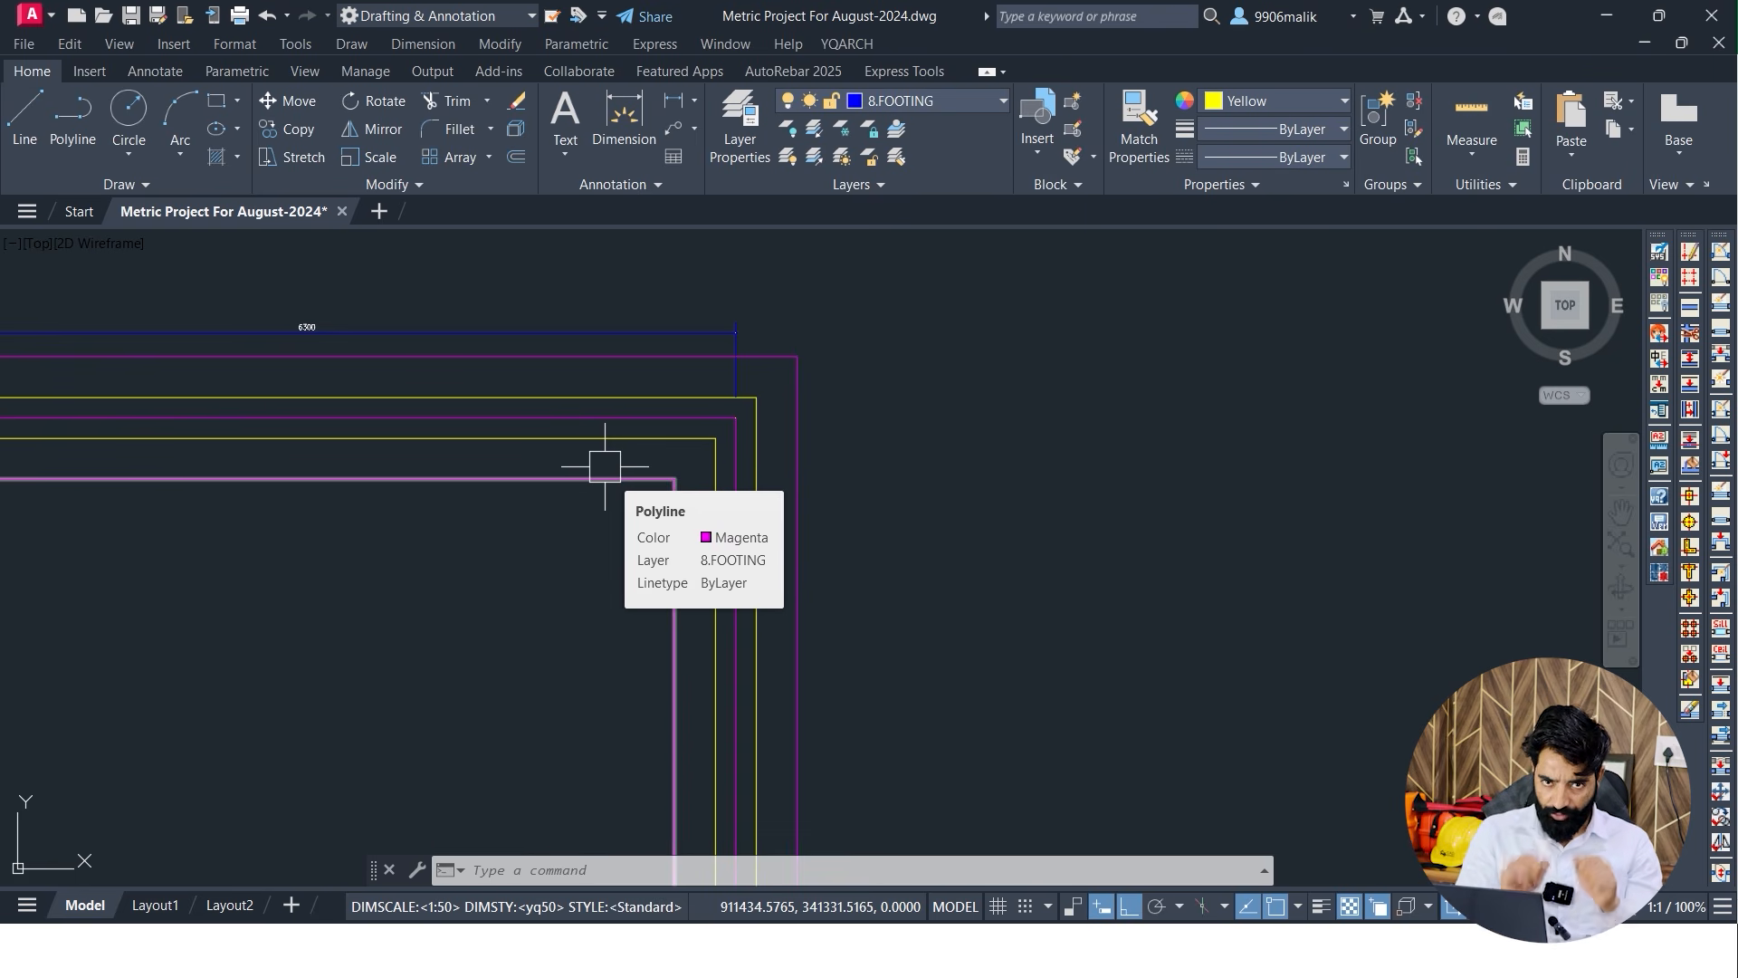
key(Escape)
key(Escape)
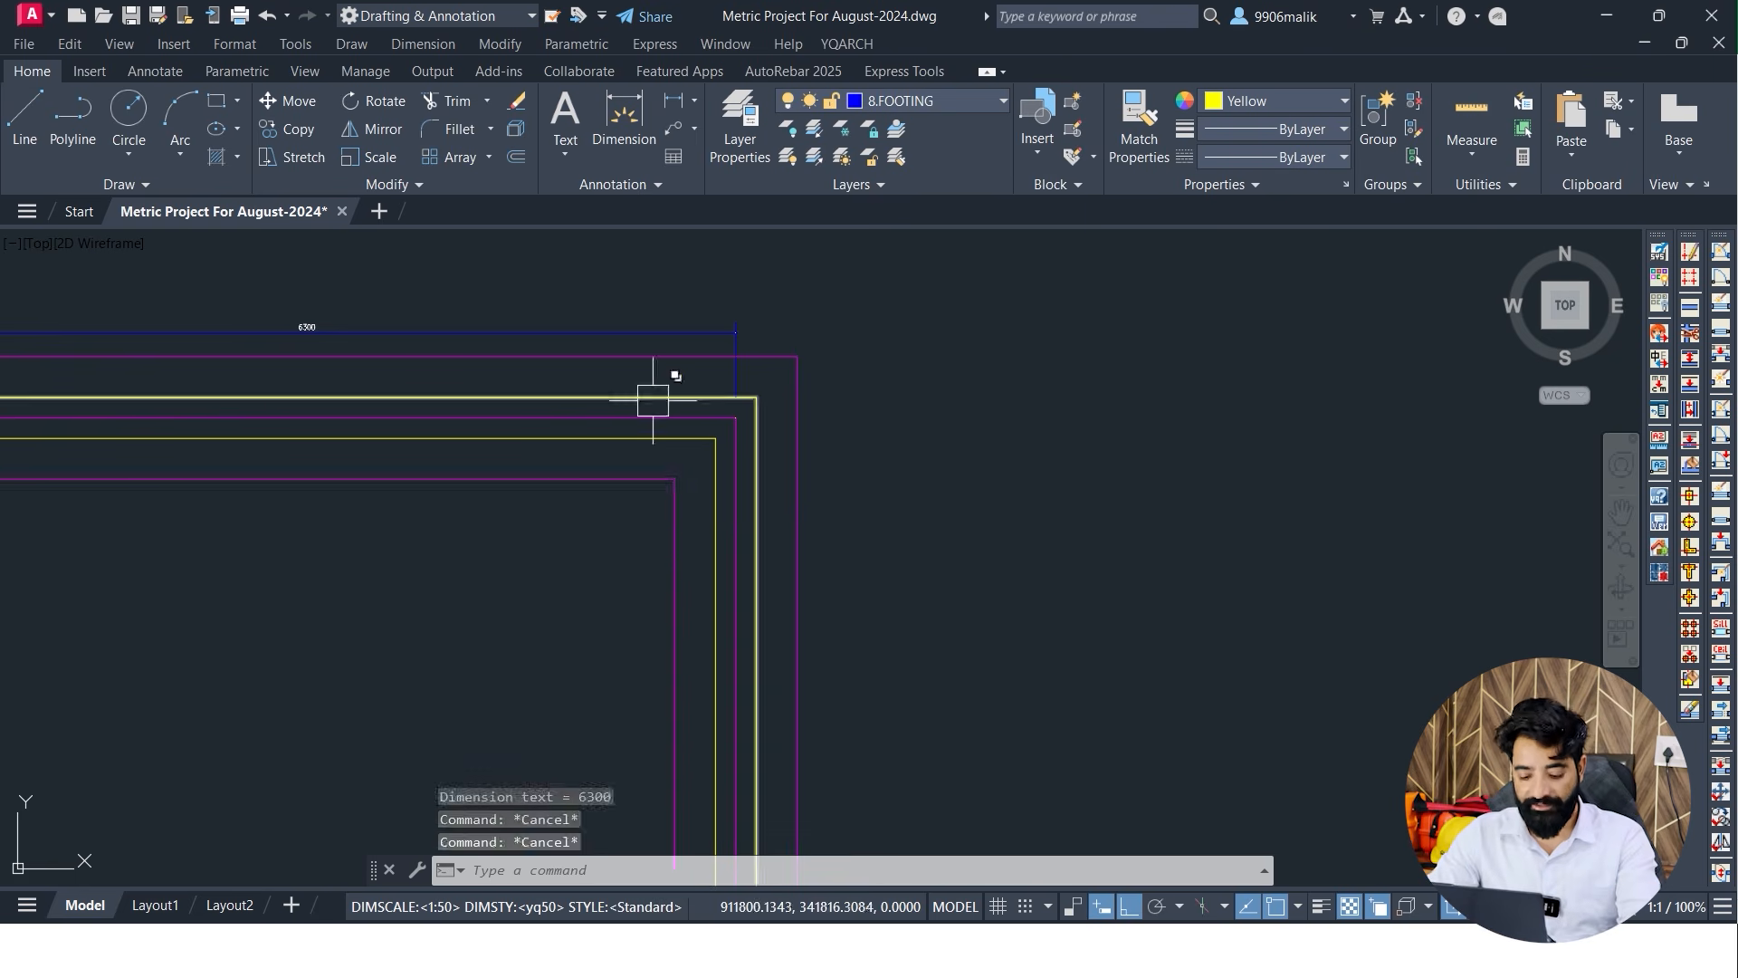
Draw 900 by 900 rectangles over the two upper corner overlaps of the footing outlines
text(rec)
key(Return)
click(674, 478)
click(797, 355)
key(Return)
middle_drag(88, 485, 671, 501)
scroll(517, 491, up, 4)
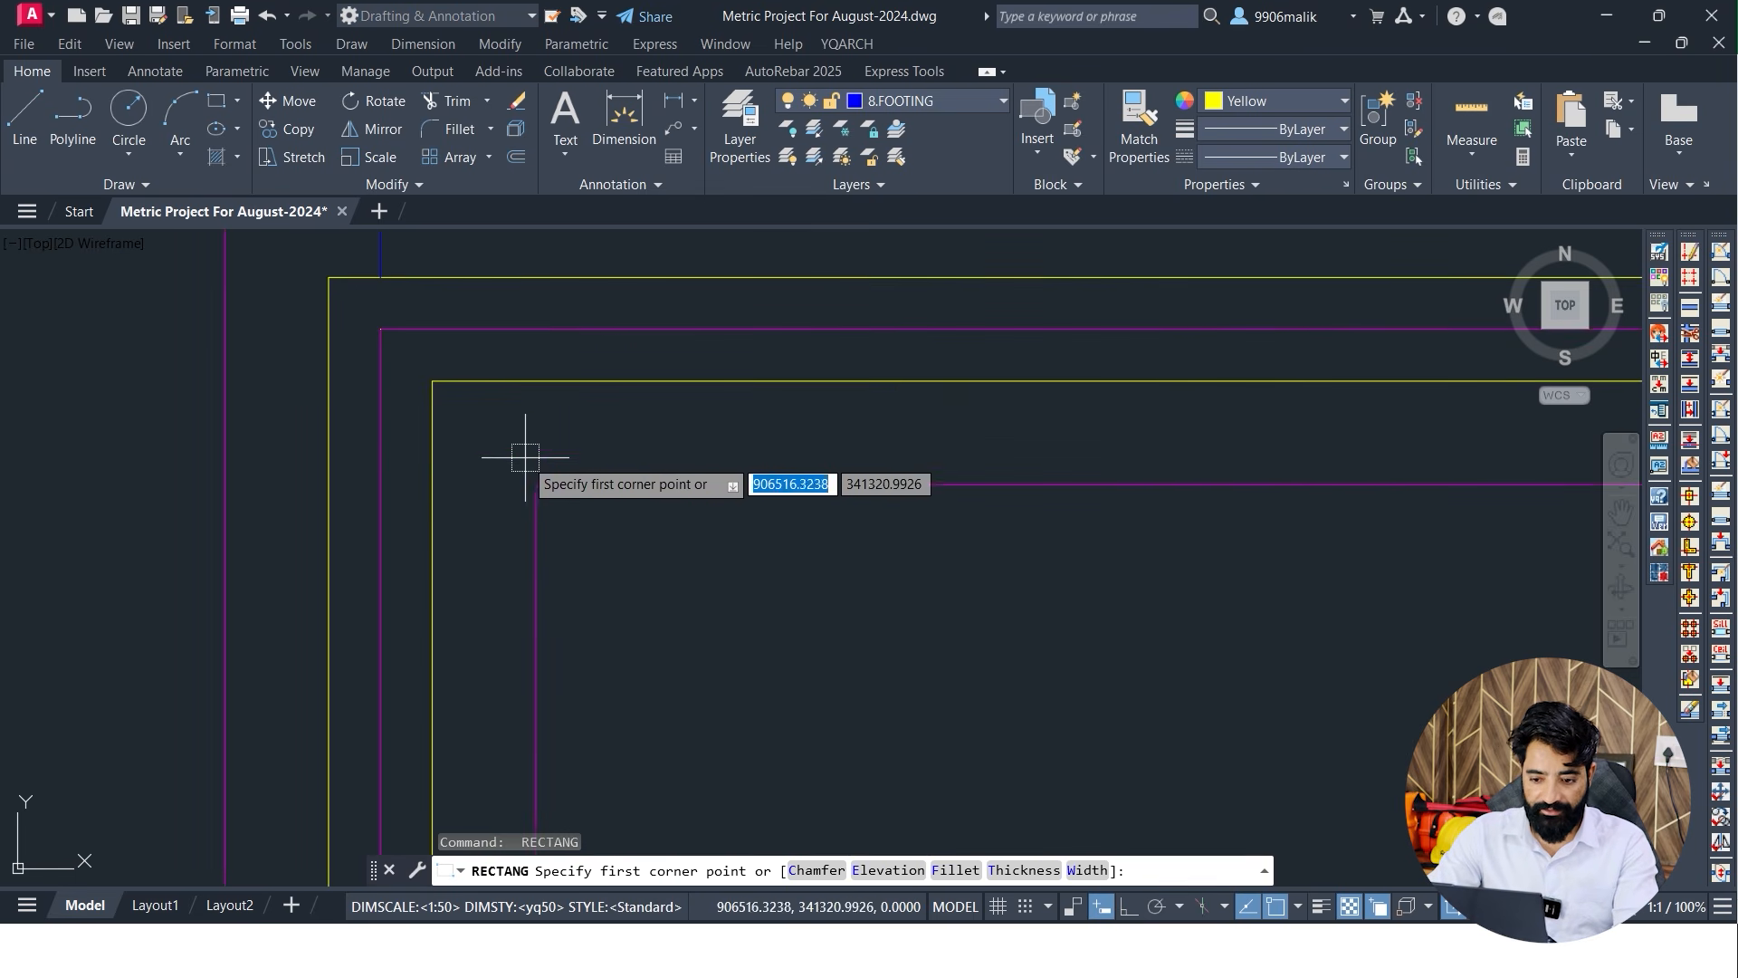
key(Return)
click(536, 483)
middle_drag(264, 280, 290, 416)
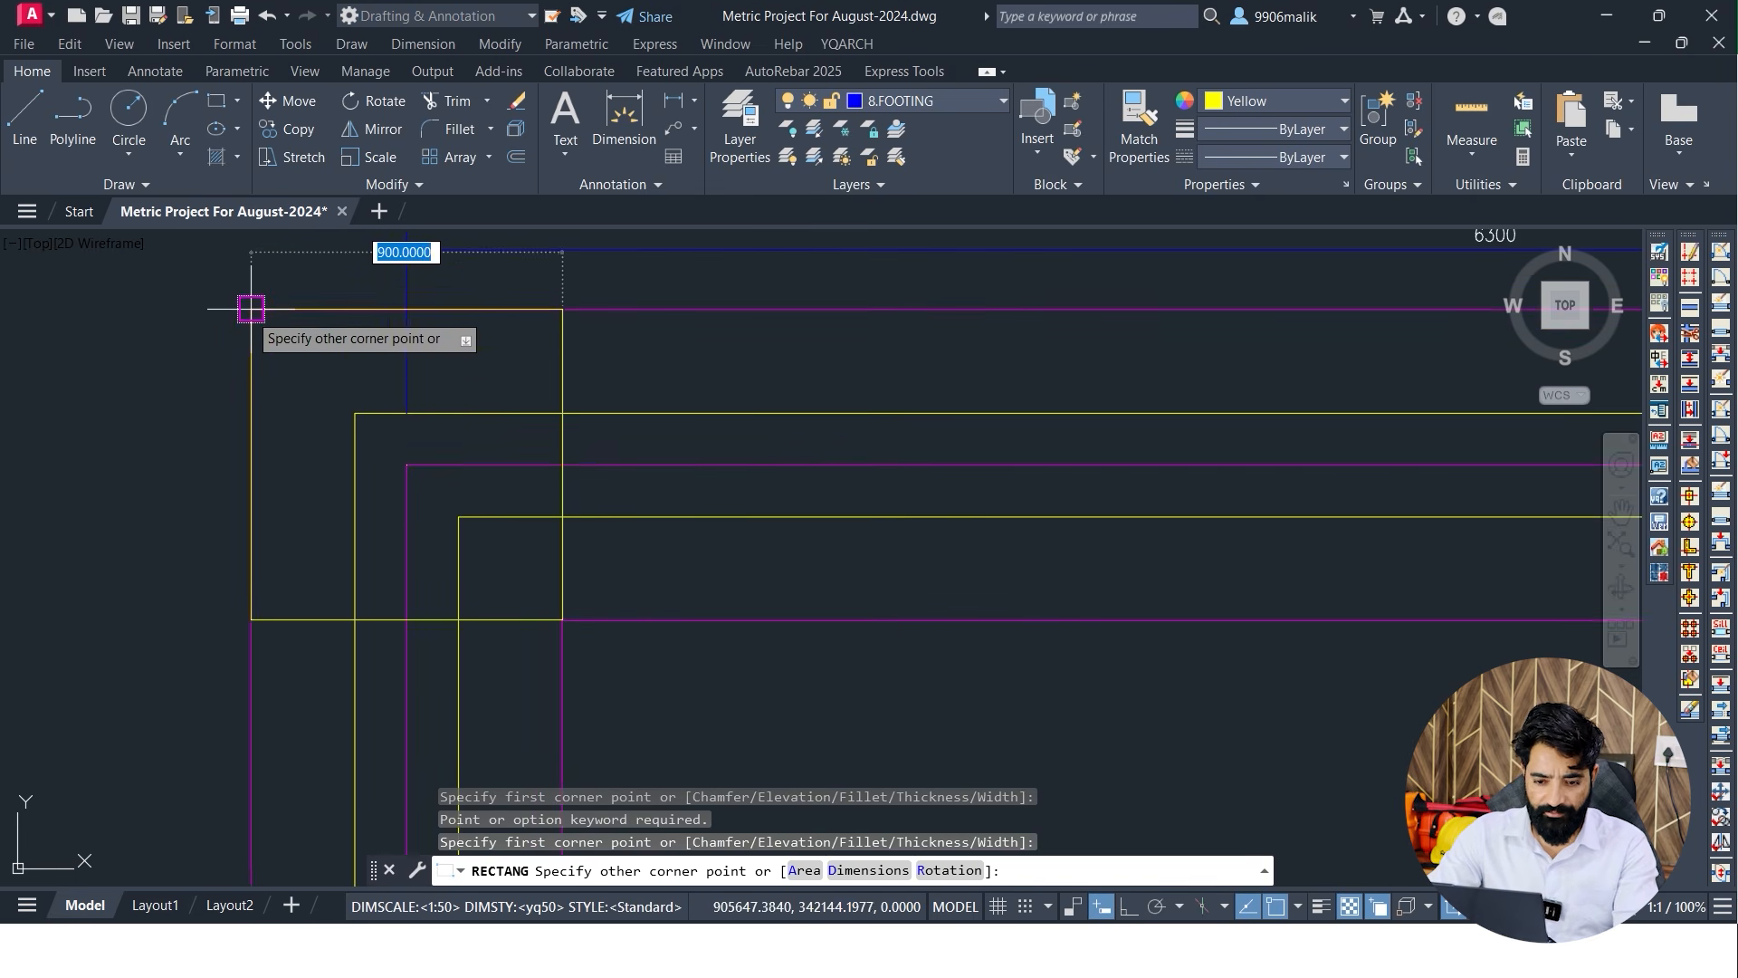
click(251, 308)
Draw matching corner rectangles over the two lower corner overlaps between the inner and outer magenta footing outlines
scroll(556, 632, down, 2)
scroll(556, 632, down, 4)
middle_drag(634, 641, 563, 487)
middle_drag(806, 594, 678, 419)
key(Return)
click(812, 589)
click(889, 667)
key(Return)
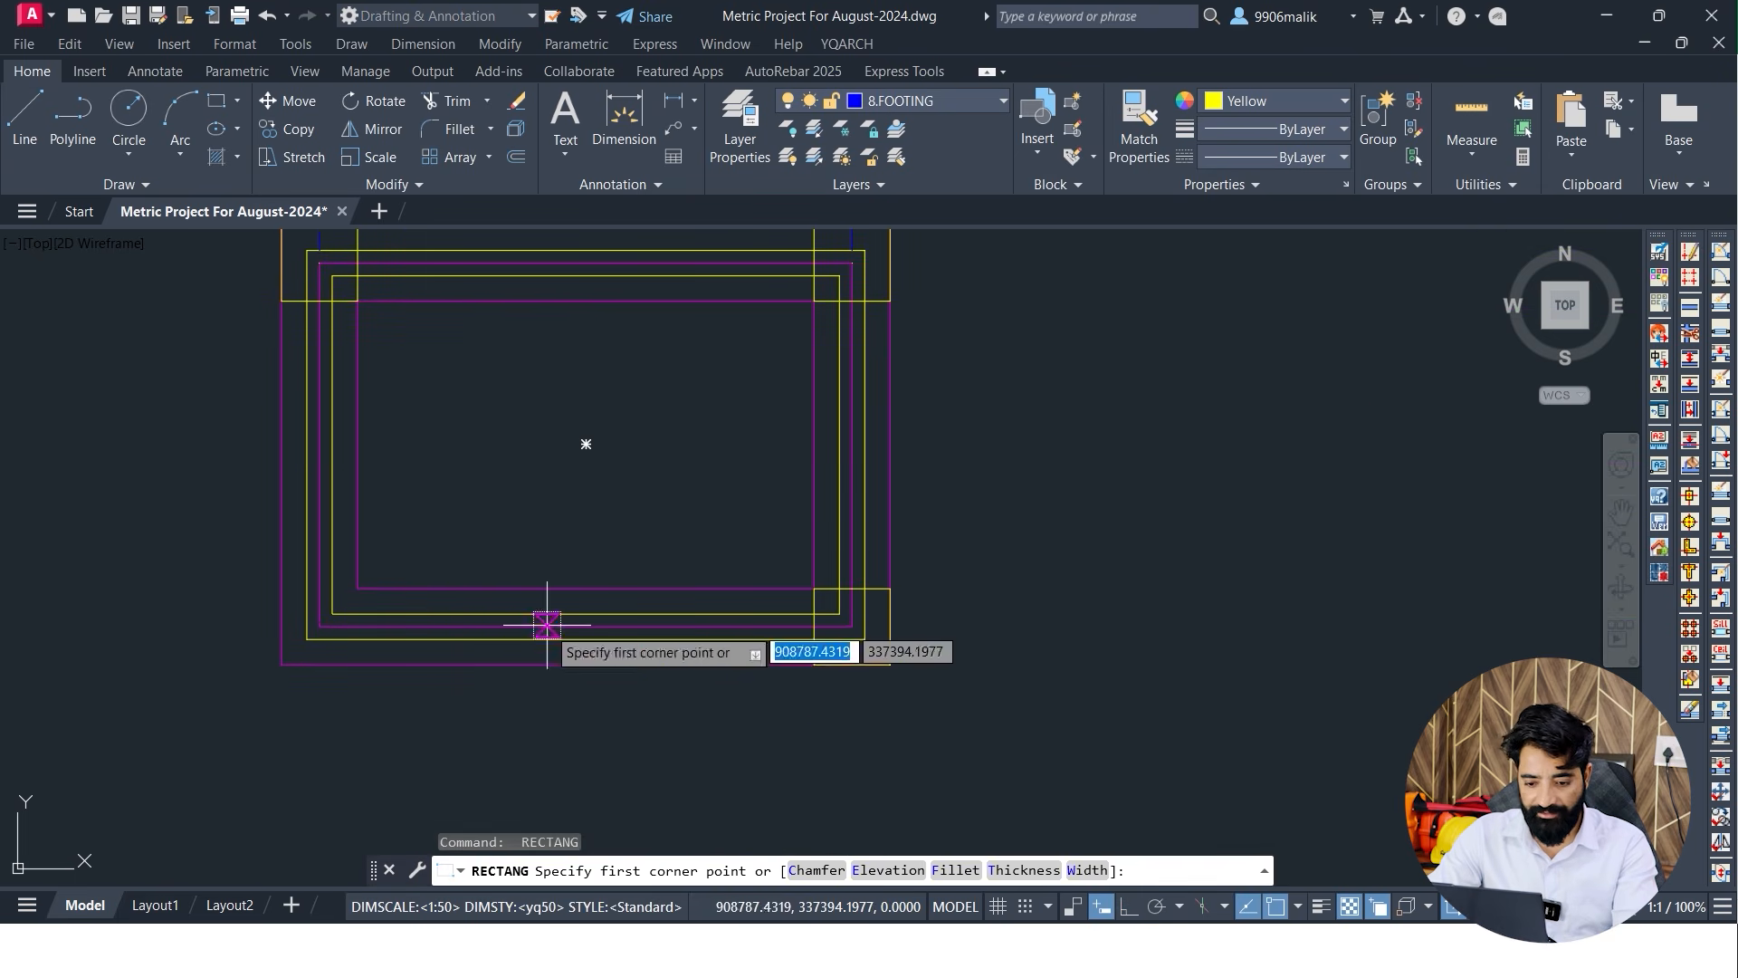
middle_drag(400, 586, 552, 614)
click(506, 615)
click(431, 691)
scroll(549, 614, up, 4)
mouse_move(380, 438)
middle_down()
mouse_move(544, 607)
mouse_move(557, 653)
middle_up()
scroll(544, 607, down, 4)
key(Escape)
click(631, 542)
click(394, 542)
key(Escape)
key(Escape)
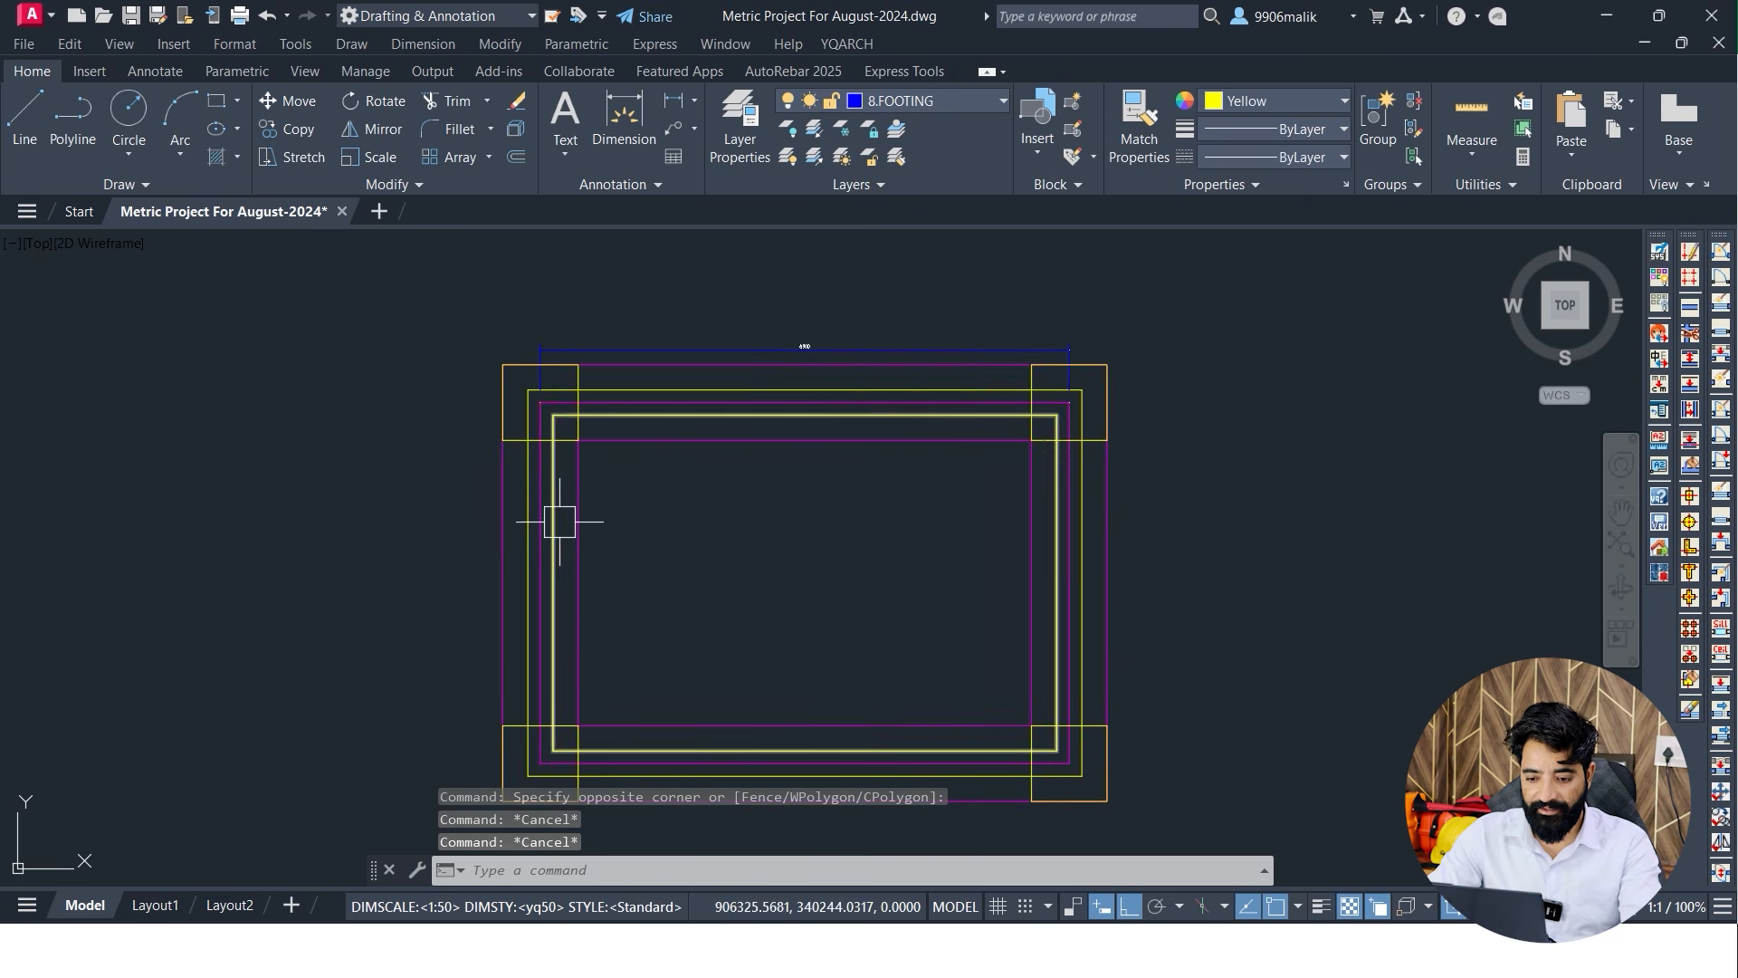
middle_drag(797, 605, 561, 586)
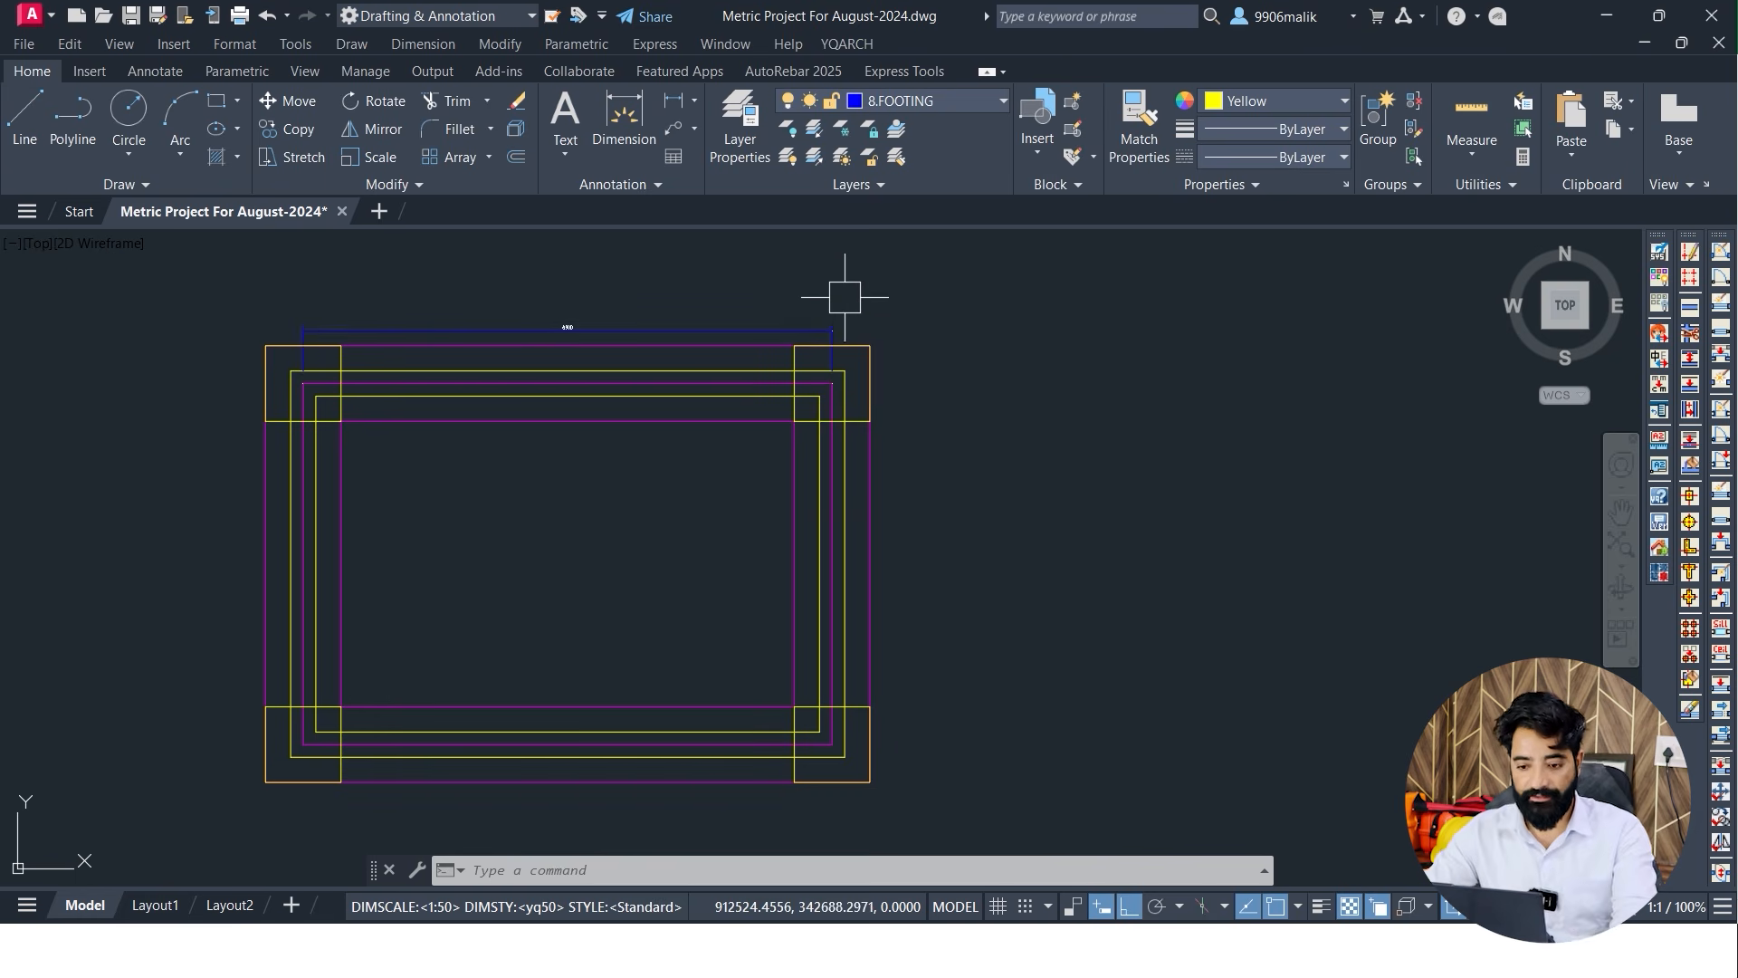
Check the centreline's long-side dimension and measure the outer footing outline's full long side with a linear dimension
key(Escape)
key(Escape)
key(Escape)
scroll(636, 507, up, 5)
scroll(899, 435, up, 2)
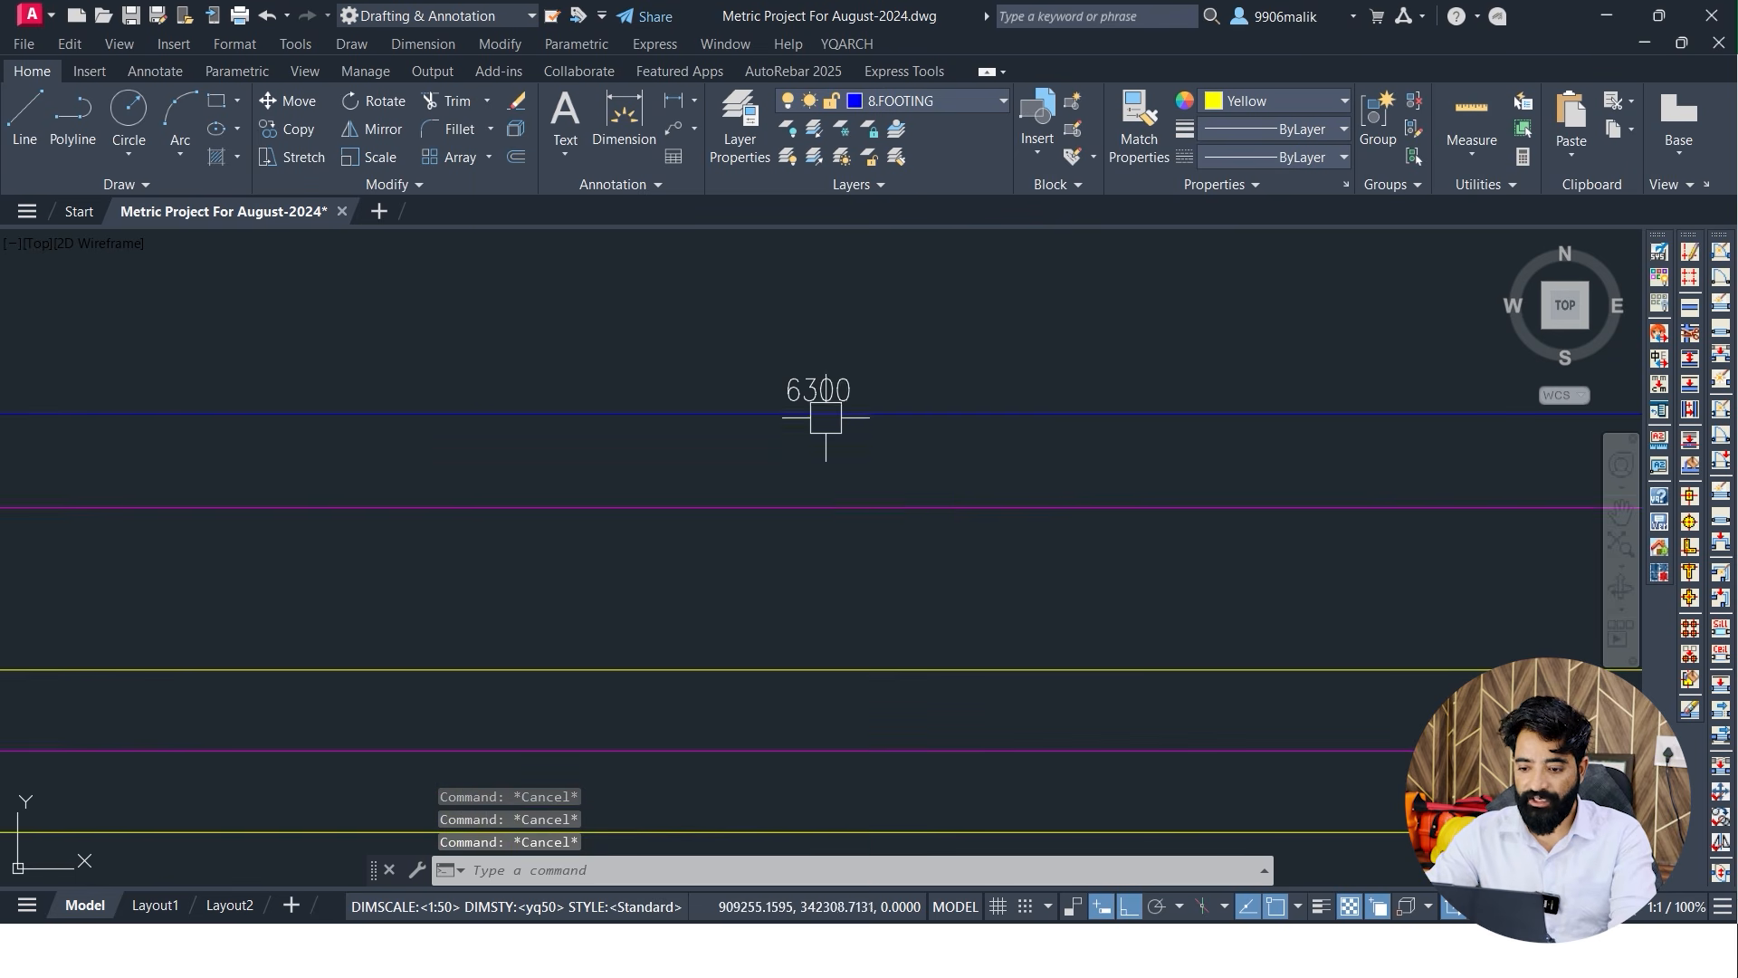
scroll(896, 470, down, 3)
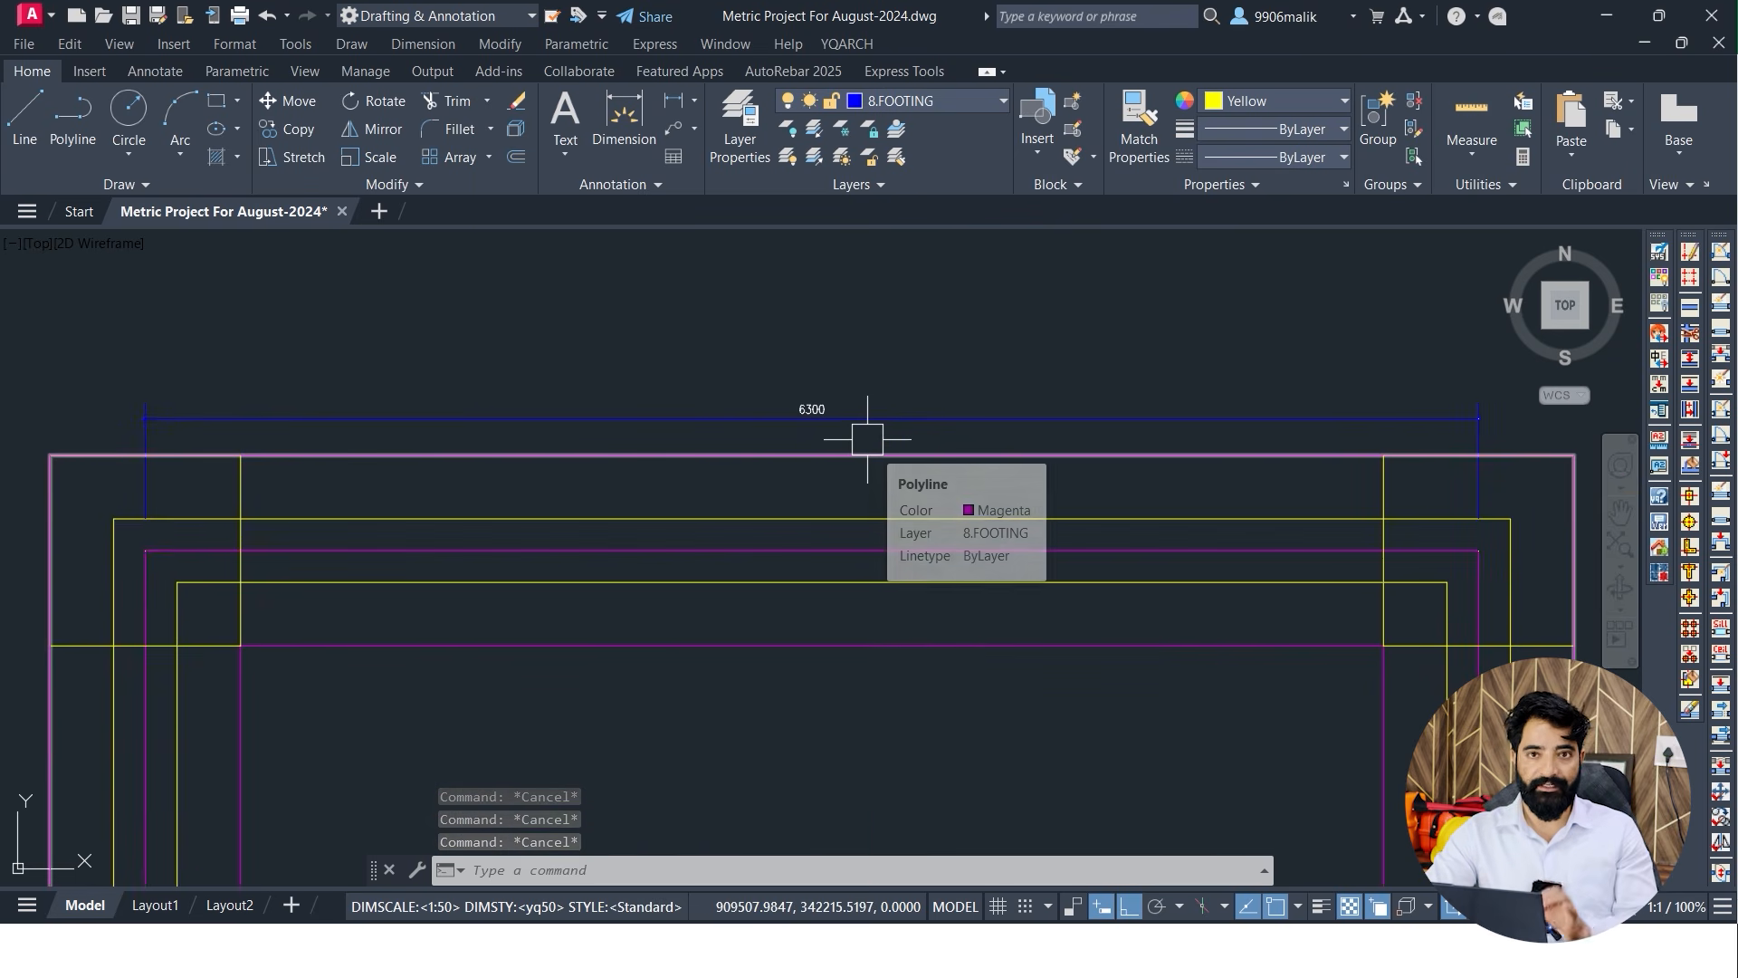
text(dli)
key(Return)
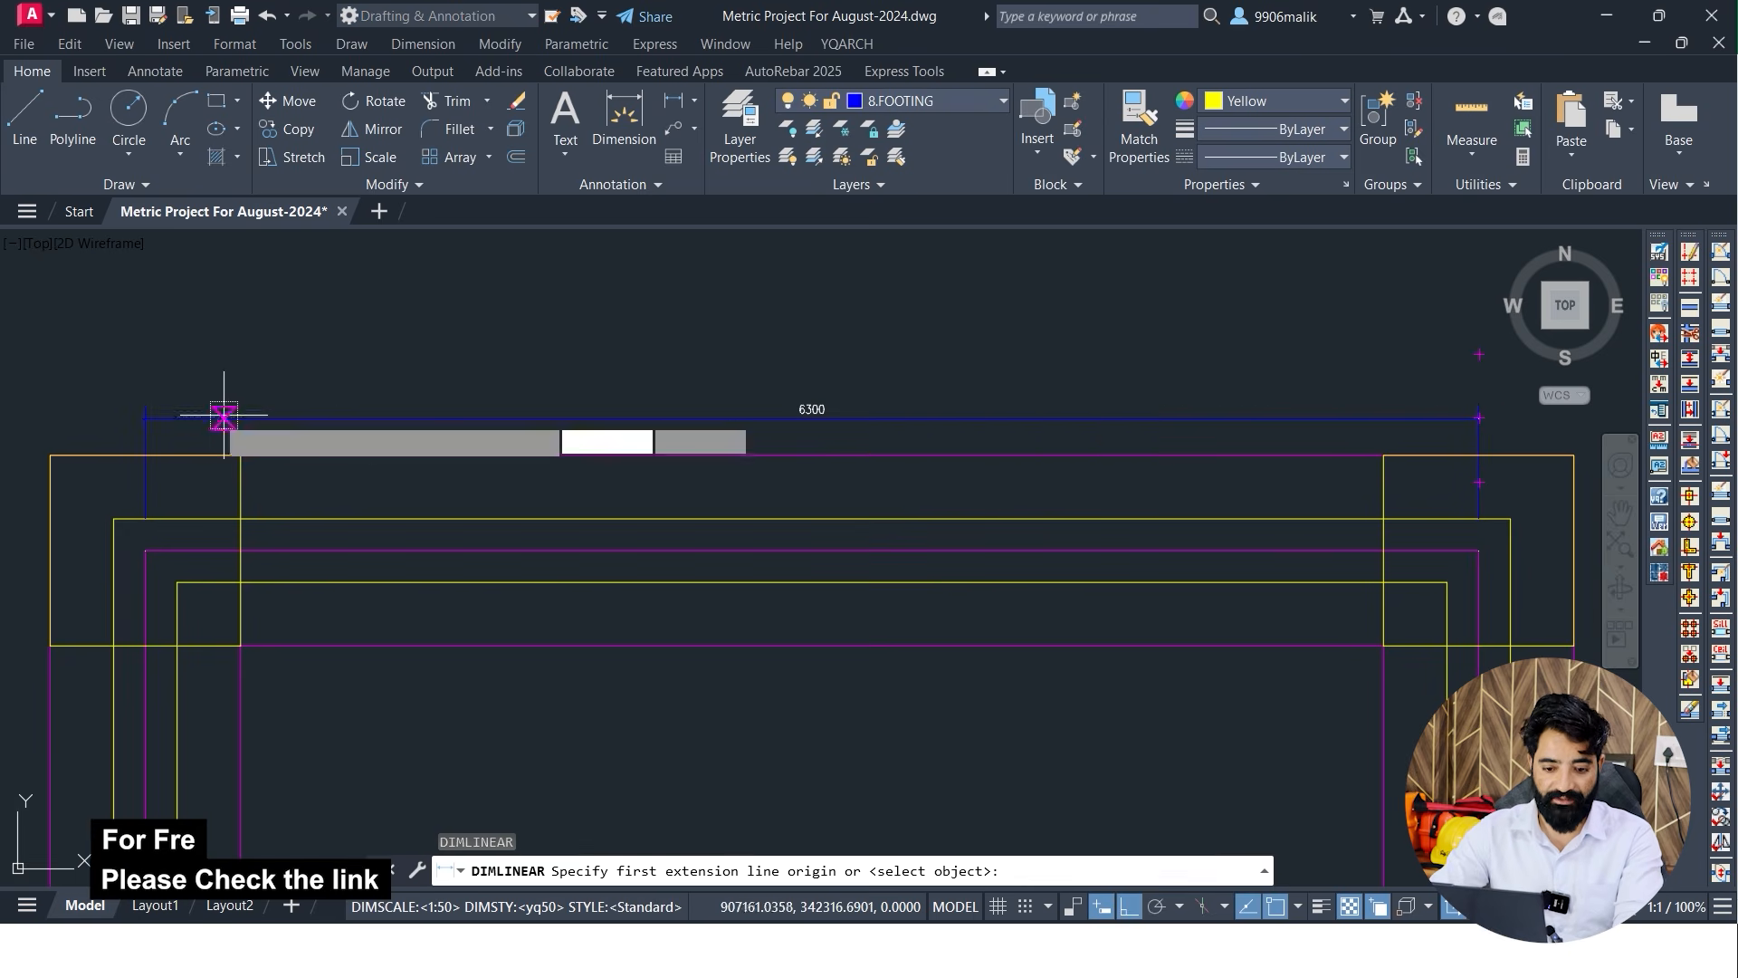
click(50, 455)
middle_drag(1222, 515, 601, 500)
click(953, 440)
middle_drag(888, 412, 1155, 442)
key(Escape)
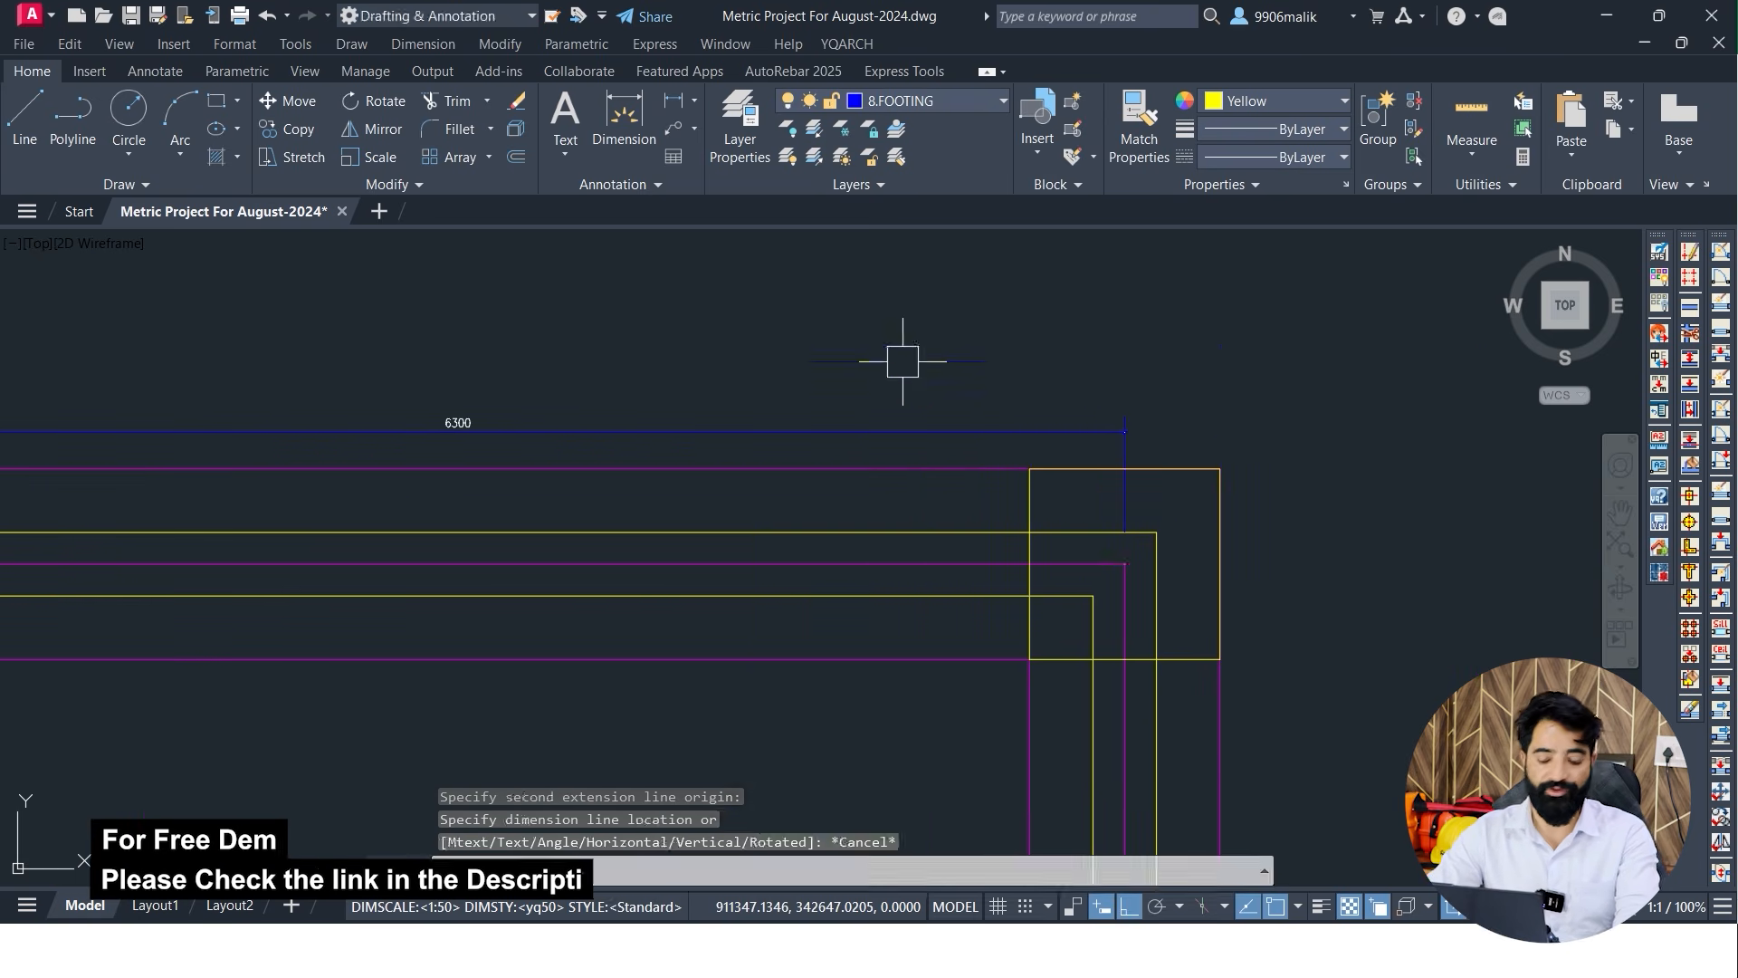
Switch to the Excel takeoff and set the number to 2 for both footing step-1 rows
key(super)
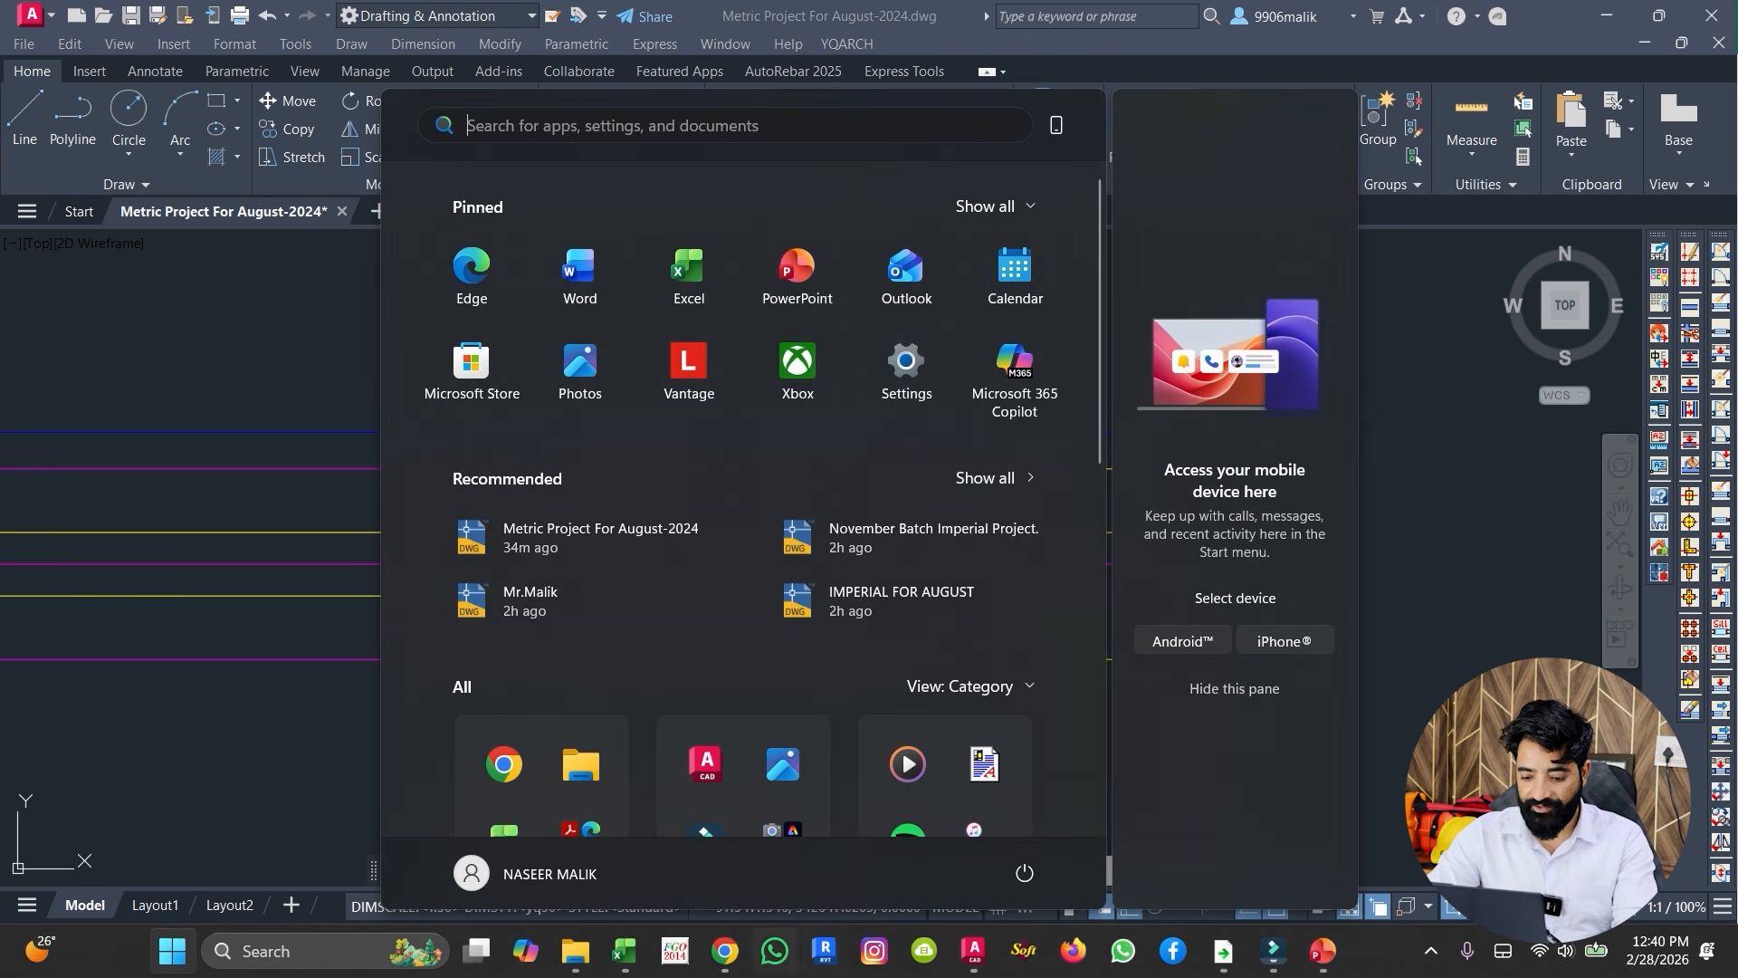
click(624, 950)
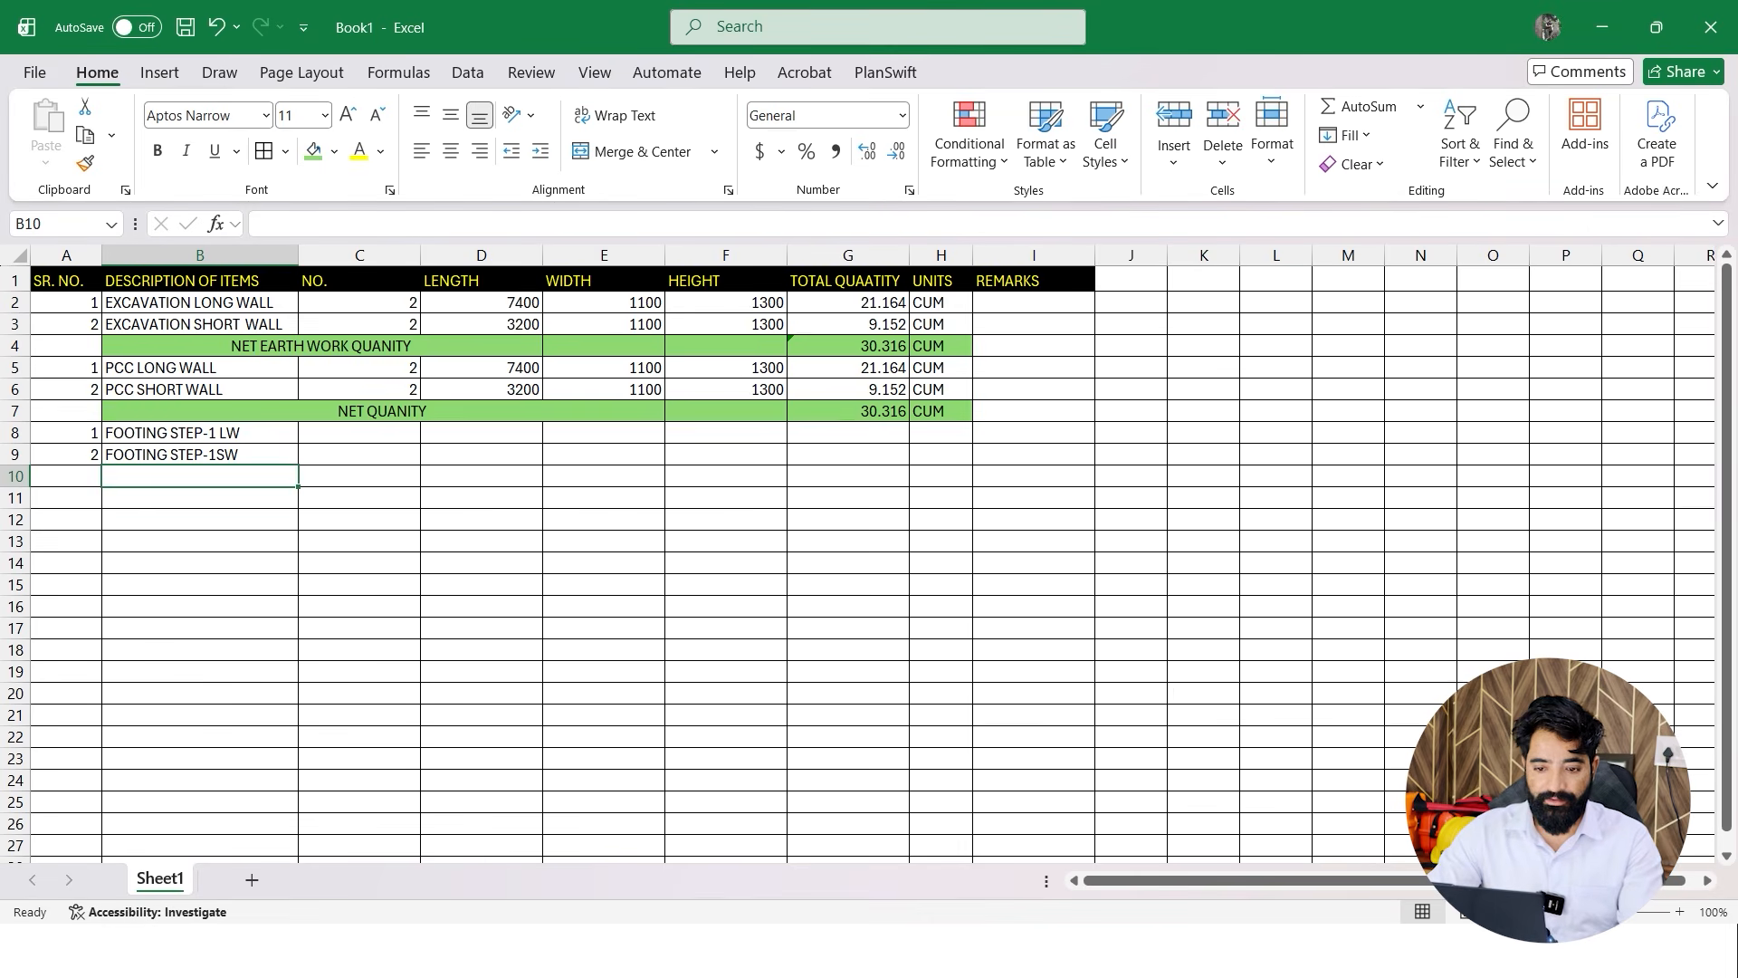
click(359, 433)
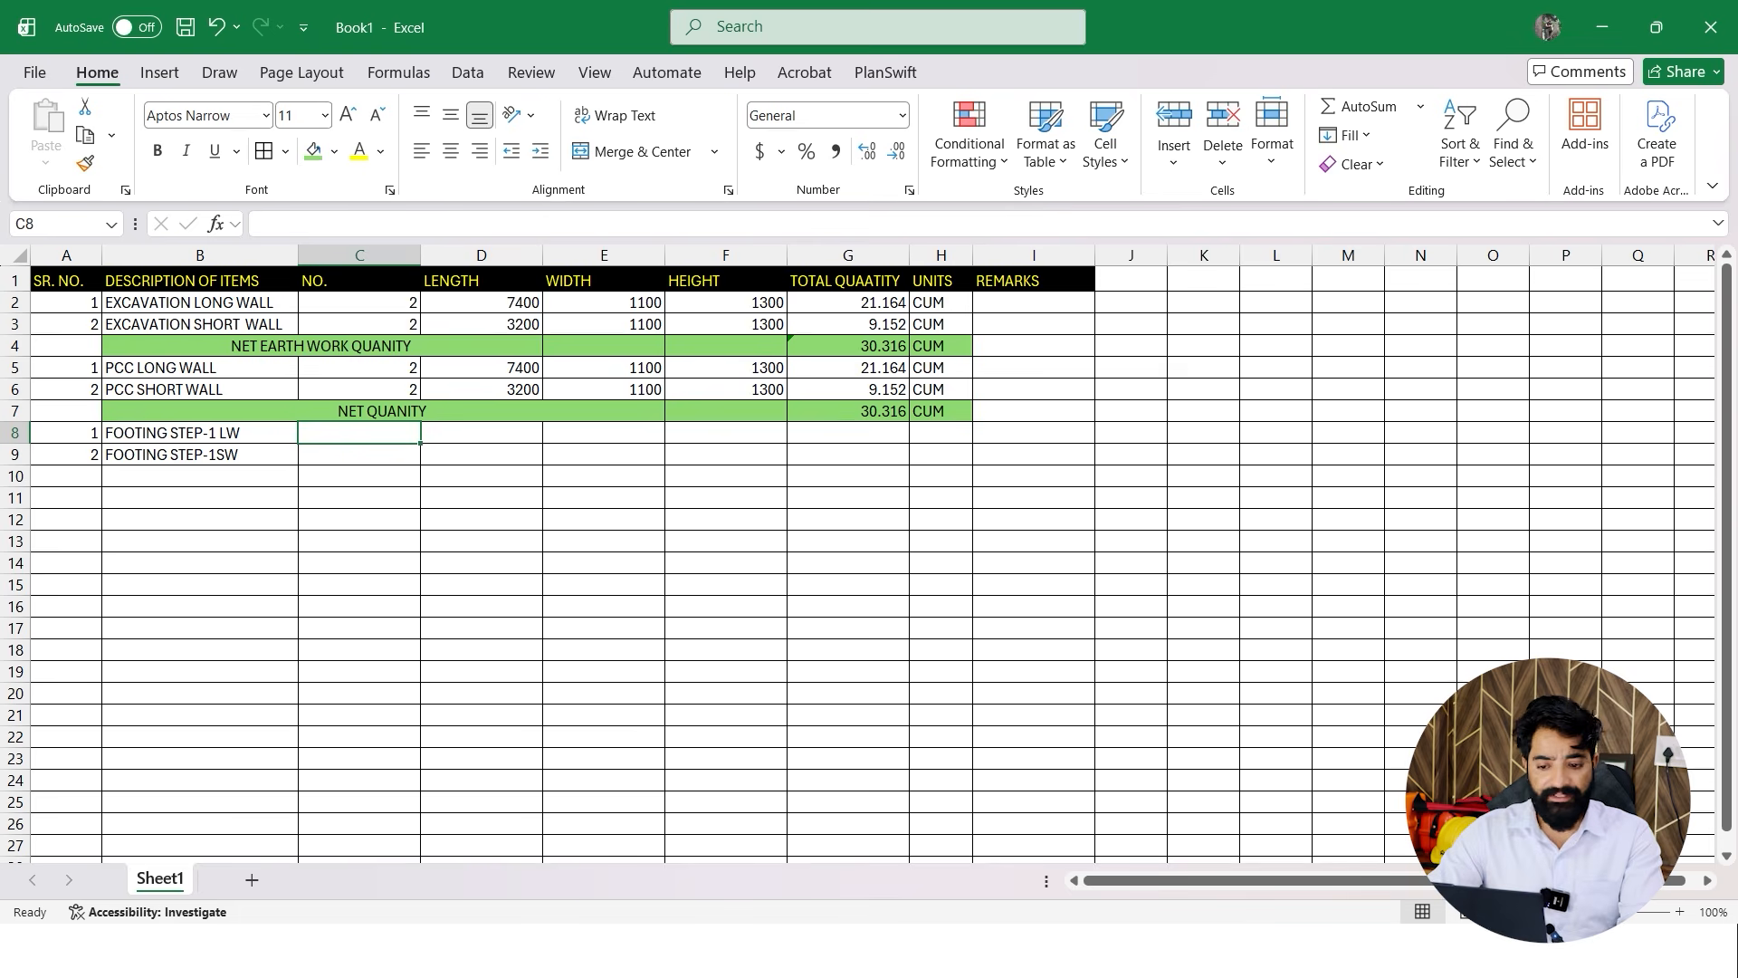
text(2)
key(Return)
text(2)
key(Return)
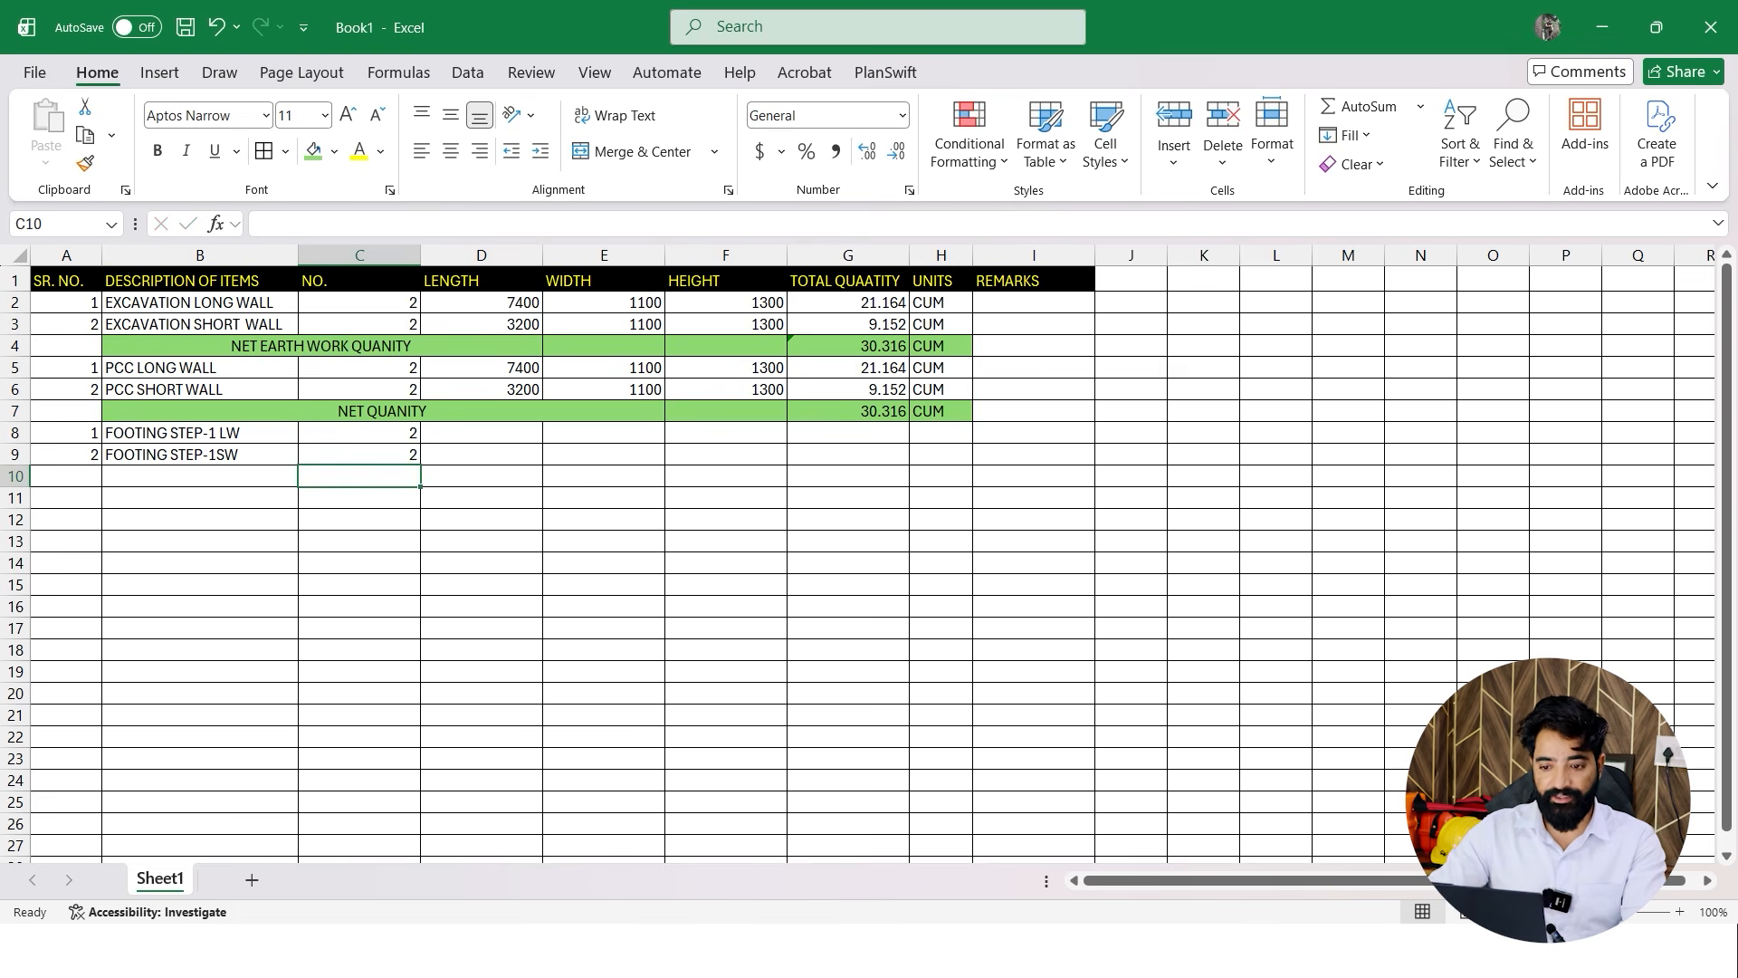
Copy the excavation long wall's length formula into the footing step-1 long wall's length cell, D8
click(481, 433)
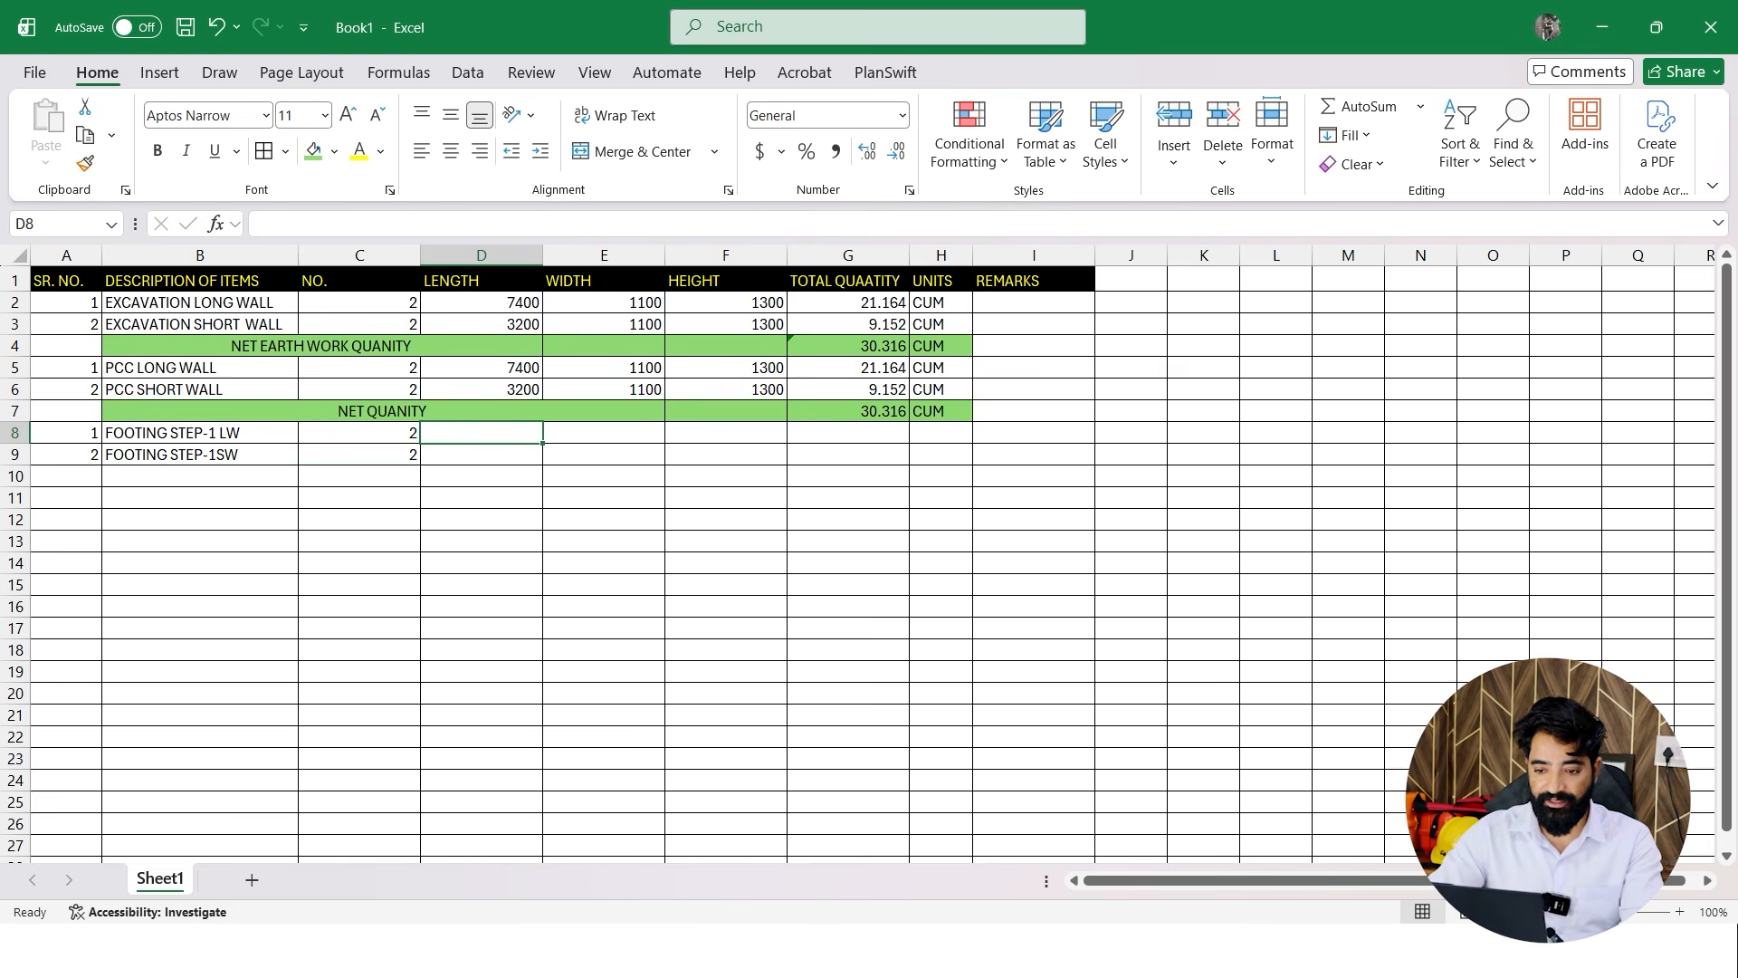
click(482, 302)
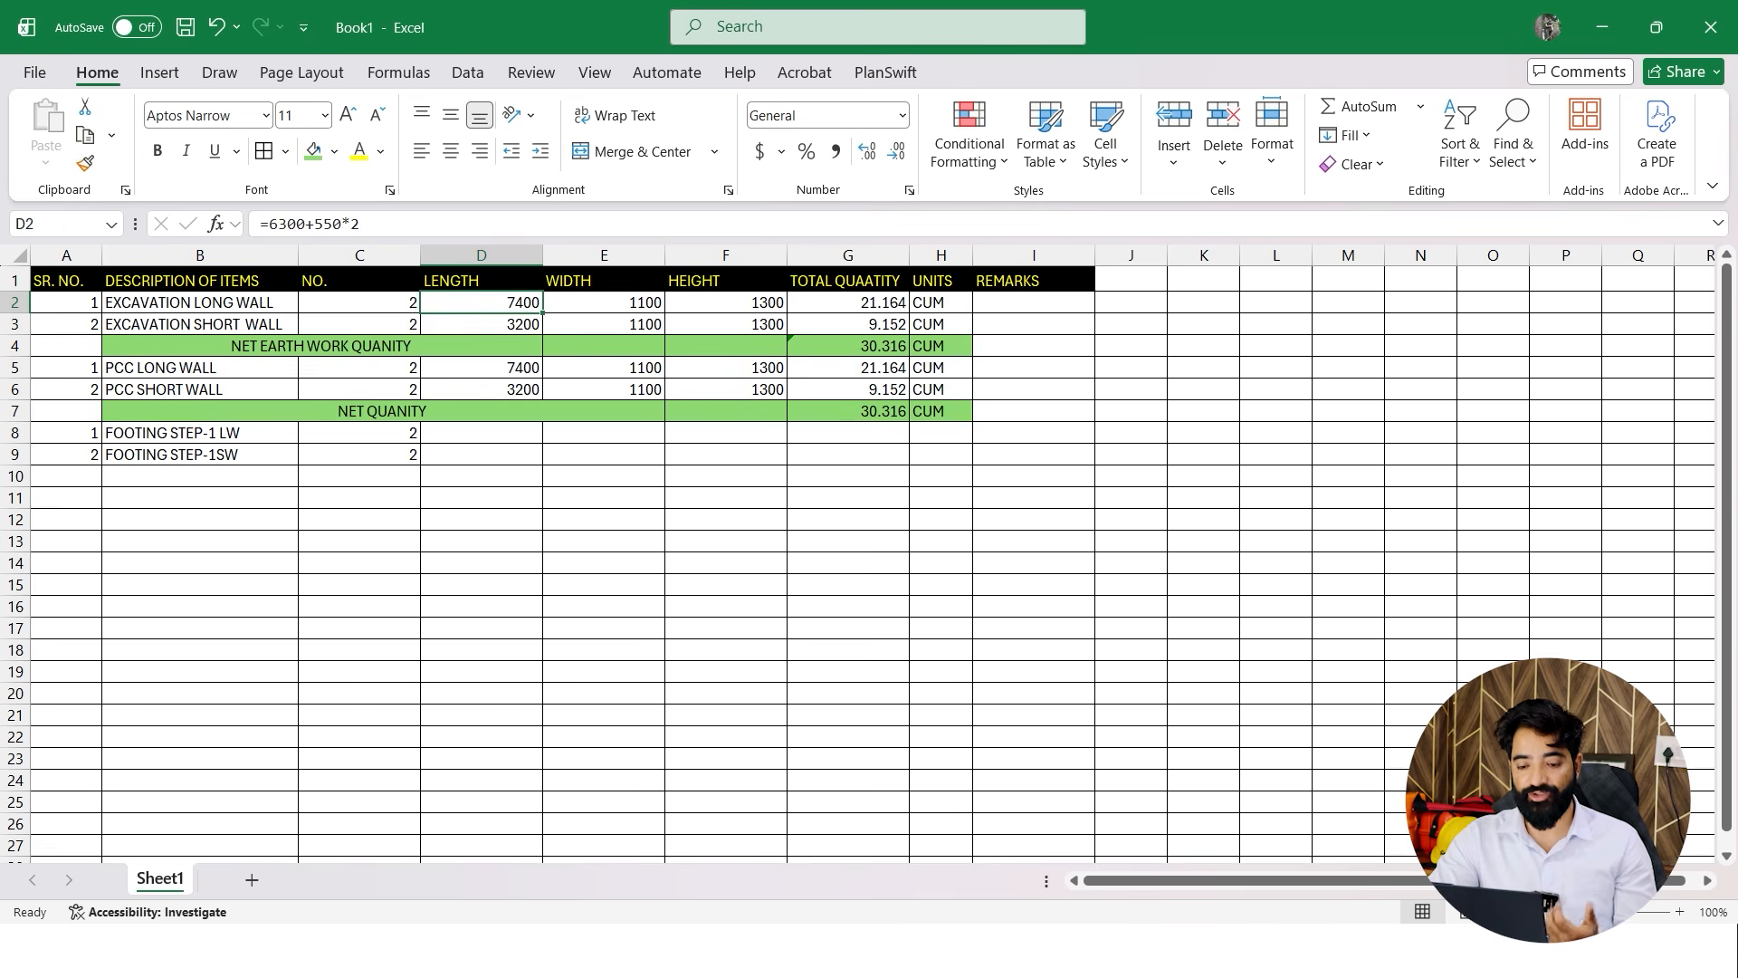
click(482, 433)
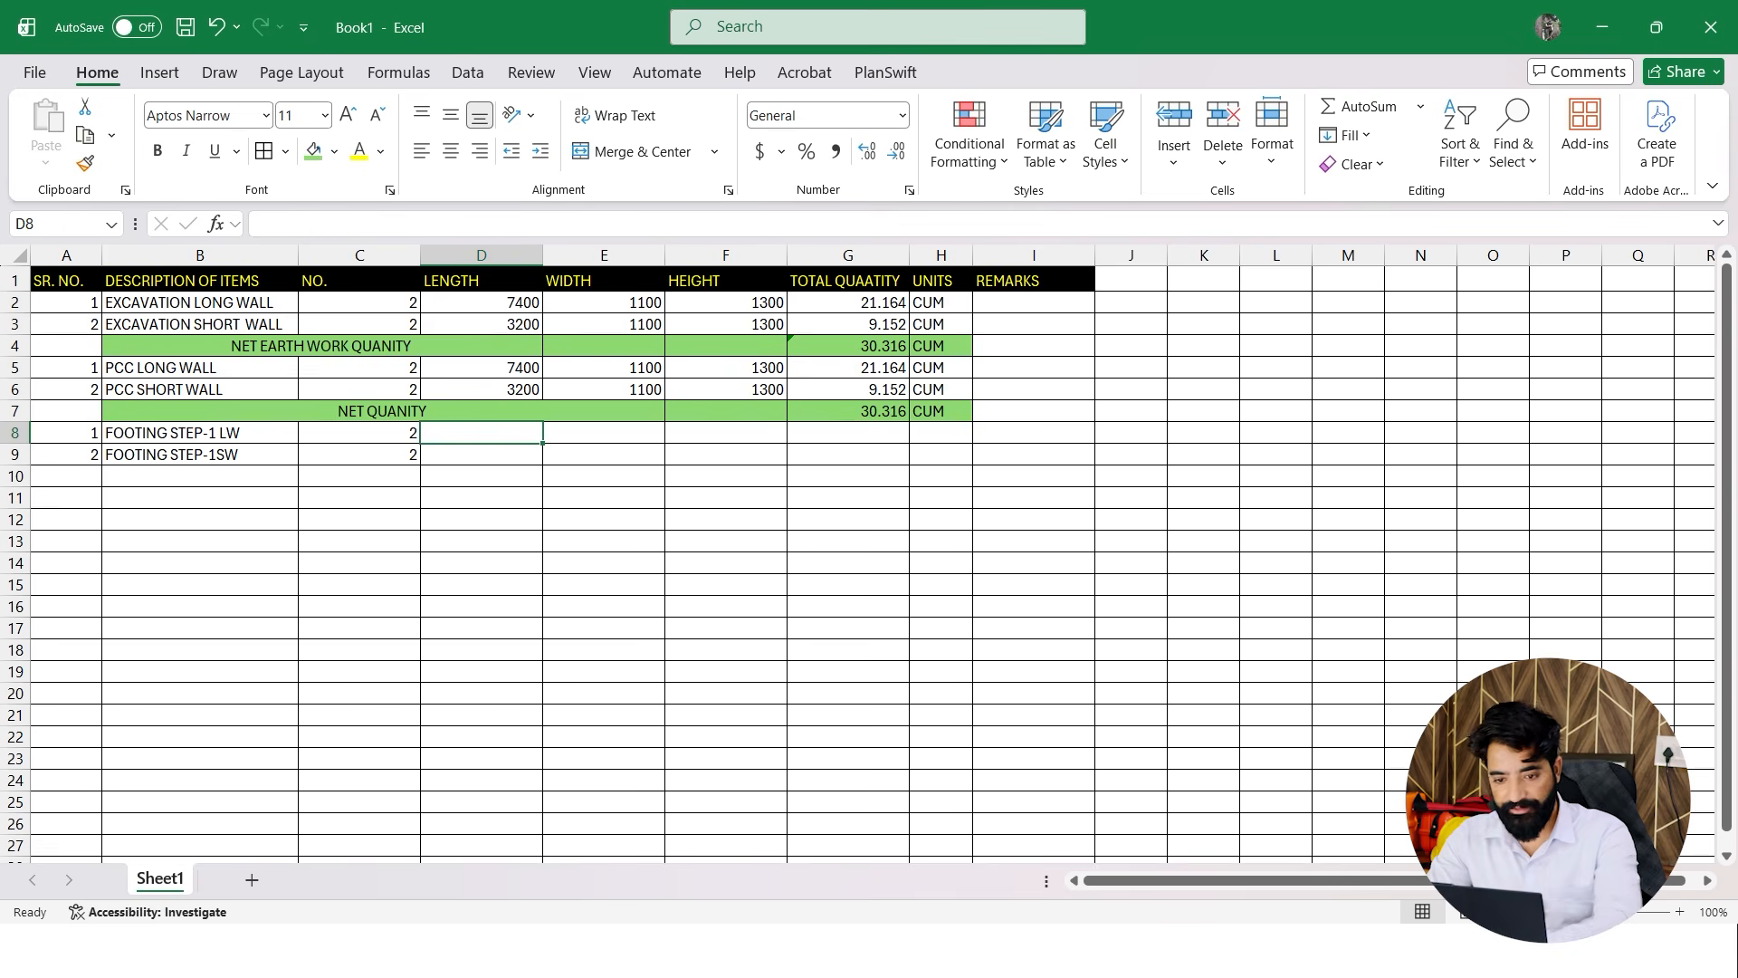
click(481, 302)
key(ctrl+c)
click(481, 433)
key(ctrl+v)
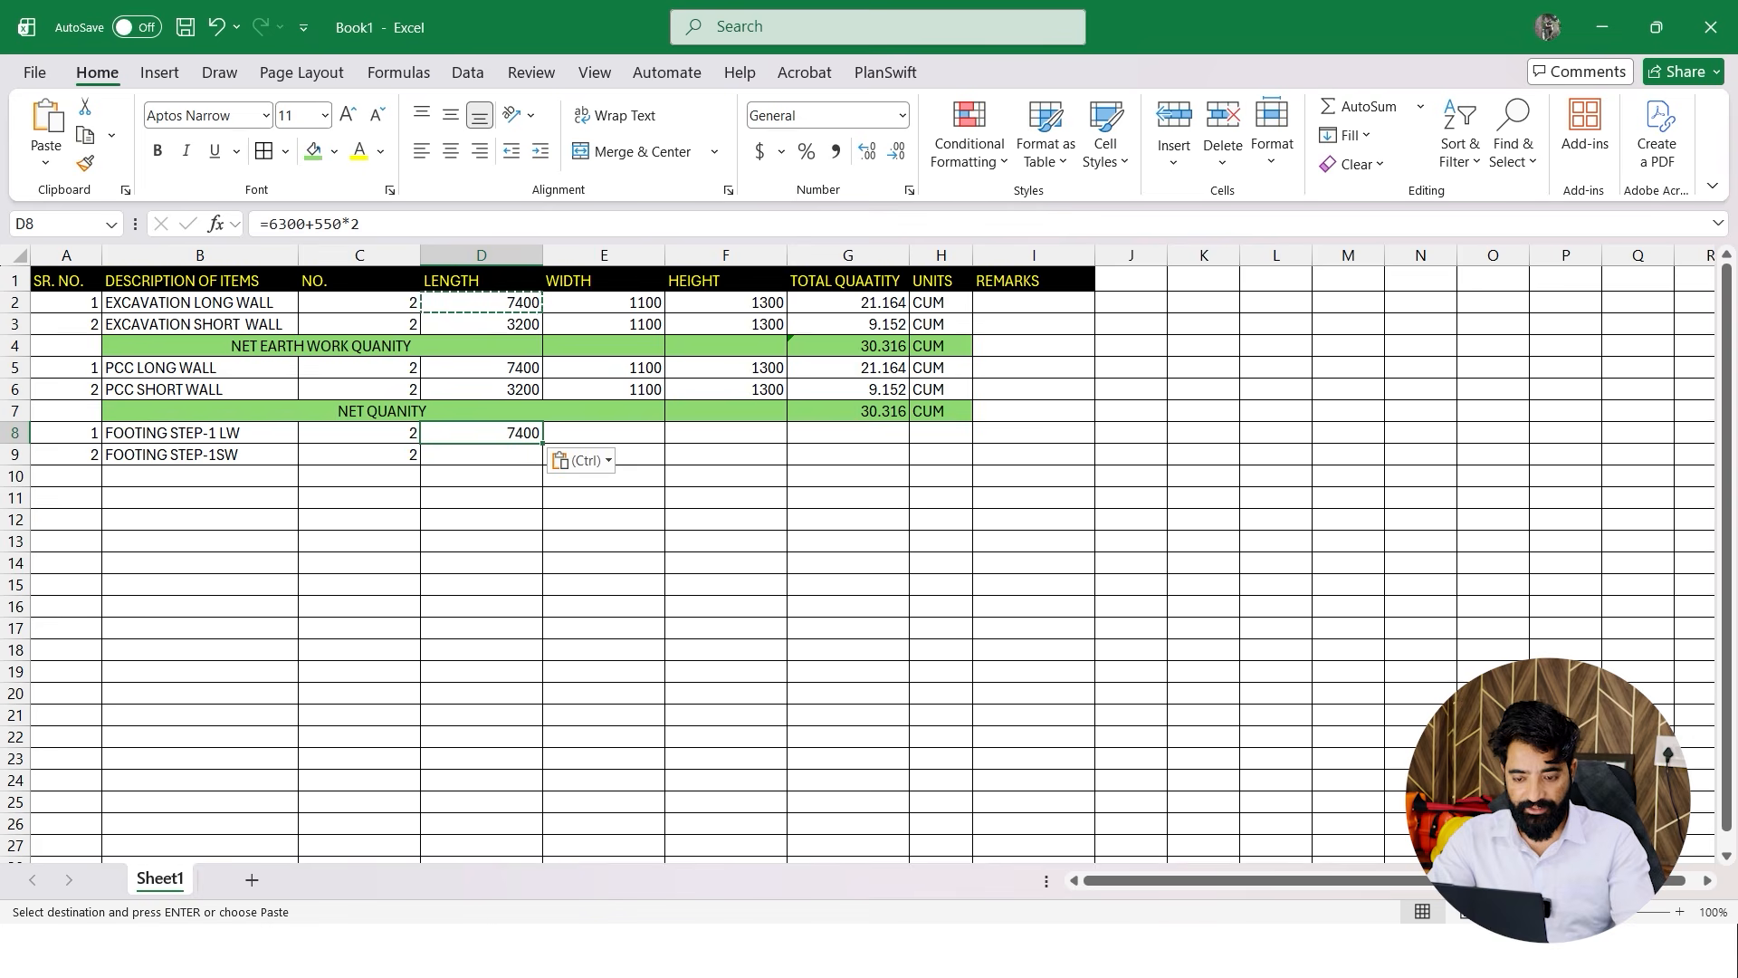
key(Escape)
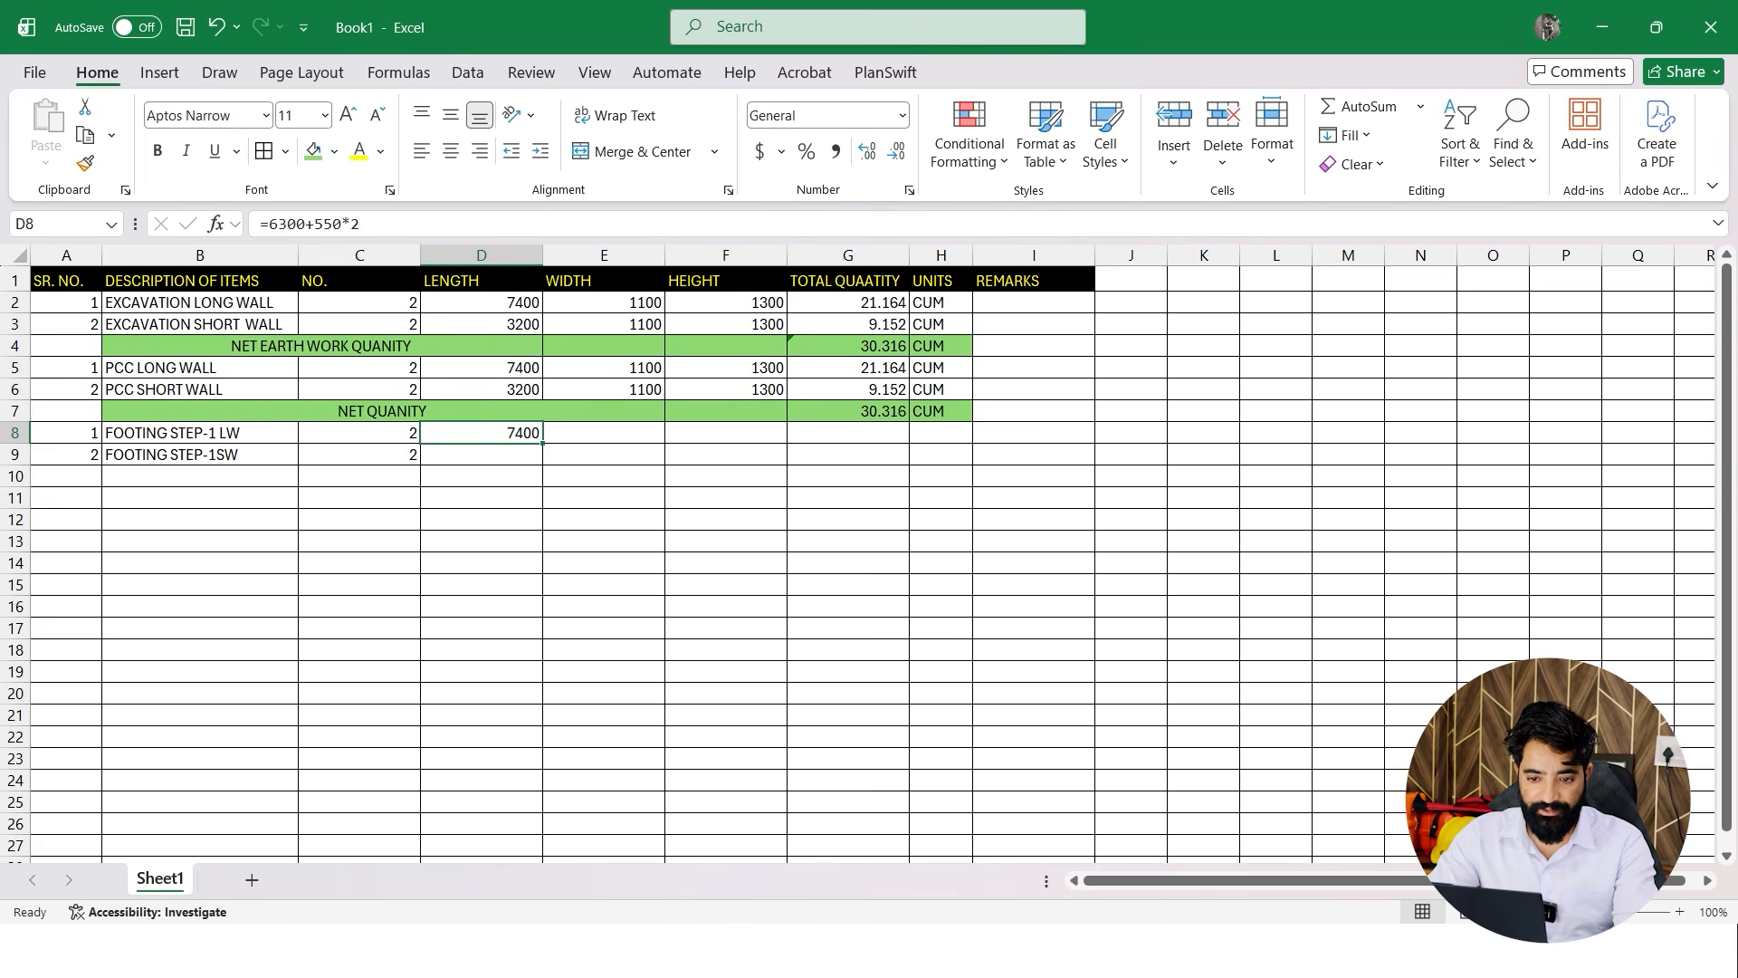
Change the footing step-1 long wall's length formula to =6300+450*2
click(323, 223)
key(BackSpace)
text(4)
key(Return)
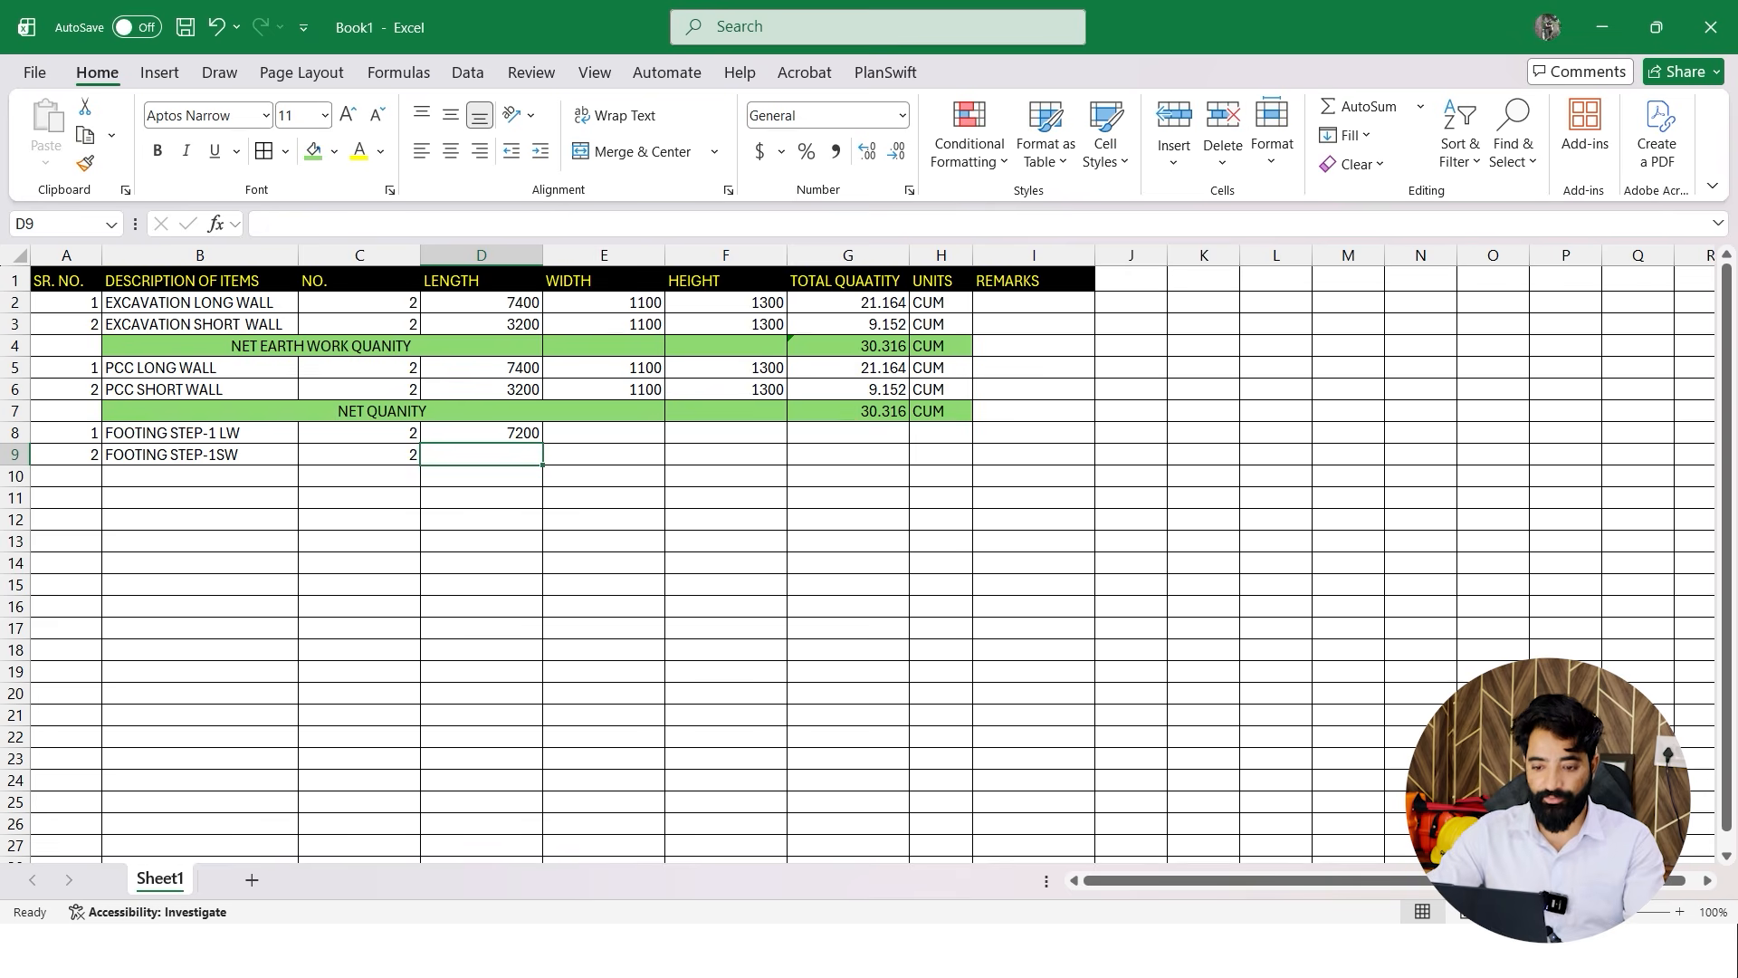
click(481, 432)
drag(542, 443, 542, 463)
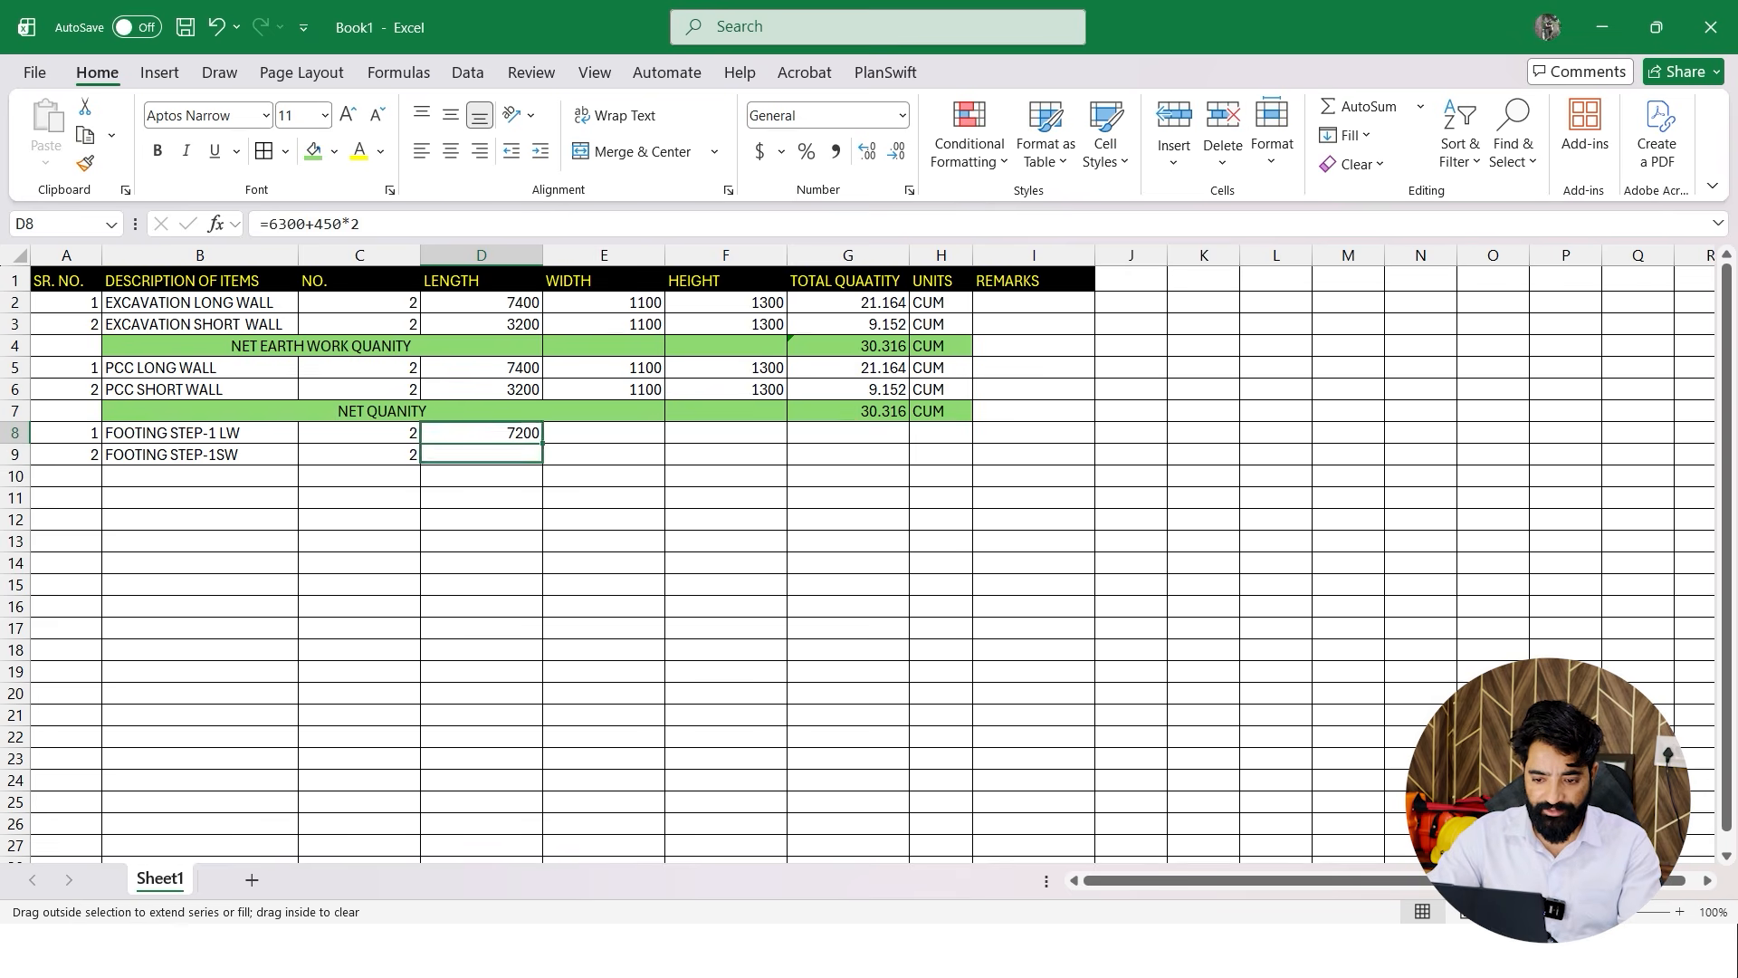
click(481, 454)
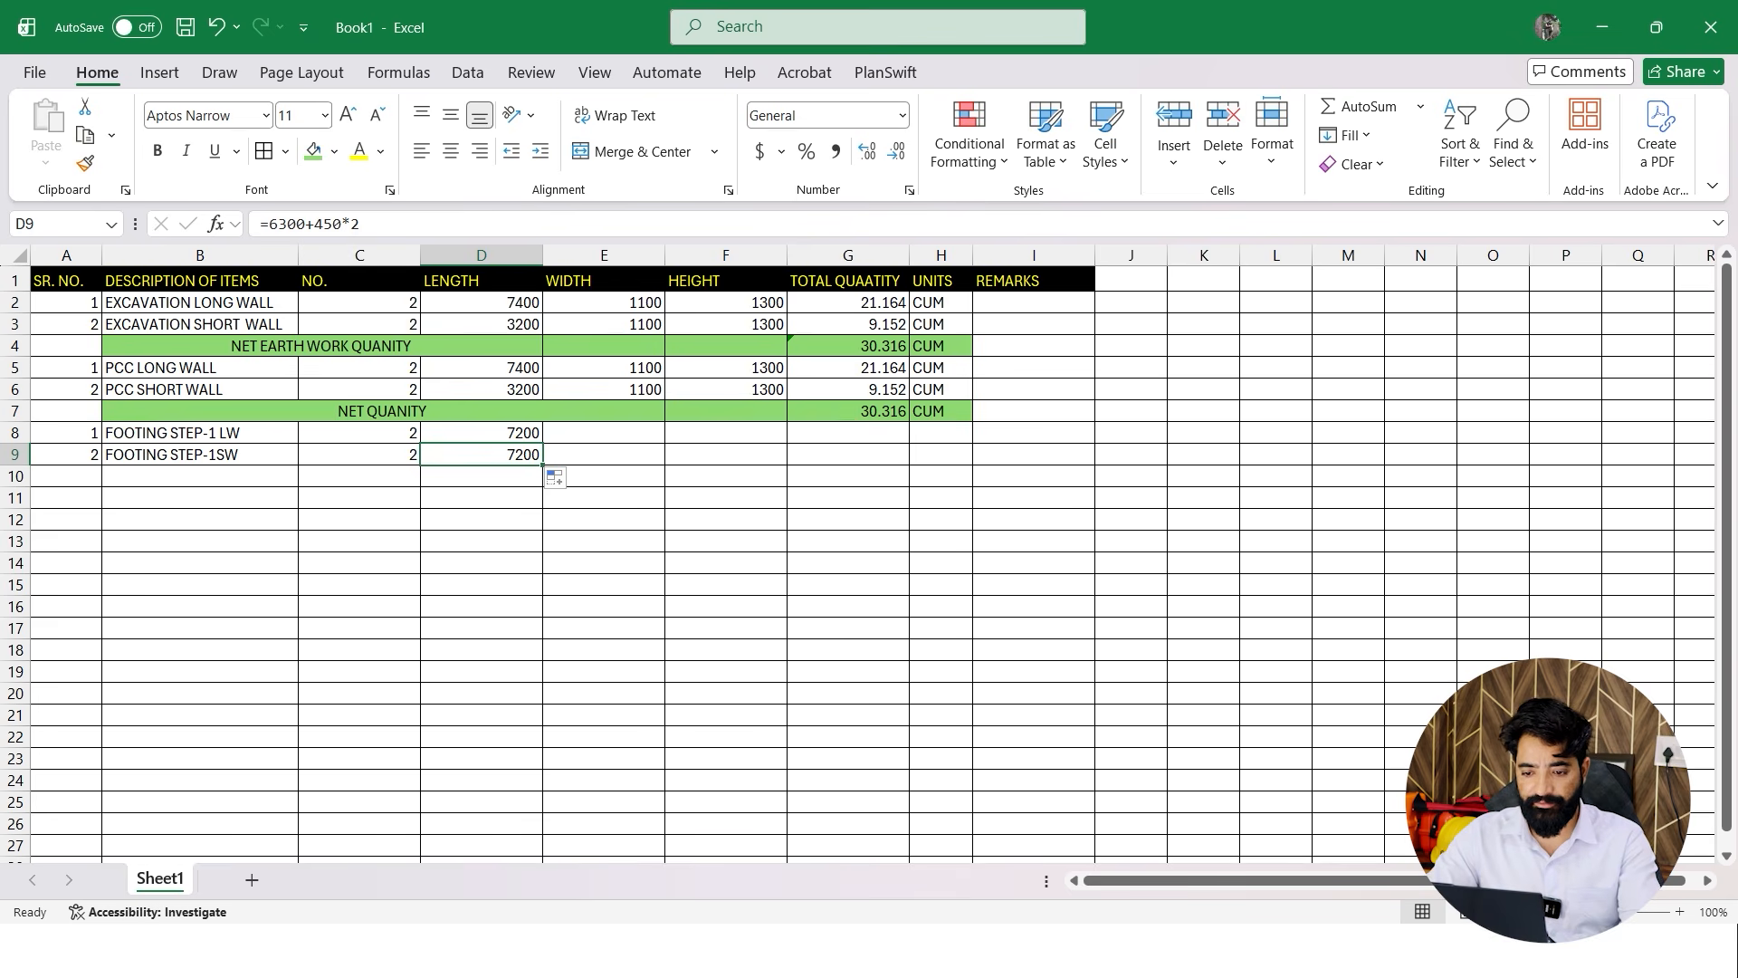
key(Delete)
drag(604, 558, 603, 546)
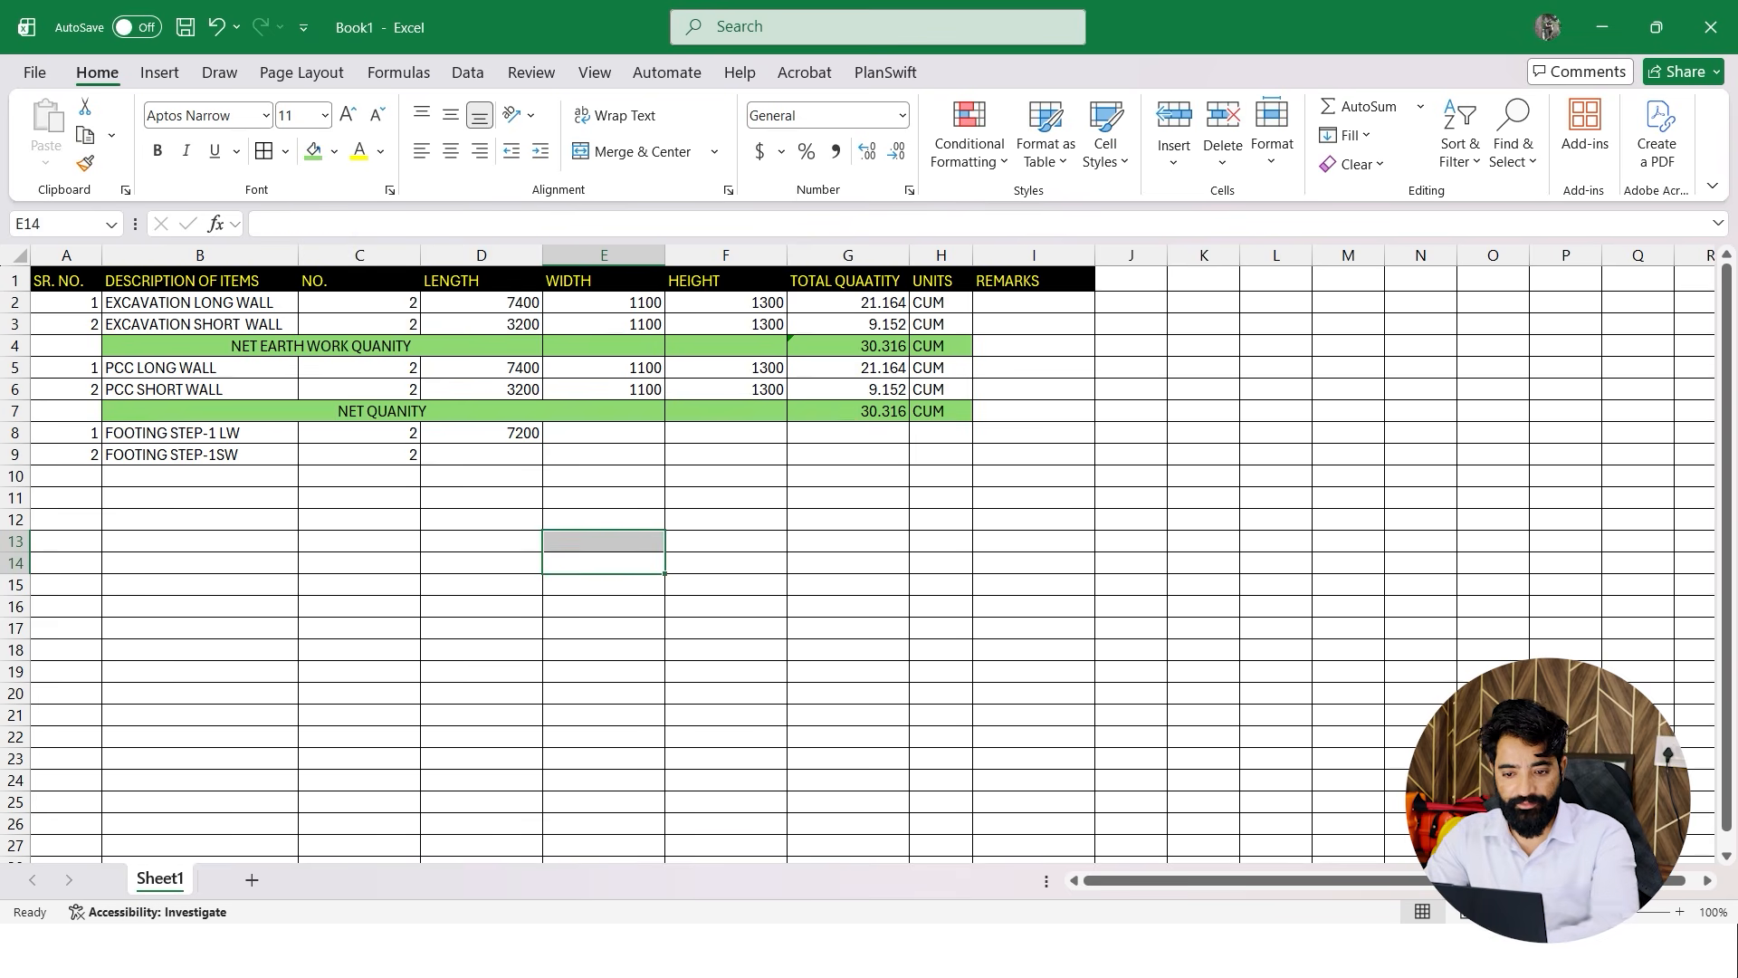
Copy the excavation short wall's length formula into the footing step-1 short wall's length cell, D9
click(481, 325)
key(ctrl+c)
click(482, 454)
key(ctrl+v)
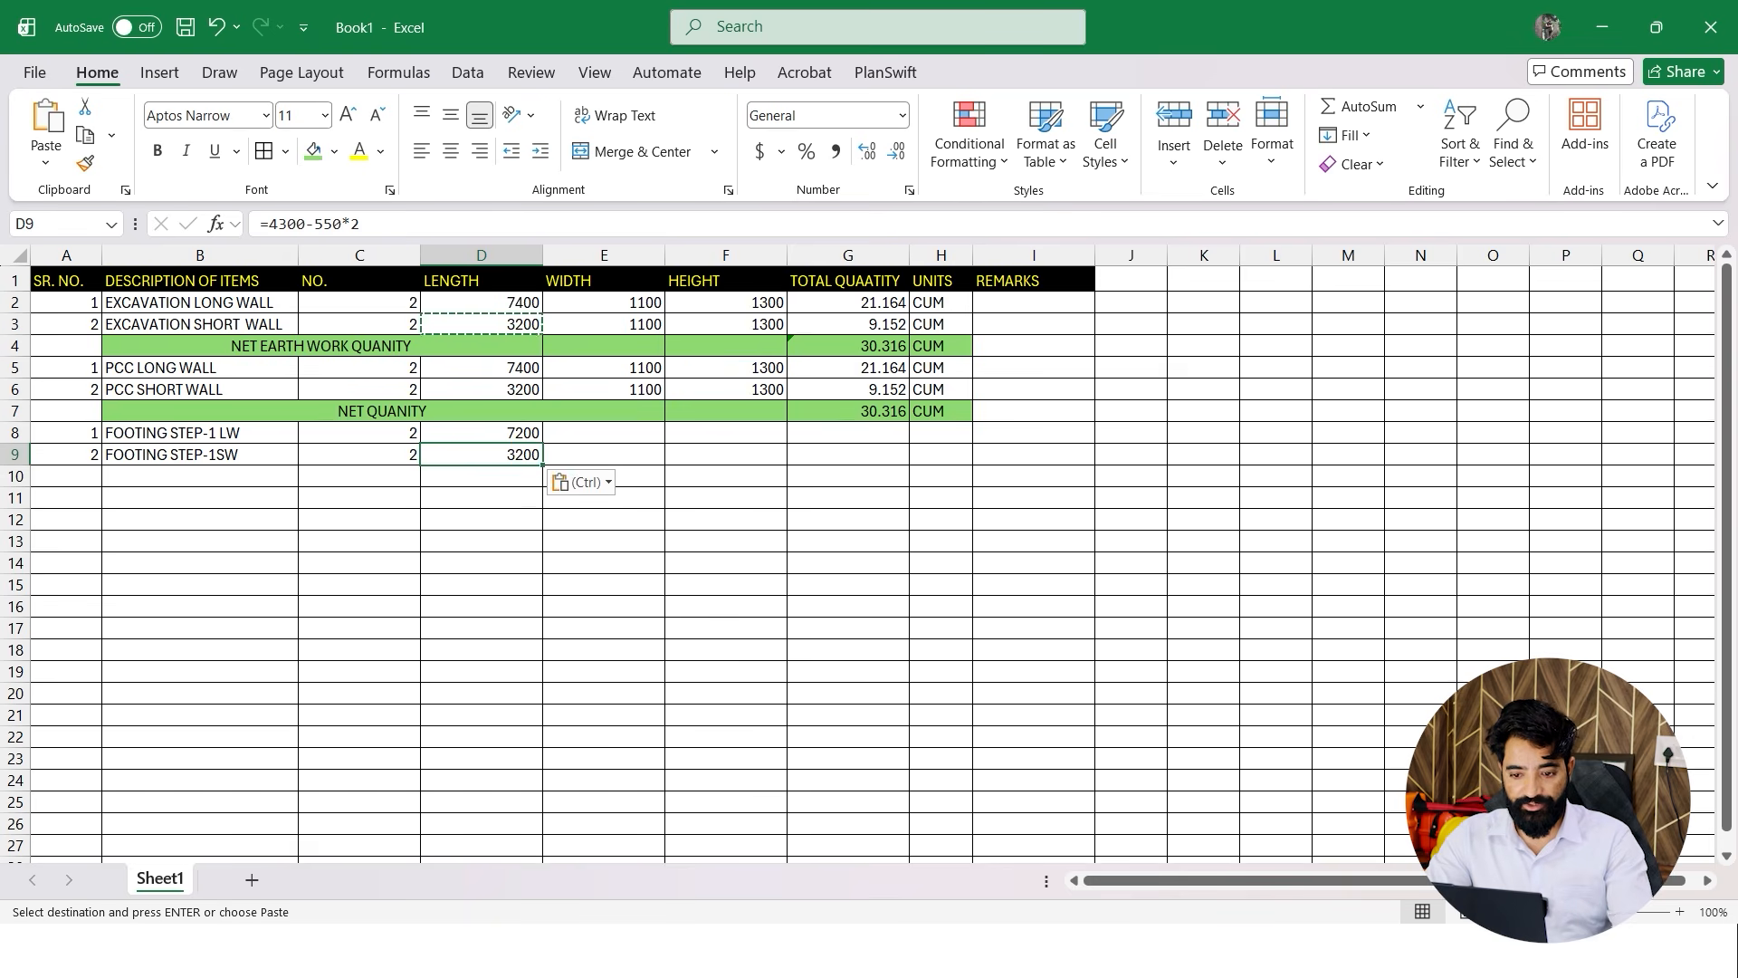
click(598, 559)
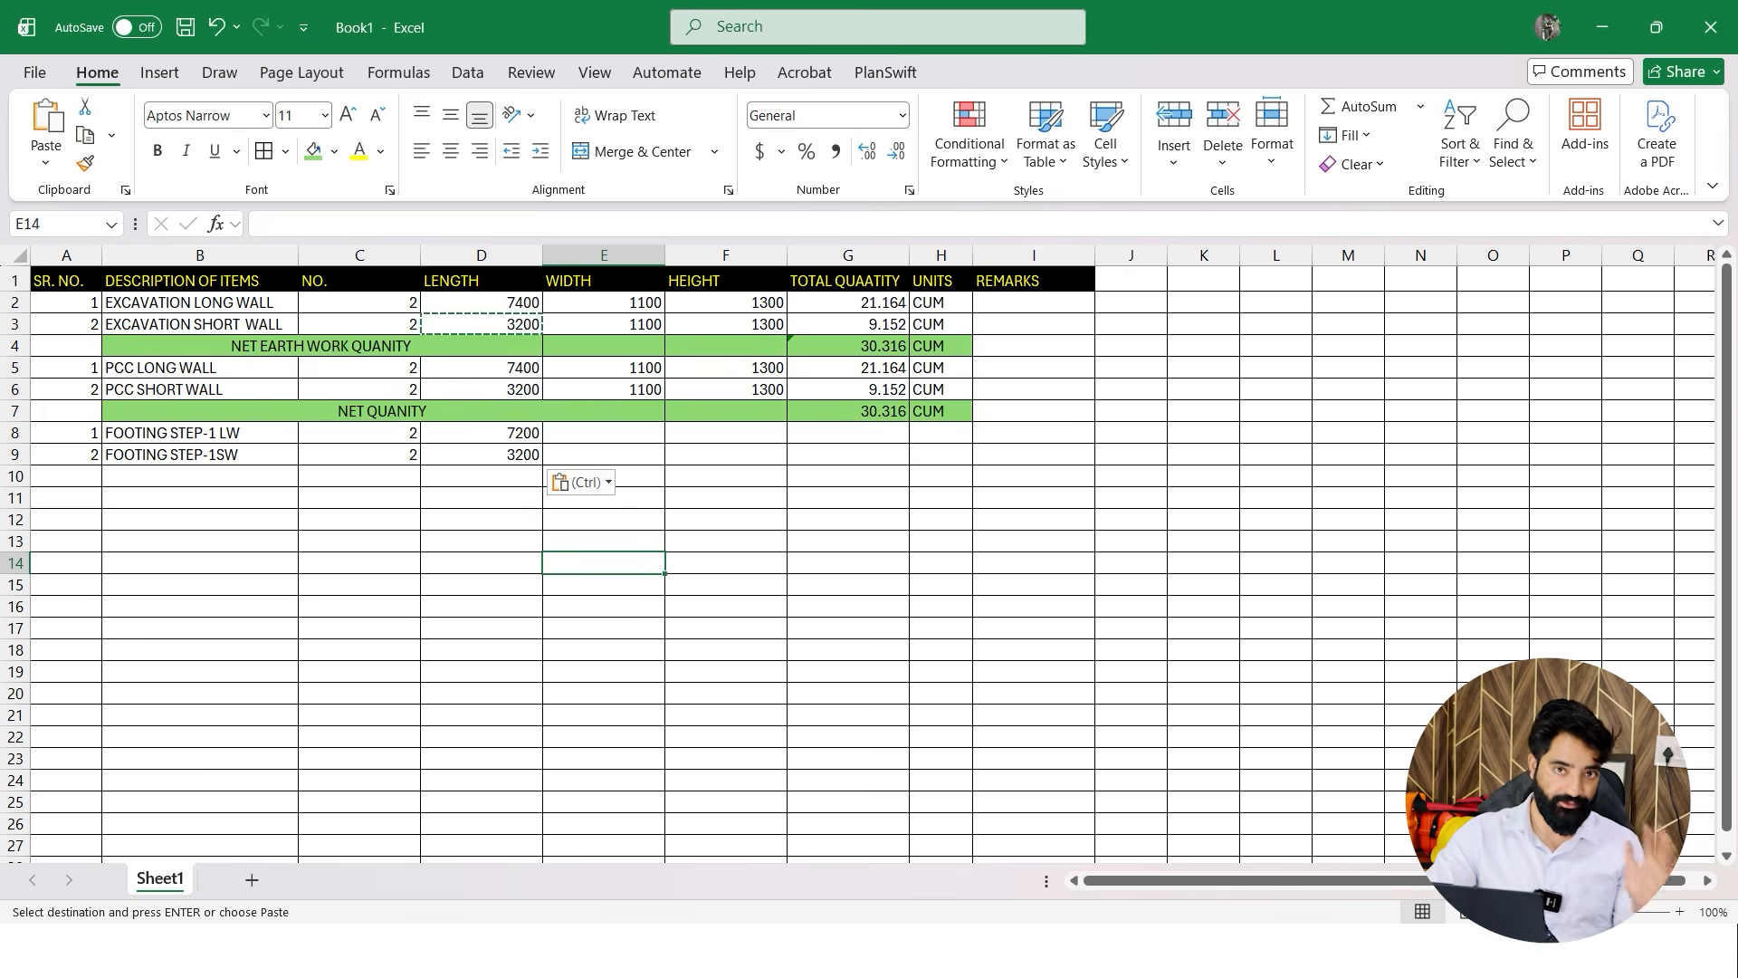
Change the footing step-1 short wall's length formula to =4300-450*2
click(481, 455)
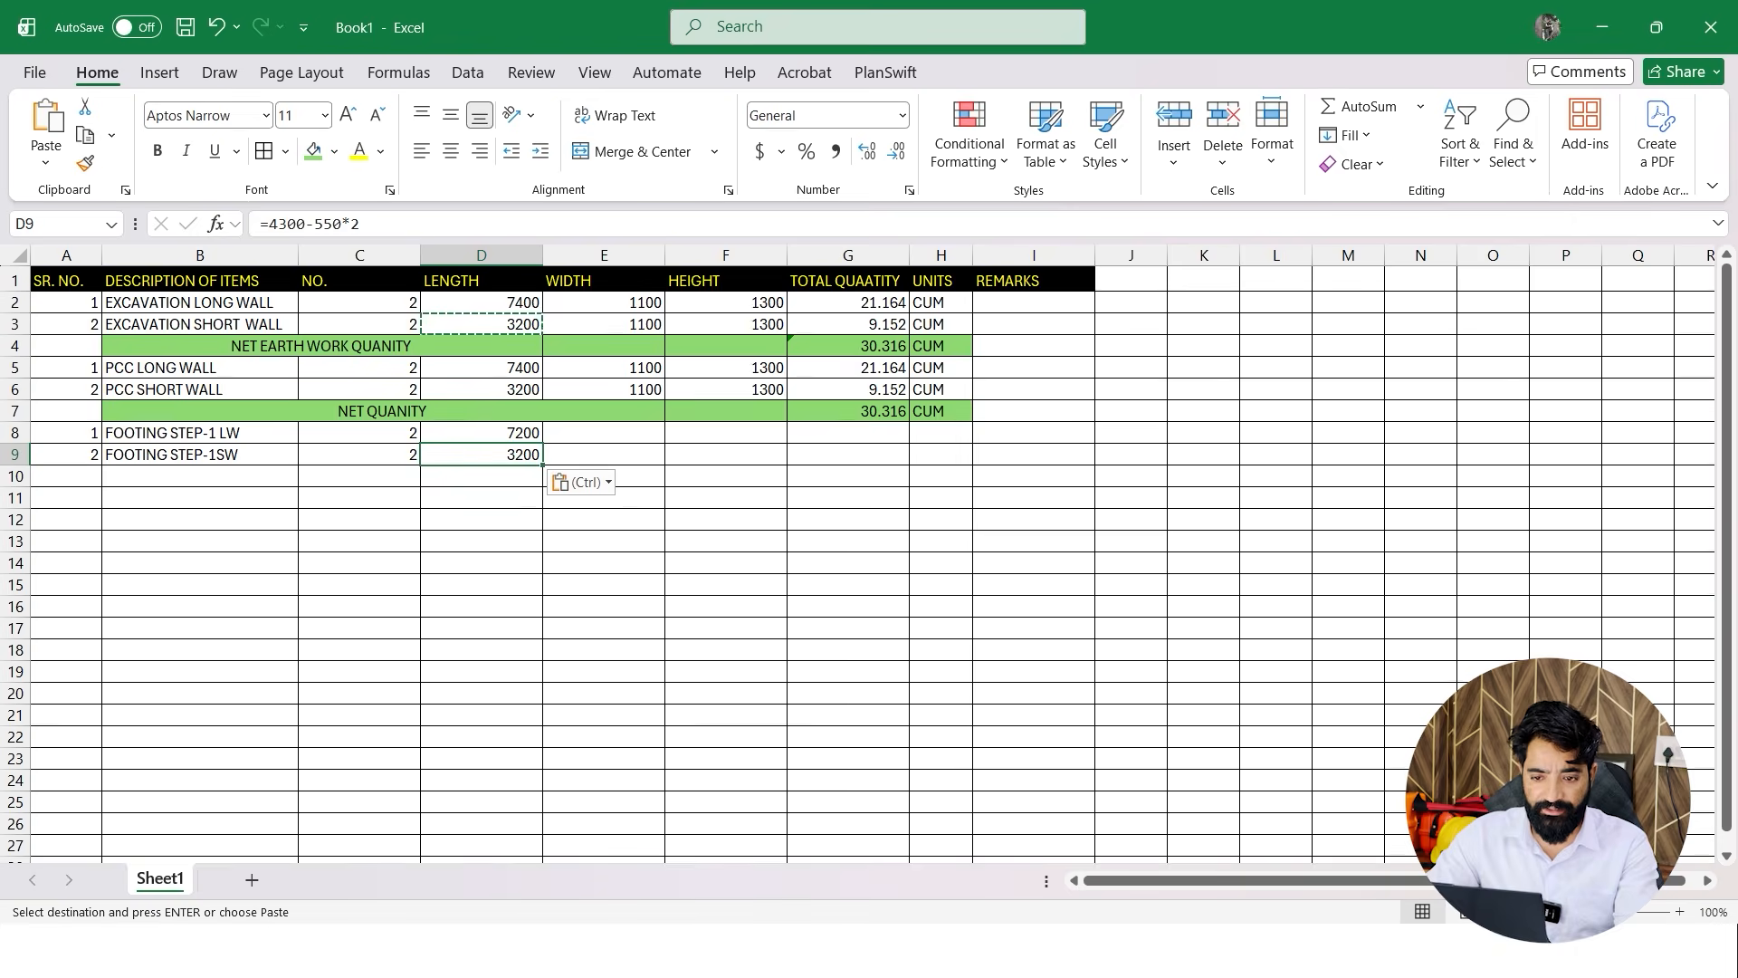
click(325, 223)
key(BackSpace)
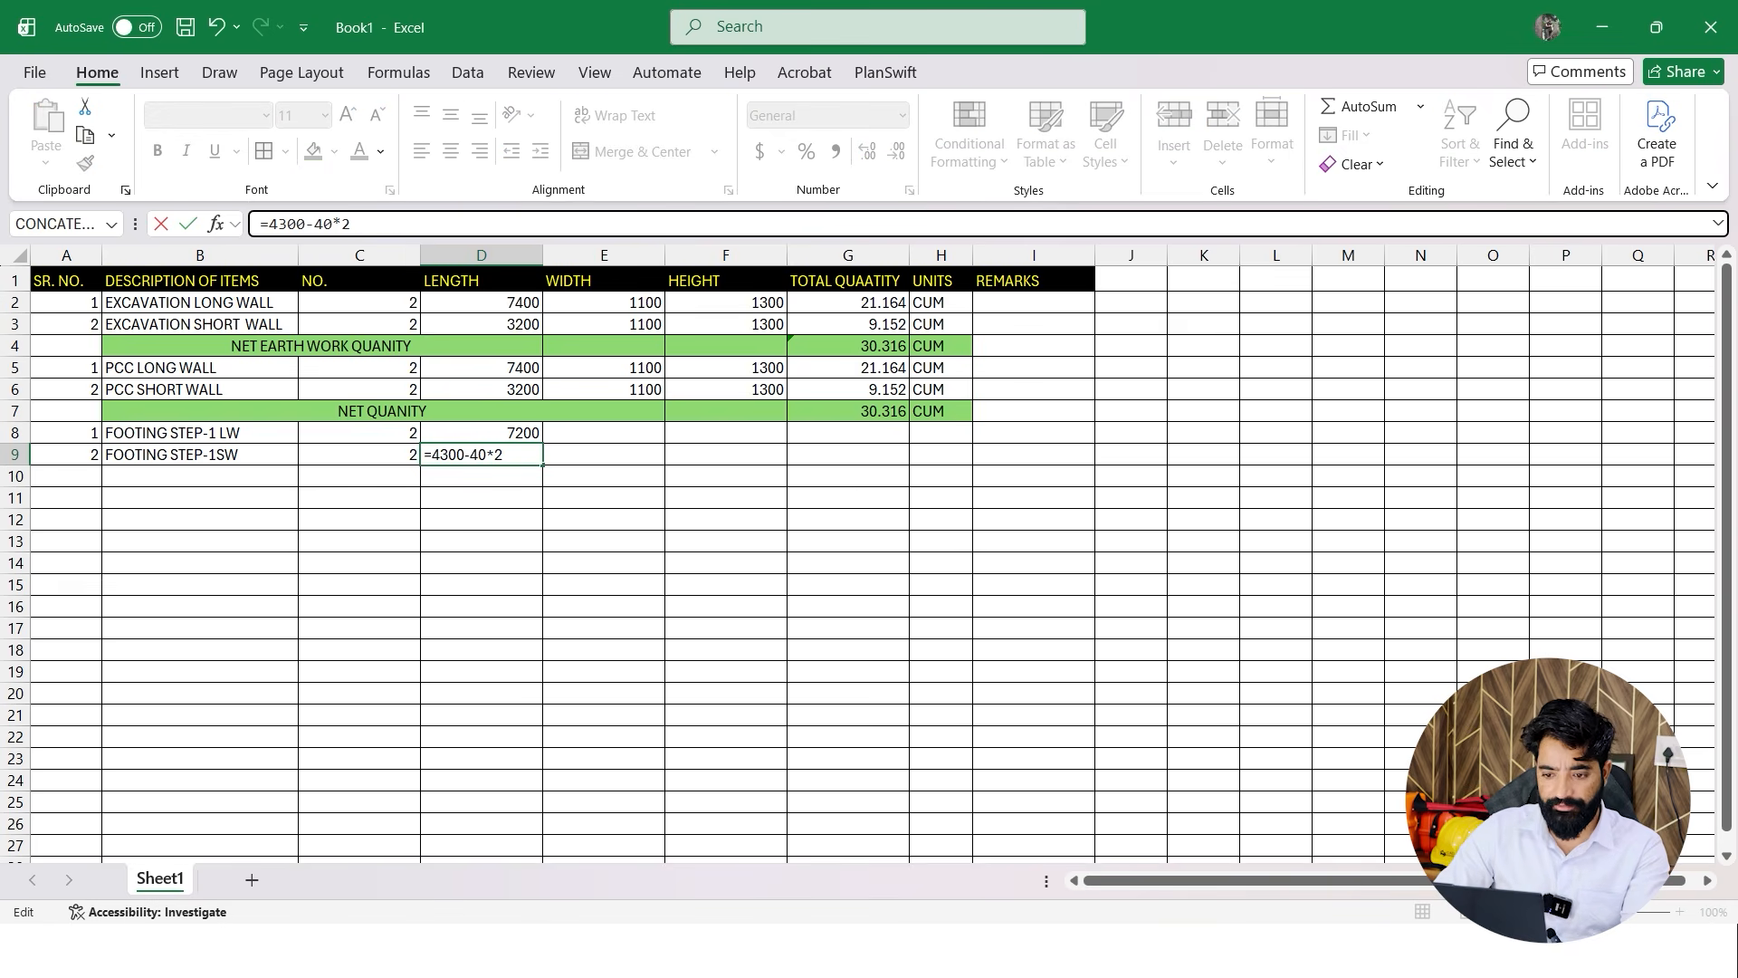
key(Return)
key(Up)
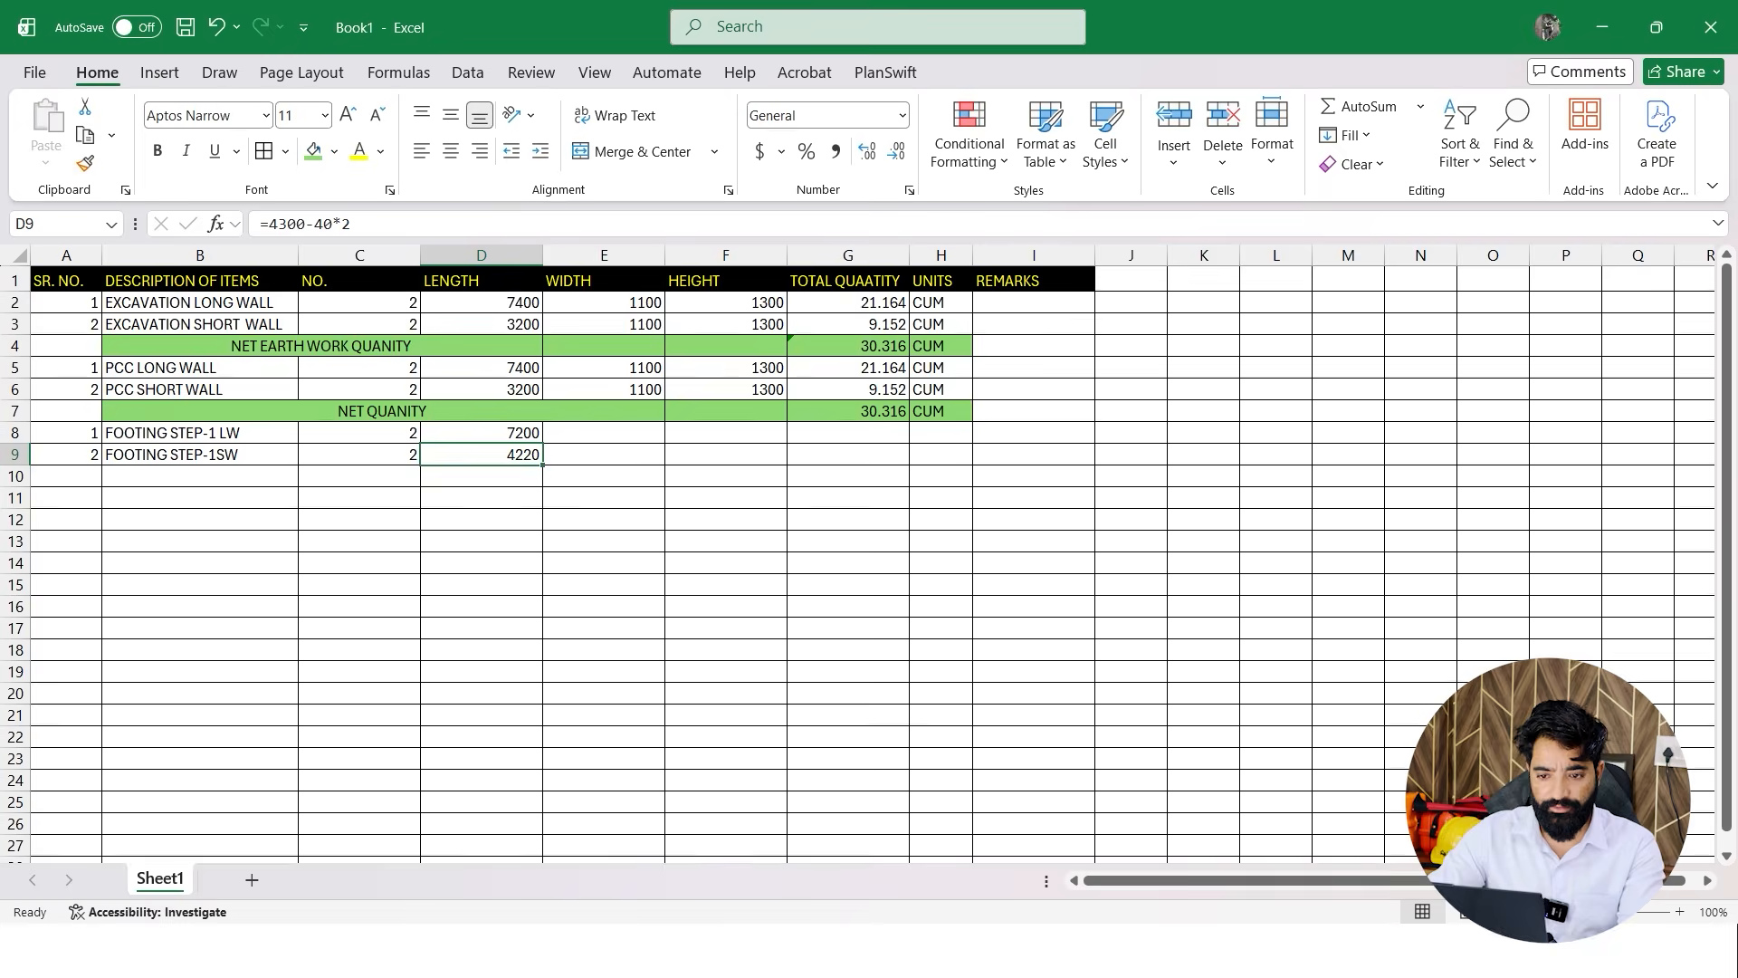
key(F2)
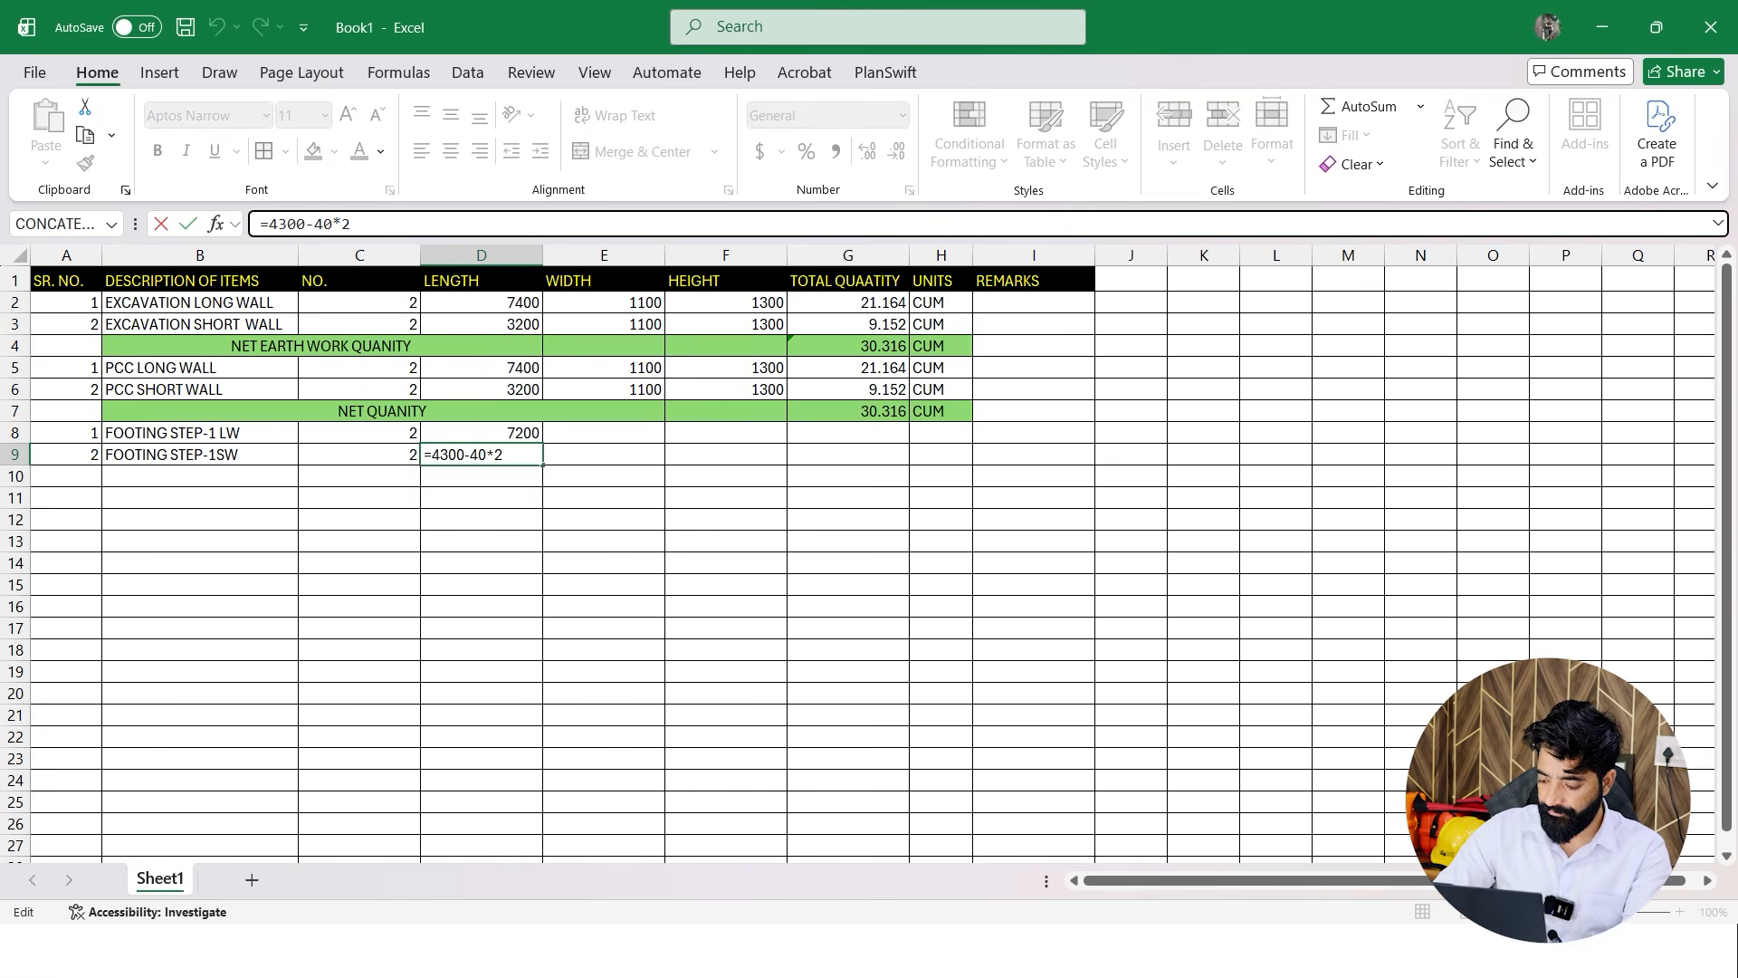
text(5)
key(Return)
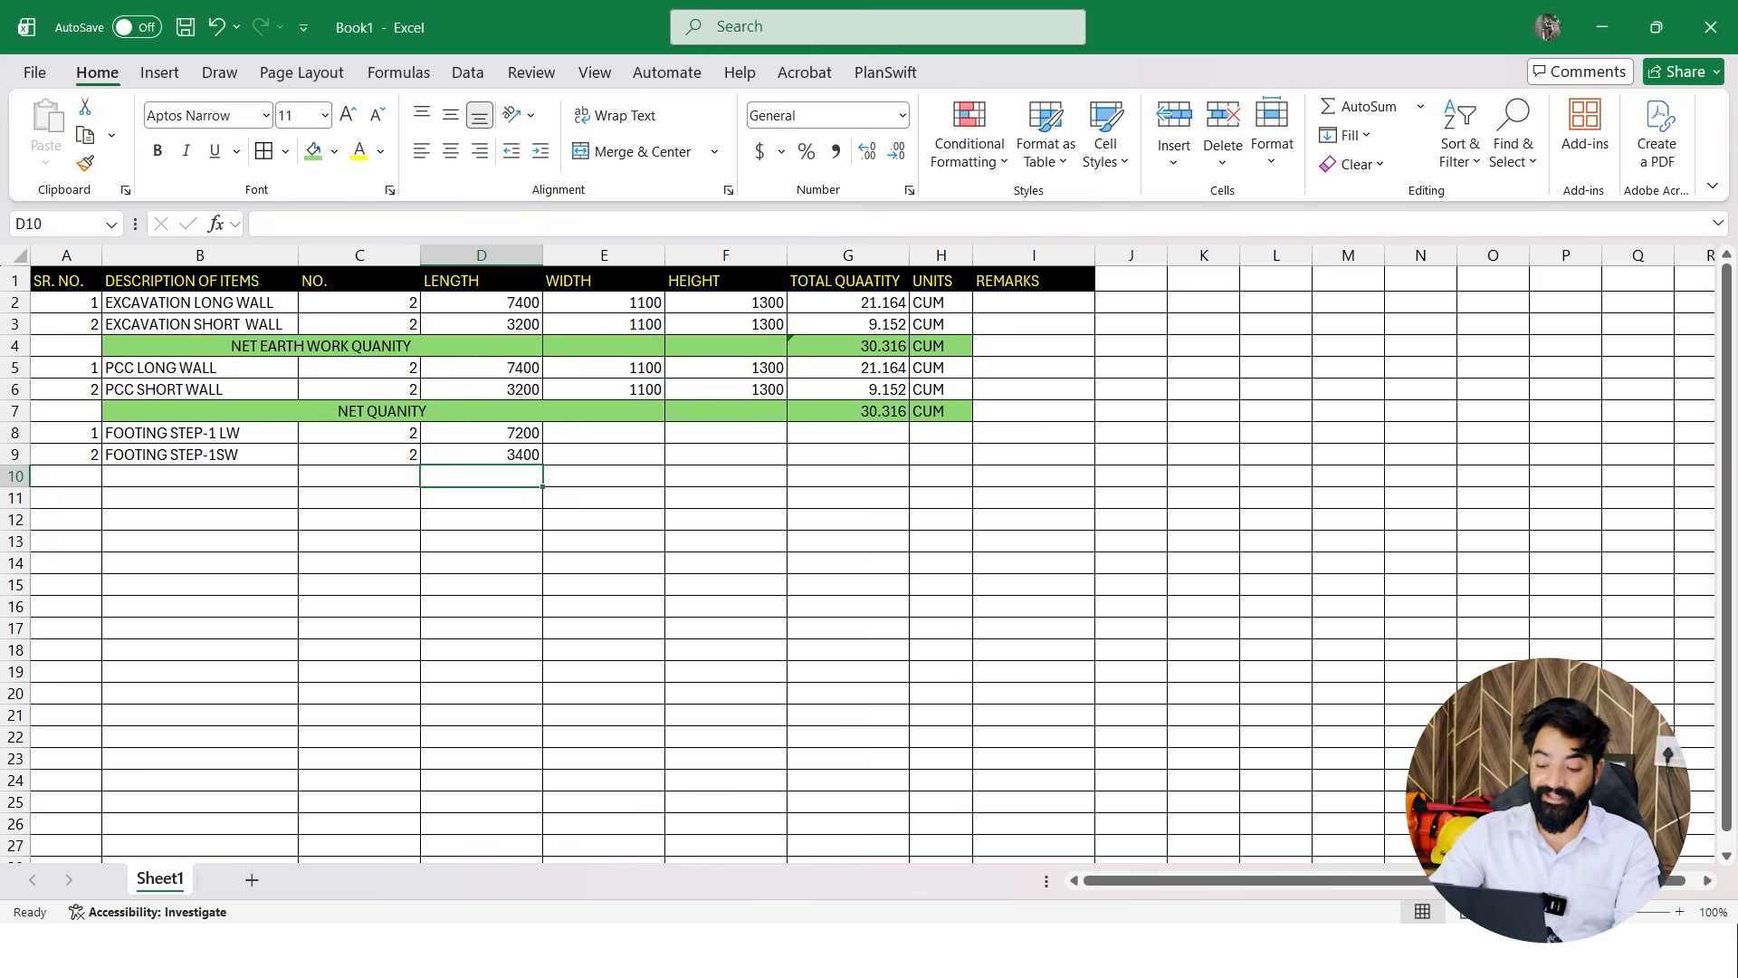
Correct the height of the PCC long wall and PCC short wall to 100
key(super)
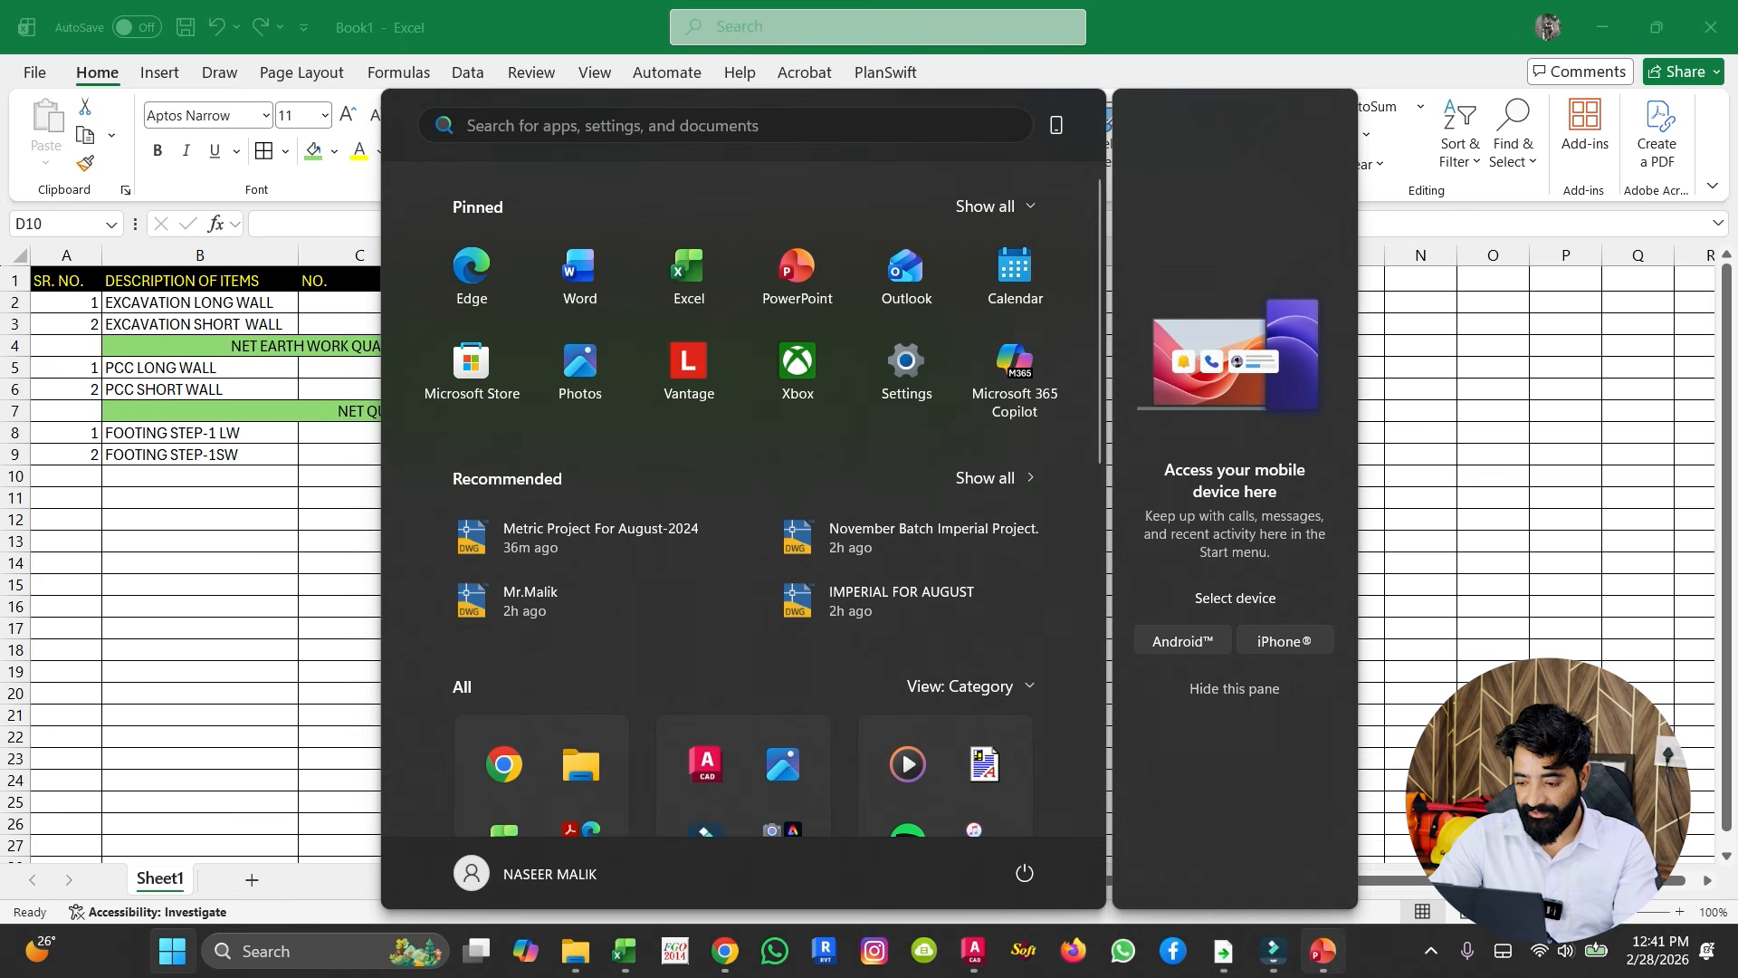
mouse_move(1322, 951)
key(Escape)
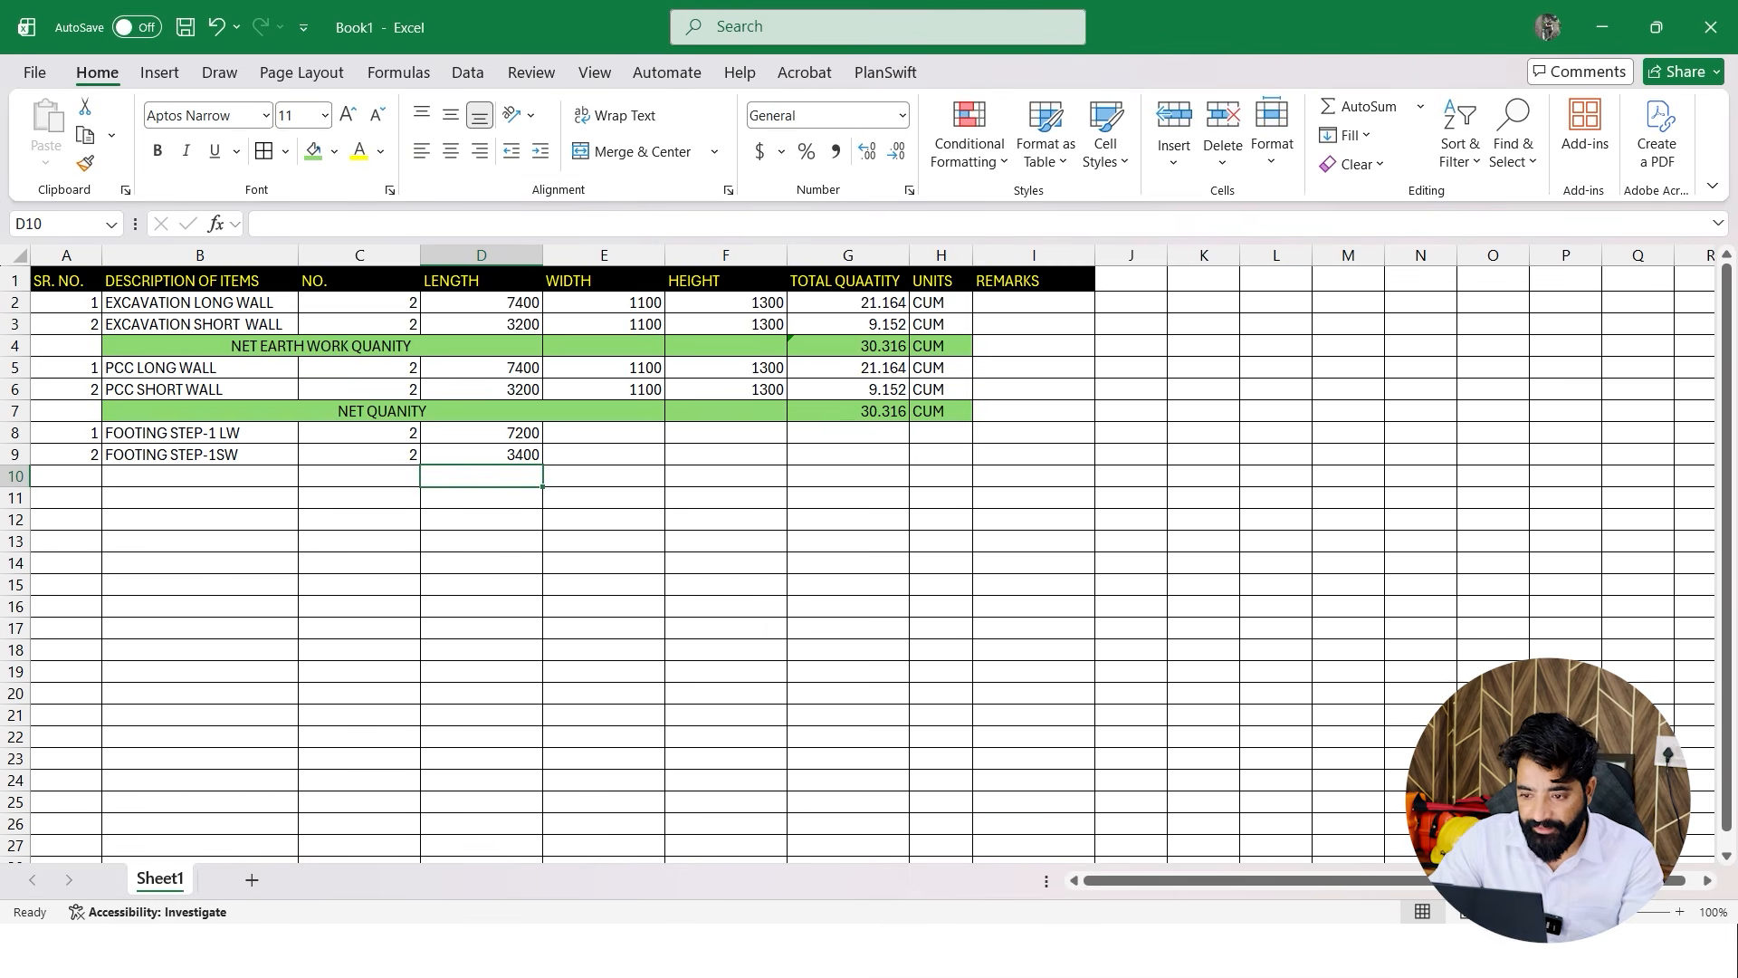
click(726, 367)
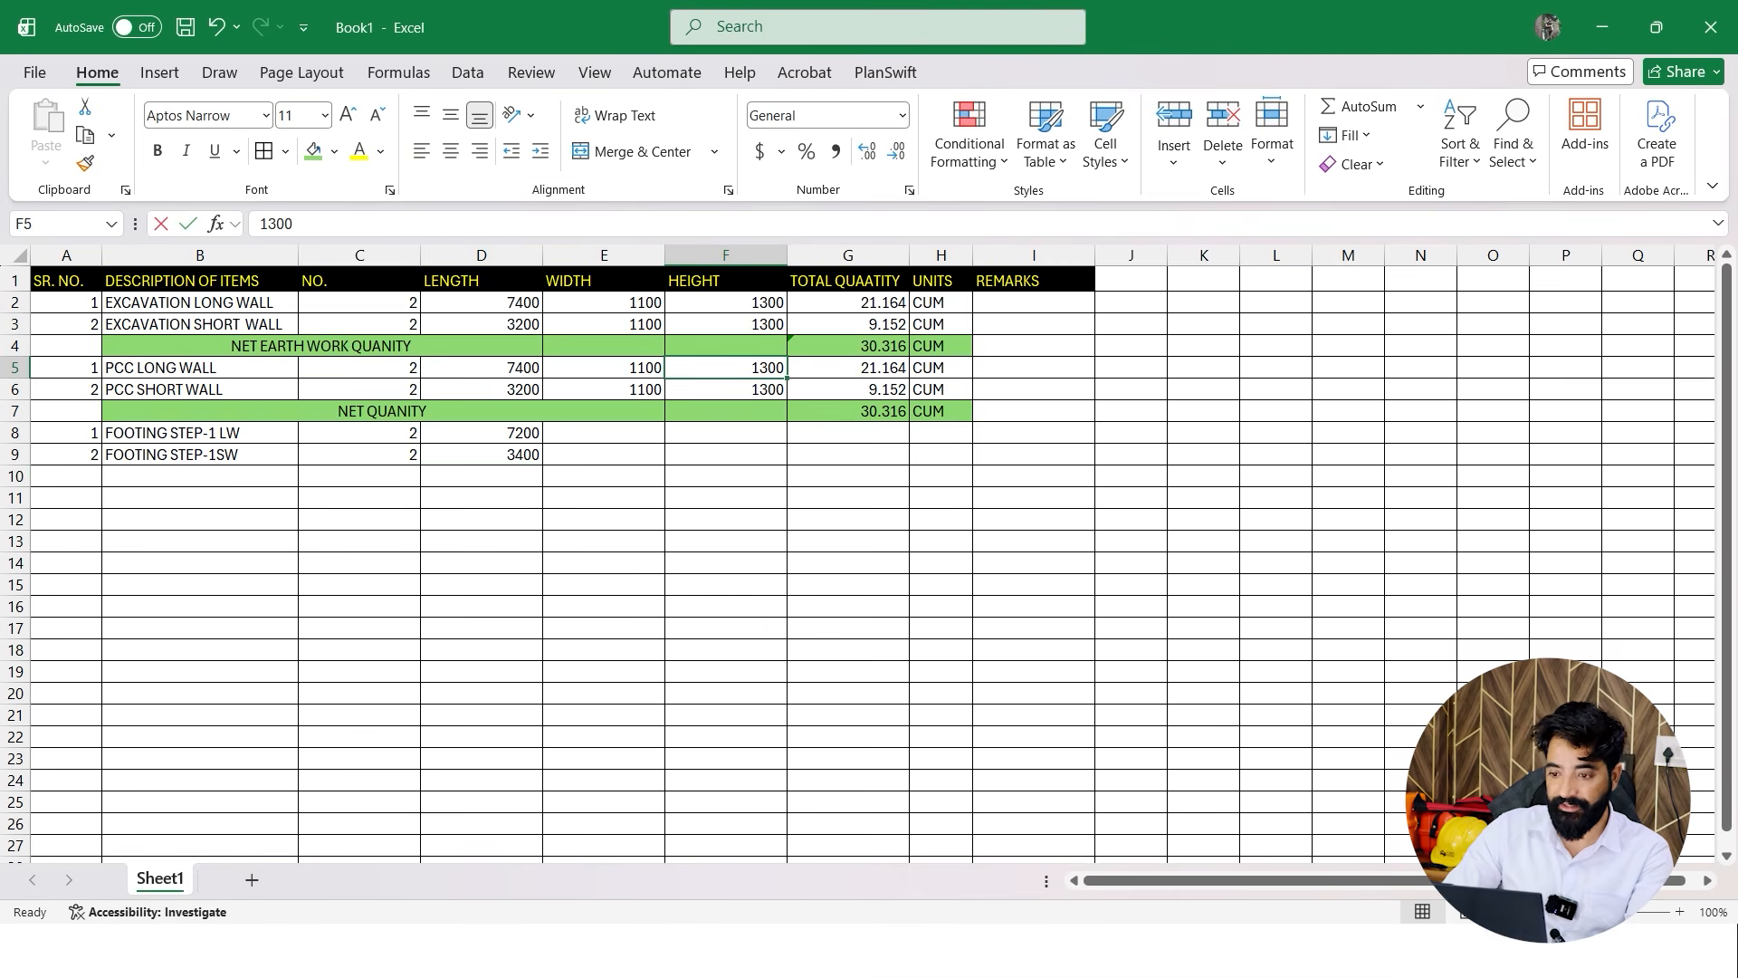
text(100)
key(Return)
text(1)
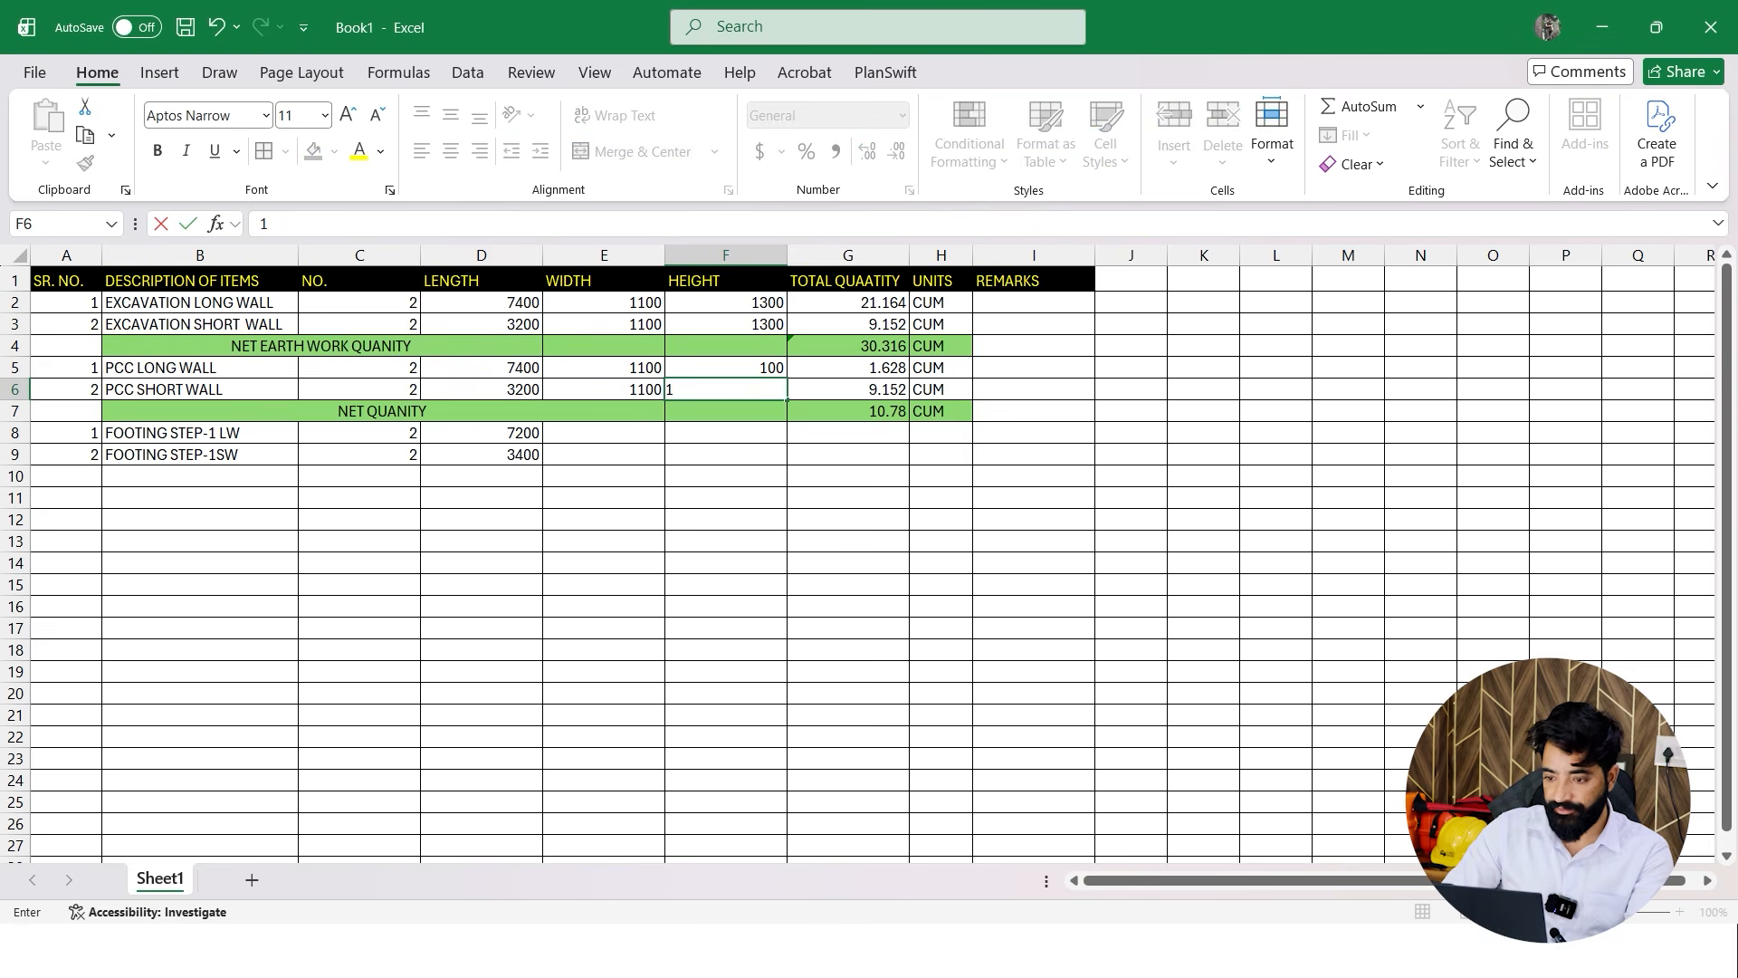
key(Return)
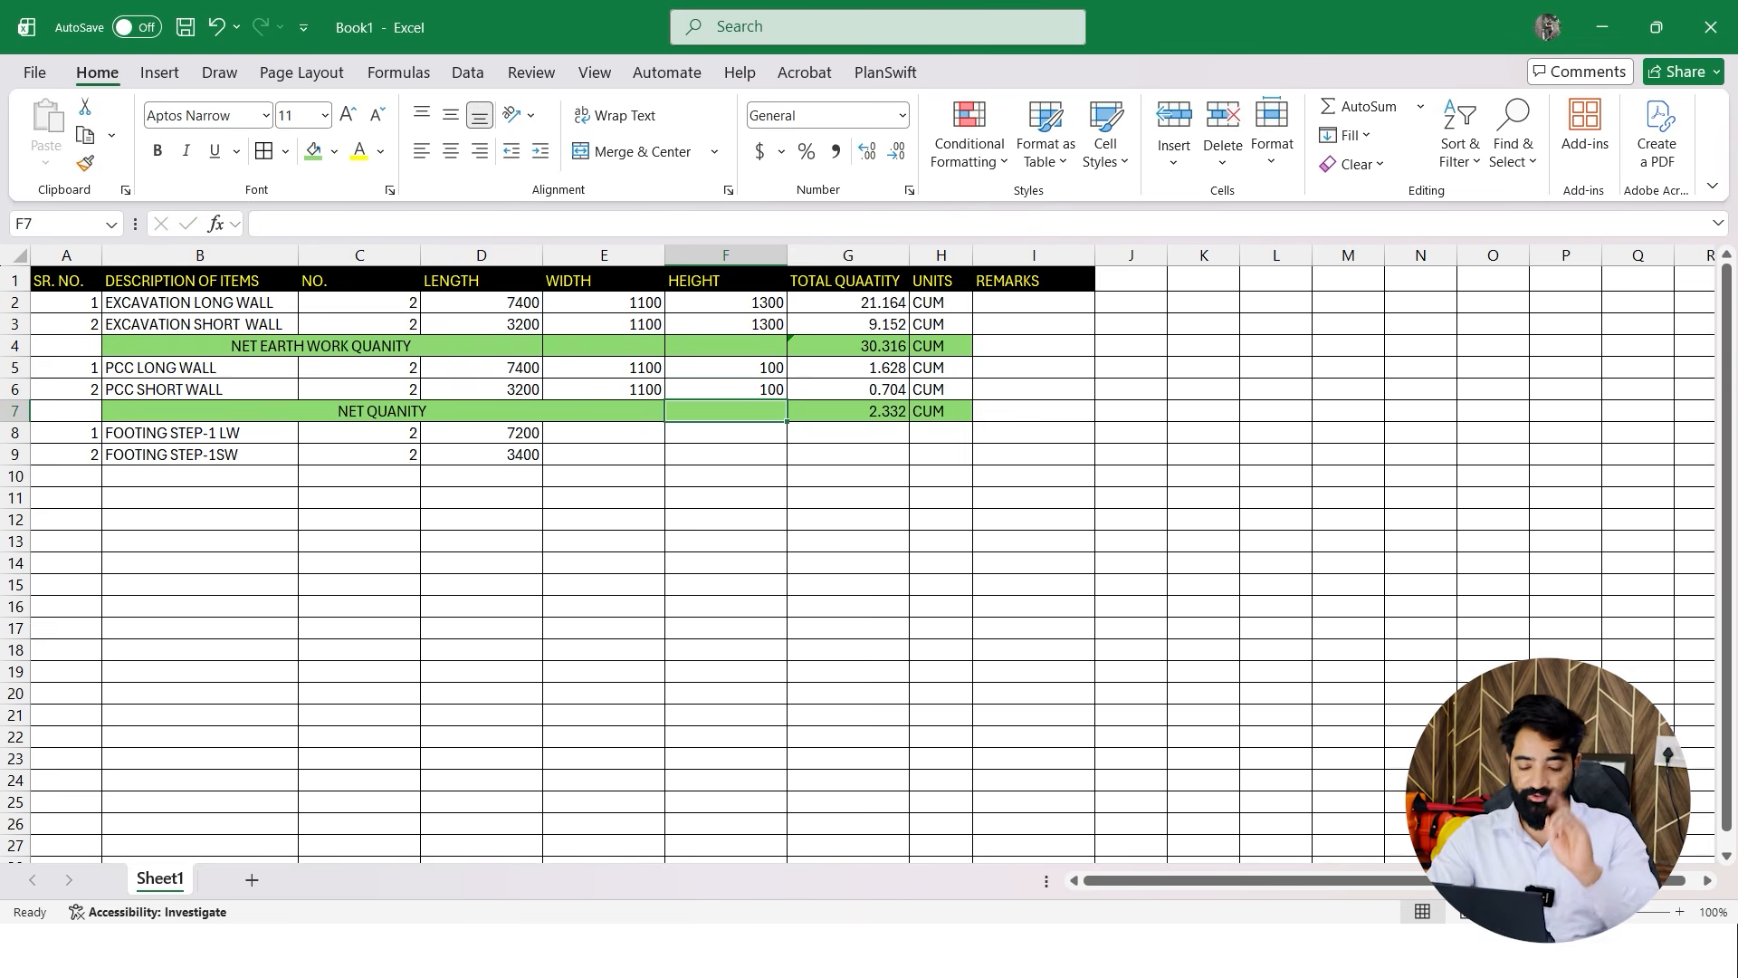
Switch to AutoCAD and examine the width and height of the lowest step in the footing section
key(super)
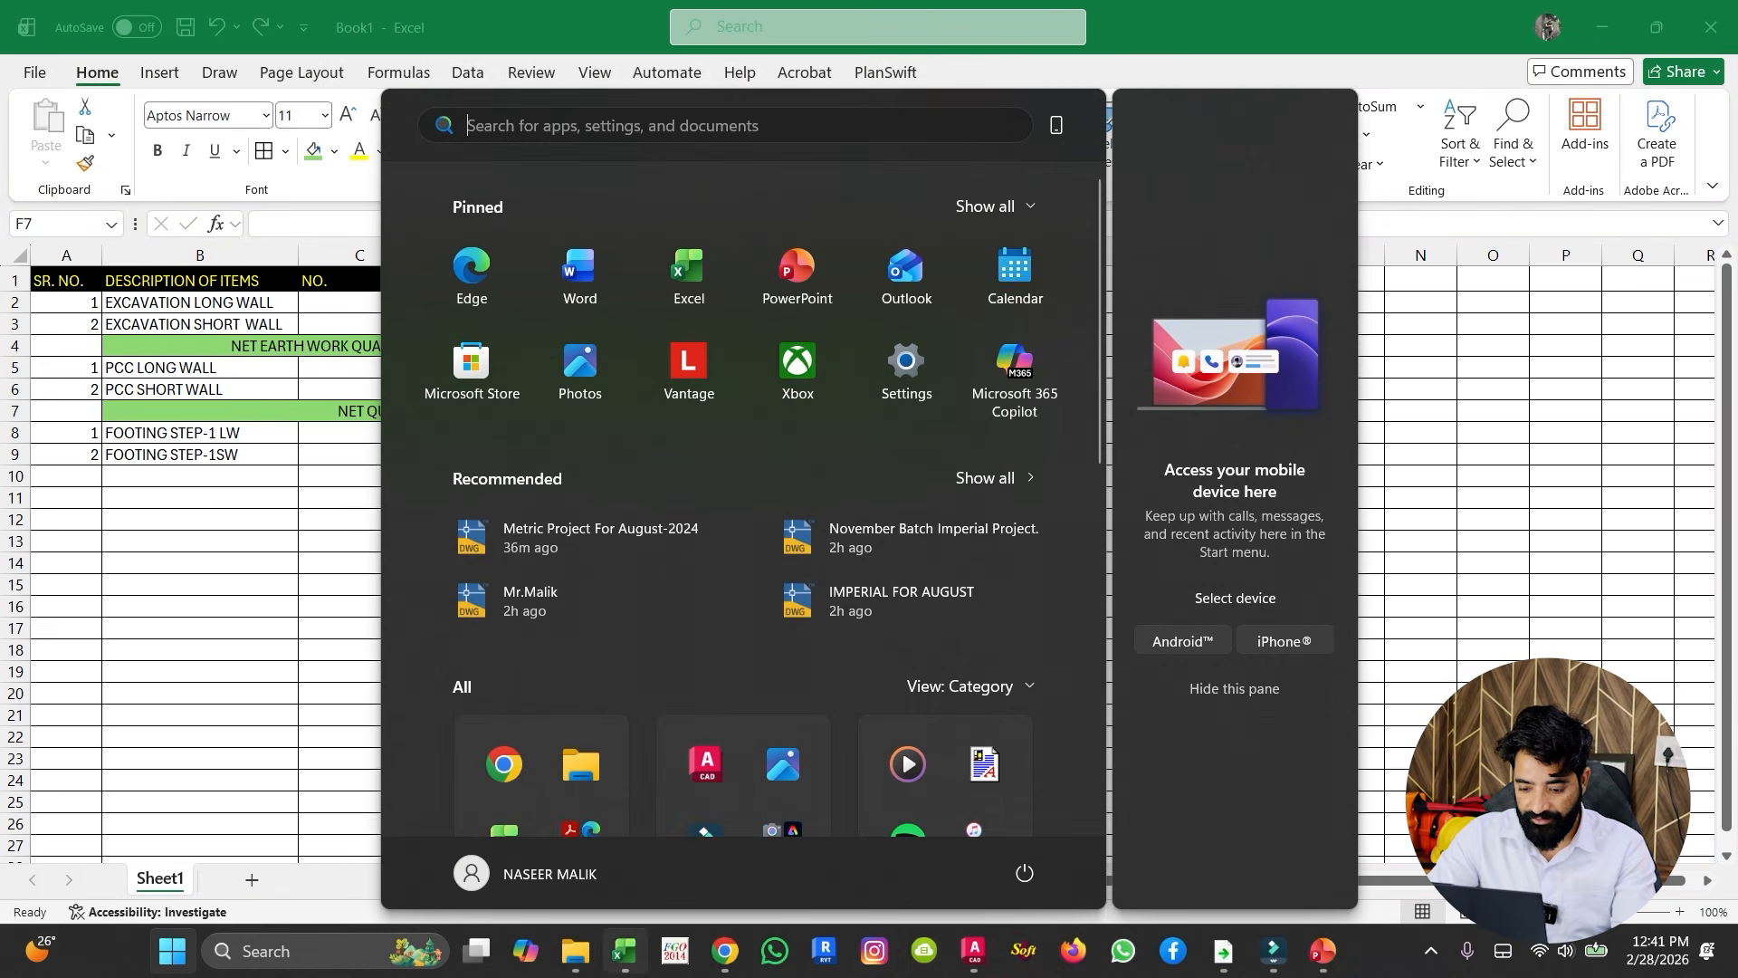
key(Escape)
key(super)
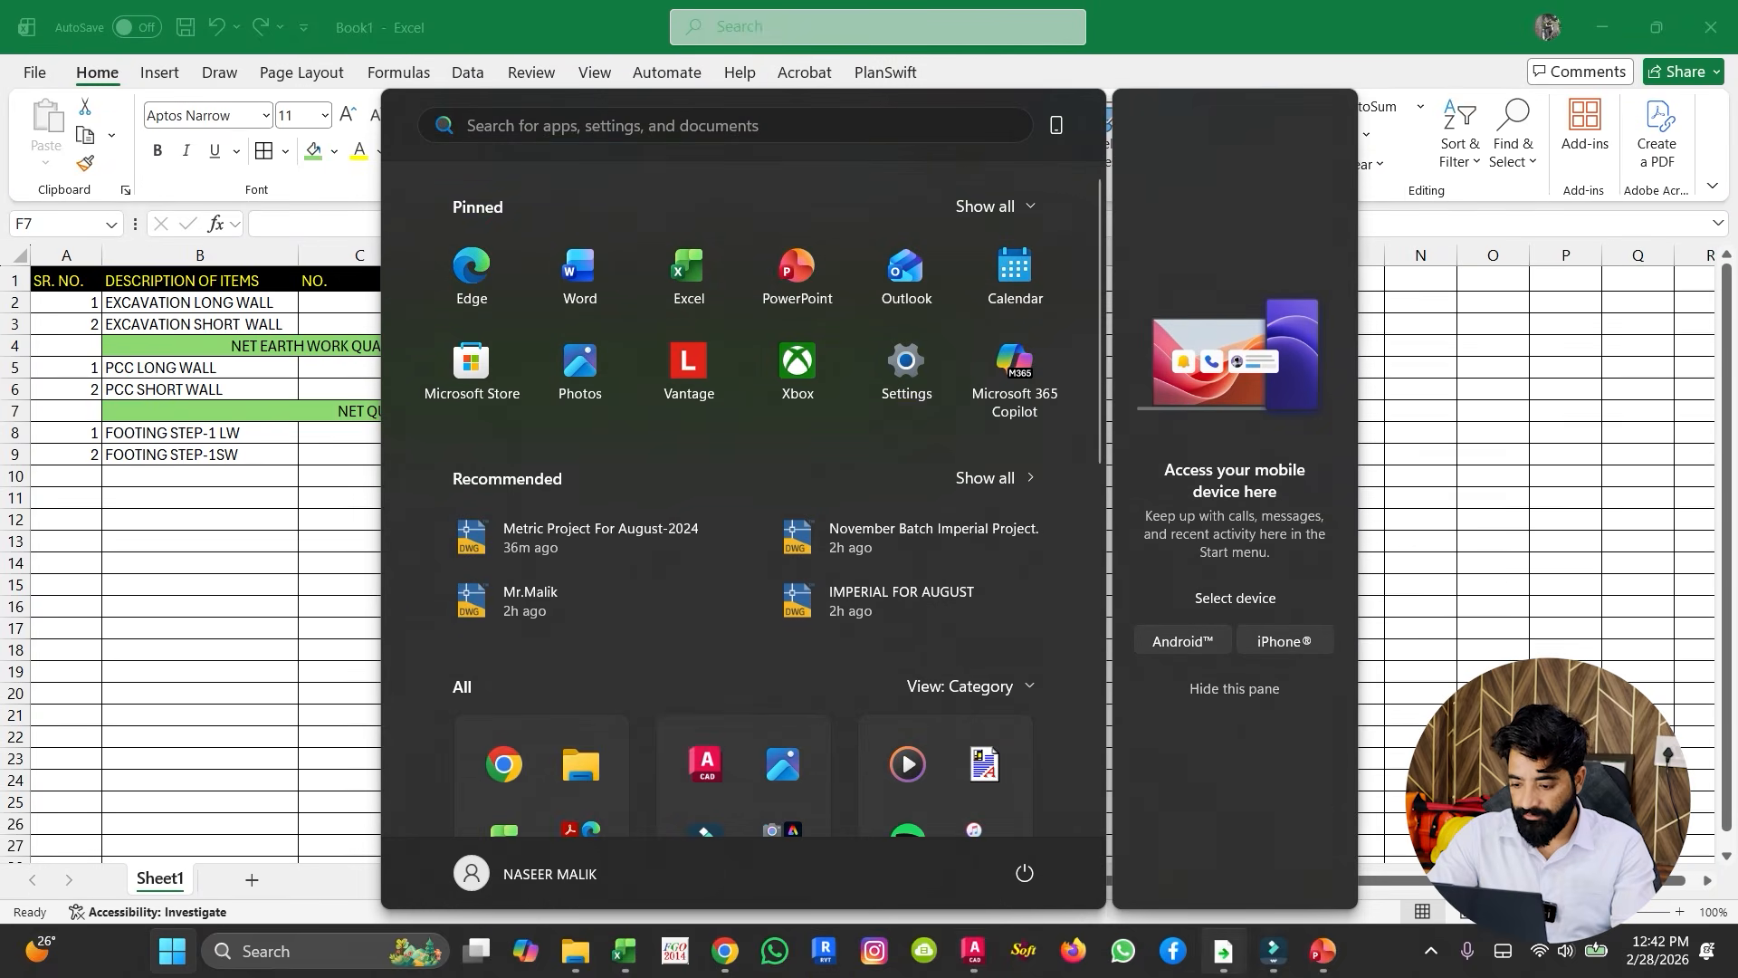
click(975, 950)
scroll(957, 601, down, 5)
scroll(679, 458, up, 3)
scroll(1207, 664, up, 2)
middle_drag(1206, 664, 872, 661)
scroll(872, 661, up, 4)
scroll(1059, 629, up, 2)
middle_drag(1077, 606, 762, 516)
scroll(762, 516, down, 3)
scroll(730, 497, up, 1)
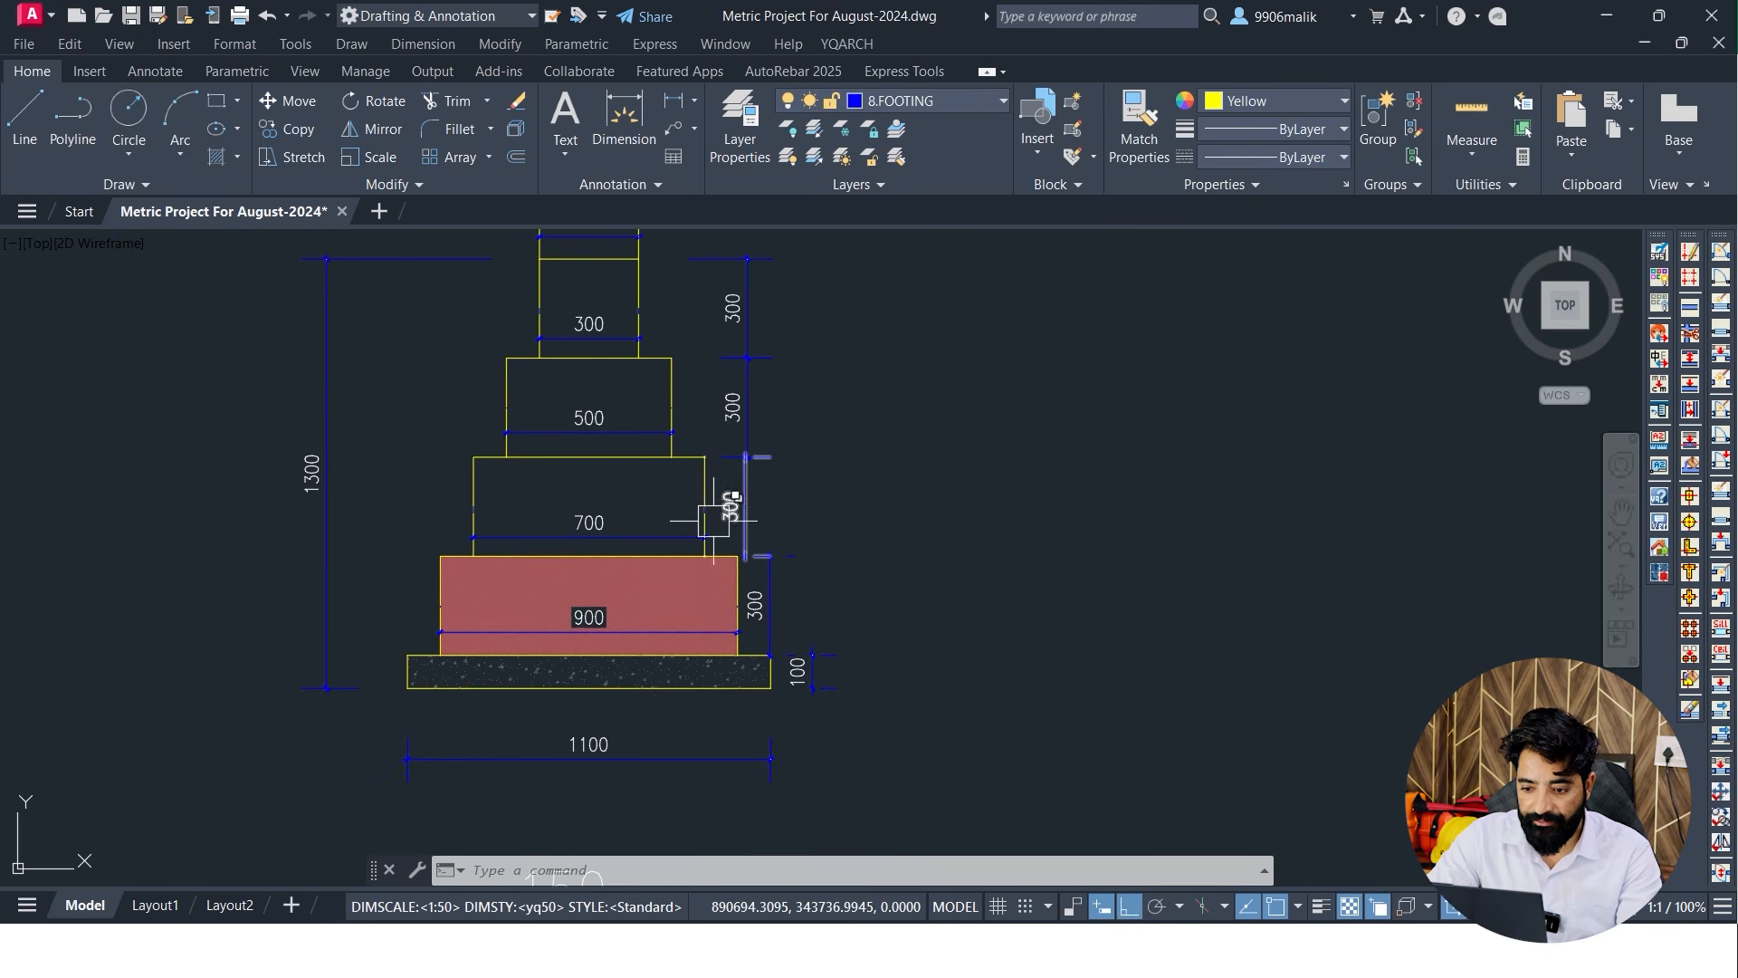
scroll(744, 572, up, 1)
scroll(745, 572, down, 2)
middle_drag(804, 699, 675, 562)
Switch to Excel and enter a width of 900 for both the footing step-1 long wall and short wall
key(super)
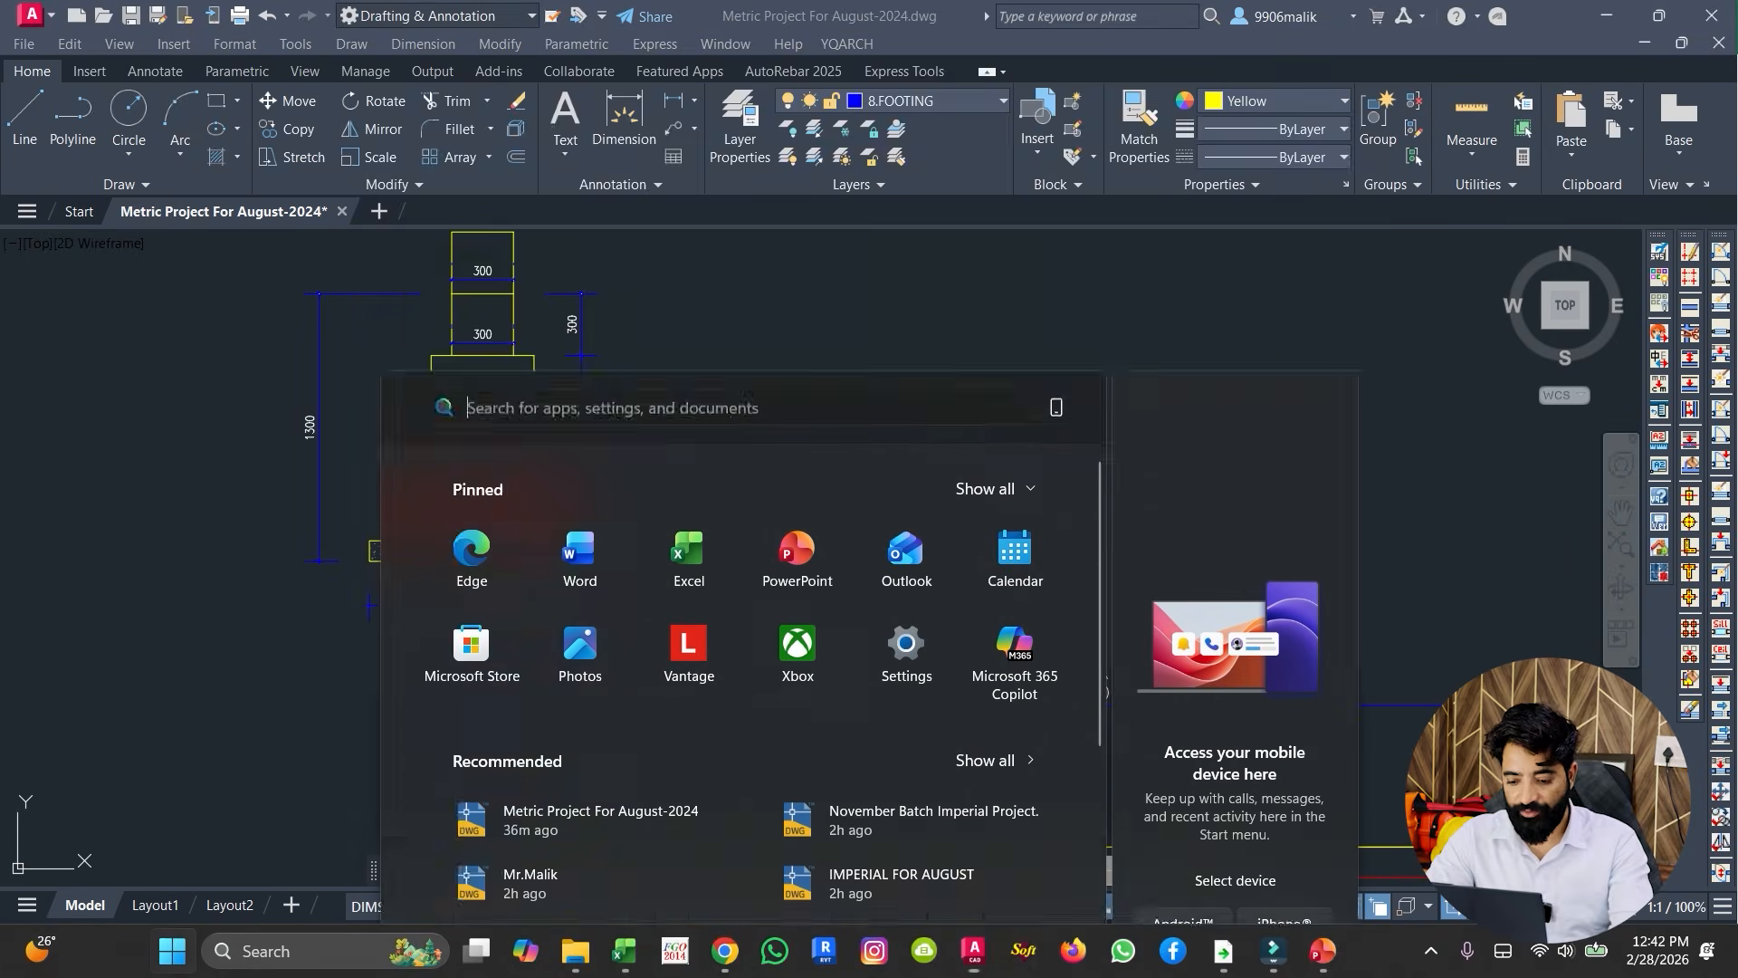
click(625, 951)
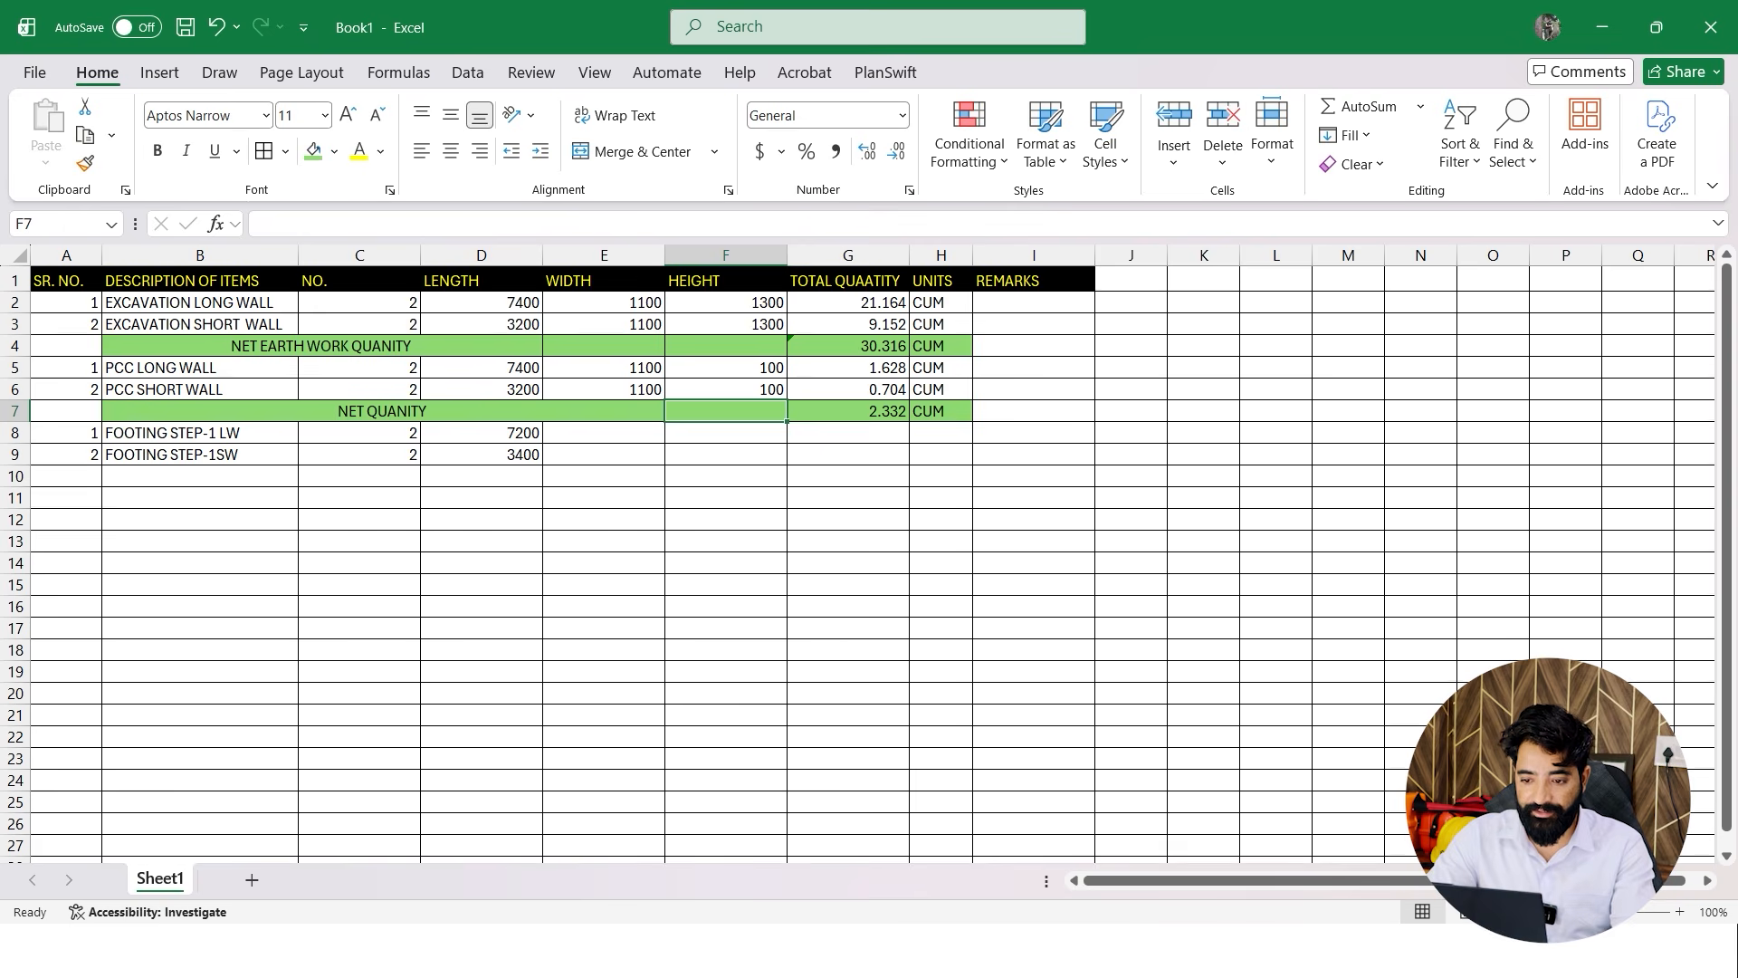
click(604, 432)
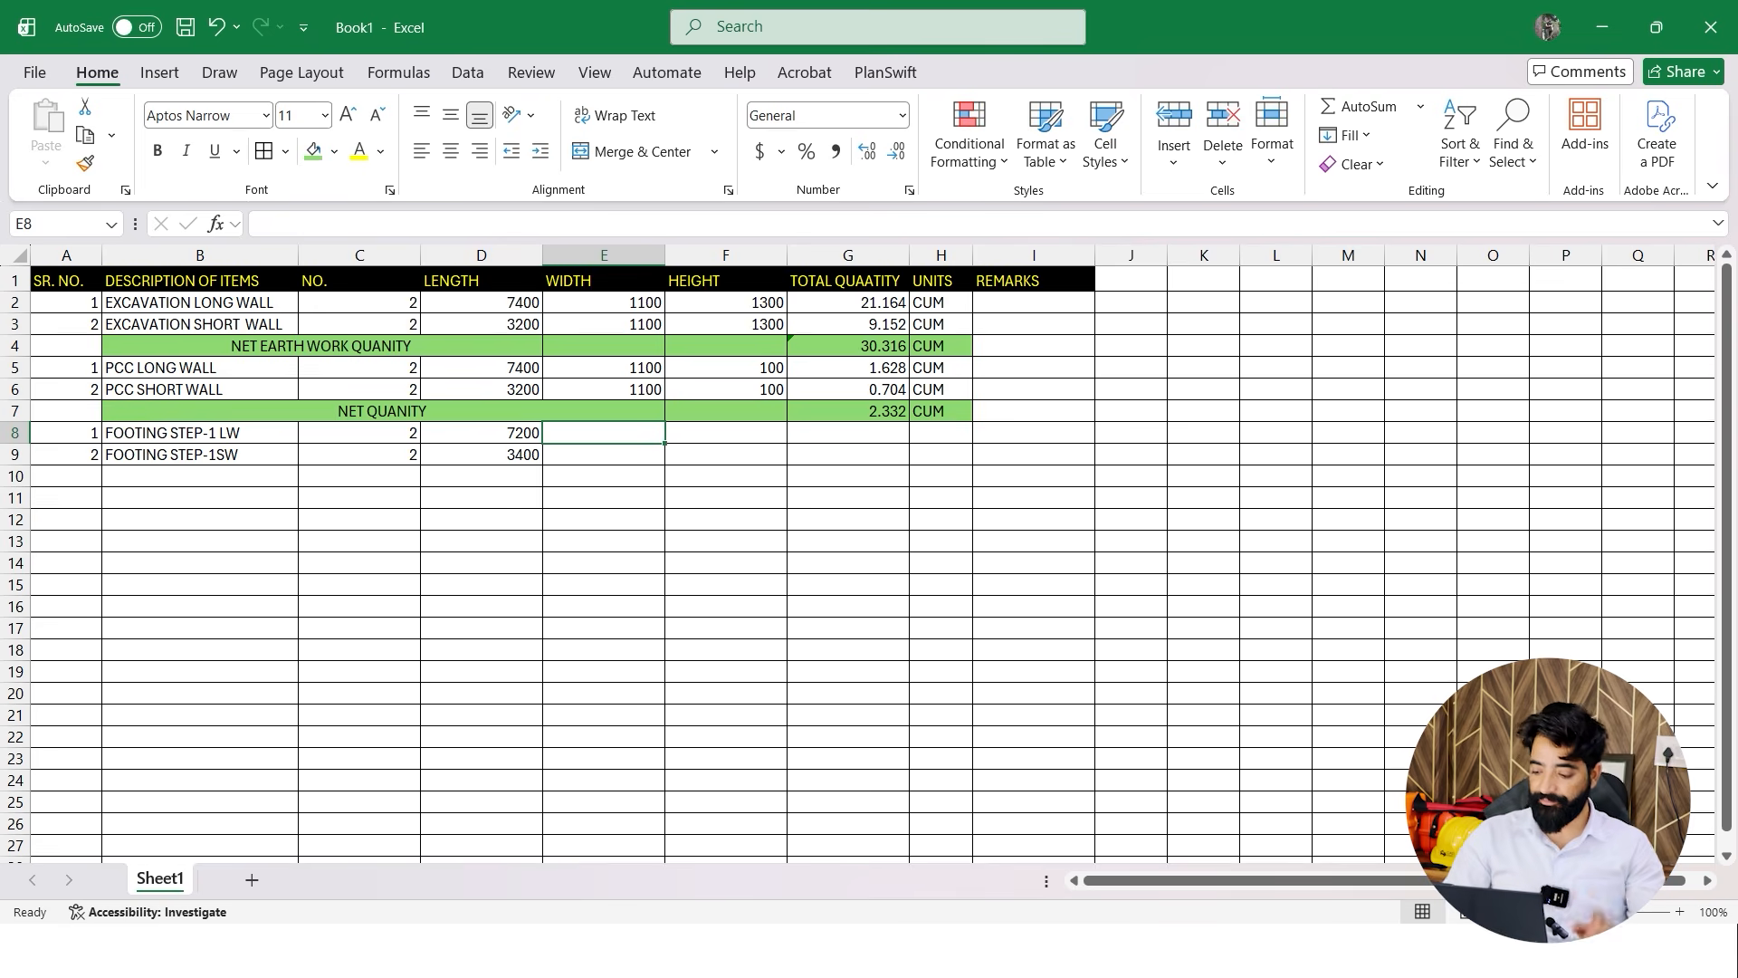
text(900)
key(Return)
text(900)
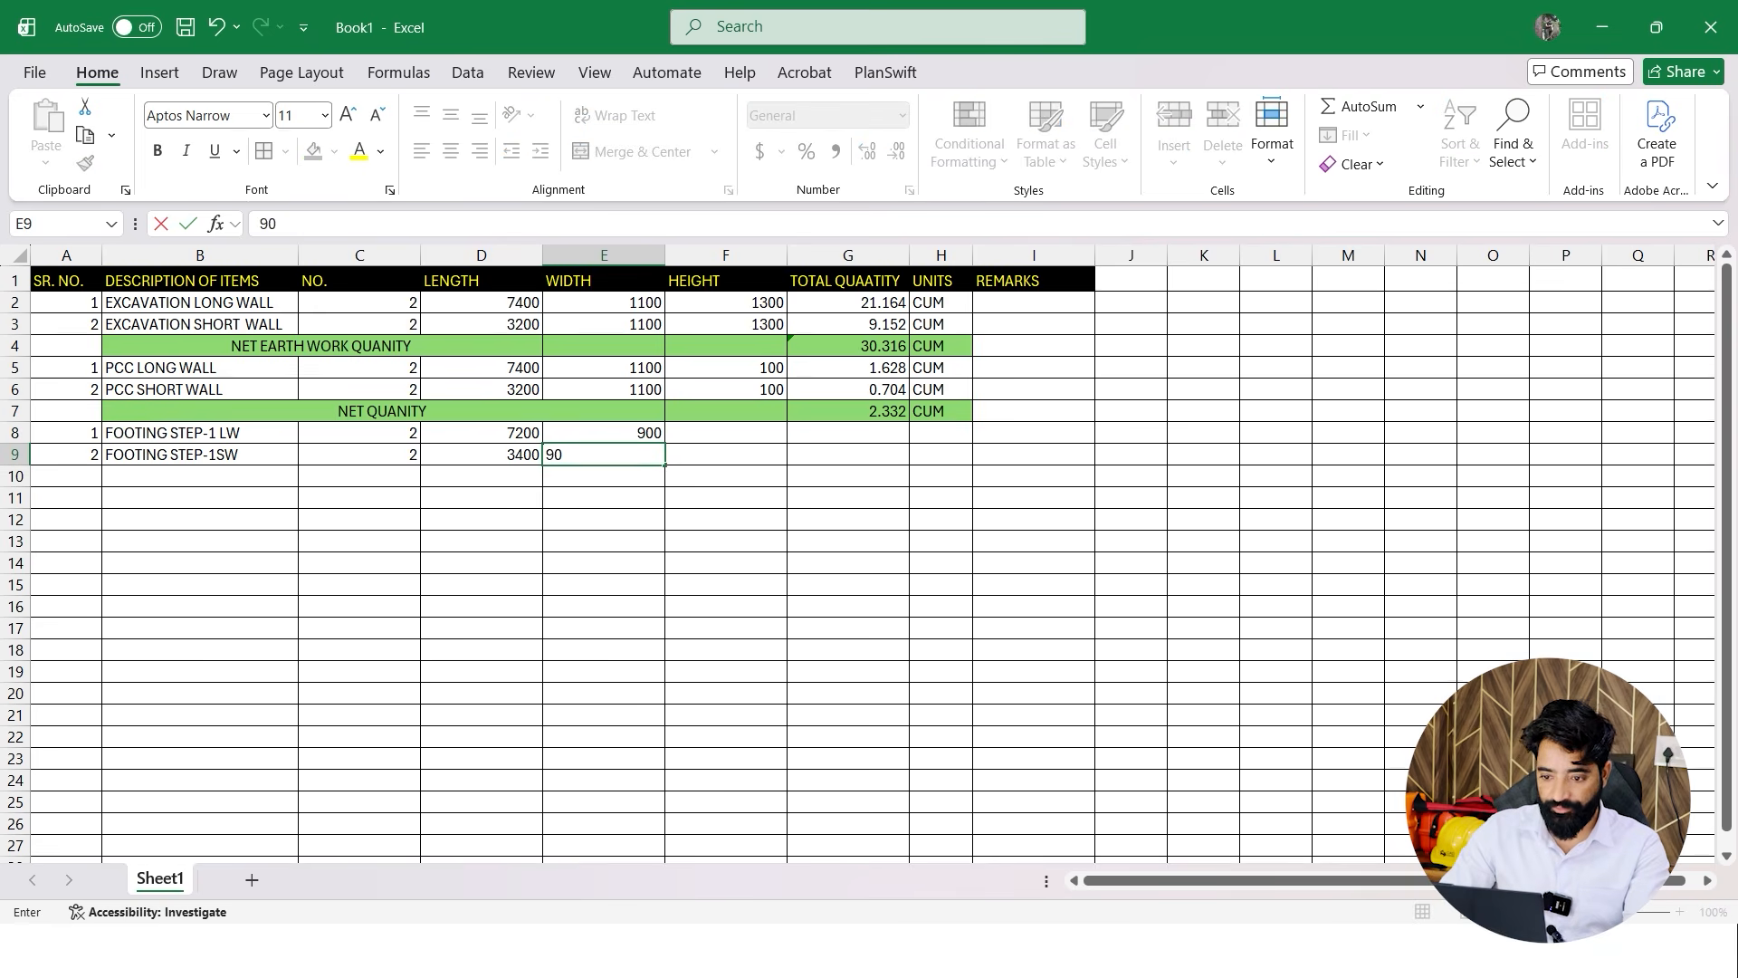
key(Return)
Enter a height of 300 for both the footing step-1 long wall and short wall
key(Up)
key(Up)
key(Up)
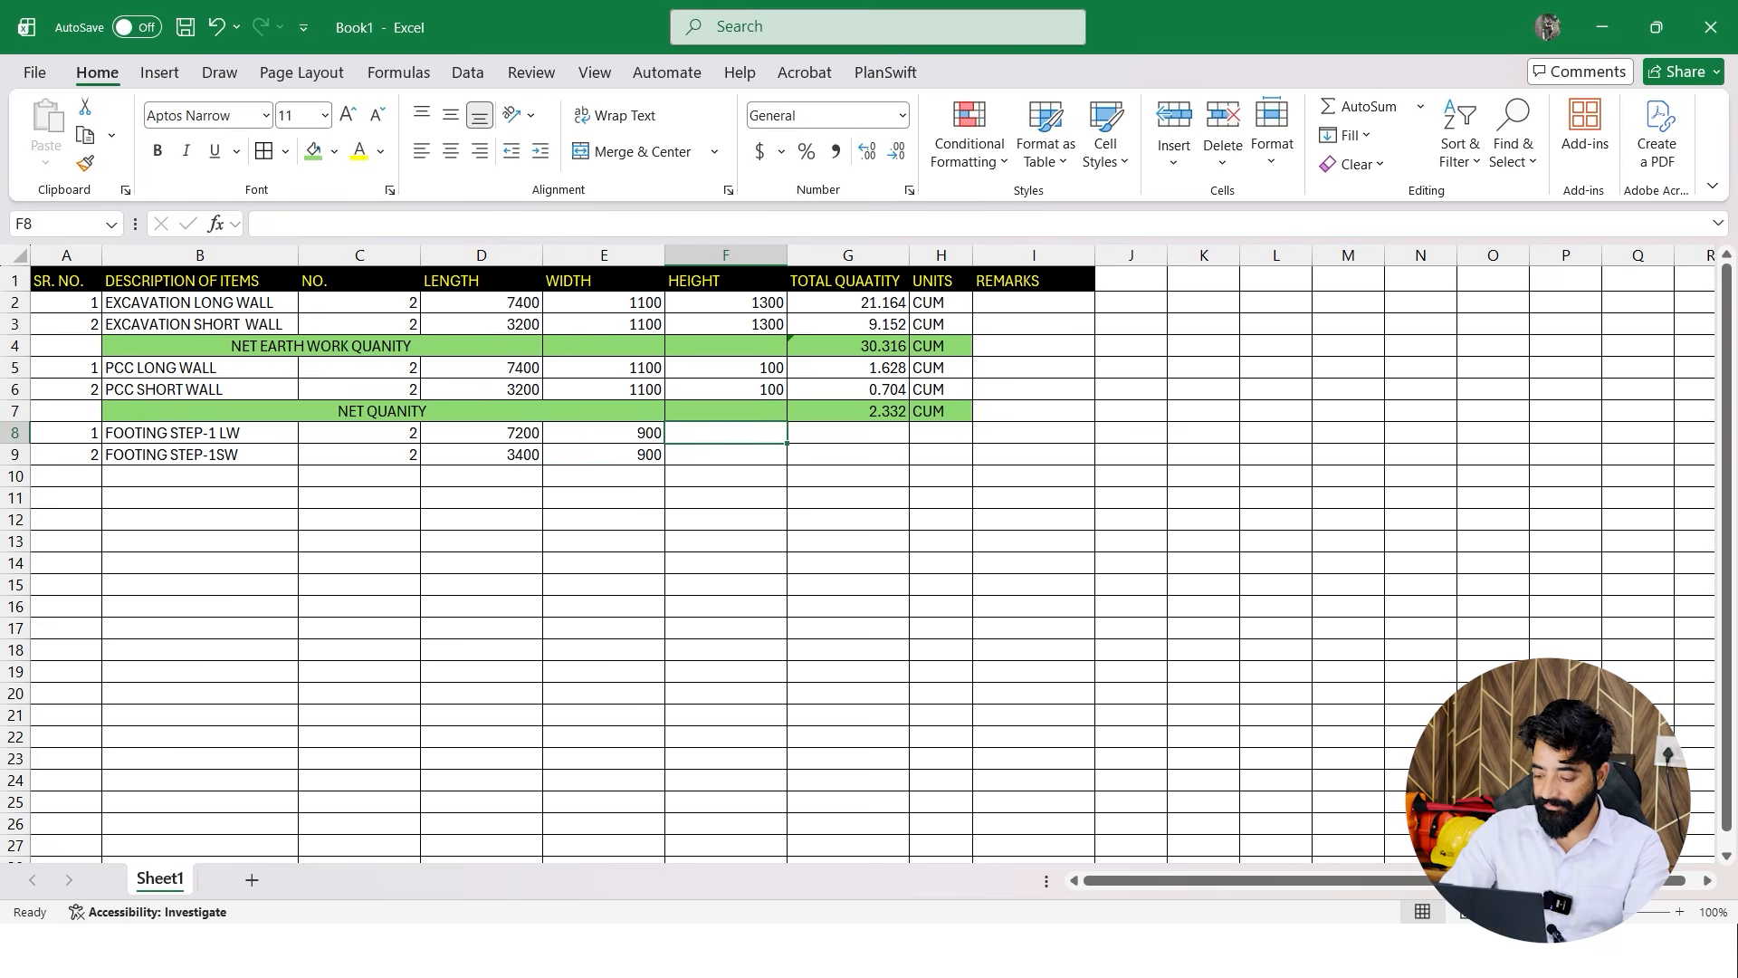
key(Down)
text(300)
key(Return)
text(3)
key(Return)
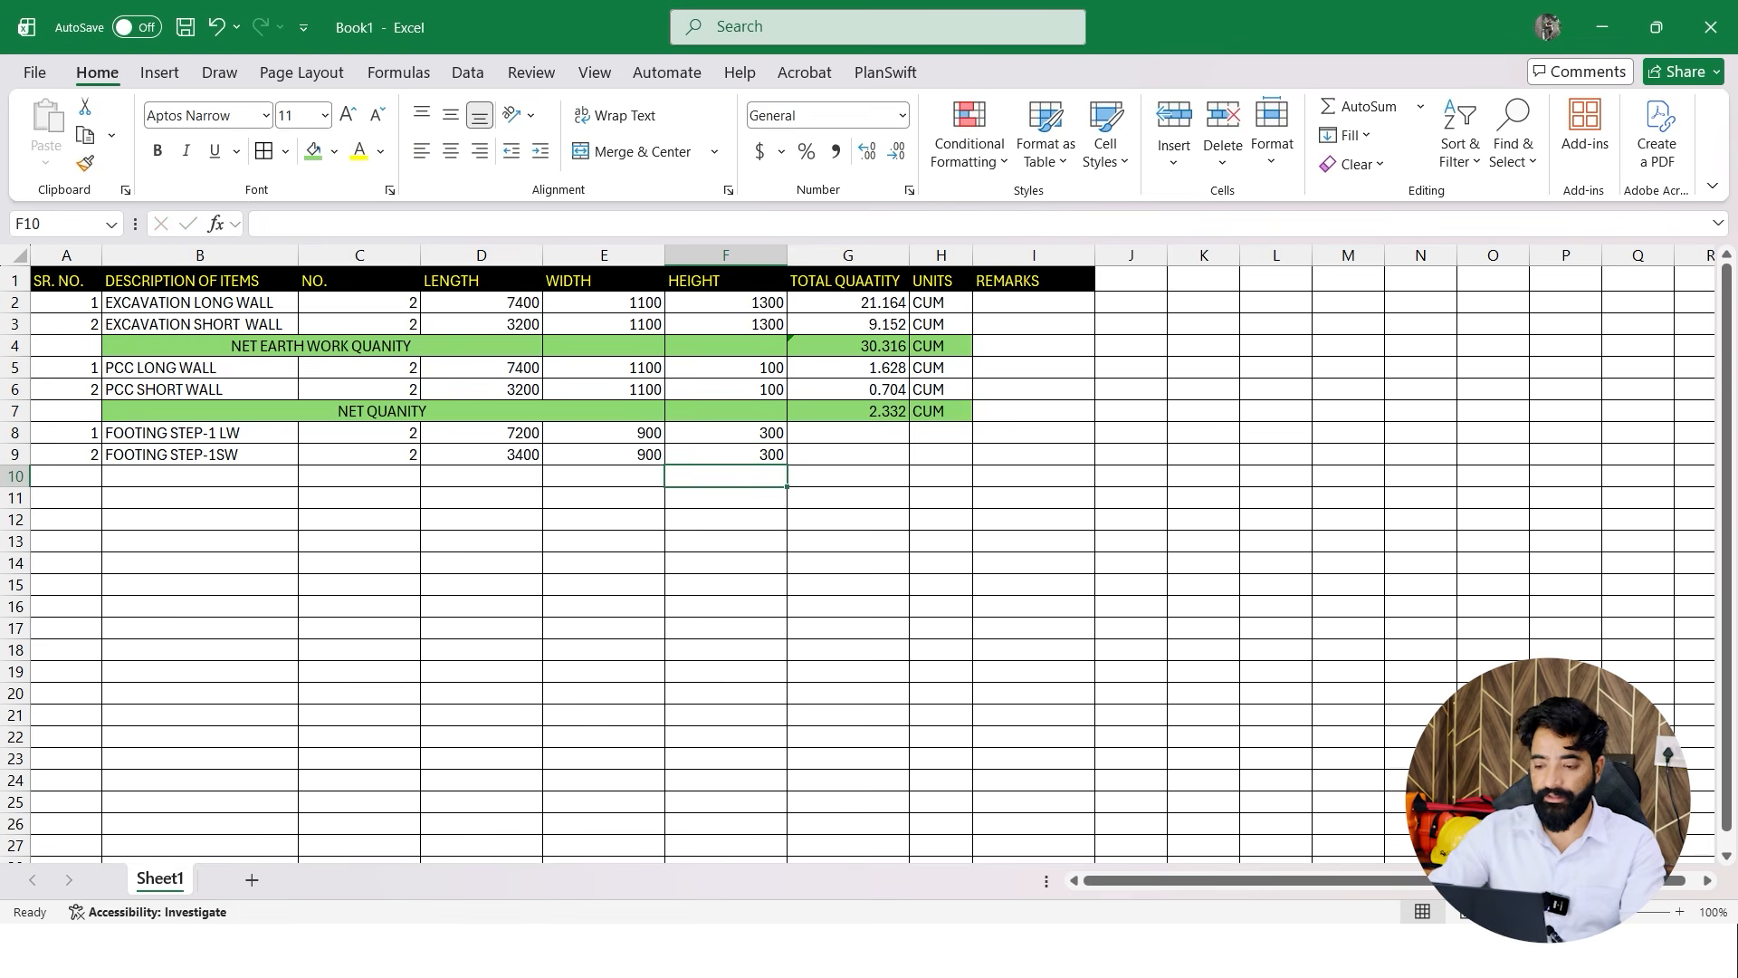
Copy the PCC long wall's total quantity formula to G8, extend it to G9, and check the cell references in G8
click(847, 366)
key(ctrl+c)
click(848, 432)
key(ctrl+v)
click(847, 520)
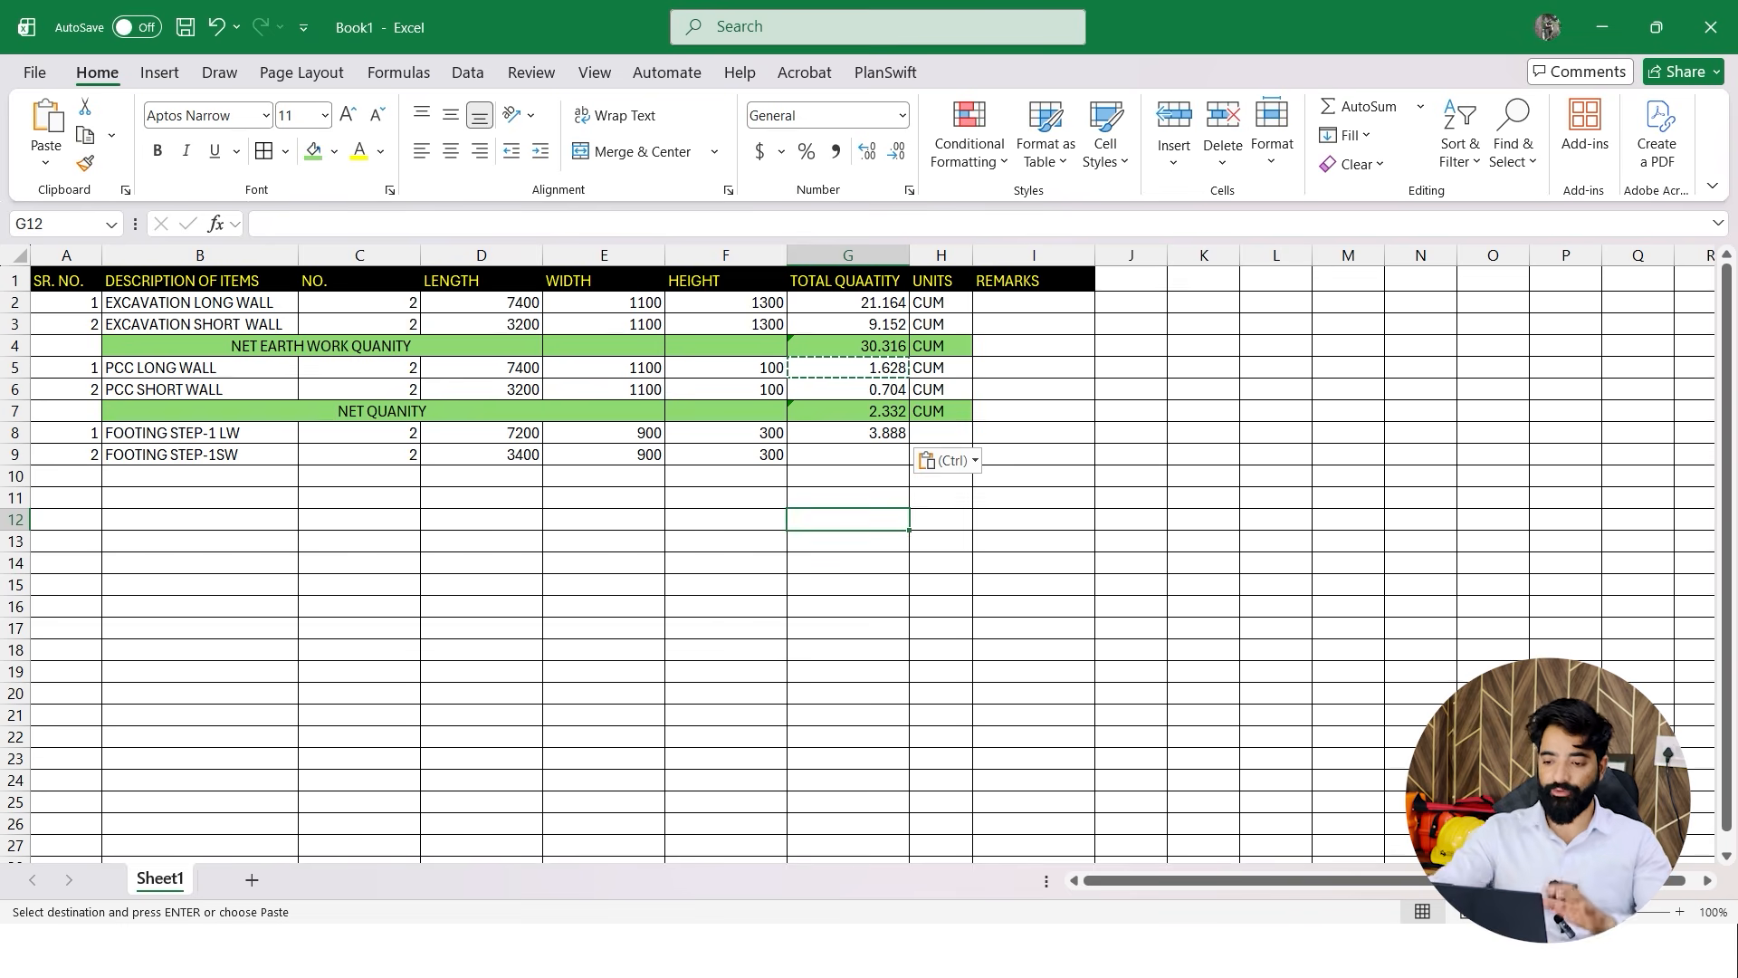
click(847, 433)
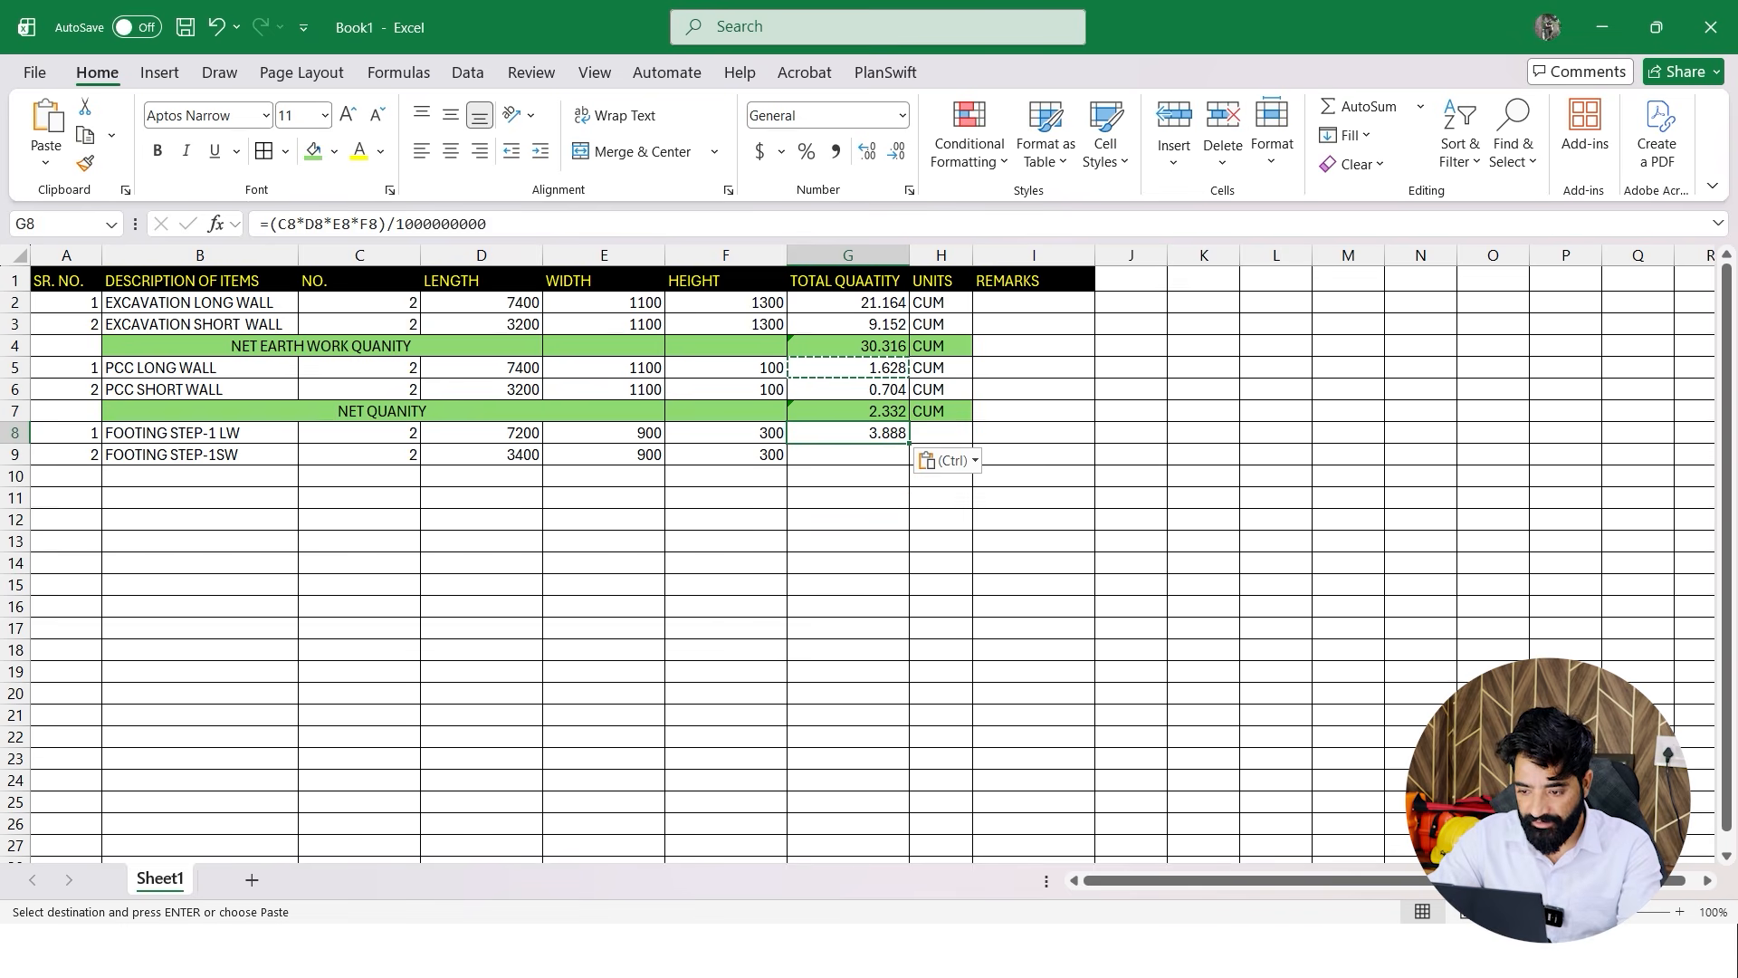
drag(909, 444, 907, 458)
click(1034, 519)
click(848, 432)
double_click(847, 433)
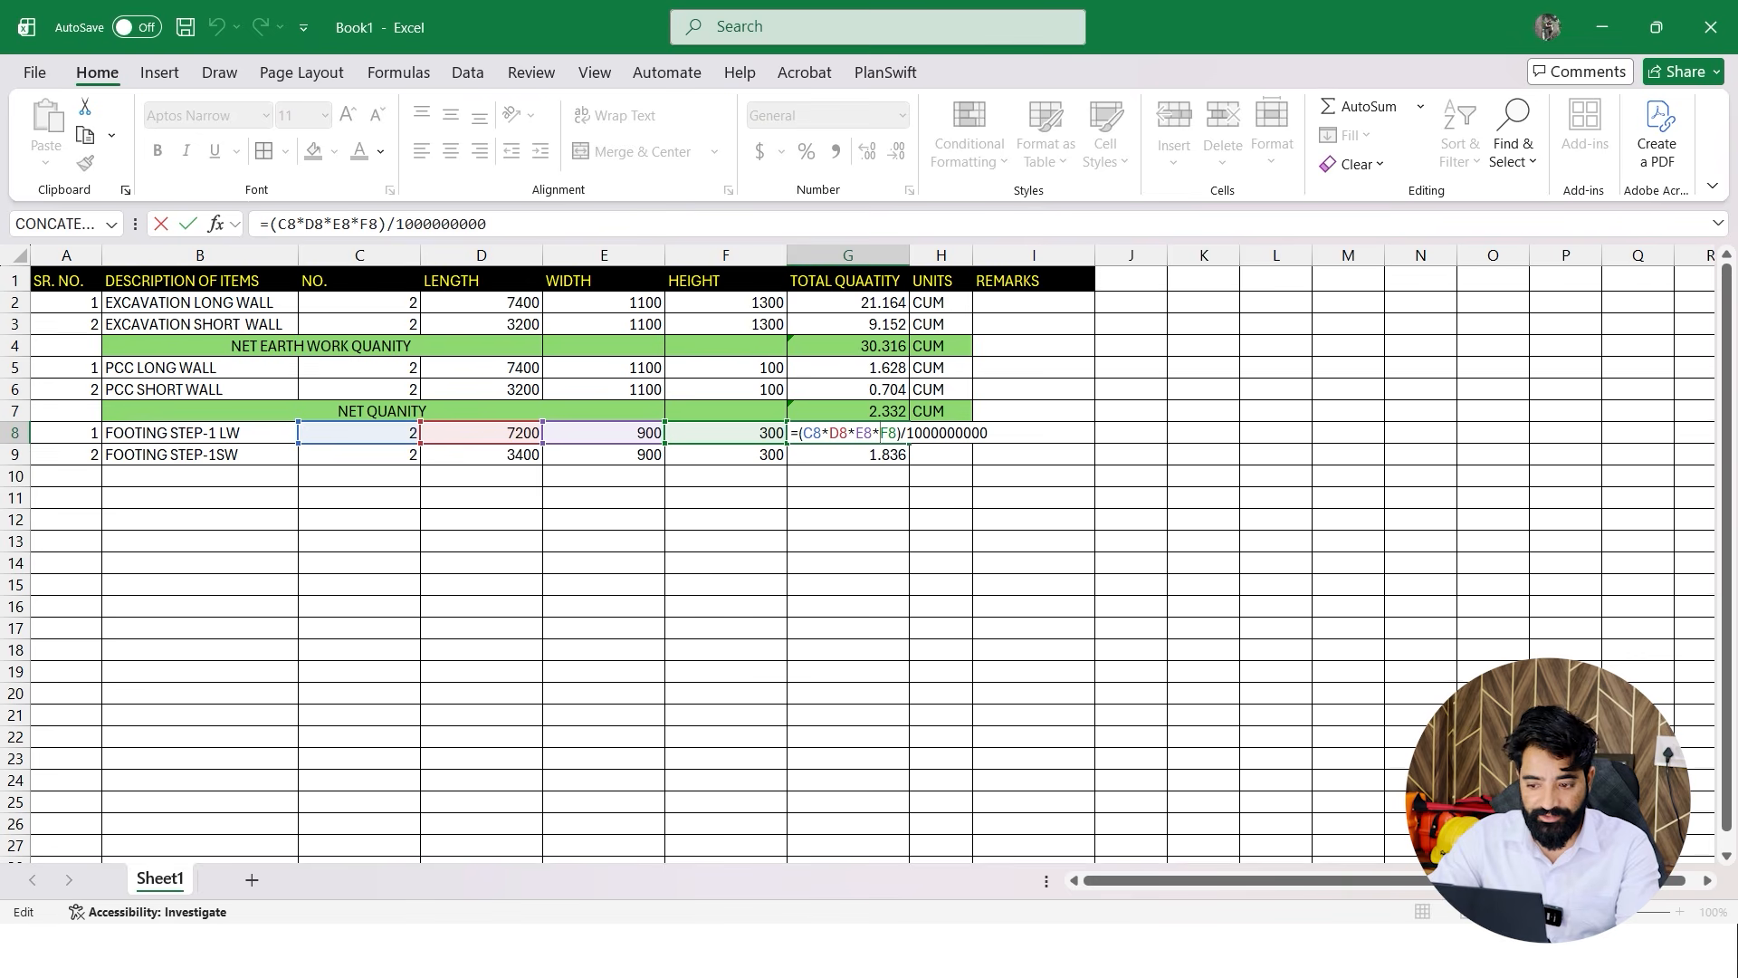
key(Escape)
drag(200, 477, 725, 476)
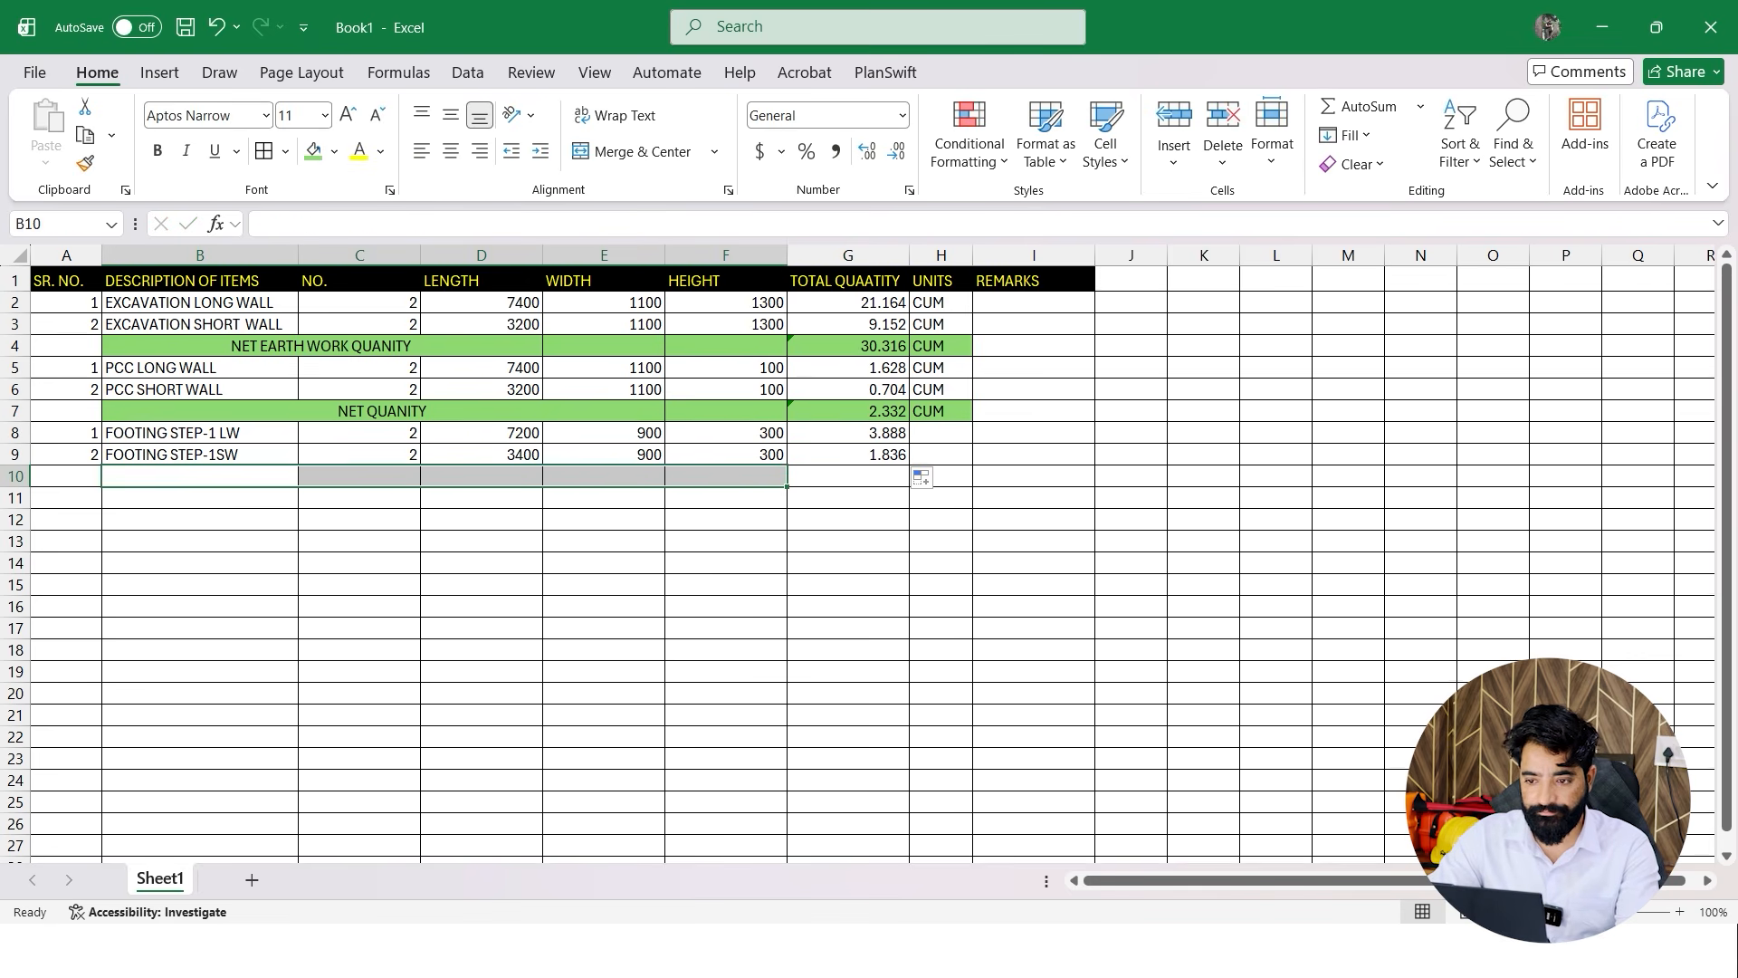
click(641, 151)
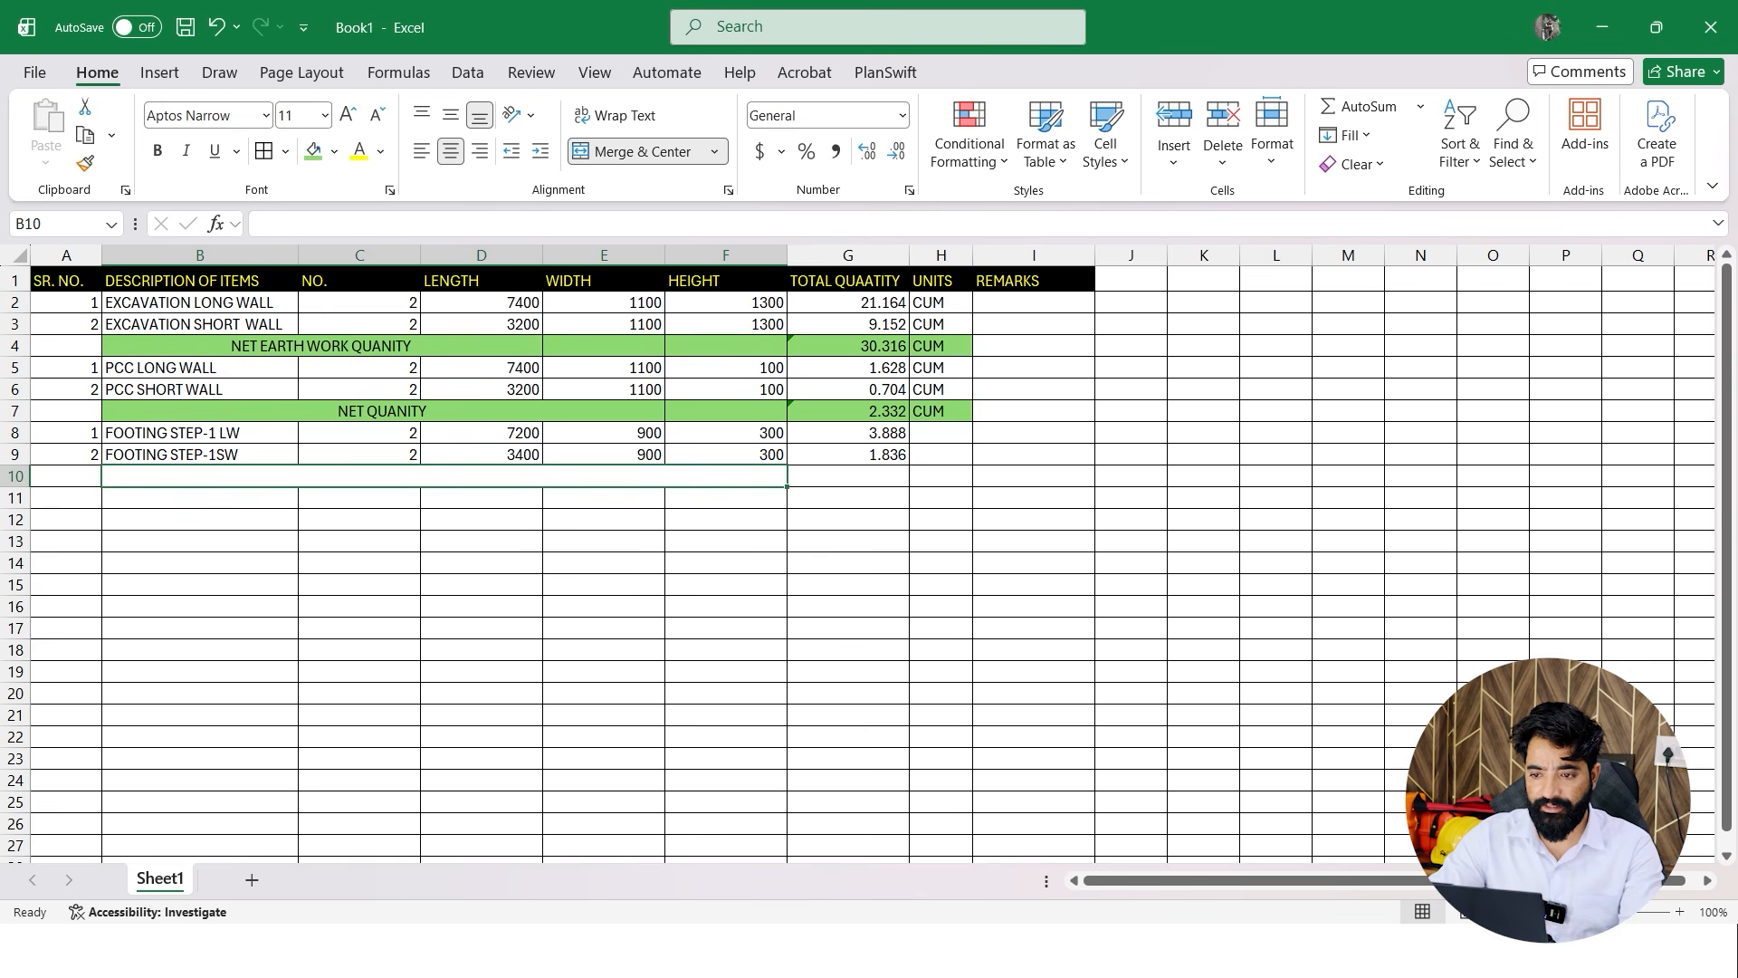
click(642, 151)
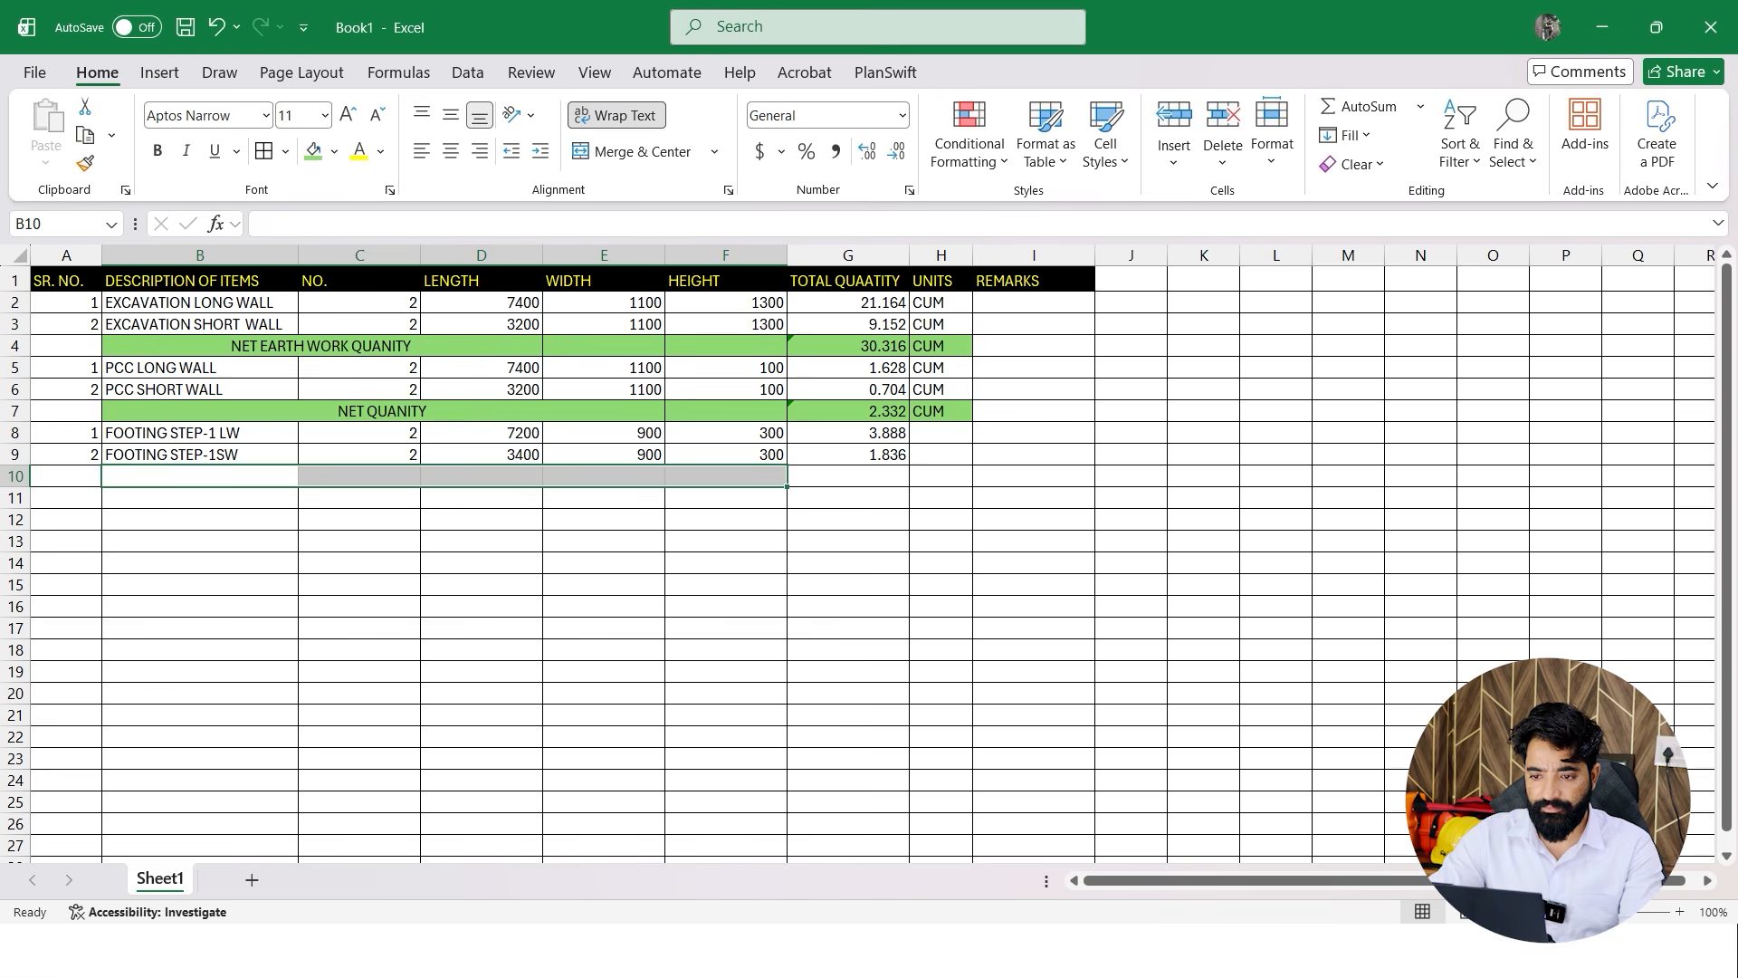
drag(604, 561, 604, 544)
Merge and center cells B10 through E10 below the footing step-1 rows
click(200, 477)
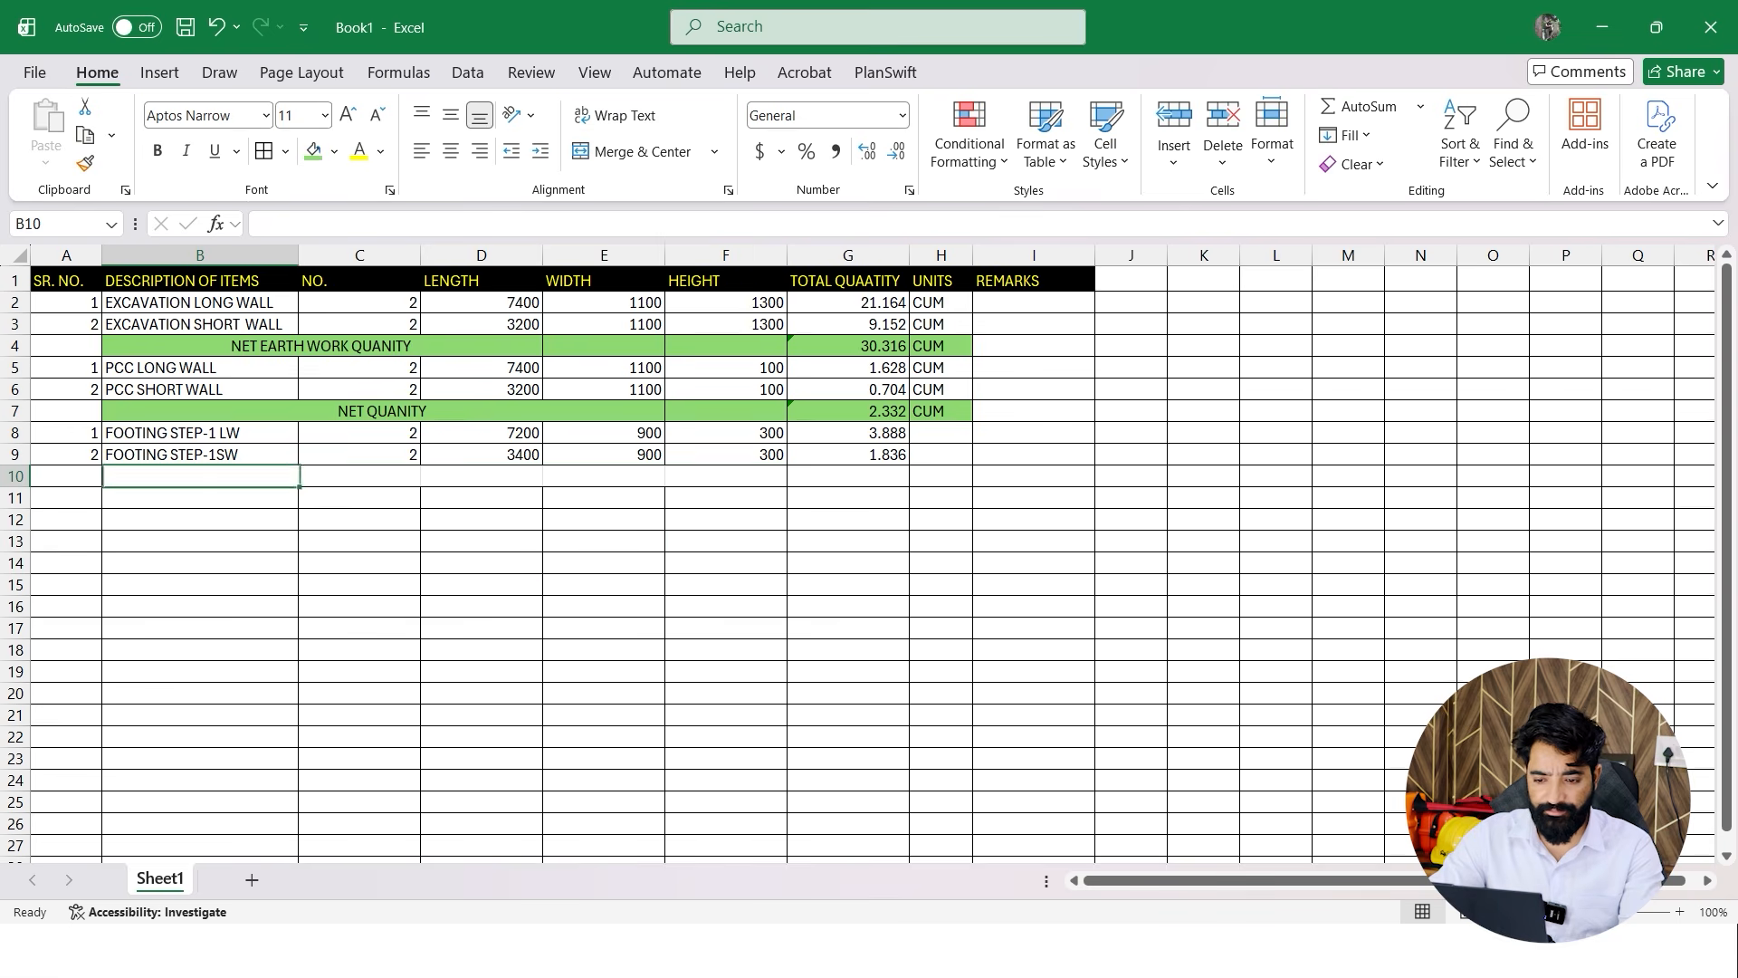
drag(200, 477, 604, 476)
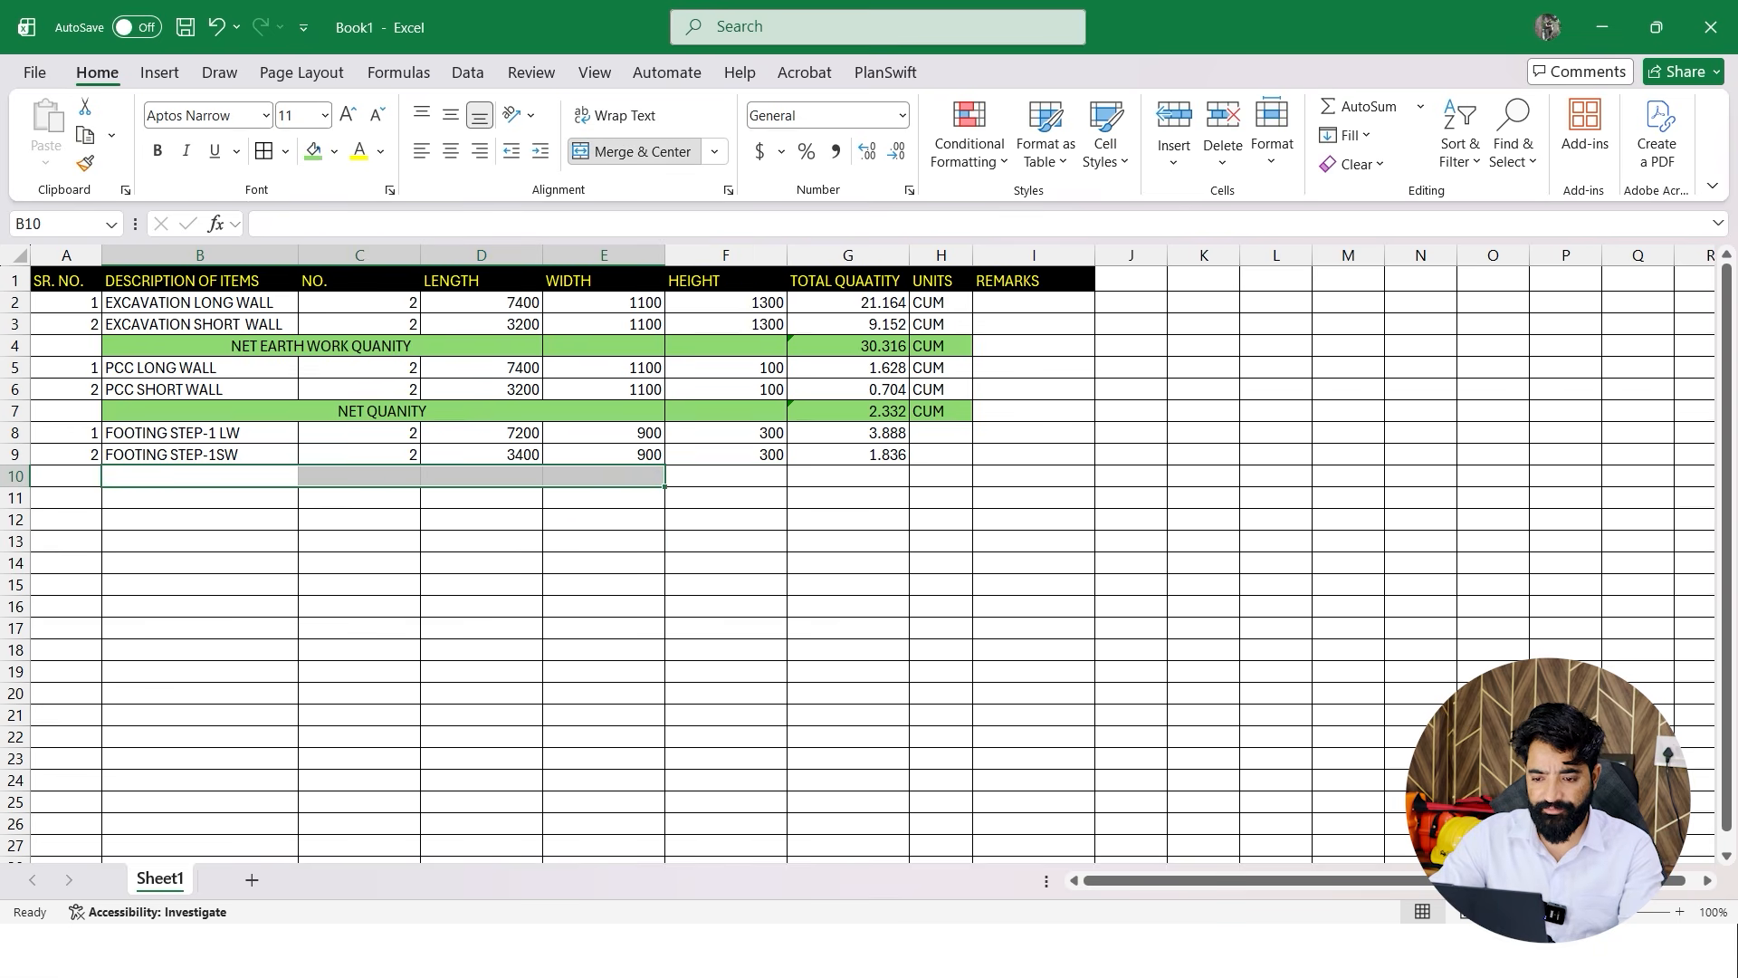
click(634, 152)
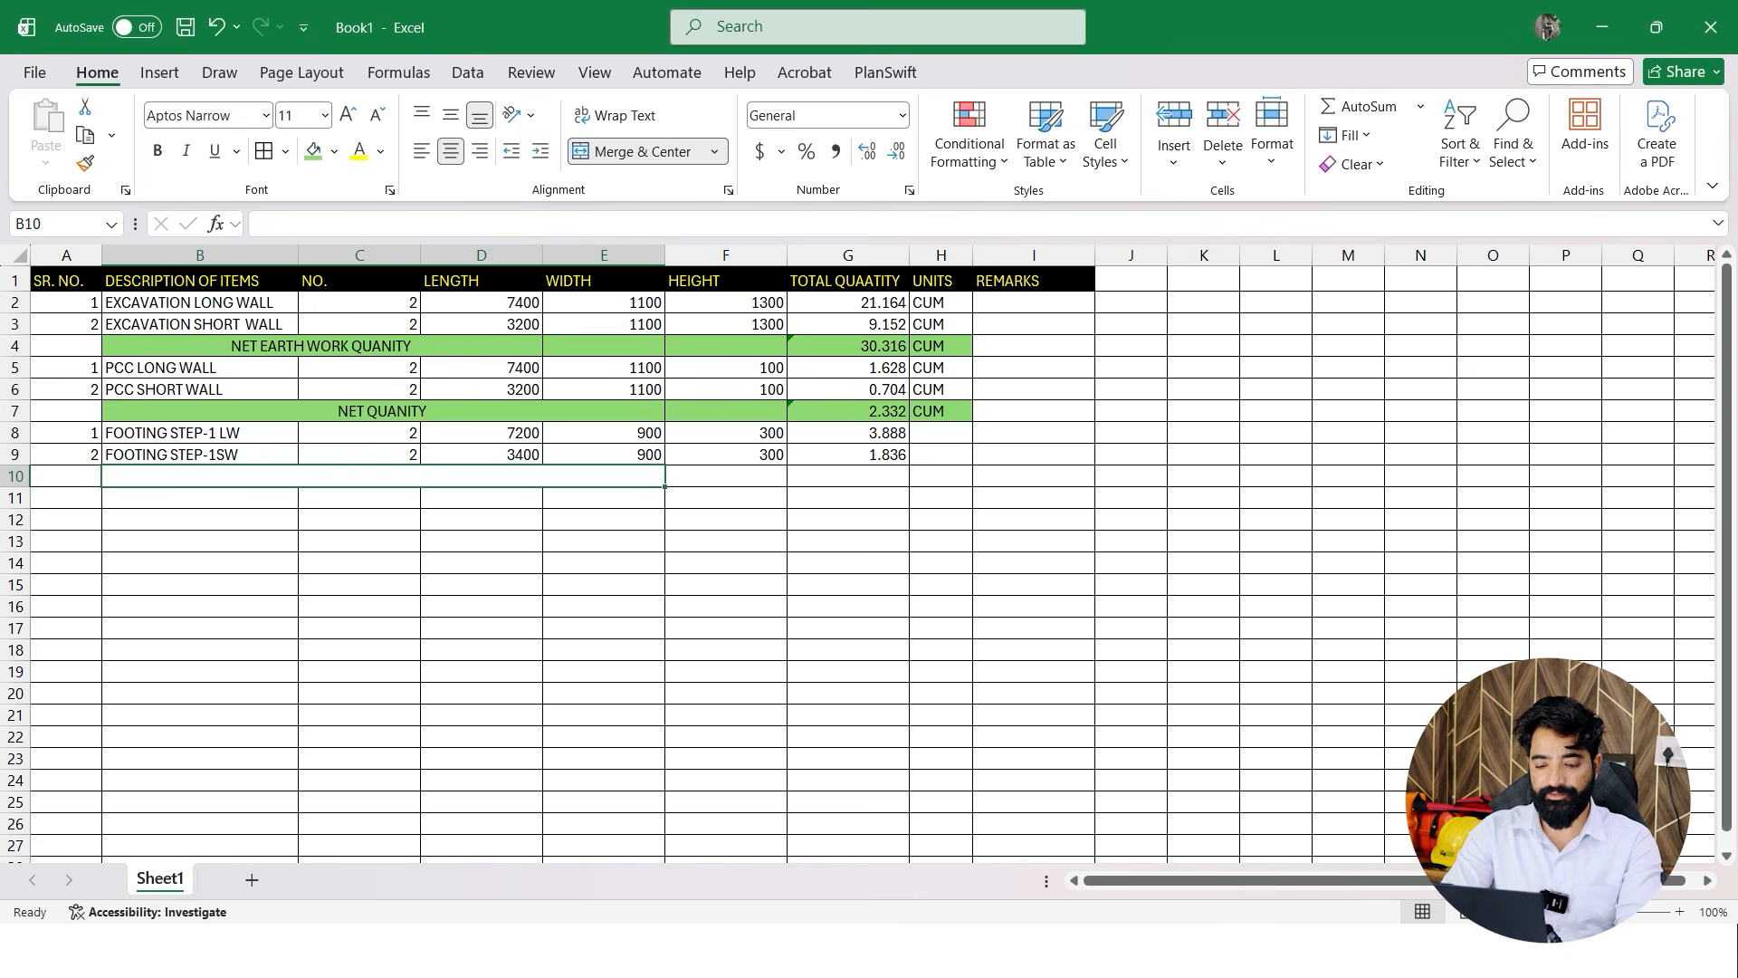
Label the merged cell in row 10 NET BRICKWORK QUANITTY STEP-1
text(NQ)
key(BackSpace)
text(ET Q)
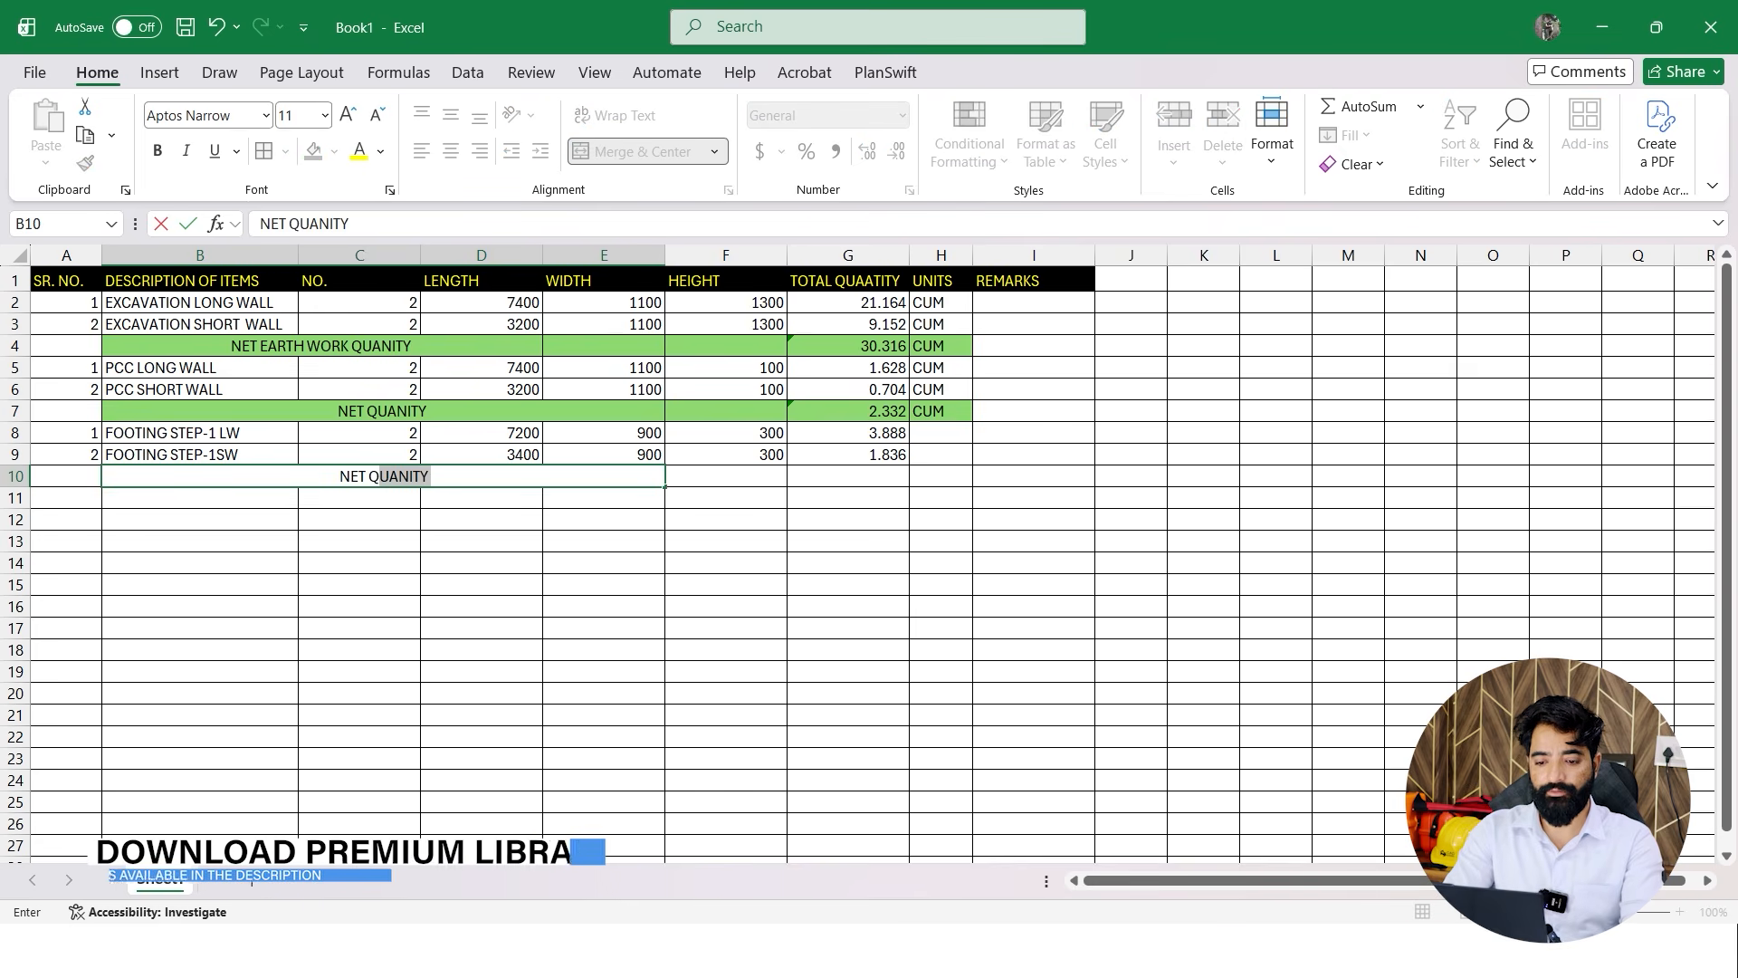
key(BackSpace)
key(BackSpace)
key(BackSpace)
text(B)
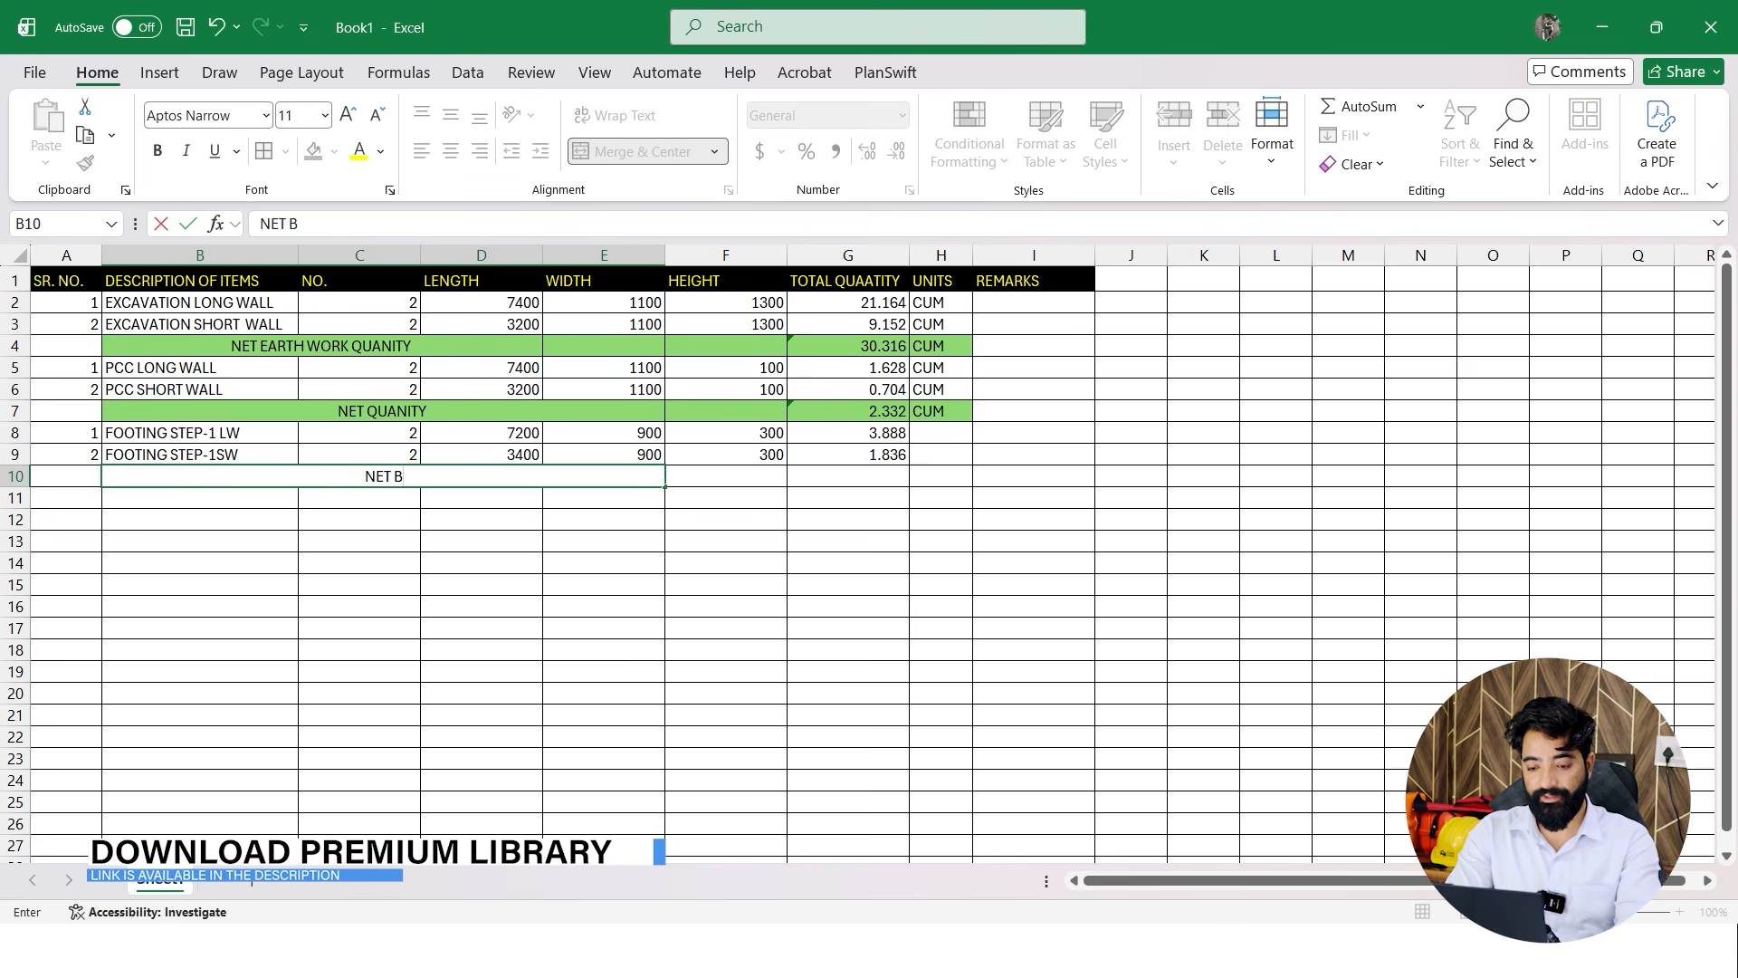
text(RICK)
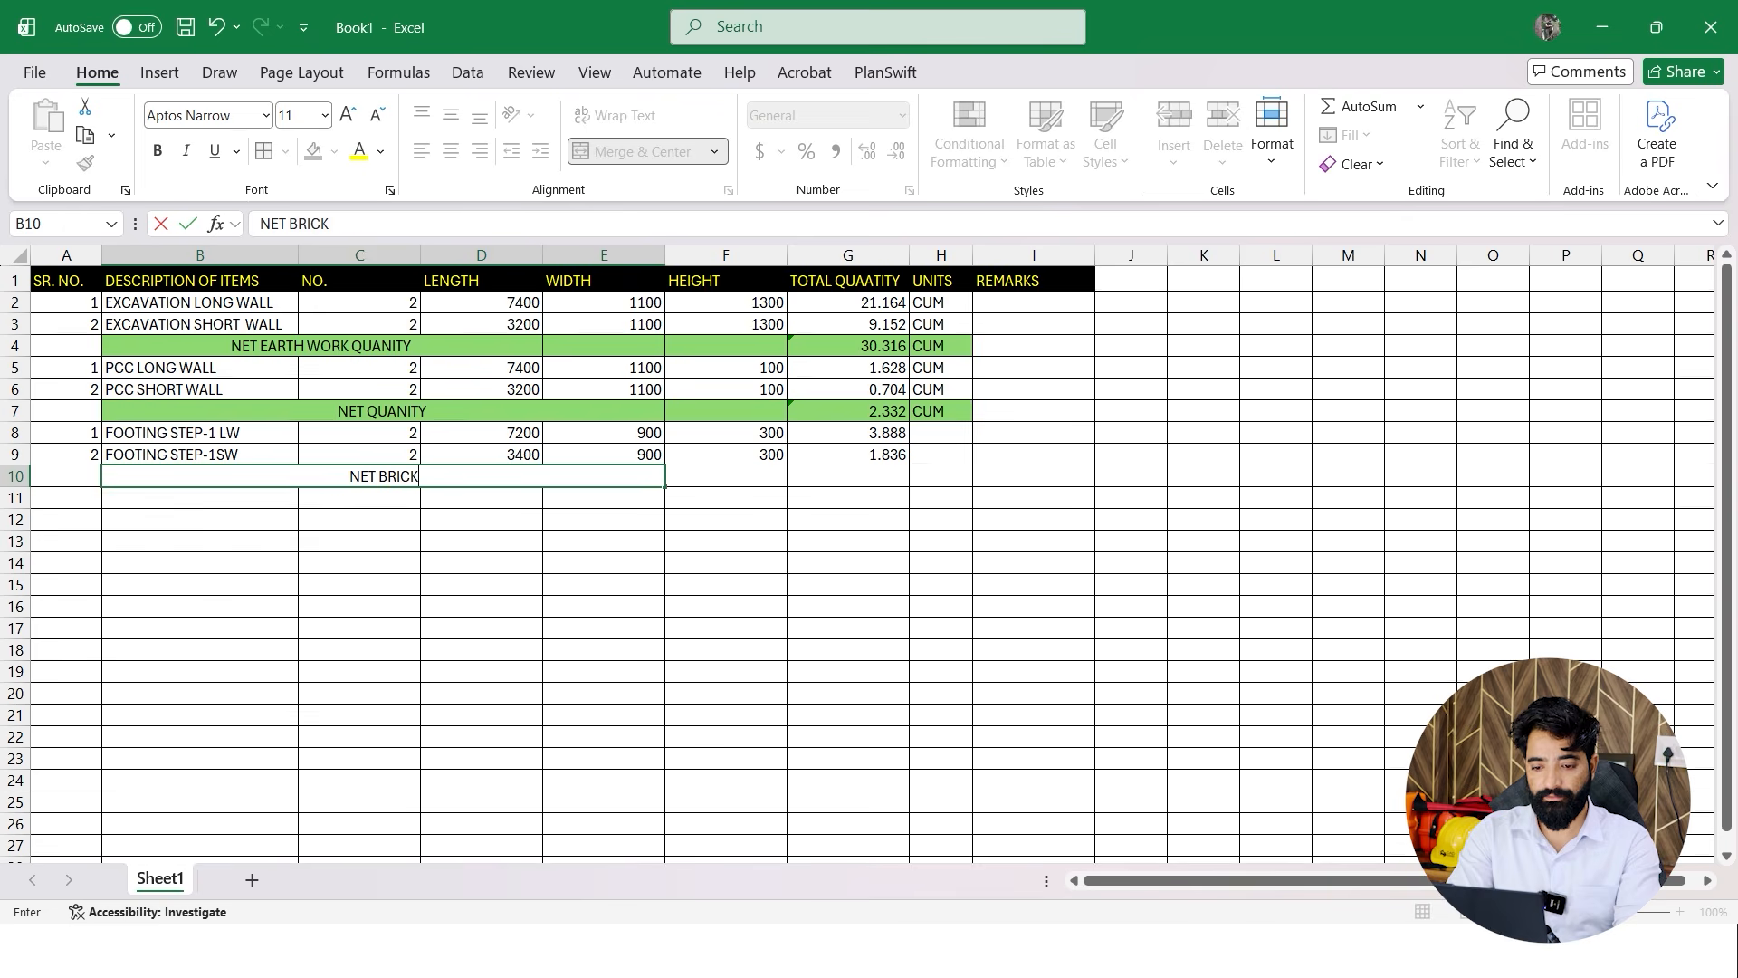
text(WORK QUANITTY )
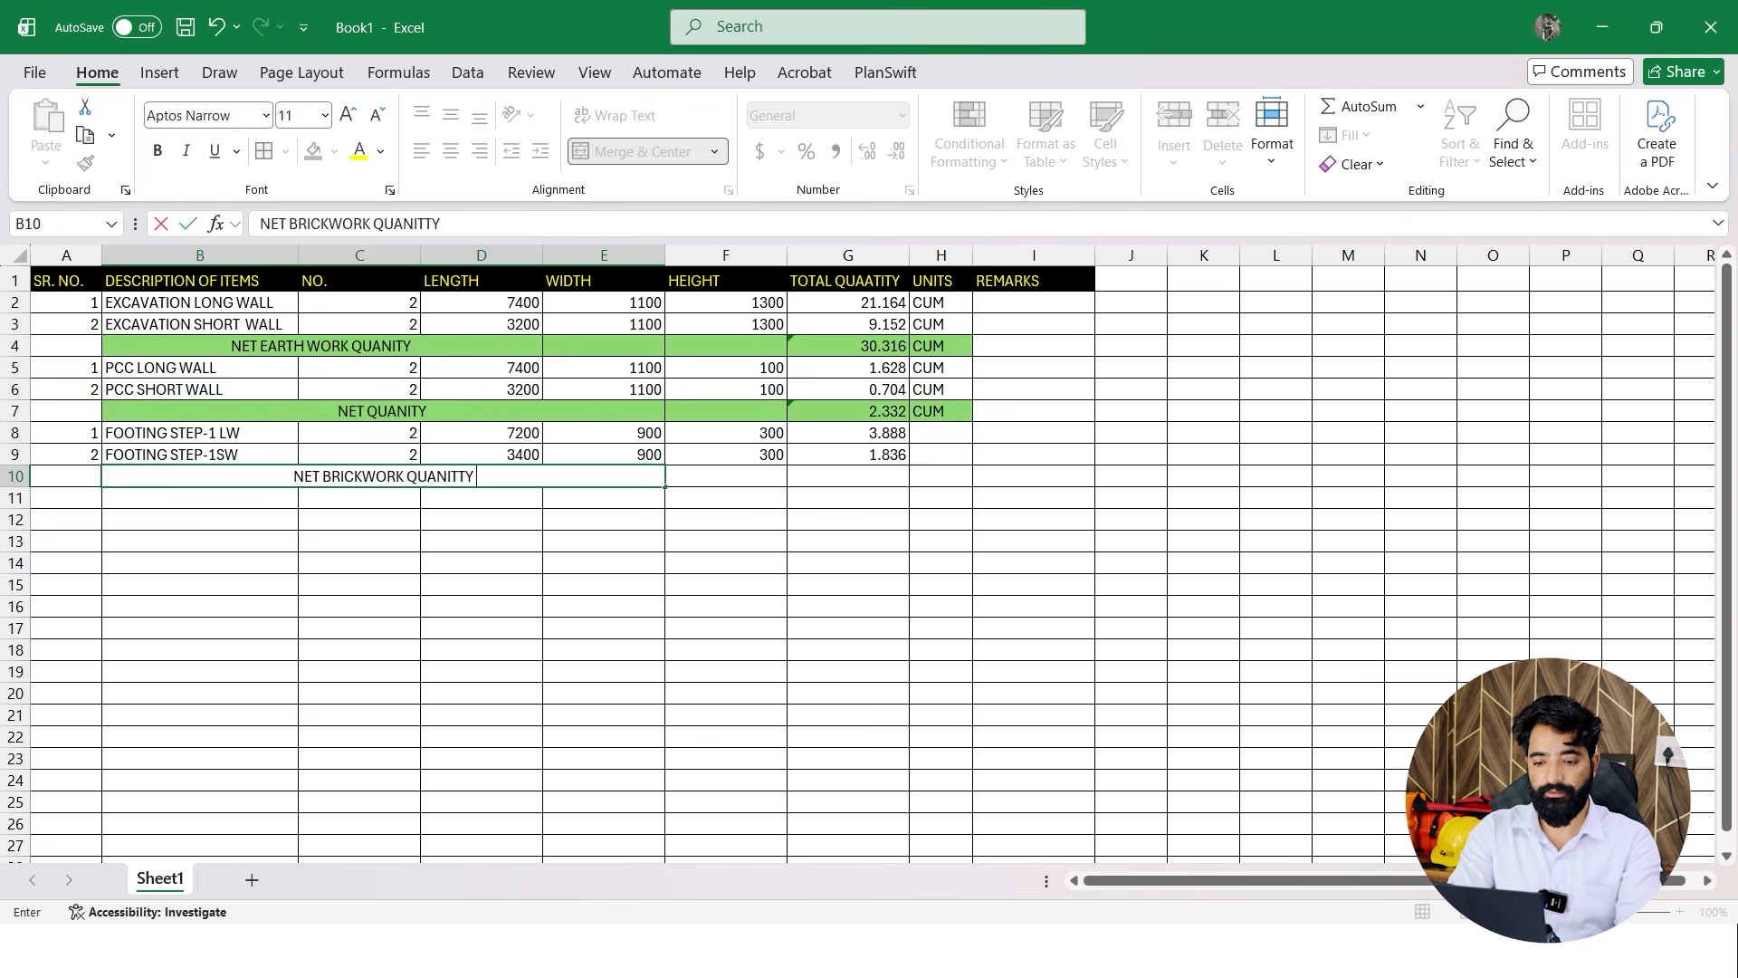
text(STEP-1)
key(Return)
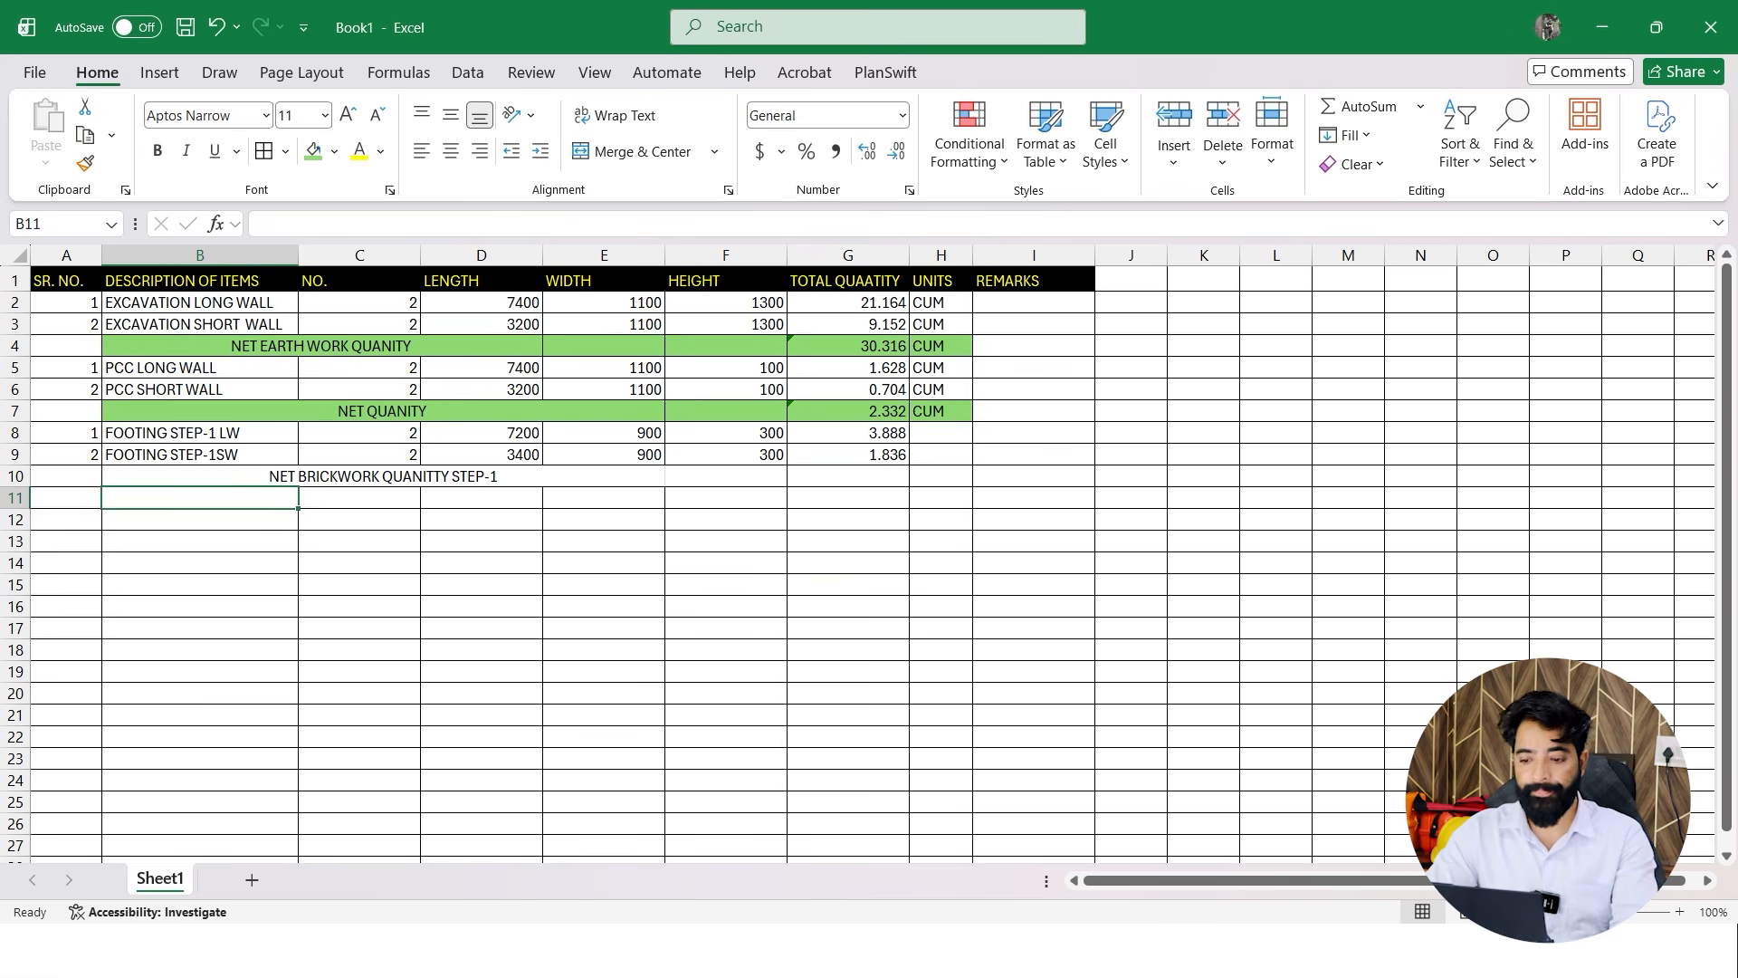
Sum the two footing step-1 wall quantities in cell G10 with AutoSum
drag(848, 606, 848, 586)
click(848, 477)
key(alt+equal)
key(Return)
Copy the CUM unit from the PCC short wall row into the units cells H8 through H10
click(941, 389)
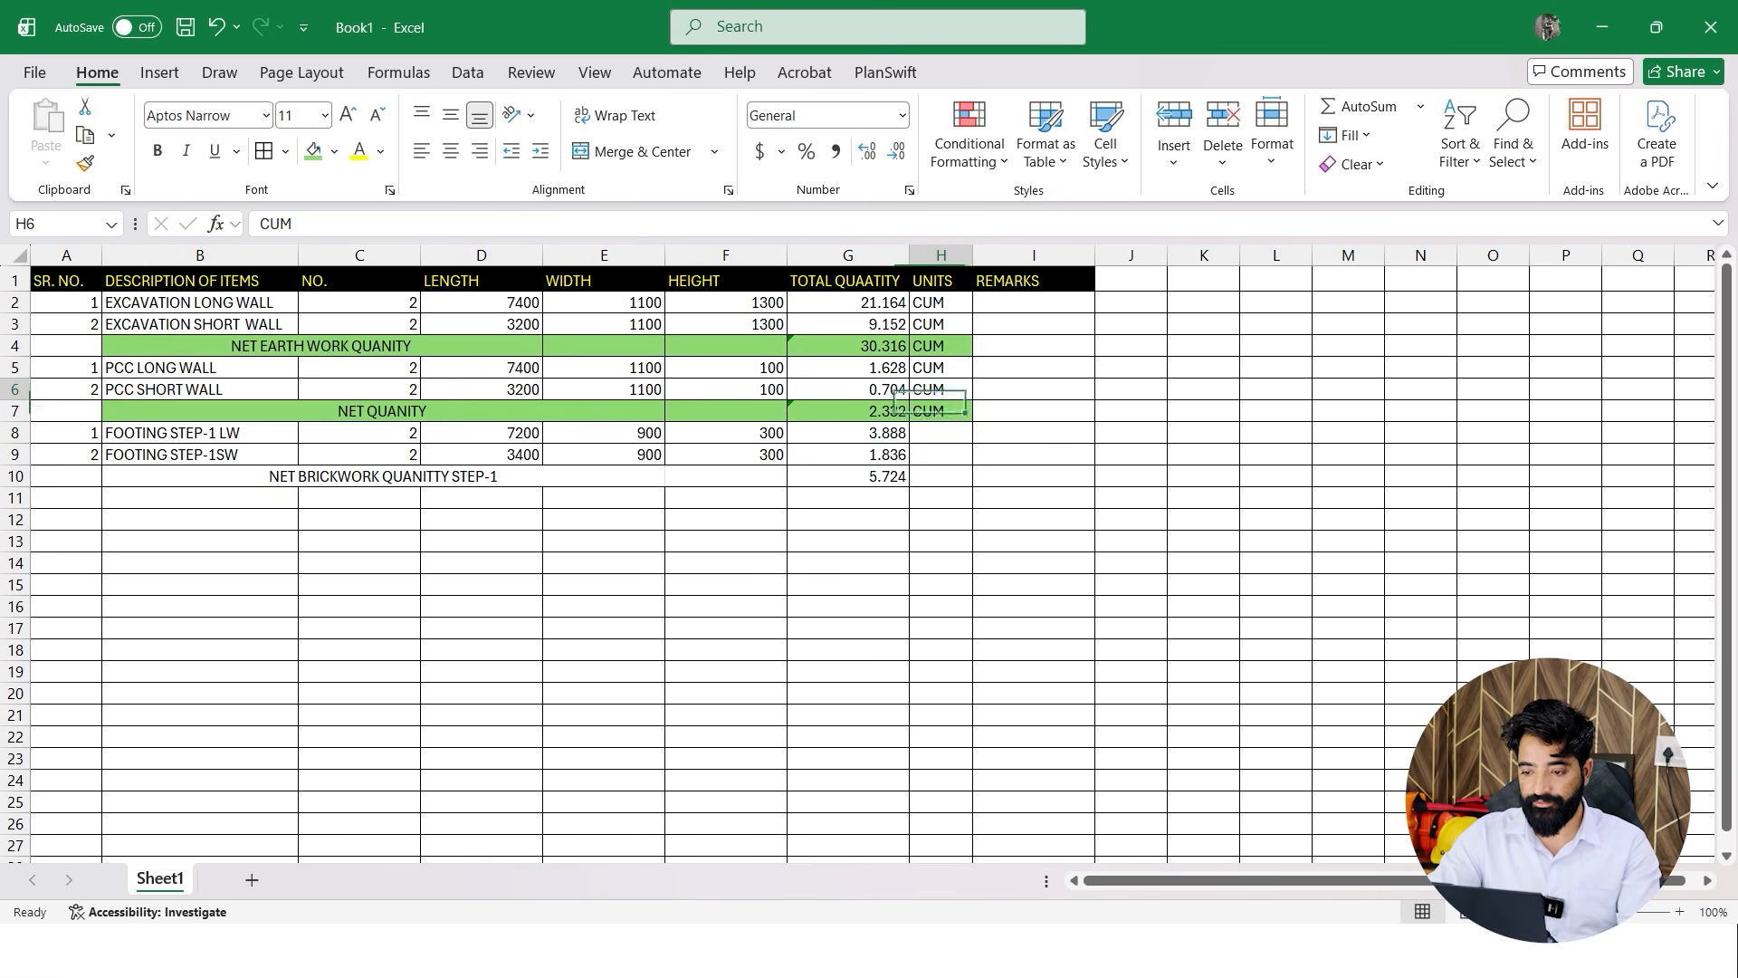
key(ctrl+c)
click(940, 433)
key(ctrl+v)
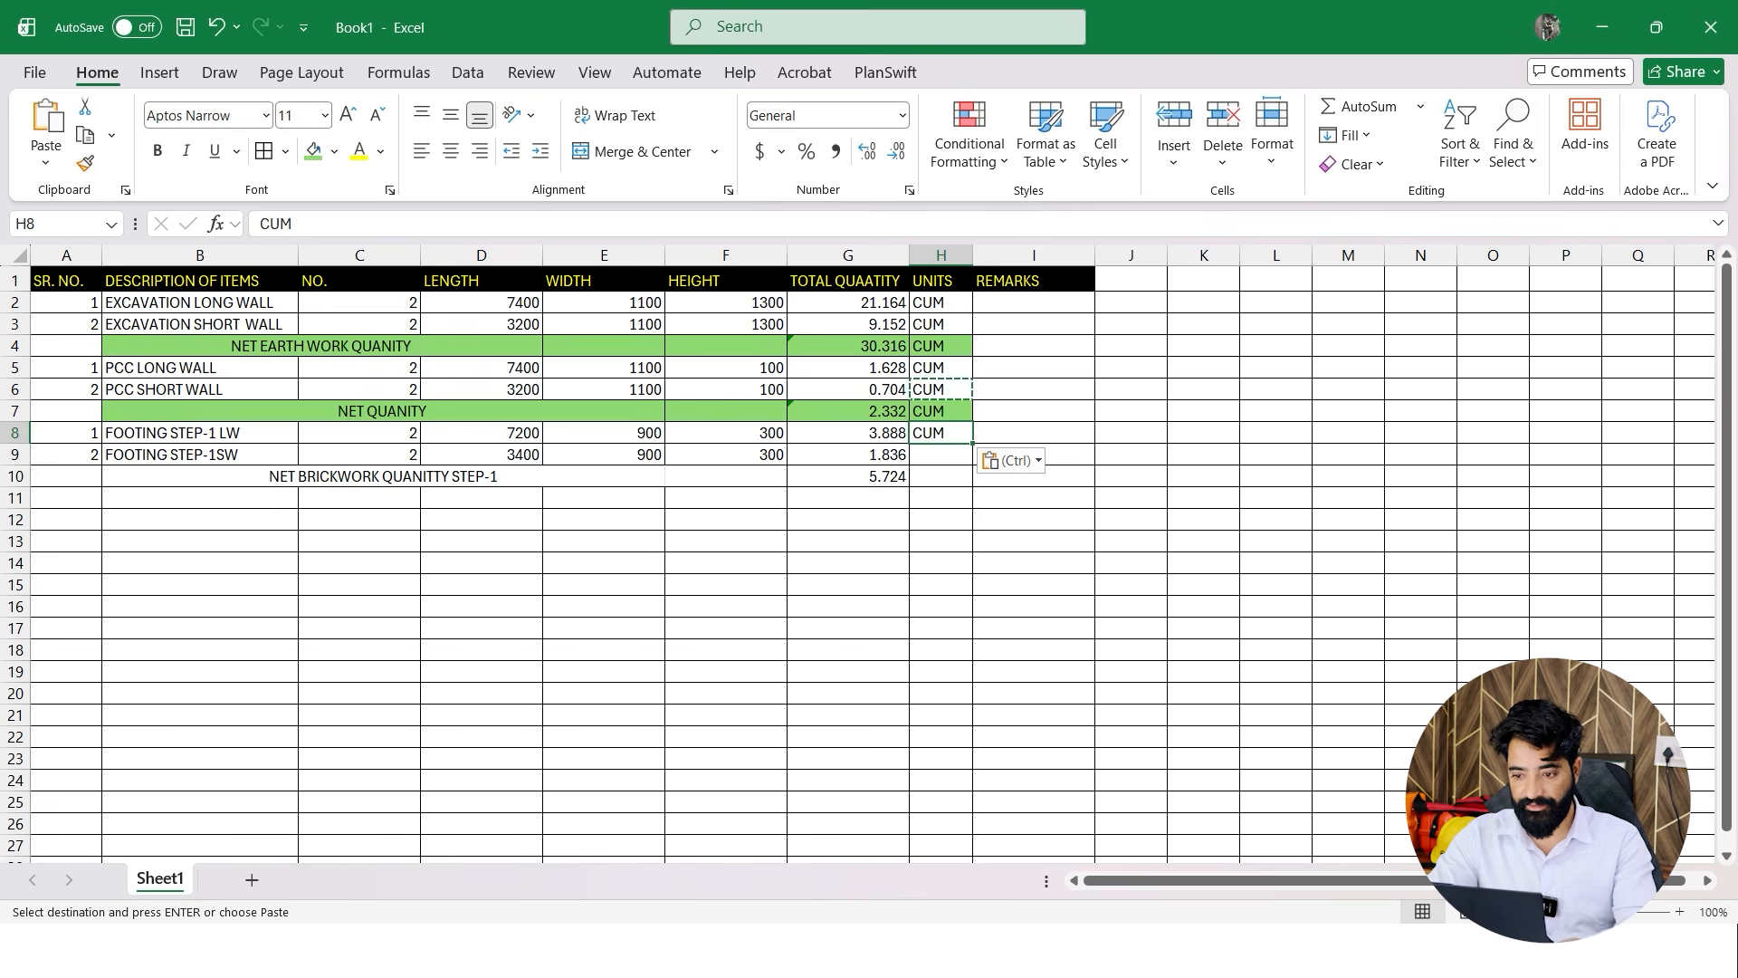
drag(972, 443, 968, 484)
click(1034, 497)
Fill the net brickwork quantity row from B10 to H10 with the same green as the other net rows
drag(848, 476, 731, 476)
click(848, 520)
drag(940, 476, 398, 476)
click(313, 152)
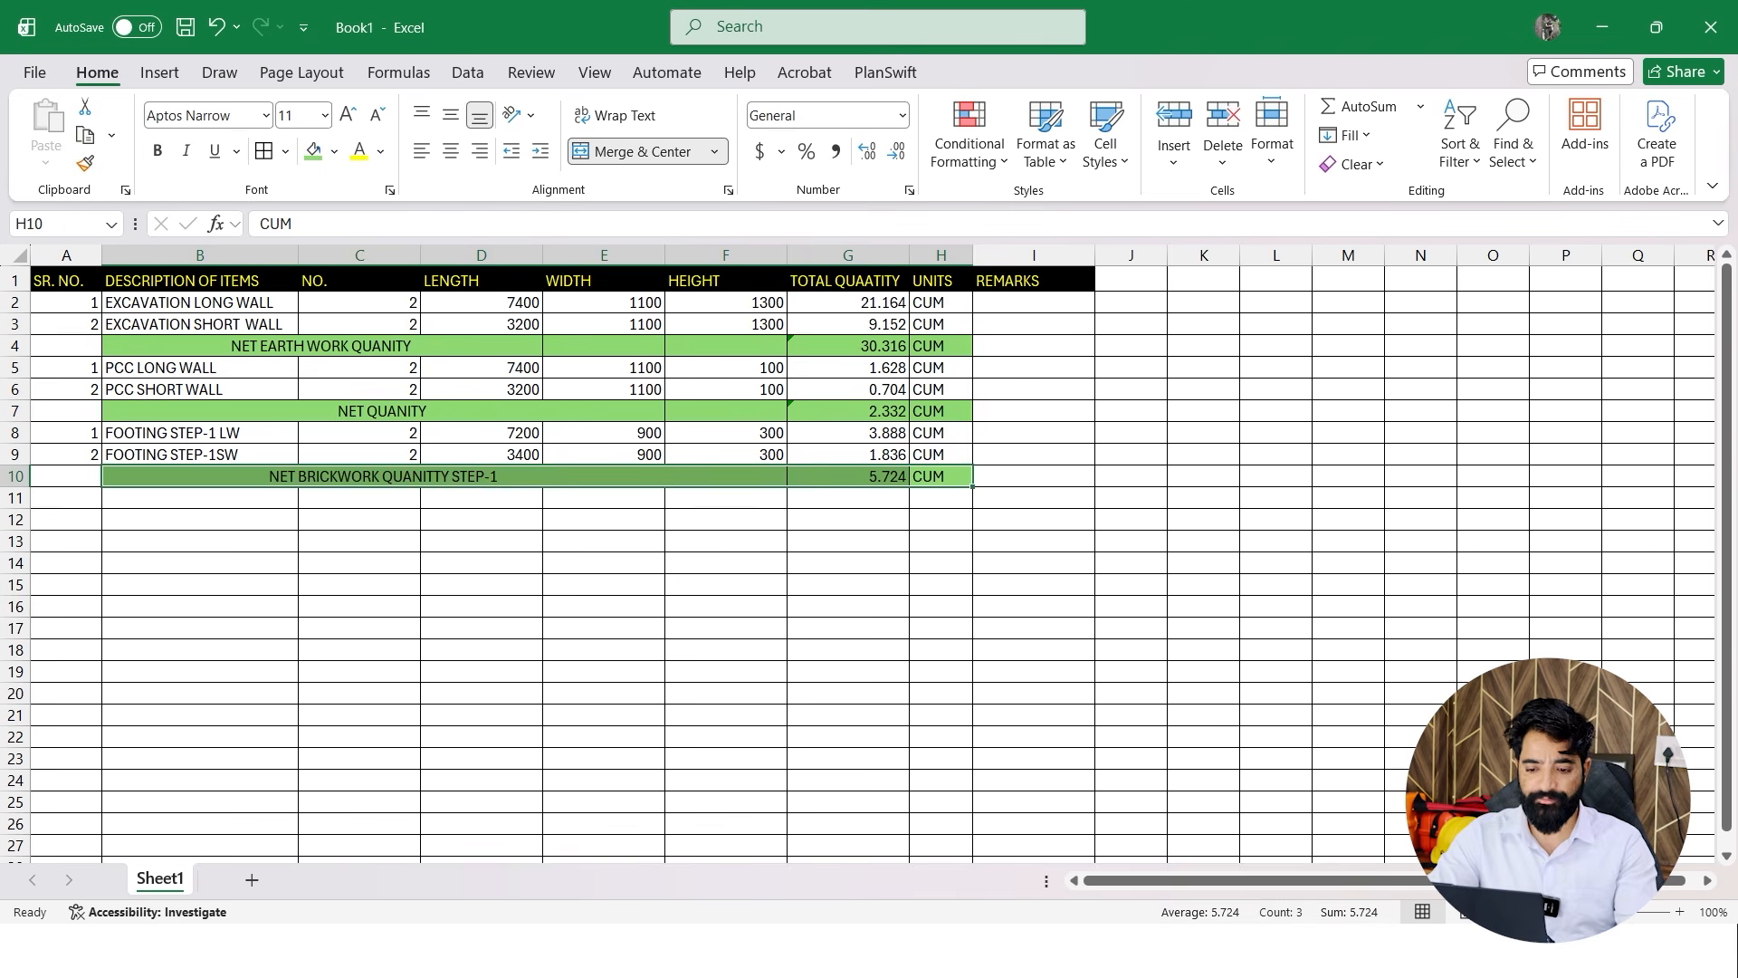
click(482, 607)
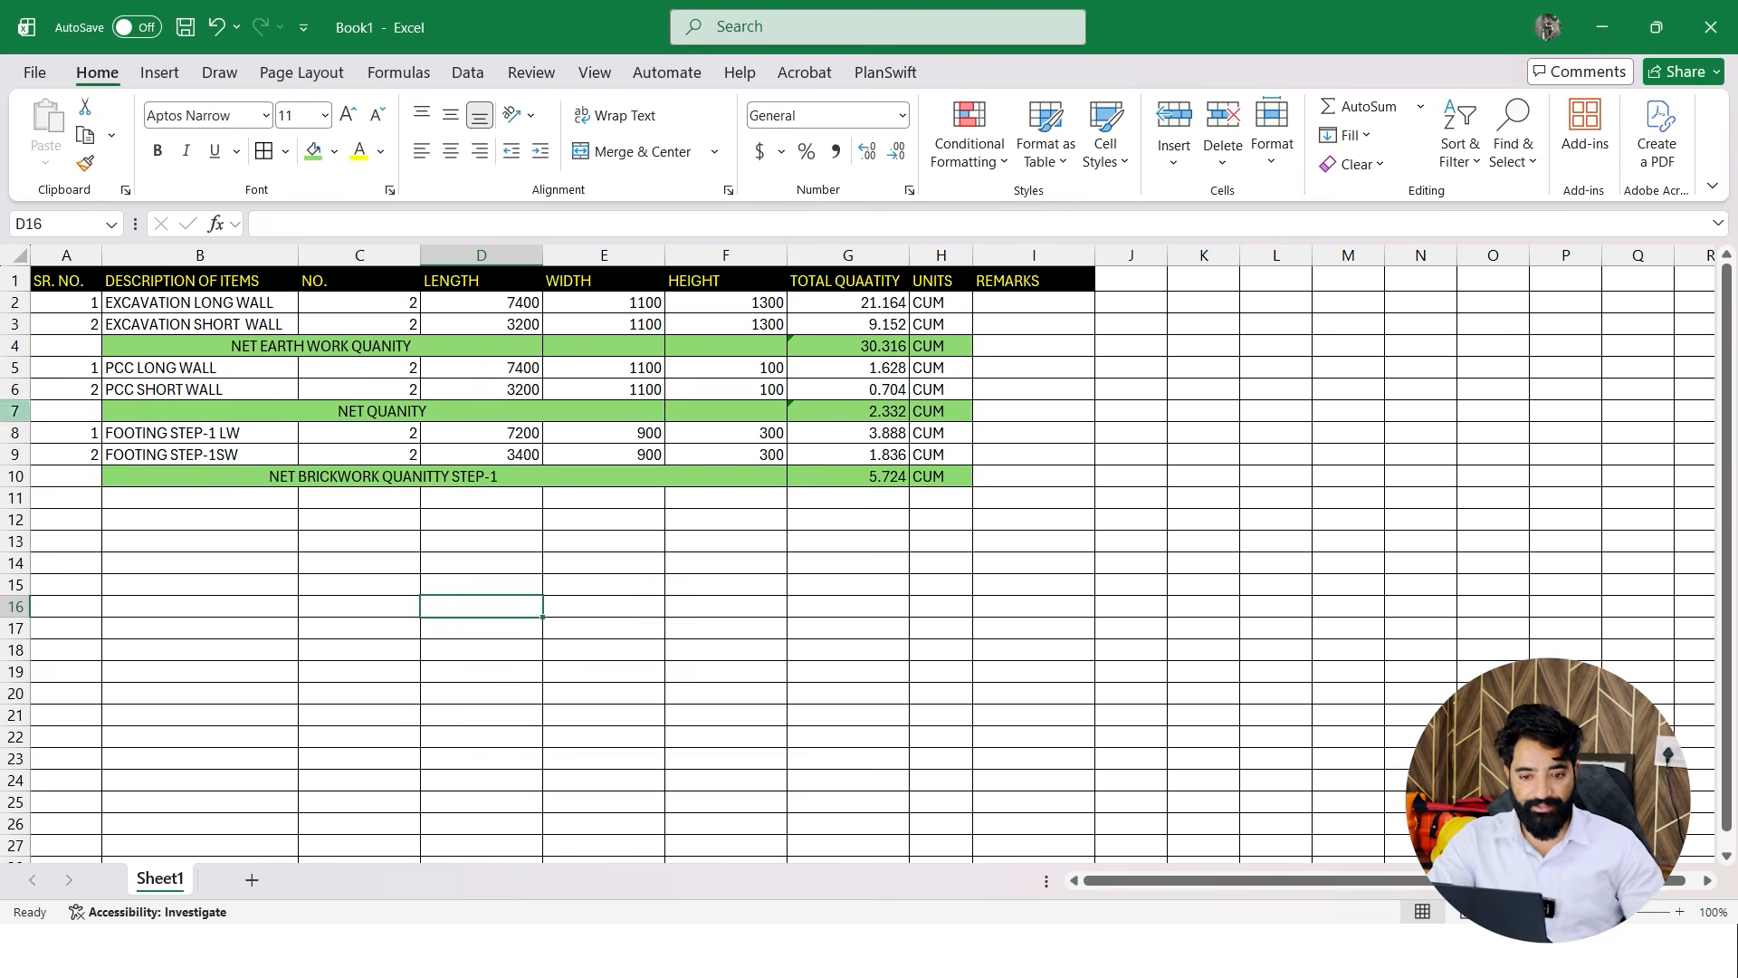
Fill the serial number column cells A2, A4, A7 and A10 with orange
click(66, 302)
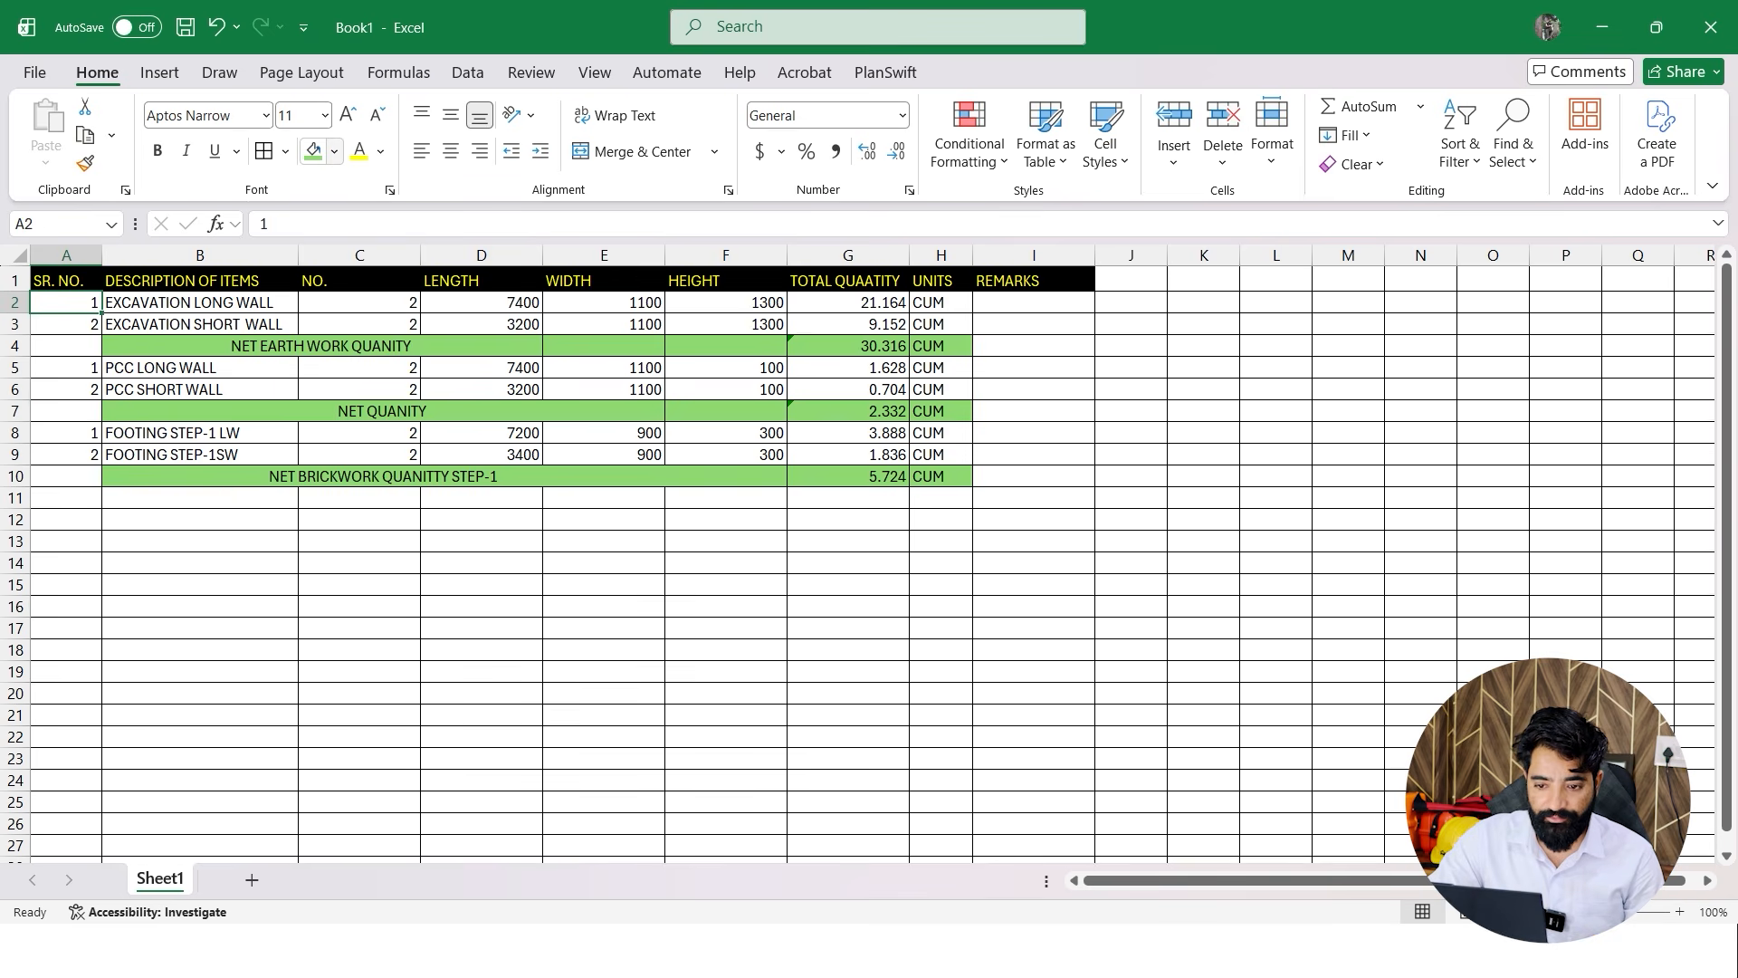
click(334, 152)
click(386, 492)
click(360, 585)
click(66, 346)
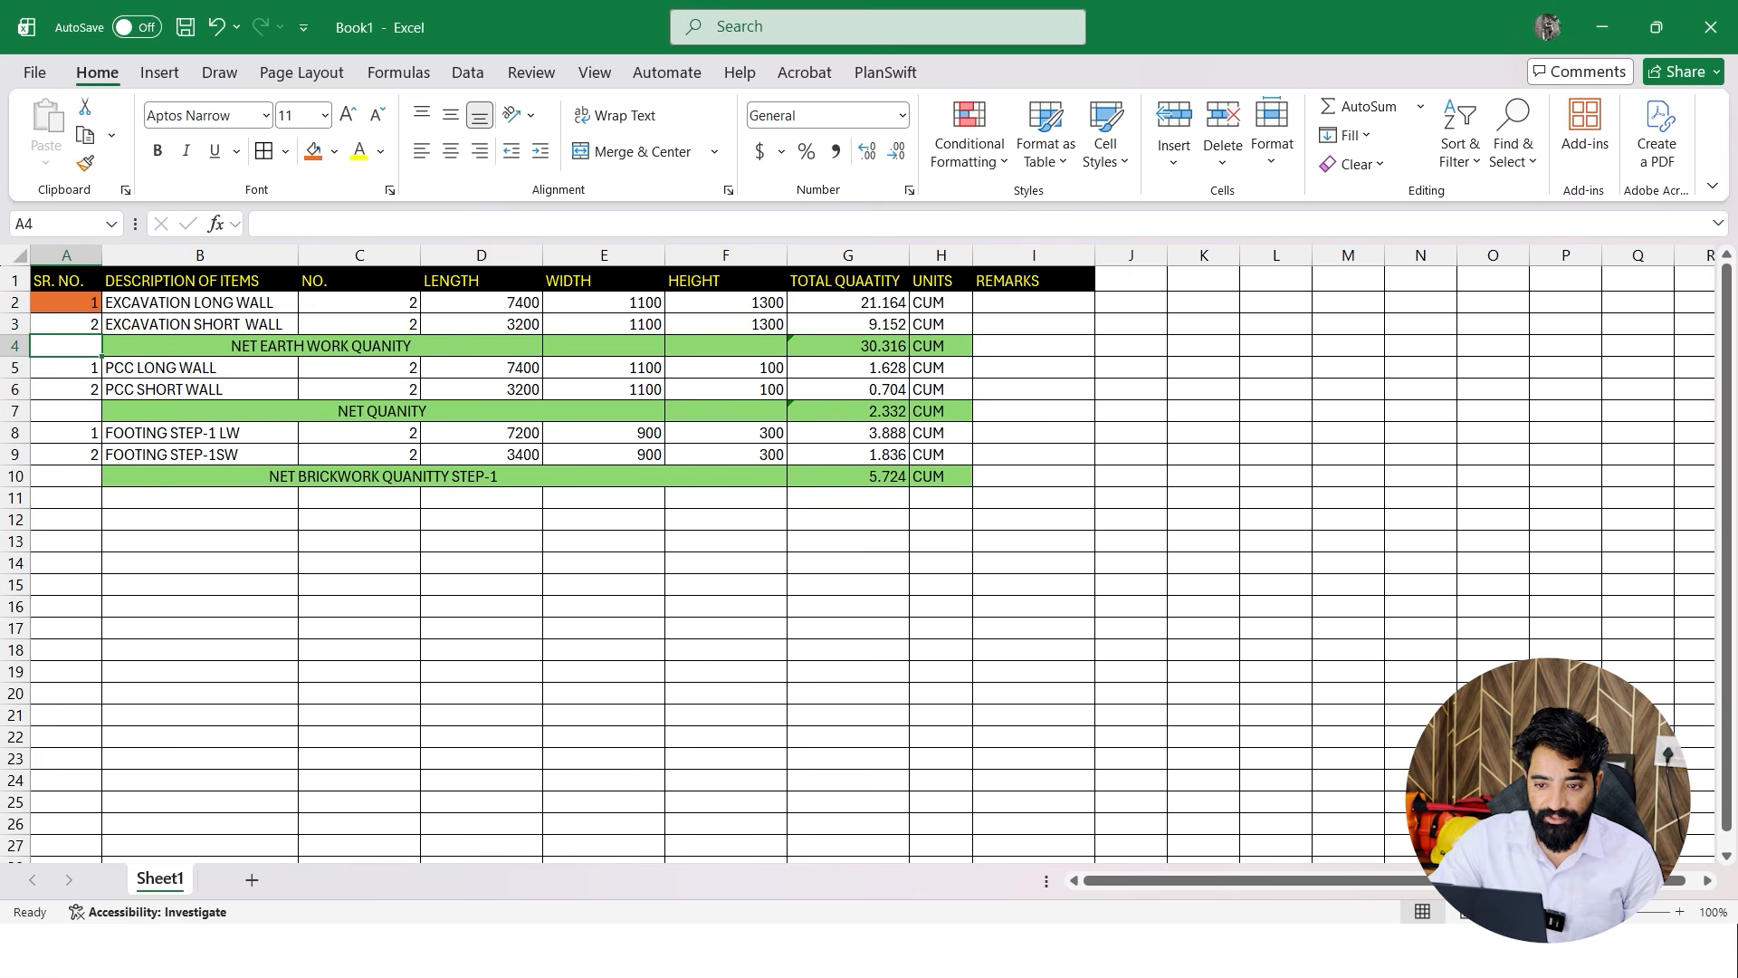
click(313, 152)
click(200, 520)
click(66, 411)
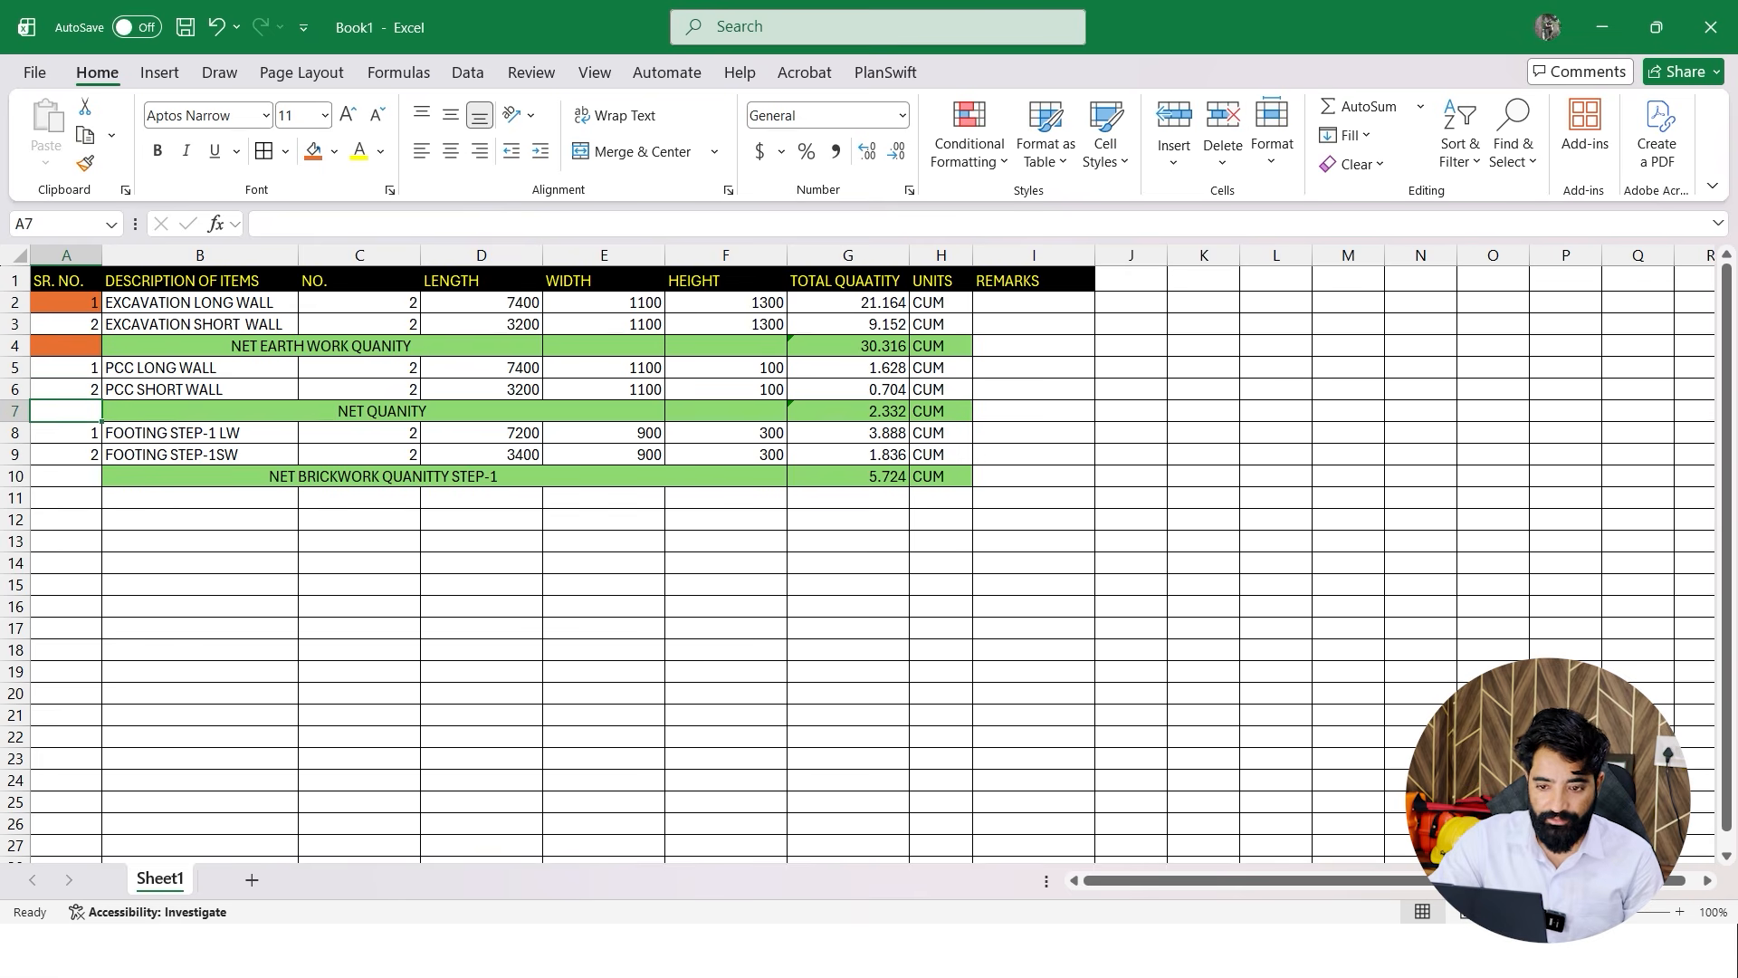
click(313, 152)
drag(200, 561, 200, 543)
click(66, 476)
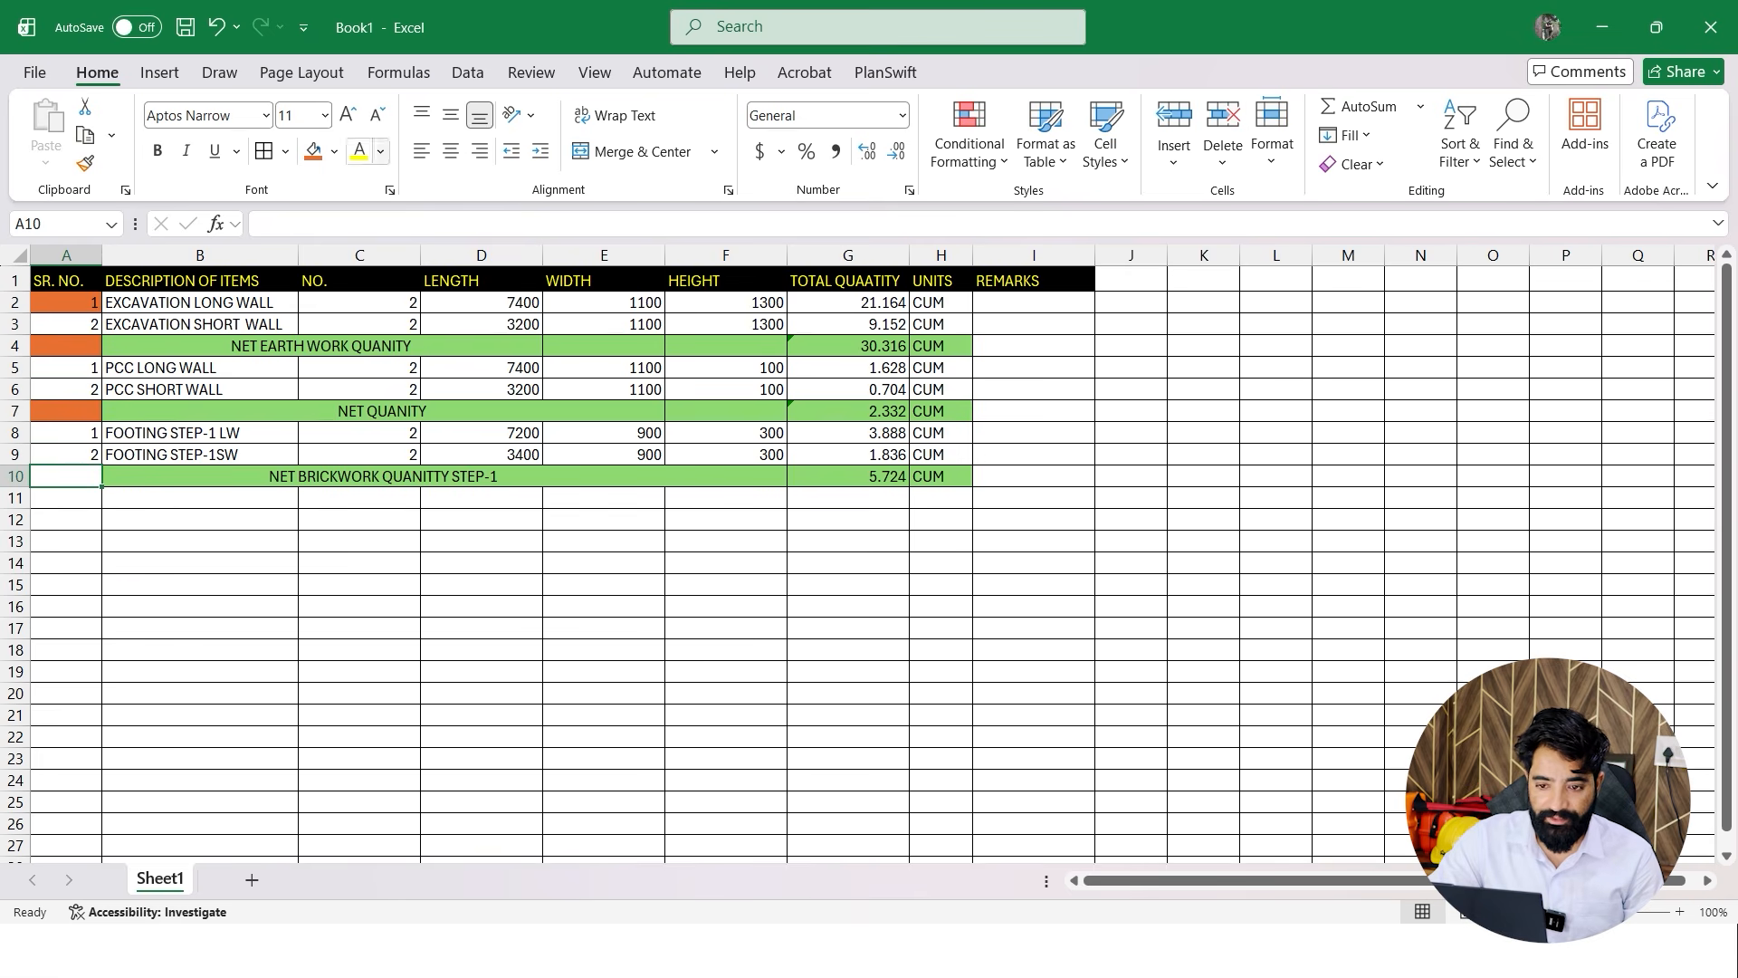
click(313, 152)
Remove the fill color from the excavation long wall's serial number cell, A2
click(66, 302)
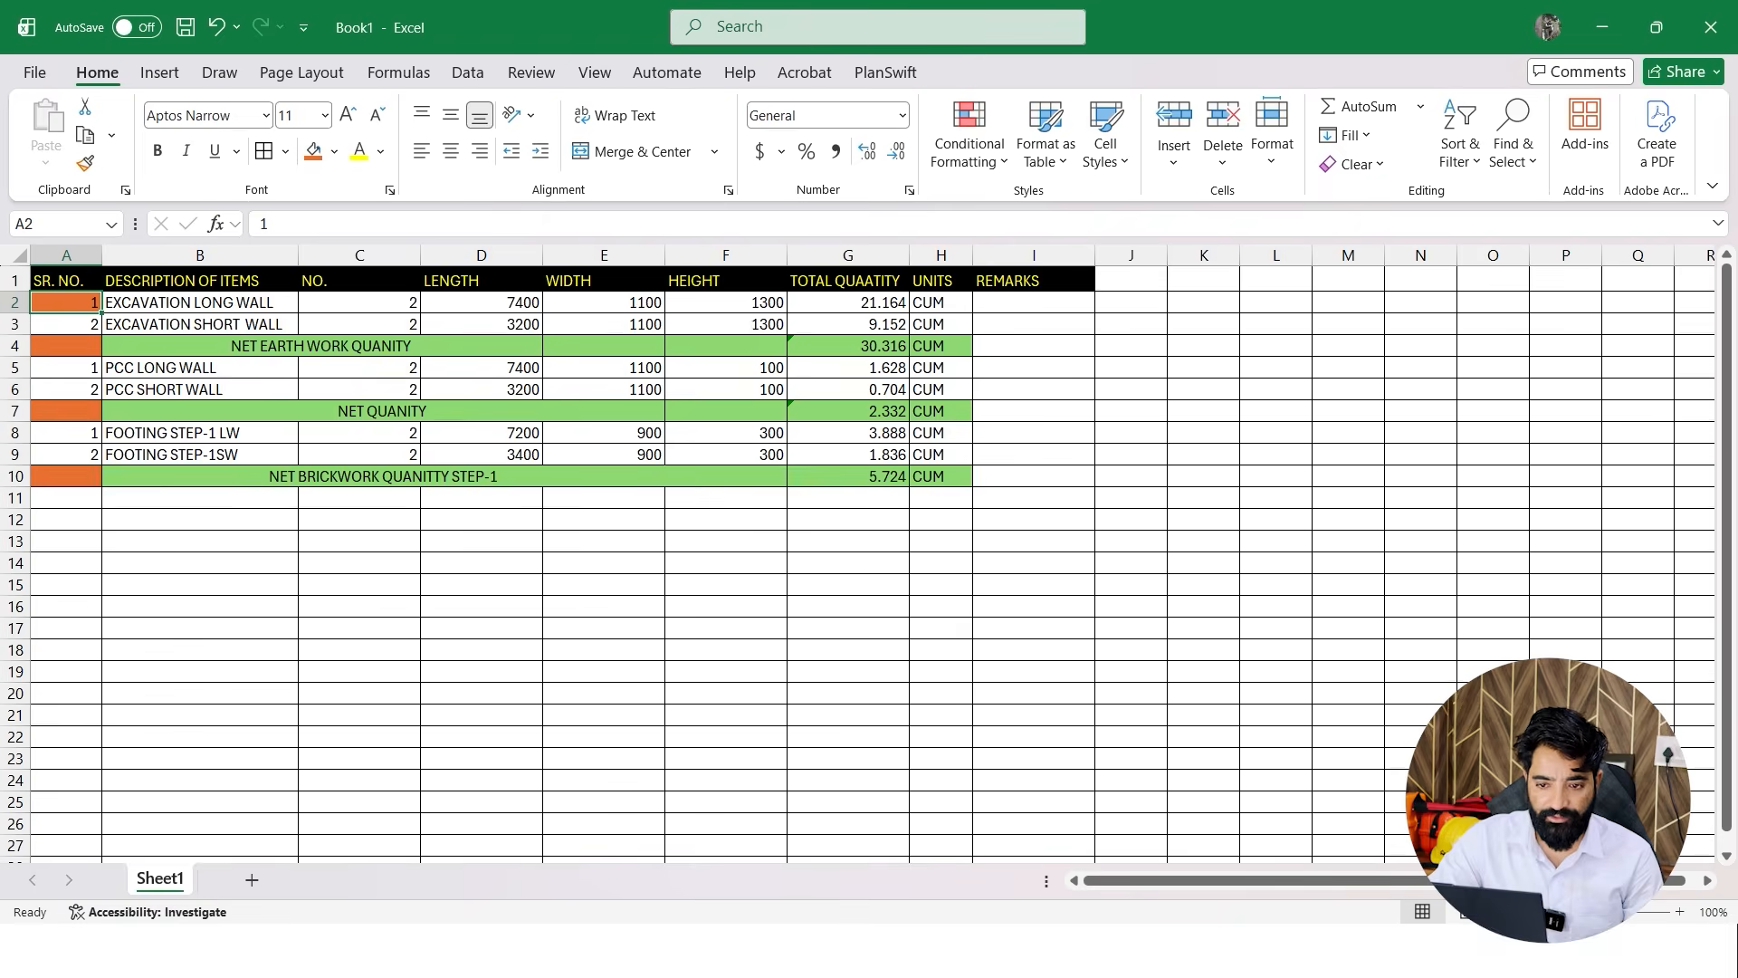
click(334, 152)
click(362, 531)
click(359, 497)
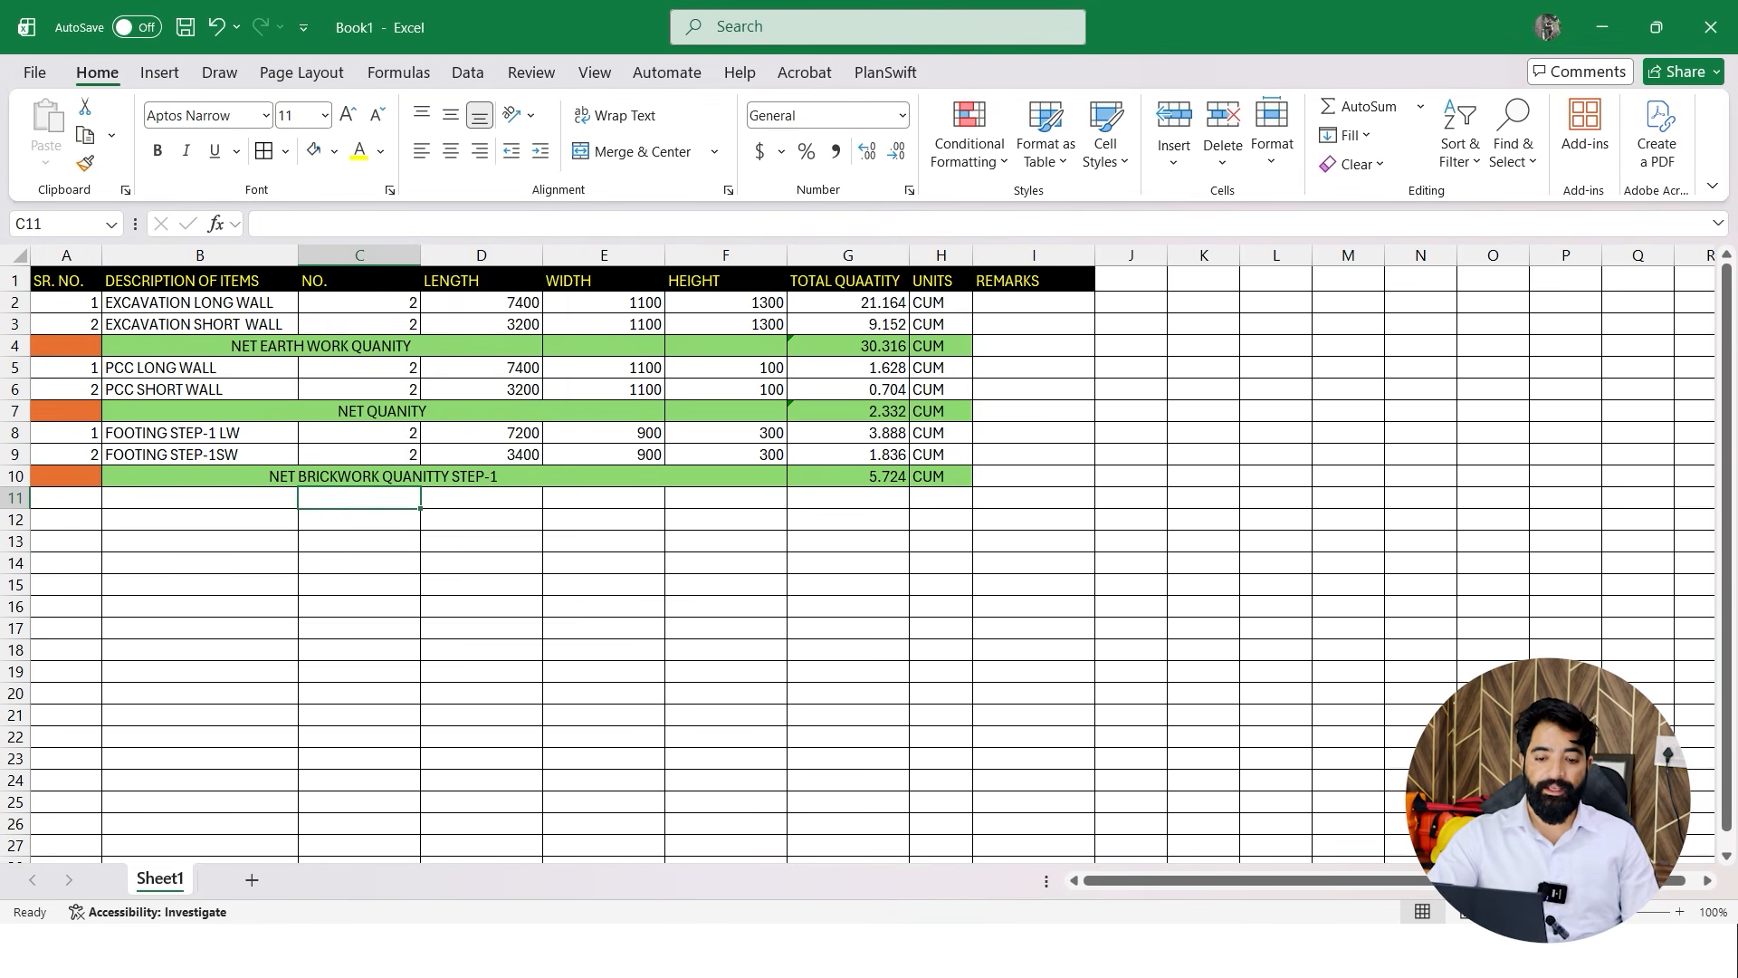
Copy serial numbers 1 and 2 from the footing step-1 rows into cells A11 and A12
drag(66, 432, 66, 454)
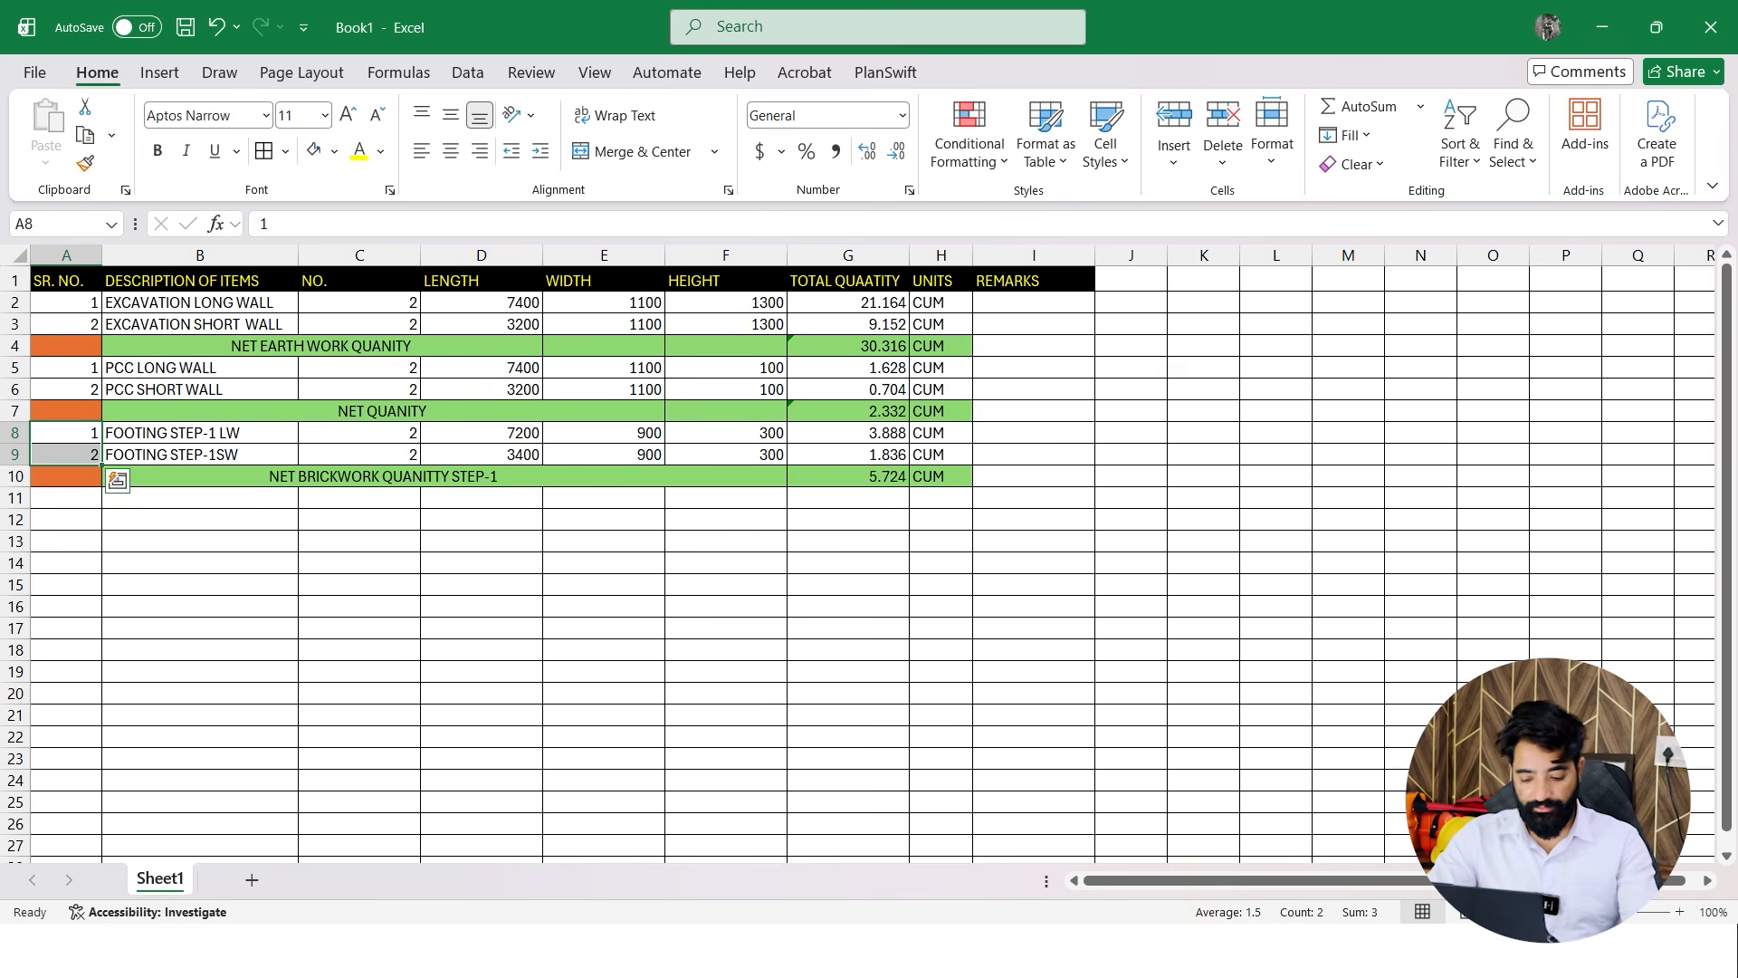
key(ctrl+c)
click(66, 498)
key(ctrl+v)
click(359, 650)
key(Escape)
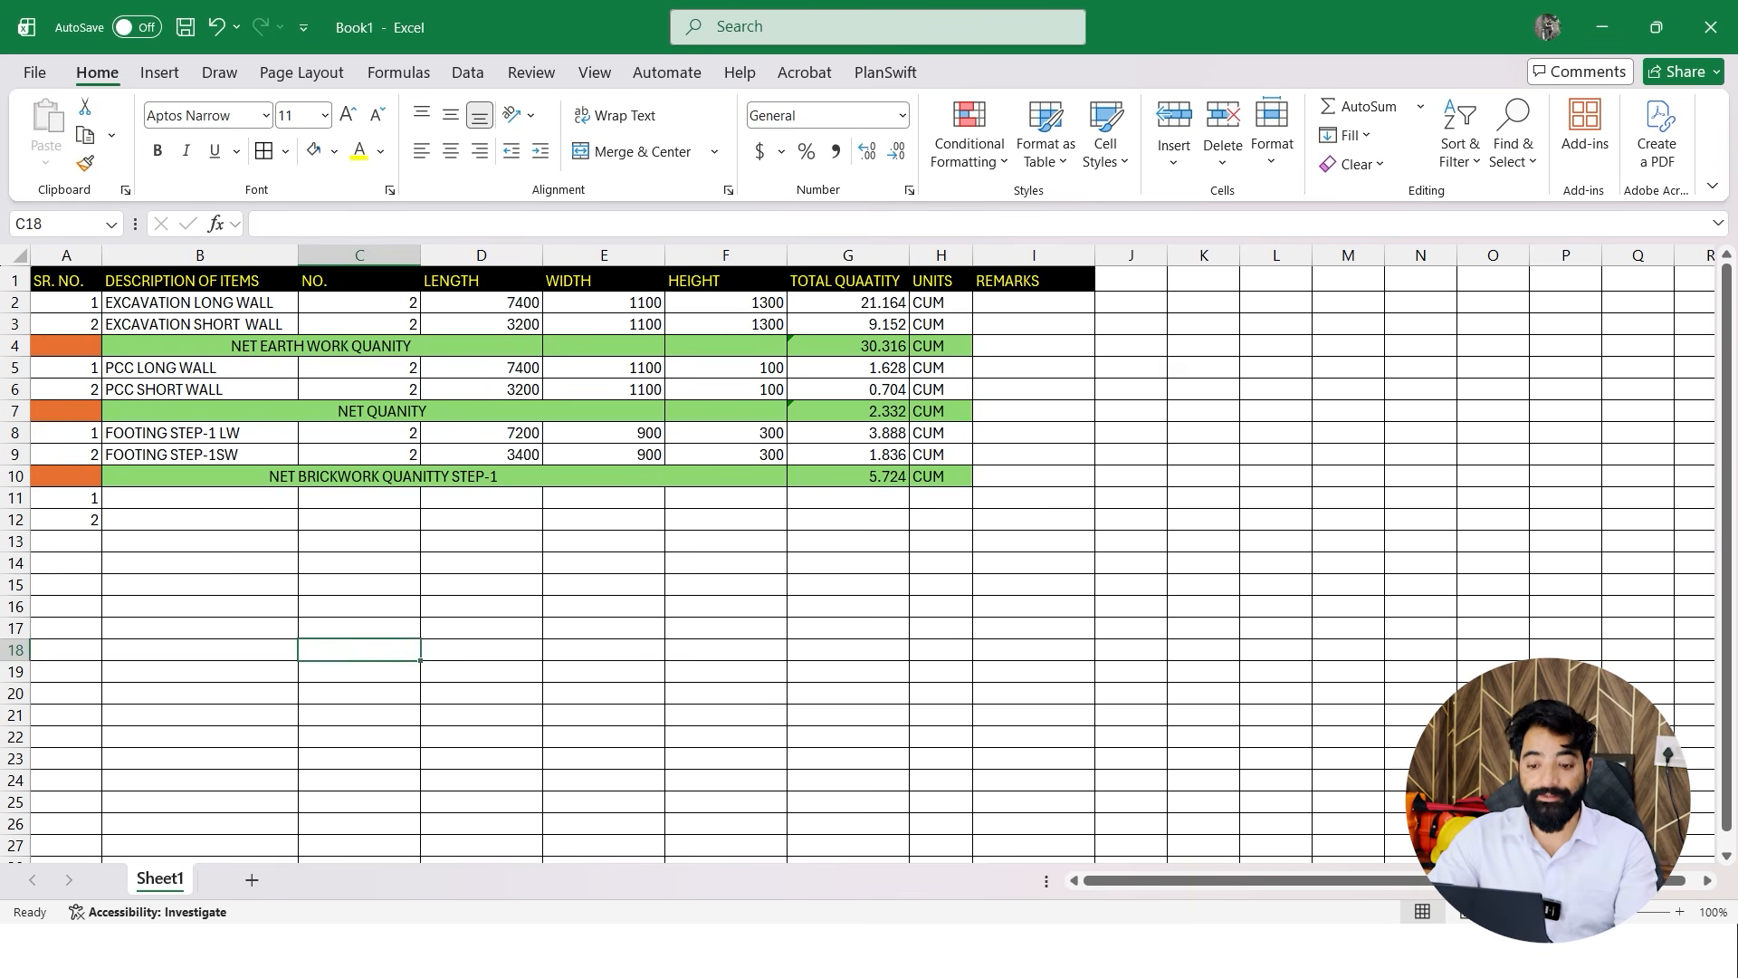
Copy the footing step-1 long wall and short wall descriptions into cells B11 and B12
drag(200, 433, 200, 455)
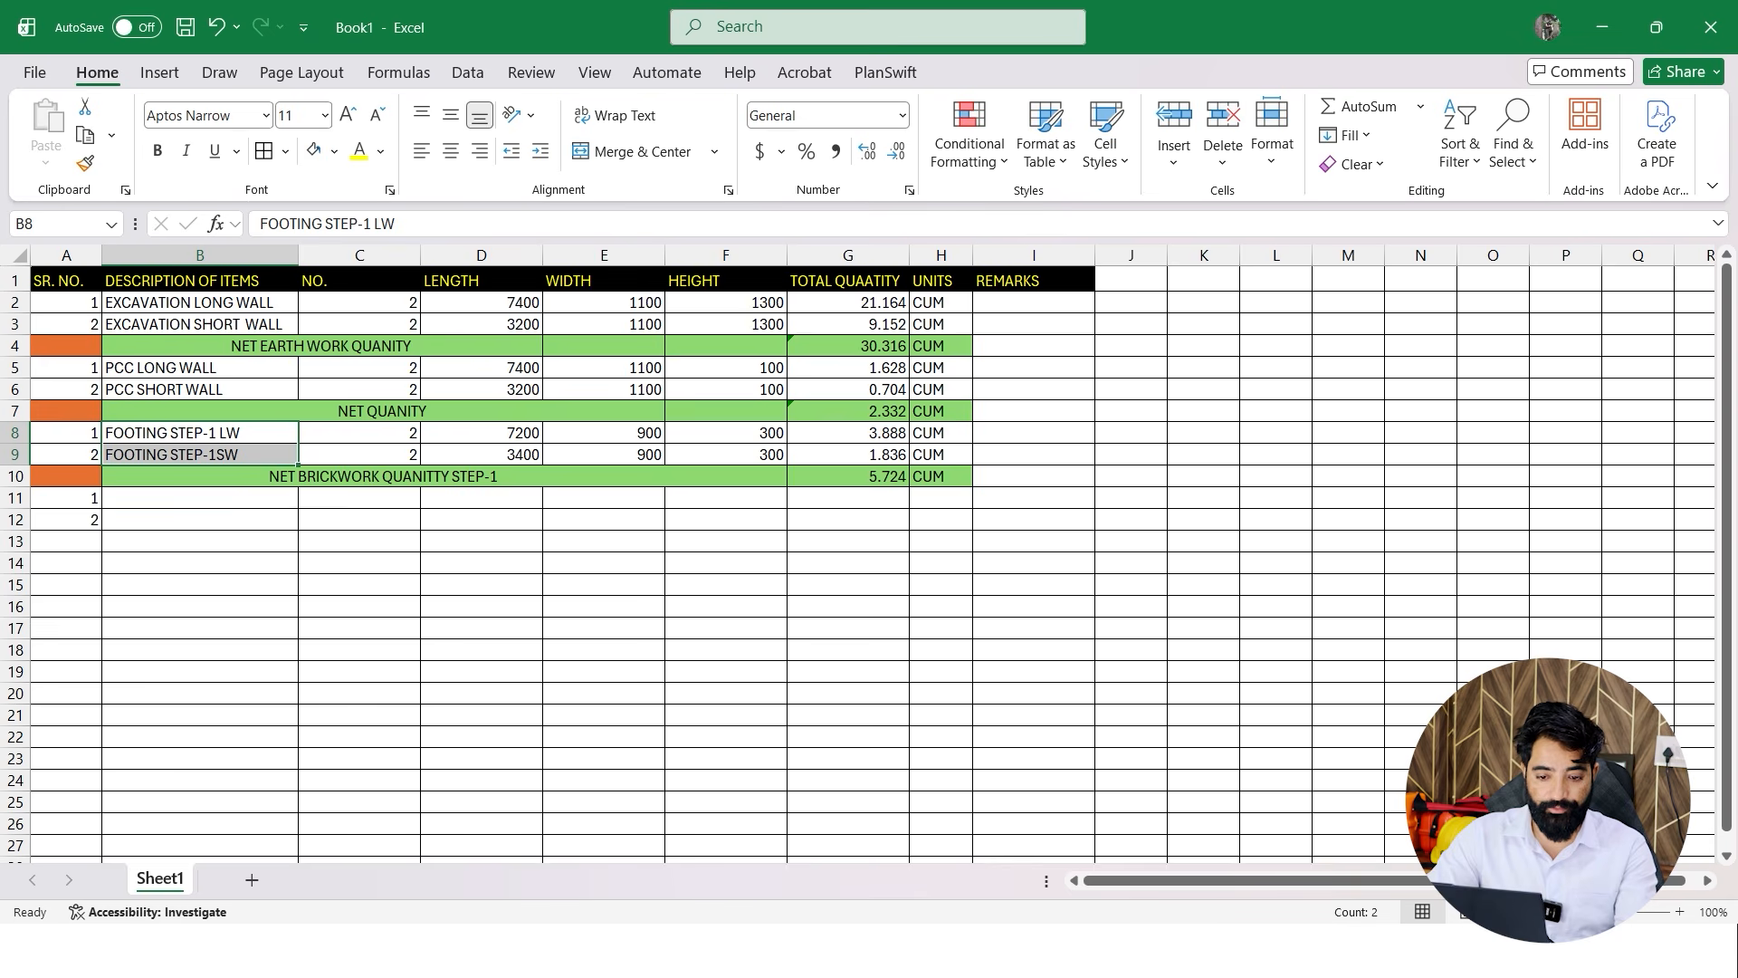
key(ctrl+c)
key(Down)
key(Down)
key(Down)
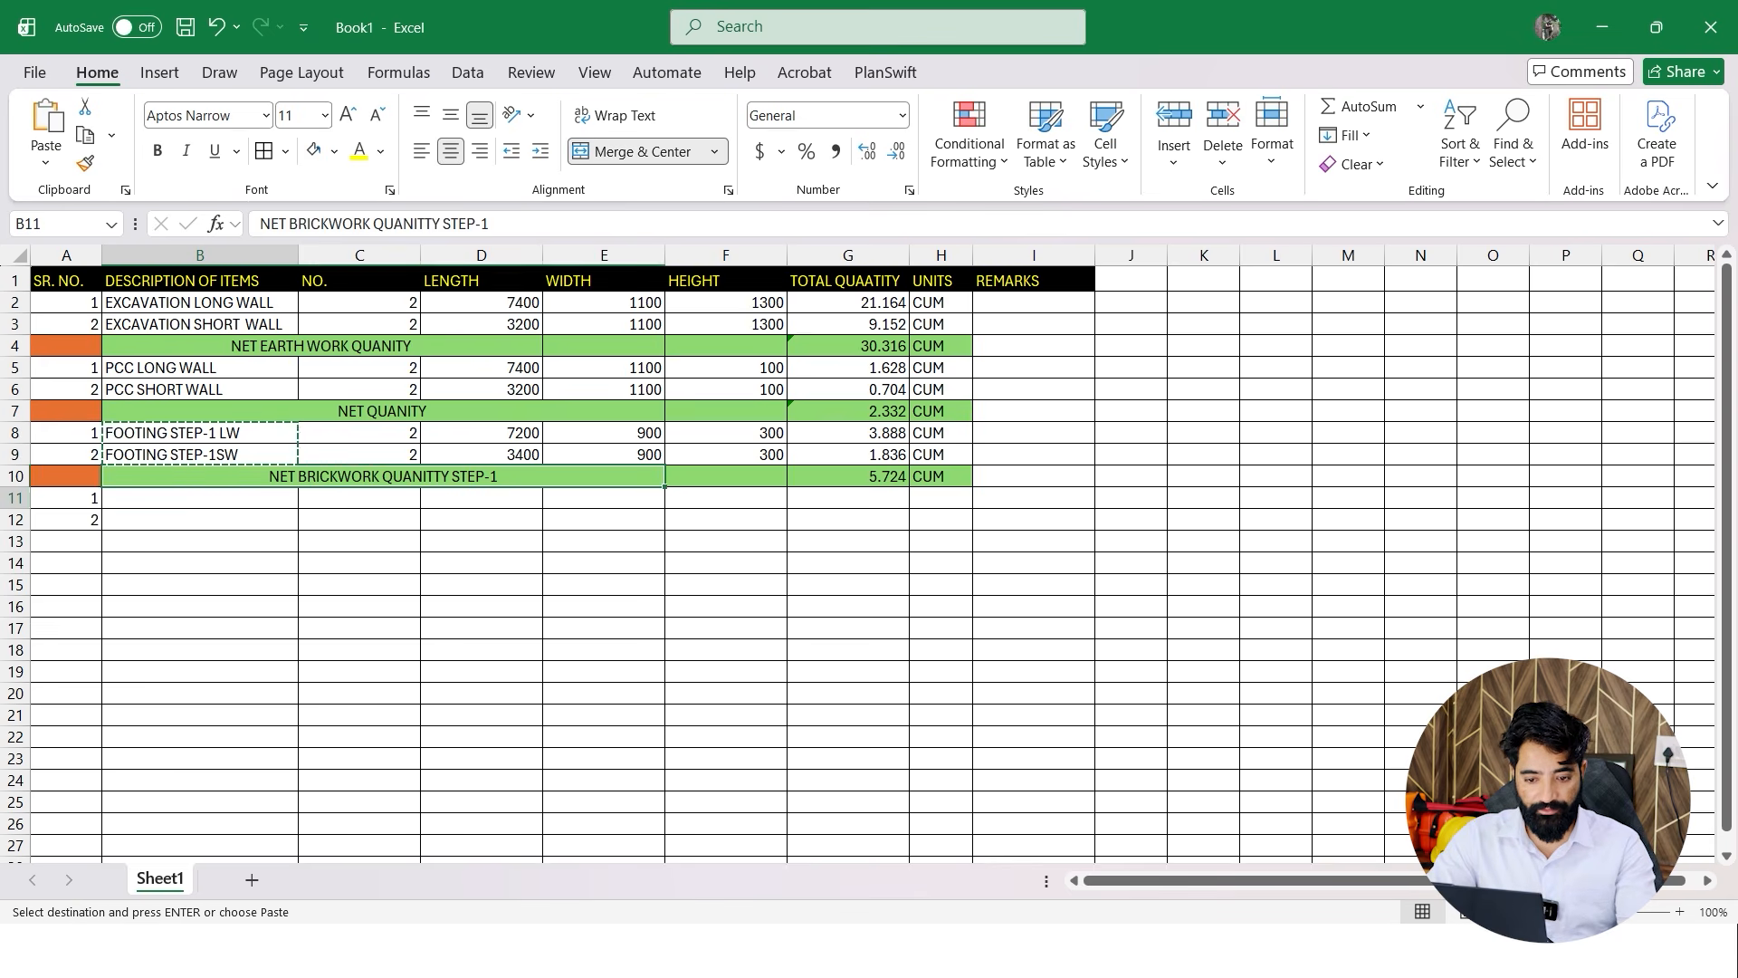
key(ctrl+v)
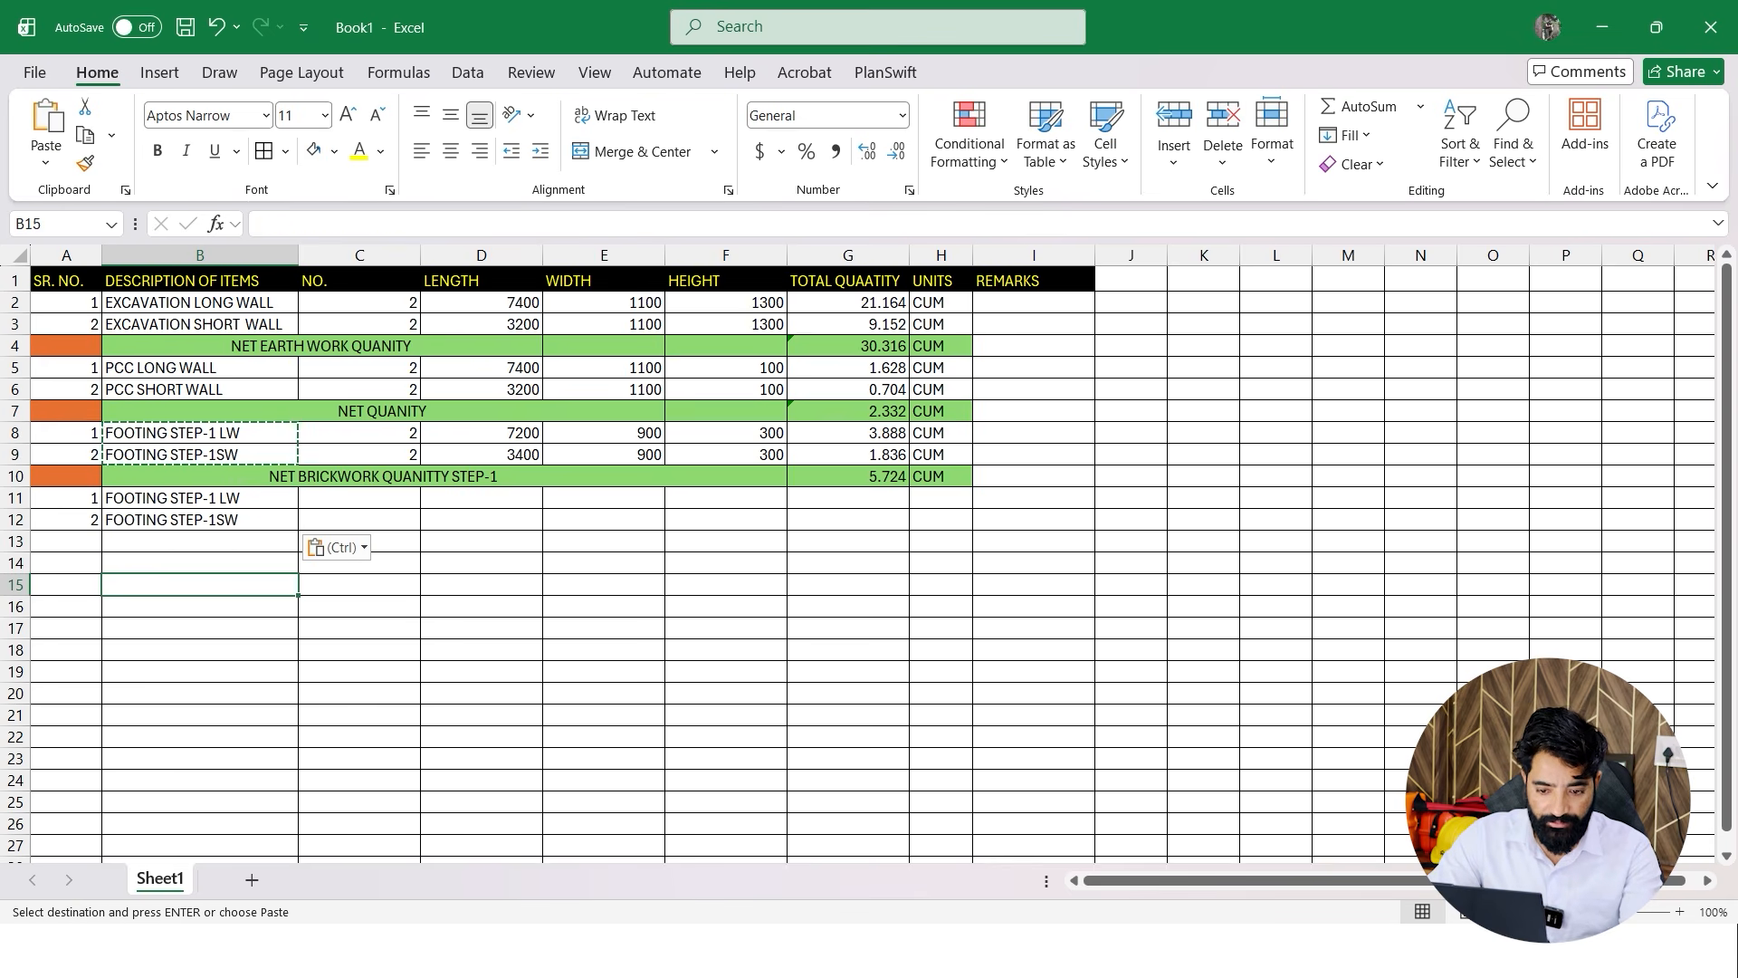
Change the footing long wall description in B11 to FOOTING STEP-2 LW
key(F2)
key(Left)
key(Left)
key(Left)
key(BackSpace)
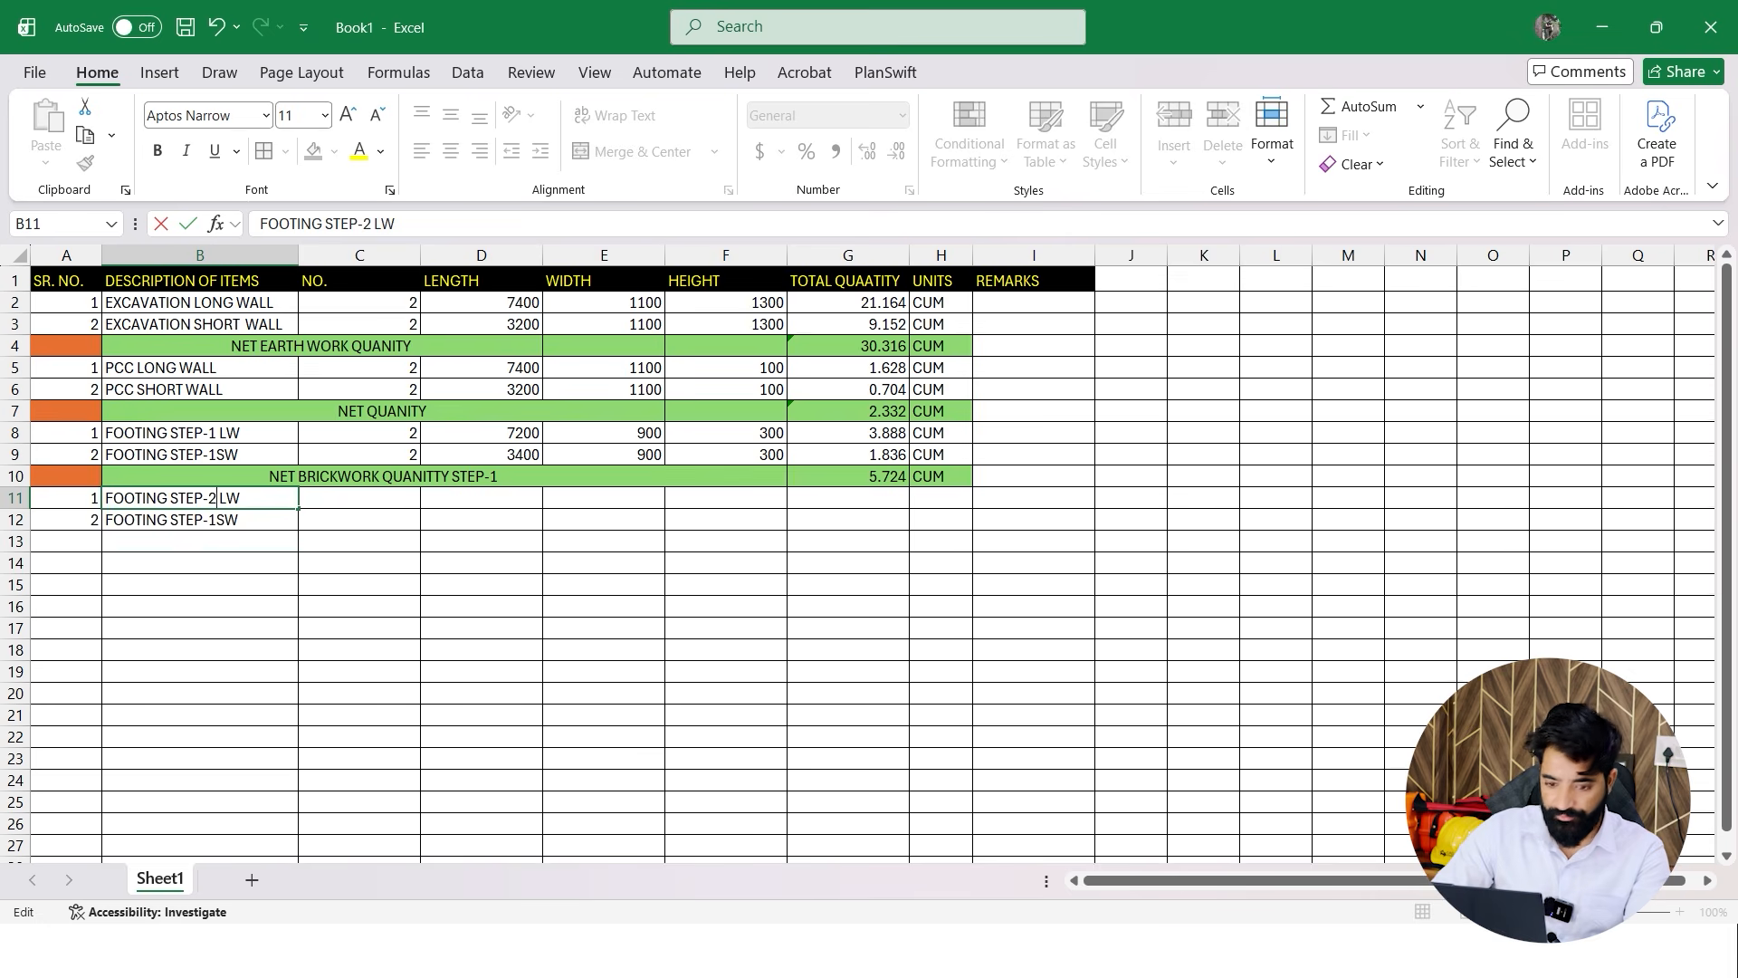
text(2)
key(Return)
Change the footing short wall description in B12 to FOOTING STEP-2SW
key(Return)
key(Up)
key(F2)
key(Left)
key(Left)
key(BackSpace)
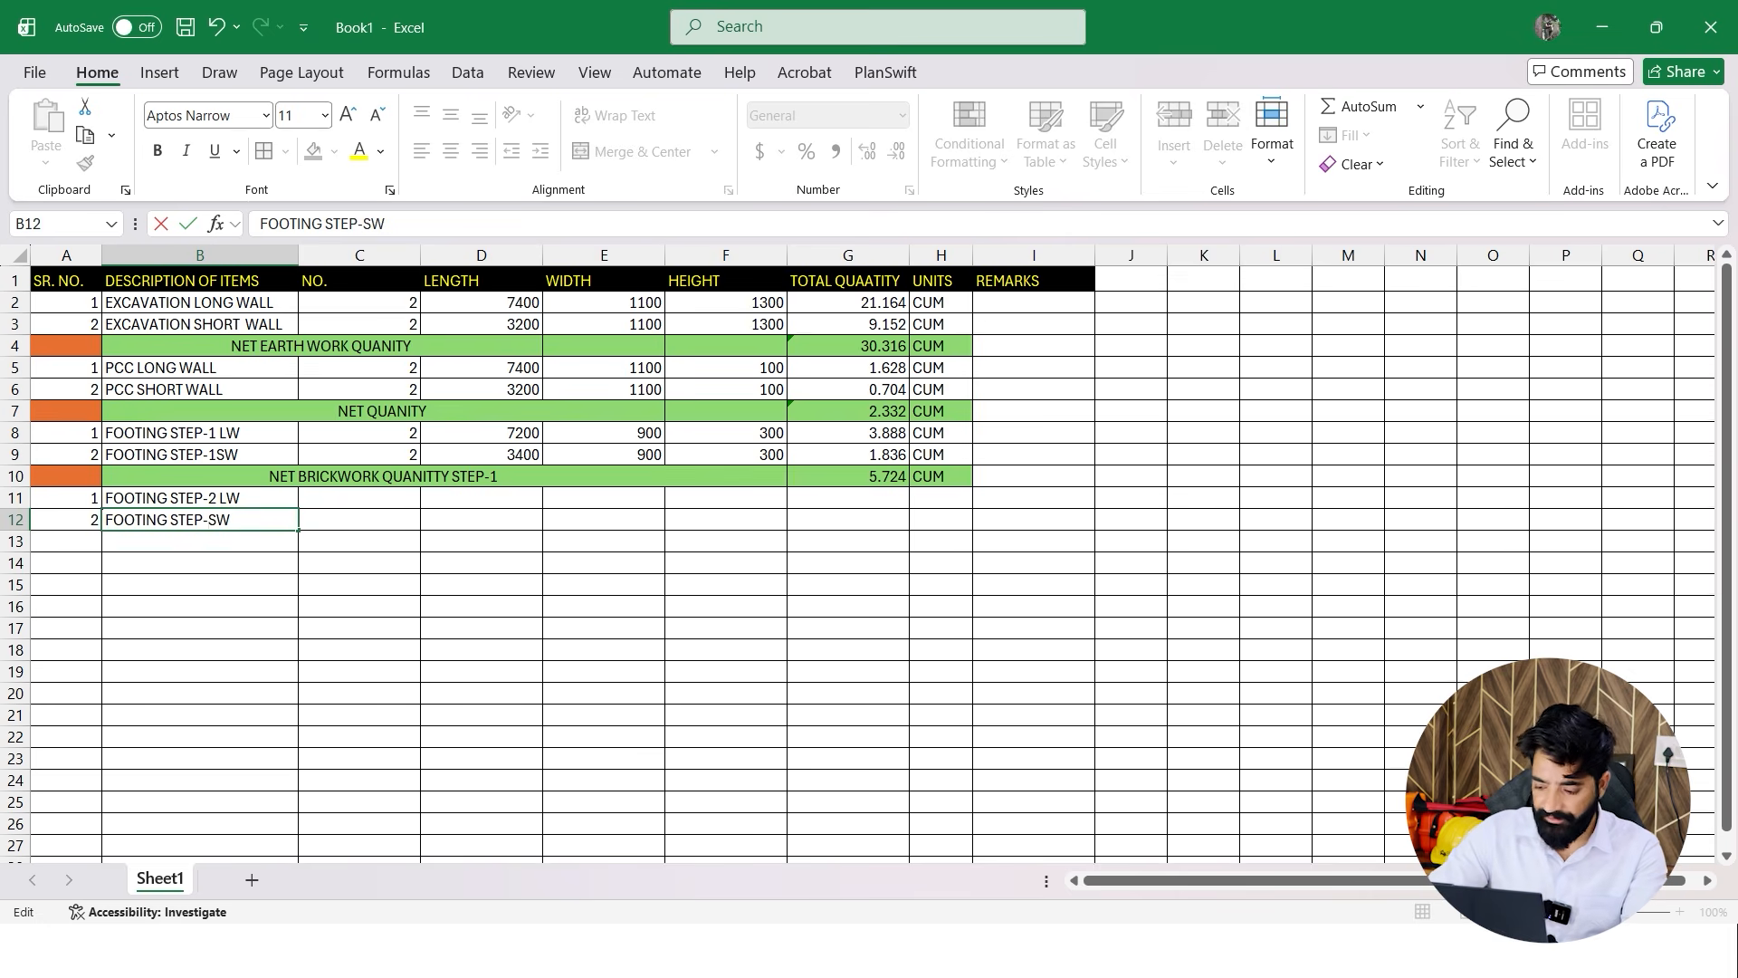
key(Return)
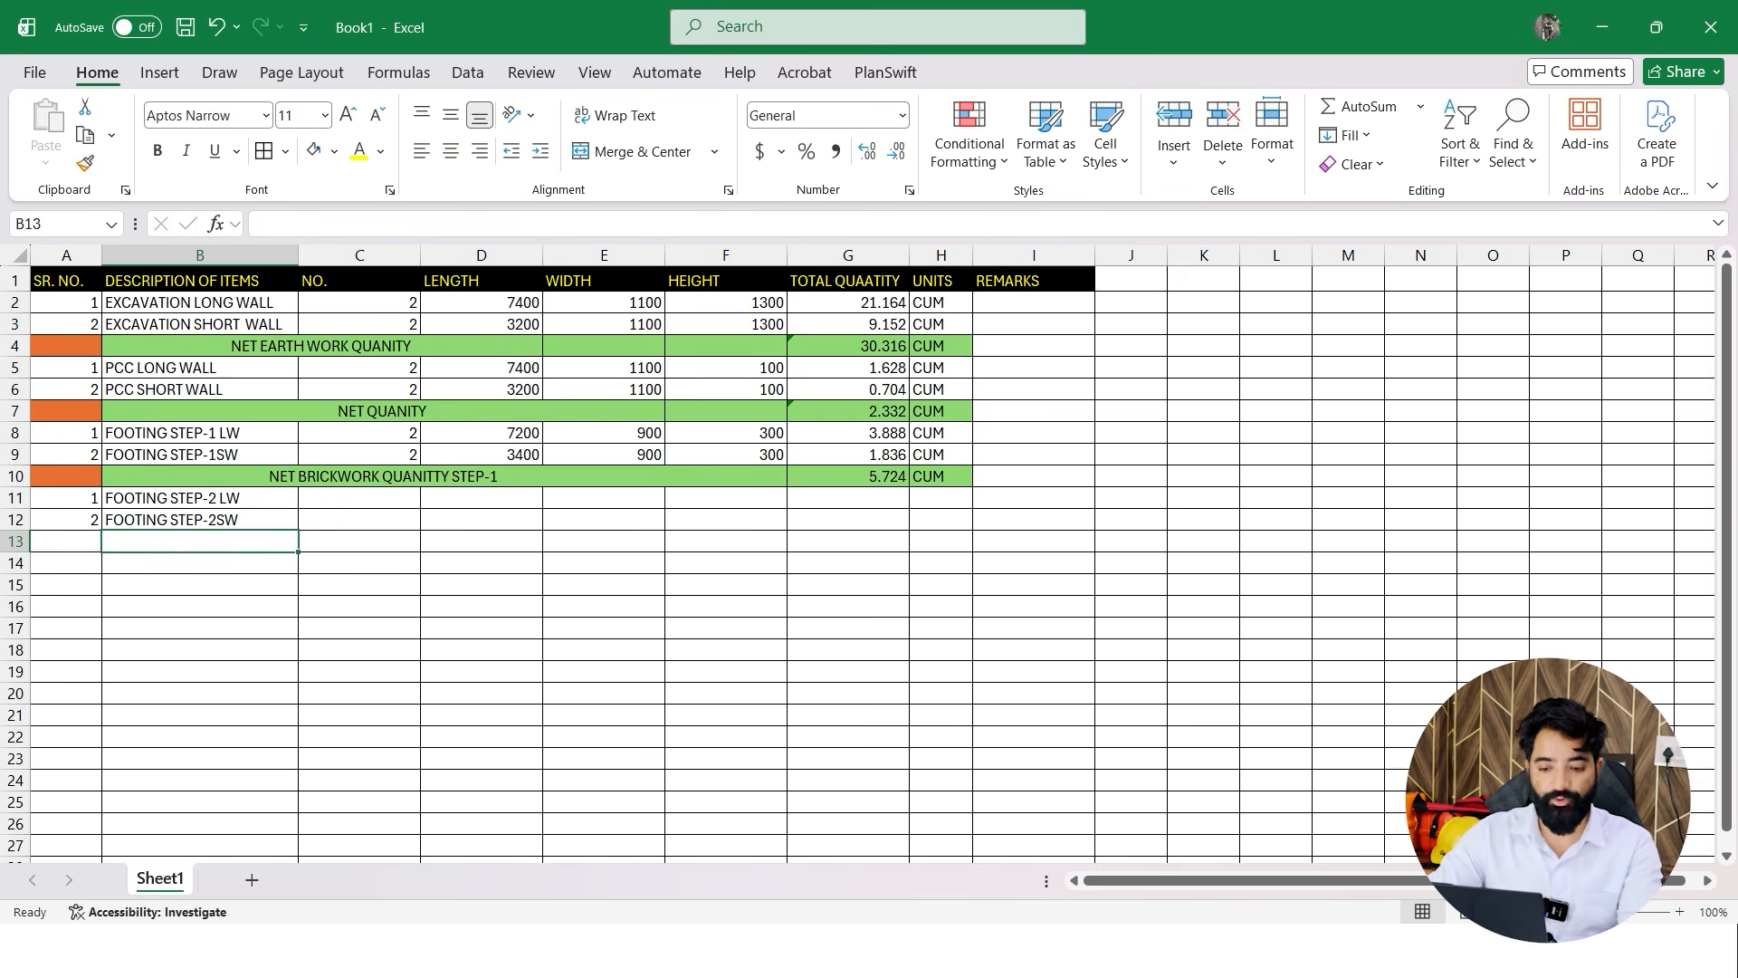
Copy the wall counts of the footing step-1 rows into C11 and C12
click(481, 607)
mouse_move(359, 432)
mouse_down()
mouse_move(481, 454)
mouse_move(381, 454)
mouse_up()
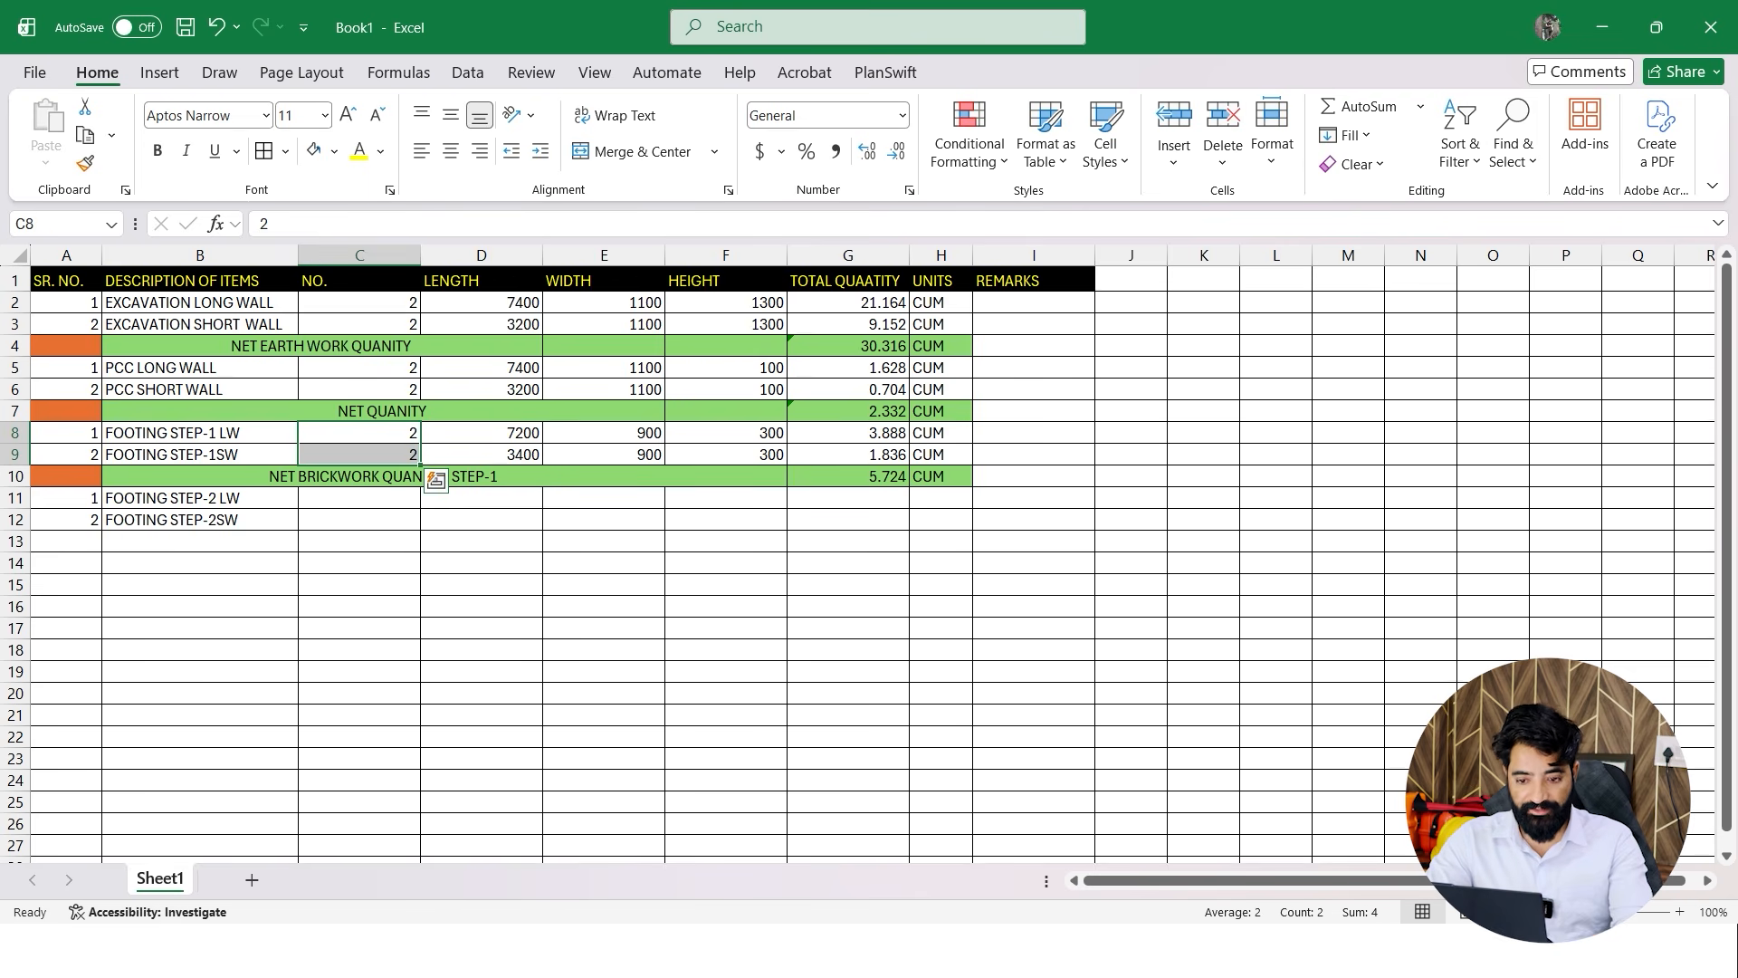
key(ctrl+c)
click(359, 498)
key(ctrl+v)
click(604, 650)
key(Escape)
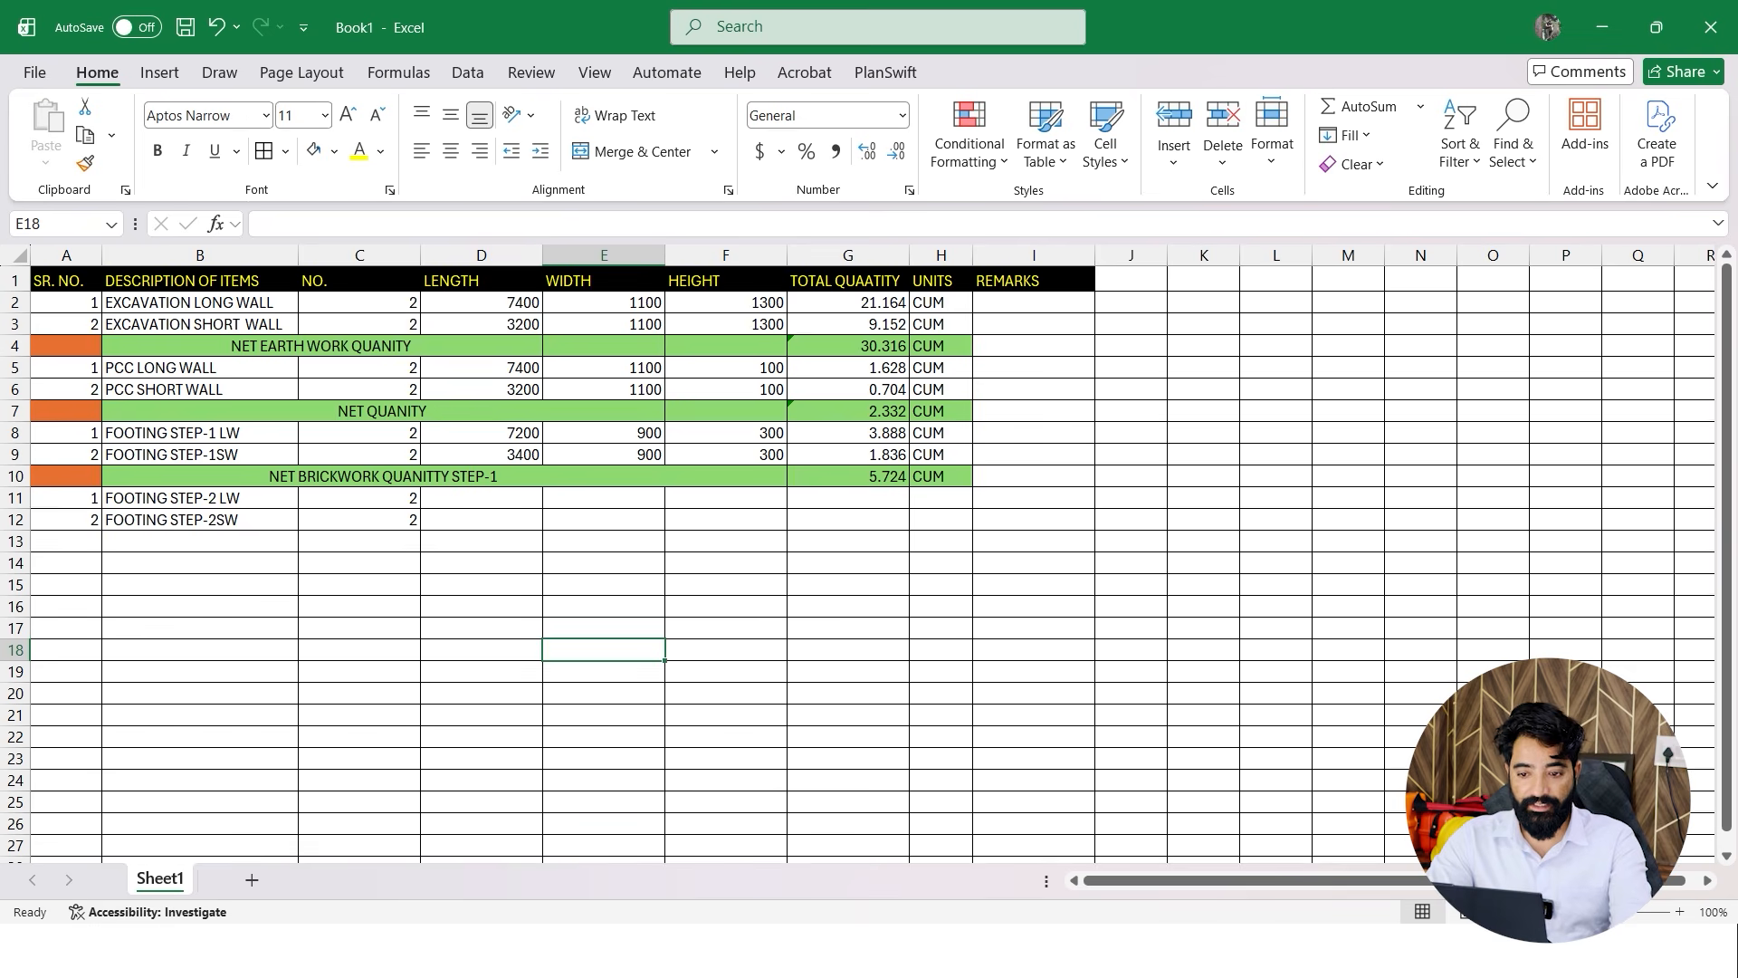
Copy the footing step-1 length formulas from D8 and D9 into D11 and D12
click(481, 433)
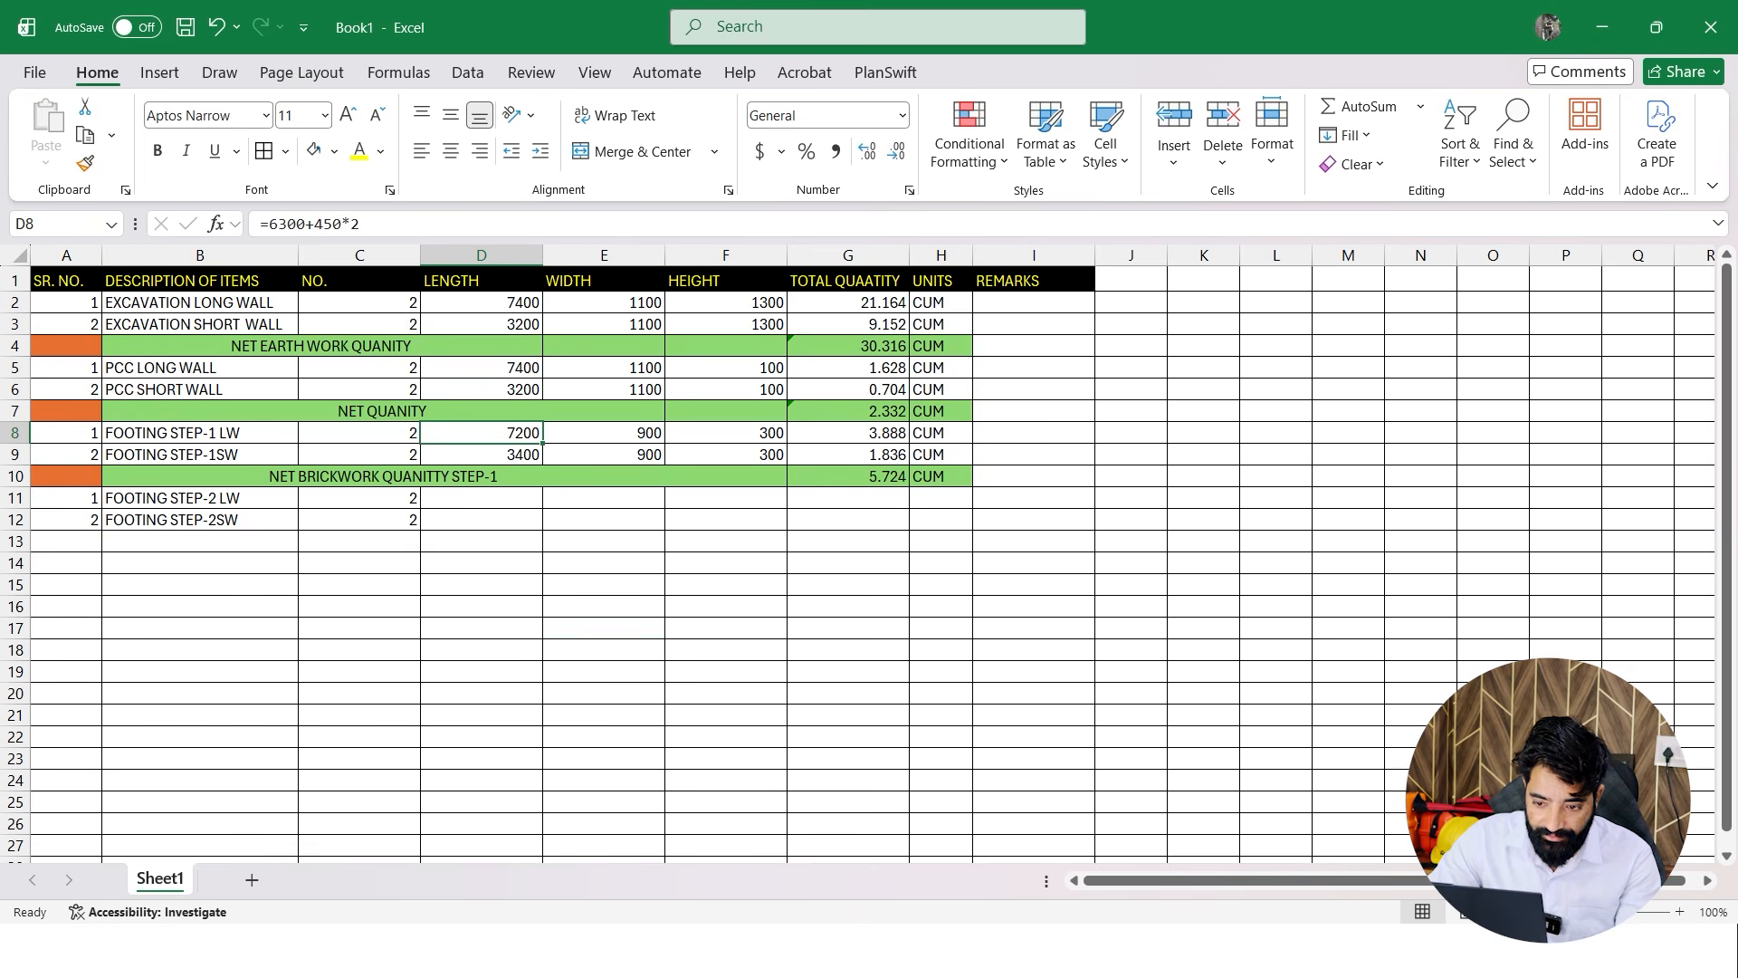
drag(481, 432, 481, 455)
key(ctrl+c)
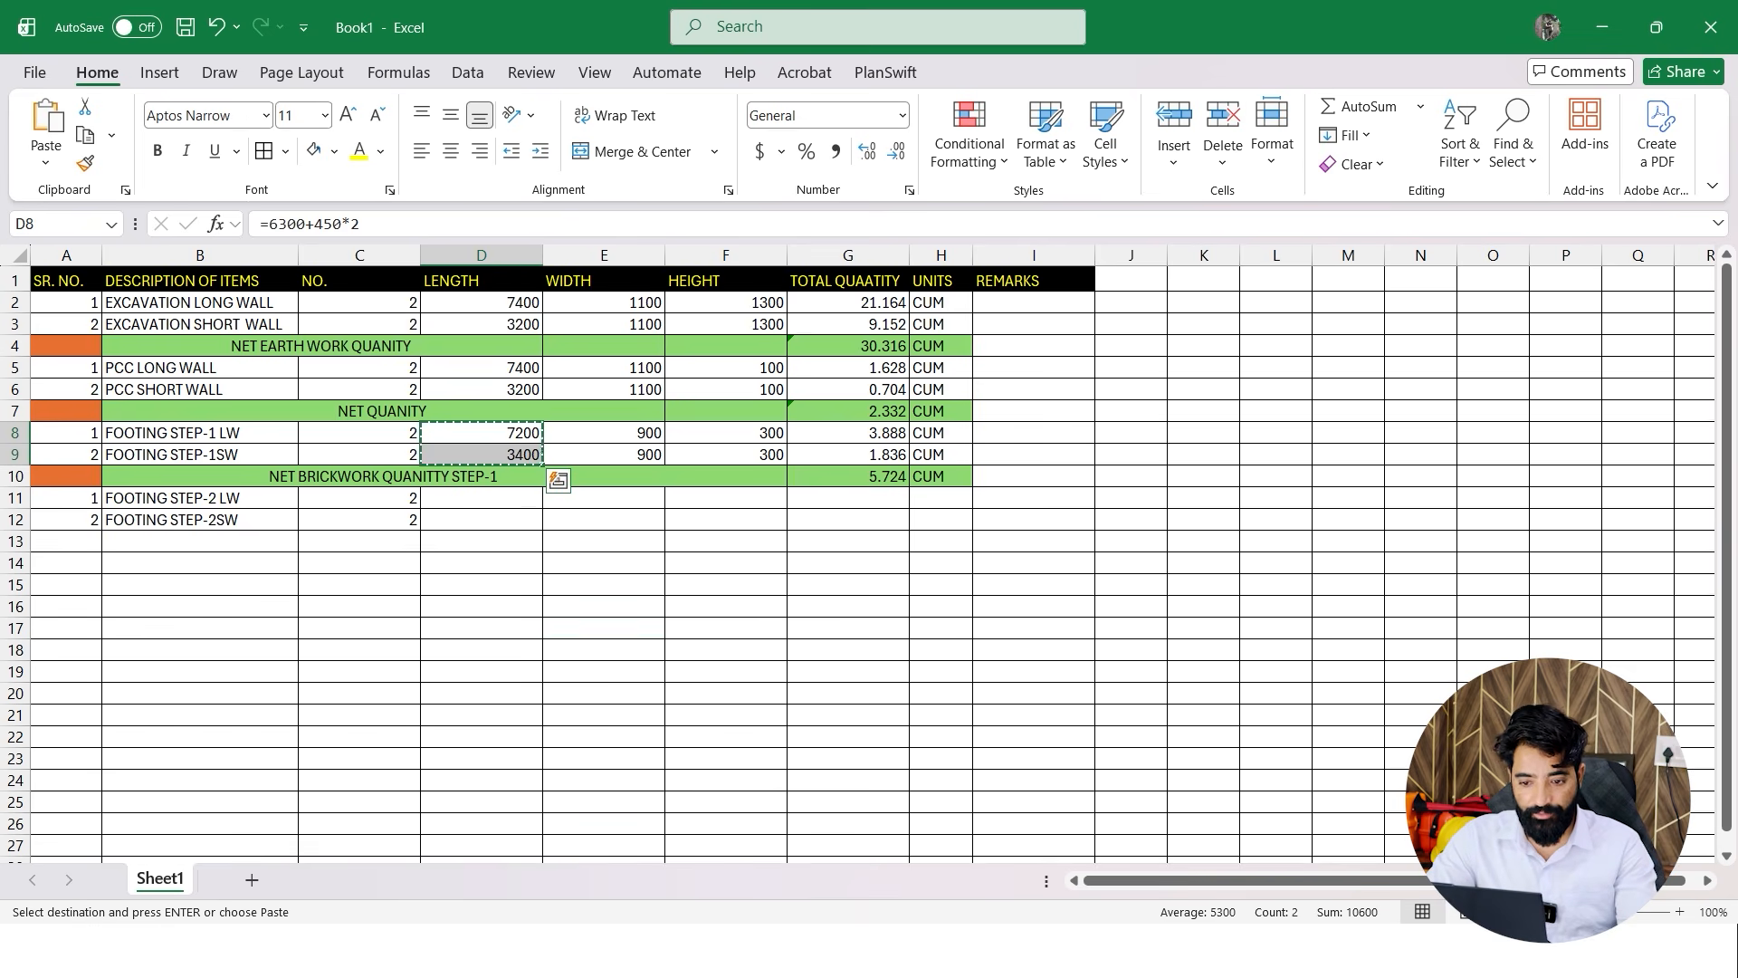
click(481, 498)
key(ctrl+v)
drag(604, 625, 604, 612)
key(Escape)
click(481, 498)
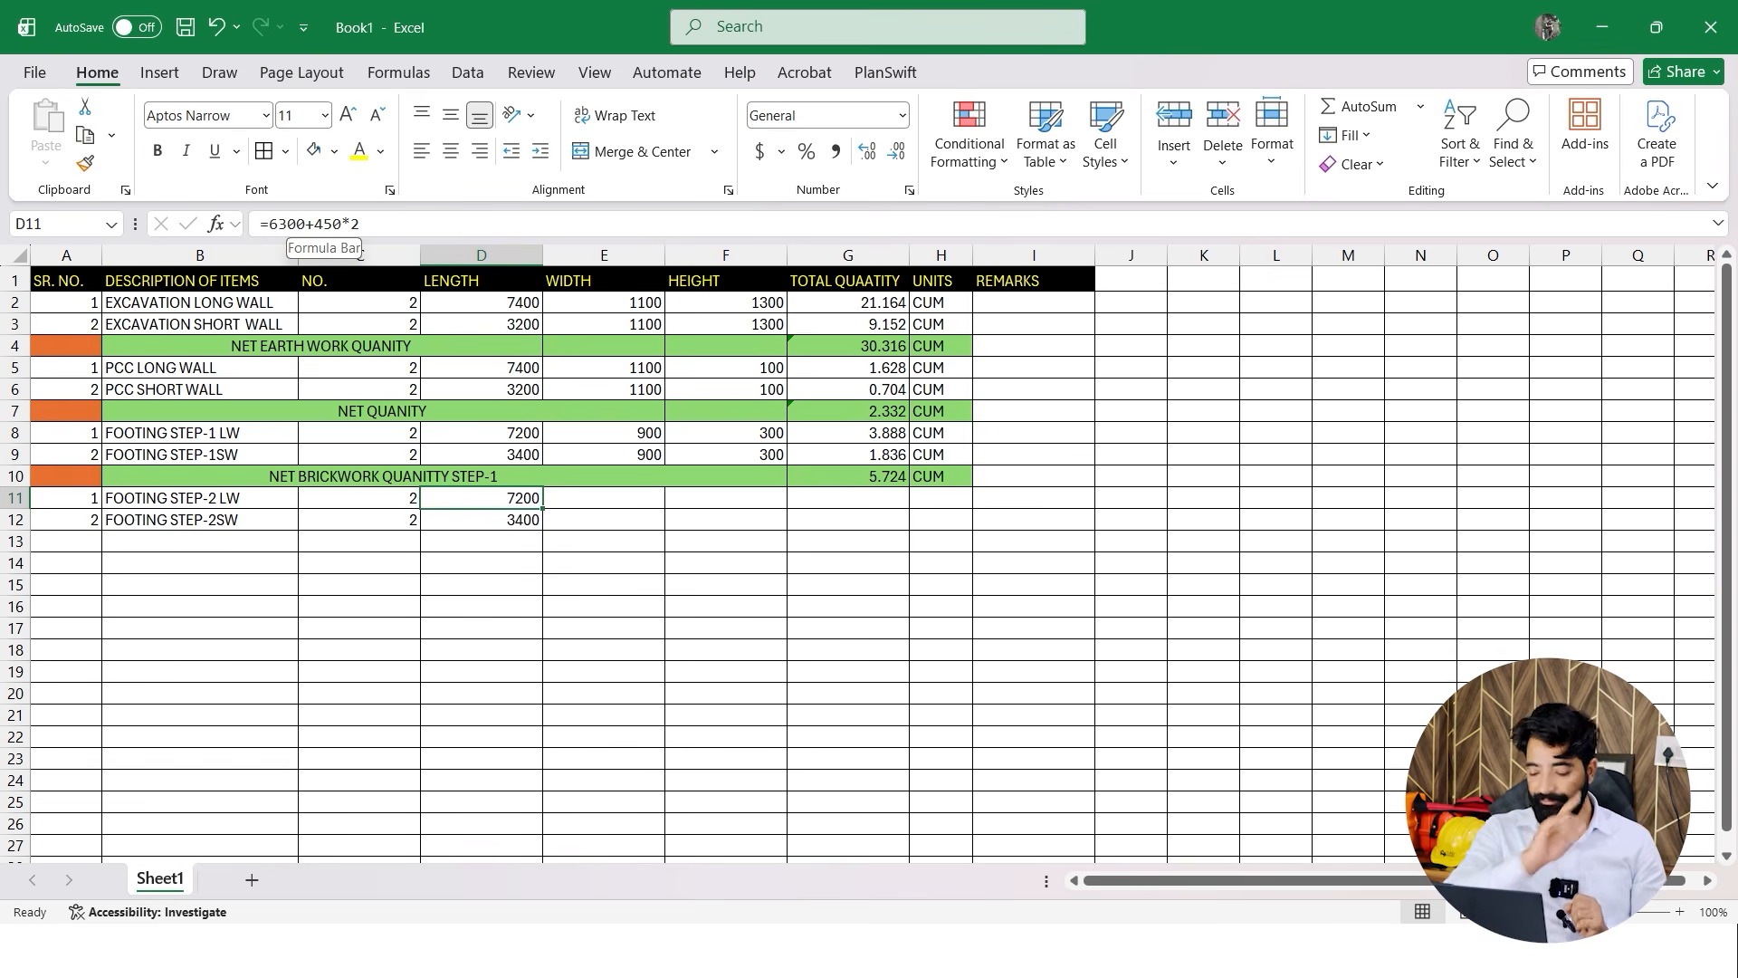
Switch to AutoCAD and examine the stepped footing section's dimensions
key(super)
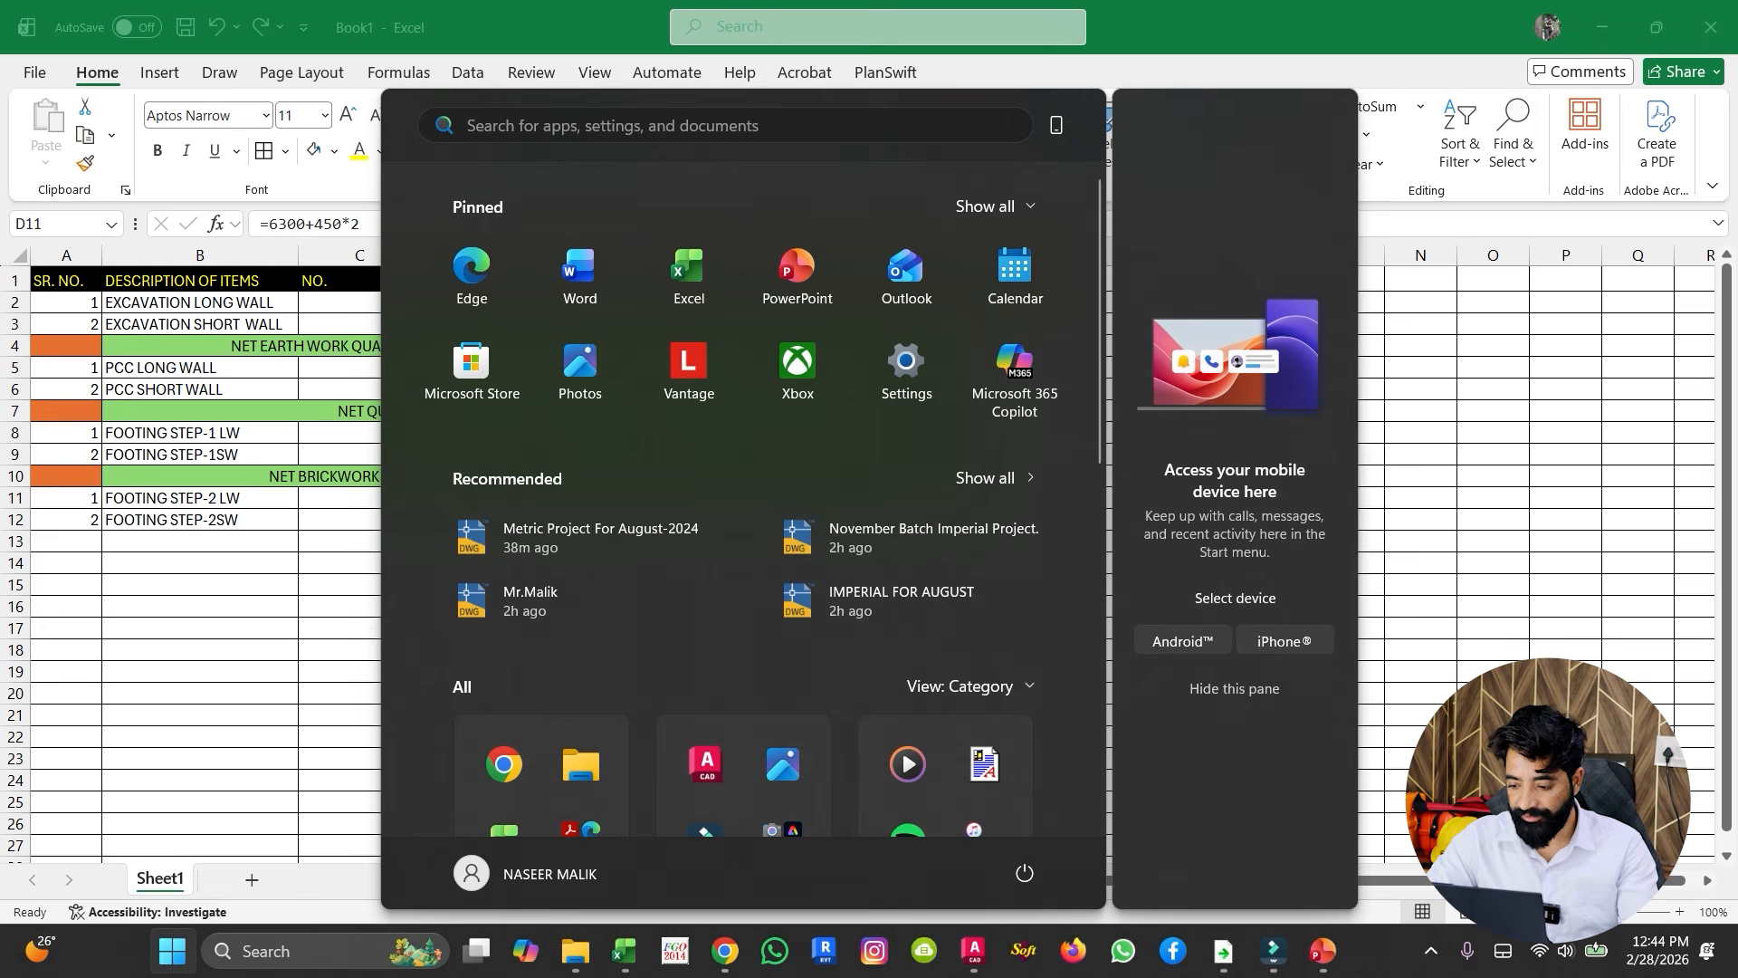
mouse_move(1322, 950)
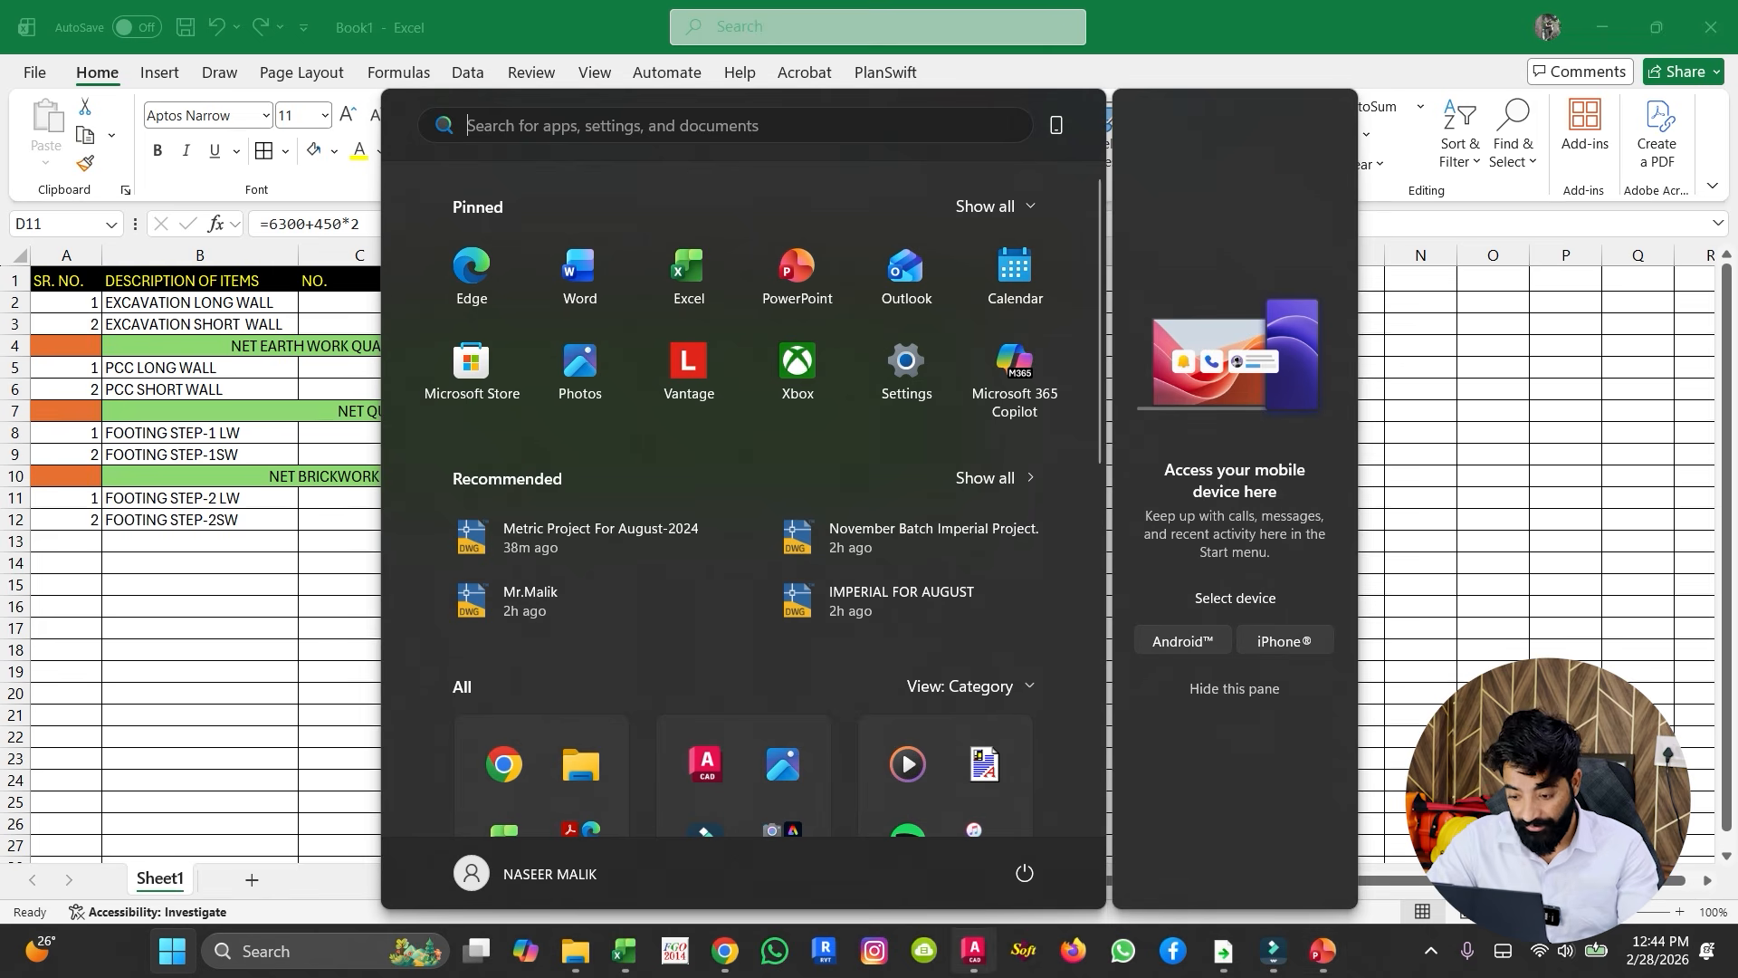
click(973, 951)
scroll(431, 534, up, 6)
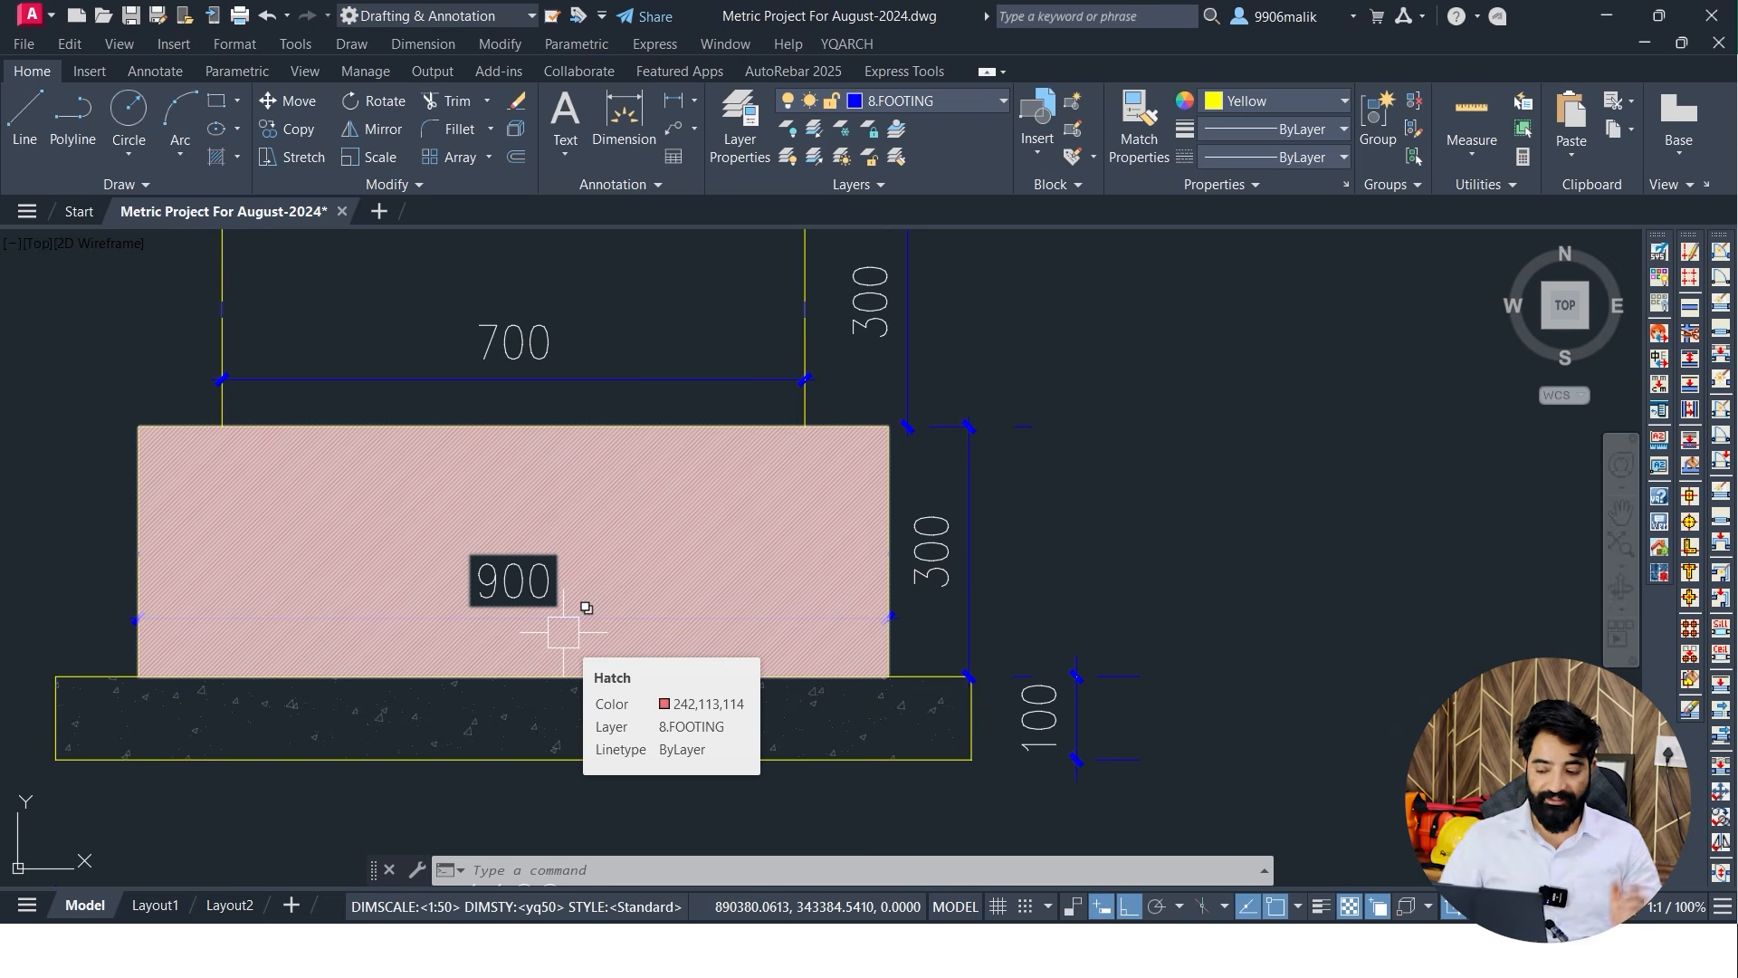
Erase the inner and outer magenta step-1 footing outlines from the foundation plan, keeping the wall centerline
scroll(1094, 721, down, 5)
mouse_move(1428, 783)
middle_down()
mouse_move(850, 497)
mouse_move(748, 396)
middle_up()
scroll(1110, 598, up, 1)
scroll(808, 479, down, 4)
middle_drag(1064, 483, 876, 486)
scroll(875, 487, up, 3)
key(Escape)
key(Escape)
key(Escape)
middle_drag(795, 445, 784, 480)
scroll(779, 460, up, 1)
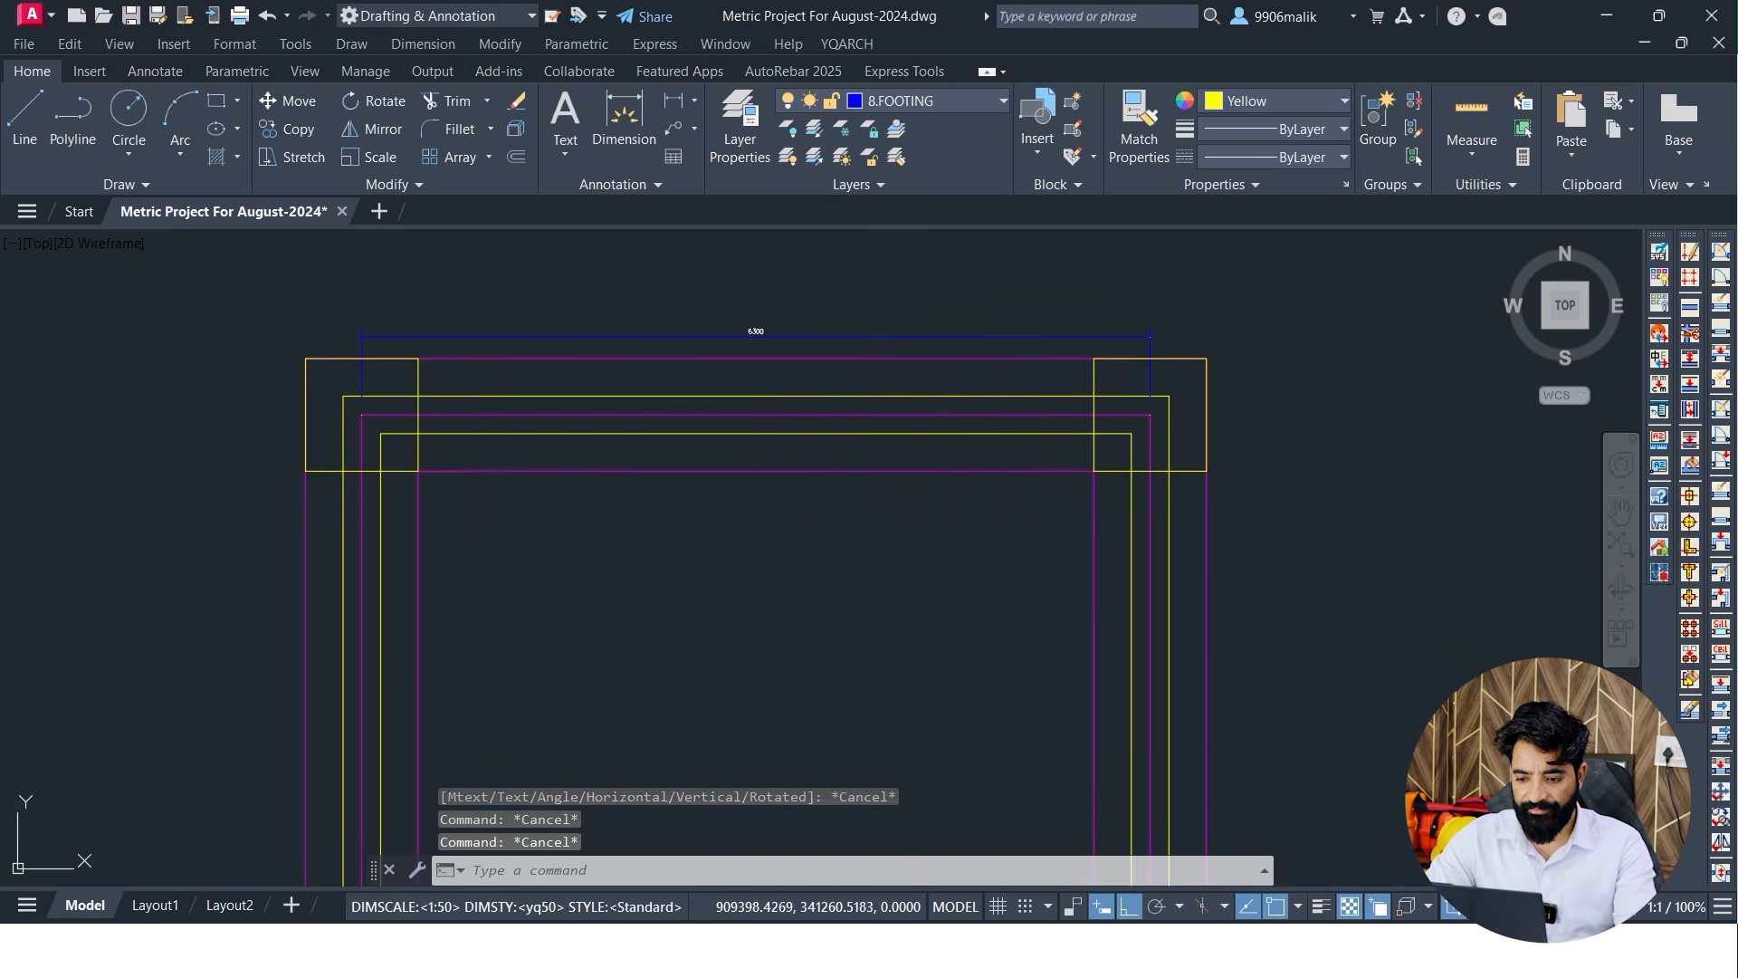
click(755, 471)
text(E)
key(Return)
click(756, 358)
text(E)
key(Return)
key(Escape)
key(Escape)
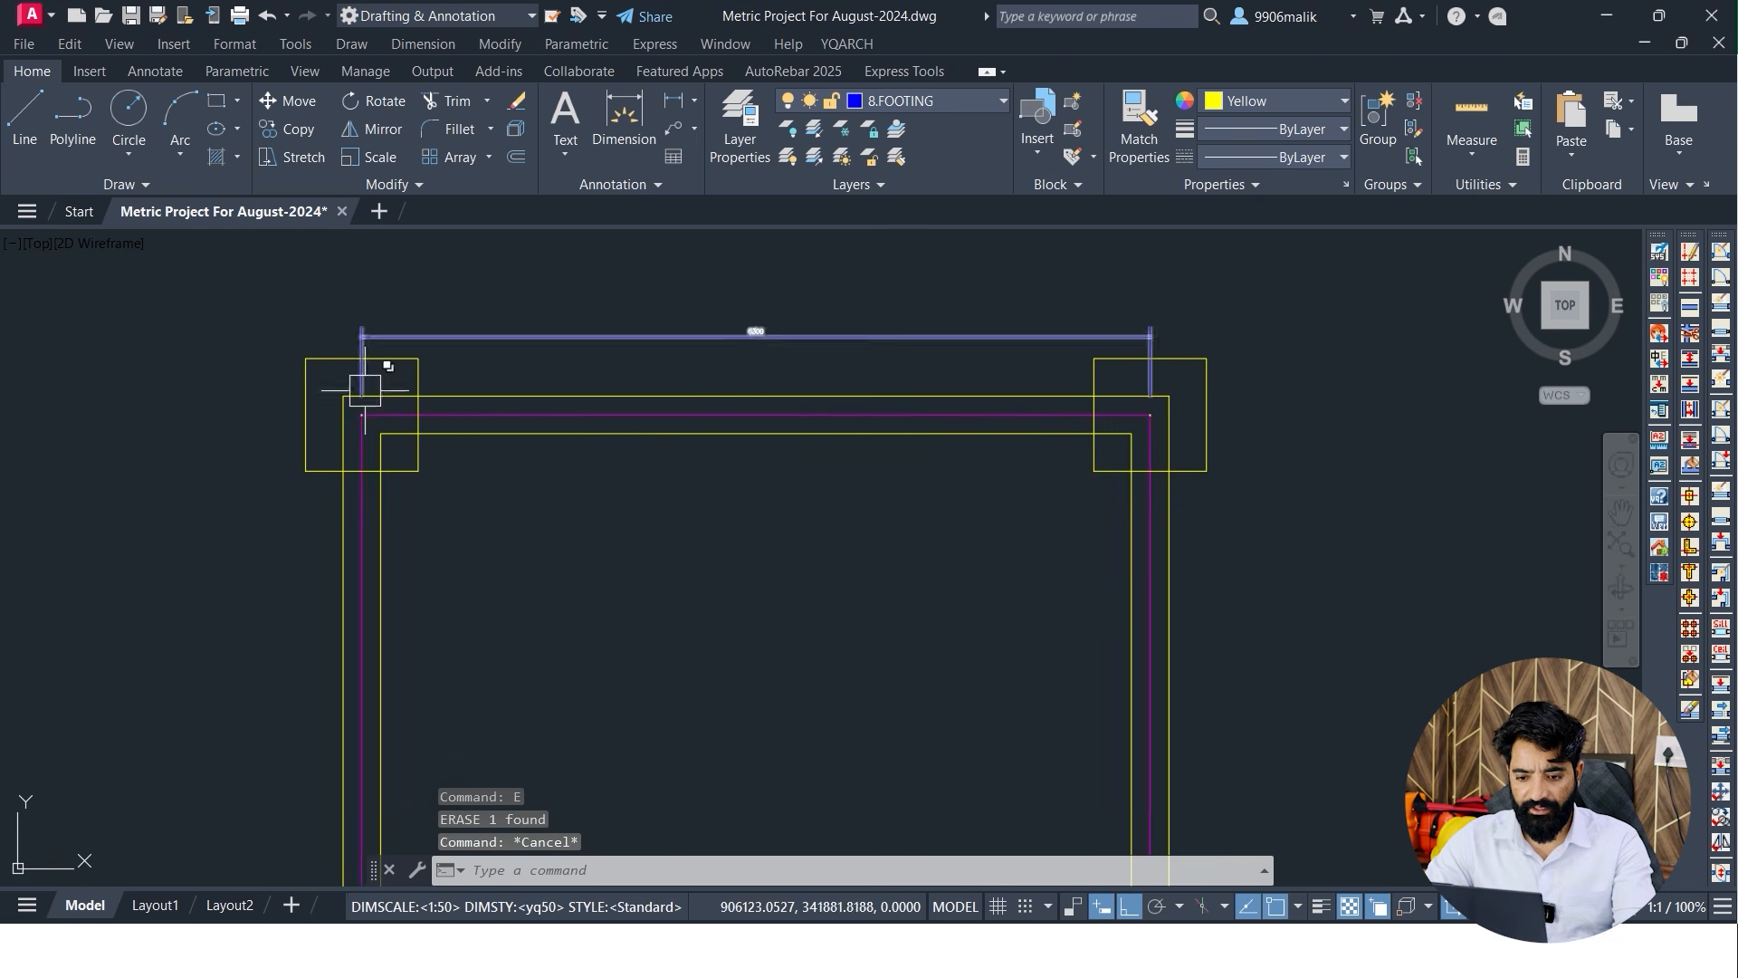
Erase the two yellow squares at the upper corners of the foundation plan
scroll(368, 376, up, 3)
click(621, 385)
click(650, 378)
text(E)
key(Return)
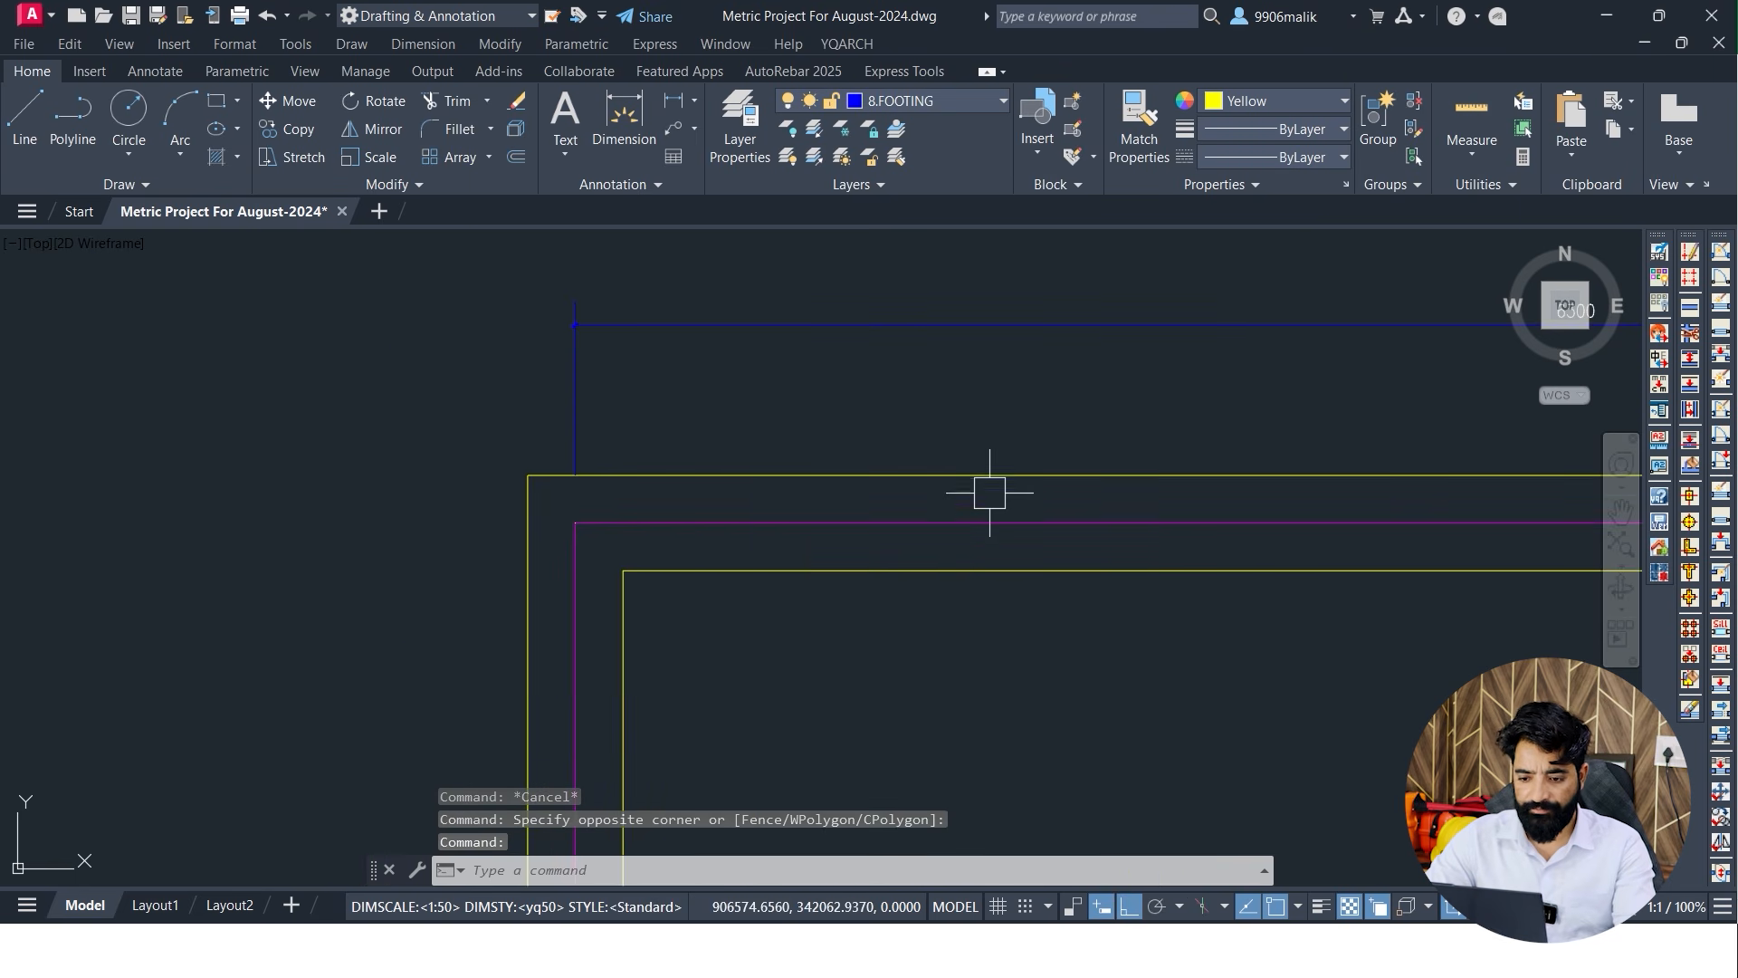
scroll(989, 492, down, 3)
scroll(886, 427, up, 3)
click(1125, 397)
text(E)
key(Return)
Erase the two yellow squares at the lower corners of the foundation plan
scroll(914, 493, down, 5)
mouse_move(956, 579)
middle_down()
mouse_move(931, 504)
mouse_move(939, 389)
middle_up()
scroll(939, 388, up, 3)
click(938, 388)
click(850, 578)
text(E)
key(Return)
middle_drag(291, 534, 655, 576)
scroll(379, 460, up, 2)
click(368, 492)
text(E)
key(Return)
Erase the horizontal centerline dimension above the foundation plan
scroll(482, 634, down, 3)
middle_drag(507, 621, 456, 755)
key(Escape)
scroll(540, 409, up, 4)
key(Escape)
key(Escape)
click(652, 365)
click(602, 408)
text(E)
key(Return)
key(Escape)
key(Escape)
Offset the magenta wall centerline 350 to both the outside and the inside
text(O)
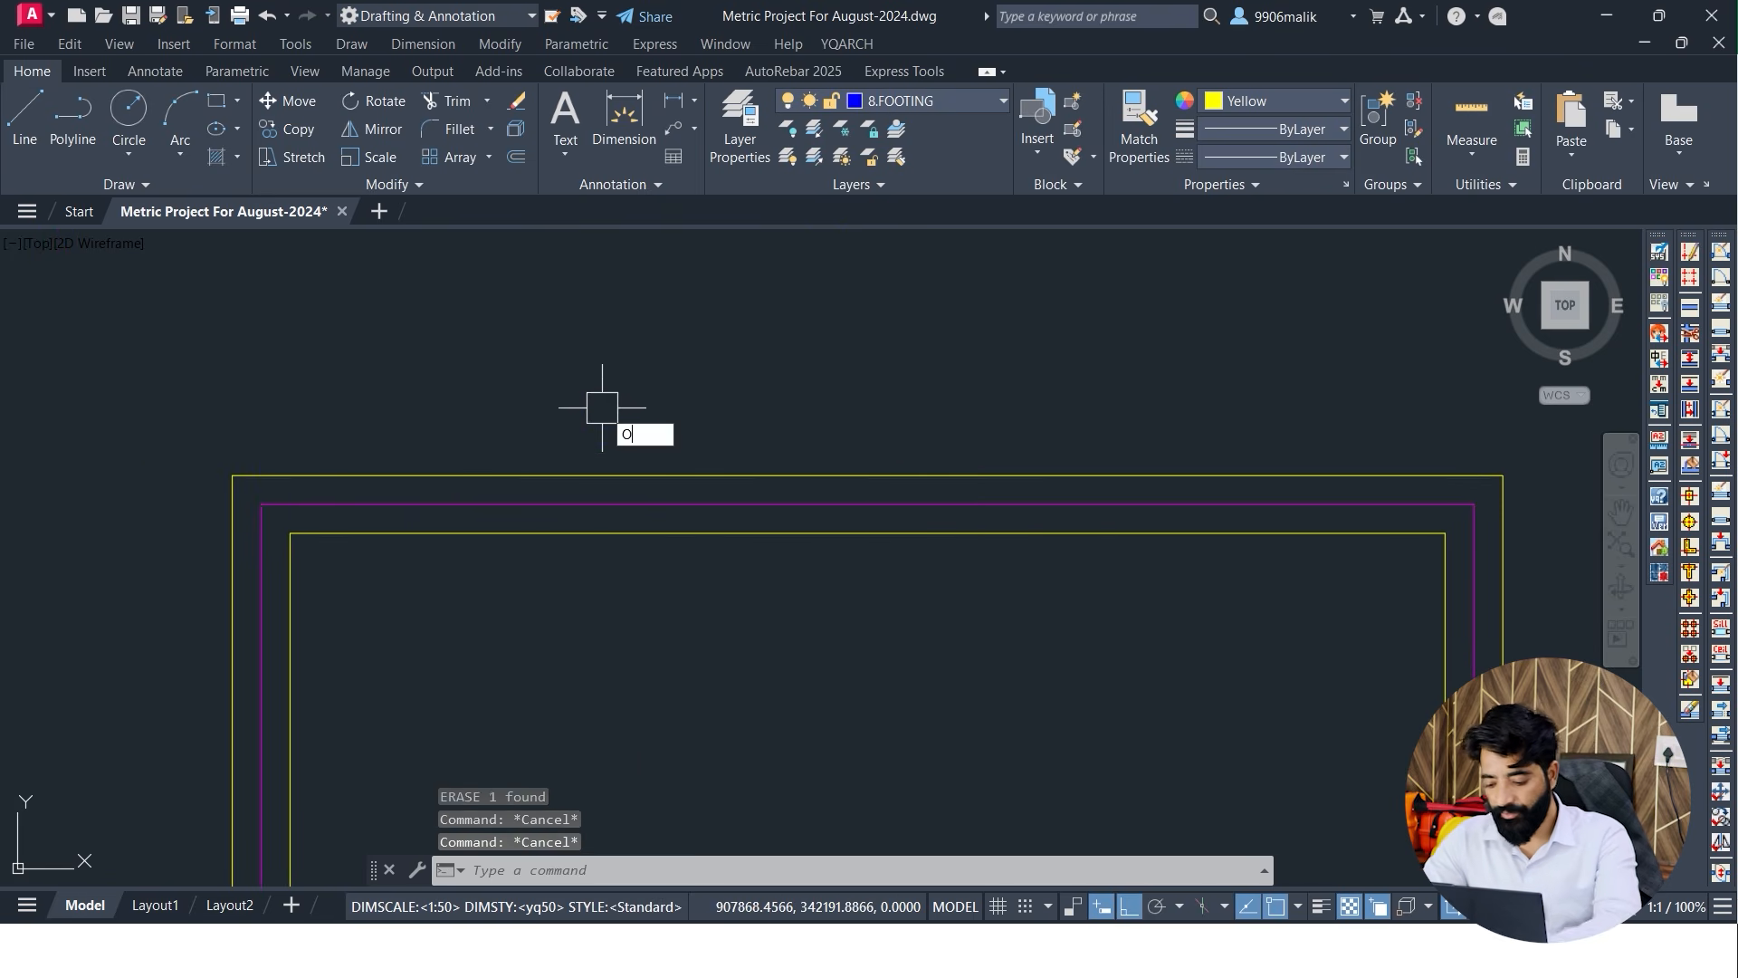
key(Return)
text(350)
key(Return)
scroll(760, 496, up, 3)
click(760, 510)
click(762, 328)
click(764, 507)
click(720, 634)
scroll(722, 548, down, 5)
scroll(741, 578, up, 5)
key(Escape)
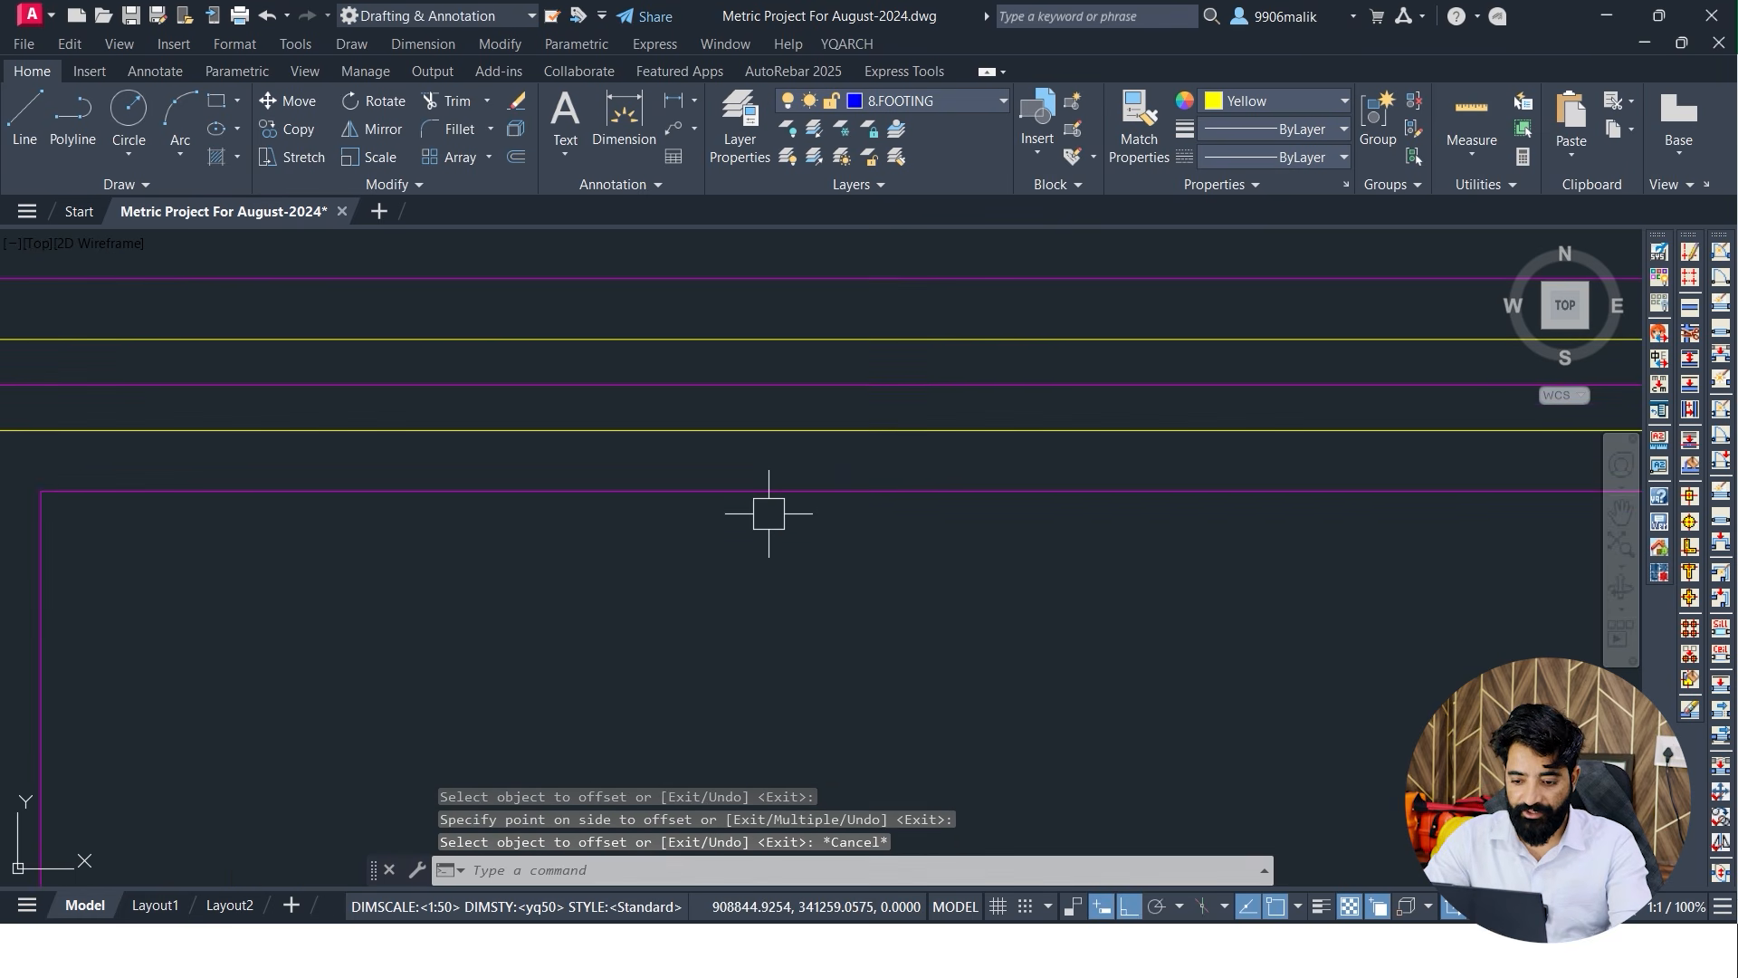
Change the color of the outer and inner offset outlines to red
click(771, 490)
click(826, 278)
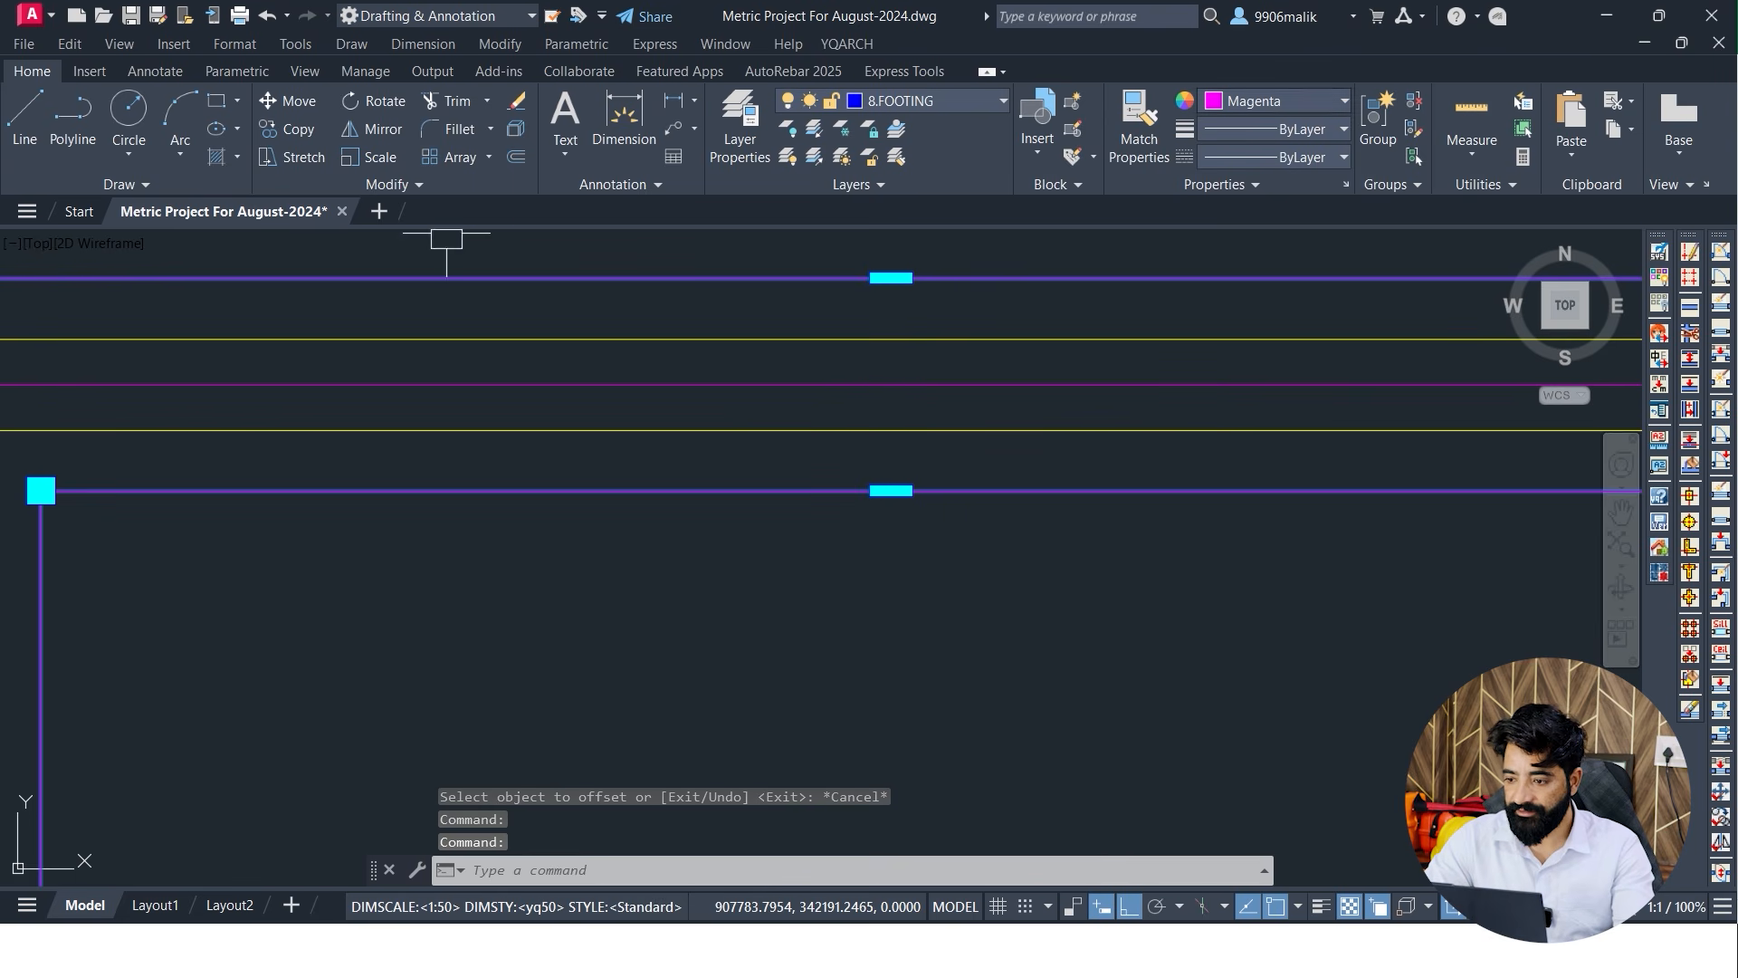
click(1344, 101)
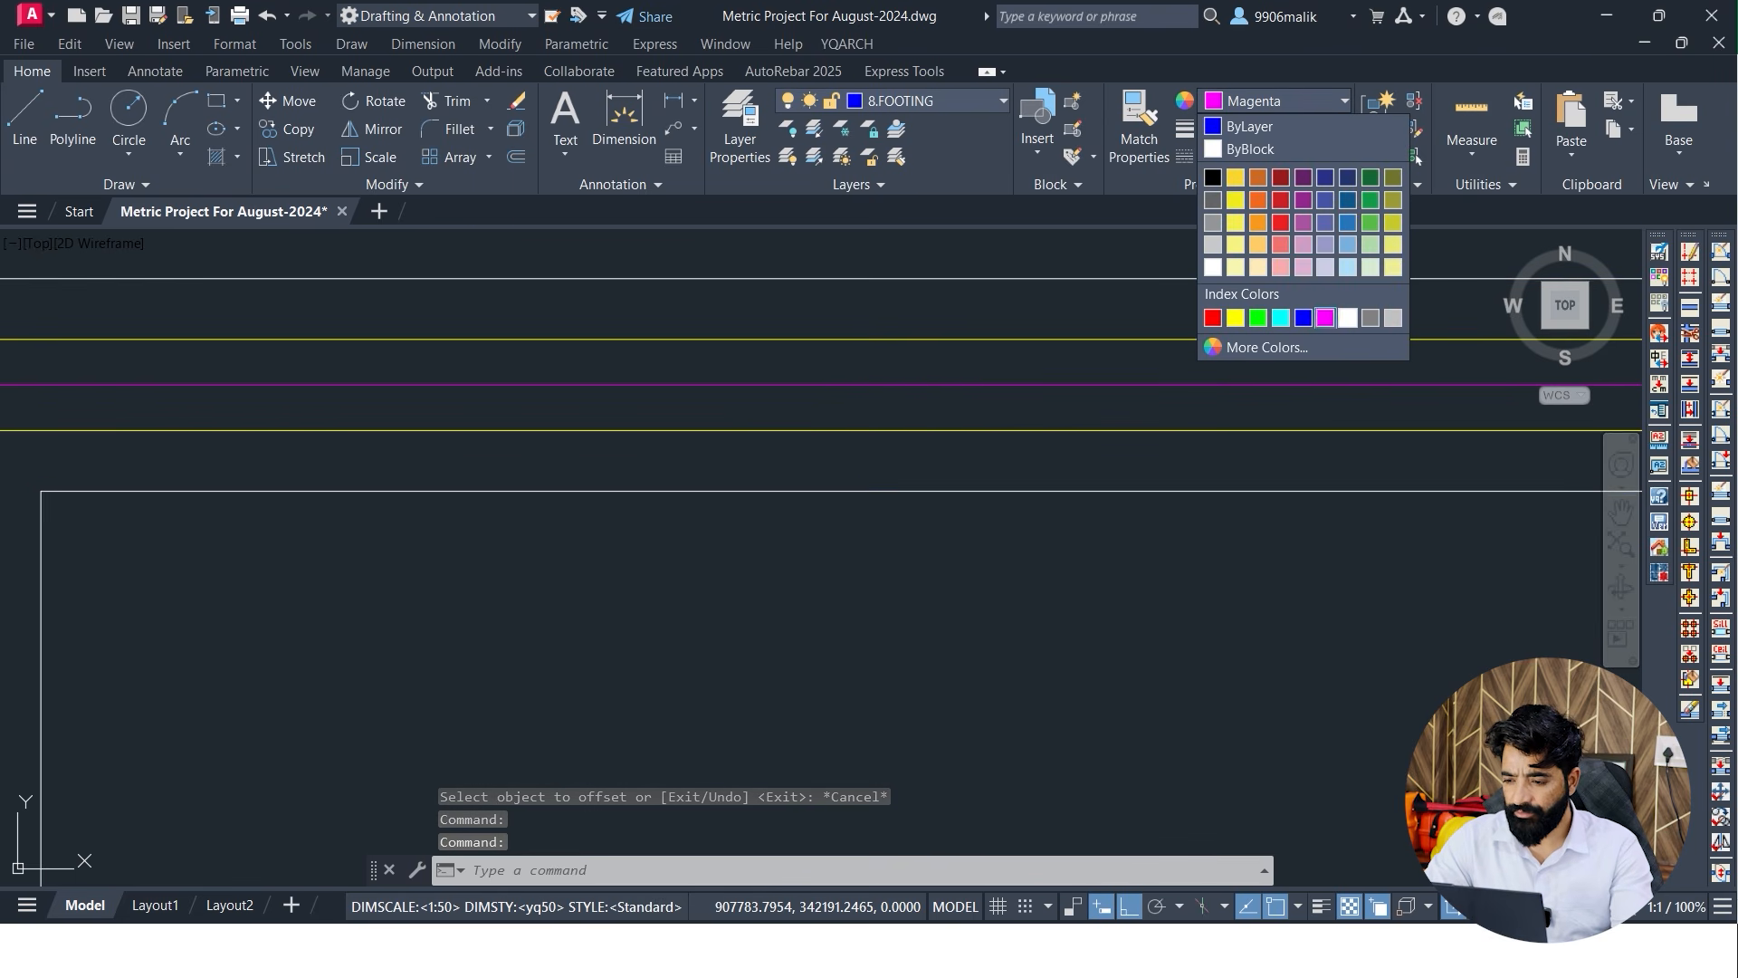
click(1212, 317)
key(Escape)
scroll(480, 552, down, 4)
mouse_move(518, 611)
middle_down()
mouse_move(580, 472)
mouse_move(592, 511)
middle_up()
scroll(474, 450, up, 2)
middle_drag(474, 449, 316, 504)
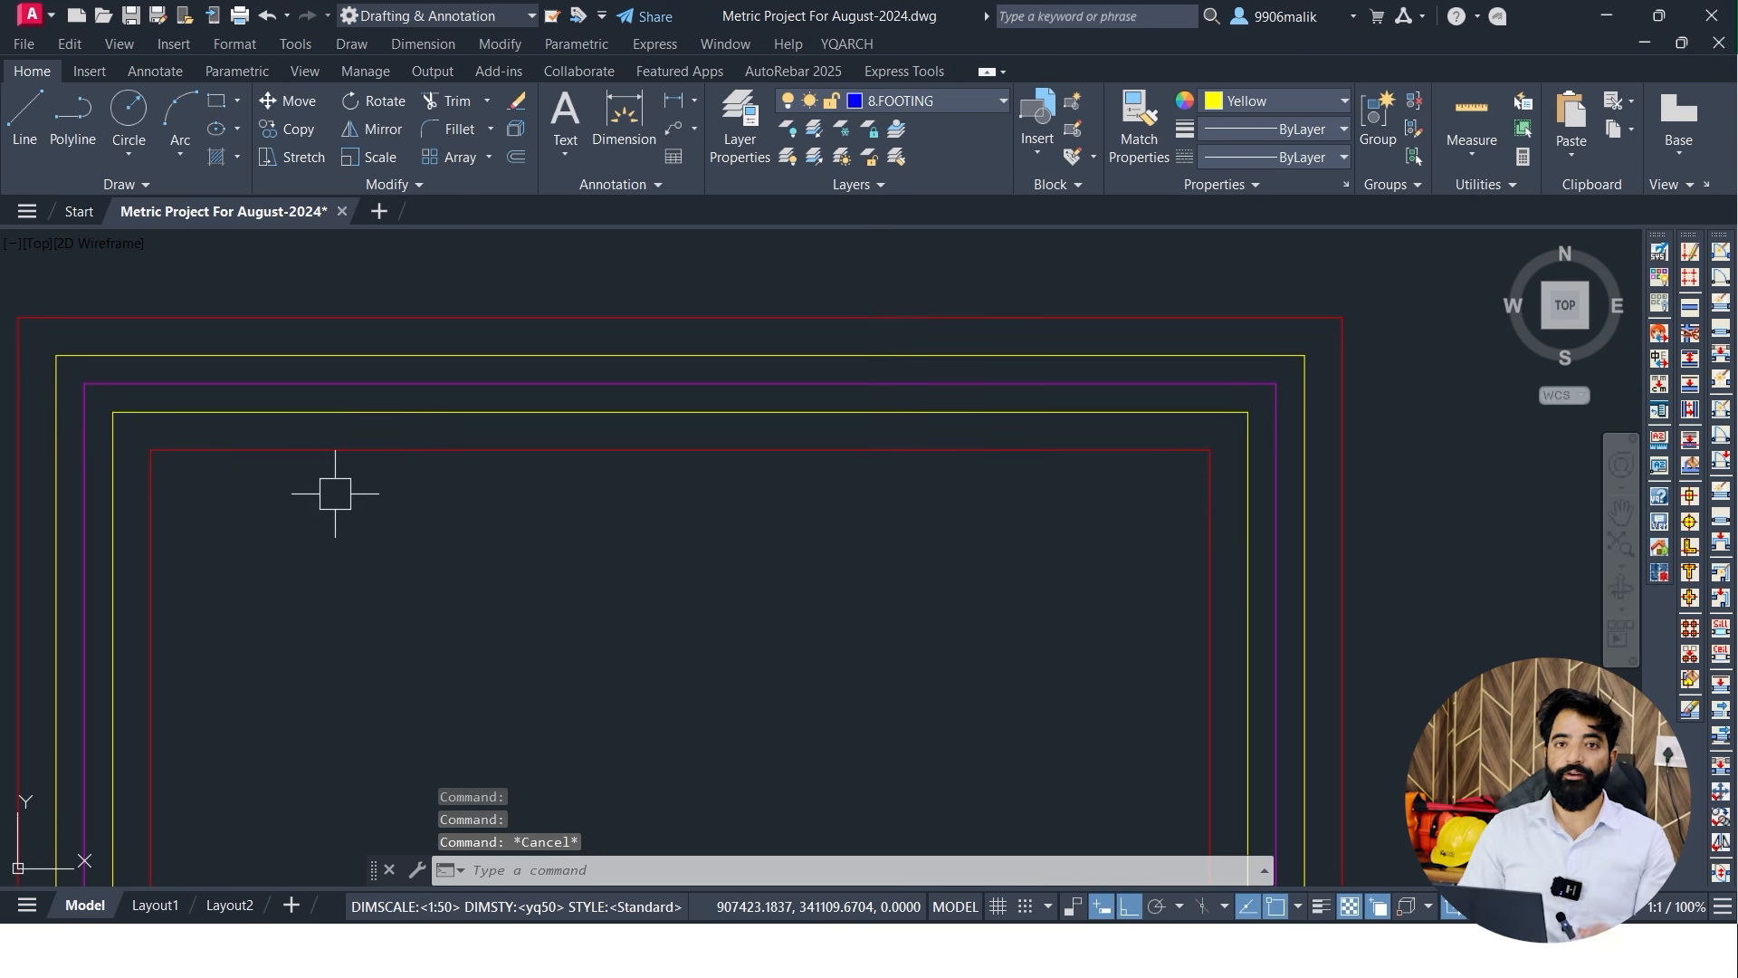
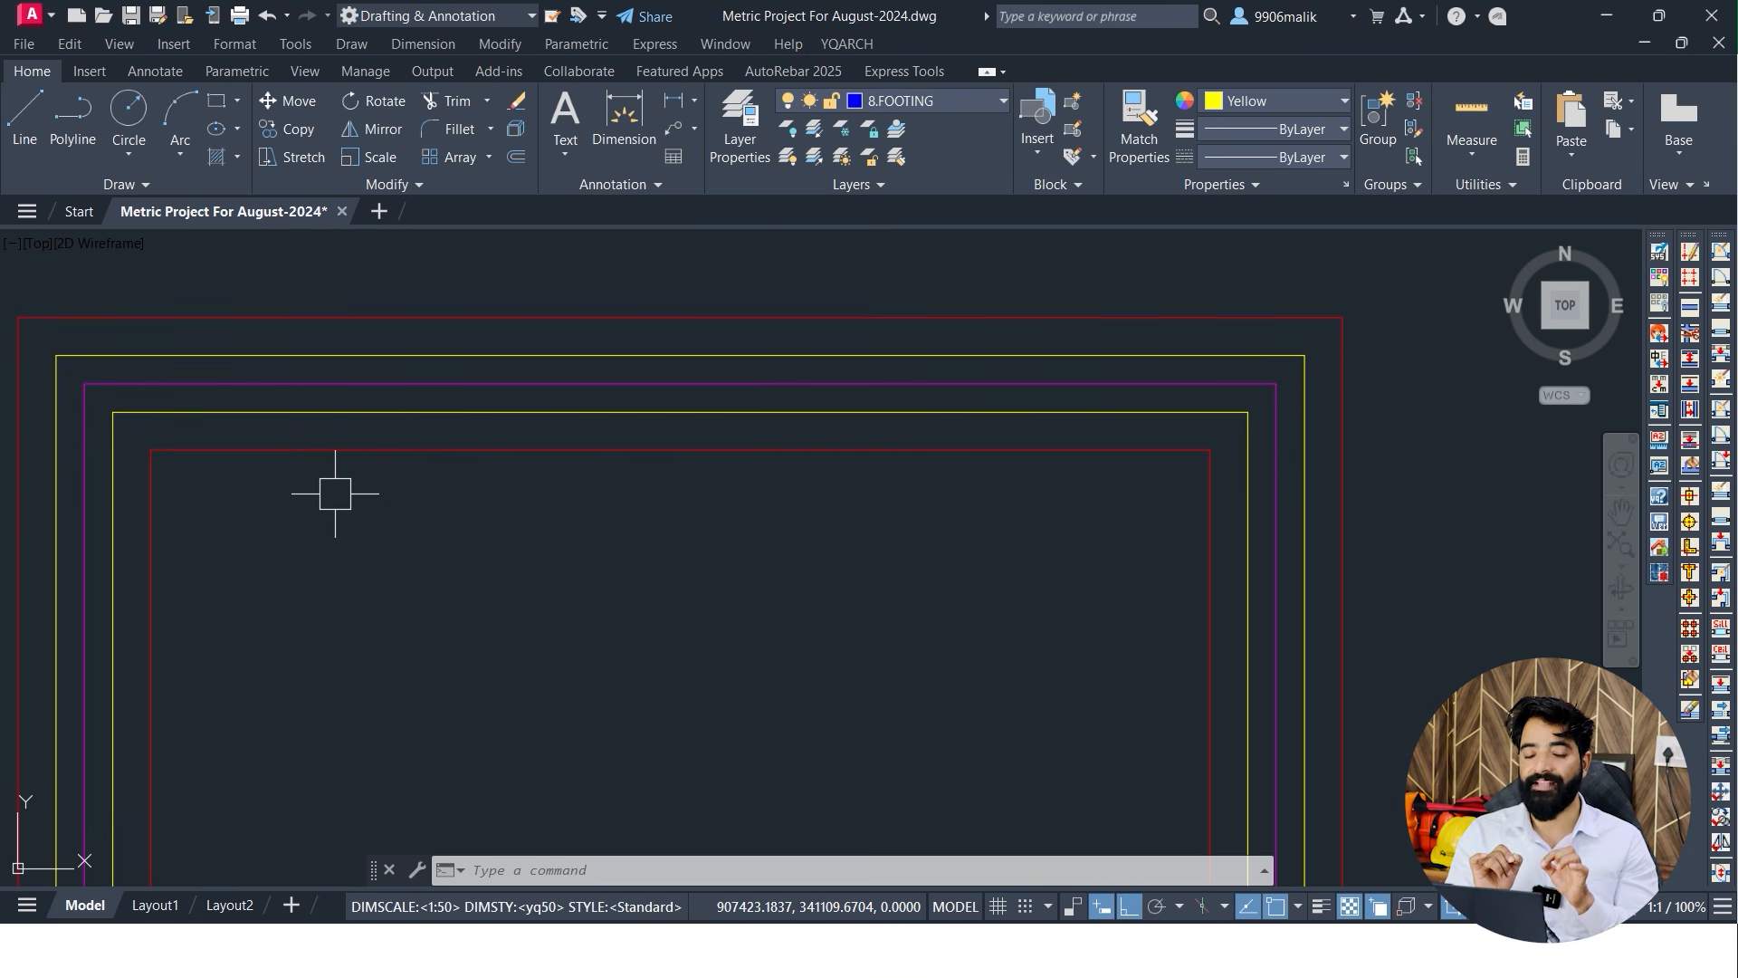
Draw a rectangle over the upper-left plan corner, between the corners of the inner and outer red outlines
scroll(335, 493, down, 4)
middle_drag(335, 493, 674, 442)
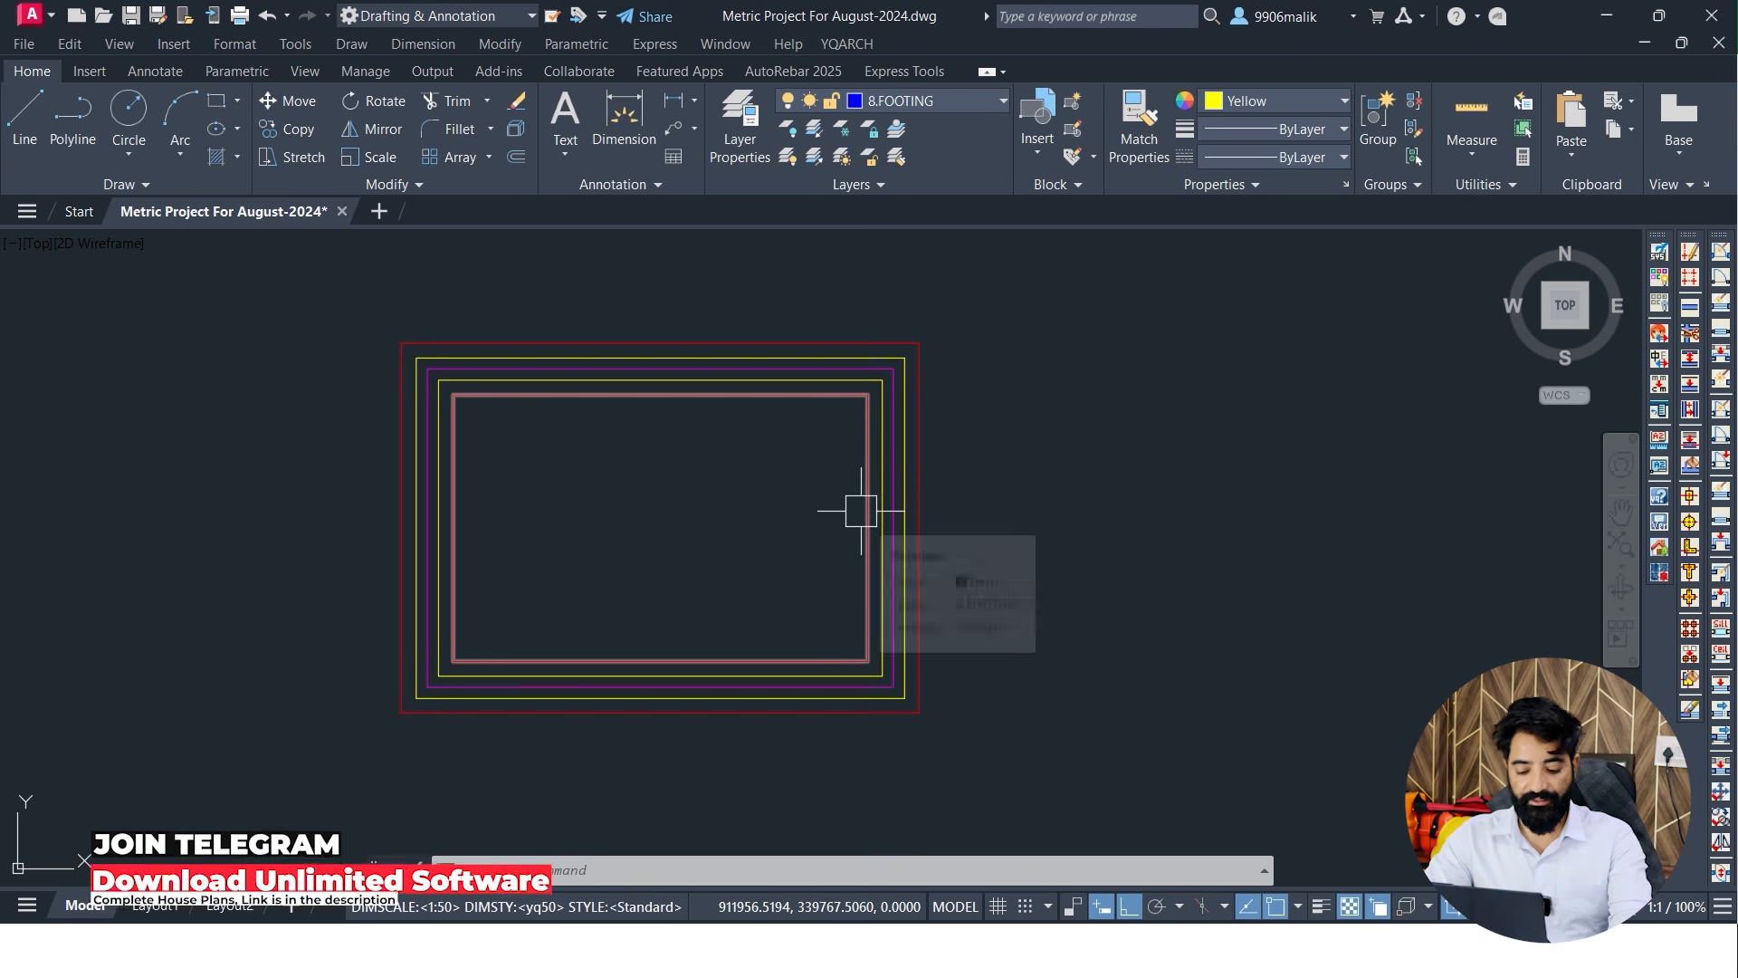
key(Escape)
key(Escape)
text(REC)
key(Return)
scroll(562, 555, up, 3)
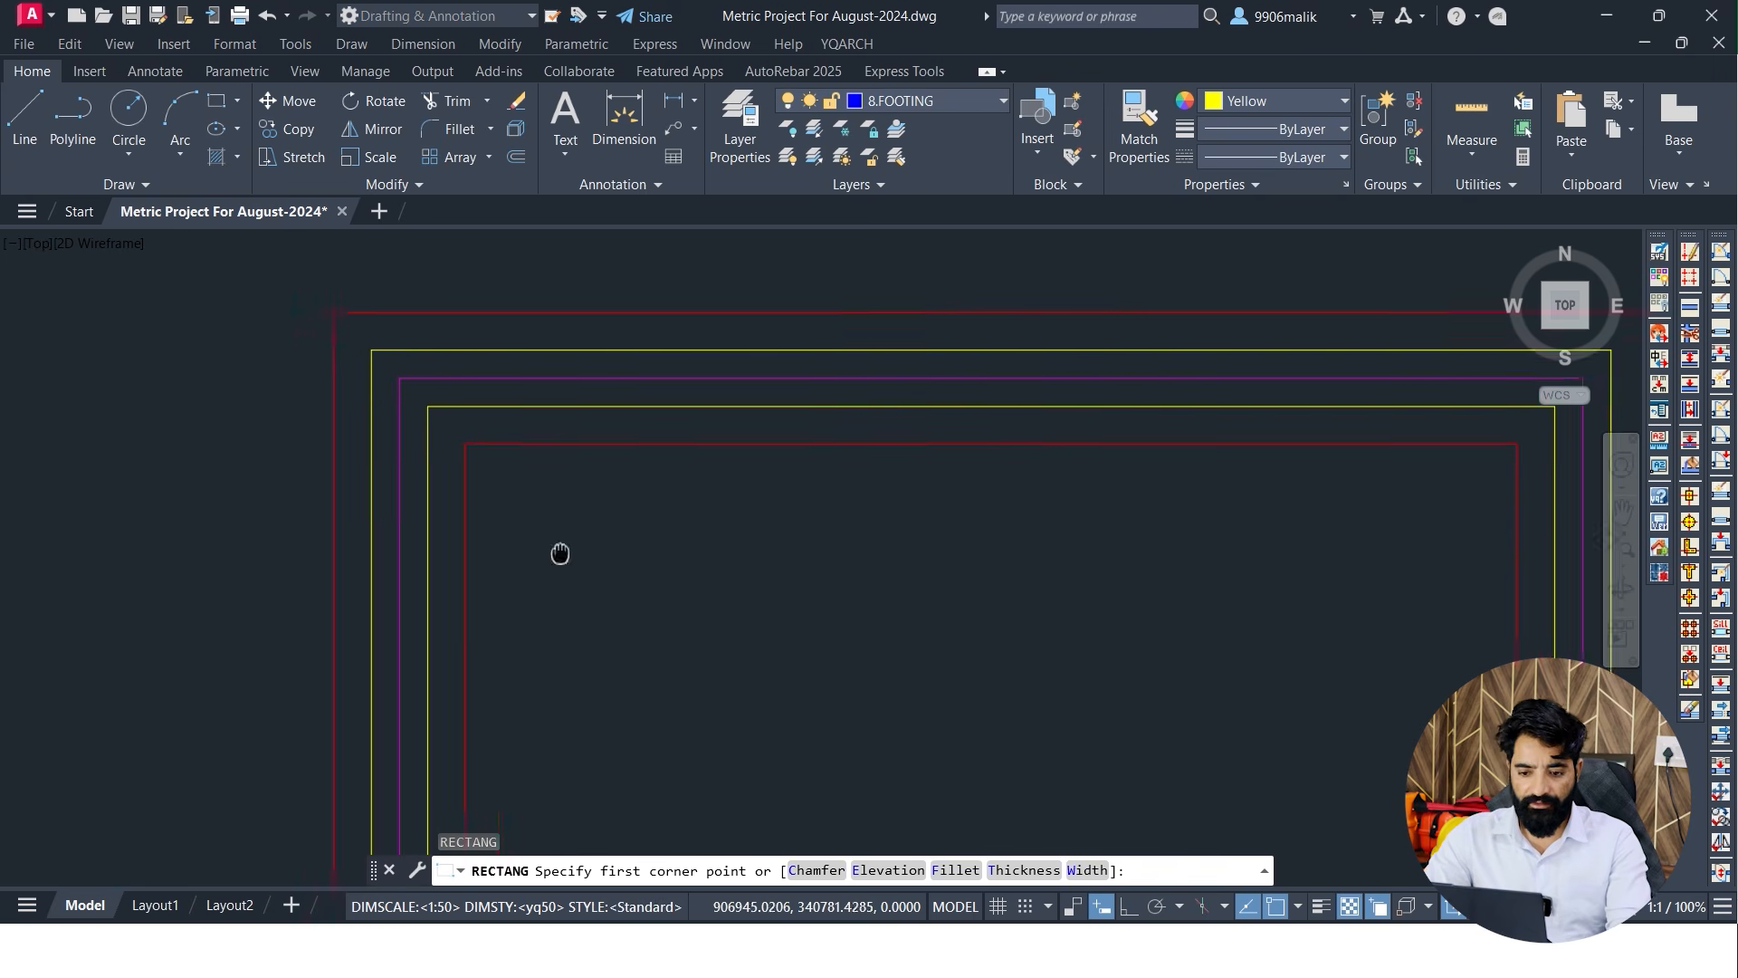
click(497, 493)
click(366, 360)
Draw matching rectangles between the red outlines at the upper-right and lower-right plan corners
key(Return)
middle_drag(1585, 382, 1114, 458)
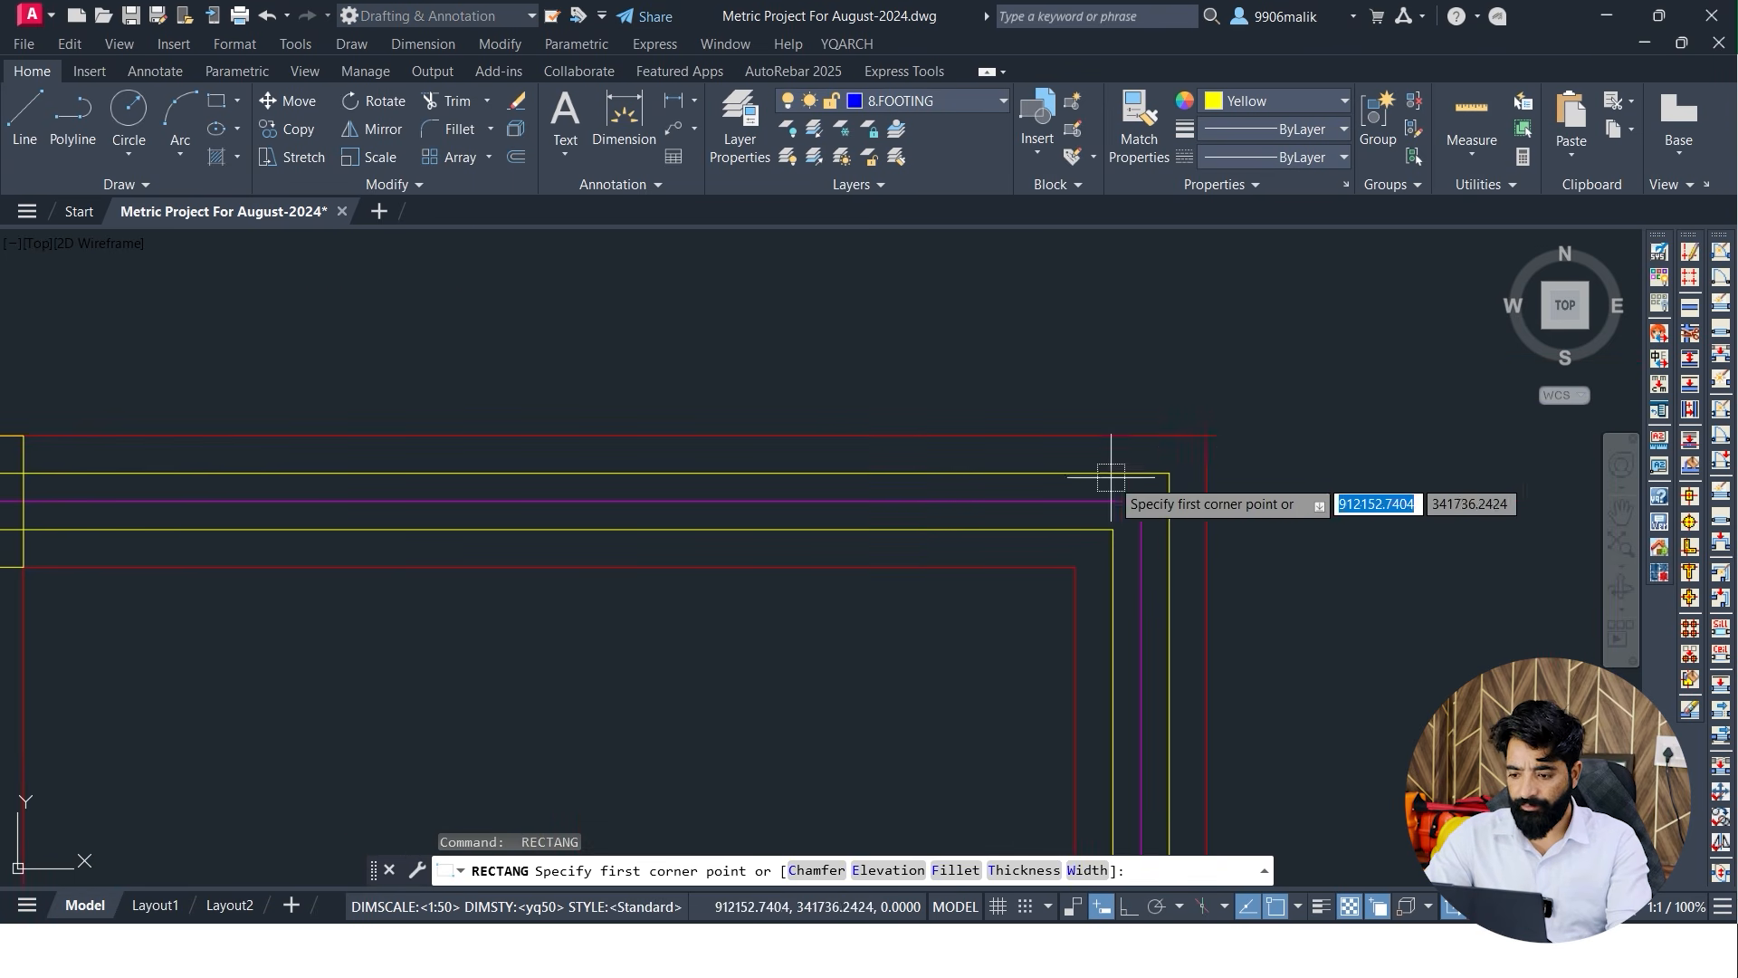
click(1206, 435)
scroll(1048, 434, down, 2)
scroll(962, 582, up, 2)
click(1116, 732)
Draw a rectangle between the inner and outer red outline corners at the lower-left of the plan
key(Return)
scroll(814, 607, down, 2)
scroll(810, 630, up, 2)
click(810, 630)
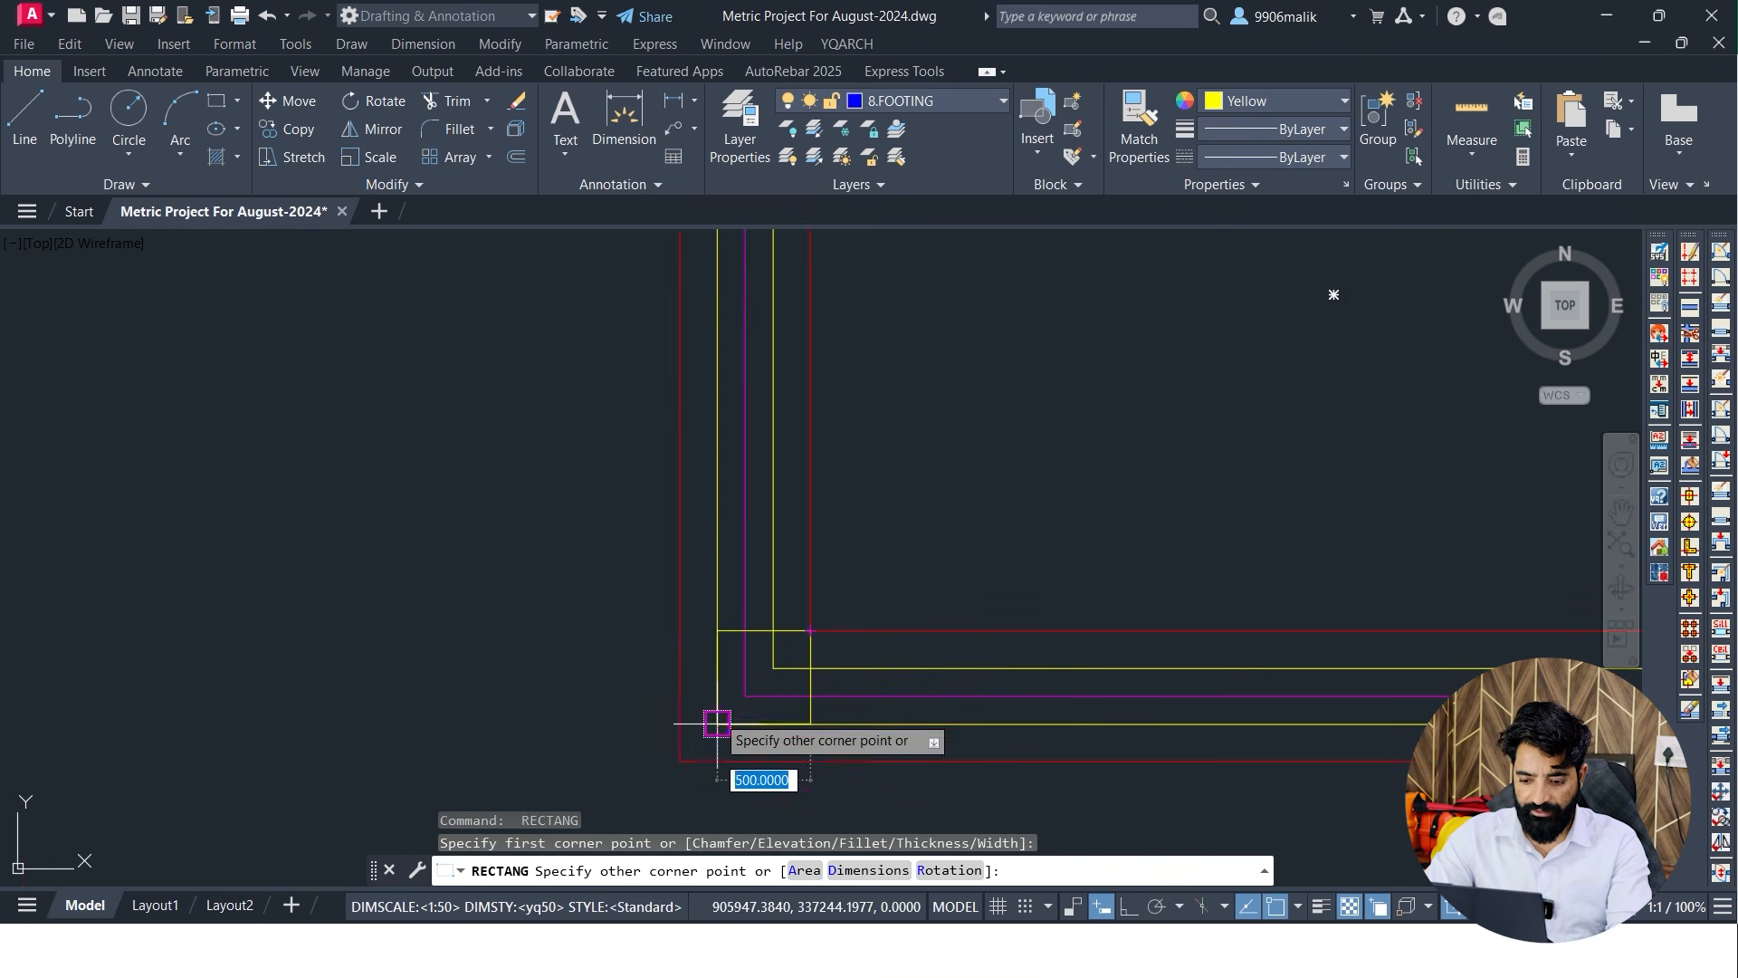
click(680, 758)
key(Return)
scroll(931, 485, down, 3)
key(Escape)
scroll(1063, 388, up, 2)
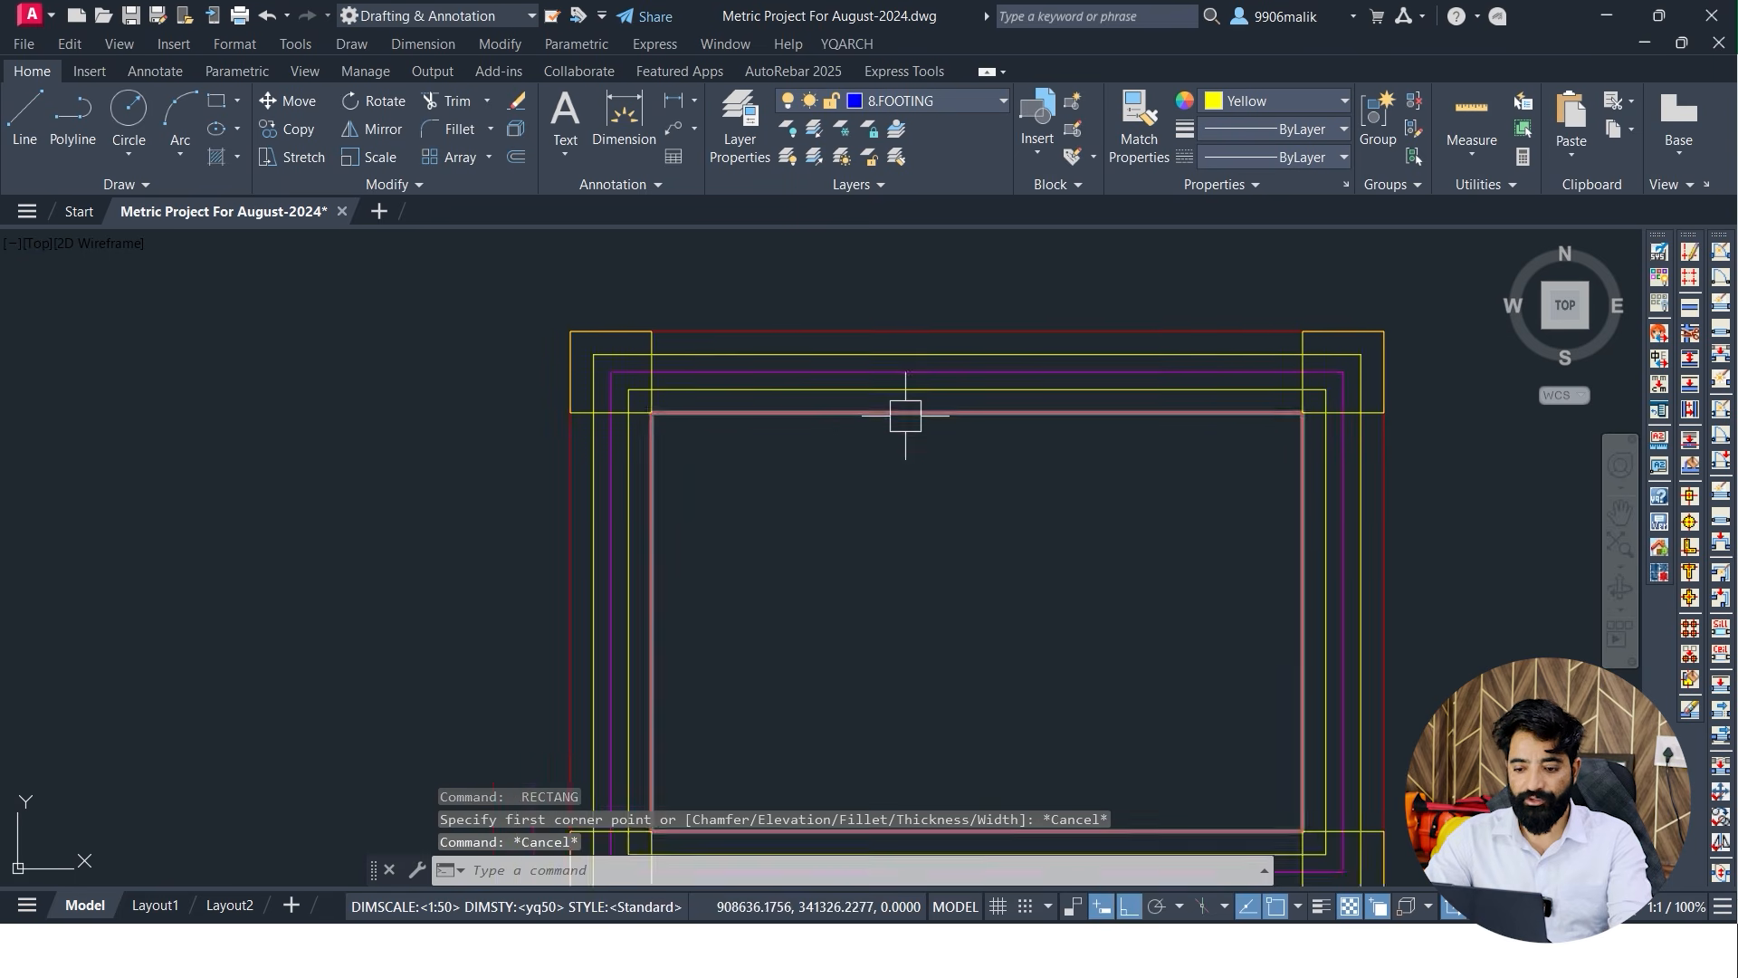
Hatch the four corner rectangles as selected objects, using color 242,113,114
text(H)
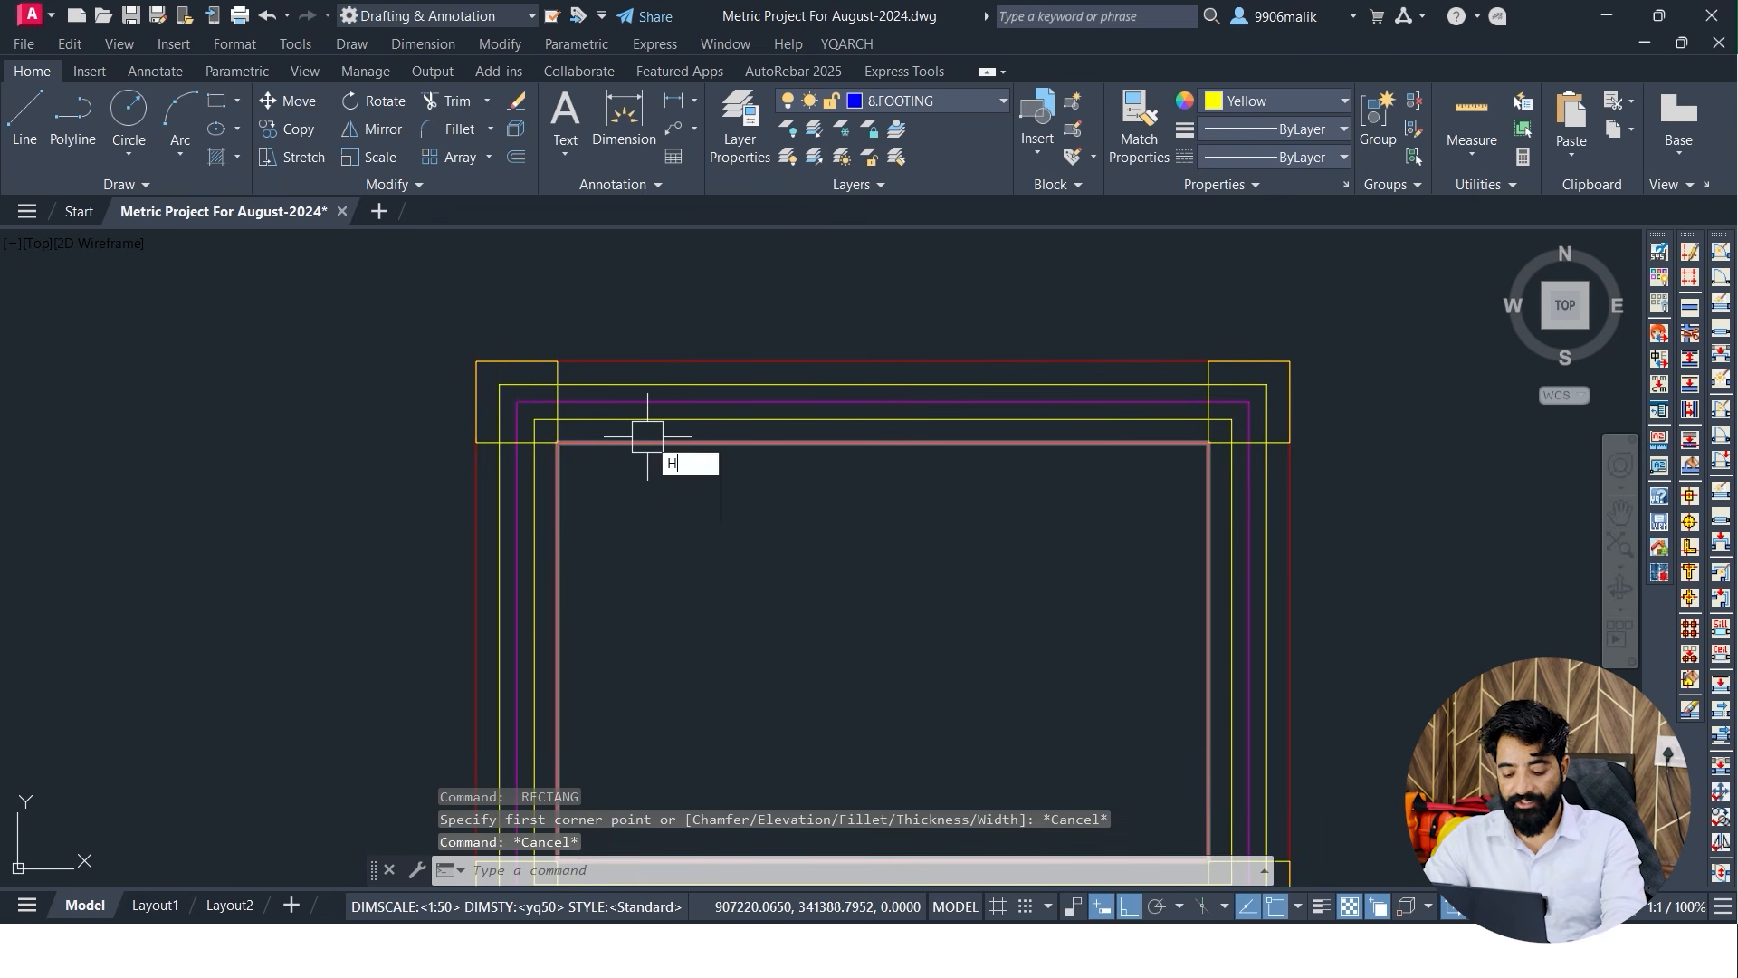
key(Return)
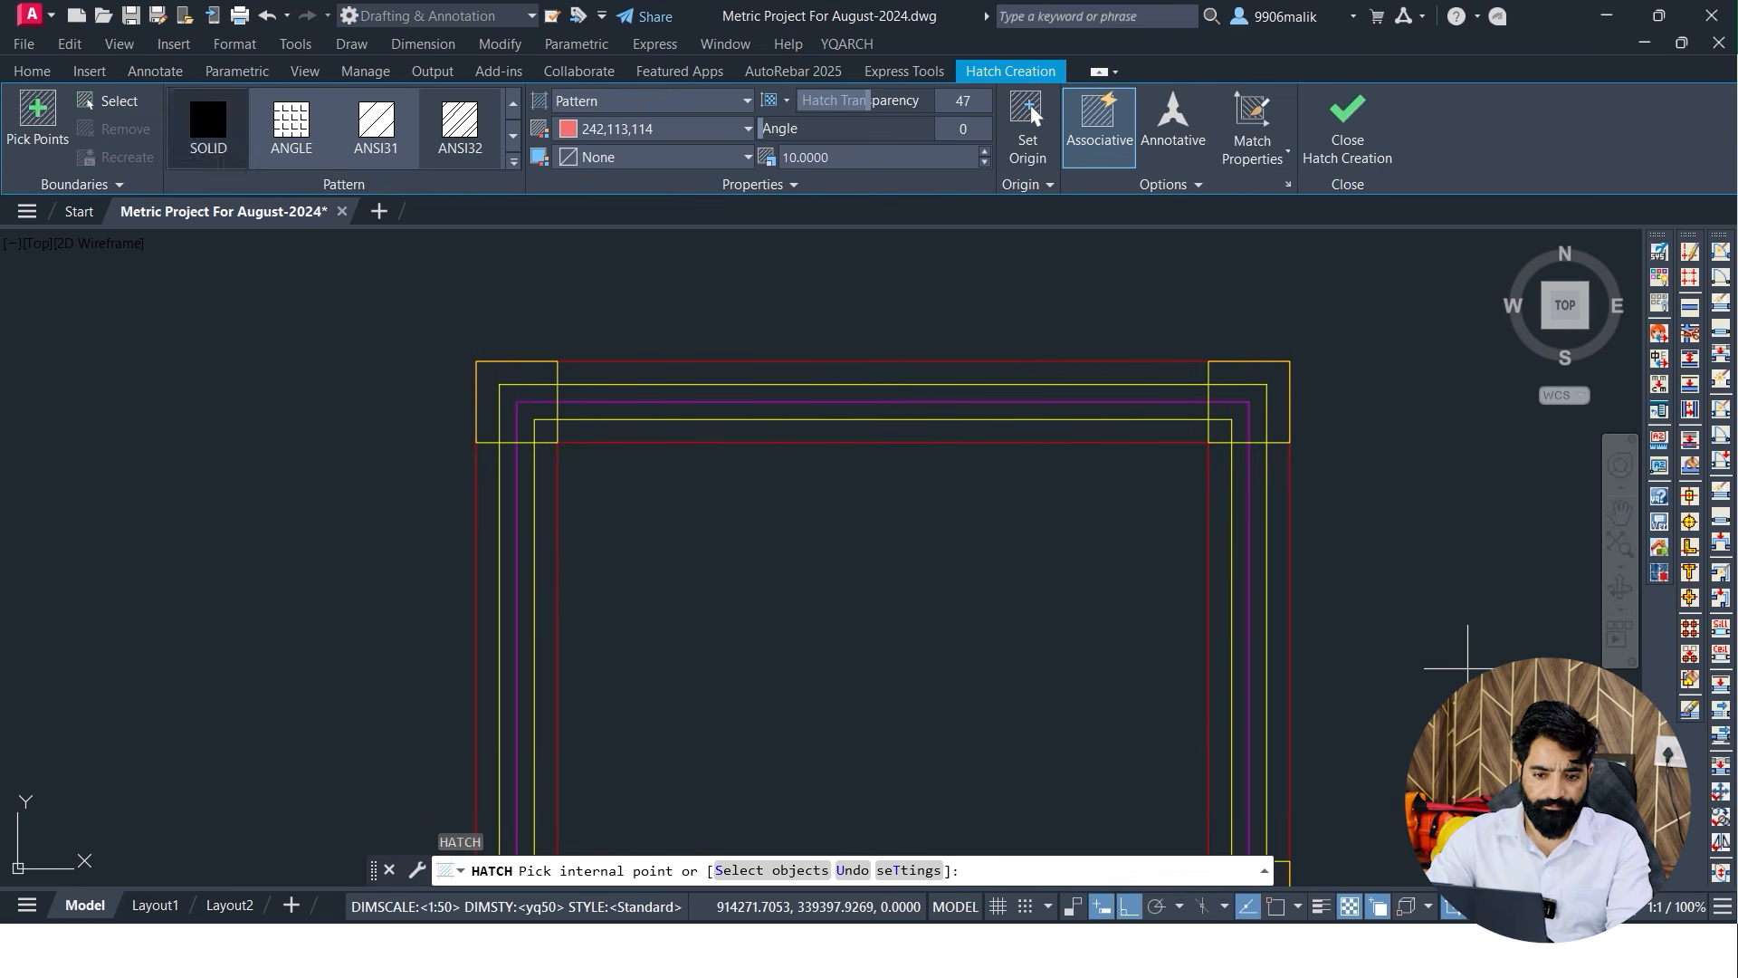
click(109, 101)
click(349, 310)
click(582, 485)
click(1142, 322)
click(1367, 493)
middle_drag(1366, 493, 994, 204)
click(761, 481)
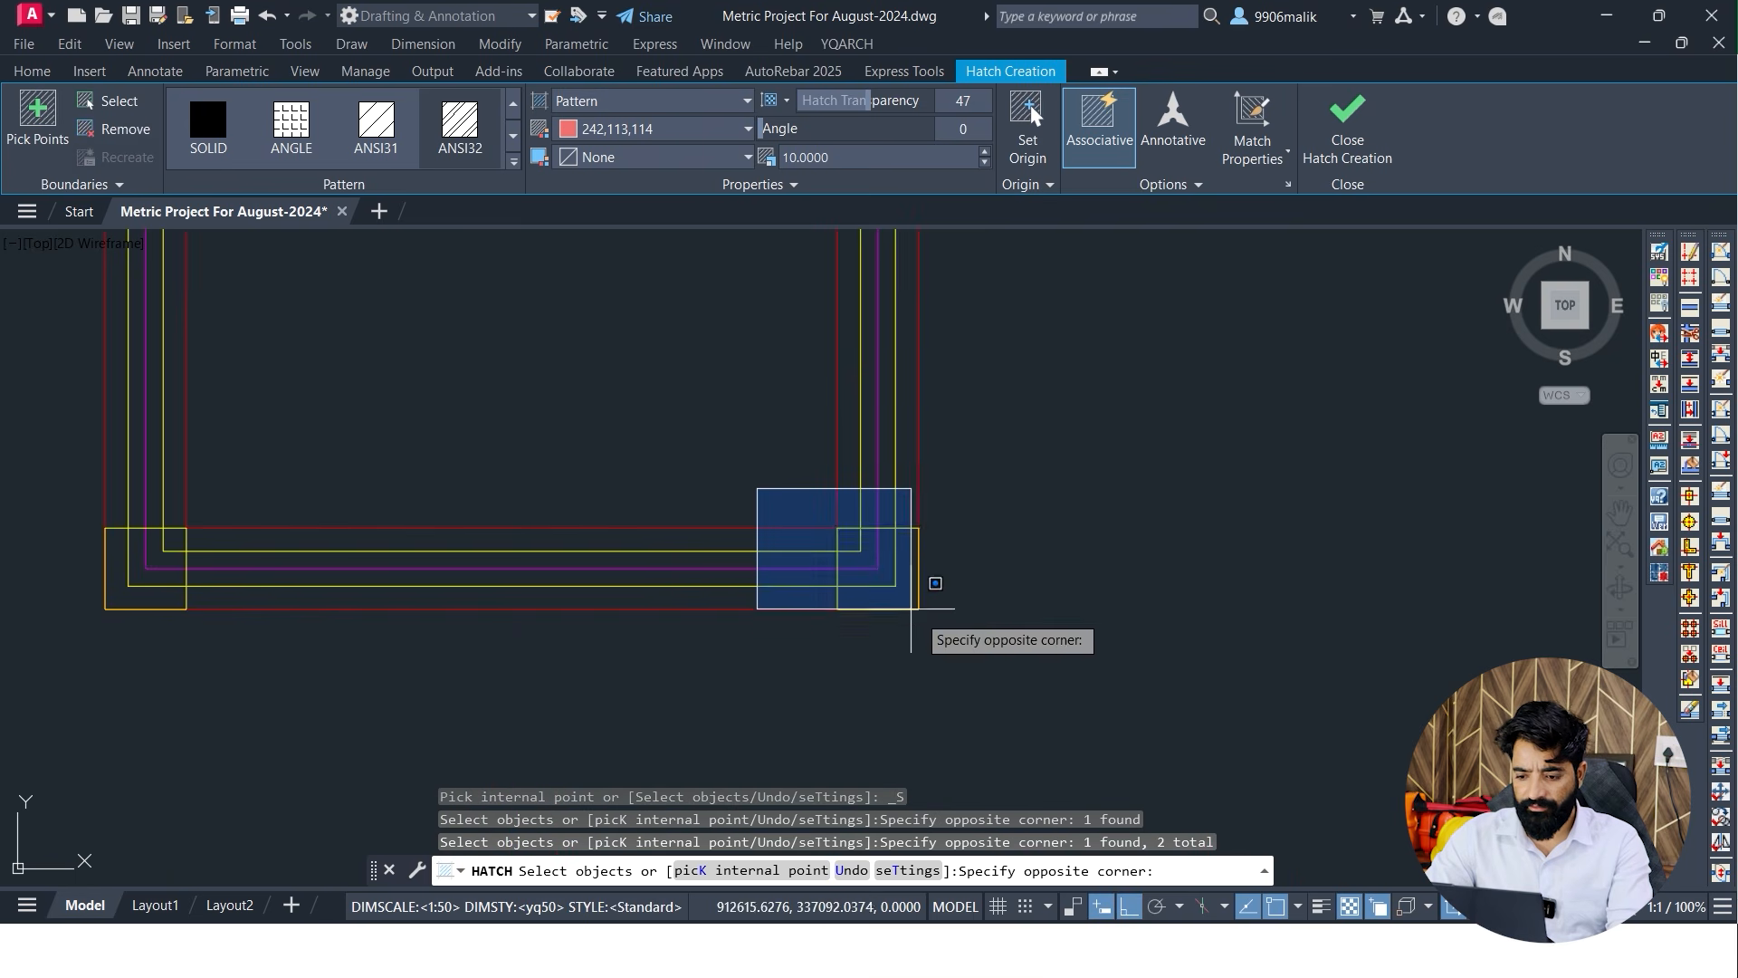
click(946, 623)
click(38, 488)
click(272, 670)
scroll(562, 571, down, 3)
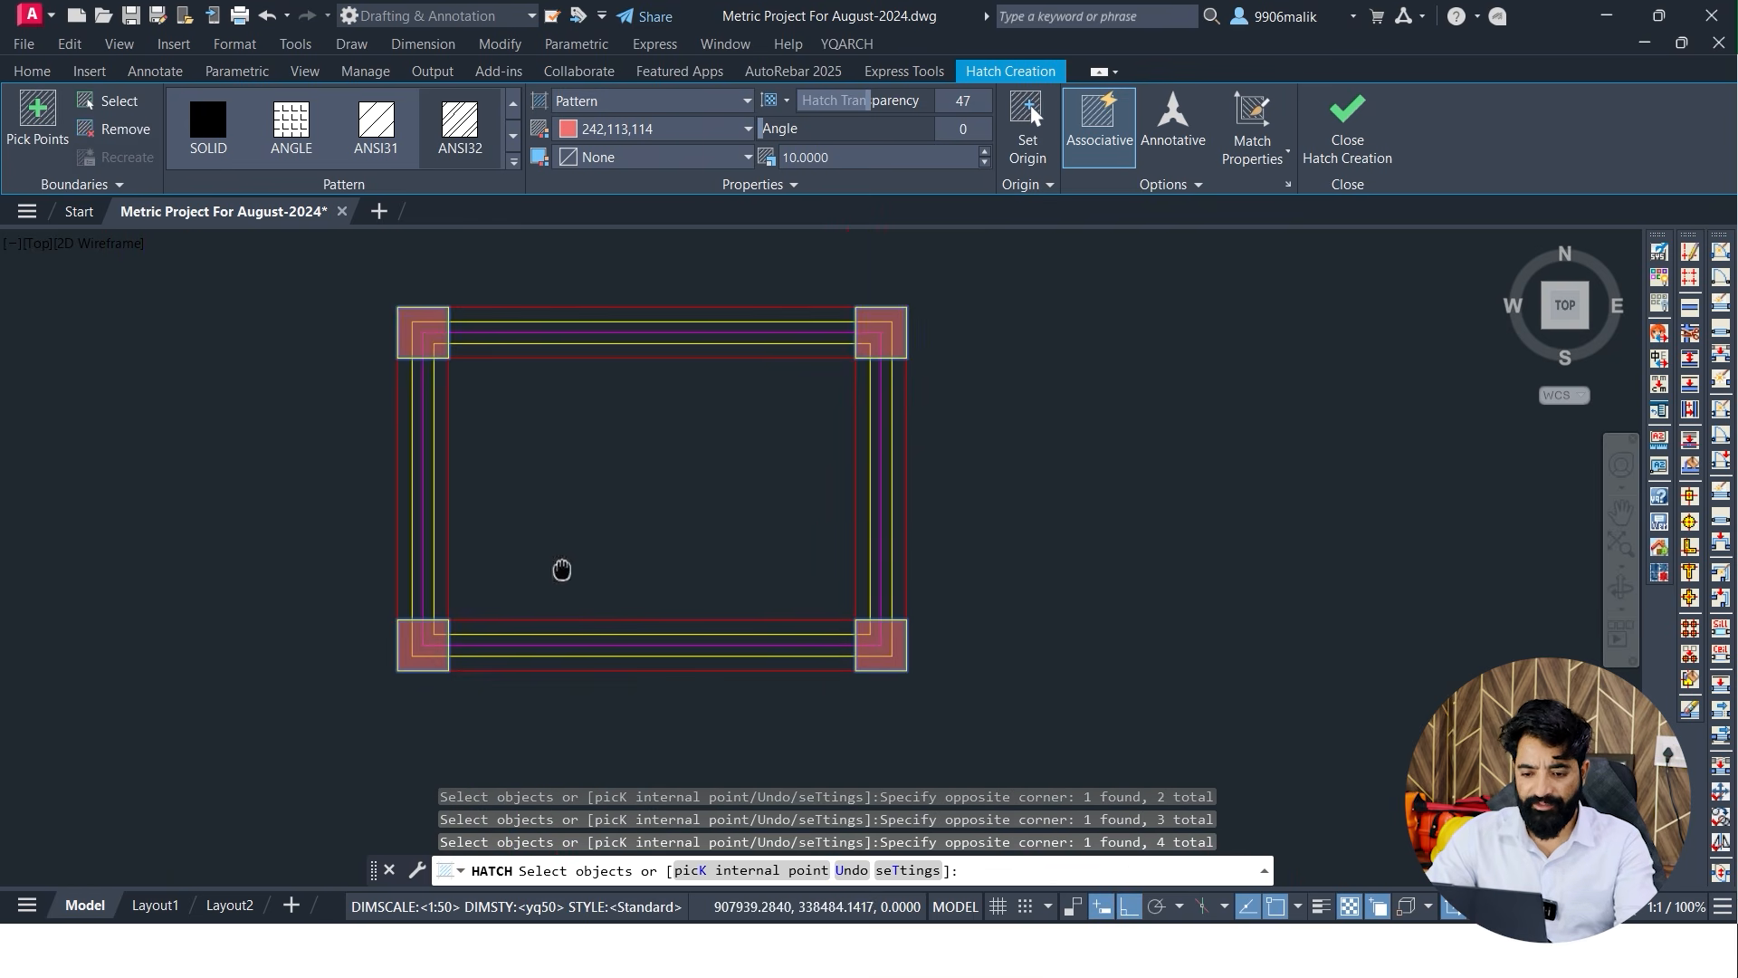
scroll(389, 359, up, 3)
key(Escape)
key(Escape)
middle_drag(389, 359, 299, 422)
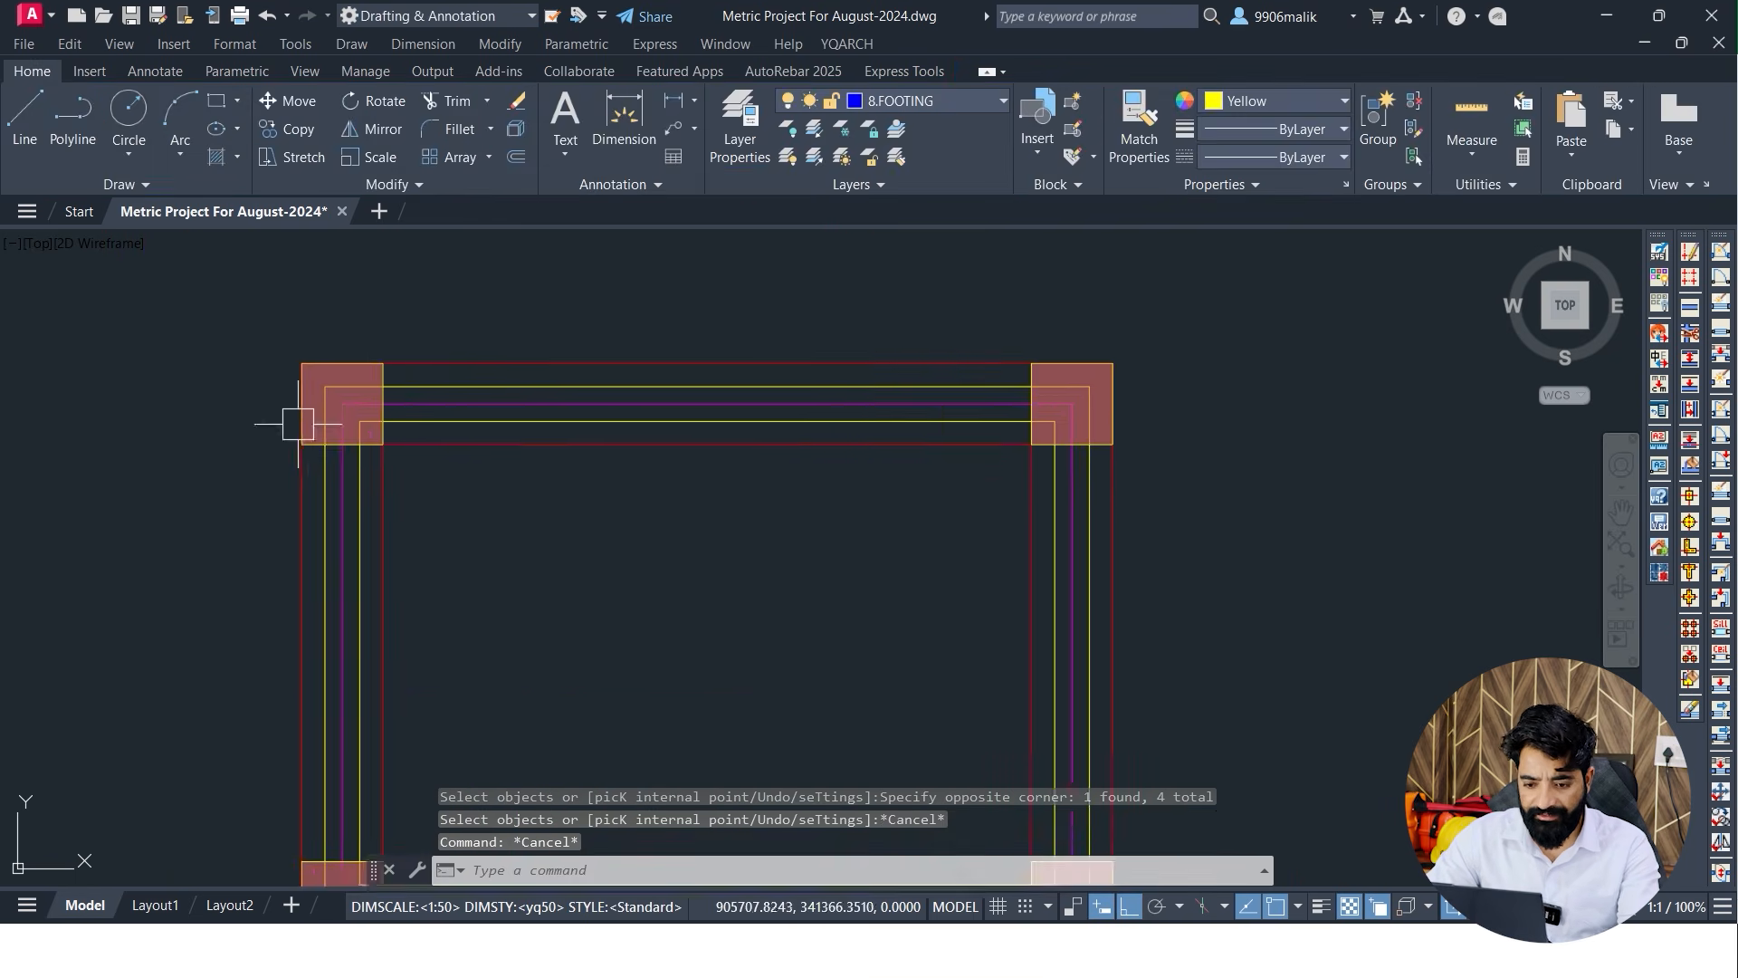
click(421, 415)
key(Escape)
scroll(353, 398, up, 5)
click(454, 404)
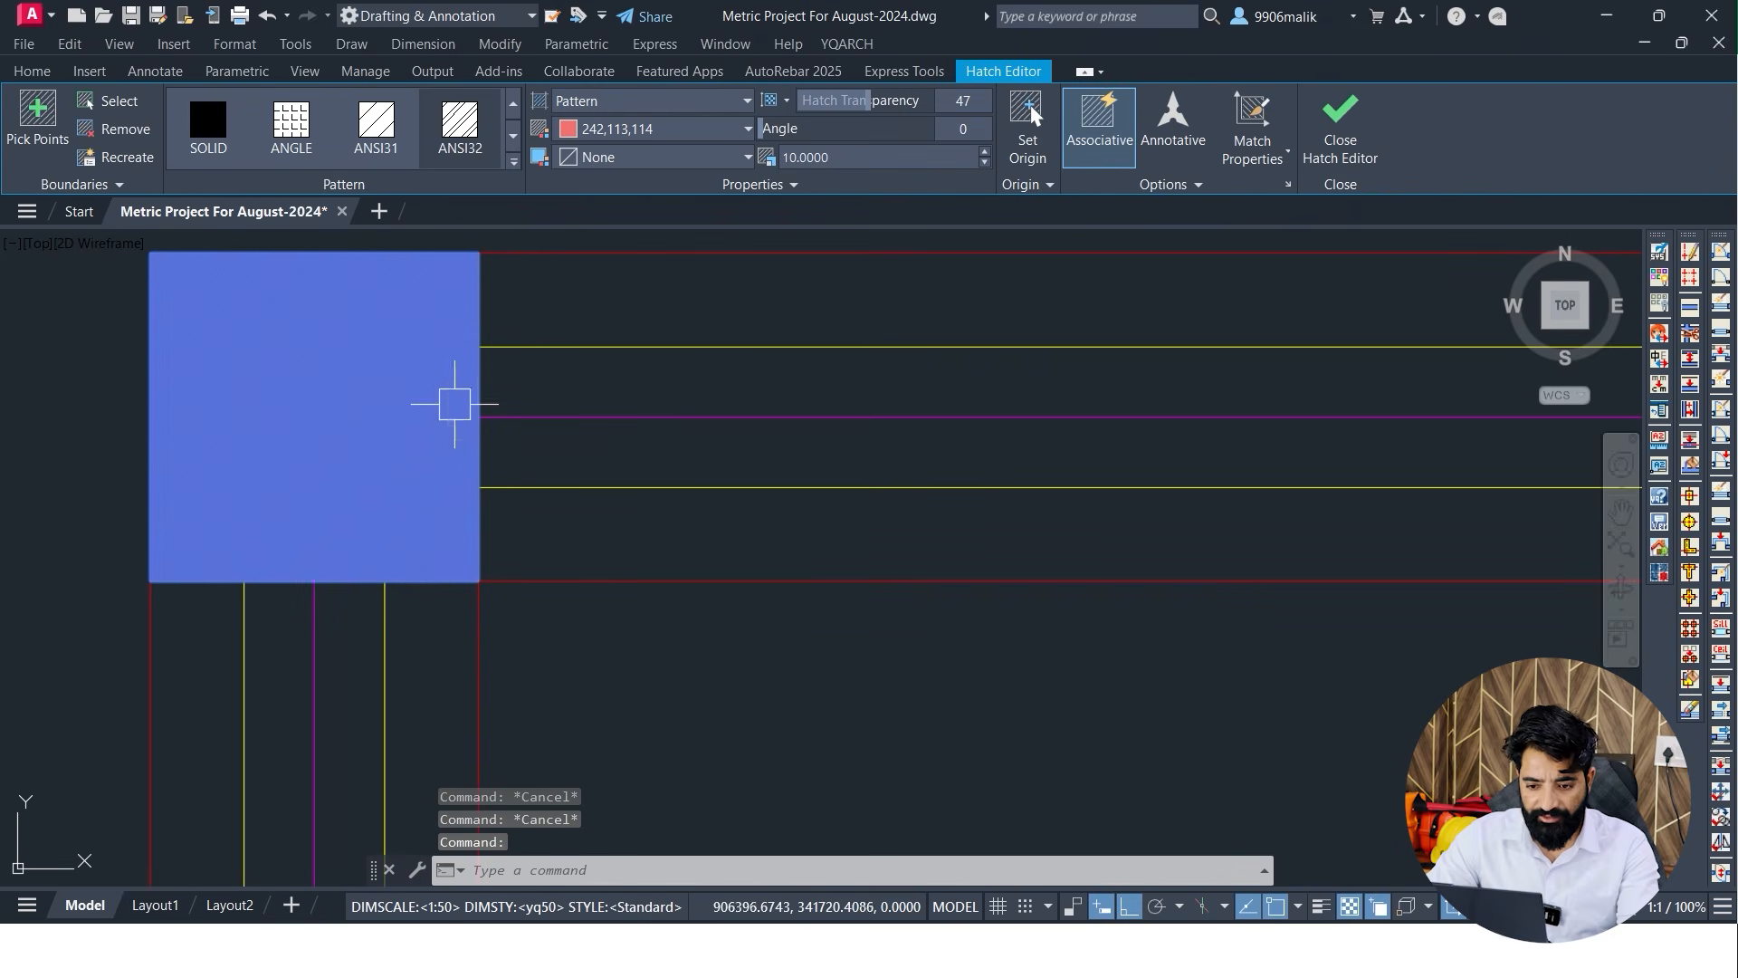
scroll(594, 392, up, 2)
key(Escape)
click(446, 419)
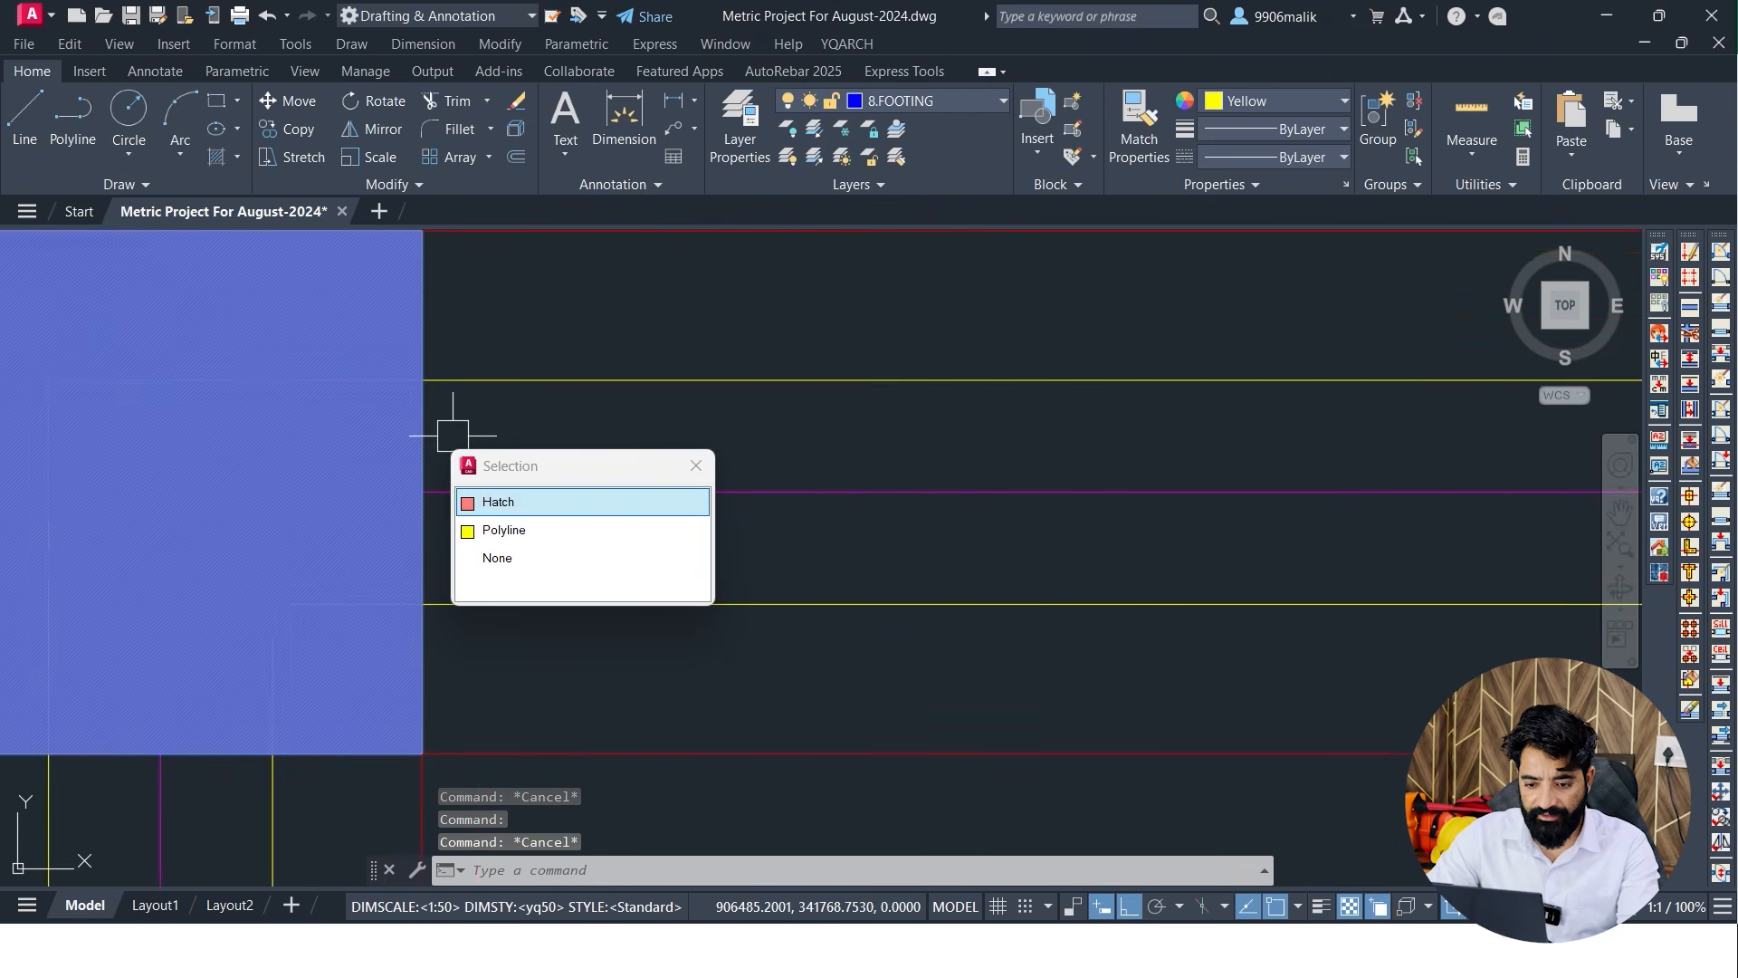
click(493, 497)
key(Escape)
scroll(534, 422, down, 5)
scroll(633, 435, up, 2)
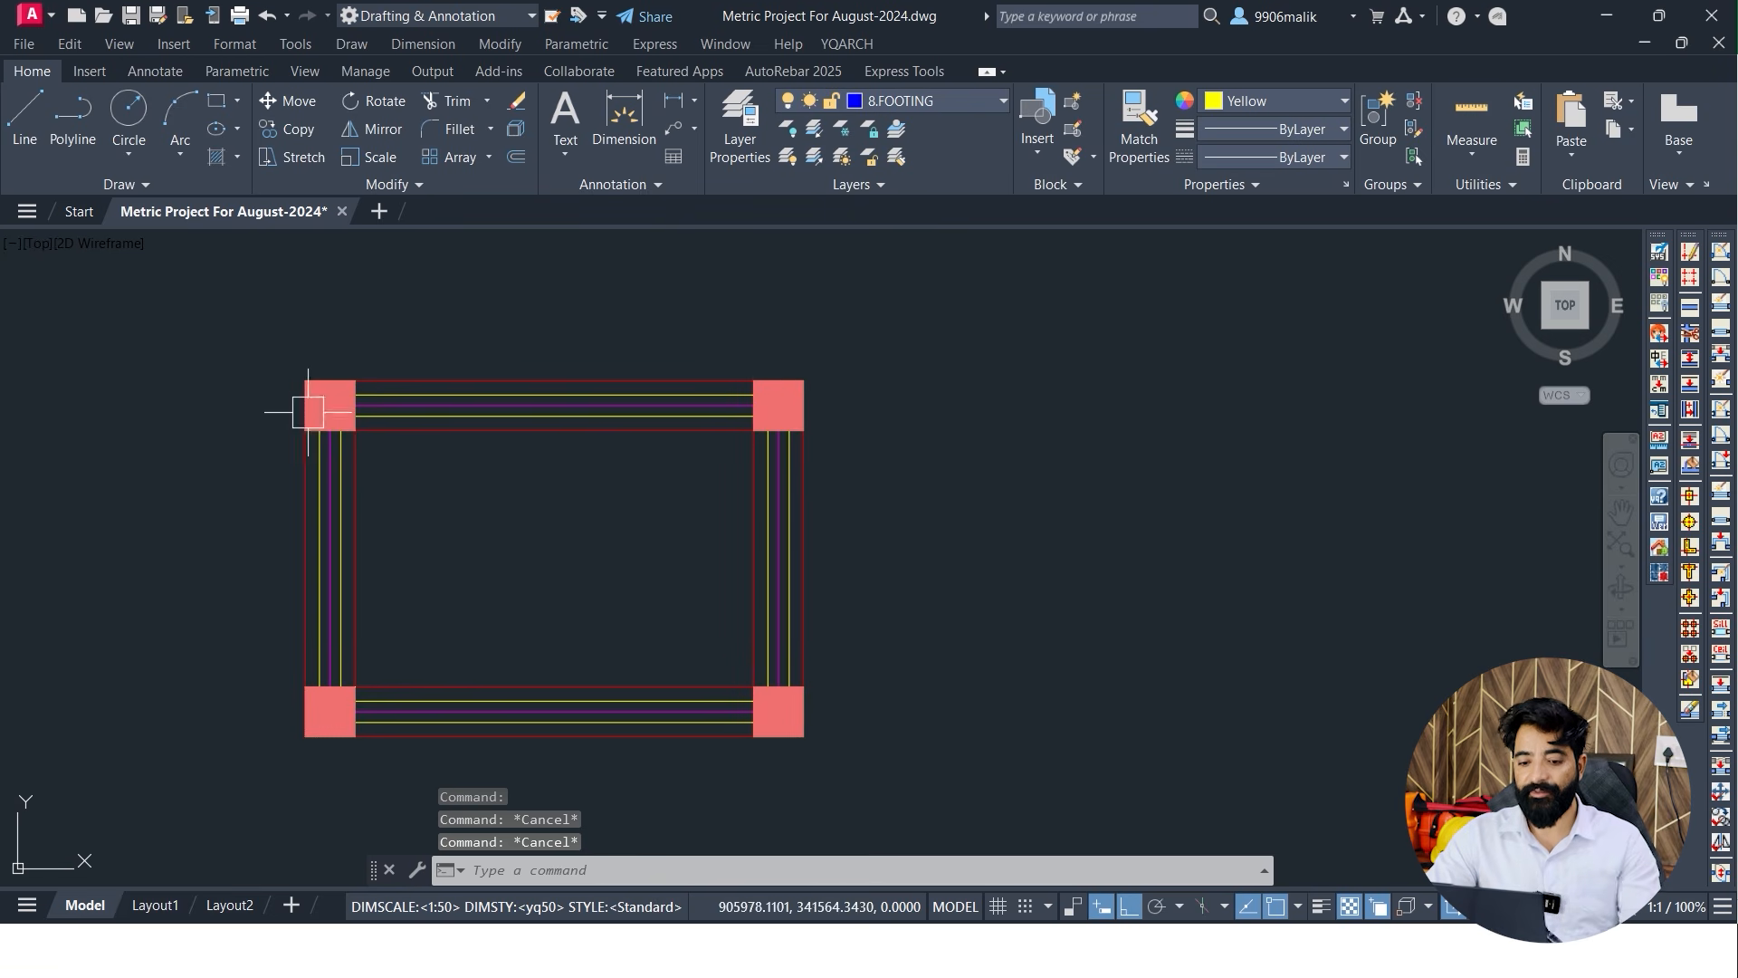
middle_drag(780, 577, 746, 528)
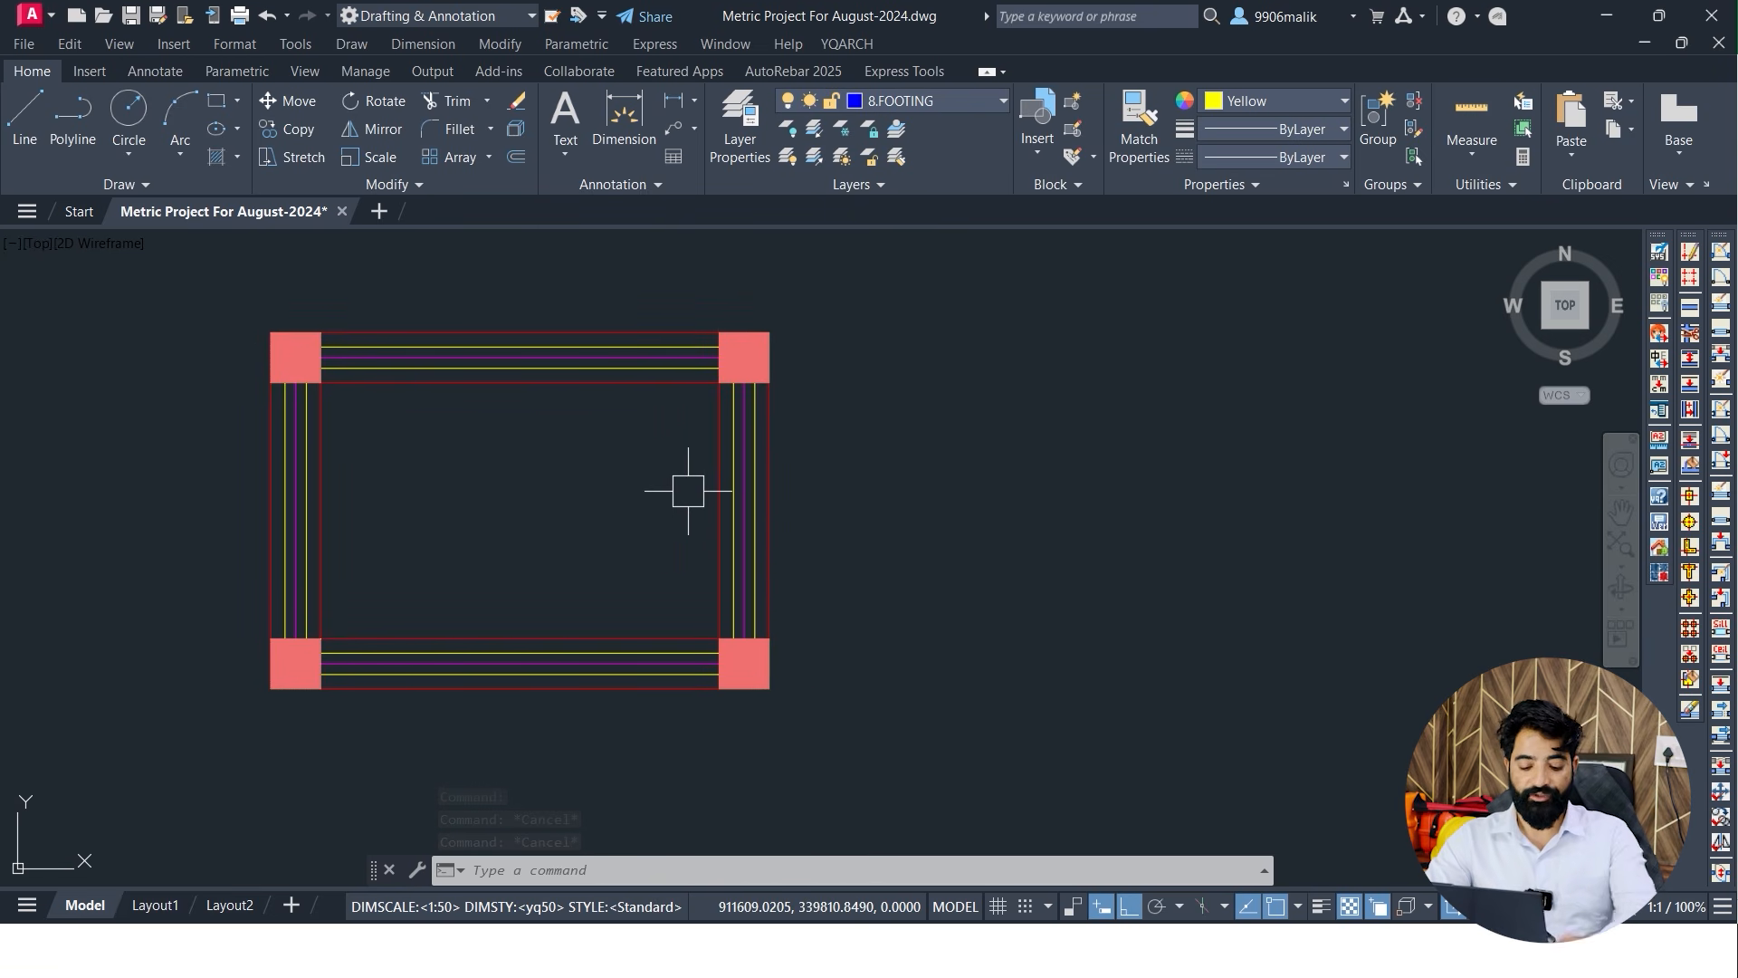
Draw a rectangle along the upper wall of the plan, spanning between the two hatched corner squares
key(Escape)
key(Escape)
text(REC)
key(space)
scroll(344, 366, up, 4)
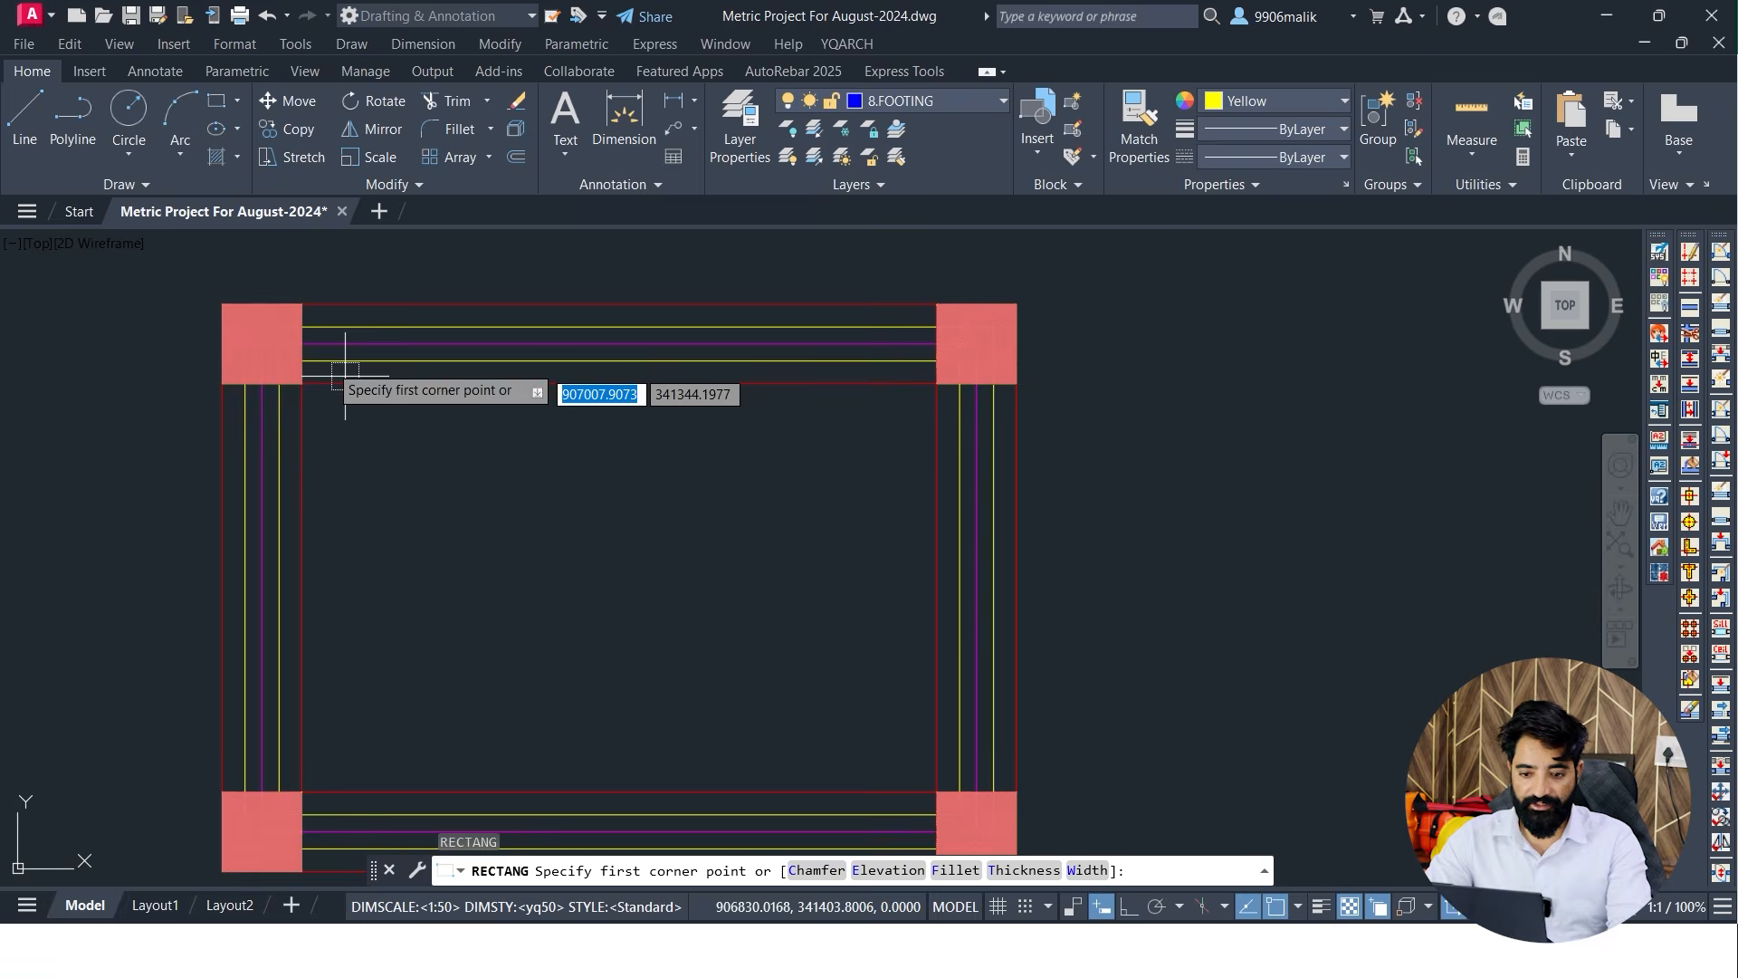
click(335, 350)
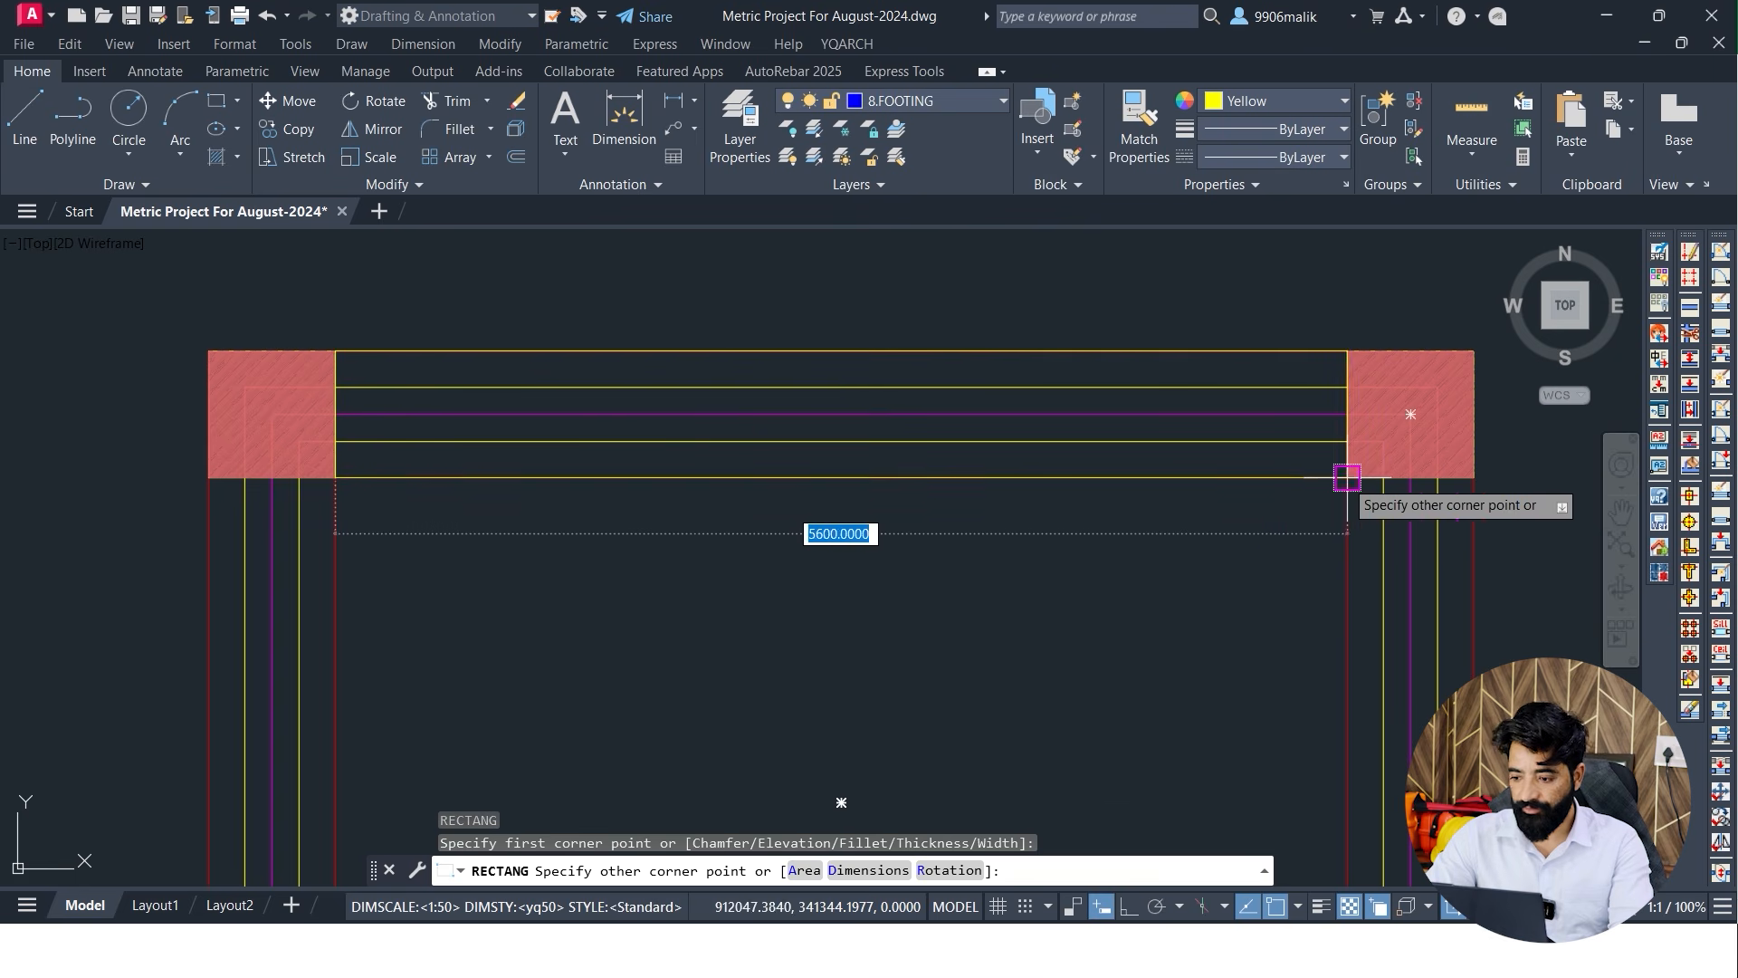
key(Escape)
key(Escape)
scroll(914, 480, down, 4)
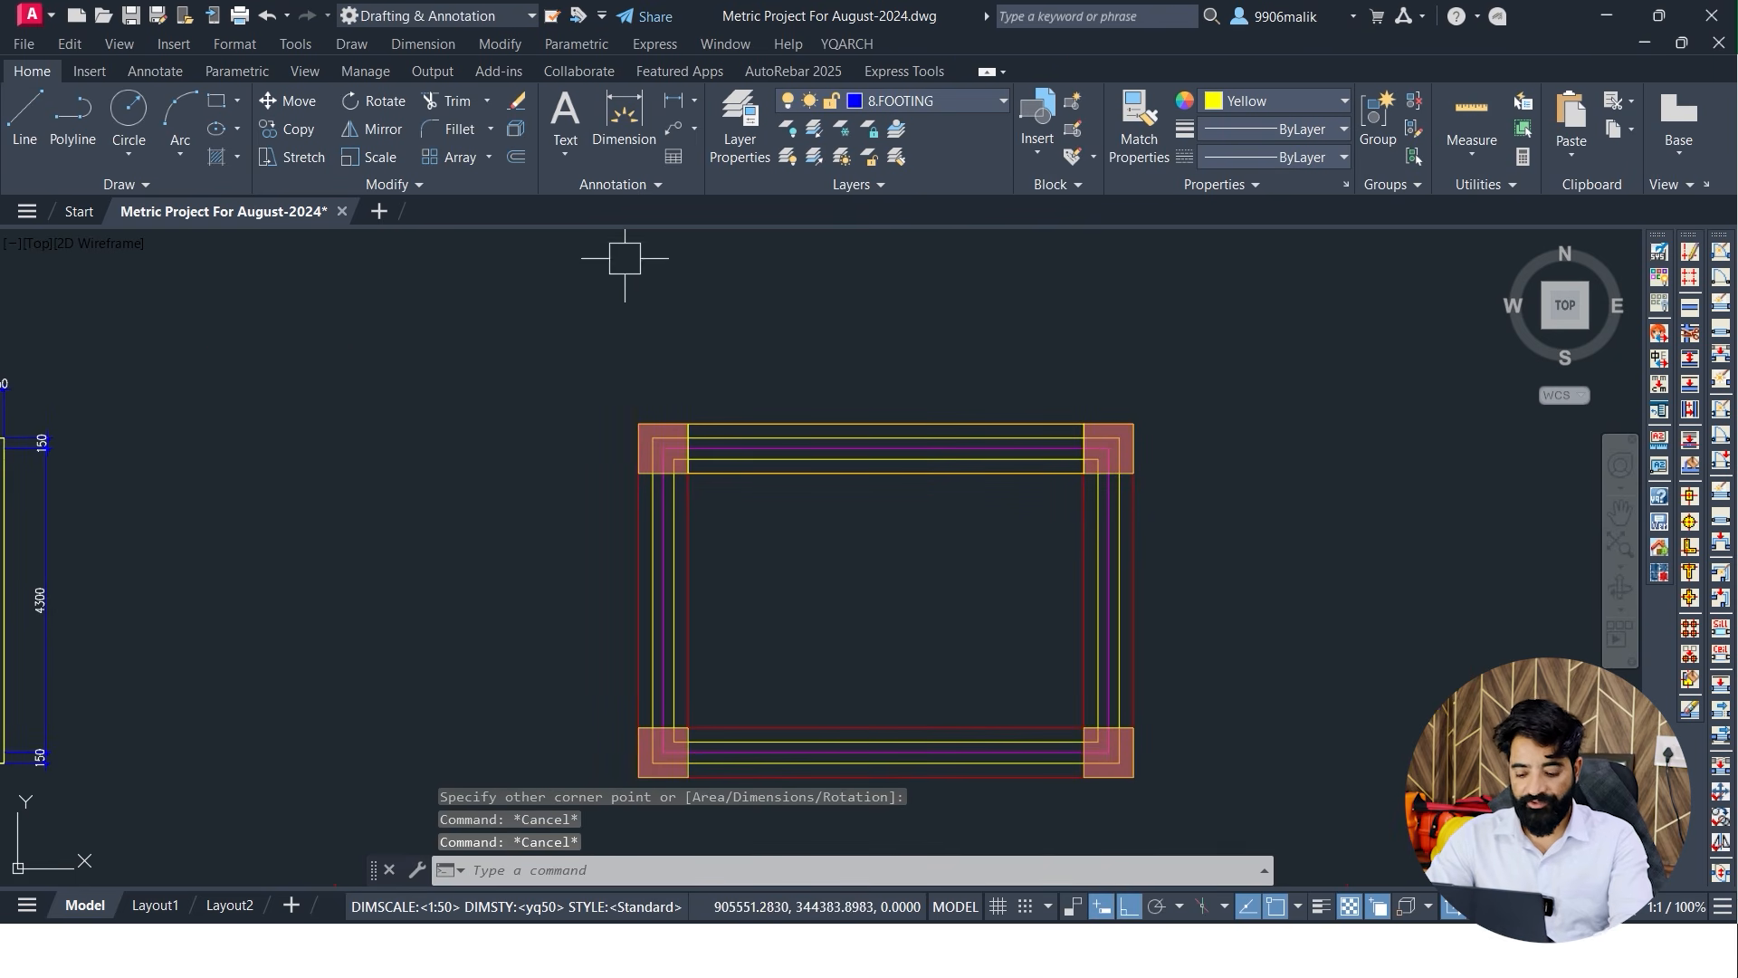
Hatch the rectangle between the two upper corner squares as a selected object, using the color Green
text(h)
key(space)
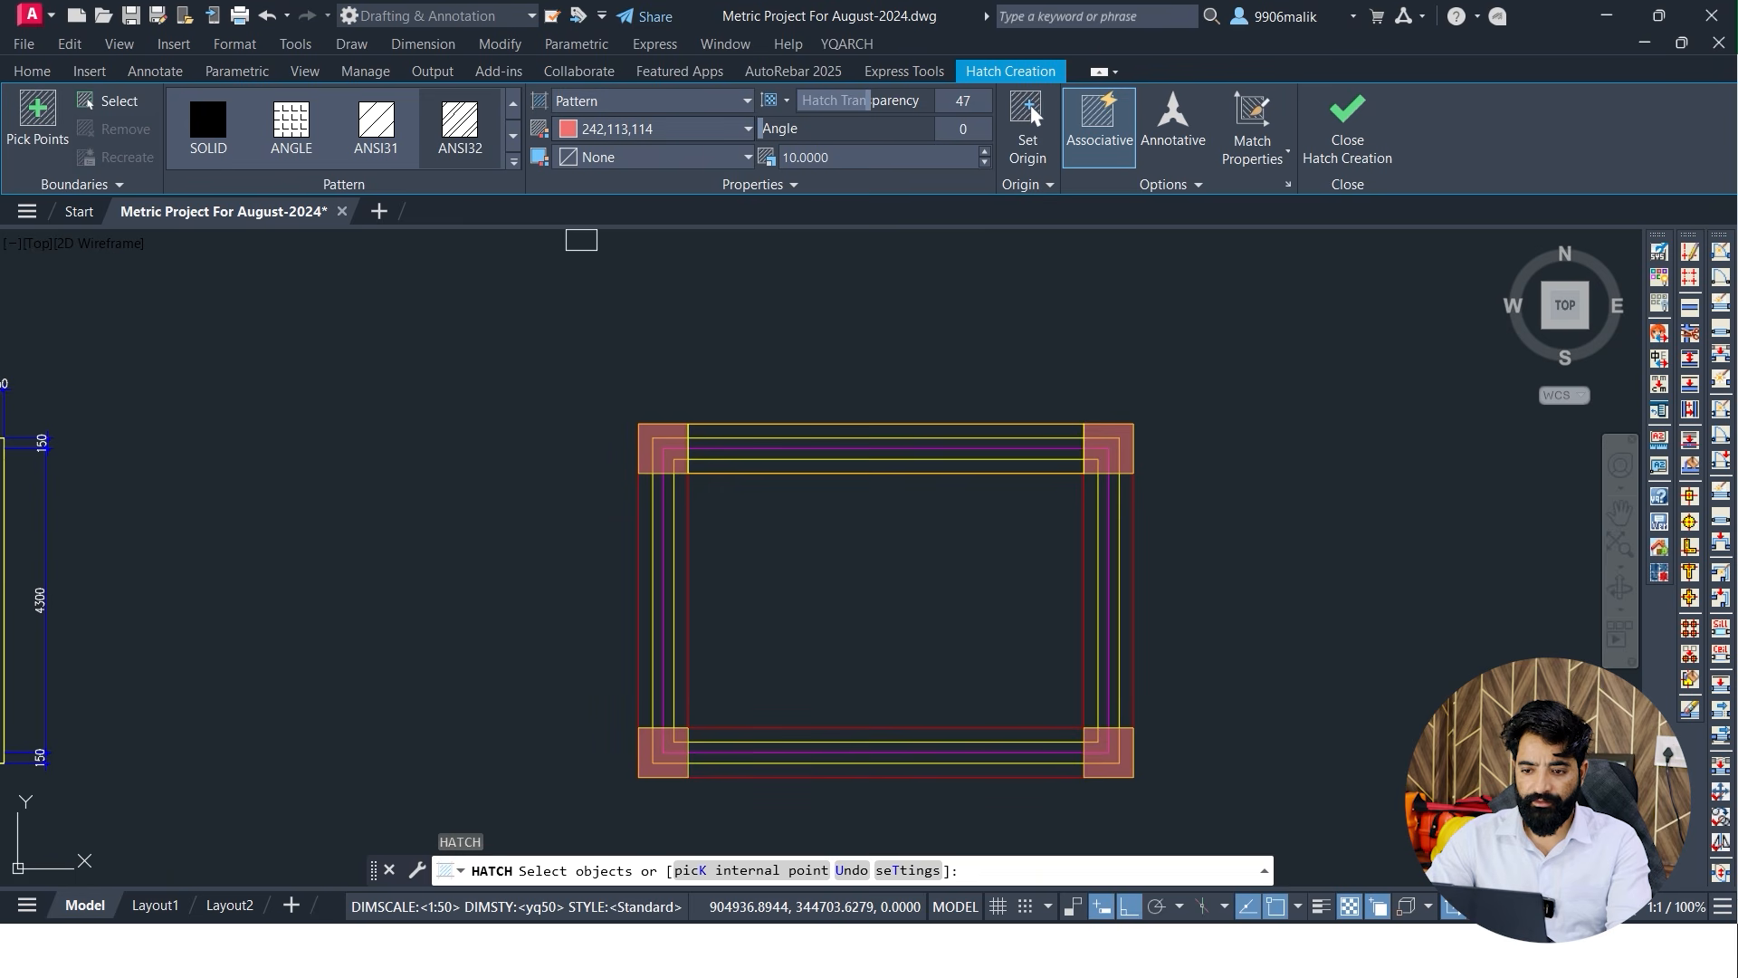
click(631, 130)
click(612, 369)
scroll(679, 353, up, 5)
click(873, 465)
scroll(1211, 660, up, 2)
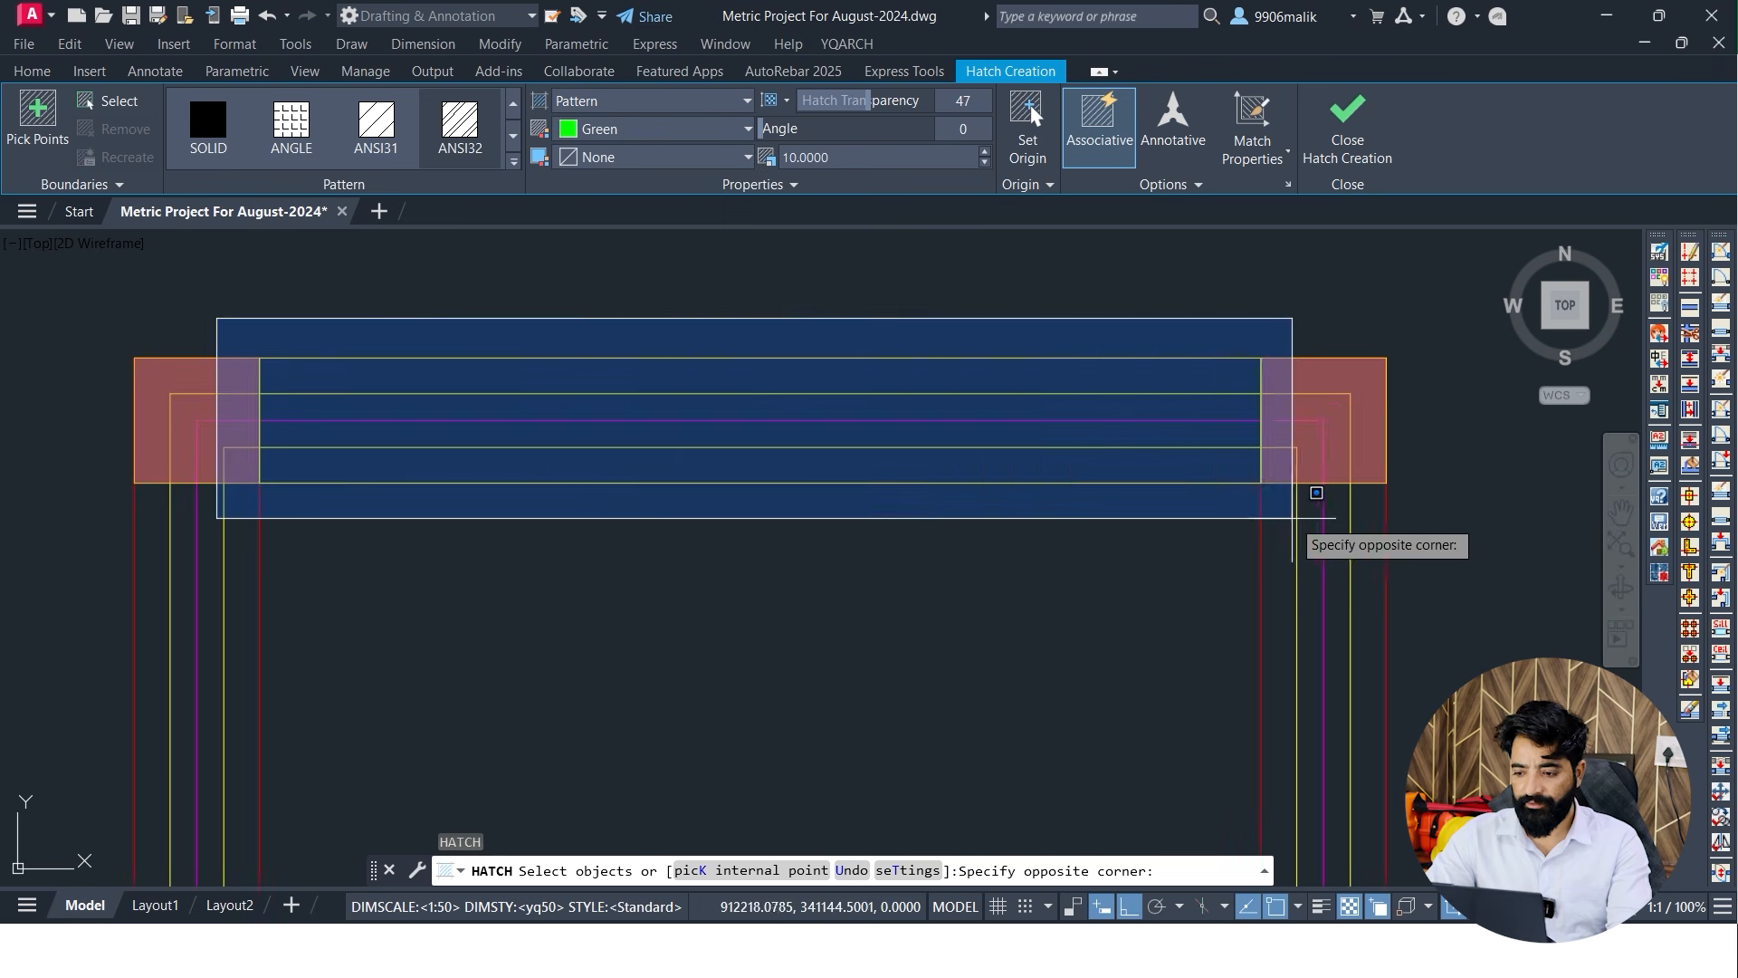
click(1315, 494)
scroll(870, 586, down, 3)
key(Escape)
scroll(643, 486, up, 2)
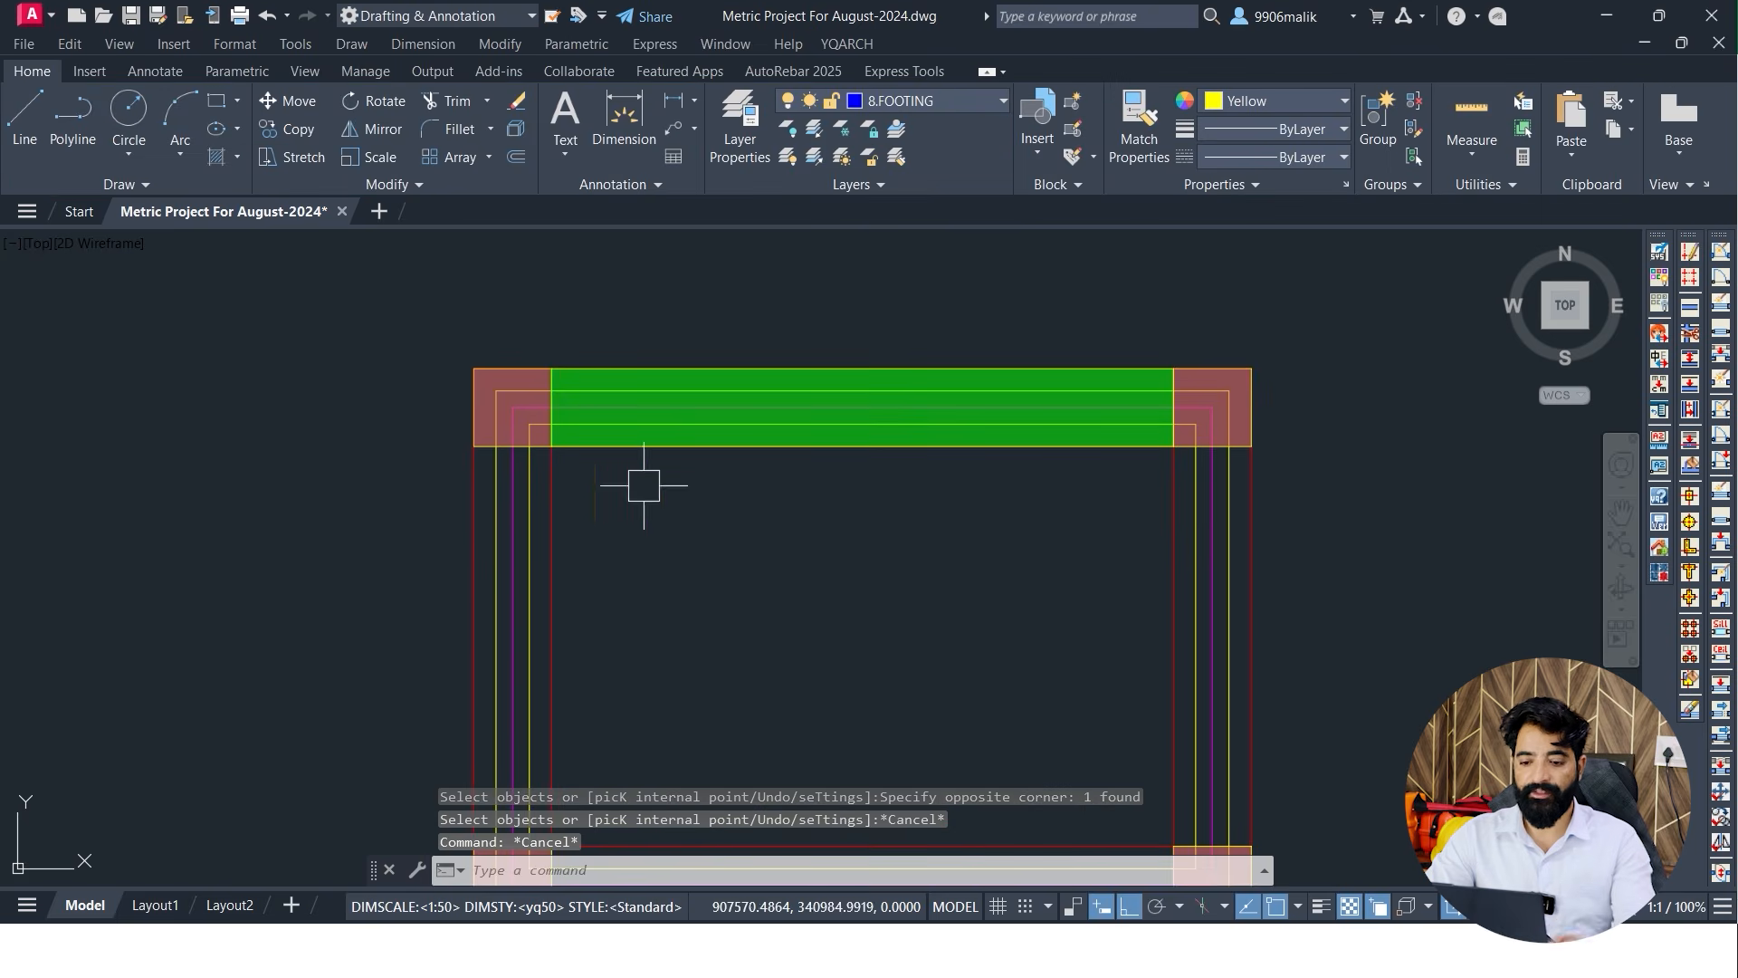
scroll(444, 391, up, 2)
scroll(647, 543, down, 1)
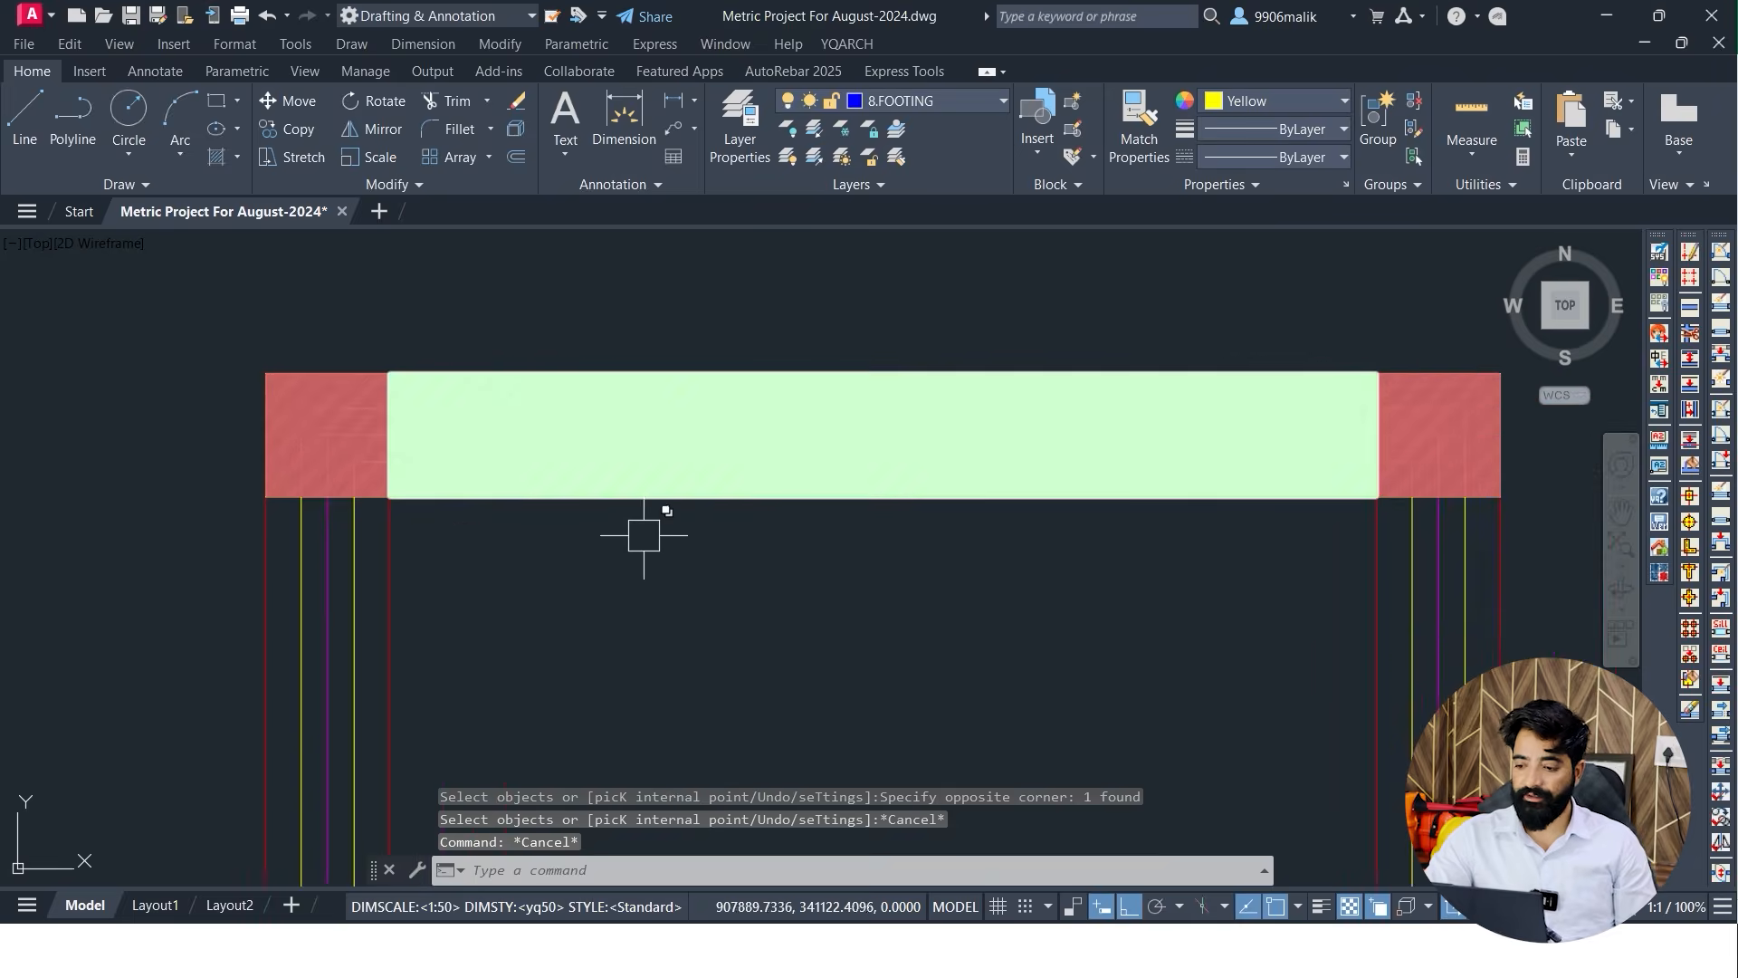
middle_drag(711, 547, 575, 521)
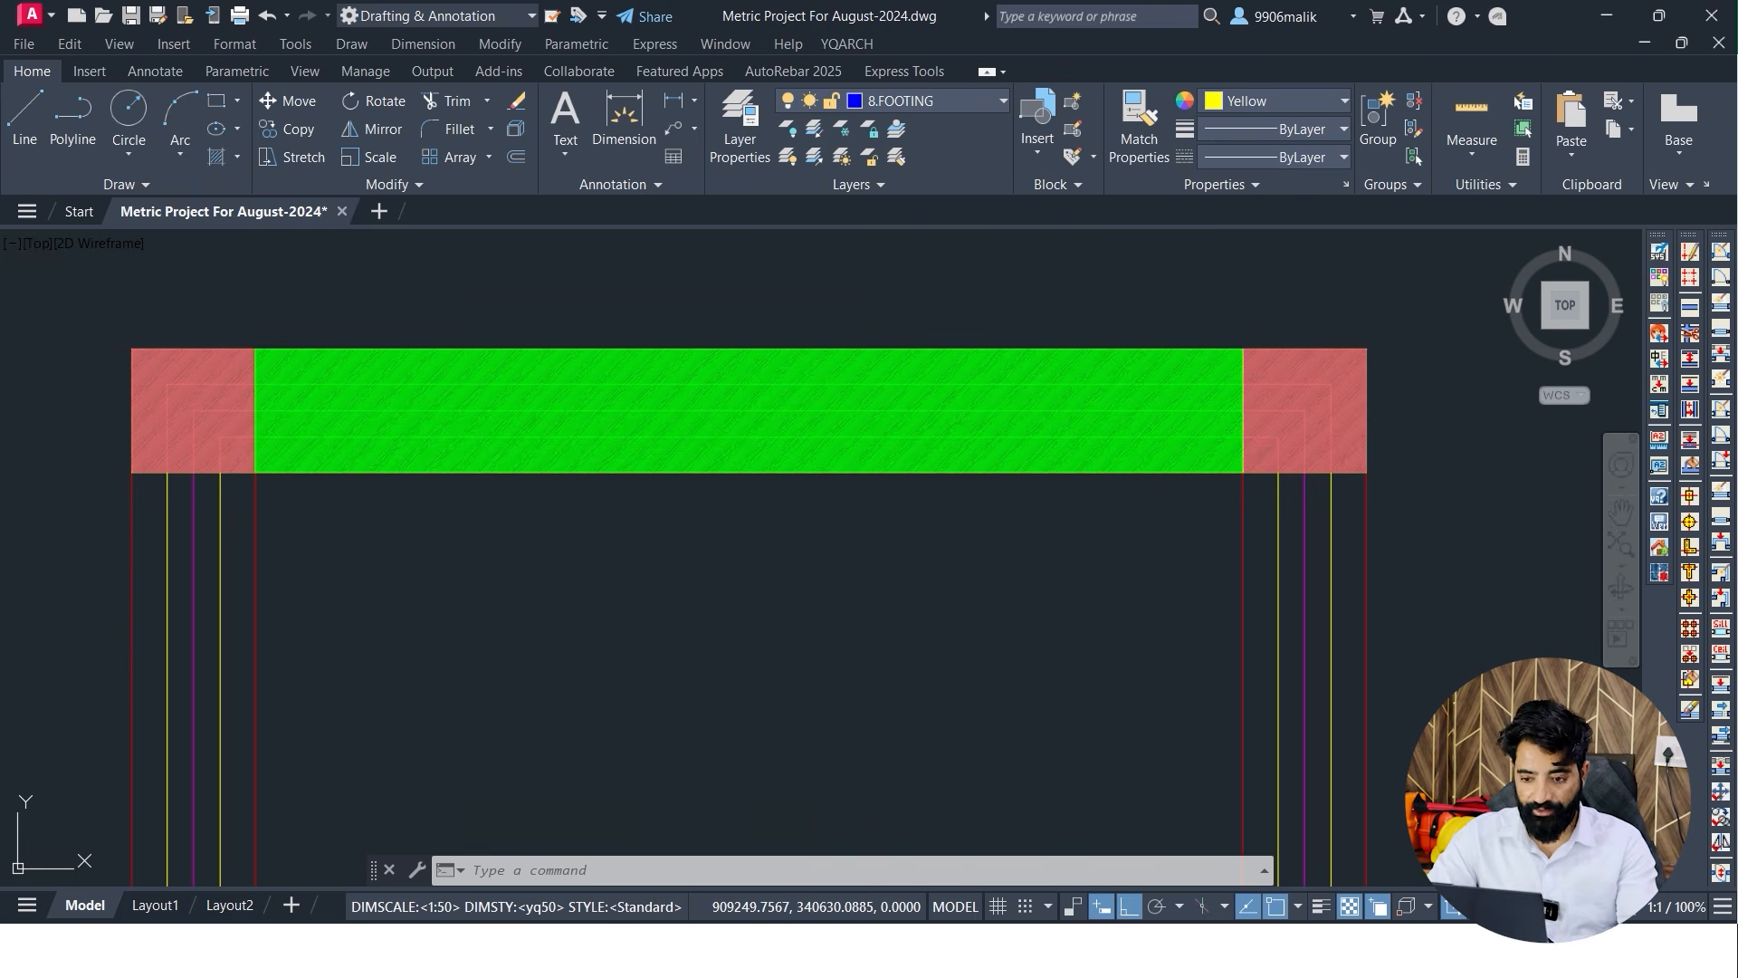
Undo the green hatch on the upper wall rectangle
key(ctrl+z)
key(ctrl+z)
key(ctrl+z)
key(ctrl+z)
scroll(443, 440, down, 2)
scroll(584, 455, up, 2)
key(Escape)
key(Escape)
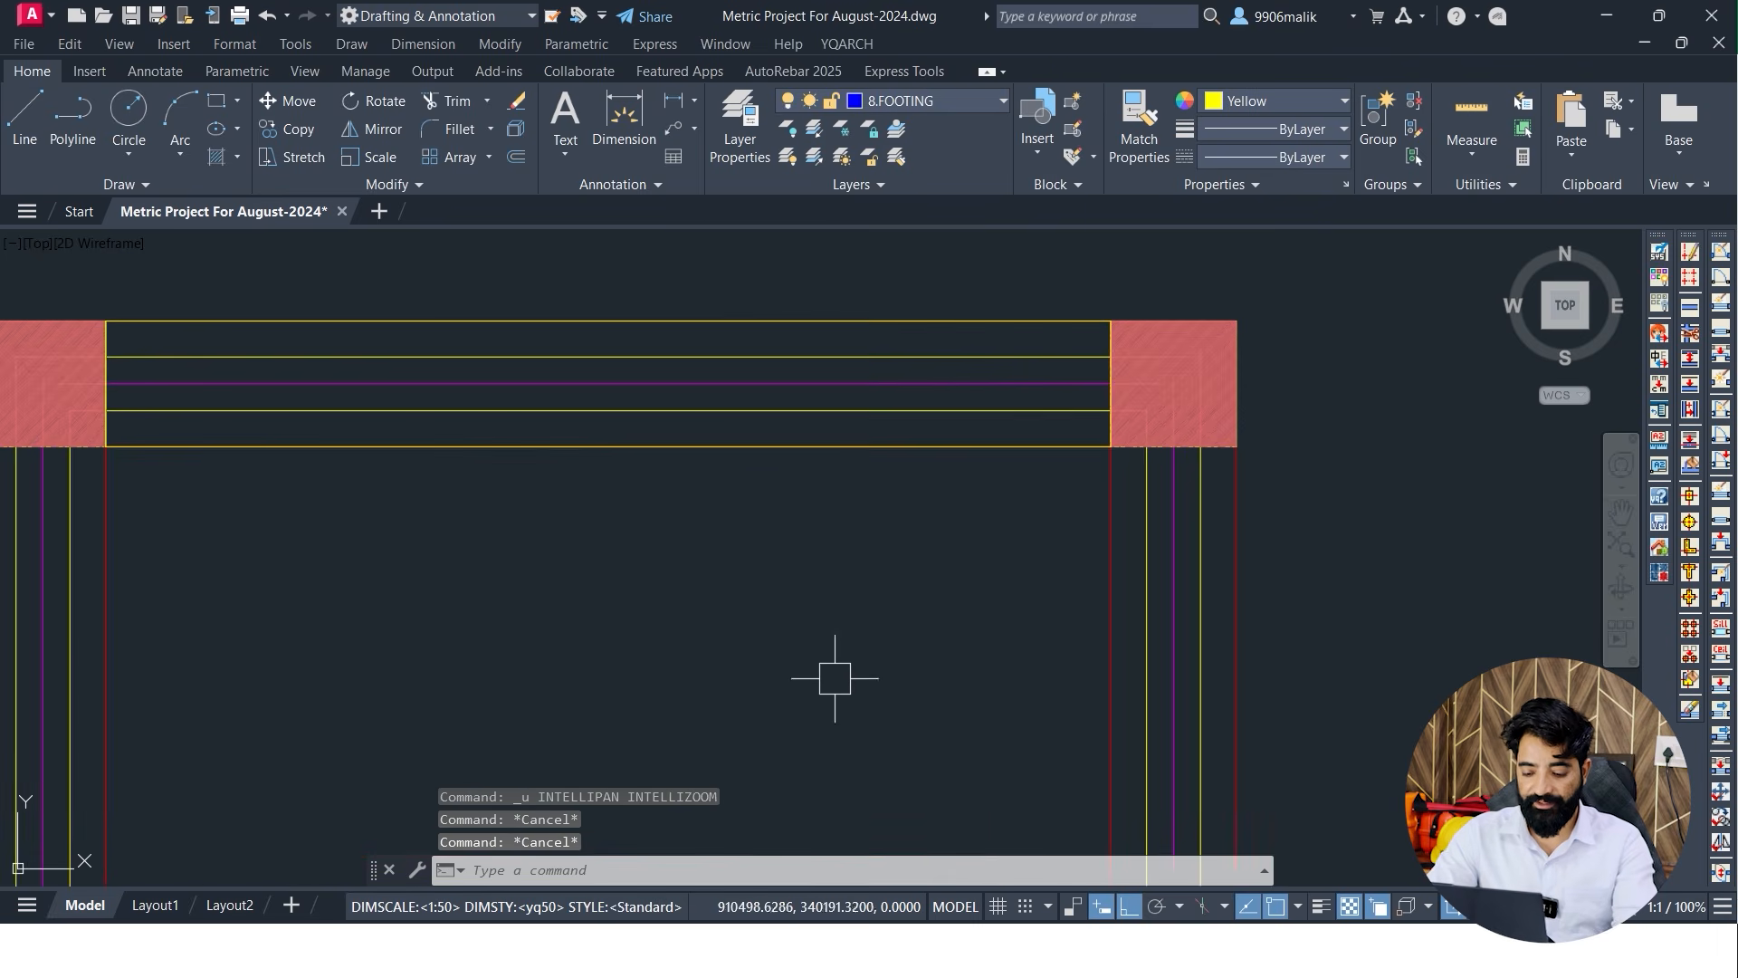
Measure the horizontal distance between the magenta centerlines of the two side walls with a linear dimension, without placing it
scroll(666, 693, down, 1)
scroll(528, 407, up, 3)
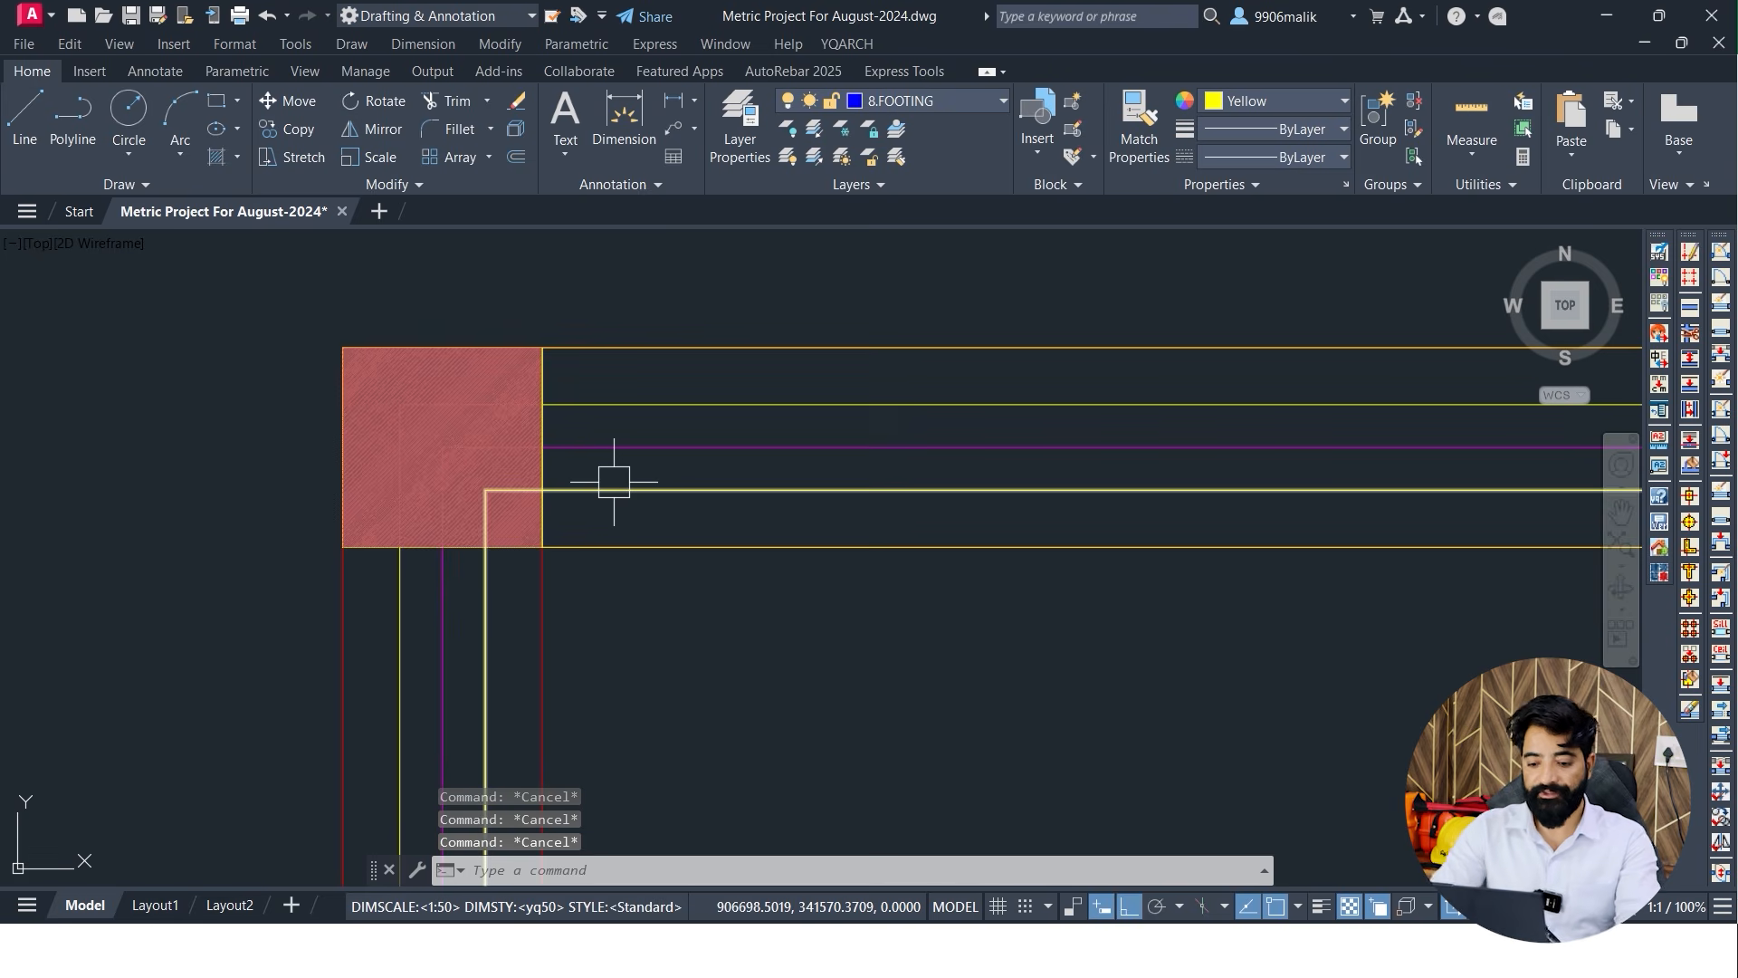
text(dli)
key(Return)
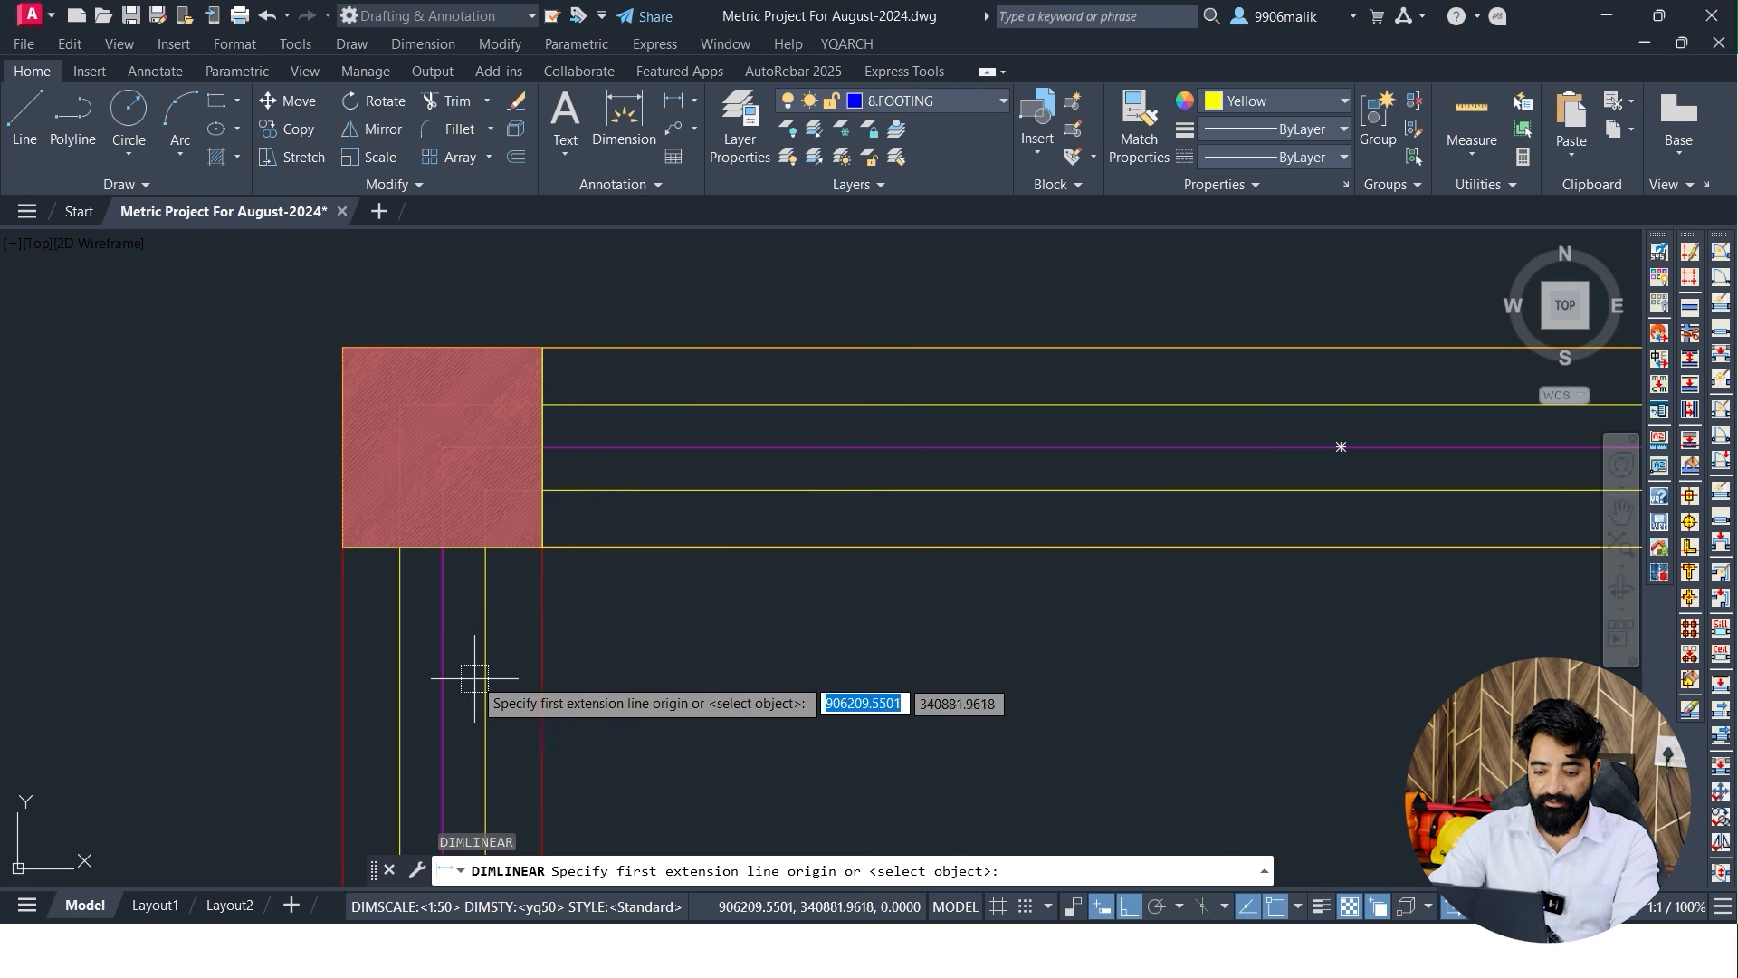
click(444, 663)
scroll(588, 661, down, 2)
scroll(1113, 601, up, 1)
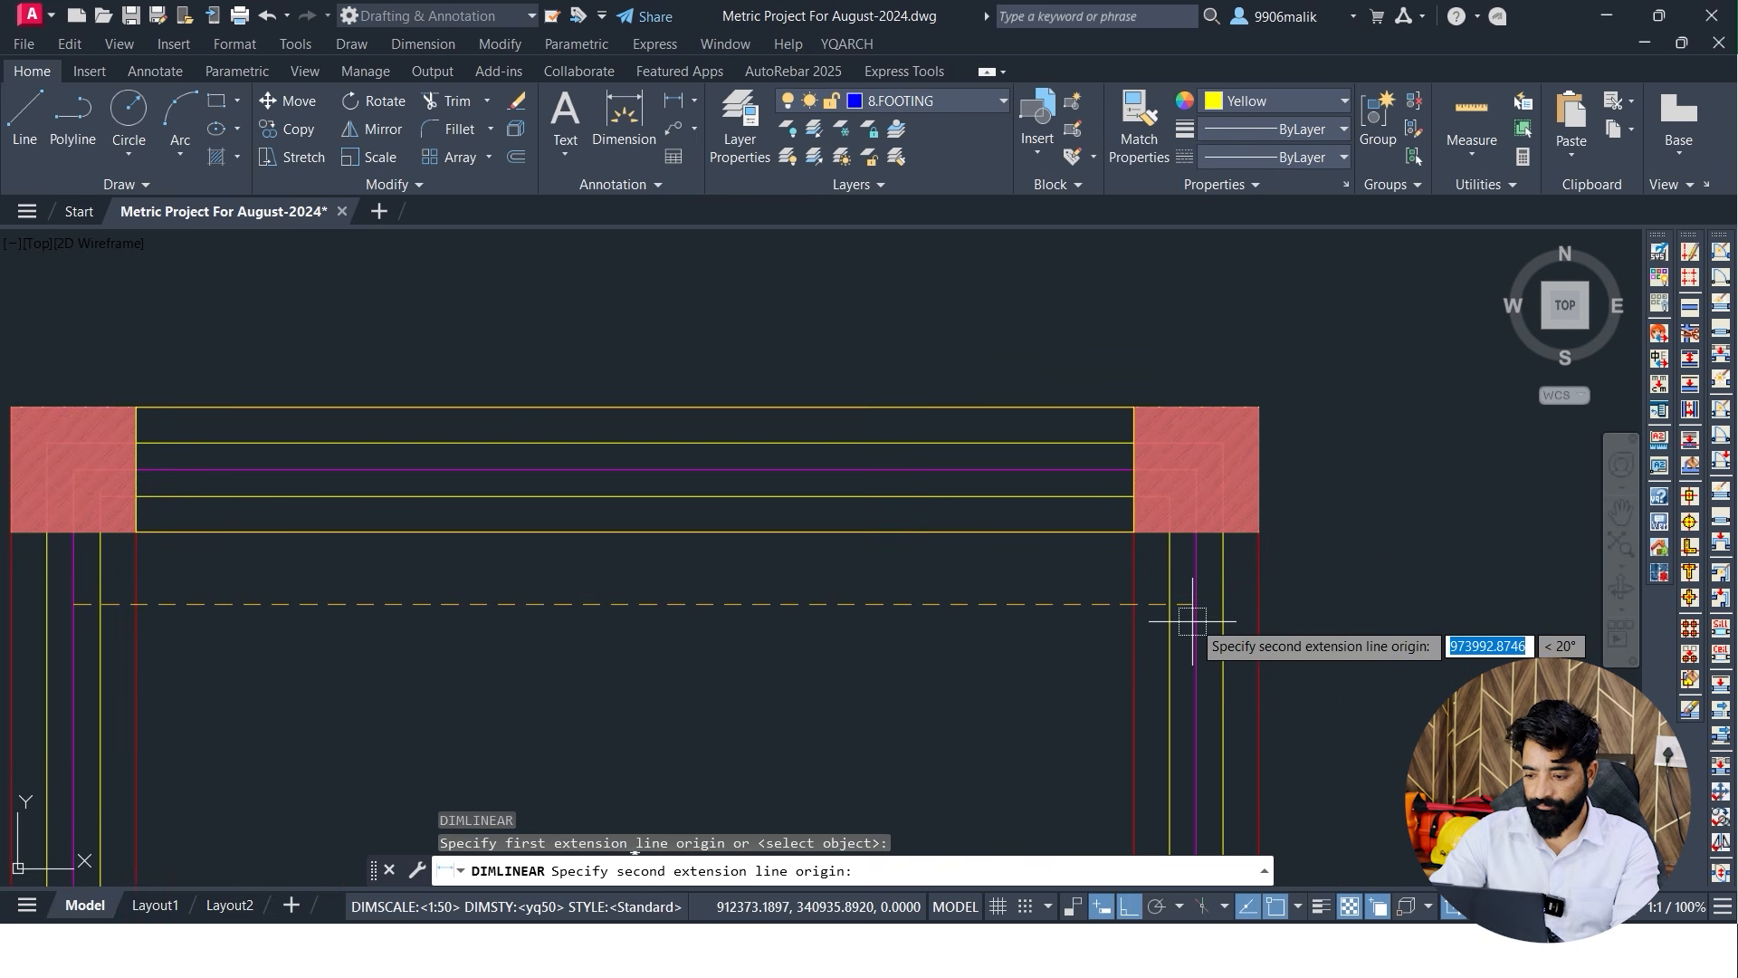
click(1197, 612)
scroll(656, 389, up, 3)
scroll(705, 392, down, 3)
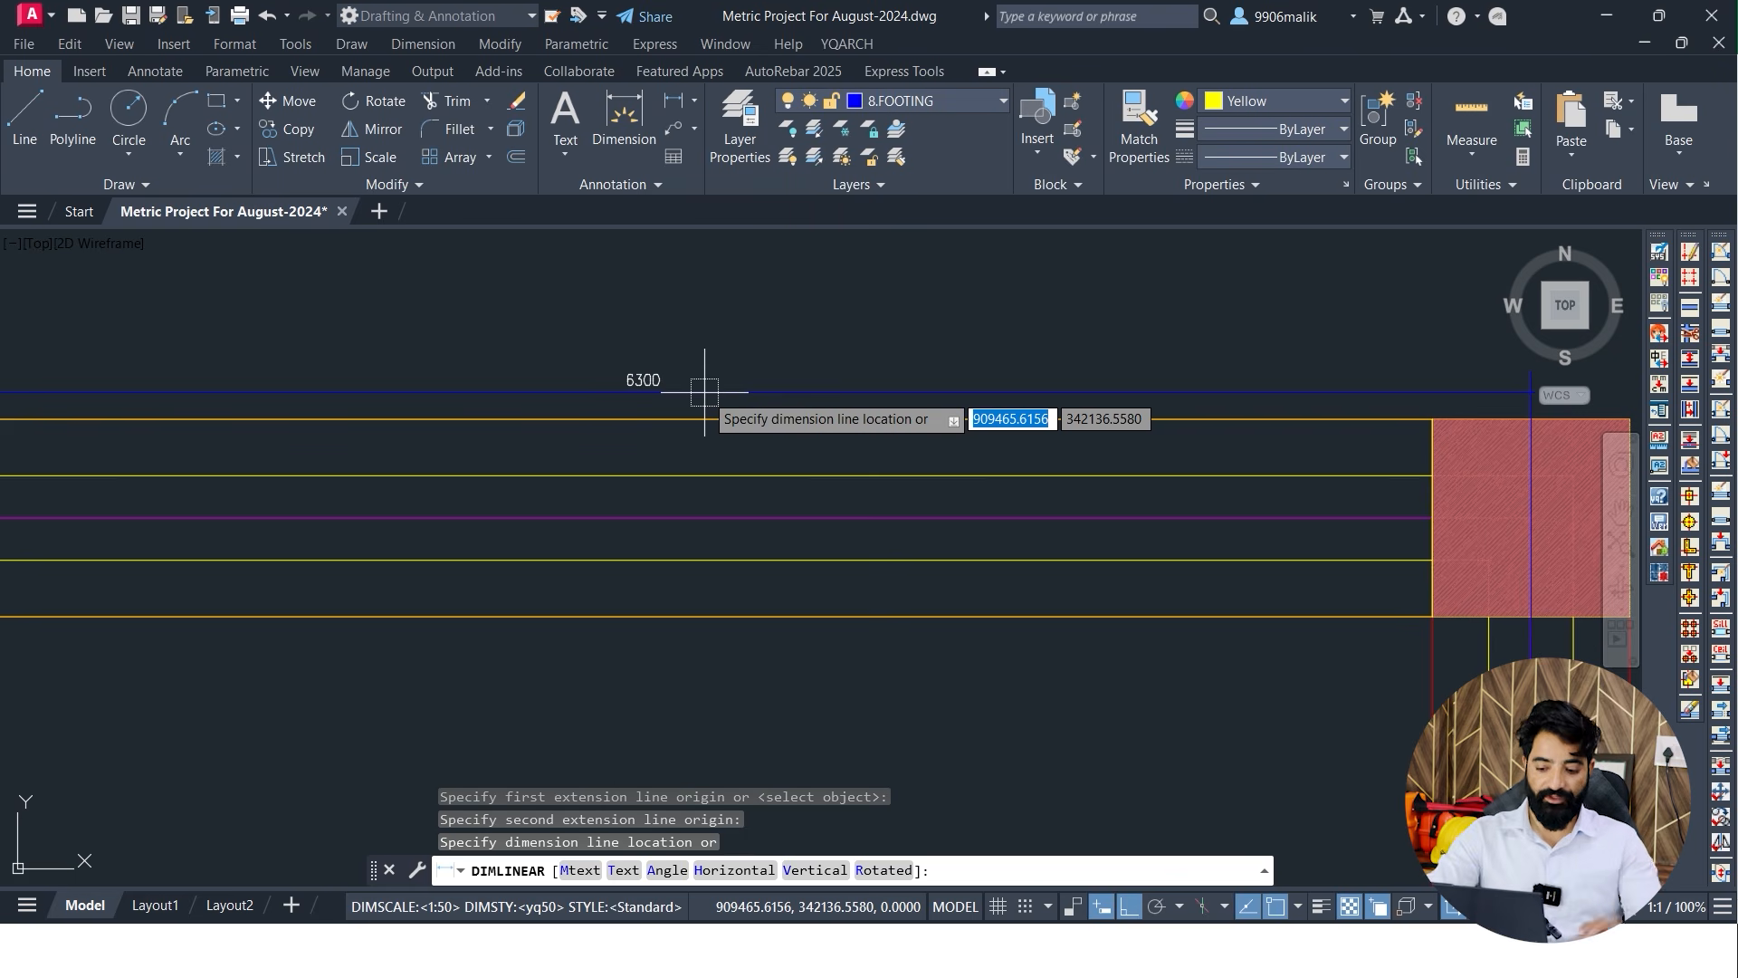
key(Escape)
Add a vertical linear dimension between the magenta centerlines of the upper and lower walls, placed inside the plan
text(DLI)
key(Return)
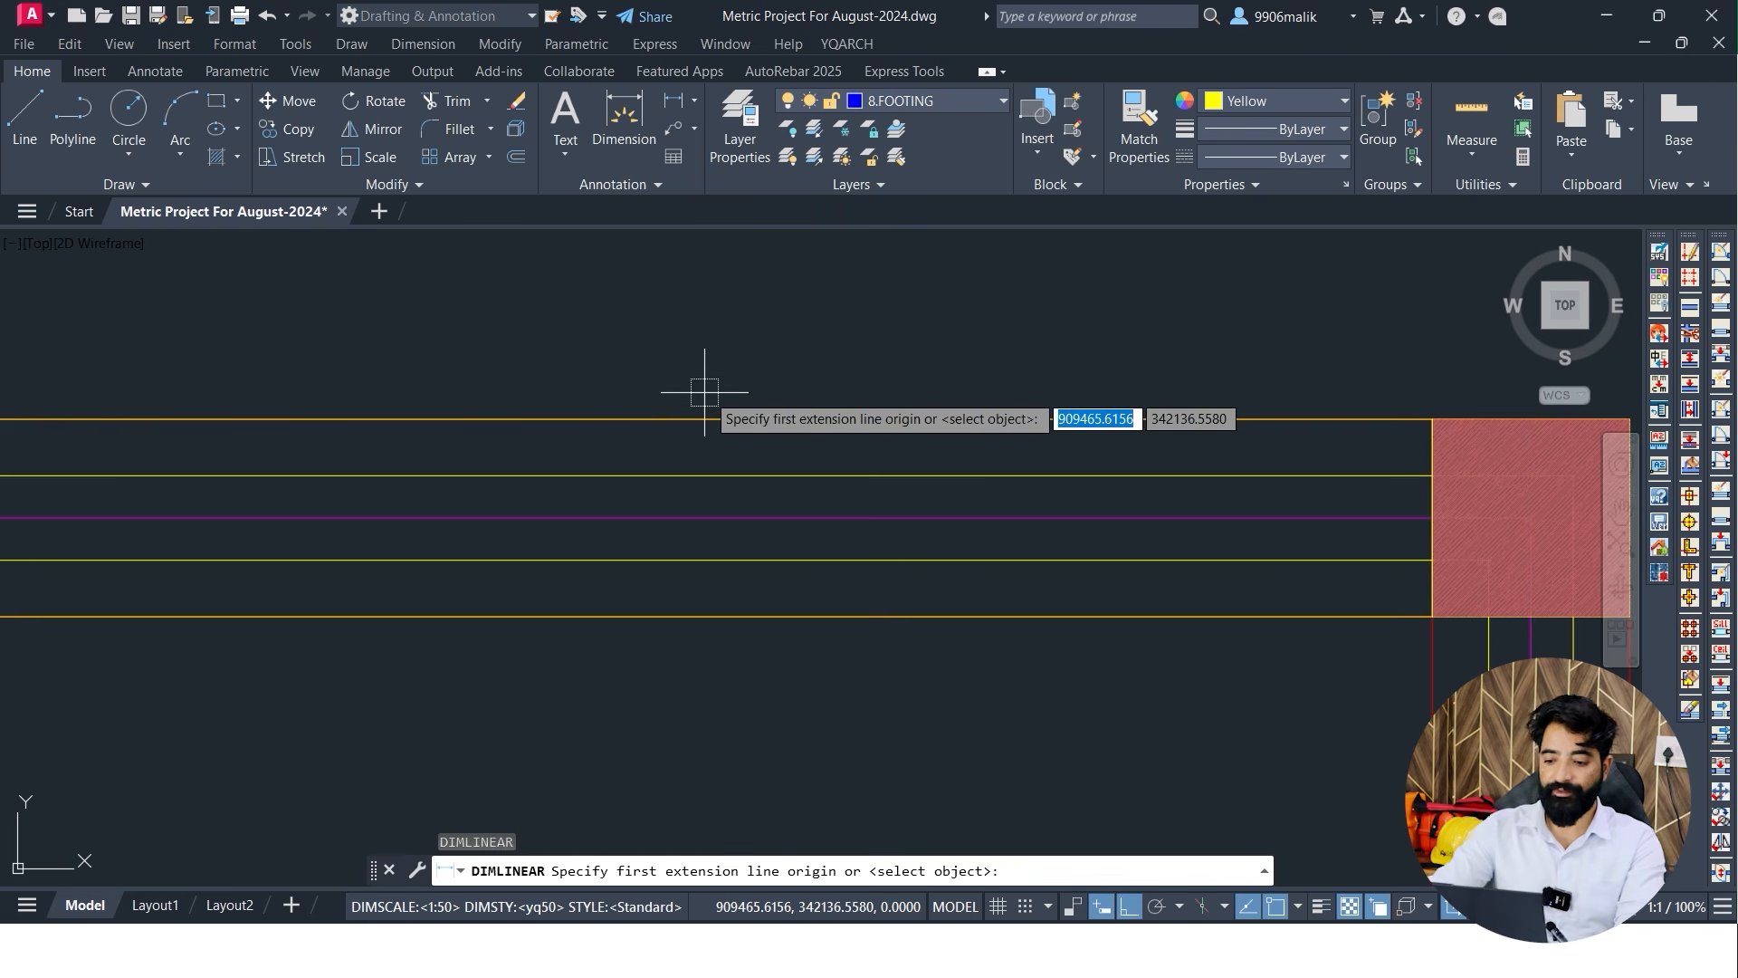
click(859, 504)
scroll(932, 803, down, 3)
middle_drag(931, 803, 813, 254)
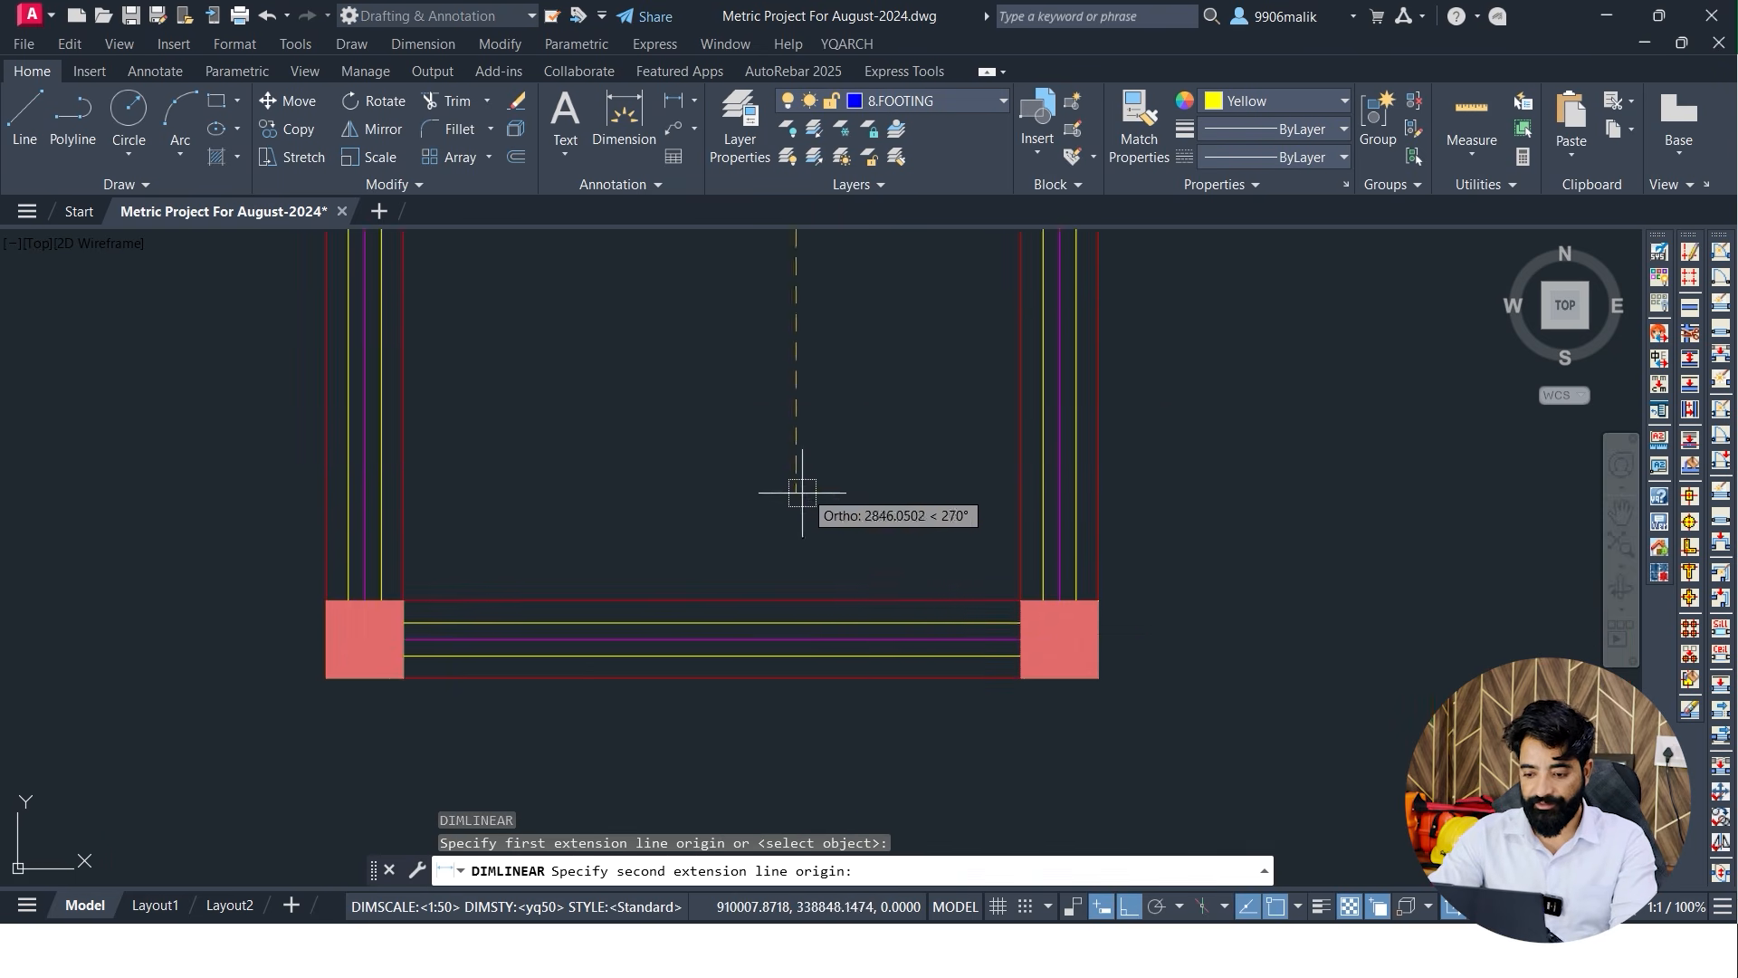
scroll(786, 570, up, 4)
click(818, 748)
scroll(853, 505, down, 2)
middle_drag(853, 498, 833, 660)
scroll(822, 477, down, 3)
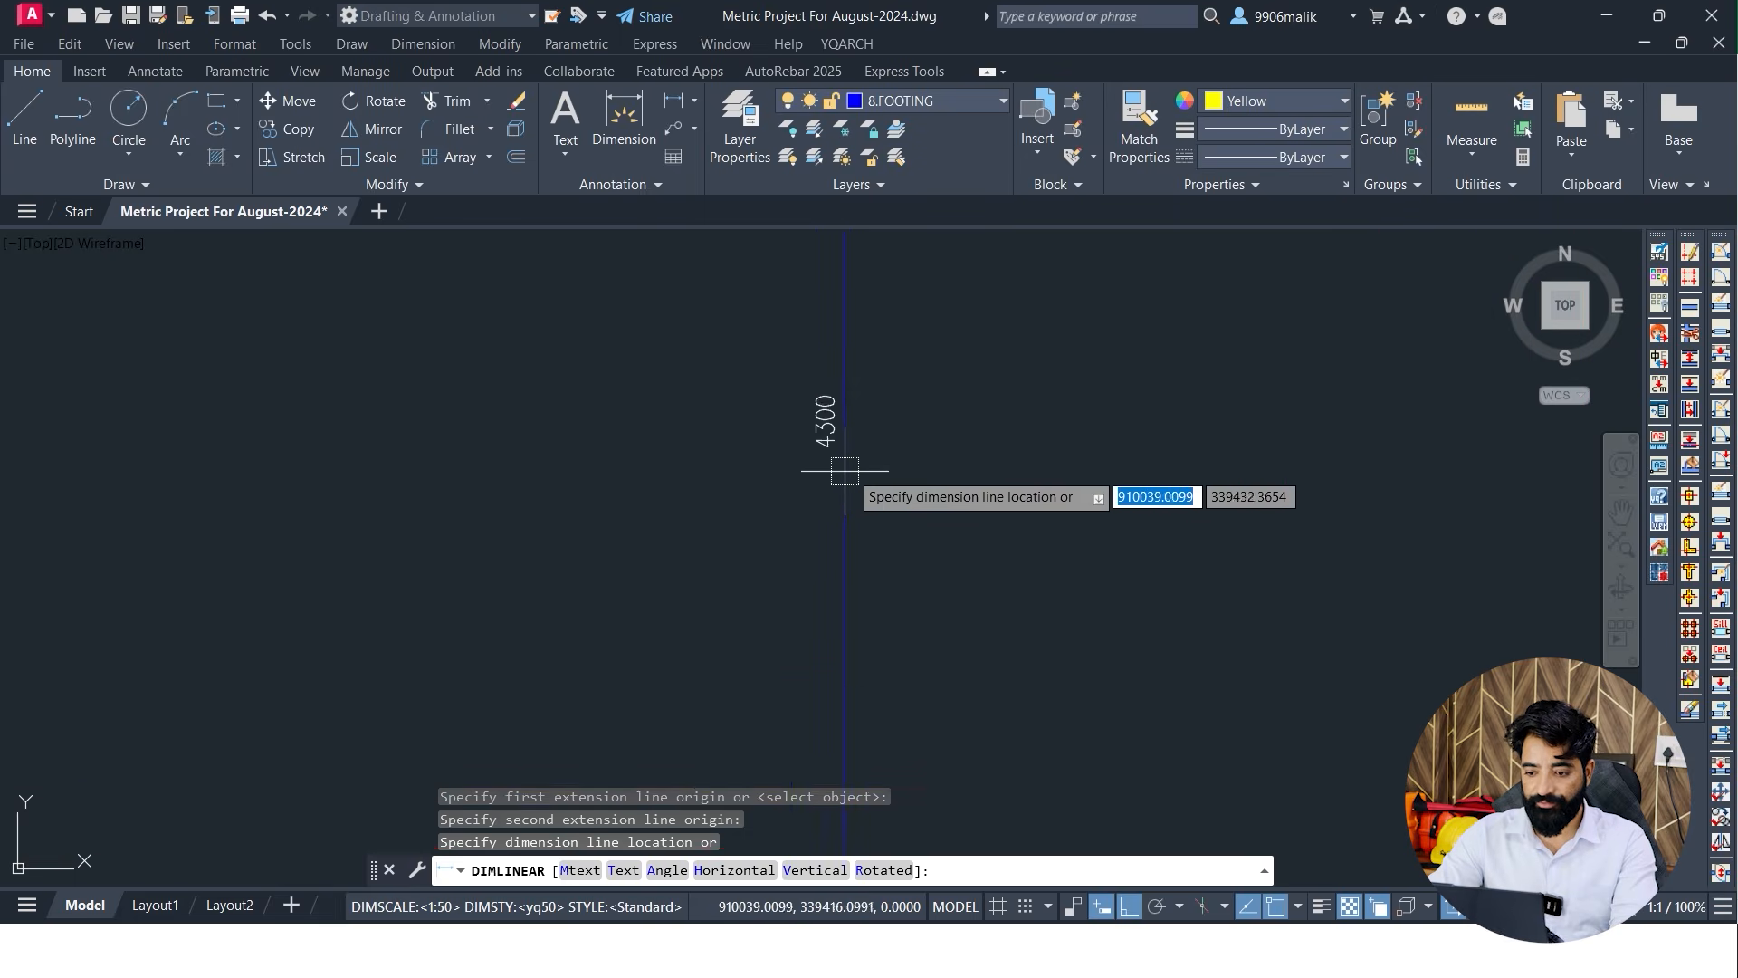
click(822, 477)
scroll(796, 463, up, 2)
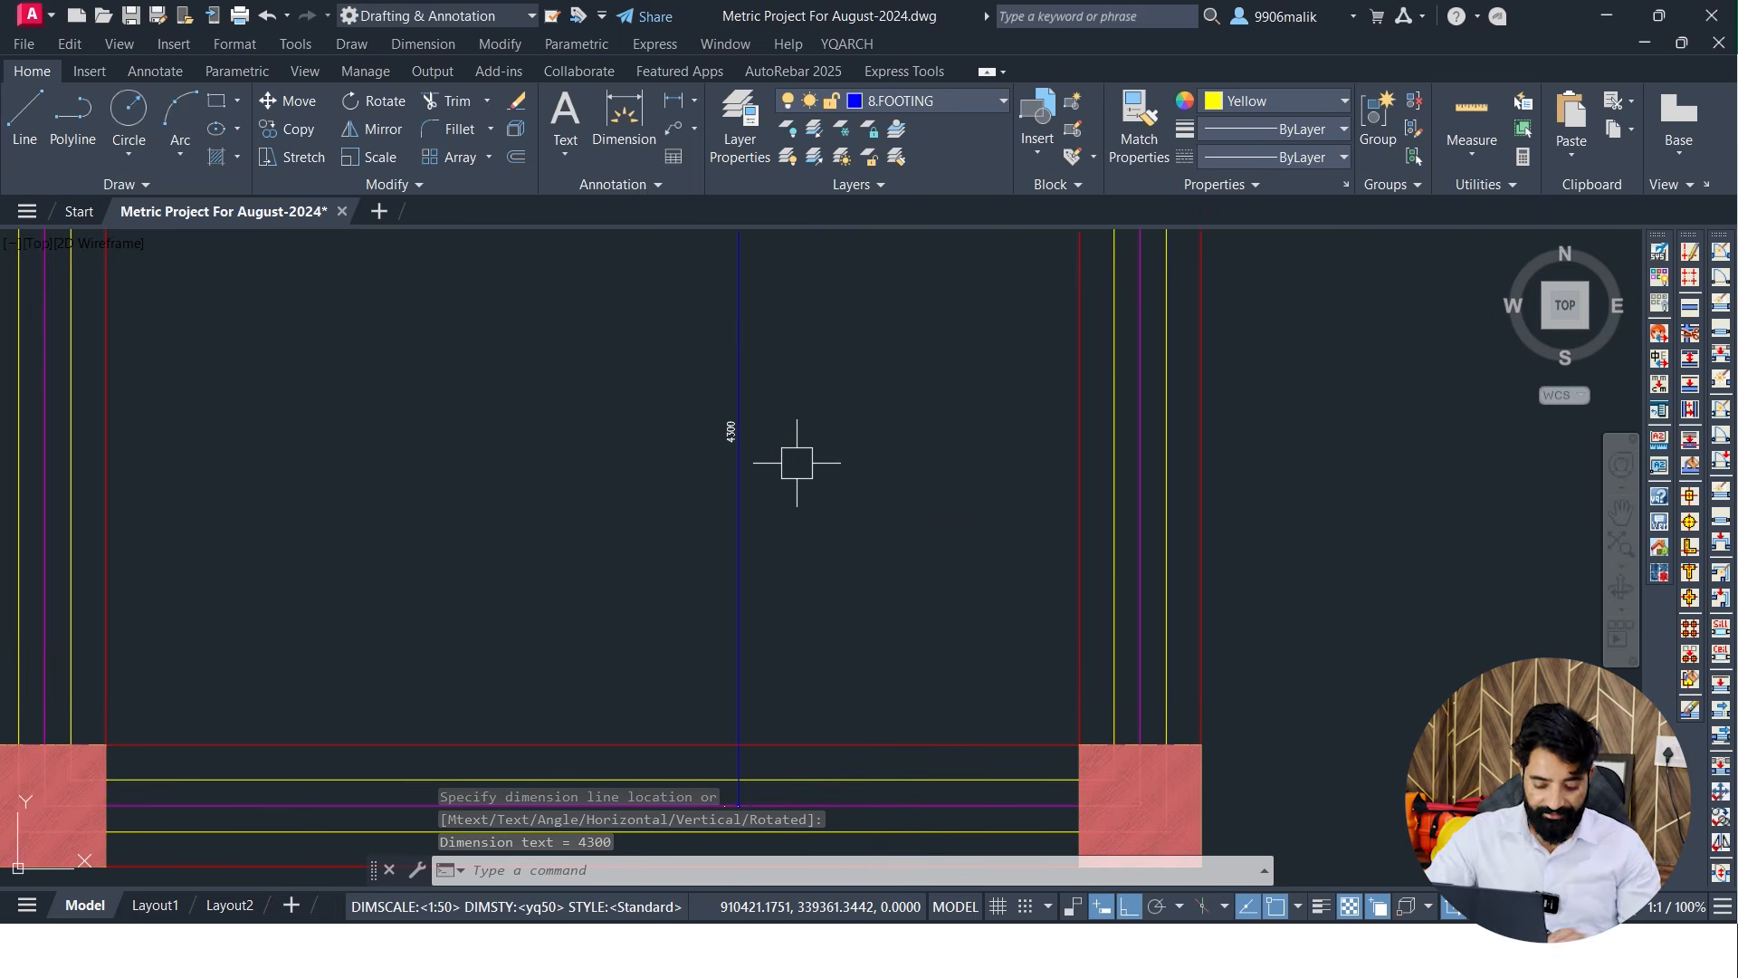
Switch to the Excel takeoff and change the FOOTING STEP-2 LW length formula in D11 to =6300+350*2
key(super)
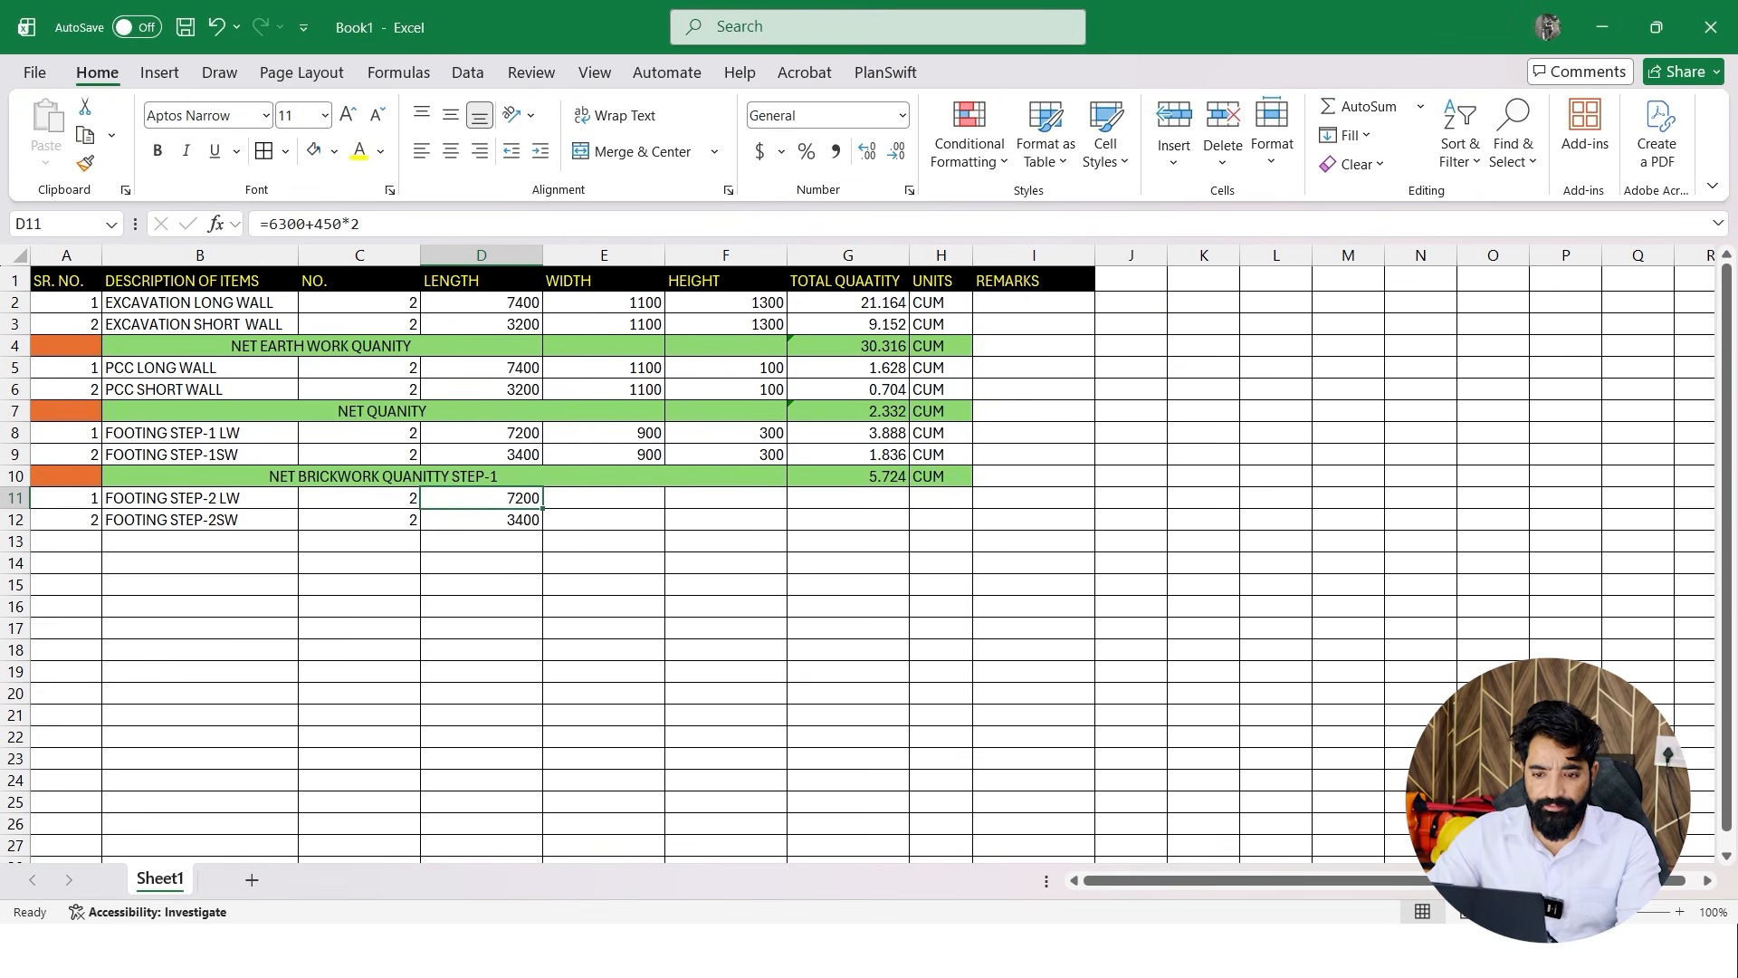
click(316, 223)
text(3)
key(Return)
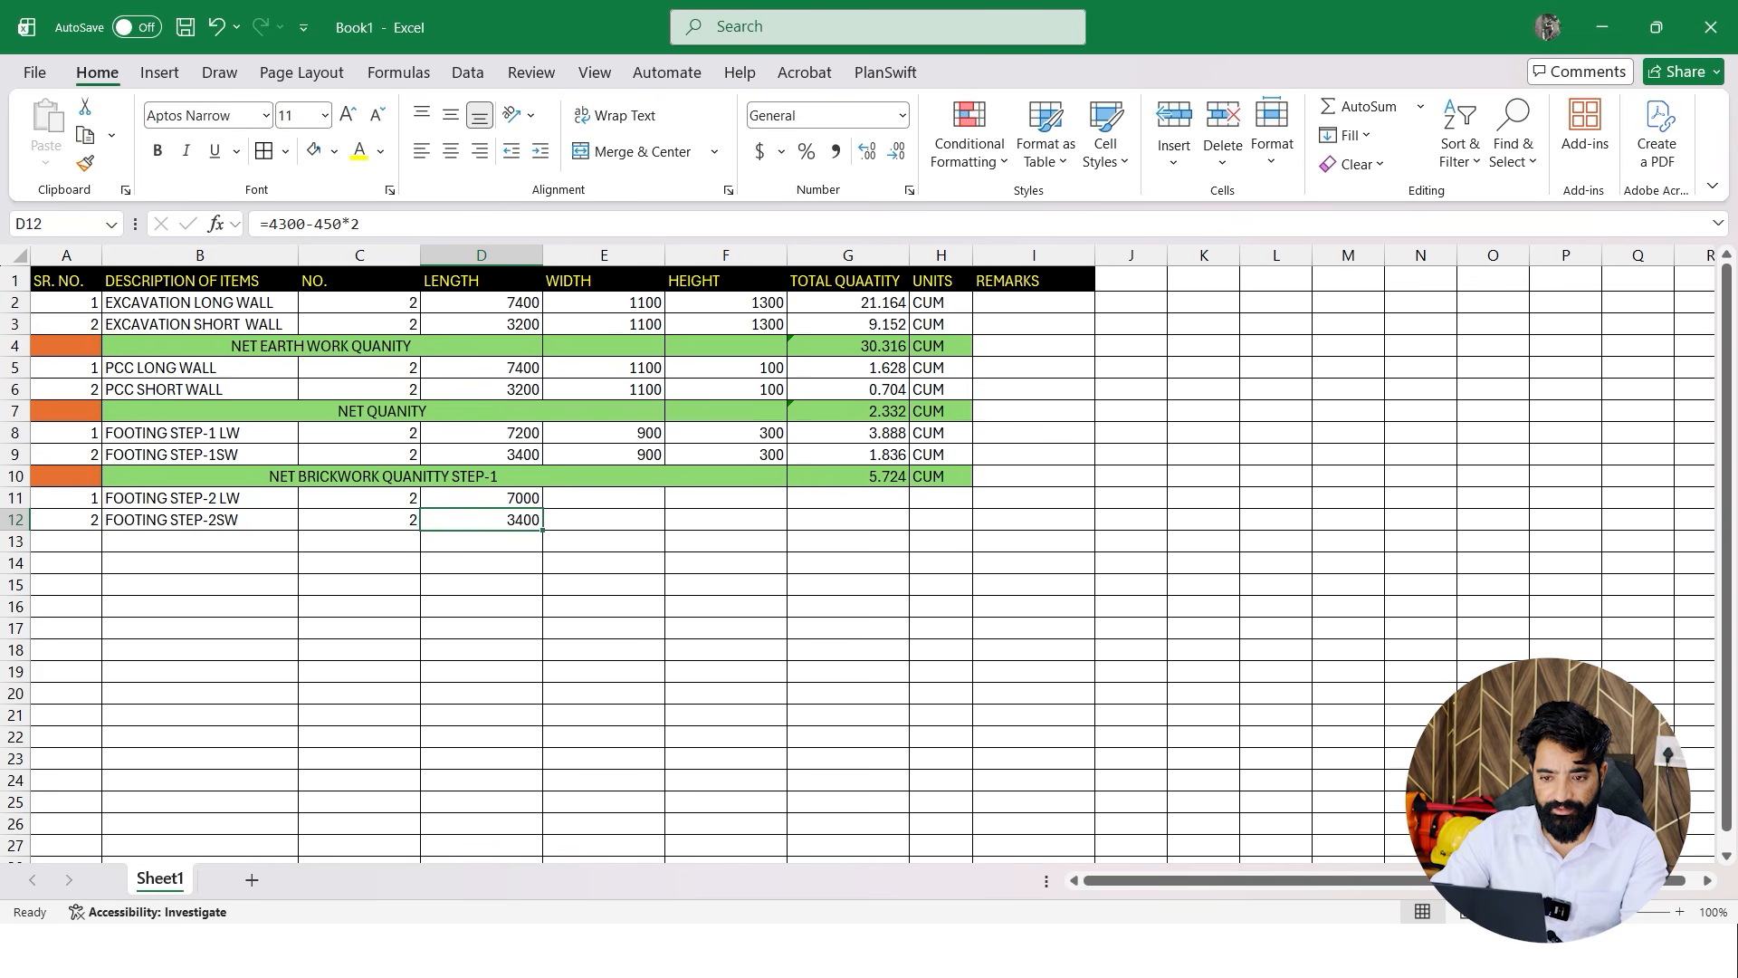
Change the FOOTING STEP-2SW length formula in D12 to =4300-350*2
click(325, 224)
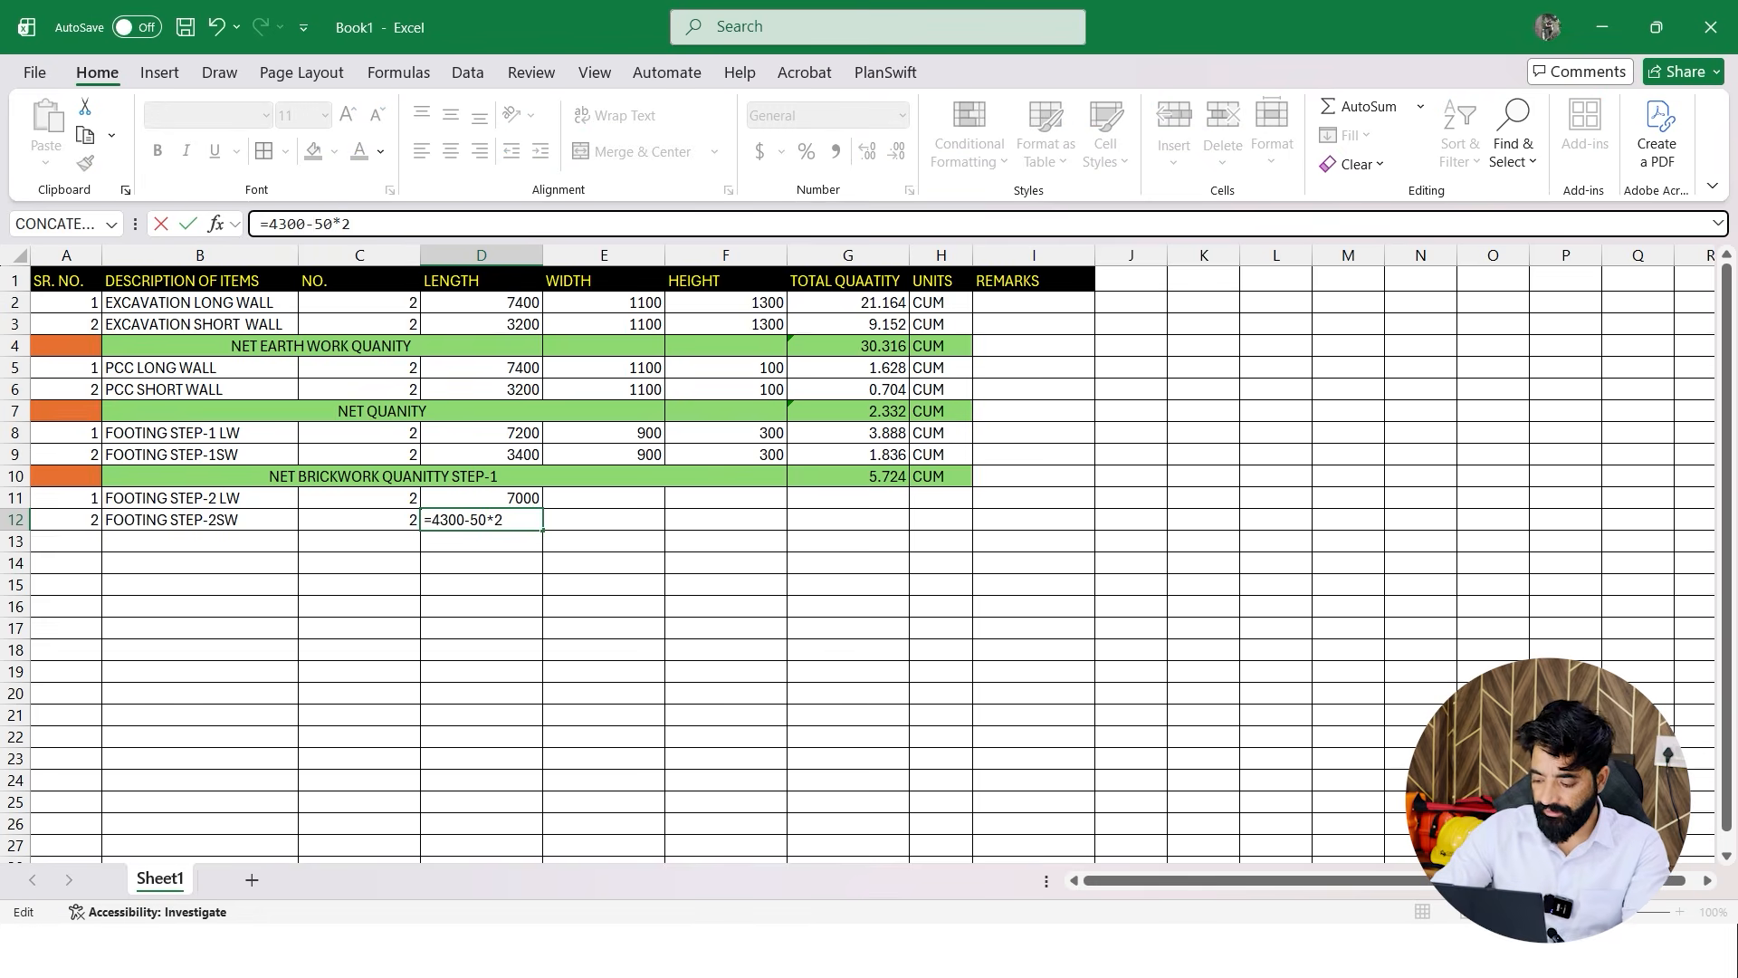
text(3)
key(Return)
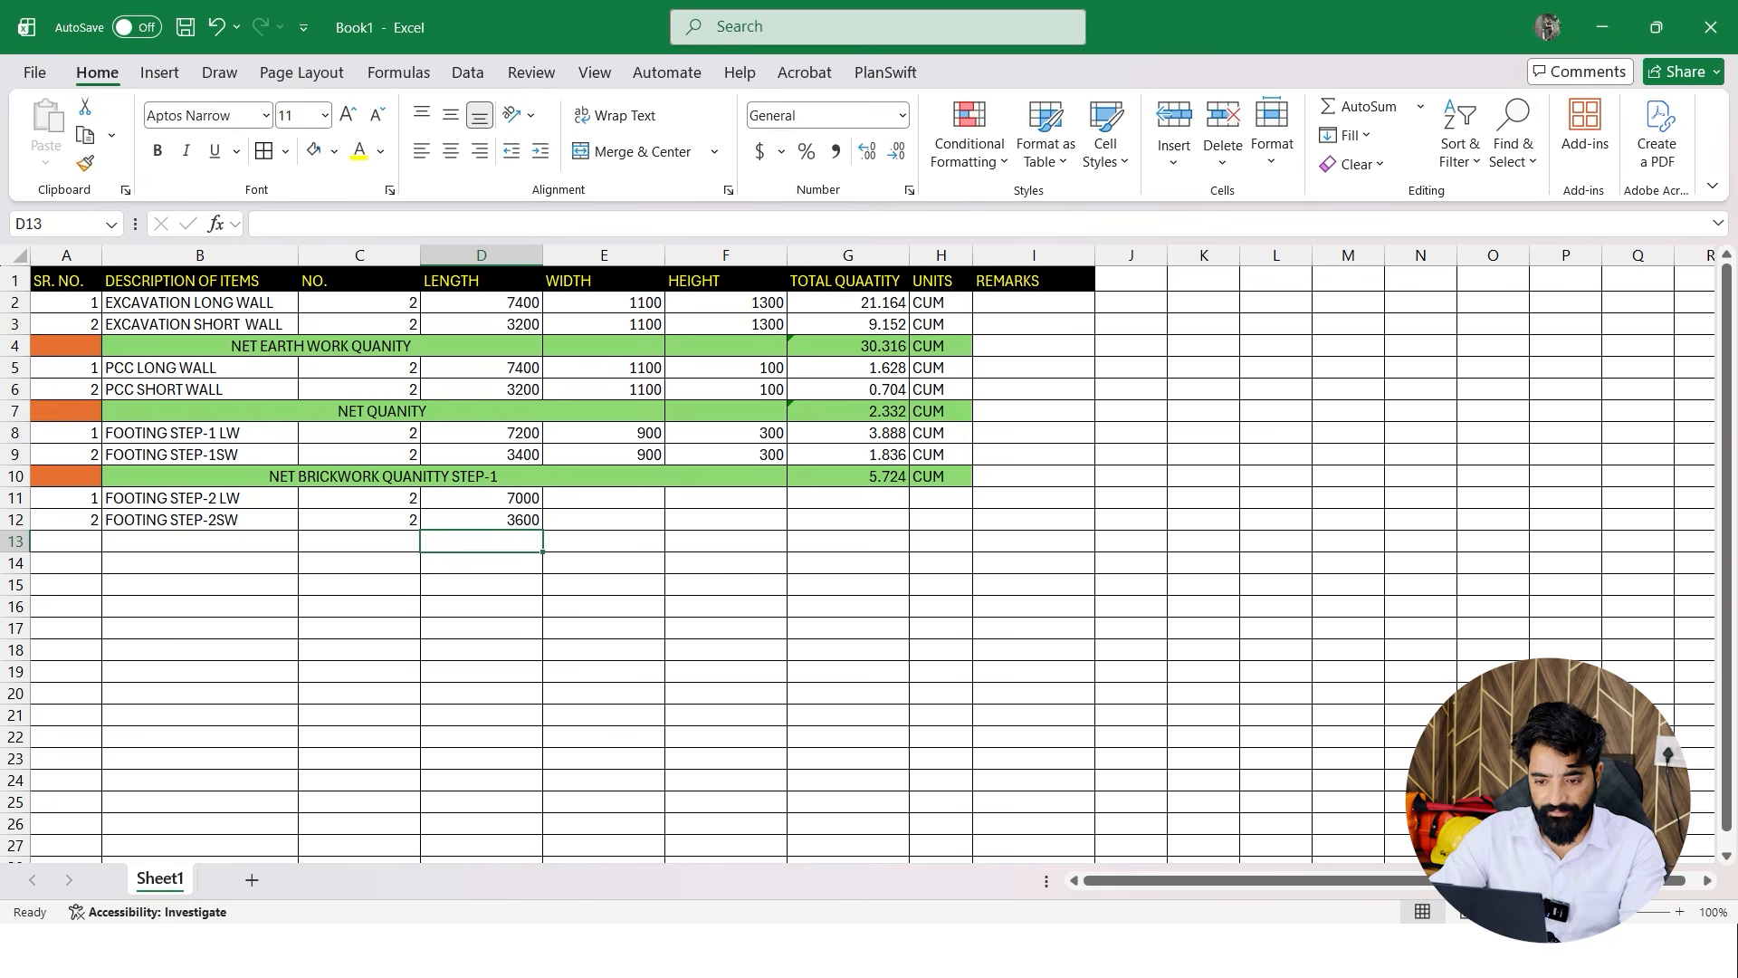
click(482, 498)
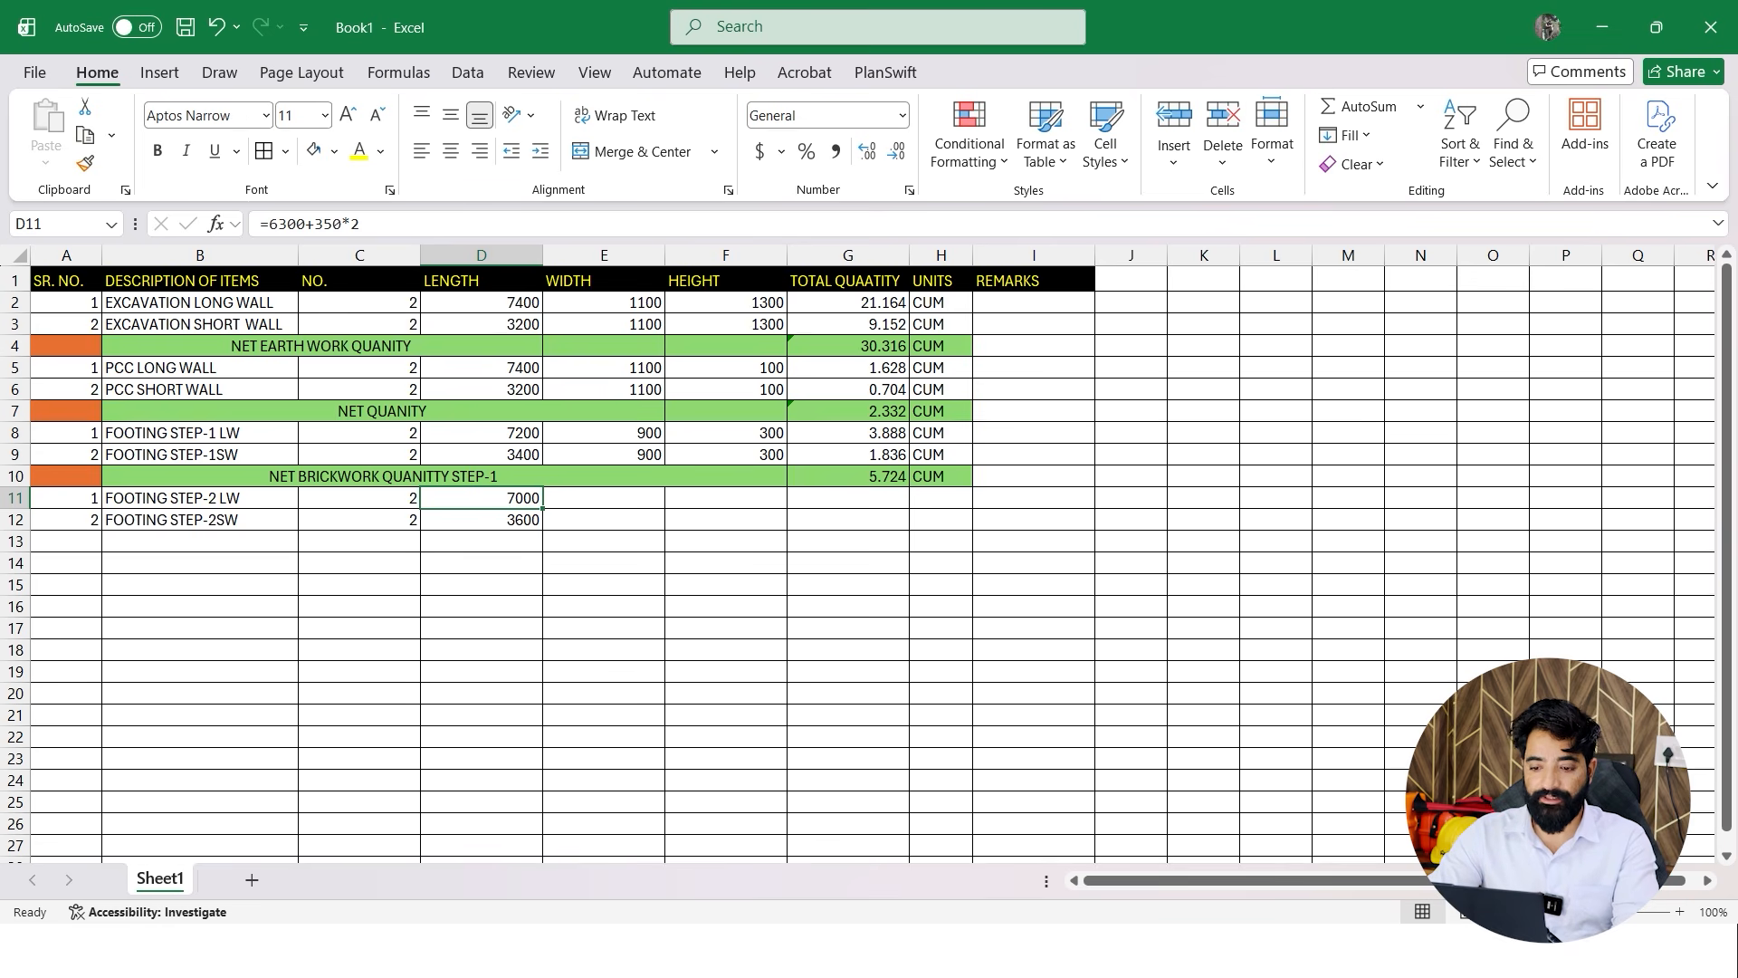
Enter a width of 700 for both footing step 2 rows in E11 and E12
click(604, 498)
text(700)
key(Return)
text(70)
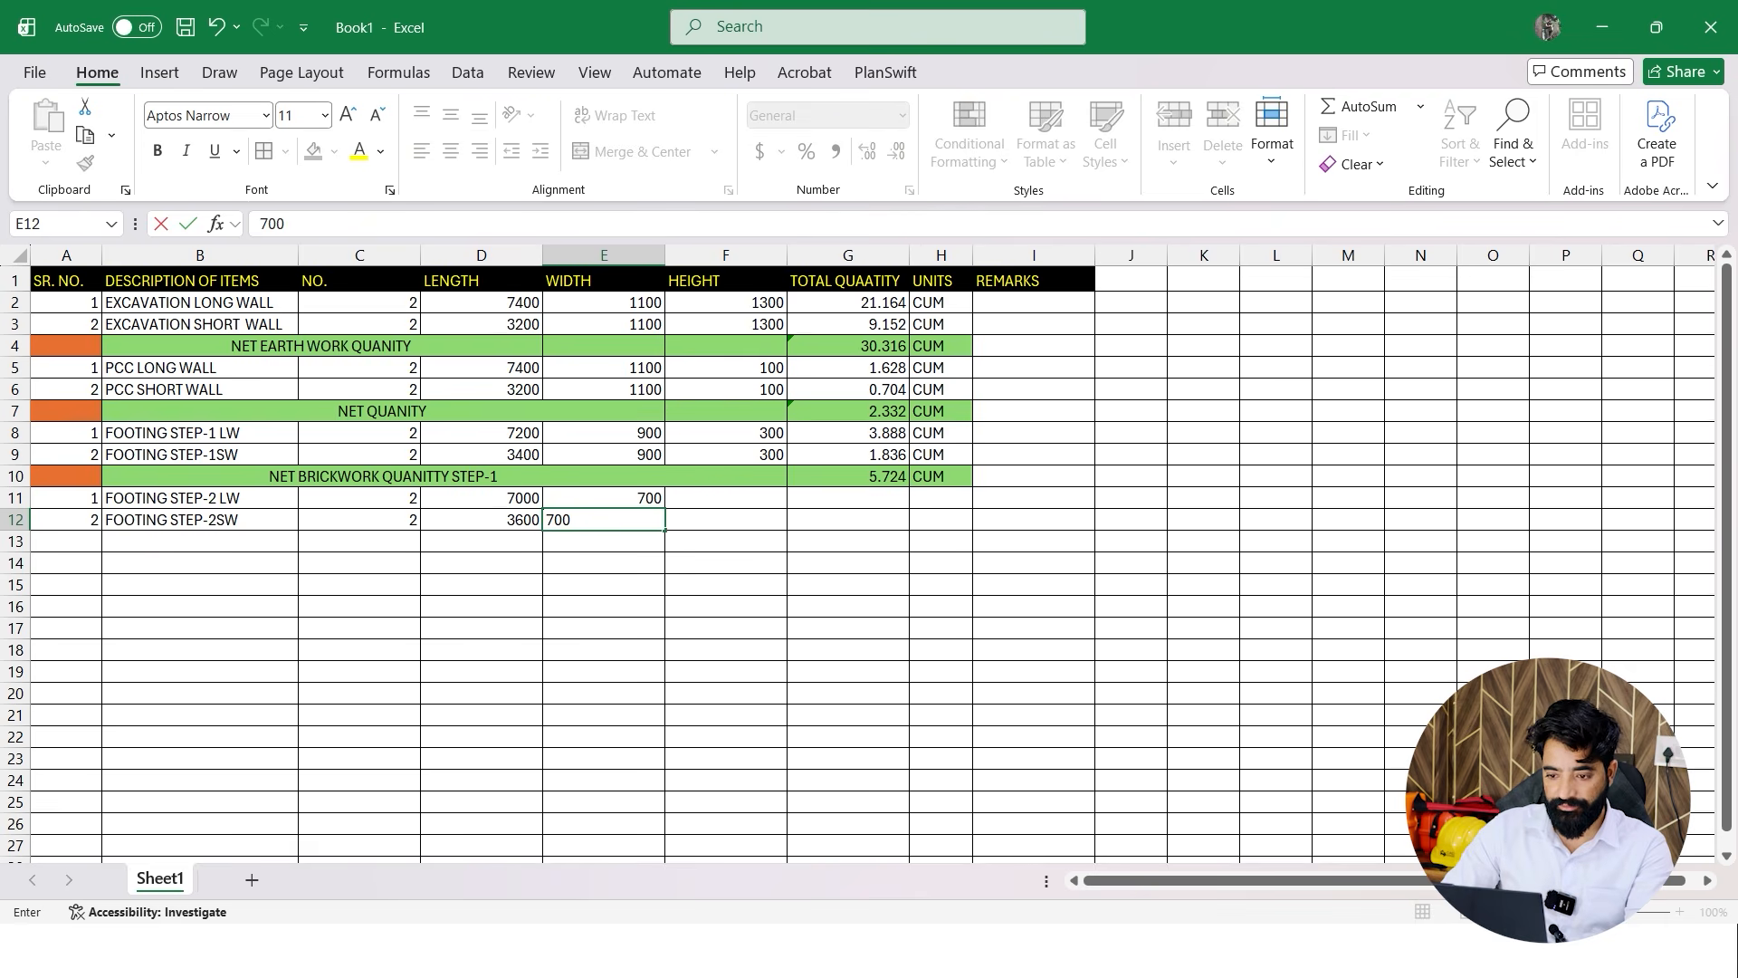
key(Return)
Copy the two step 1 heights of 300 from F8:F9 into F11:F12 for footing step 2
drag(725, 434, 725, 455)
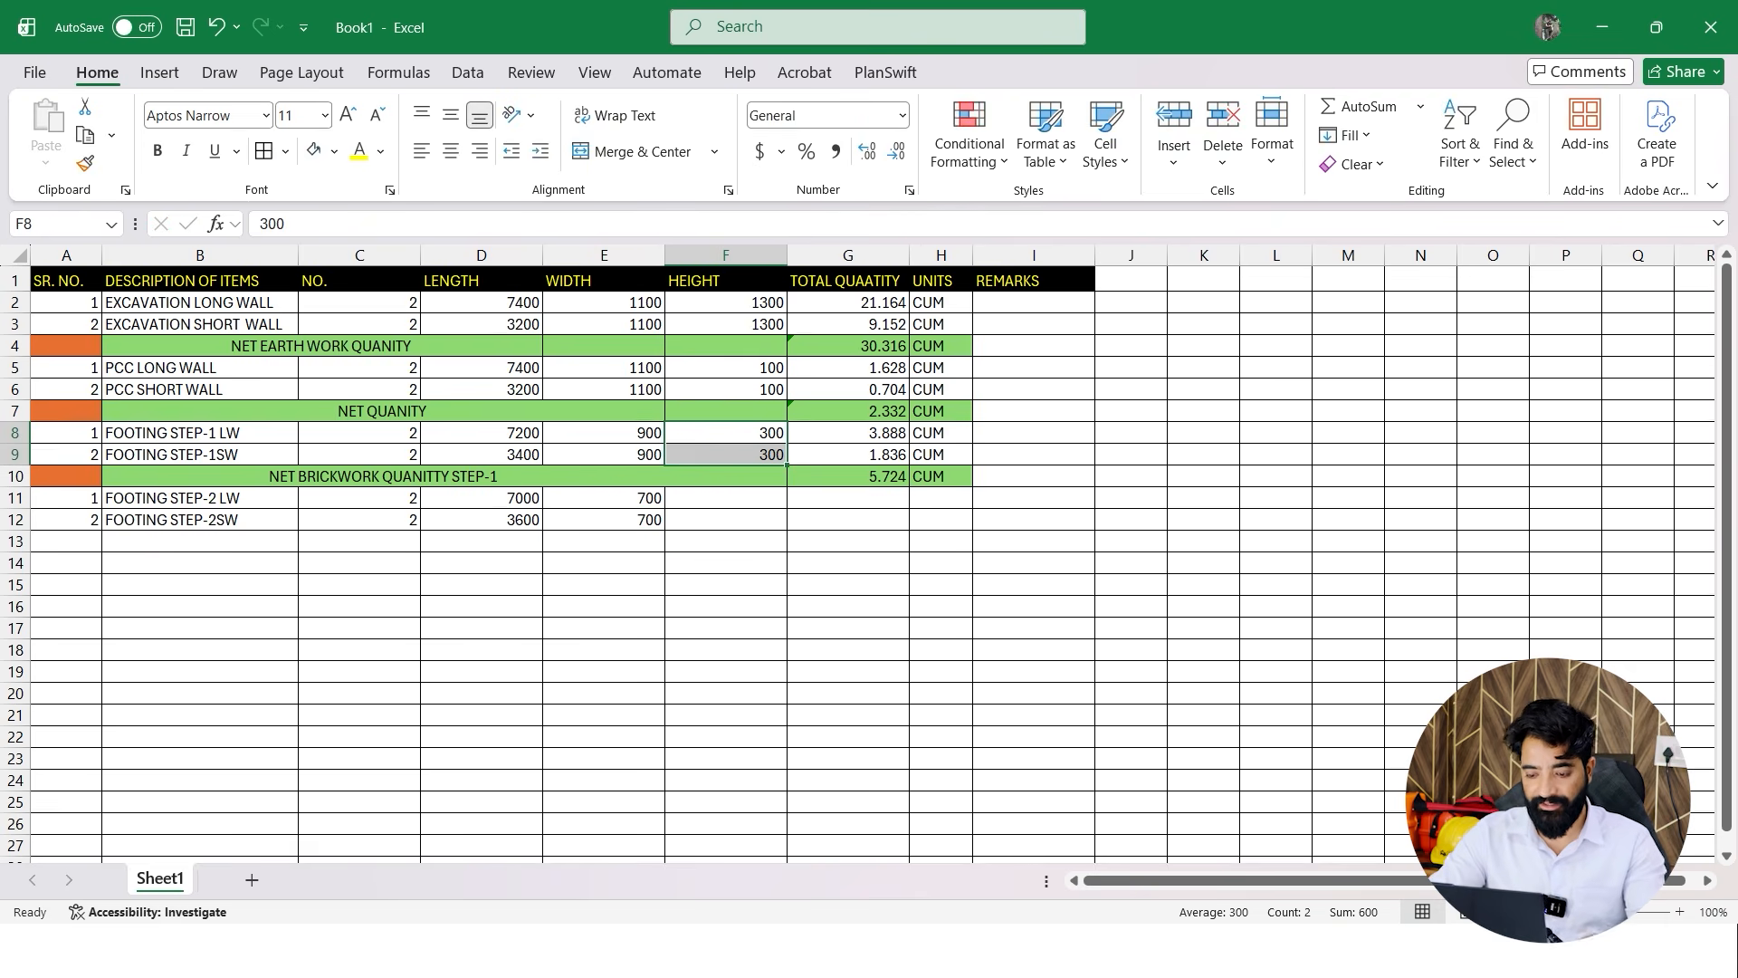
key(ctrl+c)
click(725, 497)
key(ctrl+v)
Copy the total quantity formula from G8 to G11, fill it down to G12 and check the copied formula
click(847, 454)
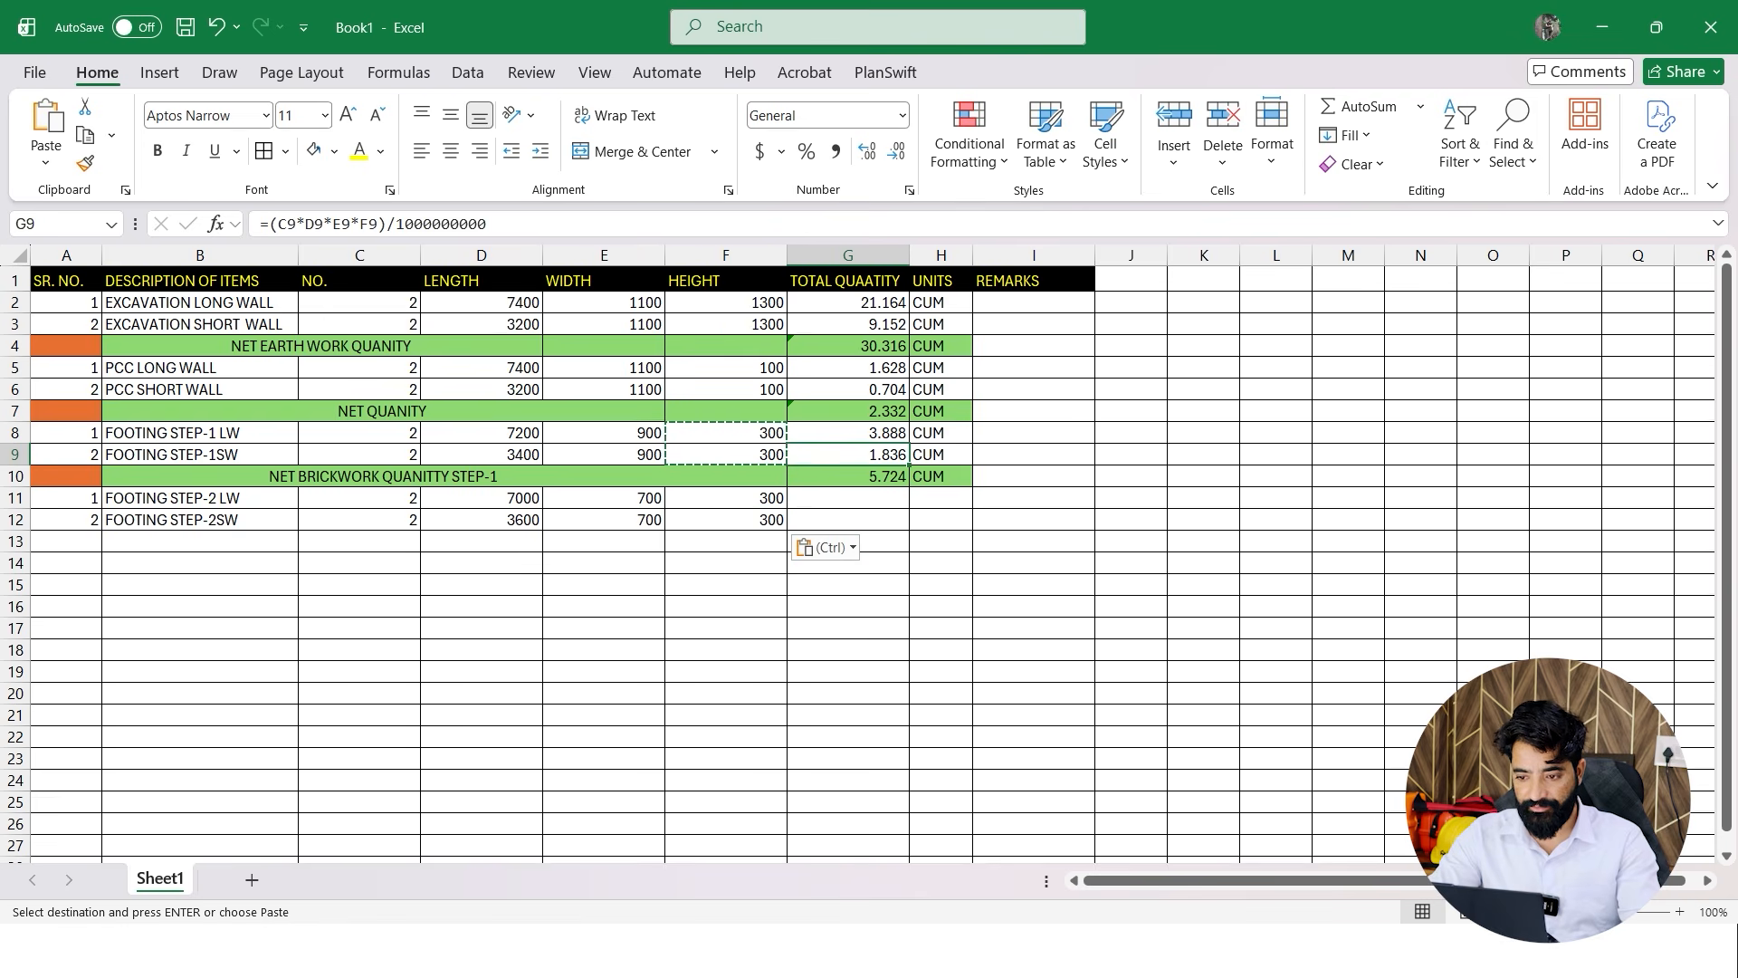
key(Up)
key(ctrl+c)
key(Down)
key(Down)
key(Down)
key(ctrl+v)
drag(909, 509, 905, 522)
click(860, 585)
double_click(860, 520)
key(Escape)
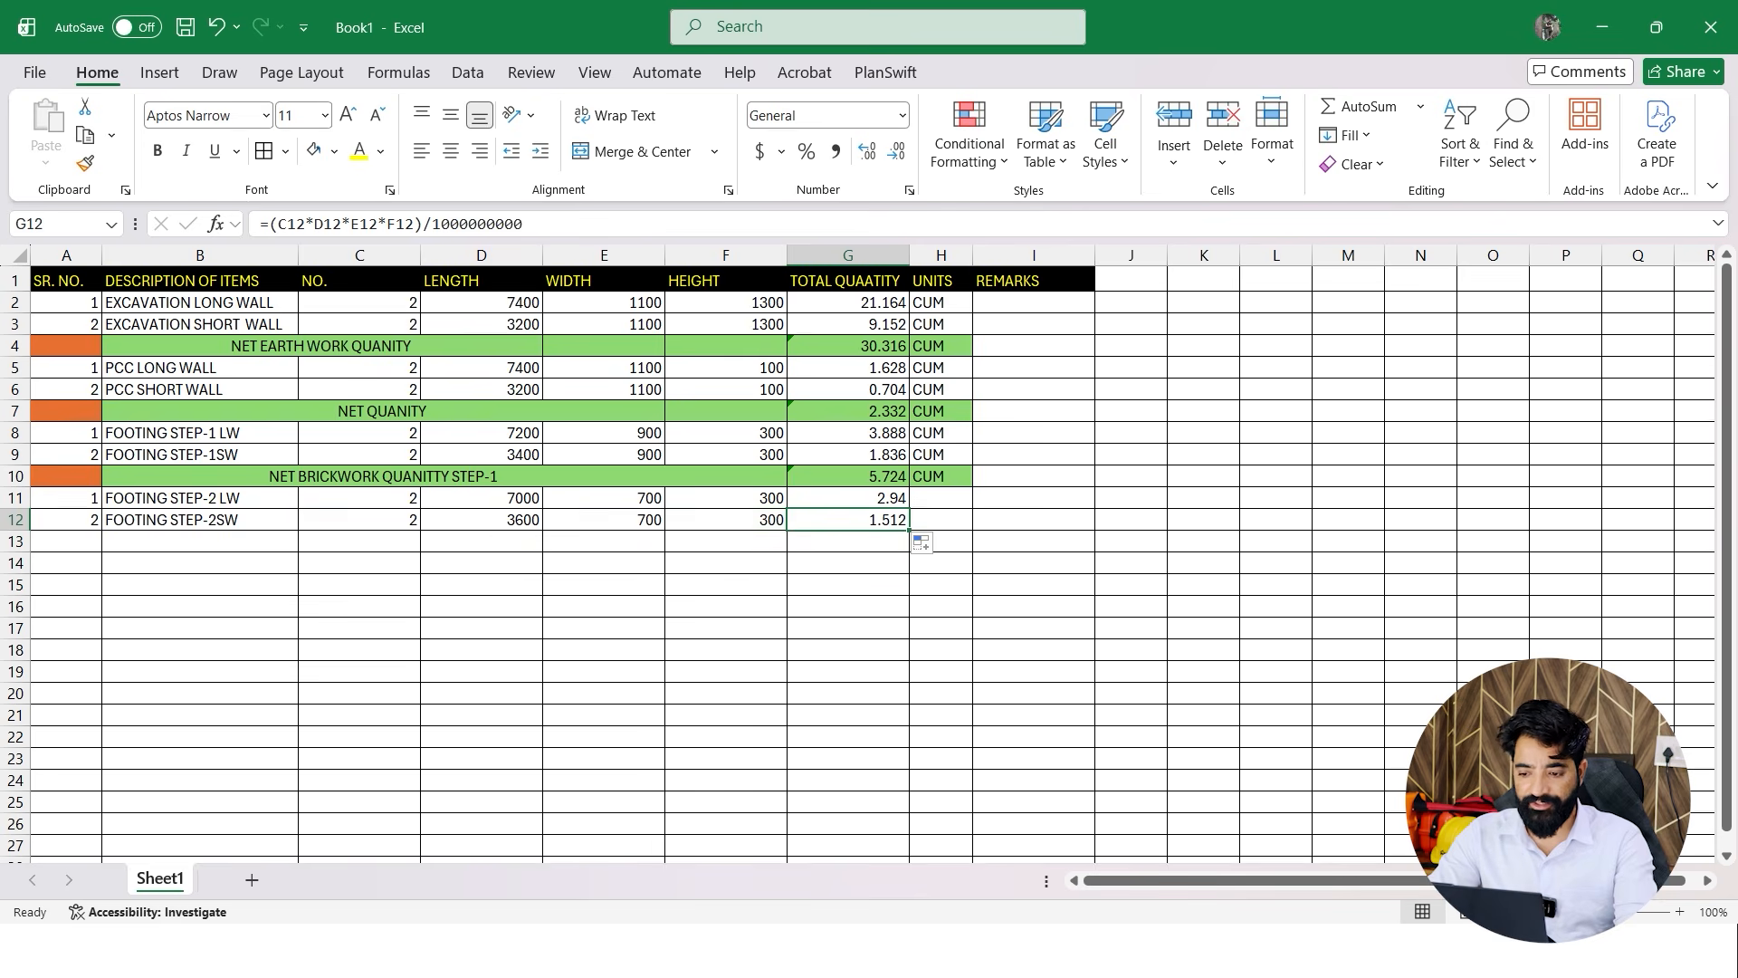
Copy the unit CUM into H11 and fill it down to H12 for the footing step 2 rows
click(942, 477)
key(ctrl+c)
key(Down)
key(Down)
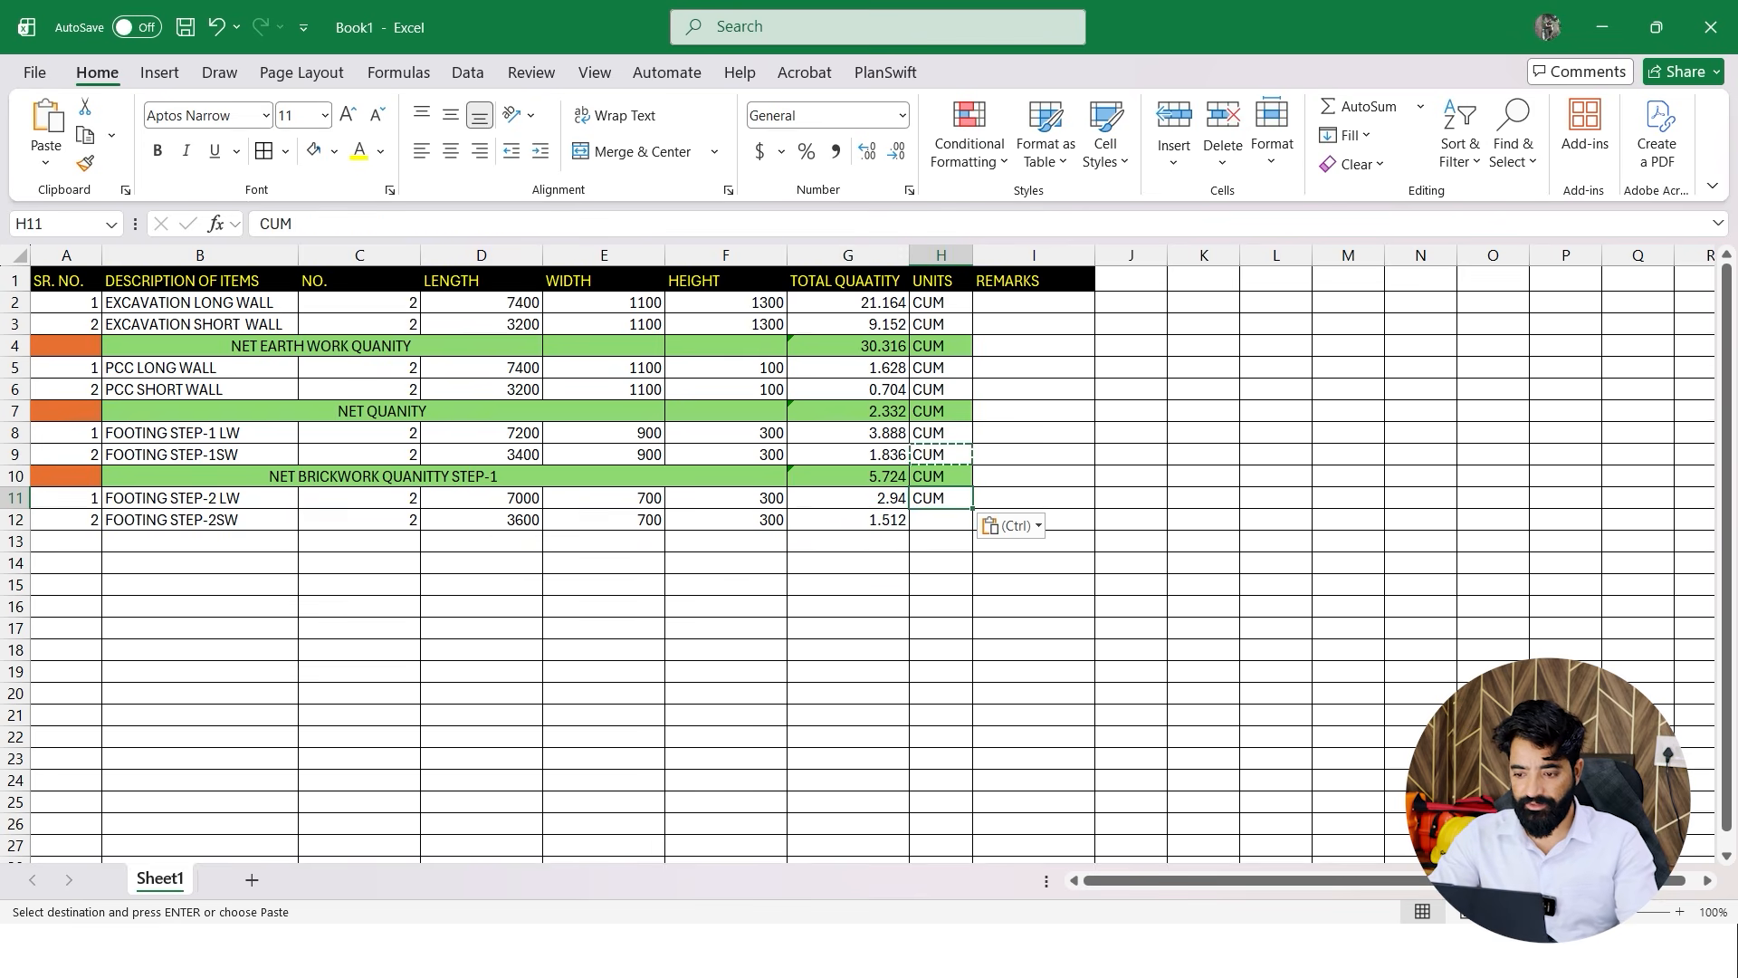
drag(973, 509, 972, 522)
click(1131, 563)
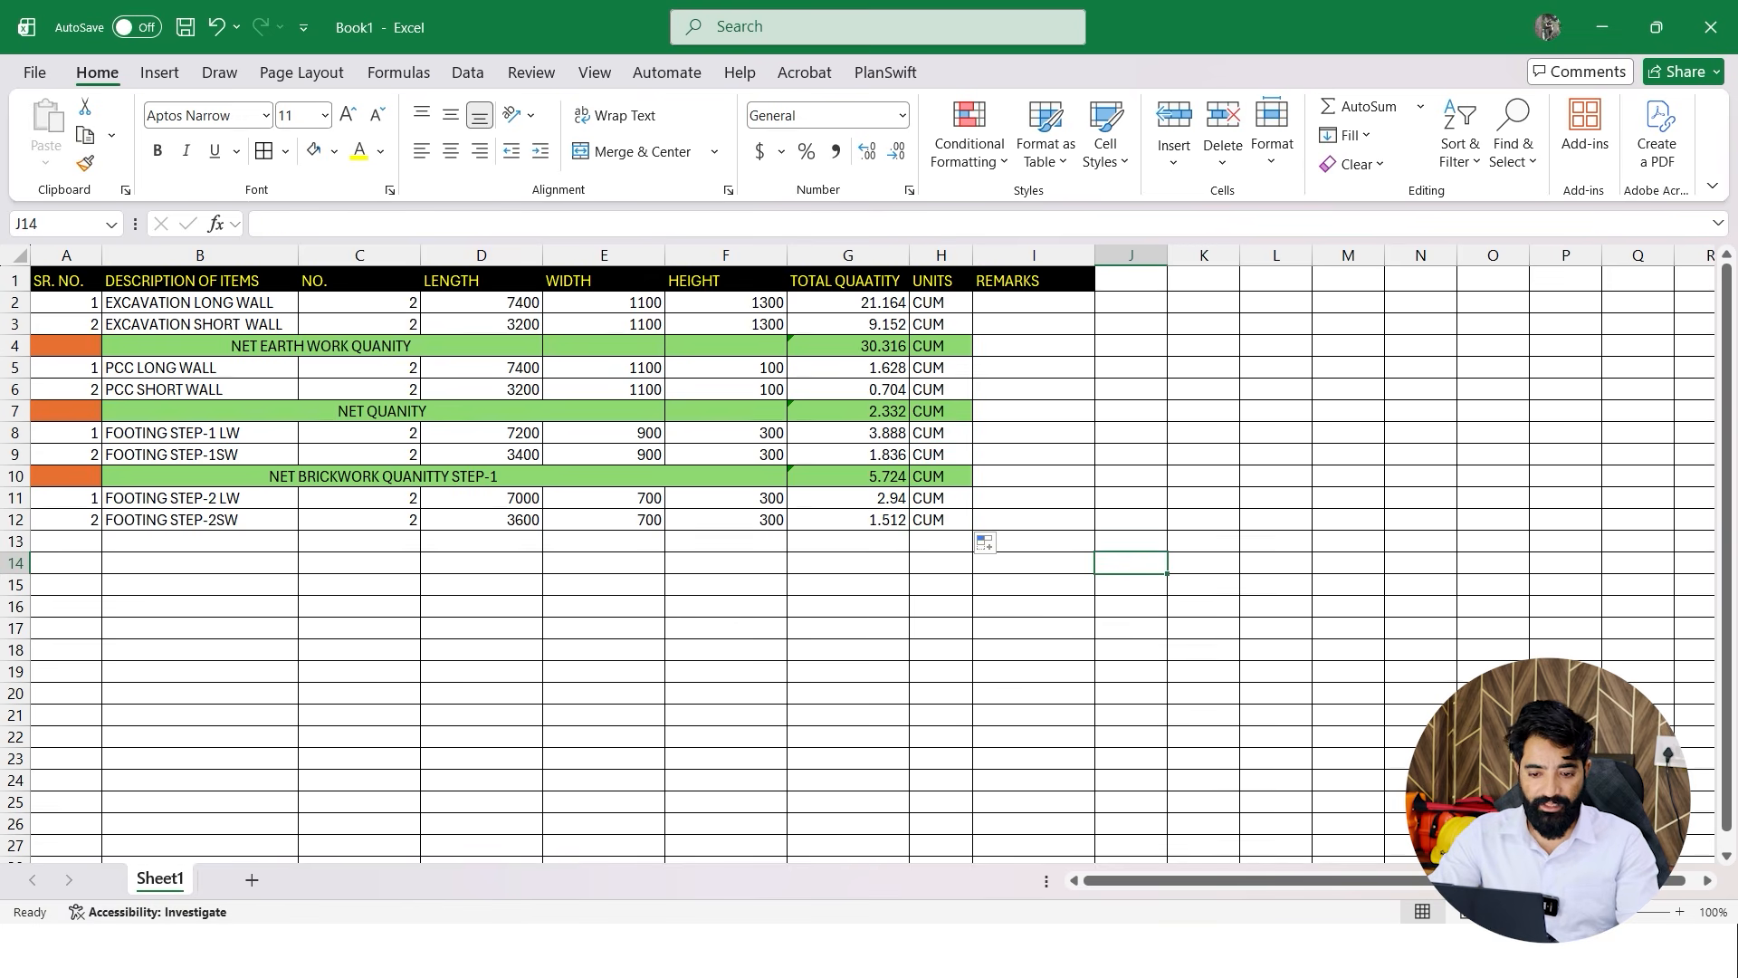
Copy the merged step 1 total label from row 10 to B13 and rename it NET BRICKWORK QUANITTY STEP-2
click(383, 477)
key(ctrl+c)
click(200, 541)
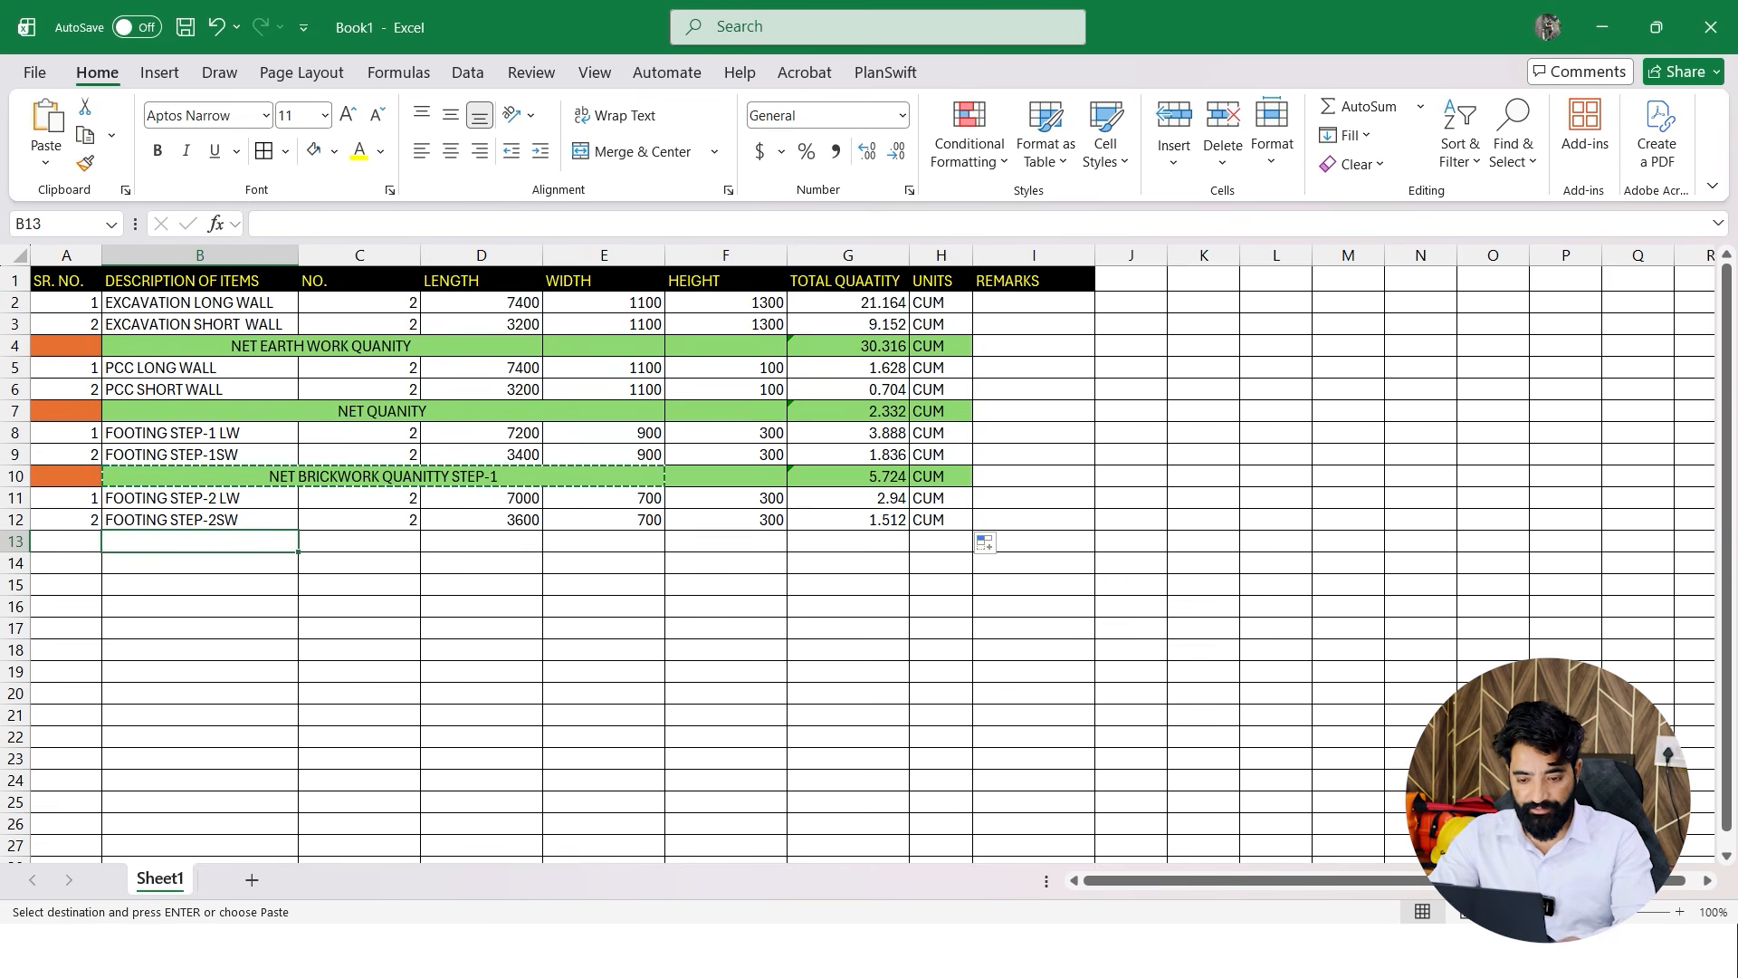
key(ctrl+v)
key(F2)
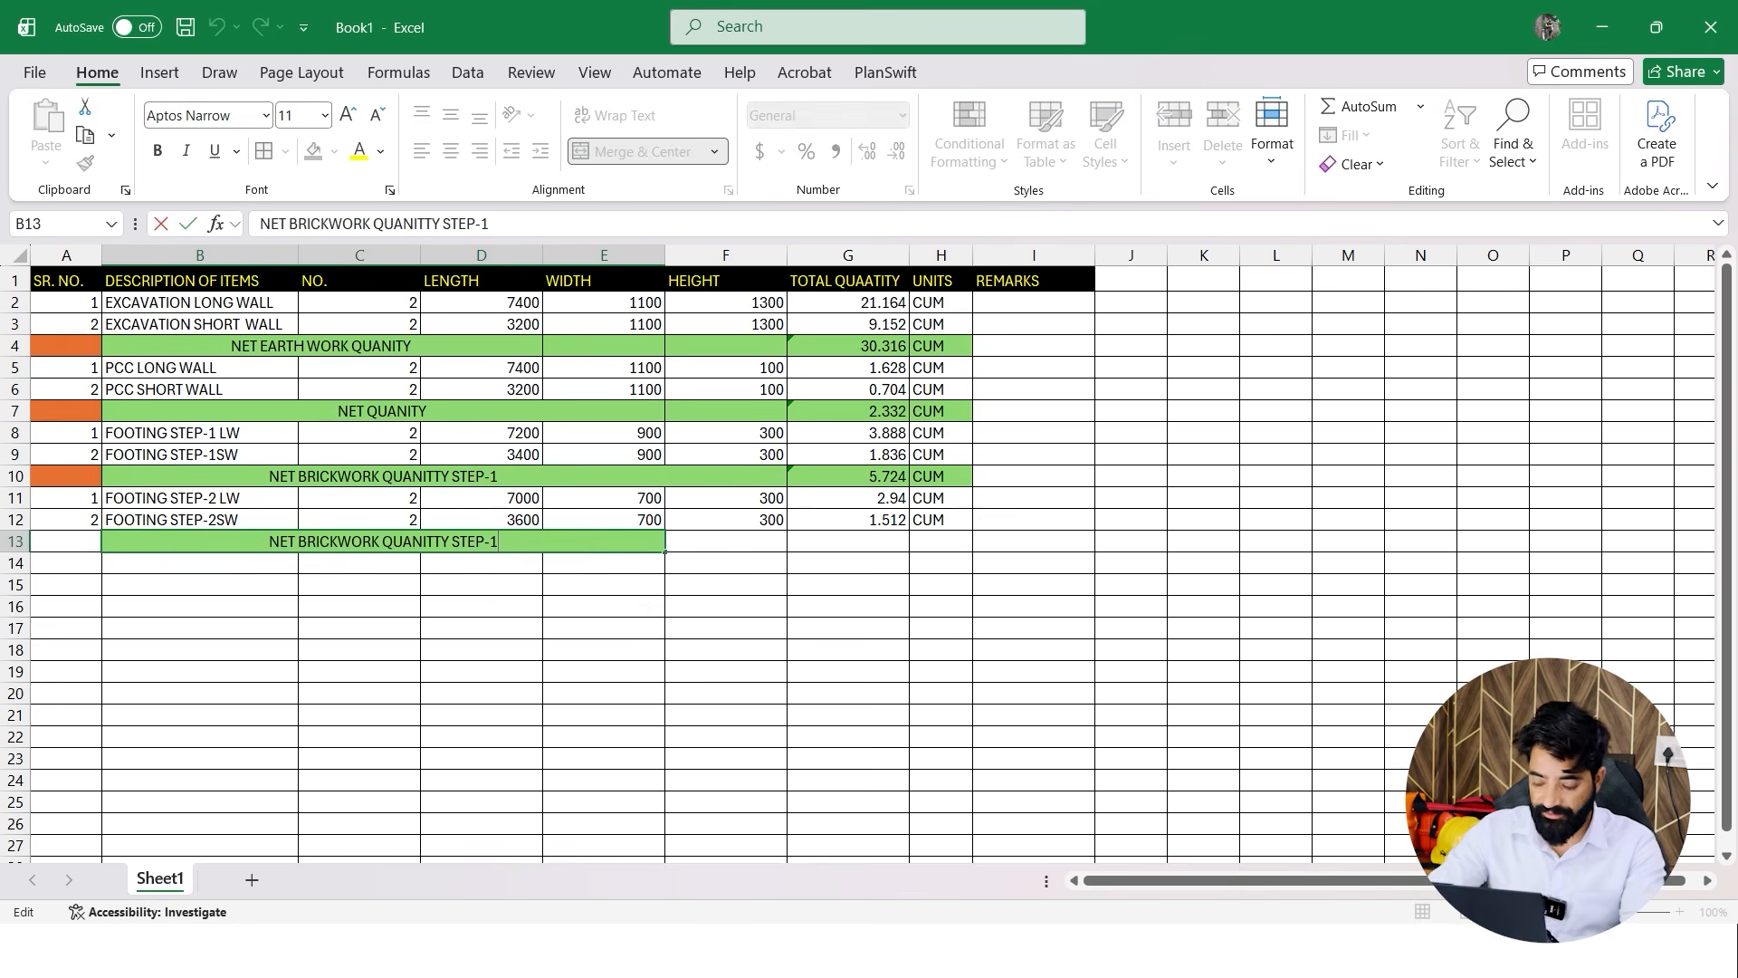
key(BackSpace)
text(2)
key(Return)
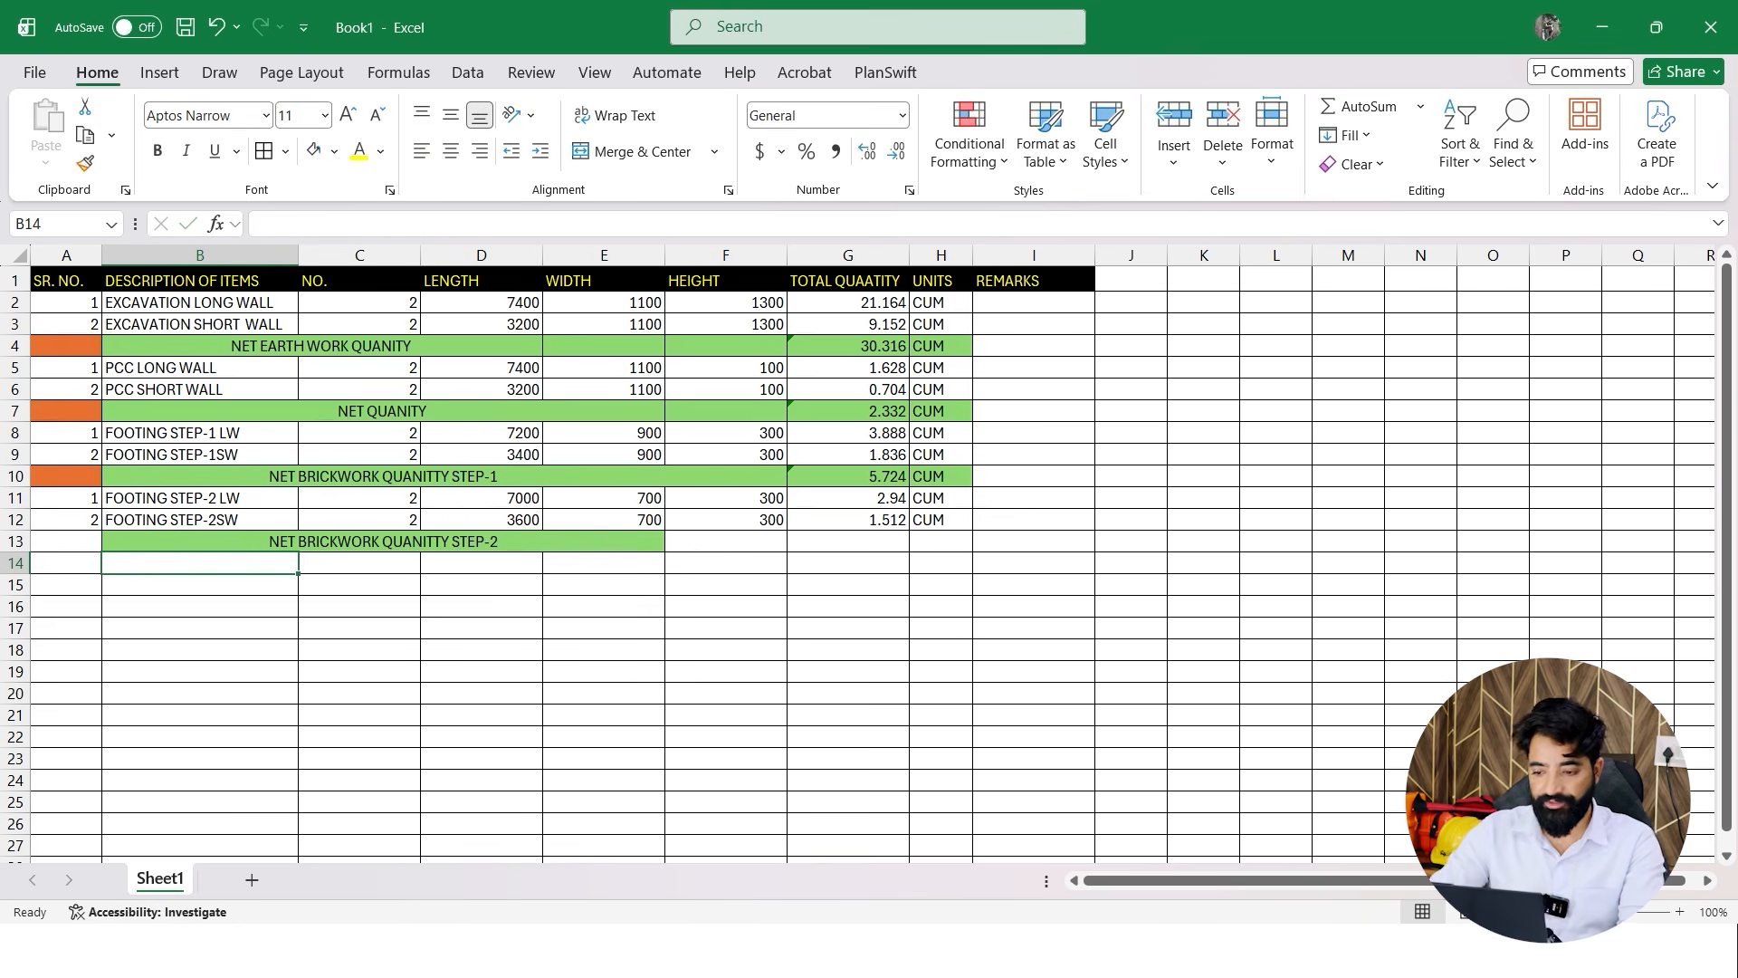
Try to paste the copied step 1 total row, B10:H10, at H13, then undo the paste
drag(726, 693, 729, 674)
click(847, 542)
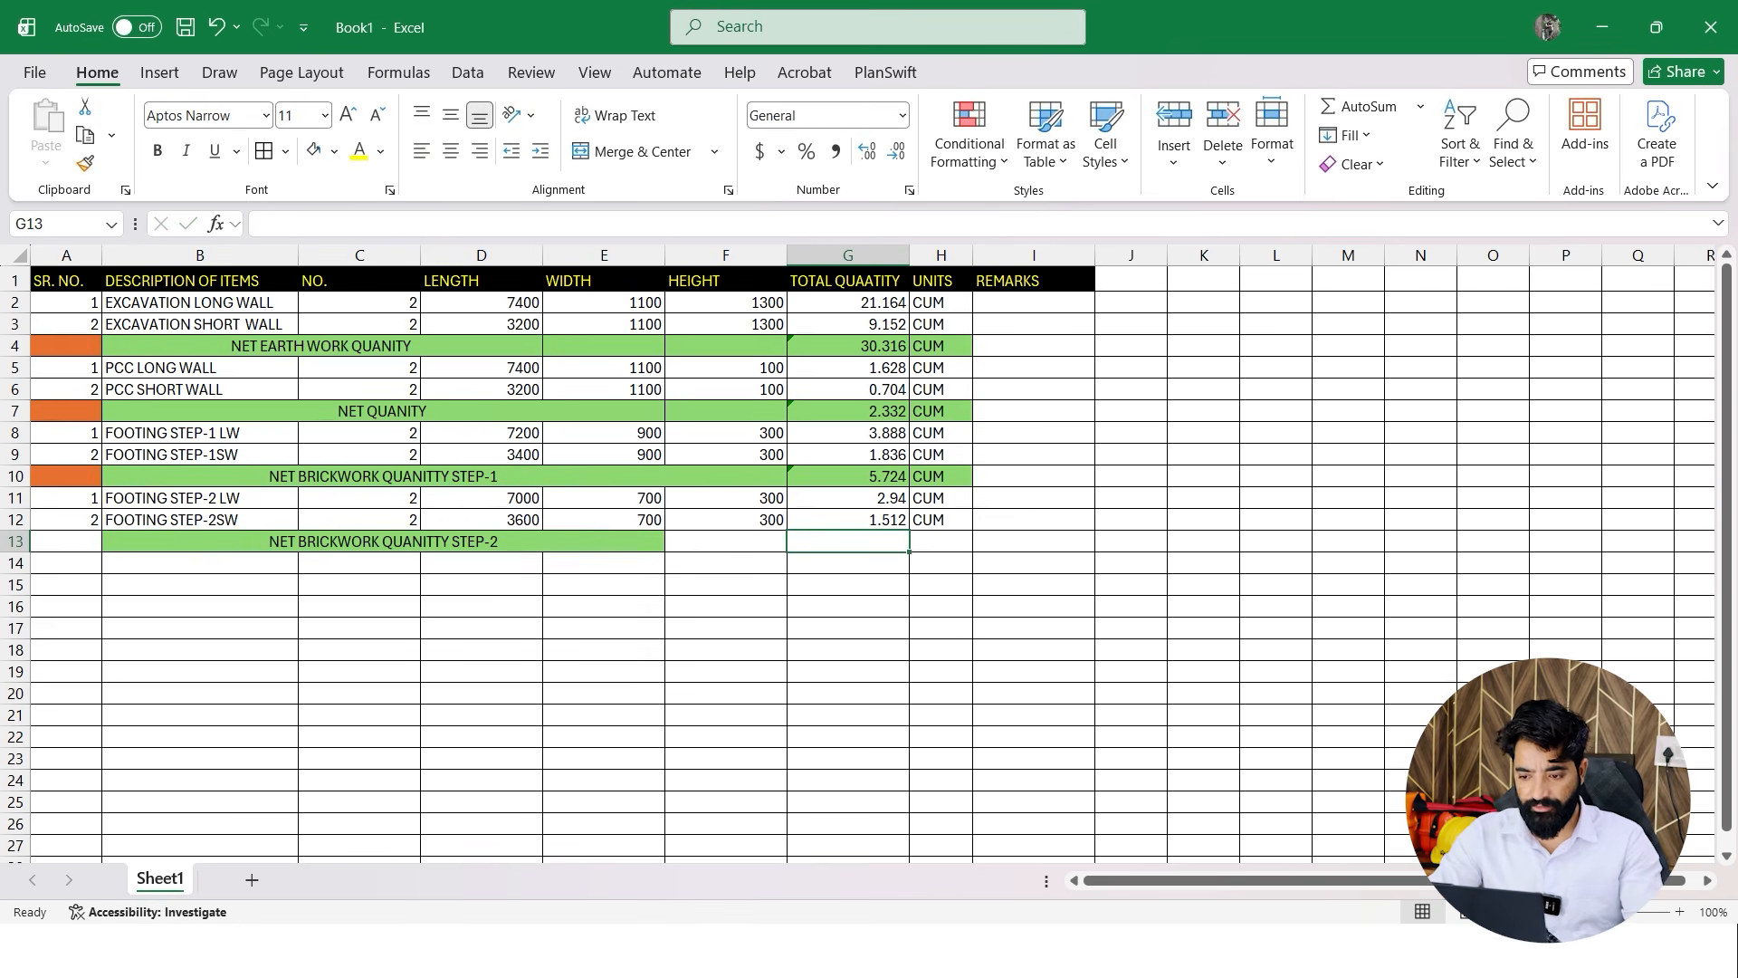
drag(941, 476, 453, 476)
key(ctrl+c)
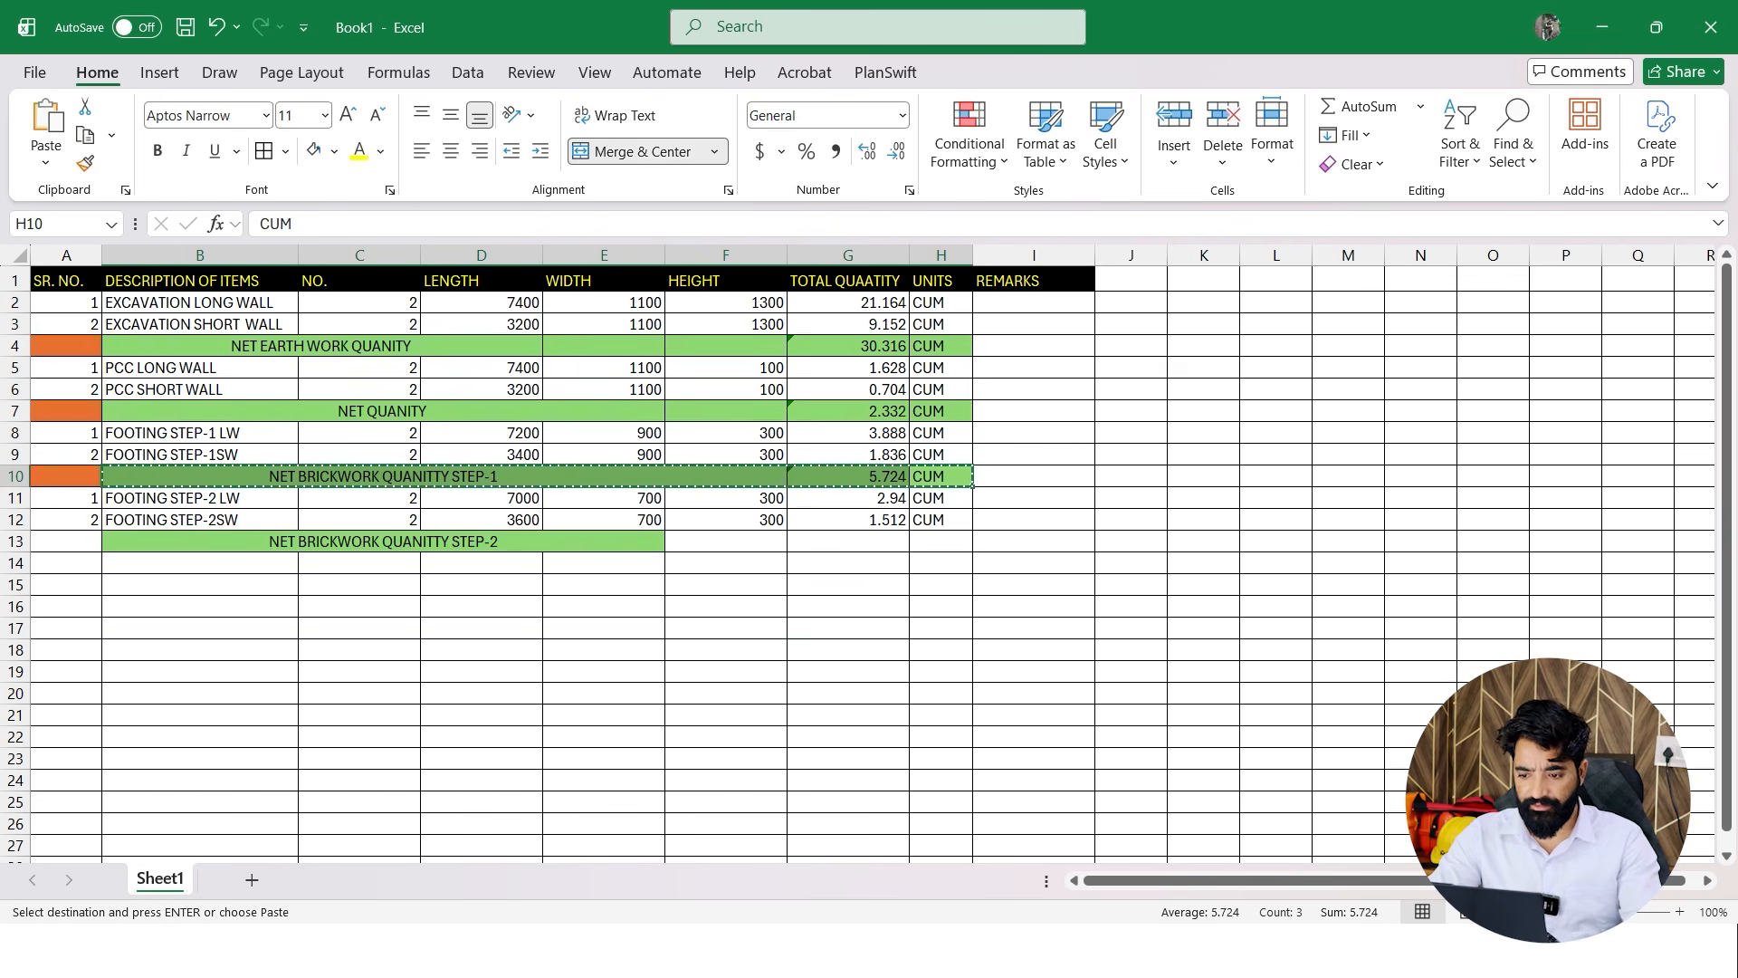
click(942, 541)
key(ctrl+v)
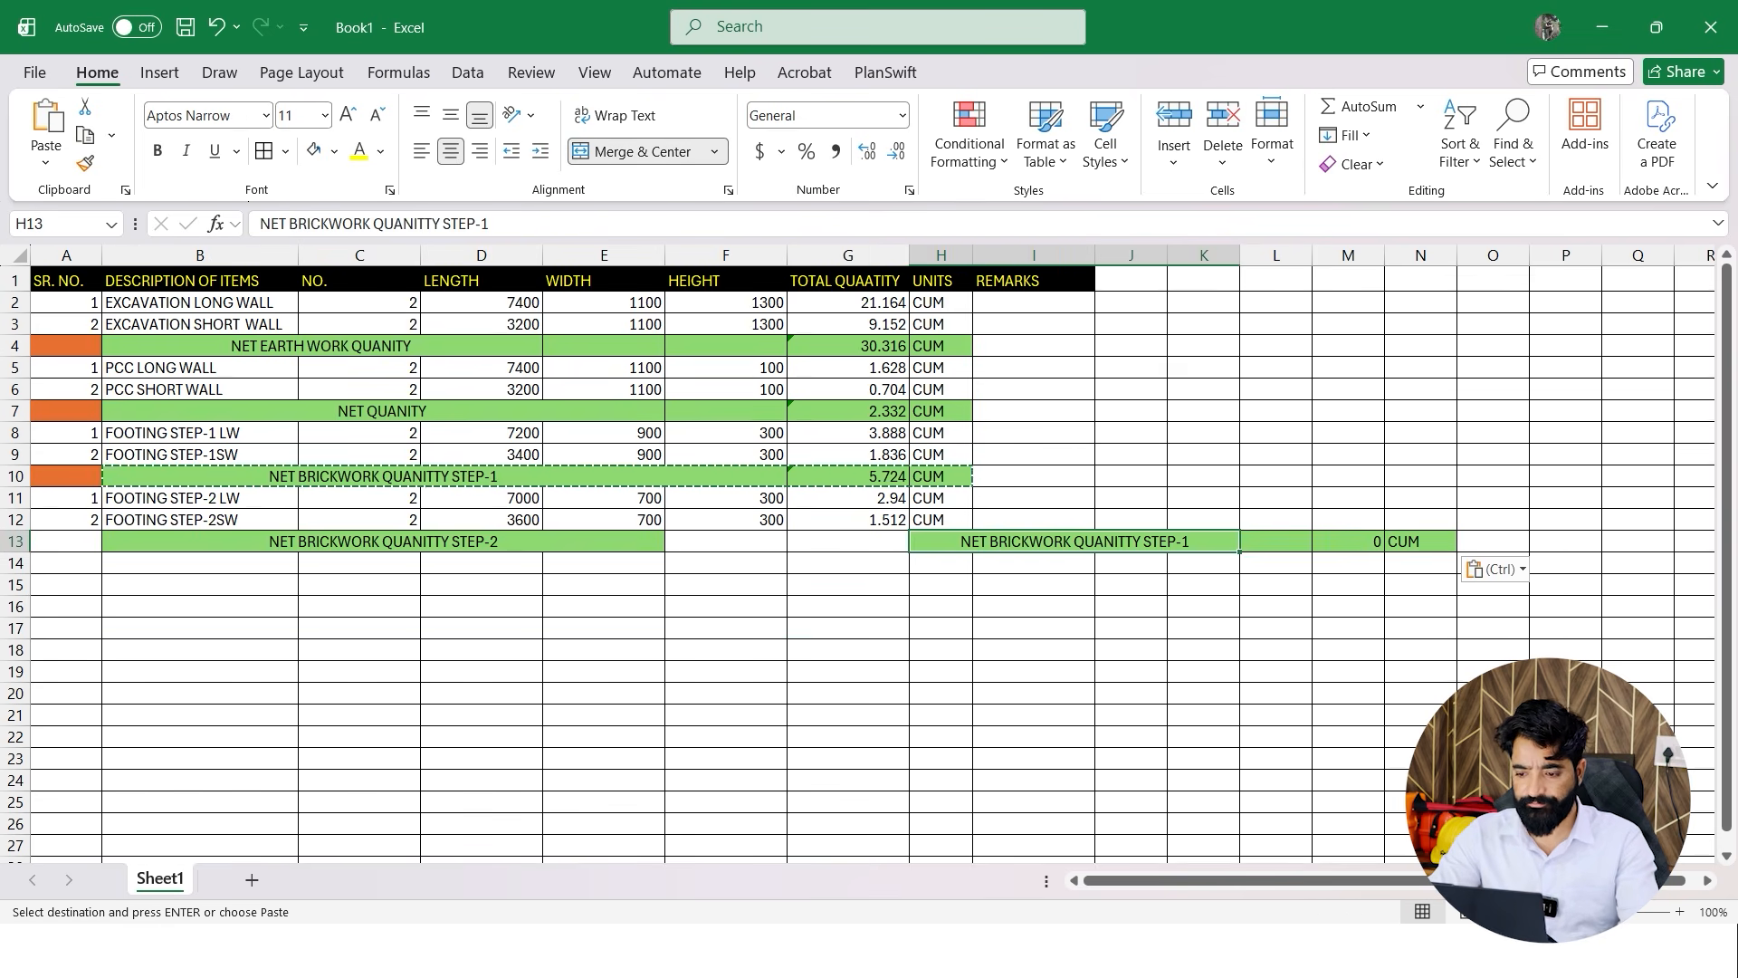
key(ctrl+z)
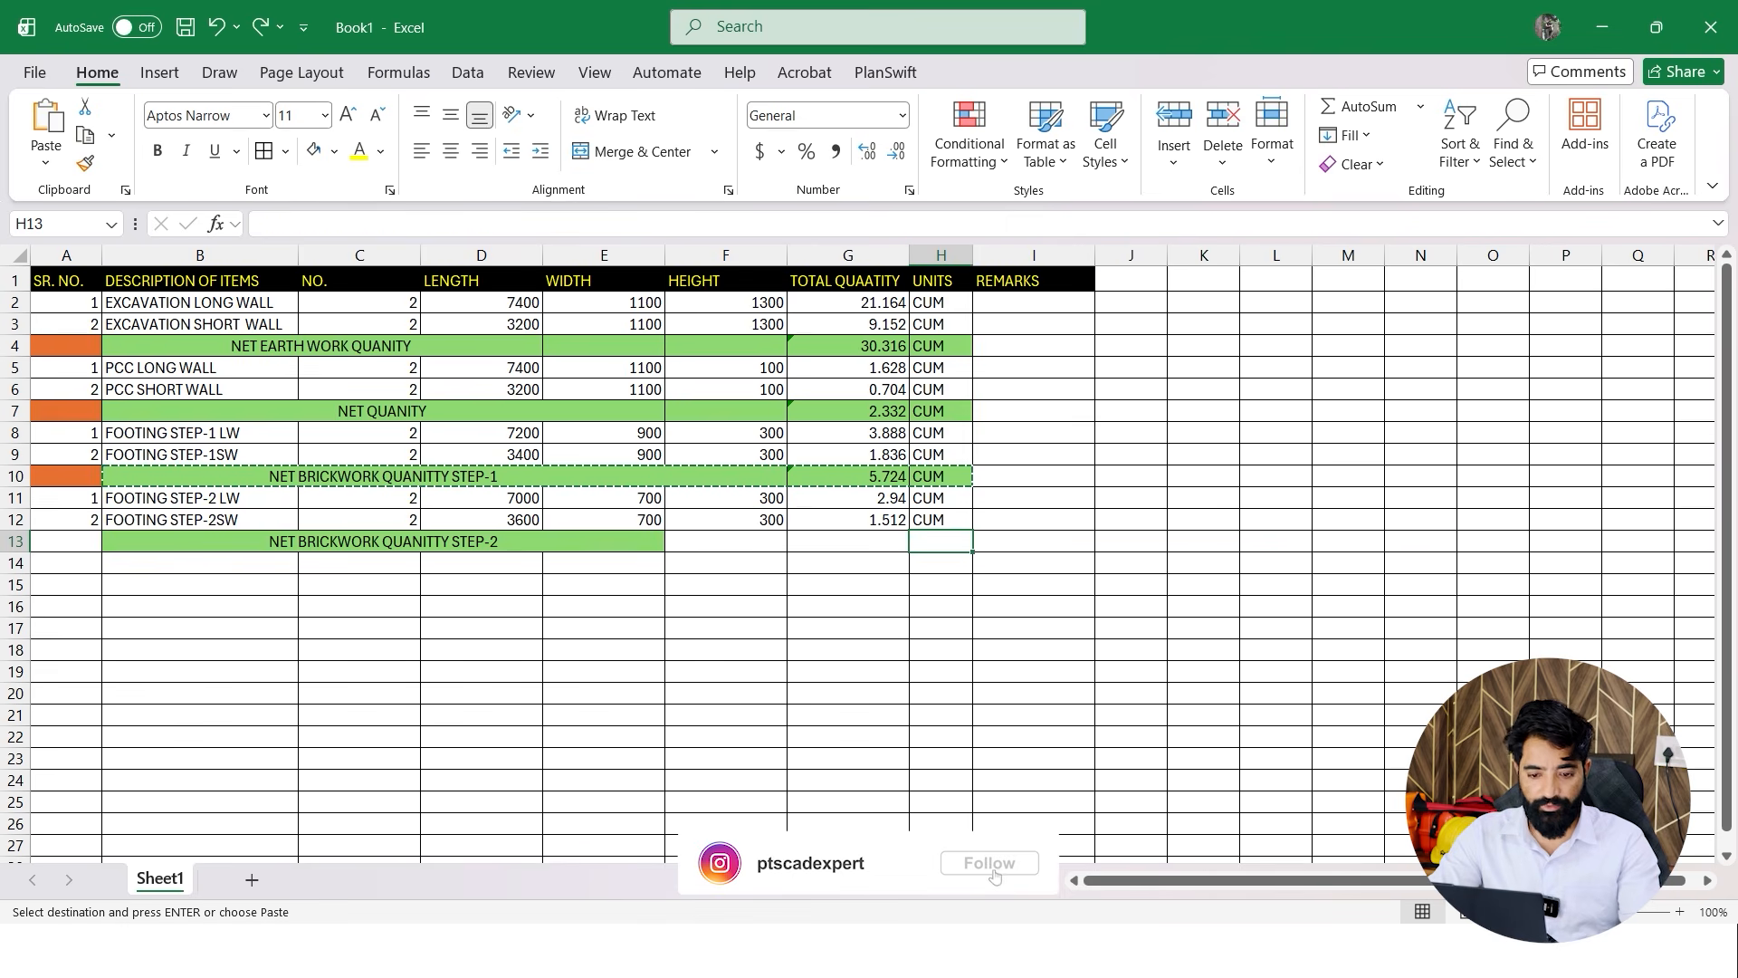
Paste the blank cell H13 over the merged step 2 label in B13
key(ctrl+c)
click(383, 542)
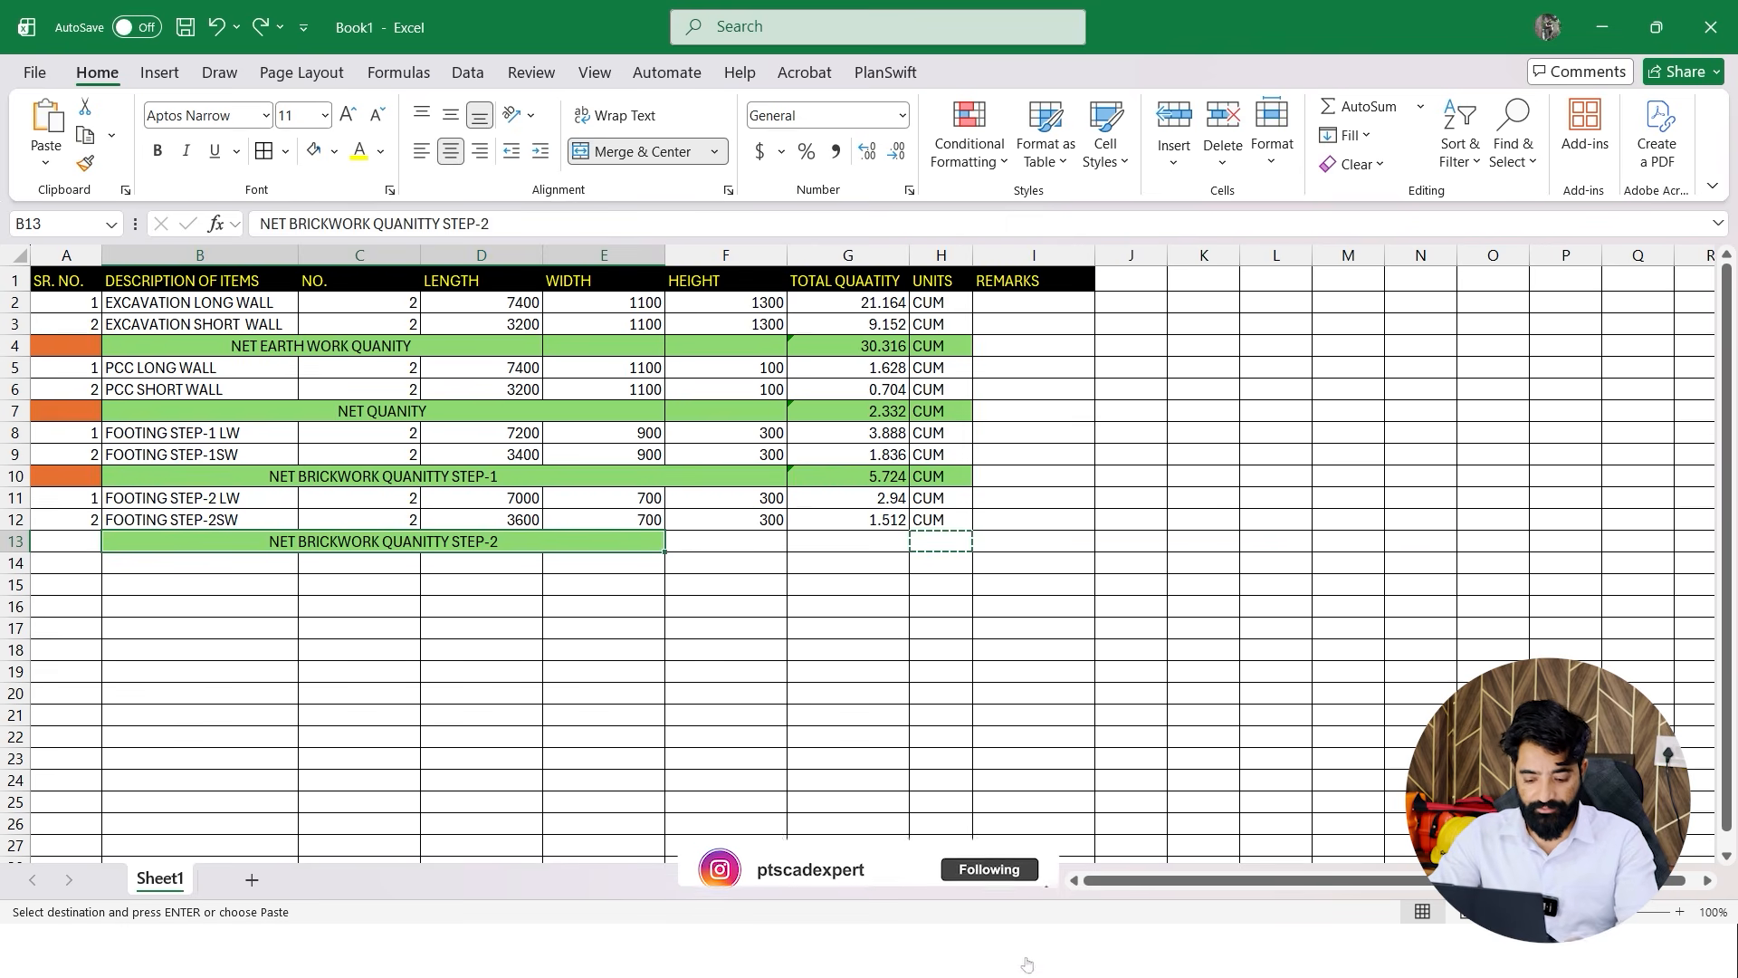
key(ctrl+v)
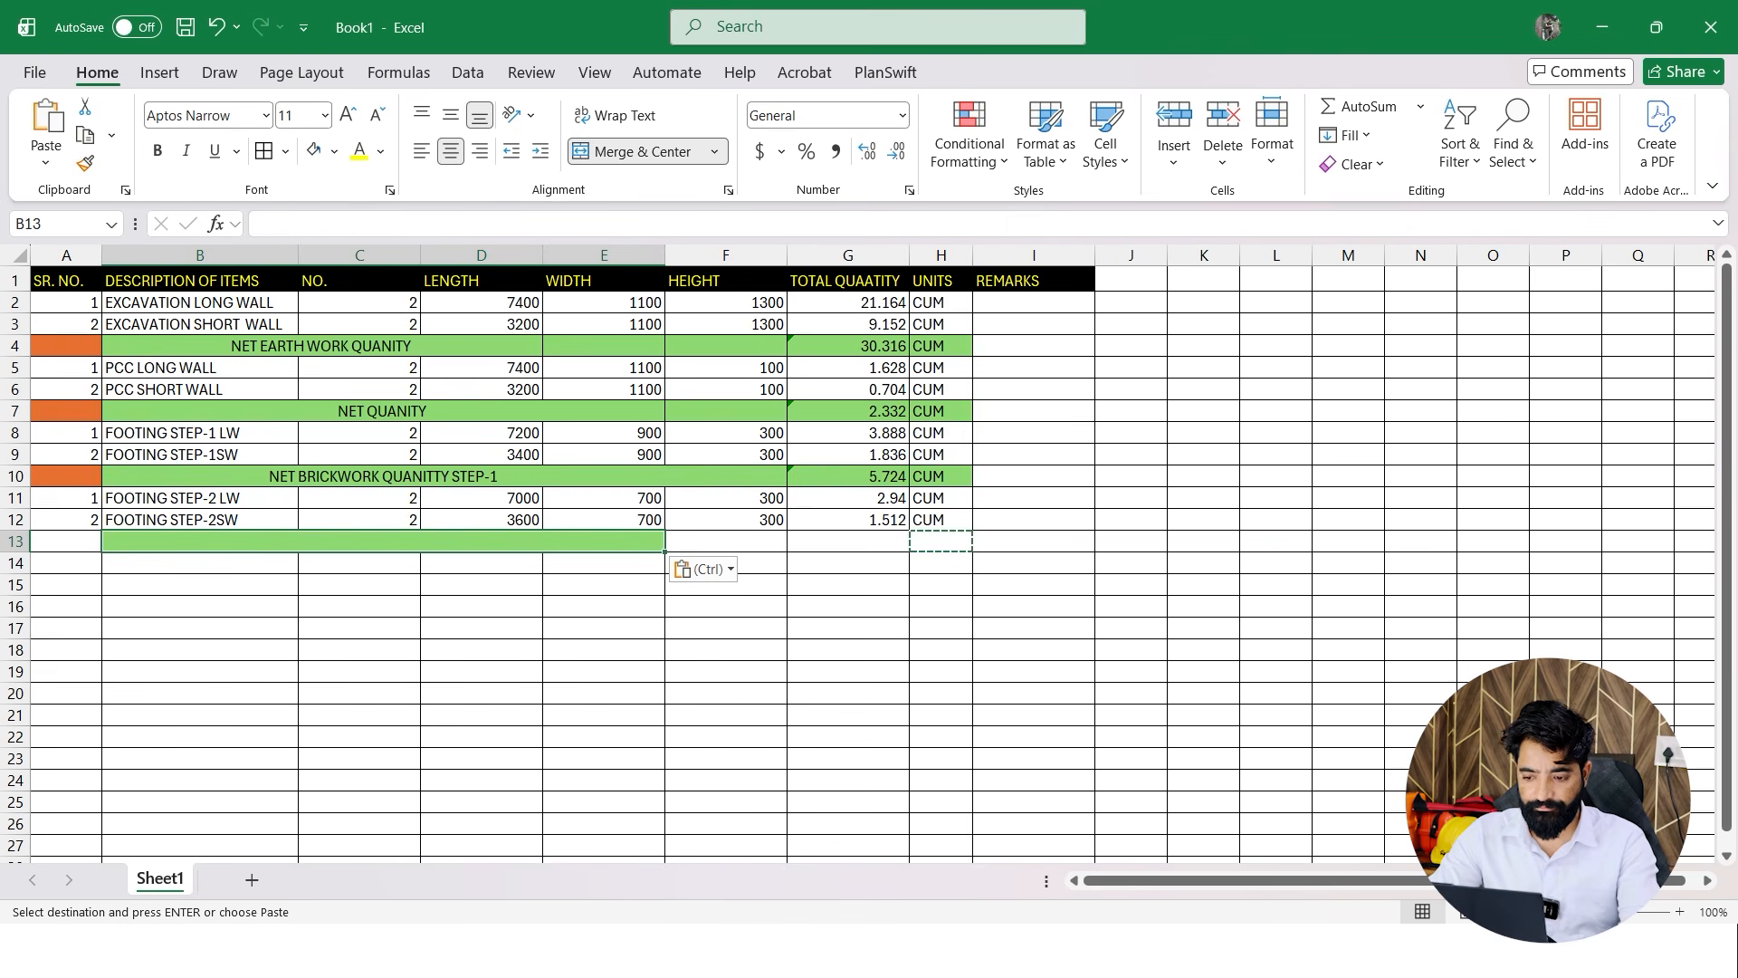
click(604, 629)
key(Escape)
Unmerge B13:E13 and copy the step 1 total row, B10:H10, to B13
drag(383, 476, 941, 476)
key(ctrl+c)
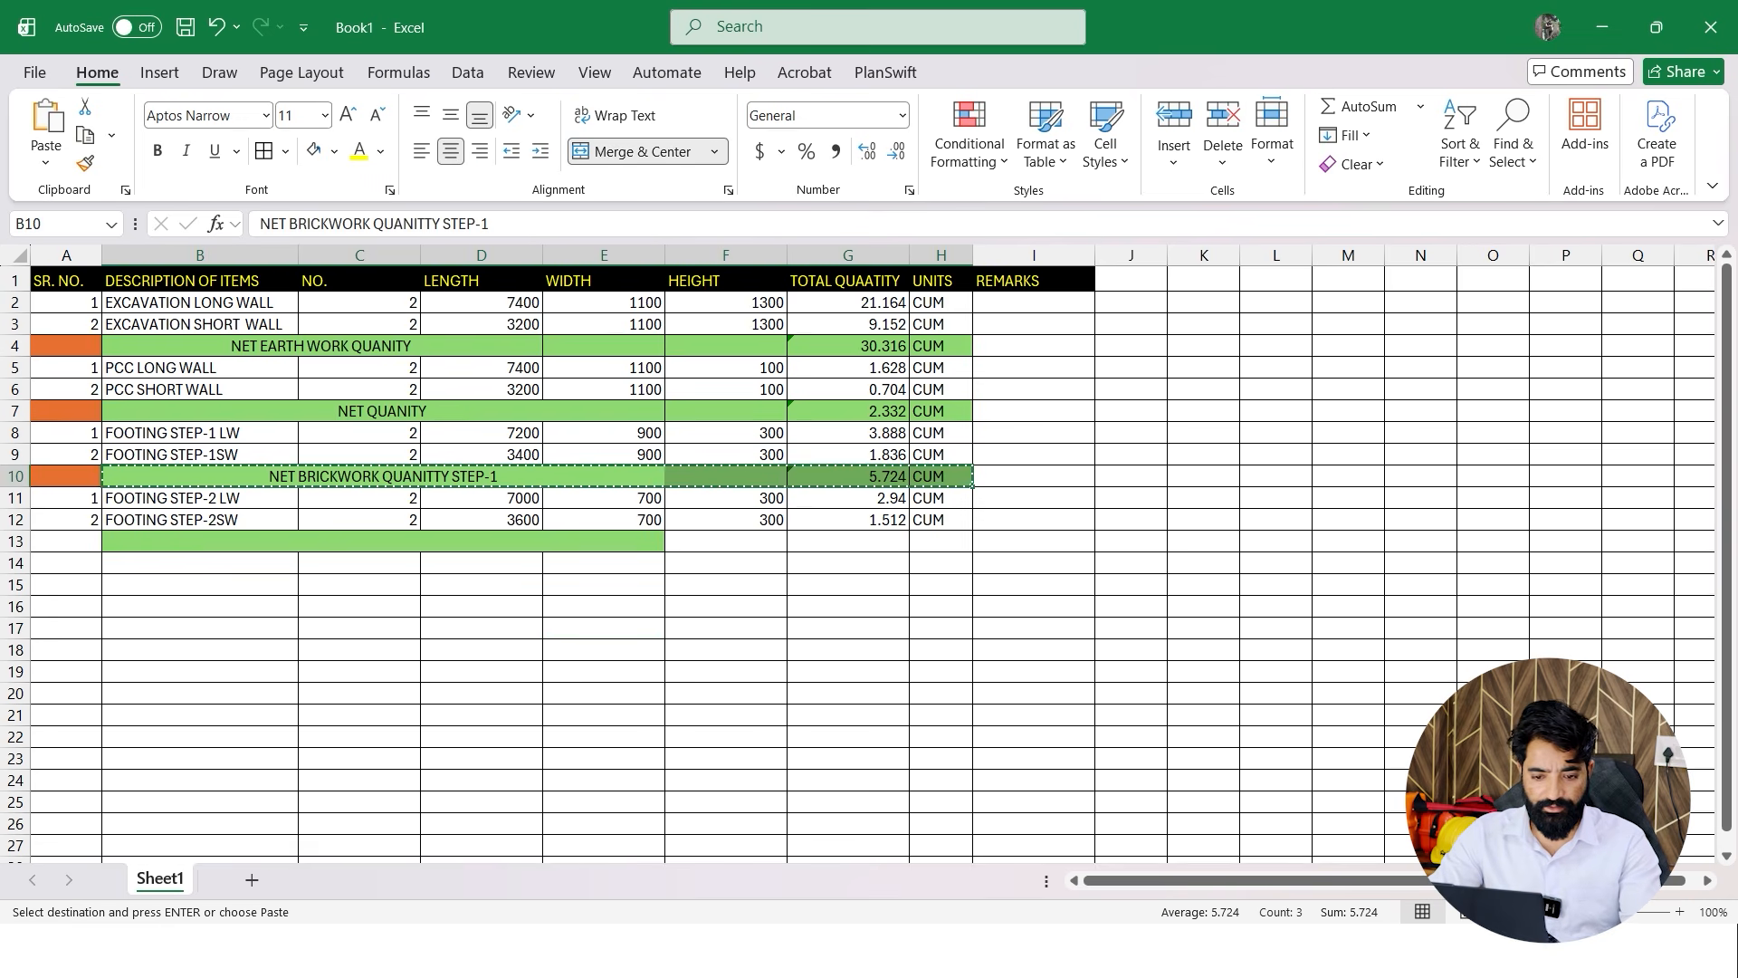
click(383, 541)
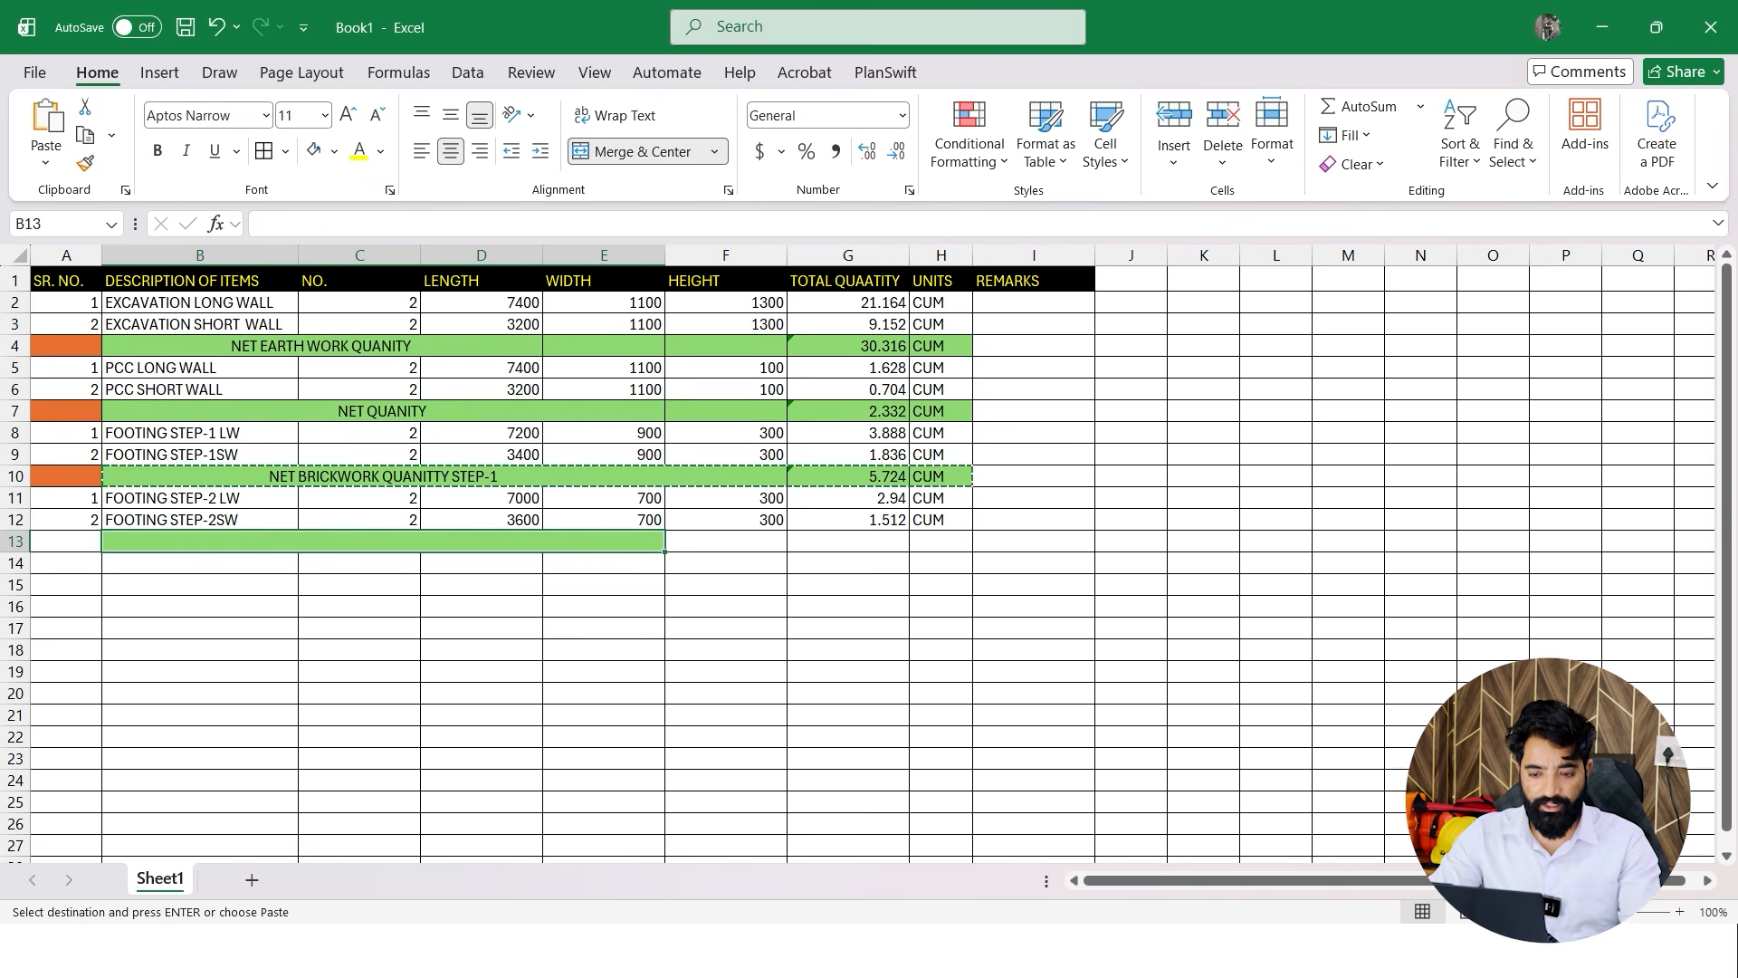
click(644, 152)
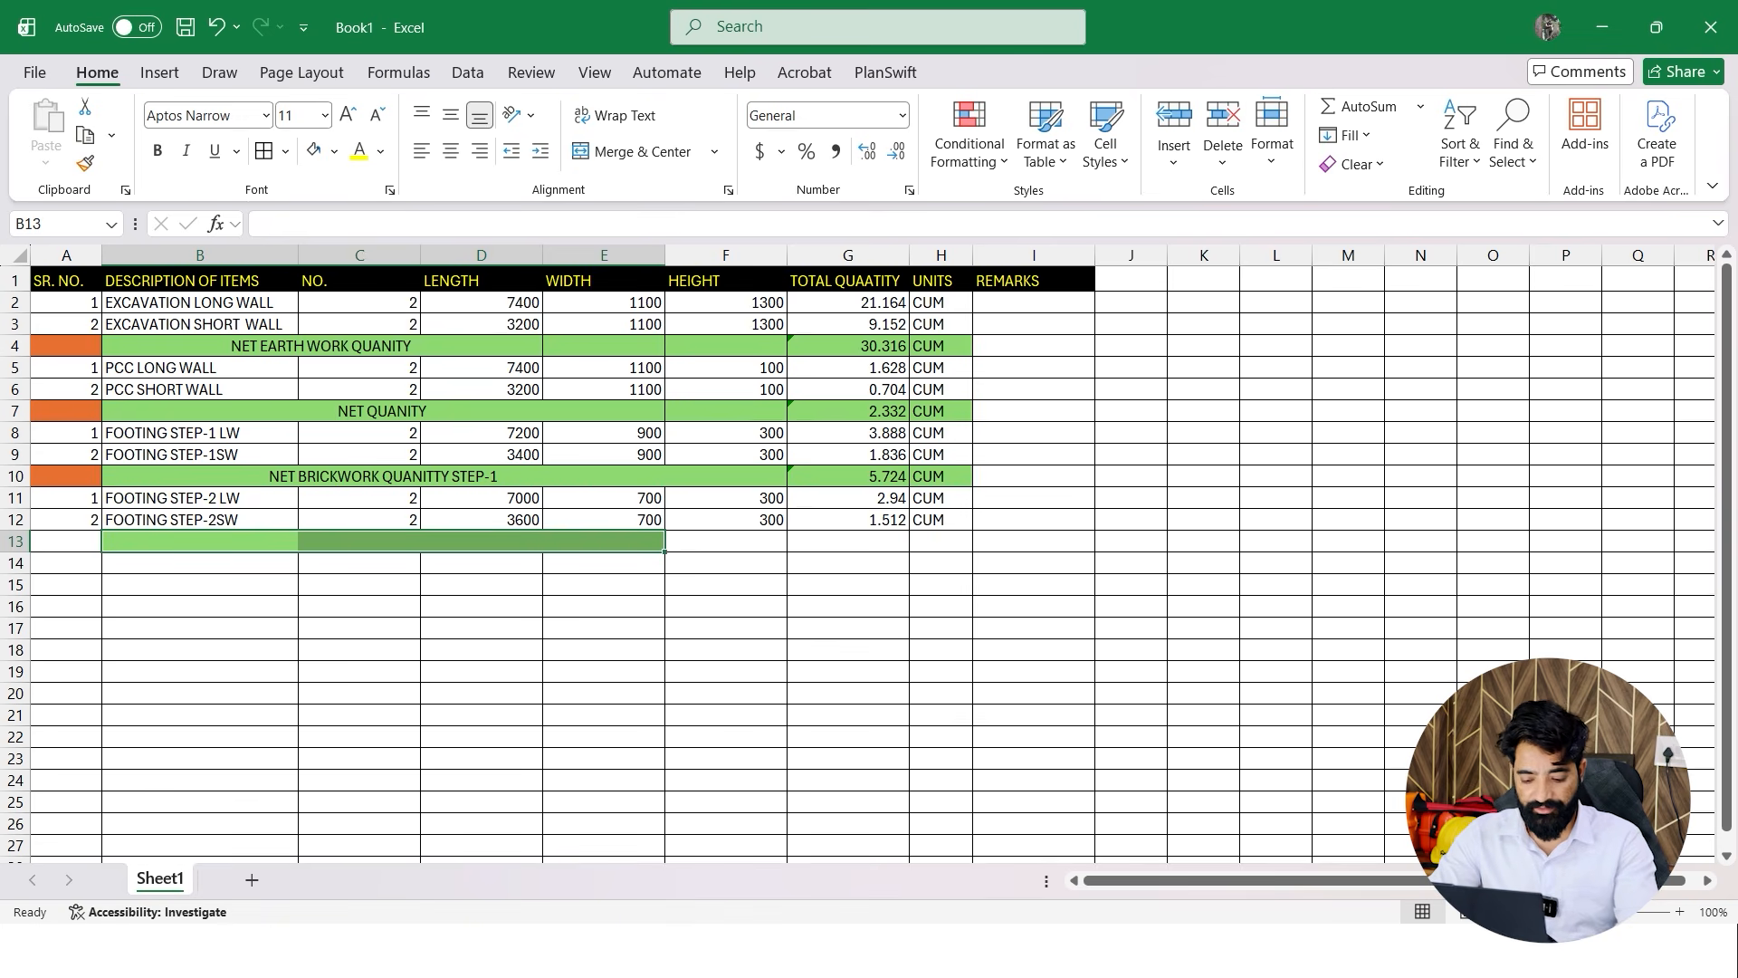
click(200, 606)
drag(382, 476, 942, 479)
key(ctrl+c)
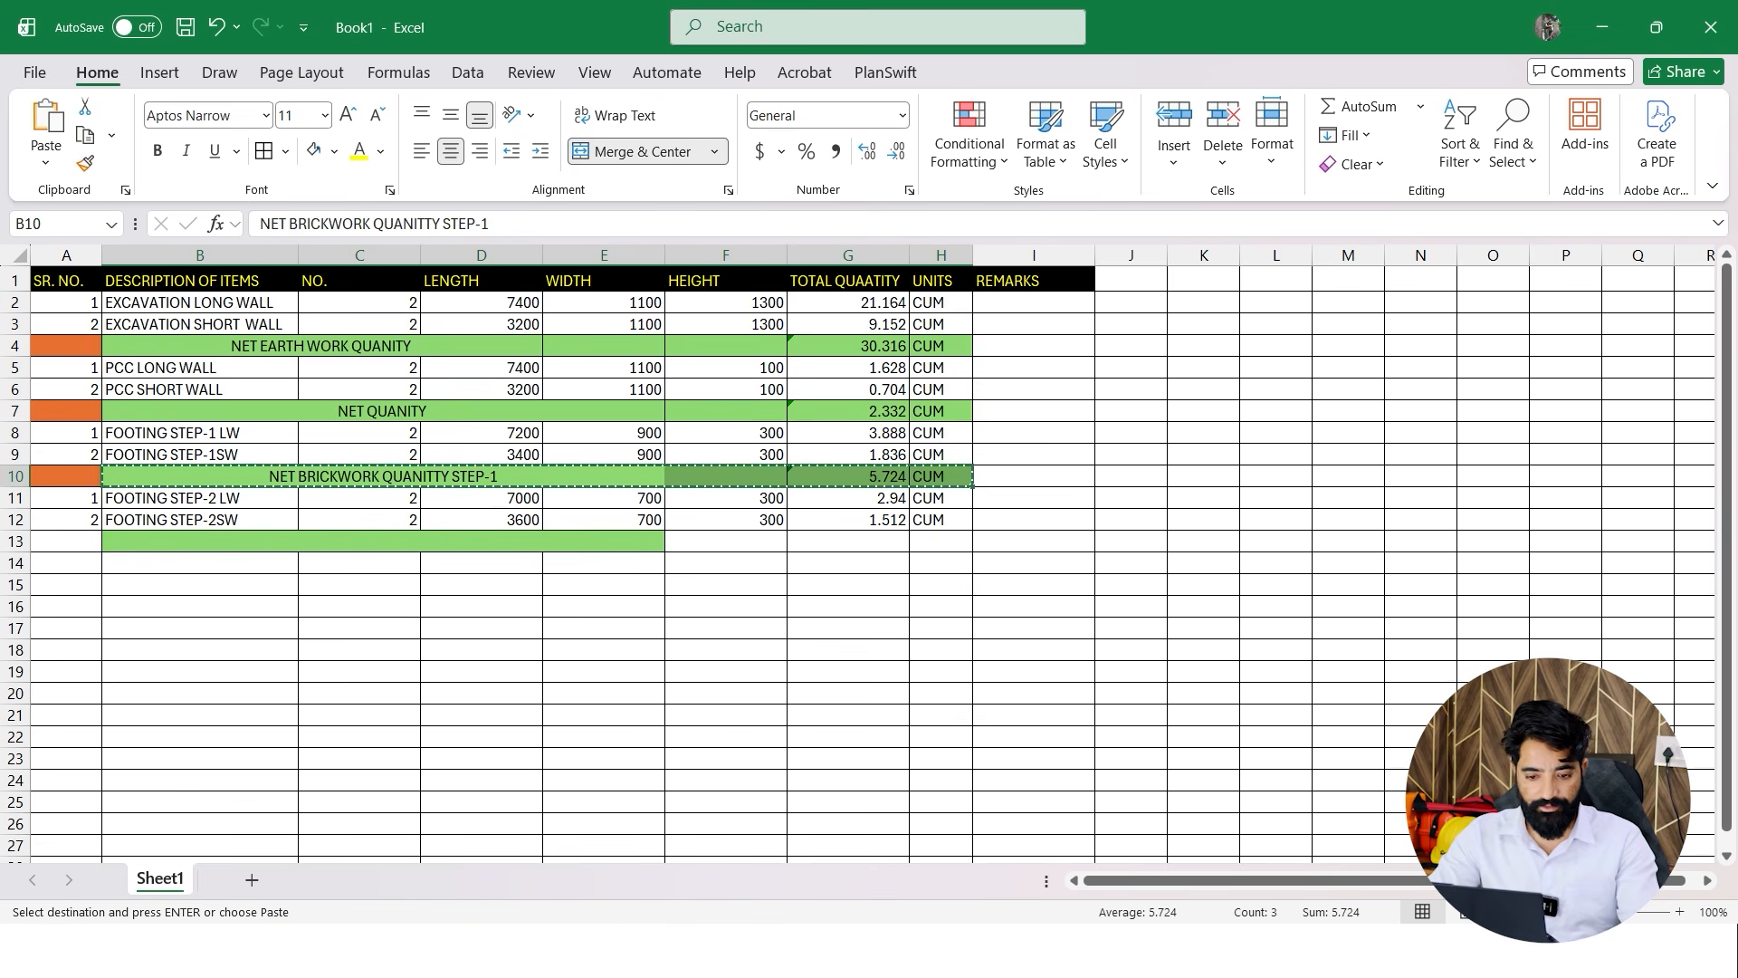
click(200, 542)
key(ctrl+v)
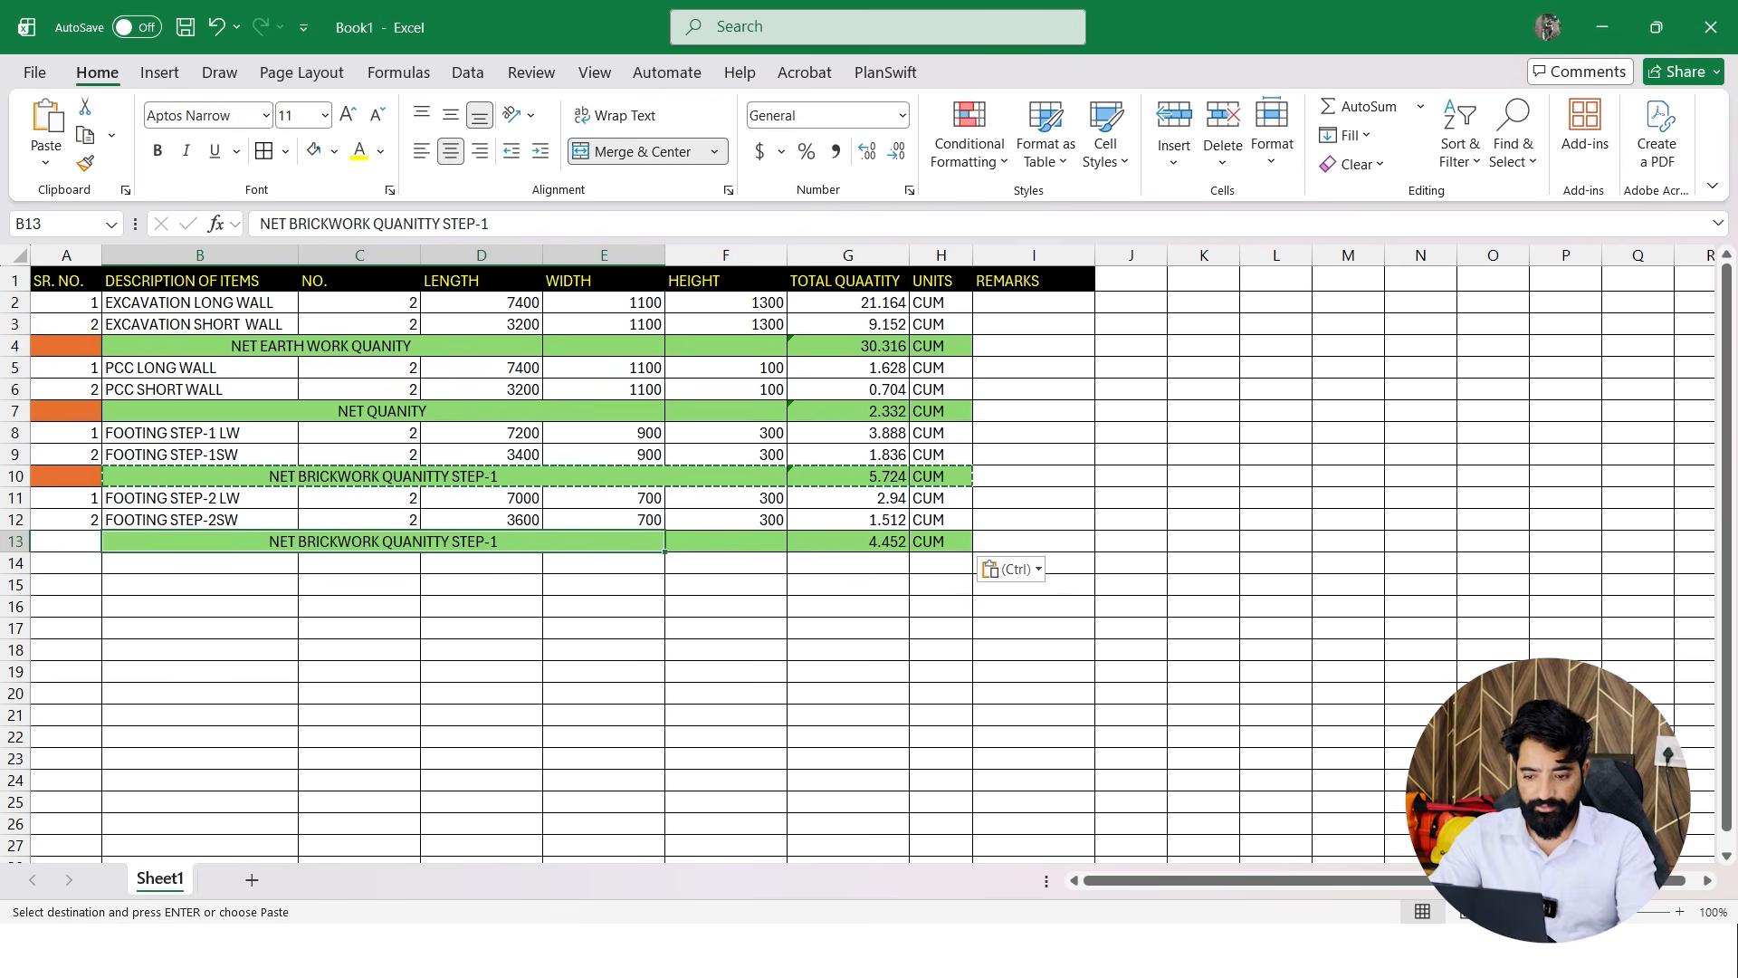
click(849, 672)
key(Escape)
Check the copied sum formula in G13 and rename the B13 label NET BRICKWORK QUANITTY STEP-2
double_click(874, 541)
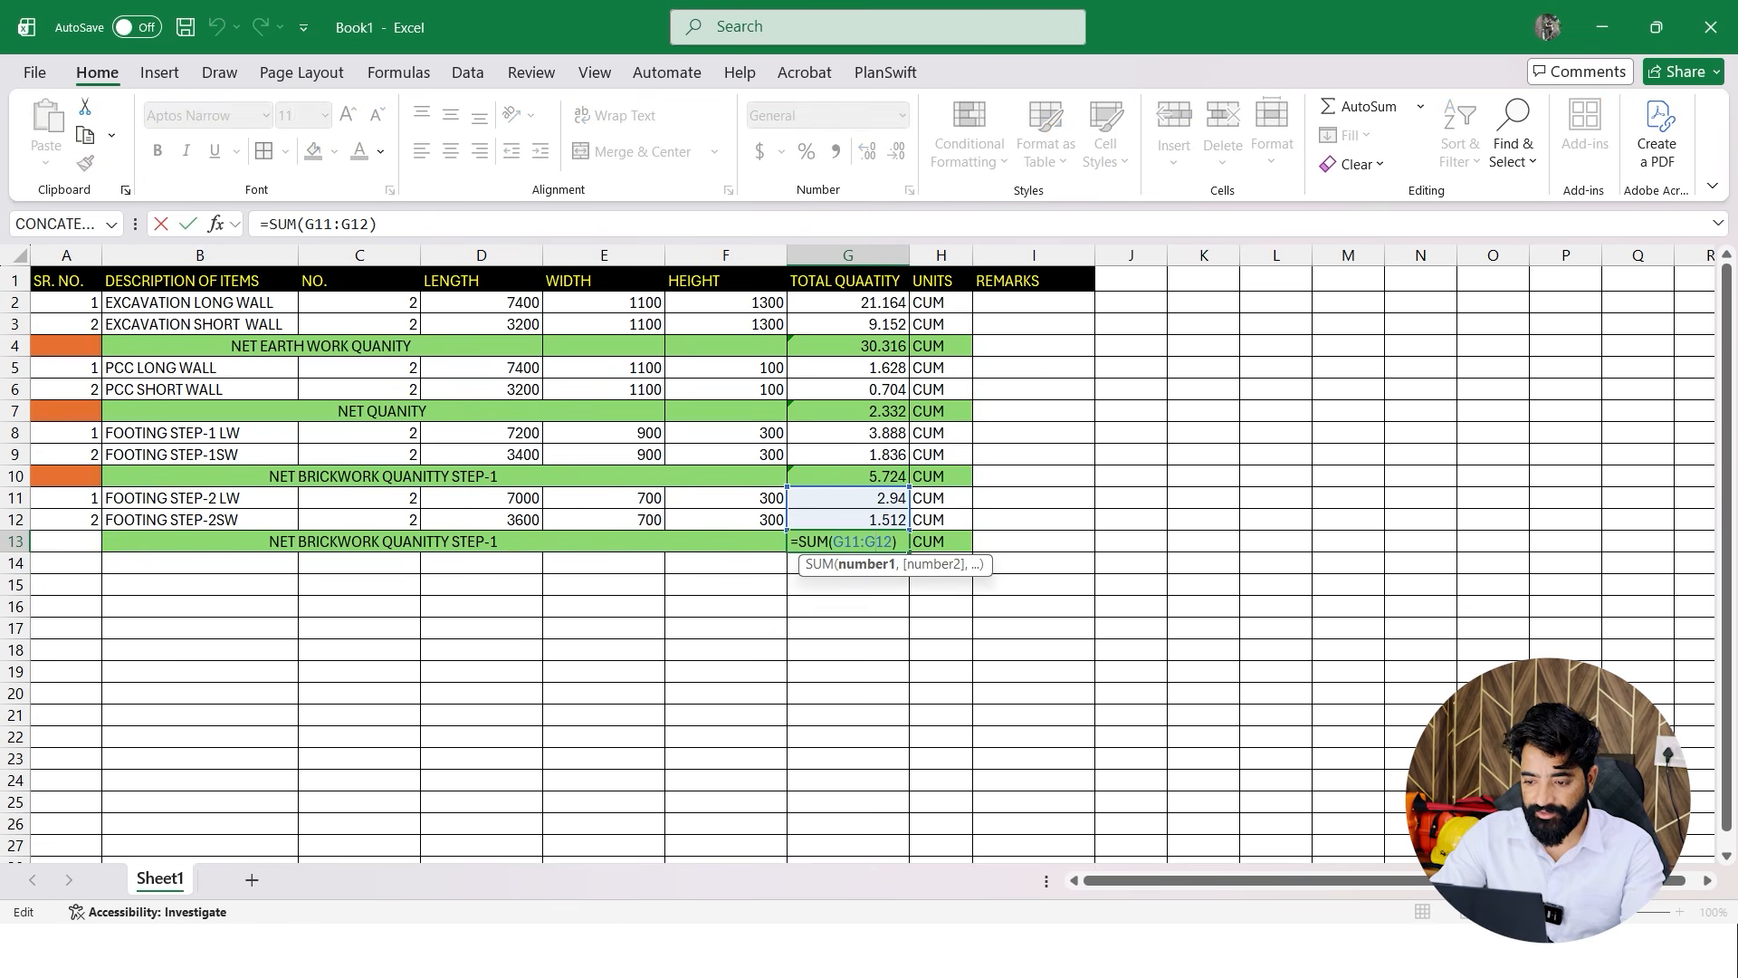
click(848, 650)
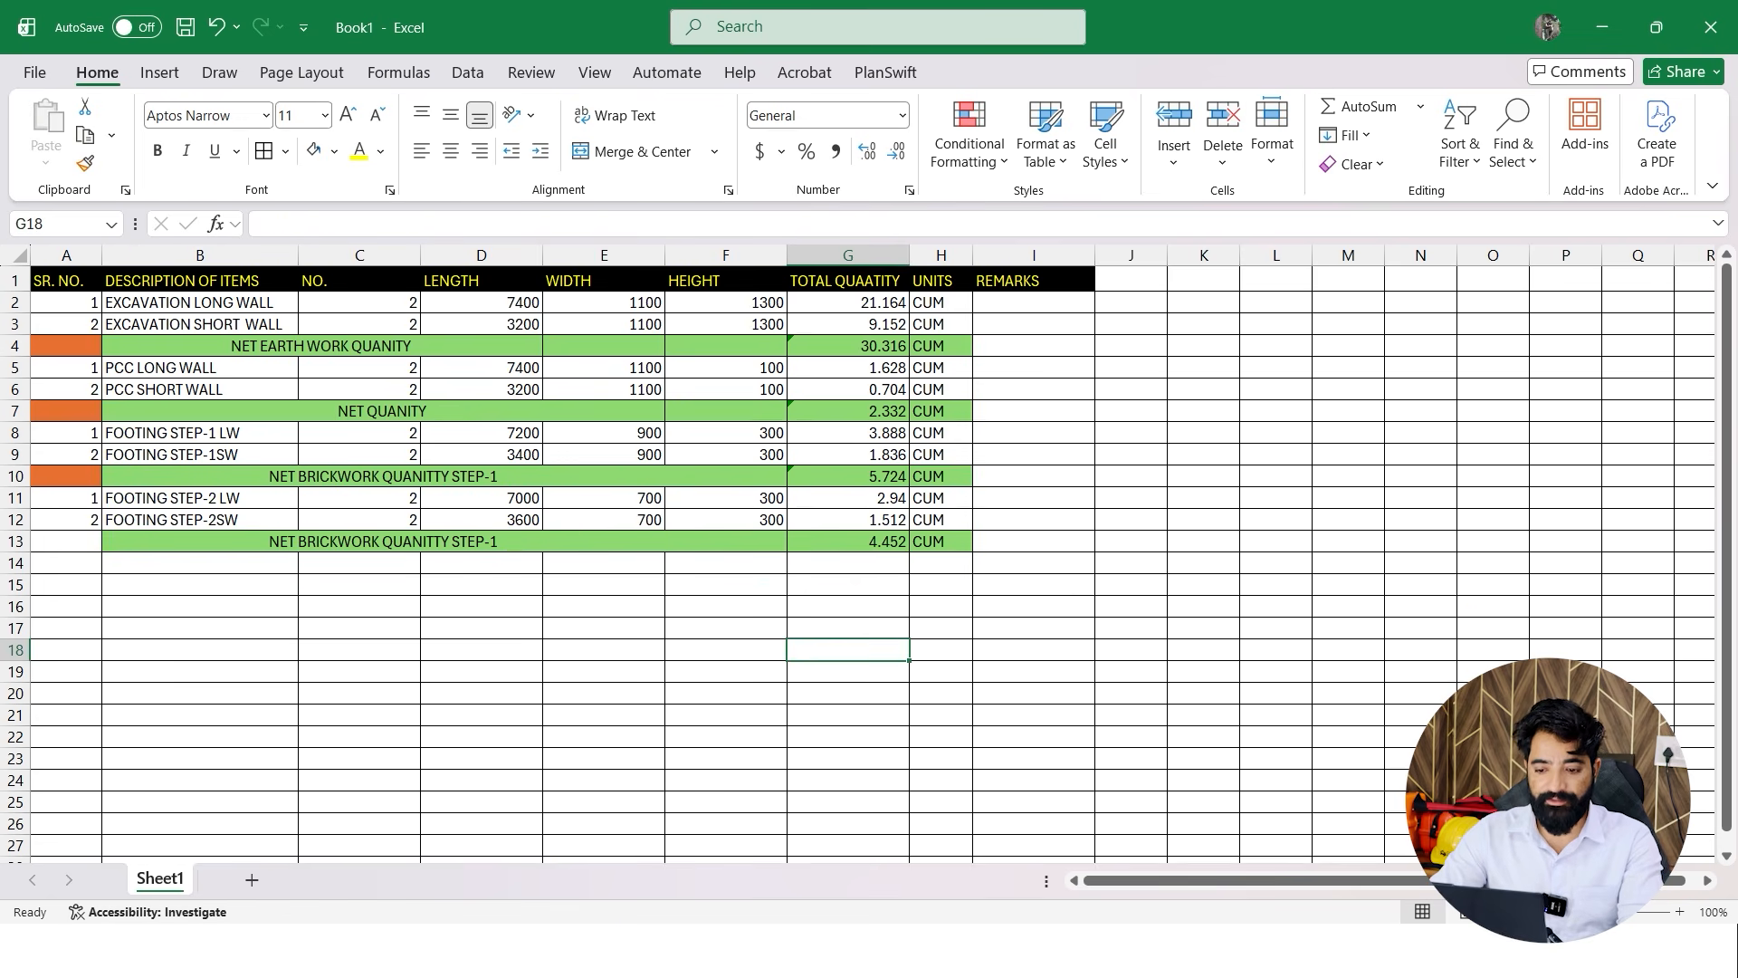
double_click(498, 541)
text(2)
key(Return)
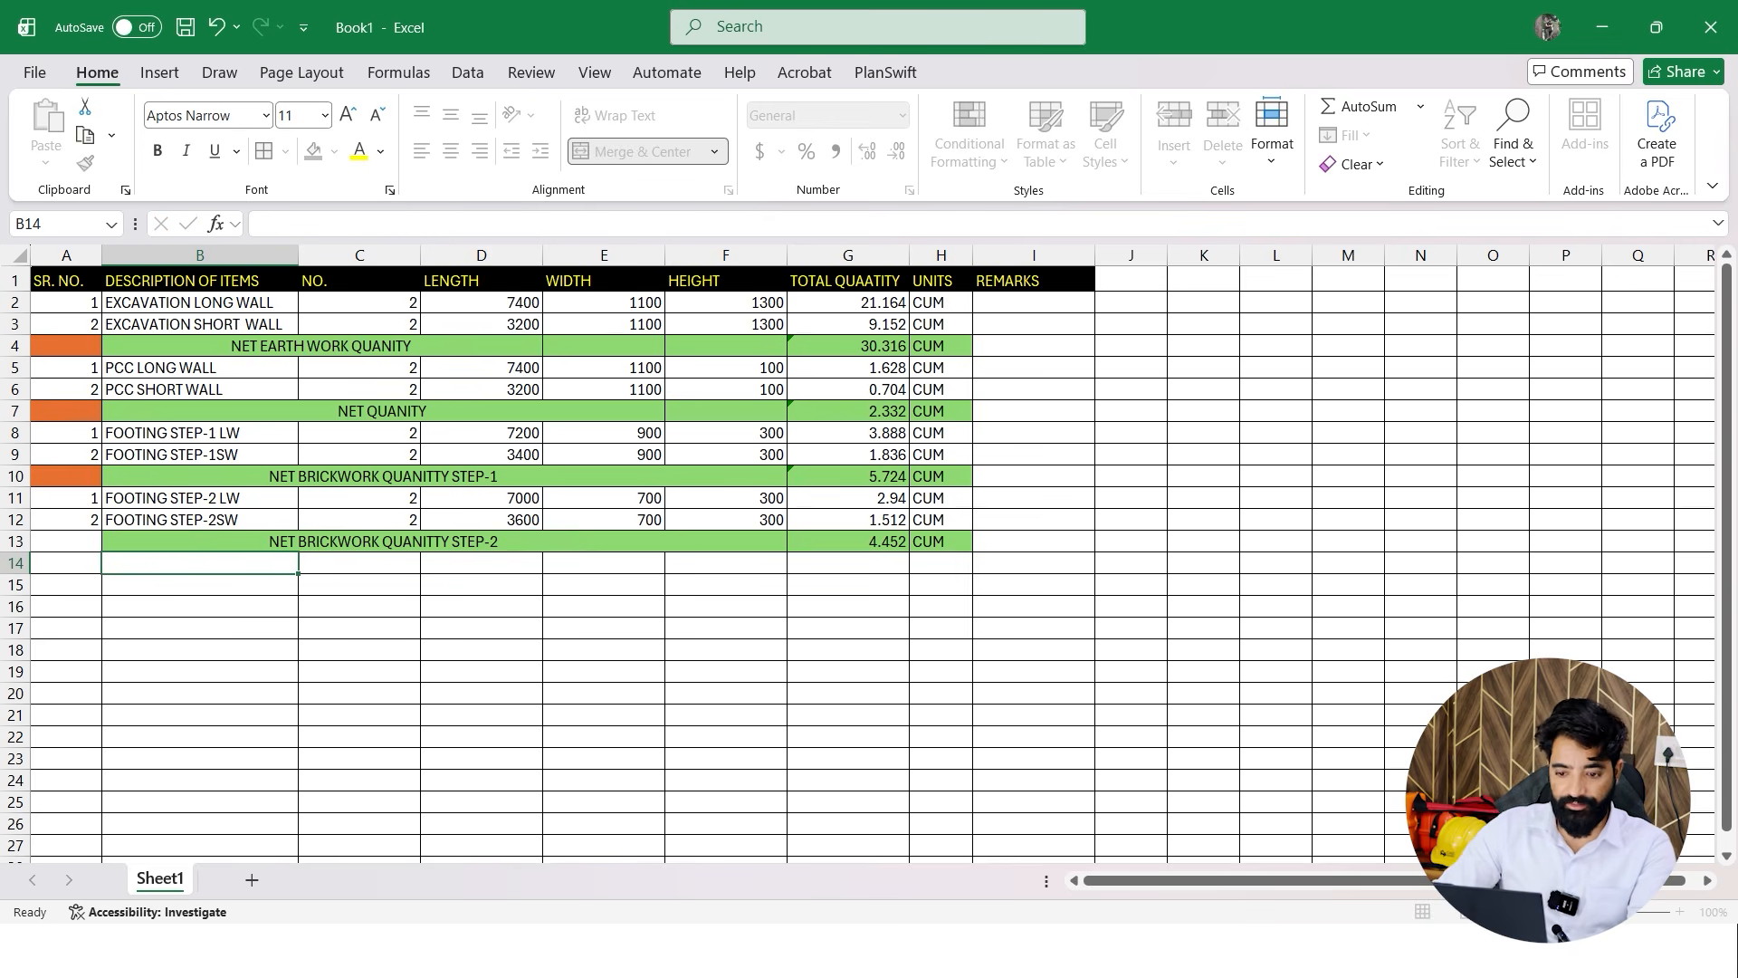
Copy the orange-filled cell A10 to A13 to complete the step 2 total row
click(67, 542)
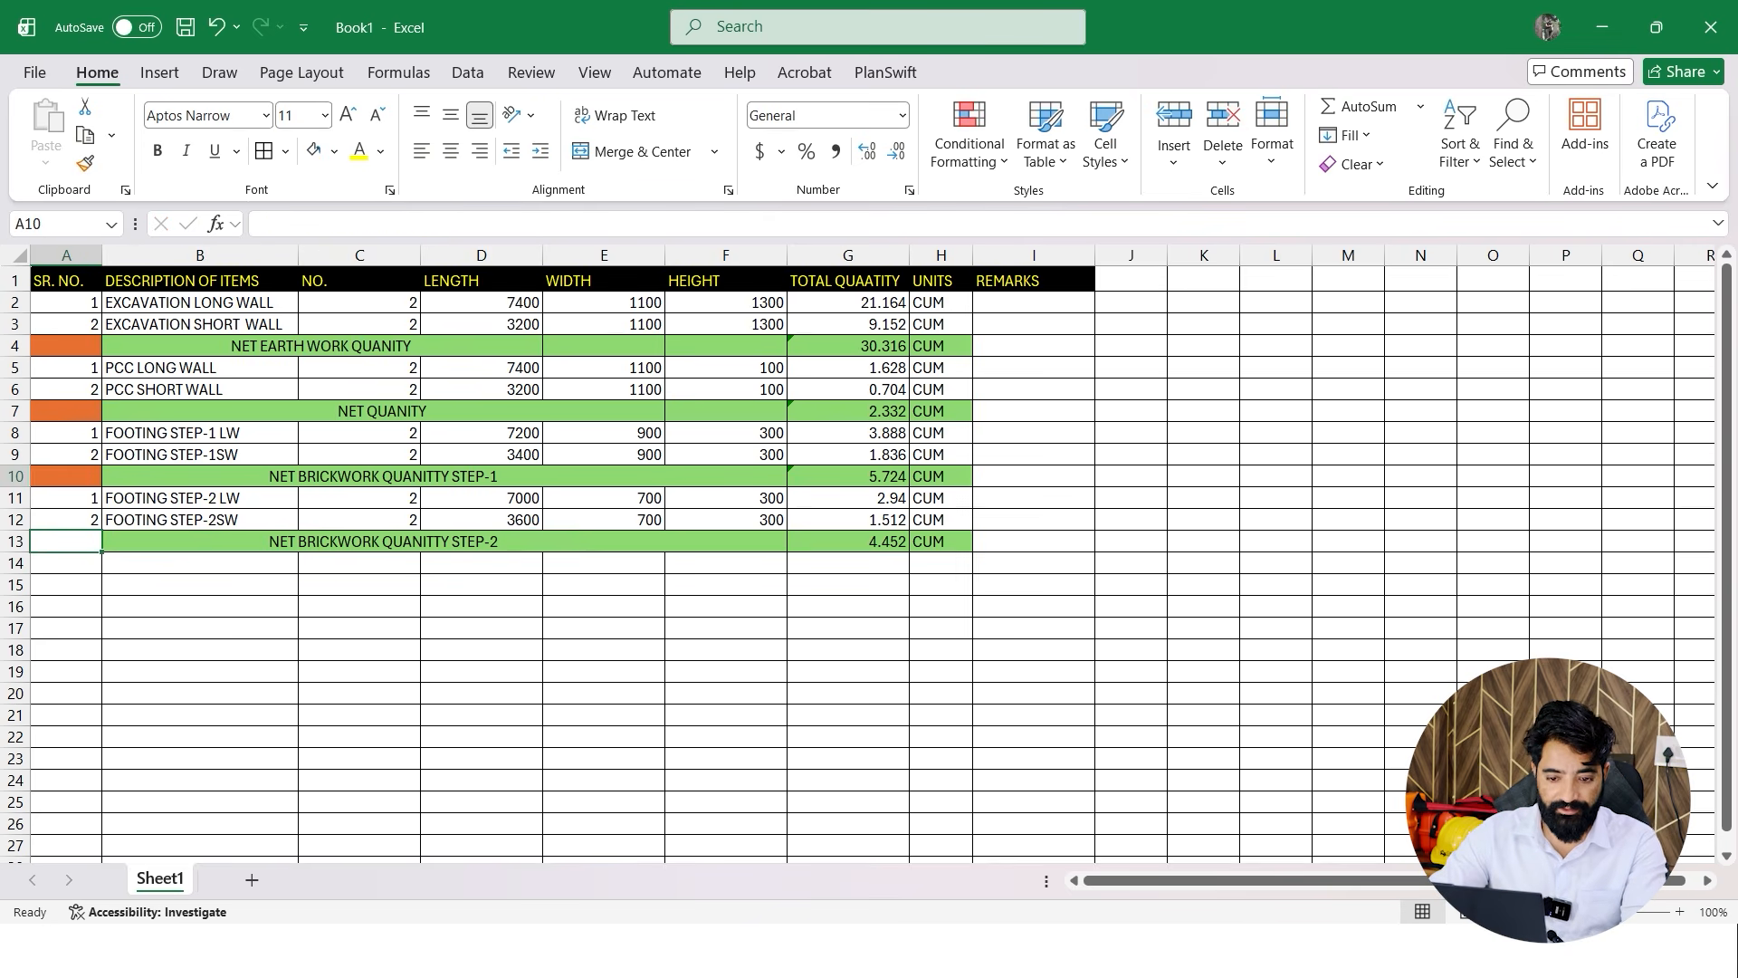
key(ctrl+c)
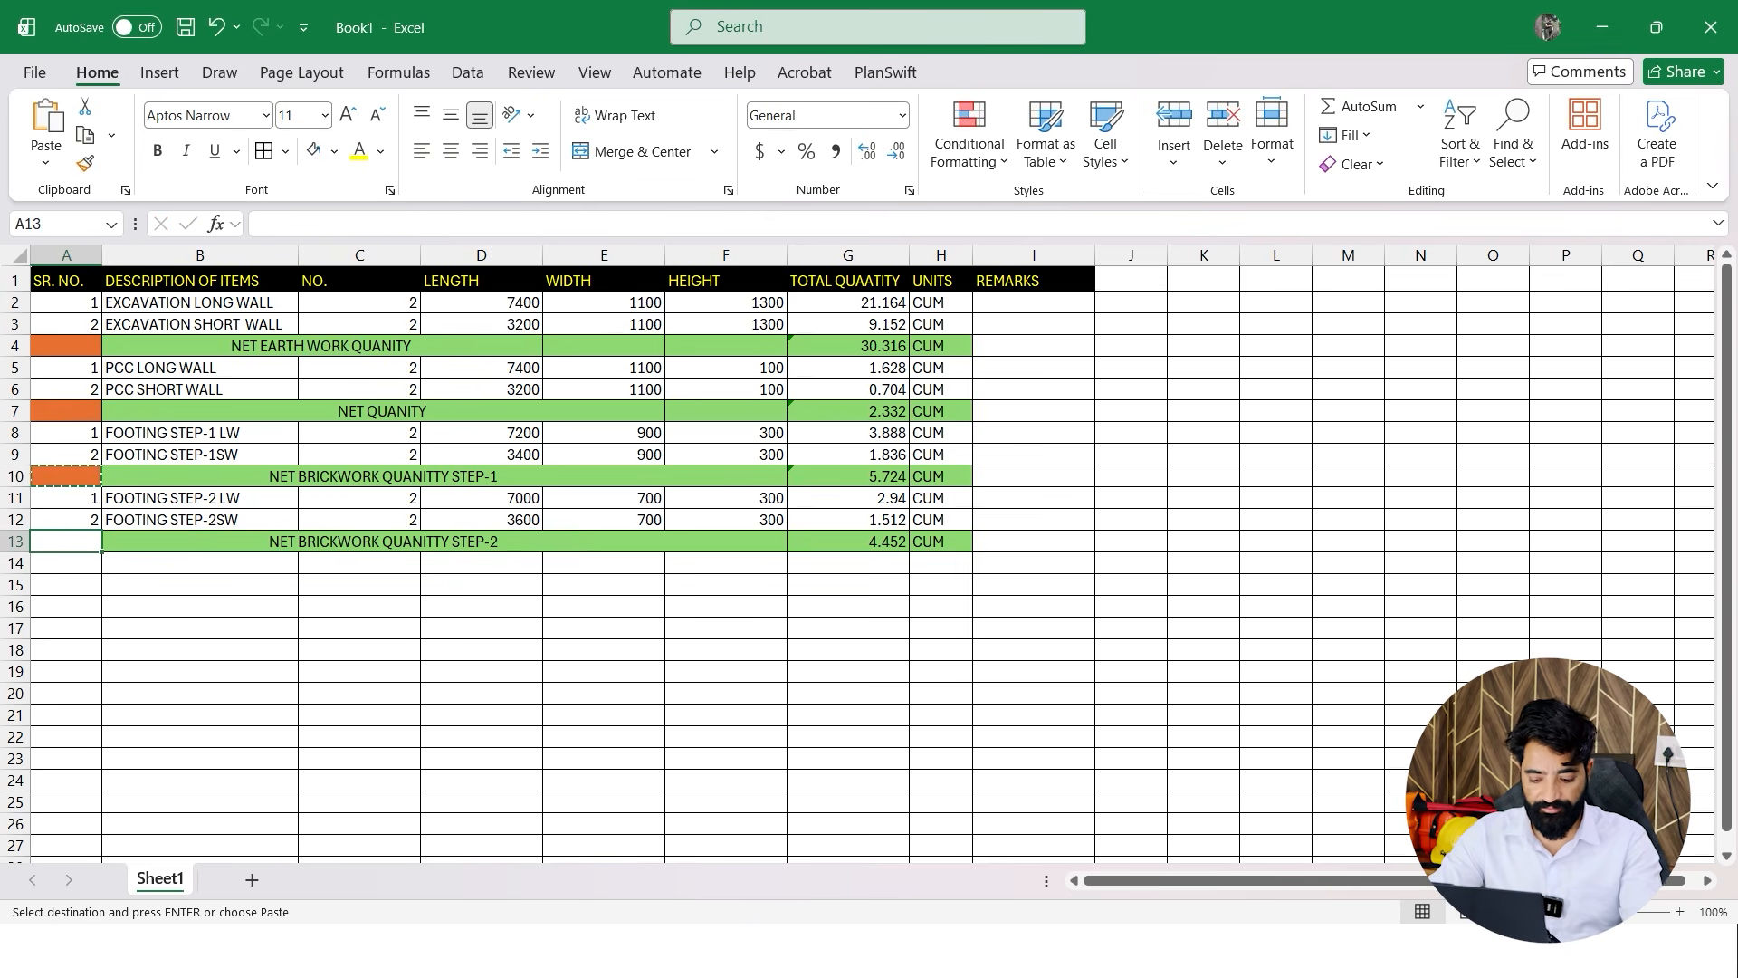
key(ctrl+v)
drag(200, 650, 200, 672)
key(Escape)
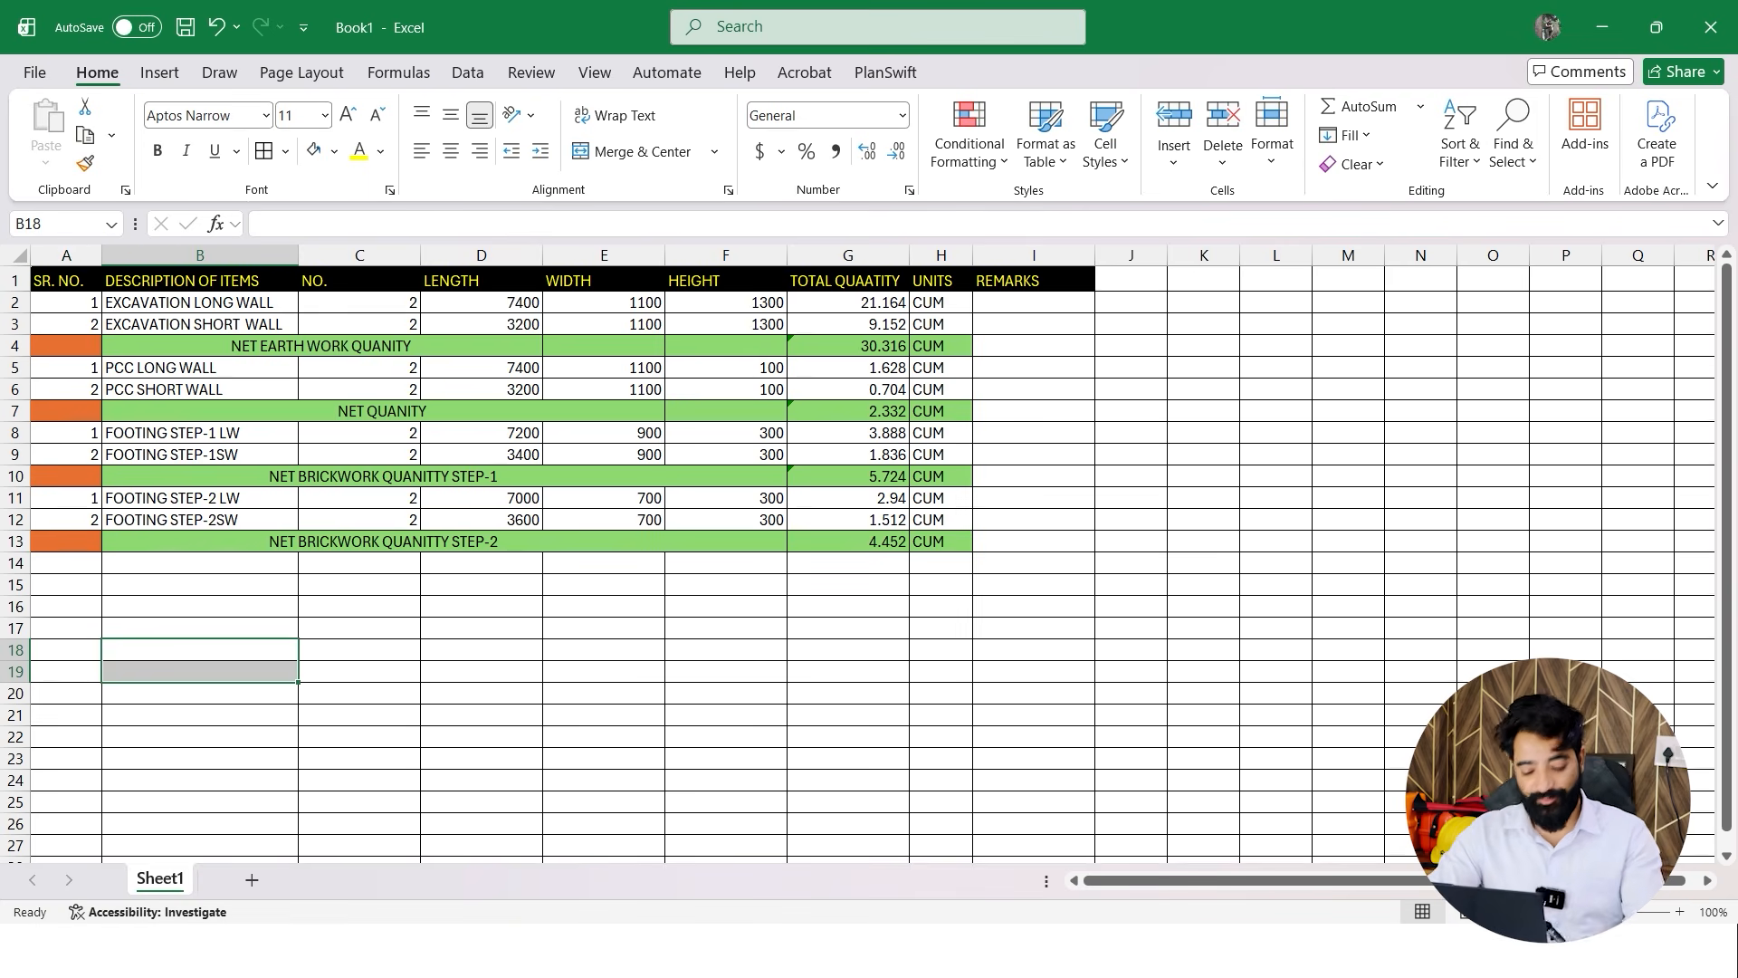
Switch to the AutoCAD drawing and hatch the 700 mm wide brickwork step in the footing section
key(super)
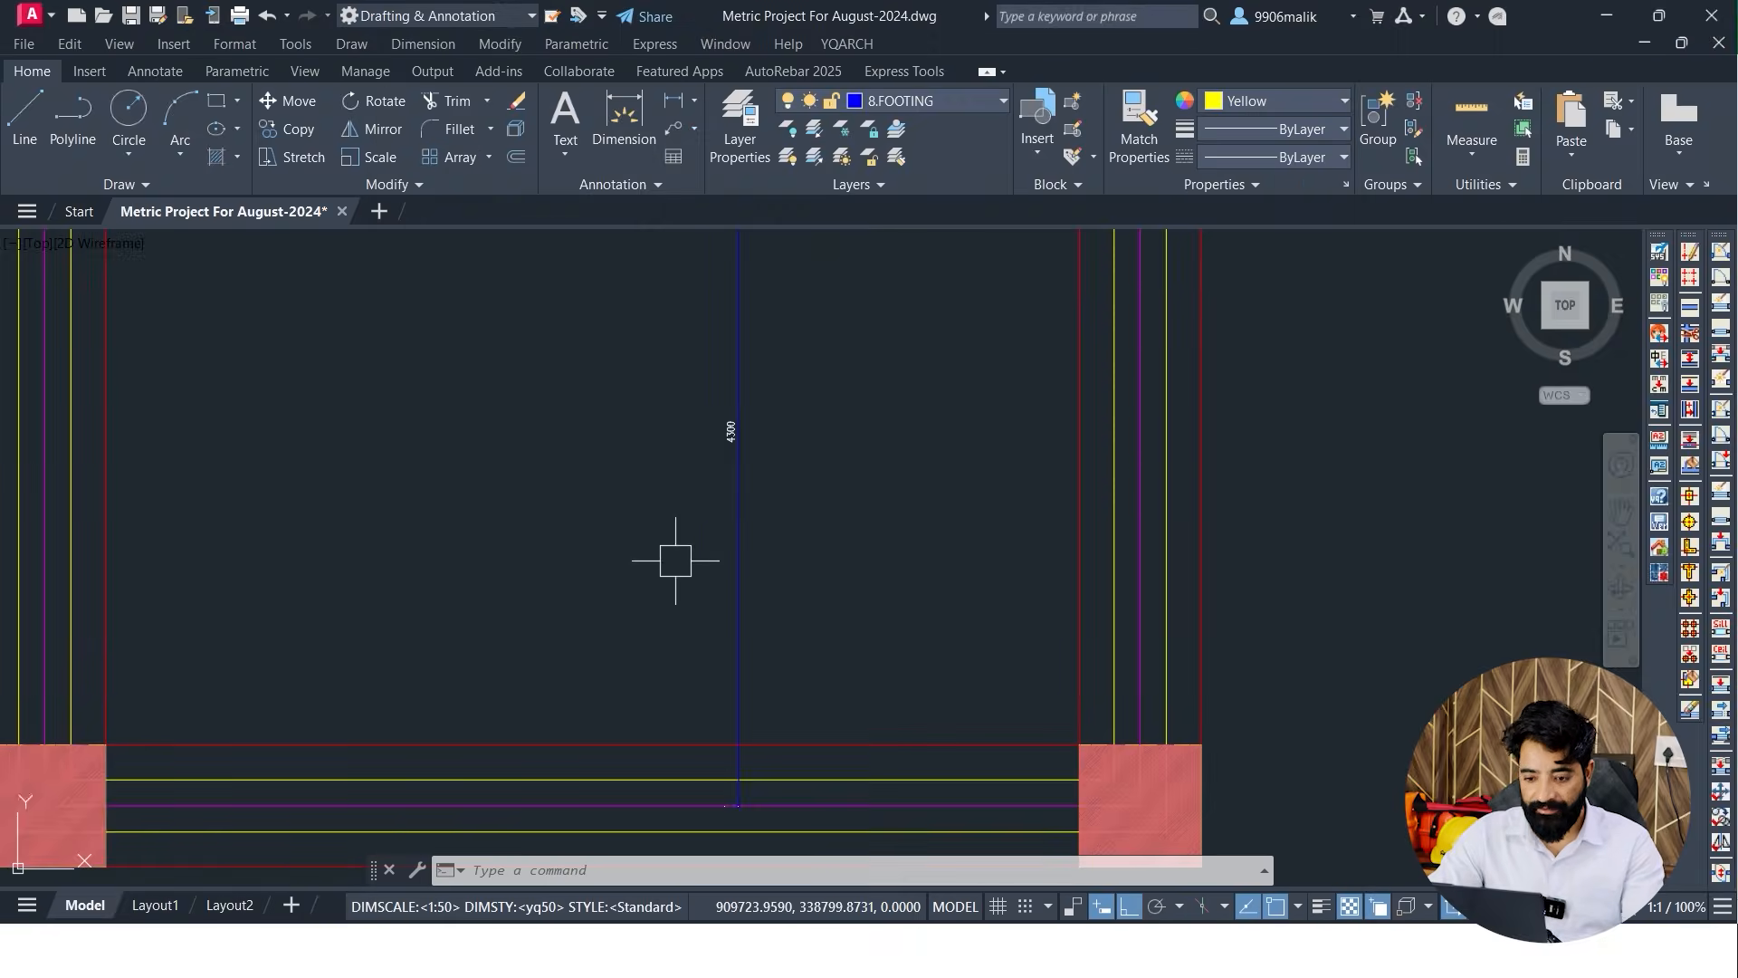
scroll(679, 562, down, 5)
scroll(574, 578, up, 5)
scroll(538, 459, up, 4)
middle_drag(542, 453, 613, 698)
scroll(472, 509, up, 2)
middle_drag(473, 511, 489, 647)
middle_drag(455, 584, 457, 593)
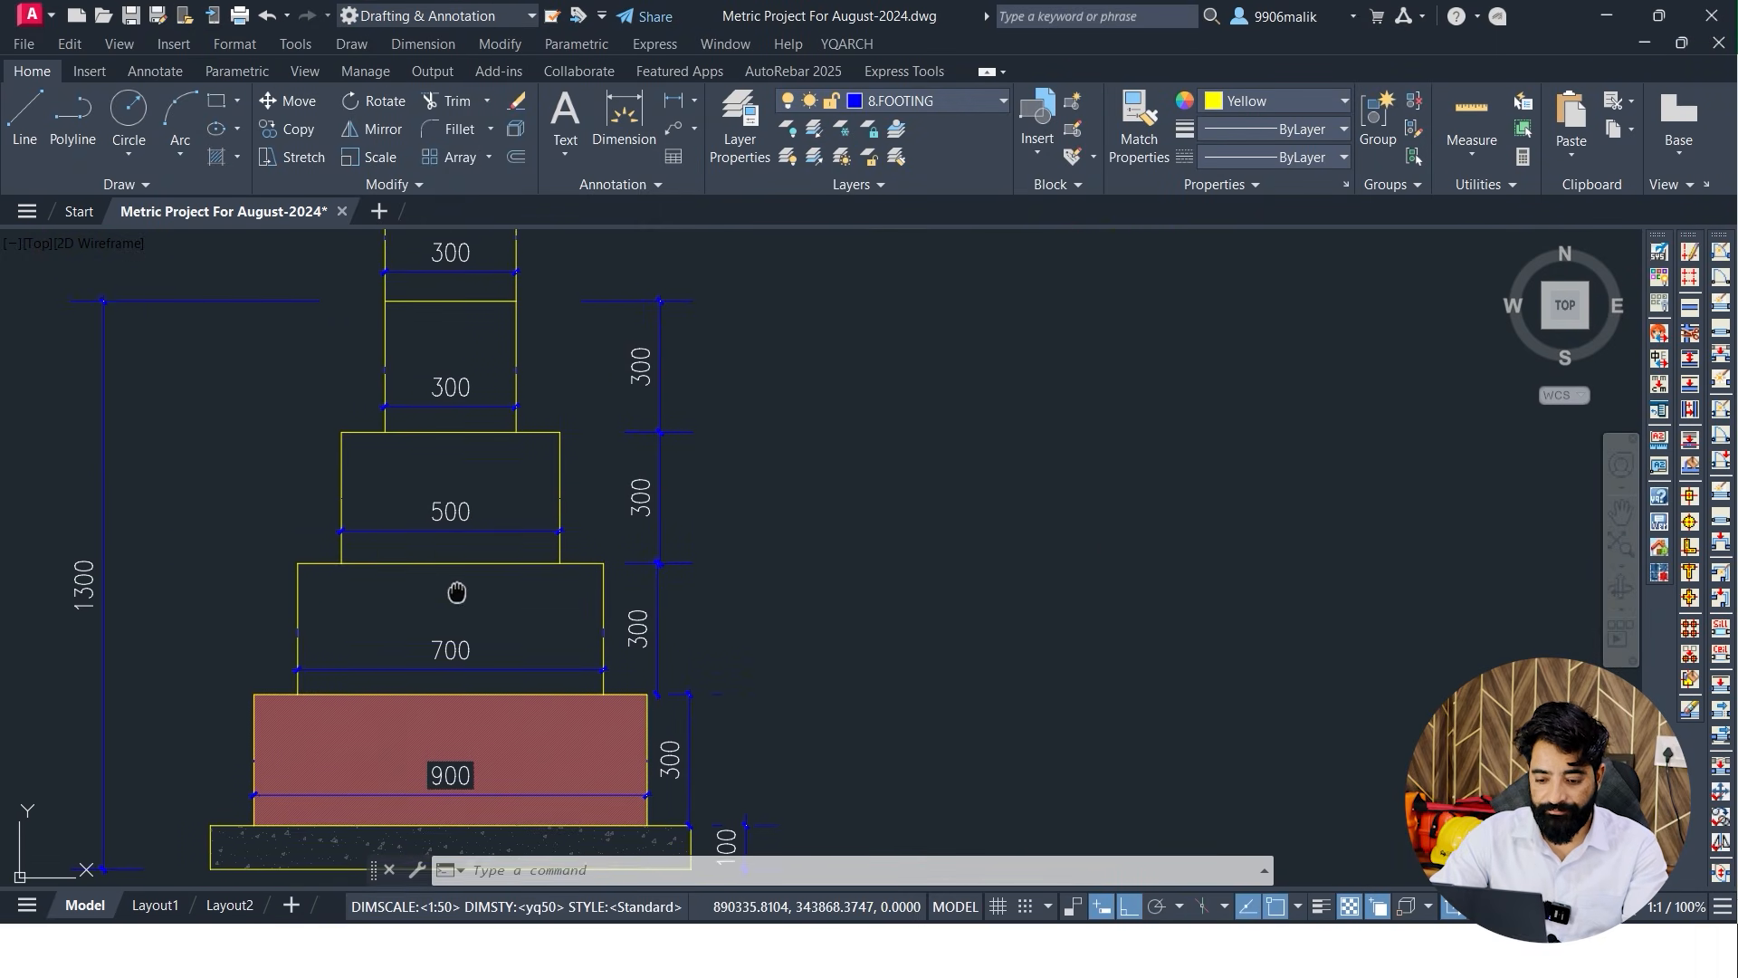
middle_drag(454, 706, 418, 636)
text(h)
key(Return)
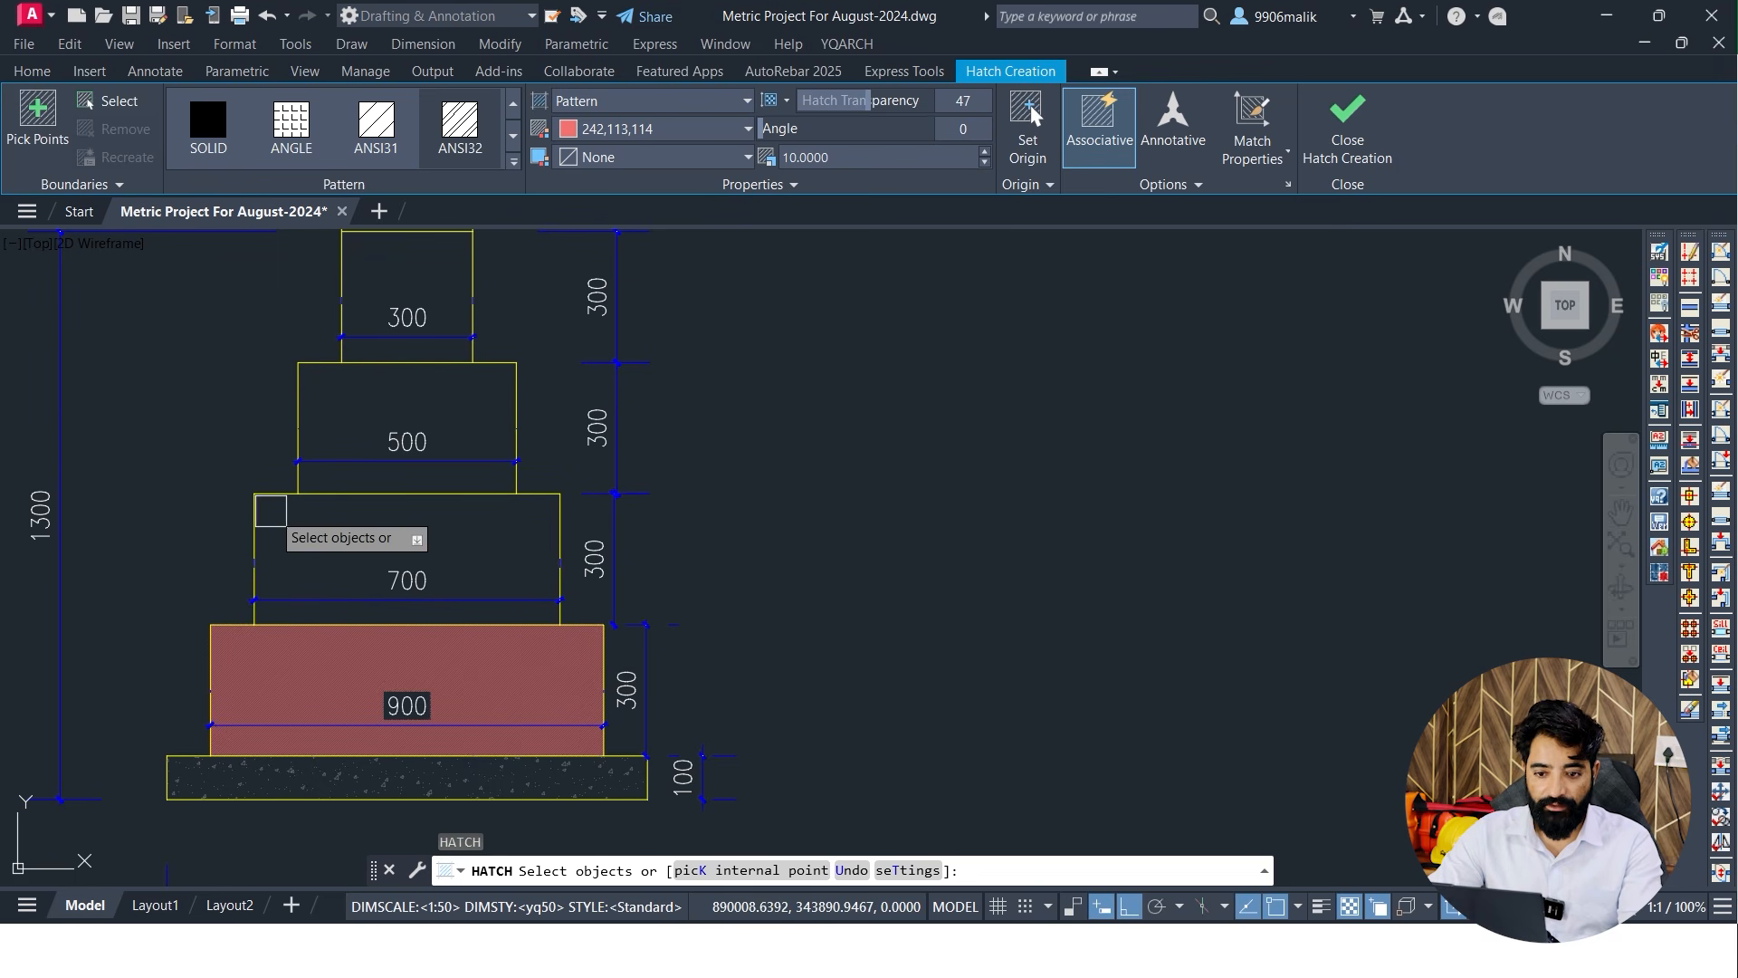
click(37, 114)
click(407, 548)
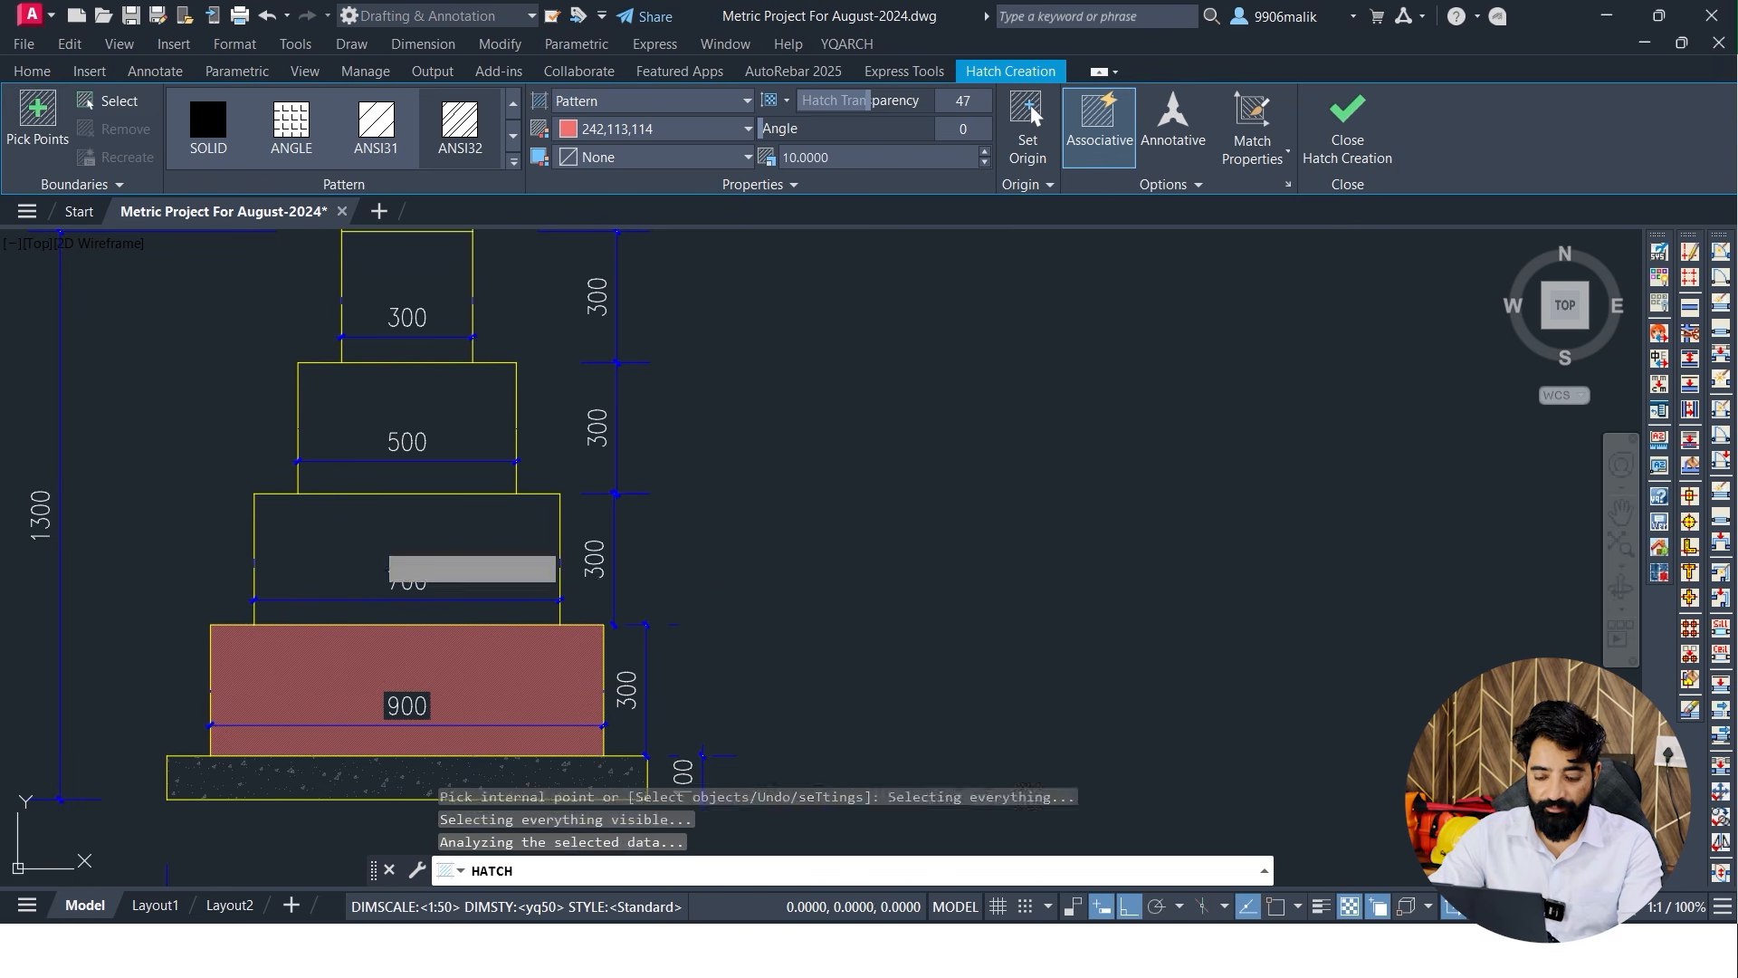
right_click(794, 498)
click(833, 511)
key(Escape)
Examine the dimensions of the 500 mm wide footing step above the newly hatched one
mouse_move(413, 461)
middle_down()
mouse_move(446, 576)
mouse_move(423, 528)
middle_up()
scroll(344, 658, up, 6)
scroll(398, 634, down, 2)
mouse_move(389, 643)
middle_down()
mouse_move(404, 637)
mouse_move(389, 679)
middle_up()
middle_drag(478, 441, 422, 532)
scroll(507, 453, down, 4)
middle_drag(478, 463, 401, 467)
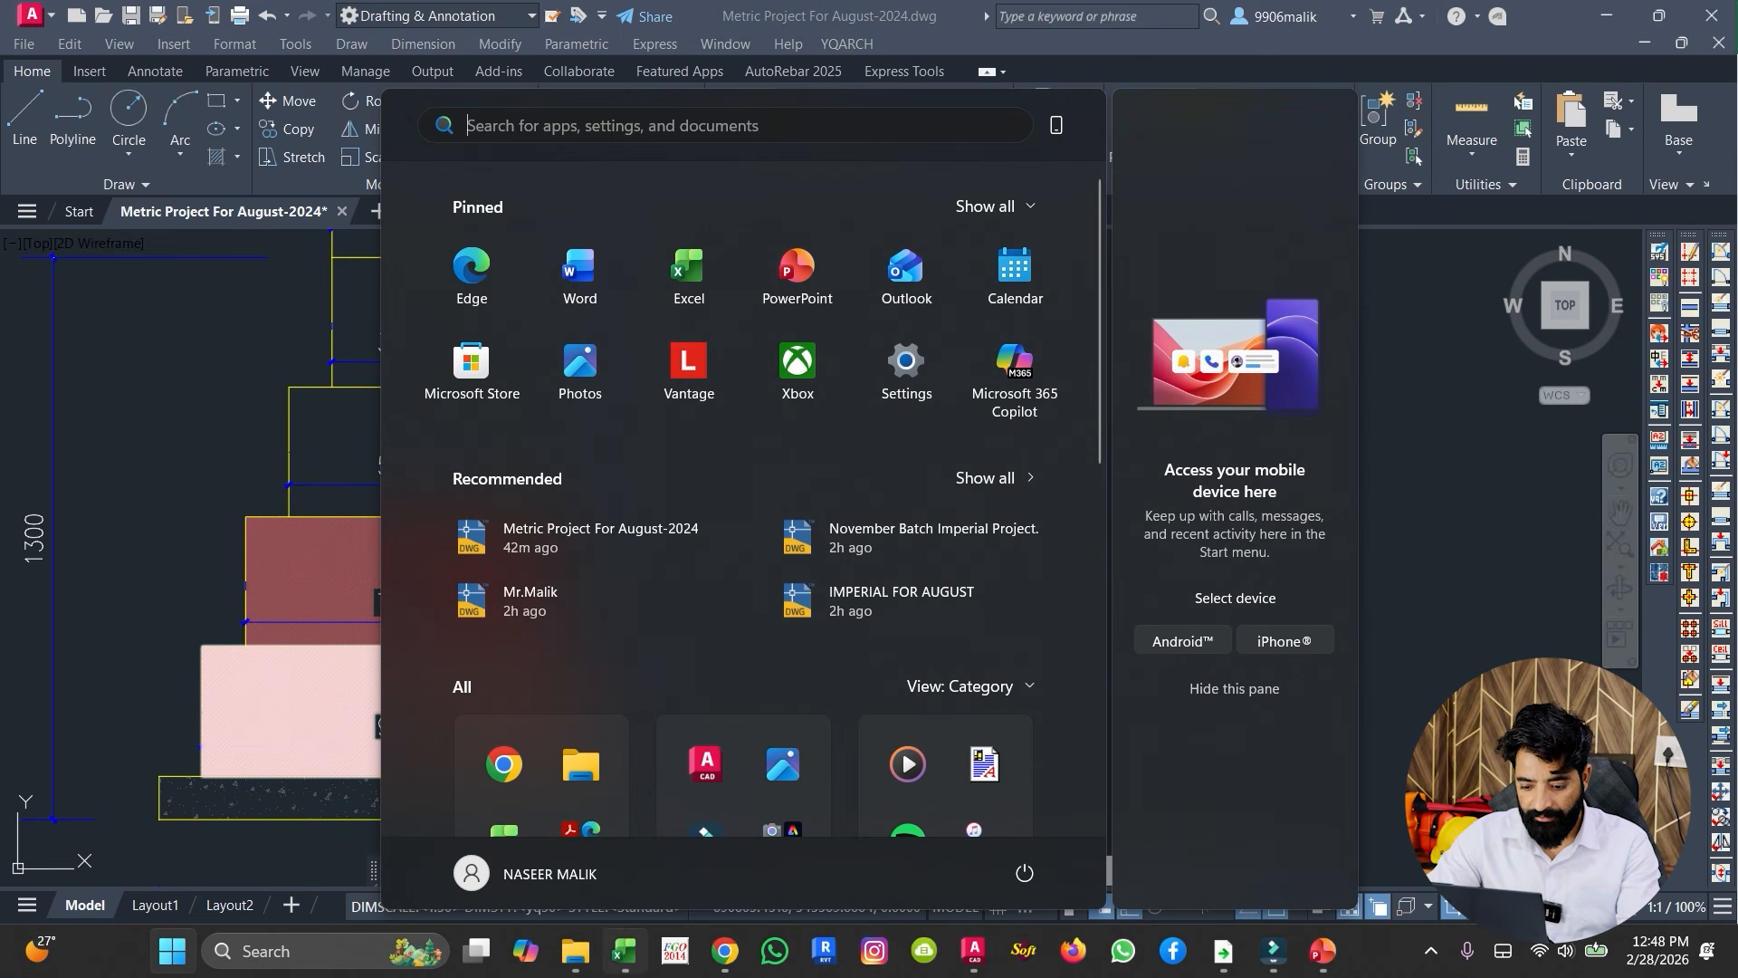
Switch back to Excel and copy the footing step 2 entries in A11:D12 to A14
click(623, 950)
scroll(860, 561, left, 1)
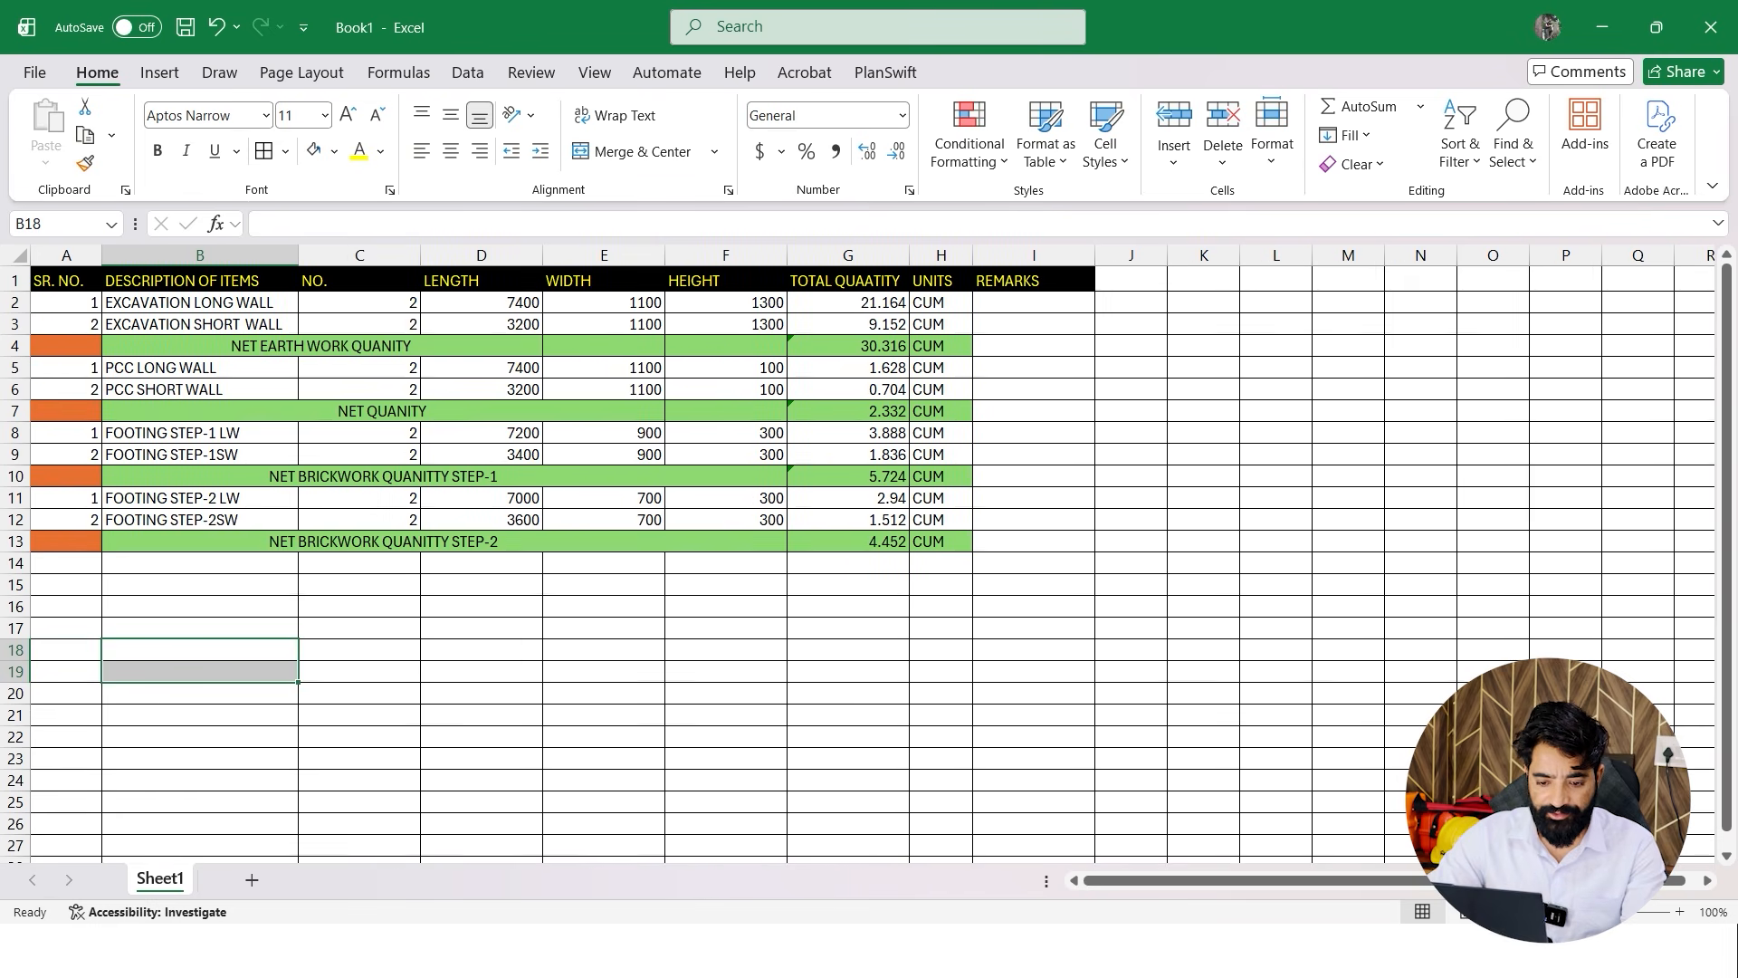
drag(200, 498, 200, 520)
drag(72, 498, 481, 519)
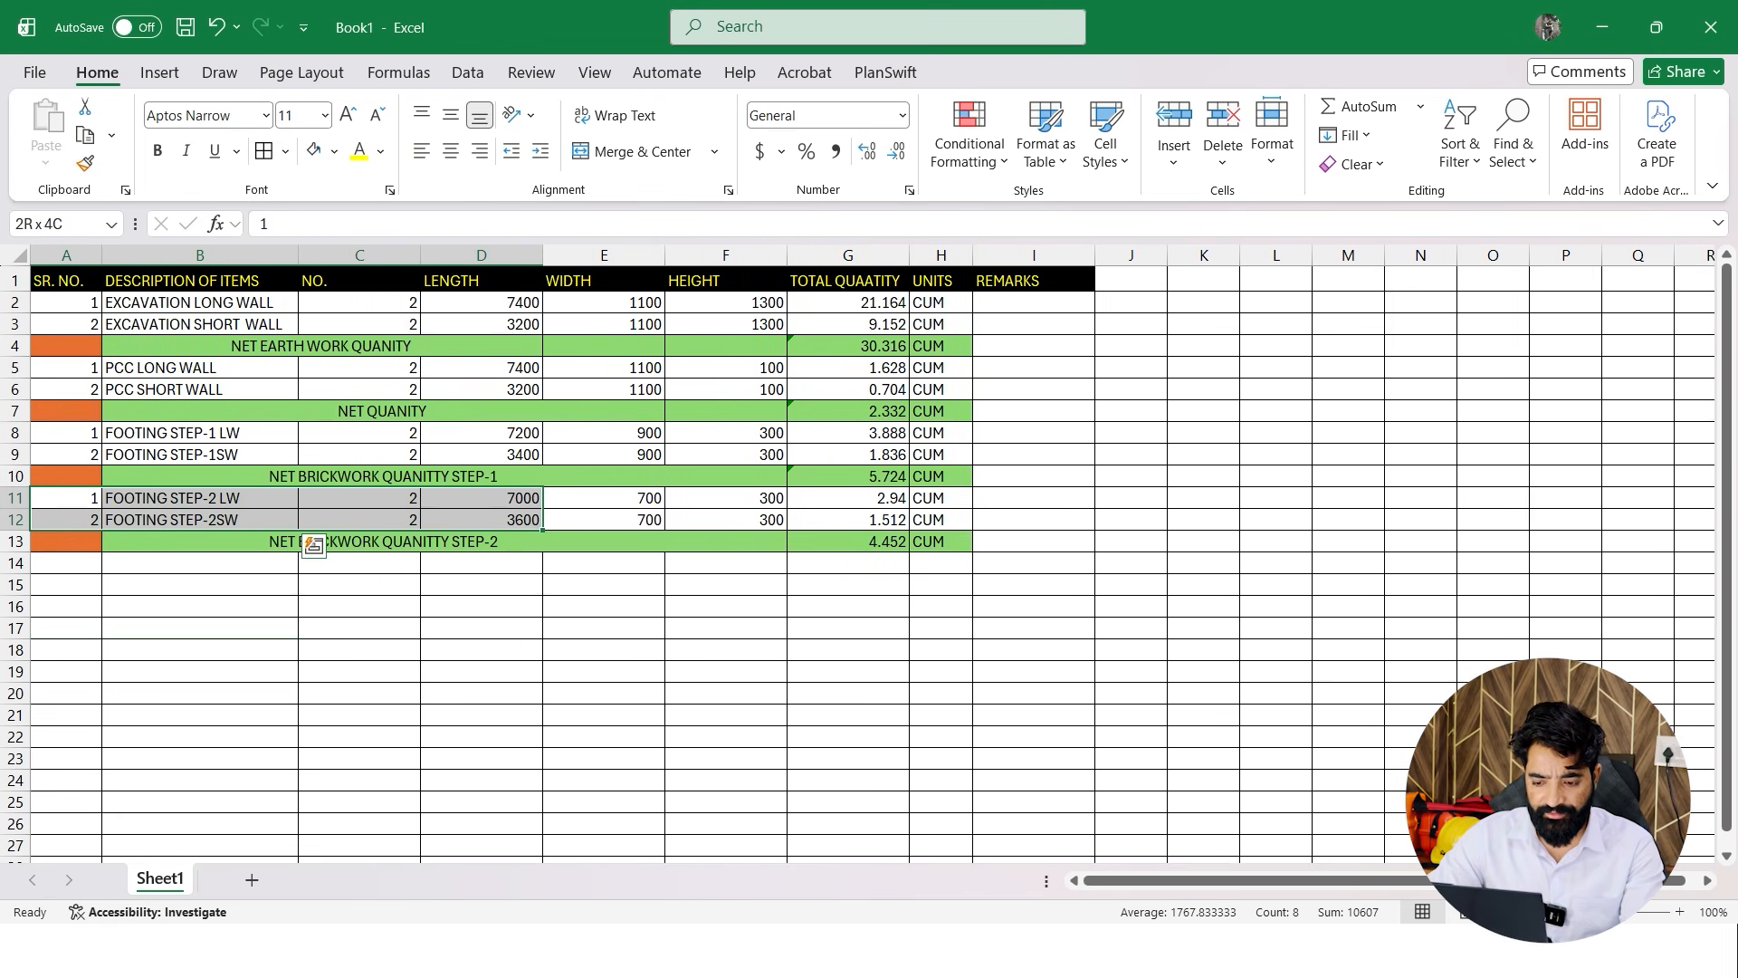
key(ctrl+c)
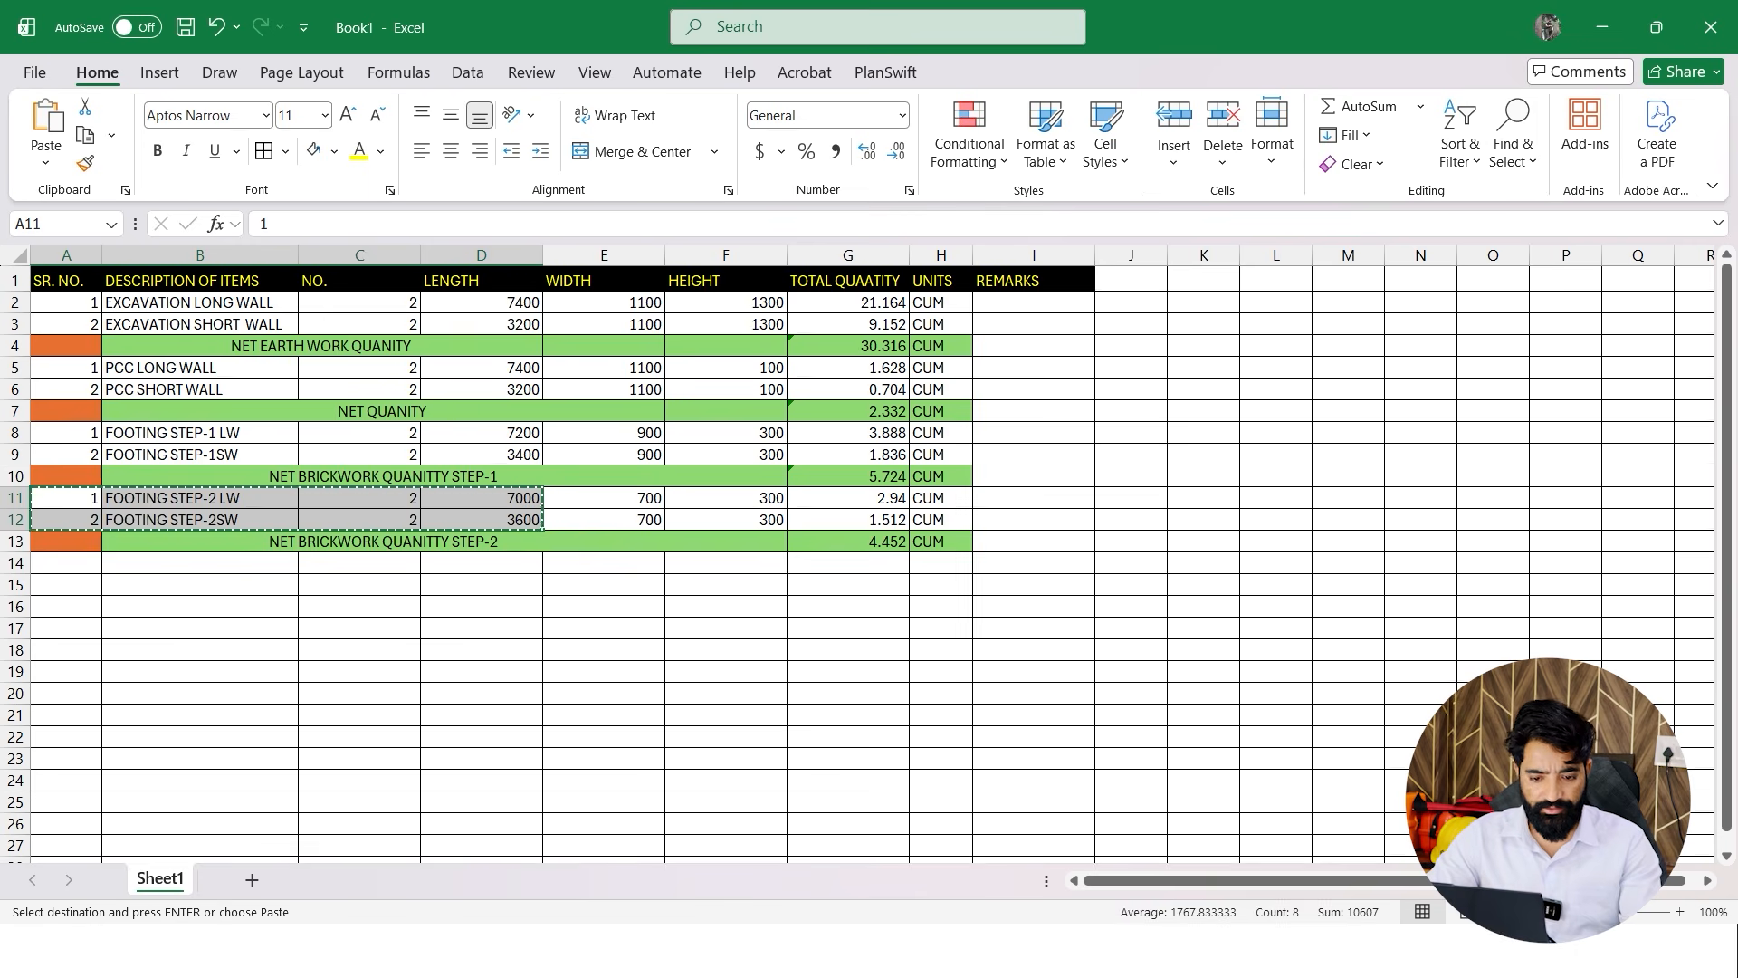
click(66, 562)
key(ctrl+v)
click(359, 671)
key(Escape)
Rename the copied long wall item in B14 as FOOTING STEP-3 LW
click(481, 562)
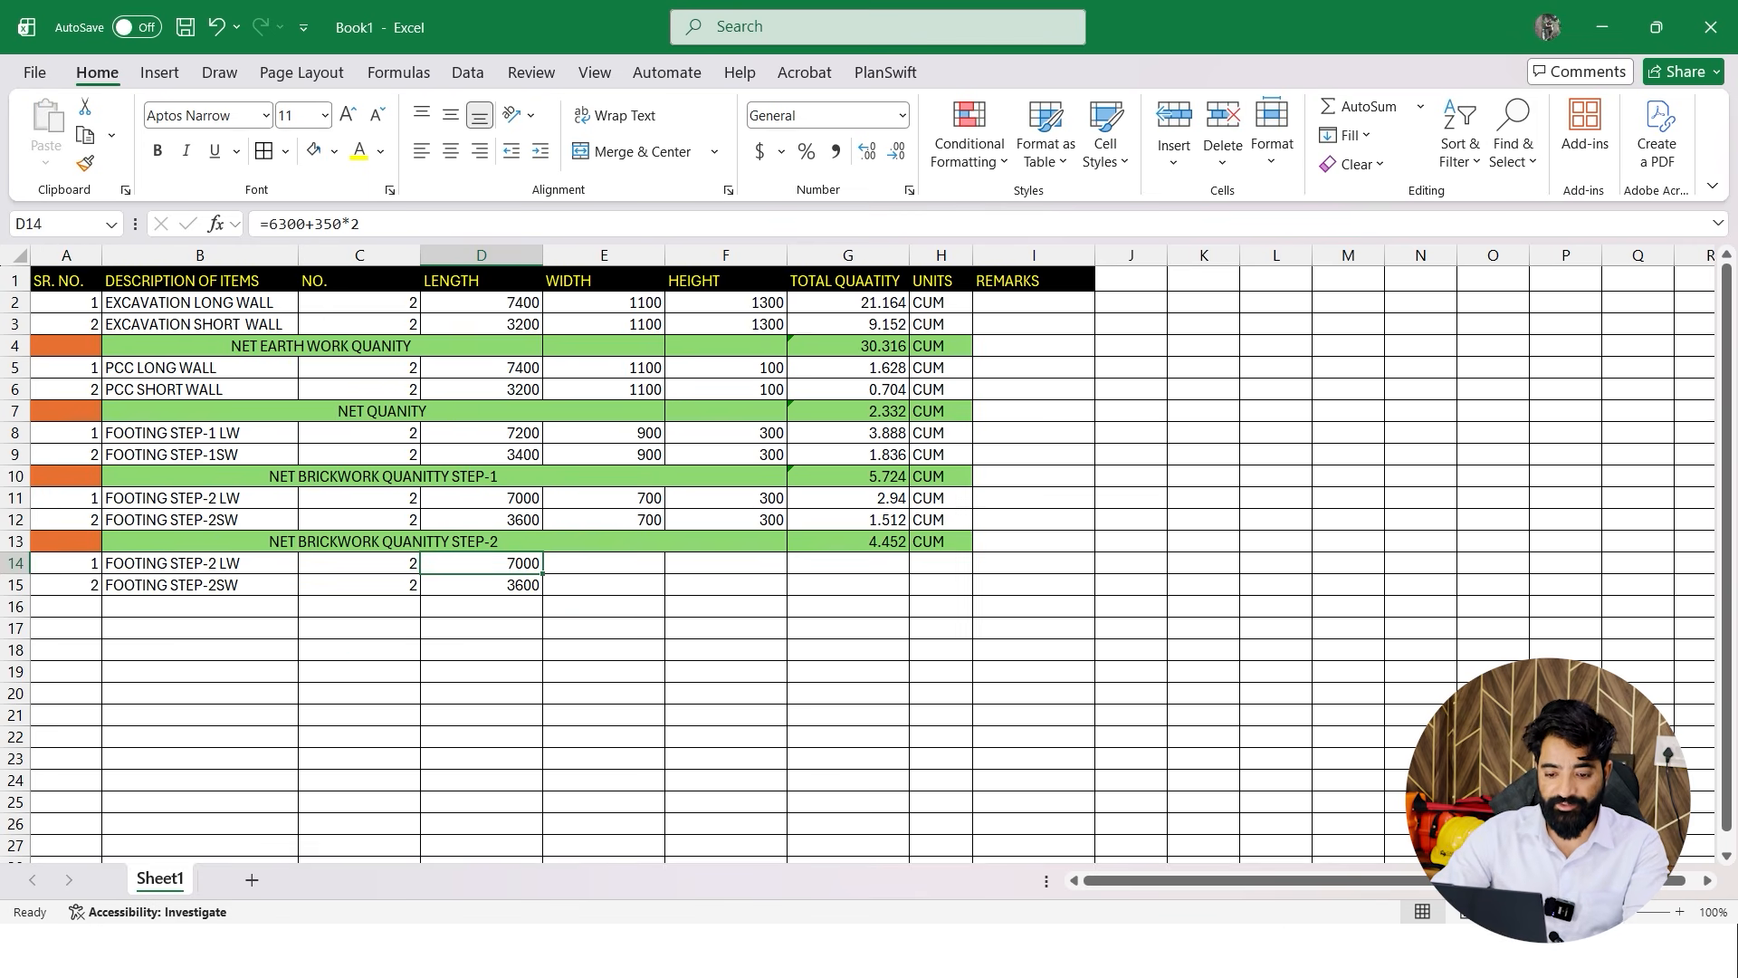
double_click(225, 562)
key(BackSpace)
text(3)
key(Return)
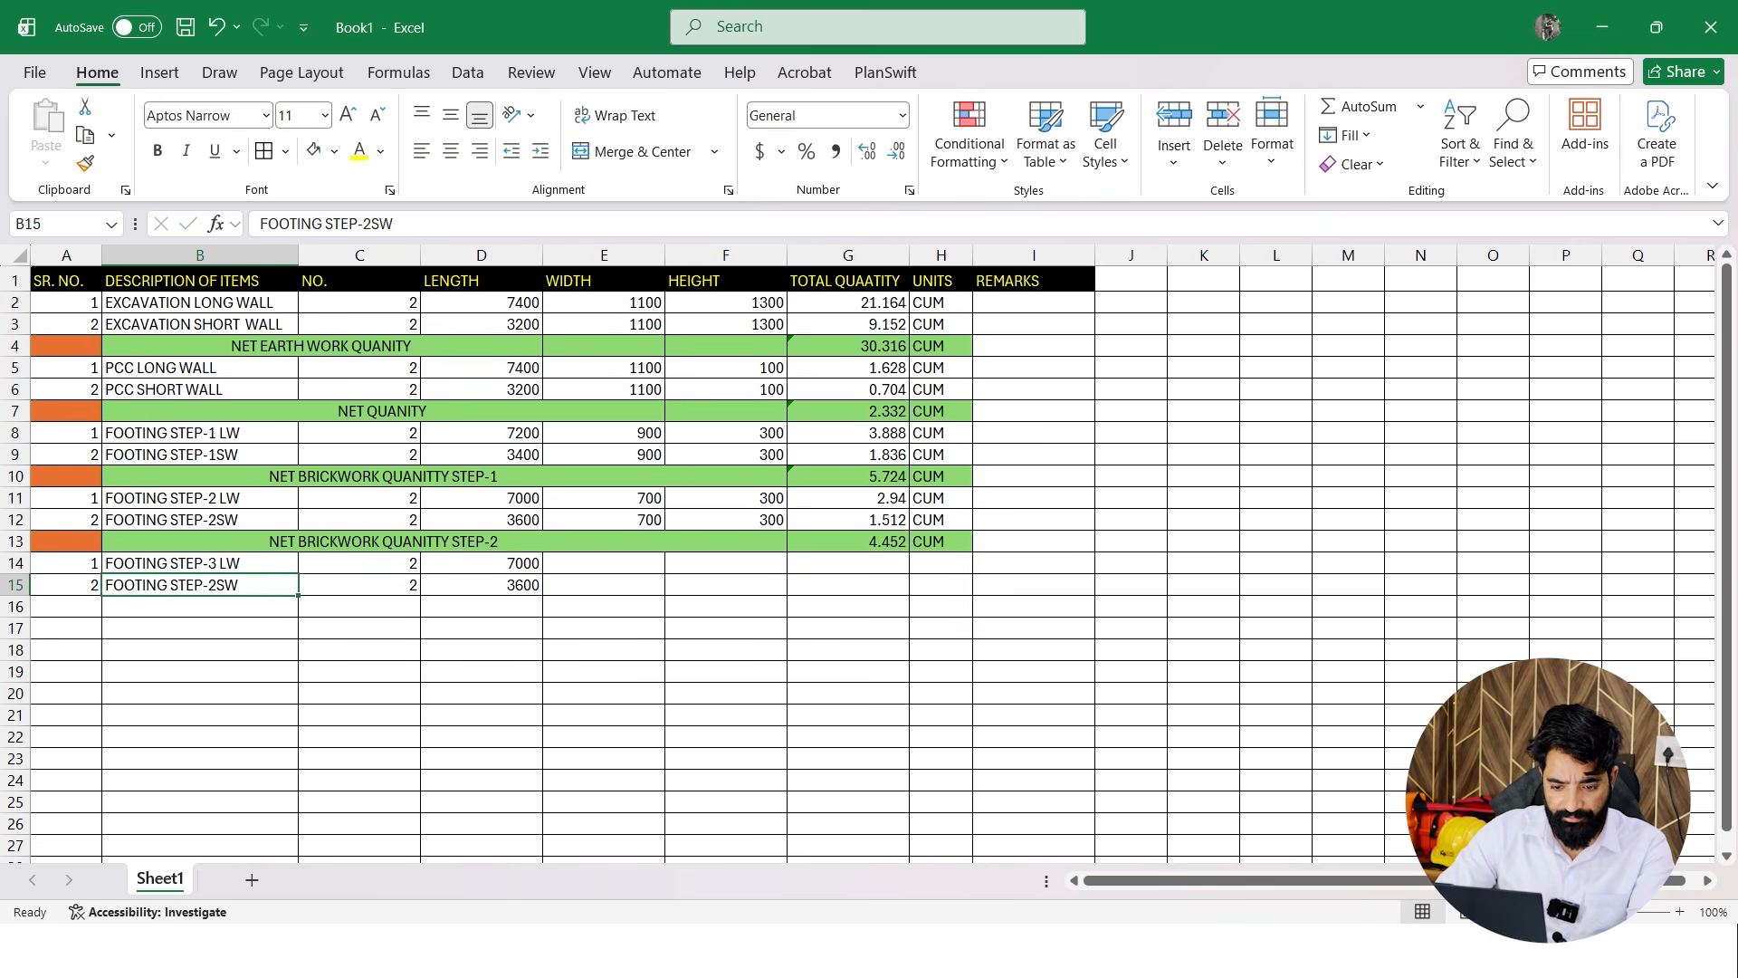
Rename the copied short wall item in B15 as FOOTING STEP-3SW
key(F2)
key(Left)
key(Left)
key(BackSpace)
text(4)
key(BackSpace)
text(3)
key(Return)
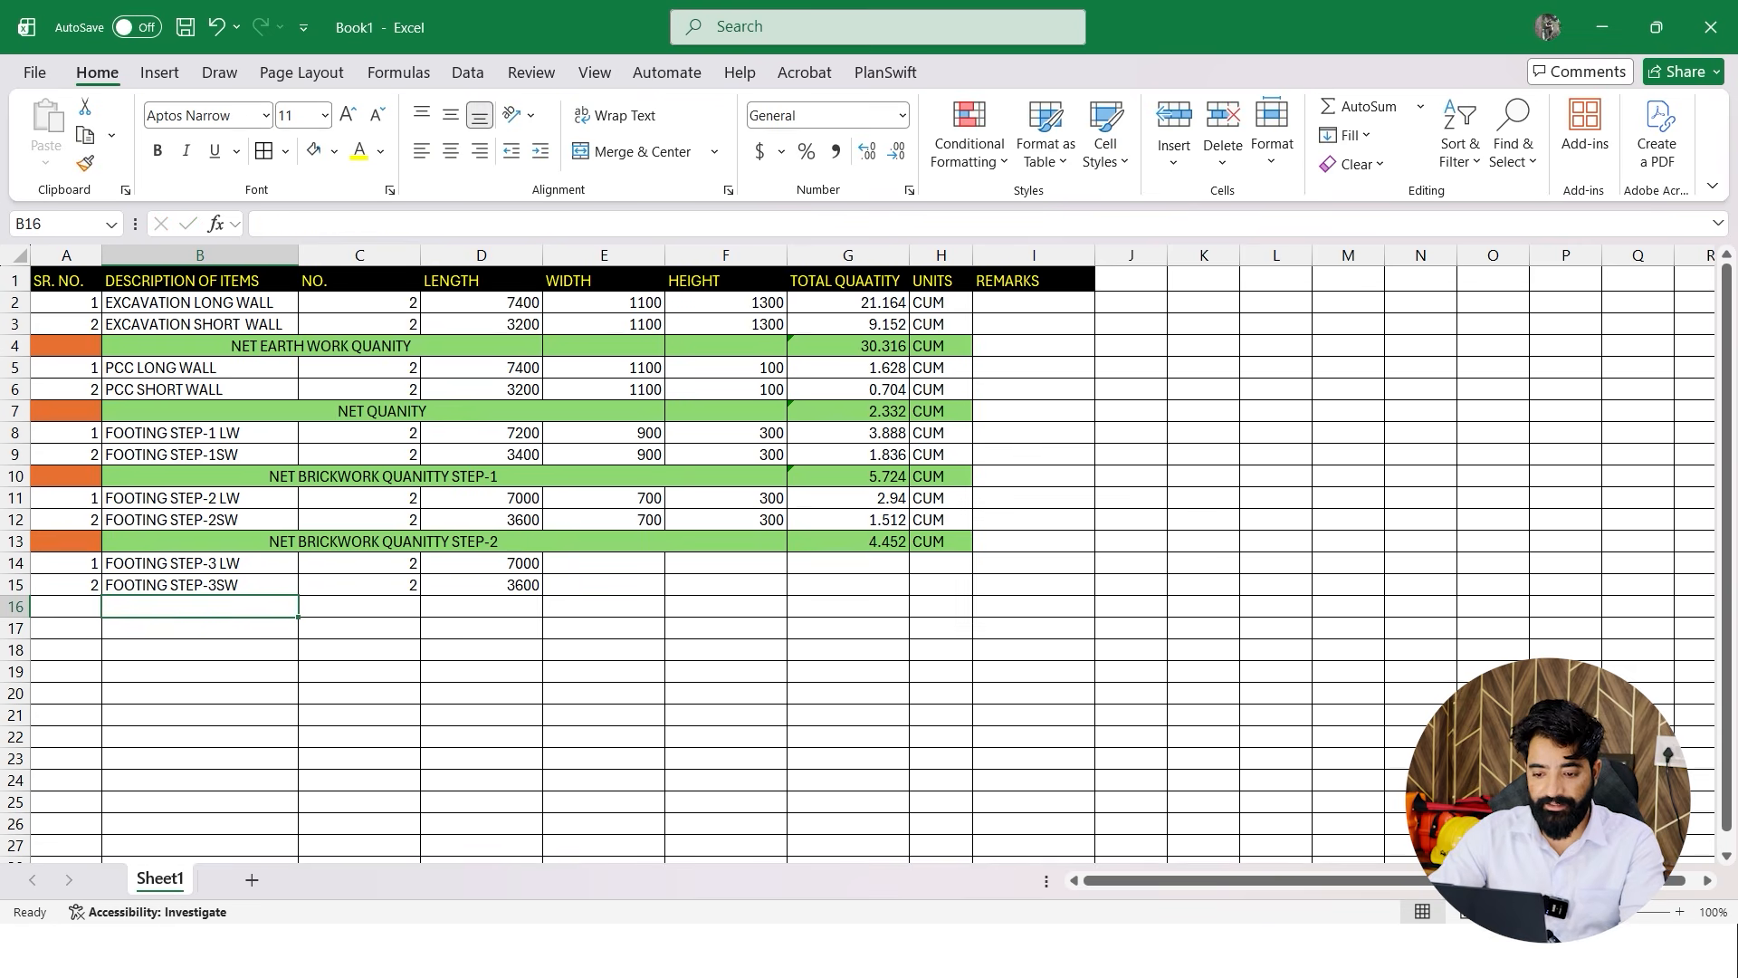
Change the footing step 3 long wall length formula in D14 to =6300+250*2
click(482, 563)
click(324, 223)
key(BackSpace)
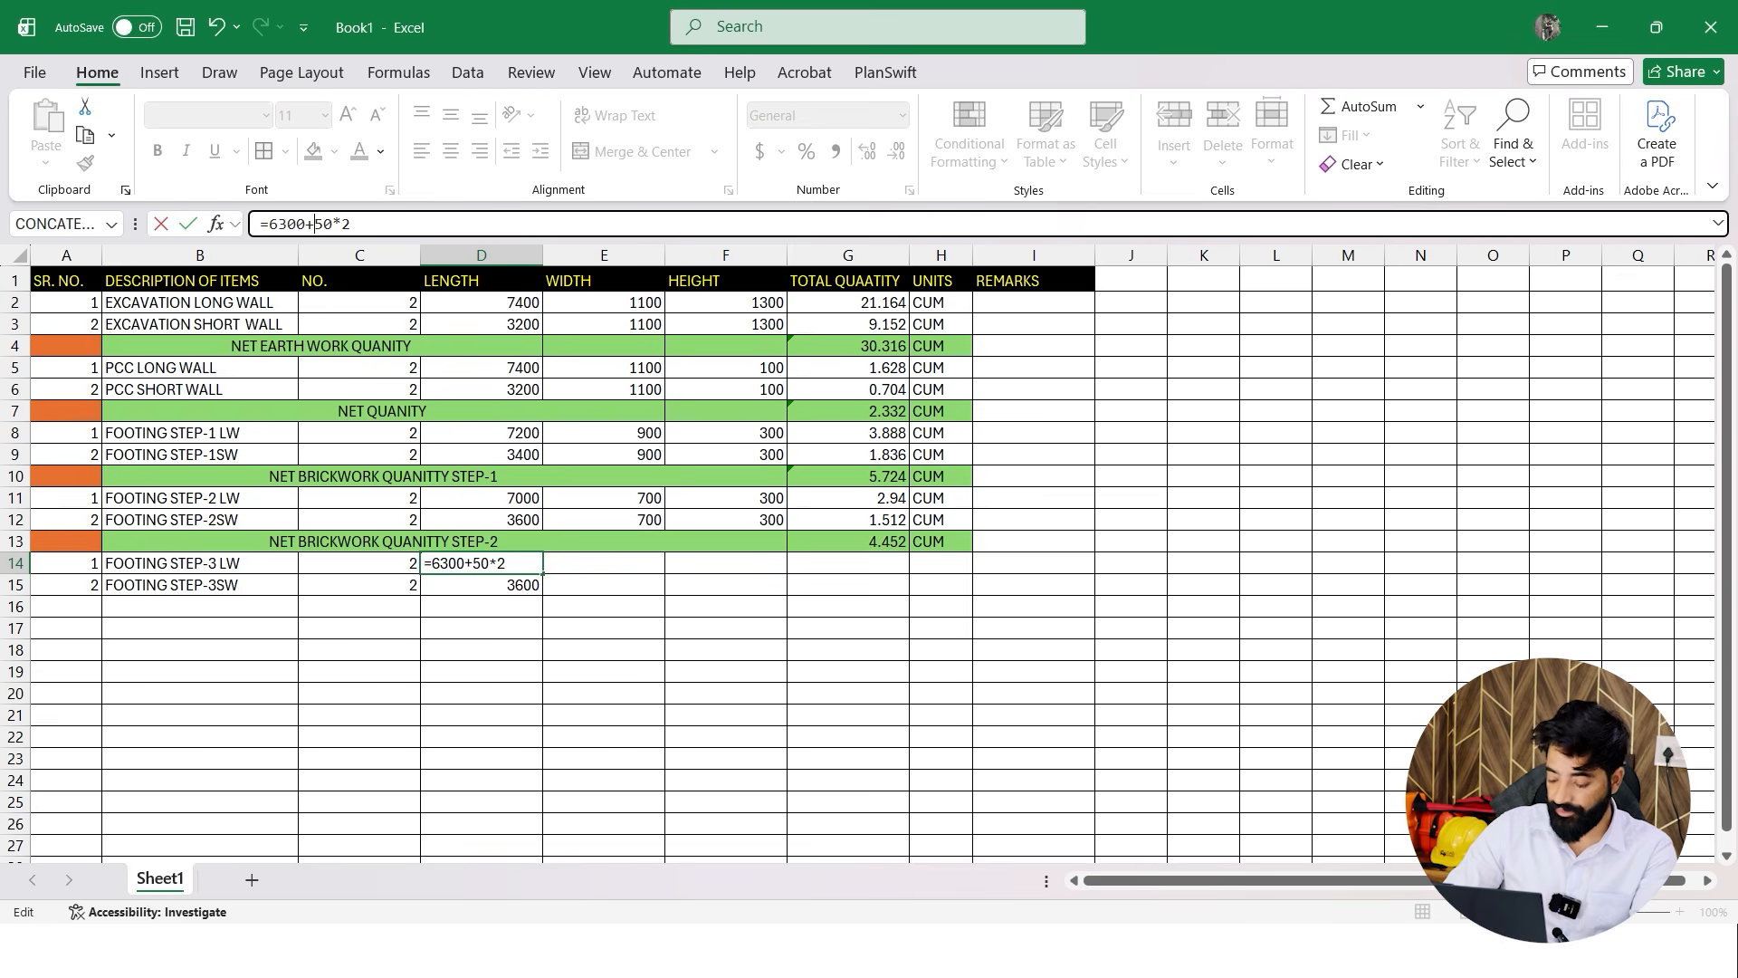
text(25)
key(BackSpace)
key(Return)
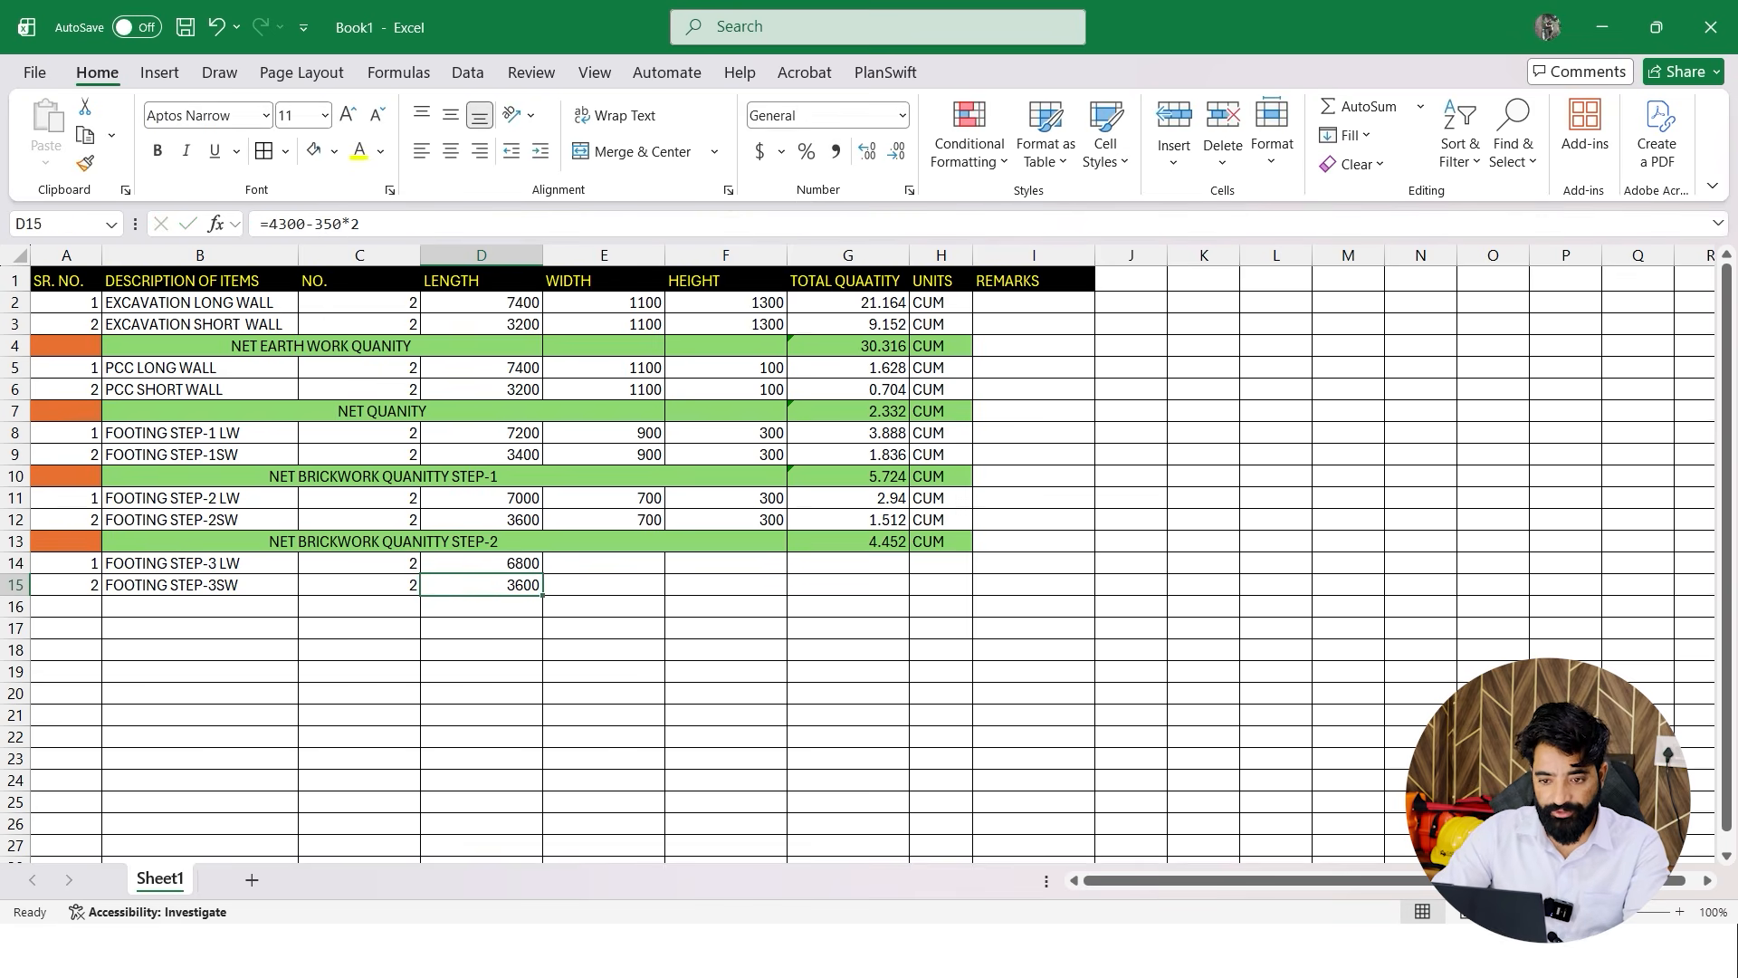
Change the FOOTING STEP-3SW length formula in D15 to =4300-250*2
click(333, 224)
key(BackSpace)
key(BackSpace)
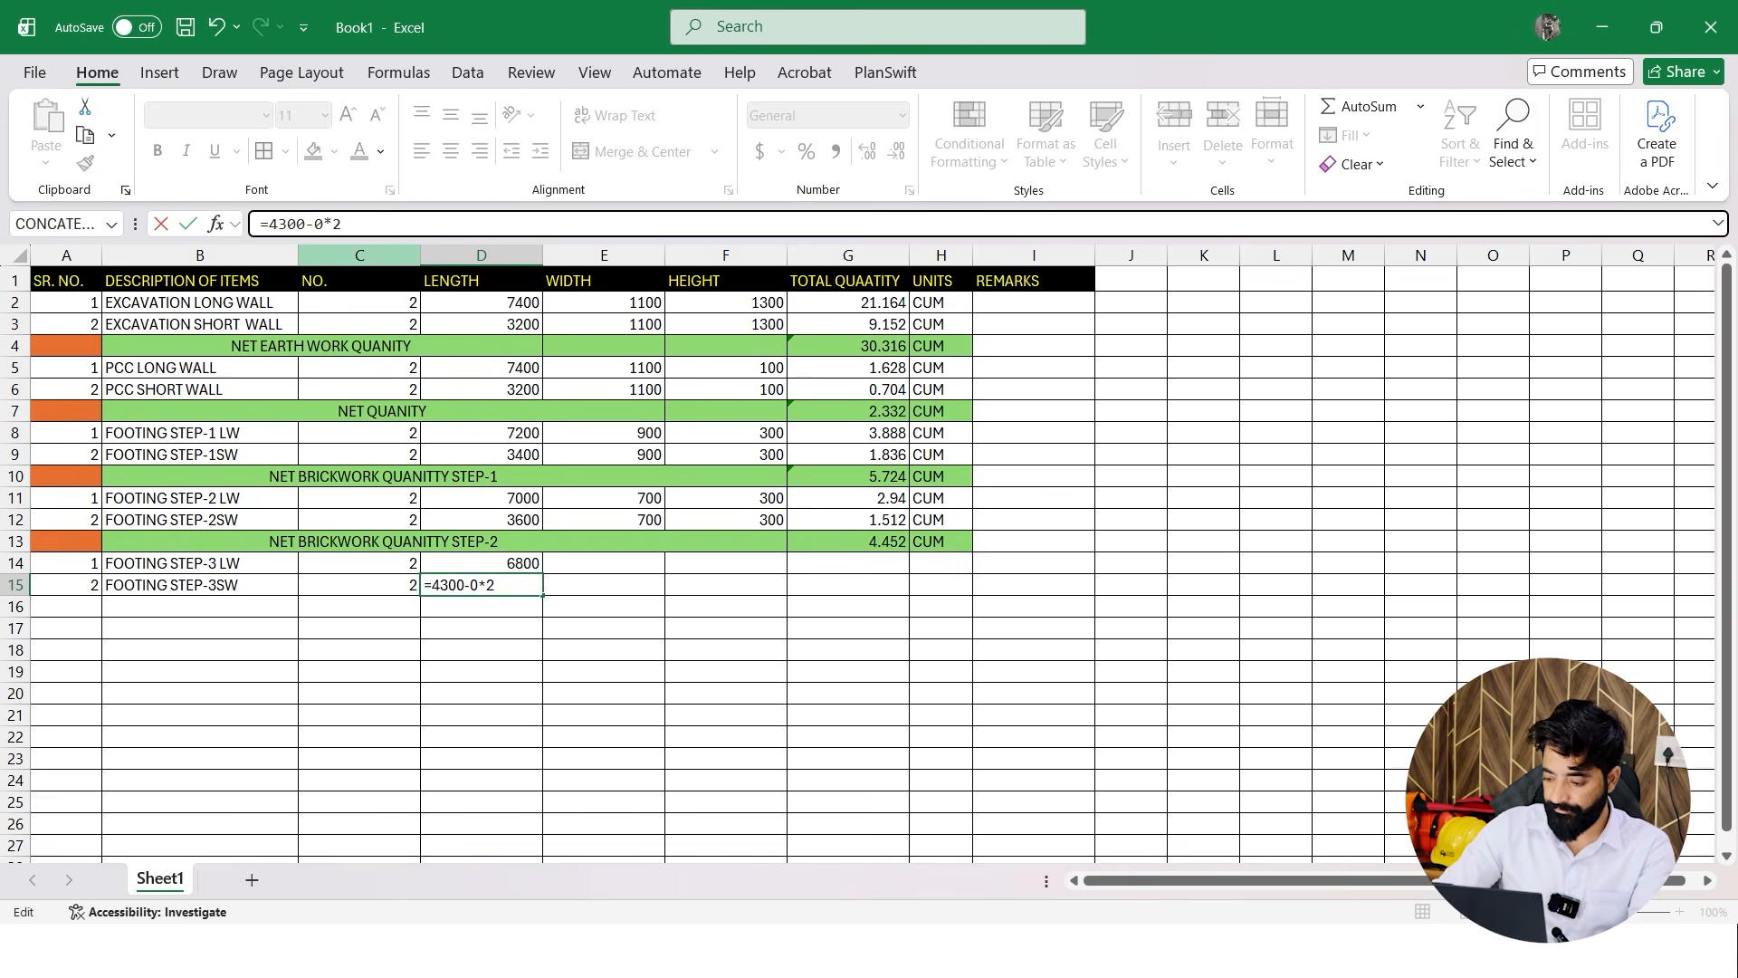
text(25)
key(Return)
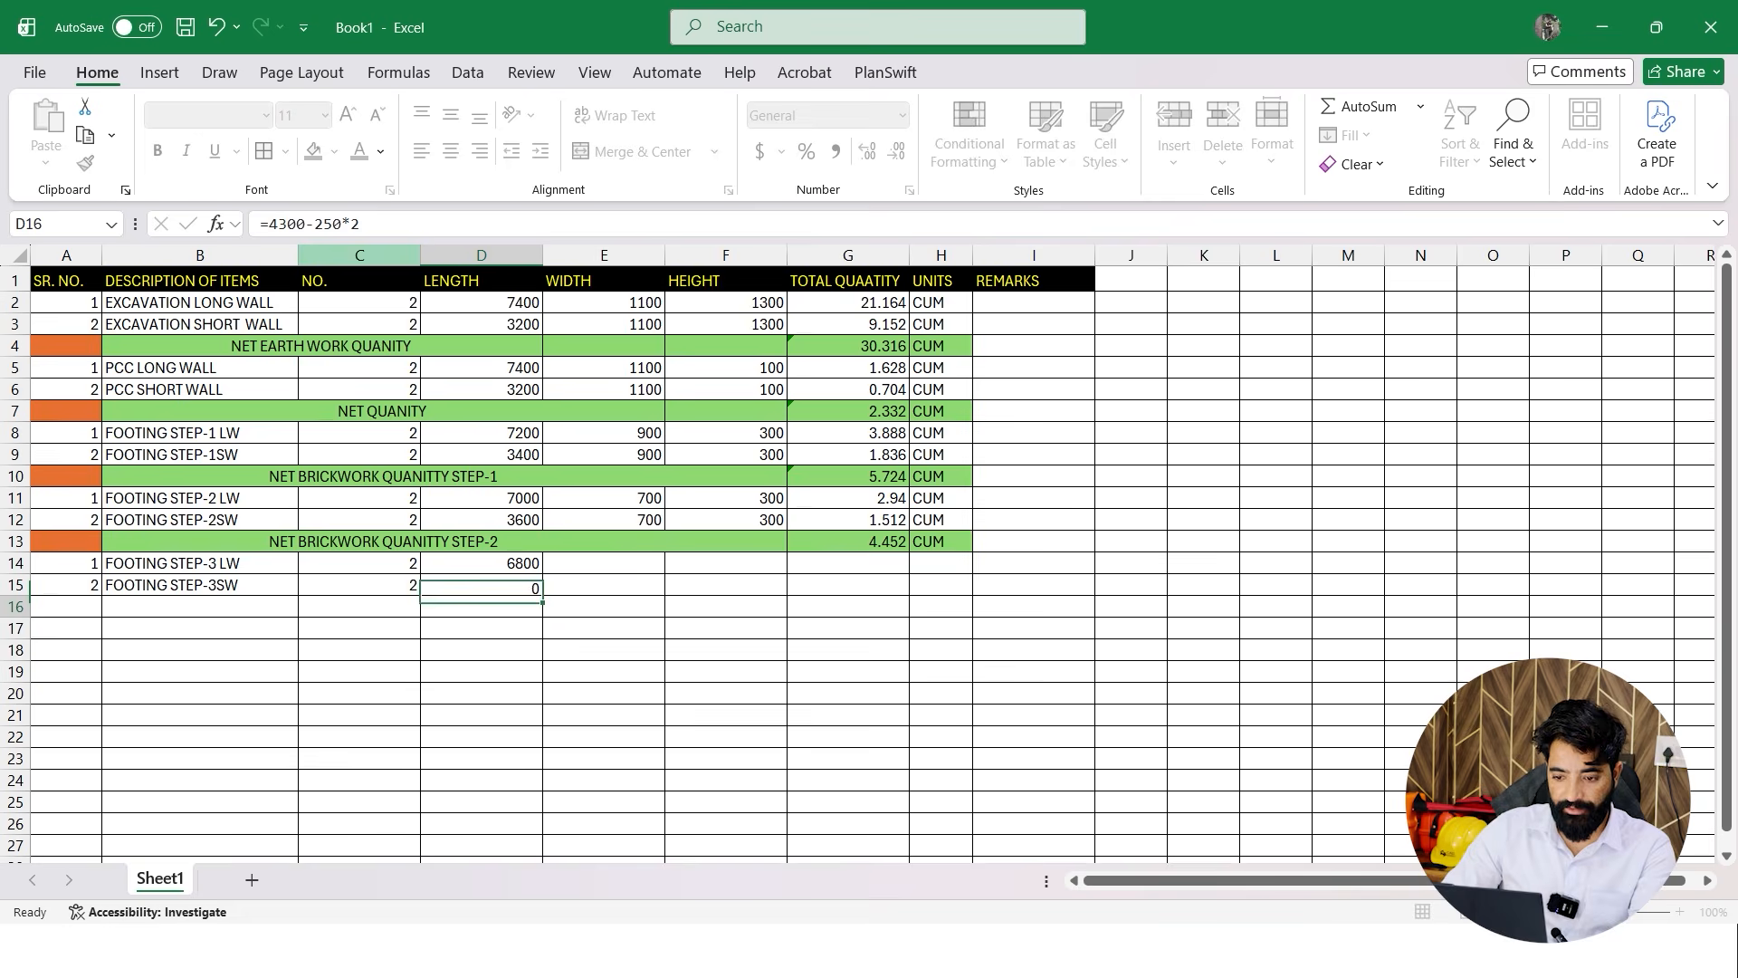
click(1032, 606)
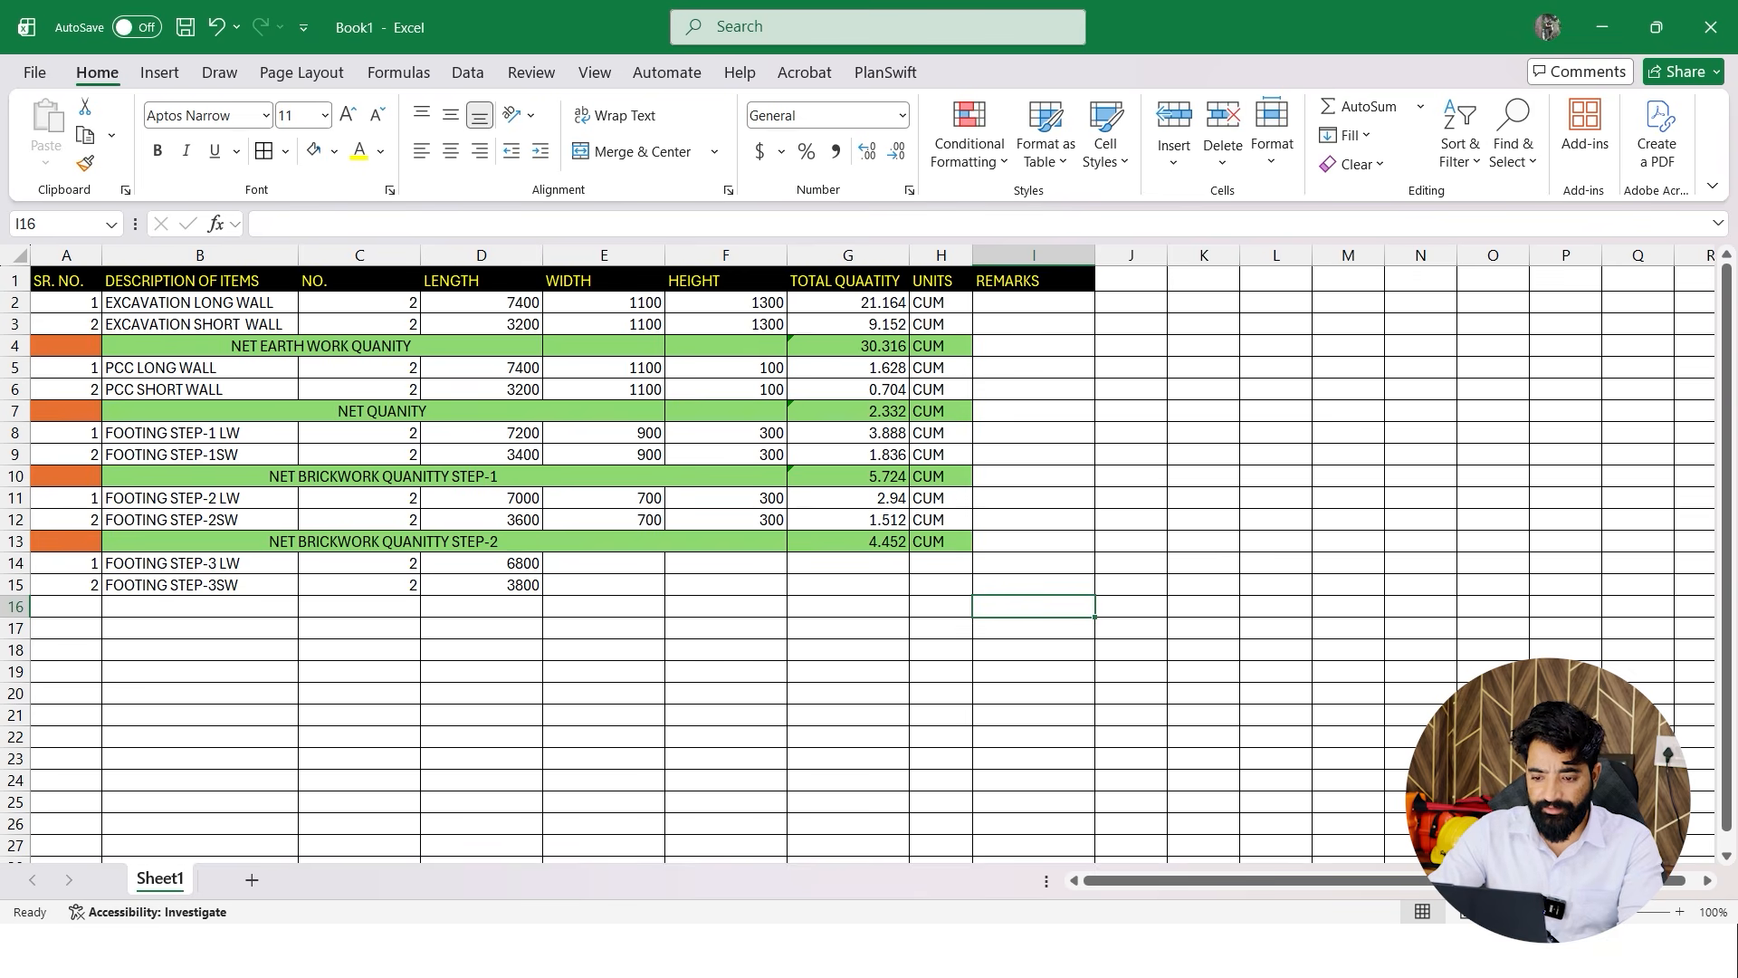
Set the width of both FOOTING STEP-3 rows, long wall and short wall, to 500
click(604, 562)
text(500)
key(Return)
text(500)
key(Return)
Copy the 300 heights of the two FOOTING STEP-2 rows into the FOOTING STEP-3 rows
drag(725, 498, 725, 519)
key(ctrl+c)
click(725, 562)
key(ctrl+v)
click(1032, 650)
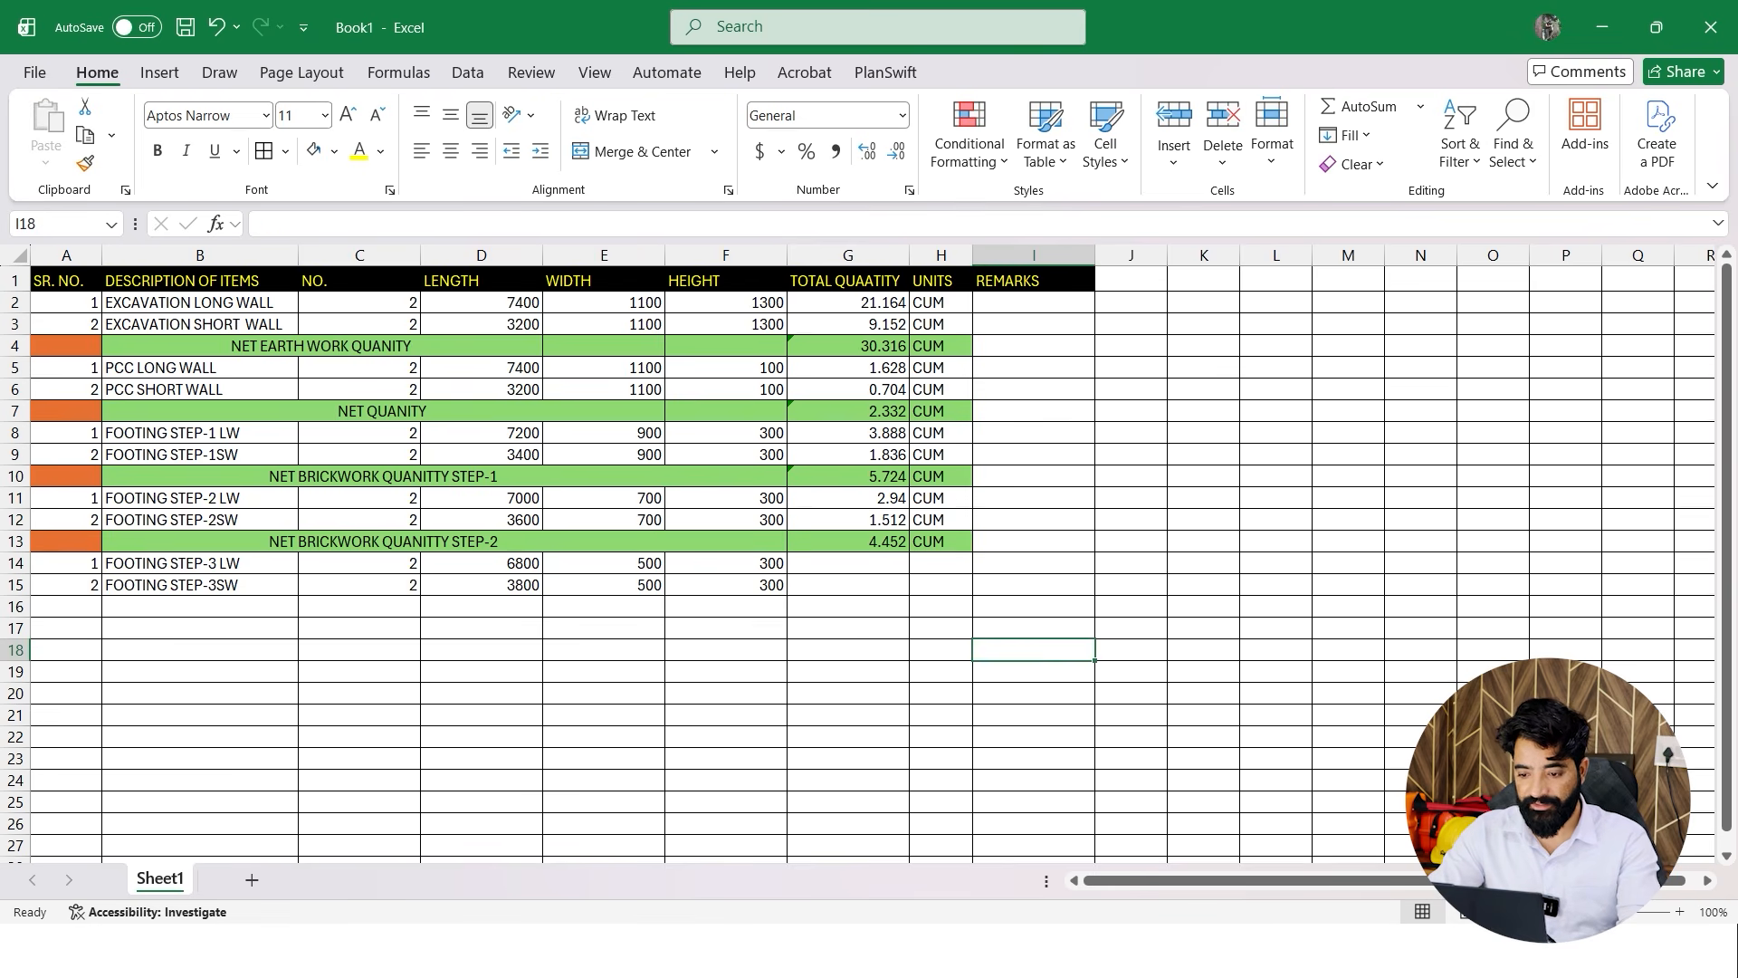
Copy the green NET BRICKWORK QUANTITY STEP-2 total row into row 16, below the FOOTING STEP-3 rows
drag(941, 542, 66, 541)
key(ctrl+c)
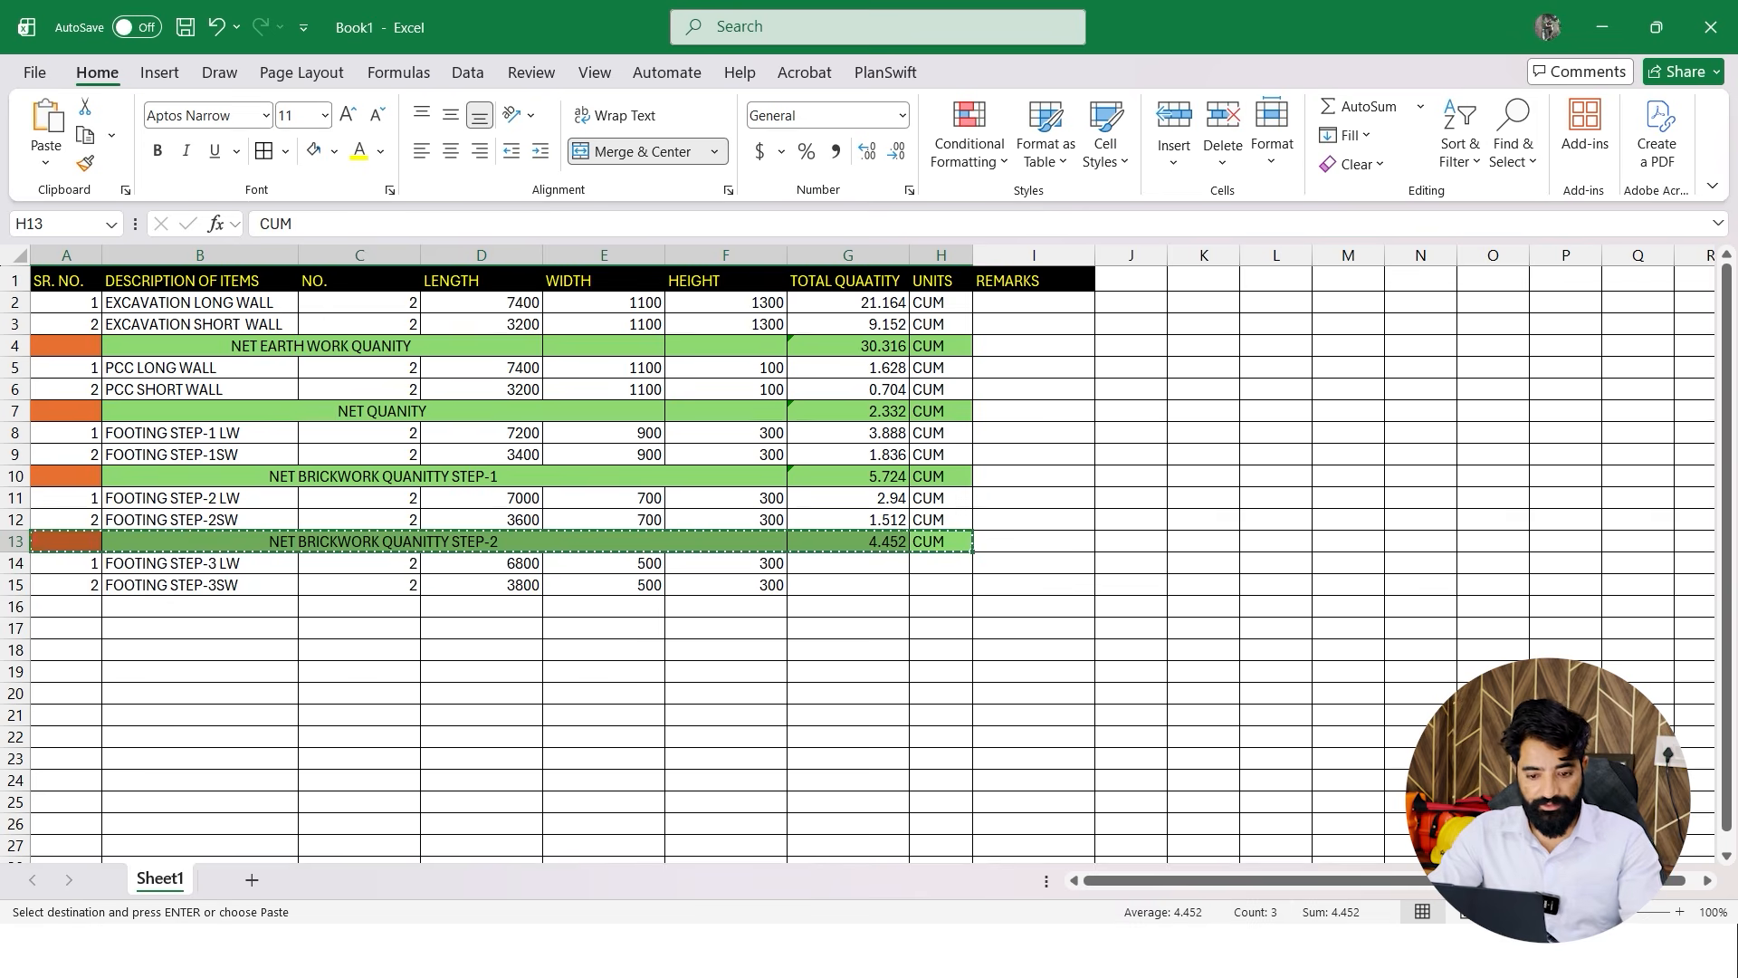
click(66, 607)
key(ctrl+v)
key(Escape)
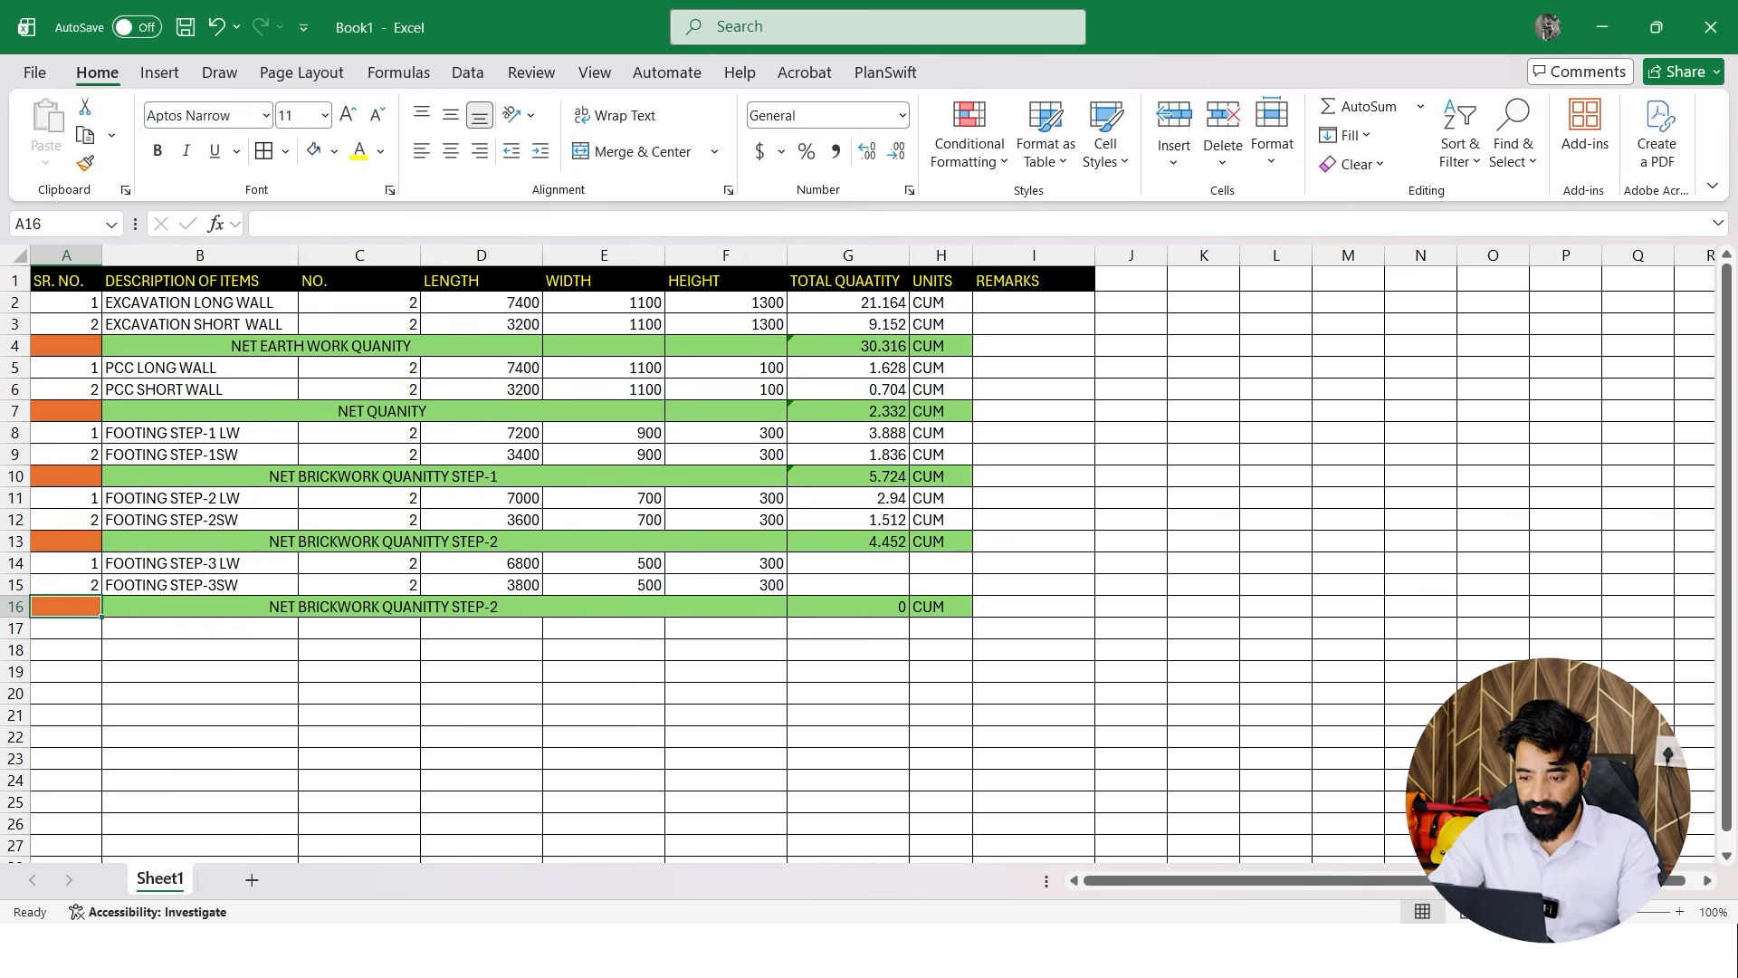
Copy the total quantity formula from G11 to G14 and fill it down to G15
click(848, 585)
key(Up)
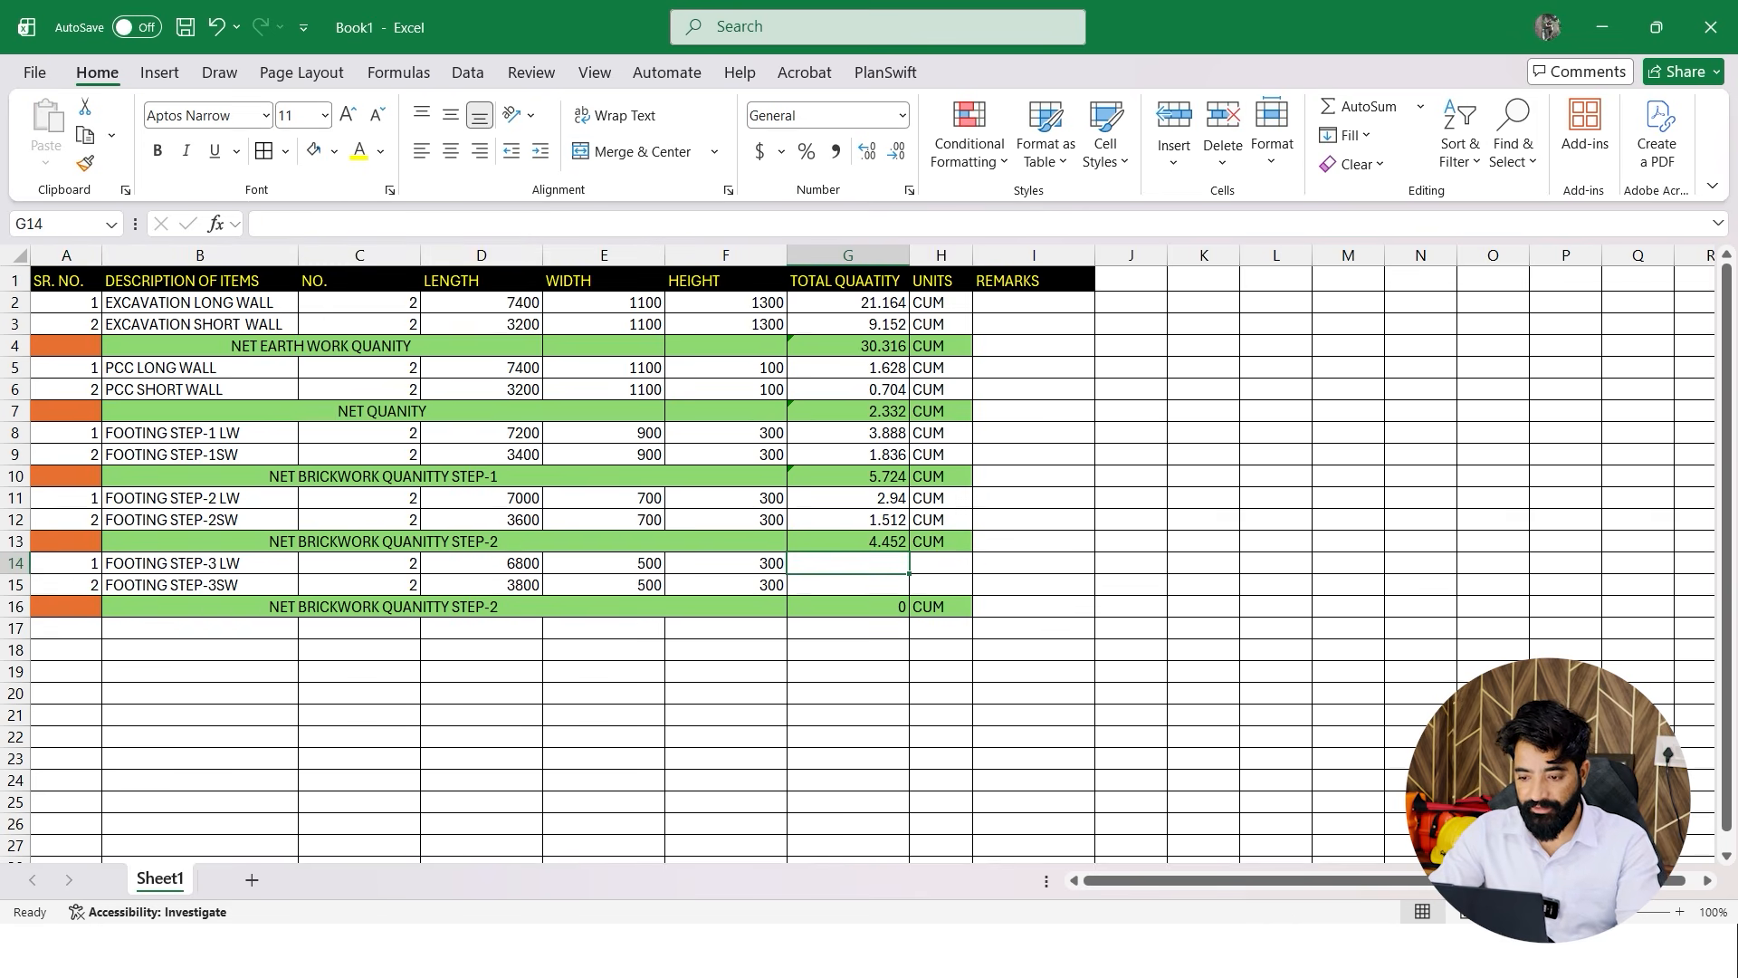
click(848, 498)
key(ctrl+c)
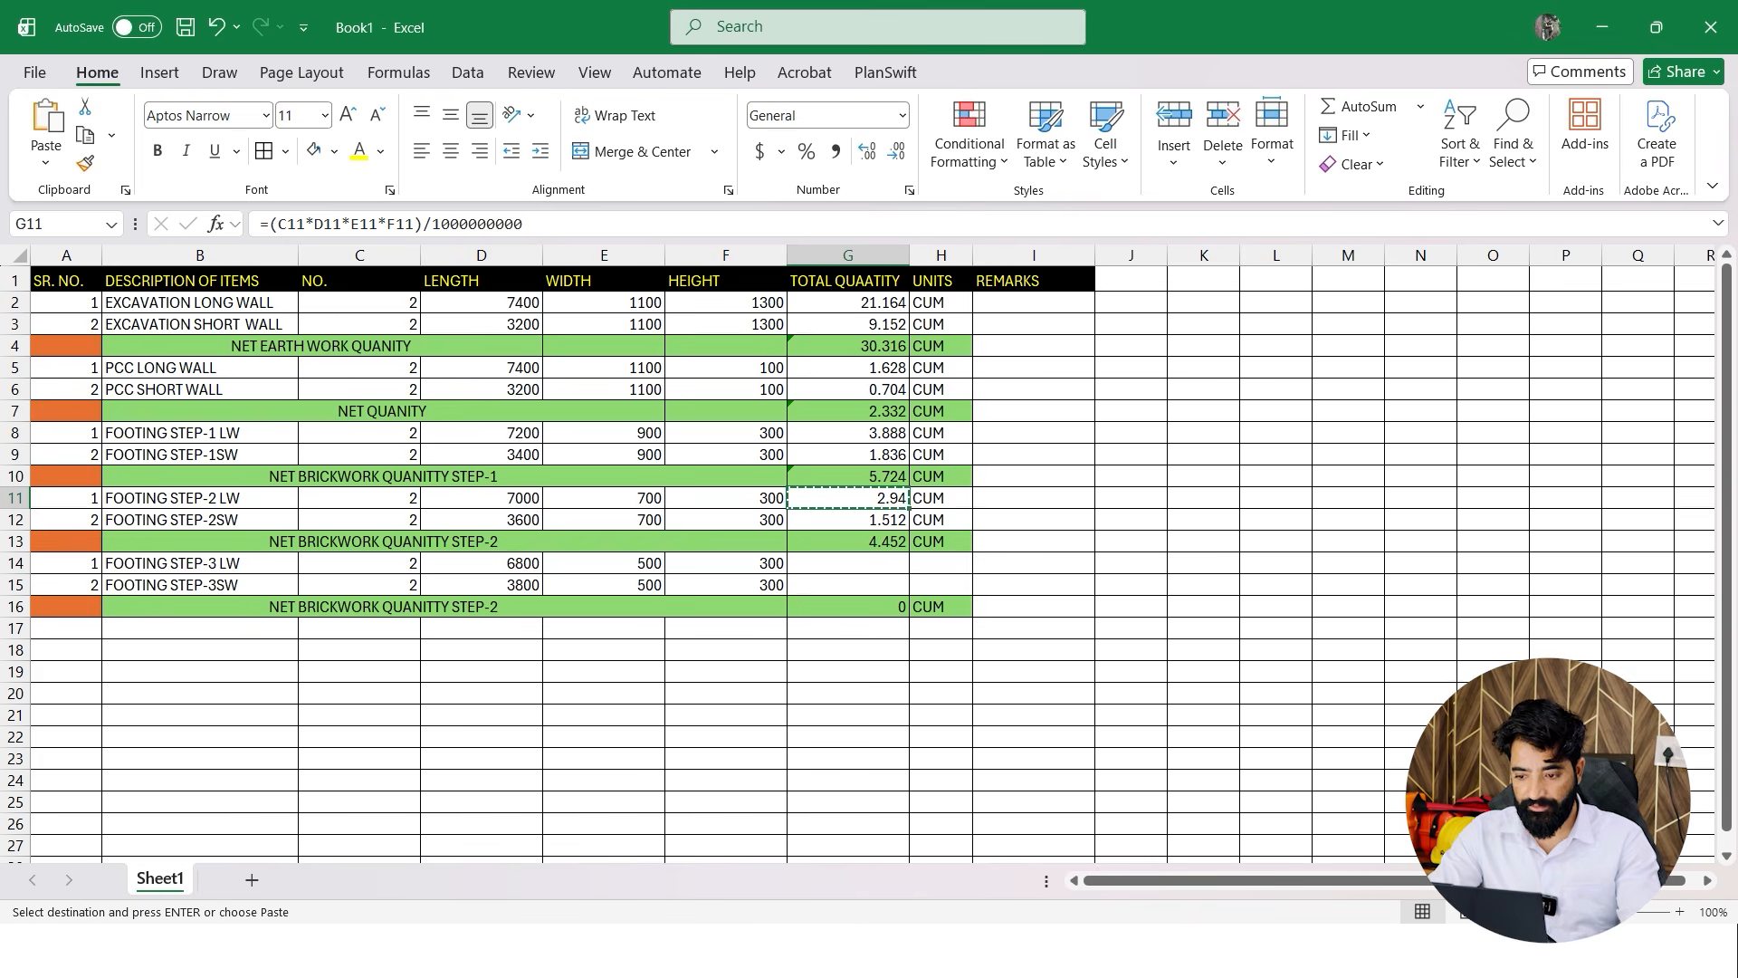
click(848, 563)
key(ctrl+v)
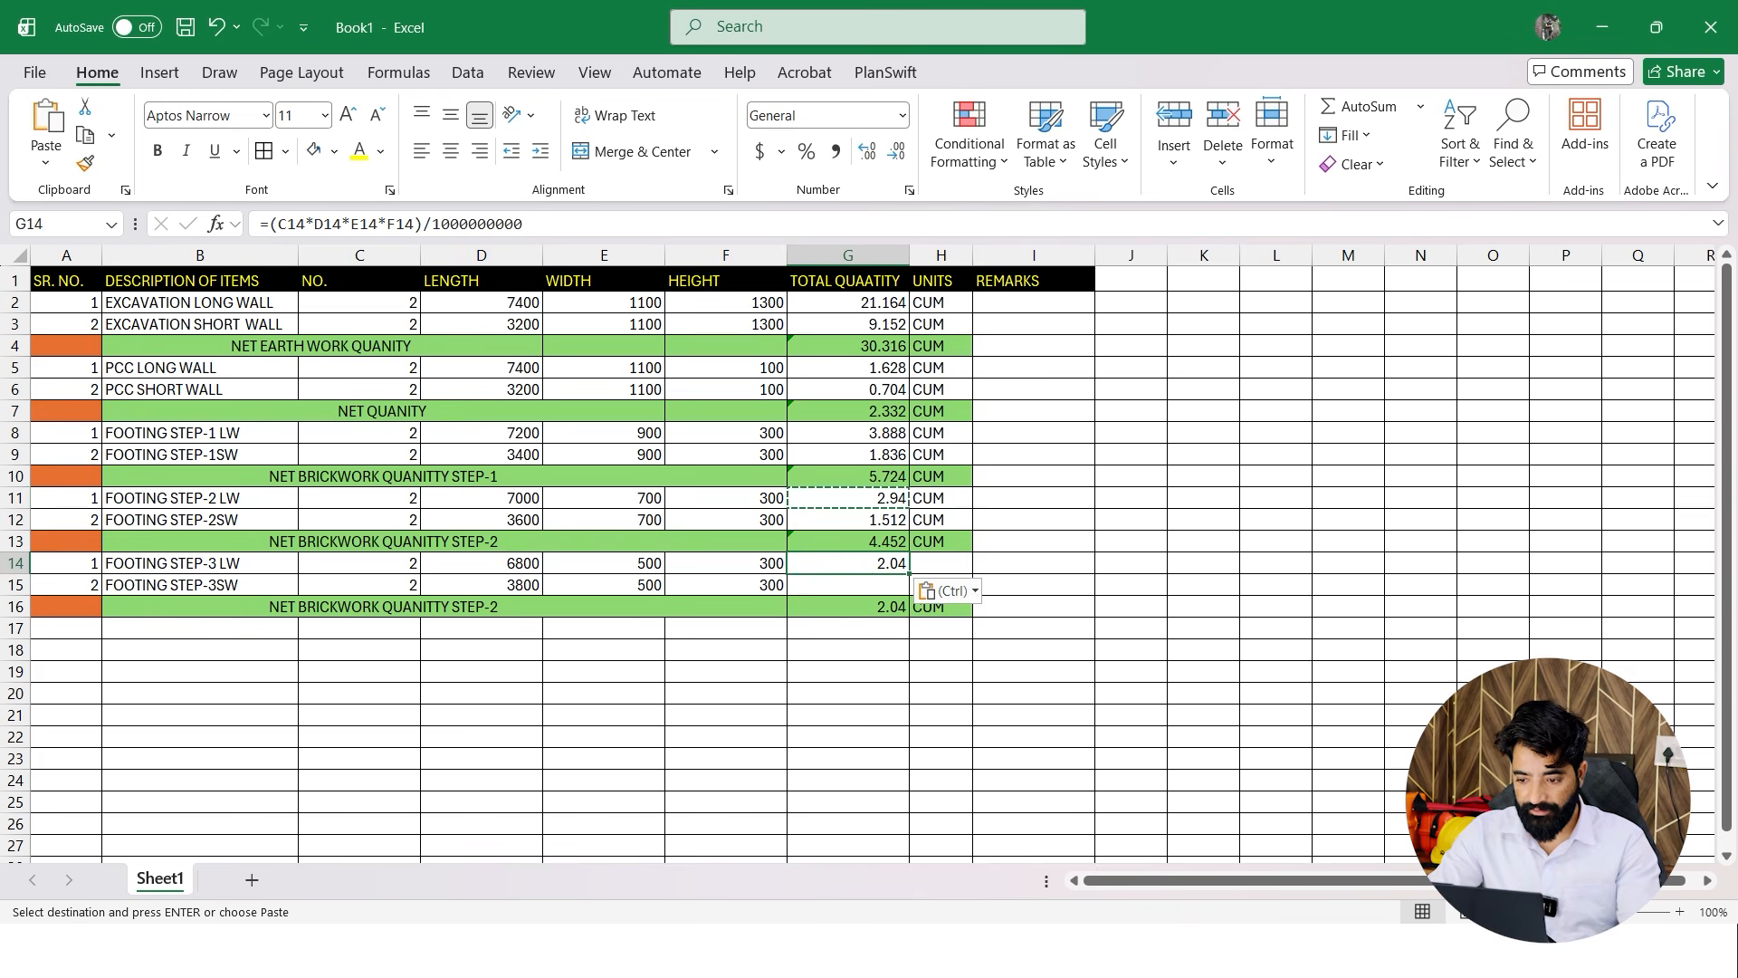
drag(908, 573, 907, 593)
click(1032, 563)
Copy the CUM unit from H12 to H14 and fill it down to H15
click(941, 519)
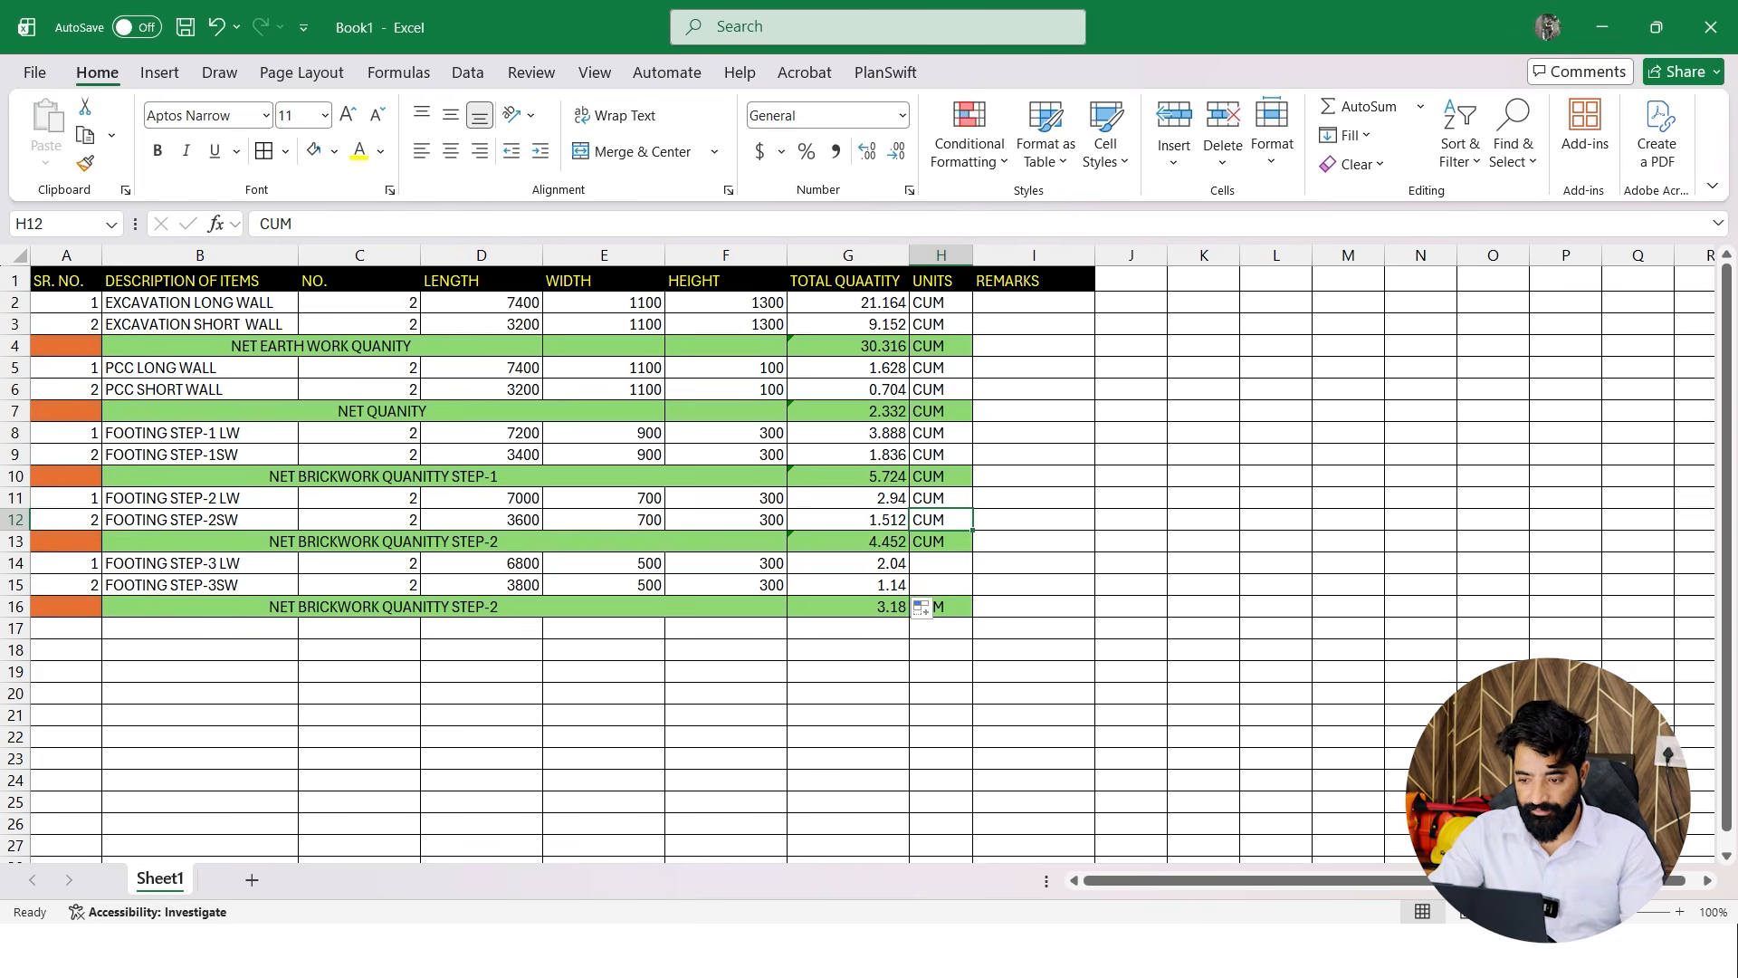
key(ctrl+c)
click(942, 563)
key(ctrl+v)
click(1068, 585)
click(941, 563)
drag(972, 573, 971, 593)
click(1032, 563)
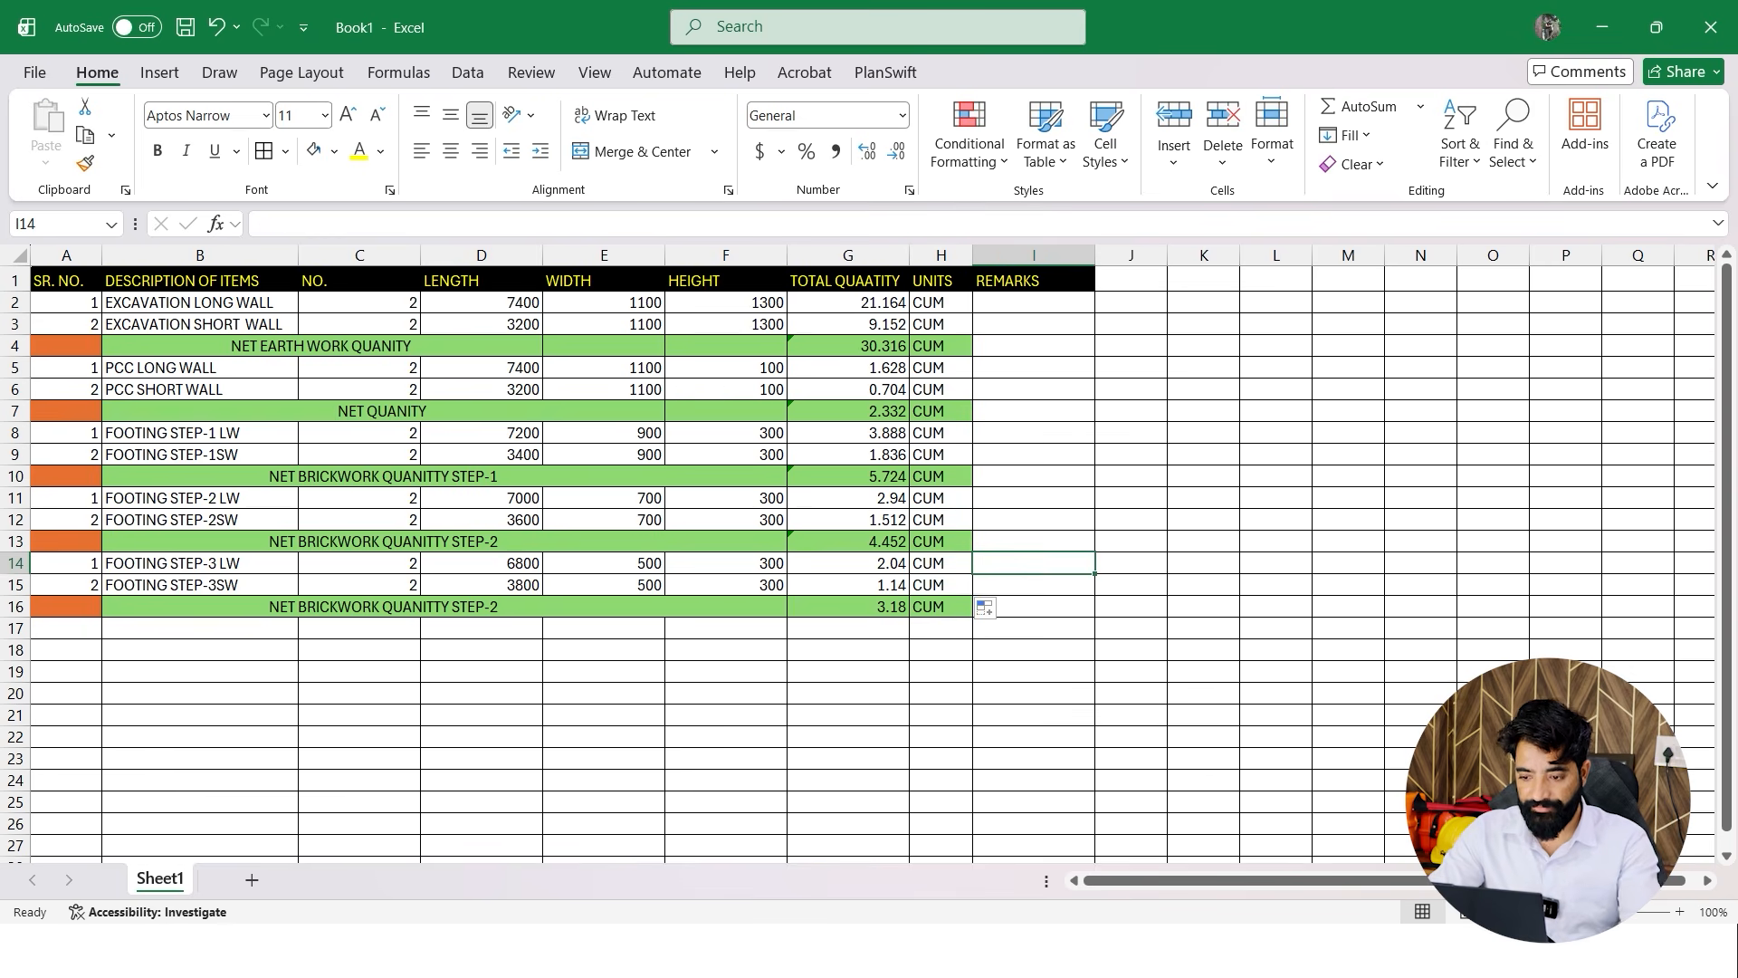
click(848, 585)
key(F2)
key(Escape)
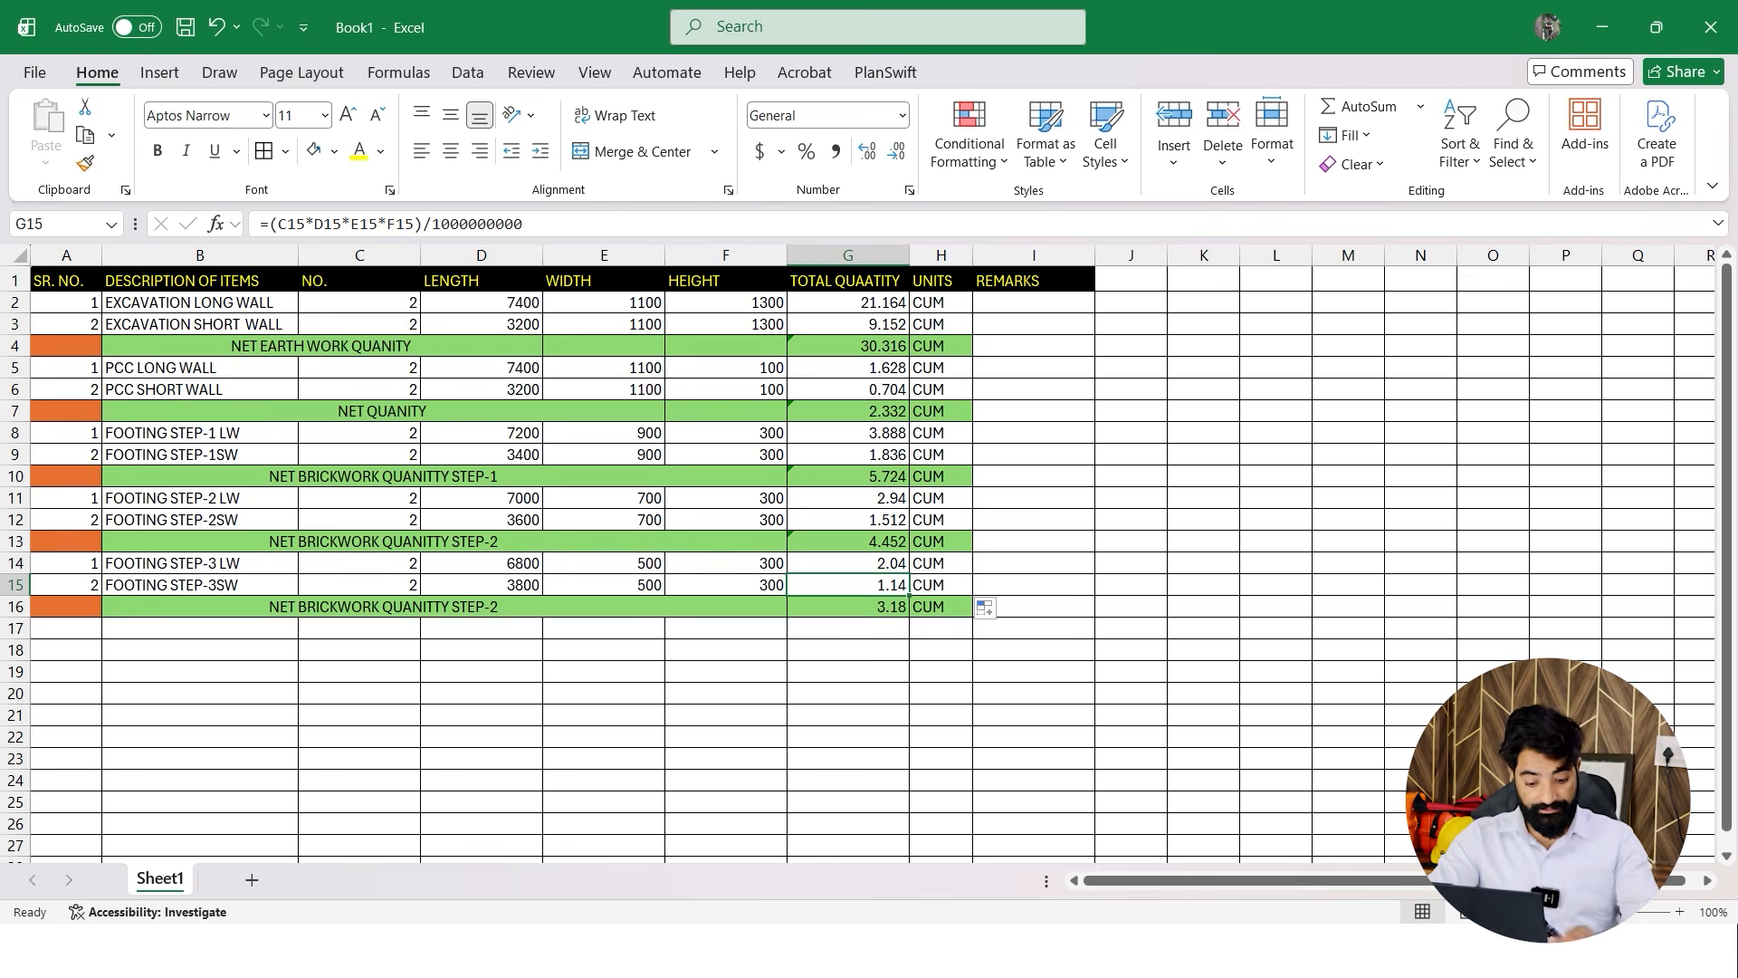
Switch to the AutoCAD footing section and hatch the 500-wide brick footing step
key(super)
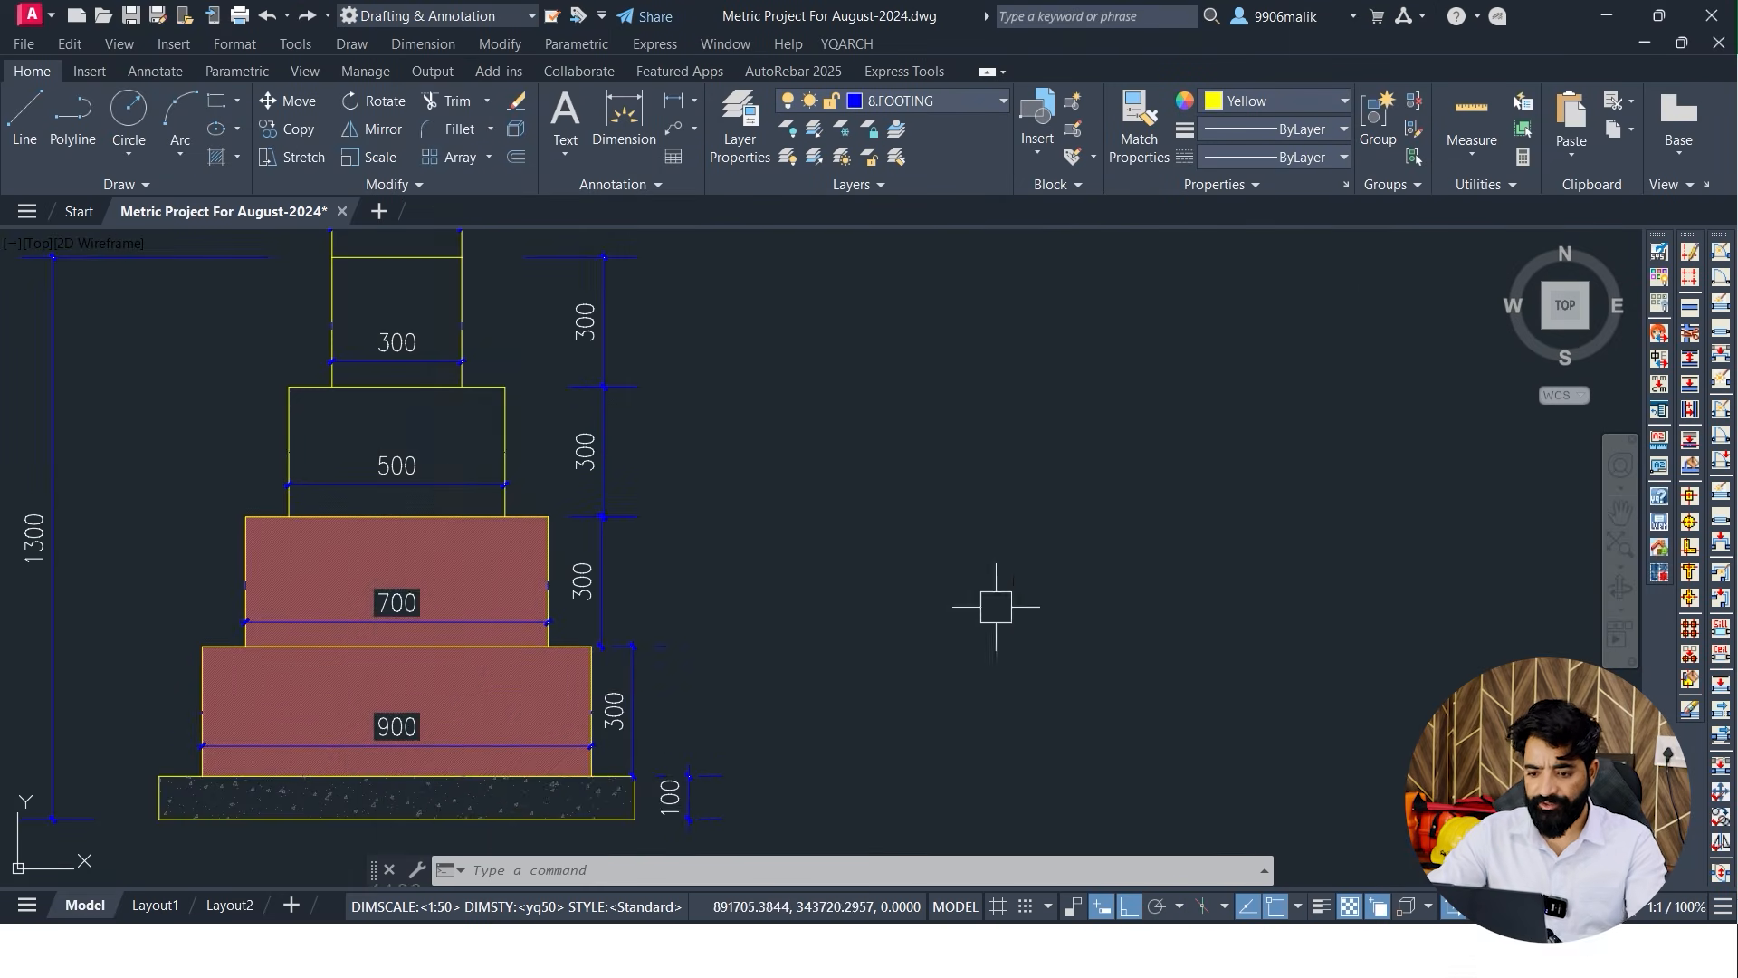
scroll(547, 530, down, 2)
scroll(477, 489, up, 4)
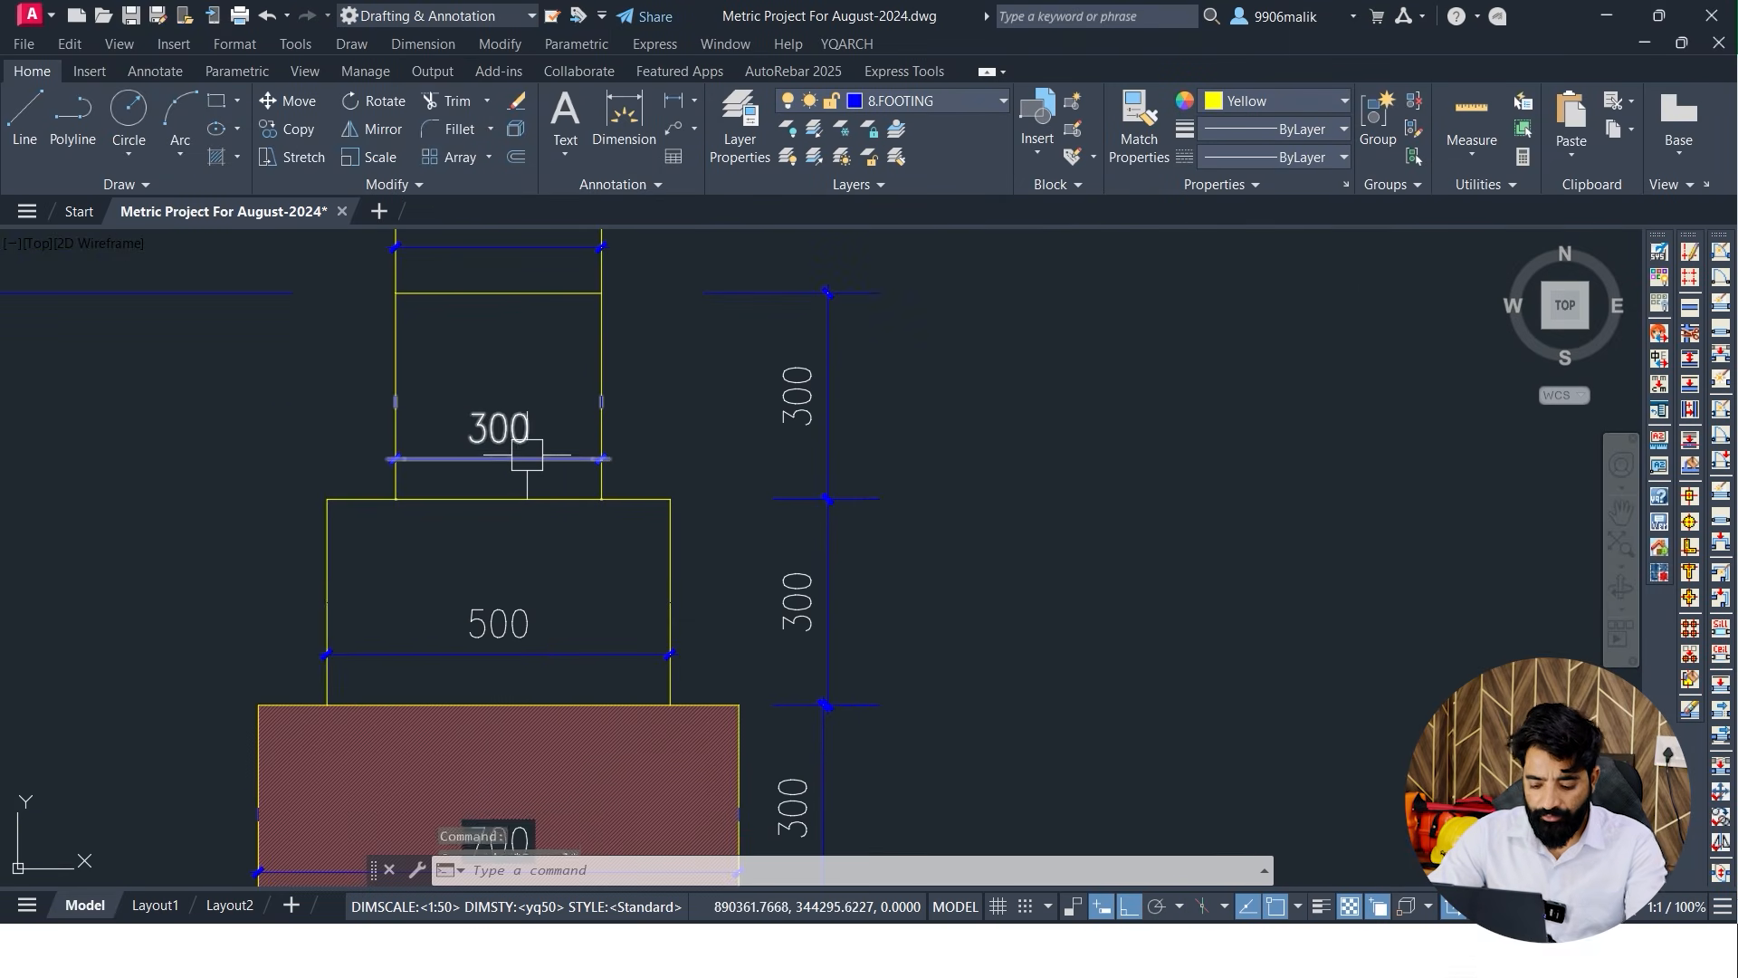
text(h)
key(Return)
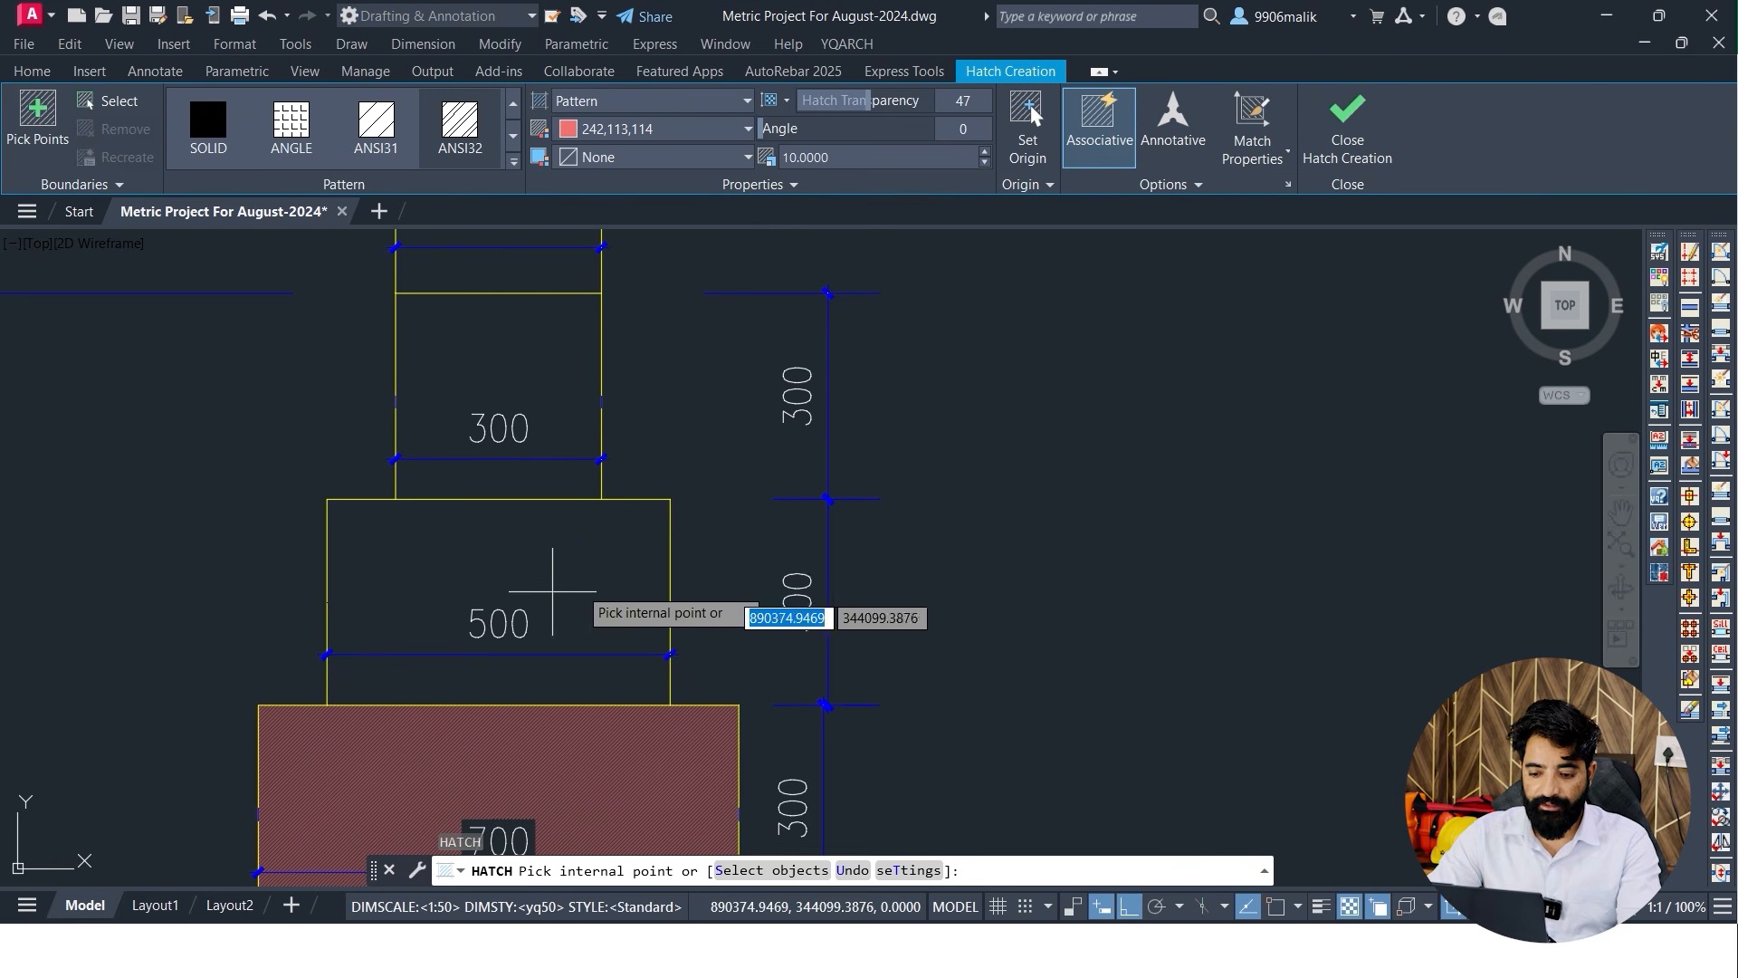
click(552, 591)
key(Return)
mouse_move(577, 399)
middle_down()
mouse_move(717, 580)
mouse_move(624, 532)
middle_up()
key(Escape)
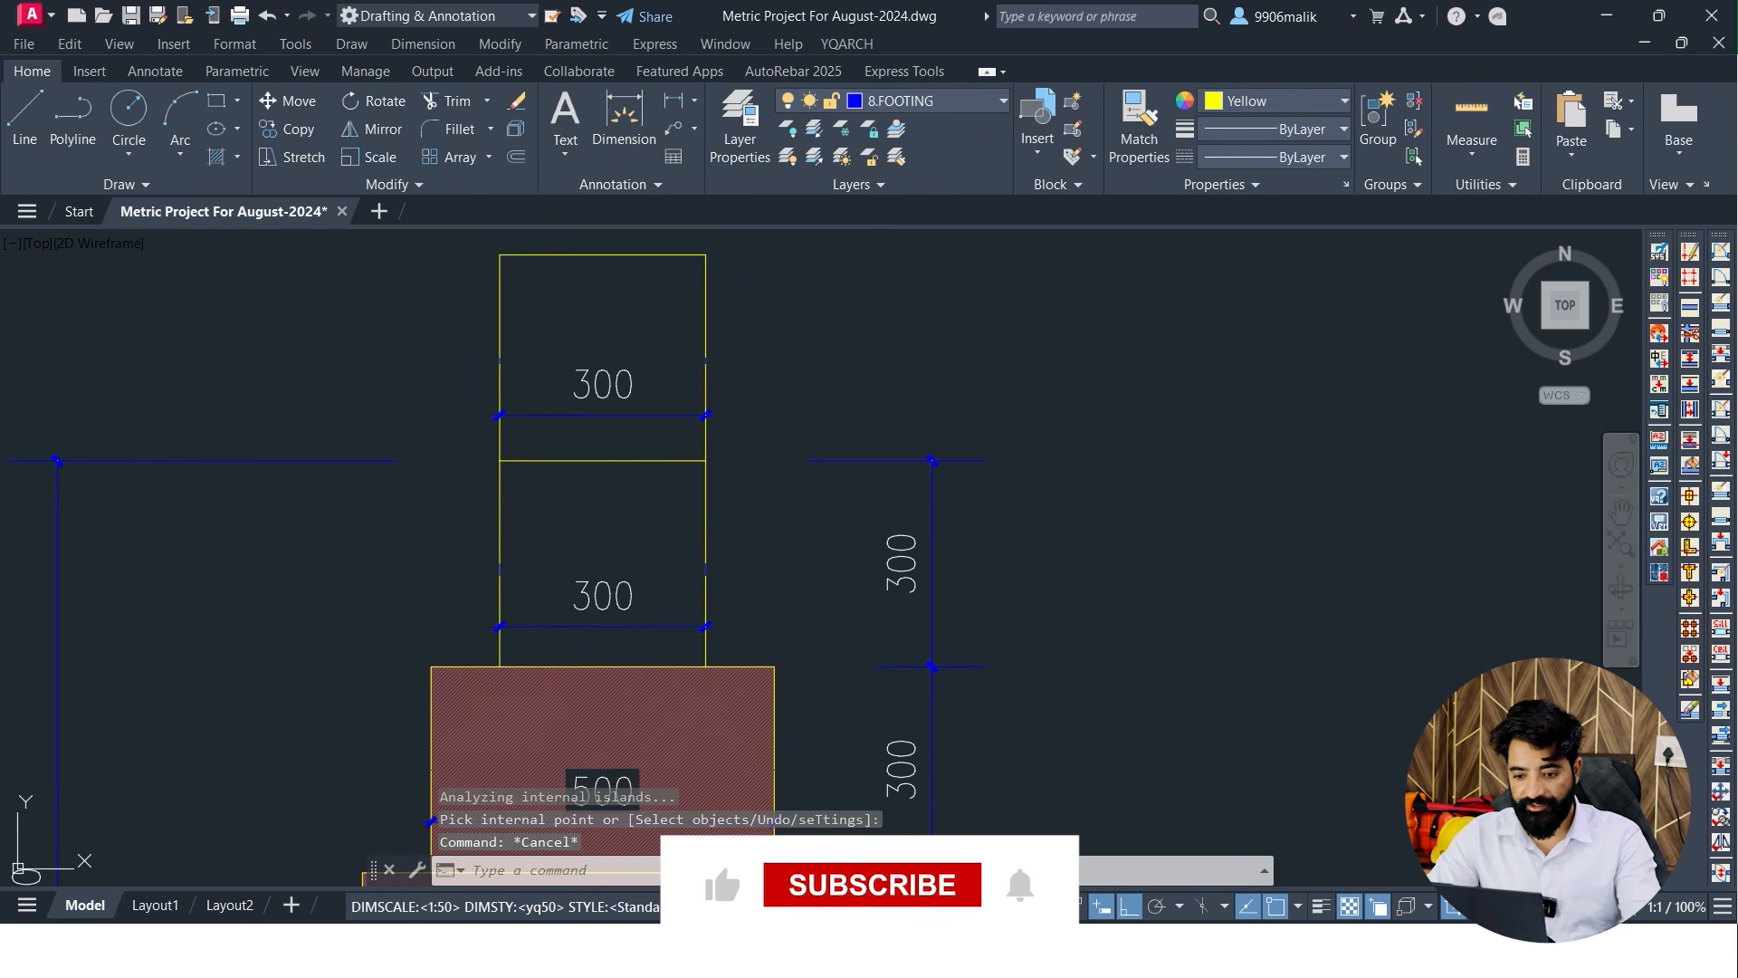
Hatch the 300-wide footing step directly above the 500-wide one
key(Return)
click(636, 532)
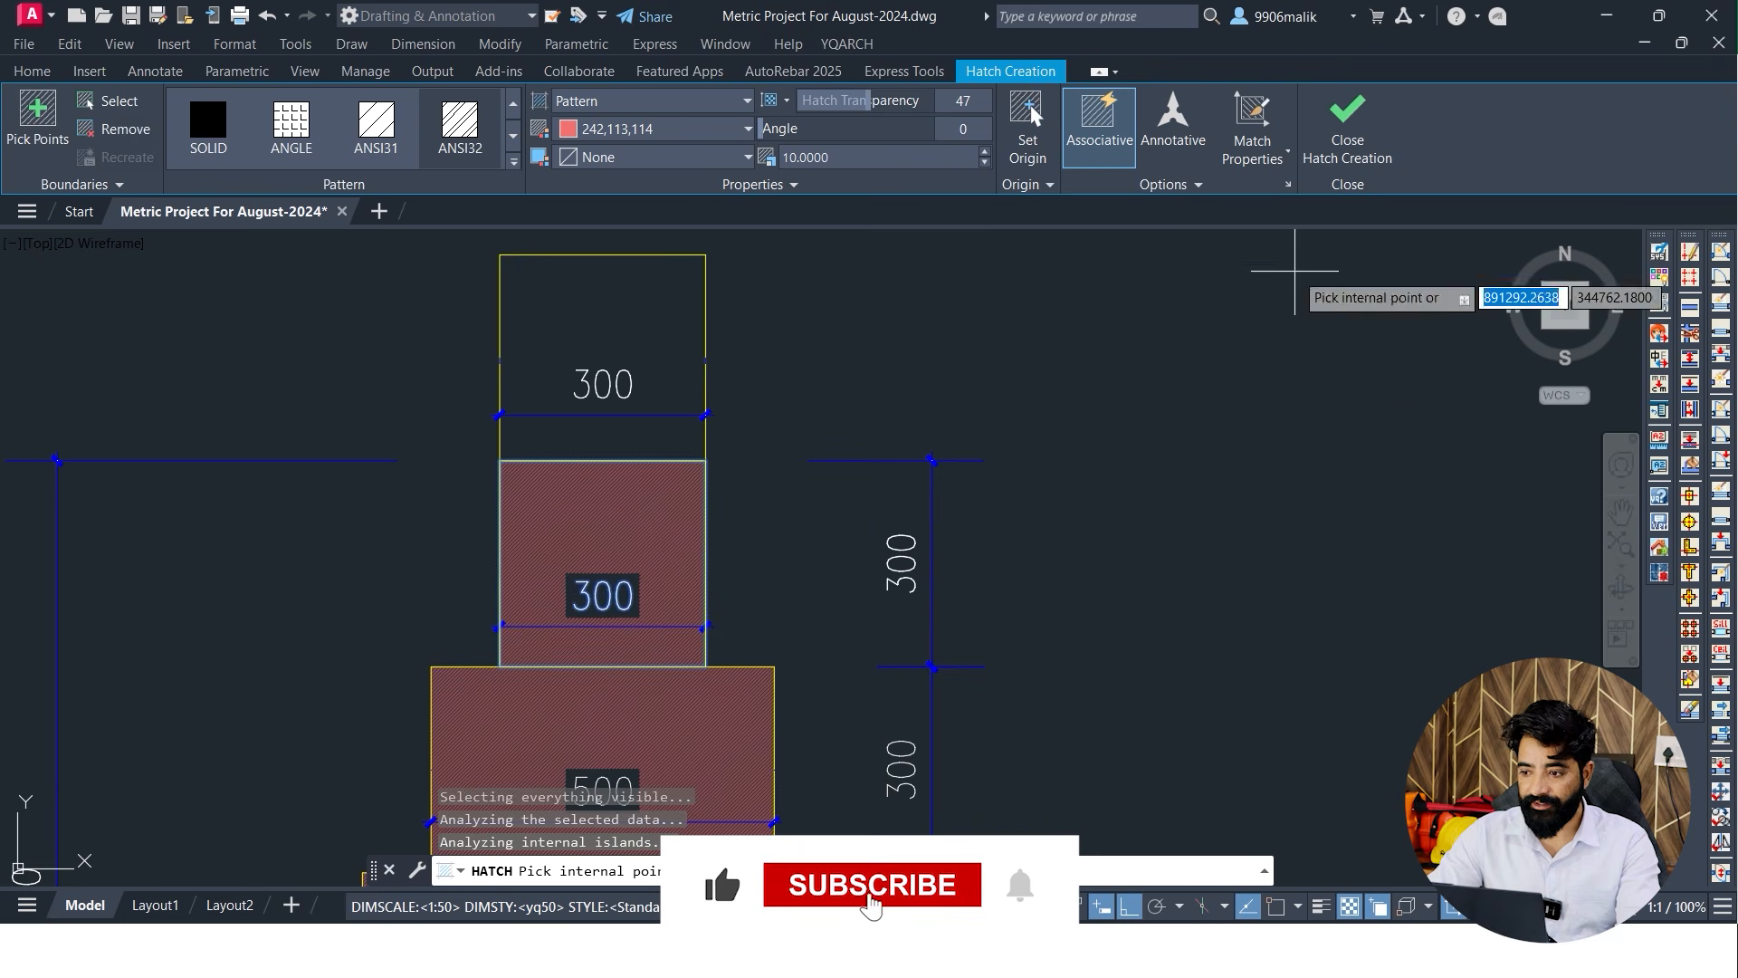
key(Return)
middle_drag(543, 562, 523, 535)
scroll(589, 446, down, 2)
middle_drag(543, 381, 554, 458)
click(601, 458)
middle_drag(552, 616, 705, 489)
key(Escape)
key(Escape)
mouse_move(825, 482)
middle_down()
mouse_move(549, 493)
mouse_move(545, 514)
middle_up()
scroll(545, 466, up, 4)
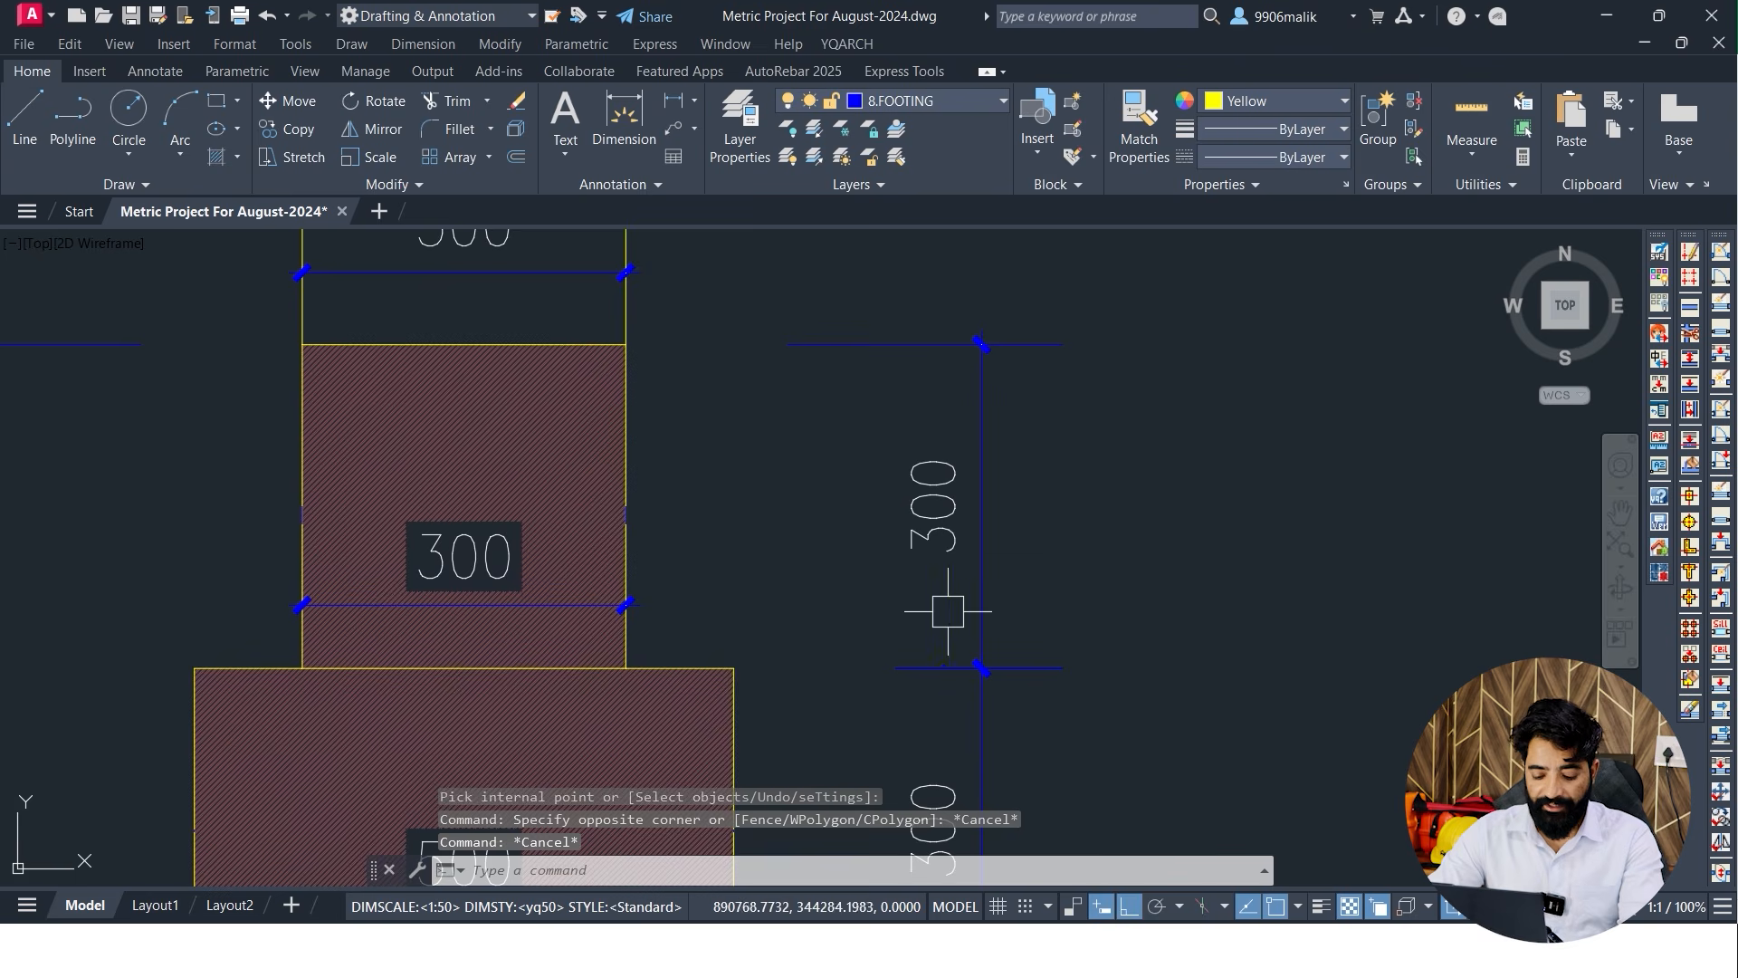
Switch to the Excel sheet and copy the FOOTING STEP-3 entries in A14:D15 to the rows starting at A17
key(super)
click(626, 950)
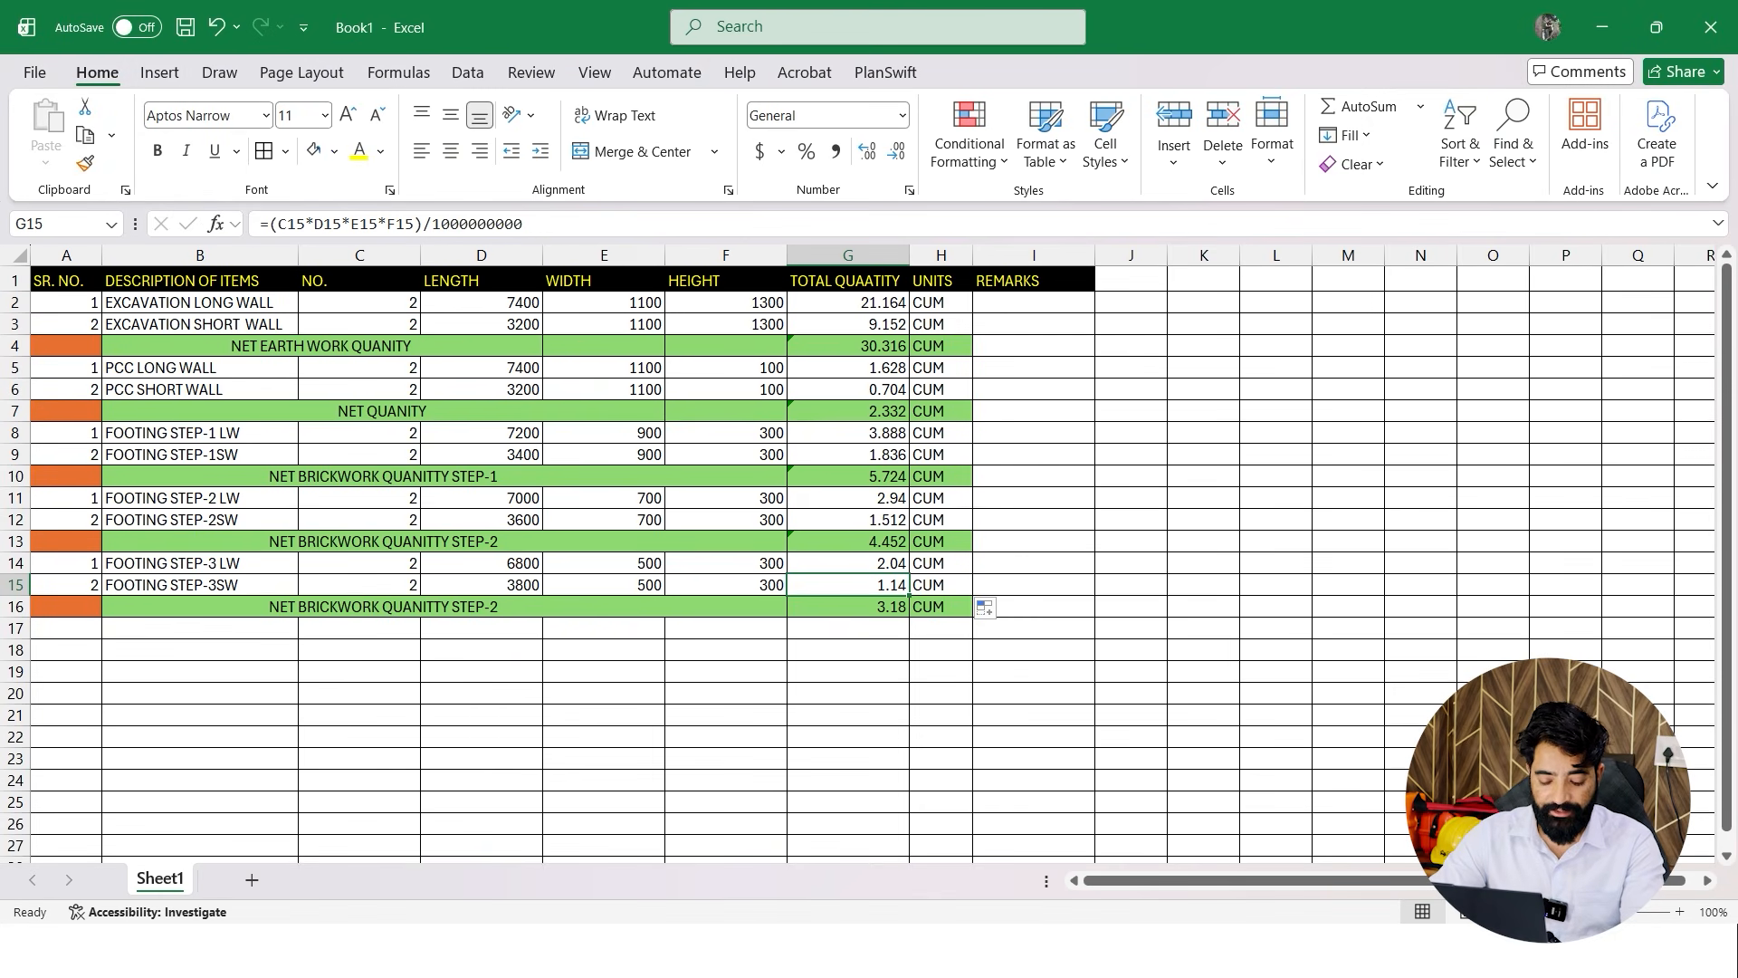
drag(67, 563, 480, 585)
key(ctrl+c)
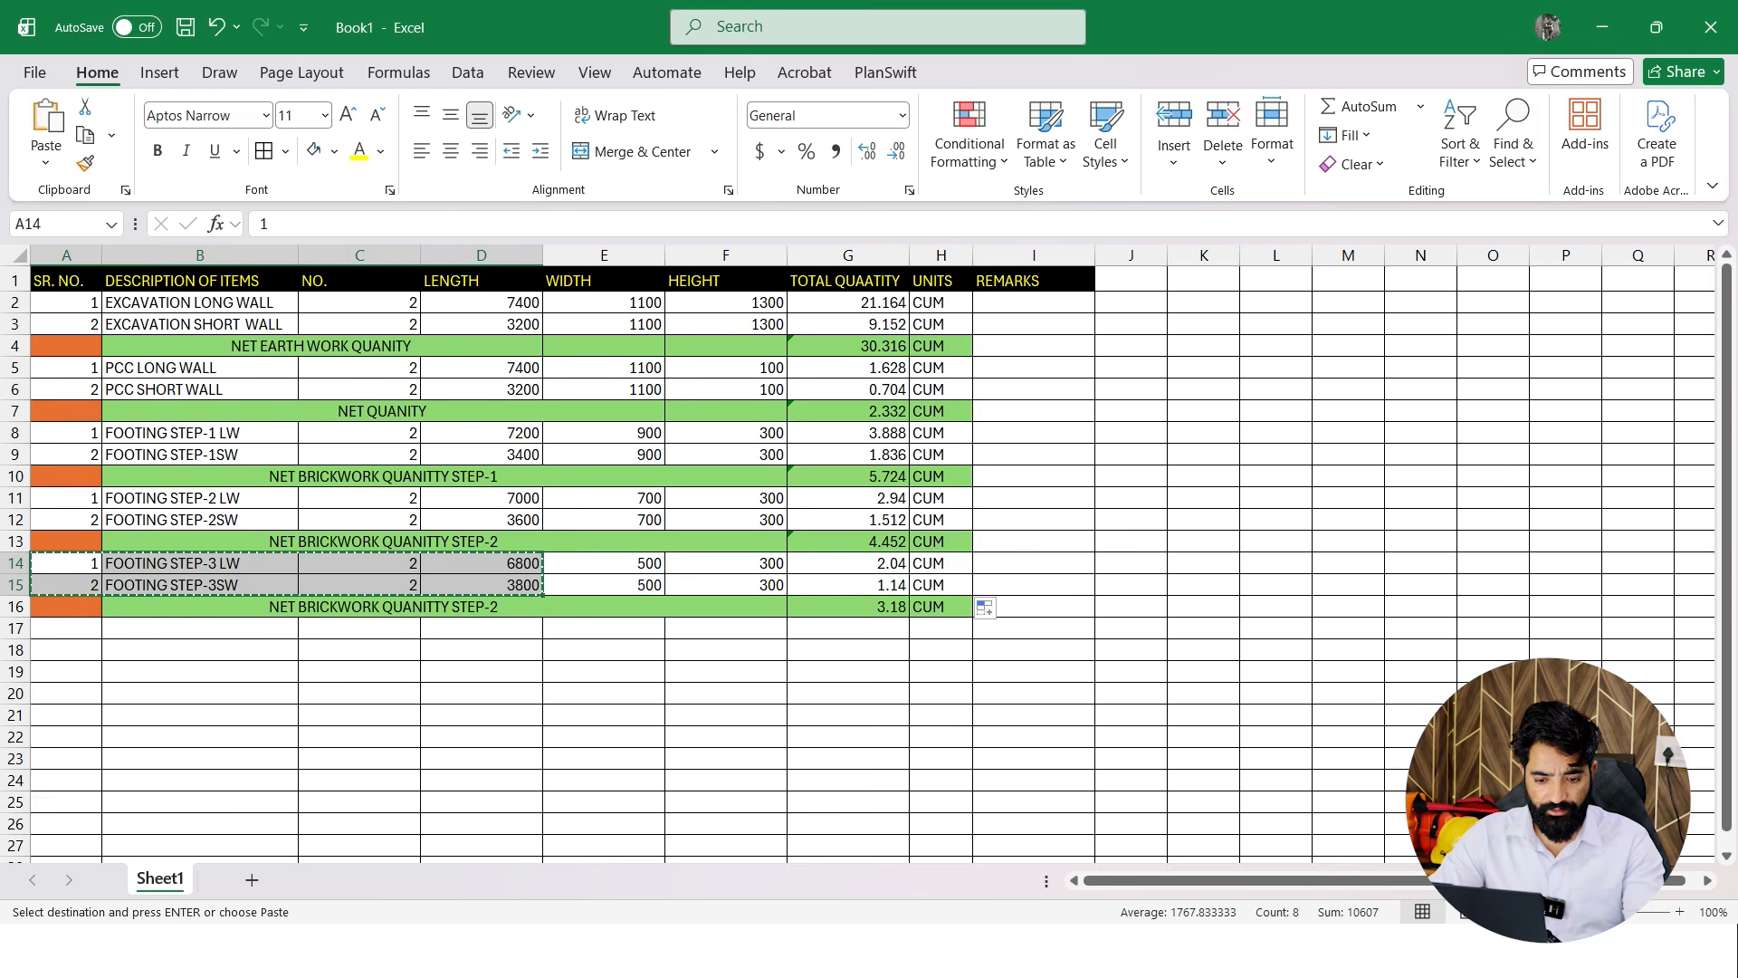
click(66, 628)
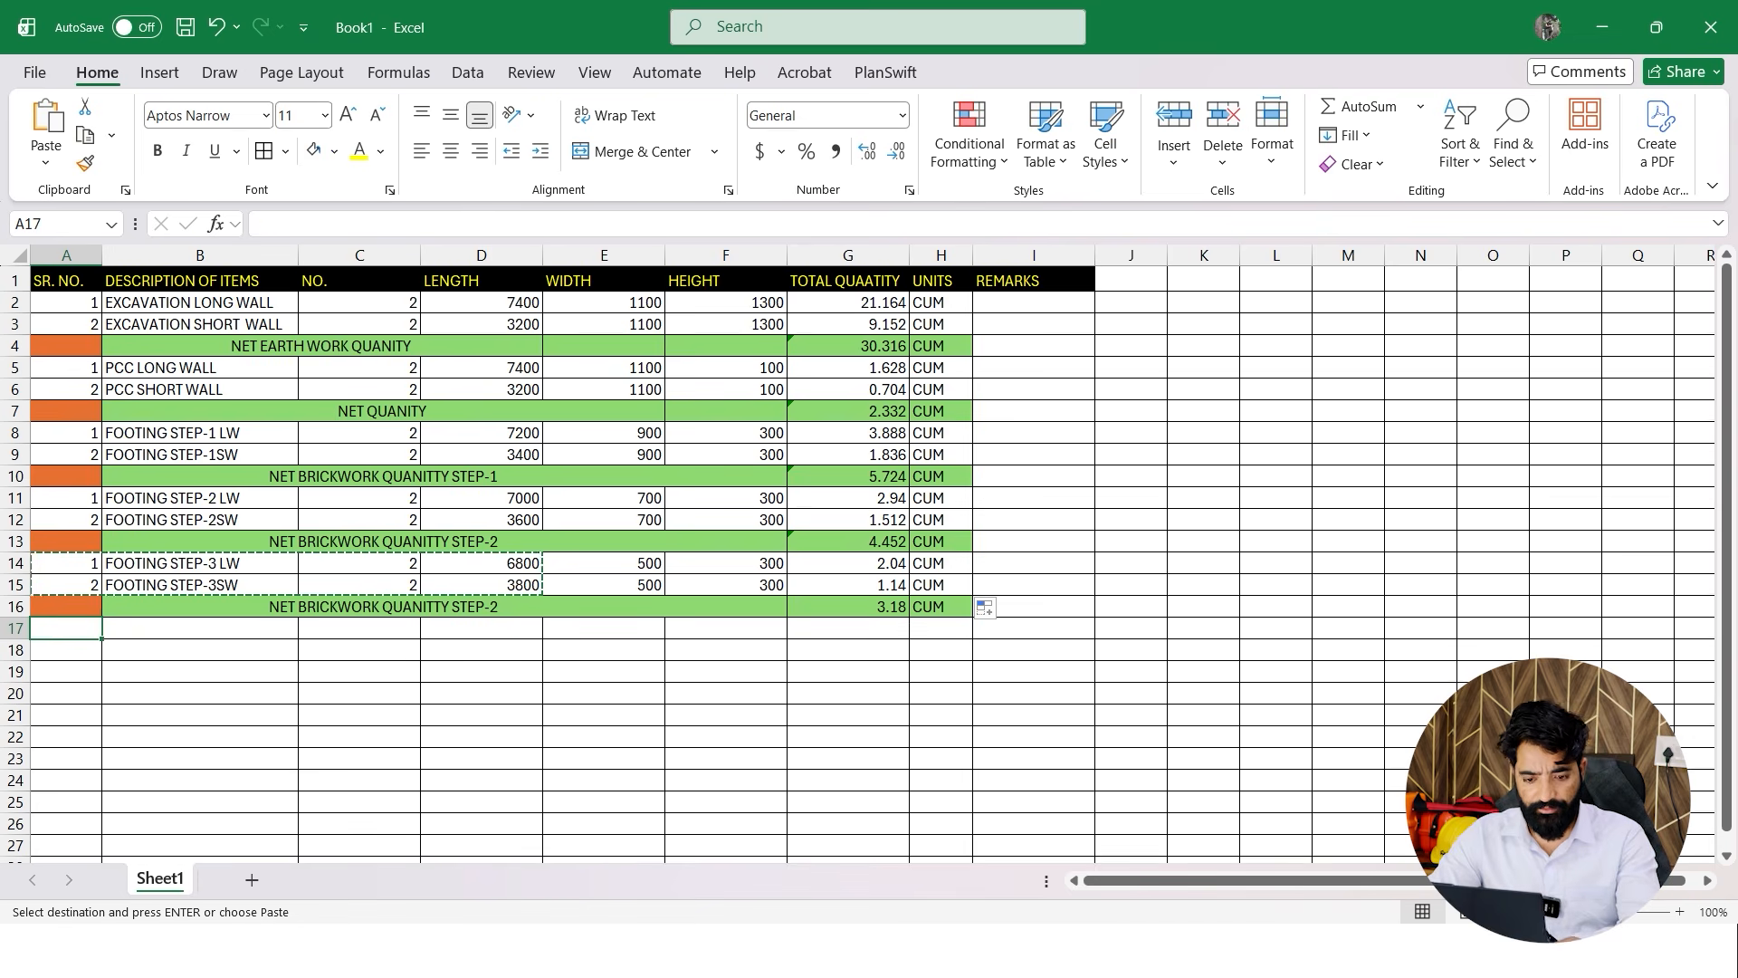
key(ctrl+v)
click(360, 737)
key(Escape)
Change the long wall length formula in D17 to =6300+150*2
click(482, 628)
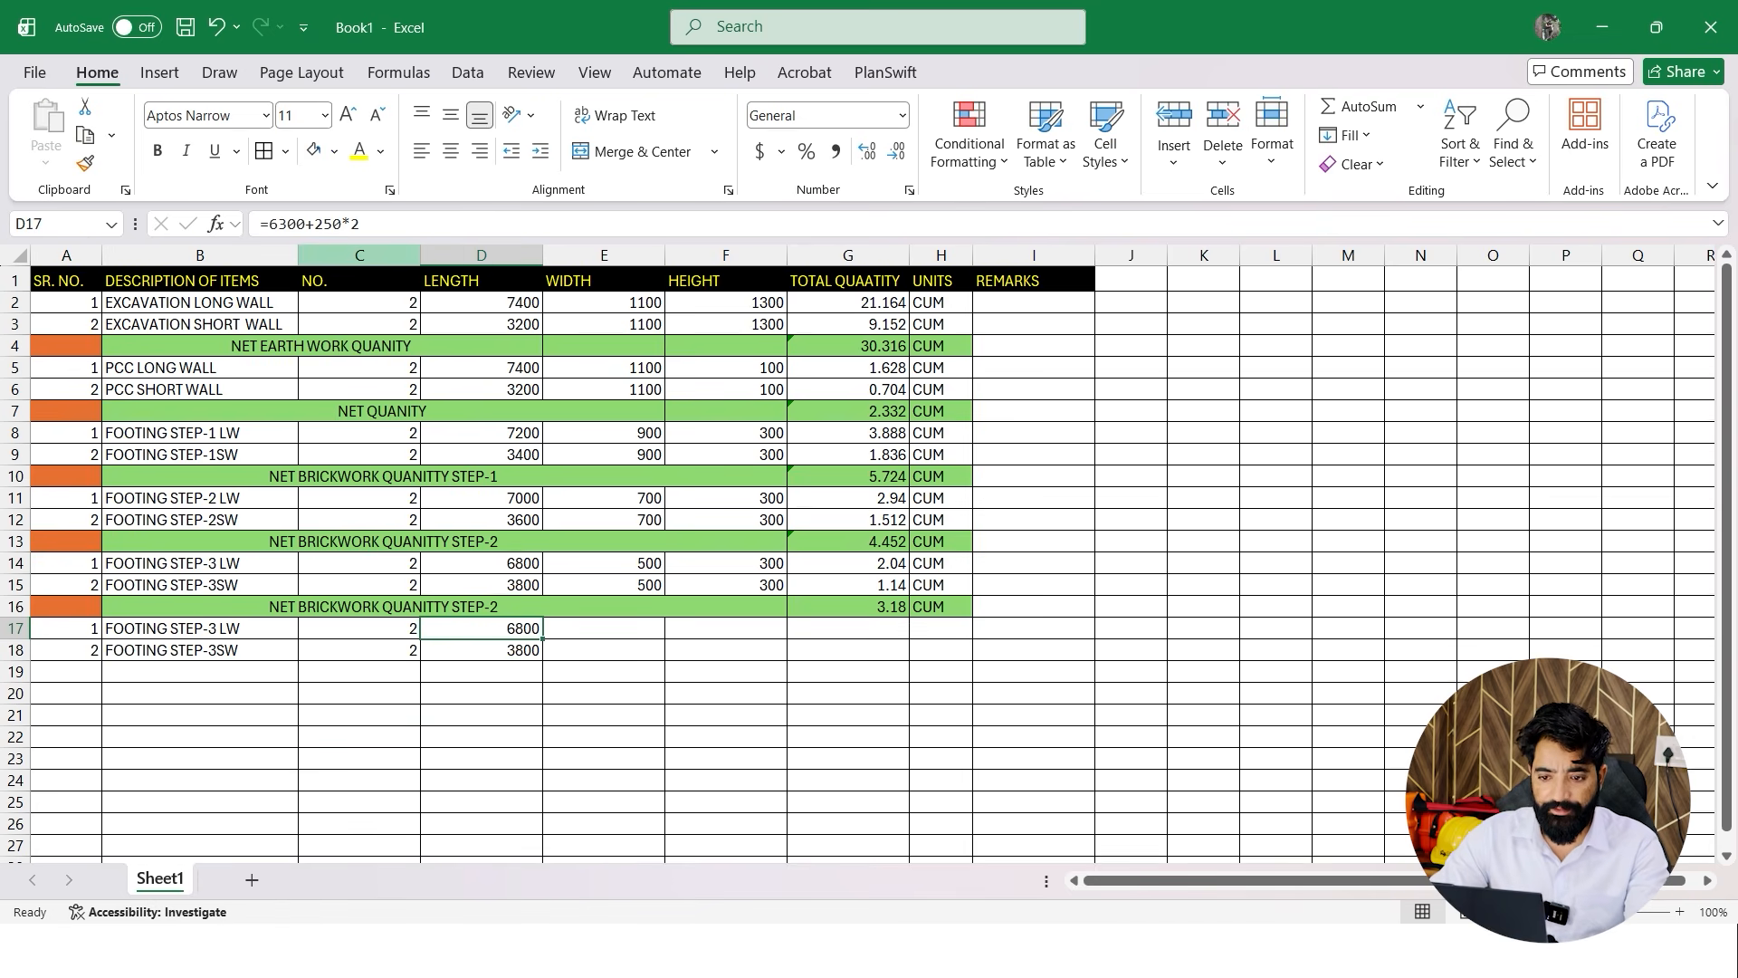
click(319, 224)
key(BackSpace)
text(1)
key(Return)
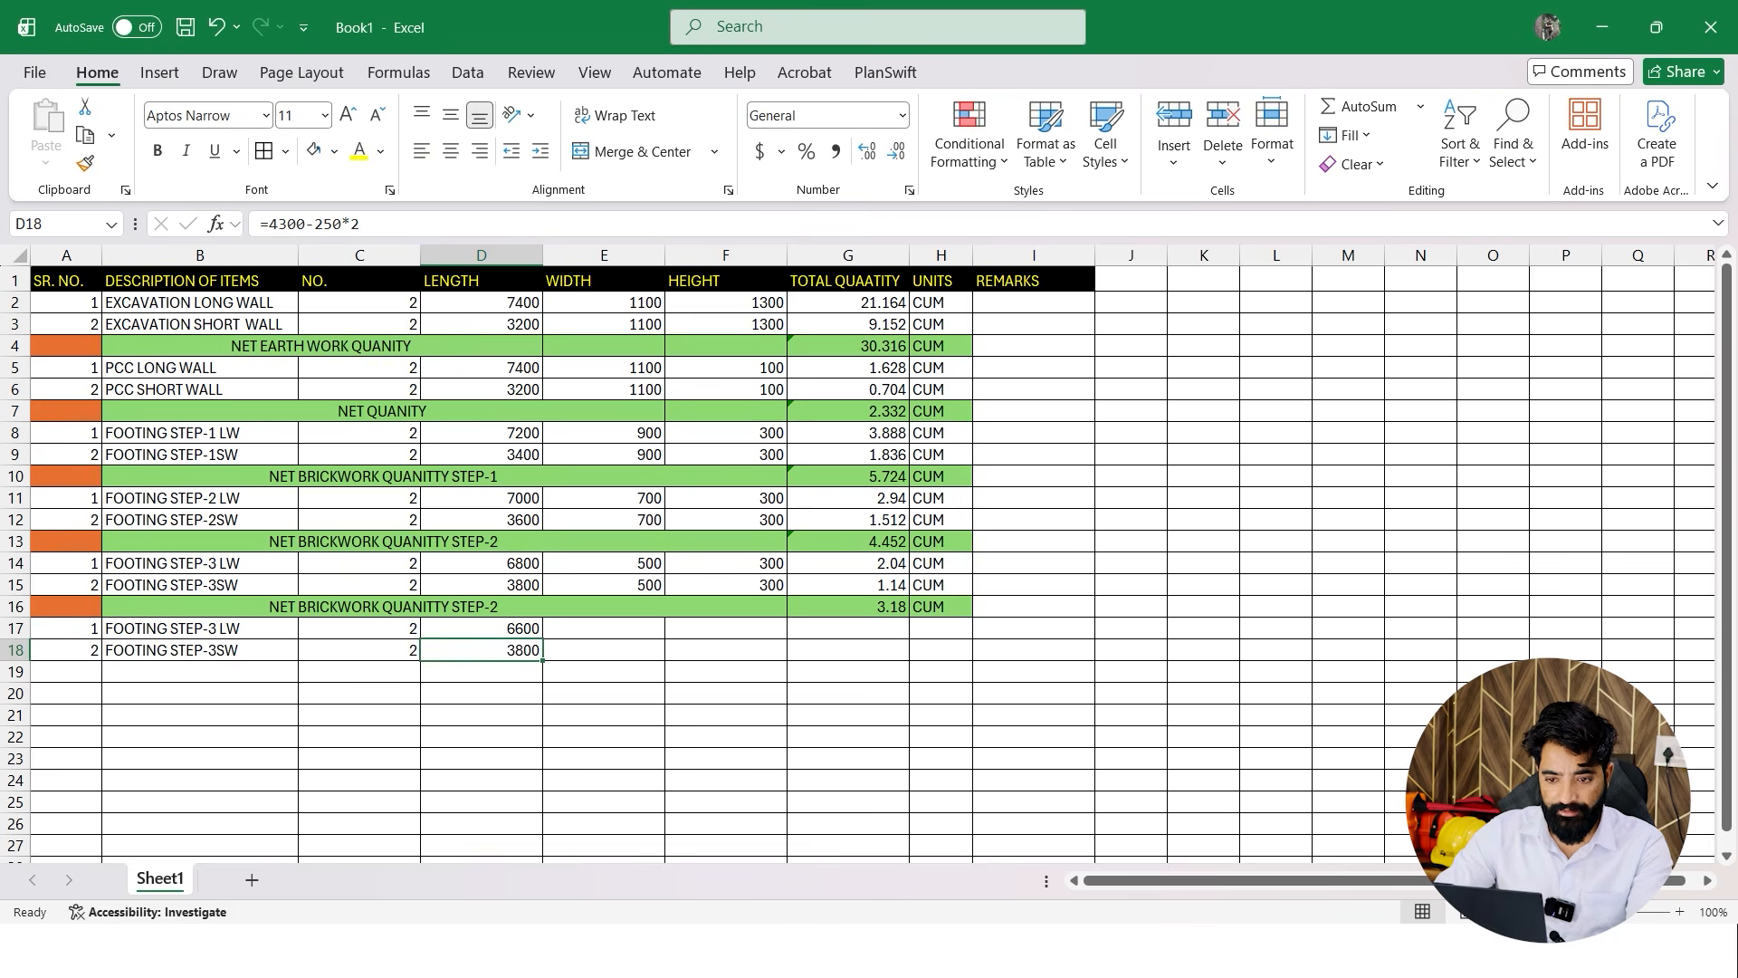
Change the short wall length formula in D18 to =4300-150*2
click(318, 224)
key(BackSpace)
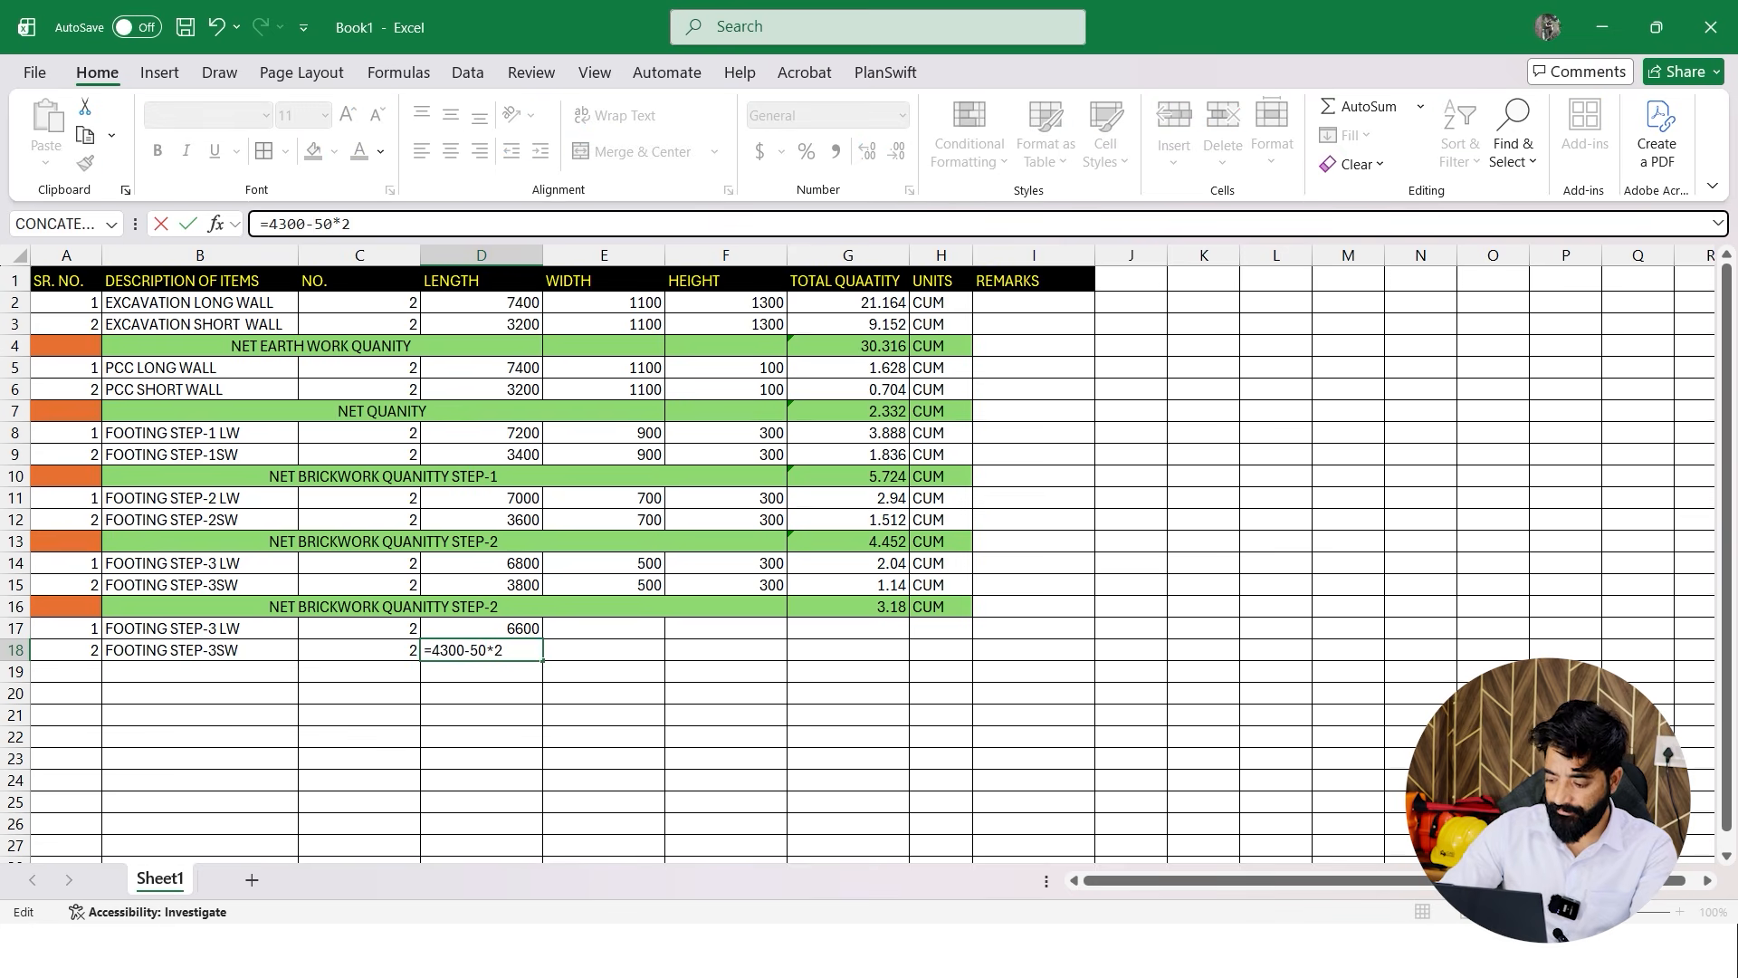
text(1)
key(Return)
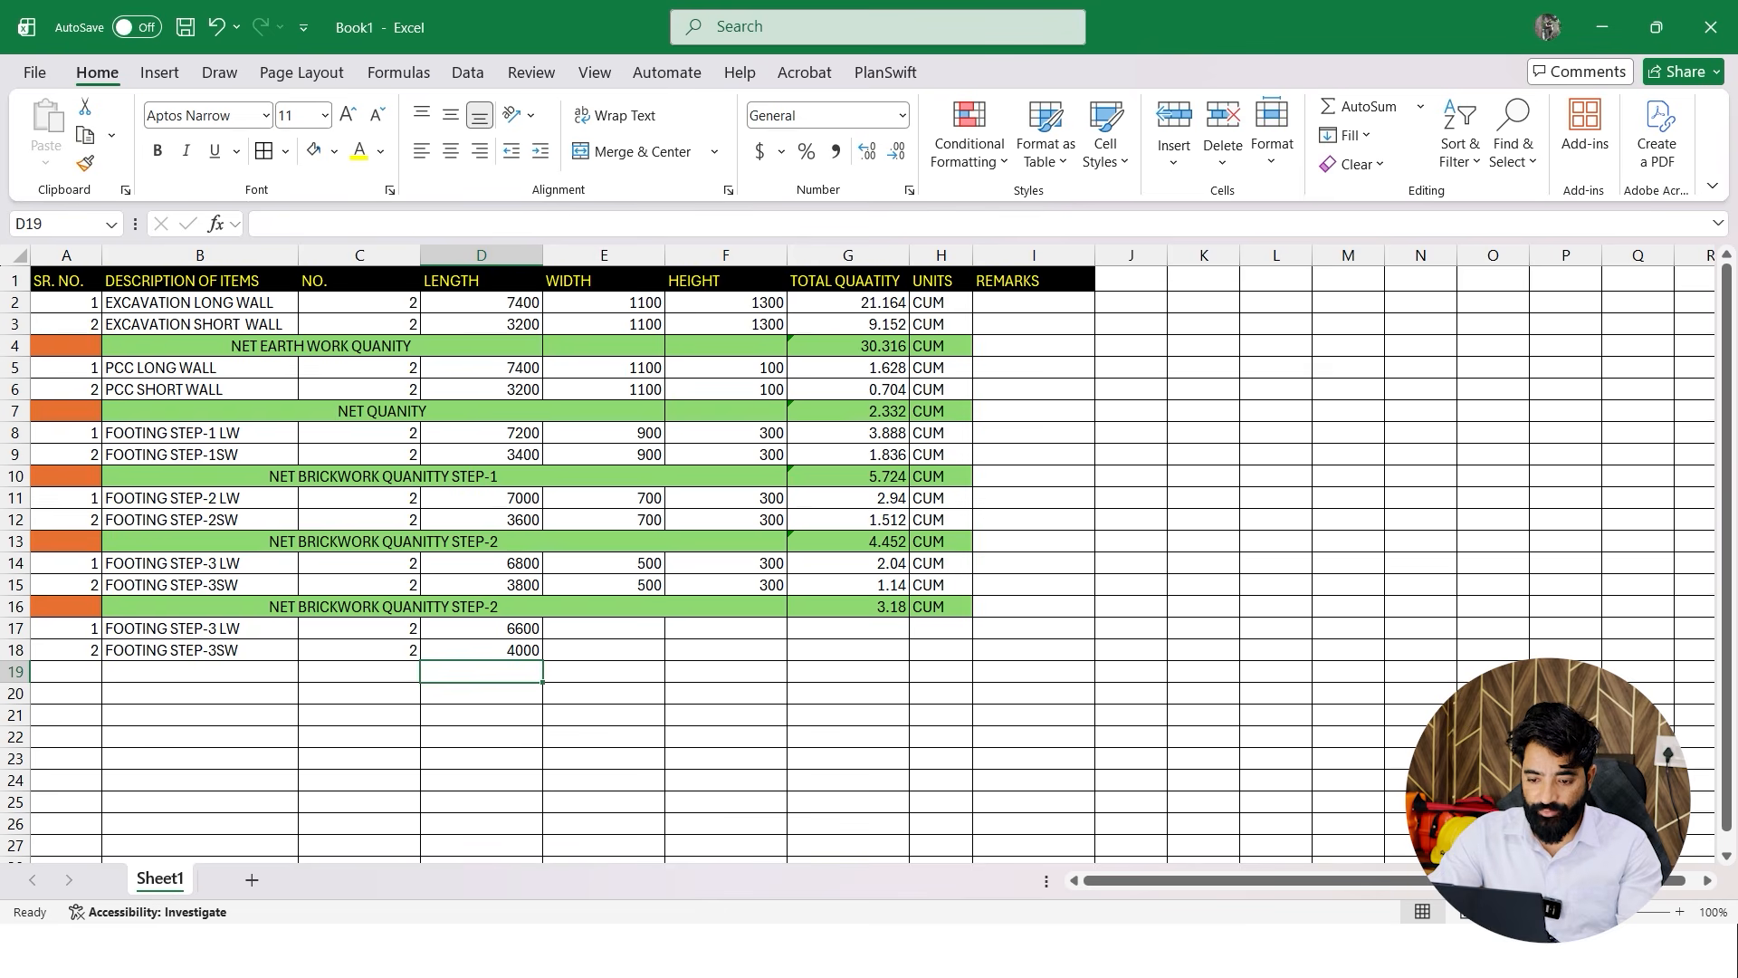
Enter a width of 300 for both walls in E17 and E18
click(604, 629)
text(300)
key(Return)
text(300)
key(Return)
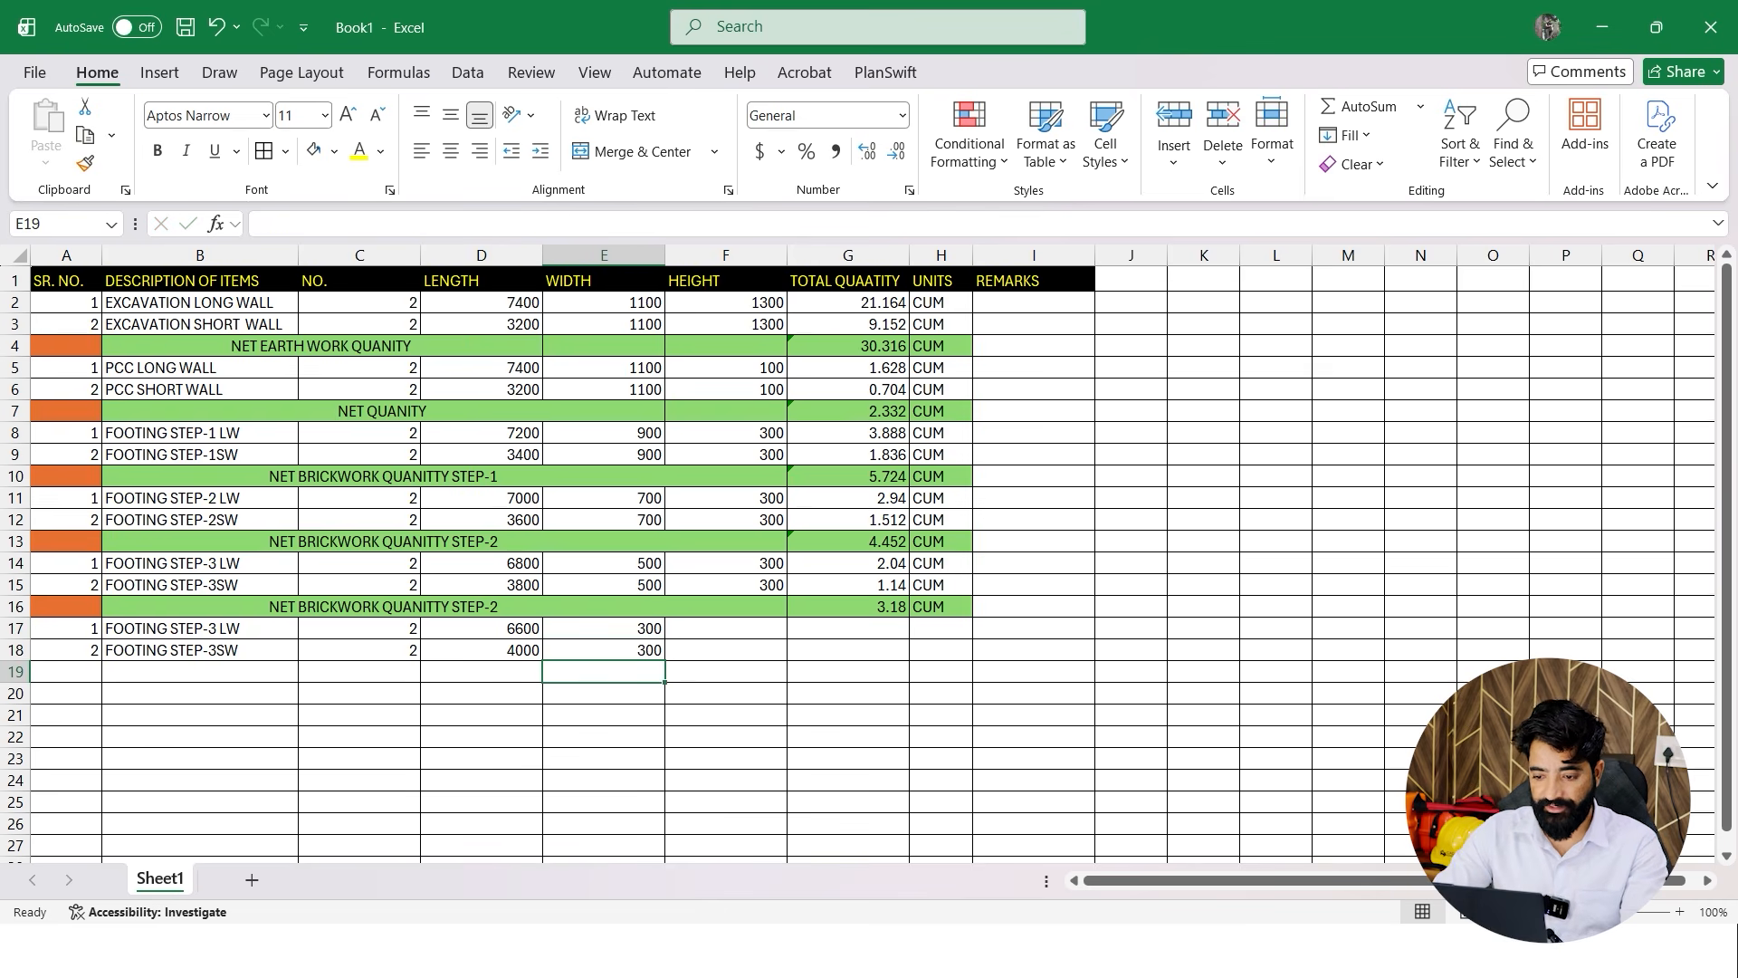
Enter a height of 300 for both walls in F17 and F18
click(726, 628)
text(300)
key(Return)
text(300)
key(Return)
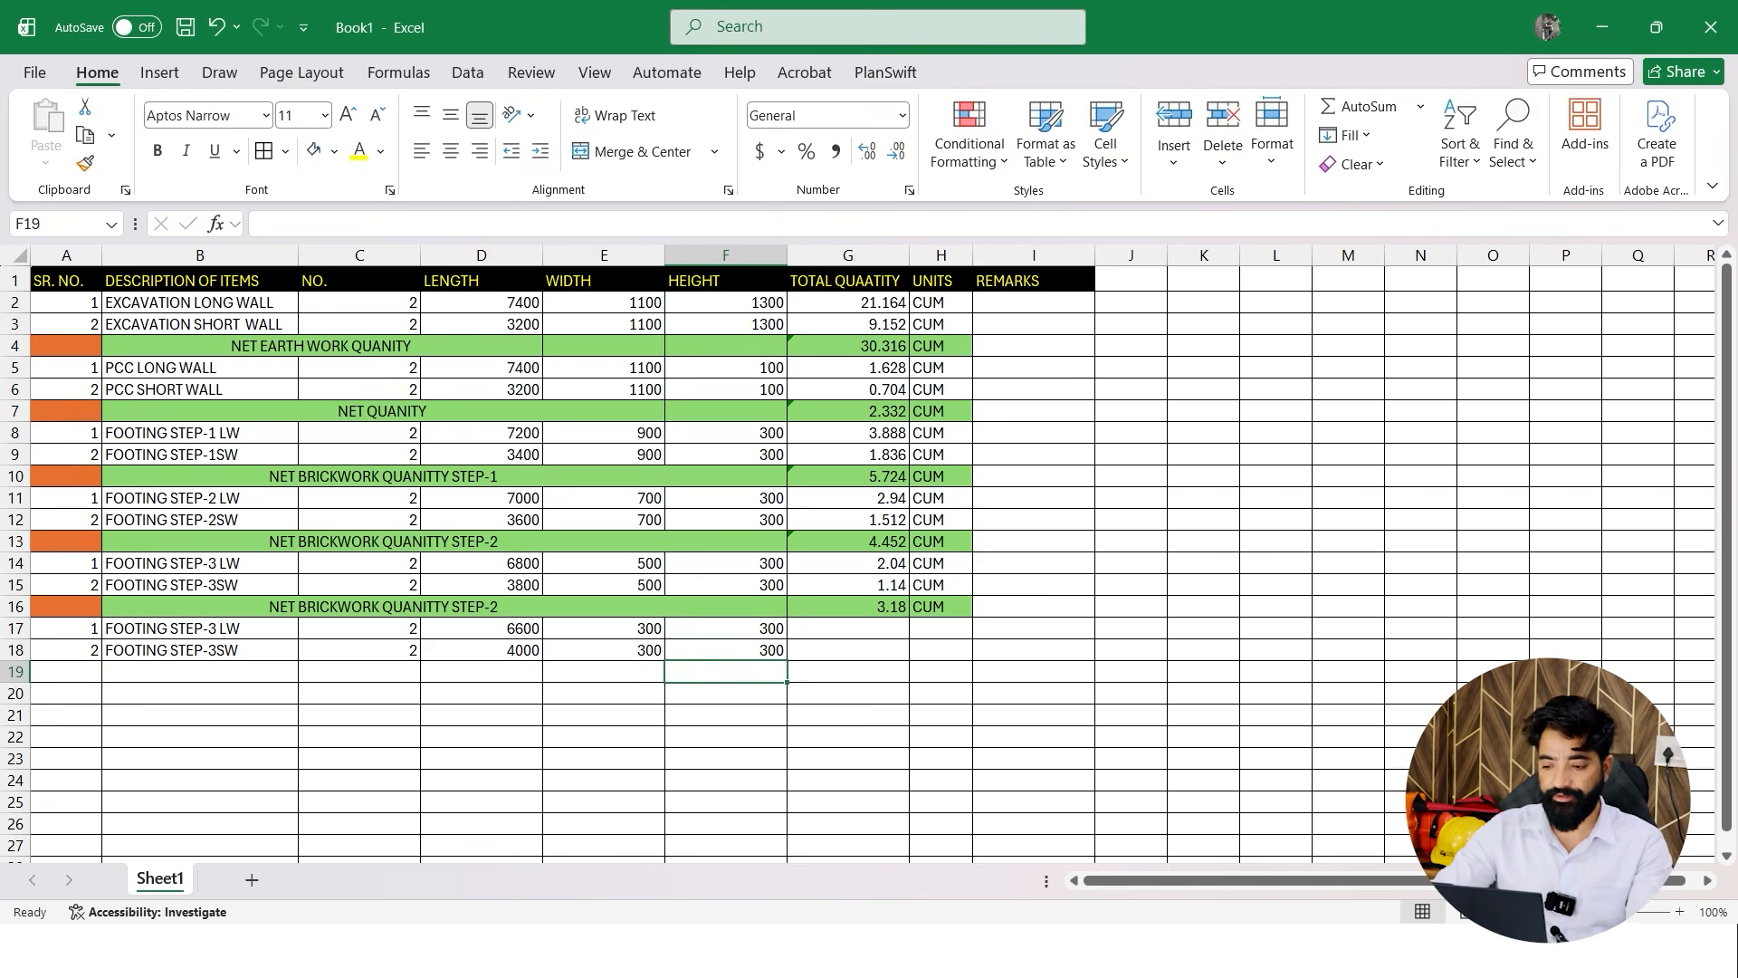
Copy the quantity formulas and CUM units from G14:H15 into G17:H18
drag(848, 563, 942, 584)
key(ctrl+c)
click(848, 628)
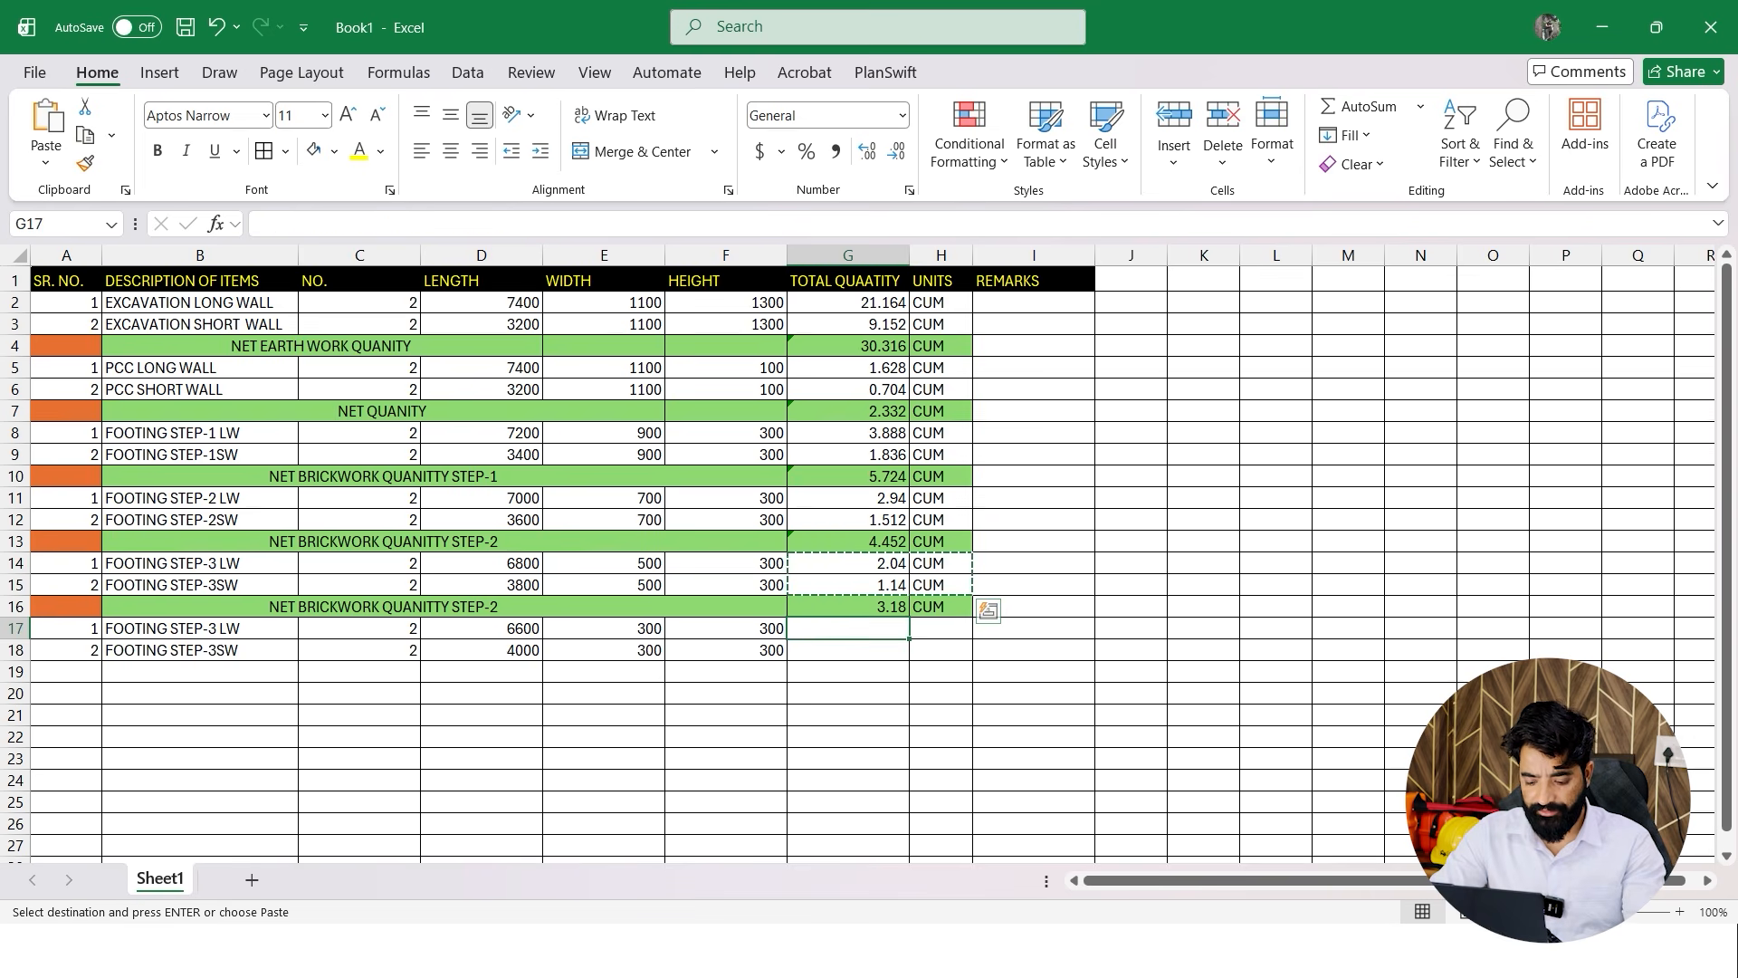
key(ctrl+v)
click(941, 716)
Copy the green net brickwork total row from row 16 into row 19
drag(66, 607, 941, 607)
key(ctrl+c)
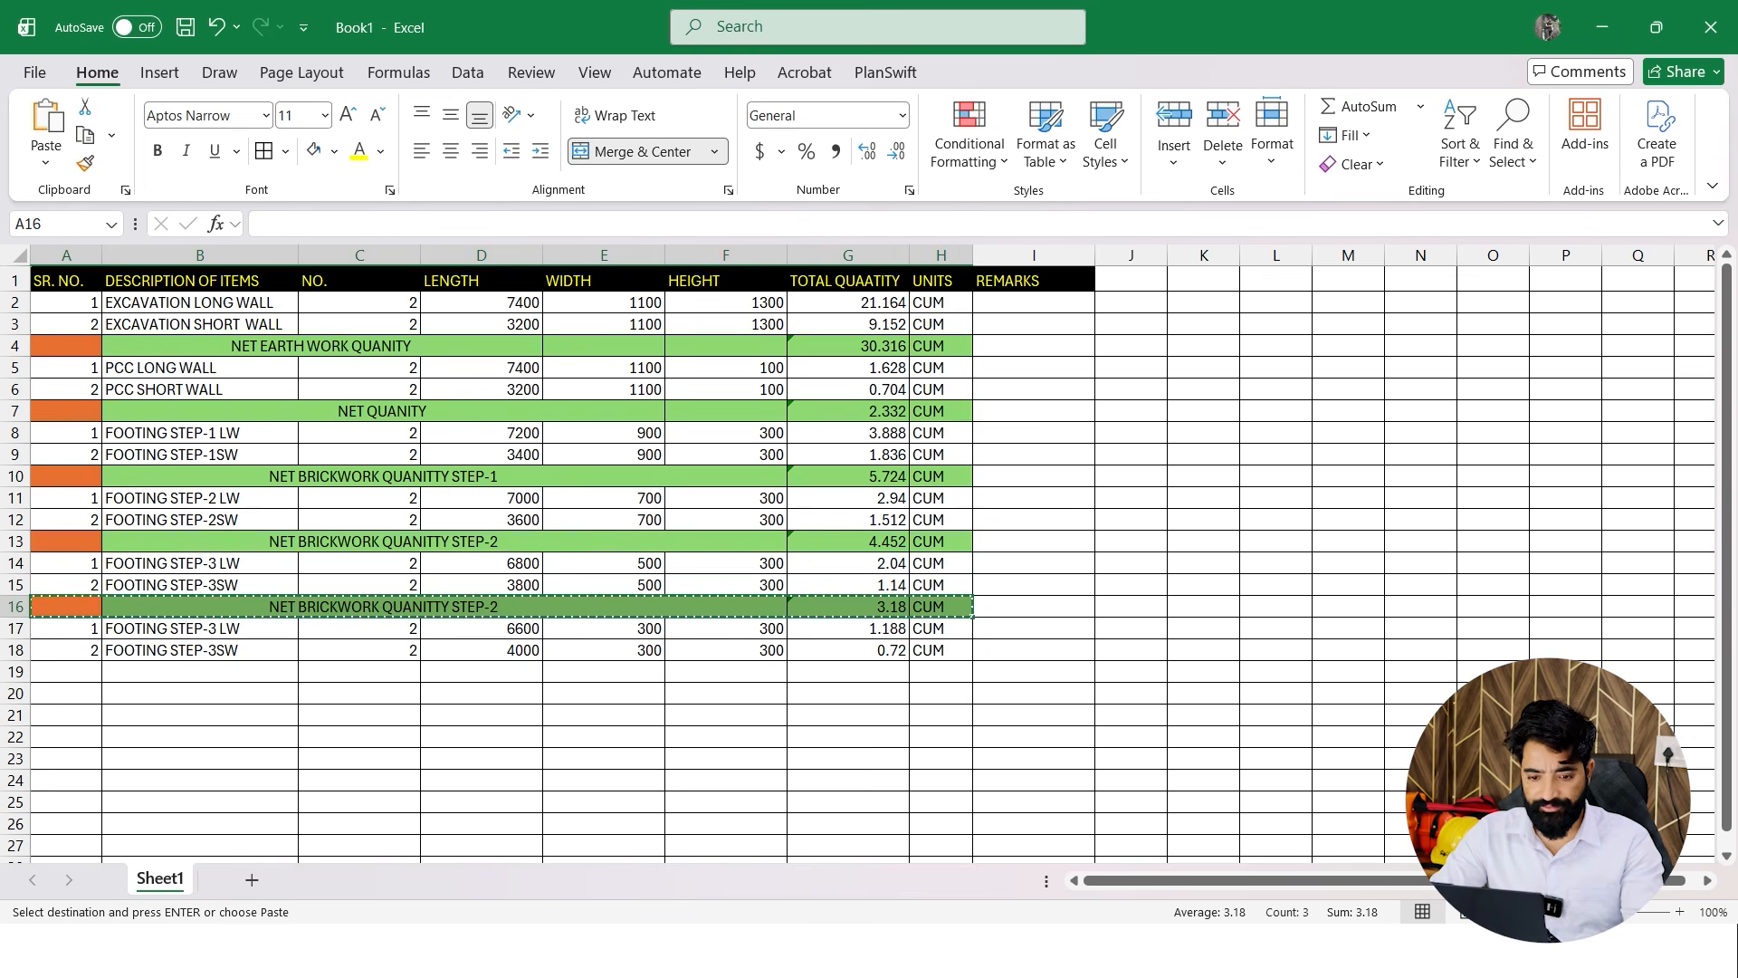
click(66, 672)
key(ctrl+v)
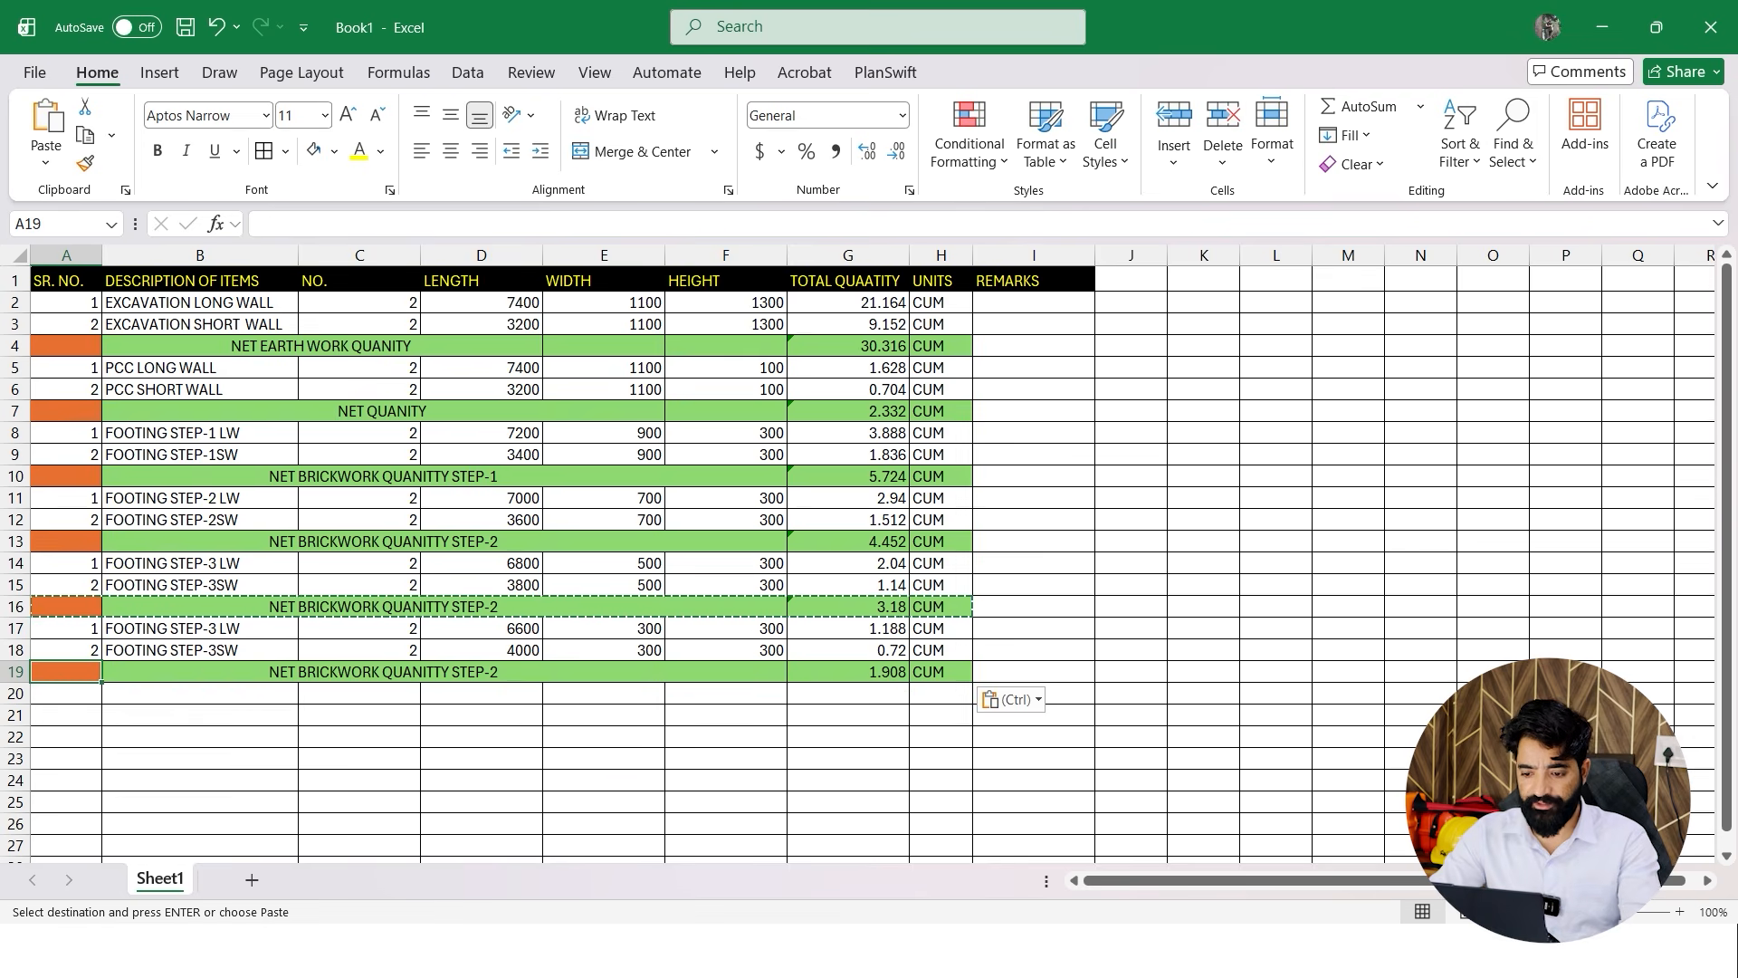
click(726, 781)
key(Escape)
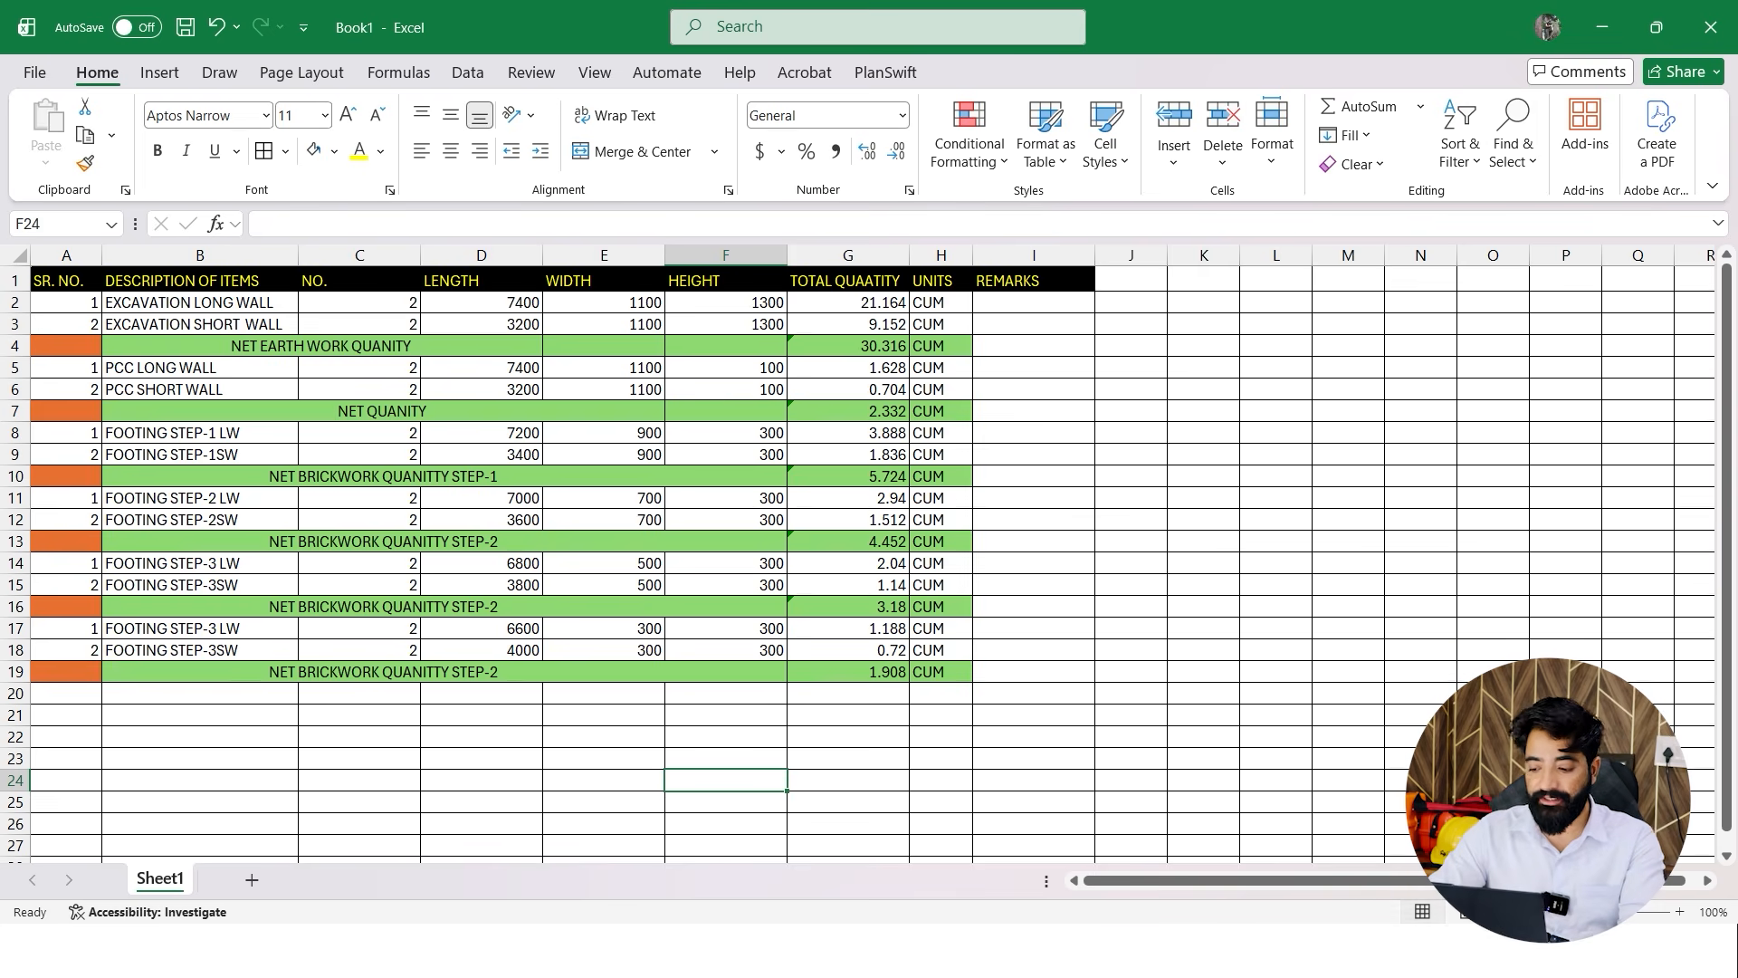
Enter the description PLINTH CONCRETE LW in B20
click(66, 693)
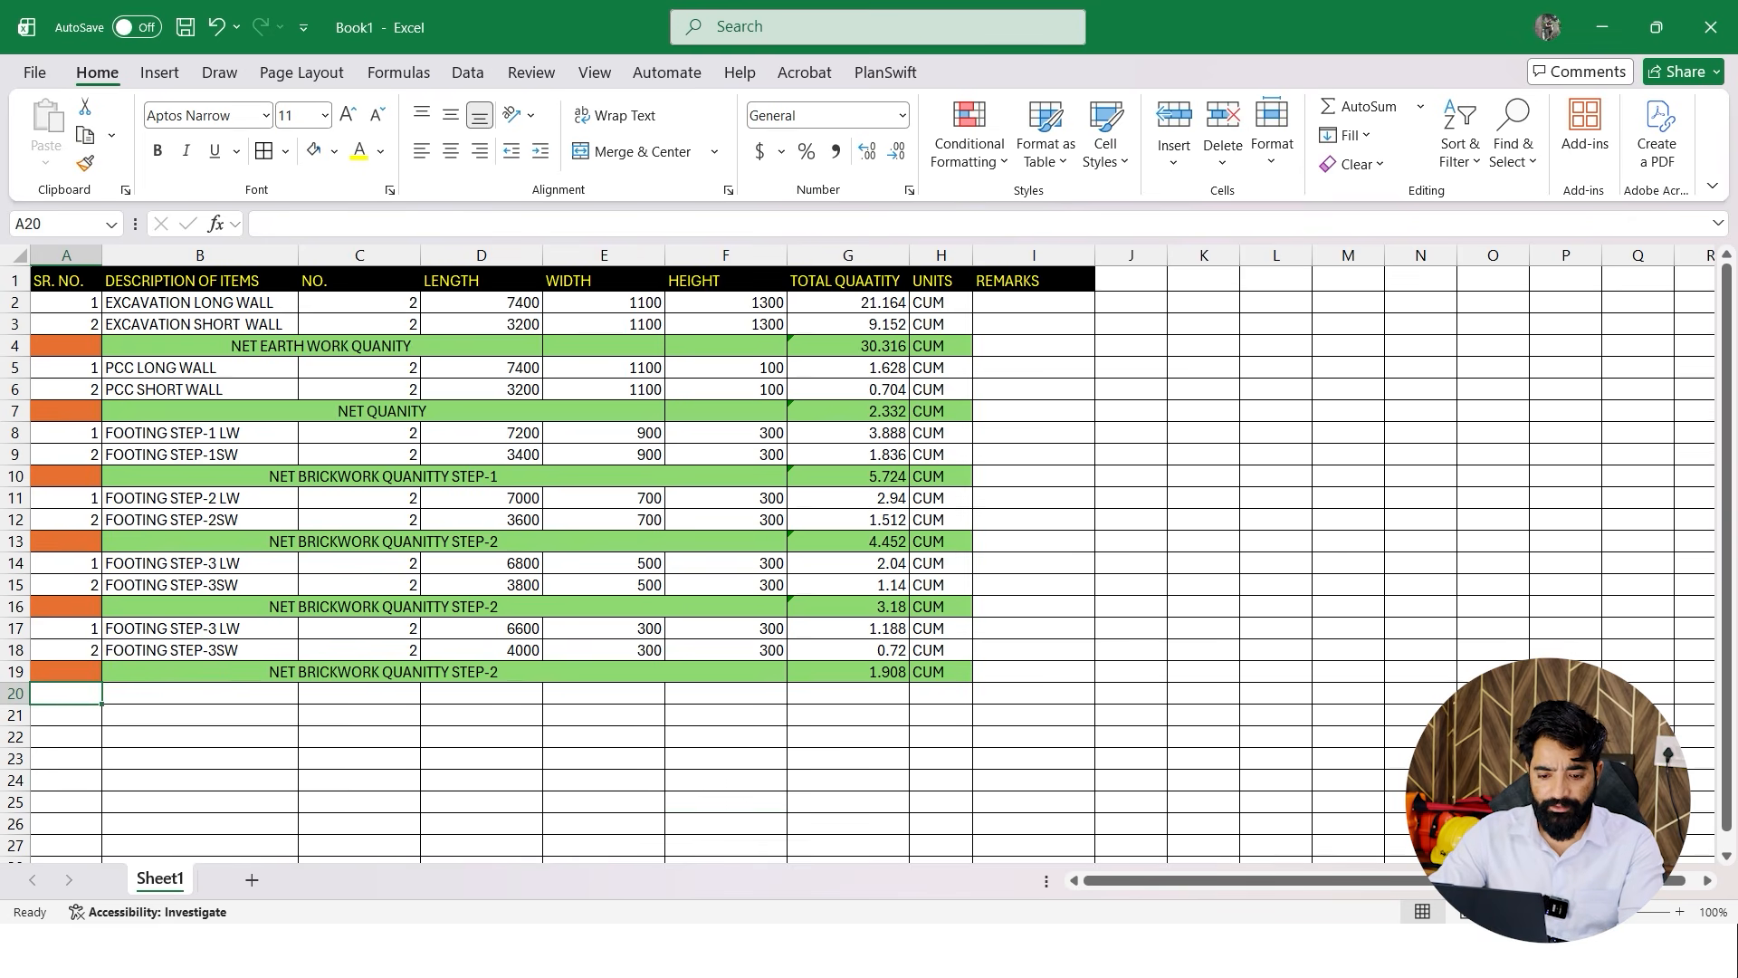
click(200, 693)
text(PLI)
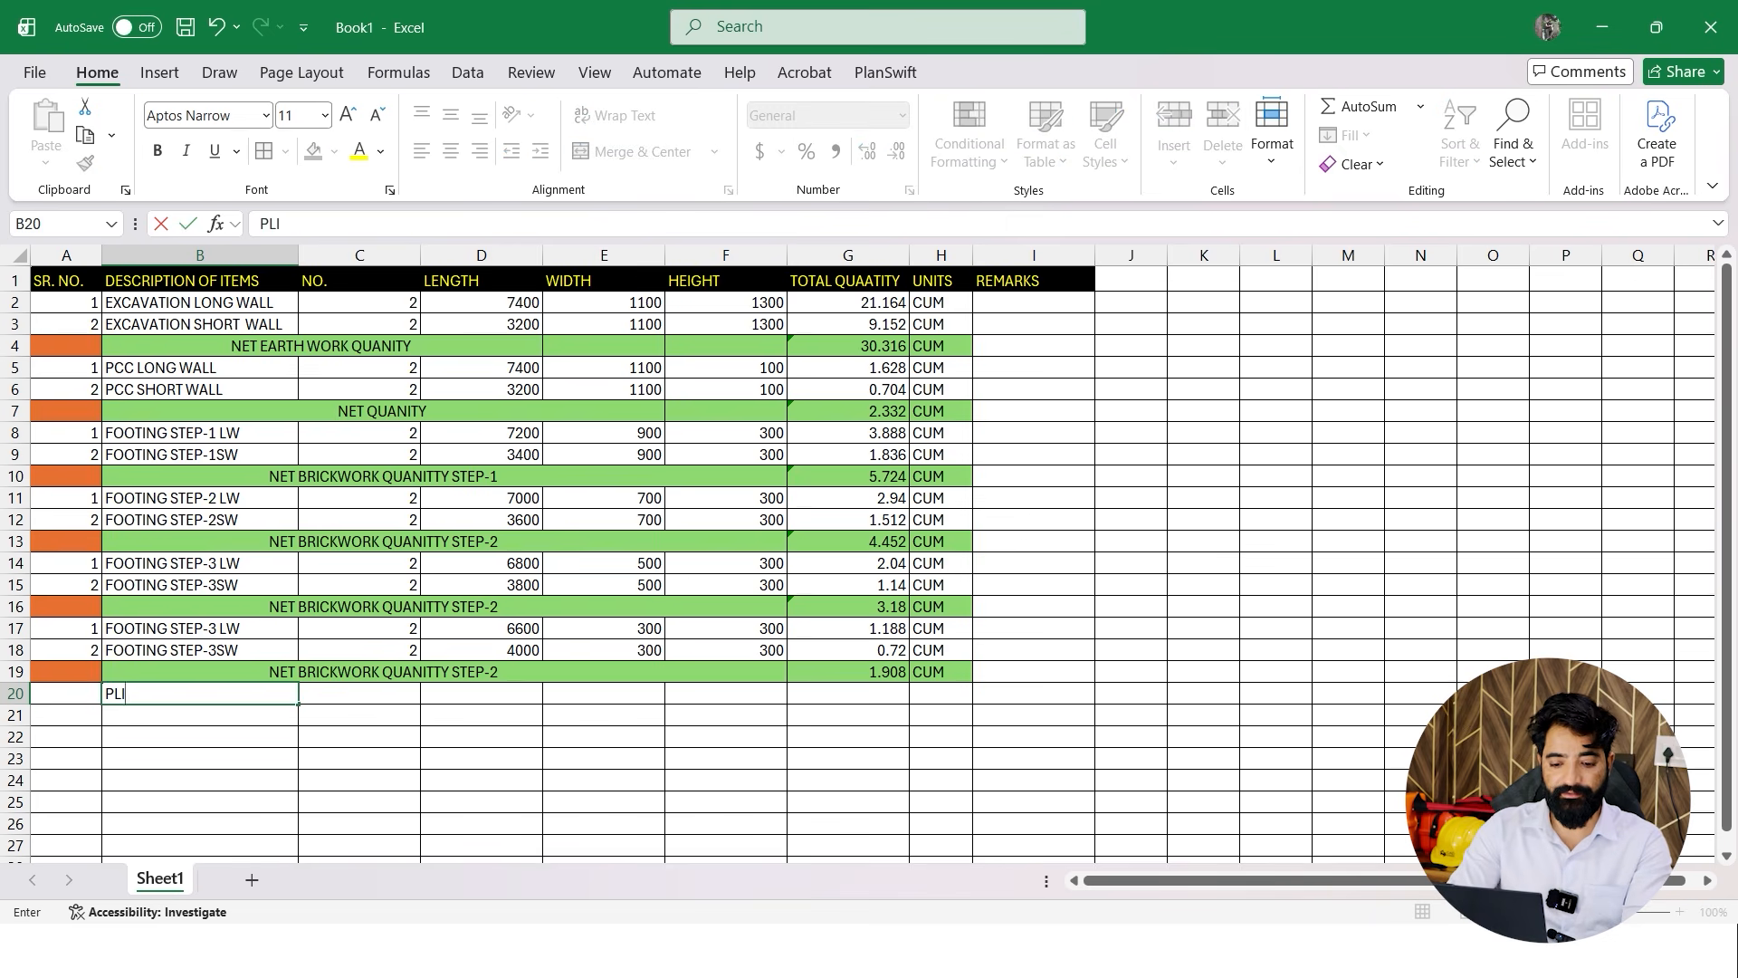
text(NTH CONCR)
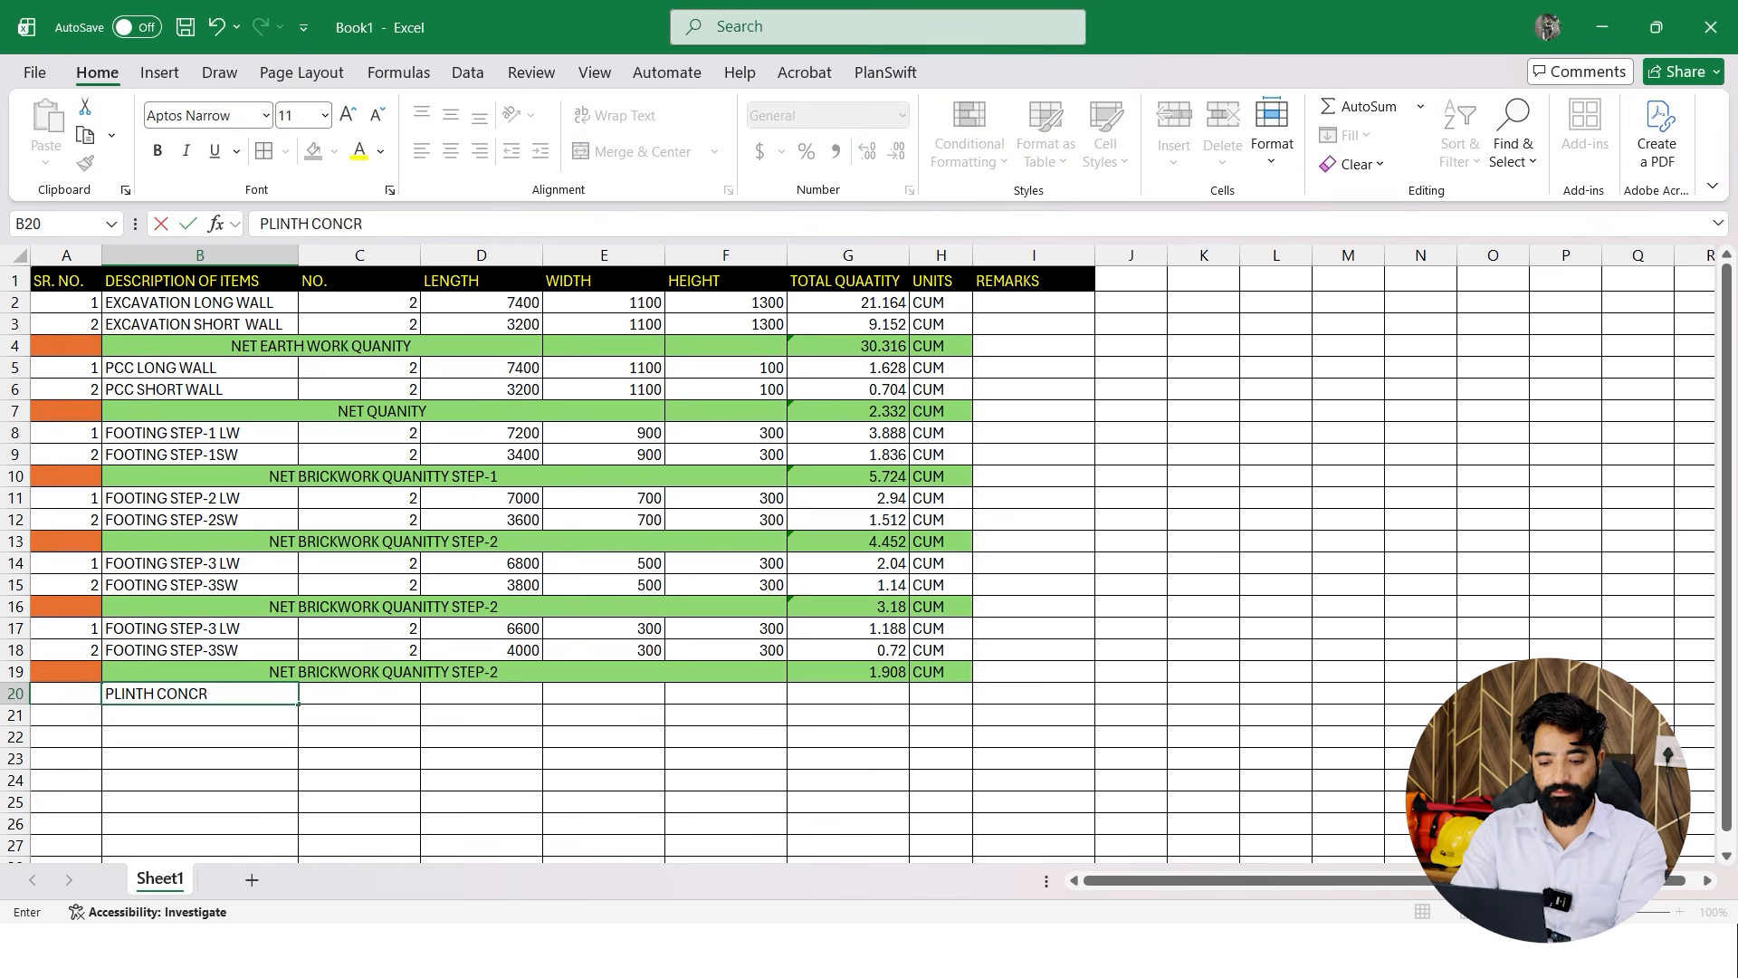
text(ETE LW-)
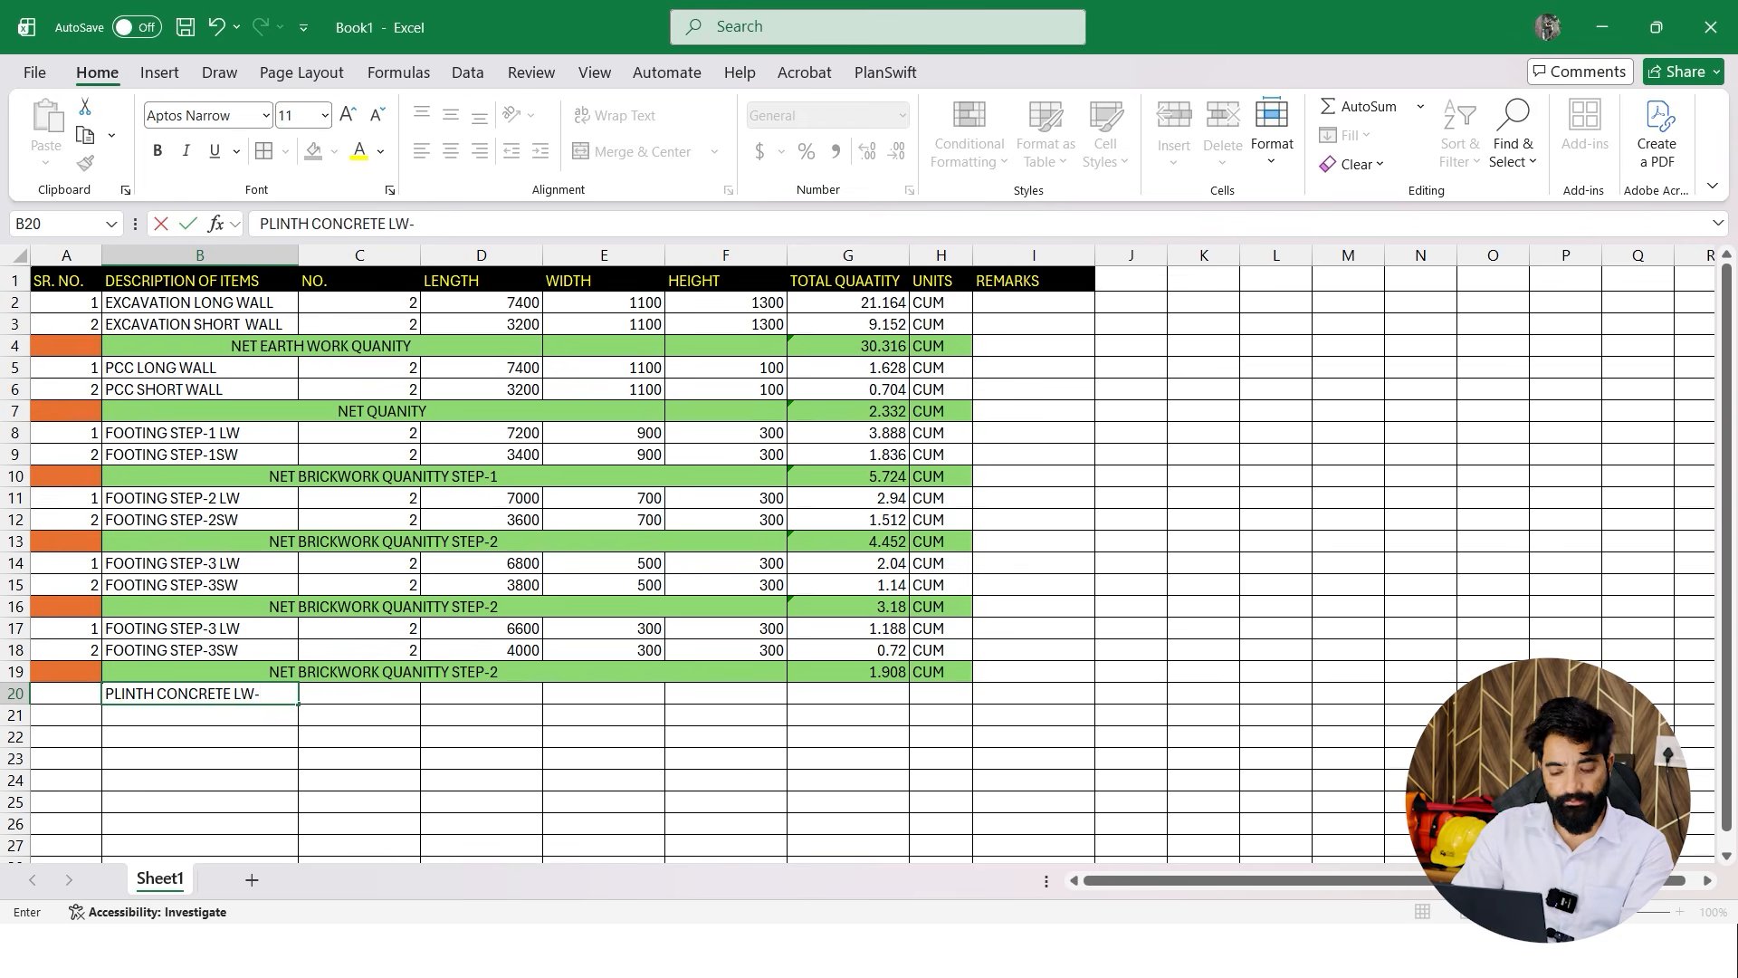
key(Return)
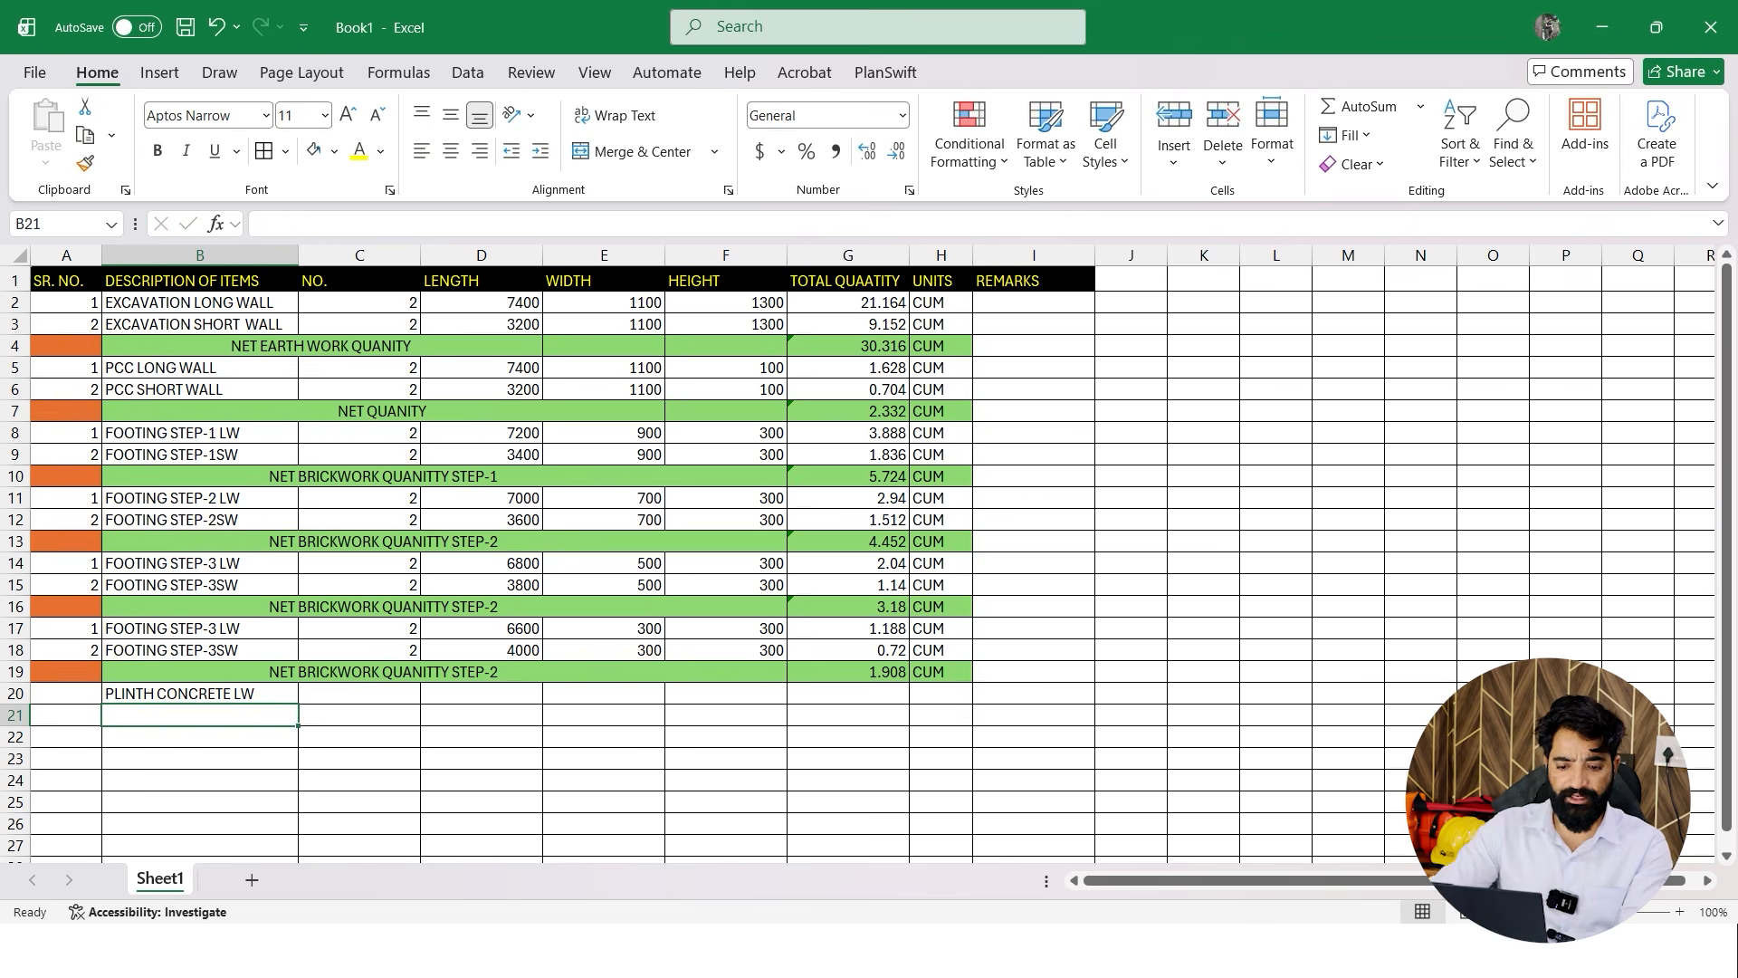
Copy the plinth description from B20 into B21 and edit the copy to PLINTH CONCRETE -SW
key(Up)
drag(298, 703, 297, 722)
double_click(234, 715)
key(BackSpace)
text(SW)
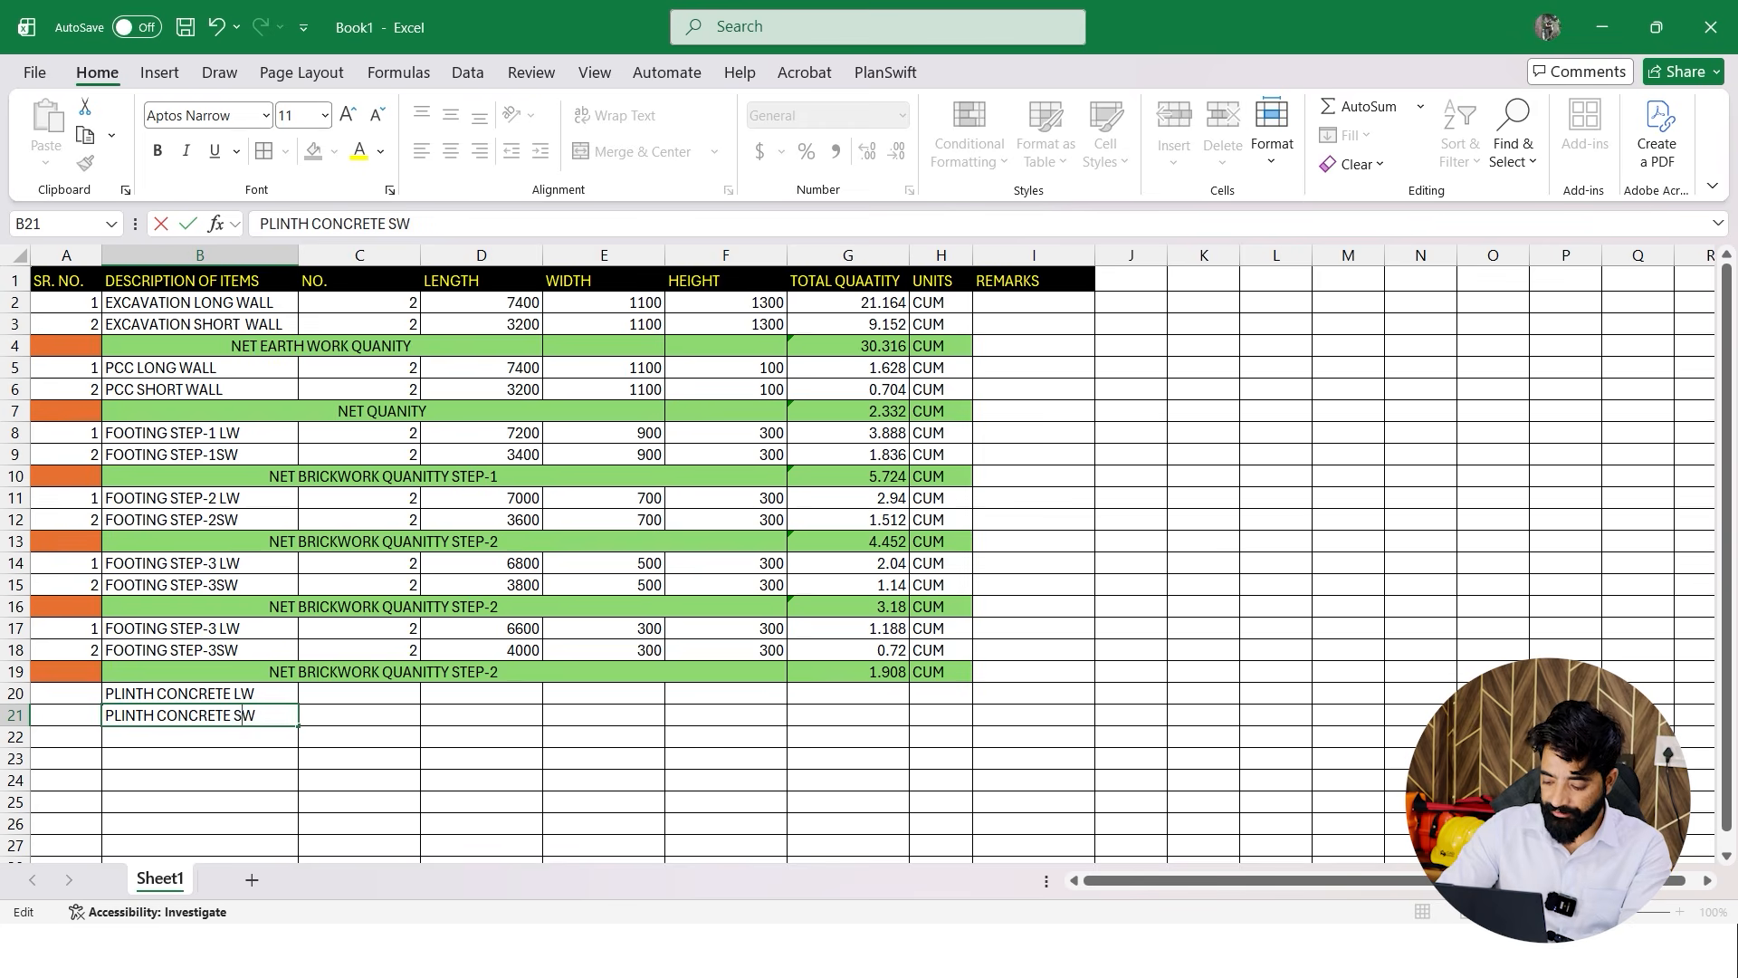
text(-)
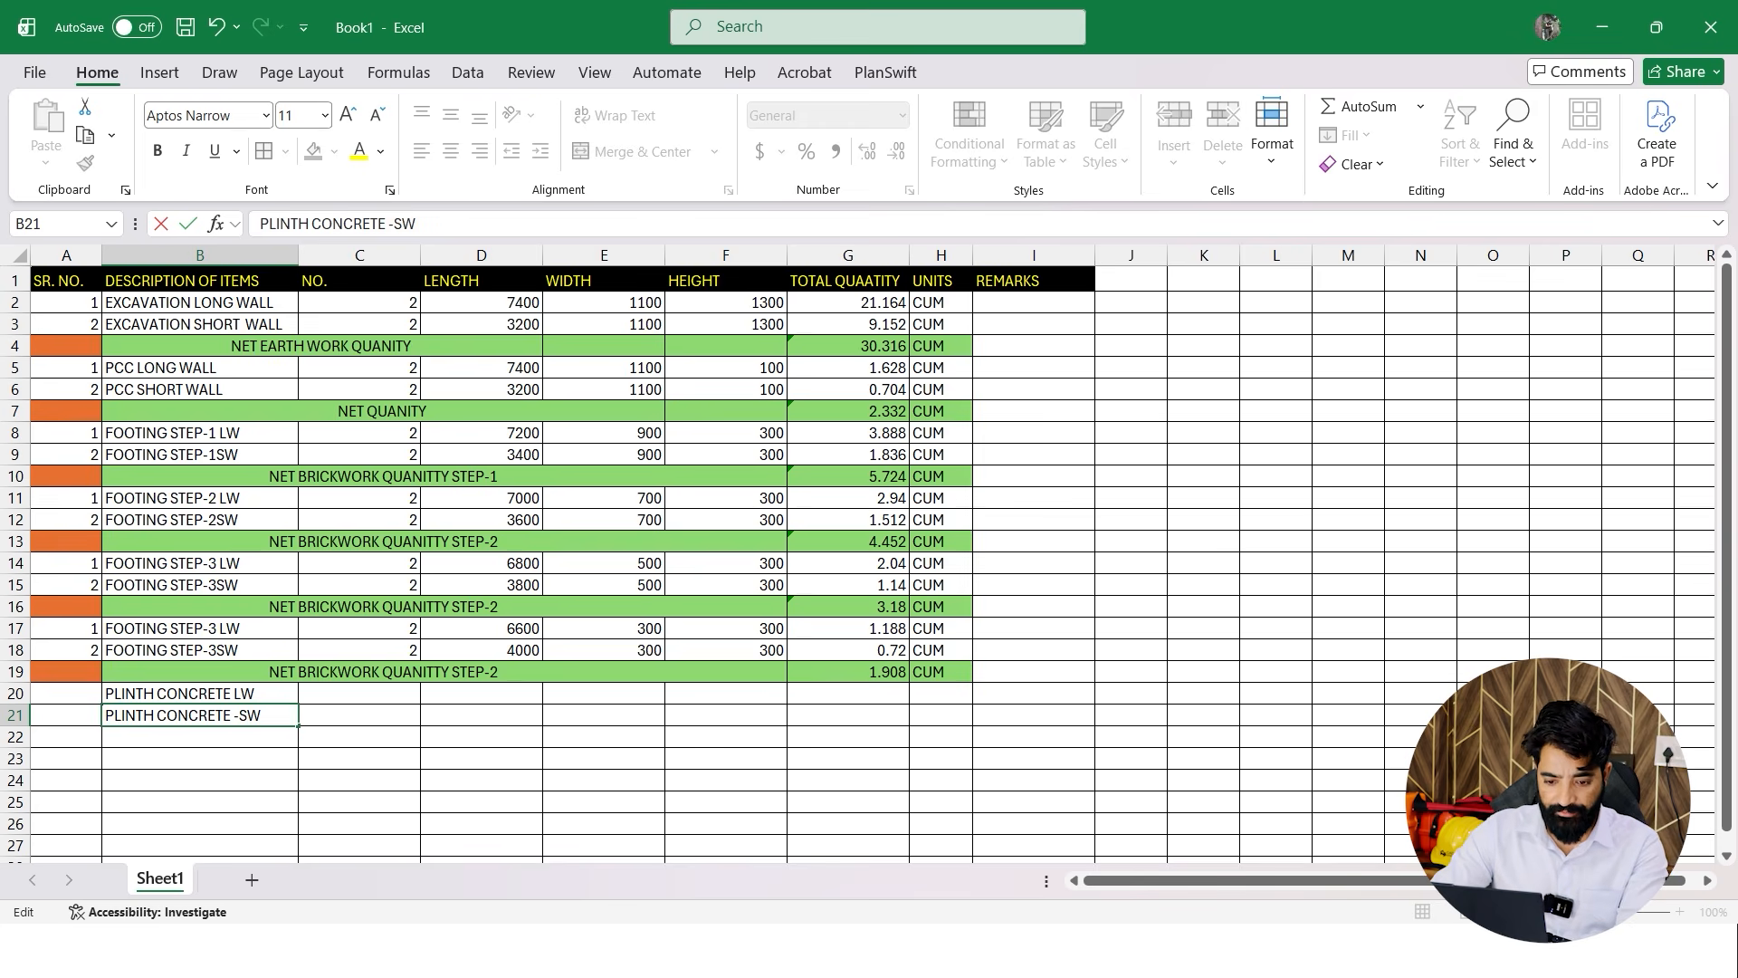
Edit the long wall description in B20 to PLINTH CONCRETE -LW
double_click(233, 685)
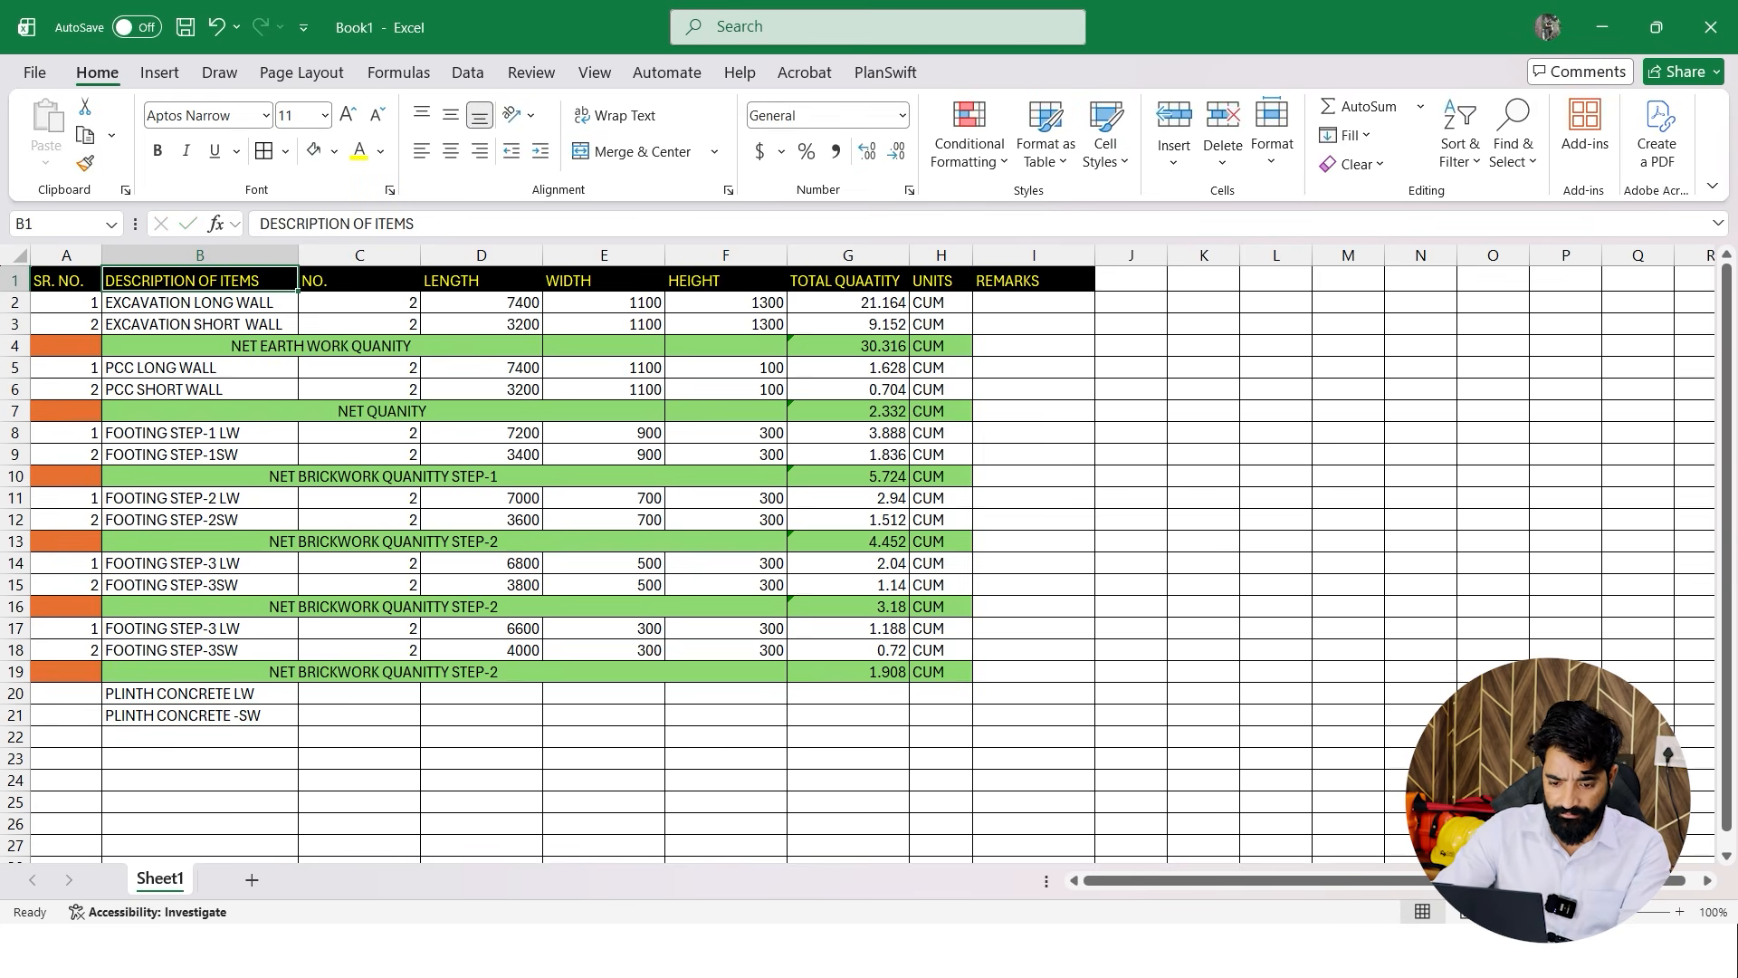
double_click(233, 694)
text(-)
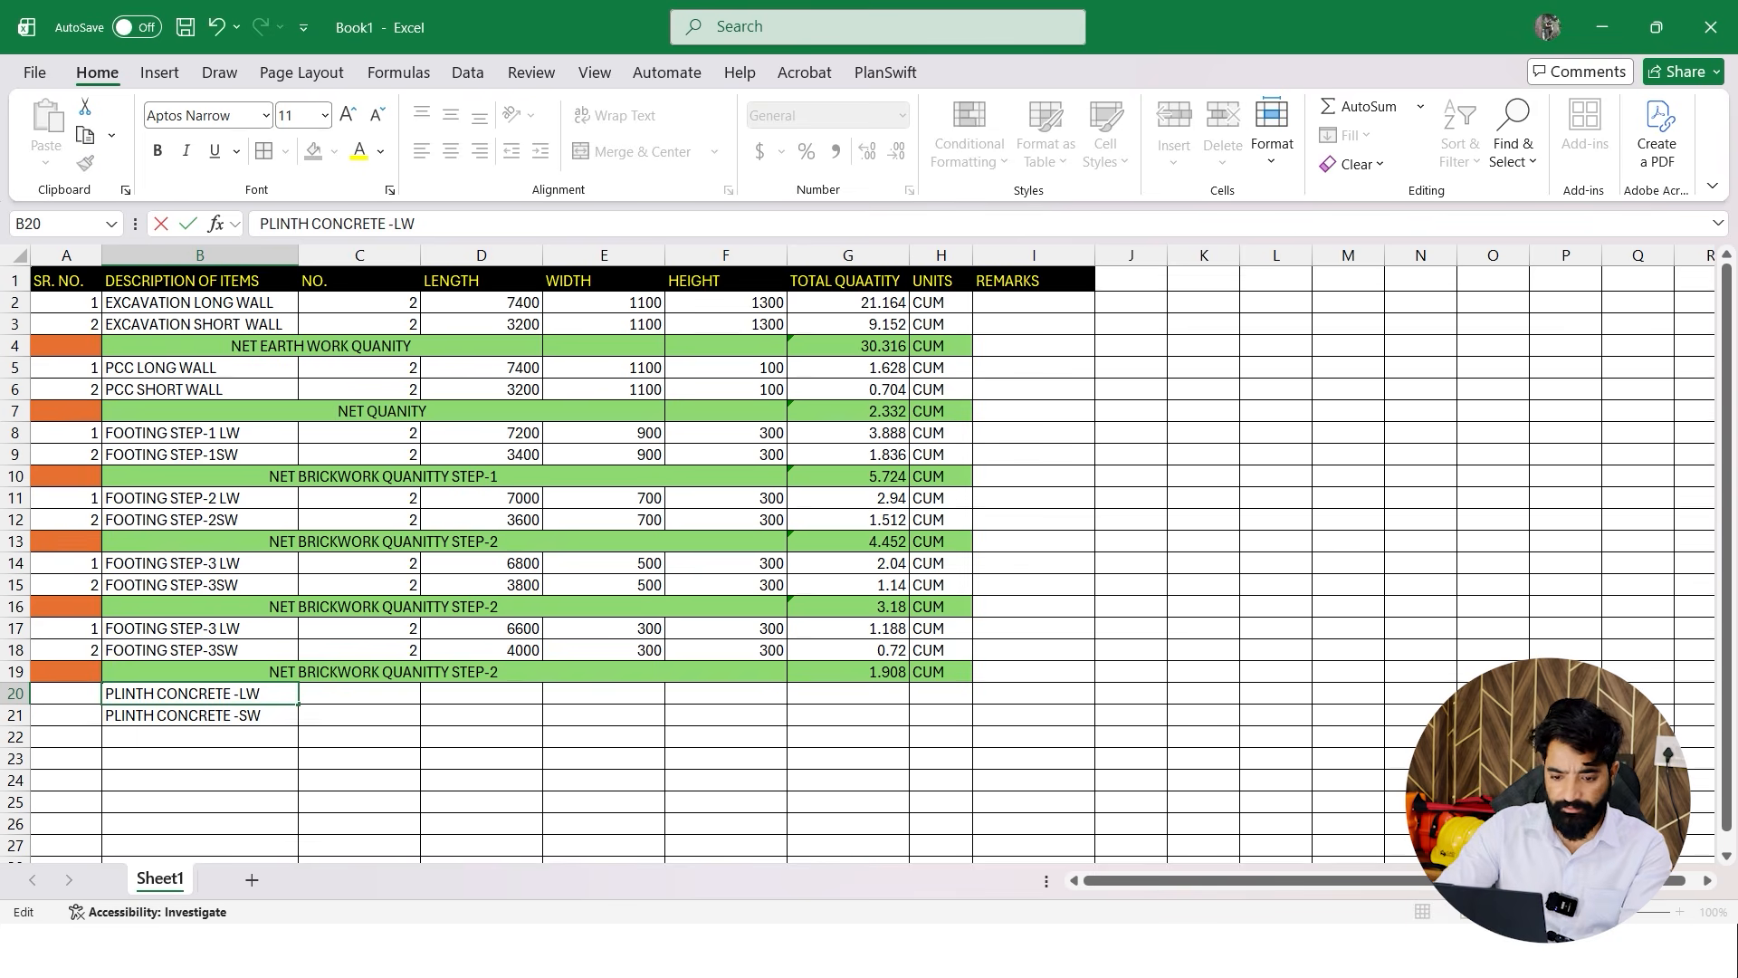
key(Return)
click(482, 781)
Copy the serial numbers 1 and 2 from A17:A18 into A20:A21
drag(67, 628, 66, 651)
key(ctrl+c)
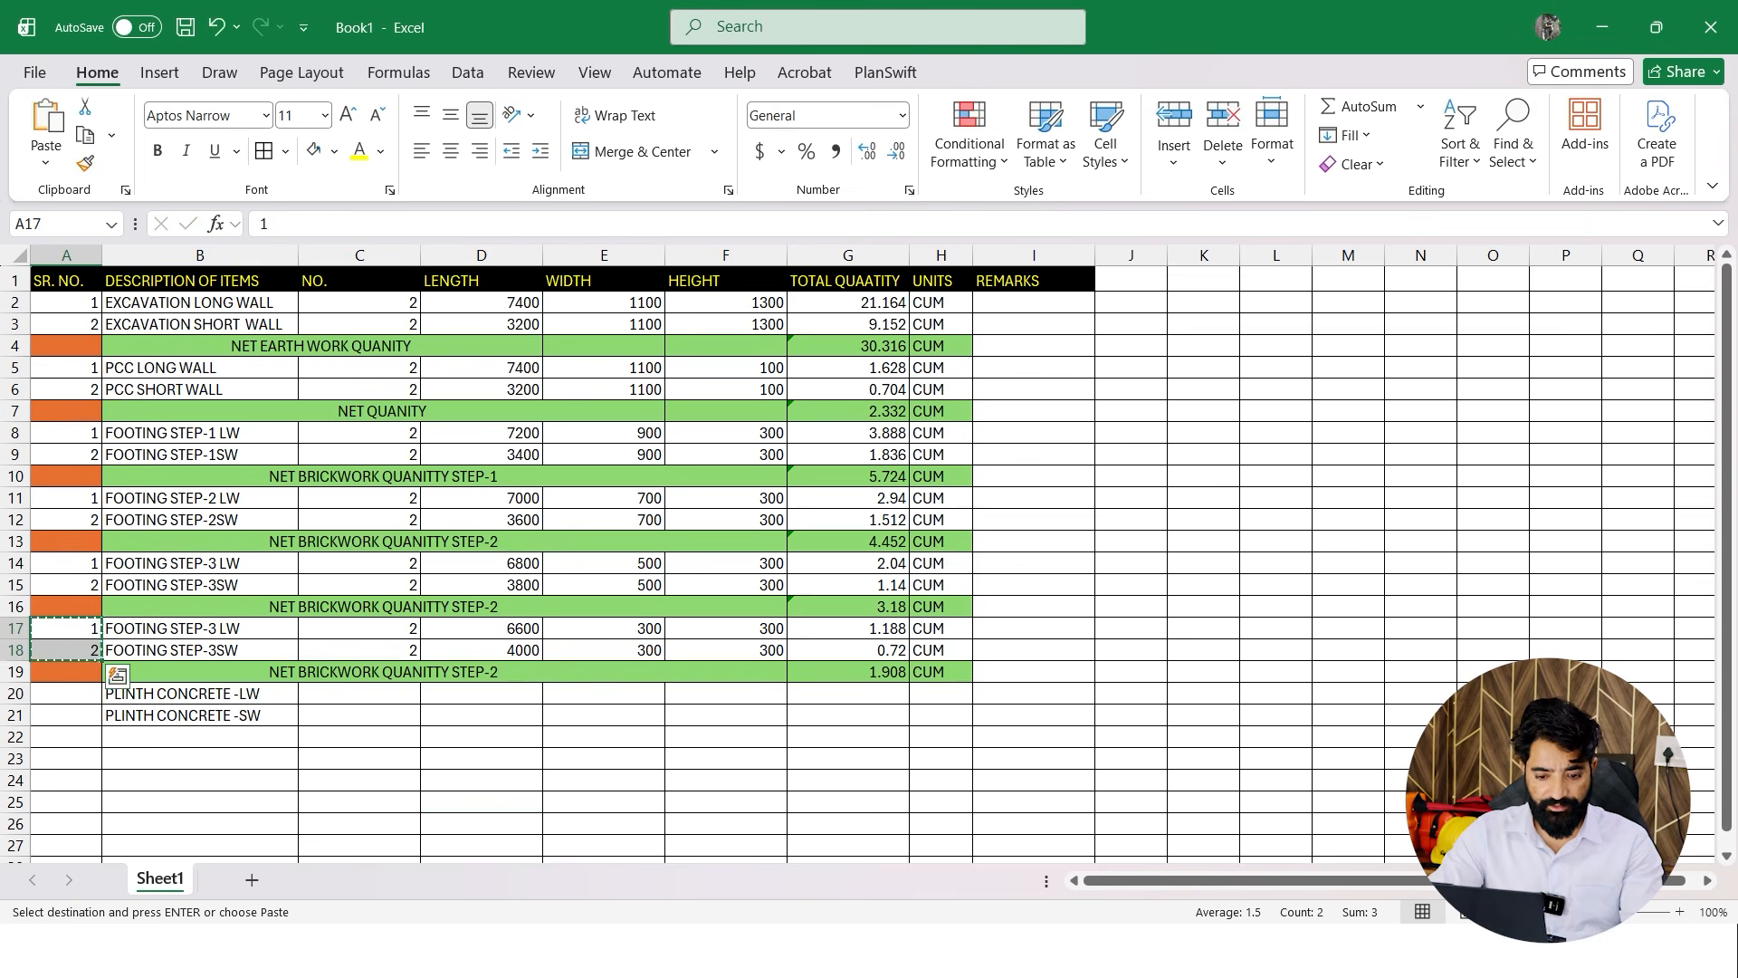
click(66, 694)
key(ctrl+v)
click(482, 781)
key(Escape)
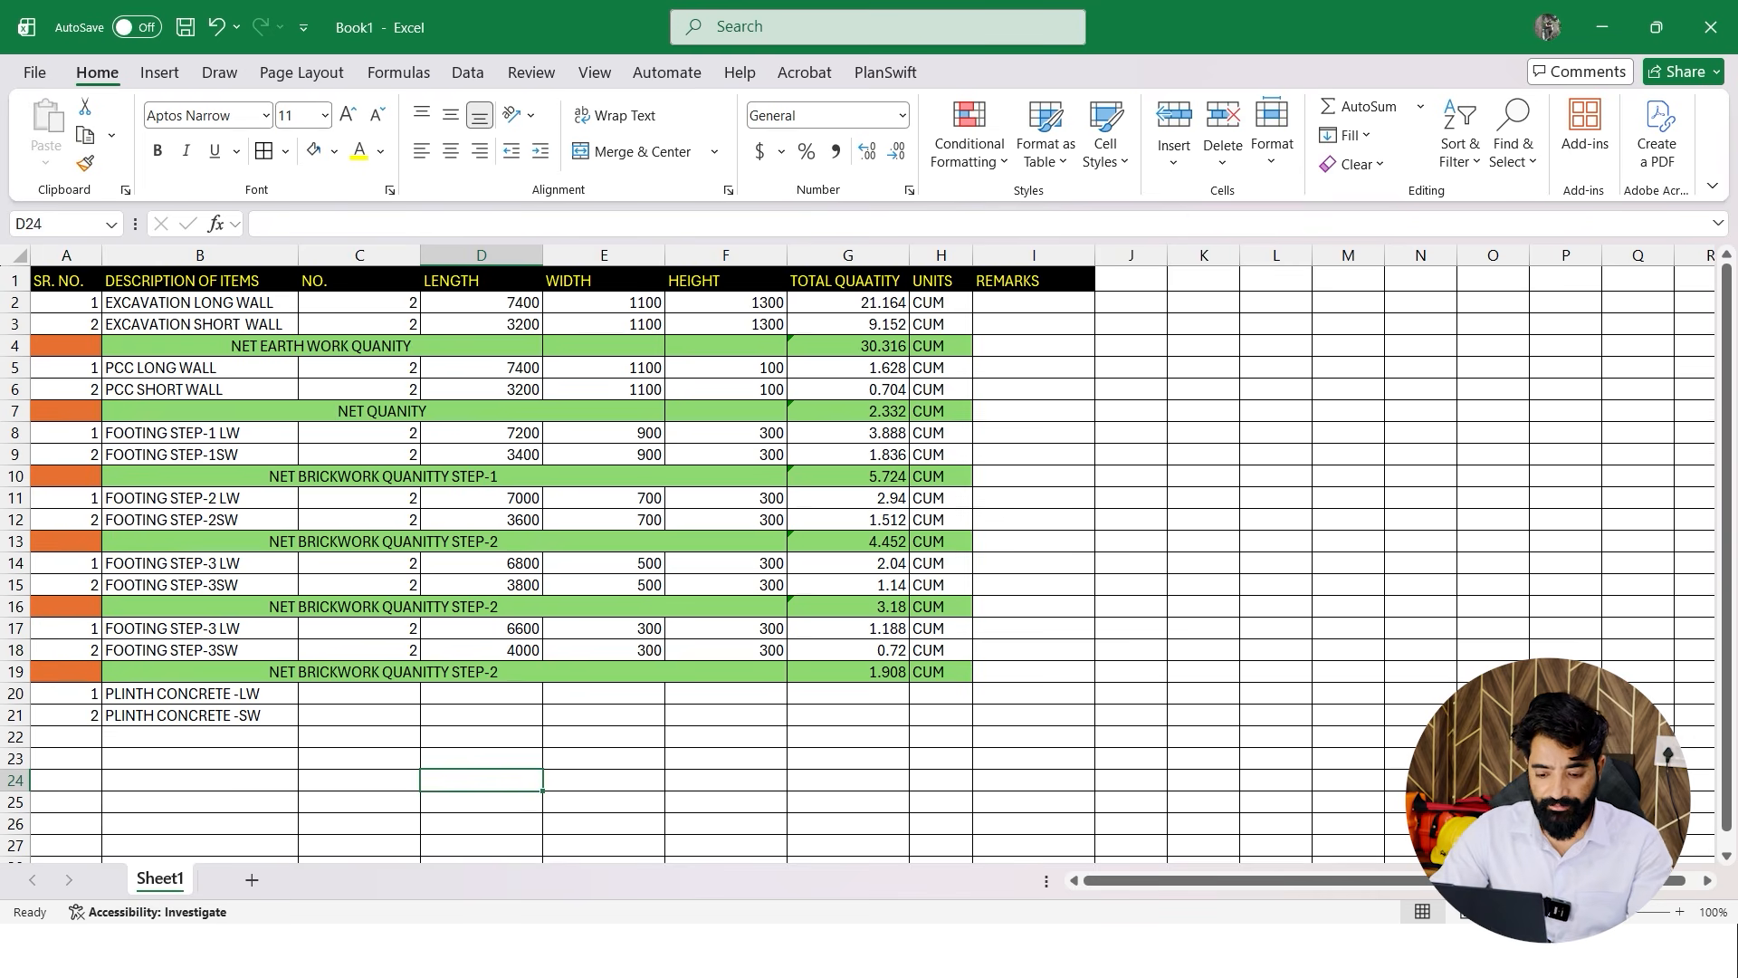
Enter 2 as the number of walls for both plinth concrete rows in C20 and C21
click(360, 695)
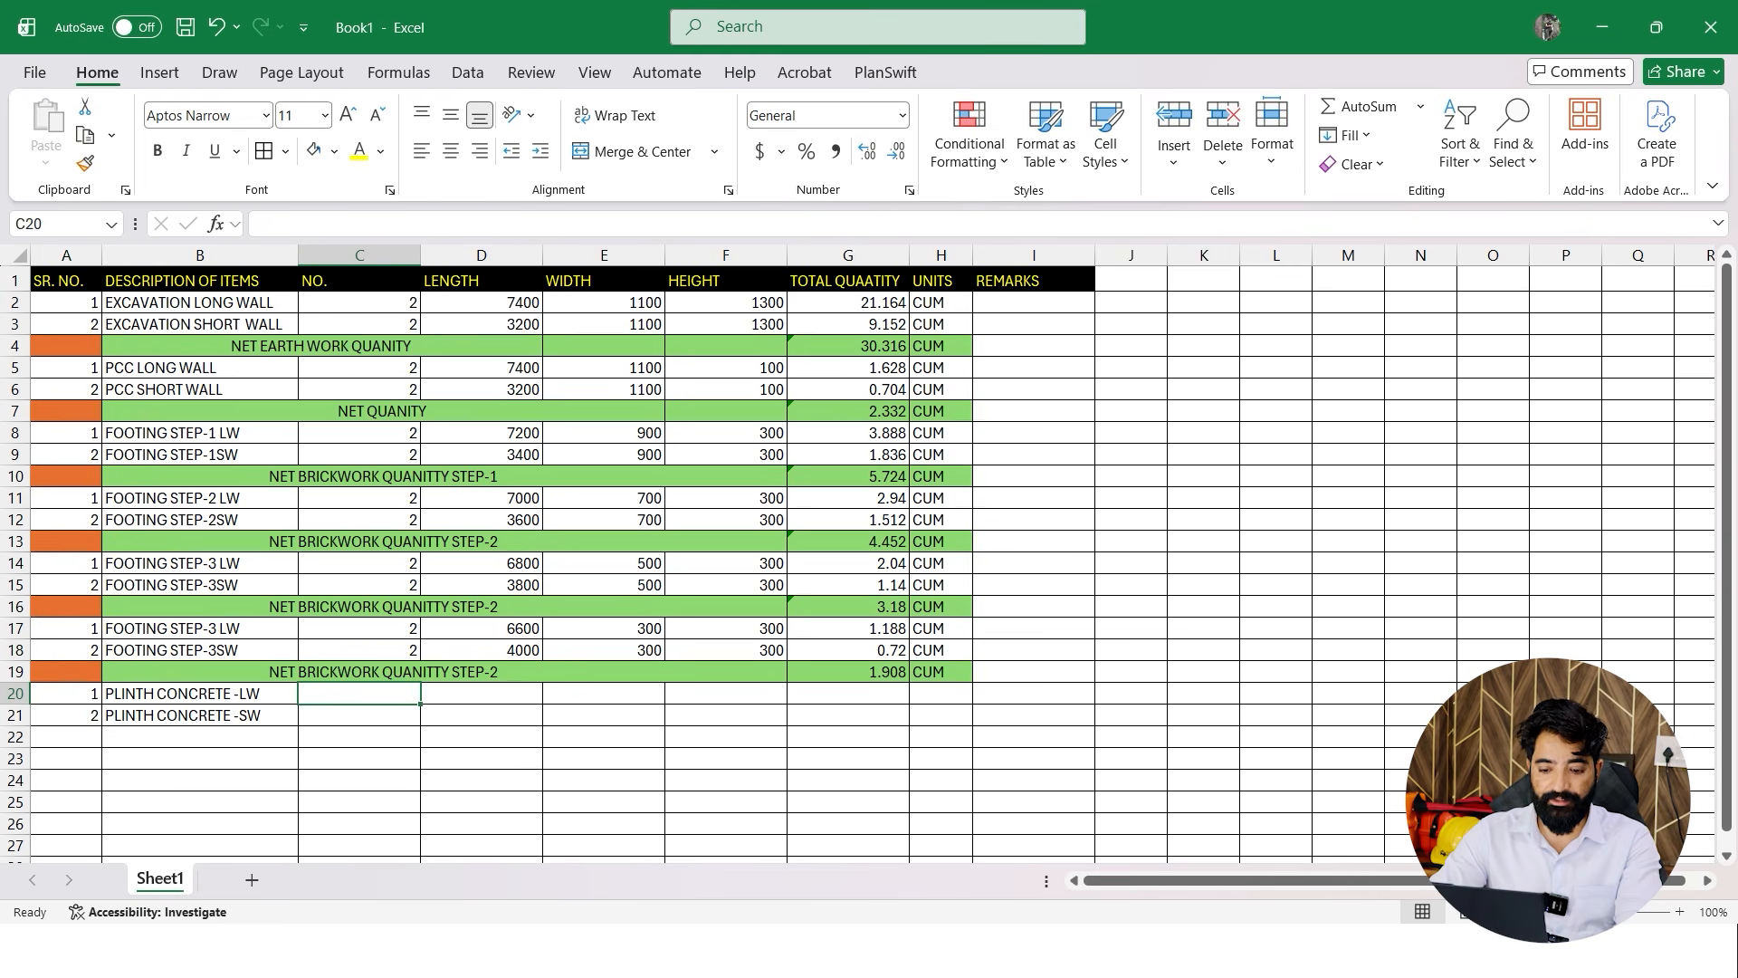
text(2)
key(Return)
text(2)
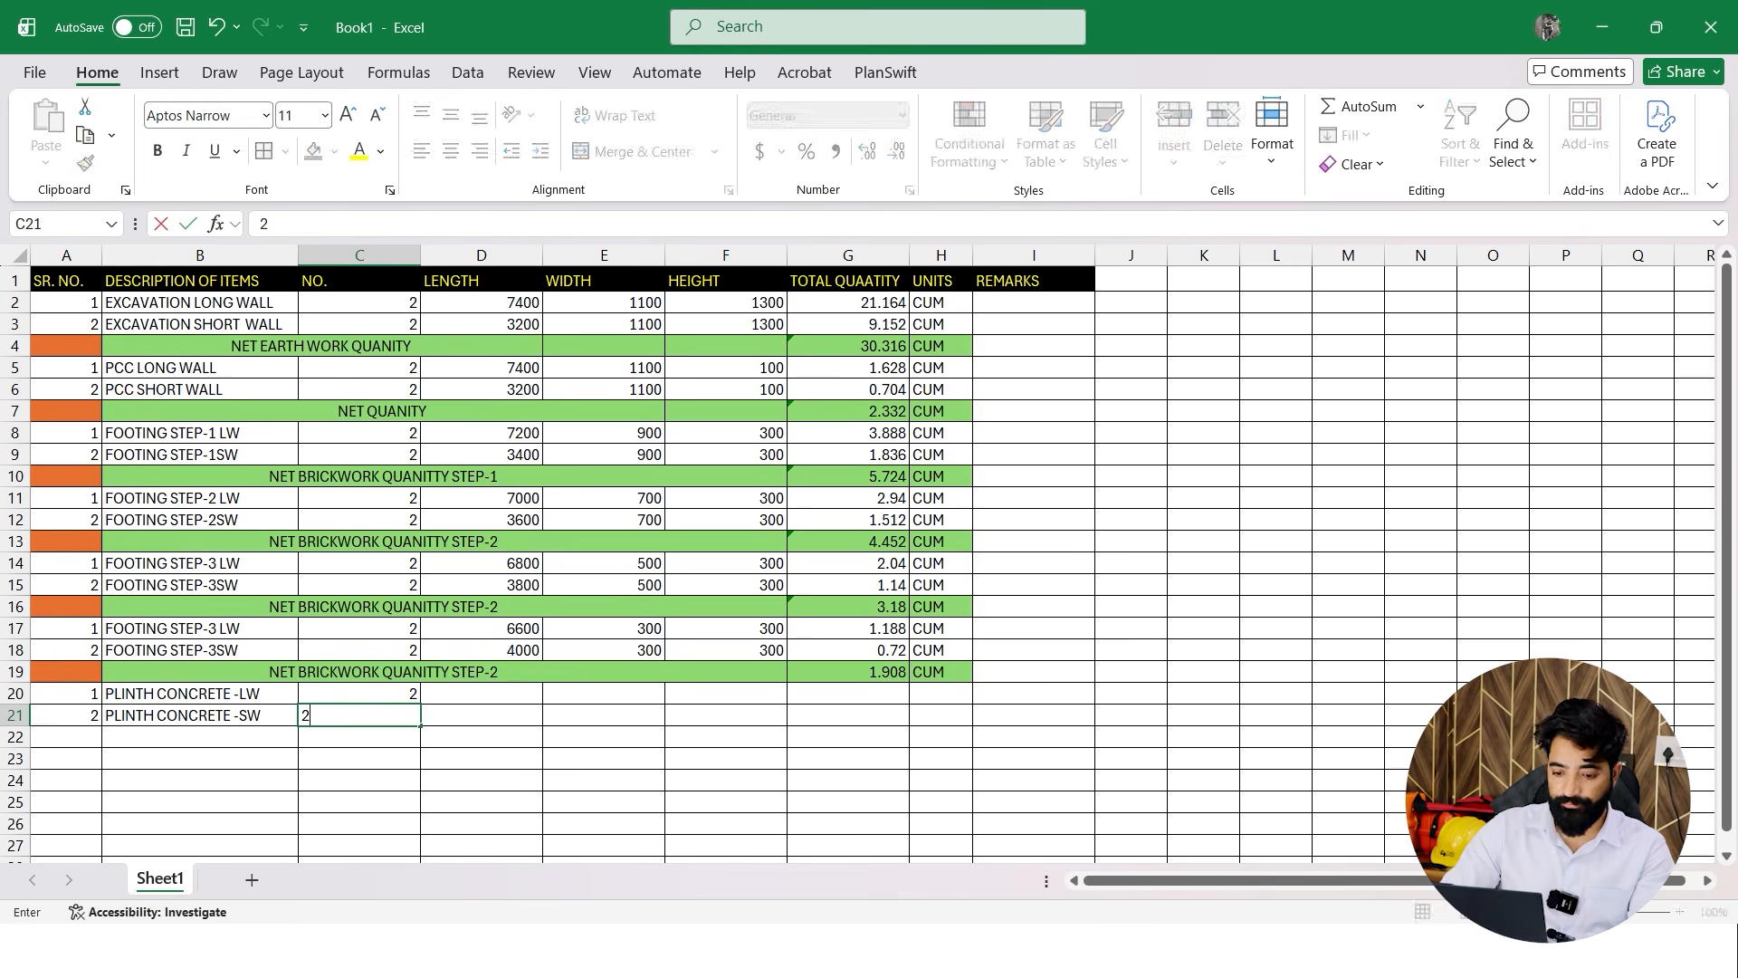
key(Return)
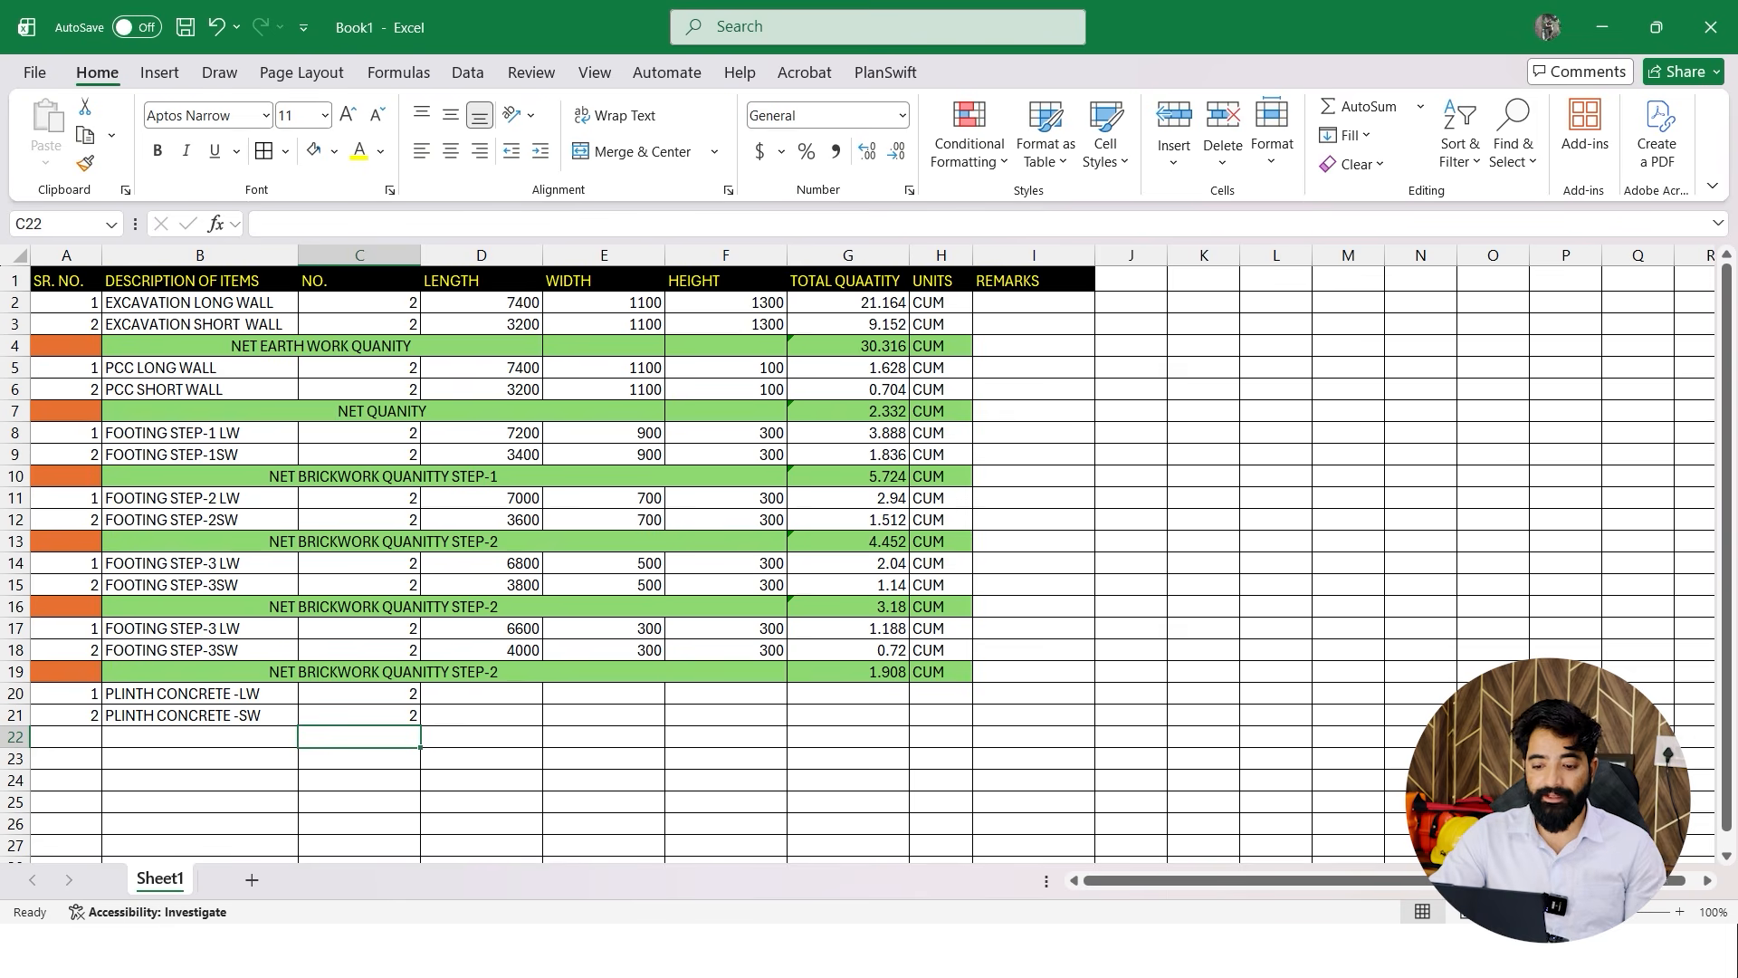
Switch to the AutoCAD drawing and examine the footing section and the room plan below it
key(super)
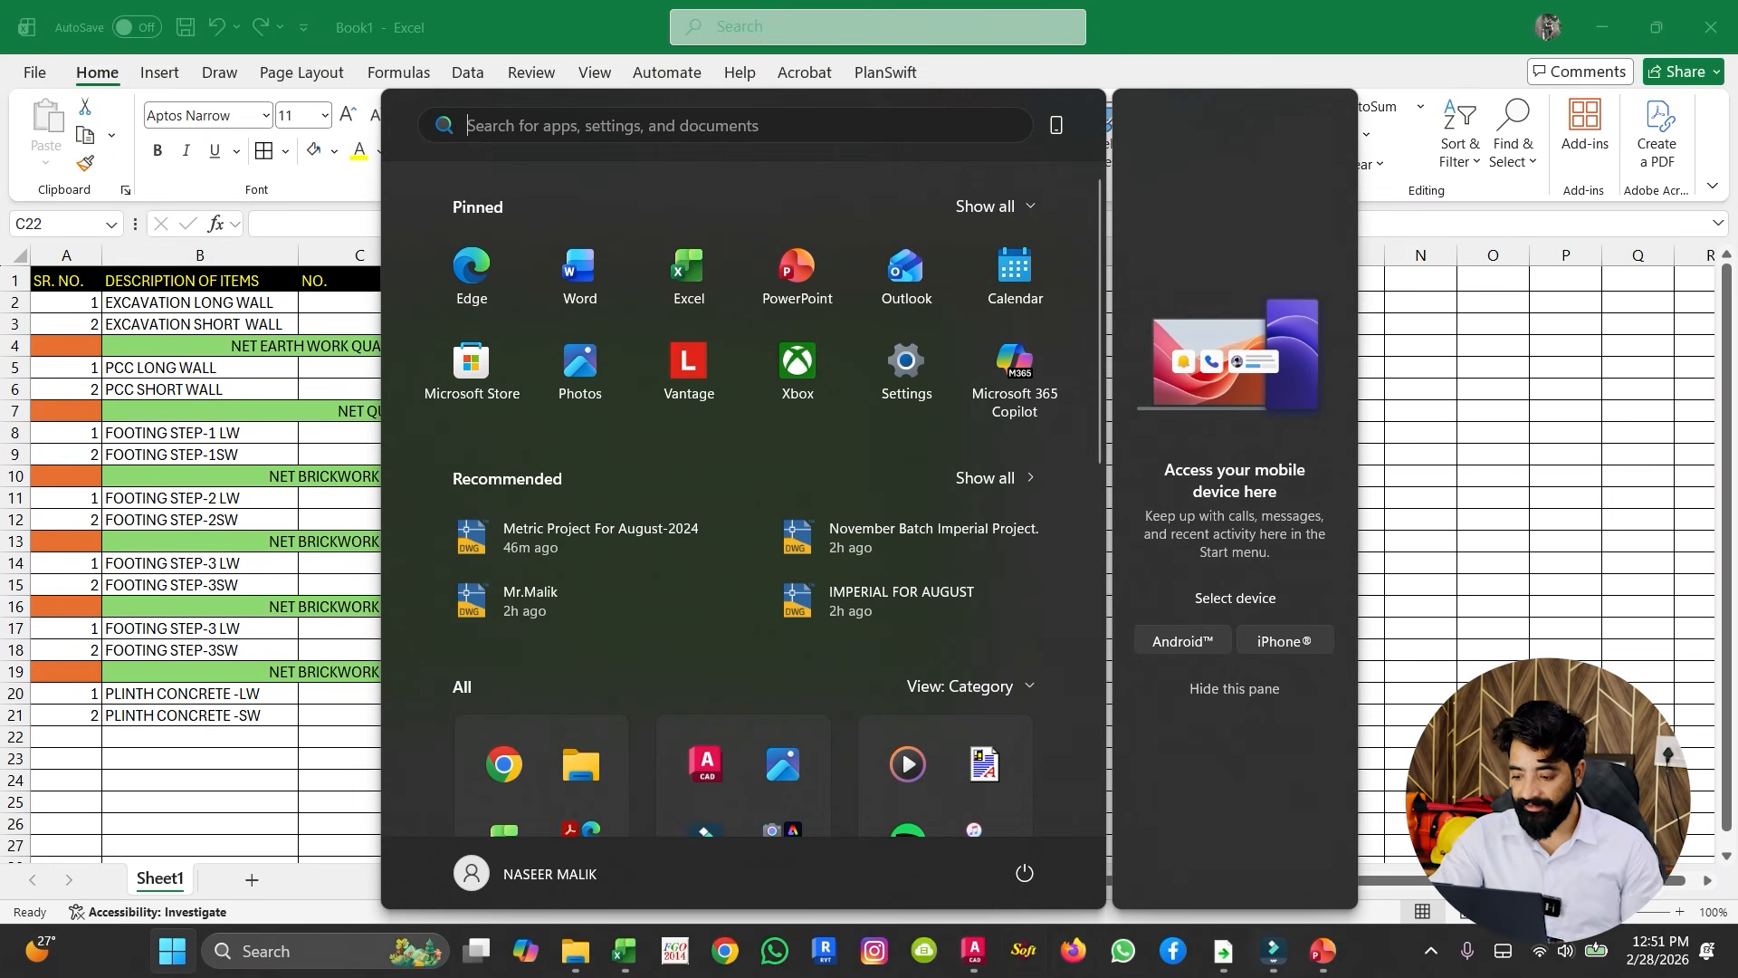
click(874, 951)
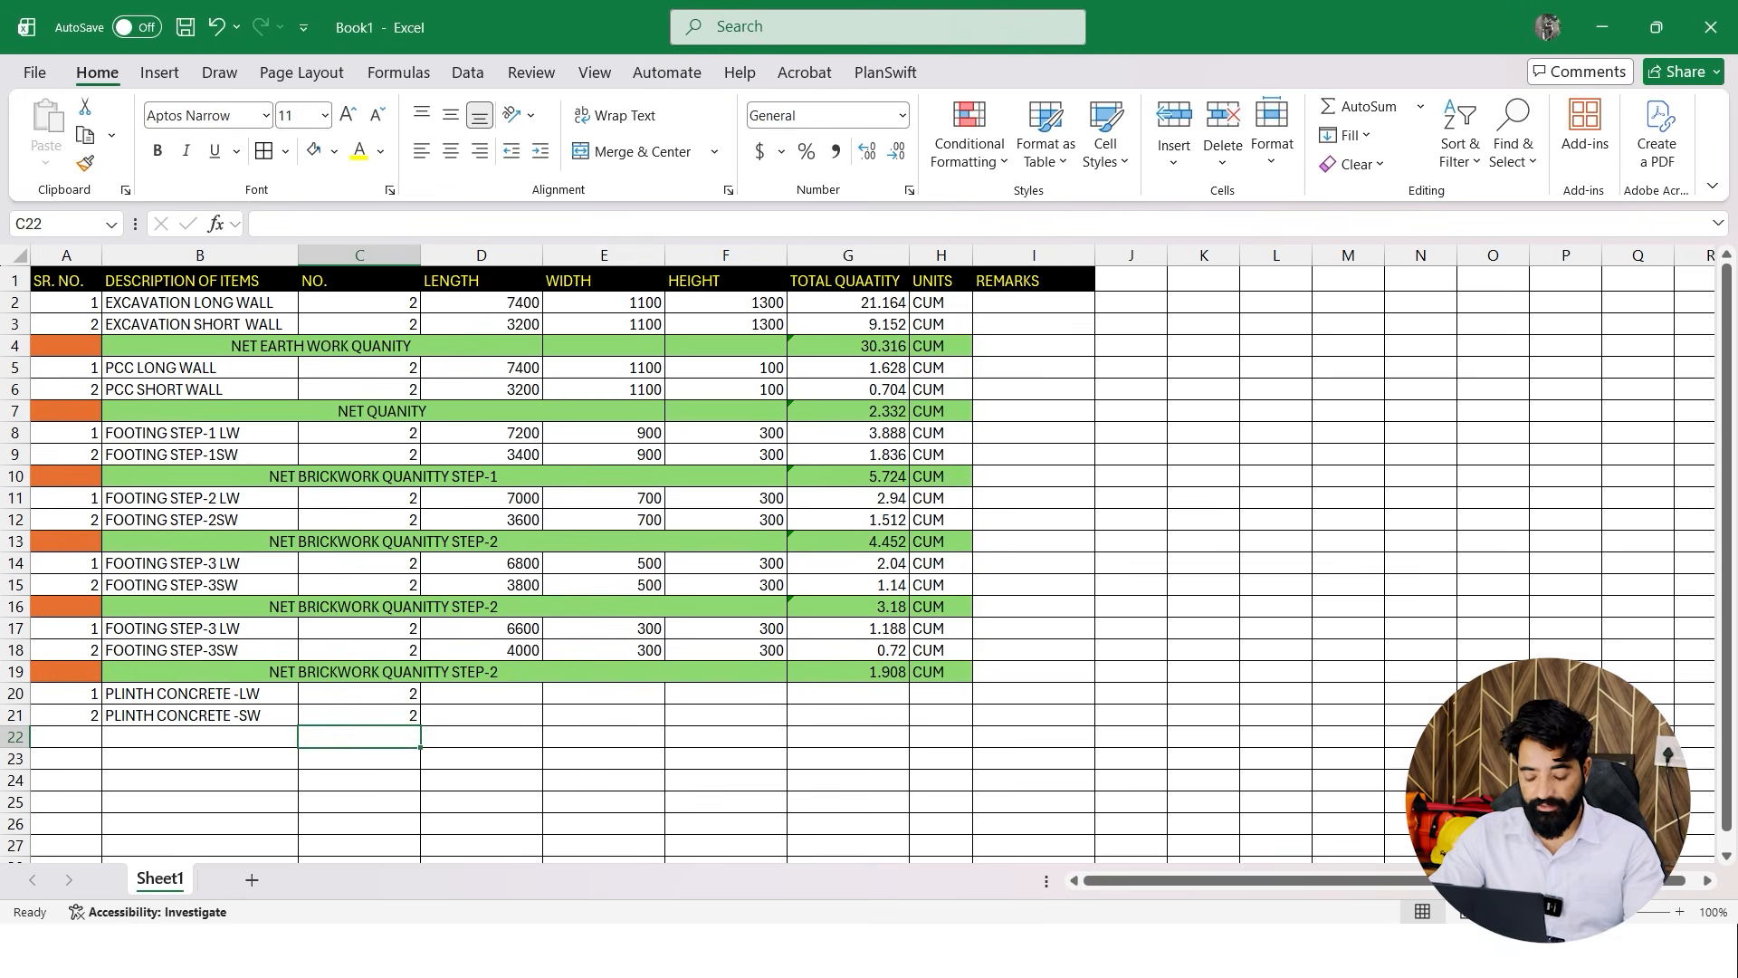
key(super)
click(975, 950)
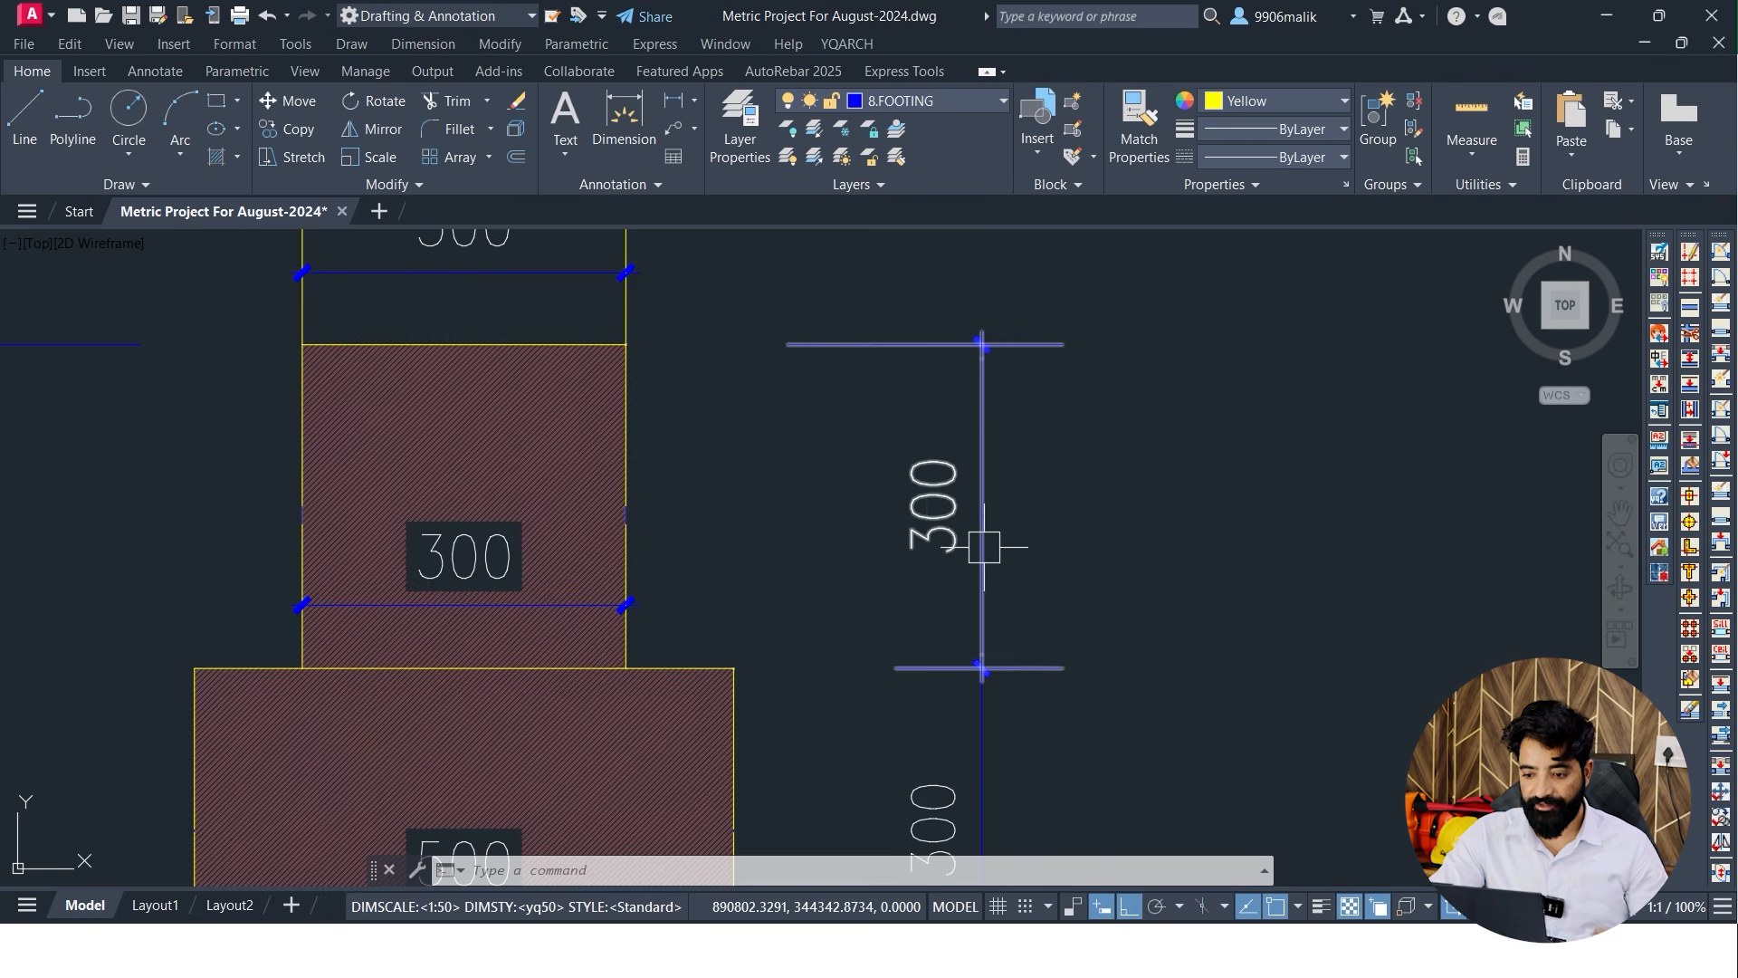
key(Escape)
key(Escape)
scroll(984, 547, down, 5)
scroll(857, 528, up, 2)
scroll(703, 555, up, 3)
scroll(632, 377, down, 4)
scroll(834, 486, down, 3)
middle_drag(1078, 491, 546, 412)
scroll(561, 420, down, 1)
middle_drag(539, 539, 685, 494)
scroll(811, 489, up, 2)
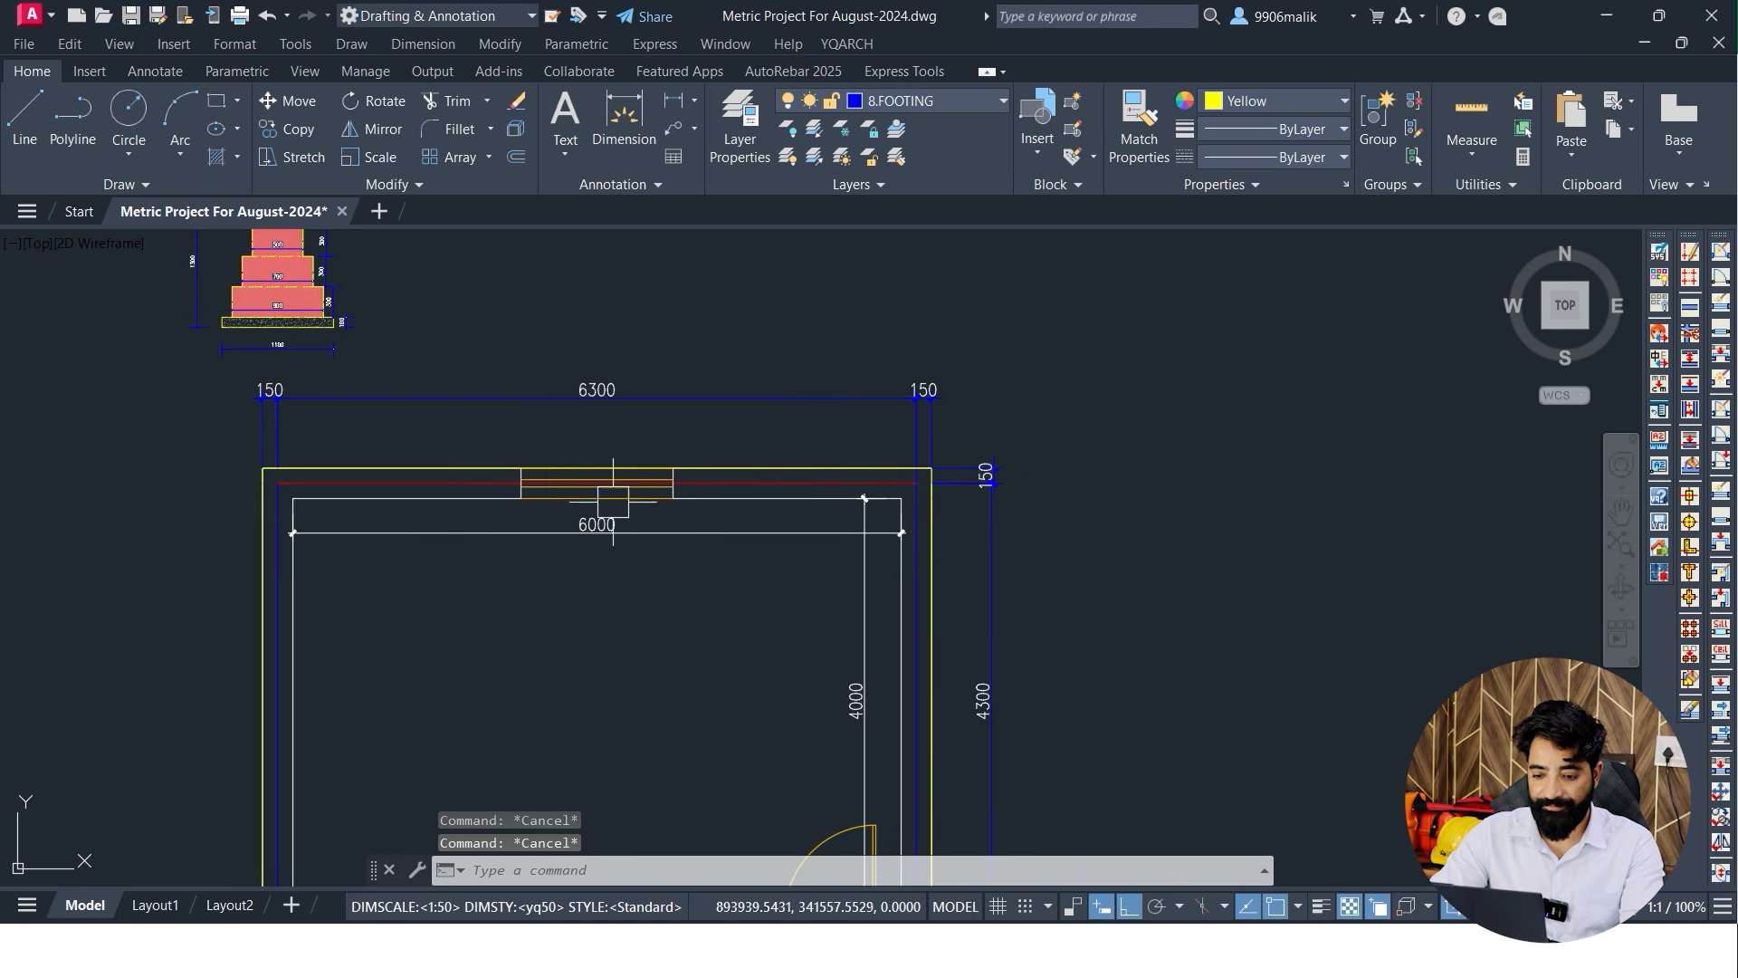
Examine the plan's upper long wall, its two corners and its length dimensions
key(Escape)
scroll(389, 520, up, 4)
scroll(598, 595, down, 4)
middle_drag(598, 595, 565, 581)
click(574, 559)
scroll(529, 501, up, 4)
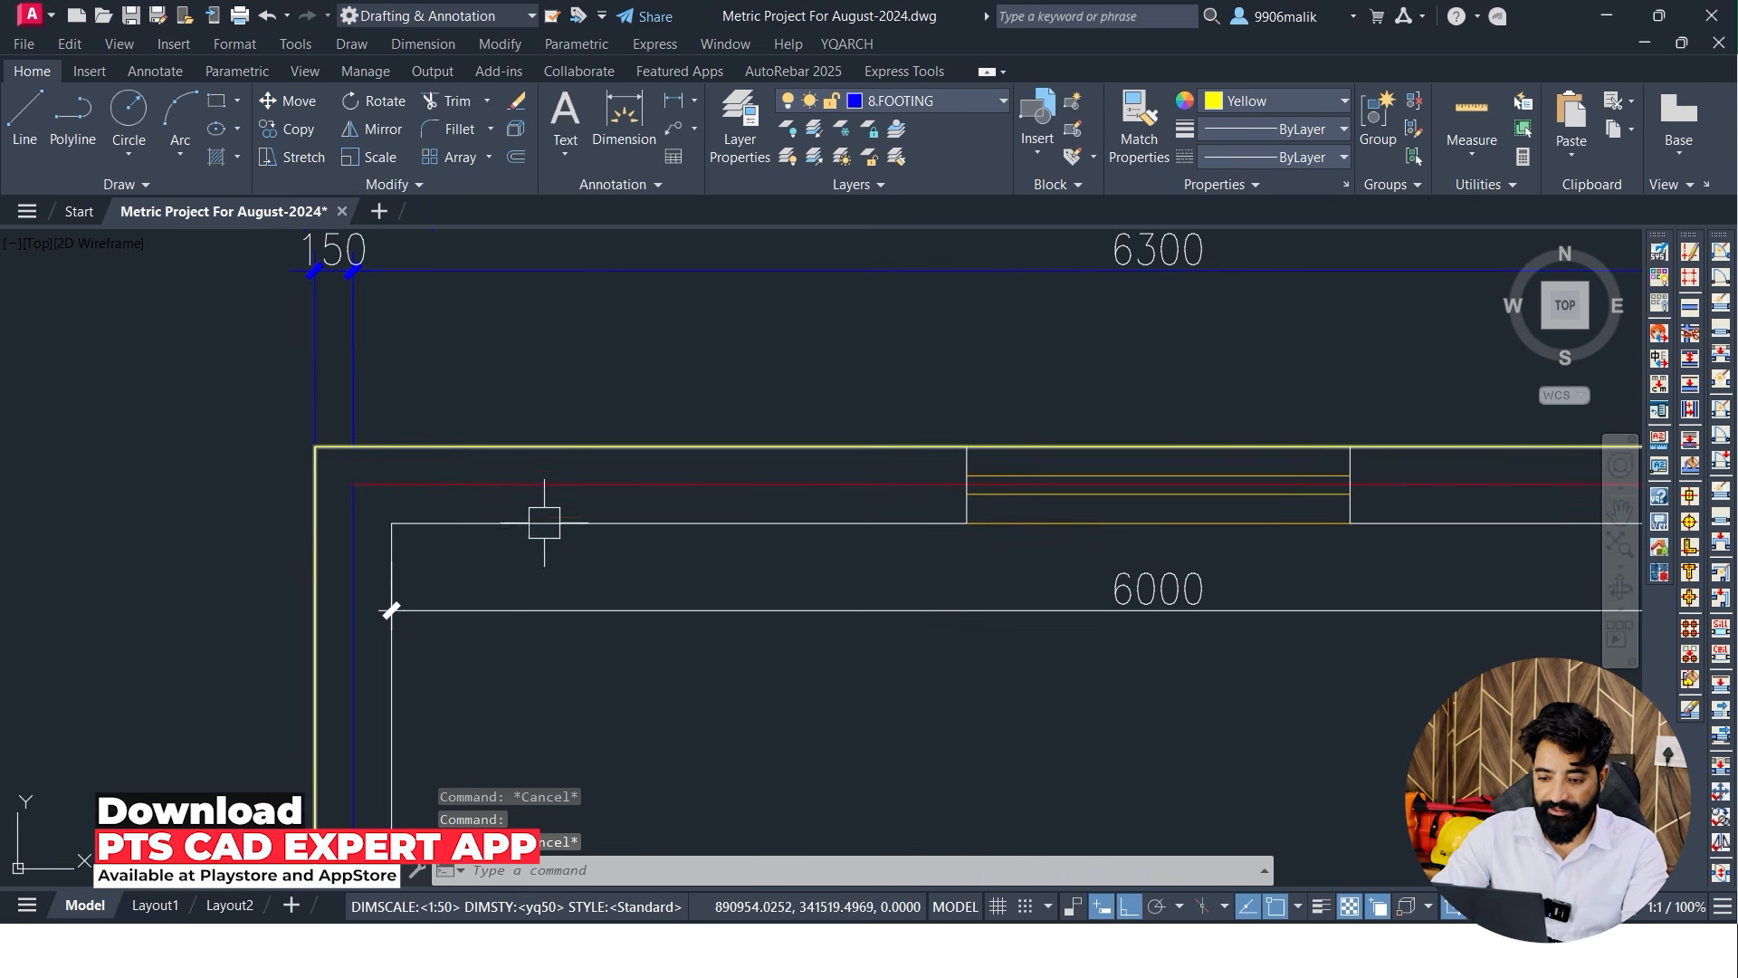
scroll(527, 532, down, 2)
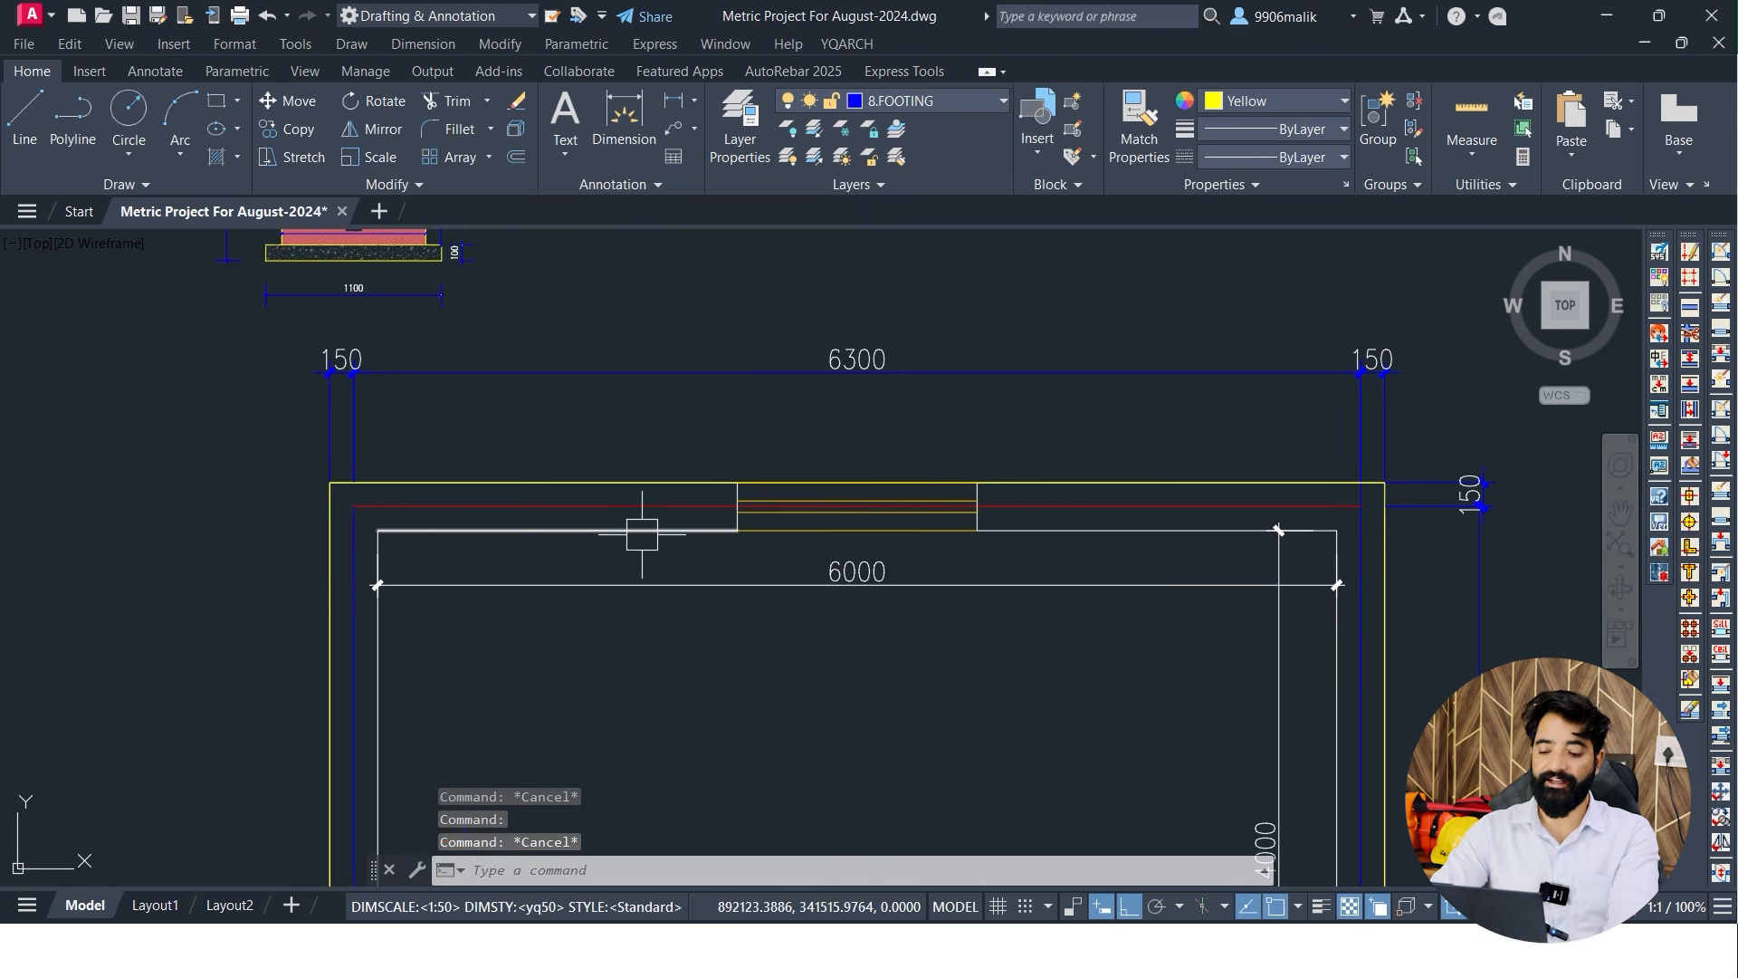
scroll(543, 516, down, 3)
scroll(527, 478, up, 4)
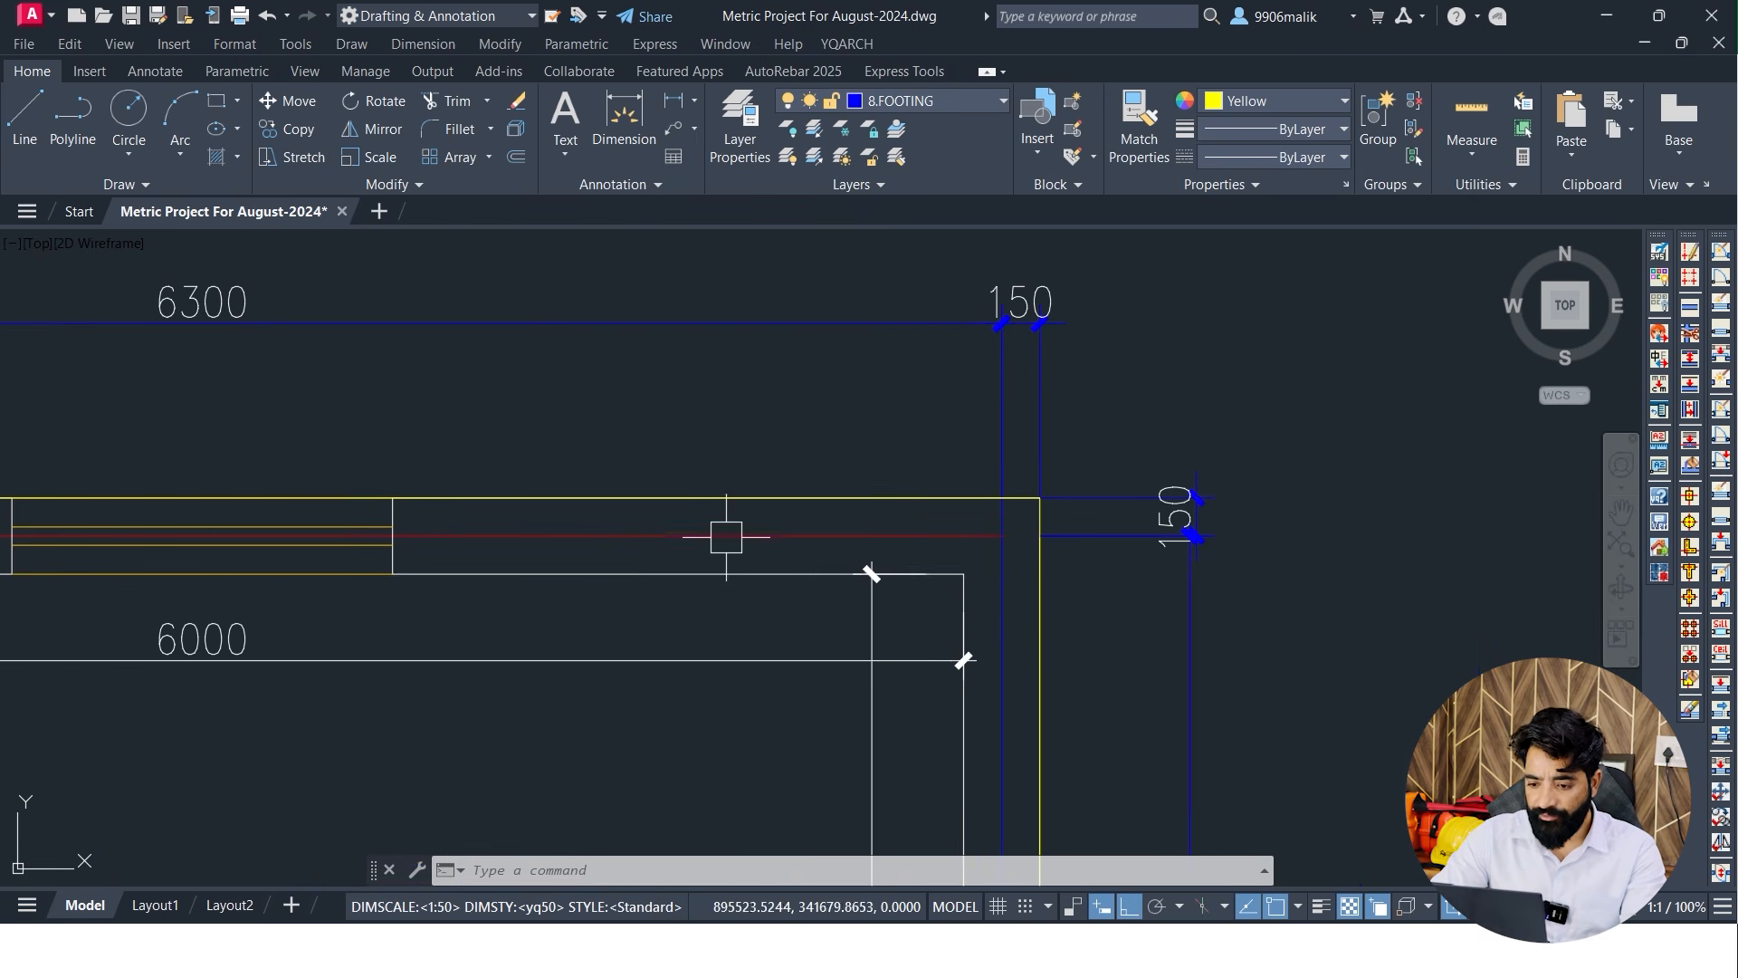
scroll(804, 496, down, 2)
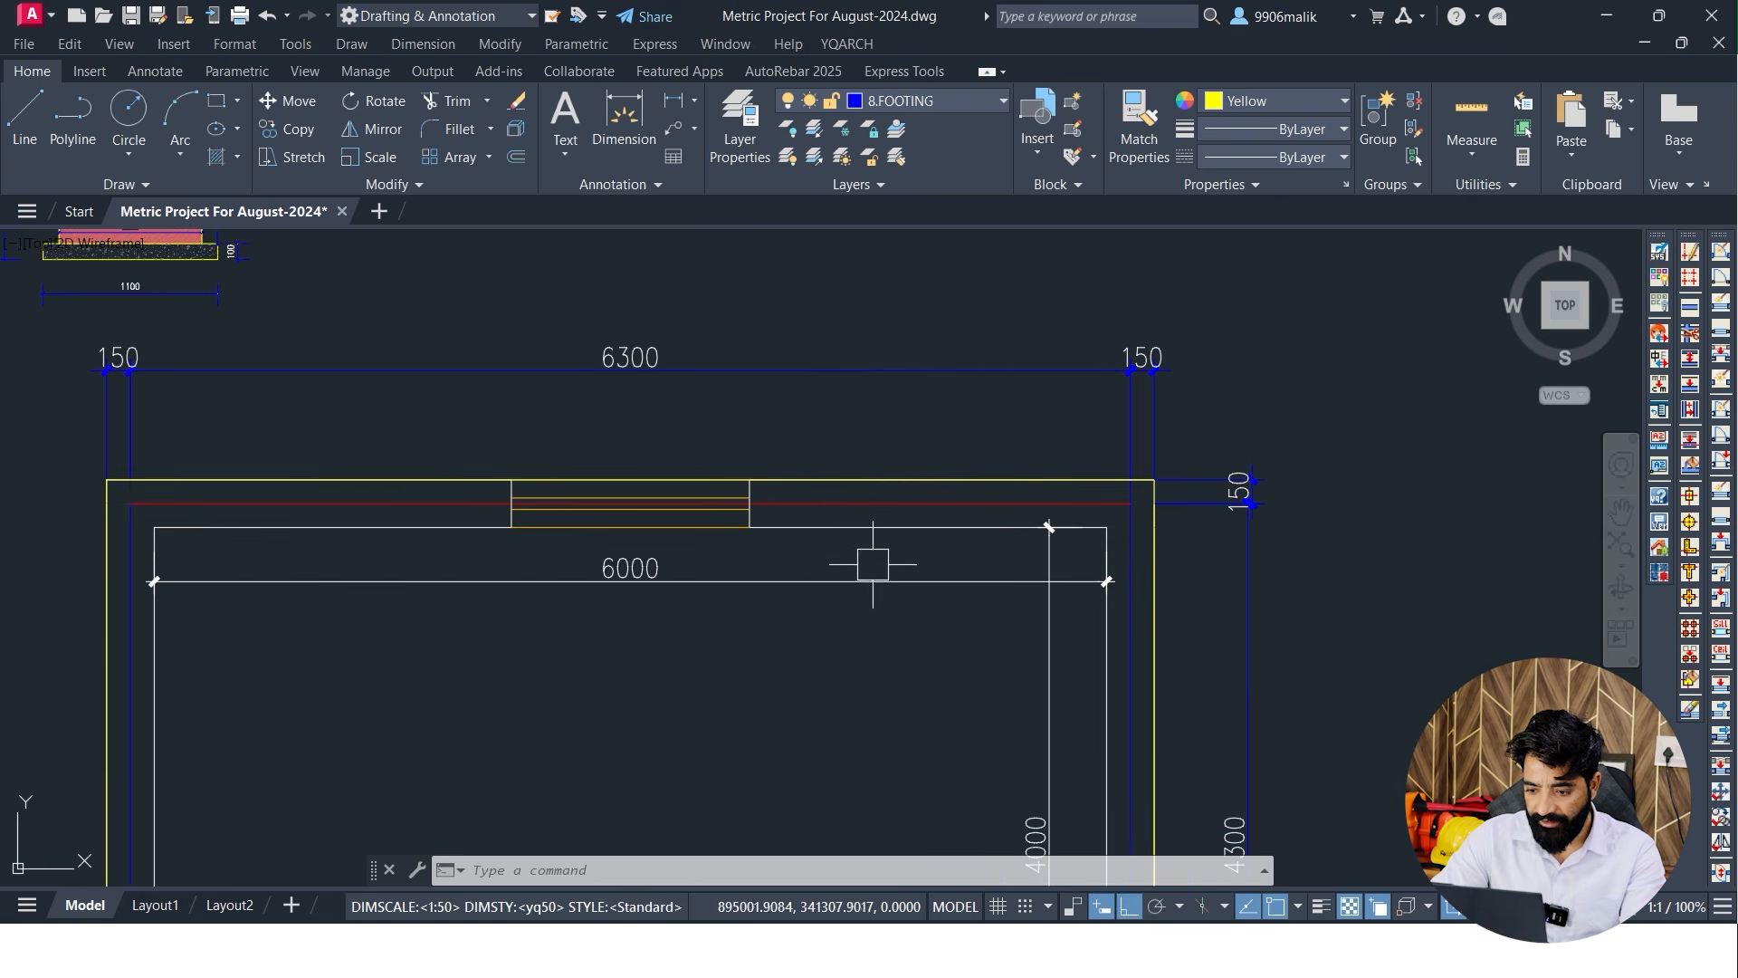
middle_drag(877, 497, 778, 552)
scroll(624, 435, up, 2)
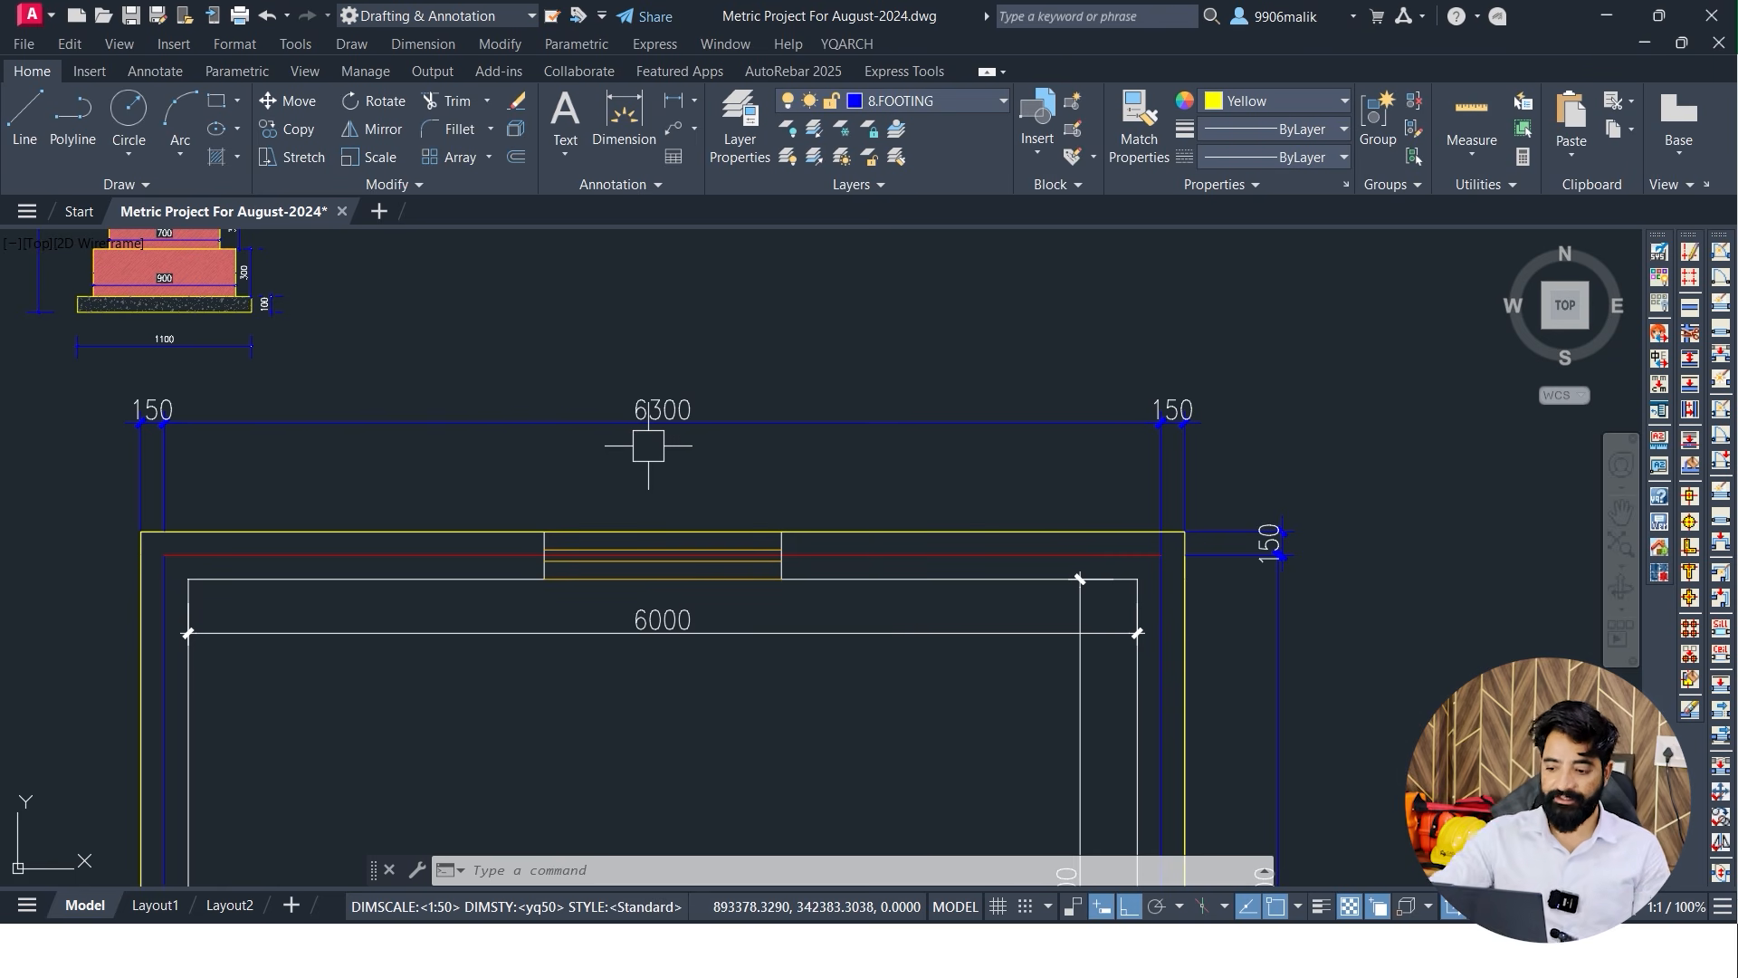
scroll(669, 466, down, 5)
scroll(640, 493, up, 3)
key(Escape)
key(Escape)
key(Escape)
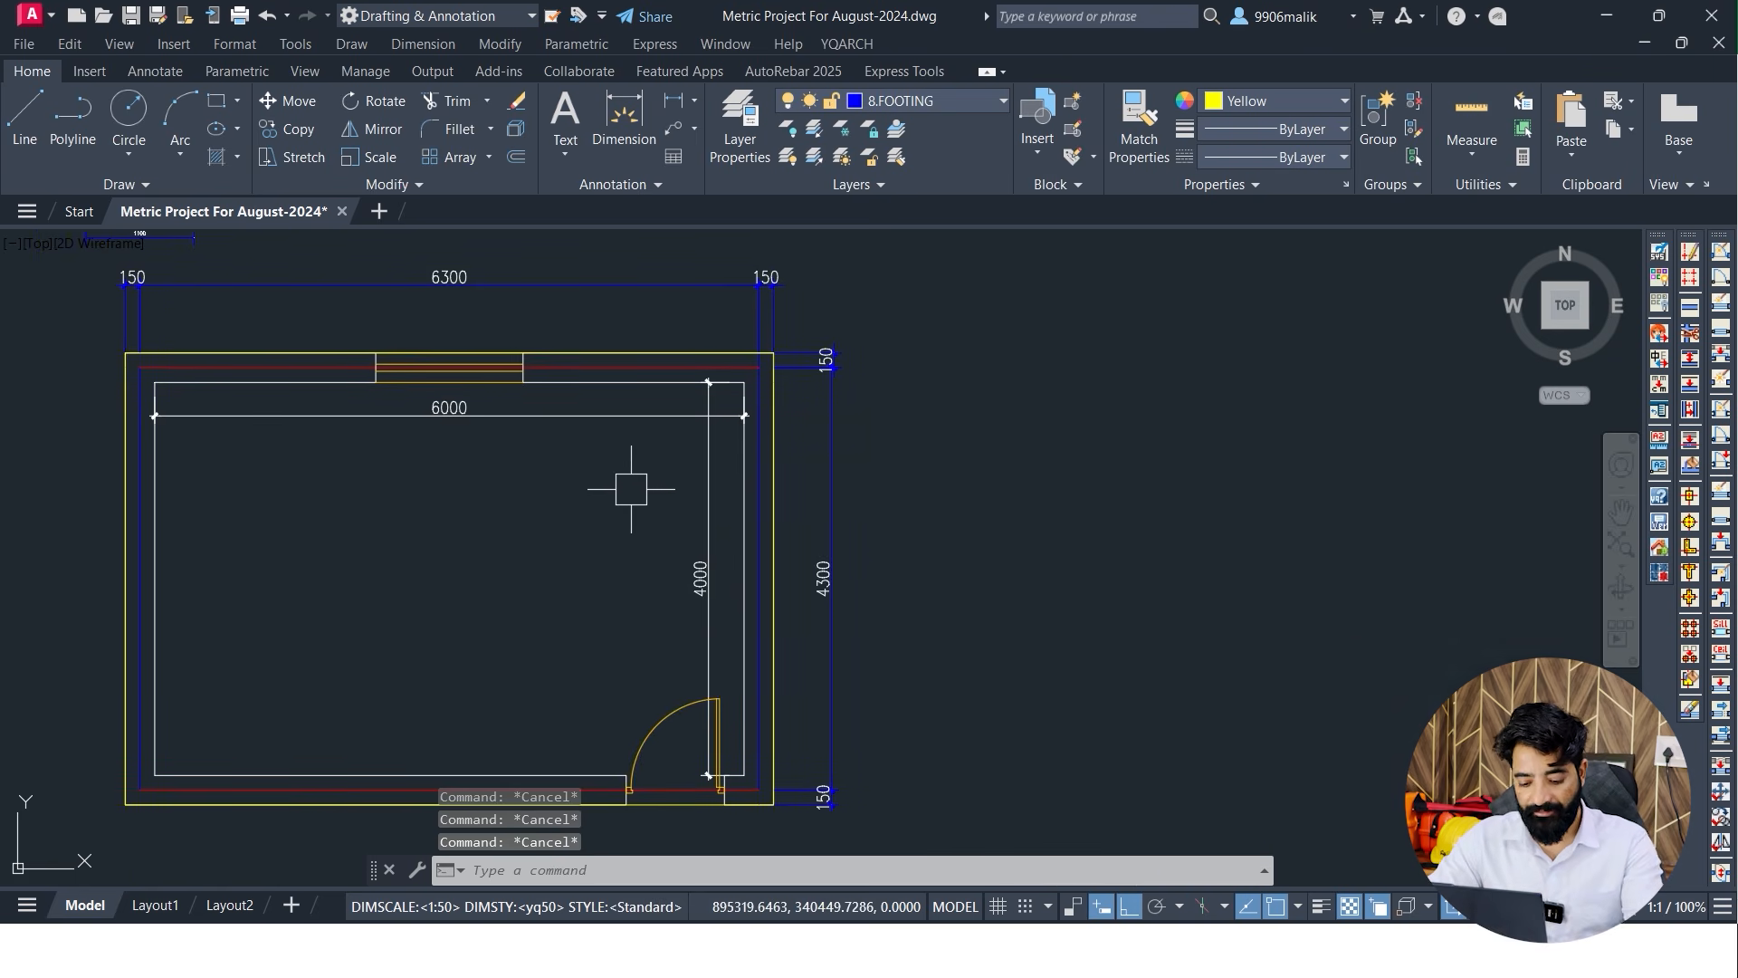
Draw a rectangle over each of the two upper wall corners of the plan, from inner to outer wall corner
text(REC)
key(Return)
scroll(729, 341, up, 4)
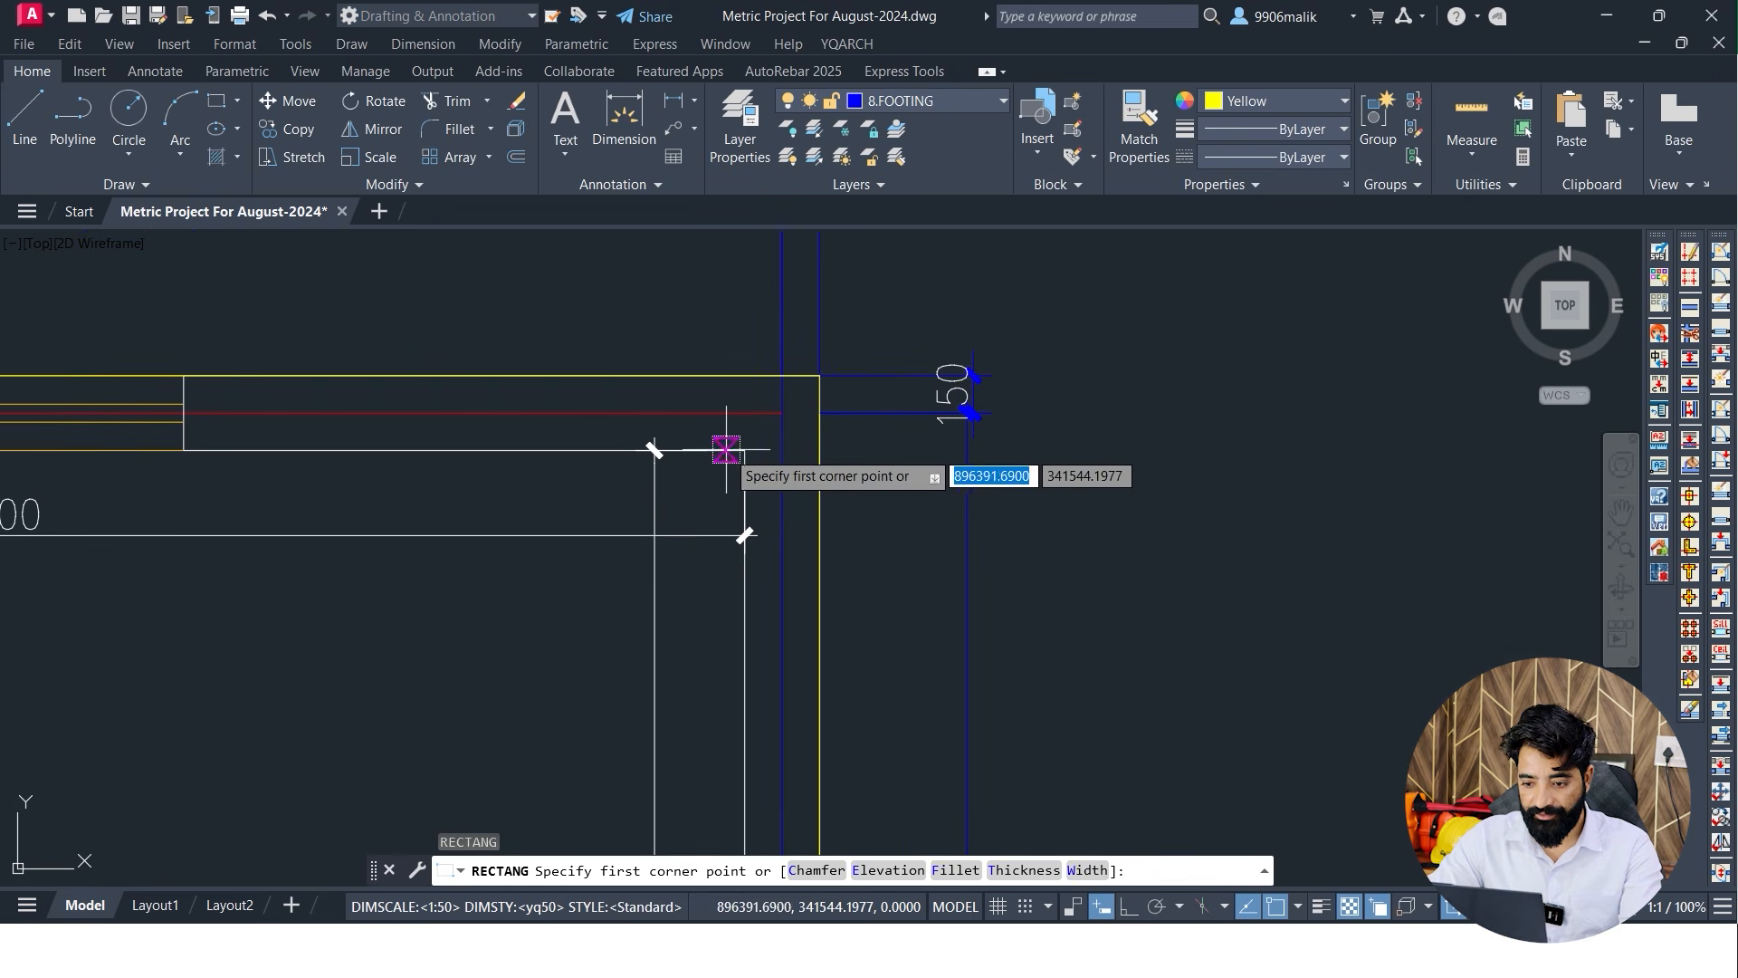
click(818, 377)
key(Return)
scroll(313, 538, down, 4)
scroll(251, 538, up, 4)
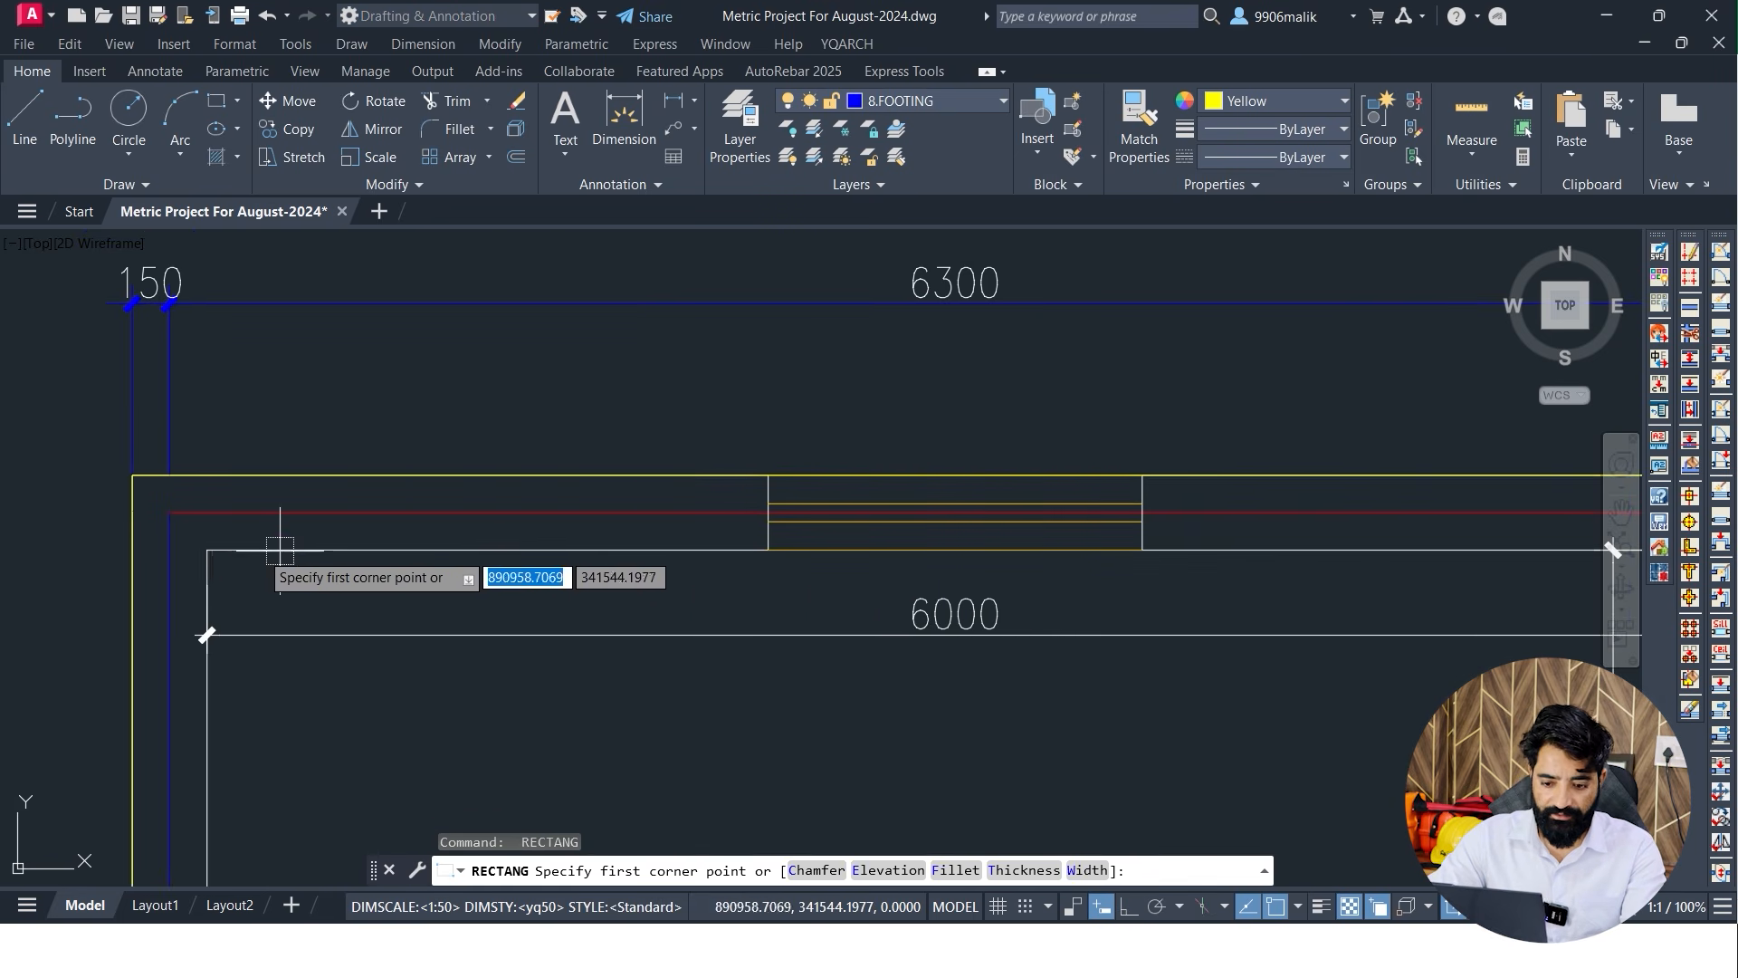
click(208, 549)
click(132, 474)
key(Escape)
Mirror both corner rectangles about the room's horizontal centreline onto the lower corners, keeping the originals
click(55, 405)
click(318, 624)
scroll(715, 596, down, 2)
middle_drag(716, 596, 7, 554)
scroll(664, 515, up, 4)
click(502, 371)
click(720, 602)
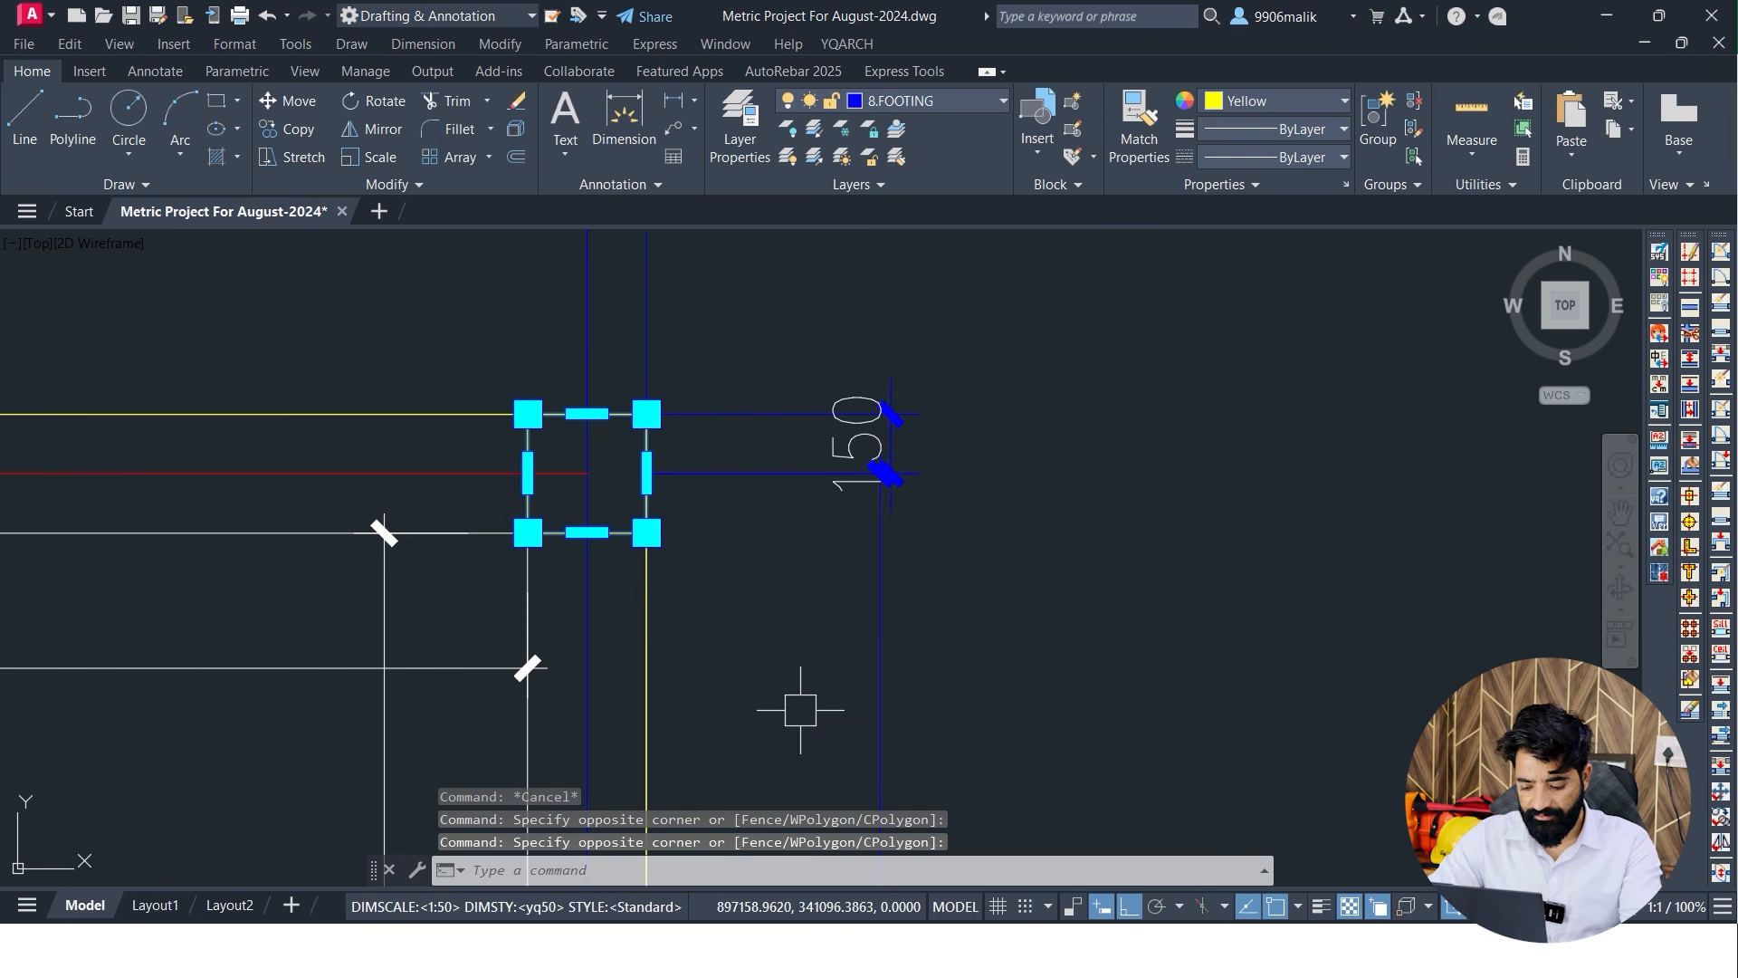
key(Return)
scroll(800, 710, down, 7)
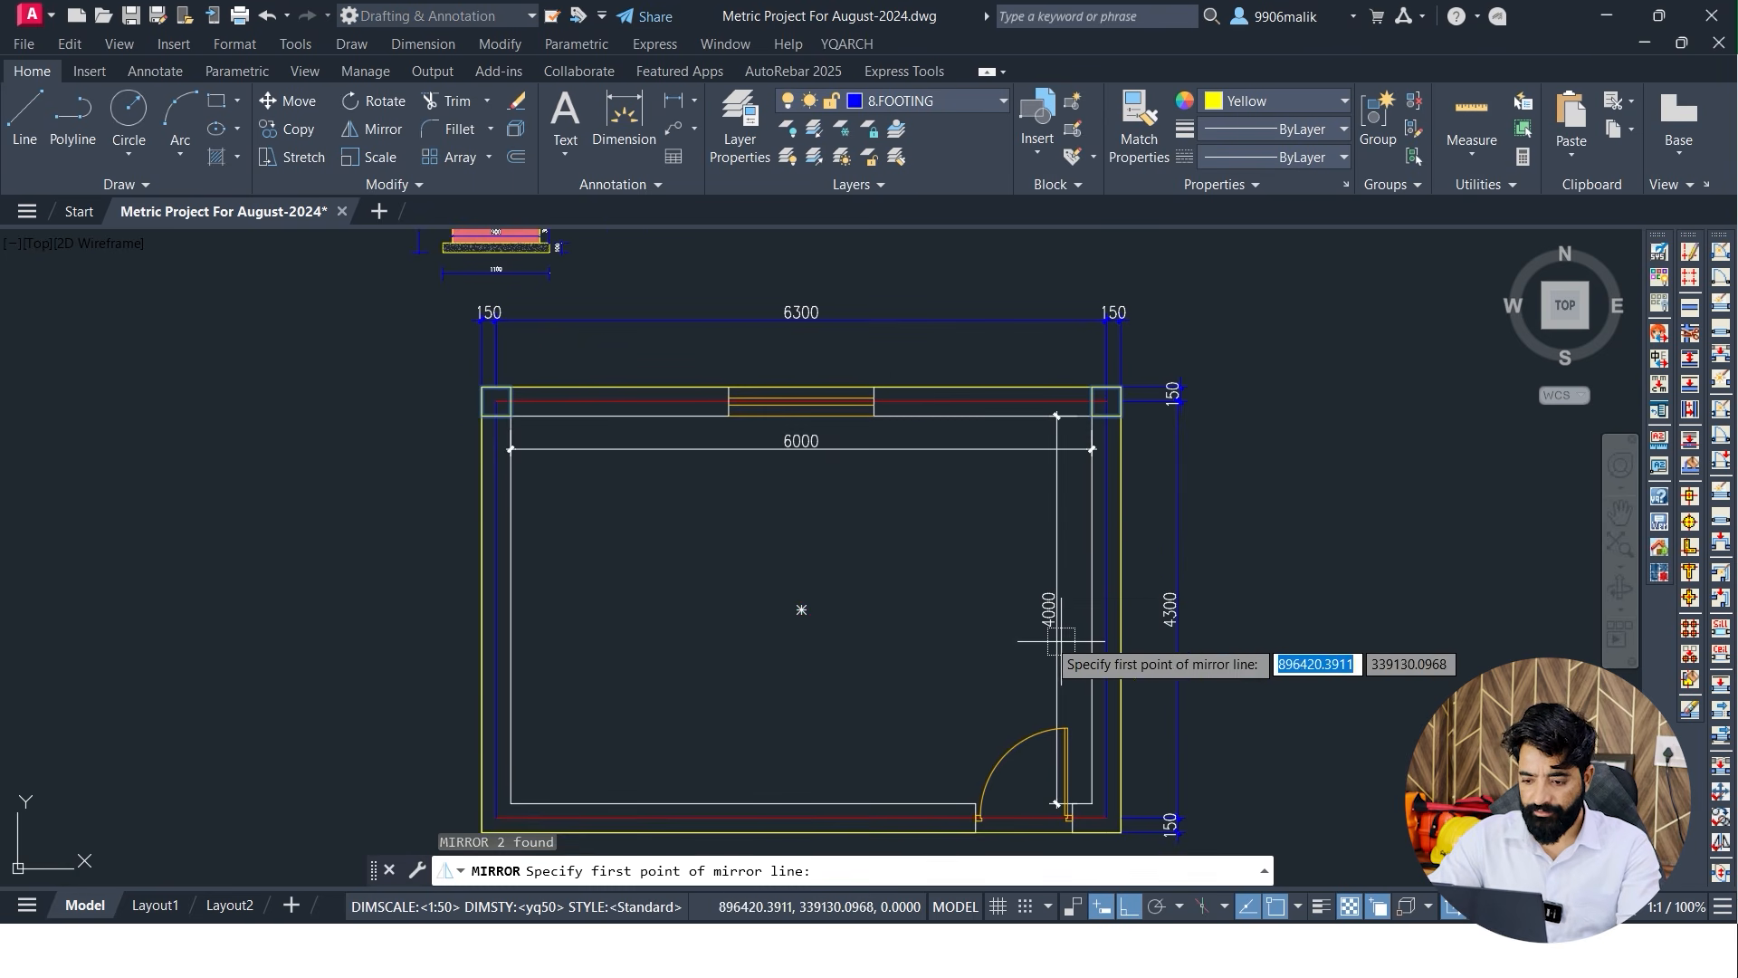
click(801, 609)
click(935, 610)
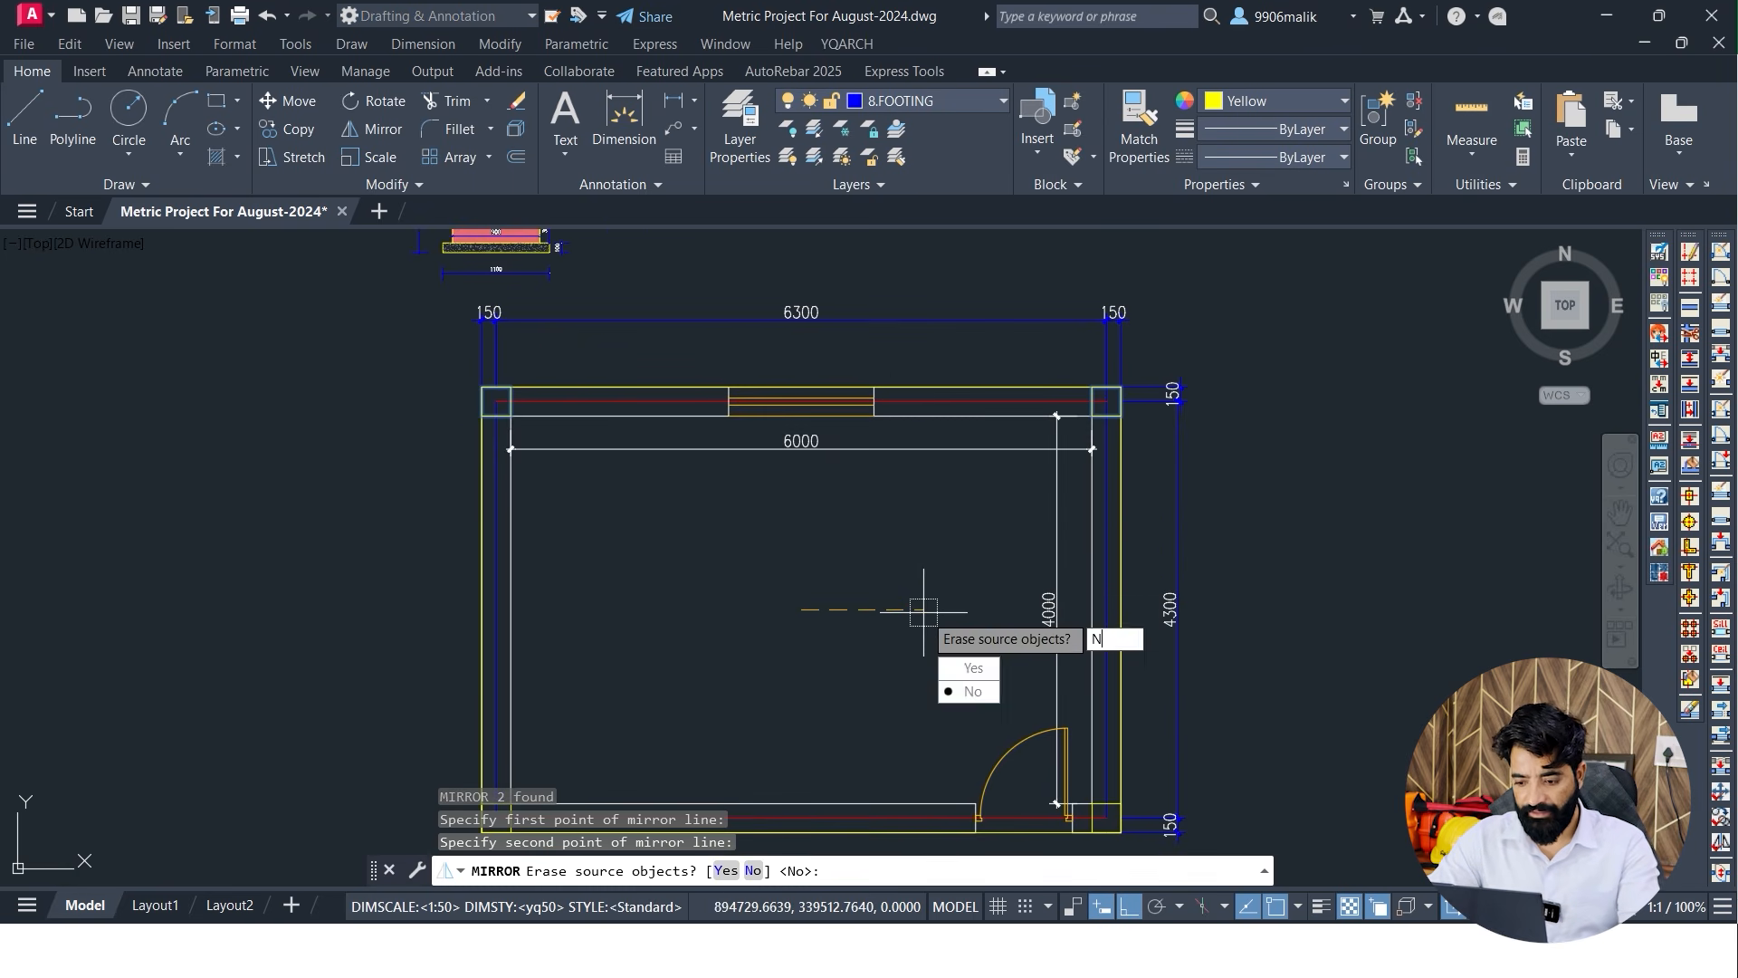
key(Return)
scroll(903, 661, down, 2)
middle_drag(903, 661, 898, 648)
key(Escape)
key(Escape)
key(Escape)
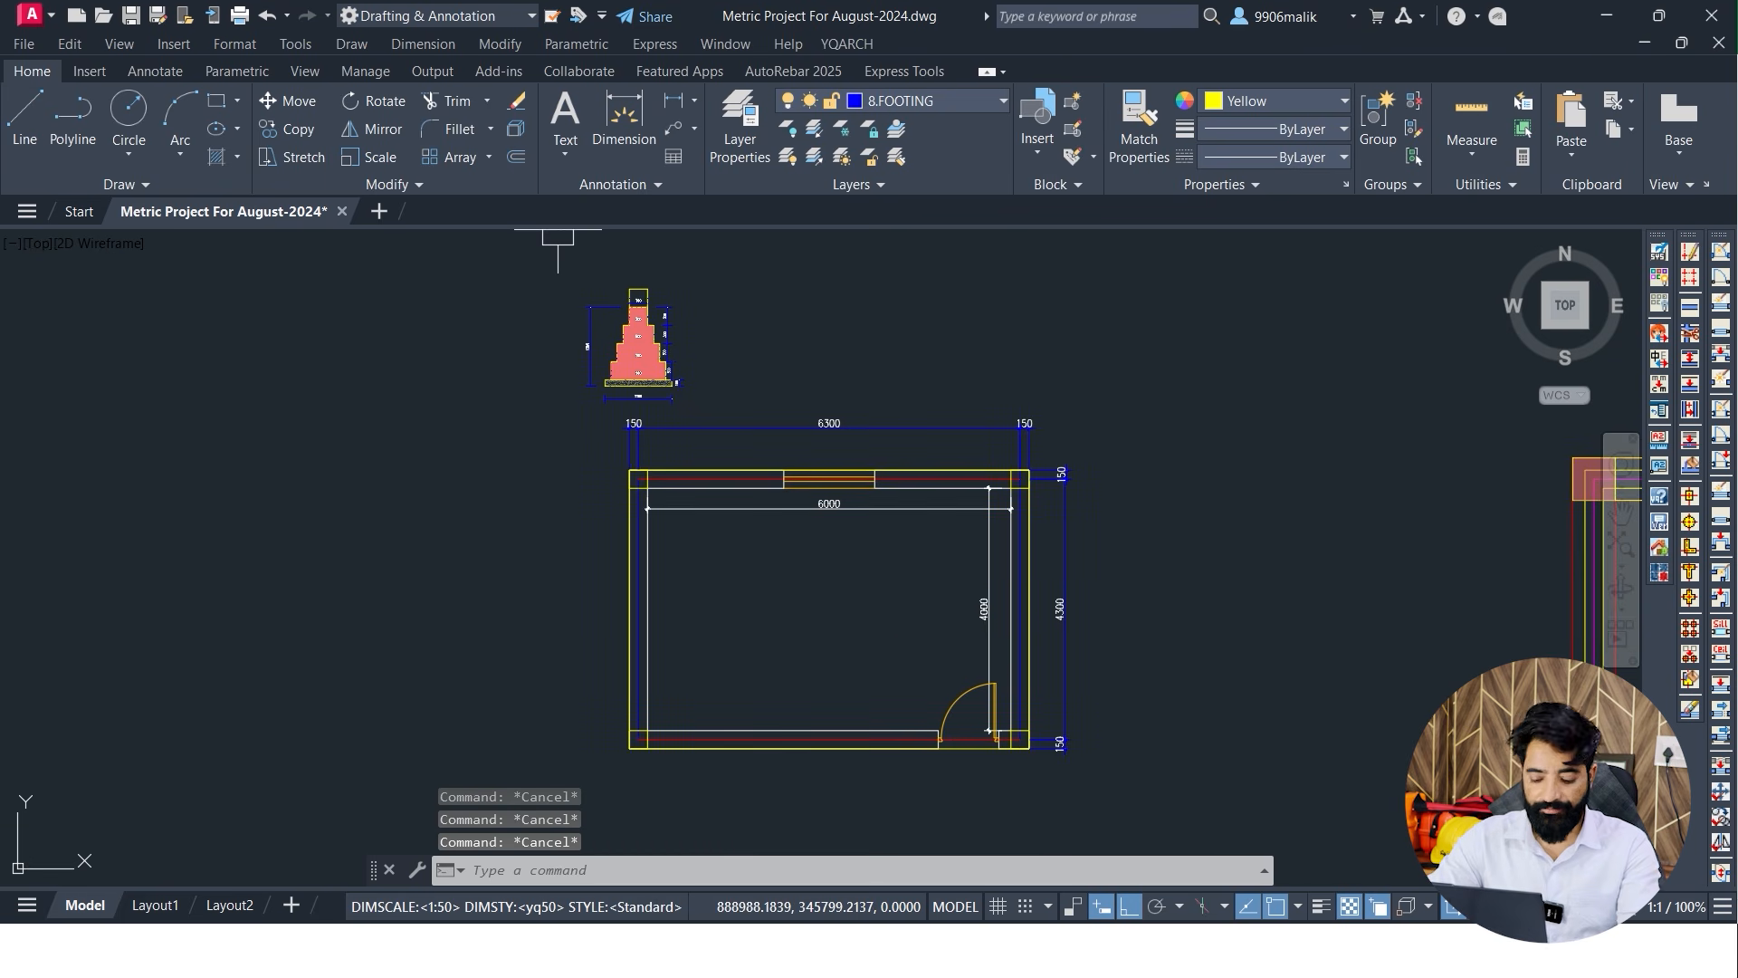
text(H)
key(Return)
key(Escape)
key(Escape)
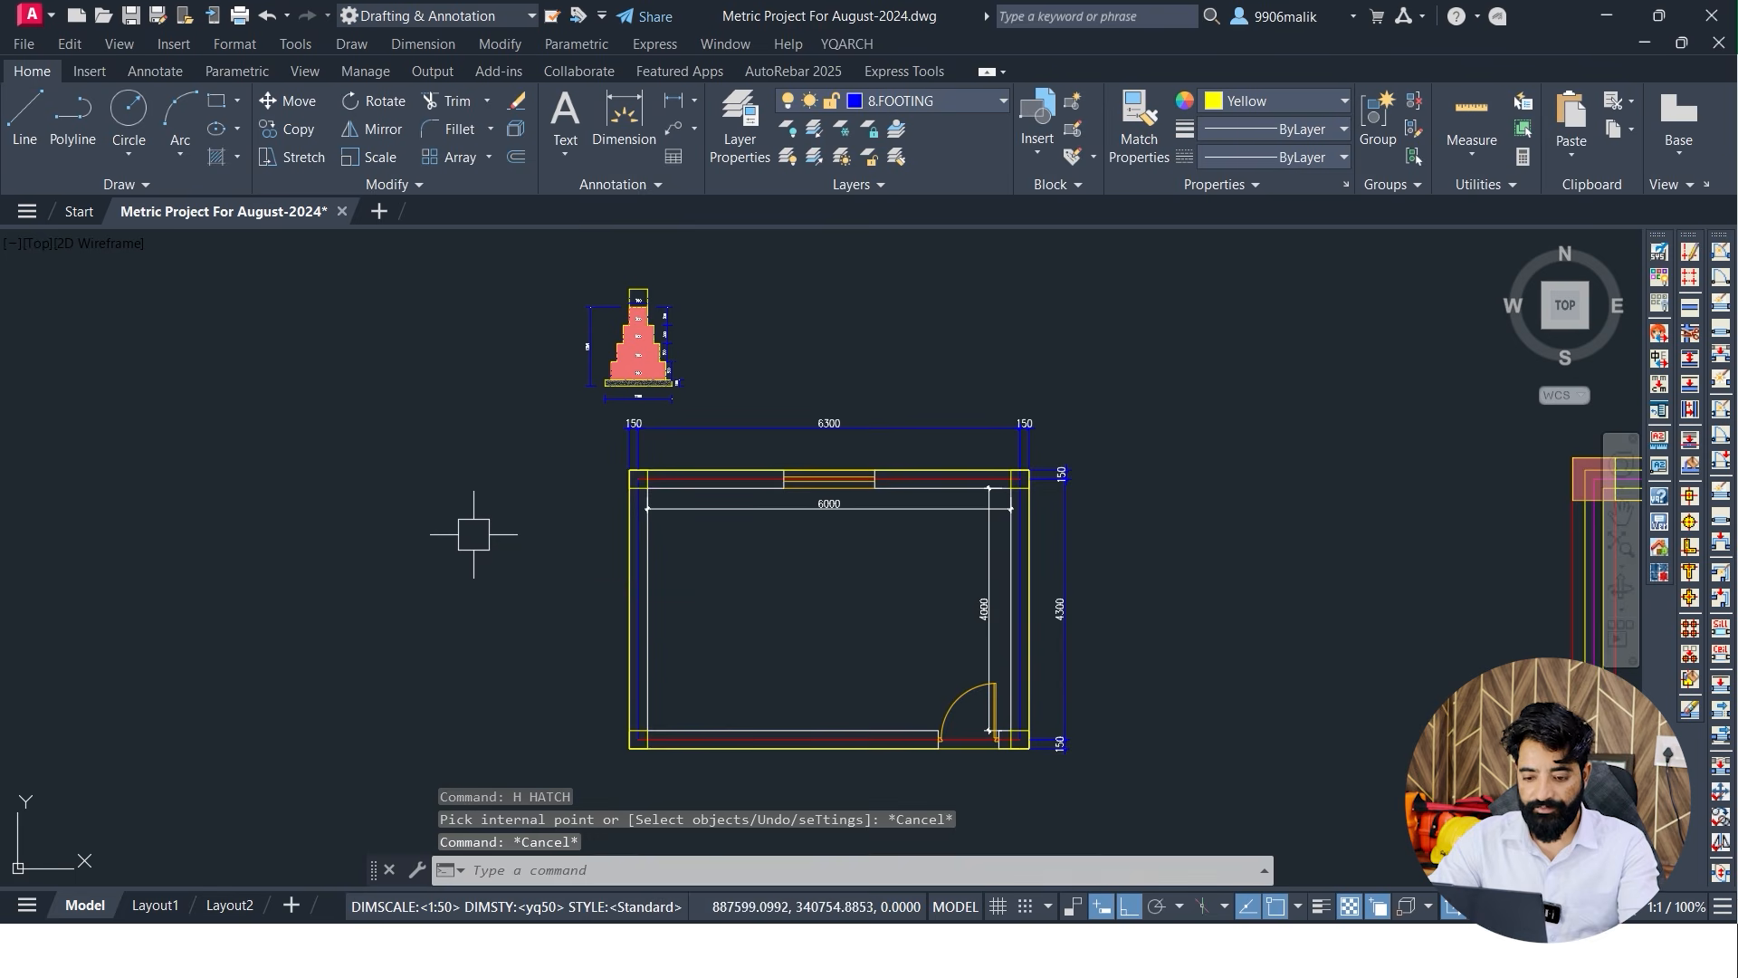
Group the rectangles at the plan's four wall corners by window-selecting each corner in turn
text(G)
key(Return)
scroll(512, 469, up, 3)
click(500, 412)
click(633, 535)
middle_drag(854, 543, 310, 522)
click(944, 402)
click(1103, 537)
scroll(1043, 656, down, 2)
middle_drag(1041, 664, 925, 329)
scroll(879, 632, up, 4)
click(792, 676)
click(1002, 485)
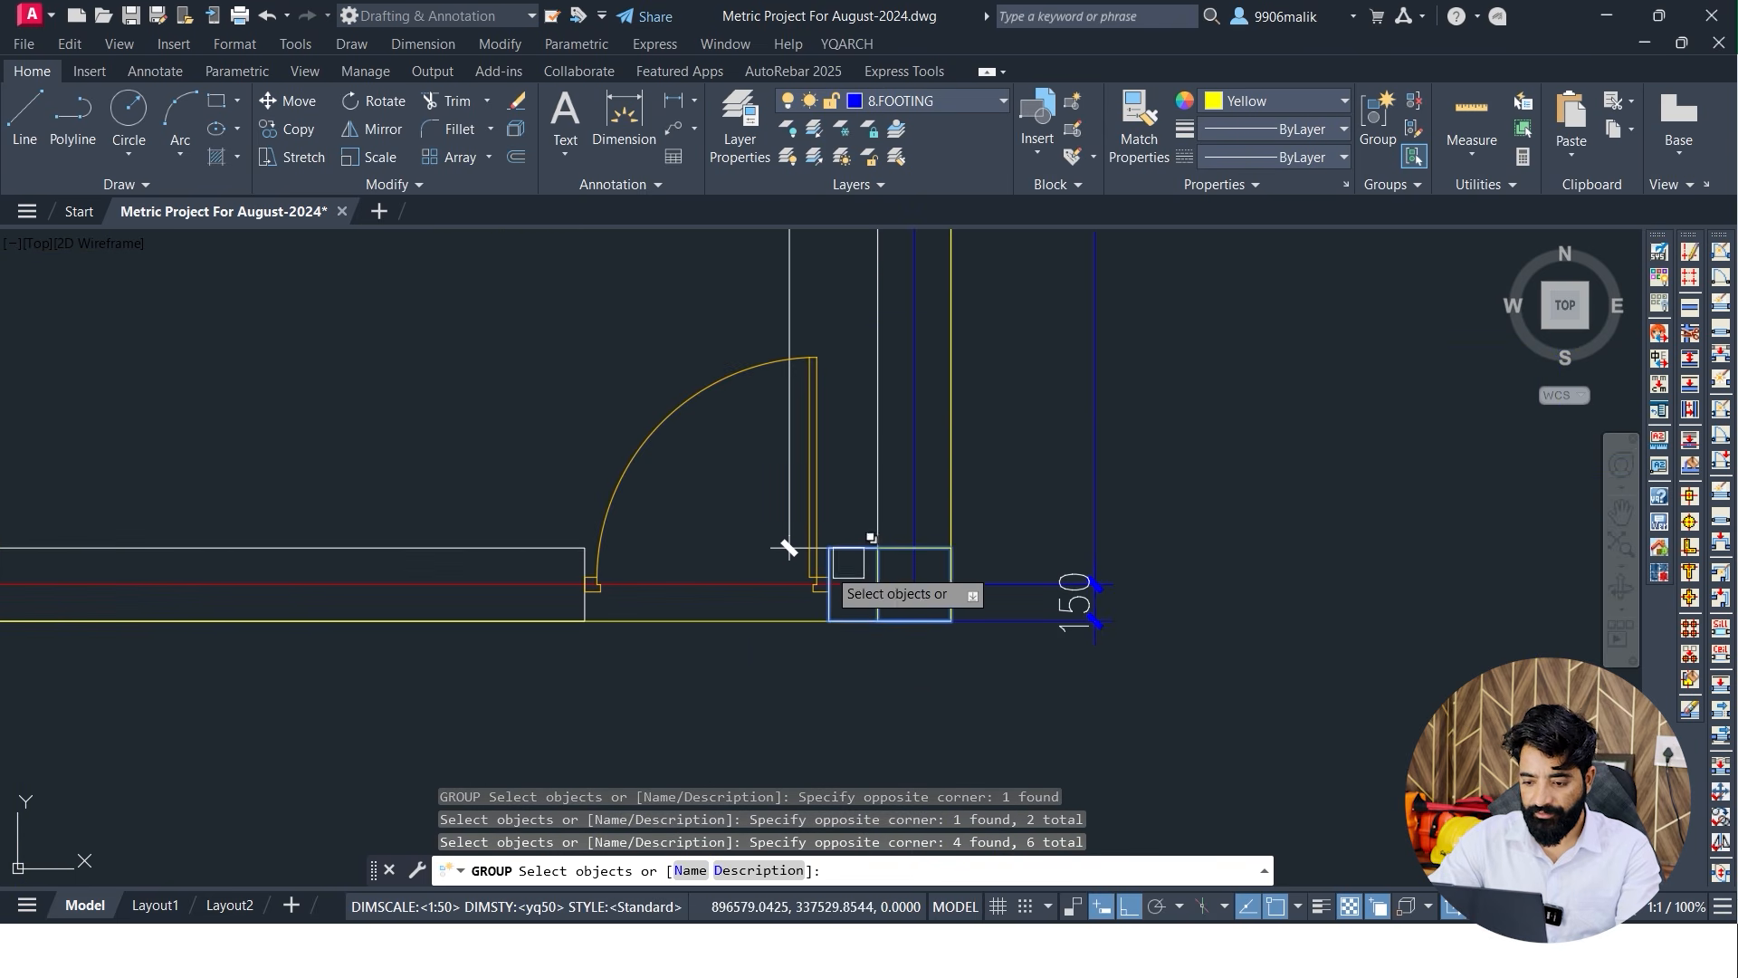
middle_drag(679, 577, 983, 595)
scroll(983, 595, down, 2)
middle_drag(740, 576, 967, 580)
scroll(362, 625, up, 3)
click(323, 648)
click(666, 532)
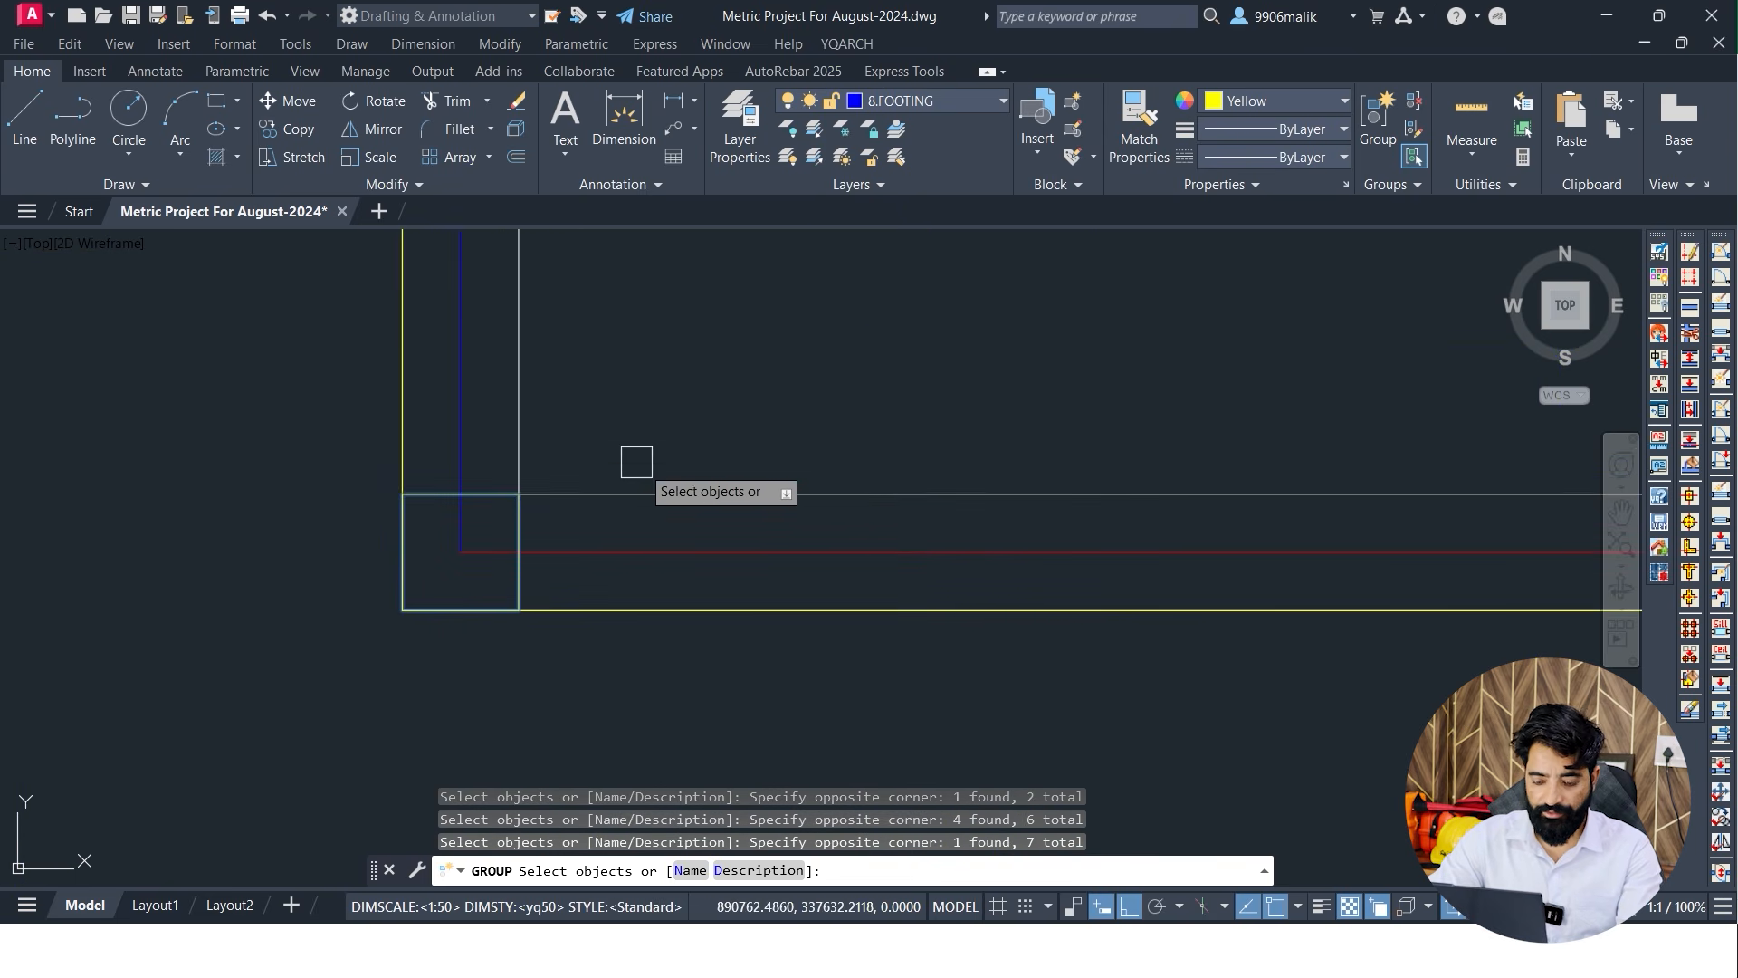
scroll(439, 527, down, 2)
key(Return)
scroll(675, 528, down, 2)
scroll(570, 722, down, 2)
Cancel the running Group command on the corner rectangles
scroll(480, 494, up, 6)
key(Escape)
key(Escape)
key(Escape)
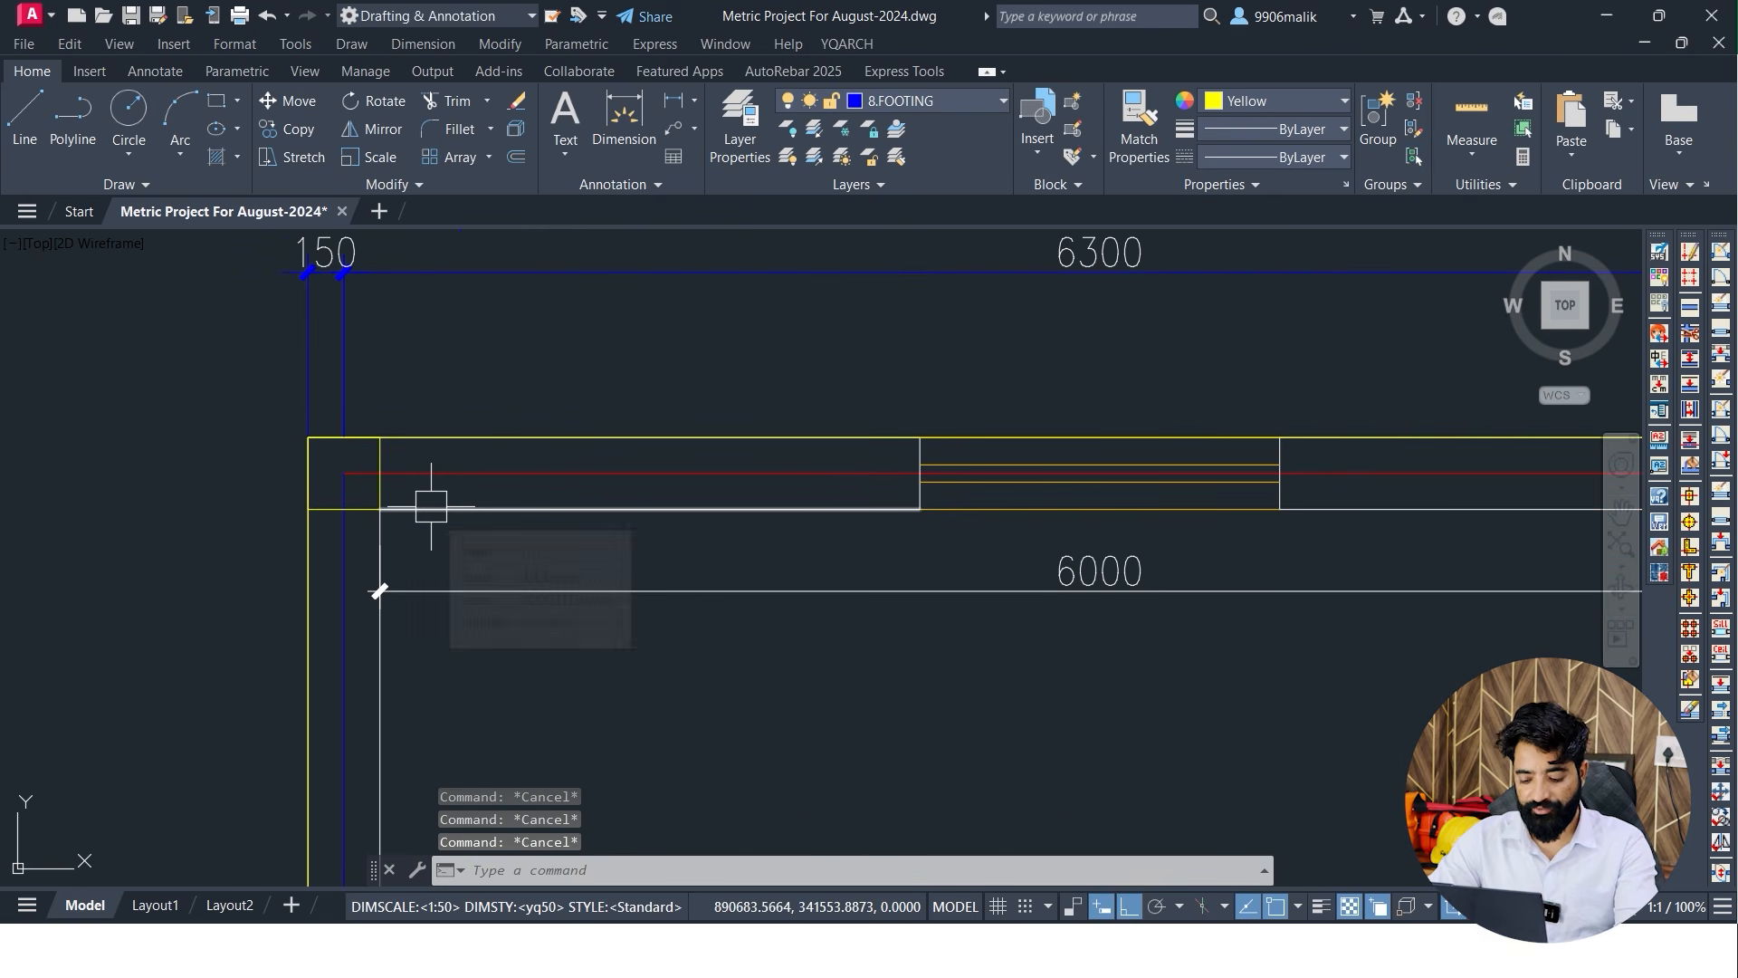
Hatch the rectangle at the plan's upper-left wall corner, selecting it as an object with the current hatch settings
click(217, 157)
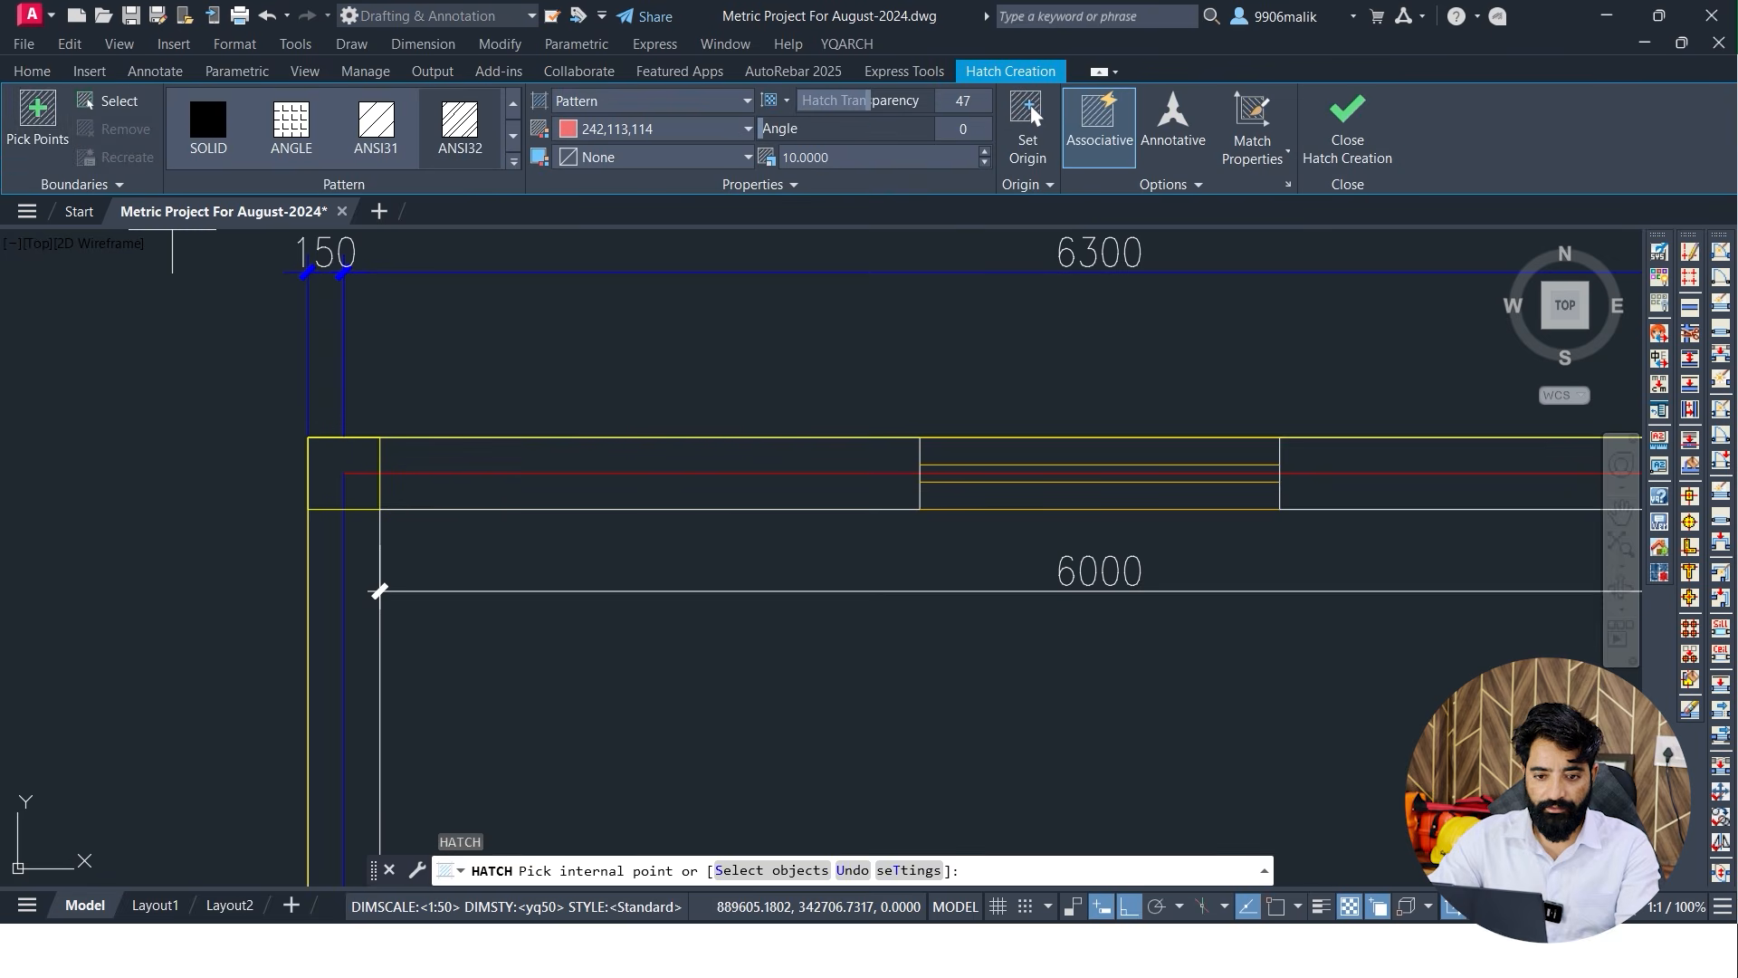
click(770, 869)
click(268, 397)
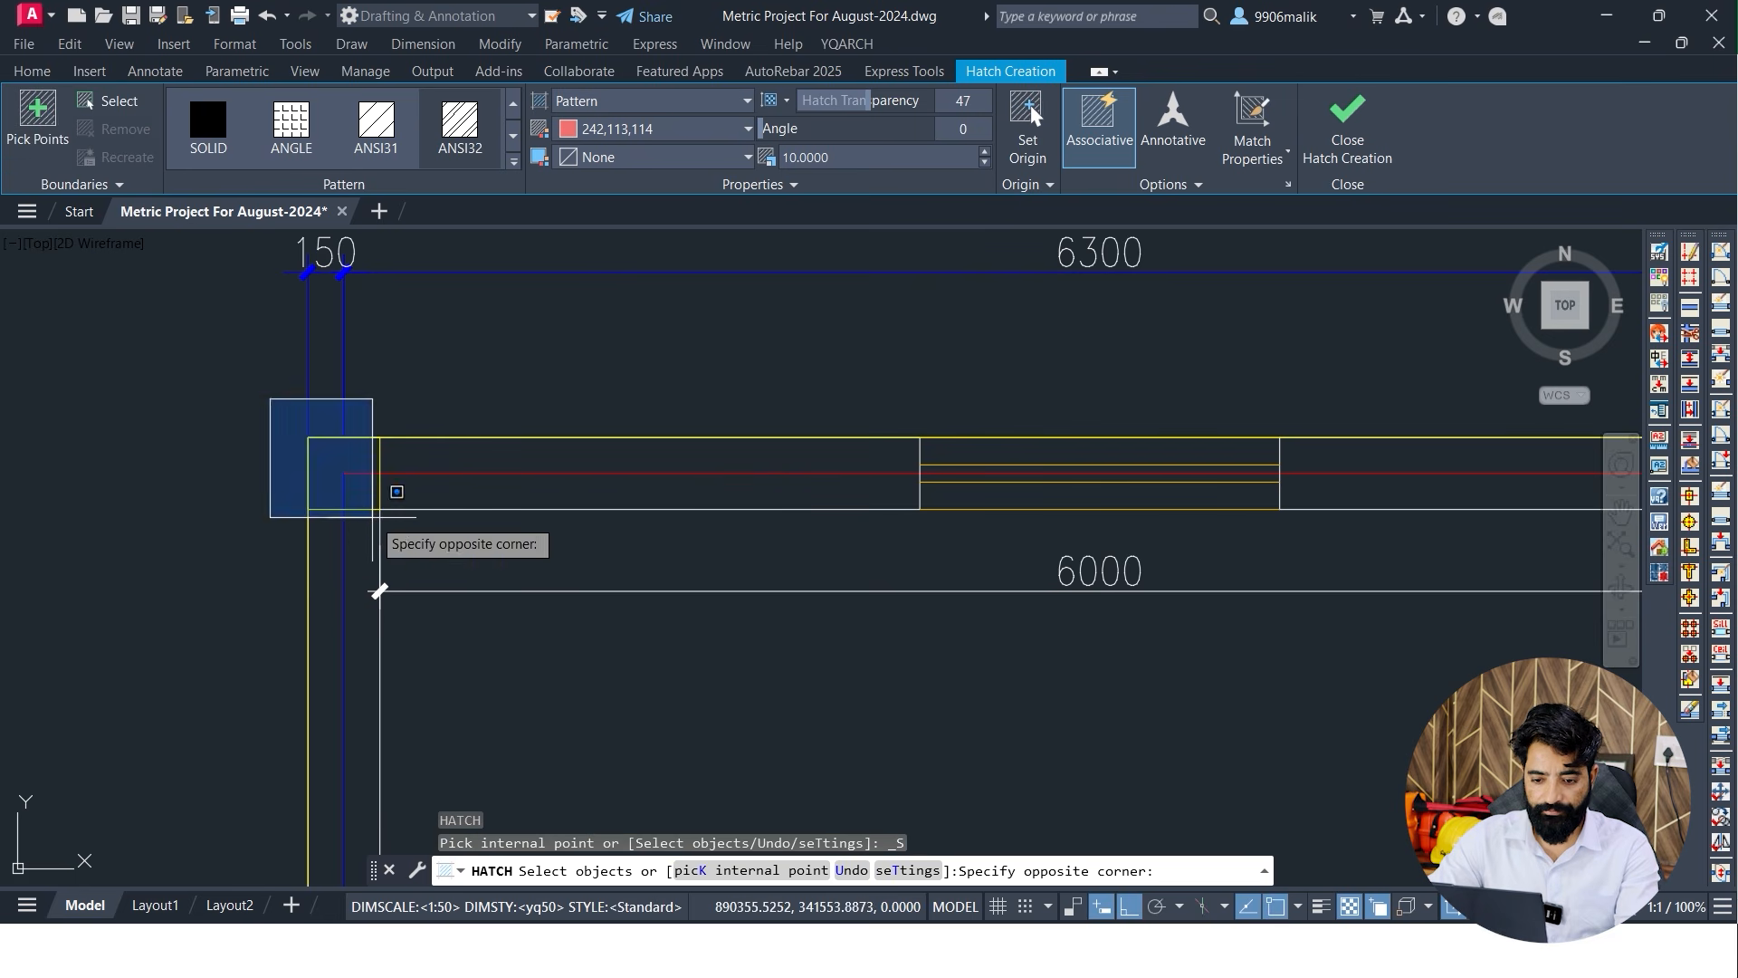
click(380, 514)
key(Return)
middle_drag(806, 569, 314, 582)
Hatch the rectangles at the plan's upper-right and lower-right wall corners together with the same settings
key(Return)
click(1211, 435)
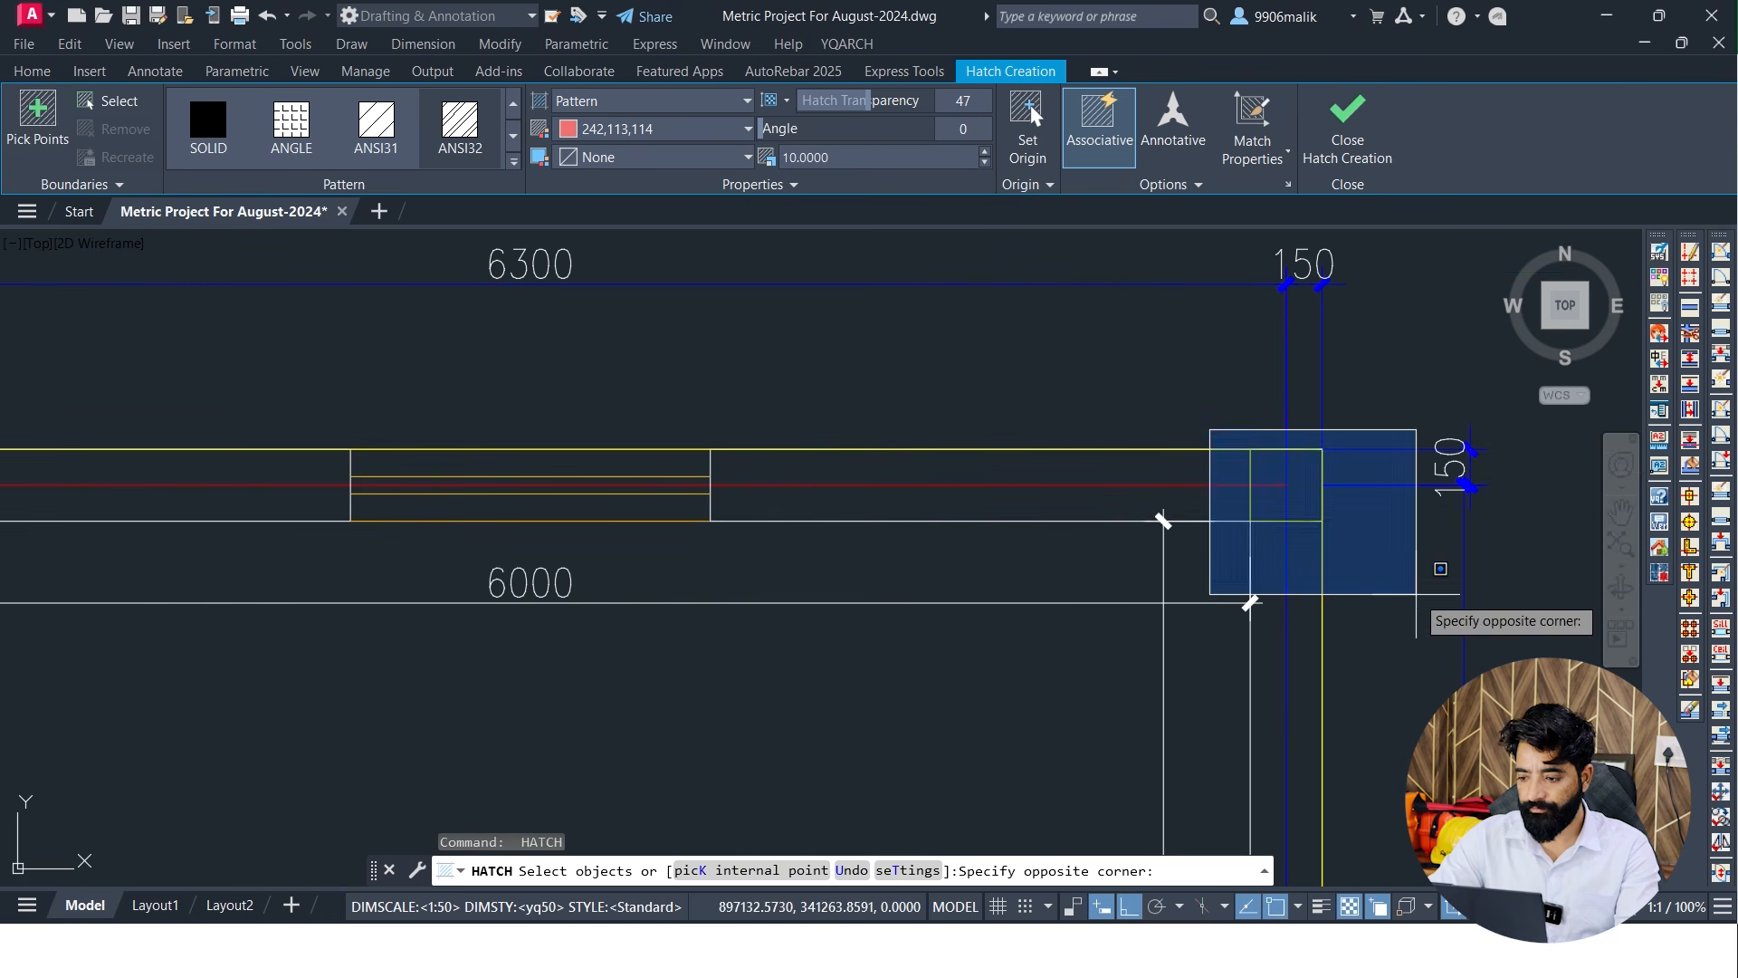
click(1349, 543)
scroll(1078, 317, down, 5)
scroll(1132, 397, up, 10)
click(1018, 281)
click(1318, 562)
key(Return)
Hatch the remaining rectangle at the plan's lower-left wall corner and end the hatch command
scroll(634, 606, down, 3)
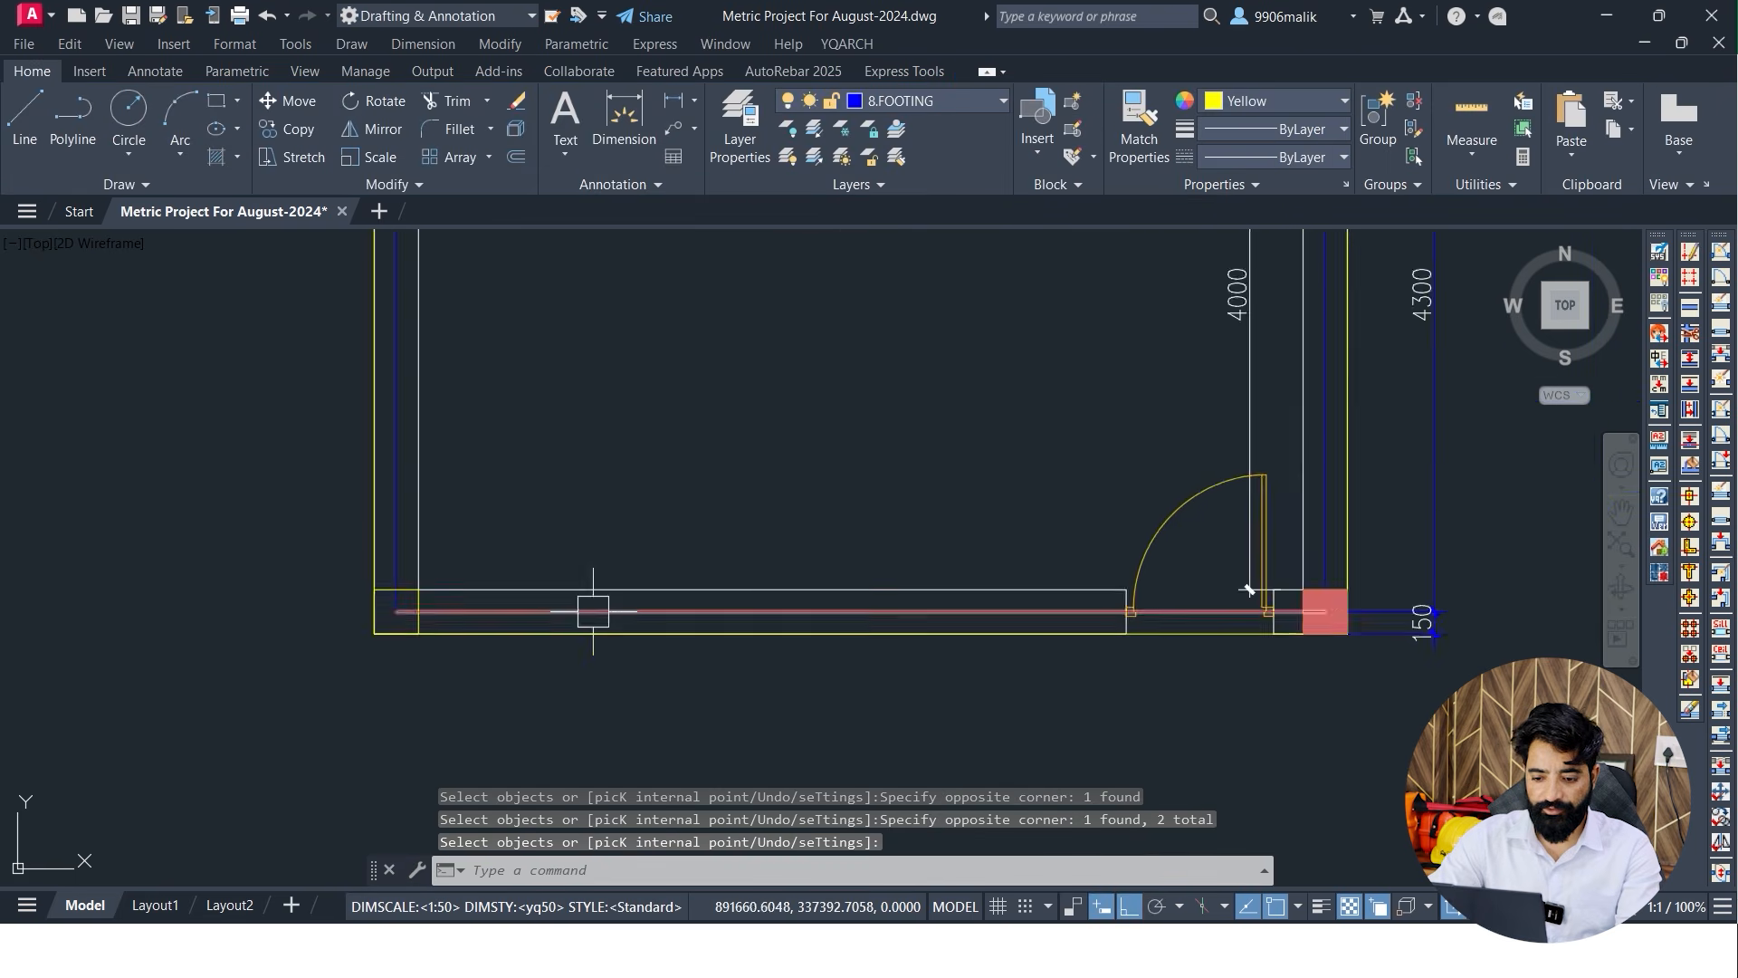
scroll(551, 609, up, 5)
key(Return)
click(605, 550)
click(808, 723)
scroll(779, 555, down, 3)
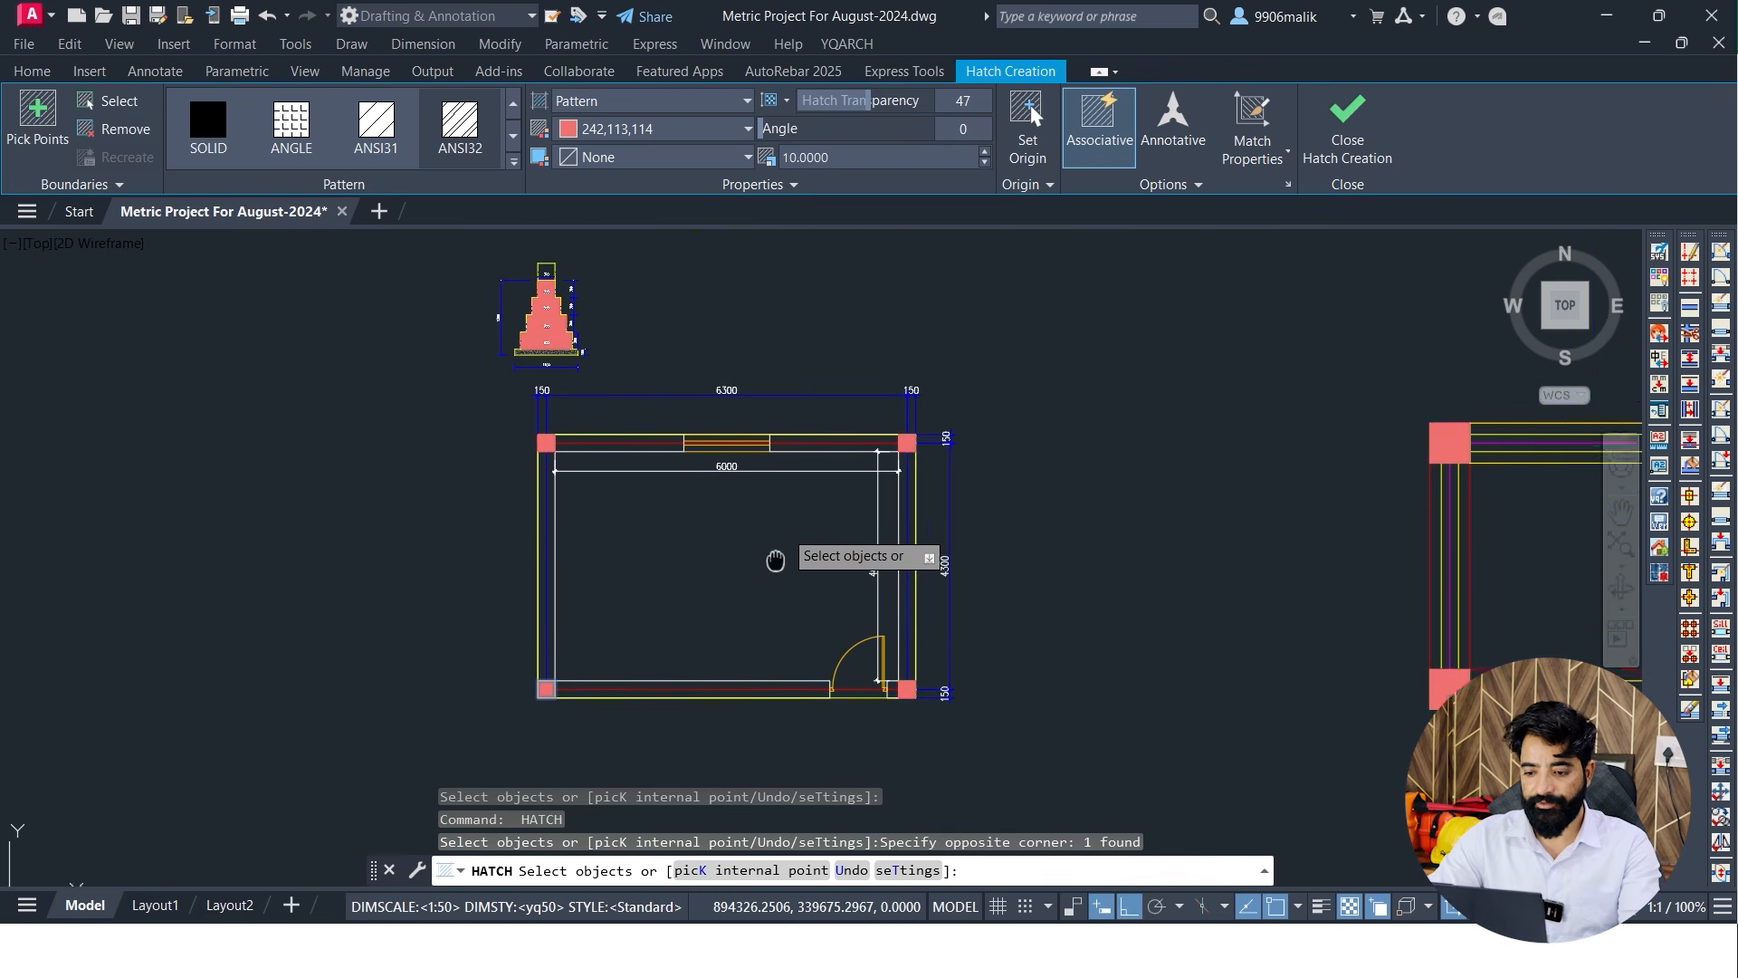
scroll(547, 453, up, 5)
key(Escape)
scroll(535, 462, down, 1)
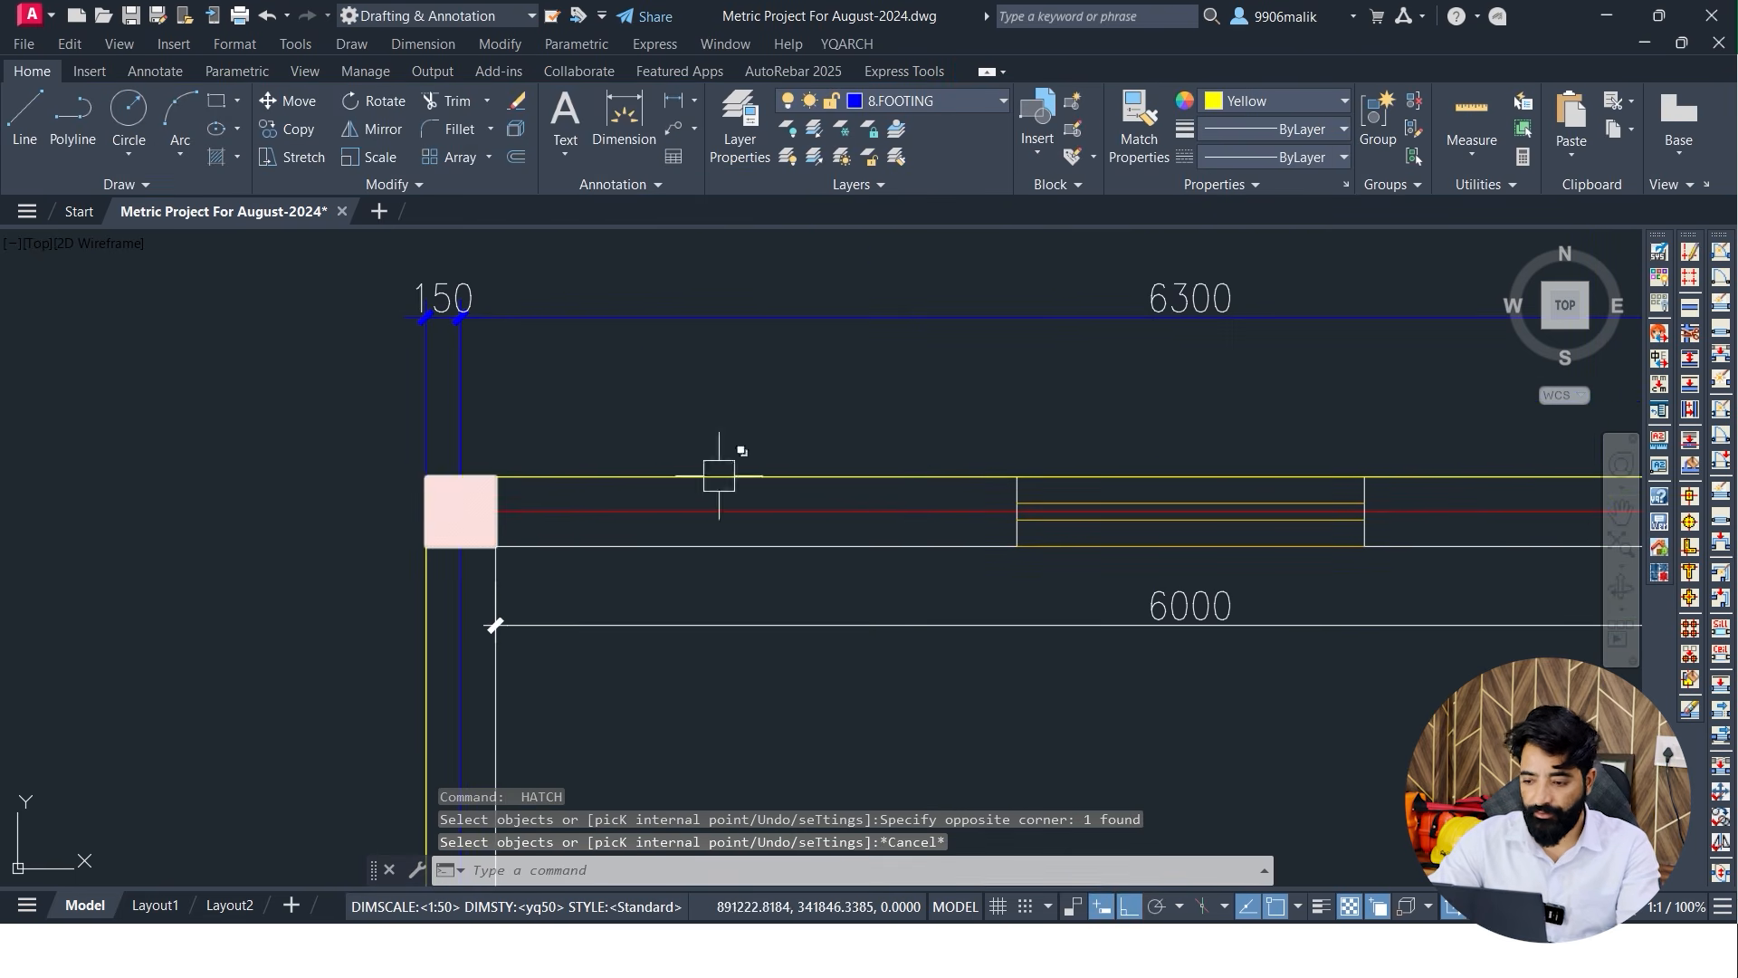
scroll(516, 458, down, 2)
mouse_move(592, 444)
middle_down()
mouse_move(825, 478)
mouse_move(798, 434)
middle_up()
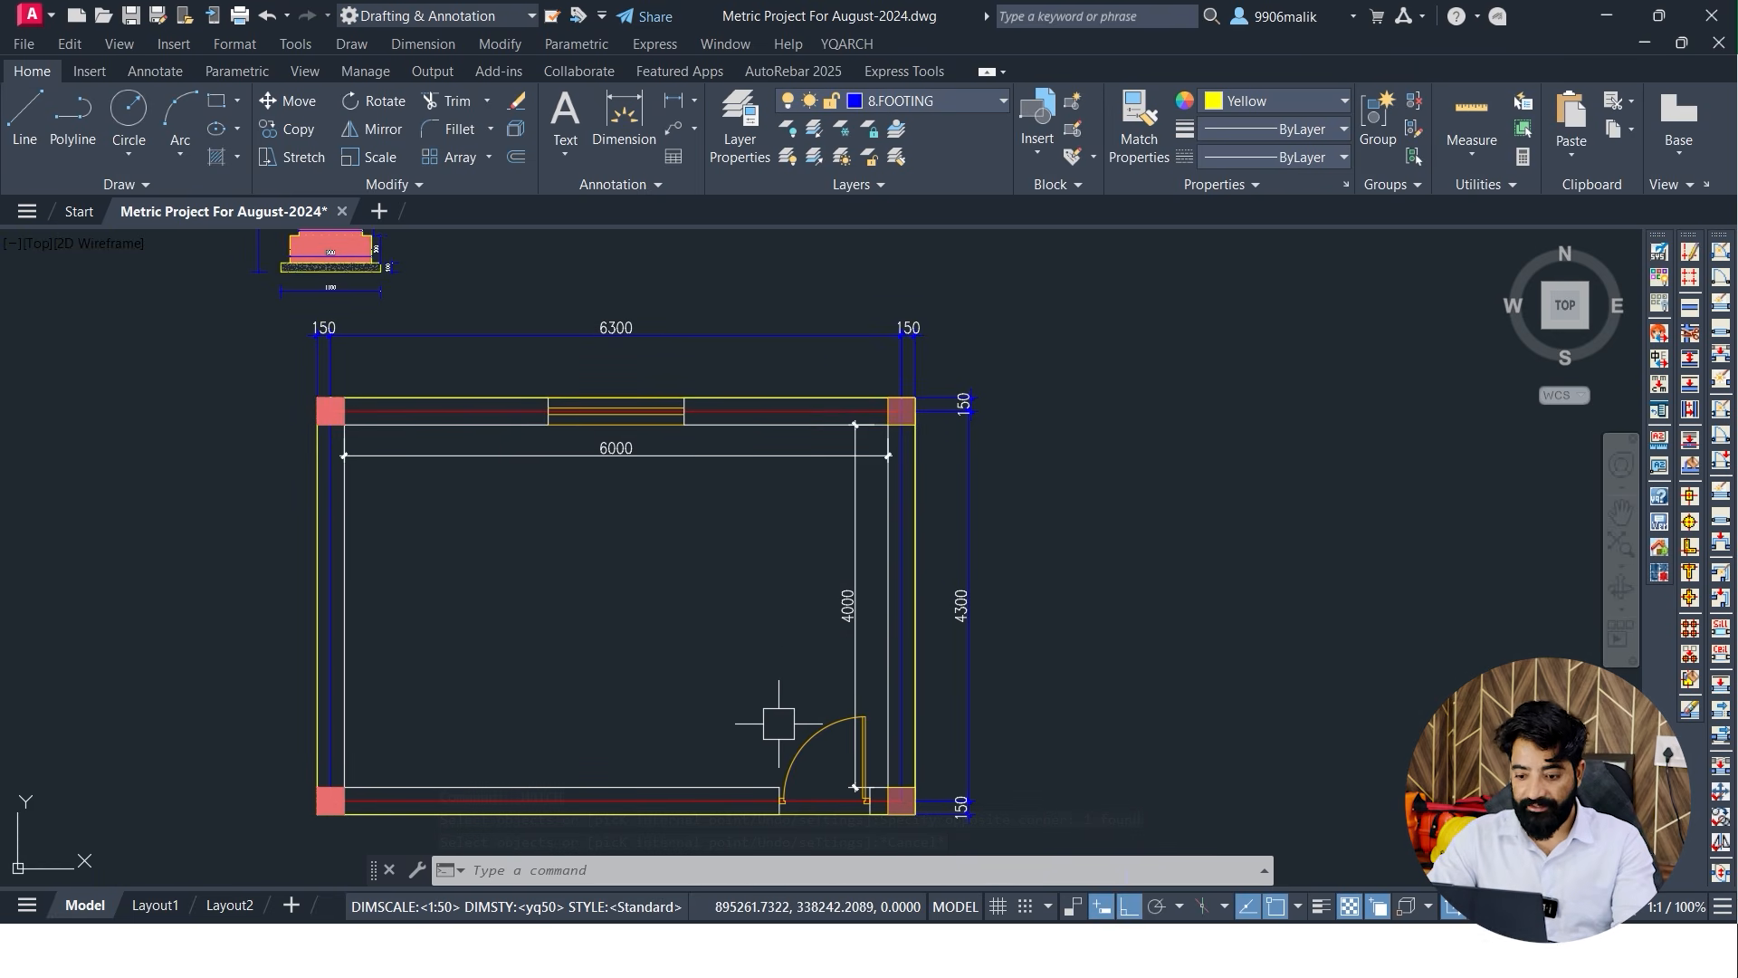
Switch to Excel and copy the footing lengths in D17:D18 into the plinth concrete rows at D20:D21
key(super)
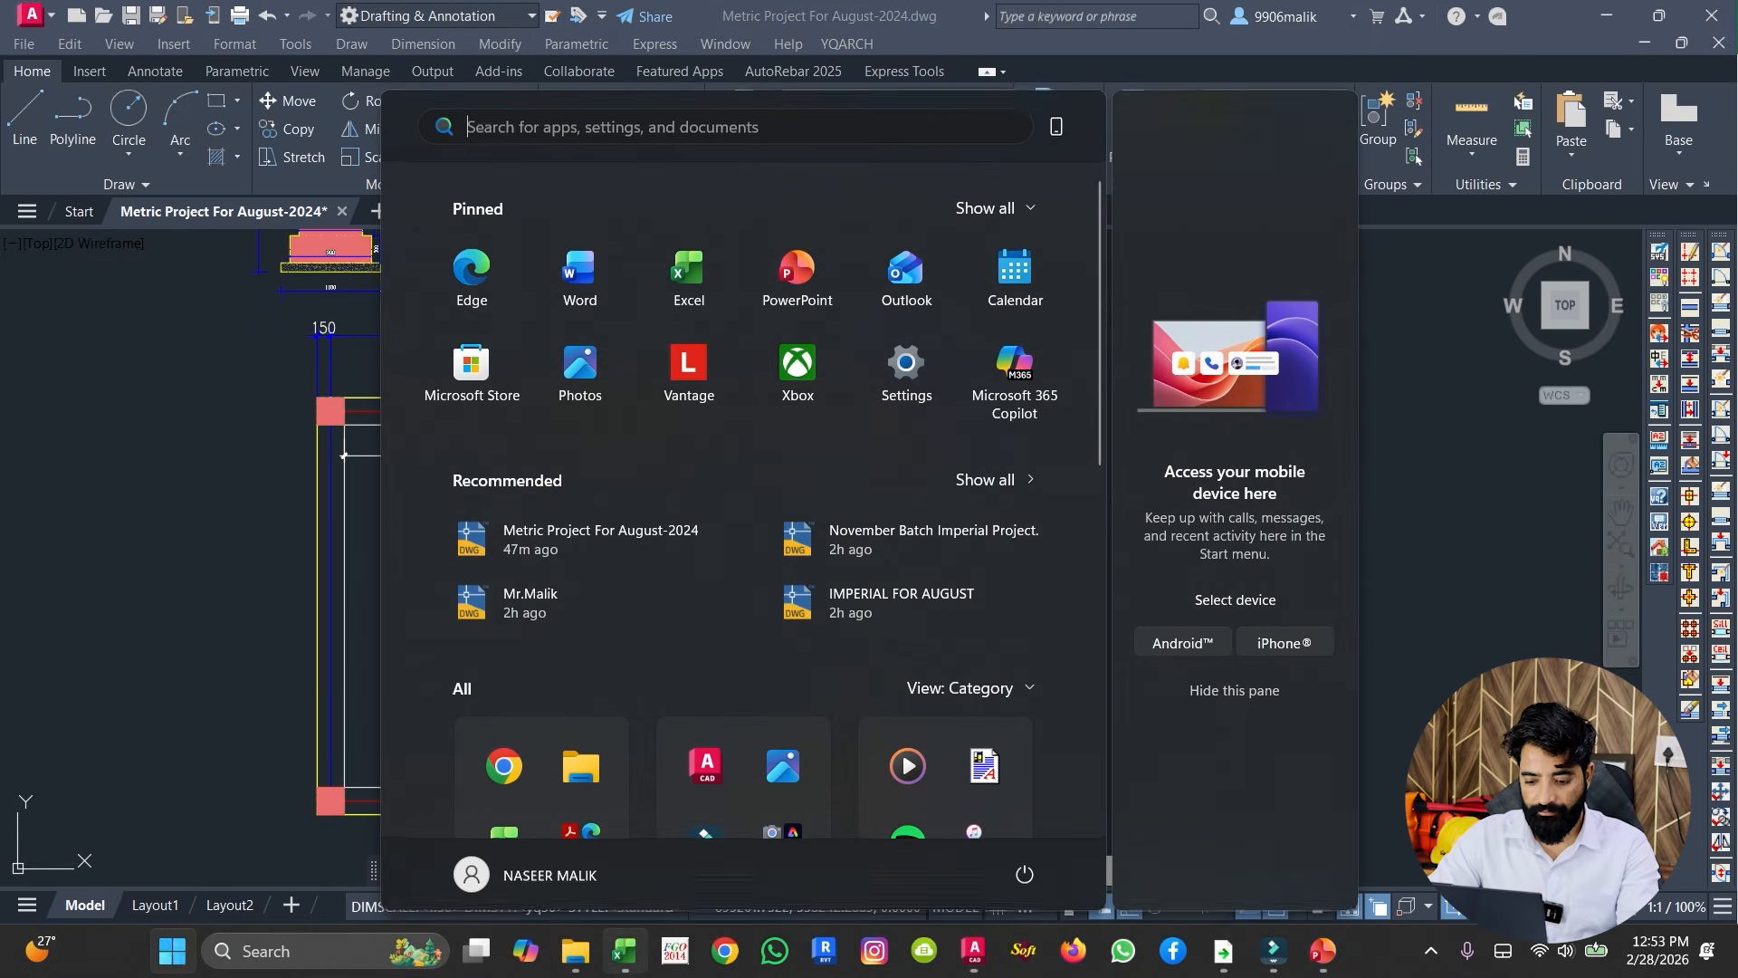
click(624, 951)
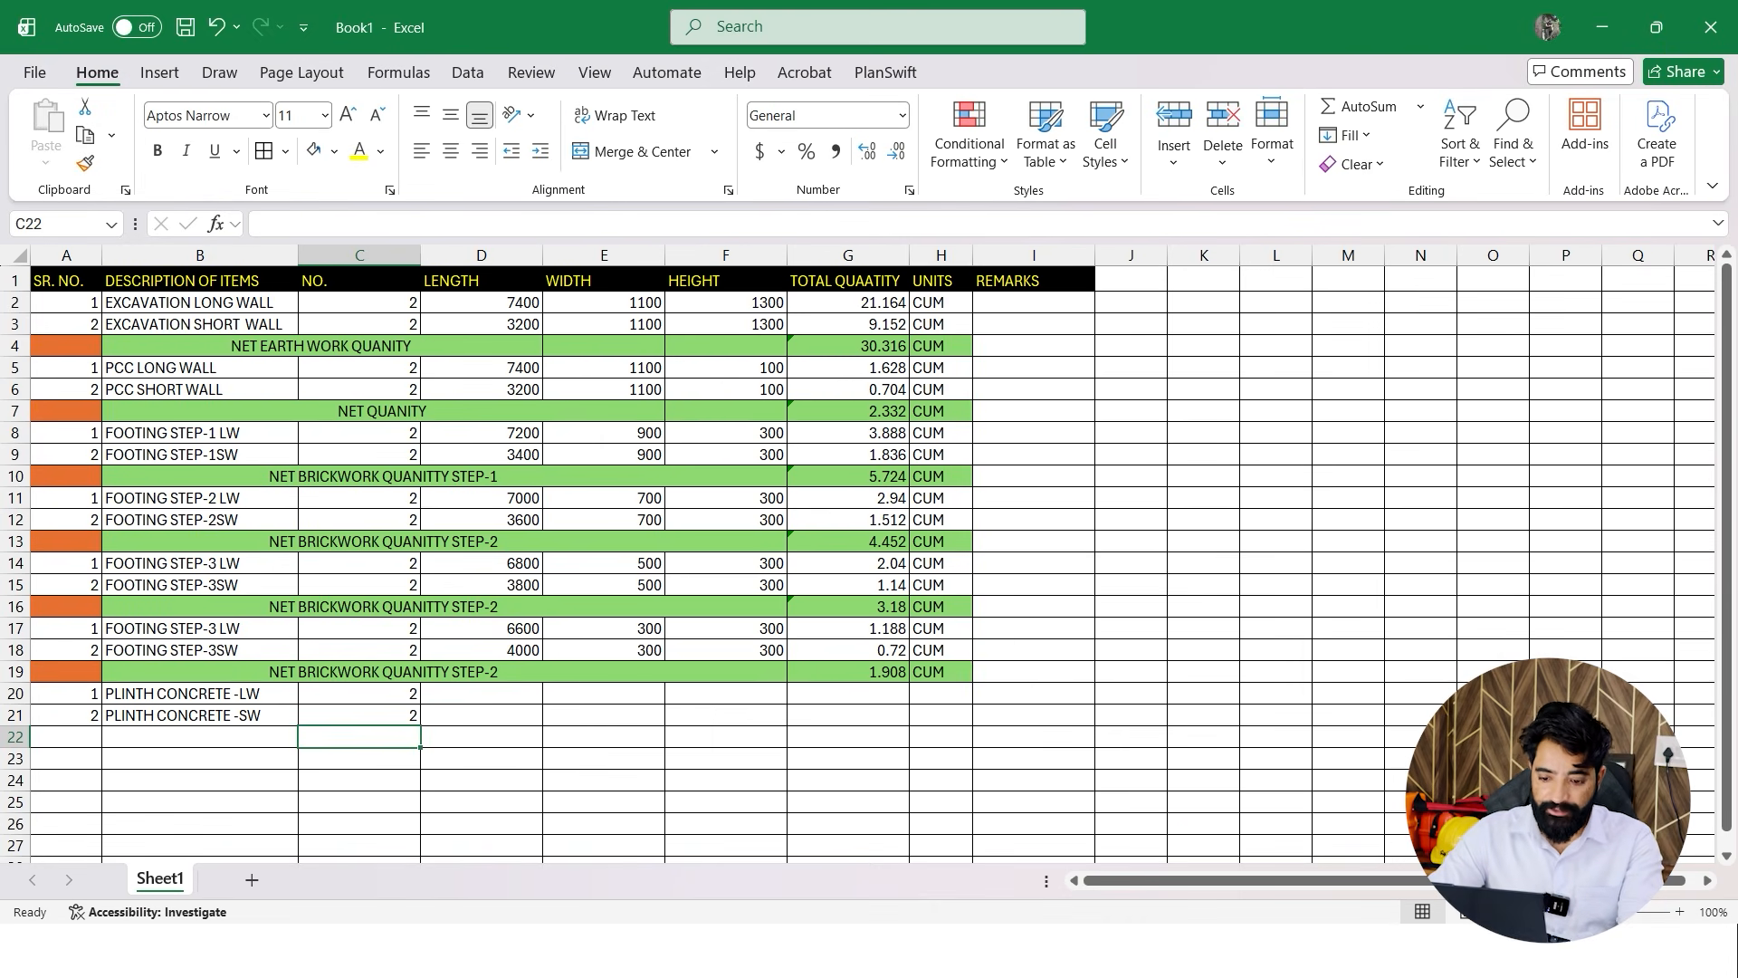
click(482, 694)
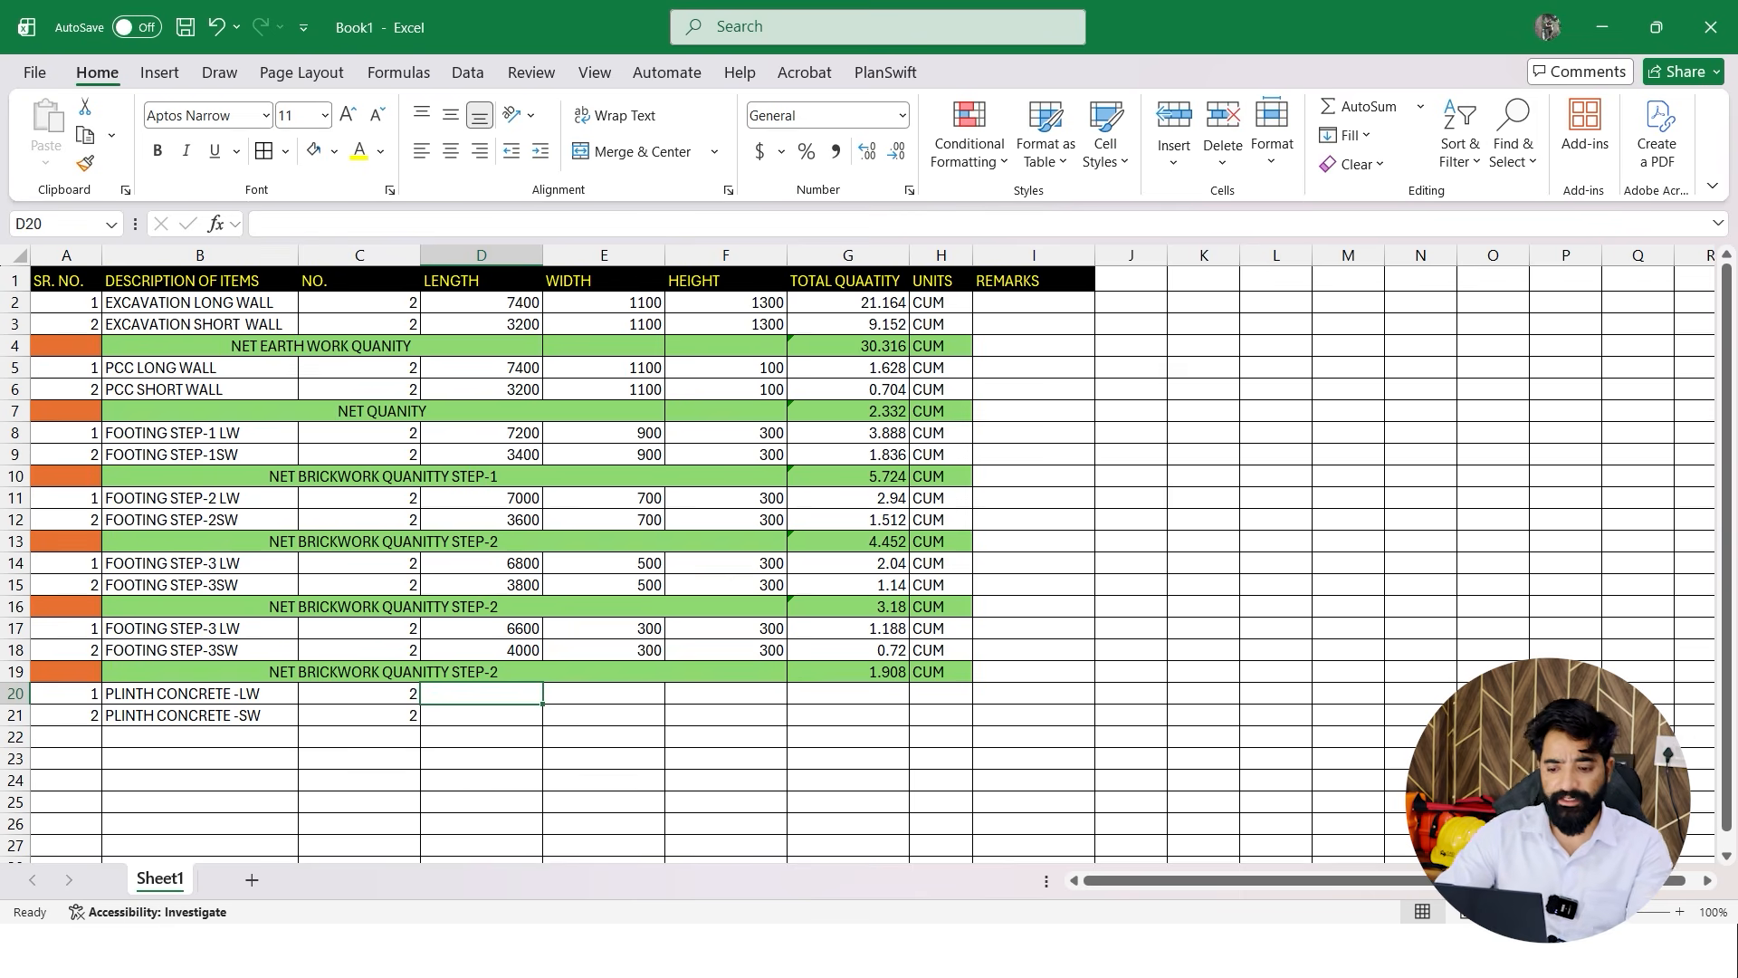
drag(481, 628, 482, 650)
key(ctrl+c)
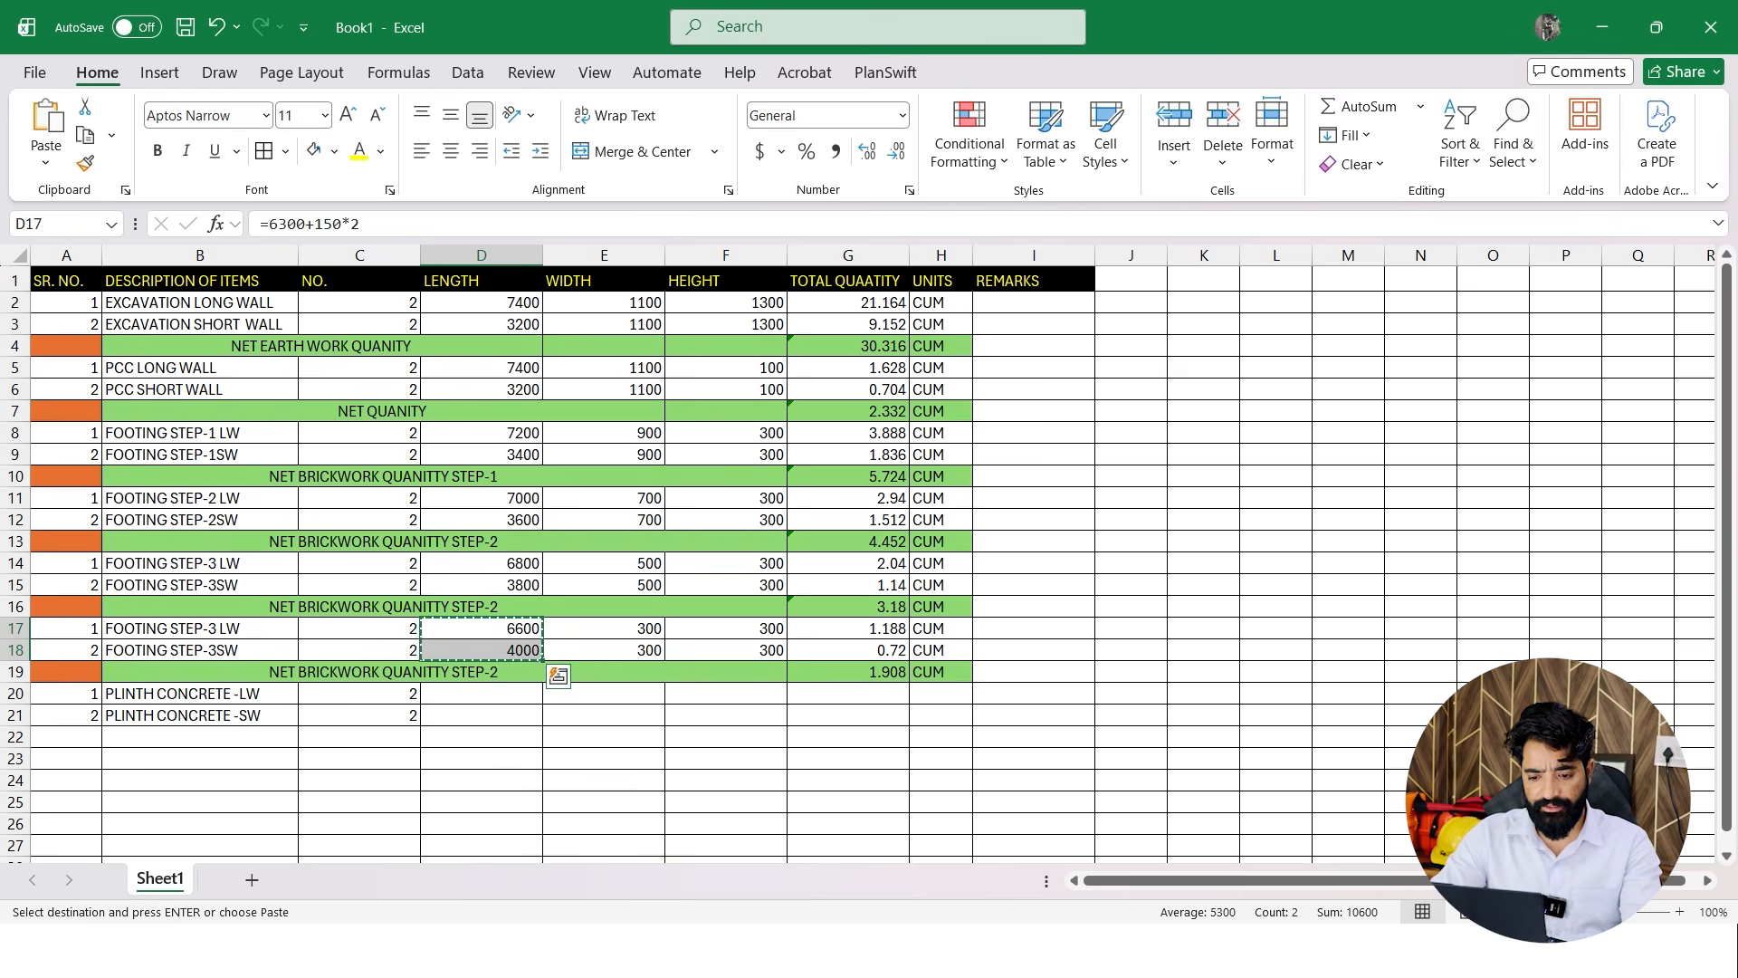
click(481, 694)
key(ctrl+v)
key(Escape)
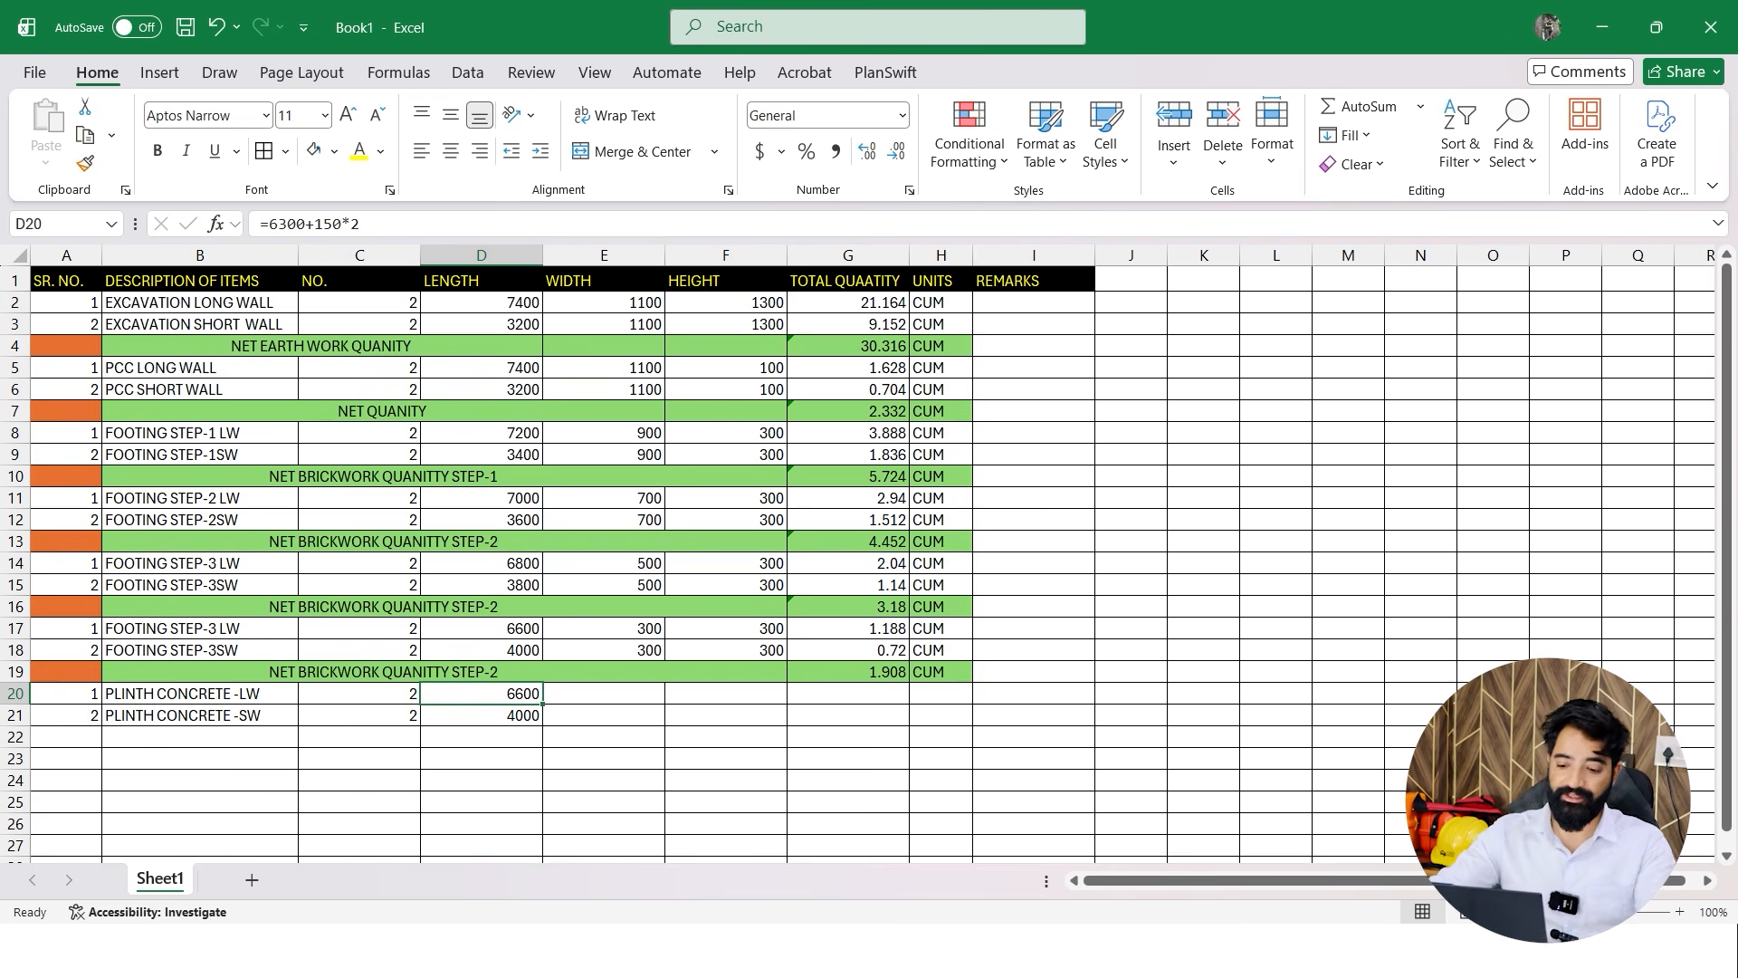
Copy the 300 widths from E17:E18 into the plinth concrete rows at E20:E21
click(604, 737)
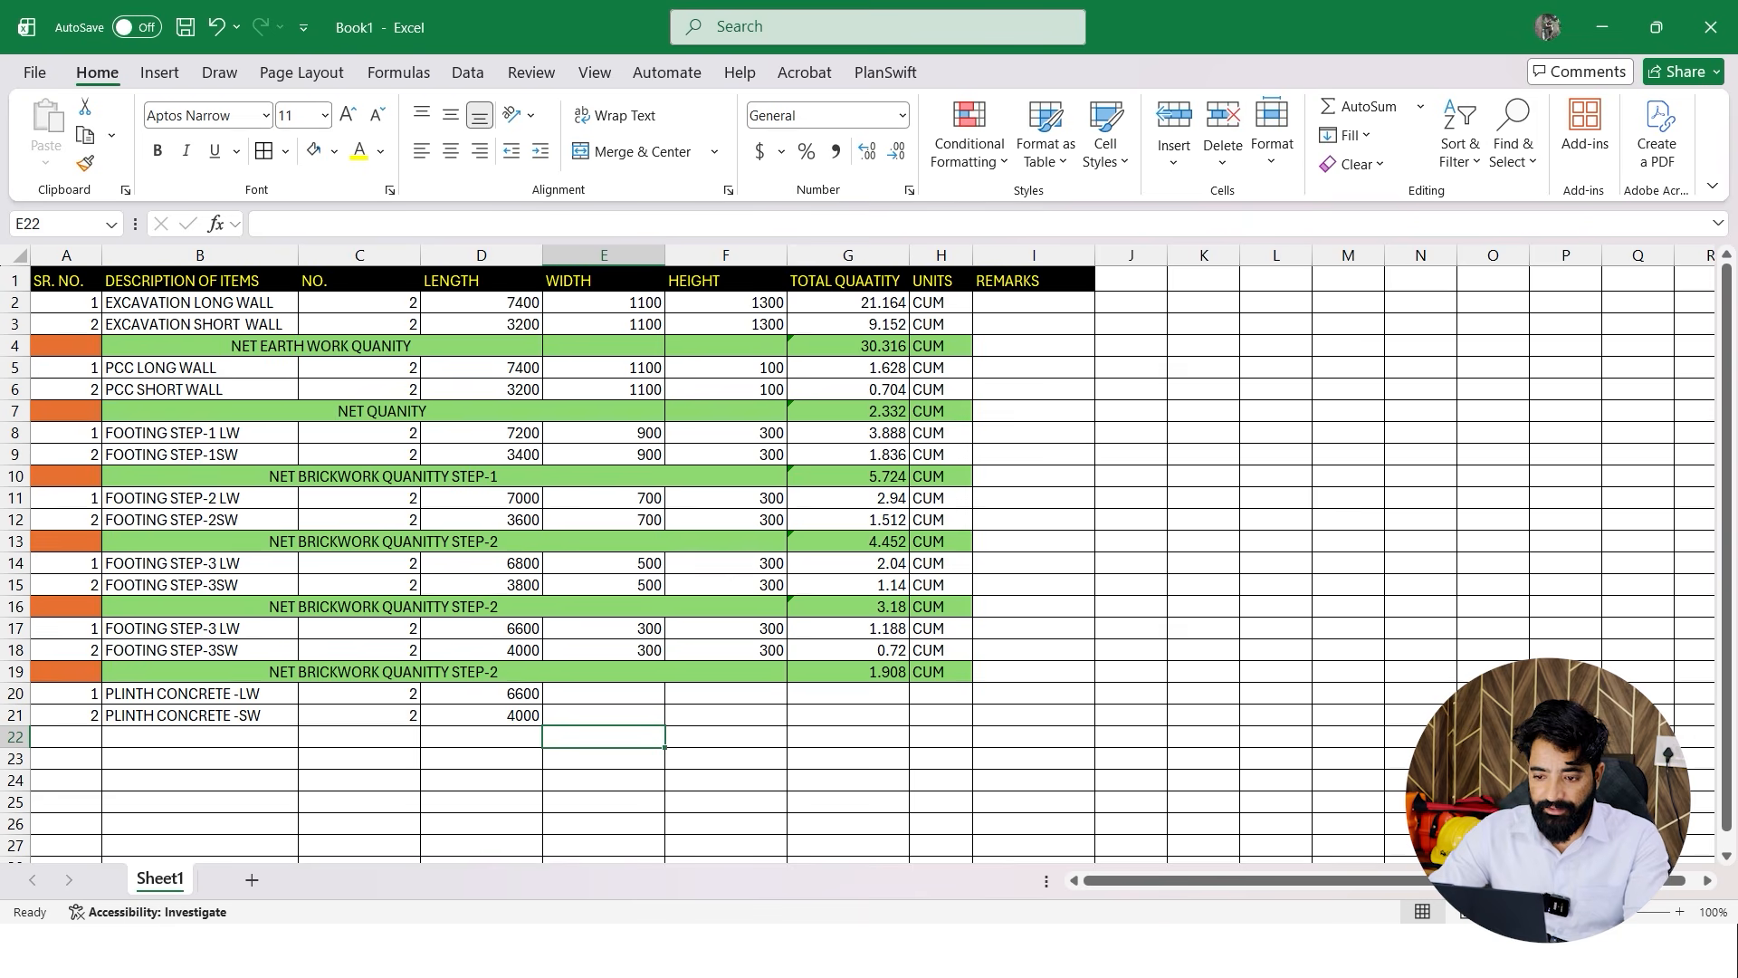
drag(604, 628, 604, 650)
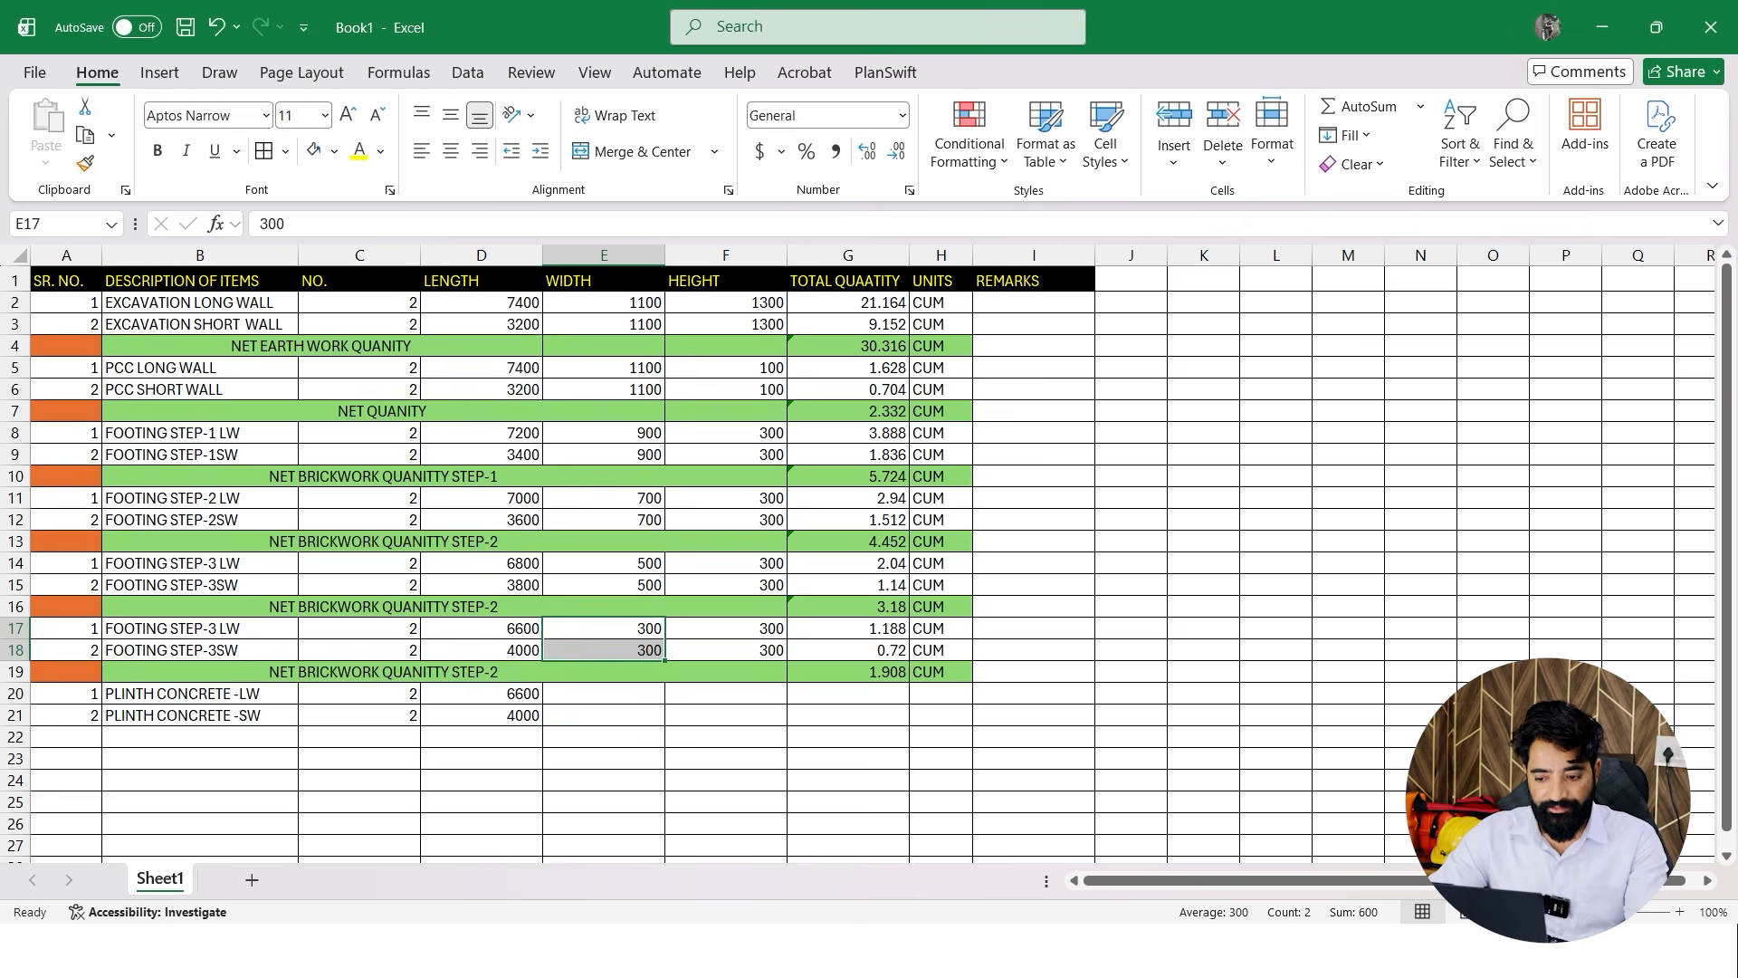
key(ctrl+c)
click(603, 693)
key(ctrl+v)
key(Escape)
Switch to AutoCAD and measure the height of the topmost block in the footing section with a linear dimension, without placing it
key(super)
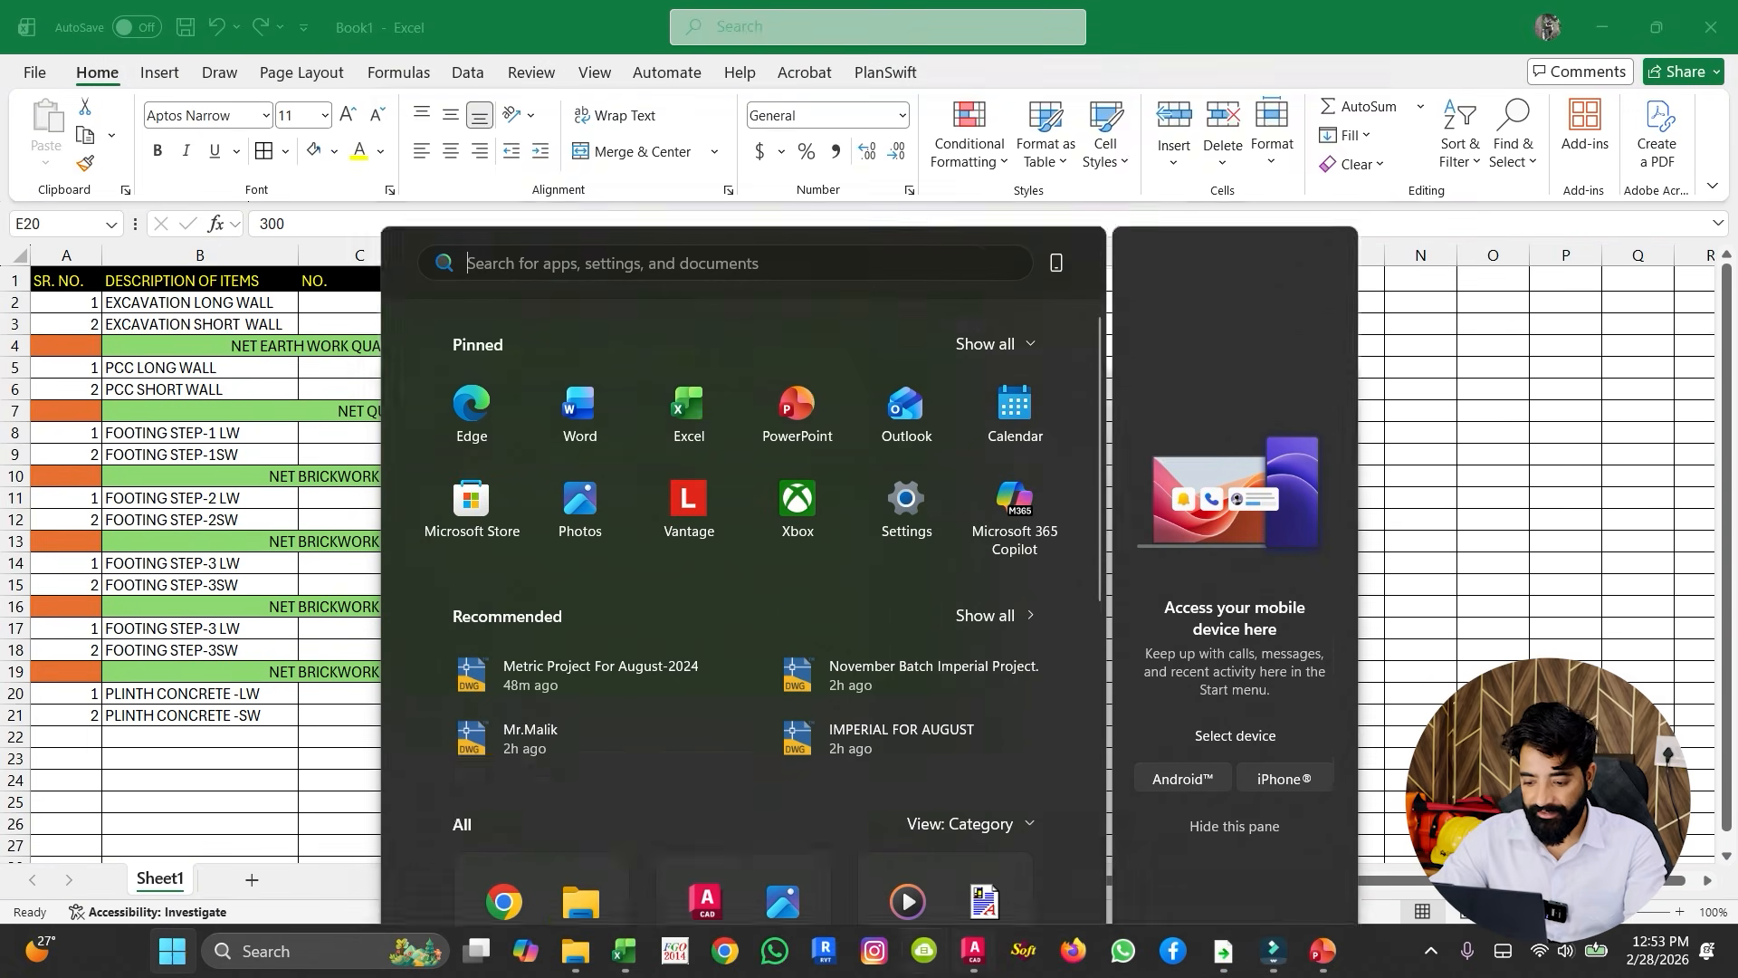
click(973, 950)
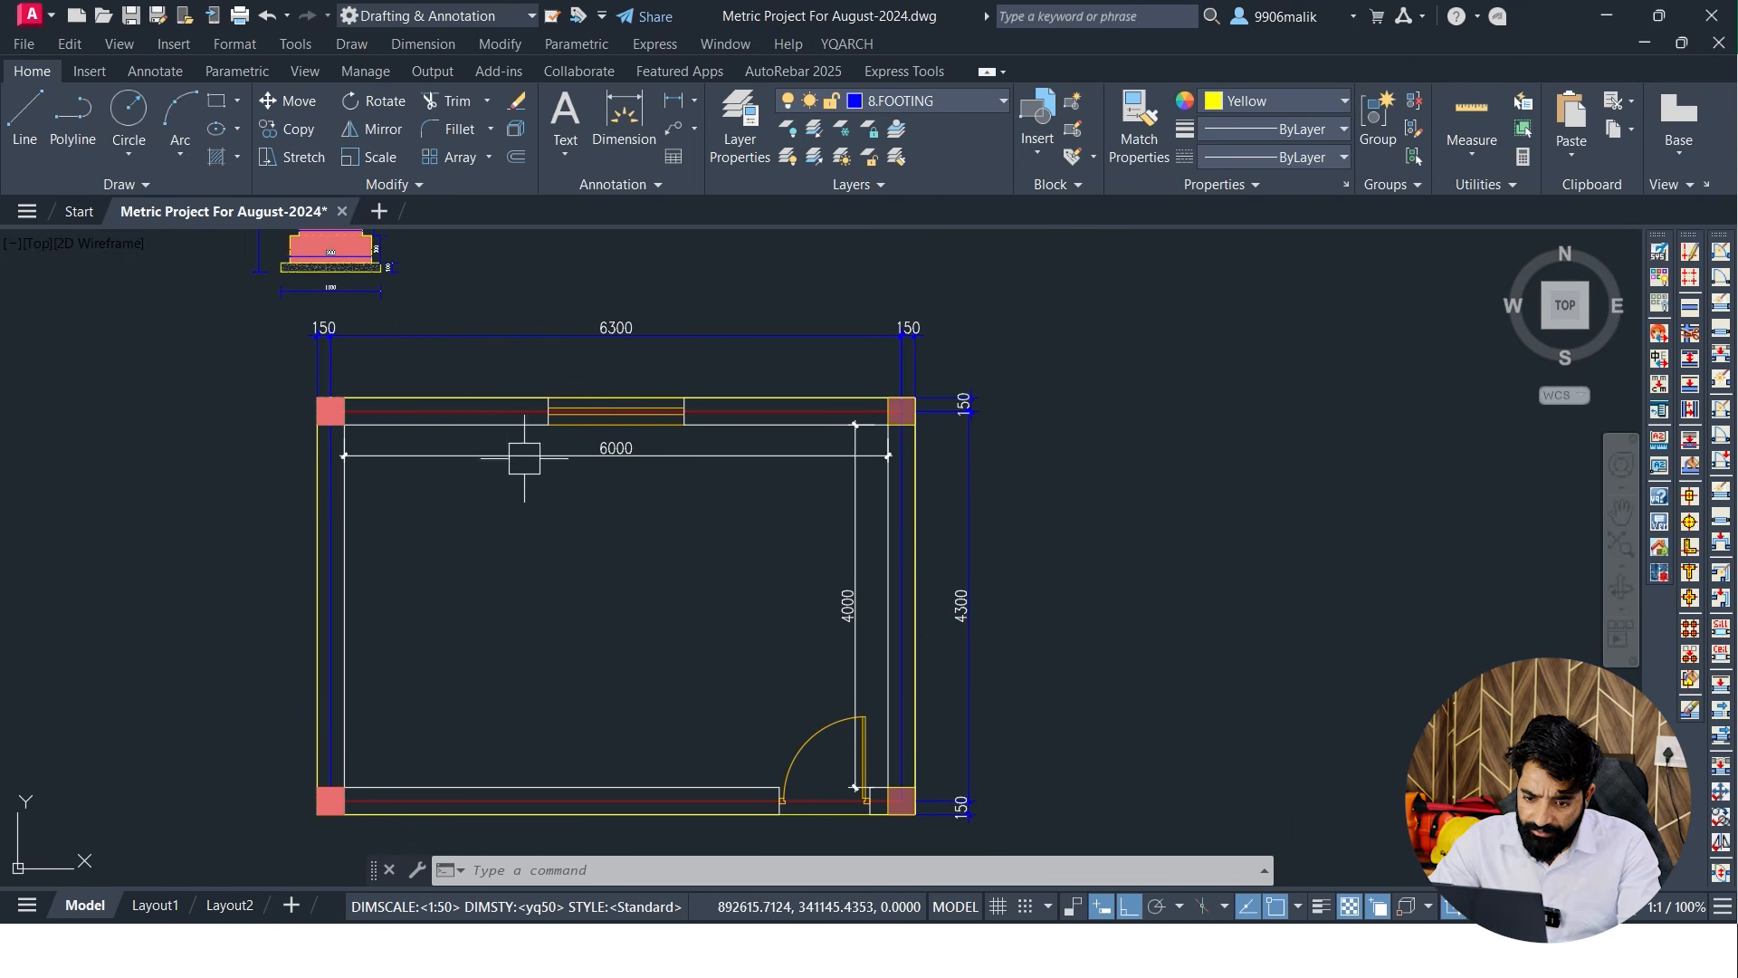
middle_drag(466, 434, 505, 667)
scroll(398, 324, up, 2)
scroll(398, 324, up, 4)
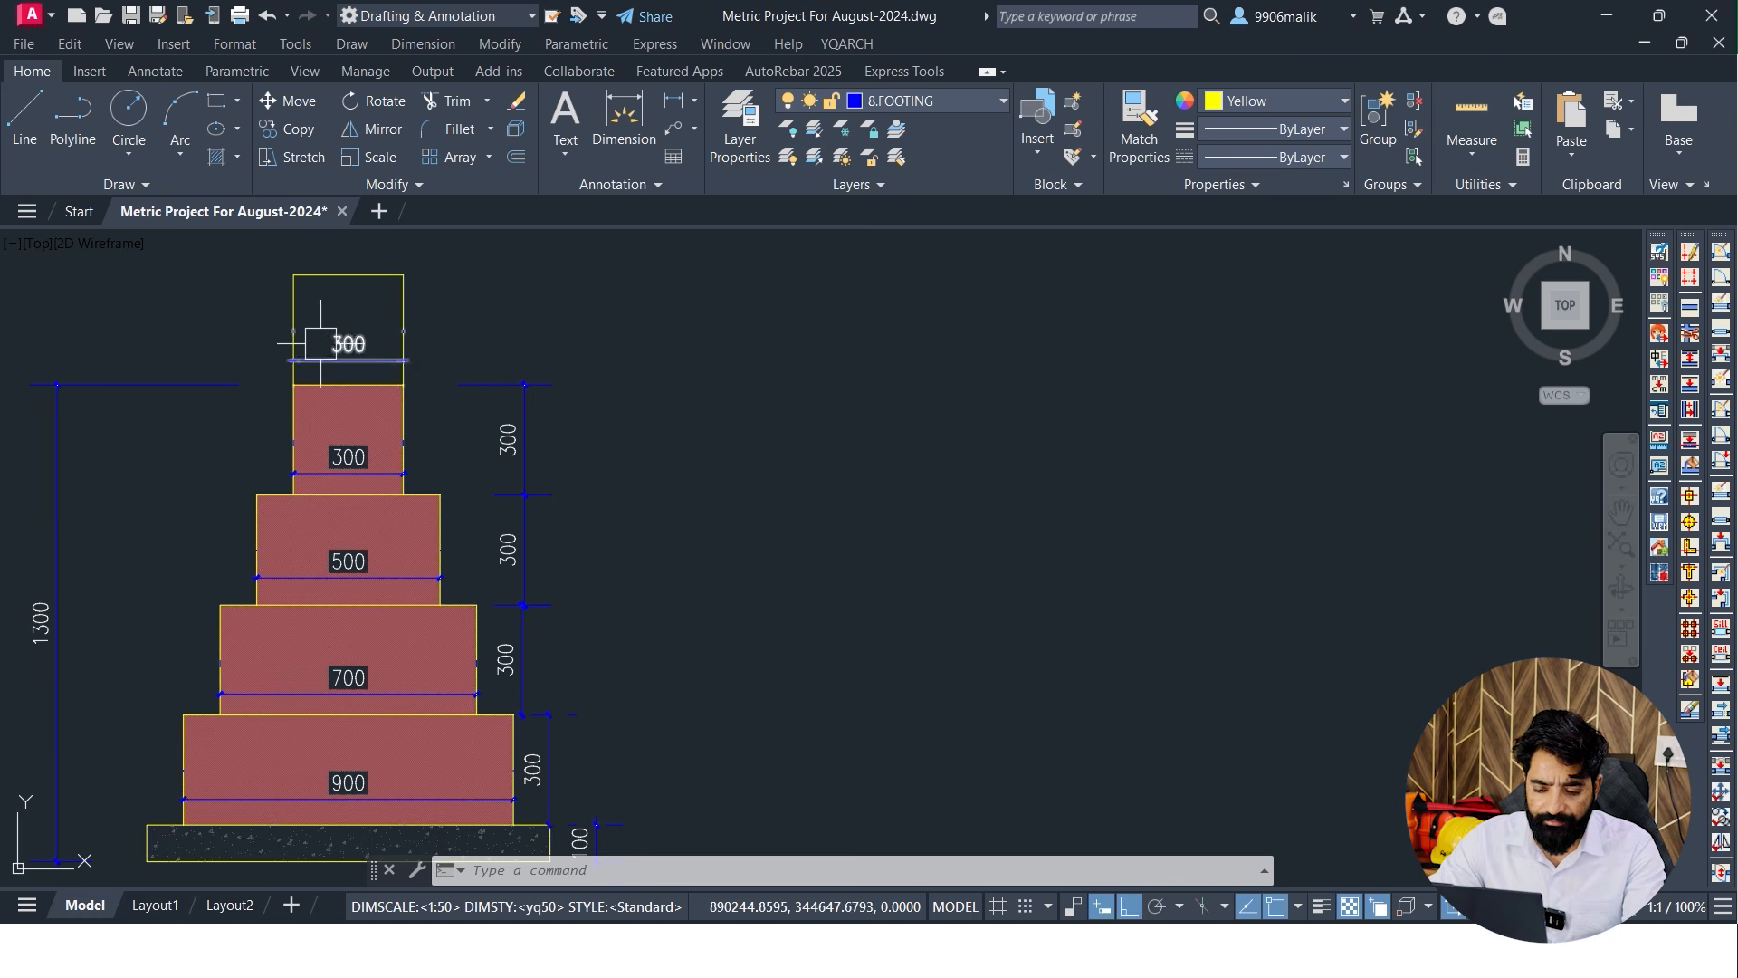
middle_drag(320, 345, 339, 410)
key(Escape)
key(Escape)
text(D)
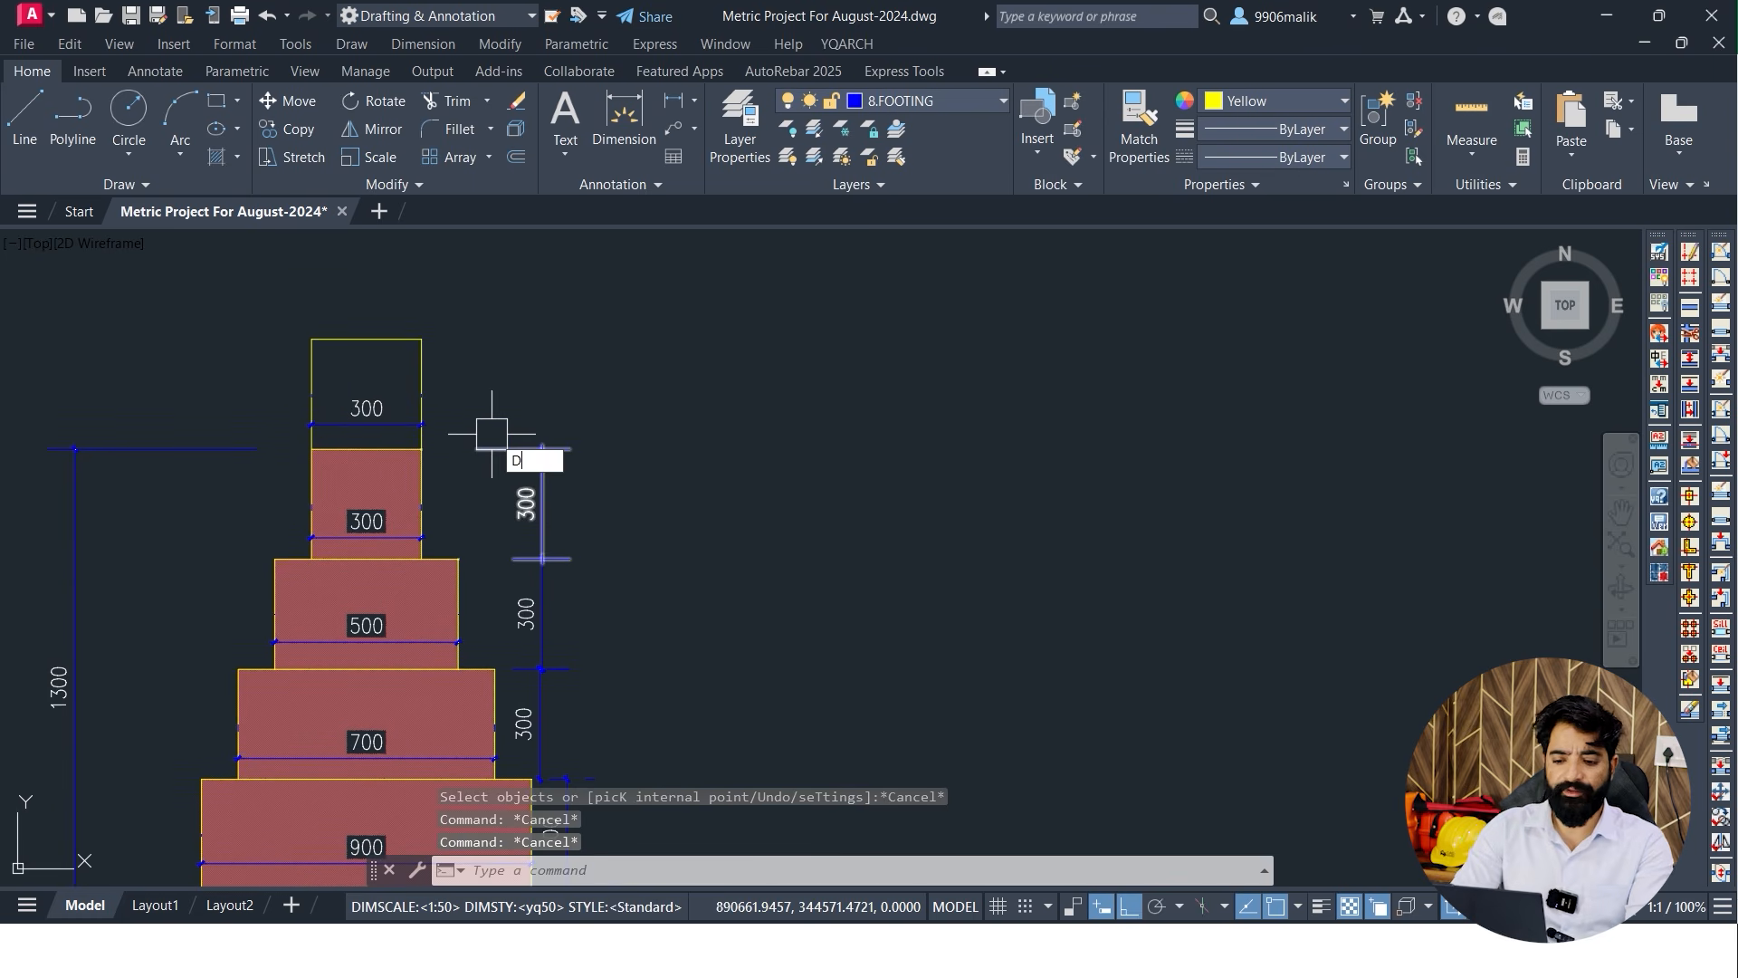
text(IMLI)
key(Return)
scroll(485, 489, up, 3)
click(480, 499)
click(480, 324)
key(Escape)
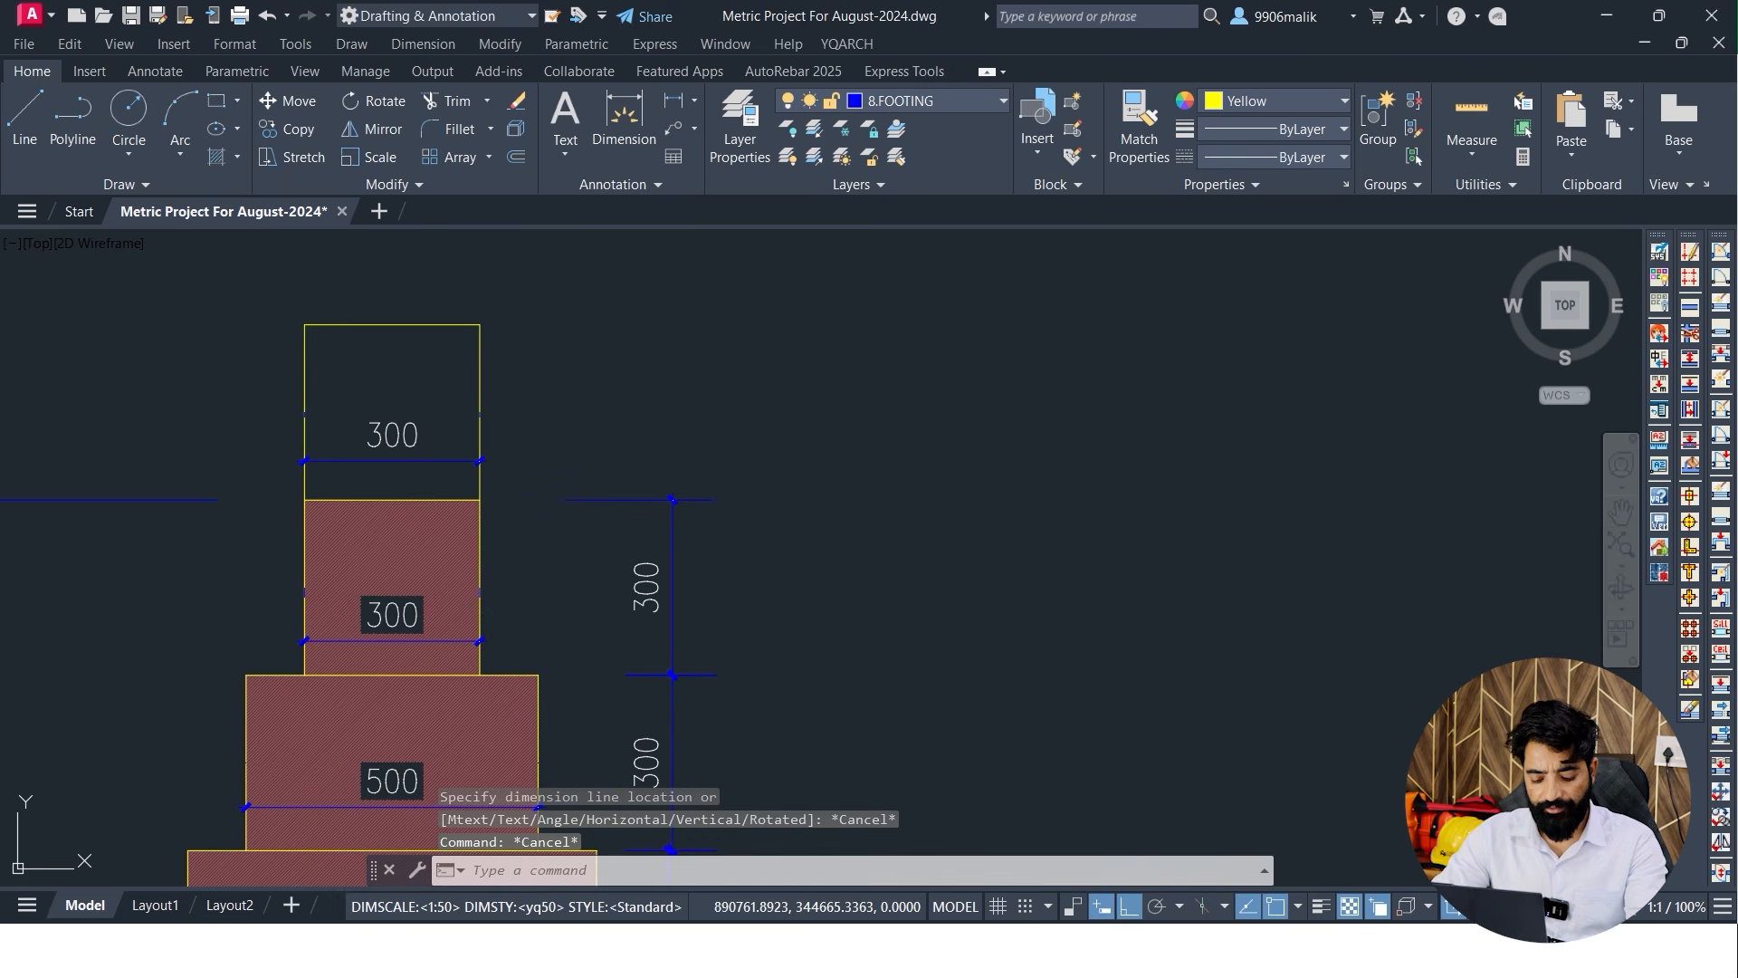
Switch to Excel and copy the height, total quantity and unit cells F17:H18 into the plinth concrete rows at F20:H21
key(super)
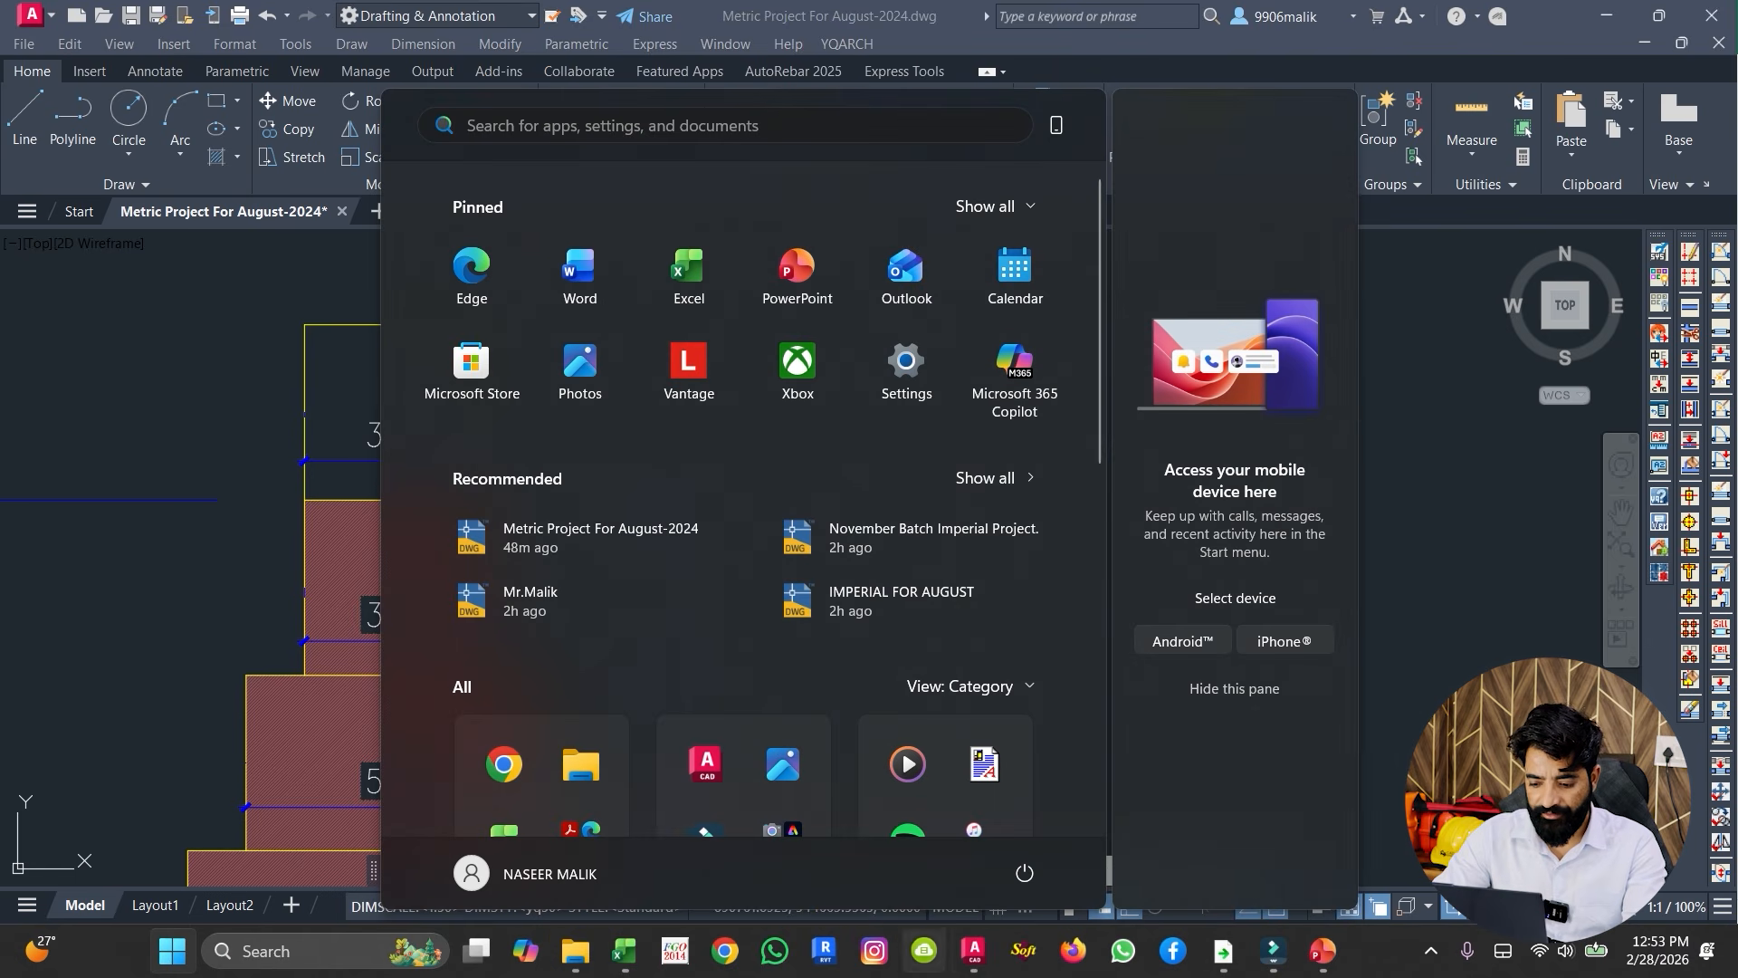
click(624, 950)
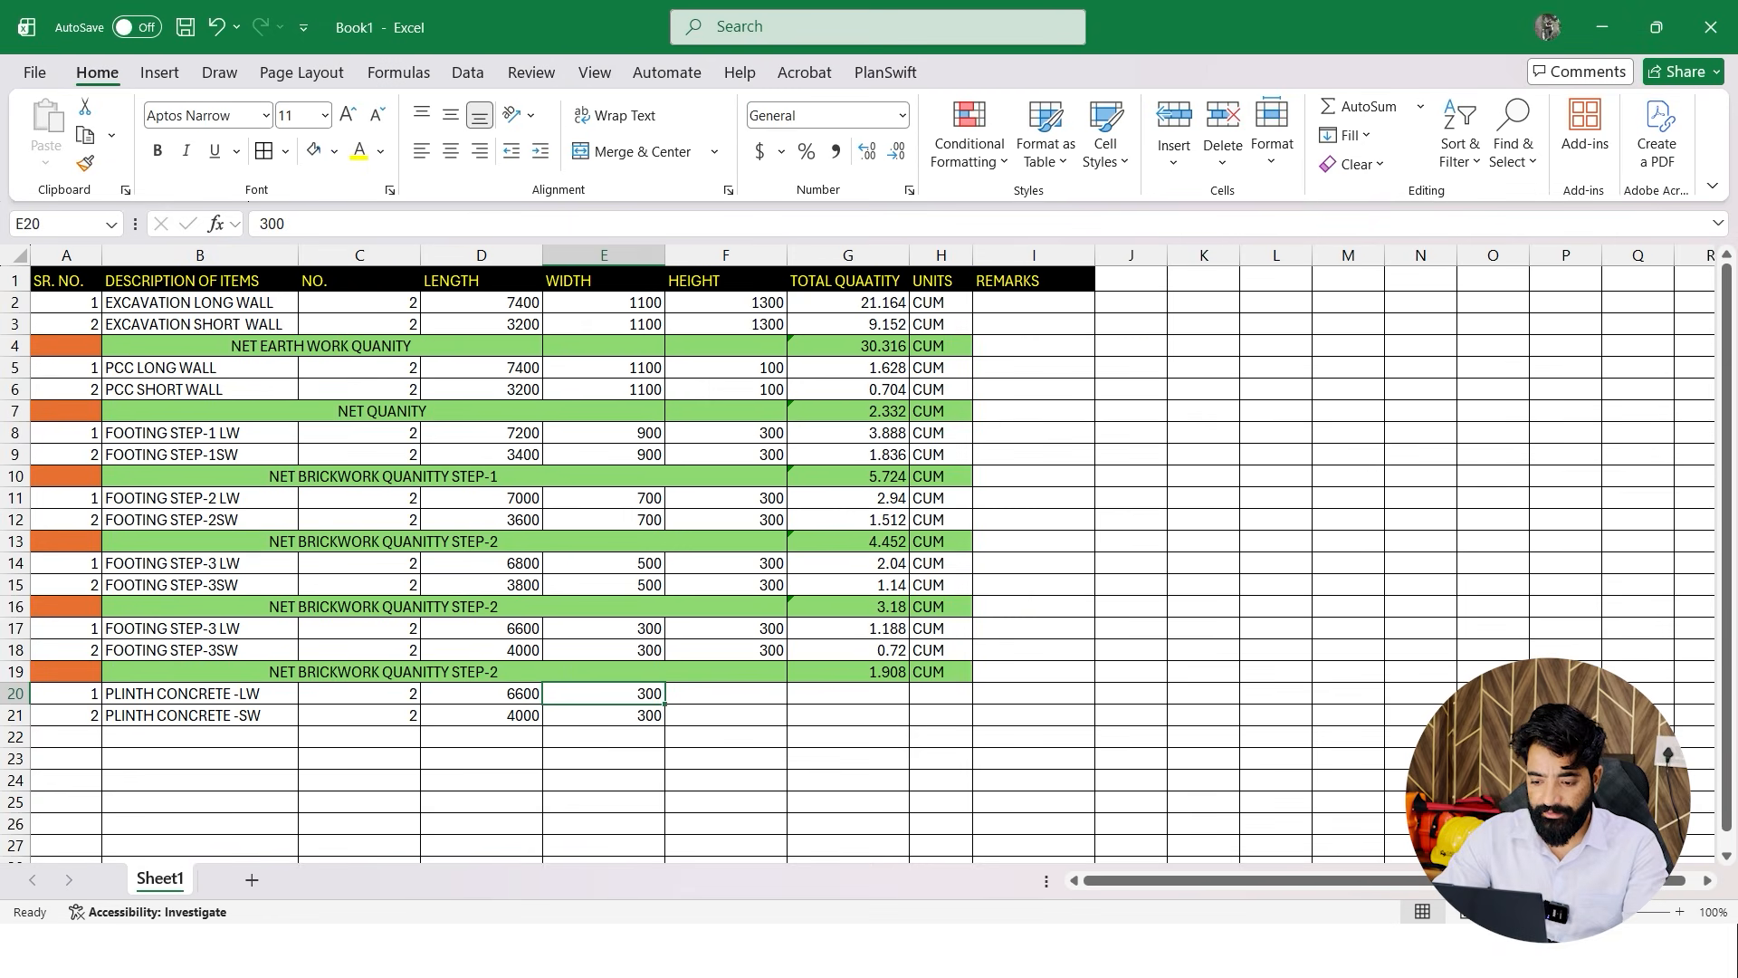
drag(726, 628, 941, 650)
click(803, 676)
key(ctrl+c)
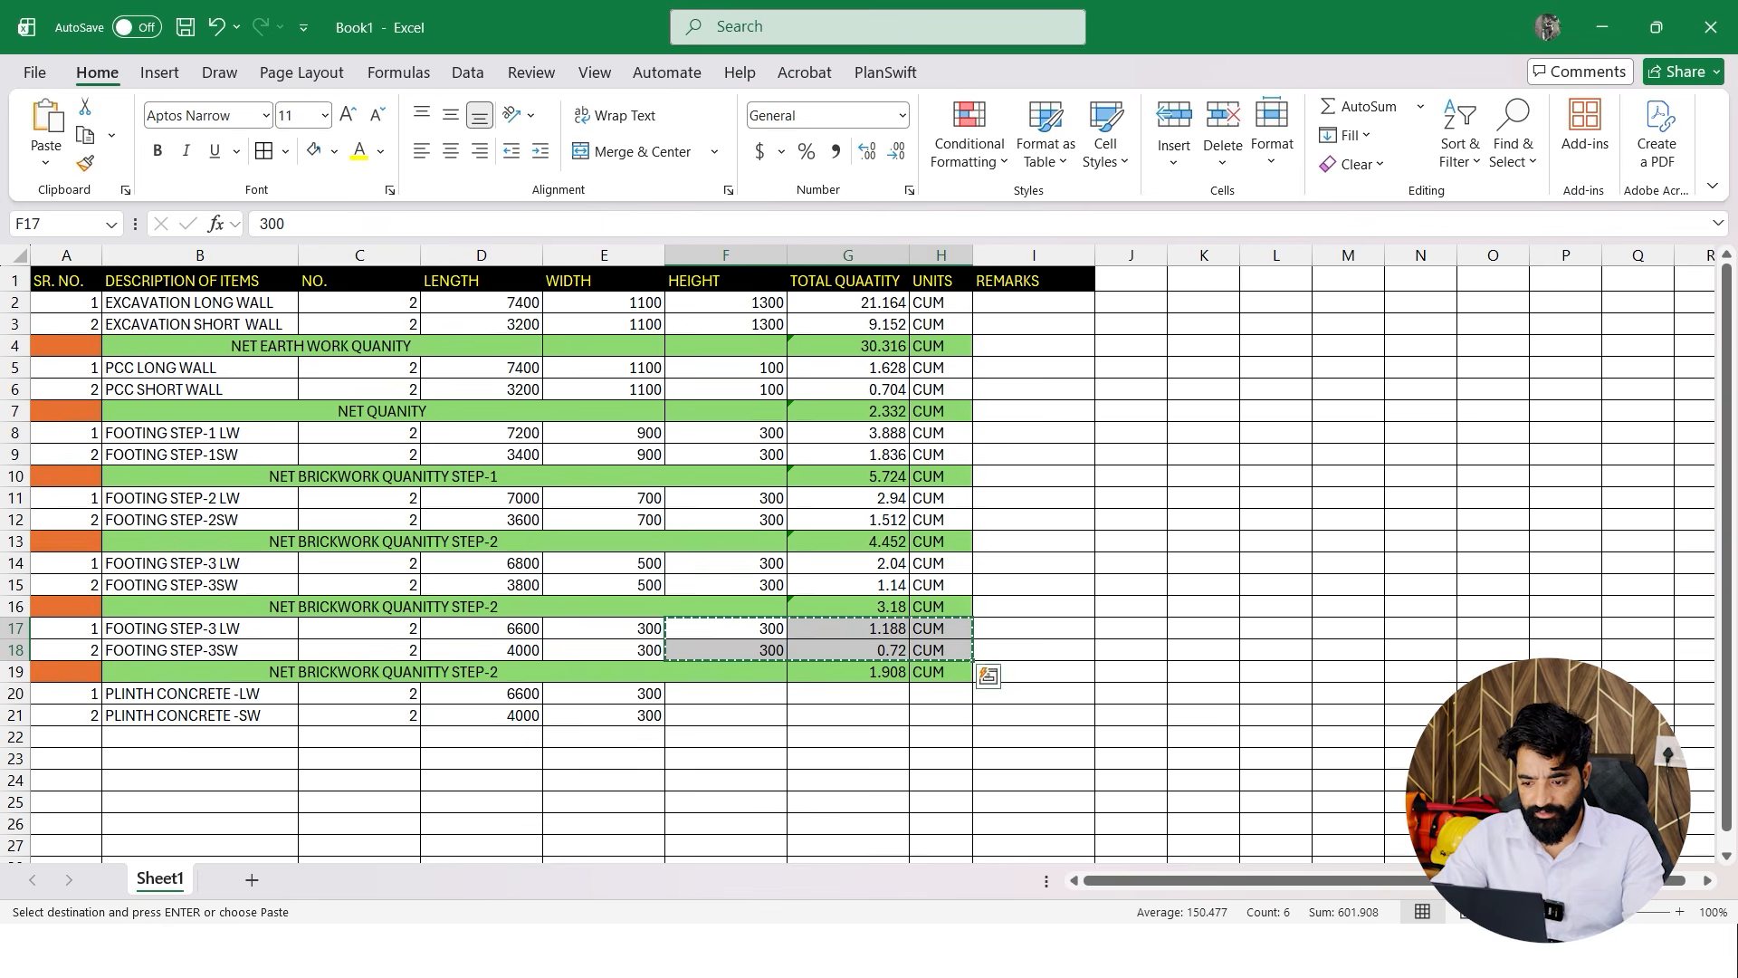
click(726, 694)
key(ctrl+v)
click(847, 758)
key(Escape)
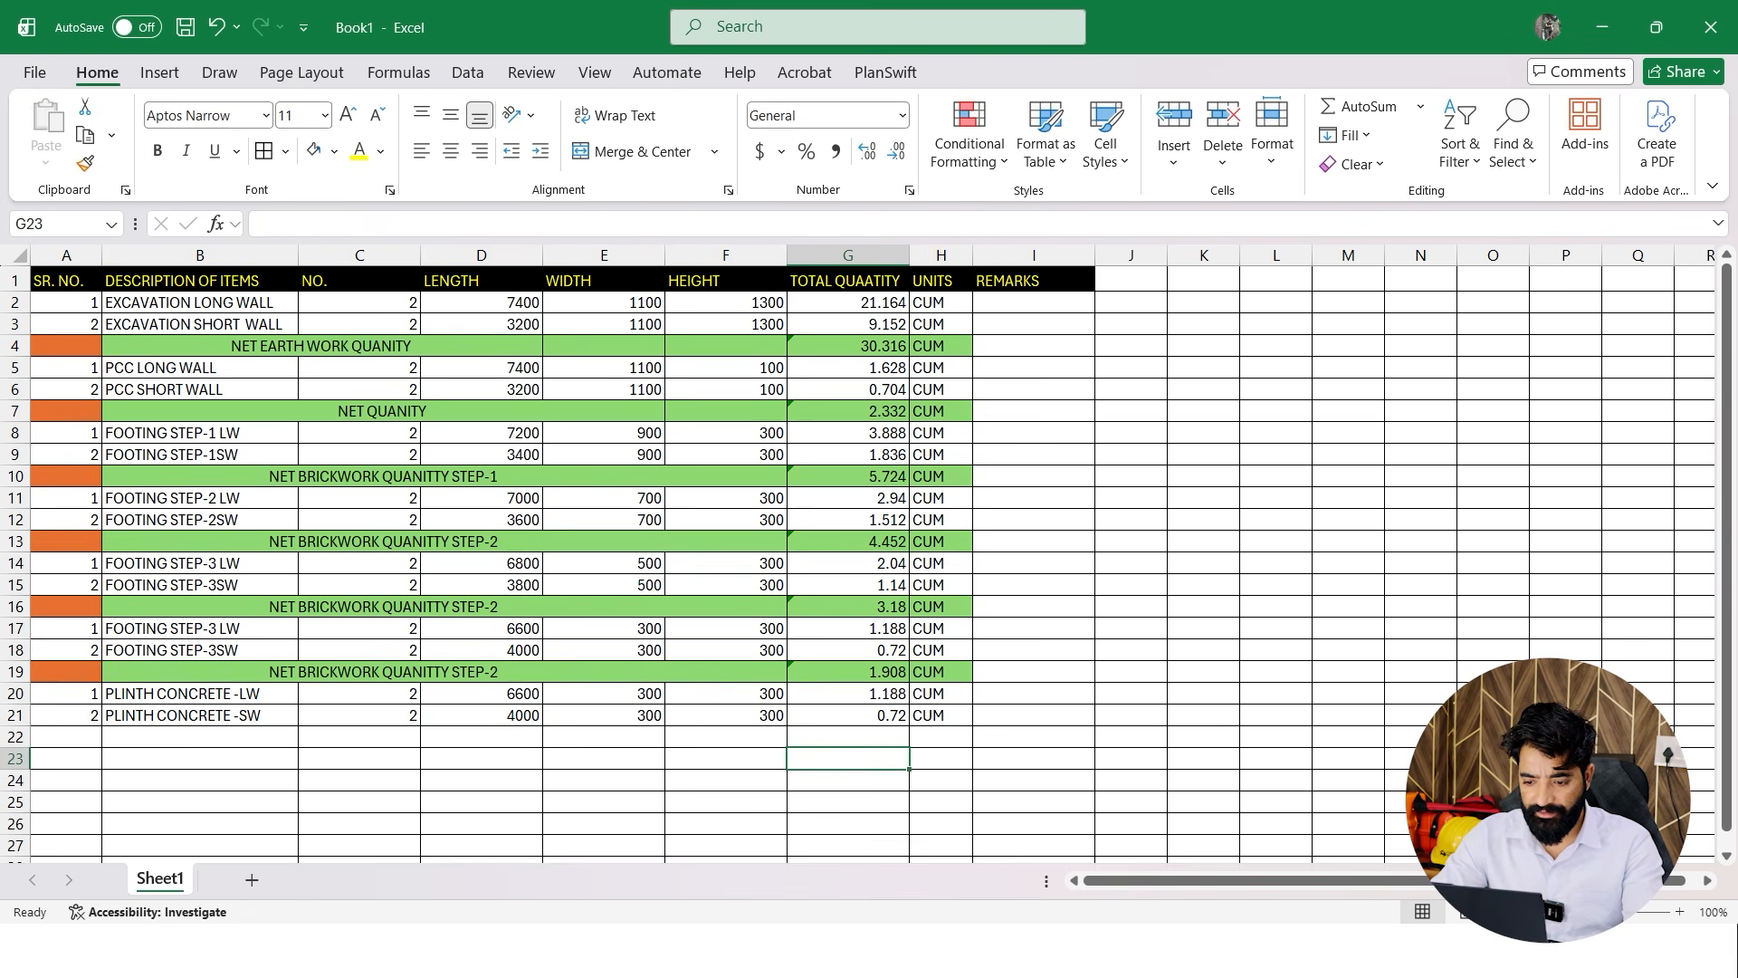
Copy the green brickwork subtotal row A19:H19 into row 22 below the plinth concrete rows
drag(941, 672, 66, 671)
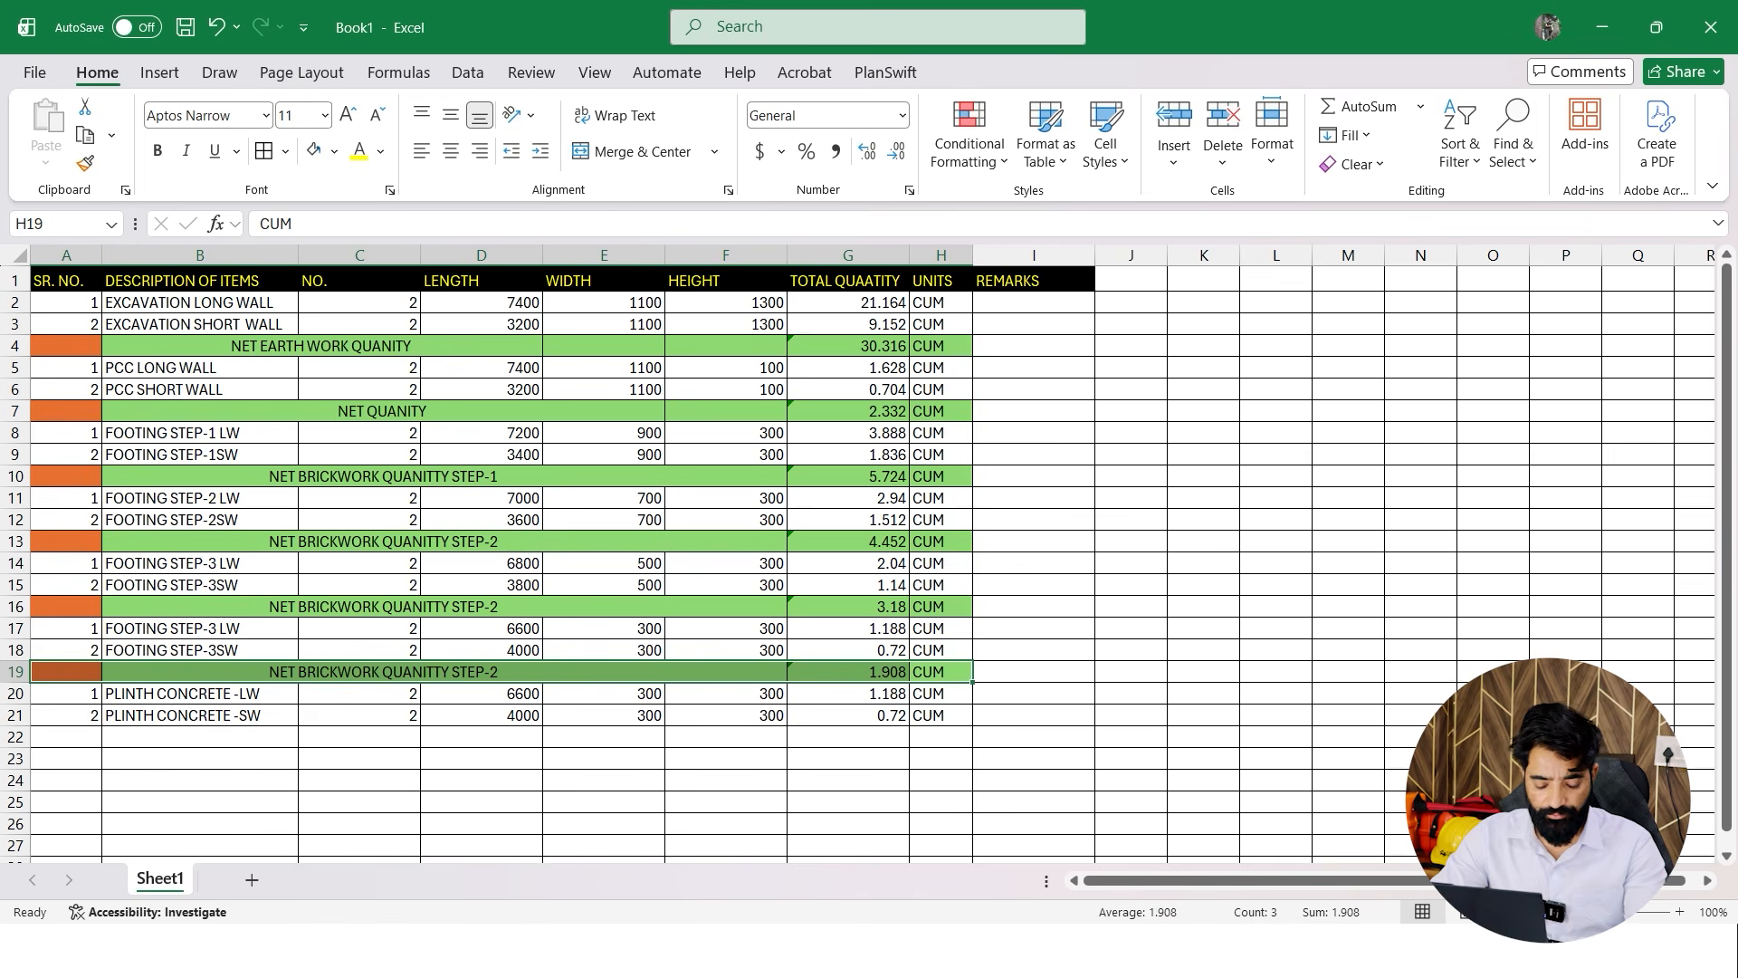
key(ctrl+c)
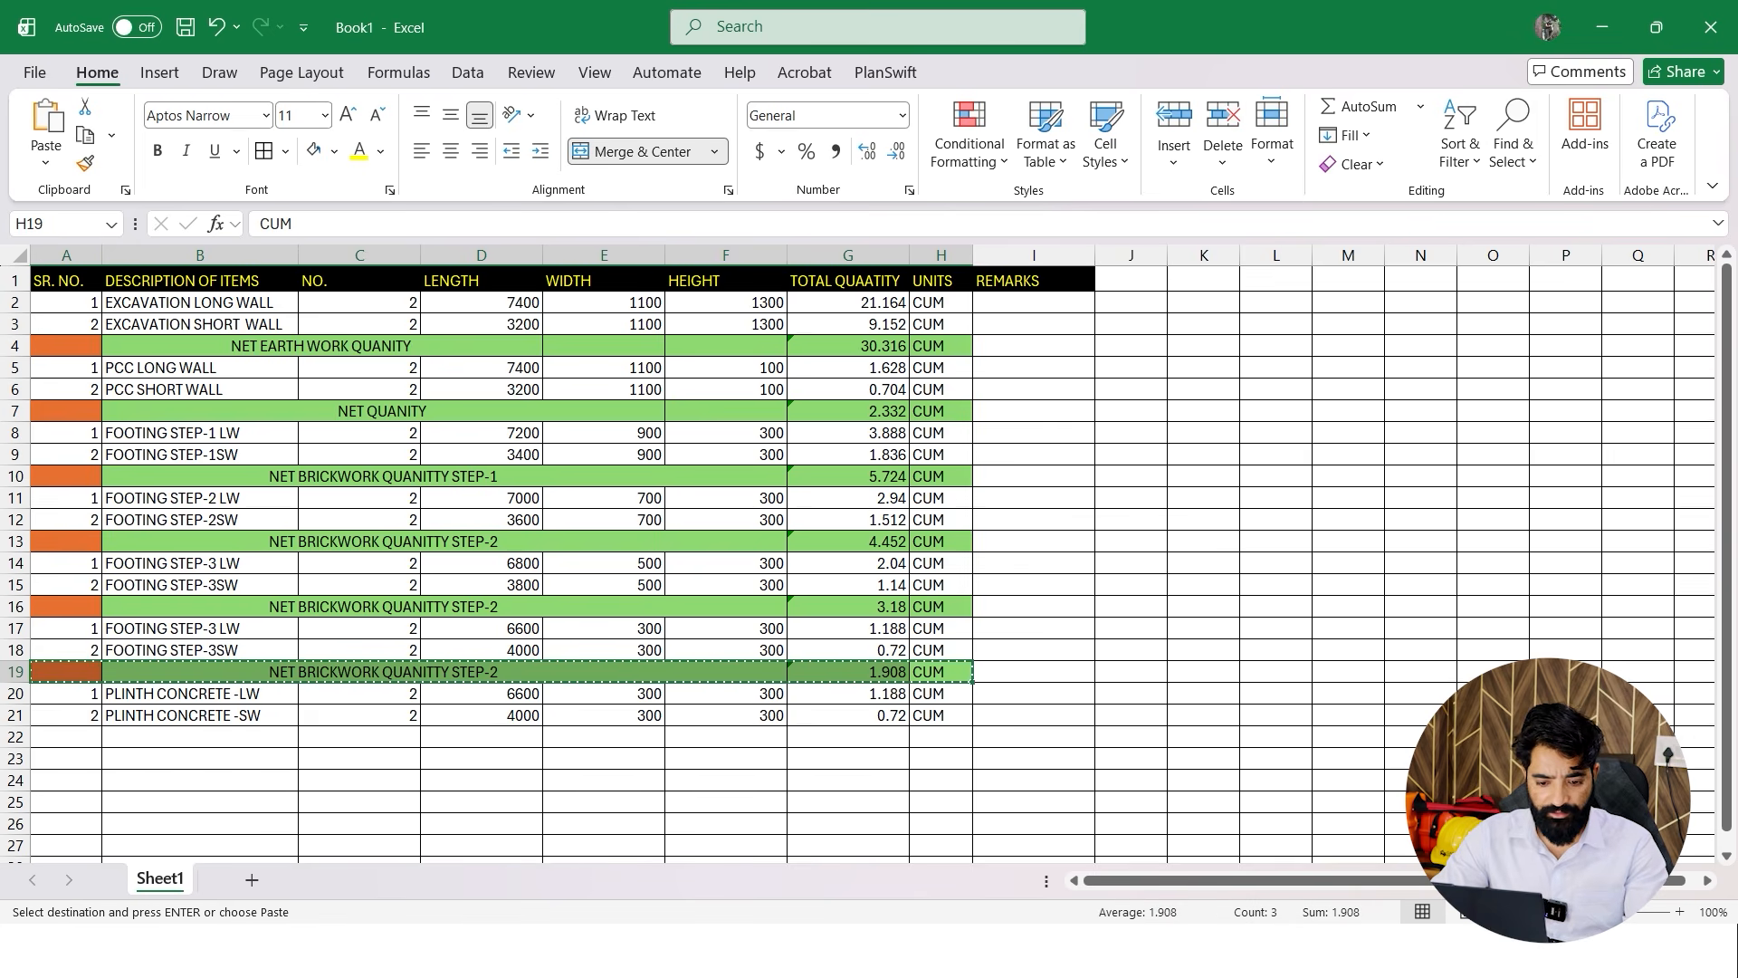
click(66, 736)
key(ctrl+v)
click(604, 824)
key(Escape)
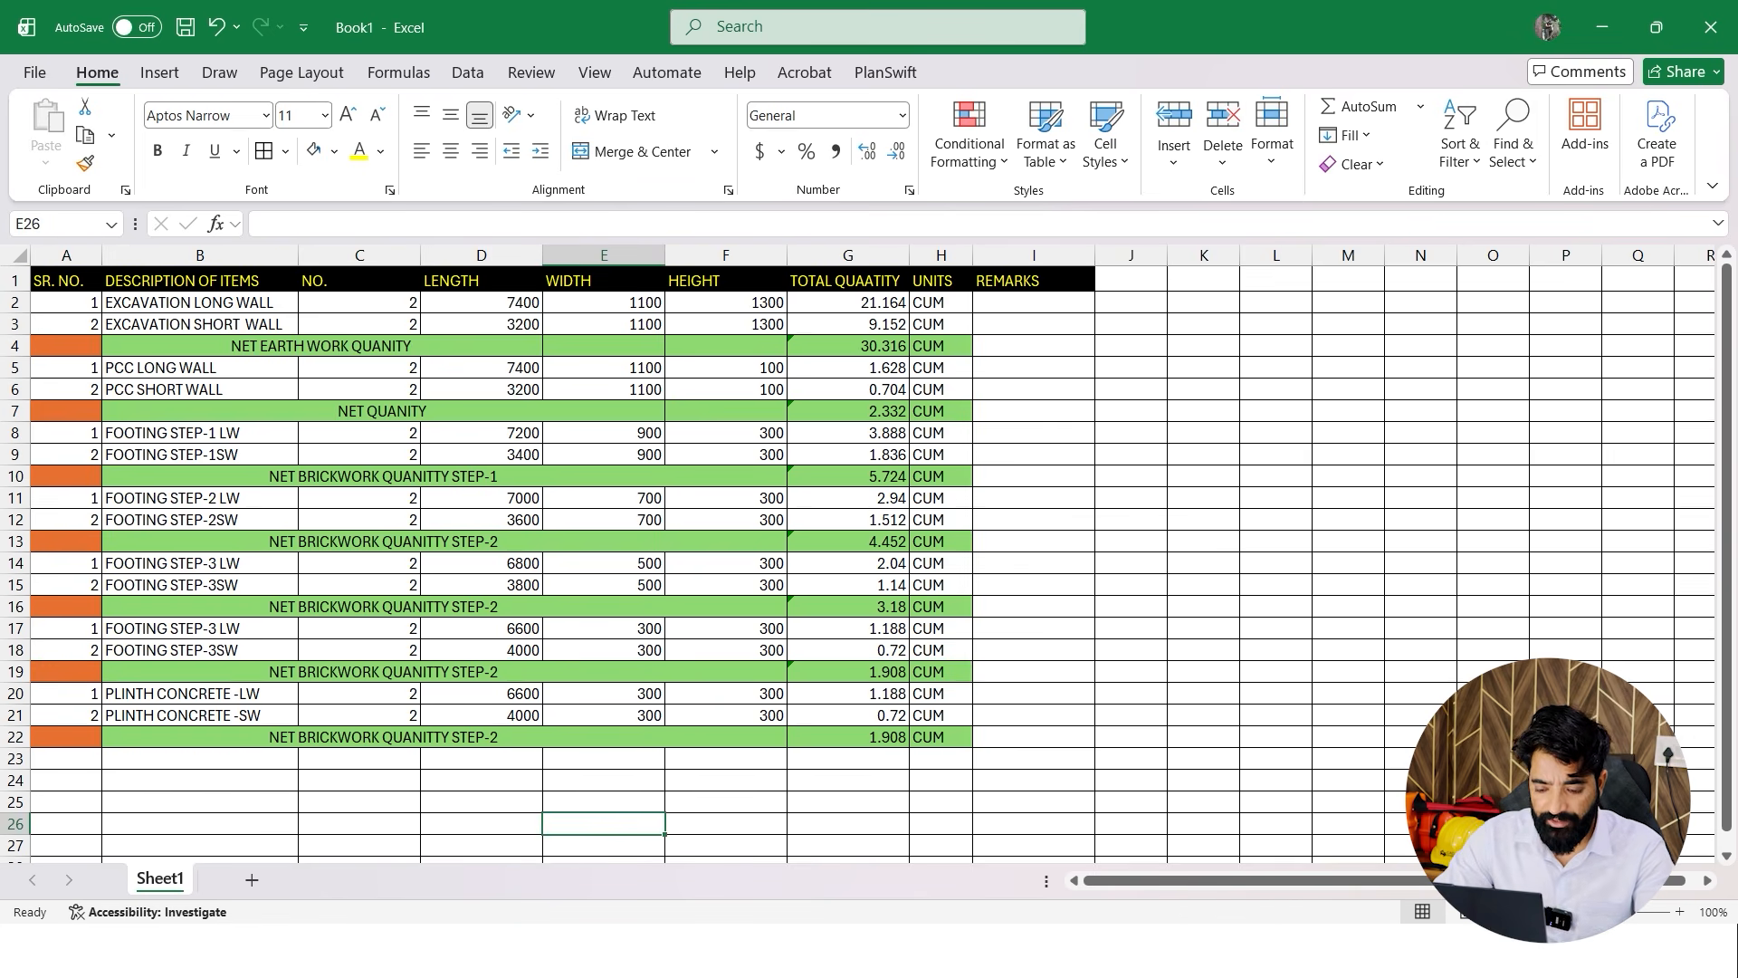
Correct the brickwork subtotal labels to end in STEP-3 in row 16 and STEP-4 in row 19
double_click(503, 607)
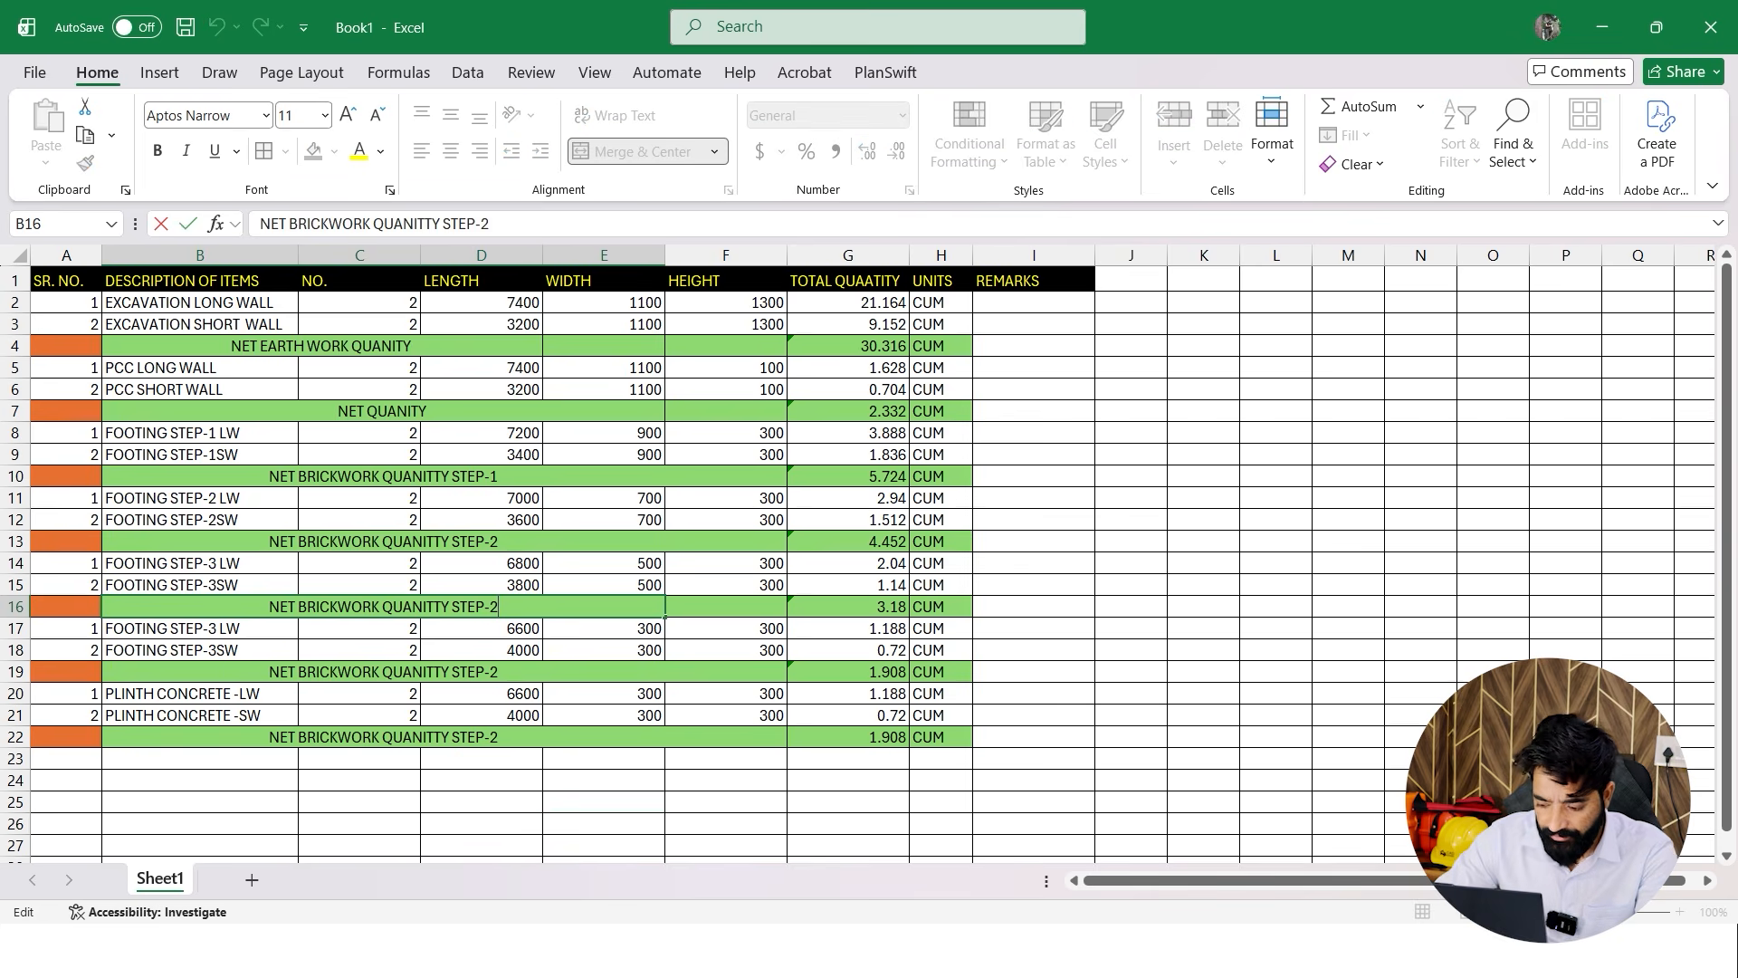
key(Return)
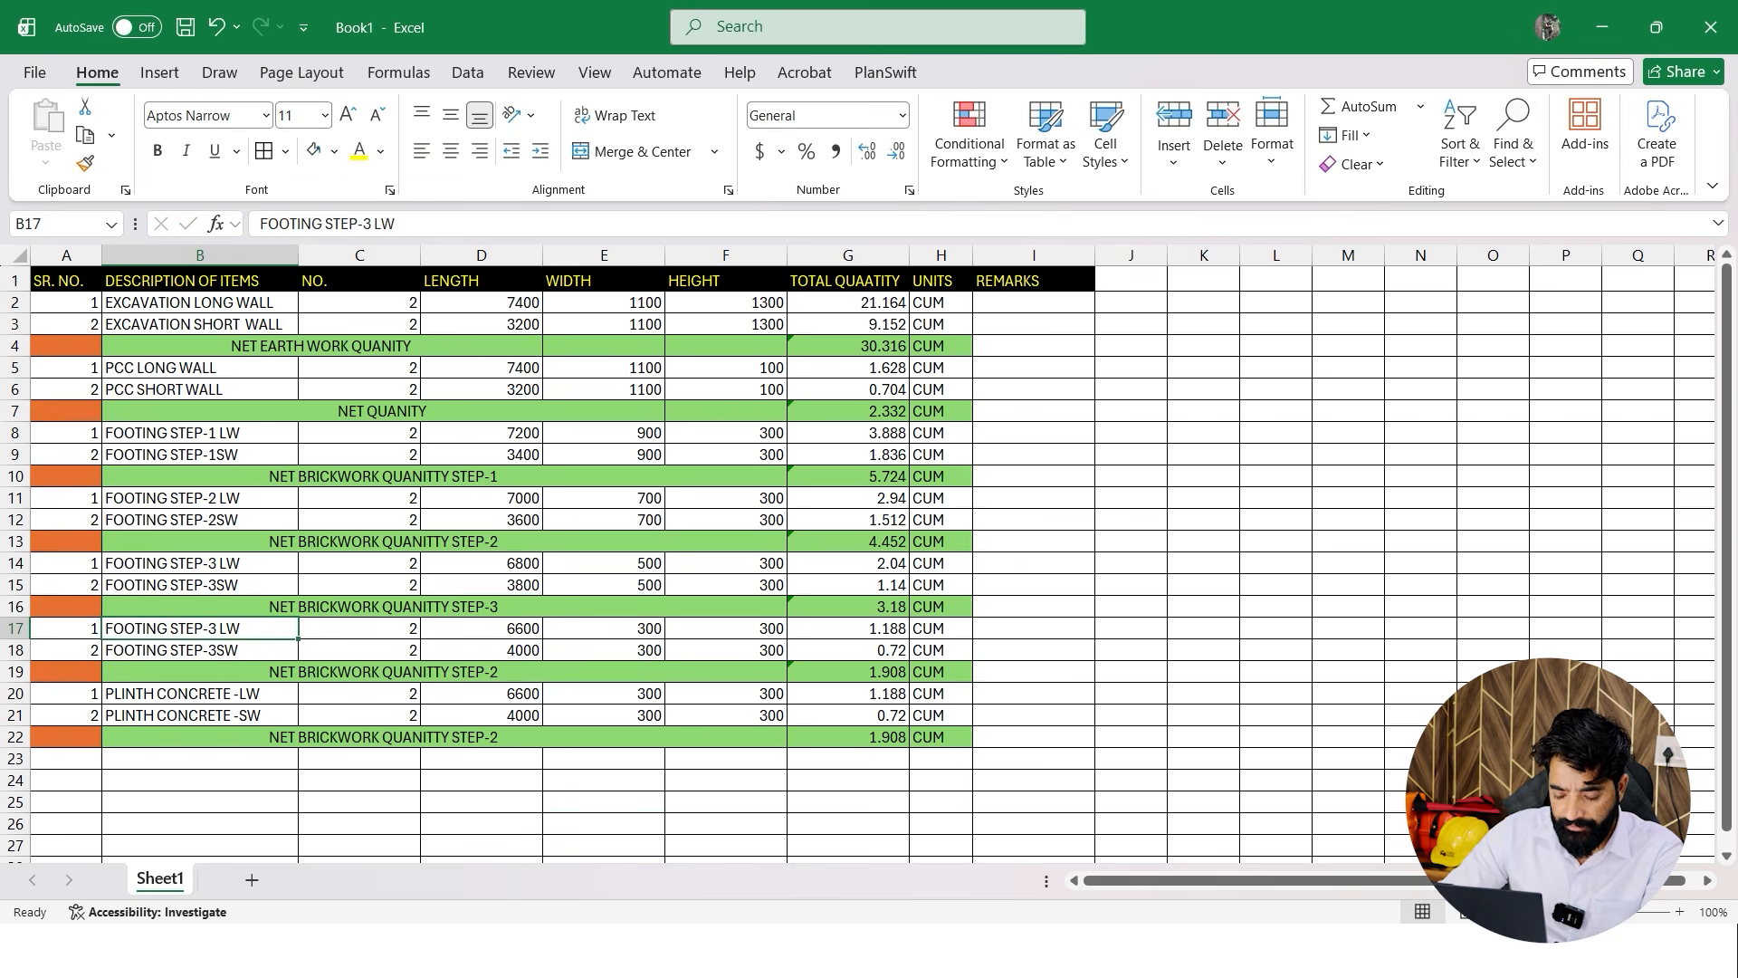
double_click(503, 671)
key(BackSpace)
text(4)
key(Return)
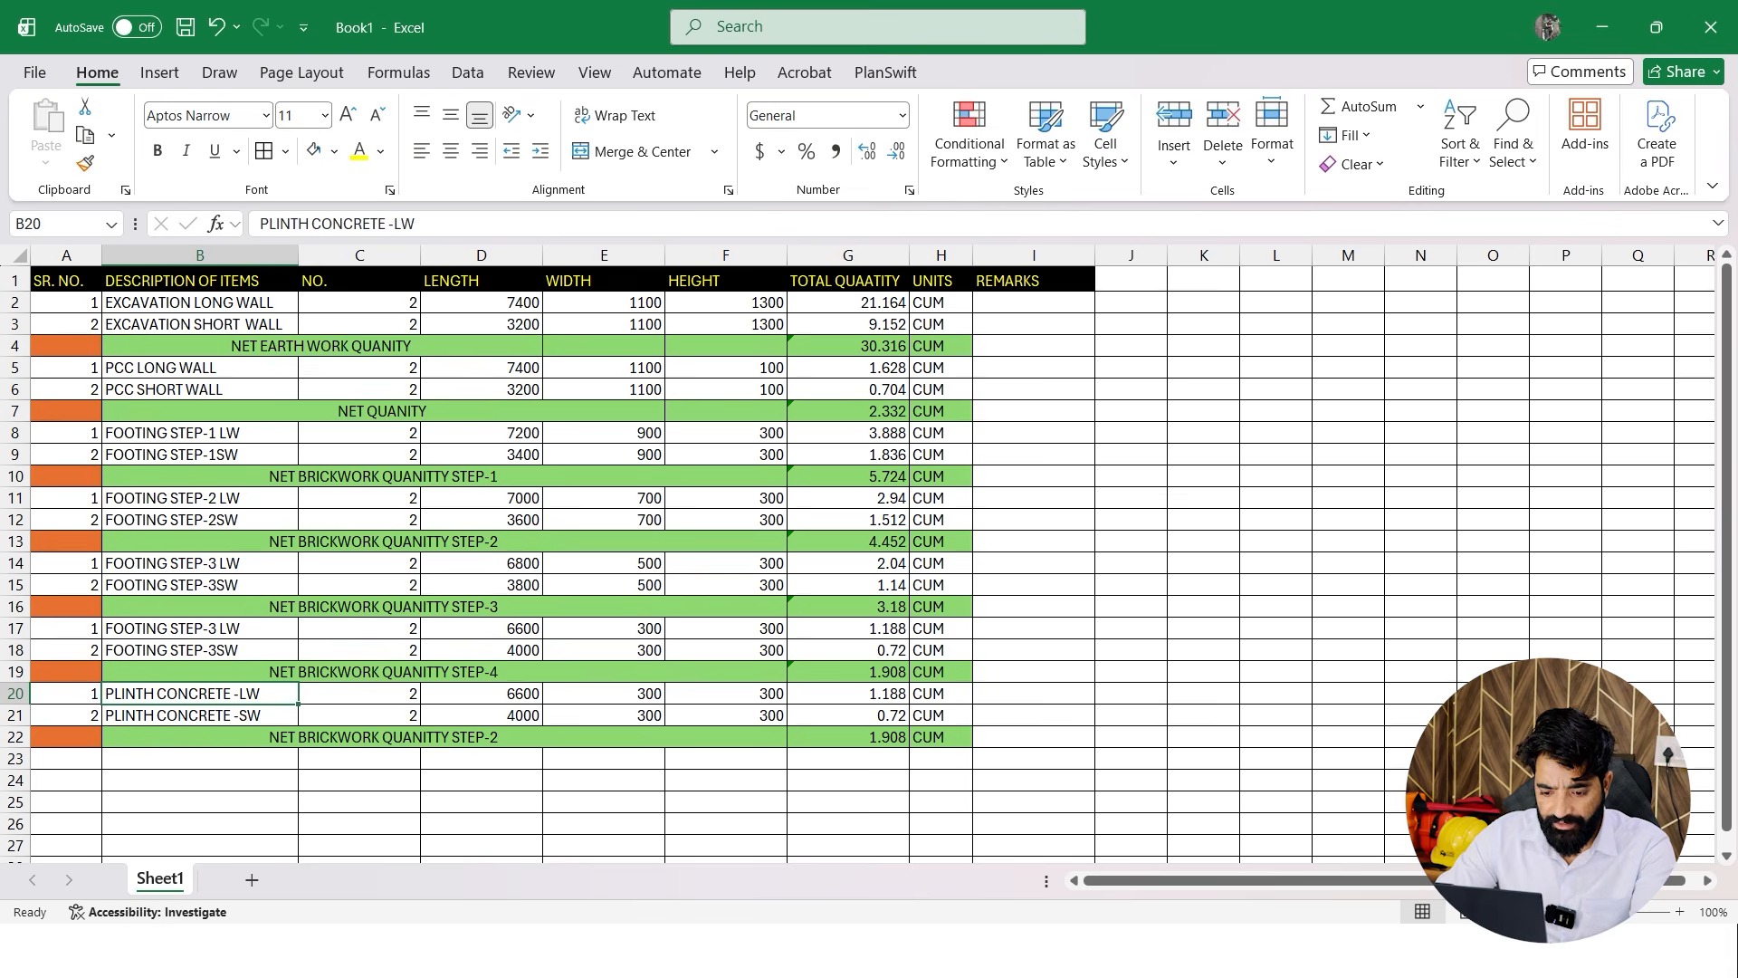
Replace the row 22 subtotal label with "NET CONCRETE FOR PL B"
click(500, 736)
text(NET CONCRE)
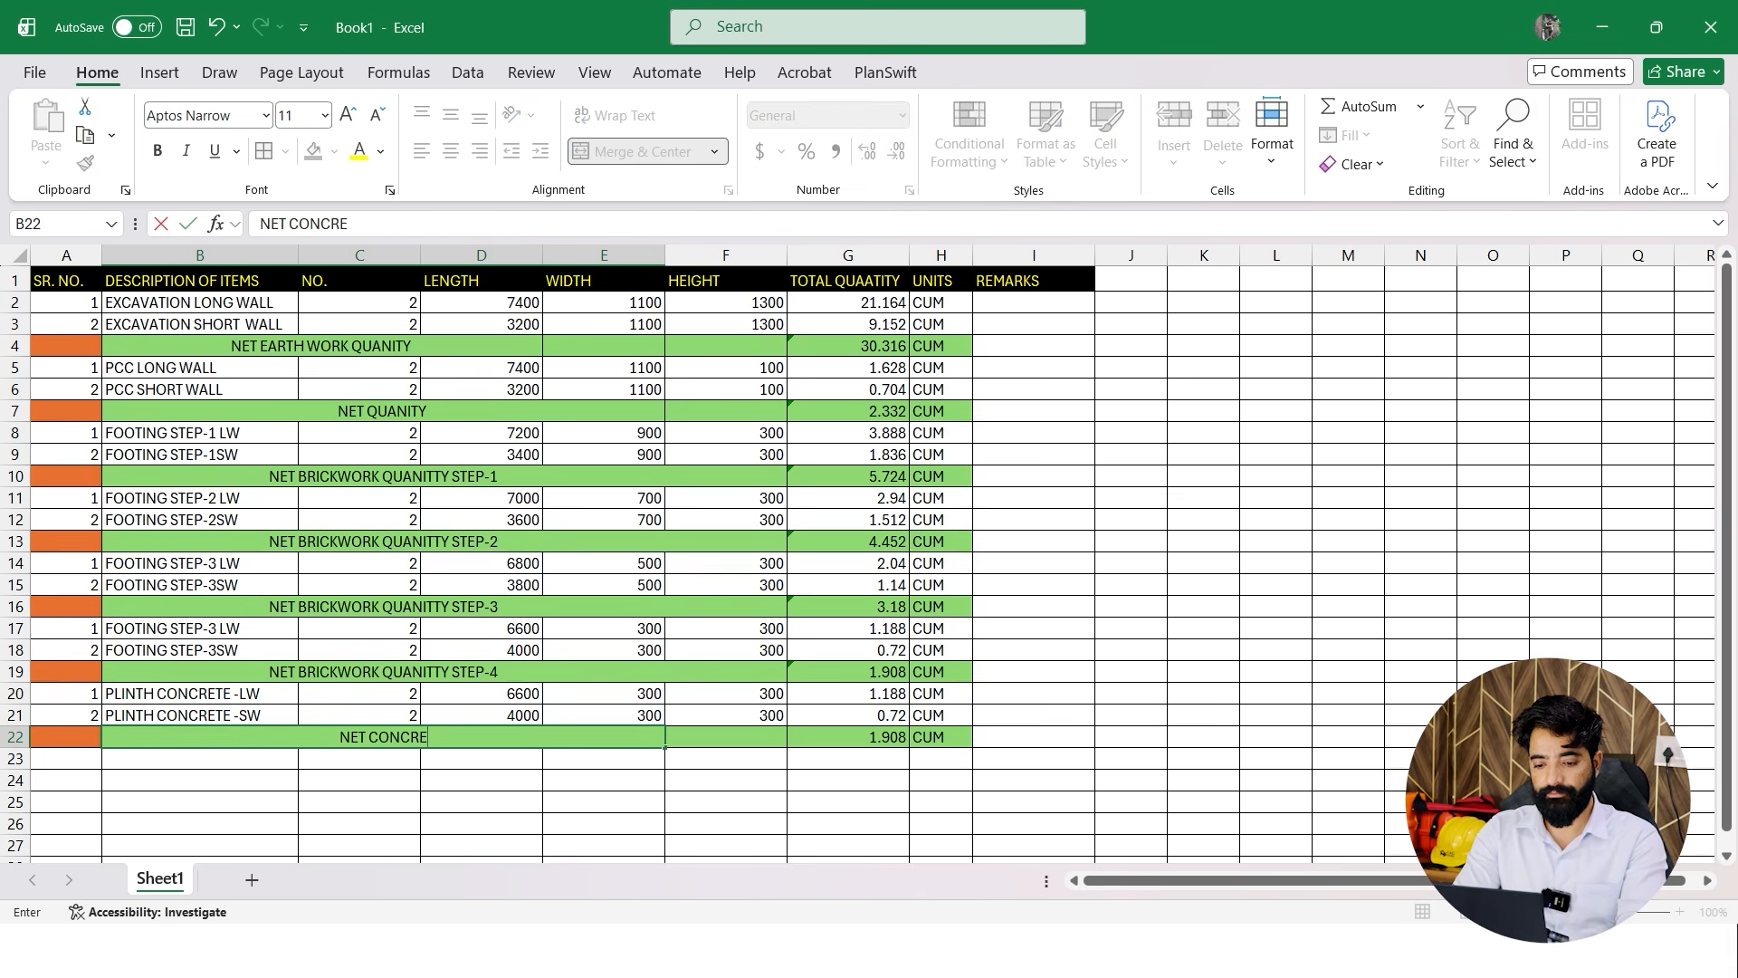
text(TE FOR PL B)
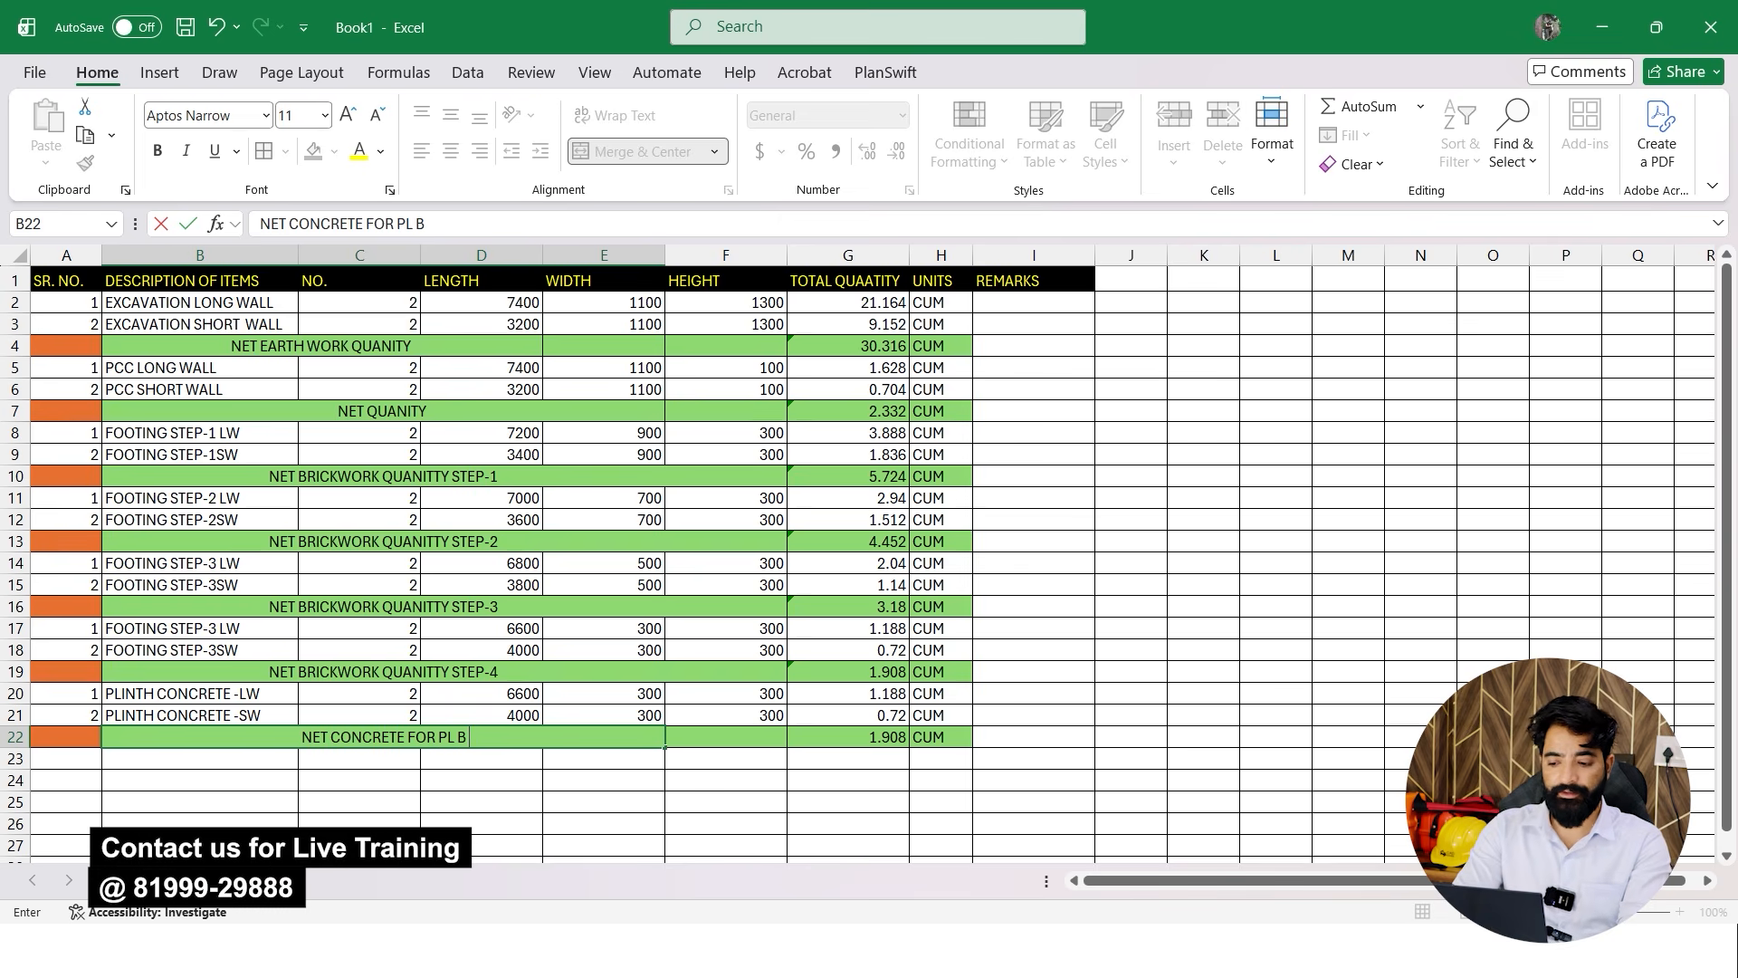
click(1203, 737)
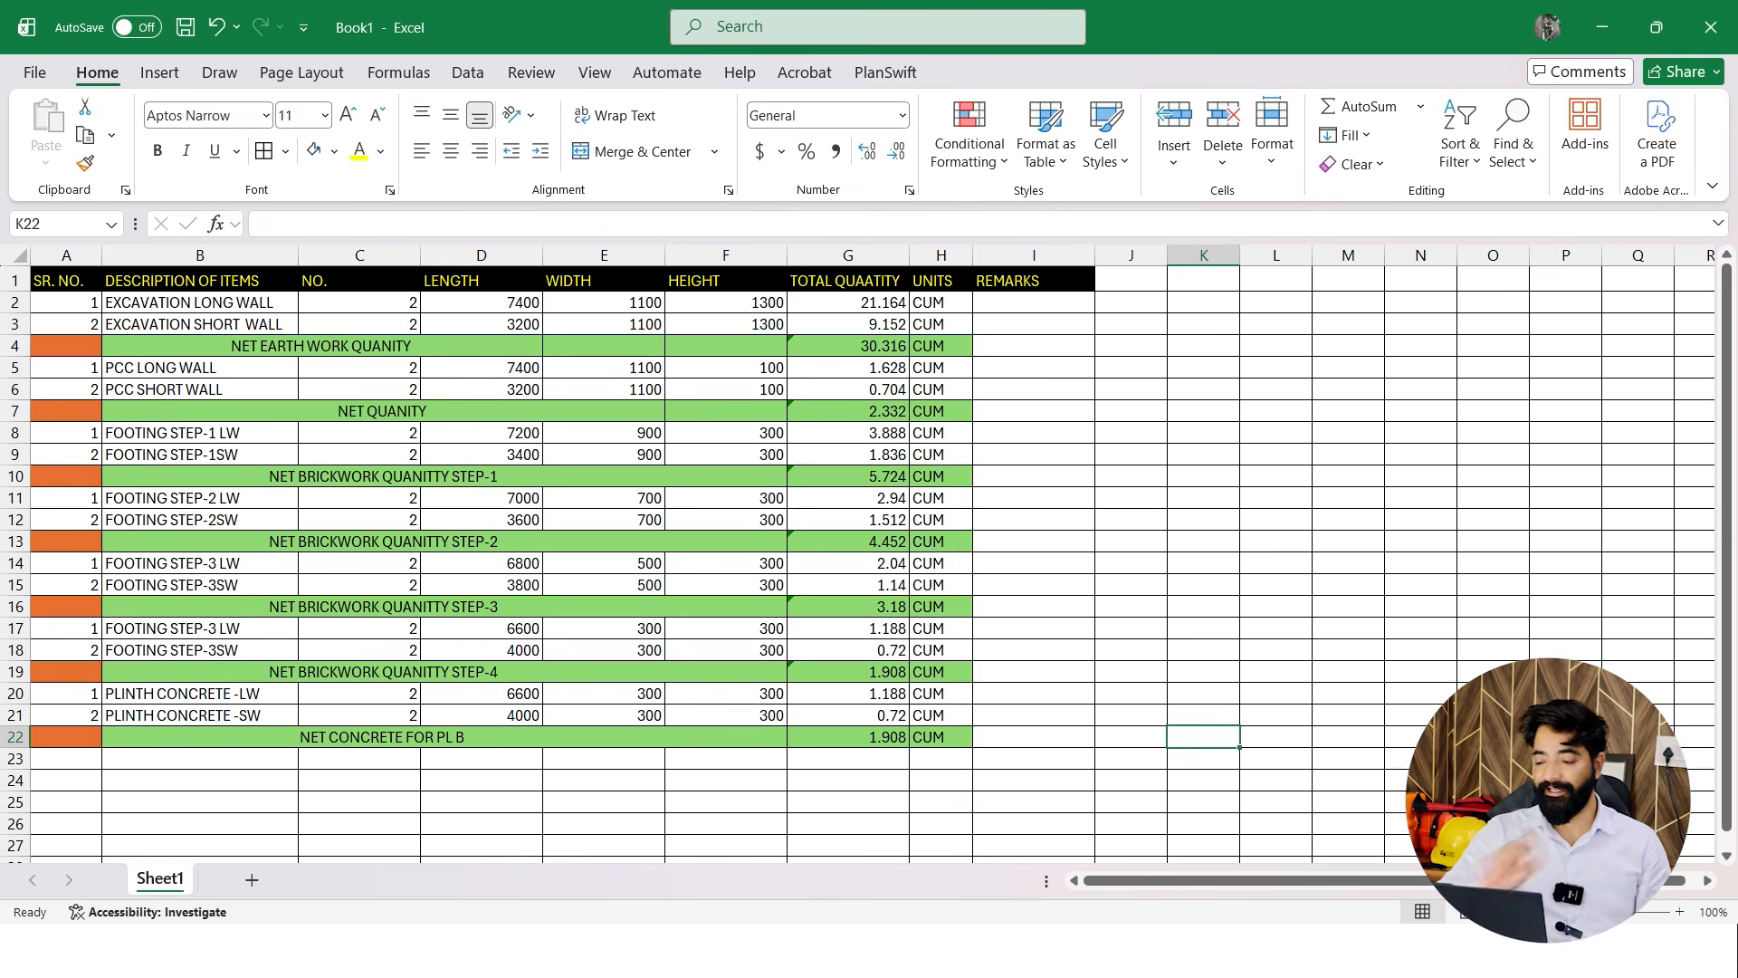
Switch to AutoCAD and draw two crossing diagonal lines in the unhatched block at the top of the footing section
key(super)
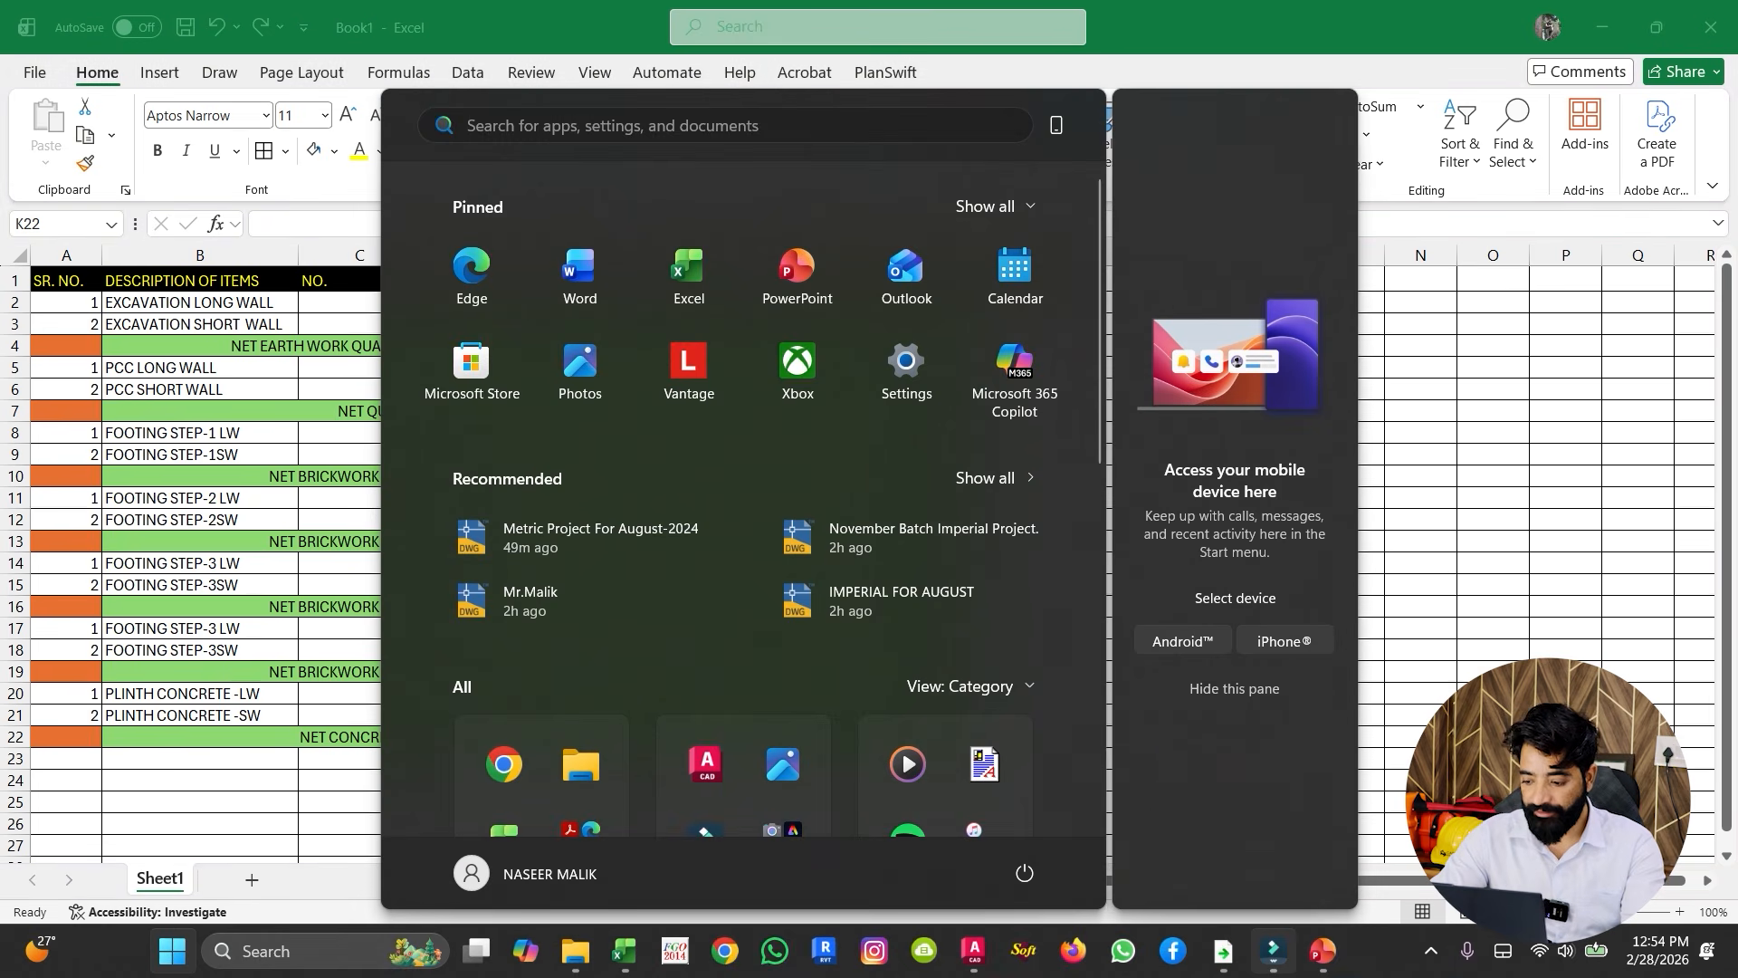
click(974, 950)
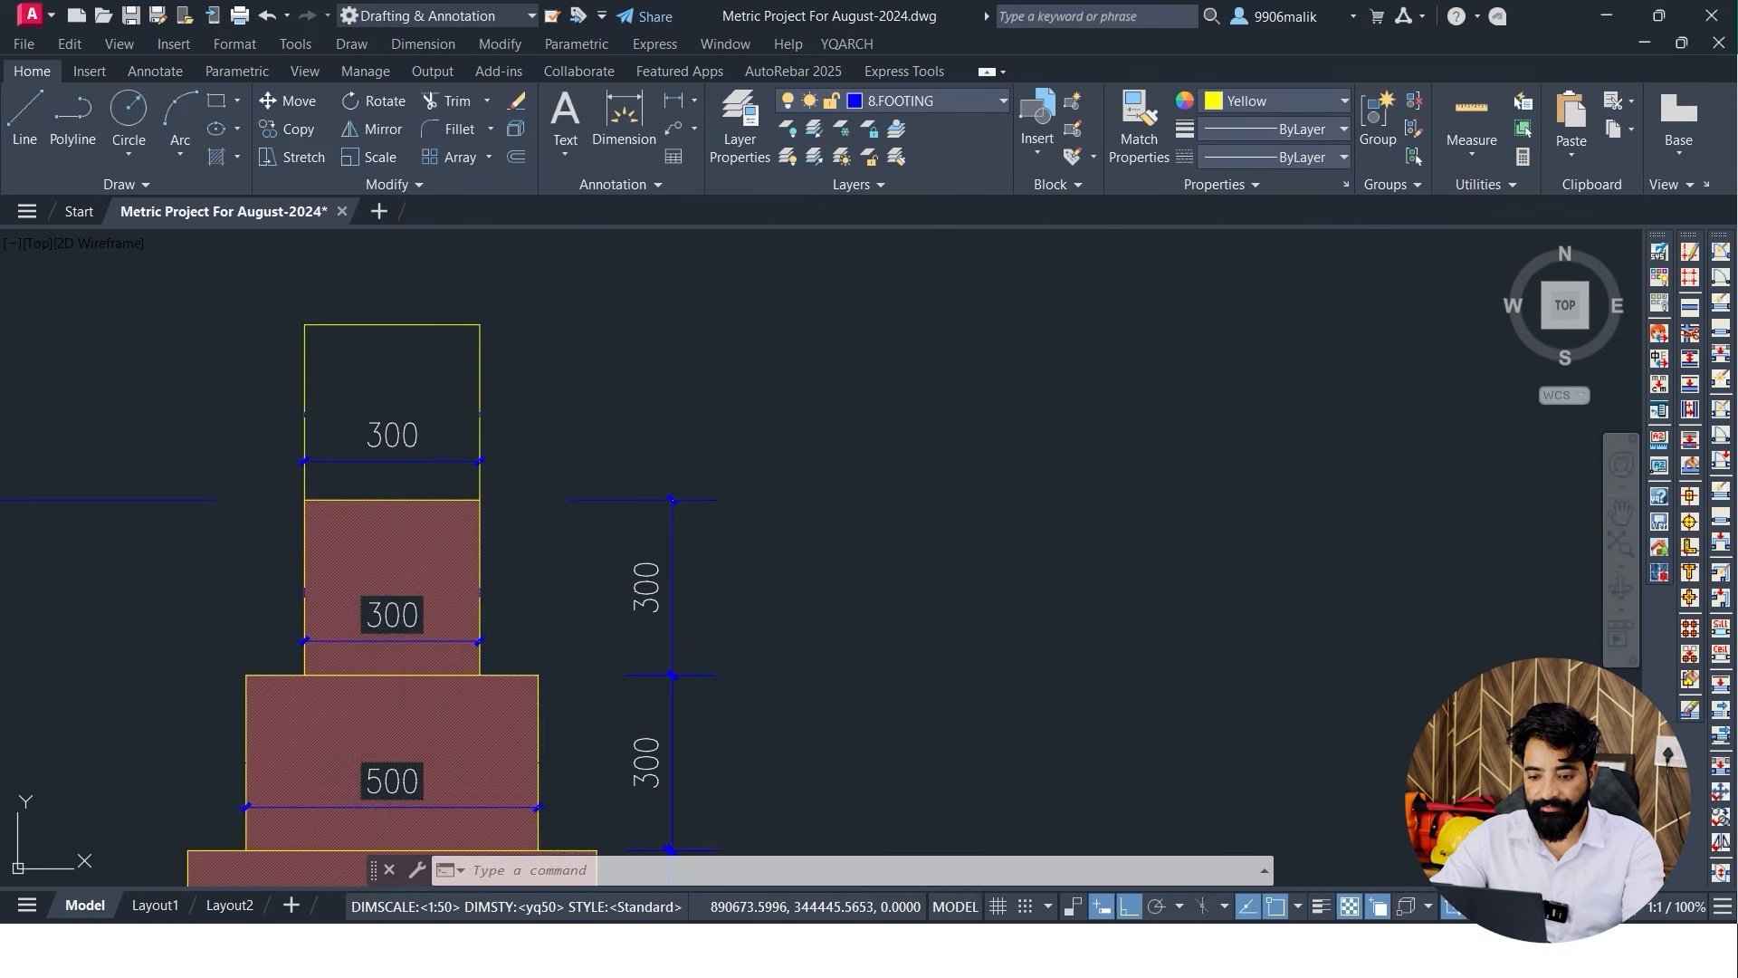
key(Escape)
key(Escape)
scroll(610, 548, down, 4)
scroll(609, 552, up, 4)
middle_drag(529, 530, 415, 529)
middle_drag(450, 450, 526, 641)
key(Escape)
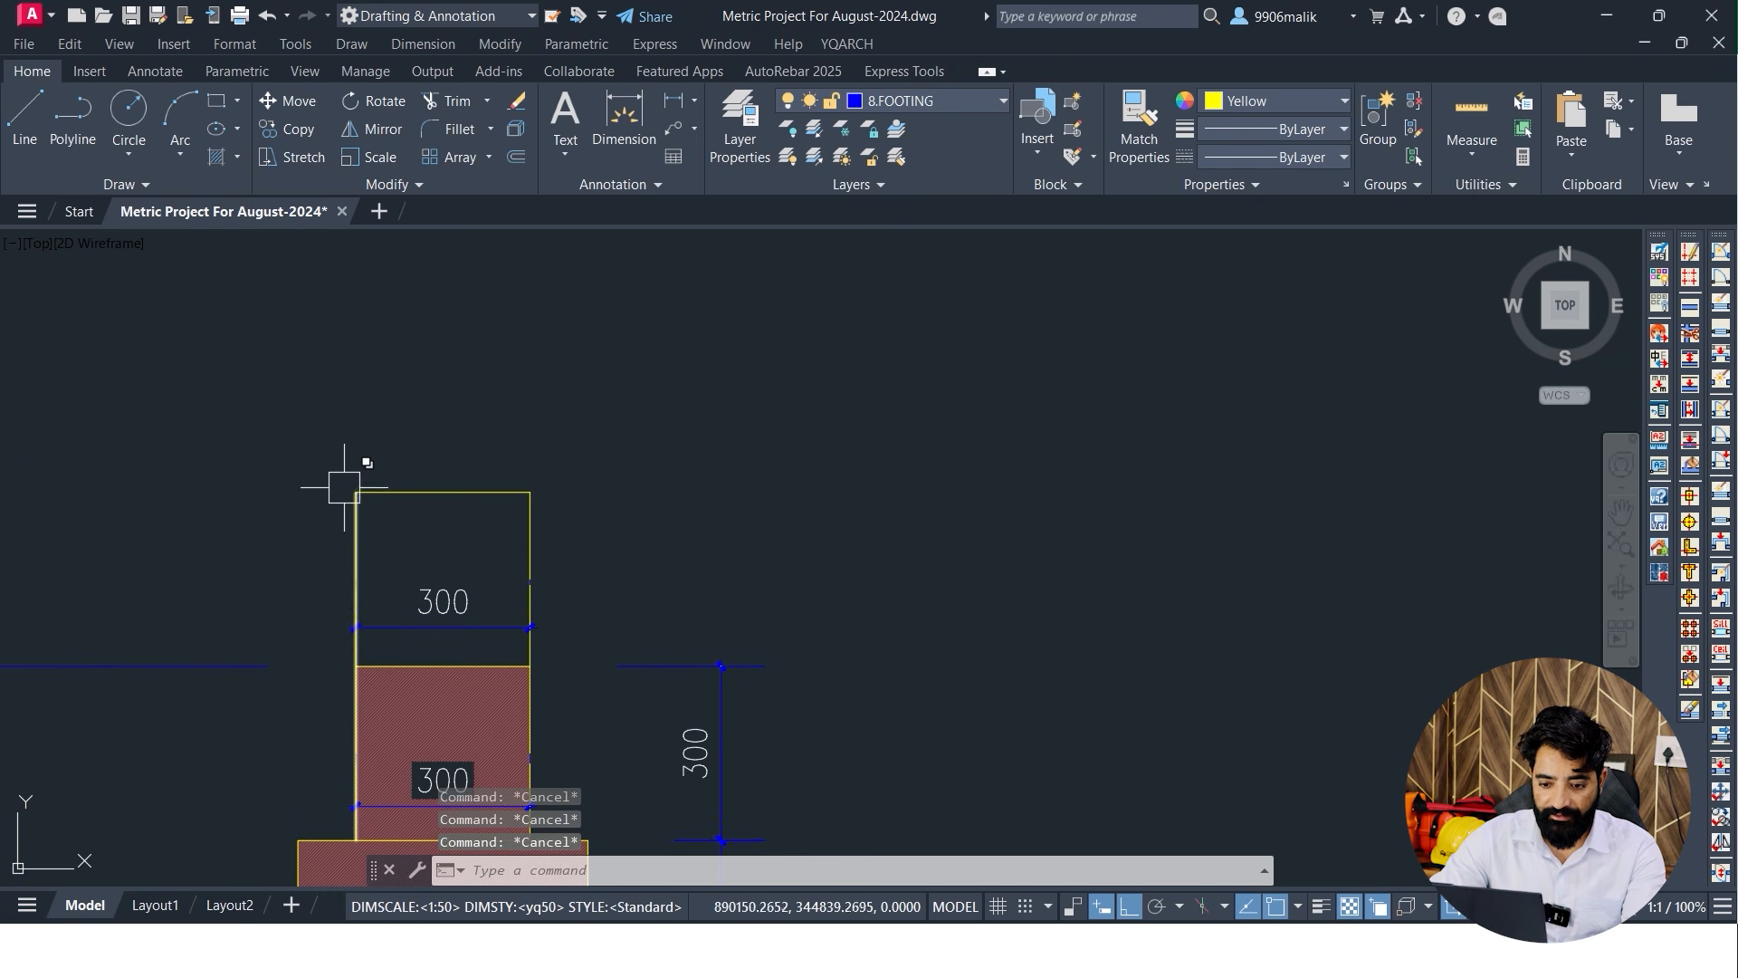
click(25, 116)
click(356, 494)
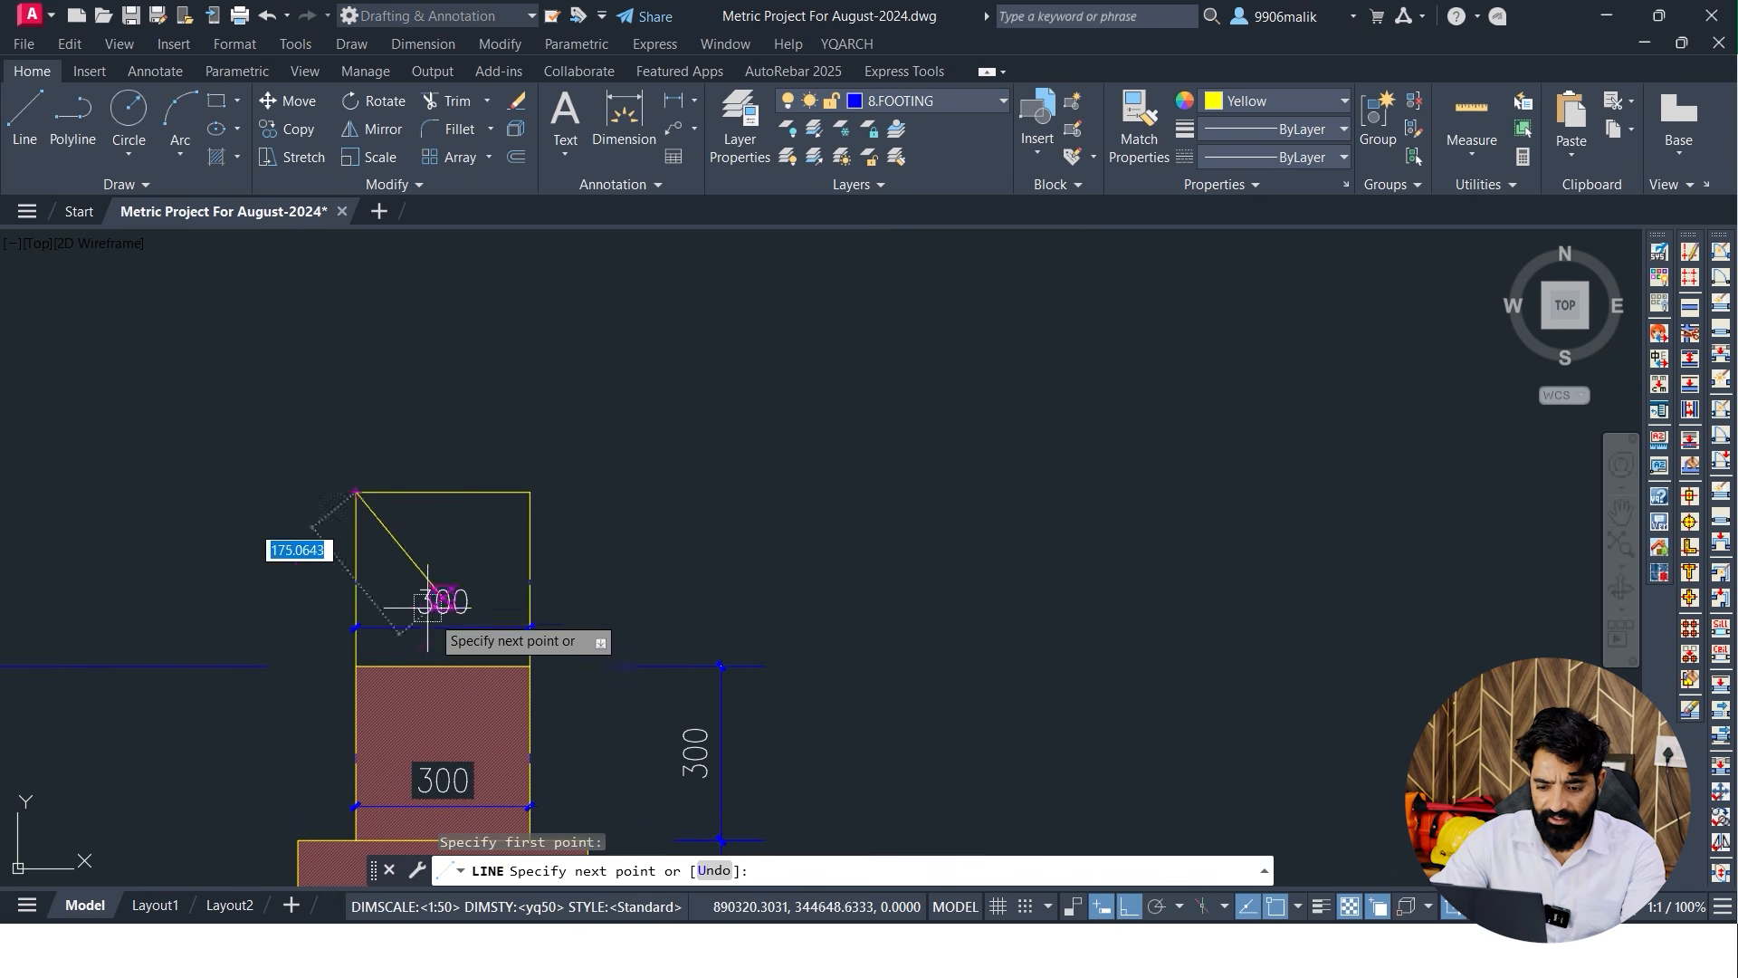
click(529, 663)
key(Return)
key(Return)
click(357, 666)
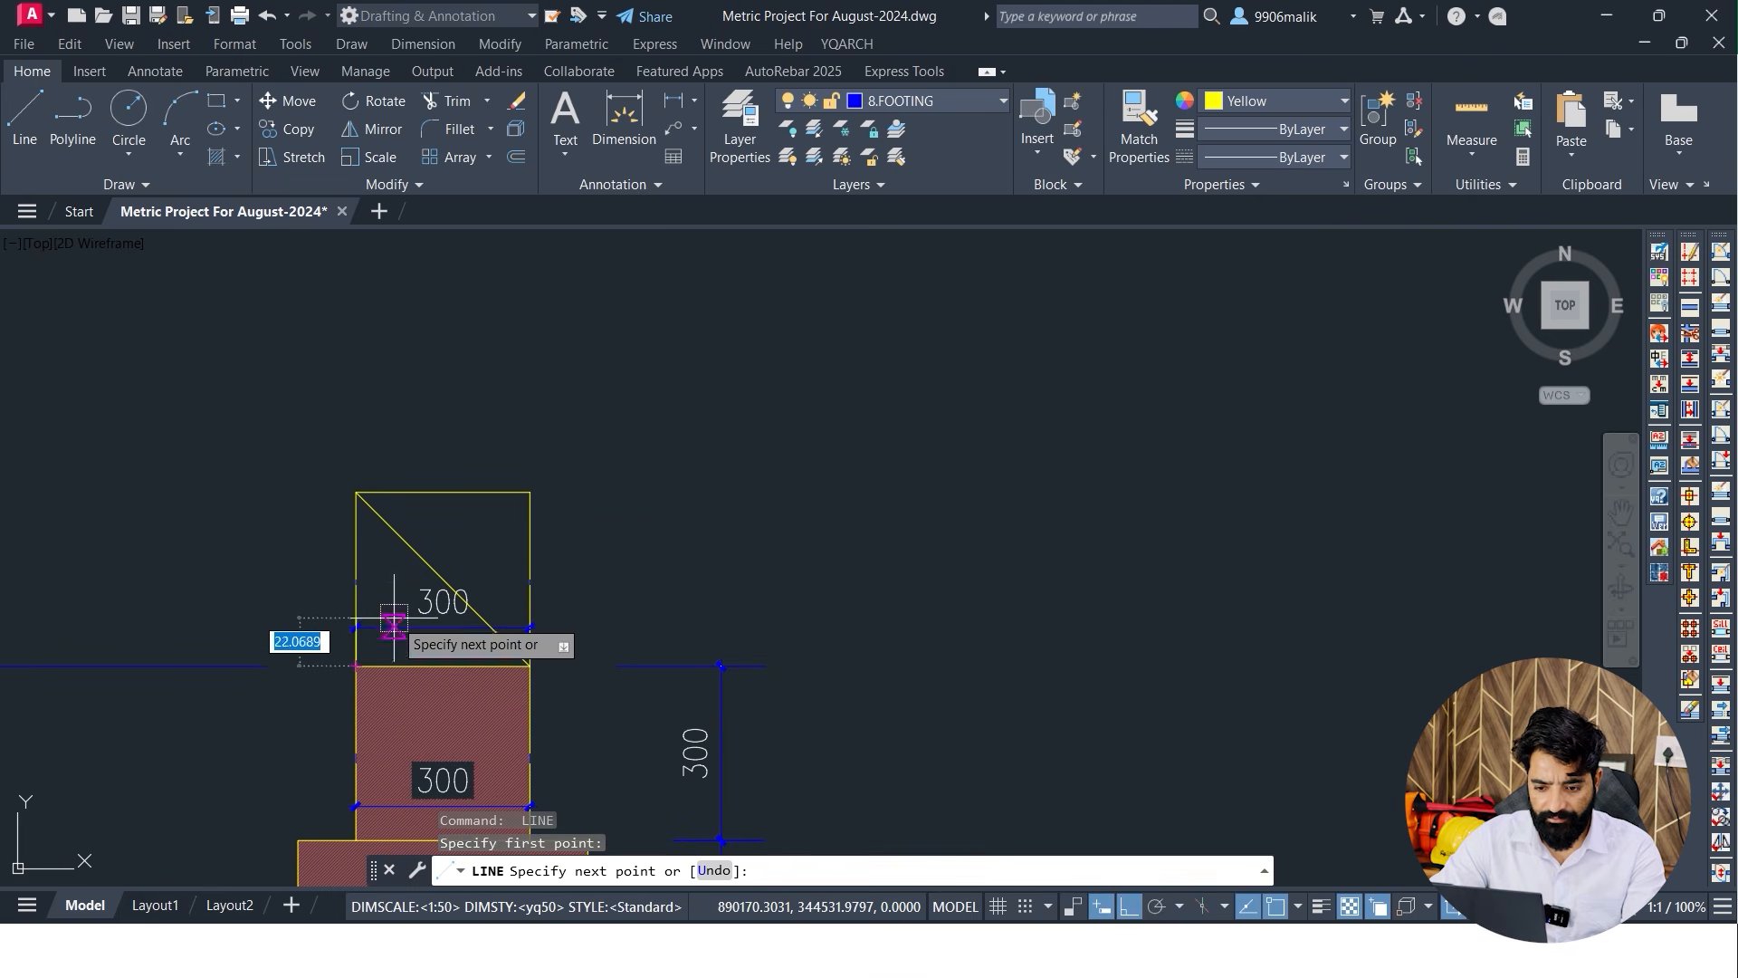
click(530, 493)
key(Return)
Offset the upper edge of the crossed block upward by 100 mm
scroll(675, 520, down, 4)
middle_drag(673, 521, 594, 588)
scroll(489, 592, up, 6)
key(Escape)
key(Escape)
click(458, 544)
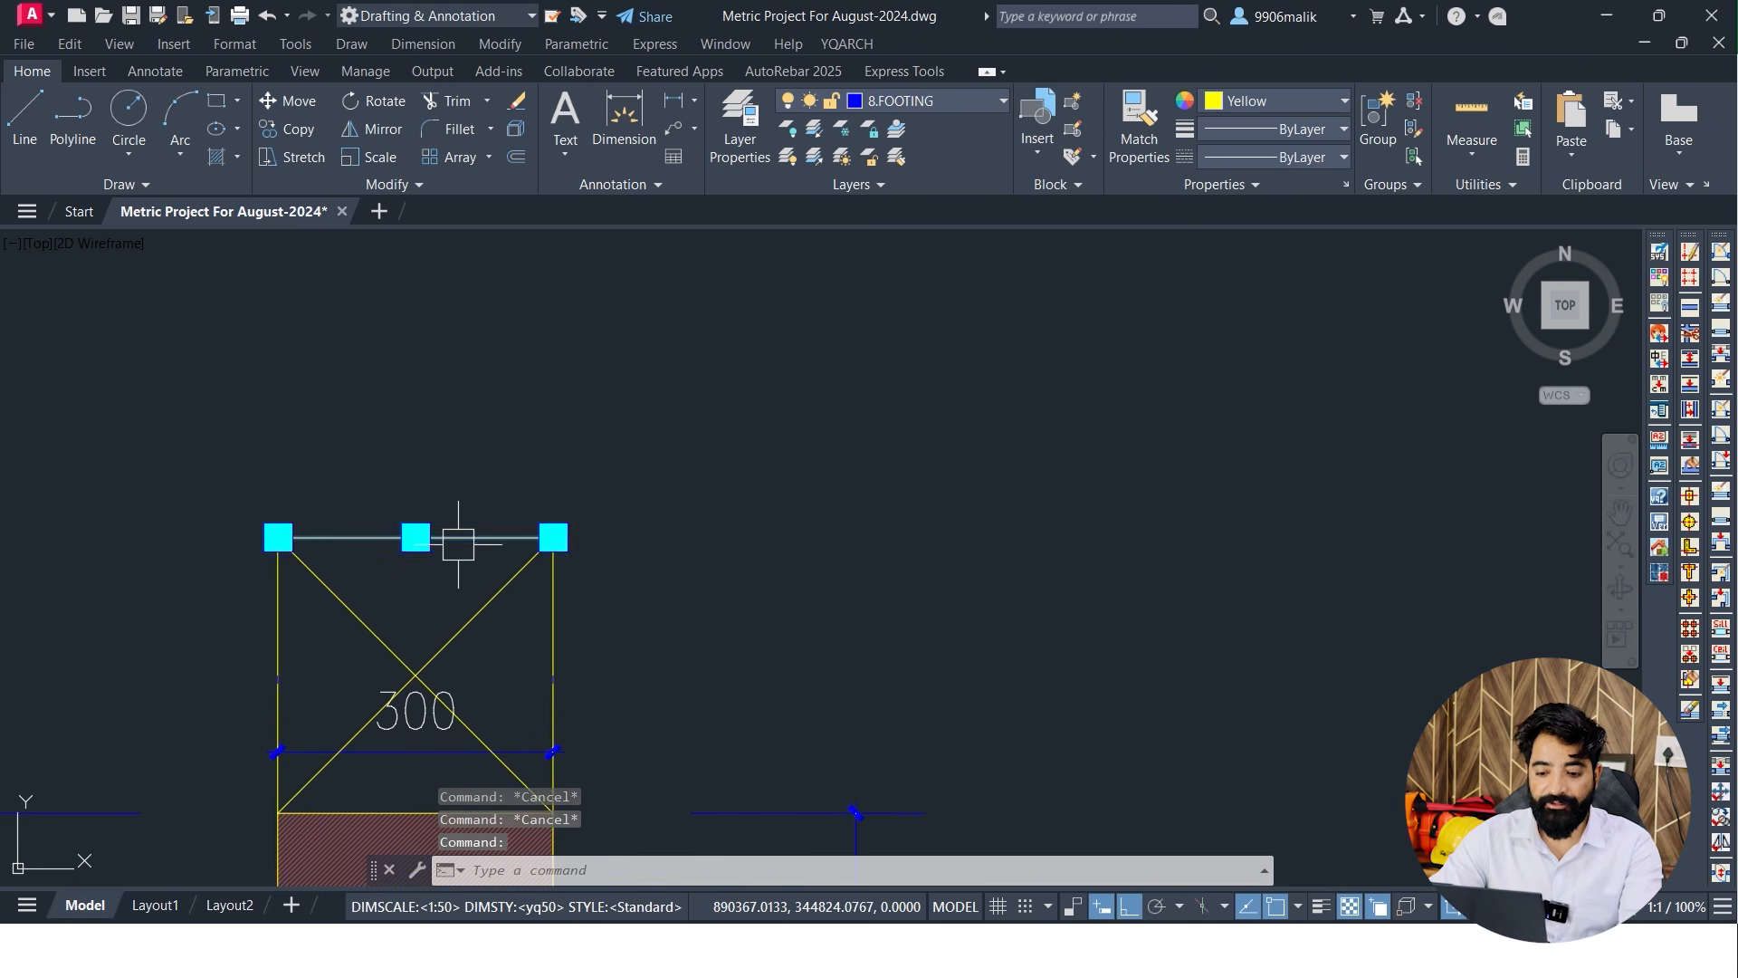
key(Escape)
key(Escape)
key(Return)
text(1)
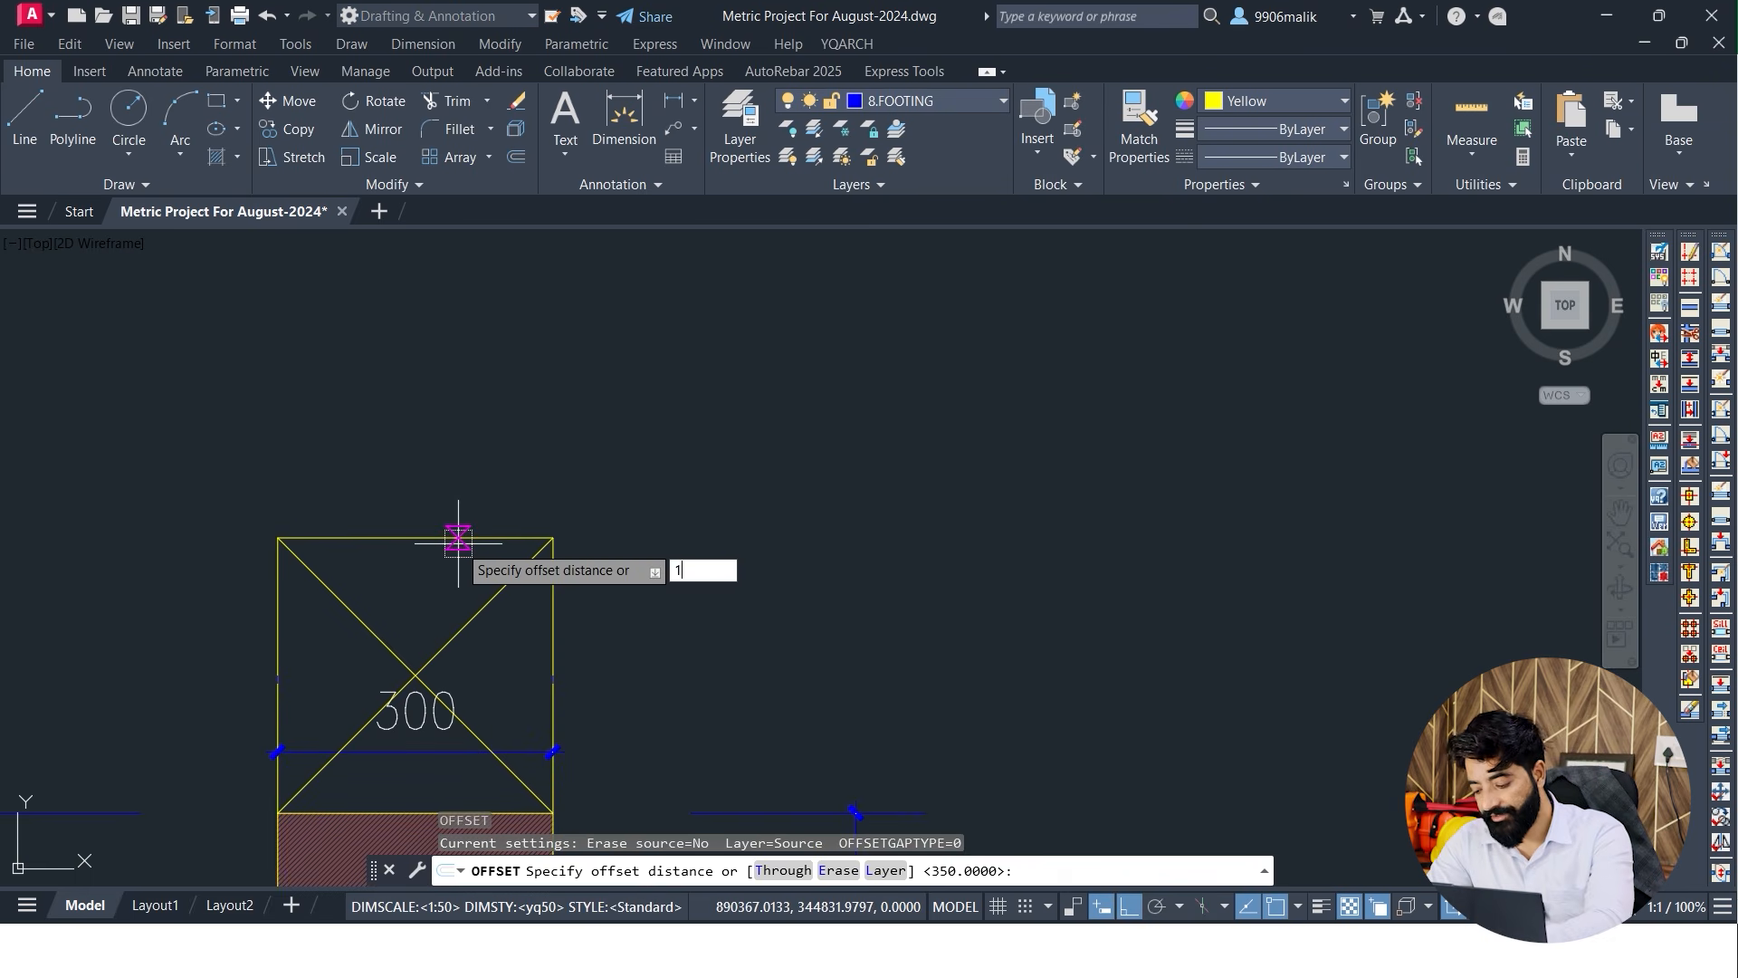
text(00)
key(Return)
click(458, 539)
click(424, 415)
key(Escape)
key(Escape)
Draw a rectangle between the offset line and the upper edge of the crossed block to enclose the strip
text(REC)
key(Return)
click(278, 446)
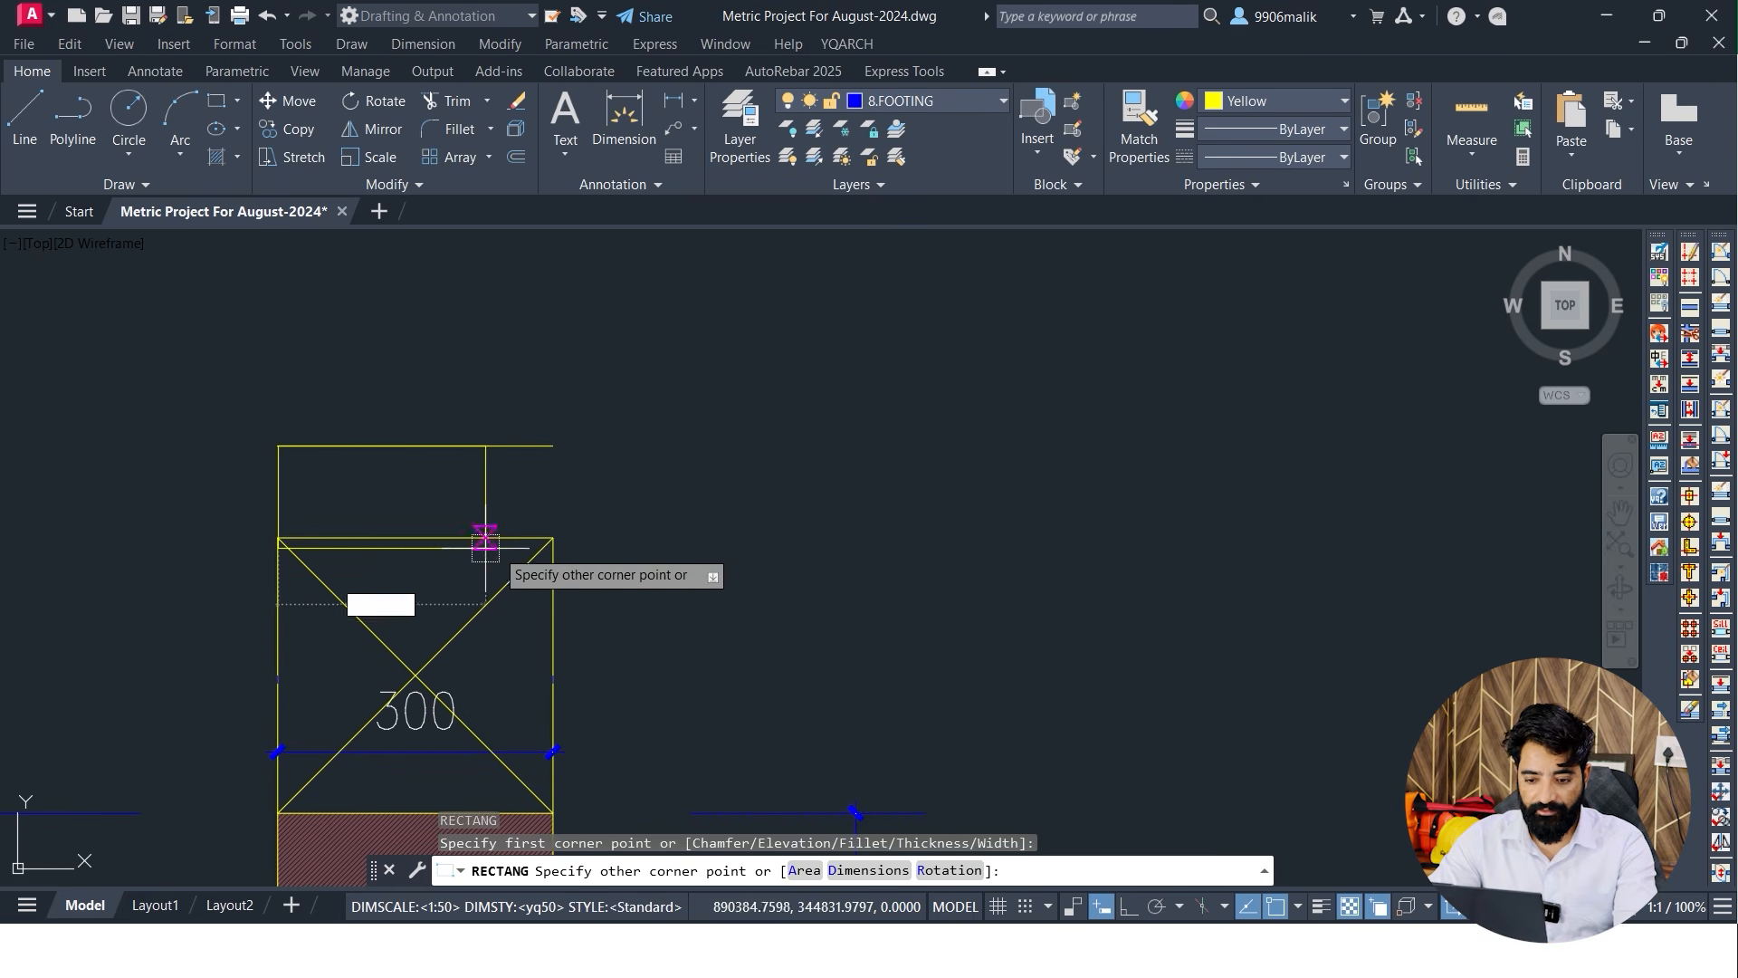
key(Escape)
key(Escape)
scroll(633, 485, down, 3)
scroll(603, 537, up, 3)
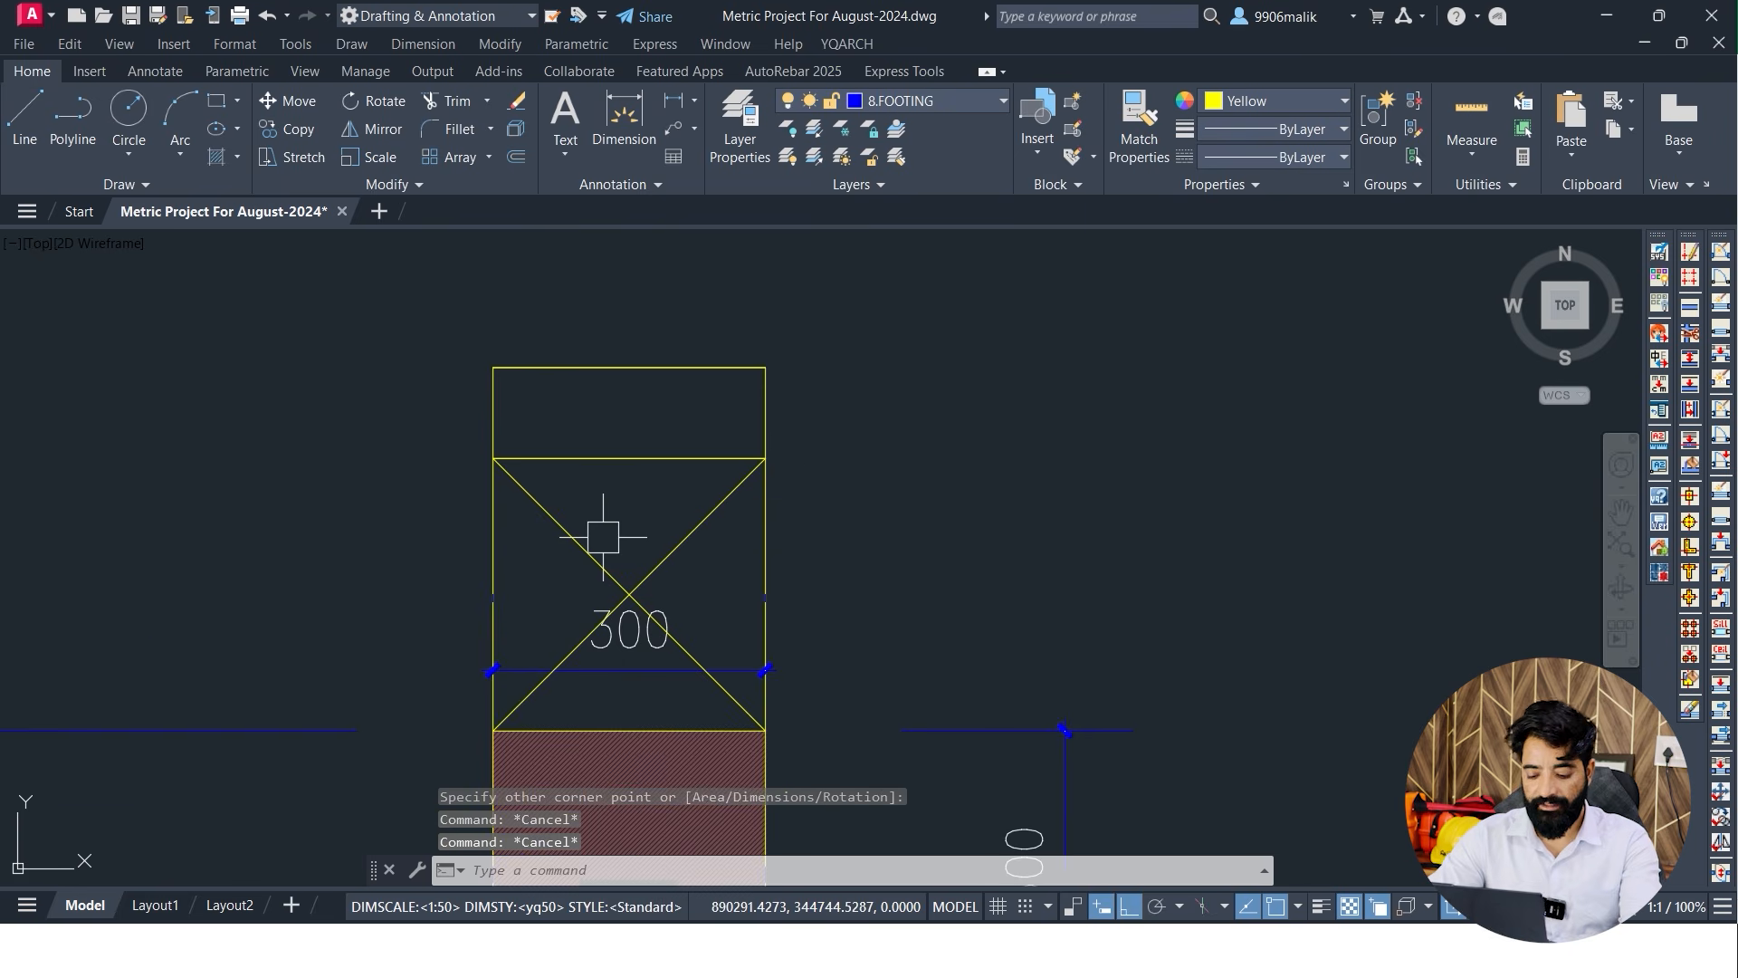
Hatch the new strip above the crossed block with the current hatch settings
key(Return)
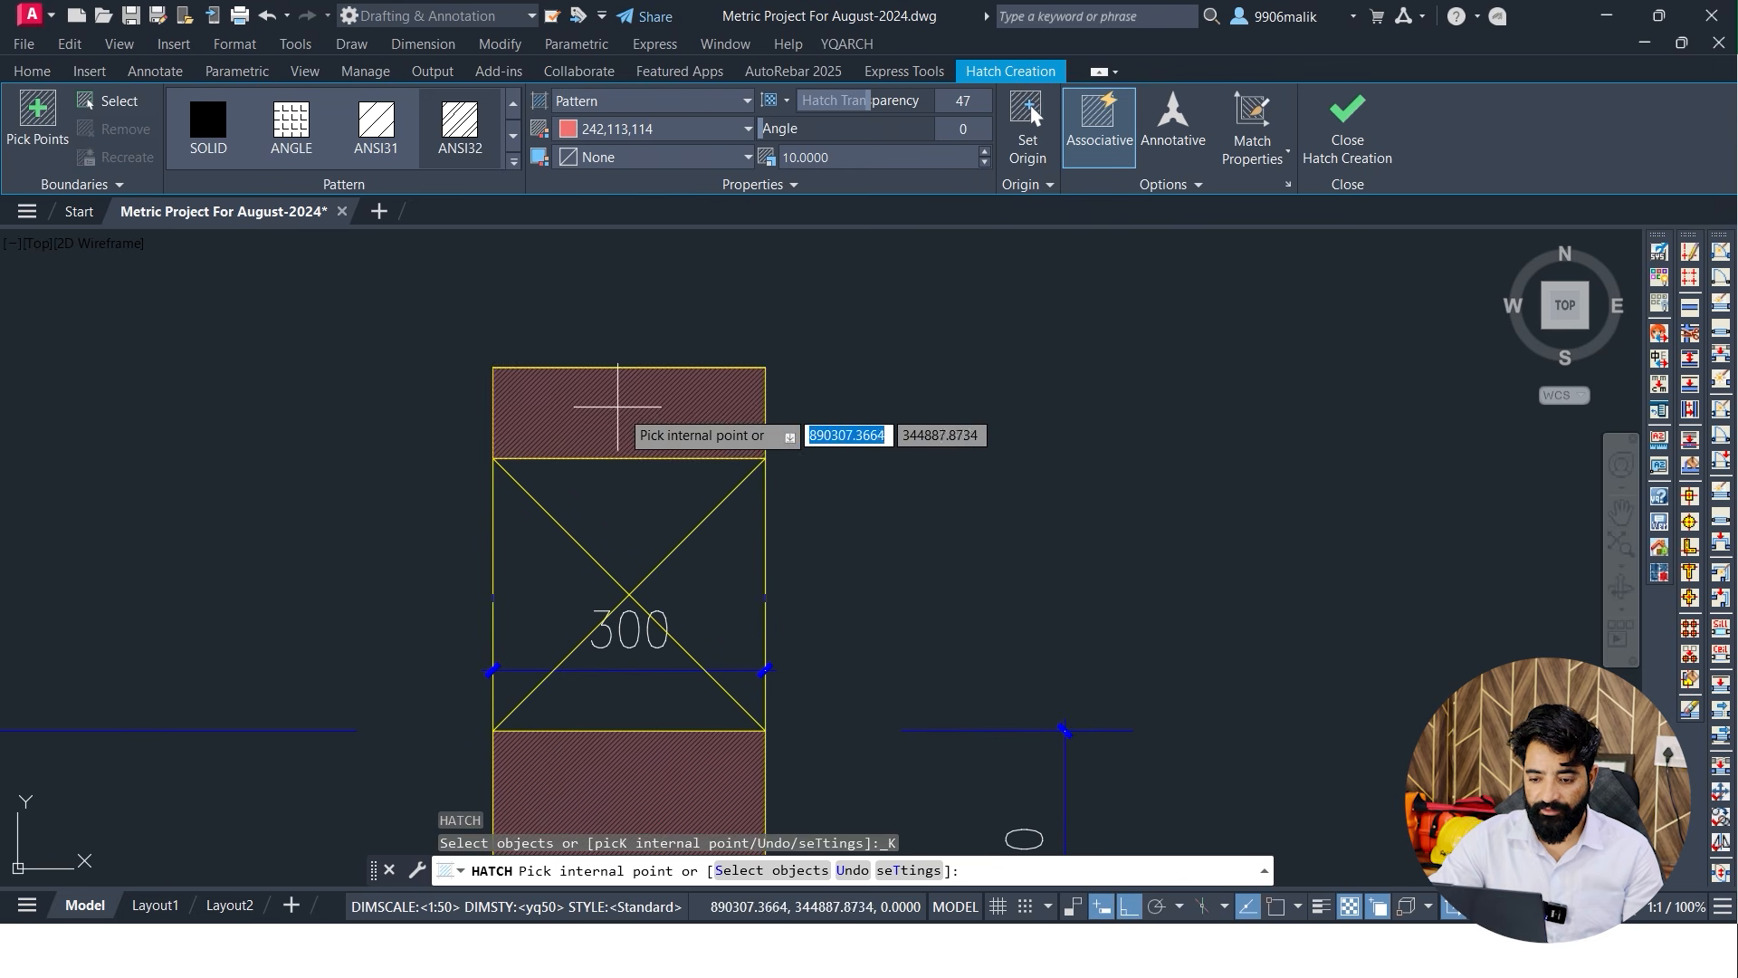
click(601, 399)
key(Return)
key(Escape)
key(Escape)
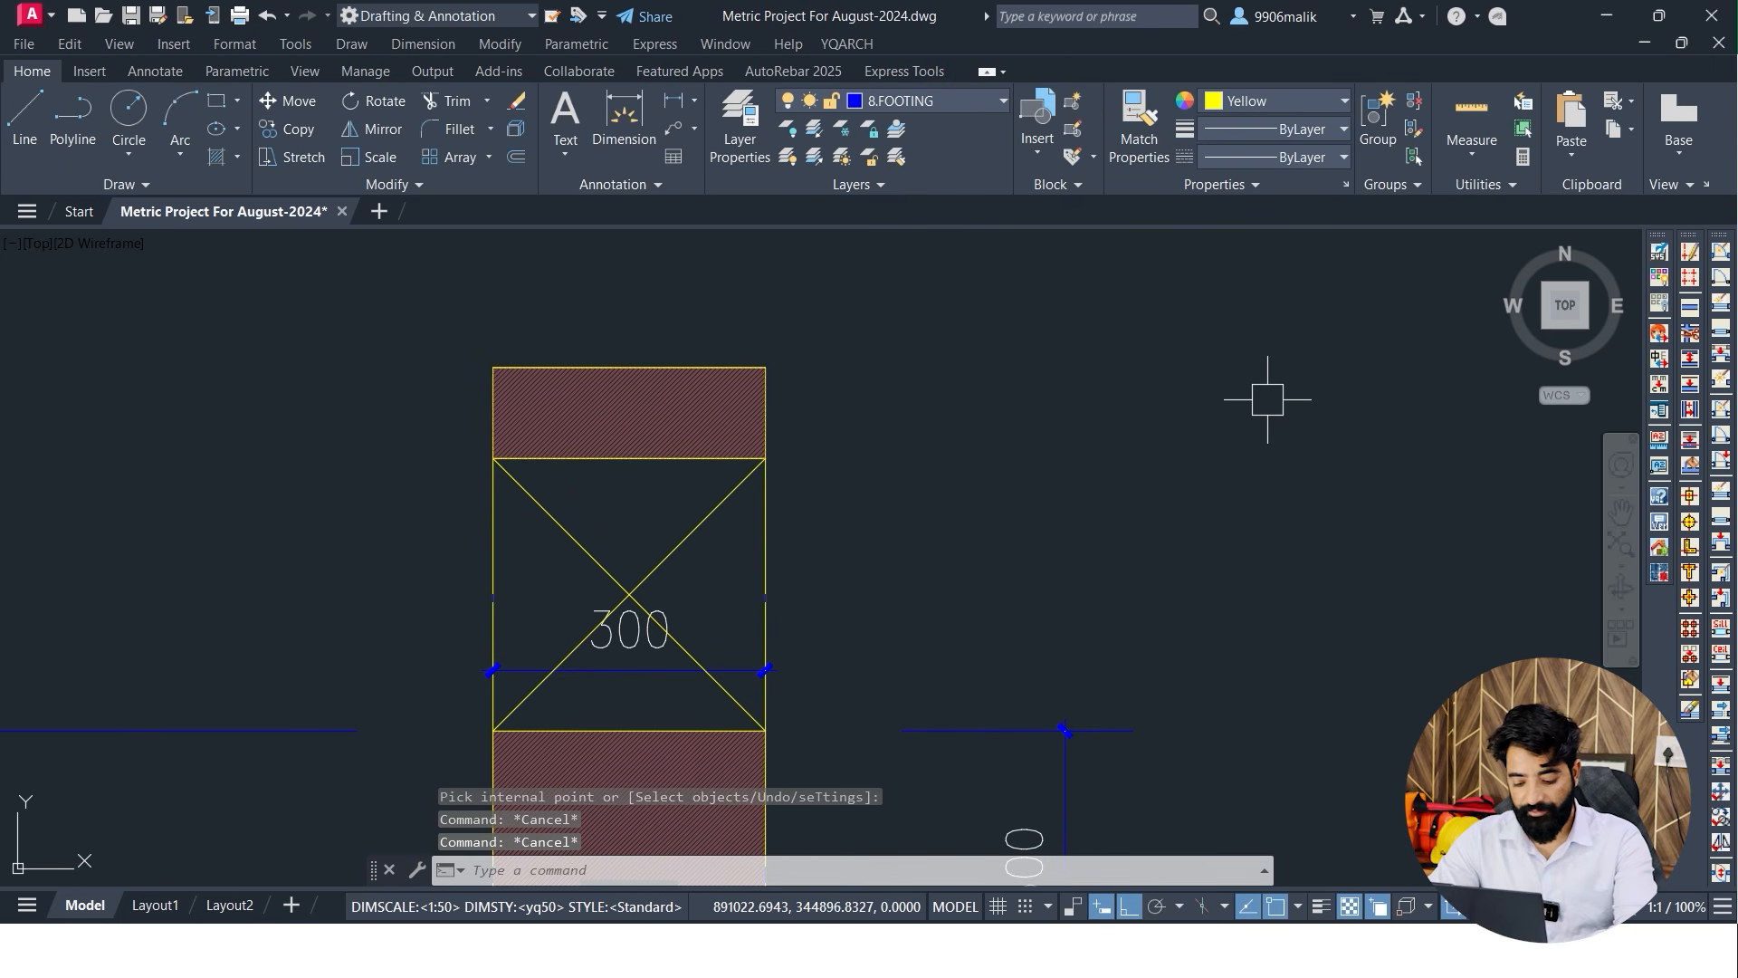
Match the properties of the PCC bed's concrete hatch onto the hatch of the strip above the crossed block
key(Return)
scroll(1050, 544, down, 4)
scroll(805, 362, up, 8)
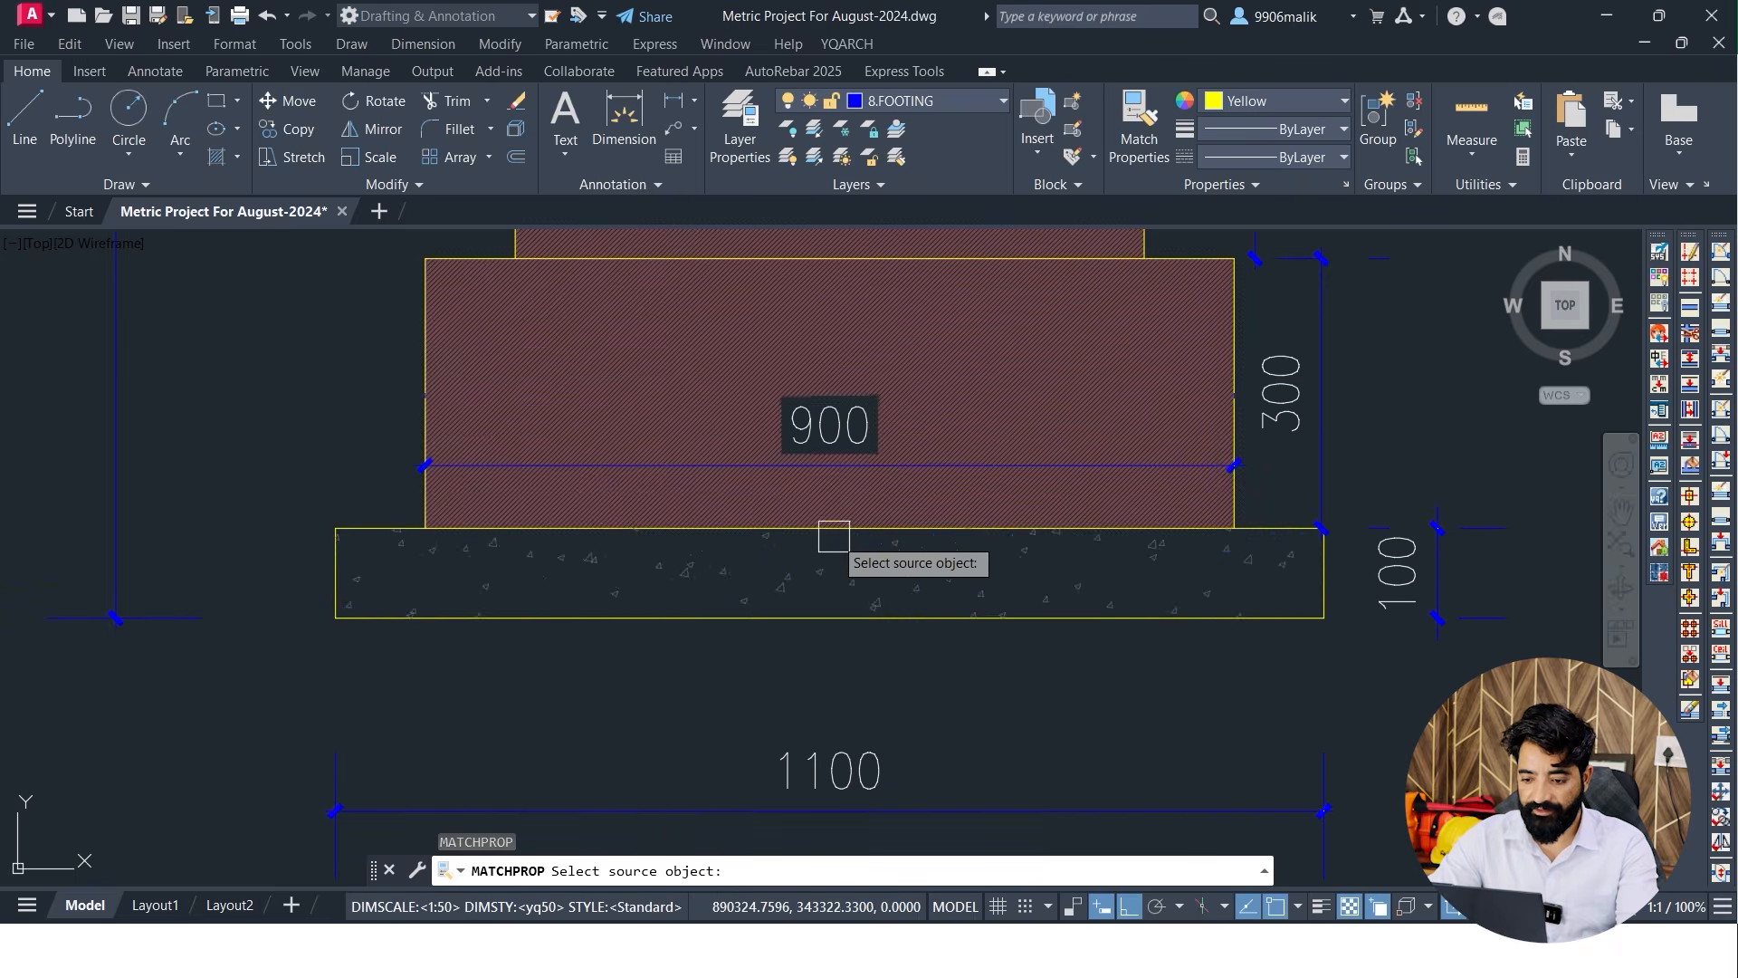
click(814, 543)
scroll(995, 543, down, 5)
scroll(912, 415, up, 5)
scroll(876, 474, down, 2)
key(Escape)
Draw a horizontal reference line outward to the right from the crossed block's upper right corner
scroll(877, 474, down, 2)
mouse_move(798, 488)
middle_down()
mouse_move(624, 473)
mouse_move(625, 552)
middle_up()
key(Escape)
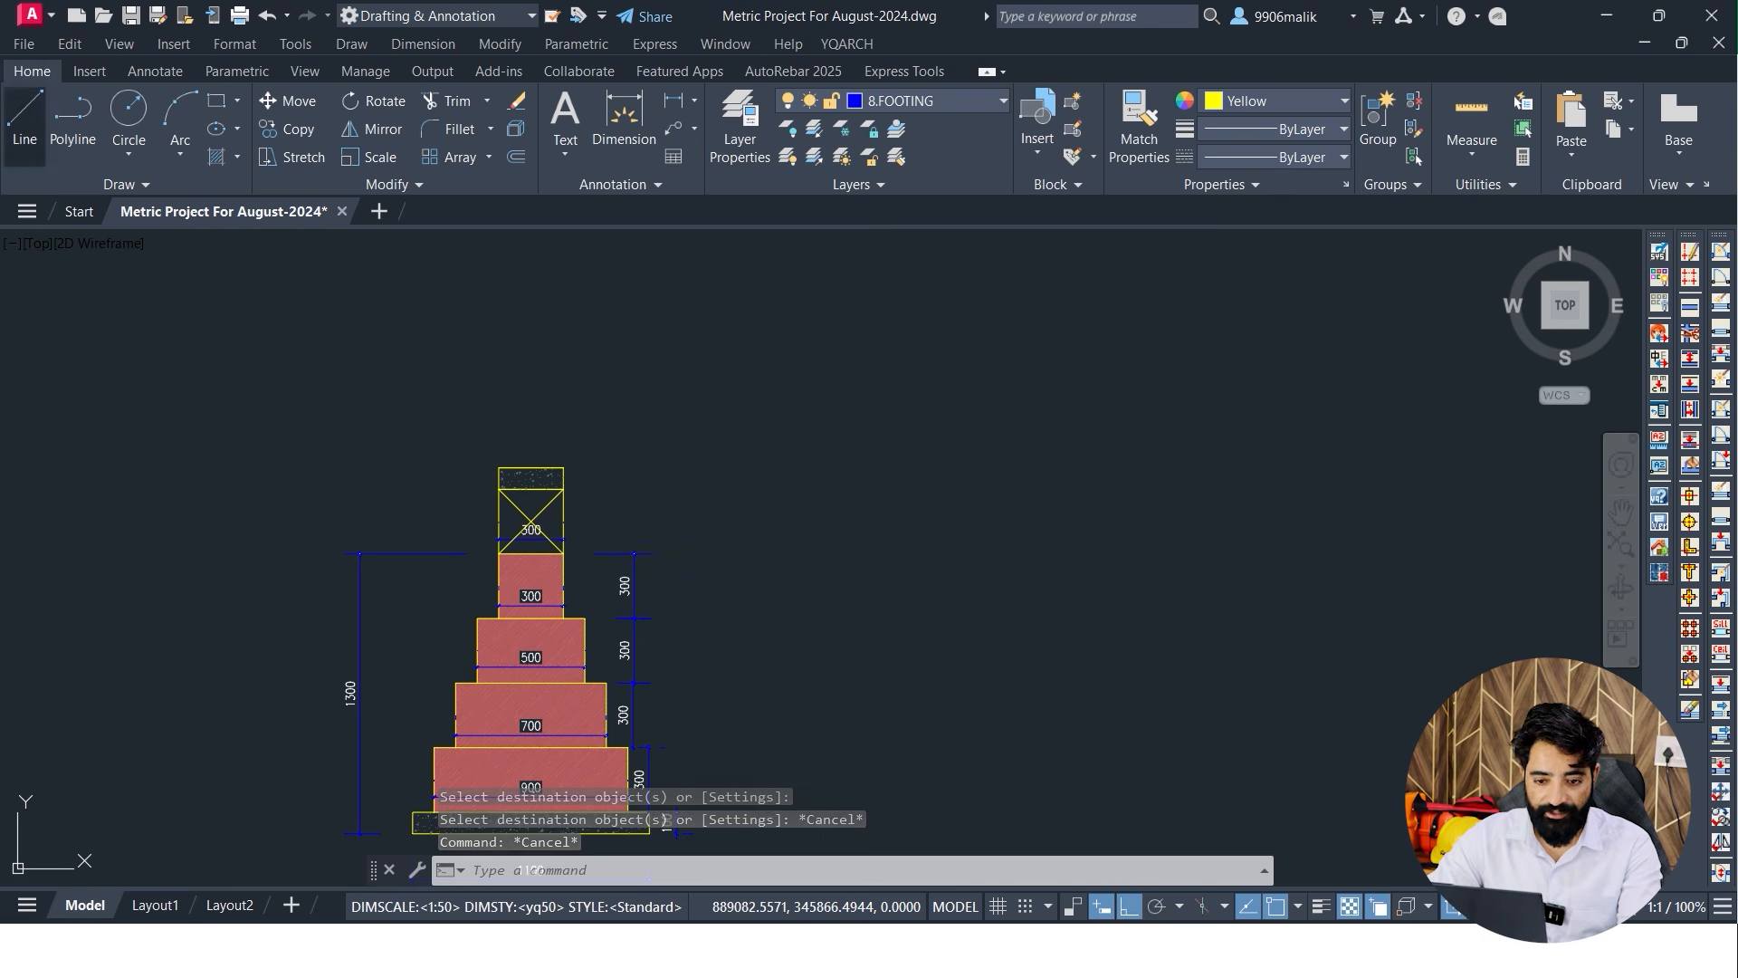
click(24, 117)
scroll(580, 453, up, 4)
click(536, 527)
click(830, 534)
key(Escape)
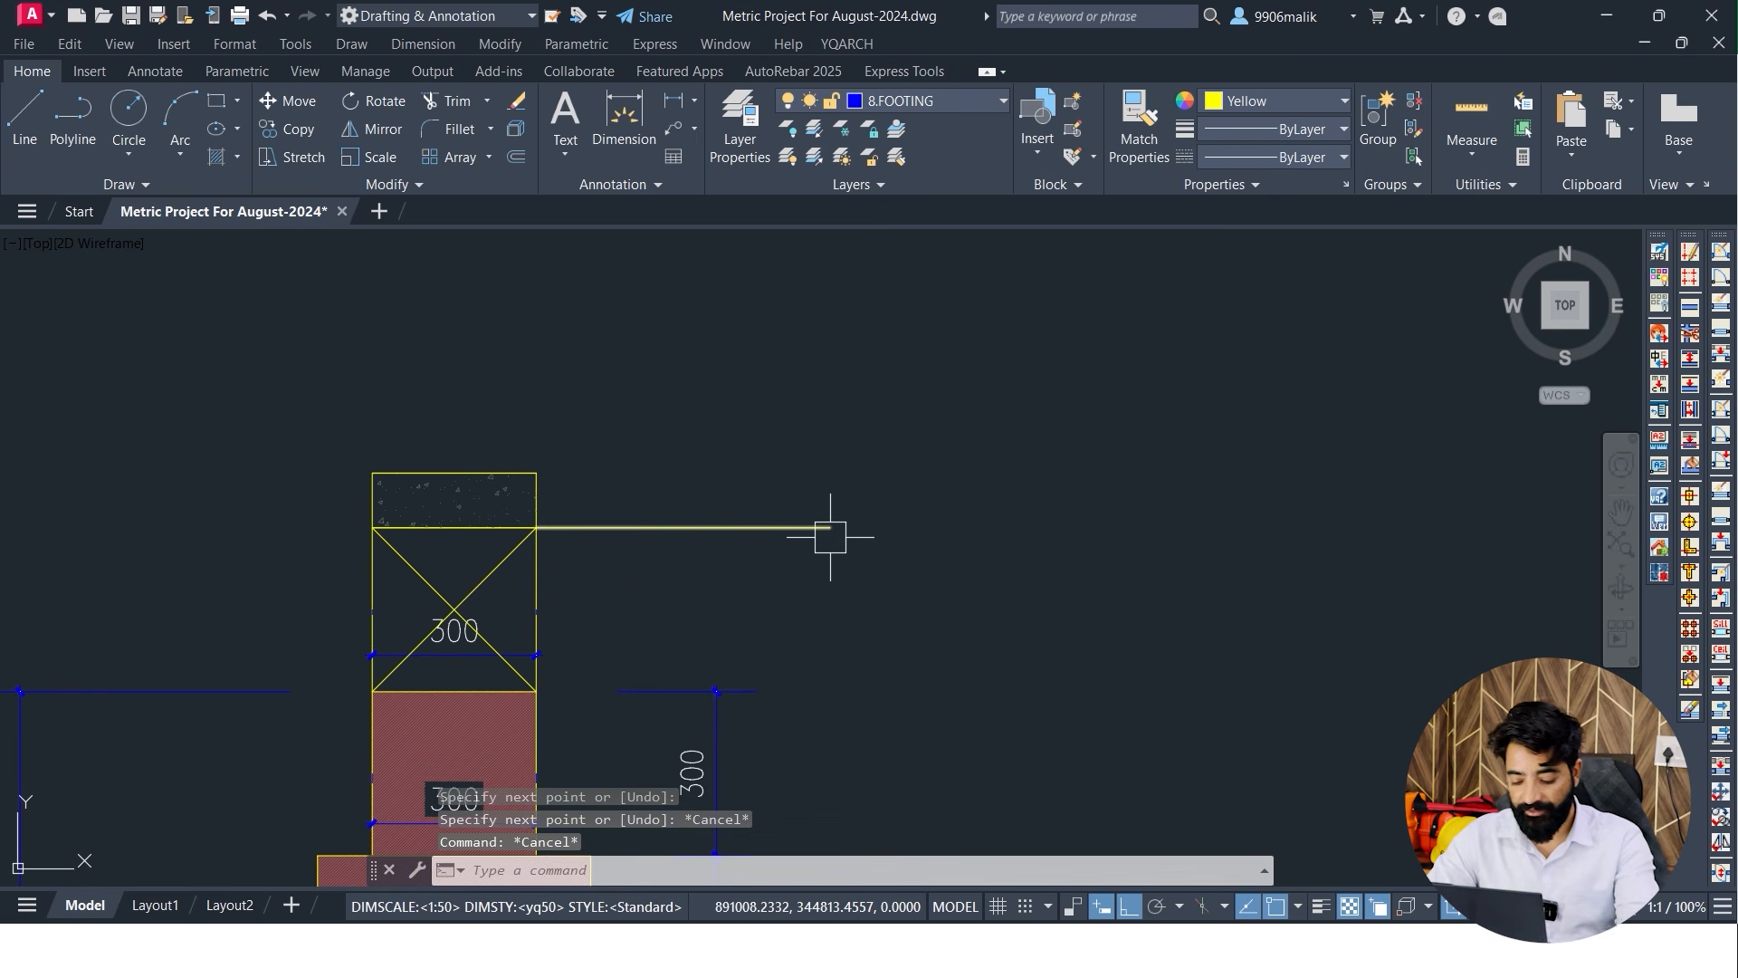
Offset the horizontal reference line upward by 3000 mm to mark the wall height
text(o)
key(Return)
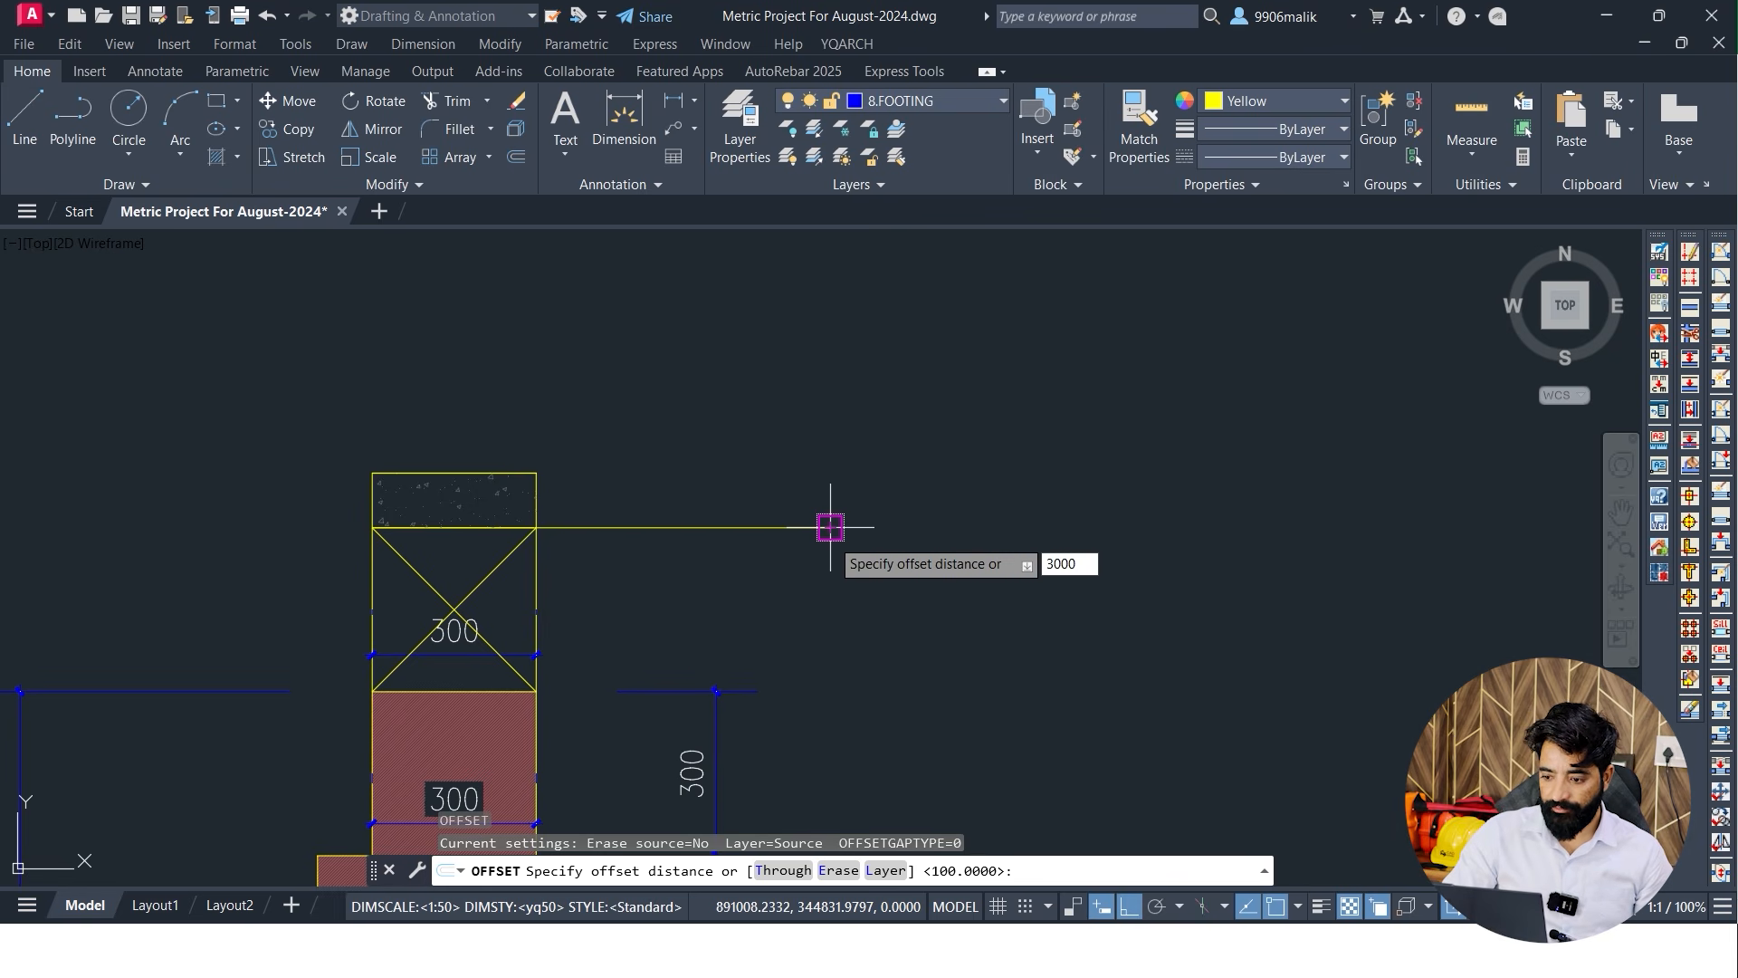
key(Return)
click(822, 527)
scroll(787, 398, down, 6)
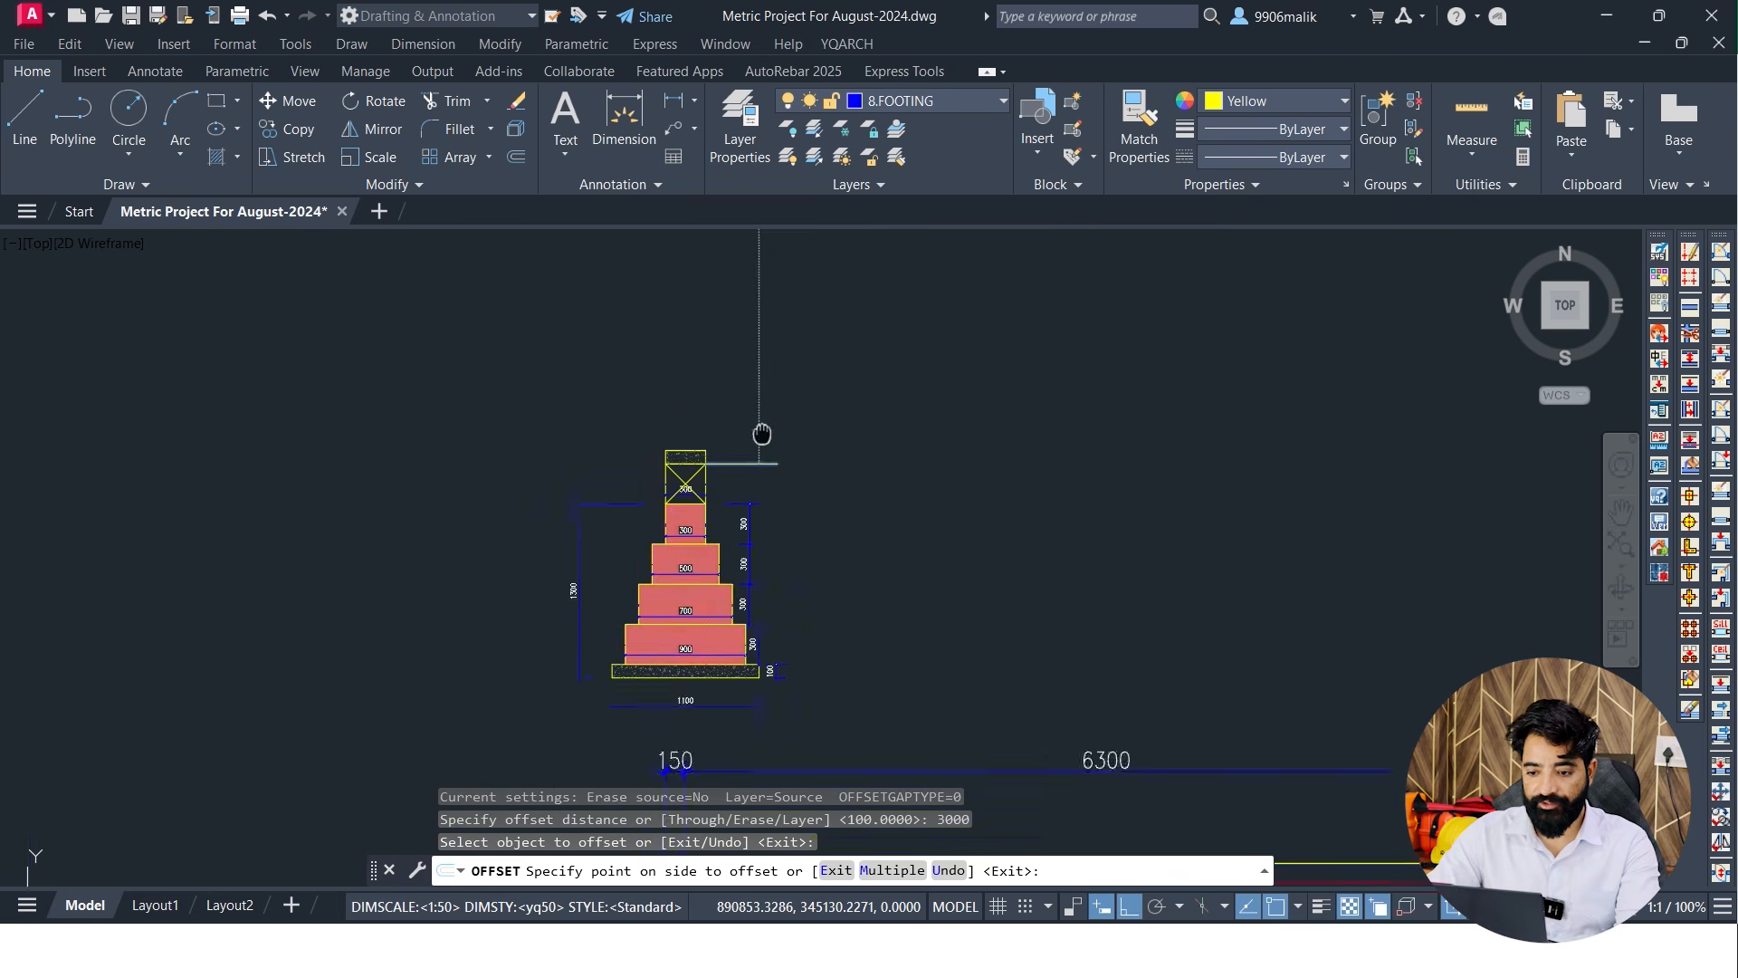
click(706, 562)
key(Escape)
key(Escape)
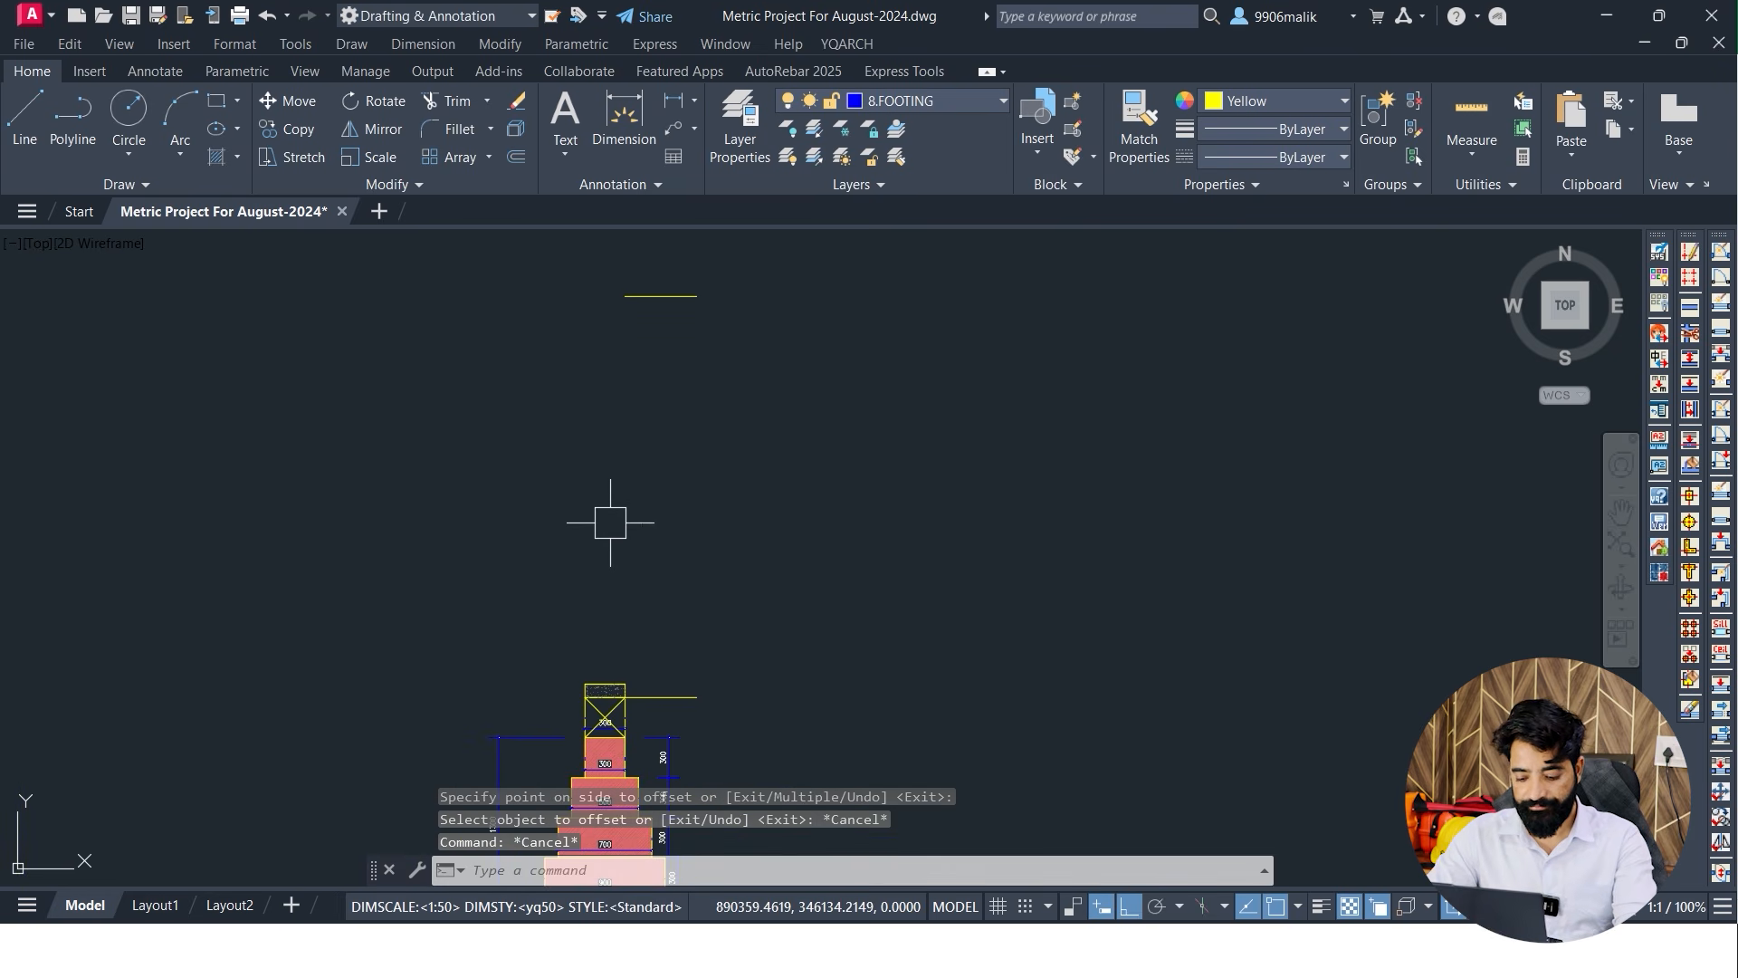
text(K)
key(Escape)
key(Escape)
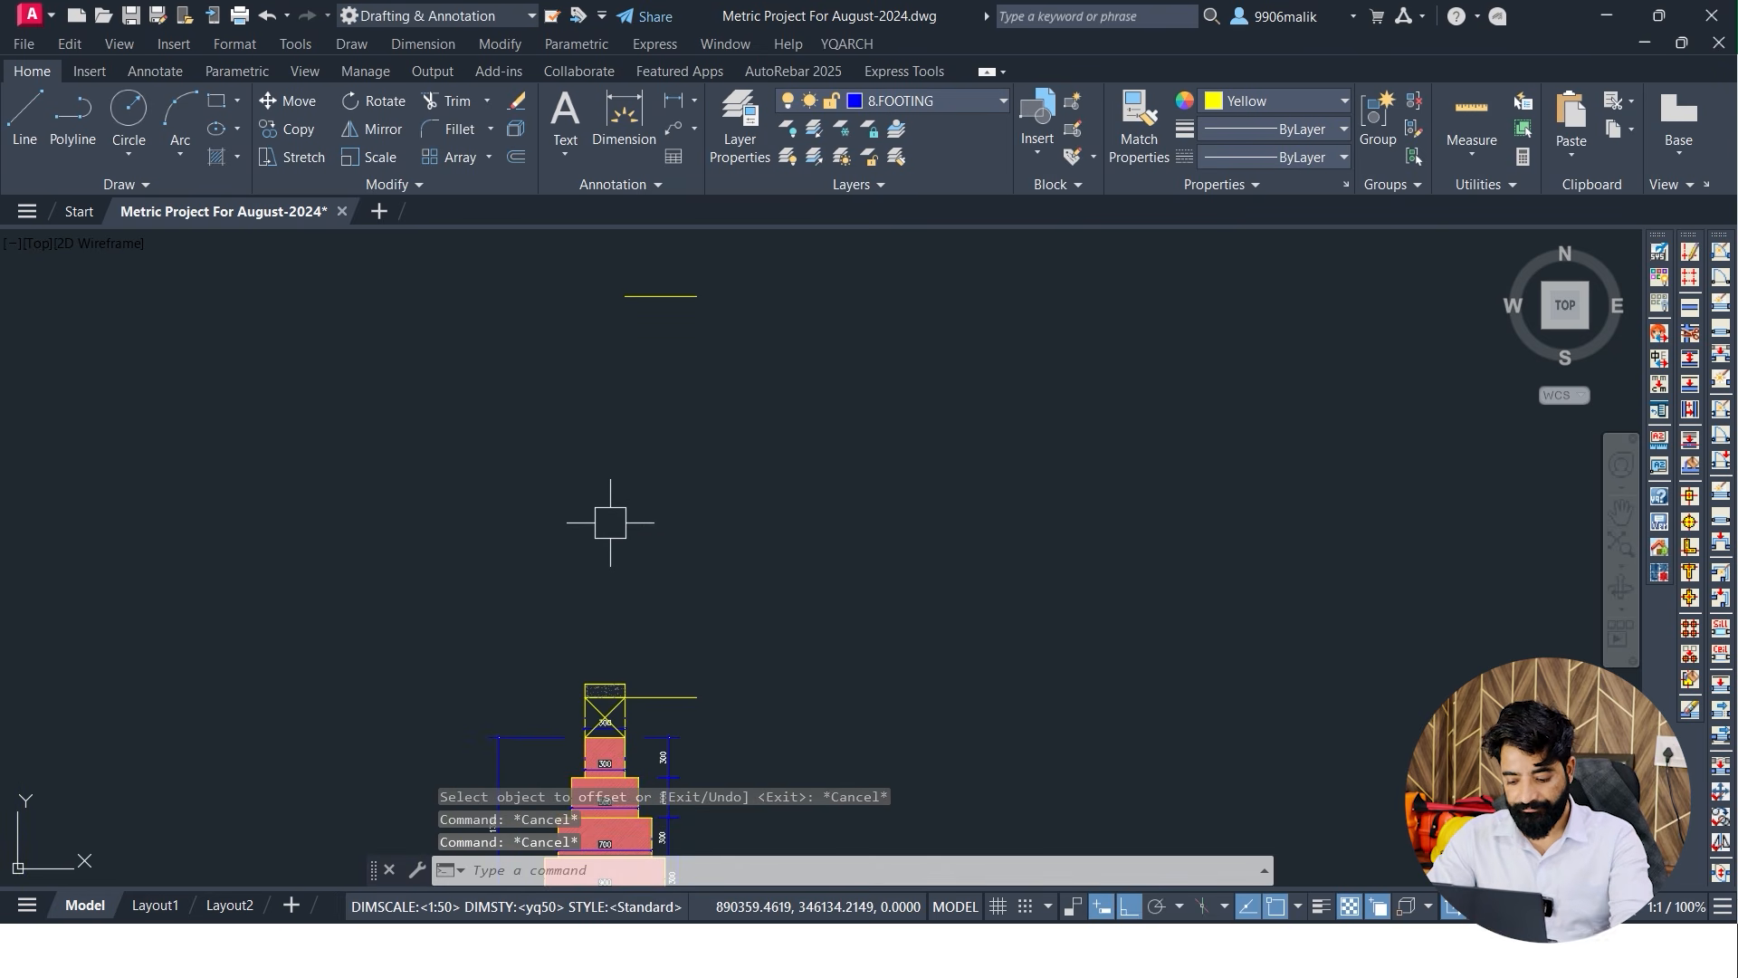
Draw the wall's right vertical line upward from the crossed block's upper right corner
text(L)
key(Return)
scroll(516, 621, up, 3)
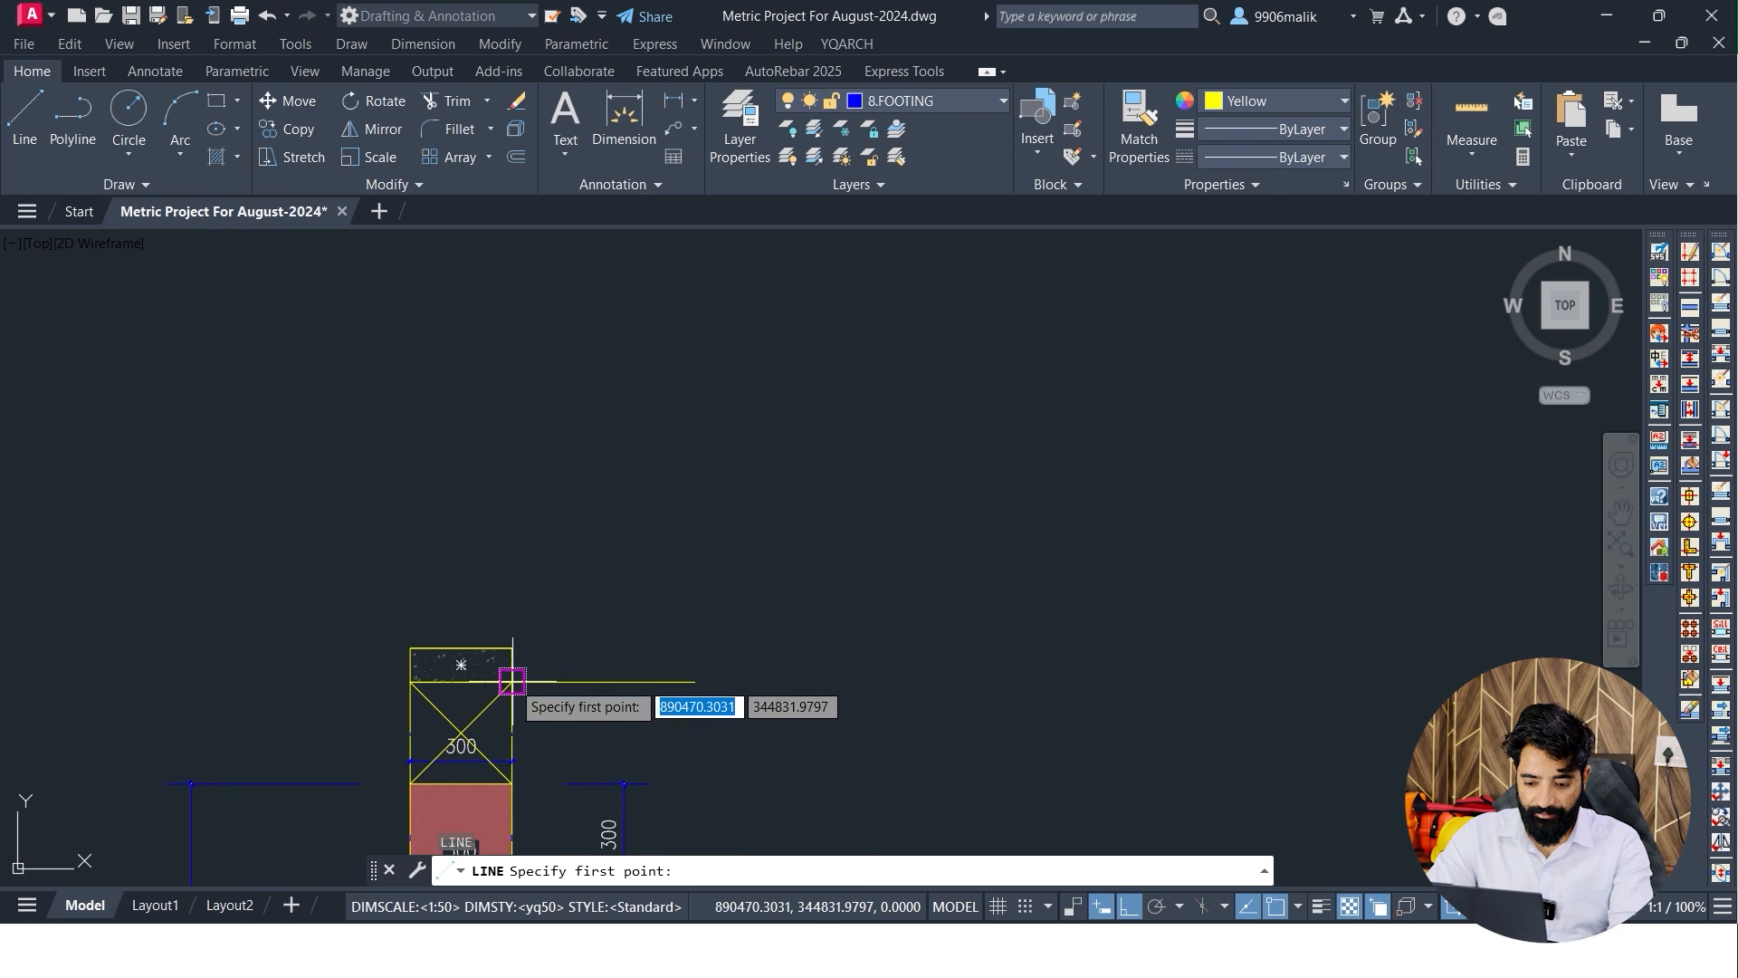
click(508, 675)
middle_drag(609, 625, 625, 629)
click(571, 427)
key(Return)
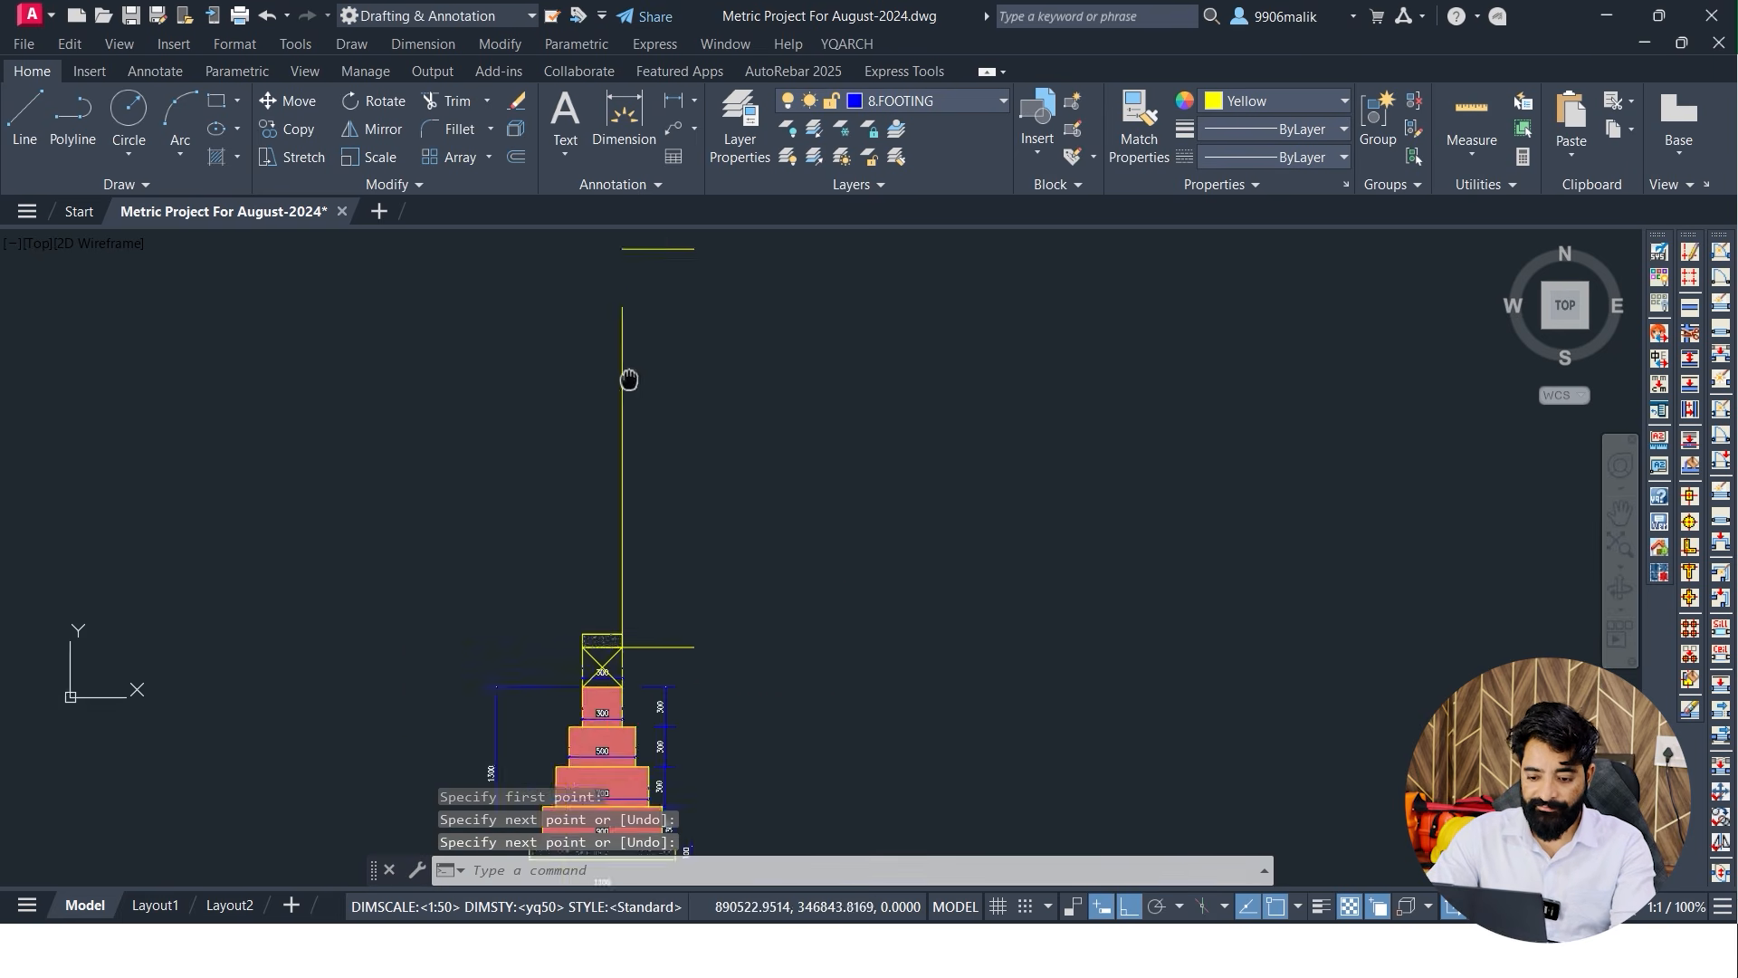
Draw the wall's left vertical line upward from the concrete strip to the level of the upper reference line
scroll(631, 592, up, 2)
key(Return)
click(701, 507)
click(692, 249)
key(Escape)
key(Escape)
Fillet both vertical wall lines with the upper horizontal line to close the top of the wall outline
text(f)
key(Return)
click(701, 344)
scroll(787, 543, down, 2)
scroll(772, 279, up, 1)
key(Escape)
key(space)
click(763, 398)
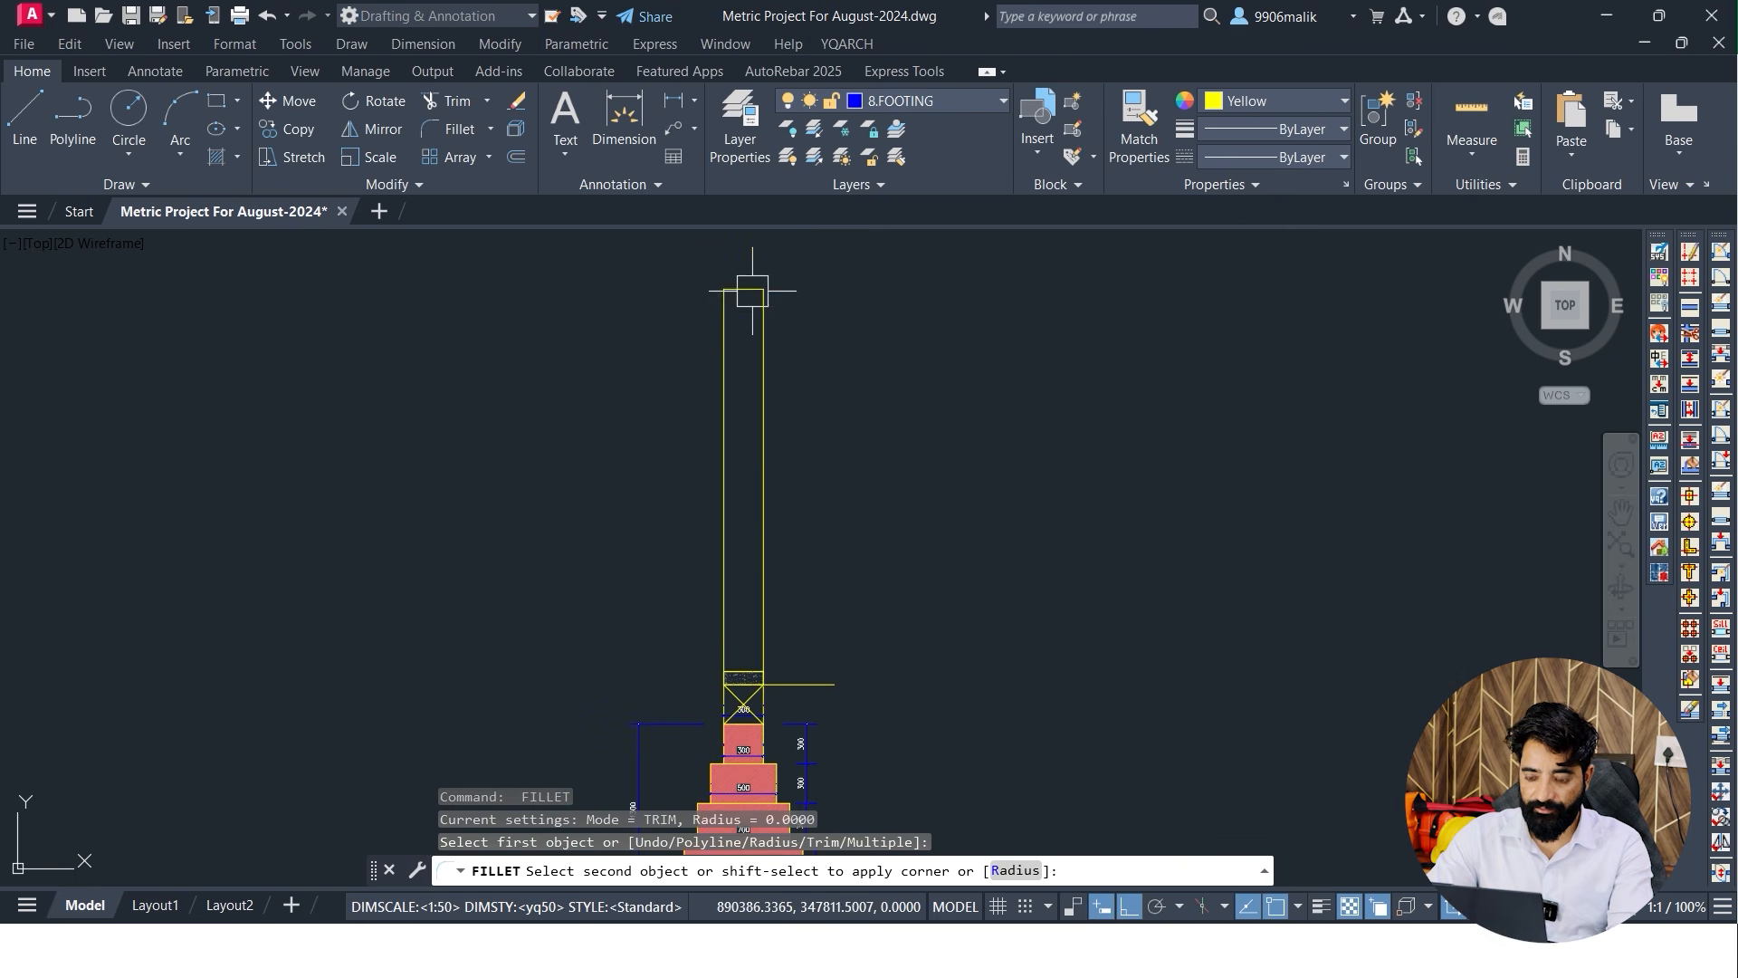
key(Escape)
Erase the lower horizontal reference line beside the crossed block
scroll(796, 425, down, 3)
middle_drag(797, 425, 679, 481)
key(Escape)
key(Escape)
scroll(706, 575, up, 5)
click(652, 528)
click(593, 612)
text(e)
key(Return)
scroll(518, 572, up, 4)
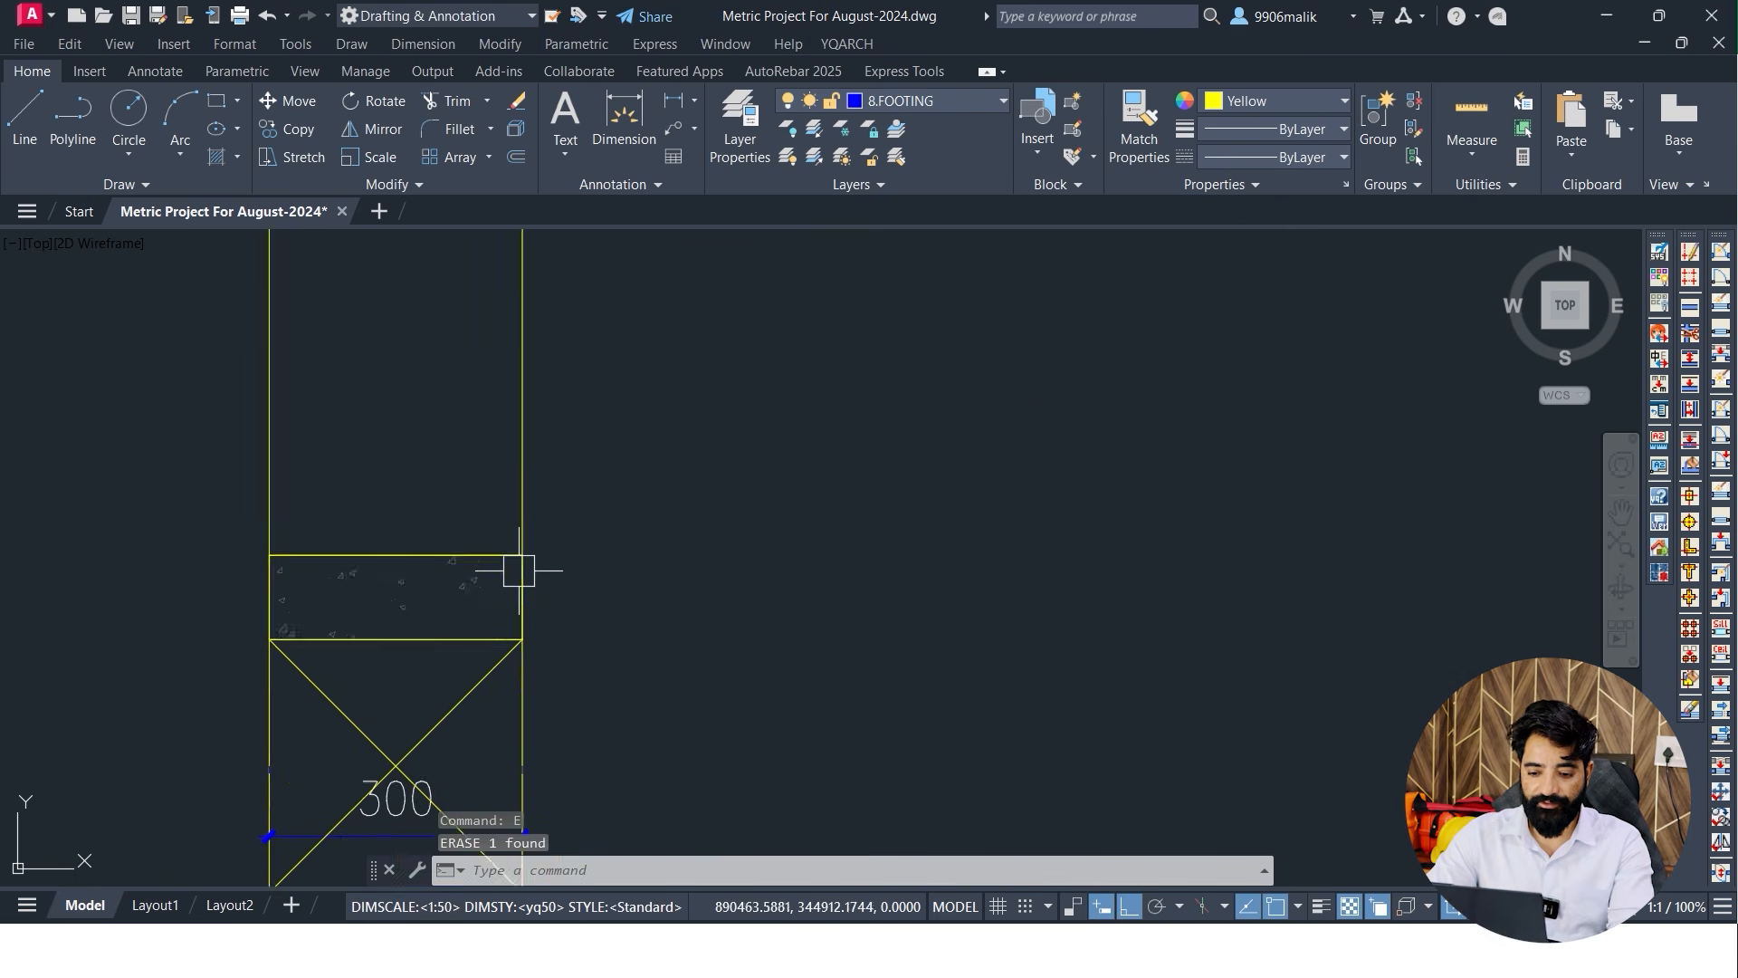
scroll(470, 589, up, 2)
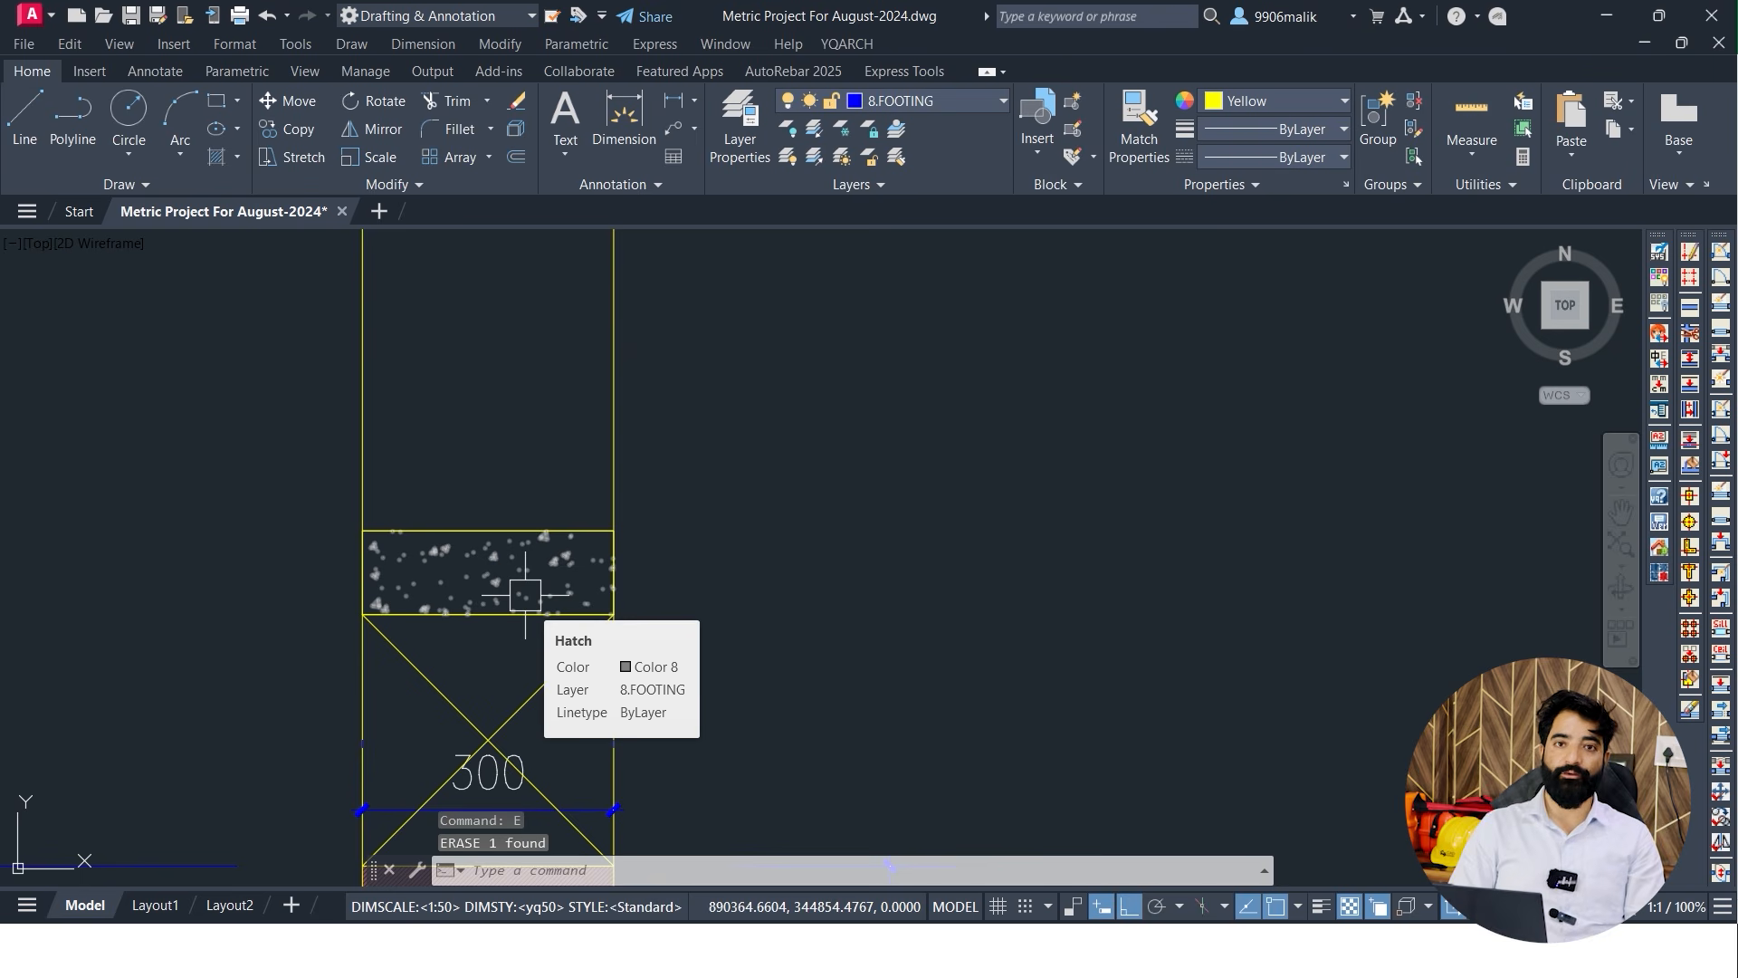
Examine the finished wall and footing section together with the floor plans below it
scroll(670, 465, down, 8)
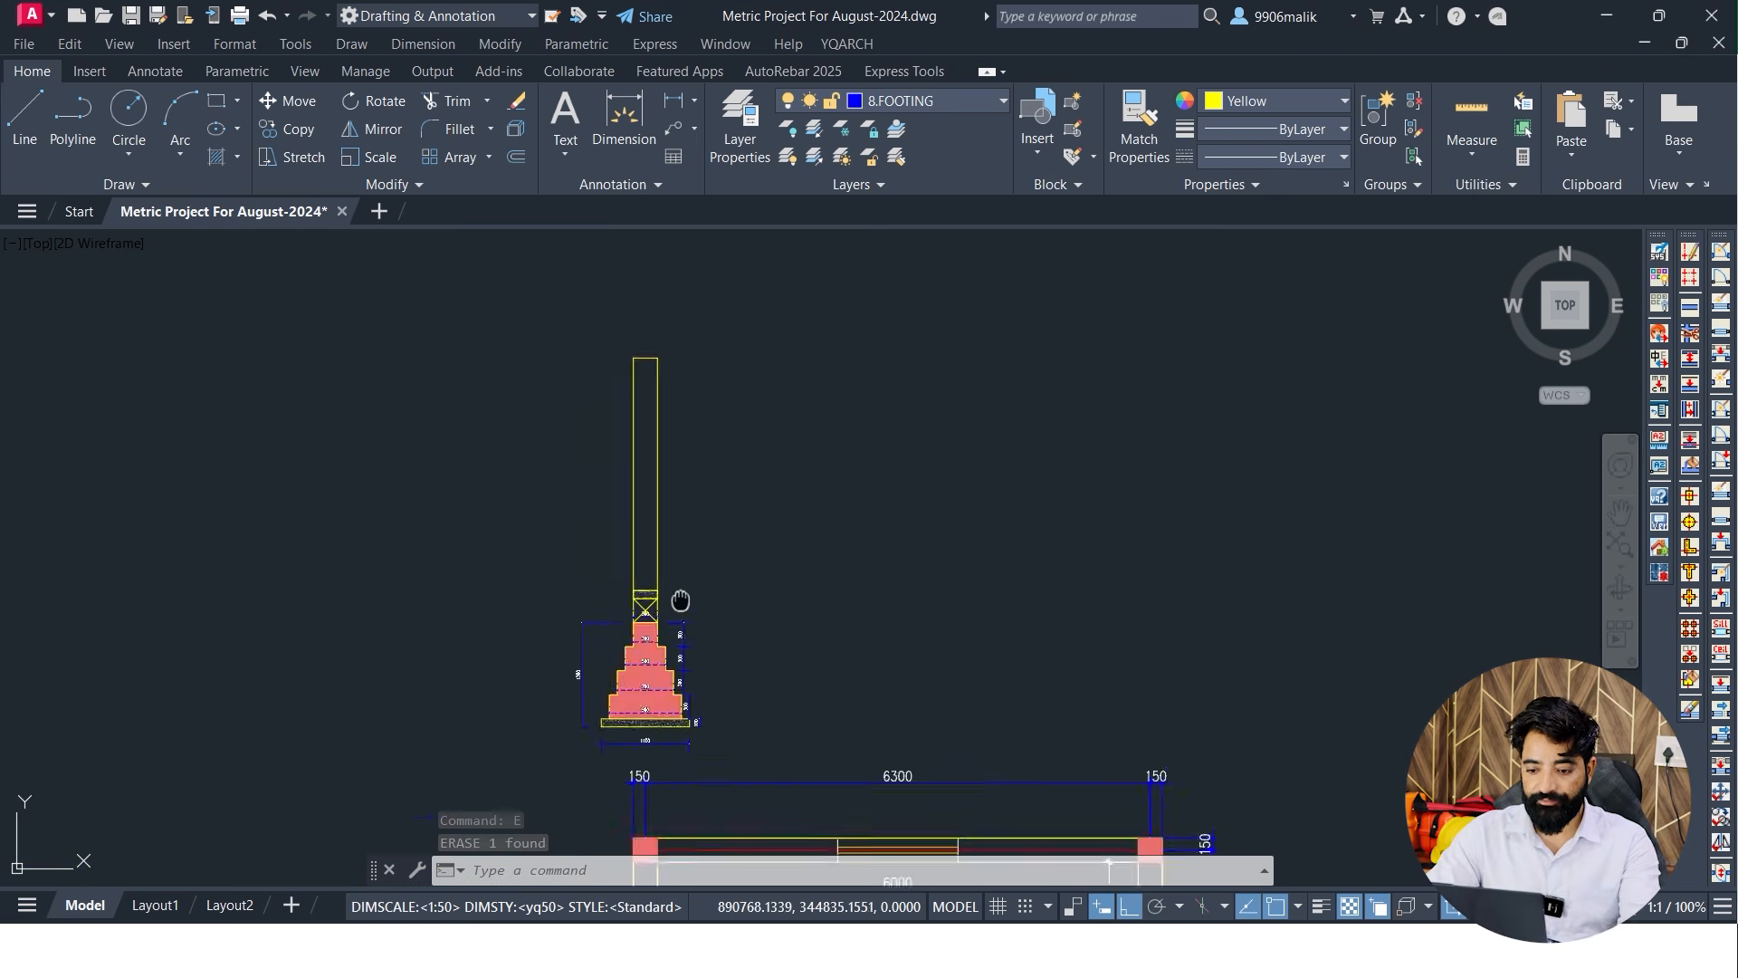
key(Escape)
key(Escape)
scroll(610, 509, up, 5)
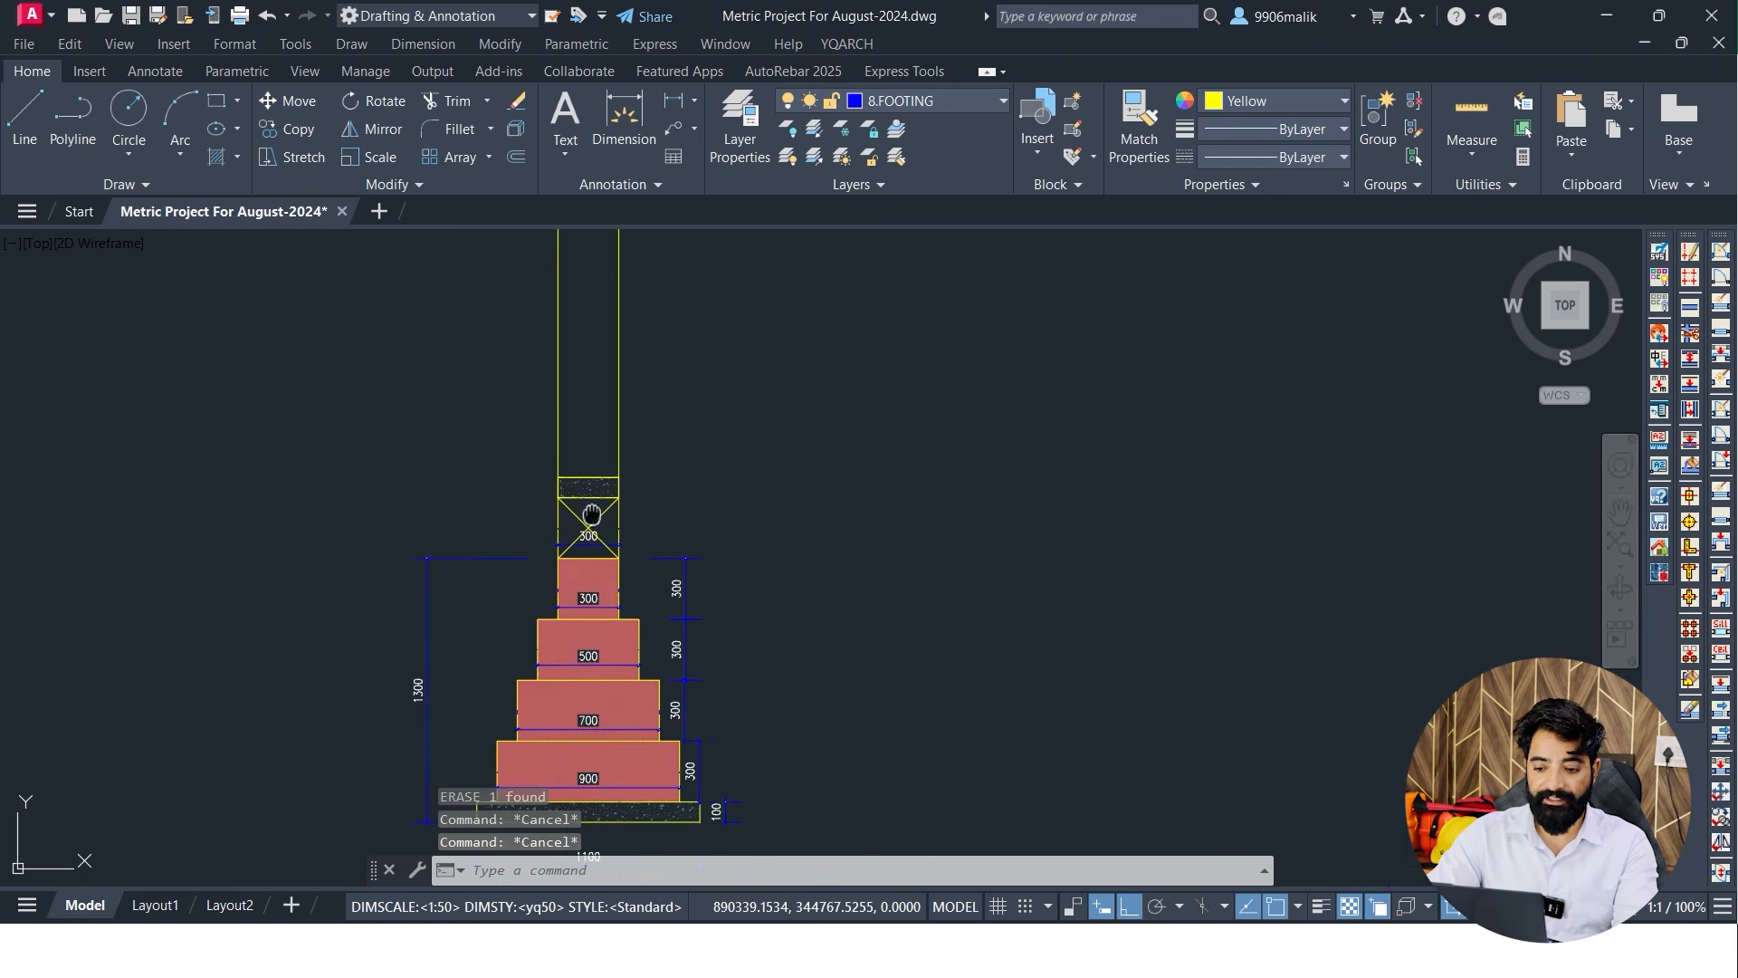
key(Escape)
scroll(748, 632, down, 6)
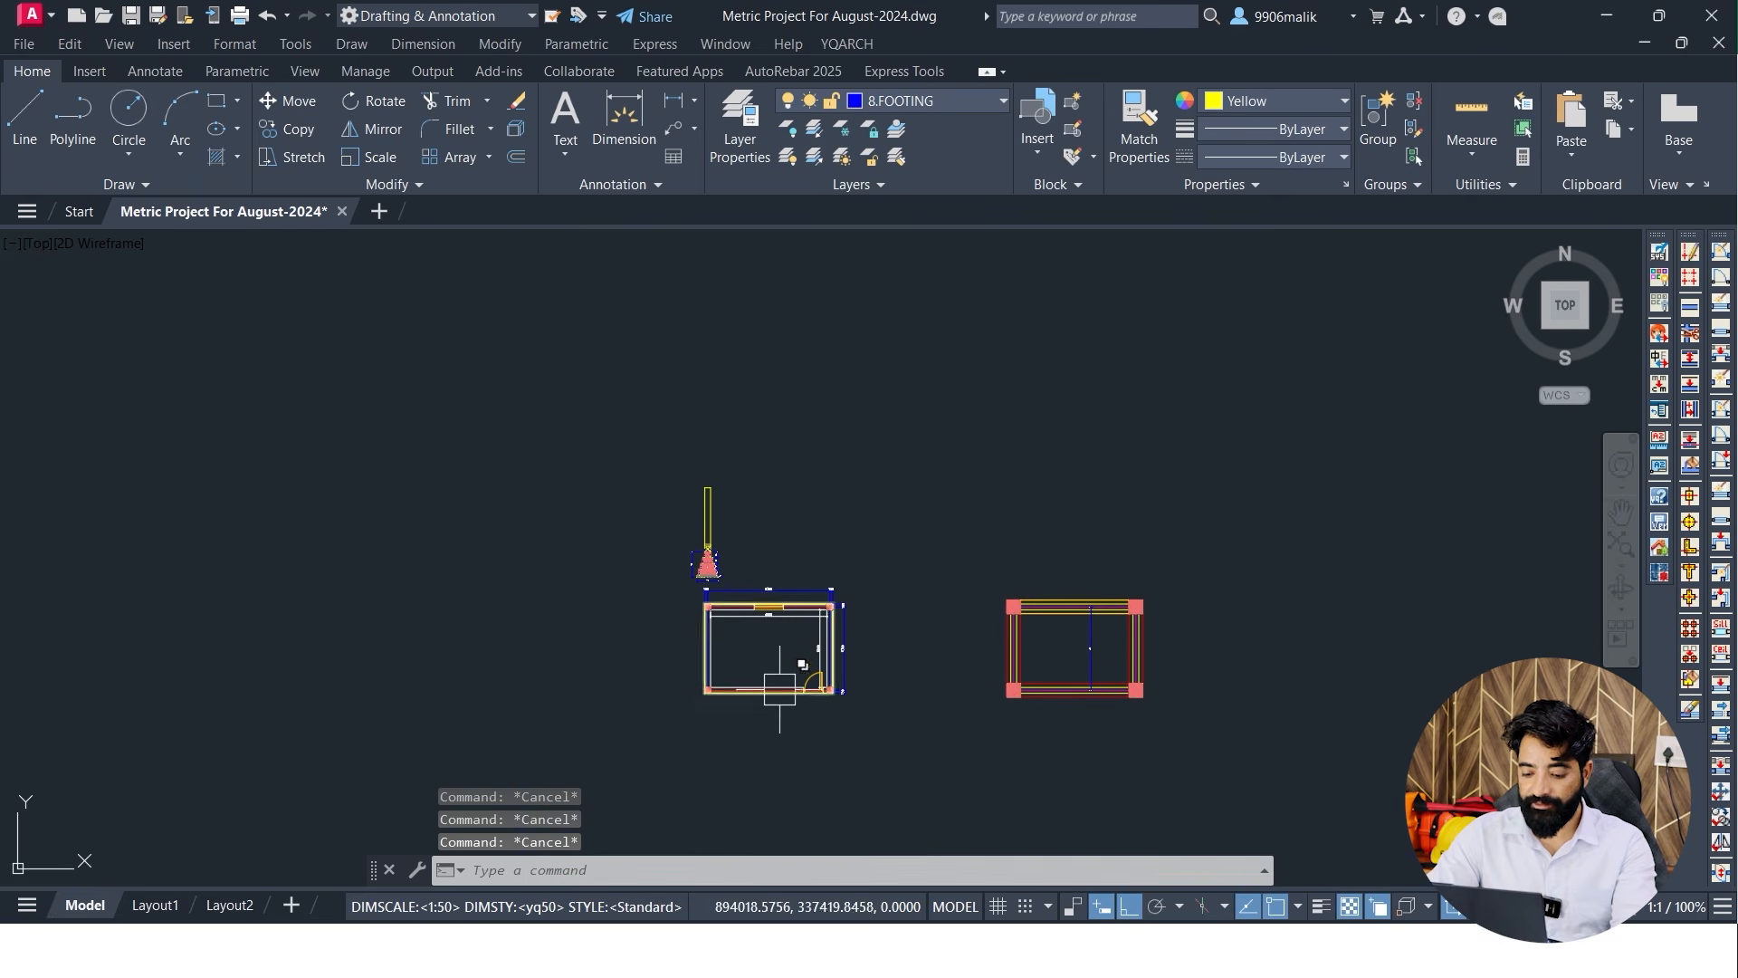
key(super)
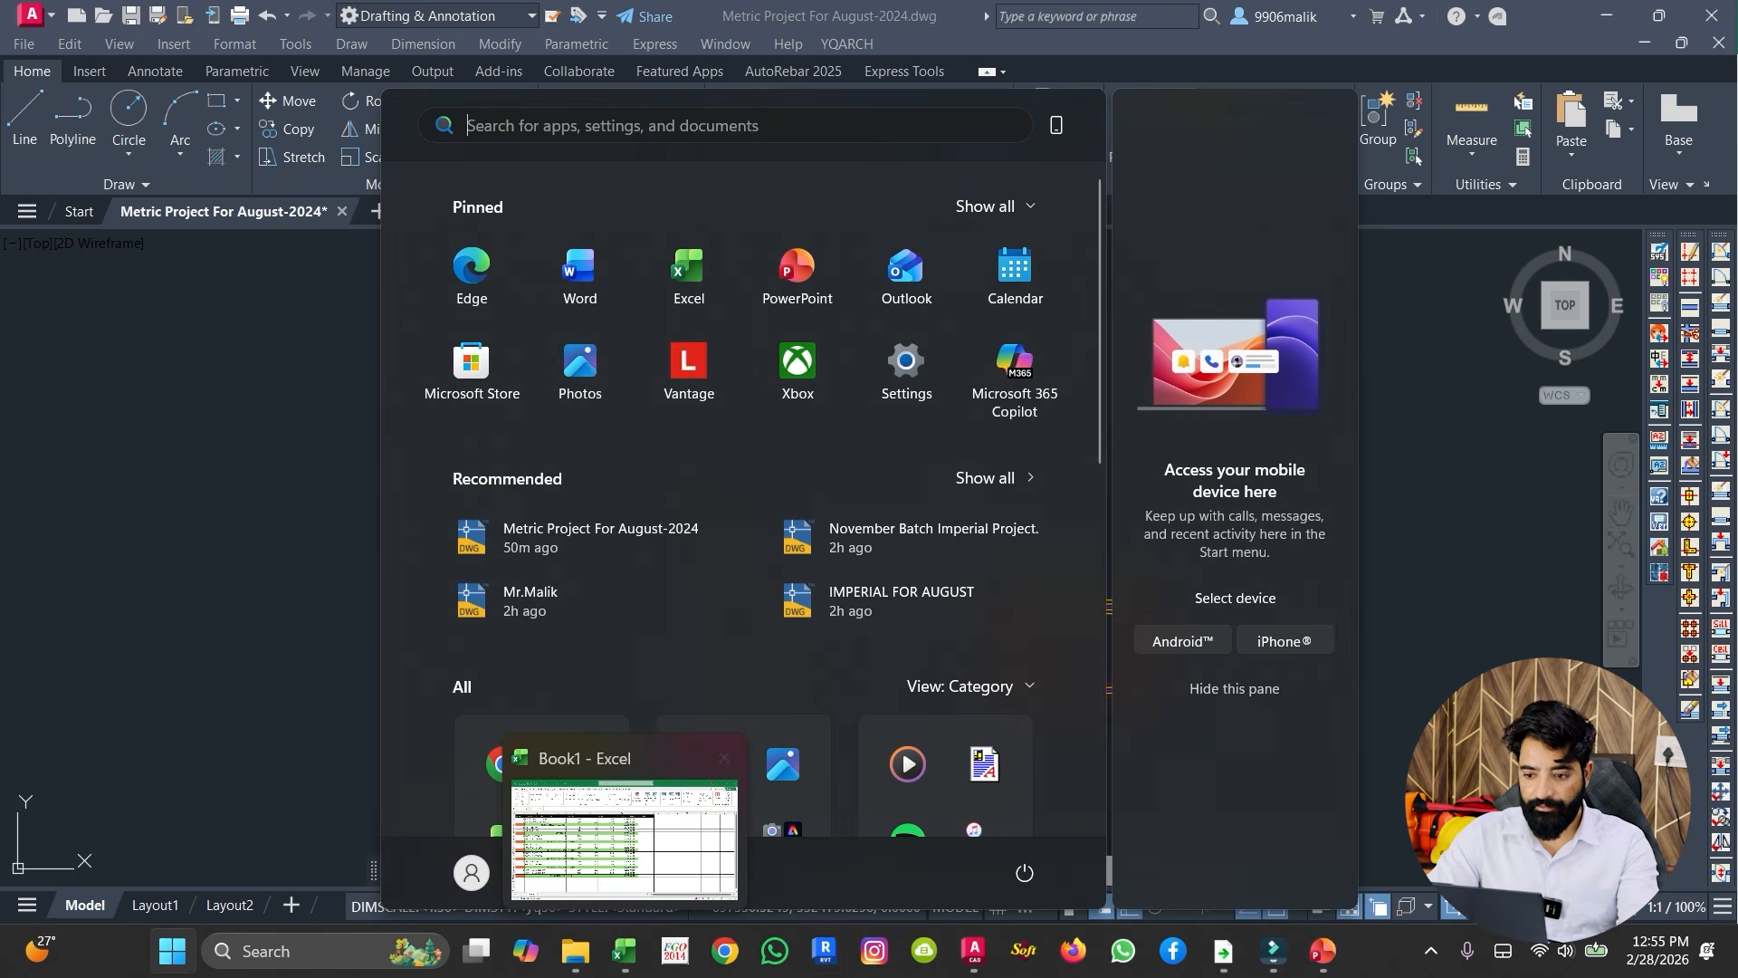
key(super)
Review the room plan's wall dimensions and follow the walls round to the door corner
middle_drag(853, 574, 555, 454)
scroll(762, 505, up, 2)
middle_drag(196, 507, 819, 504)
scroll(536, 429, up, 1)
mouse_move(547, 453)
middle_down()
mouse_move(628, 650)
mouse_move(577, 507)
middle_up()
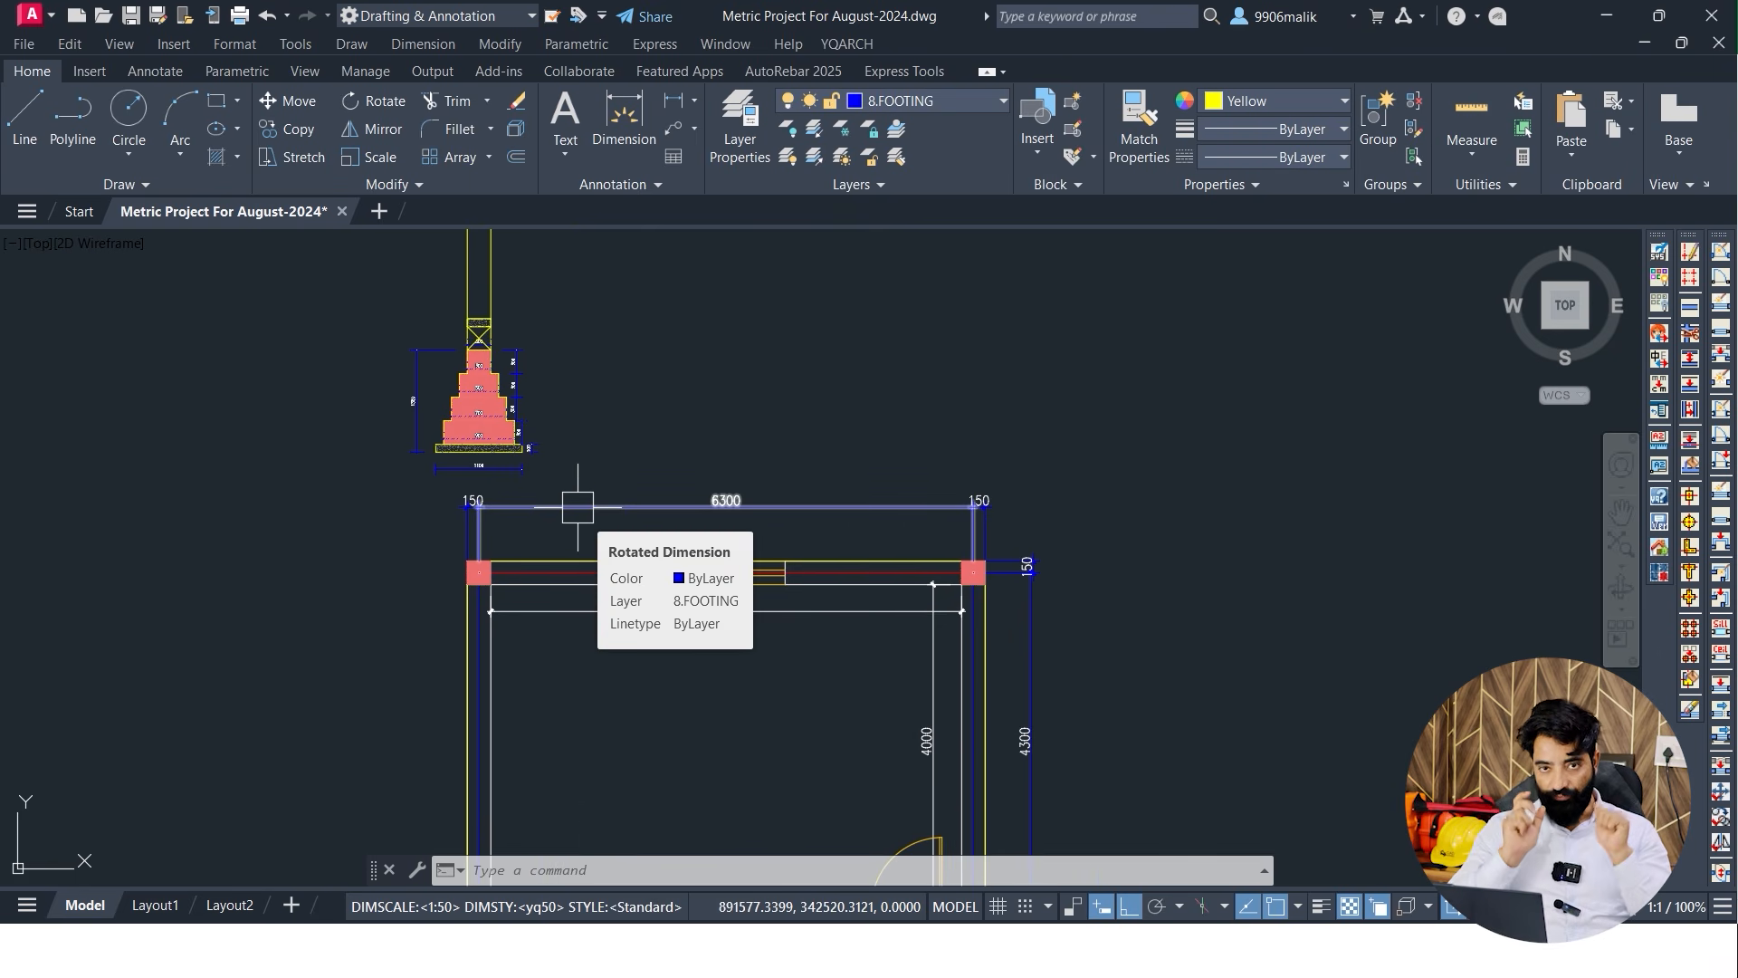
scroll(810, 495, down, 2)
middle_drag(807, 495, 710, 384)
scroll(687, 536, up, 2)
middle_drag(688, 536, 641, 470)
scroll(753, 576, up, 4)
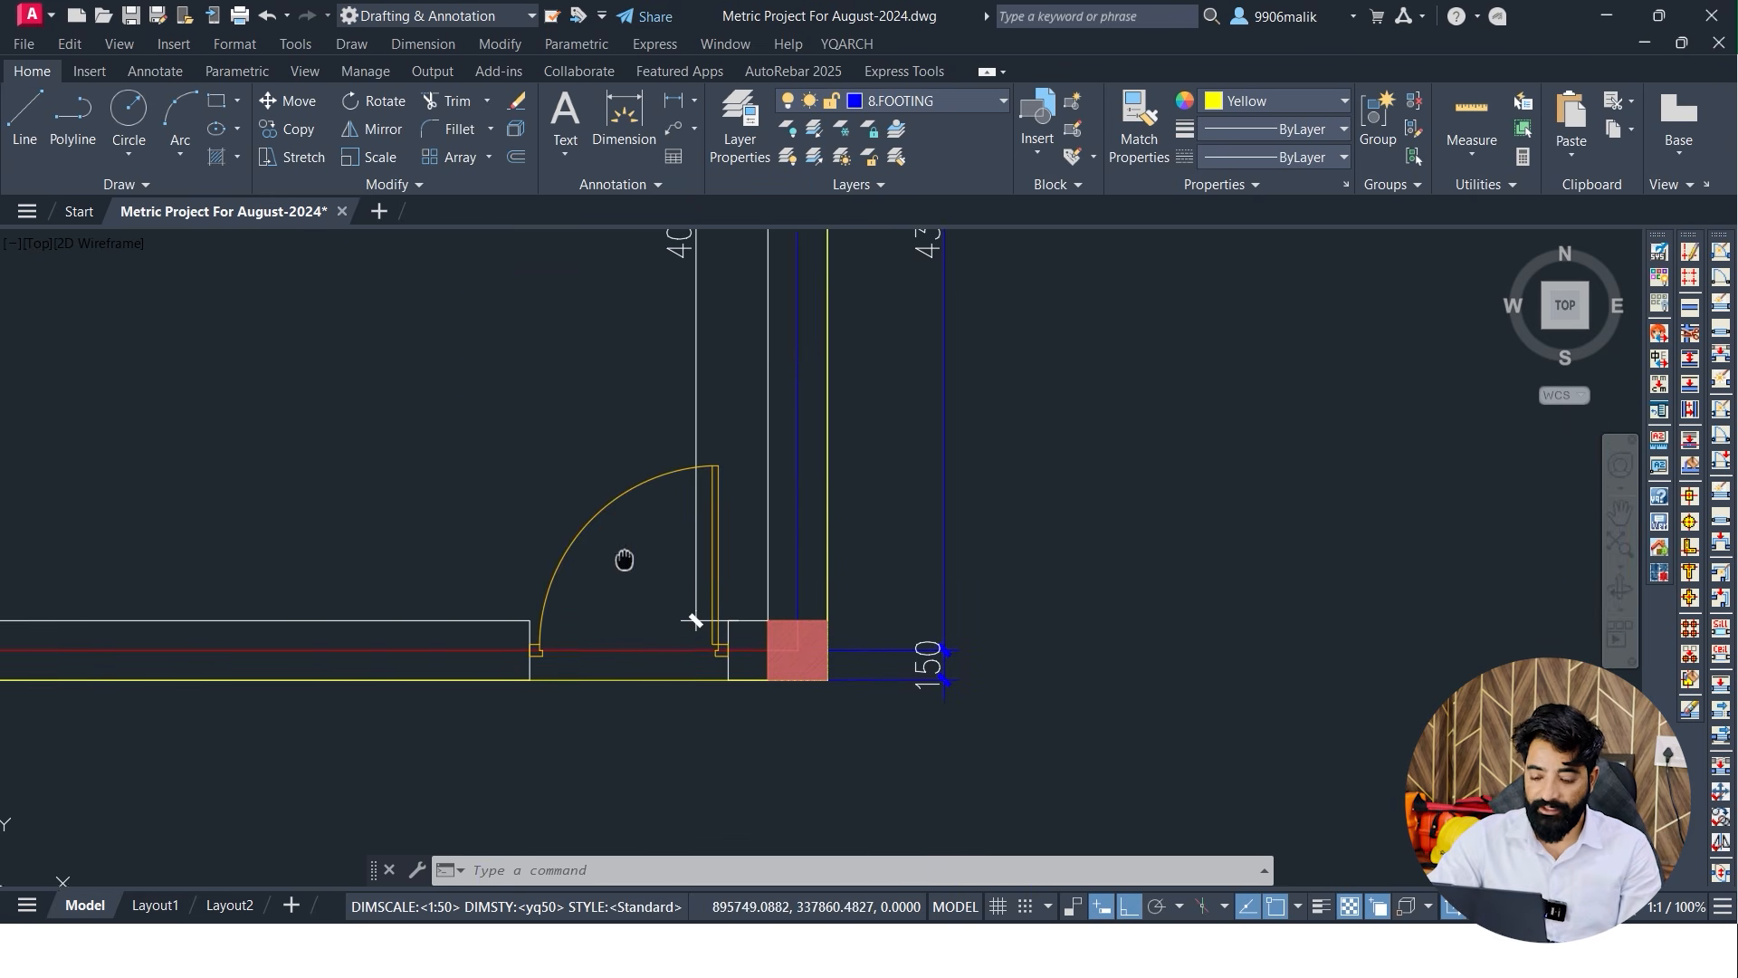
Inspect the door block and its opening in relation to the room plan's walls and window
click(601, 500)
key(Escape)
scroll(621, 493, down, 3)
middle_drag(621, 492, 629, 494)
scroll(628, 493, up, 3)
click(632, 494)
scroll(566, 428, down, 4)
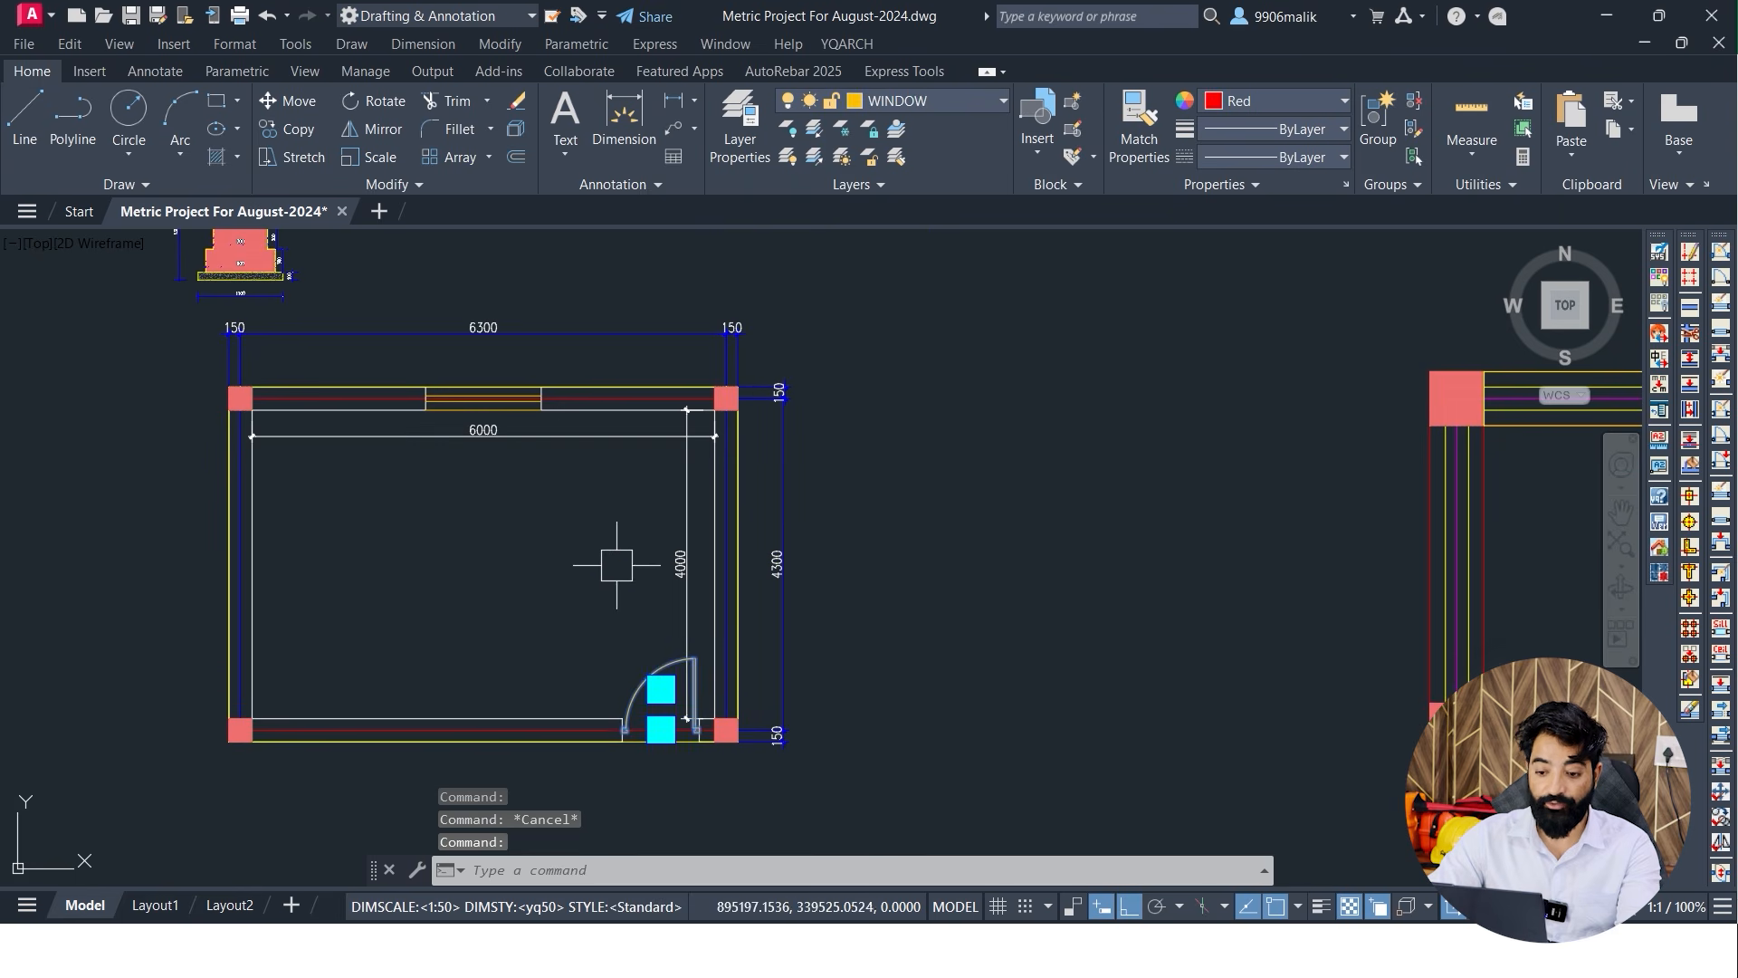
key(Escape)
key(Escape)
key(Escape)
Measure the width of the window opening in the upper long wall with a linear dimension
text(dli)
key(Return)
scroll(403, 353, up, 4)
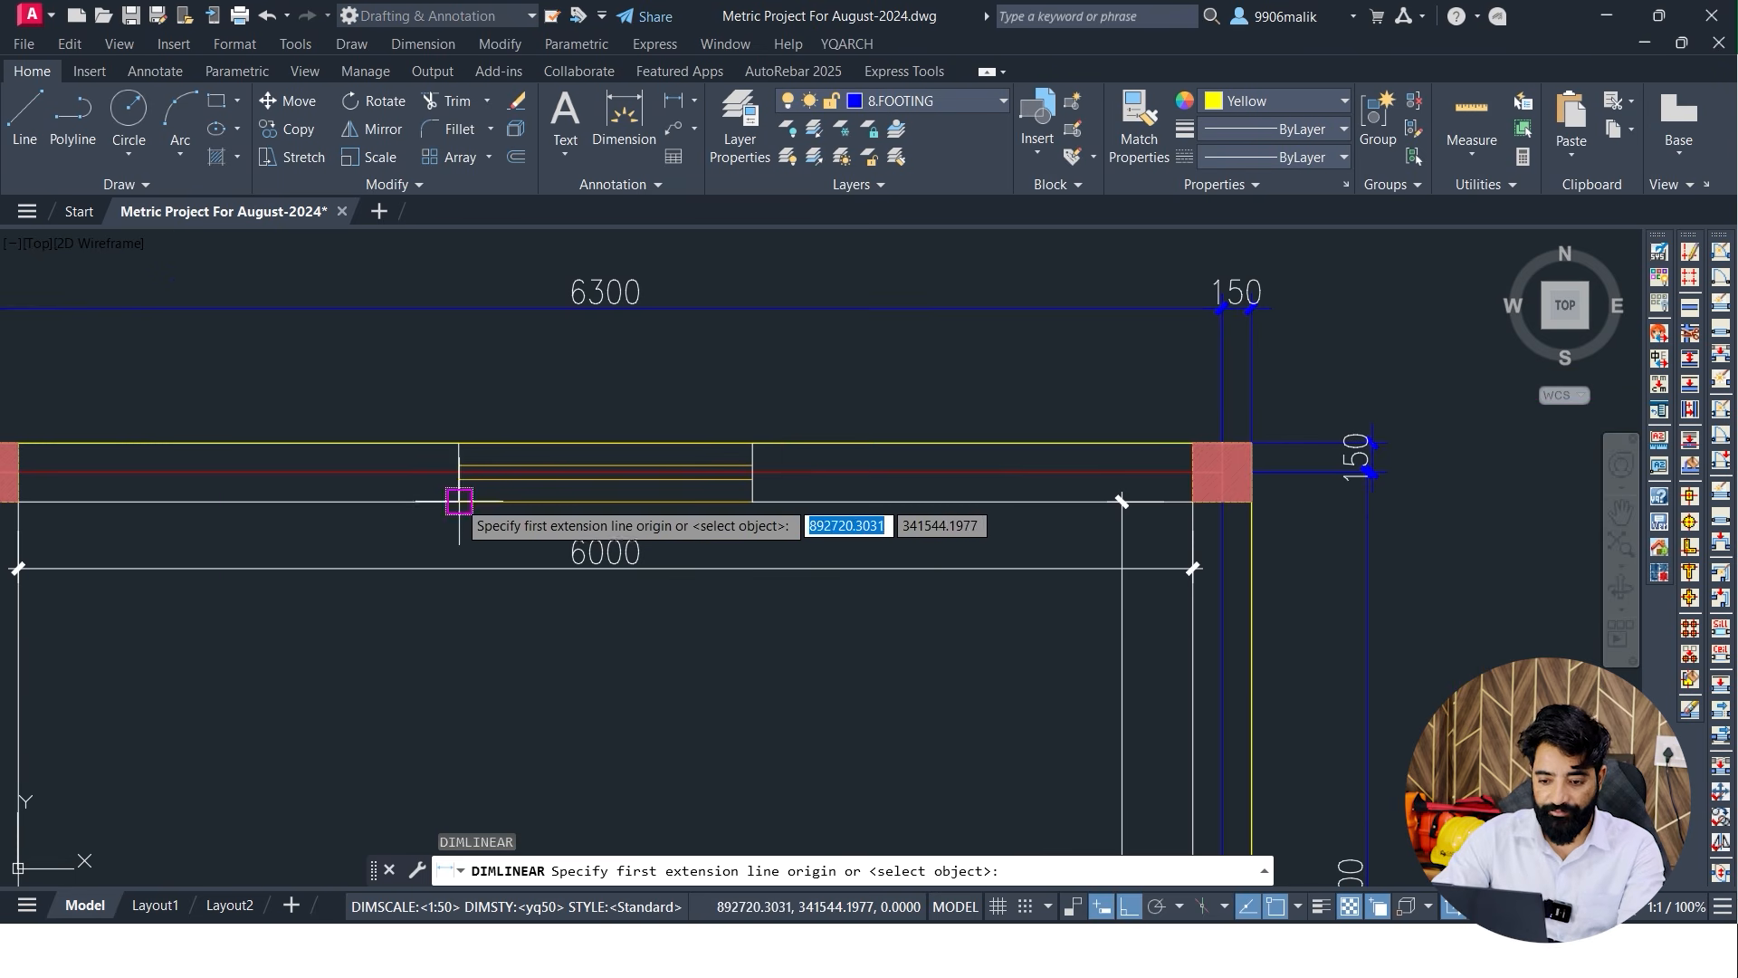
click(459, 501)
click(752, 501)
scroll(620, 525, up, 4)
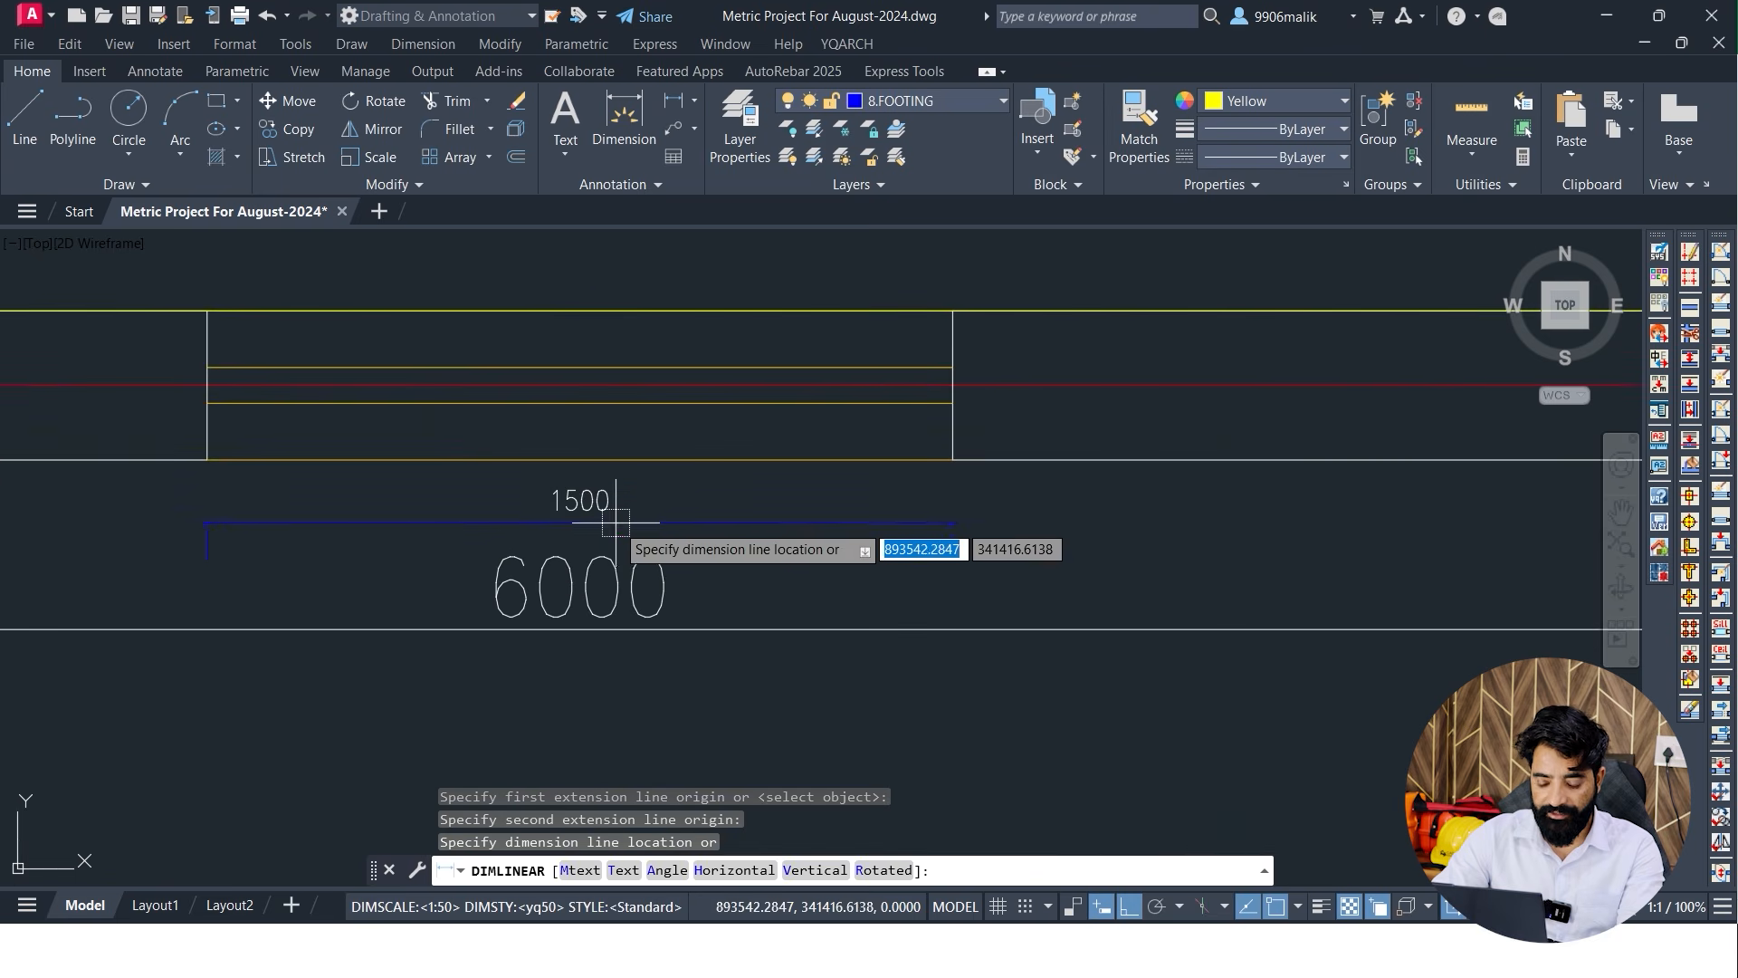
click(615, 523)
scroll(615, 522, down, 5)
scroll(776, 690, up, 5)
Measure the width of the door opening in the lower long wall with a linear dimension
key(Return)
scroll(563, 729, up, 3)
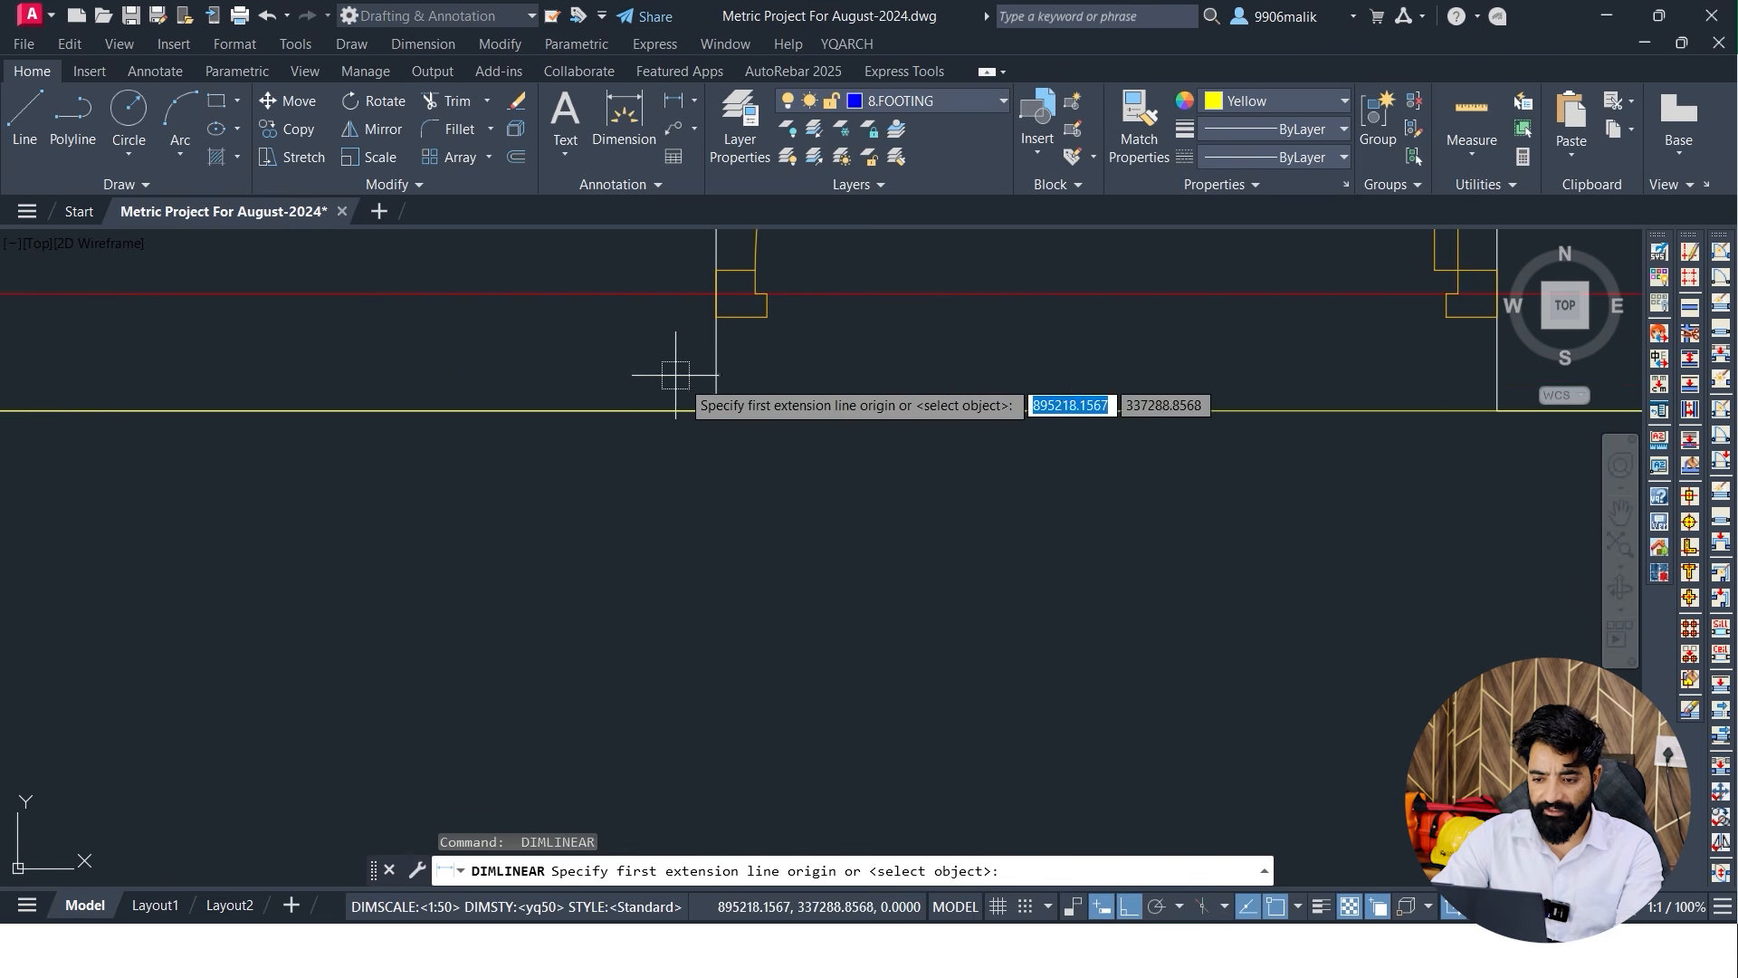
click(716, 410)
scroll(710, 408, down, 5)
scroll(978, 344, up, 5)
click(959, 543)
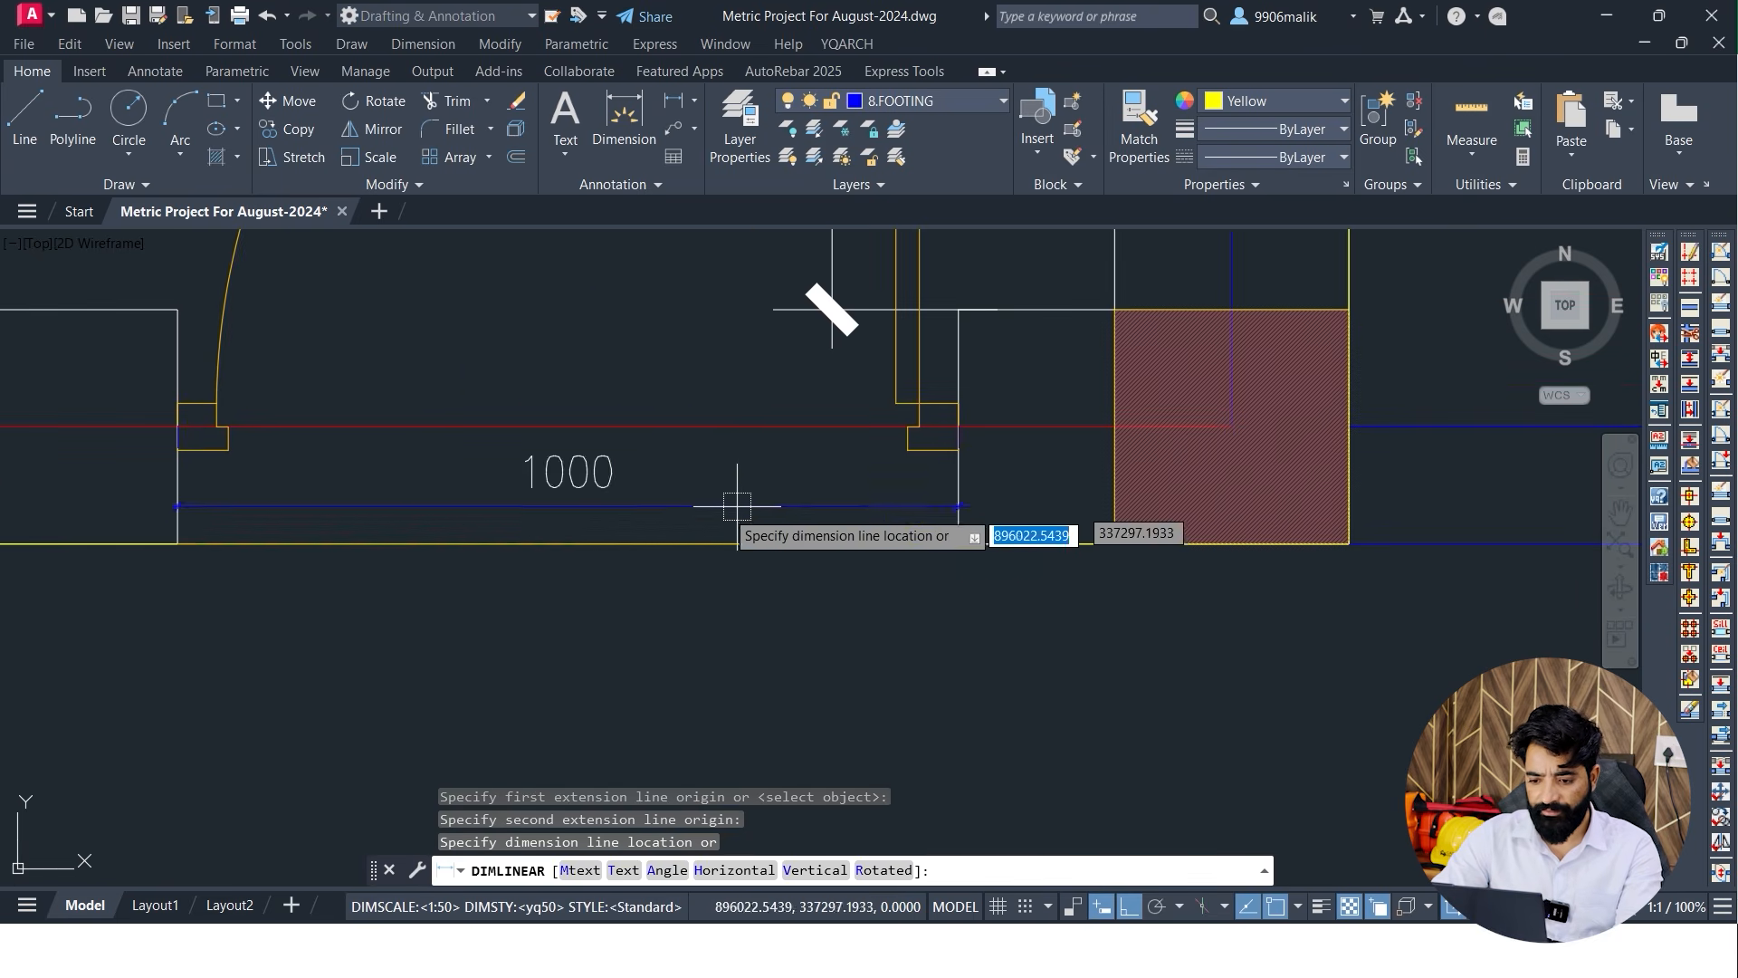
scroll(837, 503, down, 5)
key(Escape)
scroll(776, 531, down, 3)
Draw a door rectangle 1000 long and 2100 wide in the empty space between the room plan and the footing plan
text(REC)
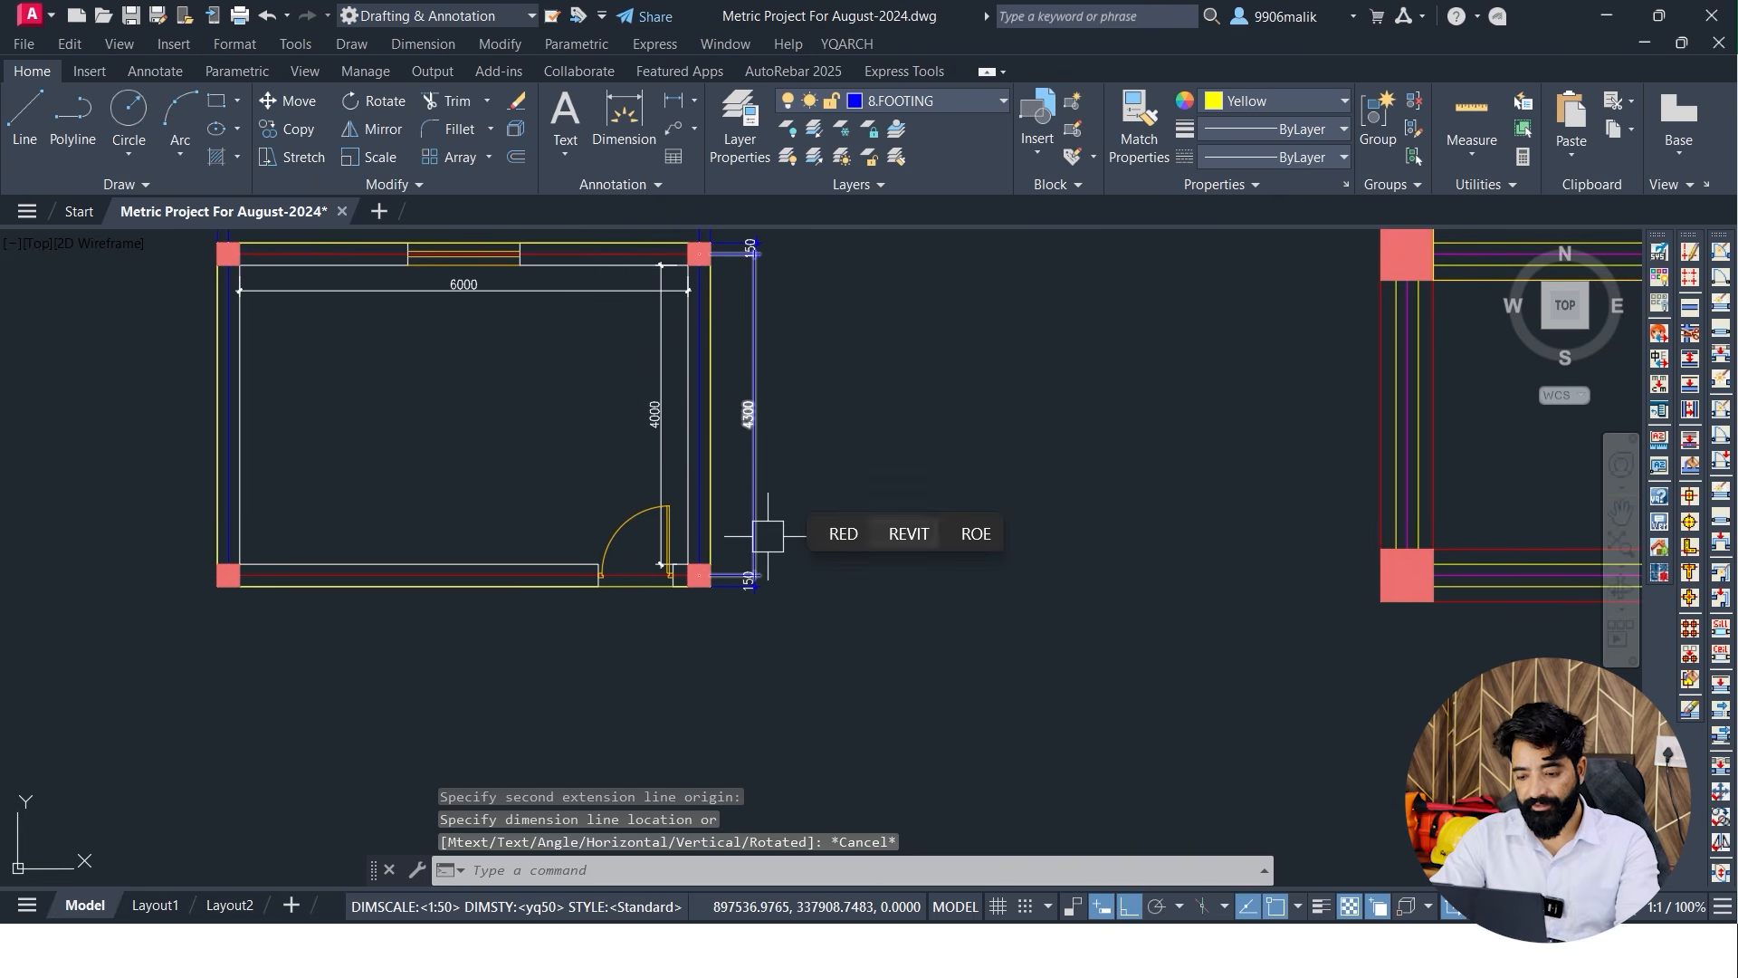
key(Return)
middle_drag(986, 381, 702, 434)
click(703, 435)
text(d)
key(Return)
text(100)
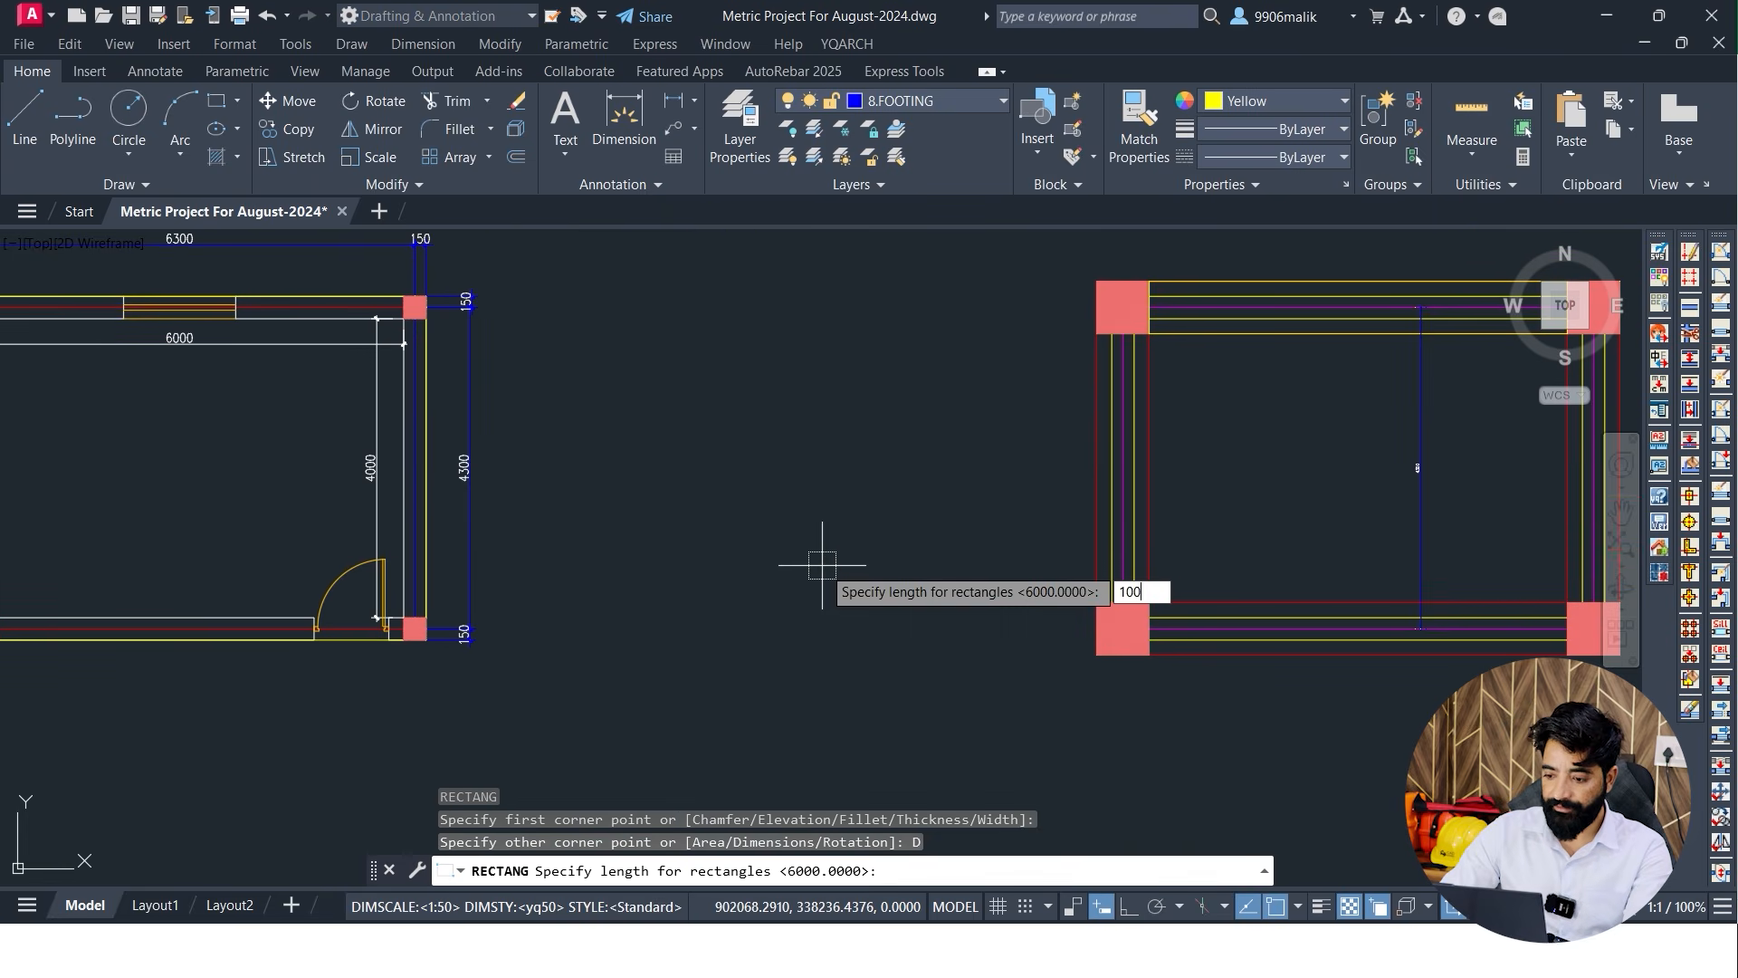
text(0)
key(Return)
text(2100)
key(Return)
click(819, 568)
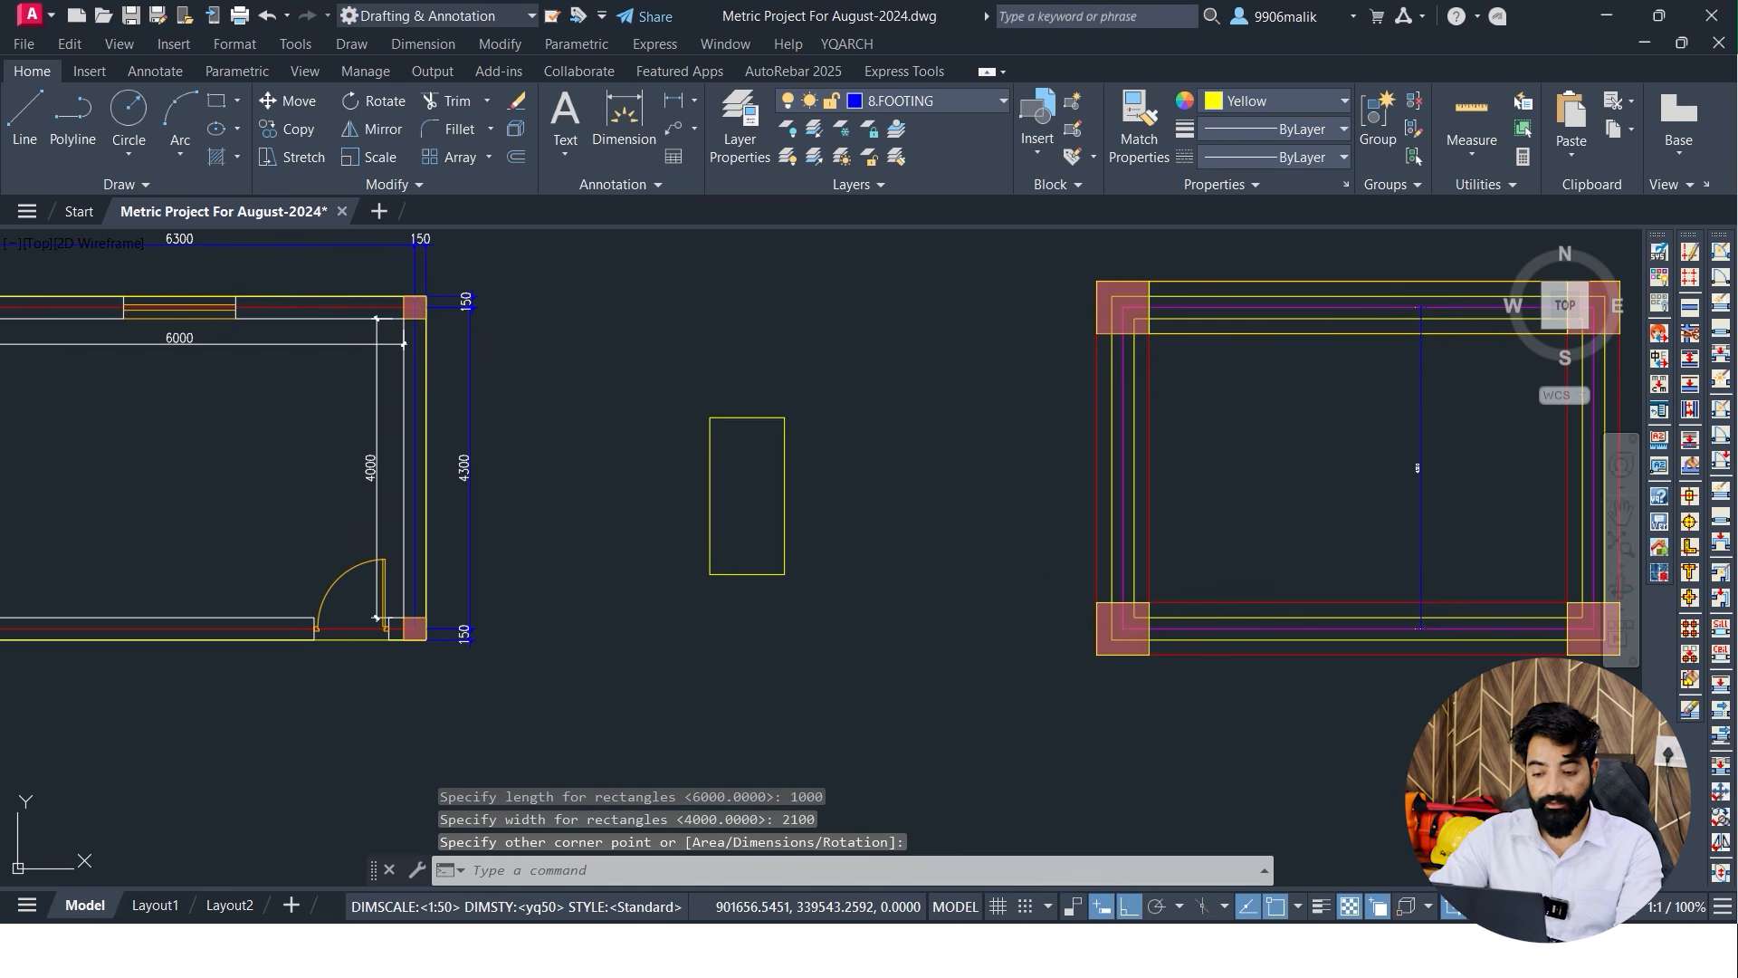
Try to draw the window rectangle above the door rectangle with a length of 1500 and a width of 14
scroll(779, 471, up, 3)
middle_drag(775, 400, 740, 701)
key(Escape)
text(rec)
key(Return)
click(758, 371)
text(d)
key(Return)
text(1500)
key(Return)
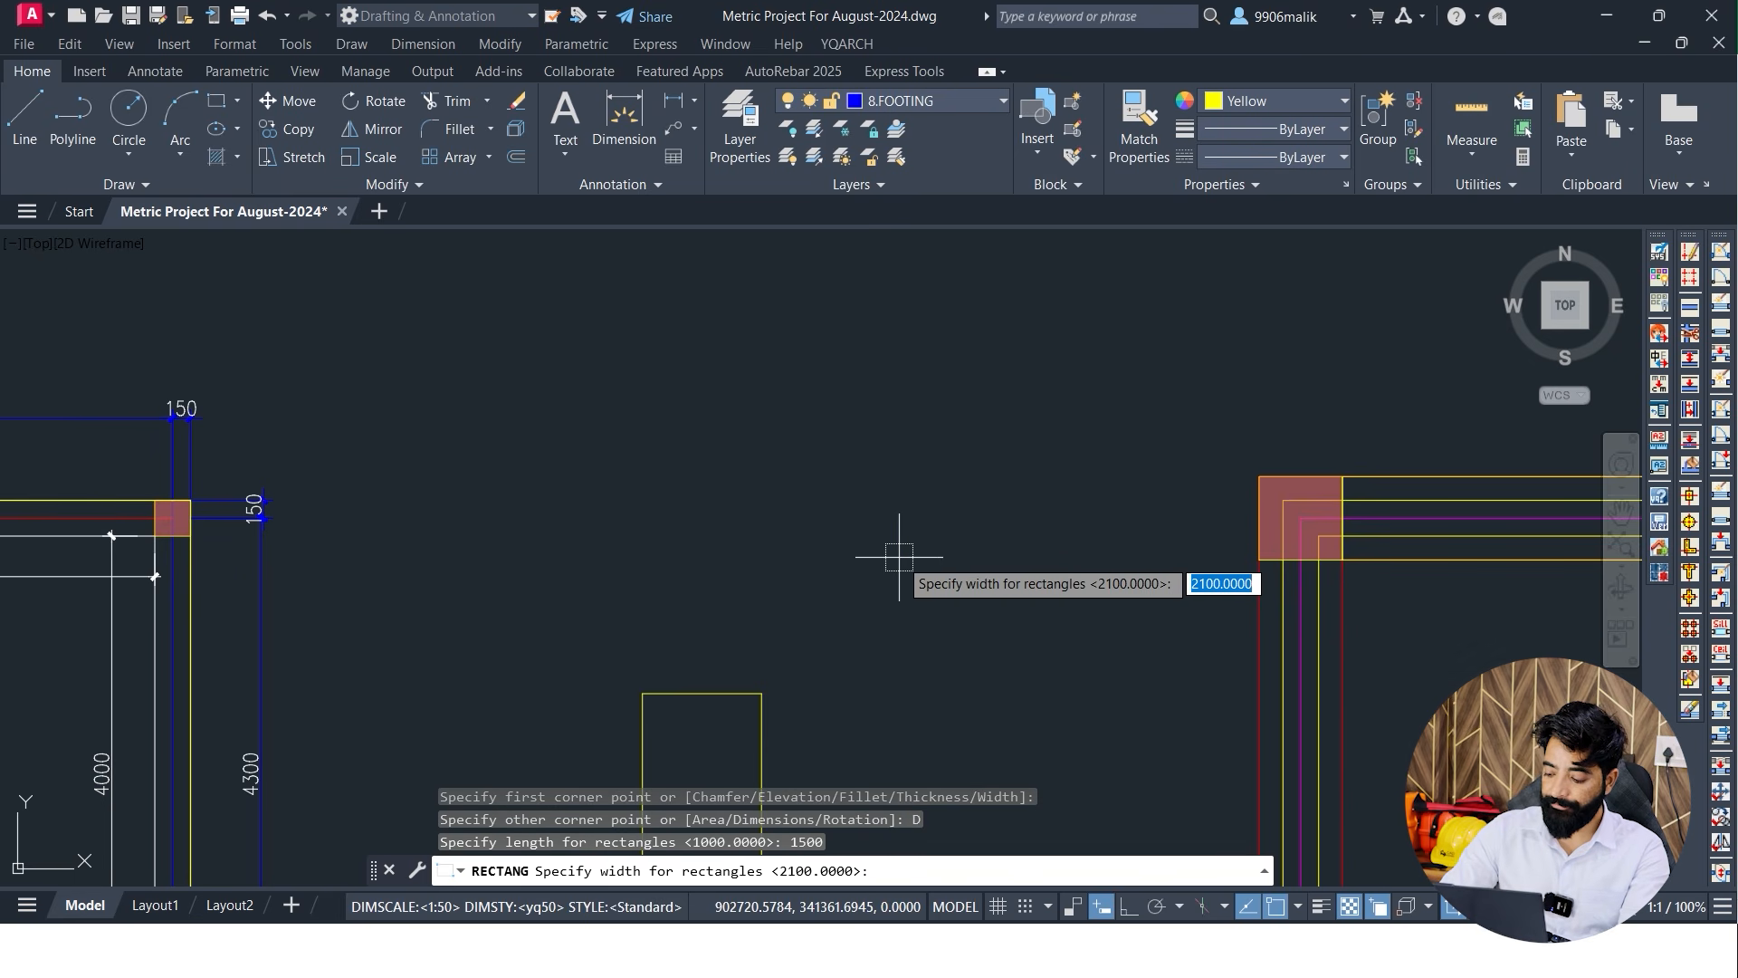
text(14)
key(Return)
key(Return)
scroll(912, 573, down, 2)
mouse_move(913, 574)
middle_down()
mouse_move(563, 497)
mouse_move(667, 714)
middle_up()
key(Escape)
Draw a window rectangle 1500 long and 1400 wide in the empty space above the door rectangle
scroll(628, 541, down, 2)
key(Escape)
text(REC)
key(Return)
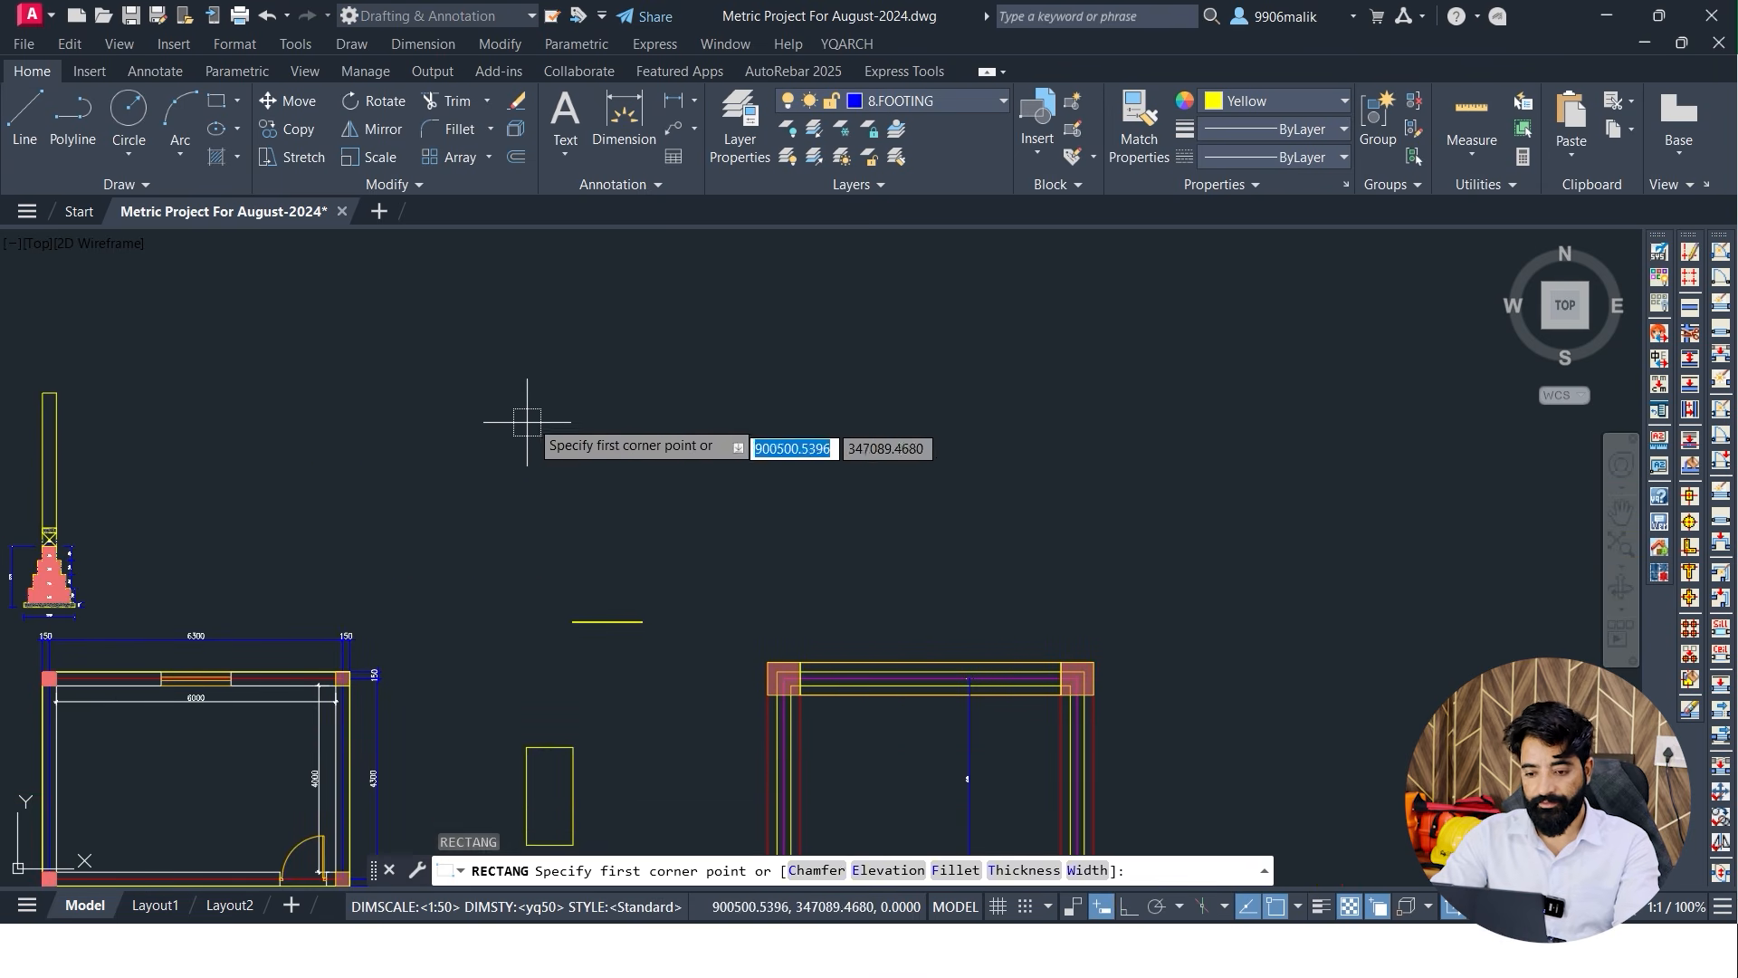
click(536, 408)
text(D)
key(Return)
text(1500)
key(Return)
text(1400)
key(Return)
click(631, 514)
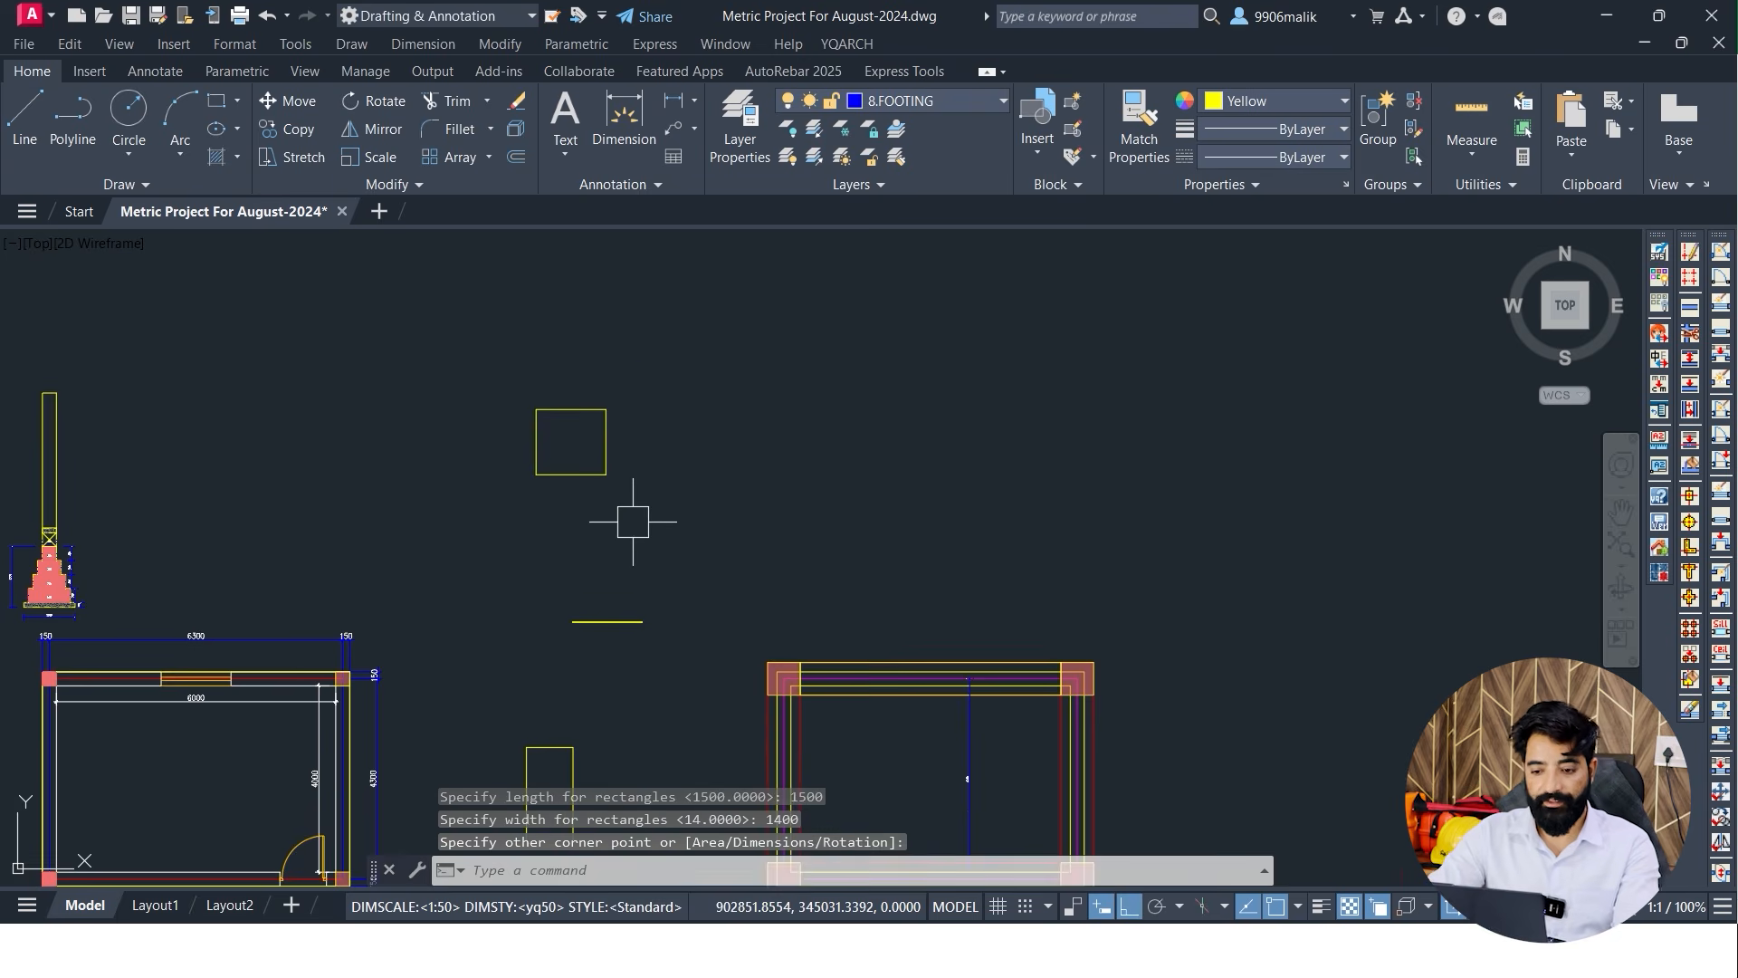
Erase the thin 1500 by 14 rectangle lying between the door and window rectangles
scroll(609, 369, up, 2)
click(528, 497)
click(790, 600)
text(E)
key(Return)
Switch to the Excel takeoff and label rows 23 and 24 below the plinth concrete total DPC LW and DPC SW
scroll(684, 512, down, 3)
scroll(683, 512, up, 1)
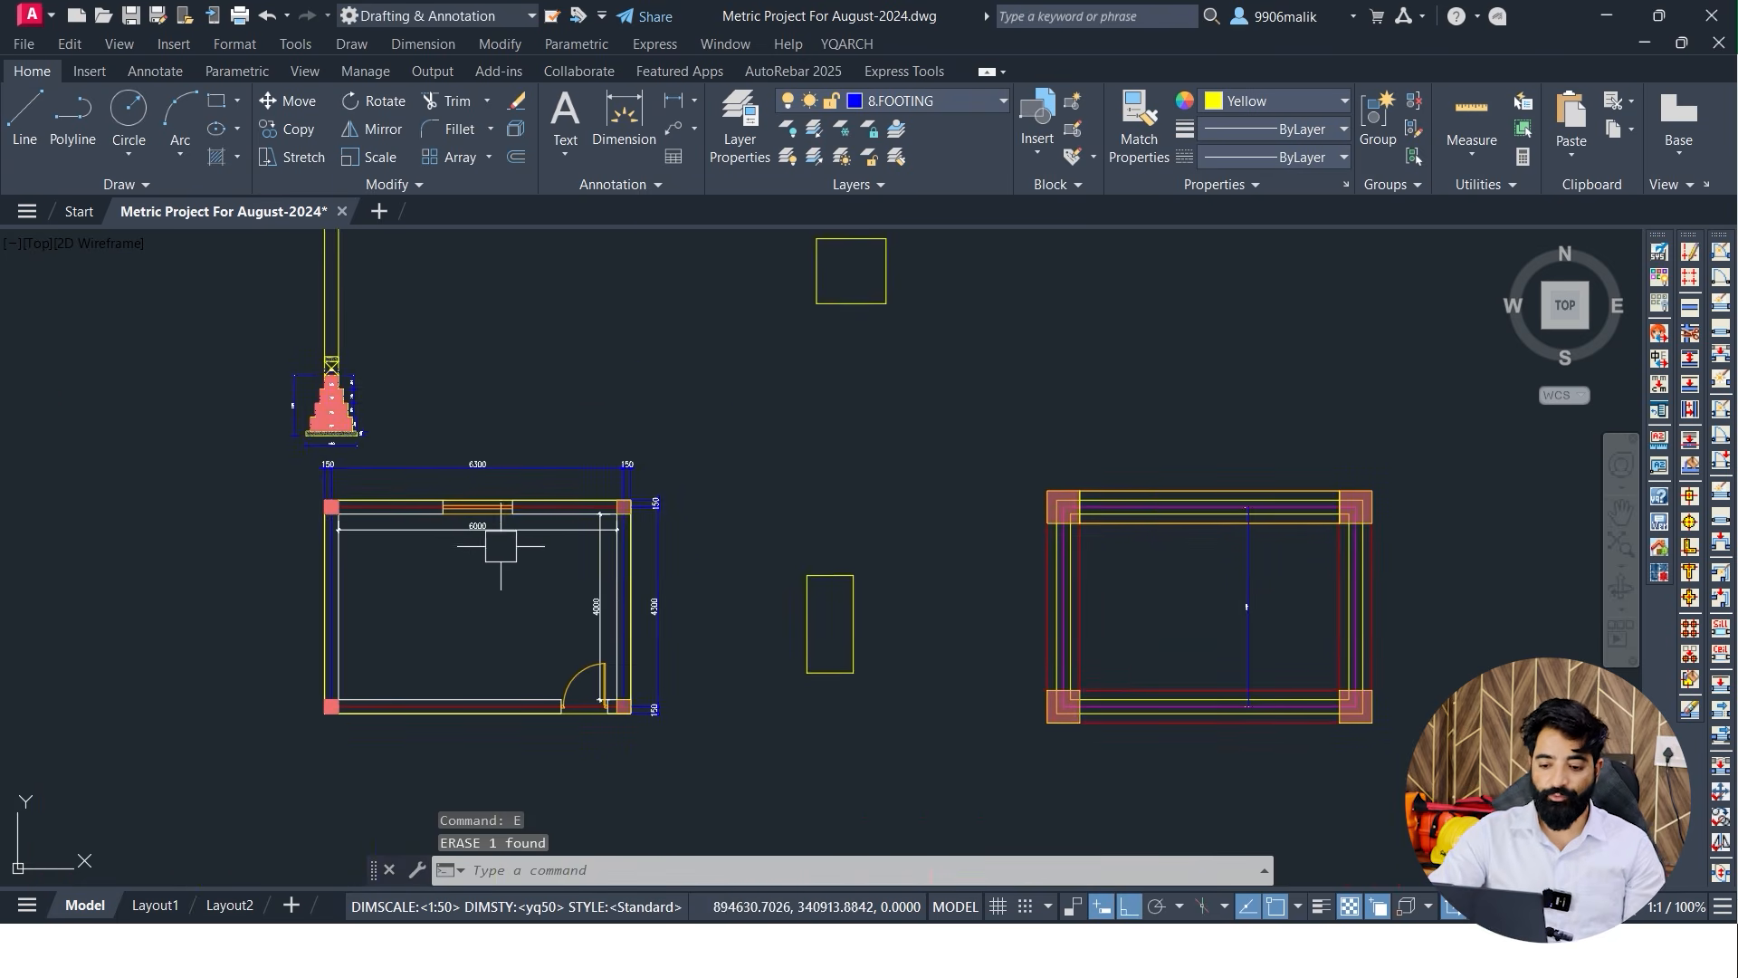
scroll(611, 632, up, 2)
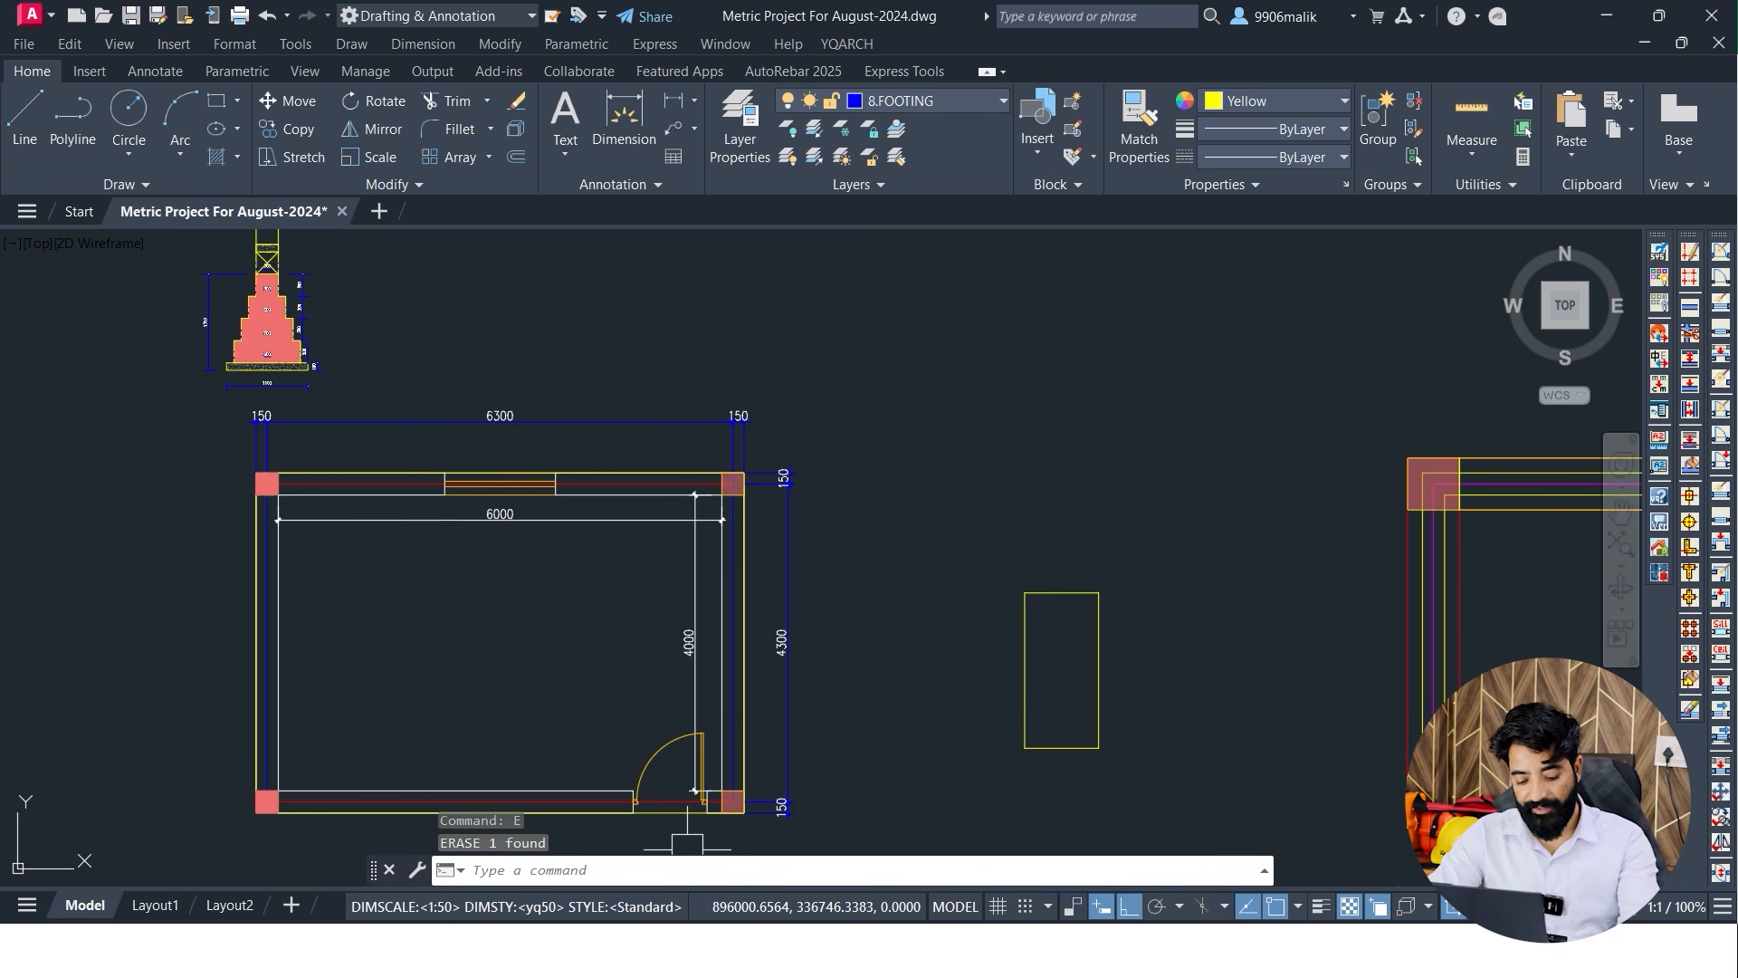
key(super)
click(624, 949)
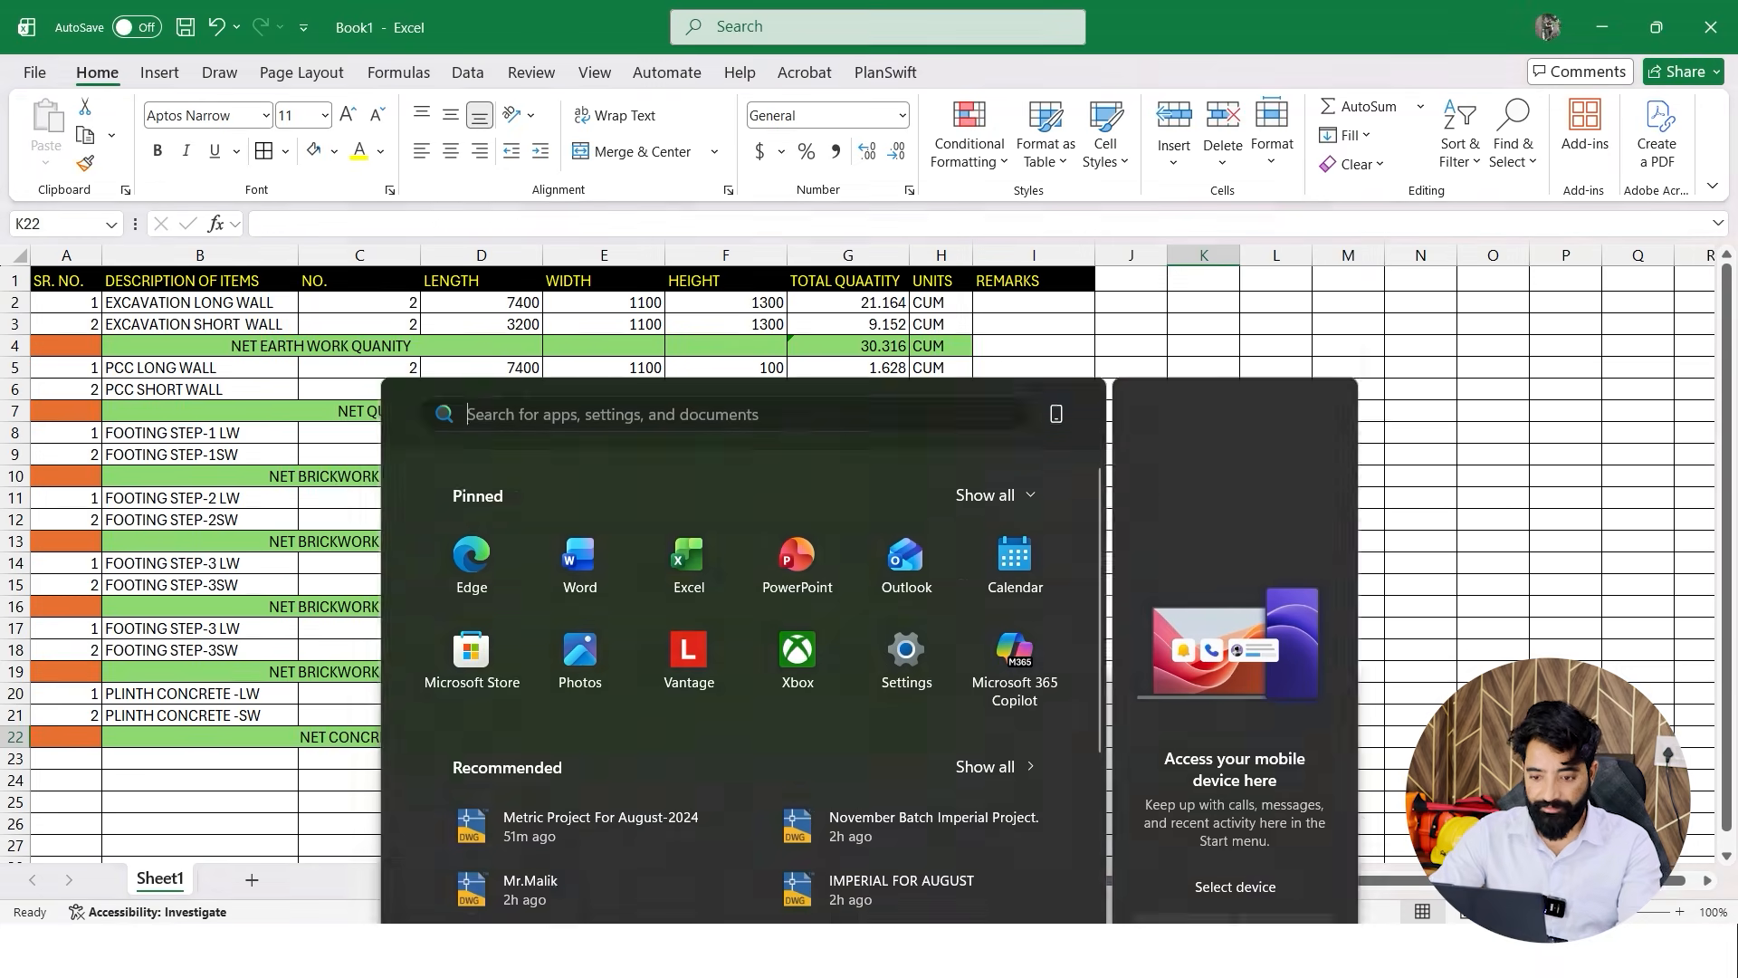
scroll(866, 561, down, 2)
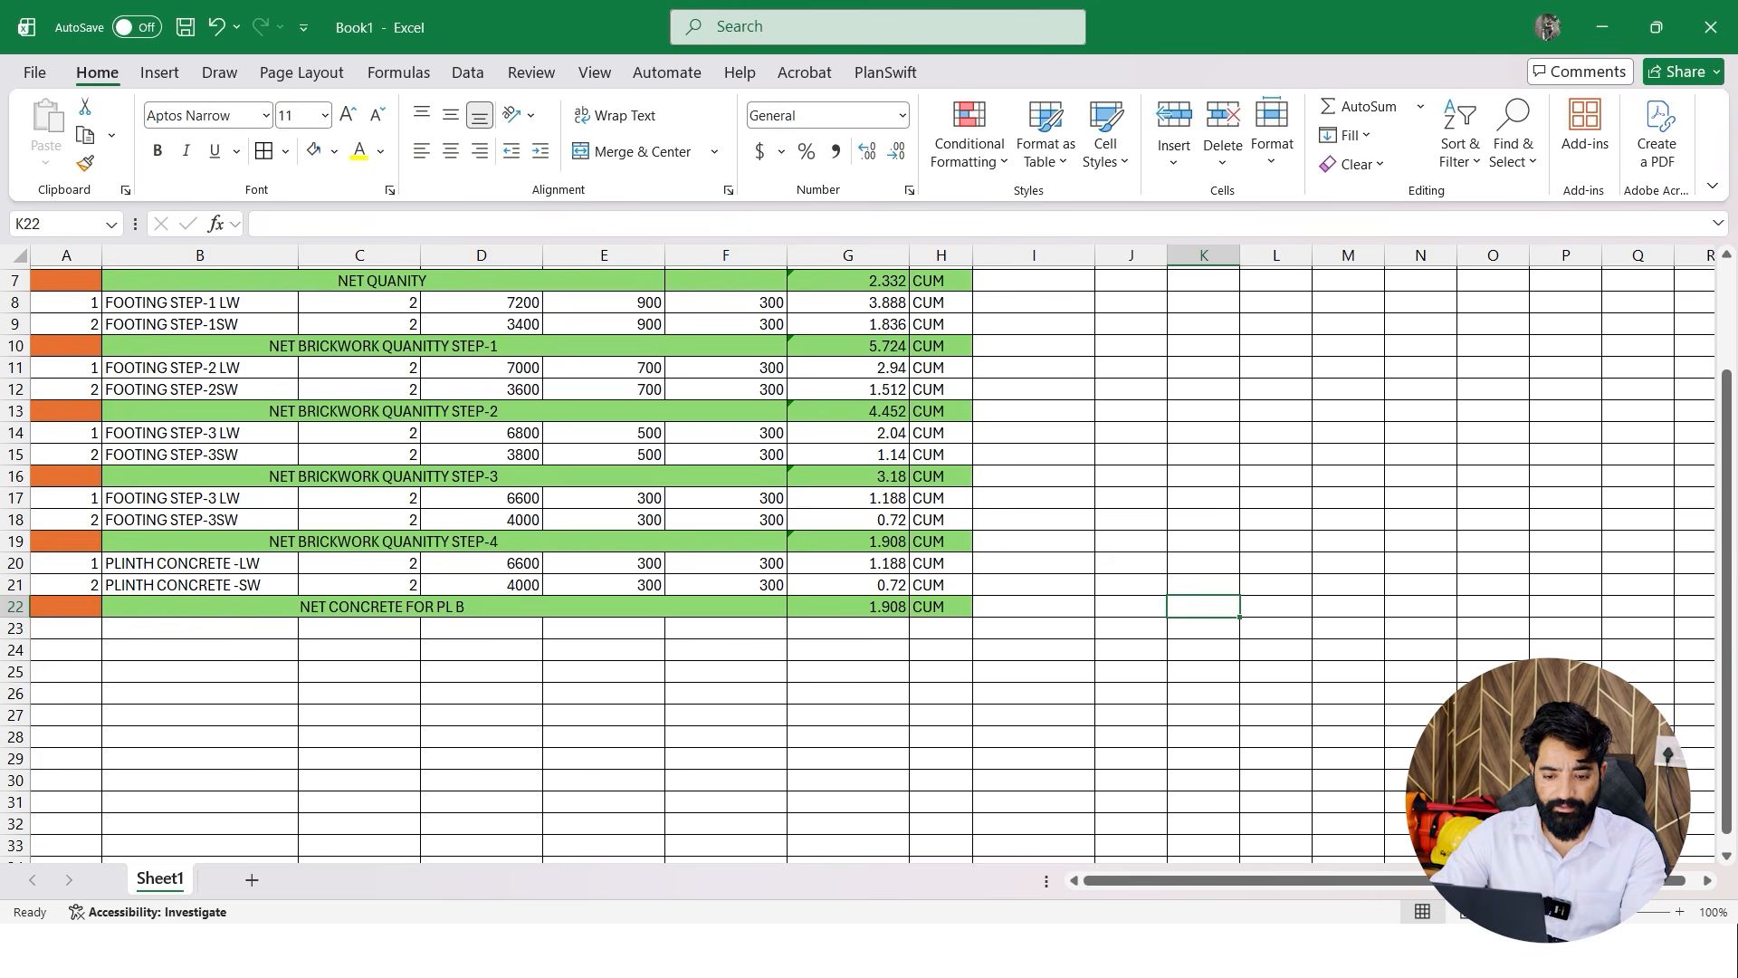
click(200, 629)
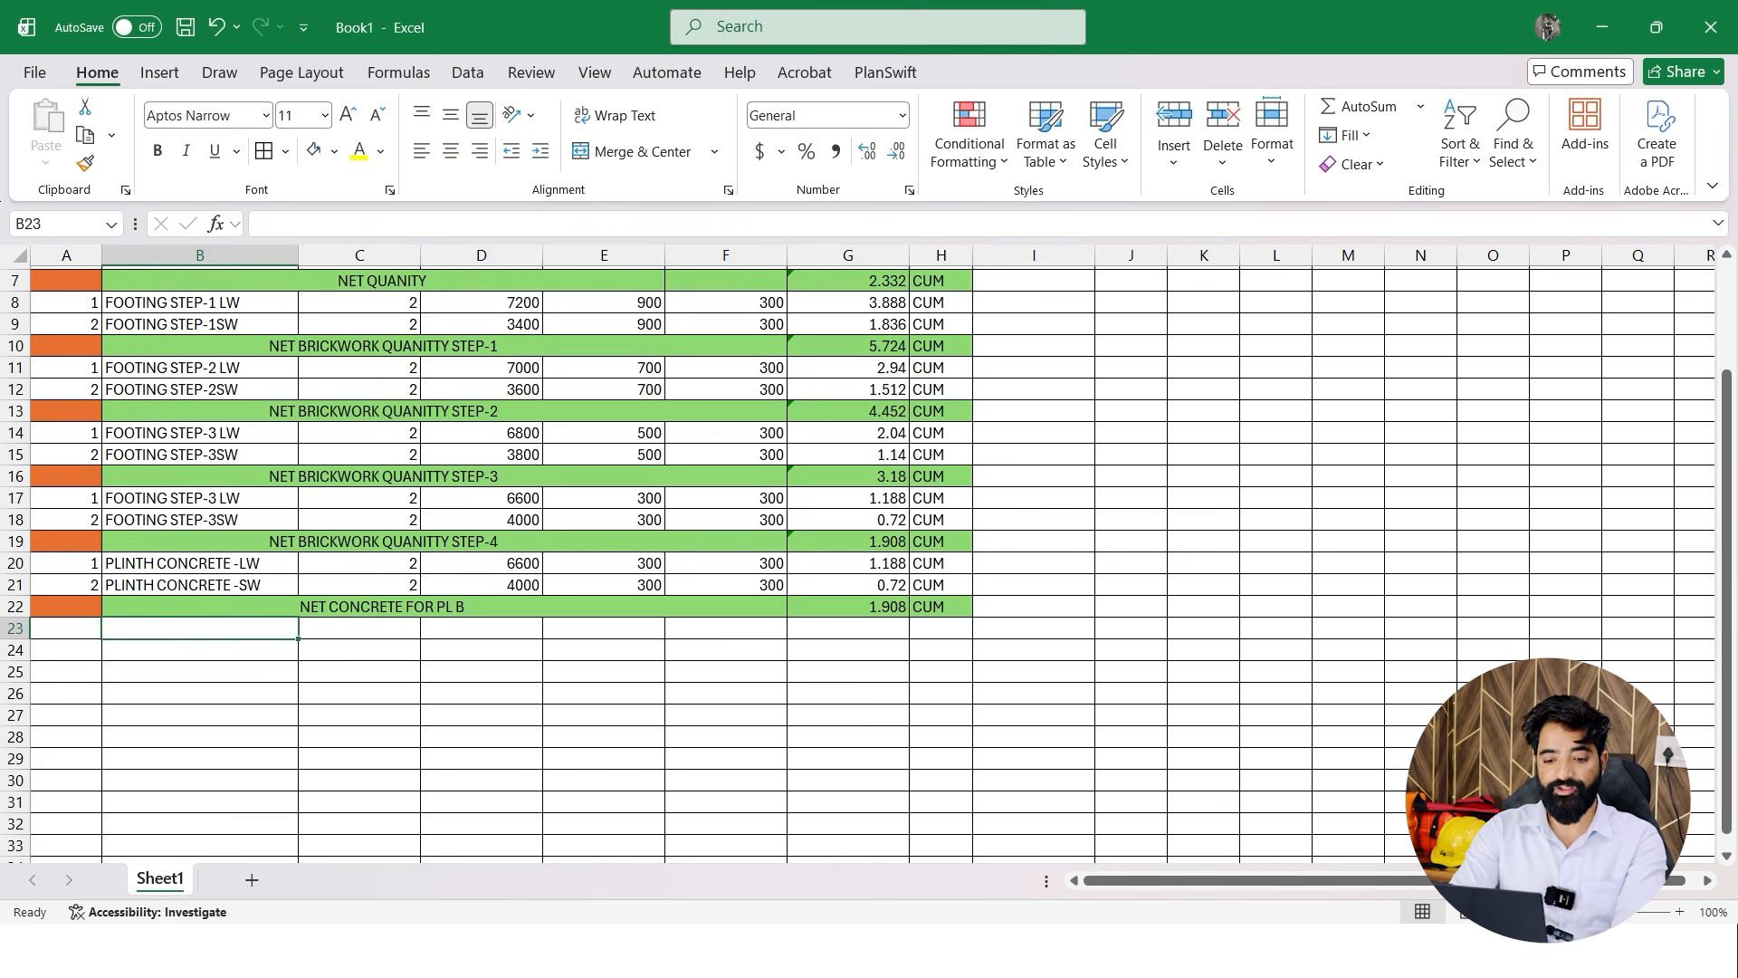
text(DPC LW)
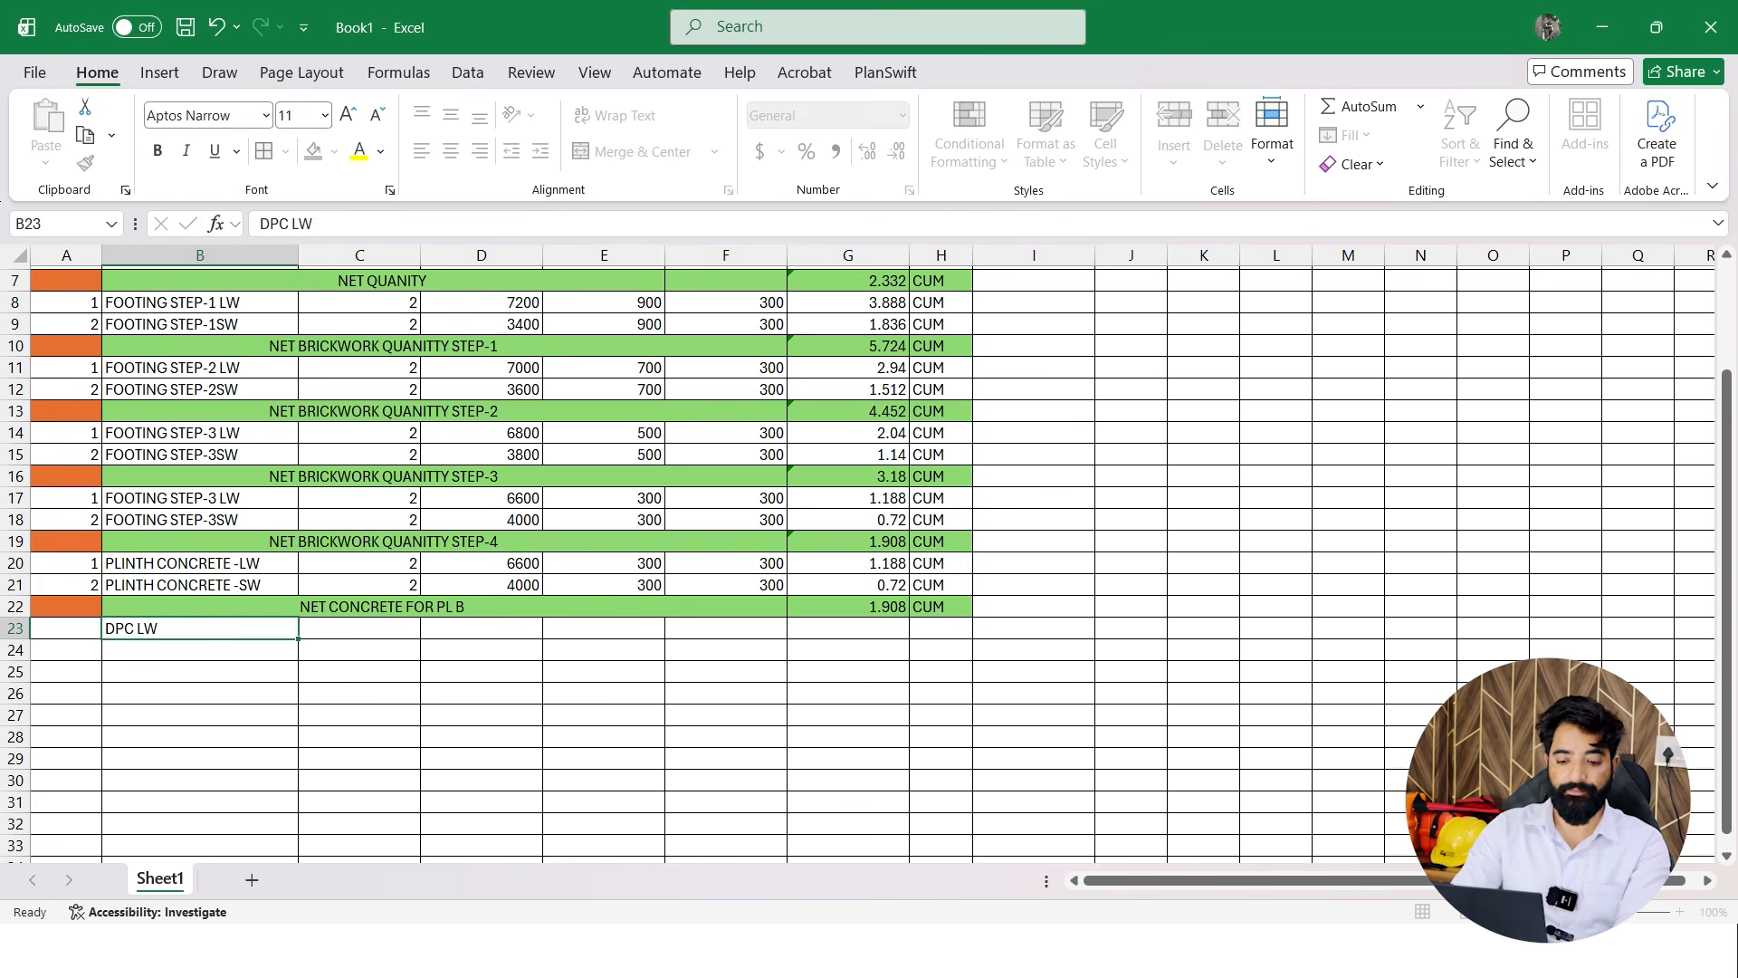
key(Return)
text(DPC)
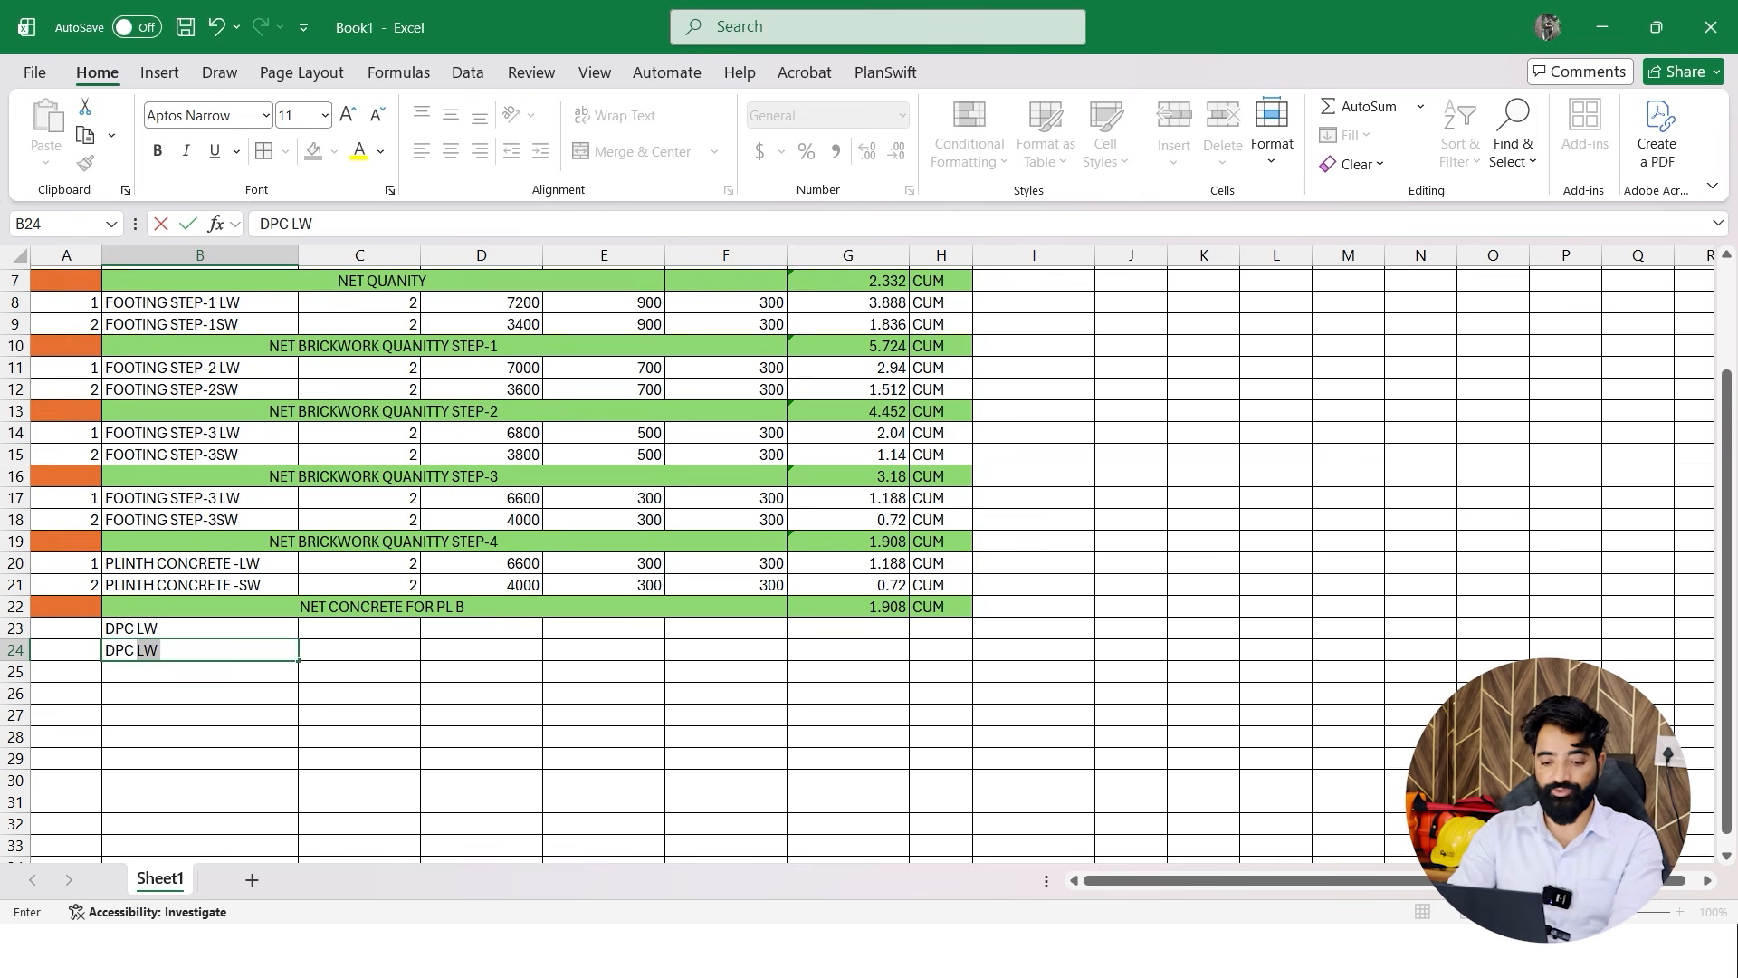
text( SW)
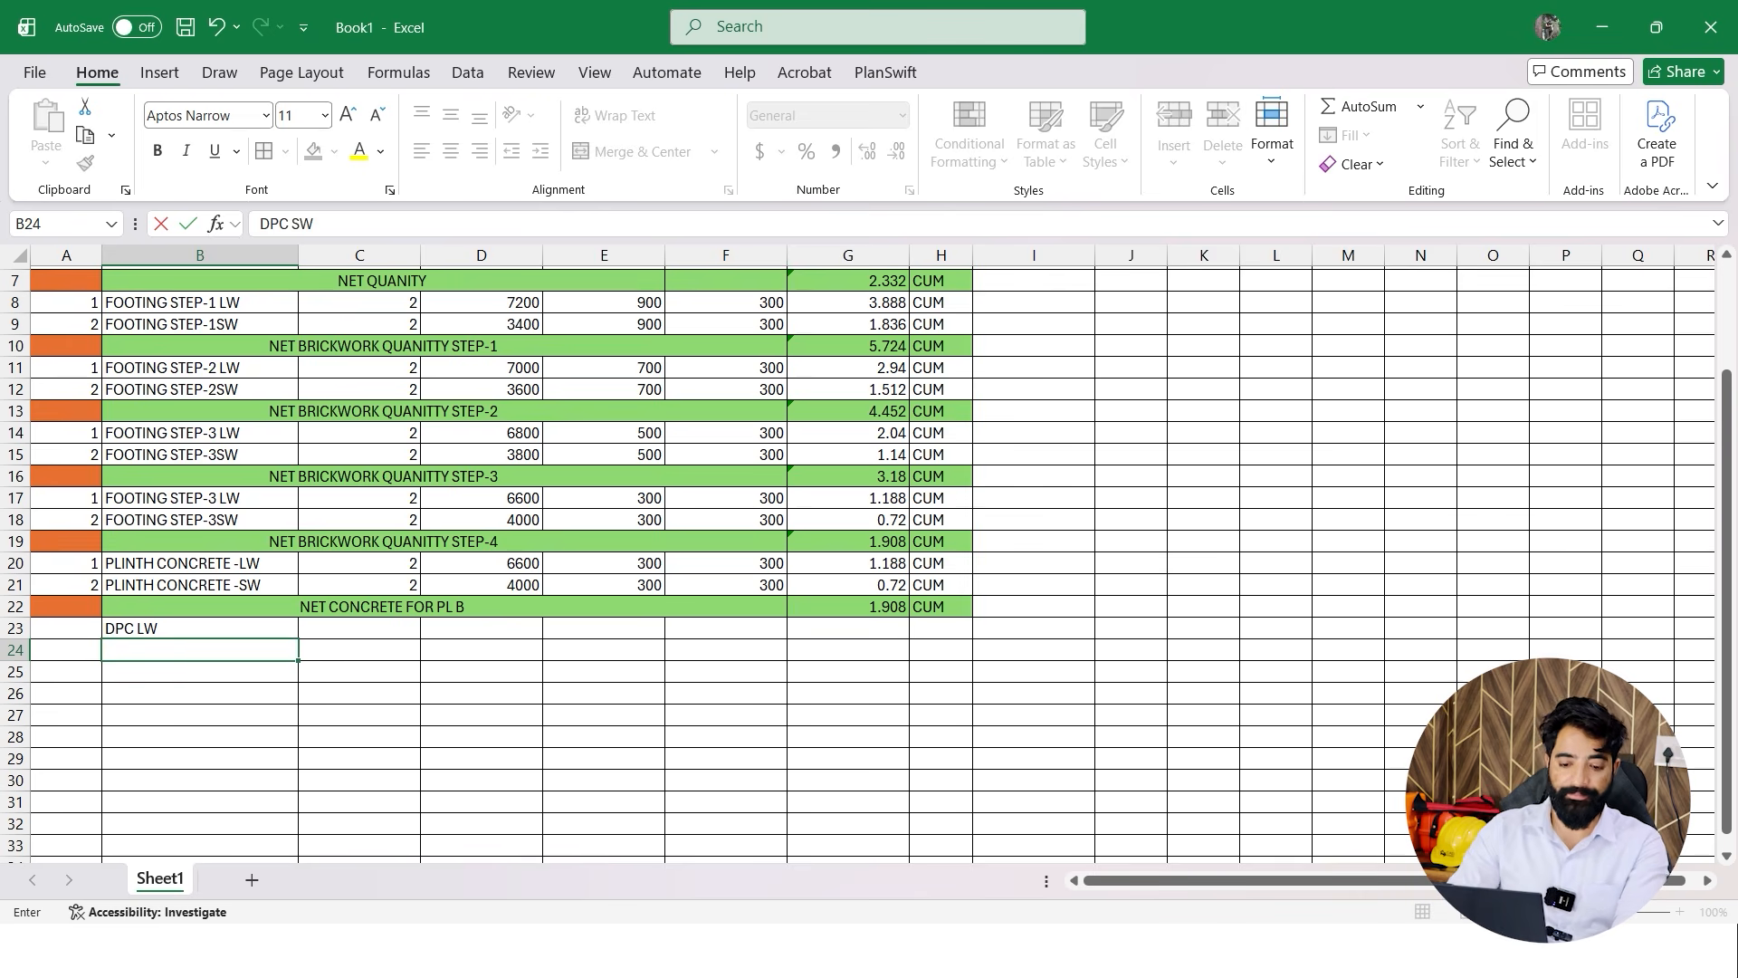
key(Return)
drag(65, 562, 65, 605)
click(117, 632)
key(Escape)
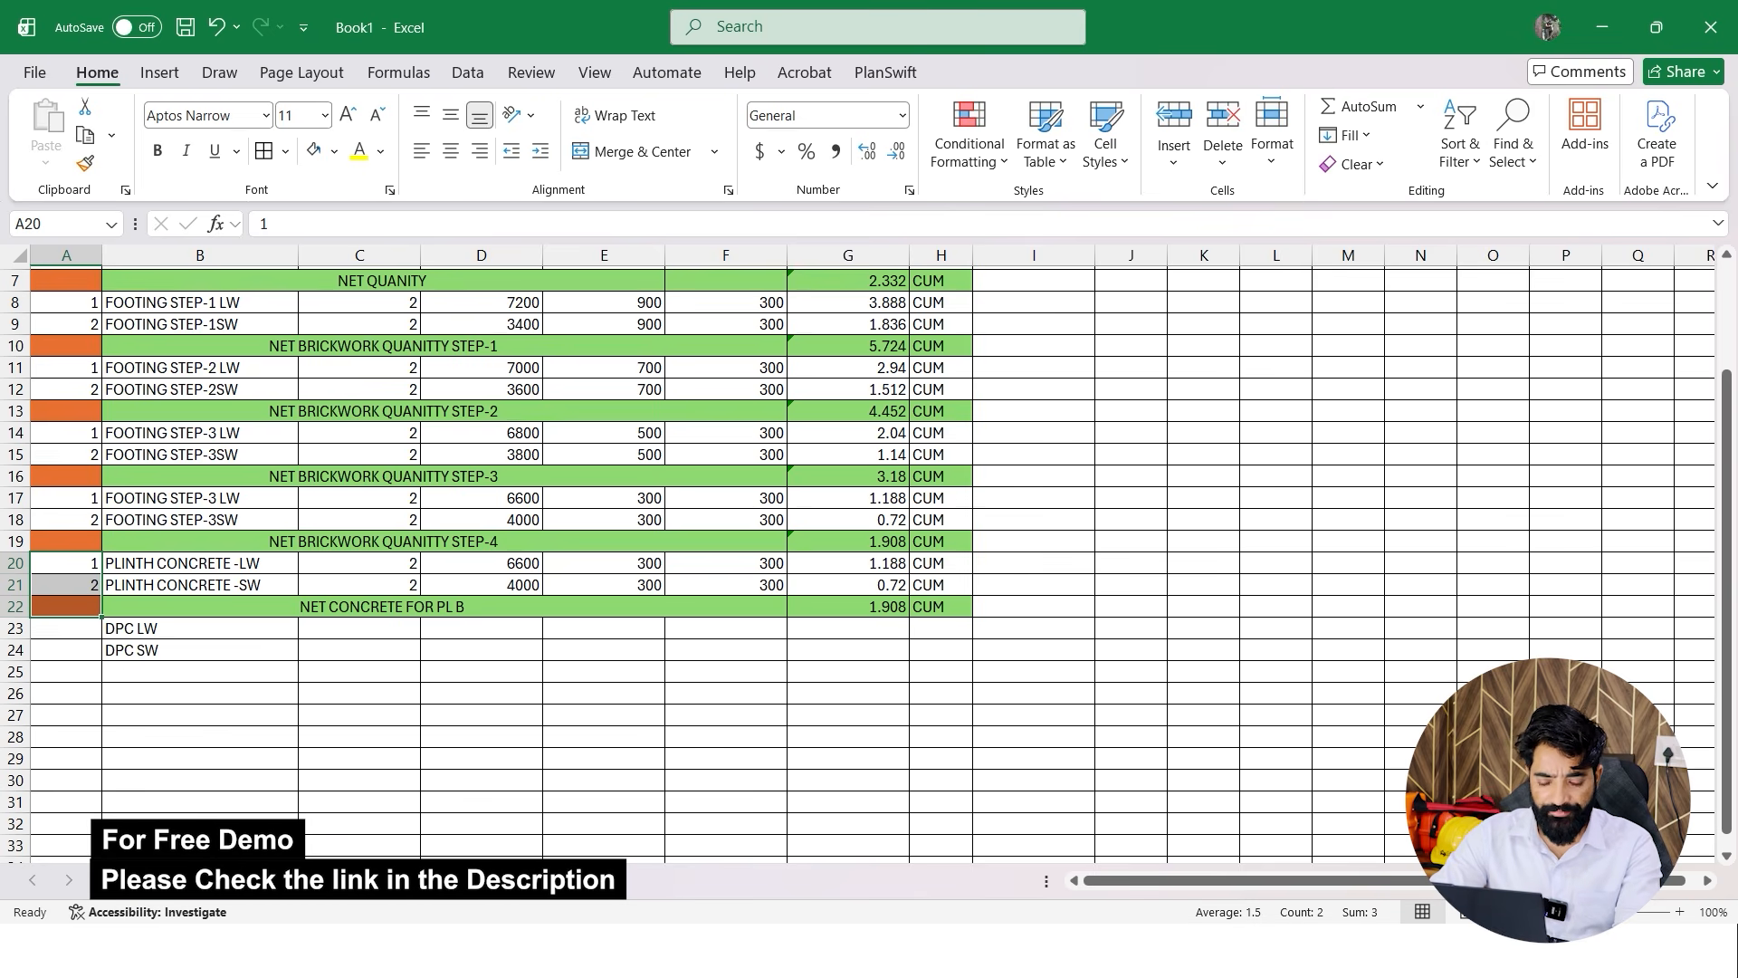
Enter 2 as the number for both the DPC LW and DPC SW rows
click(359, 628)
text(2)
key(Return)
text(2)
key(Return)
click(604, 715)
Calculate the DPC LW length in D23 with a formula adding twice 150 to 6300
click(482, 628)
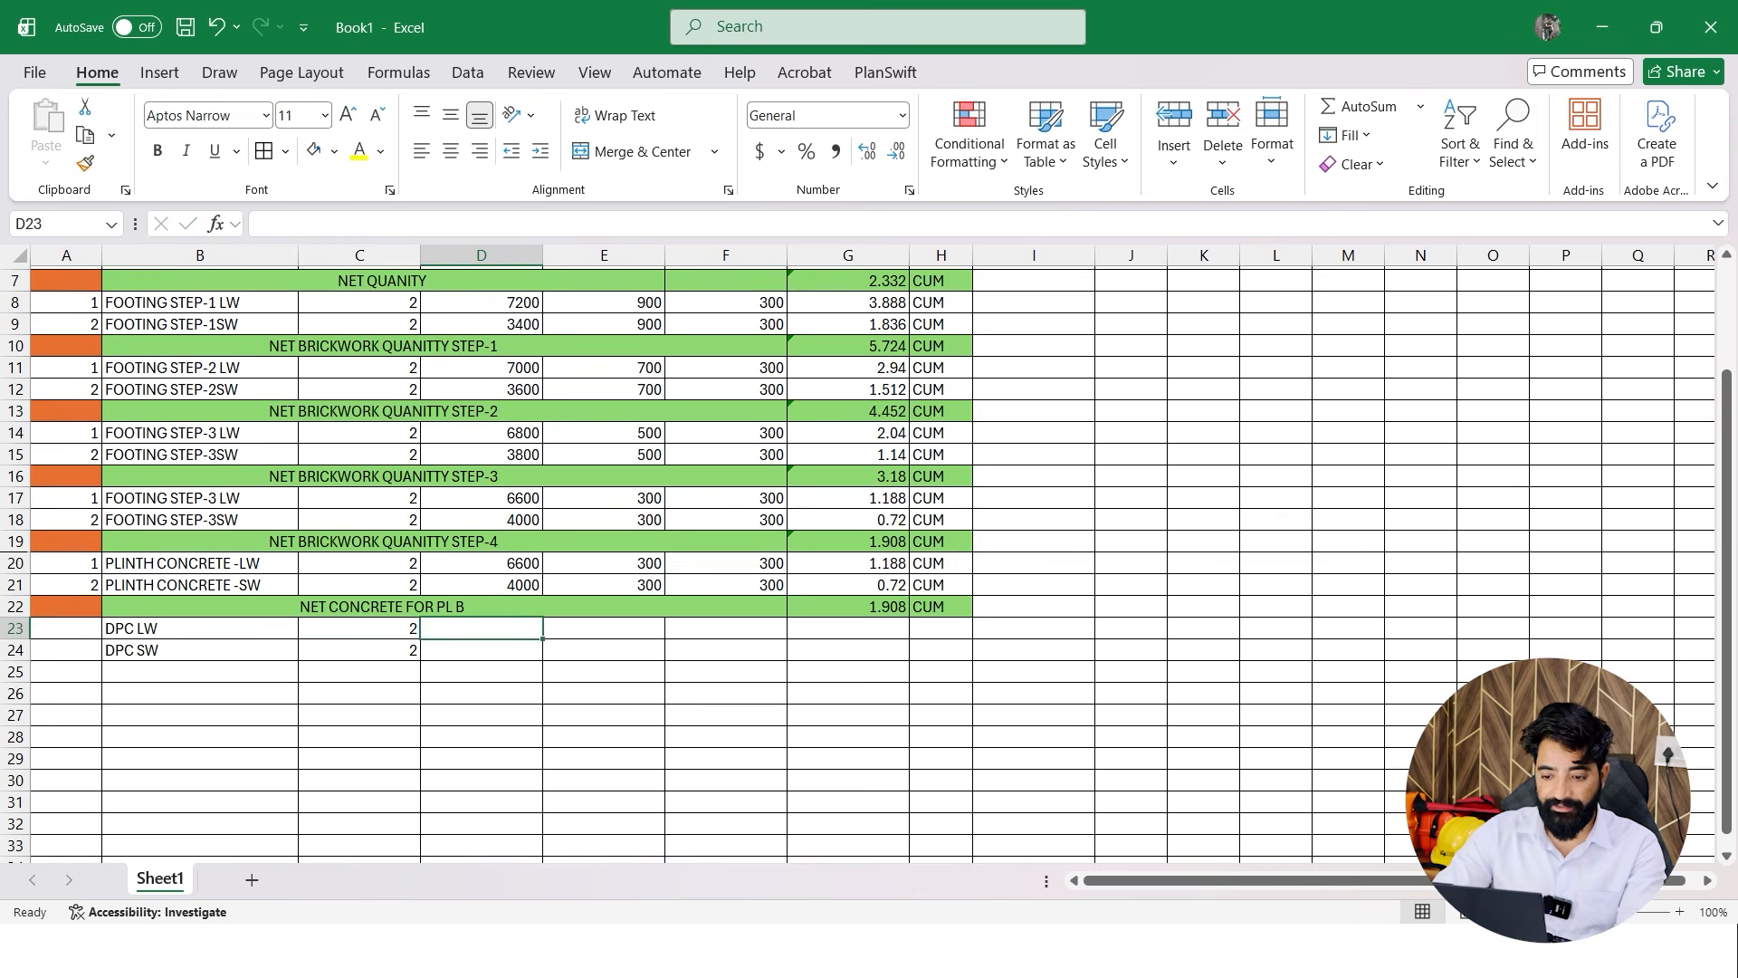
text(=6300+)
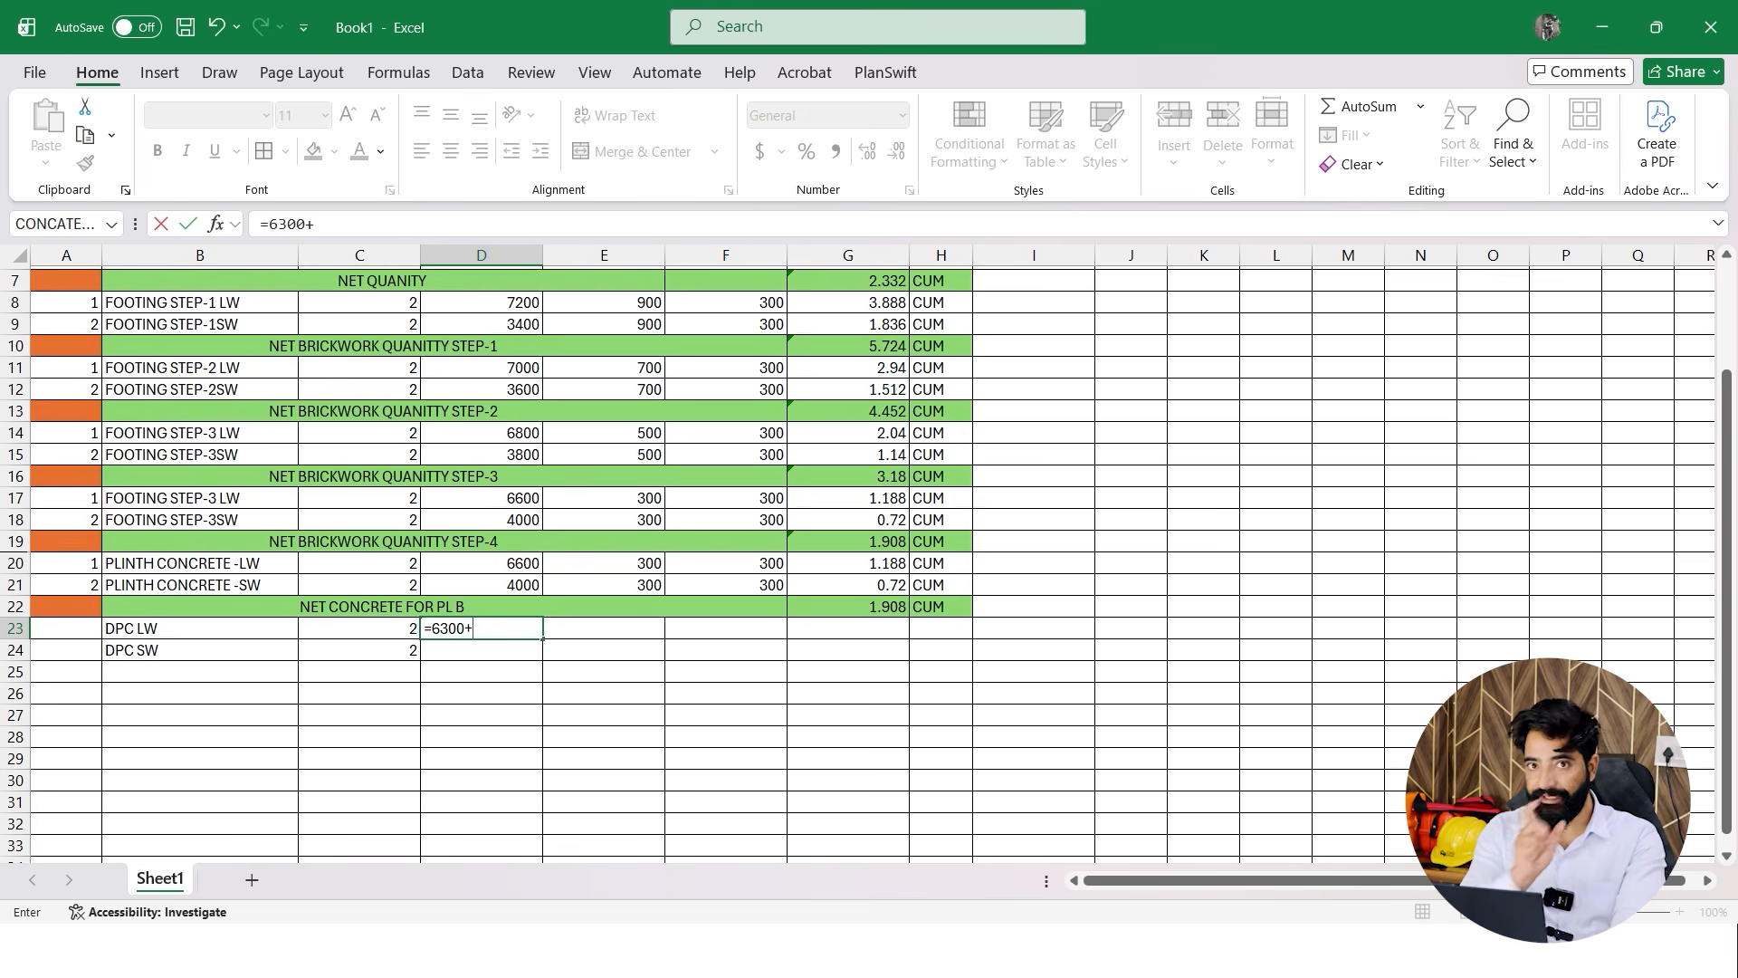
text(150)
key(Return)
text(150)
key(Return)
key(Up)
key(Up)
key(F2)
text(*)
key(Return)
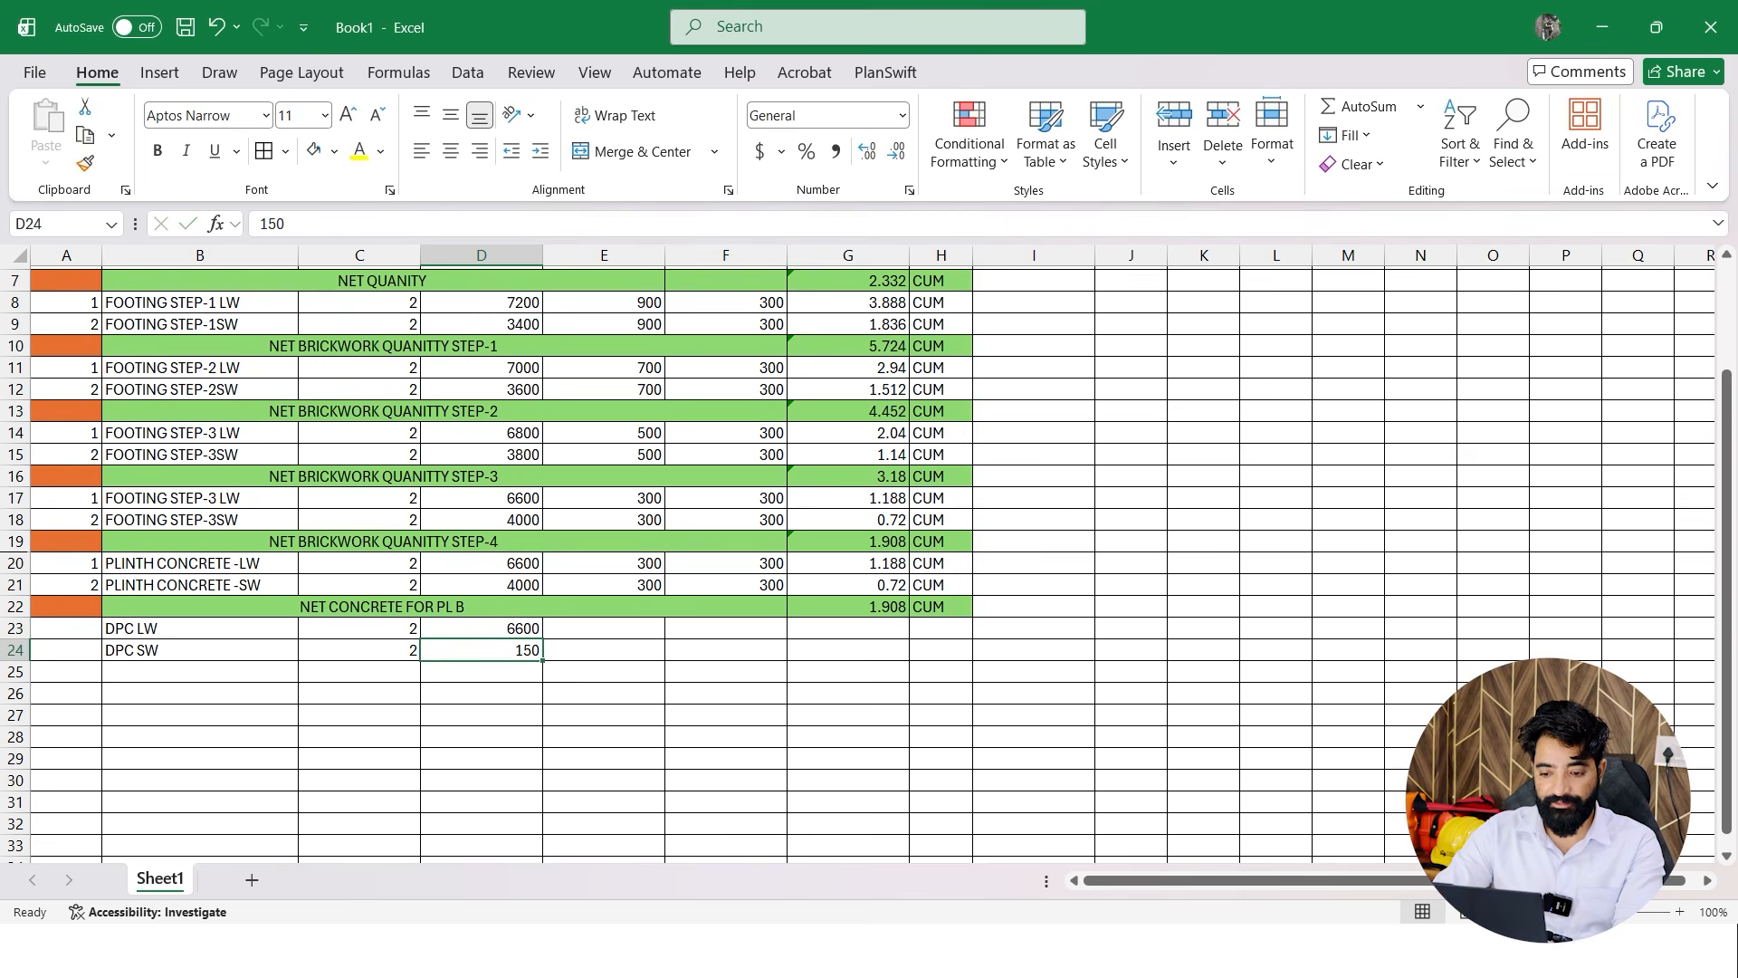
Calculate the DPC SW length in D24 with the formula =4300-2*150
text(=4)
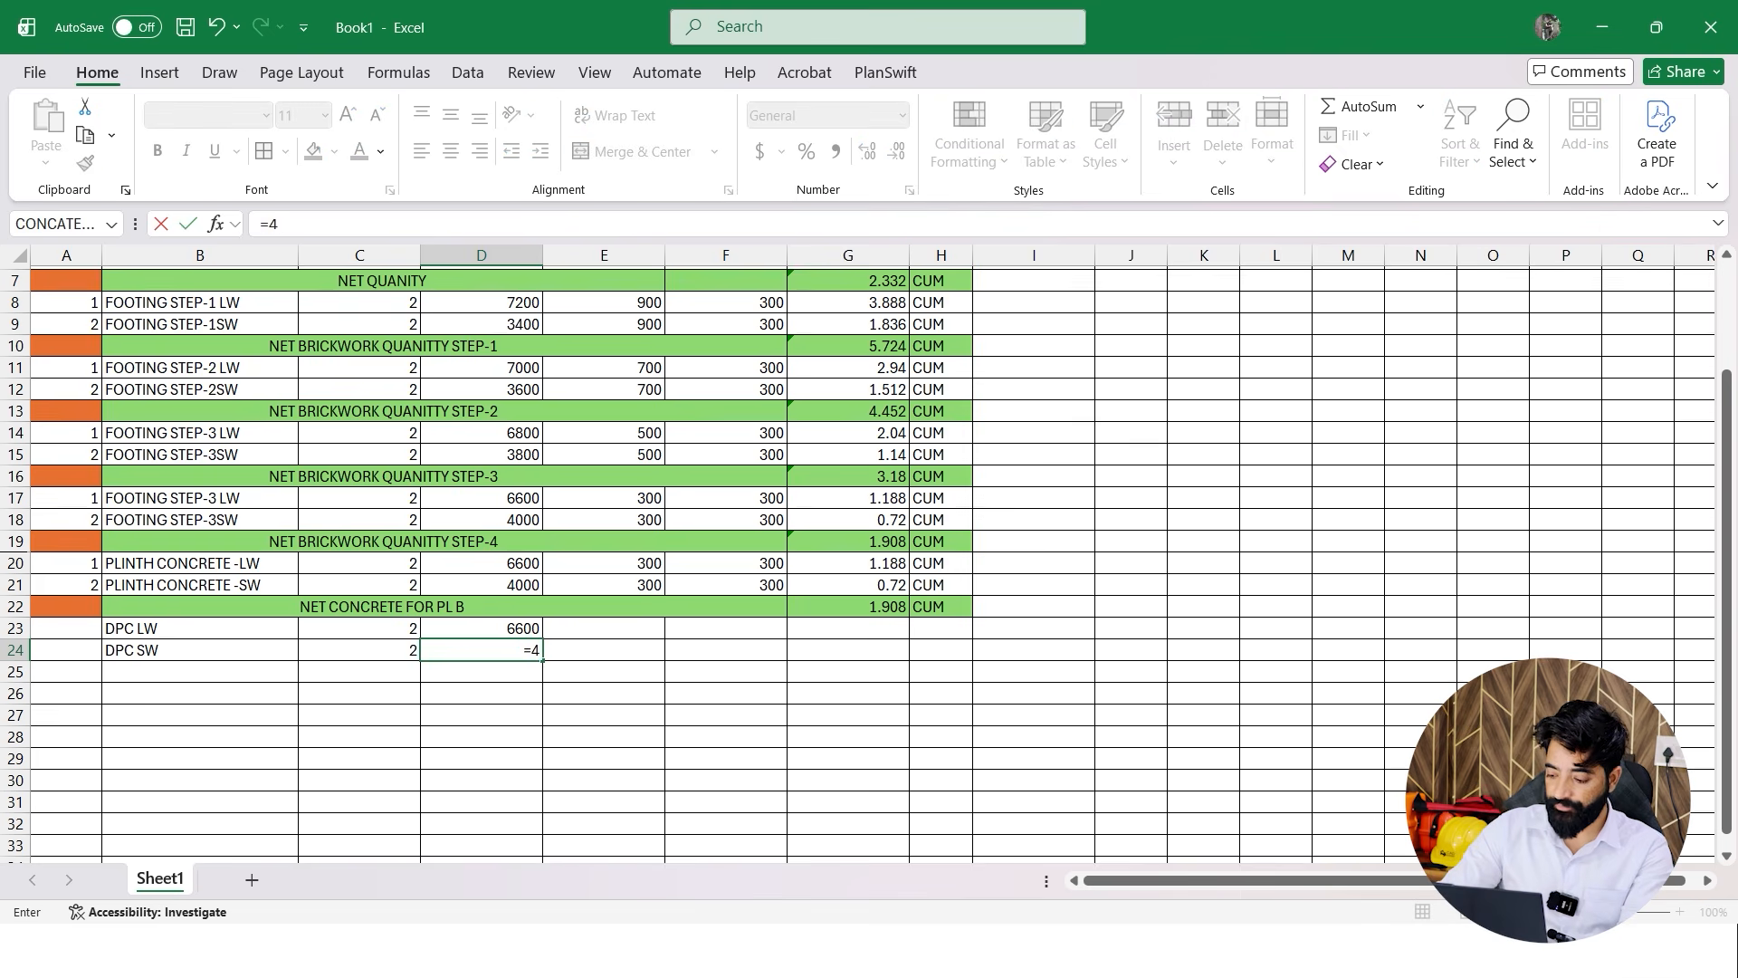
text(300)
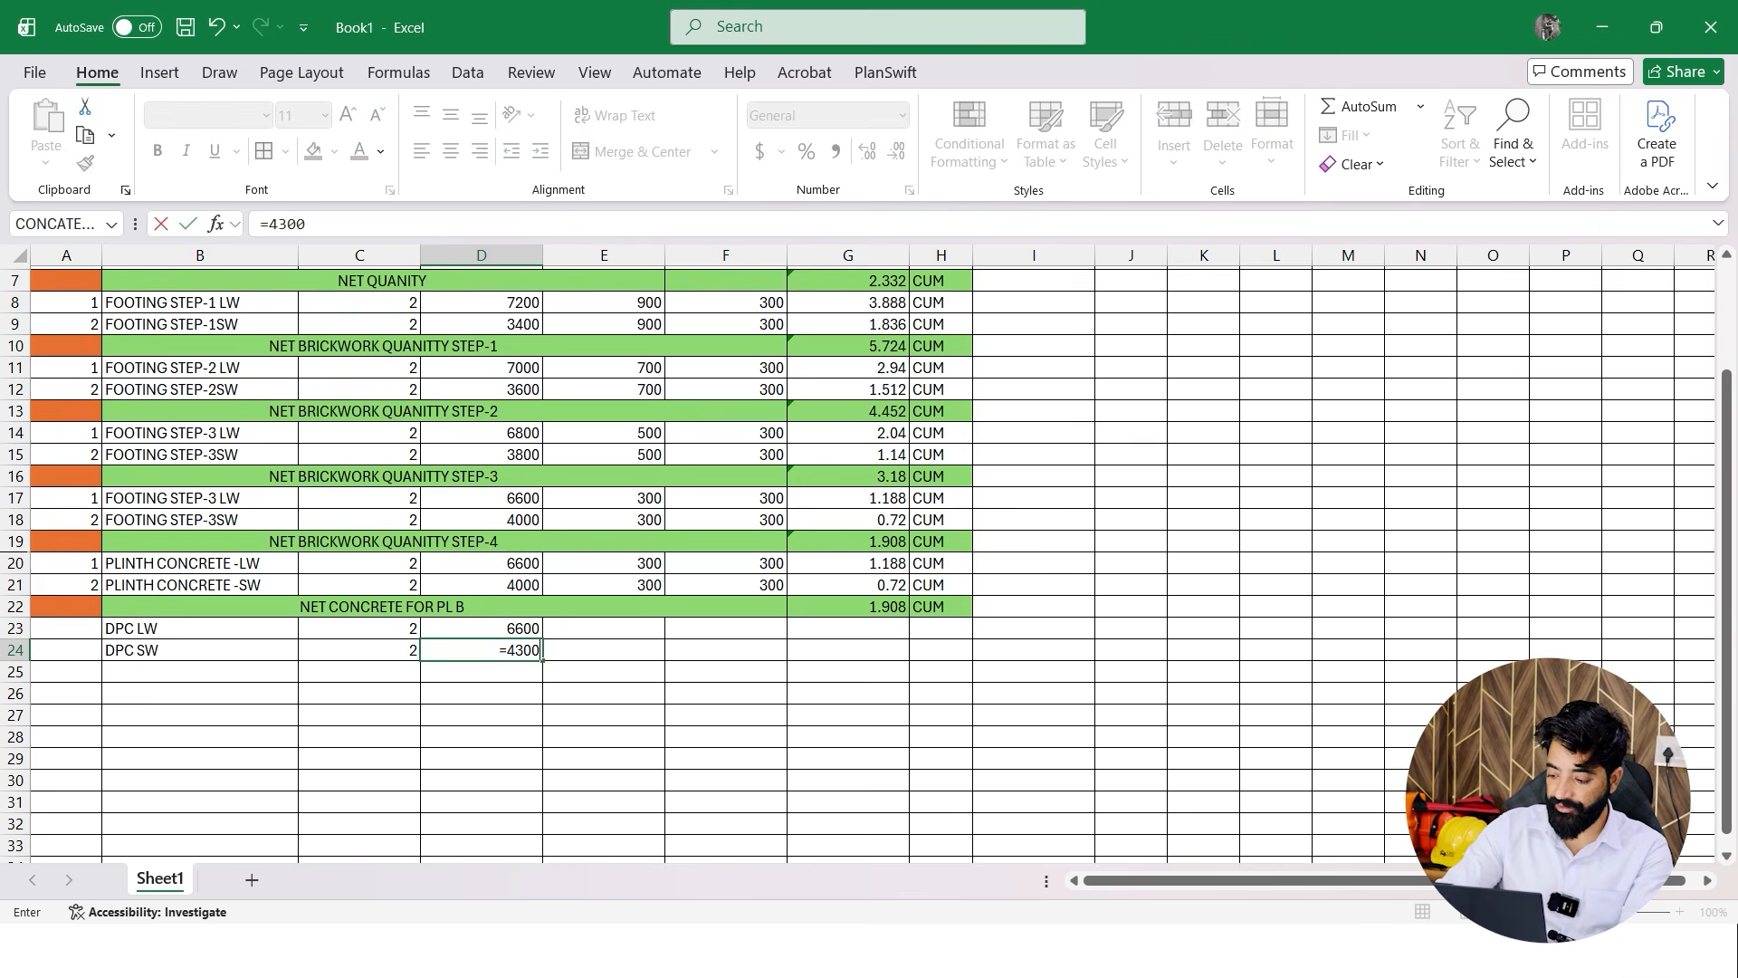
text(-2*150)
key(Return)
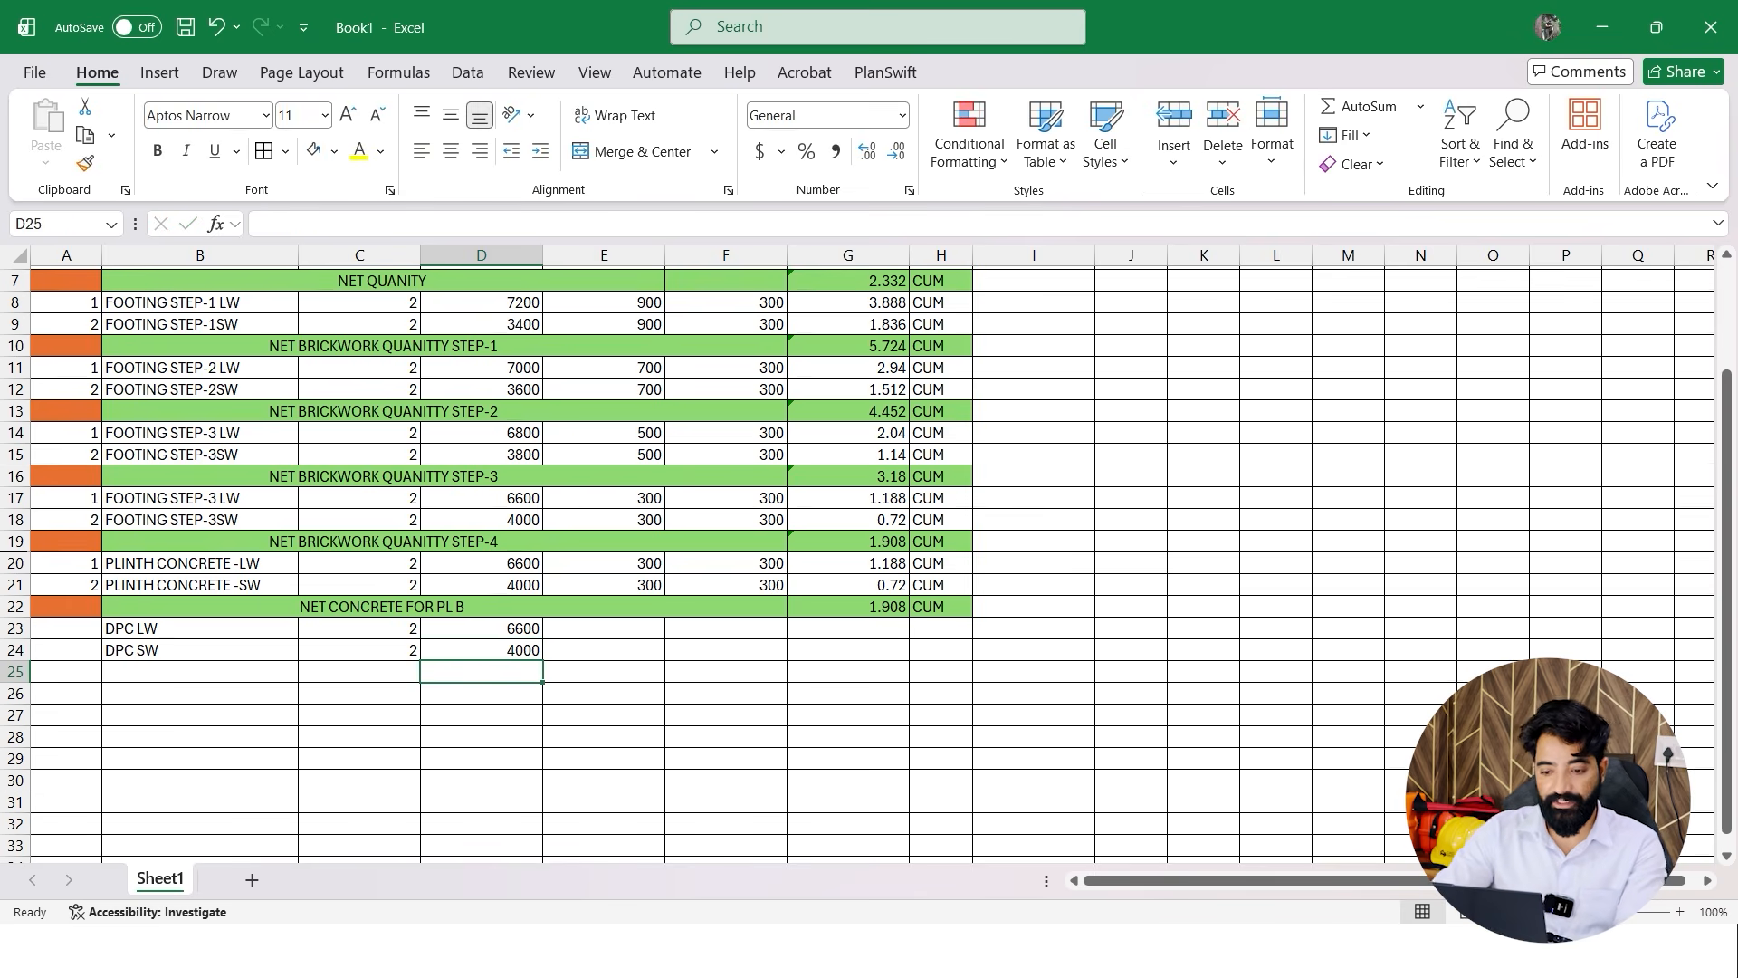
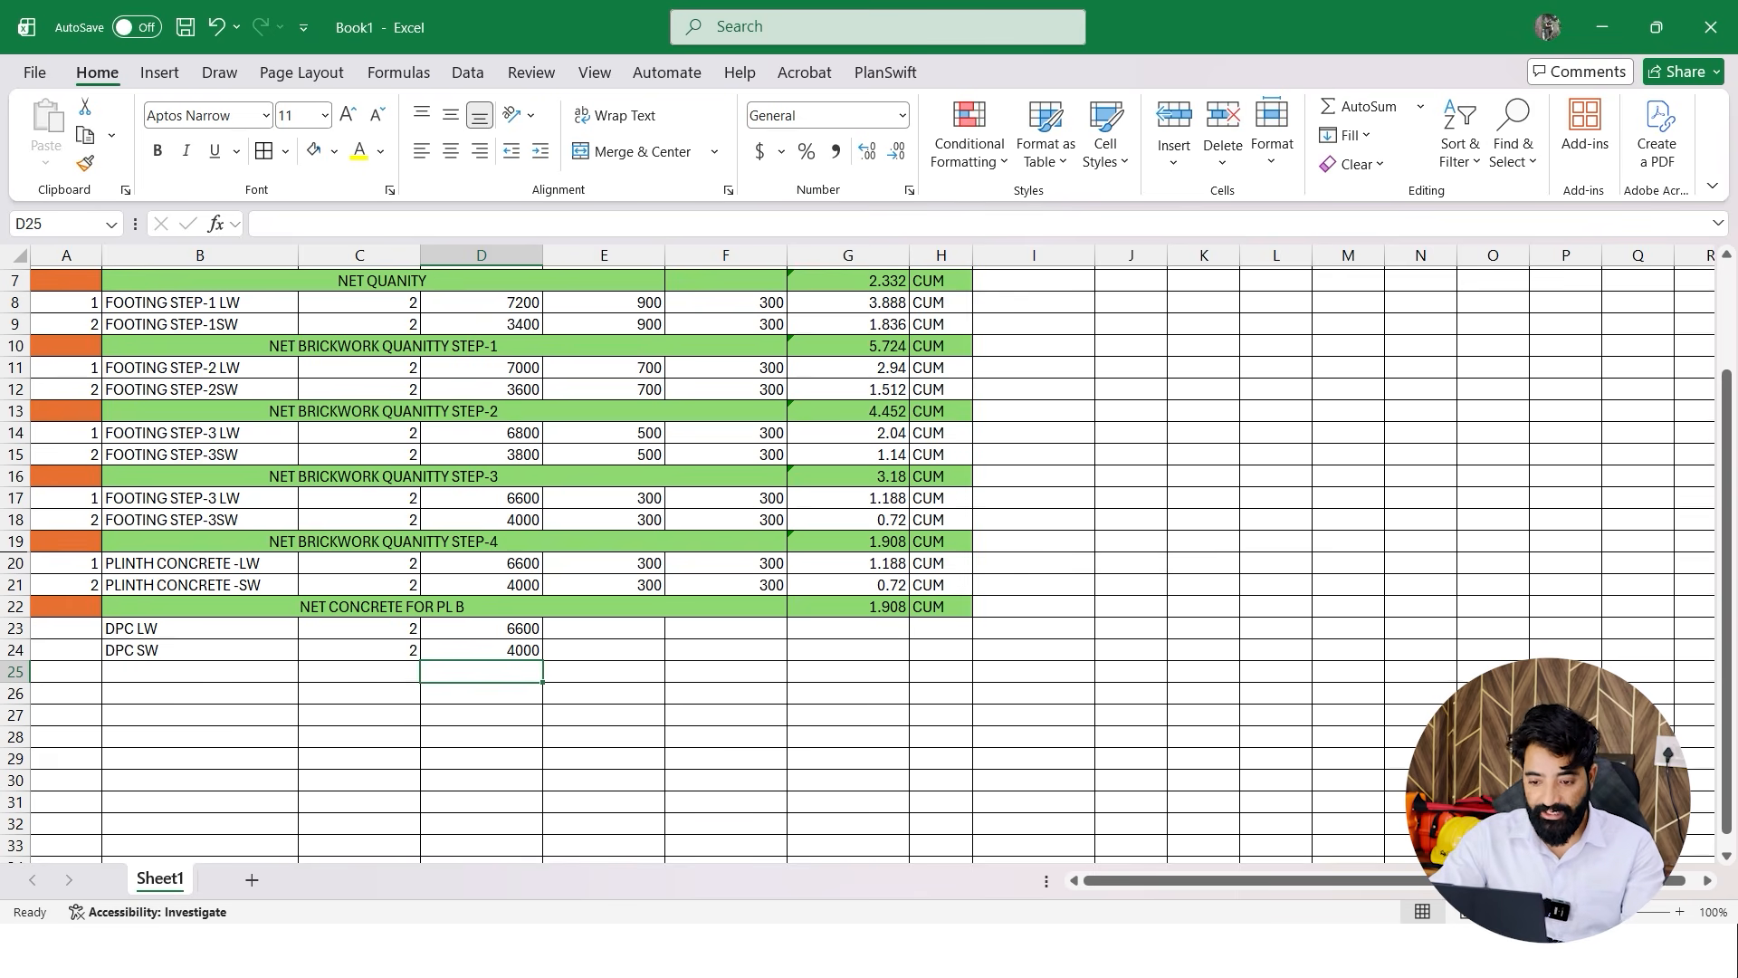
Copy the 300 widths of the two plinth concrete rows into the DPC LW and DPC SW rows
scroll(869, 561, up, 2)
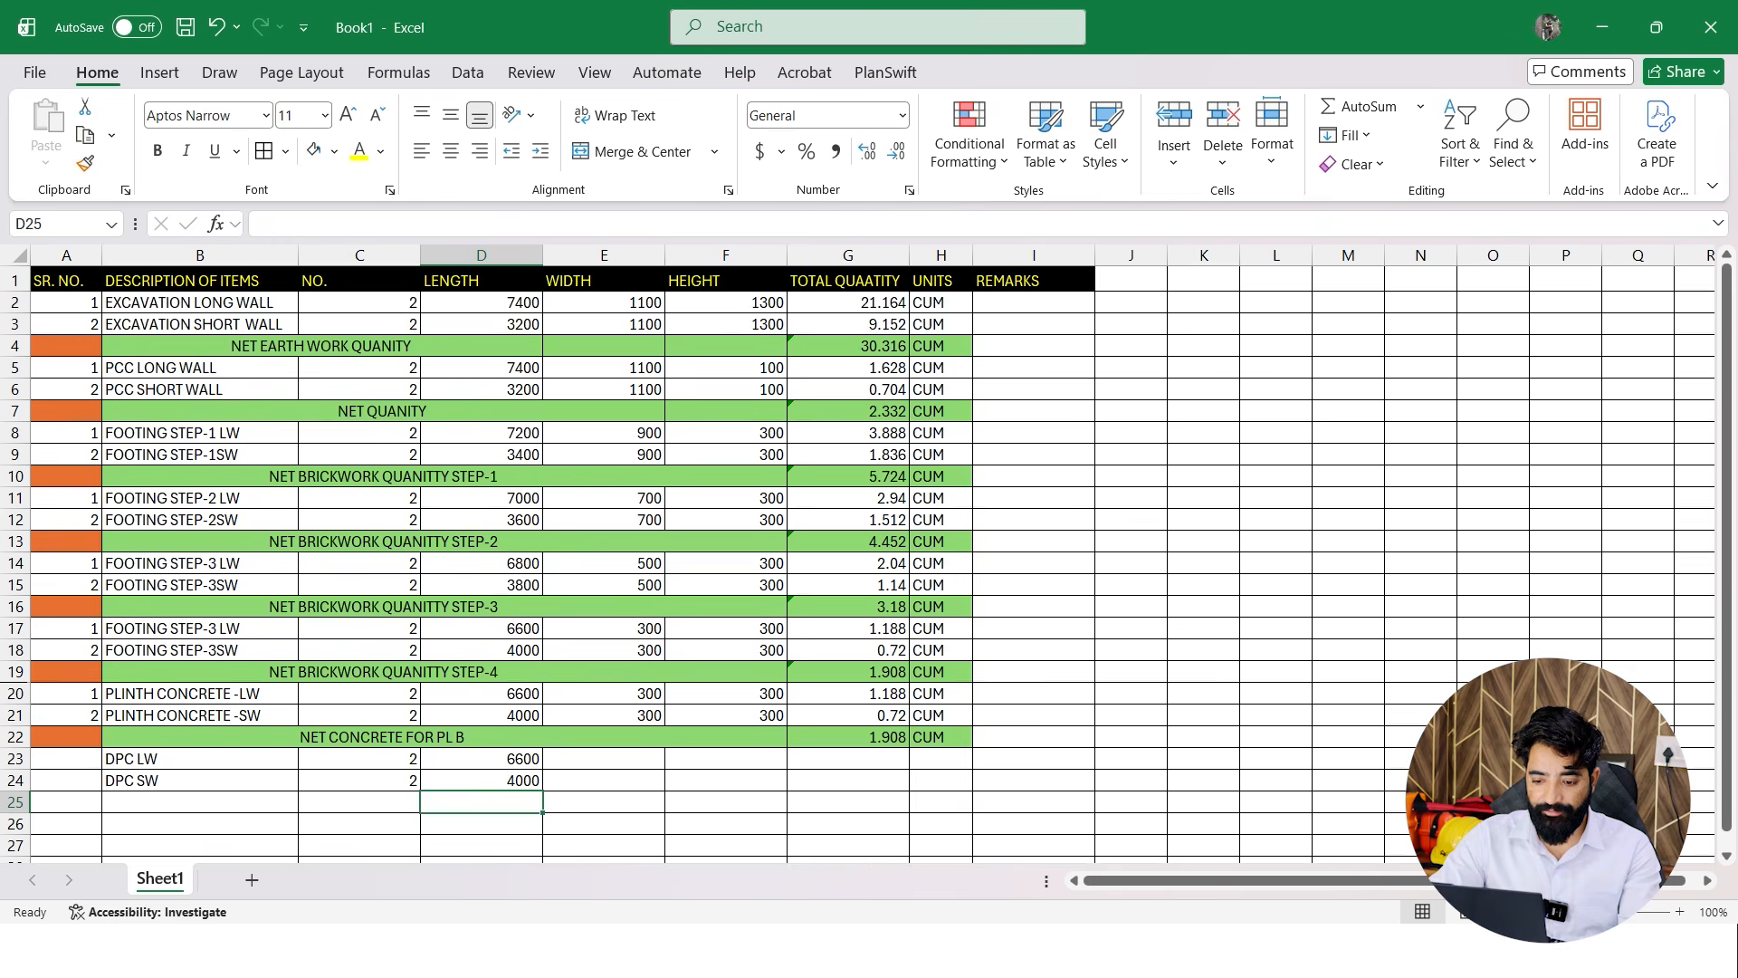
scroll(869, 561, down, 1)
click(604, 693)
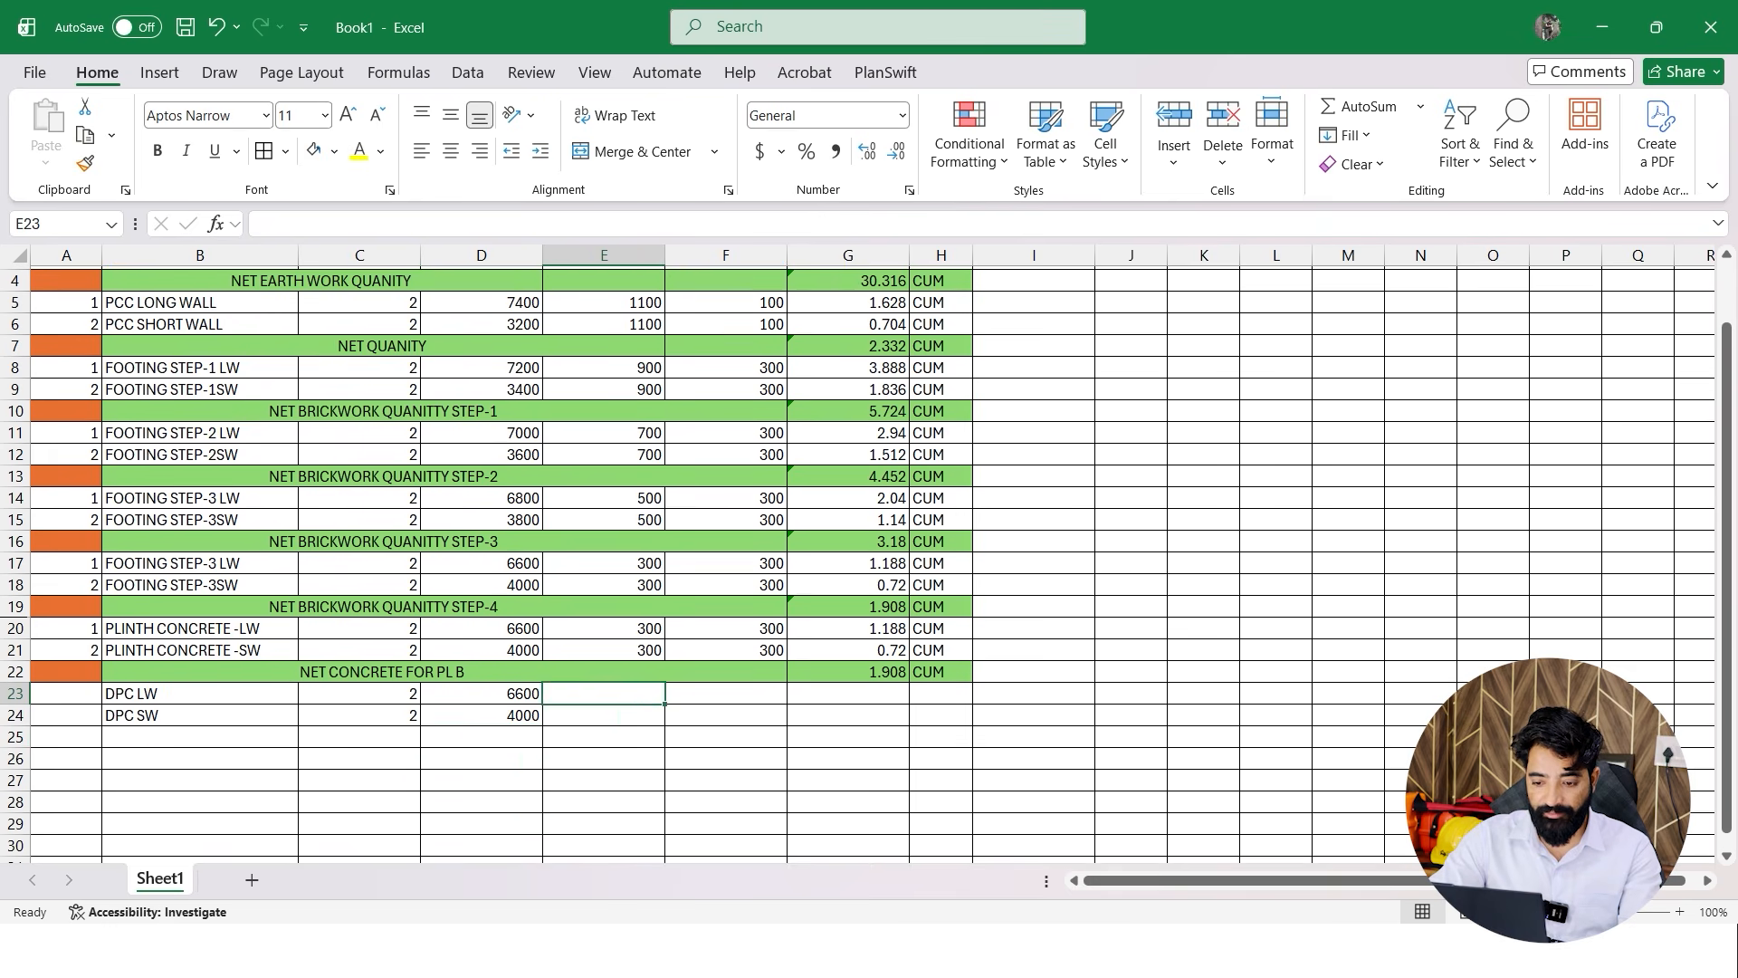
drag(604, 628, 604, 650)
key(ctrl+c)
click(604, 693)
key(ctrl+v)
click(725, 759)
key(Escape)
Set the height to 100 for DPC LW and fill it down to DPC SW
click(725, 694)
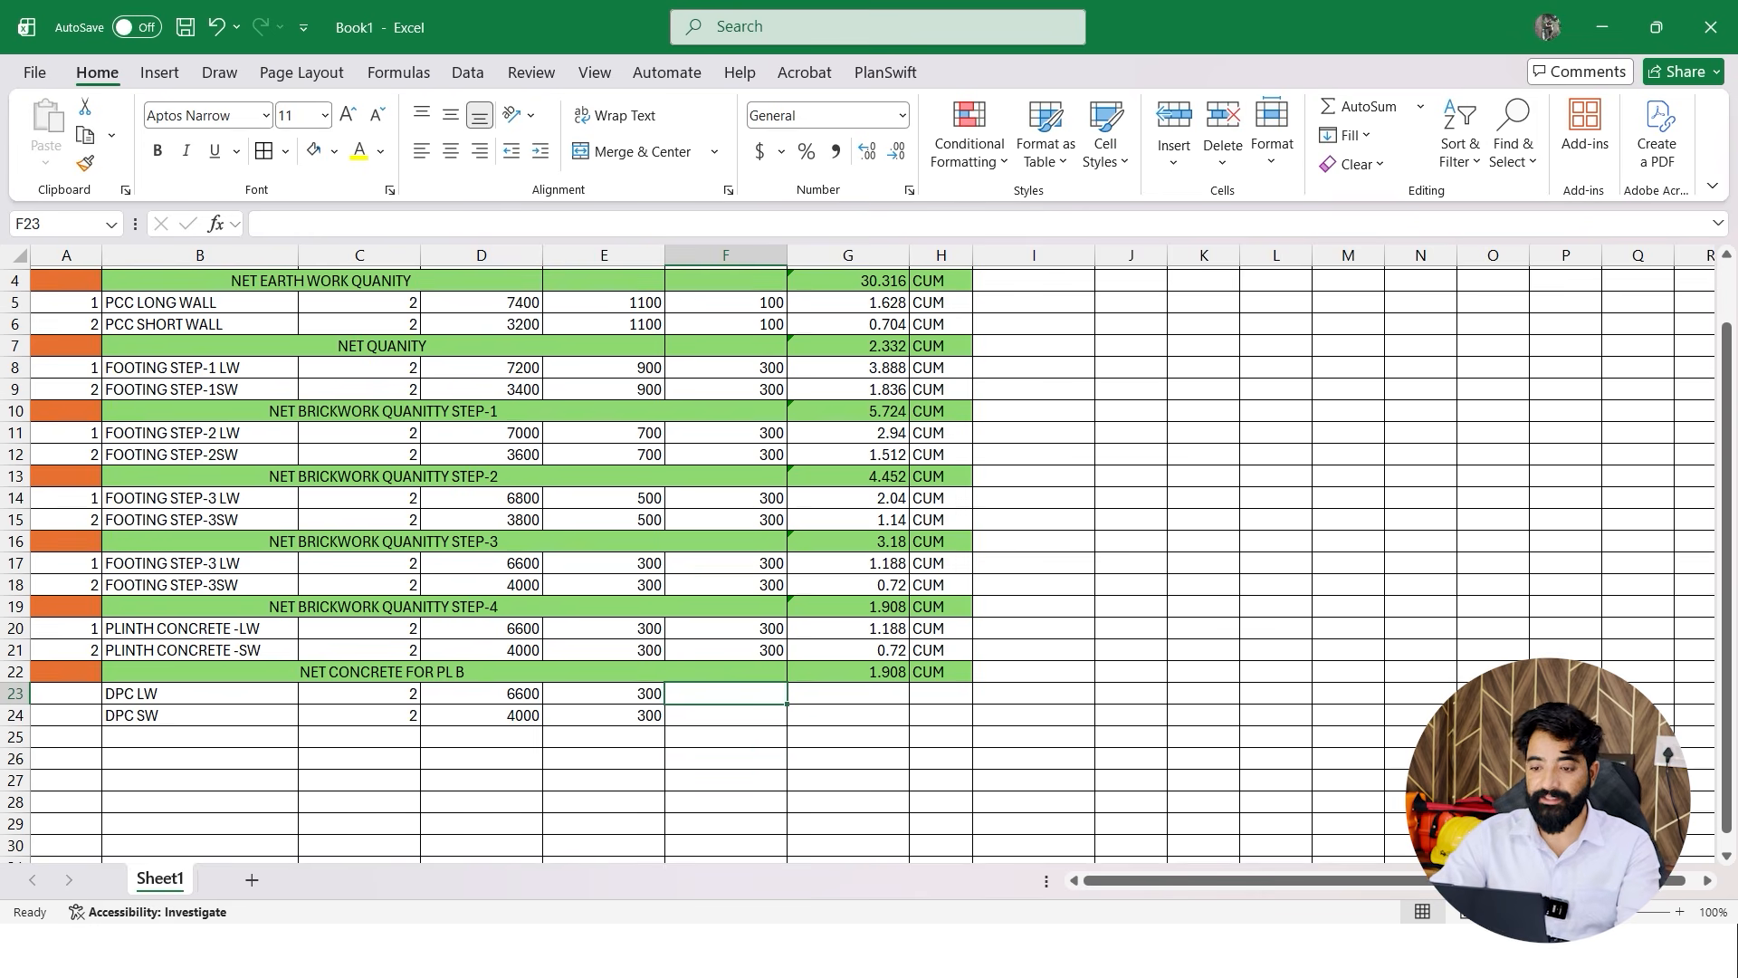
text(100)
key(Return)
click(725, 694)
drag(787, 704, 786, 722)
Copy the total quantity formulas of the two plinth concrete rows into G23 and G24 for the DPC rows
click(848, 715)
drag(847, 628, 908, 662)
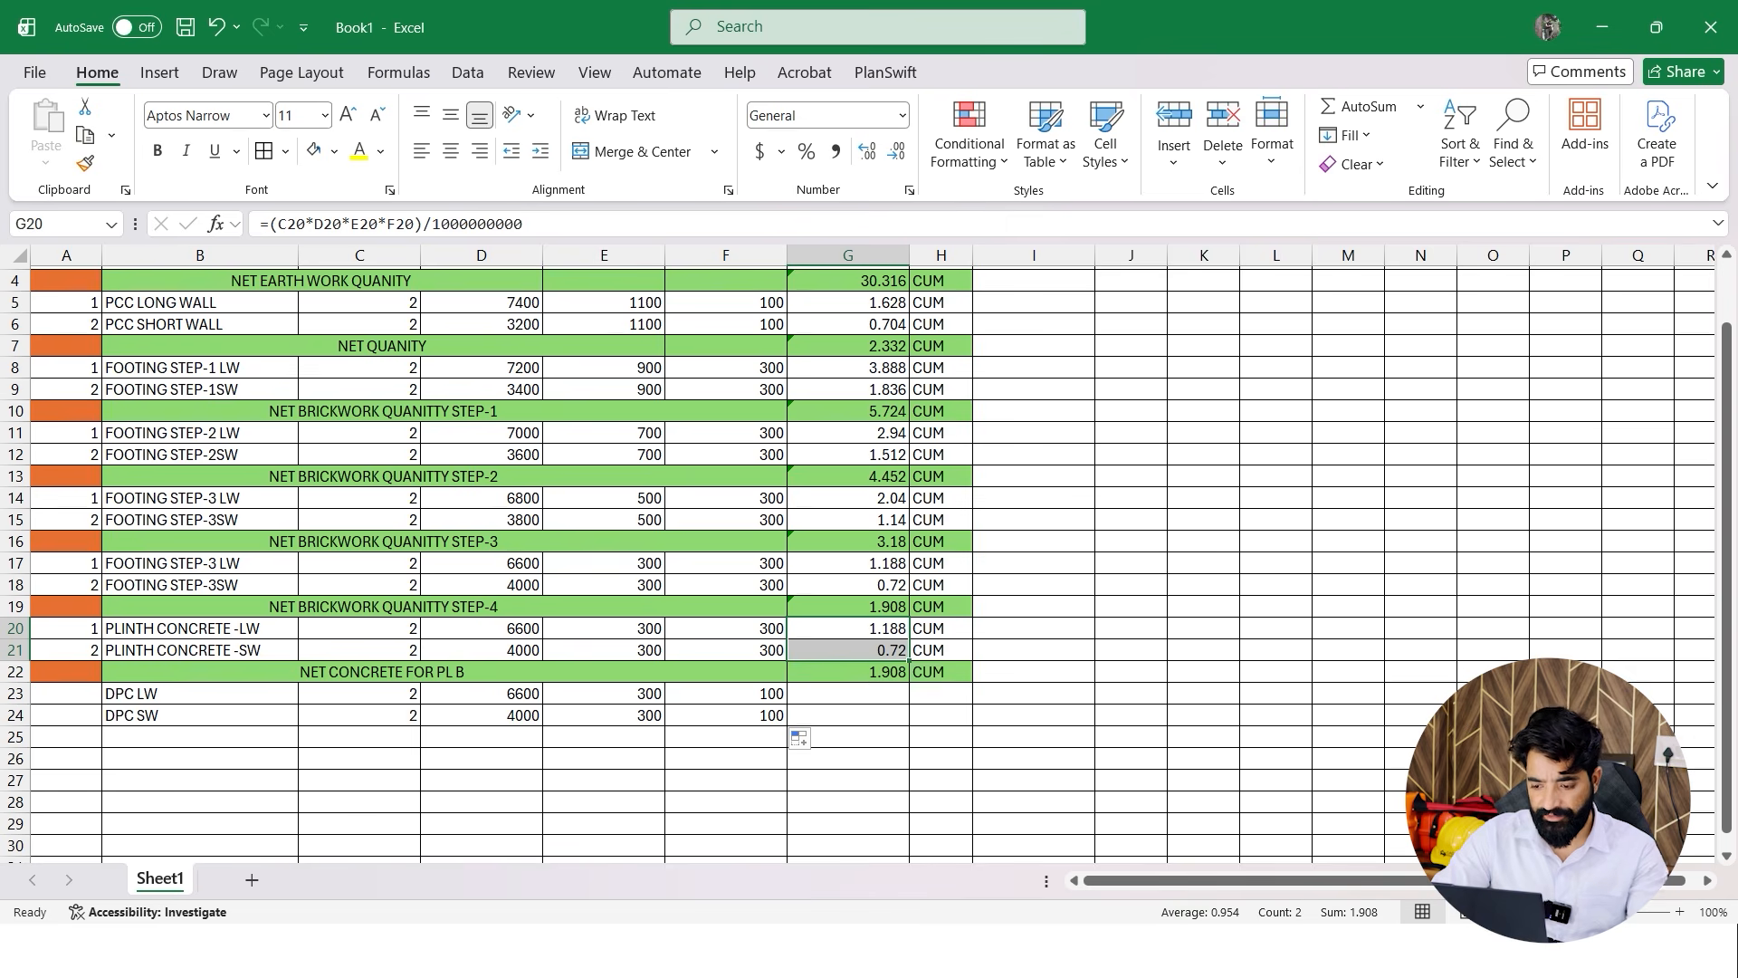
key(ctrl+c)
click(847, 693)
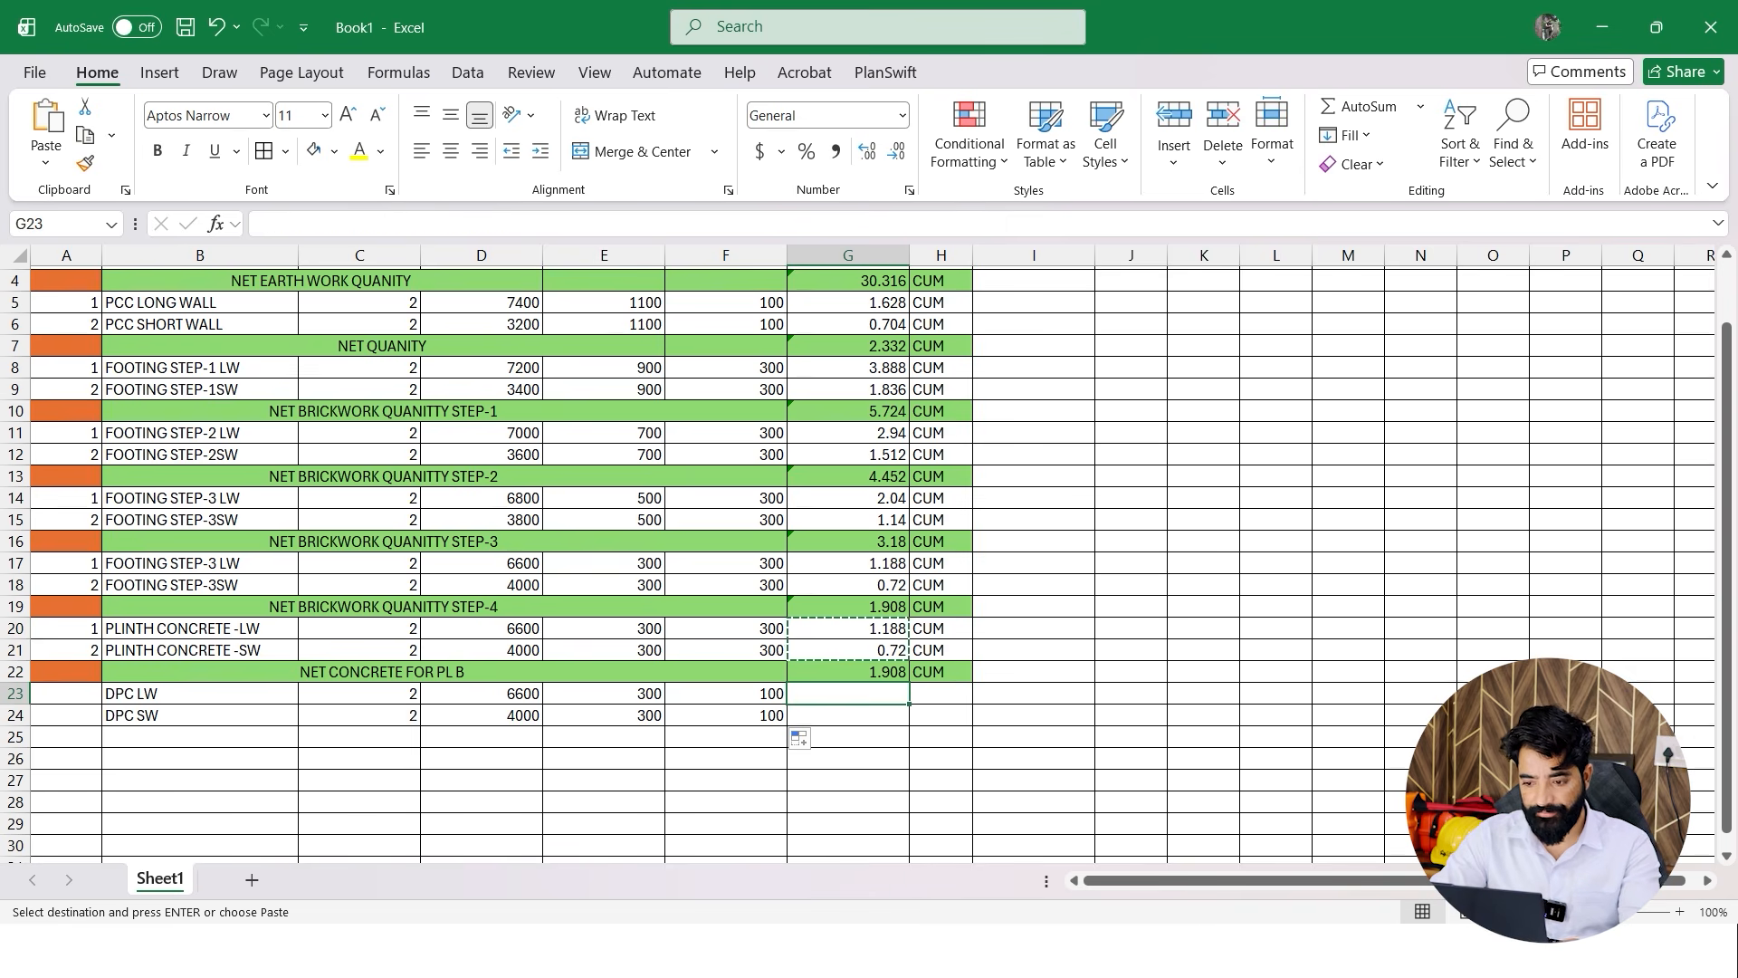
key(ctrl+v)
click(1034, 737)
key(Escape)
Copy the CUM units of the two plinth concrete rows to the DPC LW and DPC SW rows
drag(941, 628, 942, 650)
key(ctrl+c)
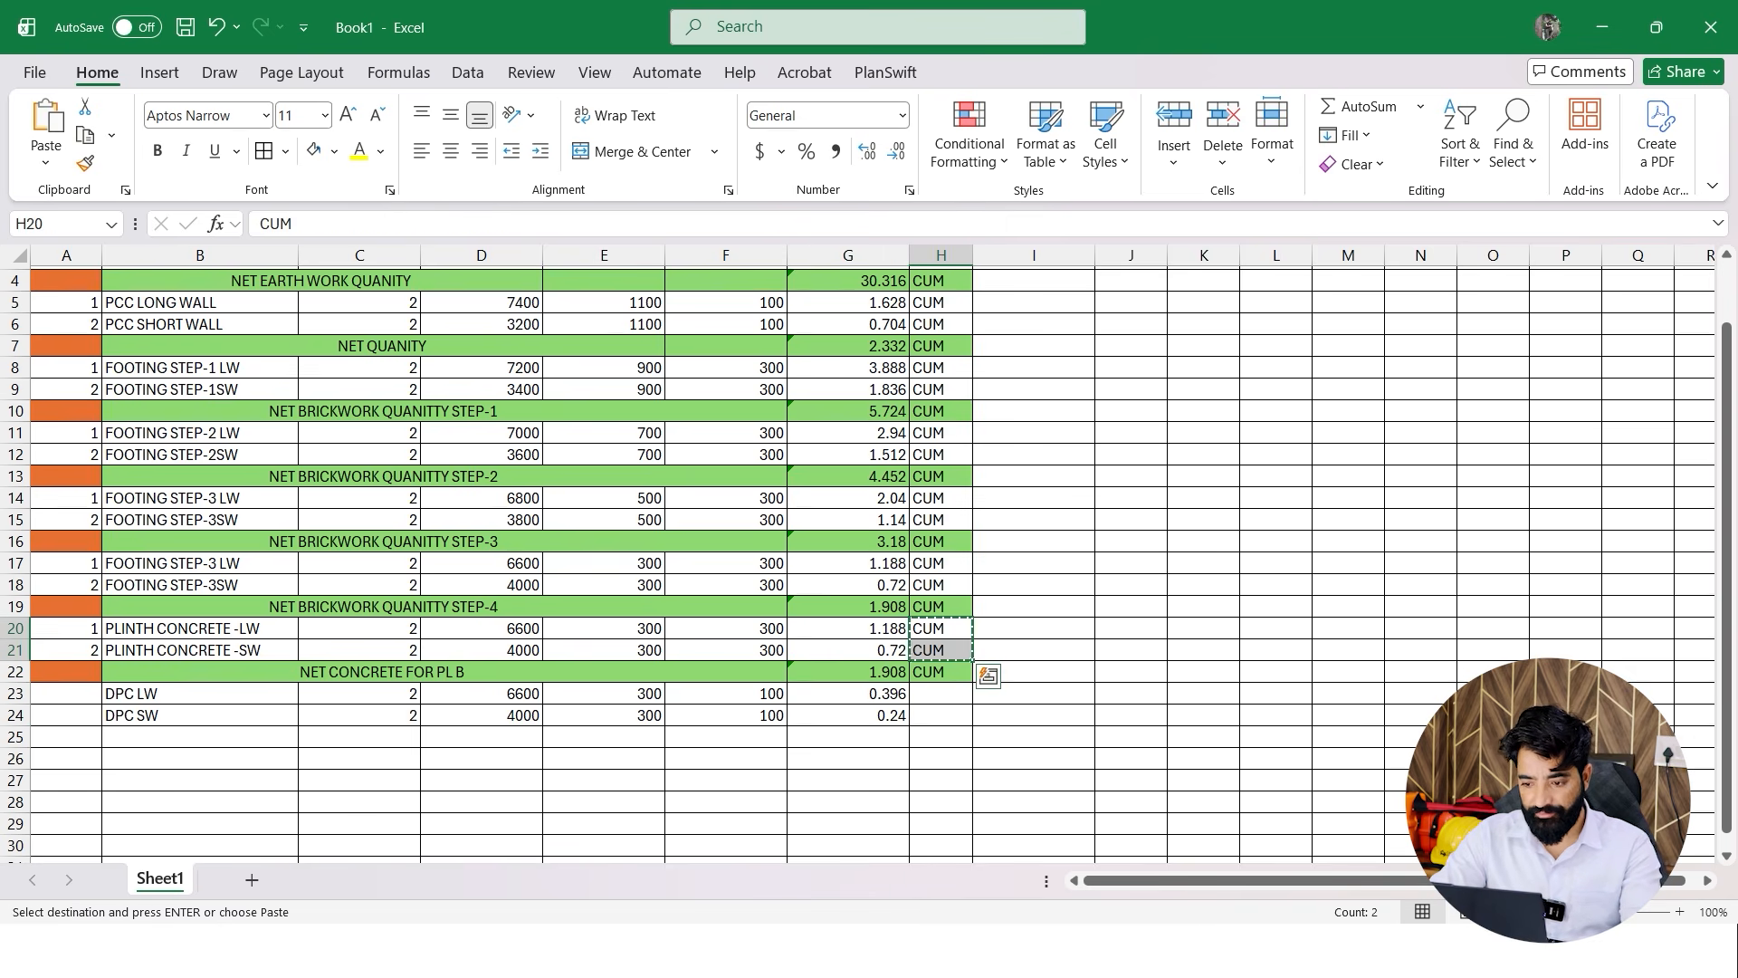
click(941, 693)
key(ctrl+v)
scroll(942, 694, right, 1)
click(1131, 715)
key(Escape)
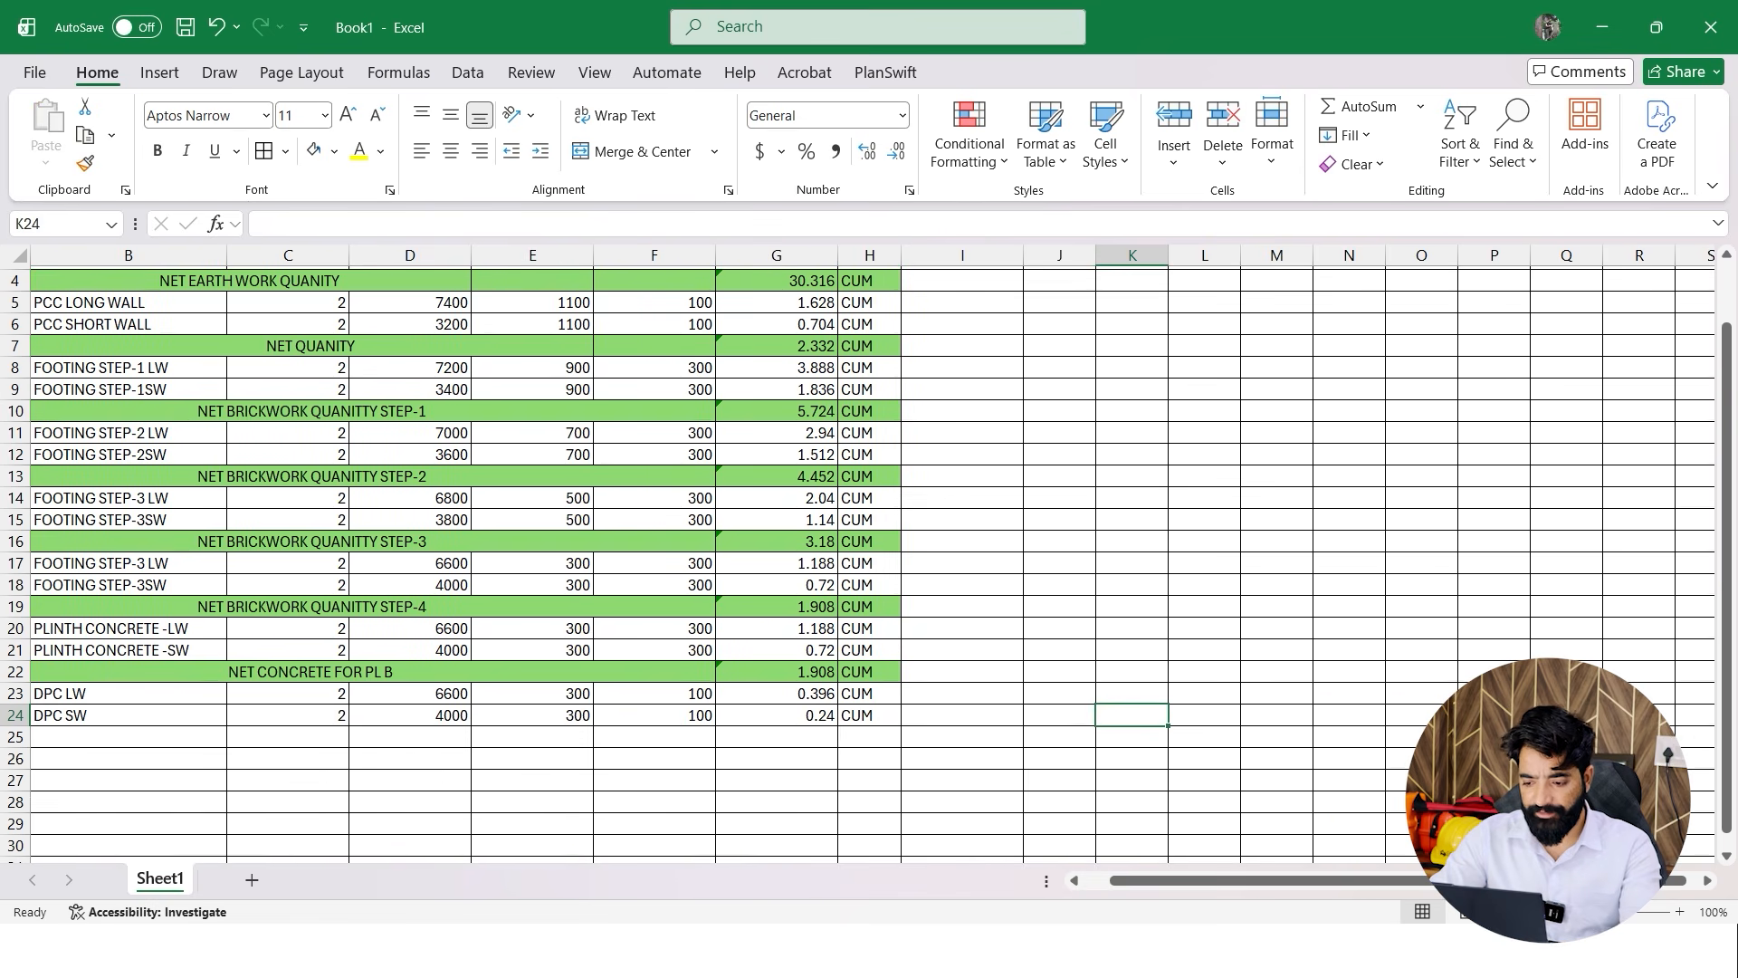
Copy the complete NET CONCRETE FOR PL B total row into row 25 below the DPC items
scroll(874, 554, left, 1)
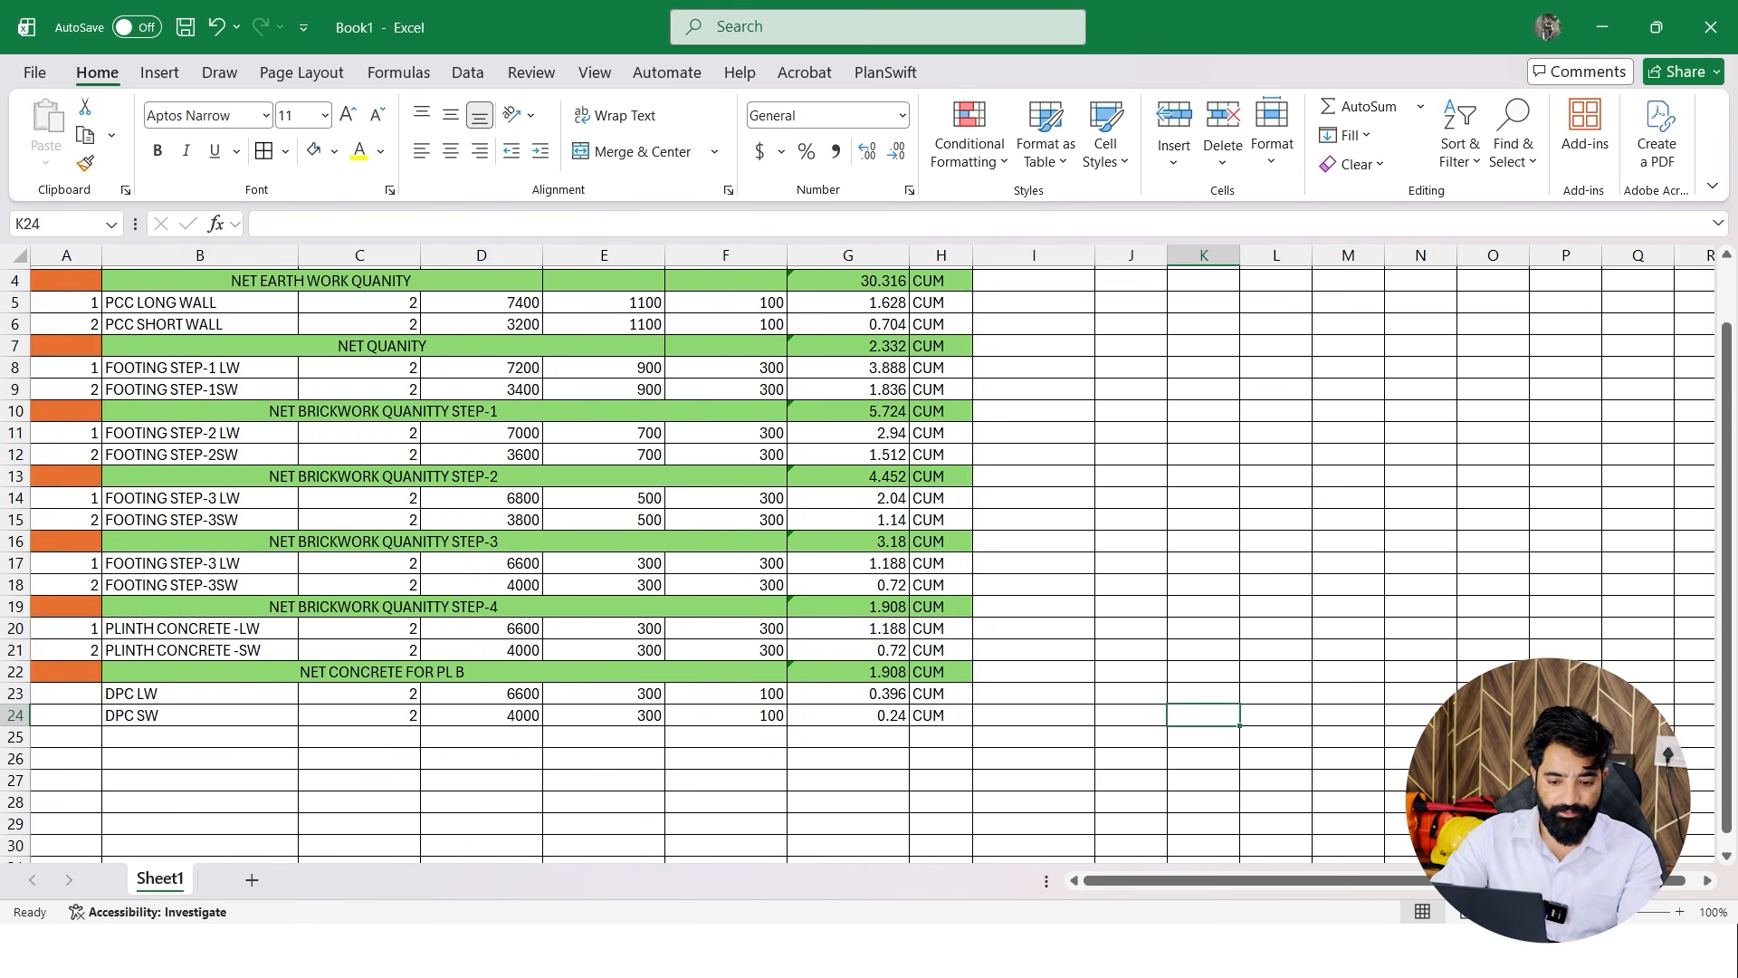
drag(66, 672, 942, 672)
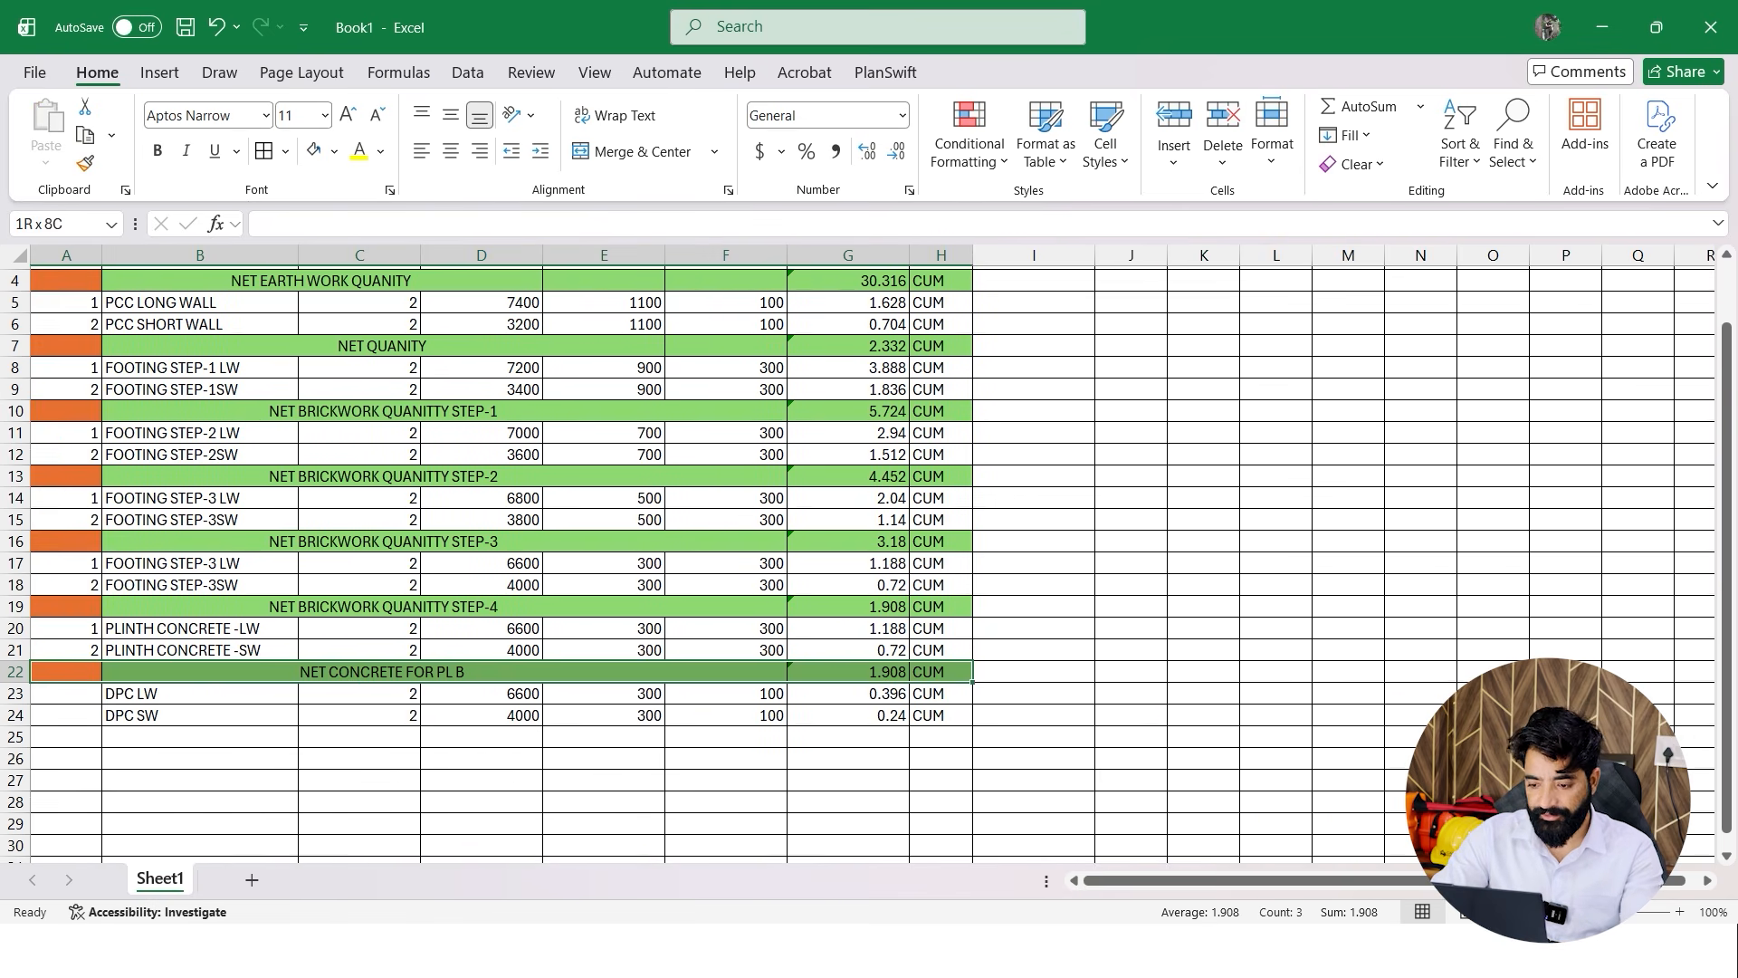
key(ctrl+c)
click(66, 737)
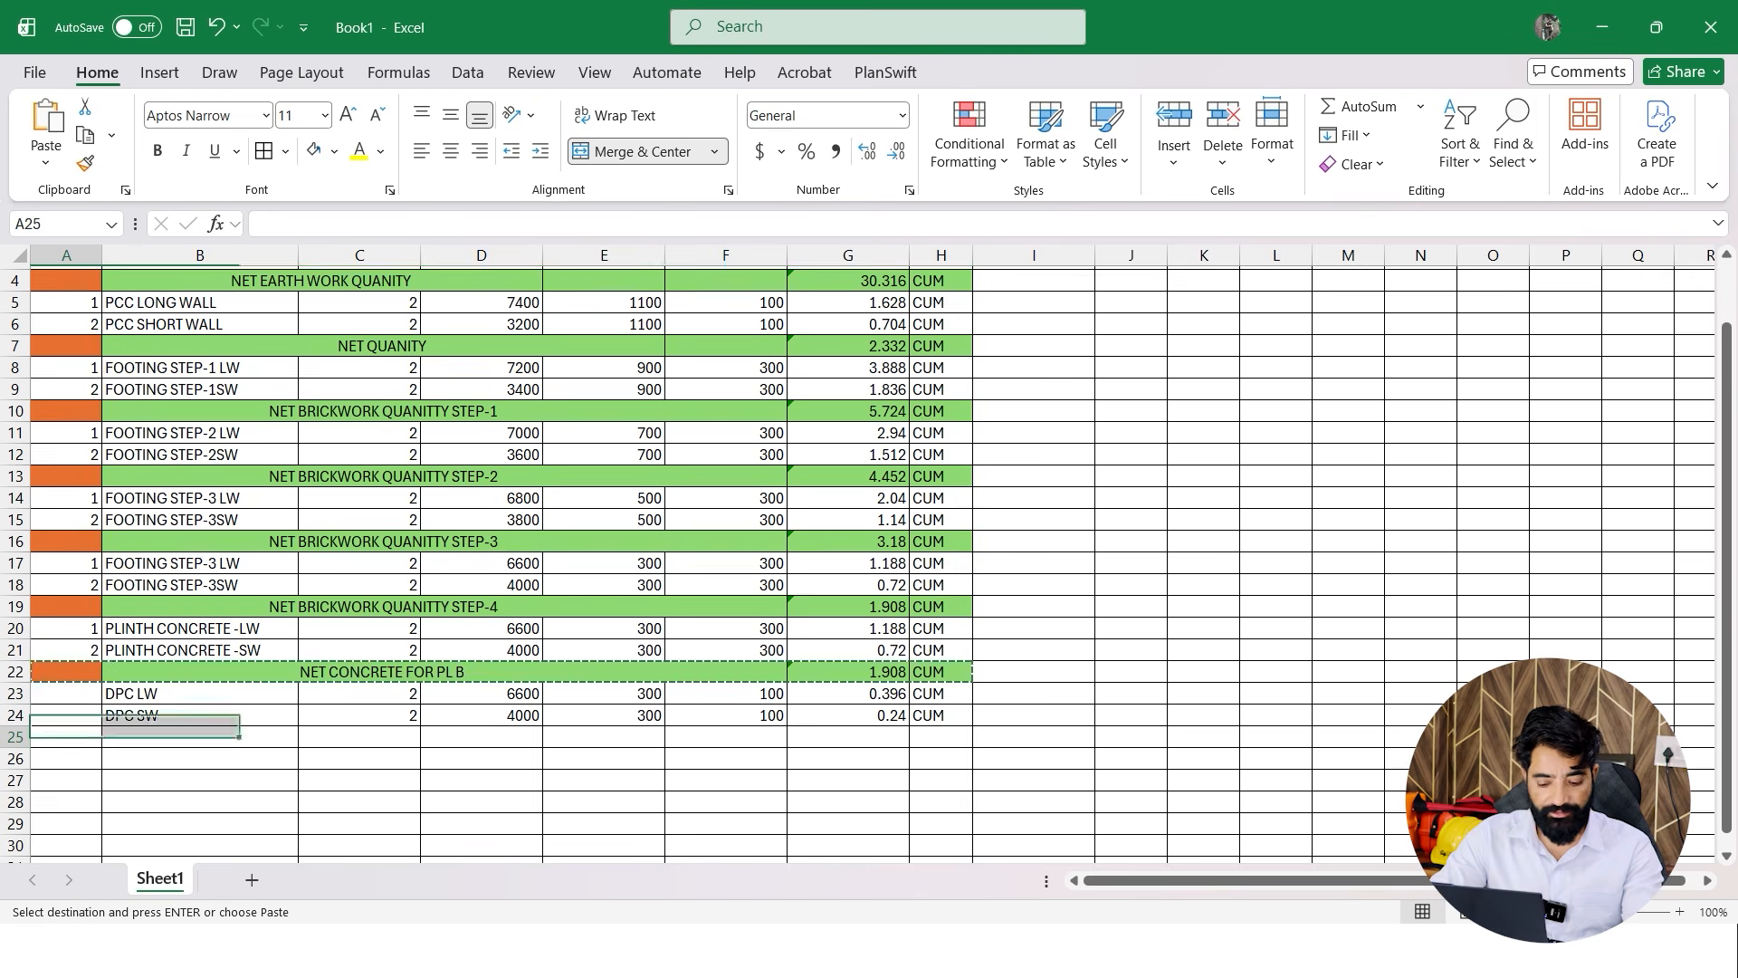
scroll(67, 737, up, 1)
key(ctrl+v)
scroll(869, 561, down, 2)
key(Escape)
Relabel the copied total row below the DPC items as NET DPC CALCULATION LW&SW and check its quantity formula
key(Right)
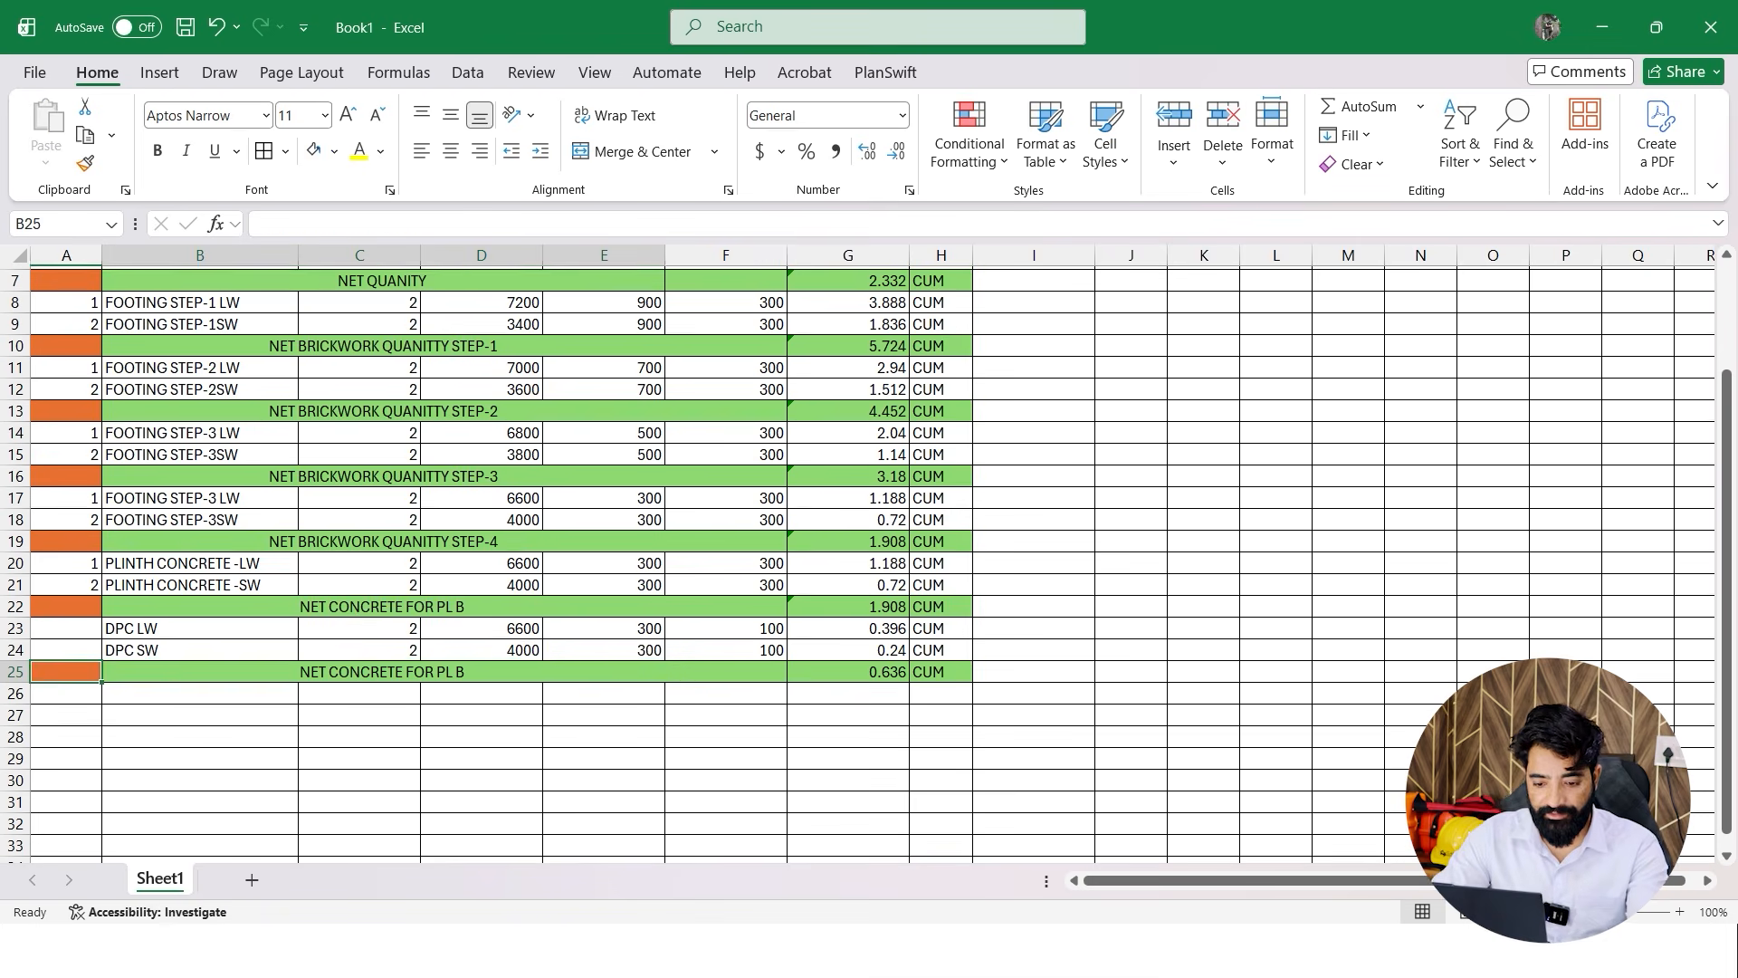
text(NET DPC CAL)
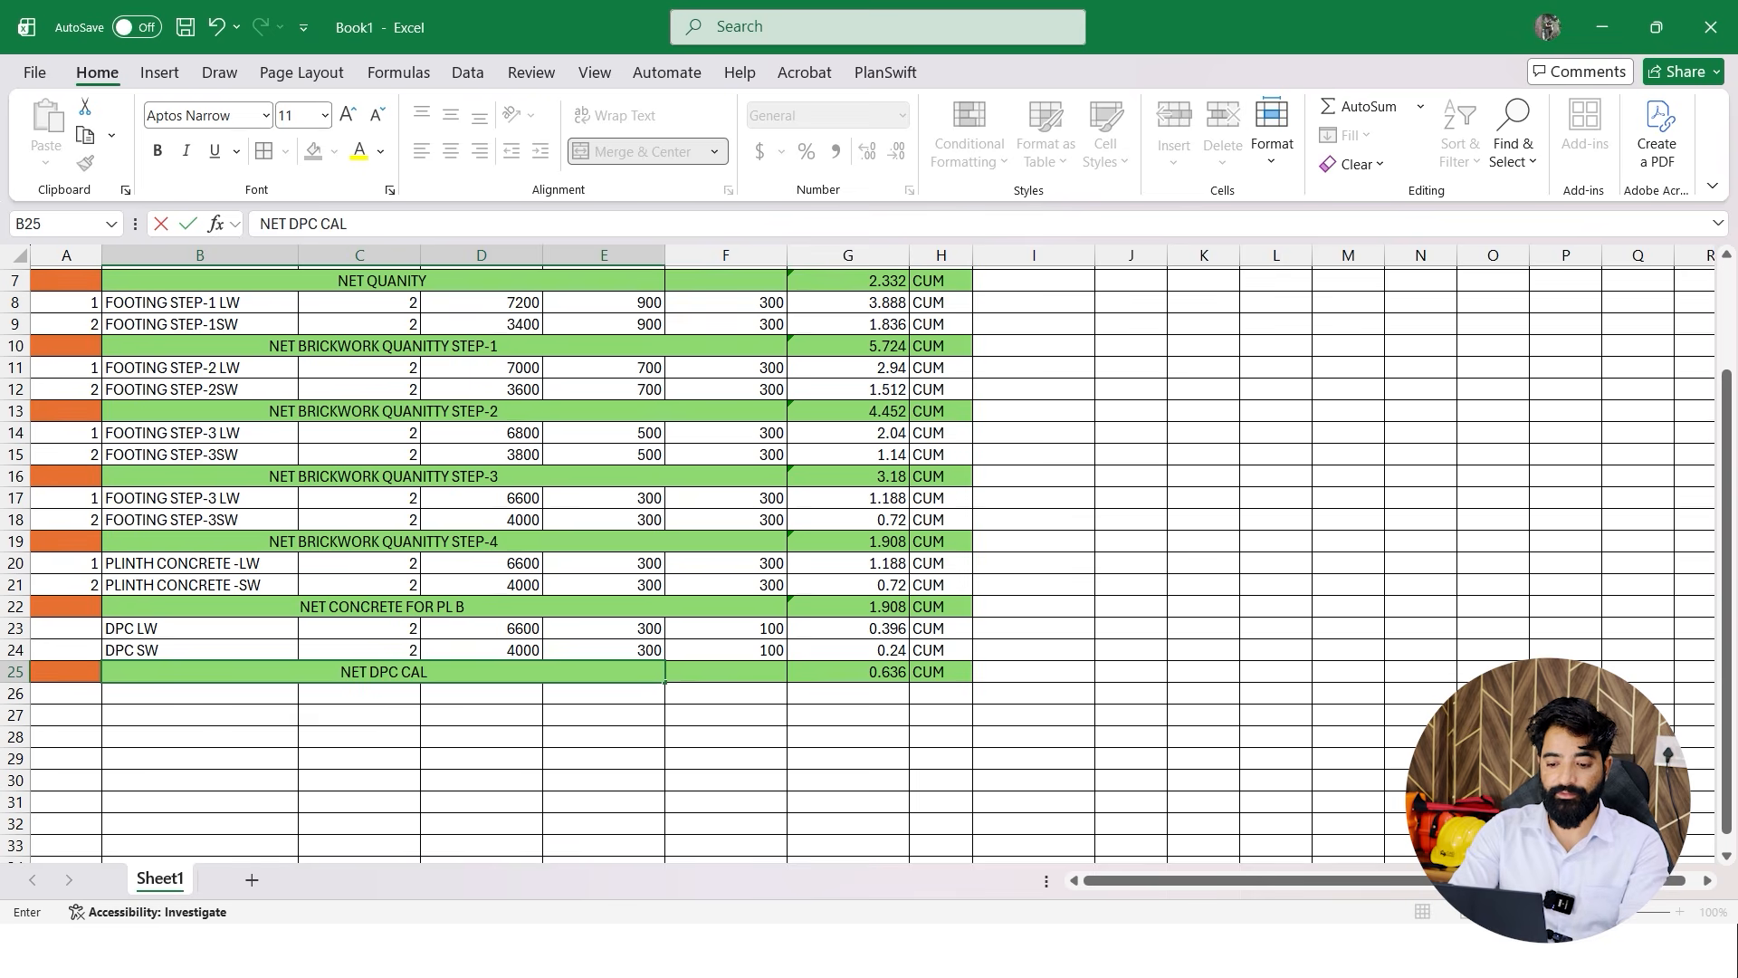
text(CULATI)
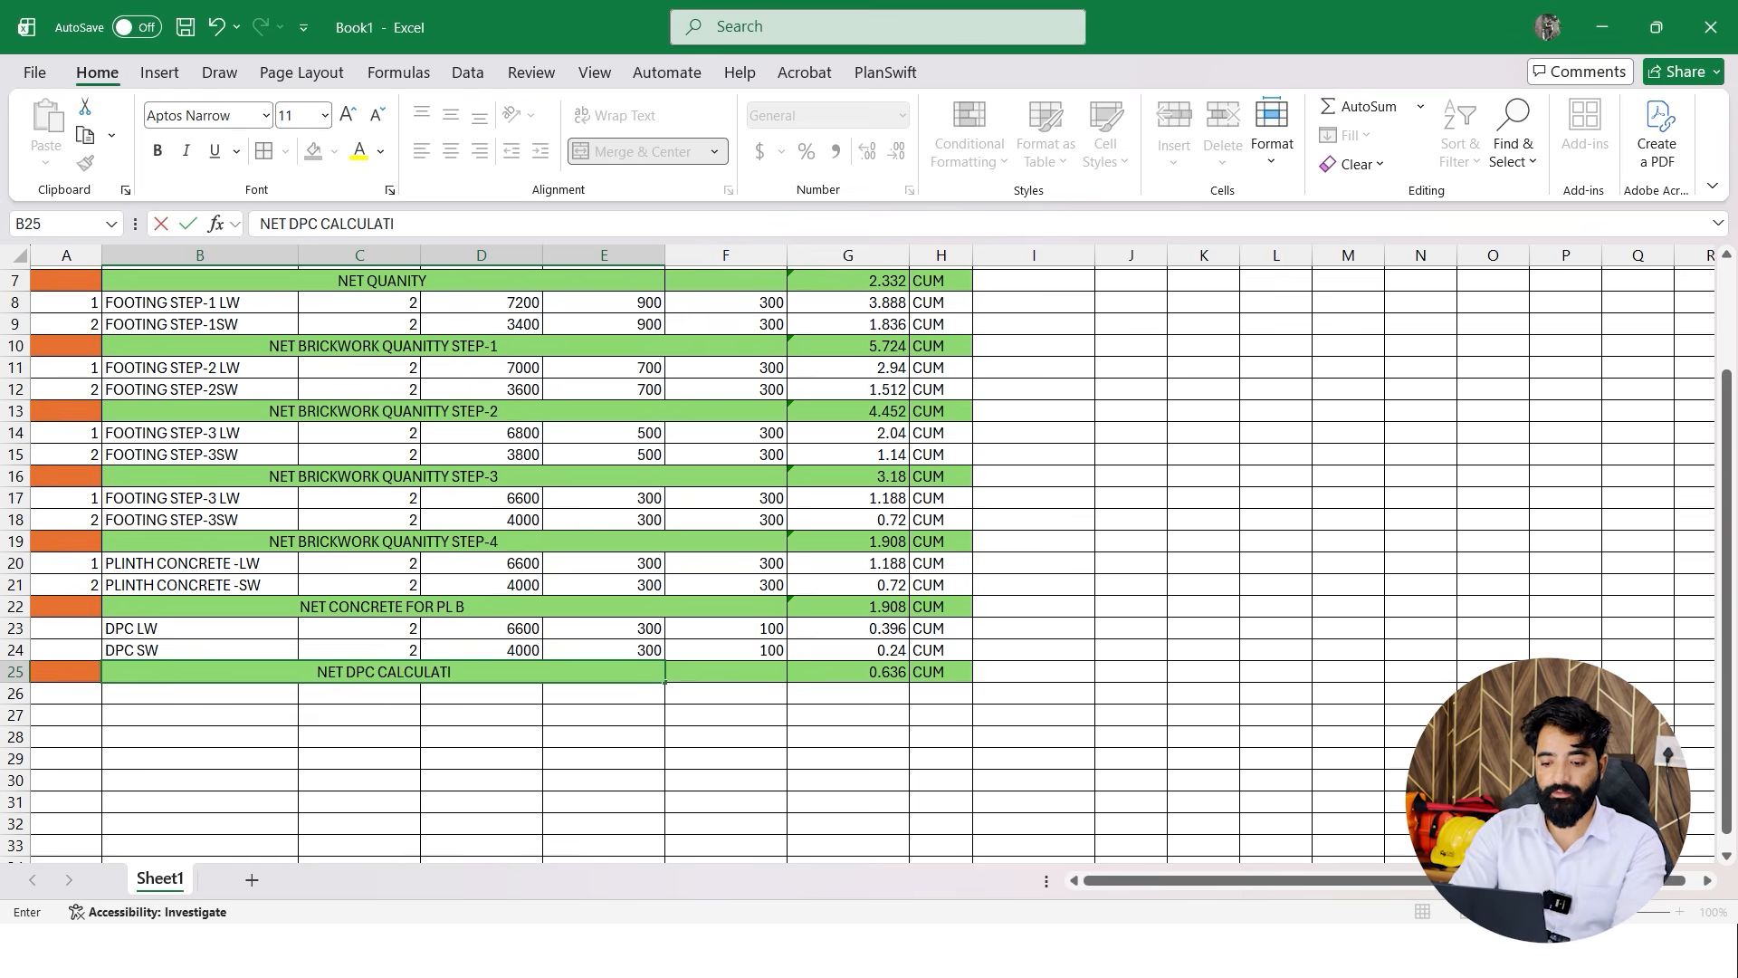
text(ON LW&SW)
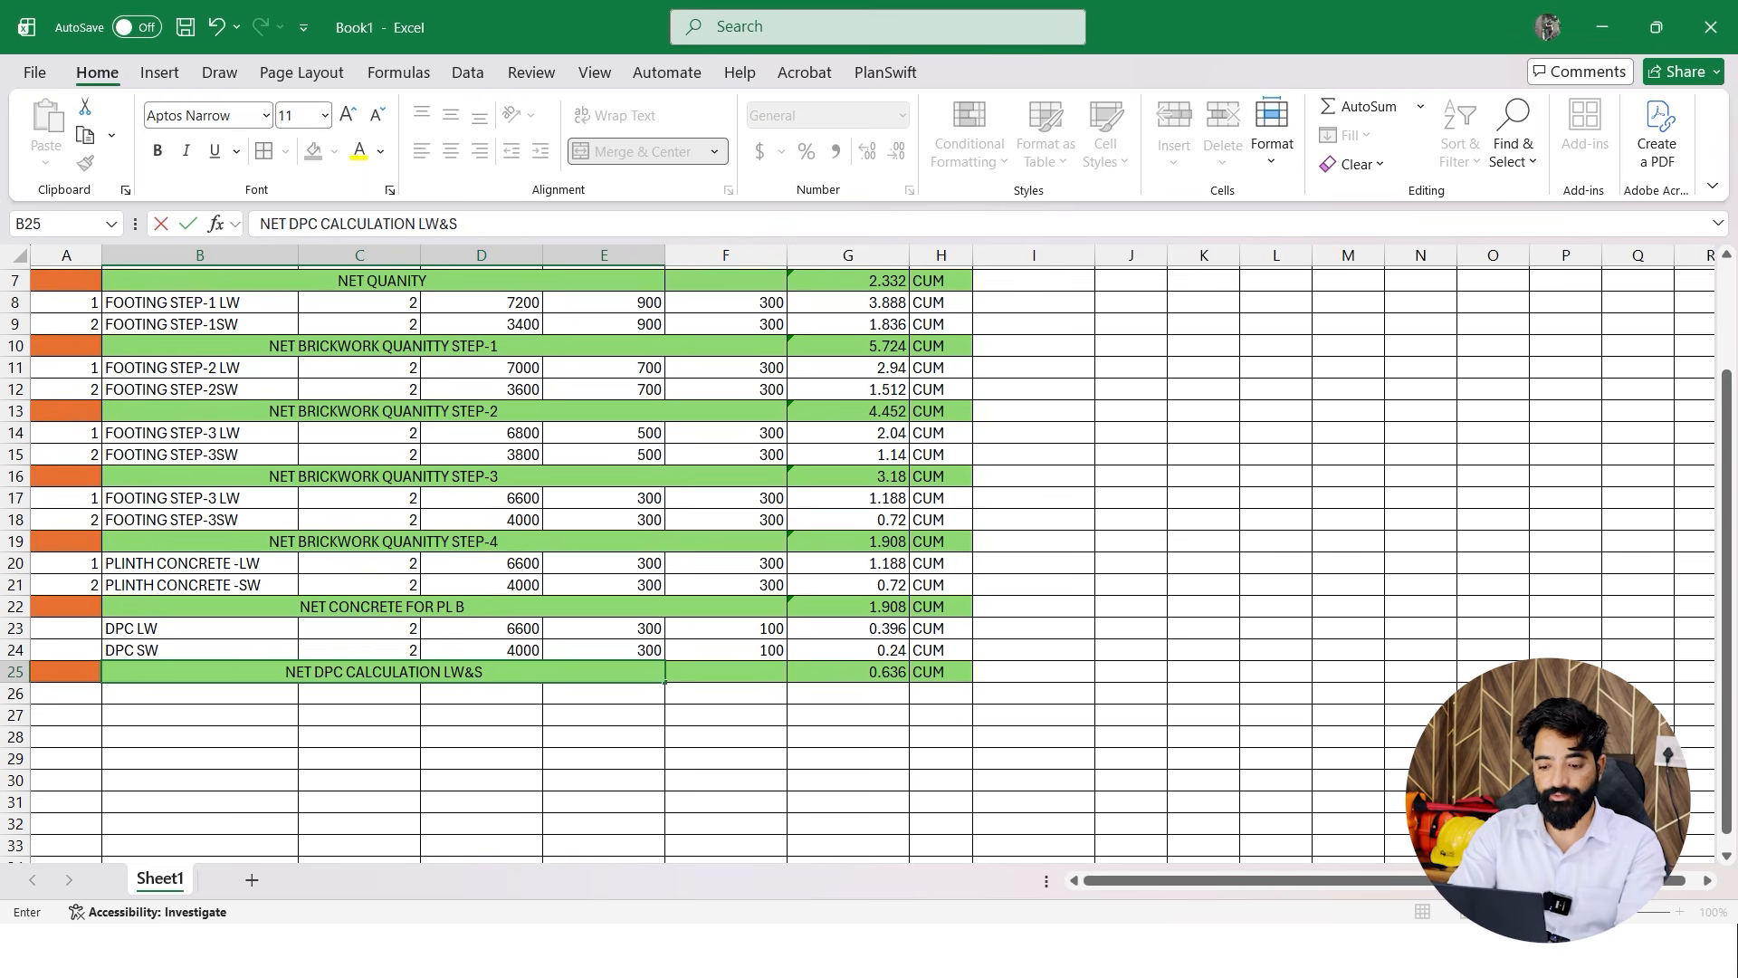
key(Return)
click(1033, 672)
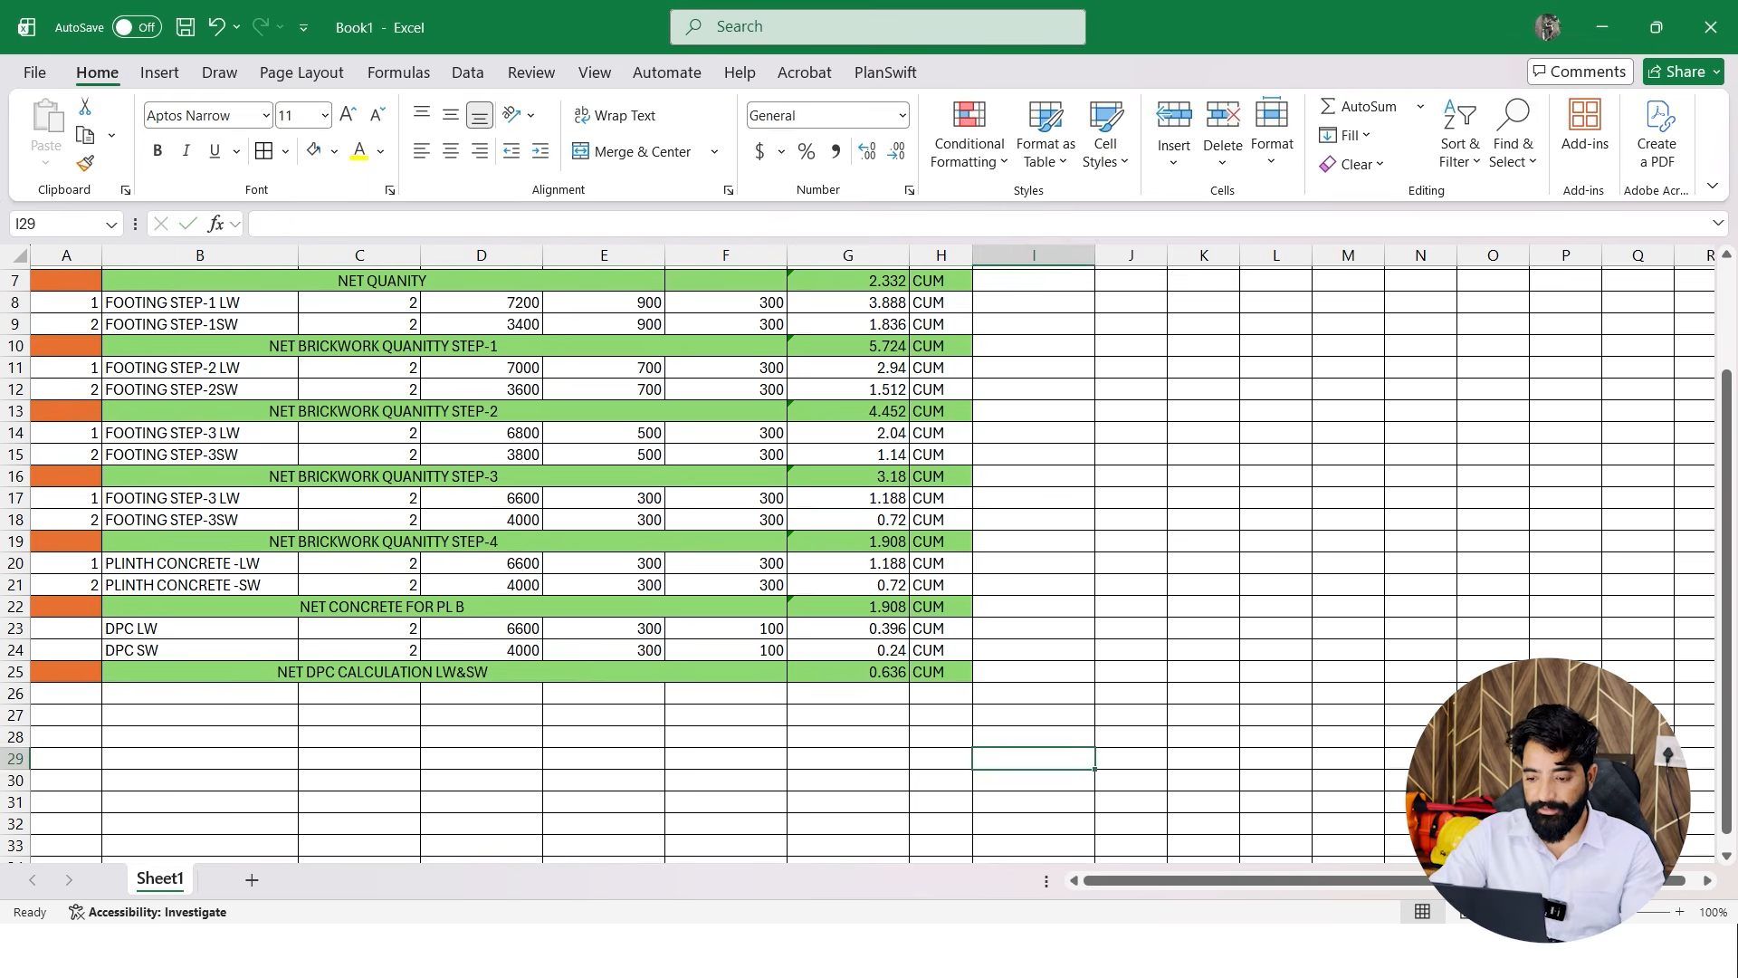
double_click(848, 672)
click(1033, 693)
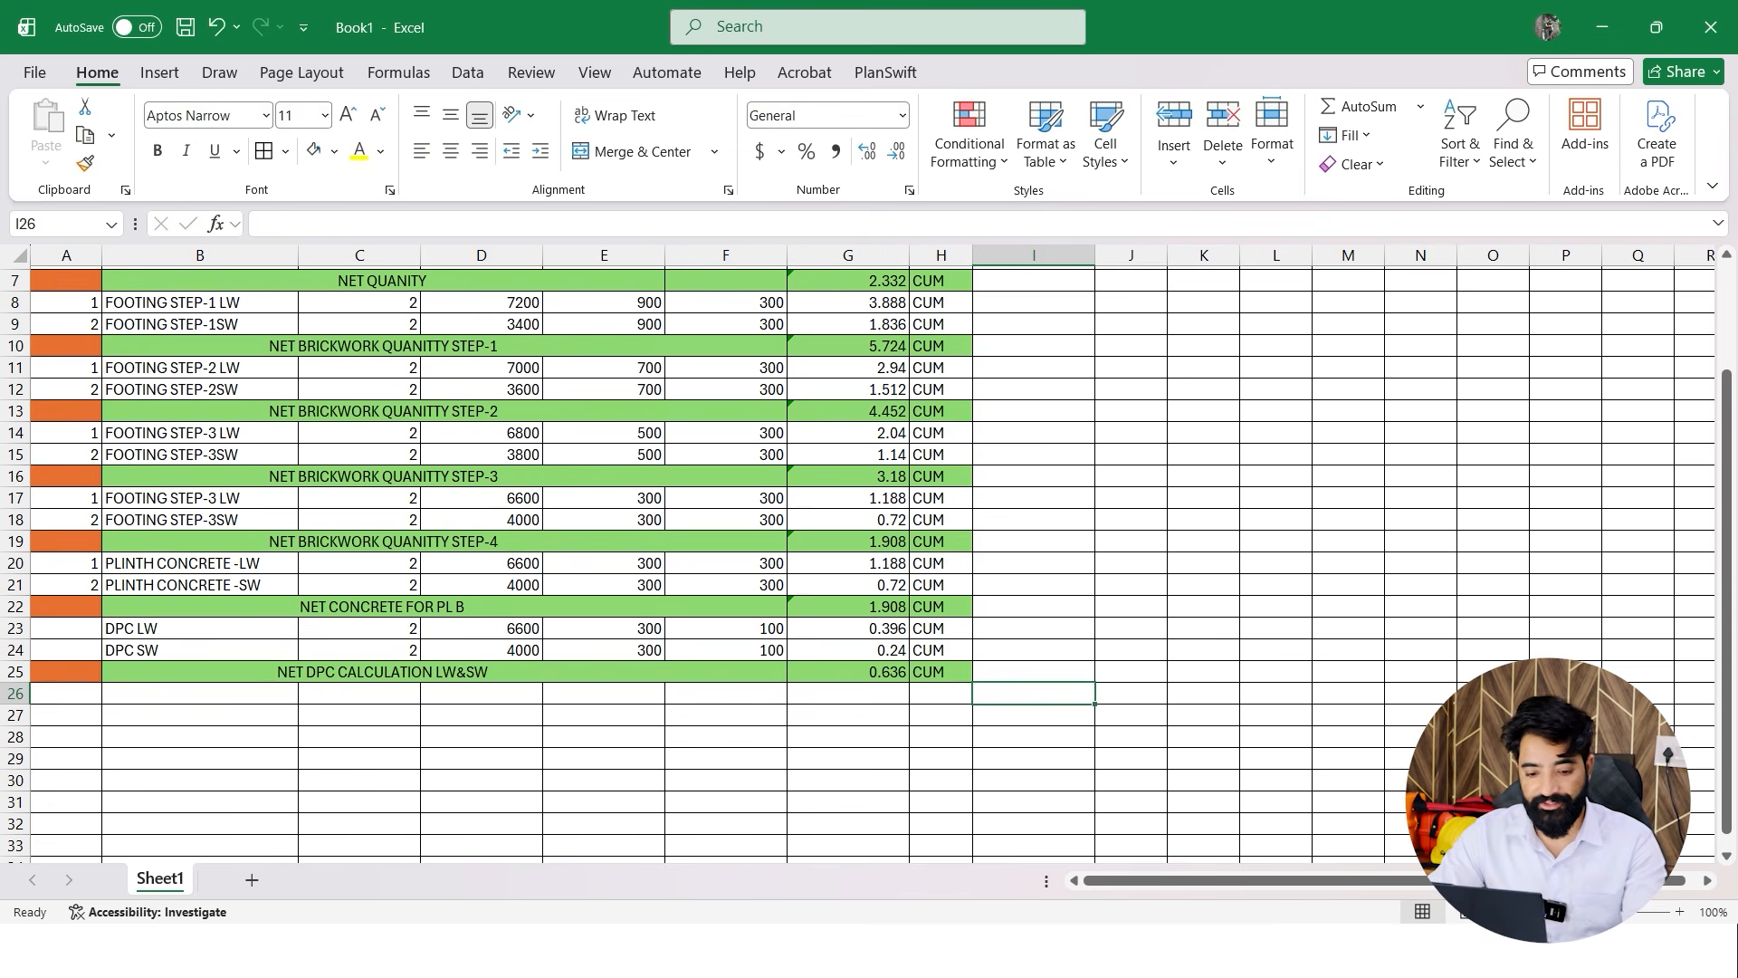
Copy the serial numbers 1 and 2 of the plinth concrete rows to the DPC LW and DPC SW rows
drag(66, 563, 66, 585)
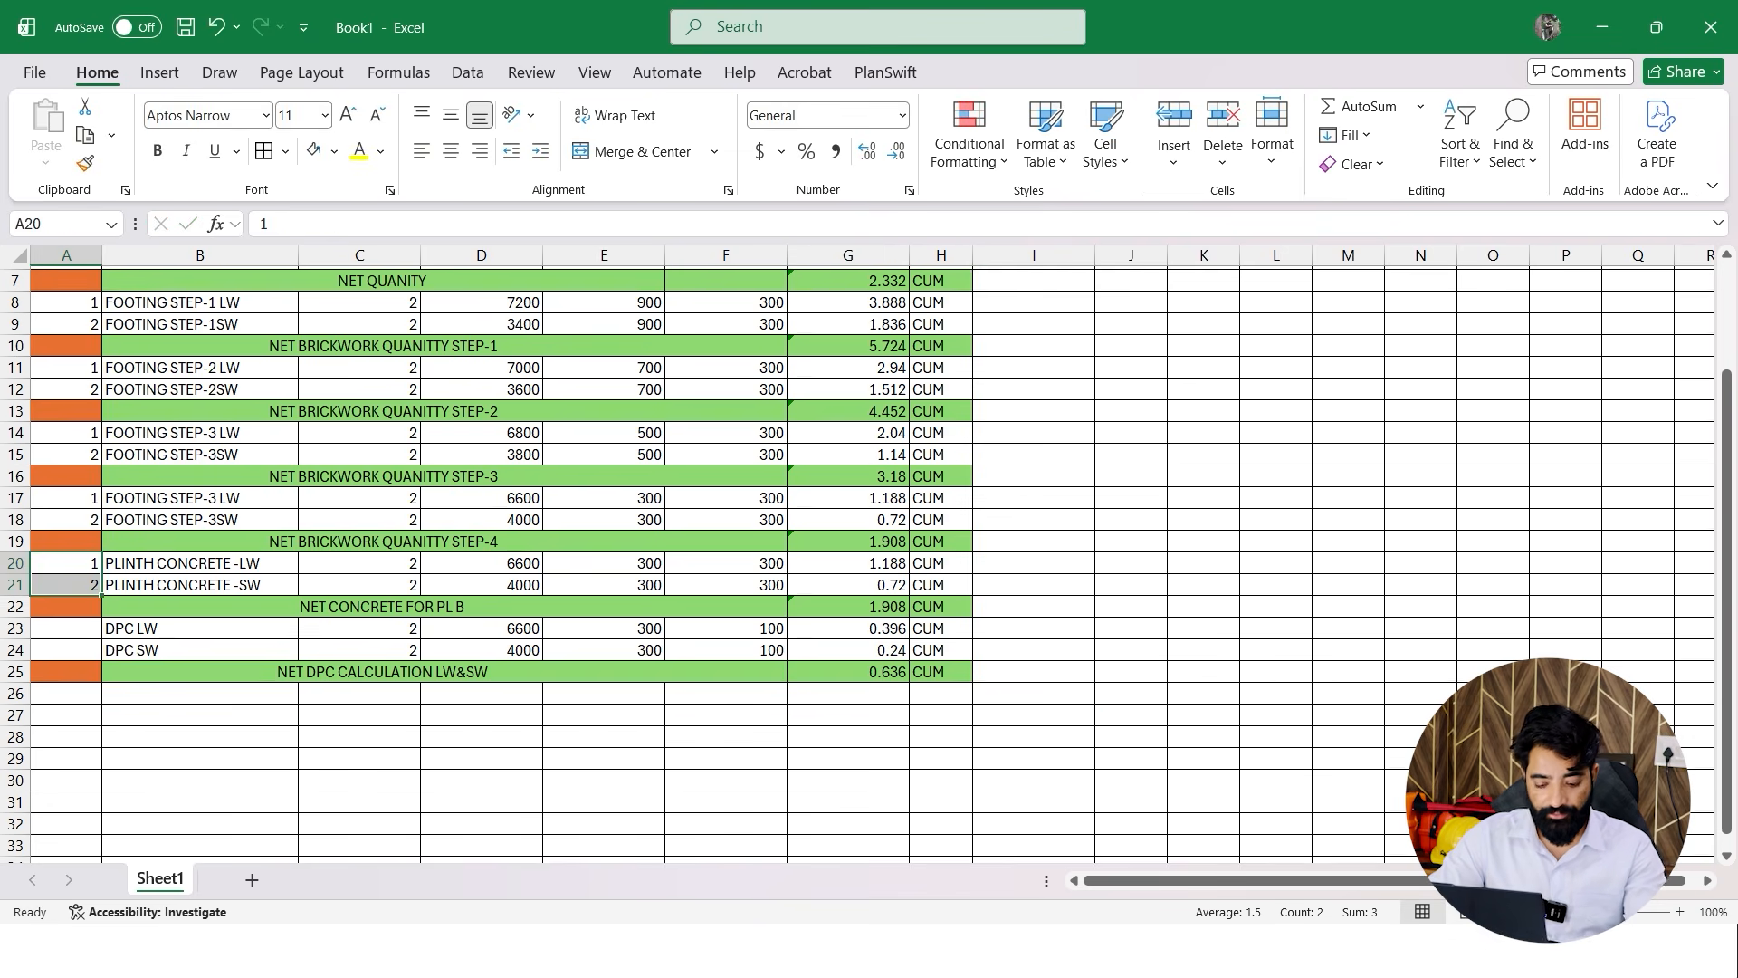
key(ctrl+c)
click(66, 628)
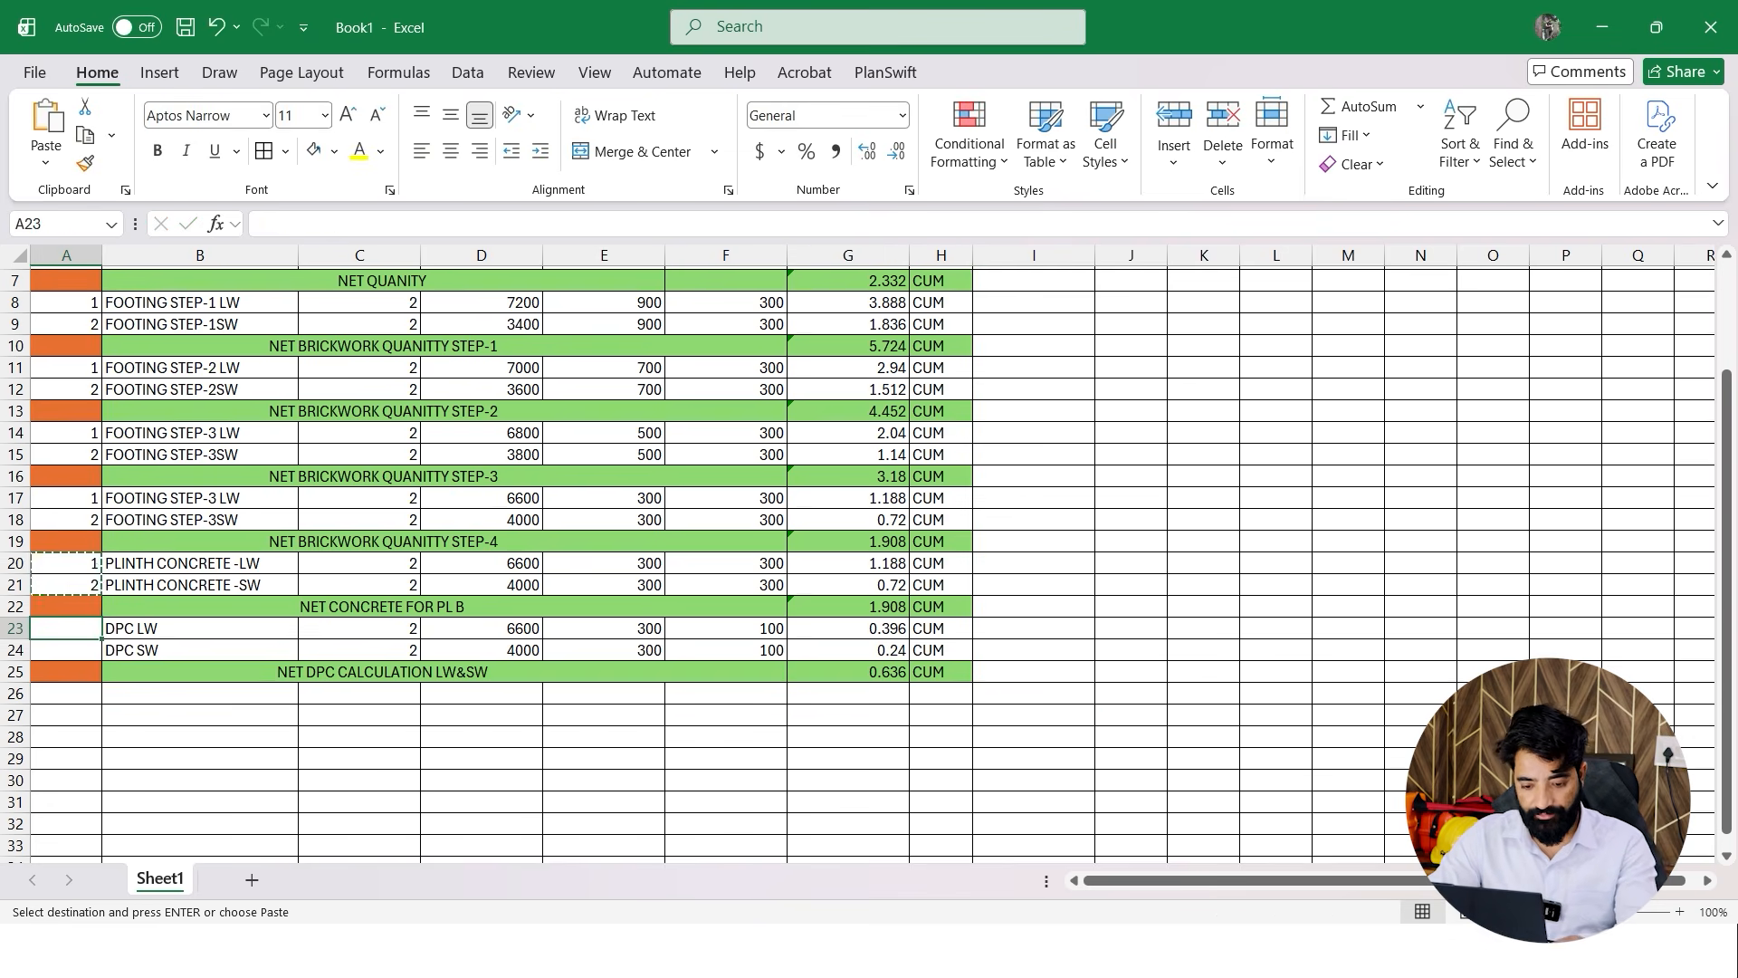
key(ctrl+v)
scroll(66, 628, up, 2)
click(199, 824)
key(Escape)
scroll(199, 824, down, 3)
scroll(199, 823, up, 1)
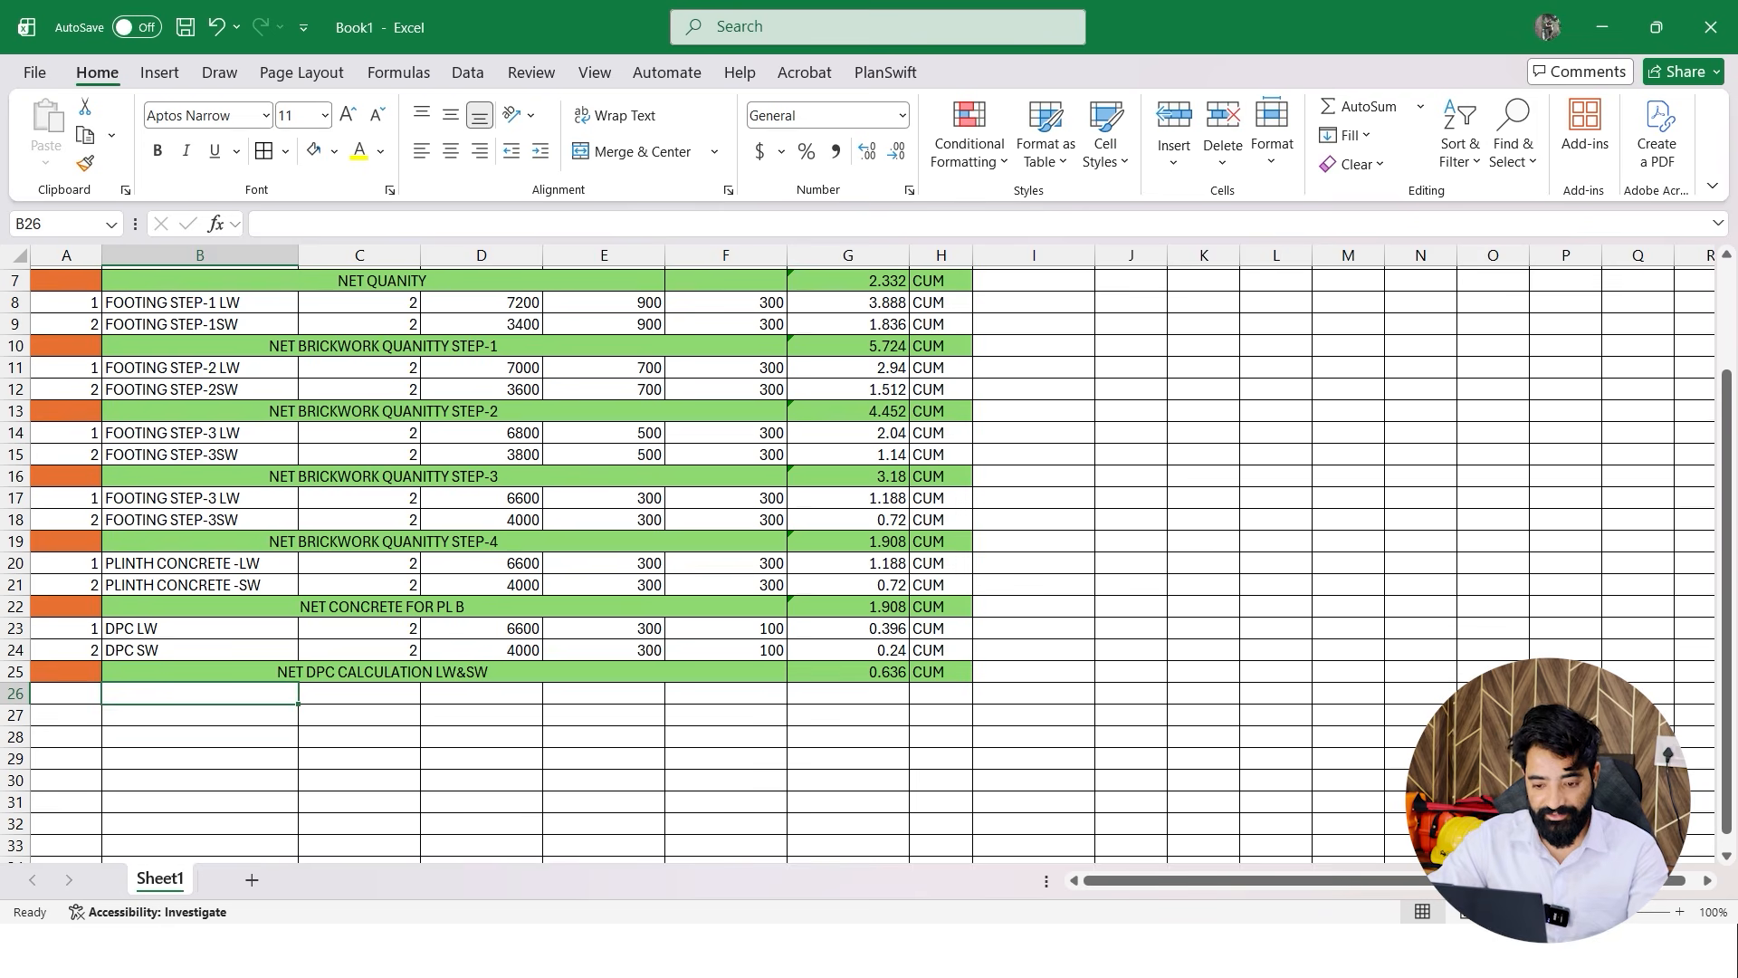
Delete the NET DPC CALCULATION LW&SW total row from the sheet
drag(941, 671, 66, 672)
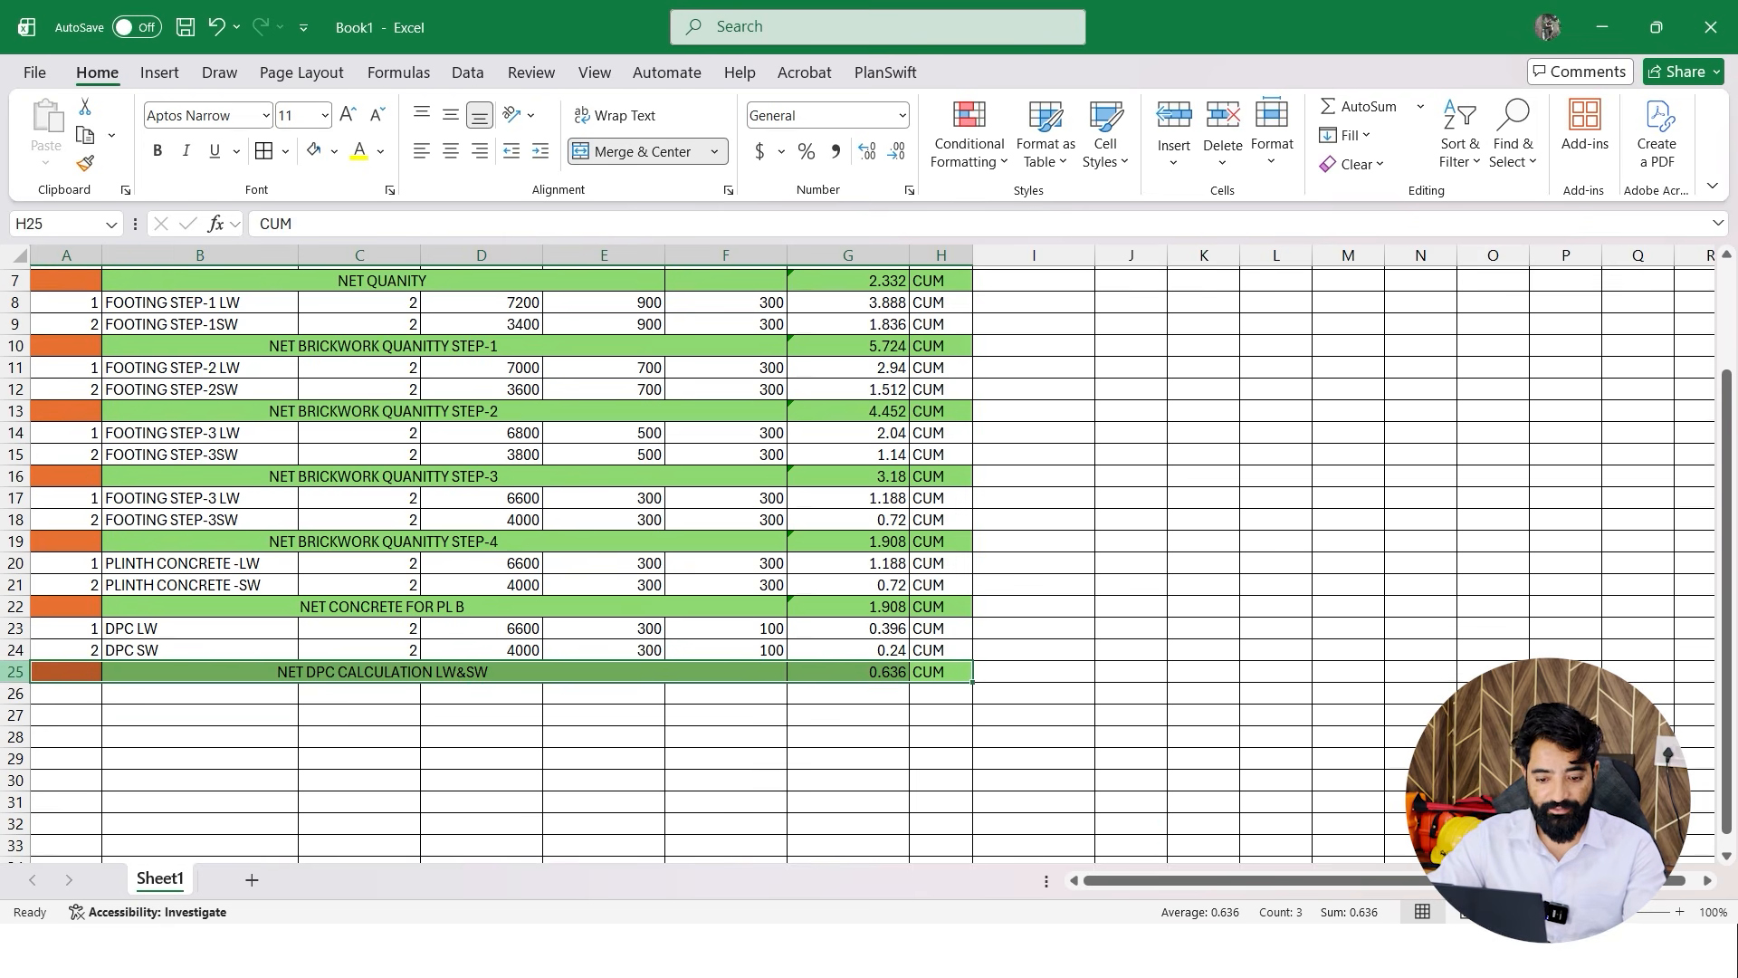
right_click(66, 671)
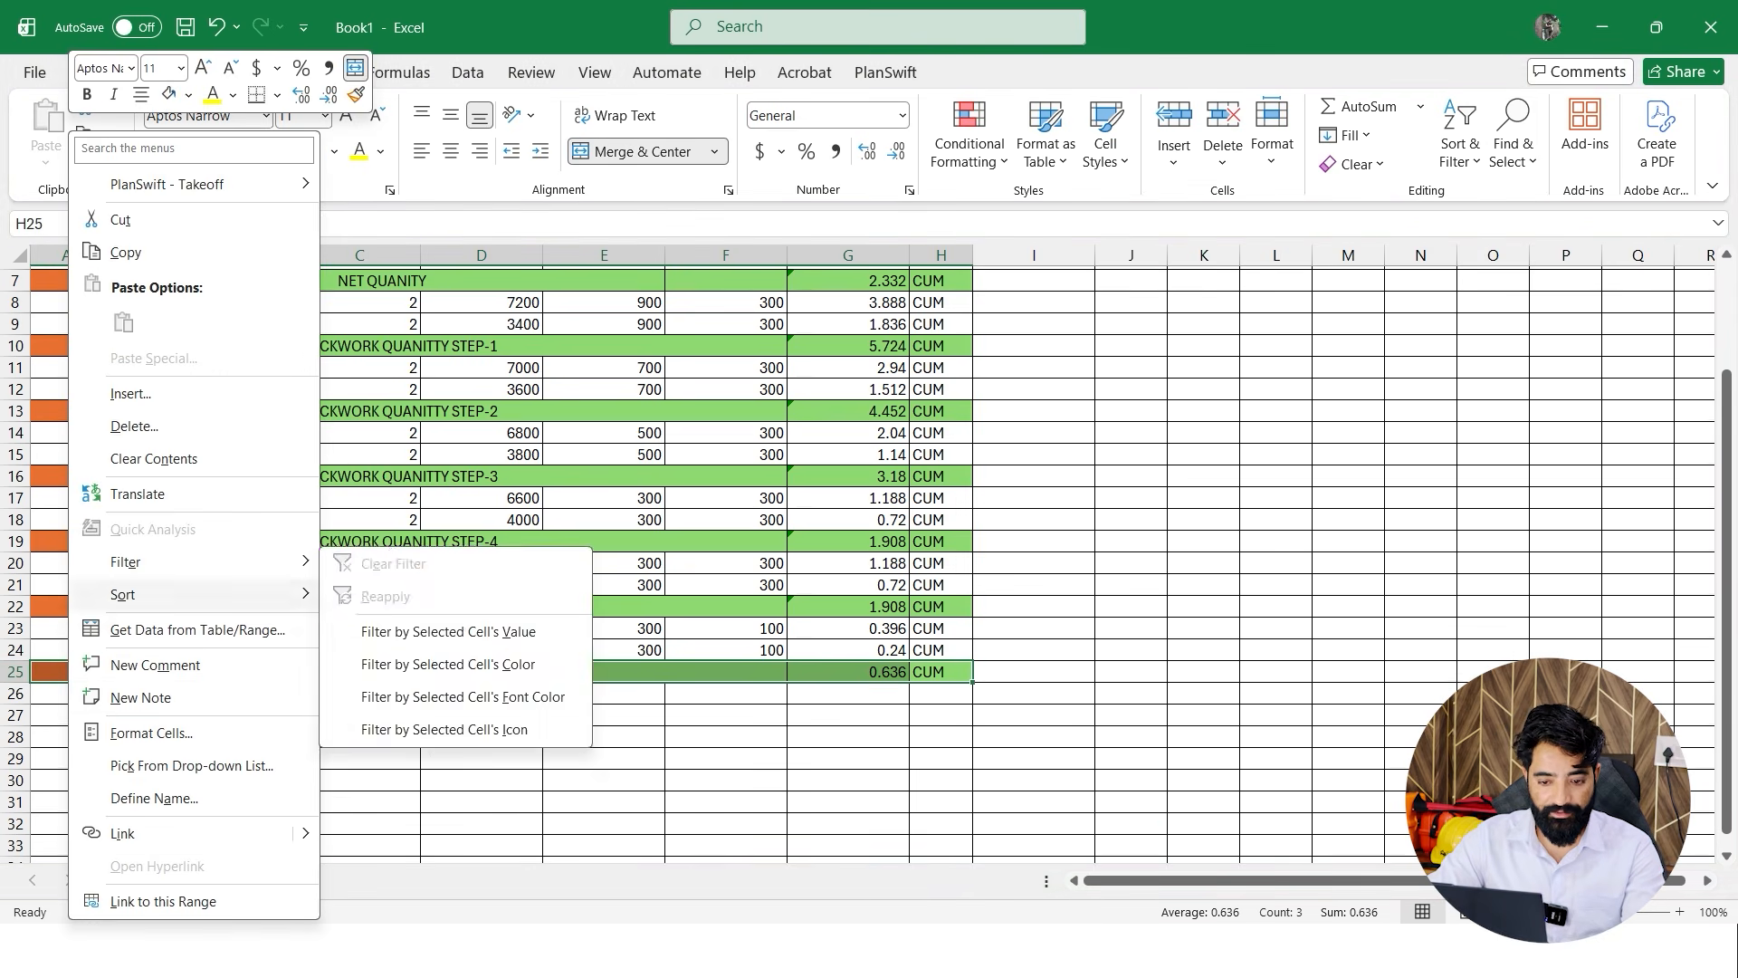
click(15, 672)
right_click(15, 672)
click(54, 490)
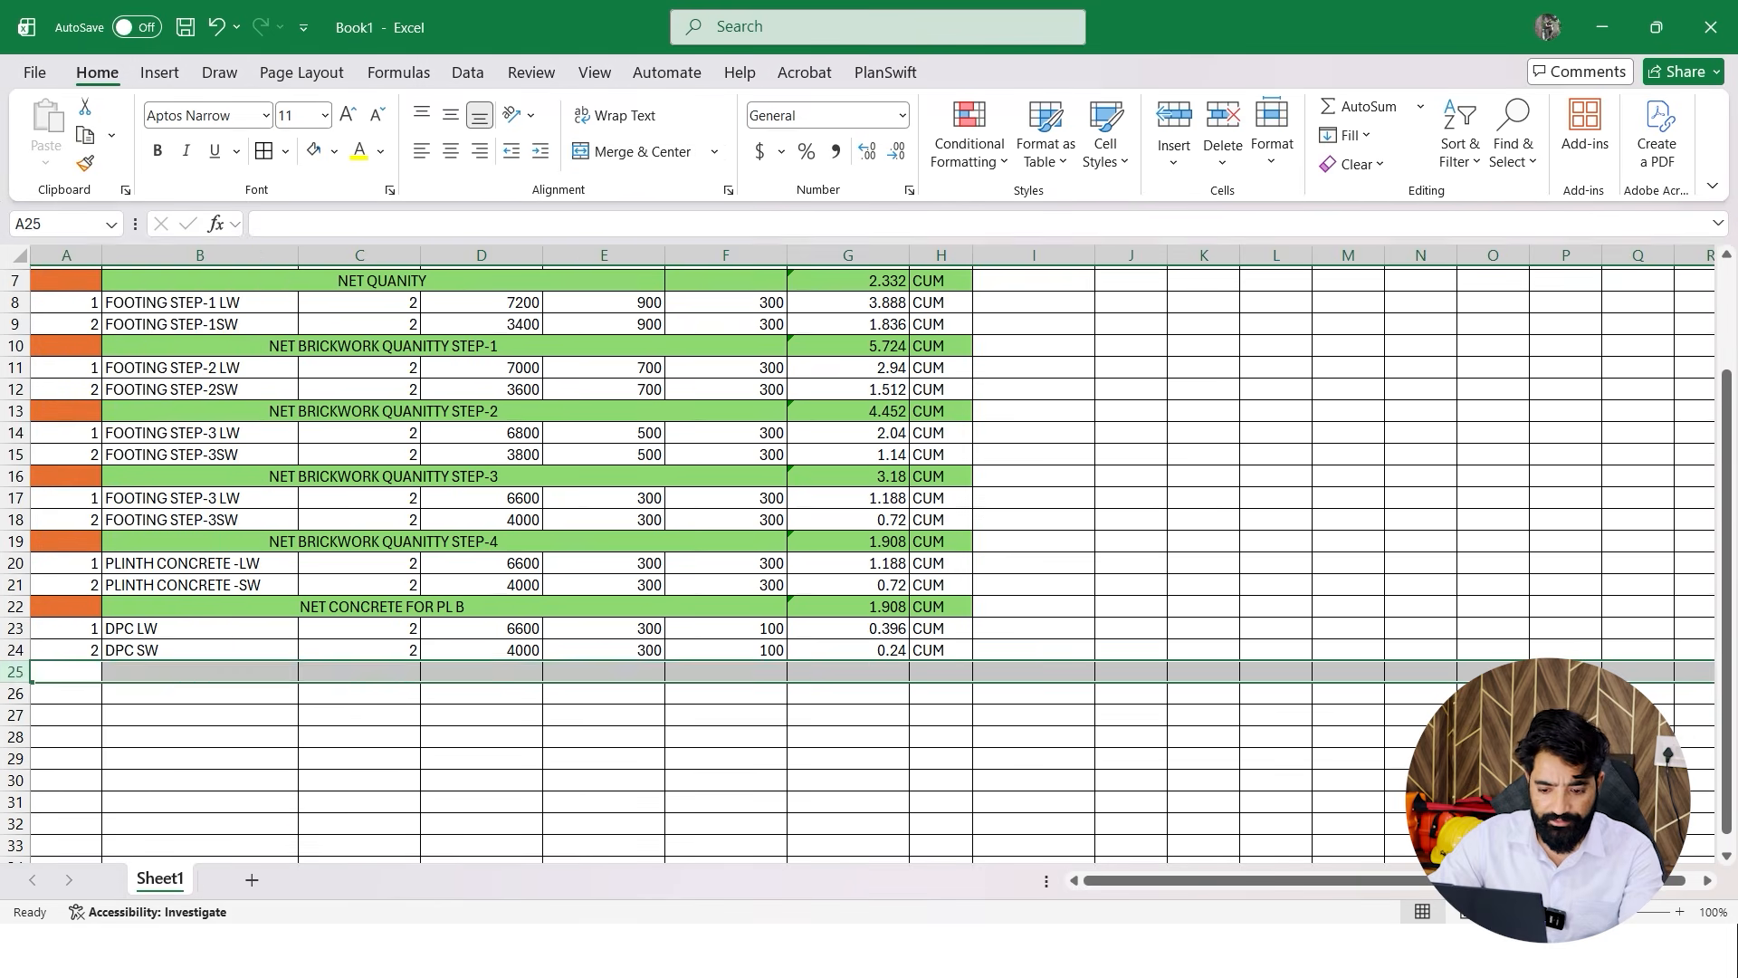
click(359, 822)
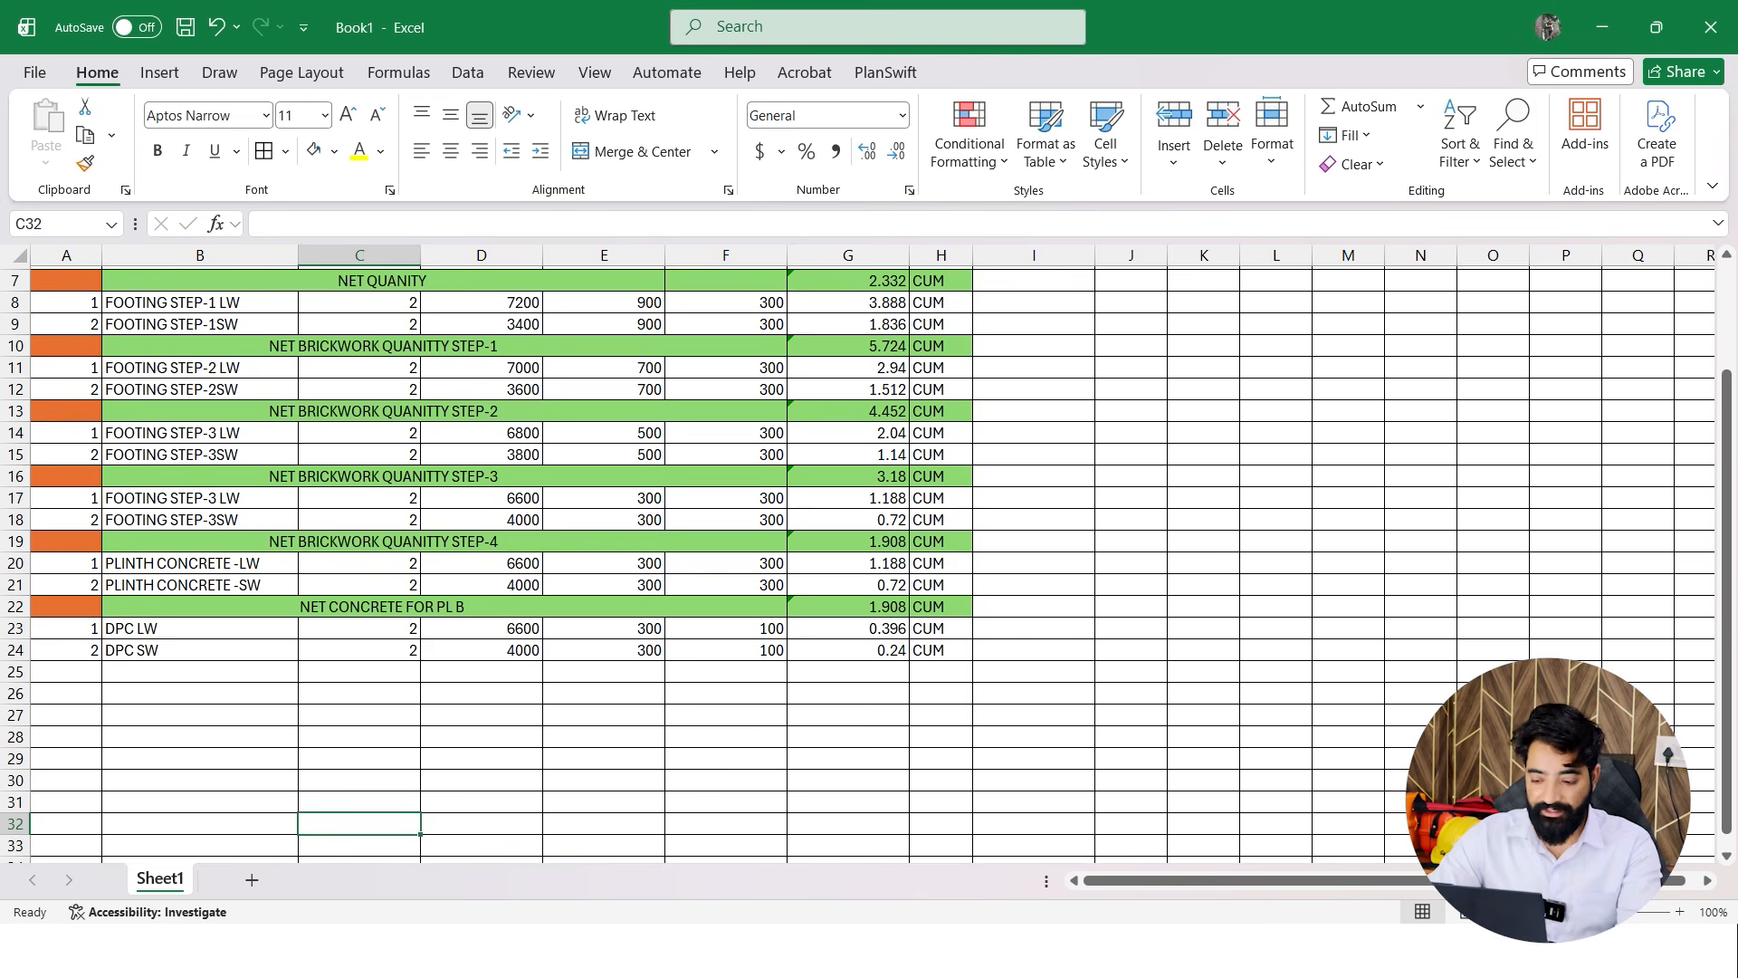
Switch to AutoCAD and place vertical construction lines through the outer and inner faces of the plan's left wall
key(super)
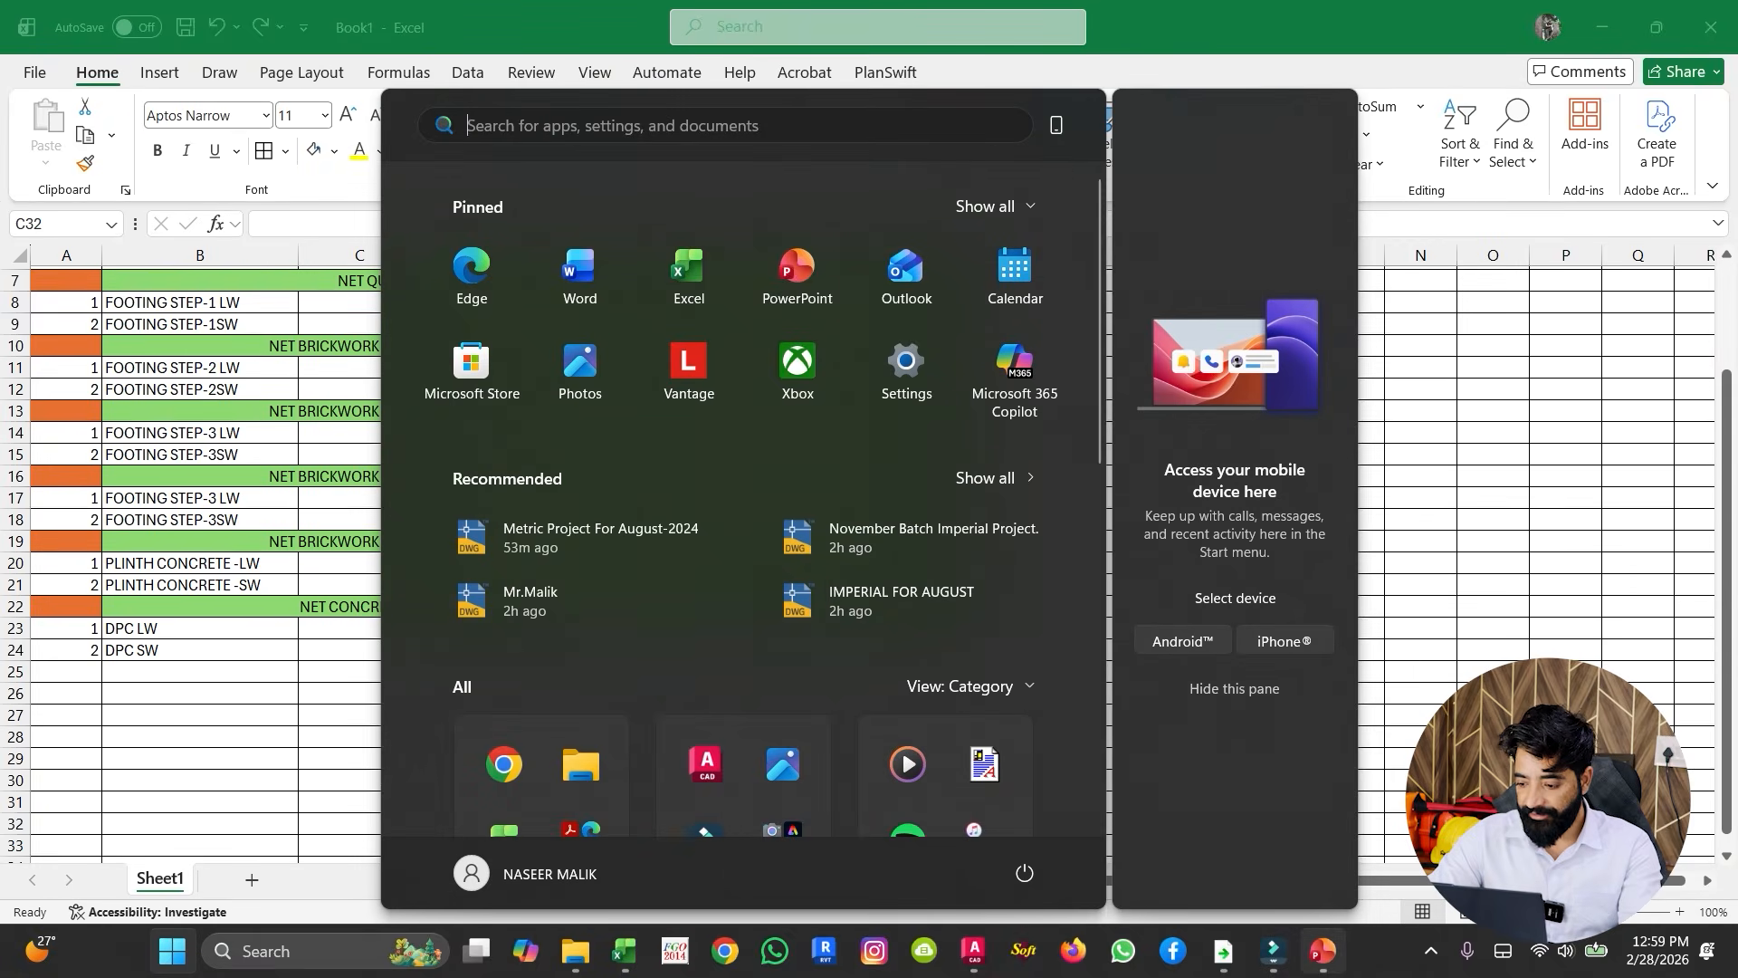
mouse_move(1321, 950)
click(974, 951)
mouse_move(1066, 516)
middle_down()
mouse_move(815, 535)
mouse_move(684, 602)
middle_up()
scroll(814, 535, down, 2)
scroll(683, 602, up, 2)
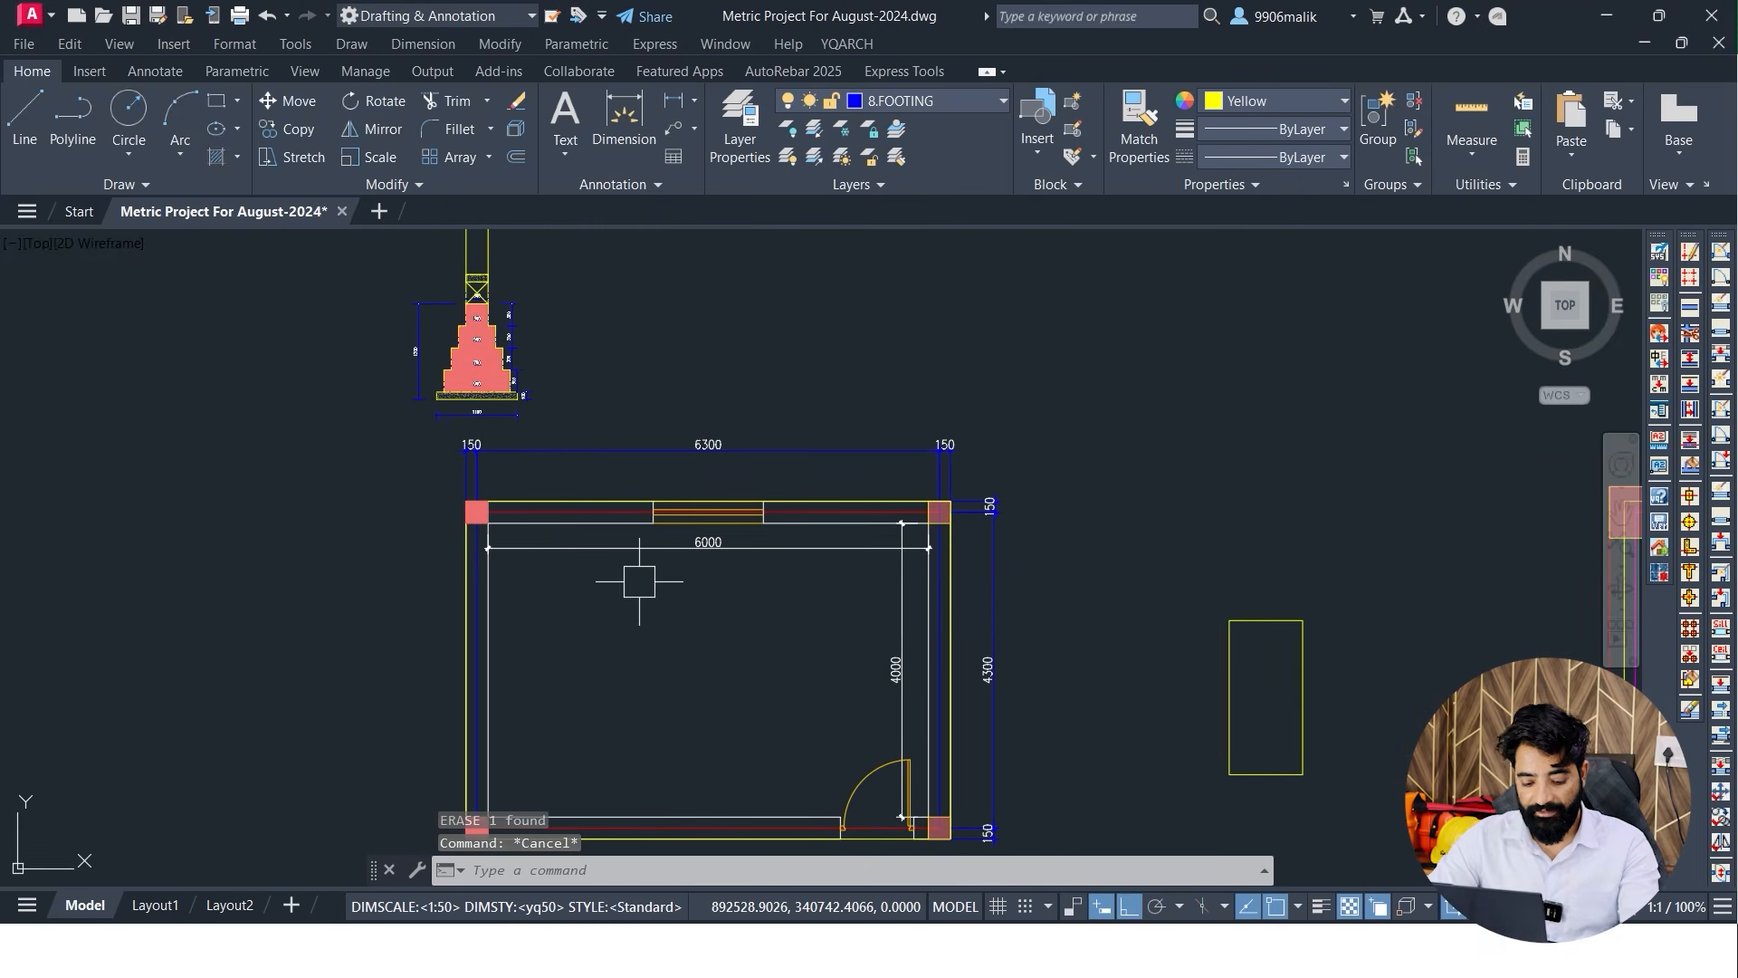
key(Escape)
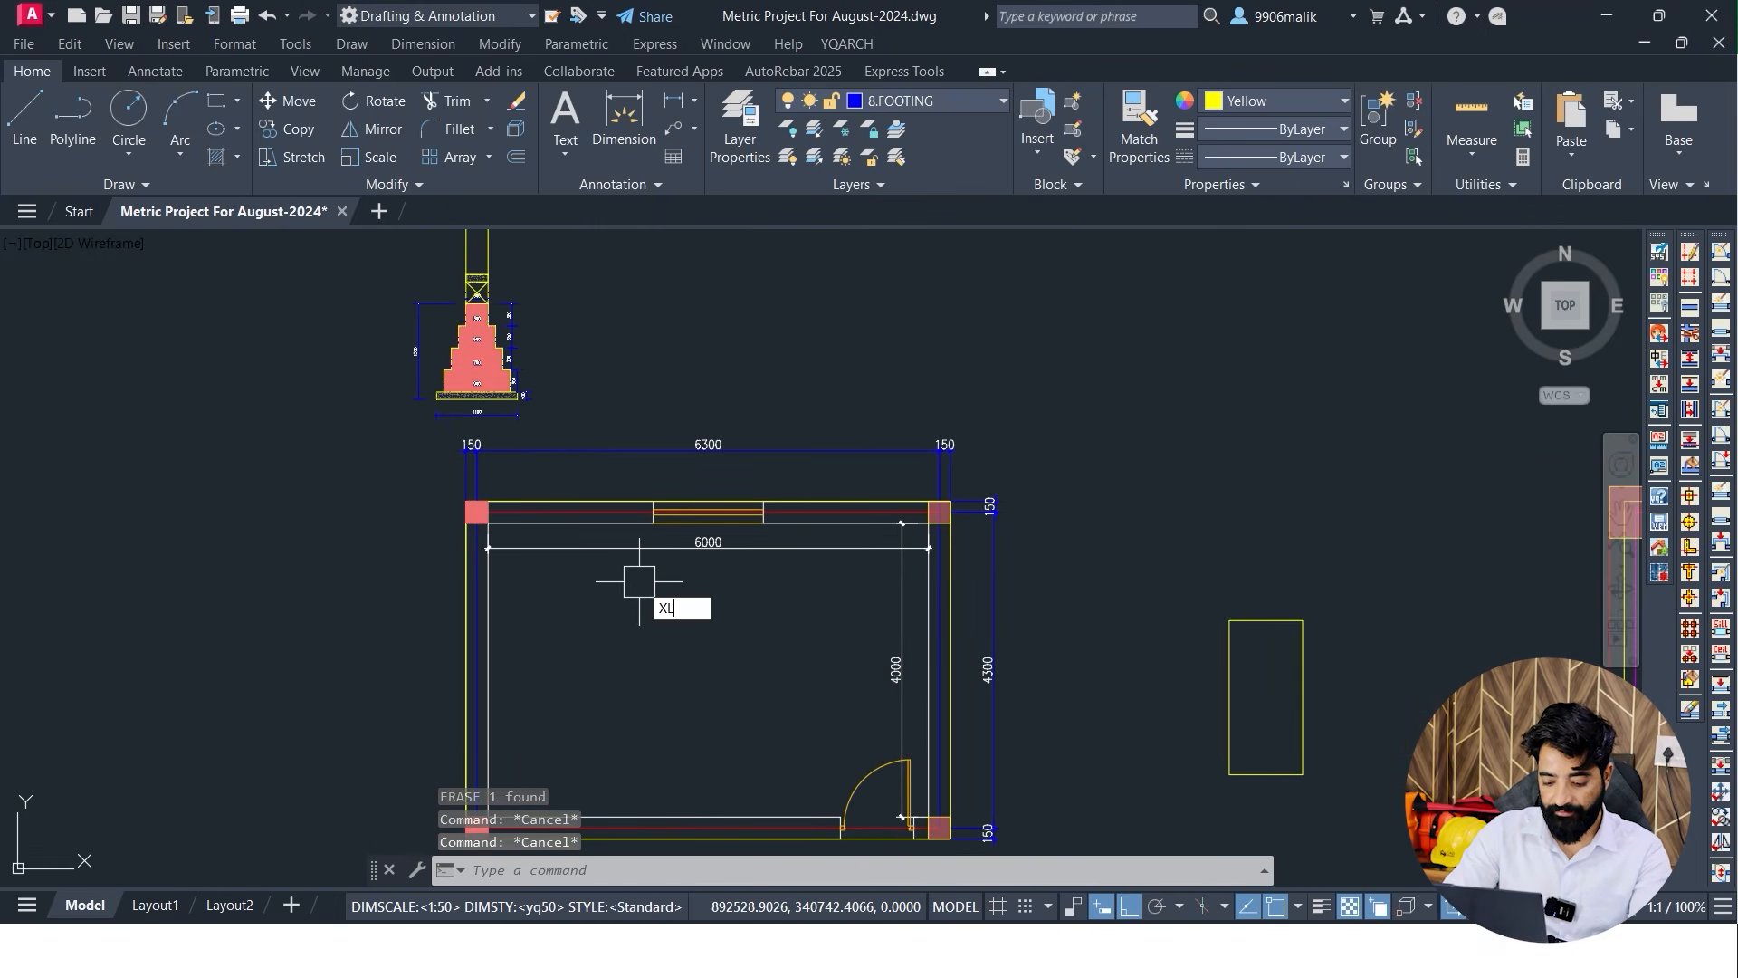
key(Return)
text(V)
key(Return)
scroll(448, 519, up, 4)
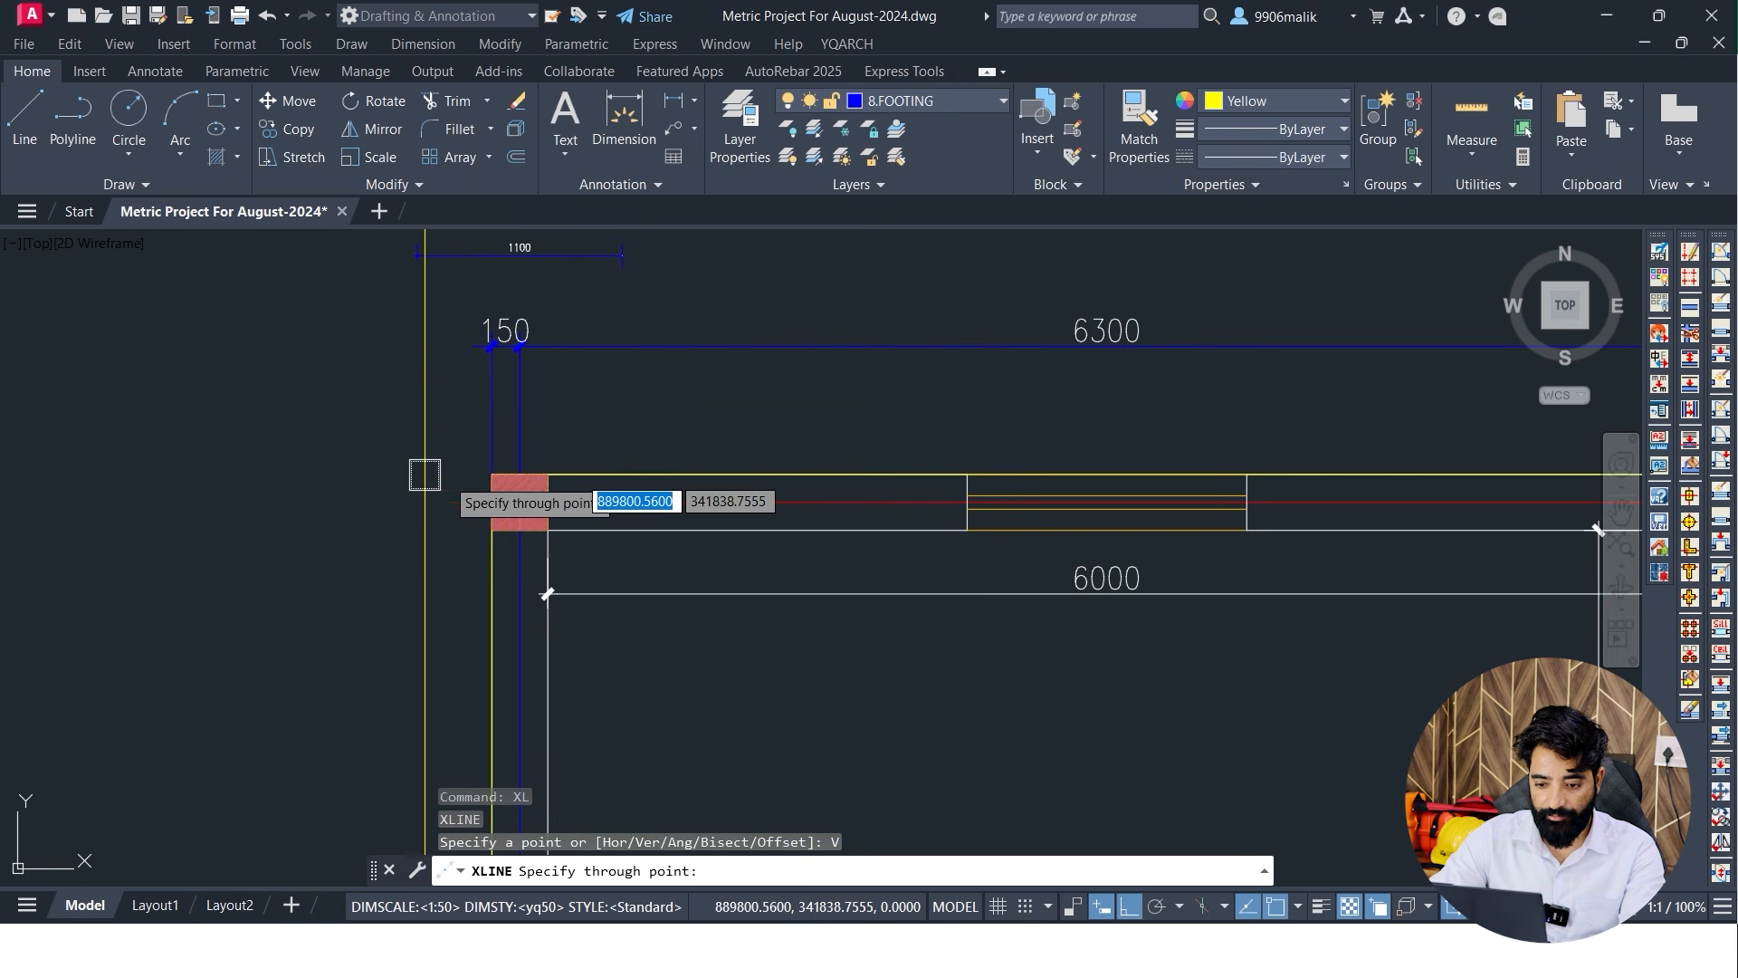
click(491, 475)
click(548, 474)
Place vertical construction lines through both window opening edges and through the inner and outer faces of the right wall
middle_drag(1016, 539, 897, 565)
click(846, 500)
click(1126, 536)
middle_drag(1323, 595, 803, 609)
click(1026, 514)
click(1080, 514)
scroll(1077, 507, down, 5)
key(Escape)
key(Escape)
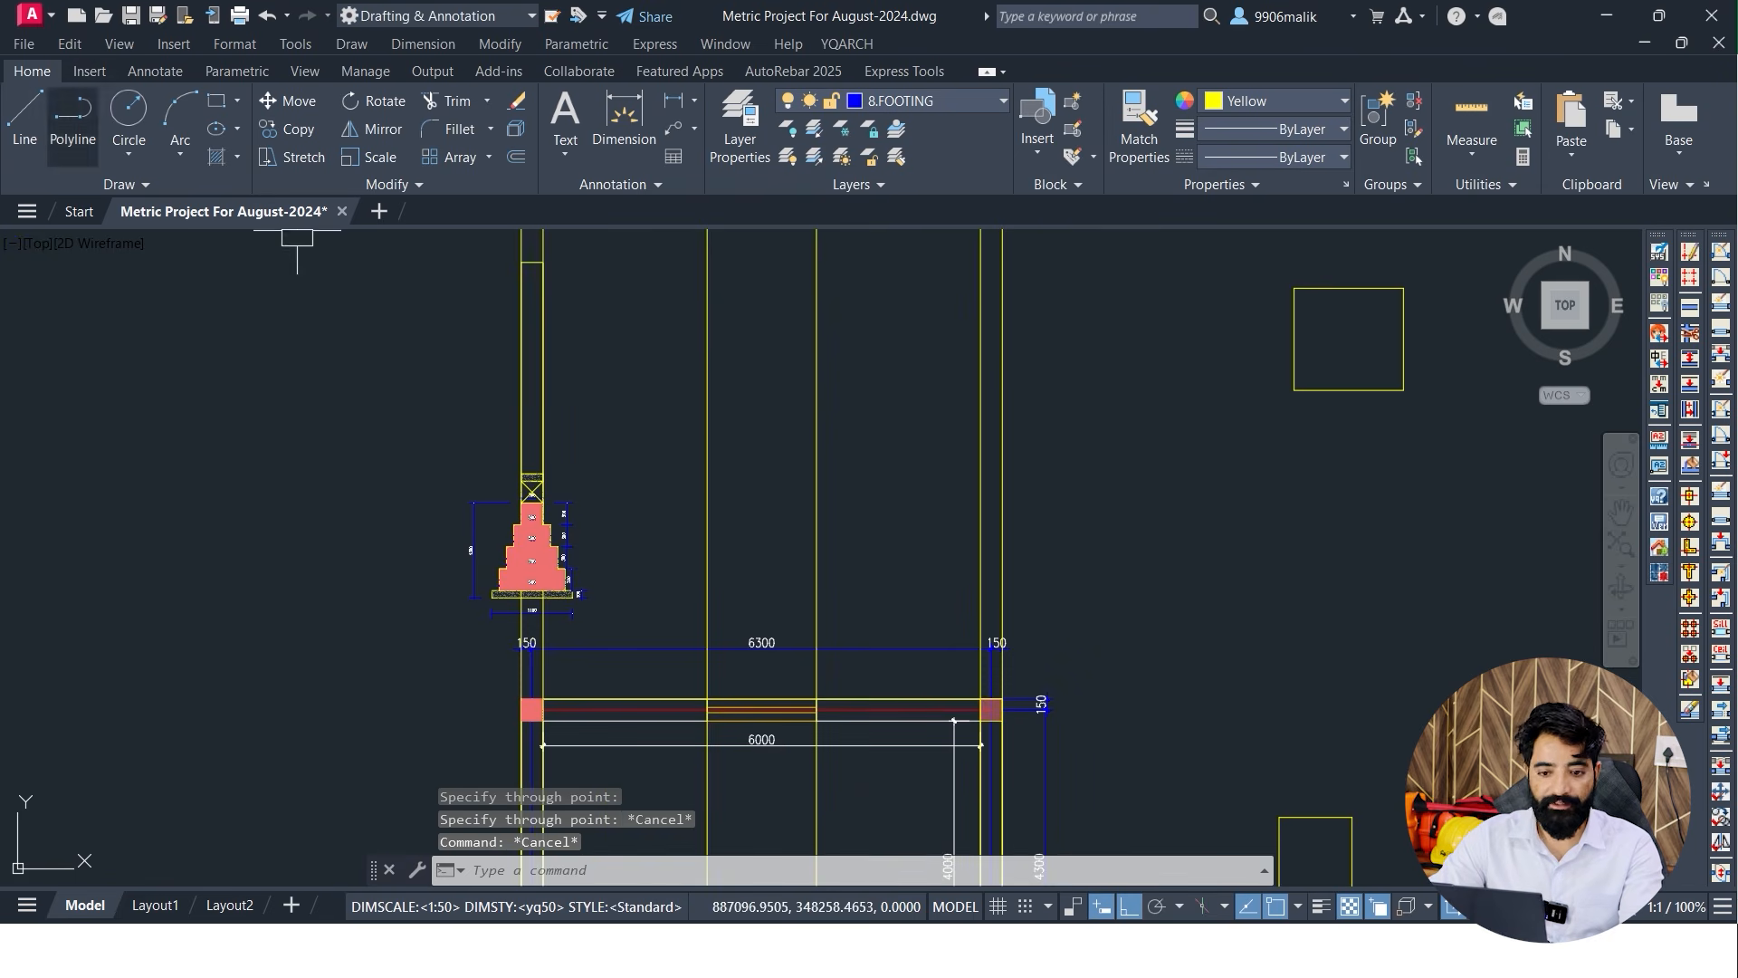
click(467, 429)
click(620, 645)
key(Return)
click(321, 581)
key(Escape)
key(Escape)
Move the whole footing and wall section horizontally to the left, clear of the vertical construction lines
middle_drag(436, 230, 443, 266)
click(444, 266)
click(590, 697)
text(m)
key(Return)
click(331, 613)
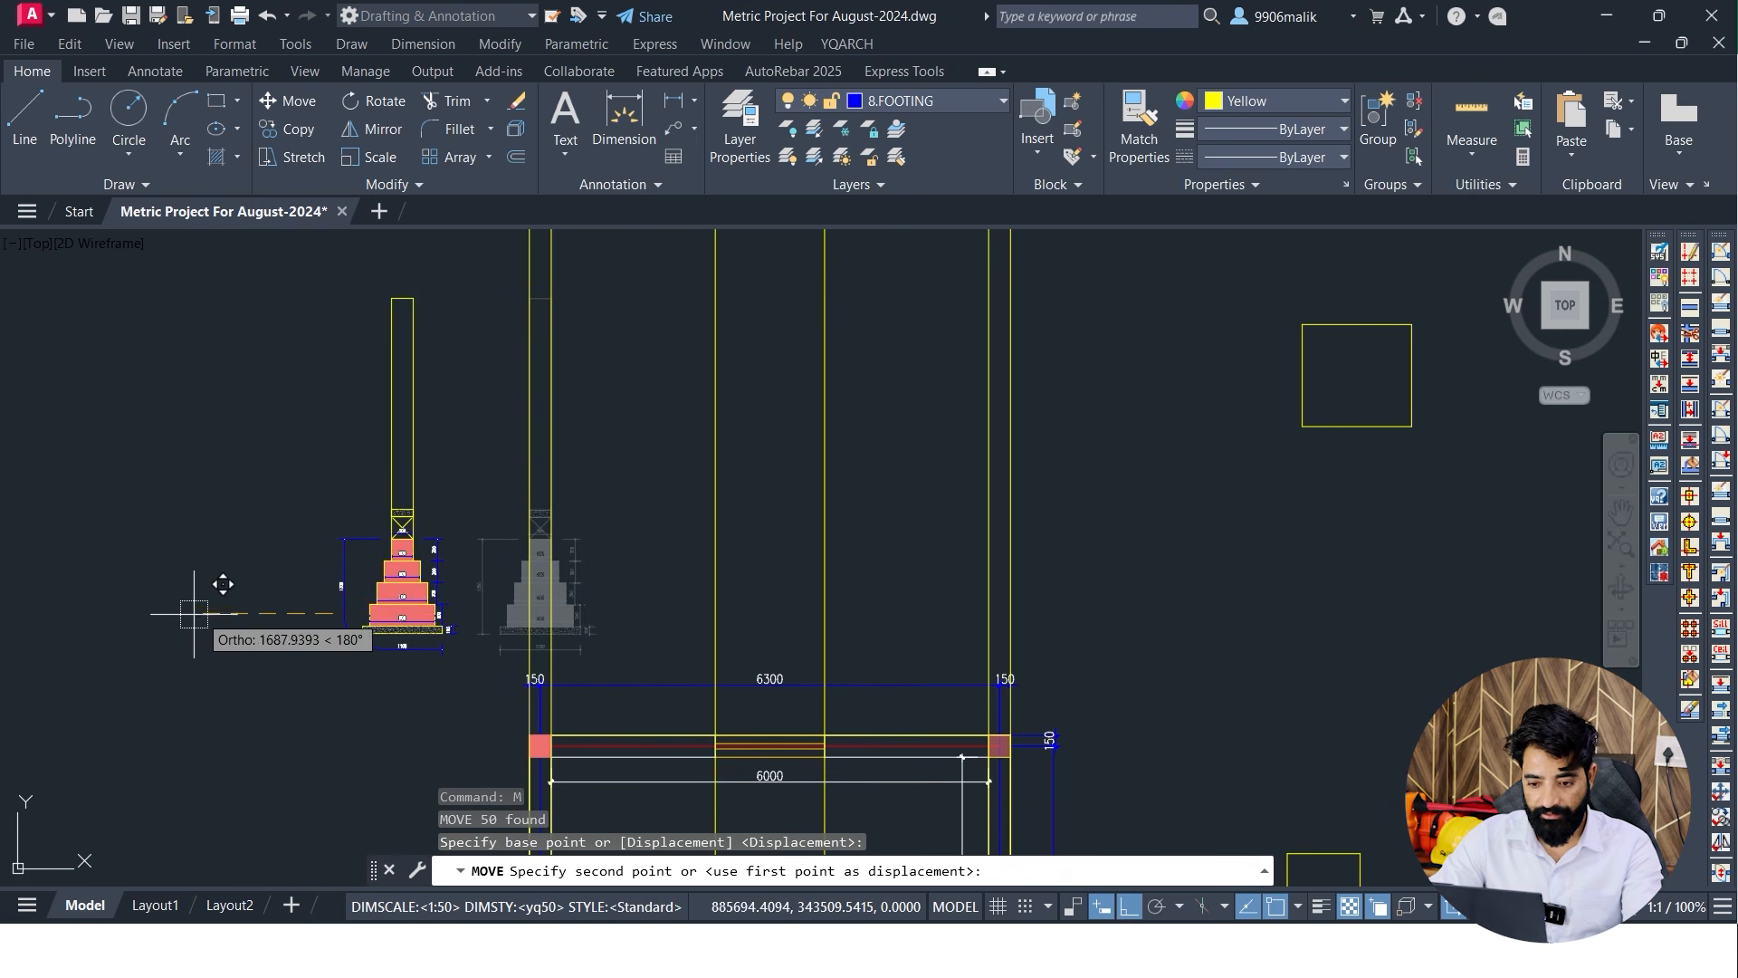
click(192, 613)
key(Escape)
key(Escape)
middle_drag(469, 571, 473, 566)
key(Escape)
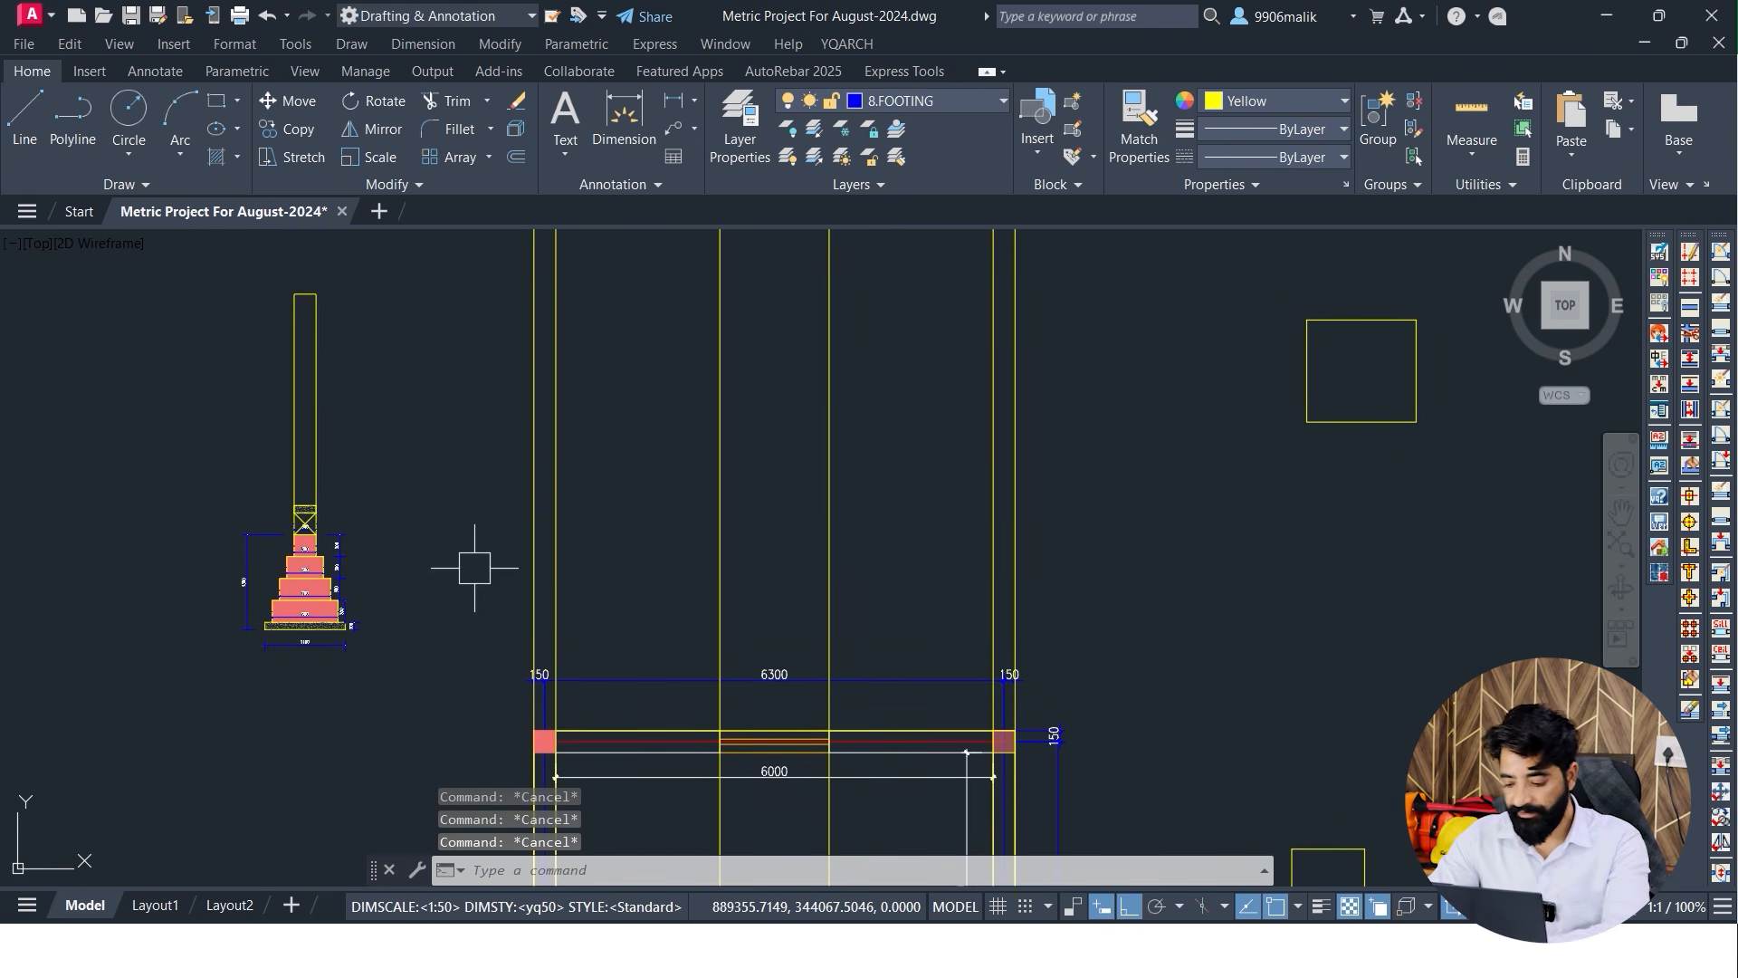
Draw a horizontal base line above the plan, spanning between the outermost vertical construction lines
text(l)
key(Return)
click(536, 567)
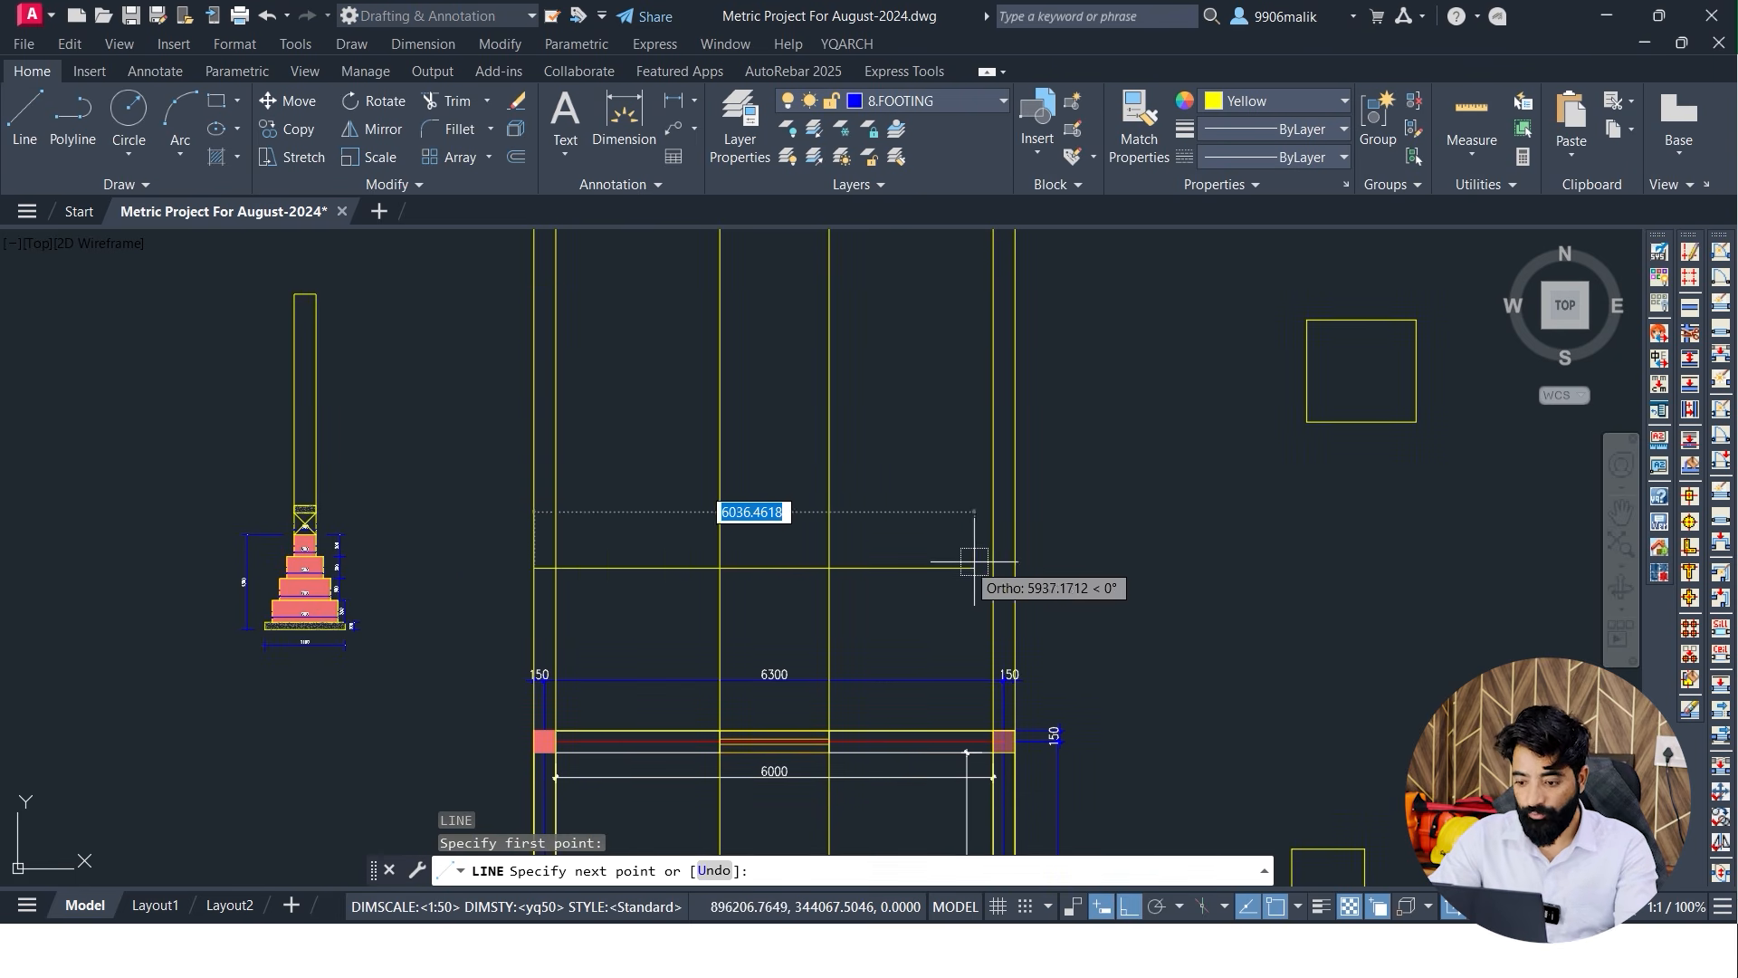
click(1014, 568)
key(Escape)
key(Escape)
key(Escape)
scroll(634, 597, down, 2)
scroll(800, 593, up, 2)
Offset the horizontal base line upward by 100
text(o)
key(Return)
text(100)
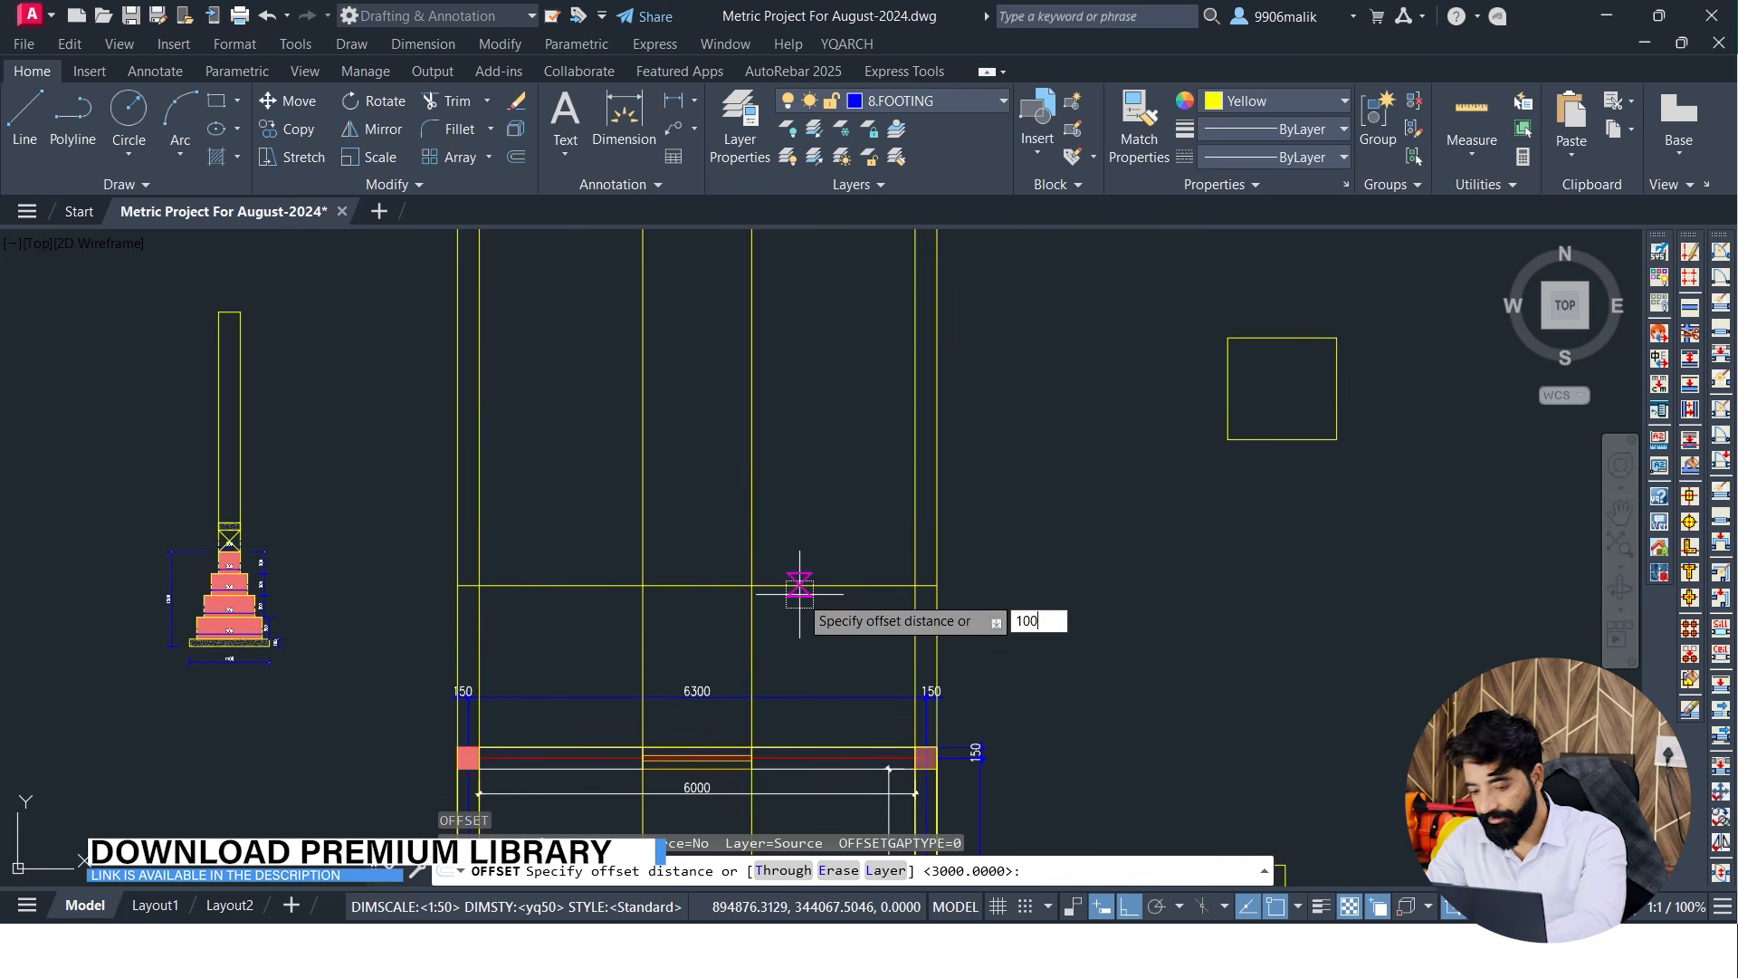
key(Return)
click(800, 585)
click(807, 486)
key(Escape)
Offset the lowest horizontal line upward by 2100 for the opening head level
text(o)
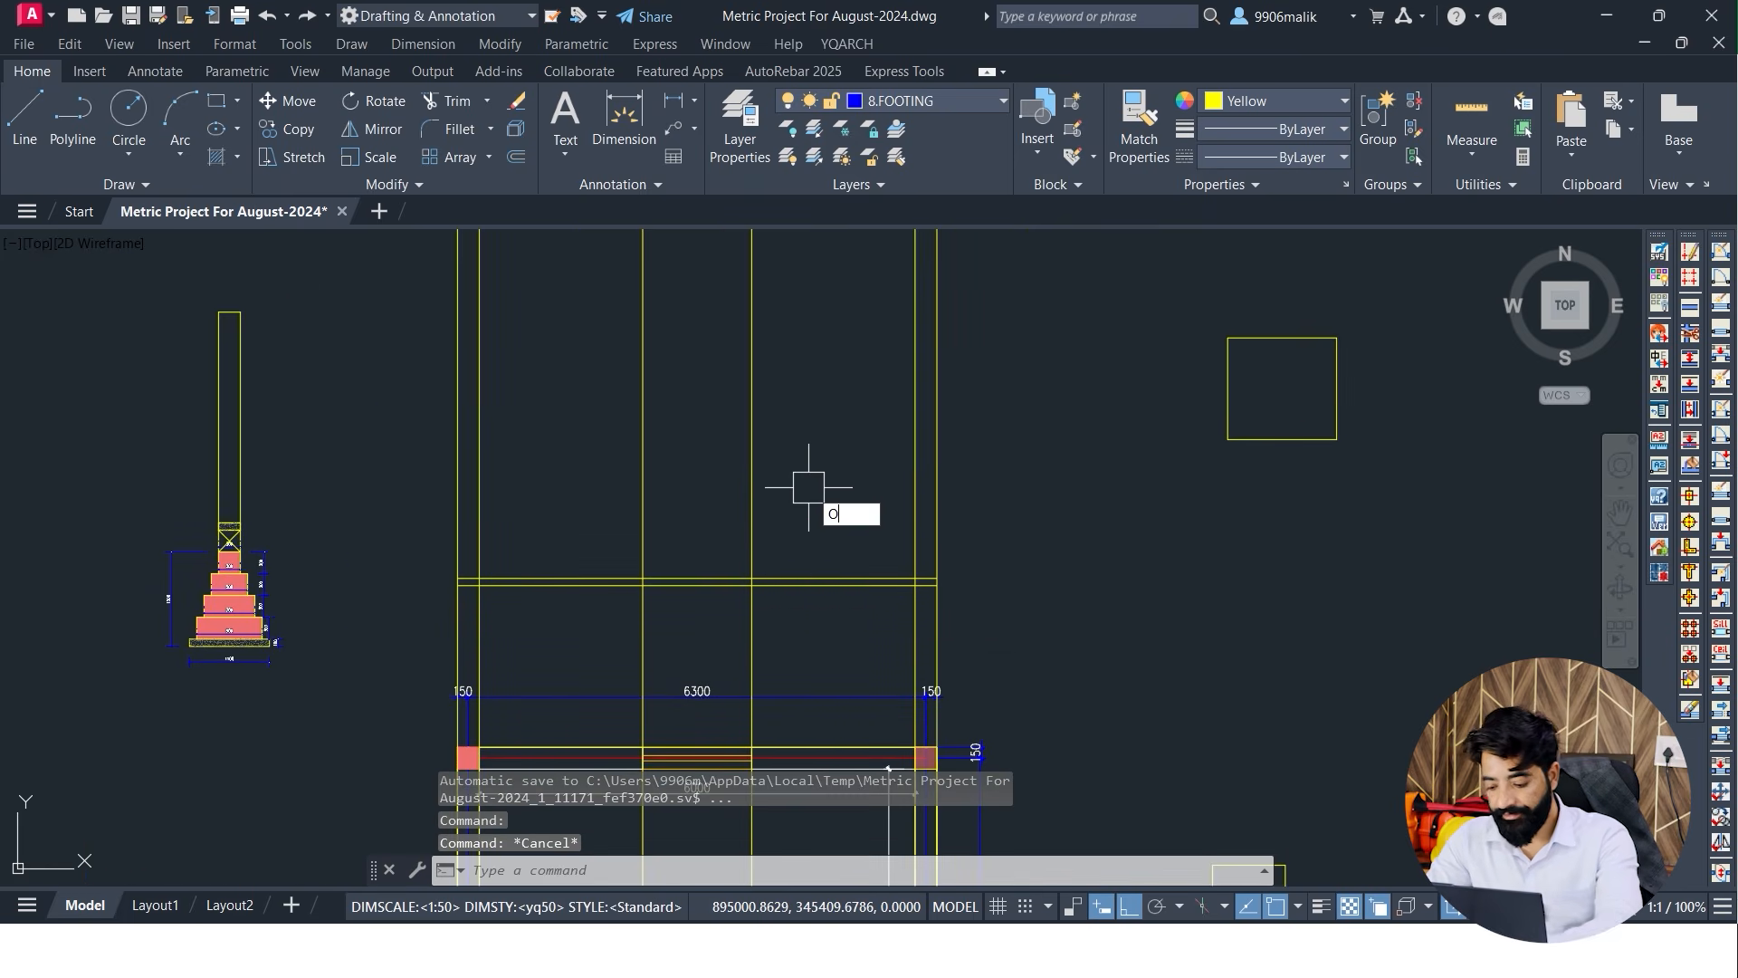
key(Return)
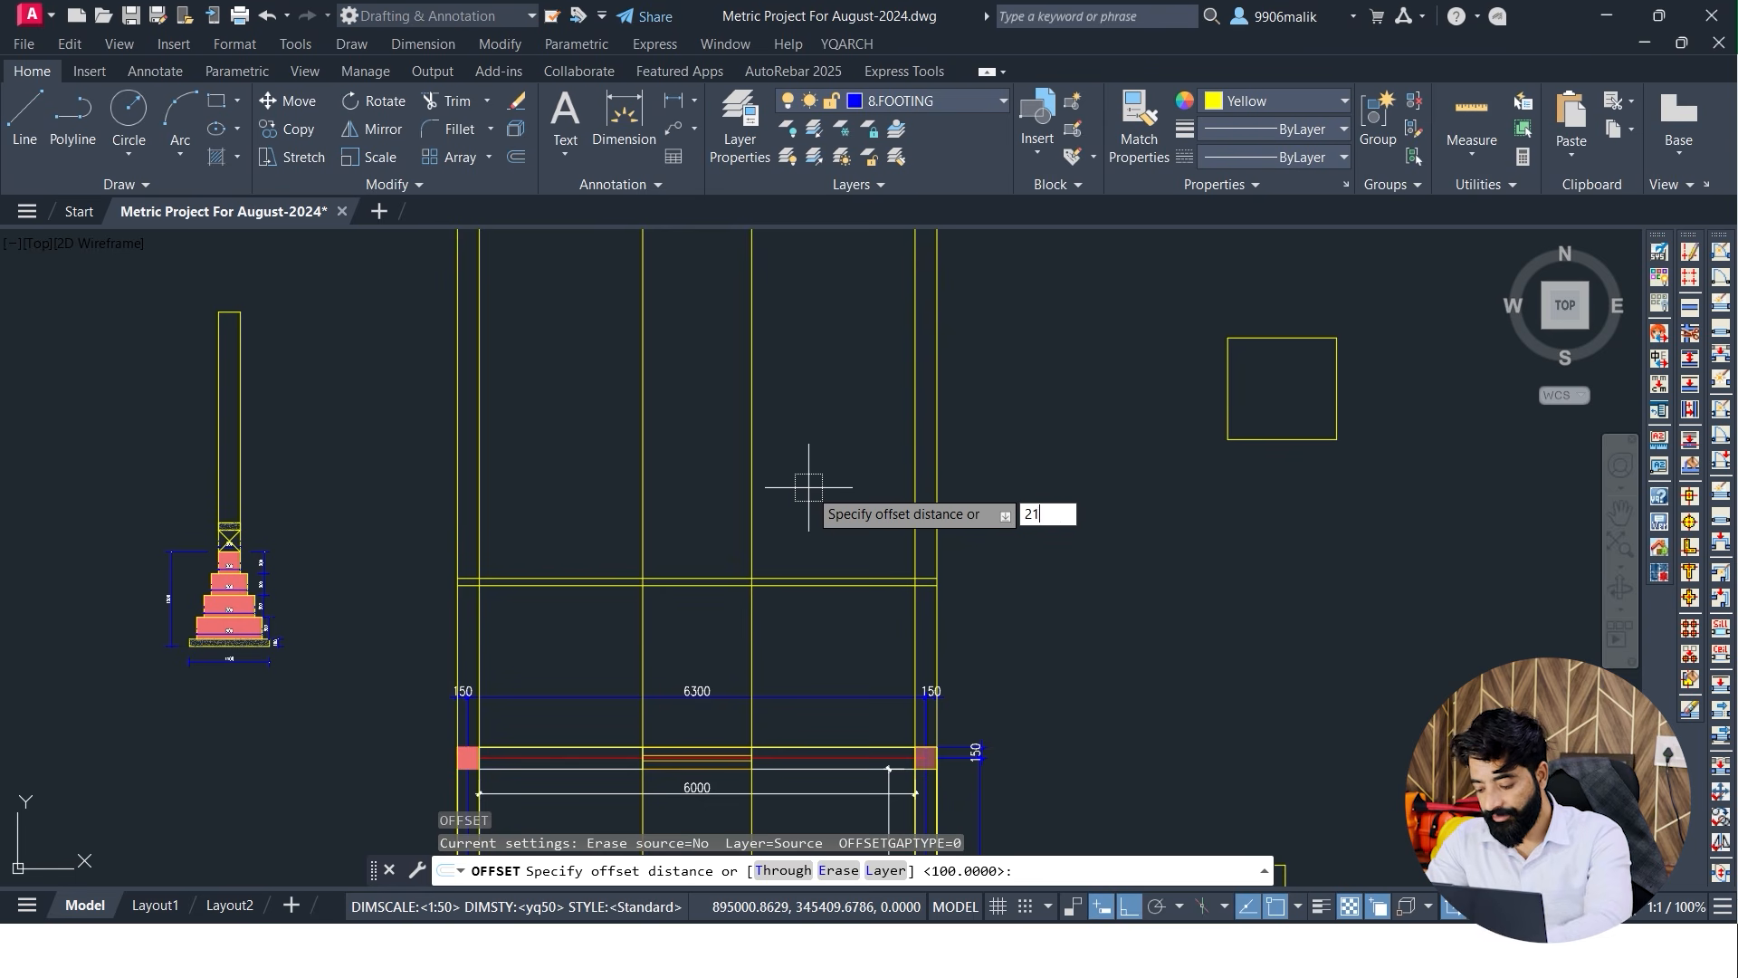
text(2100)
key(Return)
scroll(833, 625, up, 4)
click(834, 494)
middle_drag(834, 418, 835, 670)
scroll(801, 525, down, 2)
mouse_move(765, 358)
middle_down()
mouse_move(788, 516)
mouse_move(714, 481)
mouse_move(682, 421)
middle_up()
click(784, 458)
scroll(749, 514, down, 2)
key(Escape)
key(Escape)
scroll(712, 470, up, 2)
scroll(749, 504, down, 2)
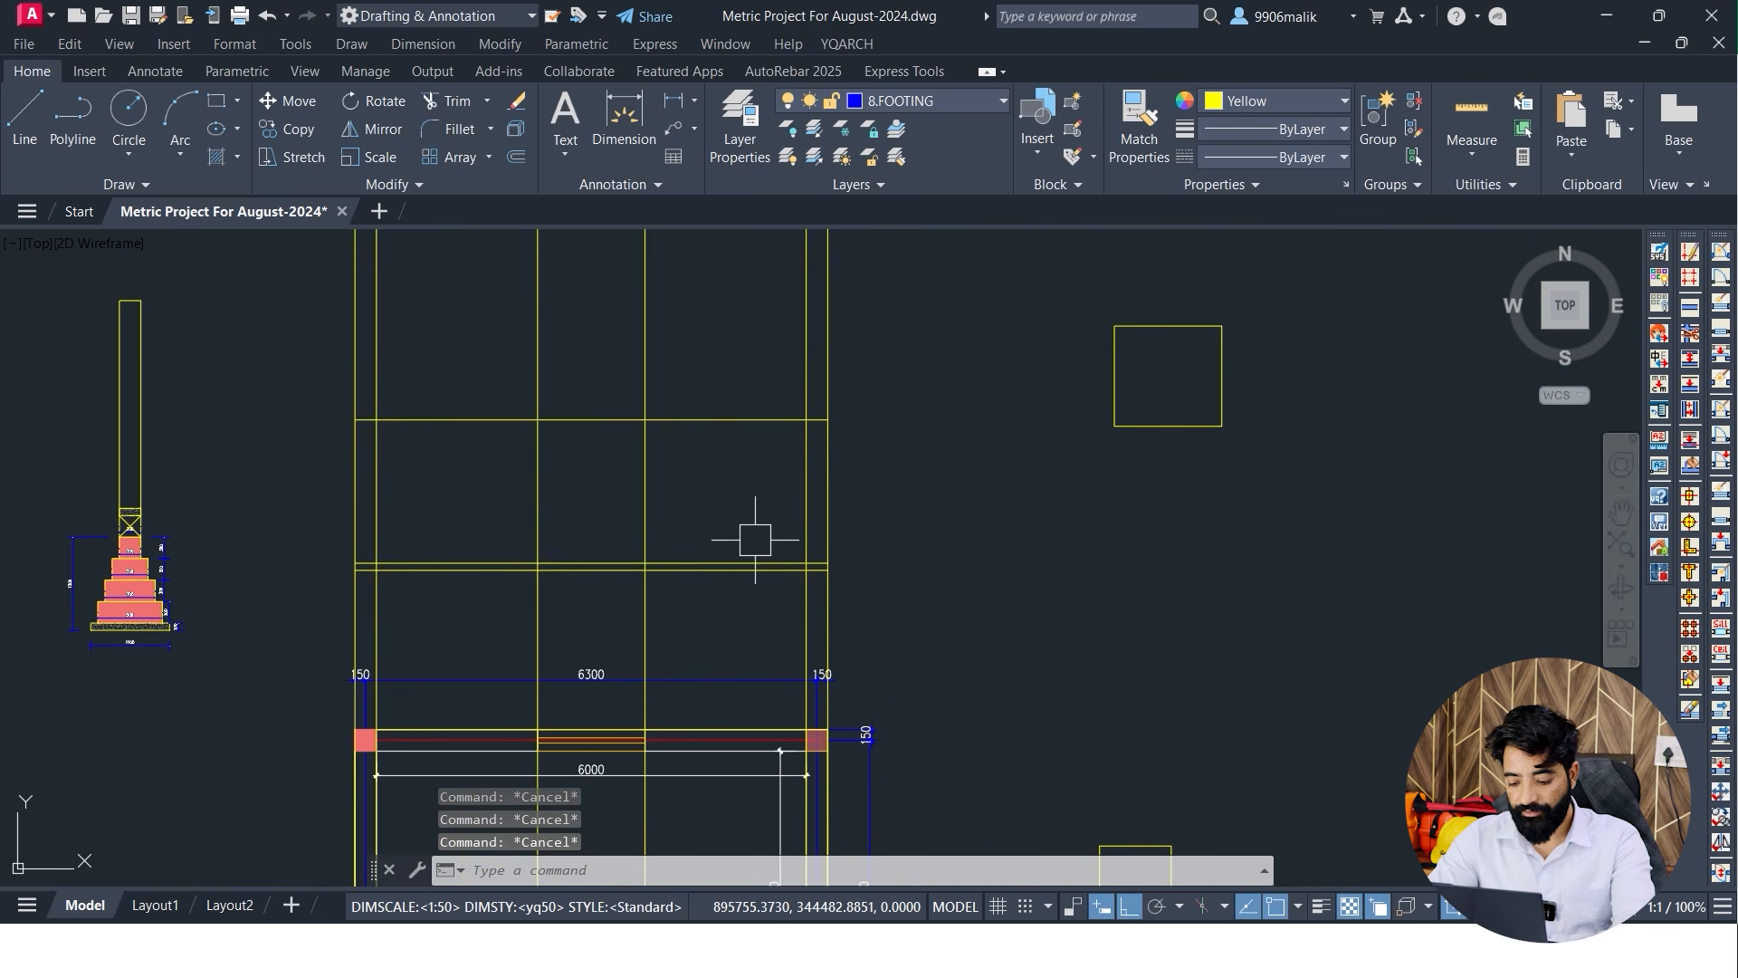
Offset the lowest horizontal line upward by 3000 for the top of the wall
key(Return)
text(300)
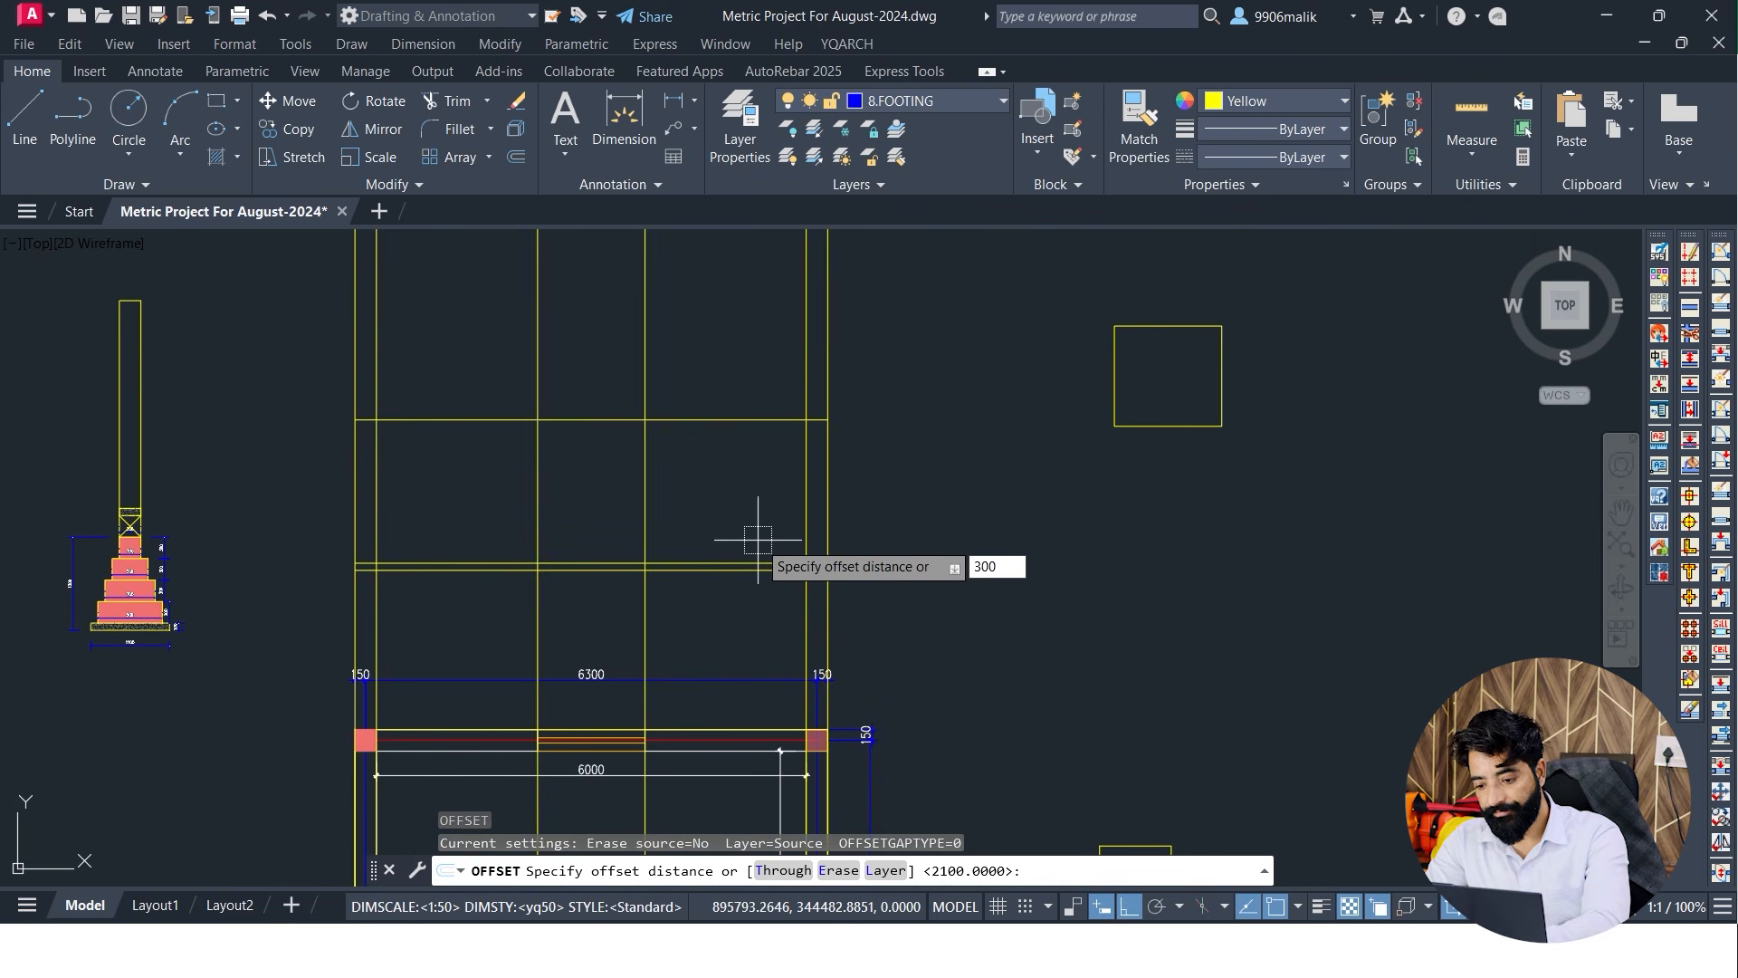
text(0)
key(Return)
scroll(782, 587, up, 2)
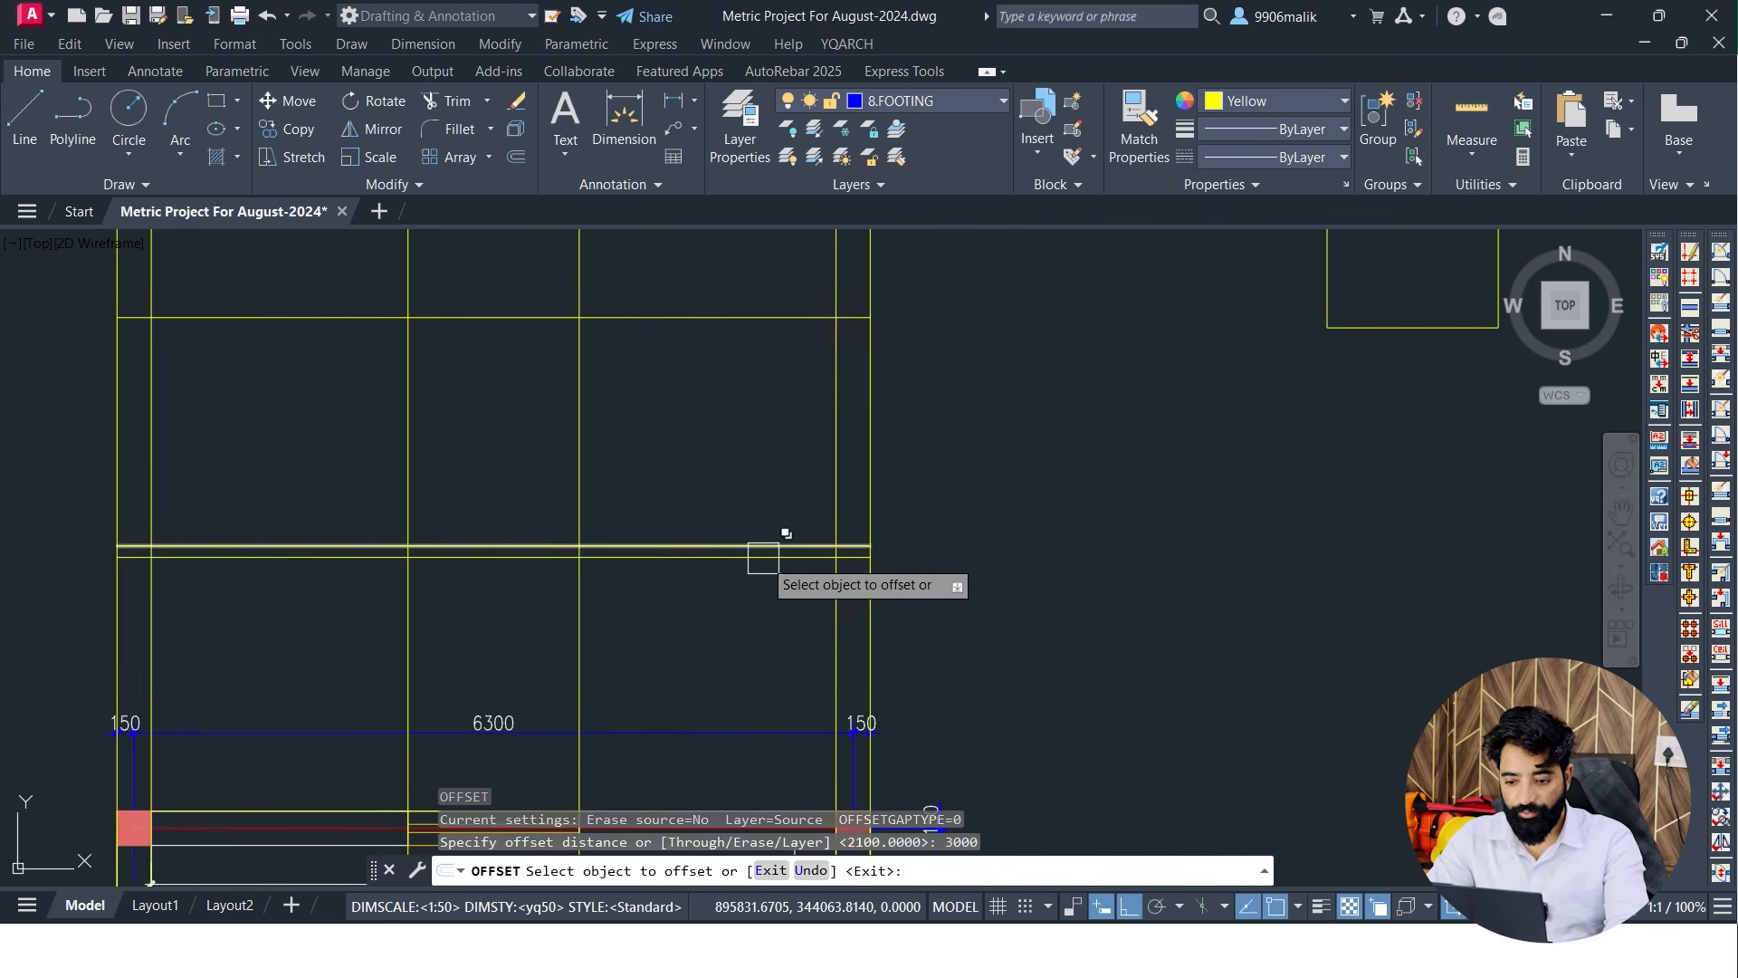
click(761, 550)
scroll(761, 545, down, 4)
mouse_move(761, 544)
middle_down()
mouse_move(761, 591)
mouse_move(736, 559)
middle_up()
click(710, 416)
key(Escape)
key(Escape)
key(Escape)
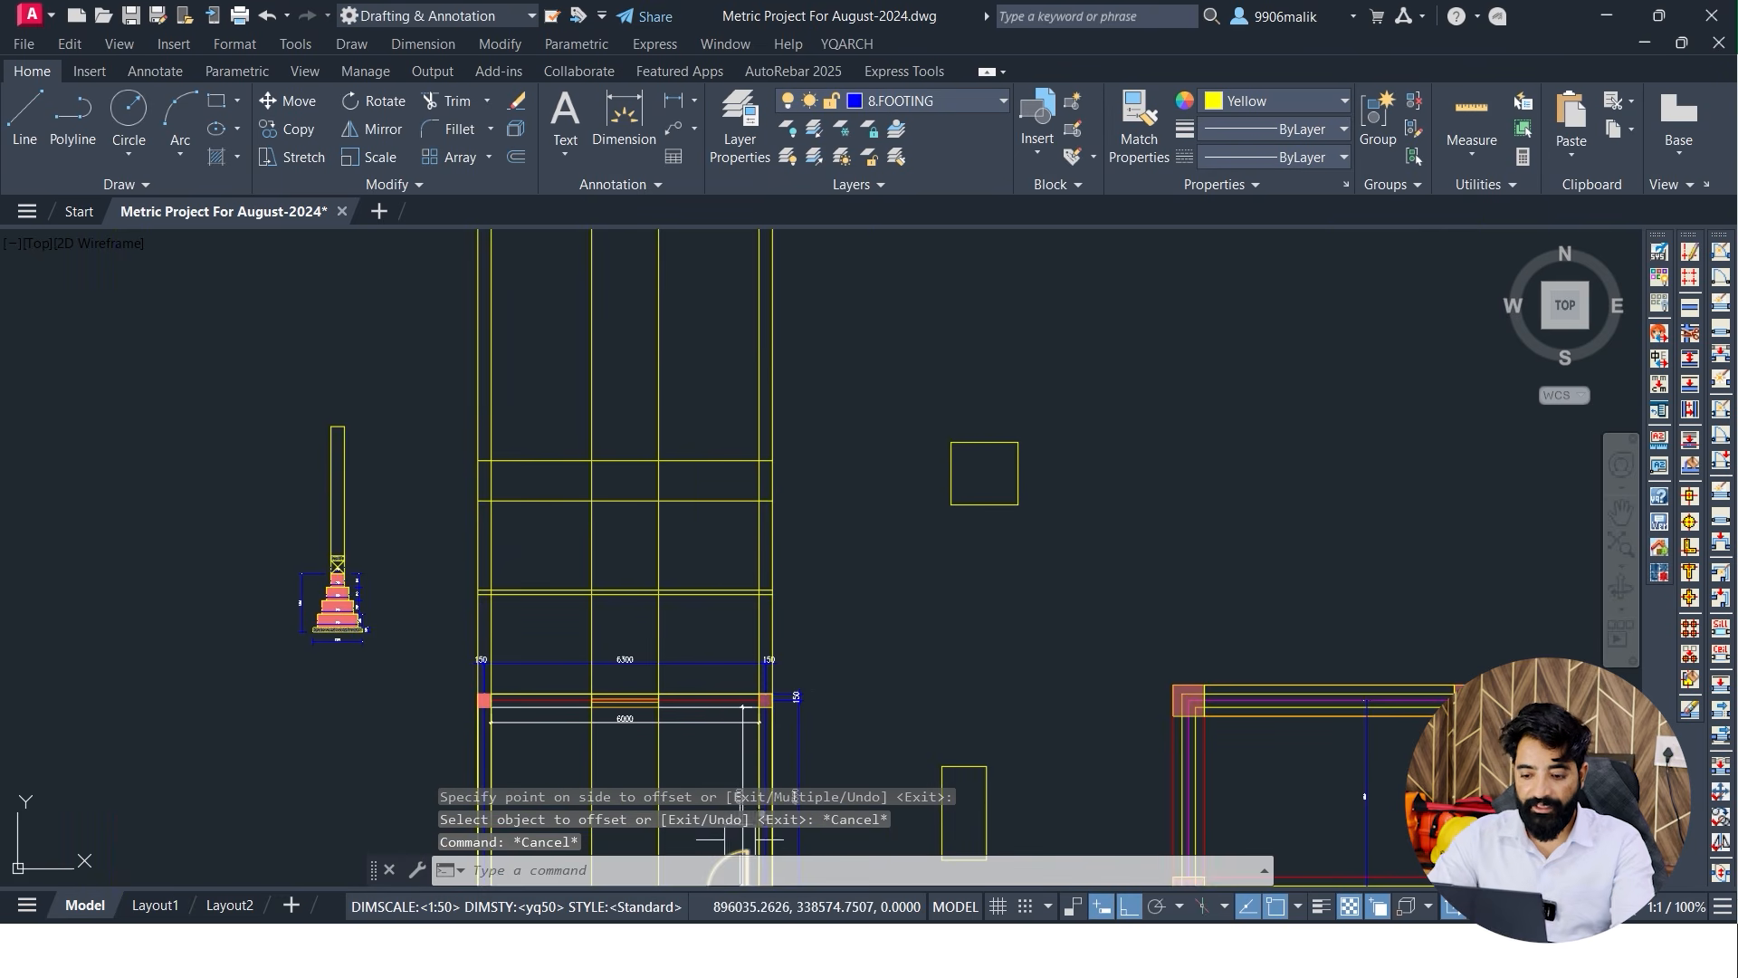
Place vertical construction lines through both edges of the door opening in the plan's lower wall
text(XL)
key(Return)
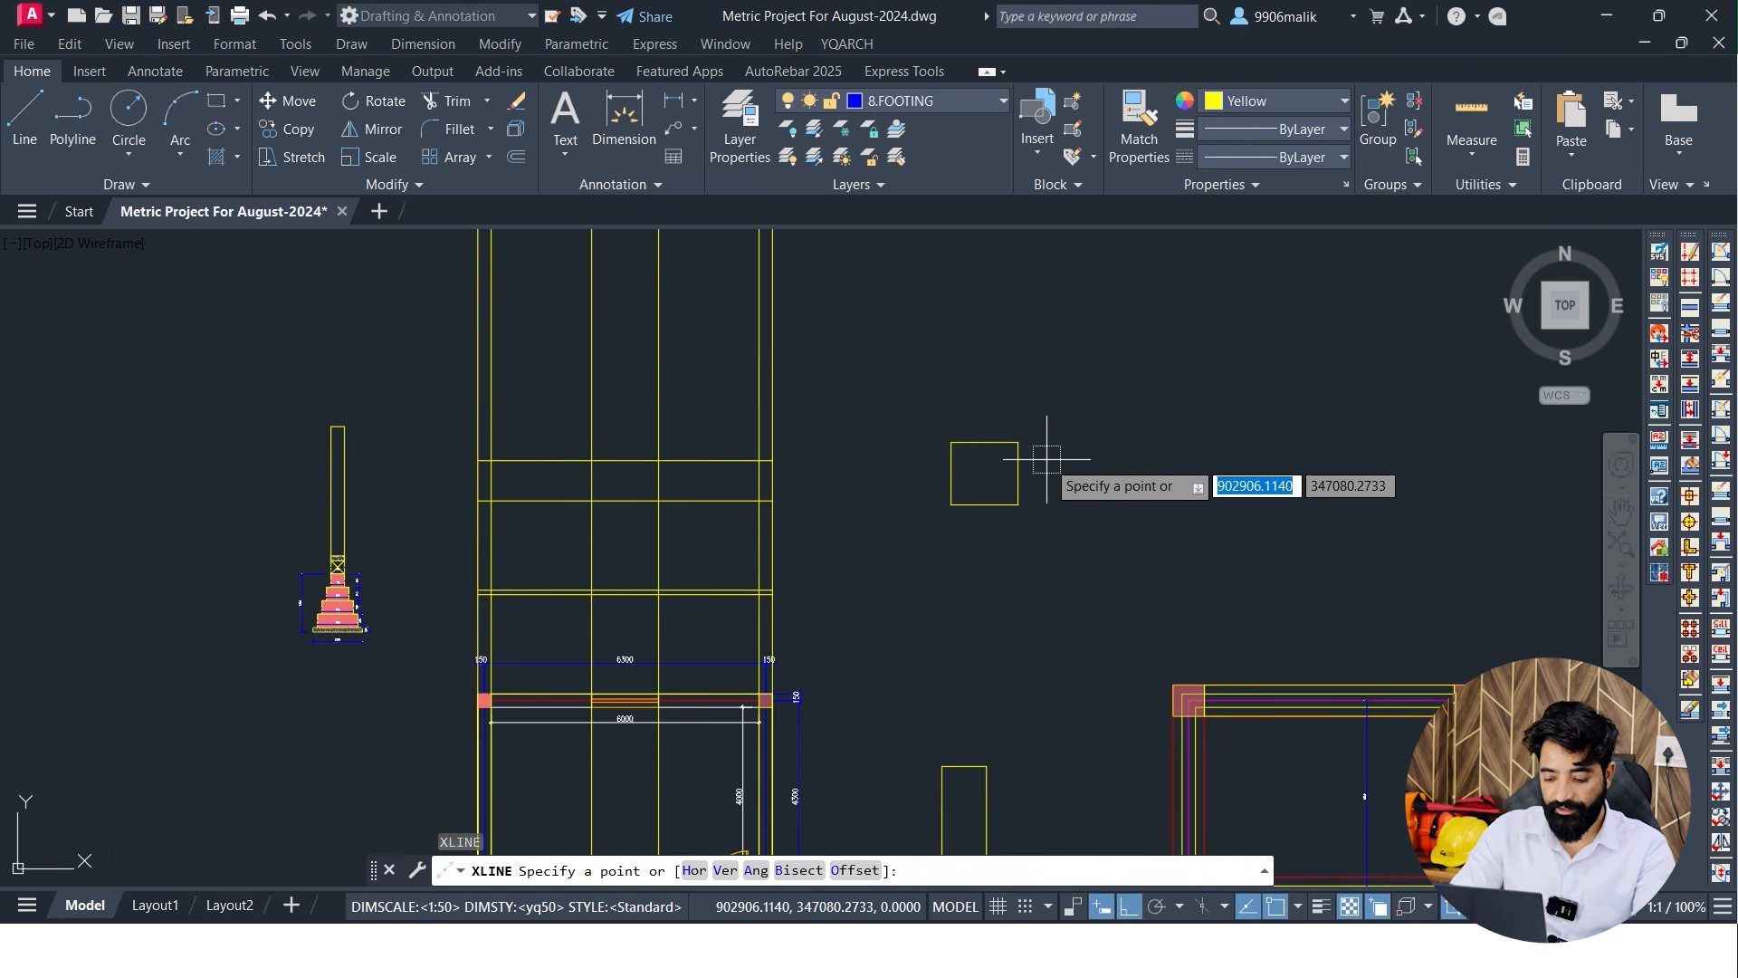
text(V)
key(Return)
scroll(685, 697, up, 2)
scroll(645, 437, up, 4)
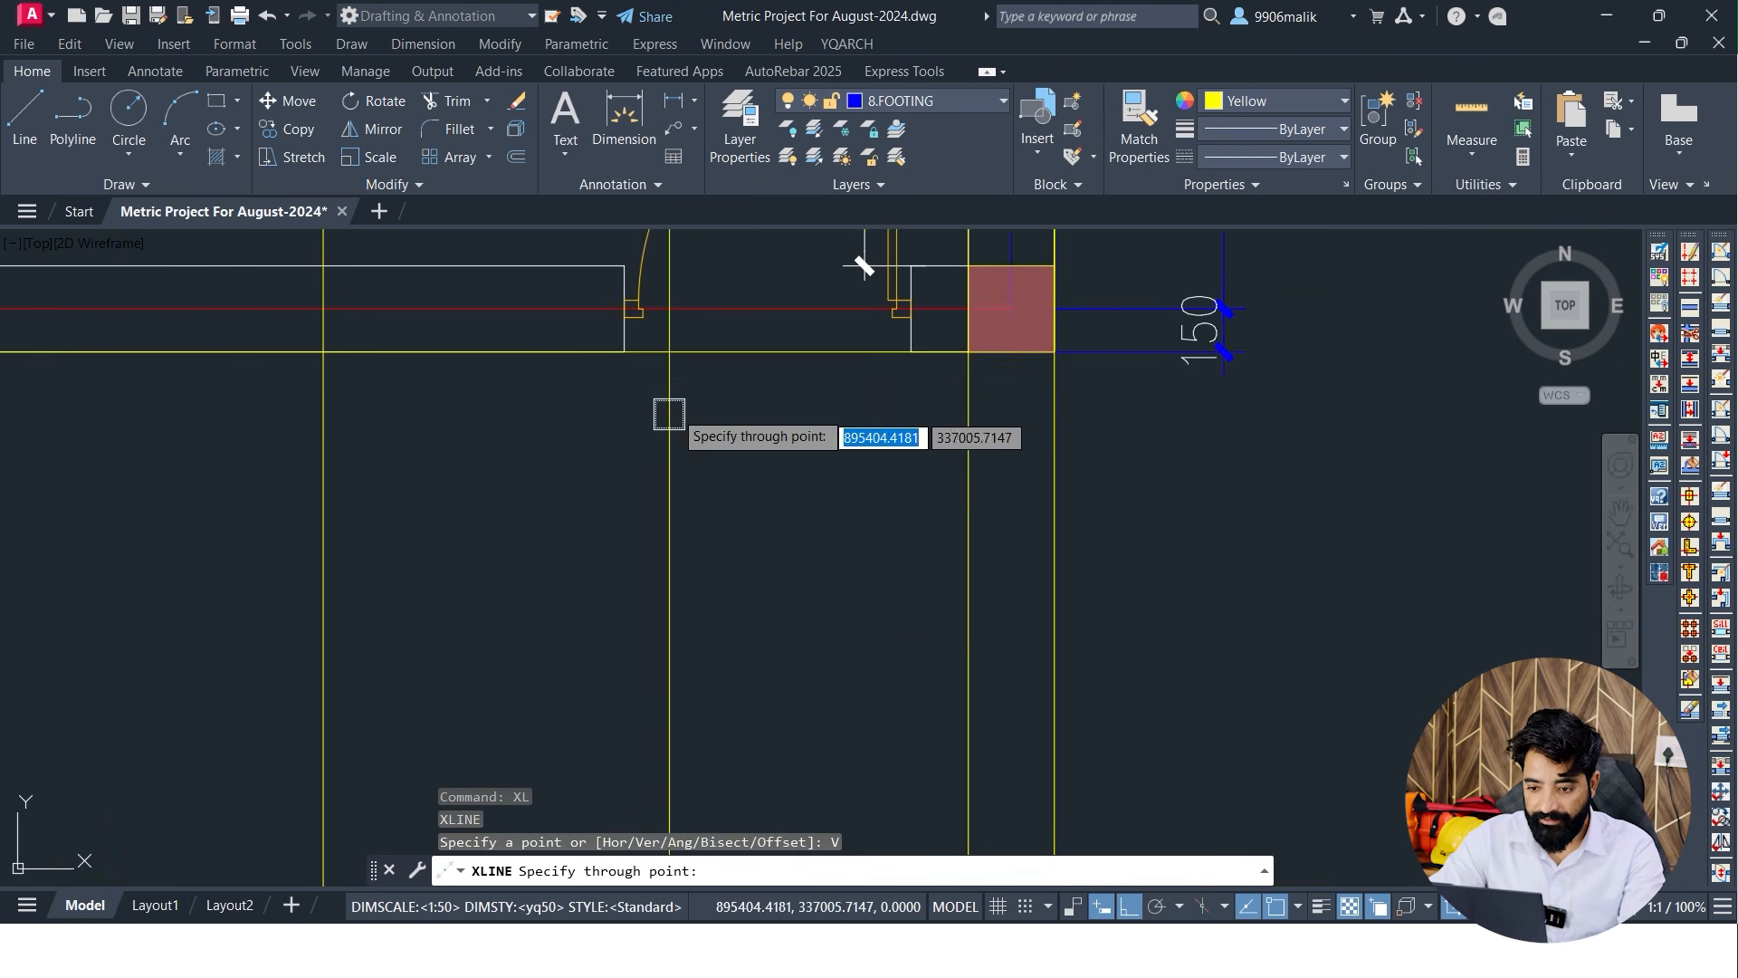
click(911, 352)
scroll(905, 349, down, 2)
middle_drag(903, 349, 750, 882)
middle_drag(679, 384, 734, 535)
scroll(724, 534, down, 2)
middle_drag(721, 317, 730, 573)
key(Escape)
Draw the door rectangle between the two door construction lines, from the base line up to the 2100 line
scroll(715, 465, up, 2)
text(REC)
key(Return)
scroll(690, 408, up, 4)
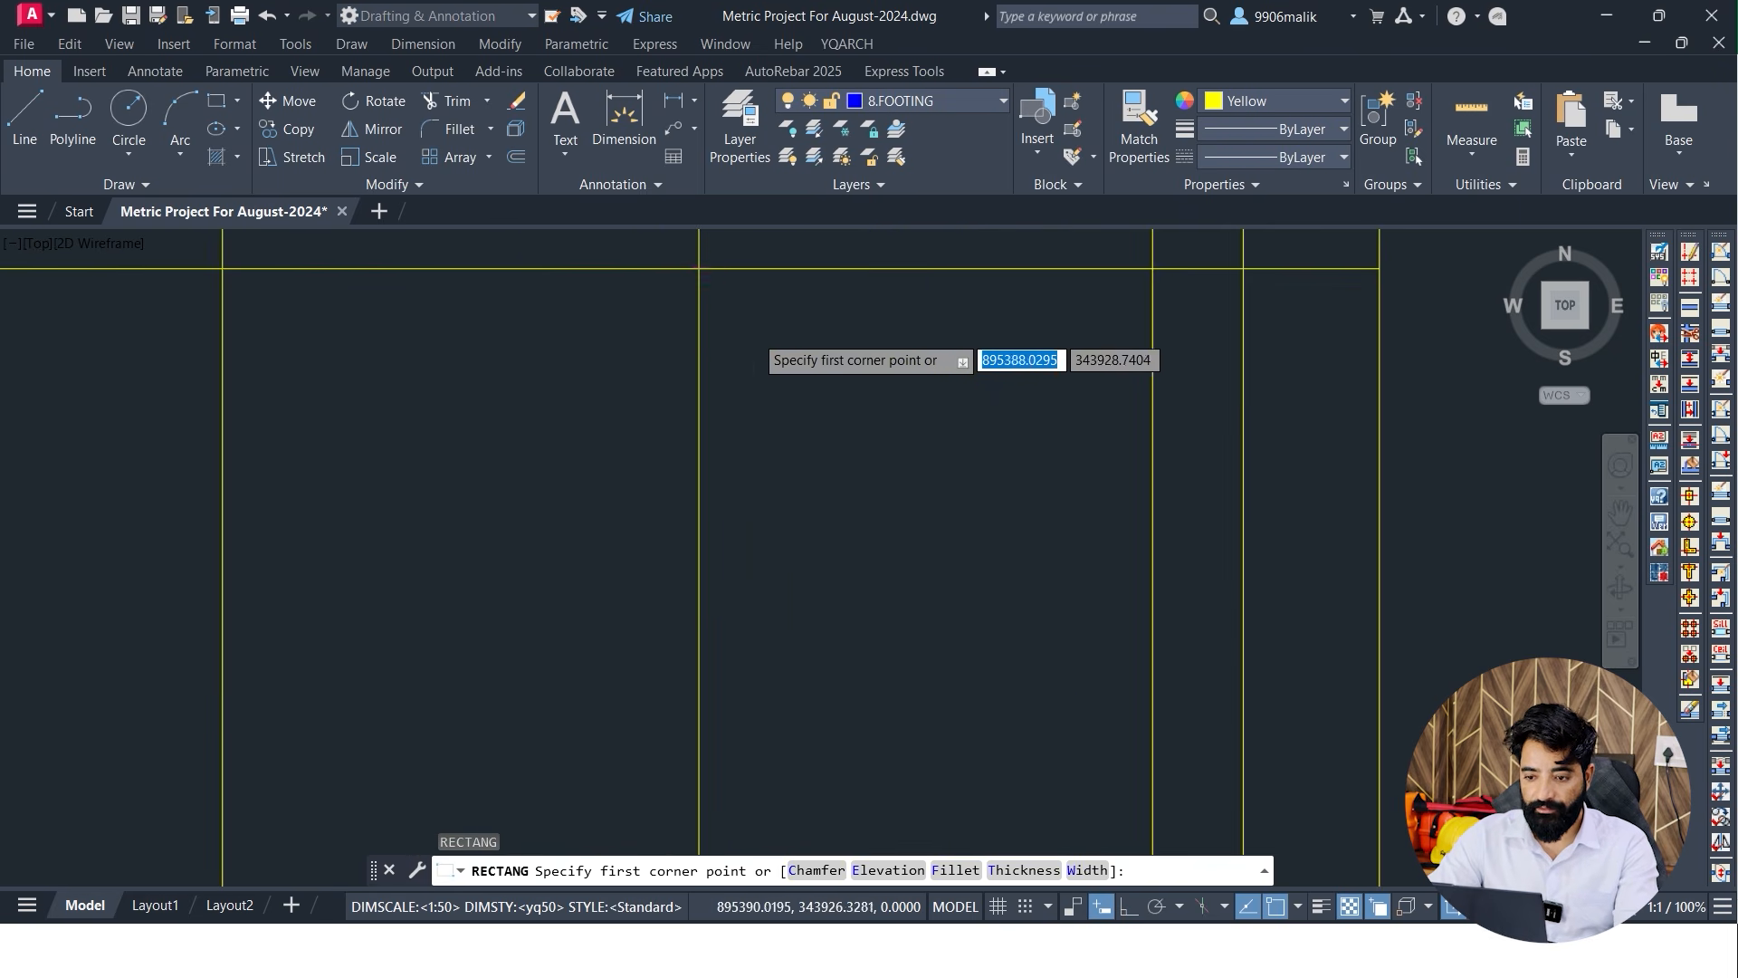
scroll(767, 354, down, 2)
middle_drag(766, 298, 680, 744)
click(641, 712)
scroll(843, 426, down, 2)
middle_drag(844, 426, 779, 698)
click(832, 526)
key(Escape)
Erase all the vertical construction lines crossing the elevation
scroll(816, 647, down, 5)
click(950, 334)
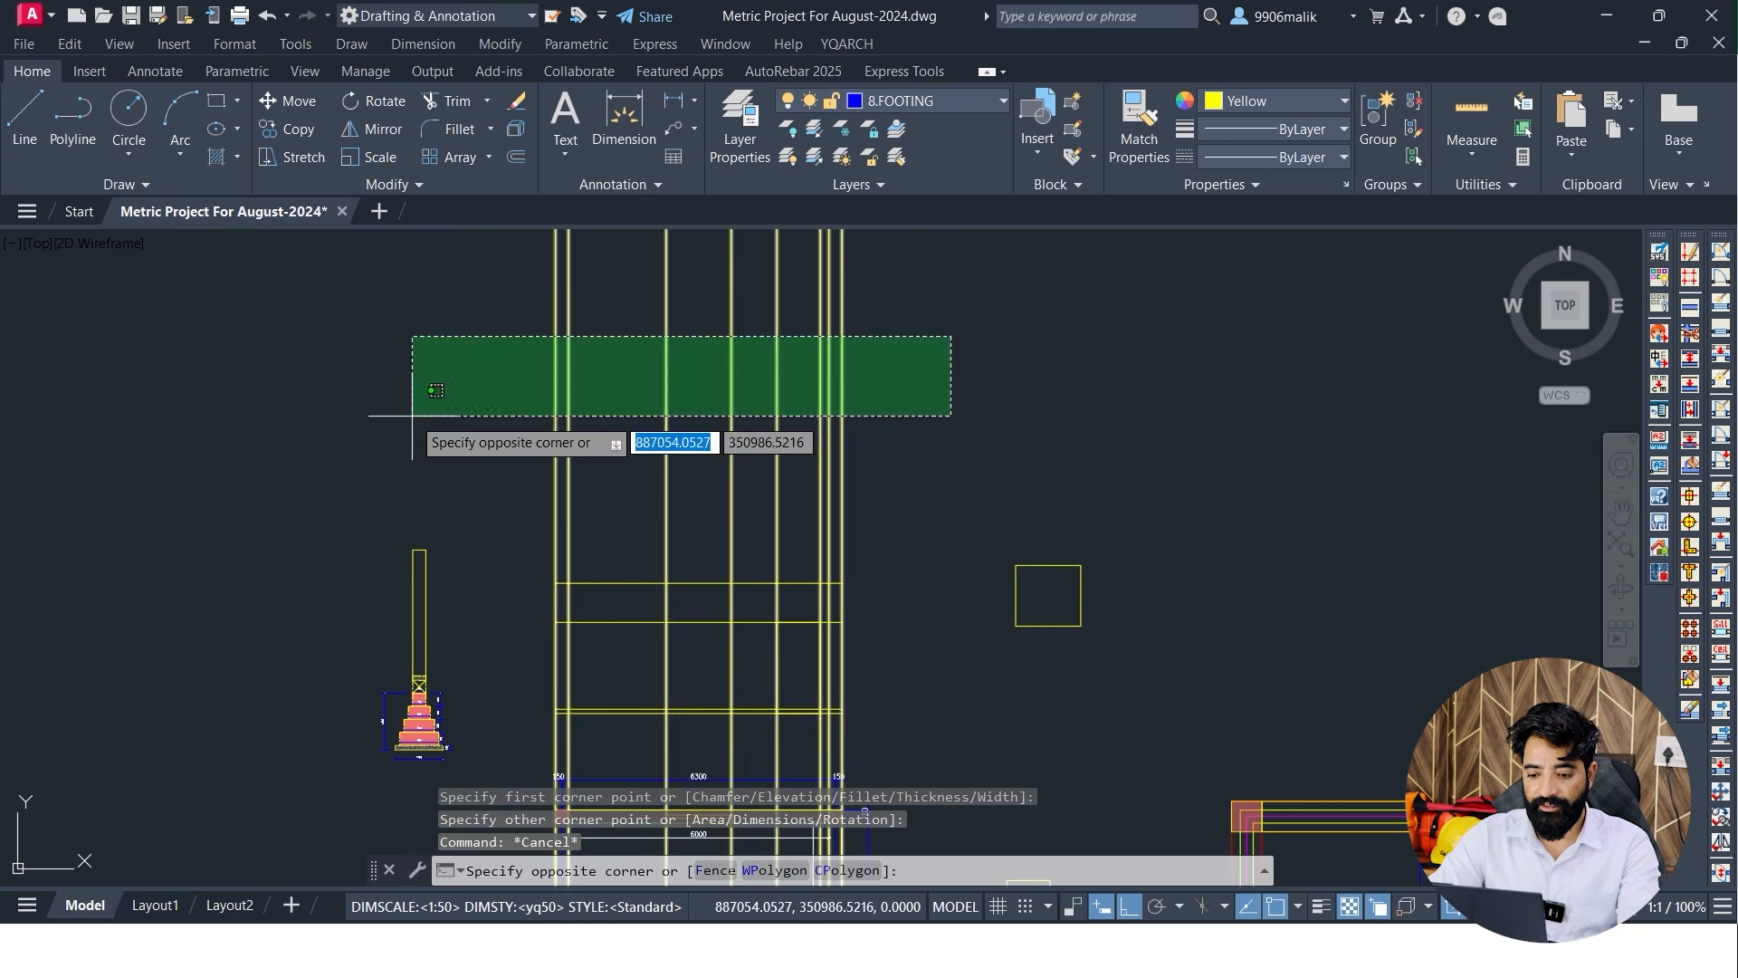
click(418, 424)
text(E)
key(Return)
middle_drag(718, 672, 644, 547)
key(Escape)
key(Escape)
scroll(705, 568, up, 2)
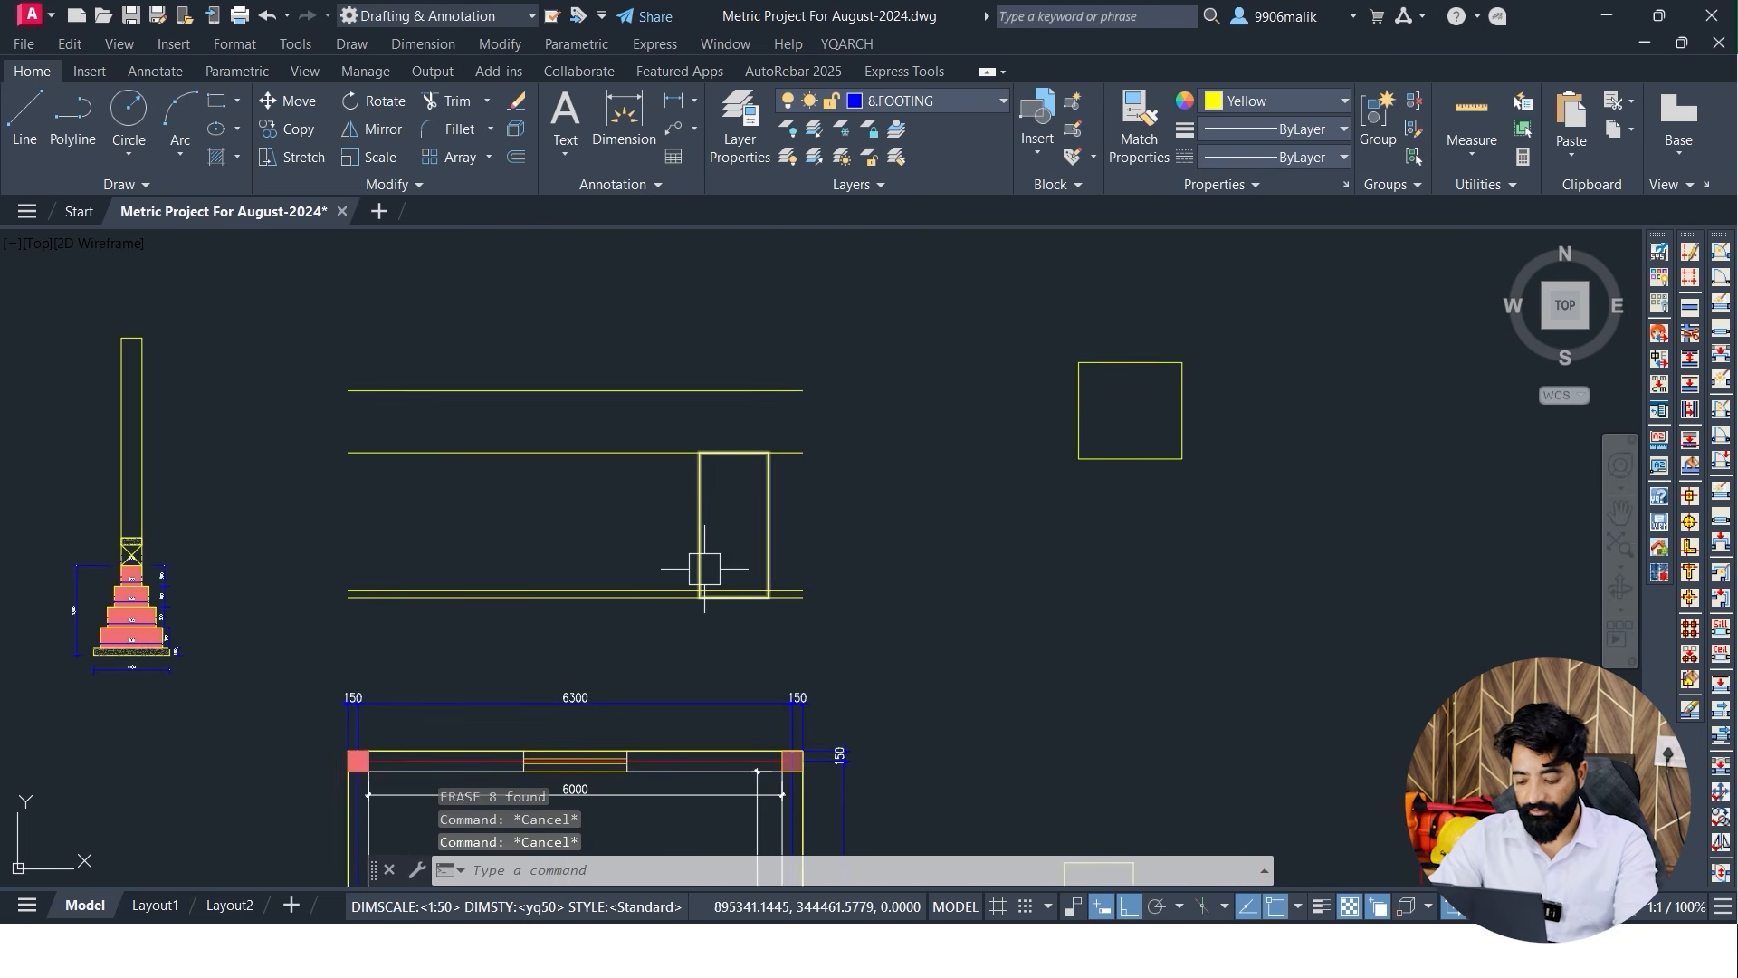
Close the right and left ends of the wall elevation with vertical lines from the top line to the base line
key(Return)
scroll(816, 385, up, 2)
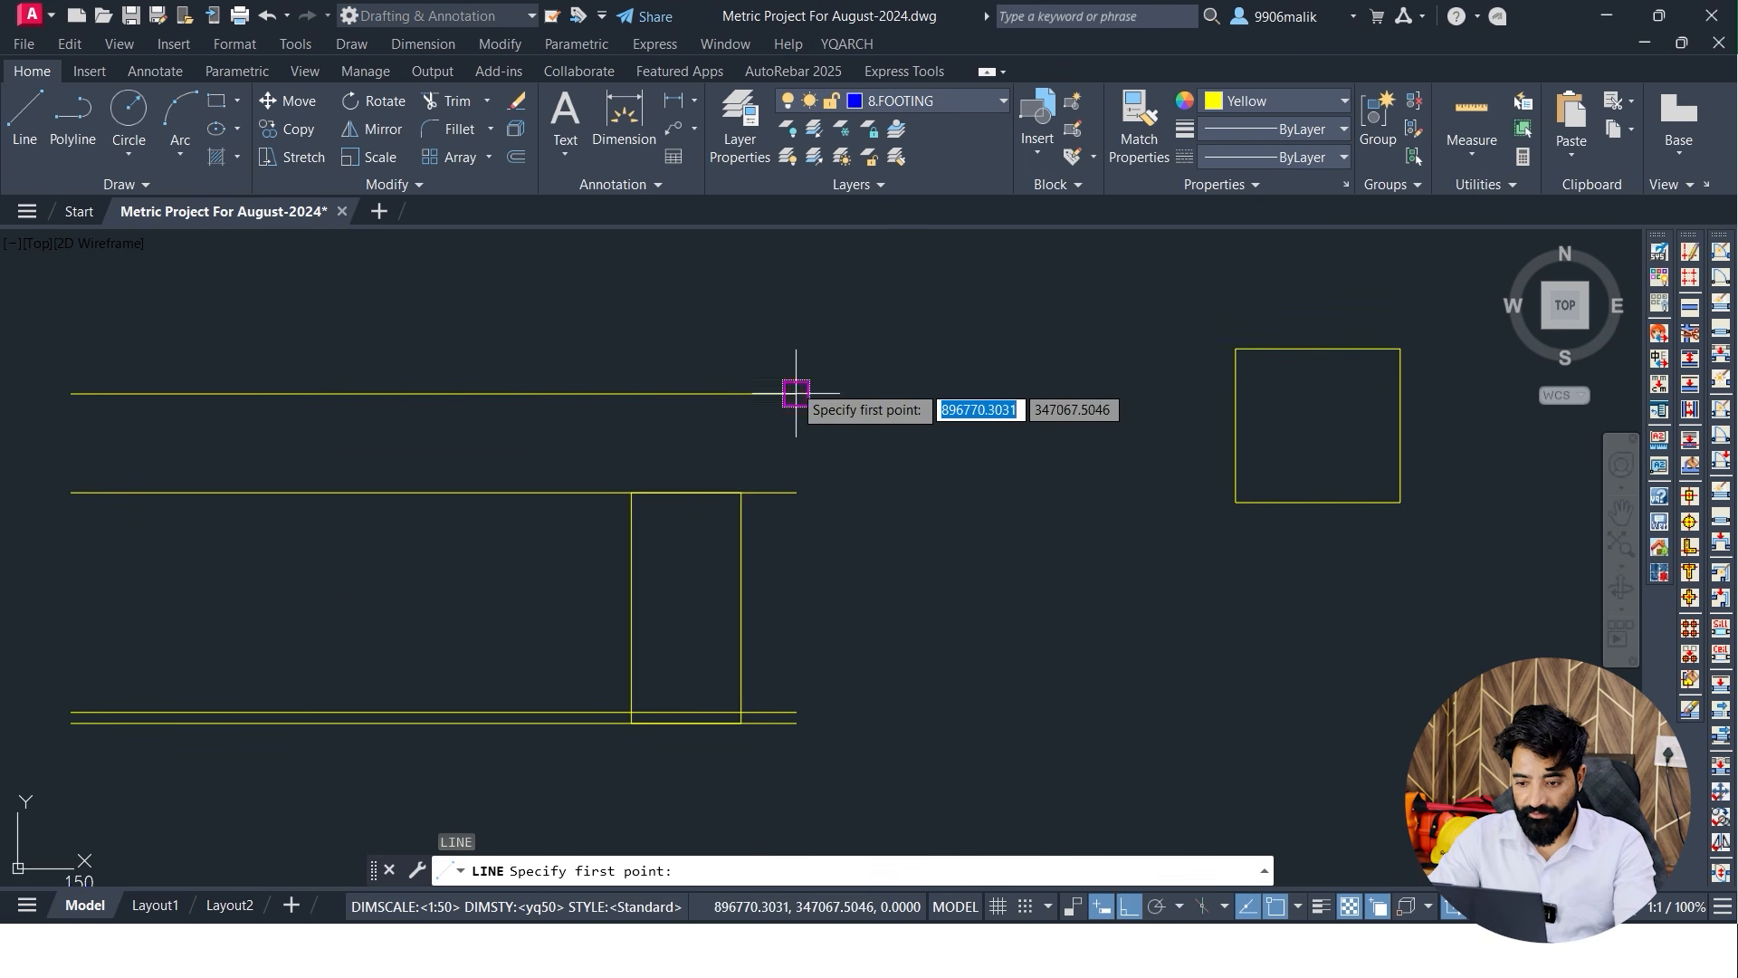
click(796, 392)
click(796, 722)
key(Return)
middle_drag(570, 637, 927, 672)
key(Return)
click(428, 428)
click(428, 757)
key(Escape)
scroll(566, 602, down, 4)
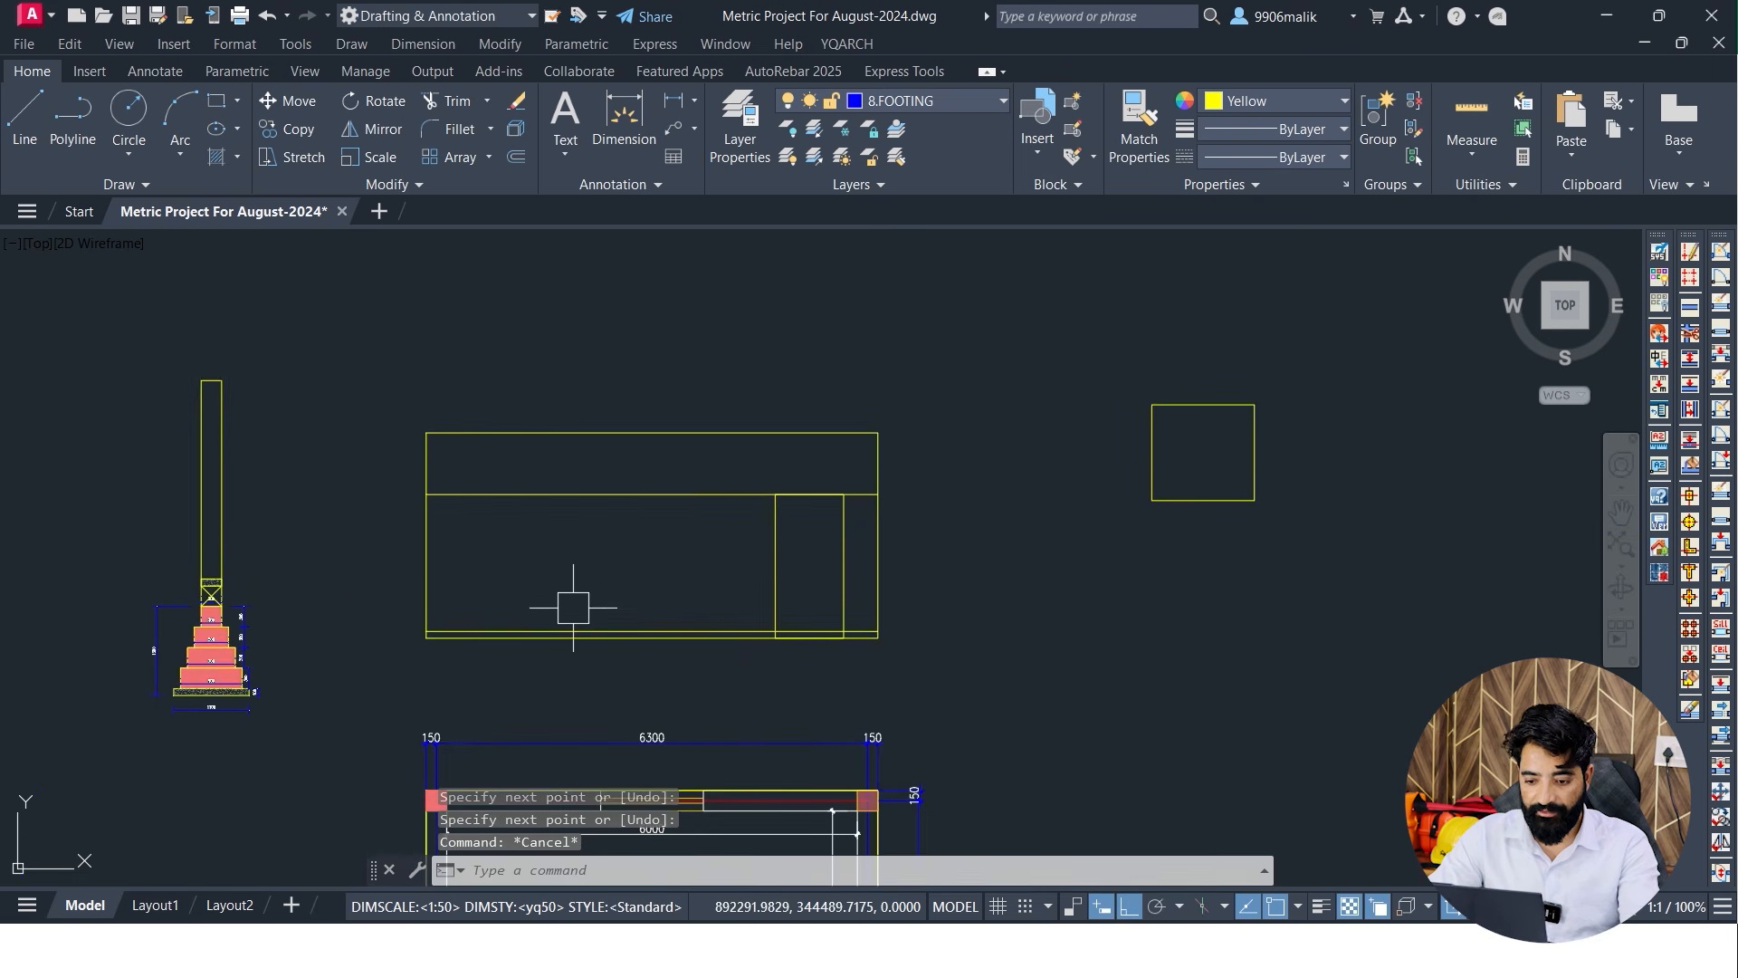
Place vertical construction lines through both edges of the window opening in the plan's upper wall
scroll(621, 543, up, 2)
middle_drag(705, 634, 738, 306)
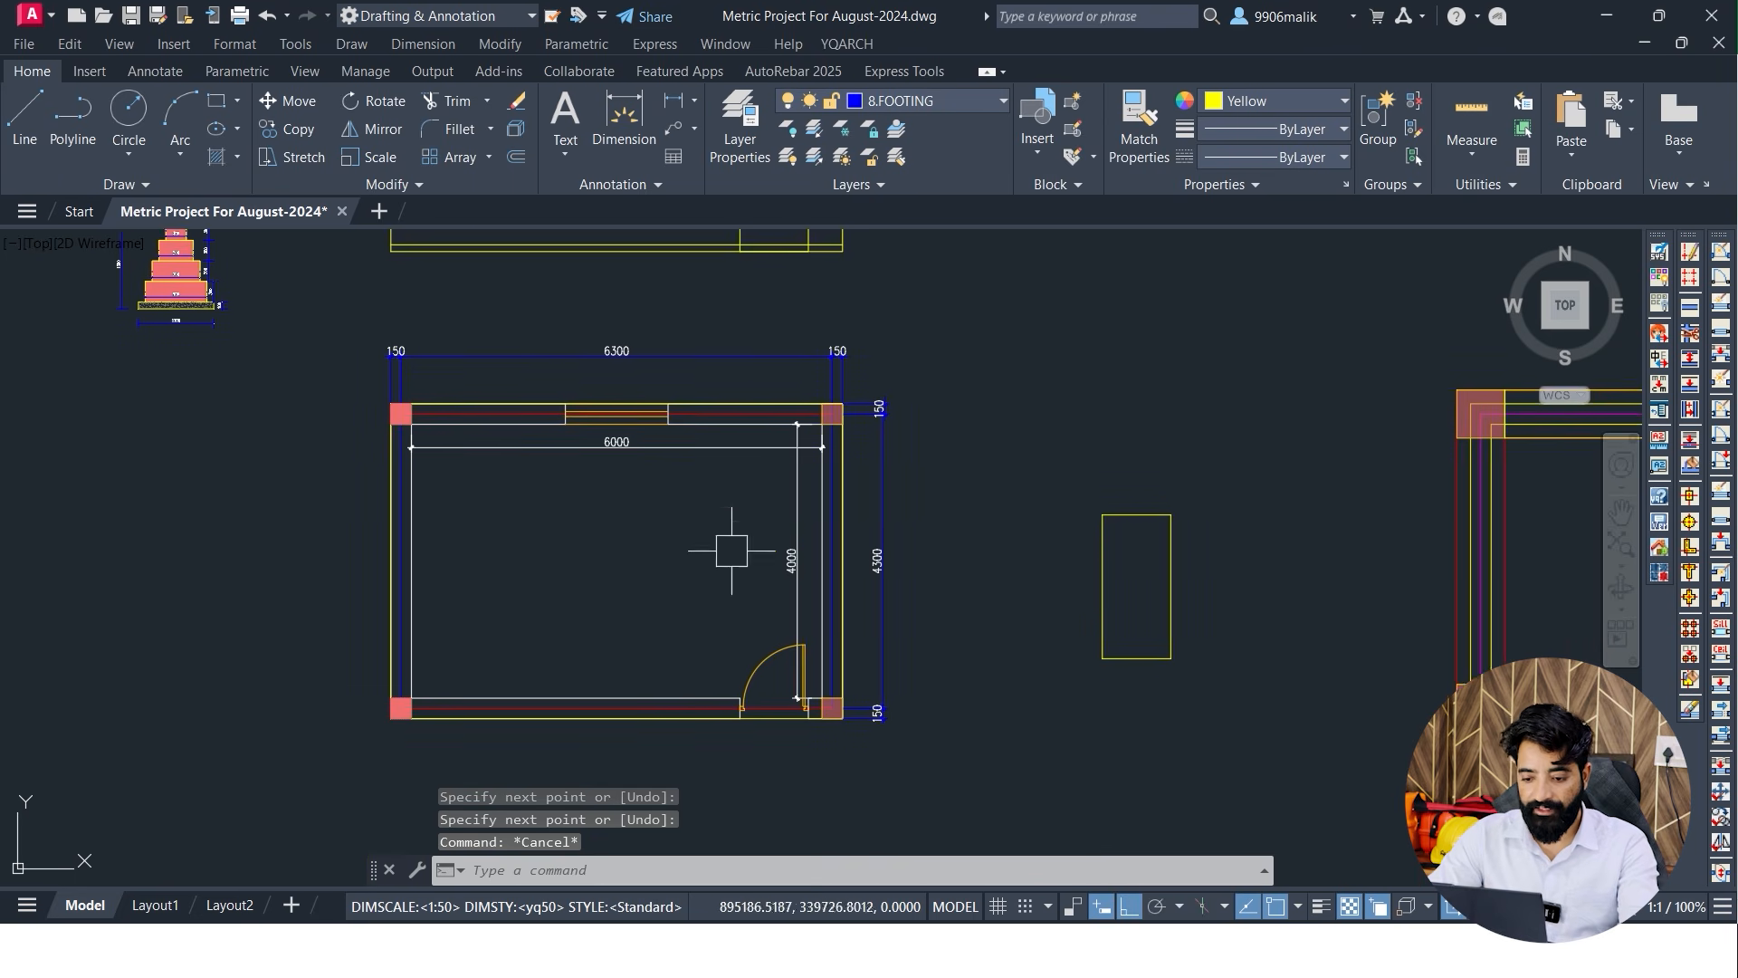
middle_drag(758, 516, 750, 489)
key(Escape)
key(Escape)
text(XL)
key(Return)
text(V)
key(Return)
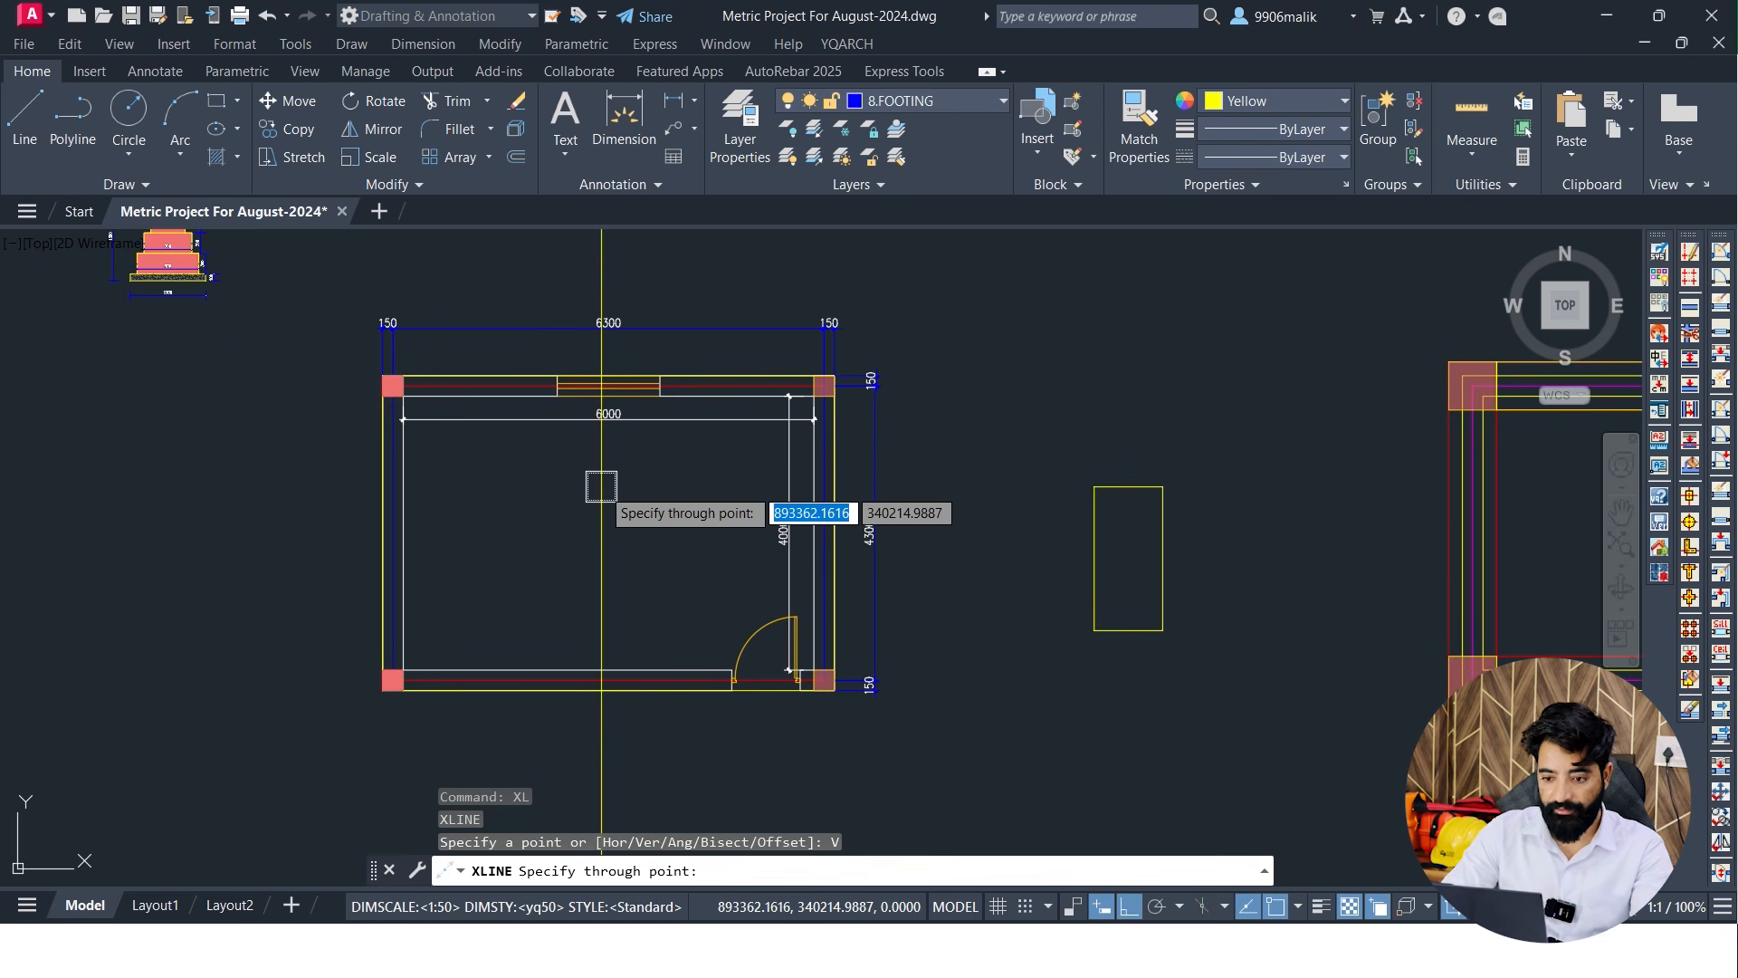
scroll(447, 358, up, 2)
click(622, 416)
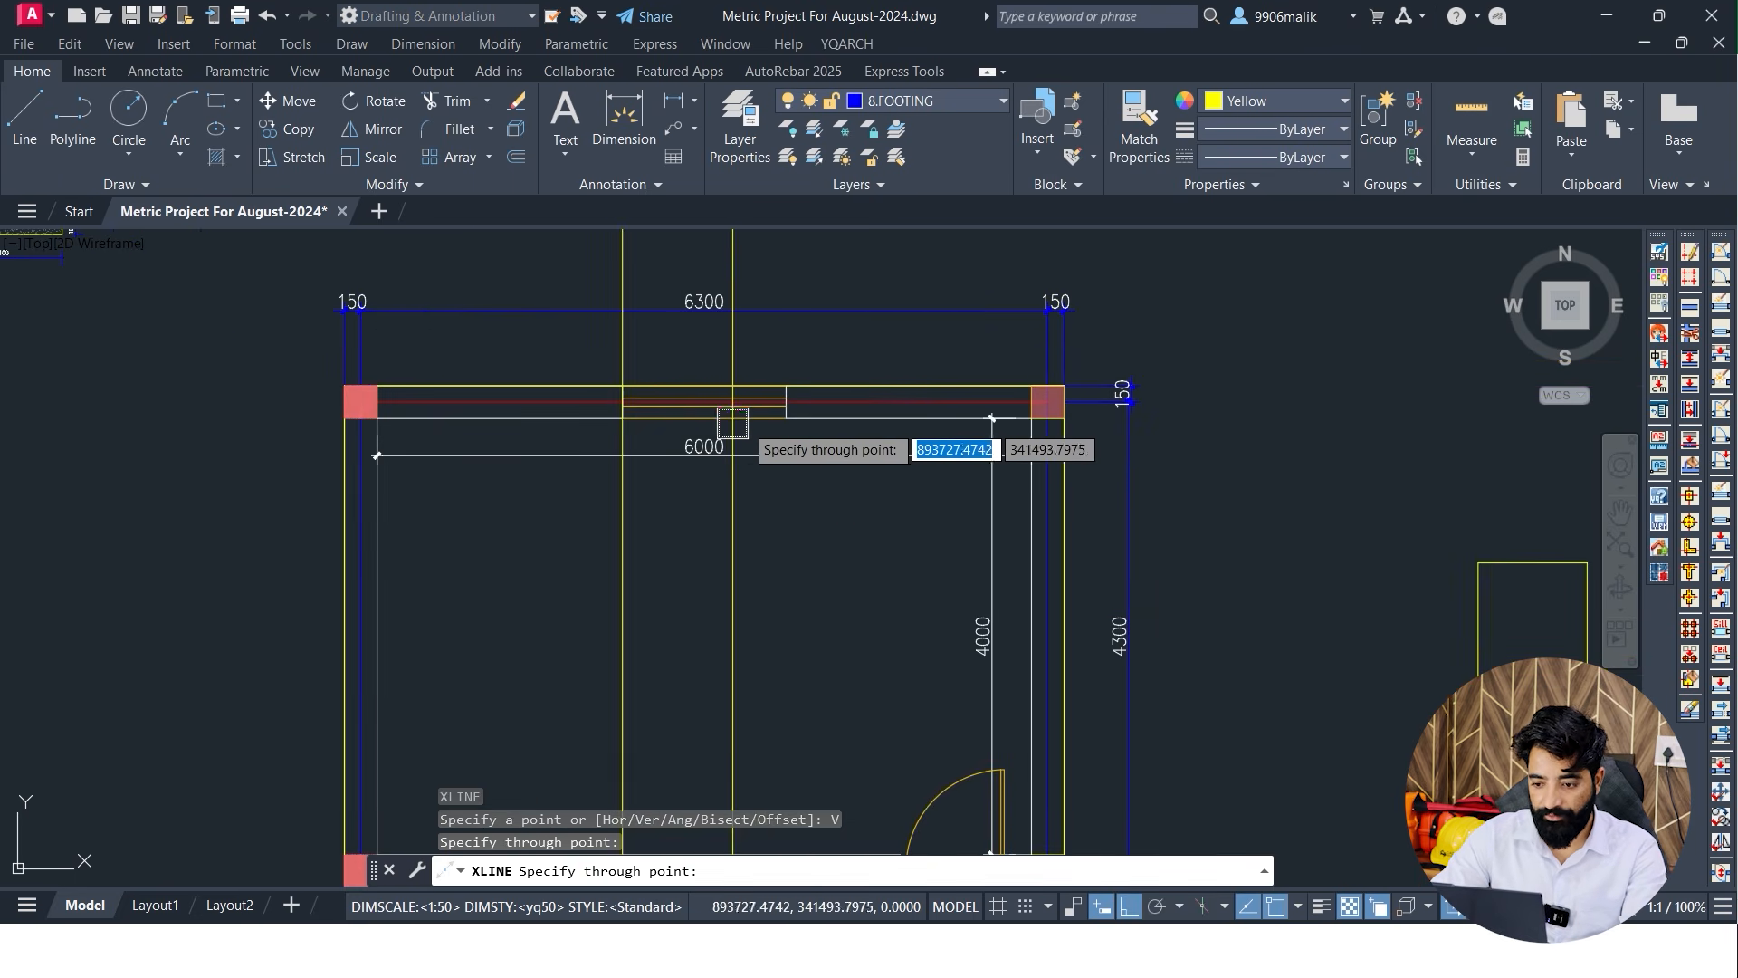
click(786, 416)
Offset the elevation's base line upward by 700 to mark the window sill
scroll(786, 417, down, 2)
middle_drag(785, 416, 795, 597)
scroll(795, 598, up, 2)
key(Escape)
key(Escape)
text(O)
key(Return)
text(7)
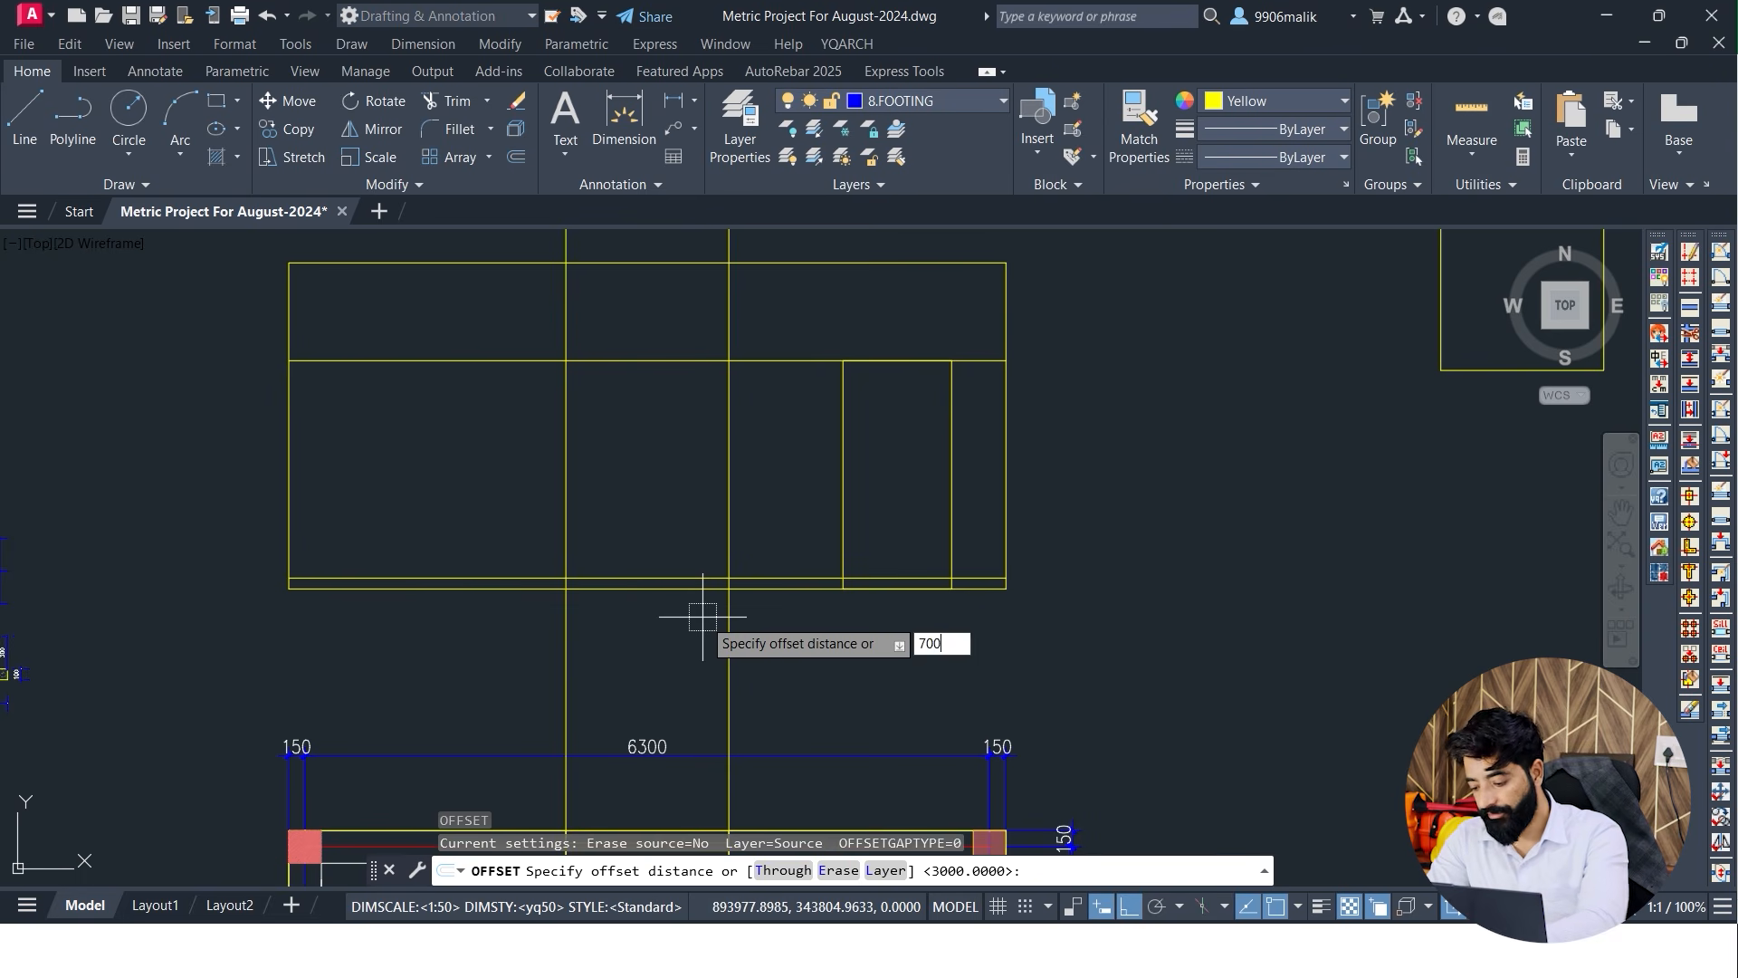
text(00)
key(Return)
scroll(670, 601, up, 2)
click(588, 492)
middle_drag(589, 493, 641, 629)
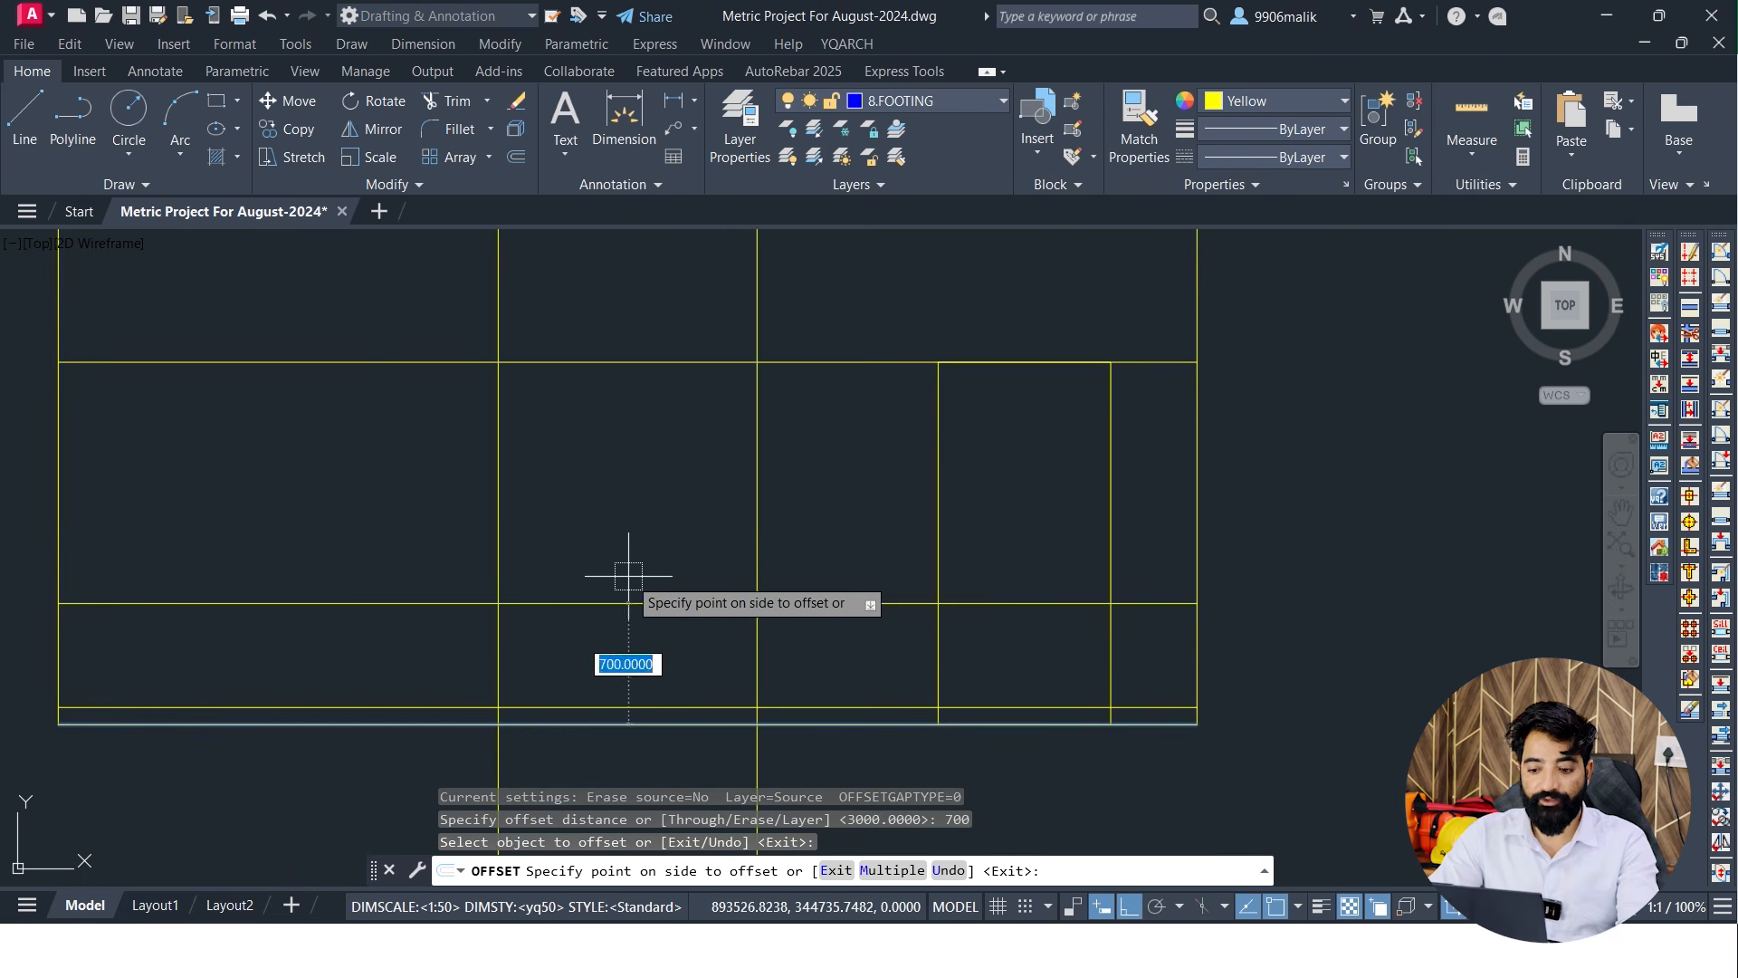
click(616, 480)
key(Escape)
key(Escape)
Draw the window rectangle between the two construction lines, from the 2100 line down to the 700 sill line
text(REC)
key(Return)
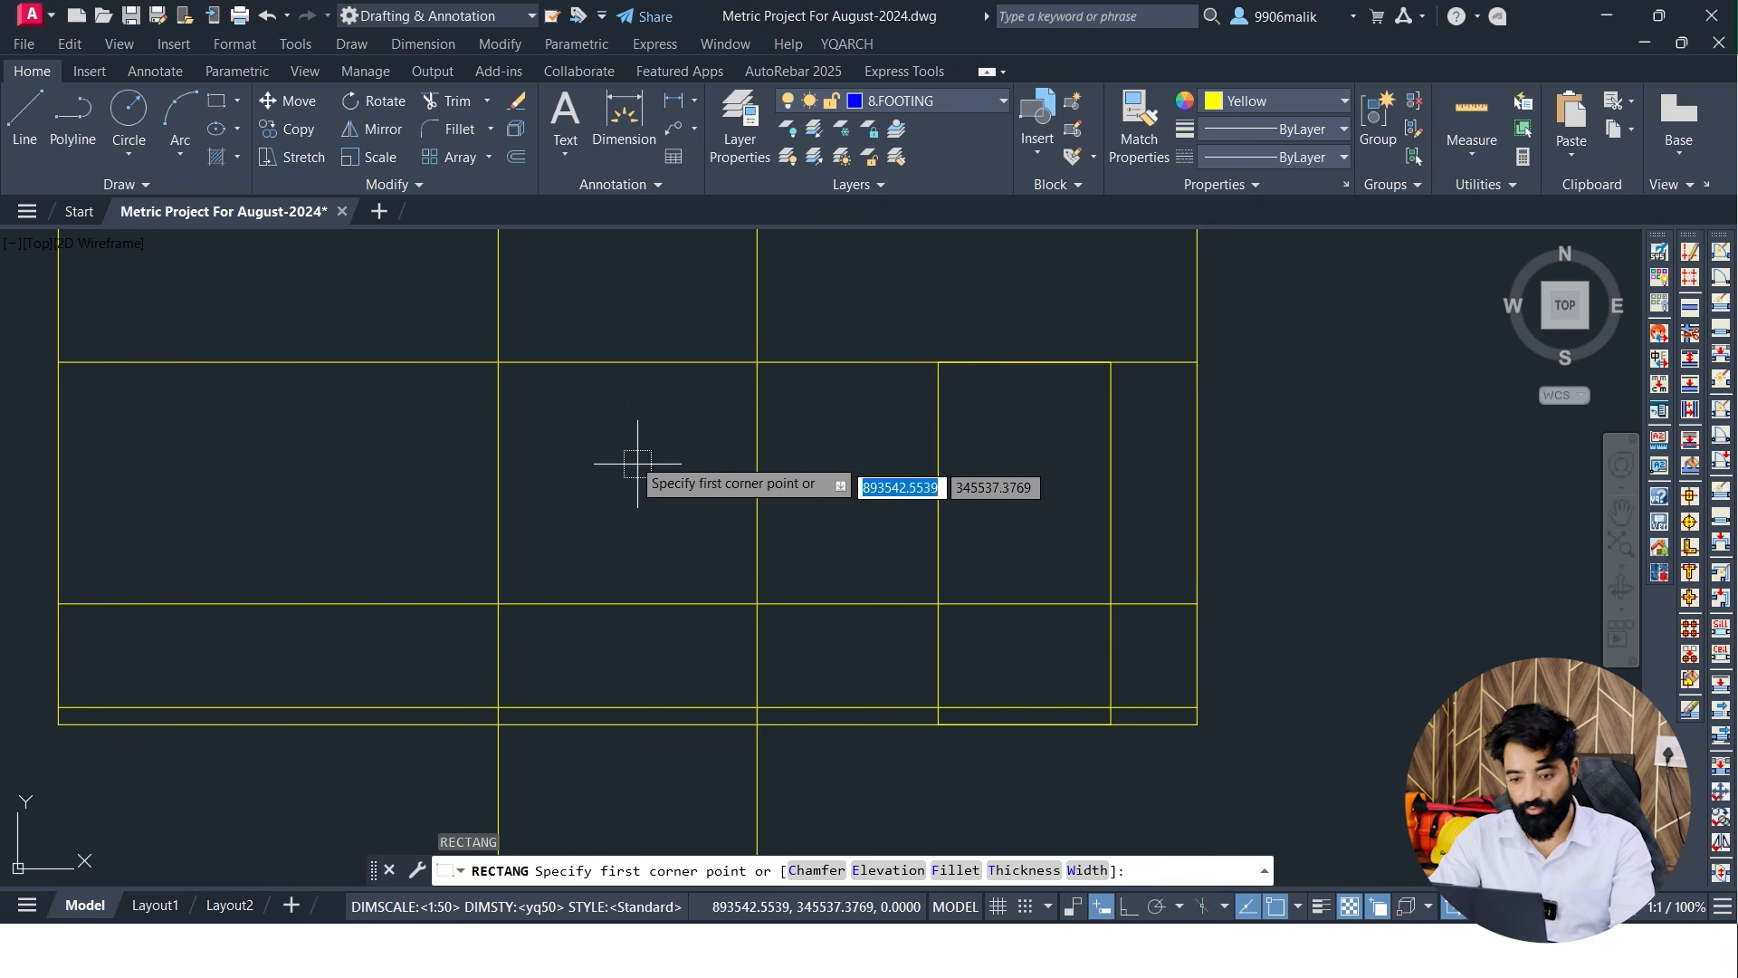
click(498, 361)
click(757, 603)
Erase the two vertical construction lines running through the window edges
scroll(691, 536, down, 3)
middle_drag(691, 537, 692, 612)
scroll(692, 612, down, 2)
key(Escape)
click(833, 496)
click(395, 425)
text(E)
key(Return)
Erase the horizontal 2100 and 700 guide lines from the elevation
scroll(652, 586, up, 4)
middle_drag(578, 627, 507, 528)
click(441, 415)
click(390, 613)
key(Return)
Examine how the door opening cuts through the DPC strip at the elevation's base
scroll(703, 539, up, 4)
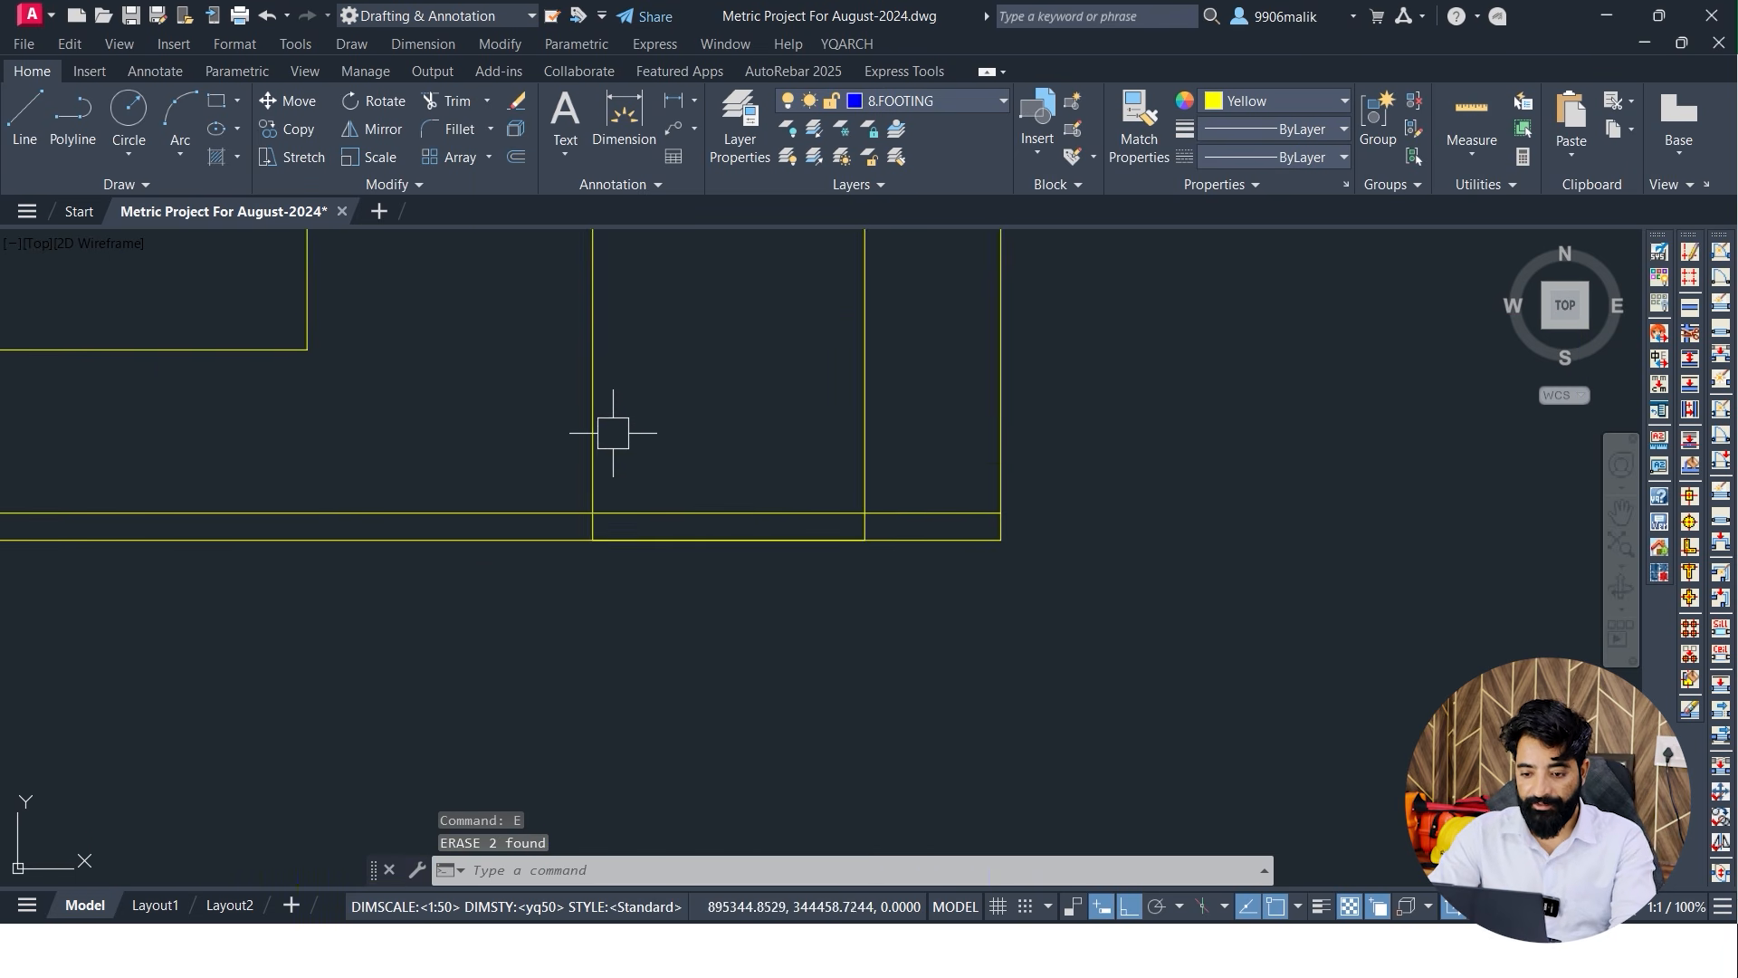
click(607, 439)
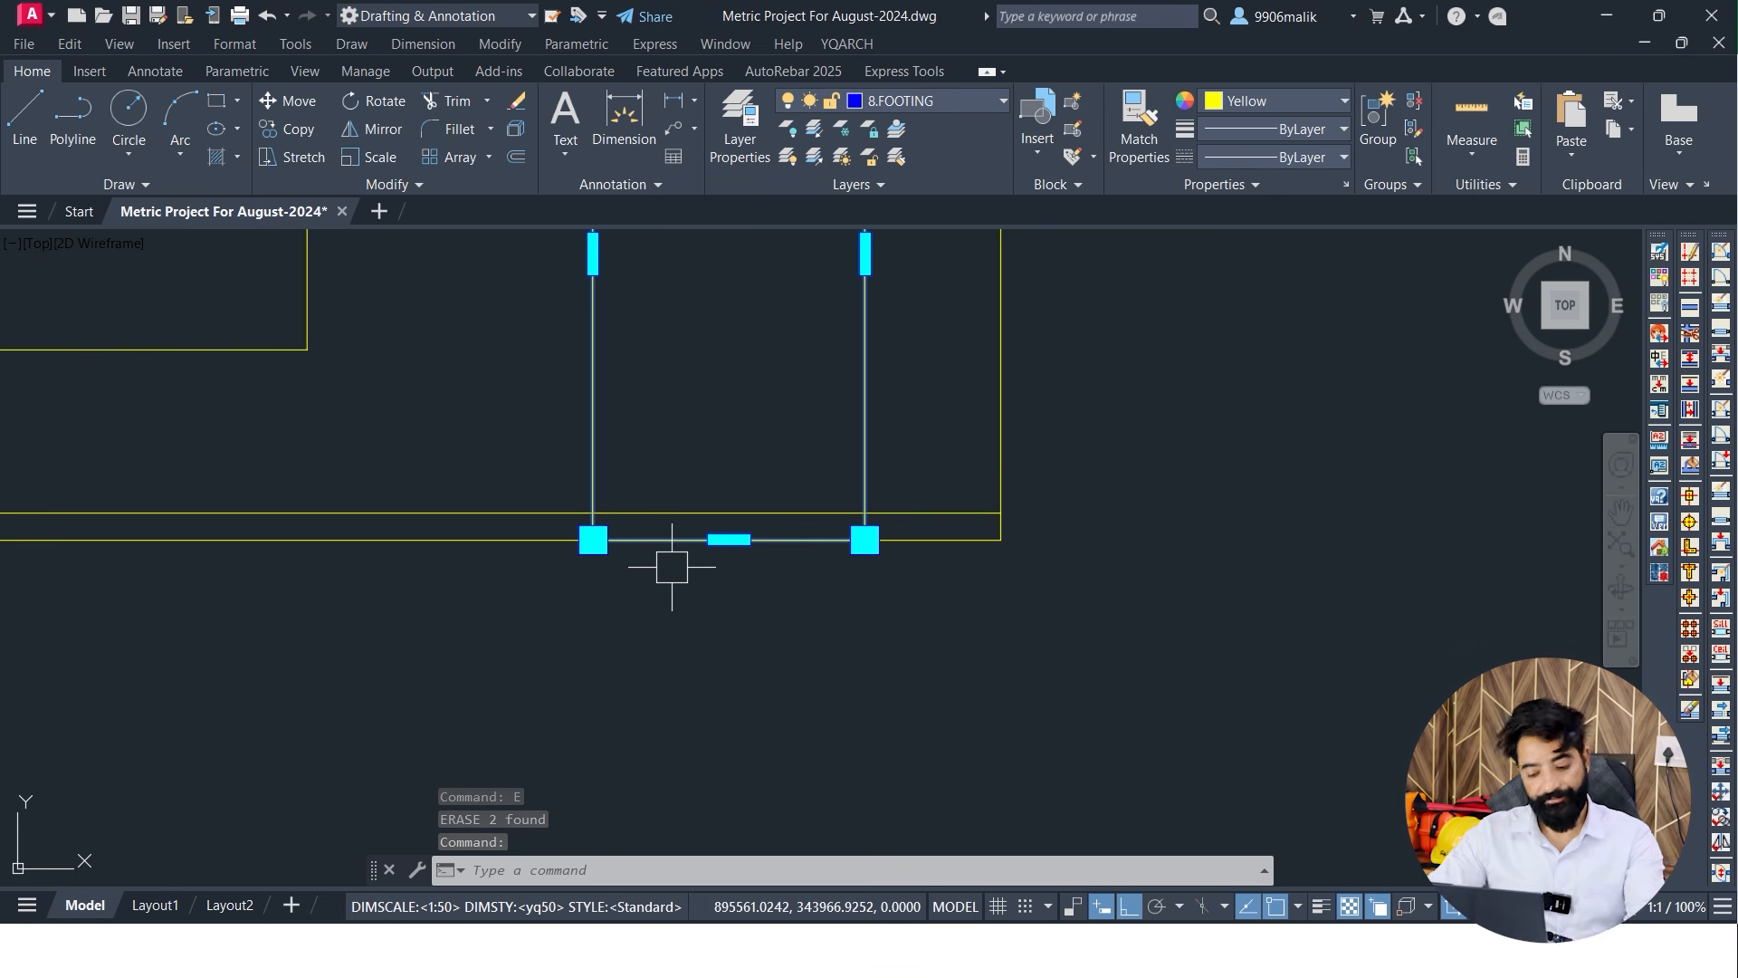
key(Escape)
key(Escape)
key(Escape)
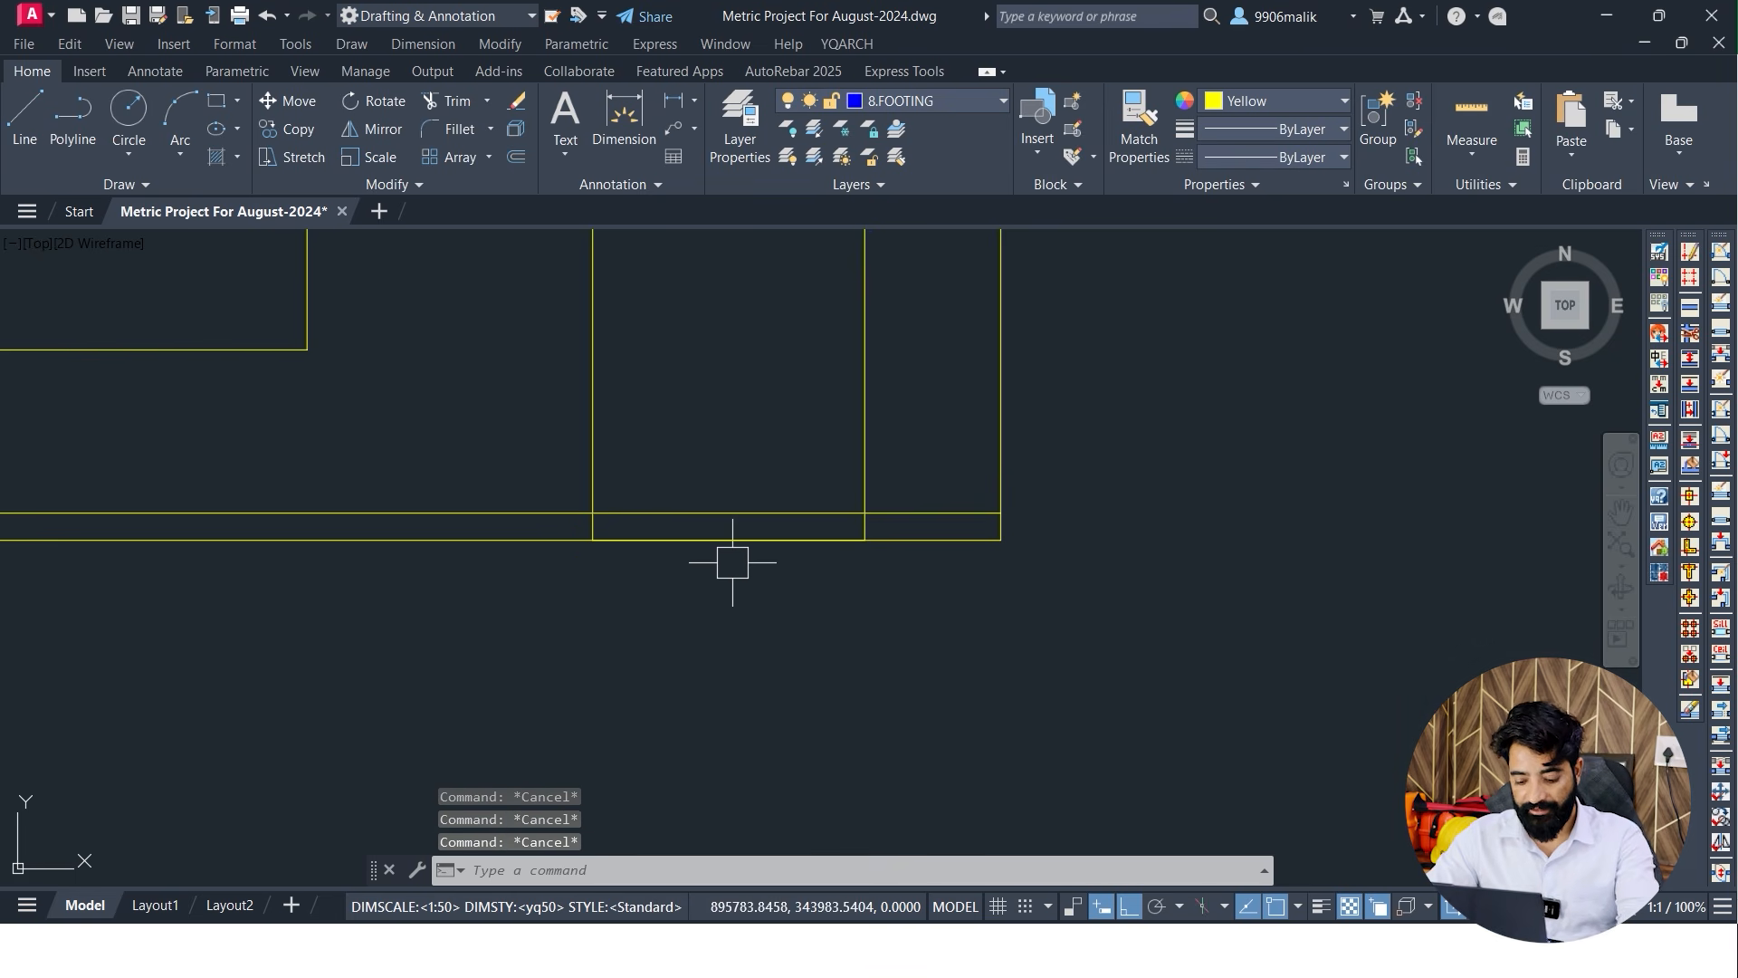
scroll(730, 547, up, 4)
text(h)
key(Escape)
scroll(830, 474, down, 2)
scroll(929, 553, down, 2)
scroll(533, 508, up, 6)
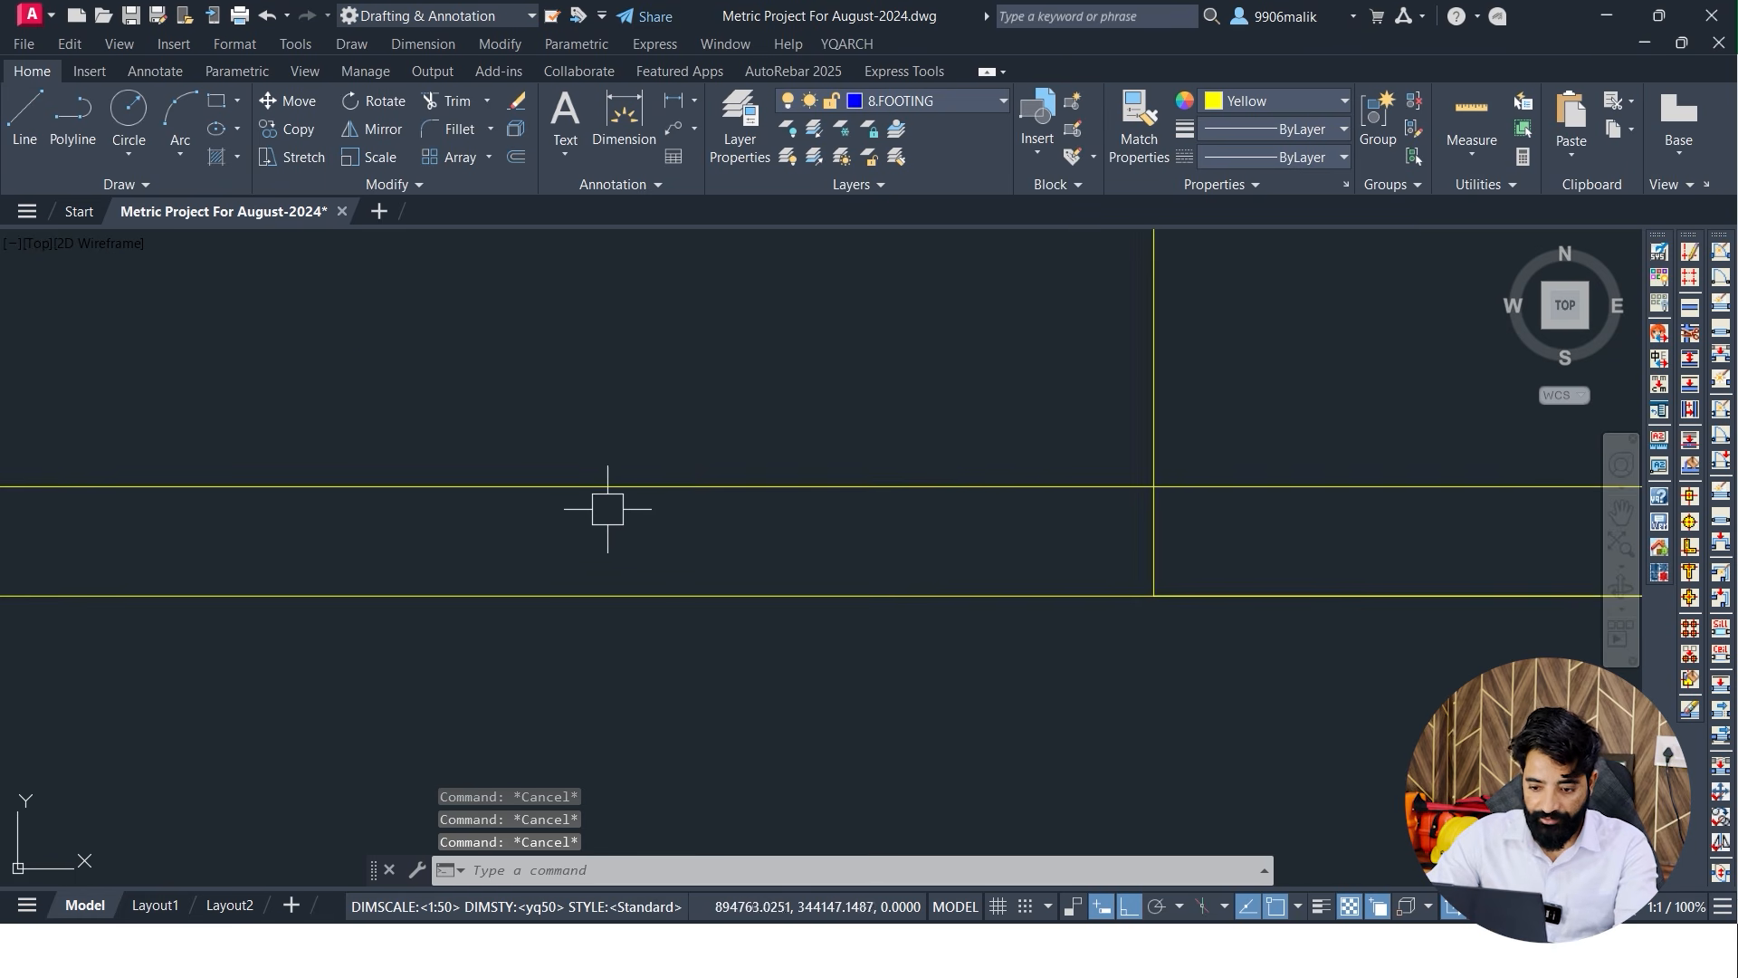
scroll(753, 534, down, 6)
middle_drag(755, 534, 594, 569)
click(694, 491)
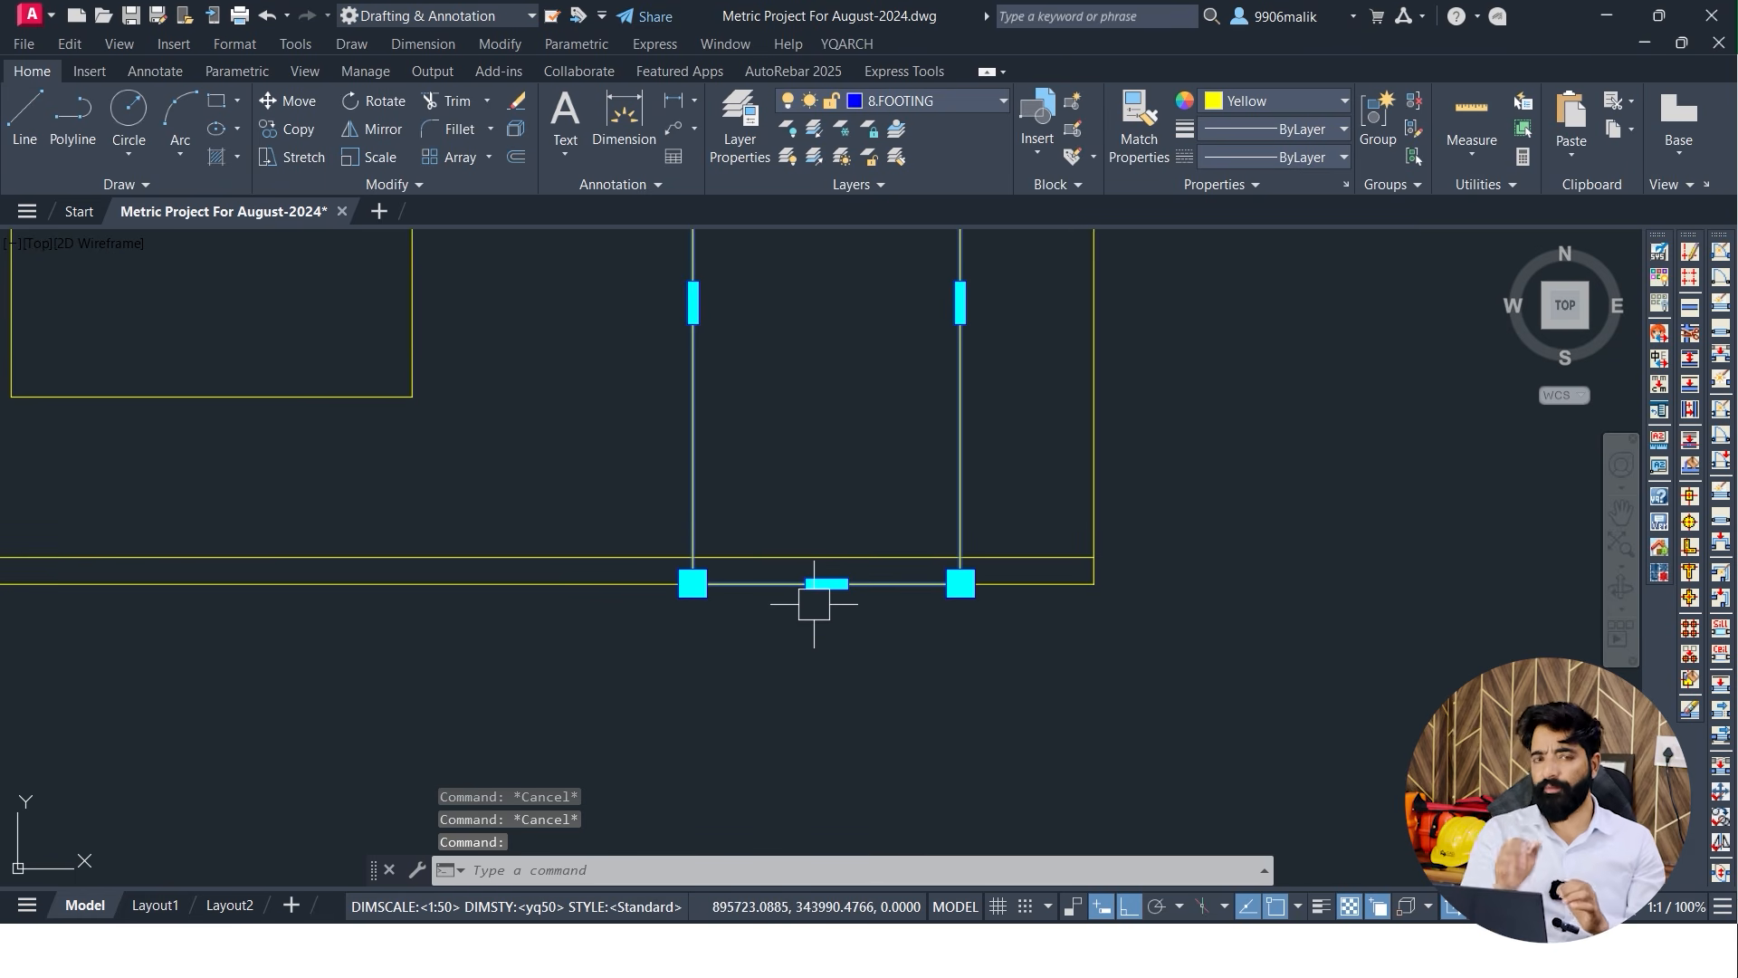
key(Escape)
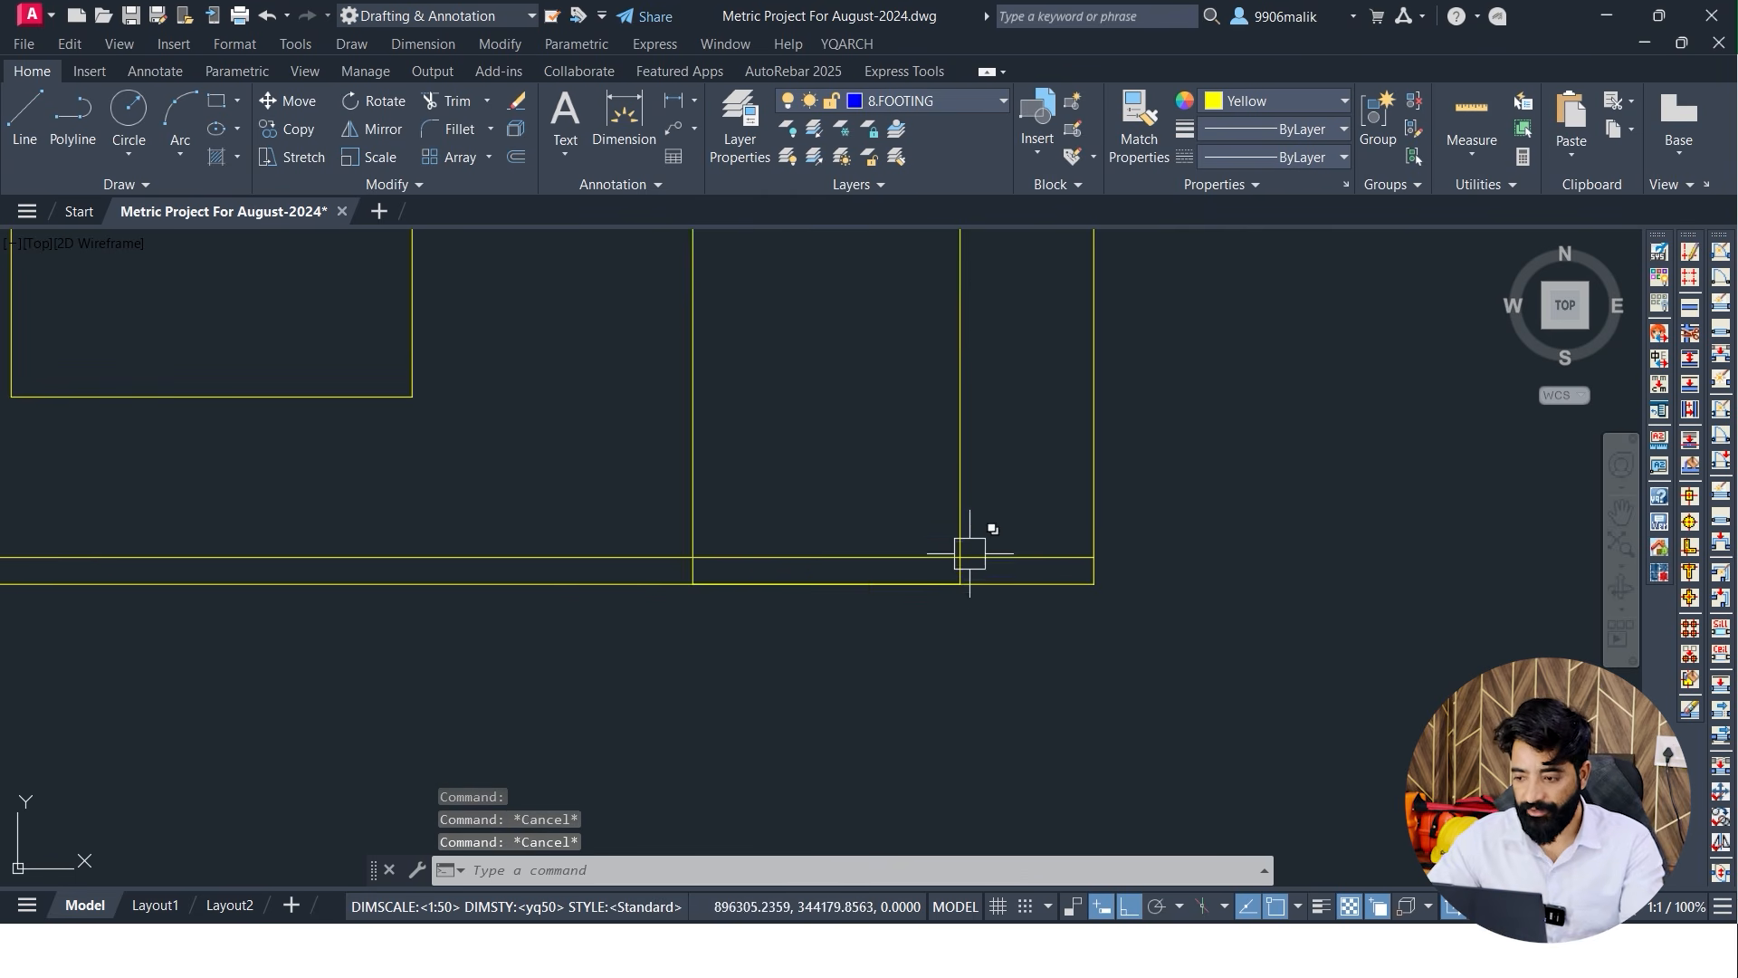
scroll(970, 562, down, 3)
Switch to the Excel takeoff and start row 25 with the description DEDUCTIONS D1 LW and number 1
key(super)
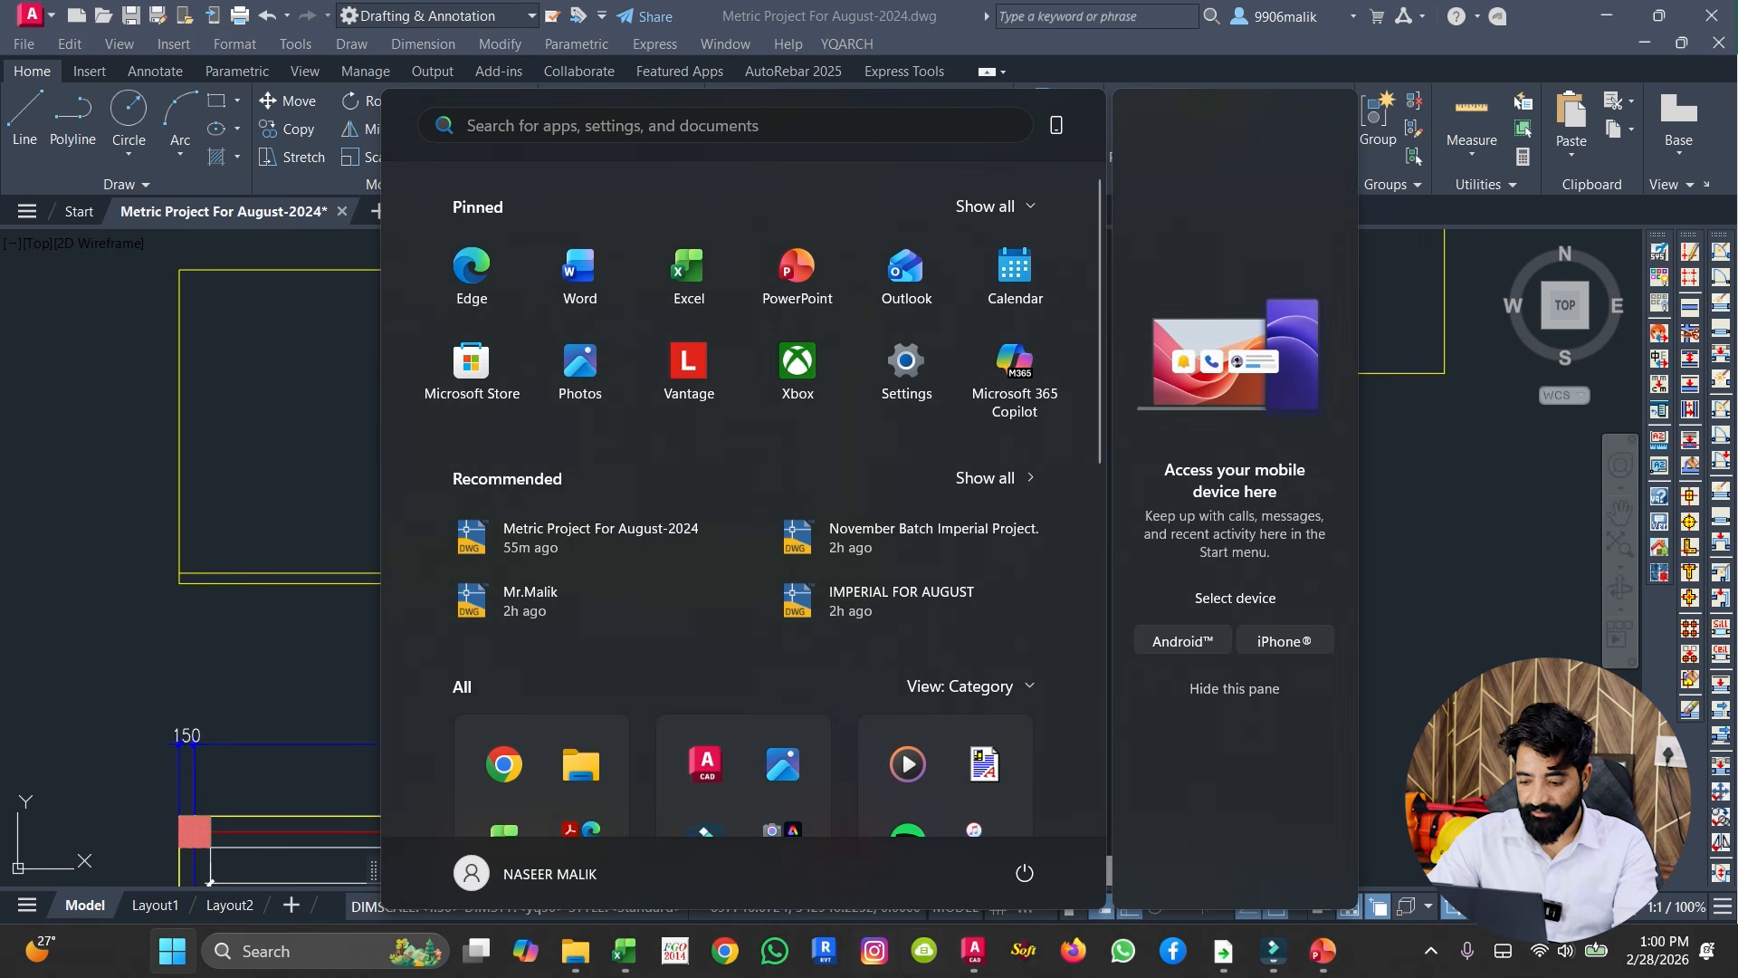
click(624, 950)
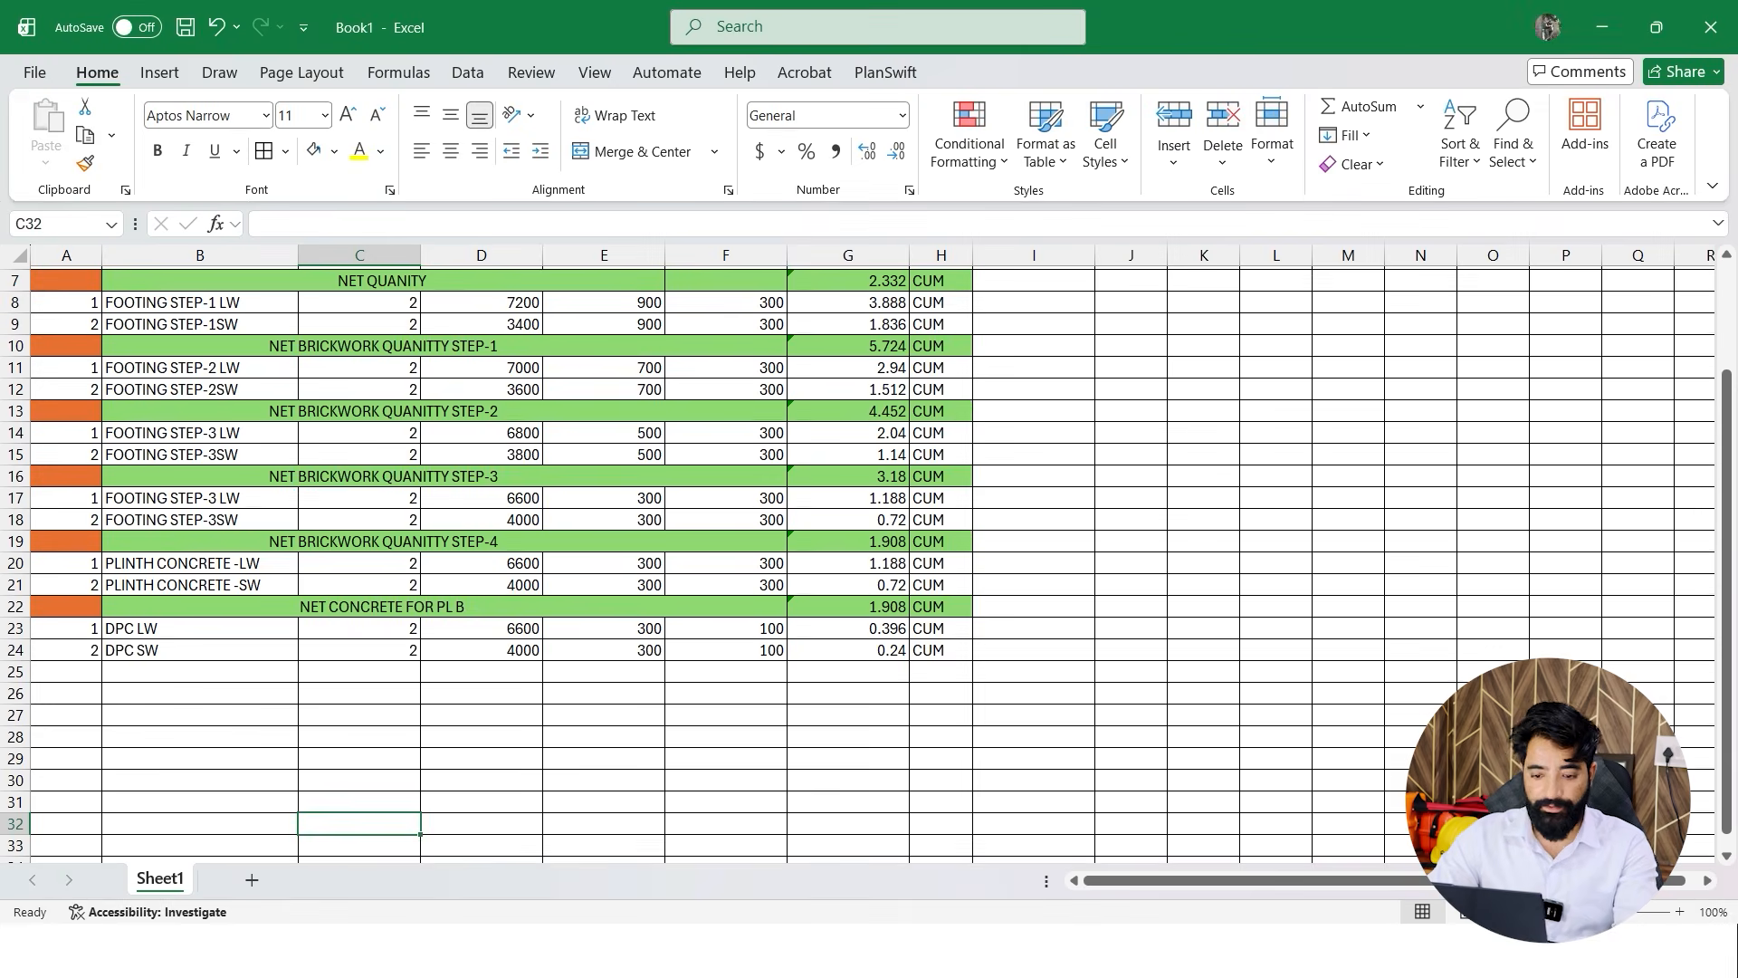
click(1164, 880)
key(Up)
key(Up)
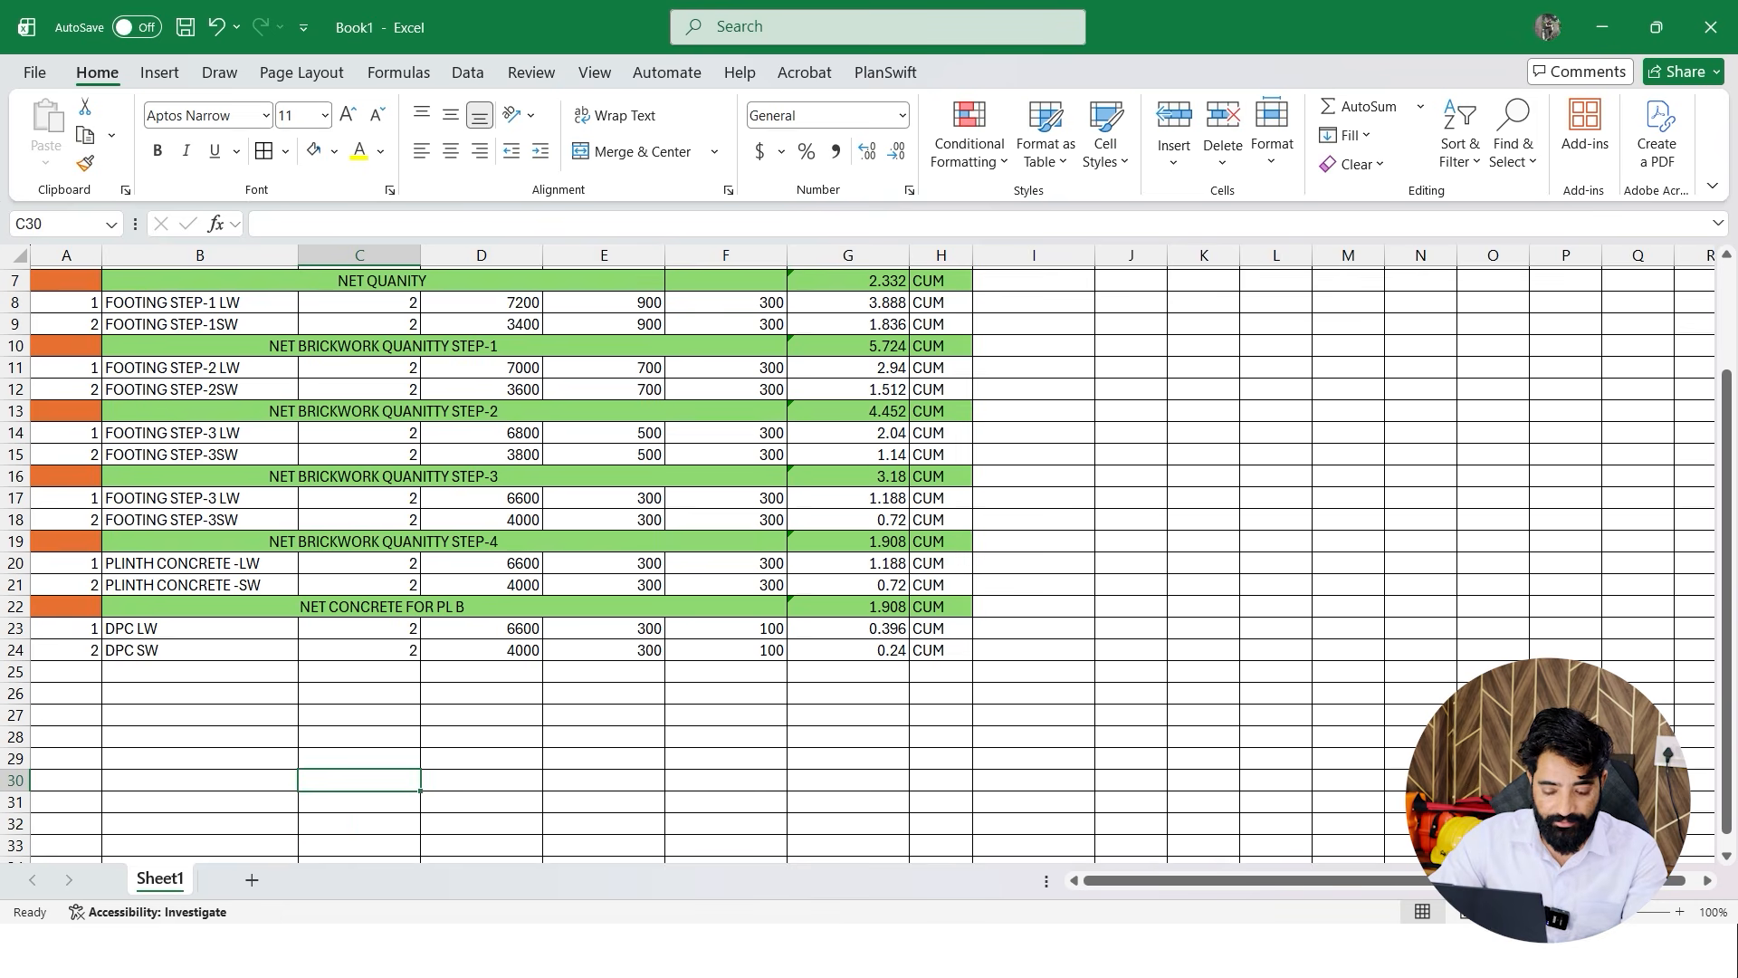
click(199, 672)
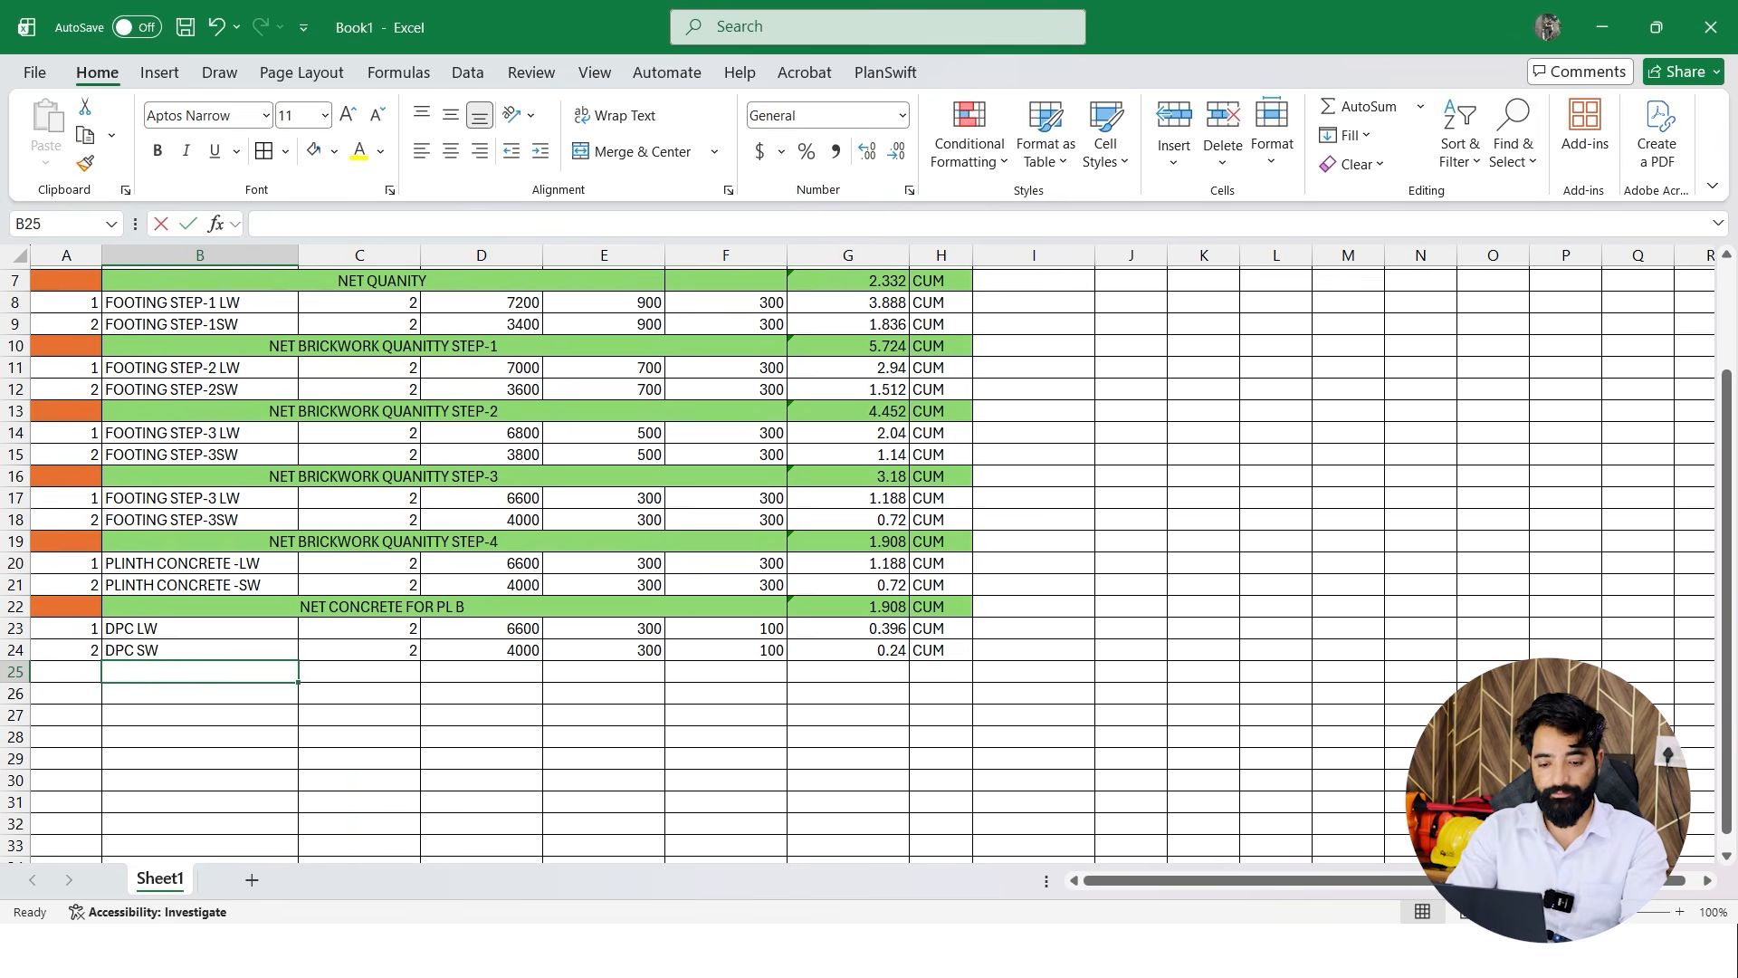
text(DEDUCTIONS D1 LW)
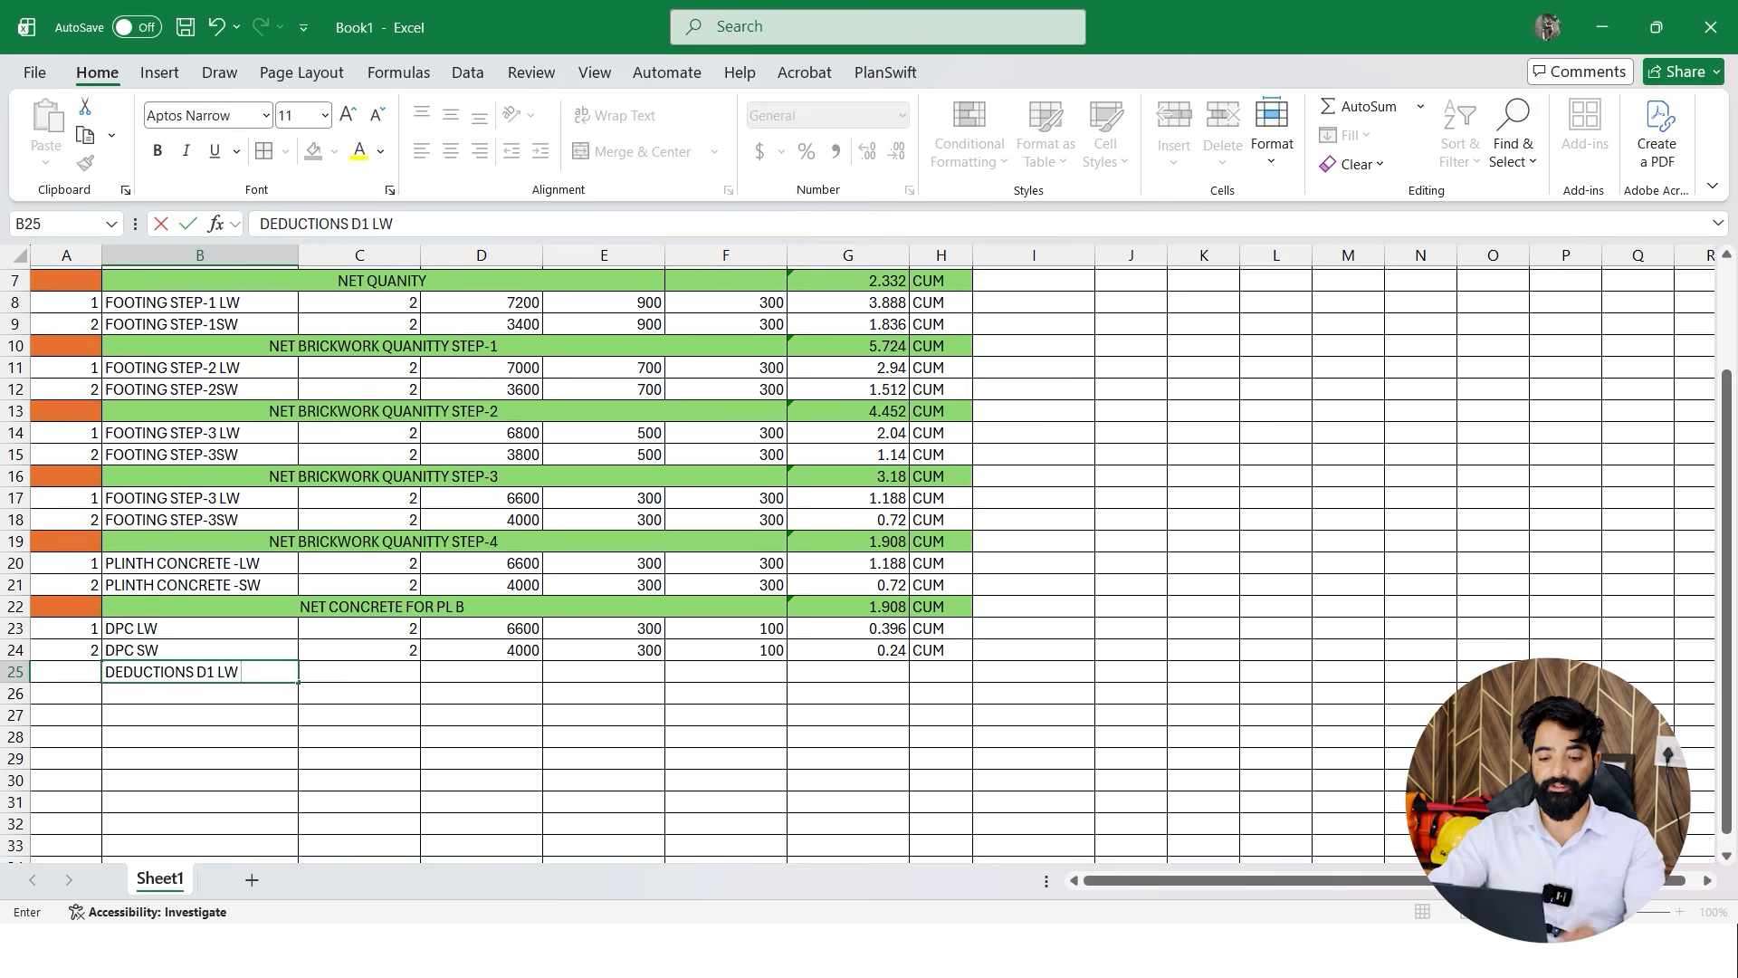
key(Tab)
text(1)
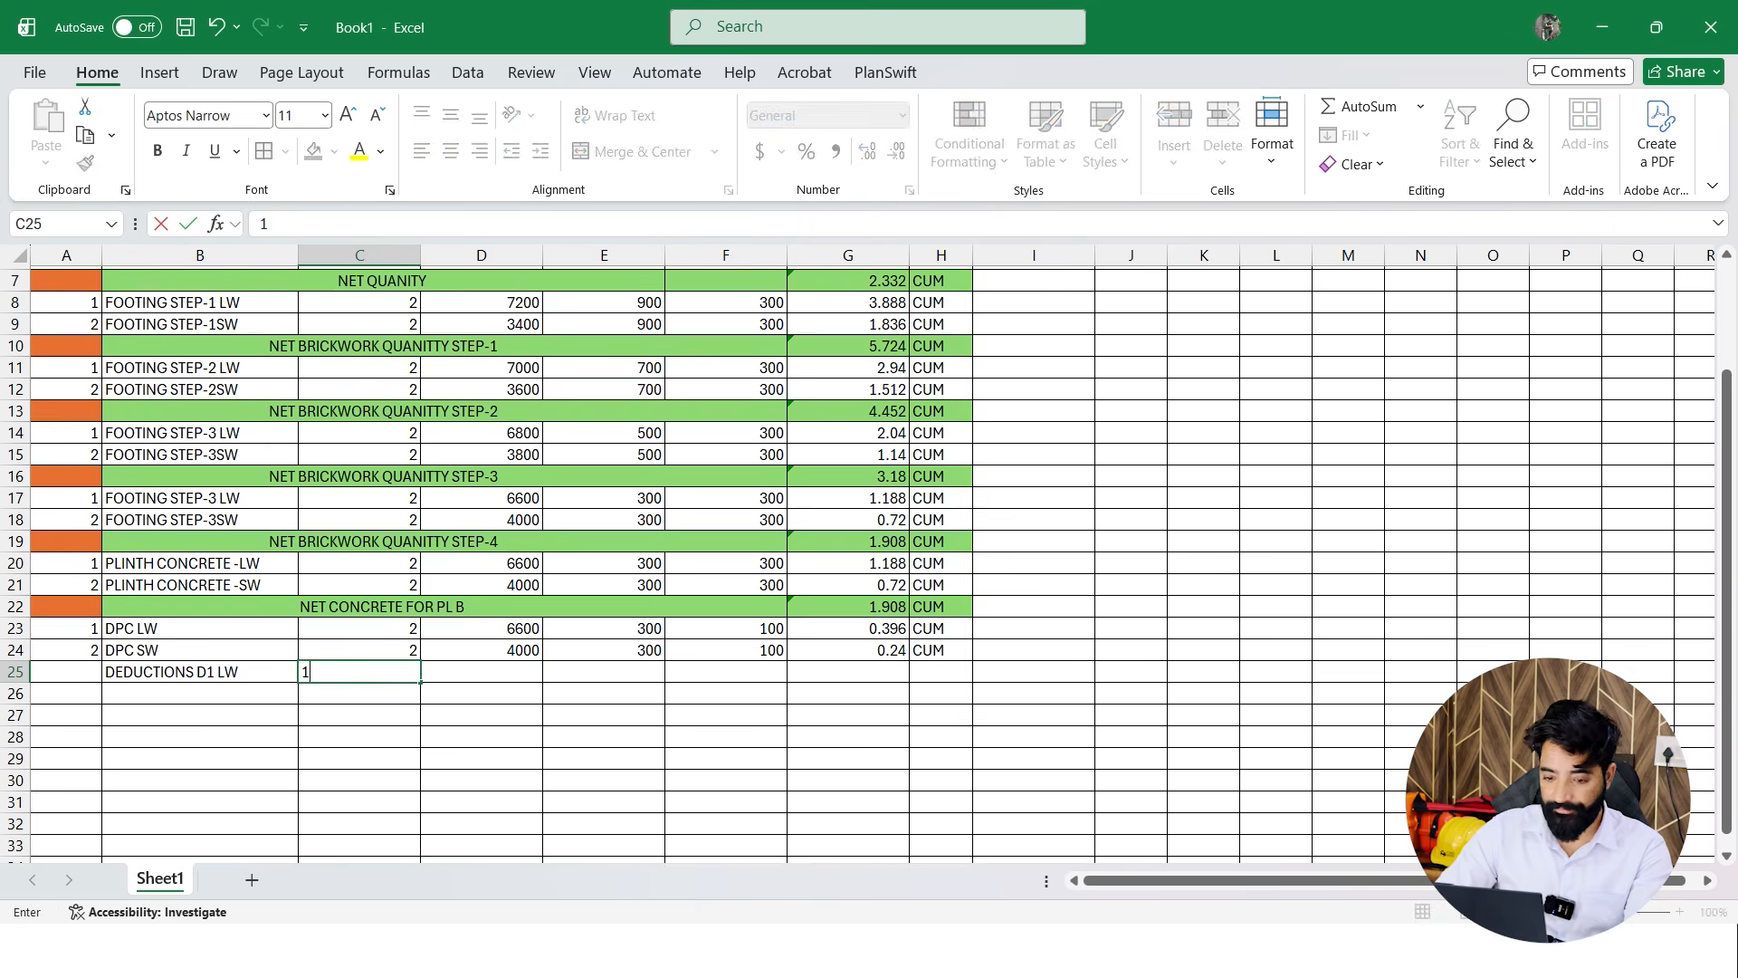
key(Tab)
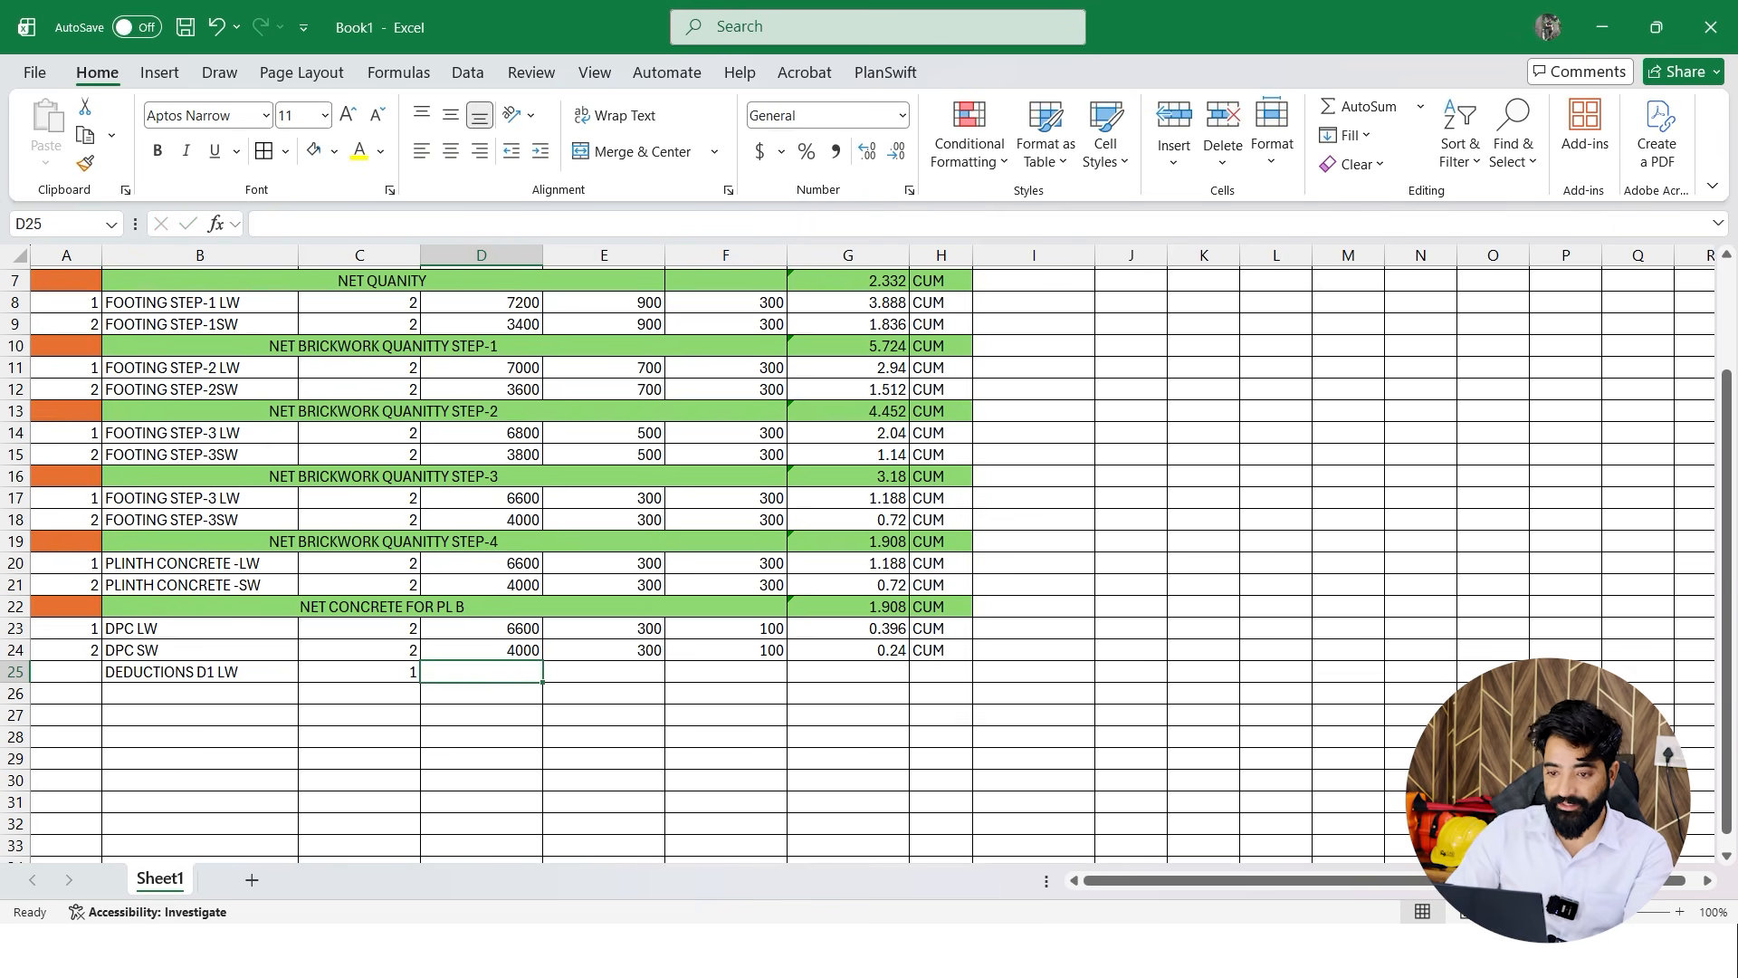
Enter length 1000, width 300 and height 100 for the door deduction in row 25
scroll(869, 561, up, 2)
text(100)
key(Tab)
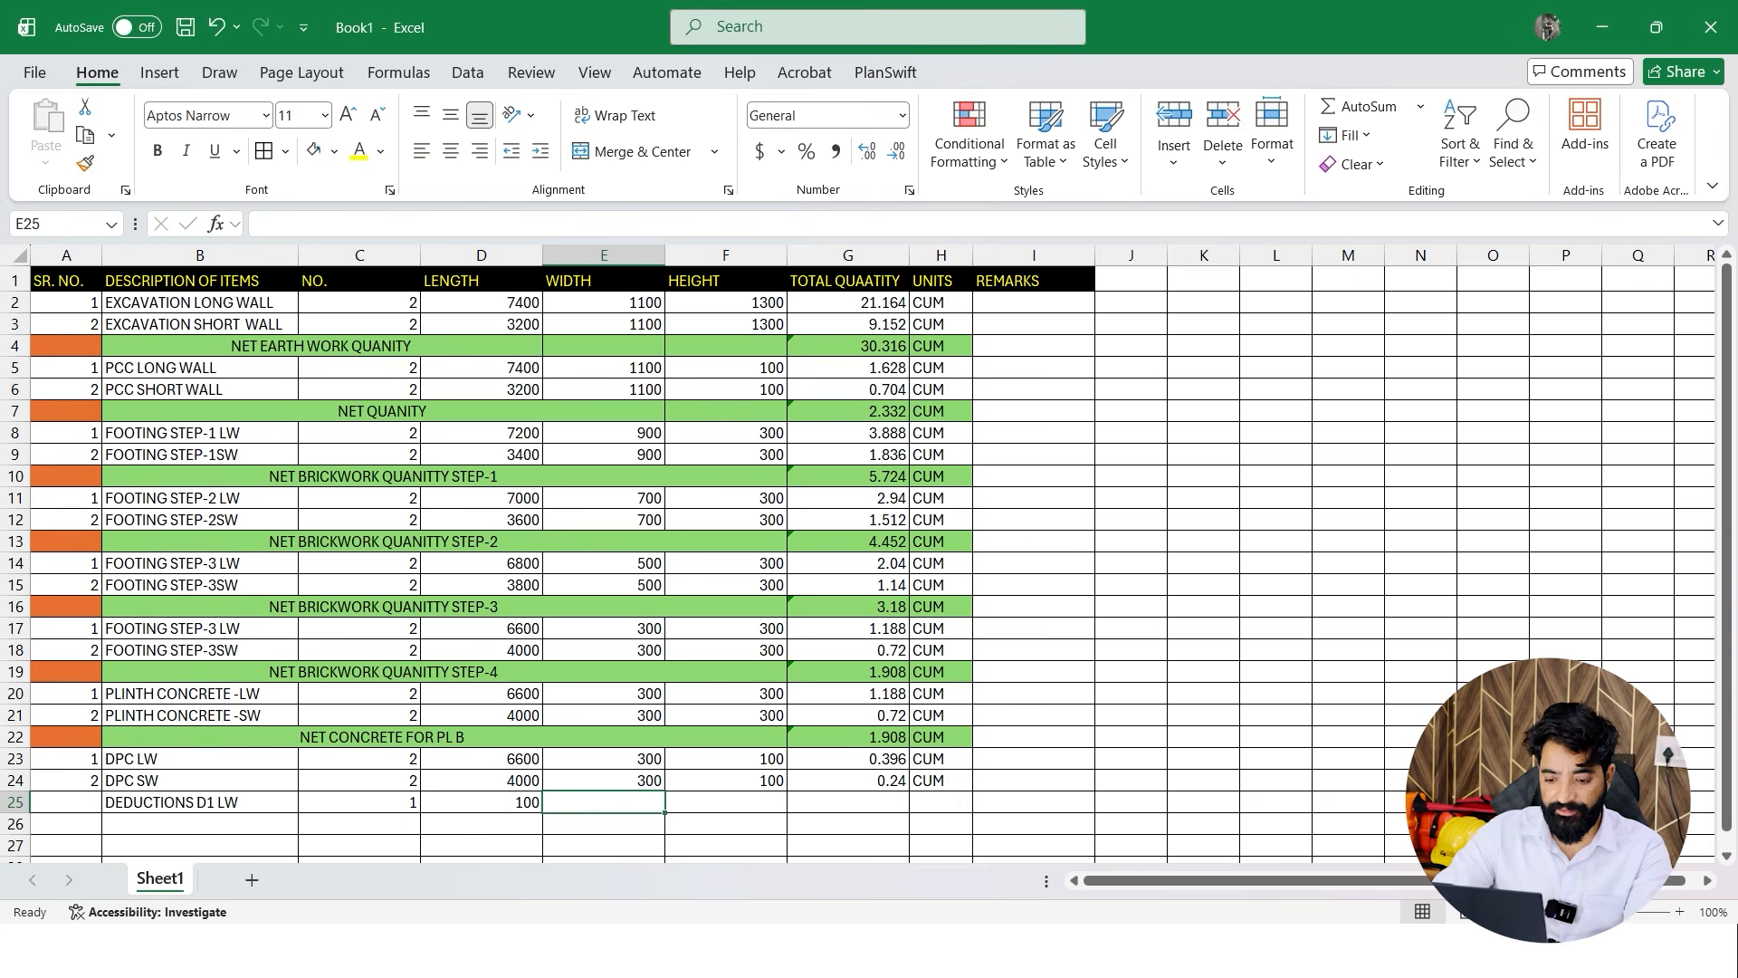
key(shift+Tab)
text(10)
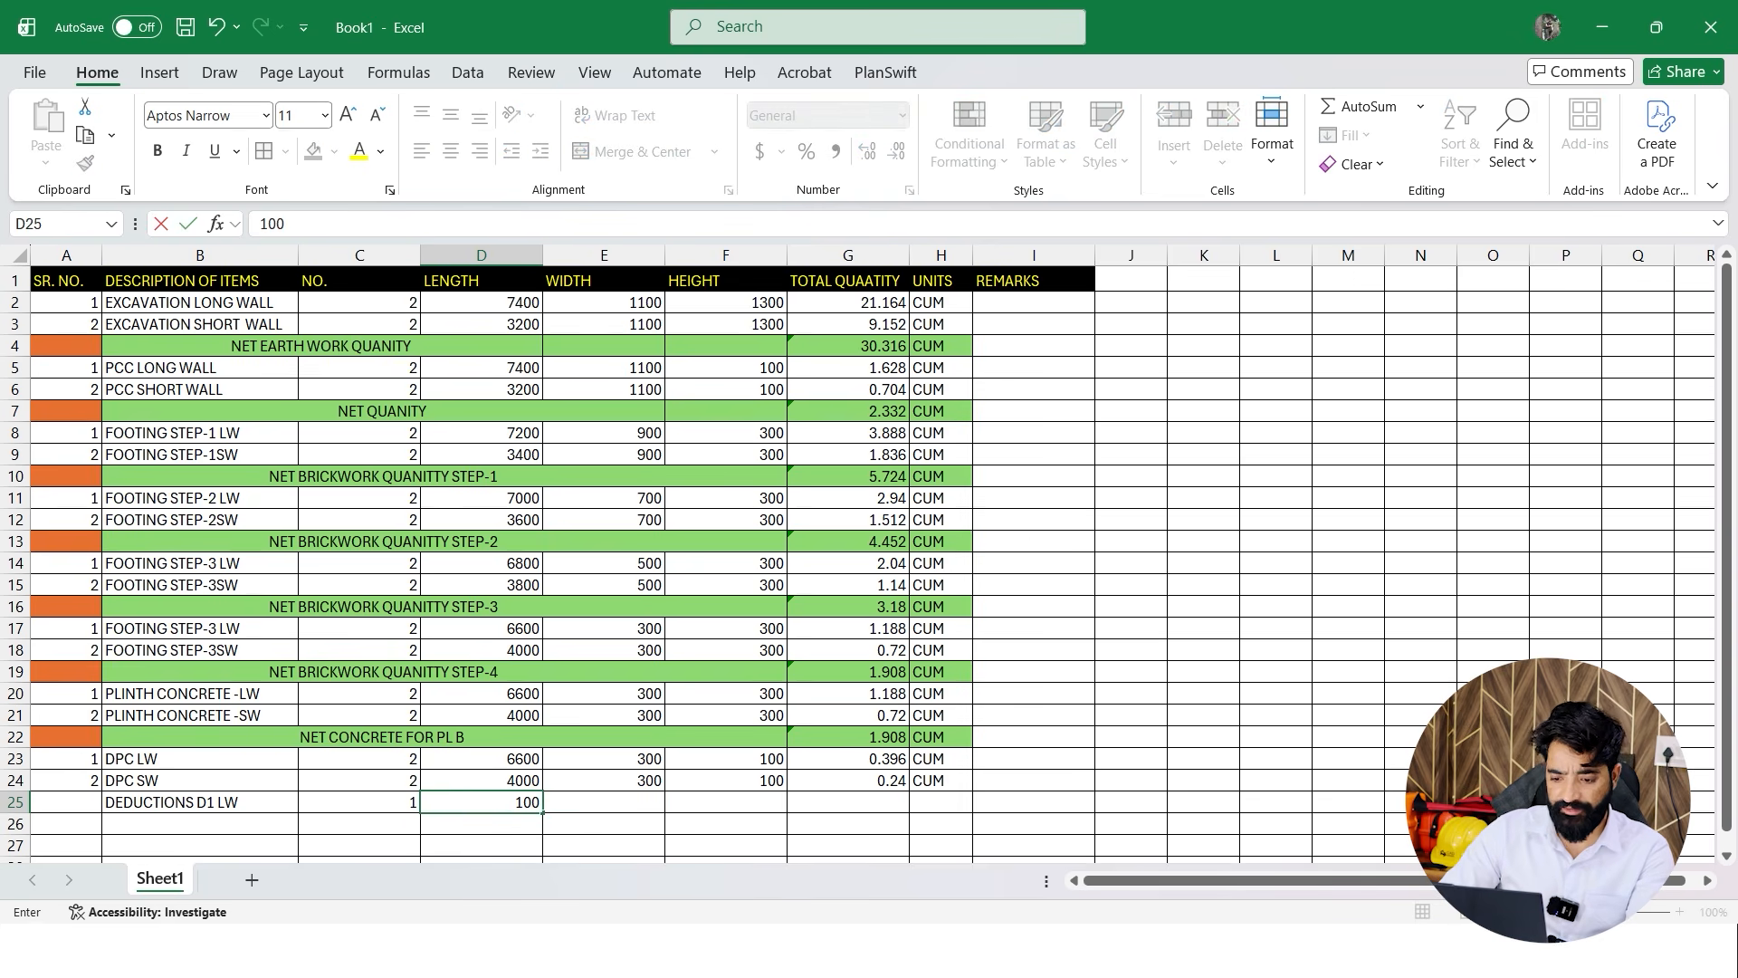
text(00)
key(Tab)
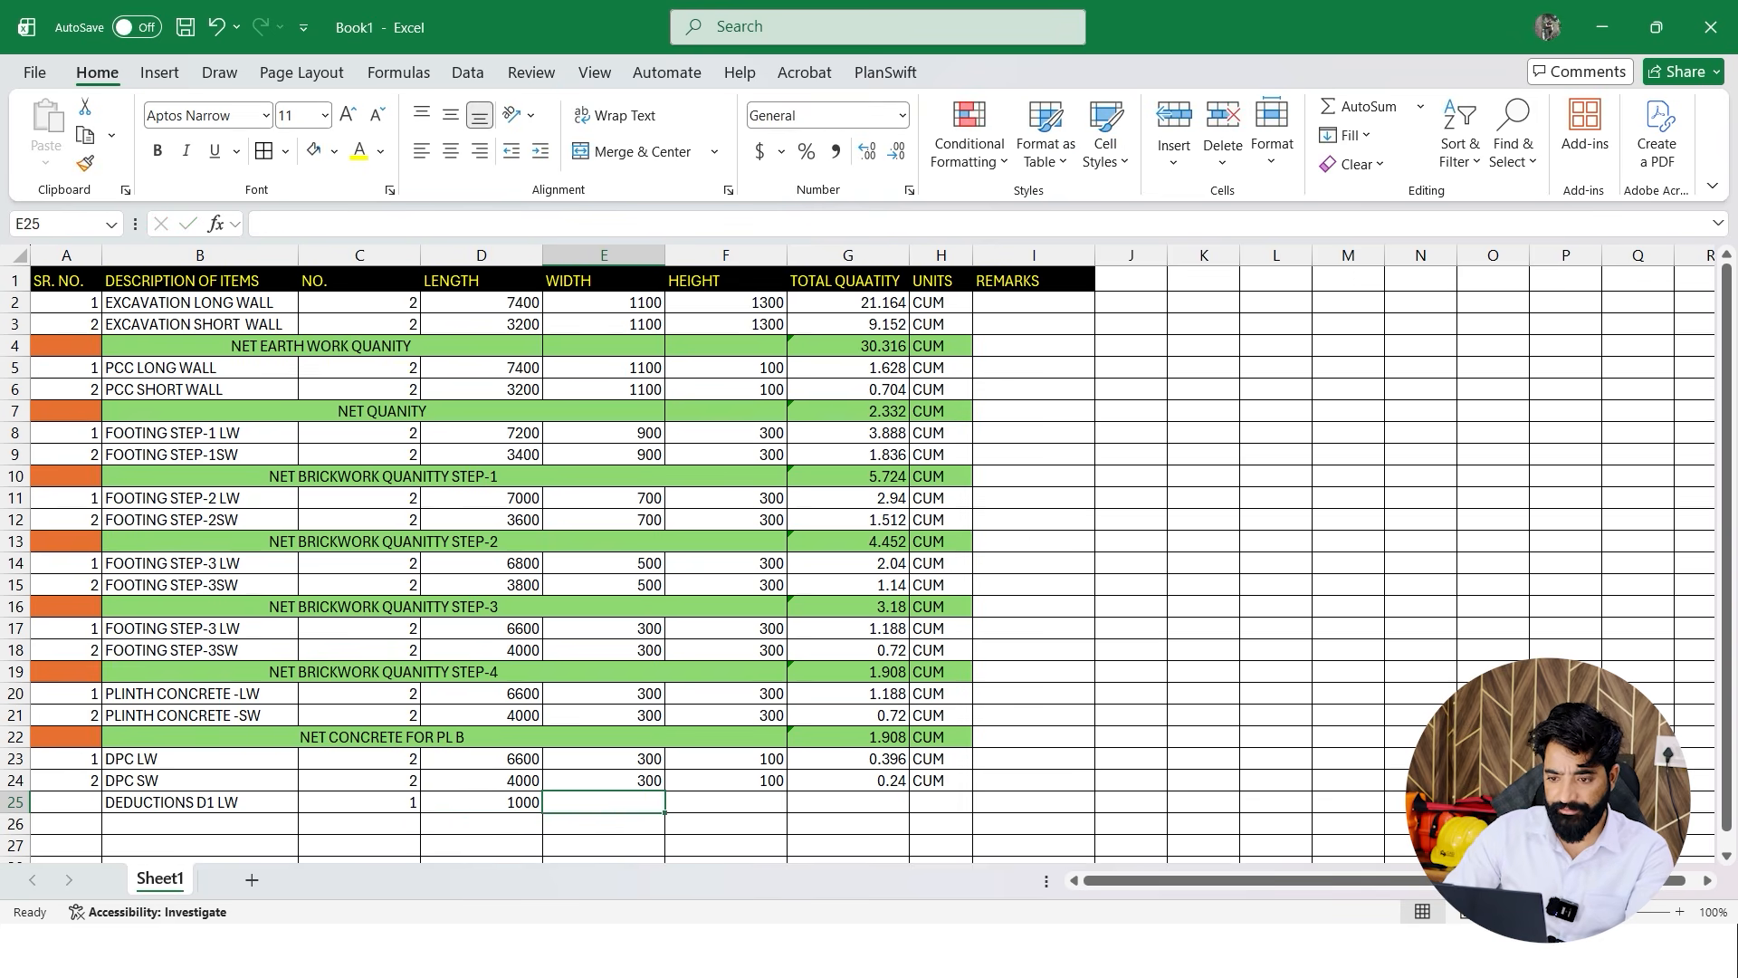
text(300)
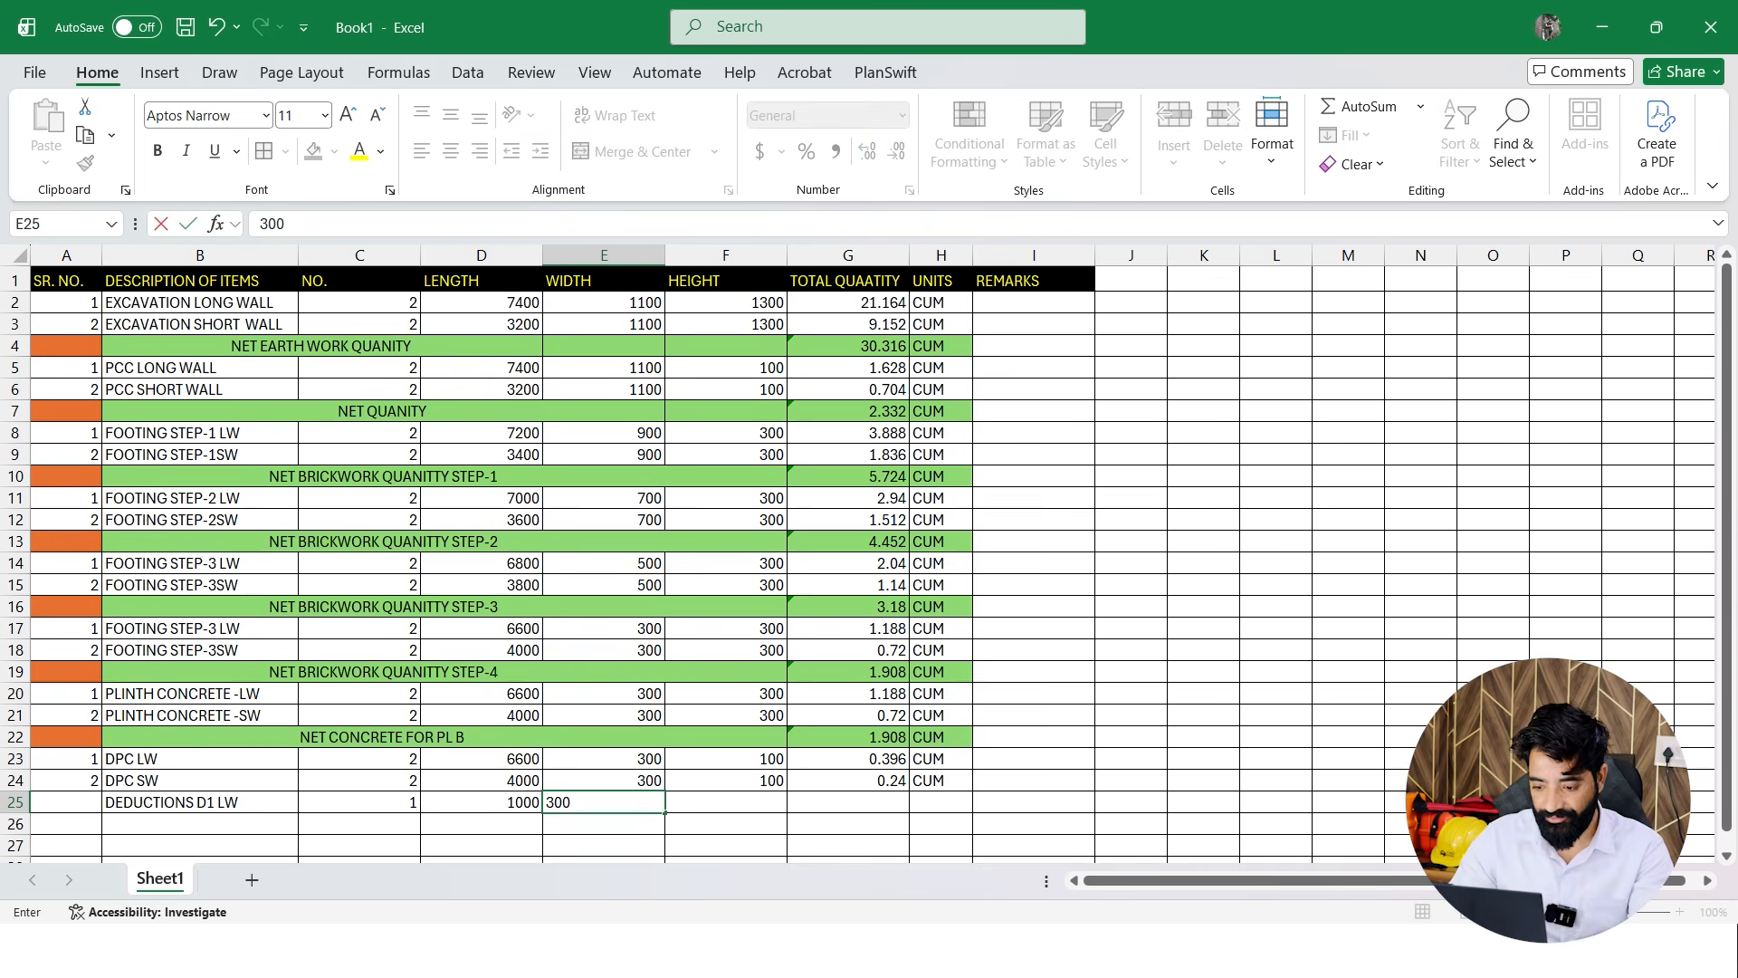
key(Tab)
text(10)
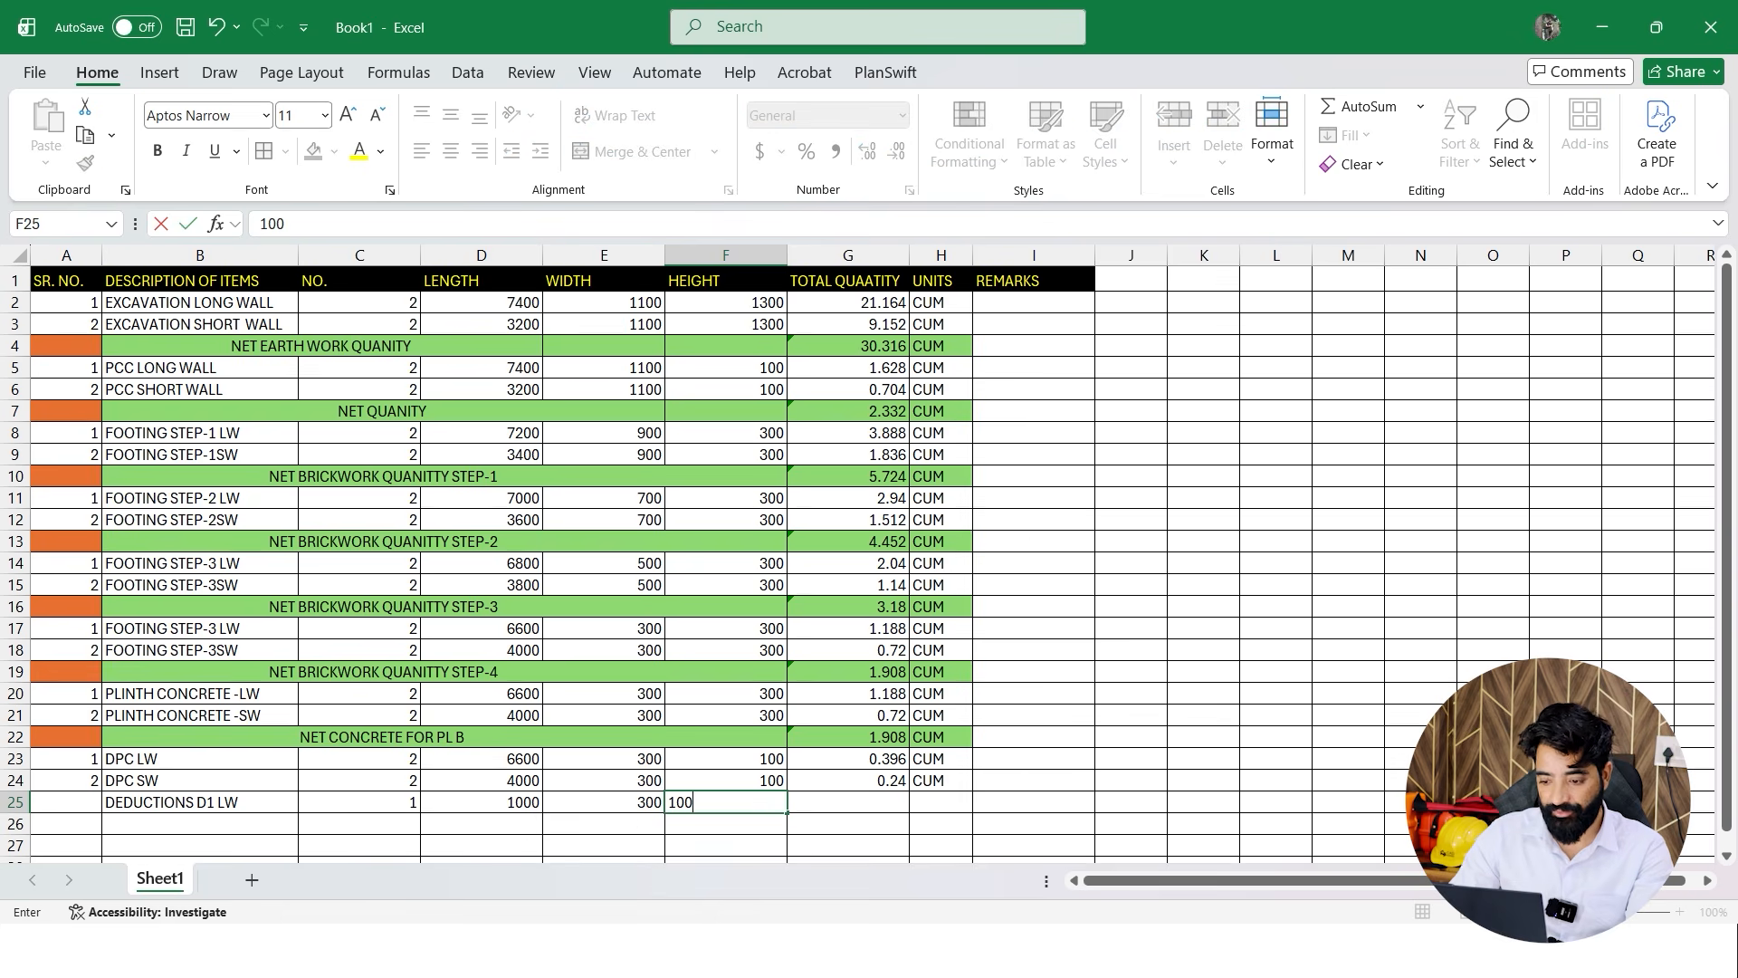
key(Return)
Fill the volume formula and CUM unit down to the deduction row and change its number to -1
click(849, 780)
drag(909, 792, 970, 812)
click(942, 780)
double_click(414, 802)
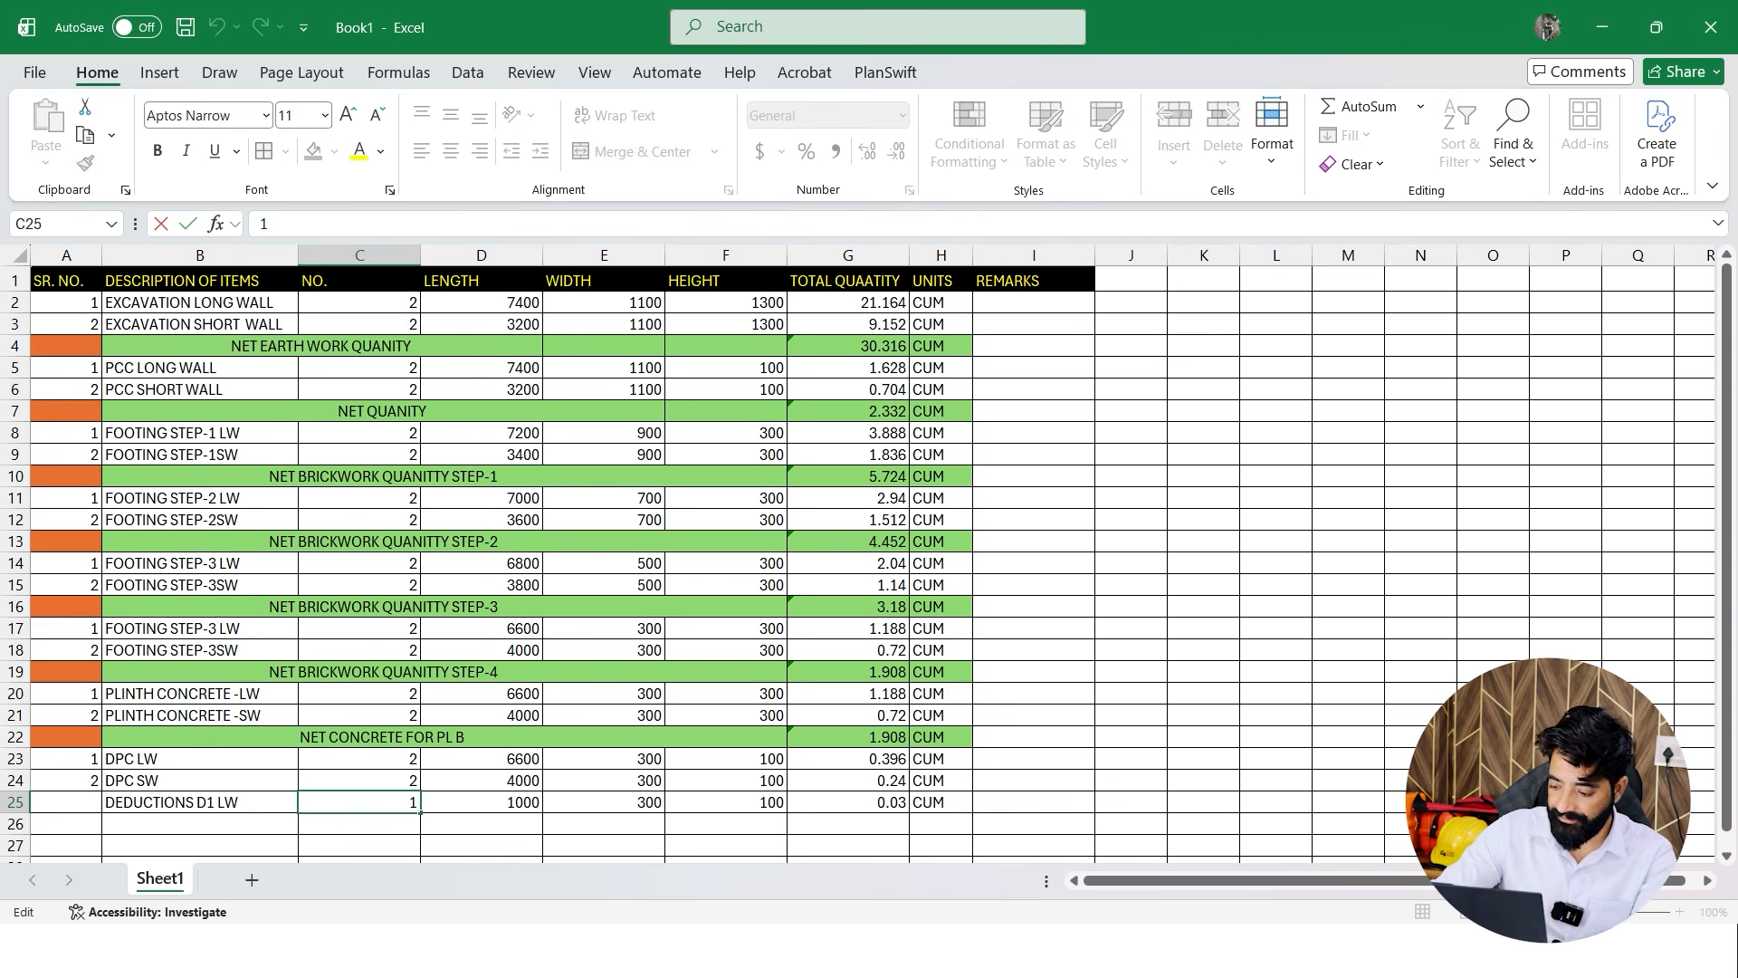
text(-)
key(Return)
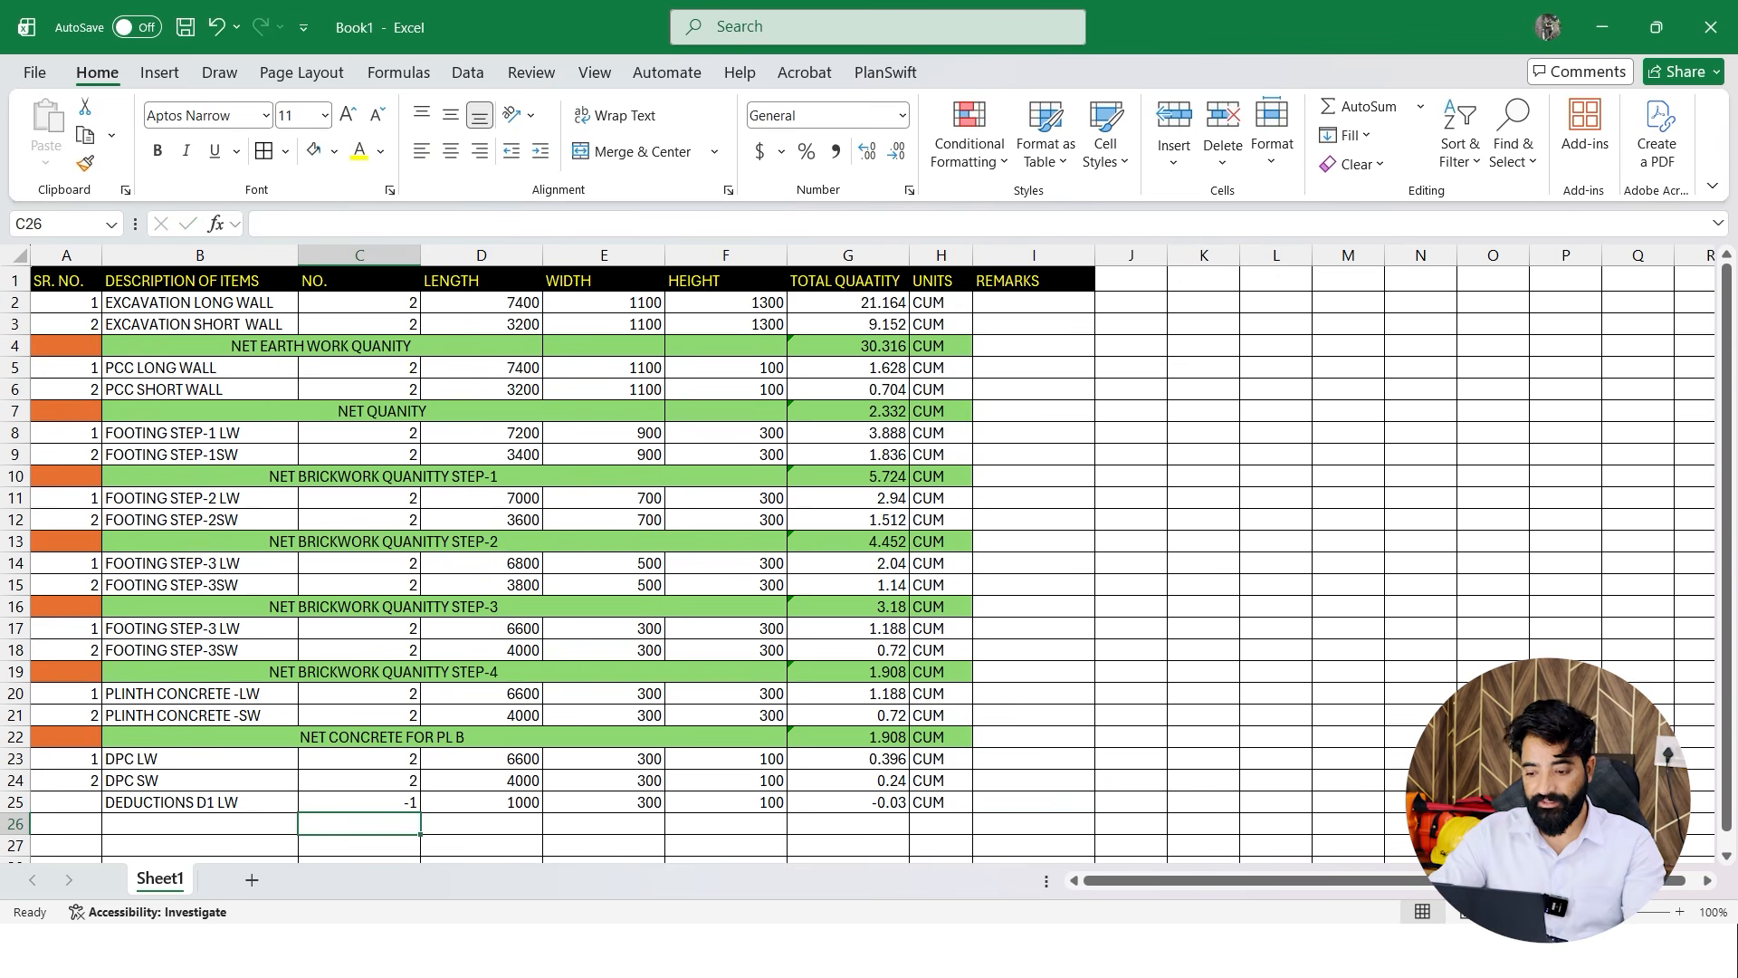
Copy the green NET CONCRETE FOR PL B total row into row 26
scroll(869, 561, down, 2)
drag(66, 607, 941, 606)
key(ctrl+c)
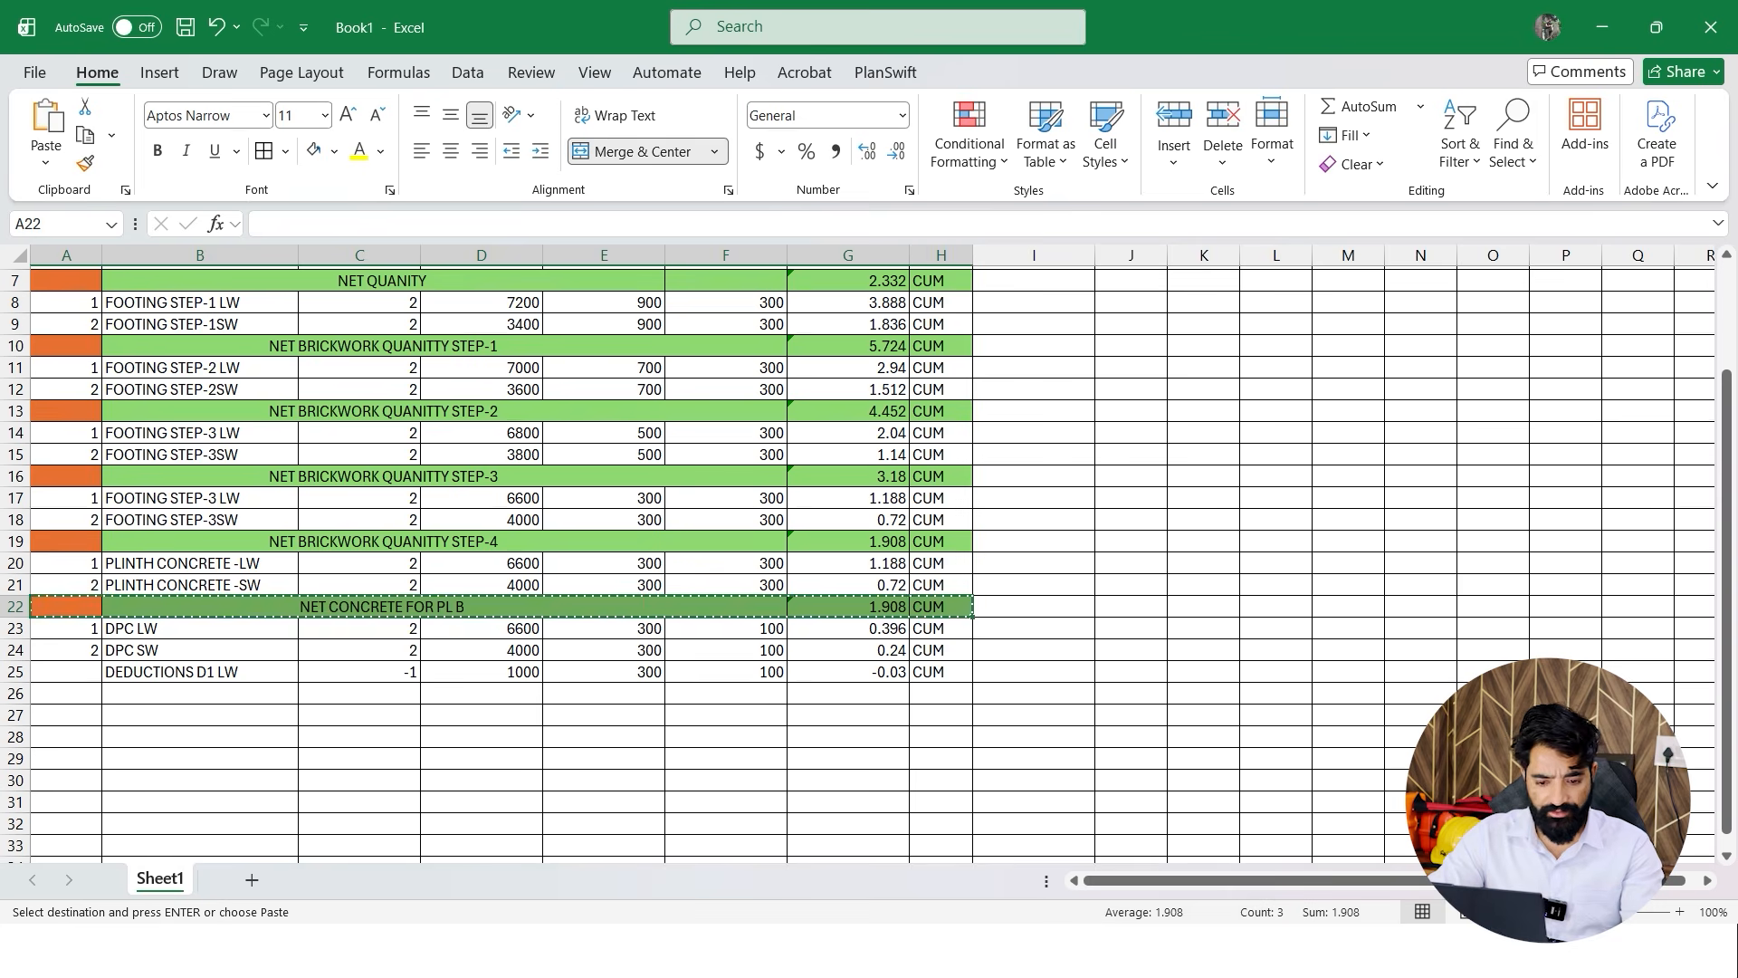
click(66, 694)
key(ctrl+v)
scroll(869, 562, down, 2)
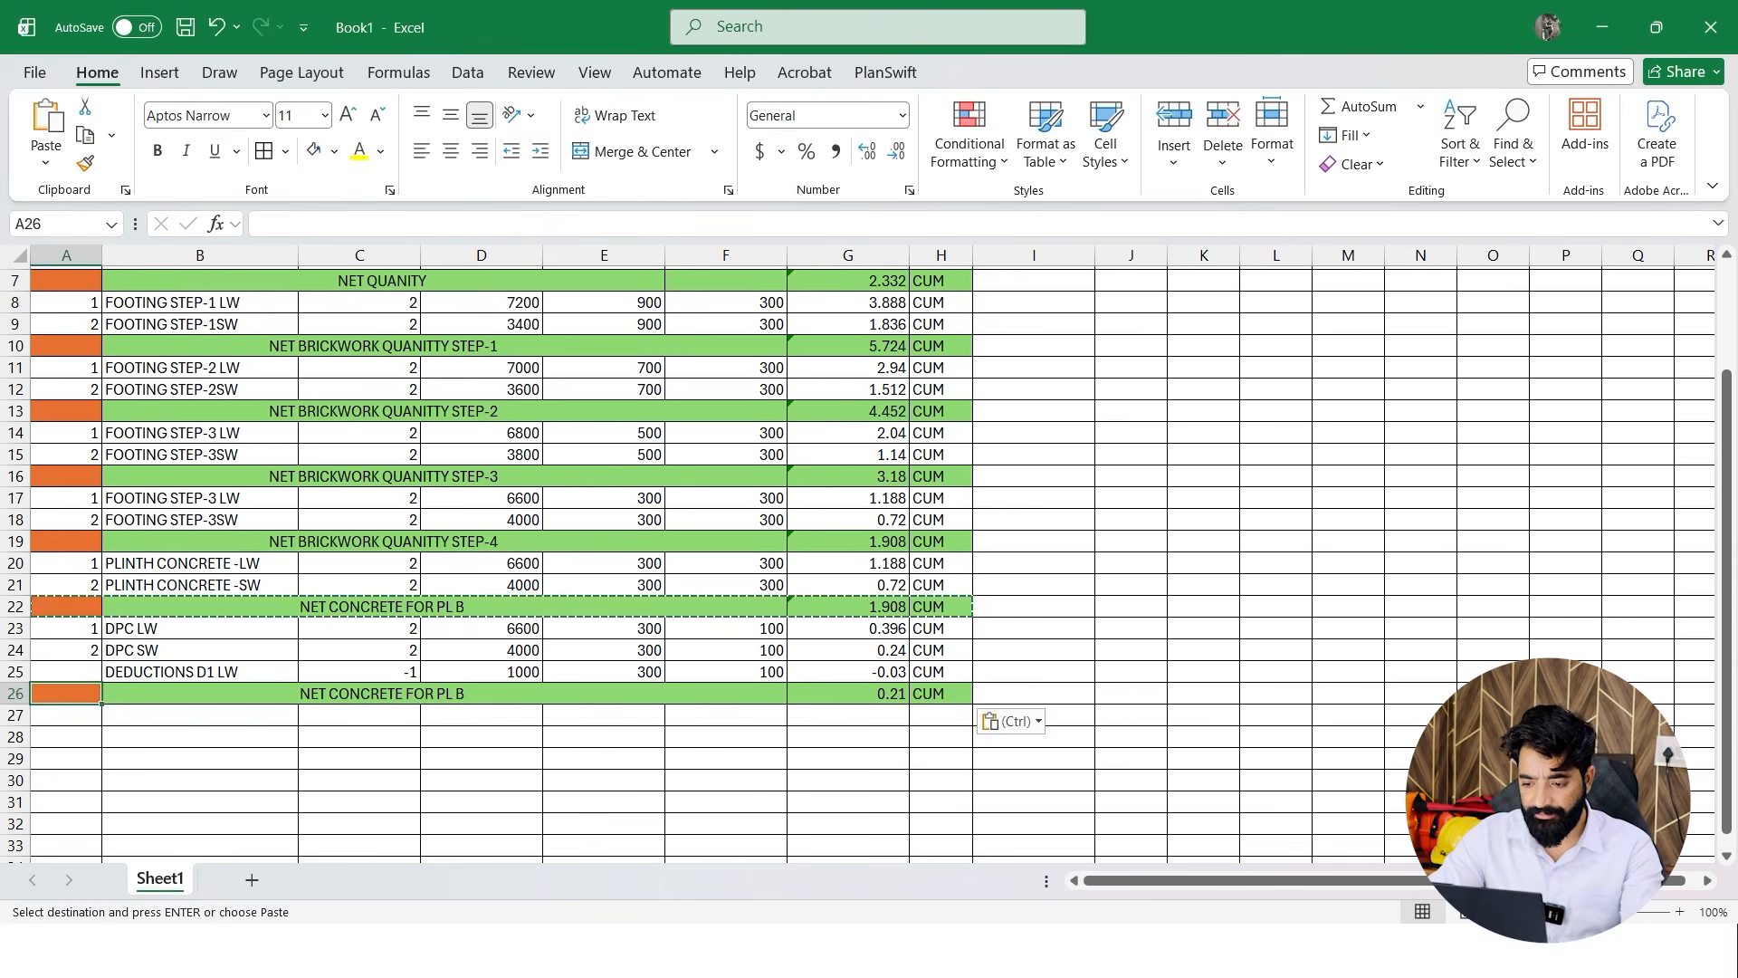
key(Escape)
Extend the sum in G26 to cover both DPC rows and the deduction row, G23 to G25
click(1130, 672)
click(847, 694)
key(F2)
drag(909, 639, 908, 624)
click(1033, 672)
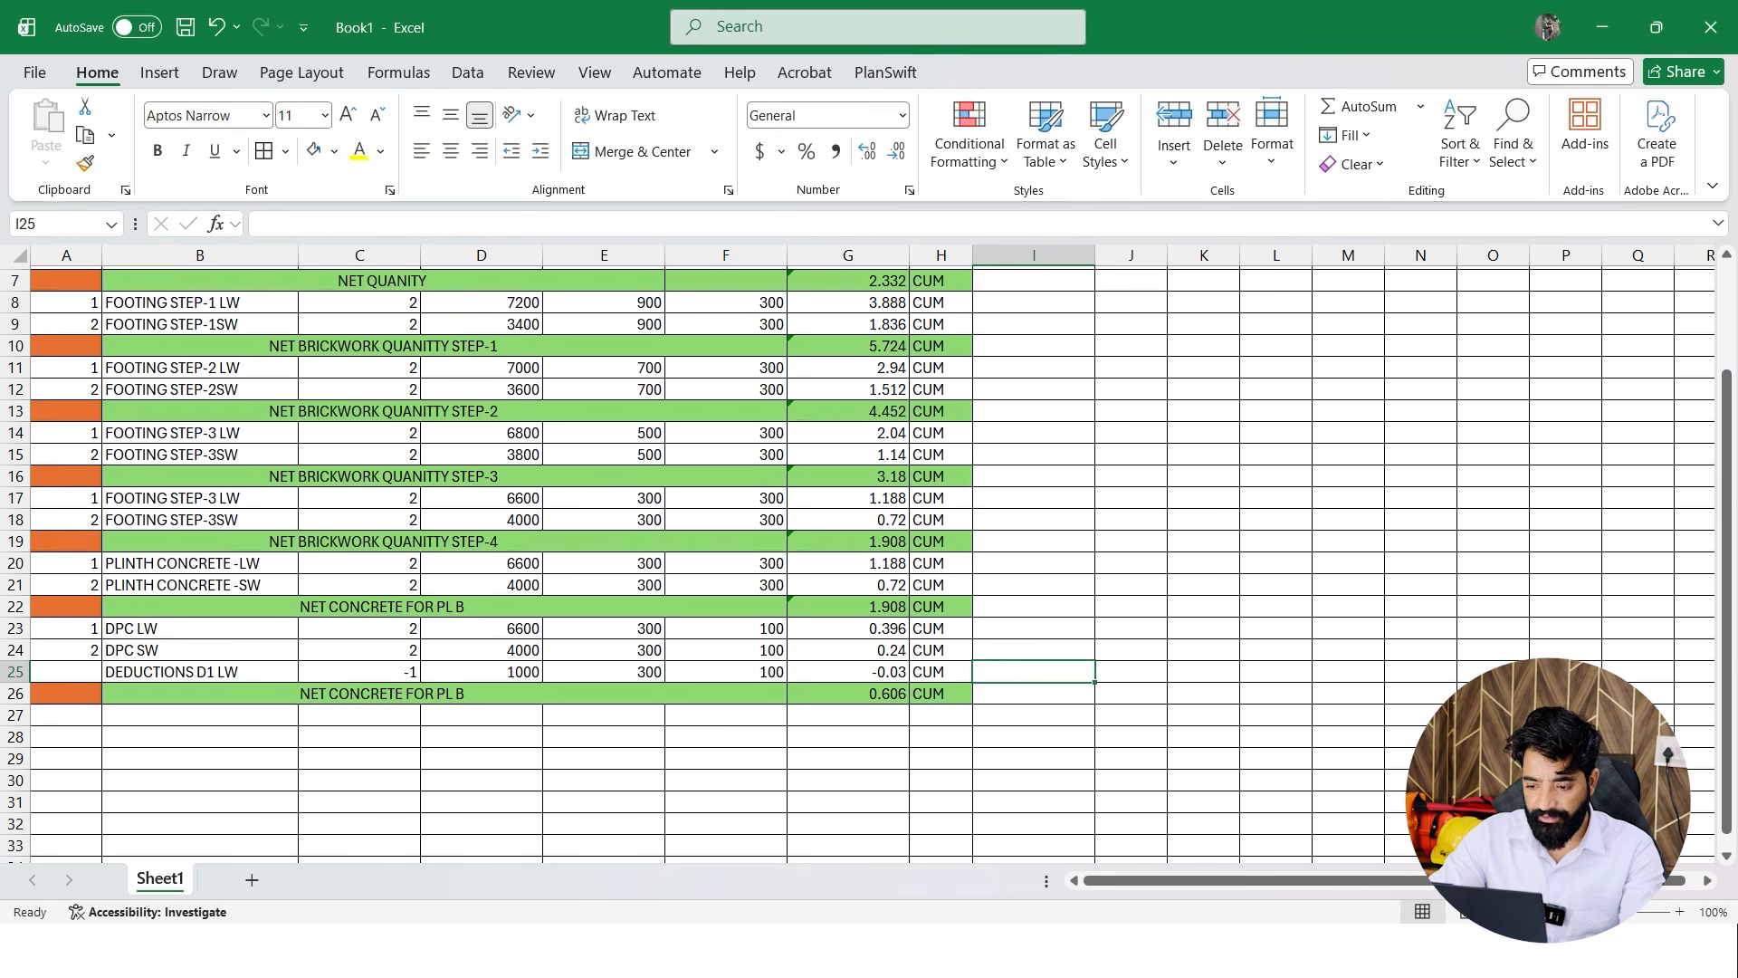
double_click(849, 693)
click(1130, 672)
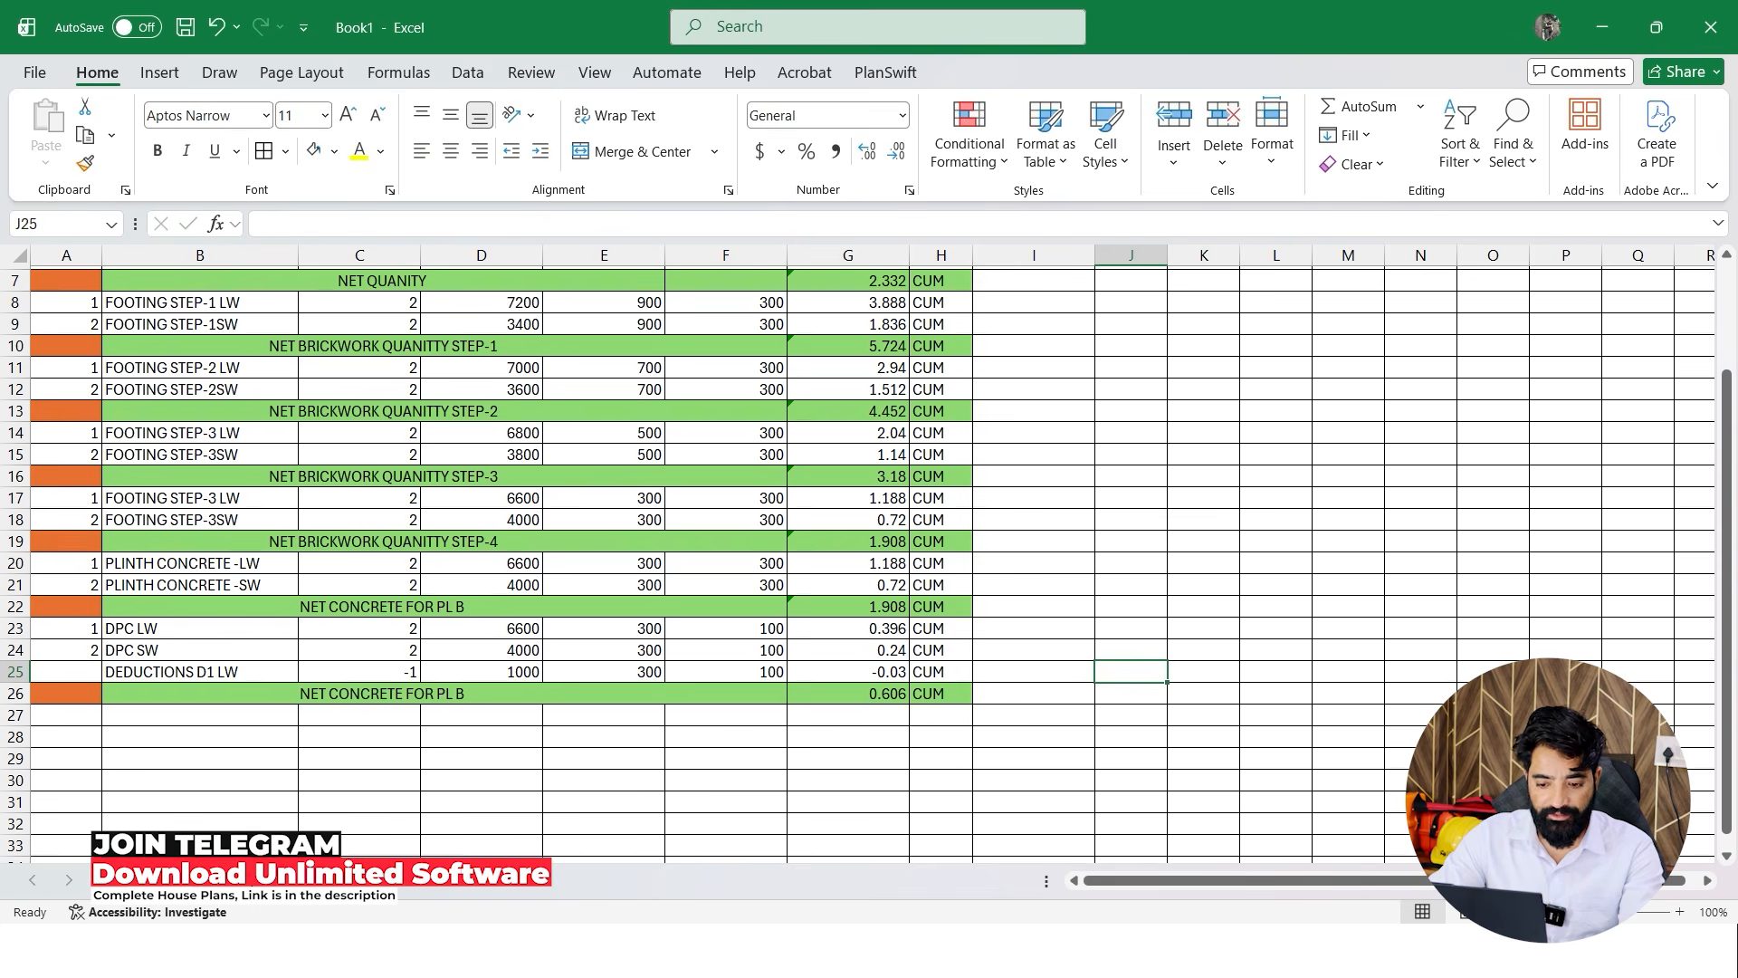
Rename the row 26 total label as NET DPC REQUIRED
double_click(425, 693)
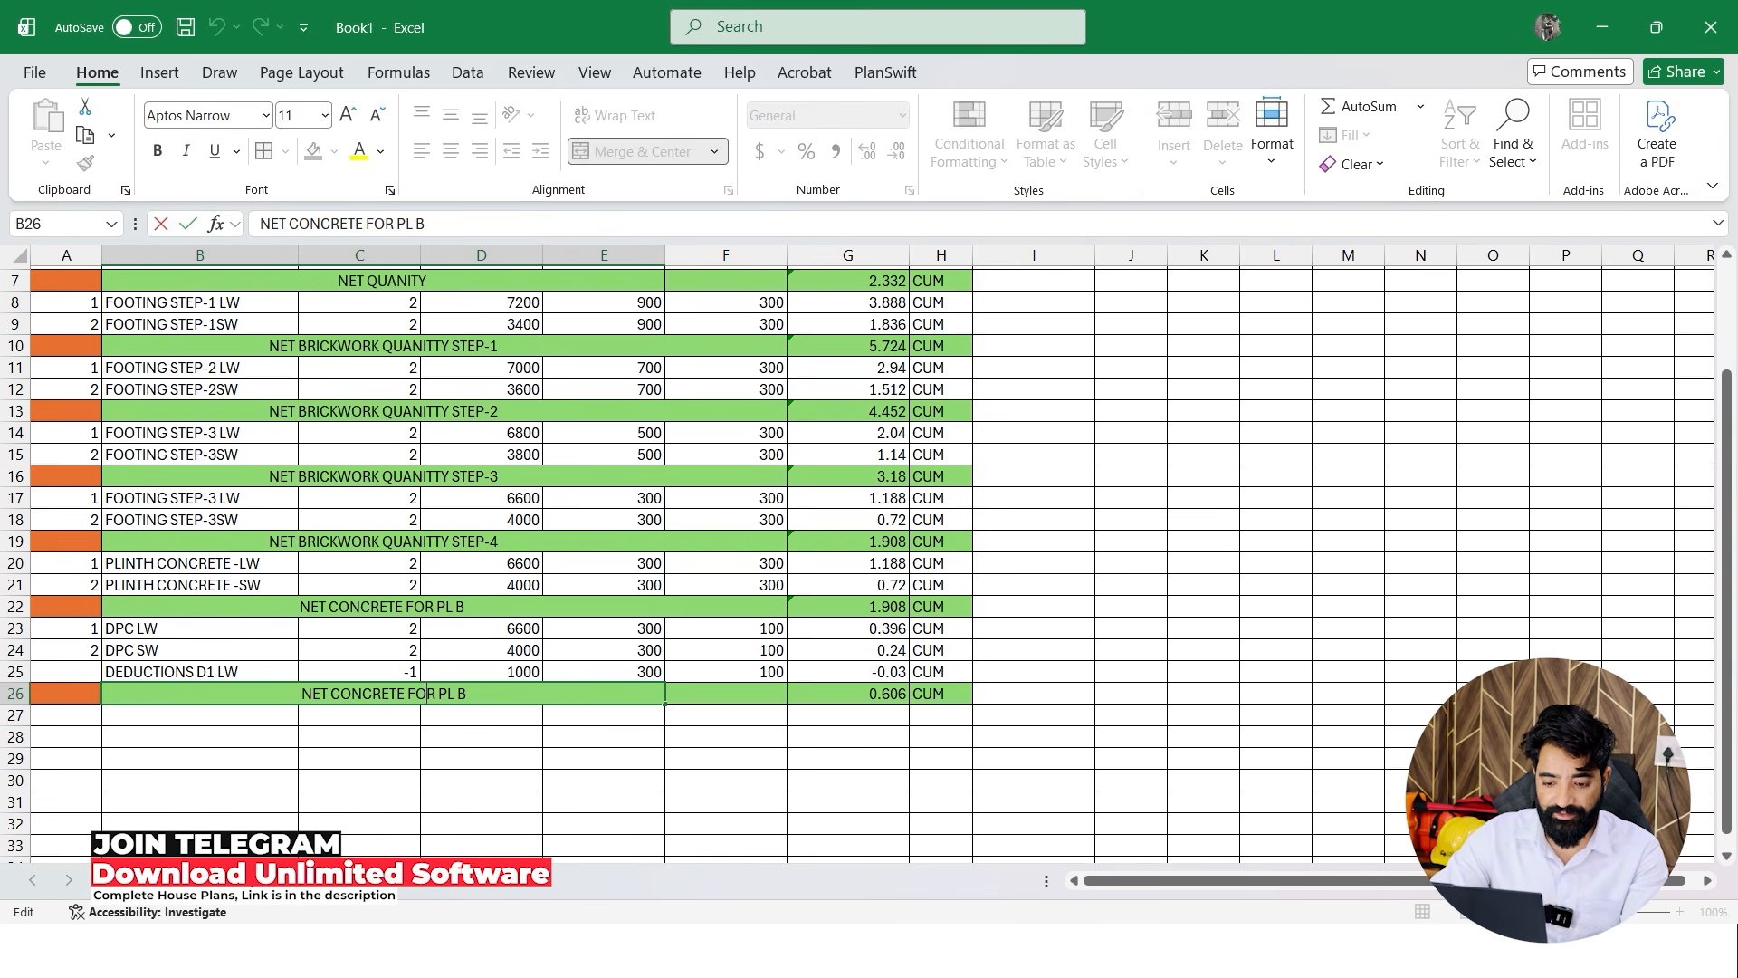
drag(467, 694, 297, 694)
key(BackSpace)
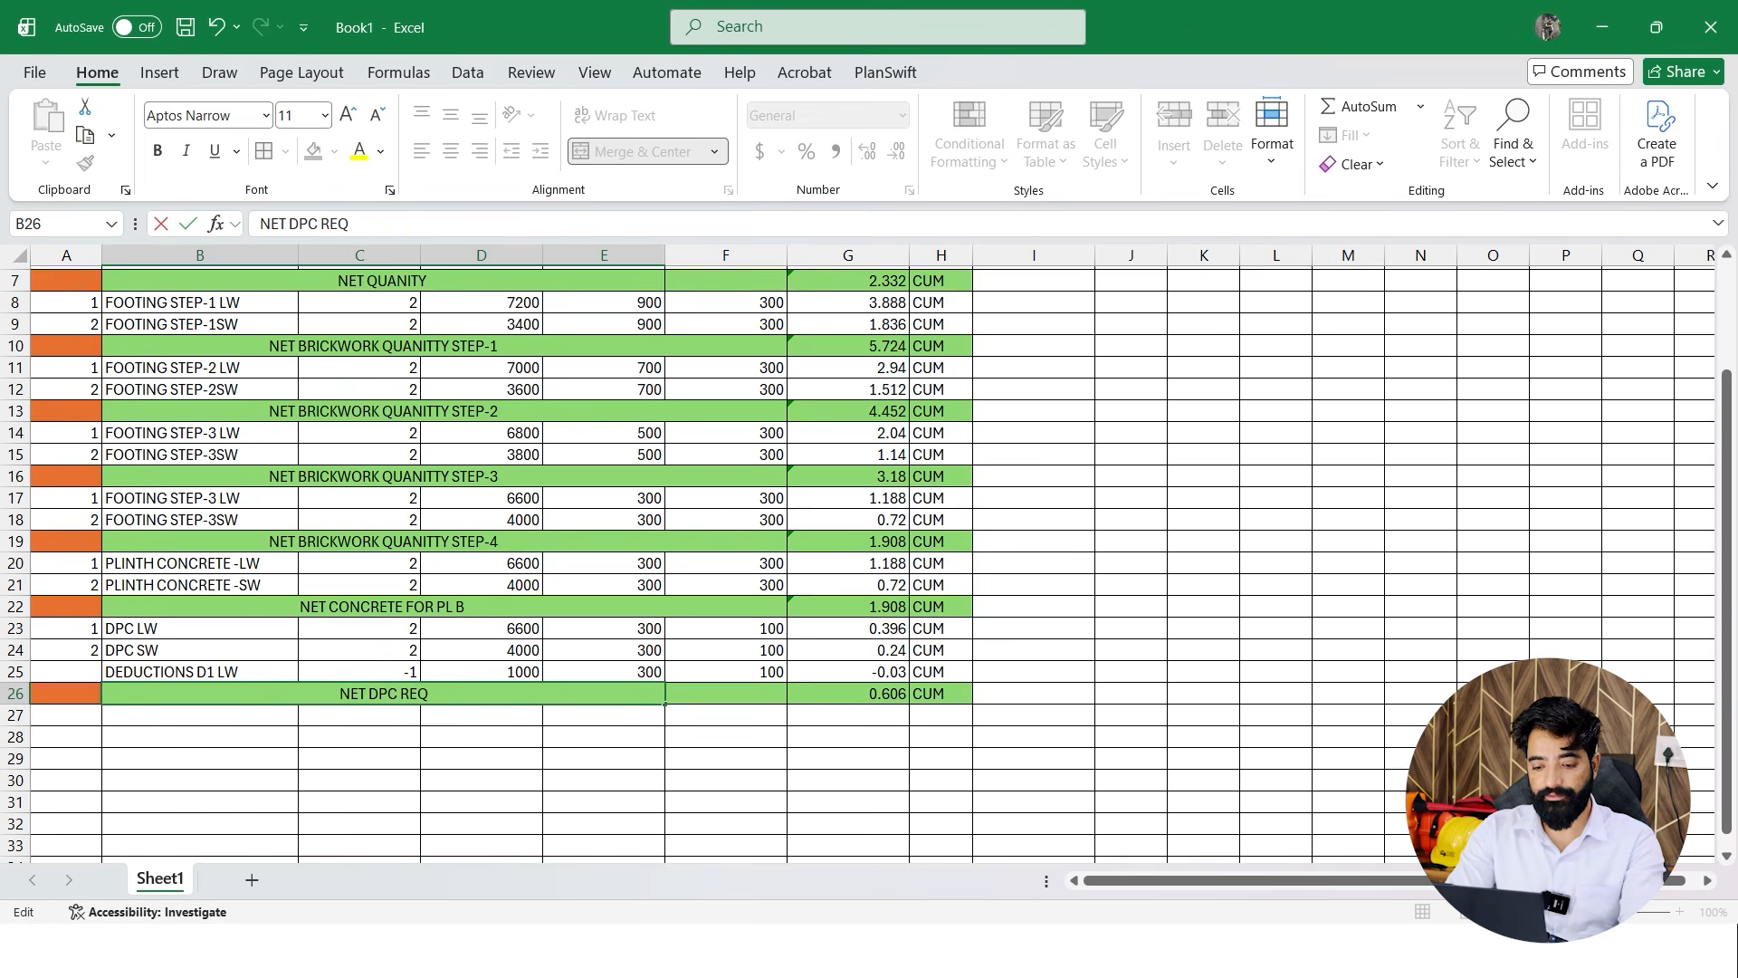
key(Return)
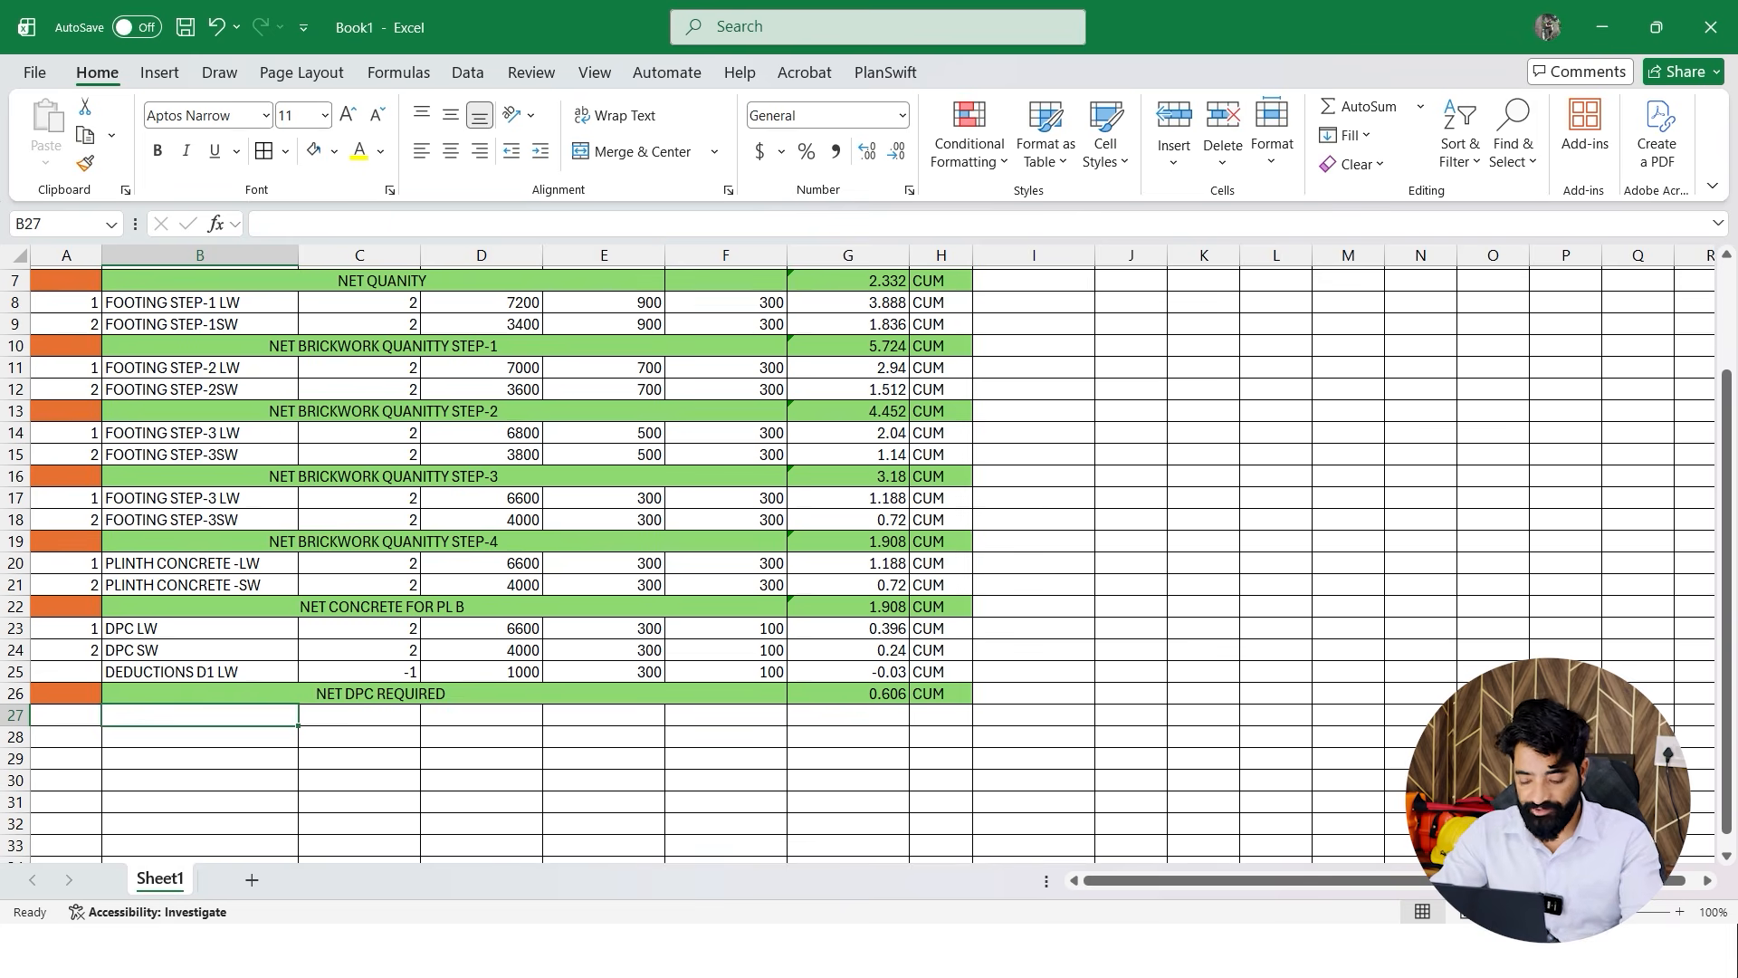
Switch back to the AutoCAD drawing with the wall elevation and plan
key(super)
mouse_move(1322, 950)
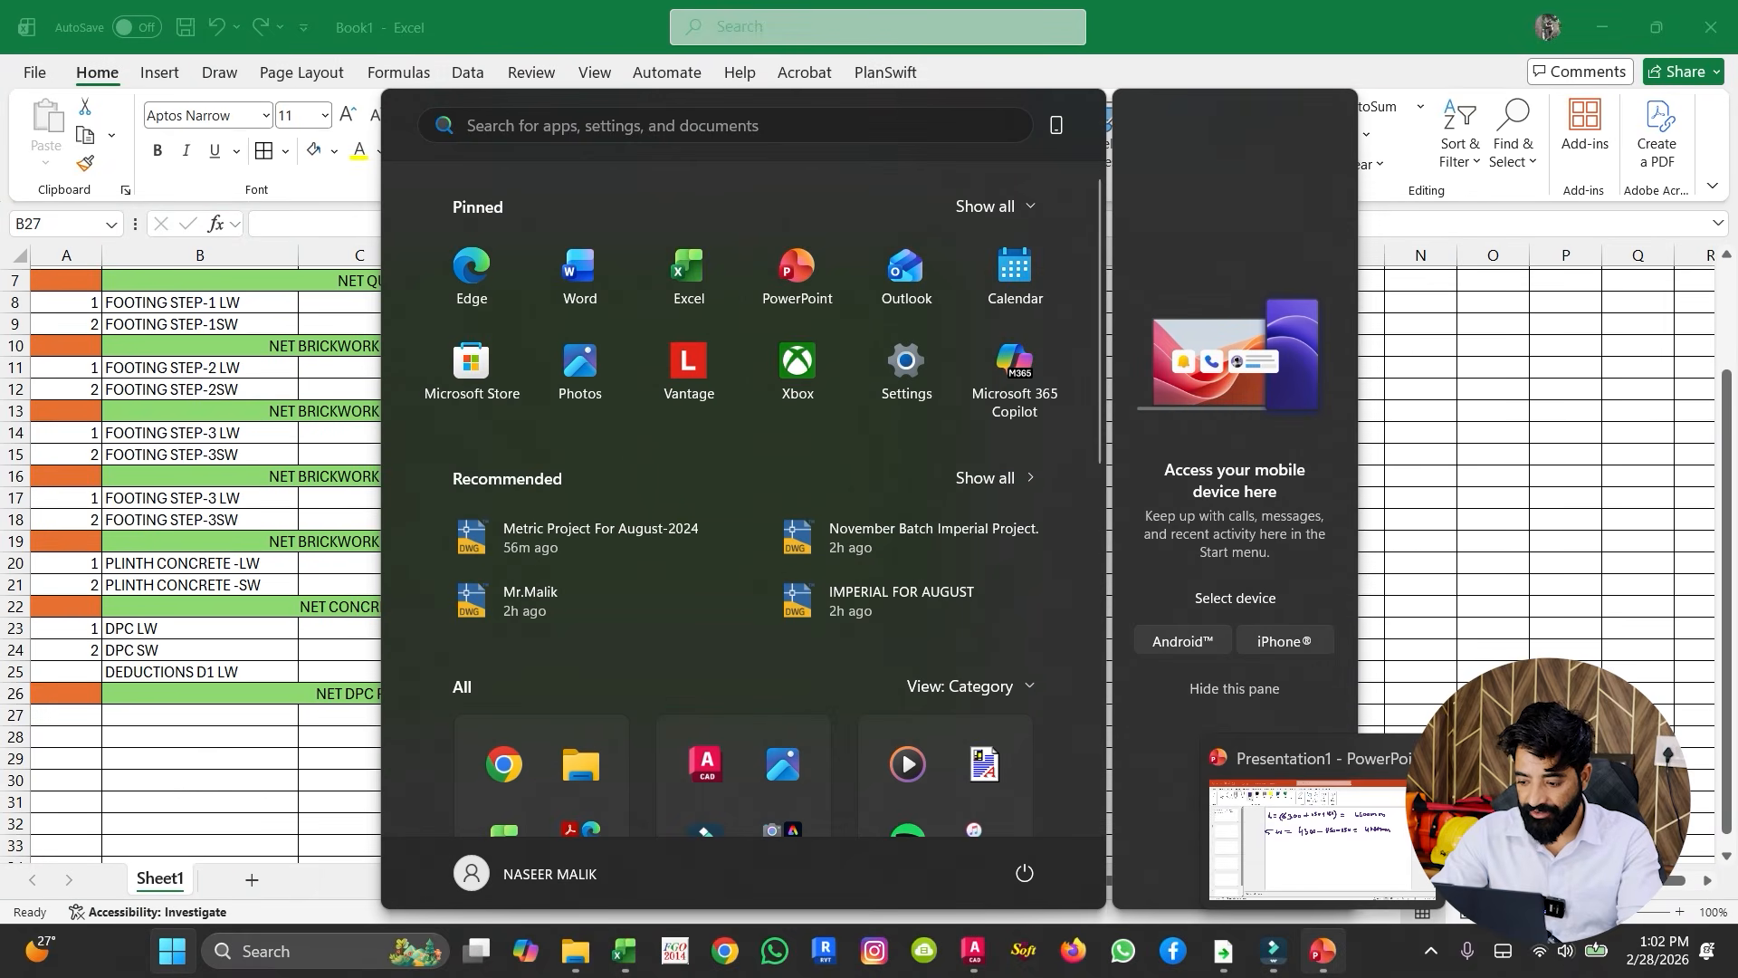
click(973, 951)
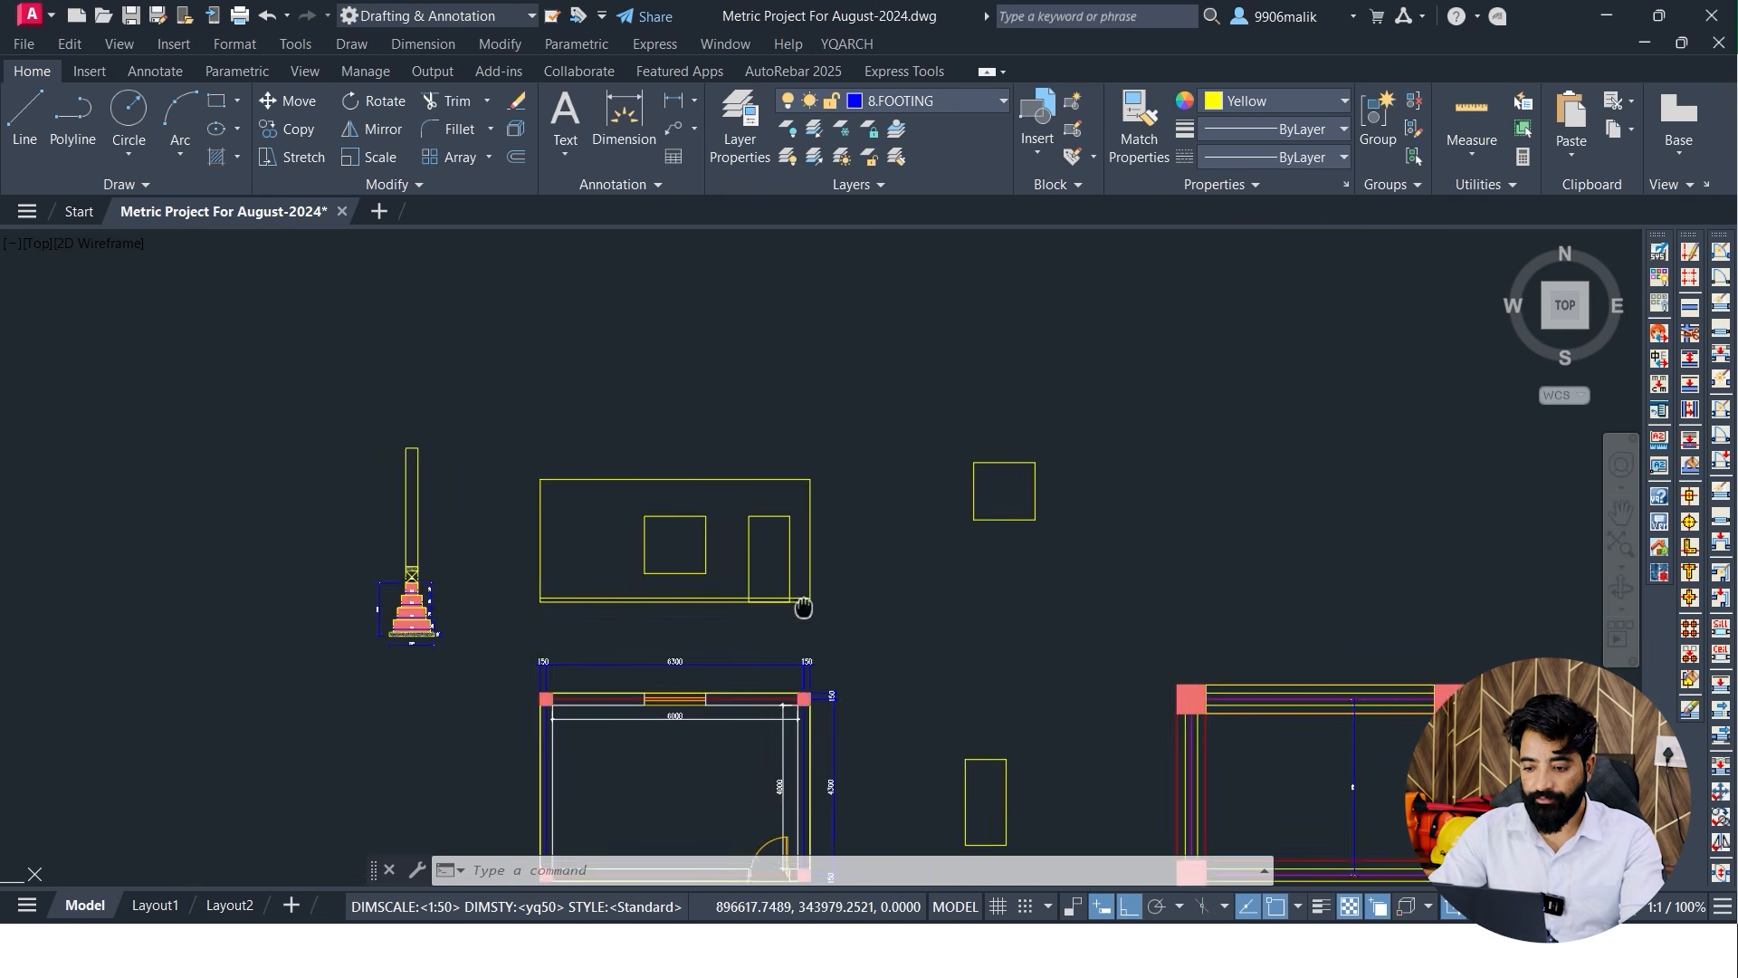
Measure the wall height above the DPC line in the elevation with a linear dimension, without placing it
scroll(821, 604, up, 4)
text(dli)
key(Return)
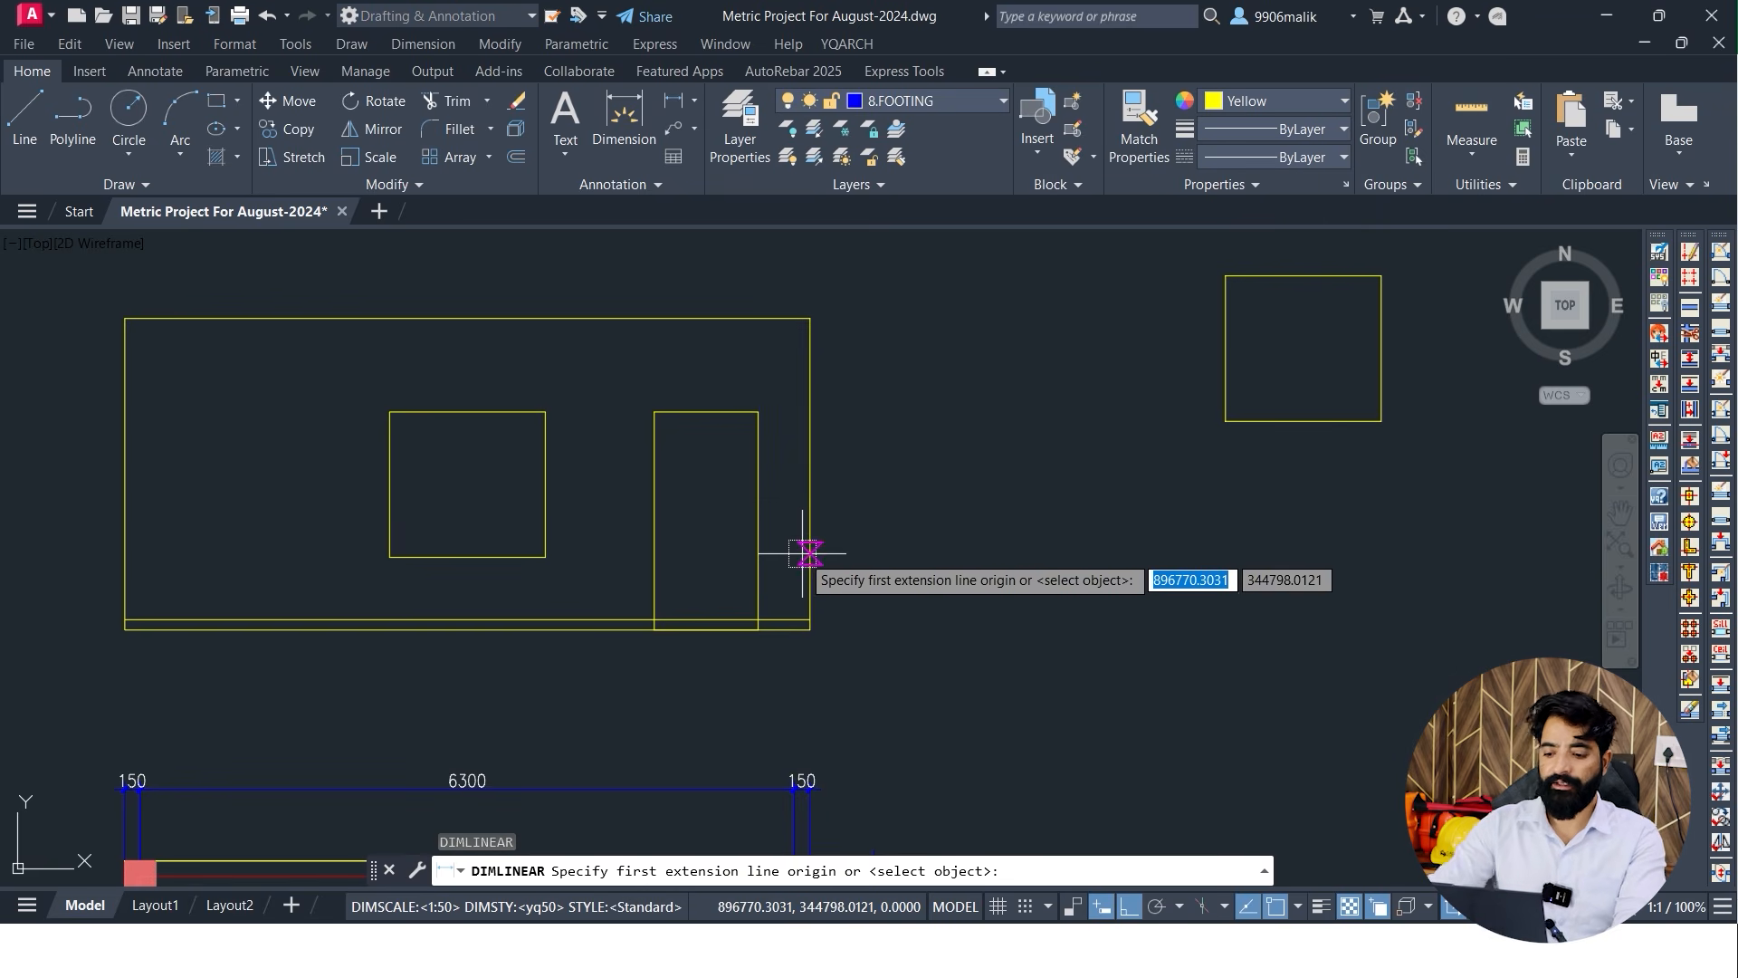
scroll(814, 582, up, 4)
click(757, 589)
scroll(757, 589, down, 2)
middle_drag(823, 444, 874, 735)
click(807, 389)
scroll(814, 543, down, 2)
scroll(762, 667, up, 5)
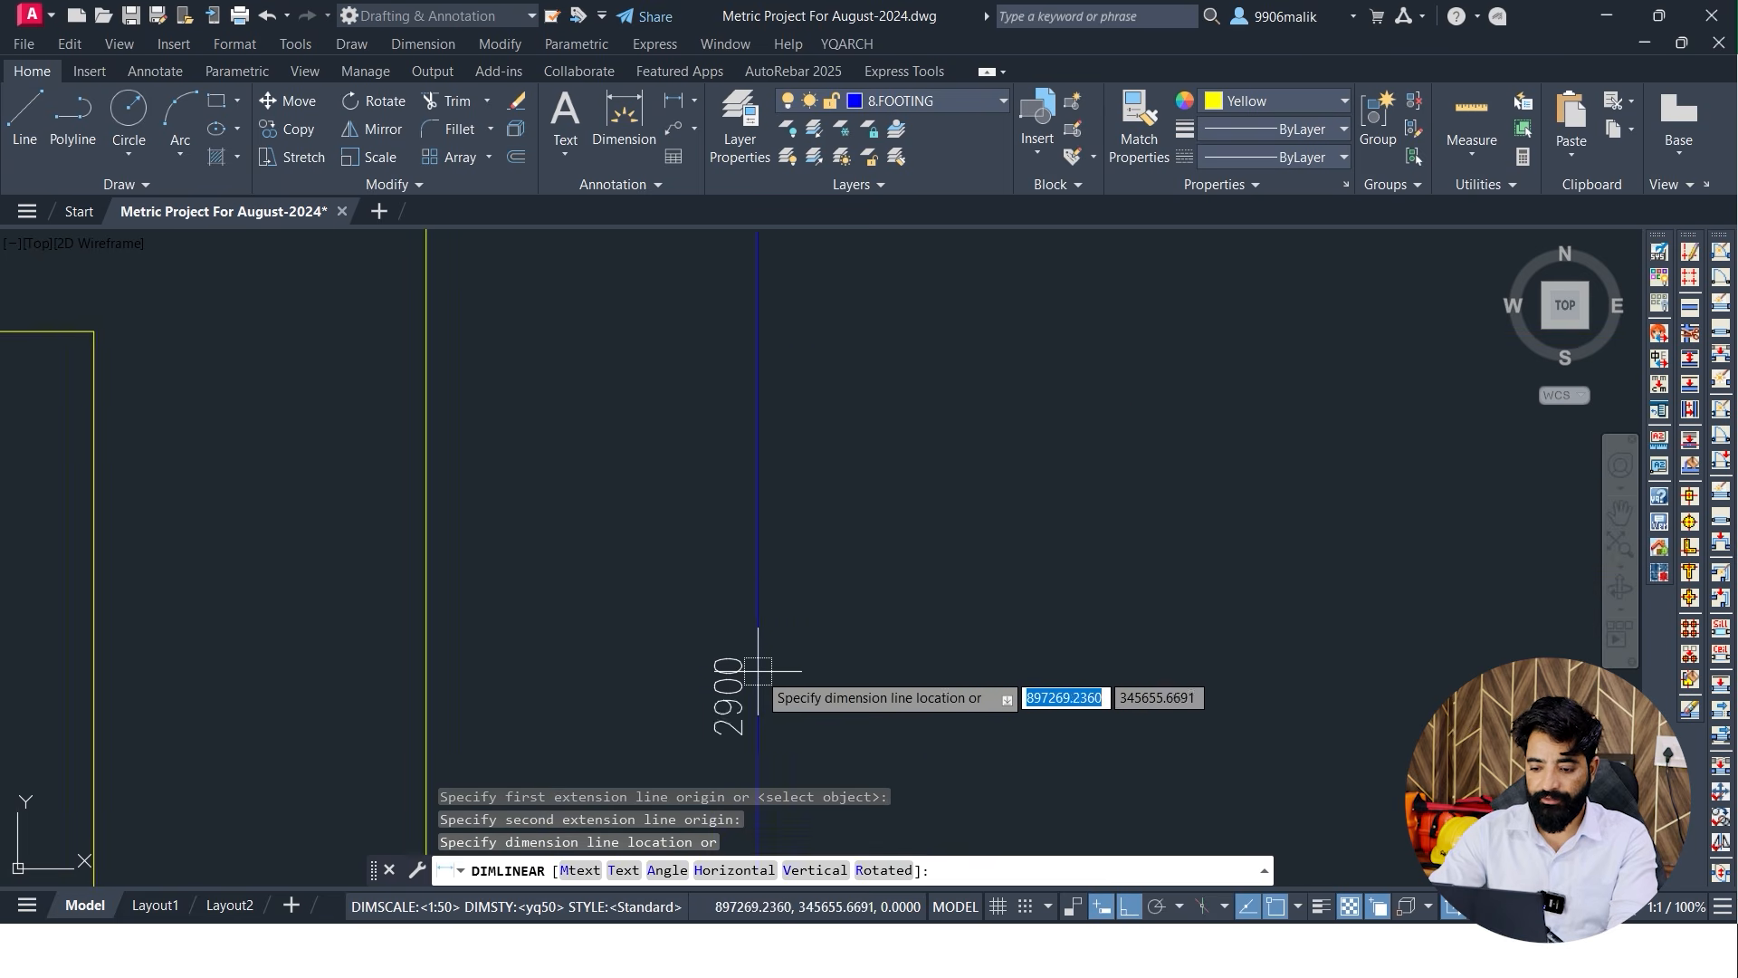
middle_drag(762, 667, 724, 541)
key(Escape)
scroll(751, 531, down, 3)
Switch to Excel and continue the DPC serial numbers down to 3 in A25 for the door deduction row
key(super)
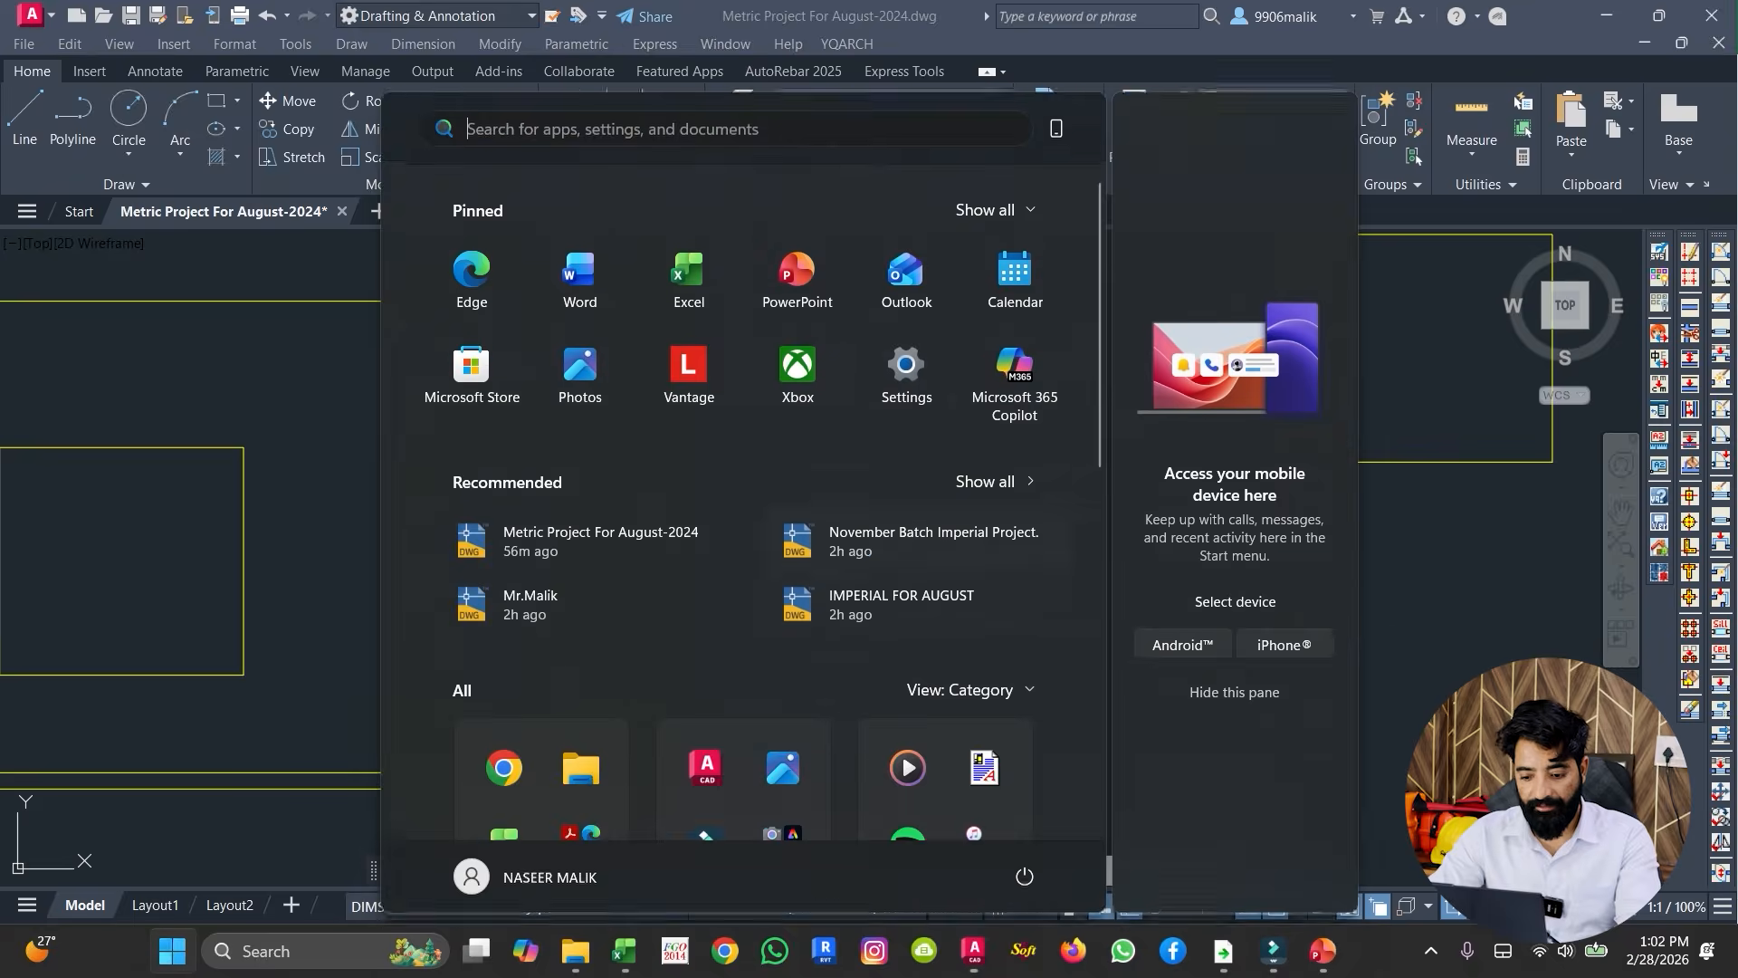
click(625, 950)
drag(67, 627, 942, 693)
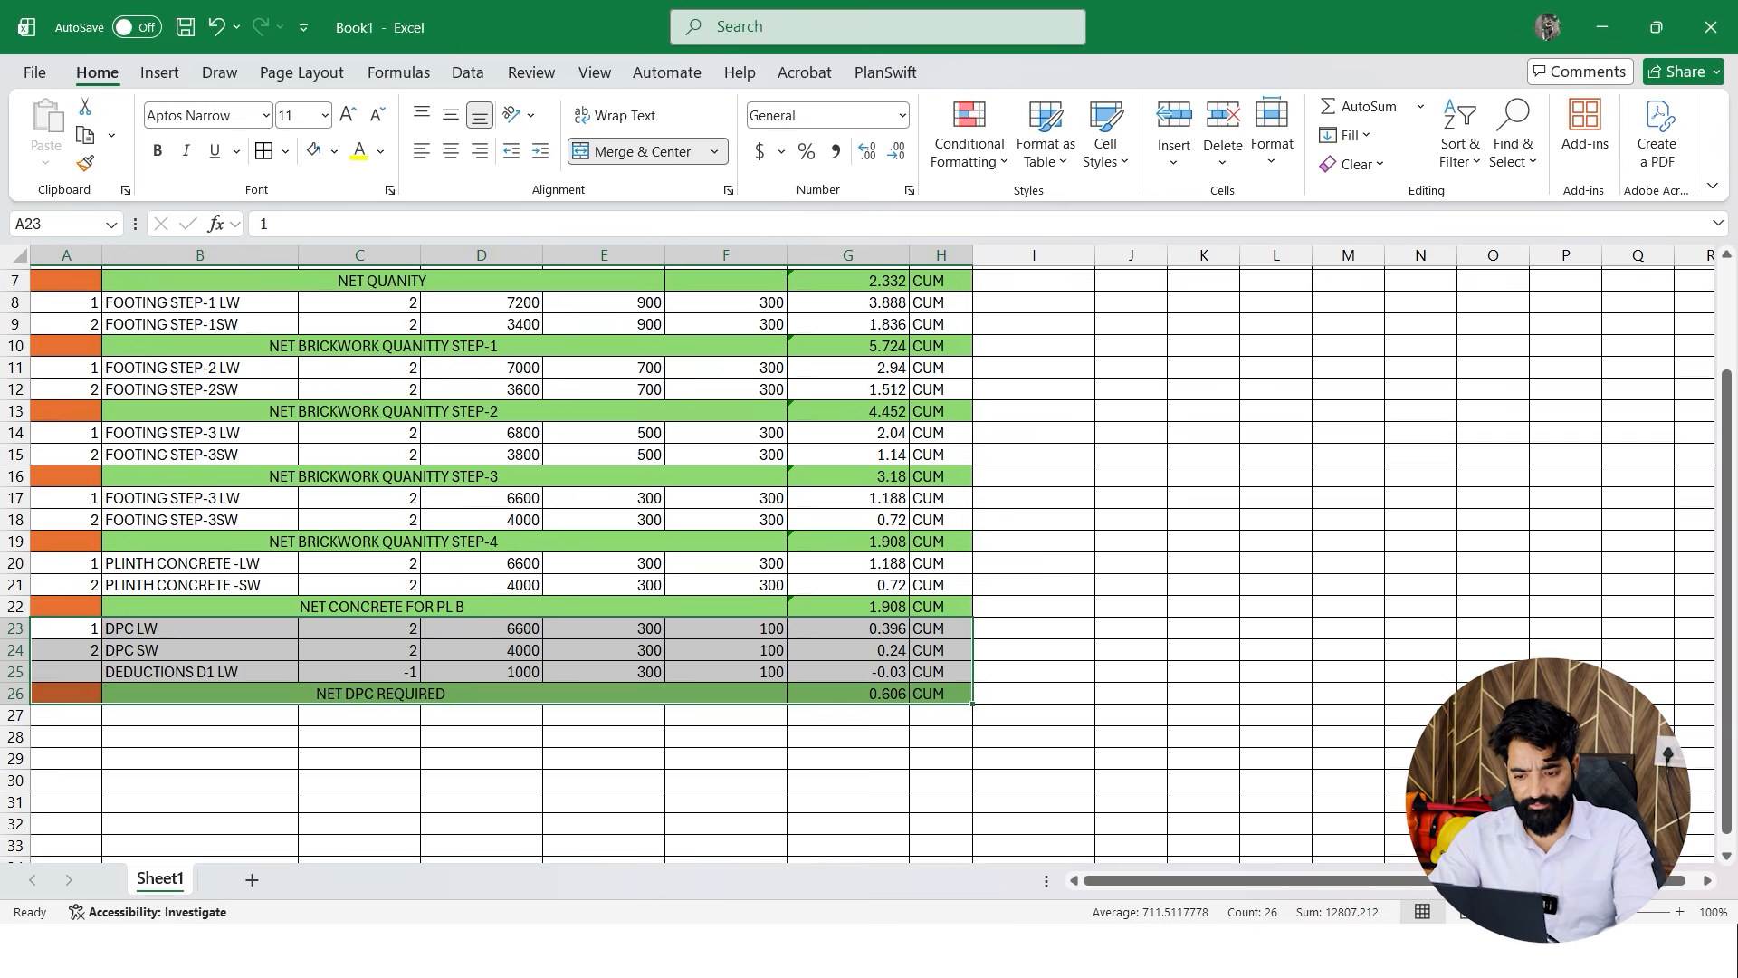
click(1276, 606)
click(66, 715)
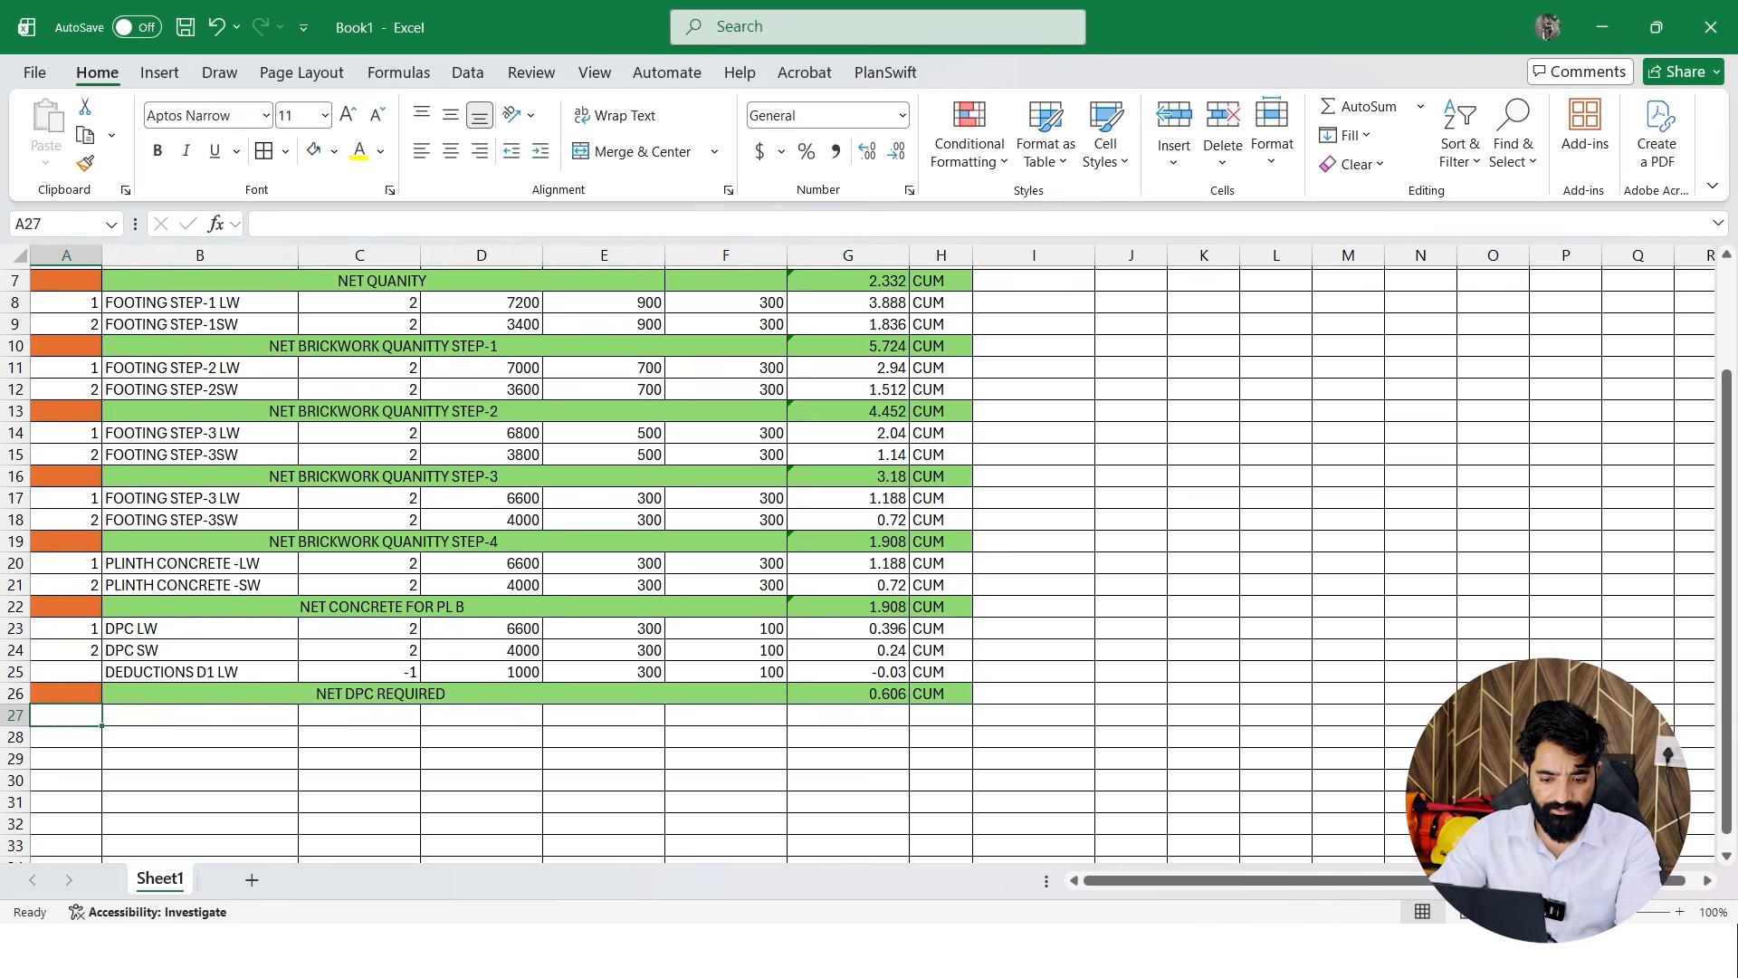
drag(66, 628, 90, 681)
click(67, 694)
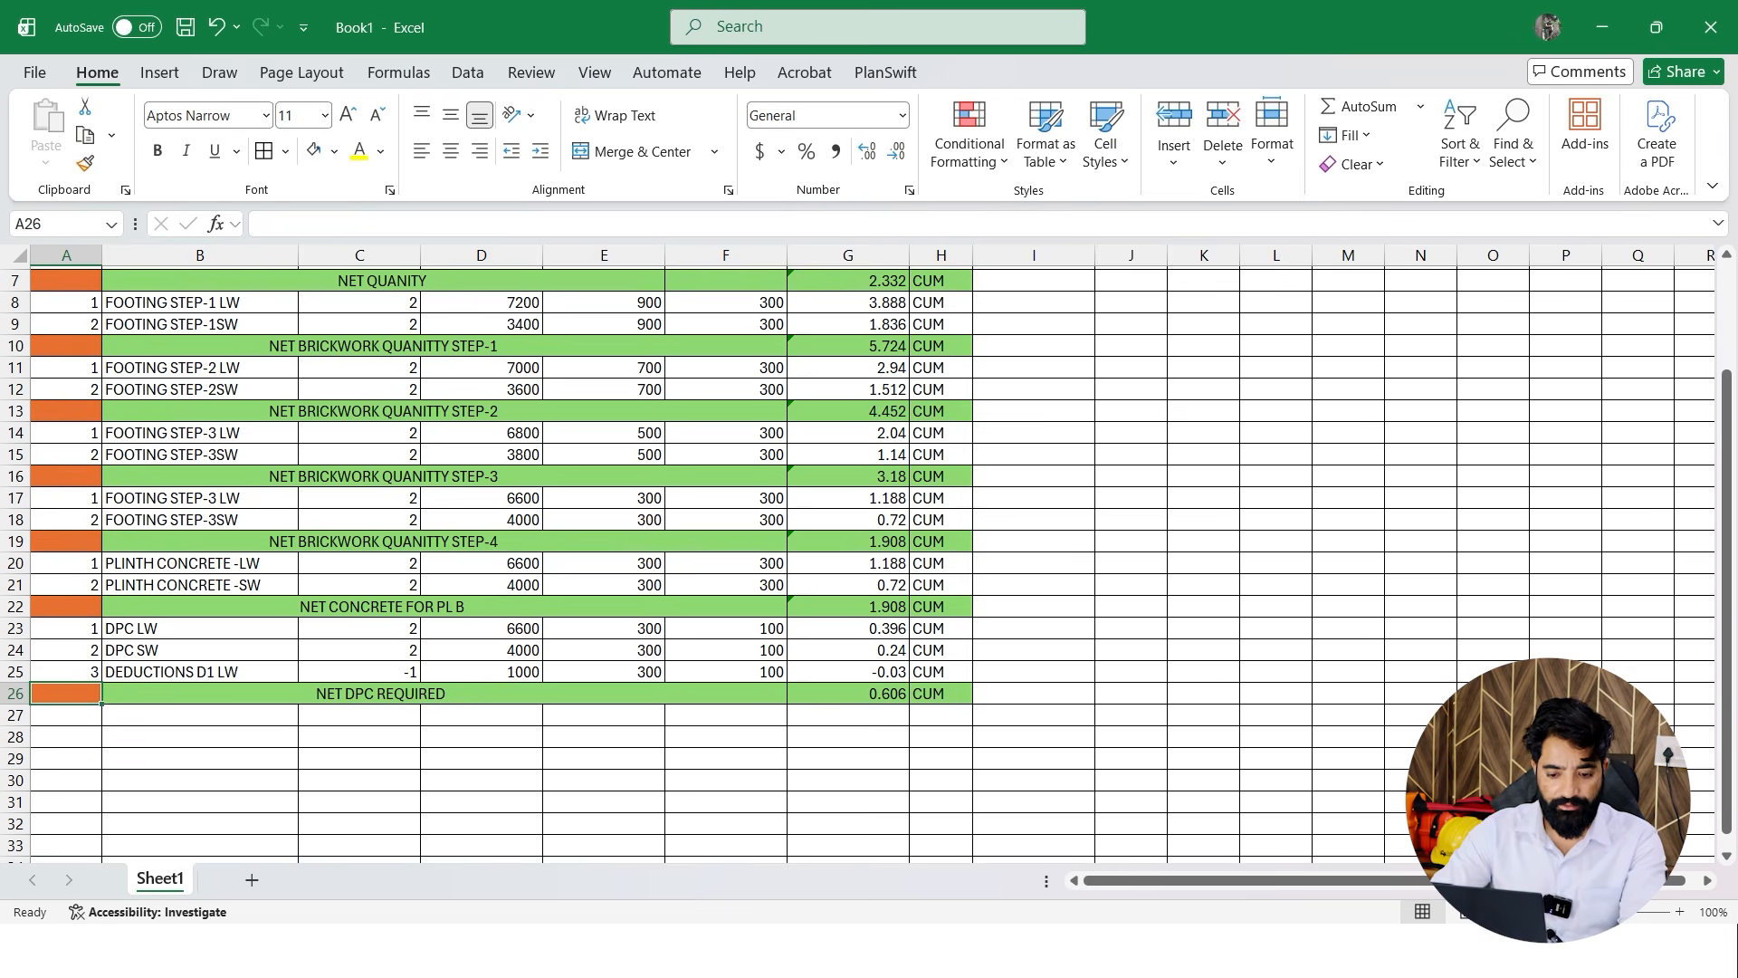
Enter FLOOR BRICKWORK LW as the item description in B27
click(66, 715)
click(199, 735)
click(199, 717)
text(B)
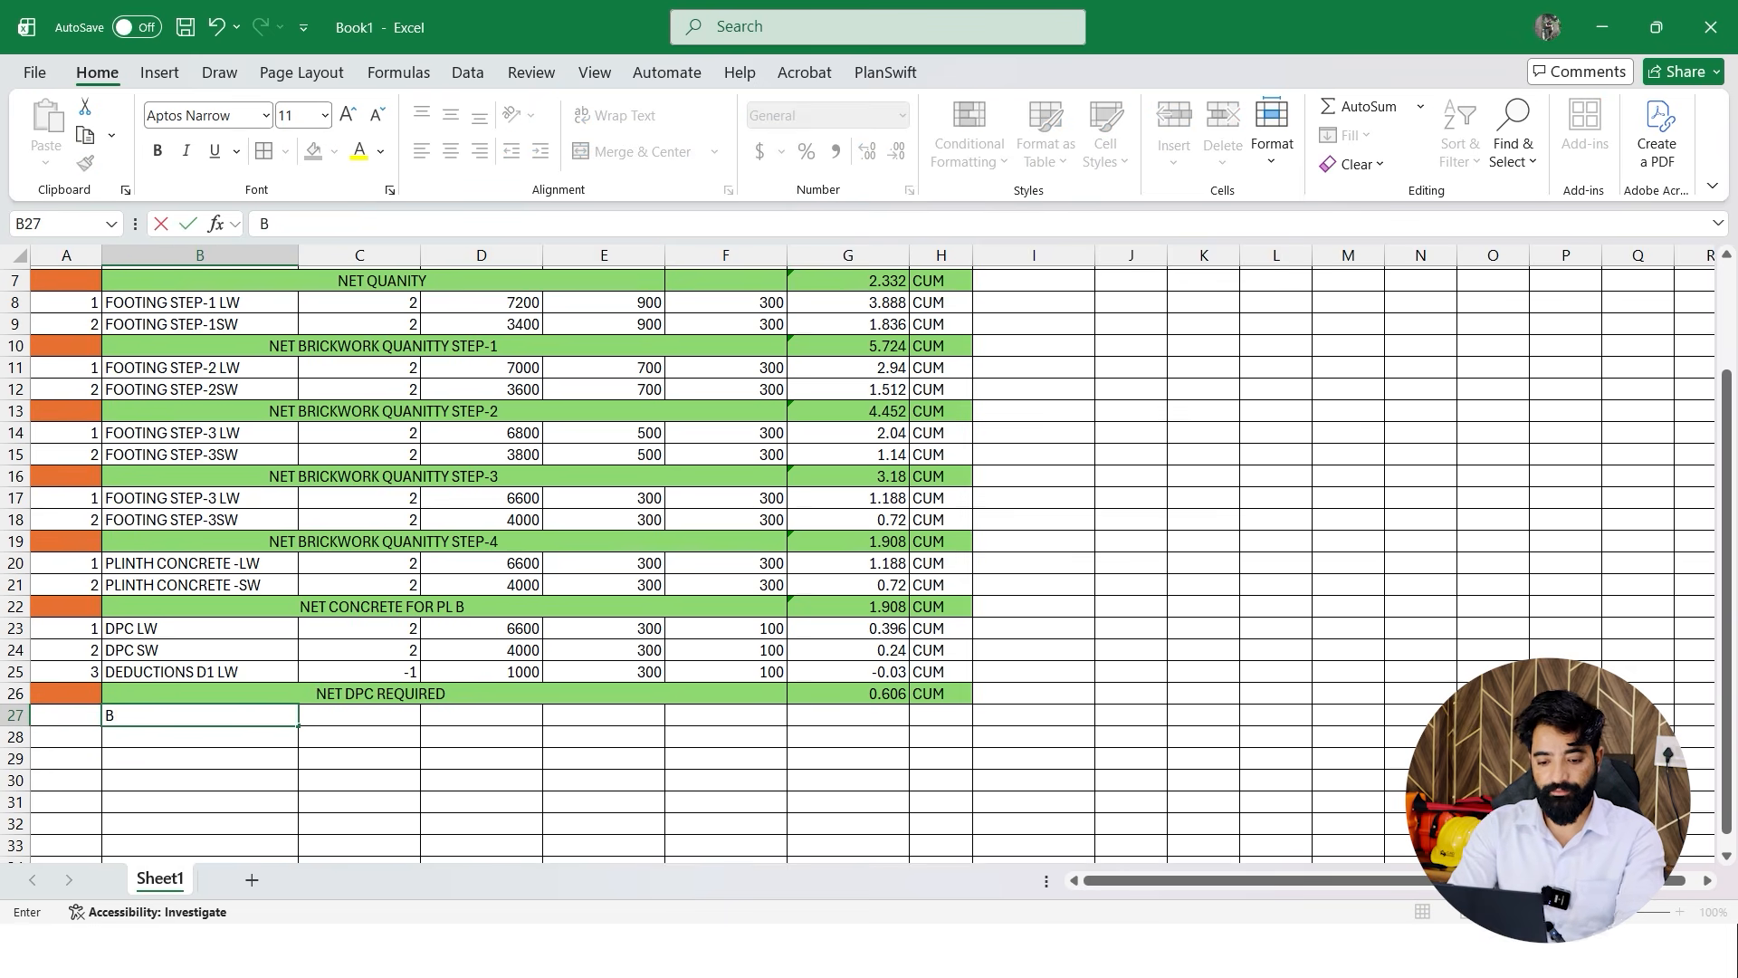
text(RICKWOR)
key(BackSpace)
key(BackSpace)
key(BackSpace)
key(BackSpace)
key(BackSpace)
key(BackSpace)
key(BackSpace)
key(BackSpace)
text(FLOOR BRICKWO)
key(BackSpace)
text(ORK LW)
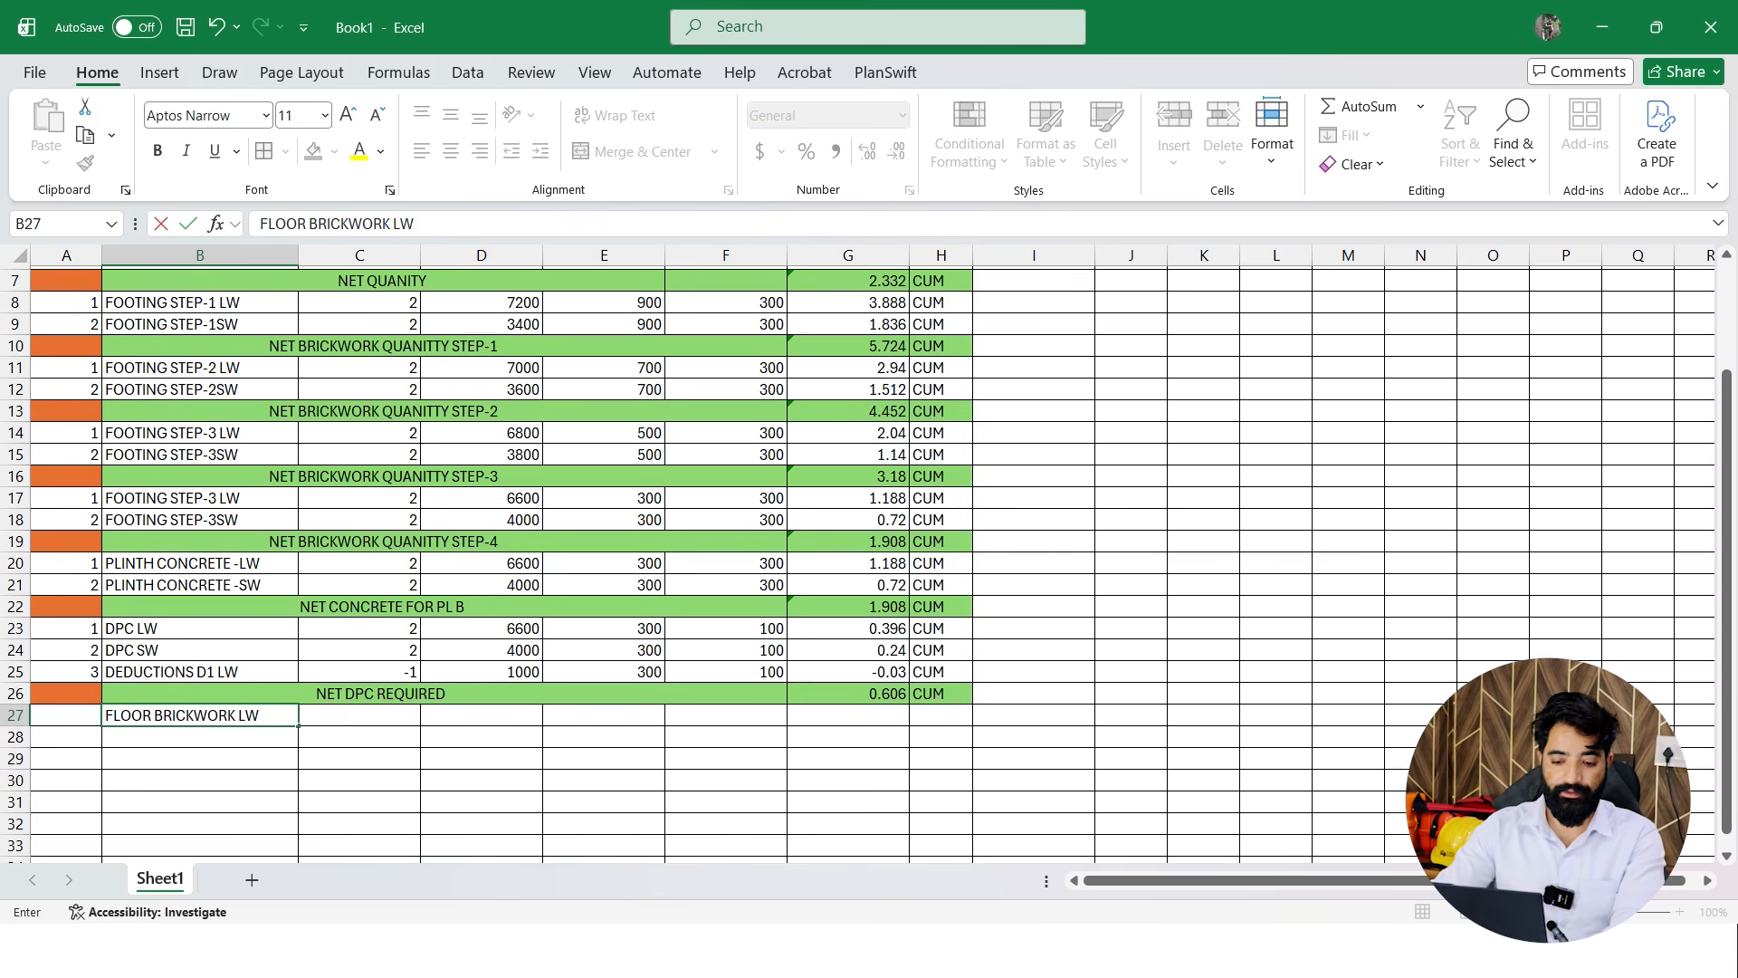
key(ctrl+Return)
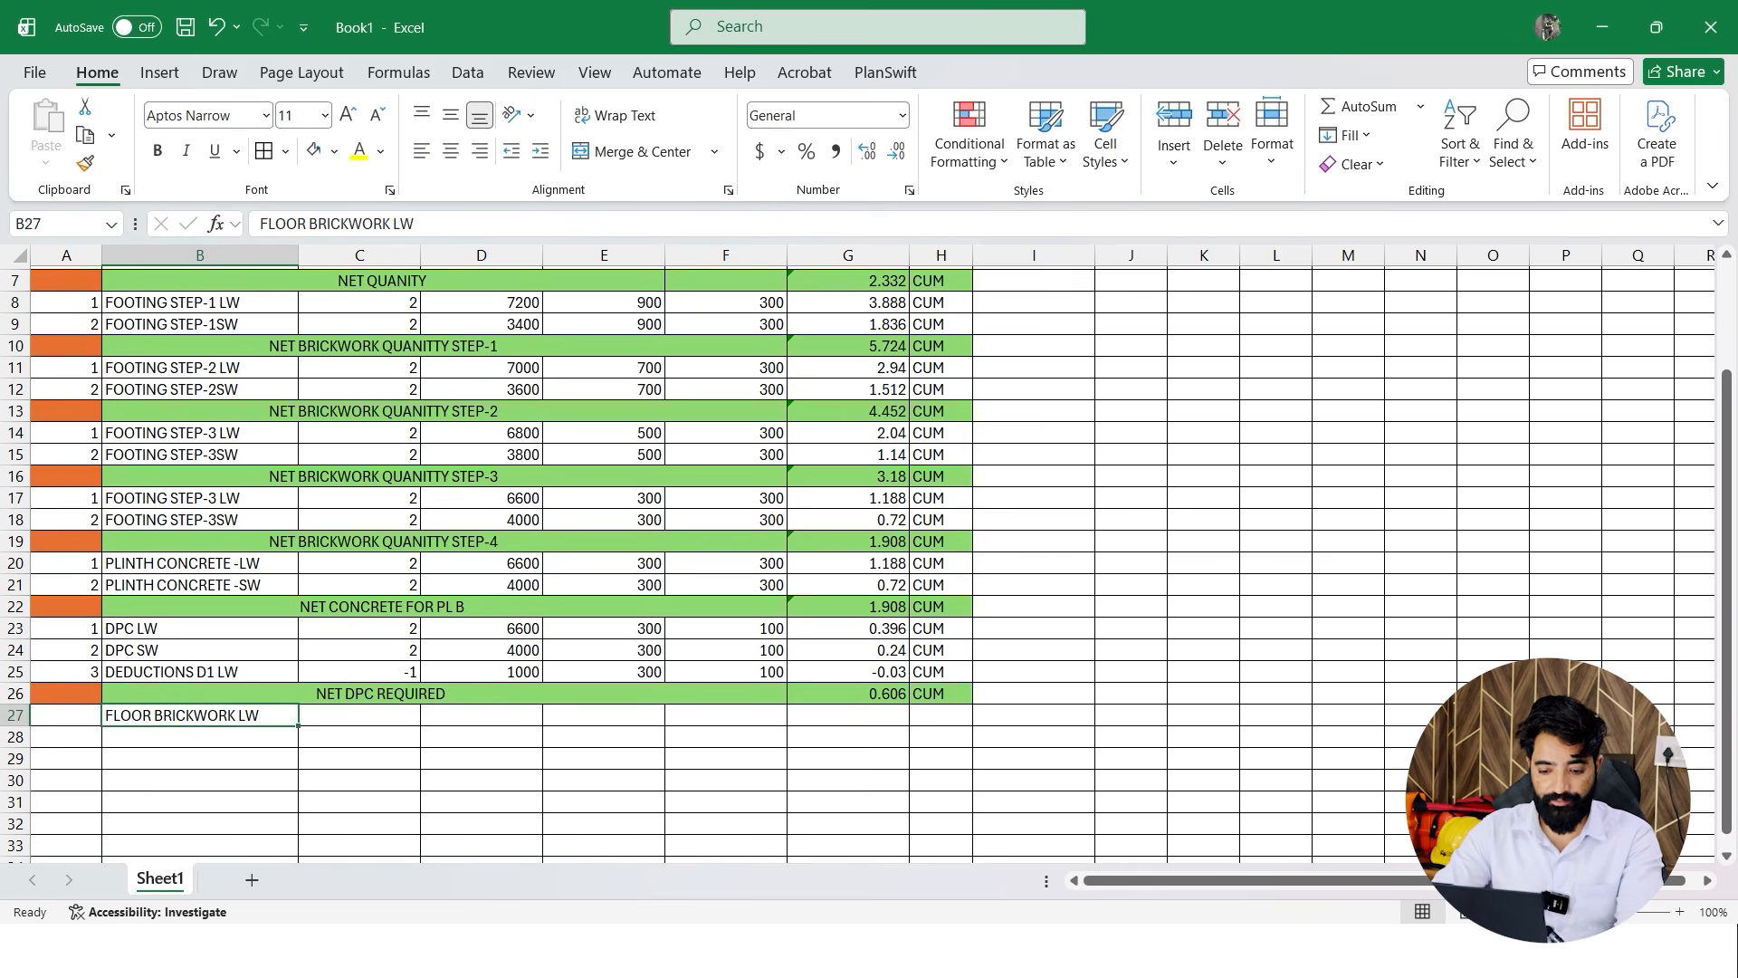
Copy the floor brickwork label down to B28 and change it to FLOOR BRICKWORK SW
drag(298, 725, 289, 744)
double_click(262, 737)
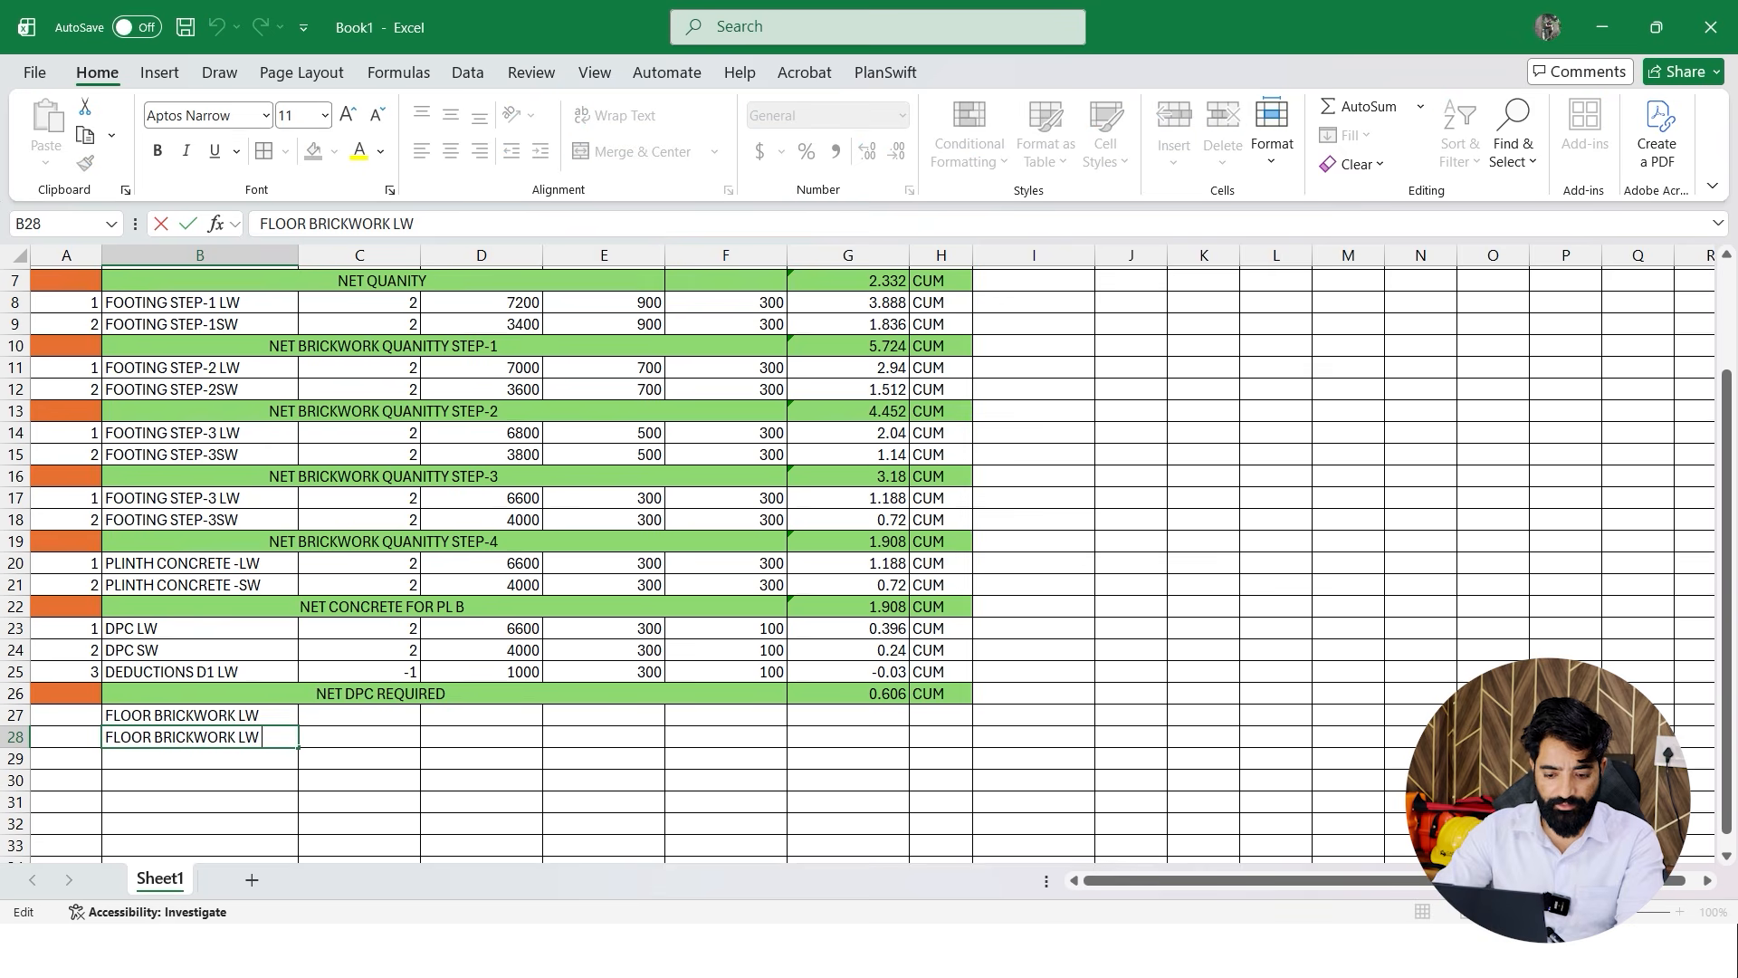
key(BackSpace)
text(S)
click(360, 779)
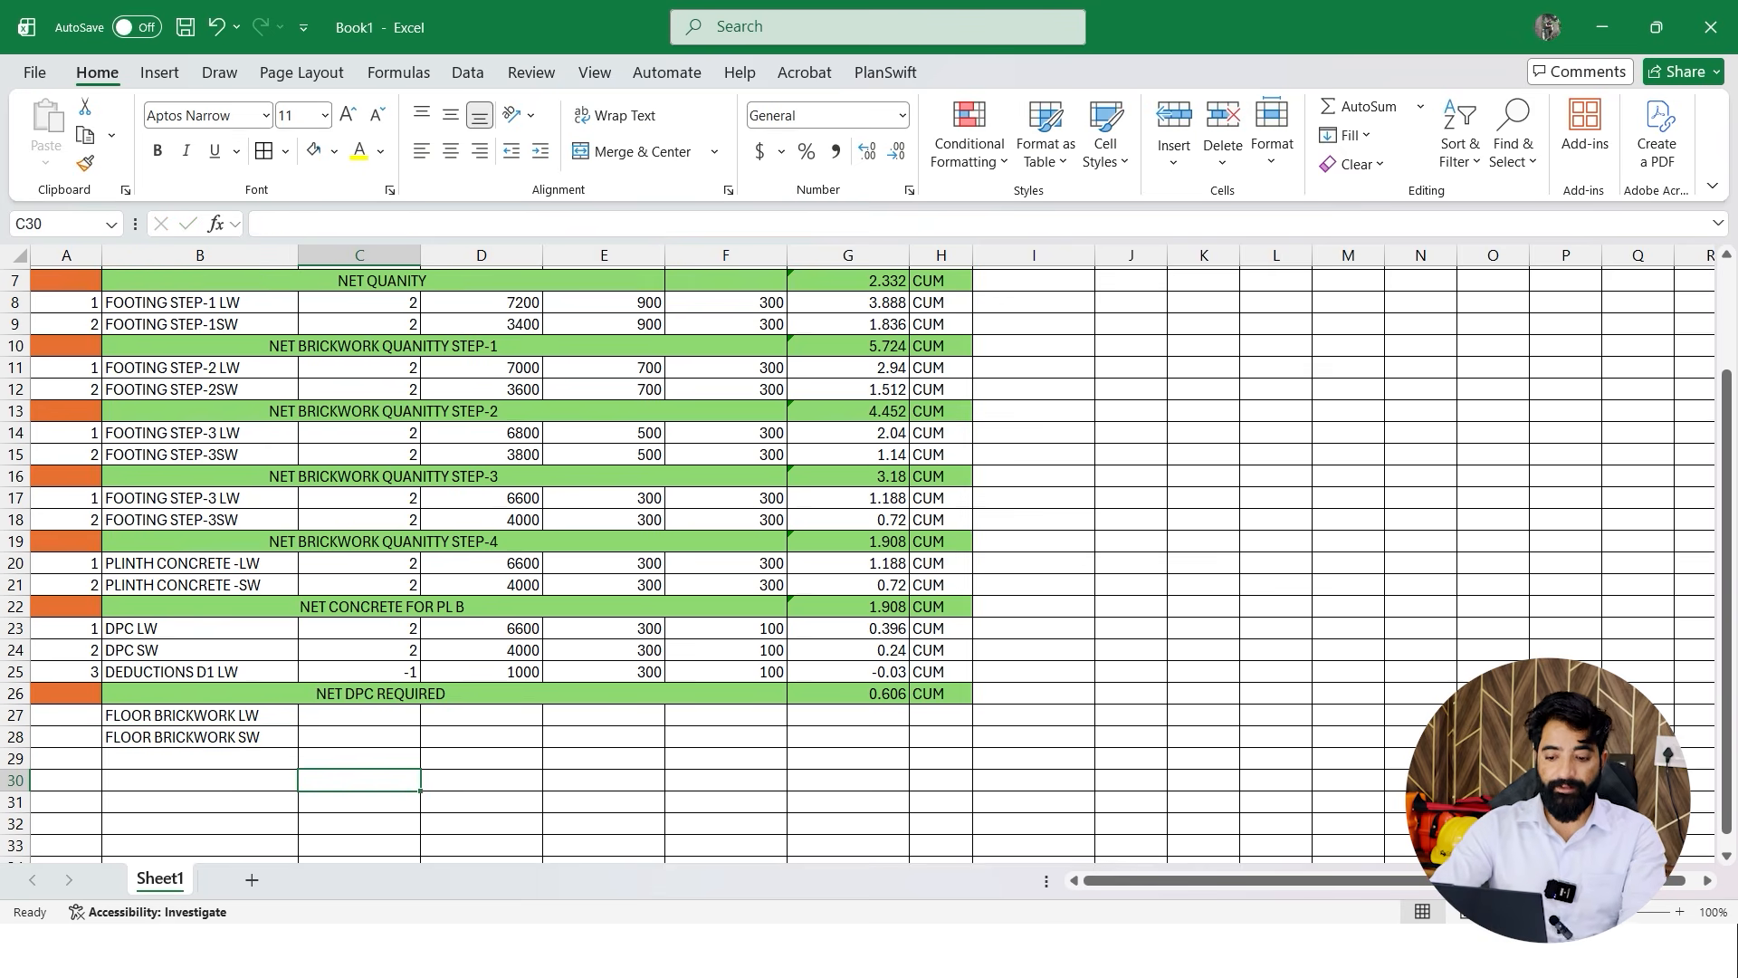
Copy the DPC quantities 2, 2 and -1 from C23:C25 into C27:C29
drag(359, 628, 360, 671)
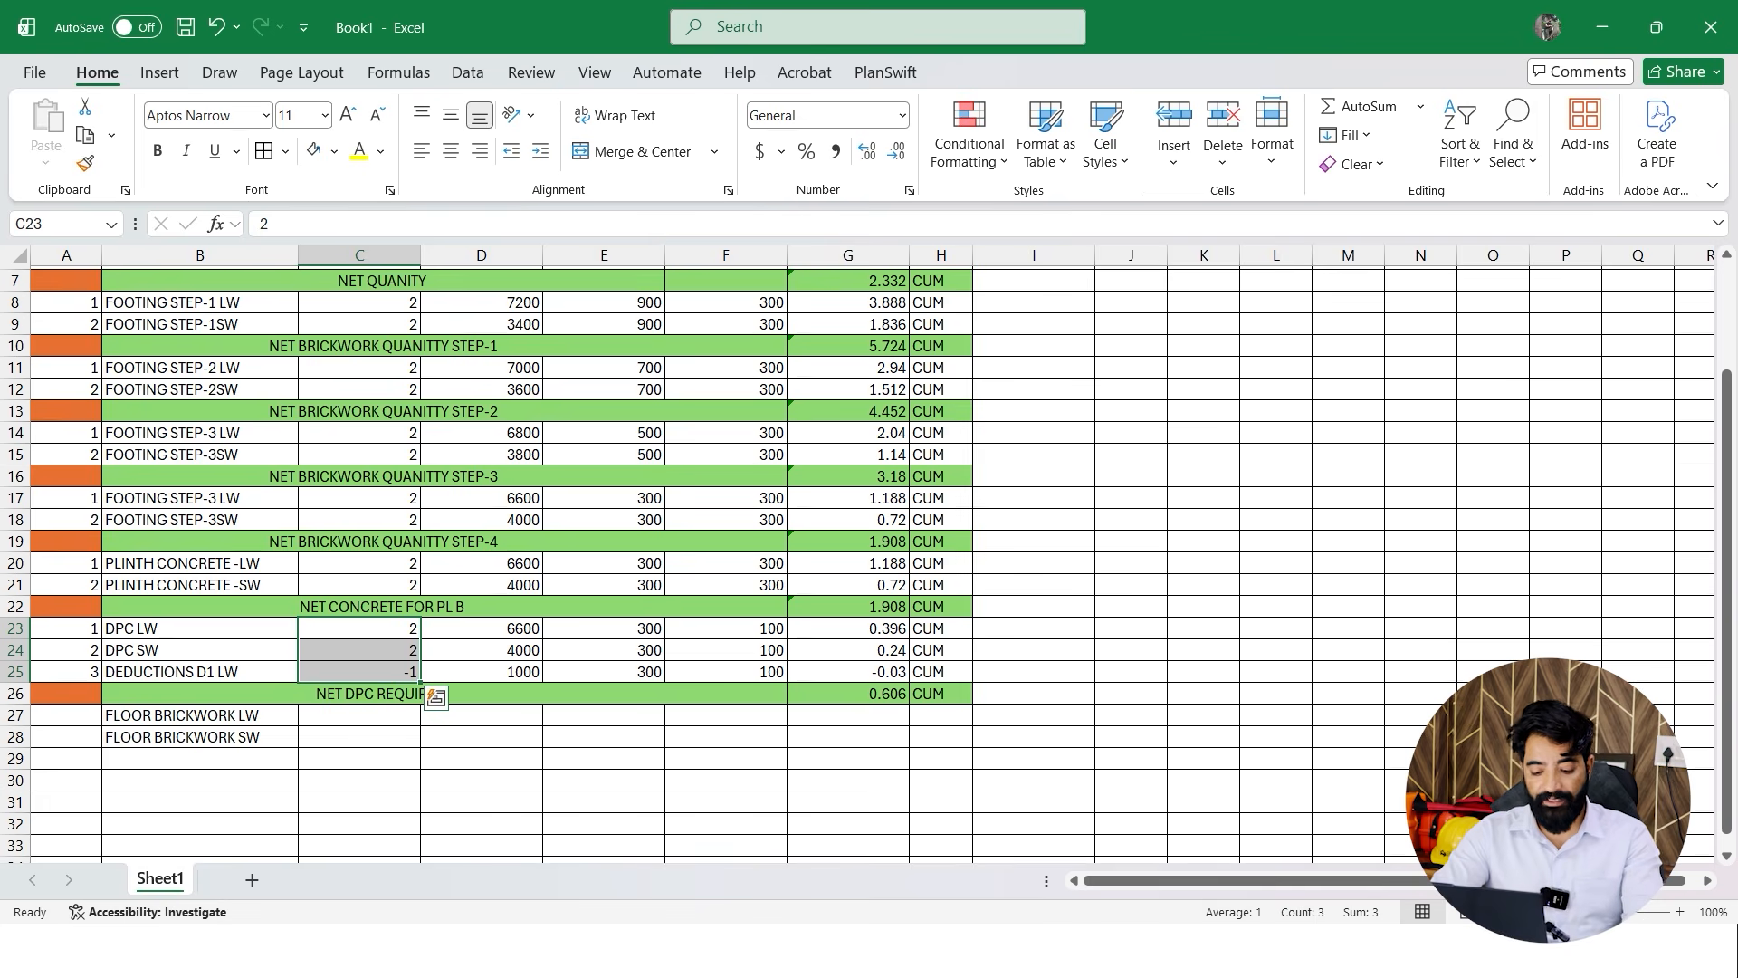
key(ctrl+c)
click(360, 714)
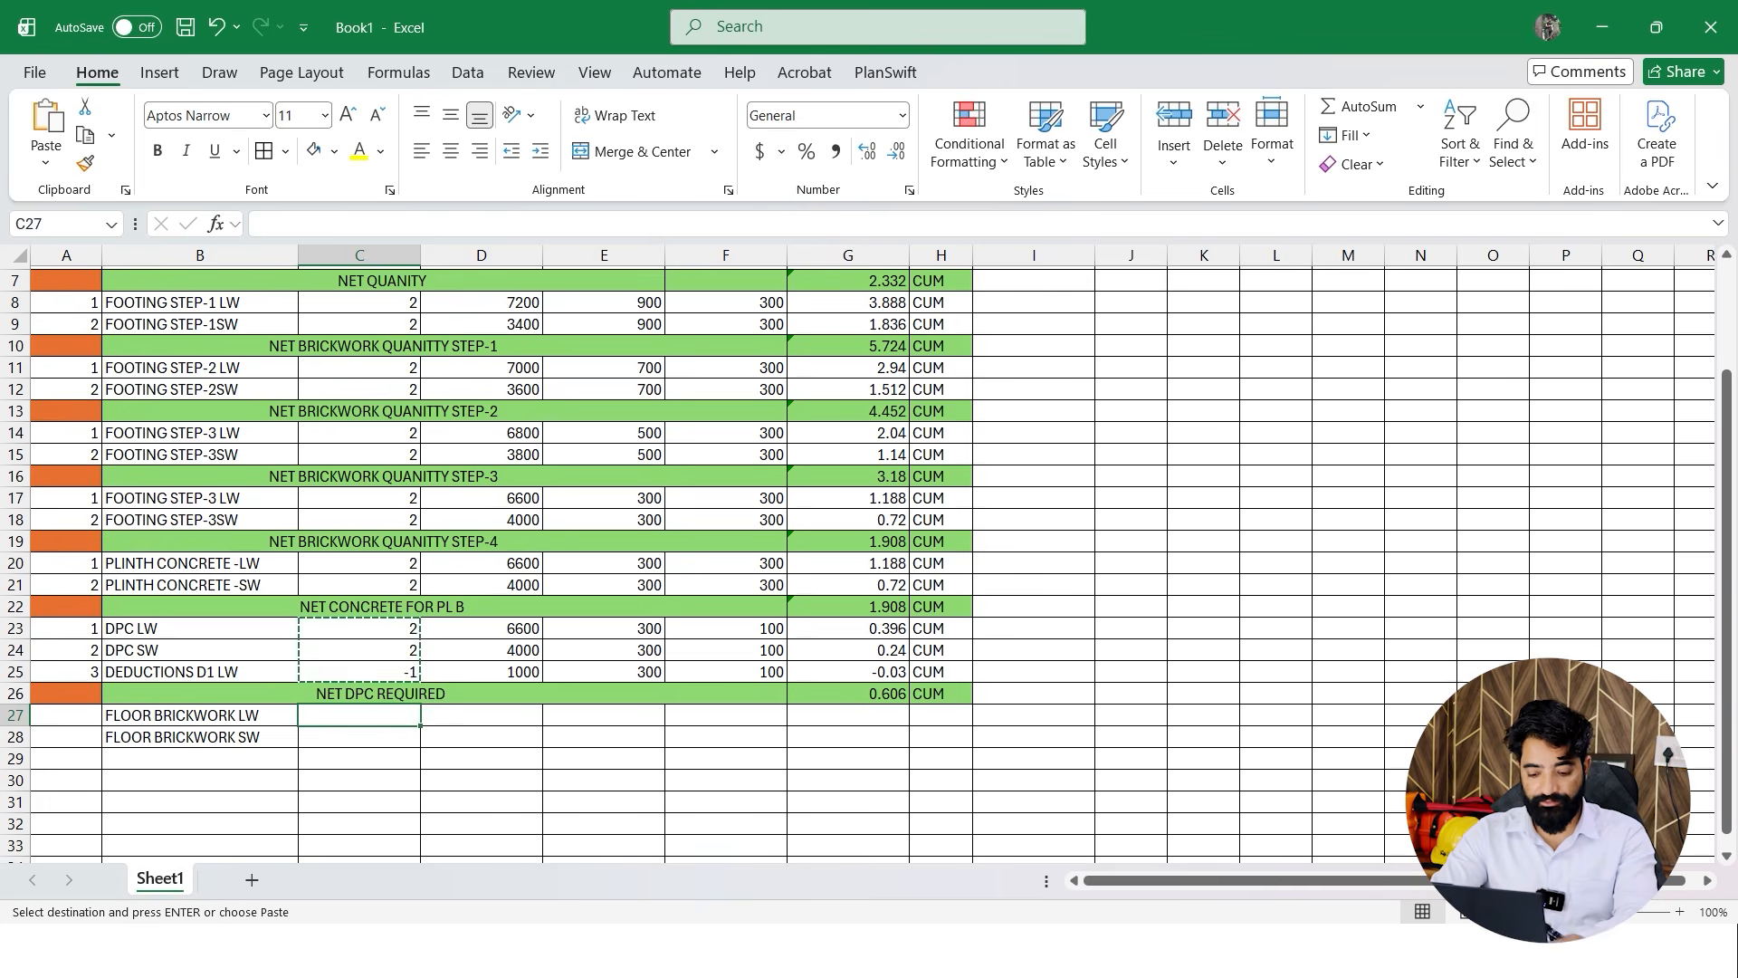
key(ctrl+v)
scroll(489, 561, up, 2)
scroll(481, 562, down, 6)
scroll(482, 561, up, 2)
click(482, 714)
key(Escape)
Copy the DEDUCTIONS D1 LW label from B25 into B29
click(200, 629)
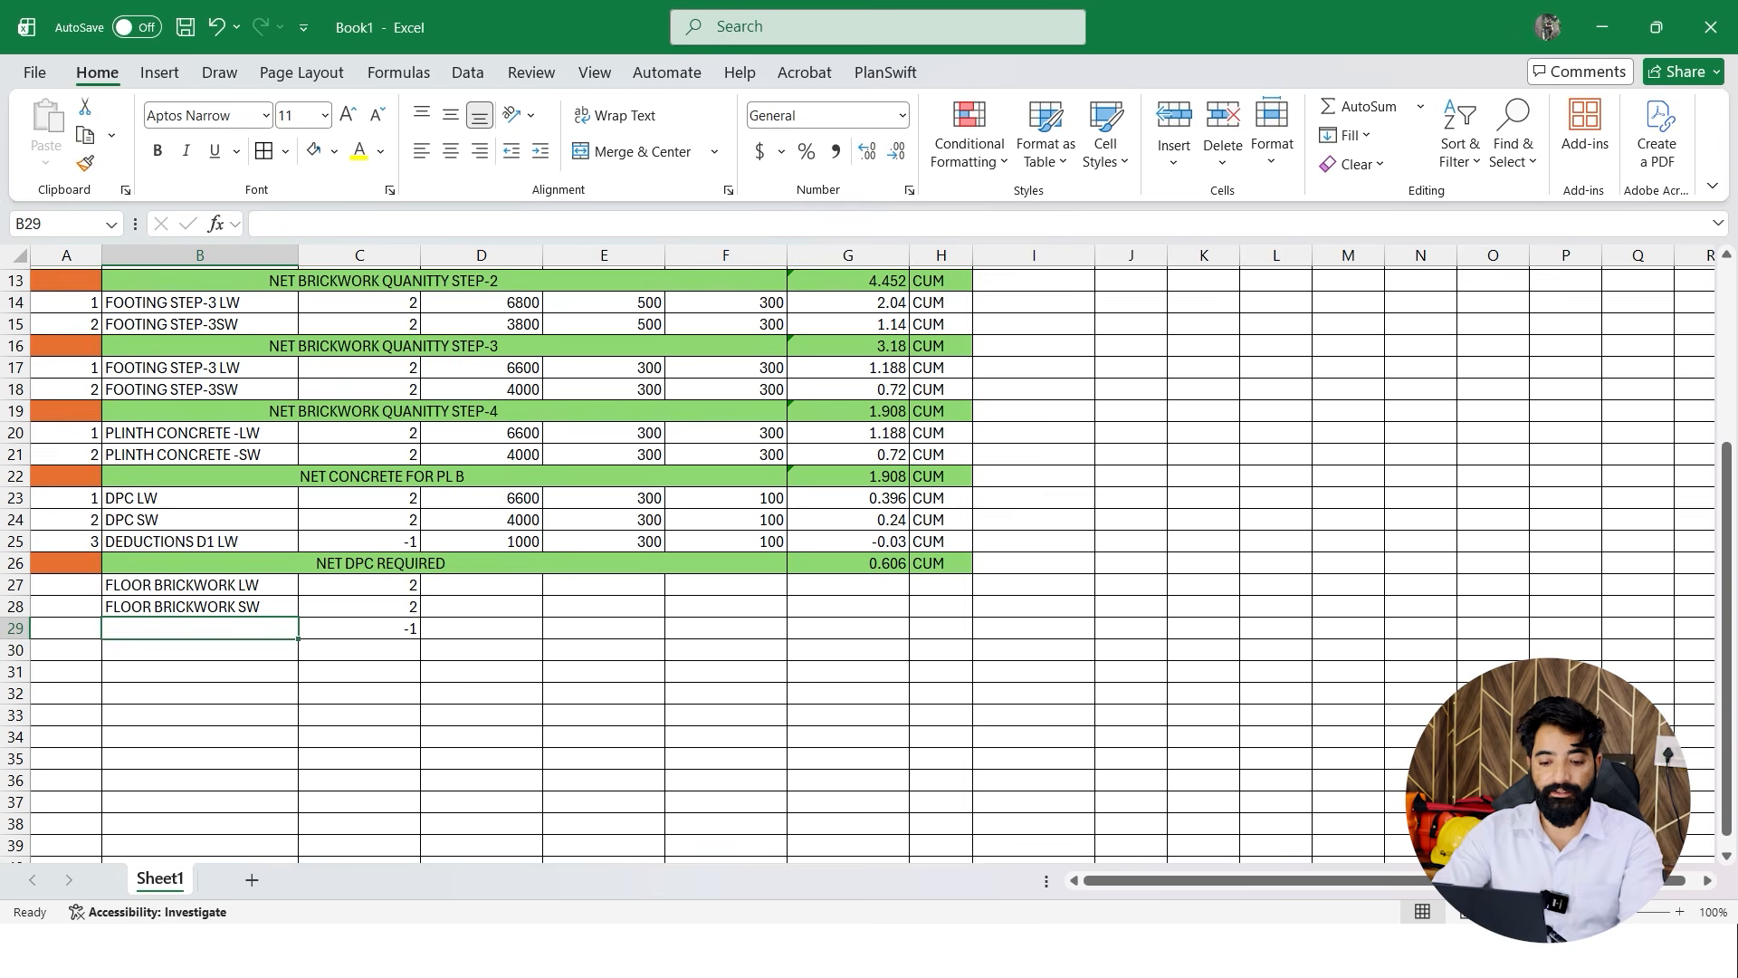
click(200, 542)
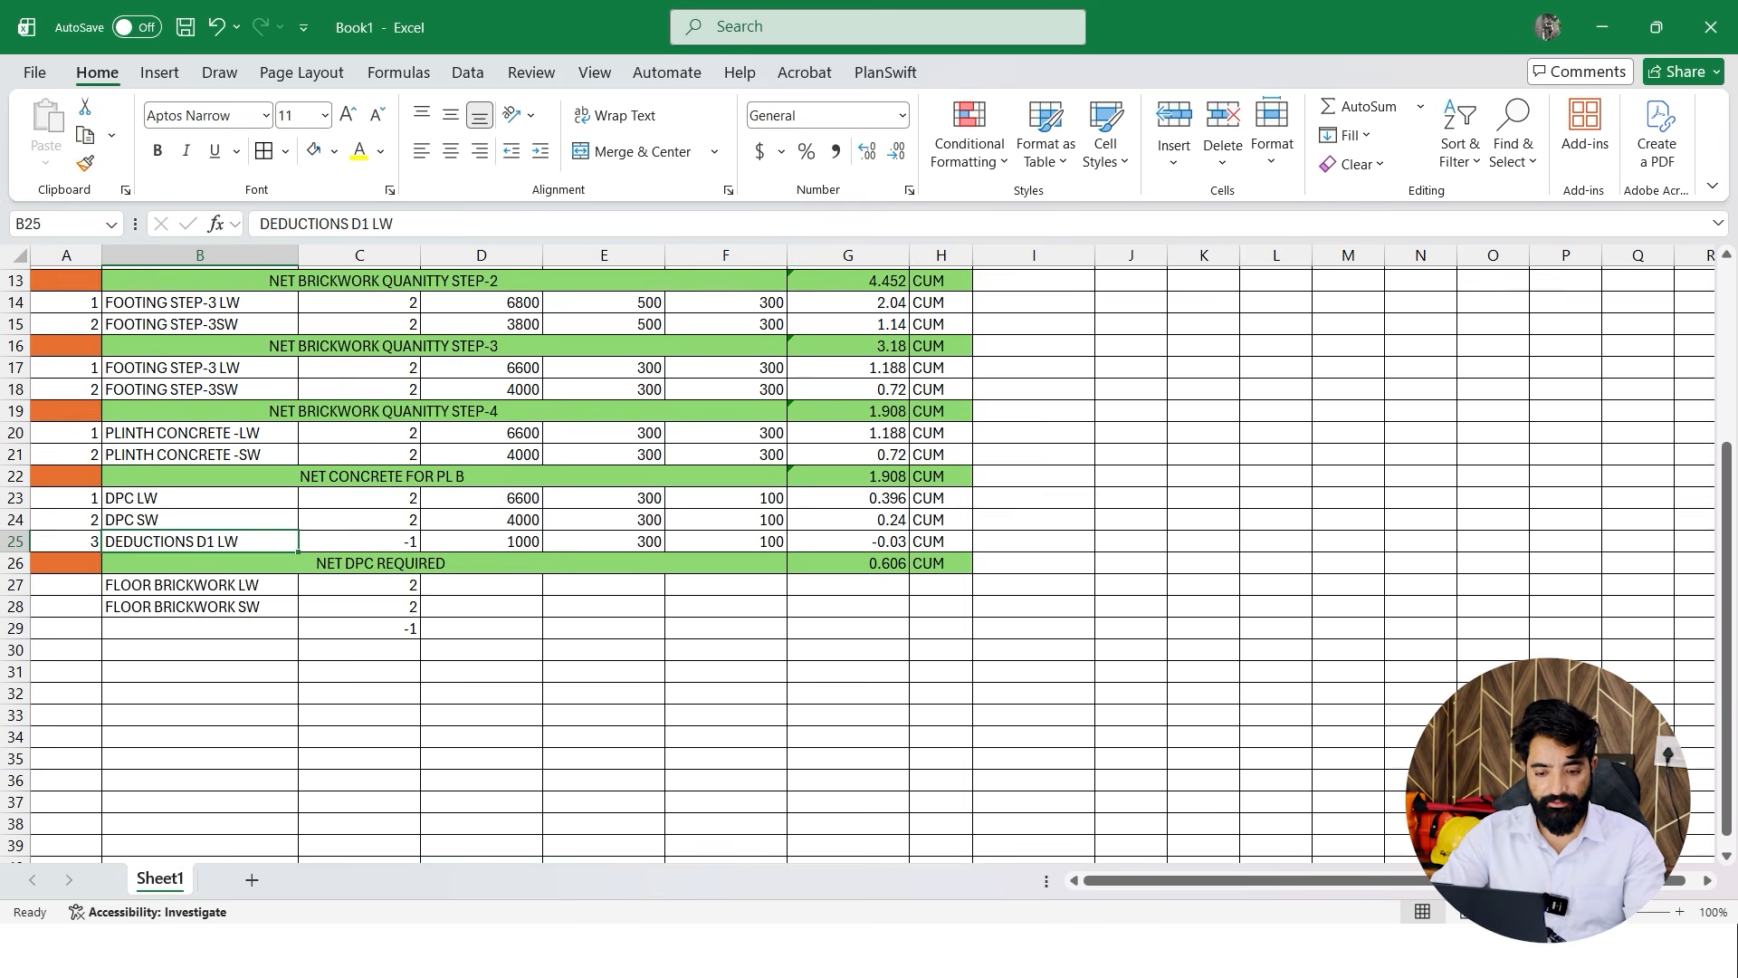
key(ctrl+c)
click(200, 628)
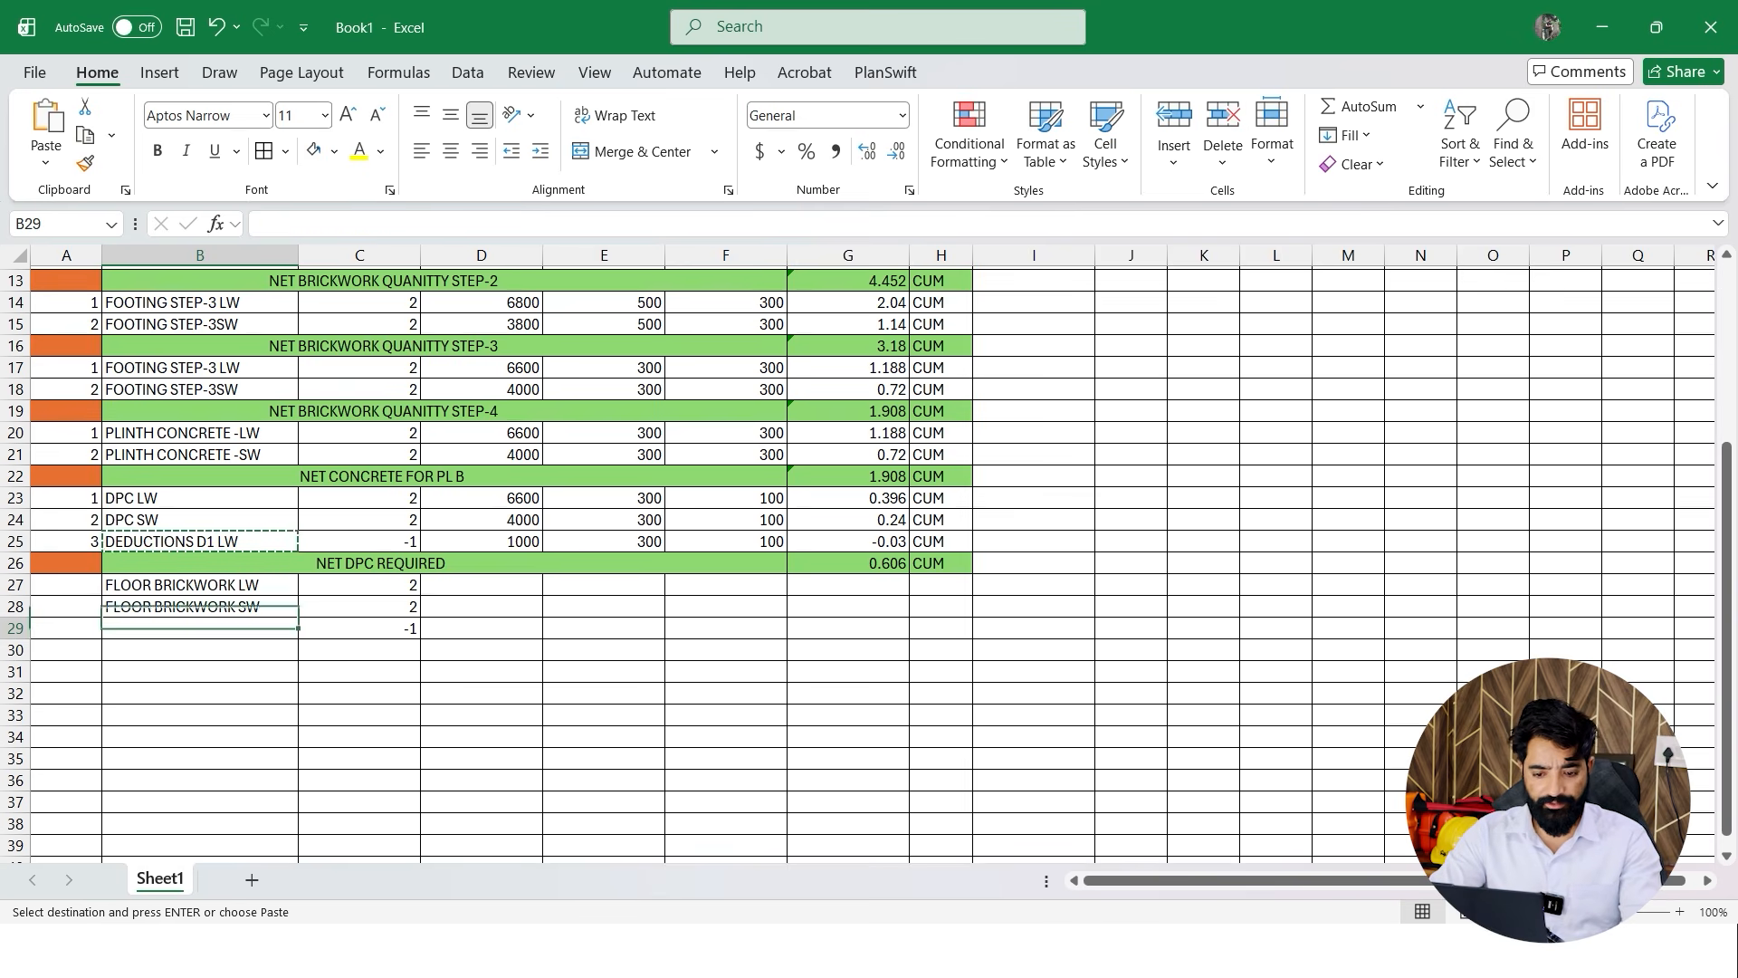
key(ctrl+v)
scroll(200, 628, down, 1)
click(482, 646)
key(Escape)
scroll(482, 646, up, 1)
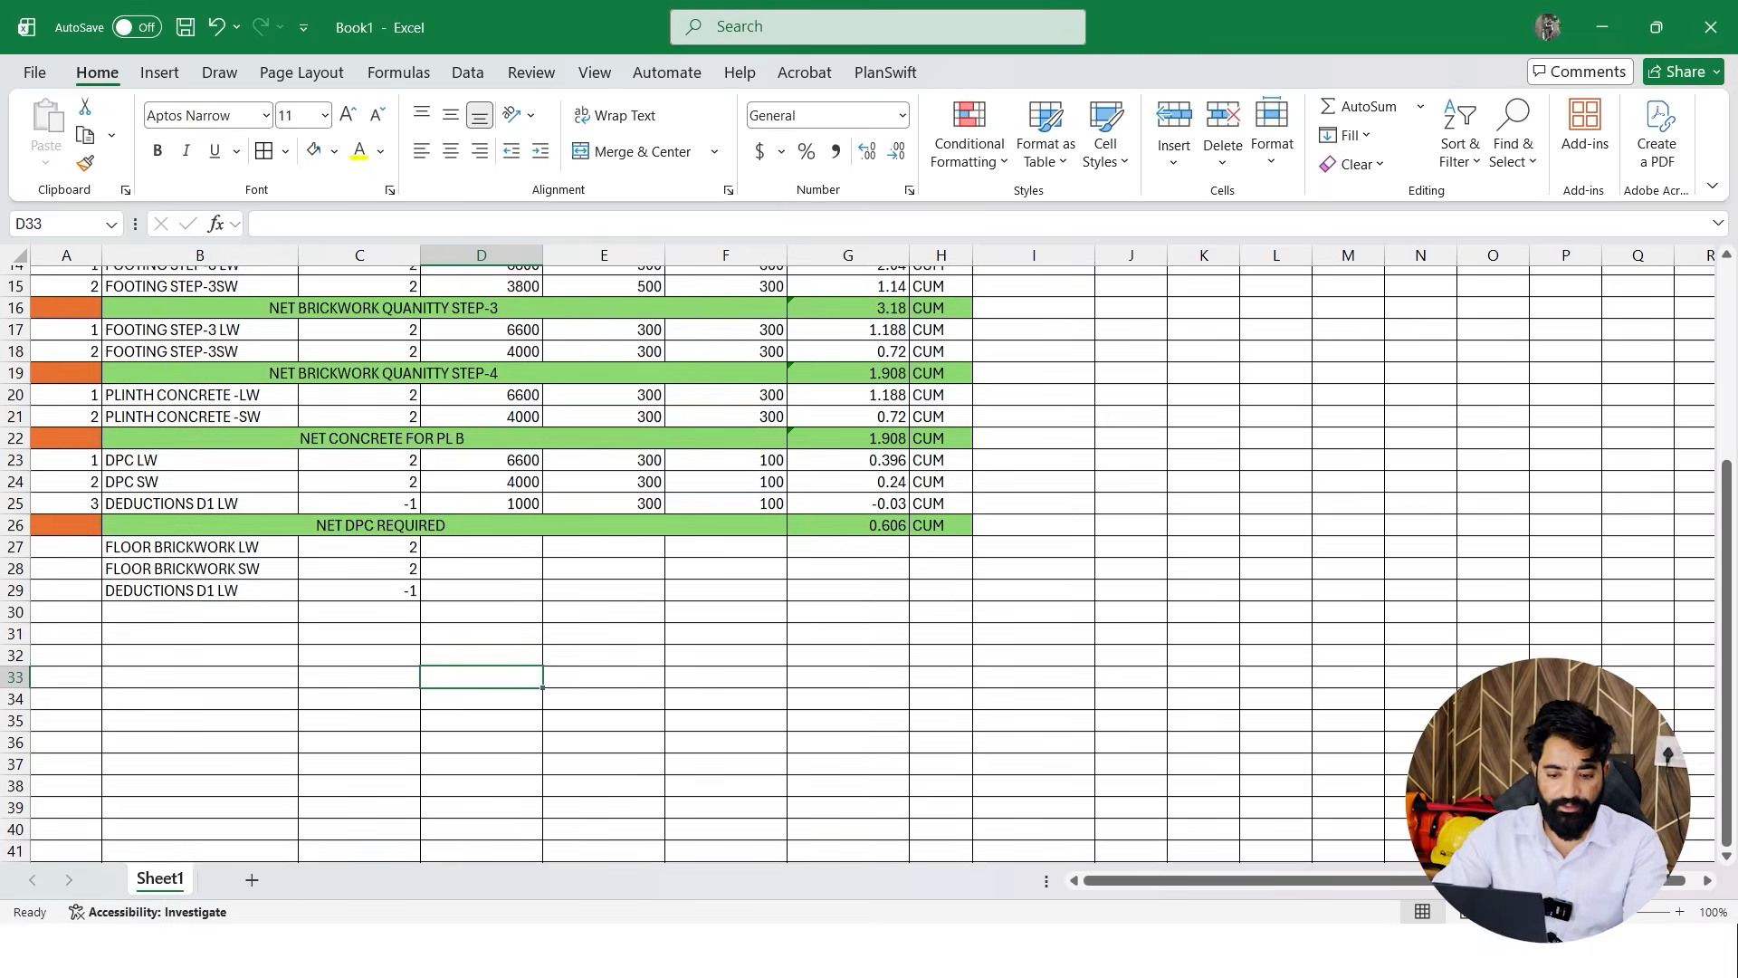
Enter WINDOW DEDUCTION as the item description in B30
click(200, 647)
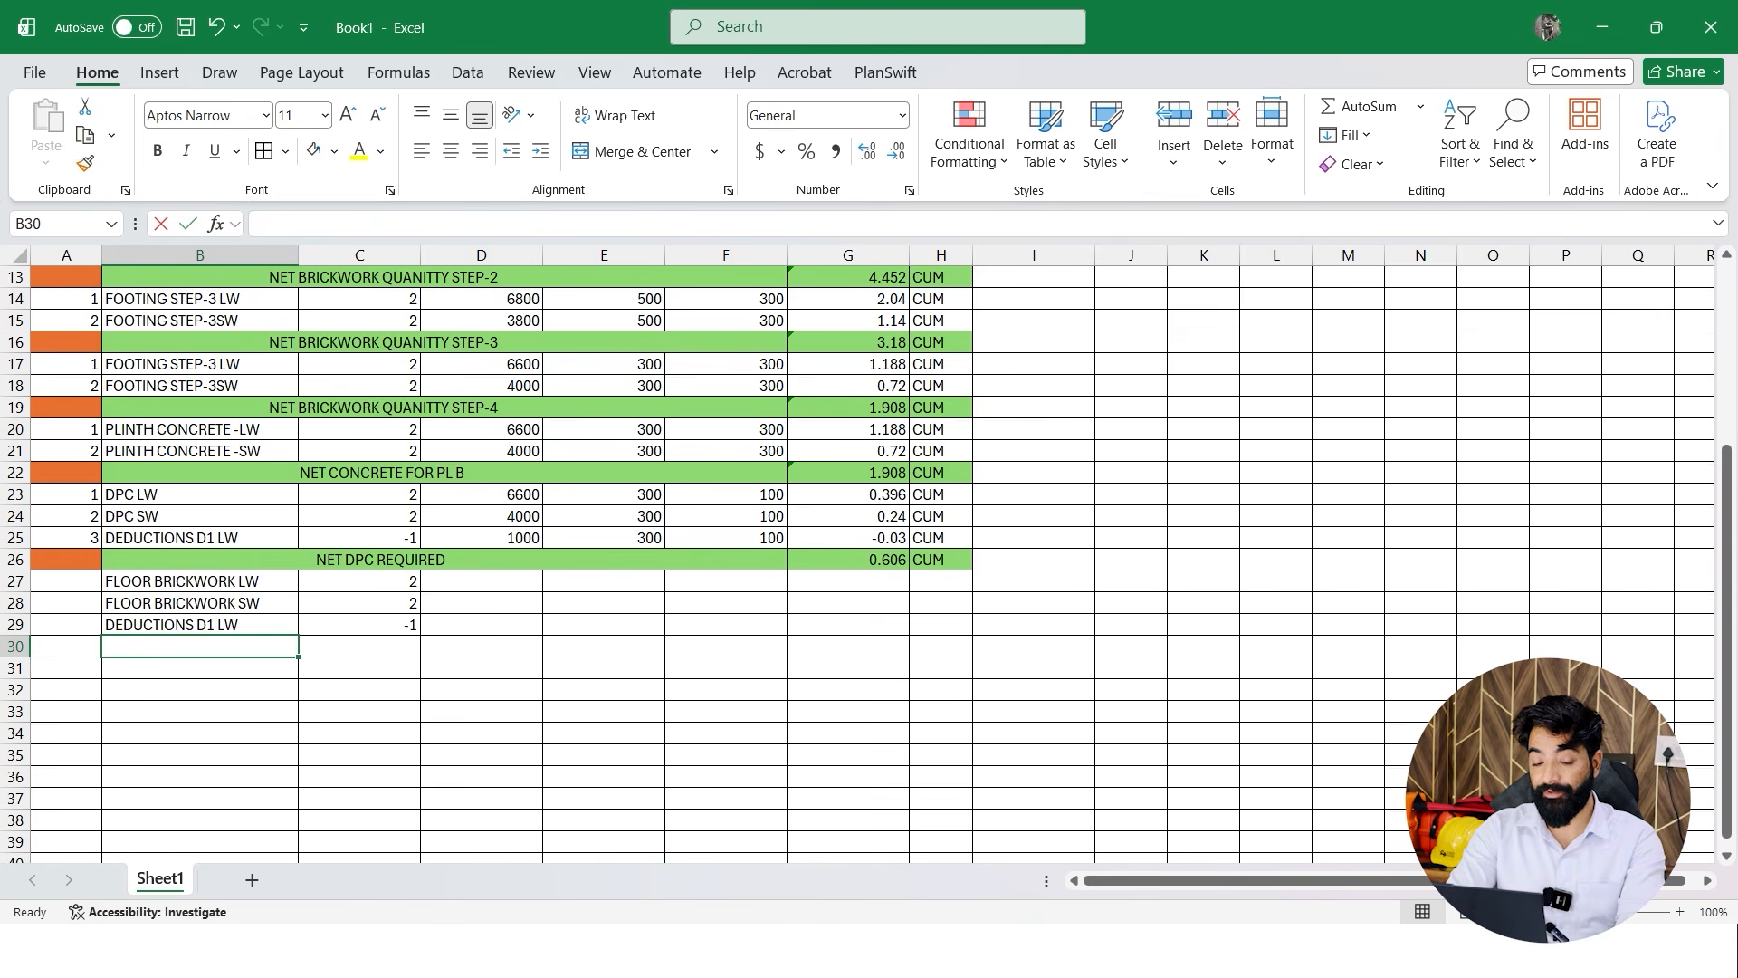
text(WINDOW DEDUCTION)
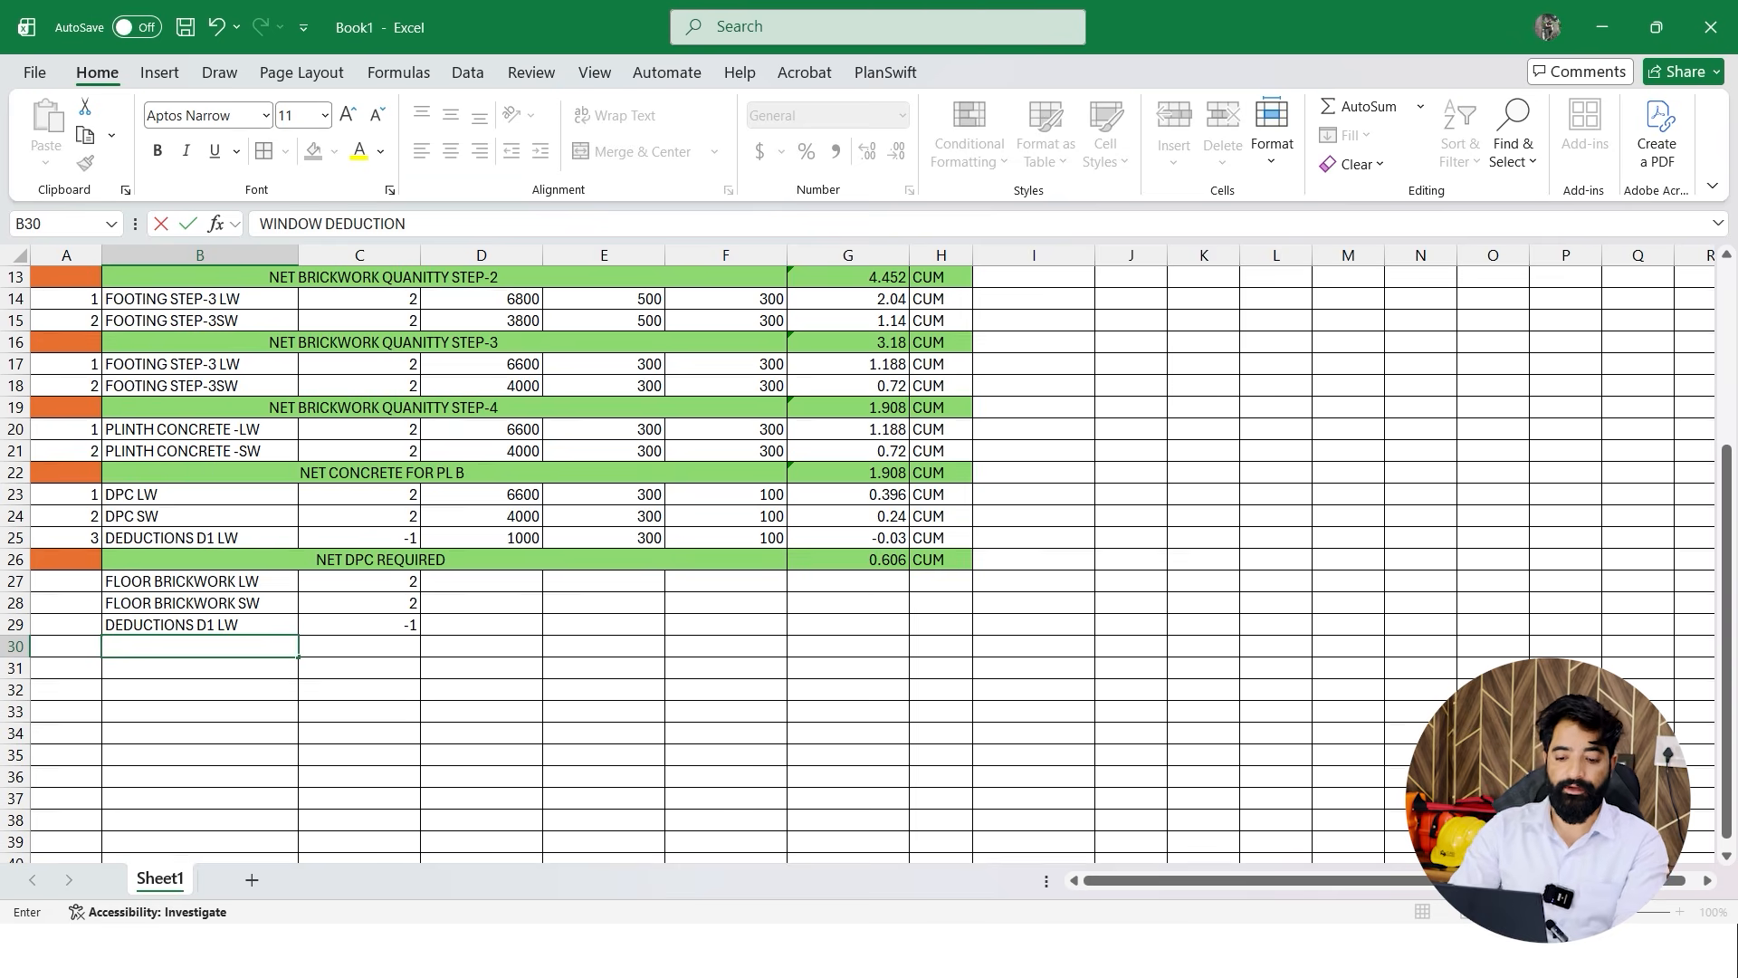
key(Return)
click(725, 755)
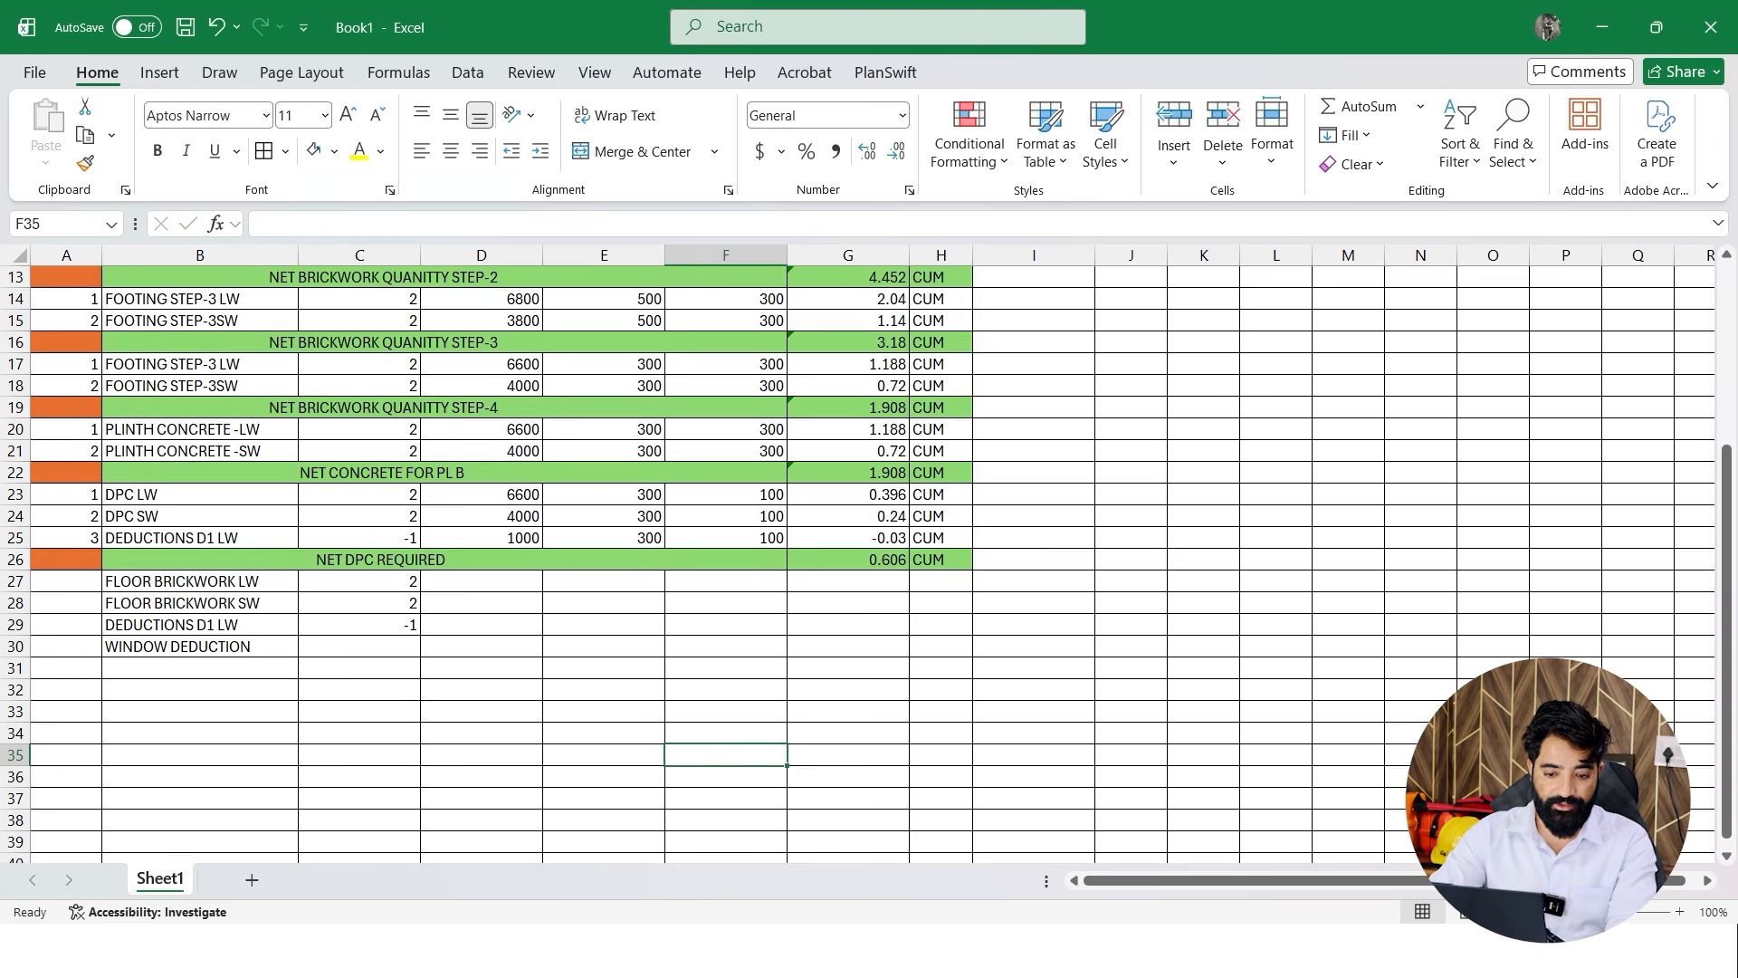
Number rows 27 to 30 by copying serials 1 to 3 from the DPC rows and entering 4 in A30
drag(66, 495, 66, 537)
key(ctrl+c)
click(66, 581)
key(ctrl+v)
scroll(66, 581, up, 4)
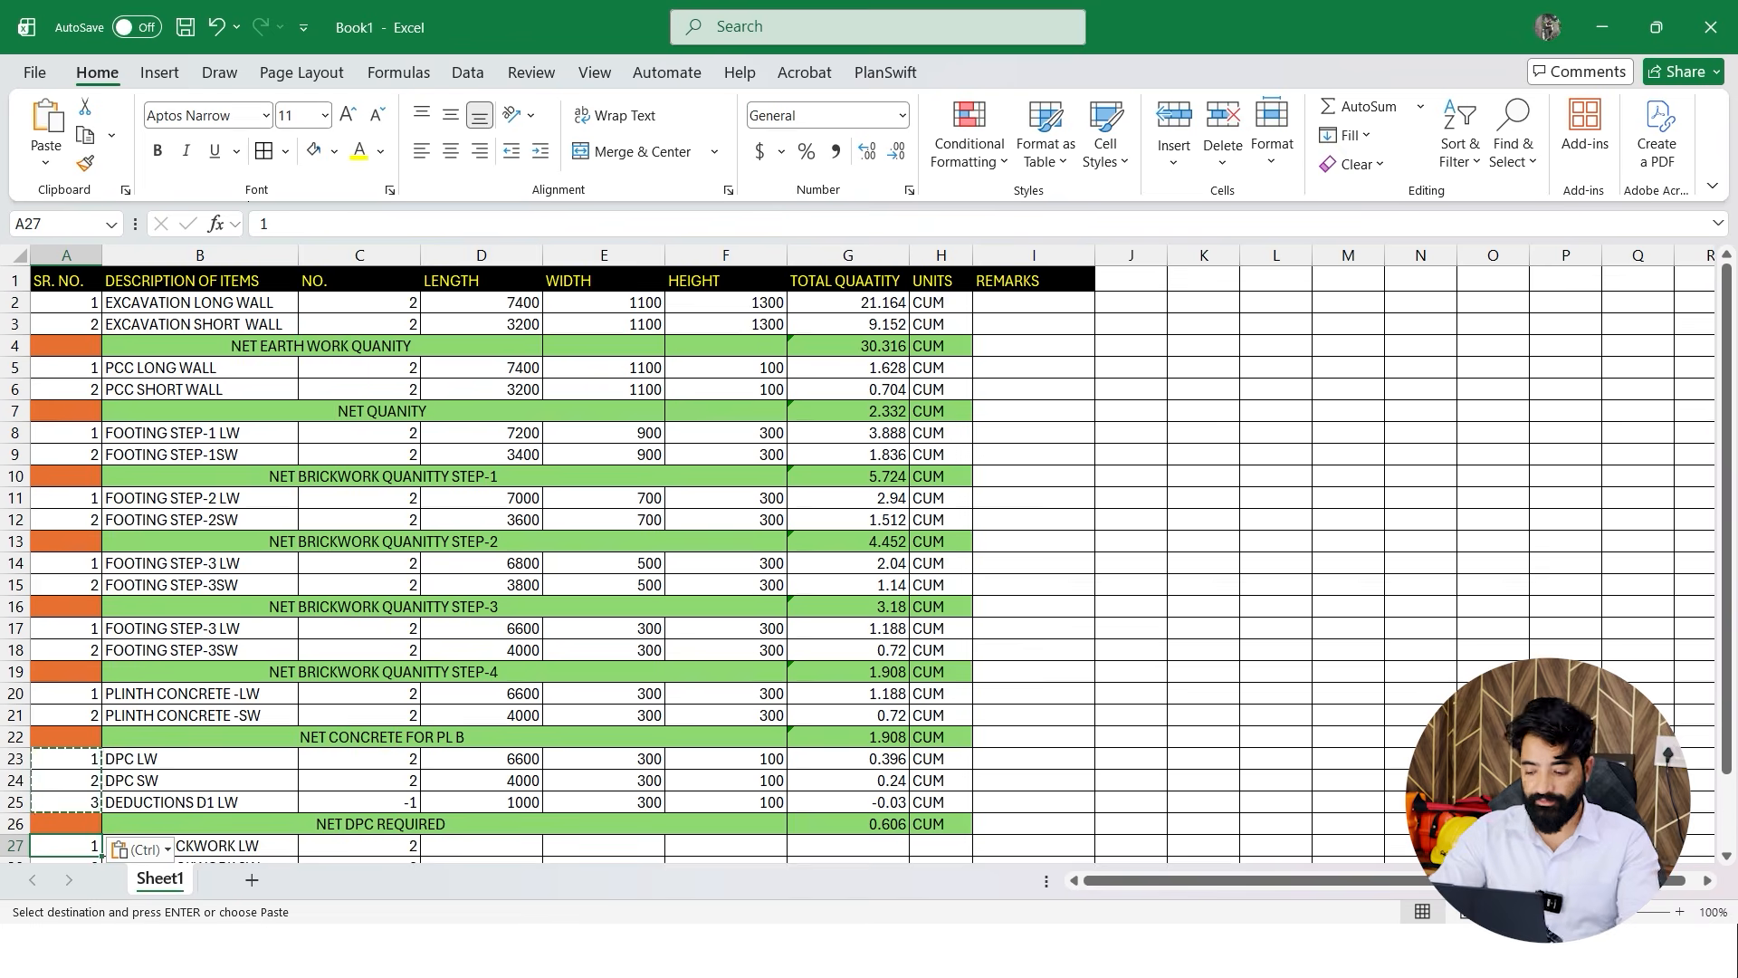
scroll(66, 563, down, 5)
click(66, 563)
key(Down)
text(4)
key(Return)
scroll(860, 561, down, 1)
scroll(482, 690, up, 2)
click(481, 689)
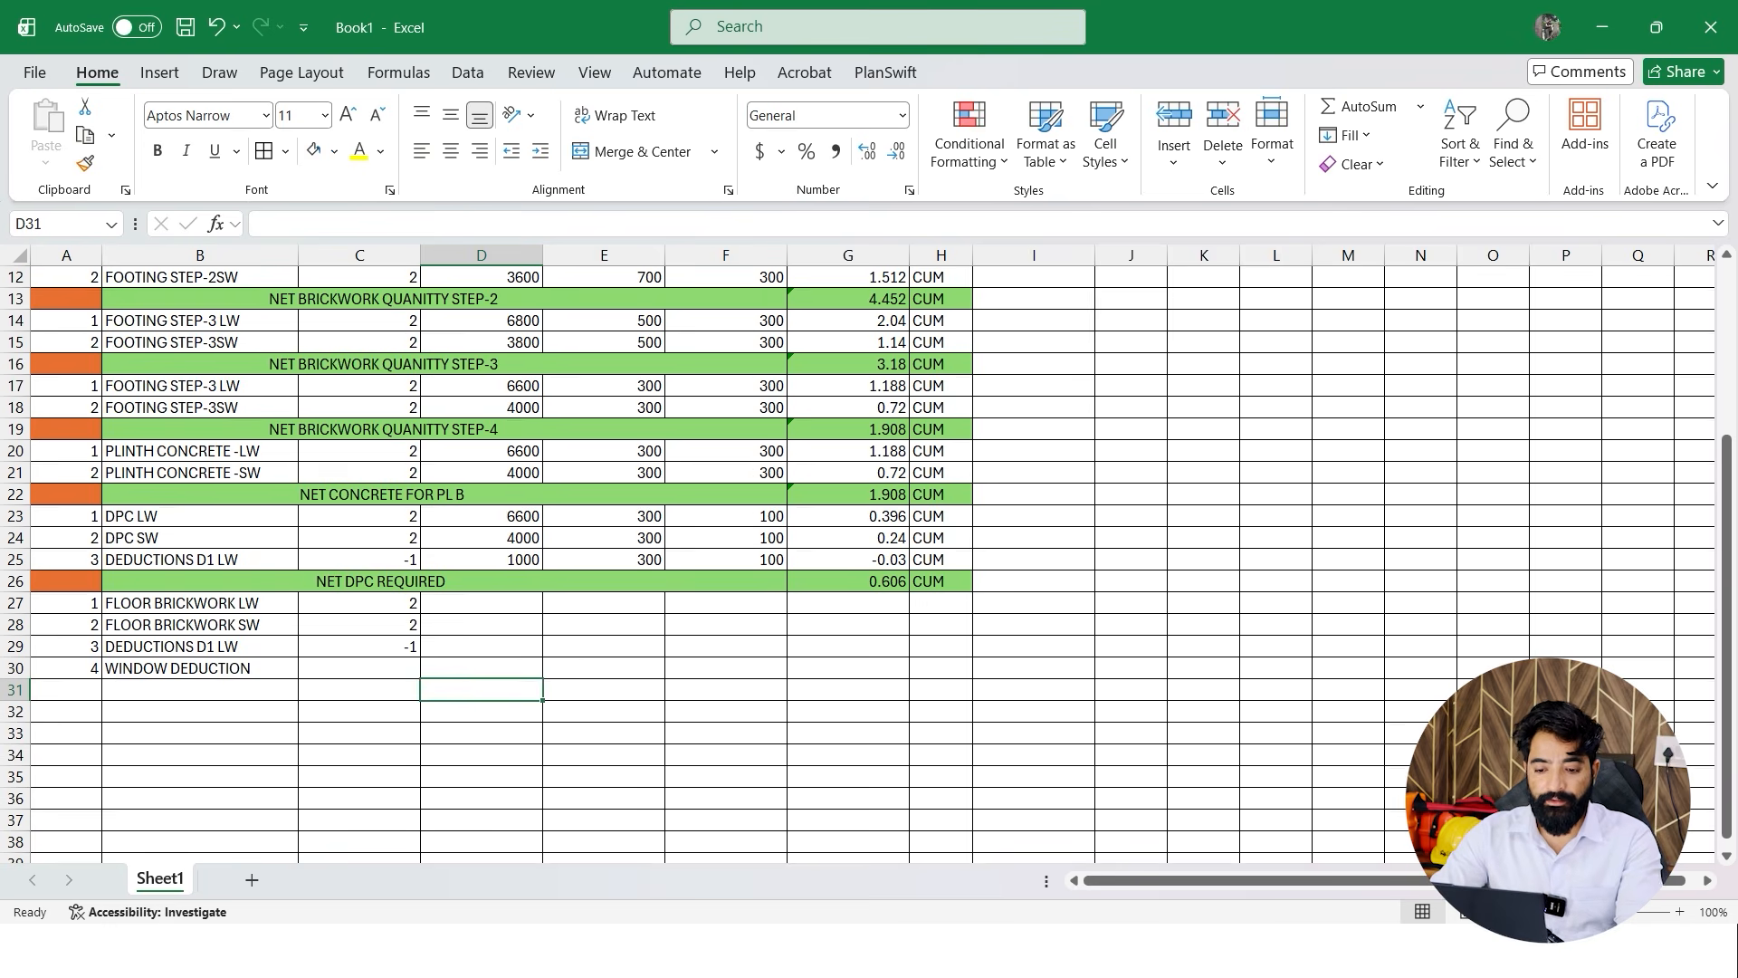
Copy the DPC lengths 6600, 4000 and 1000 from D23:D25 into D27:D29
drag(481, 516, 482, 559)
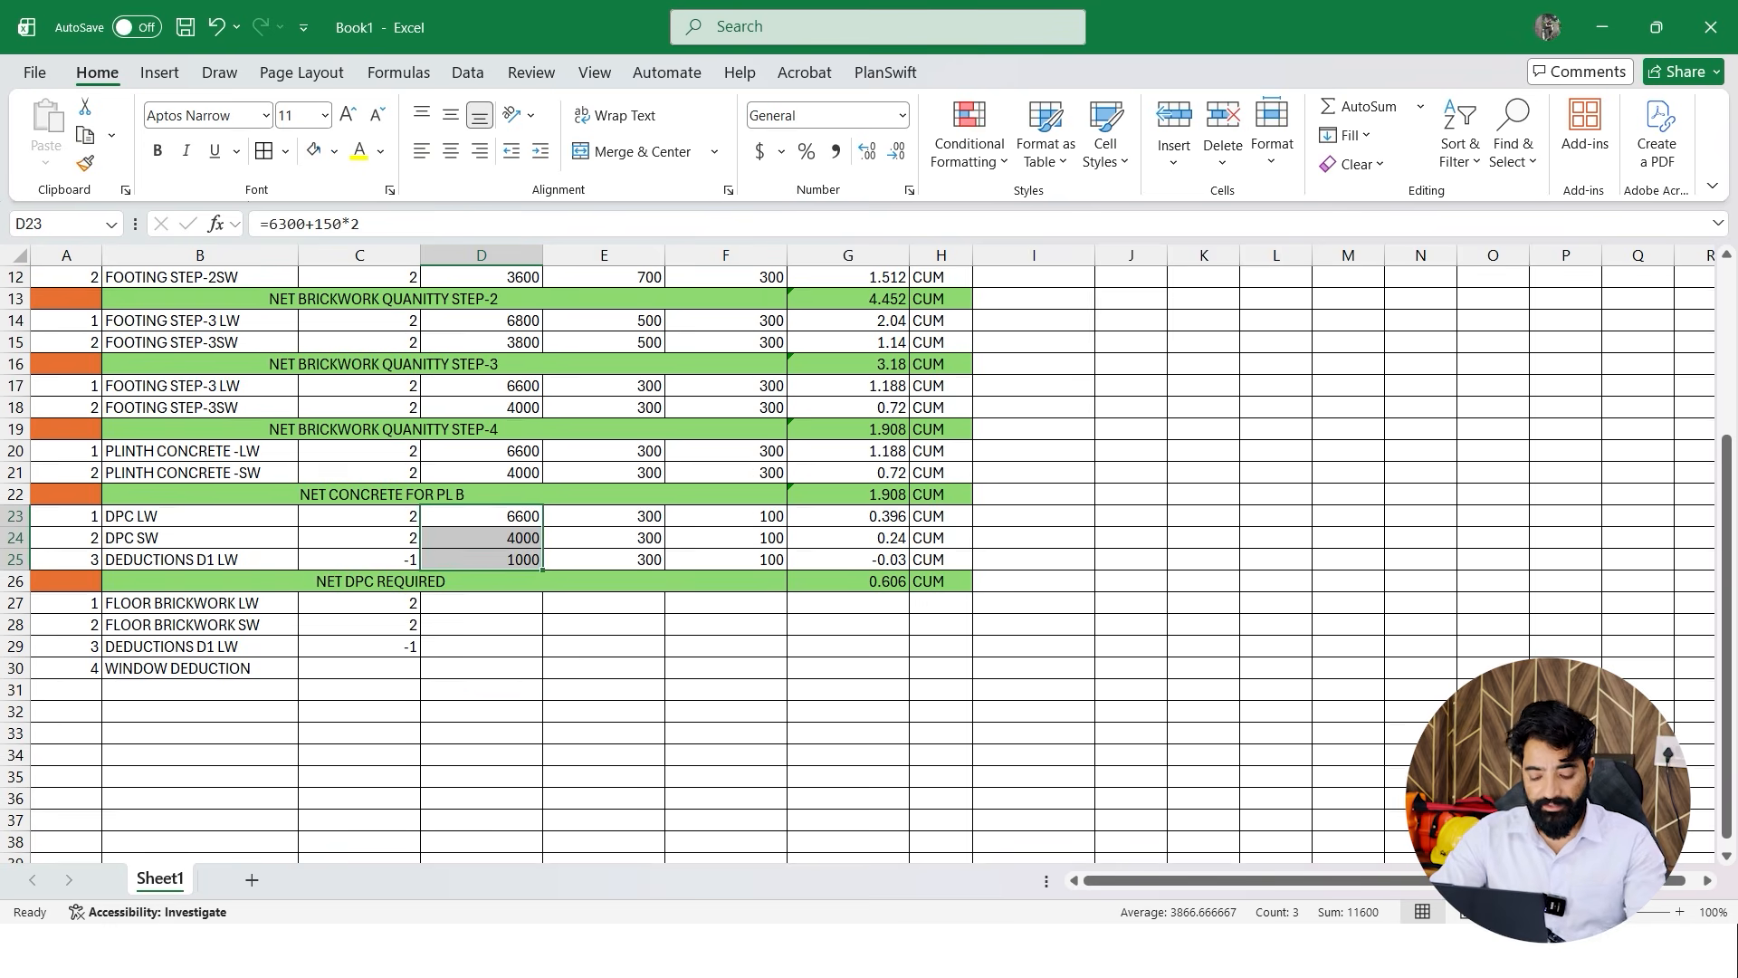
key(ctrl+c)
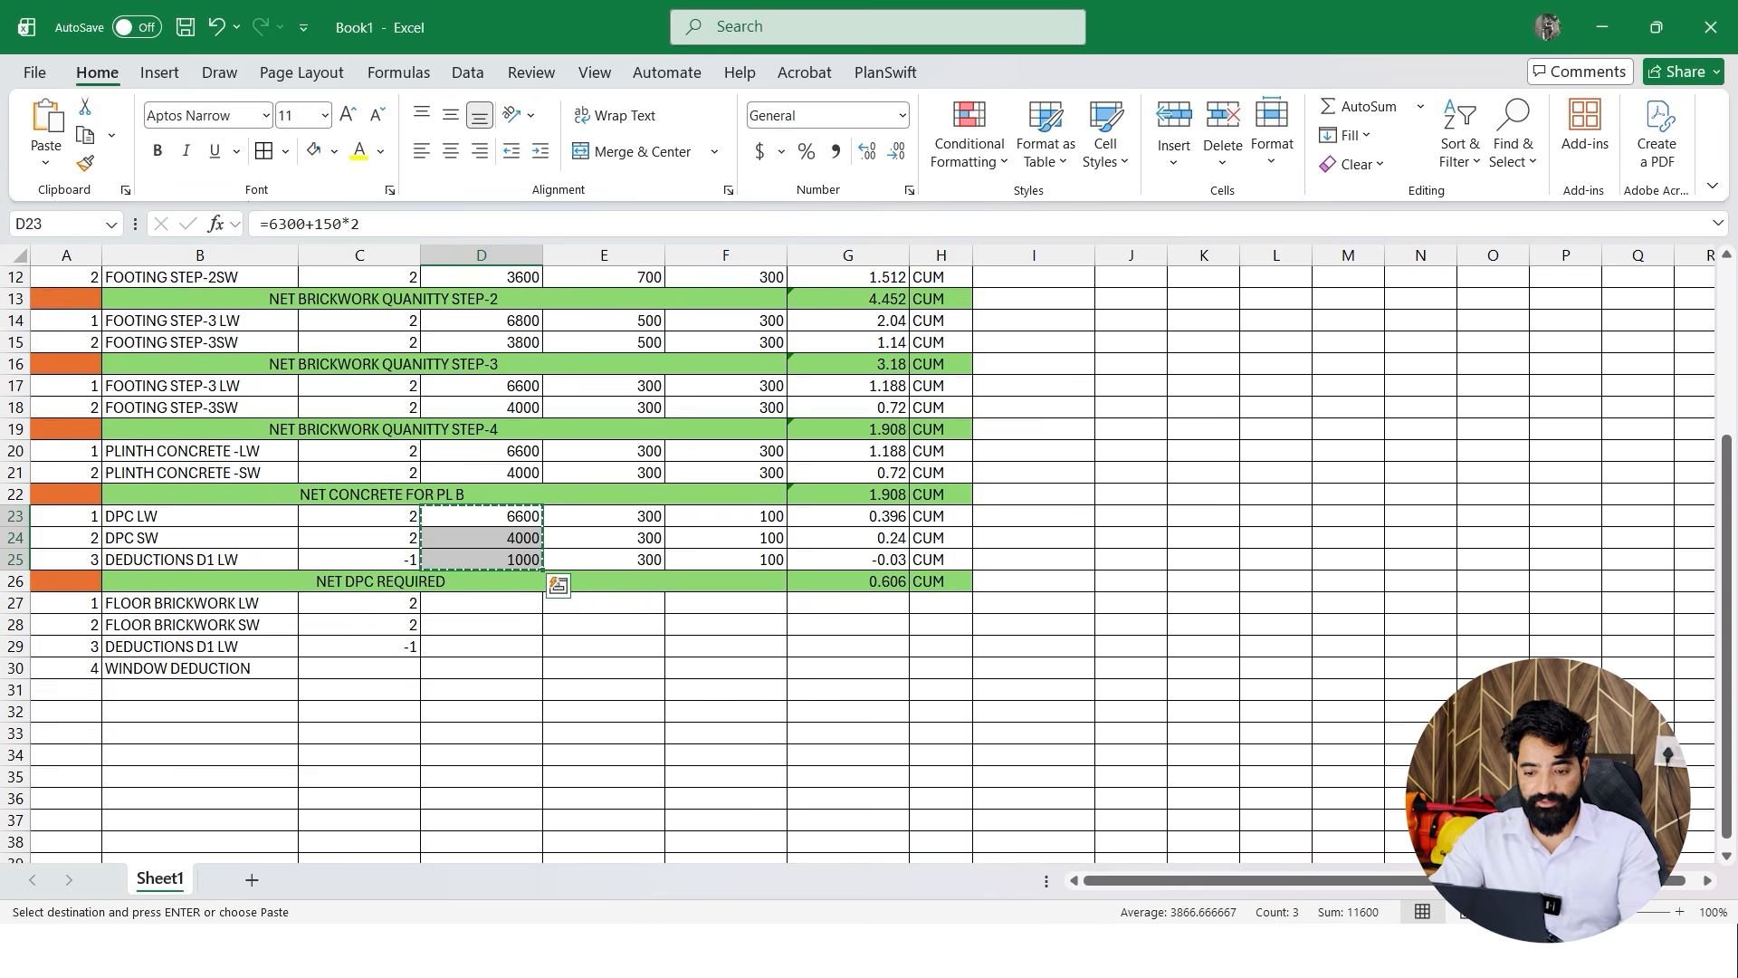
click(482, 603)
key(ctrl+v)
scroll(482, 603, up, 4)
scroll(481, 603, down, 5)
drag(482, 672, 481, 649)
key(Escape)
key(Up)
key(Up)
key(Up)
key(Up)
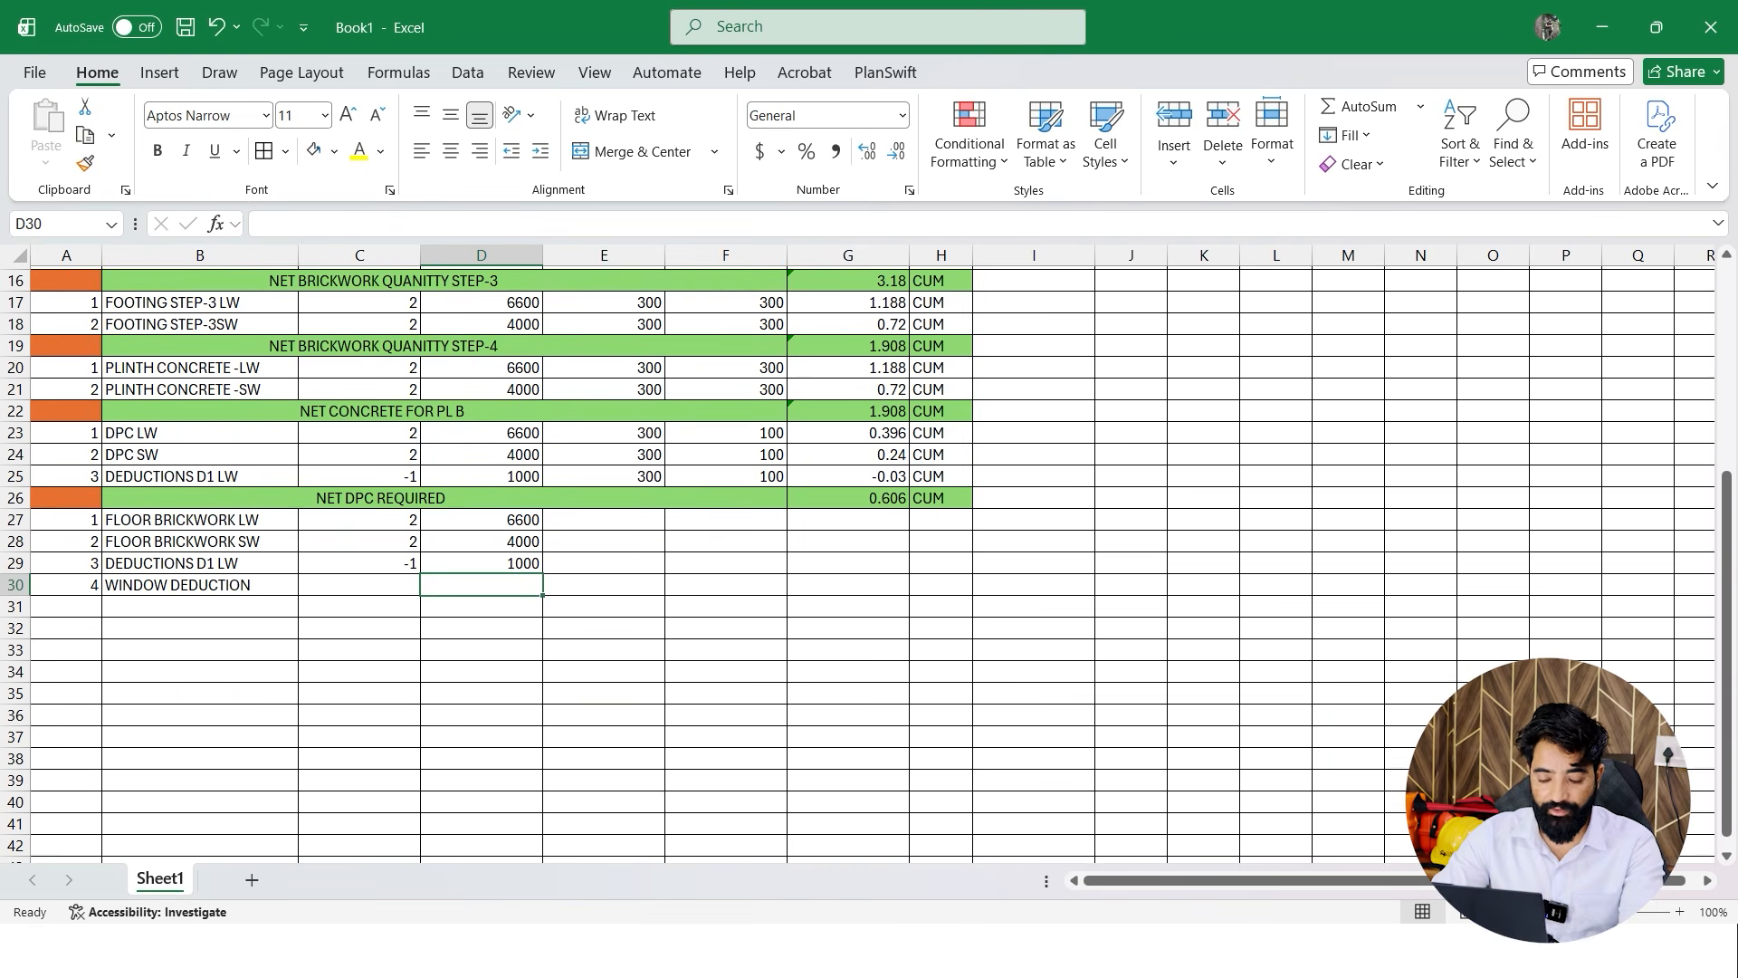
Set the window deduction's number to -1 in C30 and its length to 1500 in D30
key(Left)
text(-1)
key(Return)
key(Up)
key(Menu)
key(Escape)
key(Right)
text(1500)
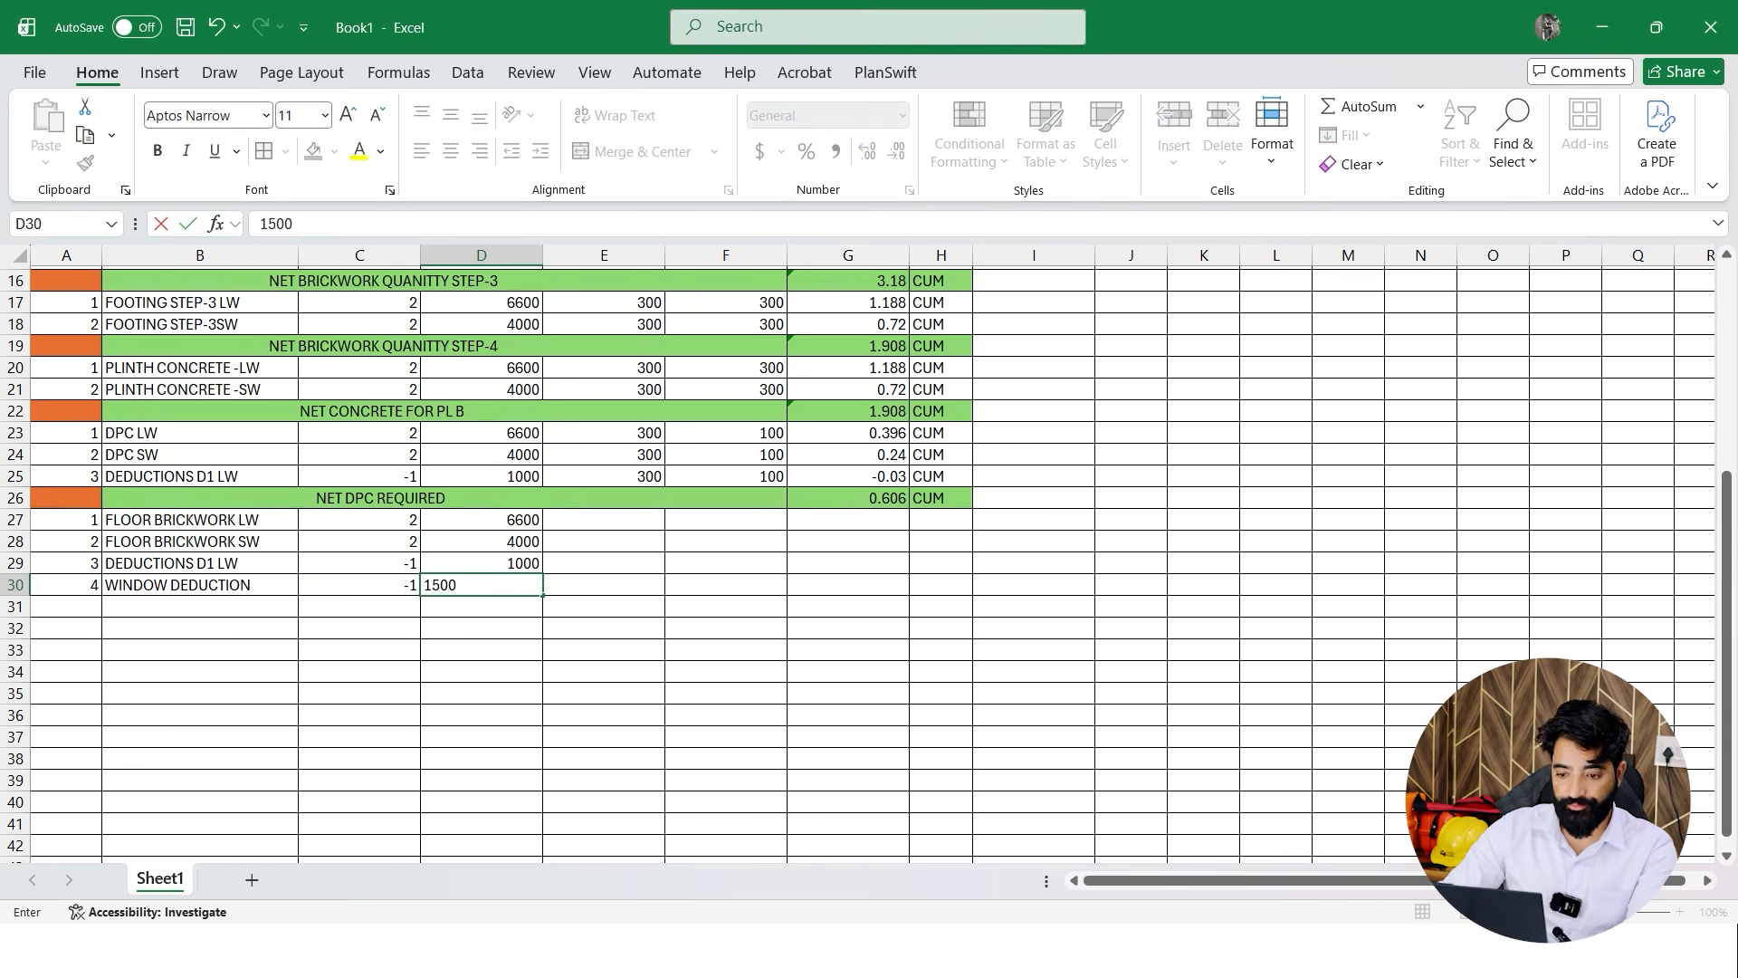
key(Return)
scroll(860, 561, up, 1)
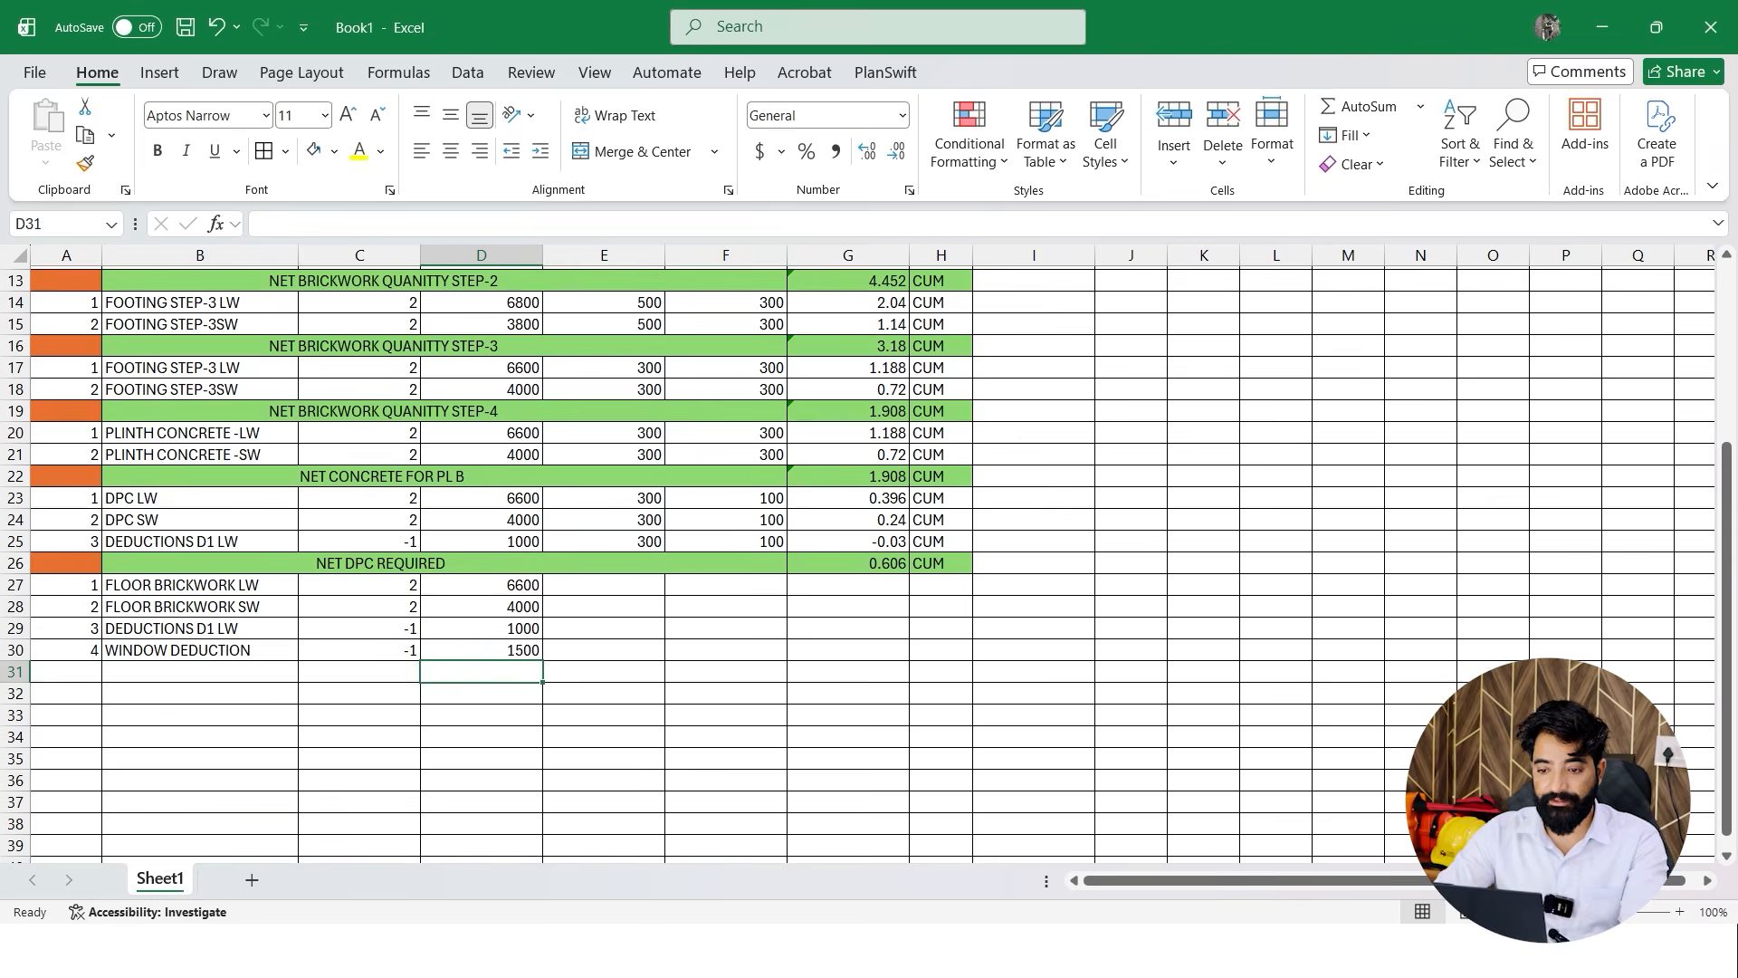
Copy the 300 widths from E23:E25 into E27:E29 and extend them to the window deduction in E30
scroll(859, 561, up, 1)
drag(604, 563, 604, 607)
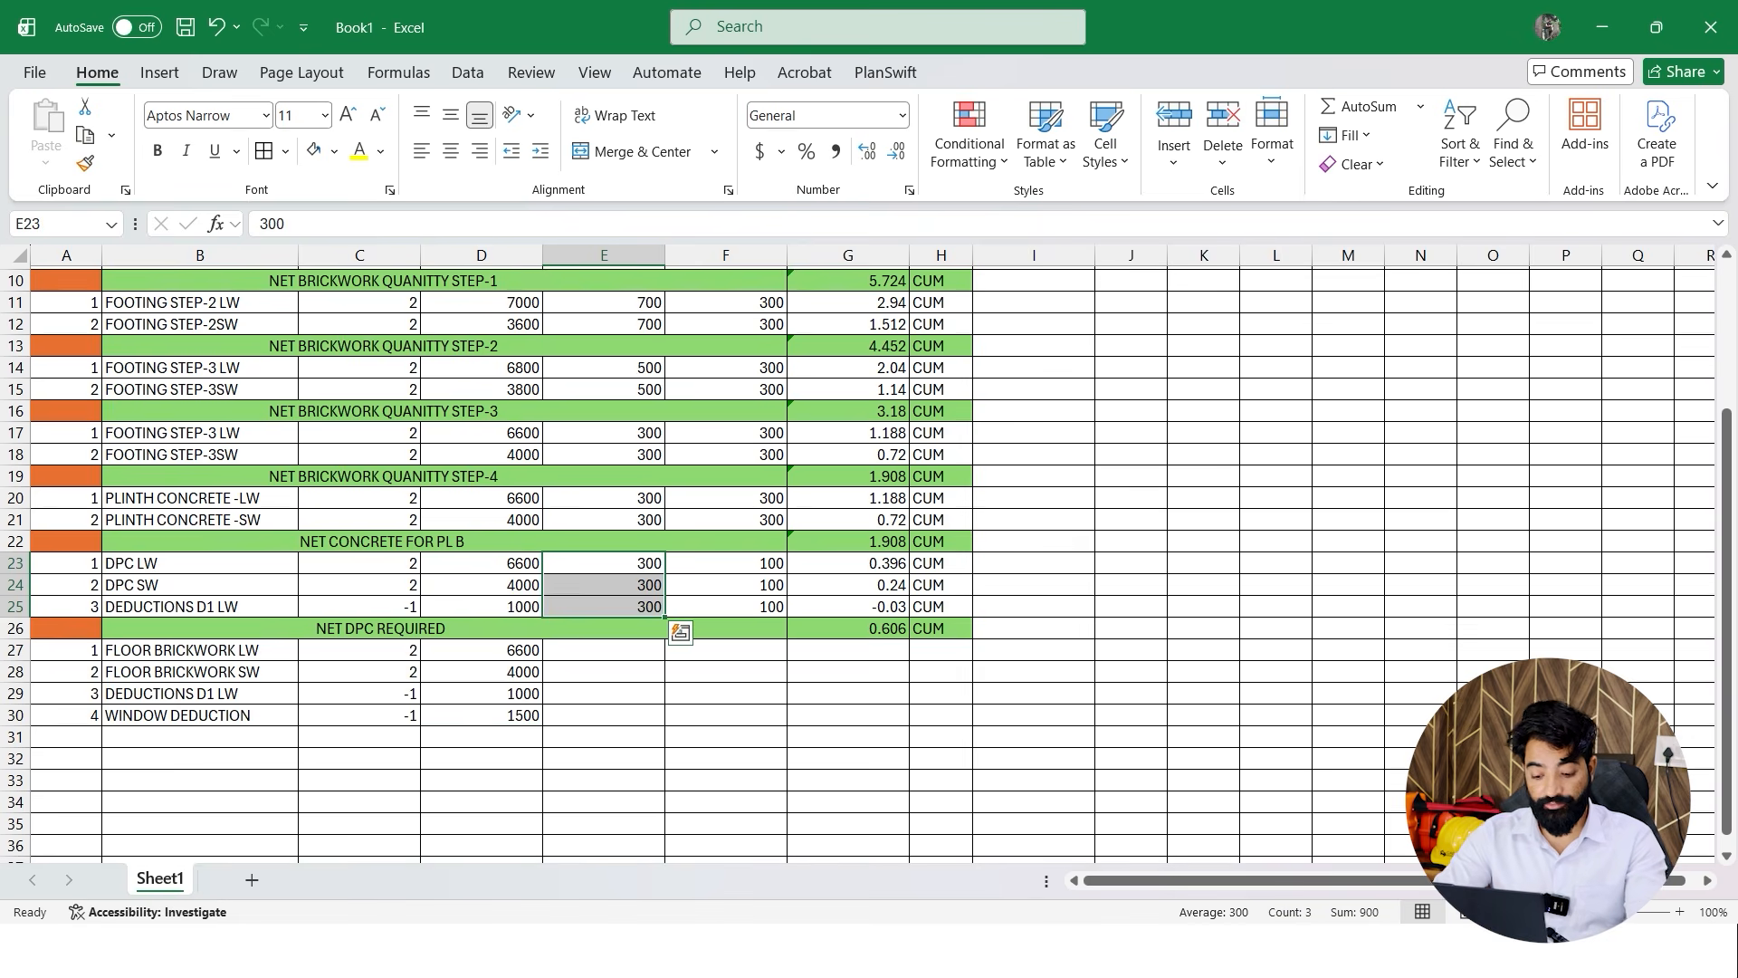
key(ctrl+c)
click(603, 650)
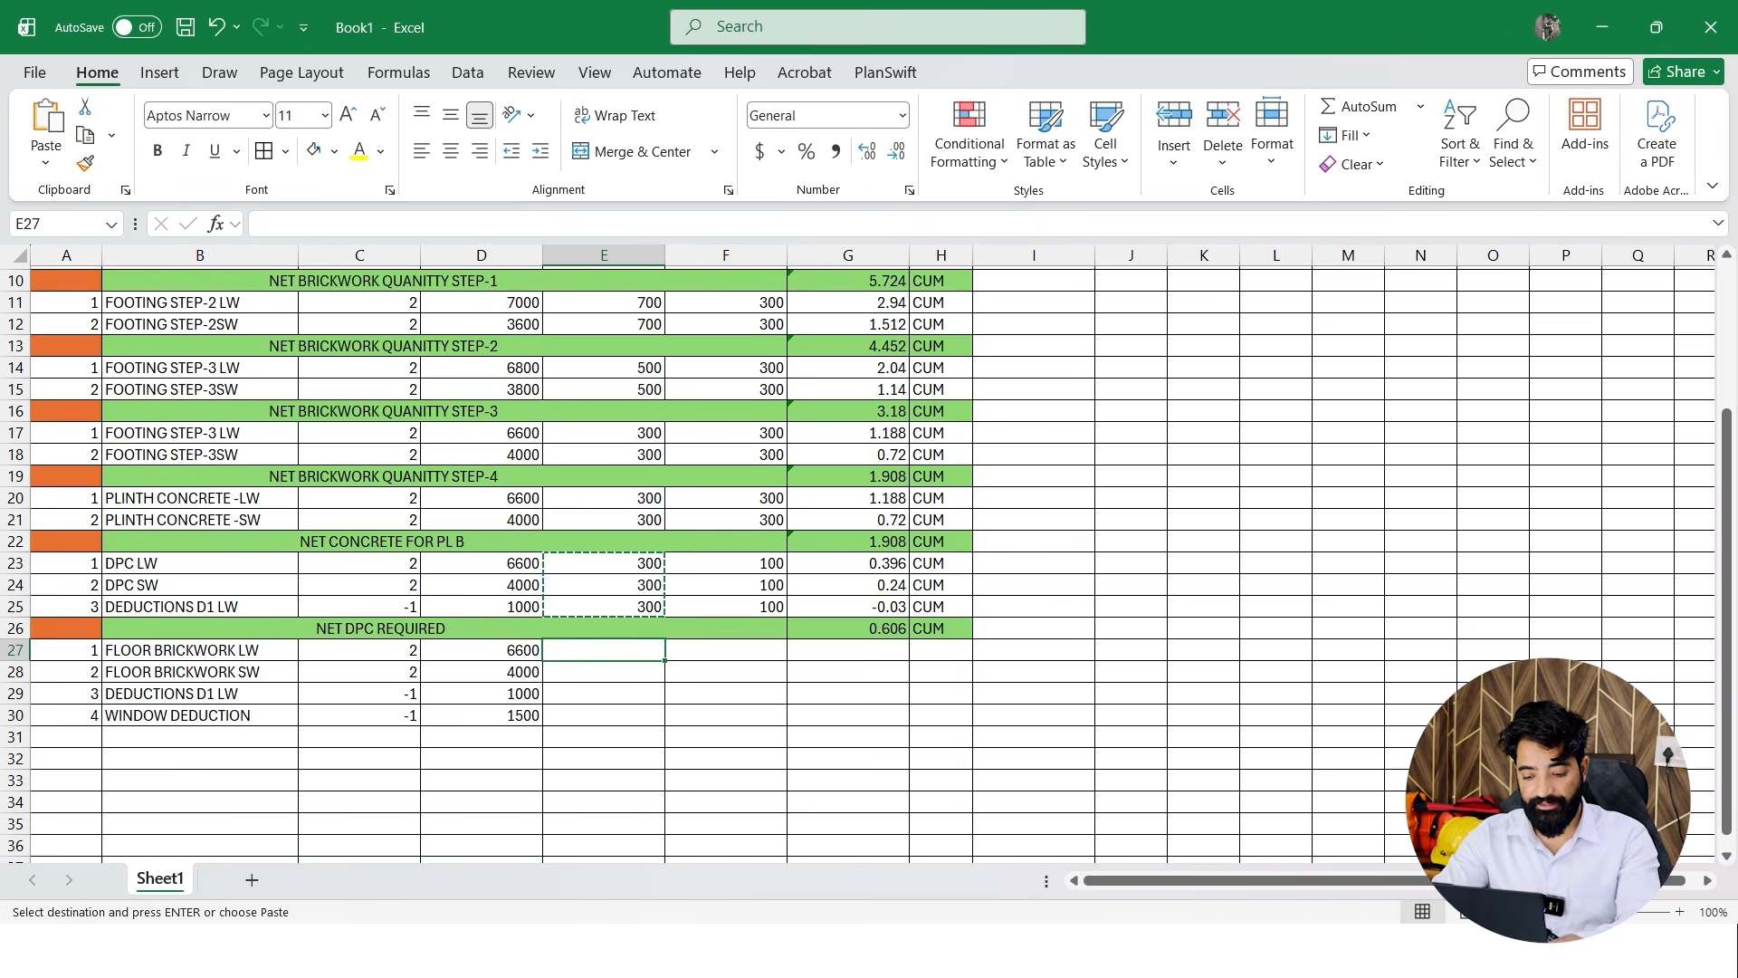
key(ctrl+v)
scroll(860, 562, up, 3)
scroll(860, 561, down, 4)
click(725, 693)
click(604, 629)
drag(664, 640, 663, 654)
click(848, 672)
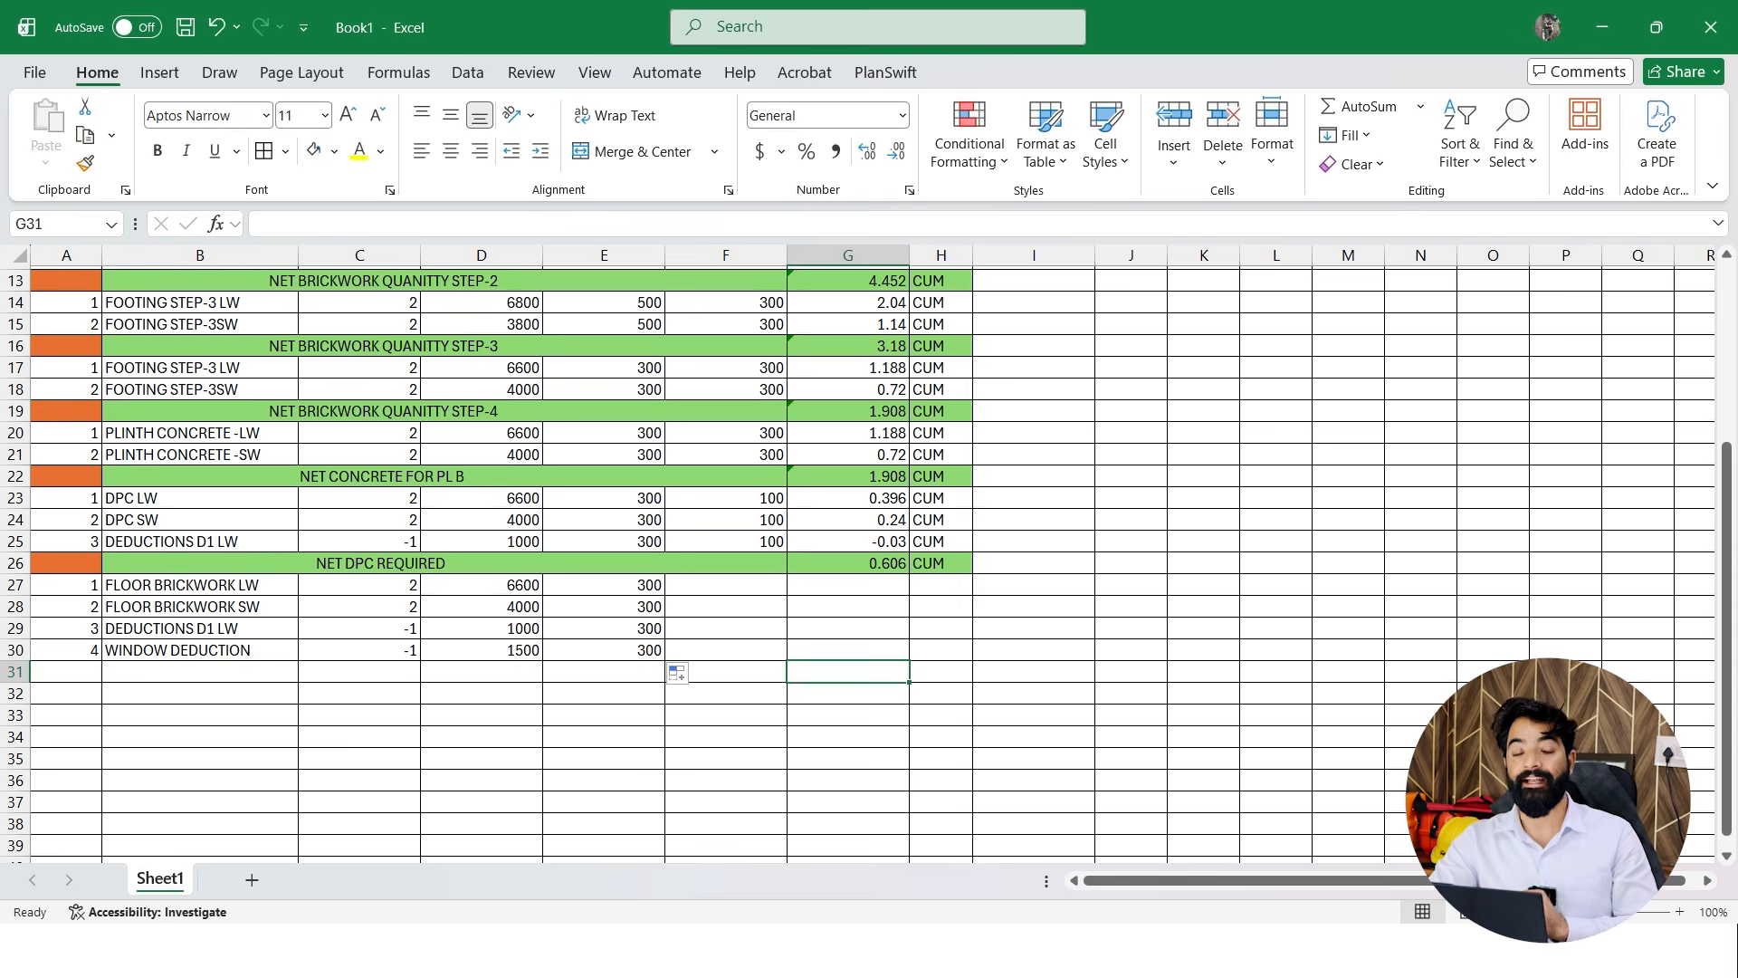
Enter a height of 2900 for the long-wall and short-wall floor brickwork in F27 and F28
click(725, 607)
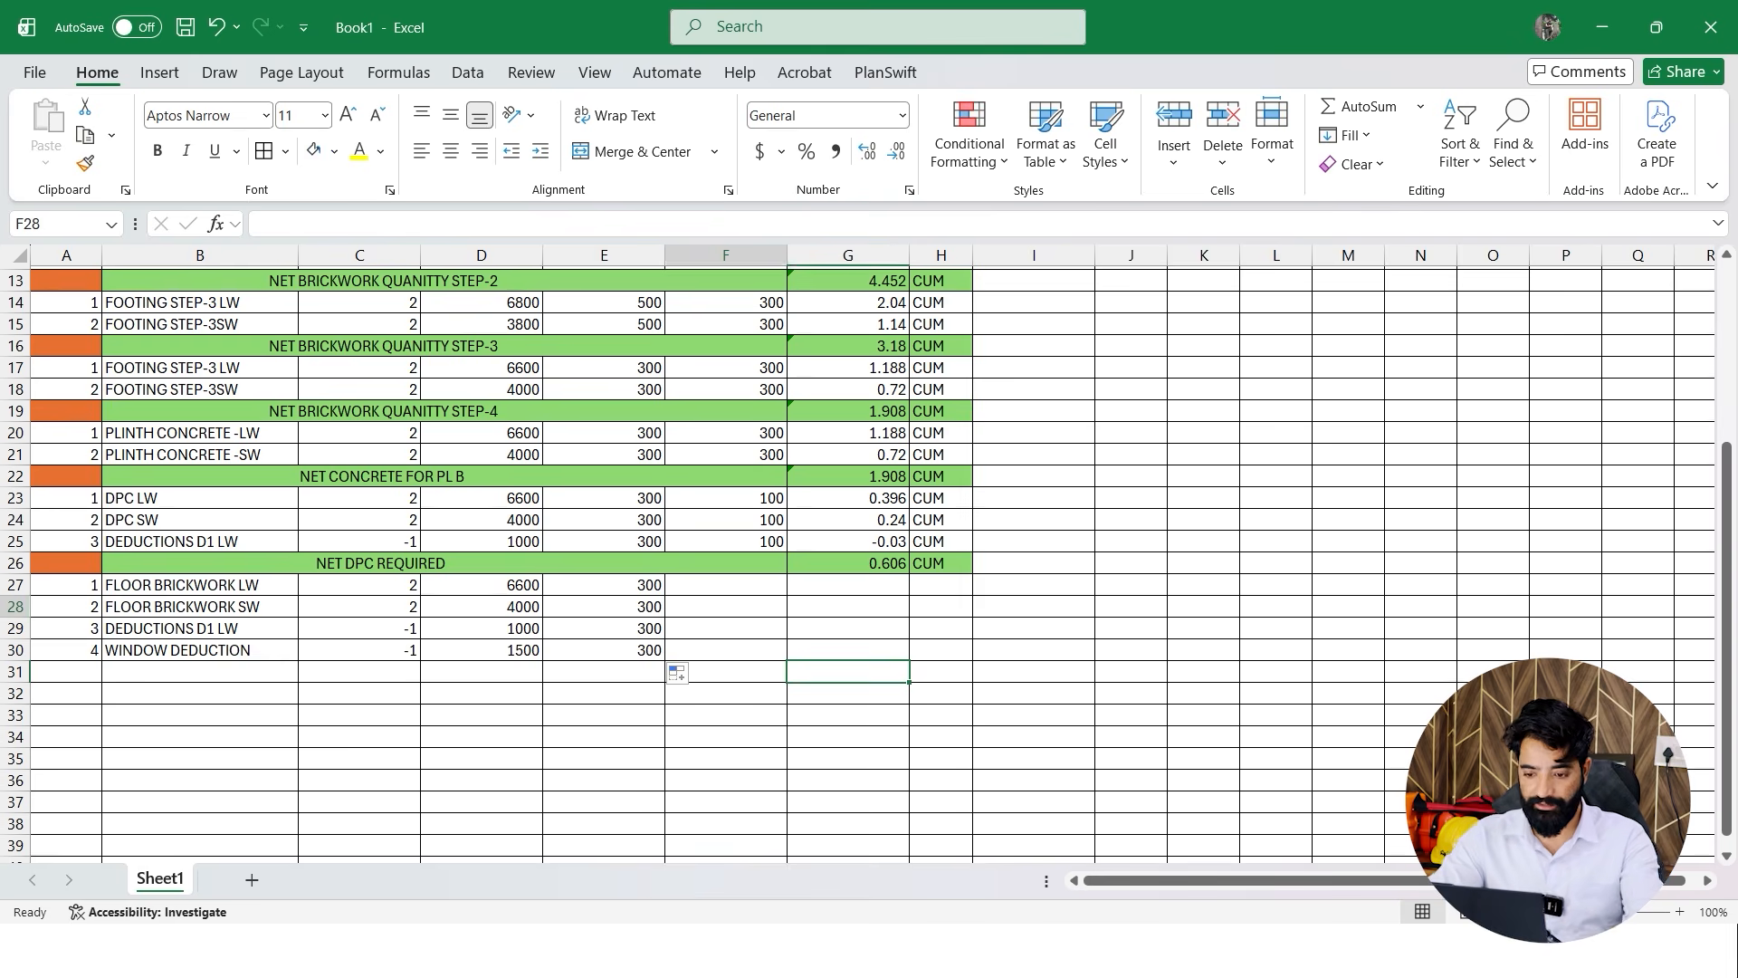
click(725, 585)
text(2900)
key(Return)
text(2900)
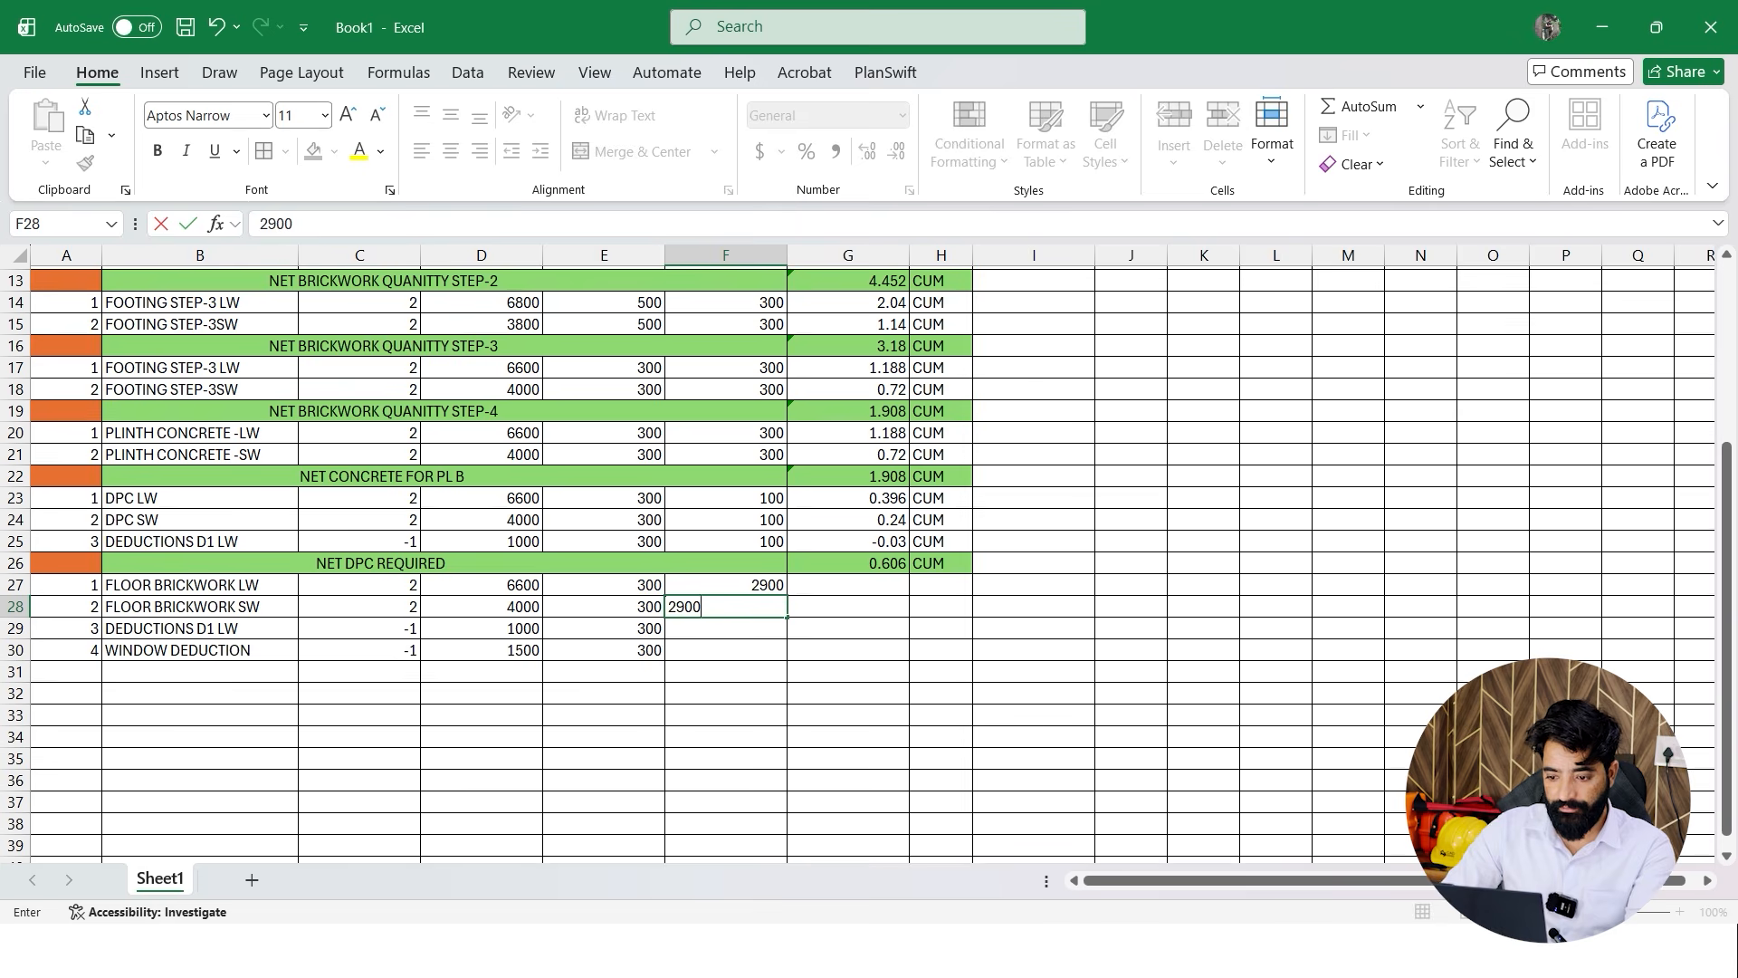
key(Return)
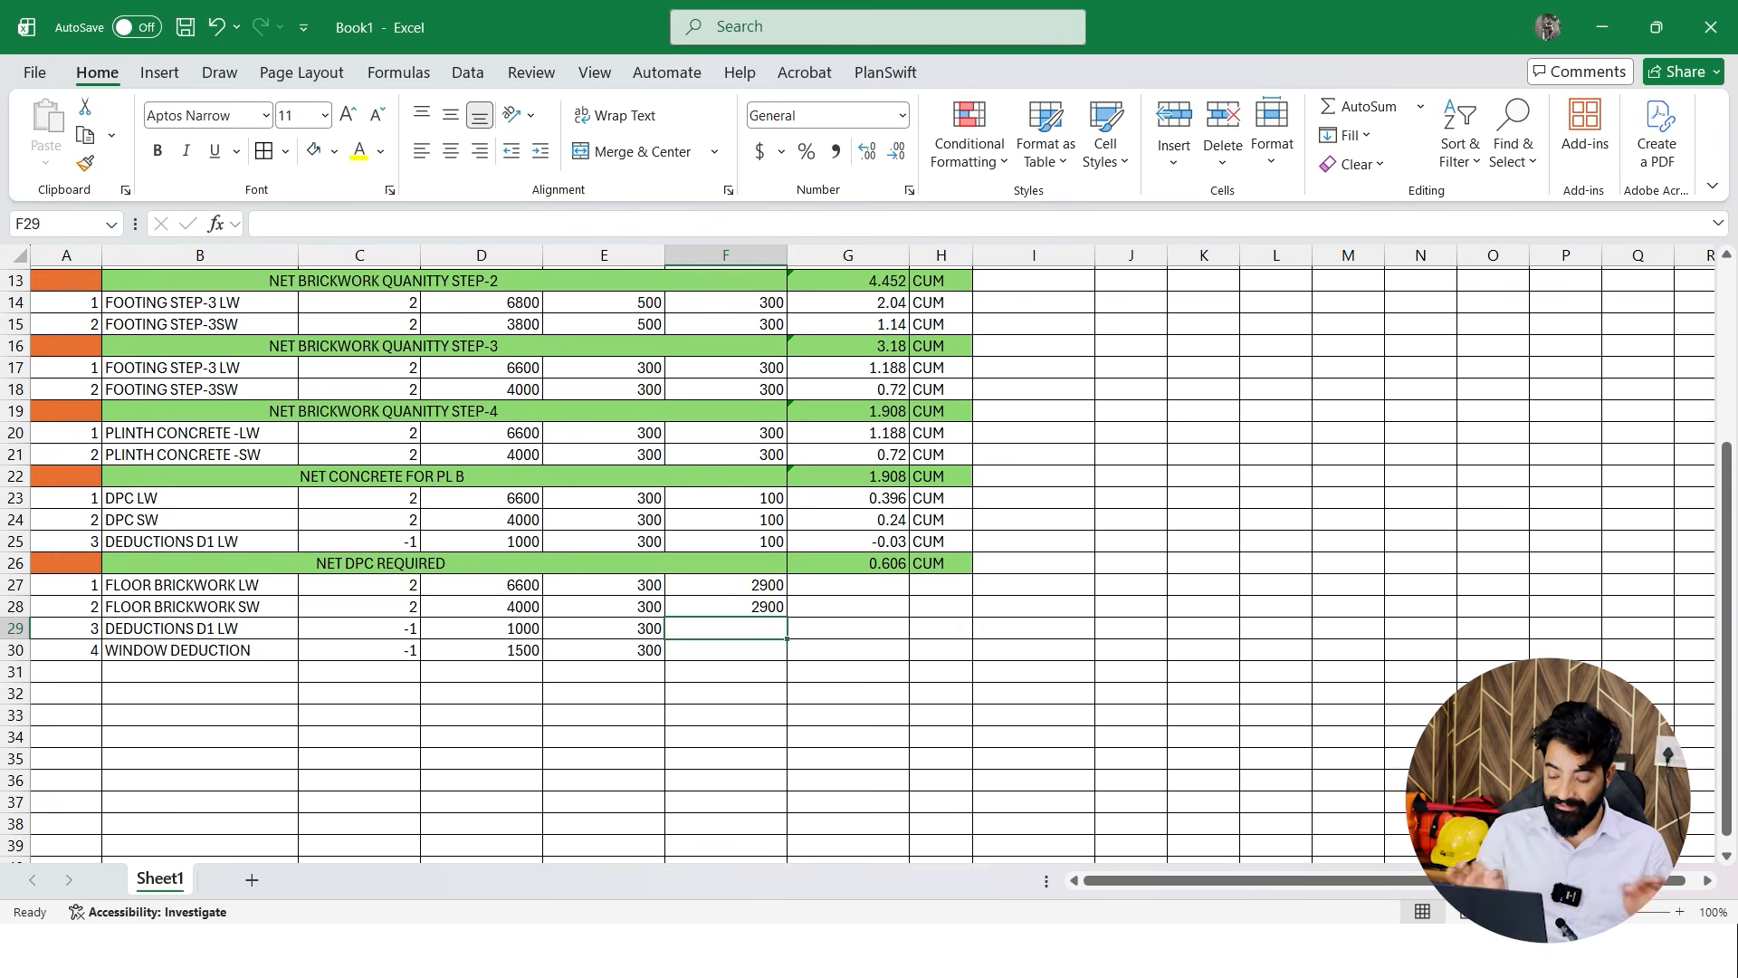
Switch to the AutoCAD elevation and add a linear dimension for the height of the DPC band beside the door
key(super)
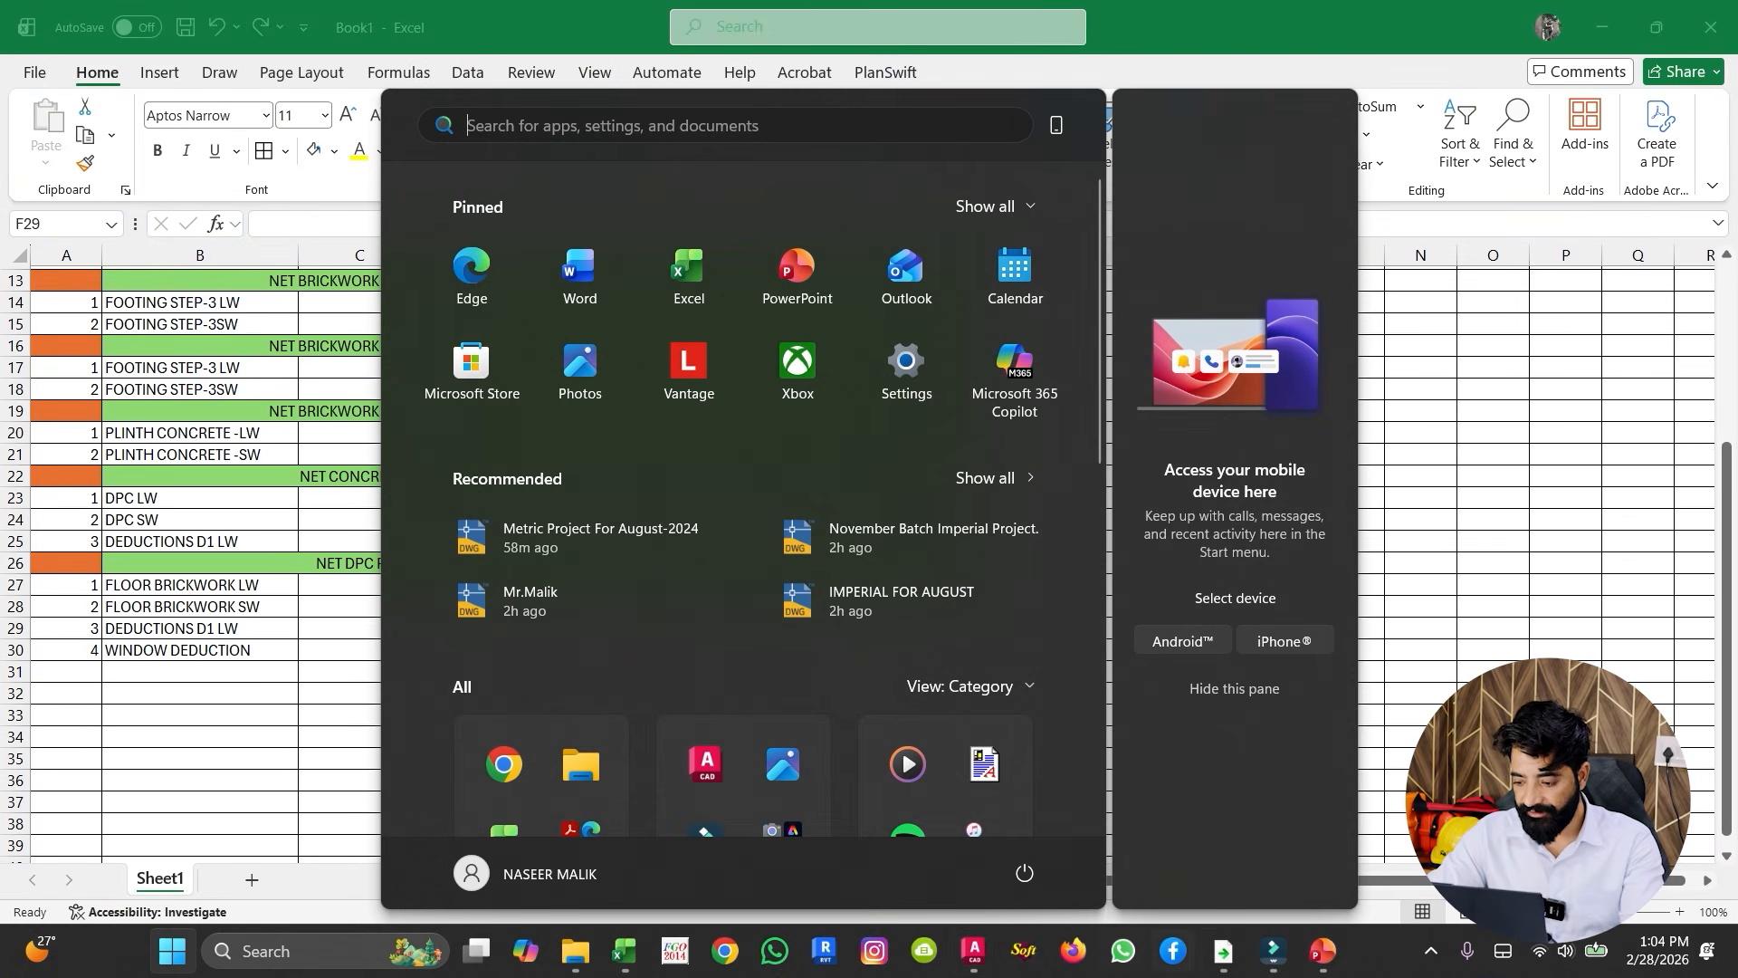
click(974, 950)
key(Escape)
key(Escape)
scroll(1147, 521, down, 4)
middle_drag(1234, 558, 761, 428)
mouse_move(556, 688)
middle_down()
mouse_move(601, 528)
mouse_move(782, 780)
middle_up()
scroll(638, 619, up, 4)
key(Escape)
text(DIMLI)
key(Return)
scroll(672, 589, up, 3)
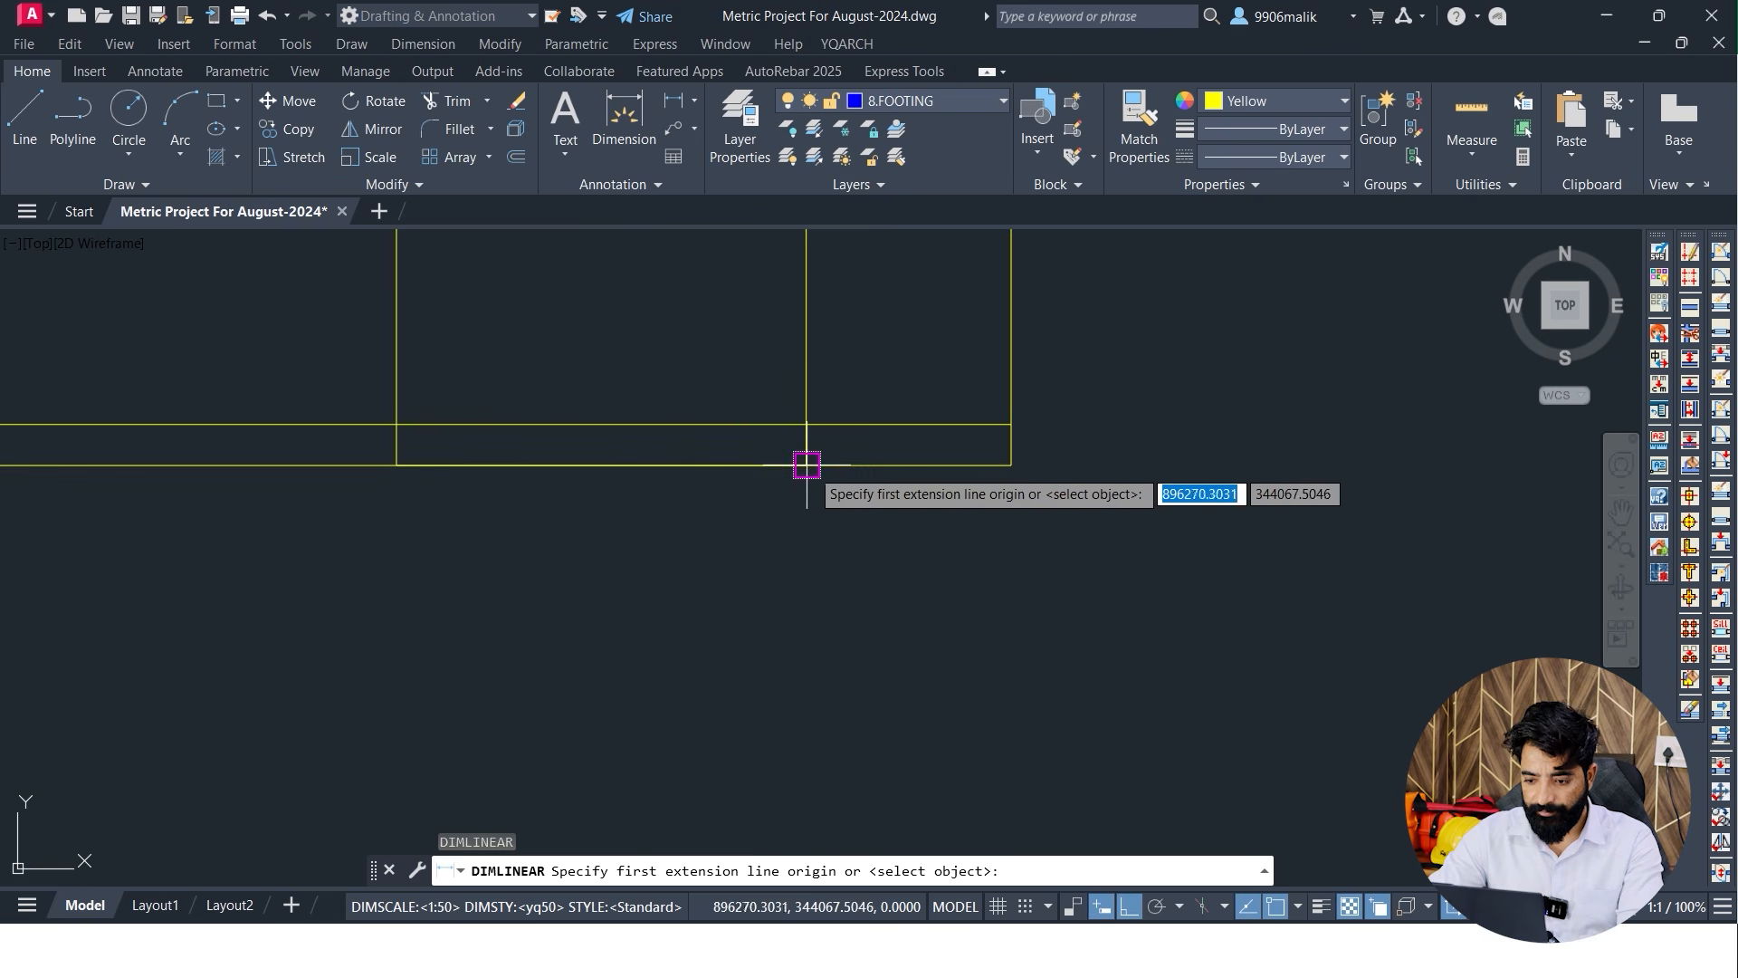
click(807, 465)
click(805, 405)
key(Return)
key(Return)
click(807, 464)
click(806, 424)
click(864, 440)
key(Escape)
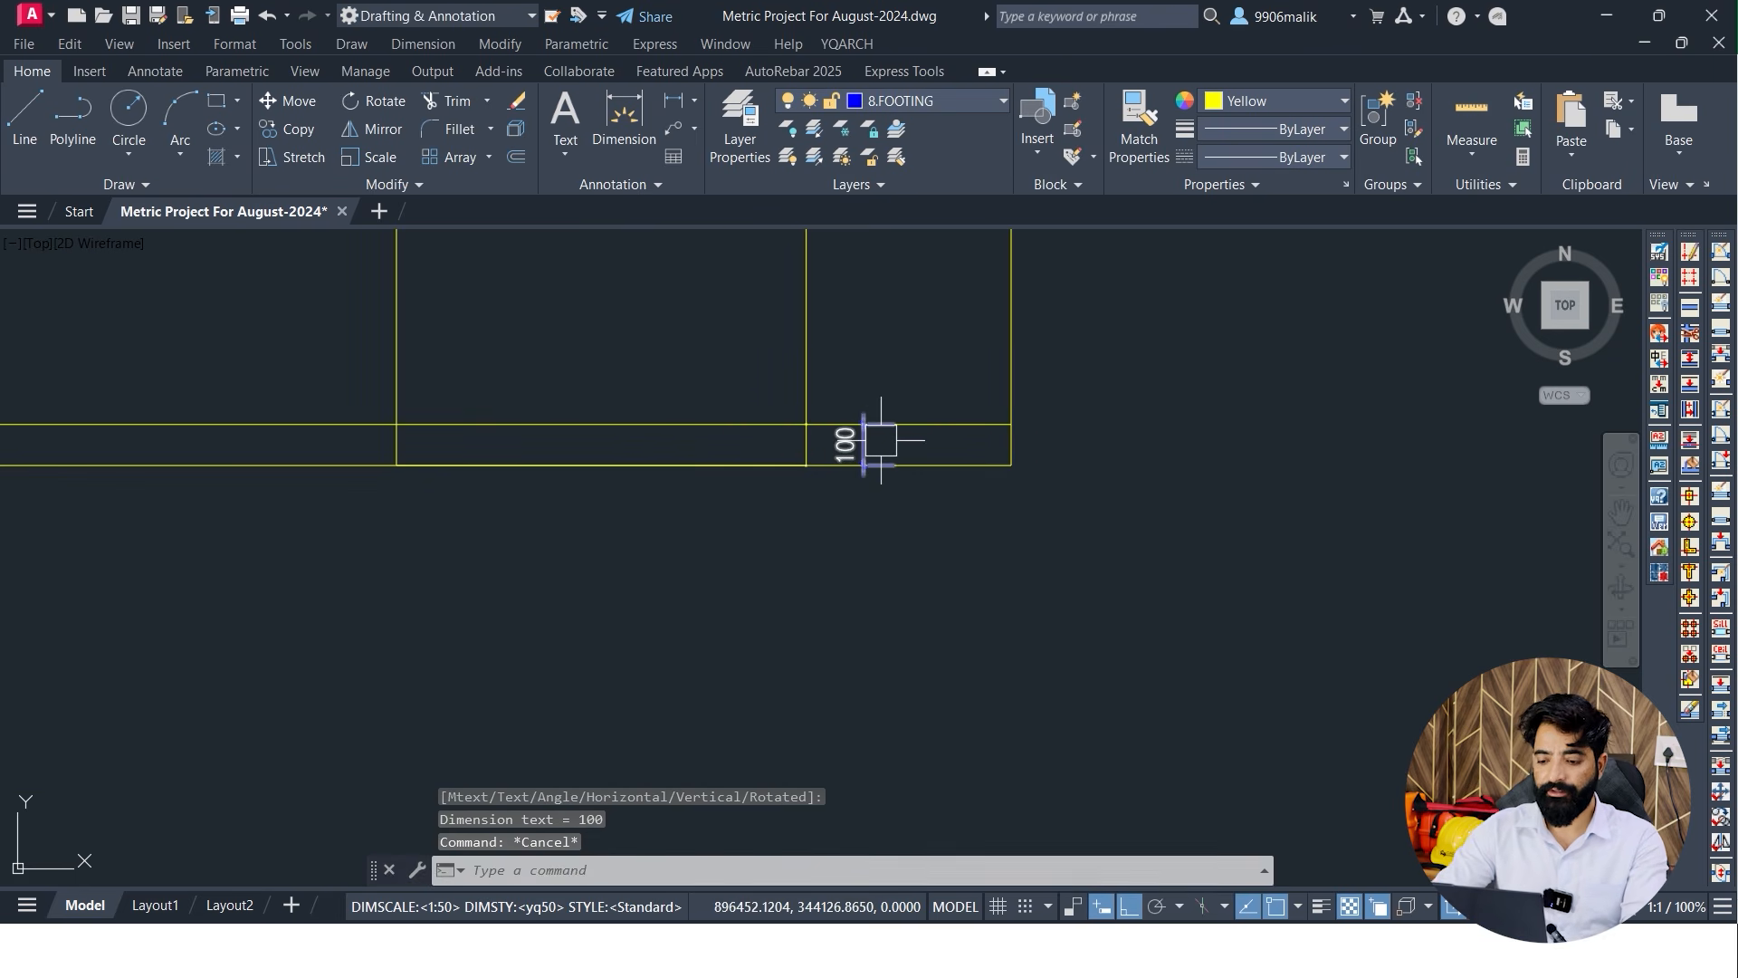
Add a vertical linear dimension from the top of the DPC band to the door head, aligned with the DPC dimension
key(Return)
click(807, 423)
scroll(799, 294, down, 2)
middle_drag(799, 334, 787, 764)
click(789, 288)
scroll(844, 641, up, 2)
middle_drag(844, 641, 838, 485)
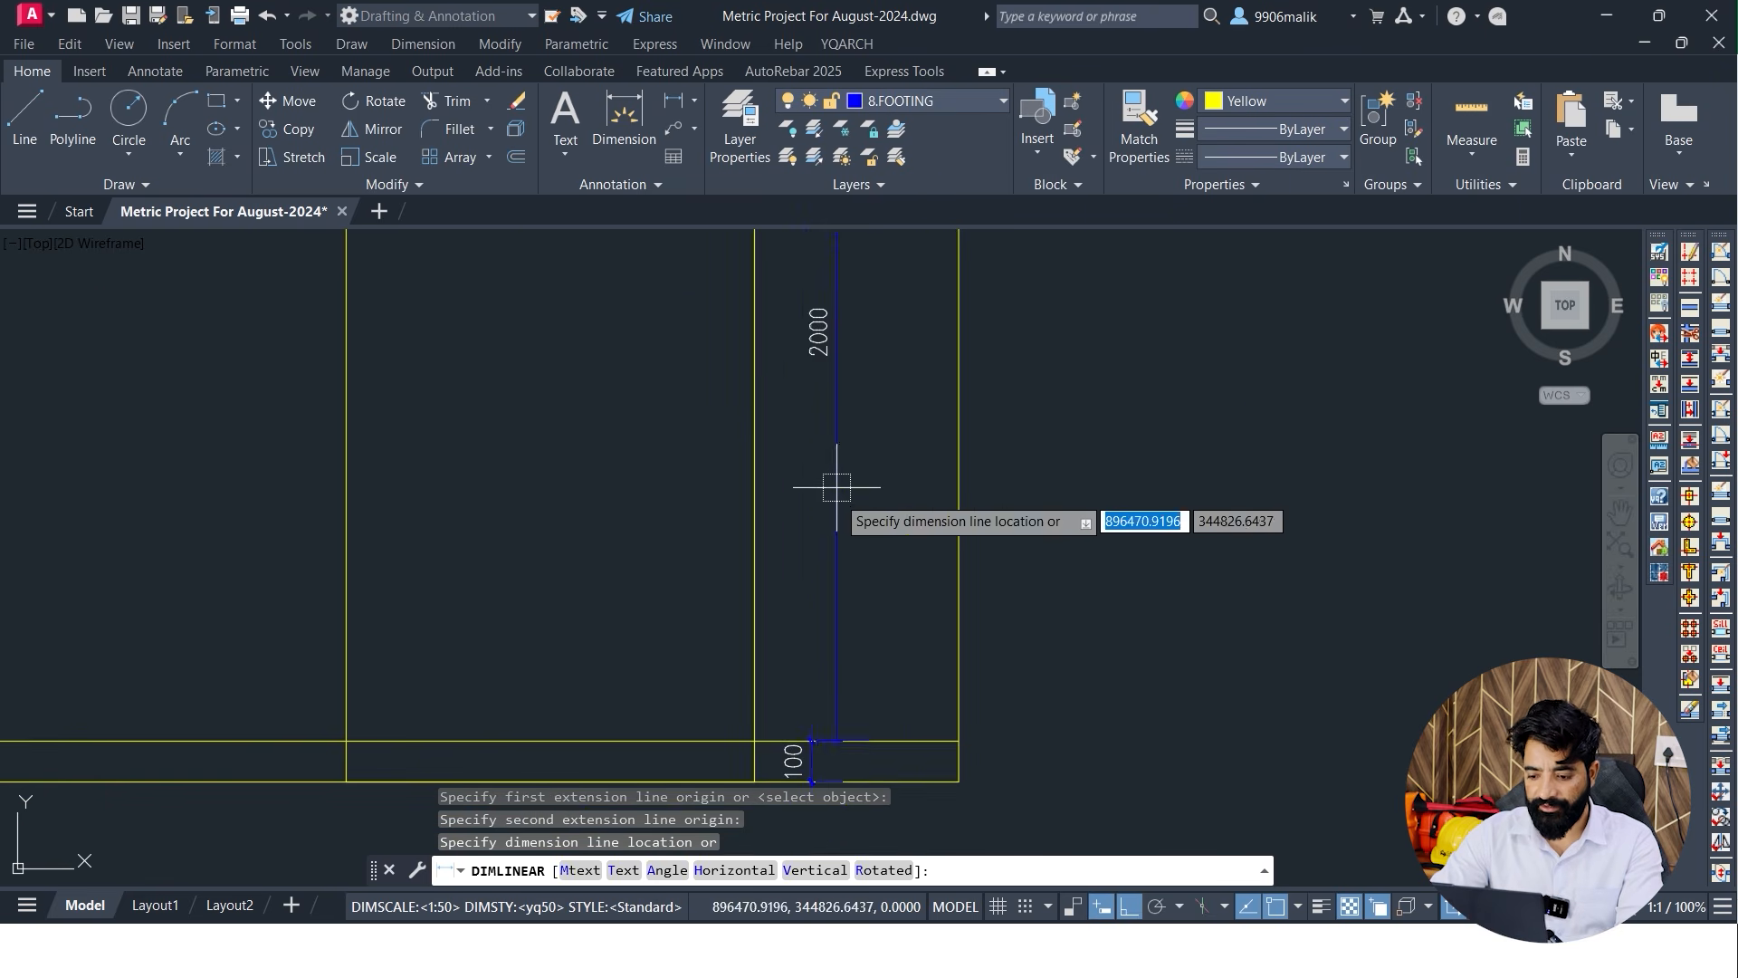
click(810, 737)
Add a vertical linear dimension for the window's height beside the opening in the elevation
scroll(791, 337, up, 2)
scroll(791, 372, down, 4)
middle_drag(543, 440, 877, 488)
middle_drag(838, 431, 836, 539)
key(Return)
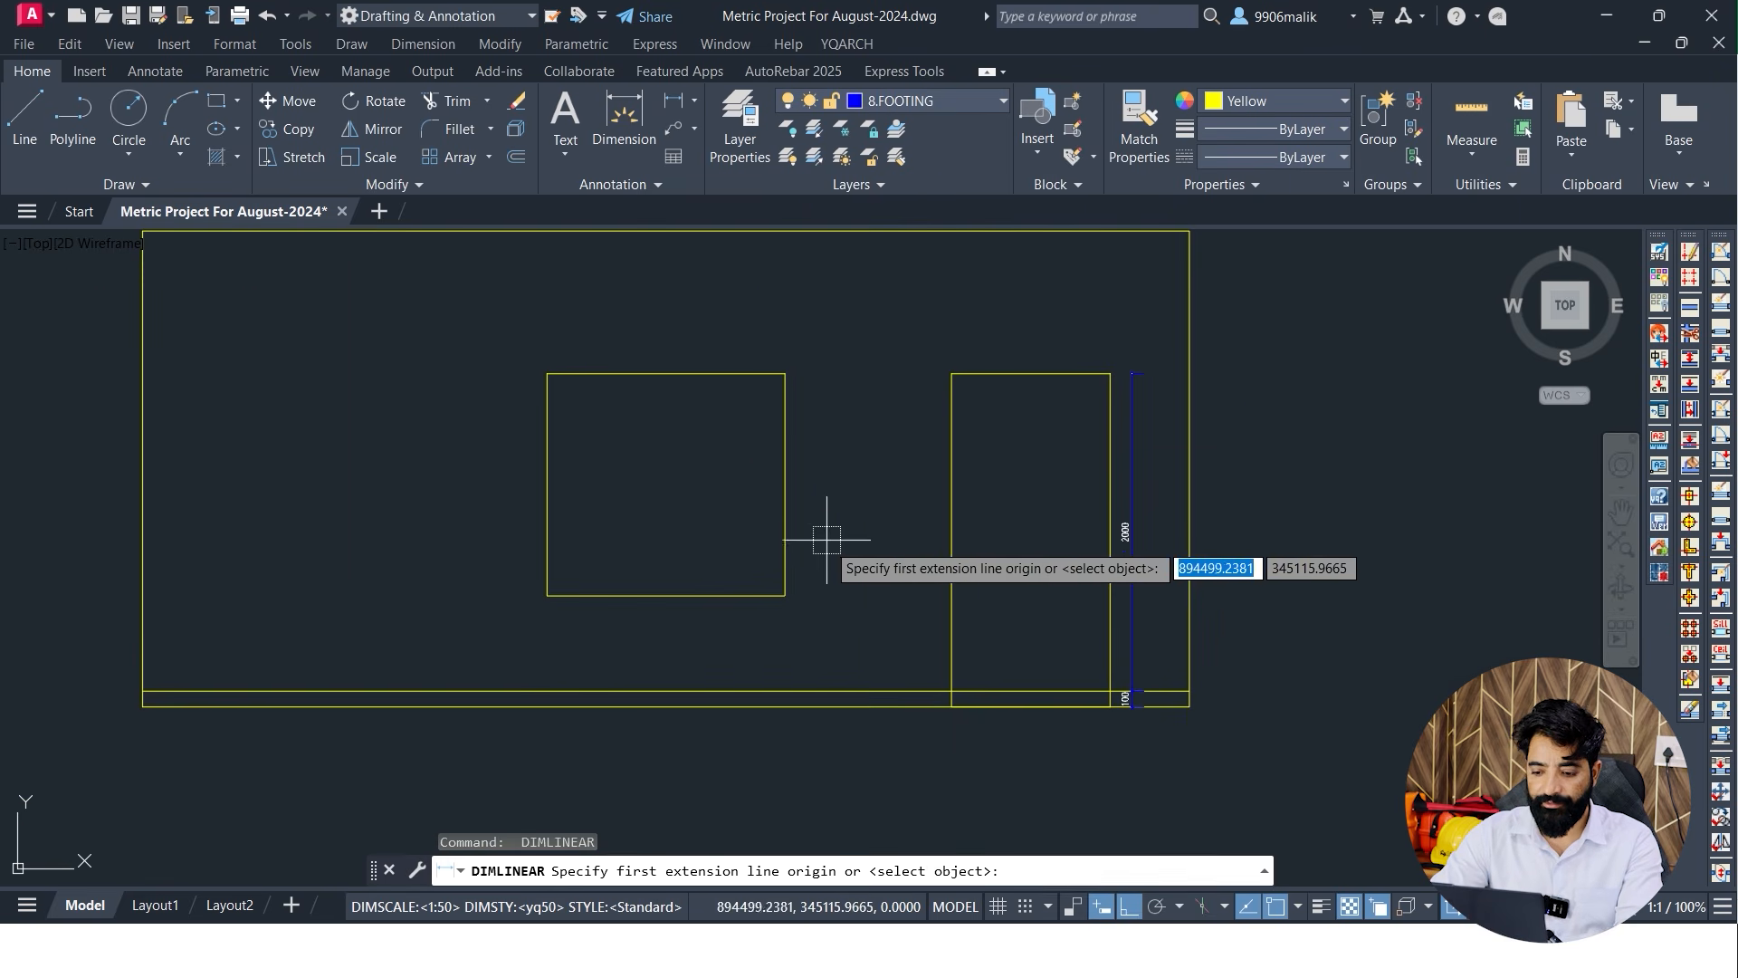
click(785, 595)
click(785, 373)
click(834, 470)
scroll(834, 470, up, 3)
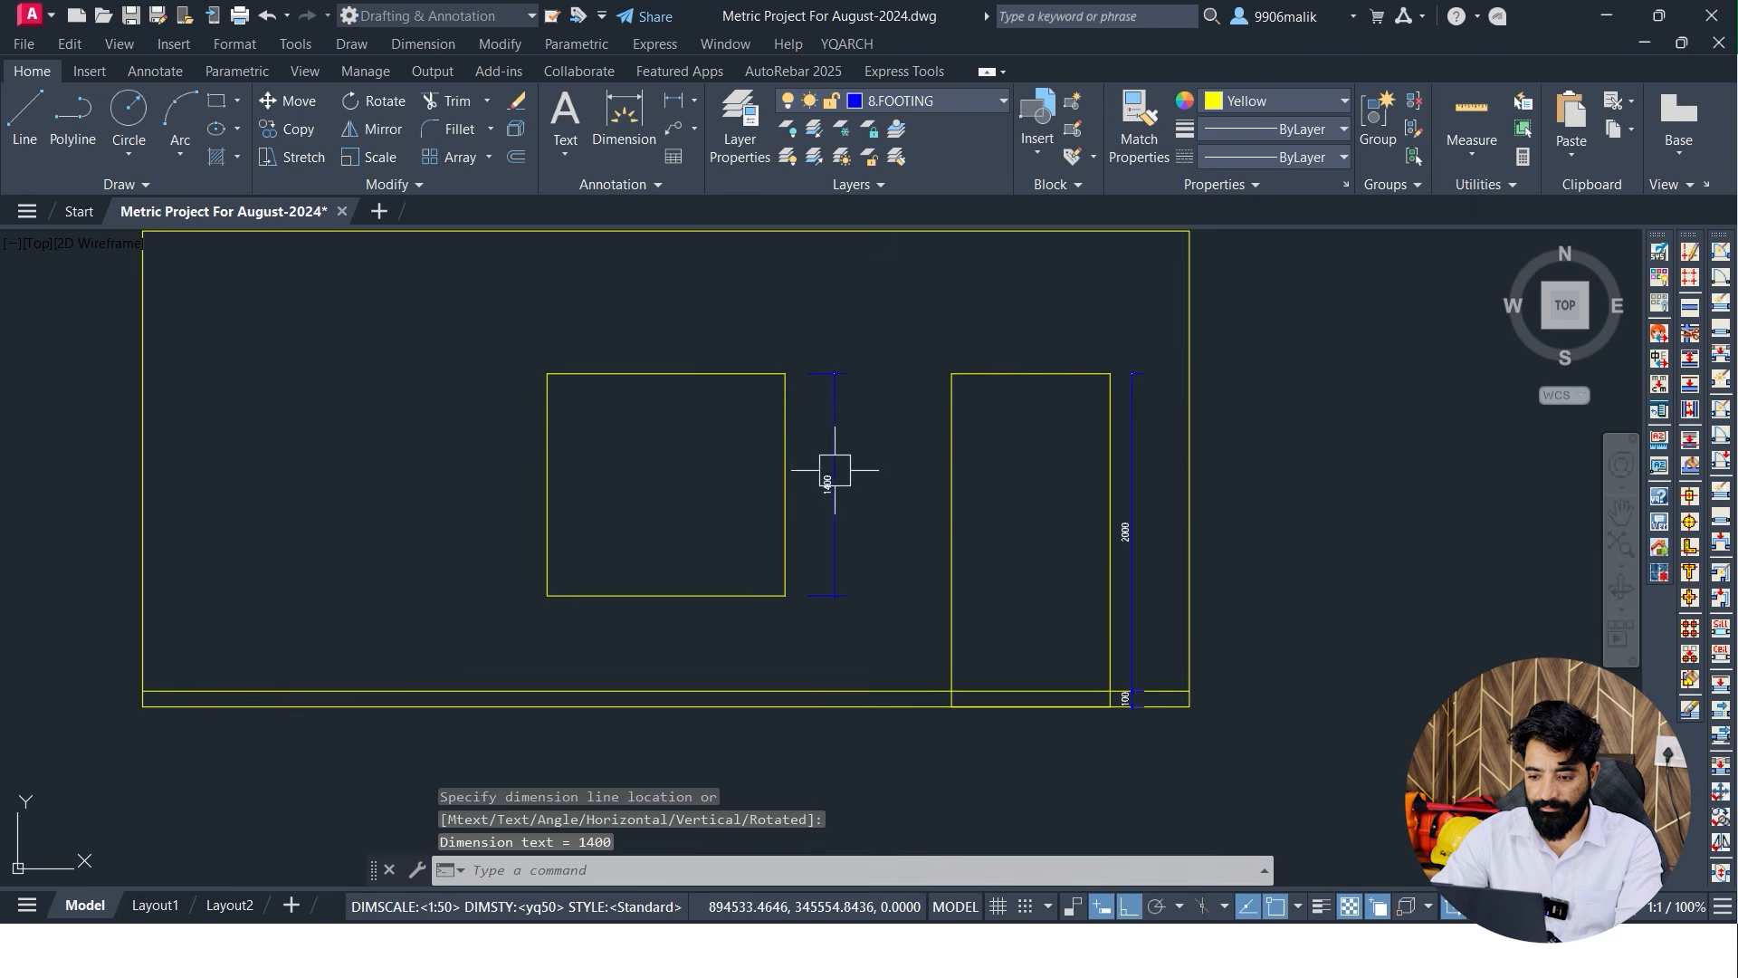
Add a horizontal linear dimension for the window's width below the opening in the elevation
scroll(749, 536, down, 3)
key(Return)
click(547, 595)
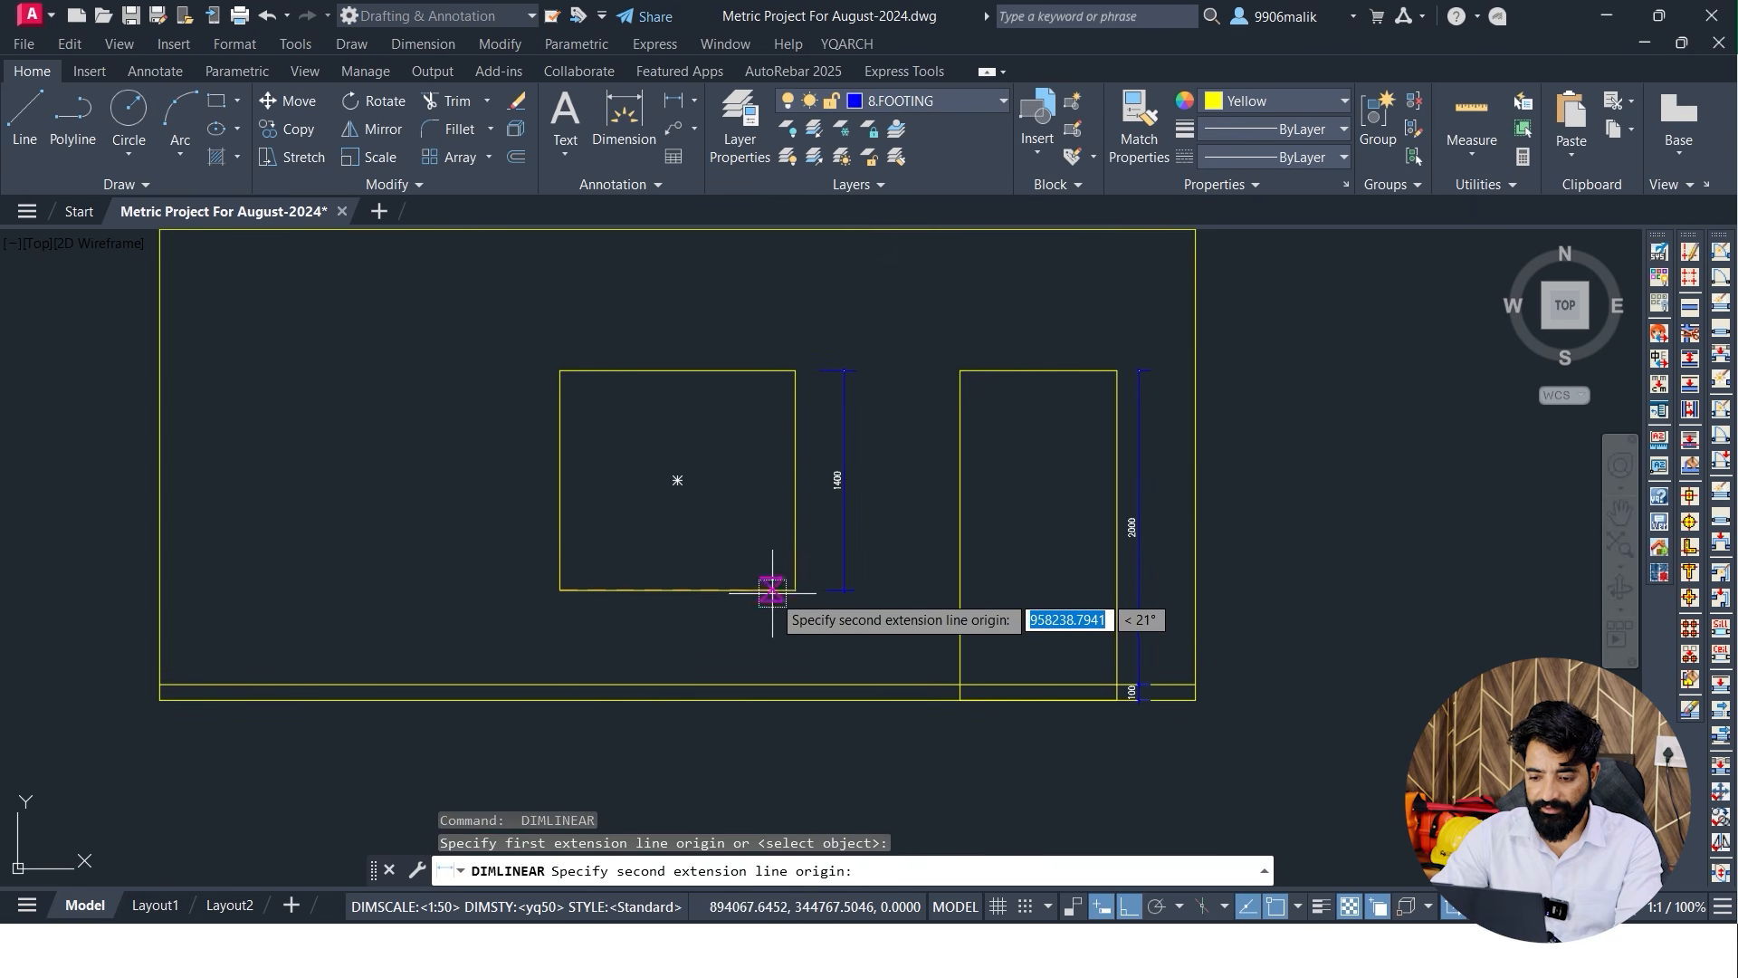
click(794, 591)
click(730, 623)
scroll(996, 561, down, 4)
scroll(1002, 565, up, 2)
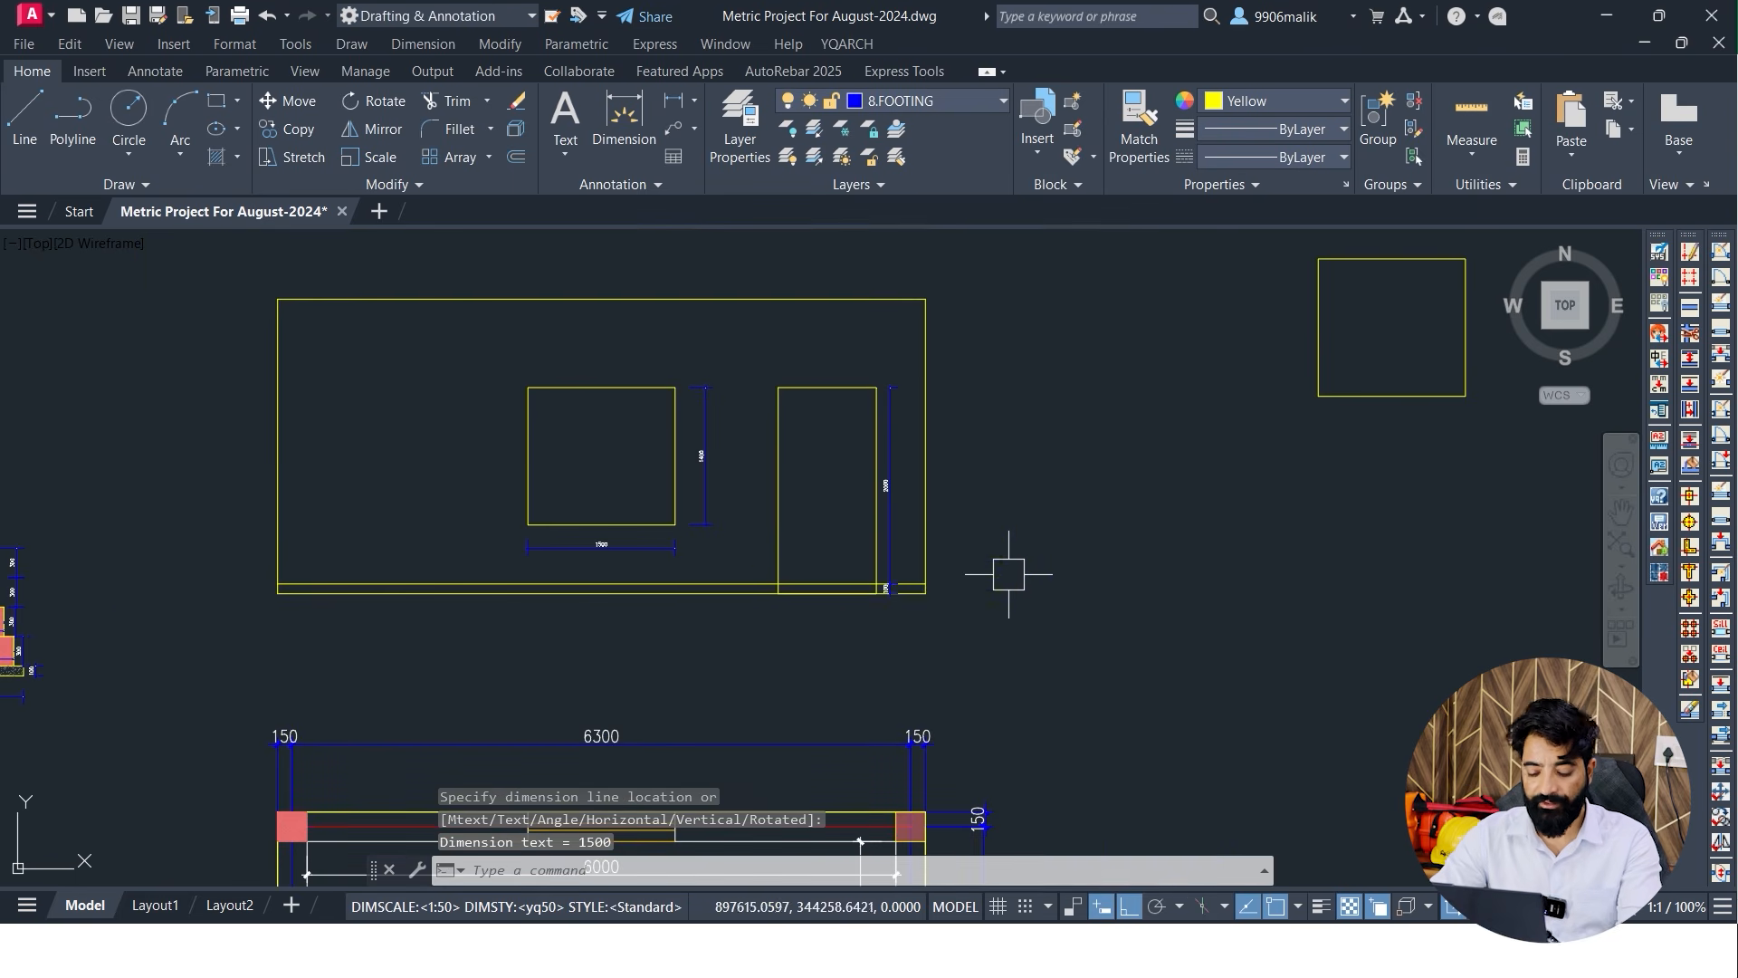
scroll(996, 579, down, 5)
middle_drag(872, 704, 706, 542)
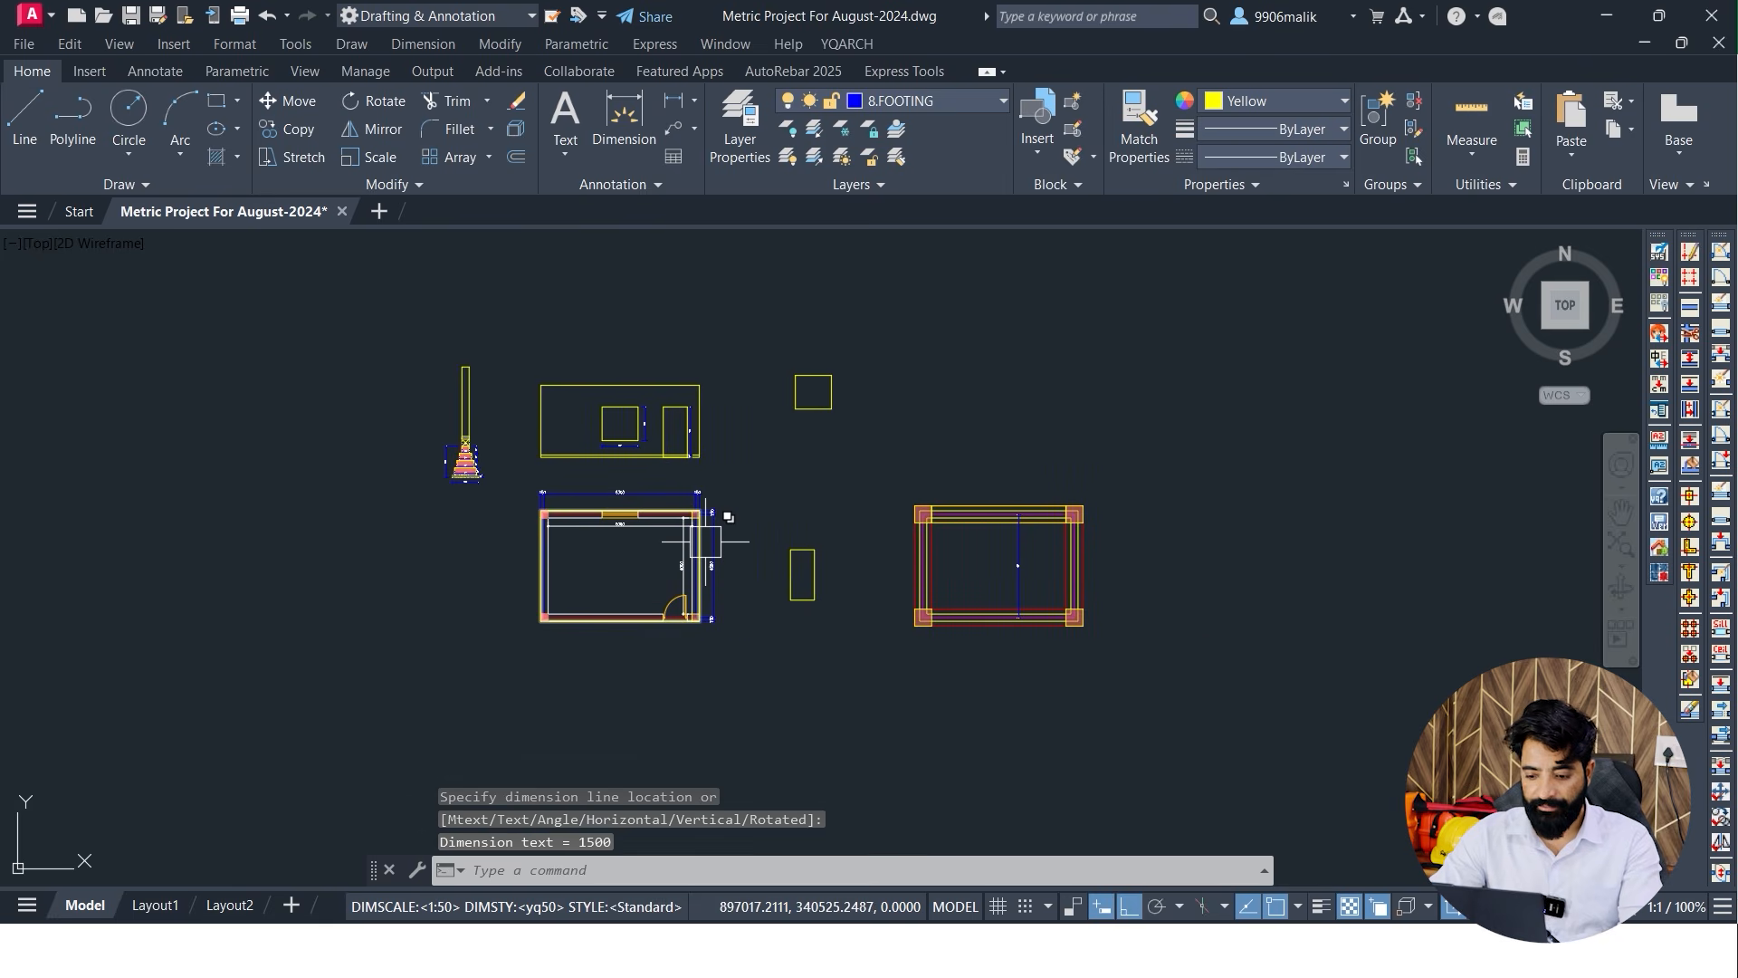
Switch back to the Excel takeoff and enter heights of 2000 in F29 for the door deduction and 1400 in F30 for the window deduction
key(super)
click(624, 951)
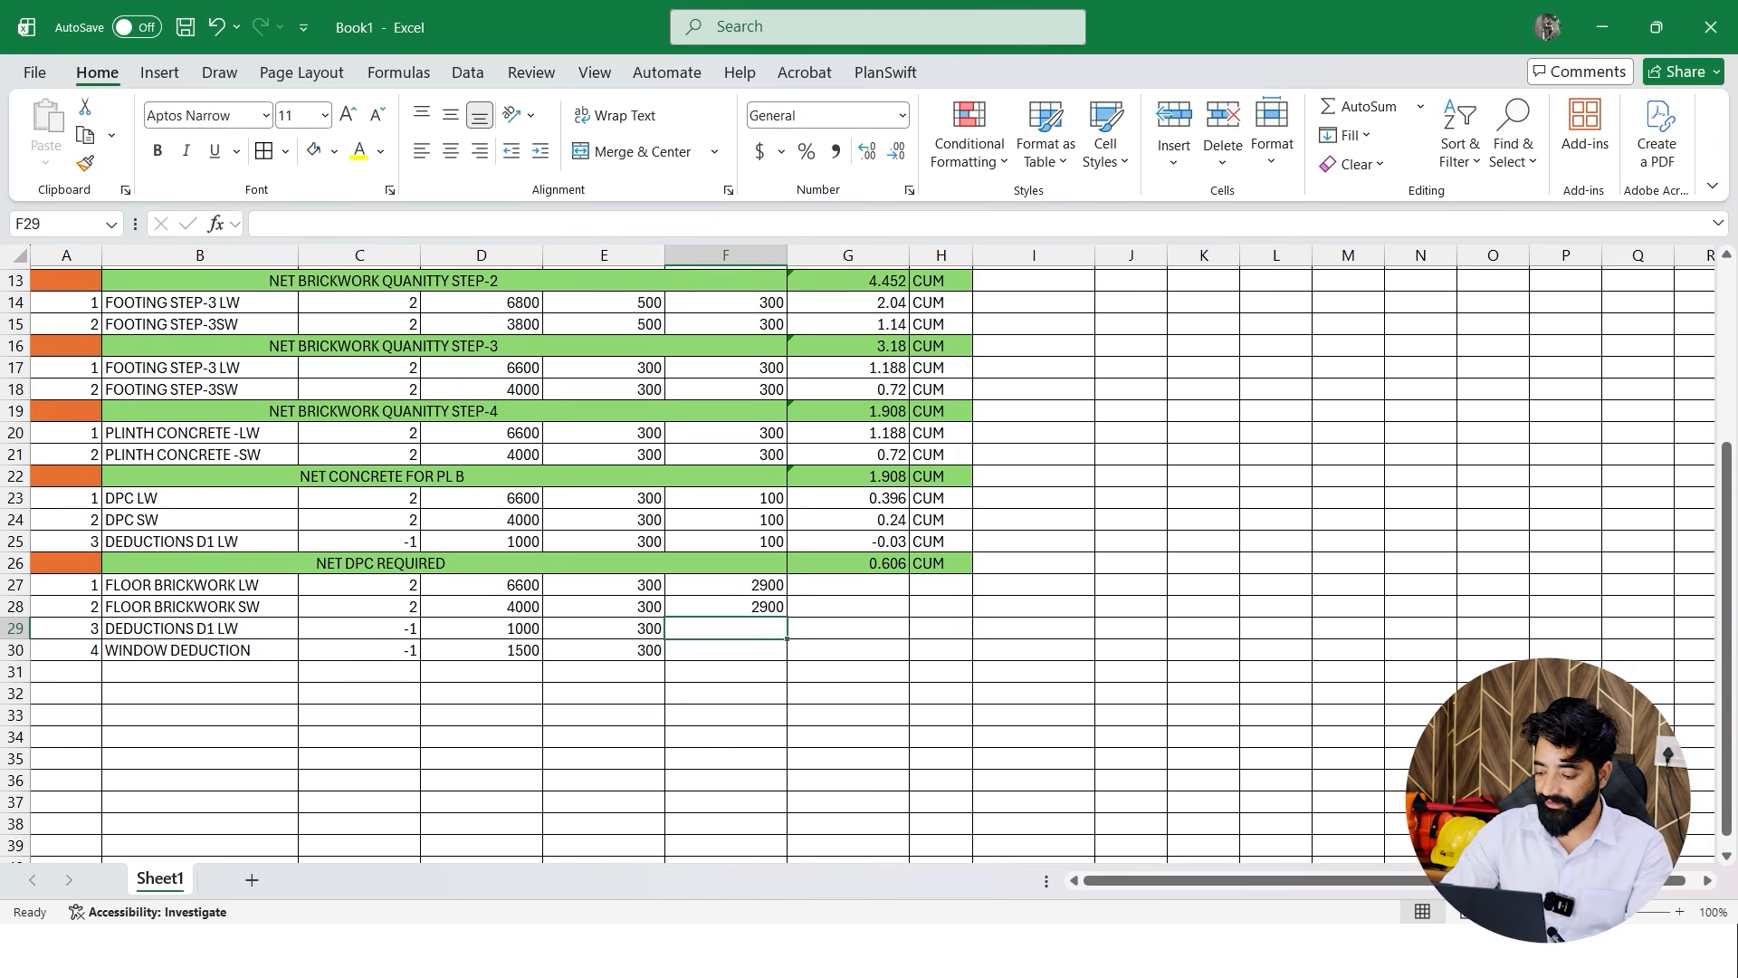
text(2000)
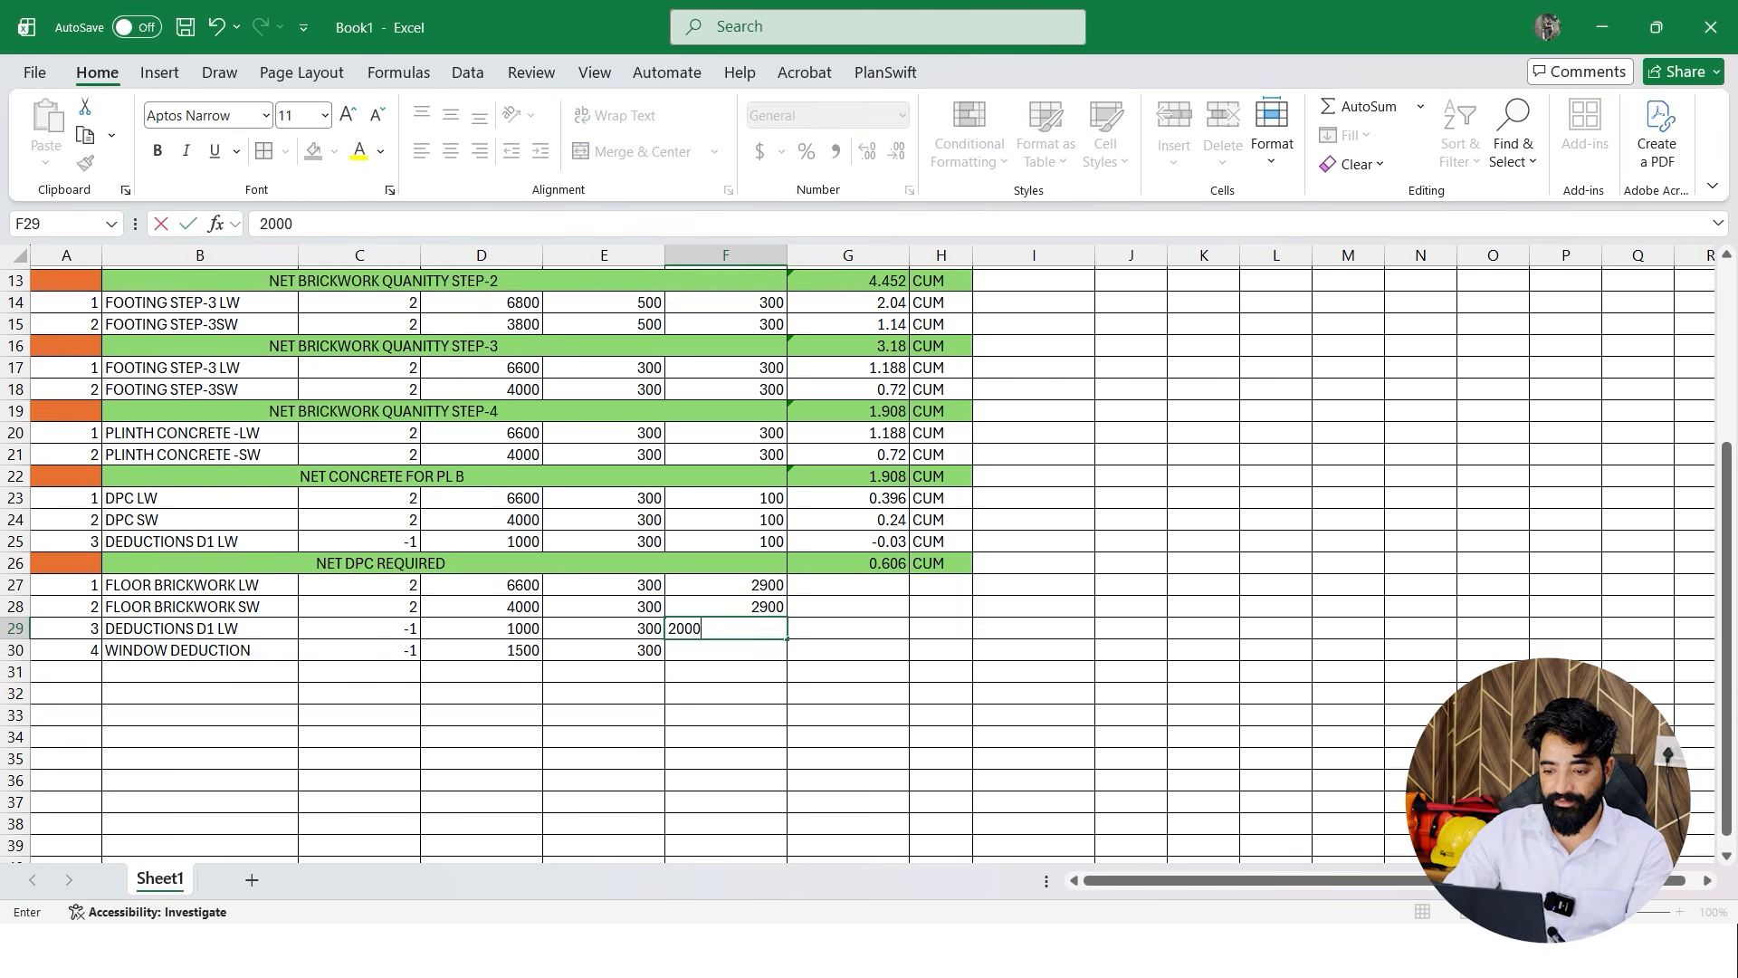
key(Return)
text(1400)
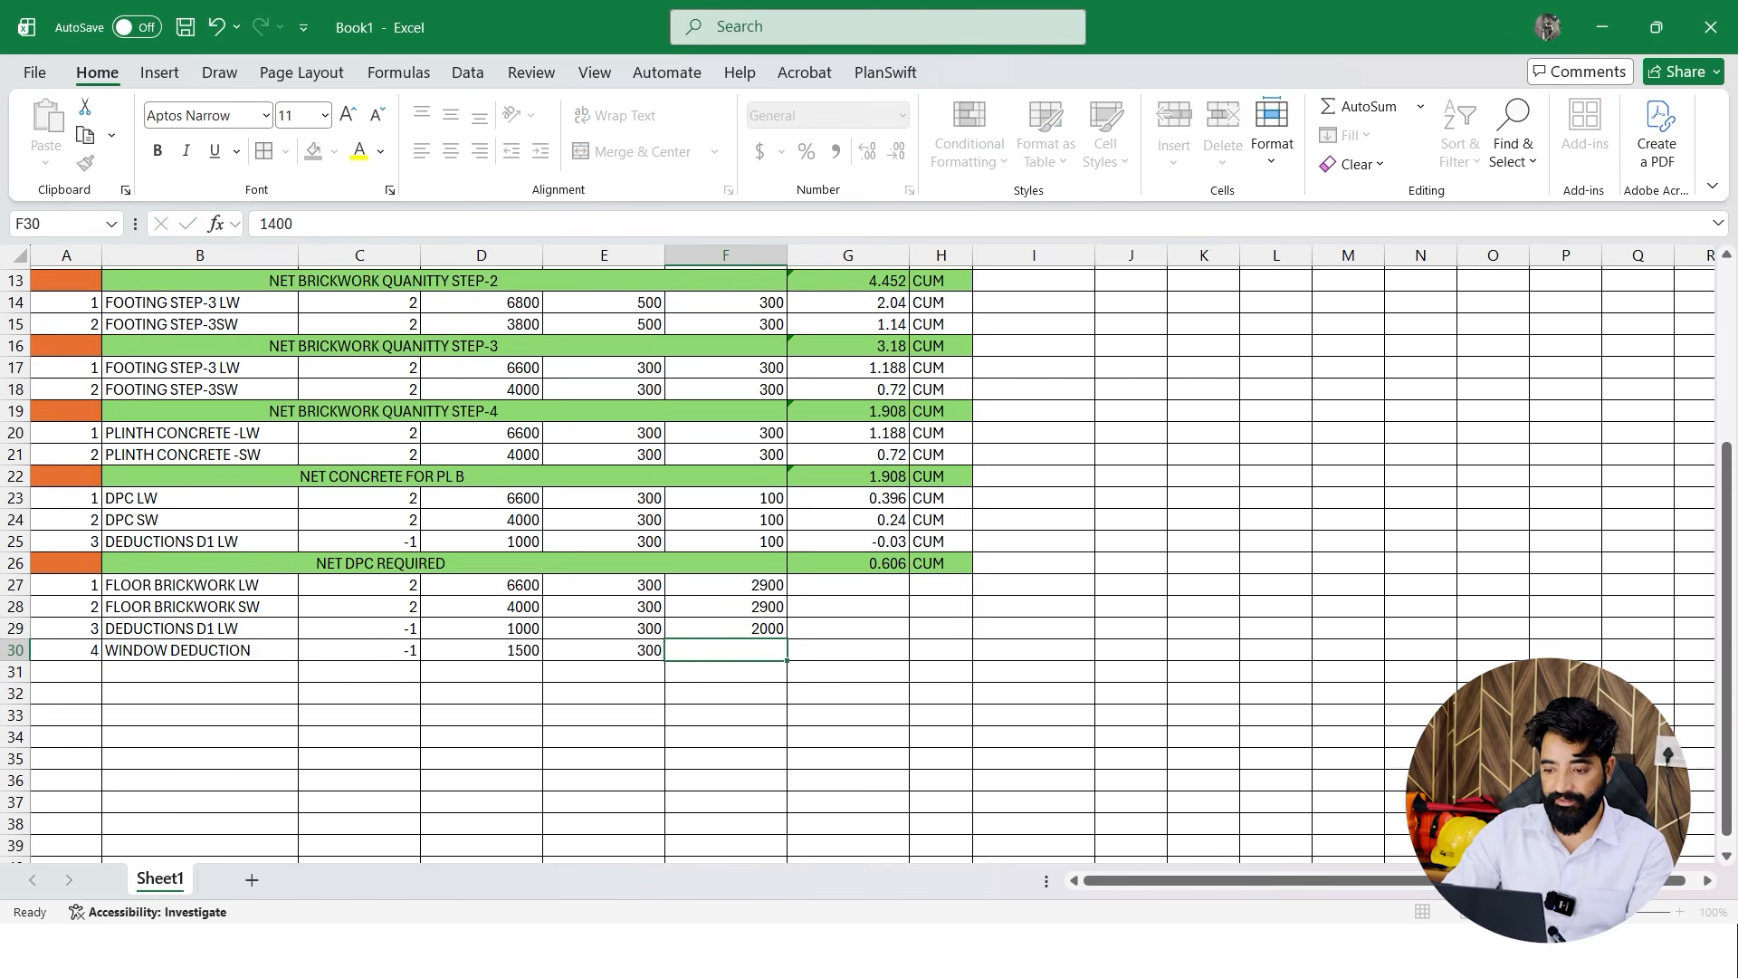
key(Return)
Copy the DPC quantity formulas and CUM units from G23:H25 into G27:H29 for the floor brickwork
drag(847, 497, 941, 540)
key(ctrl+c)
click(848, 585)
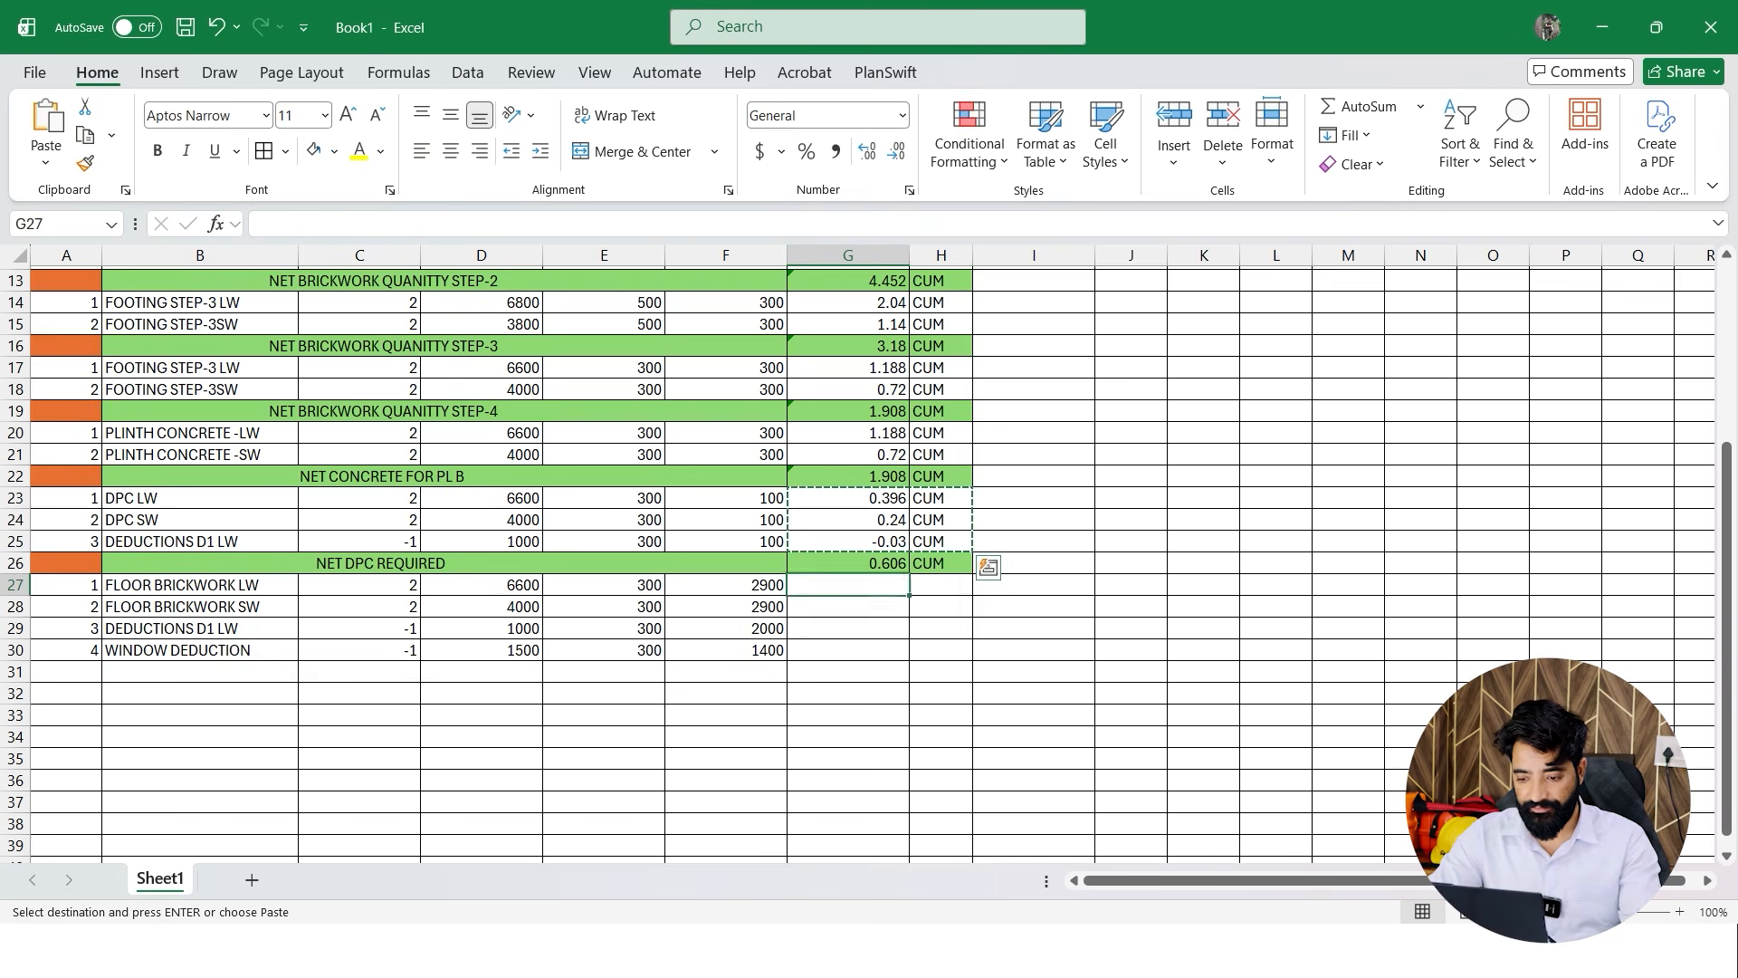
key(ctrl+v)
scroll(848, 585, up, 4)
scroll(848, 585, down, 3)
click(1131, 650)
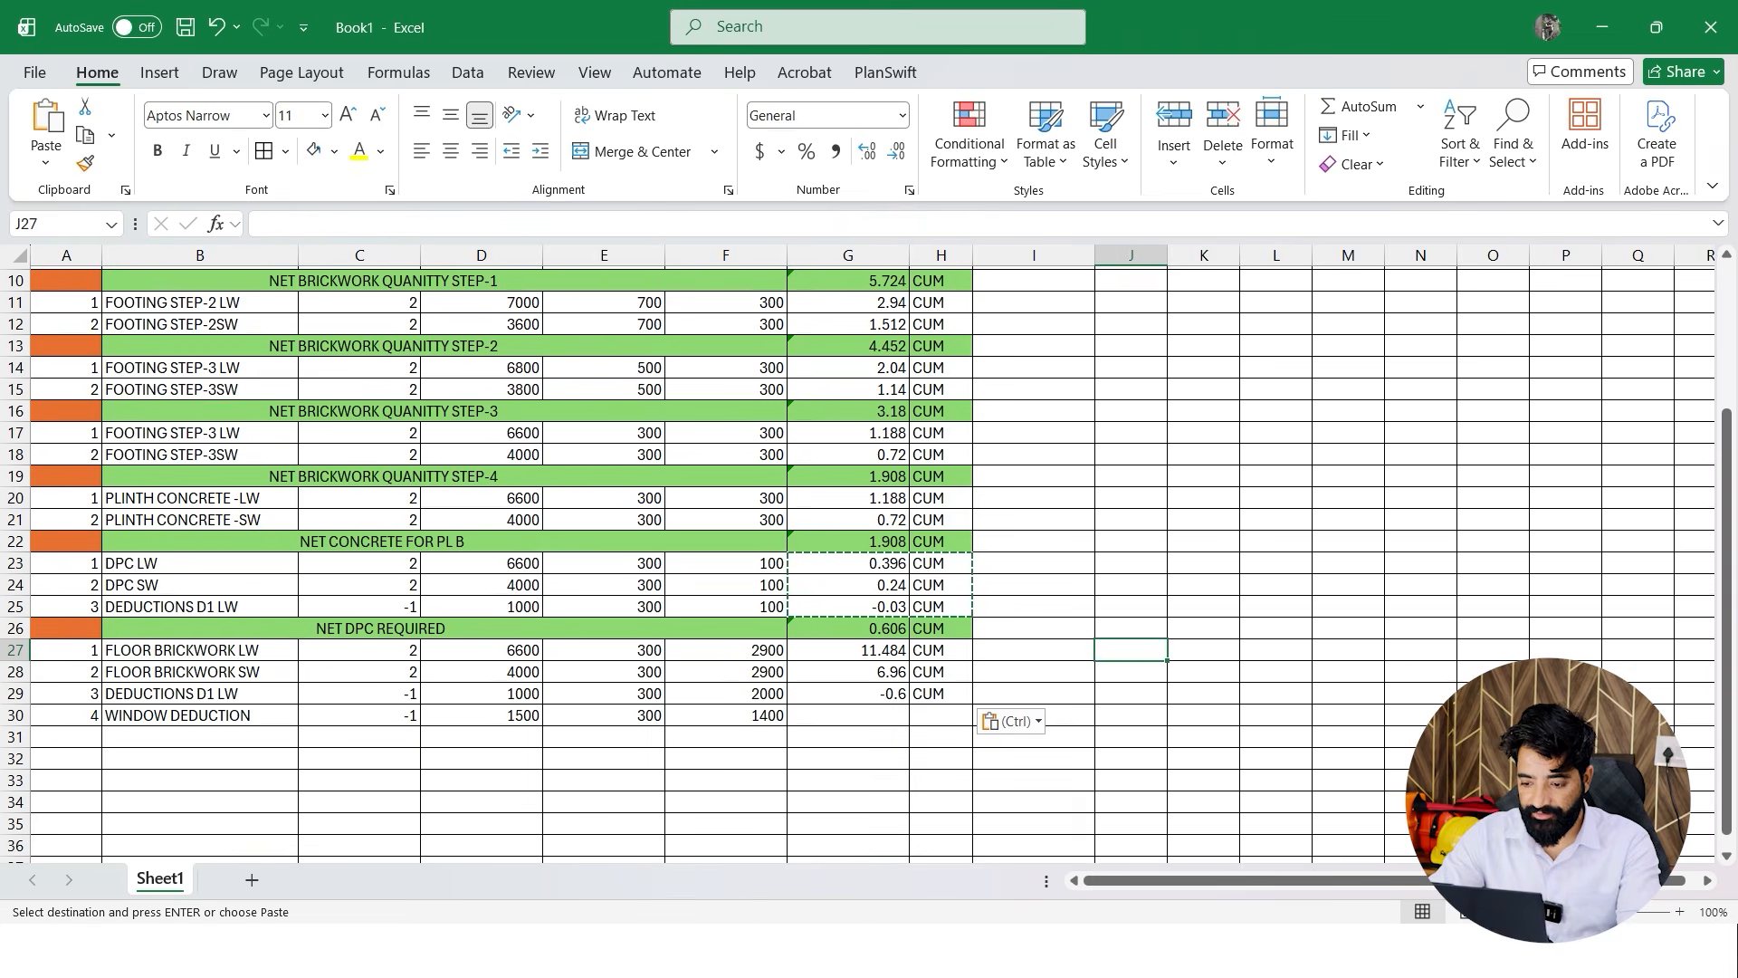
Extend the quantity formula and CUM unit from G29:H29 down to the window deduction in row 30
click(848, 693)
drag(908, 703, 972, 725)
click(941, 693)
click(1034, 737)
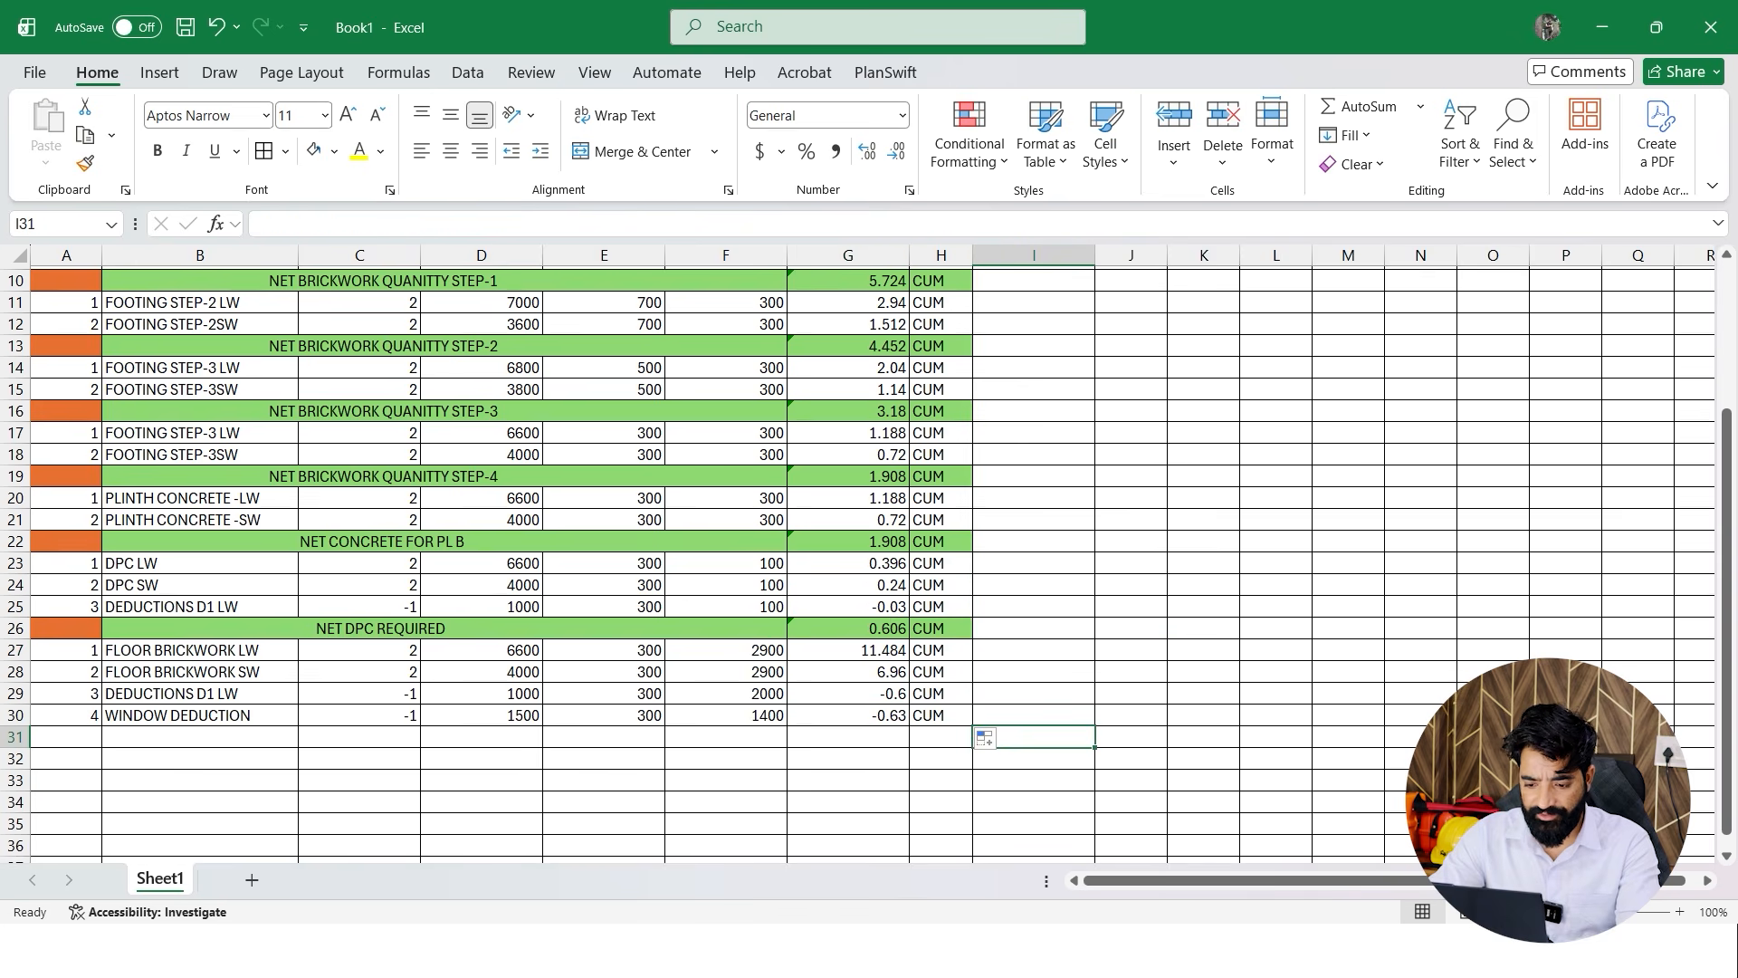
Copy the NET DPC REQUIRED total row from A26:H26 into row 31 below the window deduction
drag(66, 628, 940, 628)
key(ctrl+c)
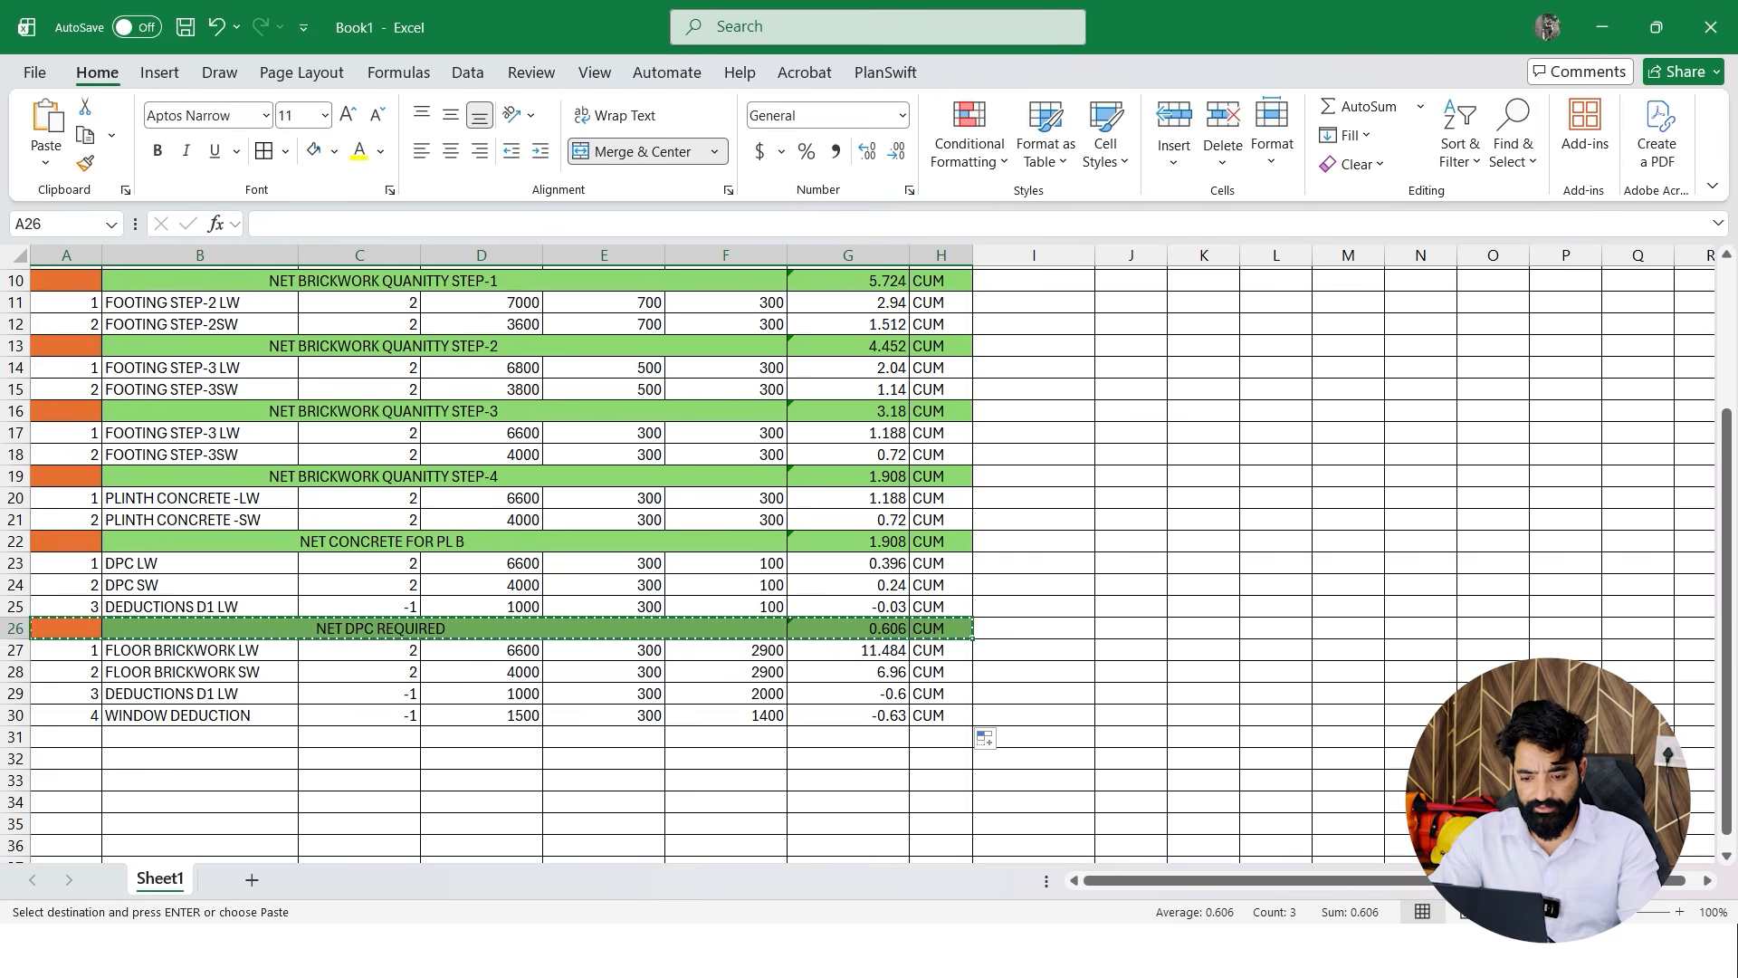
click(66, 736)
key(ctrl+v)
scroll(598, 543, down, 3)
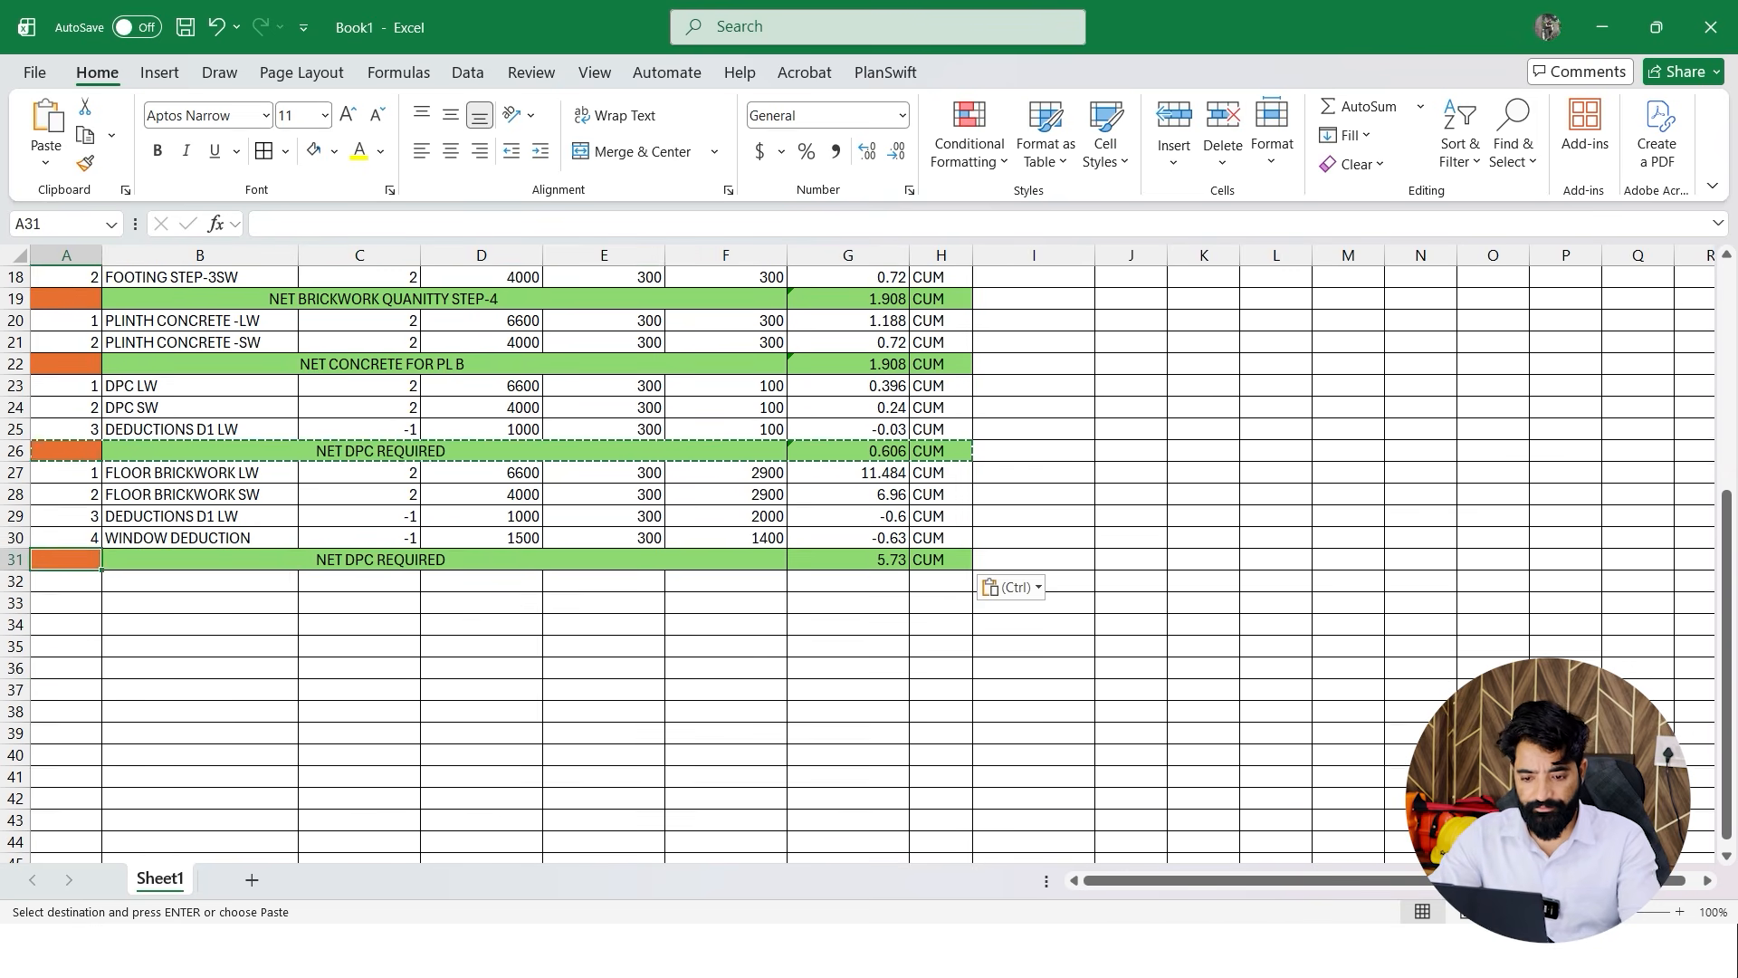
click(603, 668)
key(Escape)
Change the total label in B31 to NET FLOOR BIRKCWORK REQURIED
click(357, 558)
double_click(358, 558)
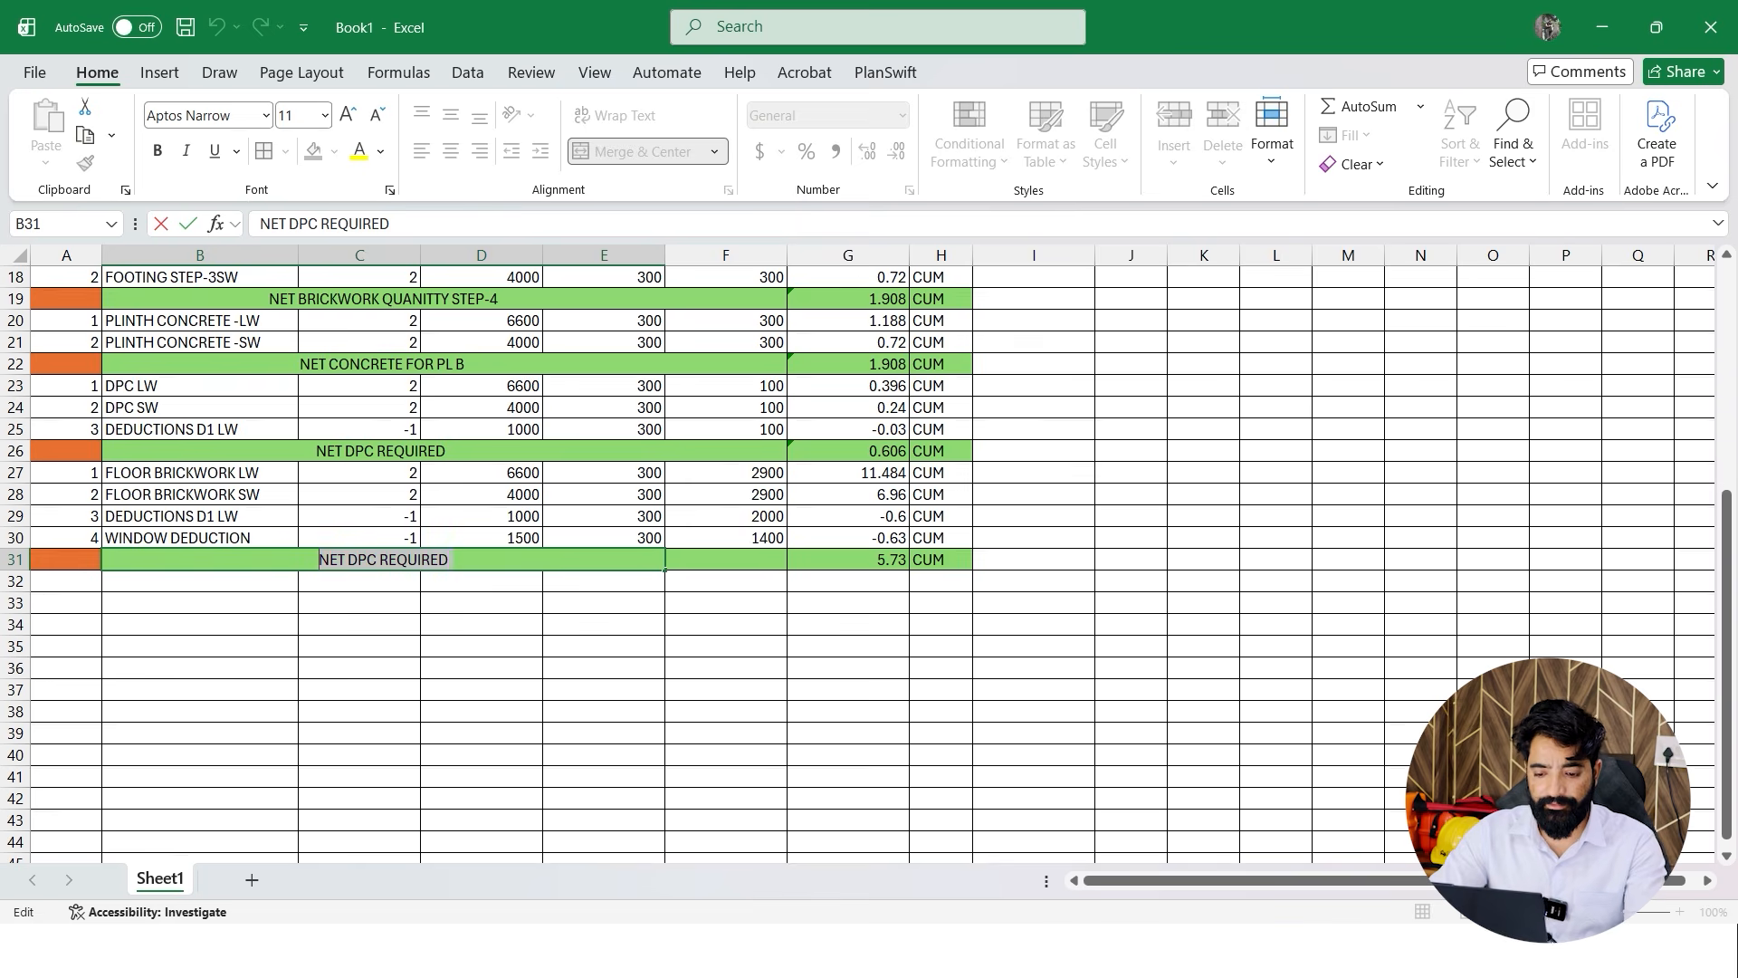
key(BackSpace)
text(NET)
text( BRIC)
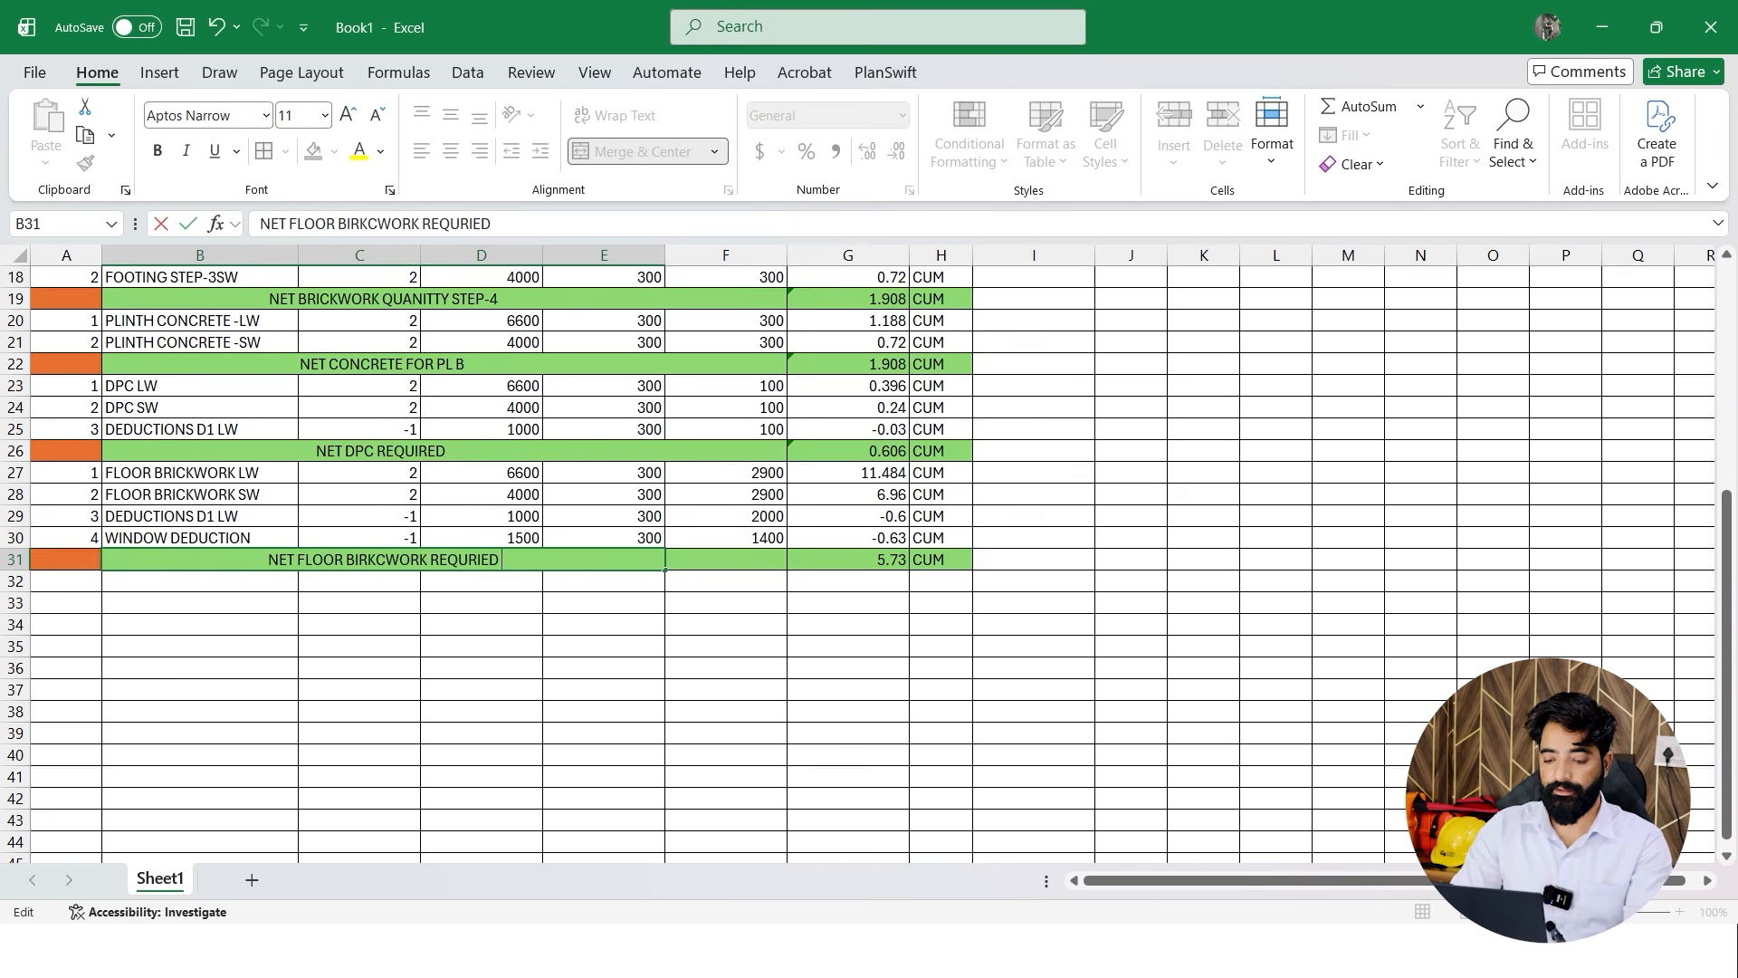
key(Return)
scroll(869, 561, up, 6)
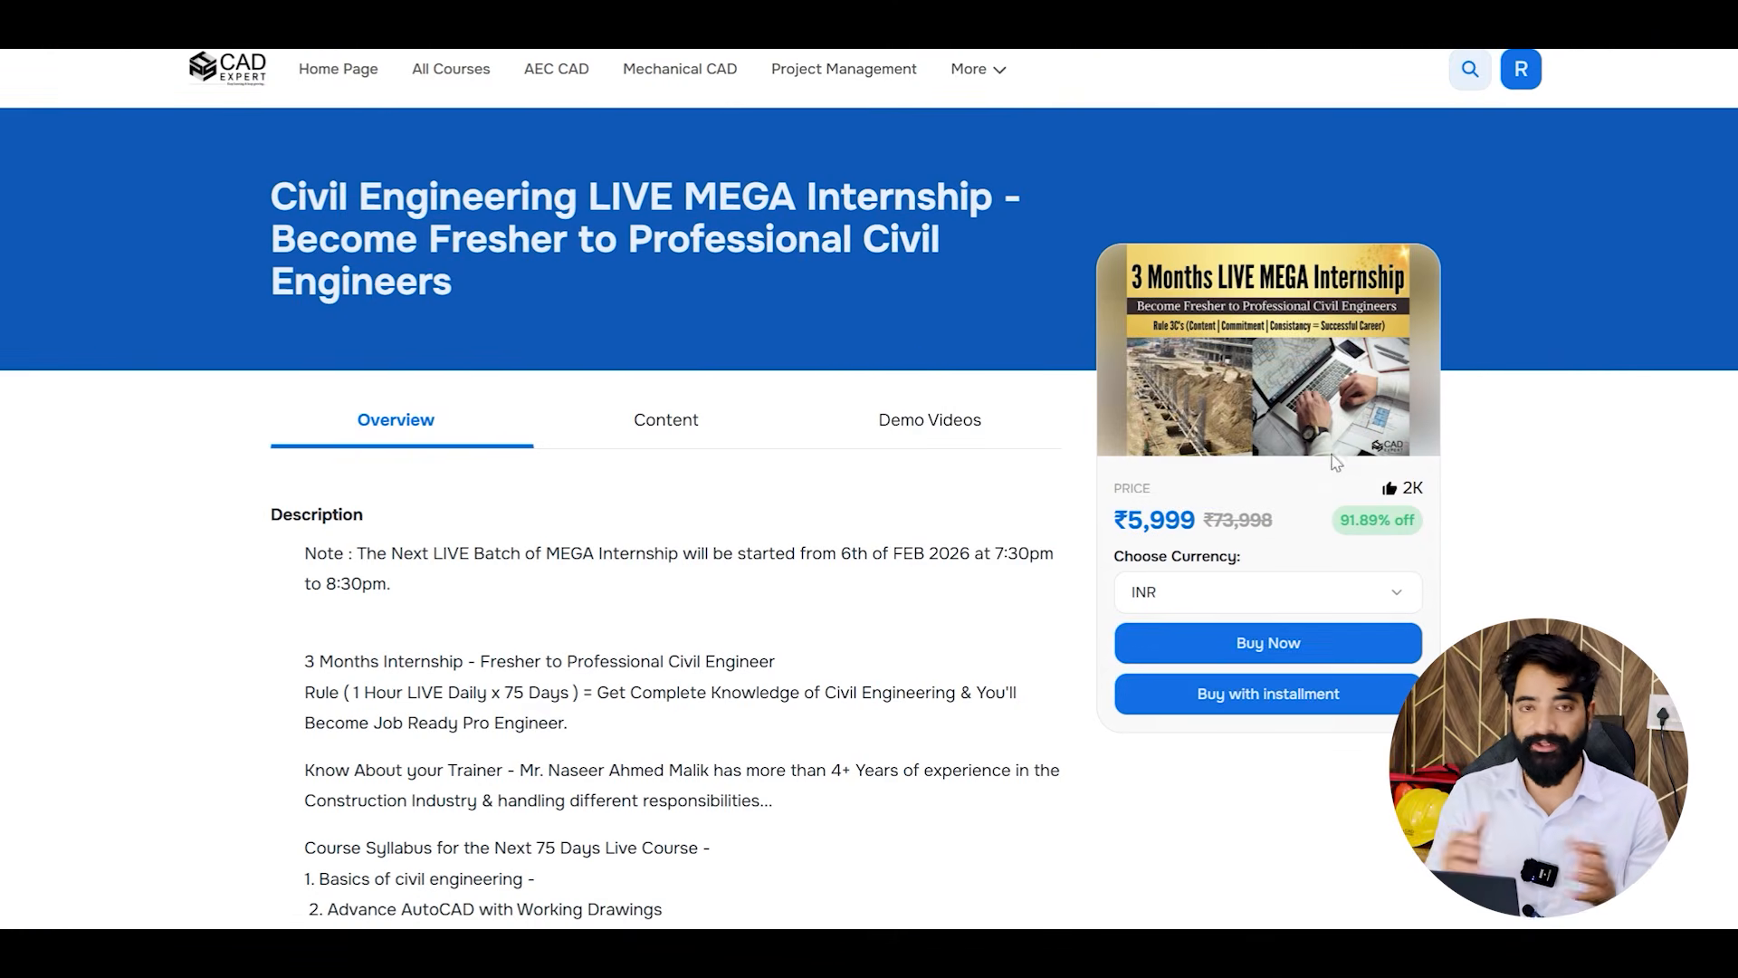
Switch to the course website and read through the Civil Engineering LIVE MEGA Internship overview and syllabus
scroll(1551, 458, down, 10)
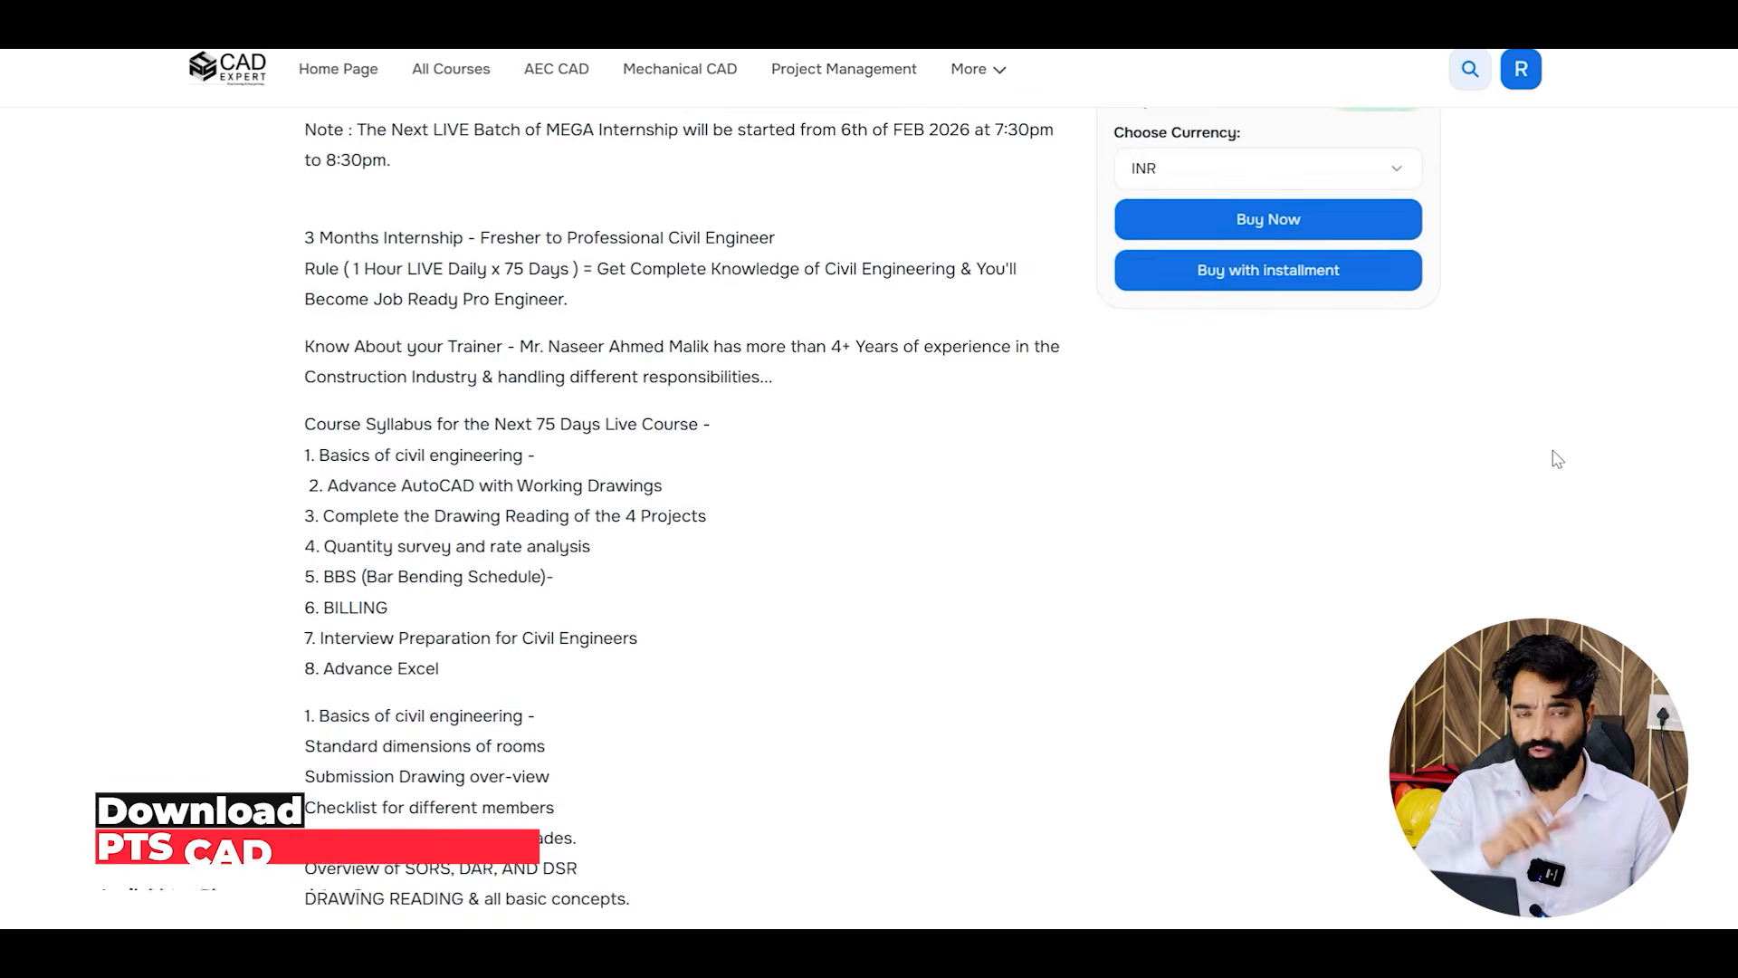
scroll(1557, 459, down, 14)
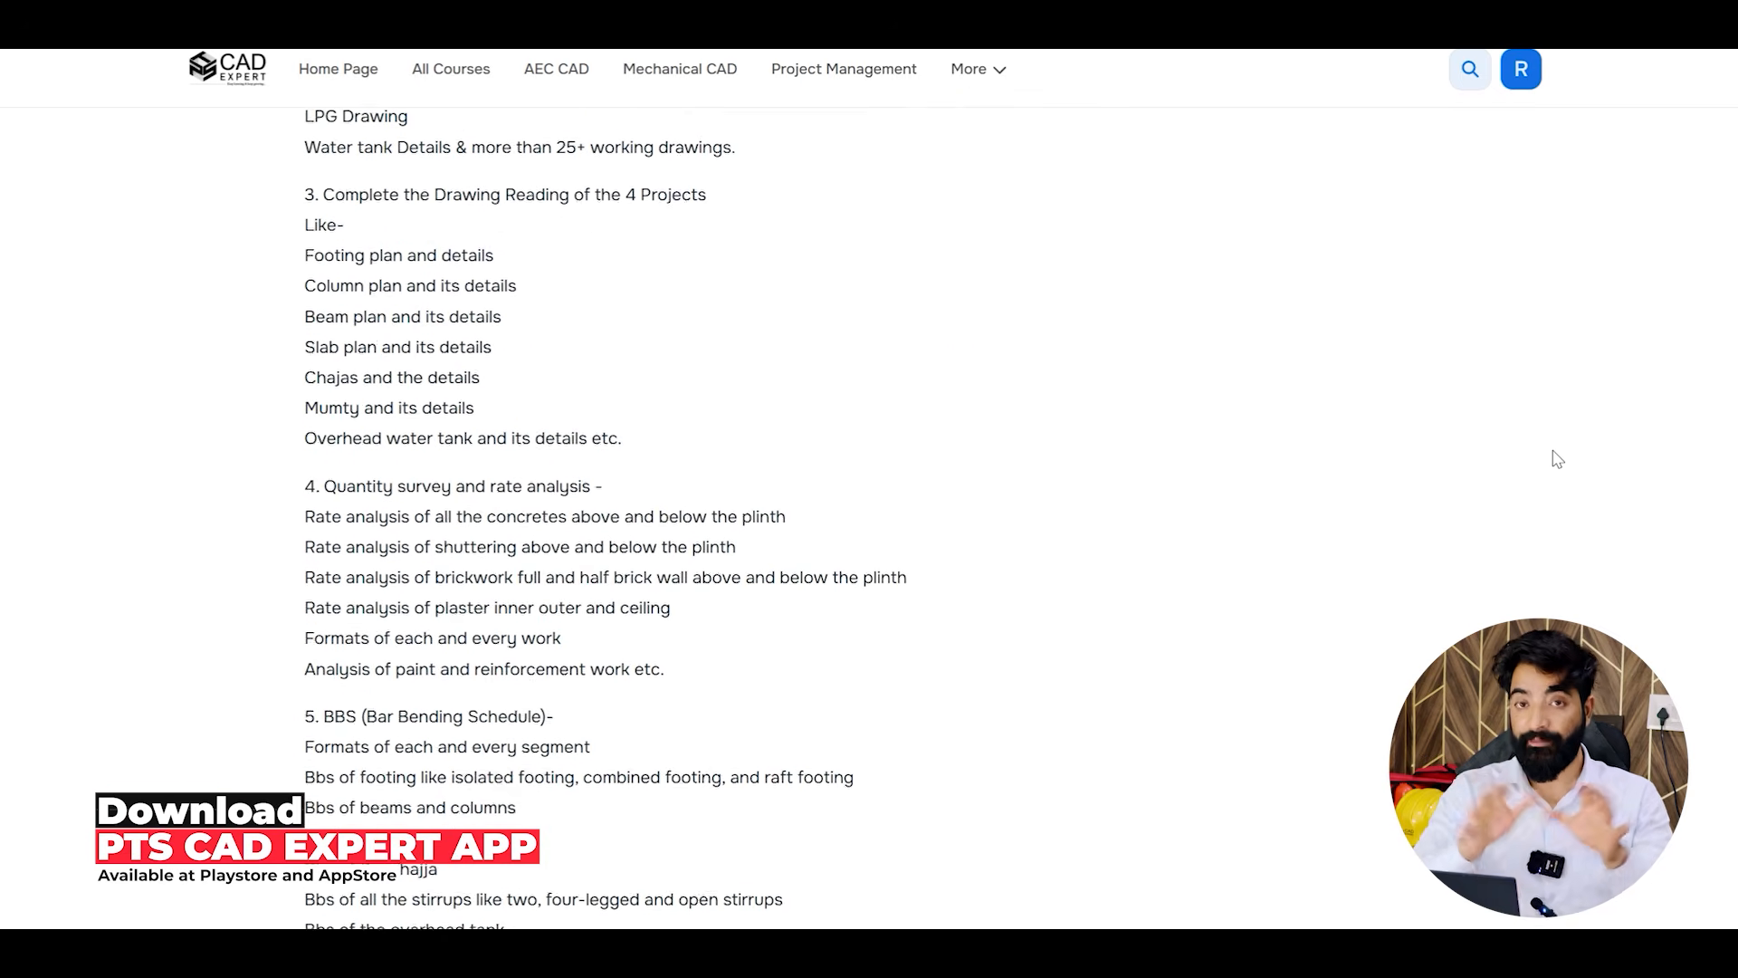
scroll(1557, 459, down, 7)
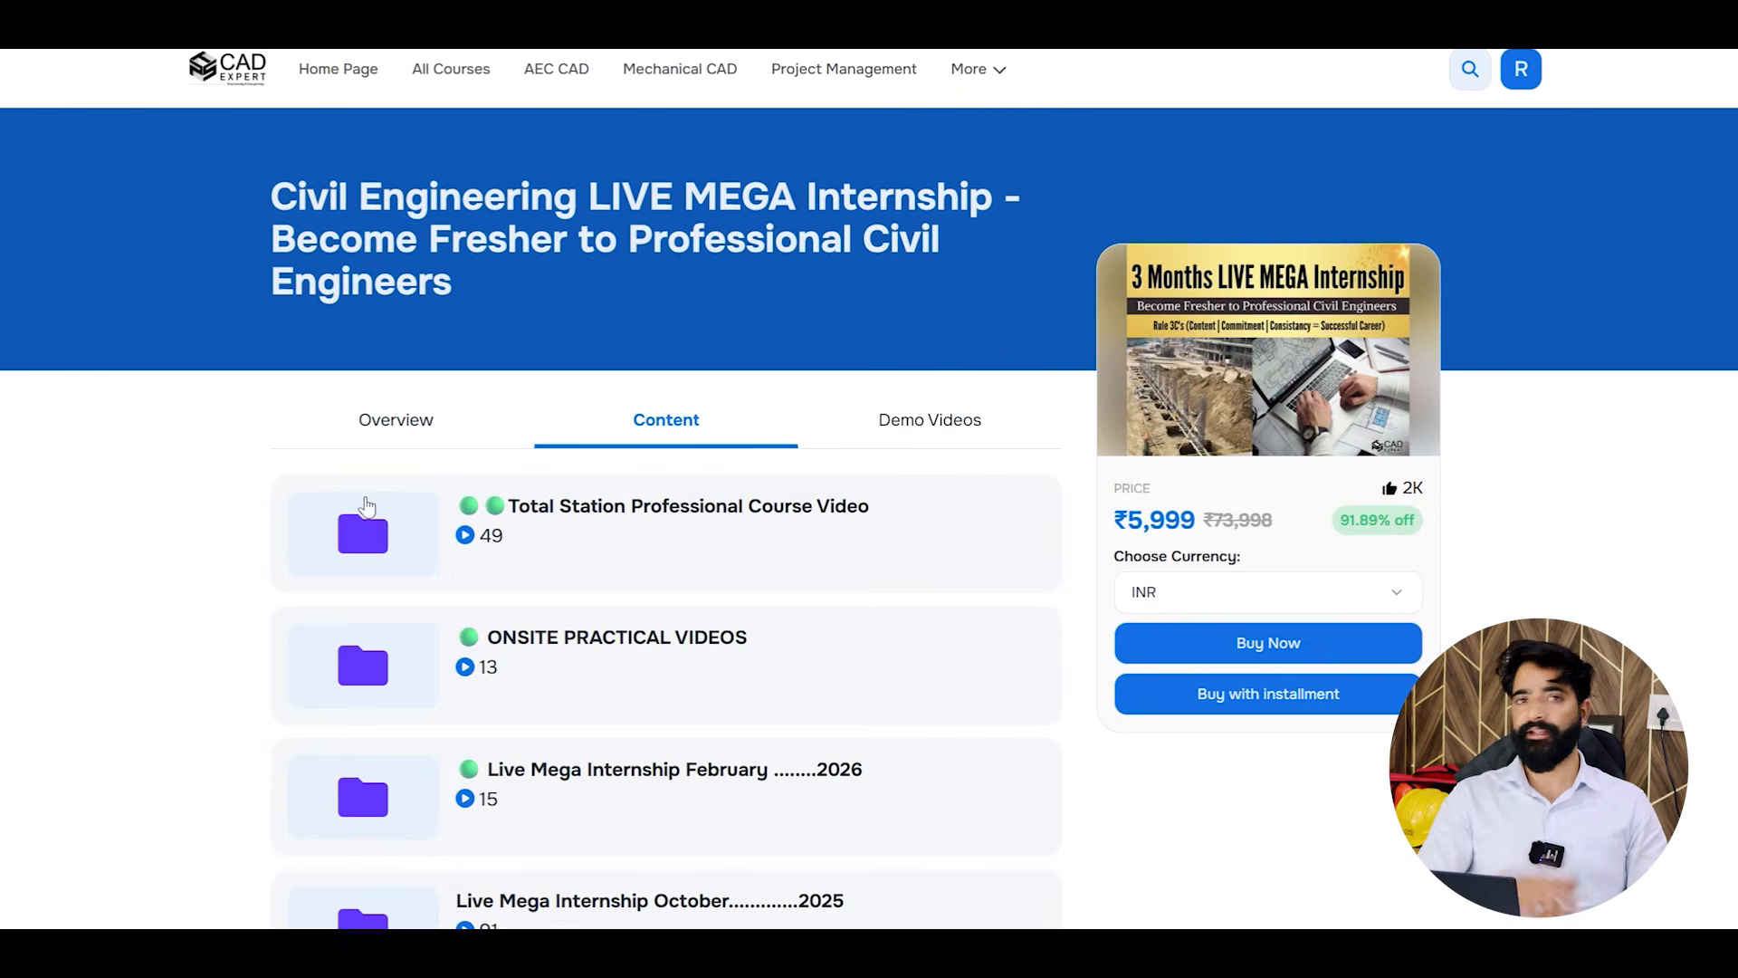
Open the Total Station Professional Course Video folder in the internship content and look through its lessons
click(348, 544)
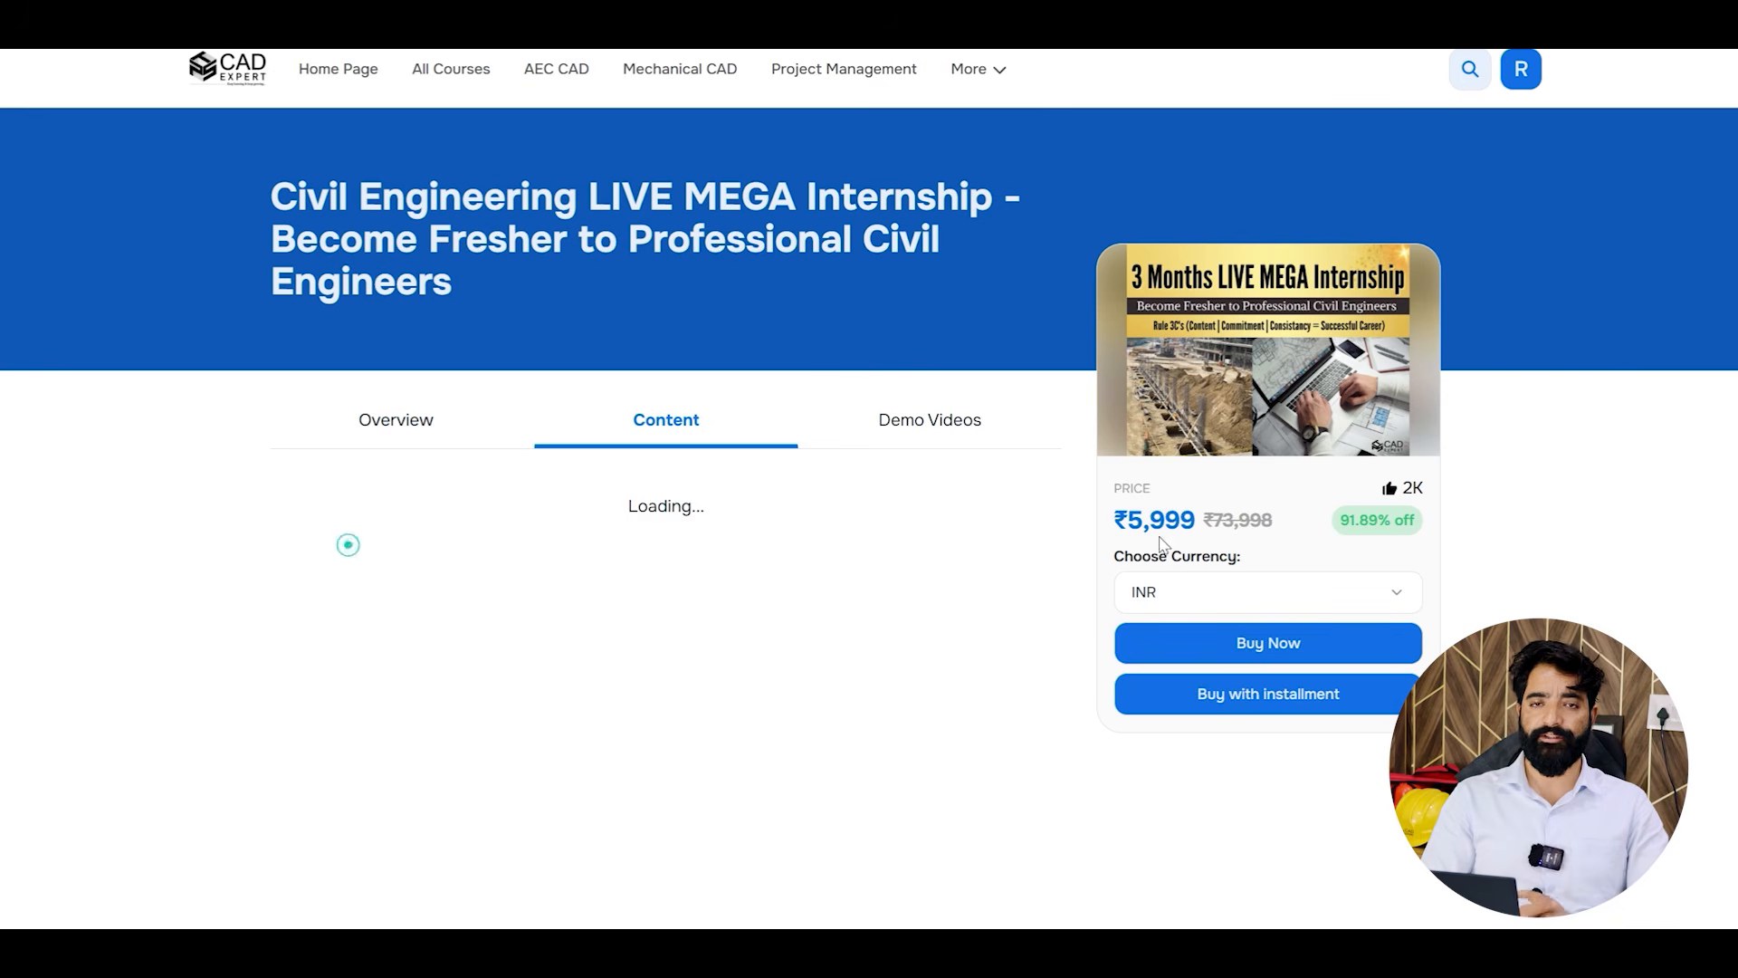
scroll(1720, 446, down, 7)
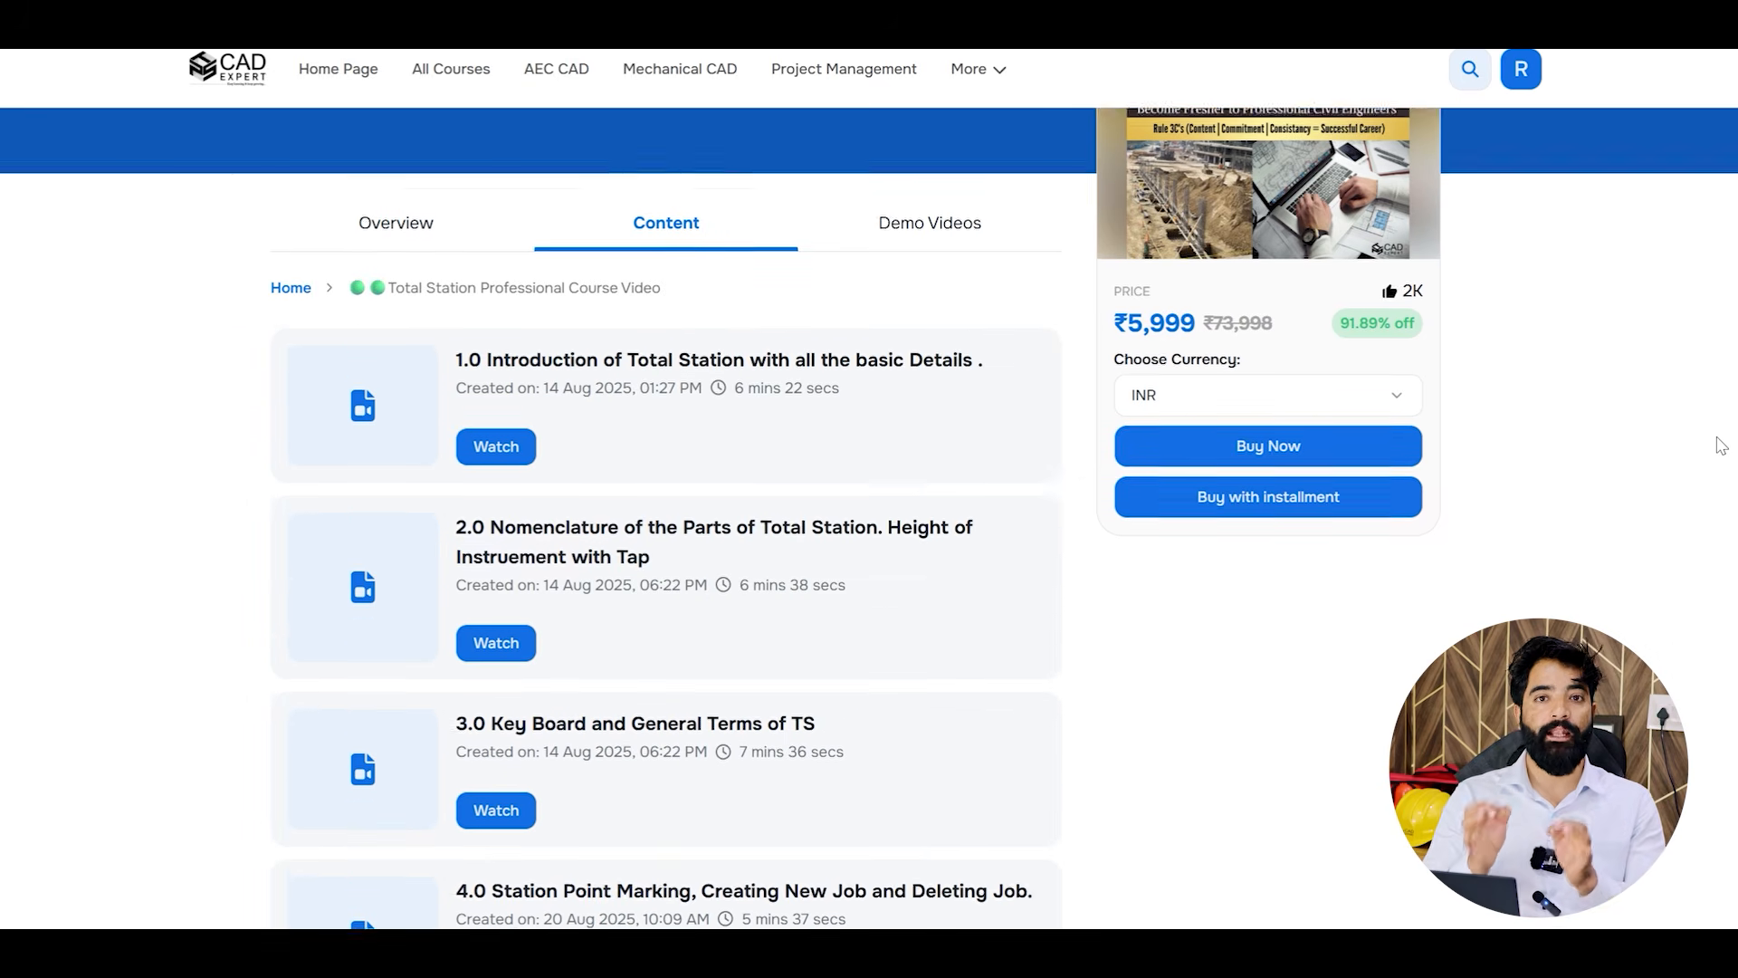
scroll(1720, 446, down, 10)
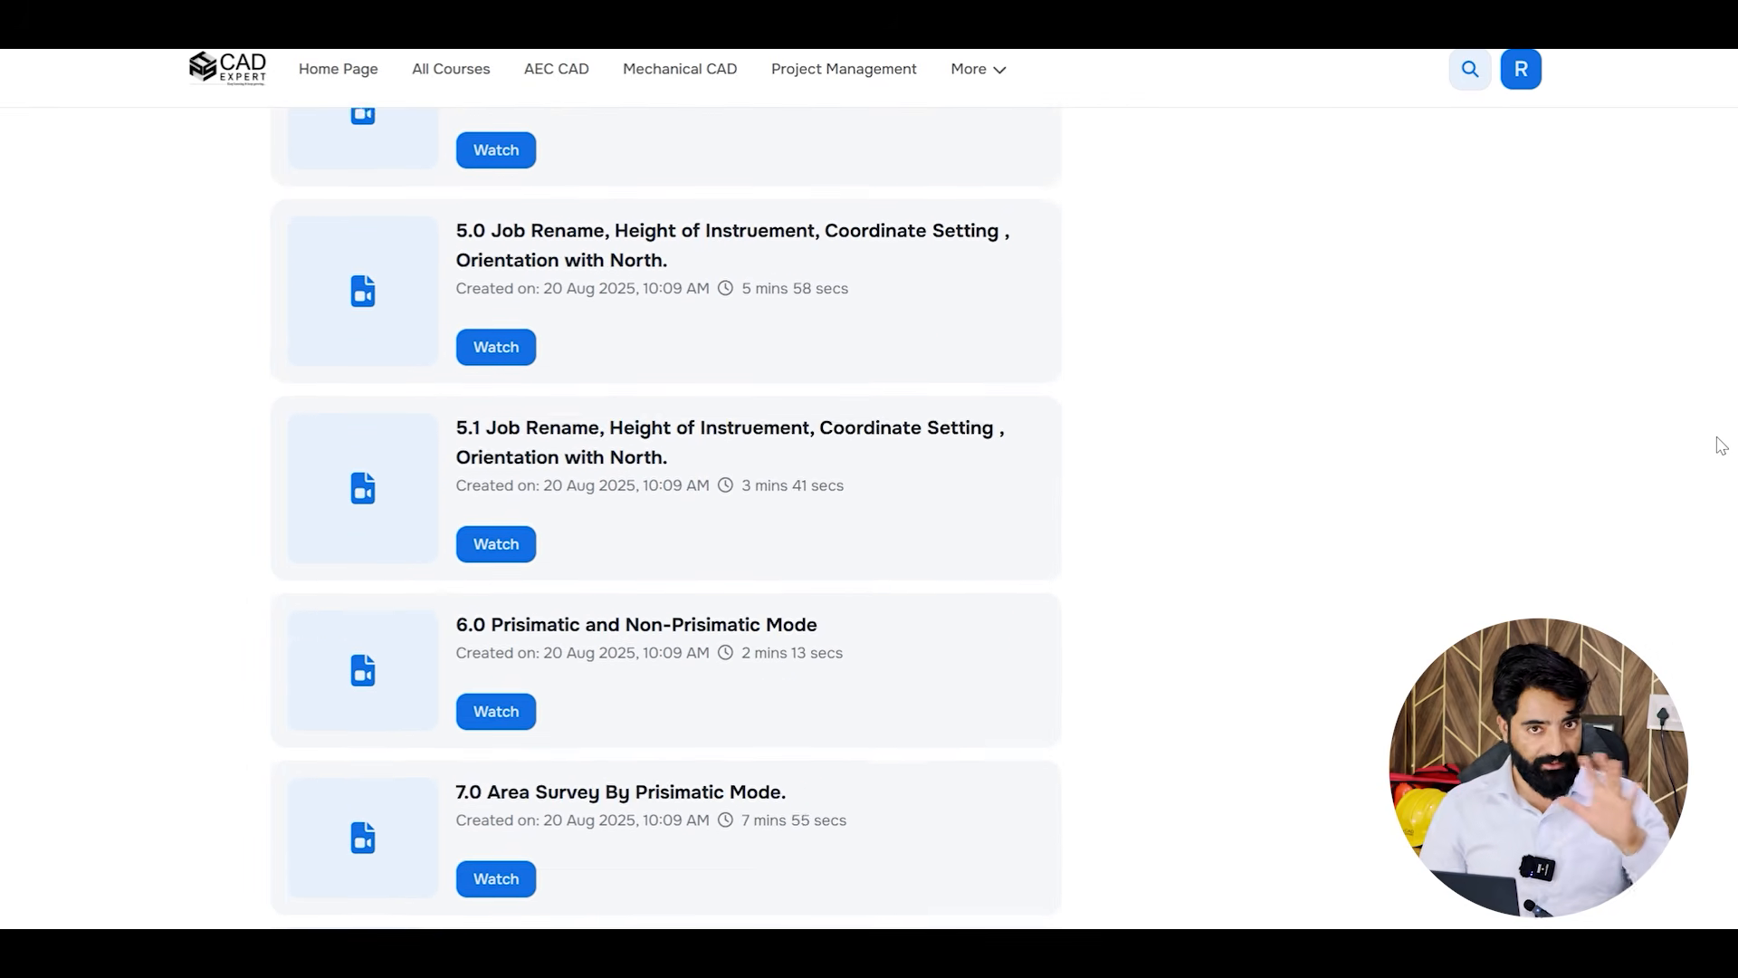
scroll(1719, 445, down, 13)
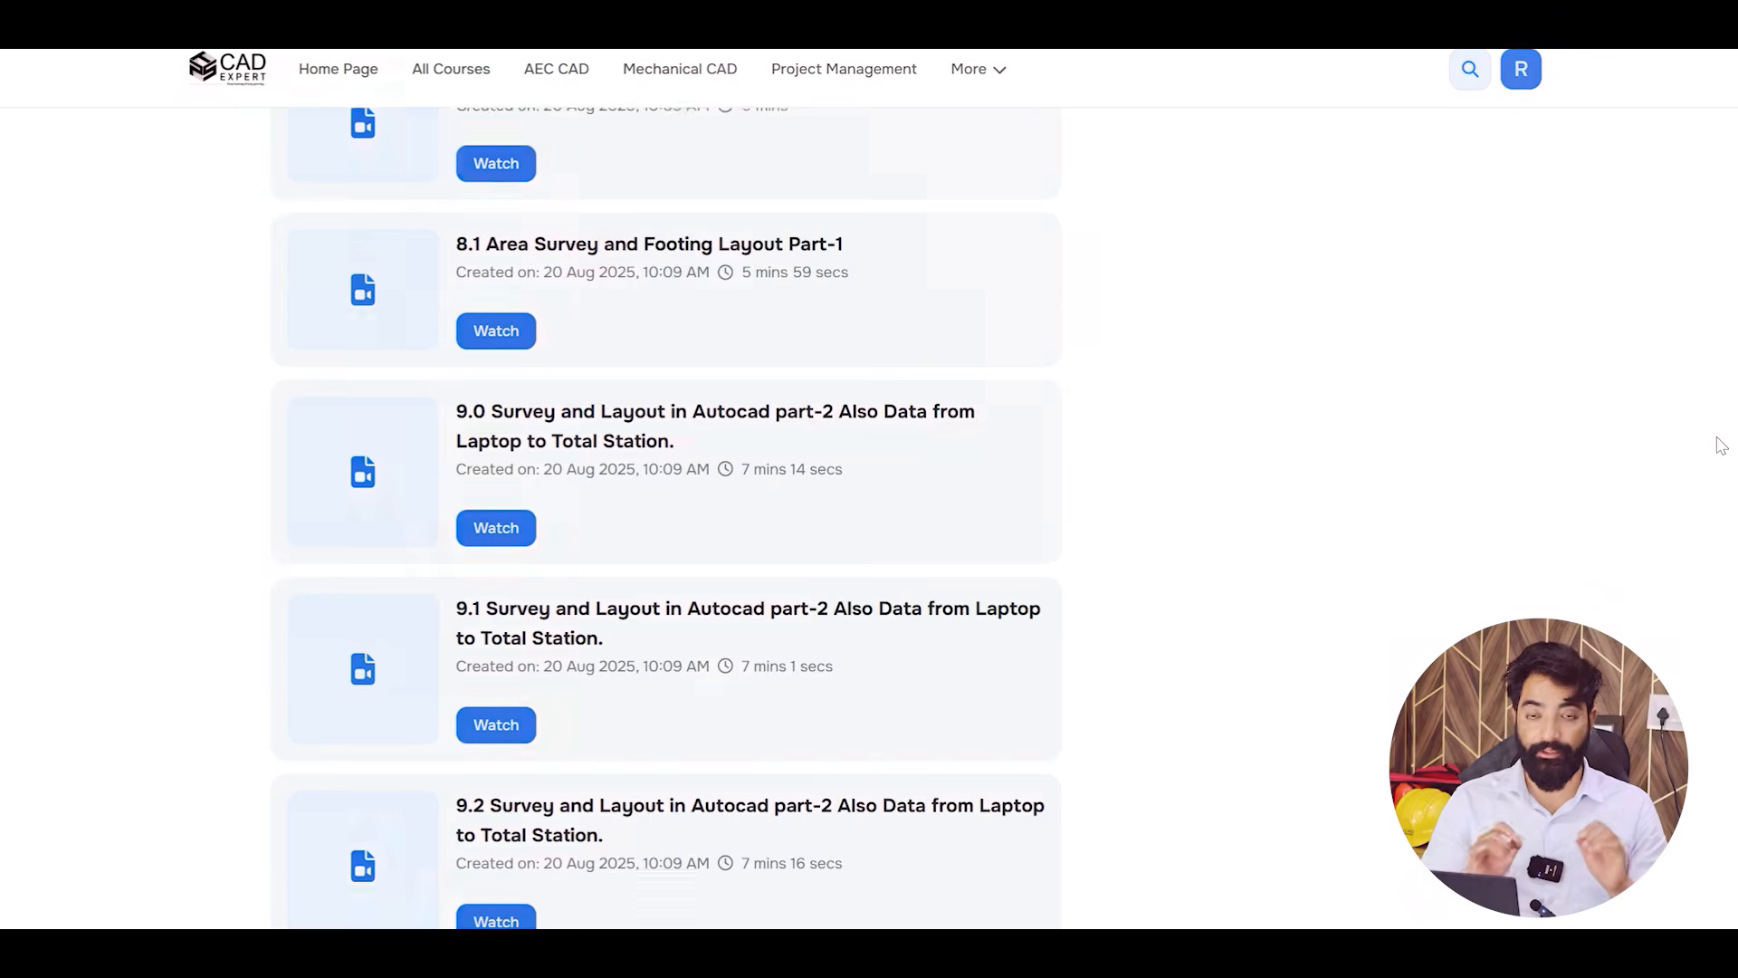
scroll(1720, 444, down, 16)
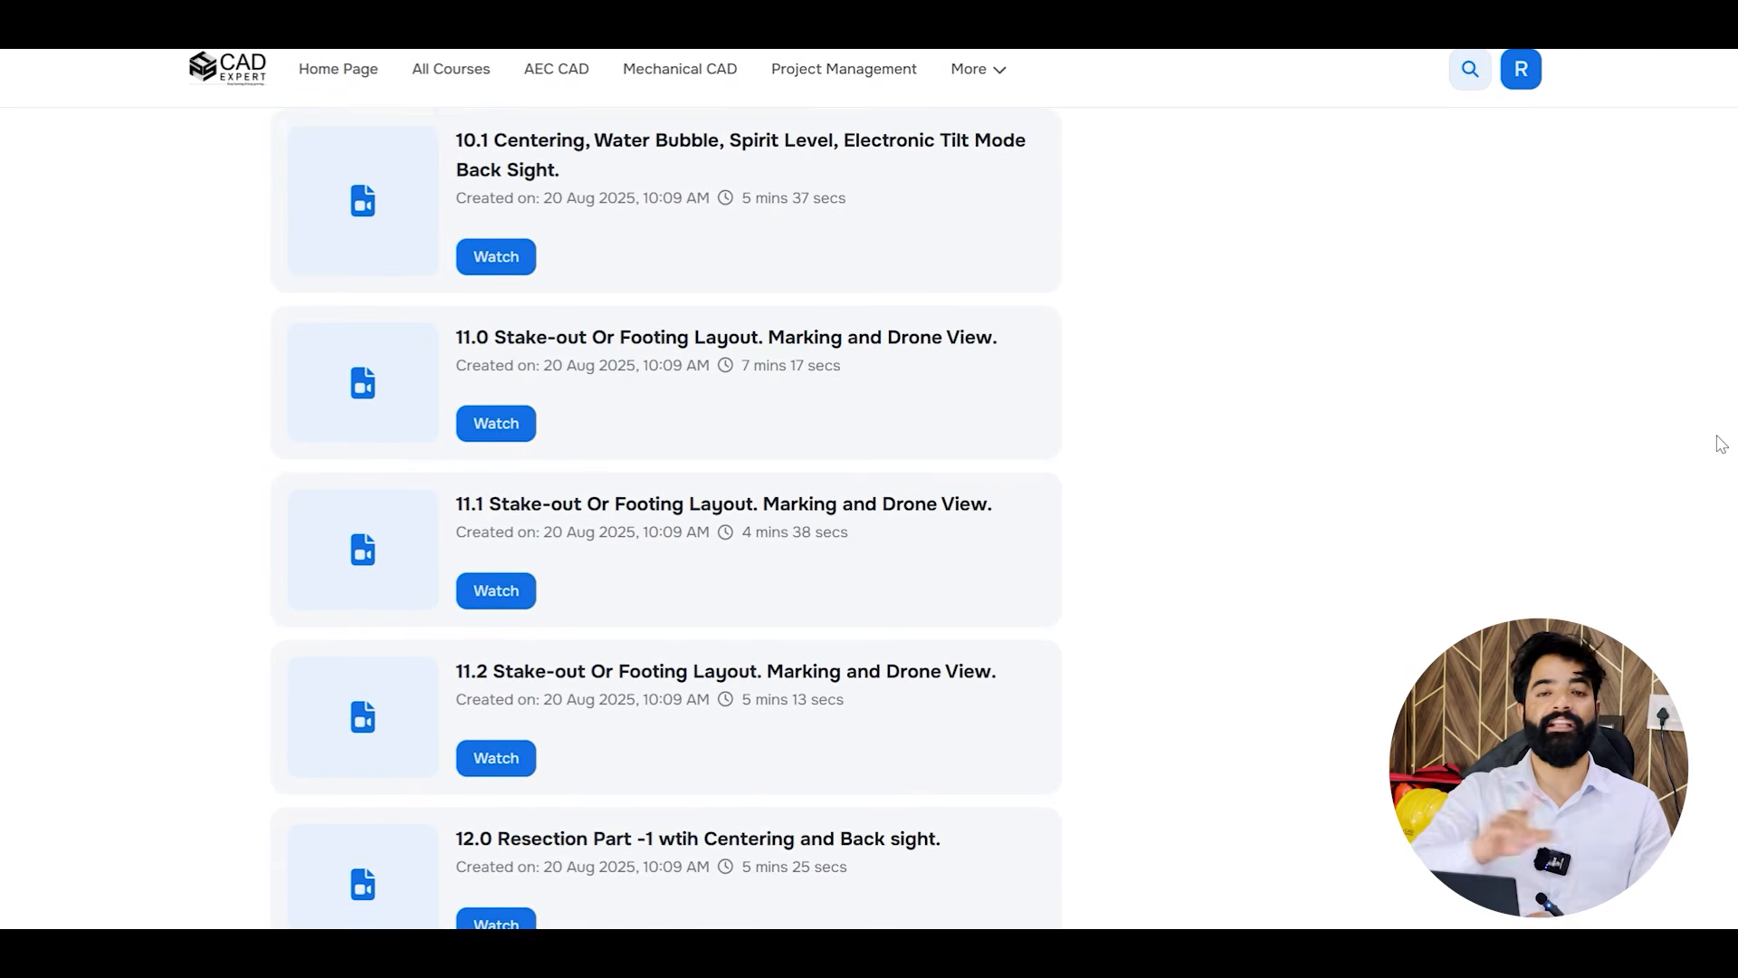
scroll(1720, 444, down, 12)
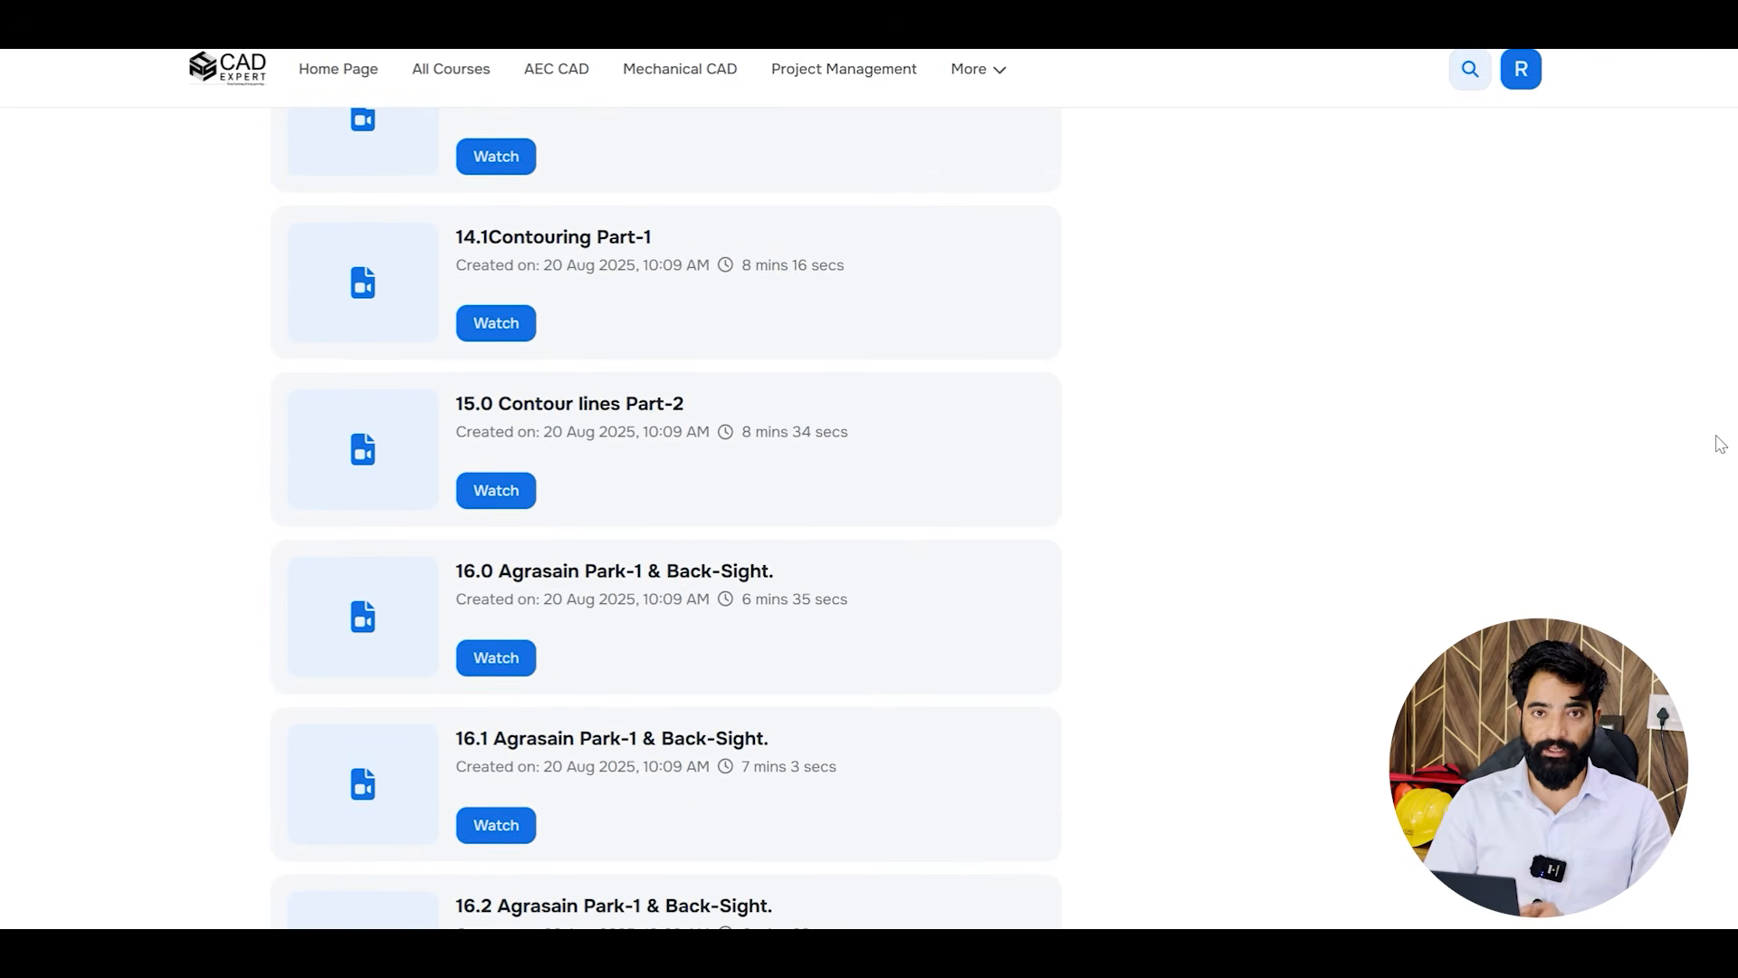
scroll(1720, 444, down, 12)
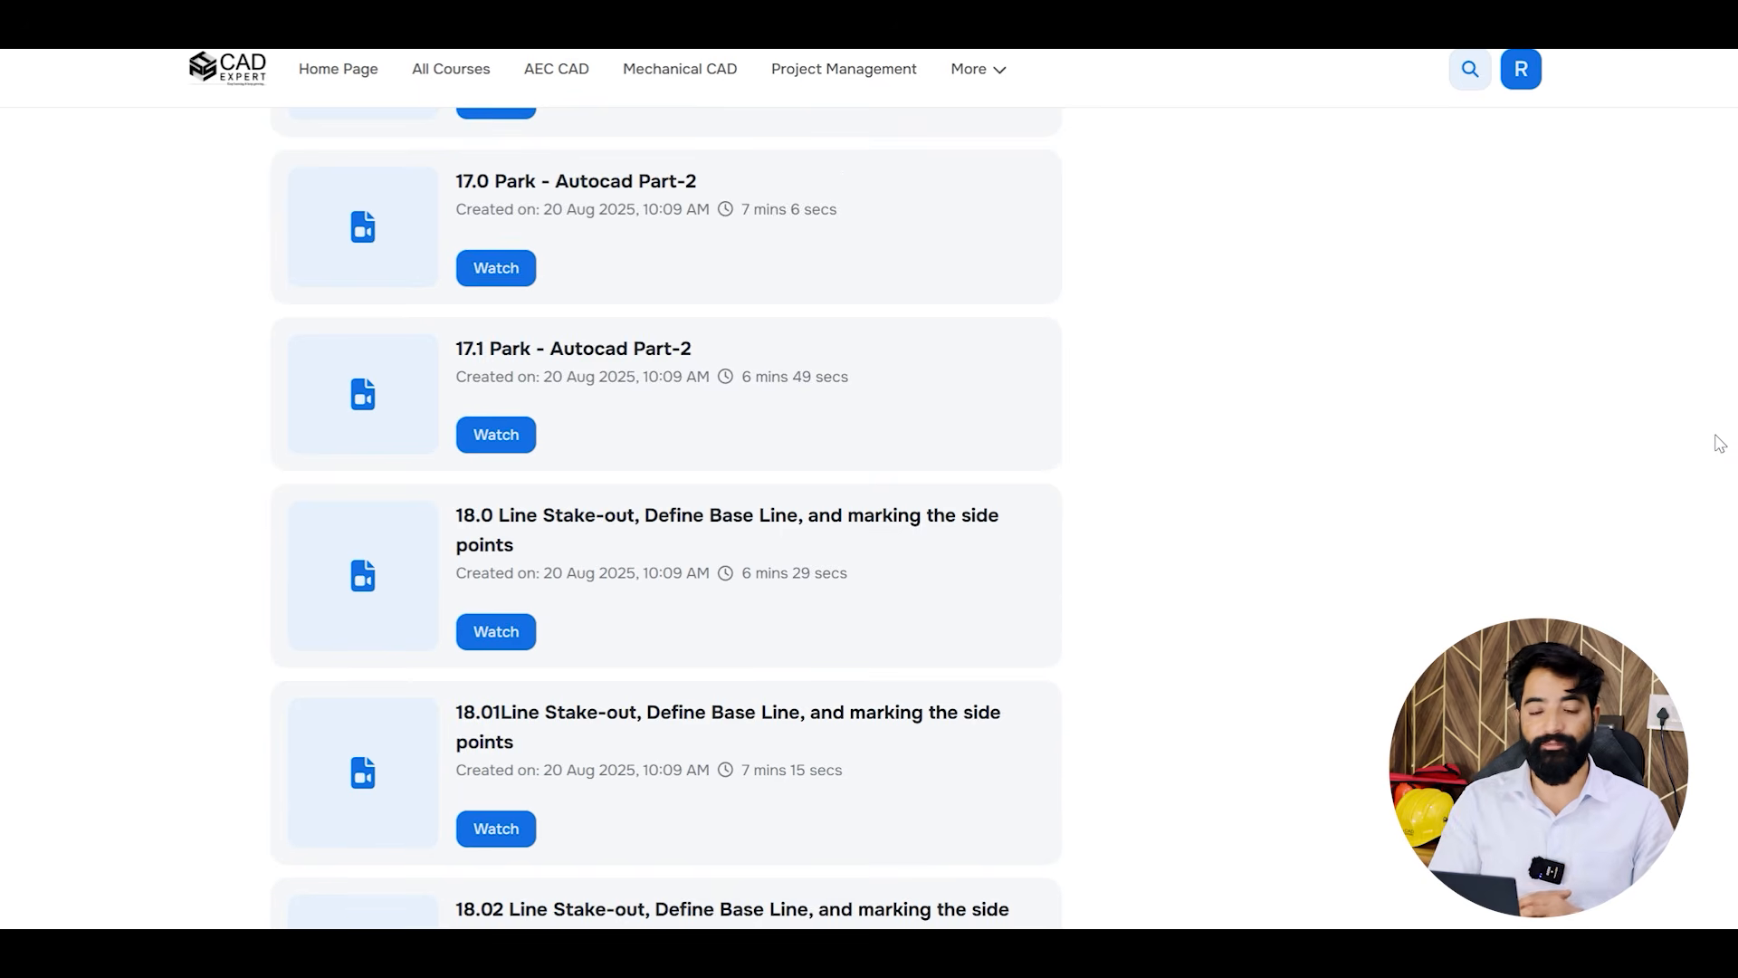
scroll(1720, 444, down, 2)
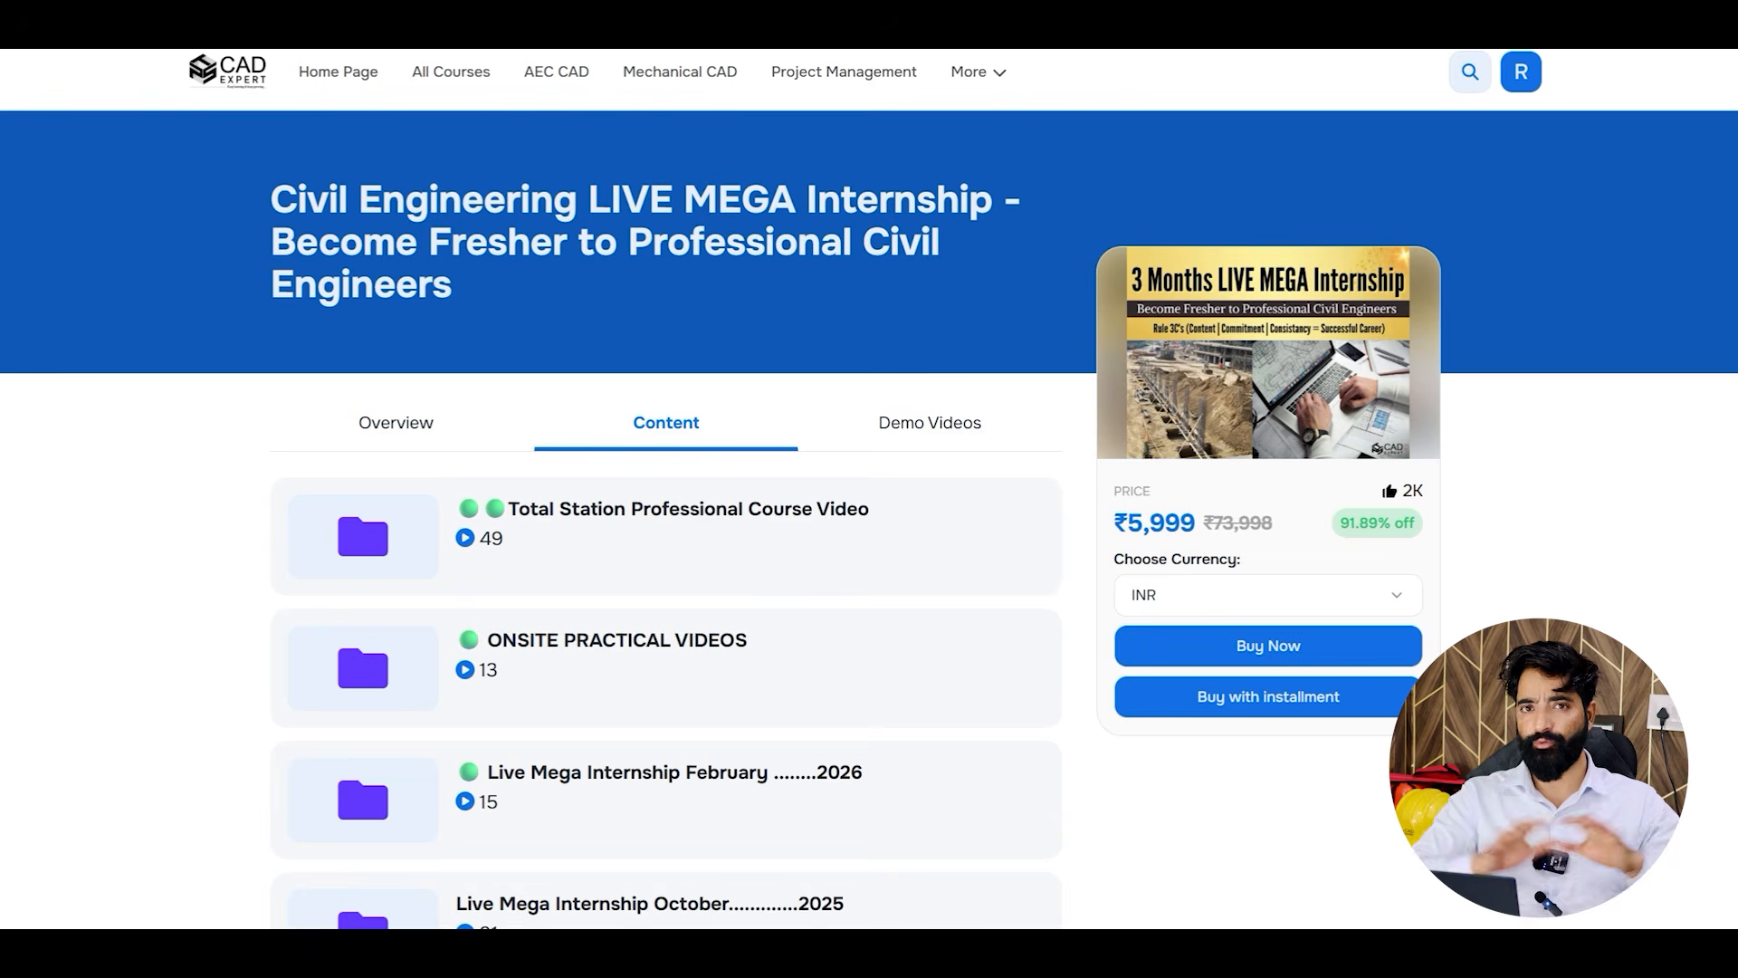
Look through the internship's course folders and lessons and the Free Content & Data folders
scroll(1729, 444, down, 6)
scroll(1730, 444, down, 3)
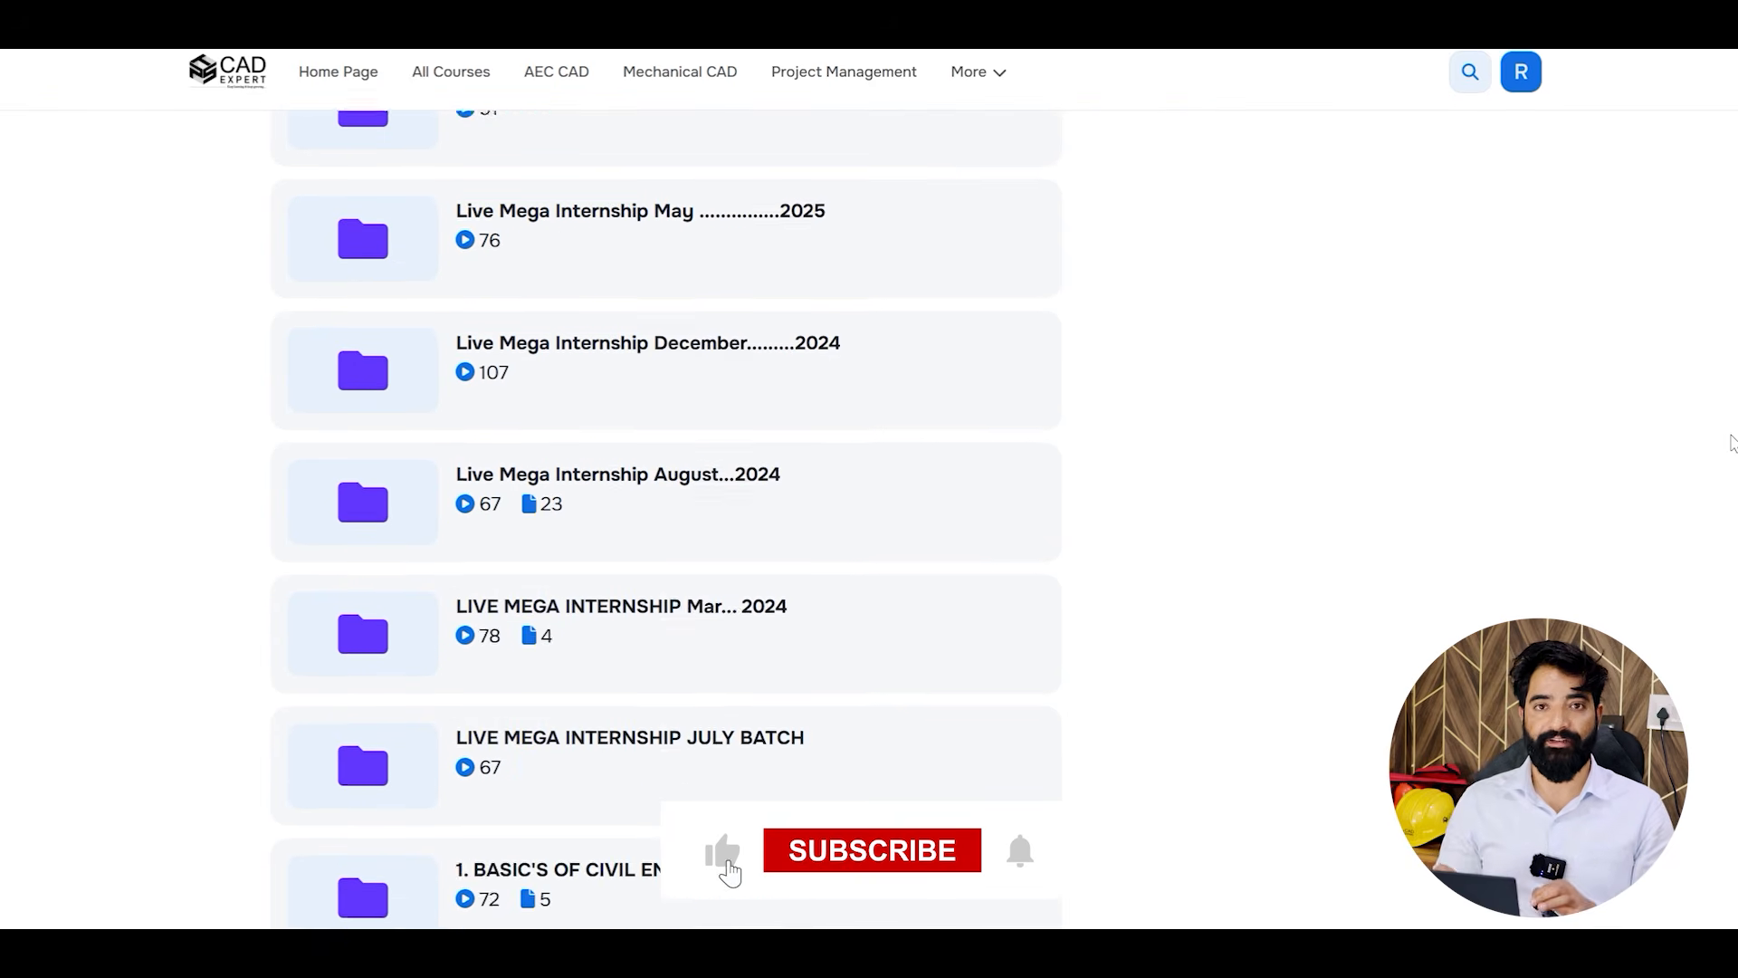
scroll(1731, 443, down, 13)
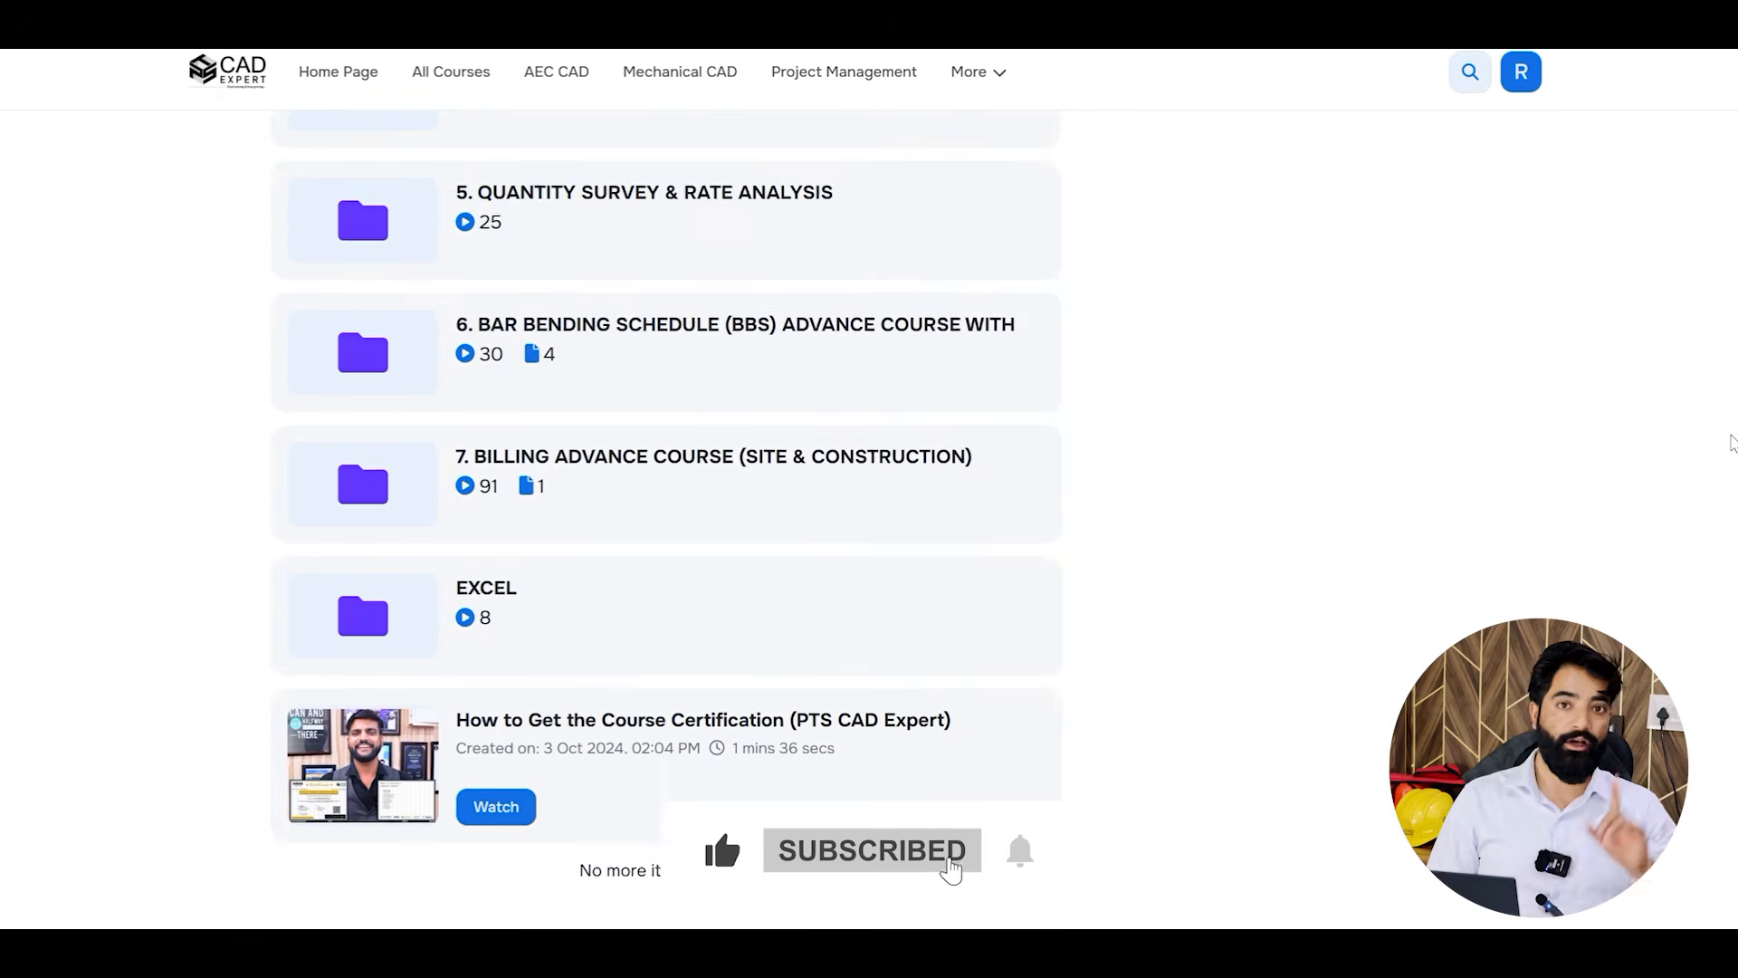
scroll(1731, 444, down, 3)
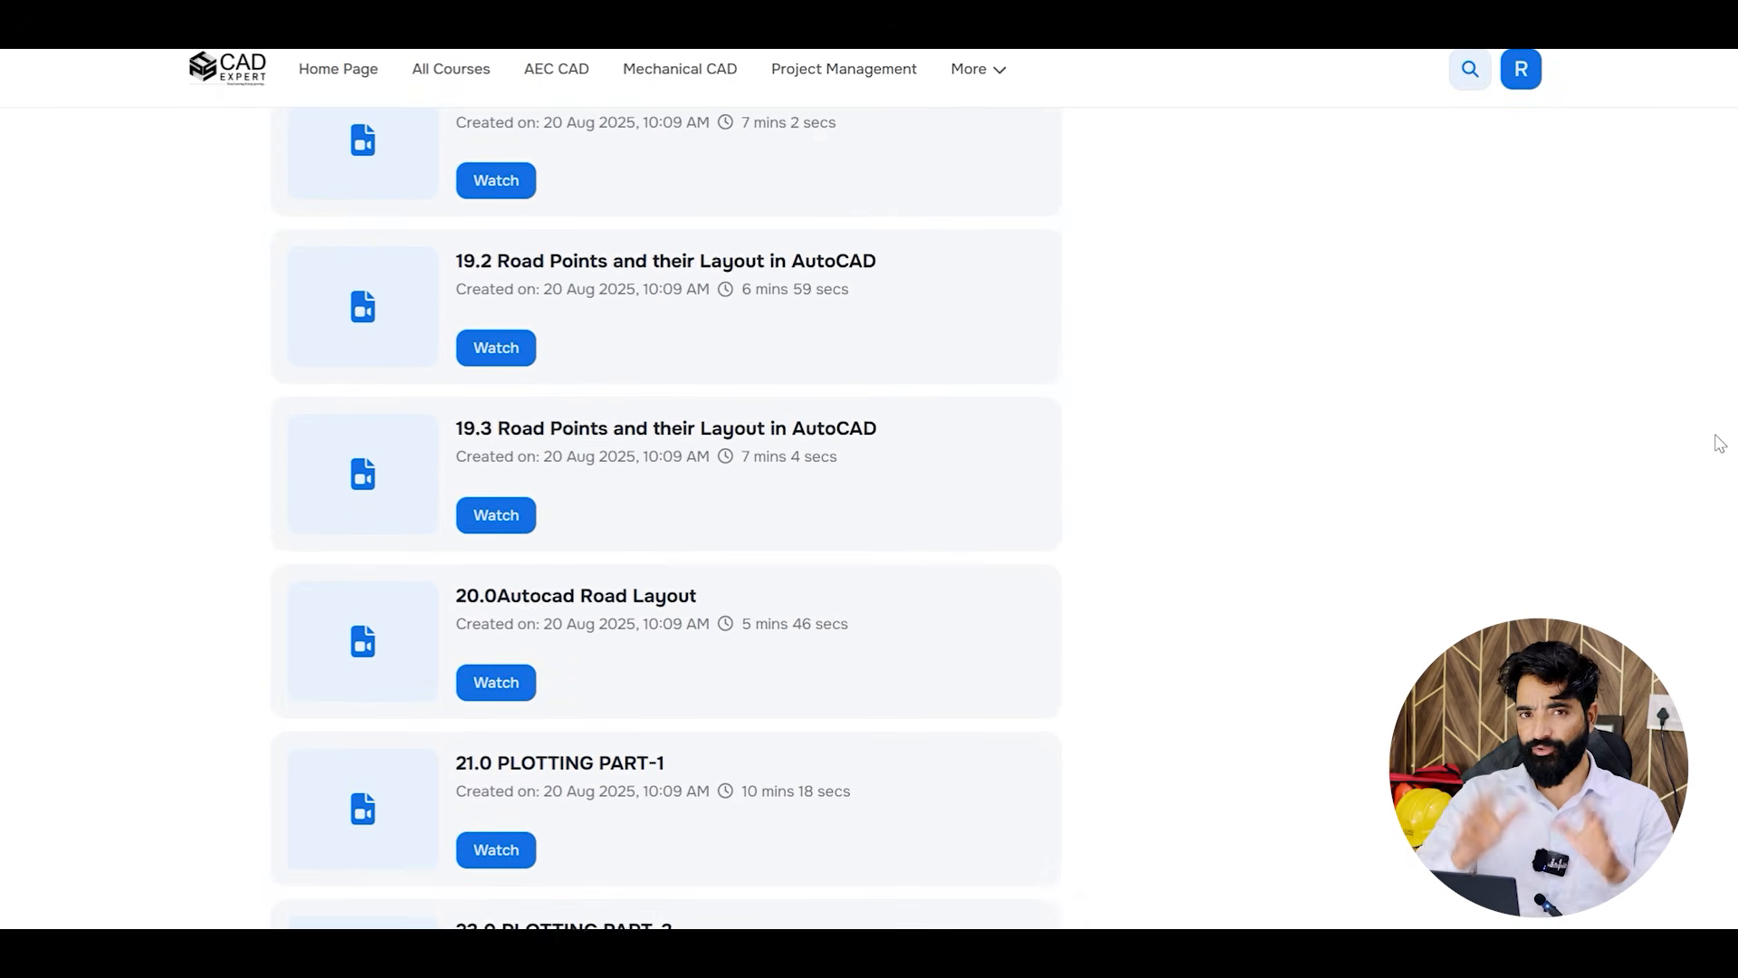
scroll(1720, 443, down, 8)
scroll(1720, 442, down, 10)
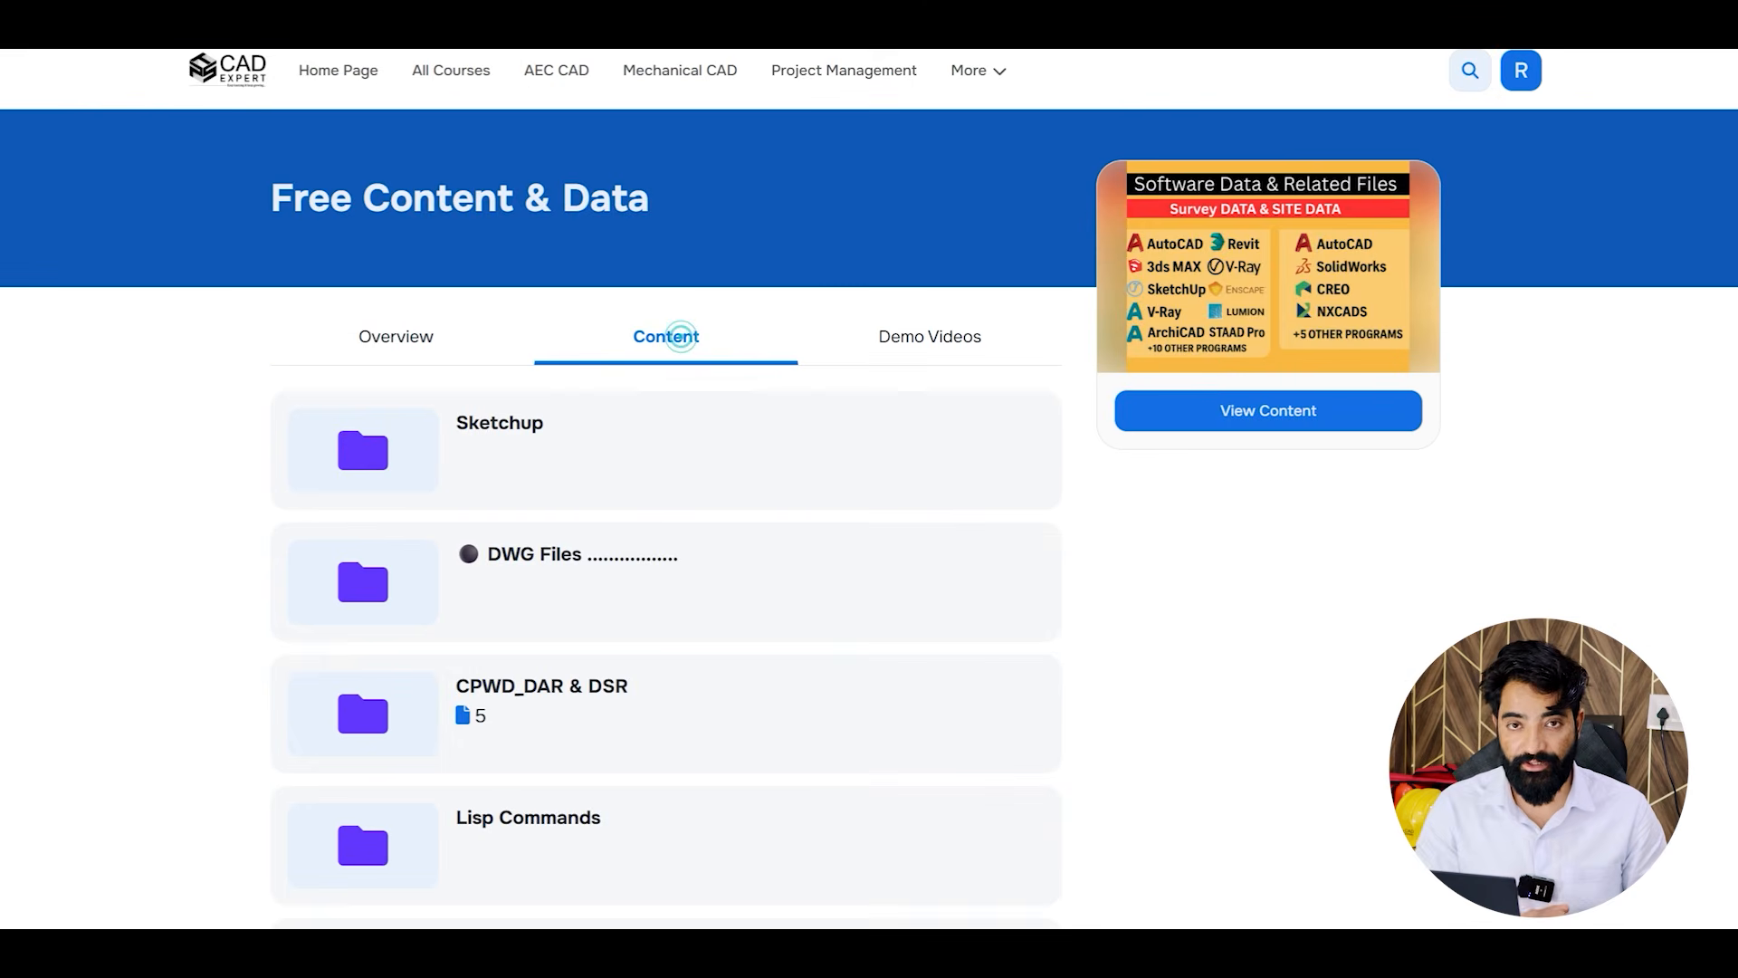
scroll(666, 519, down, 12)
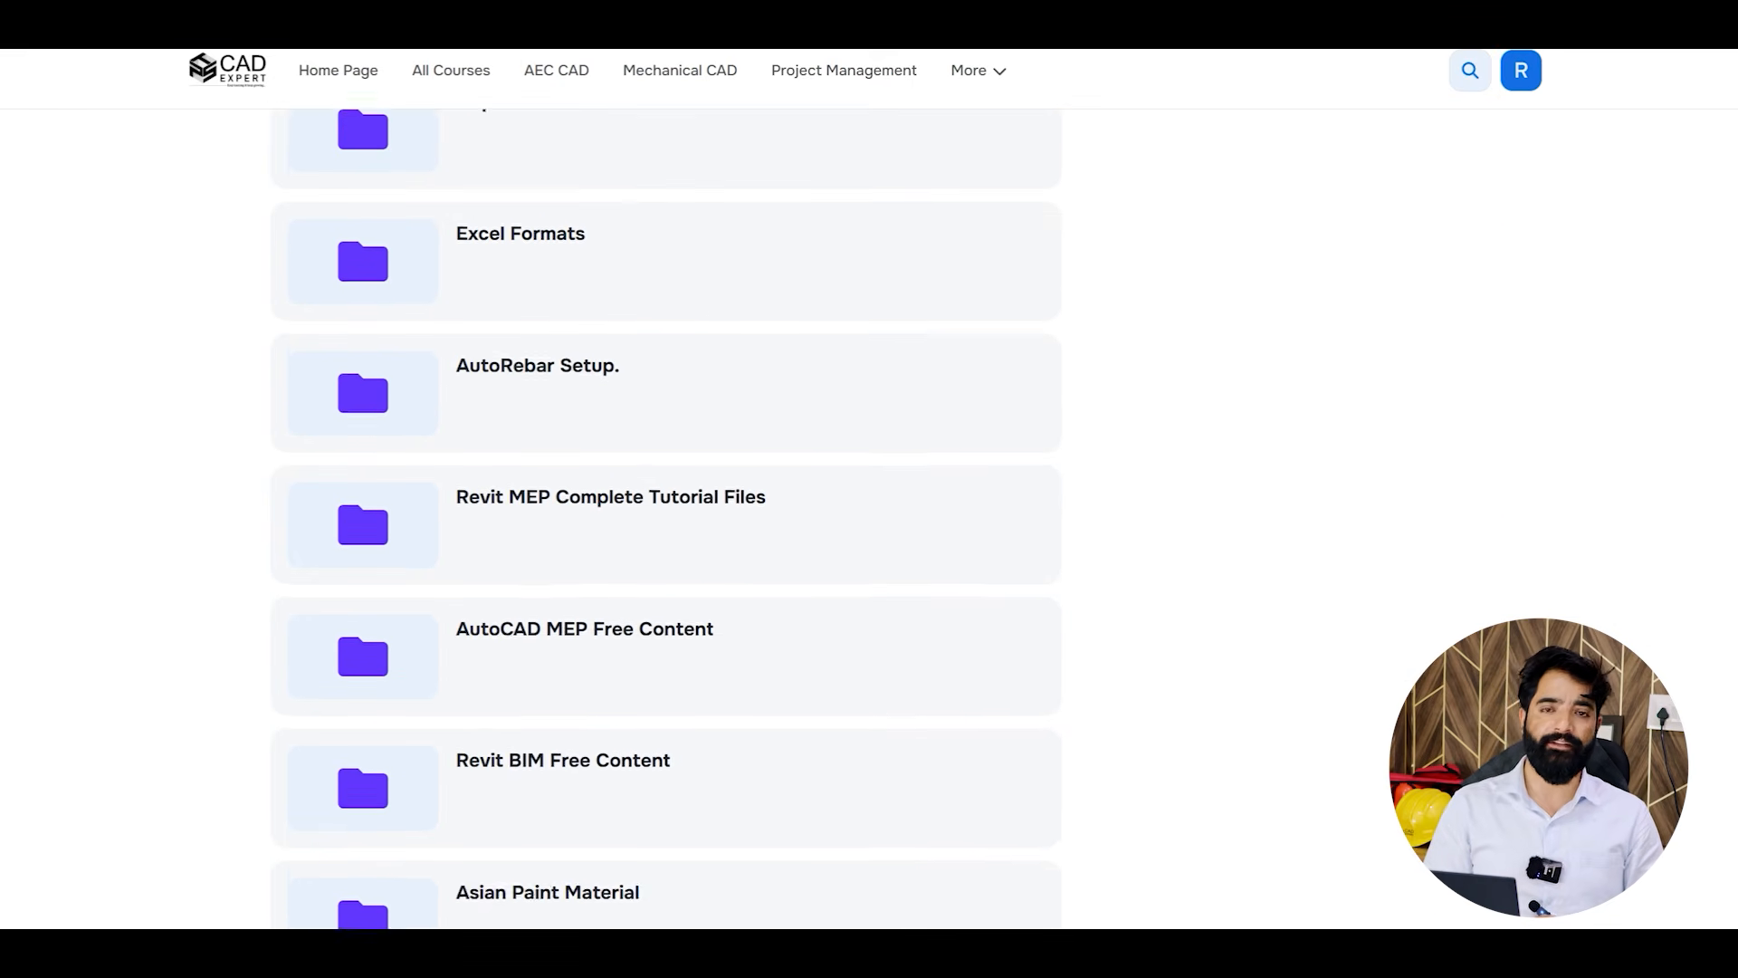